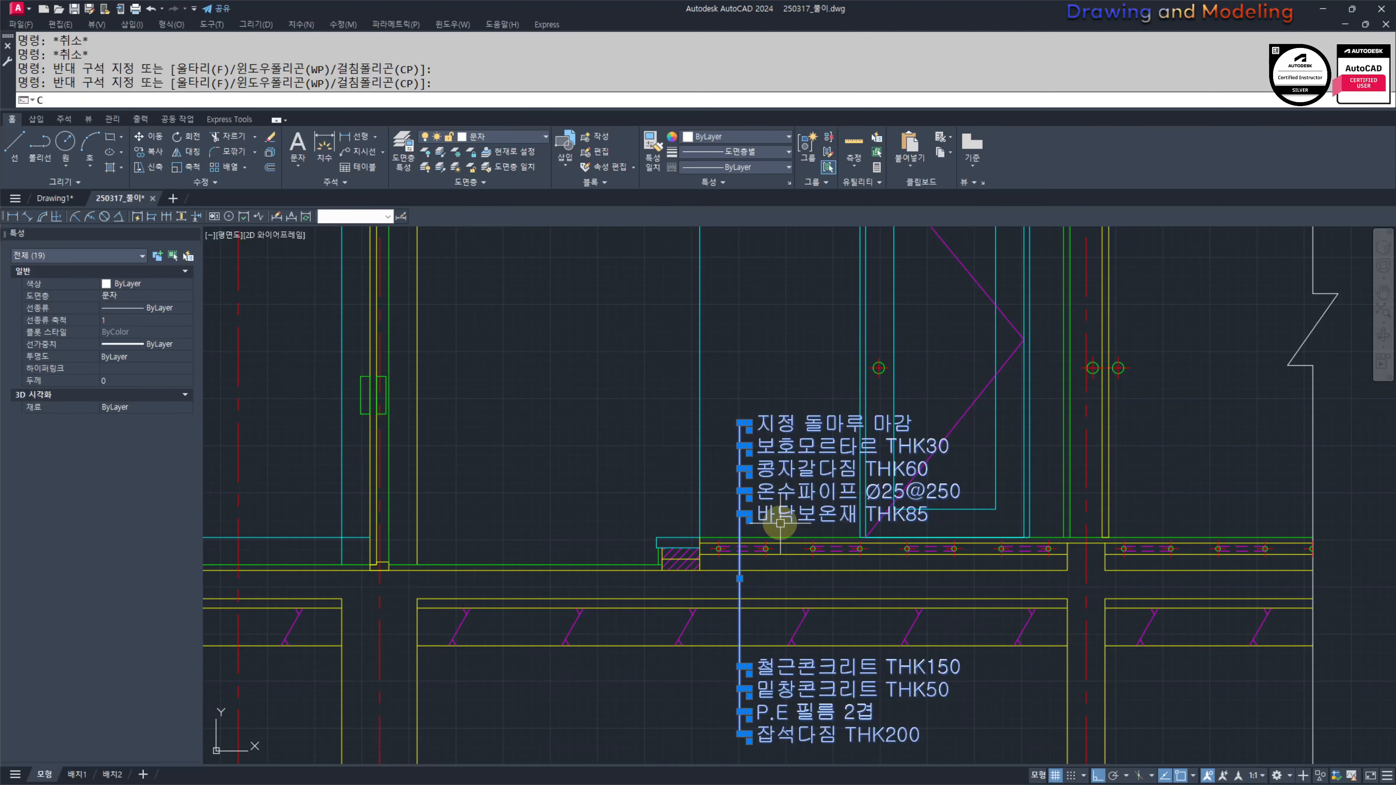
Step: Copy the selected floor-layer notes with their leader about 2,090 mm horizontally into the room beyond the interior wall
key("Return")
left_click(741, 475)
middle_click_drag(1145, 468, 1099, 478)
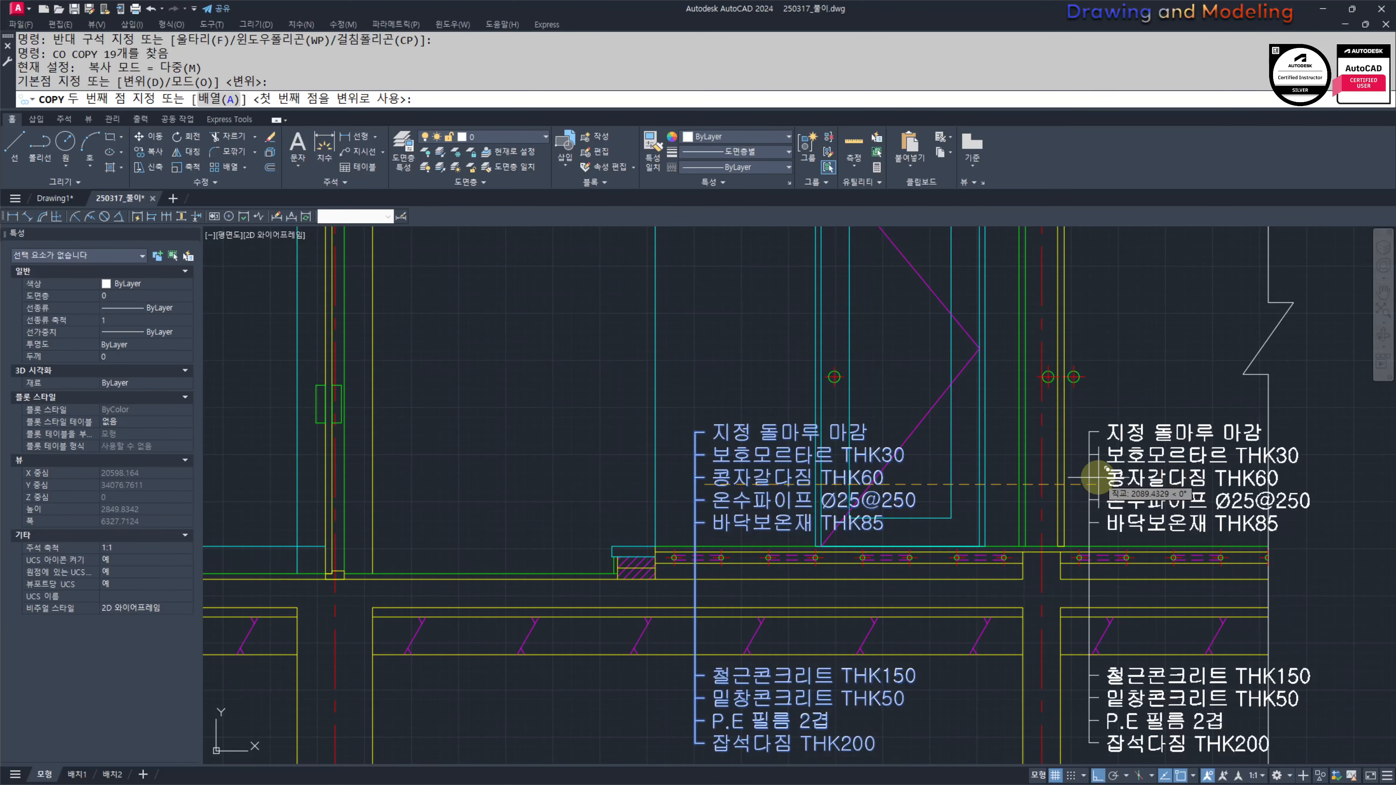
left_click(1099, 477)
key("Escape")
middle_click_drag(840, 590, 955, 569)
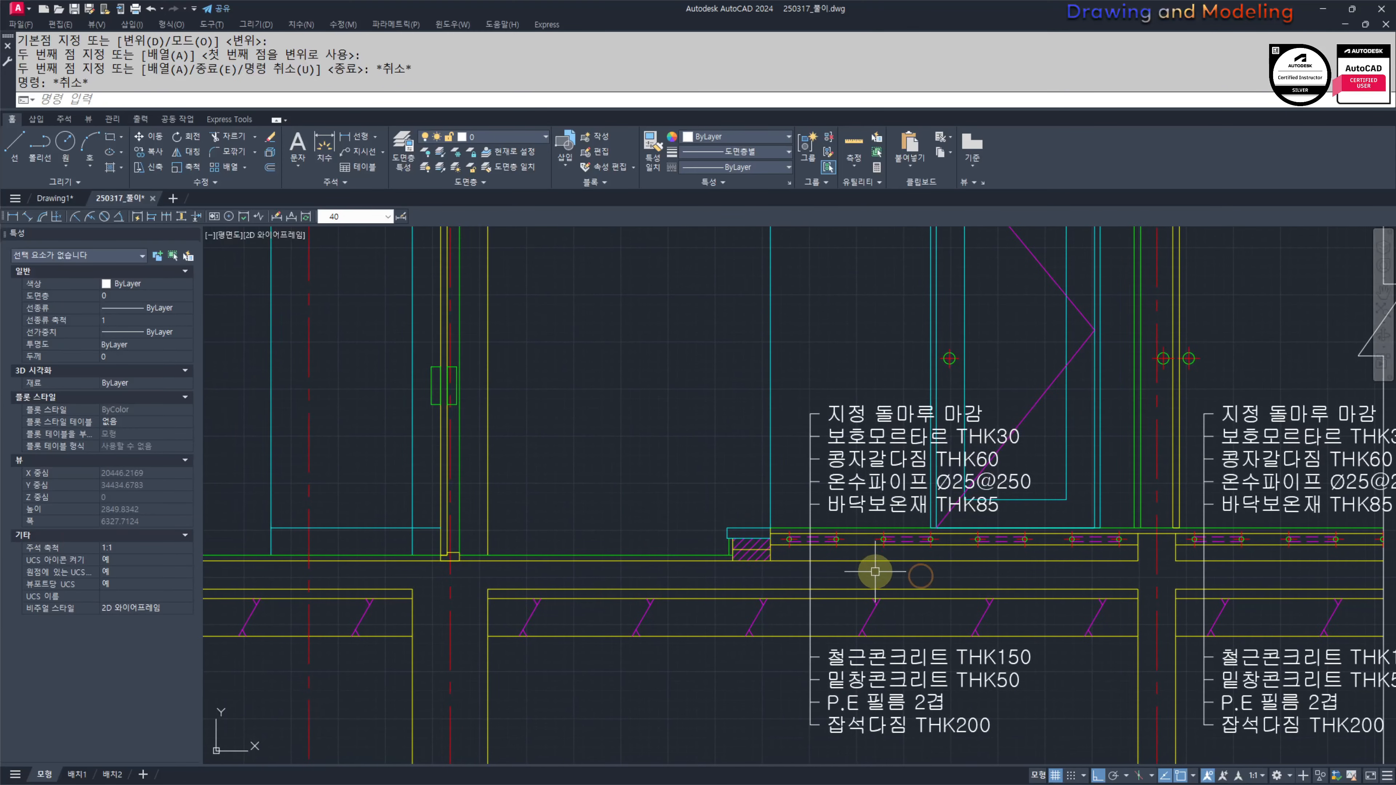
mouse_move(845, 517)
middle_mouse_down()
mouse_move(855, 527)
mouse_move(819, 533)
middle_mouse_up()
scroll(858, 523, "up", 3)
type("s")
key("space")
key("Escape")
key("Escape")
scroll(868, 525, "down", 3)
Step: Offset the raised floor's finish line 120 mm upward as a skirting line
type("o")
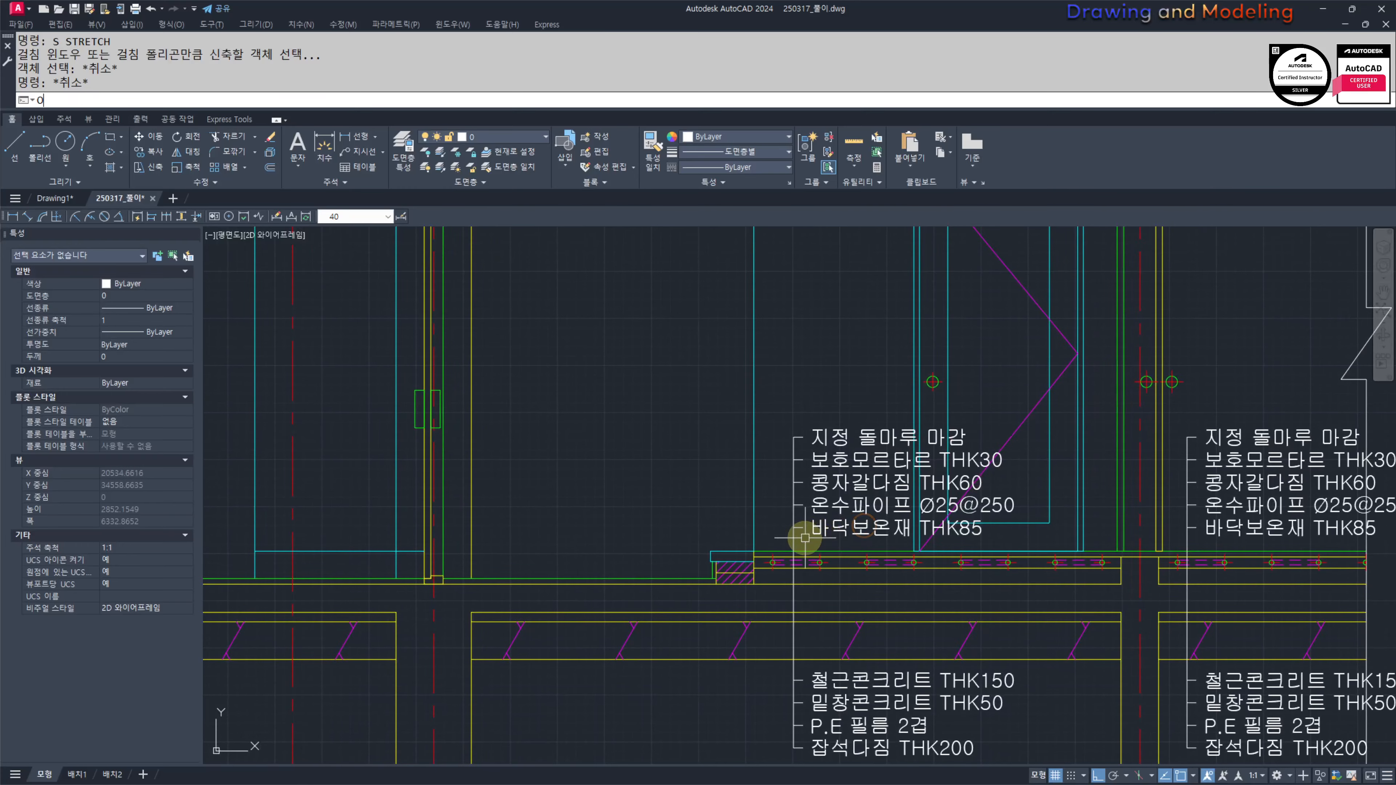
key("space")
type("120")
key("Return")
scroll(722, 539, "up", 2)
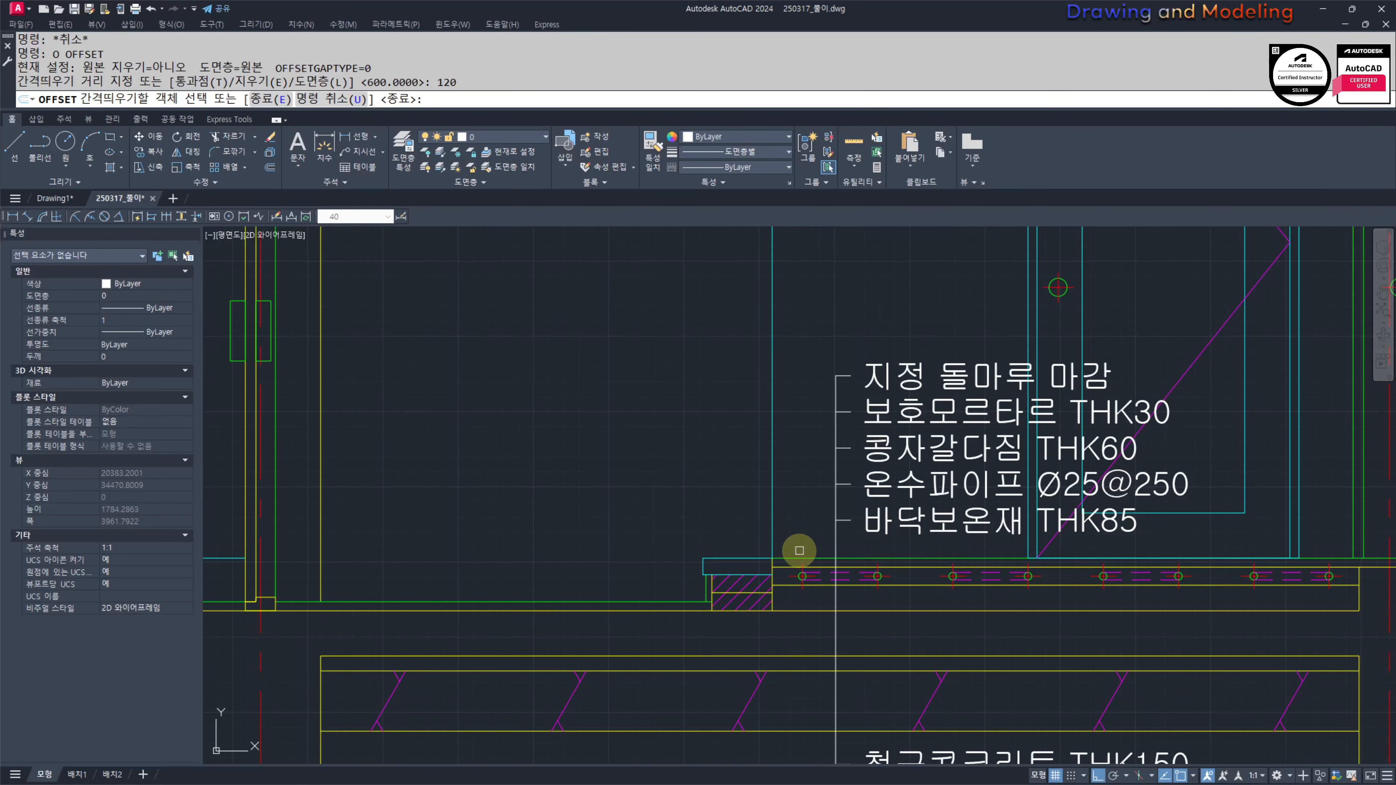
left_click(796, 558)
left_click(802, 503)
key("Escape")
key("Escape")
Step: Match the raised floor's skirting line to the properties of the cyan elevation line beside it
type("ma")
key("space")
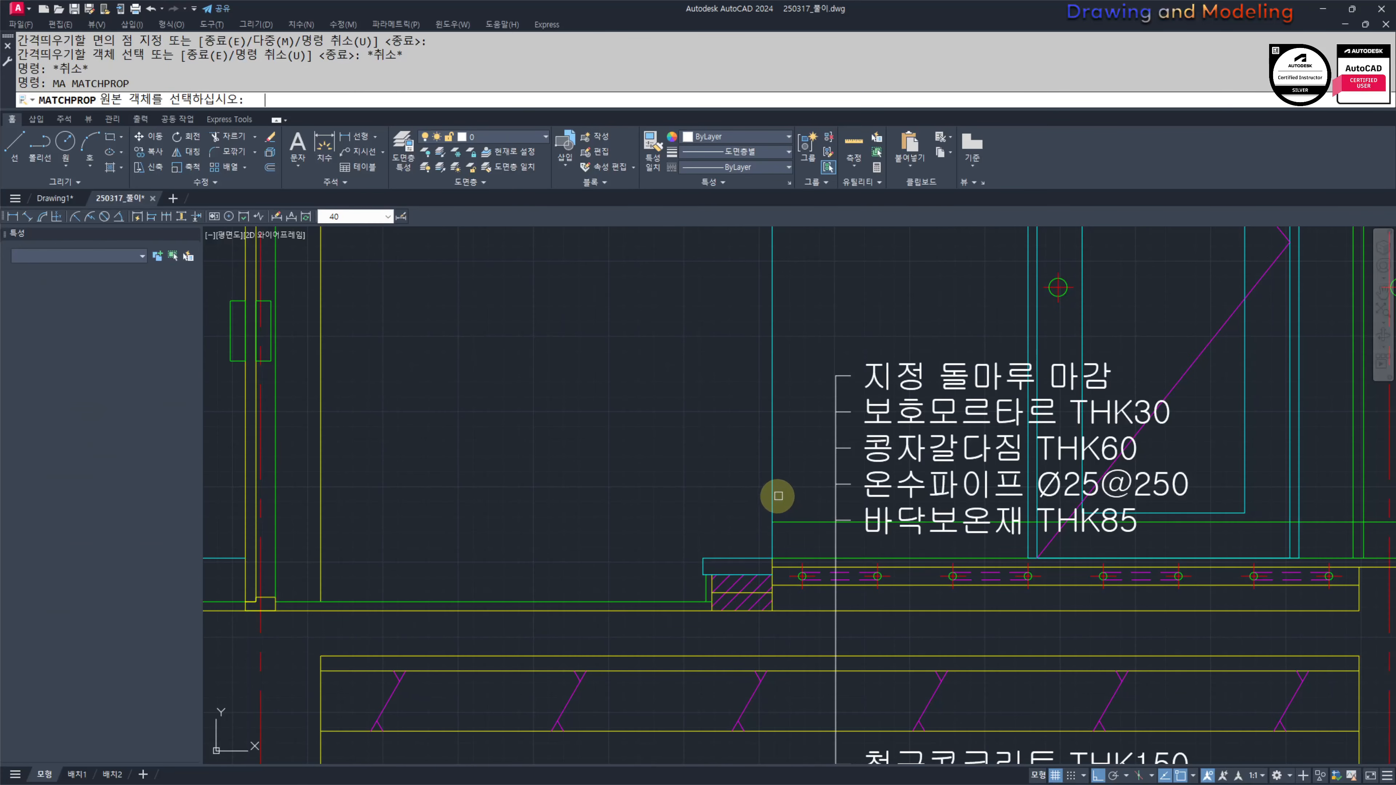
left_click(778, 496)
key("Escape")
key("Escape")
Step: Examine the floor plan around the entrance and section cut line, along with the written drawing conditions
scroll(834, 536, "down", 6)
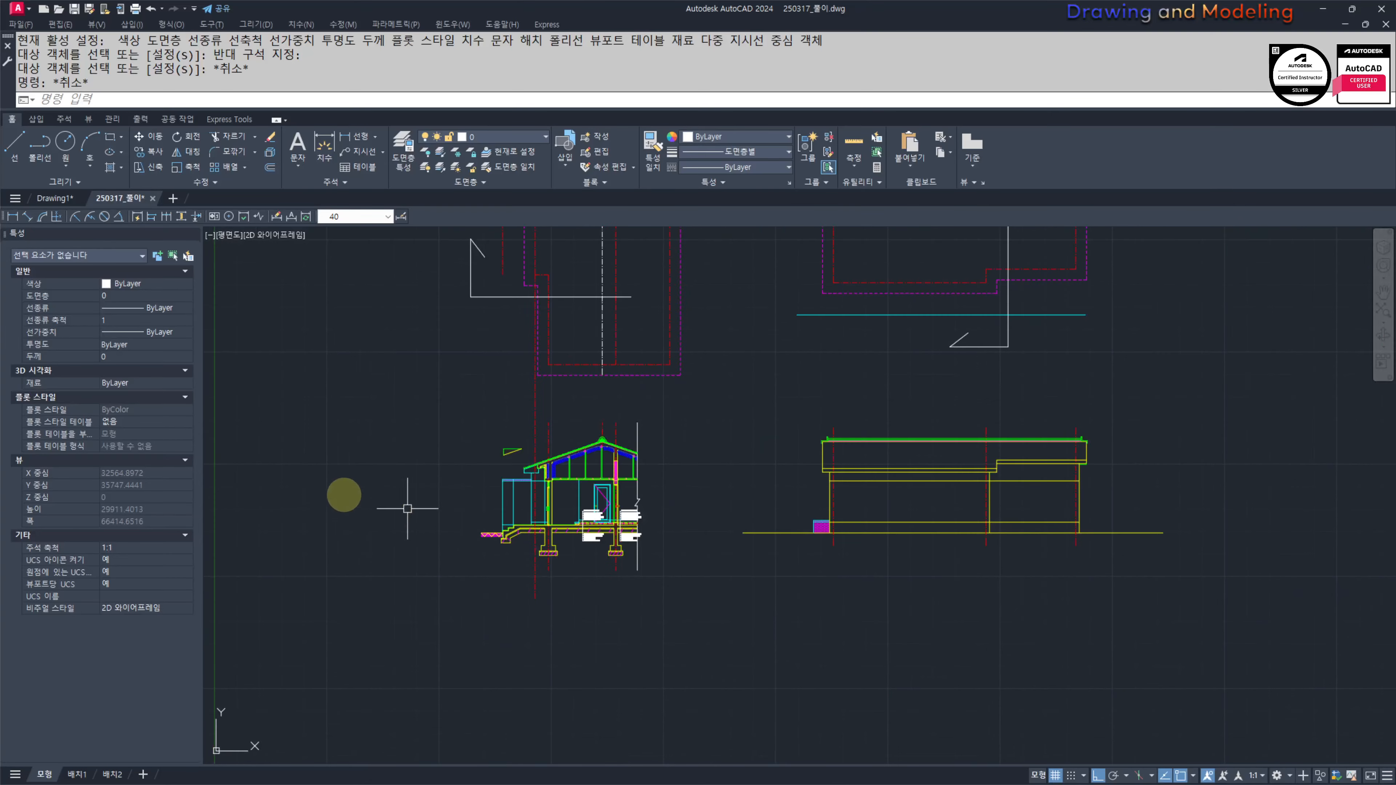
middle_click_drag(258, 486, 846, 539)
middle_click_drag(424, 667, 779, 568)
scroll(766, 606, "up", 4)
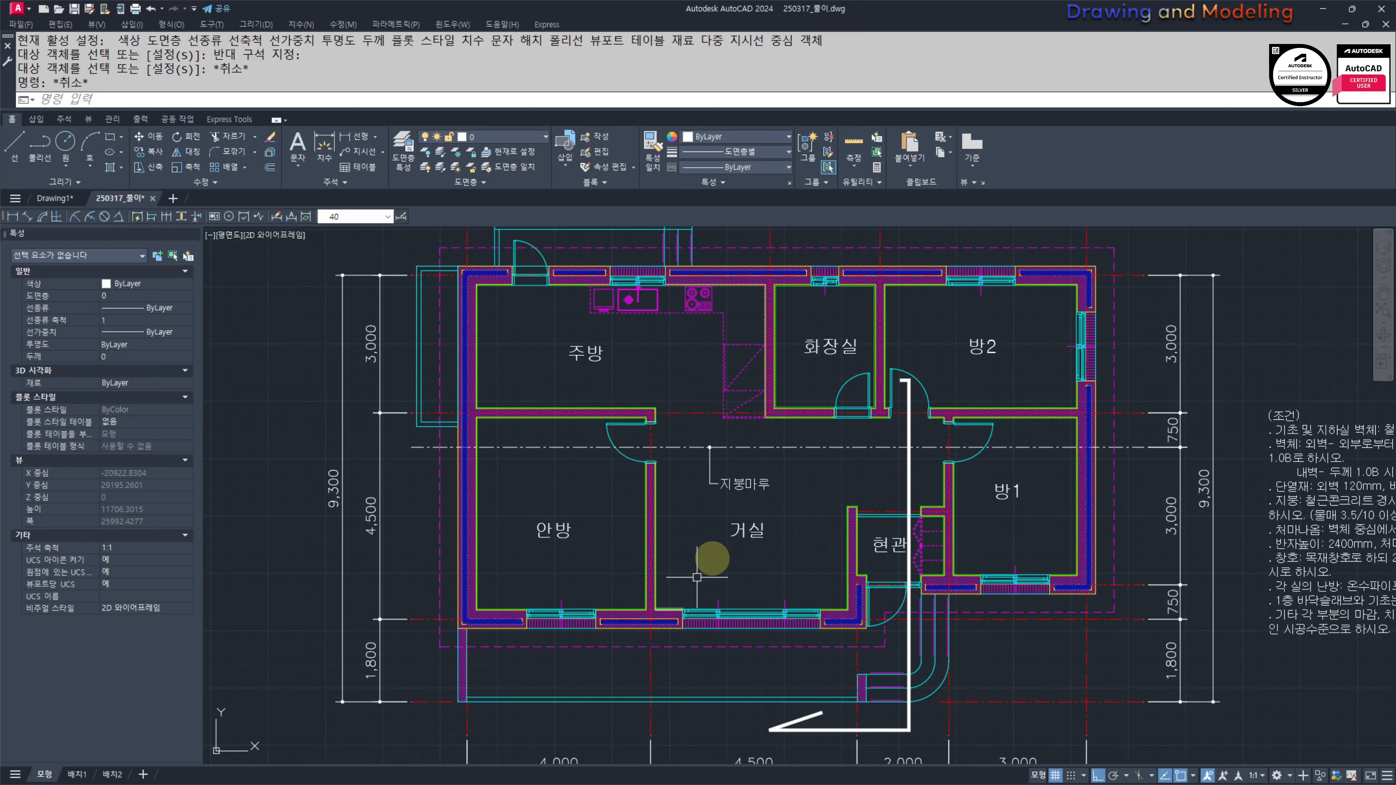
scroll(851, 556, "down", 4)
middle_click_drag(1060, 564, 692, 550)
middle_click_drag(1065, 526, 901, 585)
scroll(1048, 467, "up", 2)
scroll(1044, 468, "down", 2)
mouse_move(684, 516)
middle_mouse_down()
mouse_move(489, 559)
mouse_move(764, 551)
middle_mouse_up()
scroll(406, 627, "up", 4)
scroll(414, 597, "down", 4)
middle_click_drag(951, 610, 615, 624)
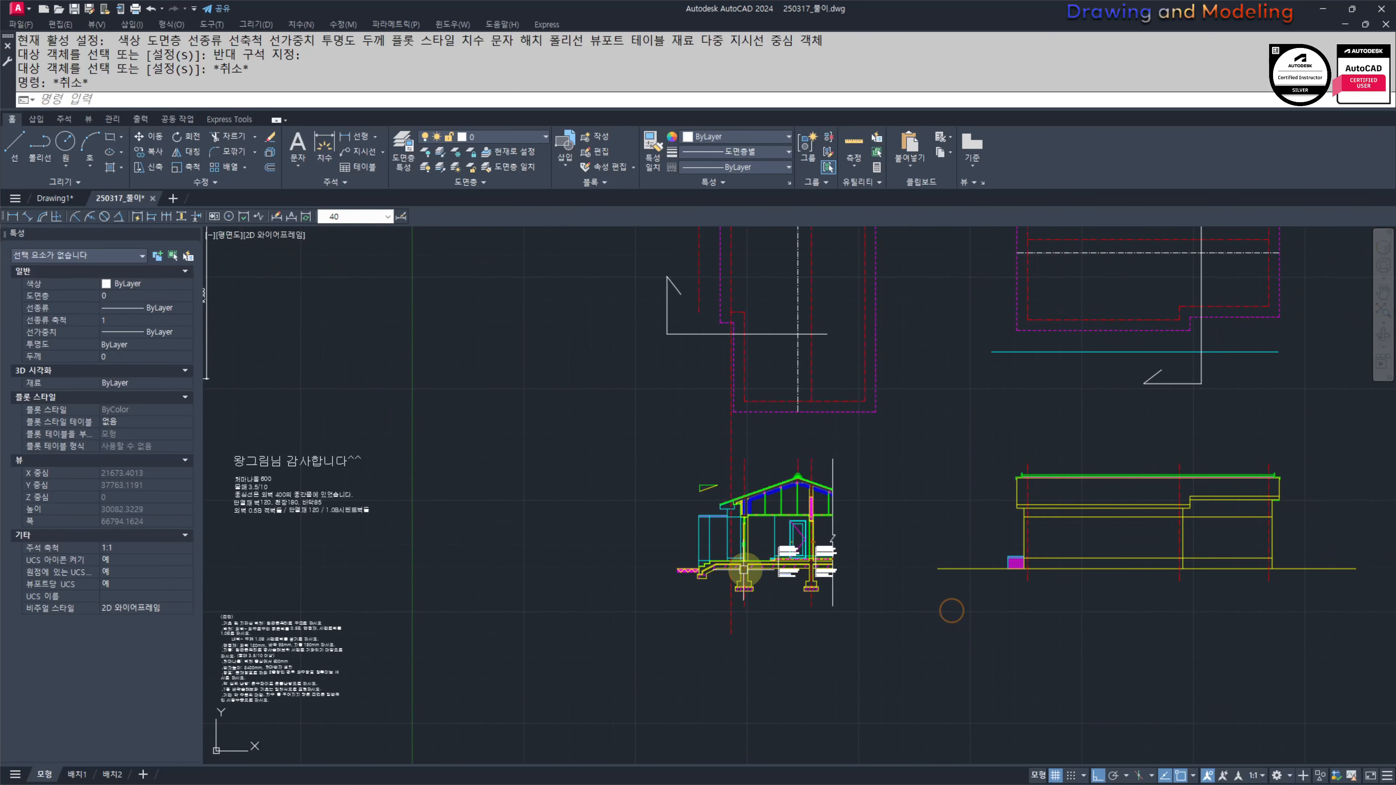
Step: Offset the lower entrance floor line 120 mm upward as a skirting line
scroll(744, 569, "up", 8)
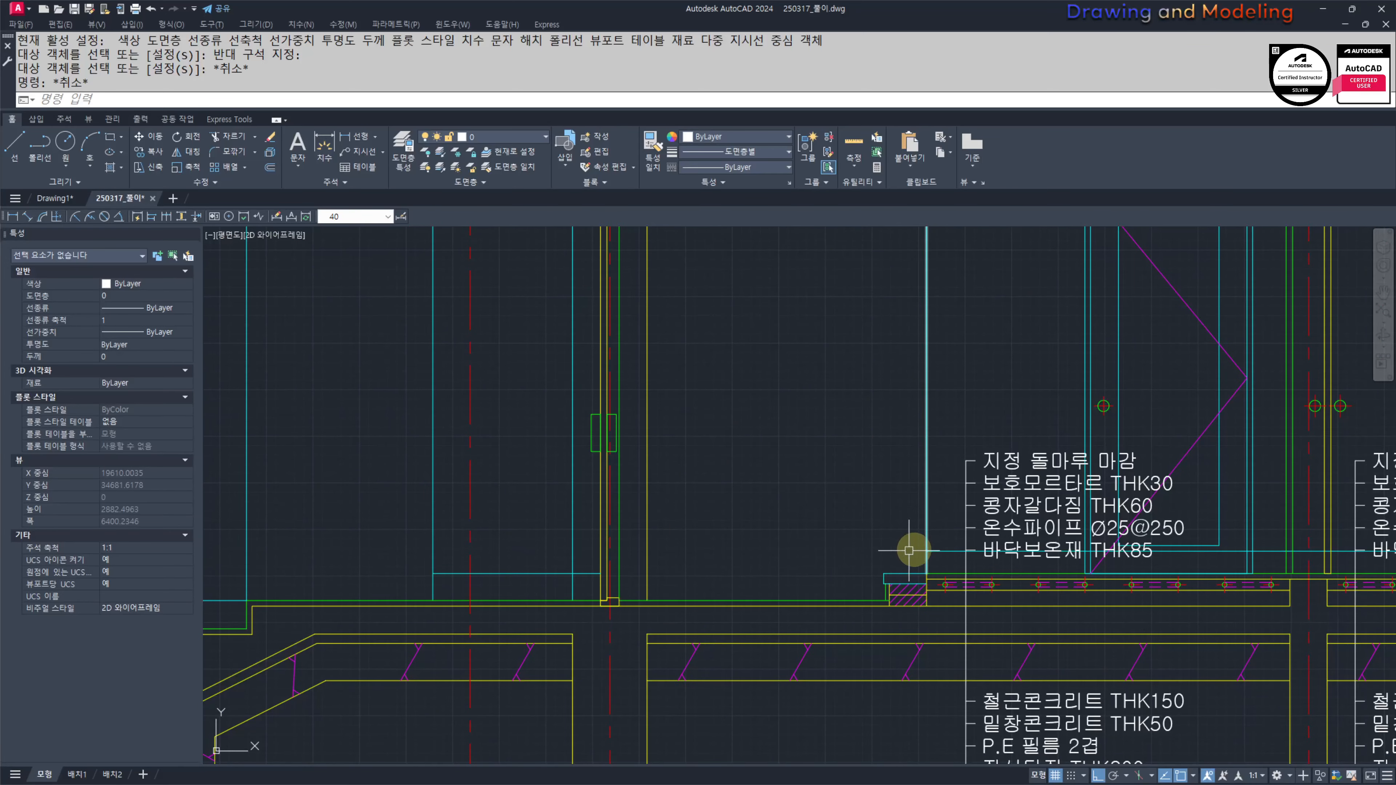
middle_click_drag(812, 554, 826, 557)
type("o")
key("Return")
type("120")
key("Return")
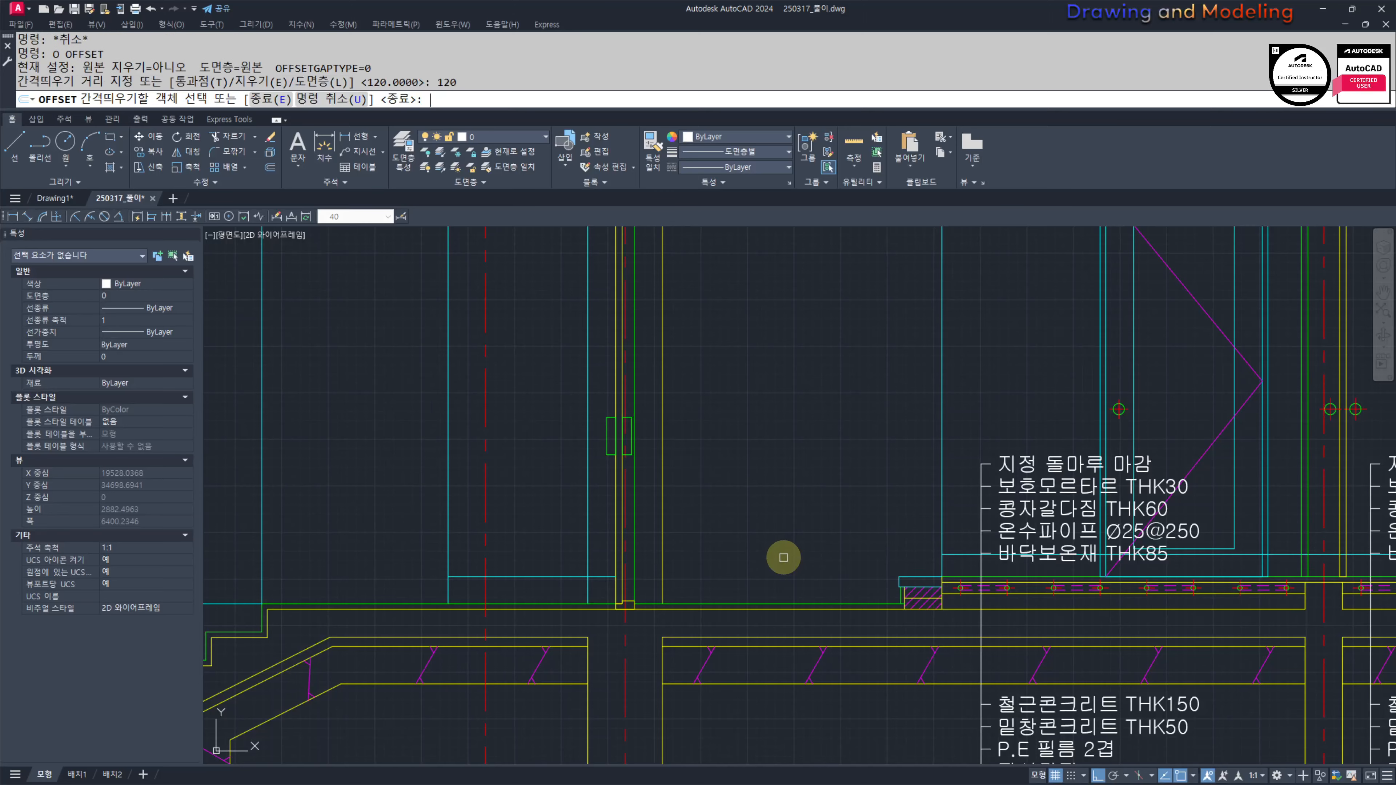
left_click(759, 611)
left_click(748, 549)
key("Escape")
key("Escape")
scroll(755, 560, "down", 4)
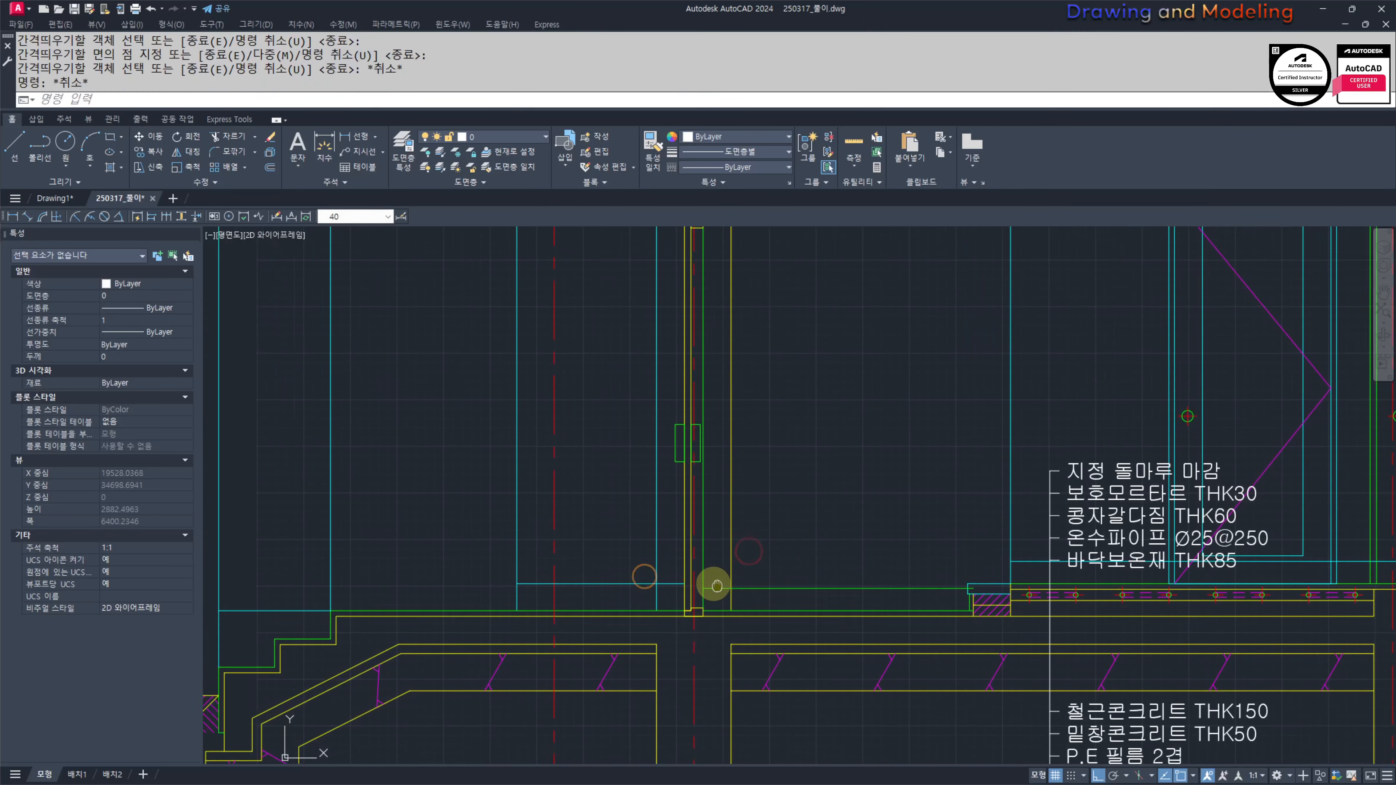
Step: Match the yellow vertical wall line on the inner side of the entrance door to the cyan elevation line's properties
type("ma")
key("Return")
scroll(741, 436, "up", 5)
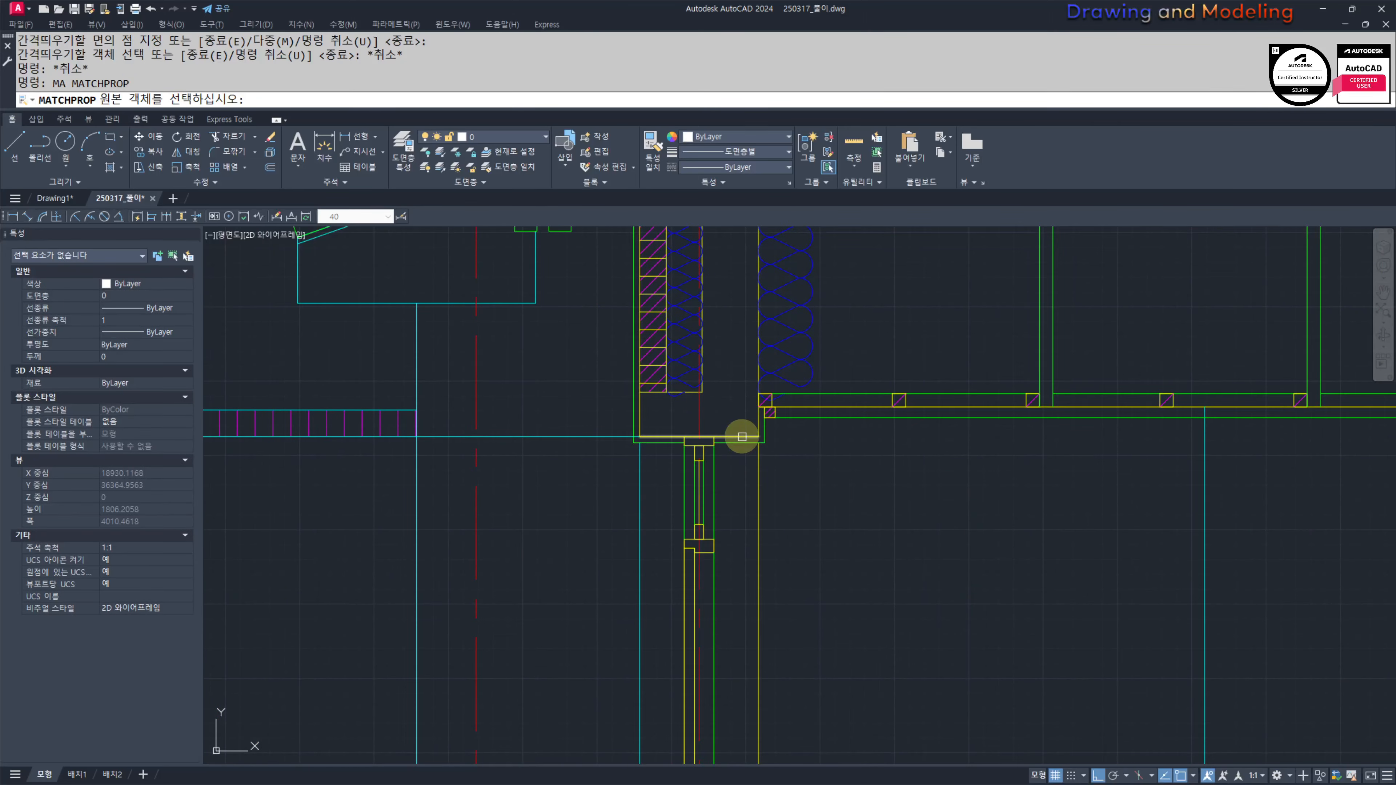
left_click(645, 492)
left_click(732, 514)
scroll(788, 499, "down", 3)
key("Escape")
key("Escape")
scroll(830, 669, "up", 4)
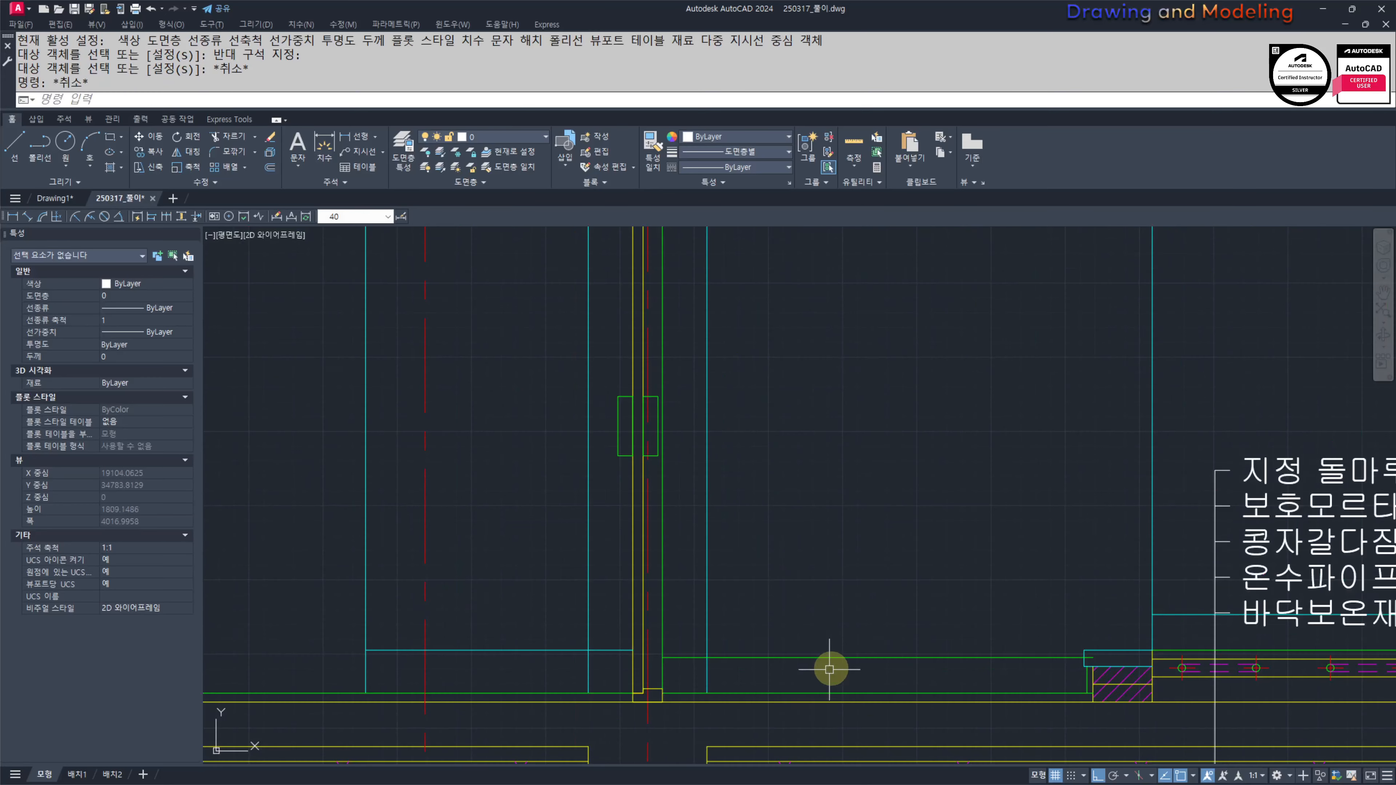
Step: Try trimming the entrance skirting line between the door frame and the vertical wall line
scroll(687, 696, "up", 2)
middle_click_drag(724, 665, 779, 625)
type("tr")
left_click(788, 617)
left_click(766, 603)
key("space")
left_click(760, 601)
left_click(750, 573)
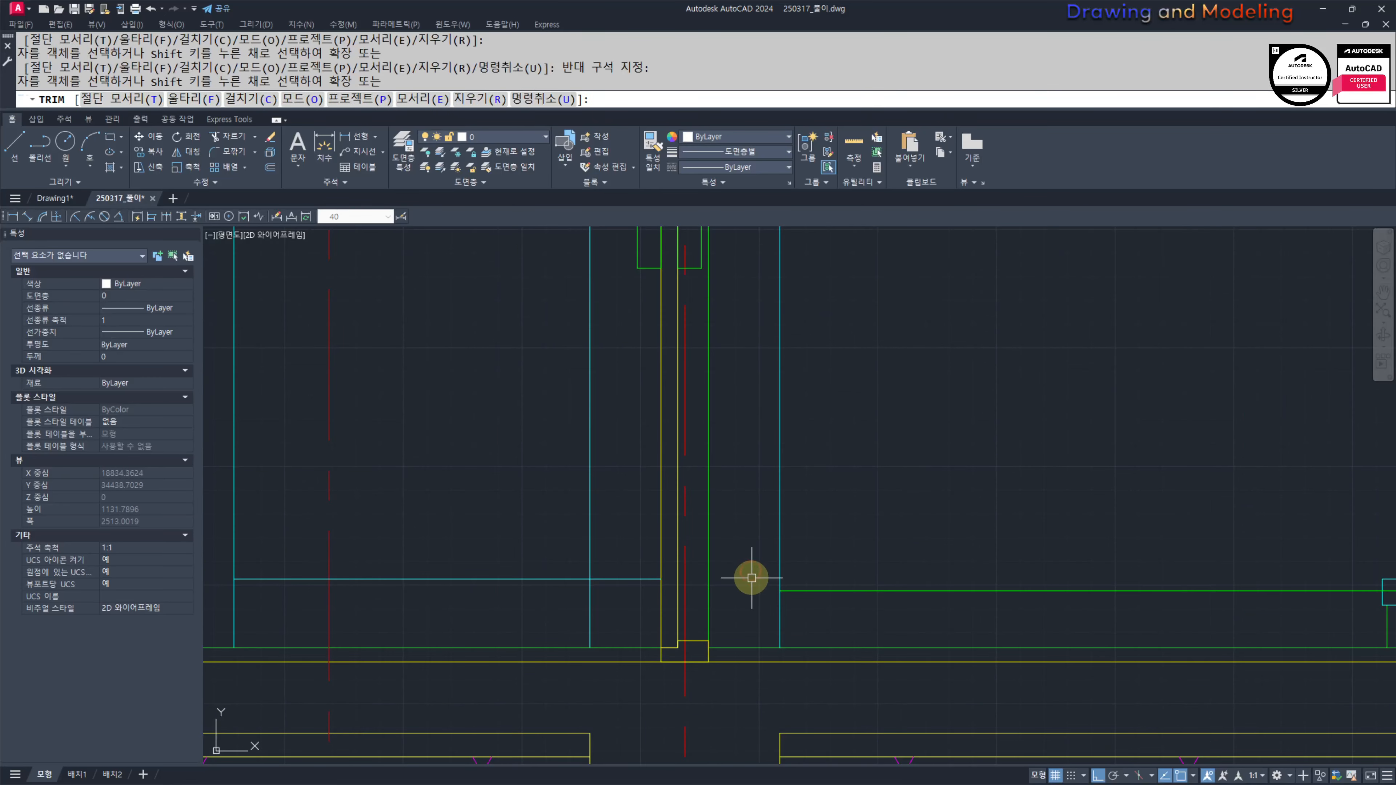
key("Escape")
key("Escape")
Step: Undo the trim of the entrance skirting line
scroll(779, 588, "down", 3)
key("ctrl+z")
key("ctrl+z")
key("Escape")
key("Escape")
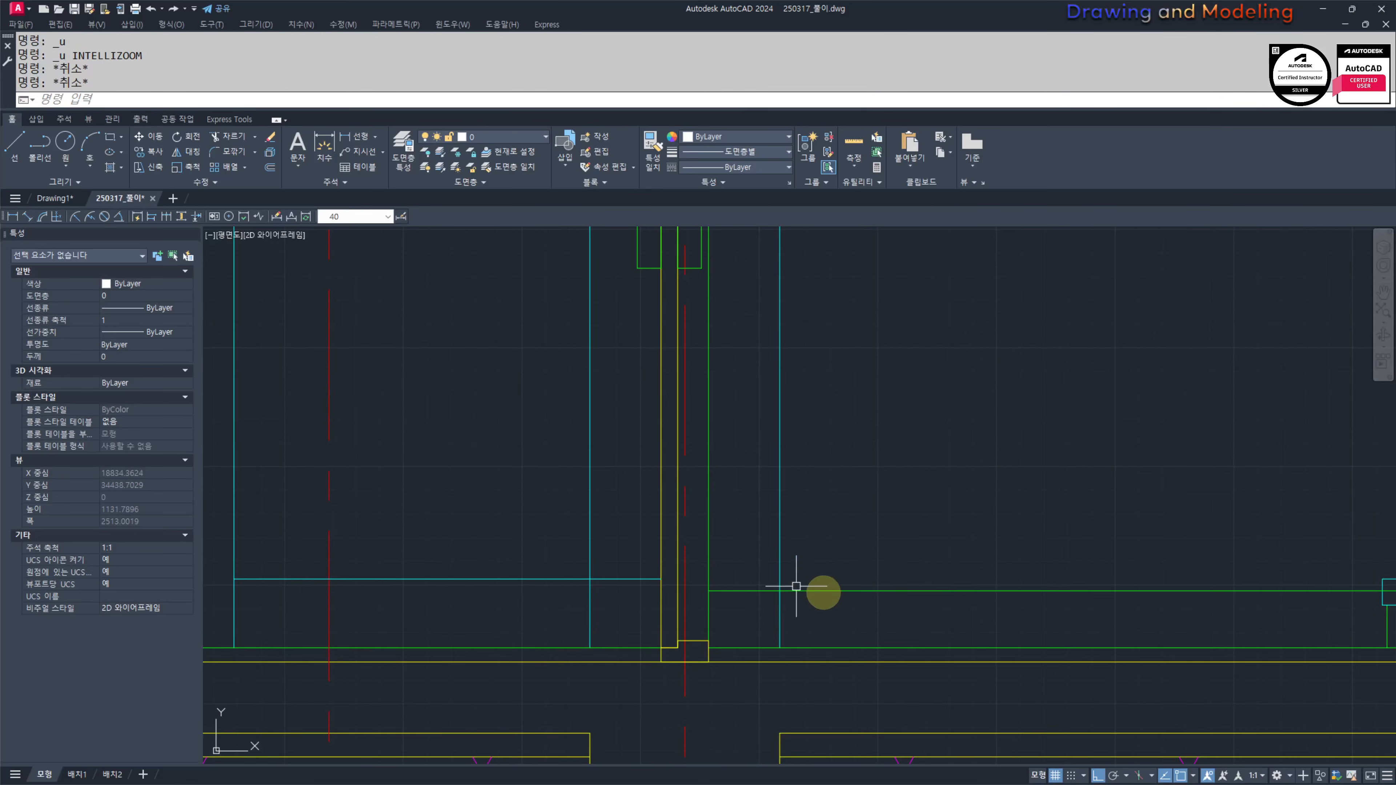
Step: Match the entrance skirting line to the properties of the cyan elevation line
middle_click_drag(884, 598, 849, 604)
type("ma")
left_click(741, 564)
left_click(849, 586)
left_click(823, 611)
key("Escape")
key("Escape")
scroll(1094, 601, "down", 2)
middle_click_drag(1082, 601, 875, 602)
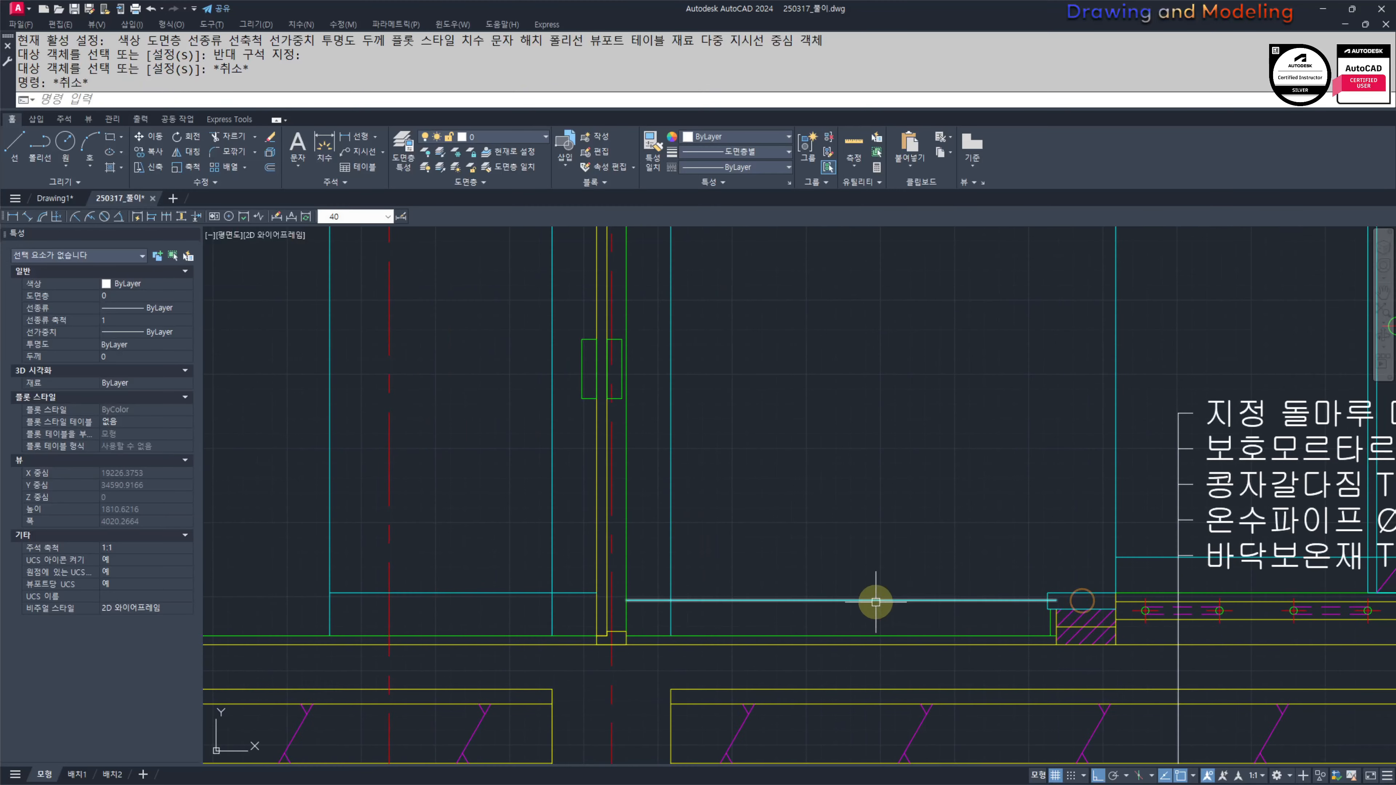
left_click(938, 615)
left_click(918, 593)
middle_click_drag(908, 558, 908, 554)
left_click(1033, 589)
left_click(1068, 584)
key("Escape")
key("Escape")
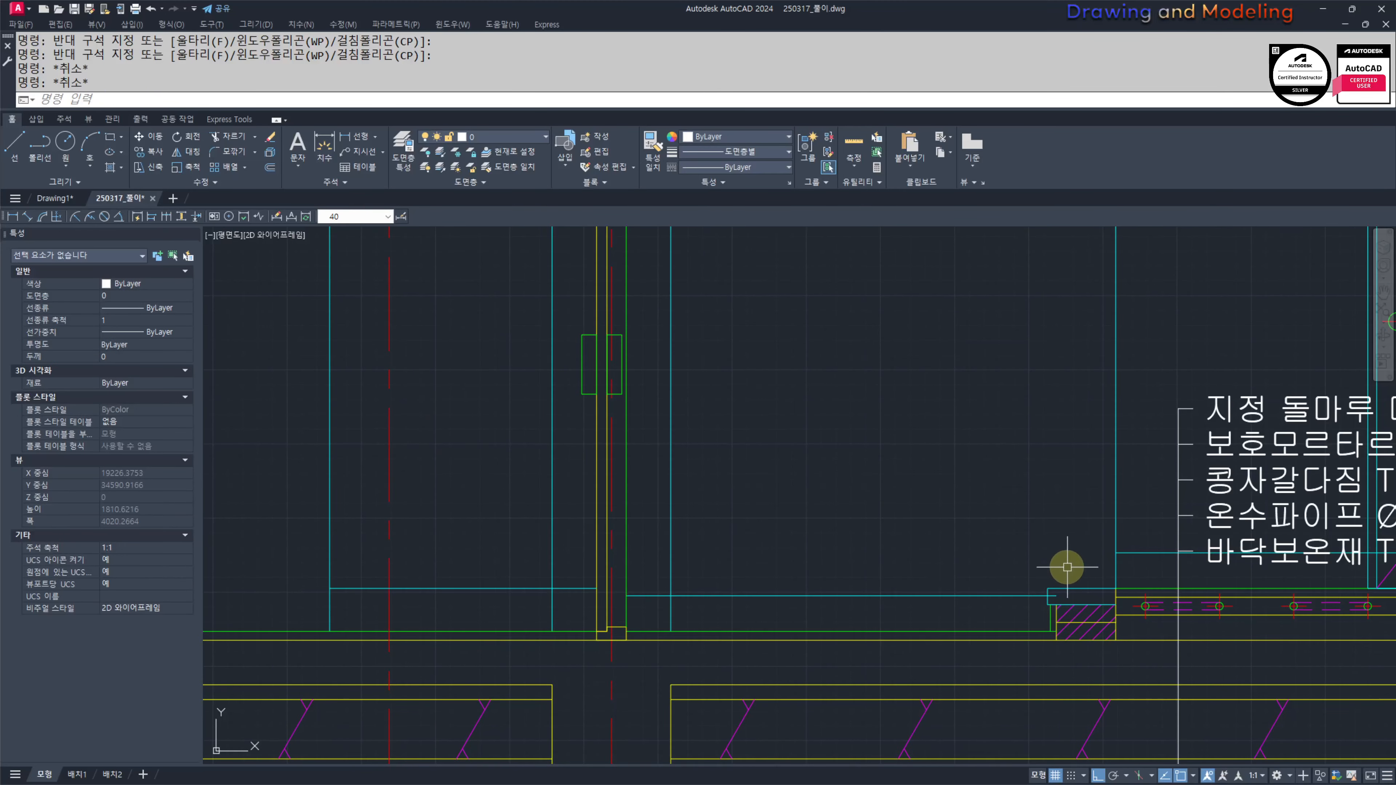
type("L")
key("Return")
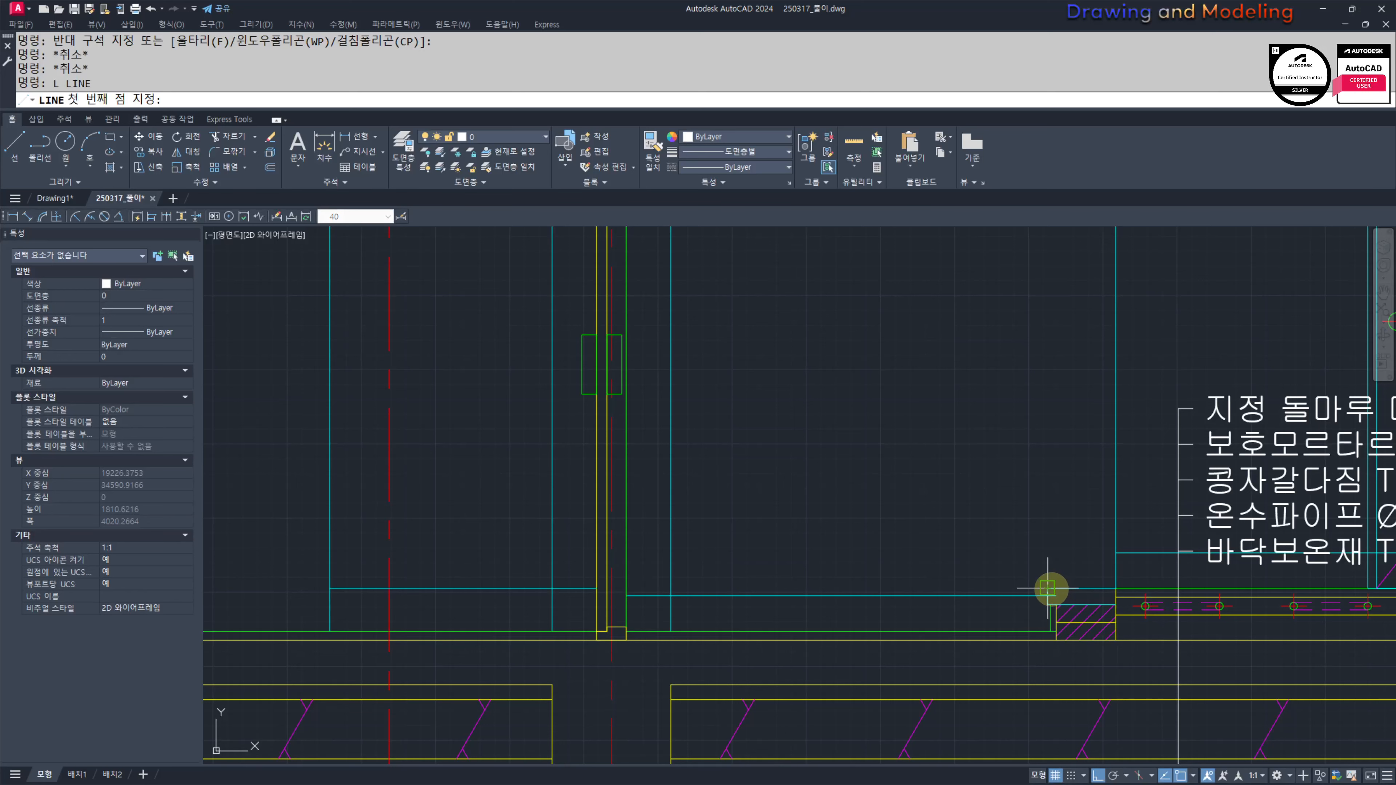
left_click(1052, 586)
key("Escape")
key("Escape")
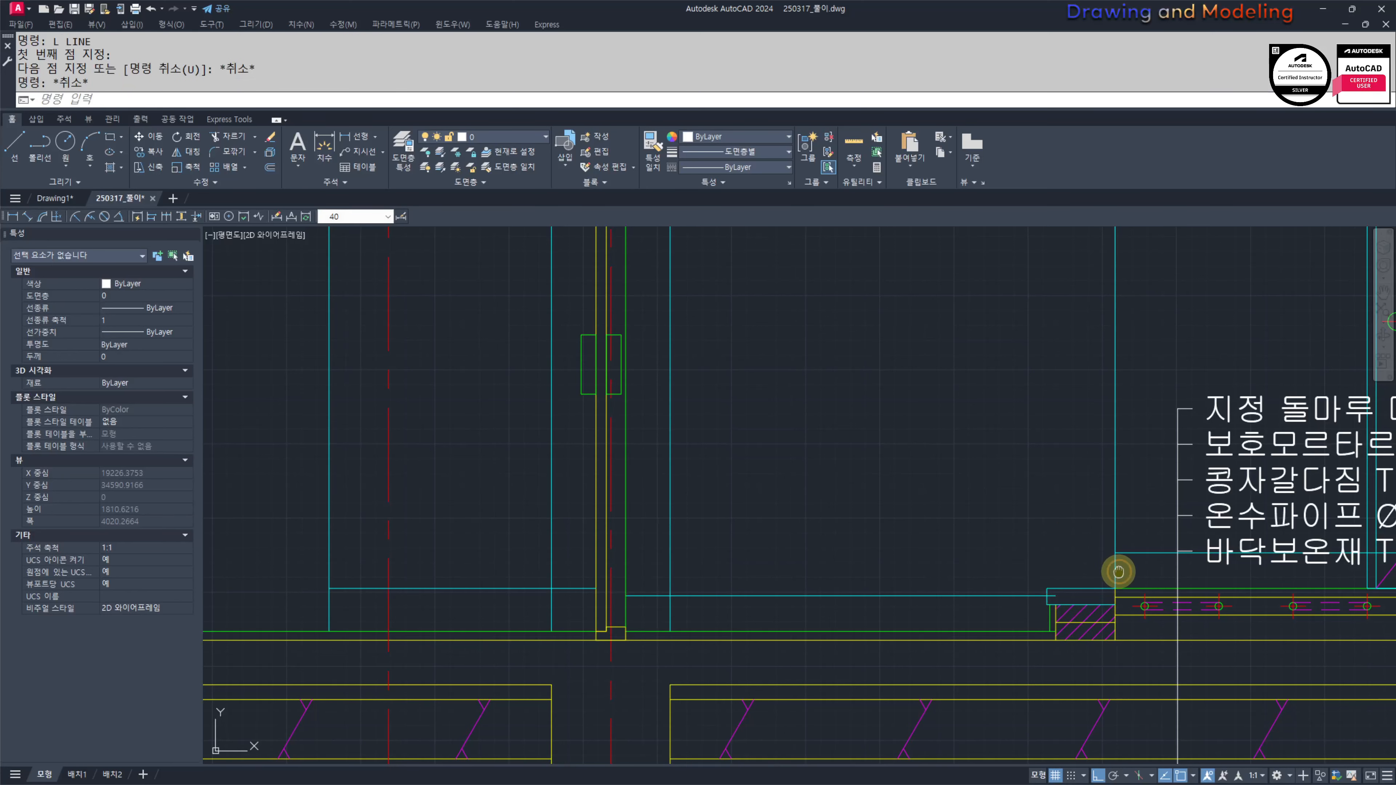
Step: Draw a vertical line upward from the top outer corner of the entrance step's nosing
scroll(1123, 559, "up", 2)
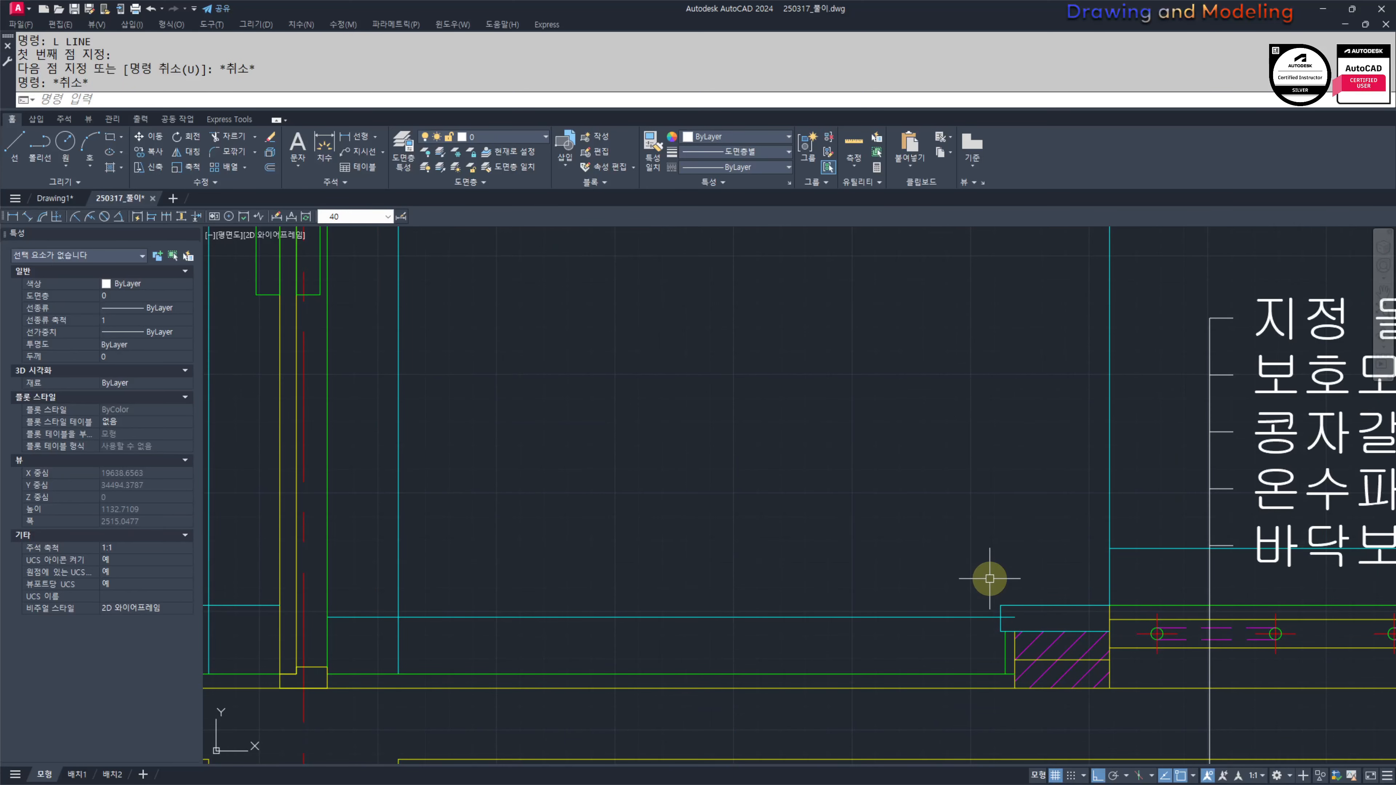
key("Return")
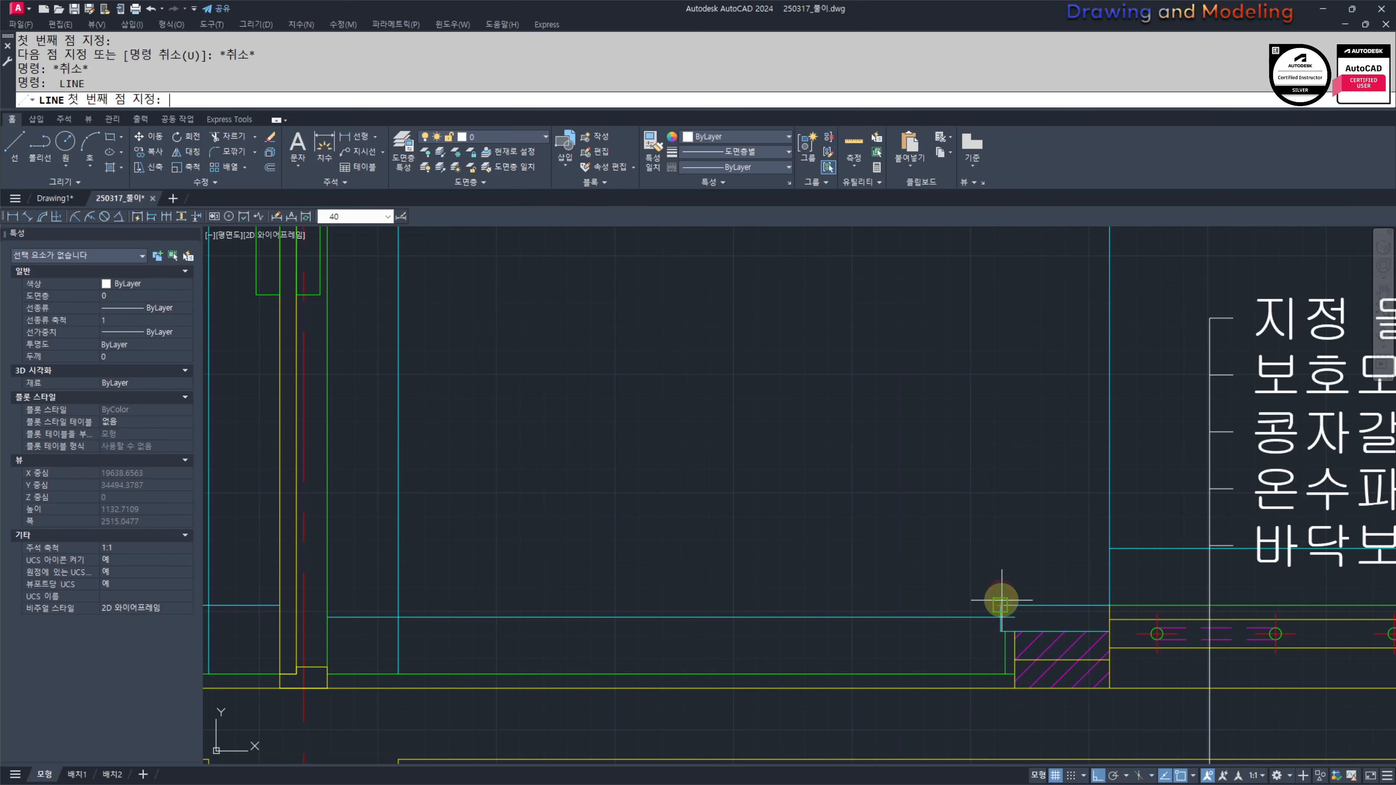
left_click(1000, 605)
left_click(1007, 514)
key("Escape")
key("Escape")
Step: Offset the vertical line at the step nosing 120 mm toward the entrance door
type("O")
key("Return")
type("120")
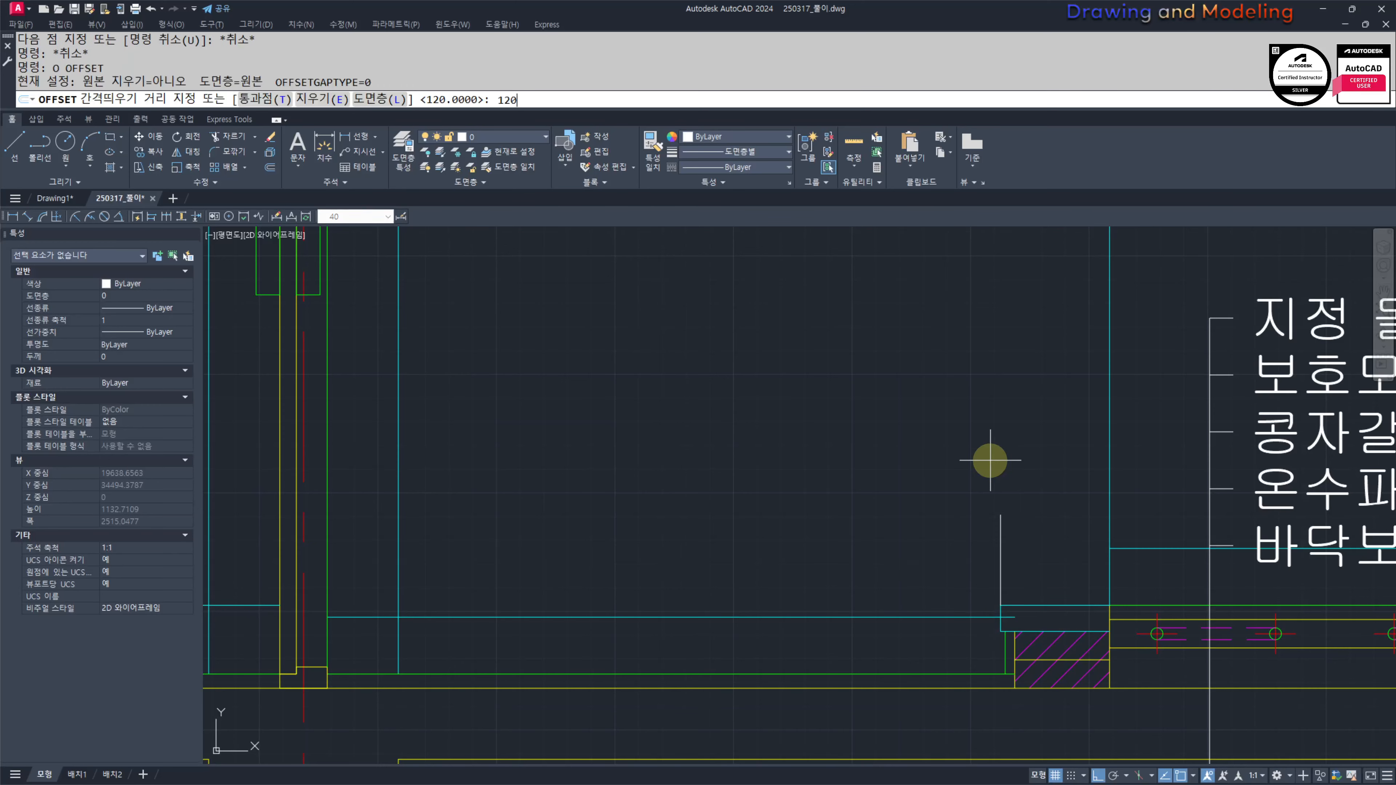
key("Return")
left_click(999, 530)
left_click(936, 543)
key("Escape")
key("Escape")
Step: Erase the original nosing line and fillet its offset copy with the lower and upper skirting lines into a stepped outline
left_click(1012, 522)
left_click(981, 556)
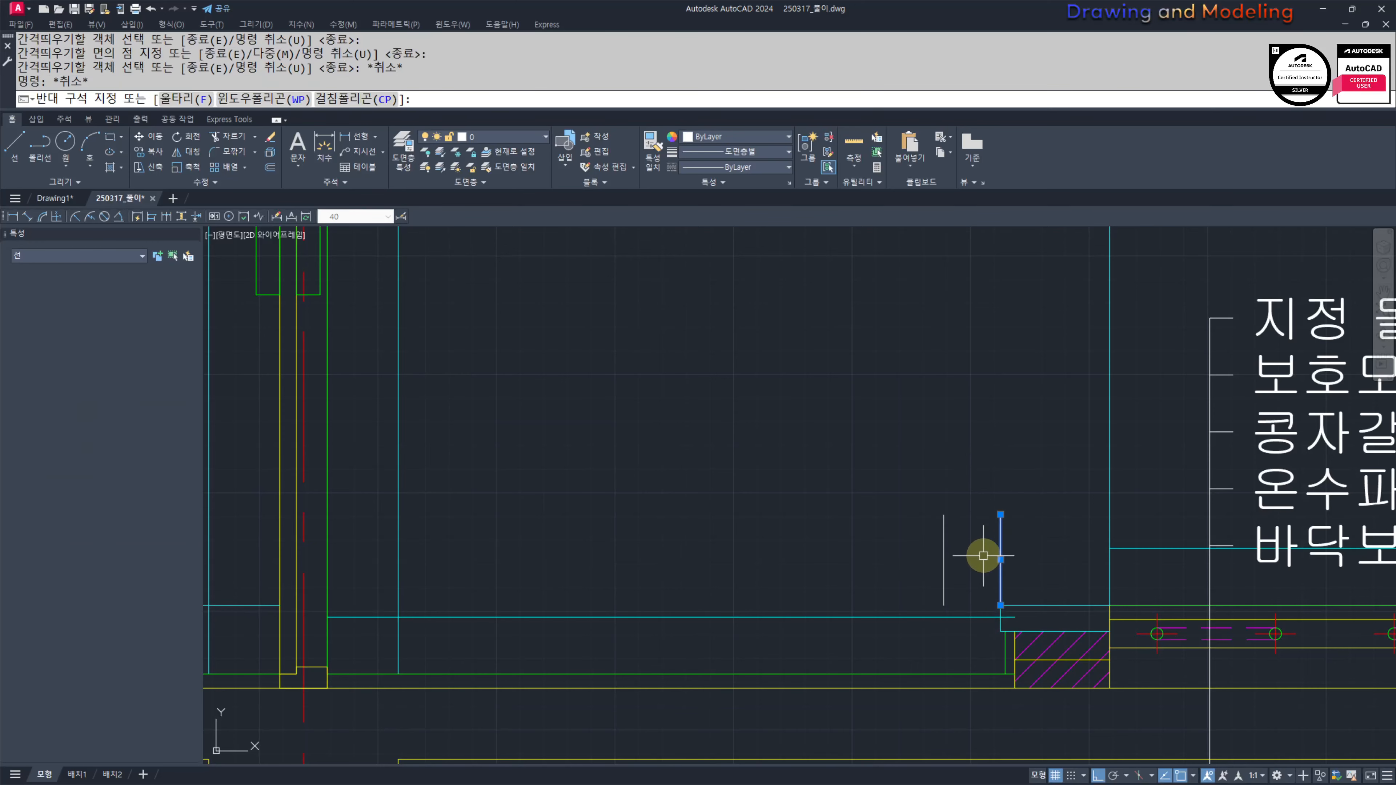
type("E F")
left_click(945, 588)
left_click(919, 617)
key("space")
left_click(1145, 548)
left_click(944, 558)
Step: Match the vertical segment of the stepped skirting outline to the properties of the cyan skirting line
type("MA")
left_click(989, 549)
left_click(963, 572)
left_click(919, 590)
key("Escape")
mouse_move(960, 595)
middle_mouse_down()
mouse_move(912, 586)
mouse_move(894, 634)
middle_mouse_up()
Step: Stretch the upper floor-layer notes and leader beside the door upward clear of the skirting line, excluding the door and skirting lines
middle_click_drag(710, 620, 742, 620)
middle_click_drag(802, 561, 737, 601)
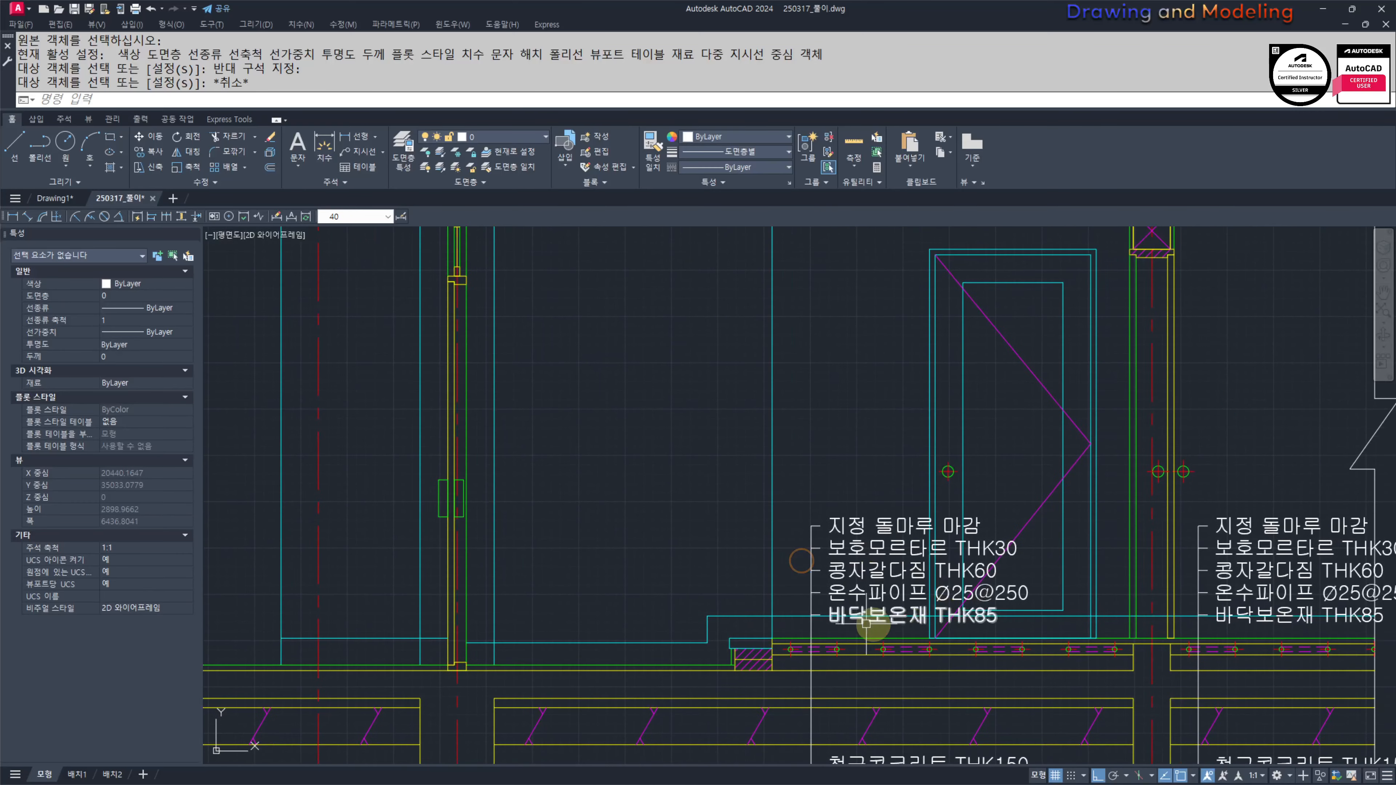
middle_click_drag(957, 603, 833, 568)
middle_click_drag(922, 580, 810, 585)
middle_click_drag(954, 617, 844, 614)
middle_click_drag(650, 576, 875, 583)
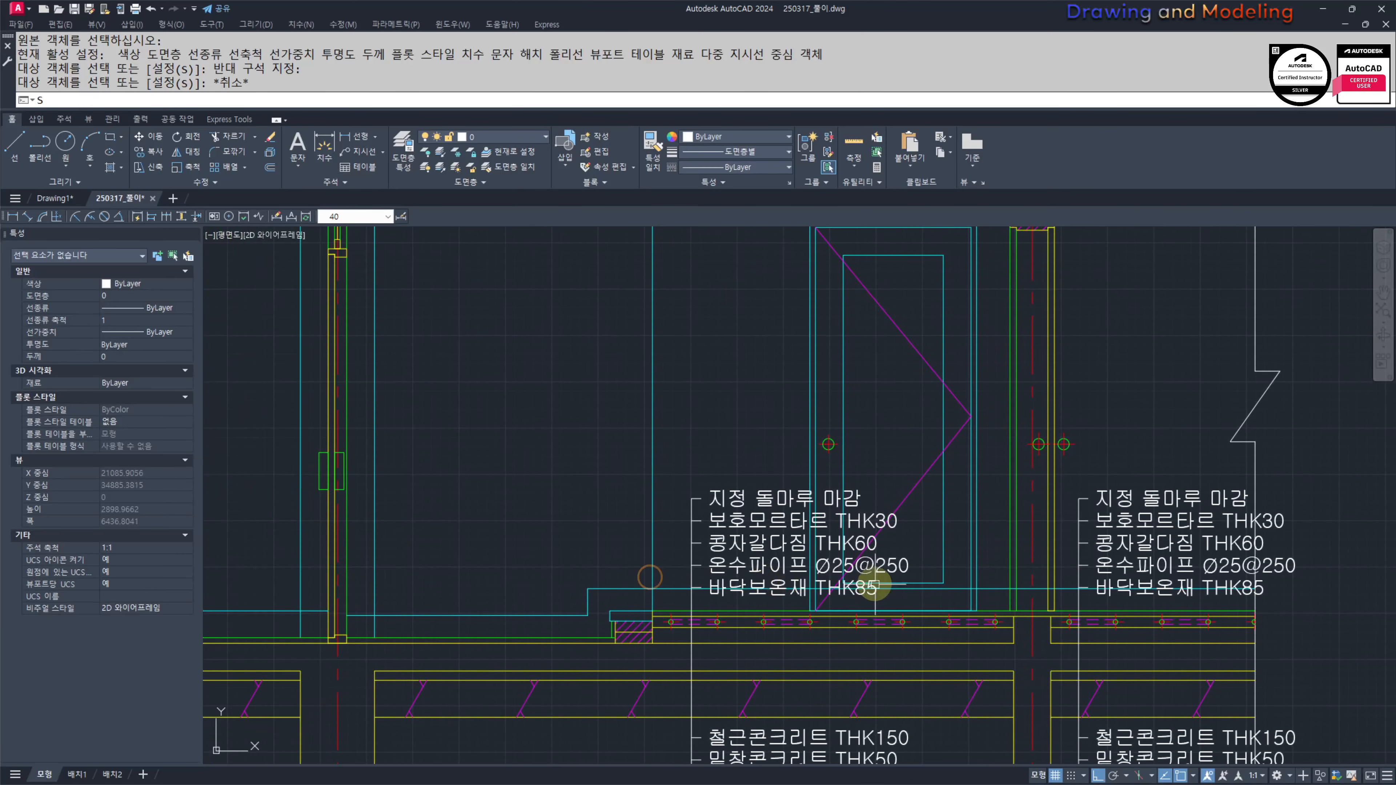
type("S")
left_click(906, 599)
left_click(659, 470)
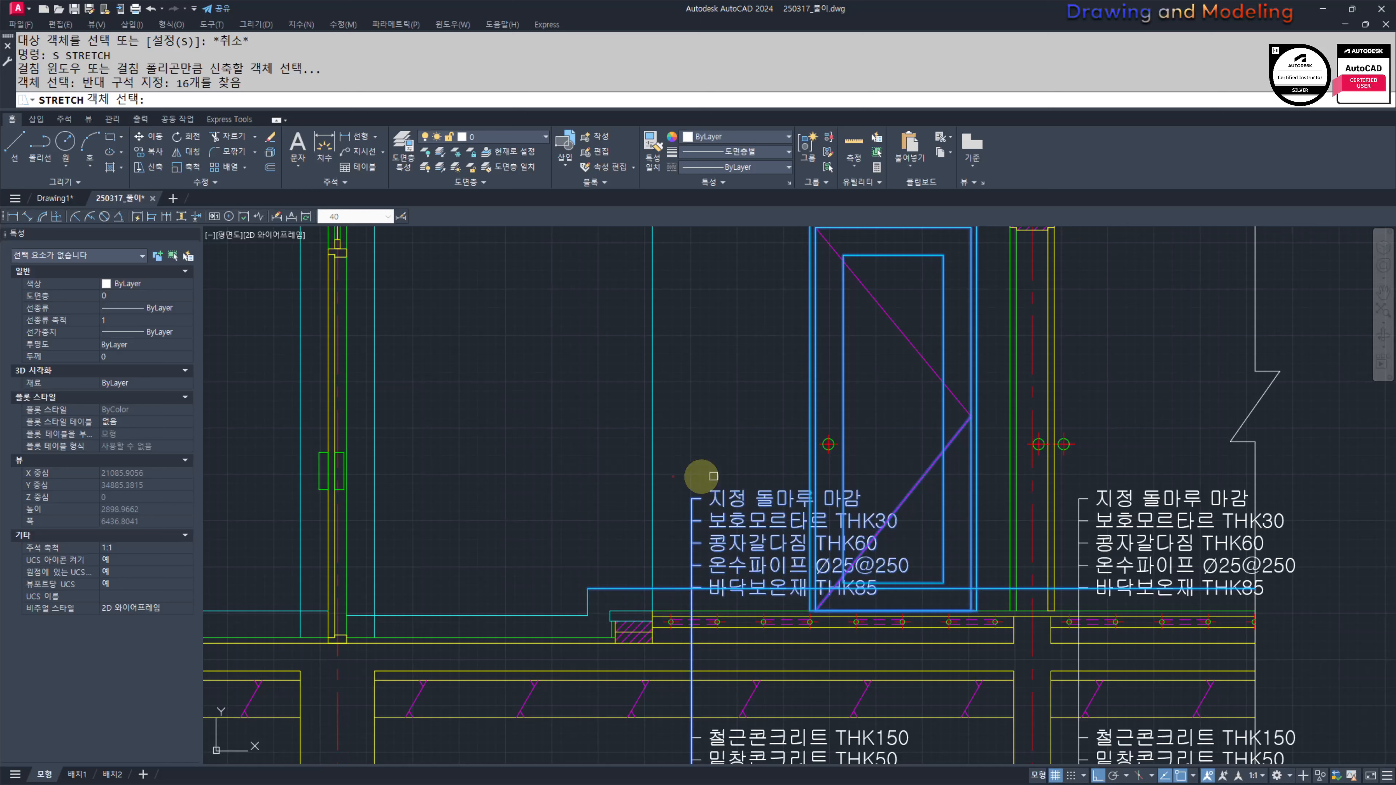
left_click(955, 494, "shift")
left_click(901, 424, "shift")
left_click(1004, 376, "shift")
left_click(960, 414, "shift")
key("space")
left_click(713, 407)
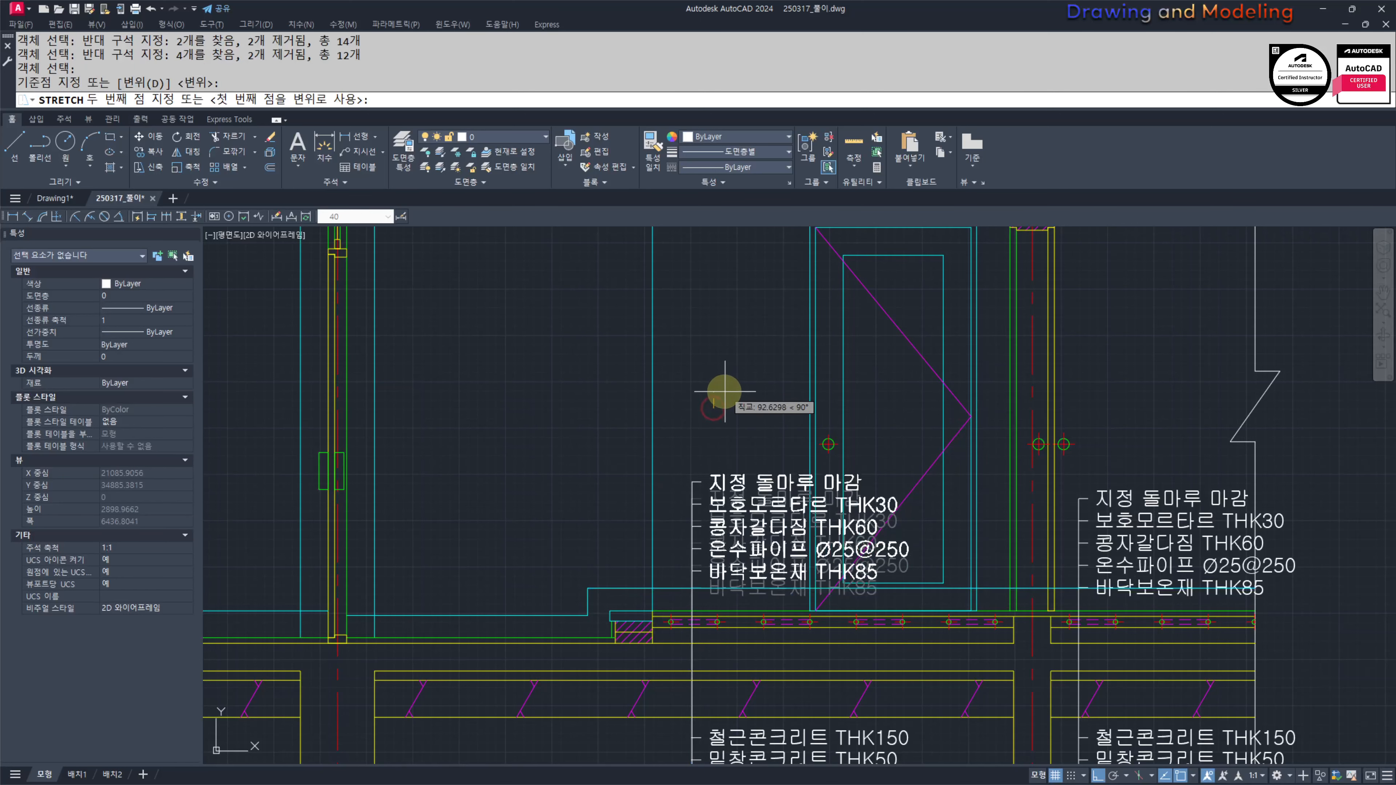
key("Escape")
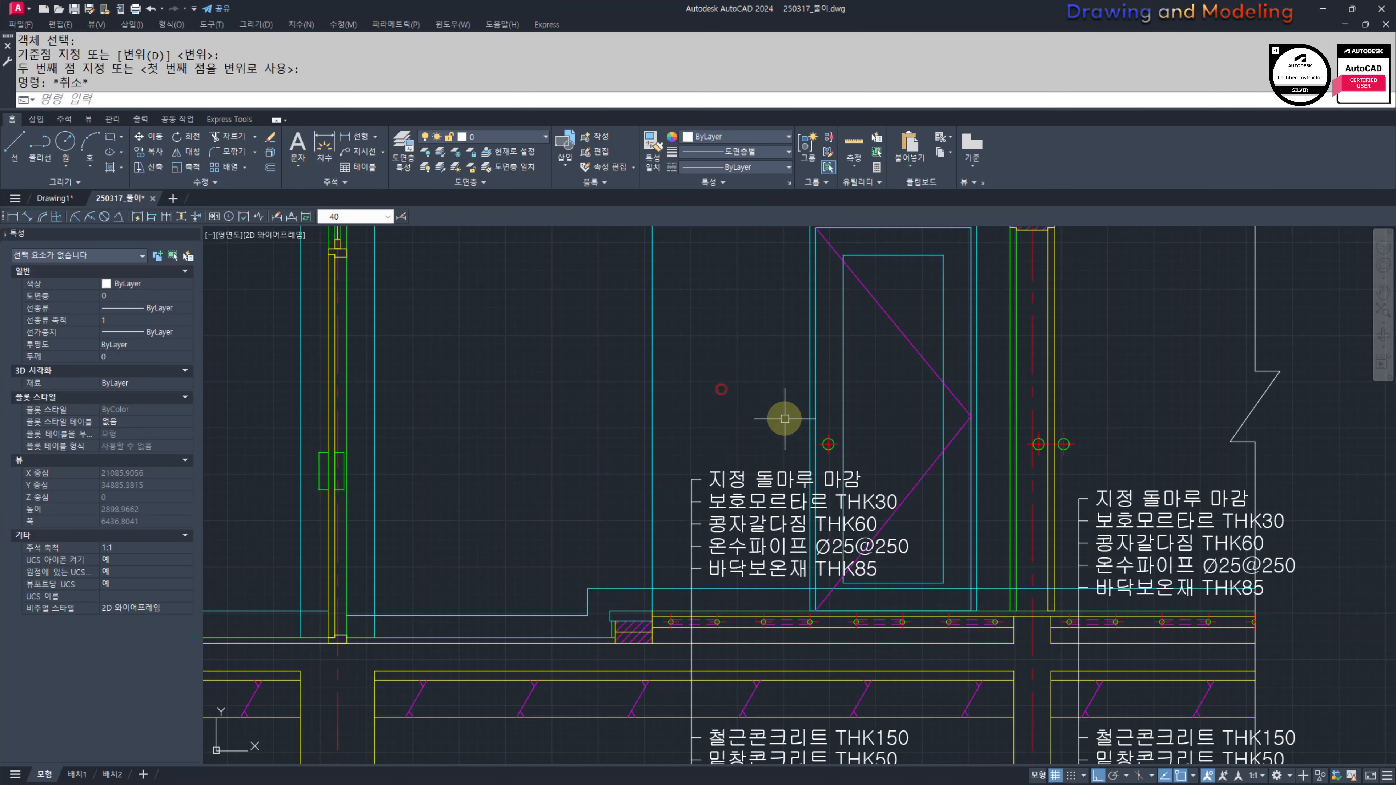
Step: Match the door's diagonal opening lines to the properties of the red wall centre line
scroll(909, 445, "up", 2)
left_click(951, 468)
key("Escape")
key("Escape")
type("ma")
key("Return")
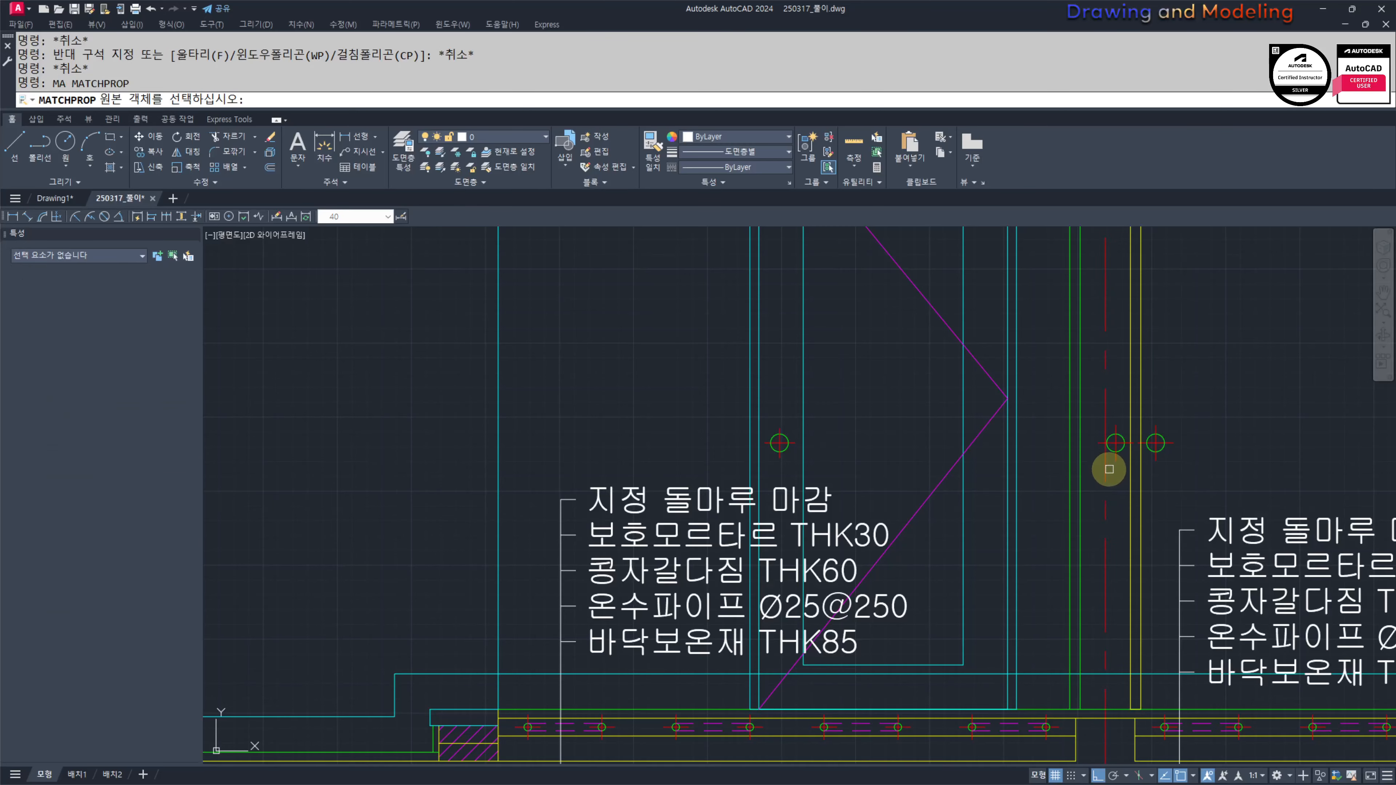
left_click(1108, 468)
key("Escape")
key("Escape")
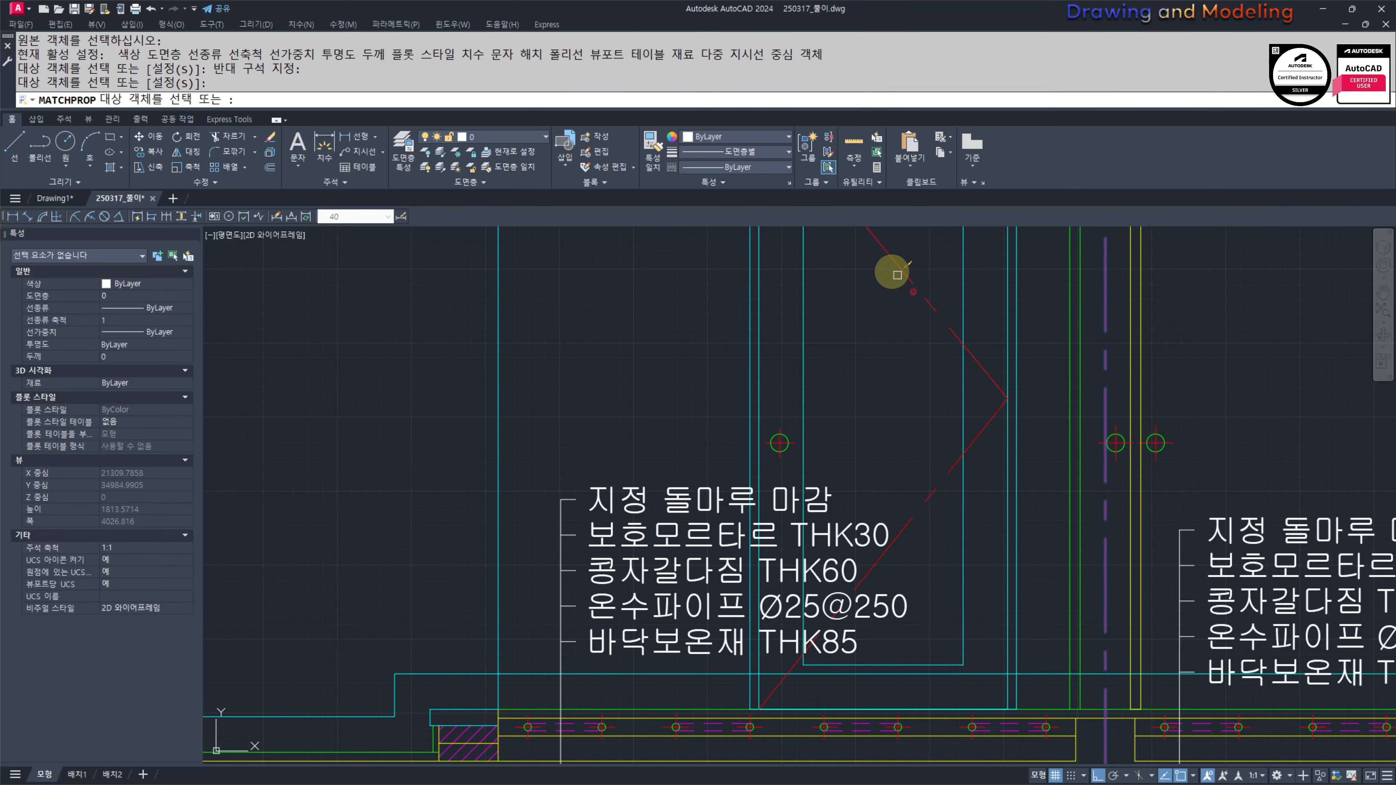
Step: Stretch the upper floor-layer notes and leader in the room beyond the door wall upward, excluding the skirting line
scroll(983, 438, "down", 3)
scroll(967, 384, "up", 3)
type("s")
key("Return")
left_click(963, 353)
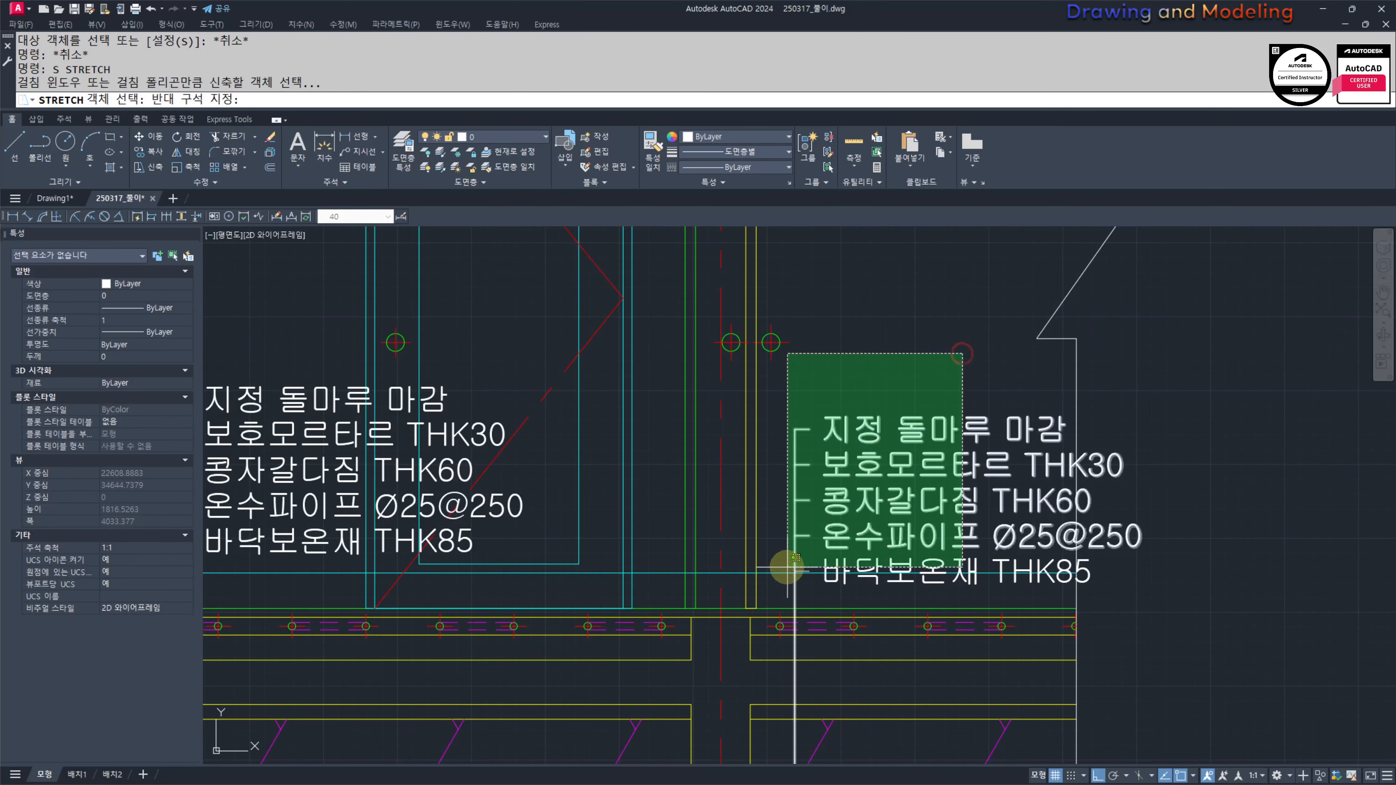
left_click(786, 578)
left_click(781, 592, "shift")
left_click(767, 556, "shift")
key("Return")
left_click(1244, 520)
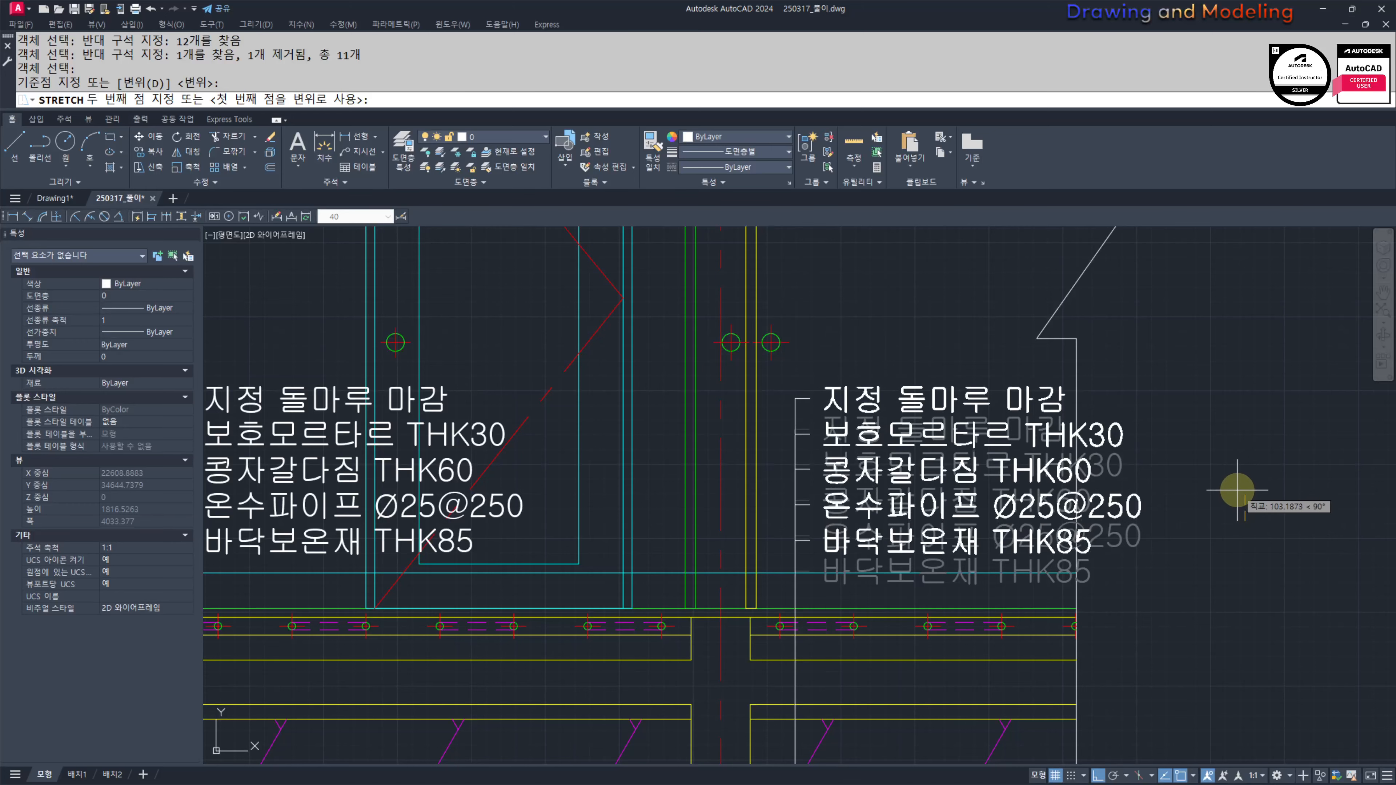
left_click(1237, 489)
Step: Trim the cyan skirting line where it crosses the wall between the two rooms, using the wall finish lines as cutting edges
scroll(636, 564, "up", 2)
type("tr")
key("Return")
left_click(822, 555)
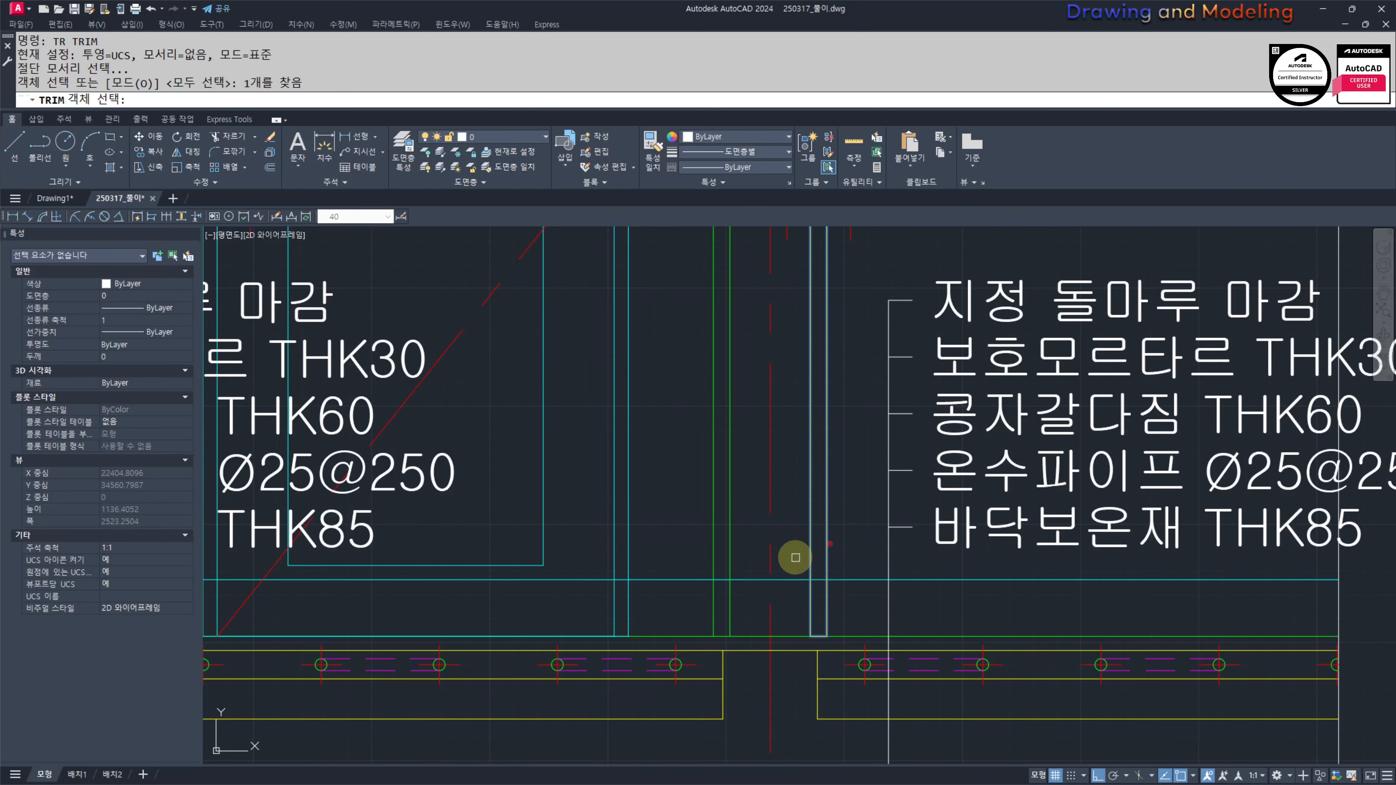
left_click(710, 573)
key("Return")
left_click(746, 577)
left_click(720, 585)
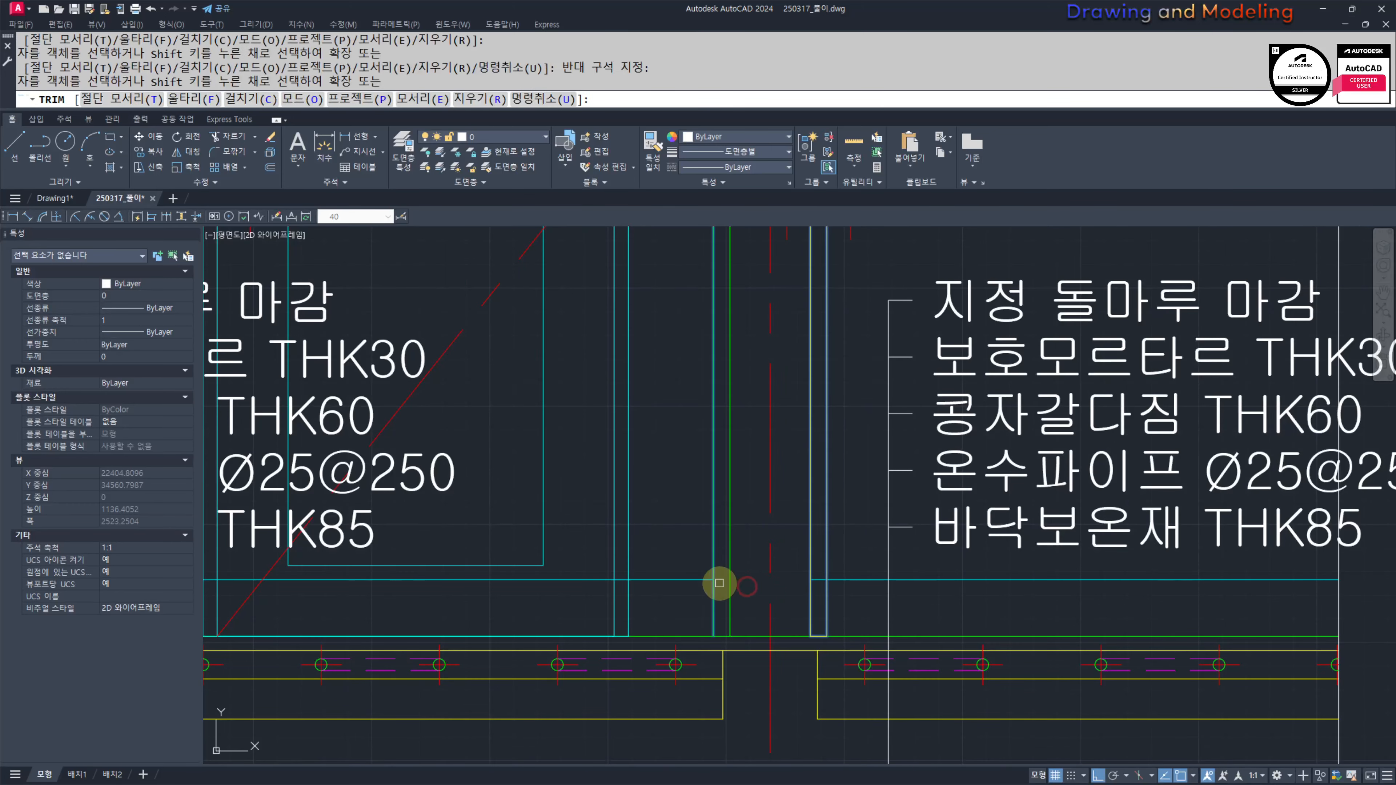
left_click(819, 577)
key("Escape")
Step: Add a dot leader from the entrance skirting with a 50 mm horizontal landing and the note "걸레받이 H:120"
scroll(647, 540, "down", 5)
scroll(664, 548, "up", 2)
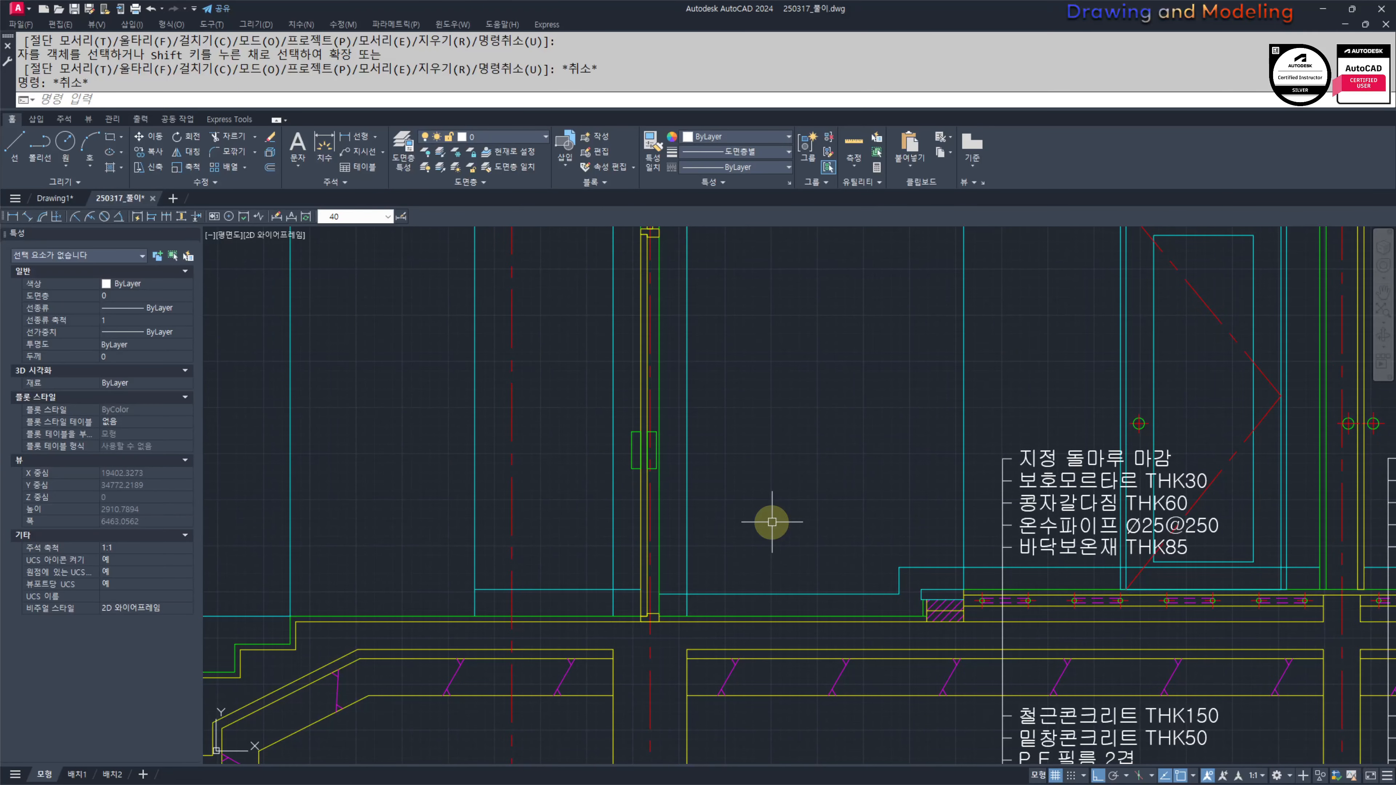
key("Return")
scroll(791, 556, "up", 2)
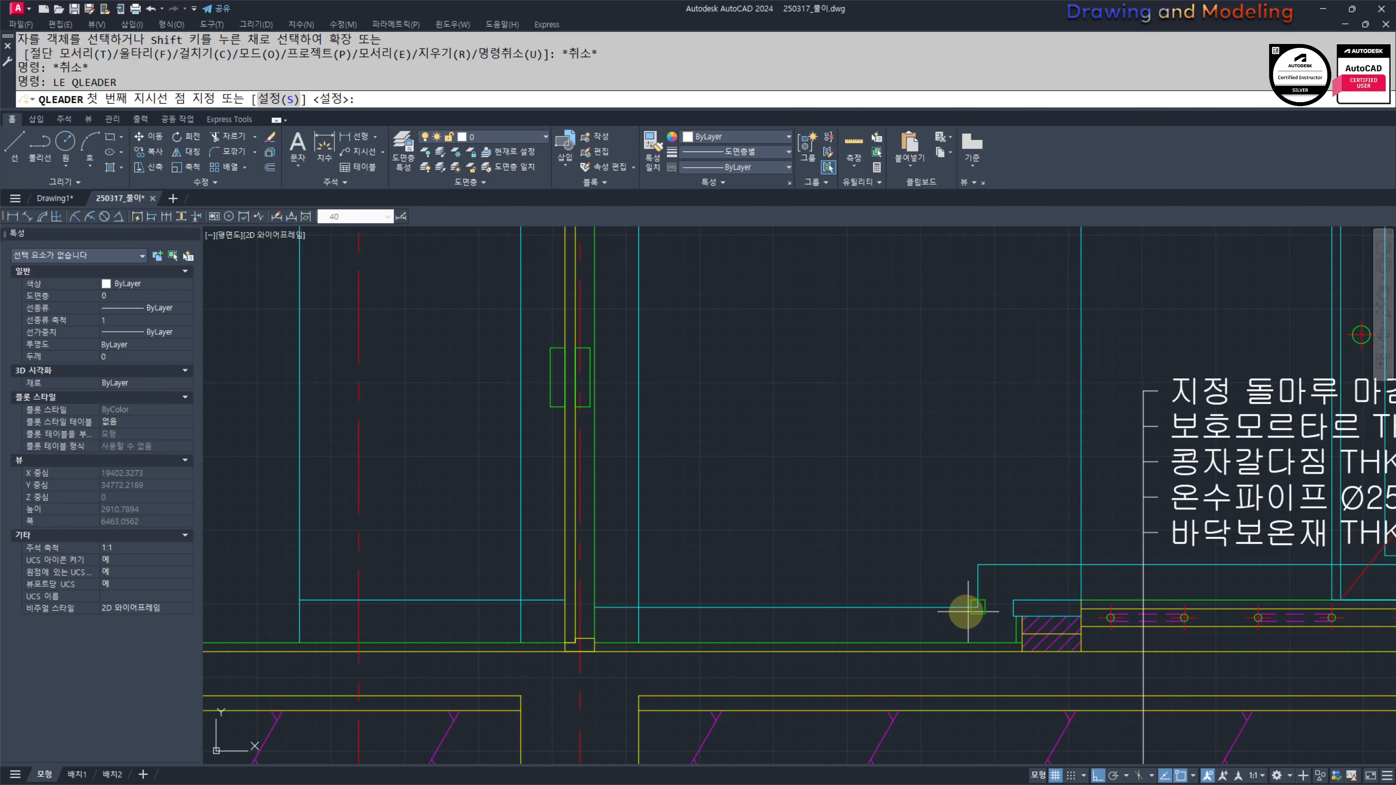
scroll(878, 599, "down", 4)
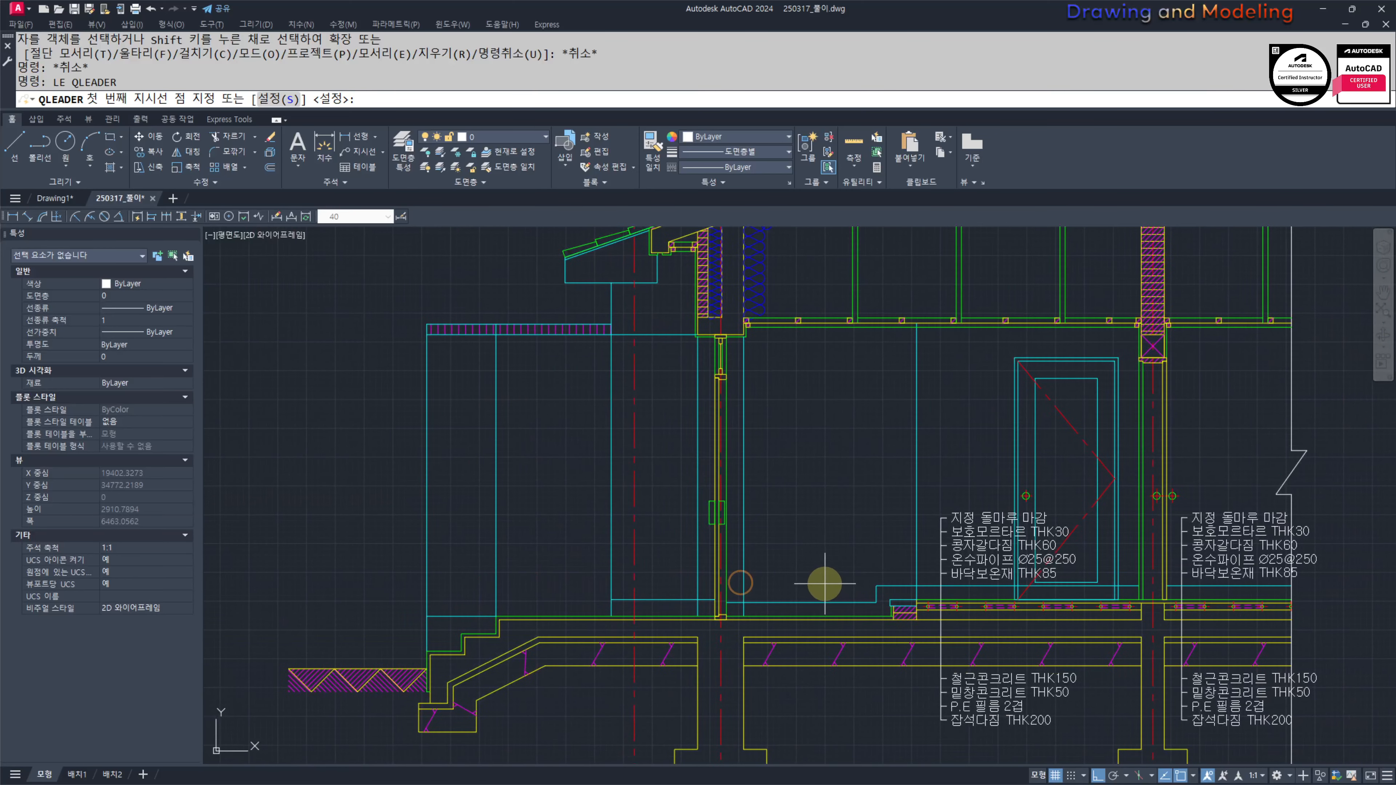
scroll(819, 579, "up", 3)
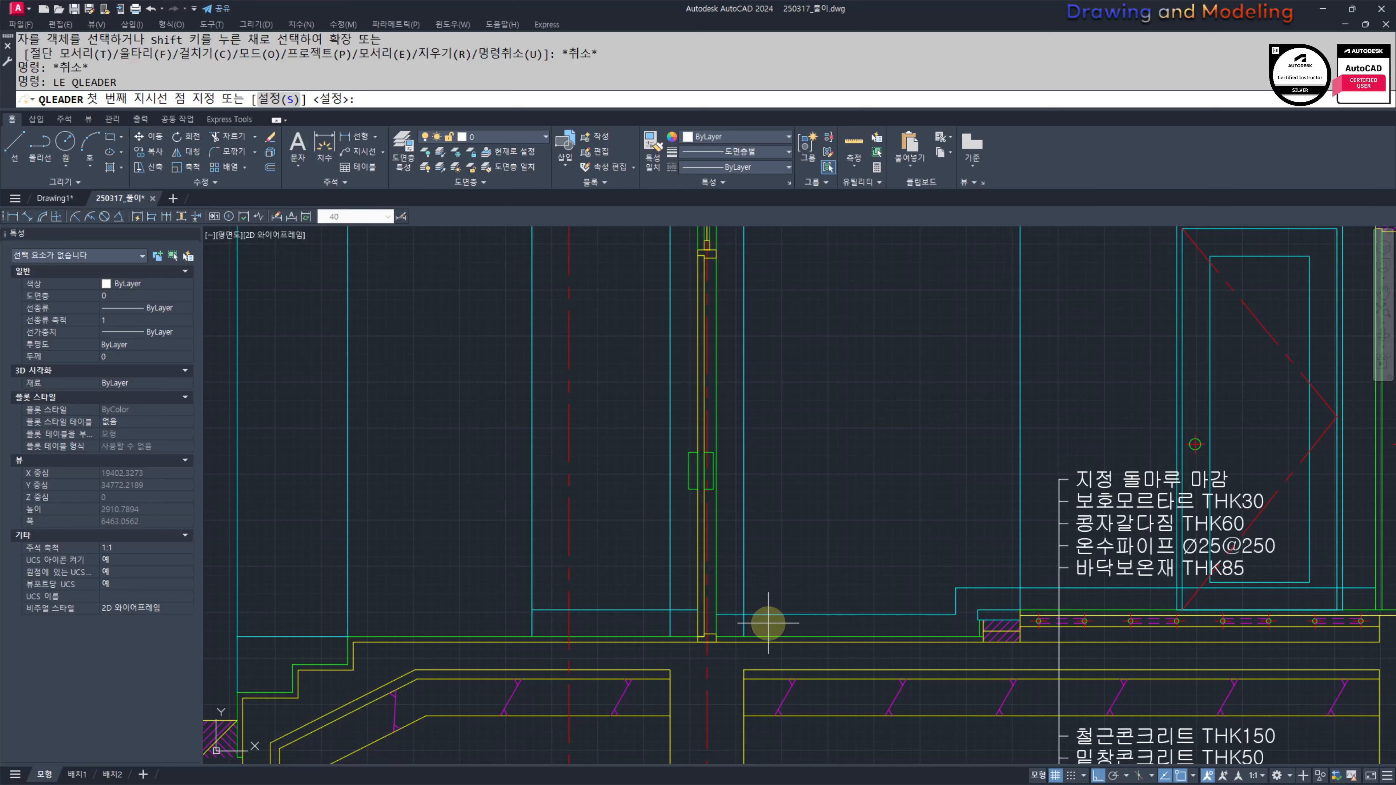
left_click(785, 625)
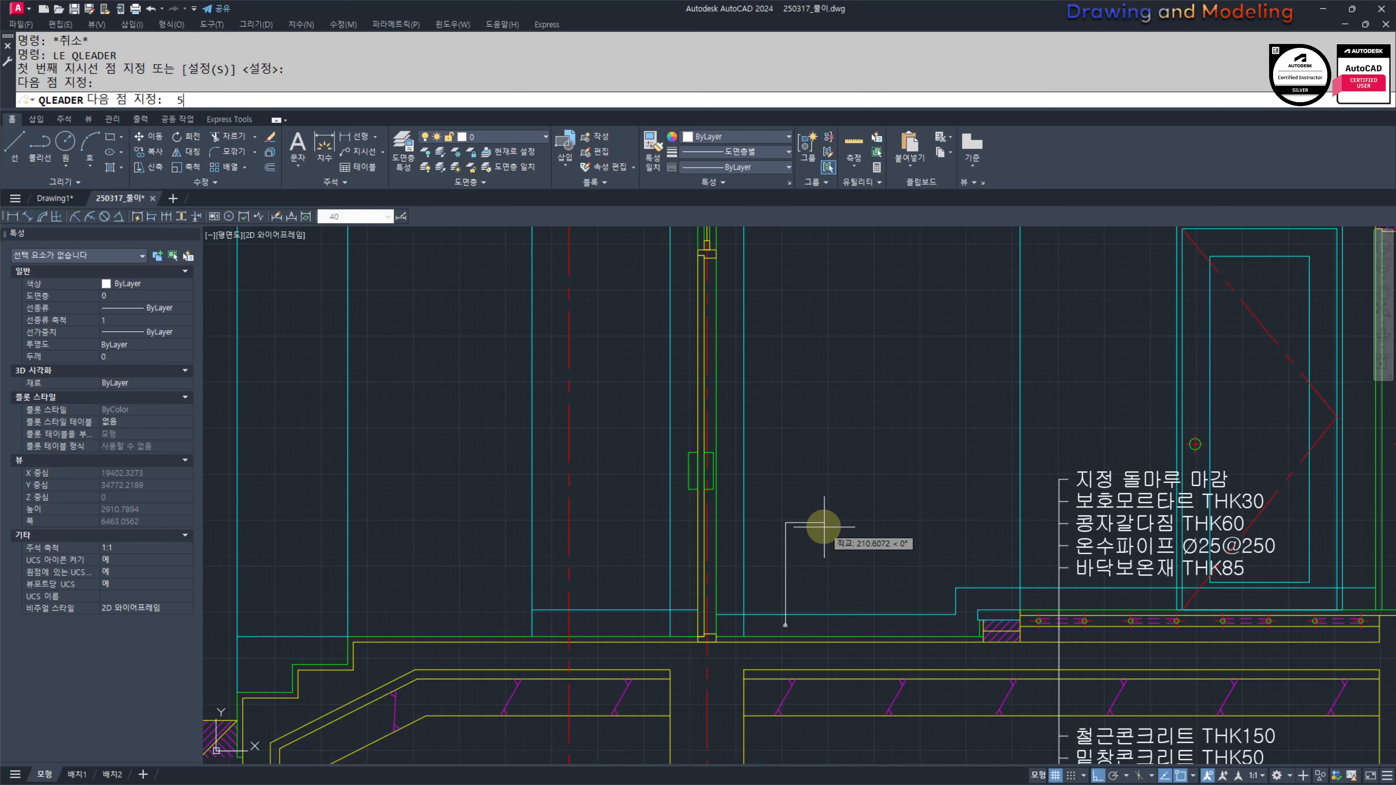
key("Return")
key("Return")
key("Return")
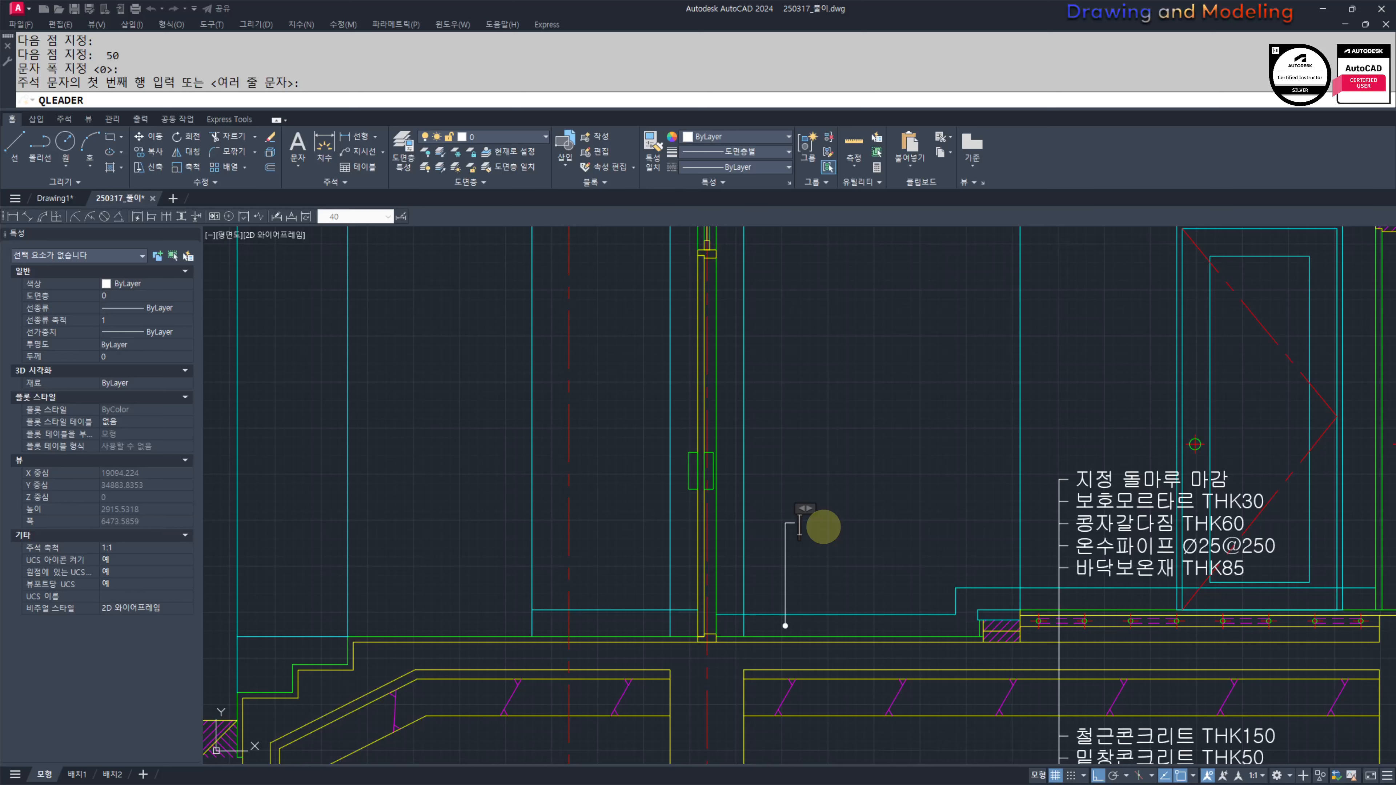
type("RJF")
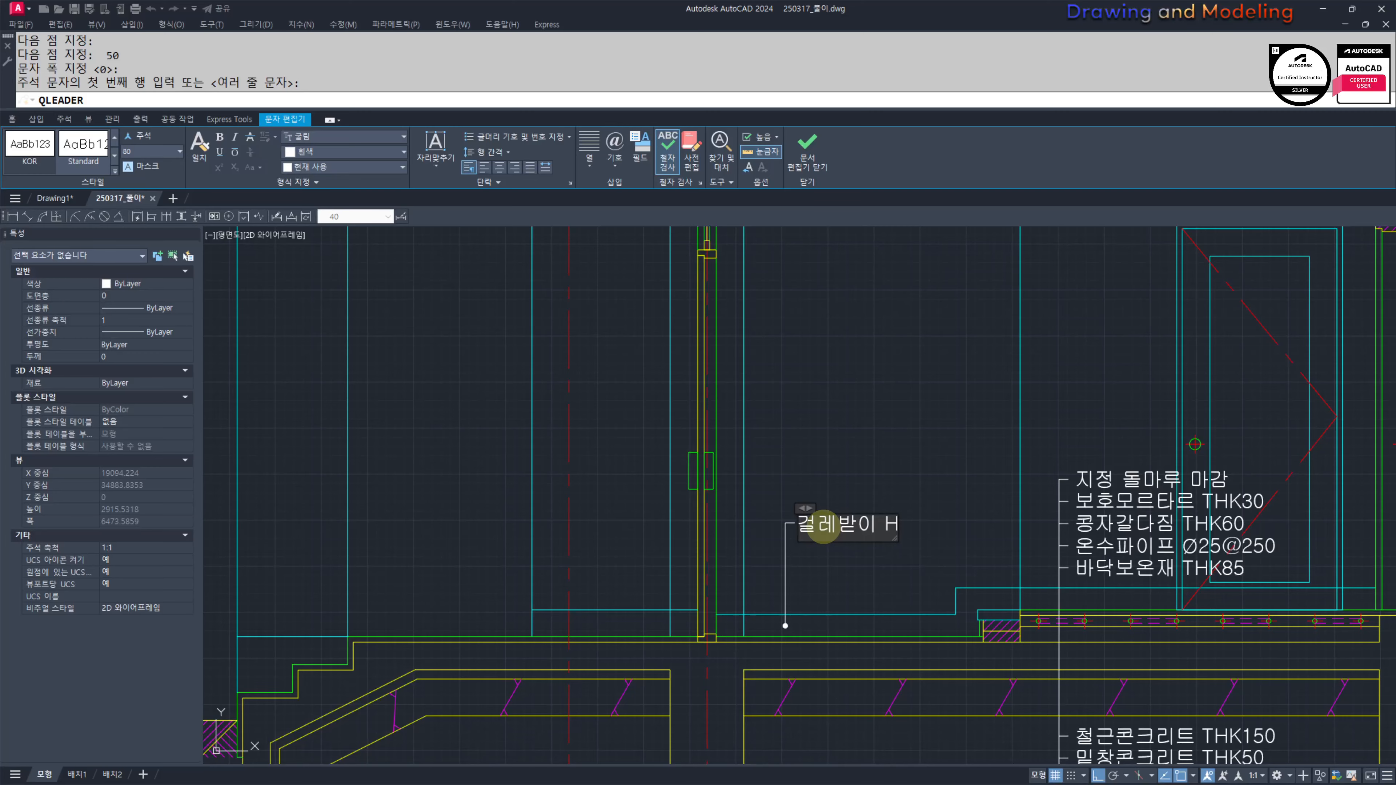
left_click(850, 554)
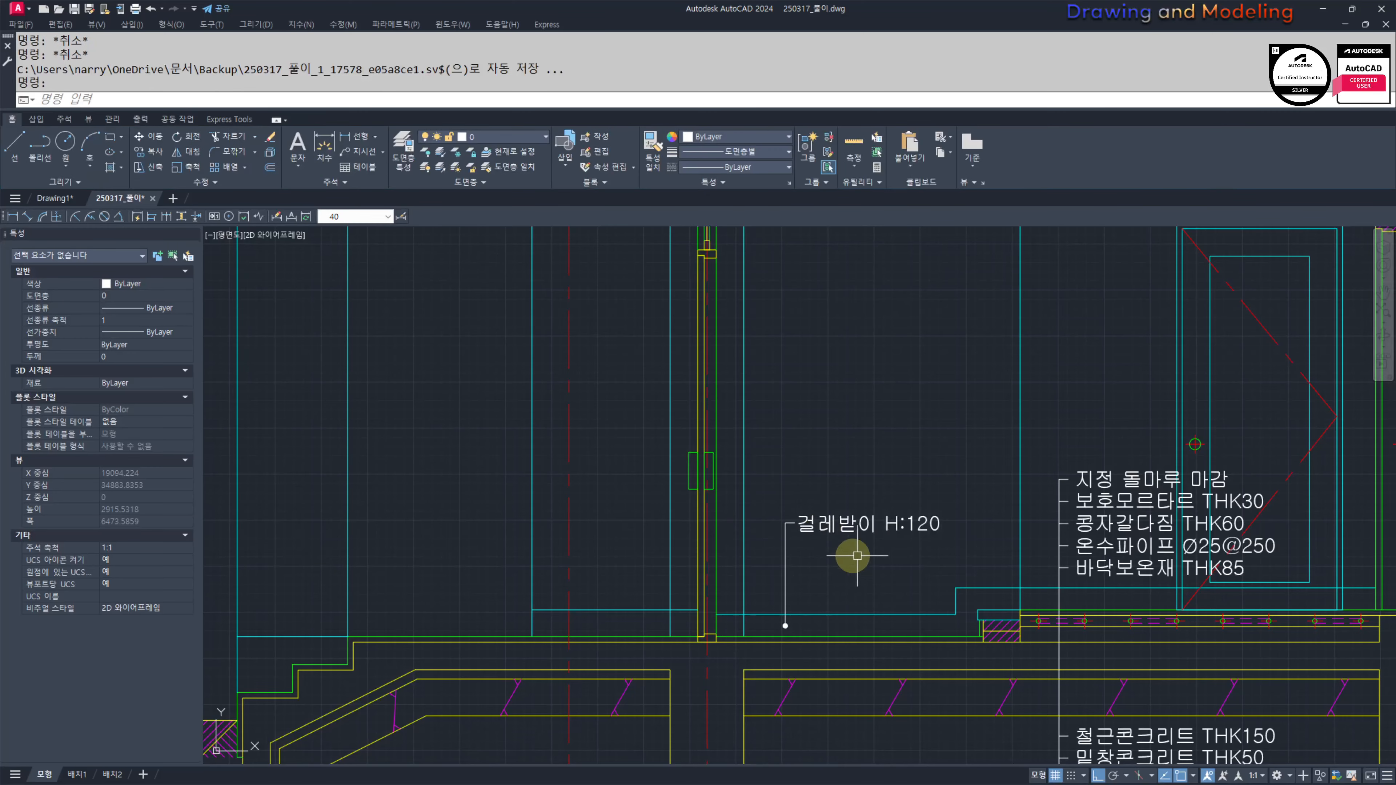
Step: Stretch the "걸레받이 H:120" note and the upper end of its leader slightly downward
type("s")
key("Return")
scroll(889, 542, "up", 2)
left_click(1031, 561)
left_click(681, 444)
key("Return")
left_click(690, 411)
left_click(690, 444)
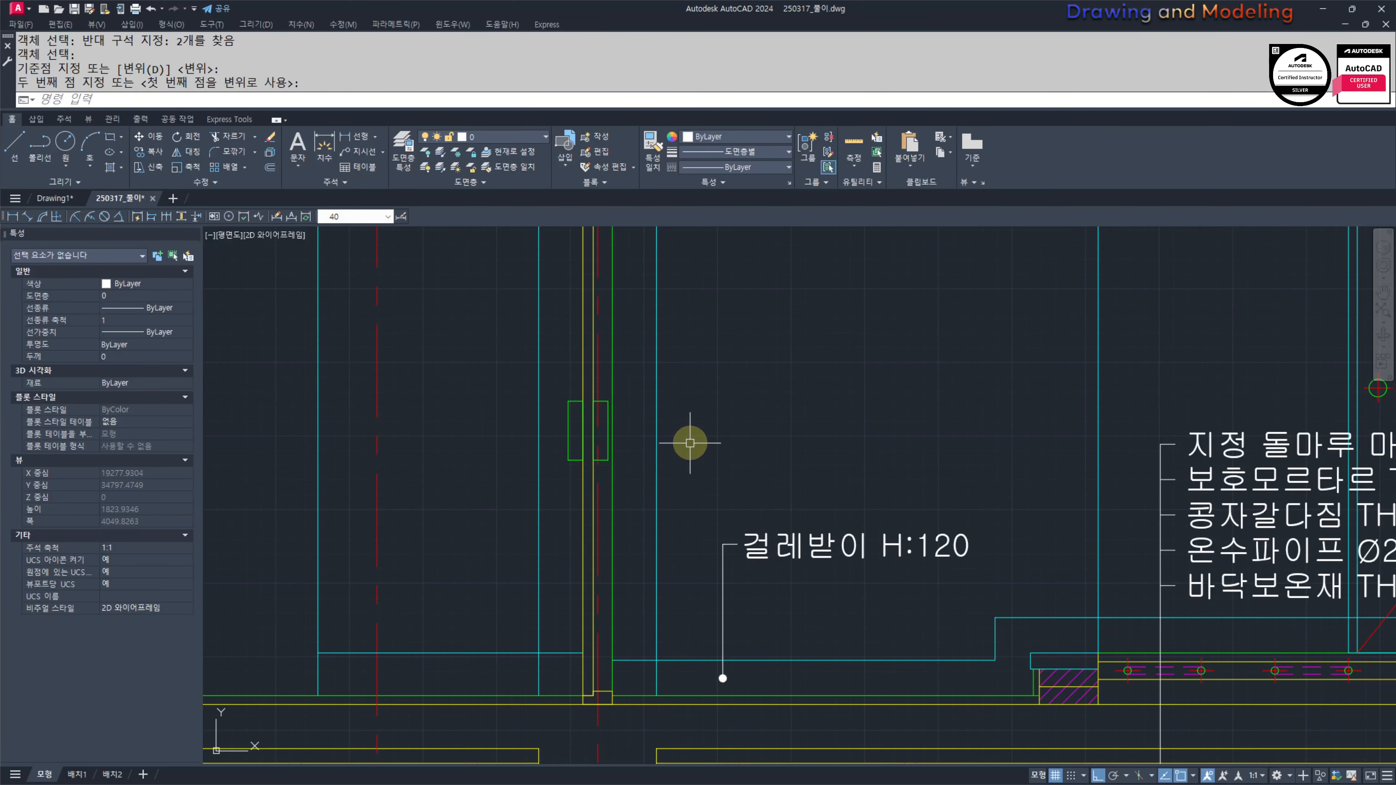
key("Escape")
key("Escape")
Step: Examine the section from the skirting and floor notes across the entrance to the steps and ground hatch
middle_click_drag(907, 561, 839, 566)
scroll(757, 543, "down", 2)
middle_click_drag(714, 575, 620, 573)
mouse_move(728, 610)
middle_mouse_down()
mouse_move(644, 598)
mouse_move(745, 614)
middle_mouse_up()
middle_click_drag(694, 646, 748, 632)
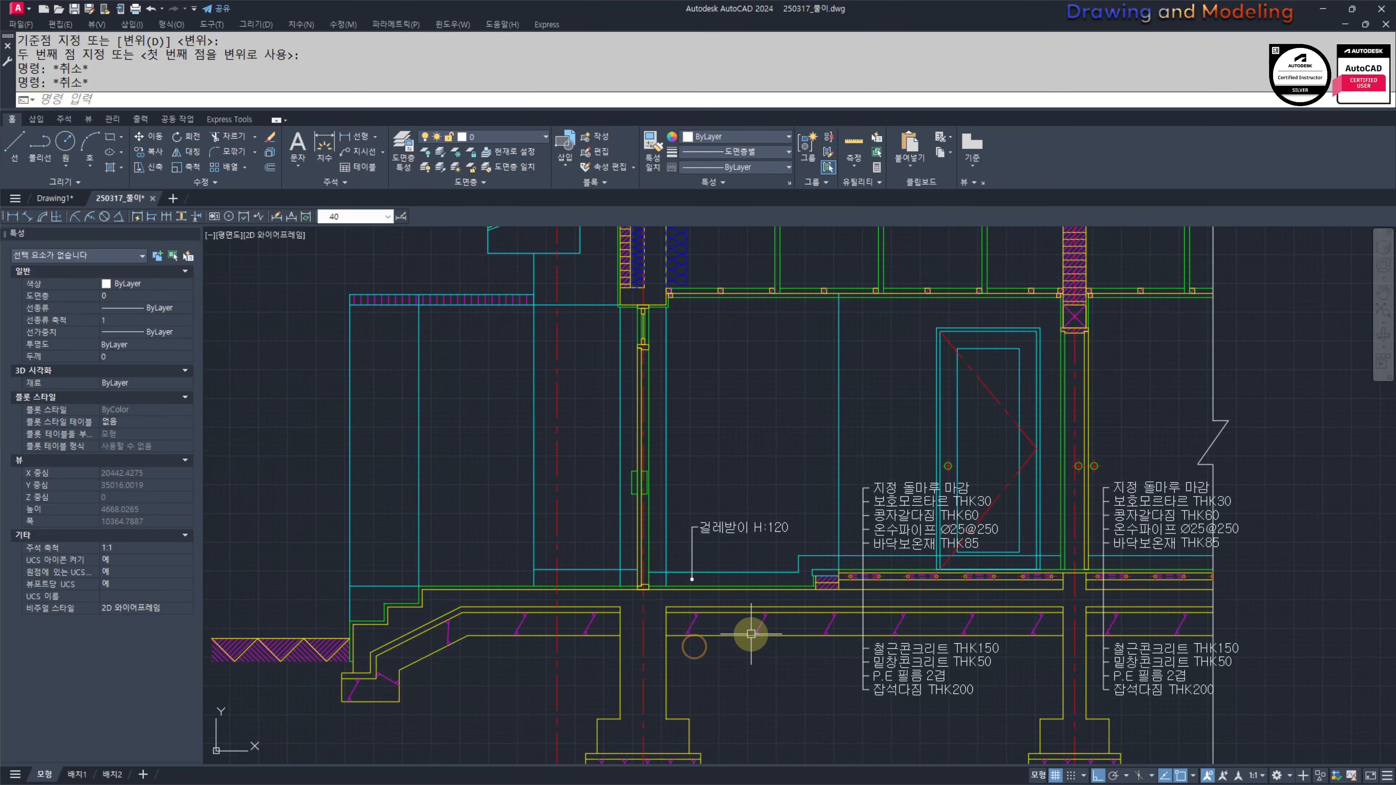
scroll(708, 594, "up", 4)
middle_click_drag(704, 586, 646, 622)
middle_click_drag(691, 570, 603, 601)
scroll(657, 597, "down", 4)
middle_click_drag(779, 595, 956, 561)
middle_click_drag(639, 570, 894, 557)
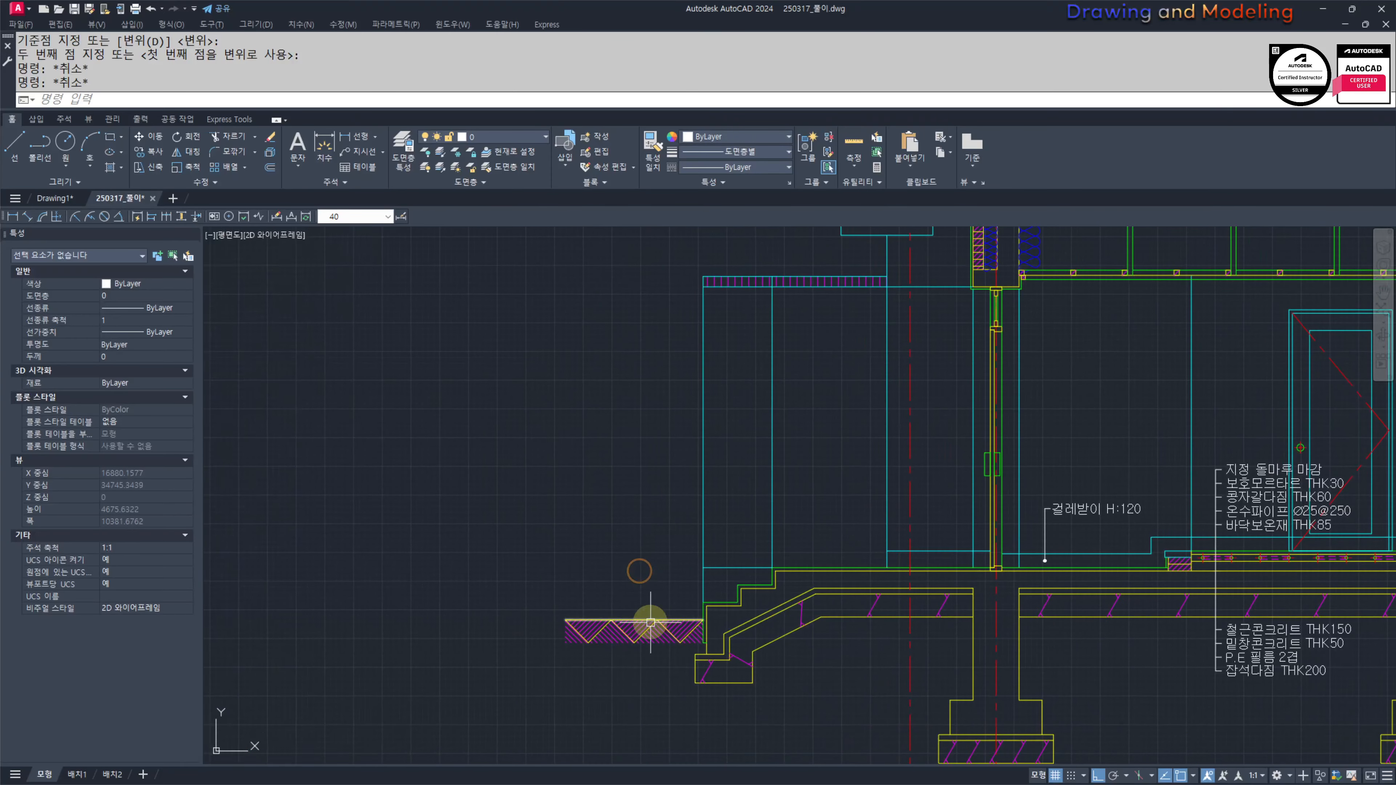
Step: Draw a 100 by 100 mm rectangle just above the hatched ground beside the entrance steps
scroll(649, 622, "up", 4)
mouse_move(664, 620)
middle_mouse_down()
mouse_move(830, 616)
mouse_move(807, 576)
middle_mouse_up()
type("rec")
key("Return")
left_click(711, 575)
type("@")
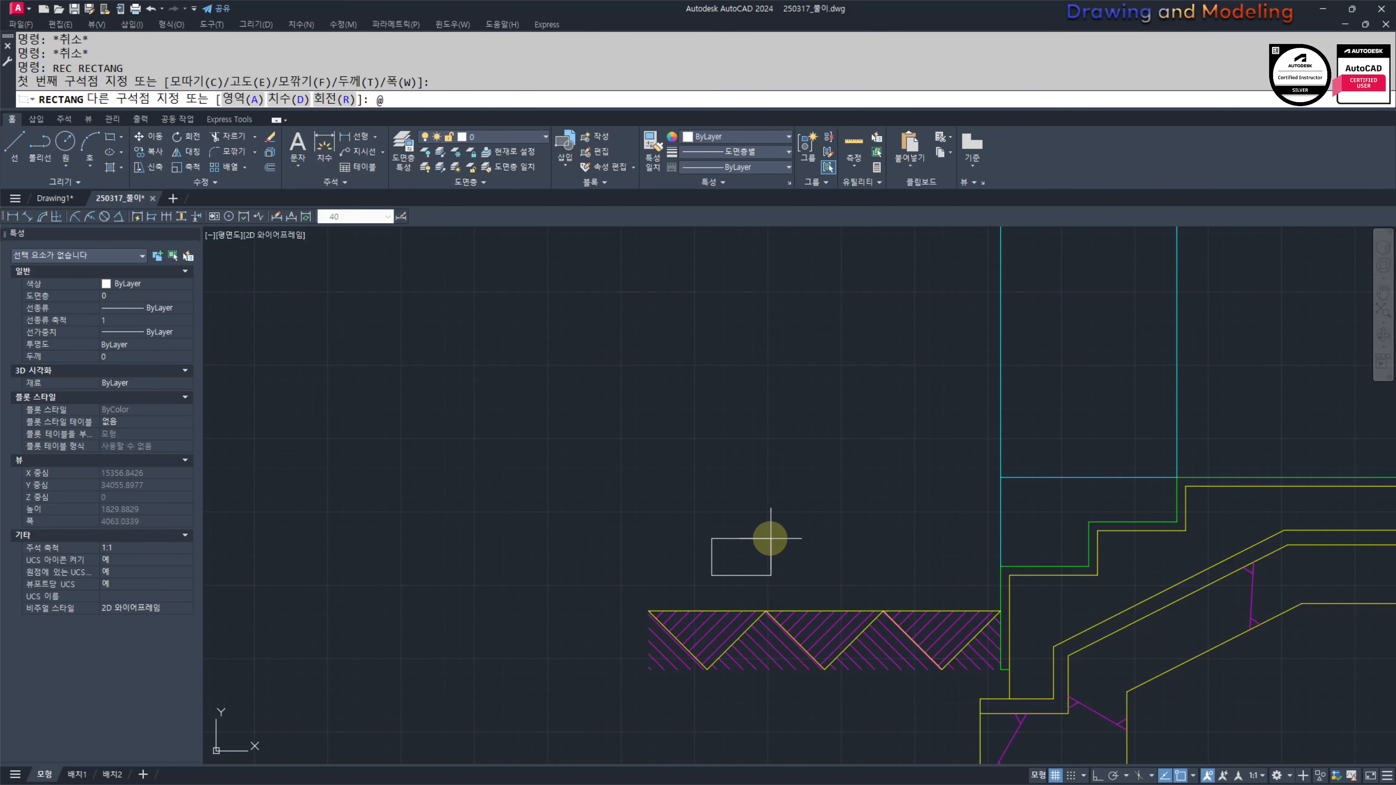
type("100,100")
key("Return")
key("Escape")
key("Escape")
scroll(775, 566, "up", 2)
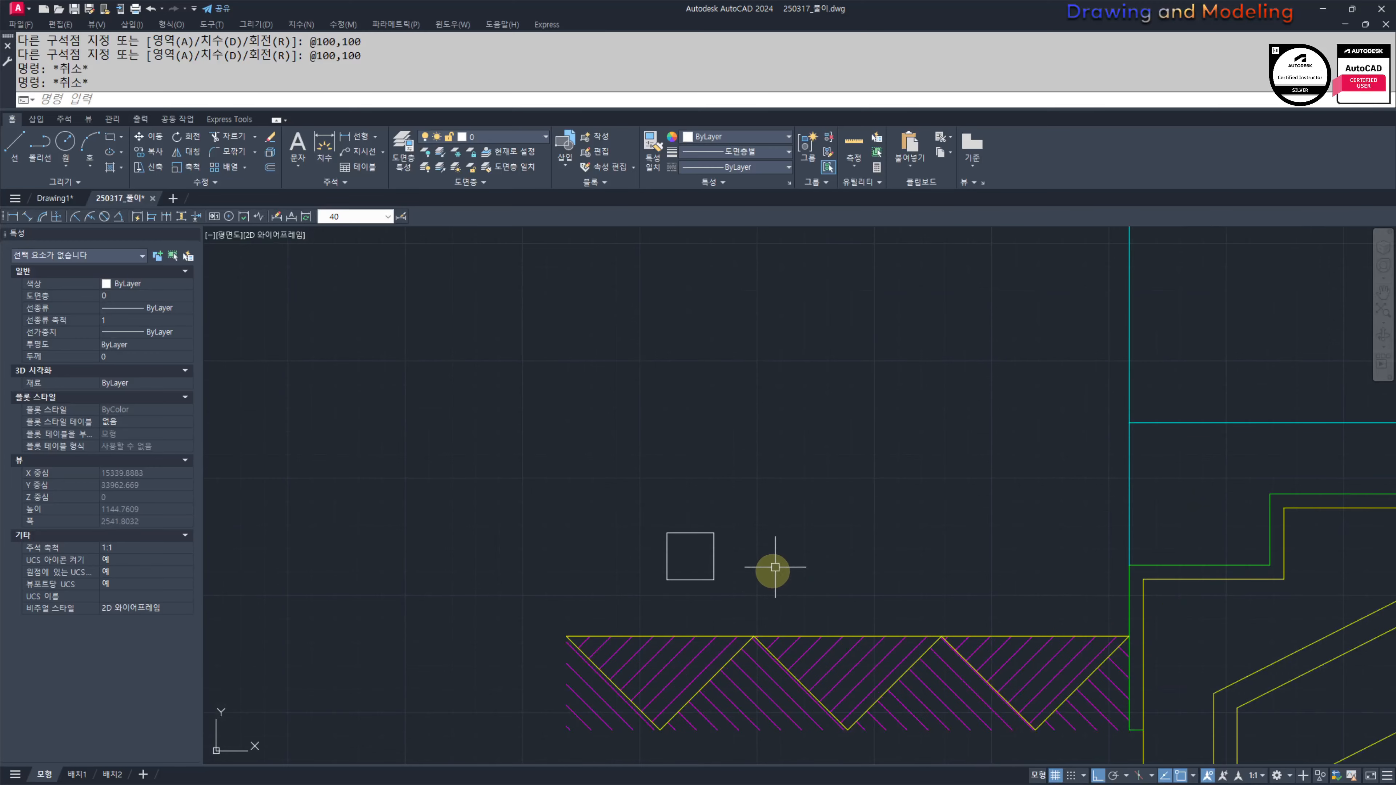
key("Escape")
key("Escape")
Step: Rotate the small square above the ground by 45 degrees
type("ro")
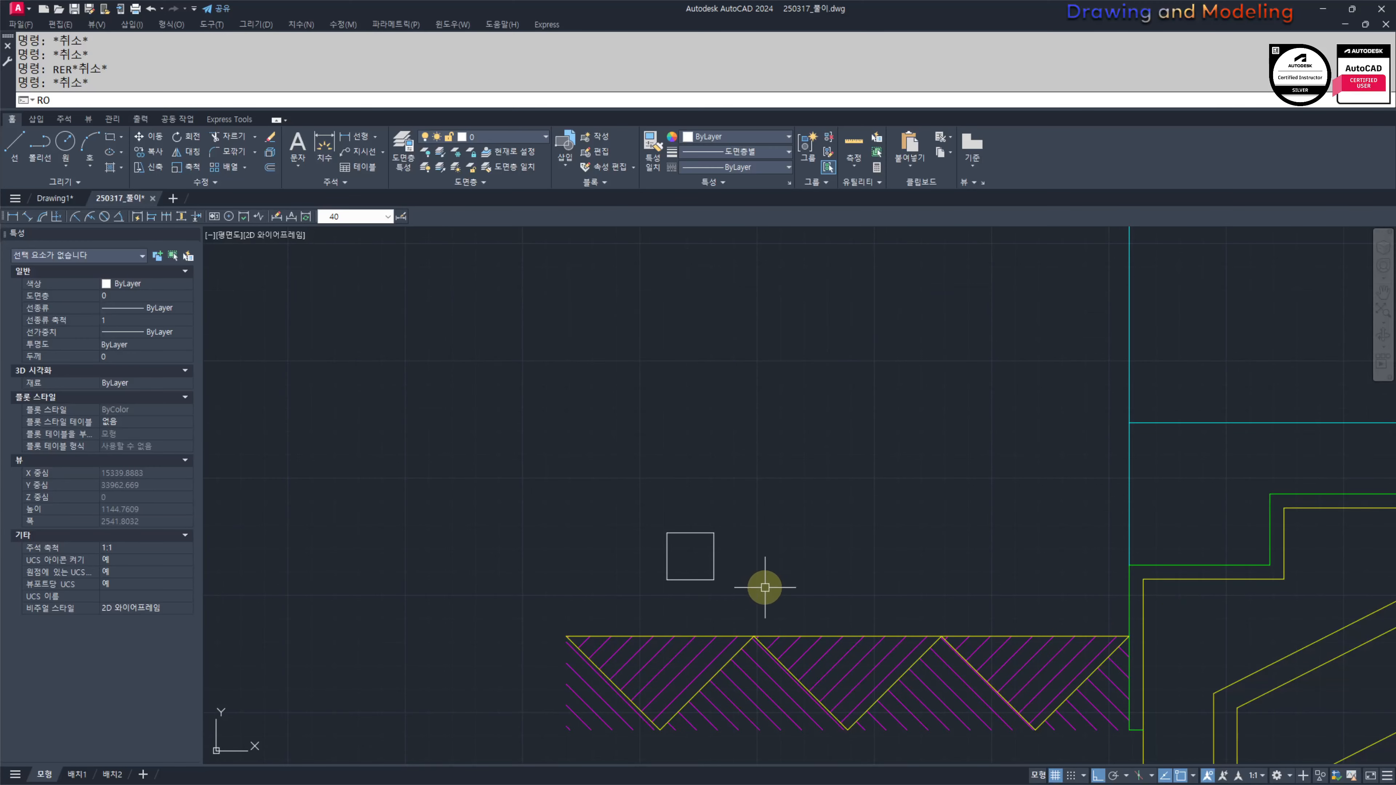
key("Return")
left_click(758, 494)
left_click(695, 565)
key("Return")
left_click(686, 549)
type("45")
key("Return")
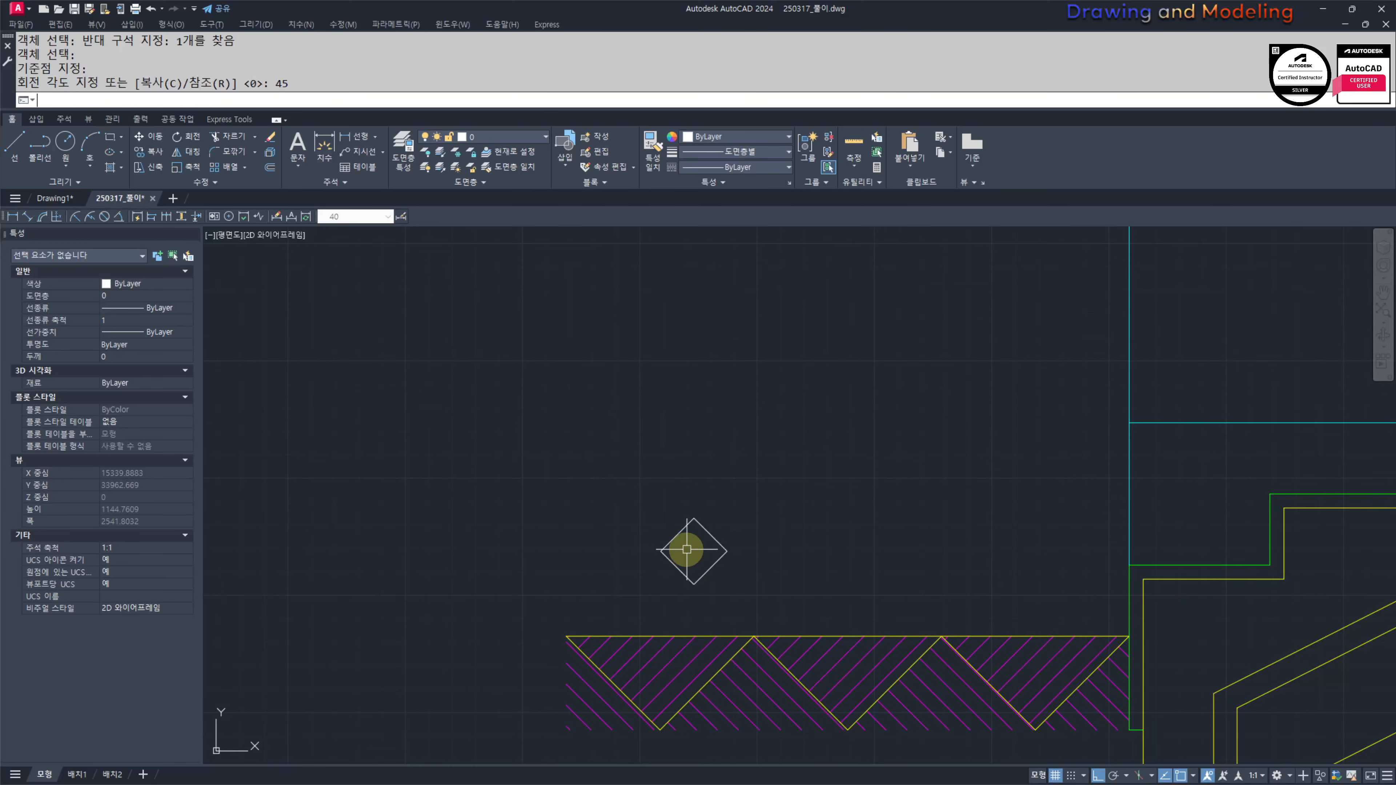
key("Escape")
key("Escape")
Step: Draw a horizontal line across the rotated square between its two side corners
type("l")
key("Return")
scroll(816, 557, "up", 2)
left_click(568, 549)
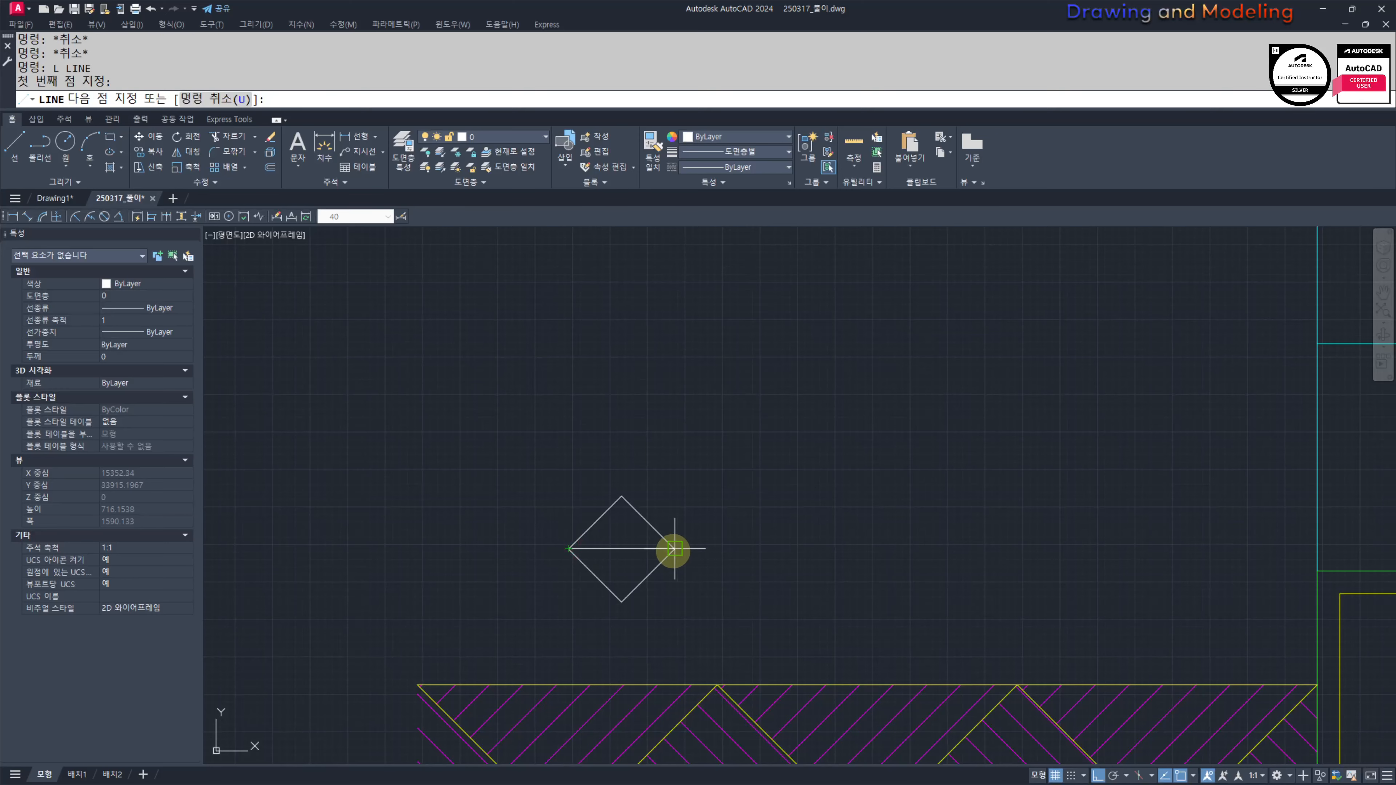
left_click(674, 549)
key("Escape")
key("Escape")
Step: Trim away the upper half of the rotated square to leave a downward-pointing triangle
type("tr")
key("Return")
left_click(610, 562)
left_click(602, 541)
key("Return")
key("Escape")
key("Escape")
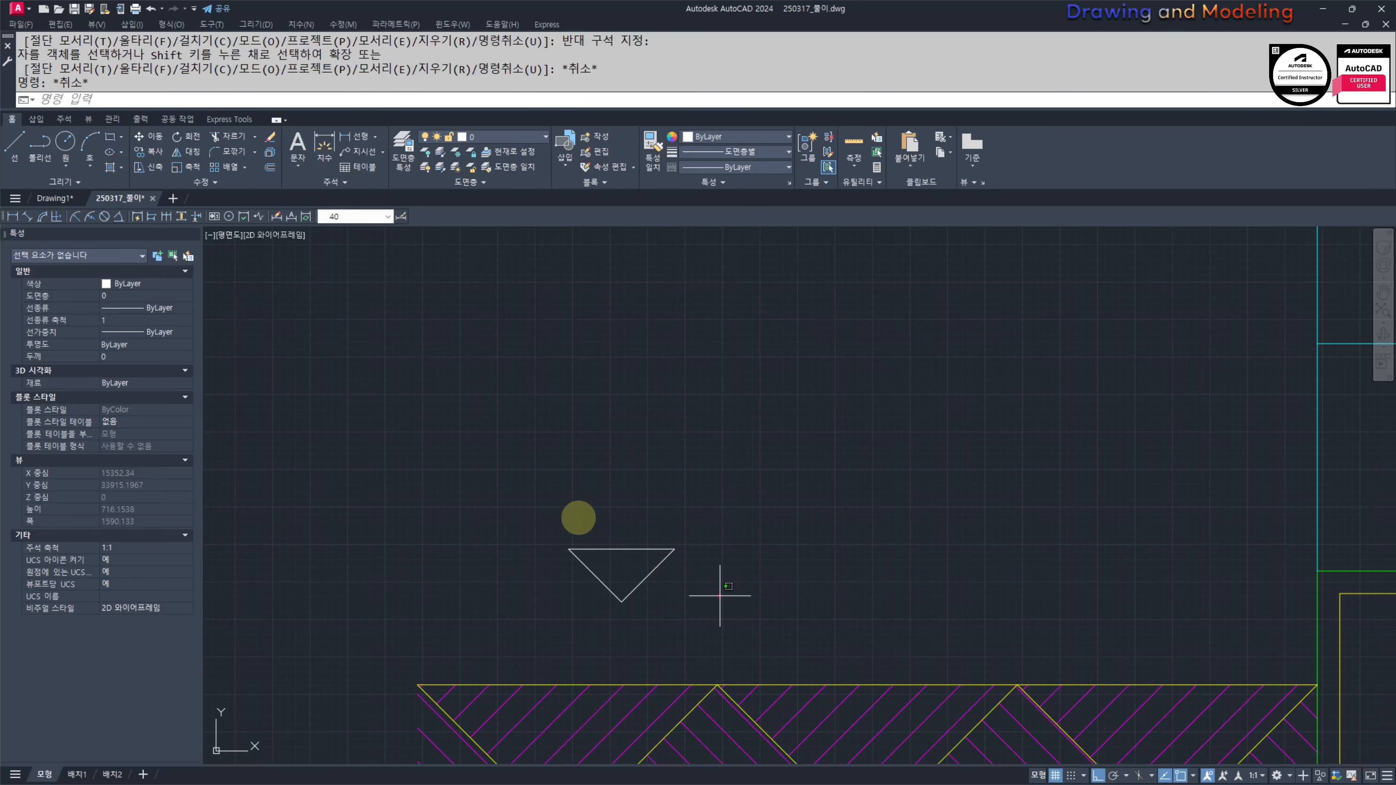
Step: Join the triangle's lines into a single object
left_click(720, 596)
left_click(561, 508)
middle_click_drag(790, 564, 803, 533)
type("j")
key("Return")
key("Escape")
key("Escape")
Step: Move the triangle down close to the ground line and shift it toward the entrance steps
left_click(726, 456)
left_click(626, 539)
type("m")
key("Return")
left_click(782, 438)
left_click(769, 504)
left_click(688, 544)
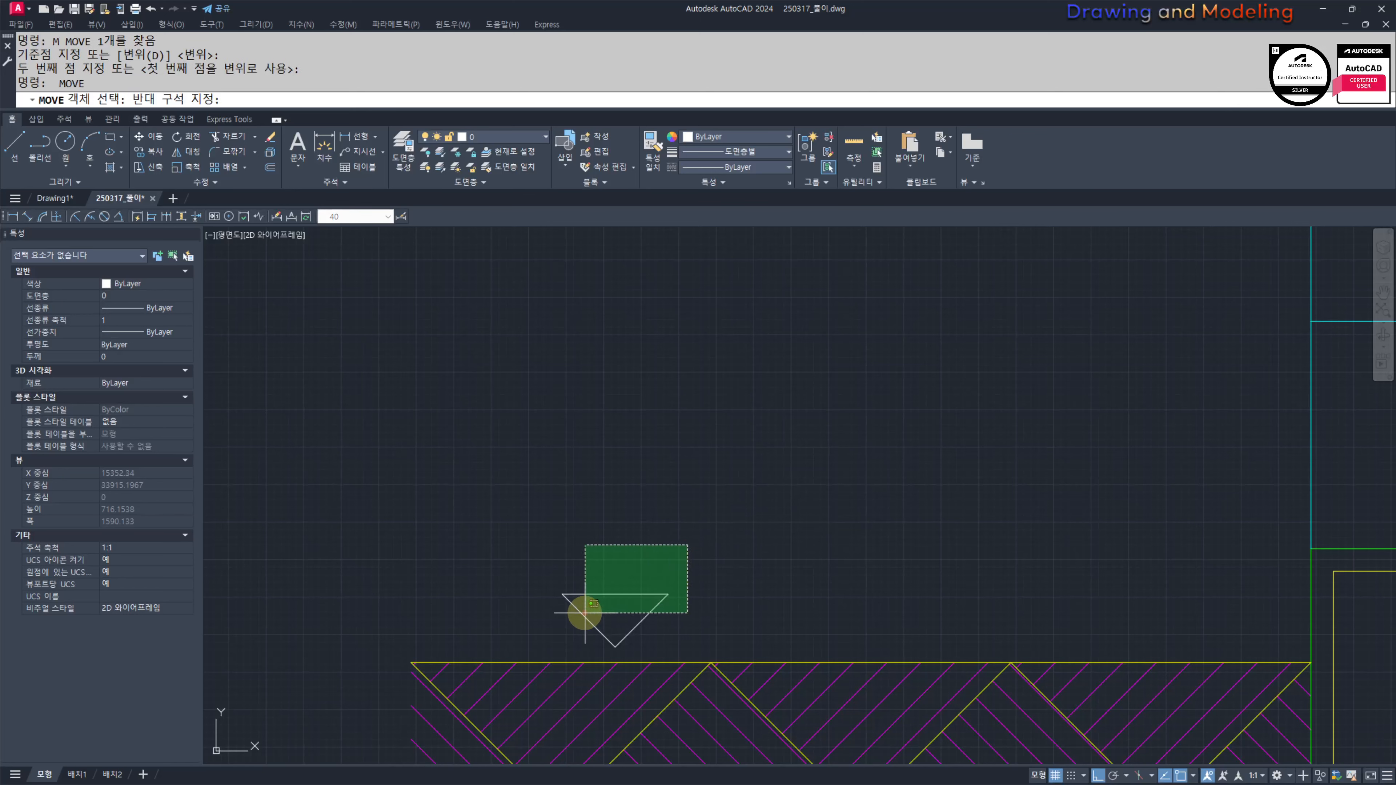
left_click(584, 614)
left_click(698, 523)
left_click(777, 523)
key("Escape")
key("Escape")
Step: Add middle-centre single-line text "G.L ±0" beside the triangle, with height 120 and rotation 0
middle_click_drag(904, 559, 910, 519)
type("dt")
key("Return")
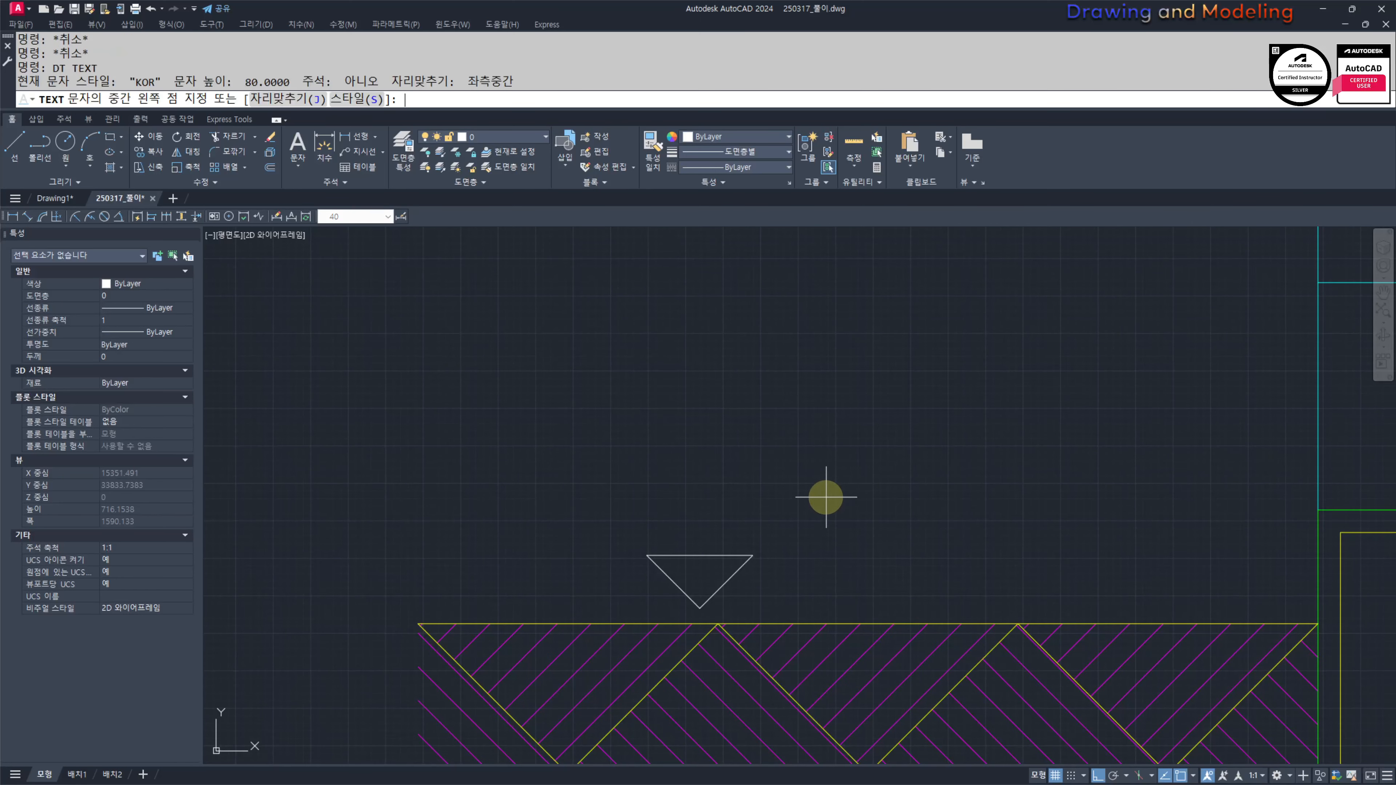
type("j")
key("Return")
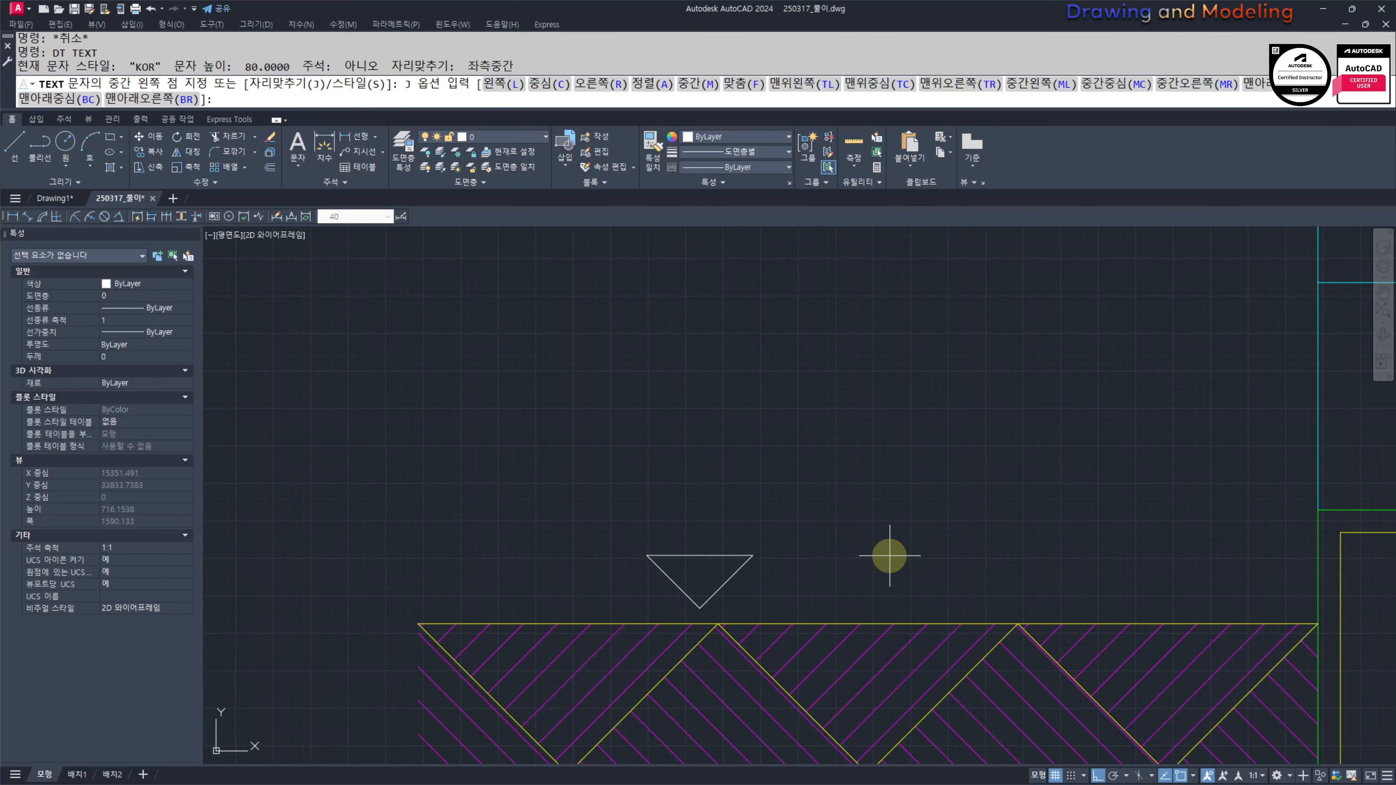
key("Return")
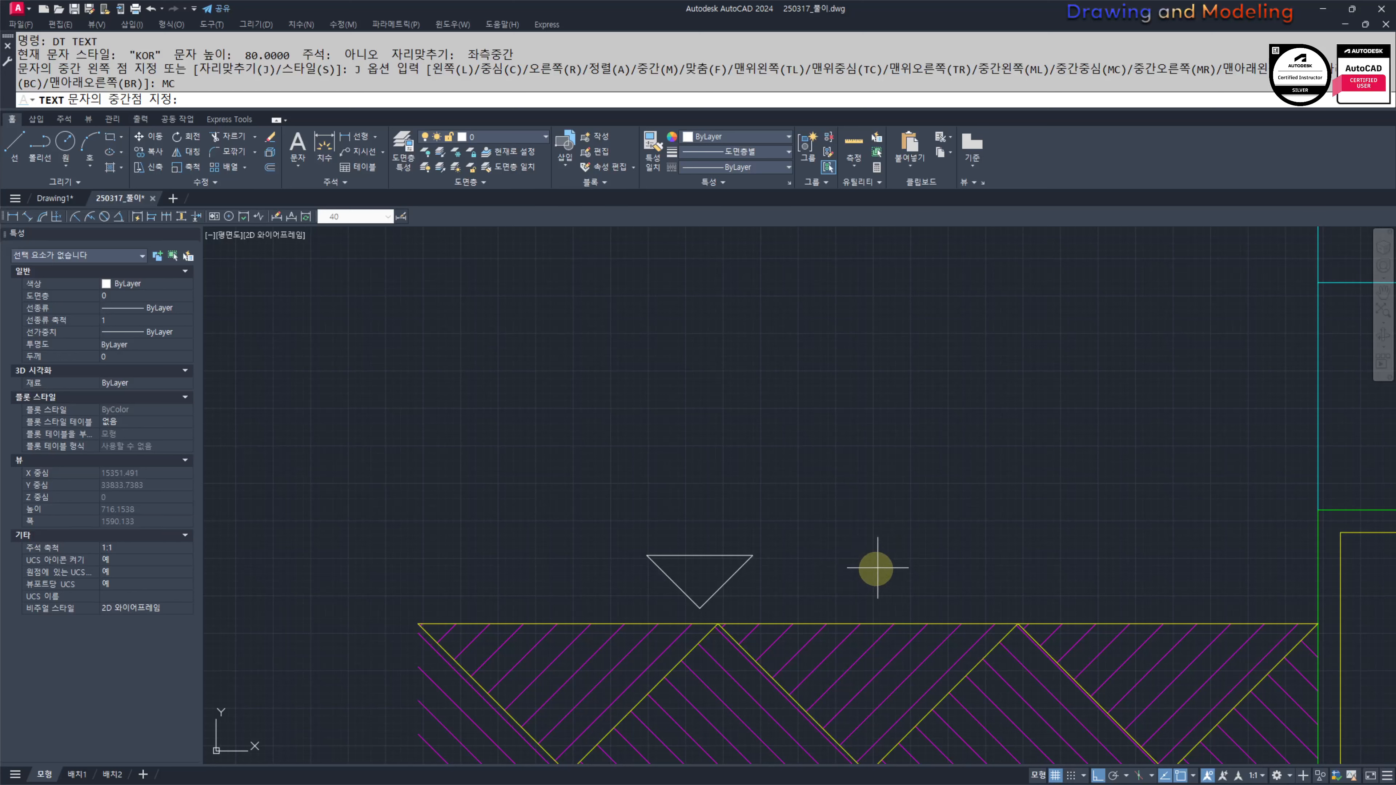
left_click(877, 567)
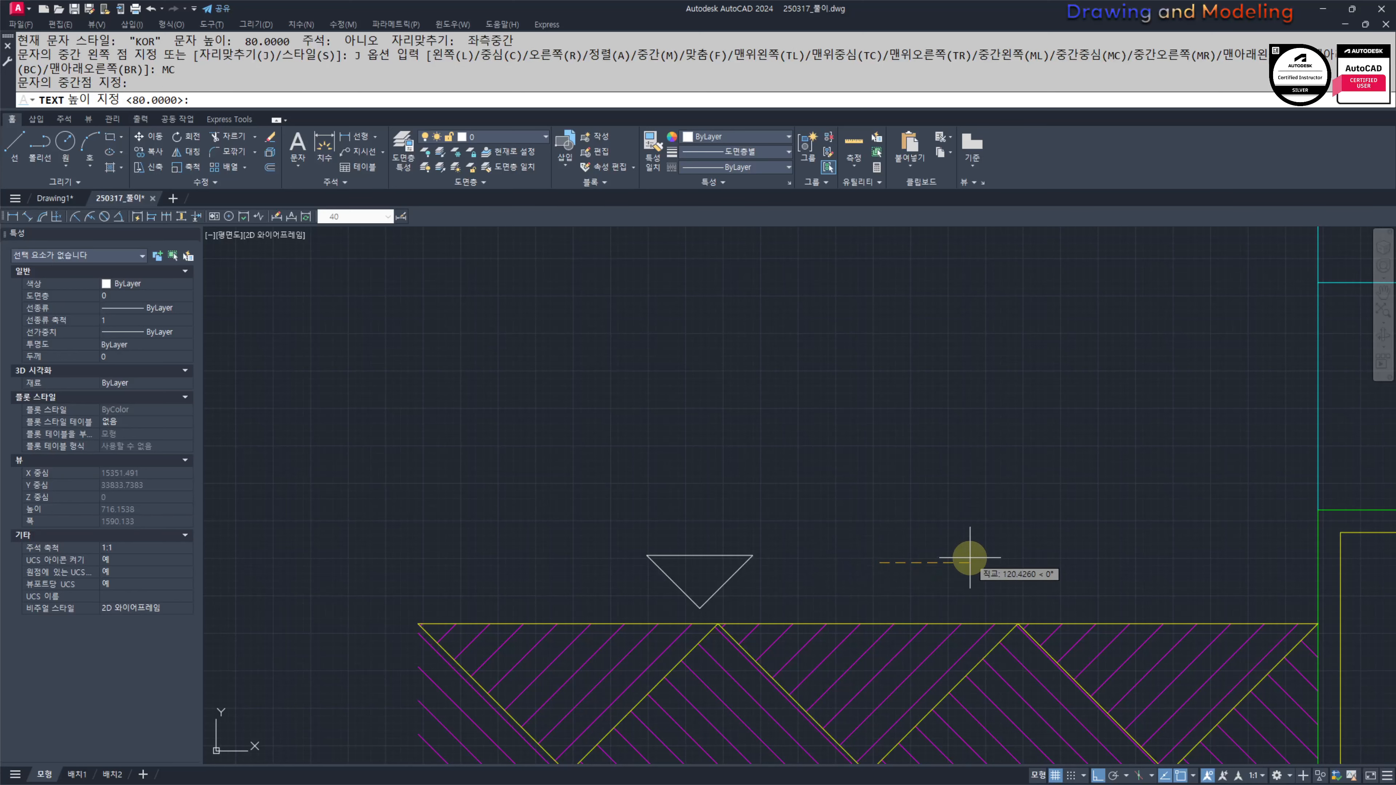
type("120")
key("Return")
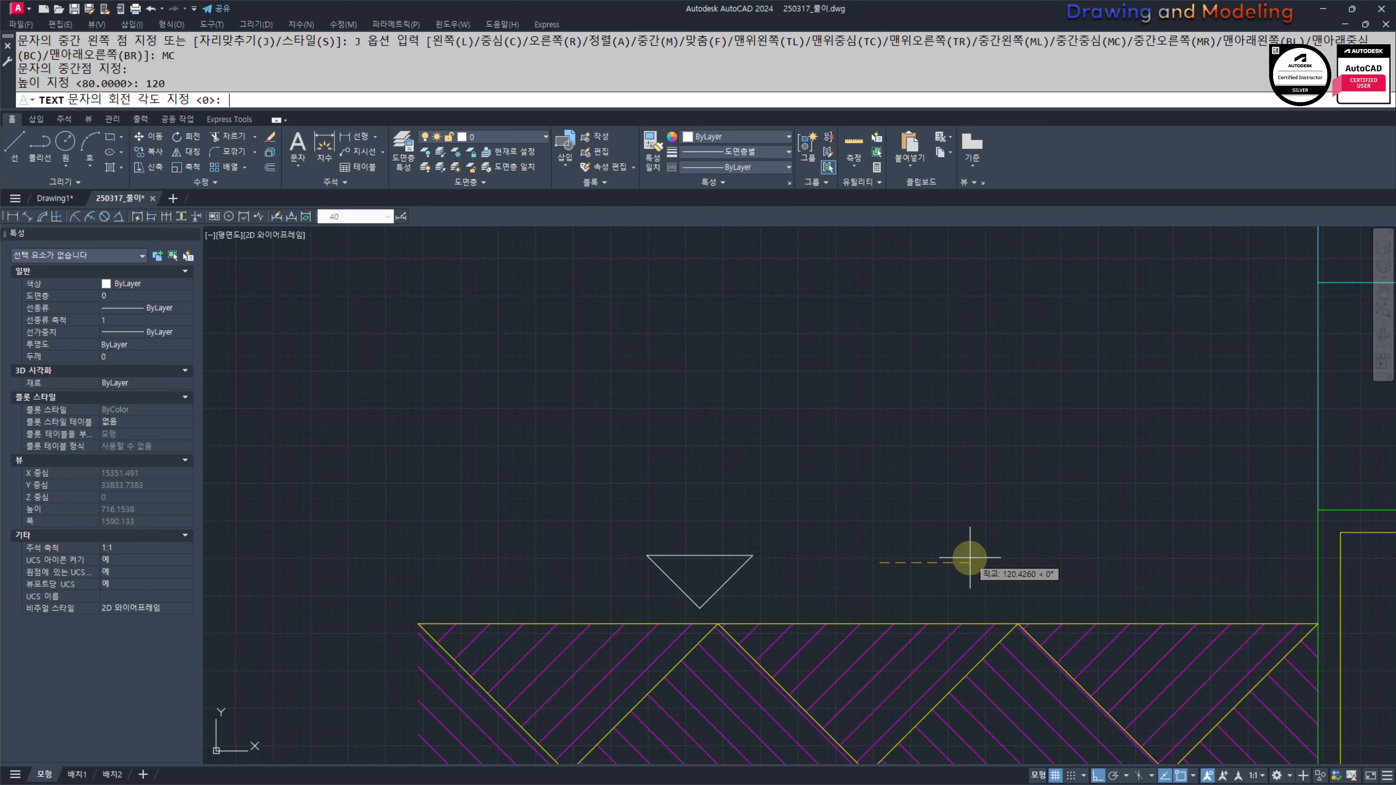
key("Return")
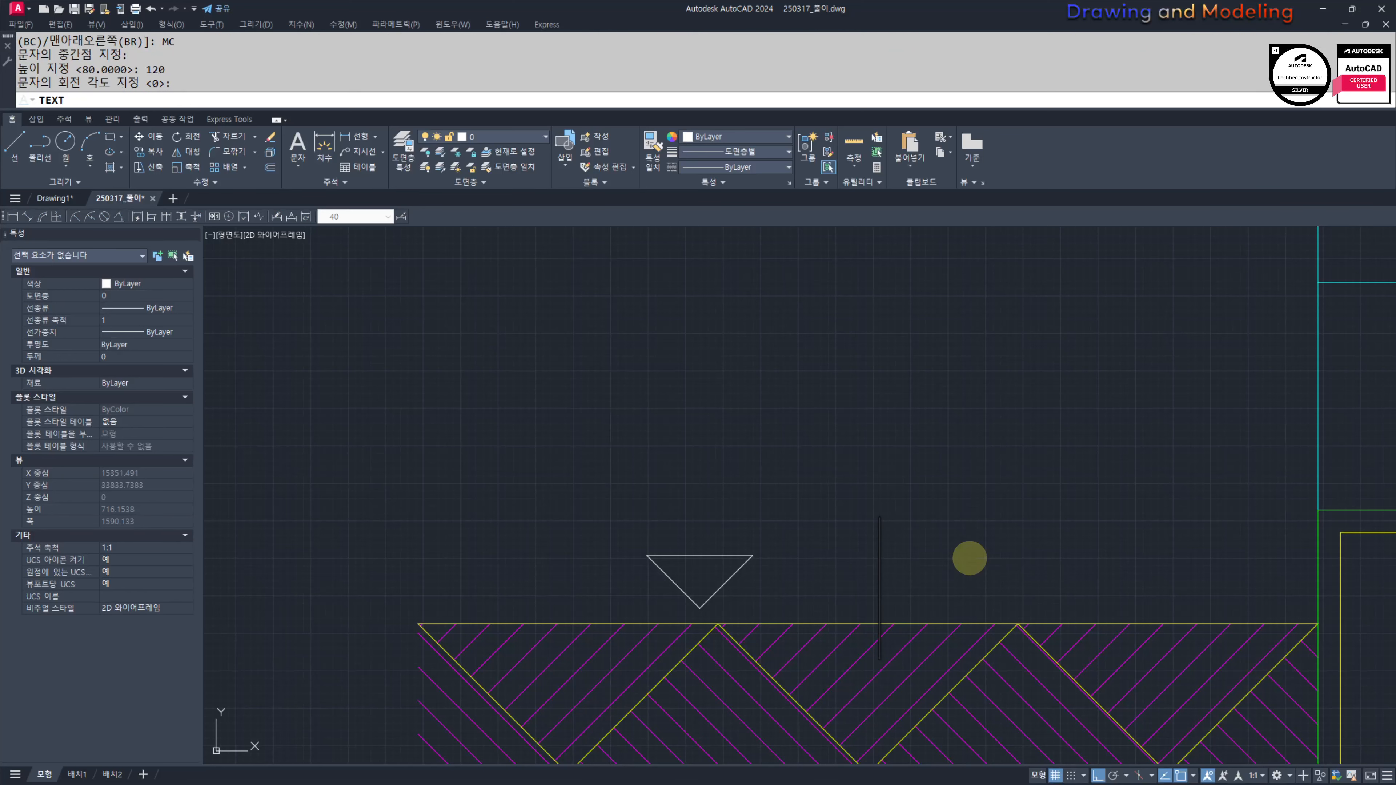
type("ㅎ")
key("BackSpace")
type("G.L")
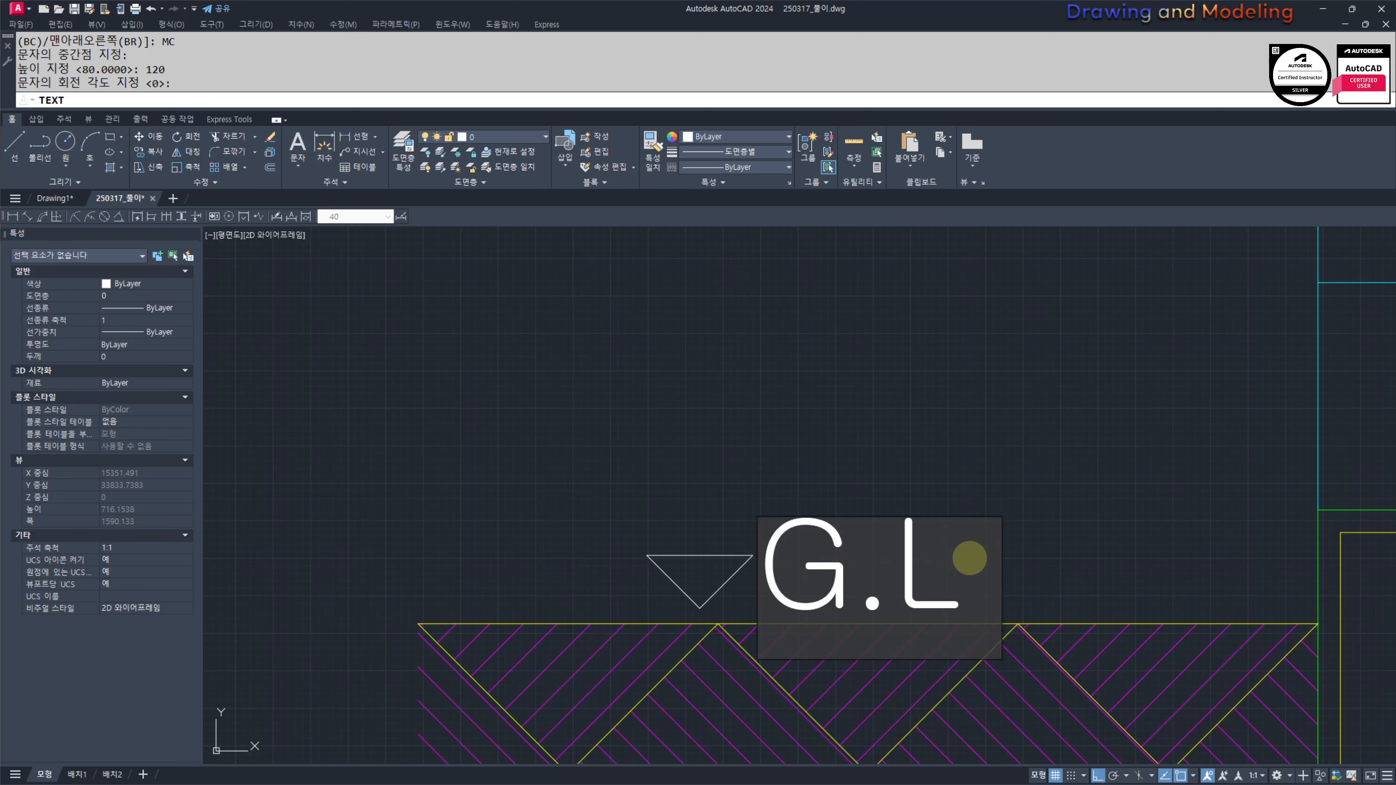
type(" %%p")
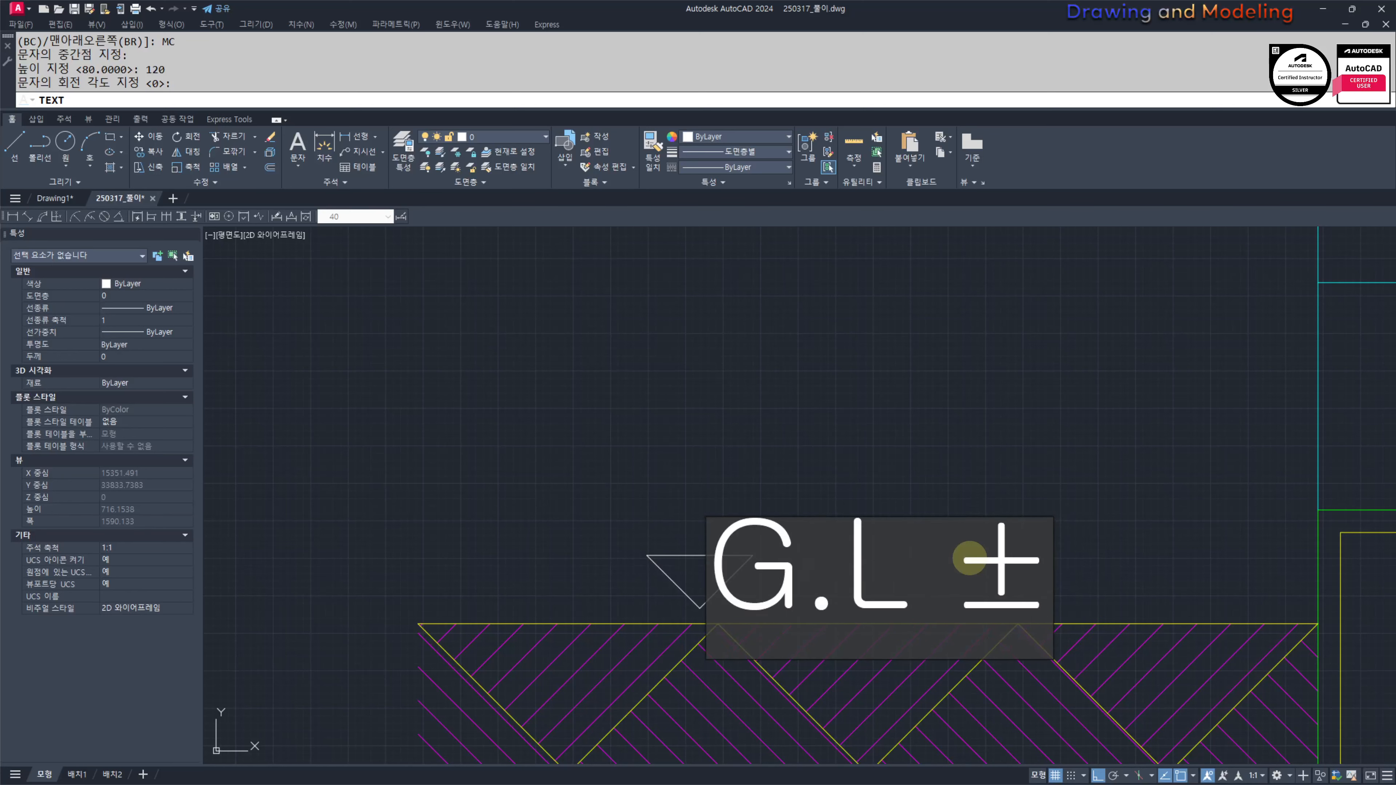
type("0")
key("Escape")
key("Escape")
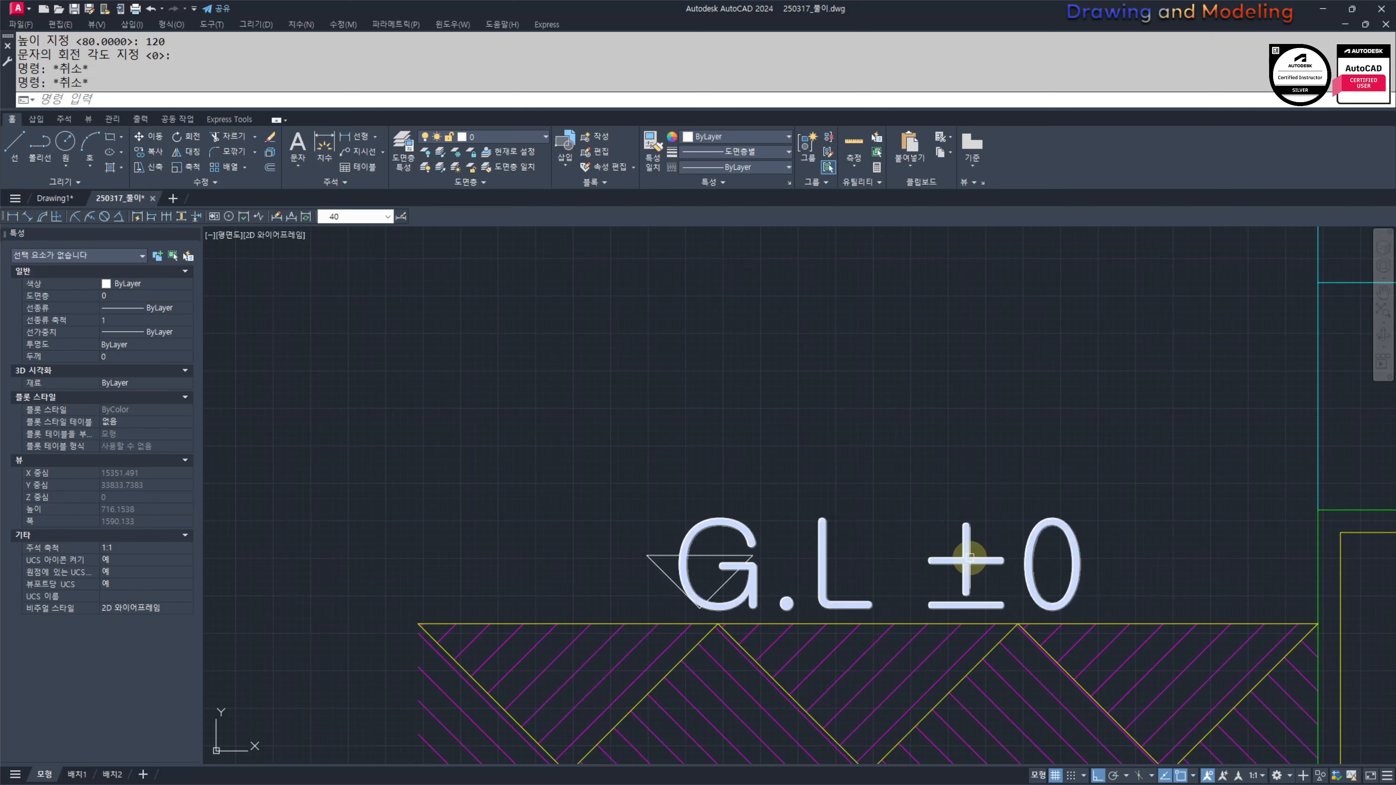
Step: Move the "G.L ±0" text horizontally toward the steps, clear of the triangle
type("m")
key("space")
left_click(1034, 495)
left_click(962, 569)
key("space")
left_click(747, 436)
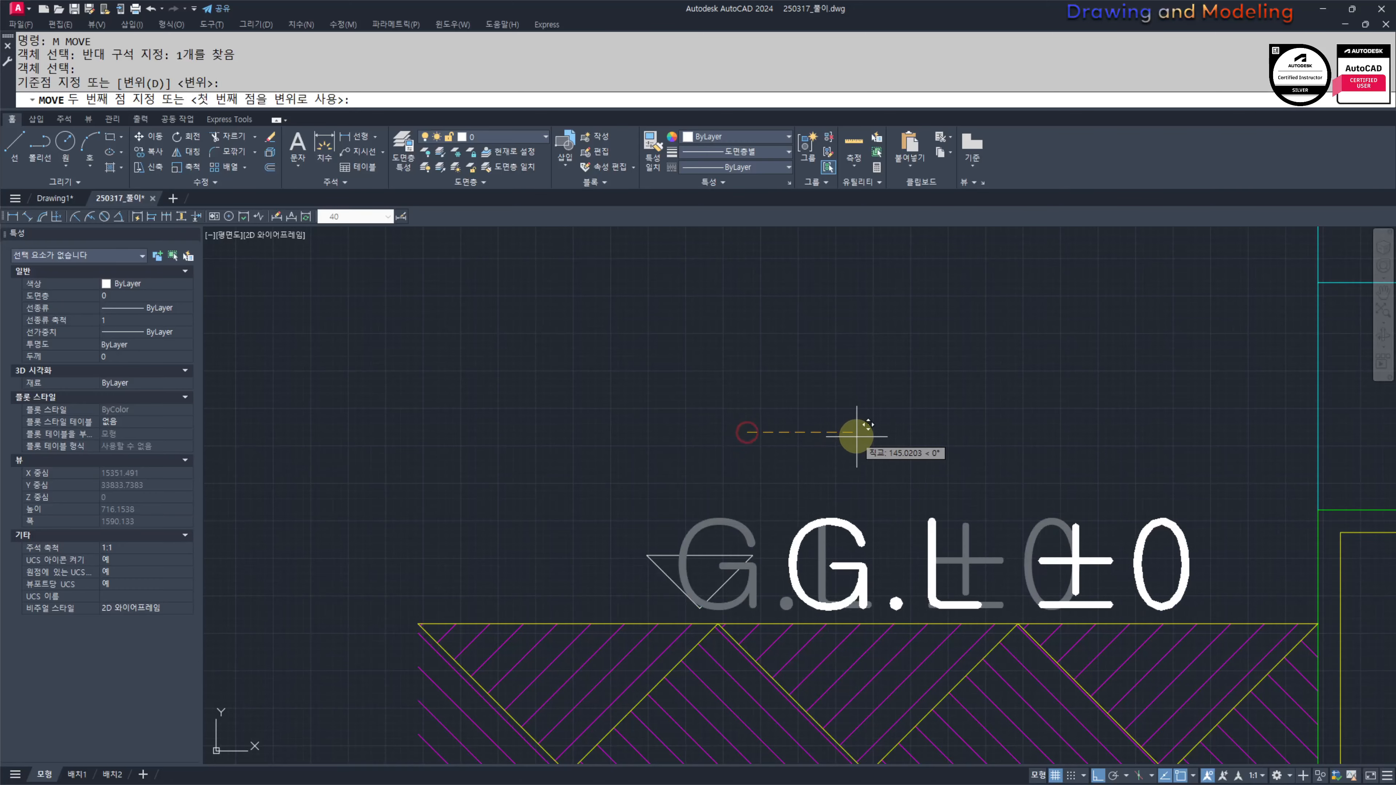
left_click(849, 436)
key("space")
left_click(914, 446)
left_click(634, 581)
key("Escape")
key("Escape")
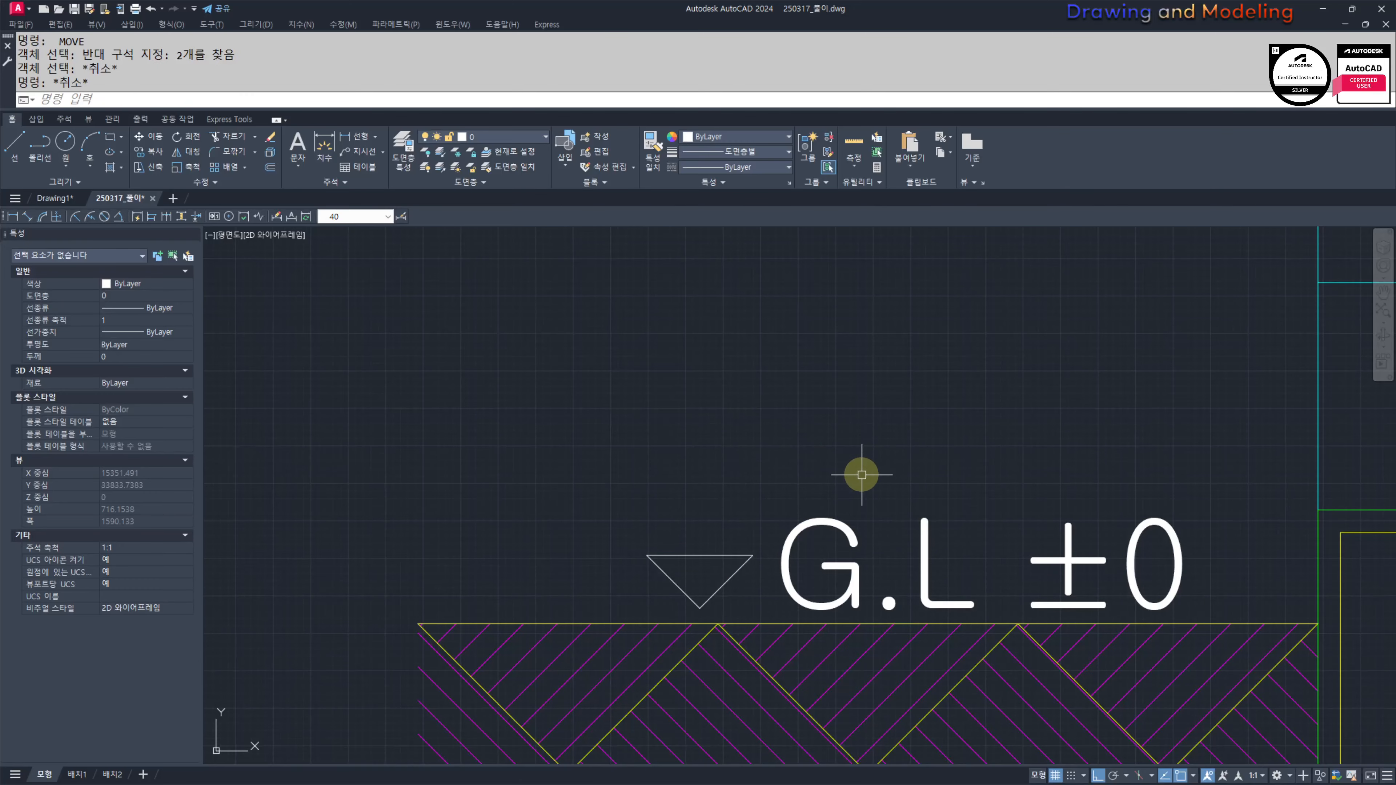
Step: Copy the ground level marker, triangle and text together, to the entrance floor beside the skirting note's leader
type("co")
left_click(867, 449)
left_click(682, 578)
key("space")
left_click(775, 574)
scroll(605, 564, "down", 2)
middle_click_drag(991, 554, 498, 595)
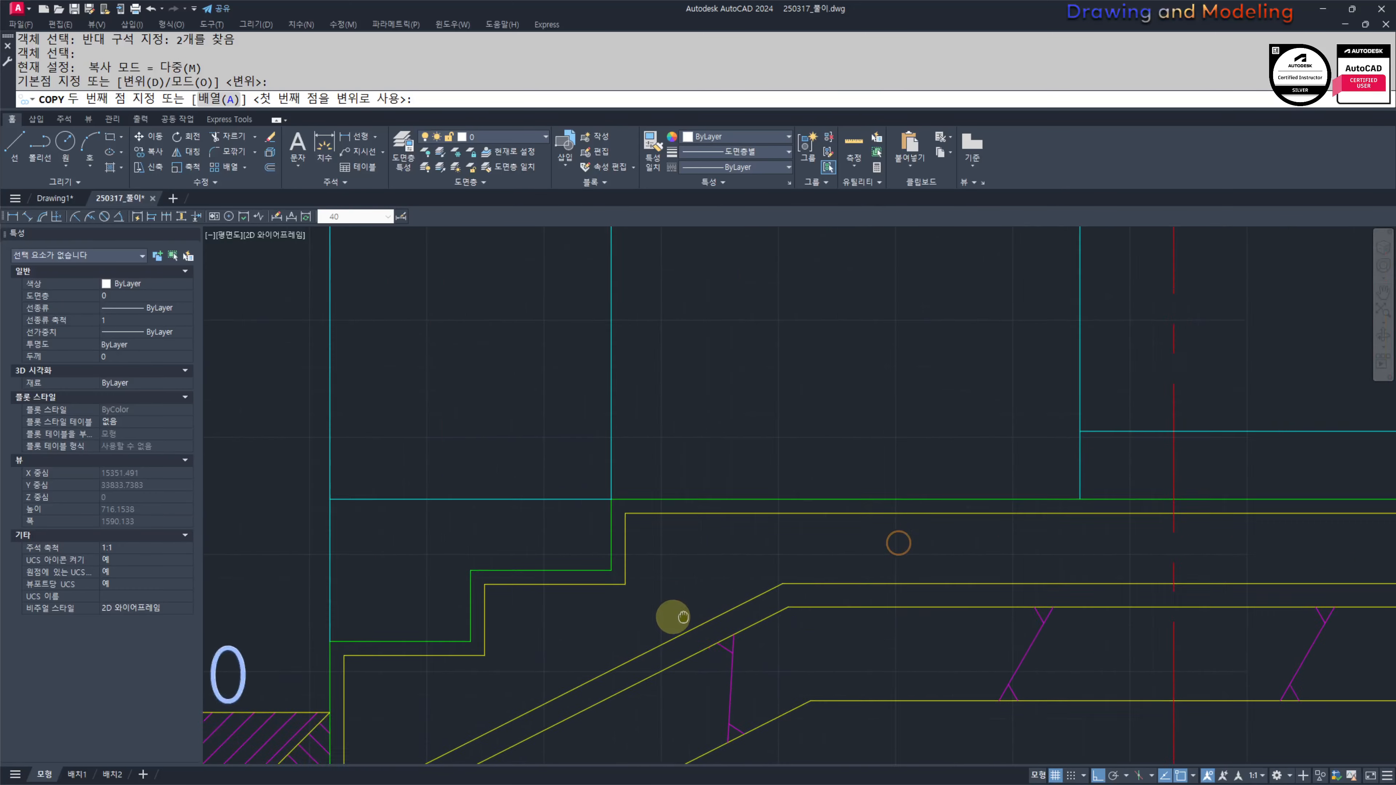
middle_click_drag(675, 617, 526, 633)
scroll(526, 633, "down", 4)
scroll(775, 591, "up", 2)
middle_click_drag(991, 586, 653, 620)
scroll(654, 620, "up", 2)
key("F8")
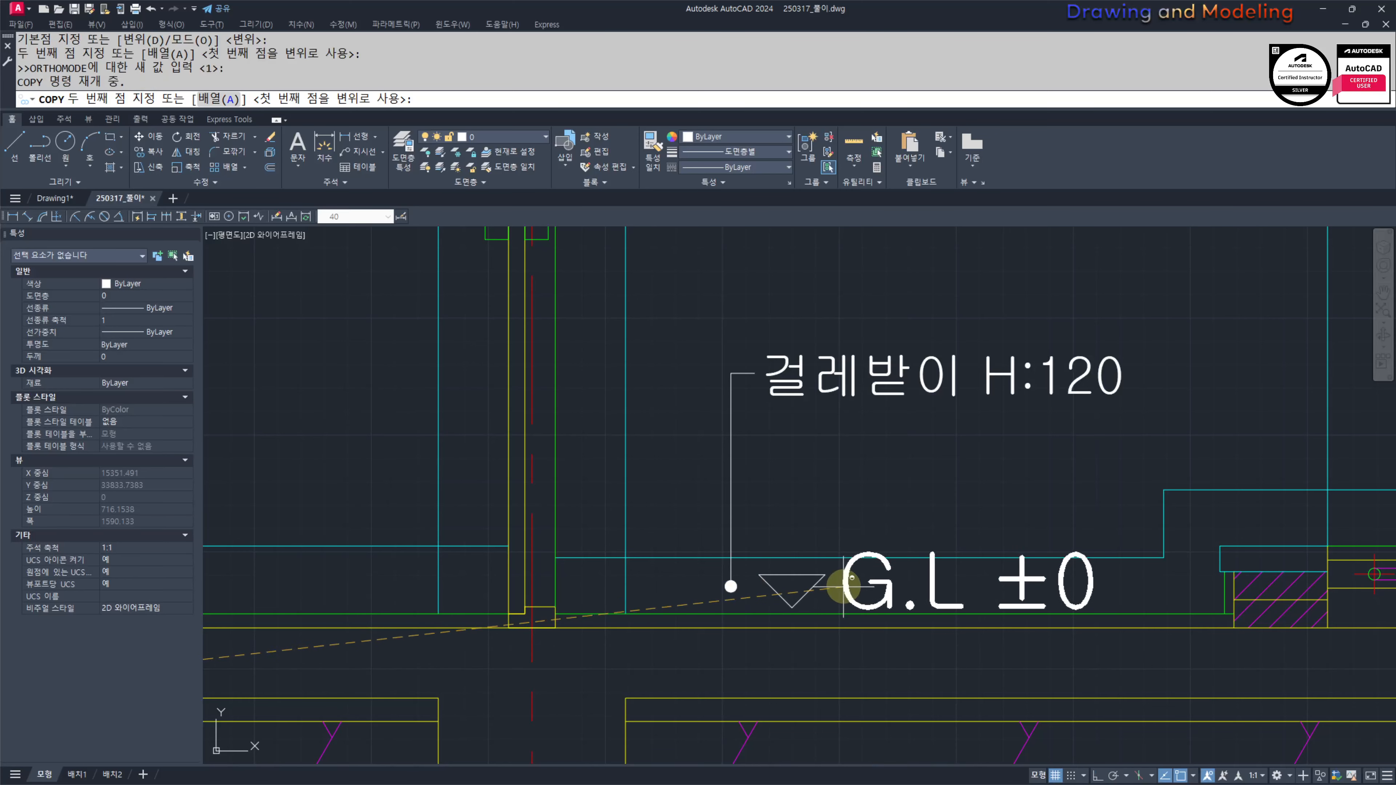
left_click(844, 586)
key("Escape")
Step: Change the copied level marker's text to "F.L +0"
double_click(998, 586)
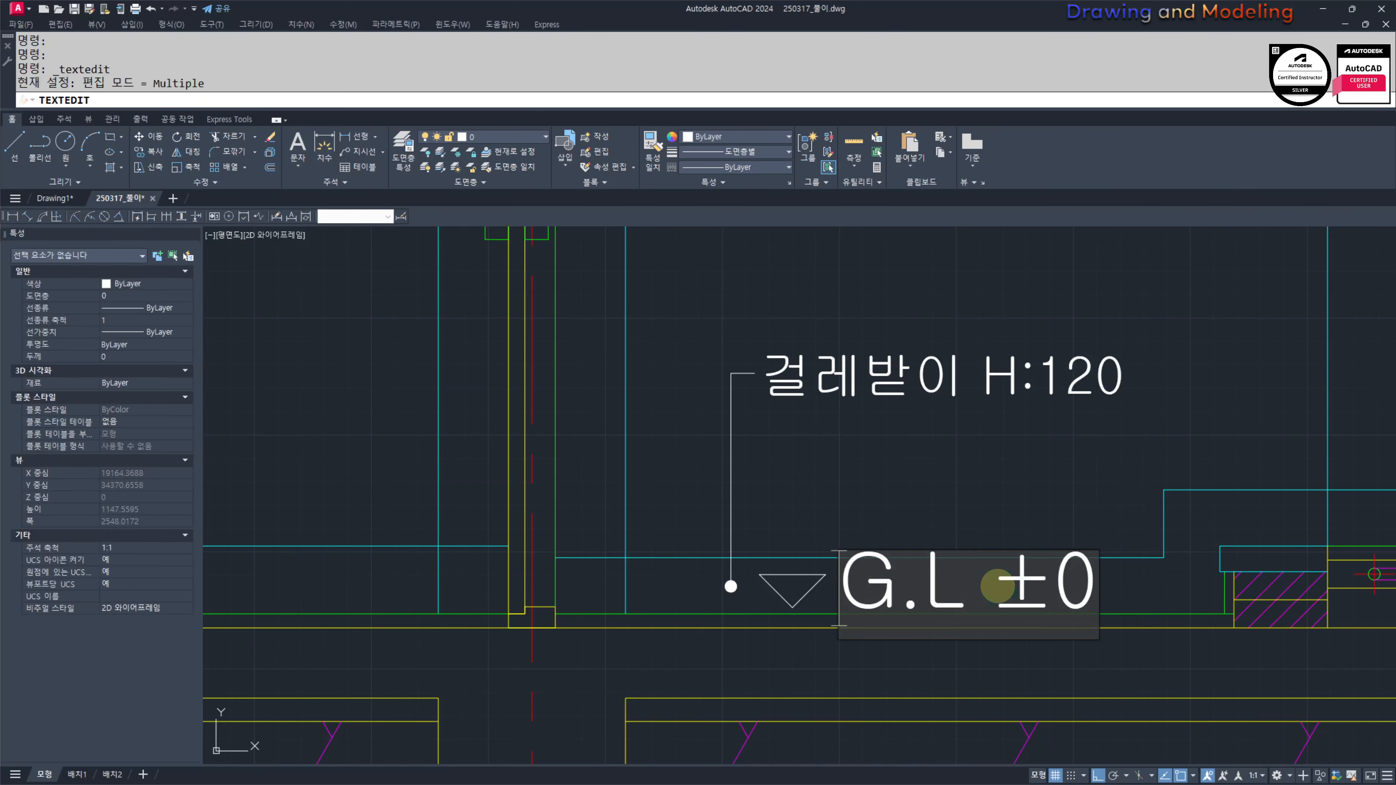
key("Delete")
type("F")
key("Delete")
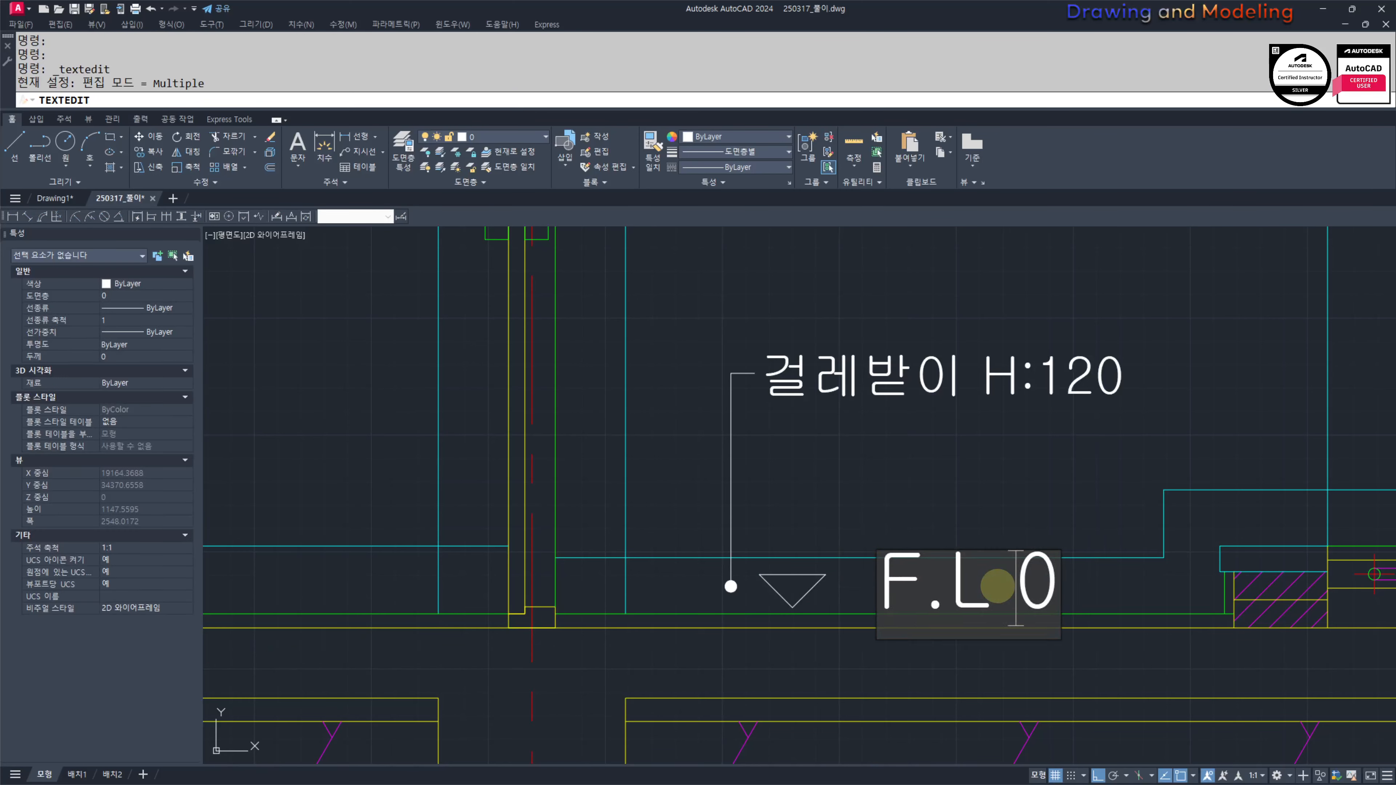
type("+")
key("Return")
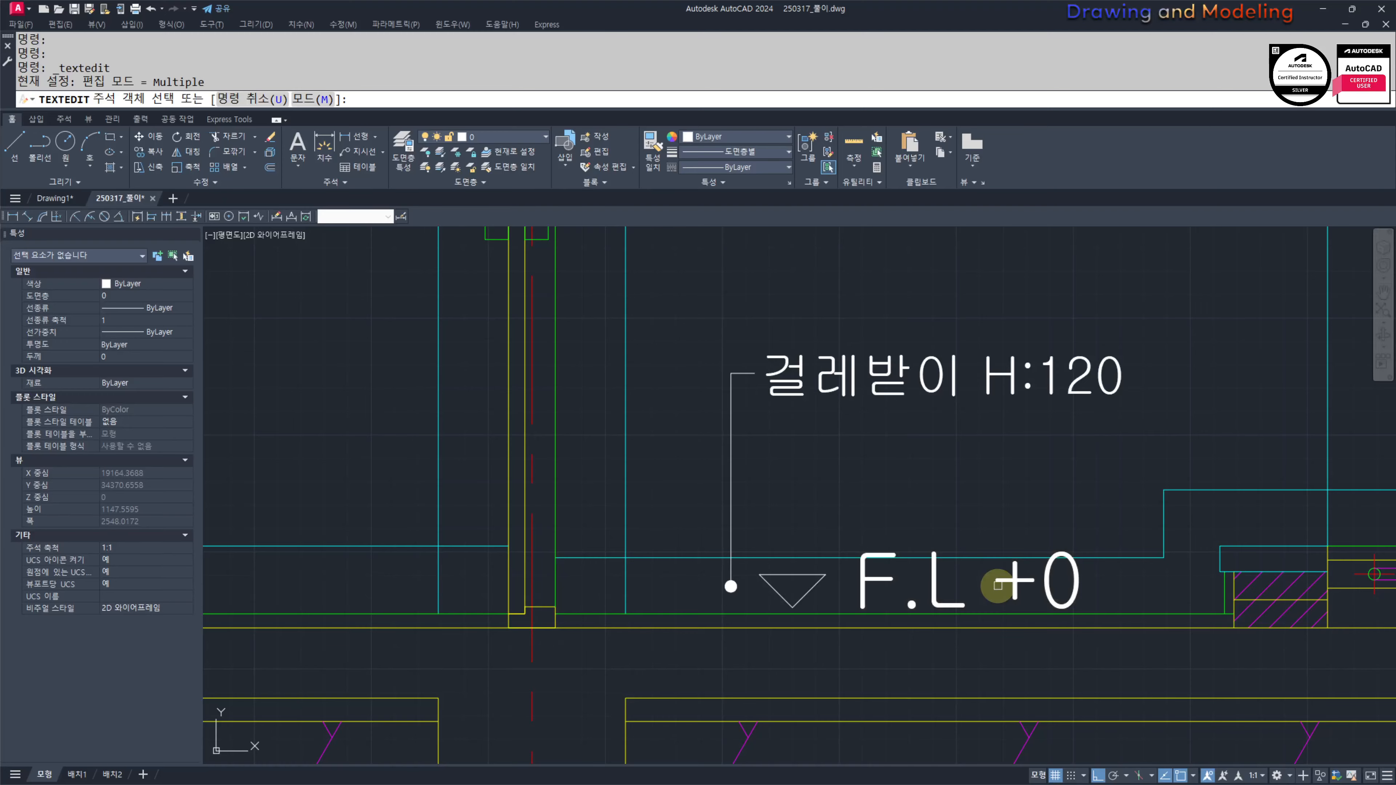
key("Escape")
key("Escape")
Step: Add a vertical linear dimension from the ground line up to the entrance floor level beside the steps
scroll(816, 605, "down", 4)
middle_click_drag(686, 621, 1093, 595)
type("dli")
key("space")
scroll(619, 658, "up", 4)
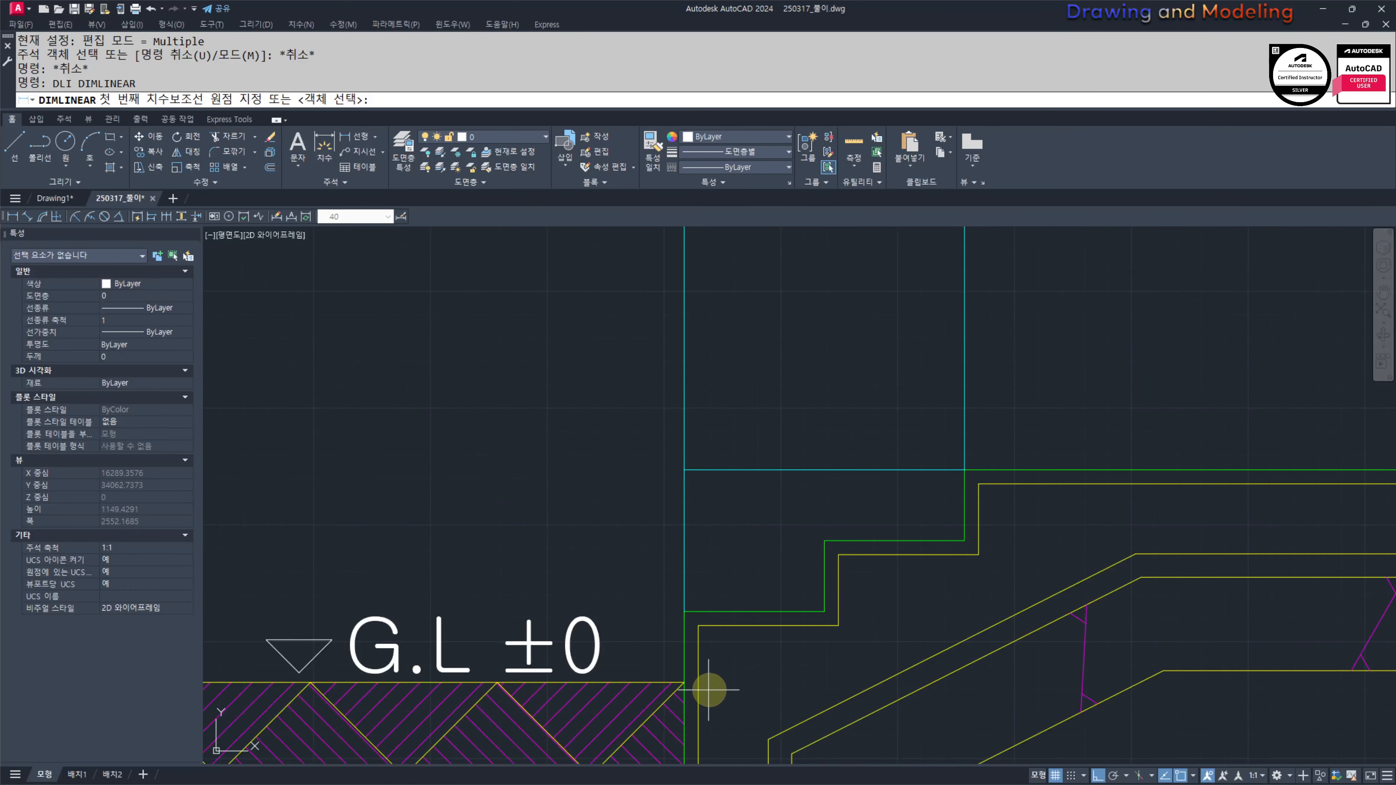
left_click(680, 686)
key("Escape")
key("Escape")
key("space")
scroll(684, 682, "up", 2)
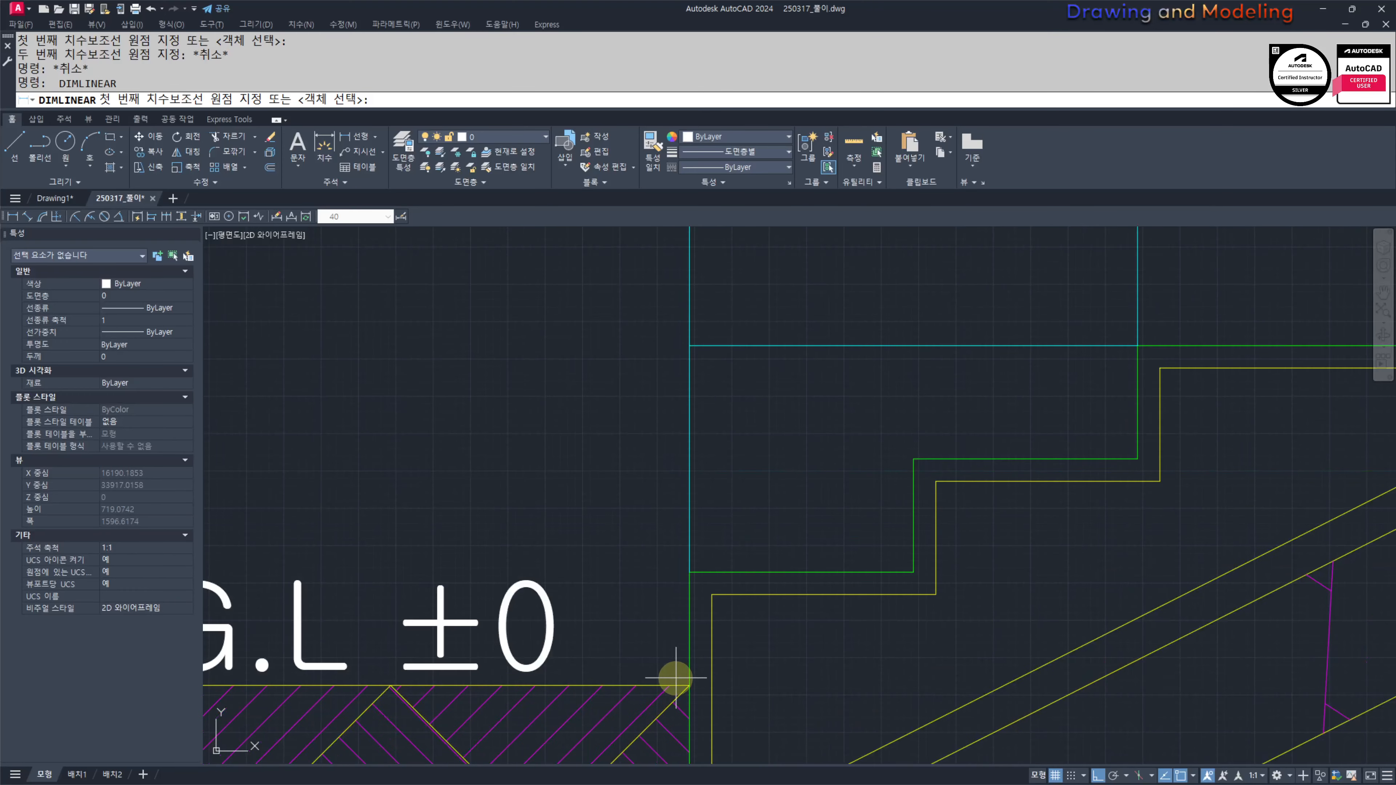
left_click(689, 684)
left_click(687, 351)
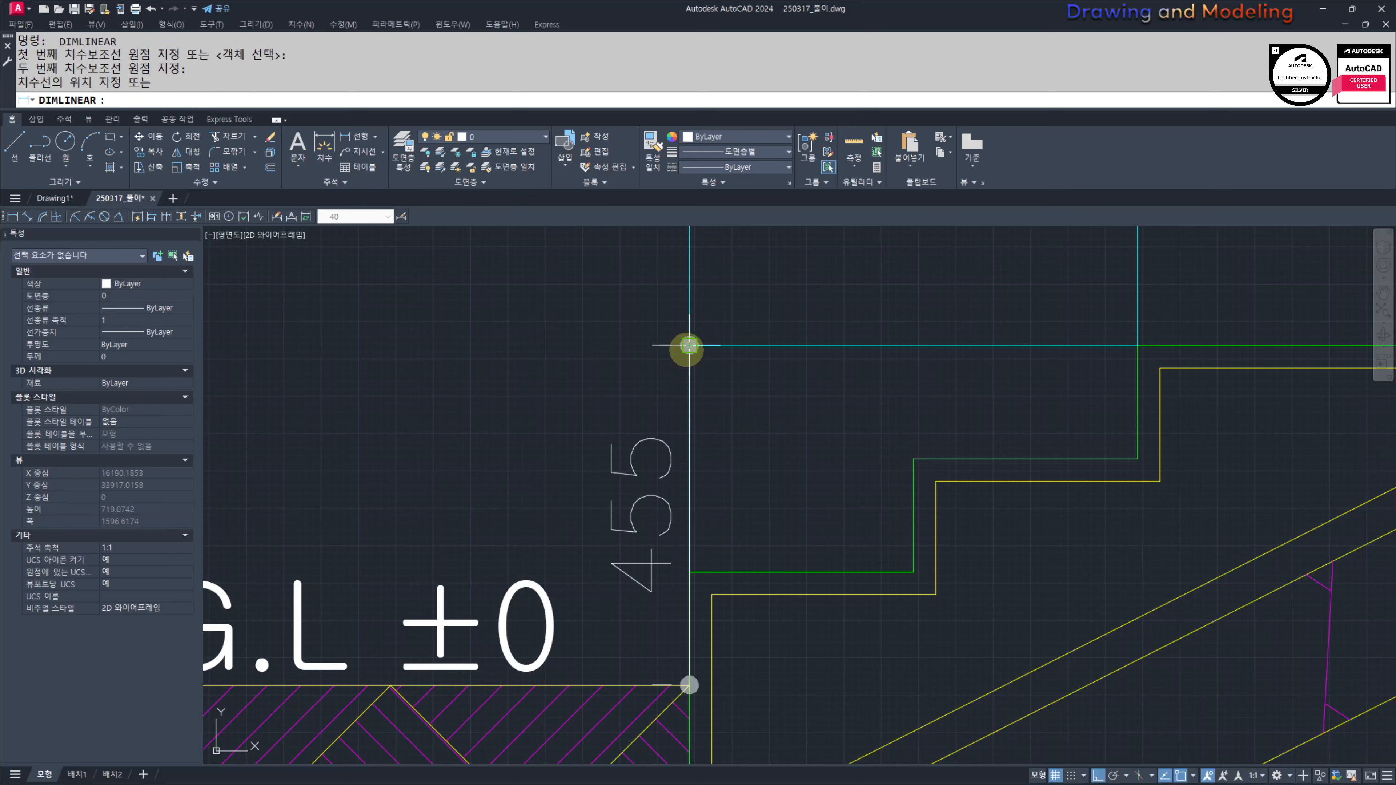
left_click(604, 387)
key("Escape")
scroll(662, 467, "down", 2)
middle_click_drag(699, 419, 761, 469)
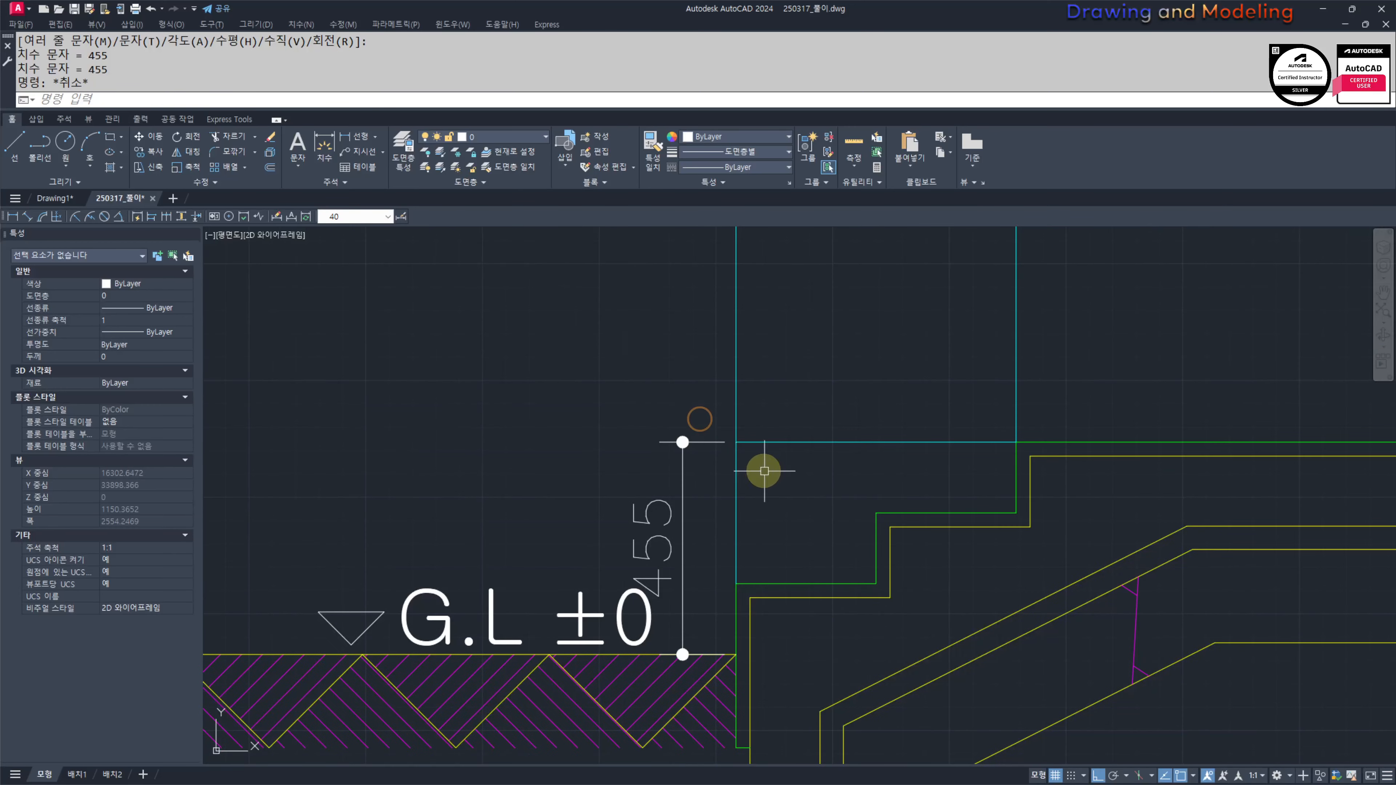
left_click(681, 570)
left_click(636, 476)
left_click(634, 476)
key("Escape")
scroll(565, 502, "down", 2)
middle_click_drag(888, 520, 816, 553)
type("e")
key("space")
key("Escape")
left_click(584, 511)
left_click(545, 474)
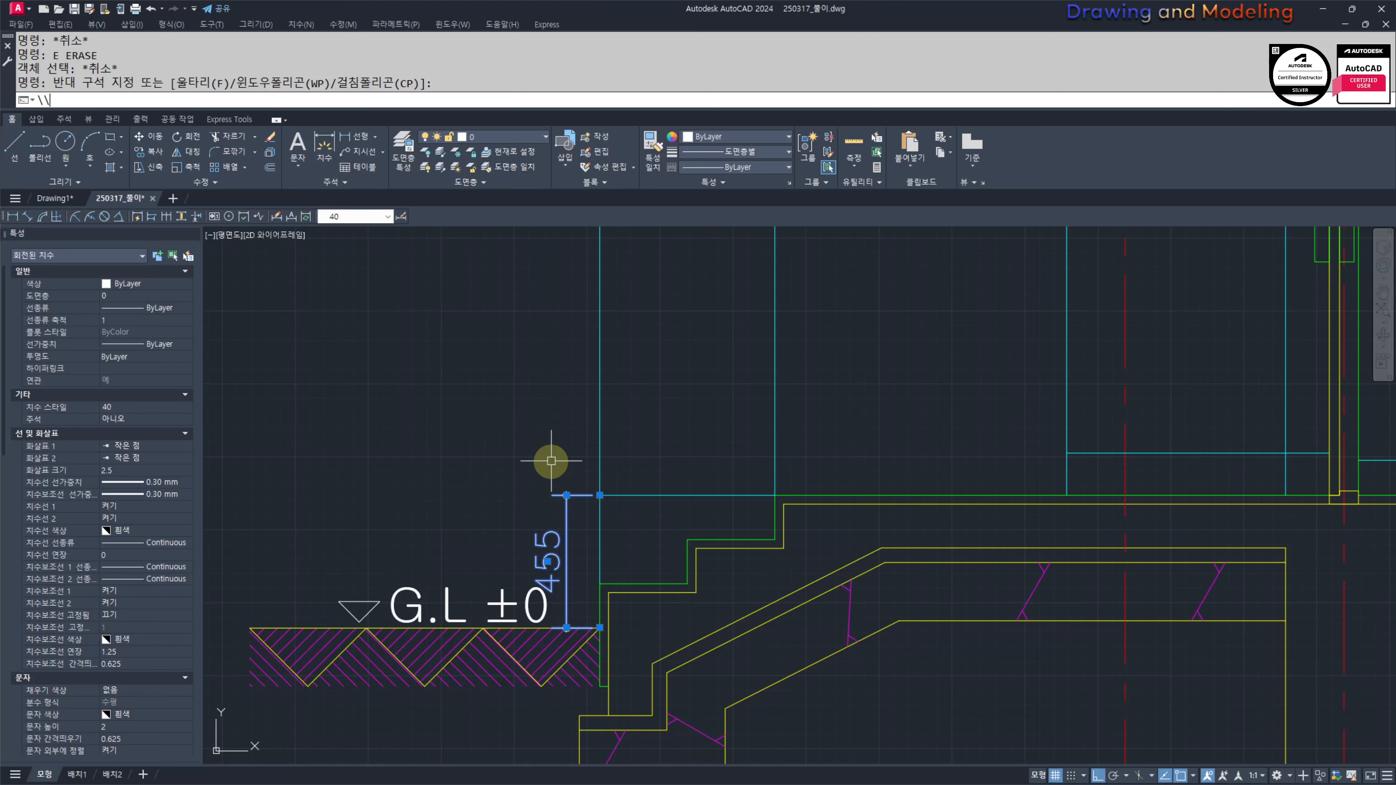
key("Escape")
key("Escape")
key("Escape")
left_click(578, 509)
left_click(507, 458)
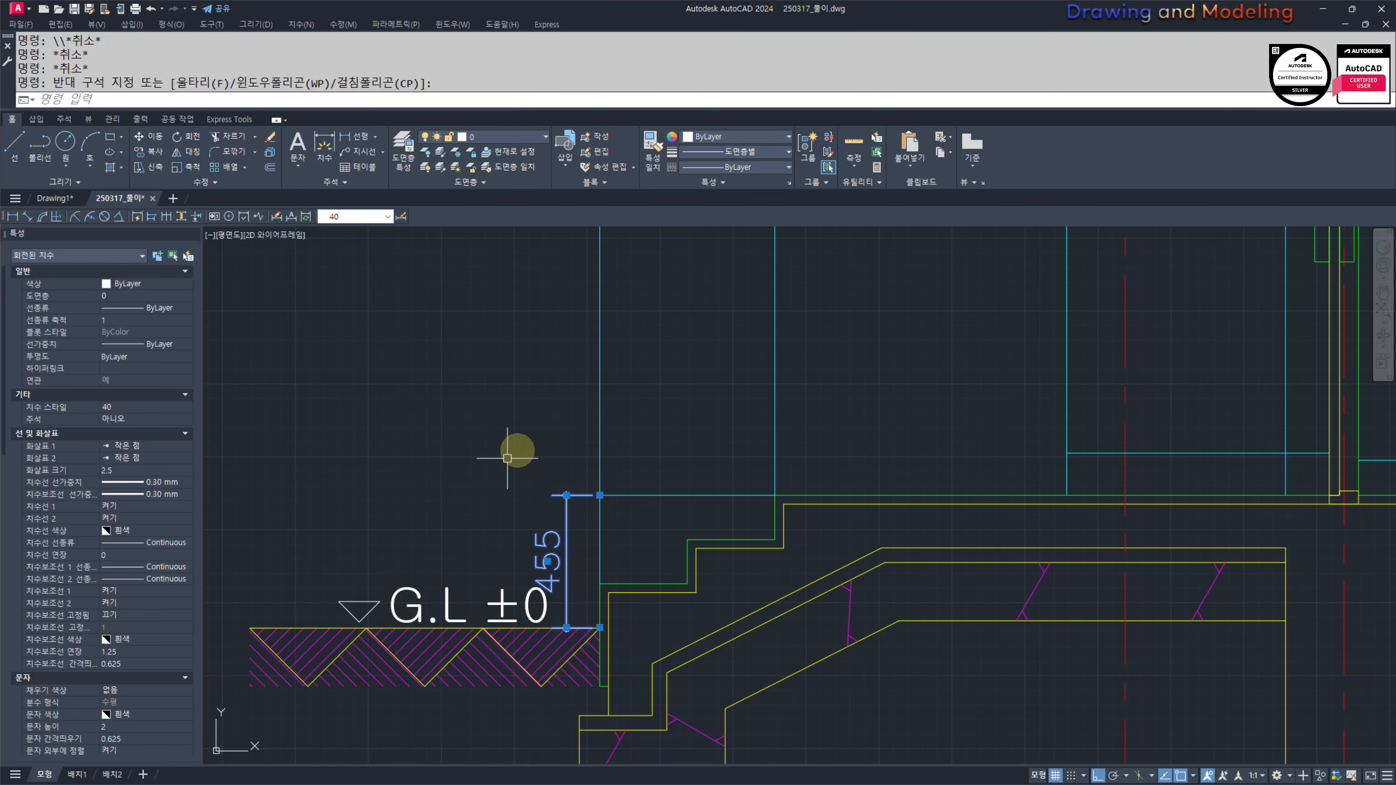
scroll(507, 458, "down", 2)
middle_click_drag(783, 466, 780, 472)
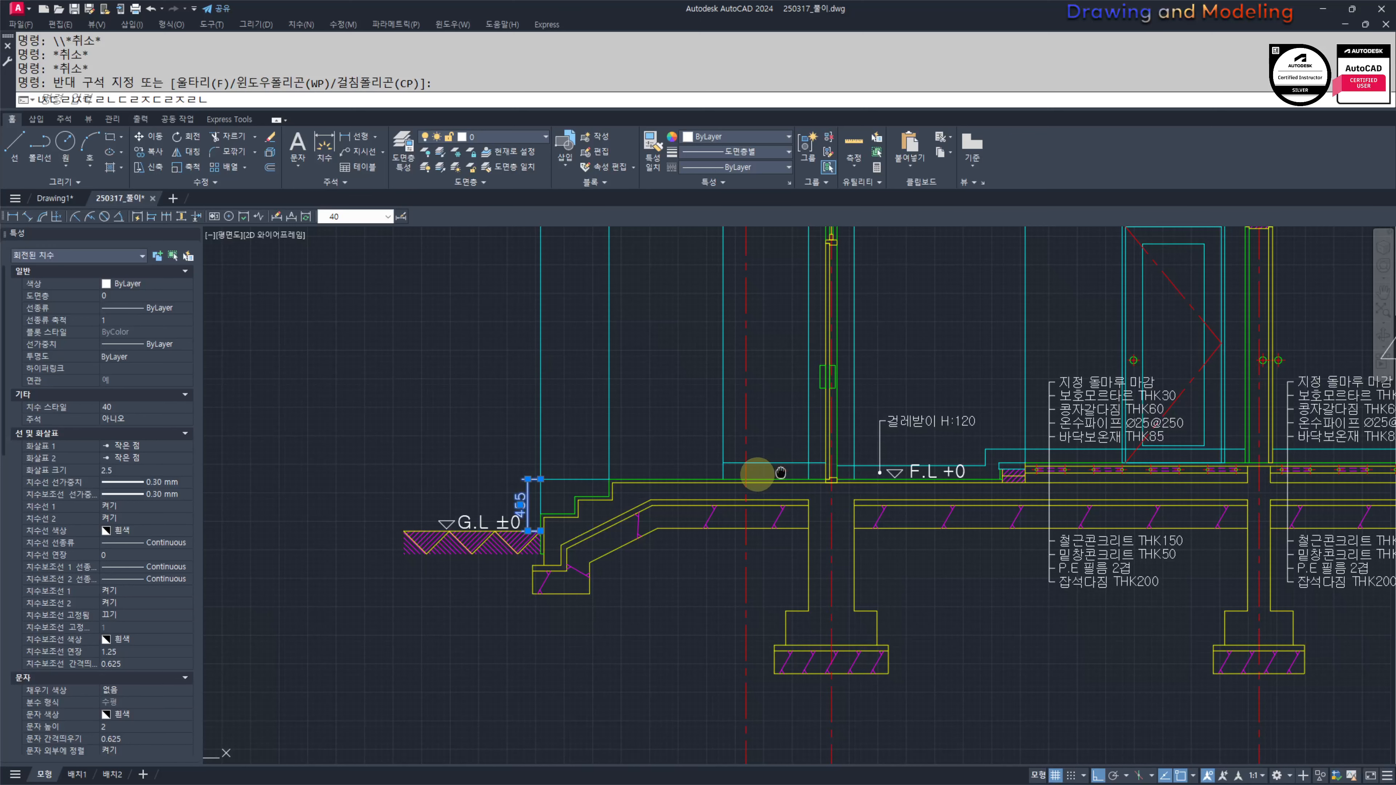
scroll(482, 344, "up", 2)
key("Escape")
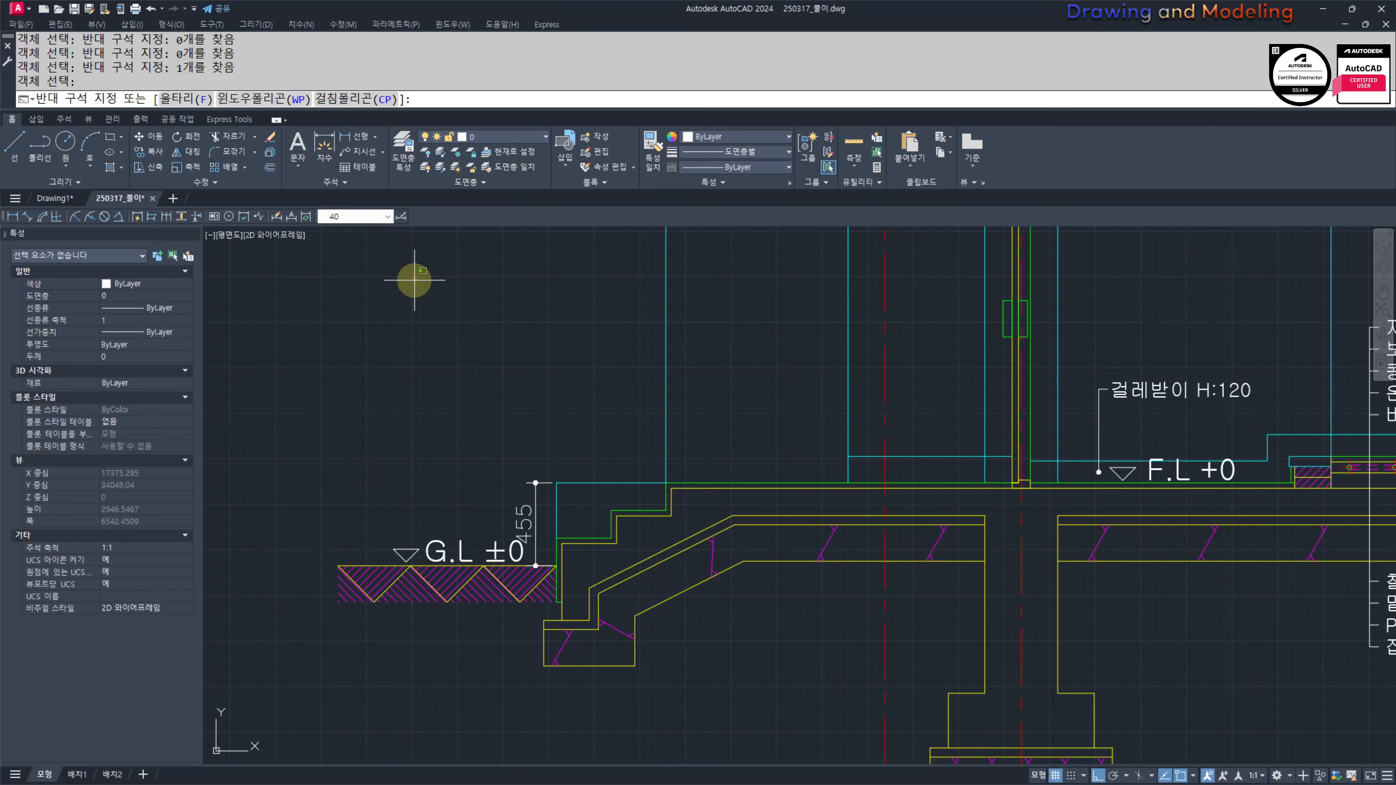
left_click(467, 384)
key("Escape")
key("Escape")
key("Escape")
Step: Delete the vertical height dimension beside the entrance steps
scroll(516, 456, "up", 2)
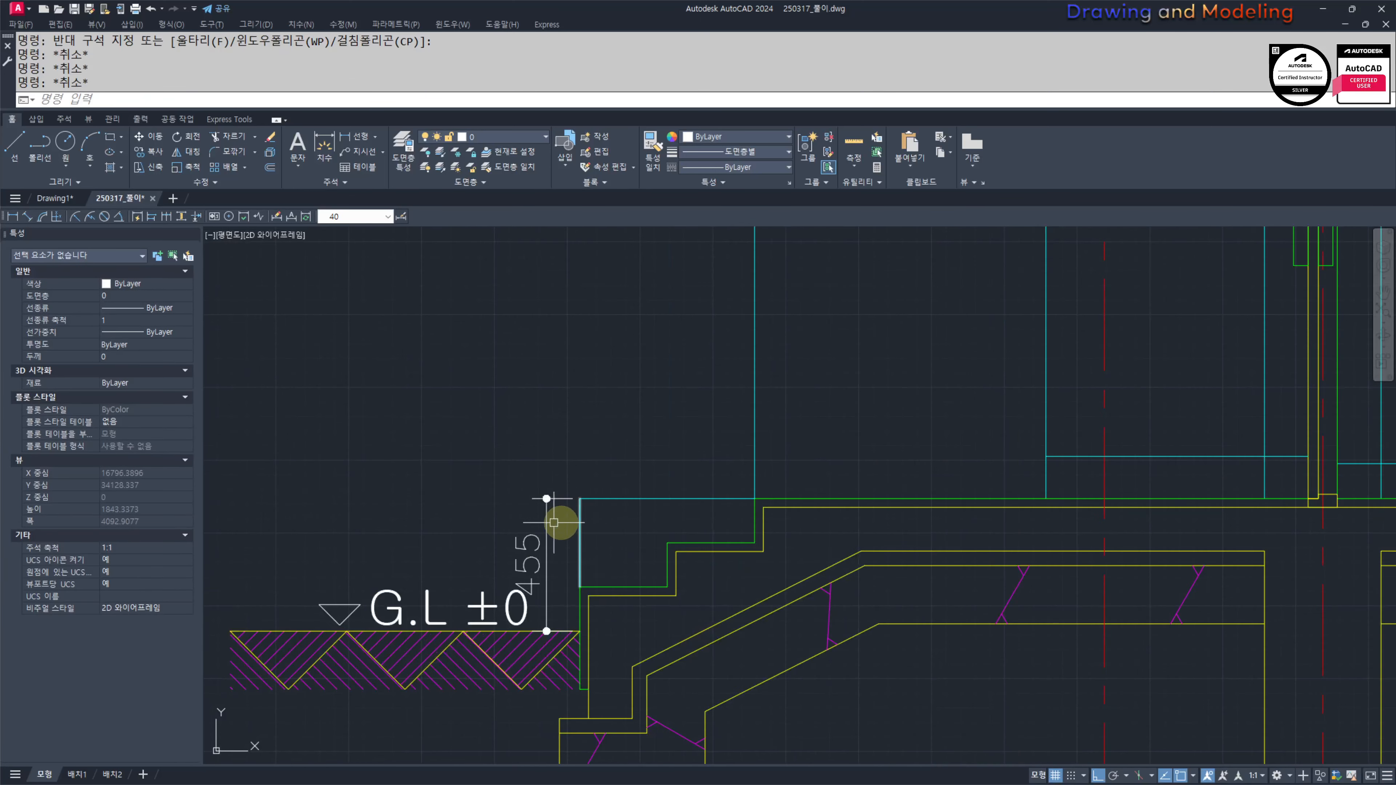
left_click(559, 518)
left_click(524, 472)
key("Delete")
key("e")
key("Escape")
key("Escape")
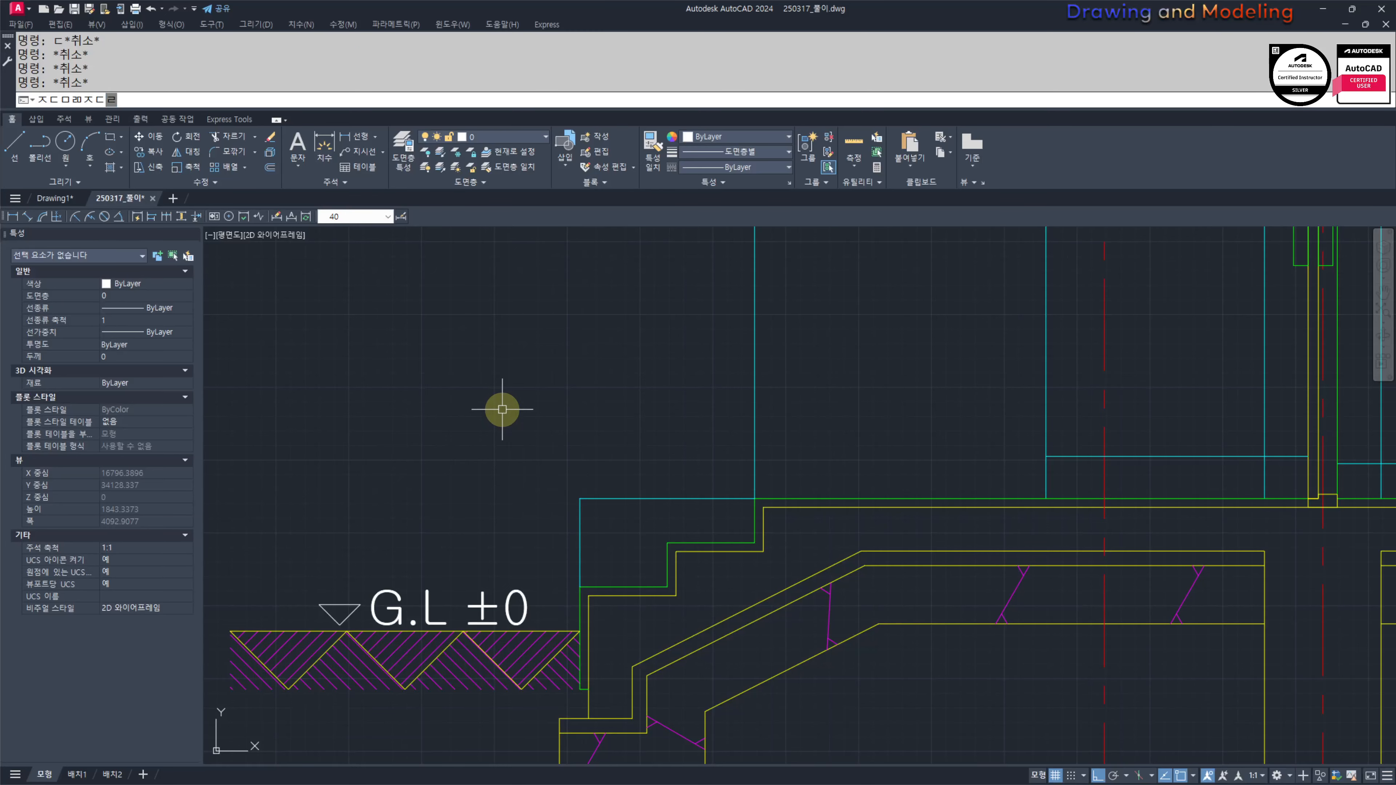
type("AWF")
key("Escape")
key("Escape")
Step: Set the text height of "F.L +0" to 80
scroll(568, 410, "down", 4)
middle_click_drag(753, 438, 577, 454)
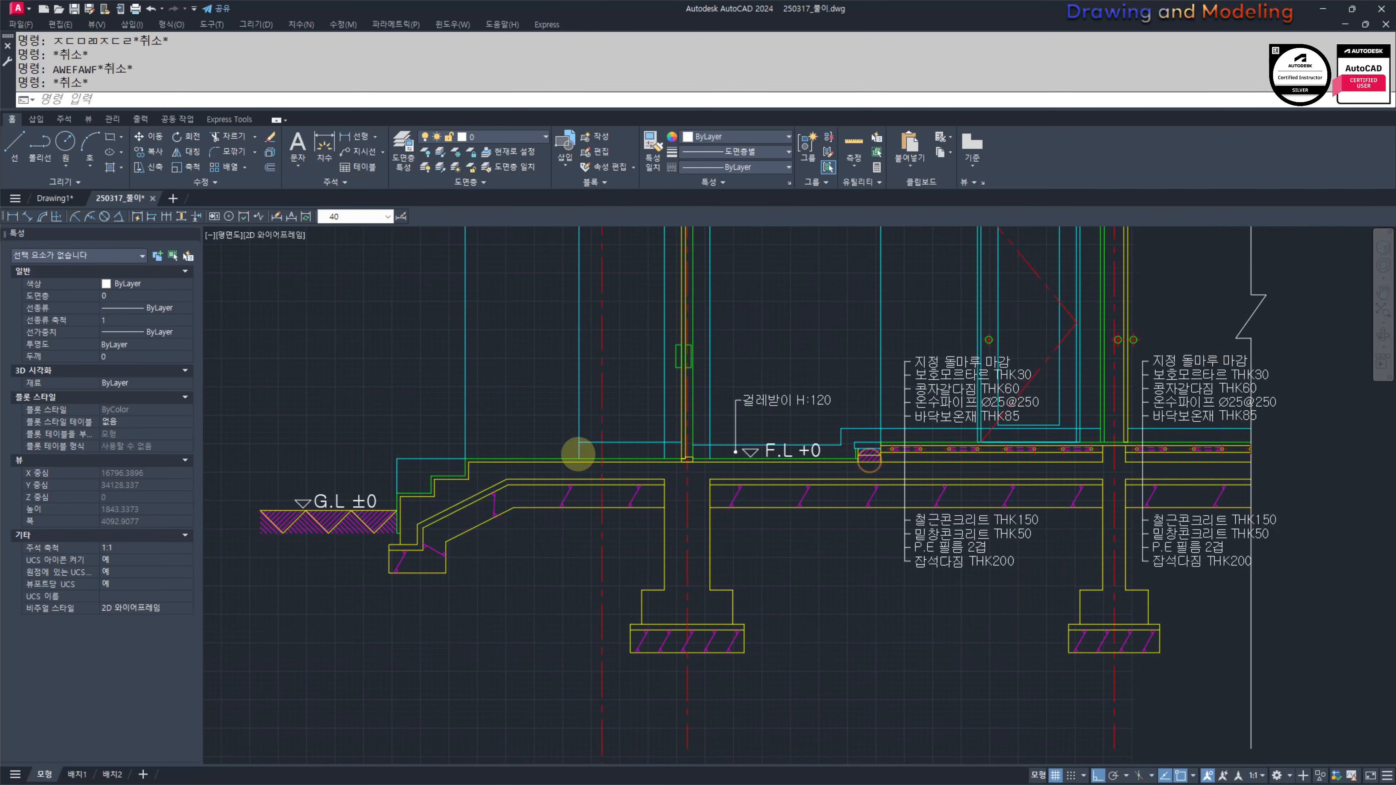
scroll(791, 432, "up", 4)
middle_click_drag(690, 442, 708, 458)
scroll(708, 458, "up", 2)
left_click(798, 543)
left_click(766, 542)
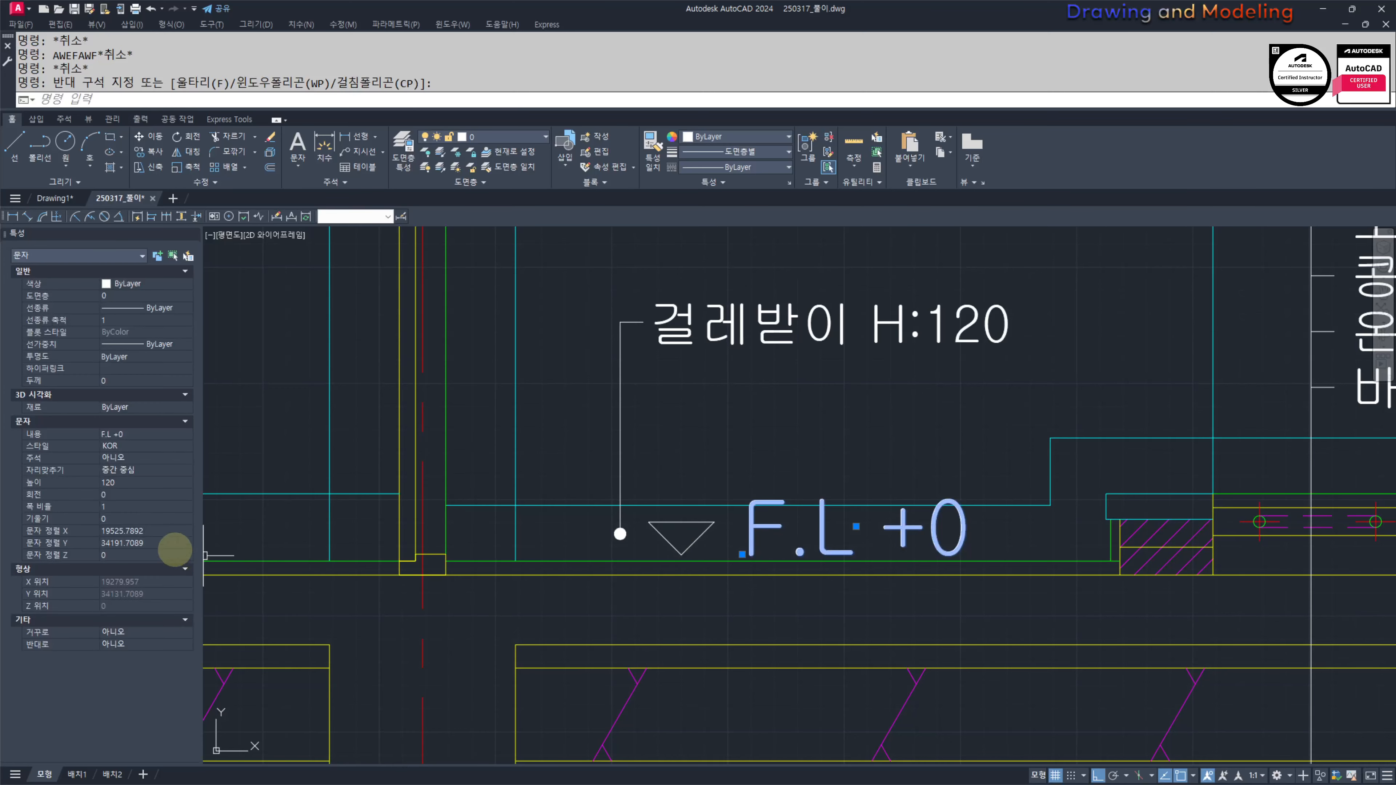
left_click(141, 484)
type("80")
key("Return")
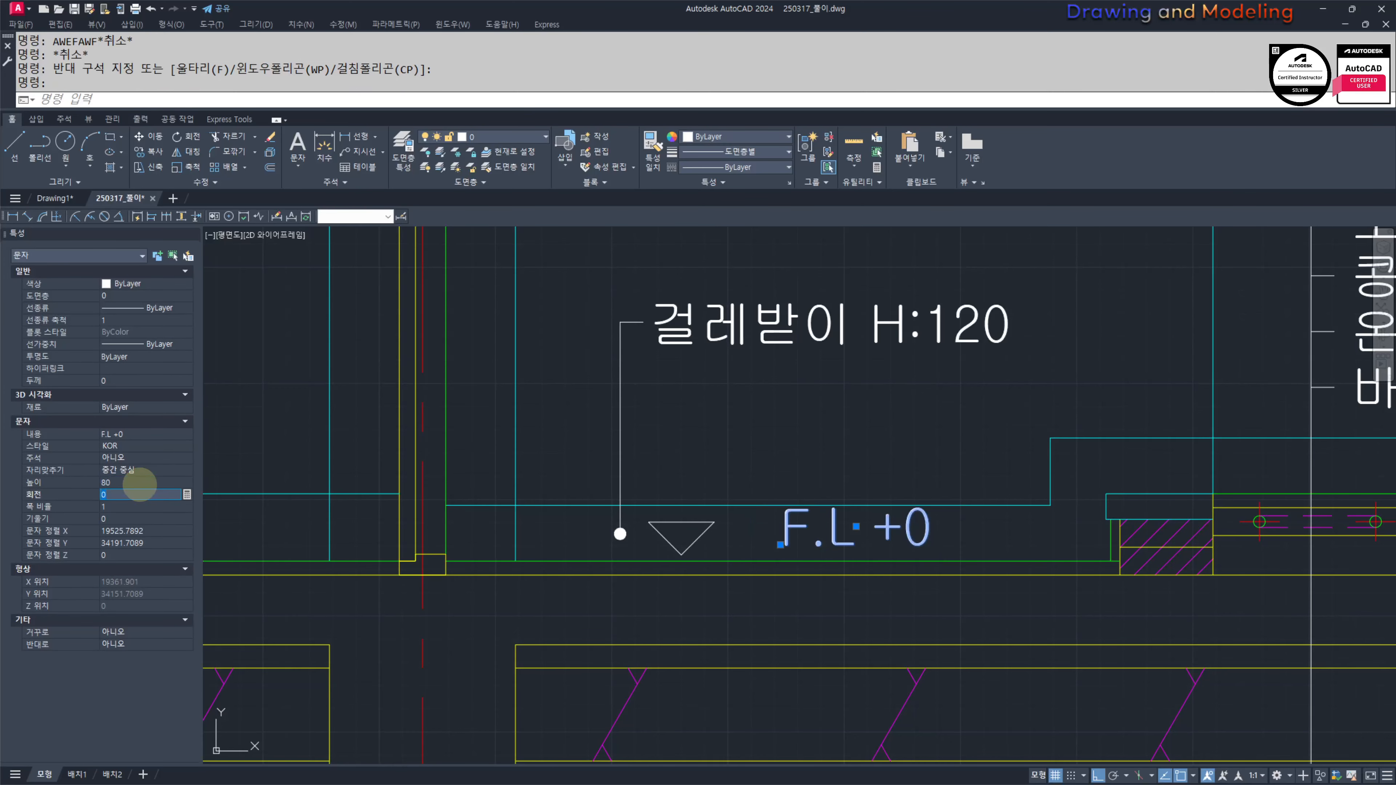
middle_click_drag(234, 429, 267, 454)
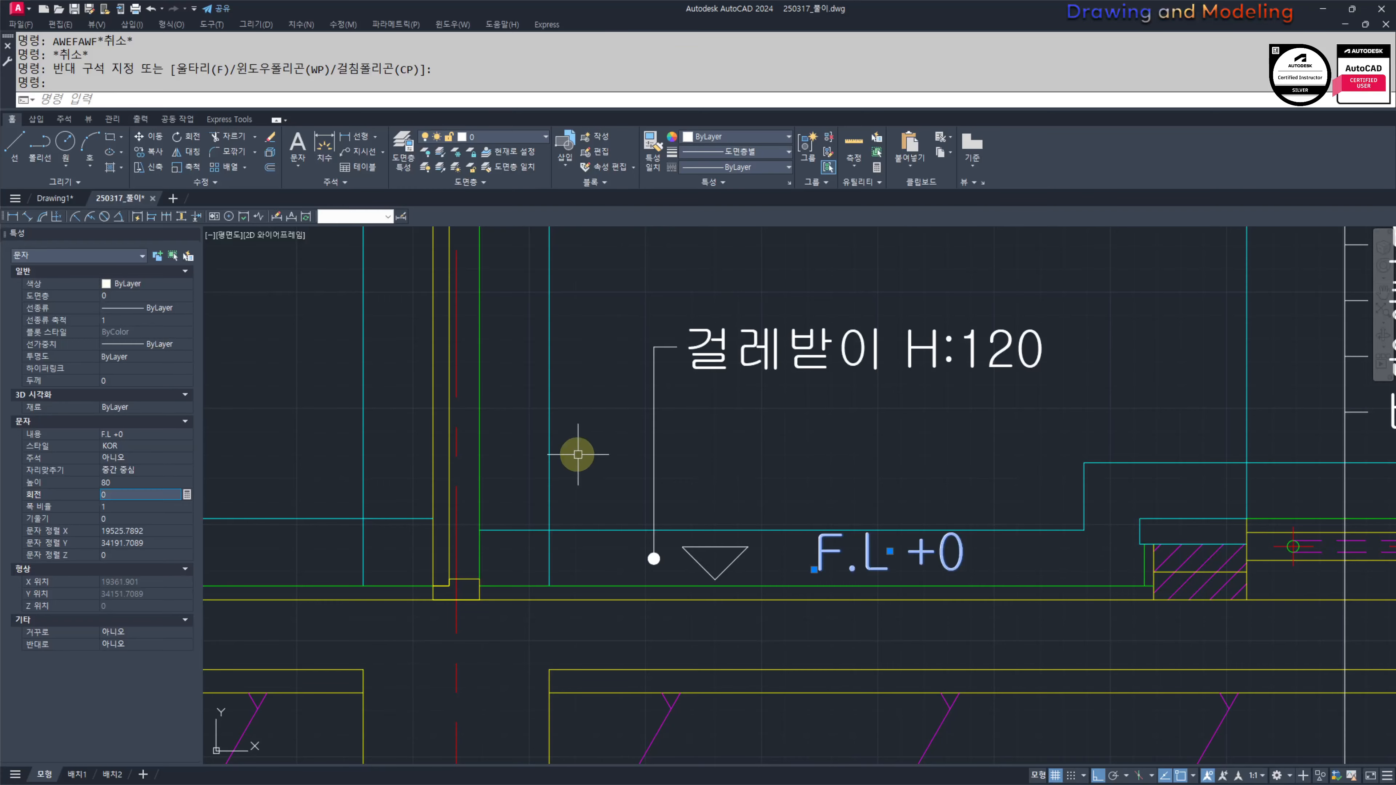
key("Escape")
key("Escape")
scroll(664, 521, "up", 5)
left_click(1008, 555)
left_click(928, 557)
middle_click_drag(877, 471, 863, 508)
type("m")
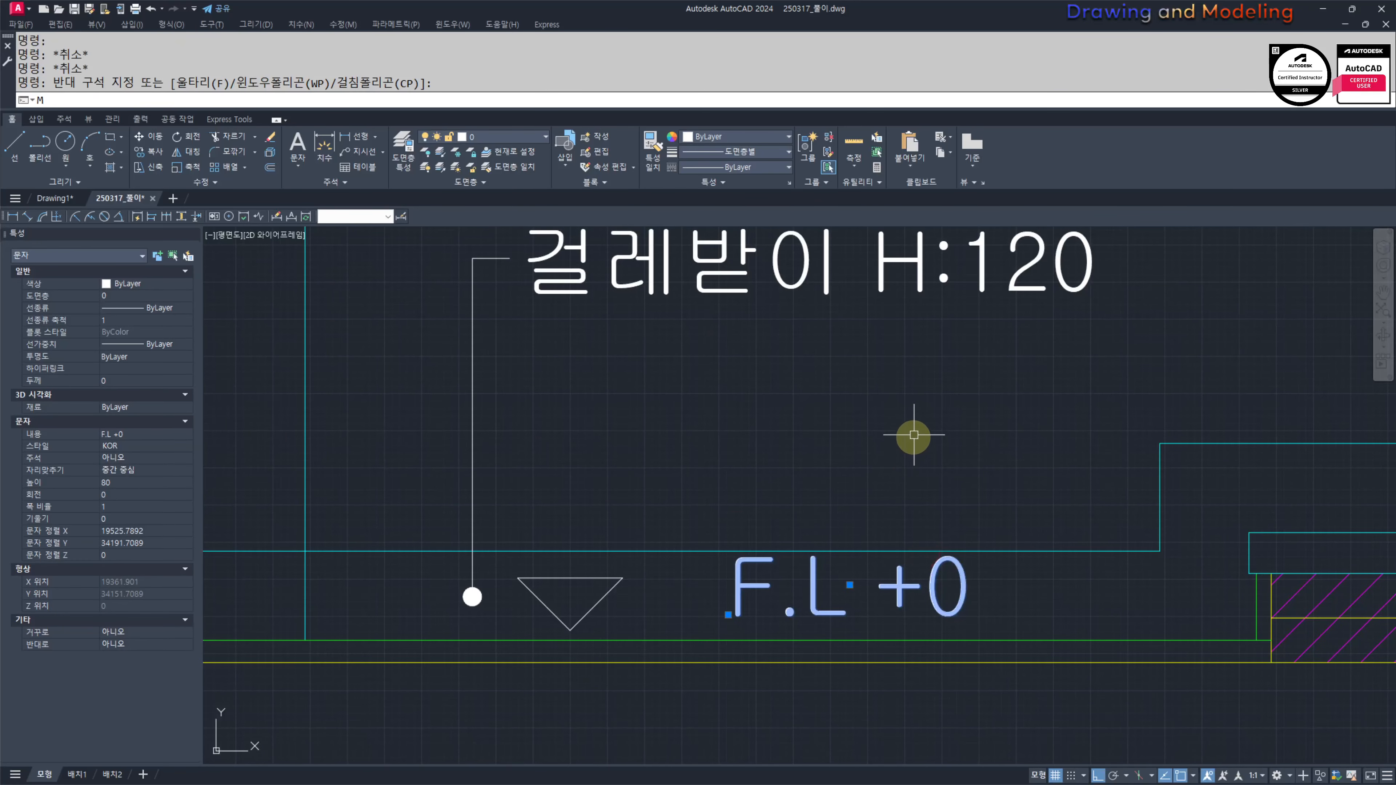
key("space")
left_click(919, 415)
type("z")
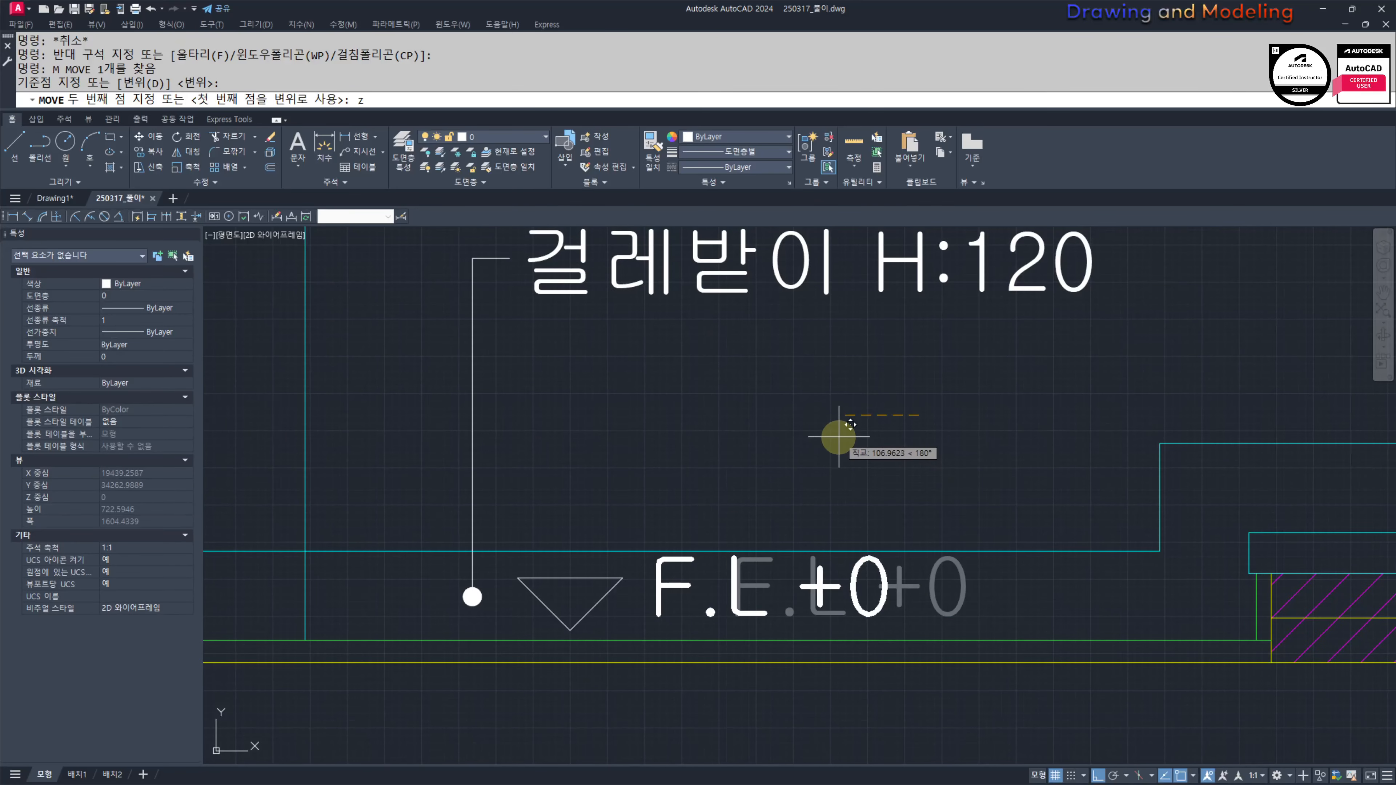
key("Escape")
Step: Move the "F.L +0" text closer to its triangle and slightly down toward the floor line
type("m")
left_click(1025, 576)
left_click(888, 611)
key("space")
left_click(939, 459)
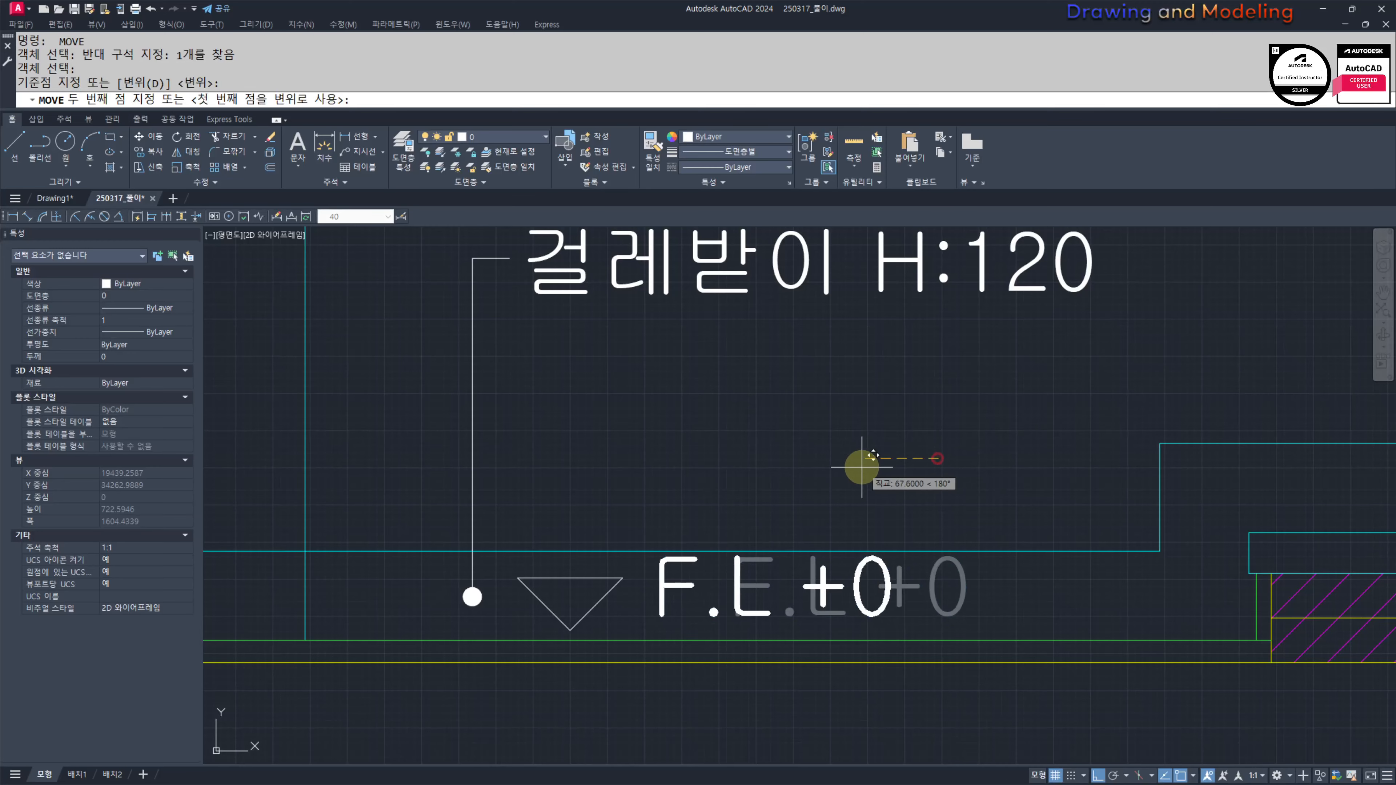
left_click(853, 468)
left_click(956, 594)
left_click(831, 598)
key("Escape")
key("Escape")
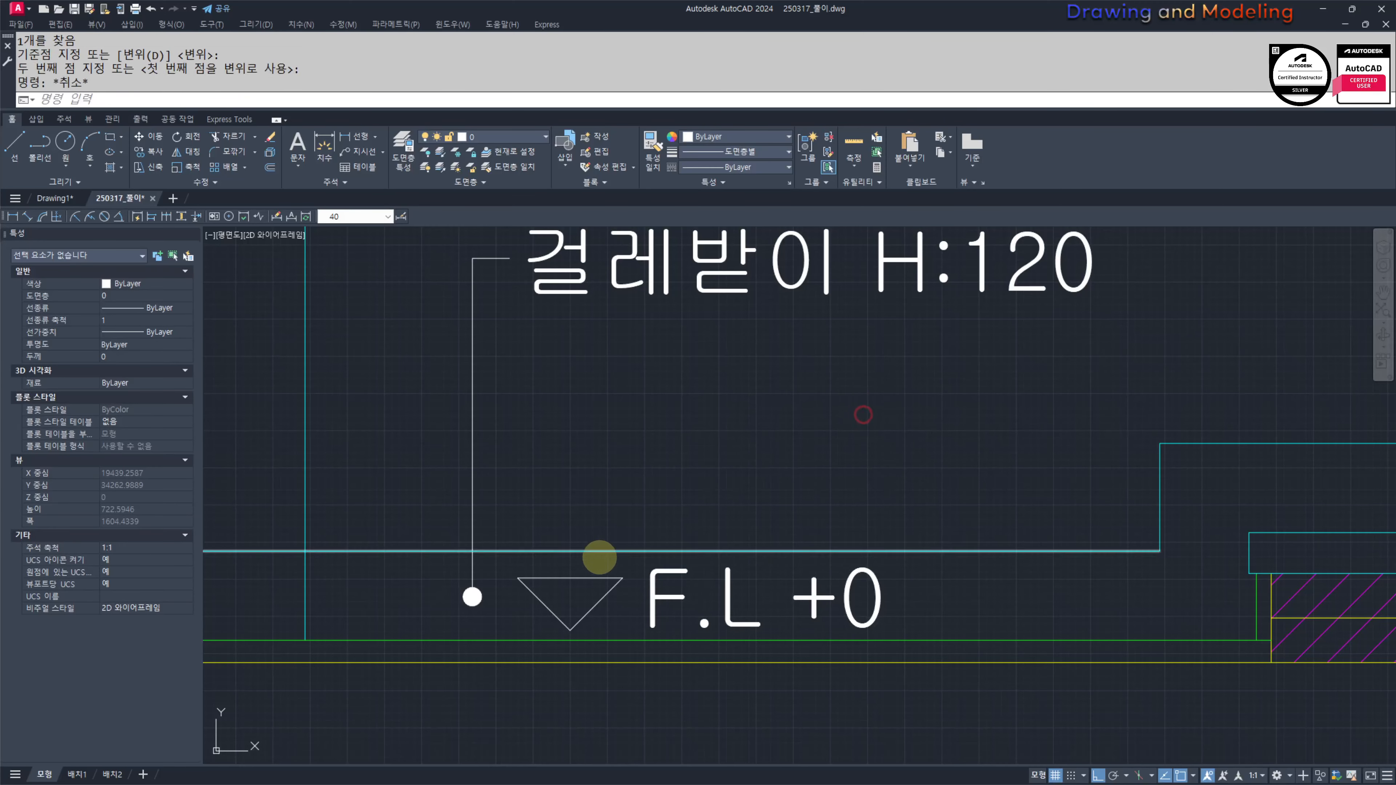
Step: Nudge the floor marker's triangle up slightly so its tip lines up with the base of the text
key("space")
left_click(682, 560)
left_click(596, 583)
key("Escape")
key("Escape")
left_click(614, 565)
left_click(588, 591)
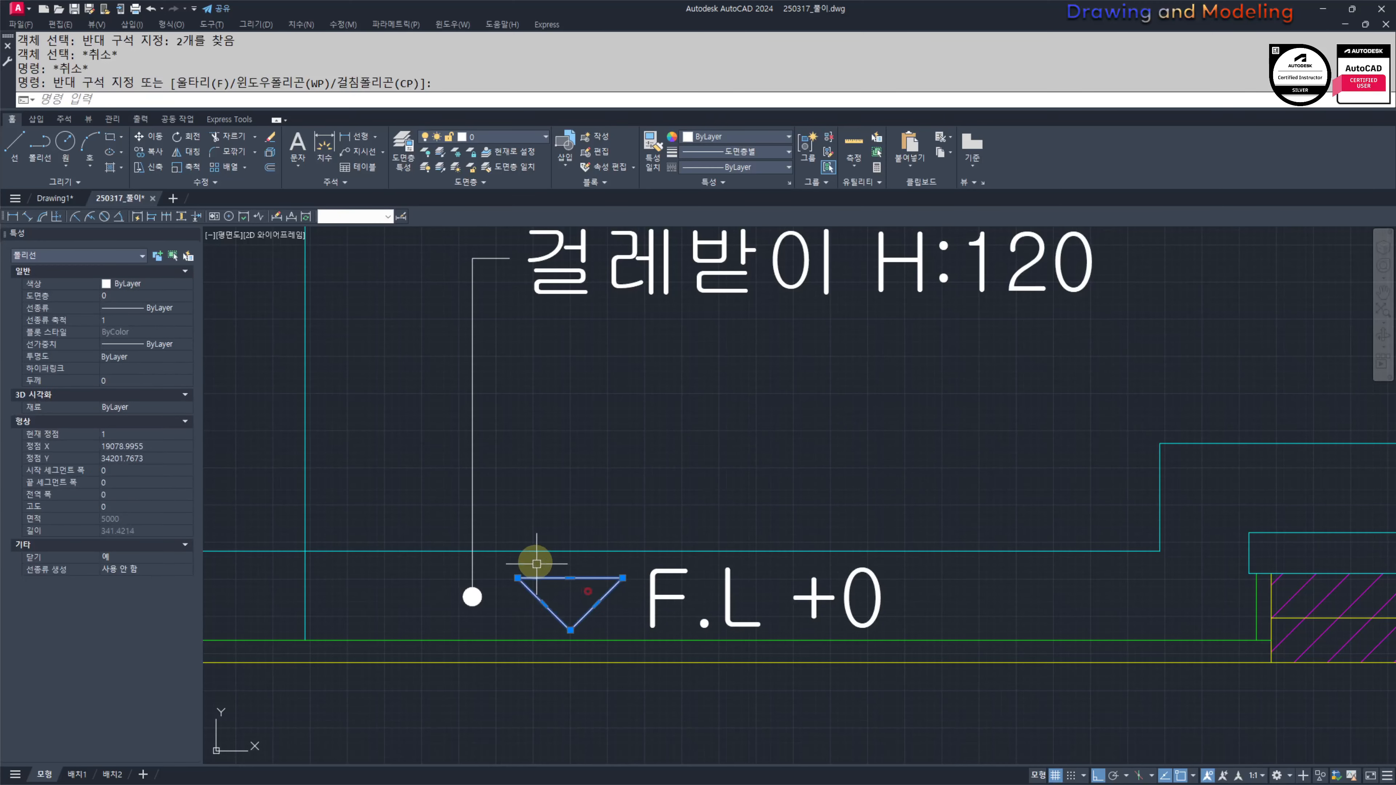
scroll(538, 555, "up", 2)
key("space")
left_click(628, 458)
left_click(629, 456)
key("Escape")
key("Escape")
Step: Move the floor marker's triangle horizontally toward the "F.L +0" text, away from the skirting leader
key("space")
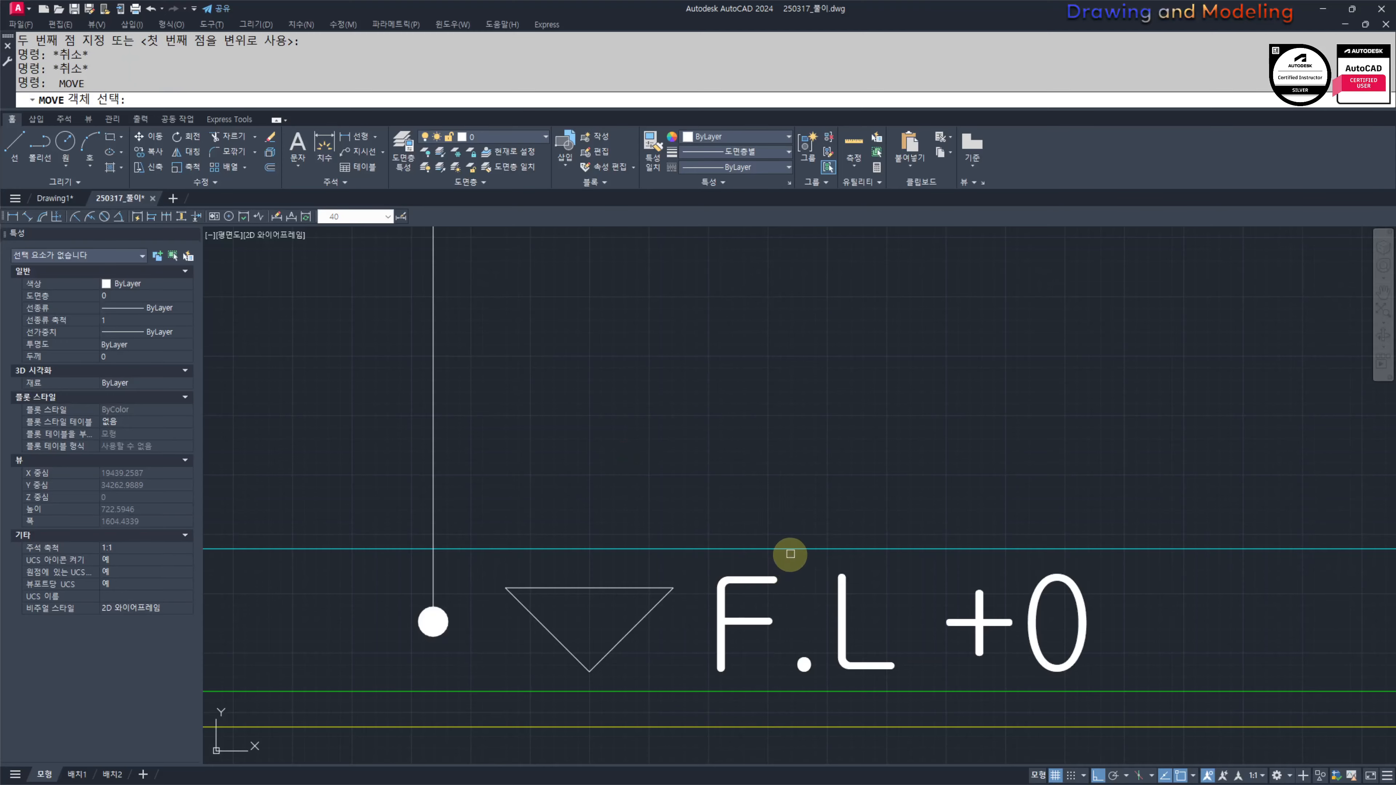
left_click(789, 556)
left_click(626, 607)
key("space")
left_click(624, 445)
left_click(685, 447)
key("Escape")
scroll(685, 449, "down", 5)
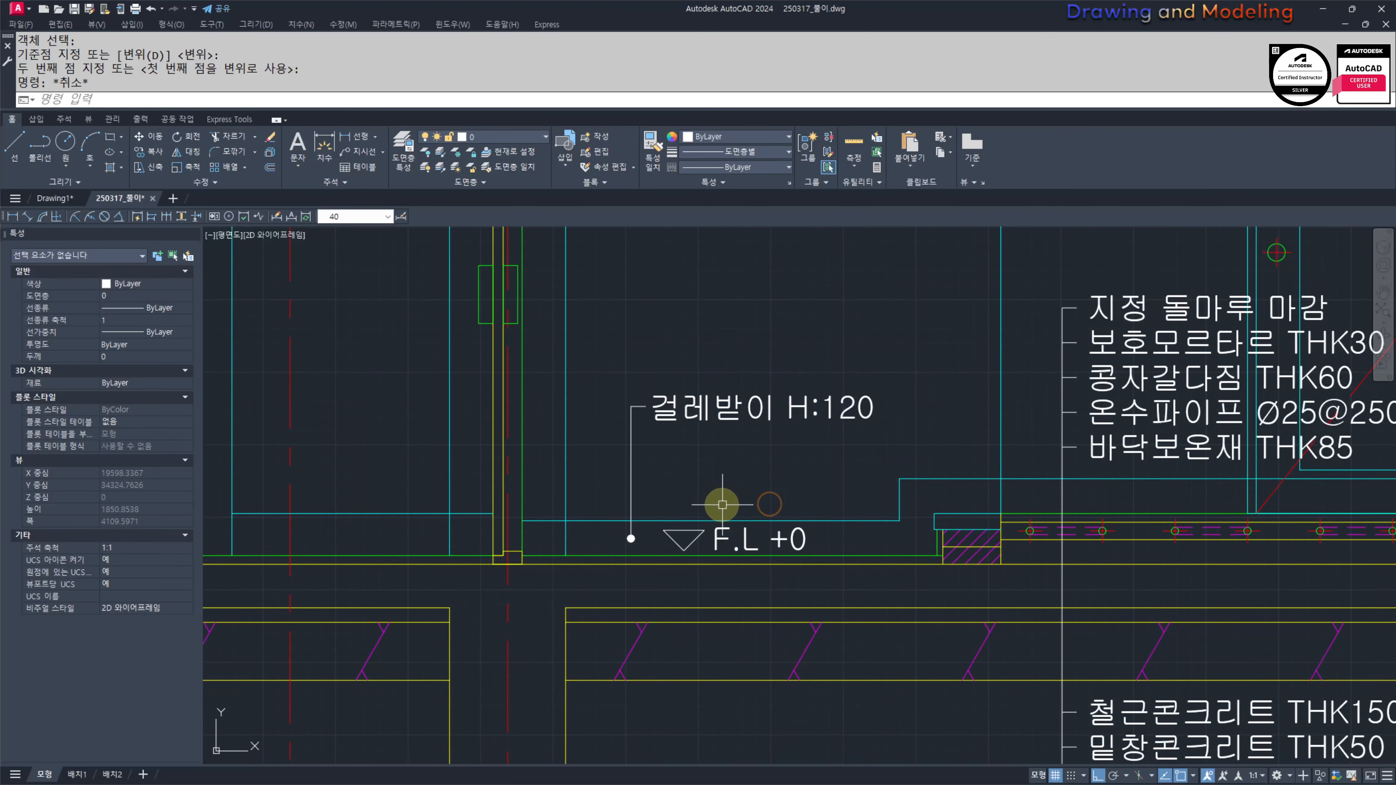
Step: Change the entrance floor marker's text to "F.L +455"
scroll(722, 583, "up", 3)
left_click(801, 529)
double_click(801, 535)
left_click_drag(799, 536, 854, 523)
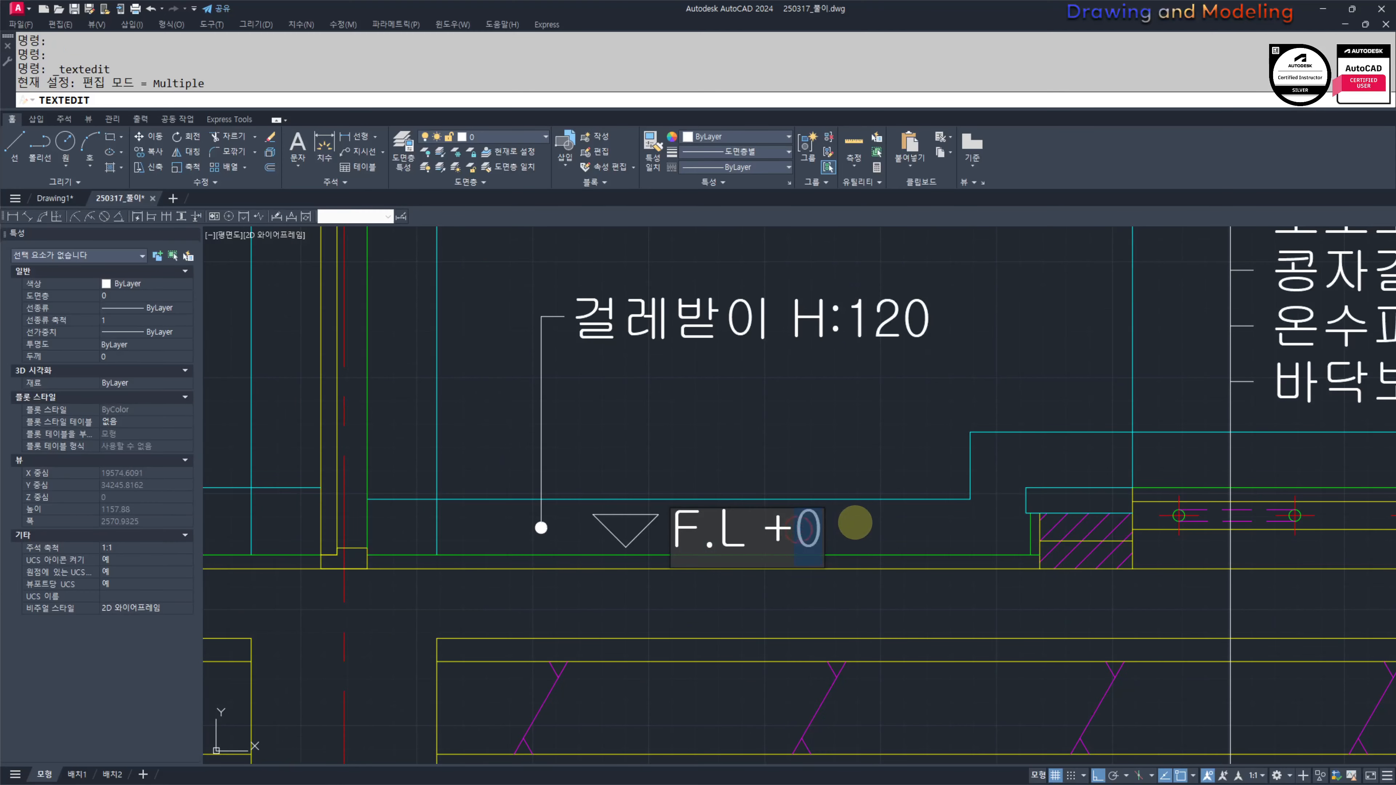
type("455")
left_click(808, 406)
key("Escape")
key("Escape")
Step: Move the "F.L +455" text horizontally so it sits clear of the triangle
left_click(899, 522)
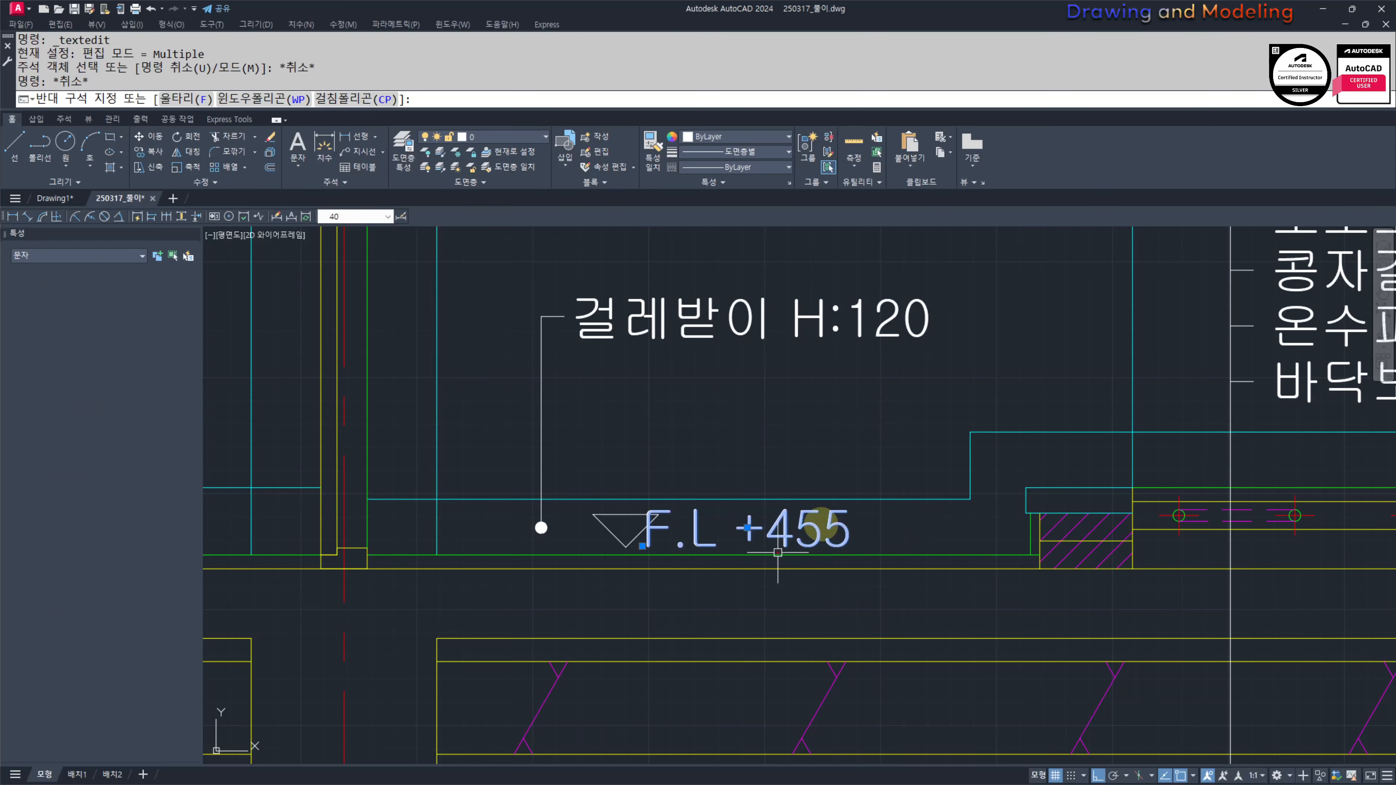
left_click(780, 549)
middle_click_drag(797, 427, 804, 446)
key("m")
key("space")
left_click(740, 405)
left_click(763, 408)
key("Escape")
key("Escape")
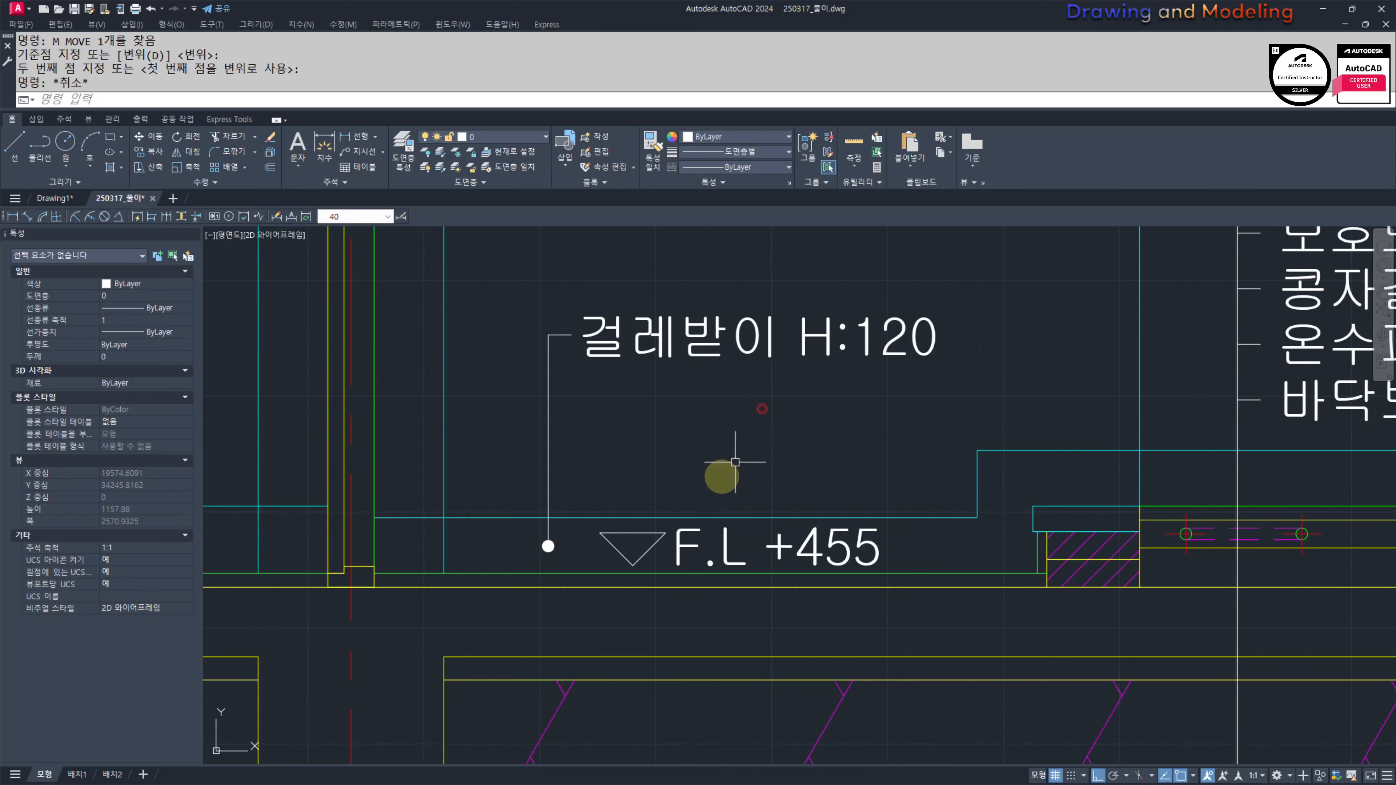
Step: Copy the entrance floor marker's triangle and text onto the heated floor below the right-hand floor-layer notes
middle_click_drag(718, 519, 804, 502)
type("co")
key("space")
scroll(792, 531, "up", 4)
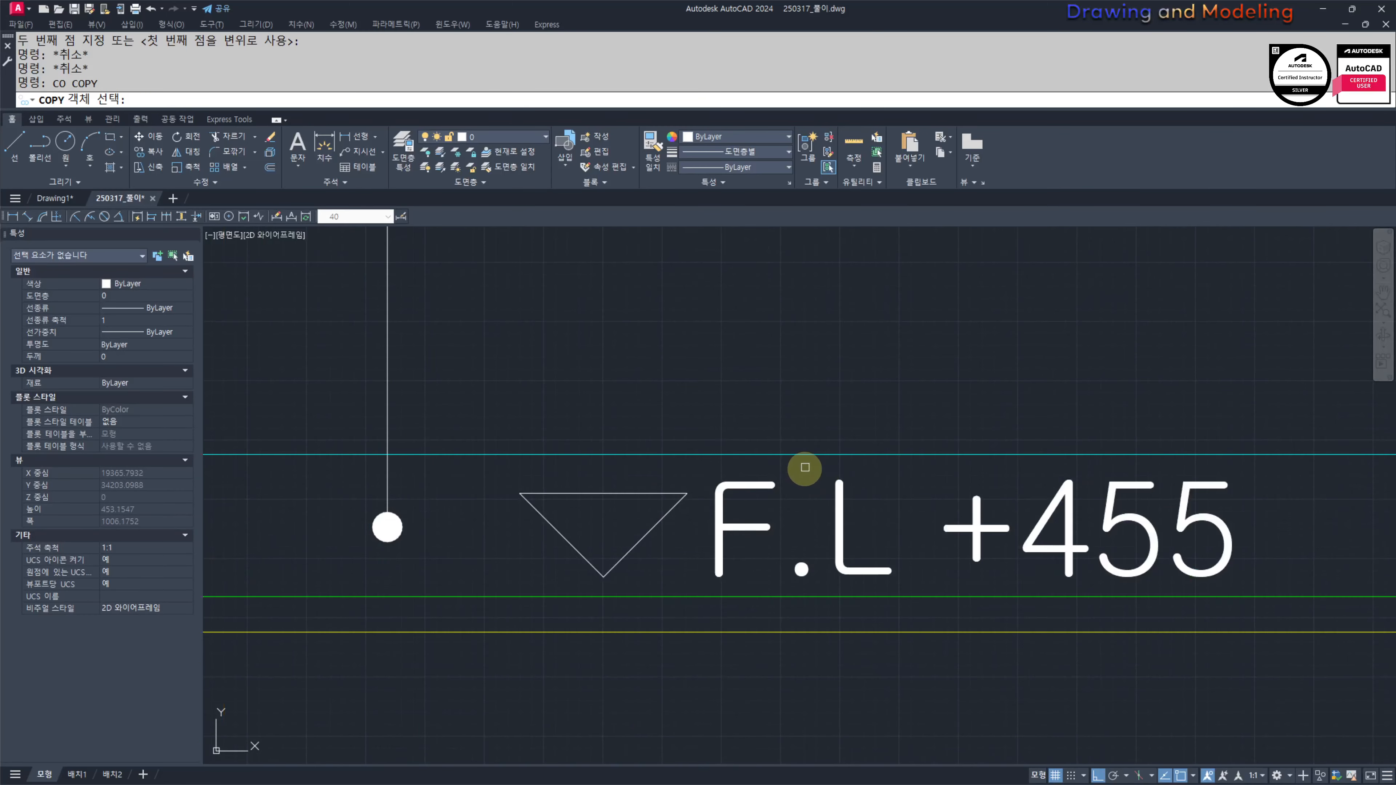
left_click(805, 469)
left_click(614, 510)
key("space")
left_click(645, 529)
scroll(464, 531, "down", 4)
scroll(318, 559, "down", 2)
scroll(626, 544, "down", 8)
left_click(835, 522)
key("Escape")
Step: Change the copied floor marker's text below the right-hand floor-layer notes to "F.L +600"
scroll(835, 512, "up", 12)
double_click(857, 487)
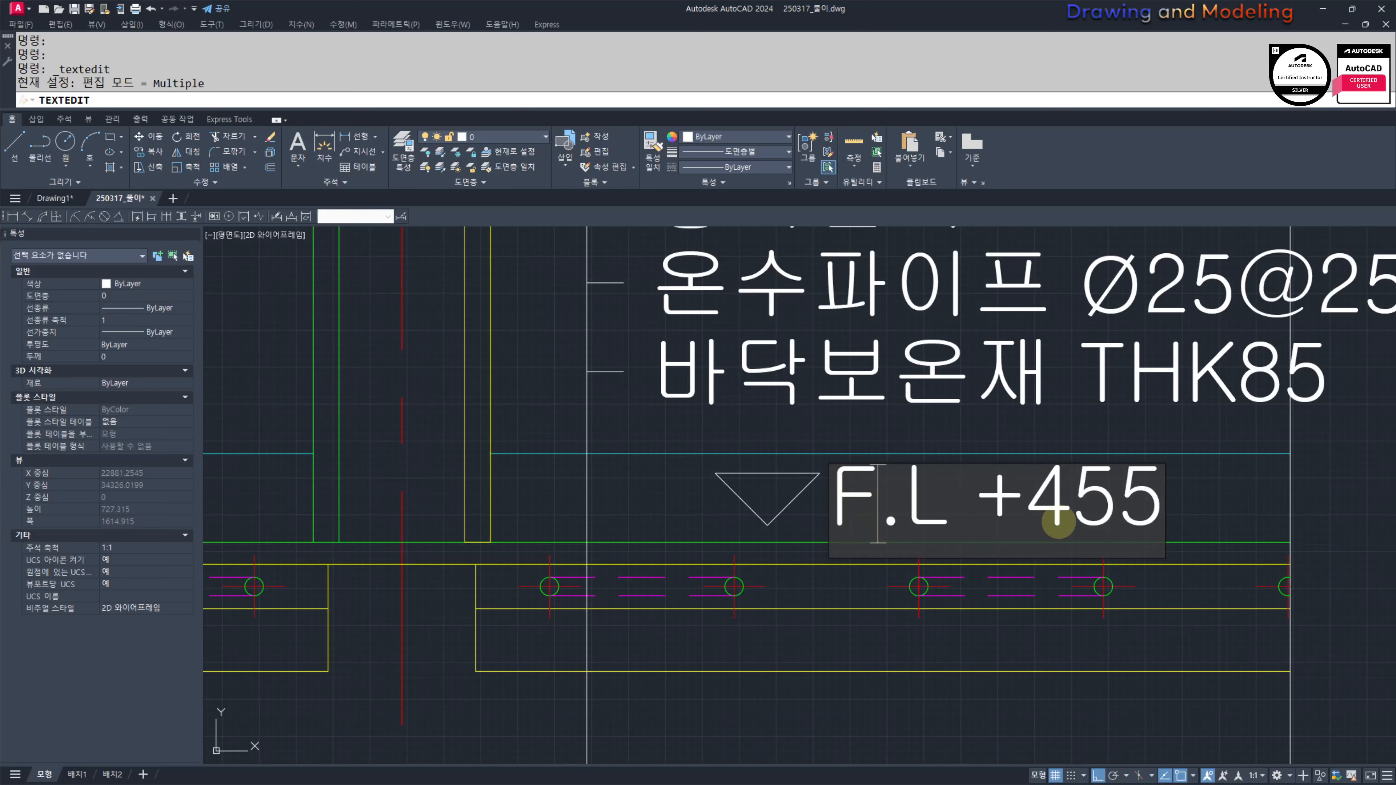
left_click_drag(1041, 499, 1187, 499)
type("600")
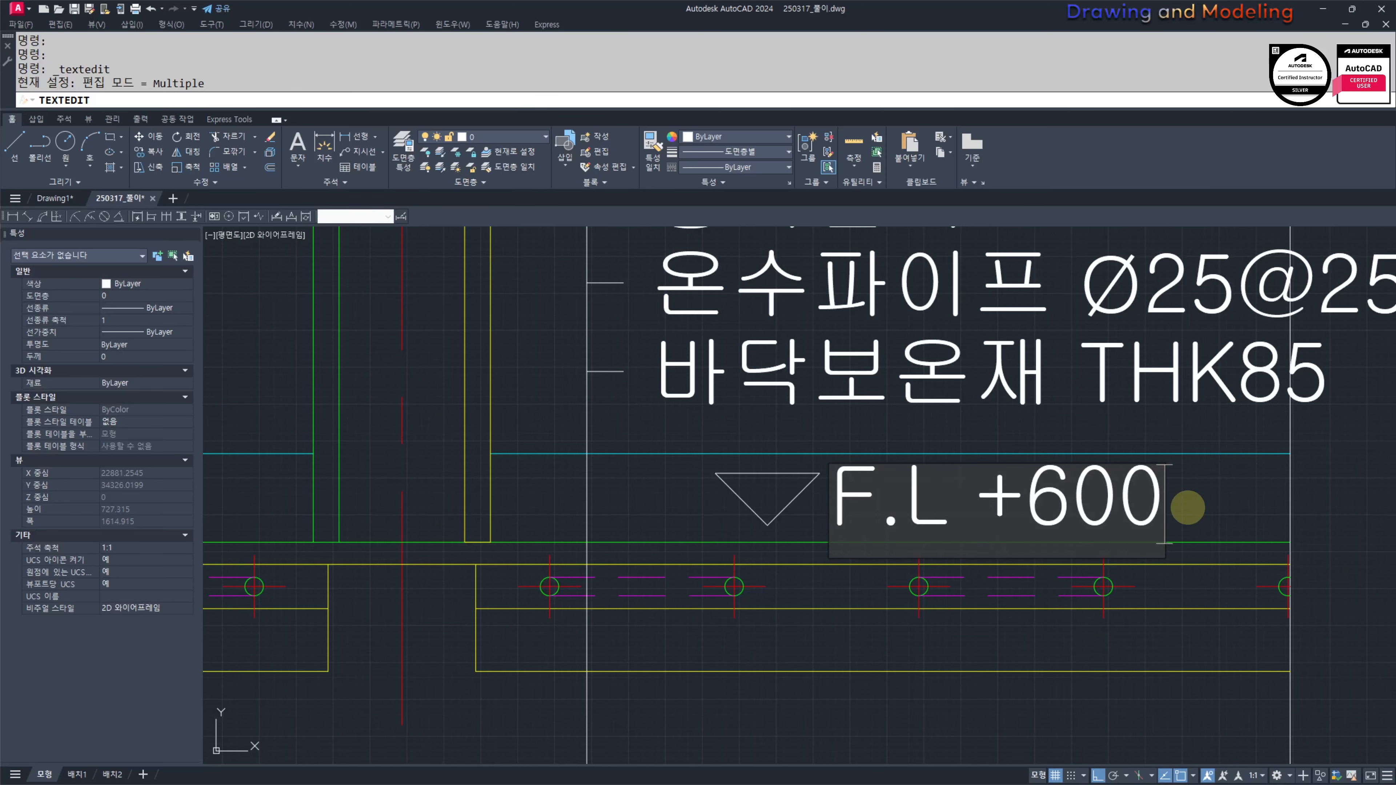
left_click(1187, 506)
key("Escape")
key("Escape")
scroll(875, 498, "down", 4)
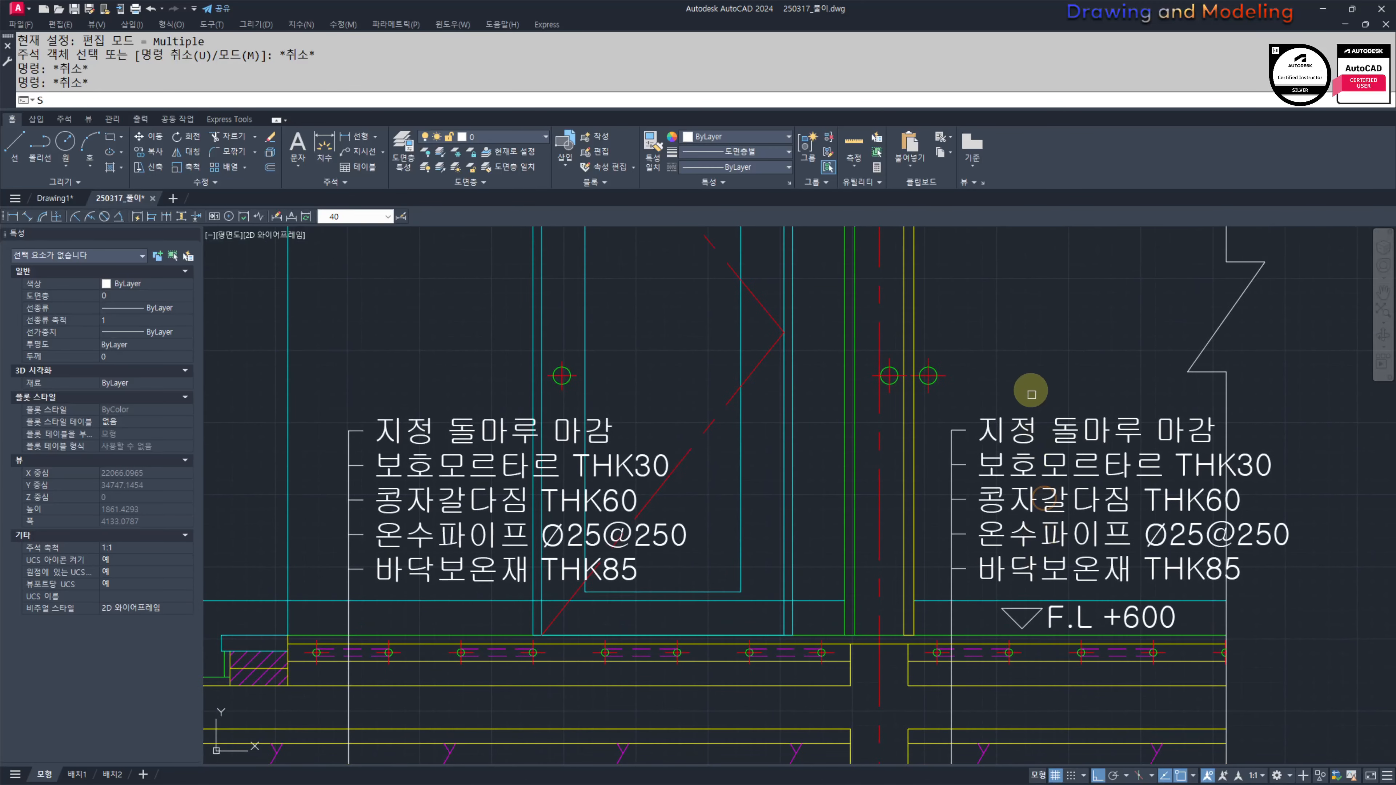
type("s")
key("Return")
left_click(1038, 368)
left_click(942, 565)
middle_click_drag(1140, 549, 1059, 576)
key("Return")
left_click(1293, 559)
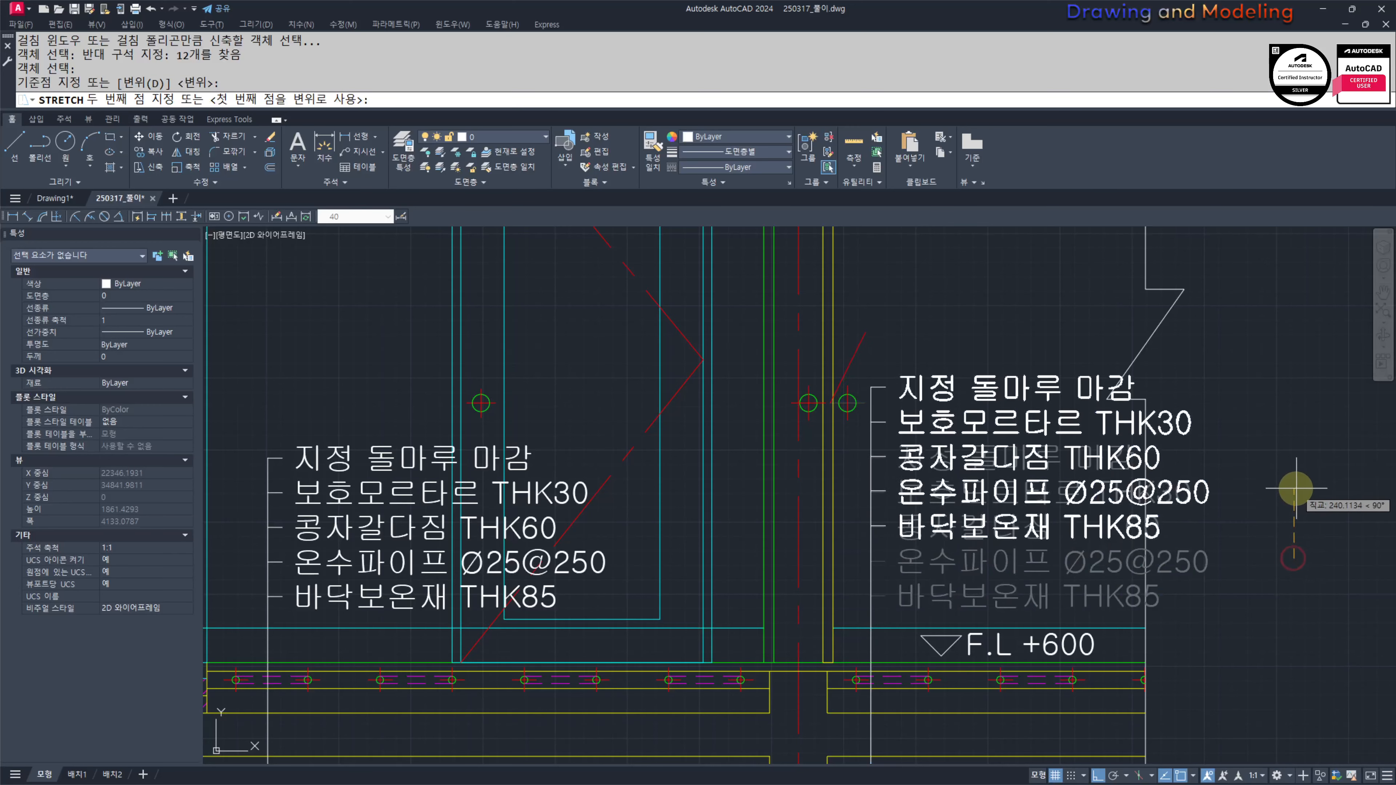
key("Escape")
key("Escape")
Step: Stretch the right-hand upper floor-layer notes and their leader straight up to make room above the "F.L +600" marker
type("s")
key("Return")
left_click(950, 429)
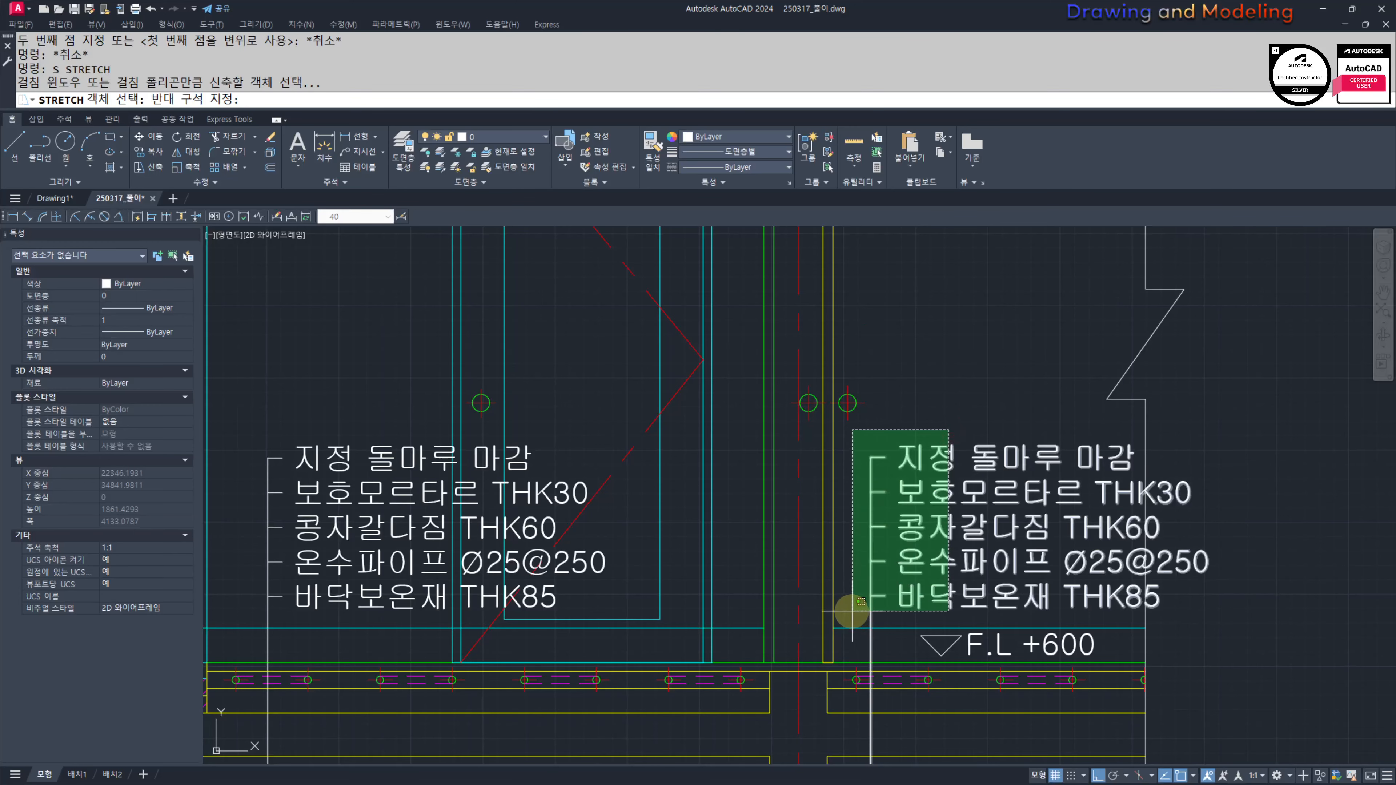
left_click(847, 612)
key("Return")
left_click(1290, 532)
left_click(1294, 451)
key("Escape")
key("Escape")
middle_click_drag(1153, 567, 1186, 527)
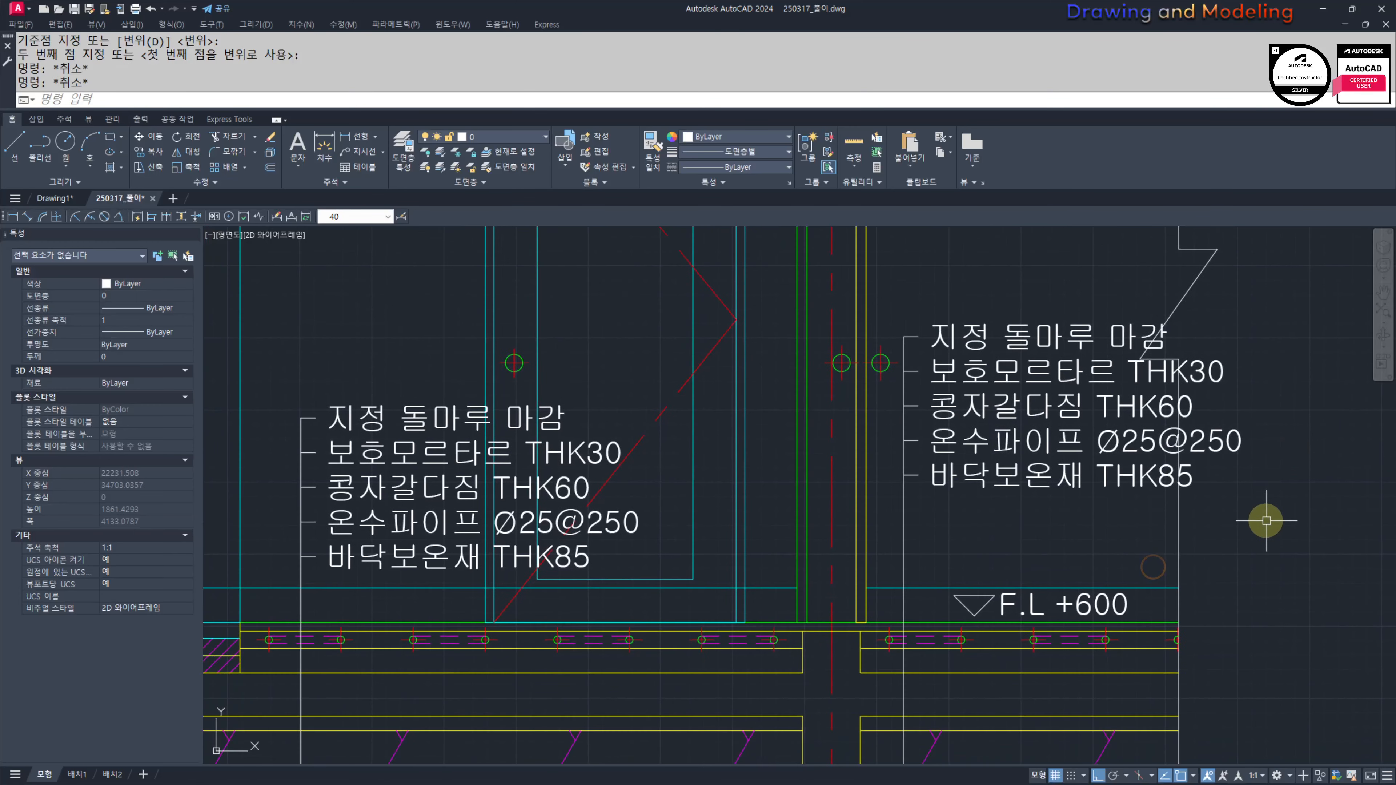
Step: Draw a quick leader from the right-hand room's skirting, beside the "F.L +600" marker, straight up and ending in a 50 mm horizontal segment
type("le")
key("Return")
key("Escape")
key("Escape")
key("Return")
left_click(827, 628)
left_click(827, 528)
type("50")
key("Return")
key("Return")
key("Return")
Step: Enter "걸레받이 H:120" as the right-hand leader's note and finish the leader
type("RJF")
key("BackSpace")
key("BackSpace")
key("BackSpace")
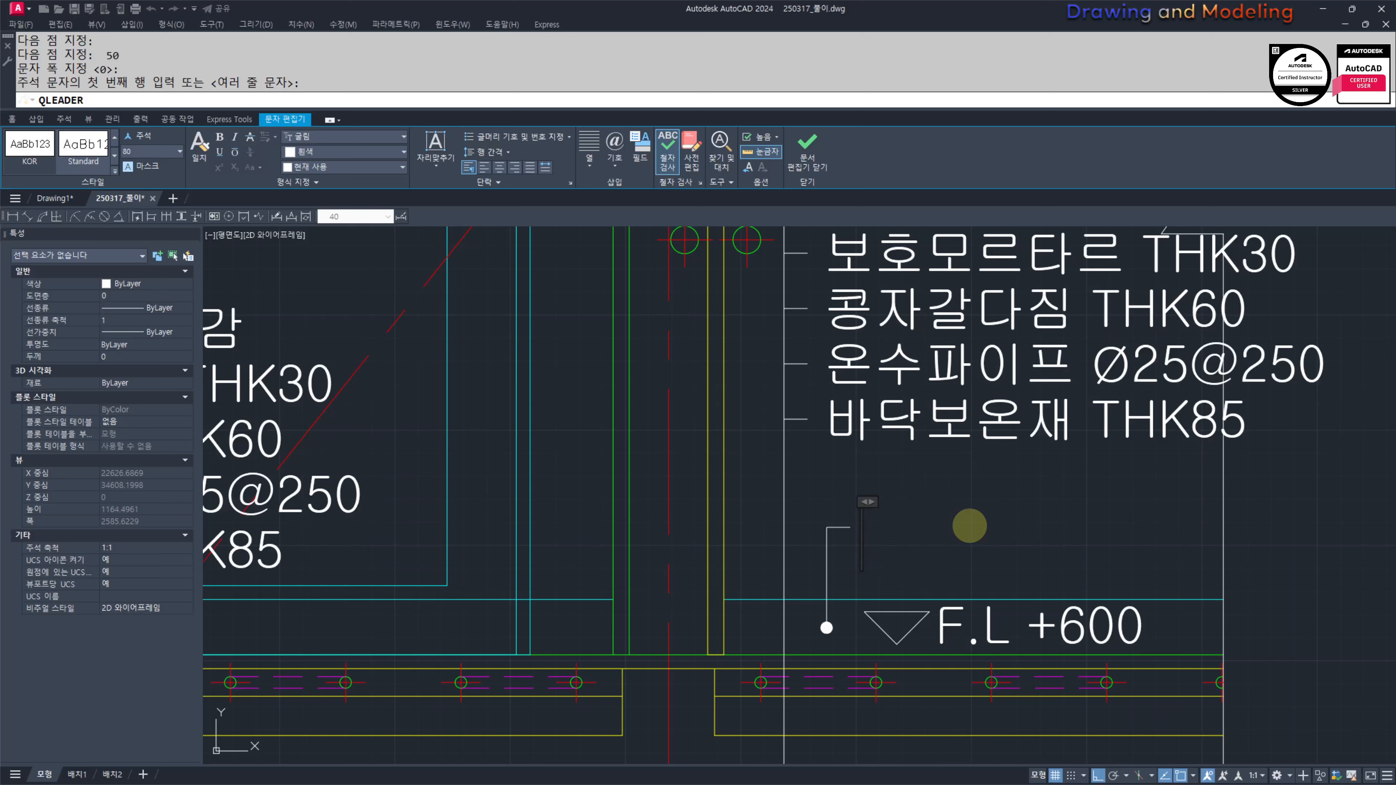
type("걸레받이")
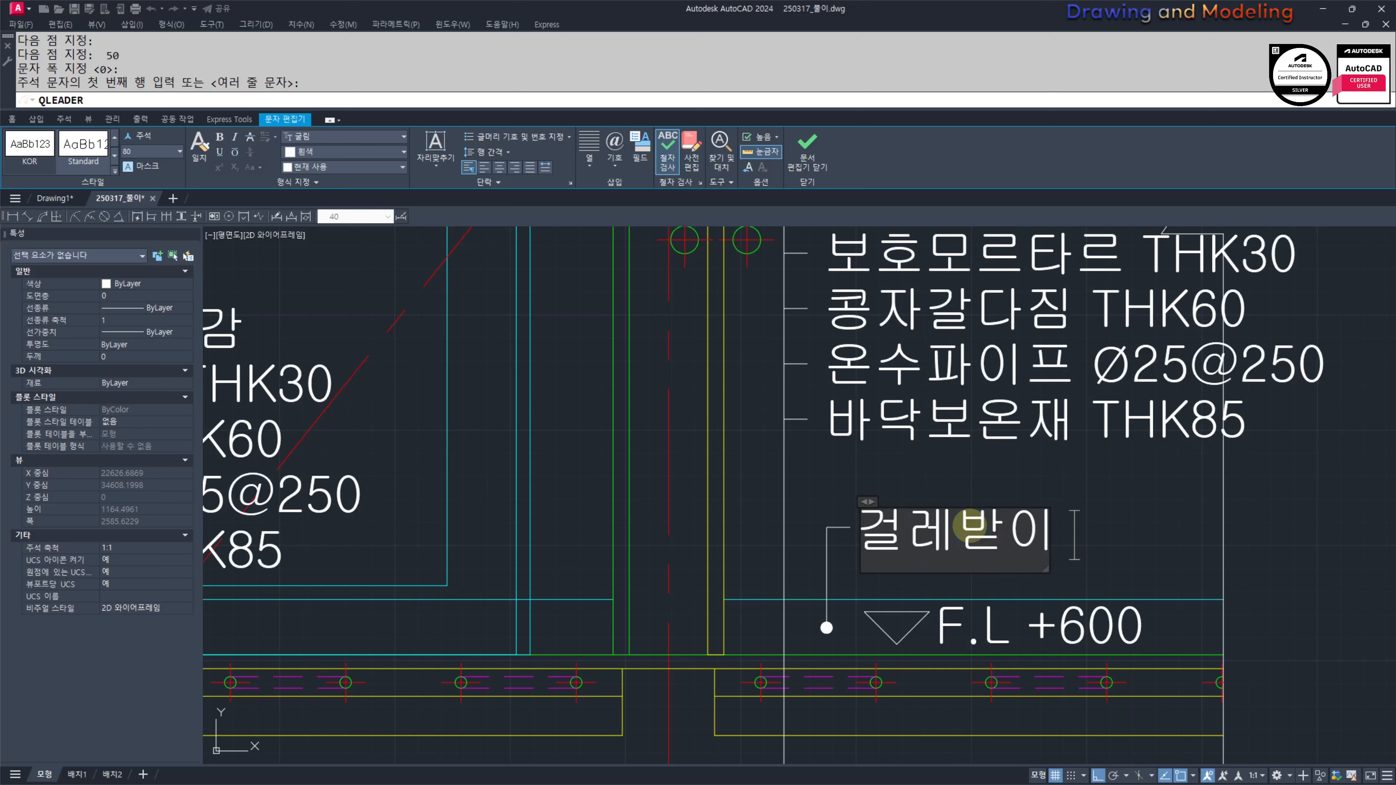
type(" H:")
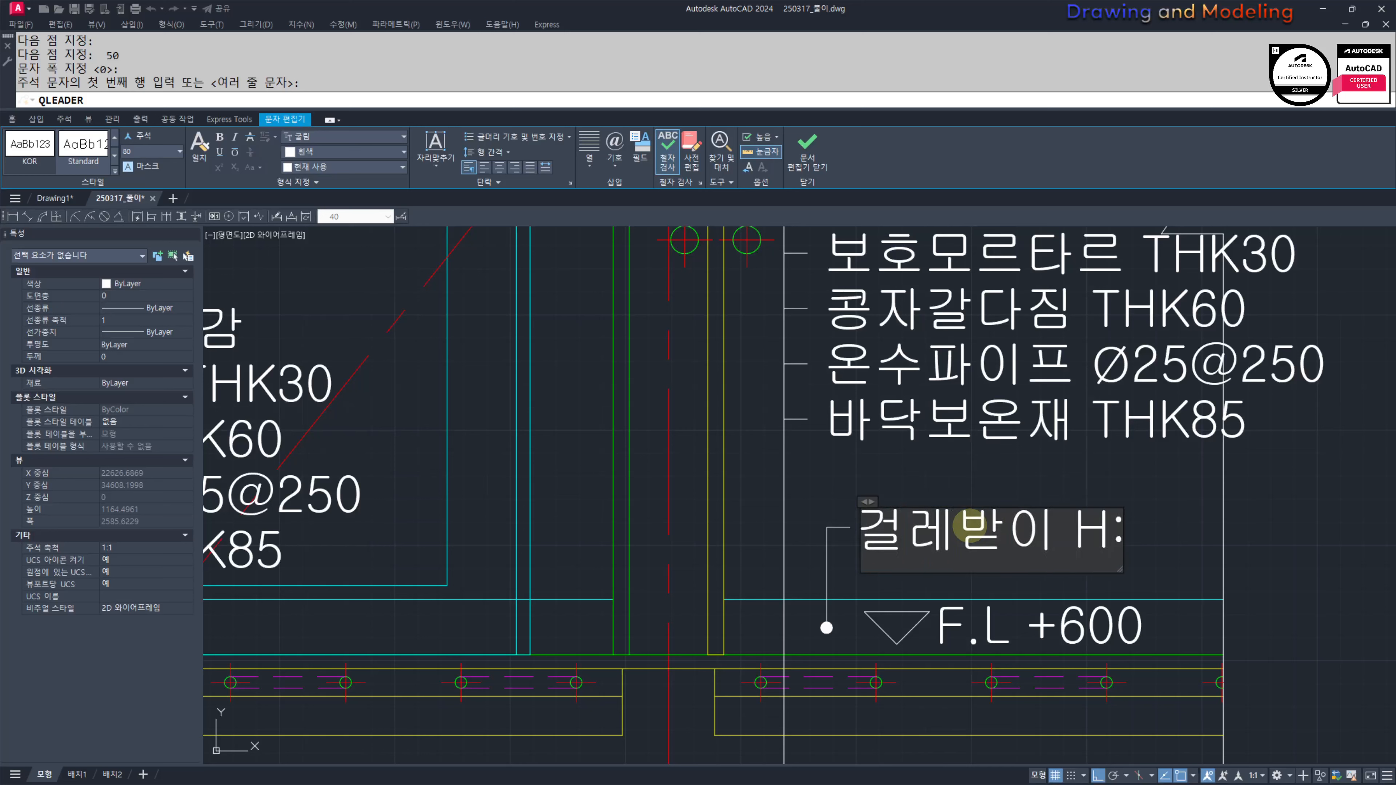
type("120")
key("Escape")
key("Escape")
key("Escape")
key("Escape")
scroll(1150, 529, "down", 4)
key("F12")
left_click_drag(1081, 464, 1099, 484)
left_click_drag(889, 576, 1072, 577)
left_click_drag(850, 634, 1031, 636)
left_click_drag(854, 653, 1060, 660)
left_click_drag(882, 672, 1097, 674)
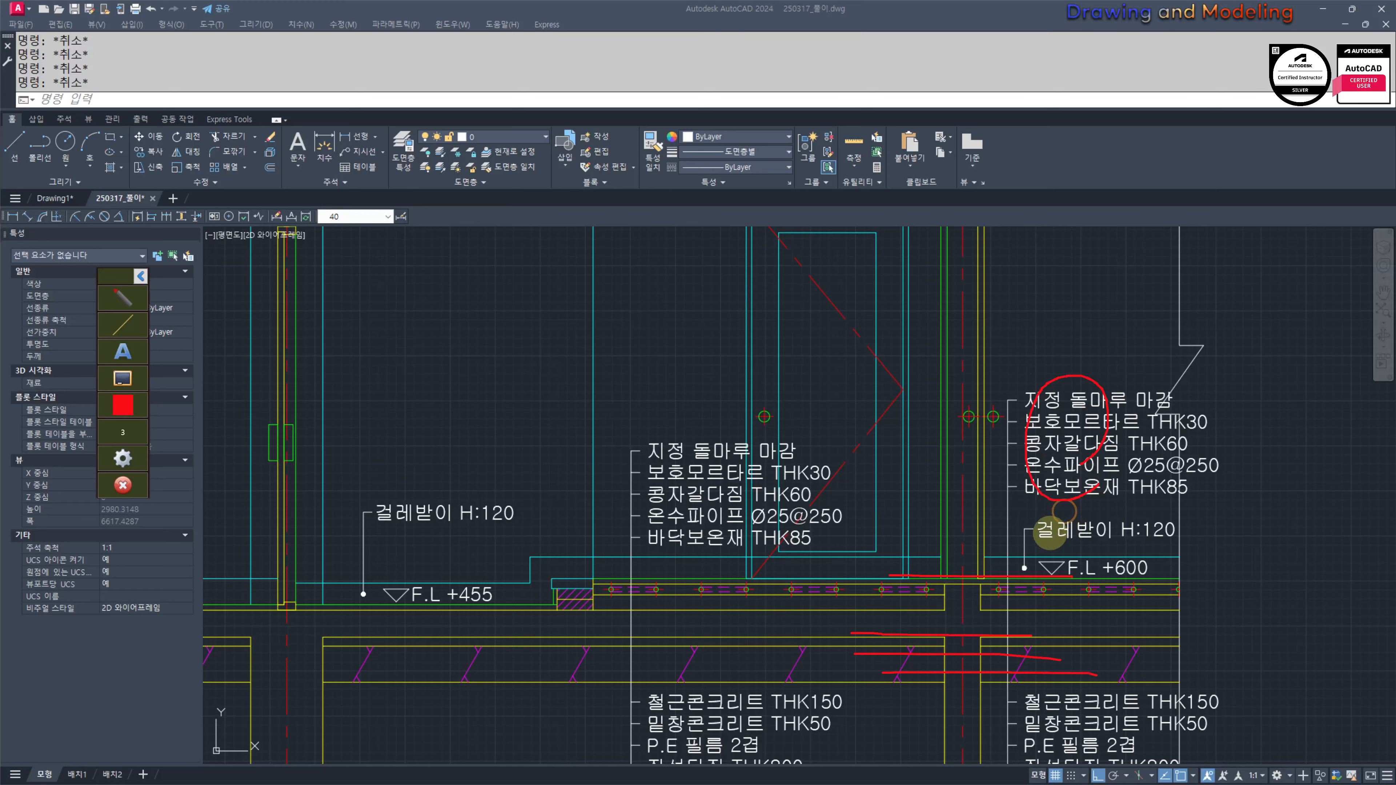
mouse_move(1087, 555)
left_mouse_down()
mouse_move(1022, 550)
mouse_move(1085, 537)
left_mouse_up()
left_click_drag(588, 360, 576, 358)
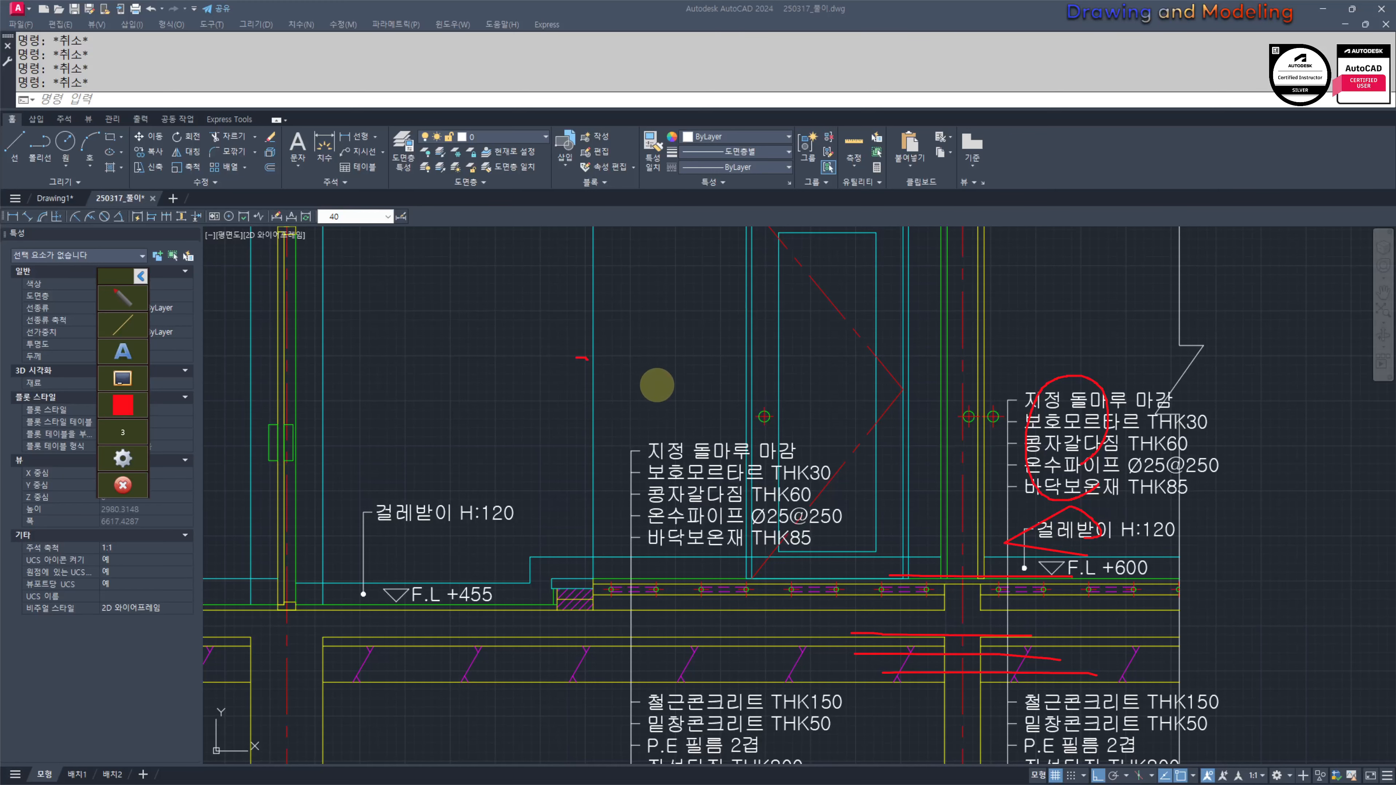
key("F12")
middle_click_drag(897, 477, 768, 464)
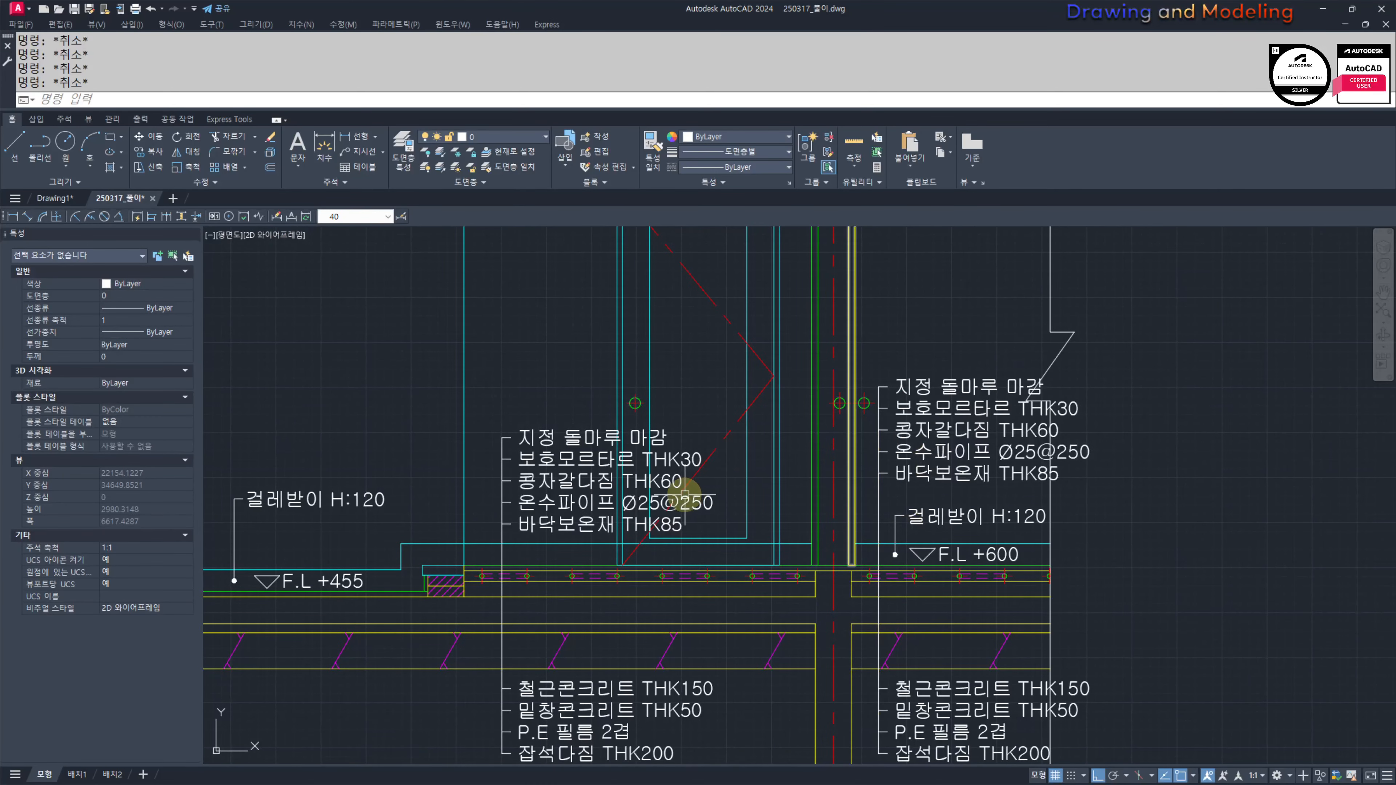
middle_click_drag(684, 495, 787, 496)
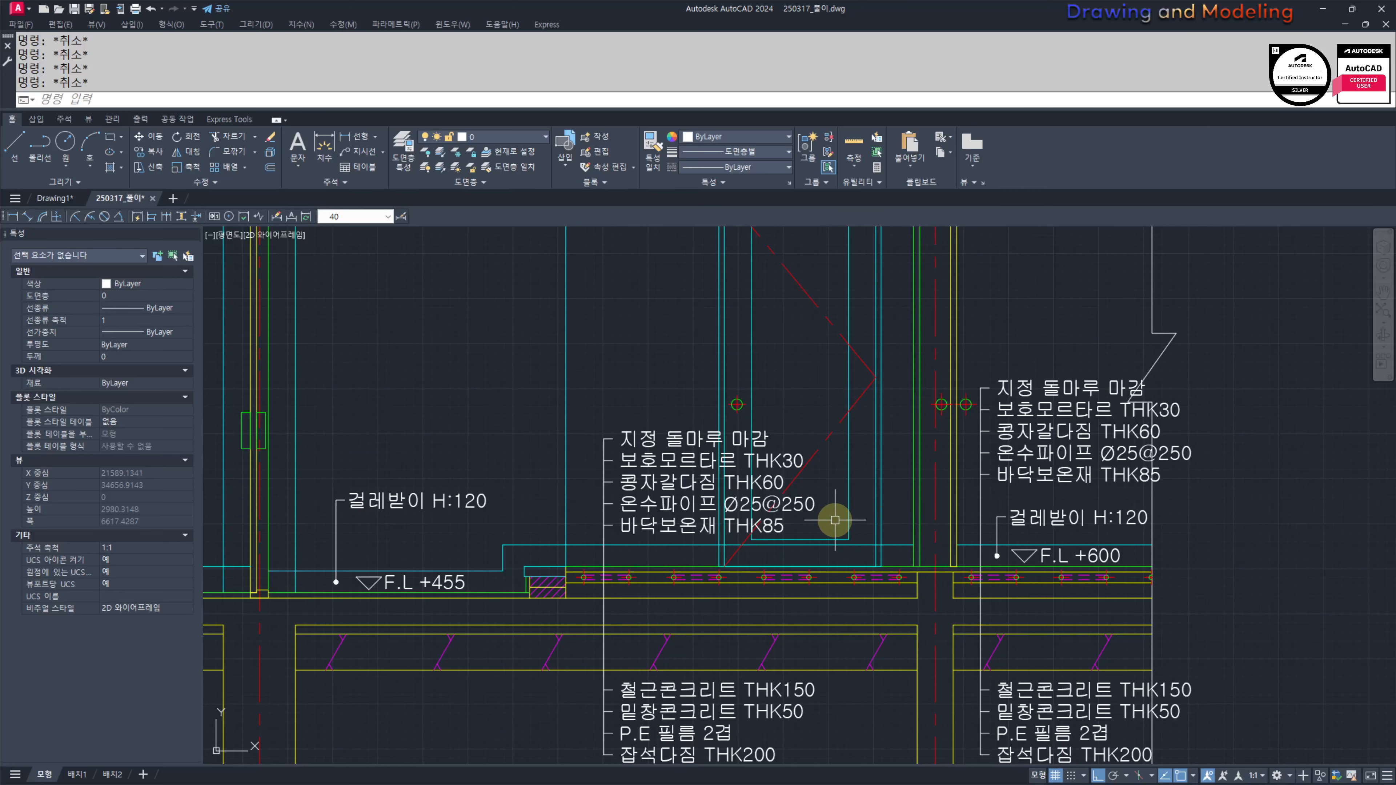
middle_click_drag(639, 505, 668, 514)
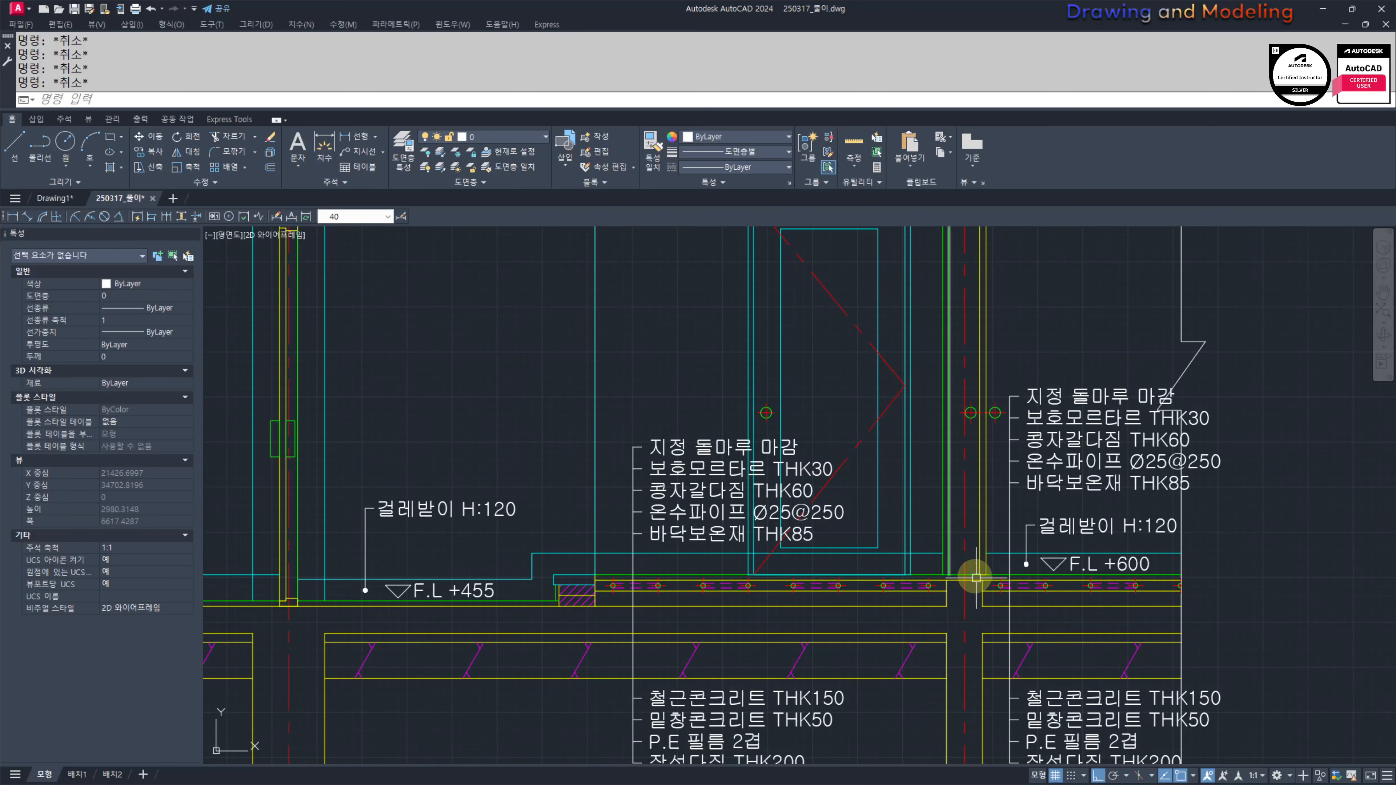
middle_click_drag(800, 539, 906, 540)
scroll(791, 531, "up", 2)
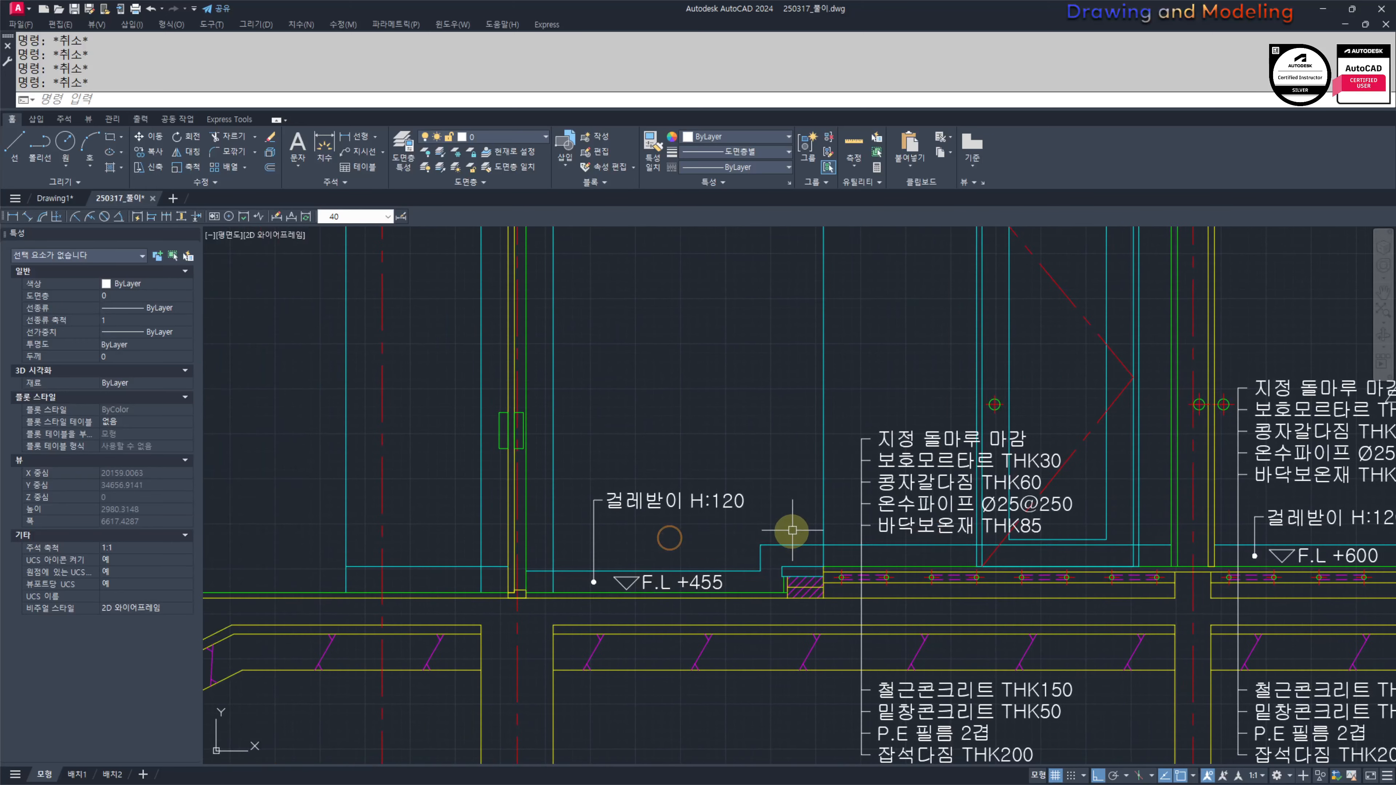
Step: Stretch the upper floor-layer notes in front of the door straight up by about 31 mm
middle_click_drag(791, 531, 838, 531)
scroll(832, 518, "down", 2)
middle_click_drag(1007, 544, 874, 543)
scroll(889, 528, "up", 2)
type("s")
key("Return")
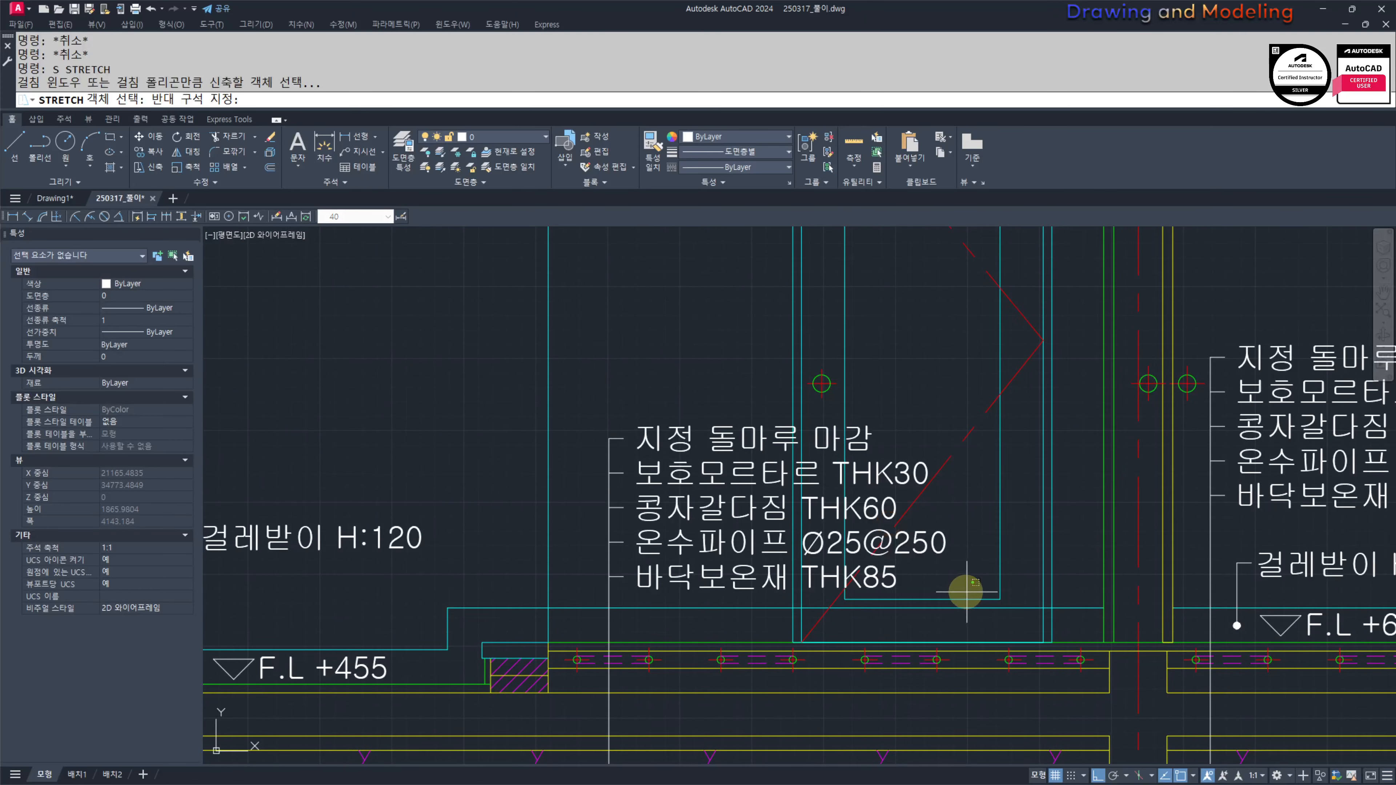
left_click(960, 605)
left_click(632, 446)
key("Return")
left_click(607, 387)
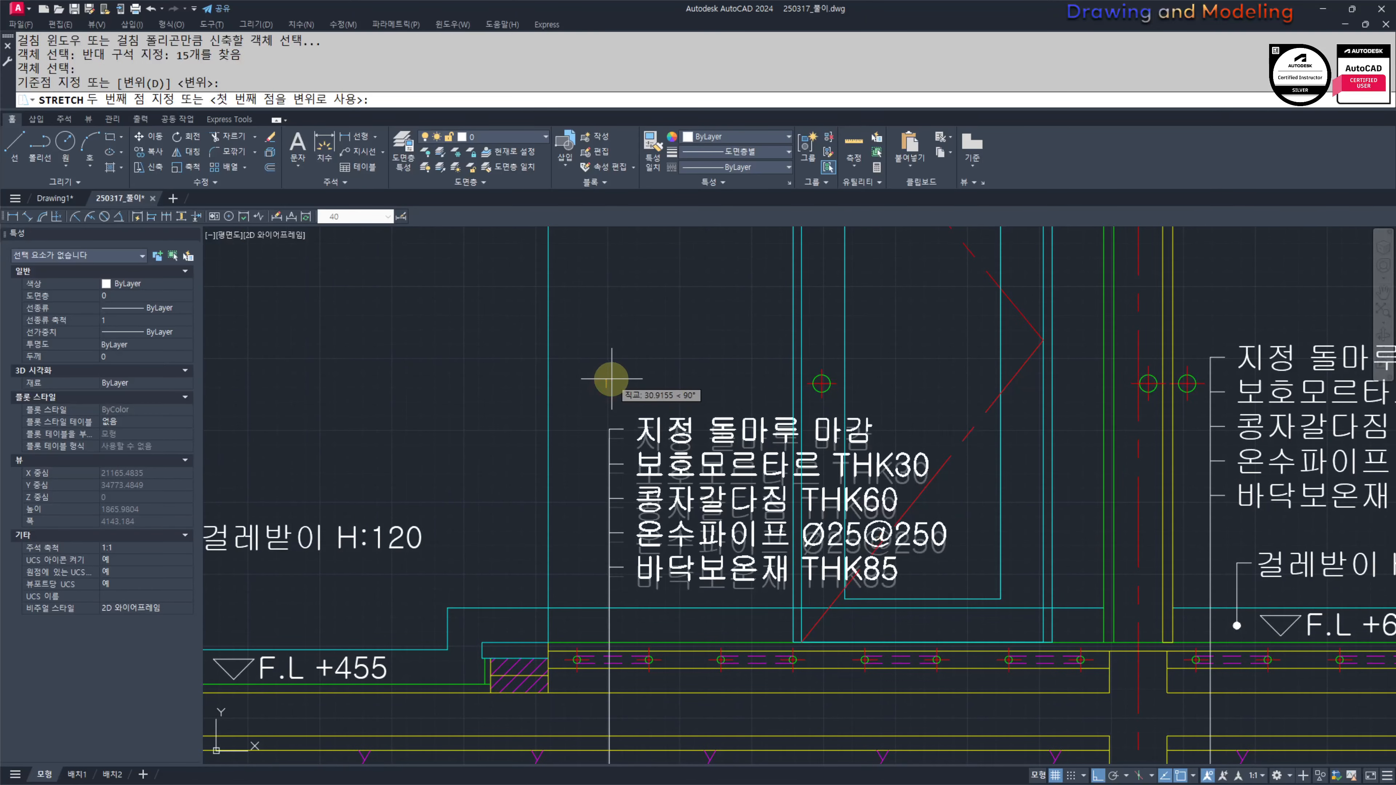
left_click(609, 379)
key("Escape")
key("Escape")
Step: Stretch the zigzag of the break line at the section's right edge upward, clear of the floor-layer notes
middle_click_drag(832, 418, 730, 443)
scroll(729, 443, "down", 2)
middle_click_drag(907, 492, 869, 572)
type("s")
left_click(1160, 375)
left_click(1064, 499)
key("Return")
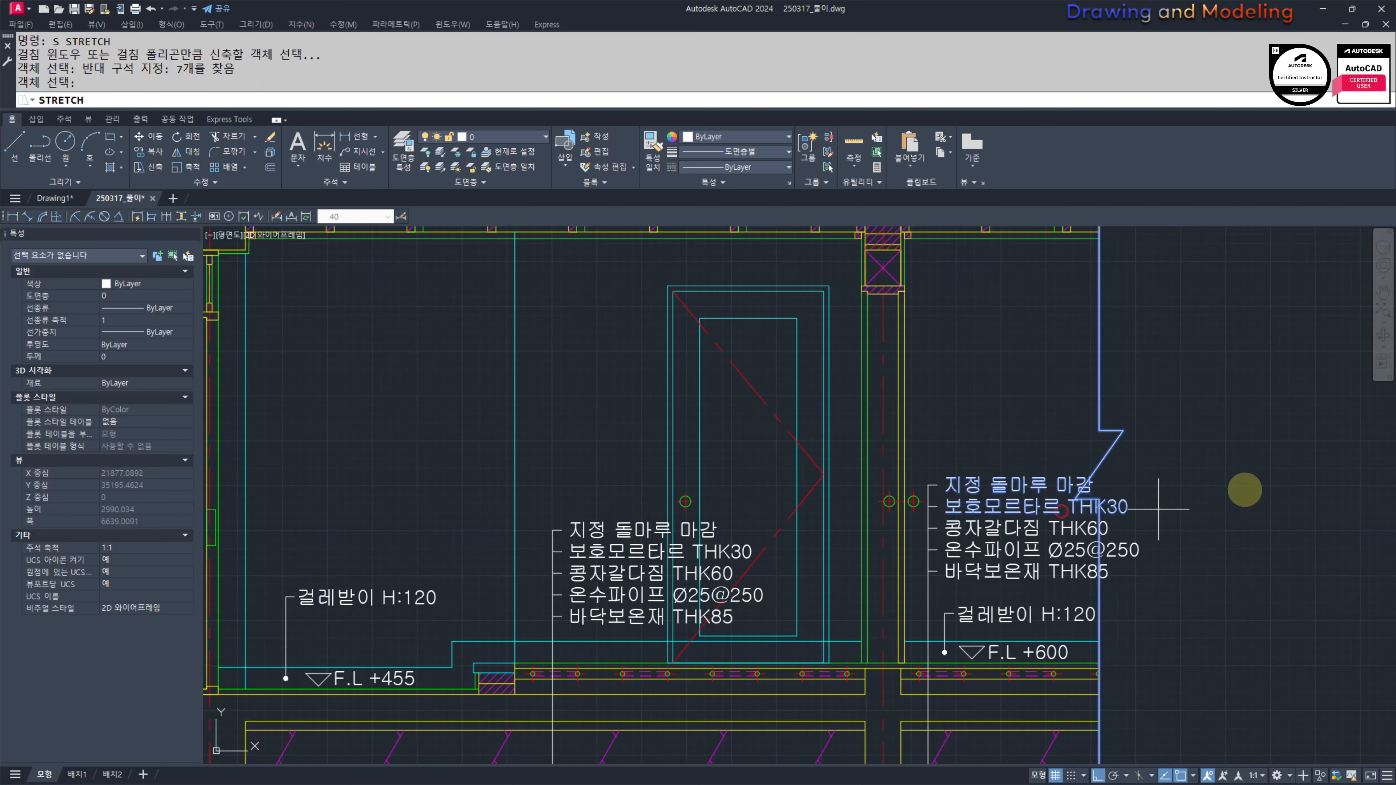
left_click(1247, 486)
left_click(1251, 448)
key("Escape")
key("Escape")
Step: Draw a 600 by 250 mm rectangle in the empty entrance area above the skirting note
scroll(1017, 457, "down", 2)
middle_click_drag(999, 459, 1103, 489)
middle_click_drag(856, 499, 989, 491)
middle_click_drag(878, 486, 941, 496)
type("REC")
key("Return")
left_click(881, 508)
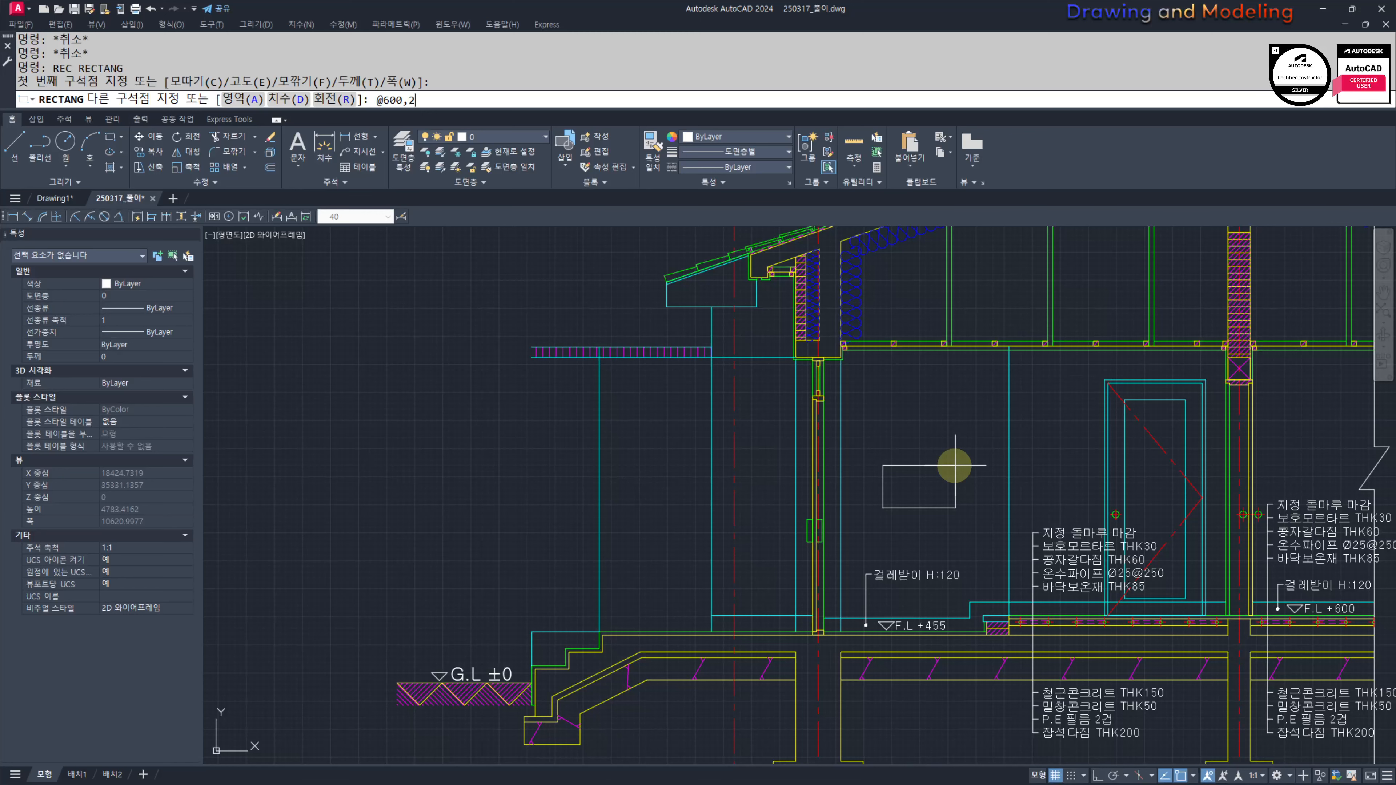
type("@600,250")
key("Return")
Step: Draw a diagonal line across the rectangle from its lower-left to its upper-right corner
scroll(945, 484, "up", 2)
type("L")
key("Return")
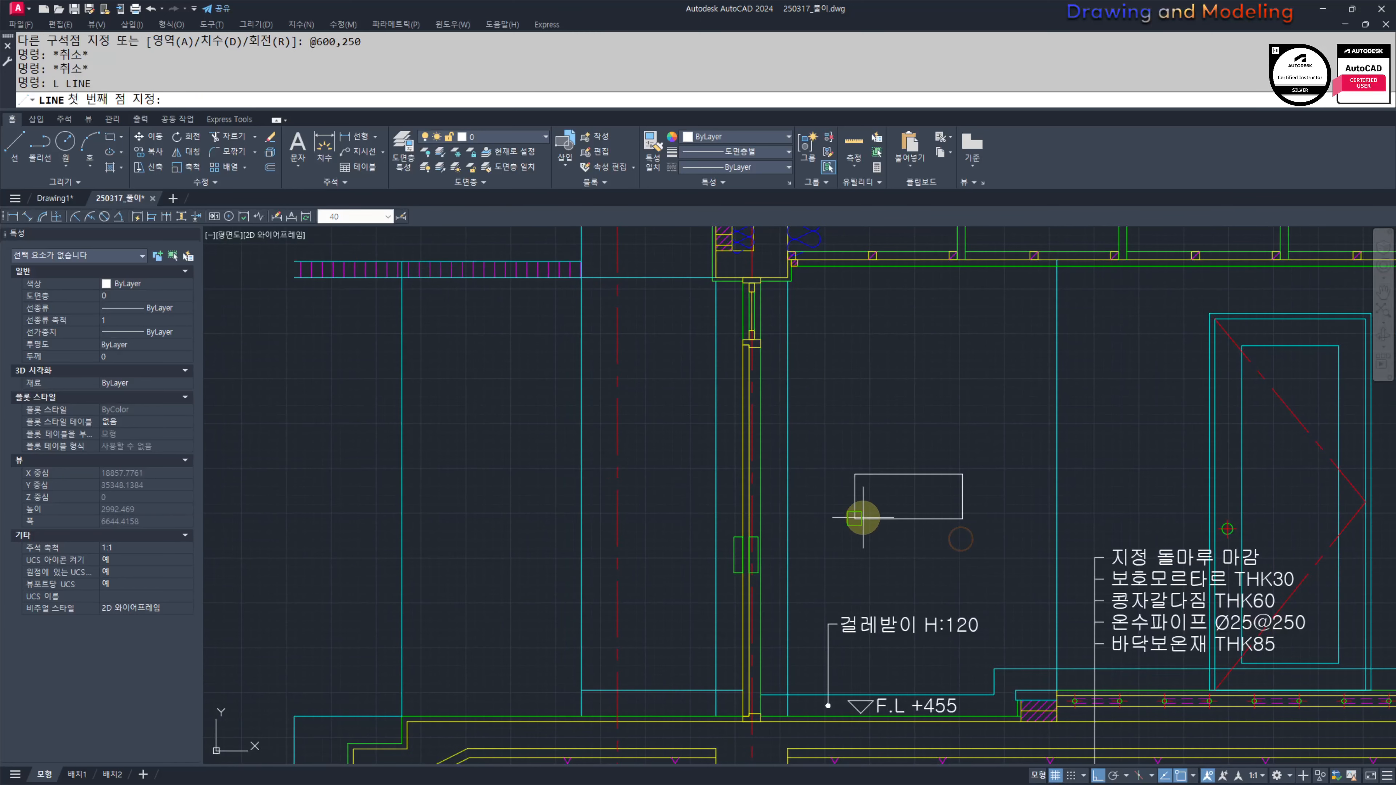
left_click(854, 517)
left_click(962, 474)
key("Escape")
key("Escape")
Step: Add the single-line text "현 관", 150 mm high and unrotated, centred on the diagonal's midpoint inside the rectangle
middle_click_drag(925, 499, 963, 511)
type("D")
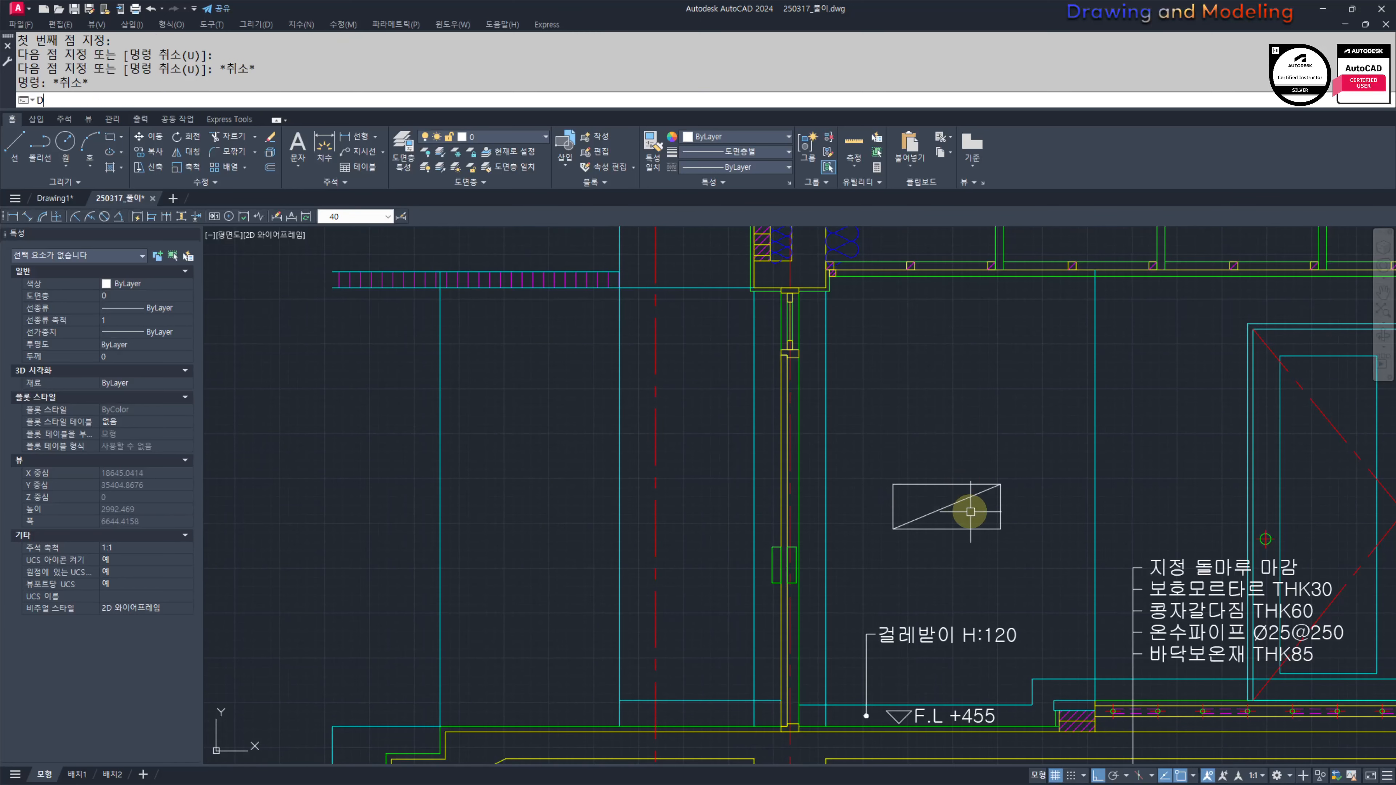
type("T")
key("Return")
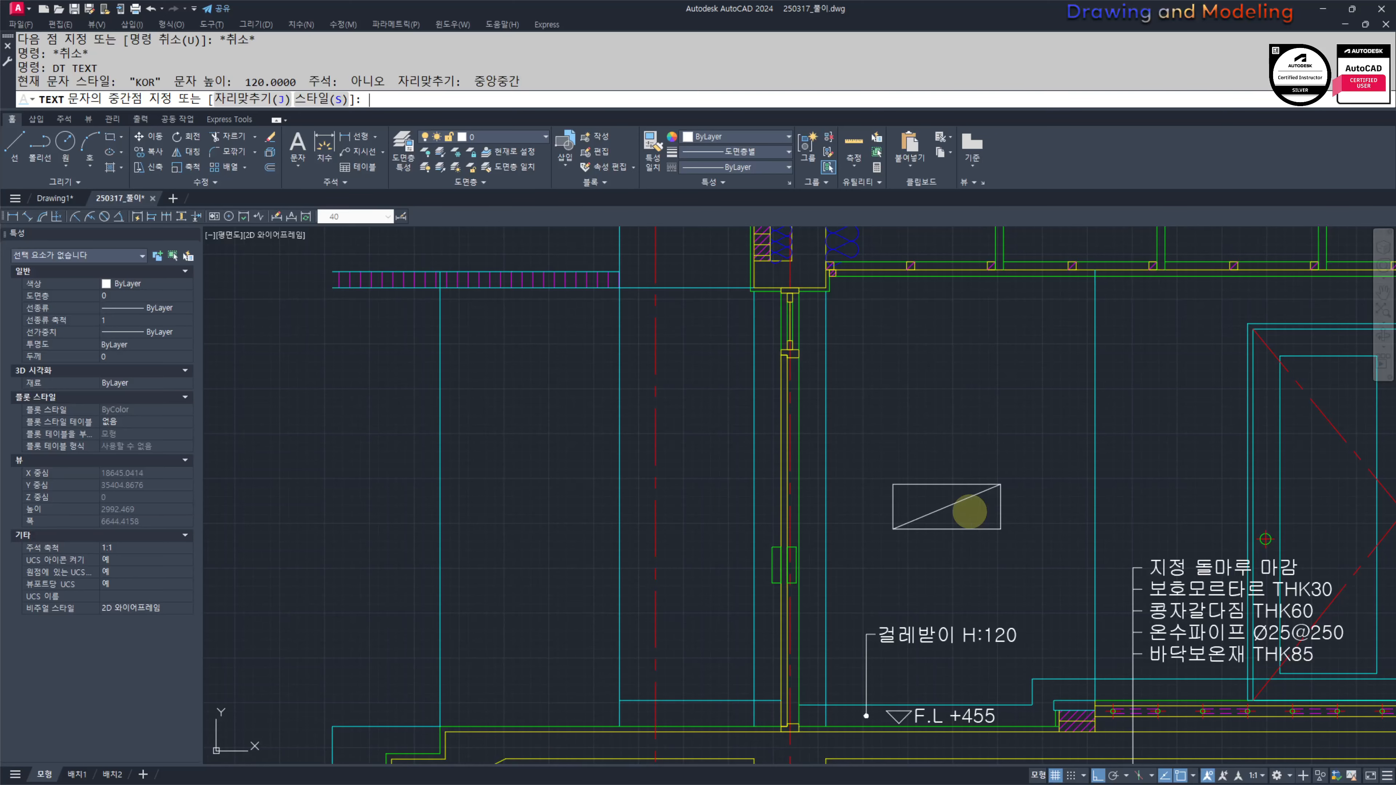
scroll(956, 513, "down", 1)
scroll(885, 489, "down", 3)
scroll(912, 434, "up", 4)
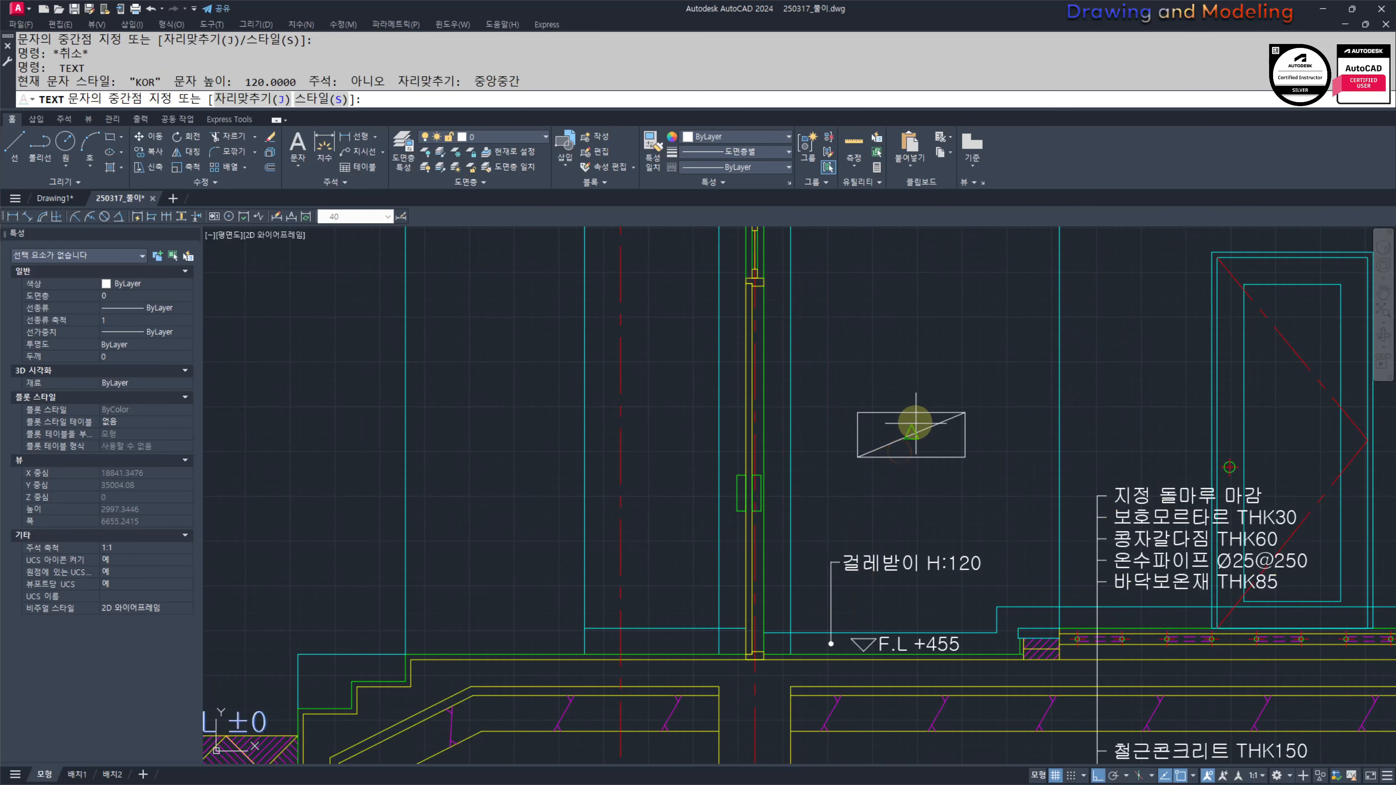
left_click(912, 432)
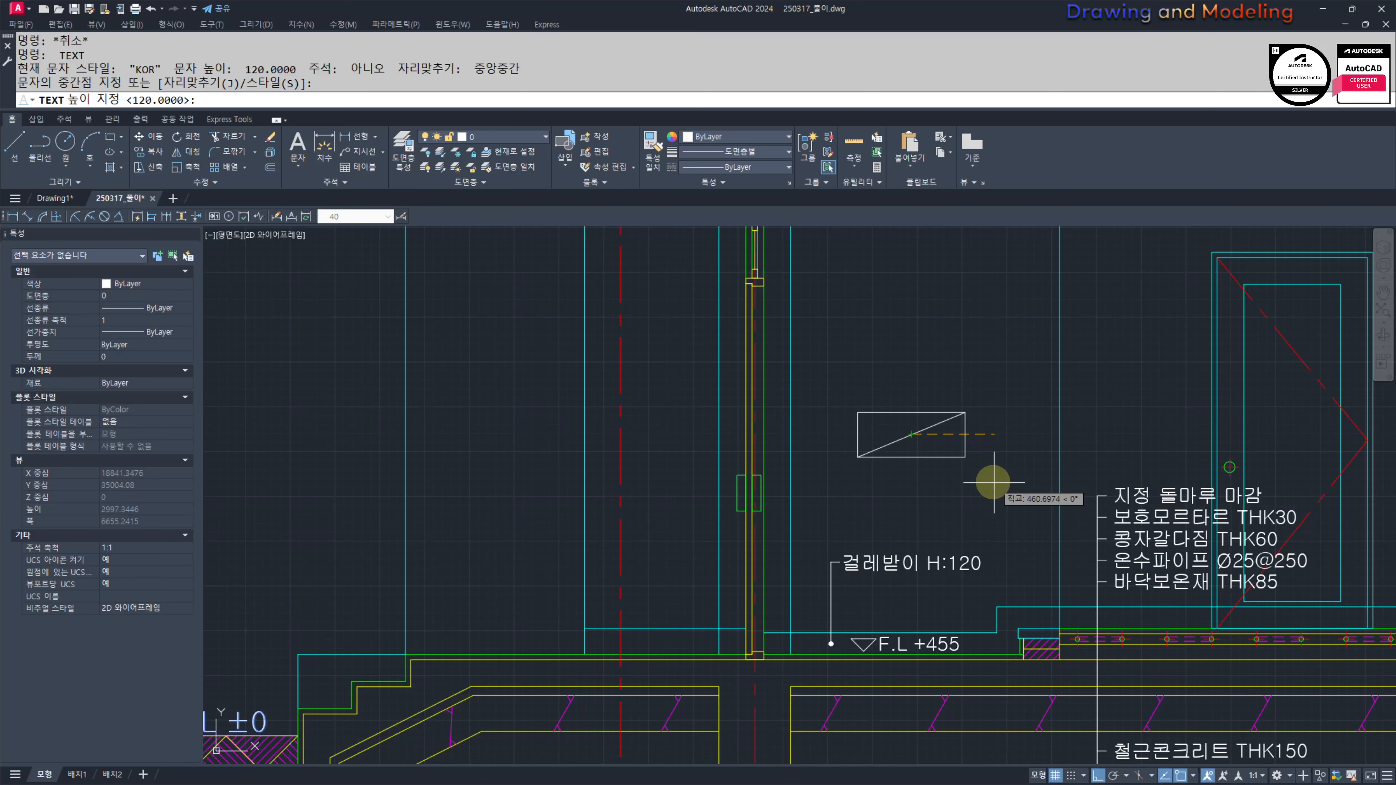
key("Return")
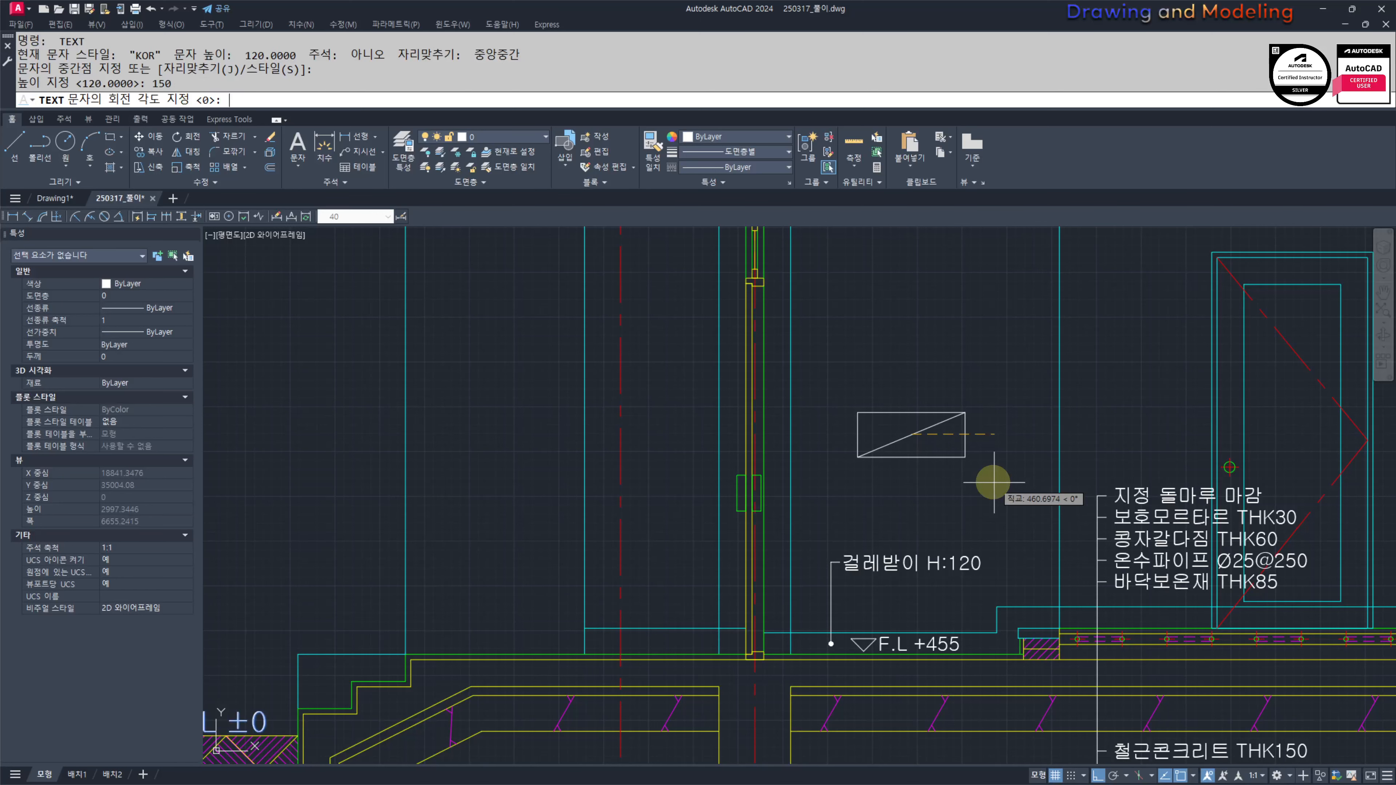
scroll(913, 439, "up", 4)
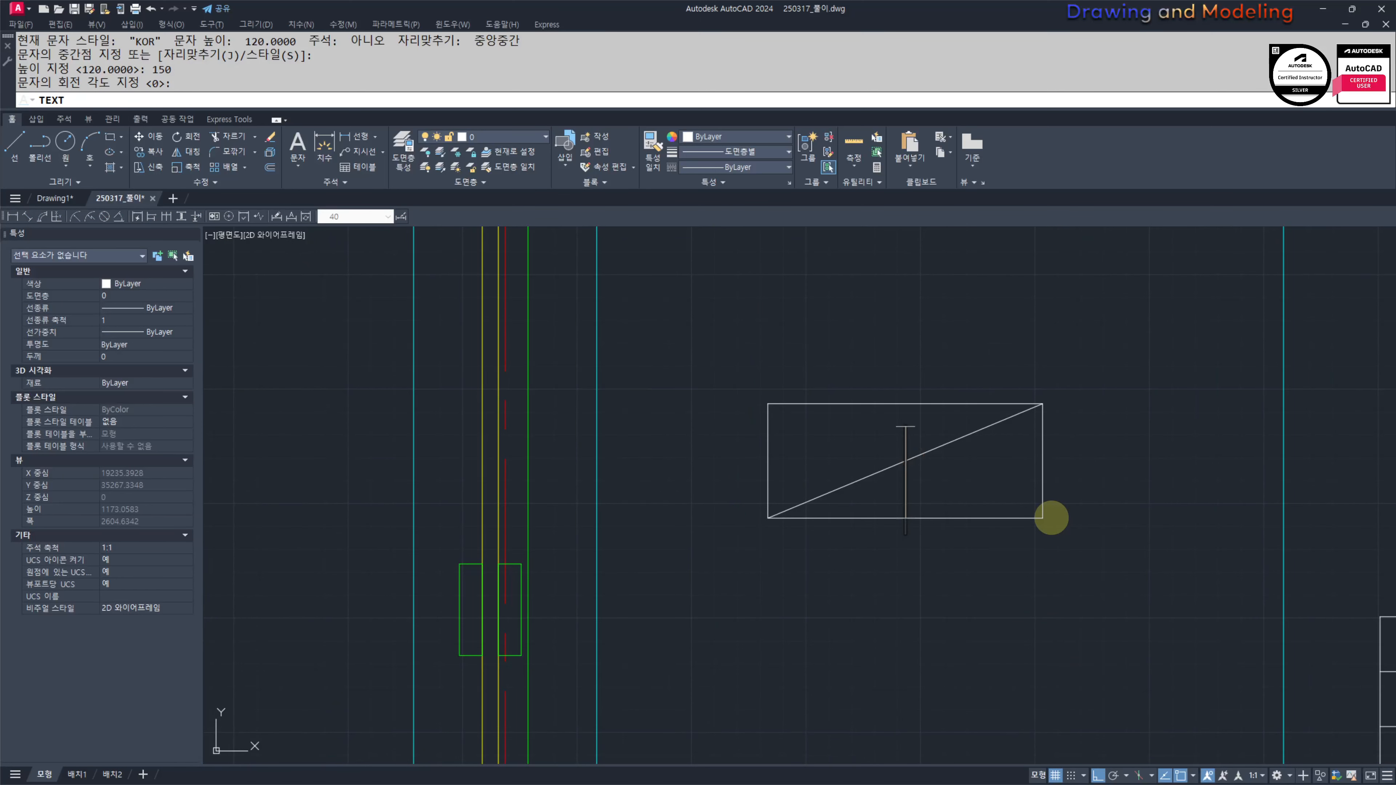
type("DKK")
key("BackSpace")
key("BackSpace")
key("BackSpace")
type("현관")
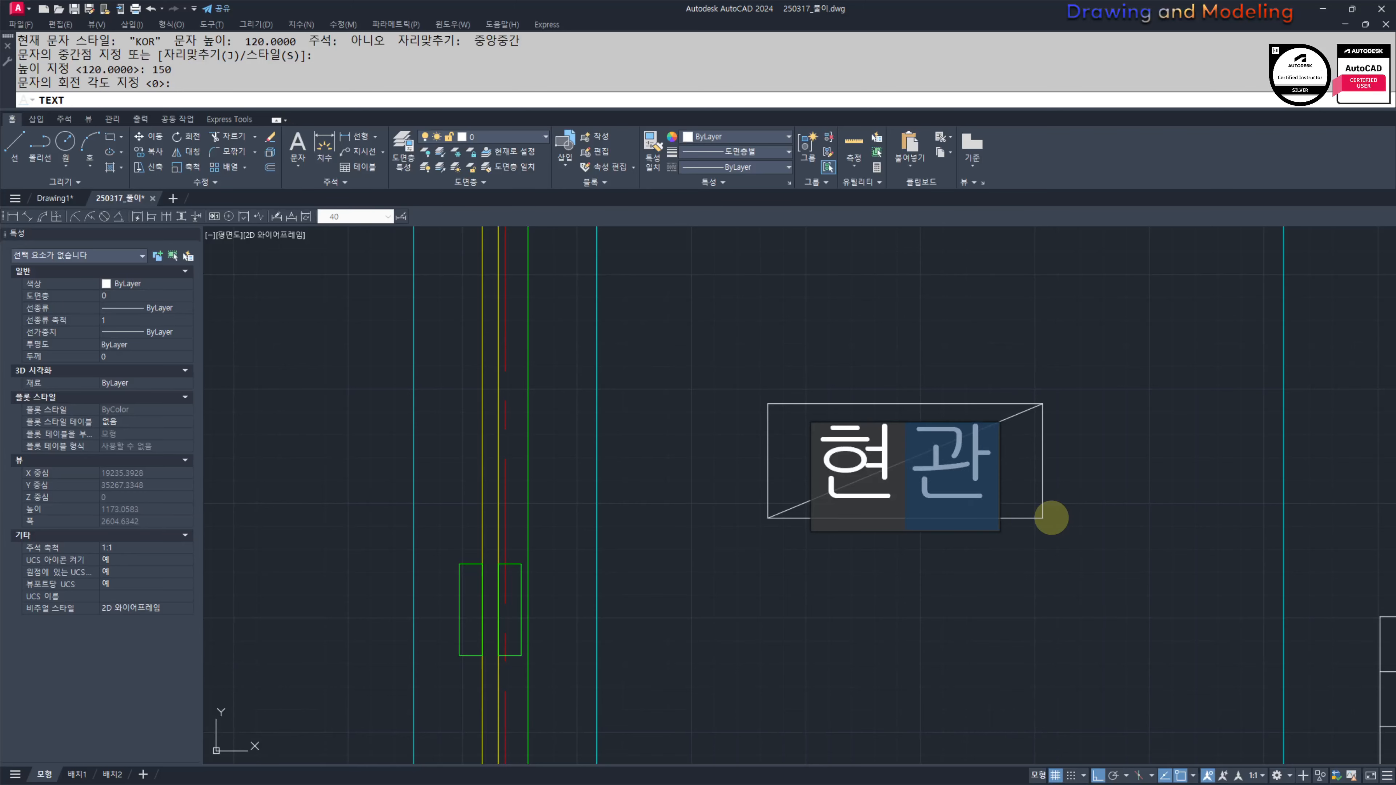
key("Escape")
key("Escape")
key("Escape")
Step: Delete the diagonal helper line behind the "현 관" text
left_click(898, 465)
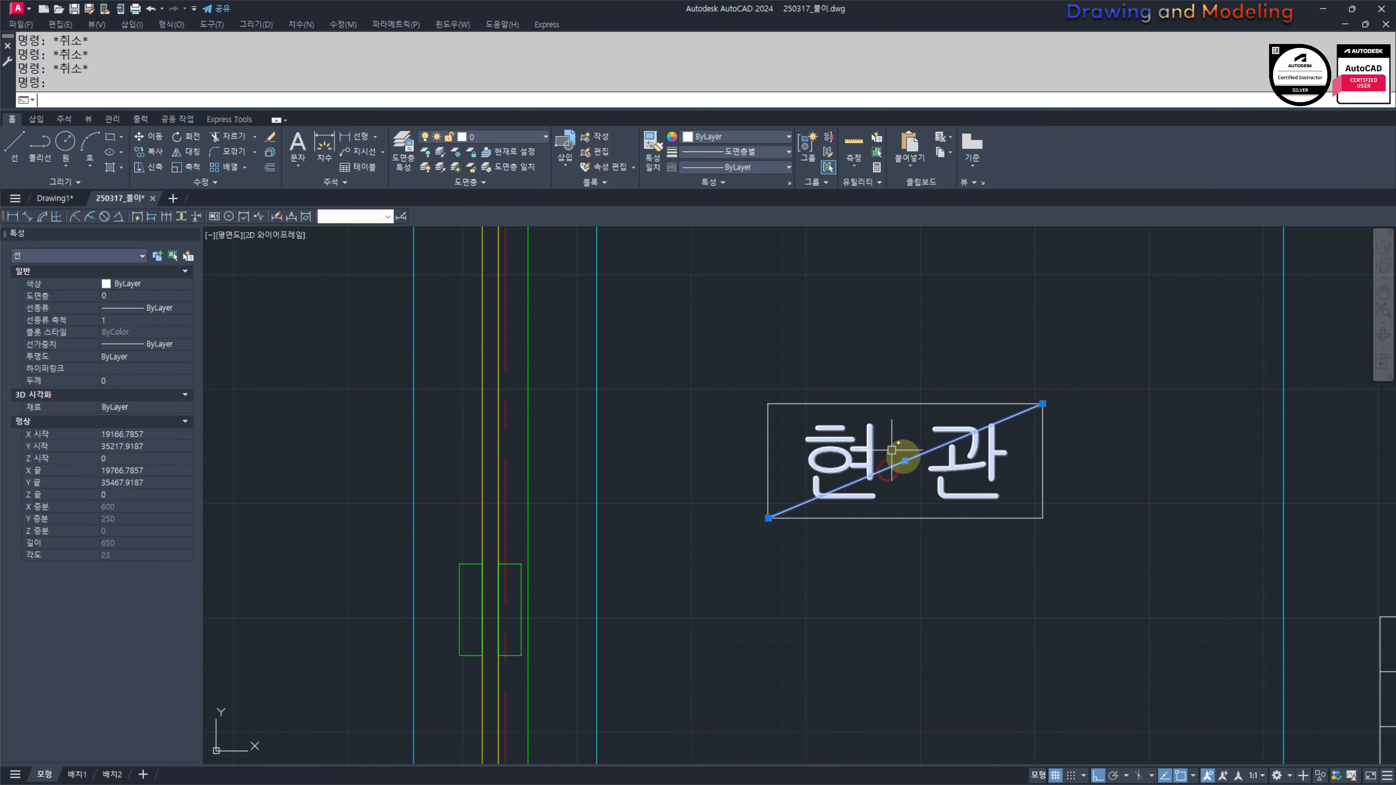
key("space")
key("Escape")
key("Escape")
left_click(902, 463)
key("Escape")
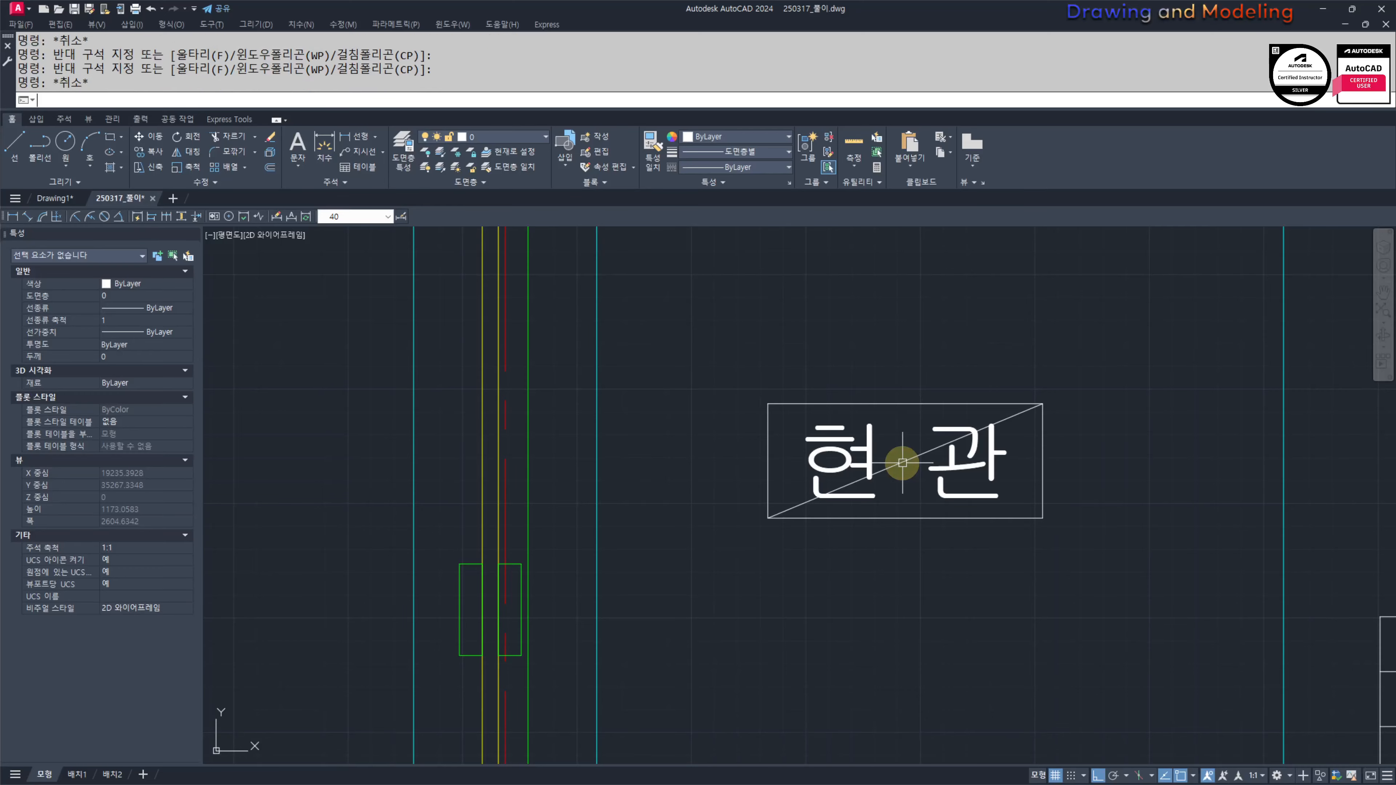
left_click(902, 463)
type("e")
key("Return")
key("Escape")
left_click(1136, 557)
left_click(782, 386)
scroll(907, 434, "down", 2)
middle_click_drag(907, 438, 815, 521)
type("co")
key("space")
left_click(782, 522)
middle_click_drag(1116, 531, 894, 534)
key("Escape")
key("Escape")
Step: Move the boxed "현 관" label slightly upward within the entrance area
left_click(697, 572)
left_click(526, 458)
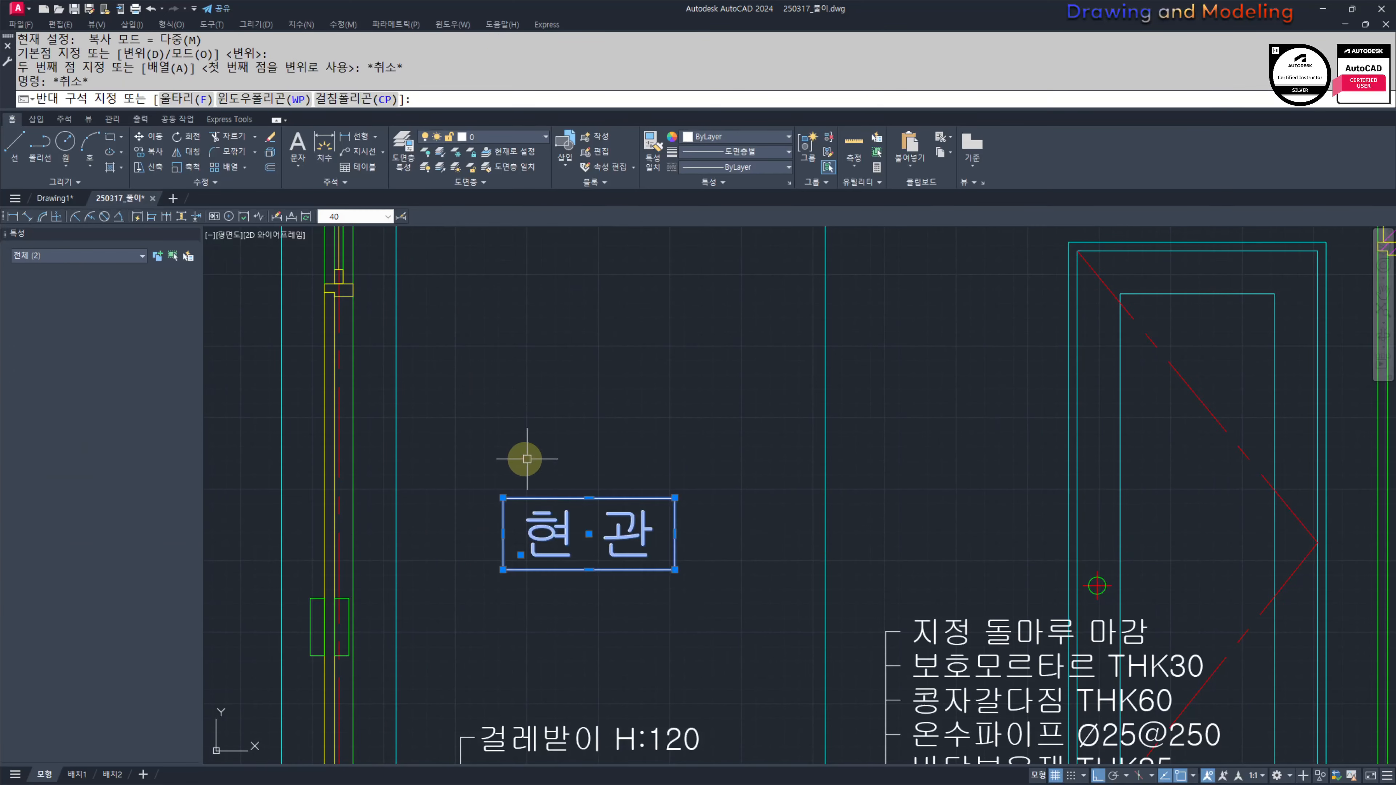
scroll(631, 464, "down", 2)
middle_click_drag(631, 463, 780, 469)
type("m")
left_click(800, 460)
left_click(800, 447)
key("Escape")
key("Escape")
Step: Copy the boxed "현 관" label horizontally to the living-room area beside the door and to the room beyond the inner wall
type("co")
key("space")
left_click(743, 432)
left_click(664, 536)
key("space")
left_click(690, 489)
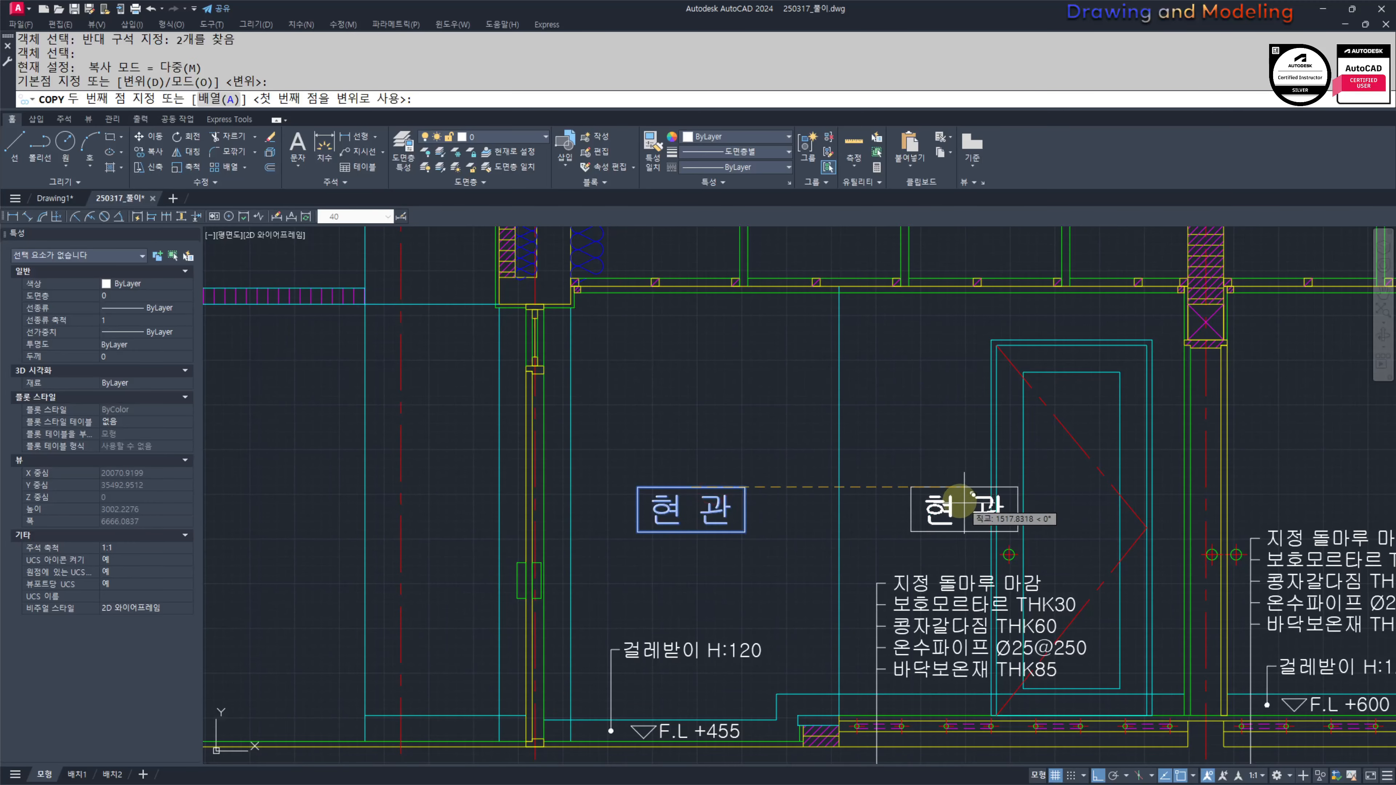
left_click(979, 505)
middle_click_drag(1155, 513, 1014, 489)
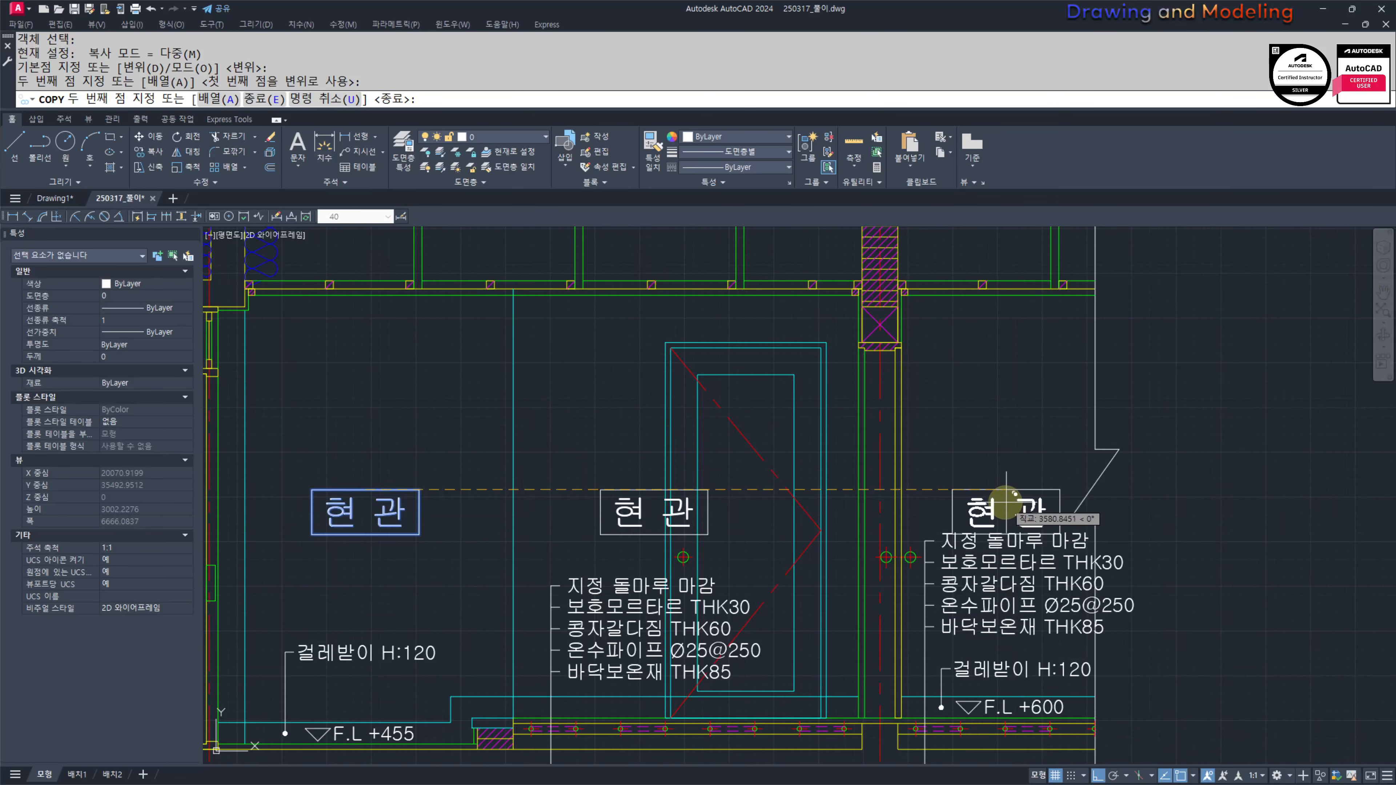
key("Escape")
Step: Adjust the position of the copied labels above the floor-layer notes
left_click(642, 421)
left_click(475, 517)
key("space")
left_click(600, 534)
left_click(943, 534)
type("m")
key("Escape")
key("Escape")
middle_click_drag(767, 561, 686, 568)
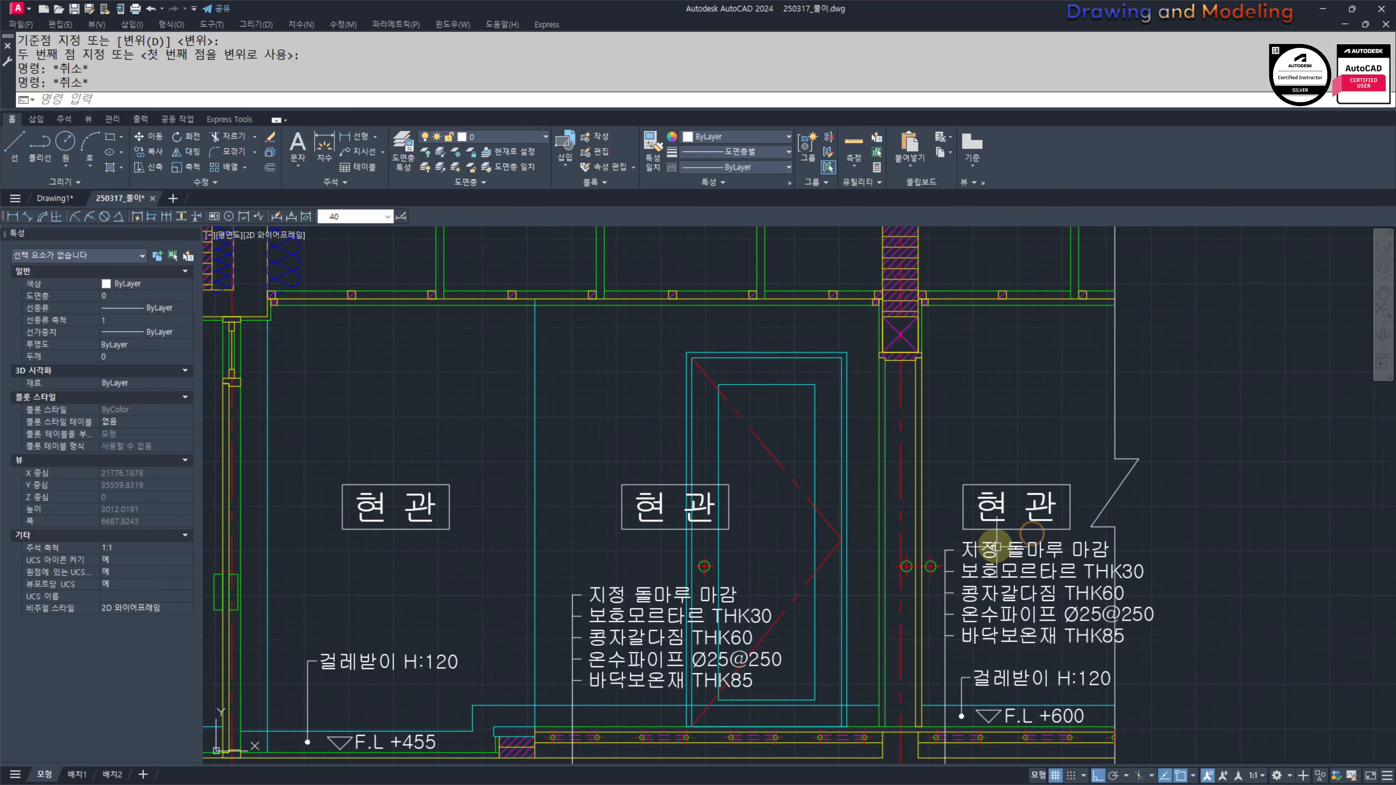
scroll(1004, 511, "up", 4)
mouse_move(985, 525)
middle_mouse_down()
mouse_move(906, 524)
mouse_move(971, 525)
middle_mouse_up()
scroll(972, 525, "down", 3)
middle_click_drag(754, 527, 952, 528)
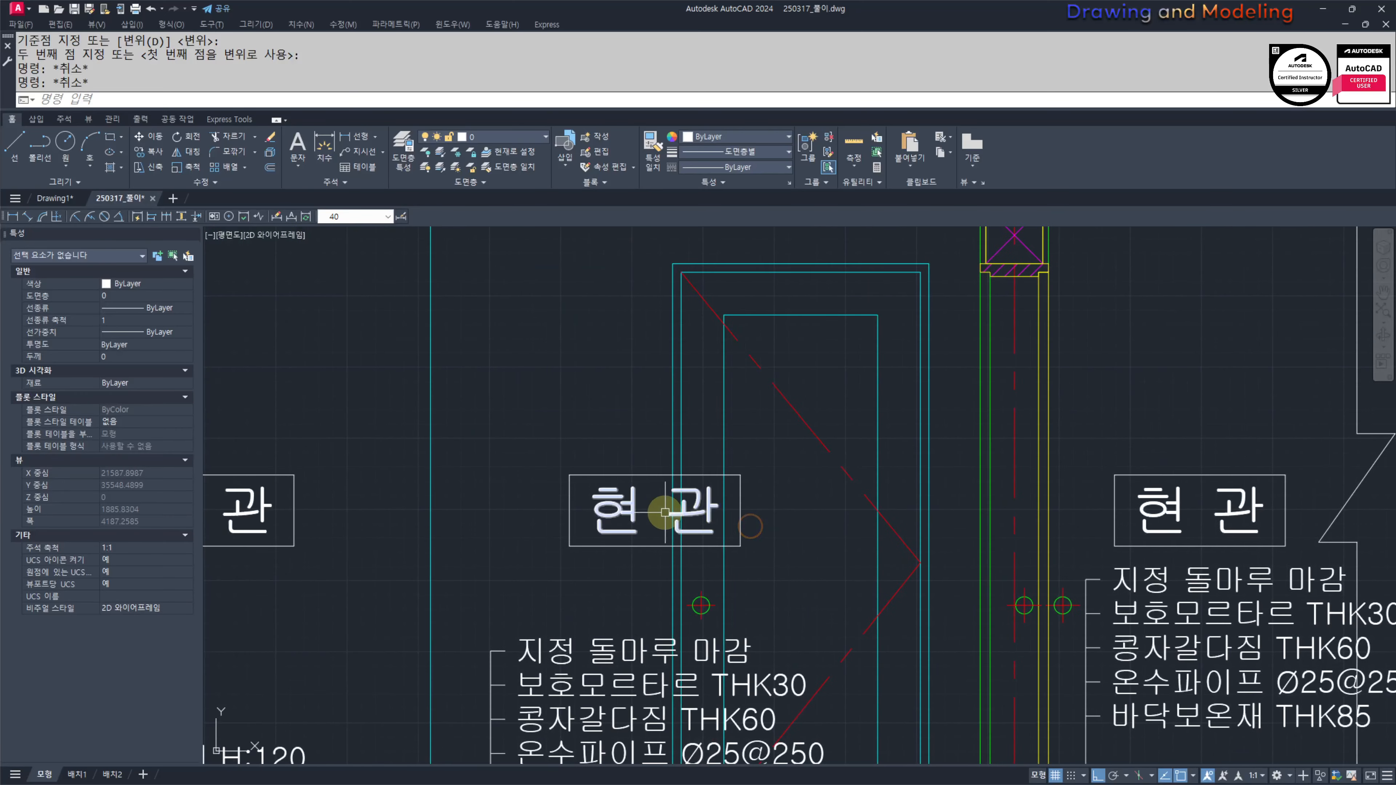
scroll(662, 514, "up", 3)
key("Escape")
key("Escape")
left_click(625, 397)
left_click(551, 486)
key("Escape")
key("Escape")
type("trr")
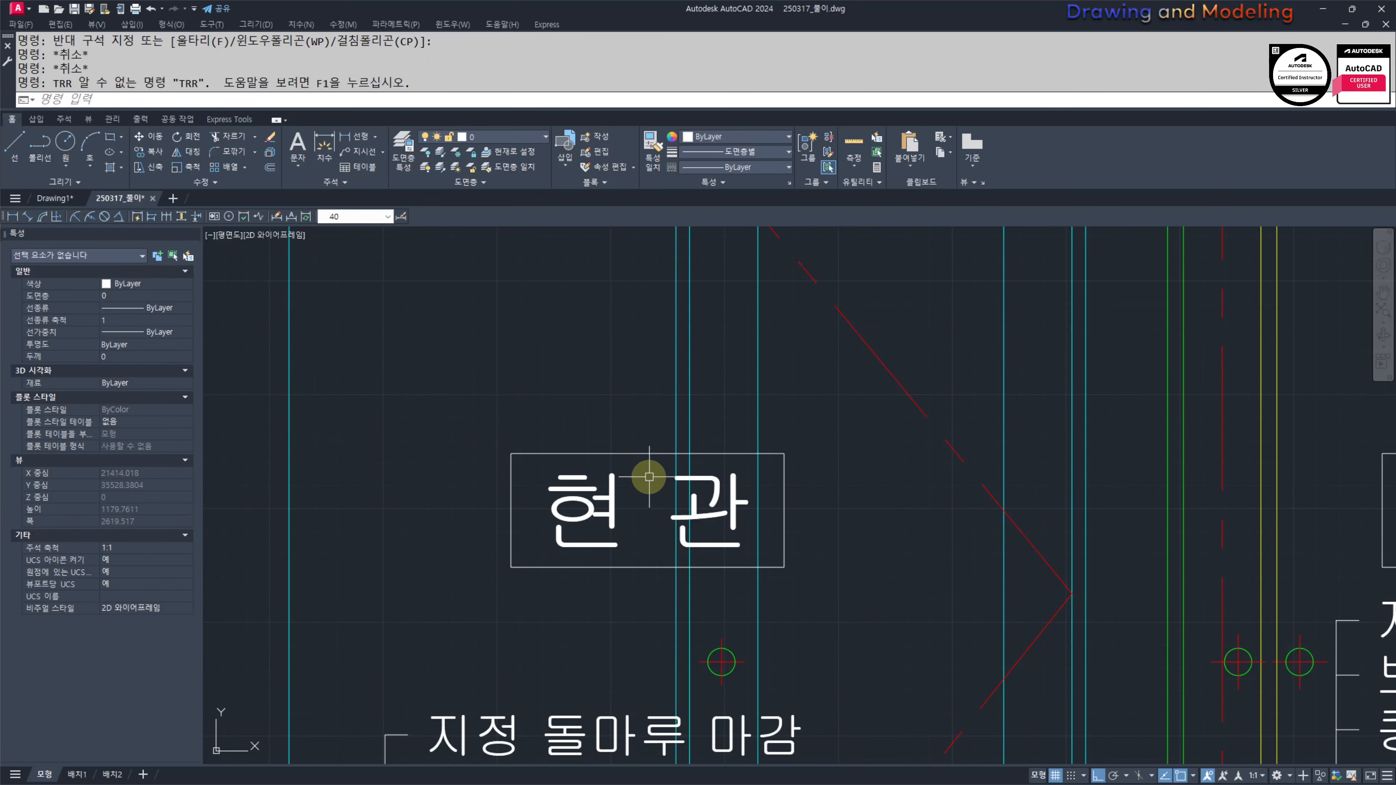
key("Escape")
key("Escape")
scroll(689, 462, "down", 4)
middle_click_drag(638, 465, 748, 456)
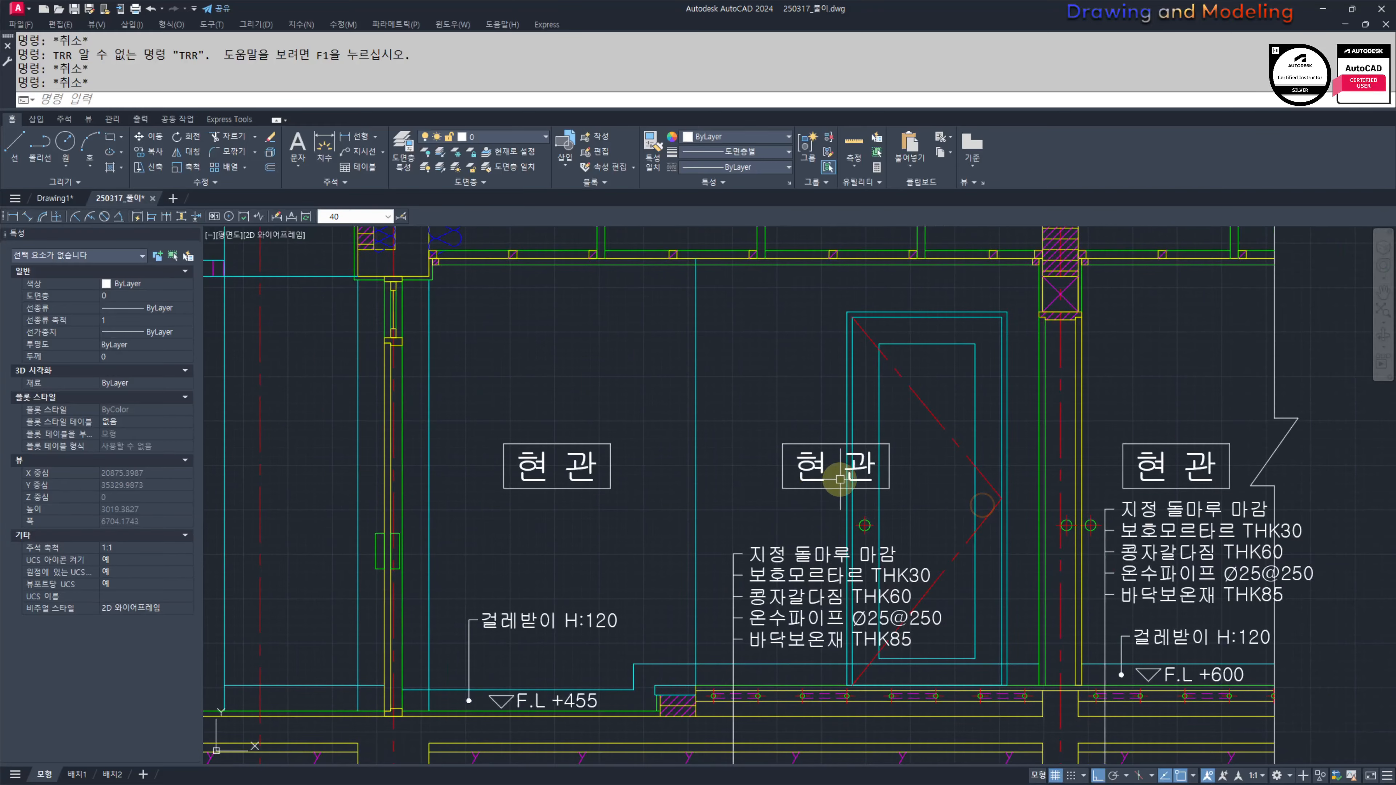
Step: Change the text of the copied label beside the door to "거 실"
double_click(815, 466)
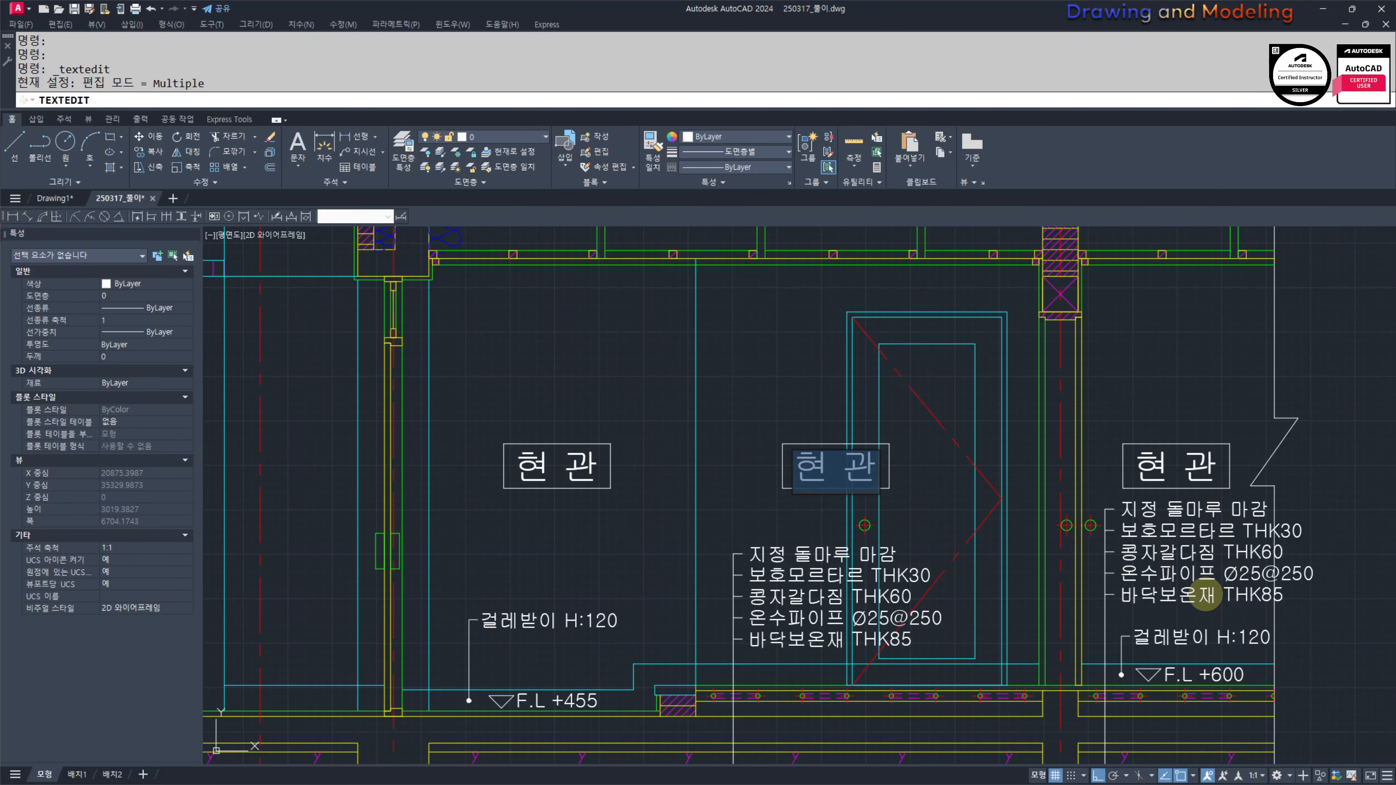
type("RJ")
type("거 실")
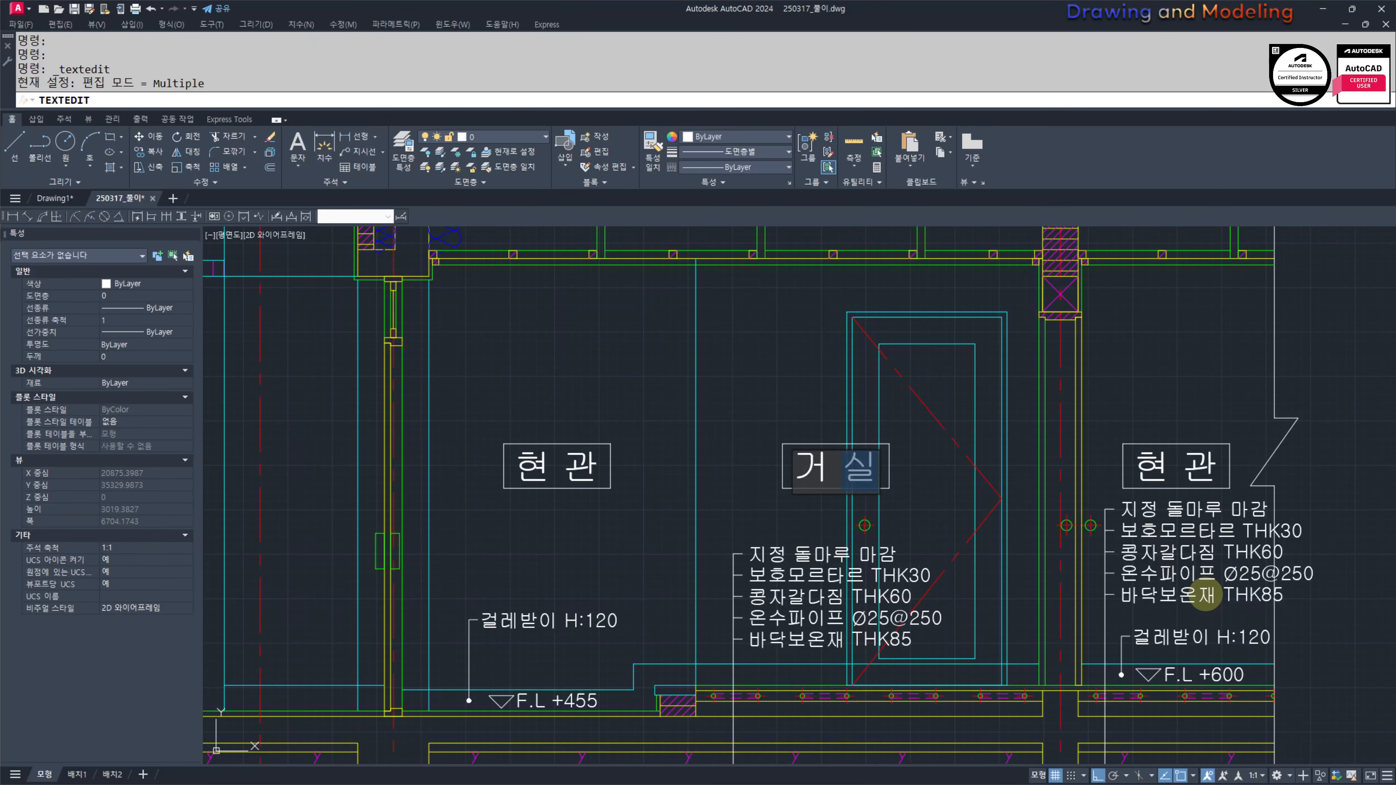
key("Return")
key("Escape")
key("Escape")
key("Escape")
Step: Change the text of the copied label beyond the inner wall to "방"
scroll(992, 446, "up", 3)
middle_click_drag(1093, 471, 870, 486)
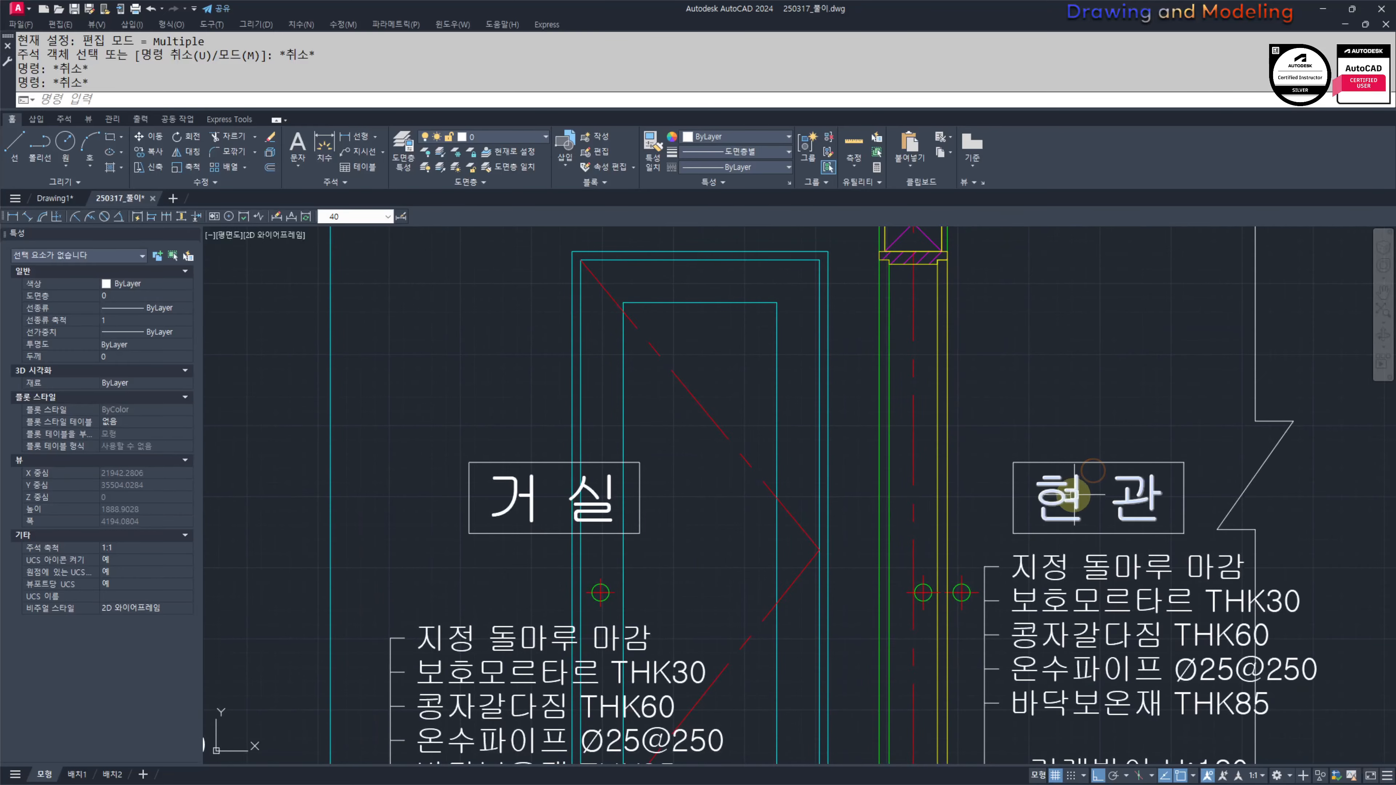
double_click(1049, 491)
scroll(1011, 485, "down", 3)
left_click(1164, 525)
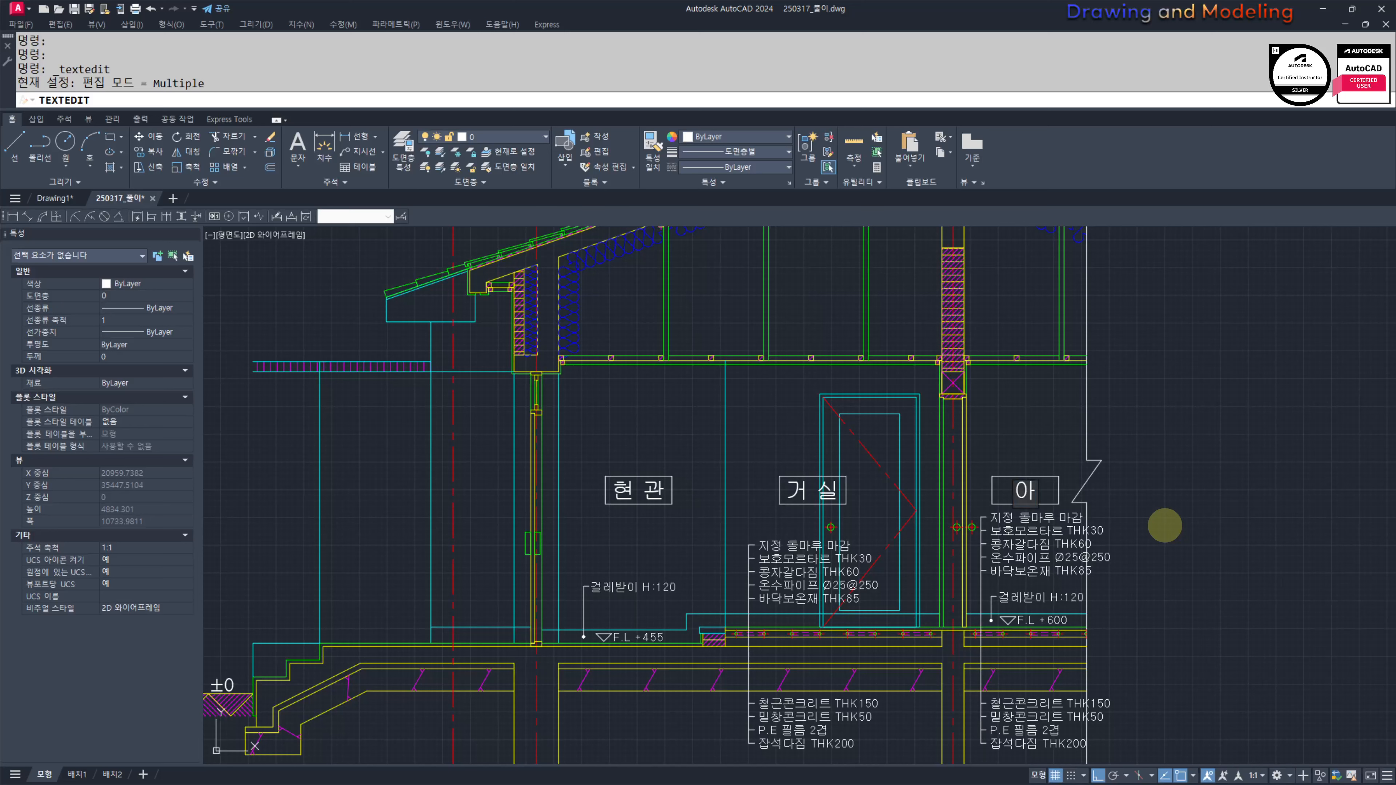
key("Escape")
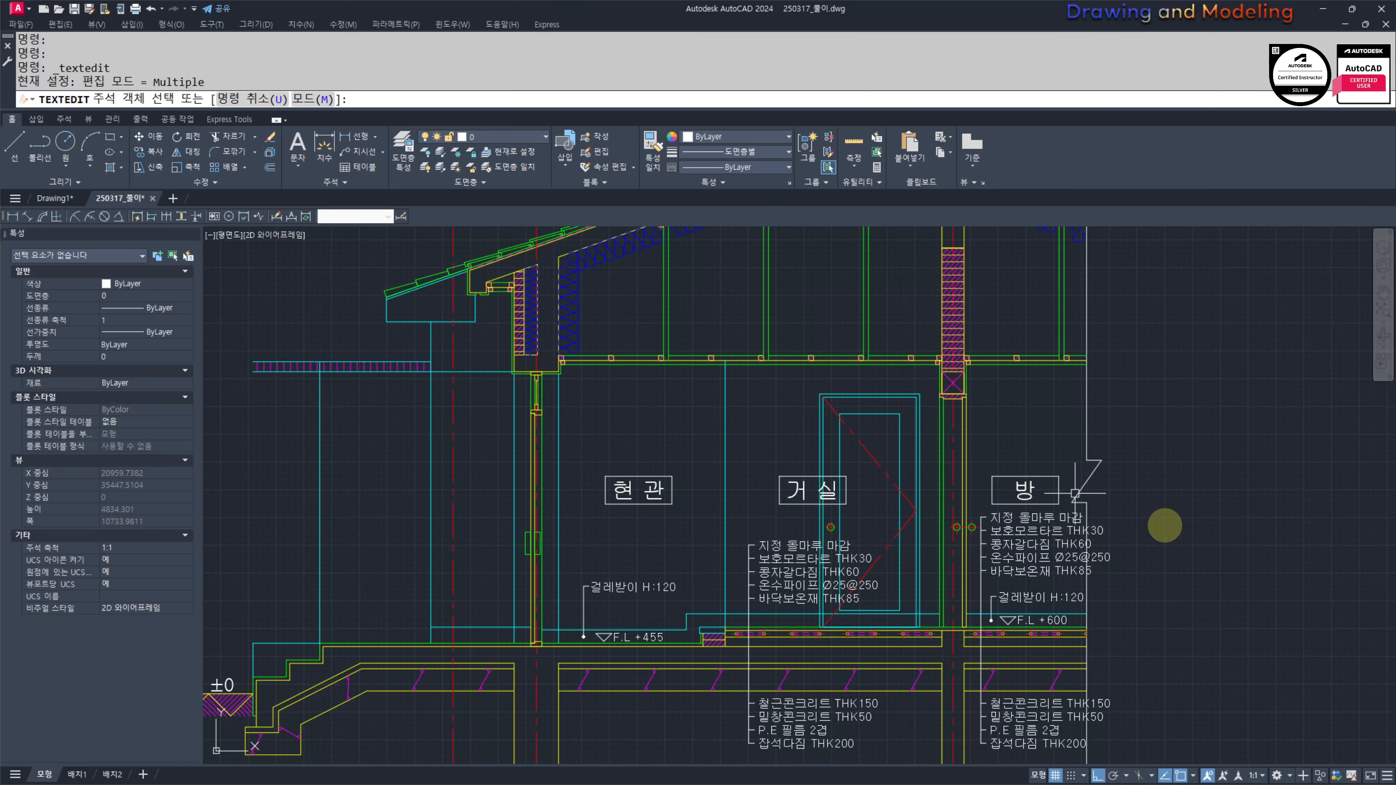
key("Escape")
key("Escape")
scroll(999, 490, "up", 3)
key("space")
left_click(1164, 420)
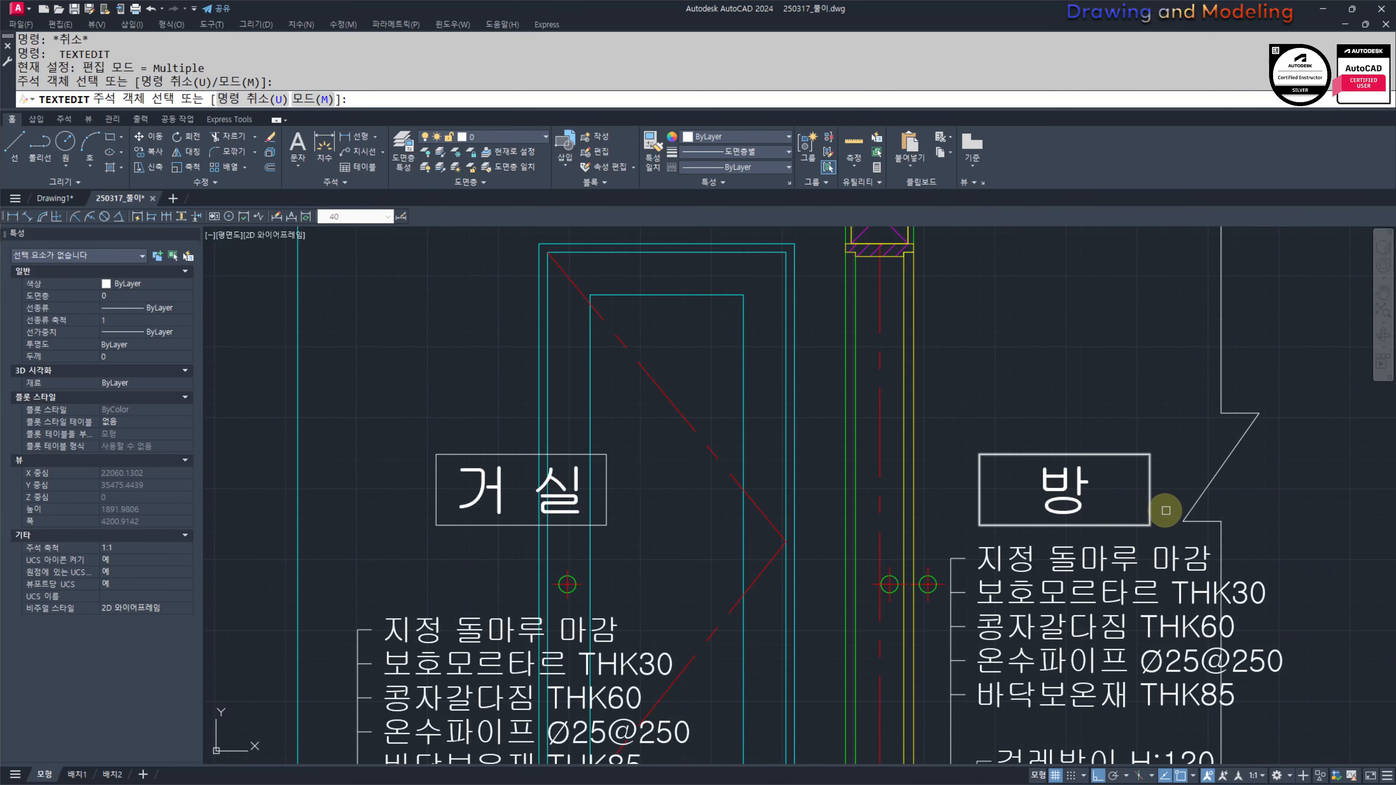
key("Escape")
key("Escape")
key("Escape")
key("Escape")
Step: Try to stretch the right edge of the "방" box 200 mm inward
type("s")
key("space")
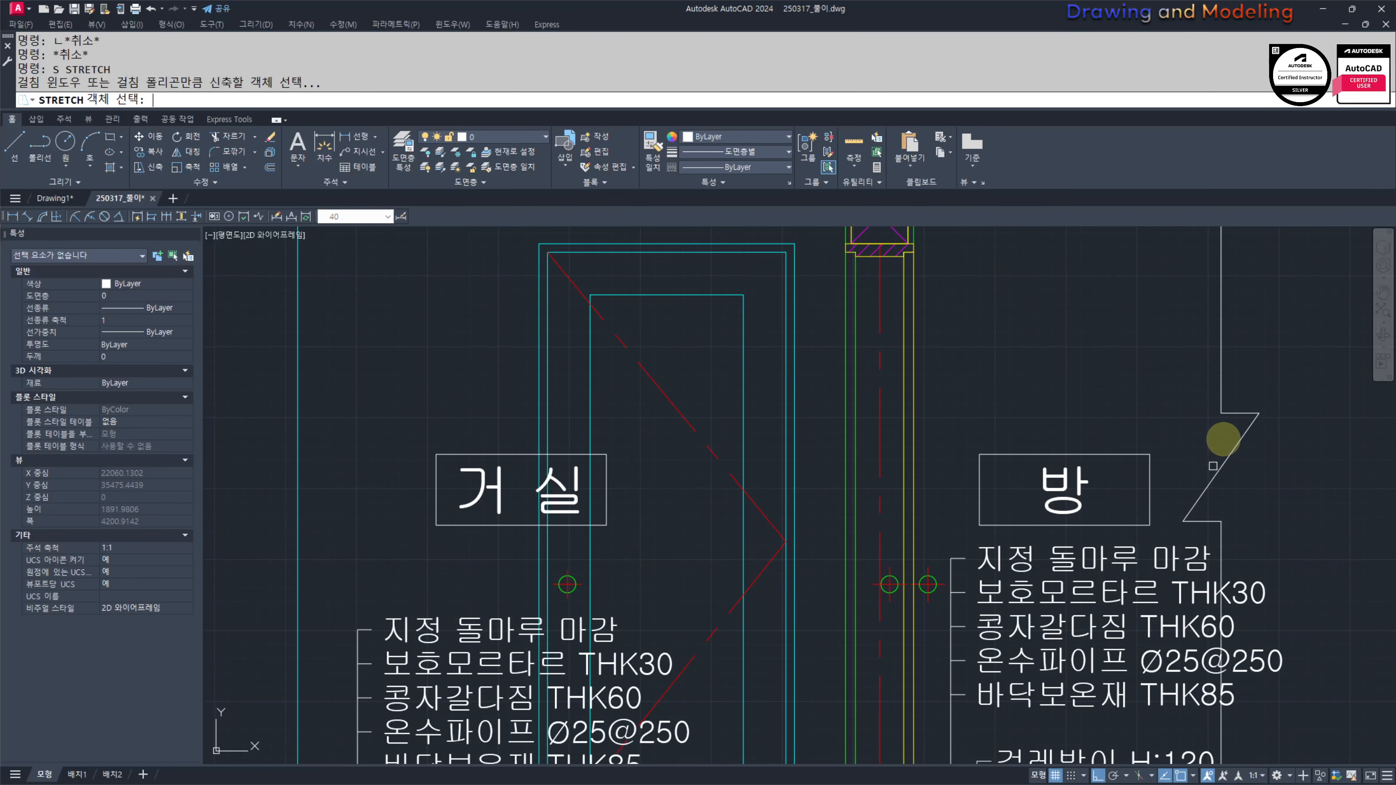
left_click(1166, 416)
left_click(1150, 541)
key("space")
left_click(1159, 364)
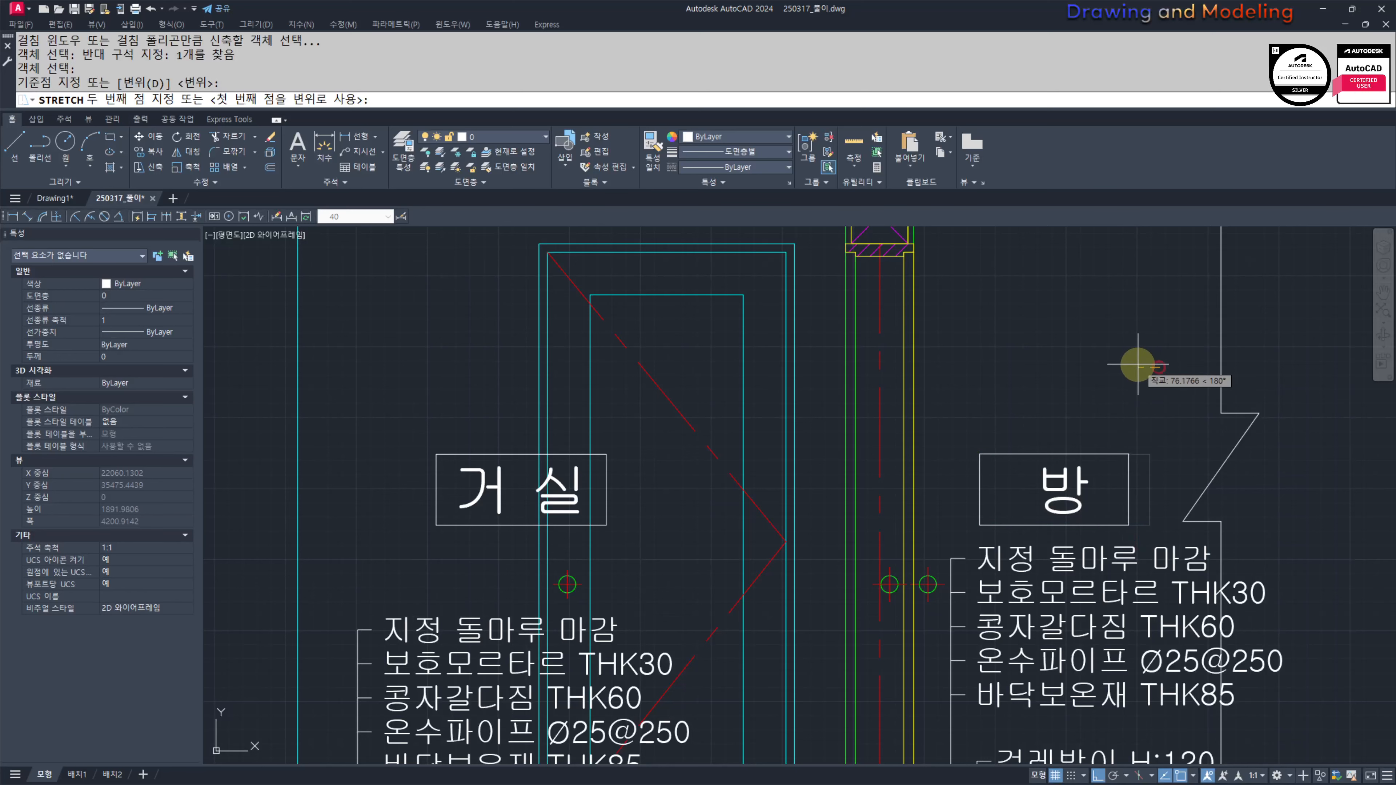
type("200")
key("space")
key("space")
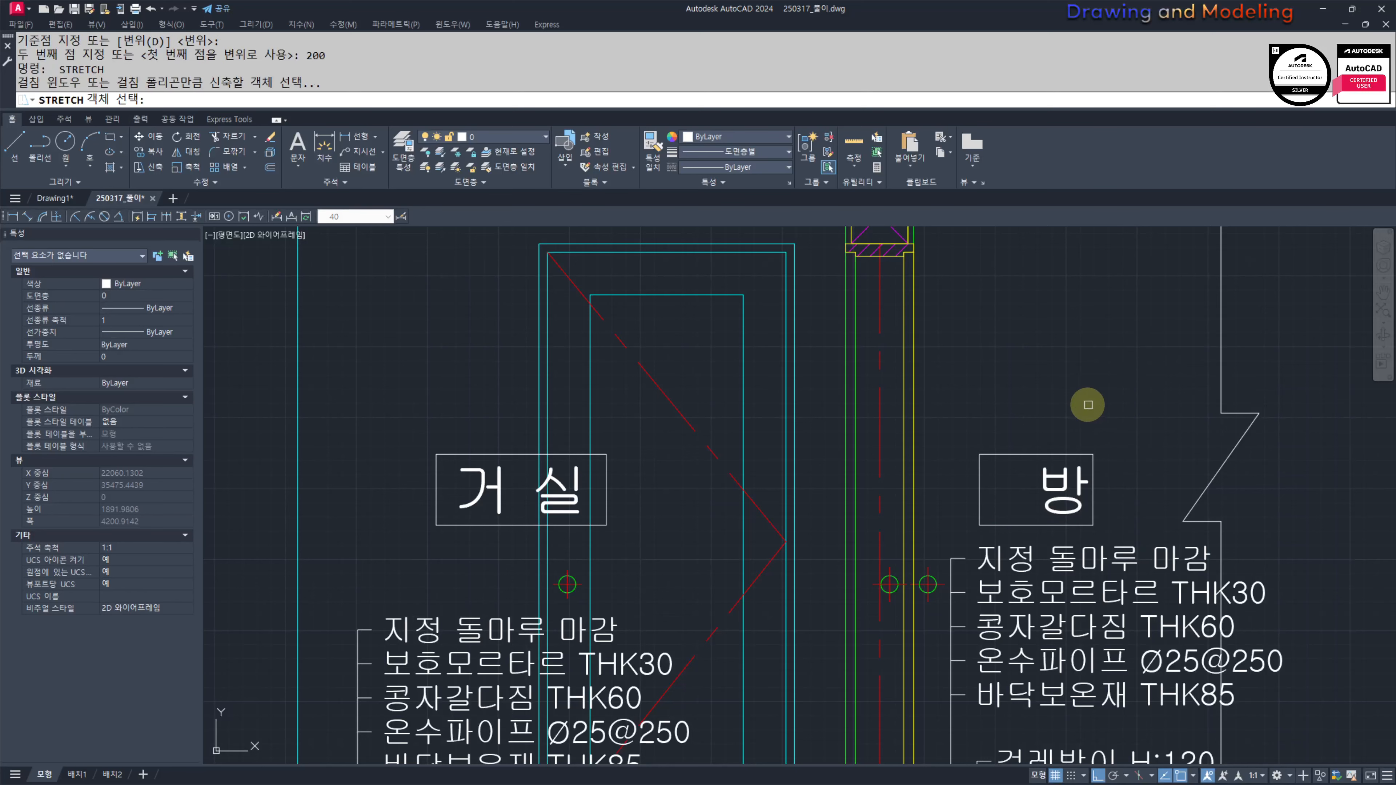
Step: Undo the 200 mm stretch of the "방" box
key("Escape")
key("Escape")
key("ctrl+z")
key("Escape")
key("Escape")
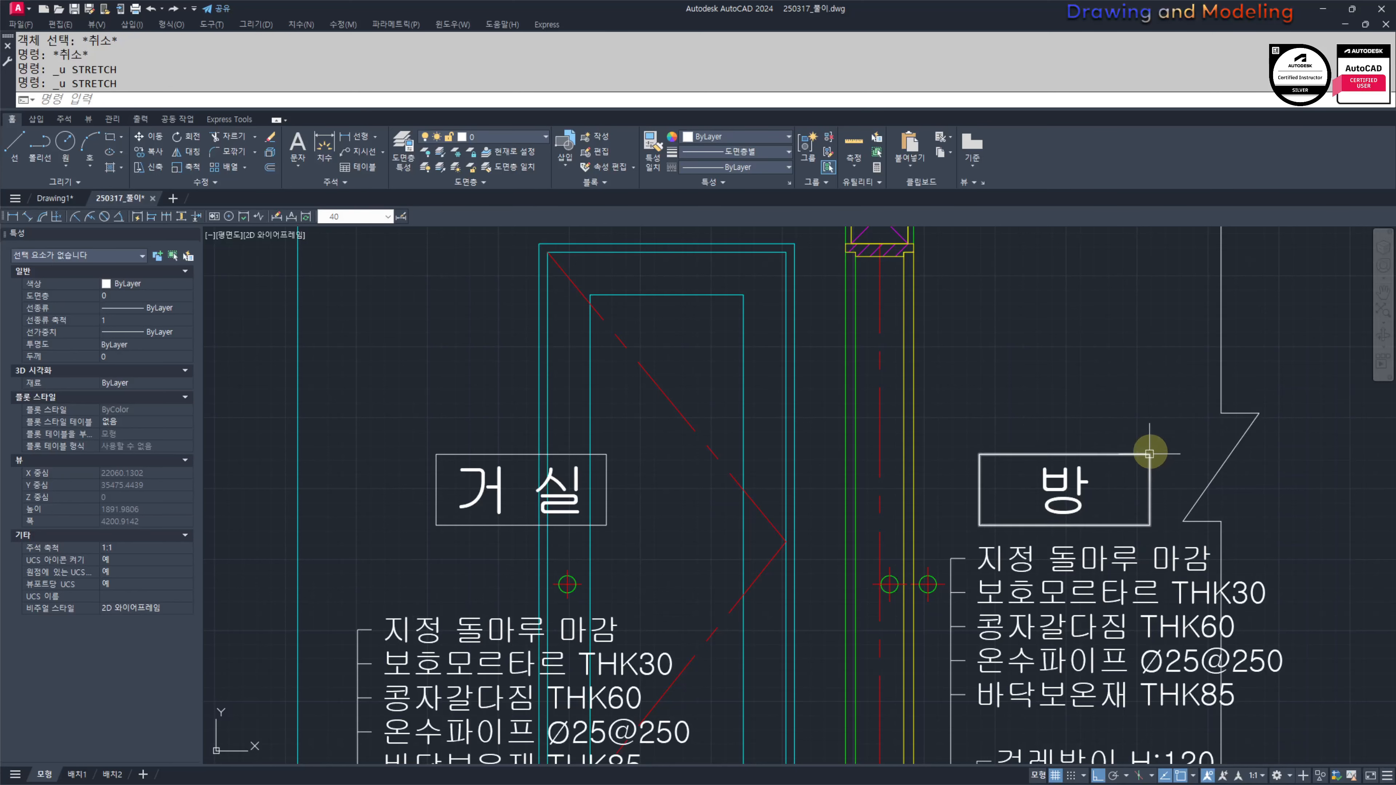
Step: Stretch the right edge of the "방" box 150 mm inward
type("s")
key("space")
scroll(1149, 459, "up", 2)
left_click(1168, 410)
left_click(1145, 523)
key("space")
left_click(1138, 346)
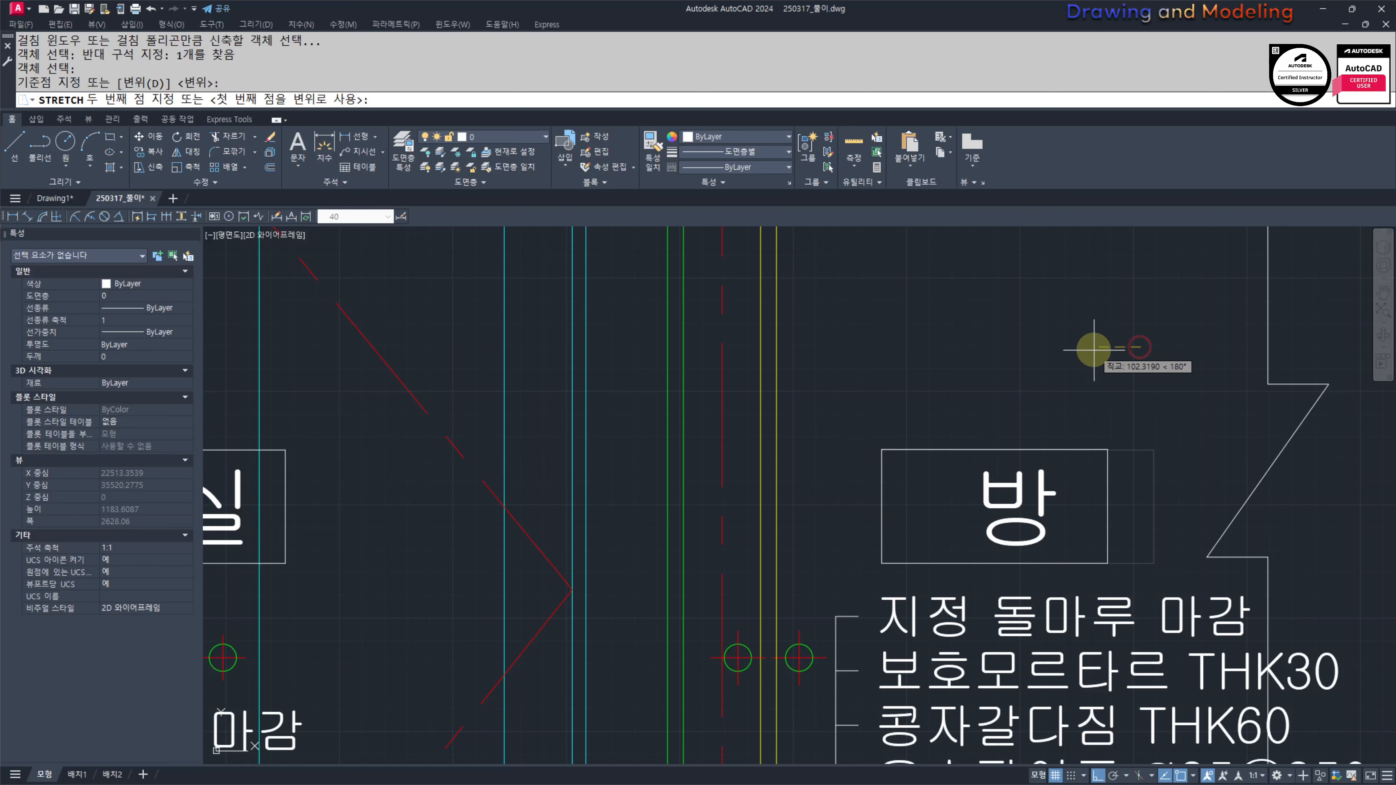
type("150")
key("space")
Step: Stretch the left edge of the "방" box 150 mm inward
key("space")
left_click(890, 384)
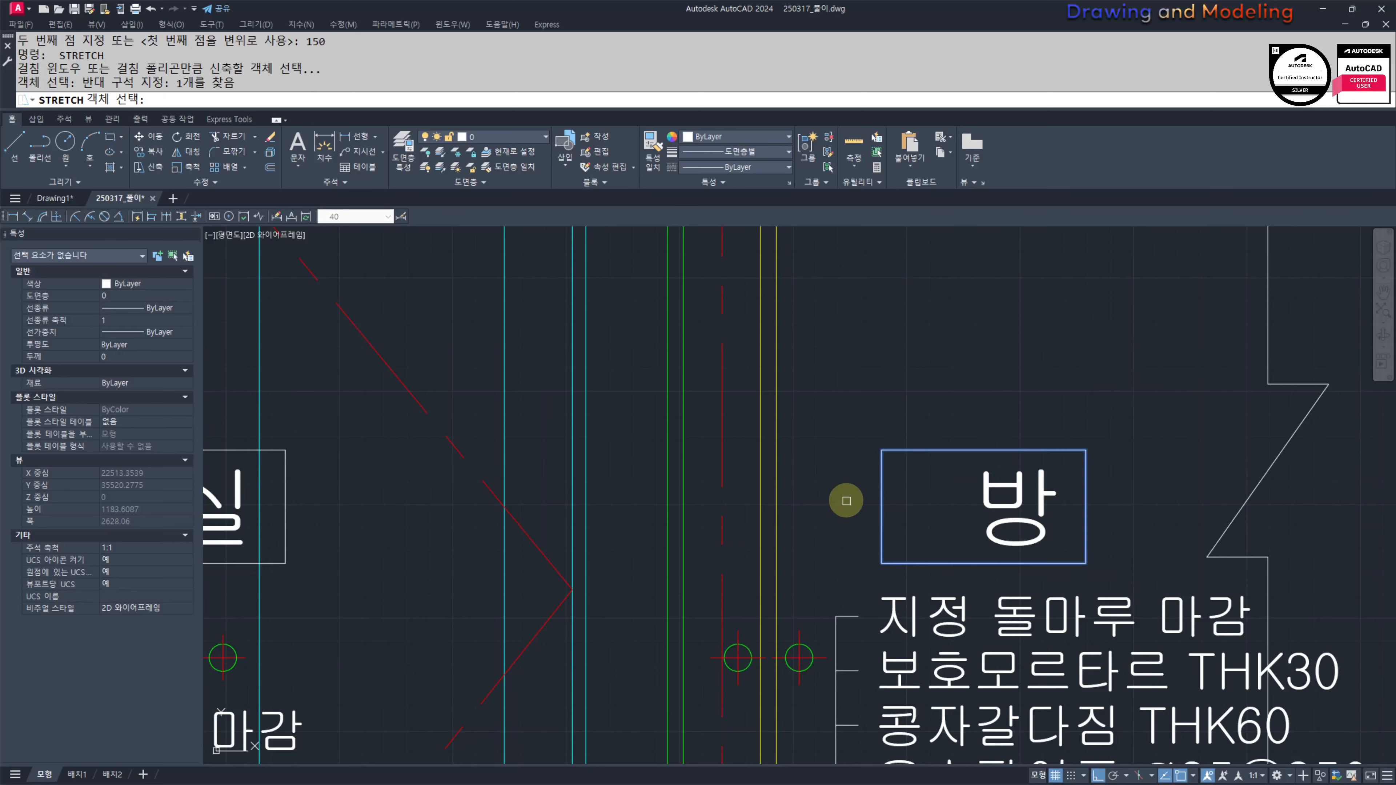
key("Escape")
key("Escape")
left_click(840, 577)
key("Return")
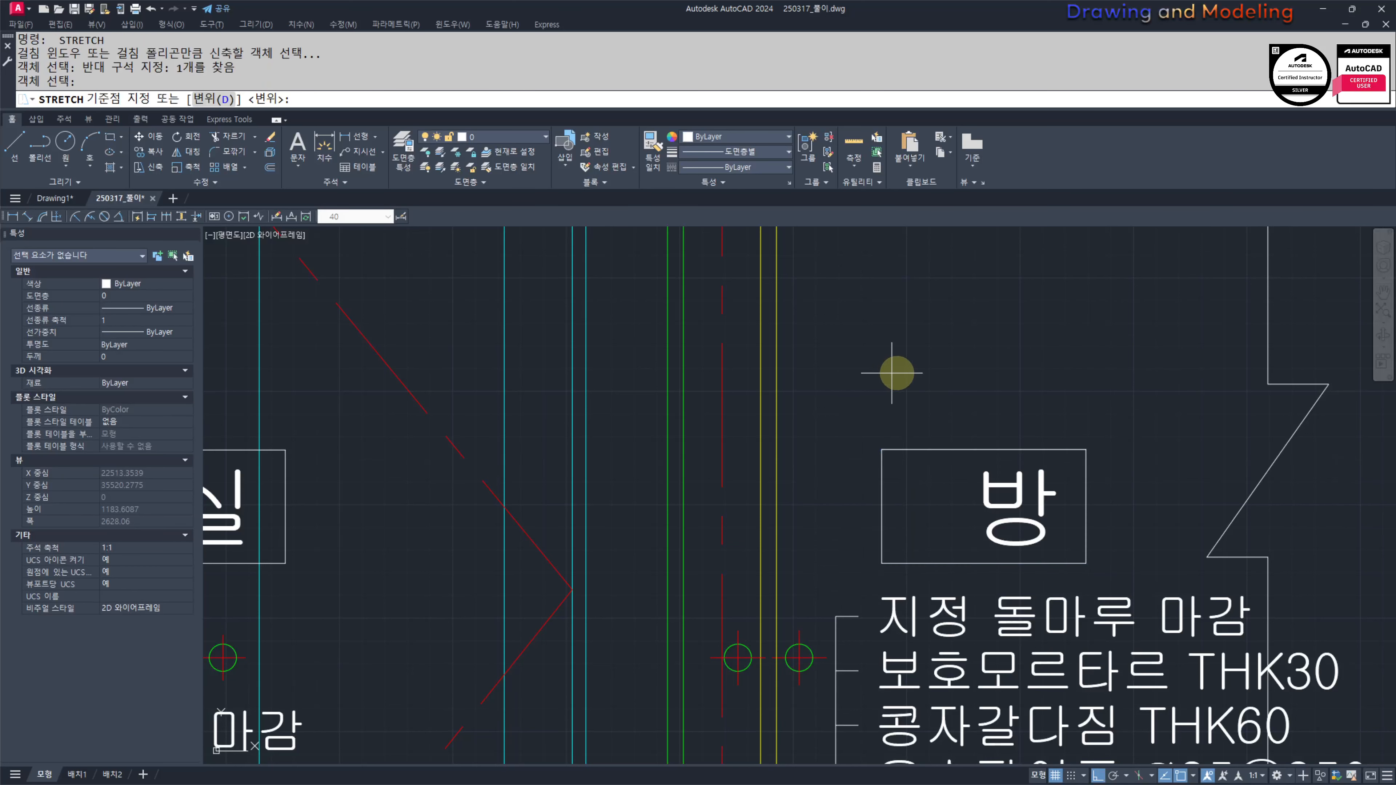
left_click(893, 372)
type("150")
key("Escape")
key("Escape")
Step: Draw a vertical line from the porch step's outer corner up to the outer end of the hatched canopy
scroll(907, 412, "down", 5)
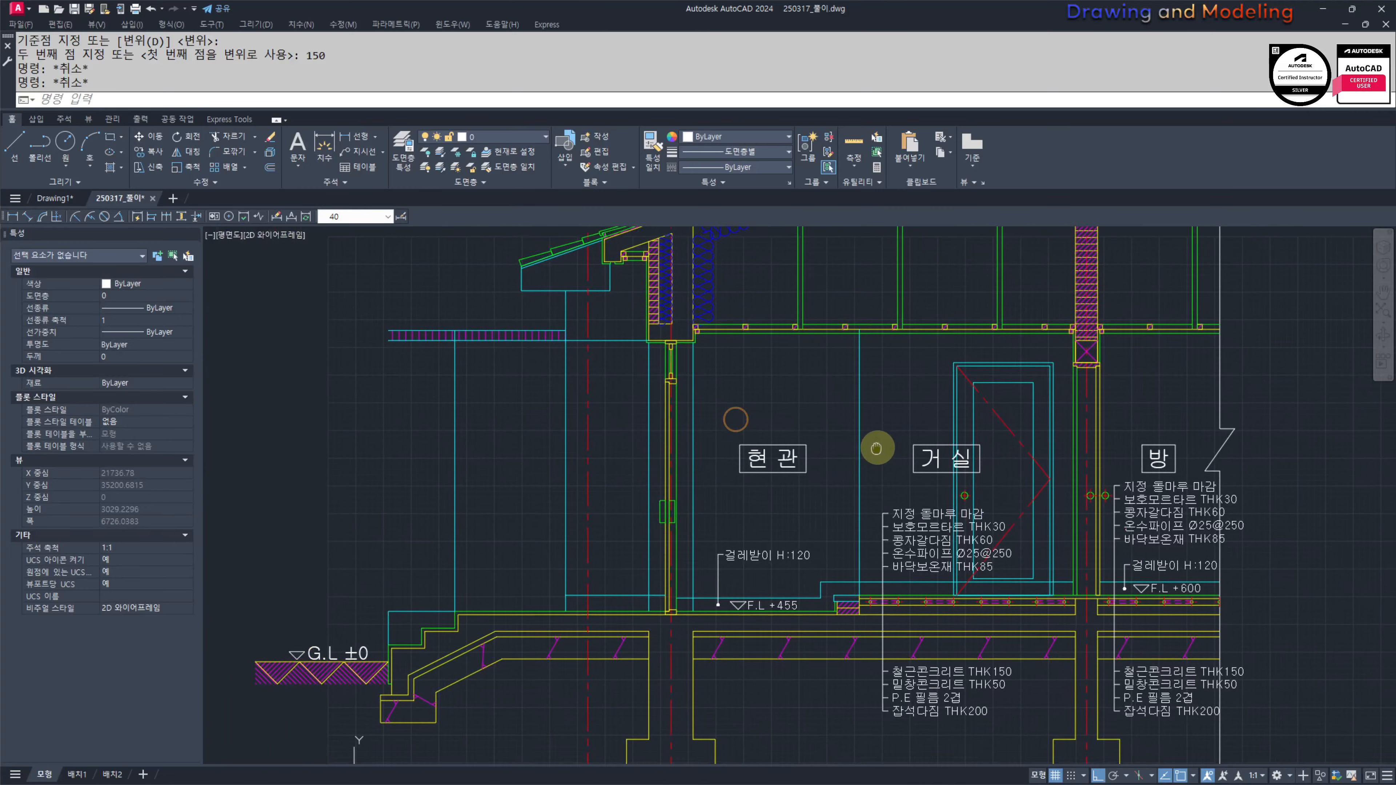
scroll(824, 506, "up", 1)
key("Escape")
key("Escape")
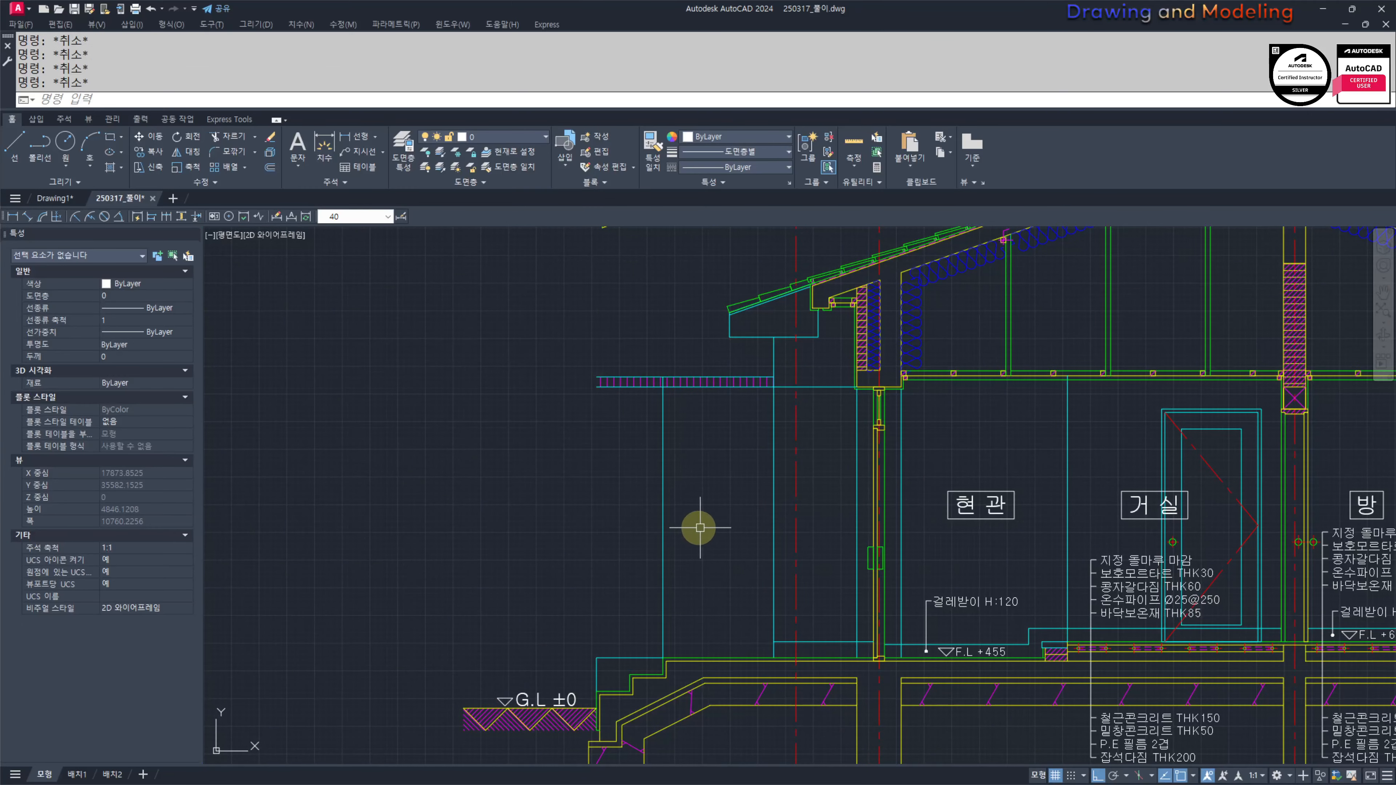
mouse_move(701, 517)
middle_mouse_down()
mouse_move(763, 499)
mouse_move(781, 539)
middle_mouse_up()
type("L")
key("Return")
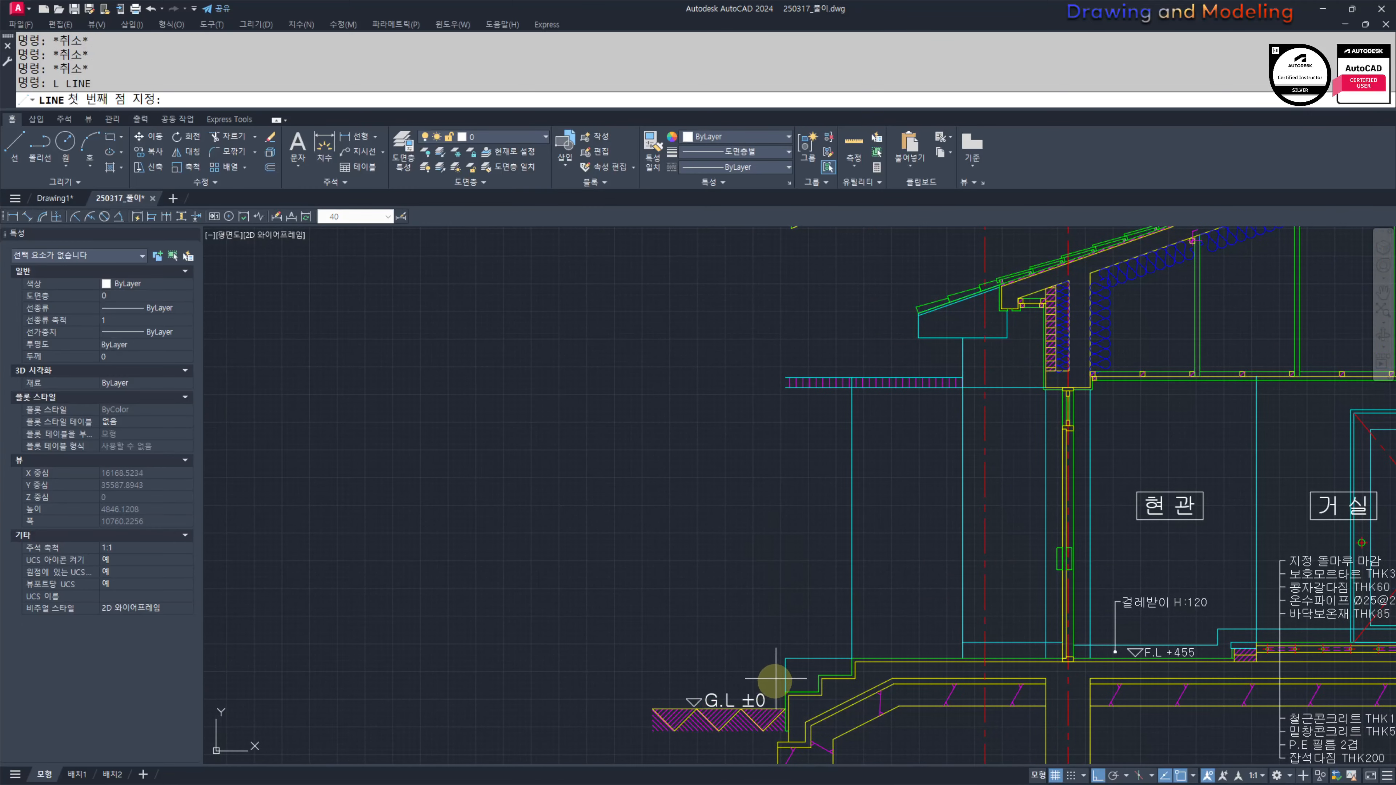
left_click(785, 657)
left_click(785, 378)
key("Escape")
key("Escape")
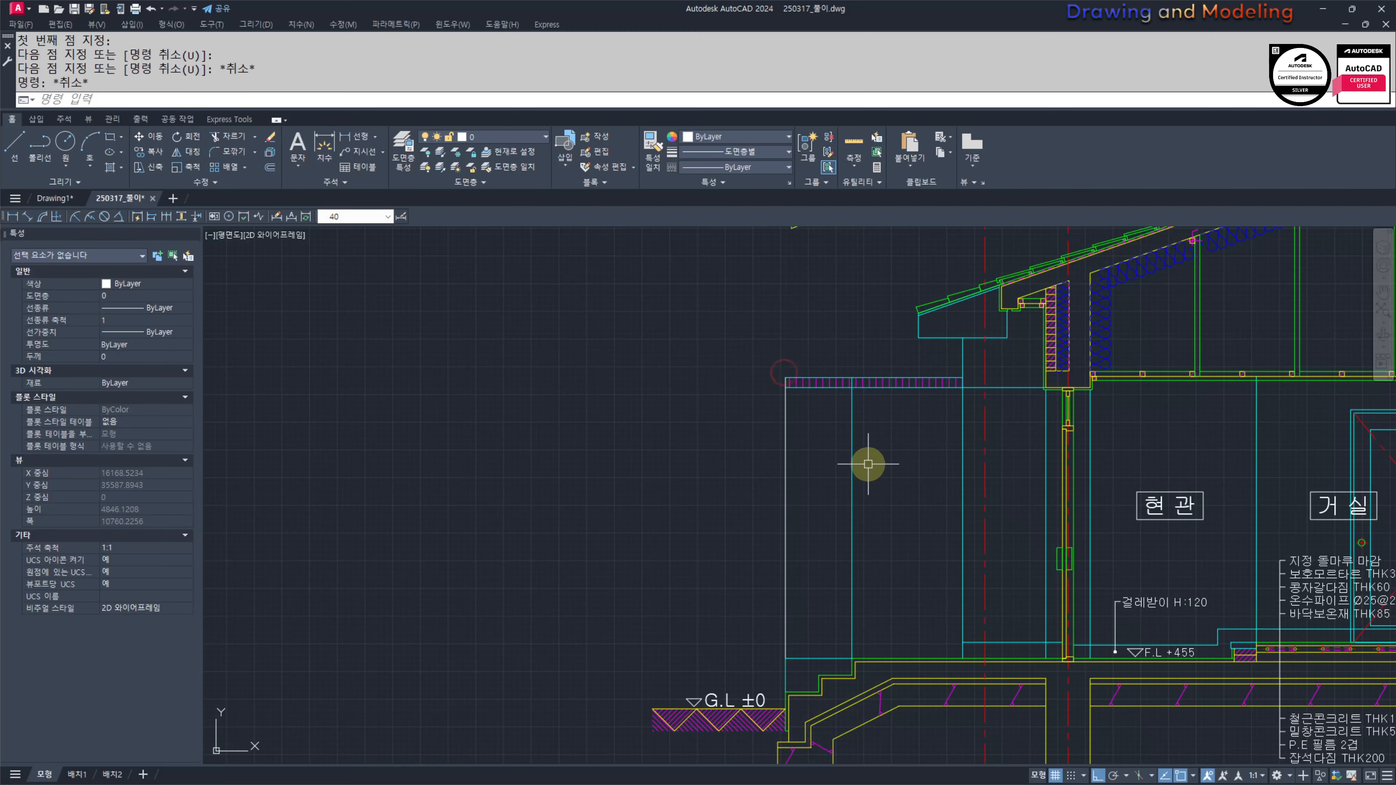
Step: Match the new vertical porch line's properties to the neighbouring cyan vertical line
type("MA")
left_click(852, 433)
left_click(825, 420)
left_click(733, 477)
key("Escape")
scroll(741, 478, "down", 2)
key("Escape")
Step: Try to trim the door lines inside the "거 실" box, using the box as the cutting edge
scroll(791, 501, "down", 2)
middle_click_drag(1006, 517, 834, 489)
scroll(835, 495, "up", 2)
scroll(832, 481, "up", 2)
middle_click_drag(965, 452, 963, 460)
scroll(959, 466, "up", 2)
type("TR")
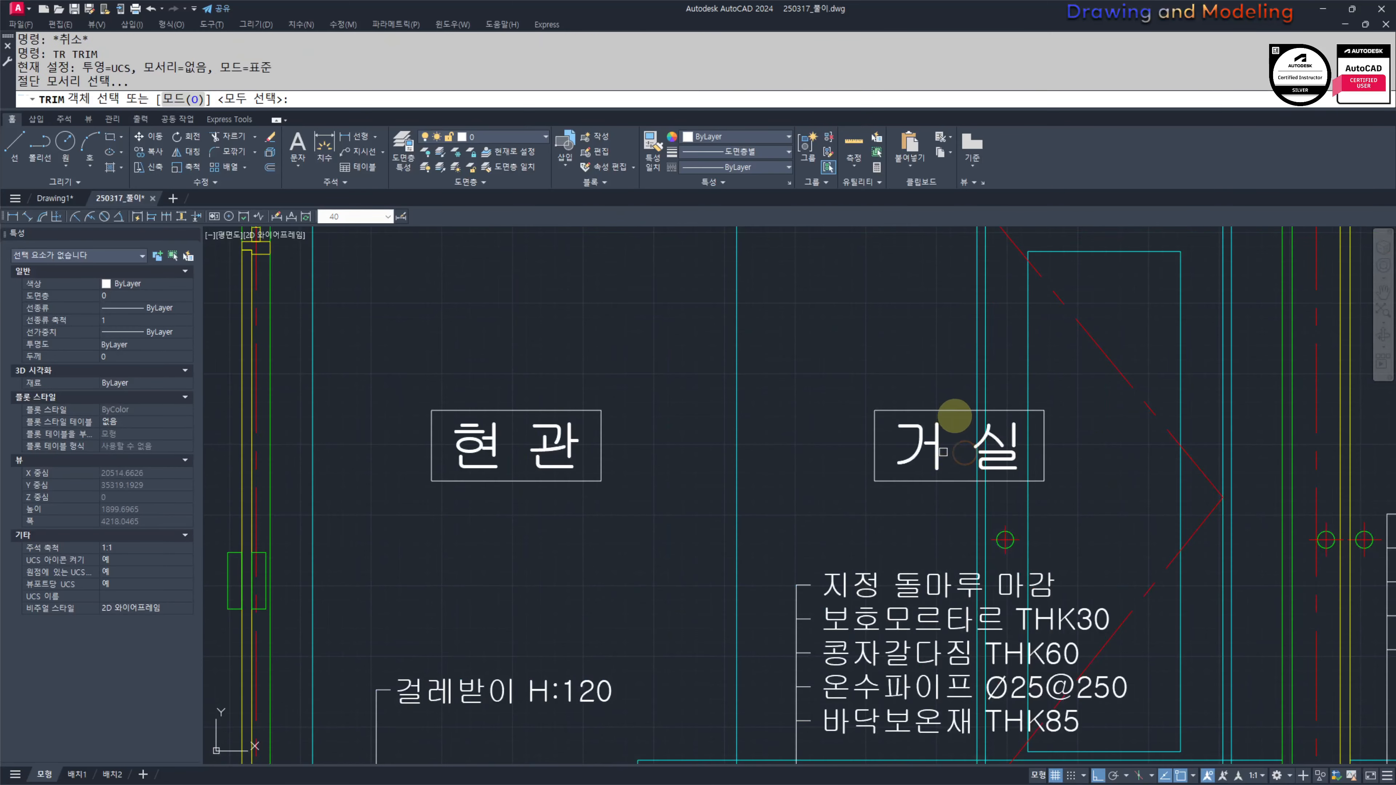
left_click(968, 427)
left_click(927, 381)
key("space")
scroll(1019, 425, "up", 1)
key("Escape")
key("Escape")
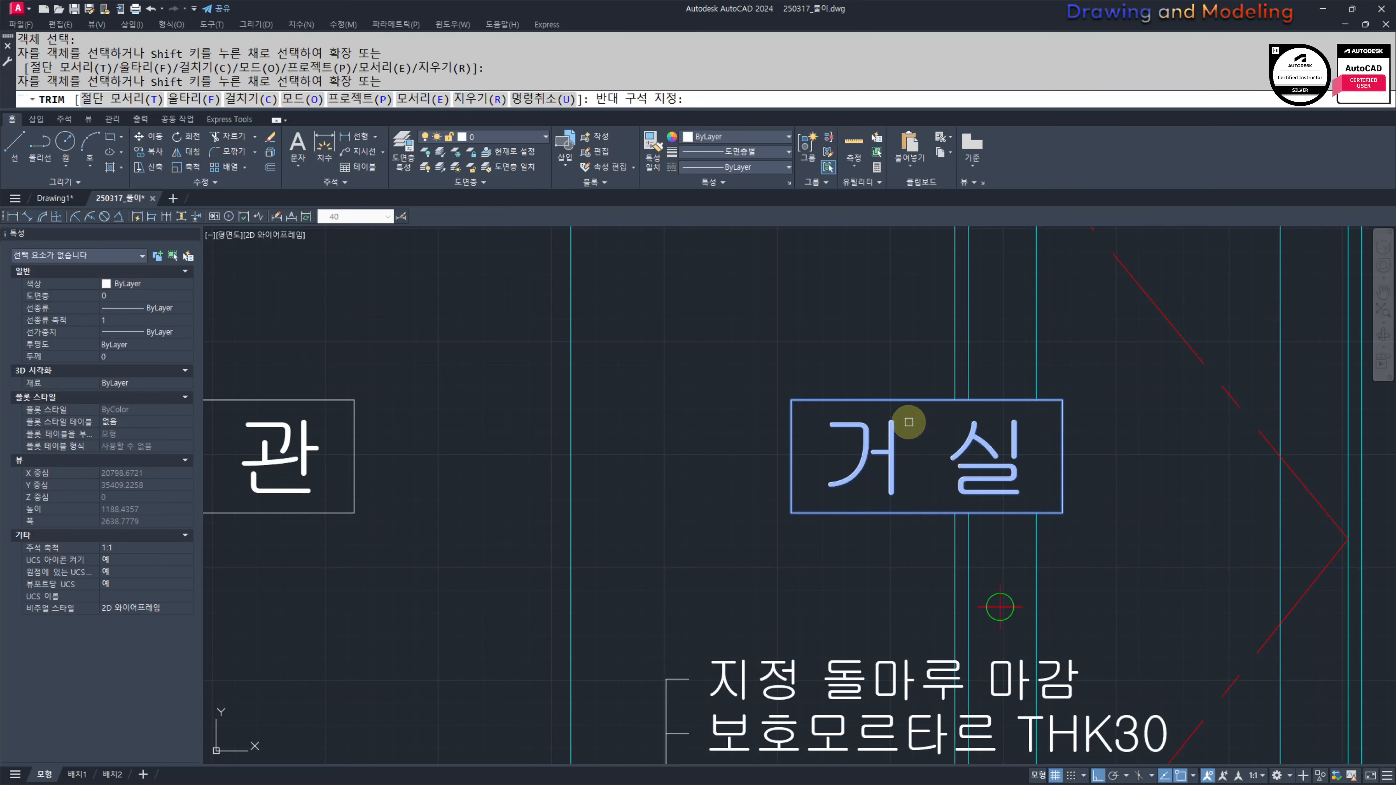
scroll(890, 476, "down", 3)
scroll(857, 495, "up", 2)
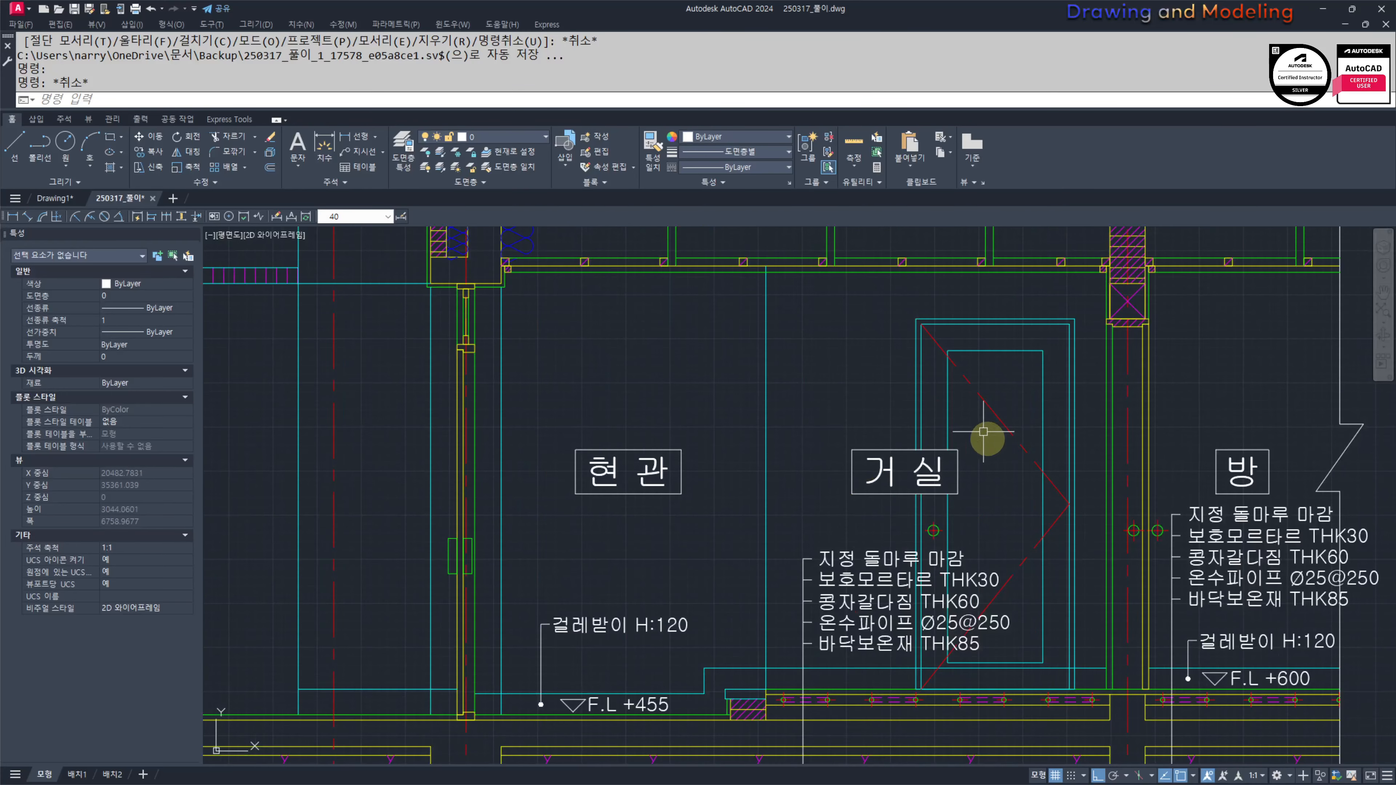
Step: Undo the trim of the door lines inside the "거 실" box
key("ctrl+z")
scroll(879, 481, "up", 5)
key("Escape")
key("Escape")
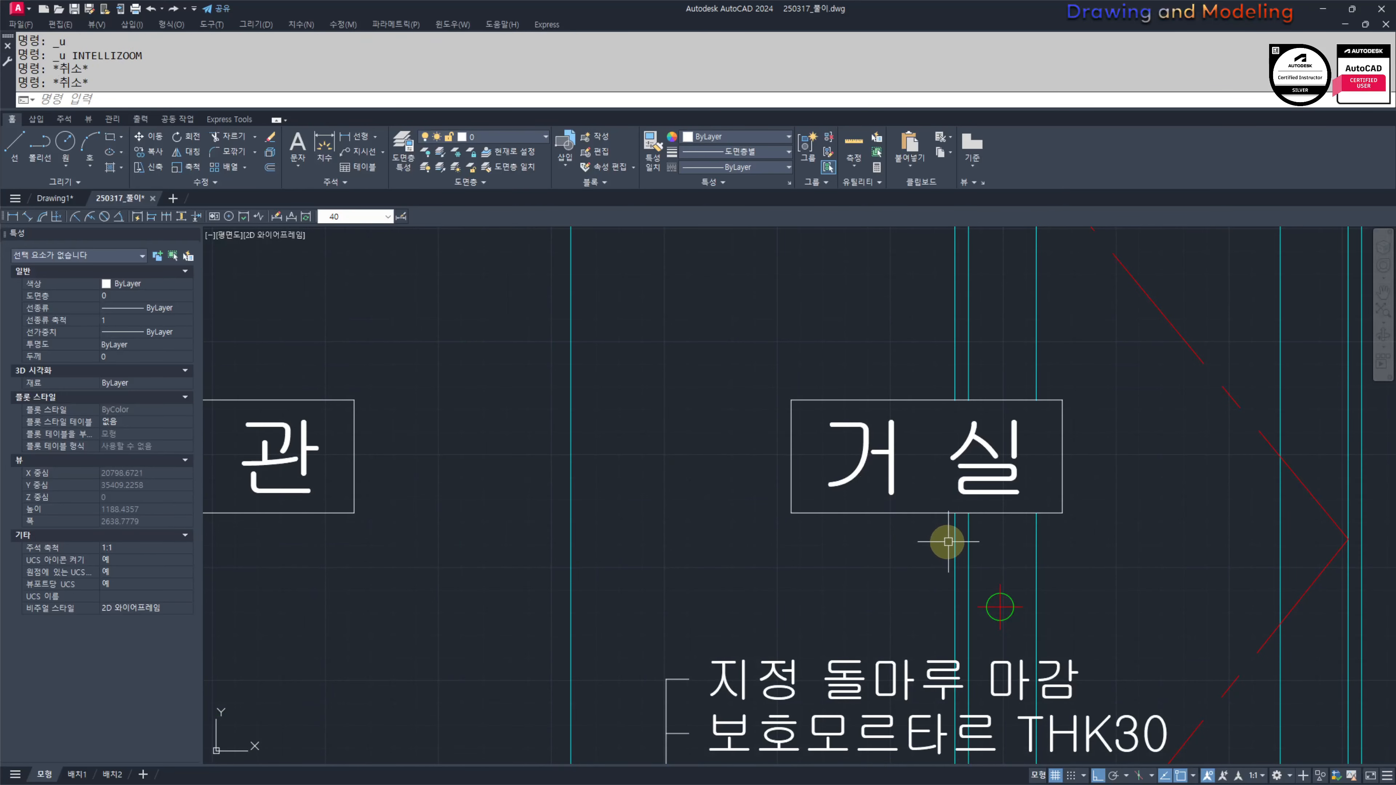
key("ctrl+z")
Step: Create a wipeout from the "거 실" label's rectangle to mask the door lines, keeping the original polyline
middle_click_drag(925, 527, 875, 574)
type("wipeout")
key("Return")
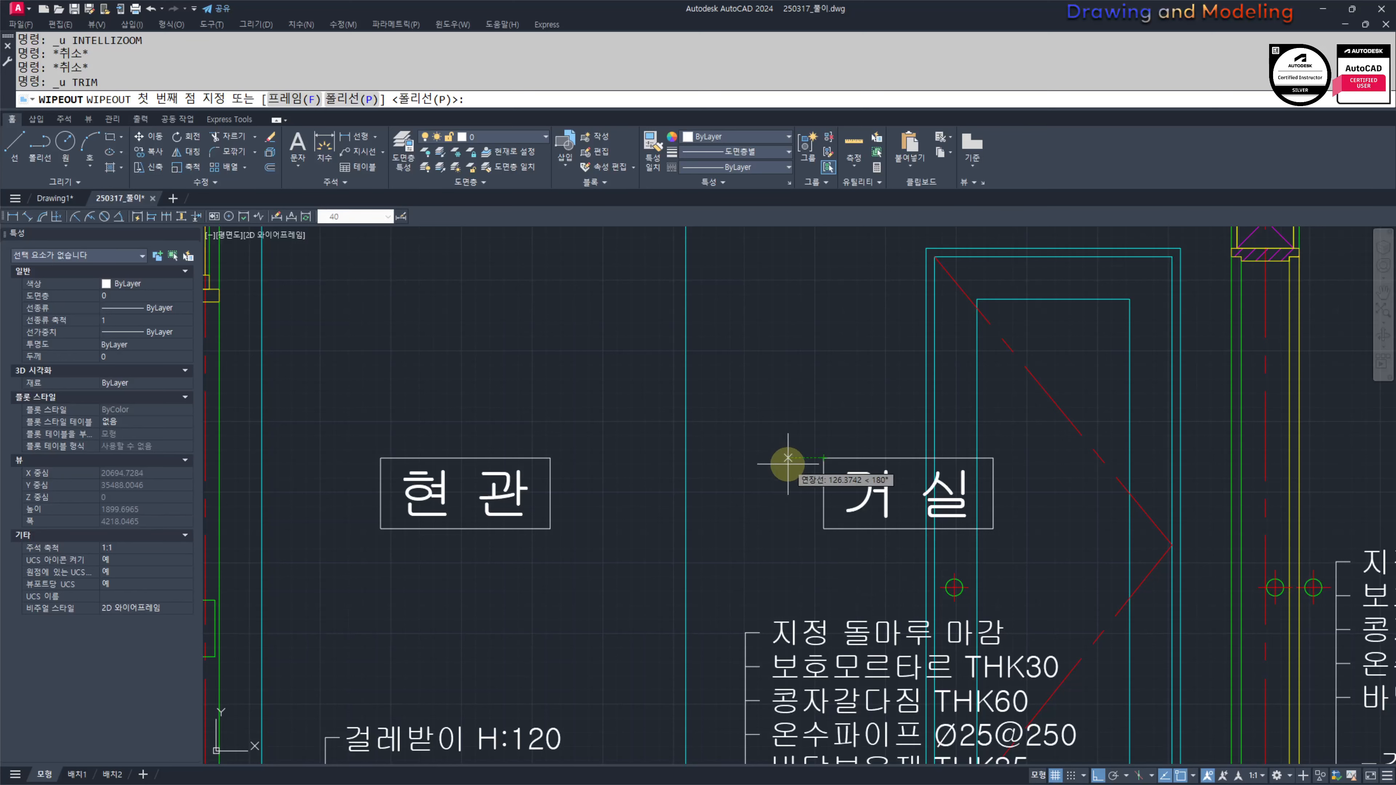
key("Return")
left_click(825, 462)
key("Return")
key("Escape")
key("Escape")
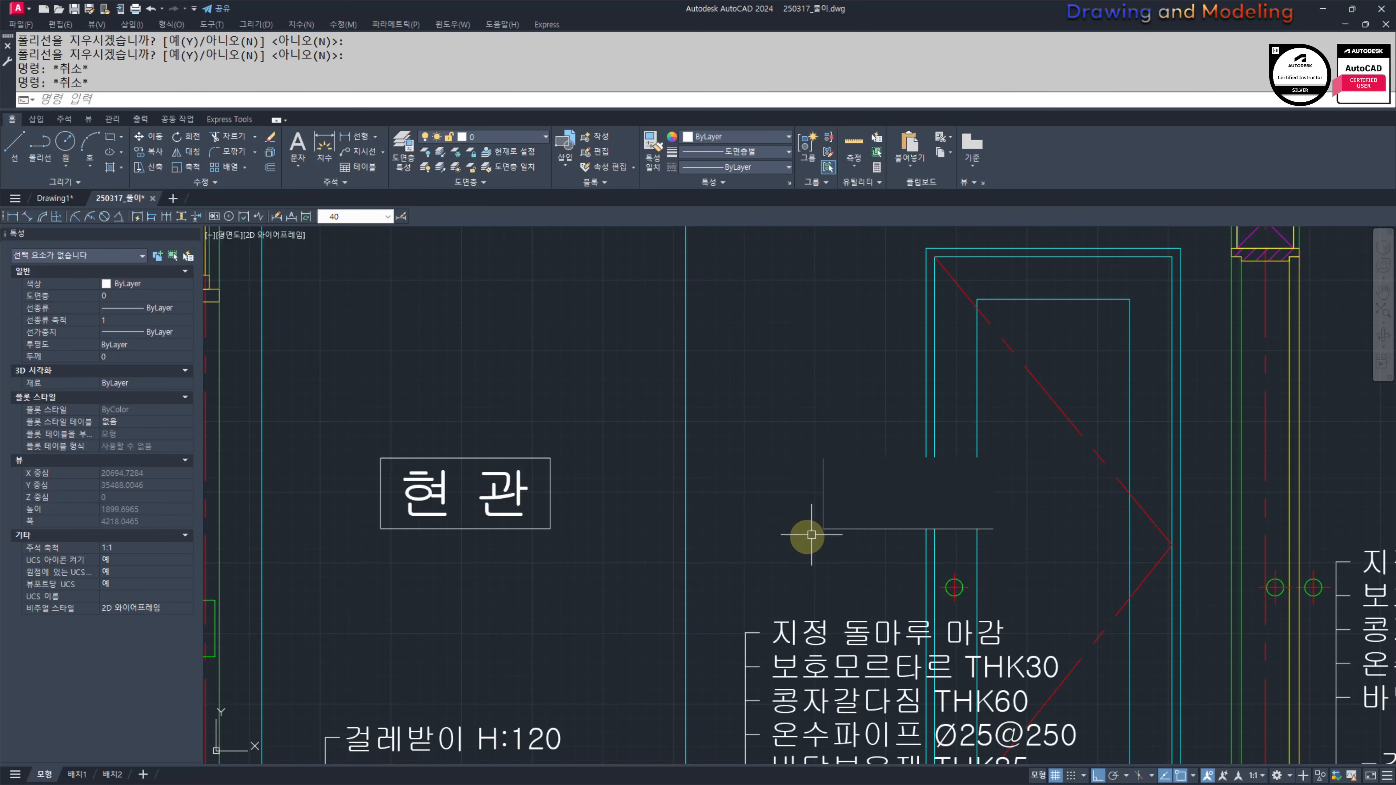
Step: Bring the "거 실" text to the front of the draw order so it sits above the wipeout
left_click(849, 497)
key("Escape")
key("Escape")
left_click(864, 494)
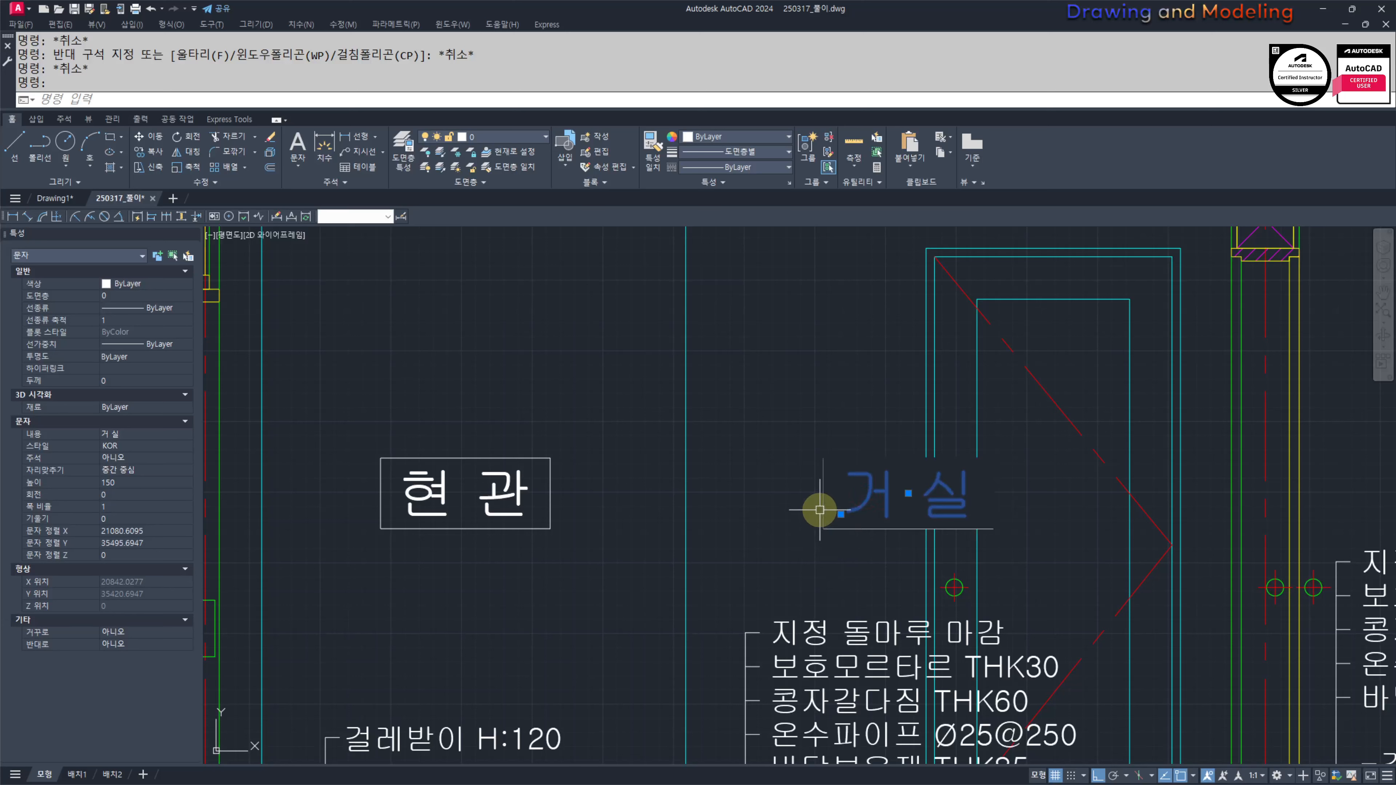
type("DR")
key("Return")
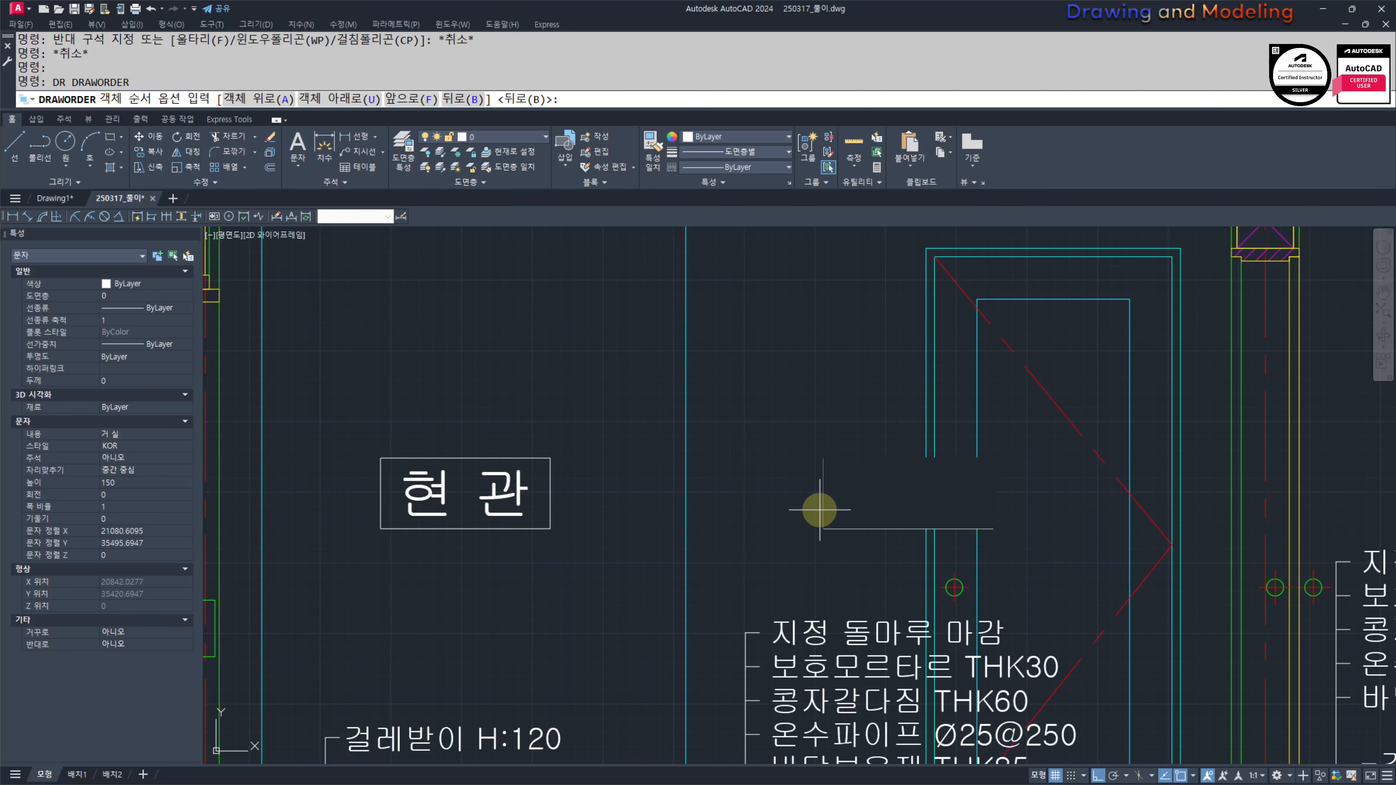
type("F")
key("Return")
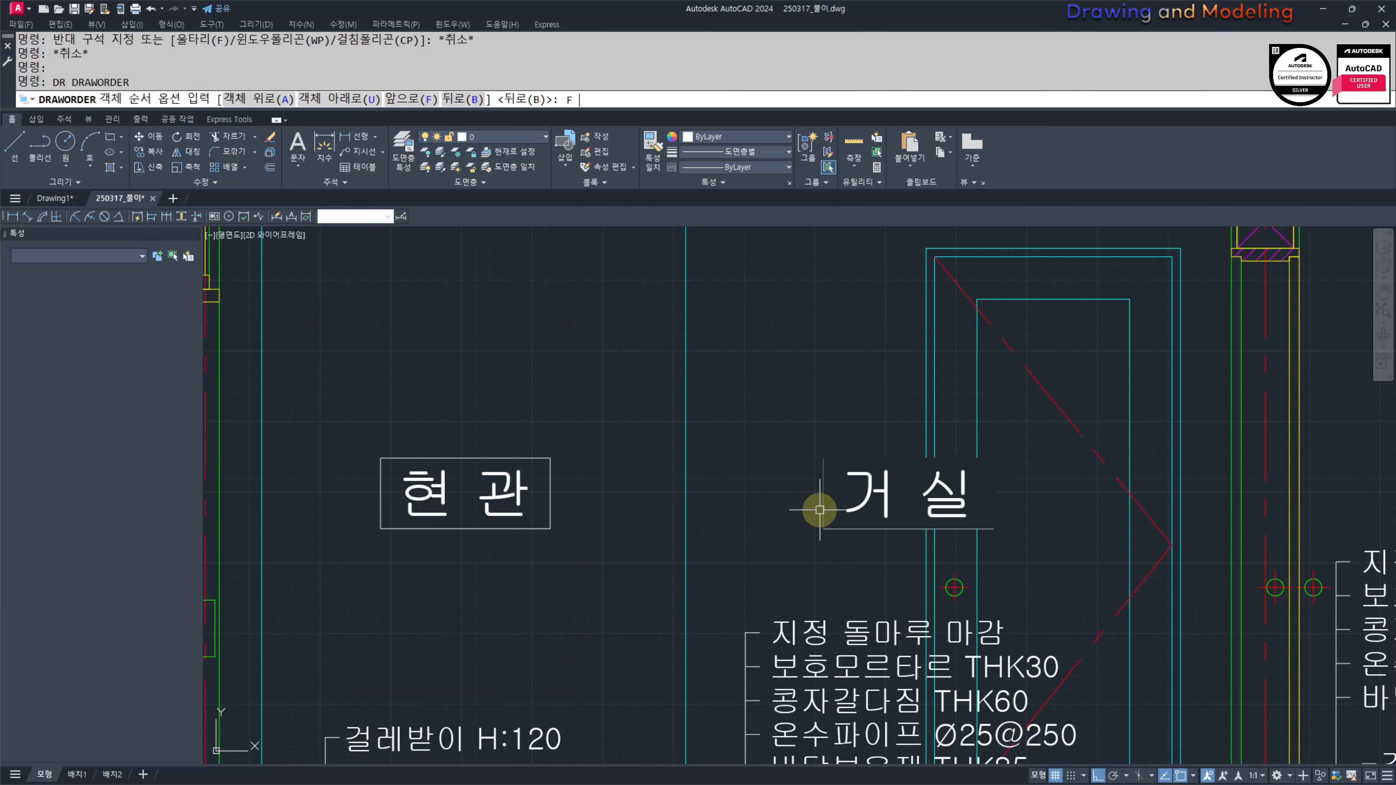
key("Escape")
key("Escape")
Step: Try to bring the wipeout around the "거 실" label to the front of the draw order
left_click(821, 534)
key("Escape")
key("Escape")
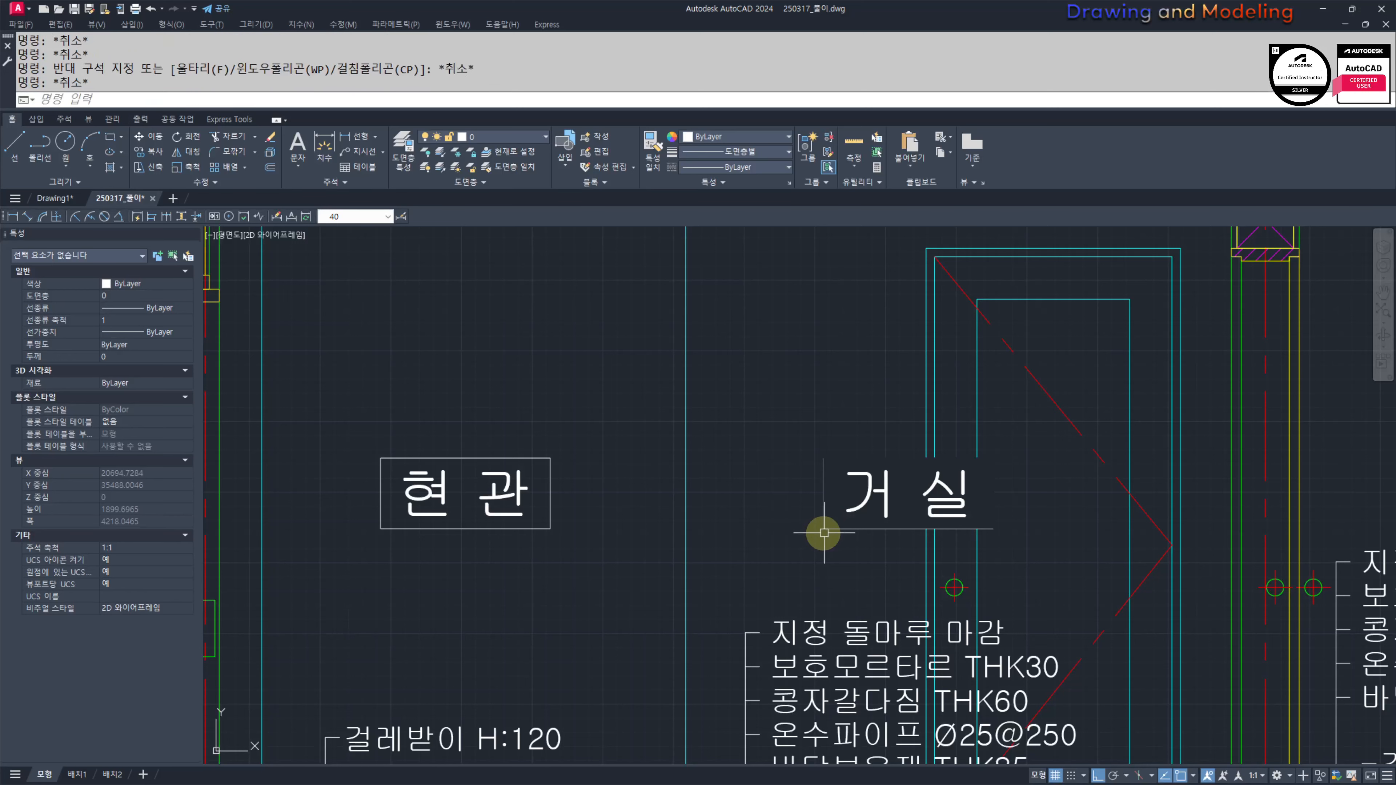
left_click(824, 528)
key("Return")
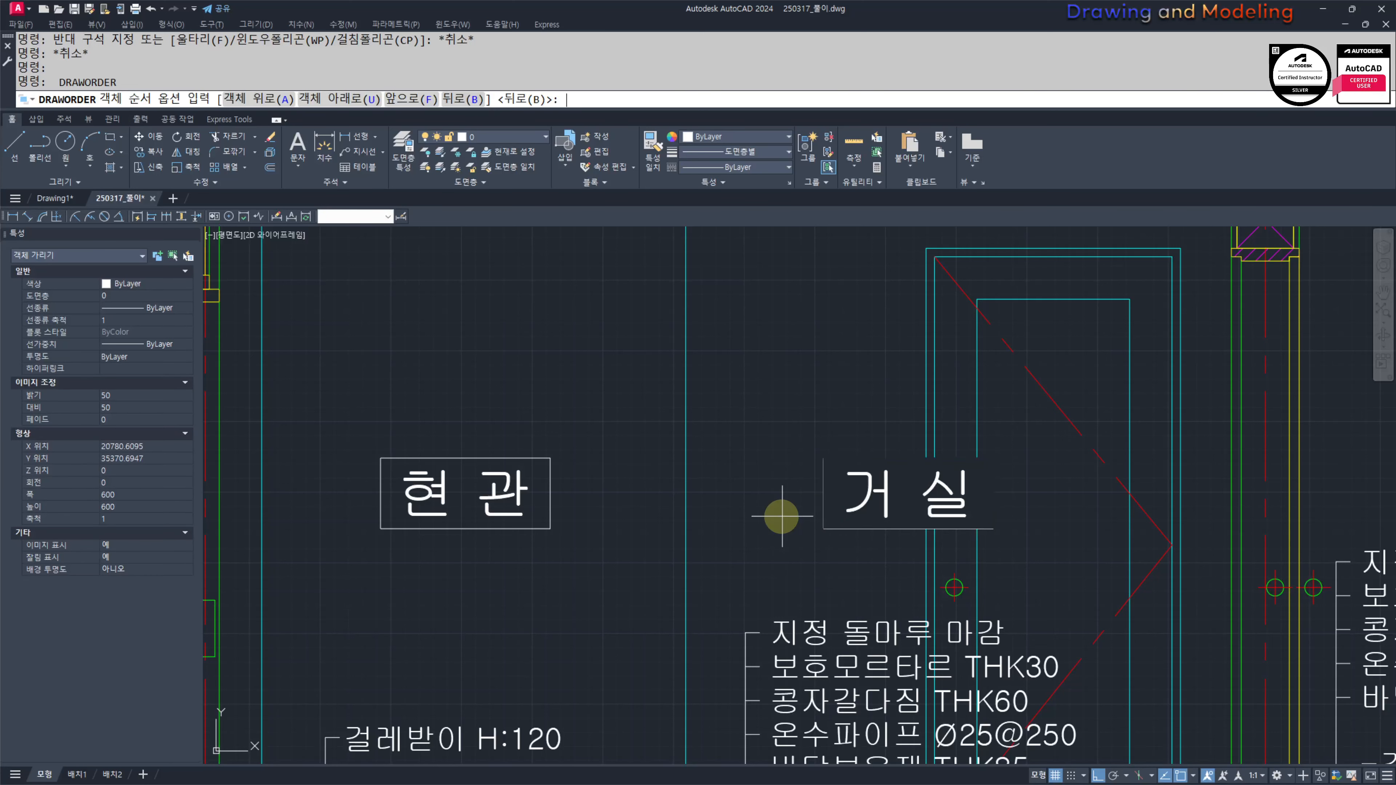
type("F")
key("Return")
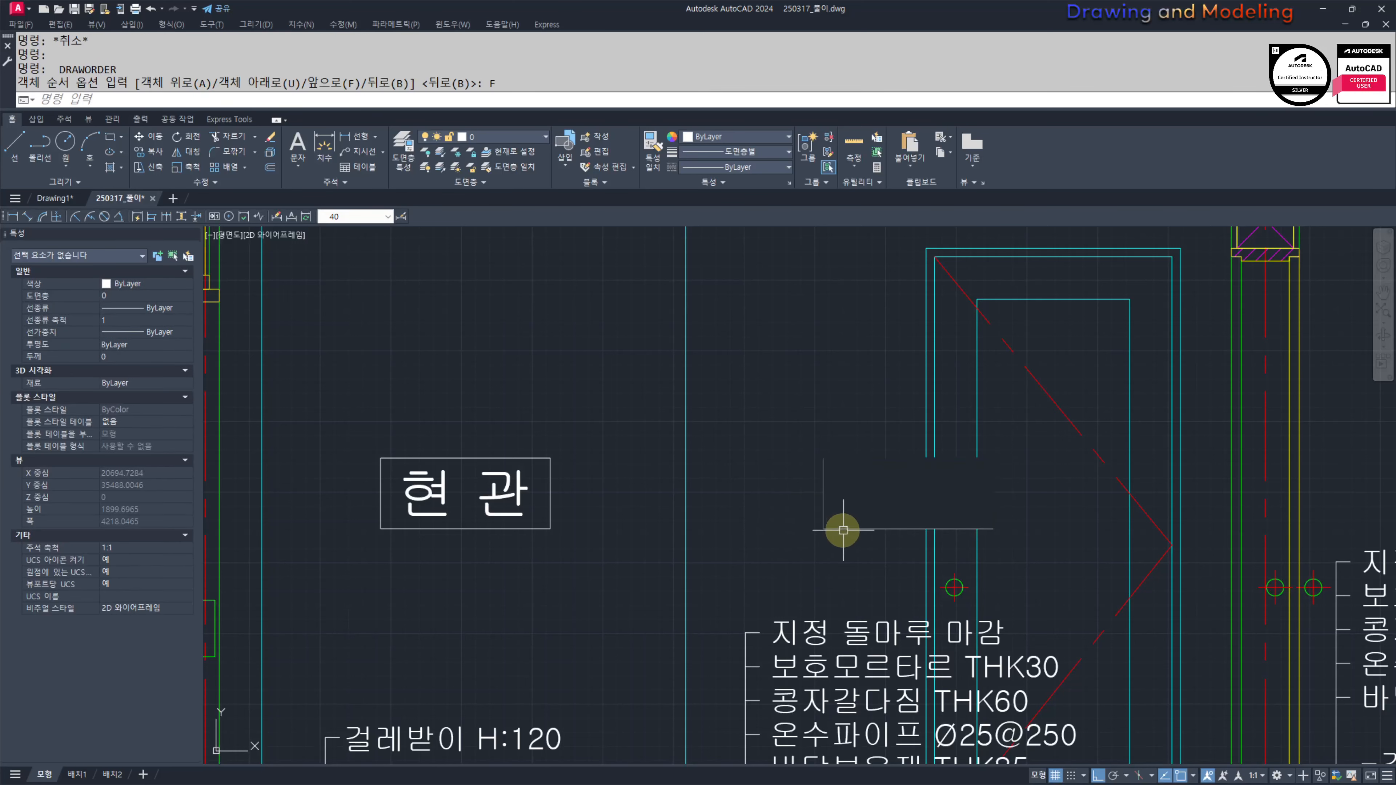
Step: Undo the wipeout's draw order change
key("ctrl+z")
key("Escape")
key("Escape")
left_click(829, 539)
left_click(801, 515)
left_click(843, 486)
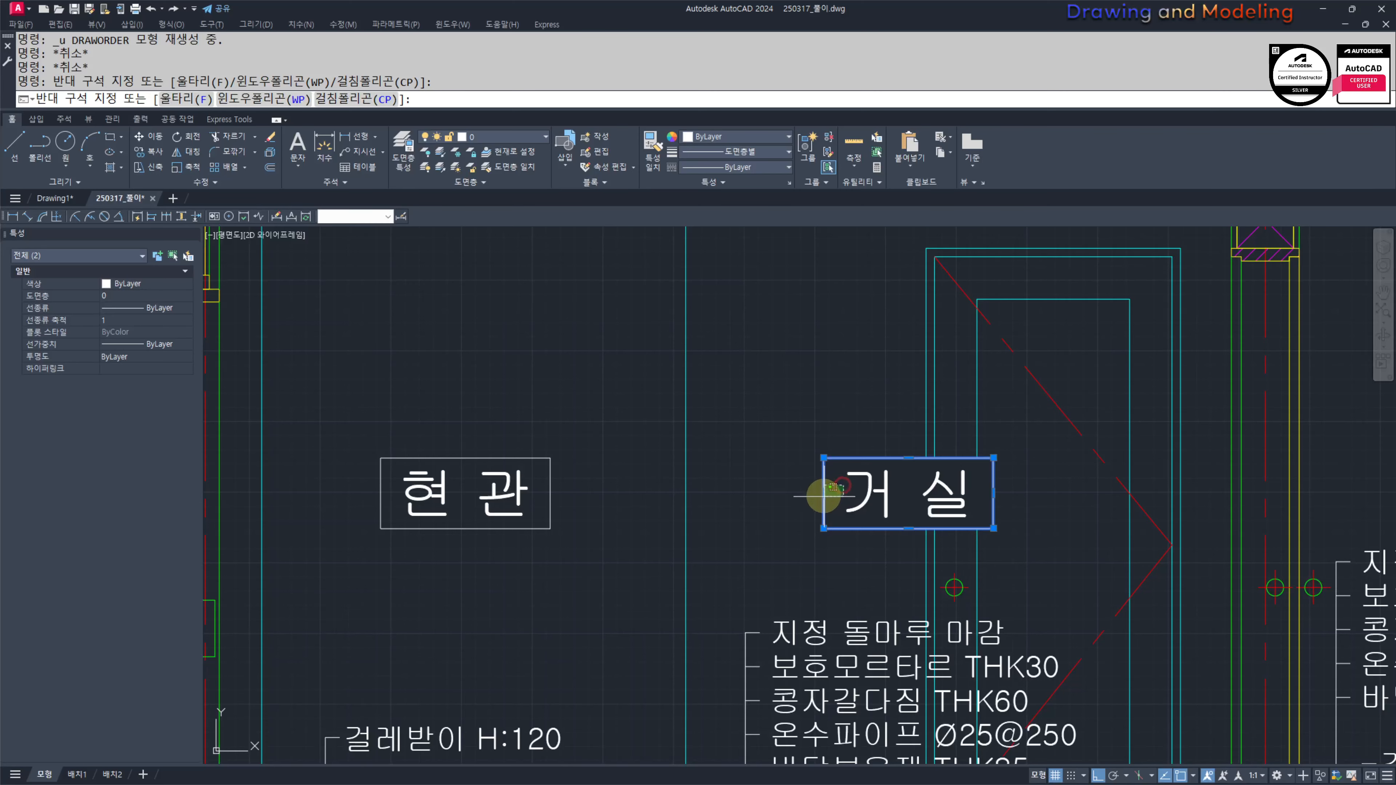
key("Escape")
key("Escape")
key("Escape")
Step: Bring only the "거 실" label's rectangle polyline to the front of the draw order, excluding the wipeout from the selection
left_click(812, 499)
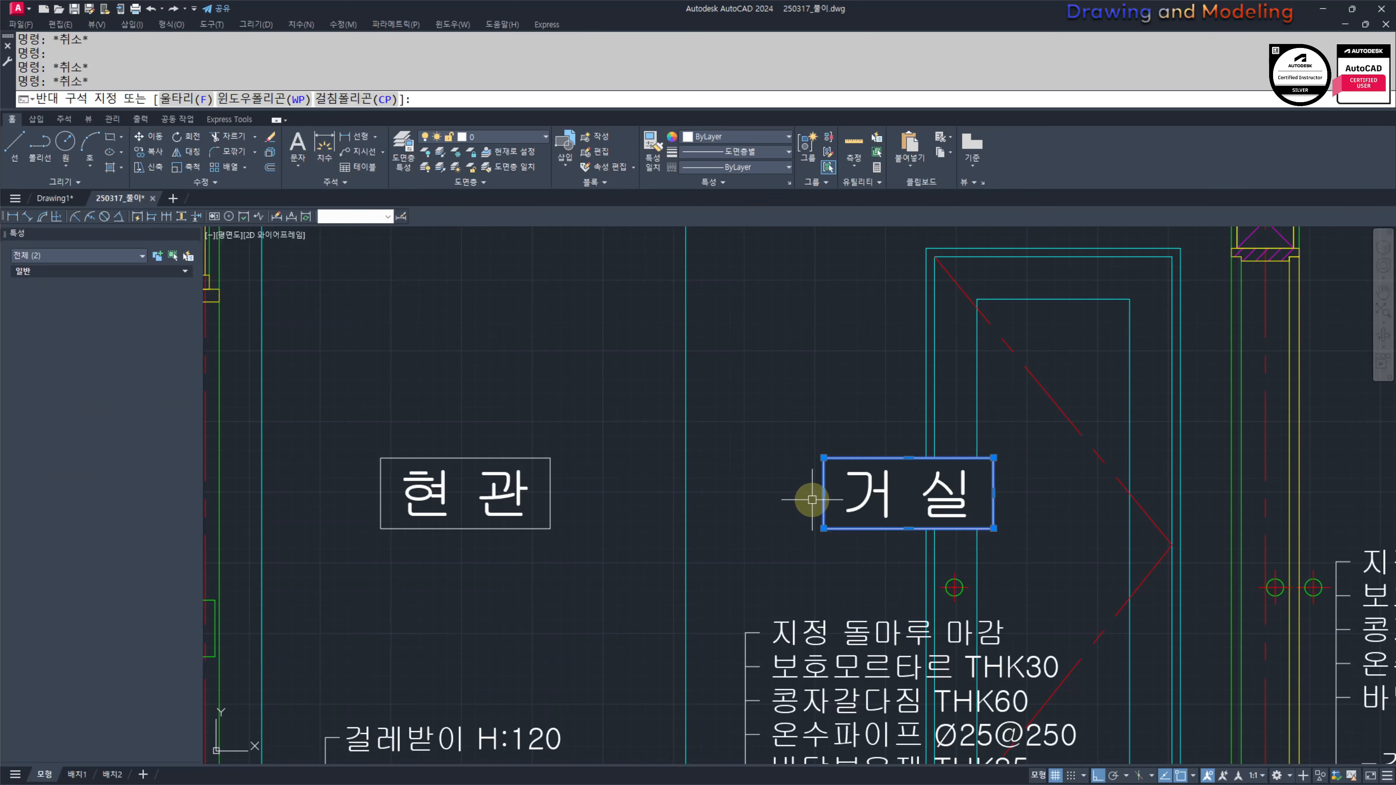
left_click(840, 477)
scroll(840, 476, "up", 2)
left_click(842, 448, "shift")
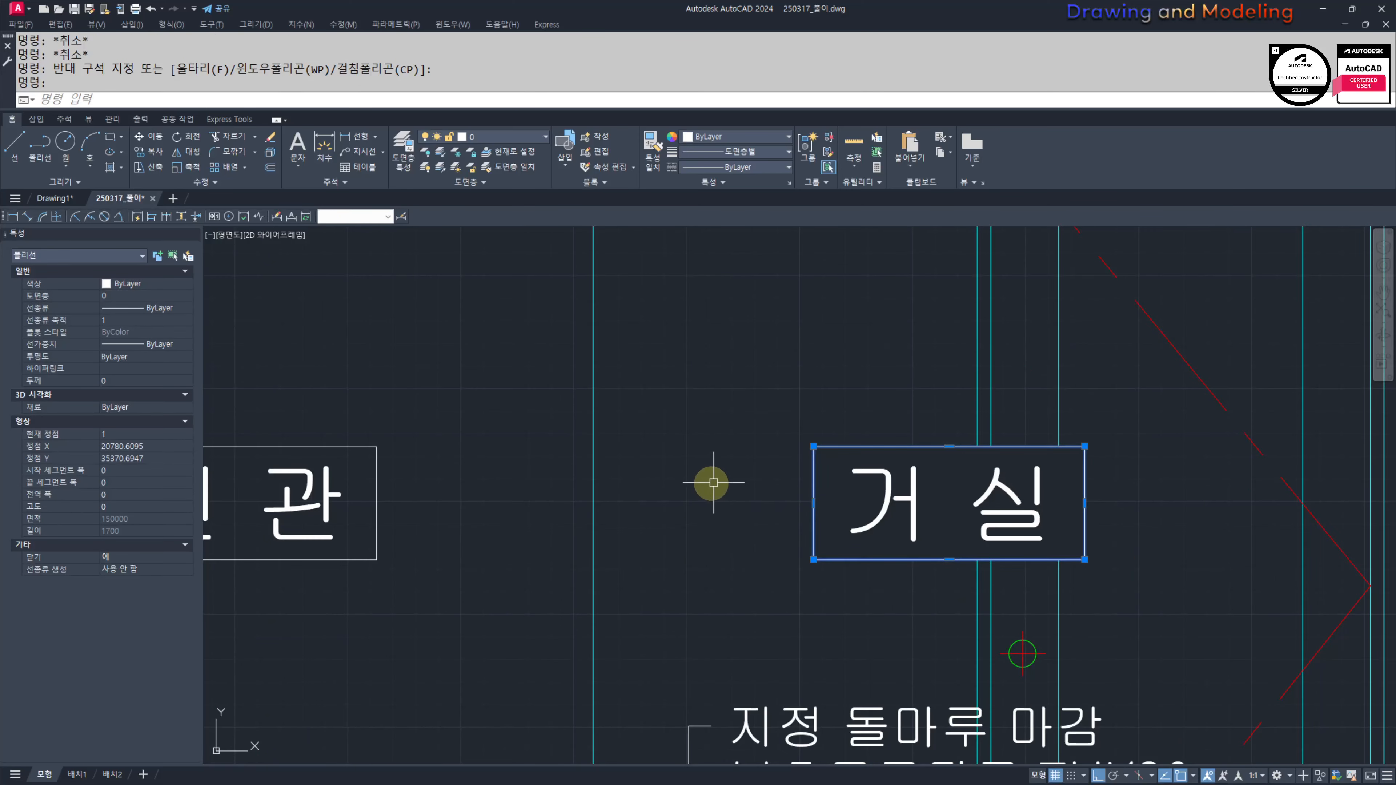
type("R")
key("Return")
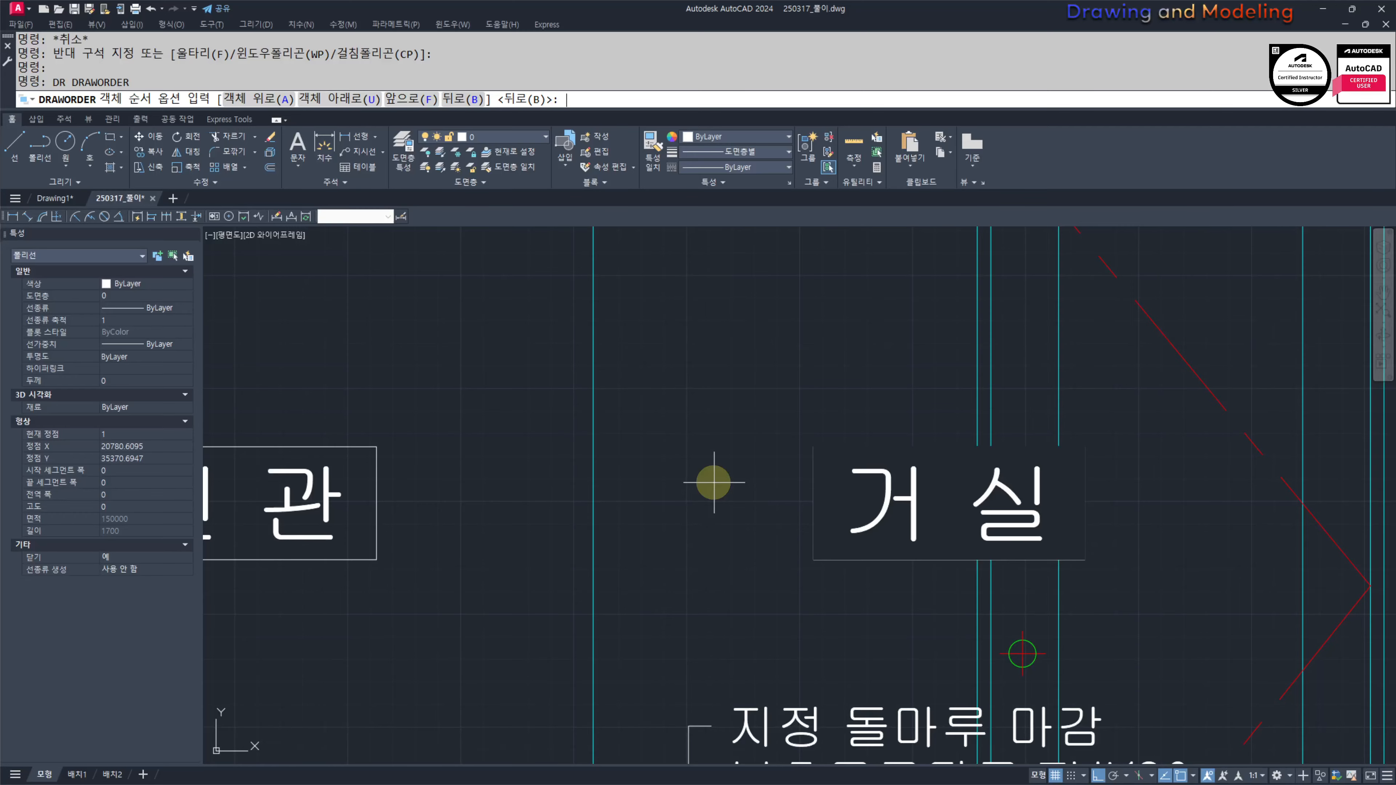
type("F")
key("Return")
key("Escape")
key("Escape")
Step: Check the masked "거 실" label over the door lines and review the whole section drawing
scroll(713, 482, "down", 5)
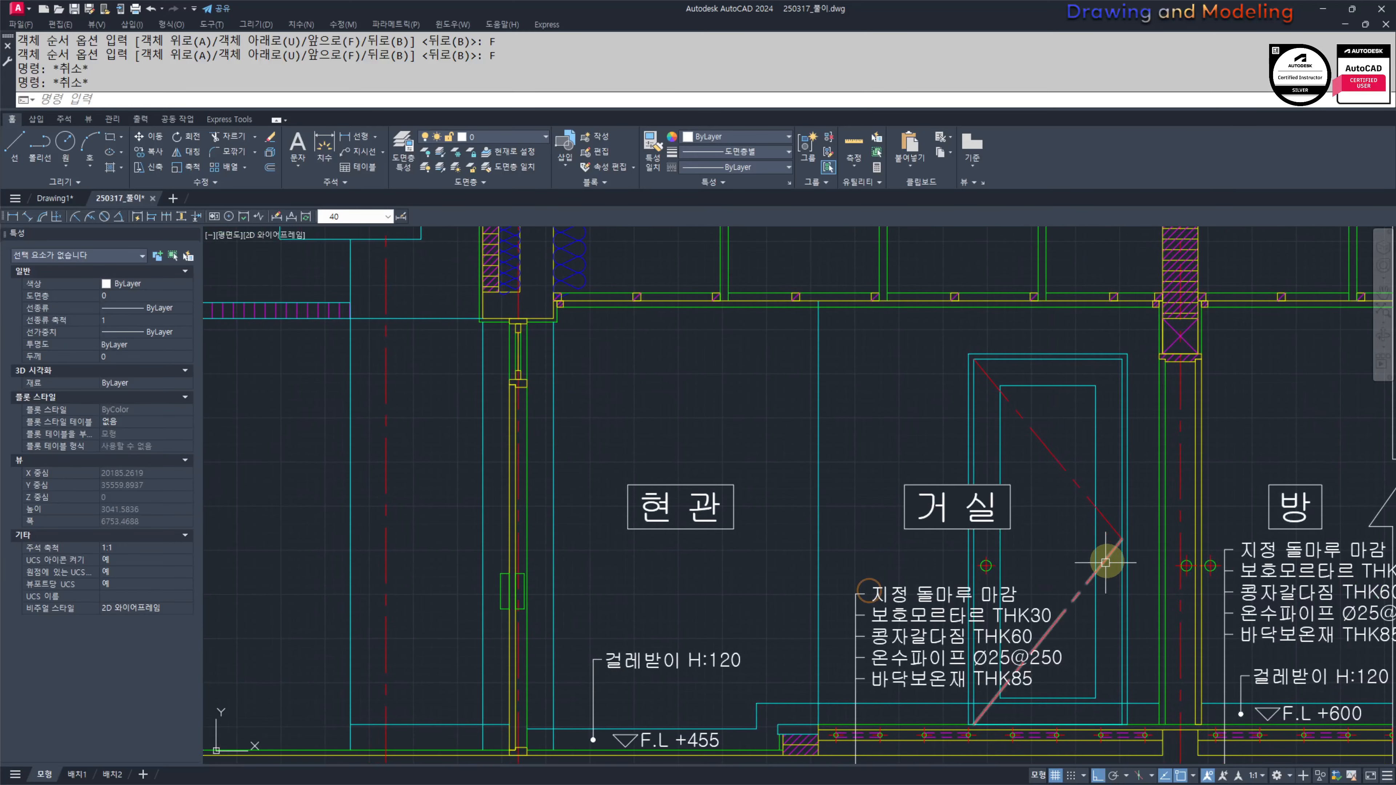
scroll(980, 528, "up", 3)
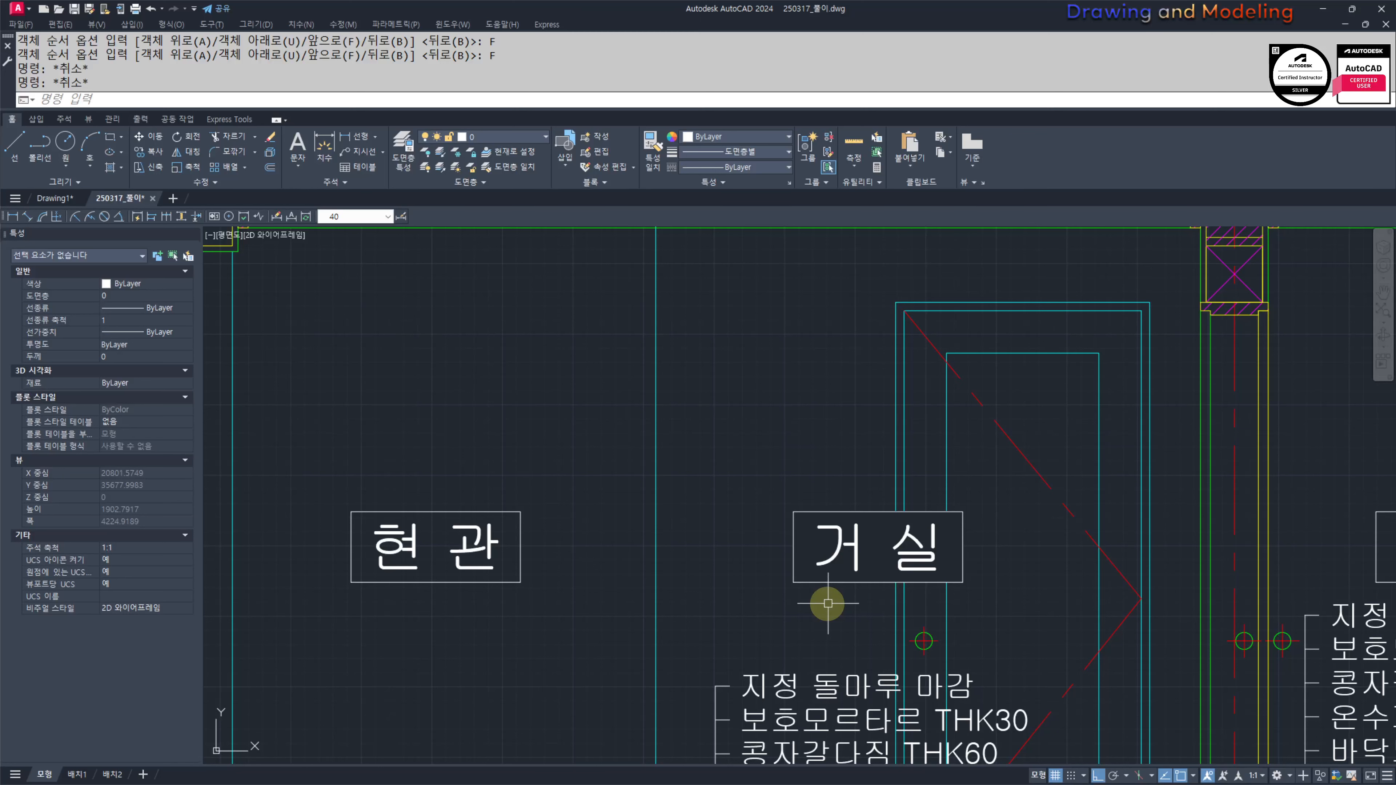
key("Escape")
key("Escape")
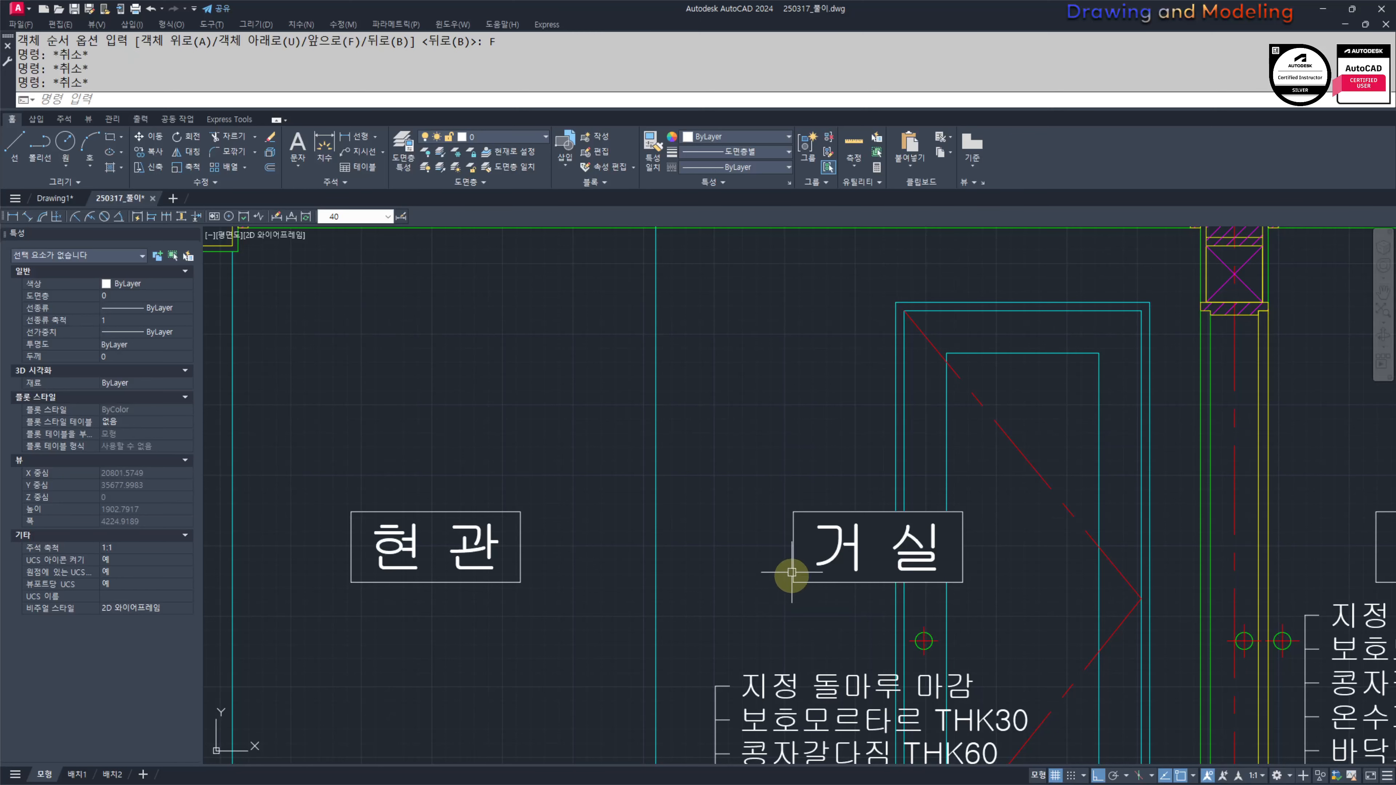
scroll(773, 478, "down", 3)
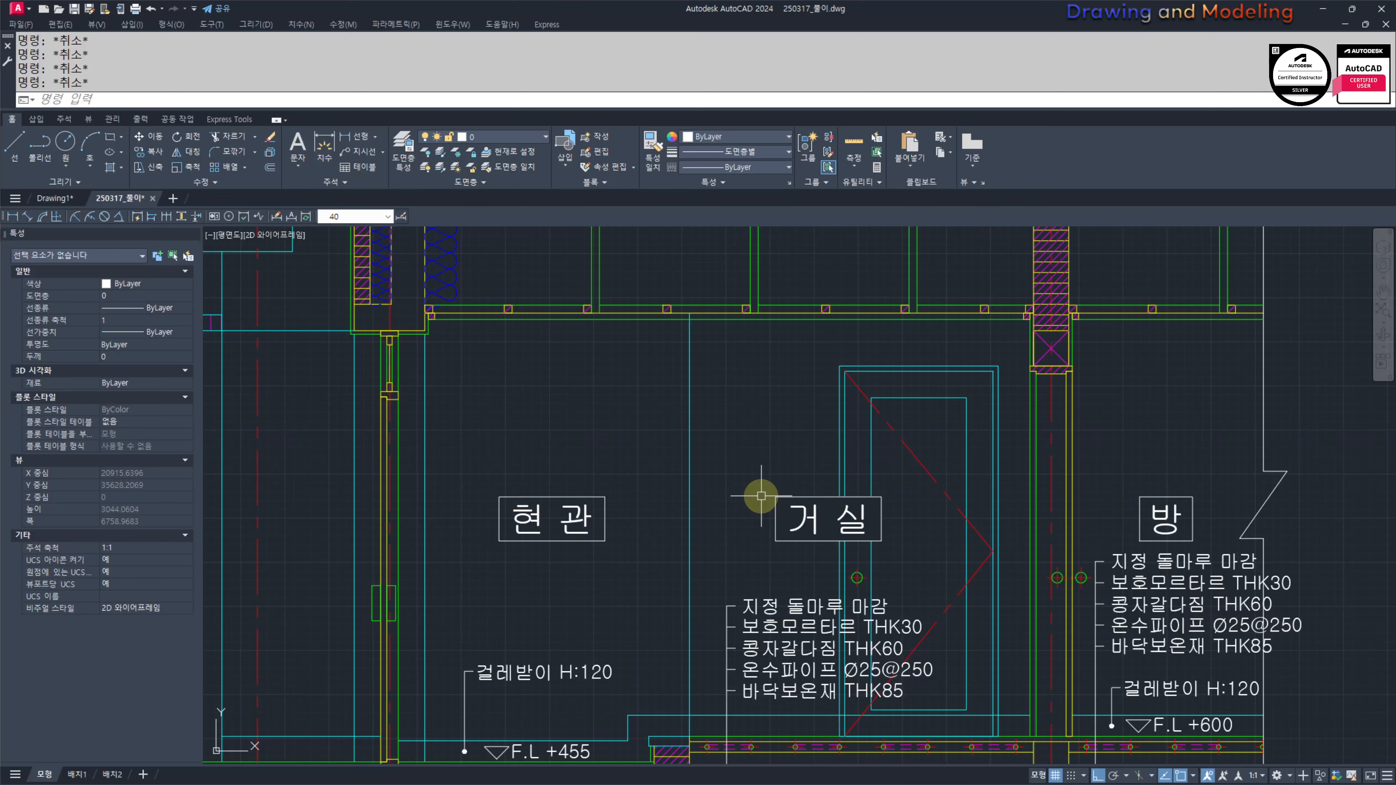
mouse_move(761, 496)
middle_mouse_down()
mouse_move(801, 489)
mouse_move(788, 498)
middle_mouse_up()
scroll(761, 499, "down", 6)
scroll(786, 503, "up", 4)
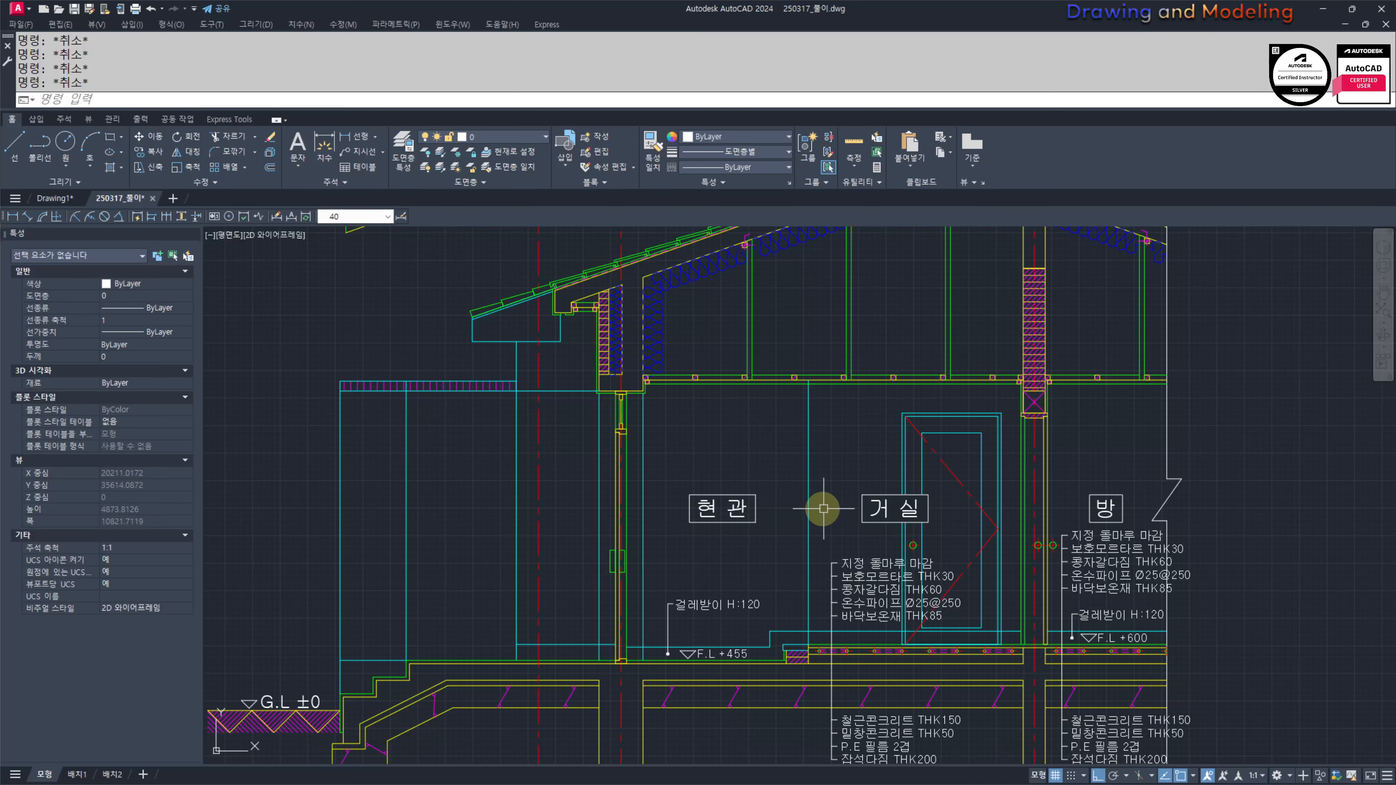
scroll(790, 510, "down", 2)
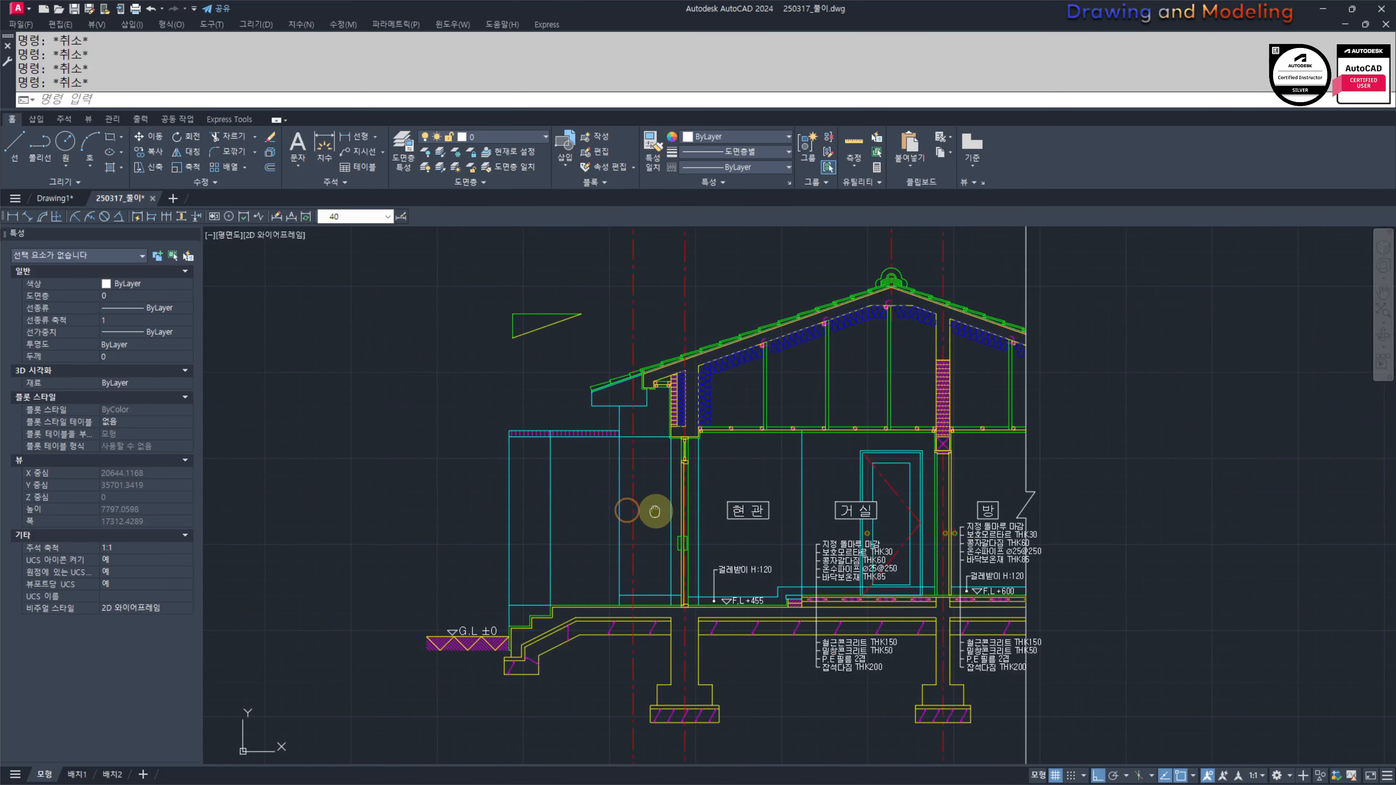
scroll(763, 508, "up", 3)
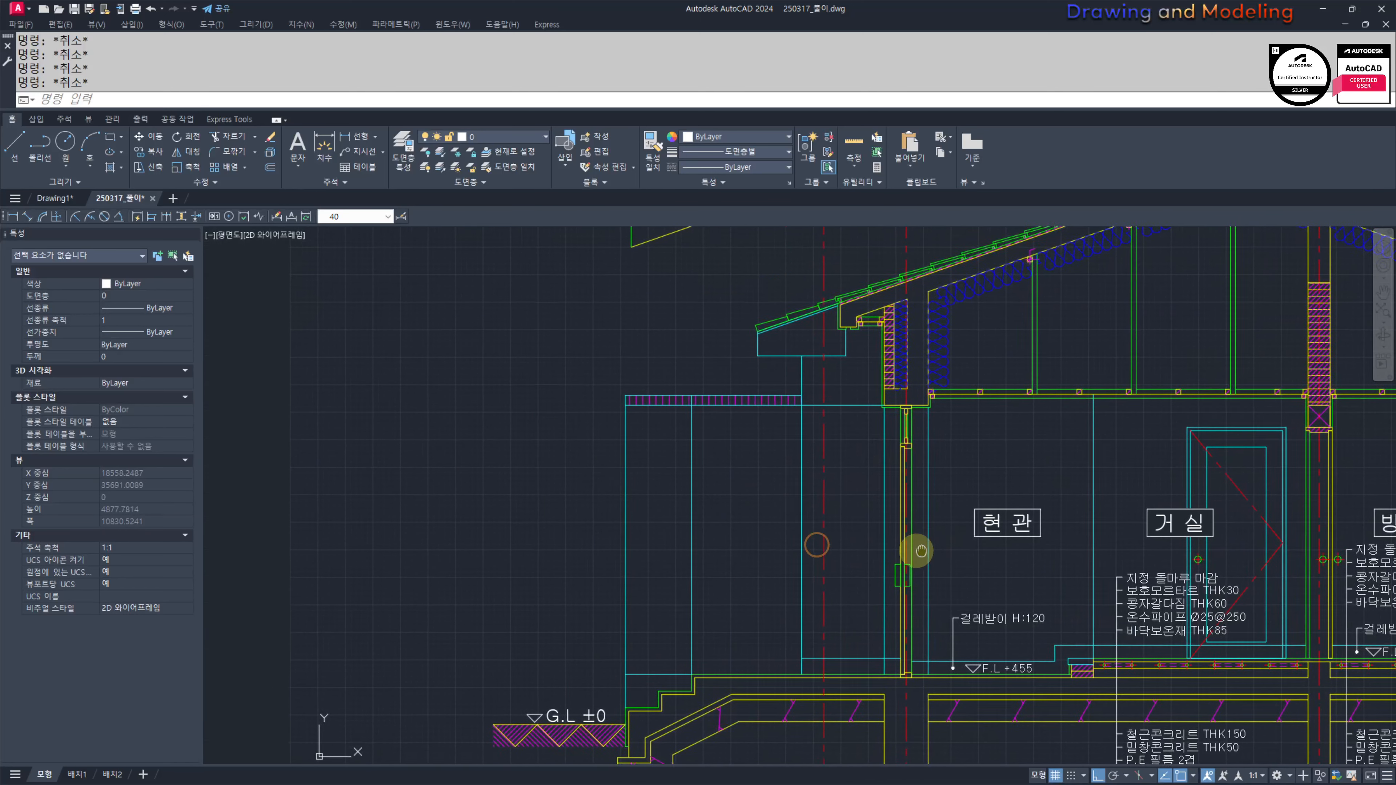
Step: Trim the end of the horizontal cyan porch line where it overruns the green finish line at the beam's lower corner
middle_click_drag(942, 520, 978, 533)
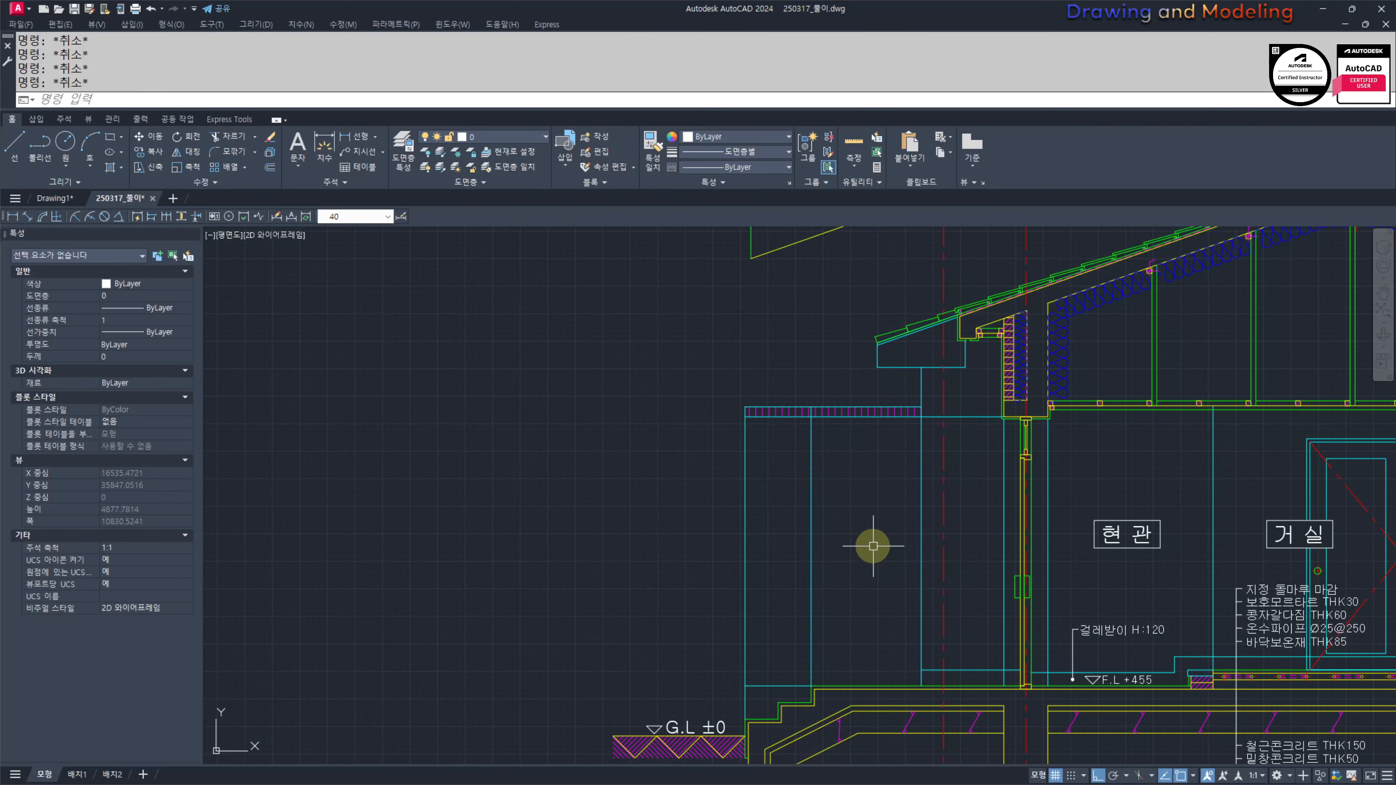
scroll(937, 486, "up", 10)
type("tr")
key("space")
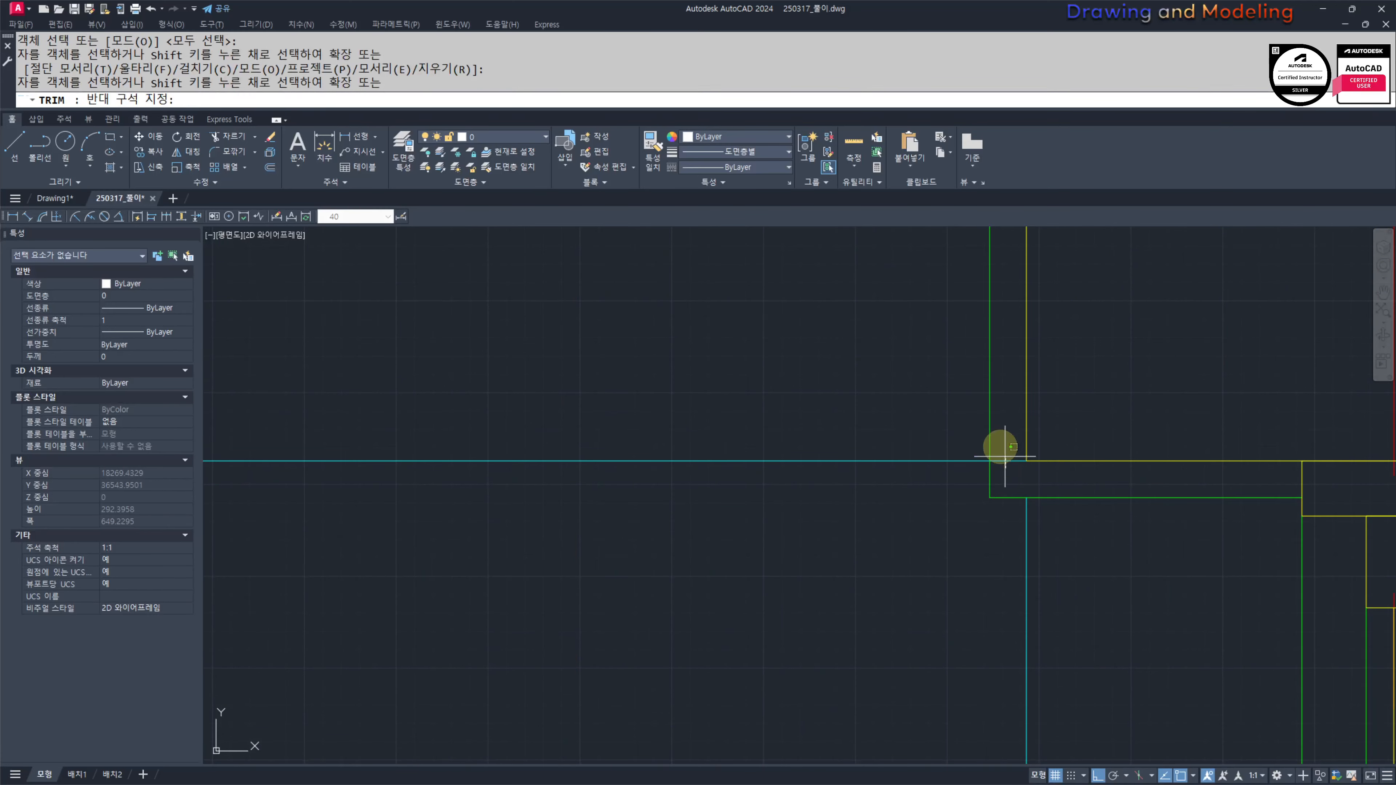
key("Escape")
Step: Hatch the two tall porch wall panels between the cyan vertical lines
scroll(944, 465, "down", 10)
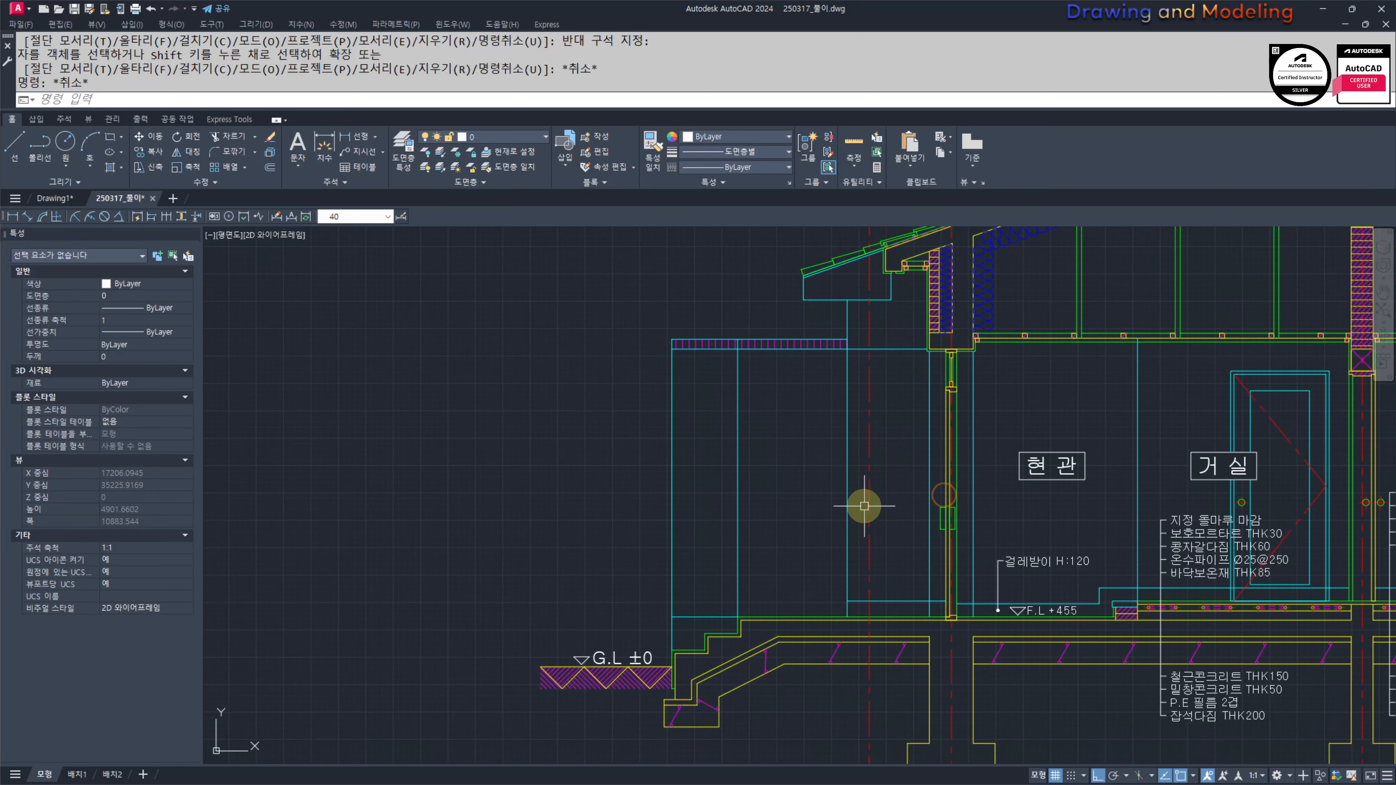
middle_click_drag(797, 512, 905, 557)
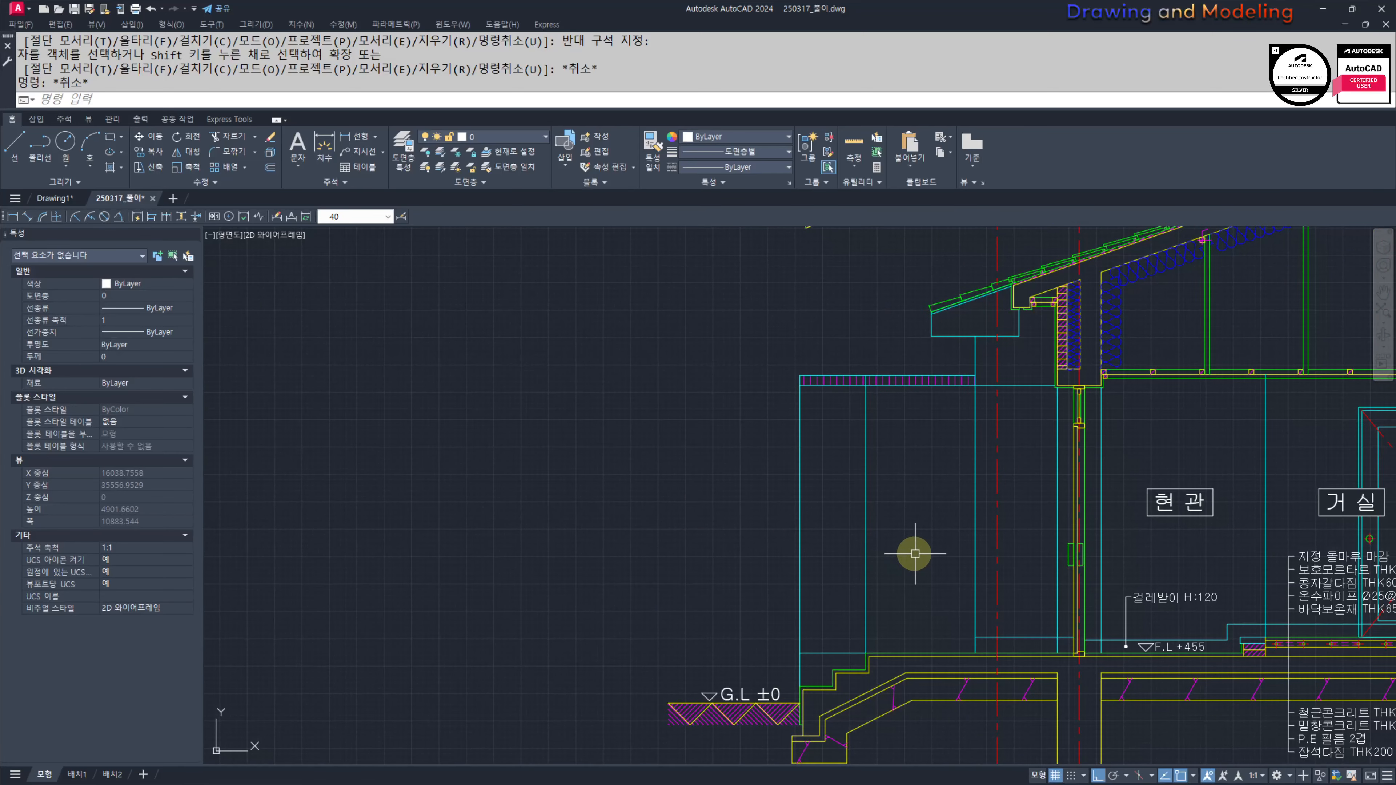
type("h")
key("space")
left_click(834, 467)
left_click(913, 486)
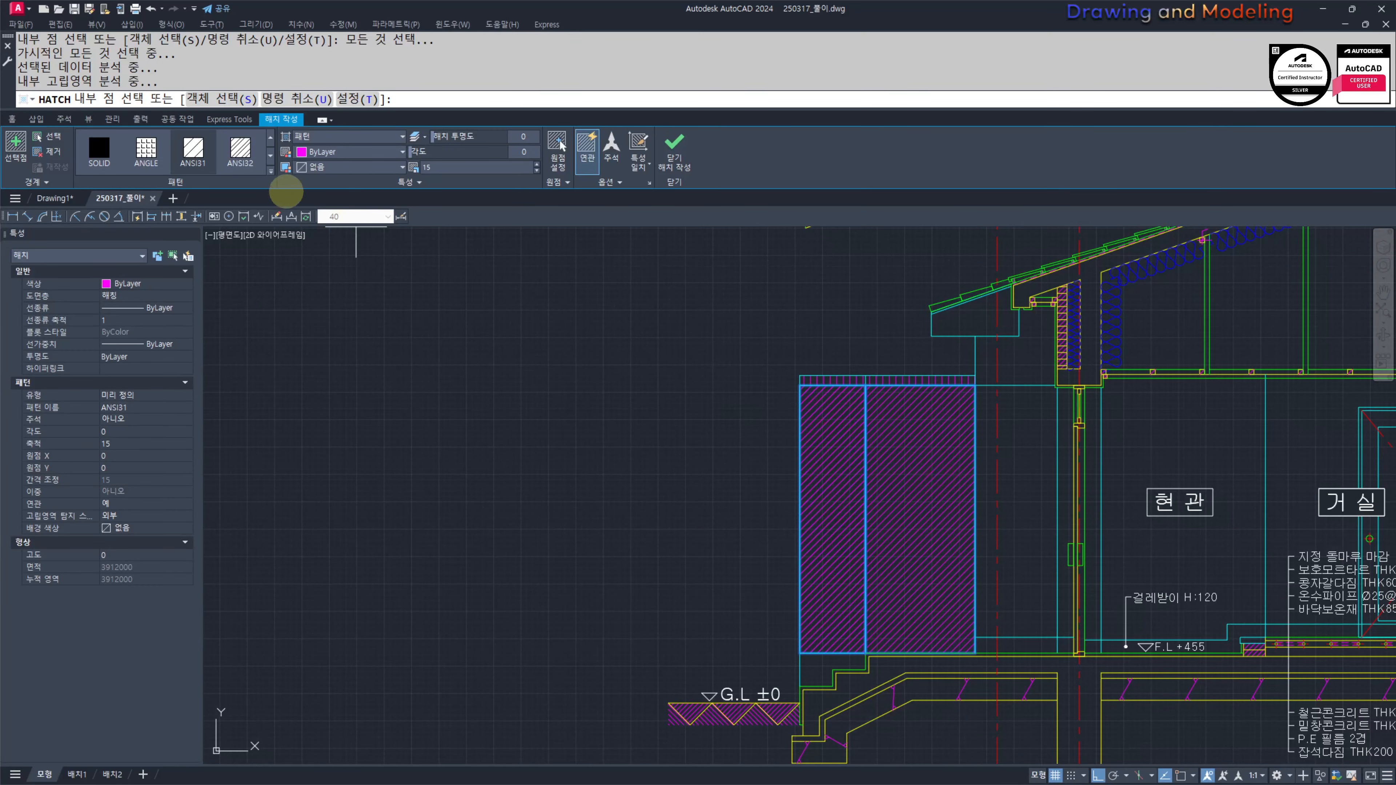
Step: Set the porch wall hatch to the AR-BRSTD brick pattern with a smaller scale and finish the hatch
left_click(240, 148)
left_click(270, 170)
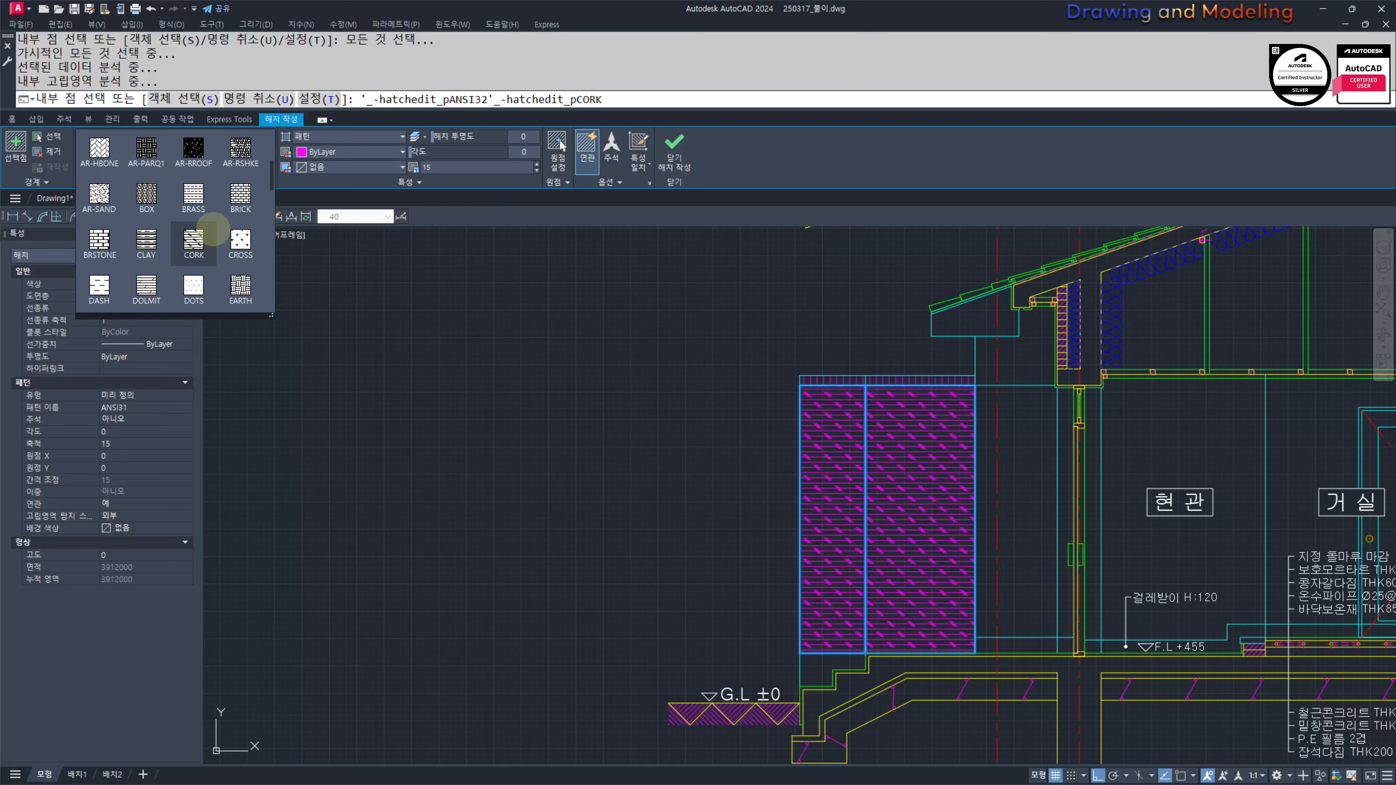
scroll(215, 192, "down", 1)
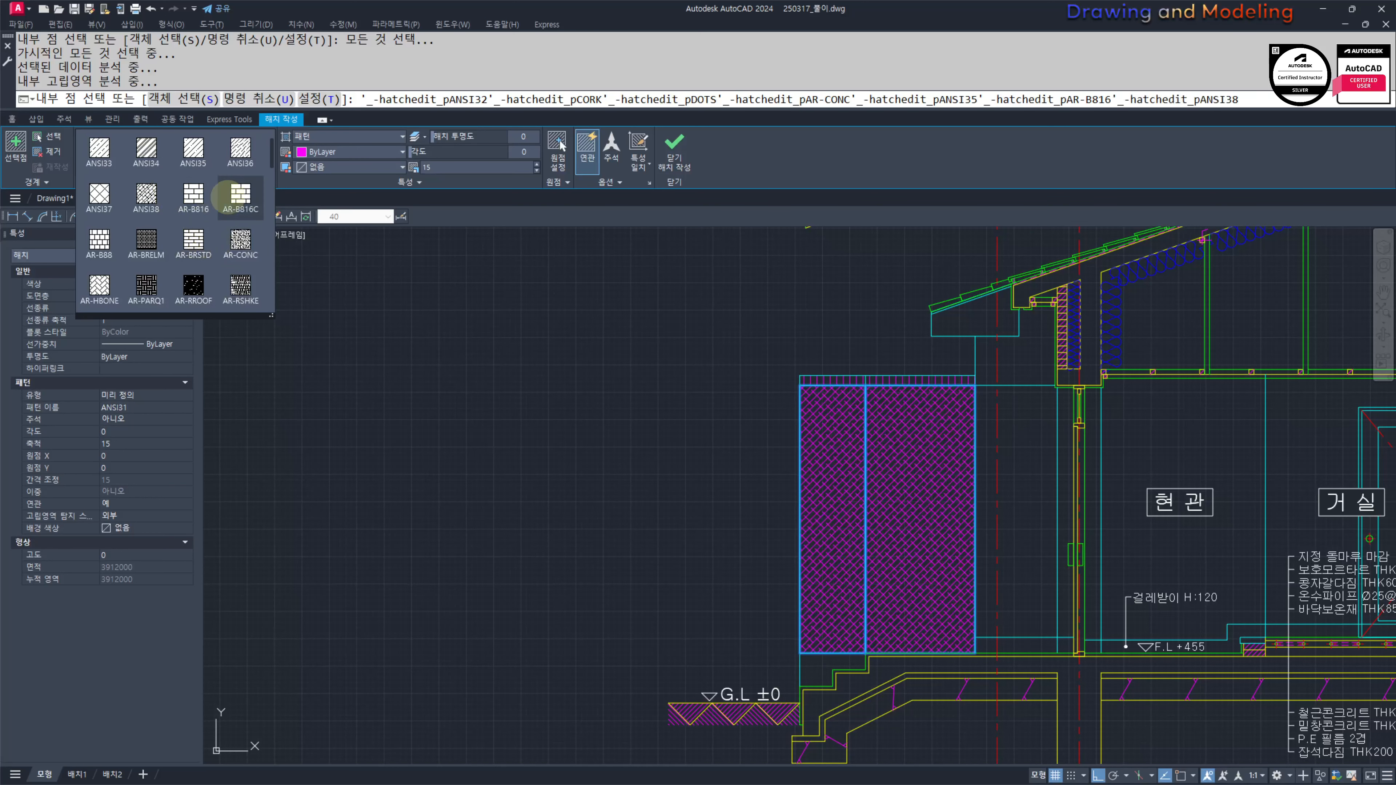
scroll(181, 254, "up", 1)
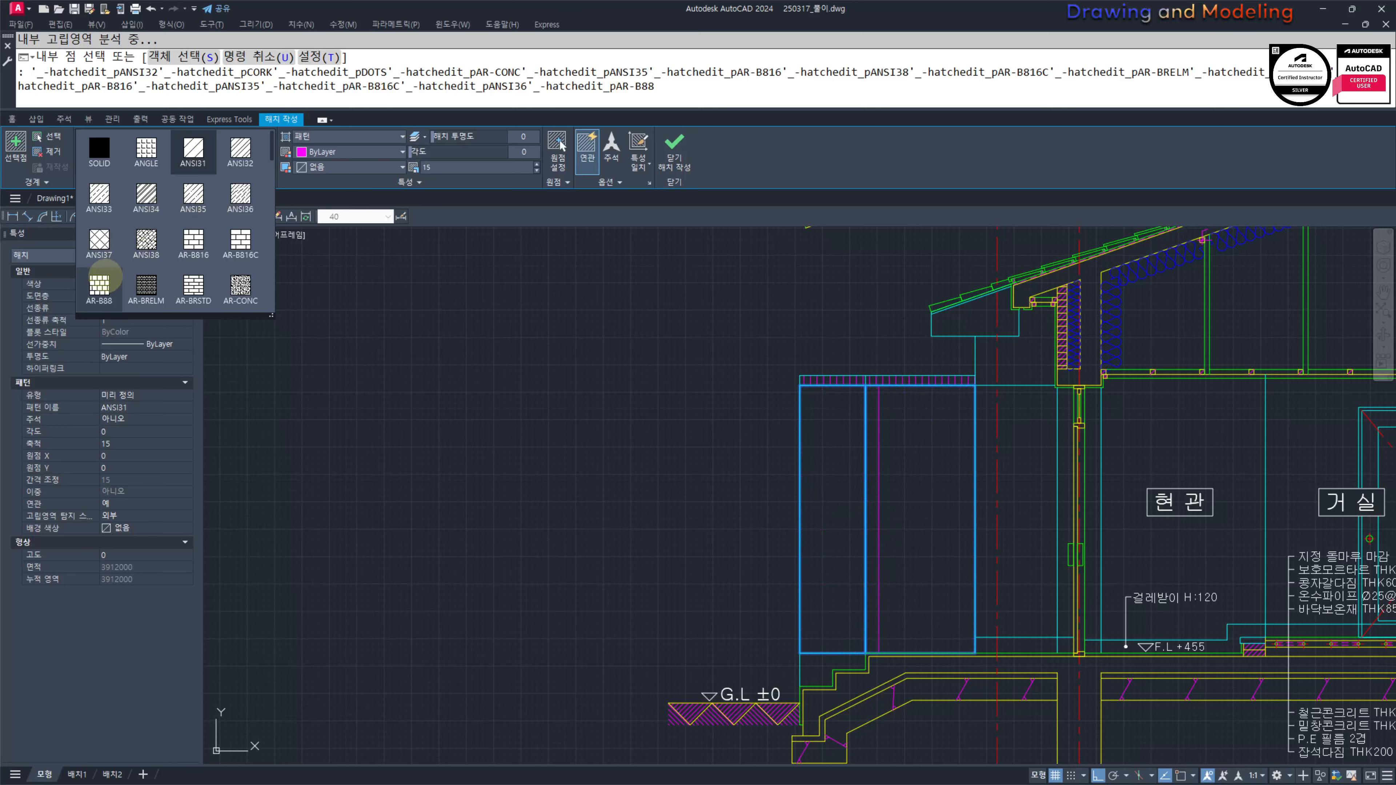
left_click(193, 286)
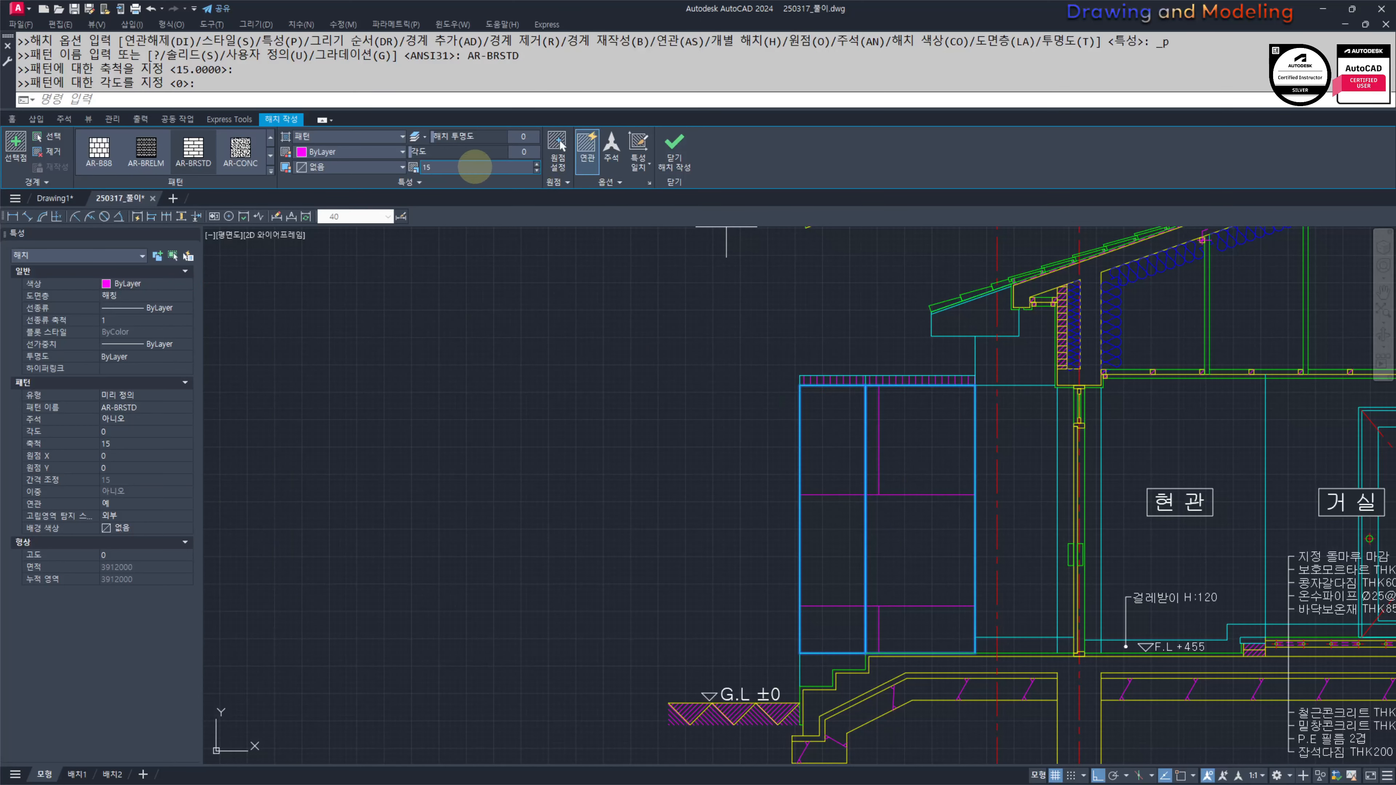
key("Return")
key("Escape")
key("Escape")
key("Escape")
key("Escape")
middle_click_drag(806, 507, 766, 493)
mouse_move(946, 522)
middle_mouse_down()
mouse_move(816, 515)
mouse_move(803, 500)
middle_mouse_up()
scroll(803, 500, "down", 3)
scroll(705, 490, "up", 3)
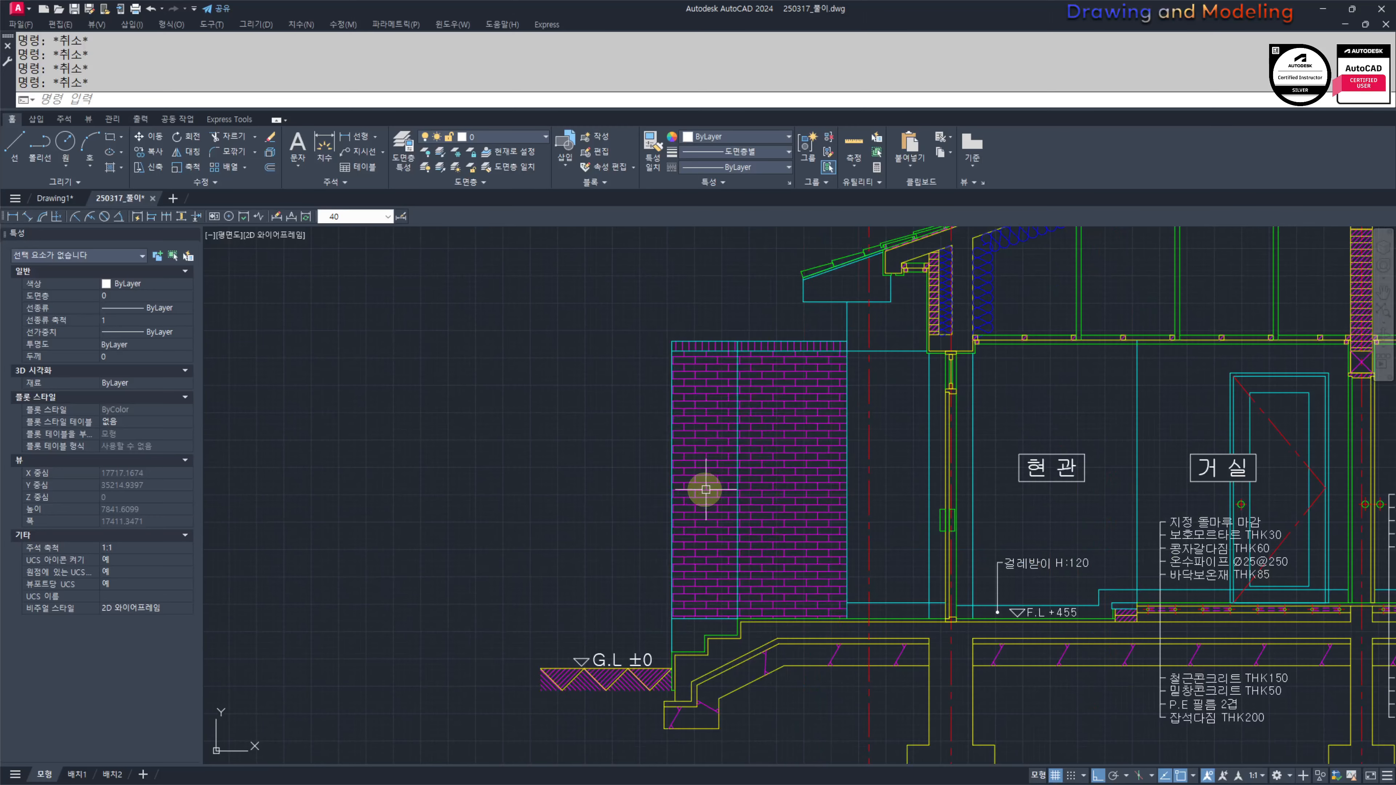
Step: Erase the brick hatch from the porch wall panels
middle_click_drag(705, 490, 727, 488)
left_click(805, 498)
type("e")
key("space")
key("Escape")
key("Escape")
scroll(842, 514, "down", 3)
scroll(841, 514, "up", 3)
middle_click_drag(825, 514, 753, 494)
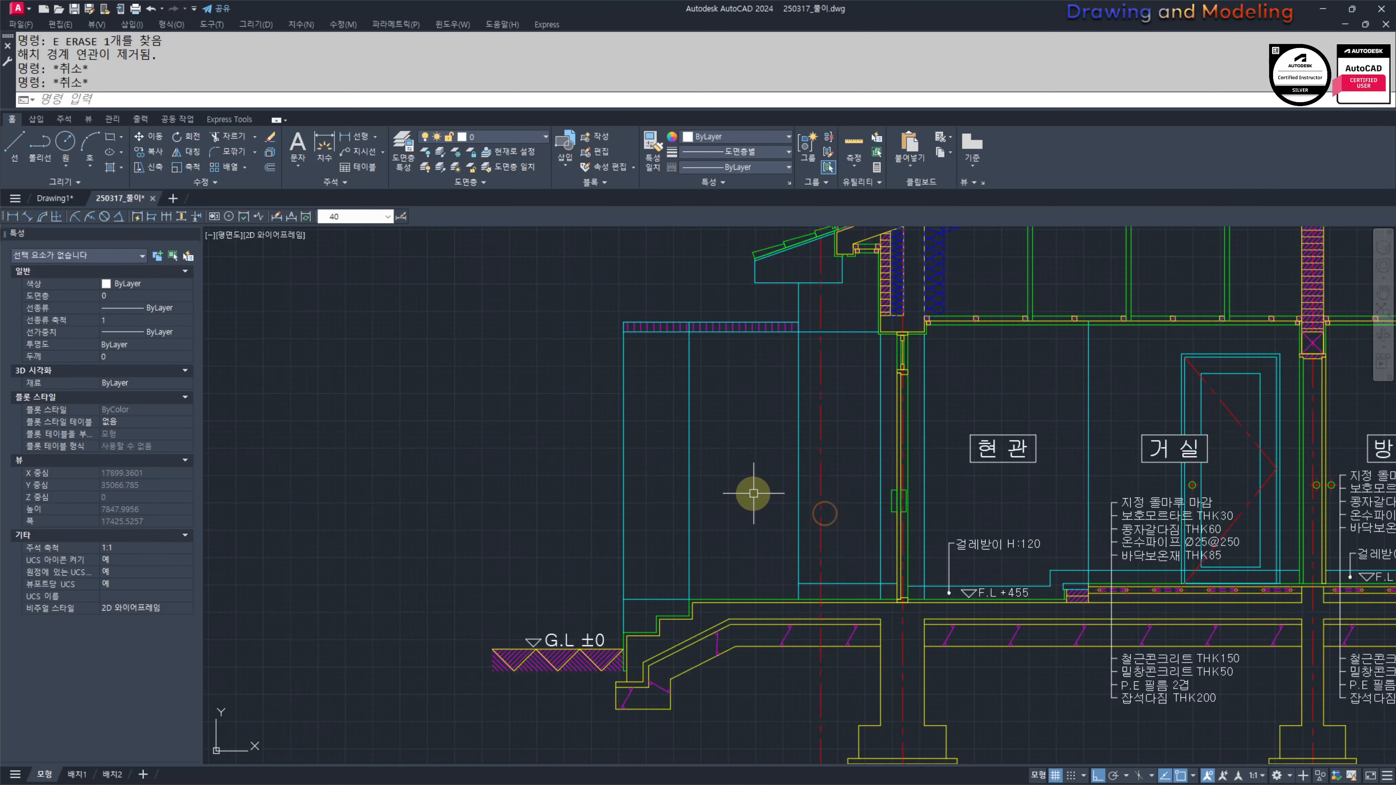
key("Escape")
key("Escape")
type("le")
key("space")
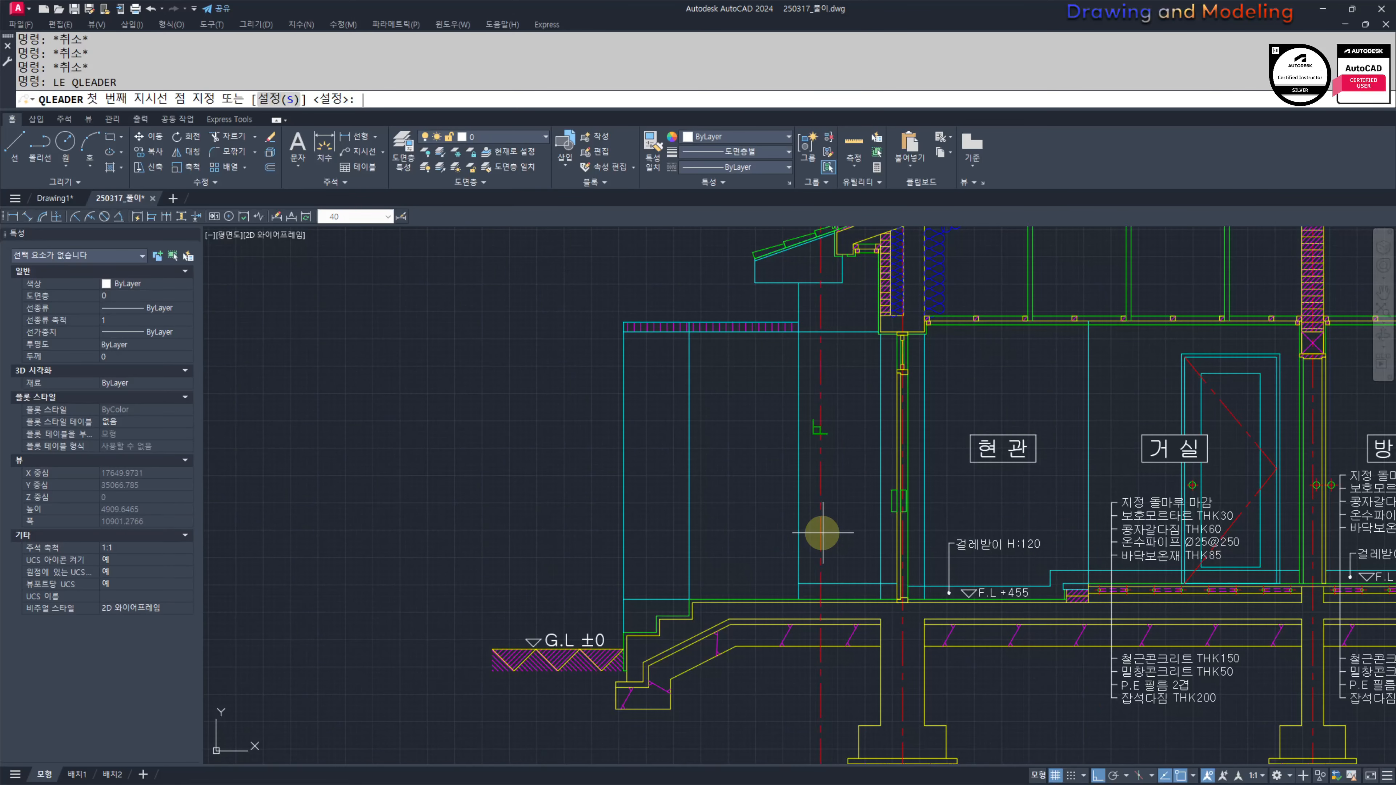
key("Escape")
key("Escape")
middle_click_drag(812, 607, 745, 568)
type("co")
key("space")
scroll(1117, 483, "up", 4)
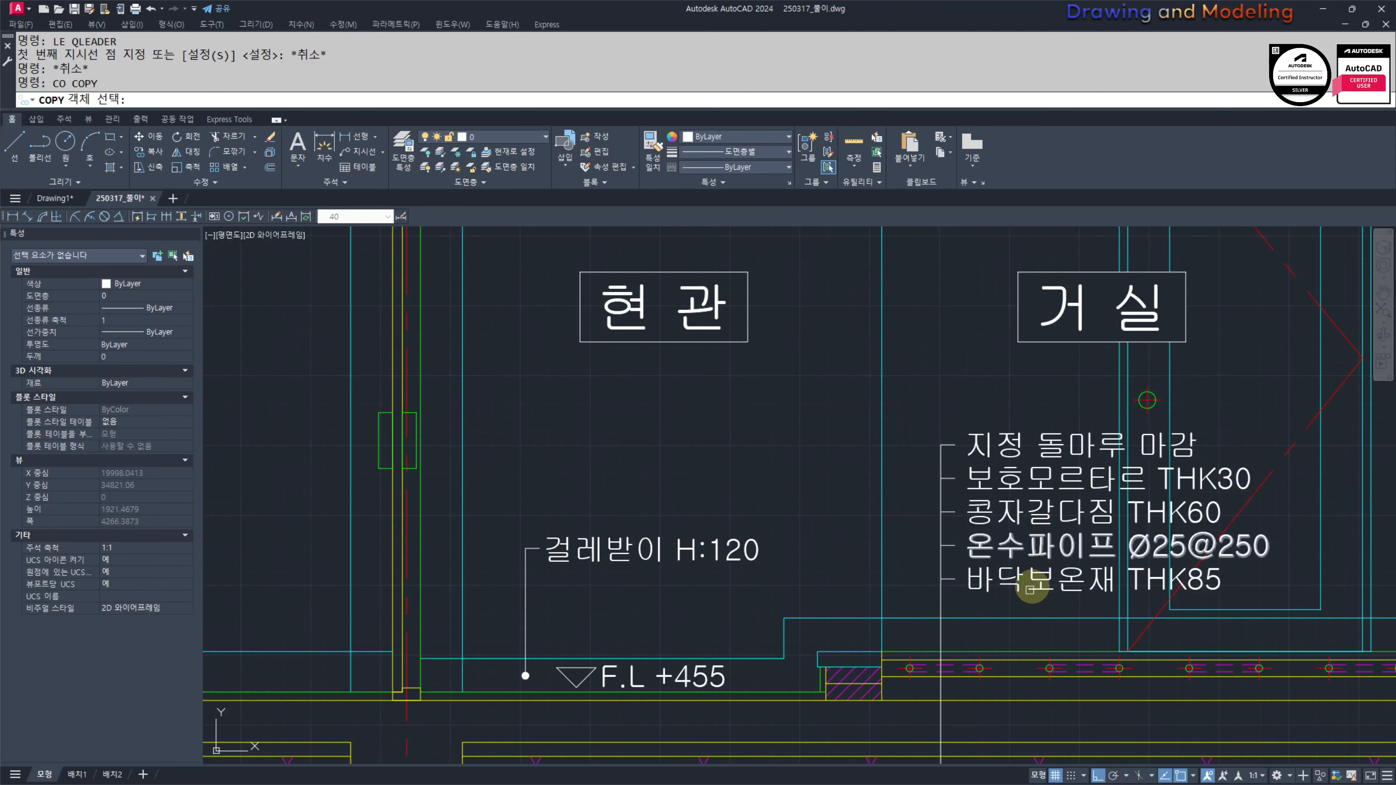
key("Escape")
key("Escape")
scroll(653, 533, "down", 4)
middle_click_drag(544, 547, 873, 517)
type("l;")
key("Escape")
key("Escape")
mouse_move(721, 621)
middle_mouse_down()
mouse_move(800, 621)
mouse_move(910, 669)
middle_mouse_up()
type("l")
key("space")
scroll(868, 605, "up", 2)
scroll(866, 611, "down", 4)
key("Escape")
key("Escape")
scroll(912, 449, "up", 4)
middle_click_drag(911, 451, 914, 483)
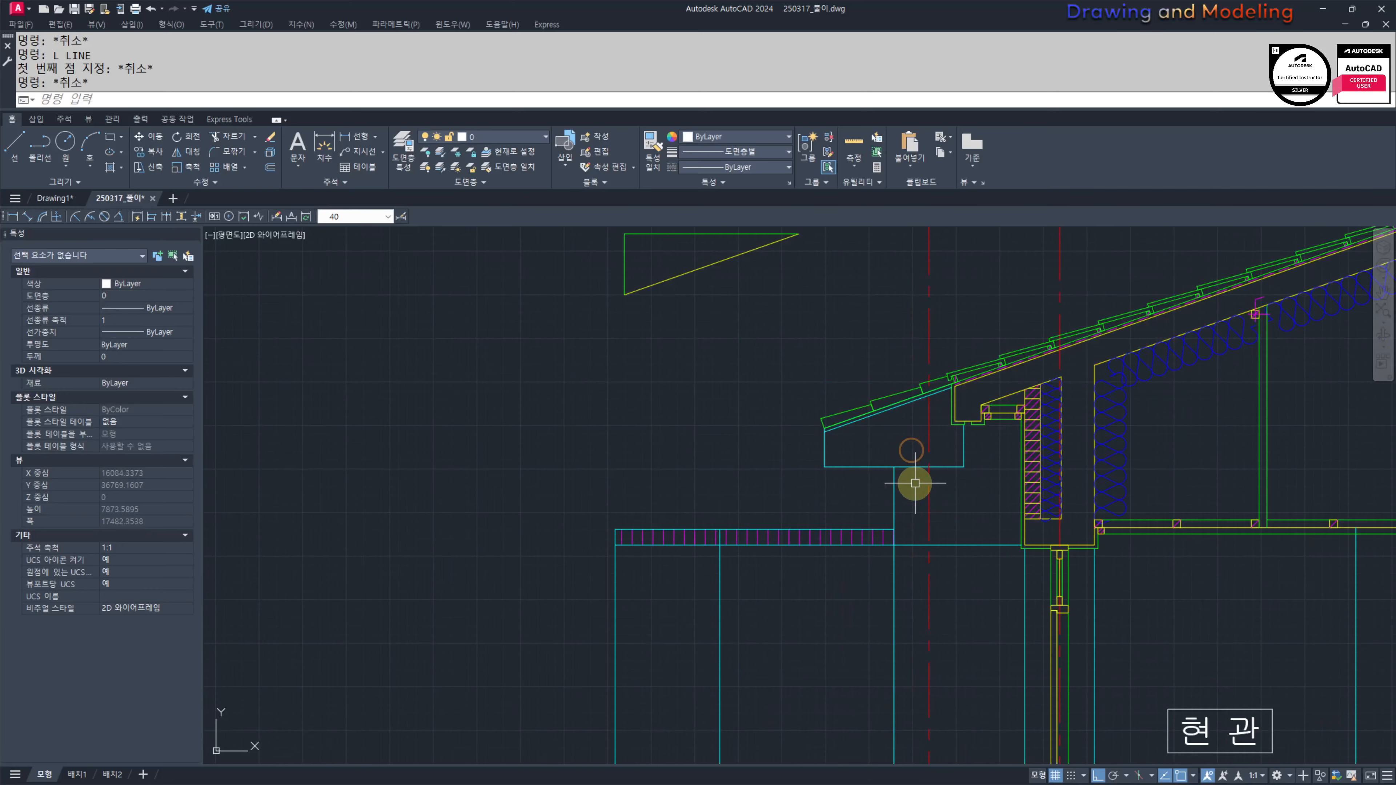
type("tr")
left_click(959, 497)
left_click(908, 434)
key("Escape")
key("Escape")
scroll(867, 499, "down", 4)
middle_click_drag(857, 590, 894, 496)
mouse_move(896, 579)
middle_mouse_down()
mouse_move(877, 520)
mouse_move(903, 571)
middle_mouse_up()
type("DLI")
key("Return")
scroll(929, 576, "up", 4)
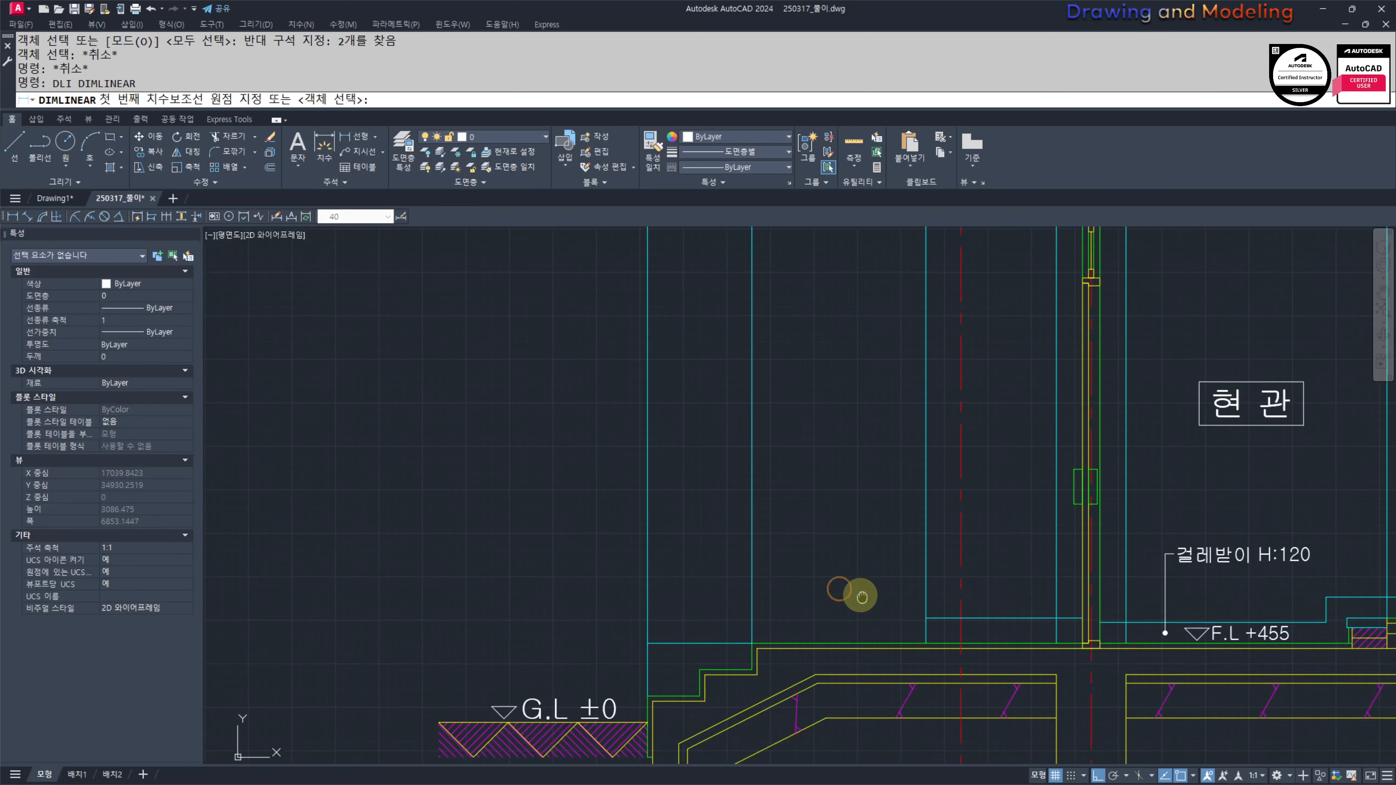
left_click(970, 701)
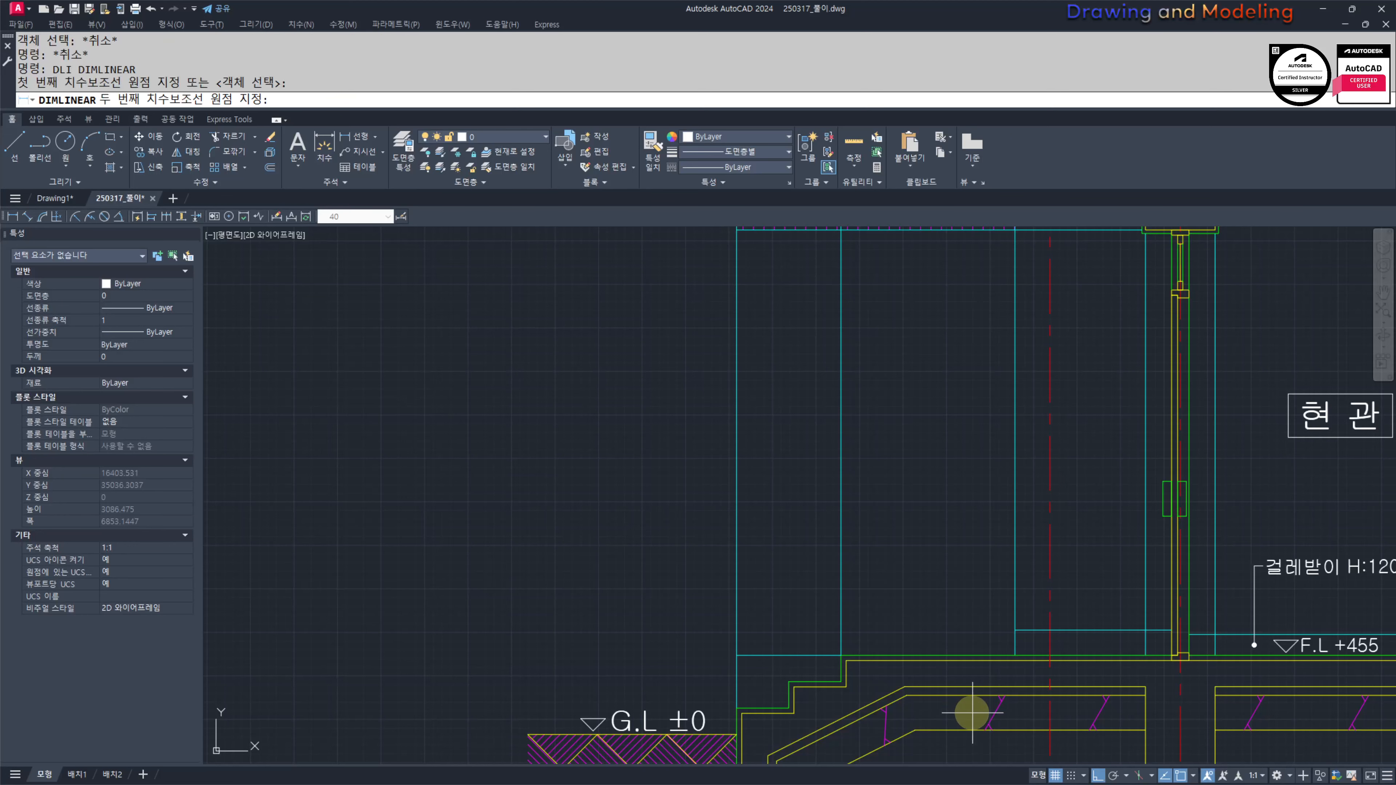
key("Escape")
key("Escape")
Step: Draw a vertical leader line up from inside the porch floor slab, with a short horizontal segment toward the left at its upper end
middle_click_drag(963, 592, 978, 538)
type("L")
key("Return")
scroll(983, 582, "up", 2)
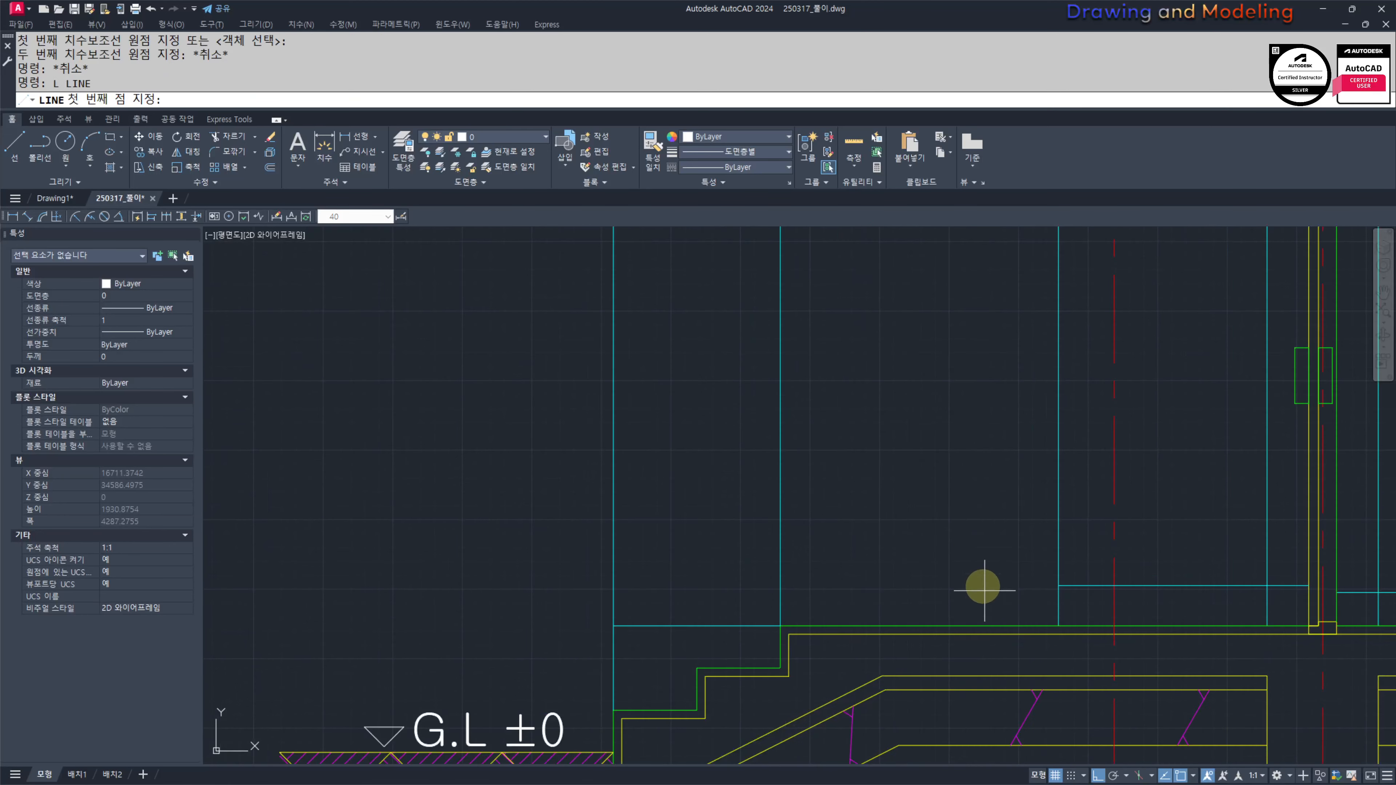
left_click(999, 713)
left_click(998, 452)
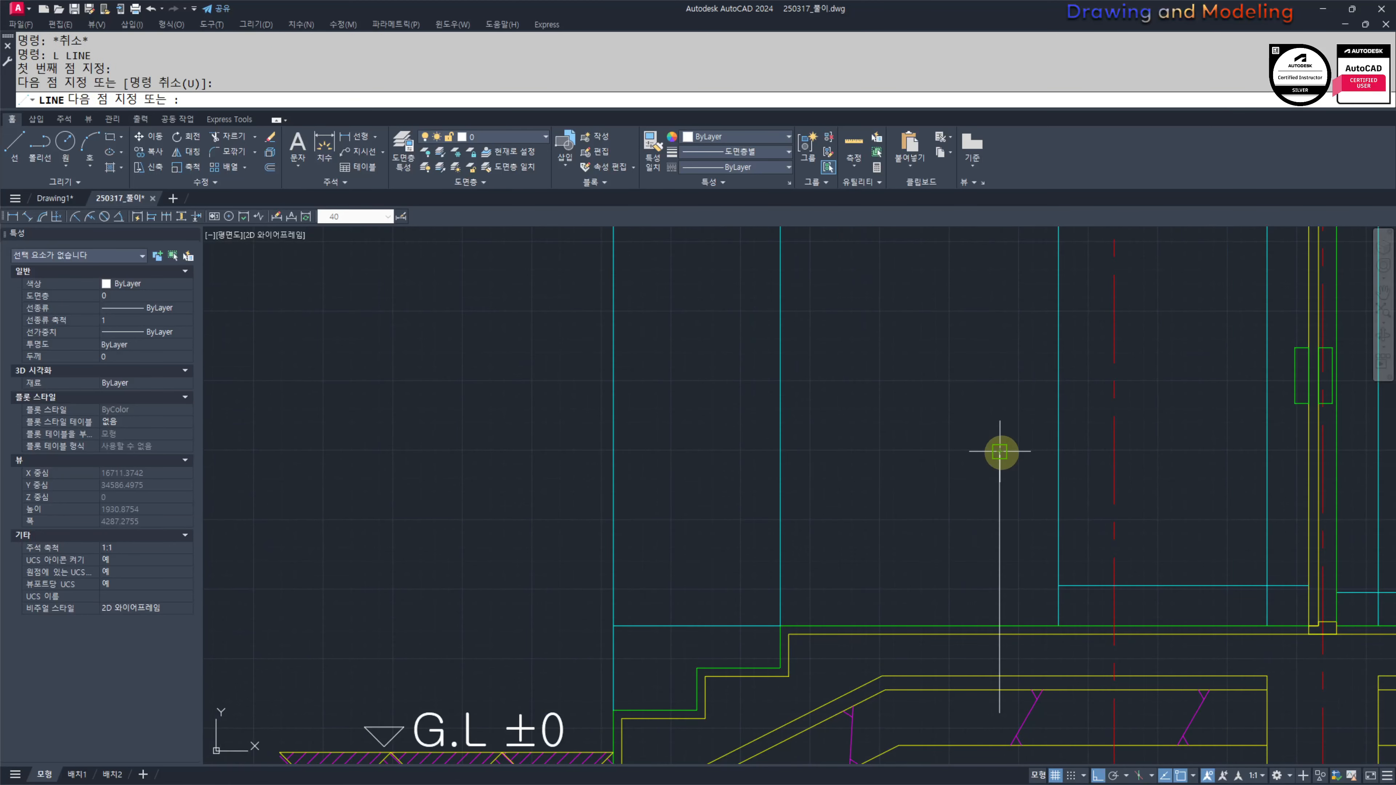
left_click(945, 452)
key("Escape")
key("Escape")
Step: Replace the horizontal segment at the upper end of the porch leader with one 50 long, pointing left
left_click(968, 463)
left_click(934, 436)
type("E")
key("Return")
type("L")
key("Return")
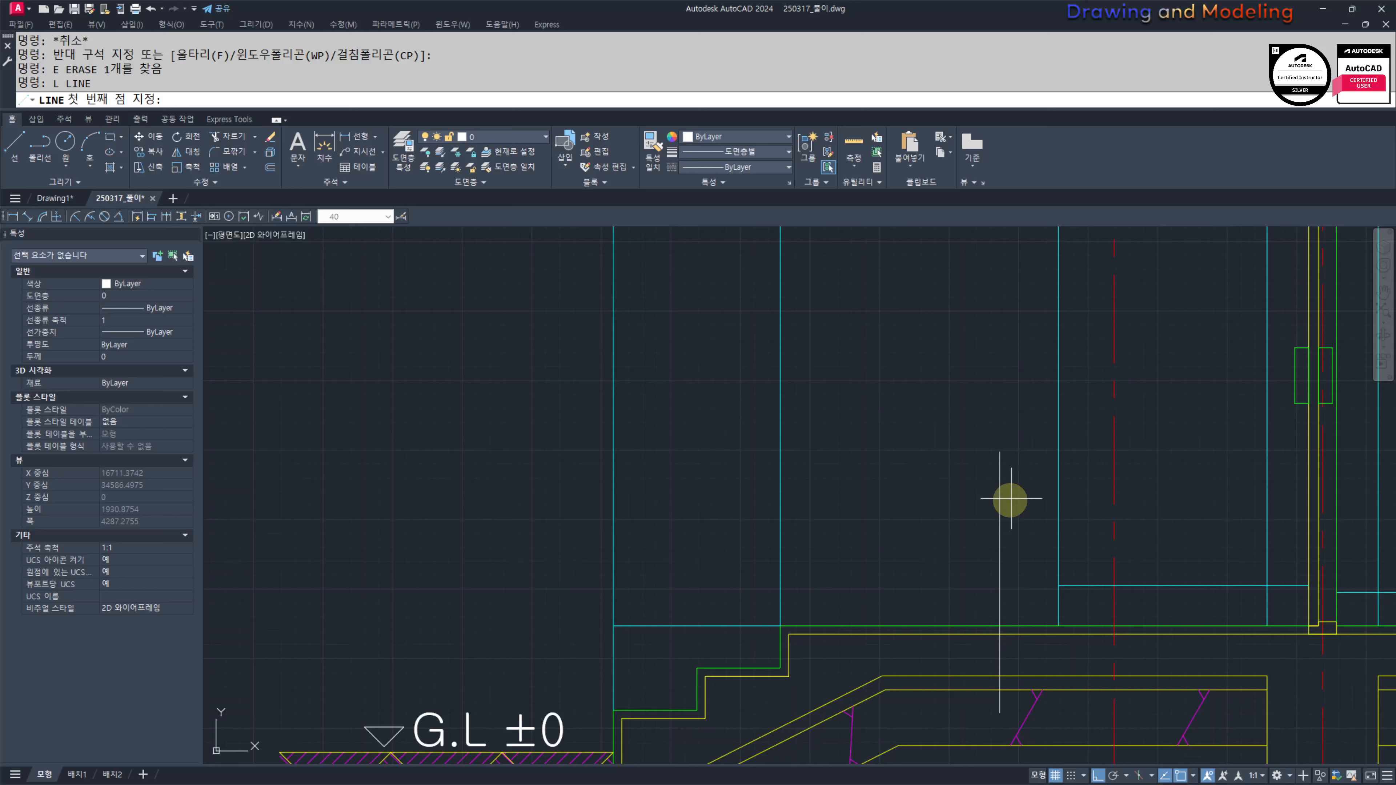
left_click(995, 457)
key("Return")
key("Escape")
key("Escape")
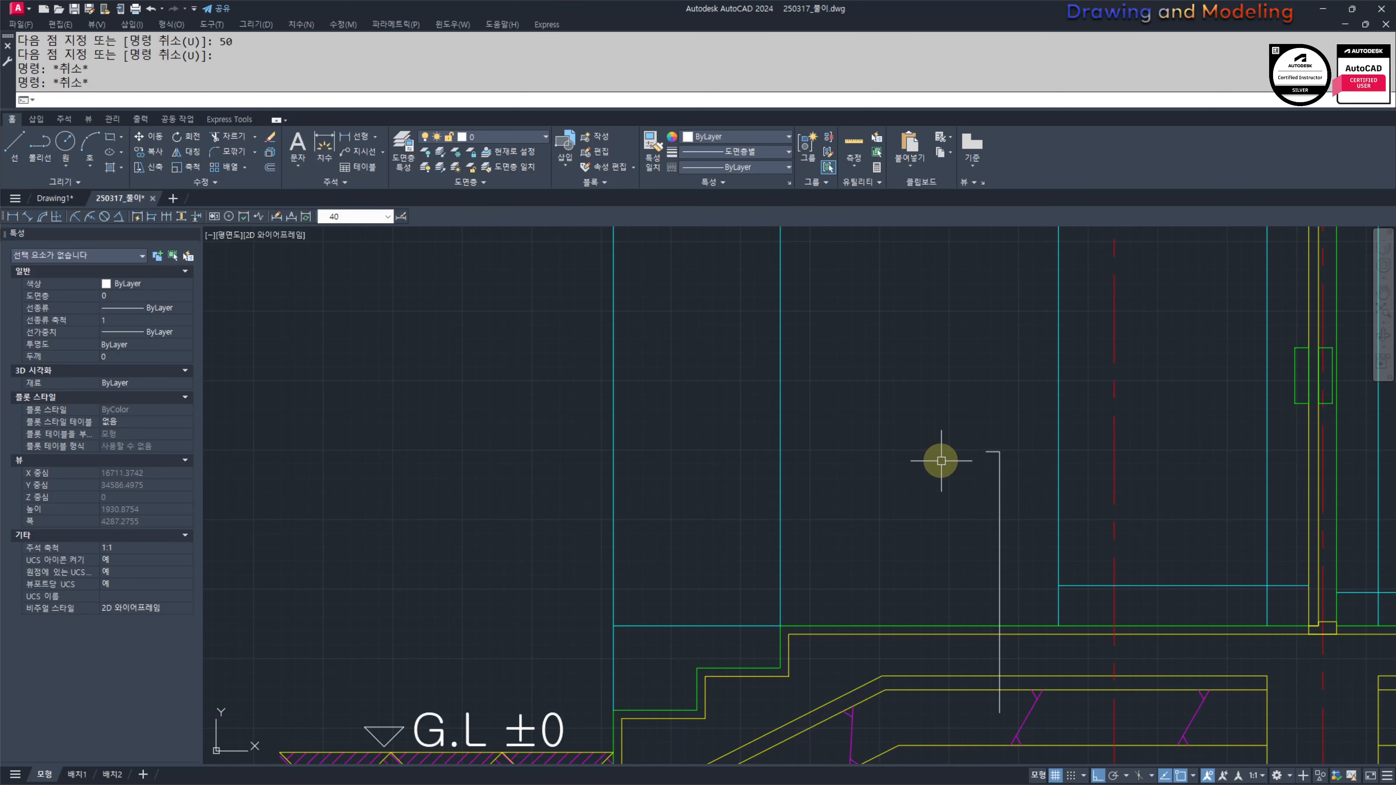
Step: Start single-line text and set its justification to middle right (MR)
key("Return")
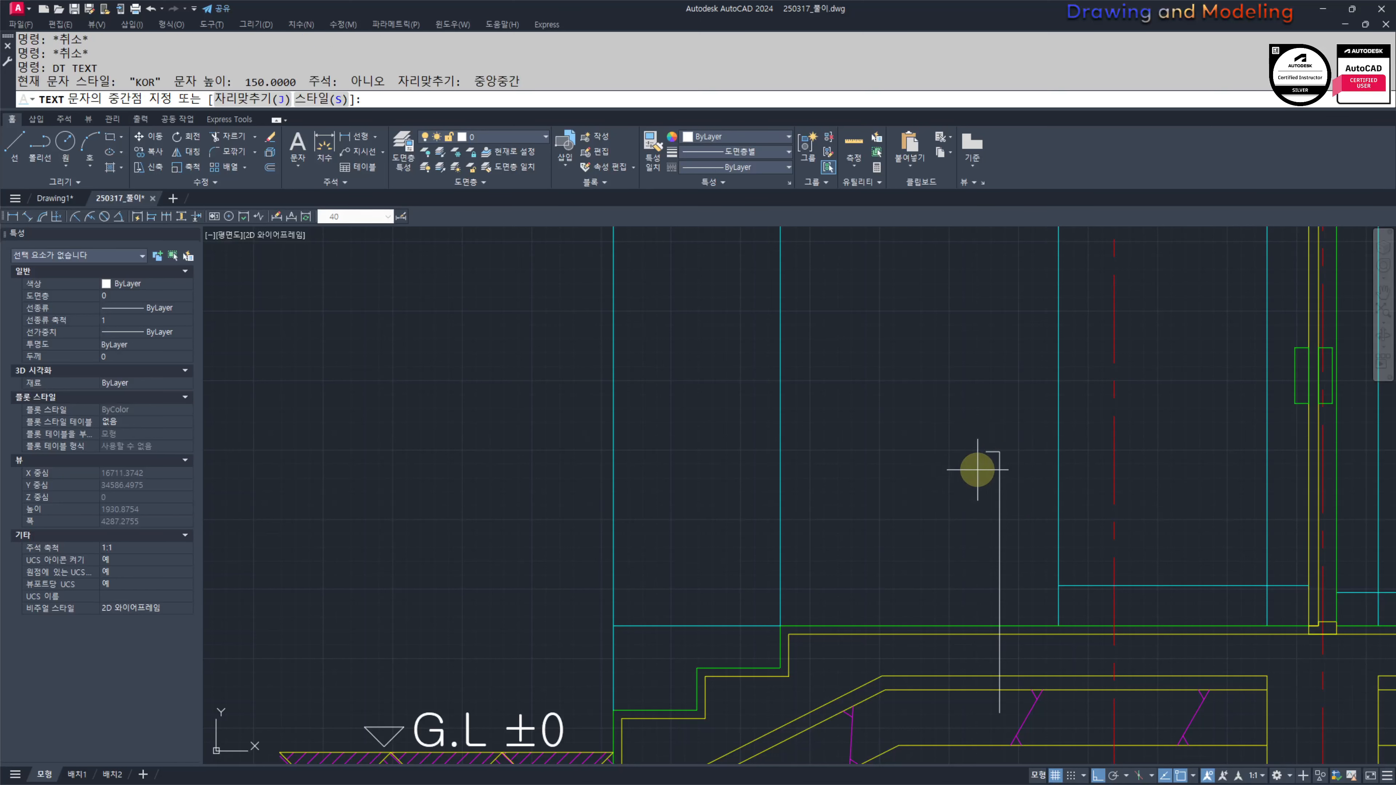
type("j")
key("Return")
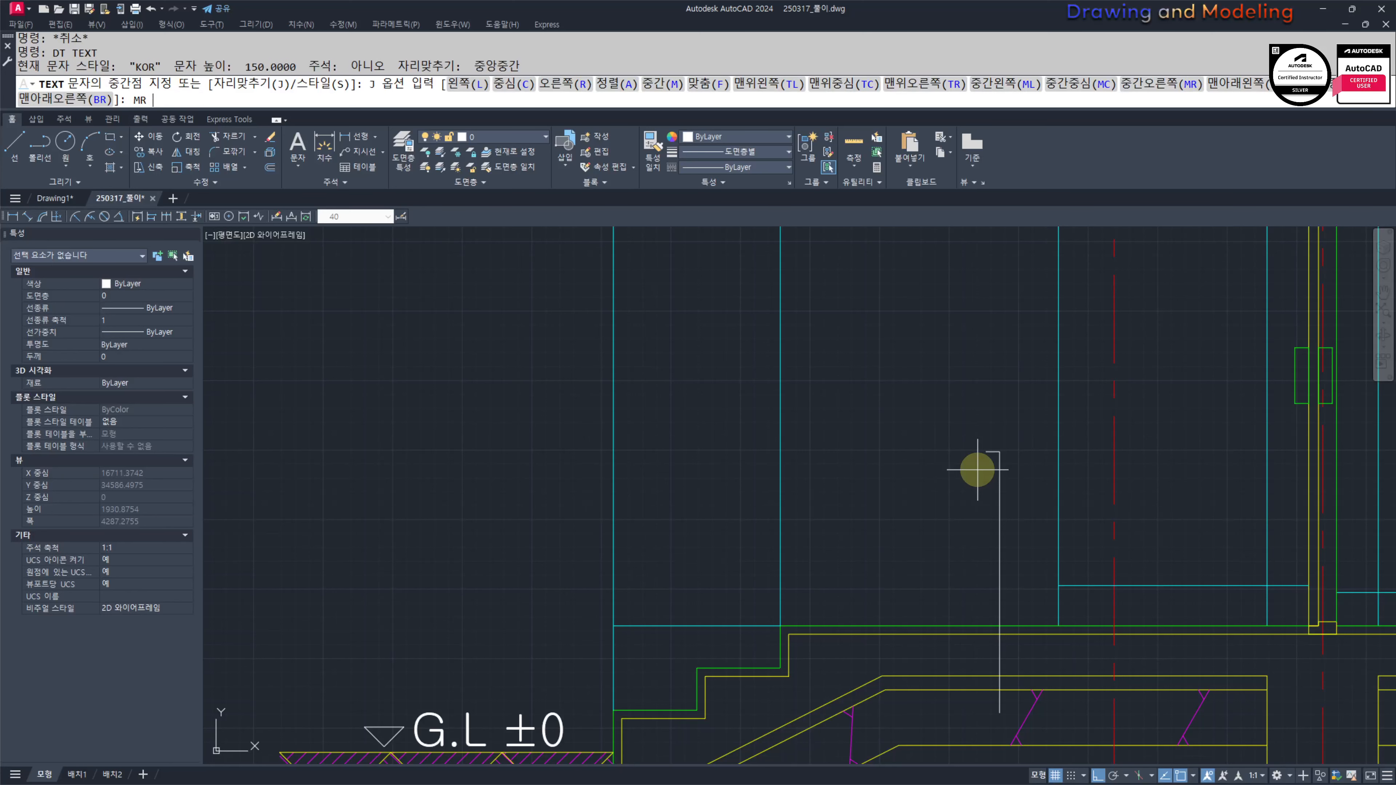
type("MR")
key("Return")
left_click(983, 451)
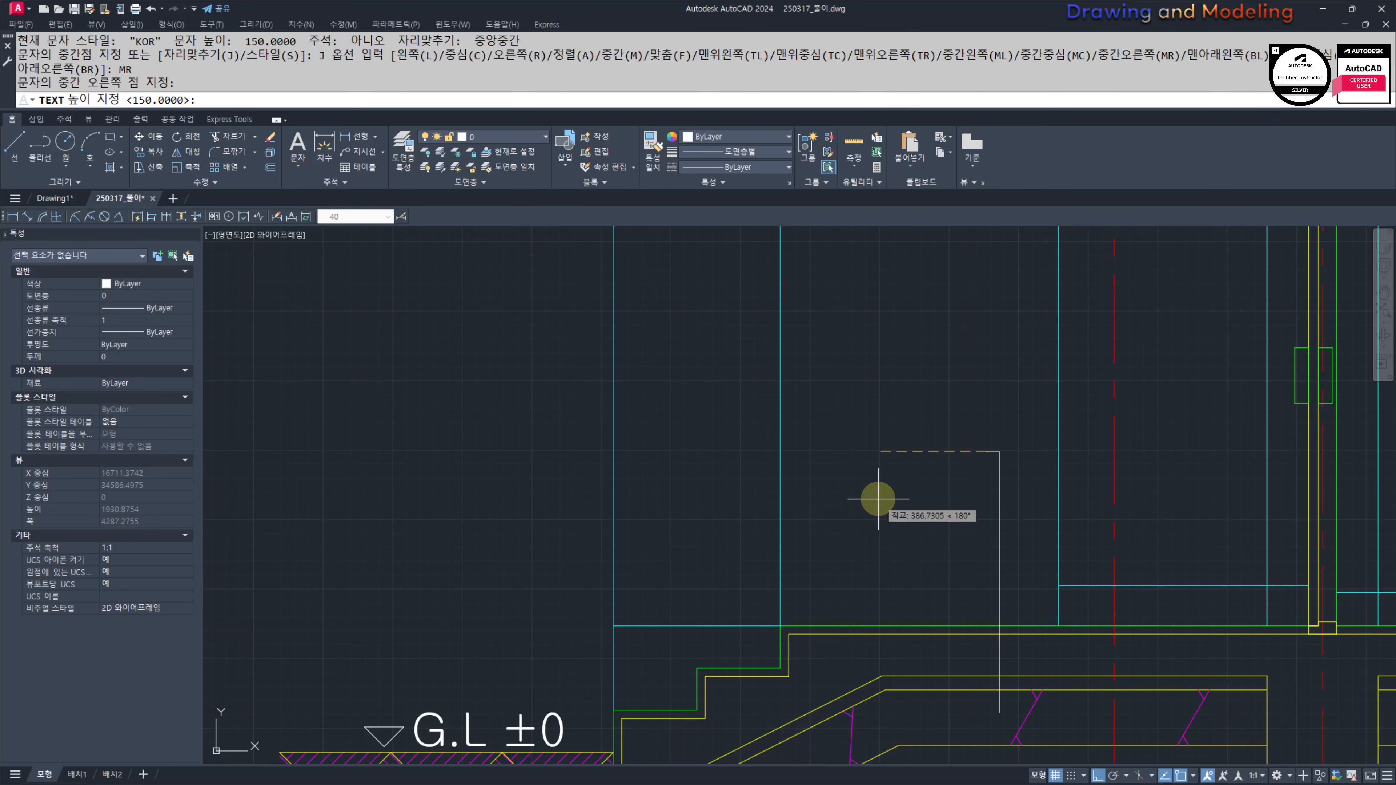
type("80")
key("Return")
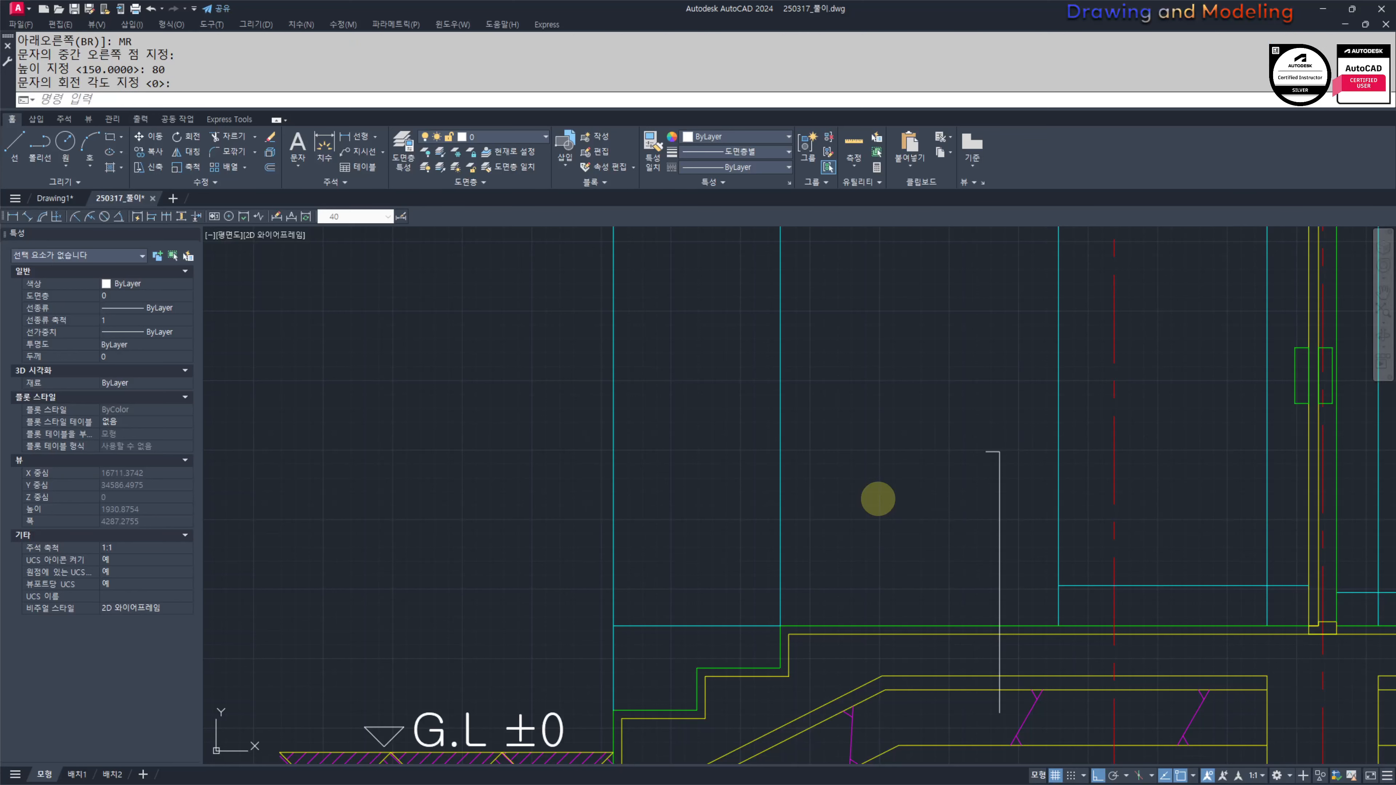
key("Return")
Step: Add the text "고급 타일마감" at the left end of the leader's horizontal segment, with height 80 and rotation 0
key("Return")
key("Return")
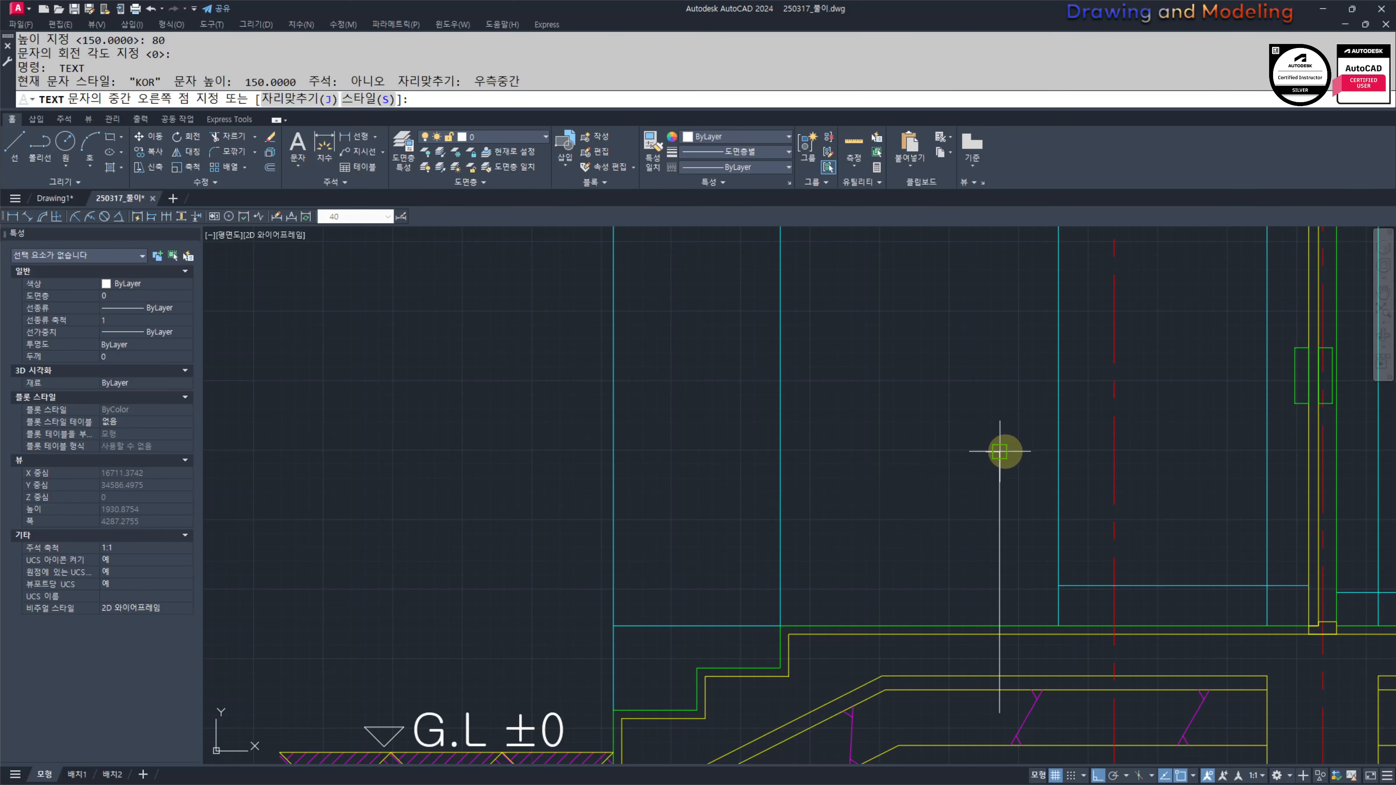
left_click(986, 451)
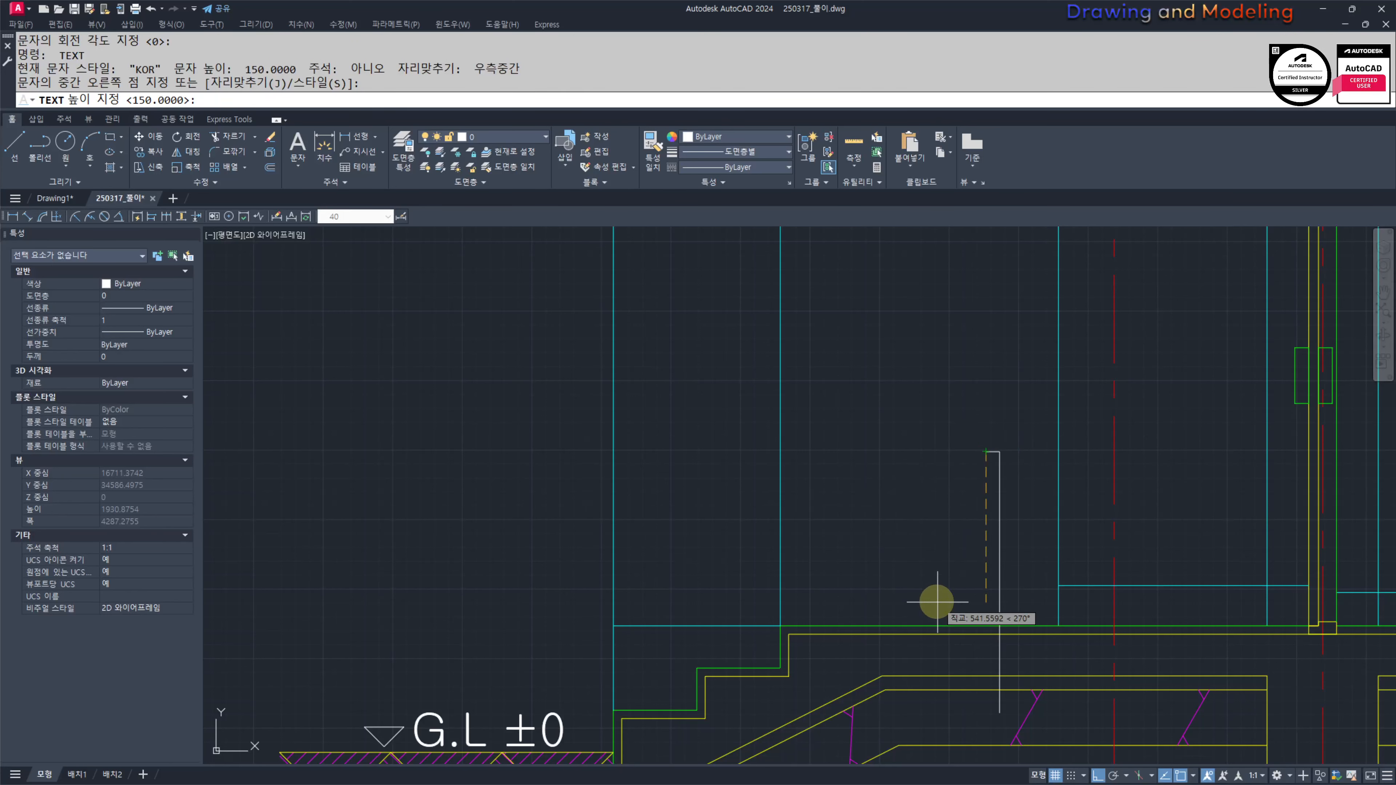
type("80")
key("Return")
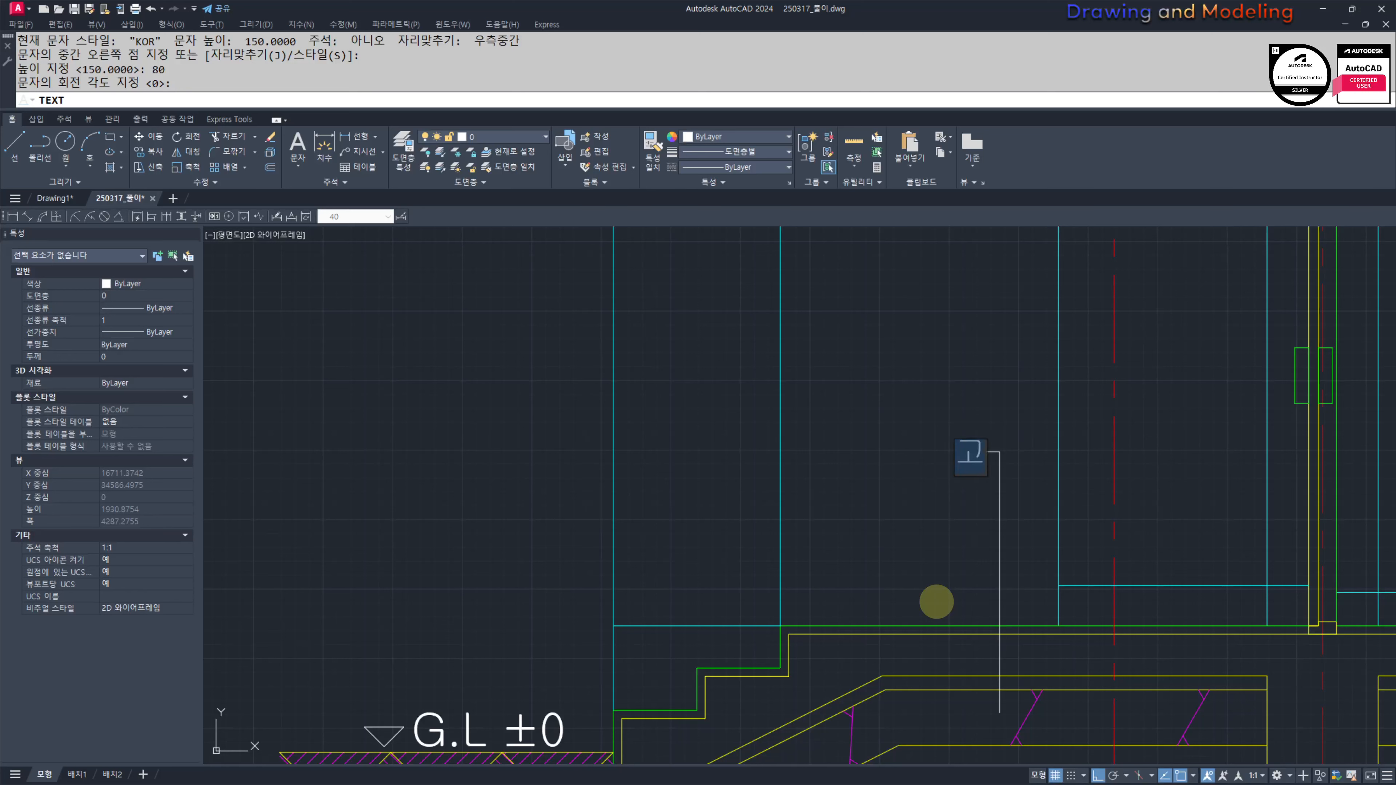
type("고급 타일마감")
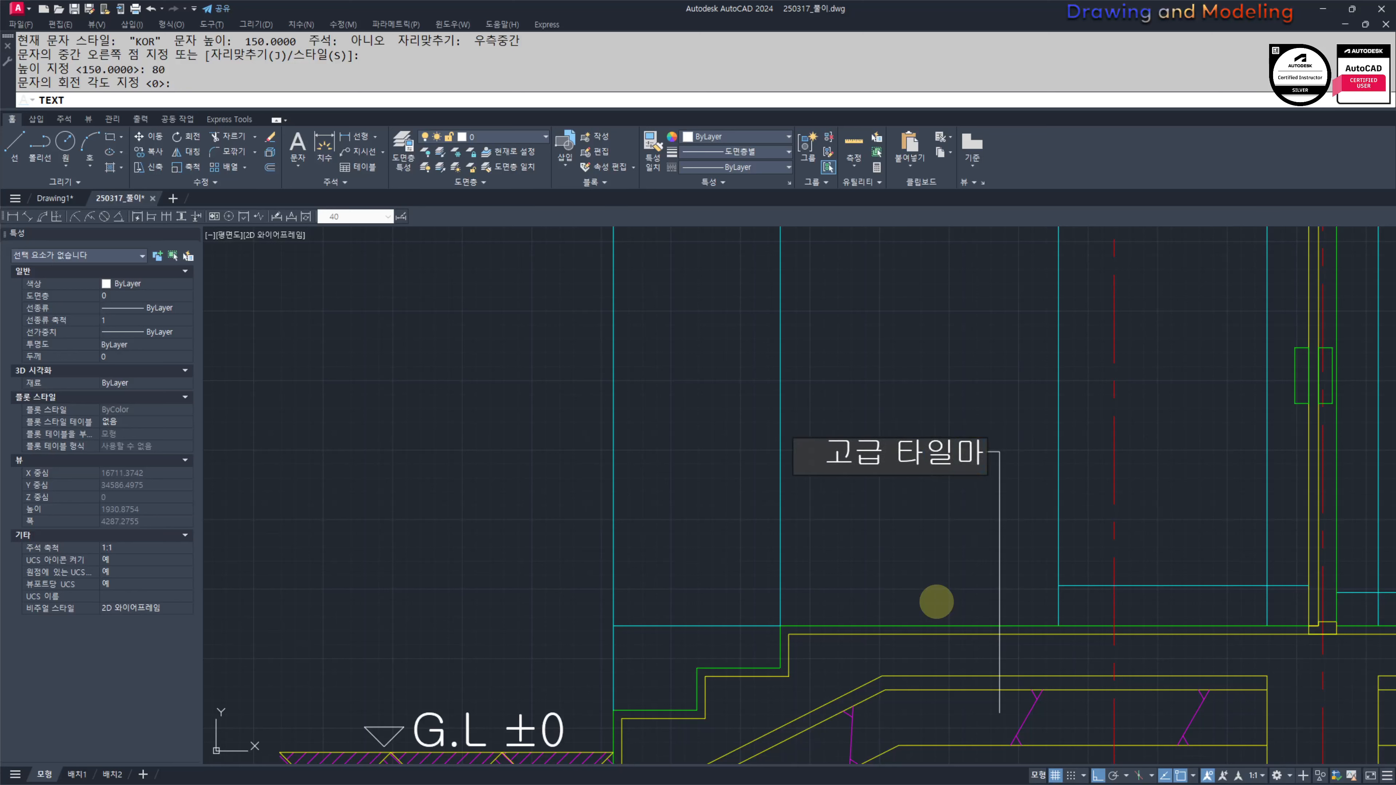
key("Escape")
key("Escape")
Step: Add a trailing space to the "고급 타일마감" note to set it off from the leader
double_click(955, 464)
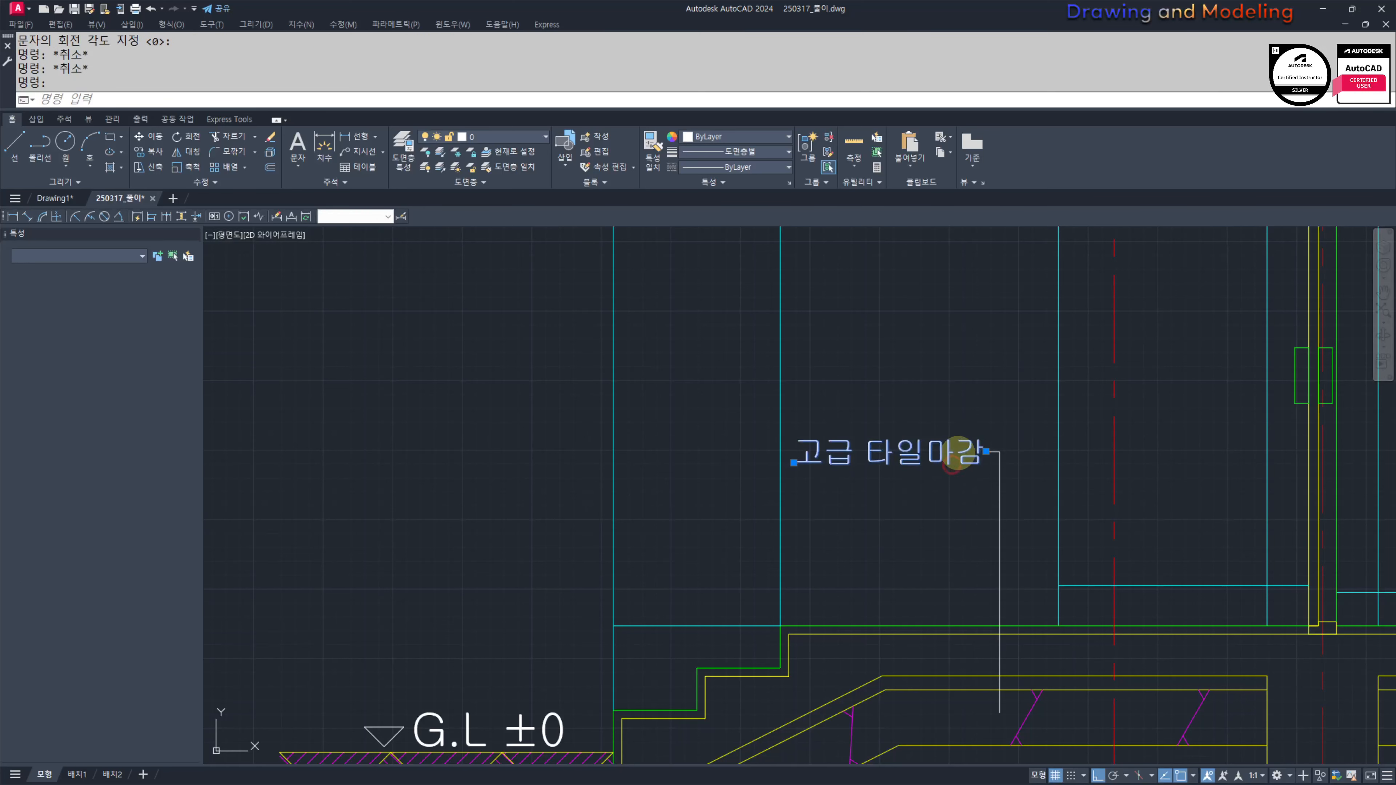
key("Right")
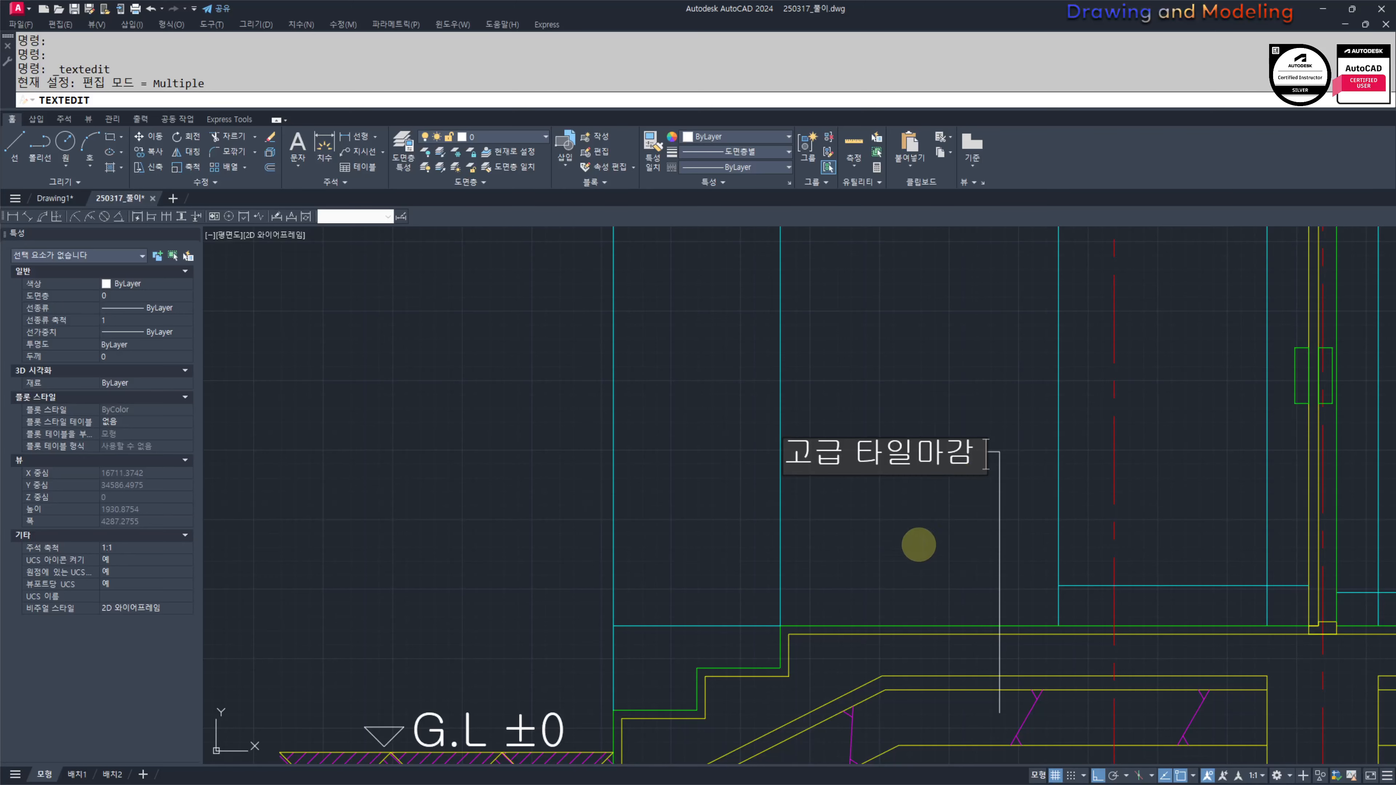
left_click(918, 544)
key("Escape")
key("Escape")
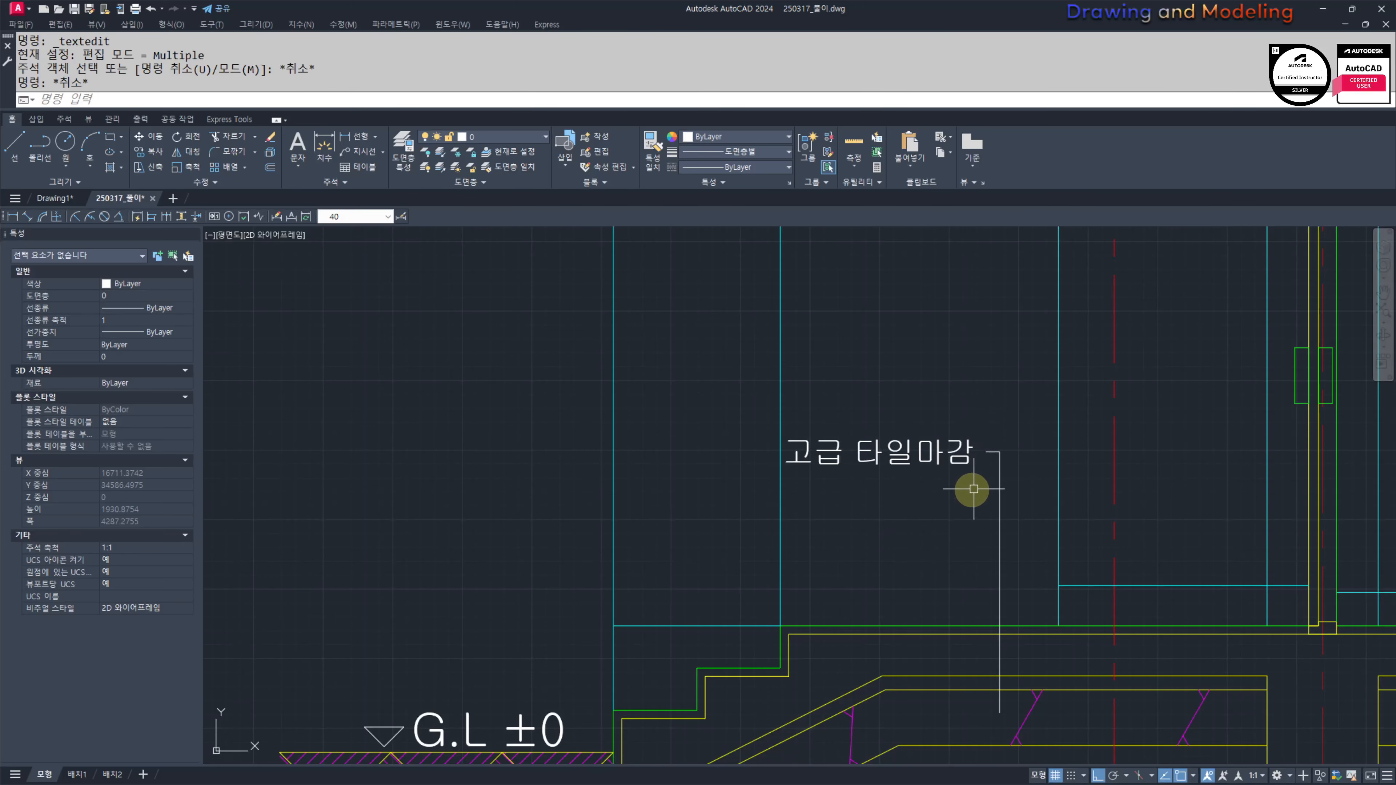
left_click(994, 474)
left_click(894, 405)
scroll(863, 465, "up", 2)
middle_click_drag(863, 464, 936, 467)
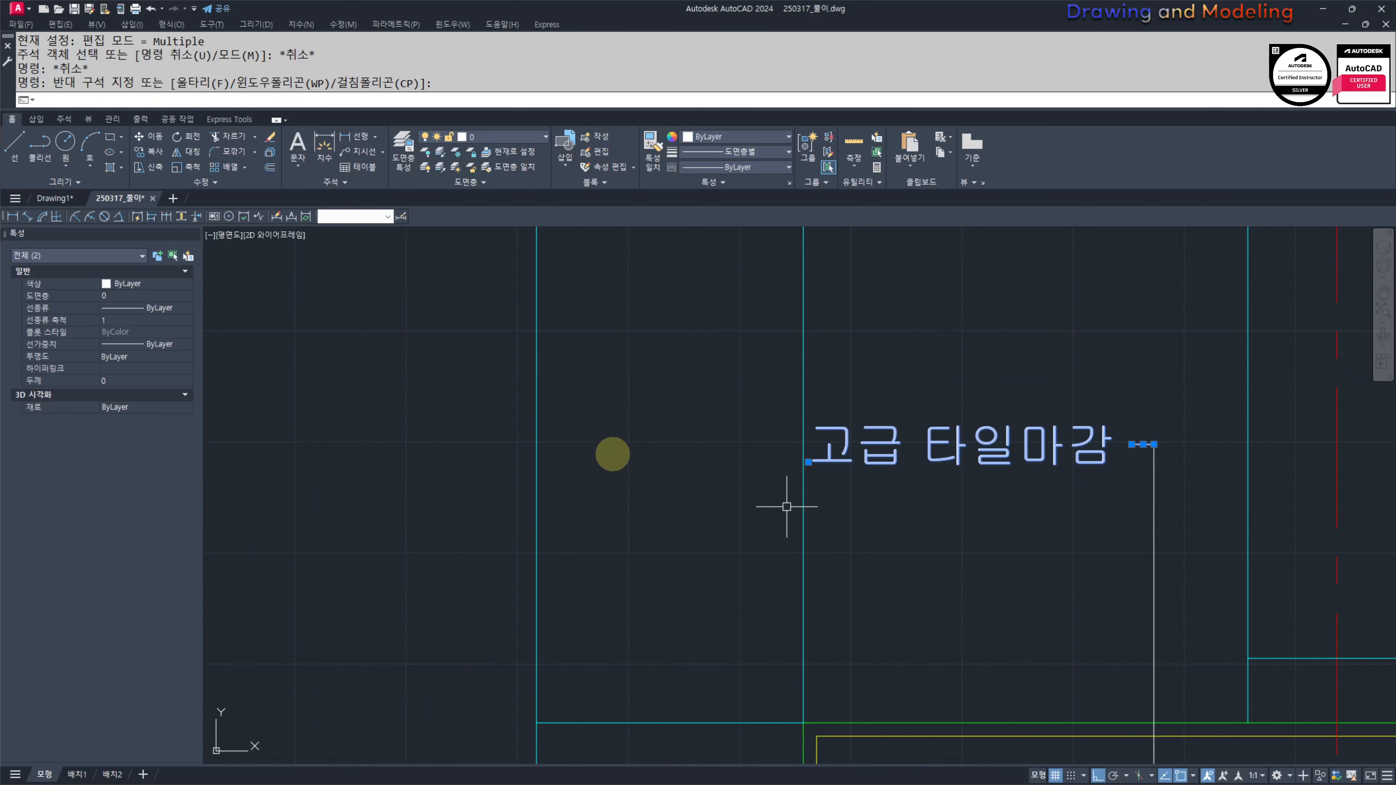
key("Escape")
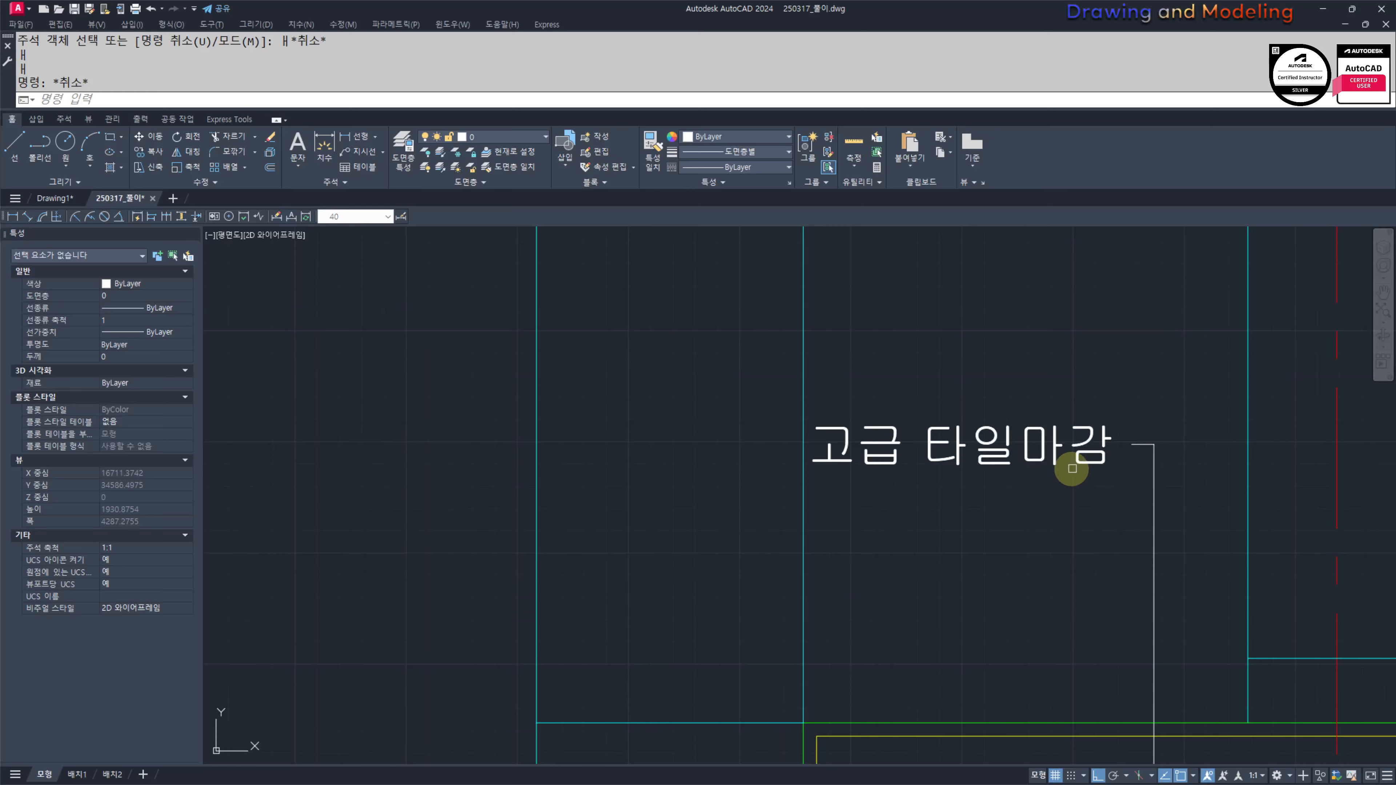
key("space")
type("co")
key("space")
key("Escape")
key("Escape")
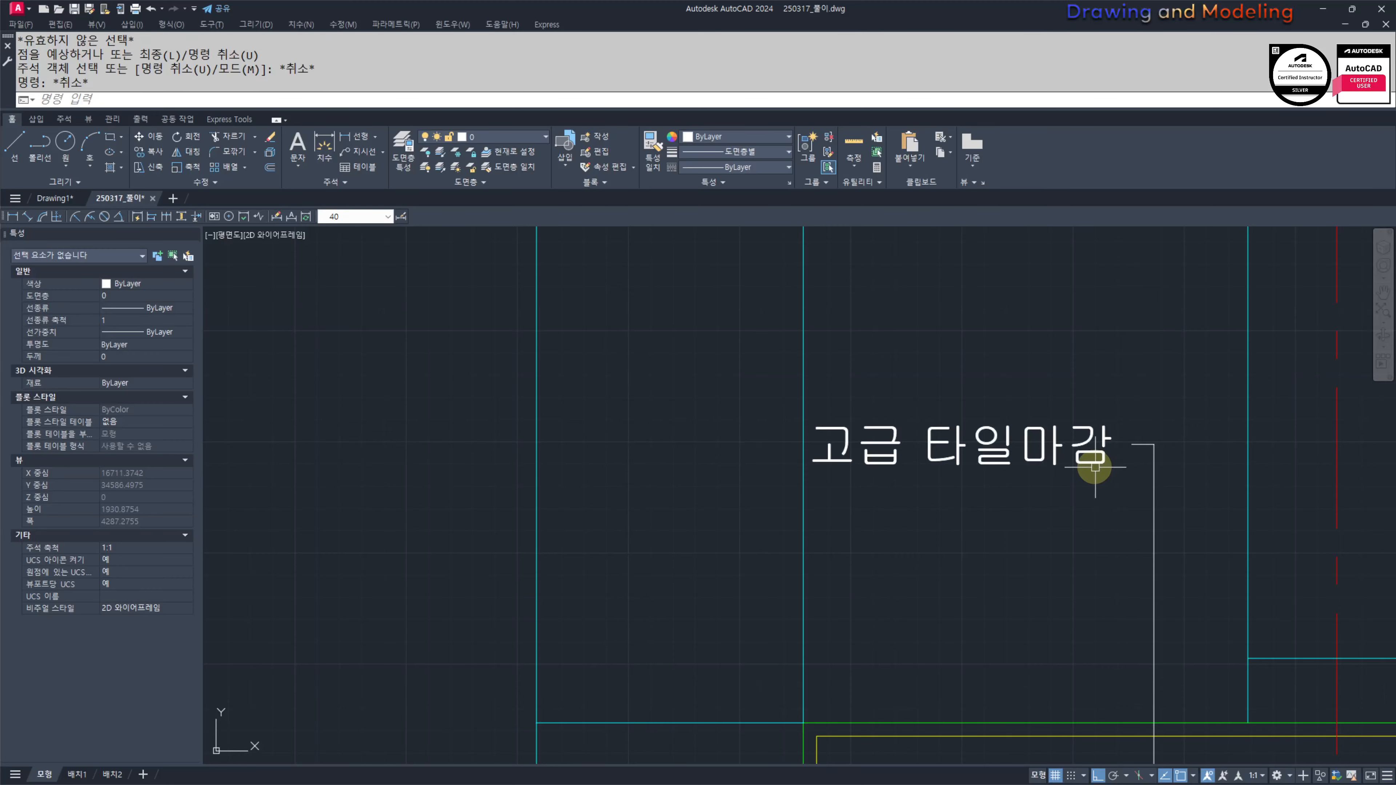
Step: Copy the "고급 타일마감" note and its horizontal segment downward as an array of 3 items spaced 120 apart
type("cc")
key("space")
left_click(1146, 456)
left_click(1095, 403)
key("space")
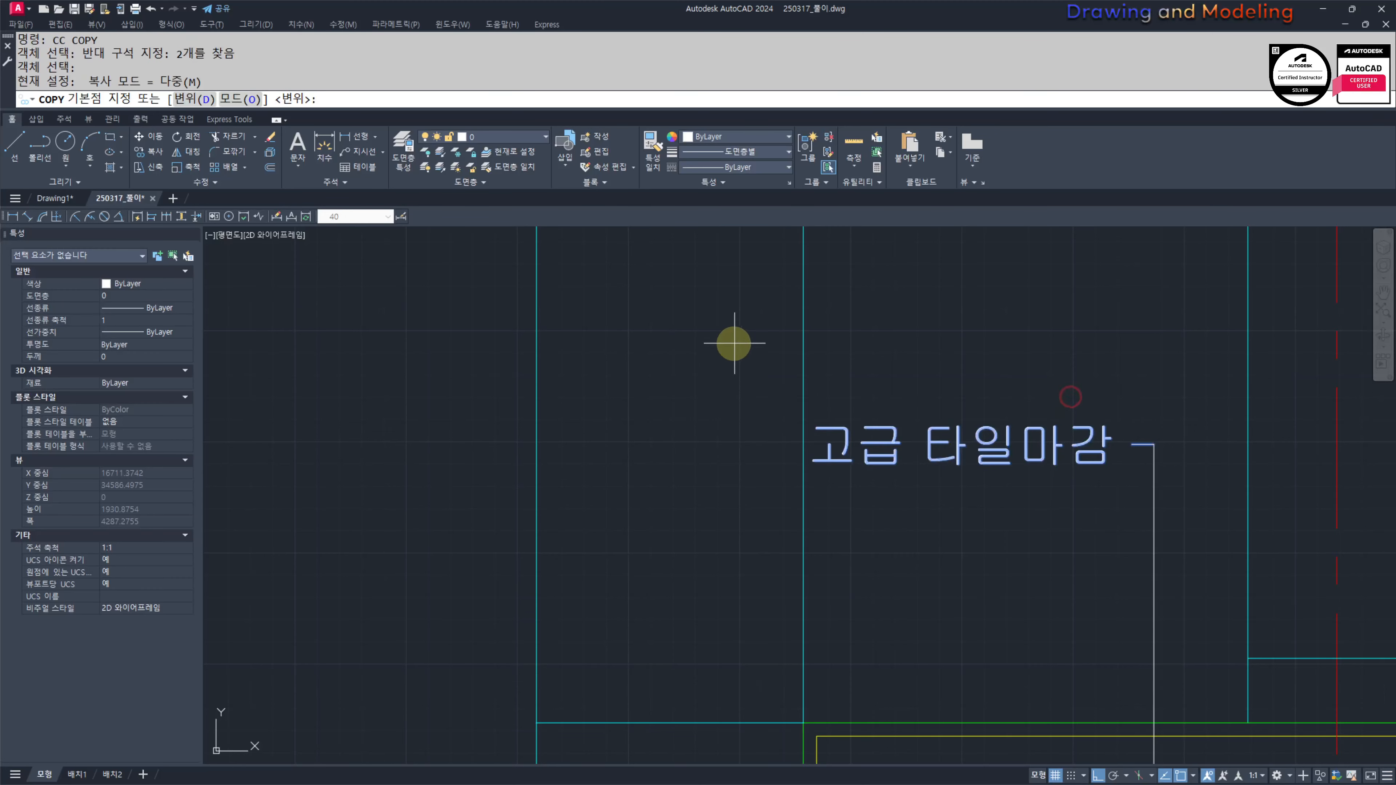
left_click(738, 321)
type("A")
key("space")
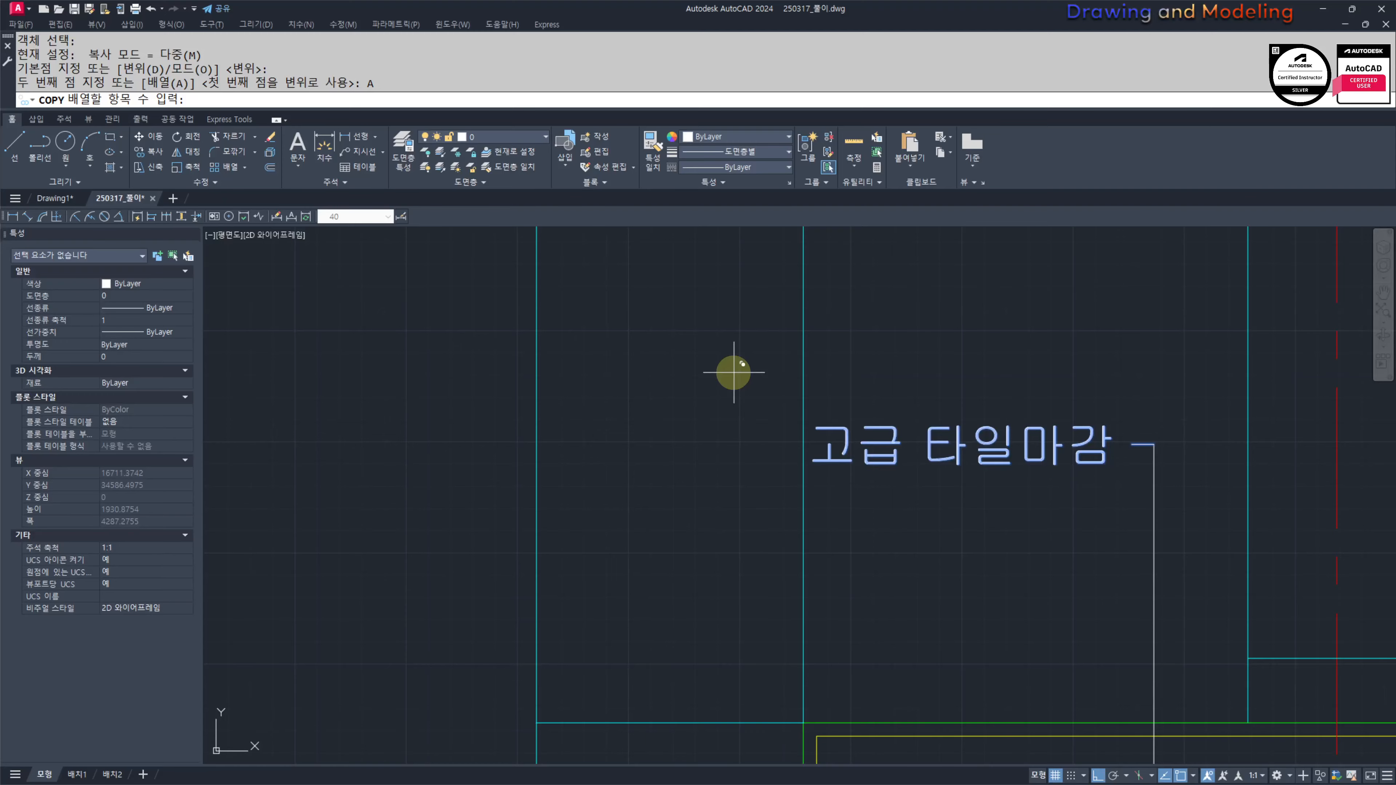
type("3")
key("space")
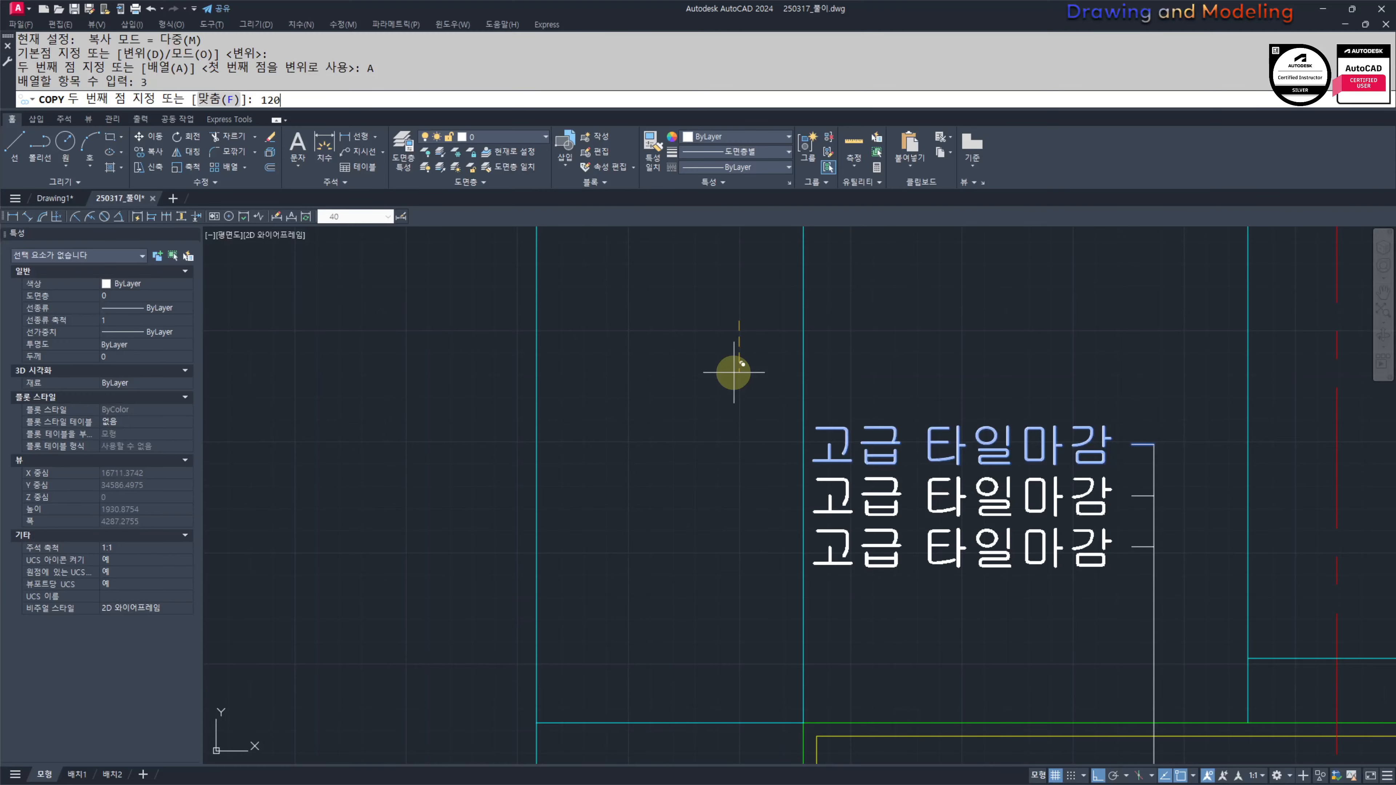
key("space")
key("Escape")
key("Escape")
Step: Change the second porch note row to "보호모르타르 THK30" followed by a trailing space
scroll(867, 488, "down", 4)
middle_click_drag(959, 556, 875, 499)
scroll(844, 451, "up", 2)
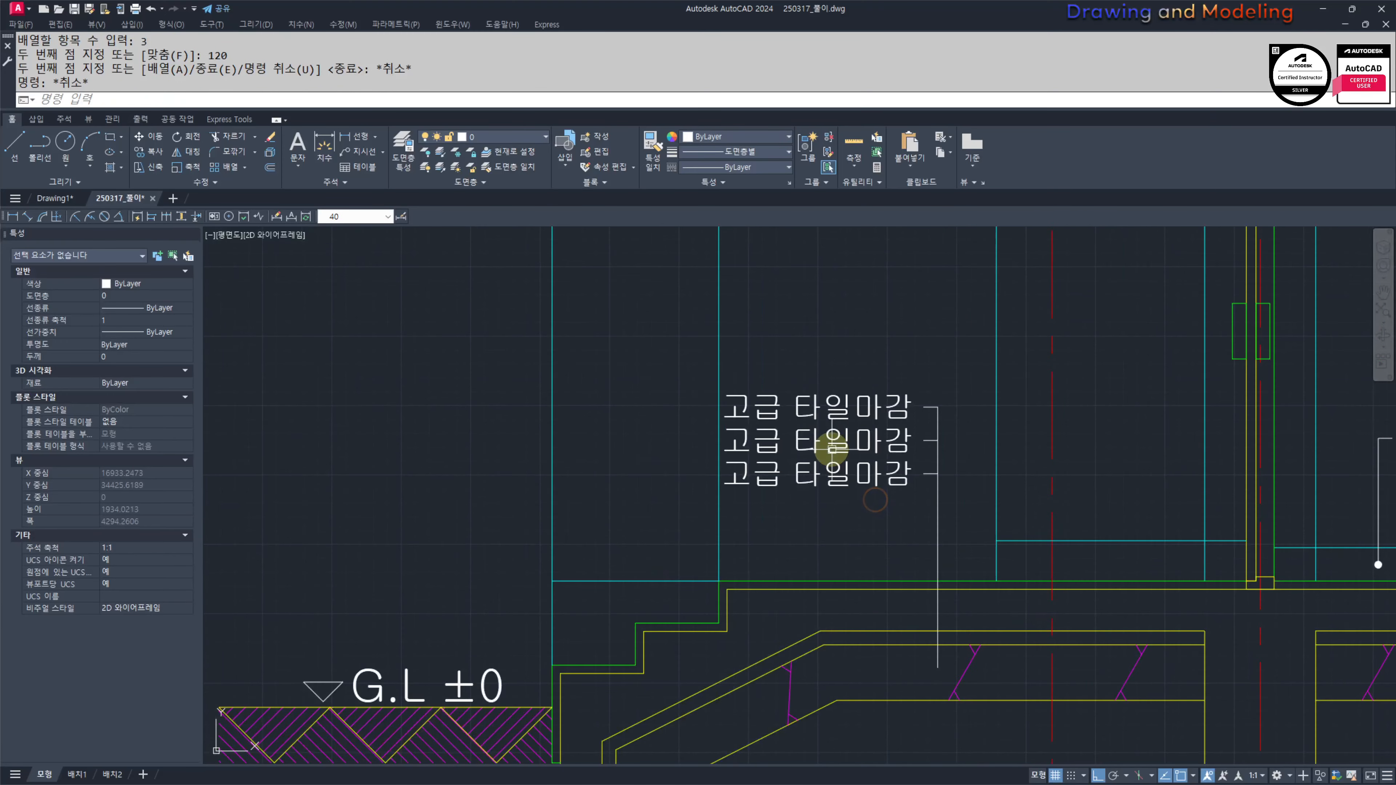
double_click(832, 449)
type("QHGHA")
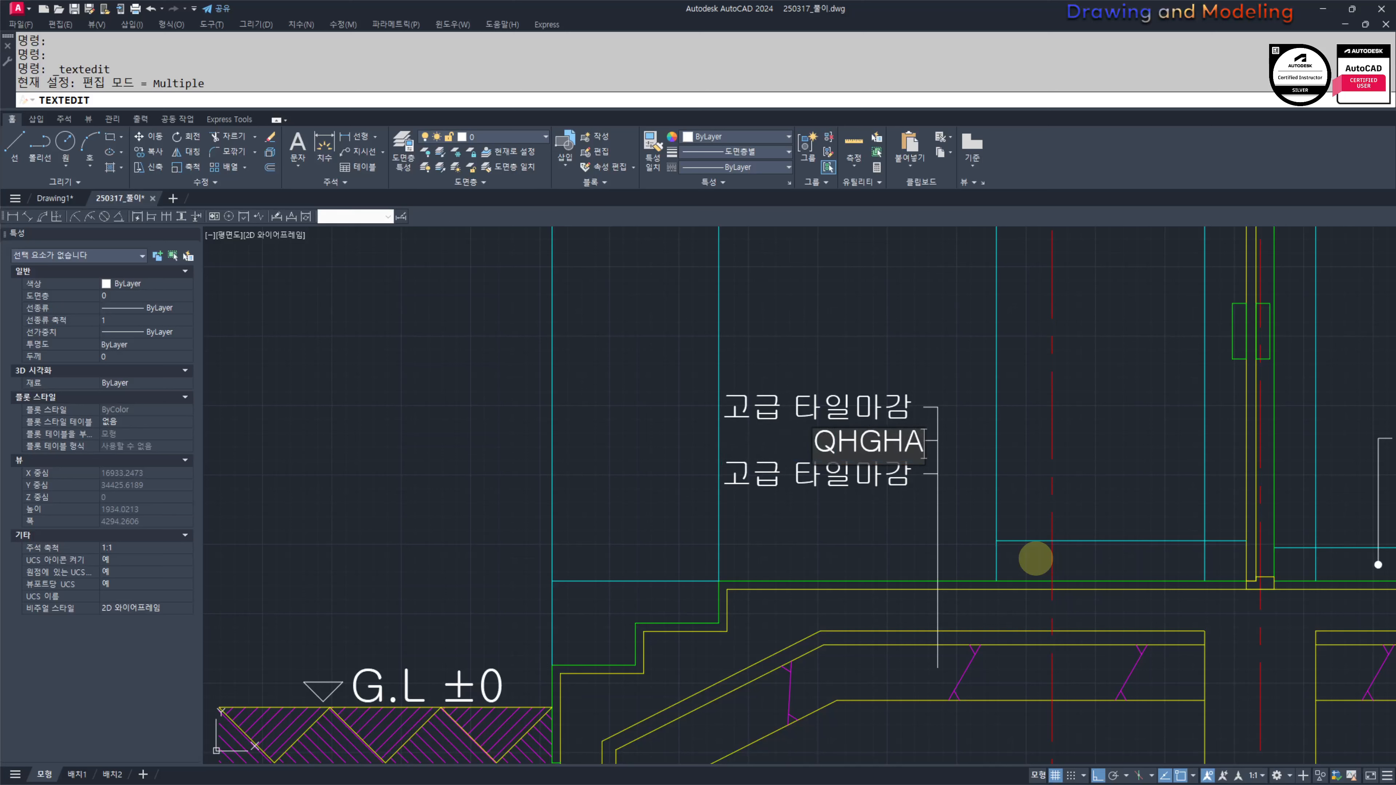
key("BackSpace")
key("BackSpace")
key("BackSpace")
key("BackSpace")
key("BackSpace")
key("Hangul")
type("보호모르타르")
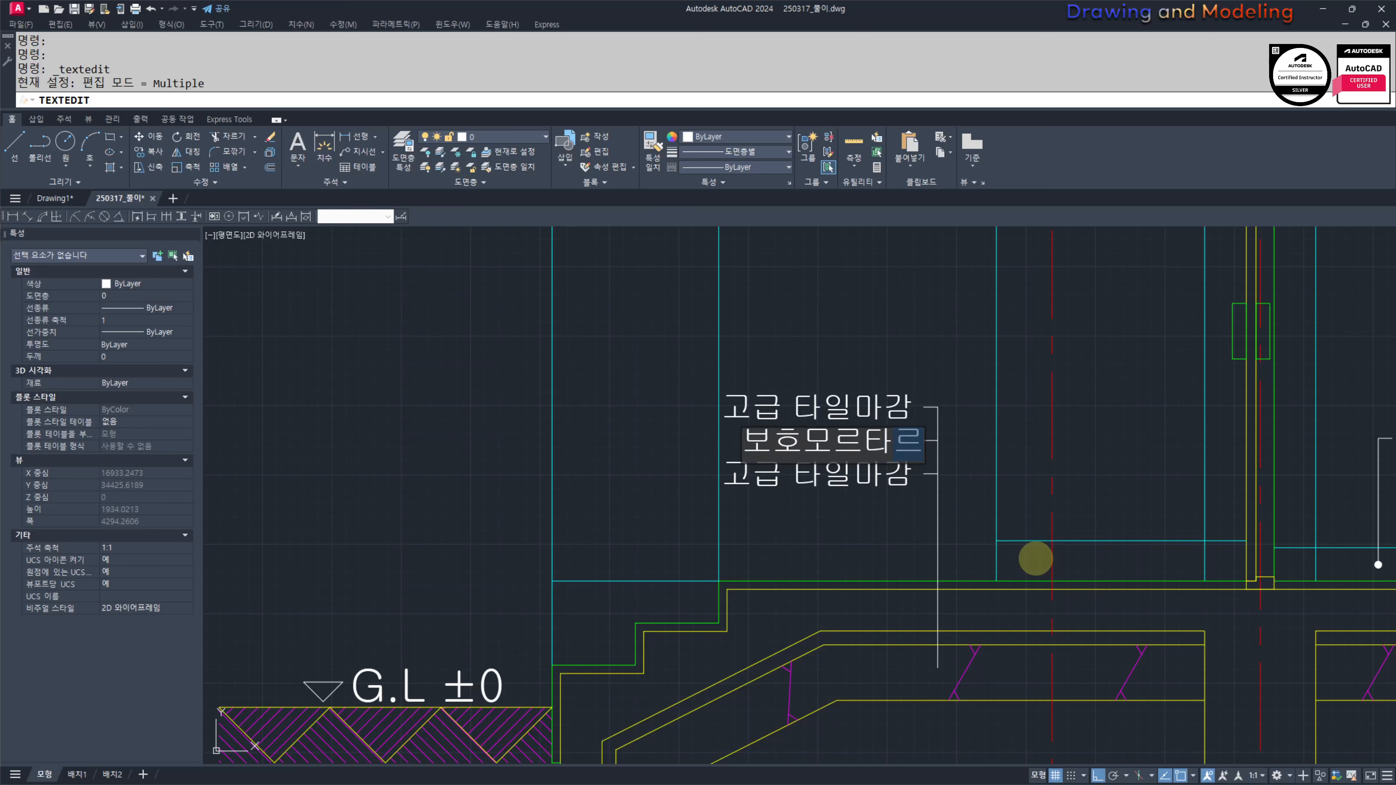
key("Hangul")
type("THK30")
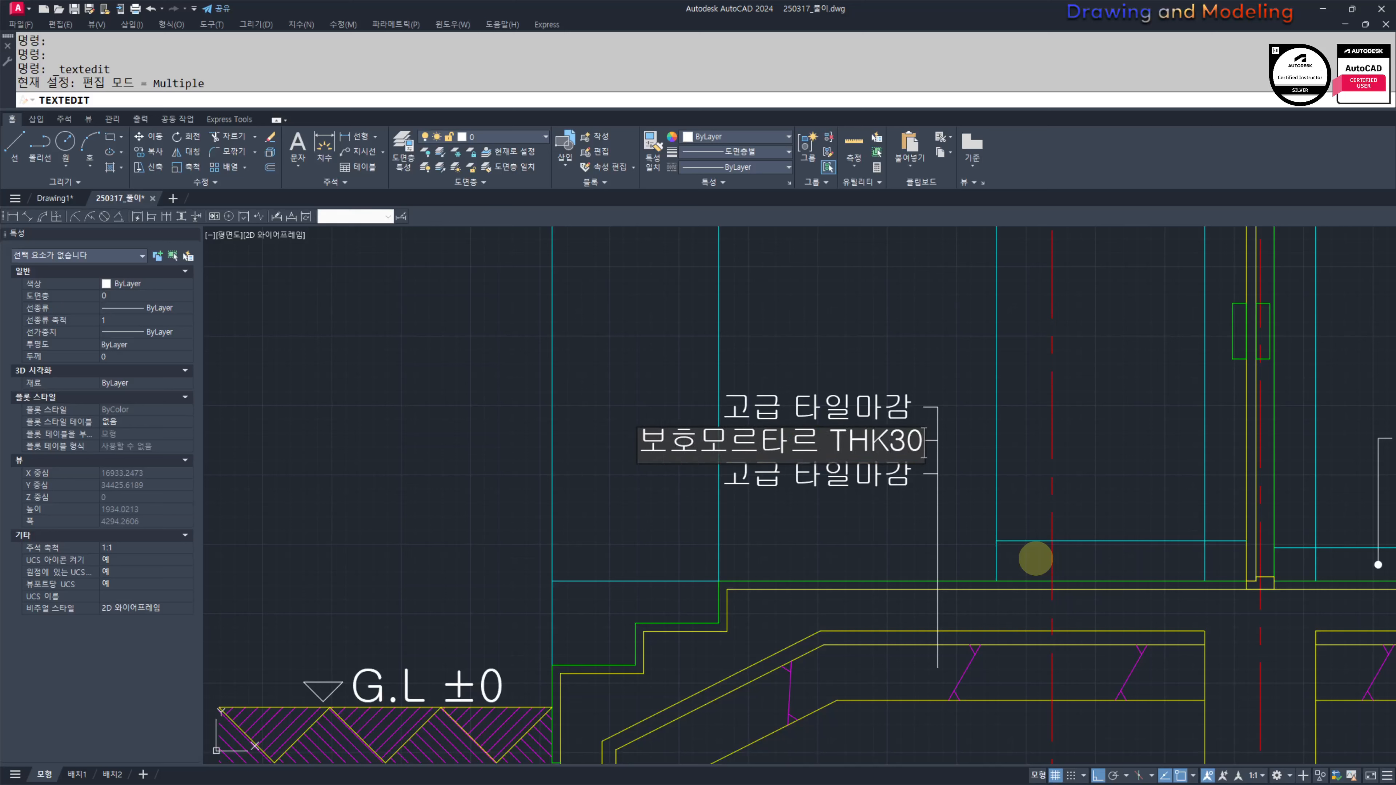
key("Return")
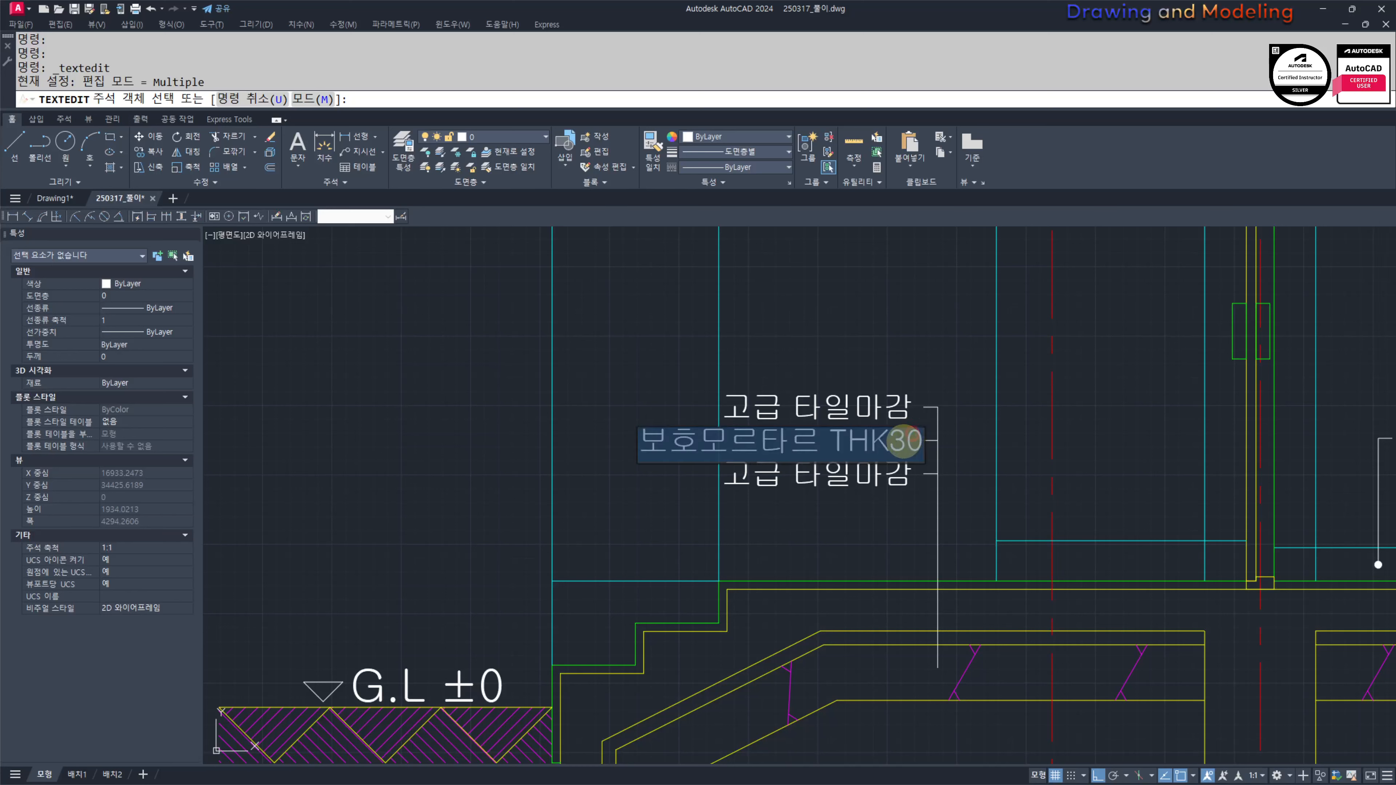
left_click(908, 439)
left_click(905, 530)
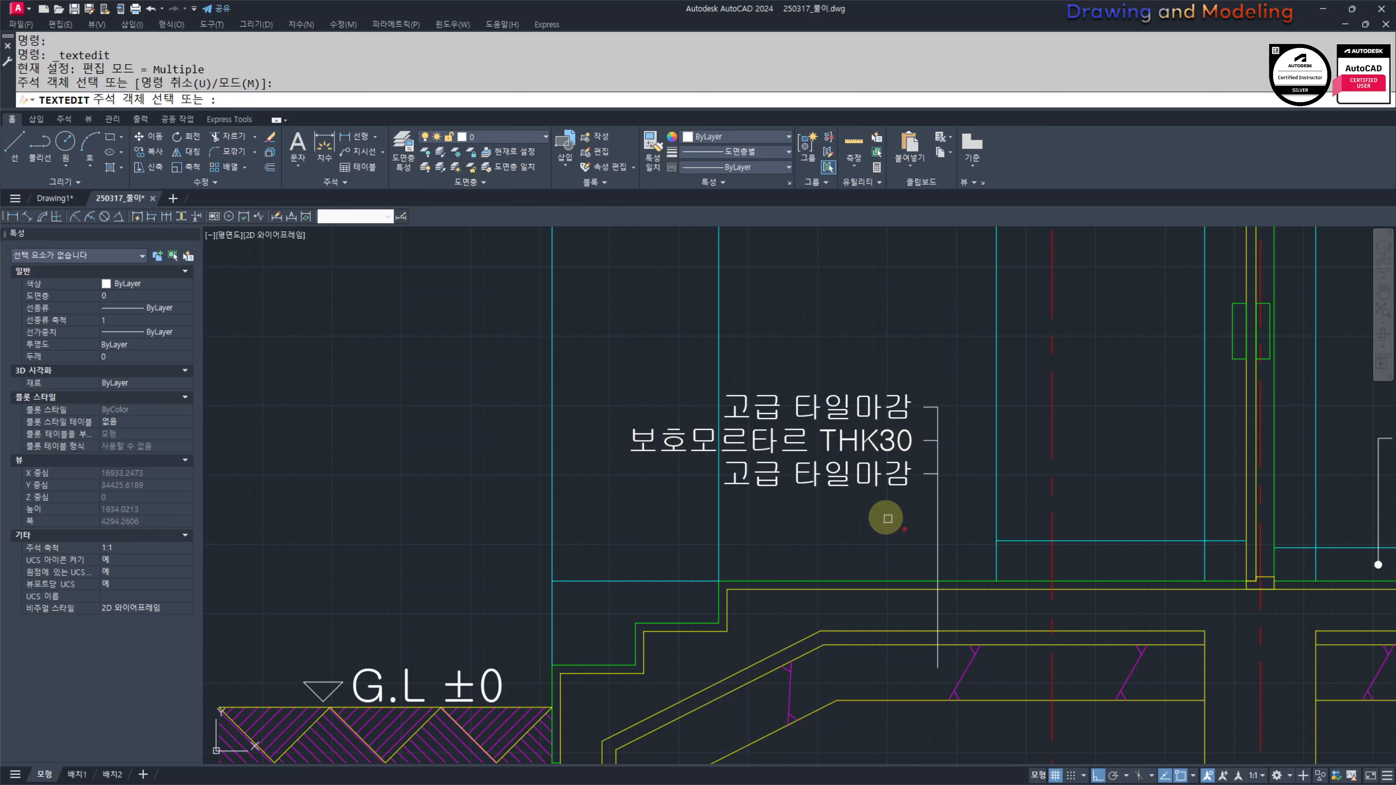
Step: Change the third porch note row to "철근콘크리트 THK150" and finish text editing
left_click(870, 470)
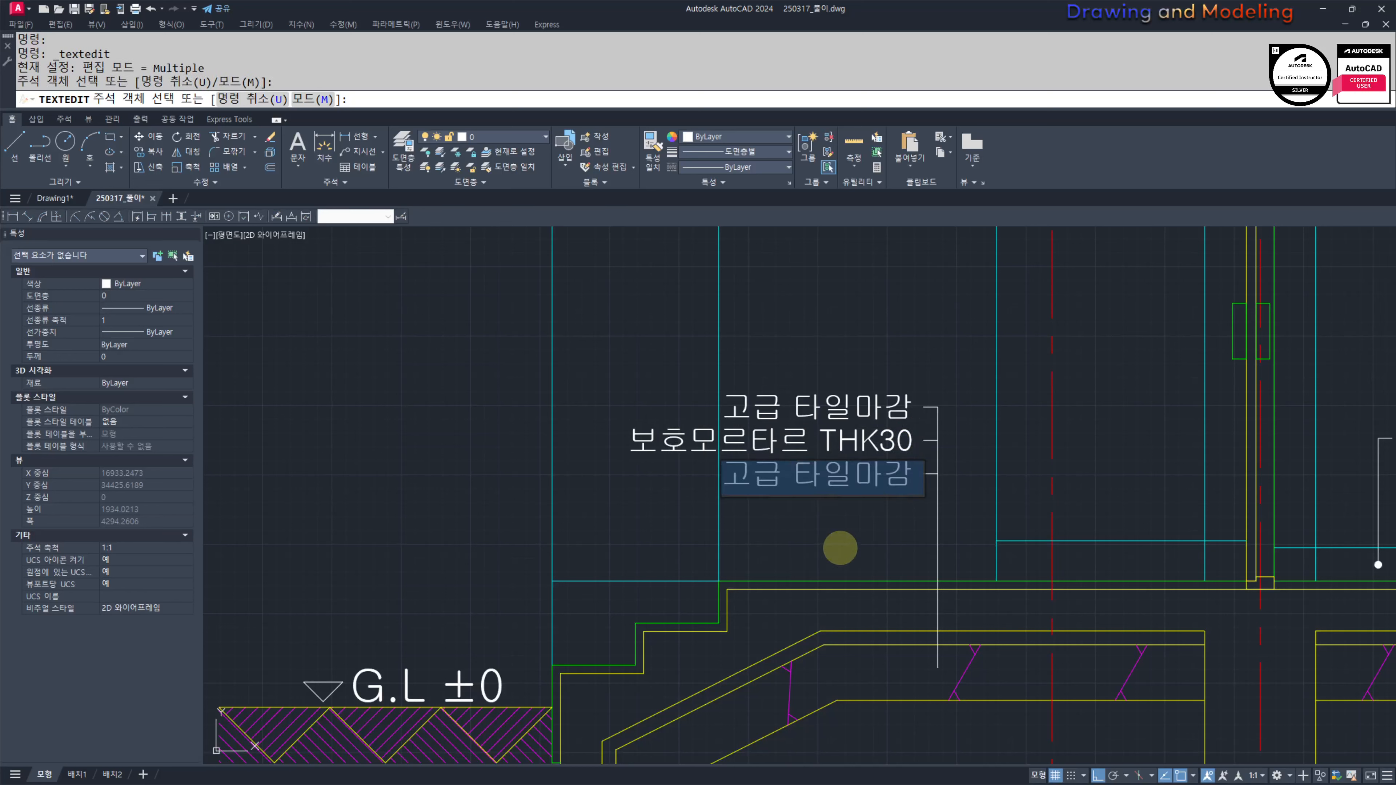
type("CJF")
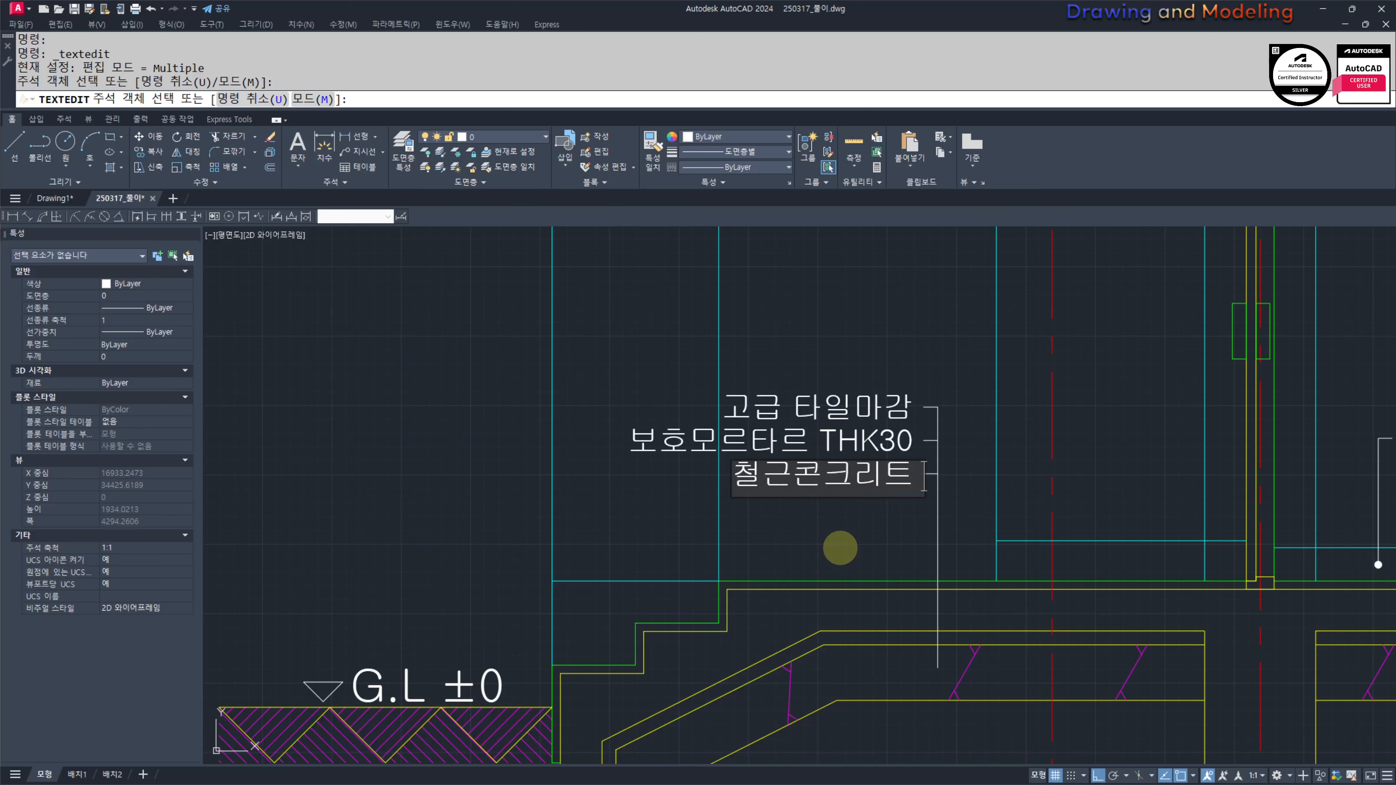
type(" THK150")
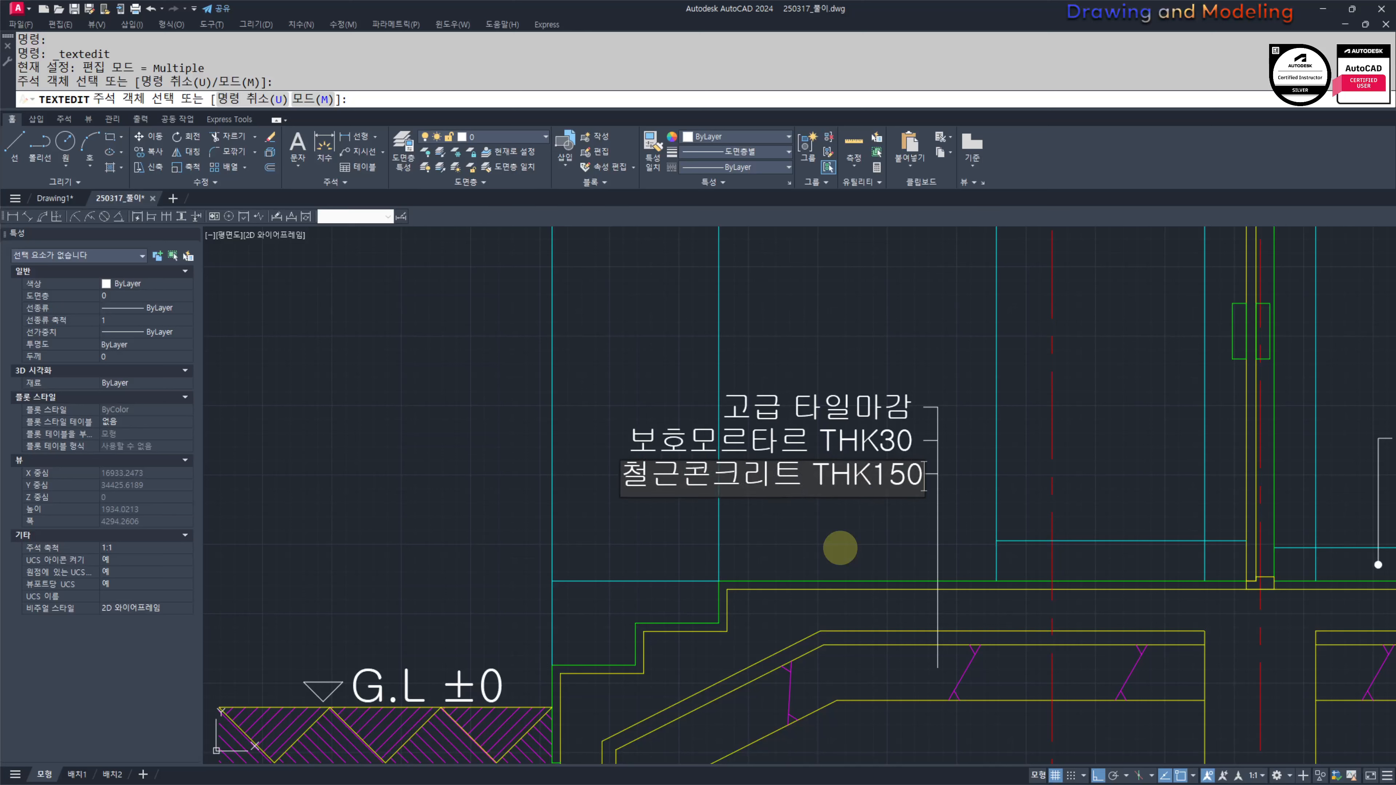
left_click(841, 547)
key("Escape")
key("Escape")
key("Escape")
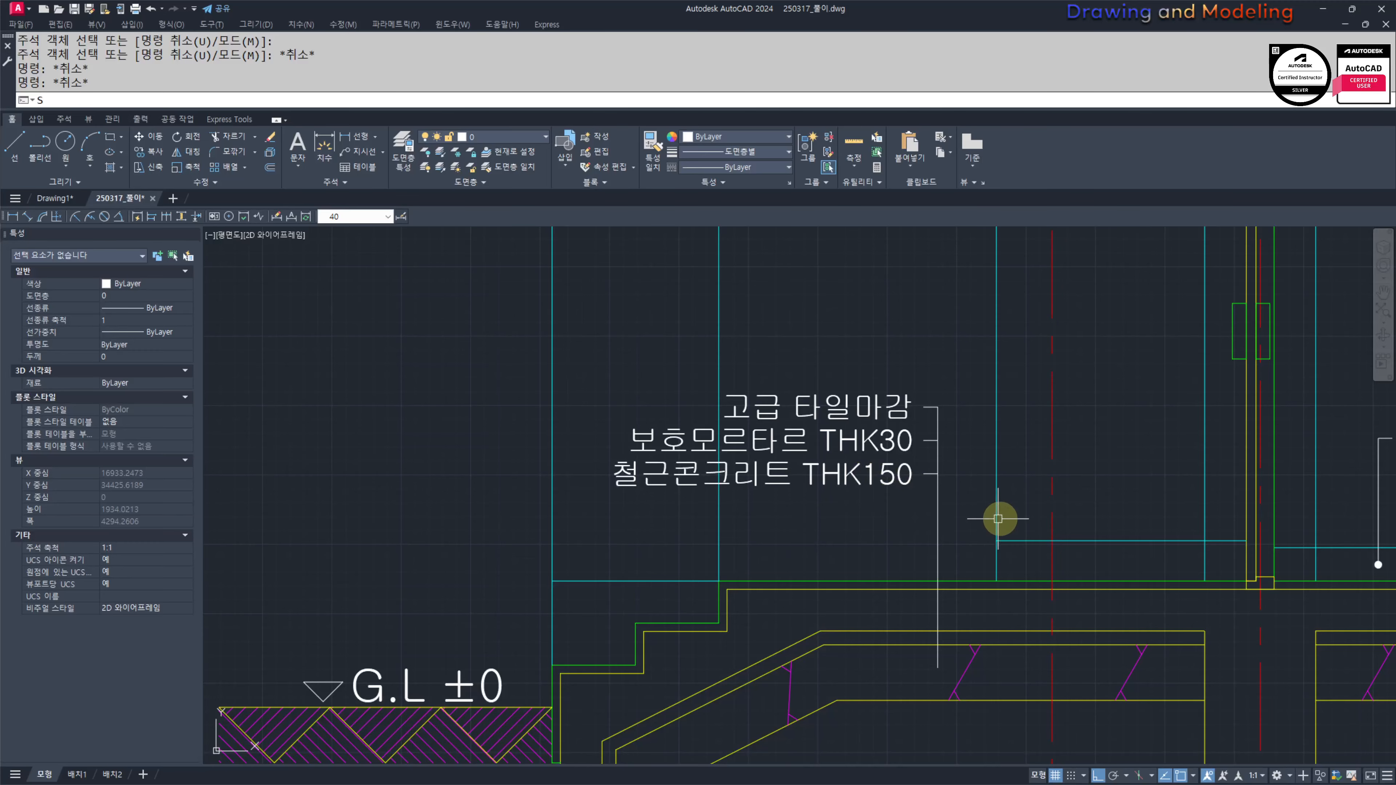
Step: Stretch the three note rows and the upper end of the porch leader slightly downward, shortening the vertical line
type("S")
key("space")
left_click(959, 503)
left_click(617, 379)
key("space")
left_click(429, 345)
left_click(439, 374)
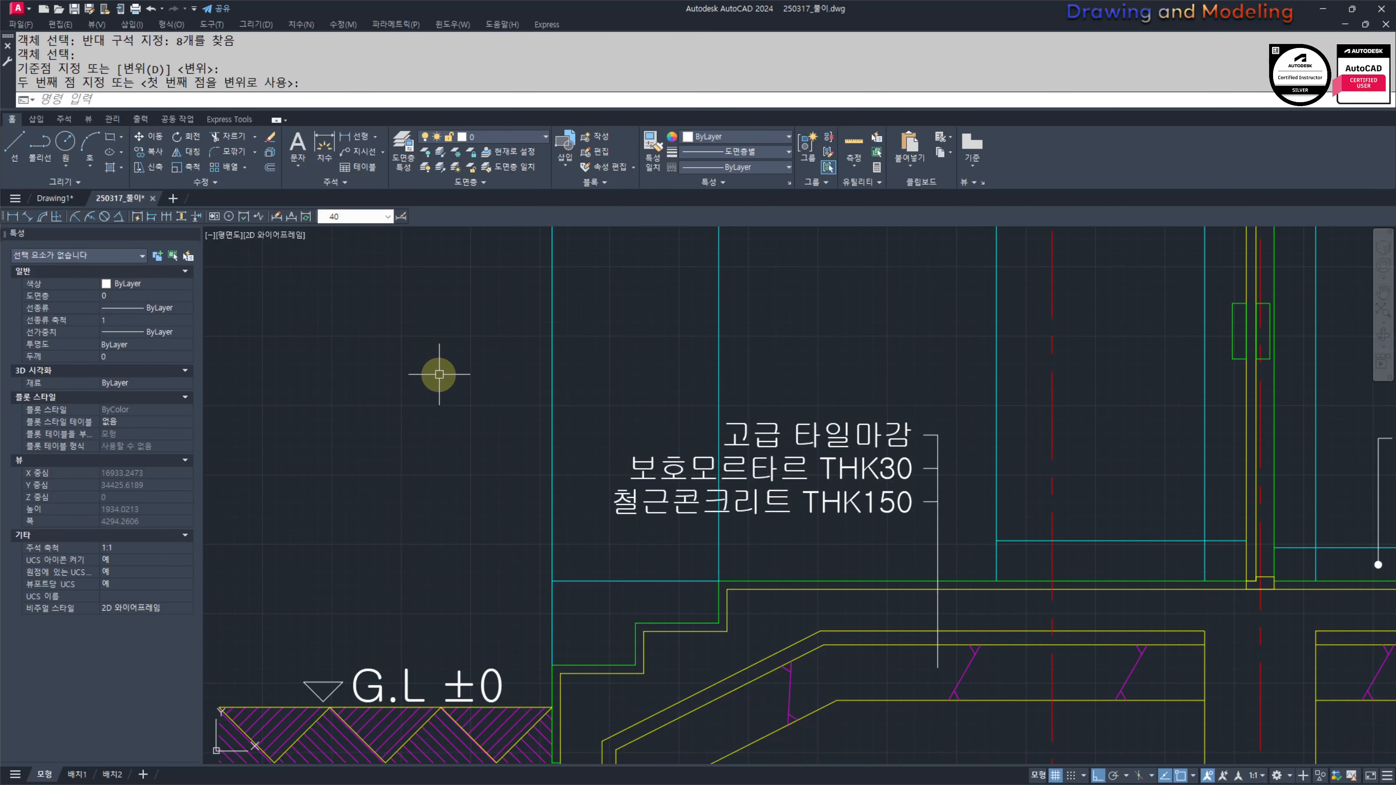
Step: Move the whole porch floor leader note, with its lines and three text rows, slightly to the right
key("Escape")
key("Escape")
left_click(925, 523)
left_click(901, 386)
type("M")
key("space")
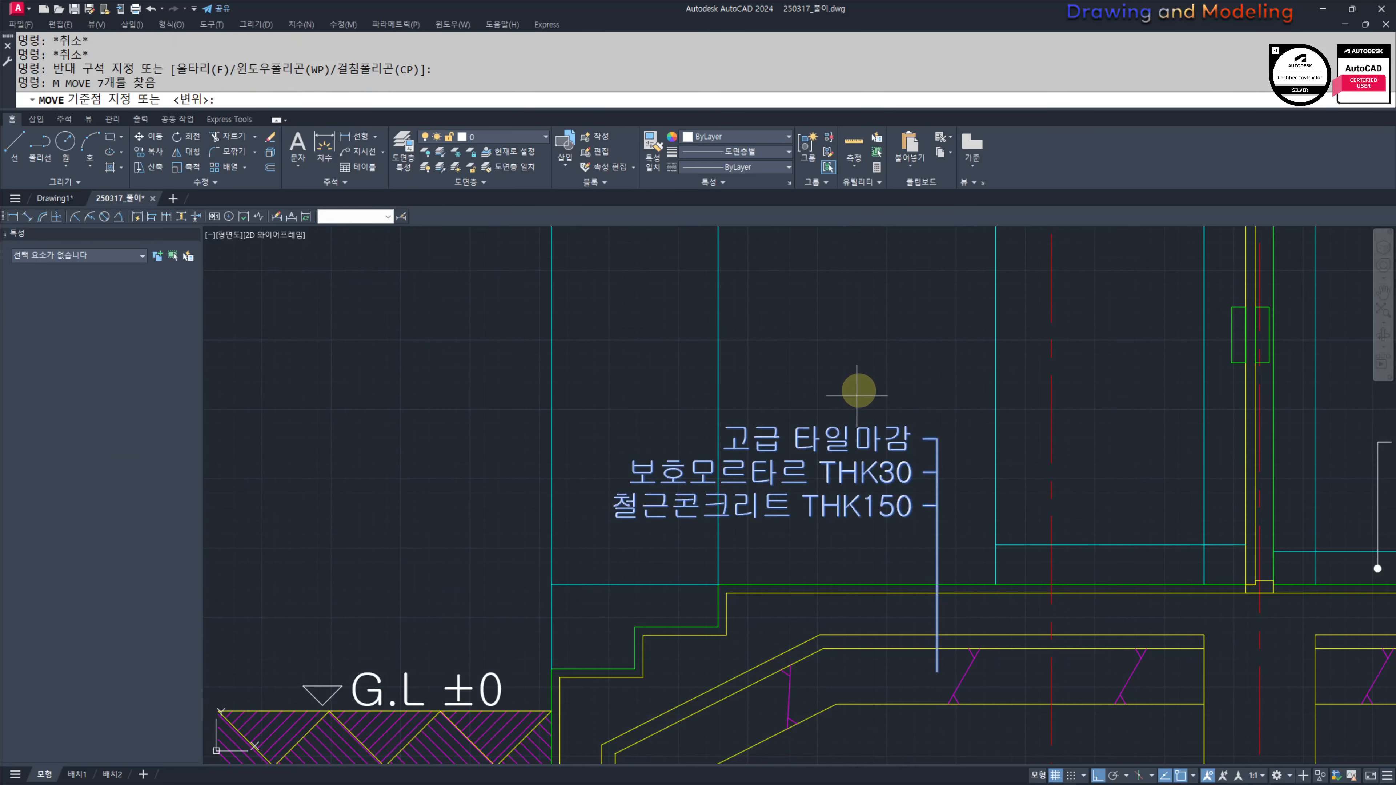
left_click(857, 391)
key("Escape")
key("Escape")
scroll(948, 600, "down", 3)
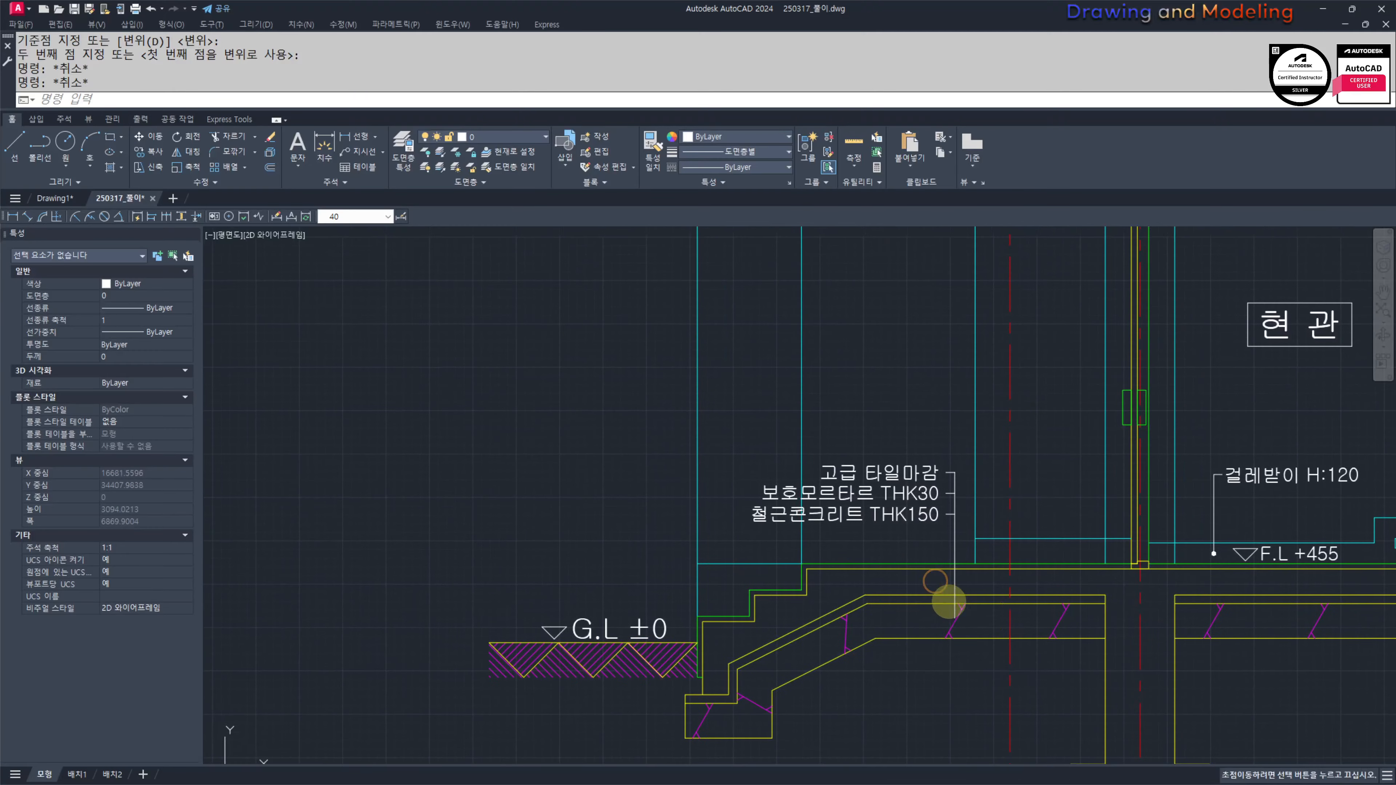
mouse_move(786, 610)
middle_mouse_down()
mouse_move(878, 583)
mouse_move(842, 677)
middle_mouse_up()
middle_click_drag(1165, 489, 897, 530)
scroll(897, 530, "down", 3)
middle_click_drag(894, 420, 856, 587)
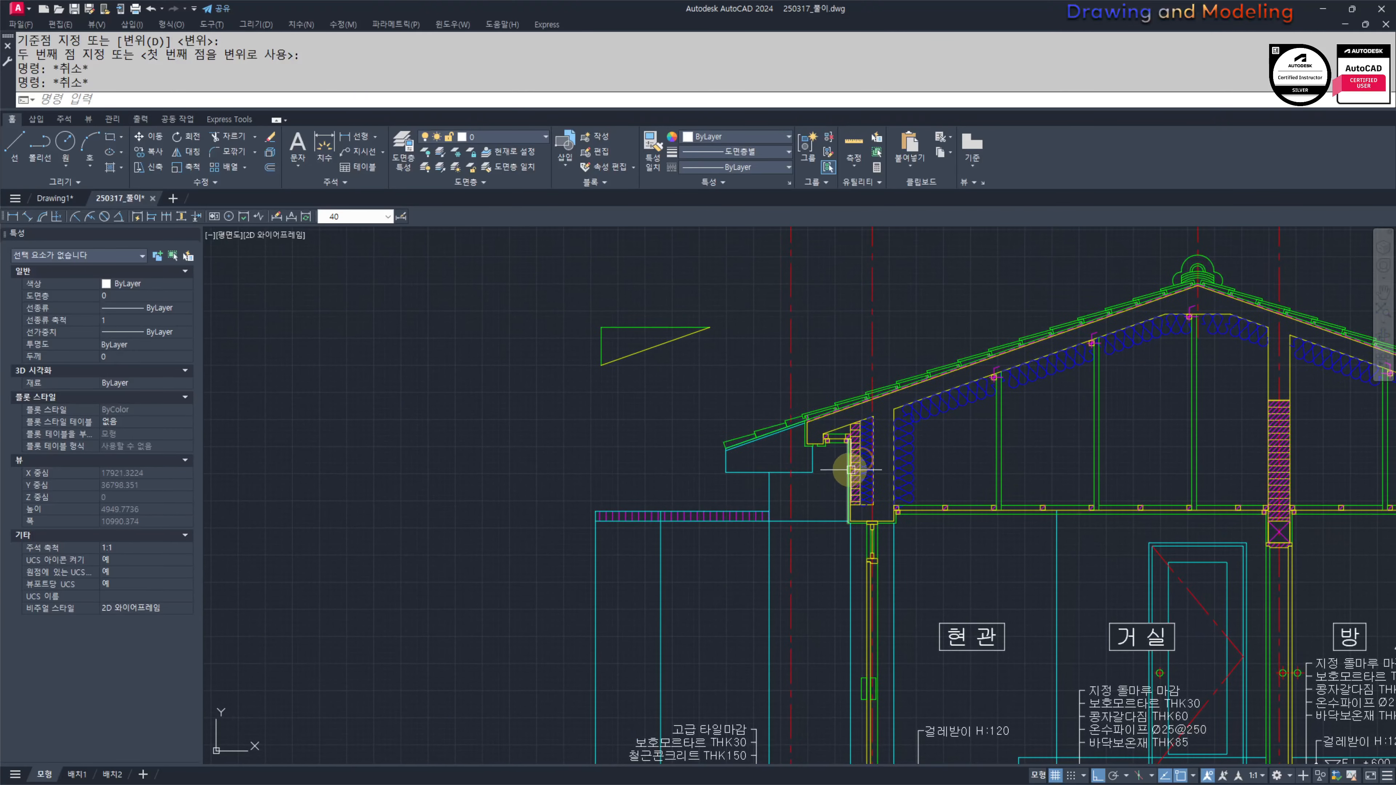
Step: Draw a horizontal leader line across the brick and insulation layers of the upper entrance wall, ending outside its exterior face
scroll(853, 470, "up", 4)
scroll(935, 550, "down", 4)
mouse_move(935, 550)
middle_mouse_down()
mouse_move(677, 536)
mouse_move(750, 553)
middle_mouse_up()
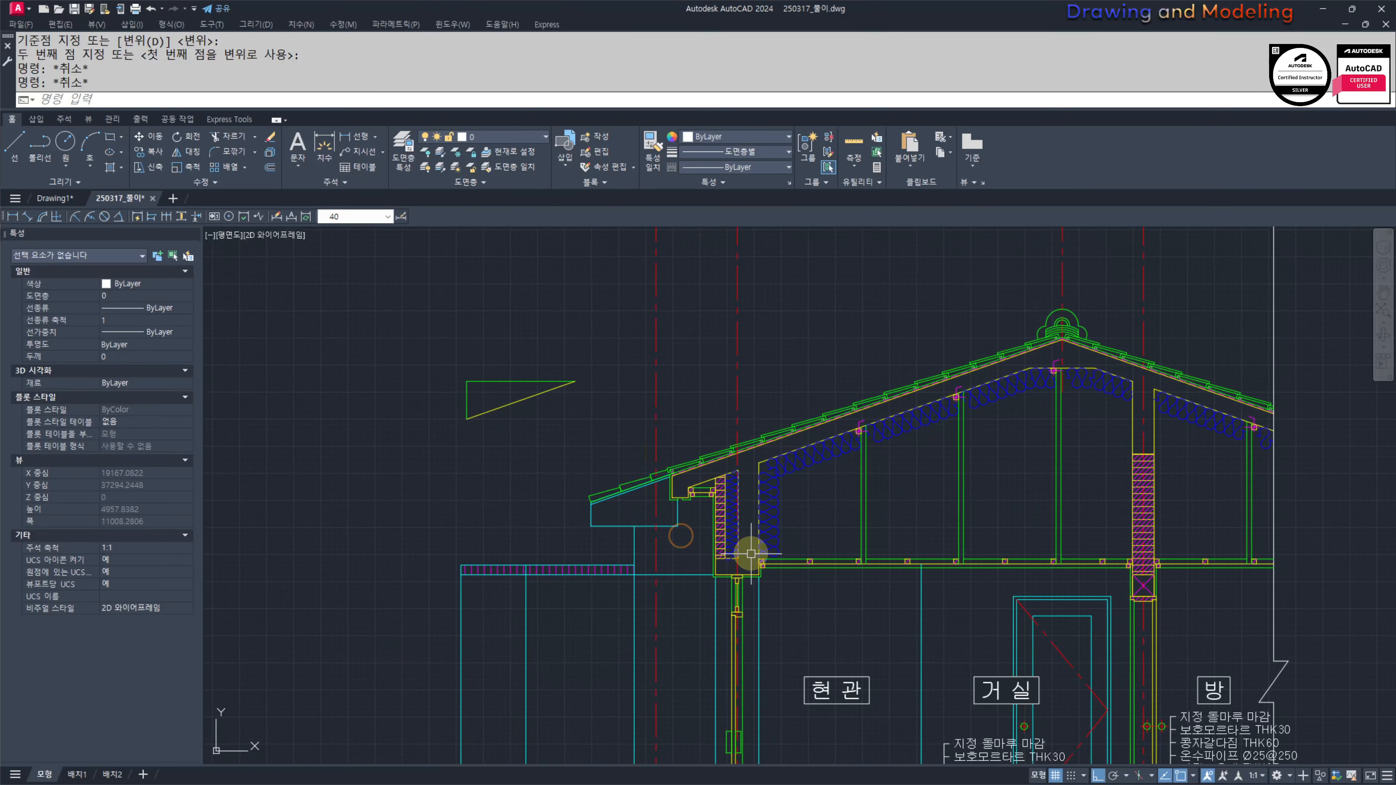
scroll(670, 530, "up", 2)
scroll(750, 546, "up", 2)
type("l")
key("Return")
scroll(898, 540, "up", 2)
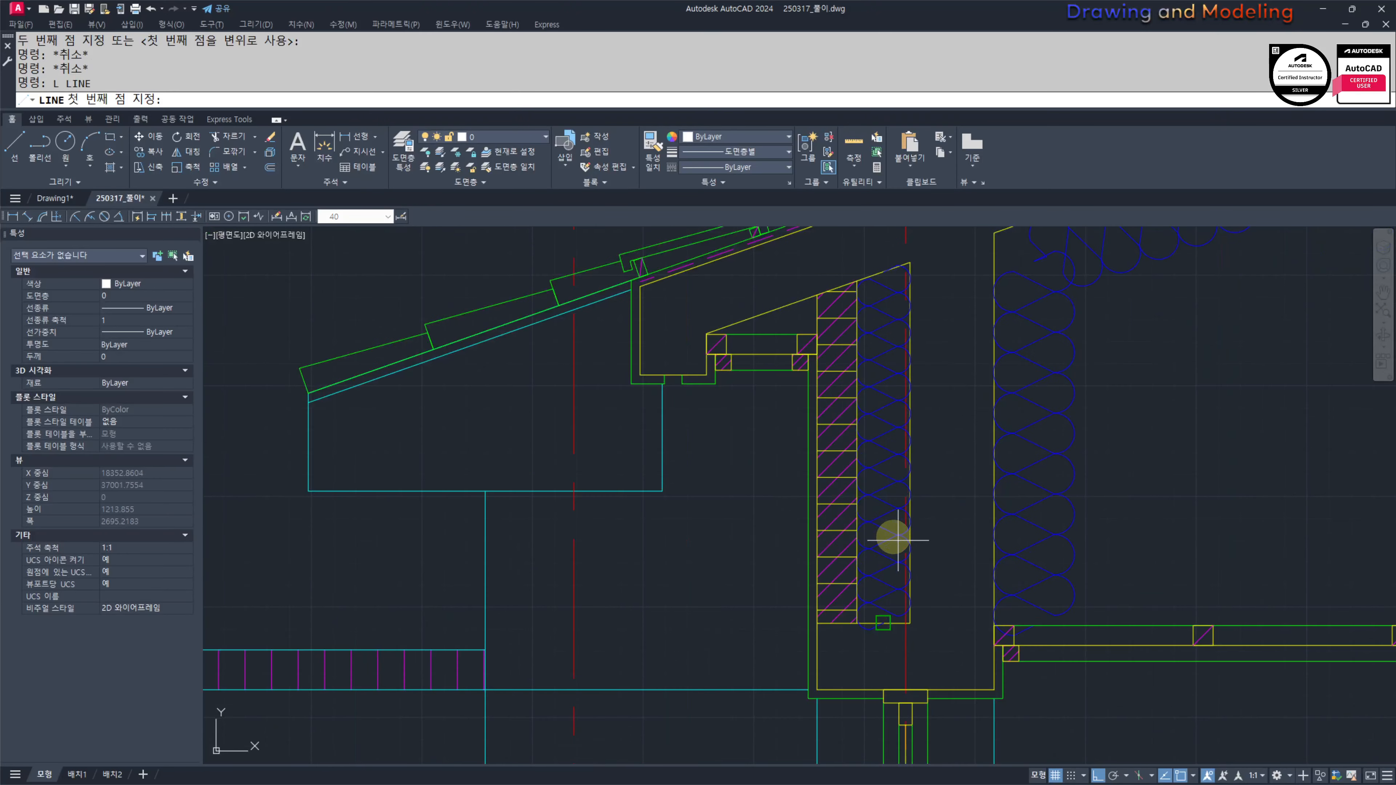
left_click(964, 539)
left_click(742, 533)
key("Escape")
key("Escape")
Step: Draw a vertical leader line straight down from the outer end of the horizontal wall leader
middle_click_drag(754, 599, 831, 544)
key("space")
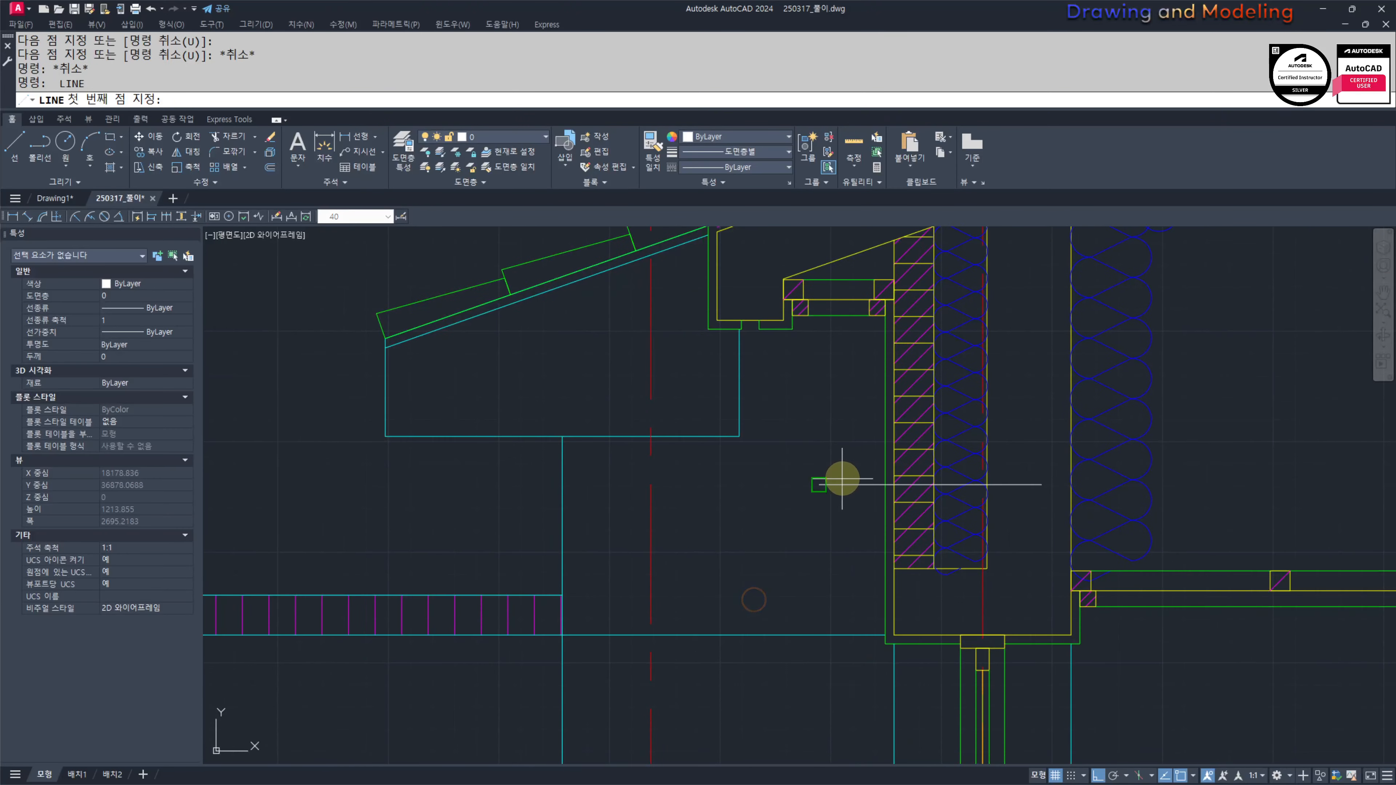
left_click(820, 484)
left_click(831, 679)
Step: Copy the three porch note rows with their tick lines to the upper corner of the new wall leader
middle_click_drag(793, 523, 905, 375)
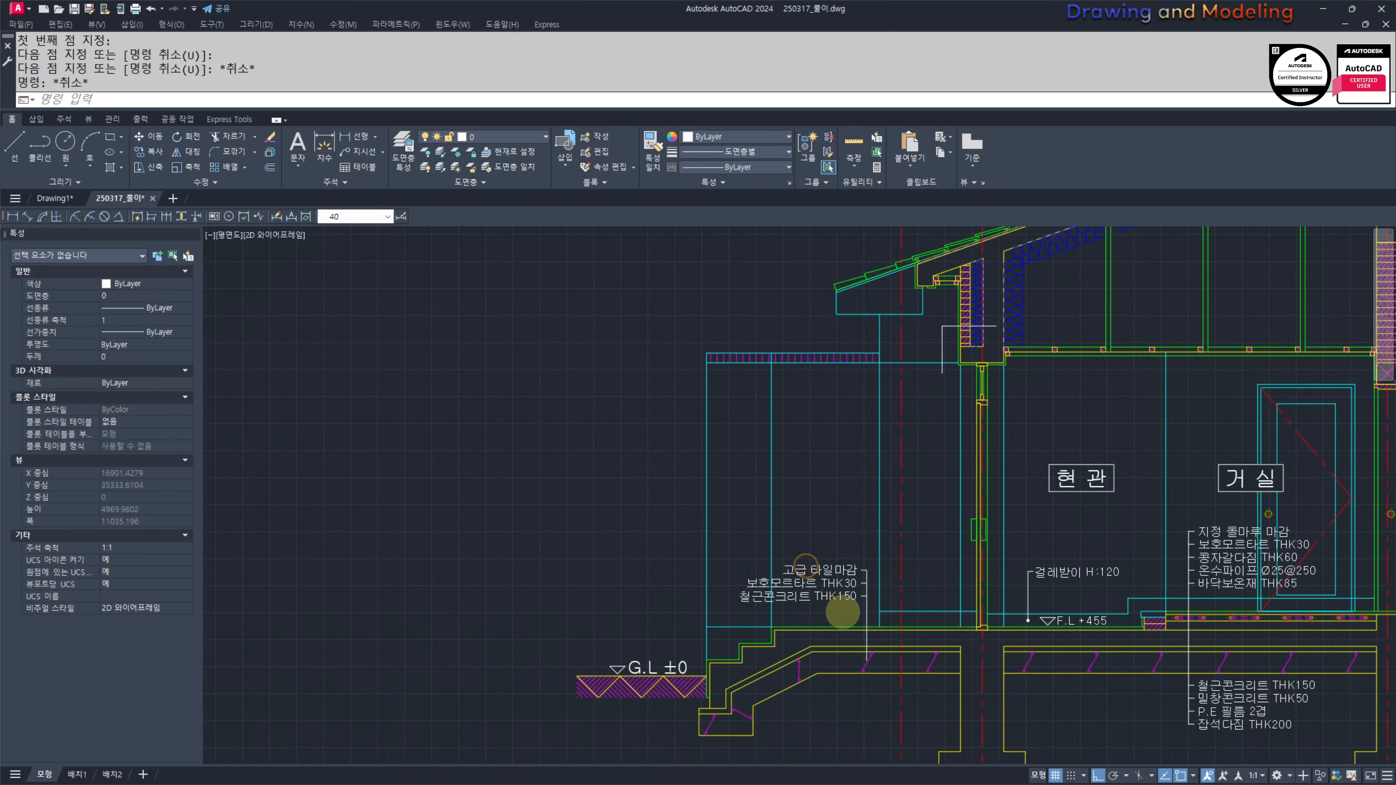
scroll(841, 611, "up", 4)
left_click(893, 587)
left_click(795, 425)
middle_click_drag(880, 480, 874, 516)
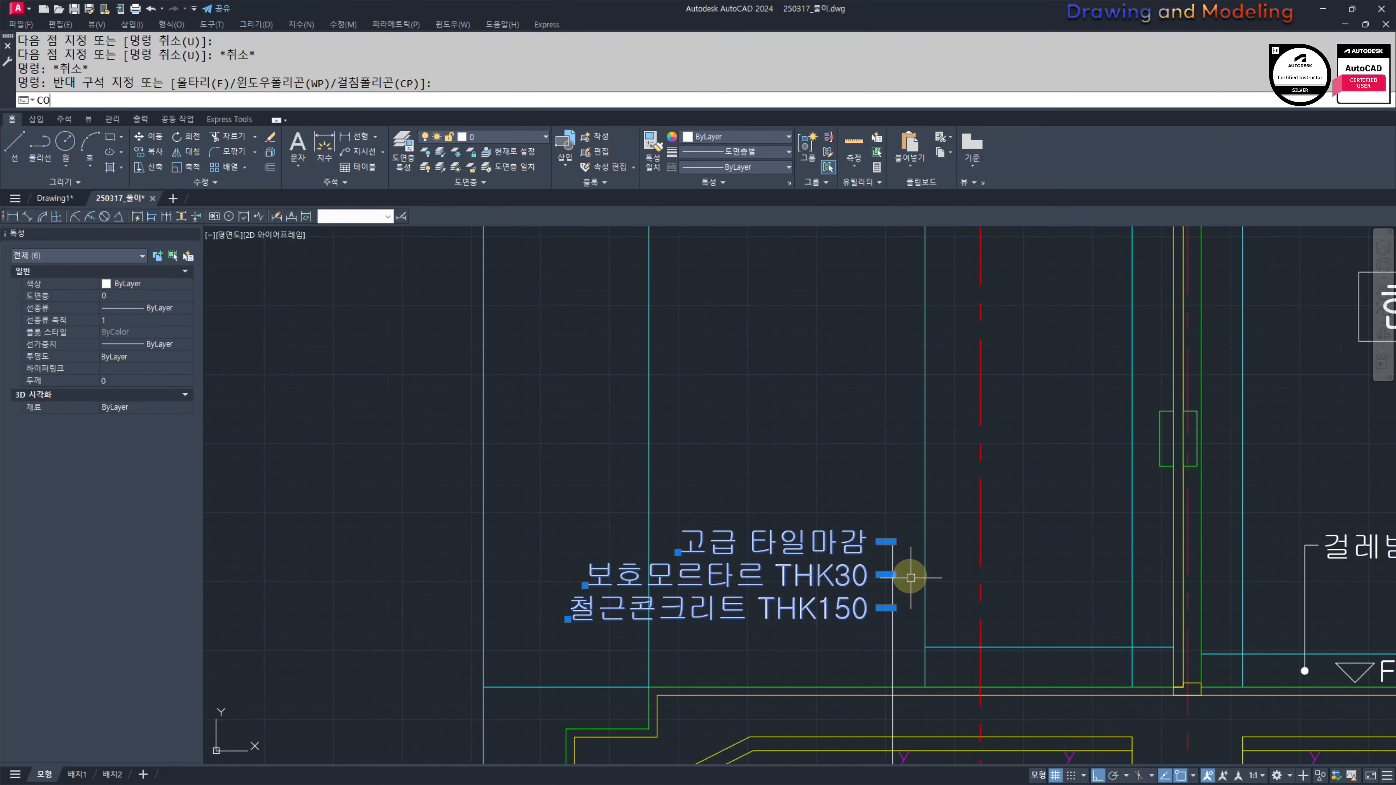
key("Return")
left_click(892, 541)
scroll(904, 528, "down", 4)
middle_click_drag(931, 243, 852, 330)
scroll(851, 330, "up", 4)
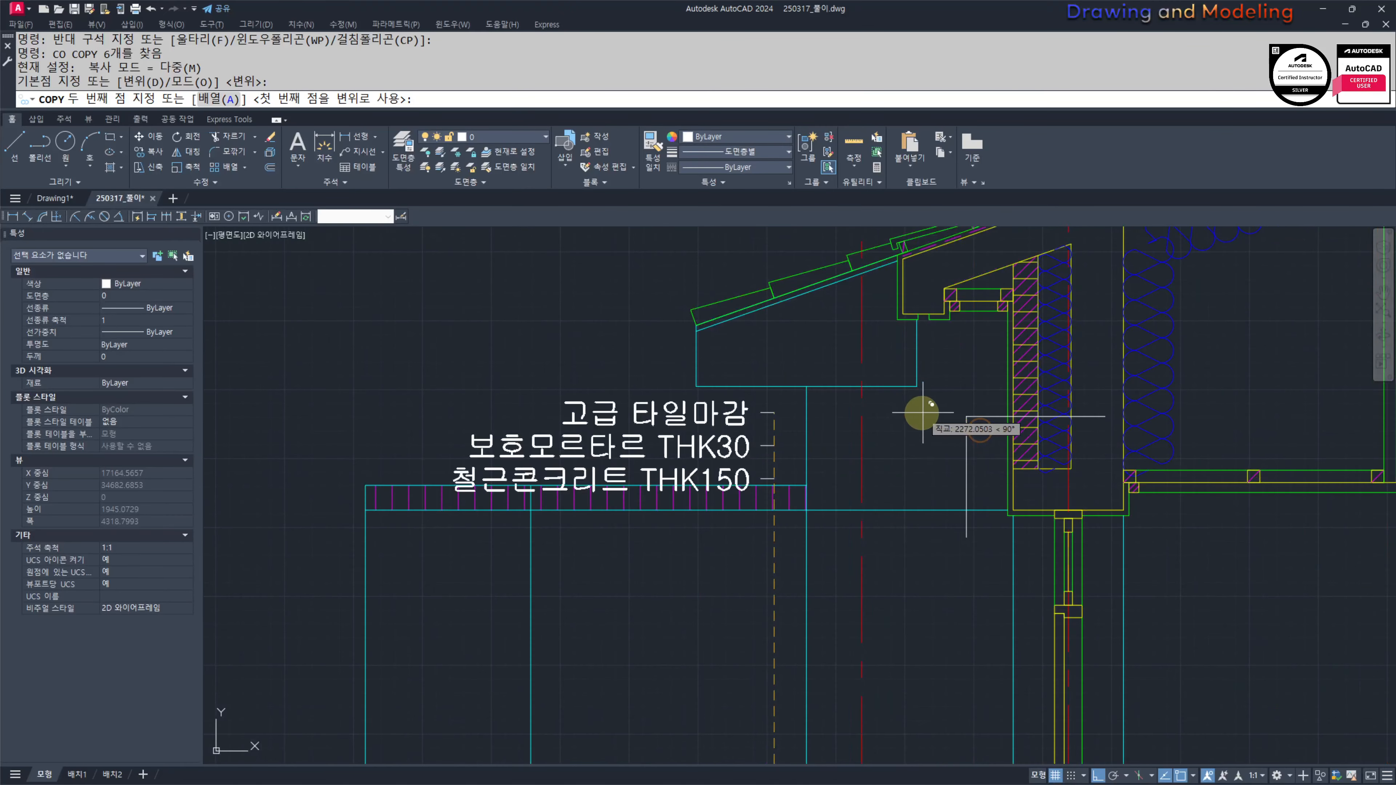
left_click(965, 416)
key("Escape")
key("Escape")
Step: Change the first wall note row to "철근콘크리트 THK190"
middle_click_drag(856, 439, 844, 475)
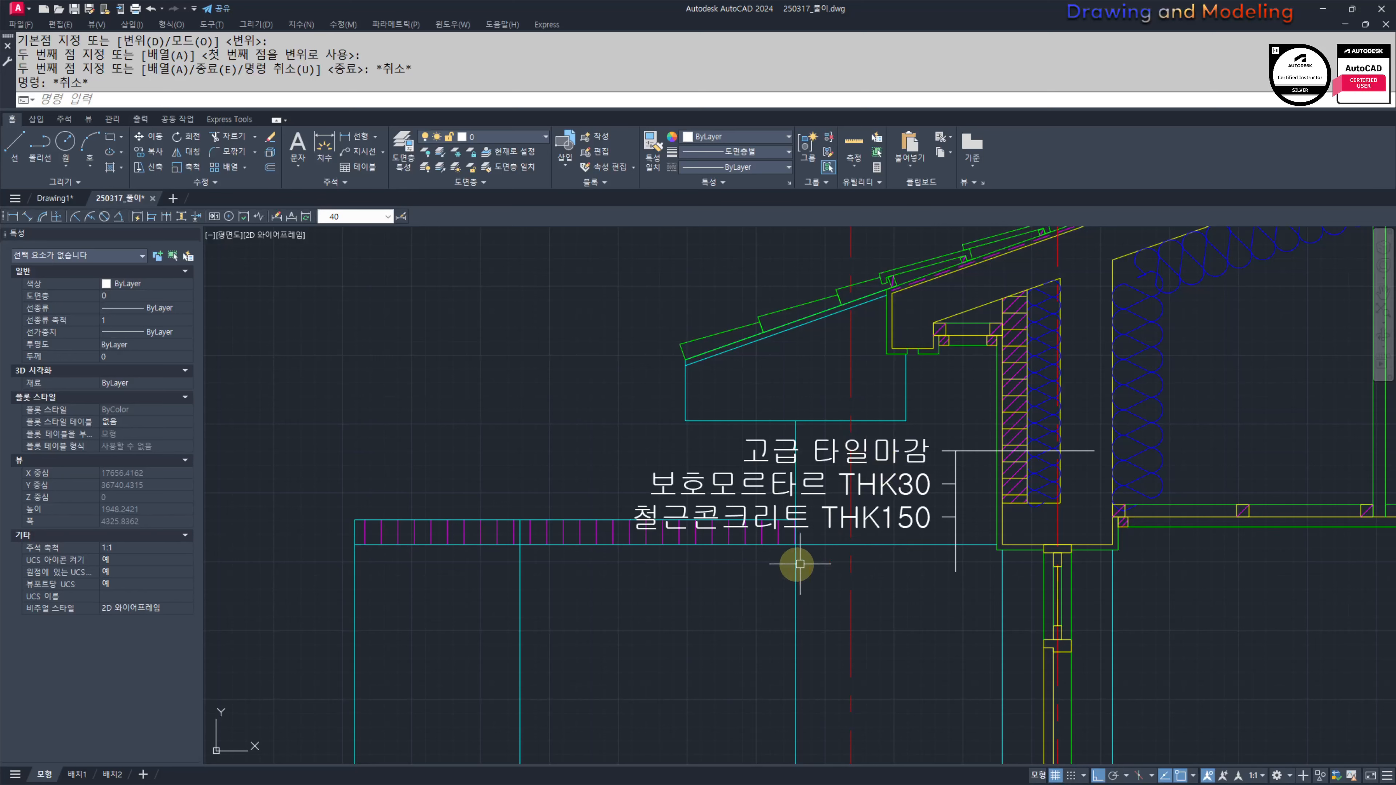
middle_click_drag(648, 520, 650, 546)
middle_click_drag(800, 577, 799, 577)
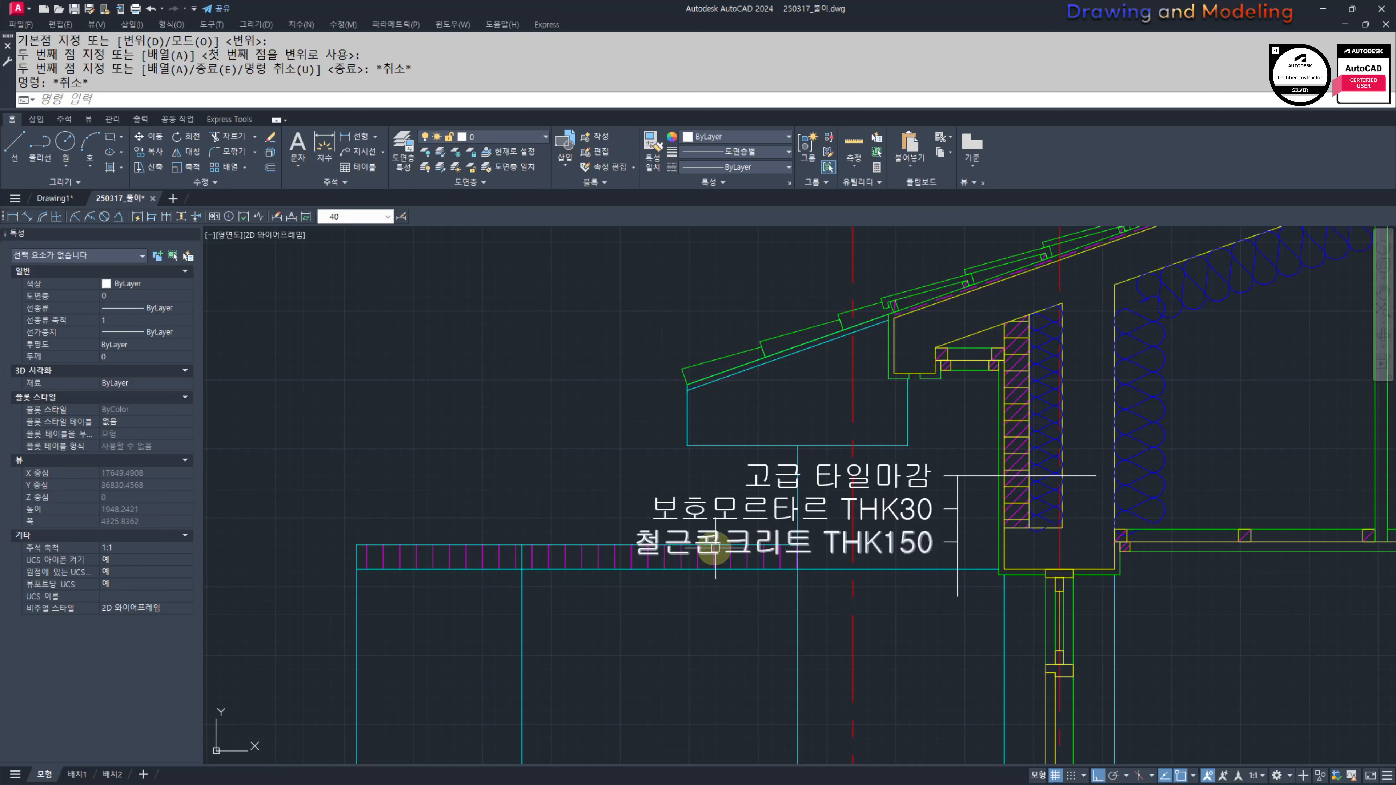
scroll(929, 529, "up", 2)
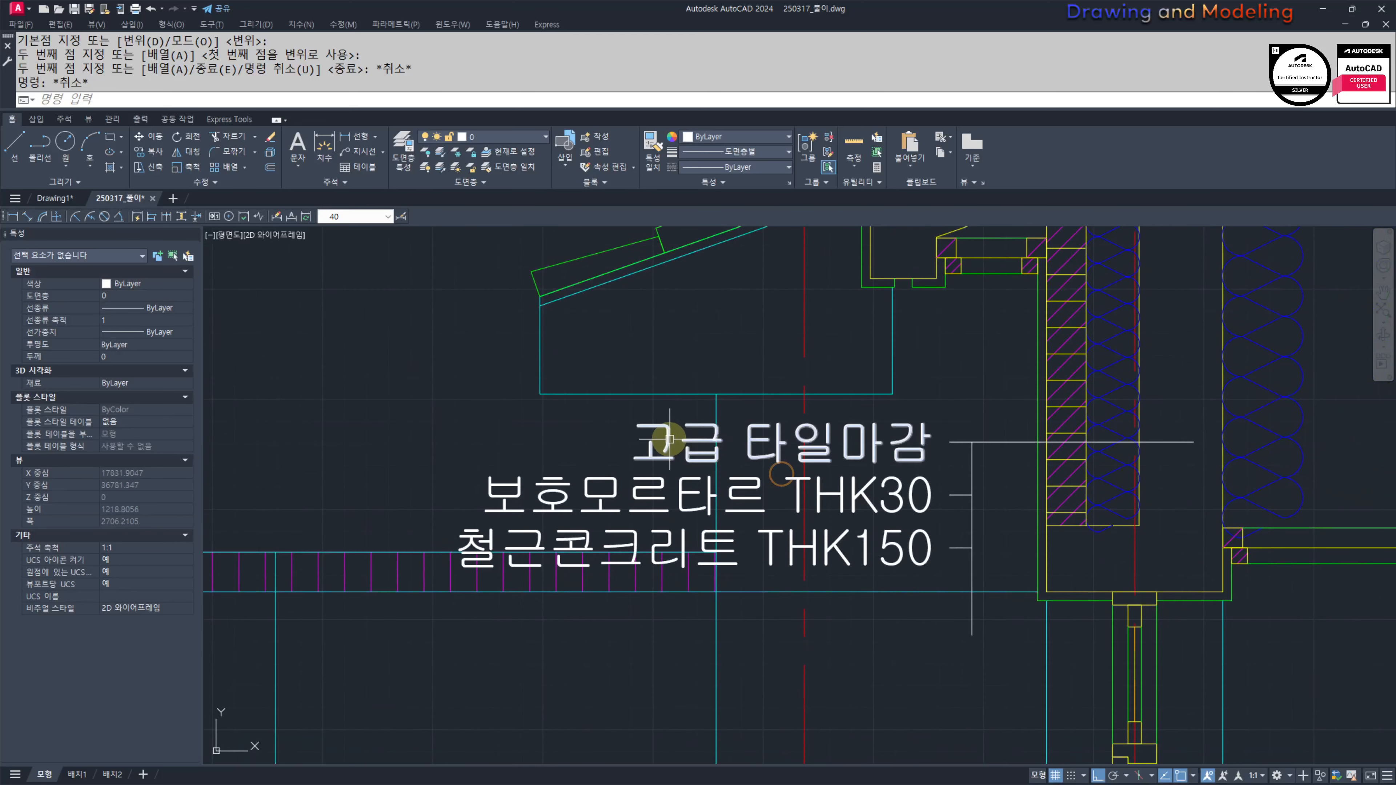
double_click(670, 439)
type("CJ")
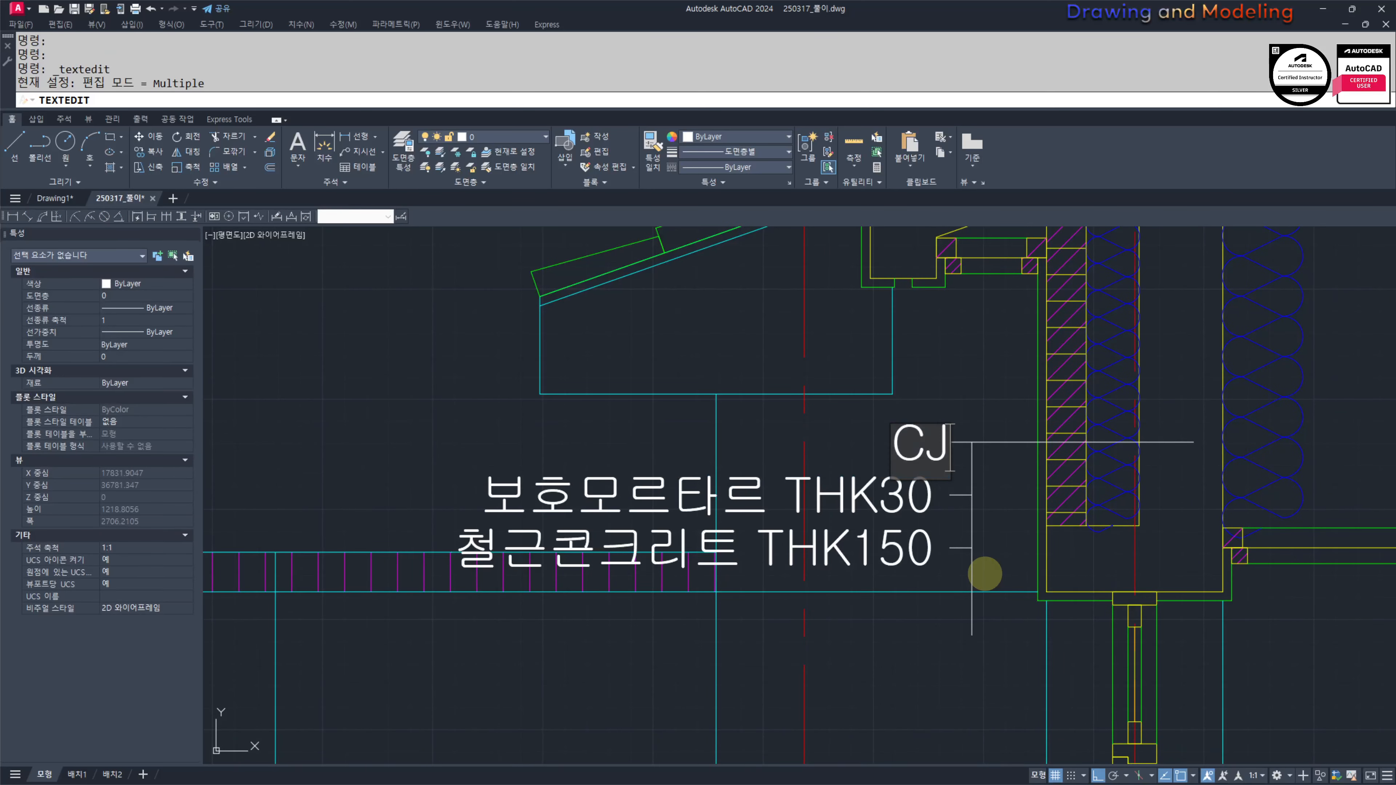
type("frmszhs")
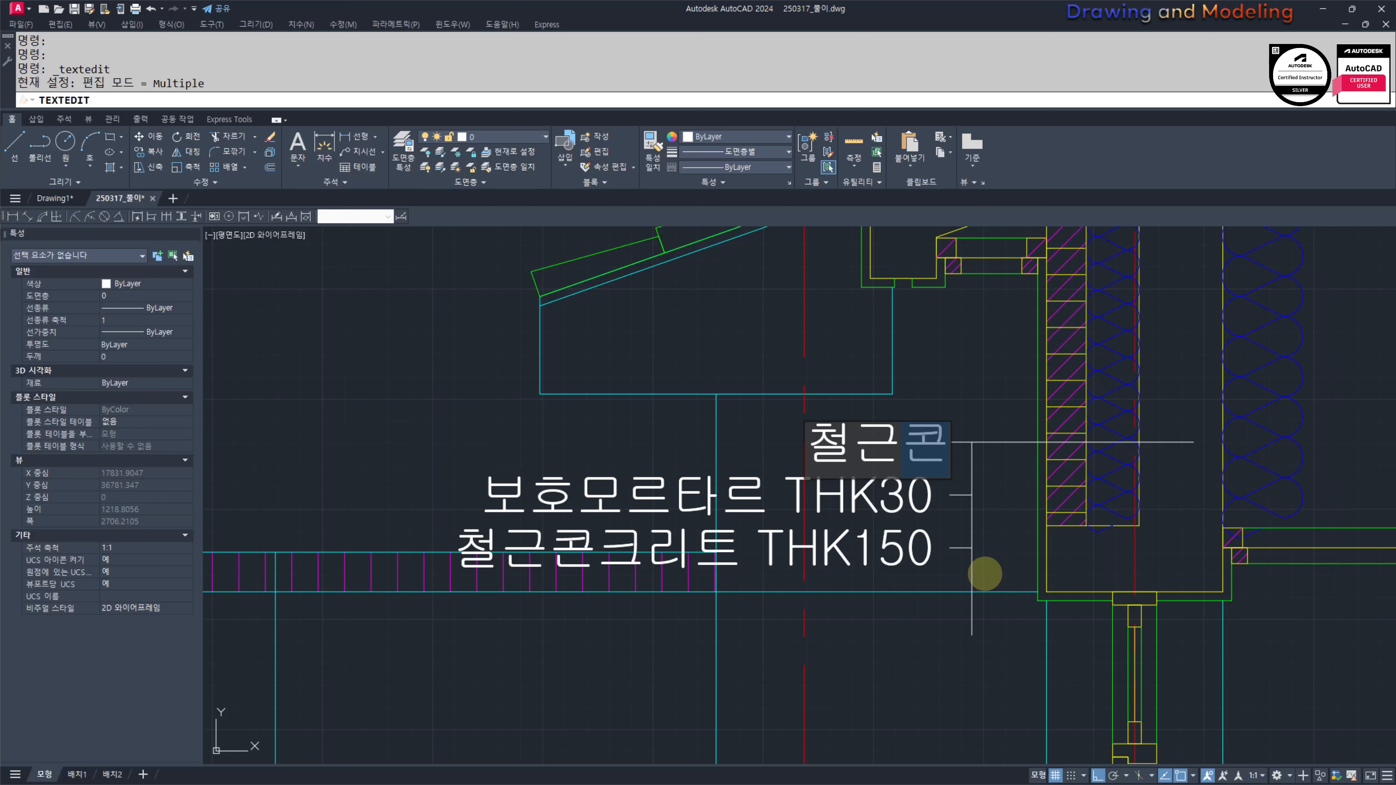
type("크리트 THK1")
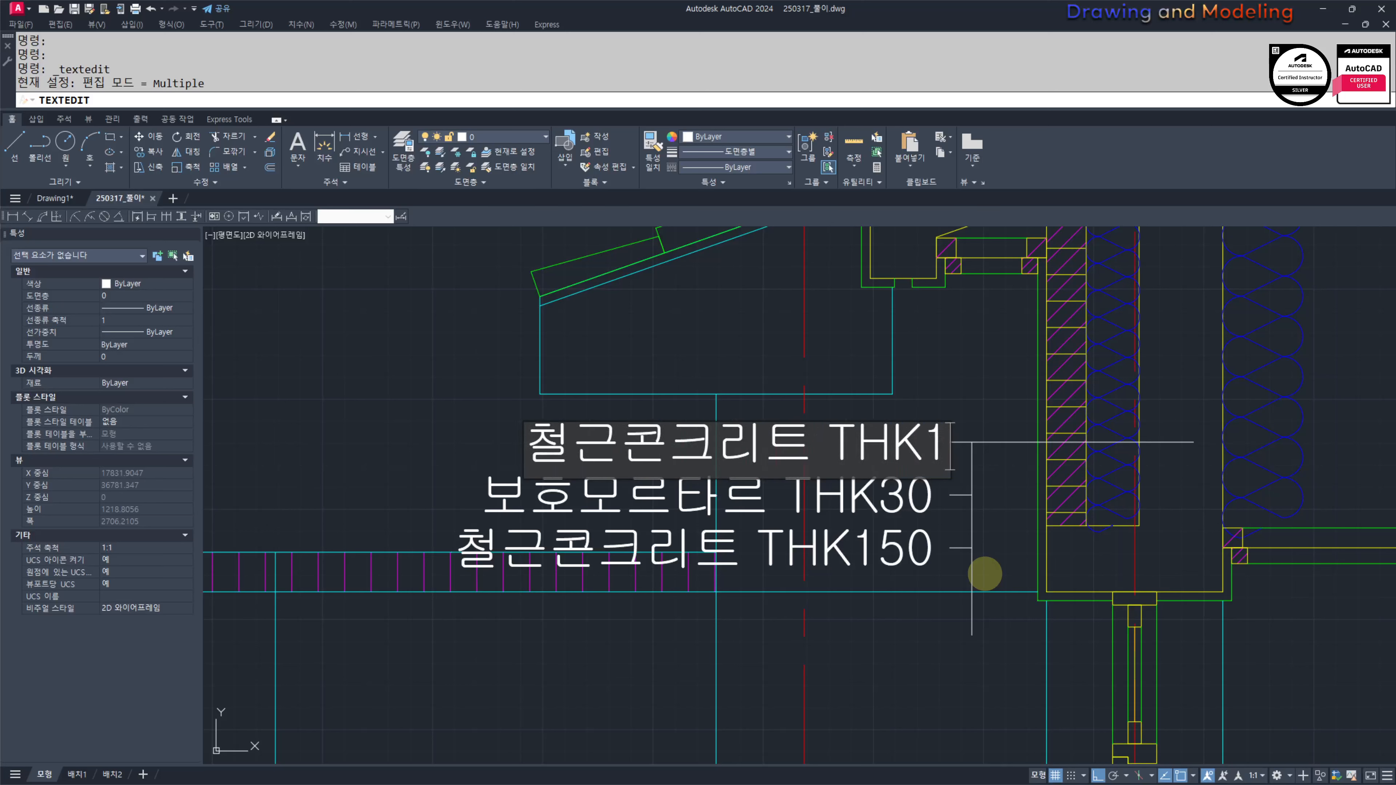
type("90")
key("Return")
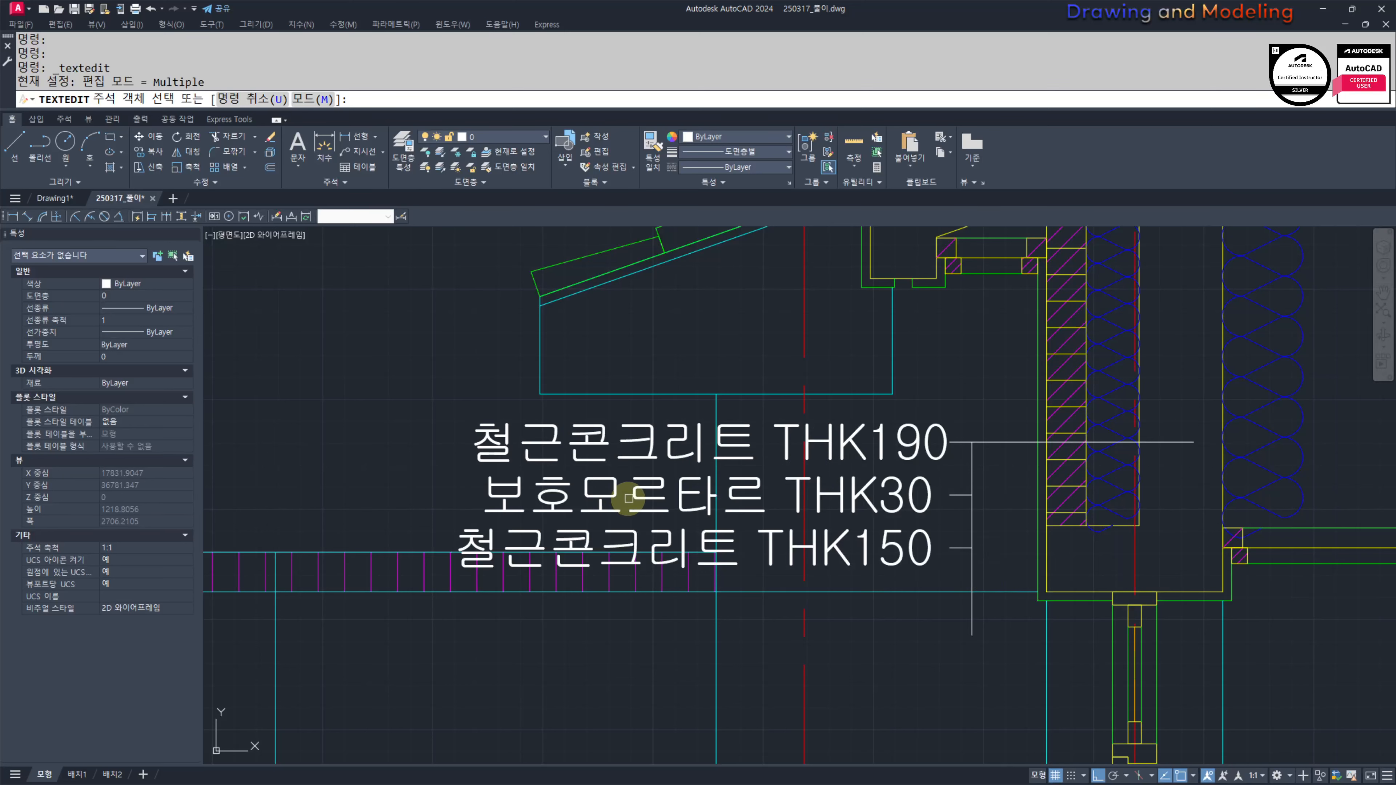
Step: Change the second wall note row to "P.E 필름 2겹"
left_click(641, 493)
left_click(592, 513)
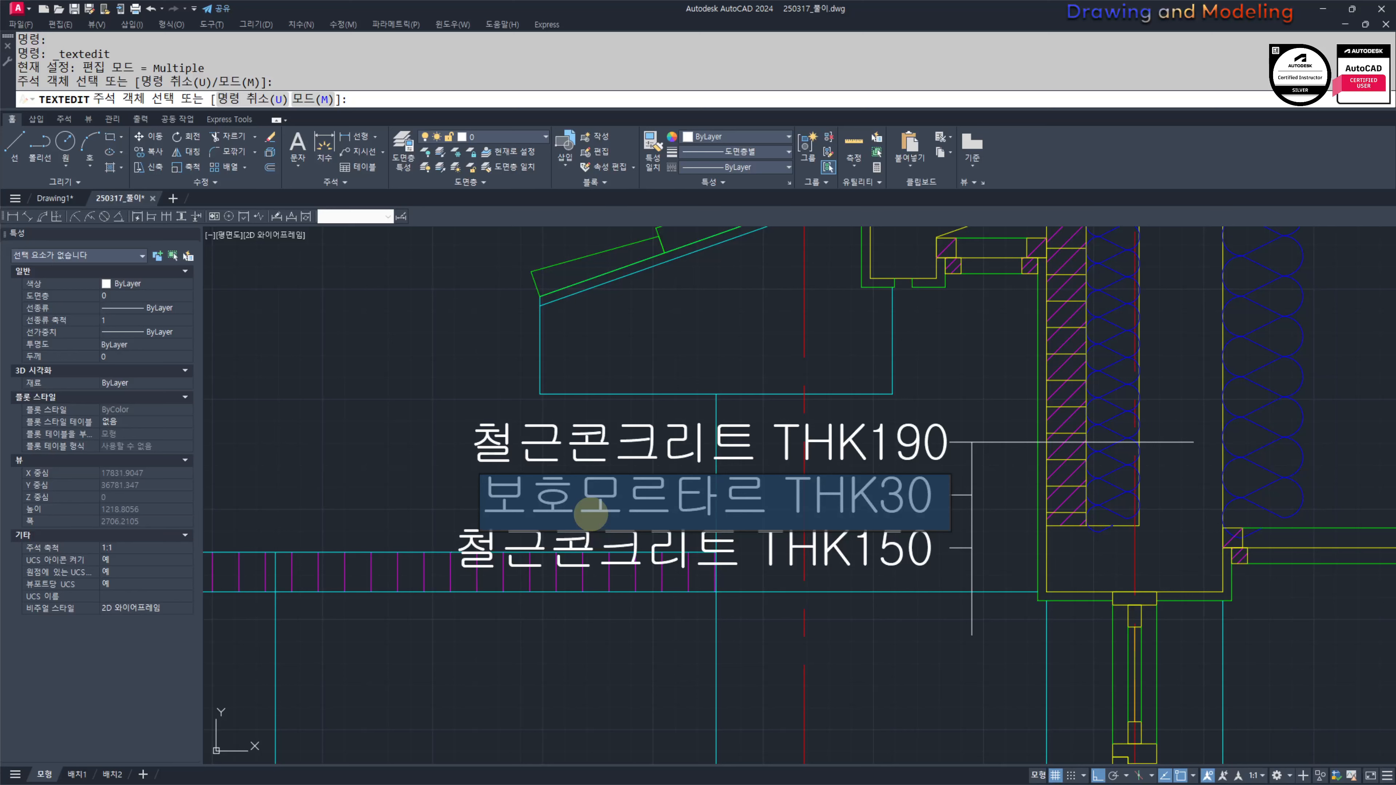
type("Q")
type("KS")
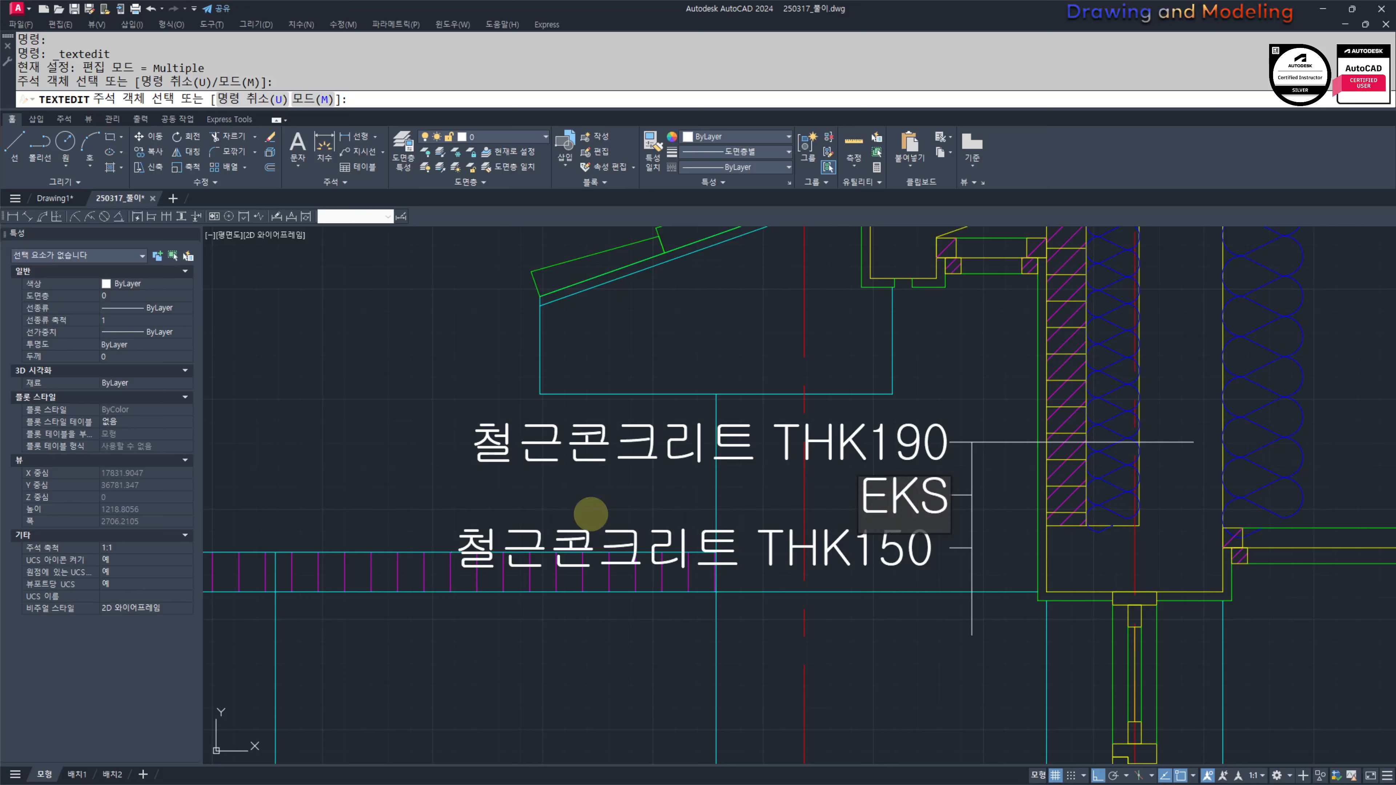
key("BackSpace")
key("BackSpace")
key("BackSpace")
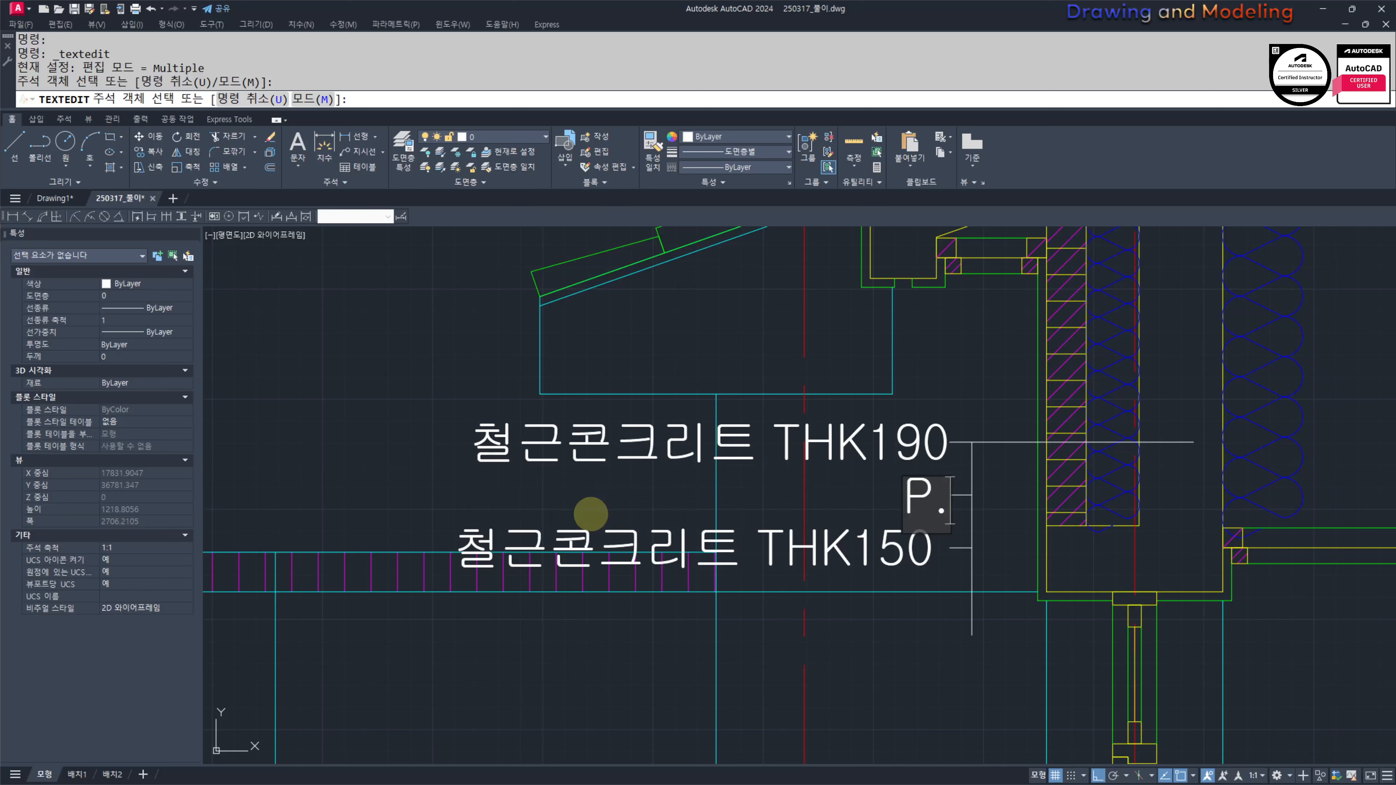
type("P.E 필름")
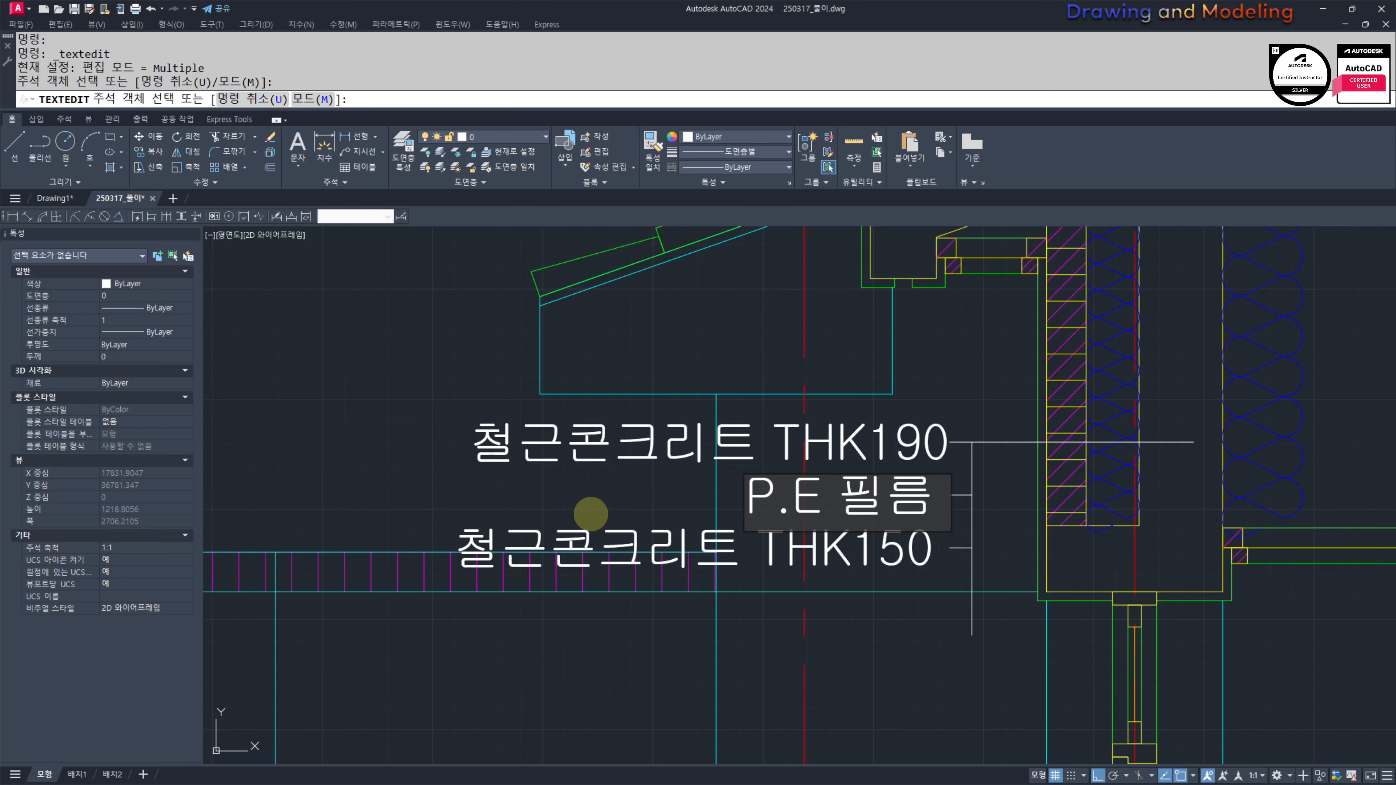
type(" 21")
key("BackSpace")
type("2")
key("BackSpace")
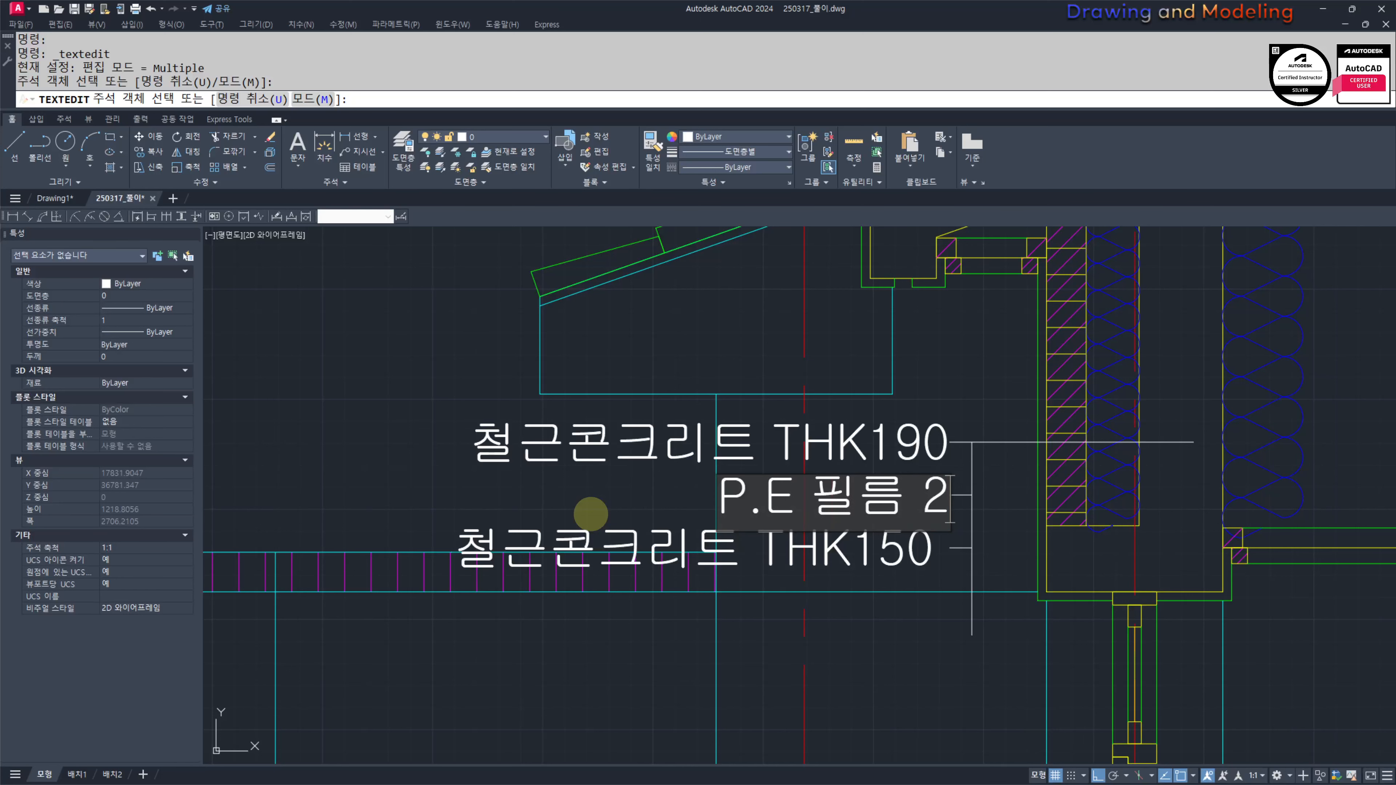
type("겹")
left_click(590, 514)
Step: Change the third wall note row to "단열재 THK120" and finish text editing
scroll(589, 503, "down", 3)
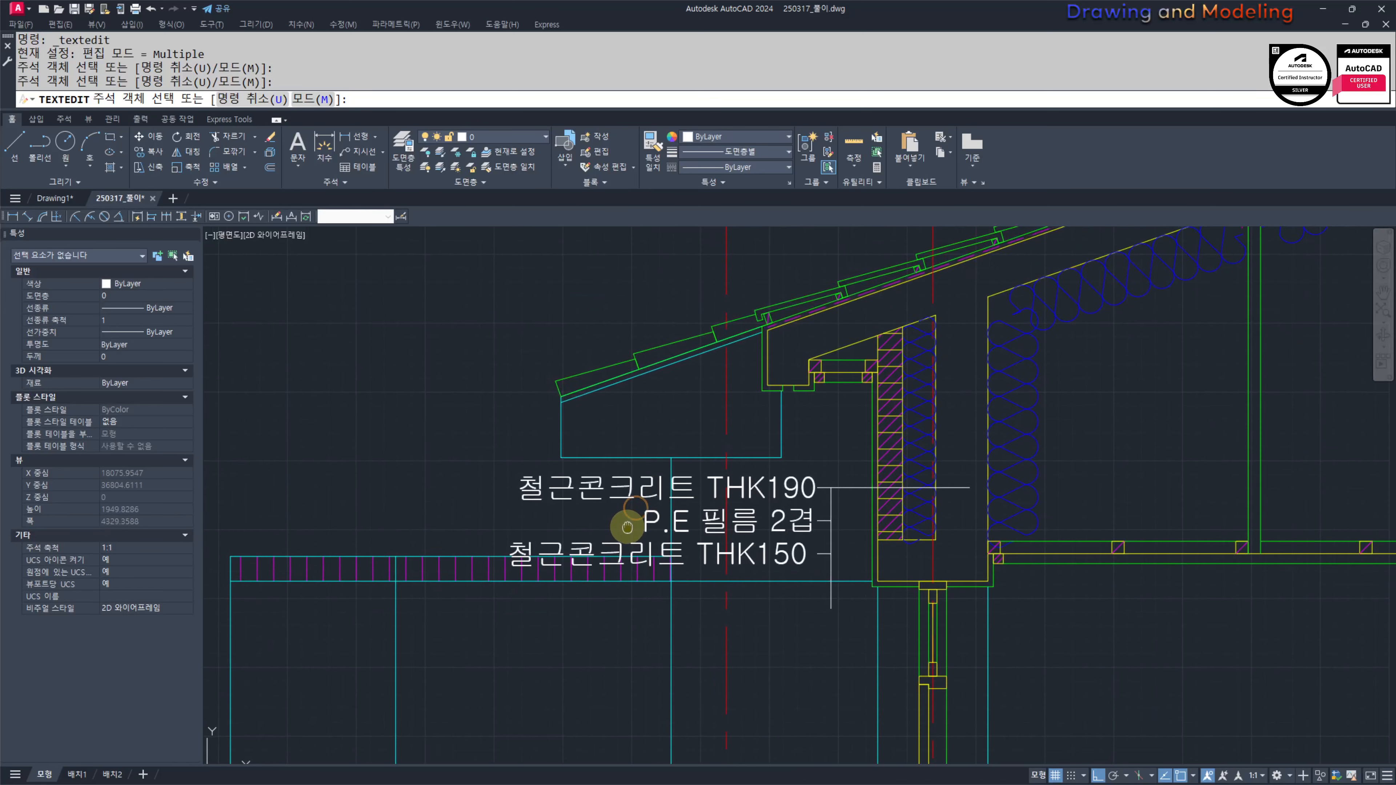
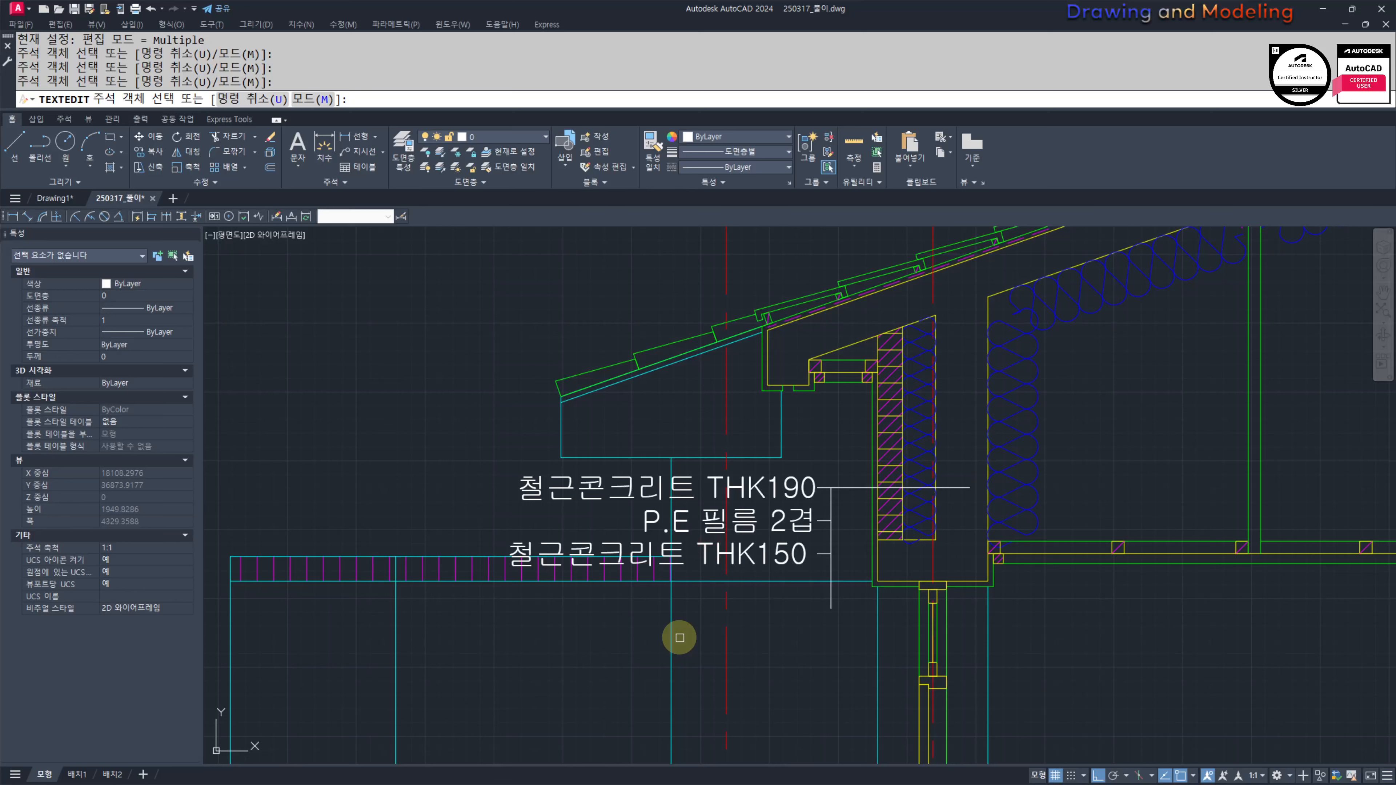
left_click(709, 546)
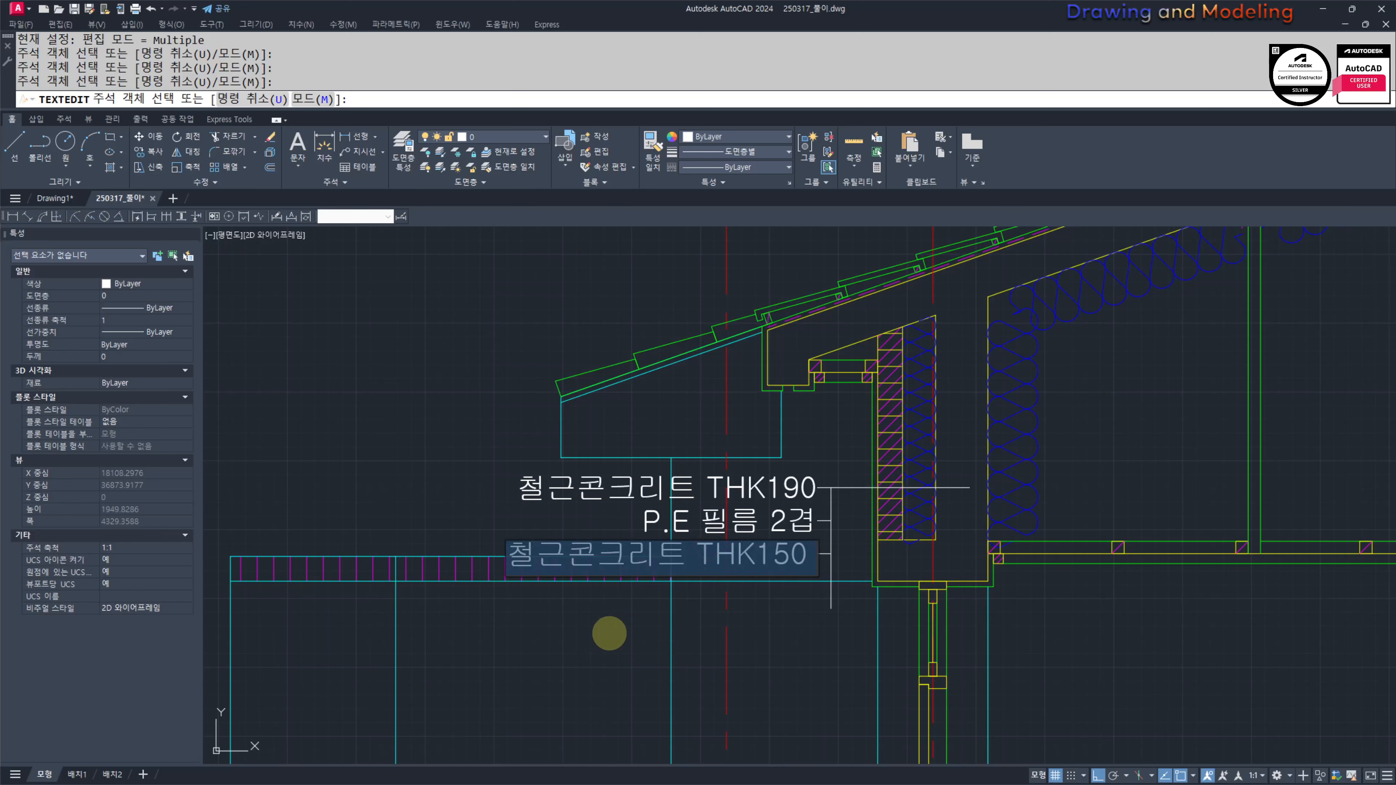
type("단열재")
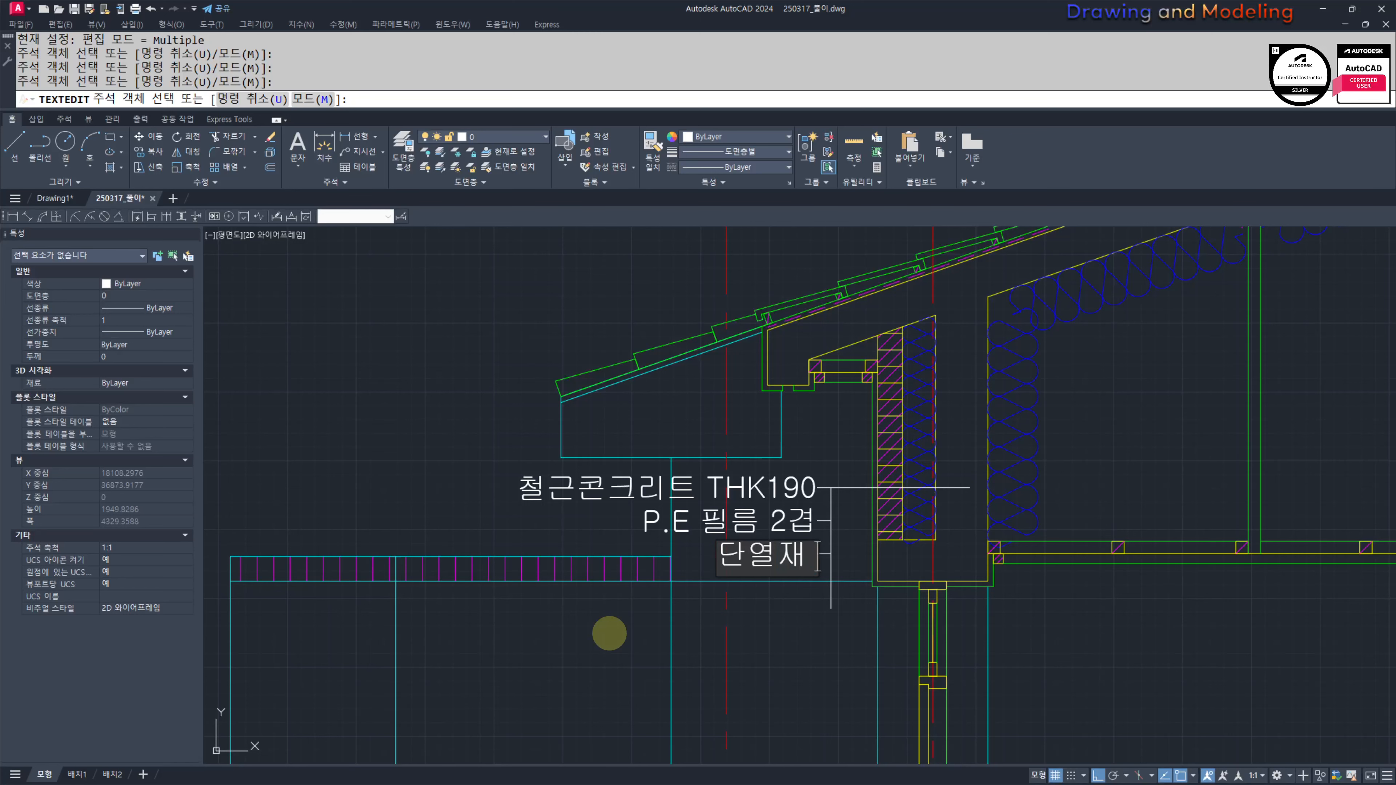
type(" THK120")
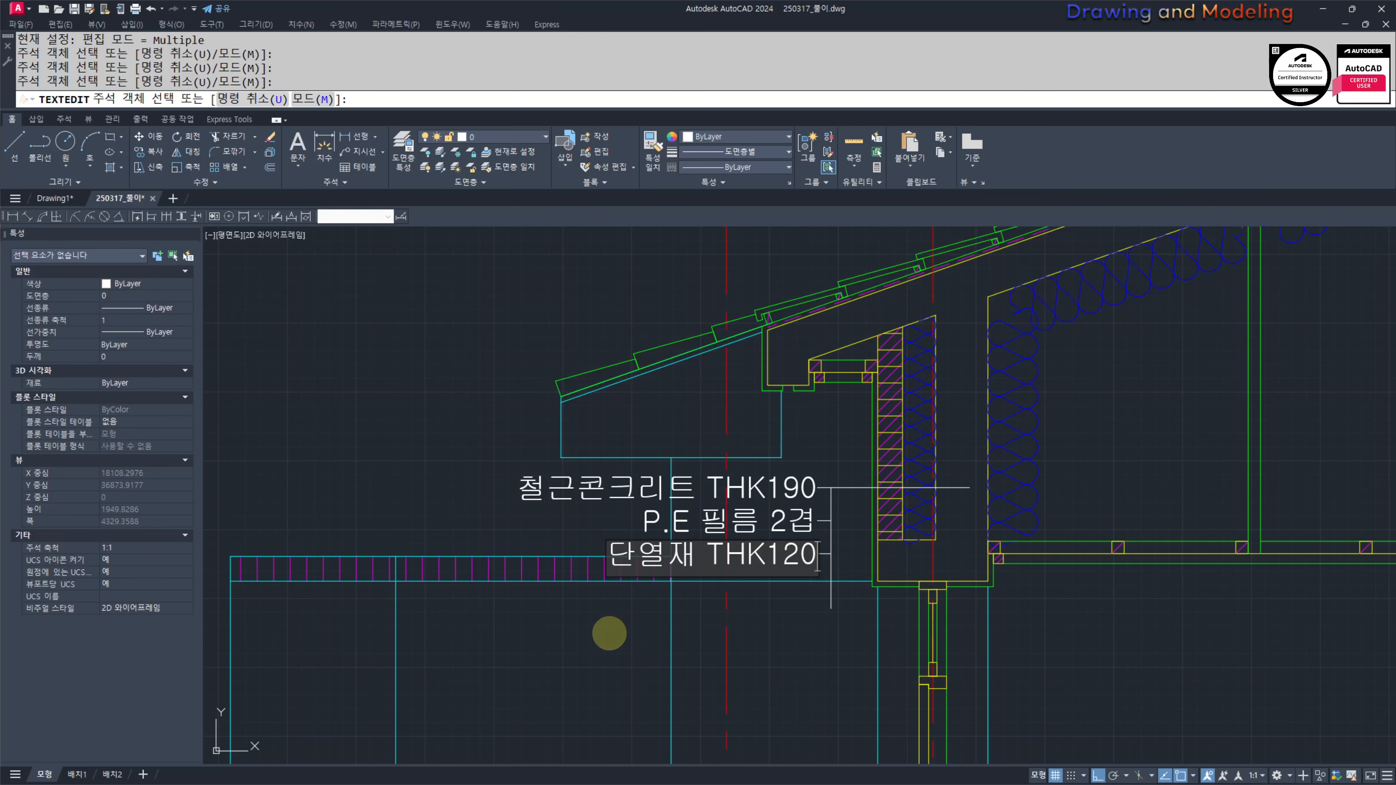
key("Return")
key("Escape")
key("Escape")
middle_click_drag(629, 629, 597, 627)
type("CO")
key("Return")
scroll(797, 522, "up", 2)
left_click(791, 573)
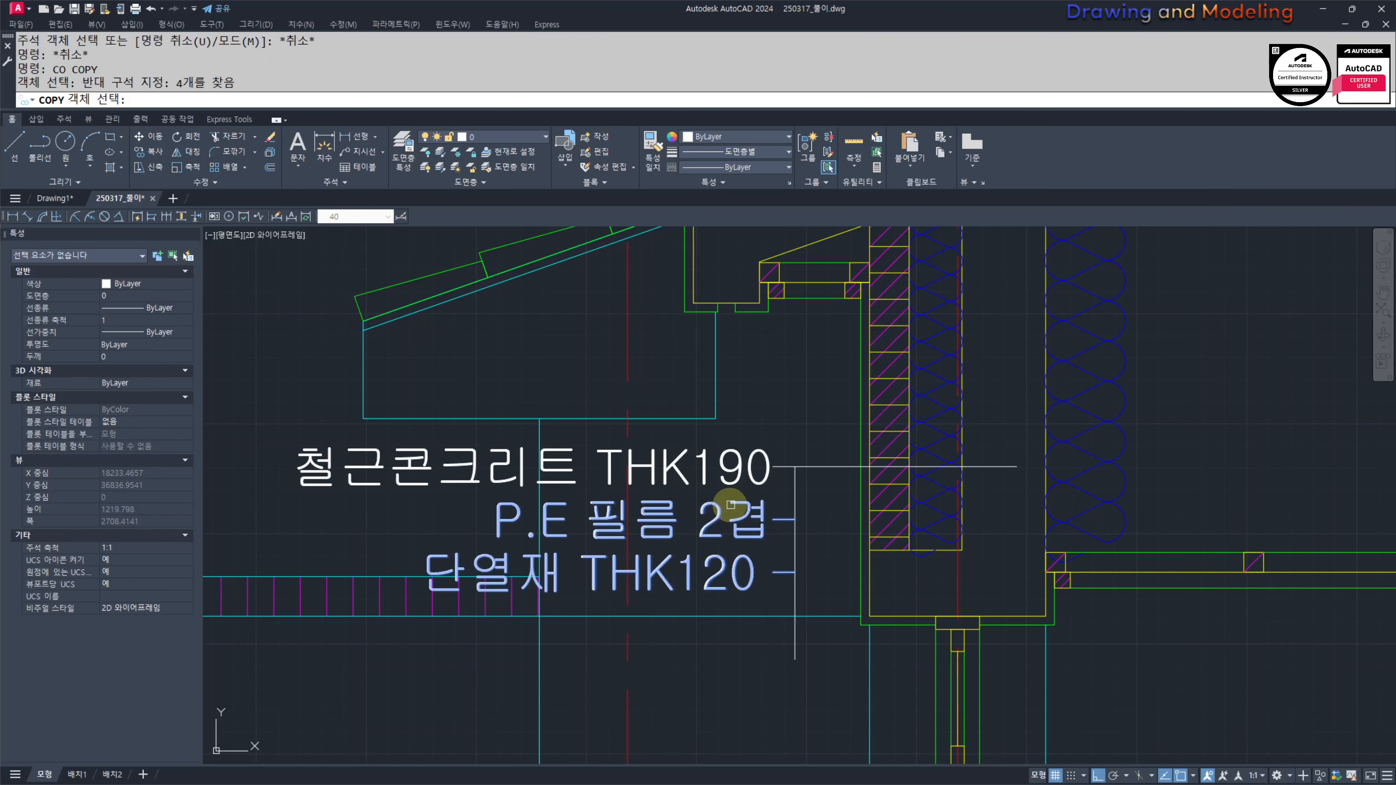
key("Return")
left_click(802, 522)
key("Escape")
key("Escape")
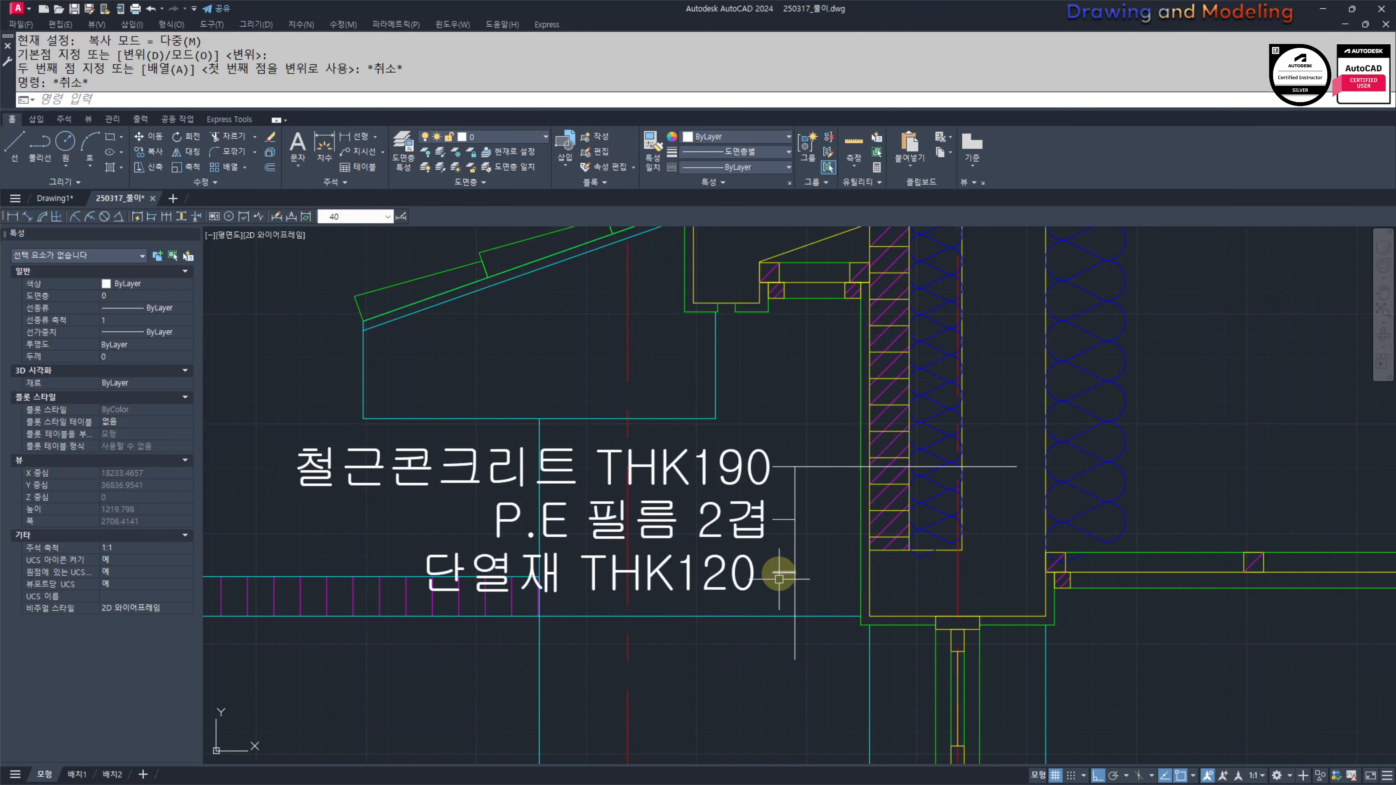
Step: Copy the second and third wall note rows with their ticks directly below, forming a fourth and fifth row at equal spacing
key("space")
left_click(784, 598)
left_click(725, 514)
key("space")
left_click(790, 472)
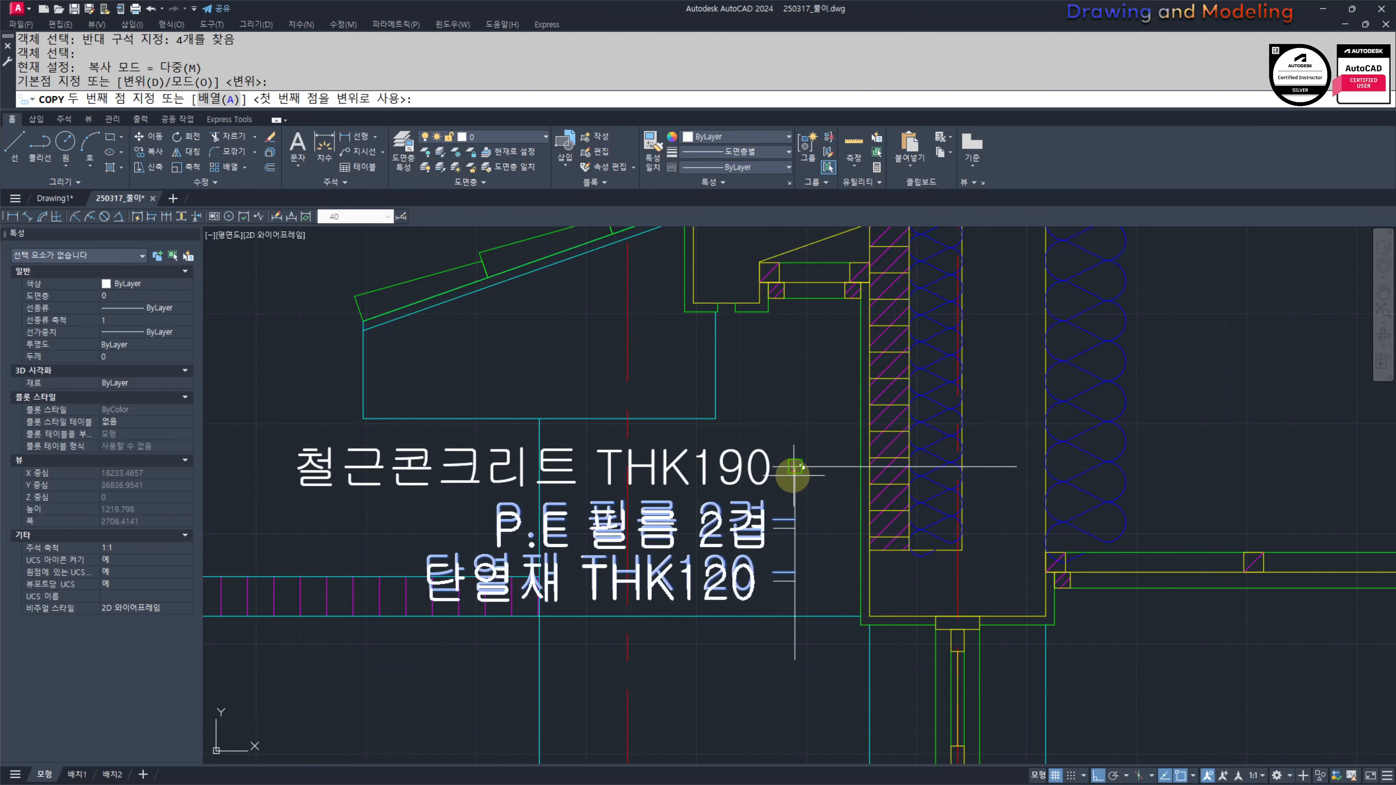
left_click(795, 572)
key("Escape")
key("Escape")
Step: Extend the vertical wall leader line down to the tick of the fifth note row
middle_click_drag(703, 699, 841, 635)
type("ex")
key("space")
key("space")
left_click(925, 567)
left_click(891, 581)
key("Escape")
key("Escape")
Step: Change the fourth wall note row to "0.5B 시멘트벽돌쌓기"
double_click(833, 590)
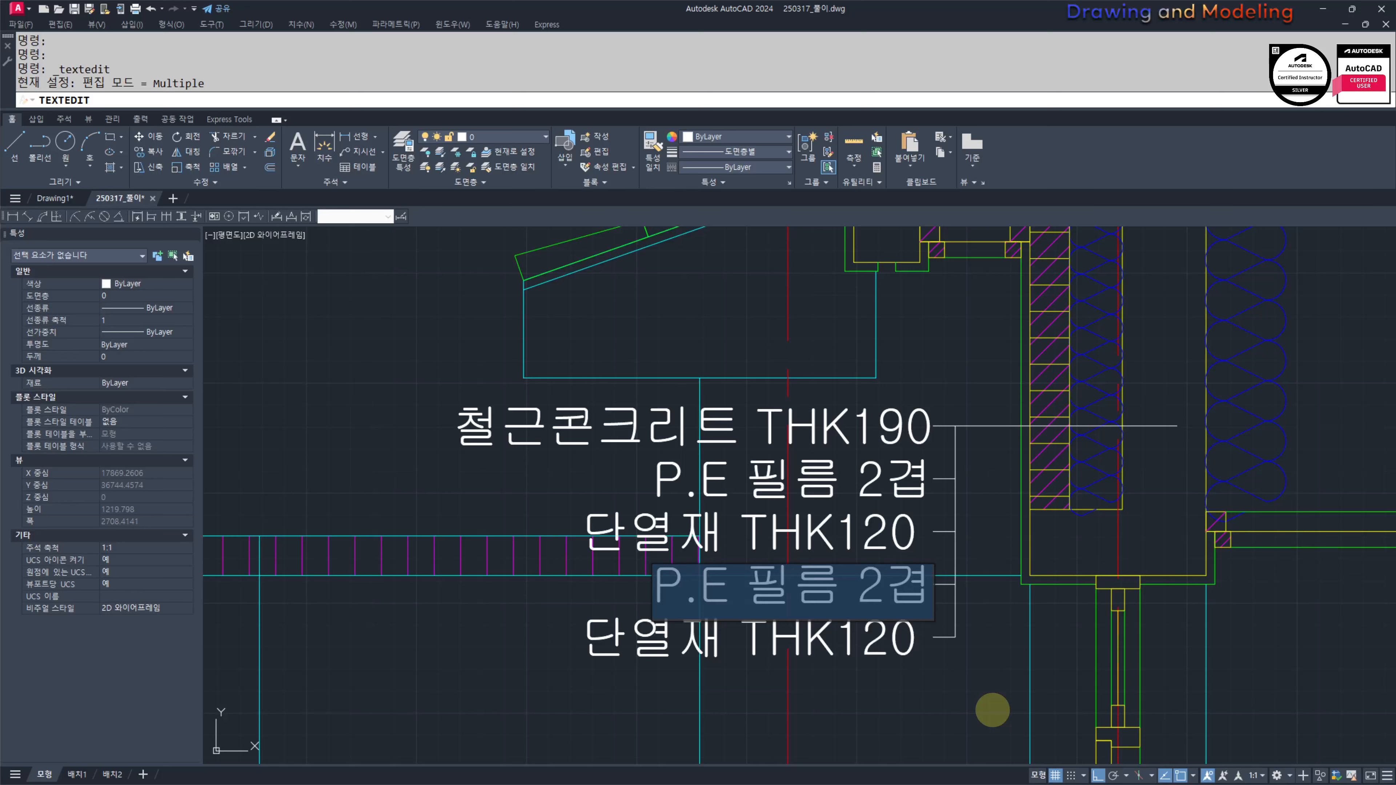
type("0.5B")
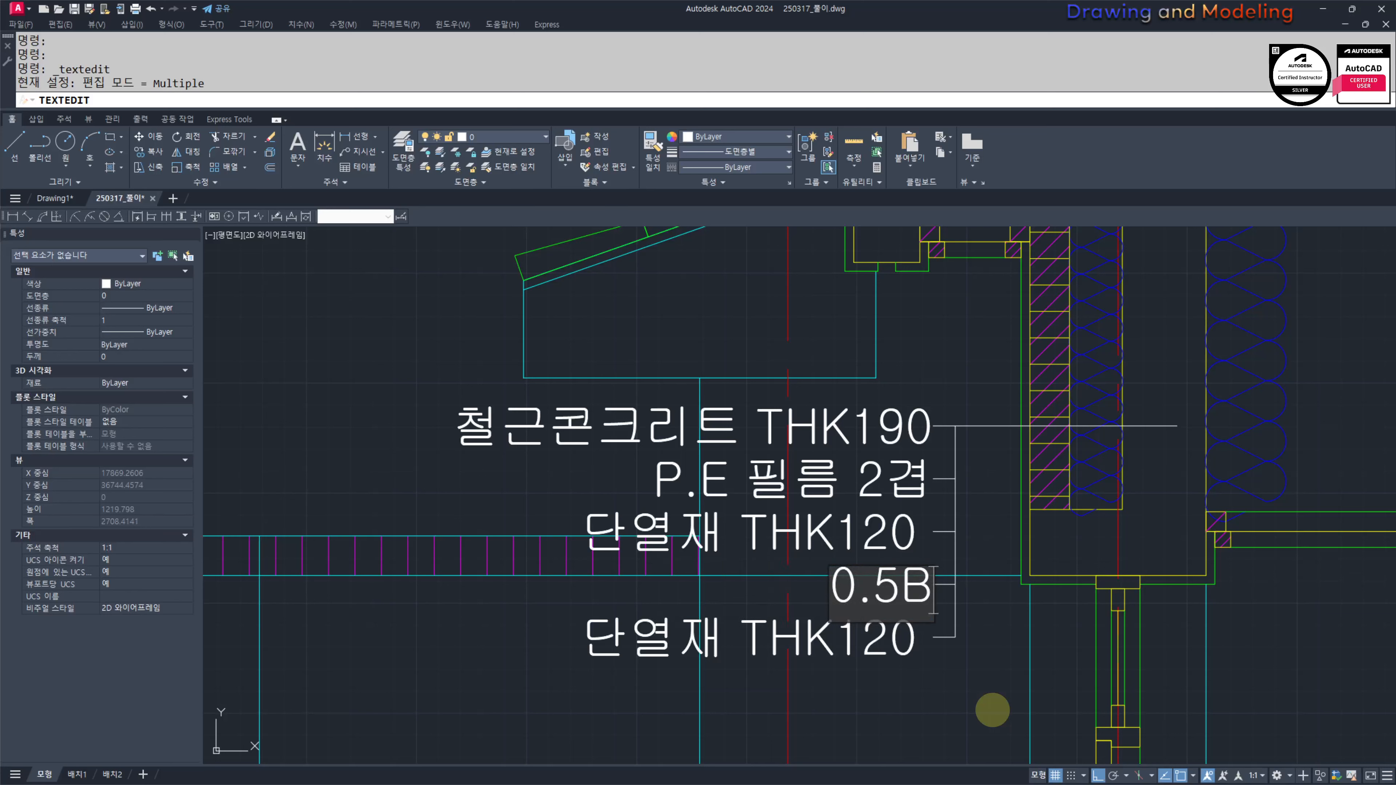
type(" 시멘트벽돌싸혹")
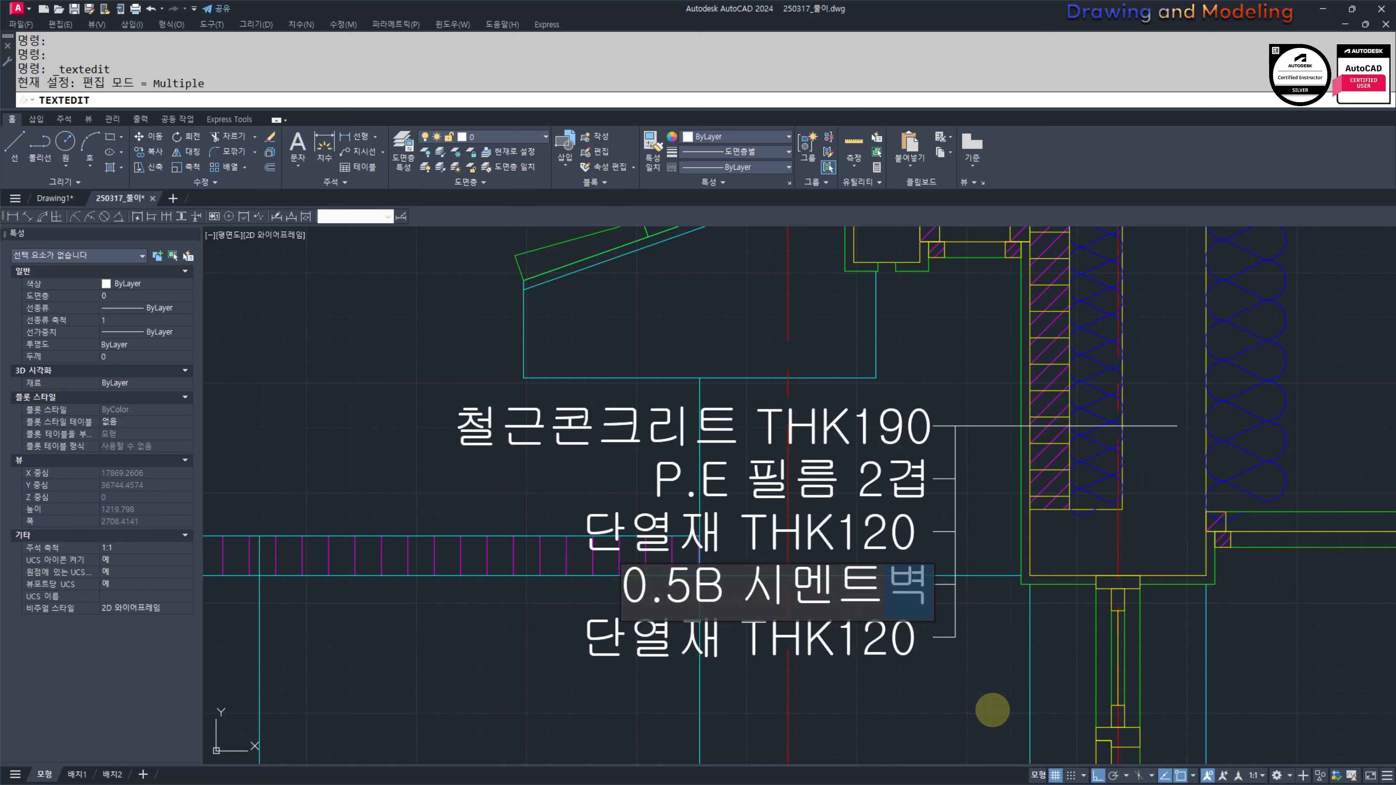
key("BackSpace")
key("BackSpace")
key("BackSpace")
key("BackSpace")
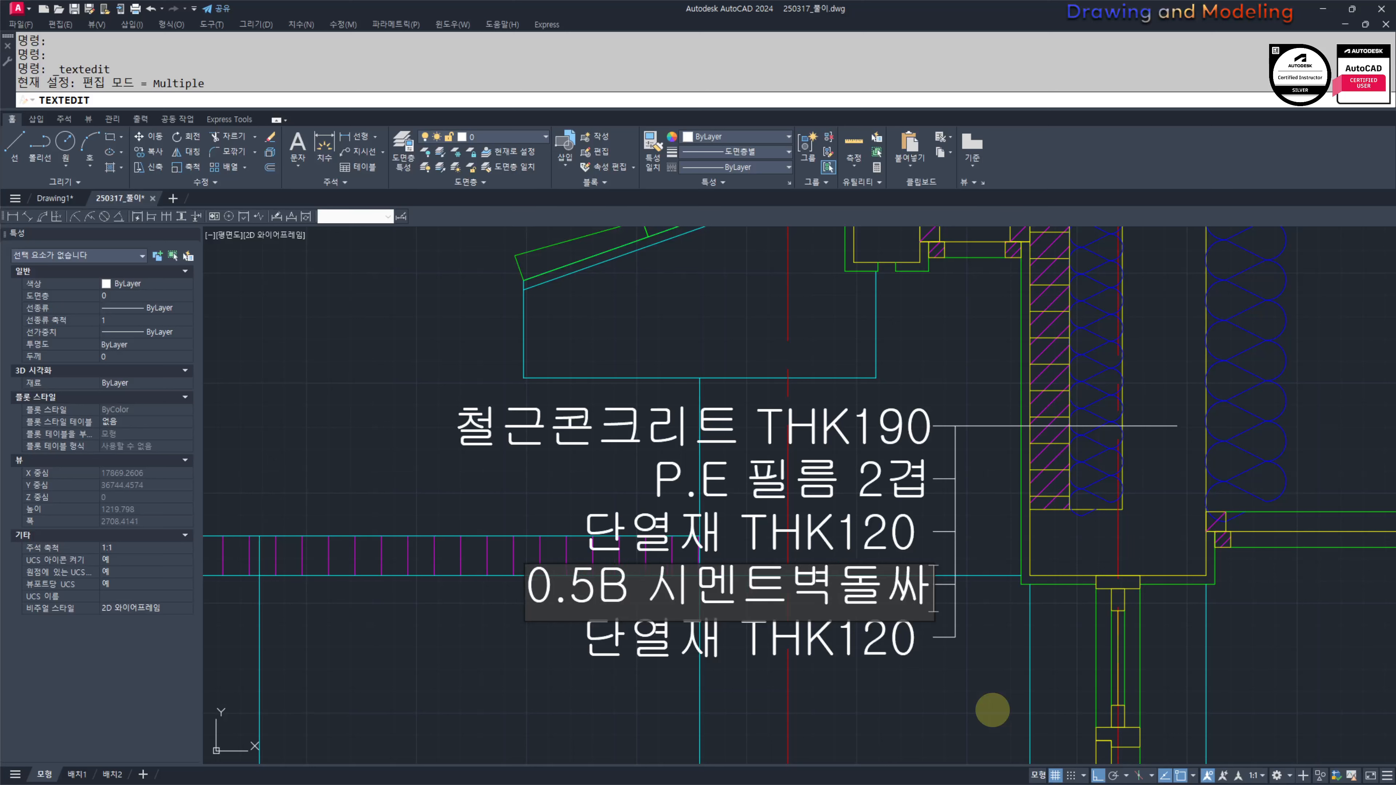
type("쌓기")
key("Return")
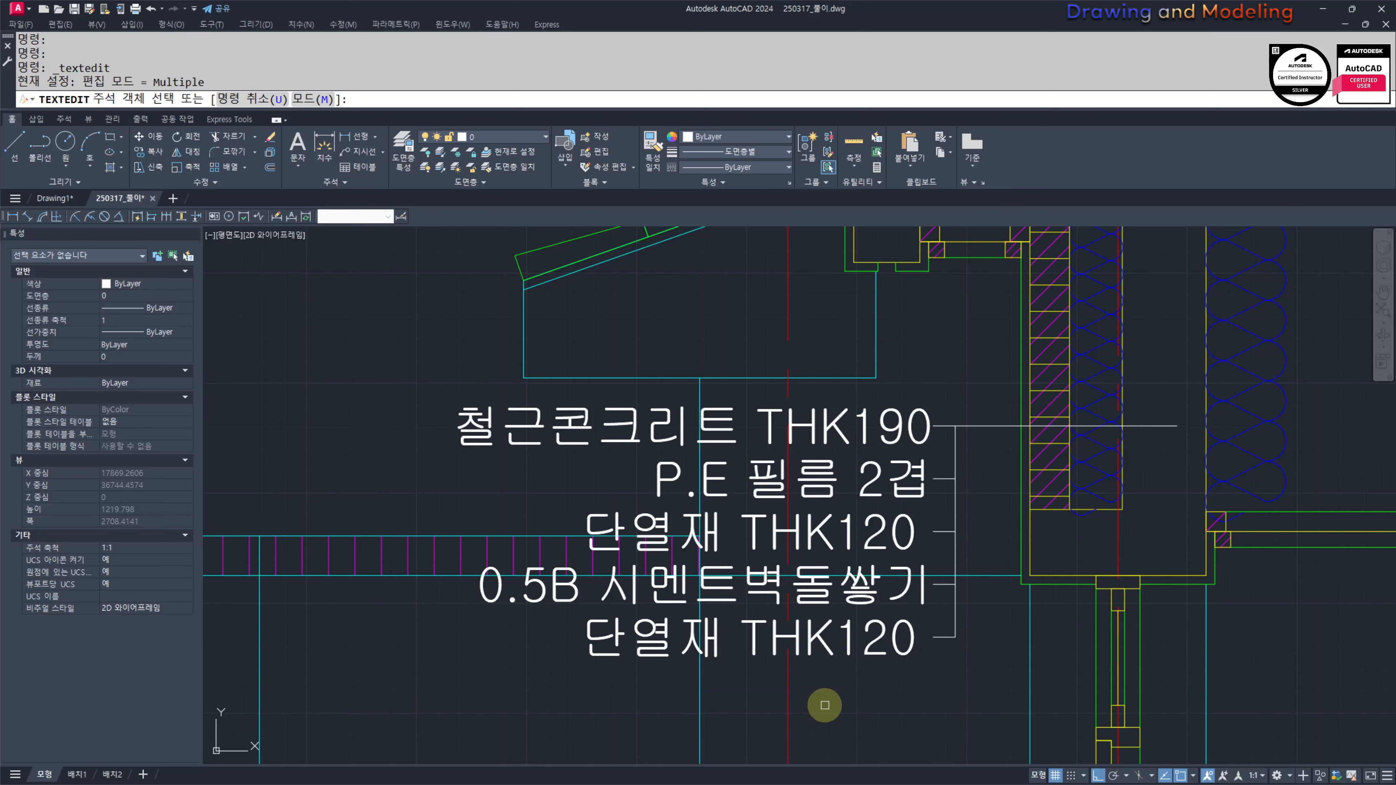
Step: Change the fifth wall note row to "모르타르 위 W.P 2회 마감" and finish text editing
left_click(819, 635)
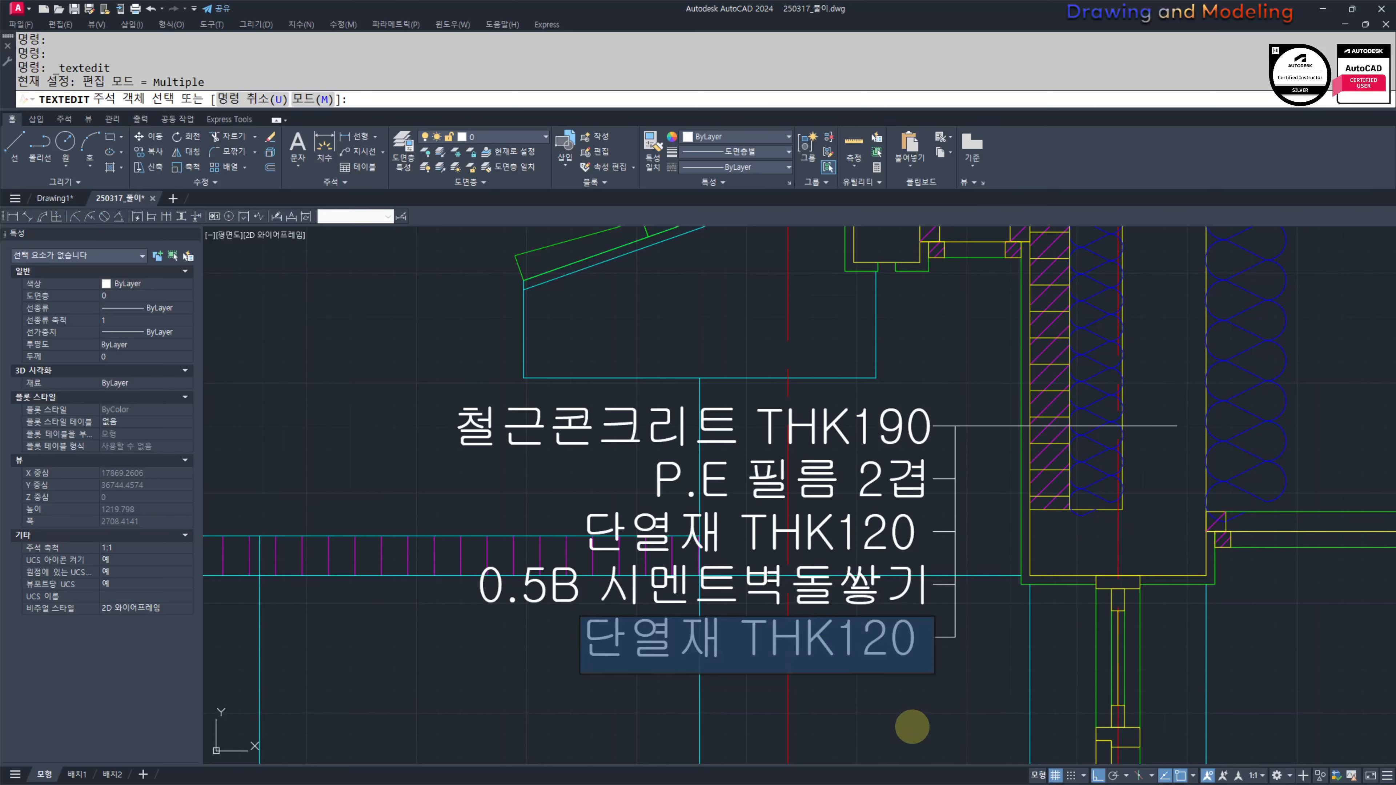
type("모르타르")
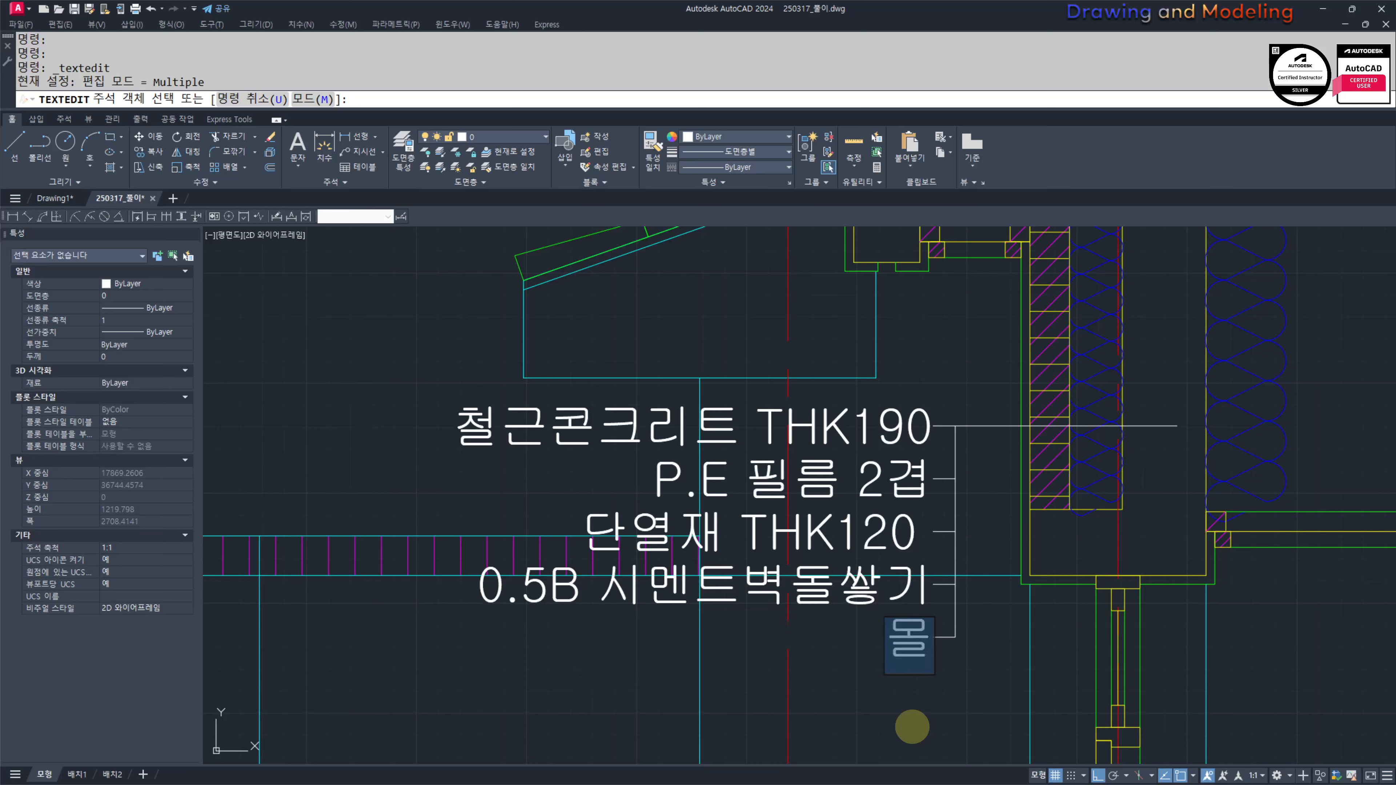
type(" 위")
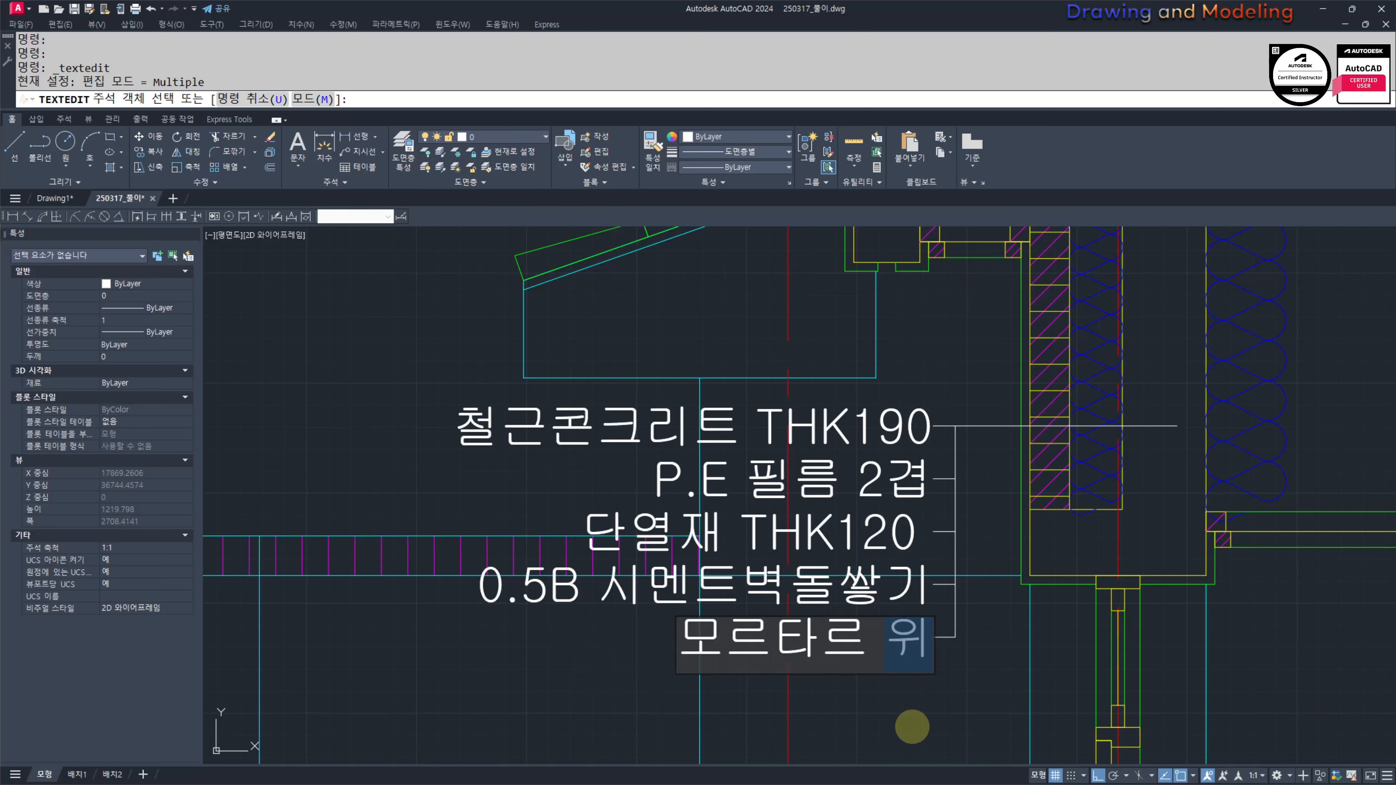
type(" W.")
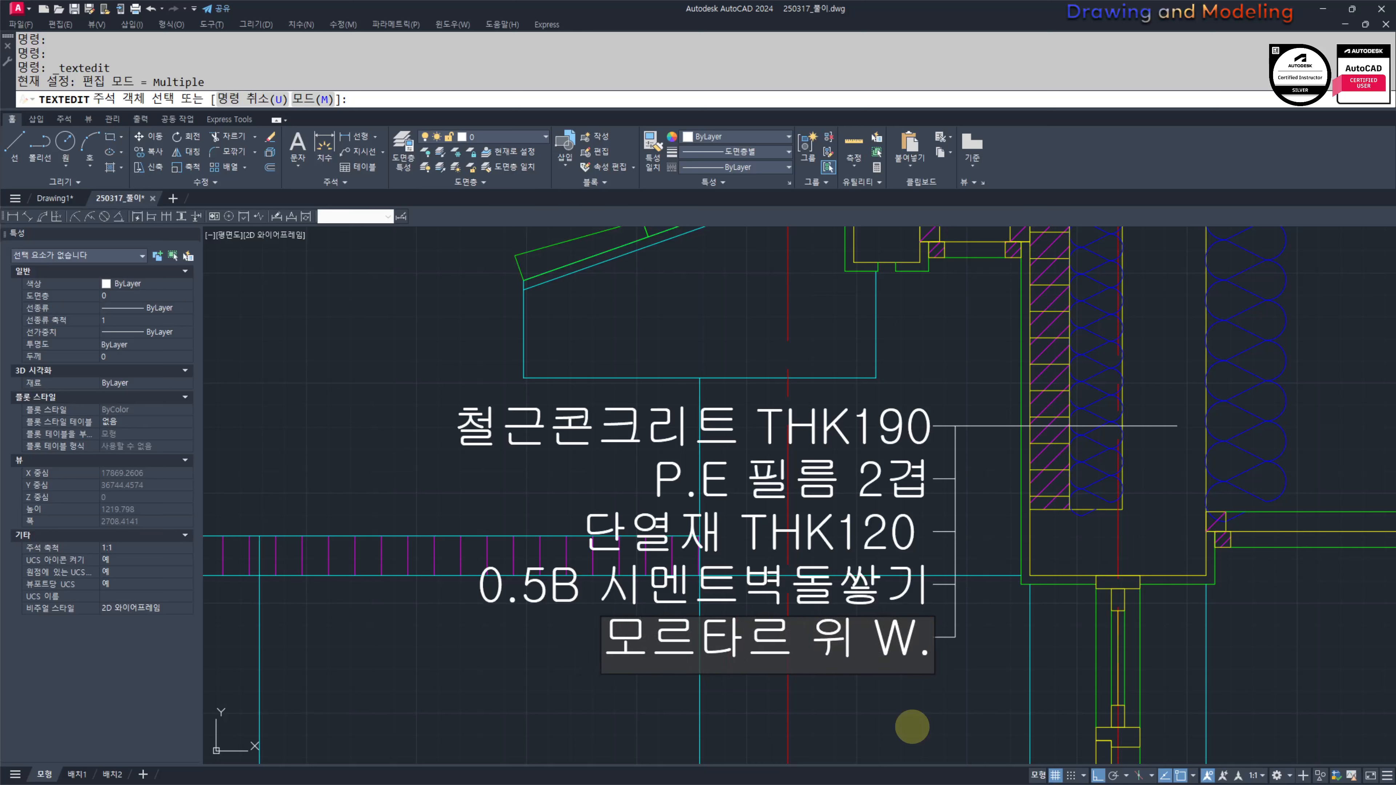
type("P 2회 마감")
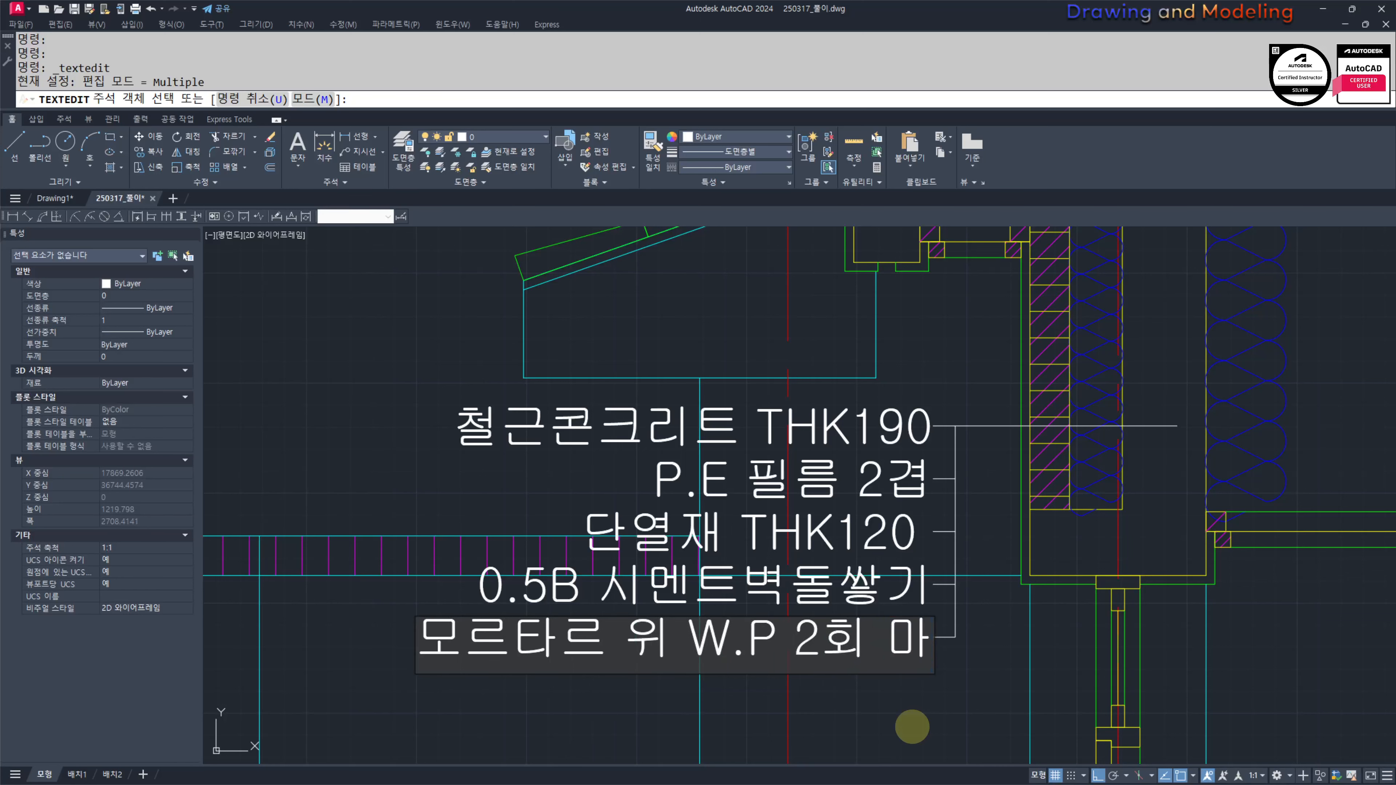
left_click(911, 726)
key("Escape")
key("Escape")
middle_click_drag(718, 679, 757, 701)
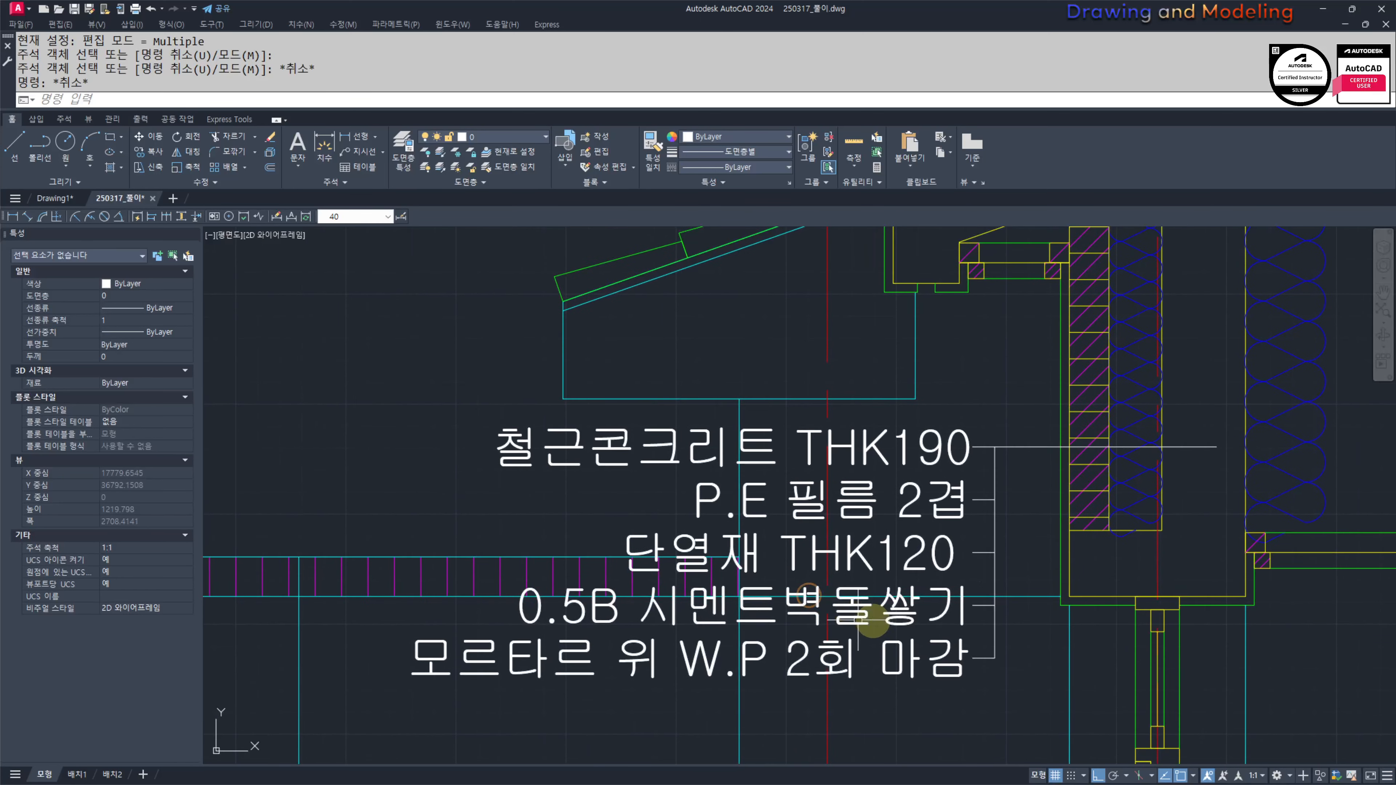
Step: Add a trailing space to the first, second, fourth and fifth wall note rows to set them off from their ticks
left_click(949, 651)
double_click(949, 652)
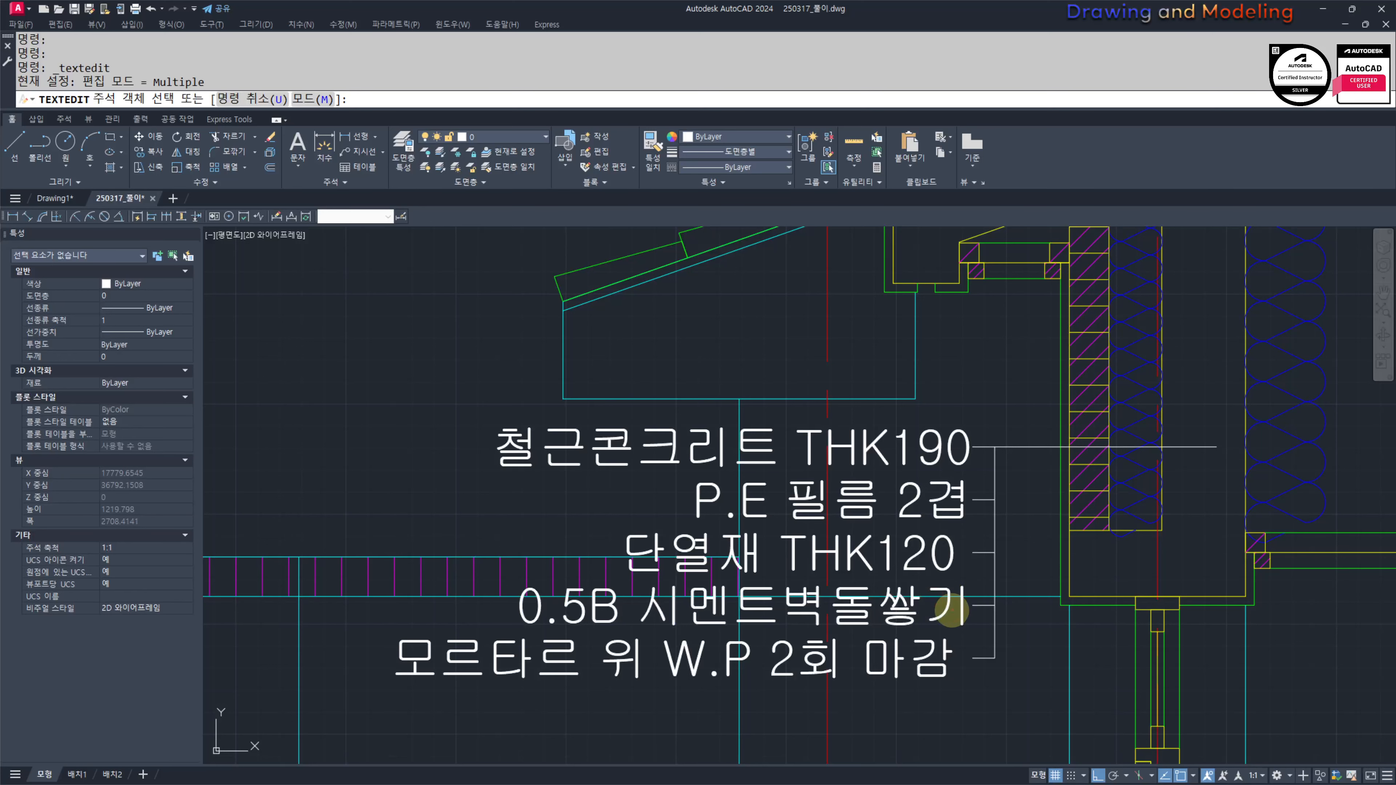
left_click(931, 607)
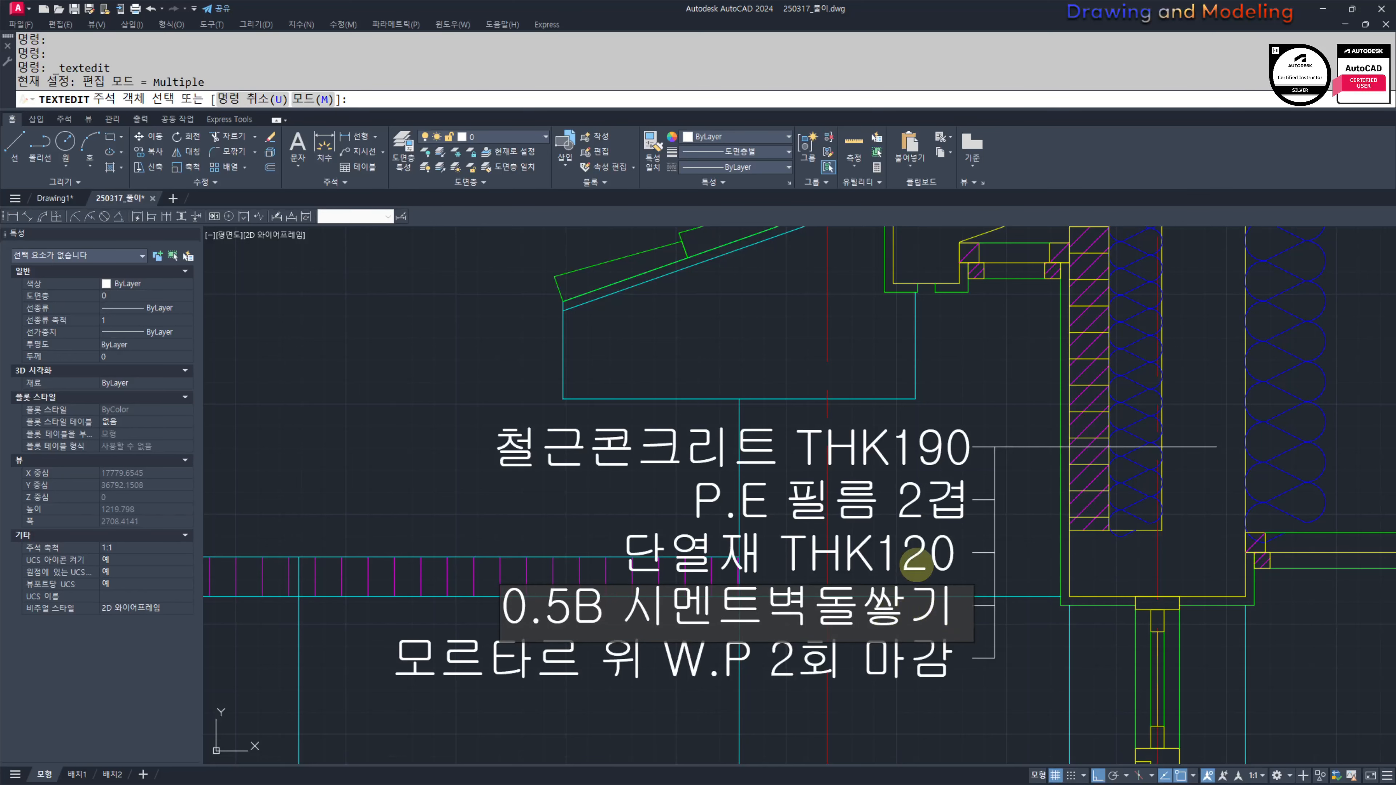
left_click(960, 496)
left_click(956, 500)
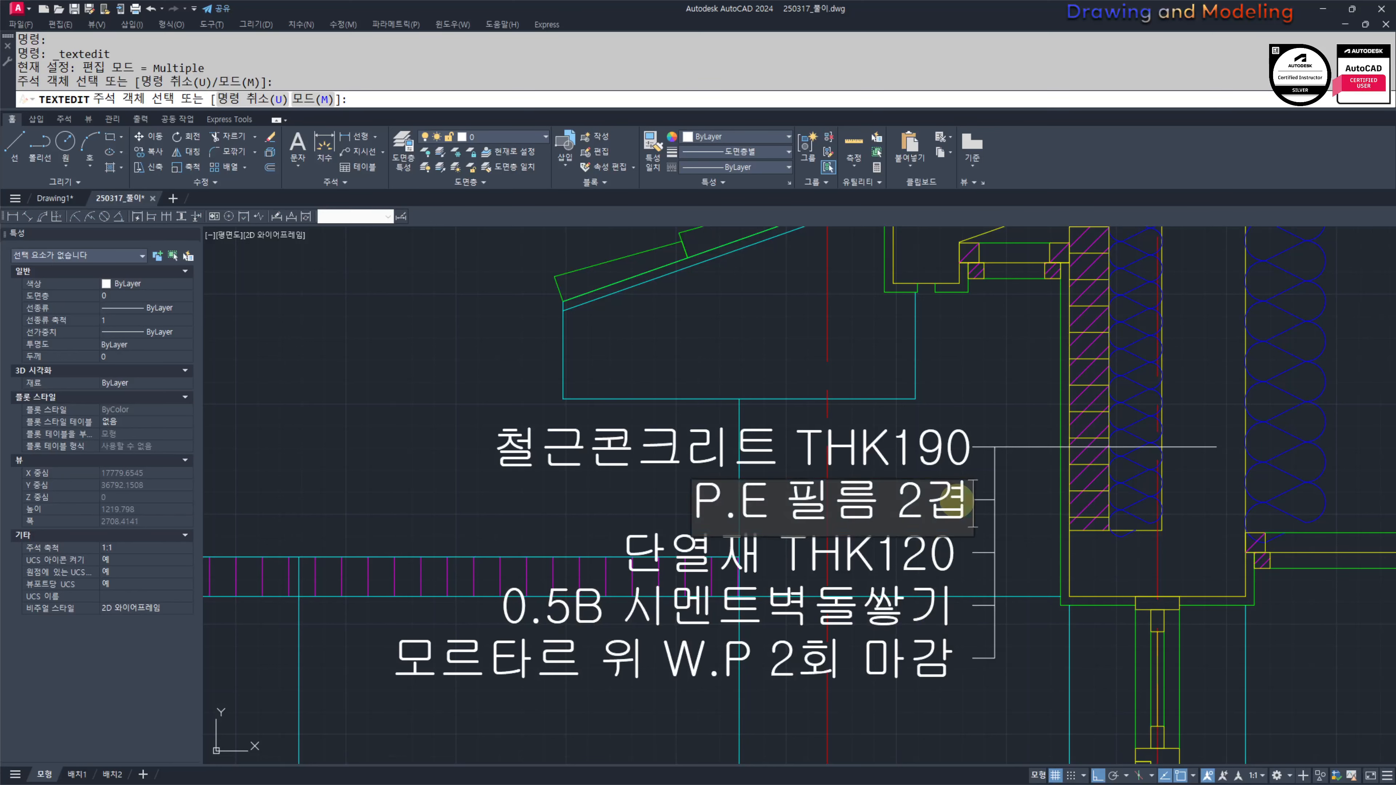
left_click(953, 457)
left_click(947, 457)
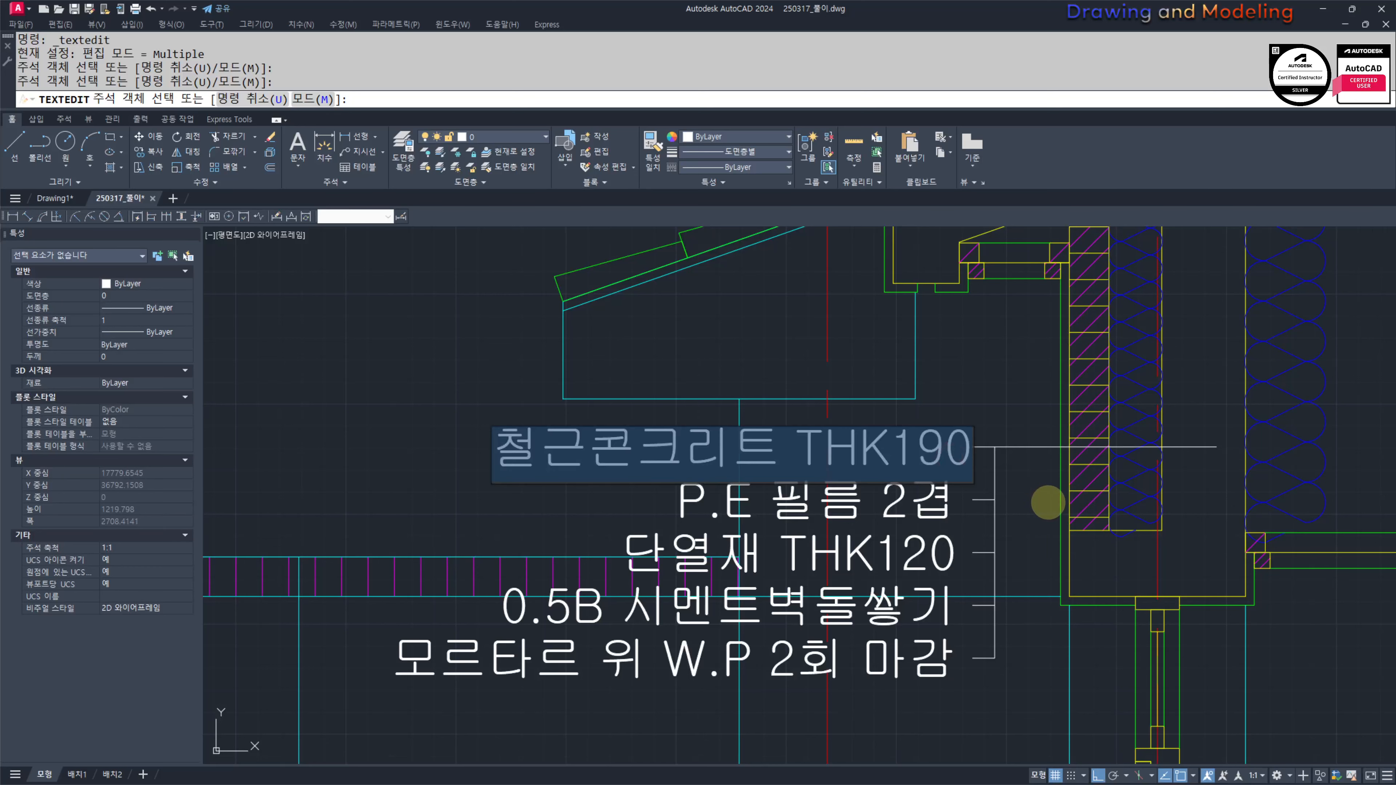
key("Escape")
key("Escape")
key("Escape")
key("Escape")
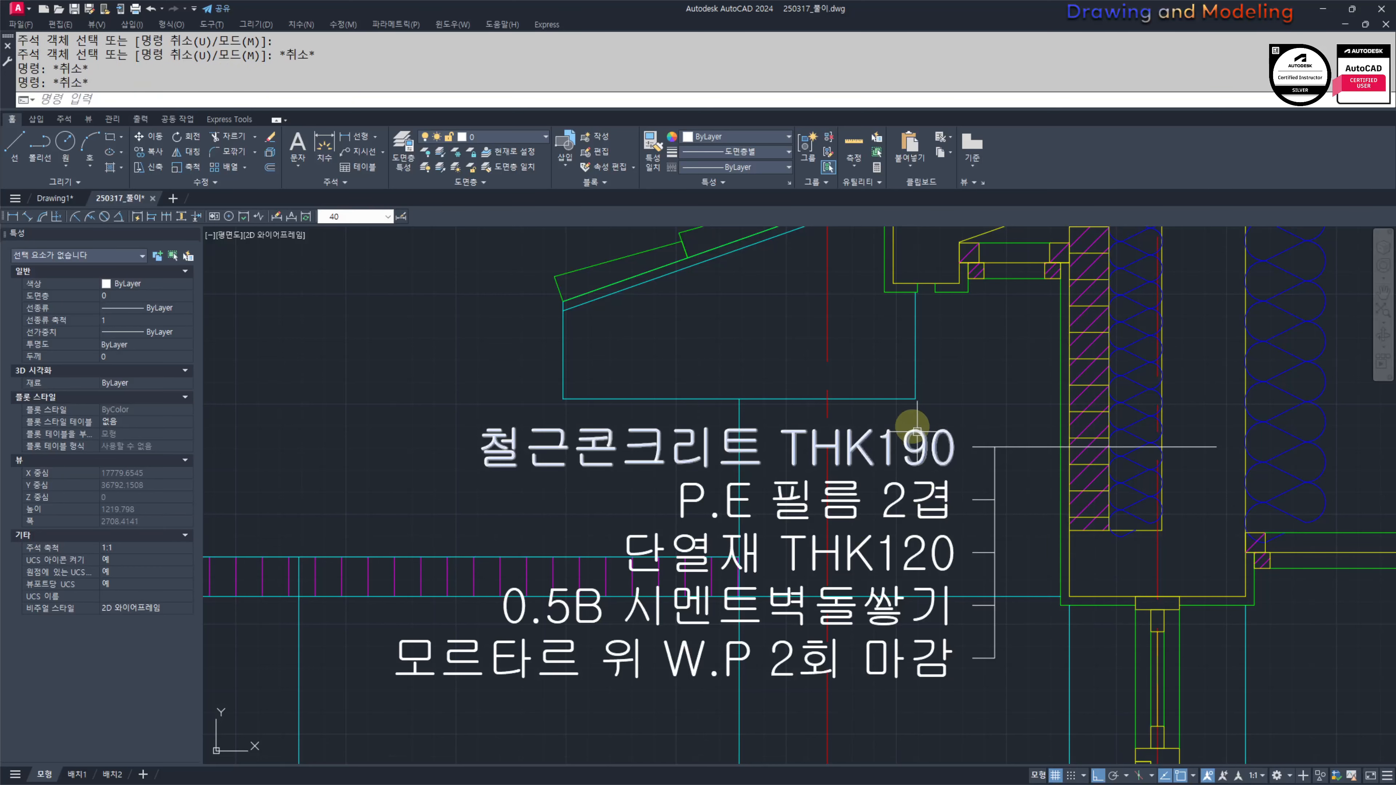
Step: Draw a vertical leader line from inside the living room's ceiling framing down into the room
scroll(928, 514, "down", 2)
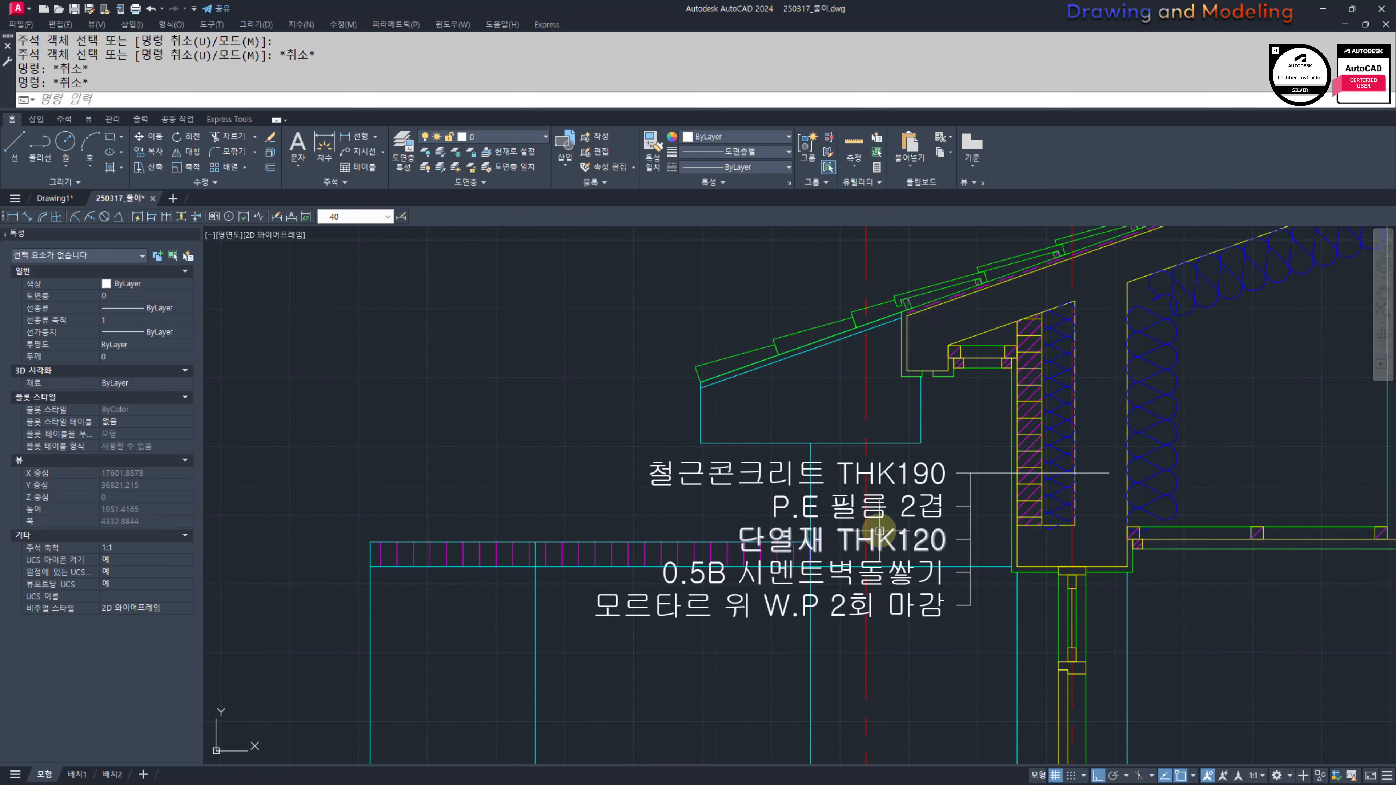
scroll(775, 500, "down", 6)
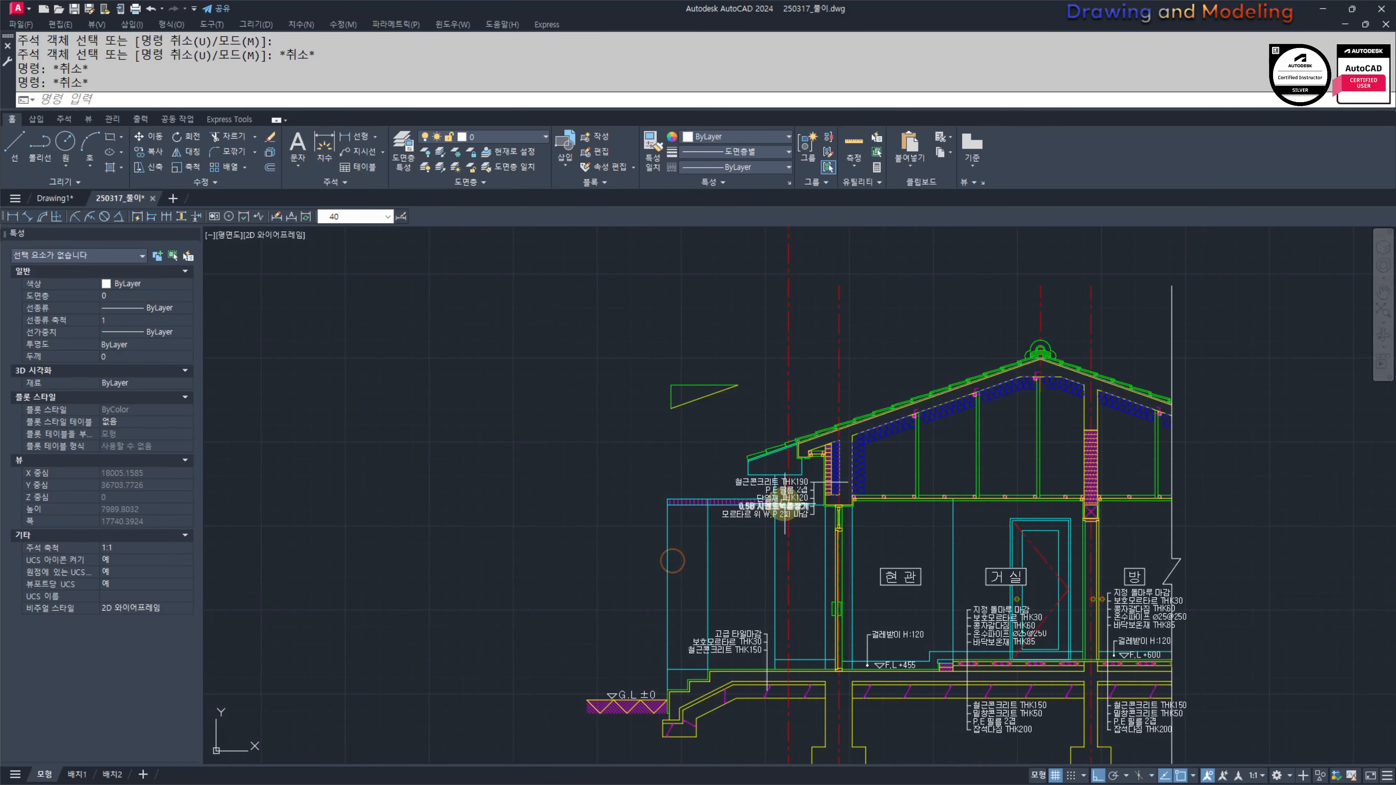
scroll(784, 511, "up", 6)
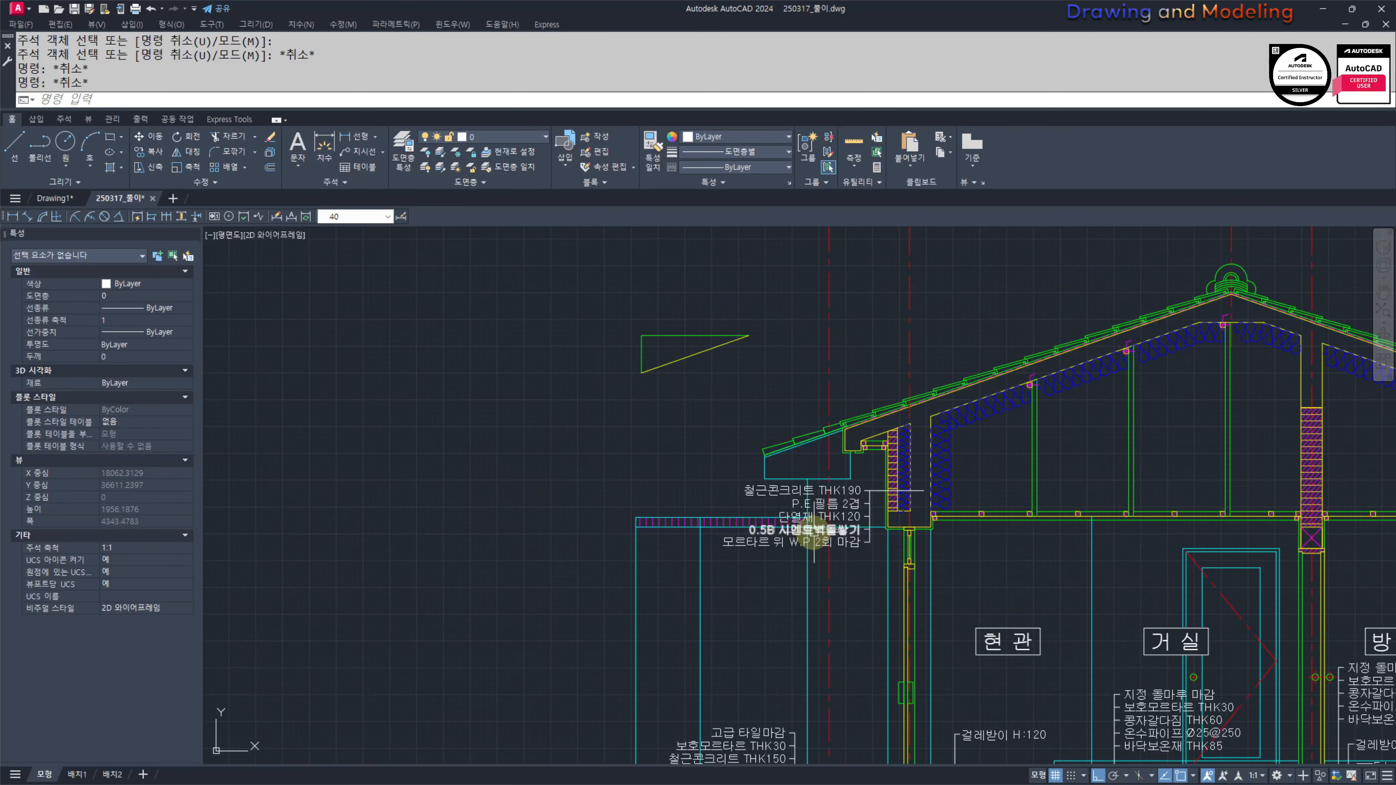
scroll(814, 541, "down", 4)
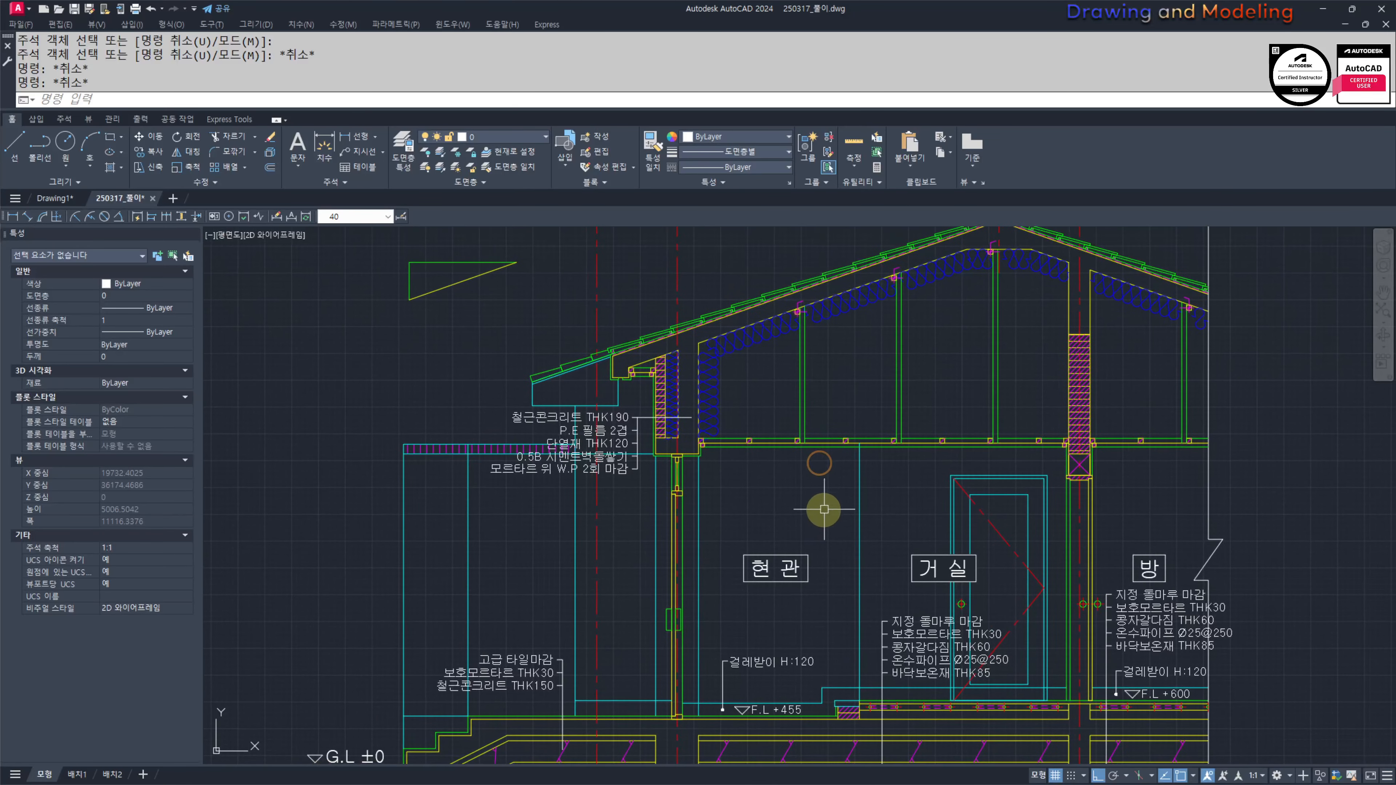
key("space")
scroll(822, 510, "up", 8)
key("Escape")
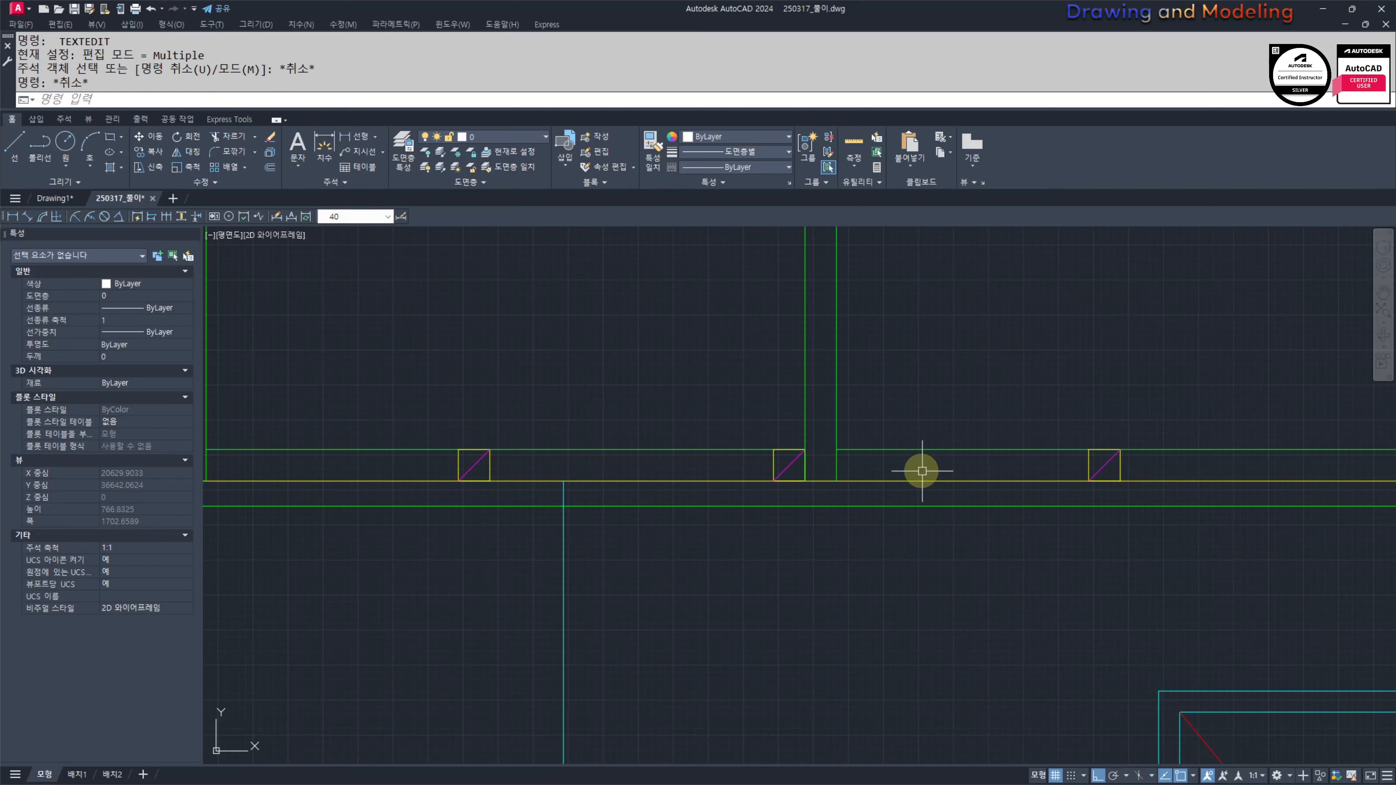
type("L")
key("Return")
left_click(896, 458)
left_click(896, 697)
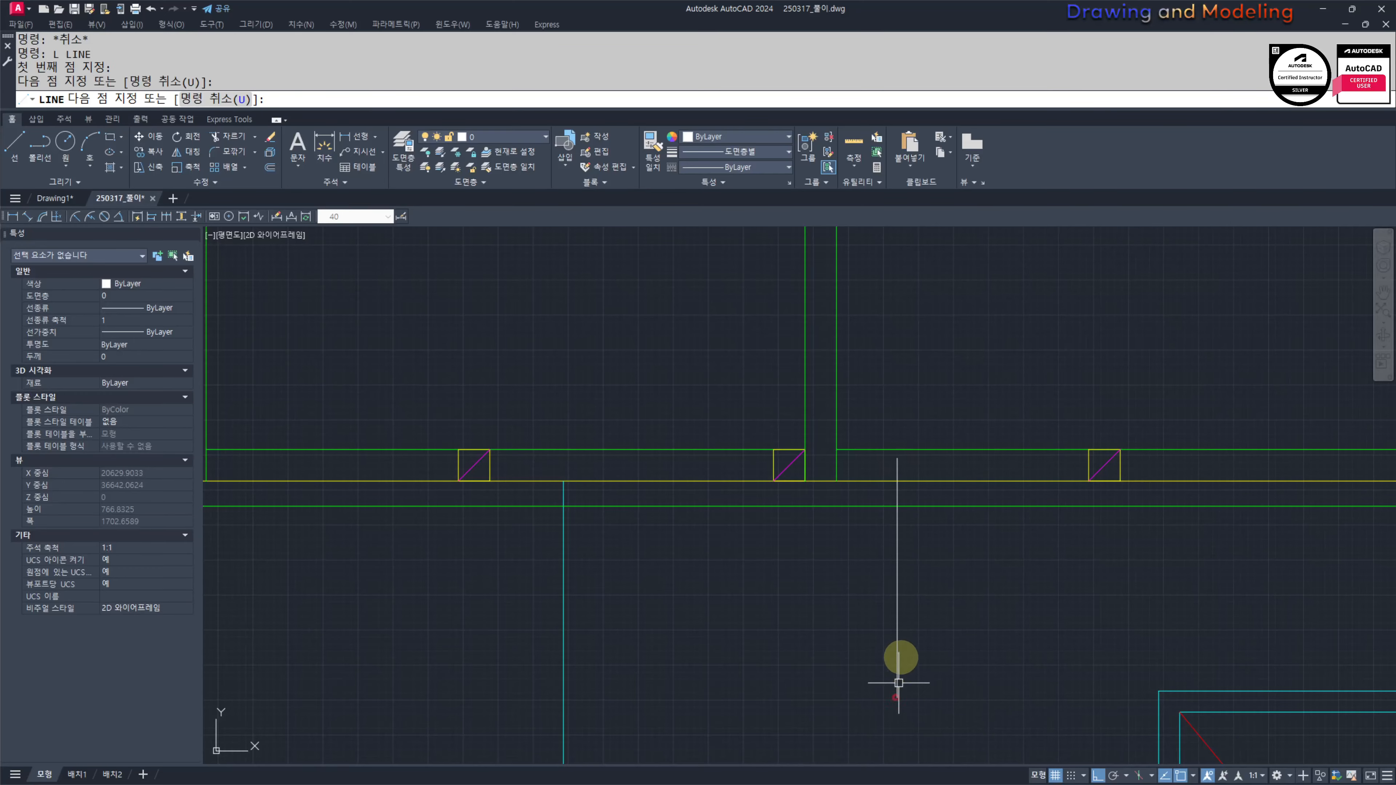
key("Escape")
scroll(903, 610, "down", 2)
middle_click_drag(916, 638, 846, 330)
scroll(846, 330, "down", 1)
middle_click_drag(884, 530, 866, 463)
type("CO")
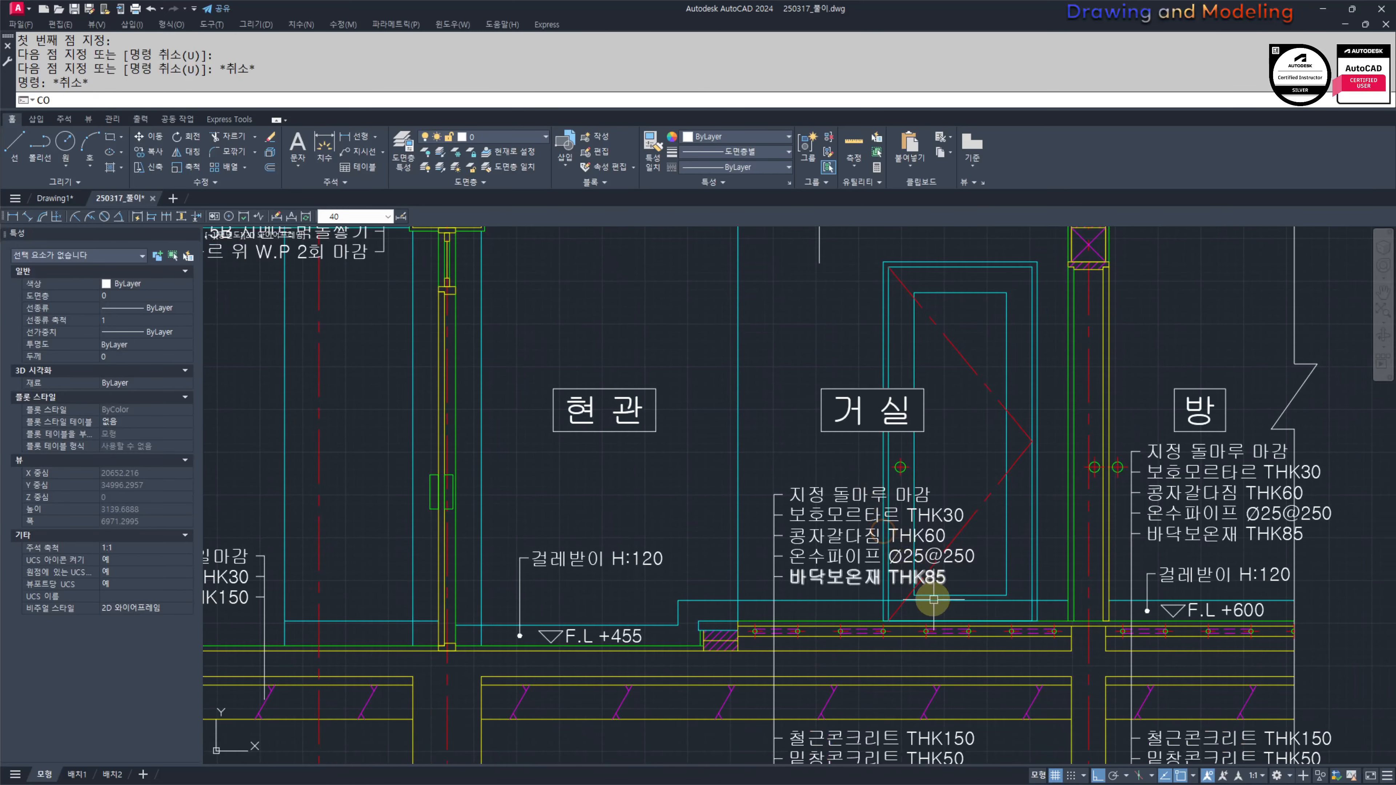
key("space")
scroll(817, 501, "up", 1)
scroll(816, 504, "down", 1)
left_click(816, 440)
left_click(736, 580)
key("Return")
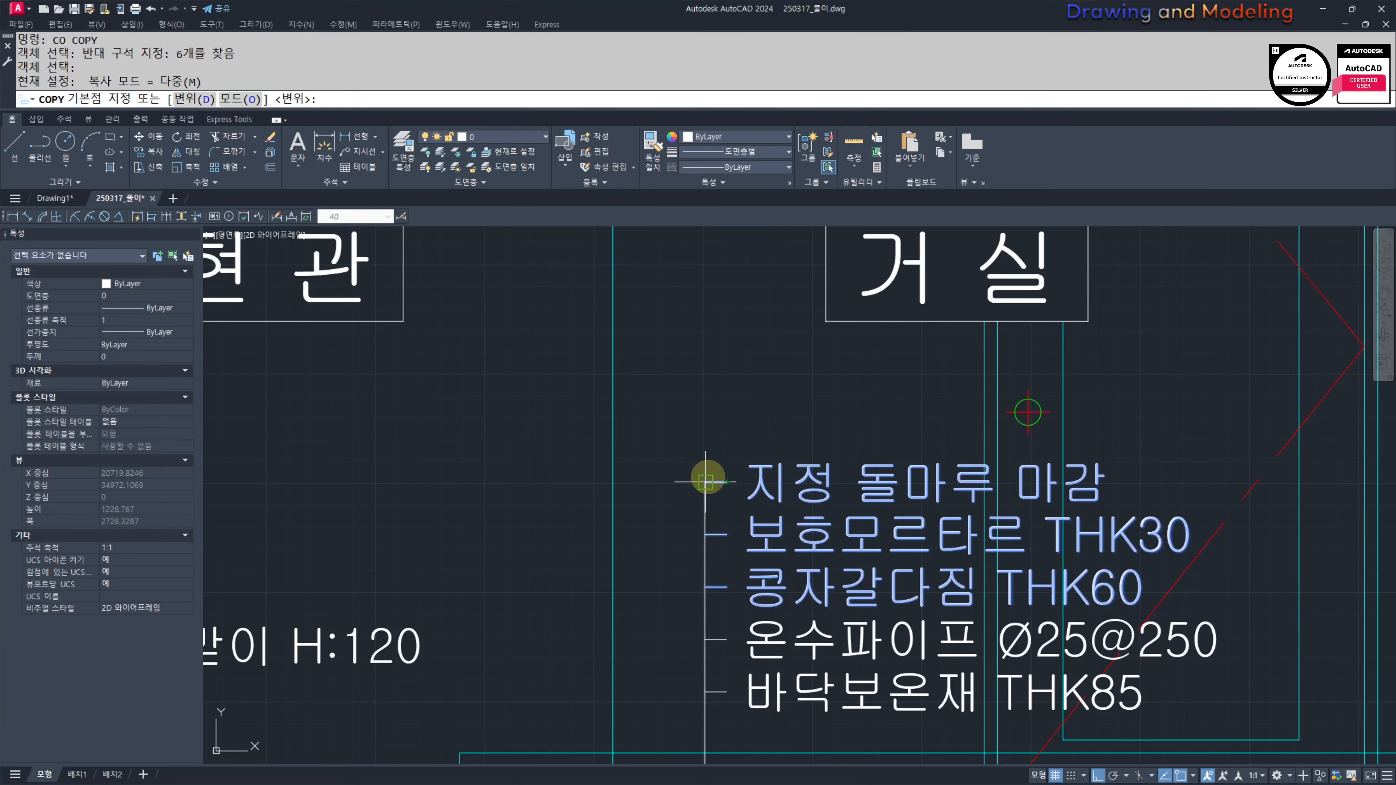
left_click(707, 484)
scroll(729, 483, "down", 1)
middle_click_drag(728, 482, 731, 637)
key("Escape")
Step: Copy the top three rows and ticks of the living room floor note up to the end of the ceiling leader line
key("space")
scroll(747, 554, "up", 3)
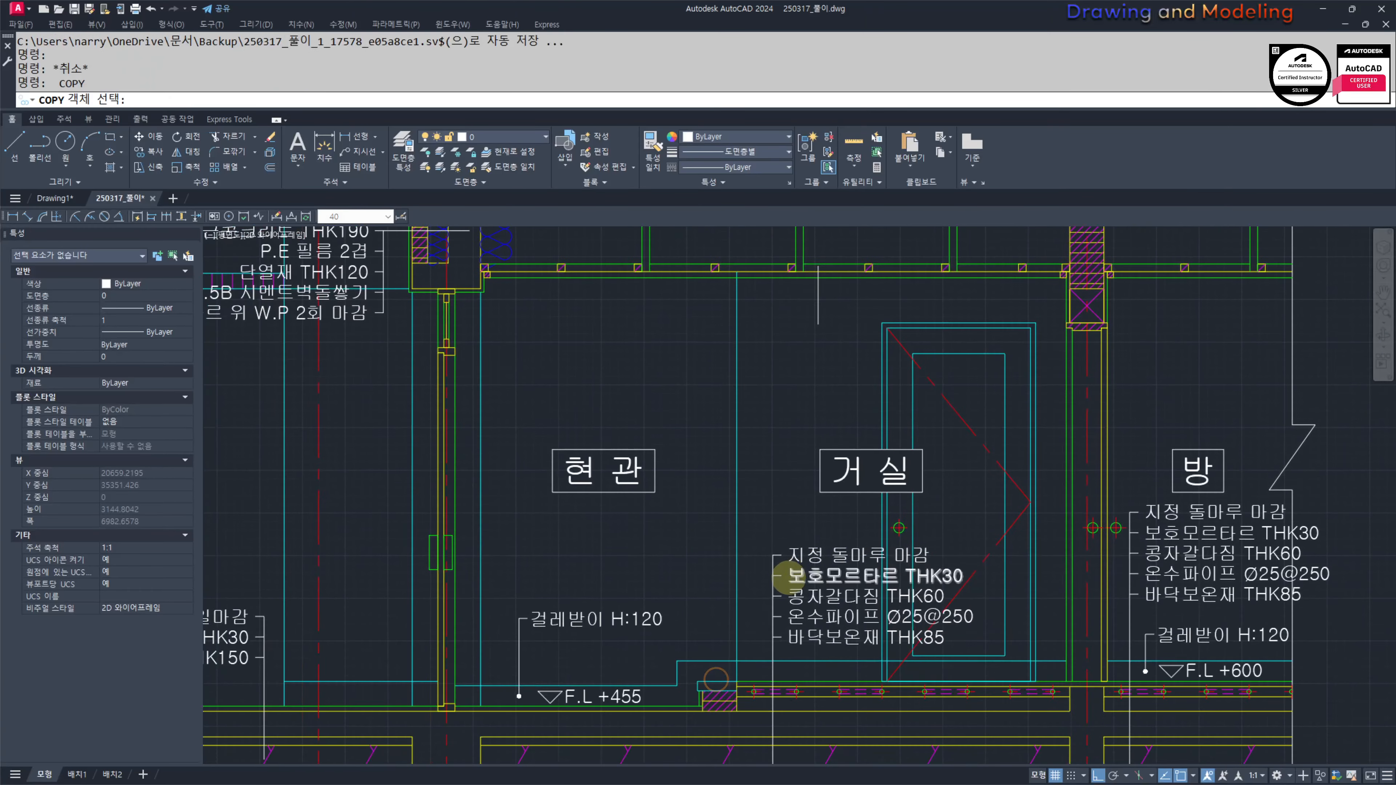
left_click(809, 470)
left_click(755, 652)
key("space")
left_click(745, 631)
scroll(770, 588, "down", 2)
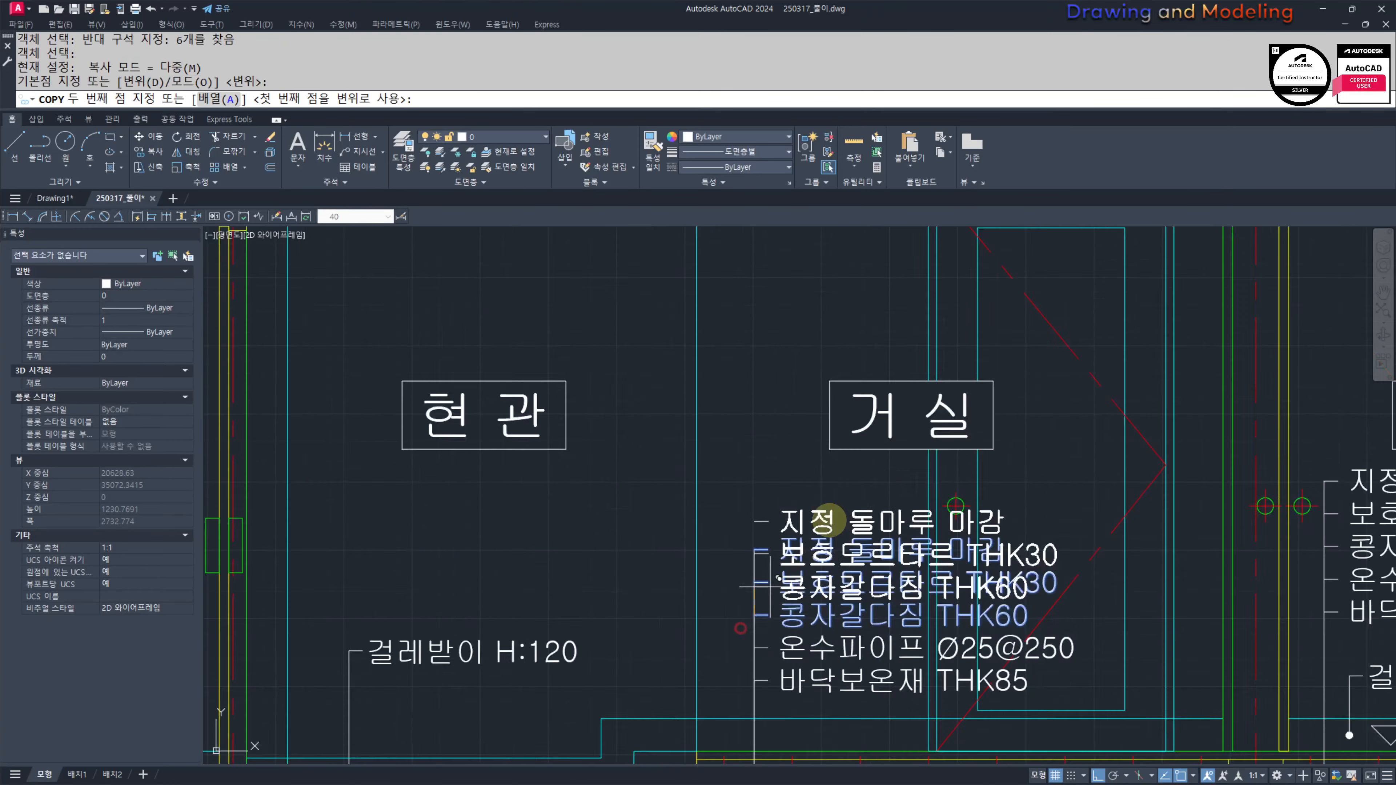
middle_click_drag(826, 278, 780, 514)
scroll(793, 462, "up", 2)
left_click(778, 394)
key("Escape")
Step: Stretch the ceiling leader line downward together with its three note rows, keeping the line's upper end in the ceiling
scroll(798, 481, "up", 3)
type("s")
key("space")
left_click(822, 516)
left_click(694, 363)
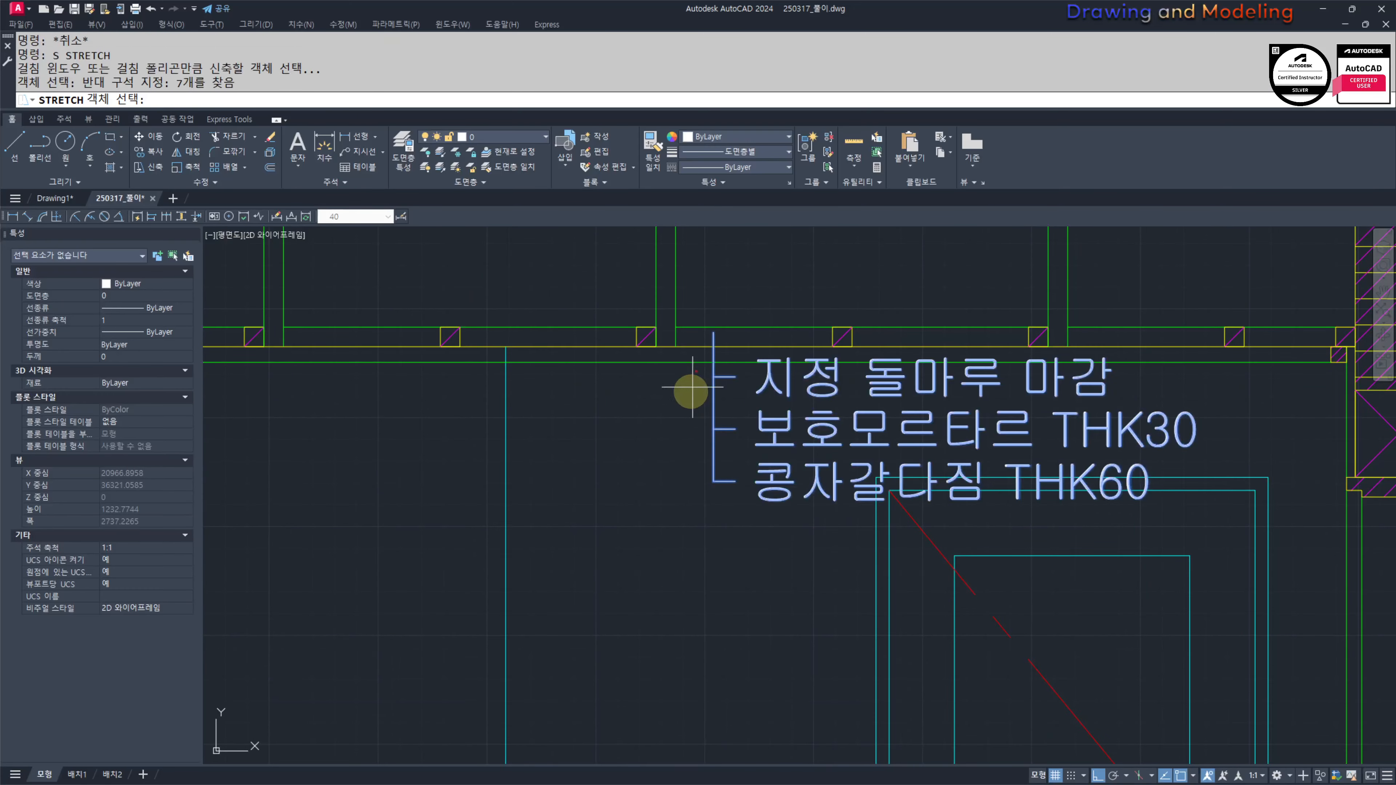
key("space")
left_click(671, 440)
left_click(673, 496)
key("Escape")
key("Escape")
Step: Move the ceiling note with its leader horizontally to line up with the living room floor note below
left_click(806, 642)
left_click(694, 398)
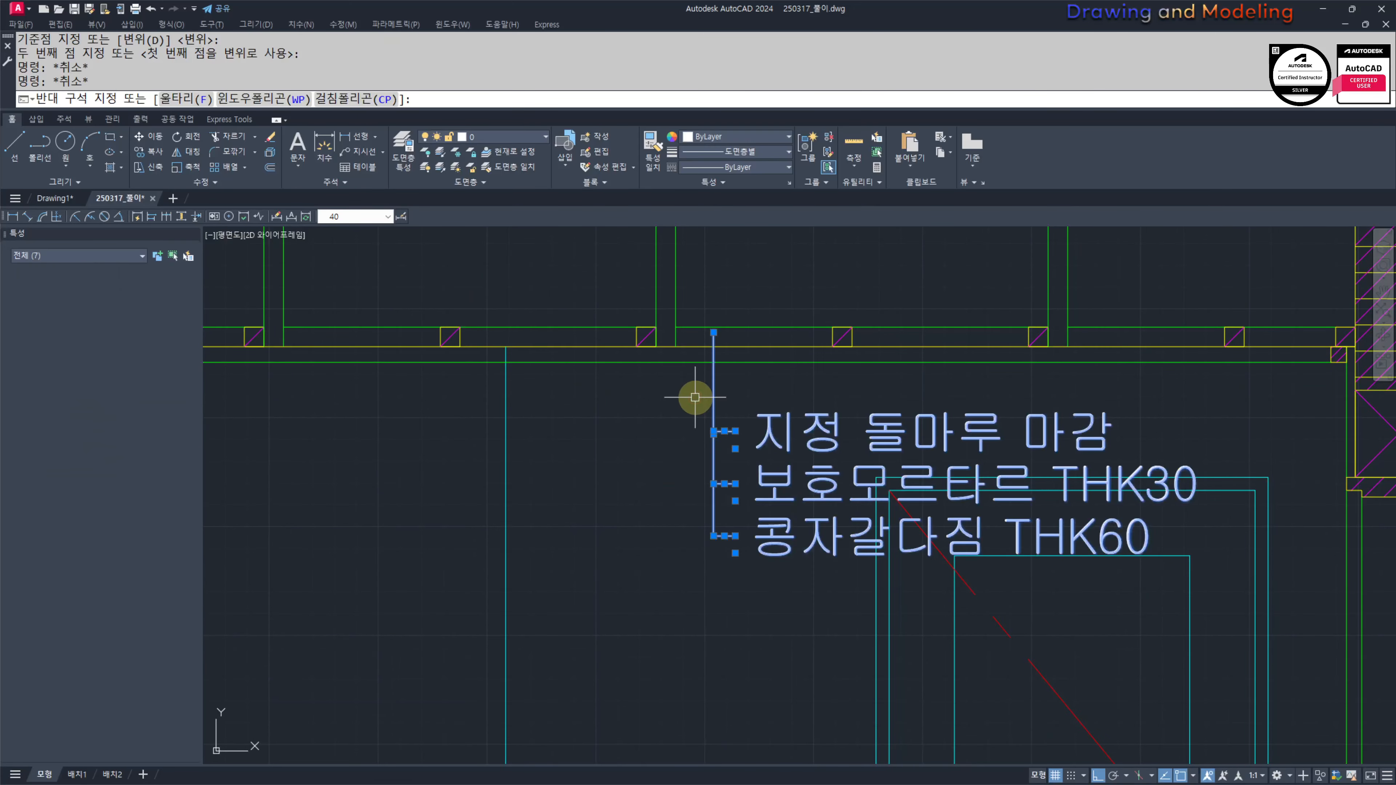
scroll(681, 394, "down", 3)
mouse_move(695, 503)
middle_mouse_down()
mouse_move(760, 499)
mouse_move(764, 465)
middle_mouse_up()
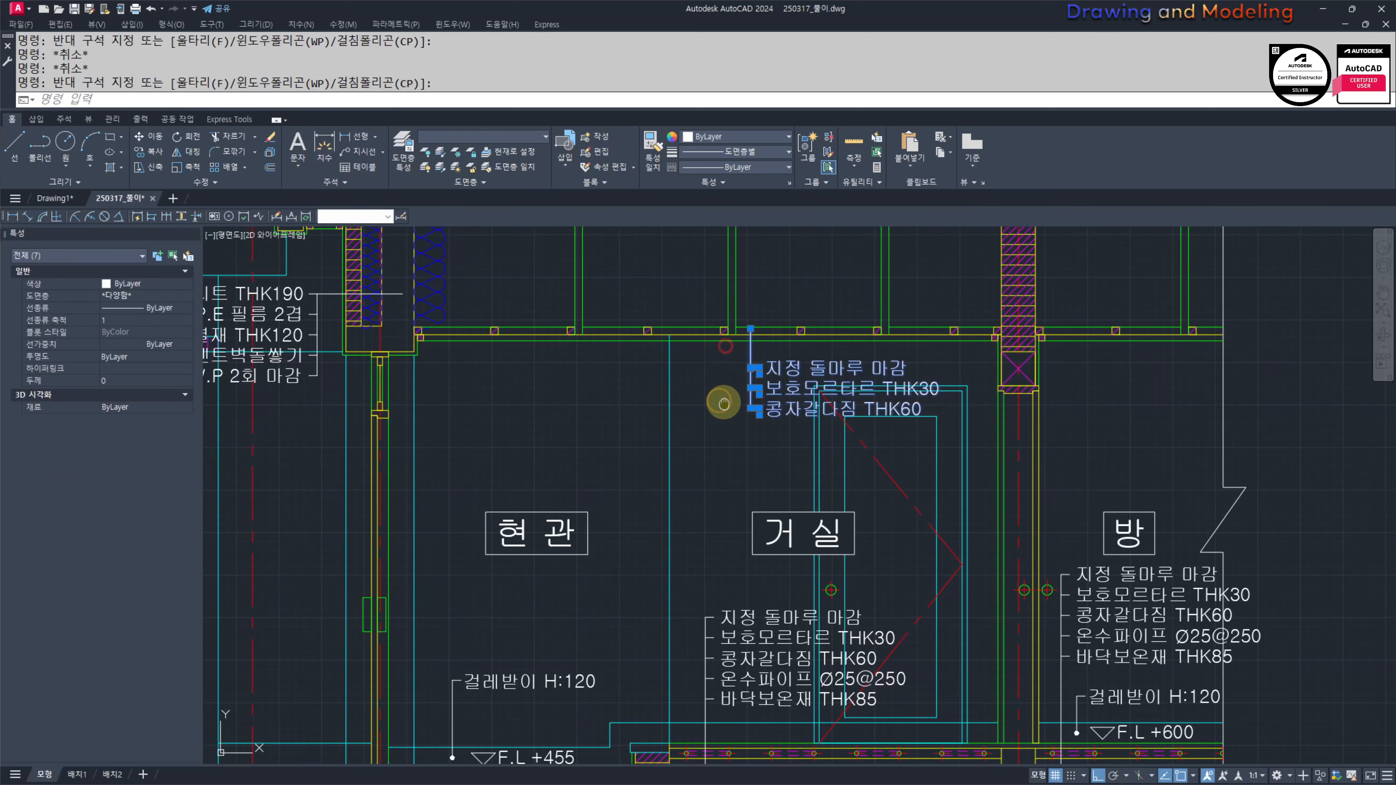
type("M")
key("space")
left_click(778, 455)
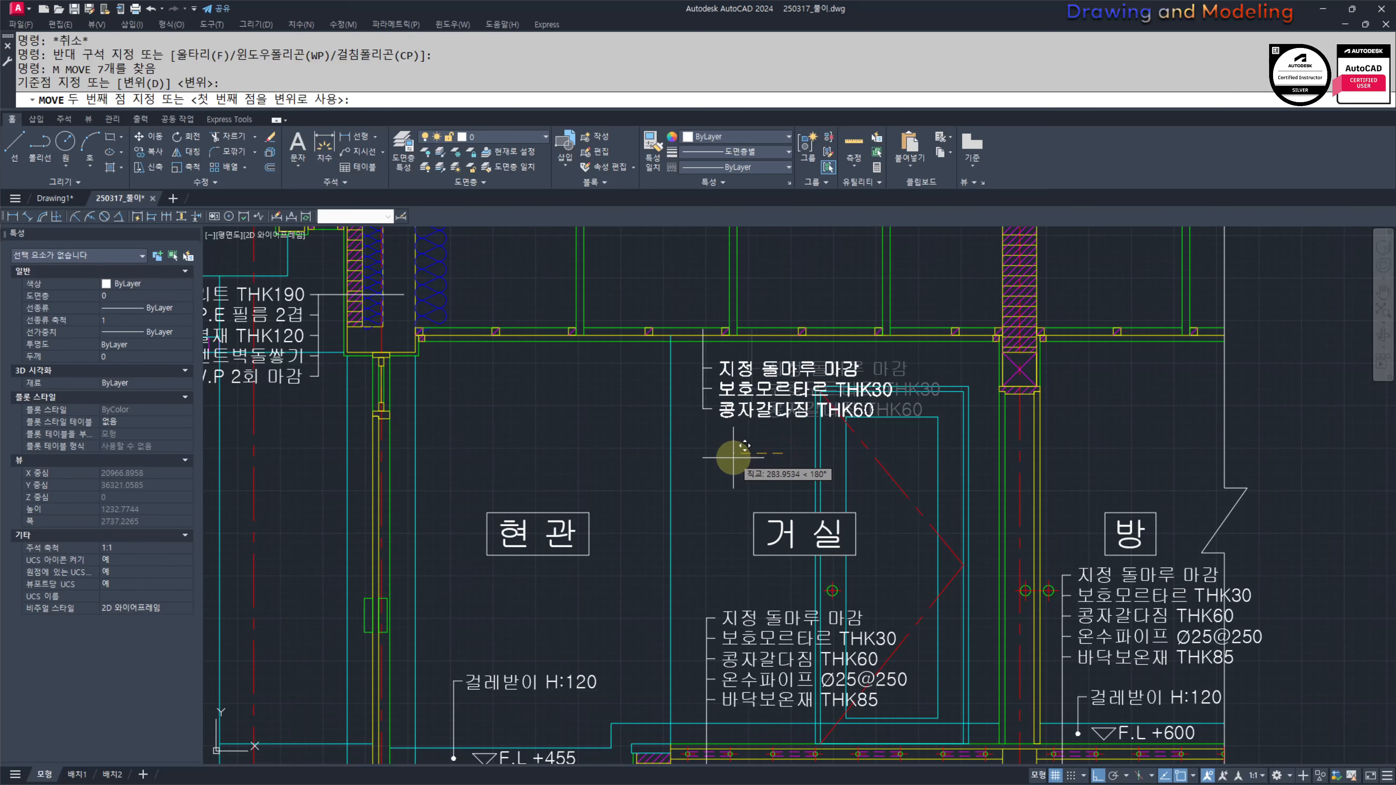
key("Escape")
key("Escape")
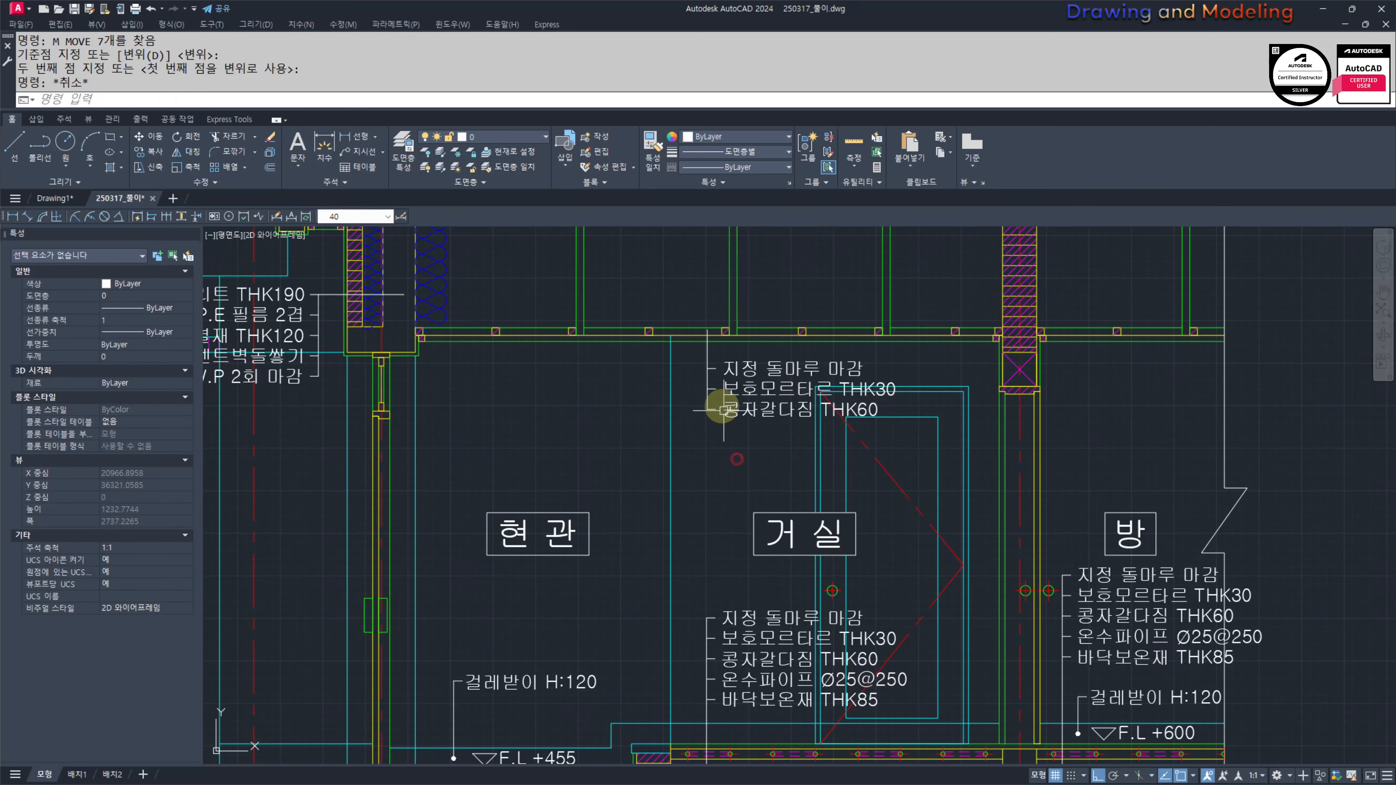
Step: Change the first ceiling note row to "반자틀 45x45@450"
scroll(736, 385, "up", 4)
middle_click_drag(760, 495, 705, 460)
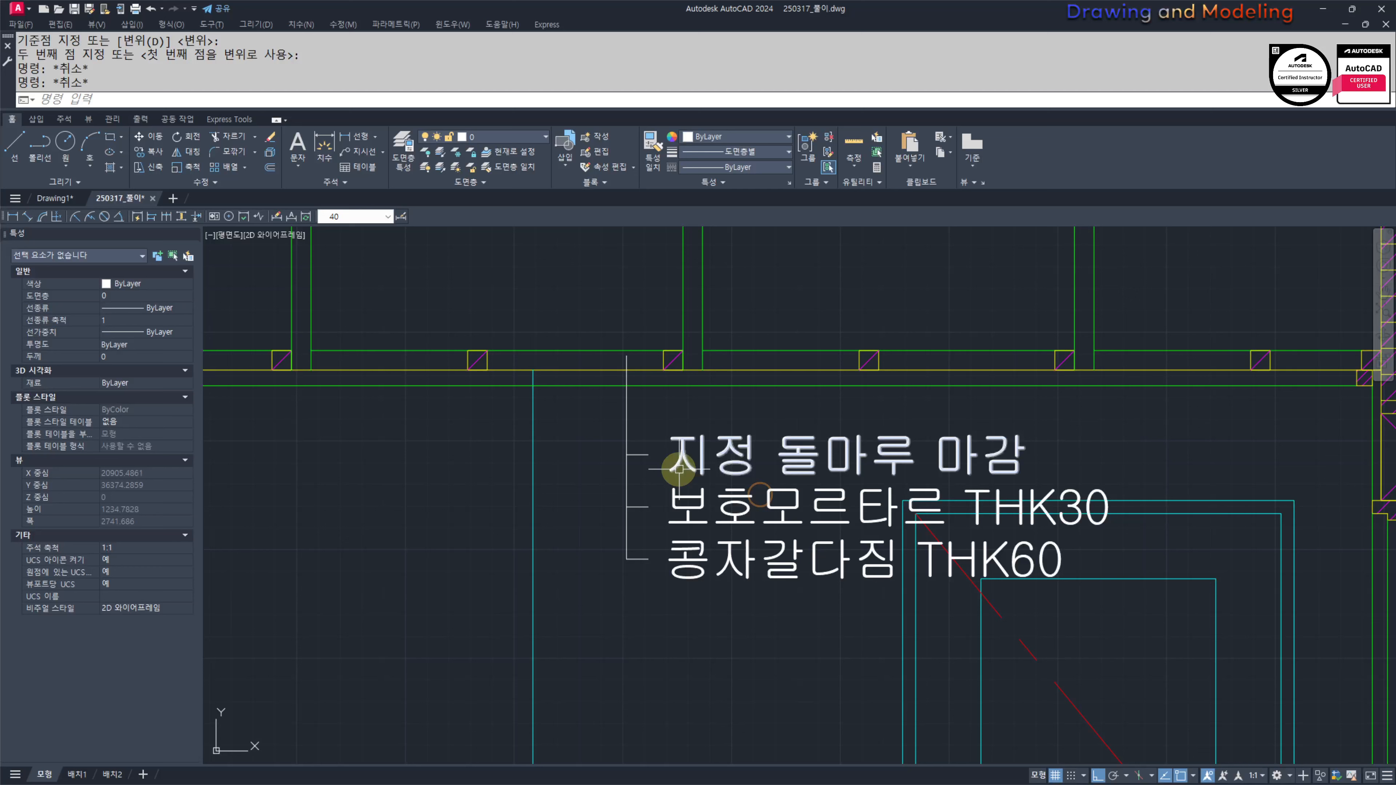
double_click(698, 449)
key("Delete")
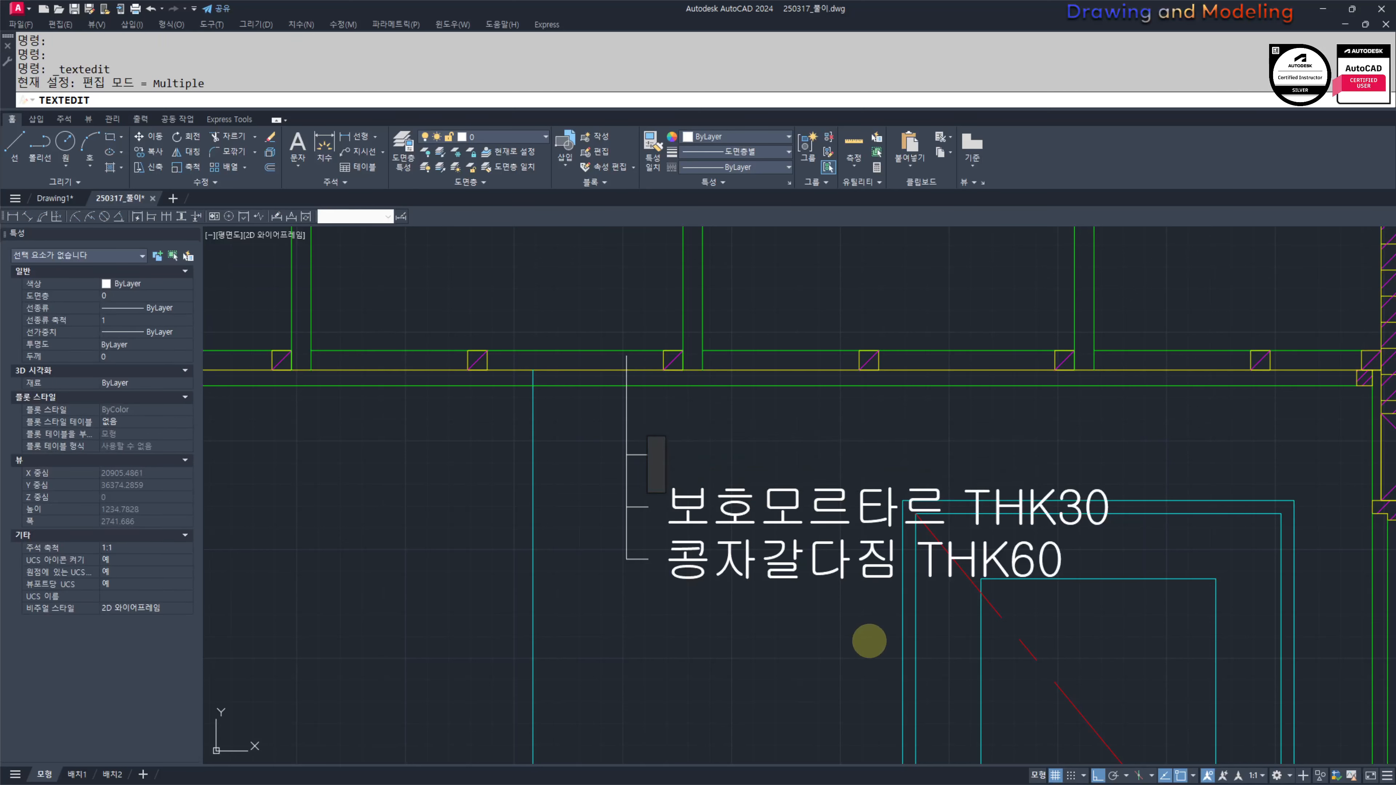
type("QK")
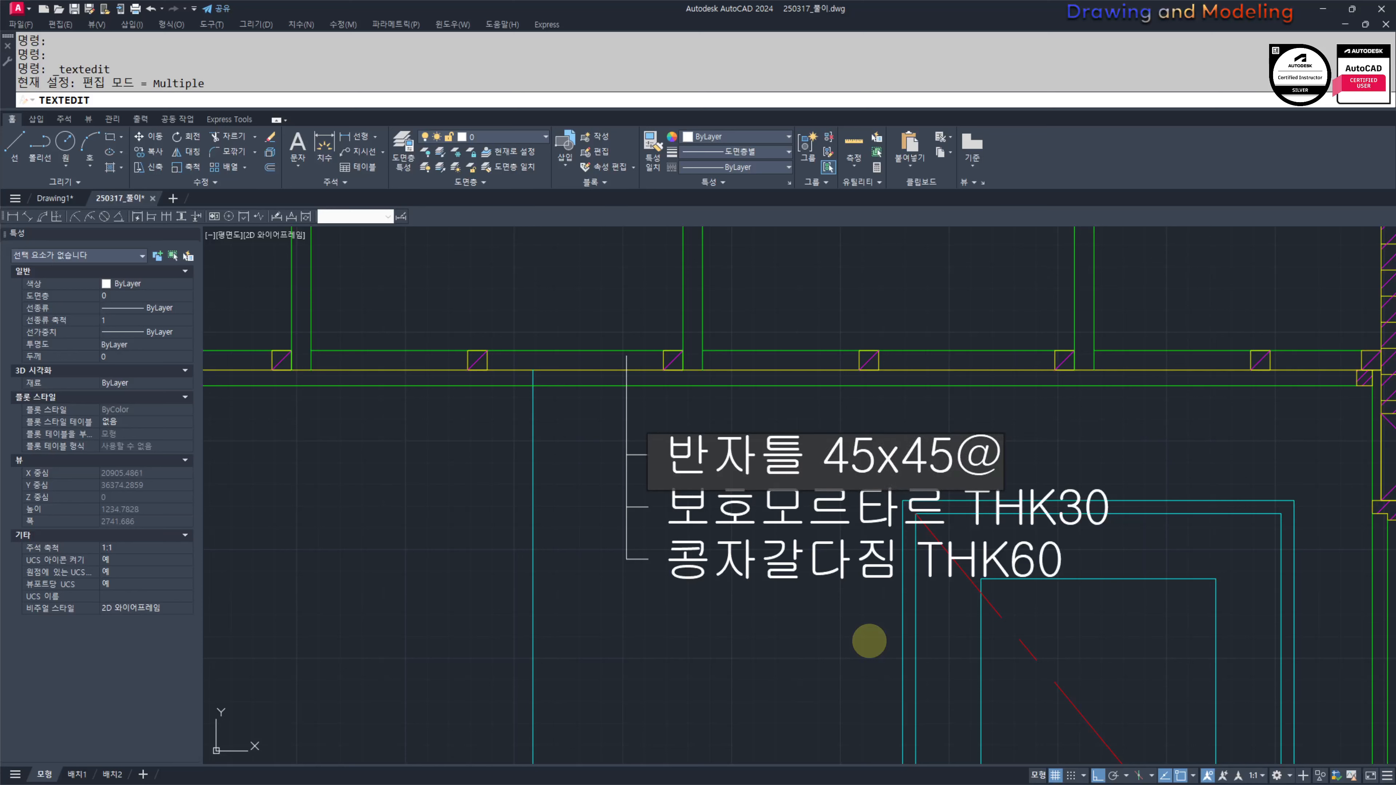
type("450")
key("Return")
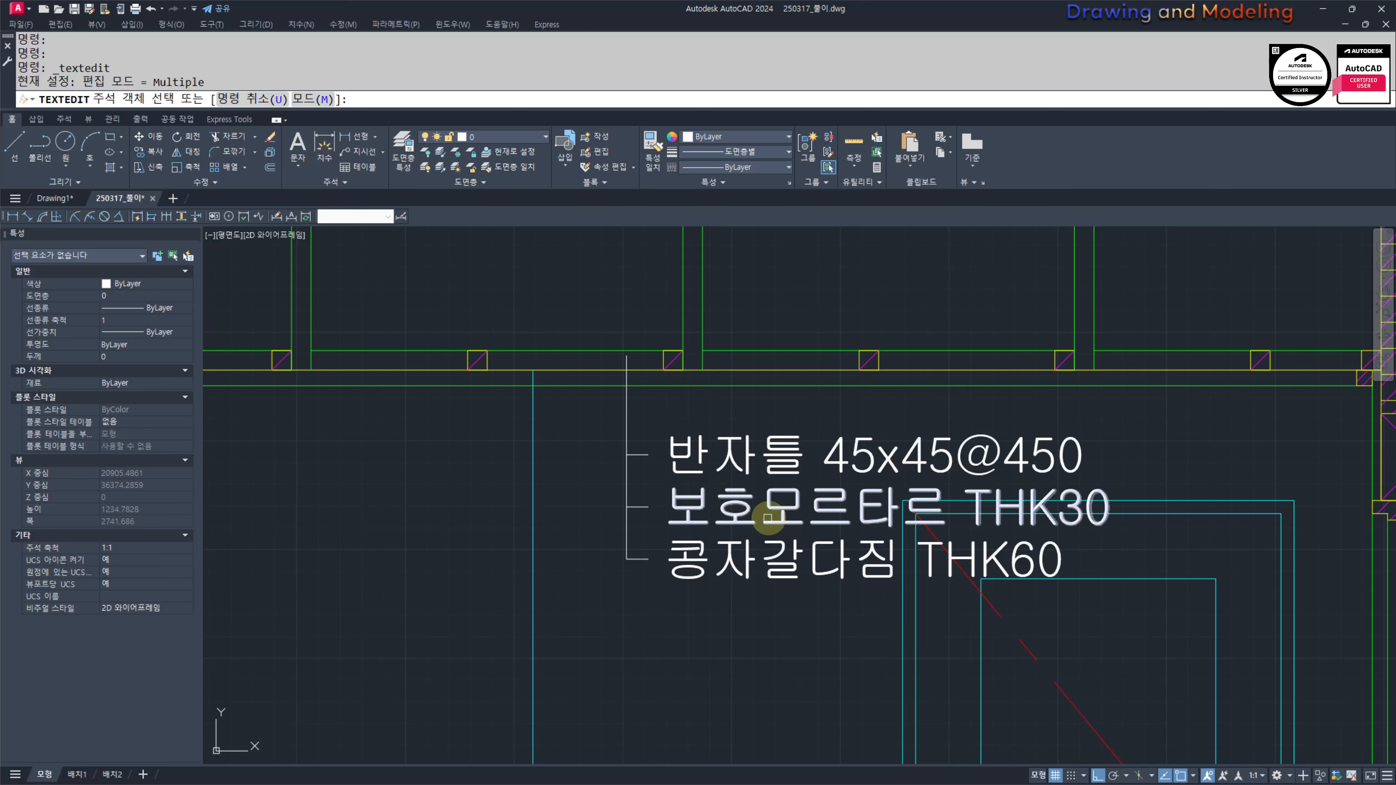
Step: Change the second ceiling note row to "석고보드위 천장지마감"
left_click(738, 494)
key("Delete")
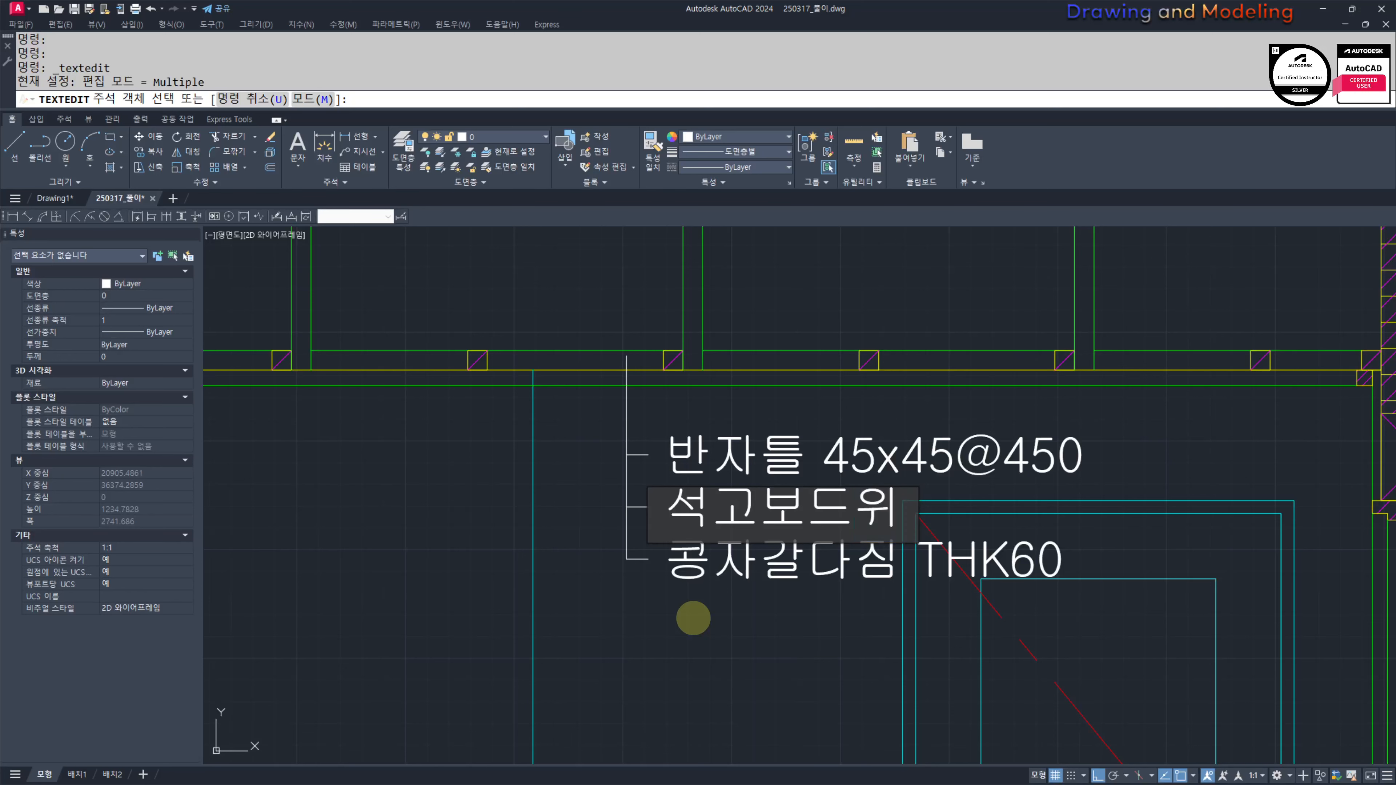
left_click(693, 617)
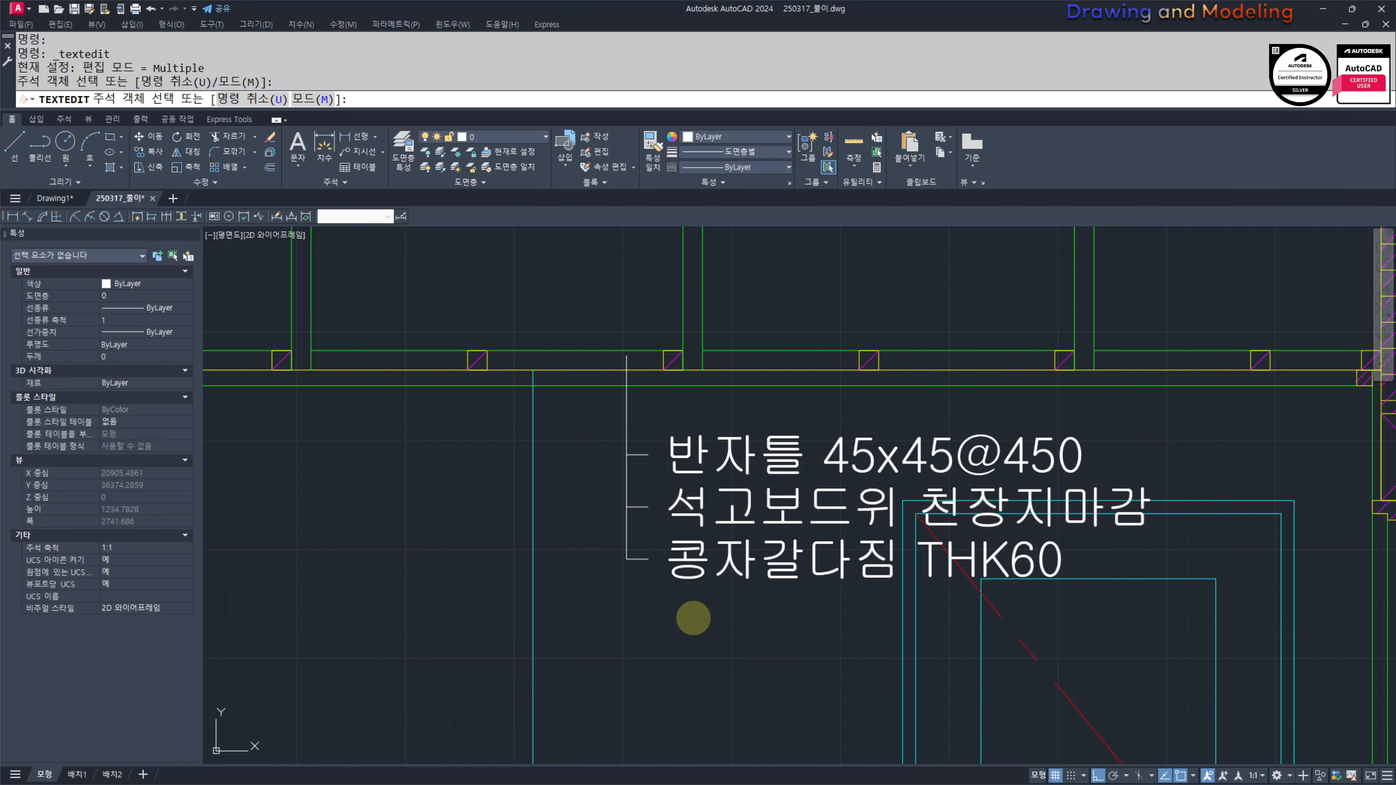
Step: Change the third ceiling note row to "반자돌림 36x36"
middle_click_drag(778, 596, 739, 548)
left_click(700, 526)
key("Delete")
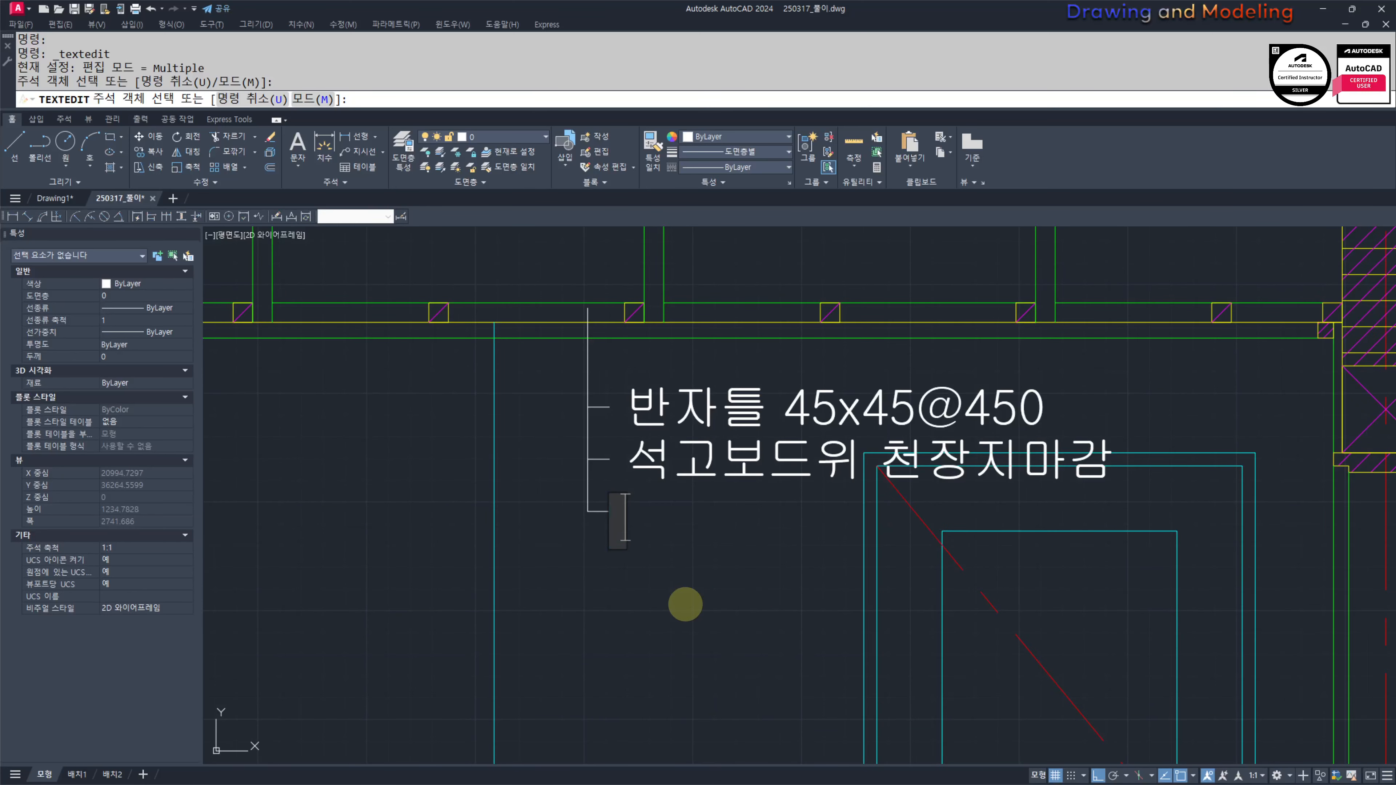
type("반자돌림 36x36")
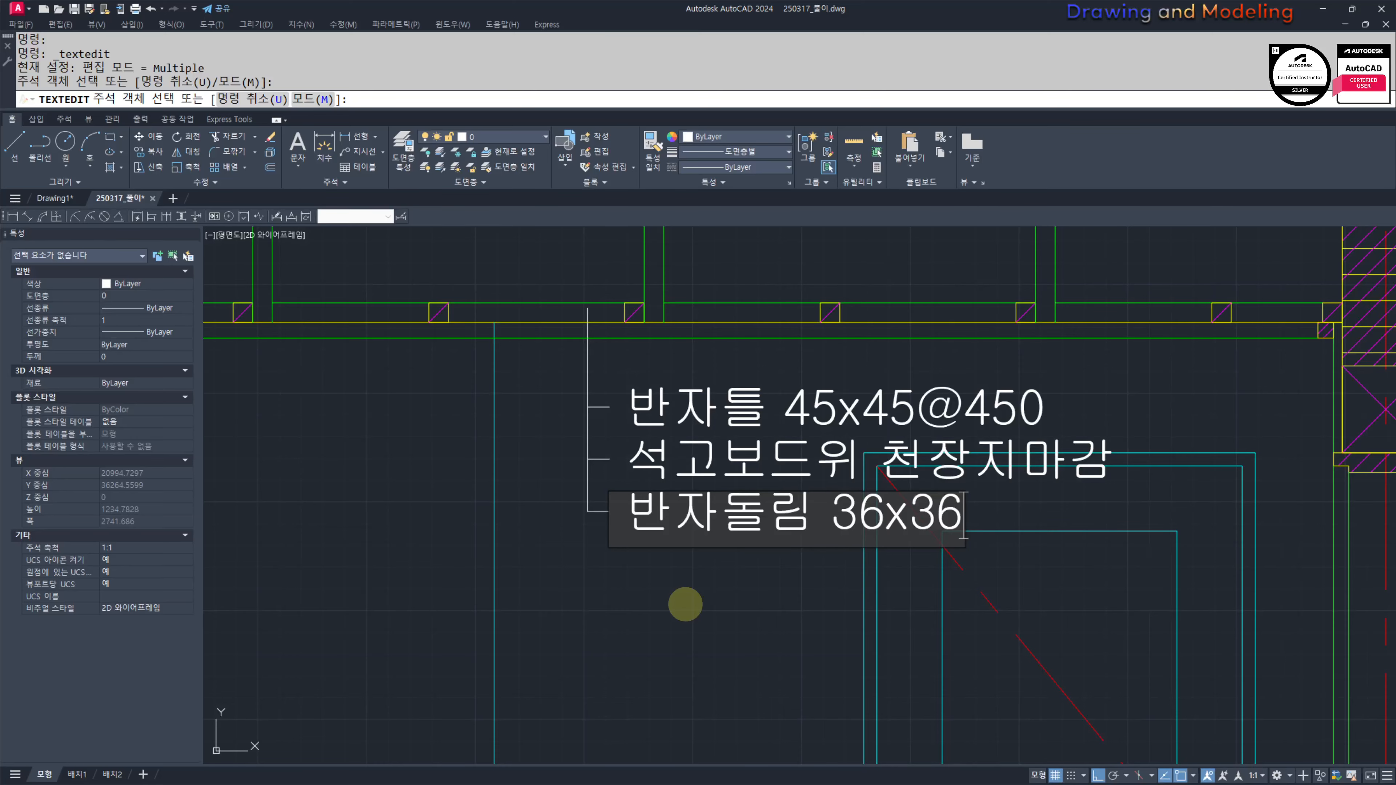
left_click(685, 604)
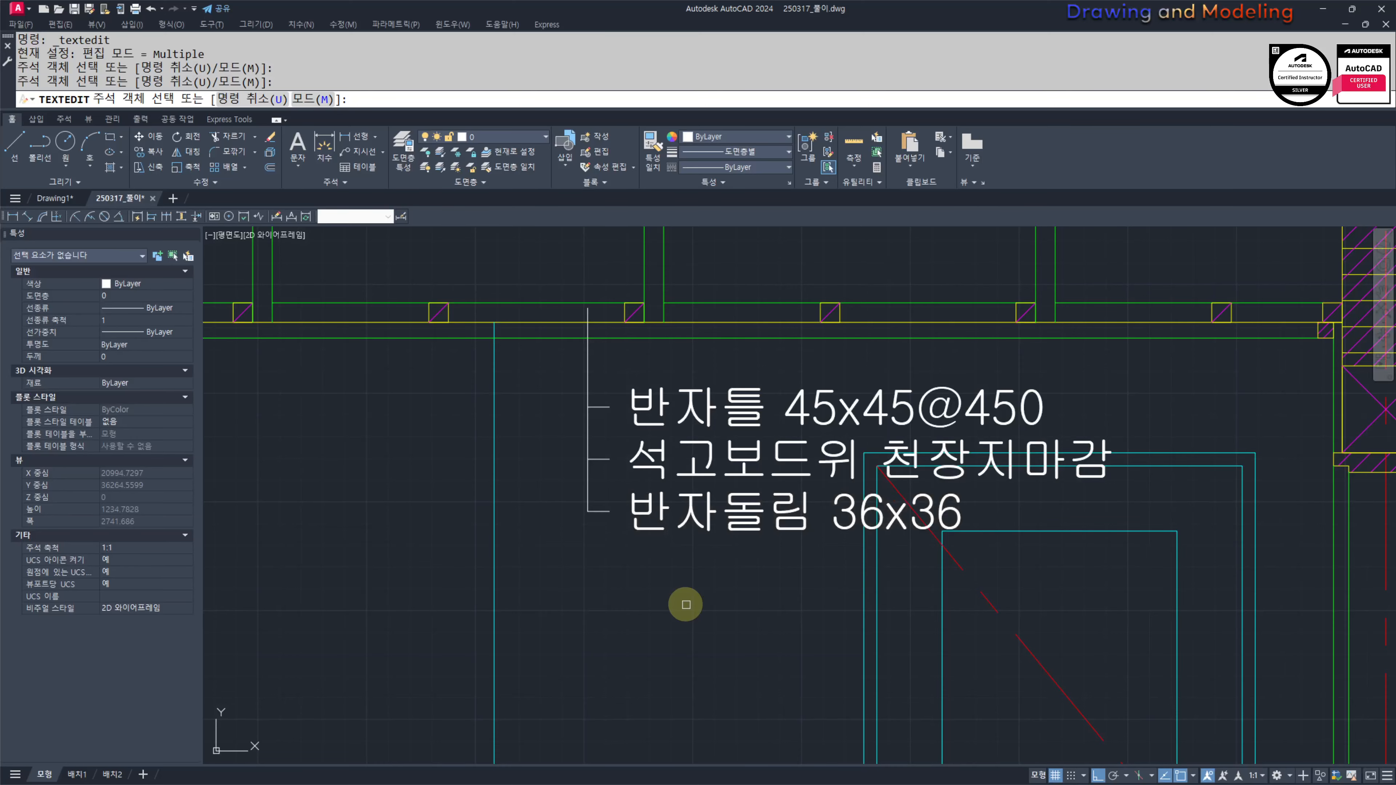
Step: Copy the three-row living room ceiling note with its leader horizontally into the room, in line with the floor note below
key("Escape")
key("Escape")
scroll(777, 550, "down", 4)
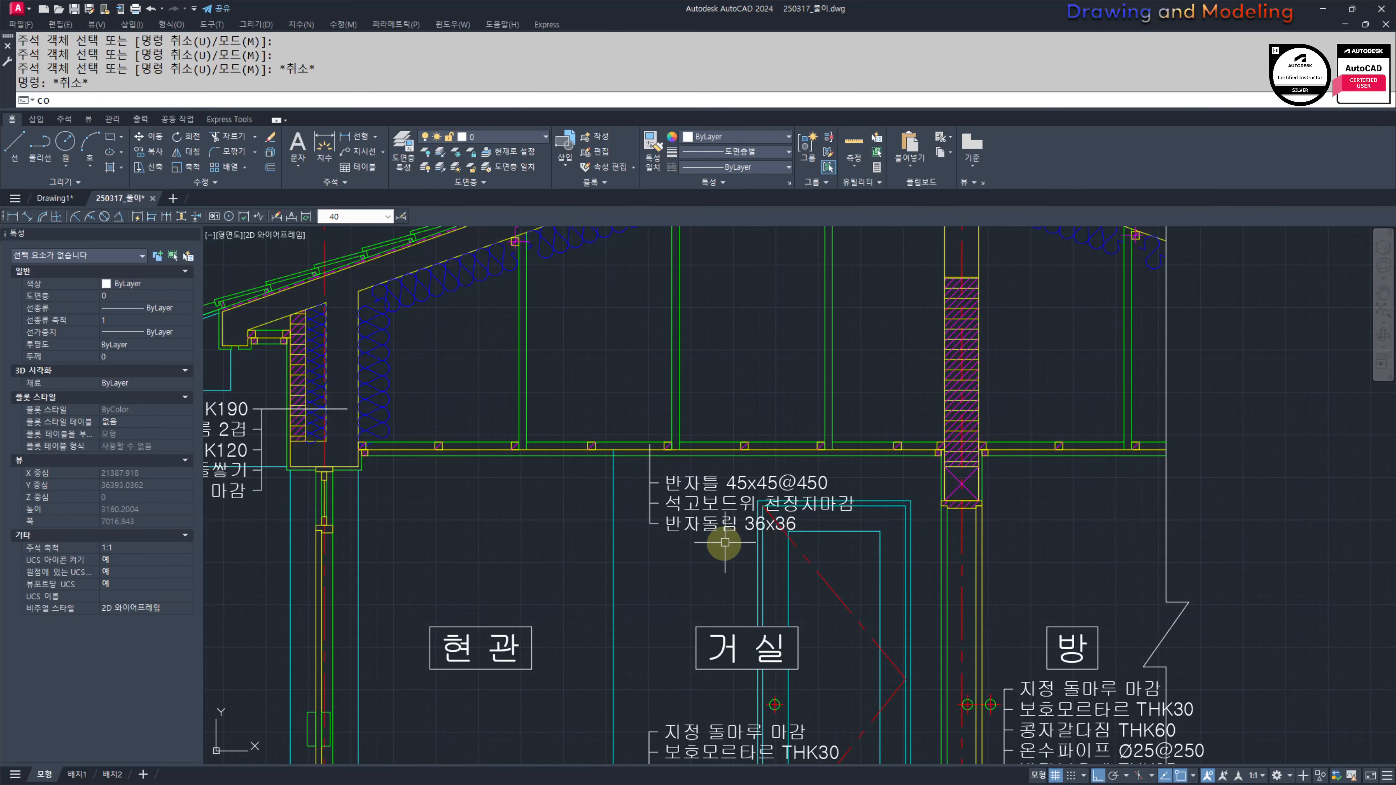
key("space")
scroll(682, 531, "up", 3)
left_click(718, 559)
left_click(615, 415)
key("space")
left_click(630, 441)
middle_click_drag(1156, 473, 770, 476)
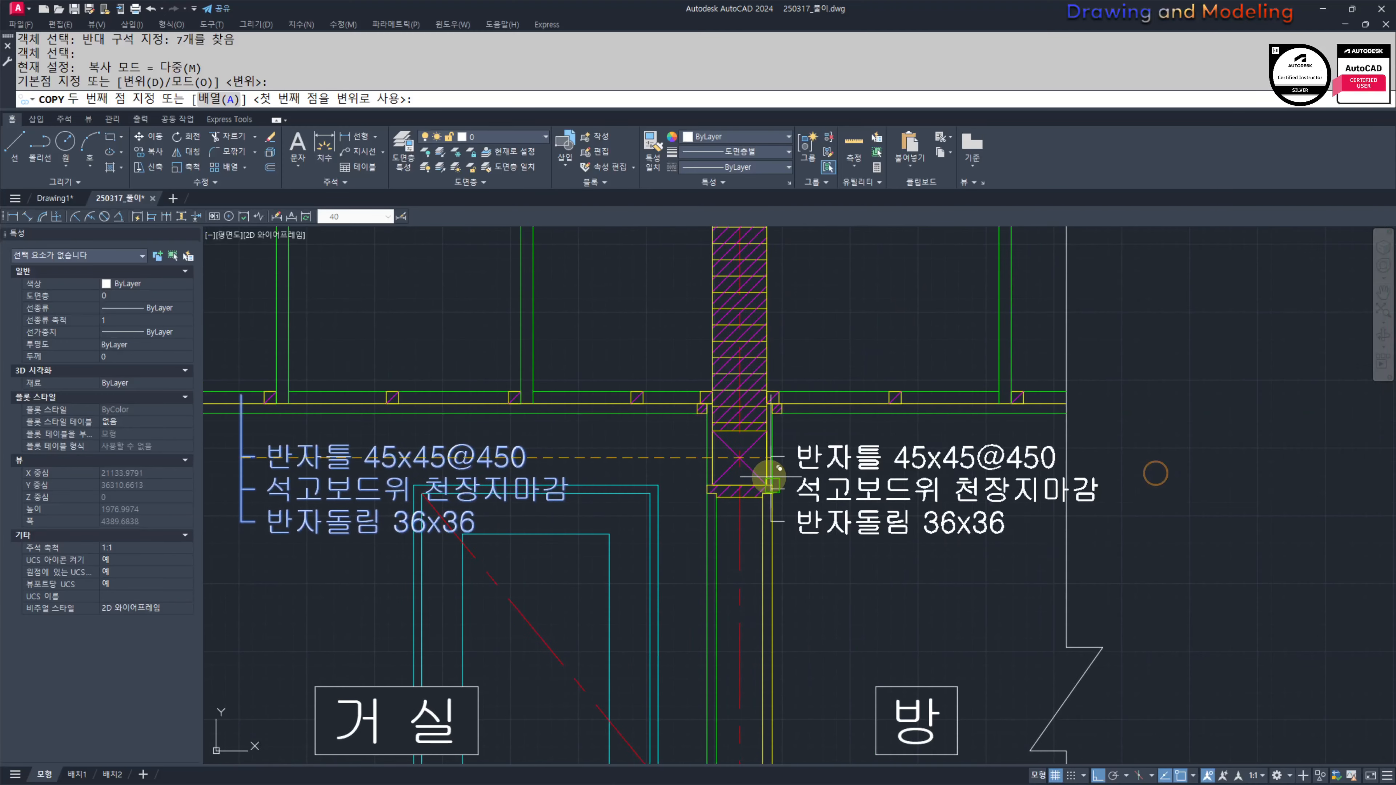
scroll(831, 475, "down", 2)
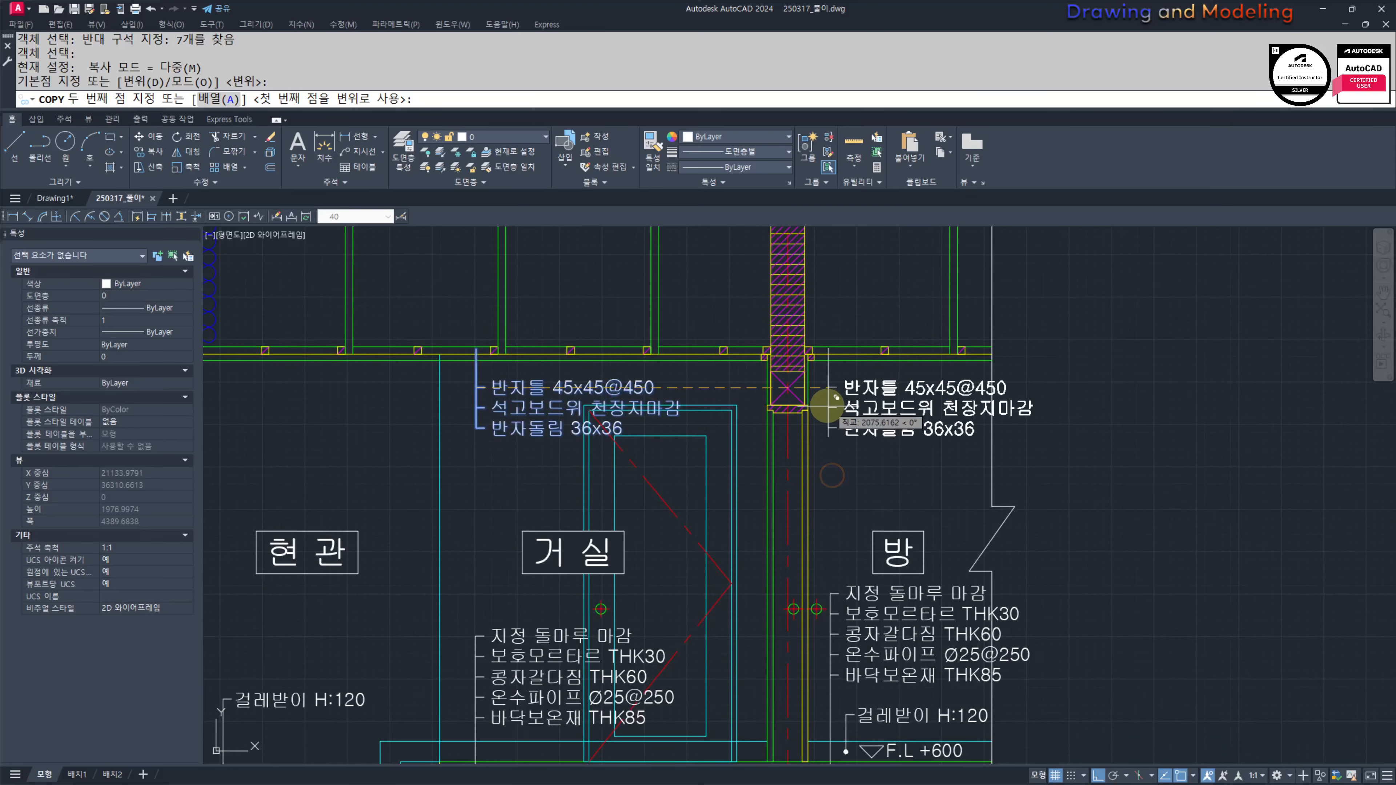
left_click(831, 405)
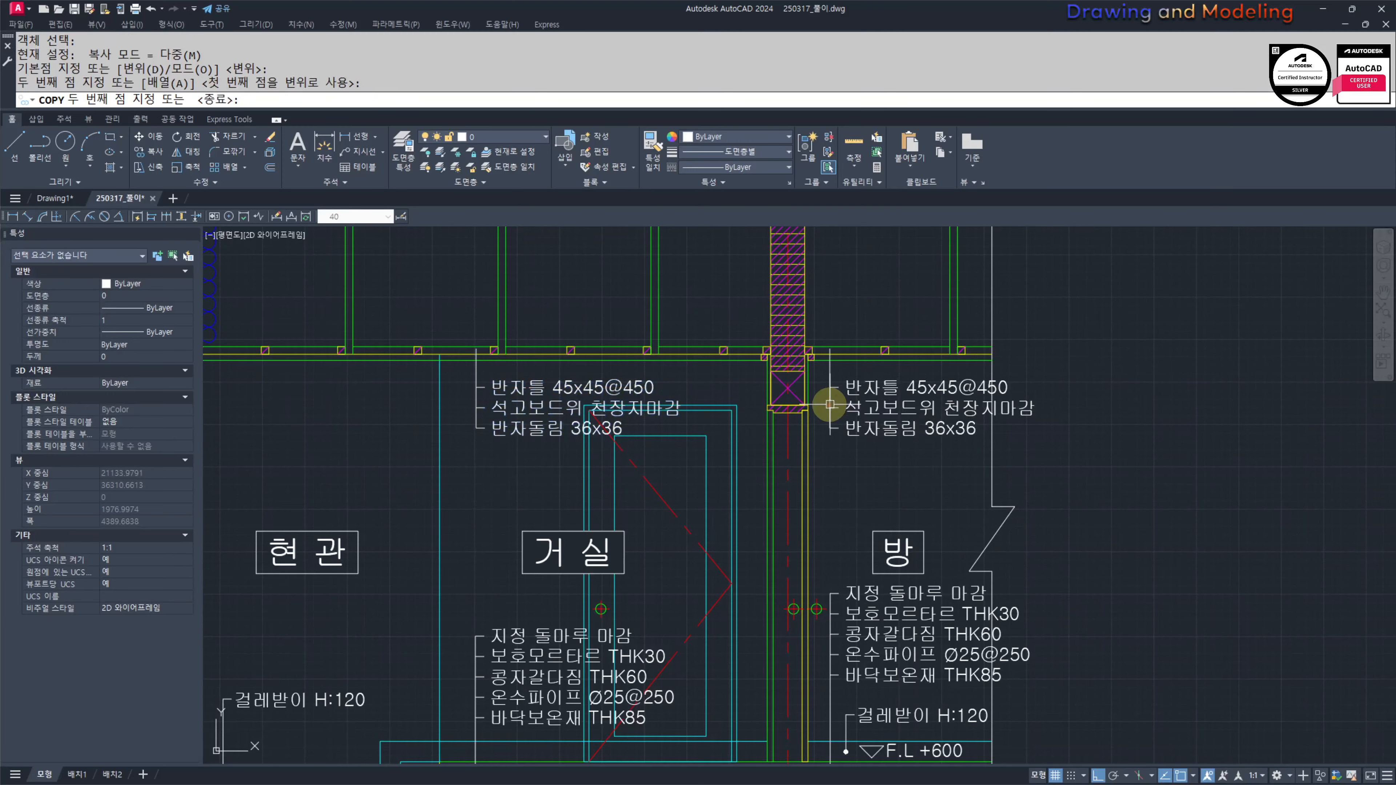
key("Escape")
Step: Draw a horizontal quick leader from the crossed lintel beam above the door out into the living room
scroll(697, 458, "up", 2)
type("l")
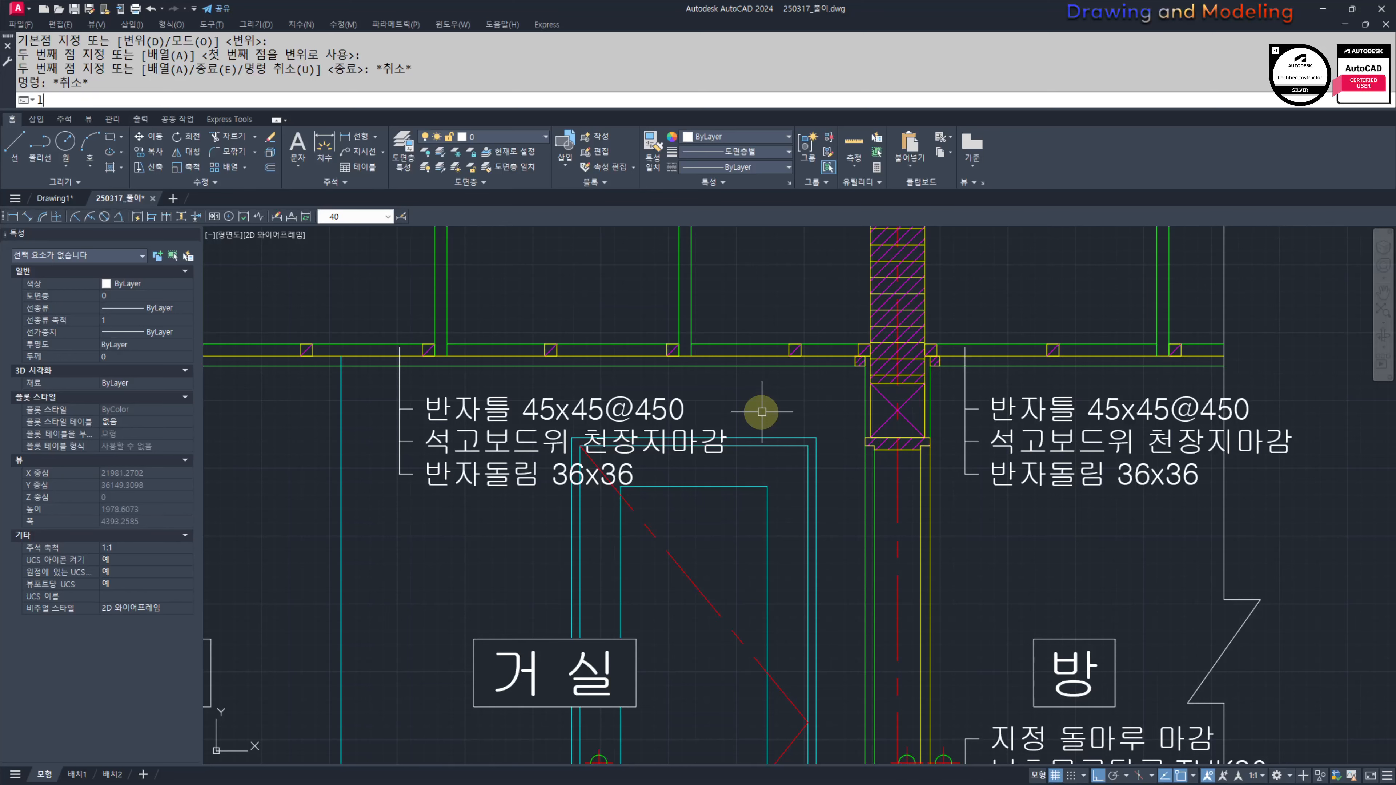
type("e")
key("Return")
scroll(854, 431, "up", 2)
left_click(922, 362)
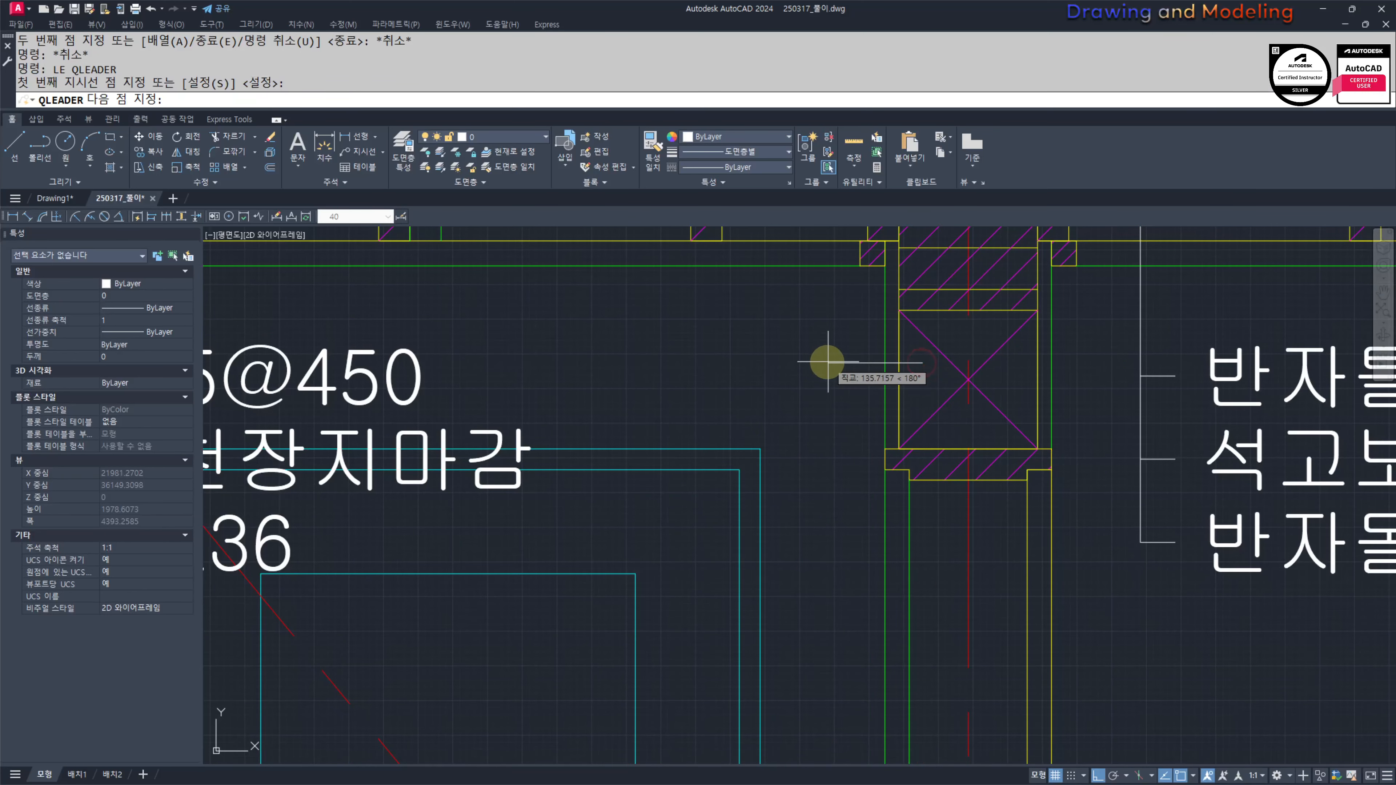
left_click(754, 362)
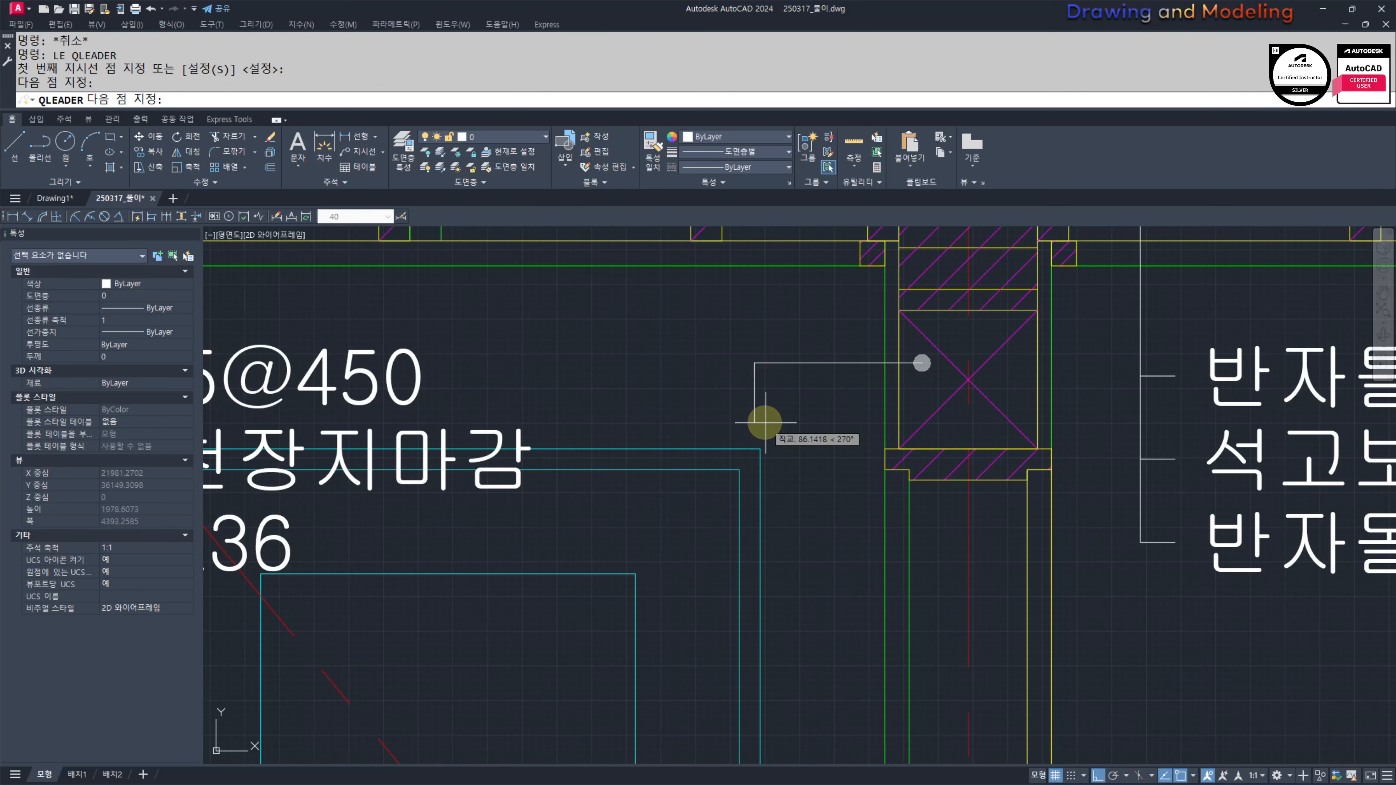
key("Return")
key("Return")
key("Return")
Step: Enter "인방보 200x200" as the text of the lintel beam leader
type("d이")
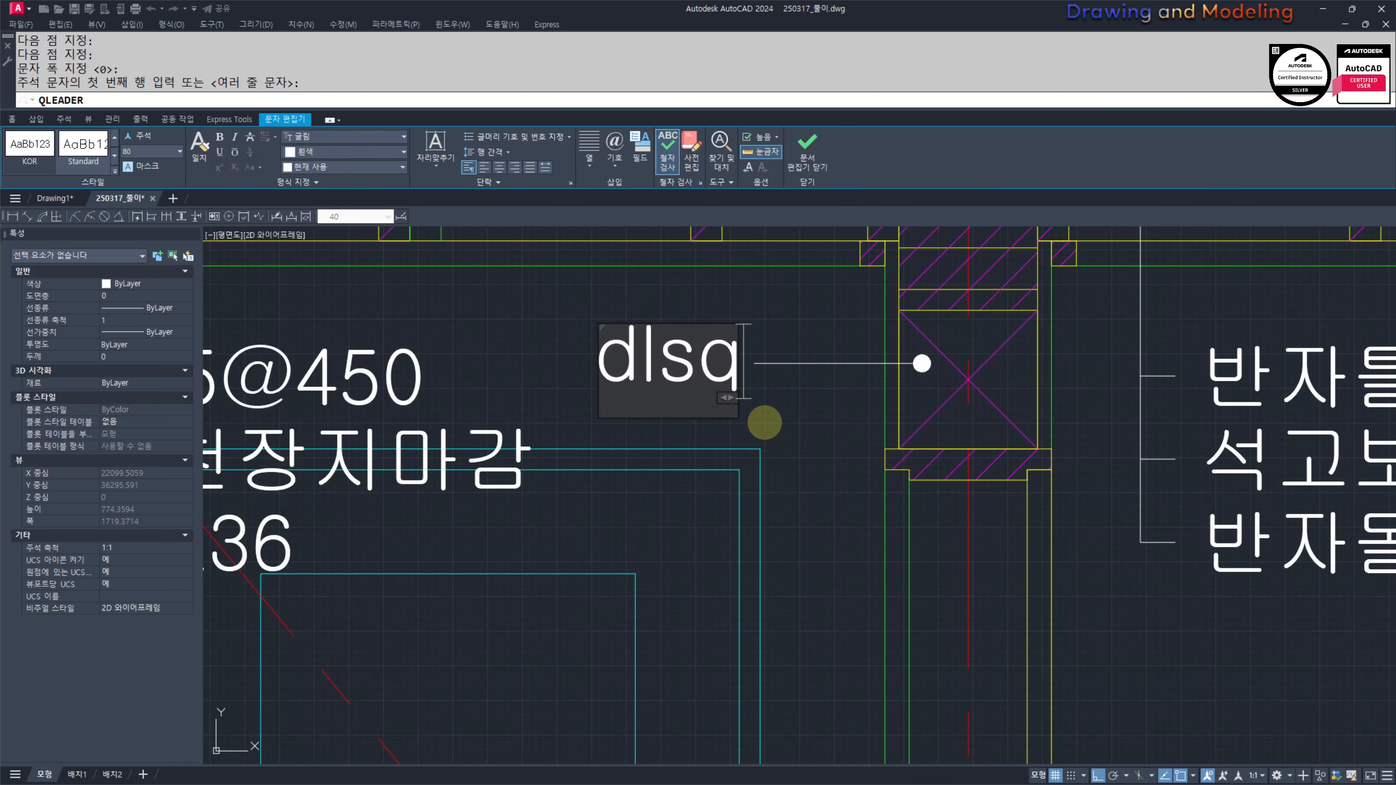
key("BackSpace")
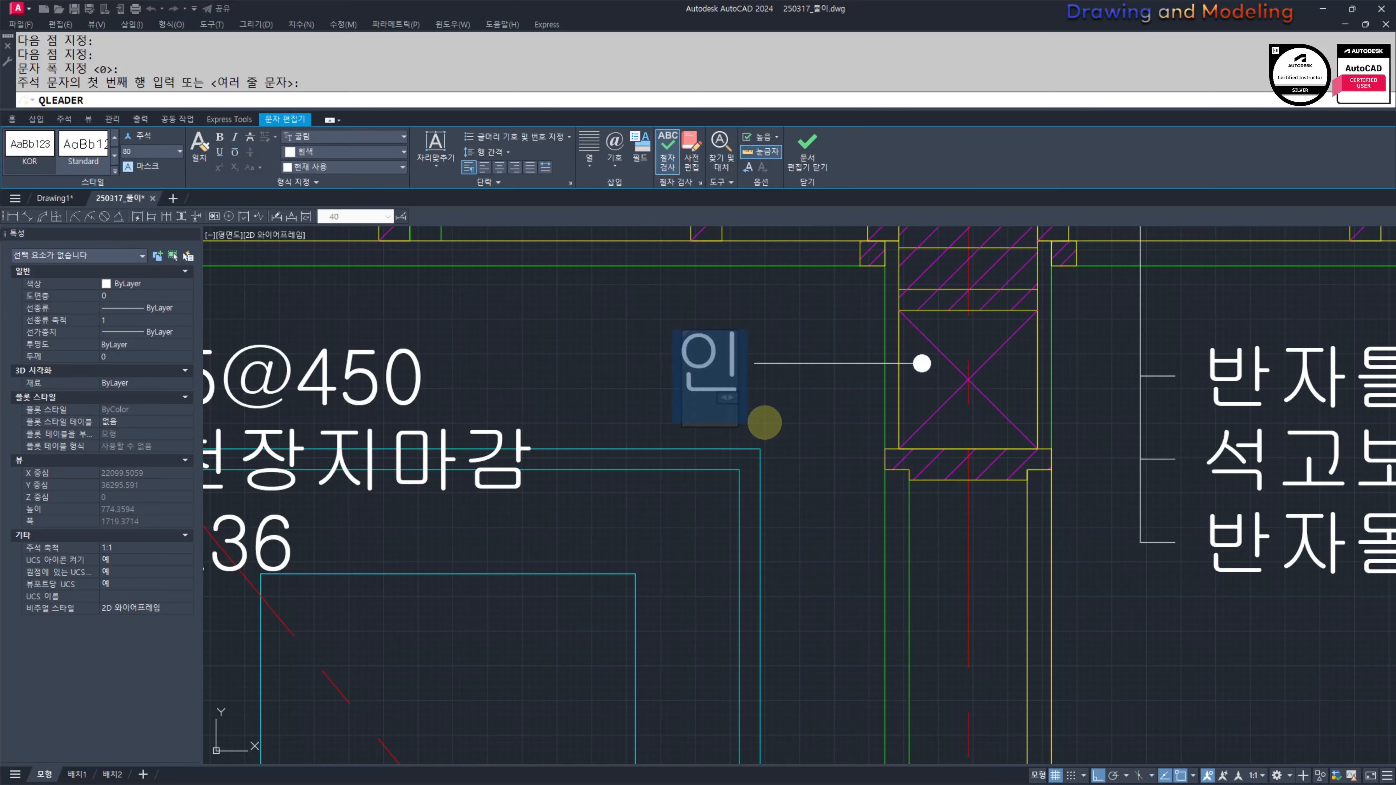
type("방보 20")
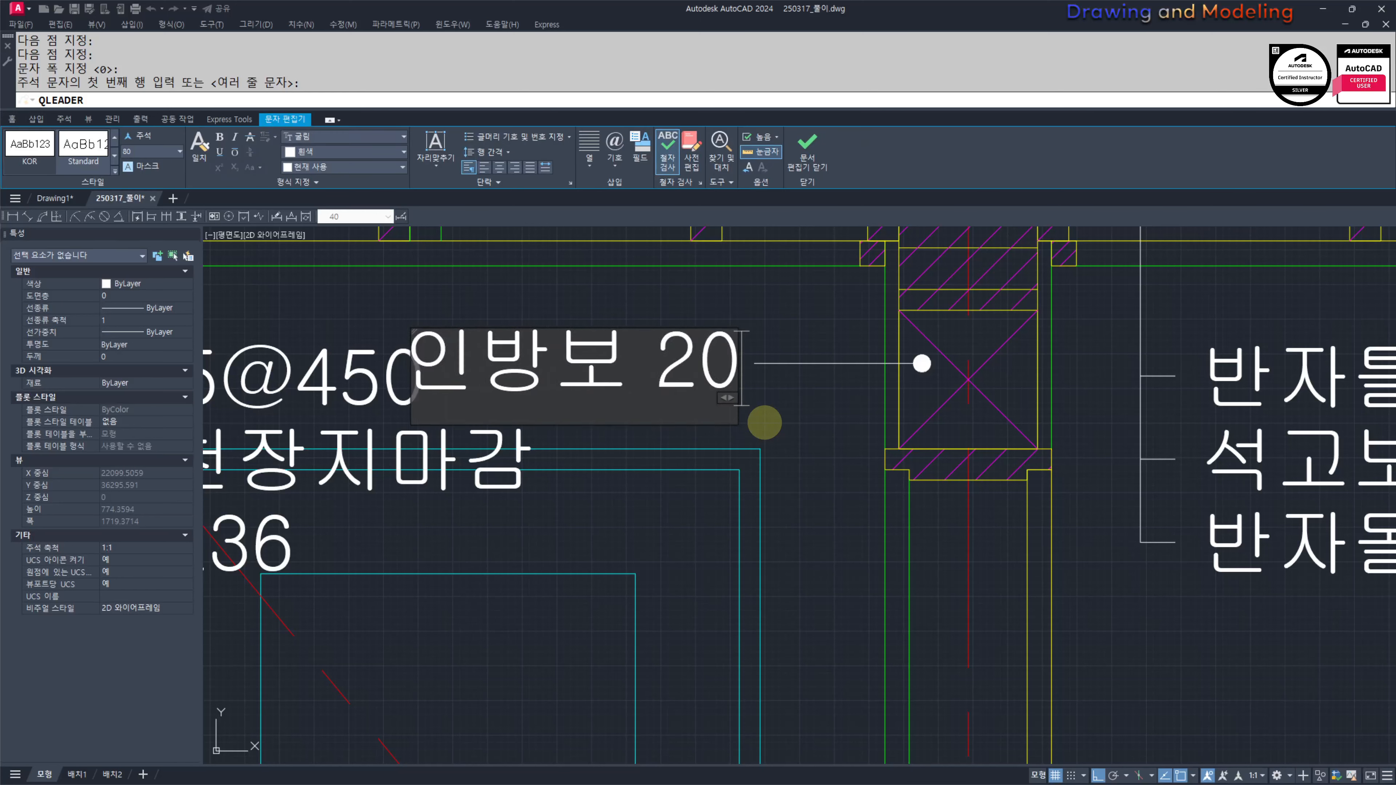
type("0ㅌ200")
key("BackSpace")
key("BackSpace")
key("BackSpace")
key("BackSpace")
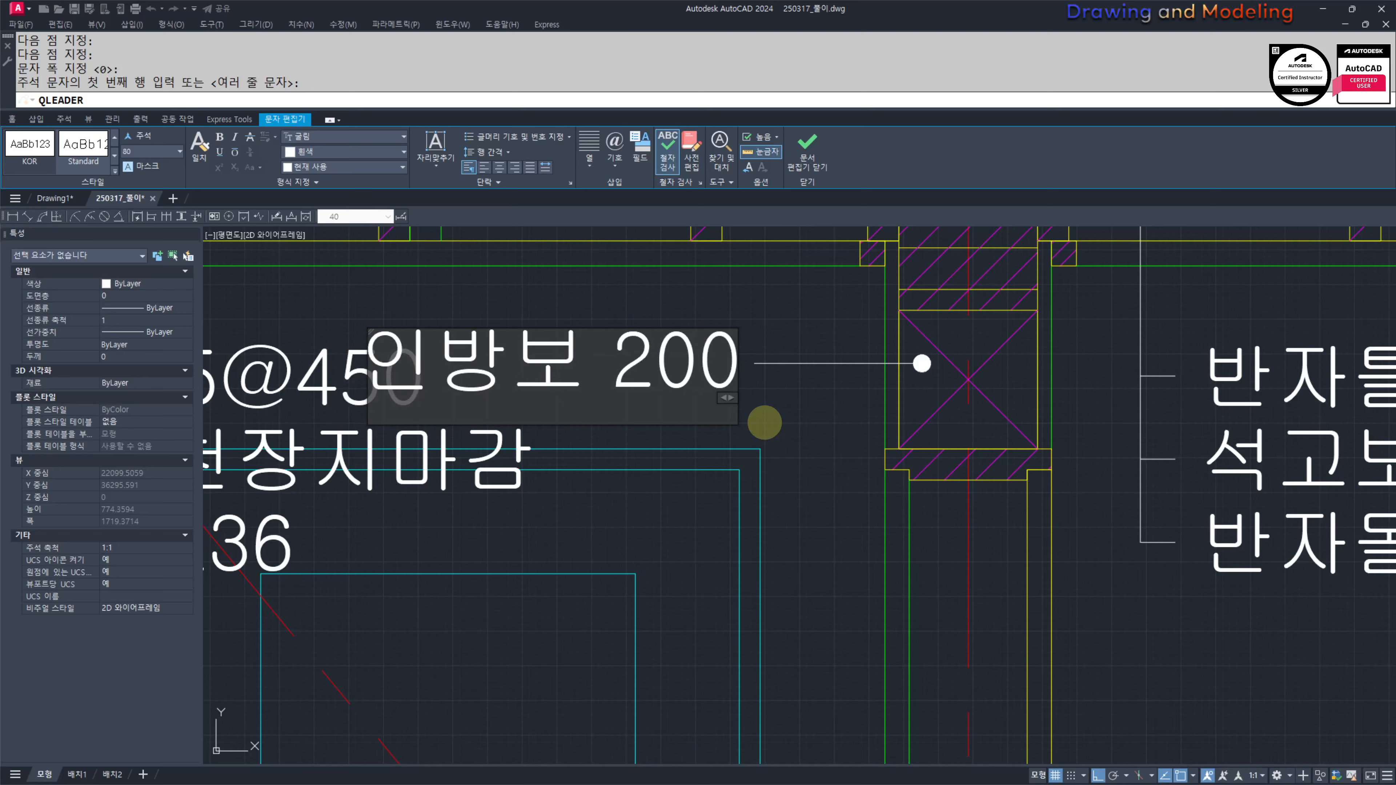
type("x200")
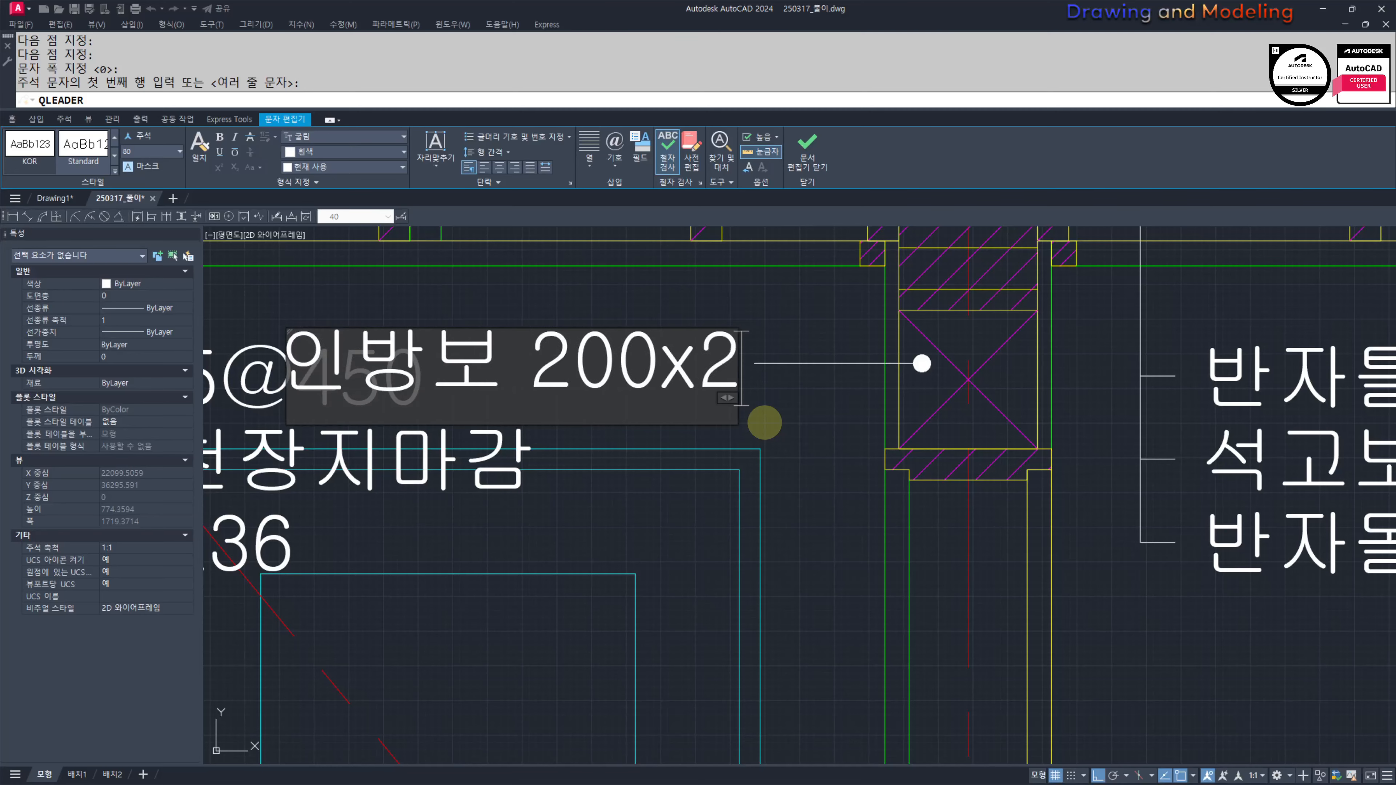
key("Escape")
key("Escape")
Step: Move the living room ceiling note and its leader horizontally towards the entrance, clear of the lintel beam label
scroll(758, 413, "down", 4)
middle_click_drag(451, 446, 601, 458)
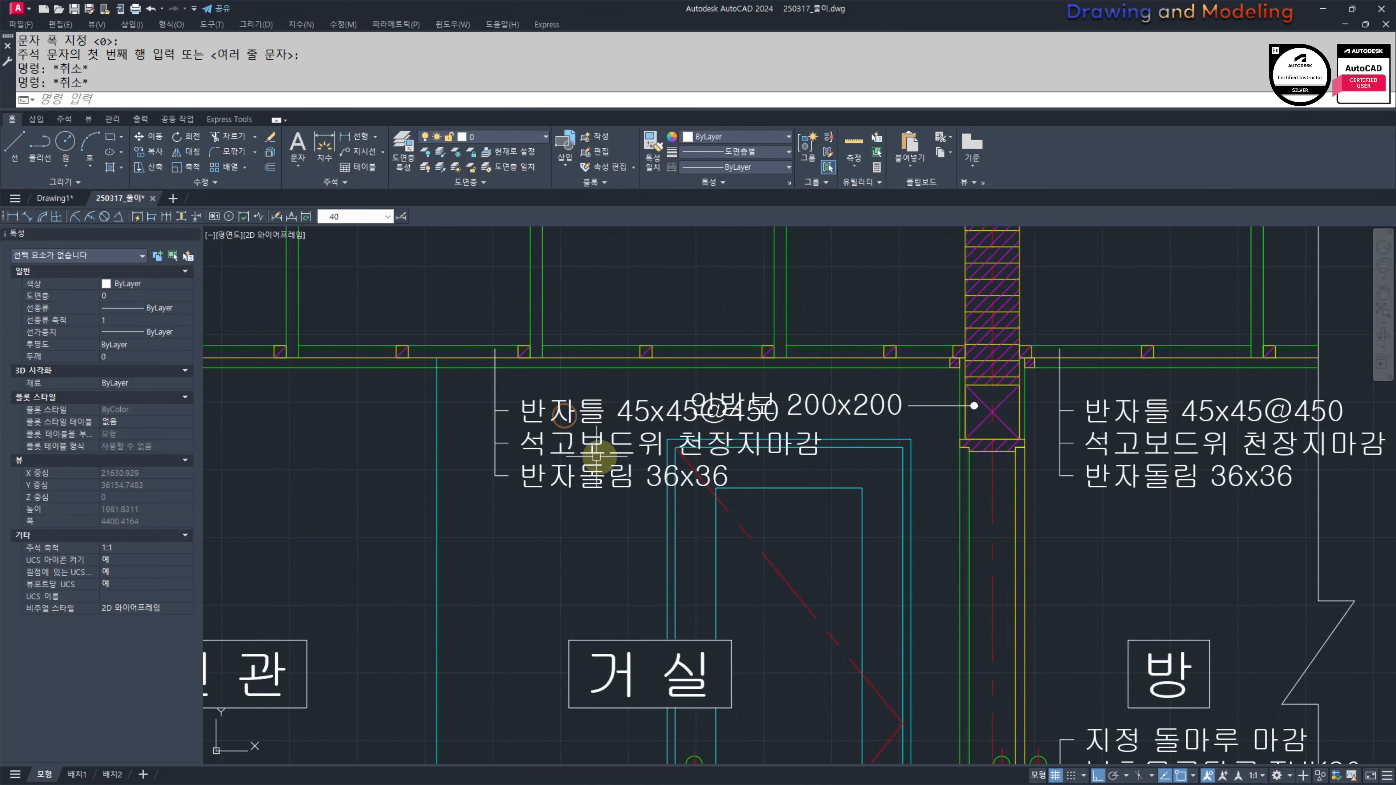
scroll(591, 475, "up", 2)
left_click(550, 508)
left_click(432, 302)
scroll(441, 449, "down", 2)
middle_click_drag(442, 449, 581, 450)
type("m")
key("Return")
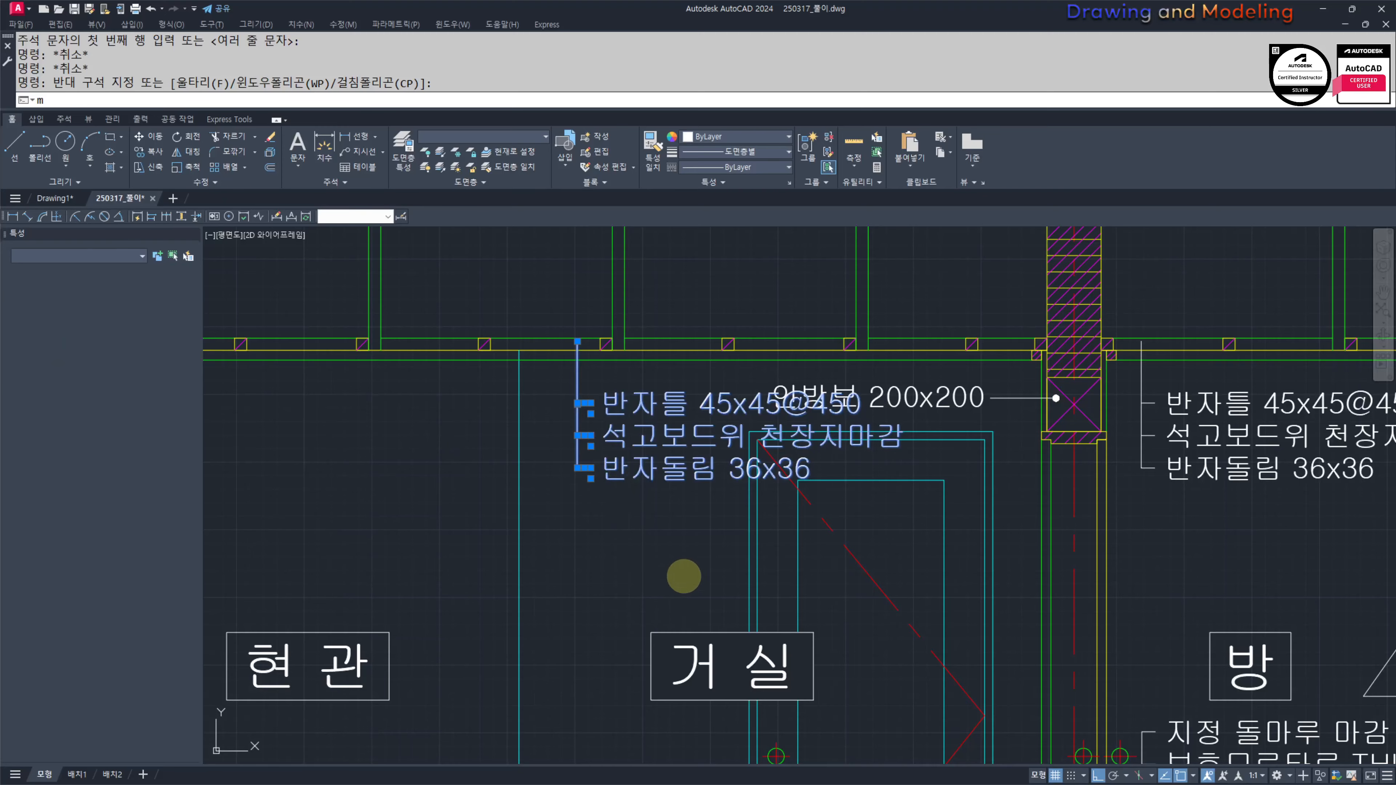
left_click(674, 531)
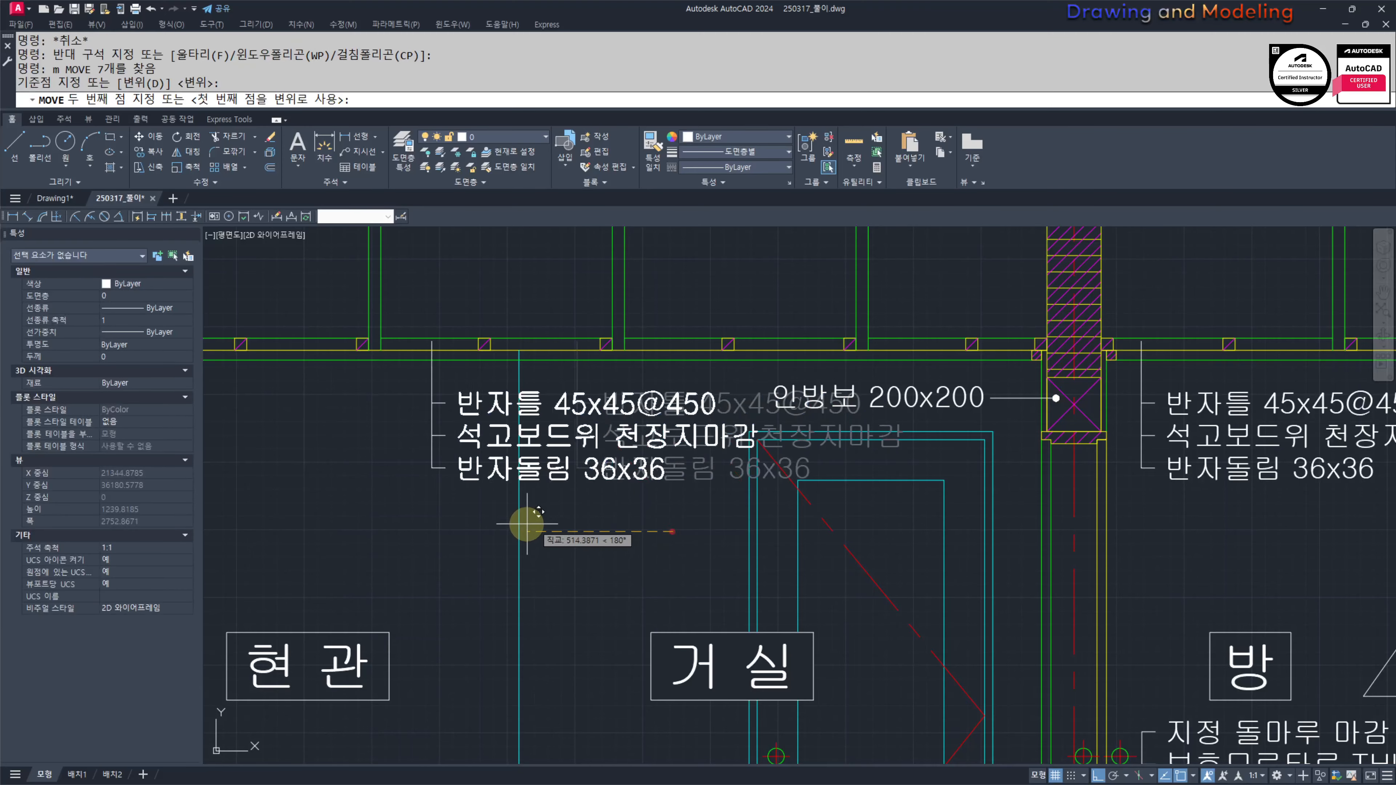
left_click(457, 529)
key("Escape")
key("Escape")
Step: Draw a vertical leader line from the layers beneath the ridge tile up to above the roof ridge
scroll(627, 418, "down", 5)
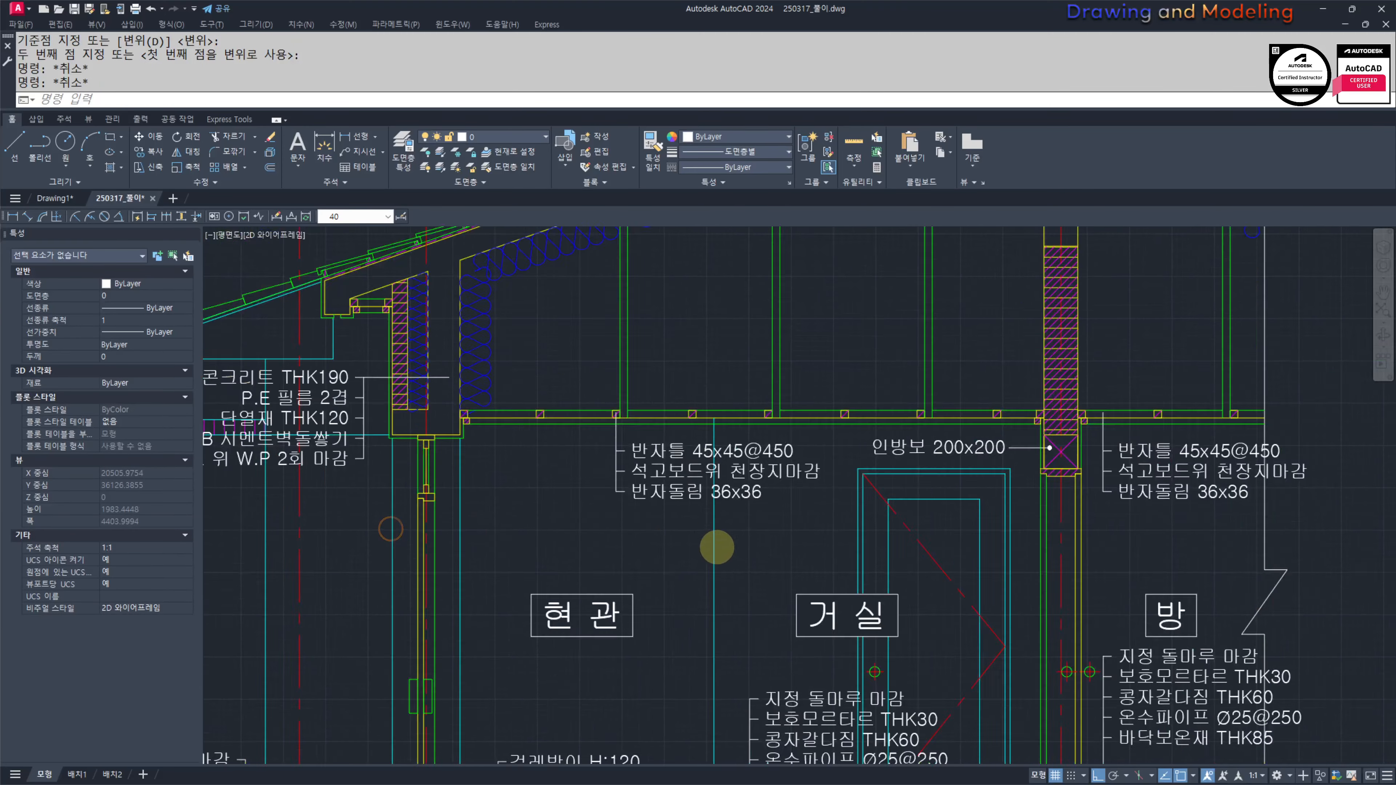
middle_click_drag(784, 389, 735, 452)
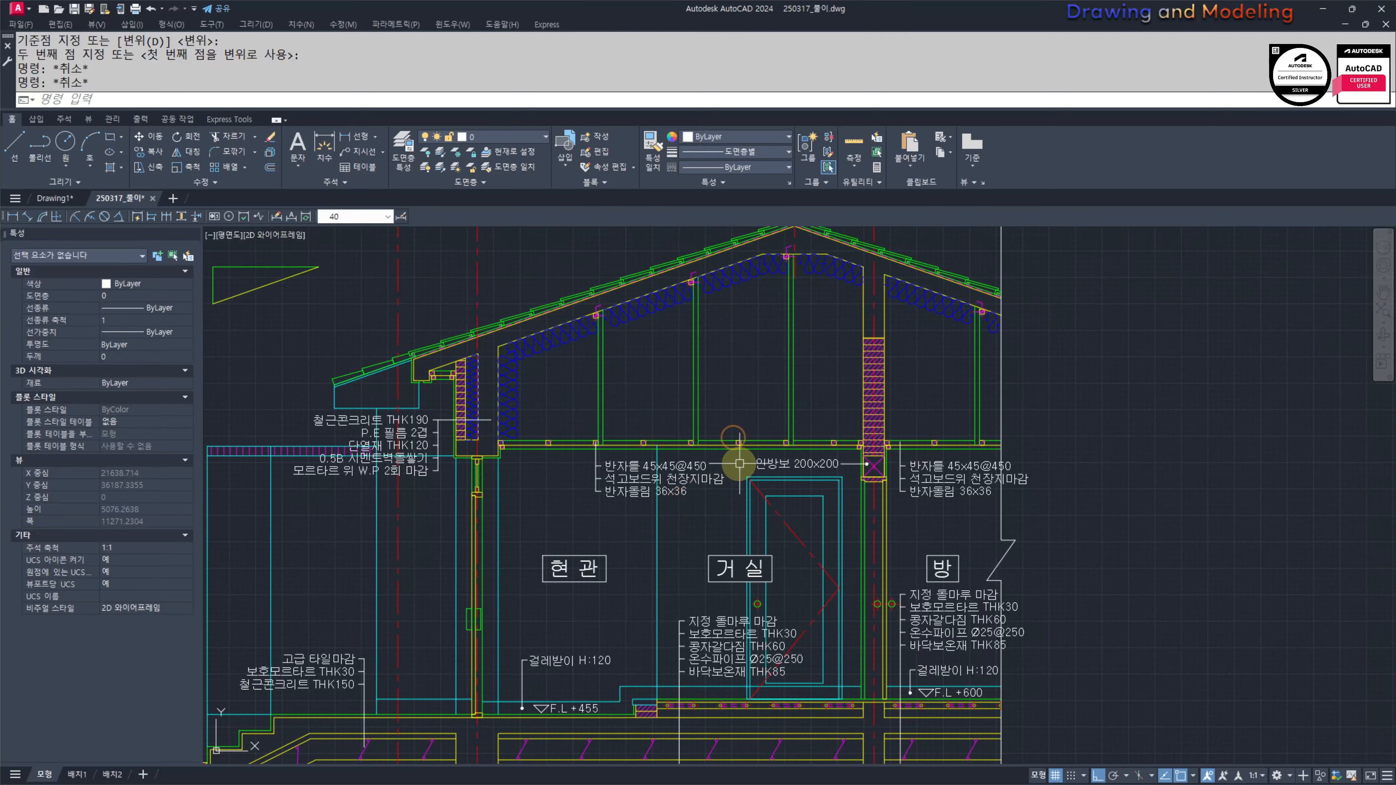
scroll(735, 453, "up", 3)
middle_click_drag(624, 500, 609, 523)
scroll(790, 492, "down", 5)
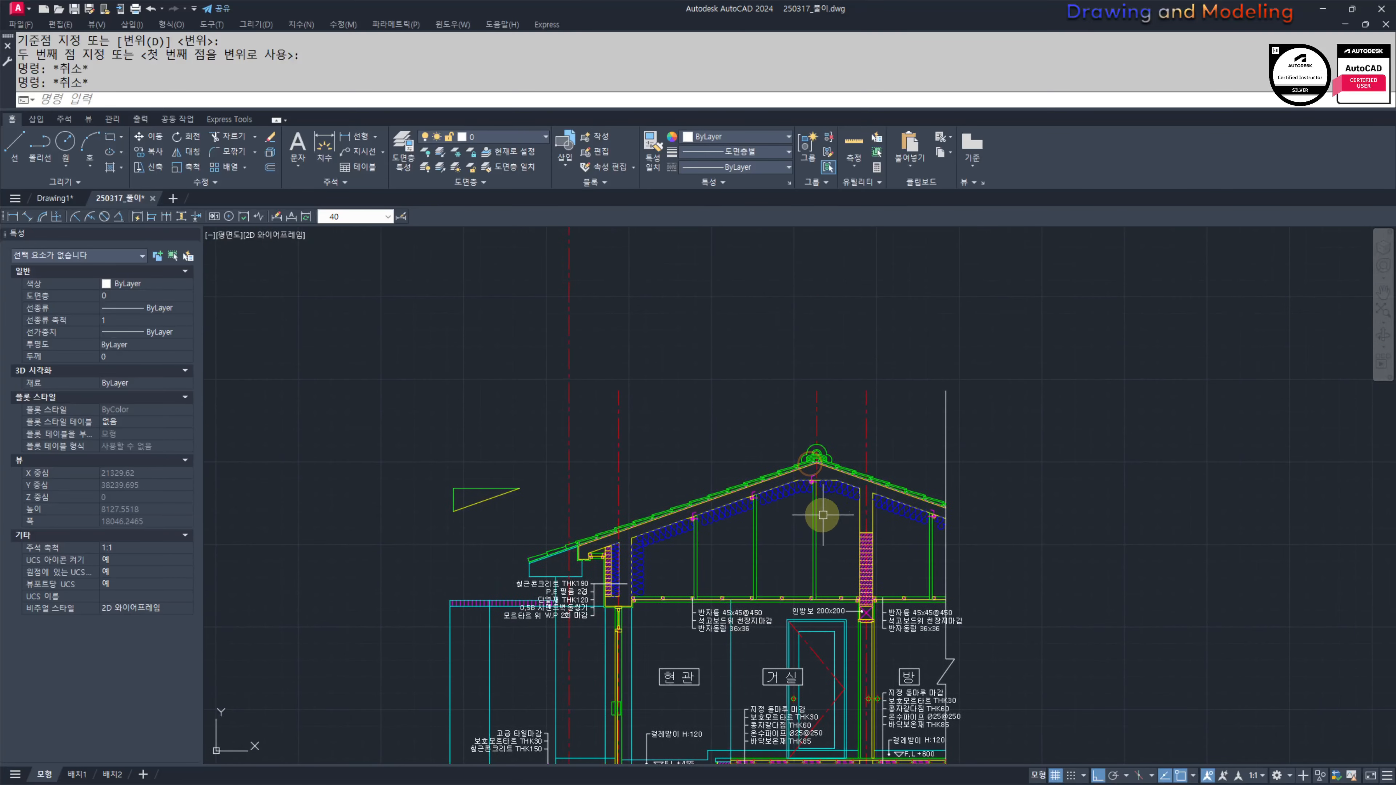
type("l")
key("Return")
scroll(840, 407, "up", 15)
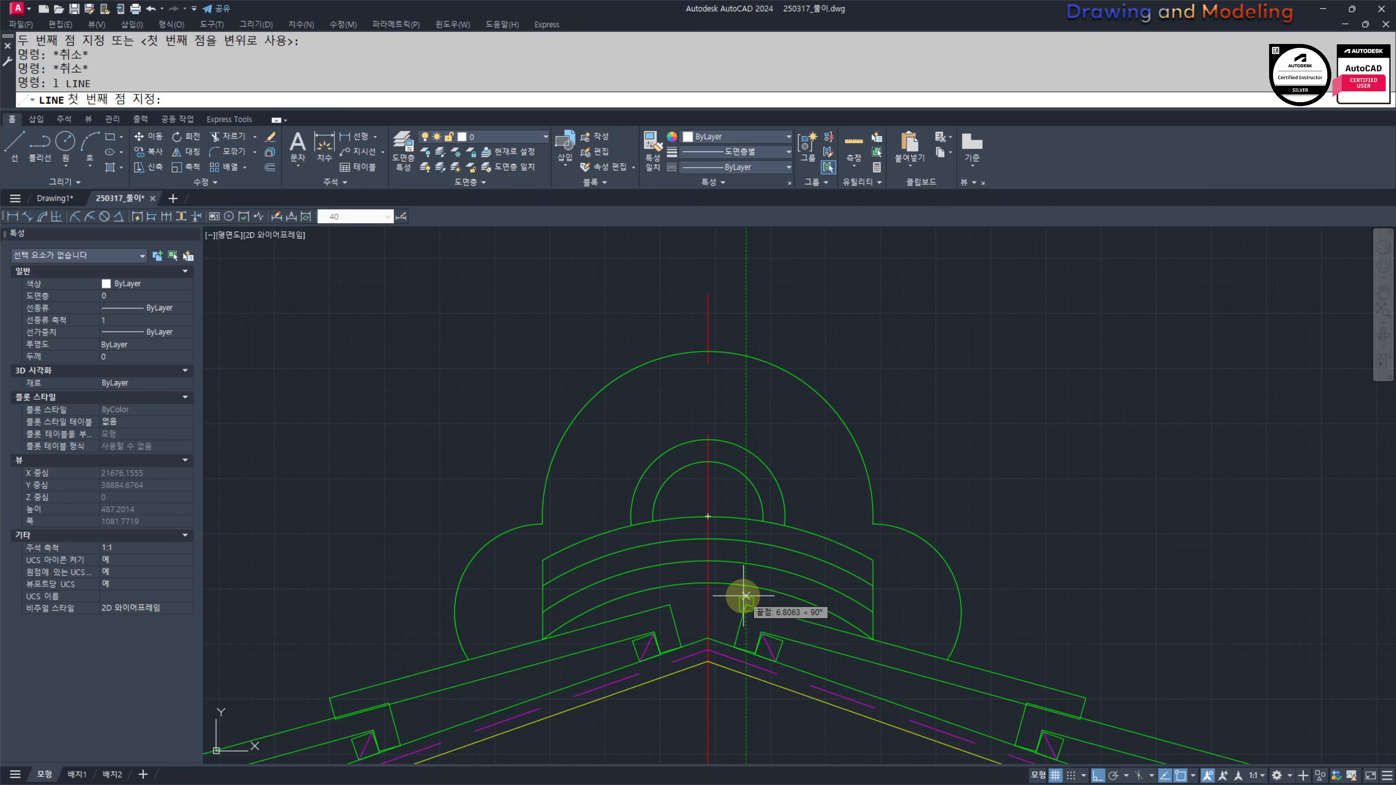
scroll(746, 585, "up", 7)
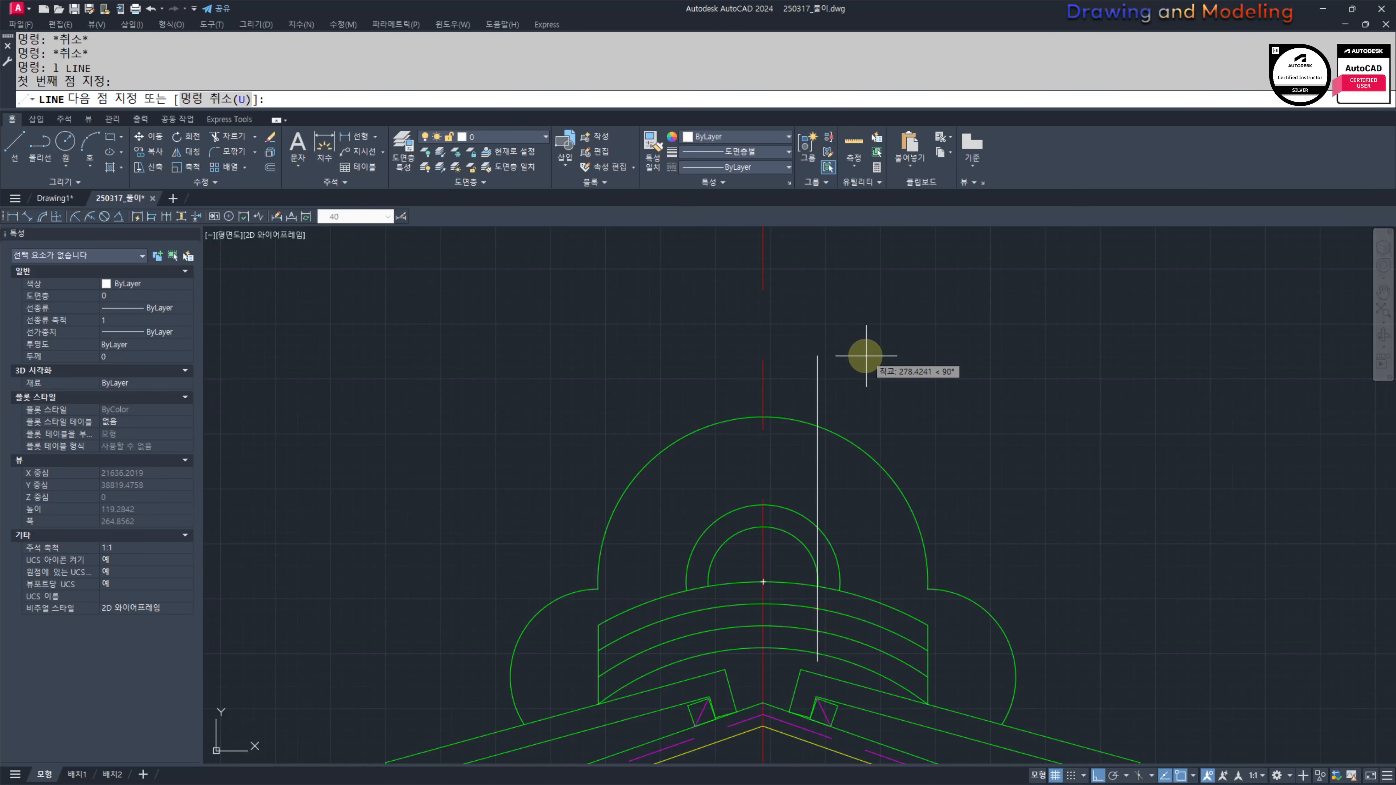
scroll(867, 461, "down", 3)
left_click(850, 403)
key("Escape")
key("Escape")
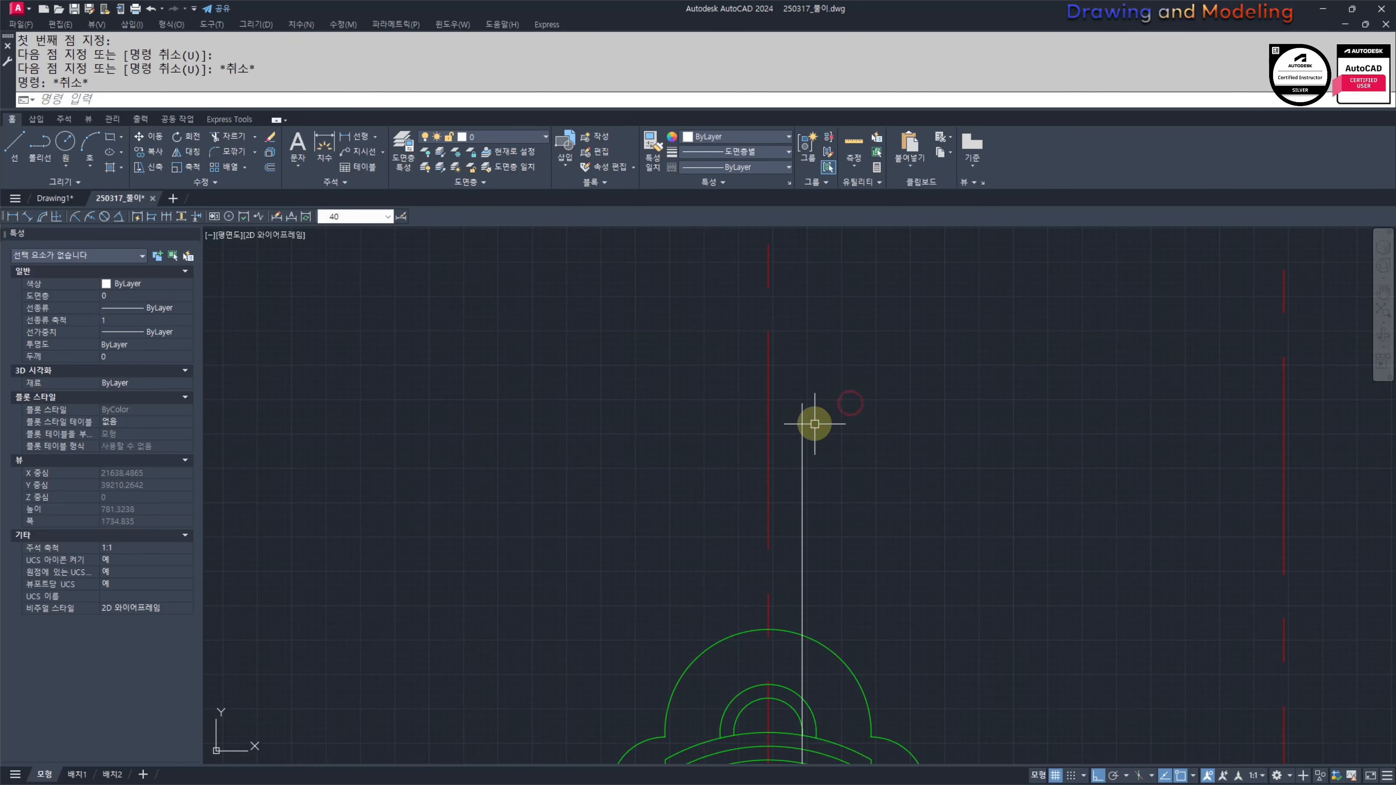
Step: Add a 50 mm horizontal tick at the upper end of the ridge leader line, pointing away from the ridge centerline
key("space")
scroll(809, 422, "down", 3)
left_click(806, 416)
key("space")
key("Escape")
key("Escape")
key("Escape")
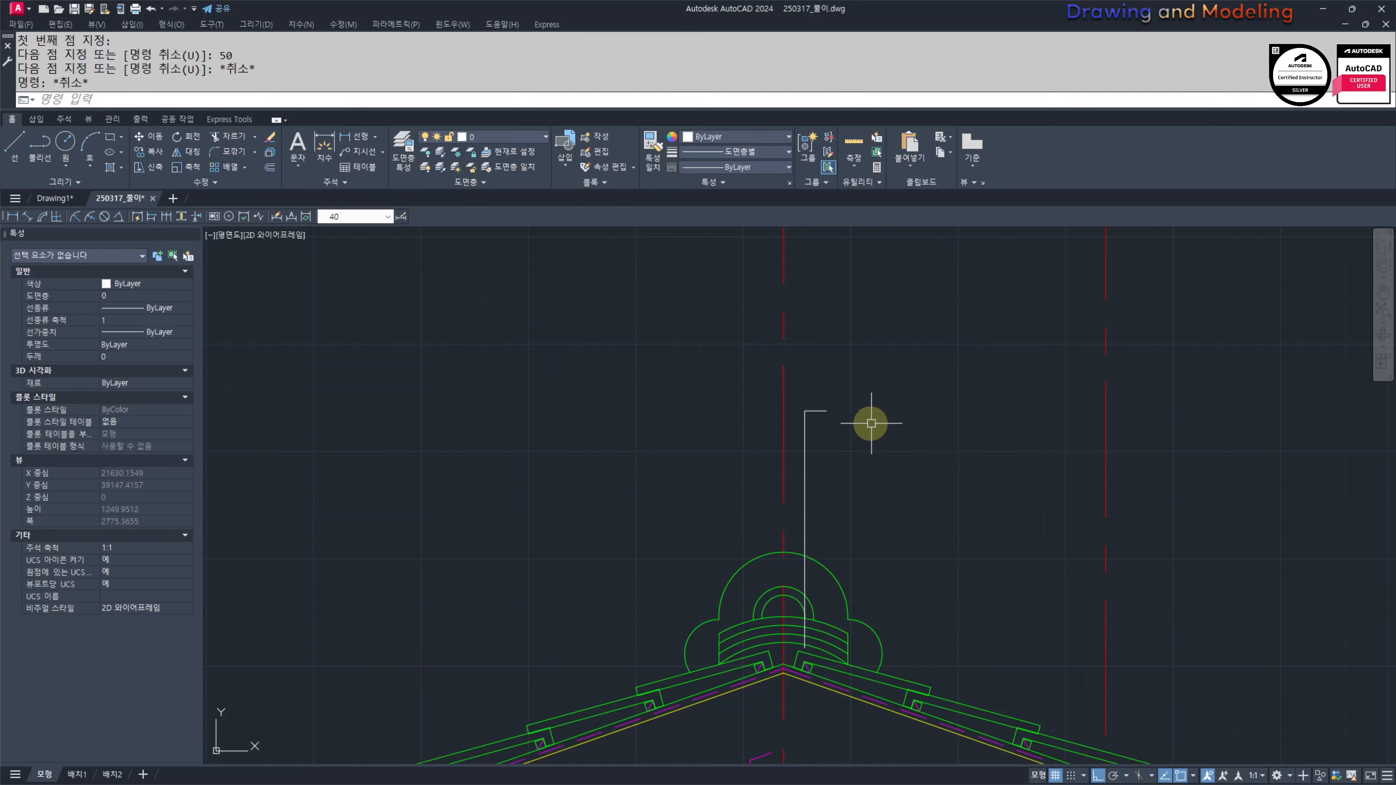
Step: Draw a vertical leader line up from the entrance-side roof slope and end it with a 50 mm horizontal tick
scroll(721, 549, "down", 4)
middle_click_drag(679, 580, 1081, 430)
middle_click_drag(1202, 541, 930, 532)
mouse_move(658, 532)
middle_mouse_down()
mouse_move(810, 505)
mouse_move(926, 528)
middle_mouse_up()
key("space")
scroll(861, 530, "up", 2)
left_click(874, 558)
scroll(866, 582, "down", 2)
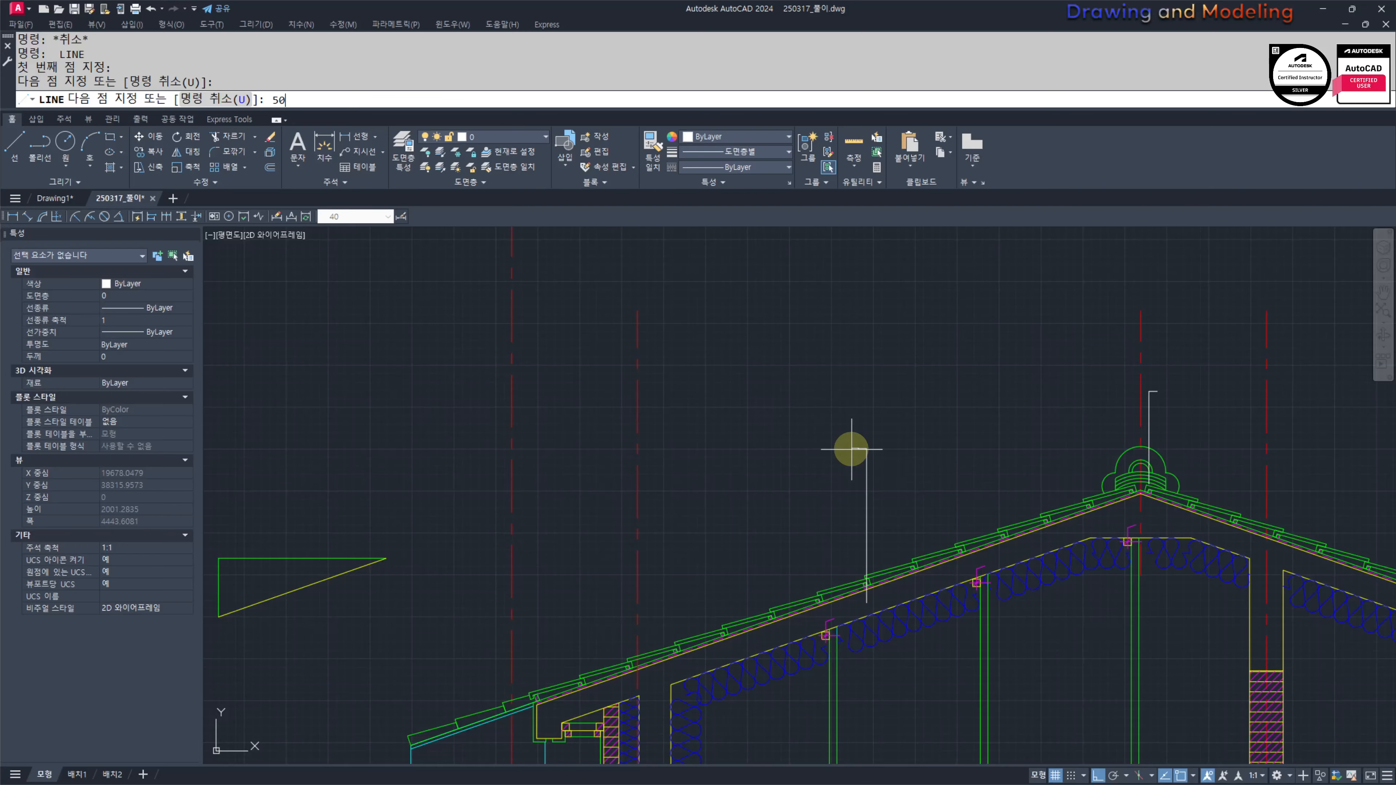
key("space")
key("Escape")
key("Escape")
Step: Copy the five-row exterior wall note with its ticks and vertical line to the upper end of the roof slope leader
scroll(851, 450, "down", 2)
middle_click_drag(686, 608, 801, 605)
scroll(794, 525, "up", 3)
left_click(866, 683)
left_click(803, 618)
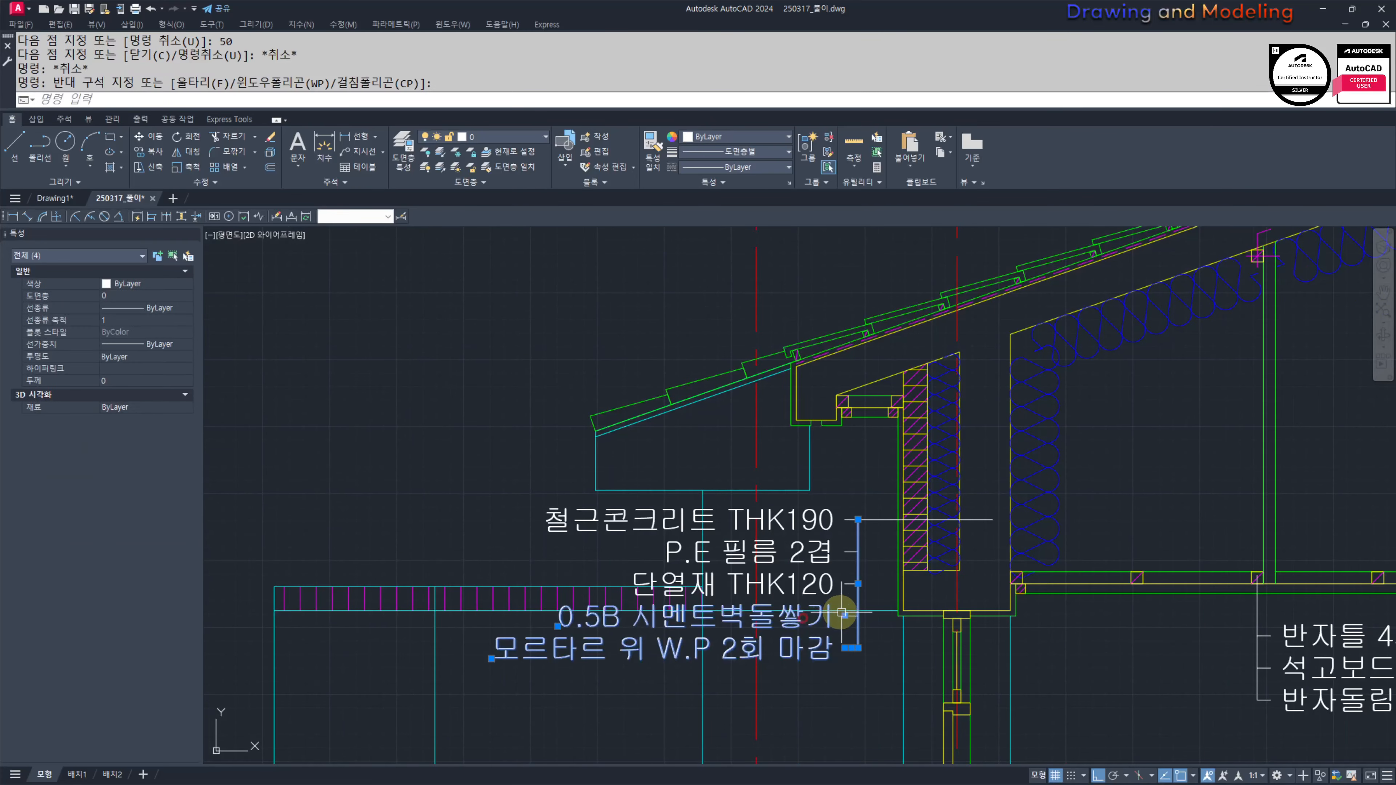
scroll(842, 611, "up", 2)
scroll(829, 636, "down", 2)
left_click(816, 501)
left_click(847, 658)
scroll(817, 585, "up", 1)
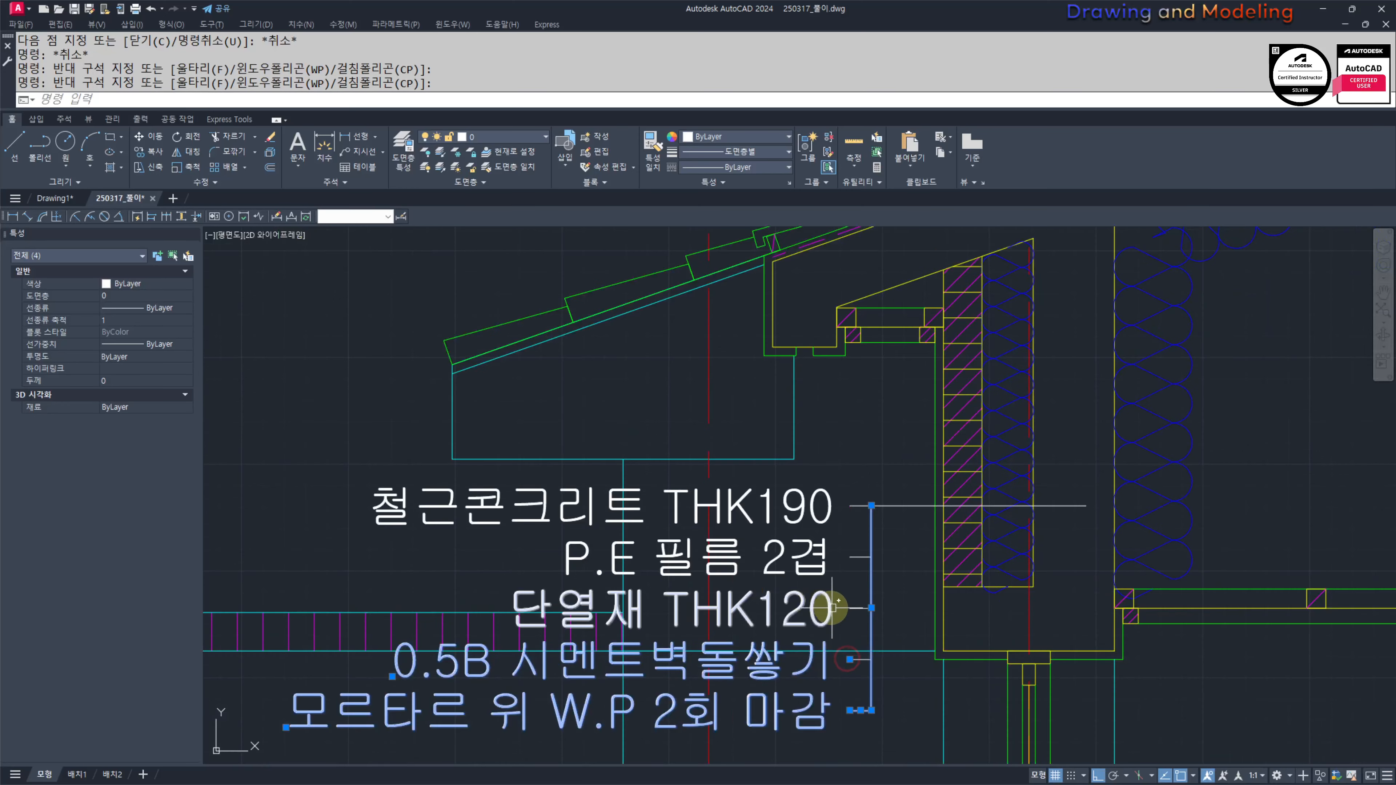
left_click(864, 626)
left_click(766, 499)
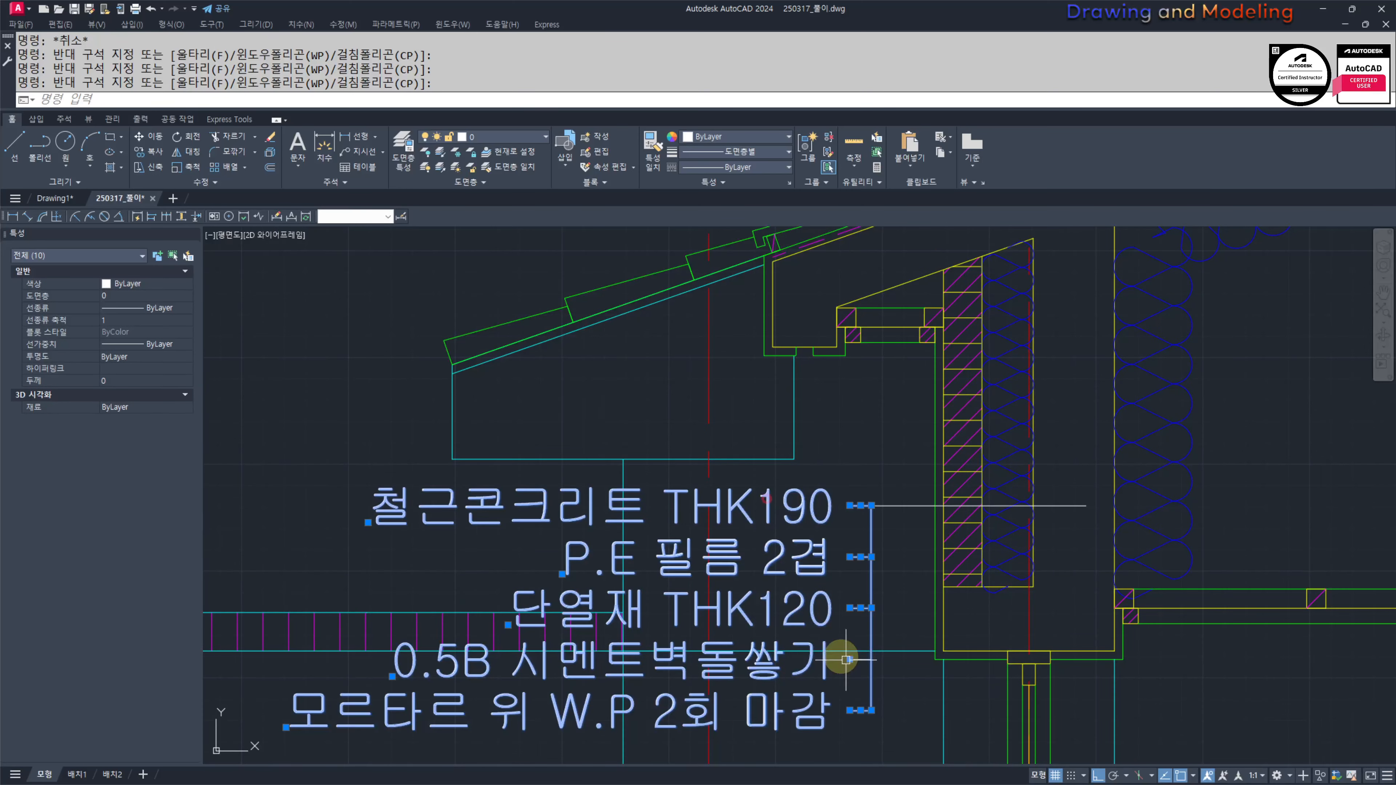
left_click(863, 668)
left_click(851, 657)
middle_click_drag(879, 586, 861, 613)
type("c")
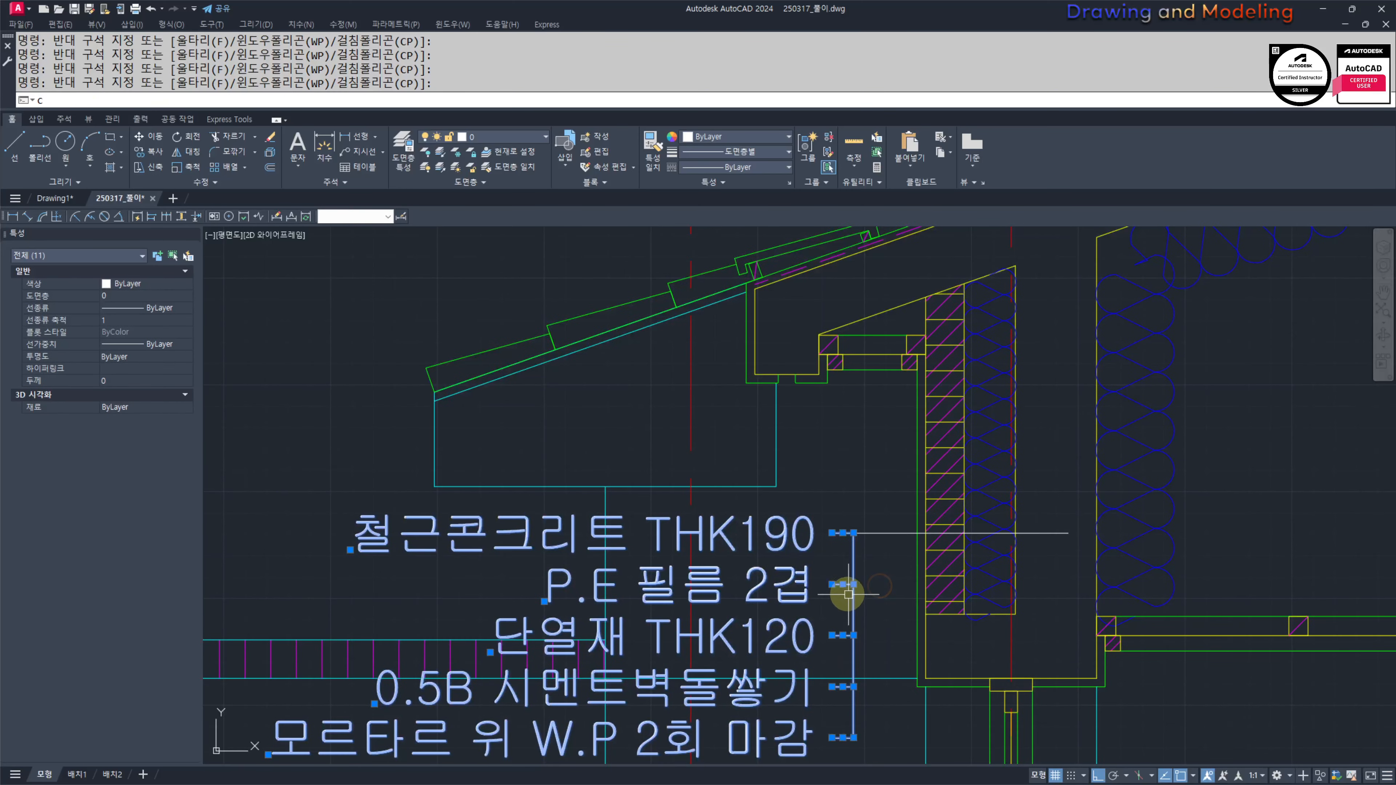
type("o")
key("space")
left_click(853, 532)
scroll(824, 570, "down", 6)
middle_click_drag(967, 512, 870, 610)
scroll(886, 476, "up", 5)
left_click(959, 416)
key("Escape")
key("Escape")
Step: Erase the duplicate tick line at the first row of the copied roof note
scroll(943, 416, "up", 5)
left_click(954, 413)
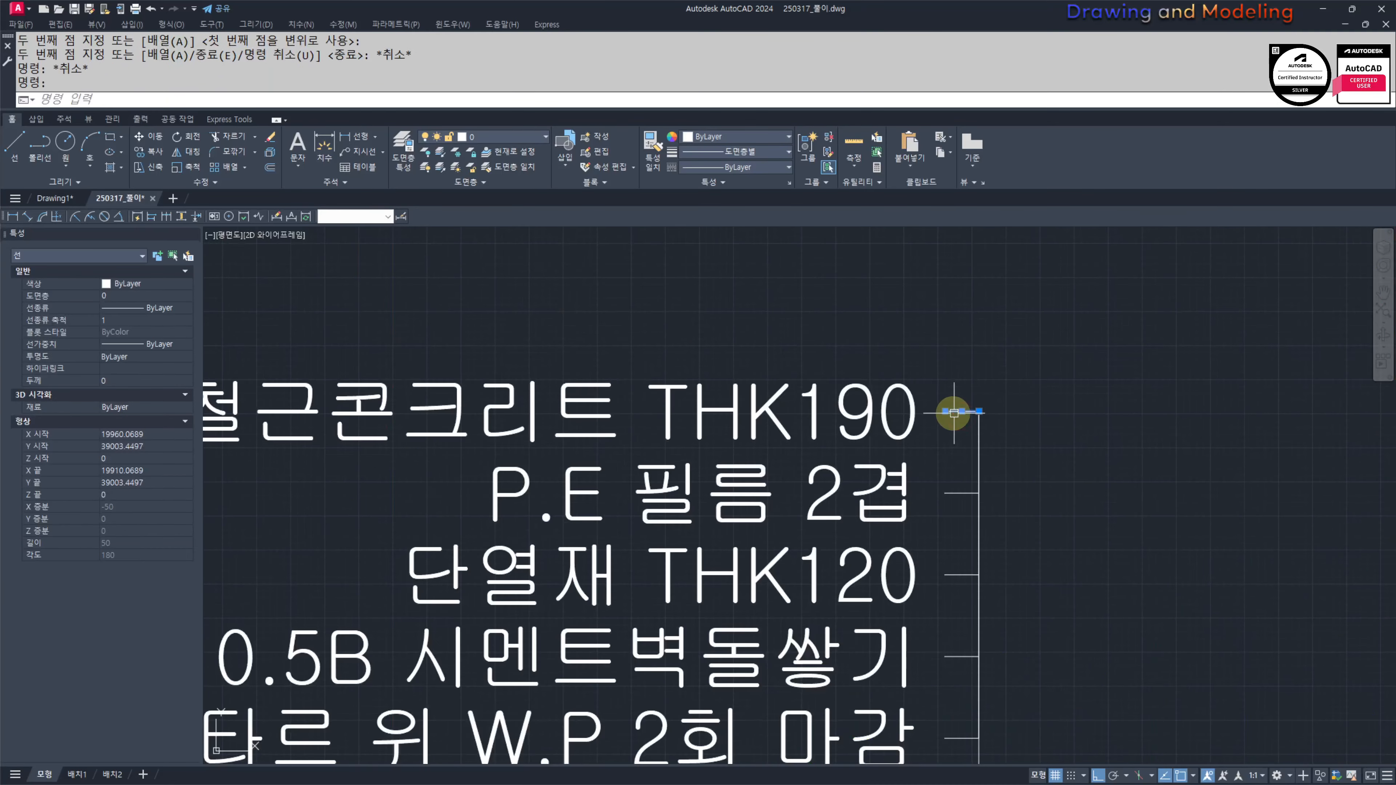
type("e")
key("space")
key("Escape")
key("Escape")
scroll(975, 452, "down", 5)
middle_click_drag(971, 505, 850, 450)
key("ctrl+alt+d")
key("Escape")
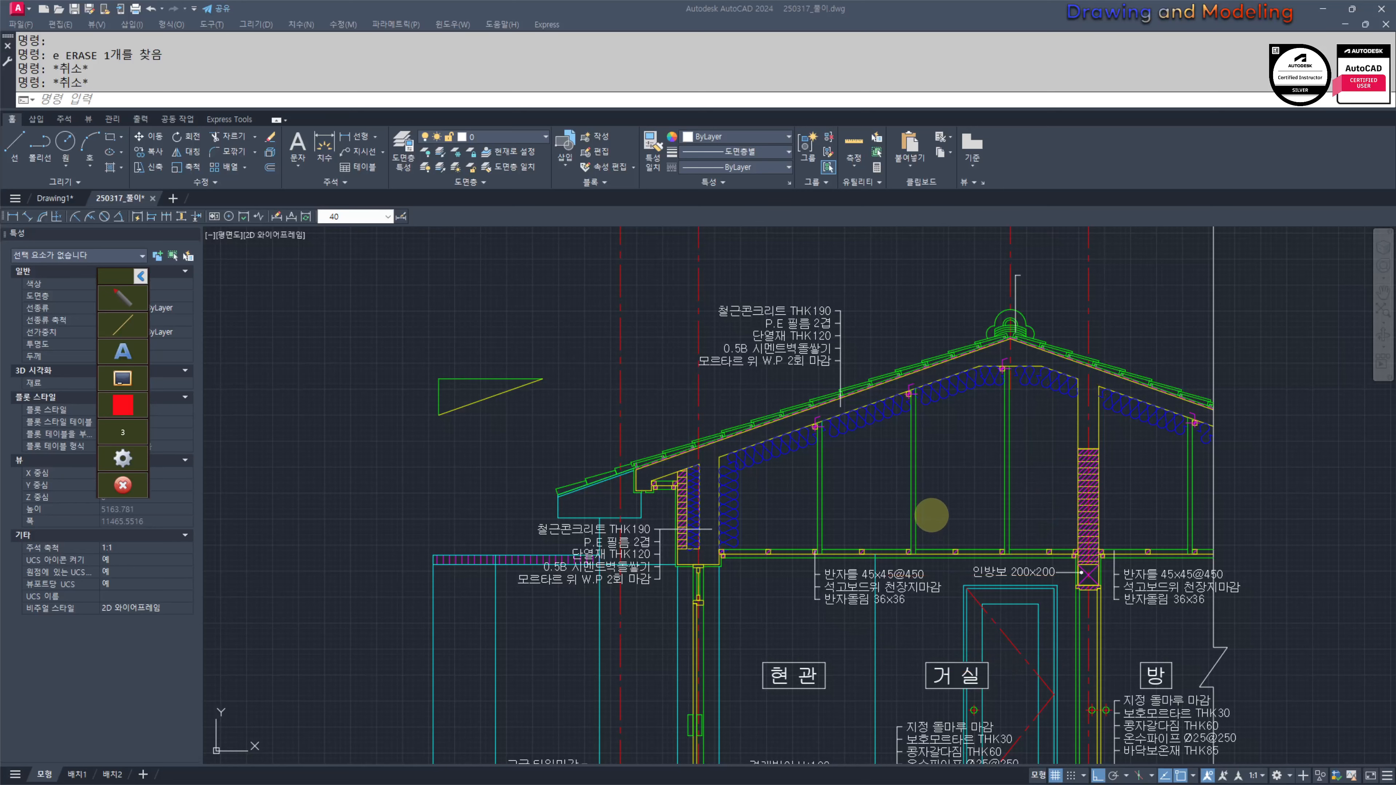
key("Escape")
key("Escape")
key("Escape")
scroll(897, 508, "up", 2)
middle_click_drag(895, 518, 861, 551)
key("ctrl+alt+d")
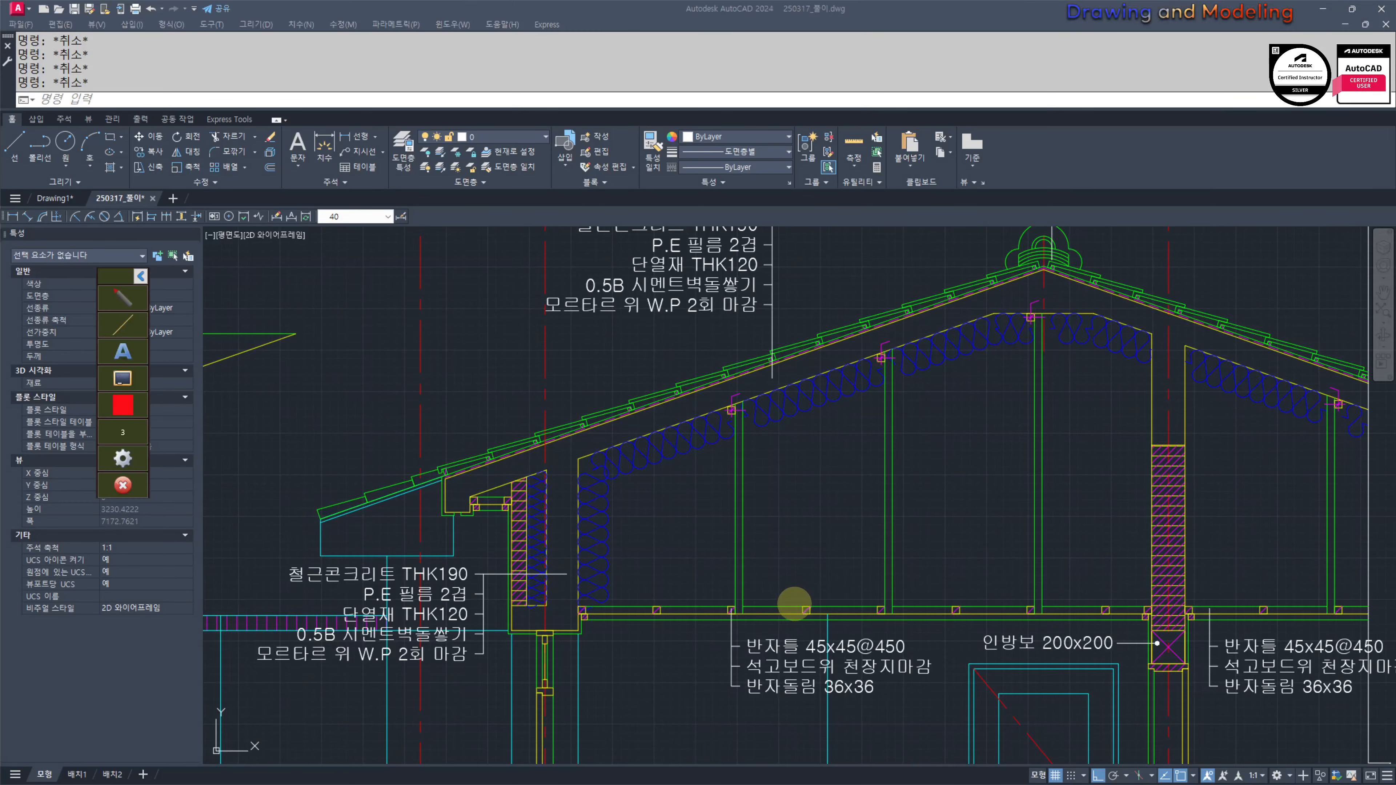
key("Escape")
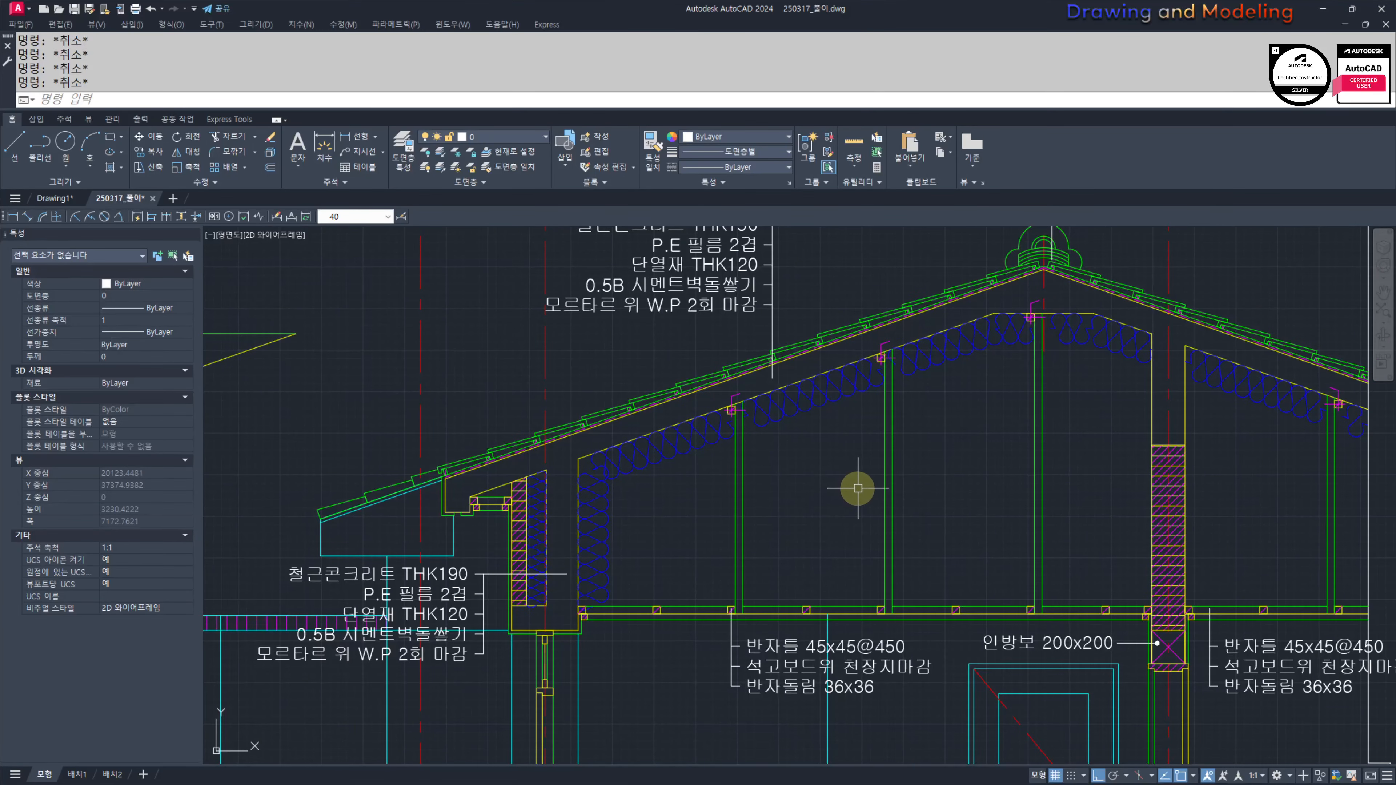
Step: Move the copied roof note with its leader freely up along the slope towards the ridge, with ortho mode off
scroll(828, 466, "down", 3)
middle_click_drag(783, 353, 885, 495)
scroll(893, 494, "up", 3)
left_click(932, 529)
left_click(878, 404)
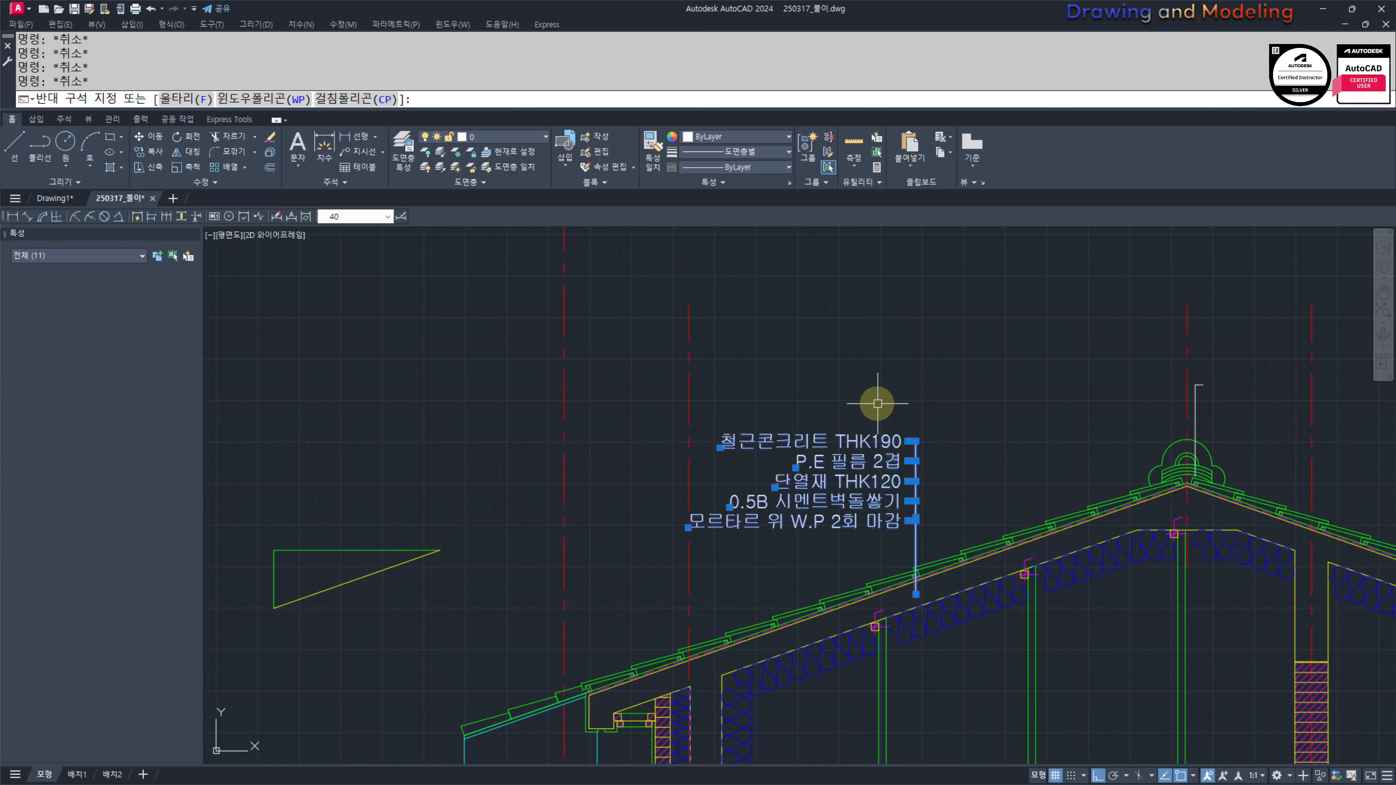
middle_click_drag(913, 395, 894, 420)
type("m")
key("space")
left_click(920, 411)
key("F8")
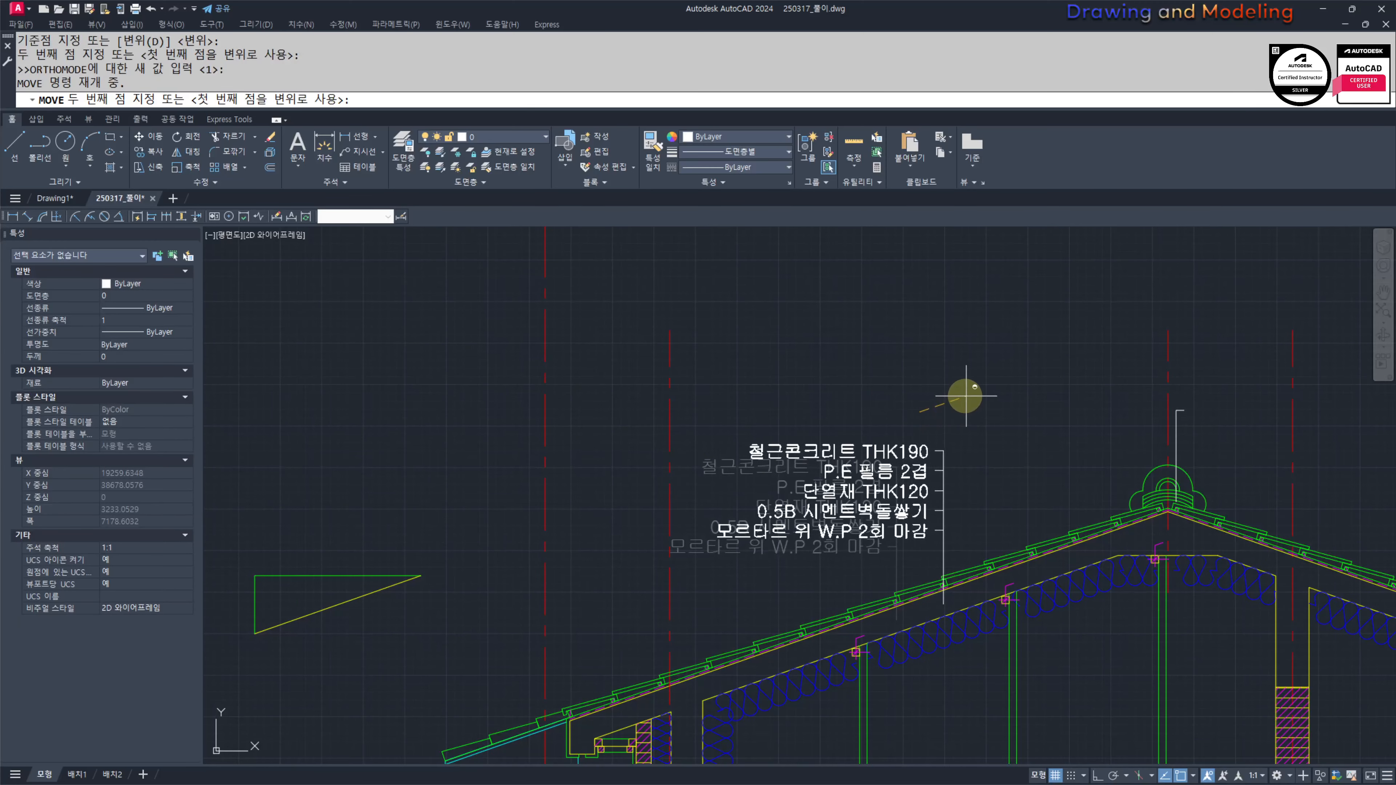
key("Escape")
key("Escape")
Step: Stretch the upper end of the ridge leader with its tick a little higher above the roof
scroll(957, 415, "down", 3)
scroll(966, 446, "up", 5)
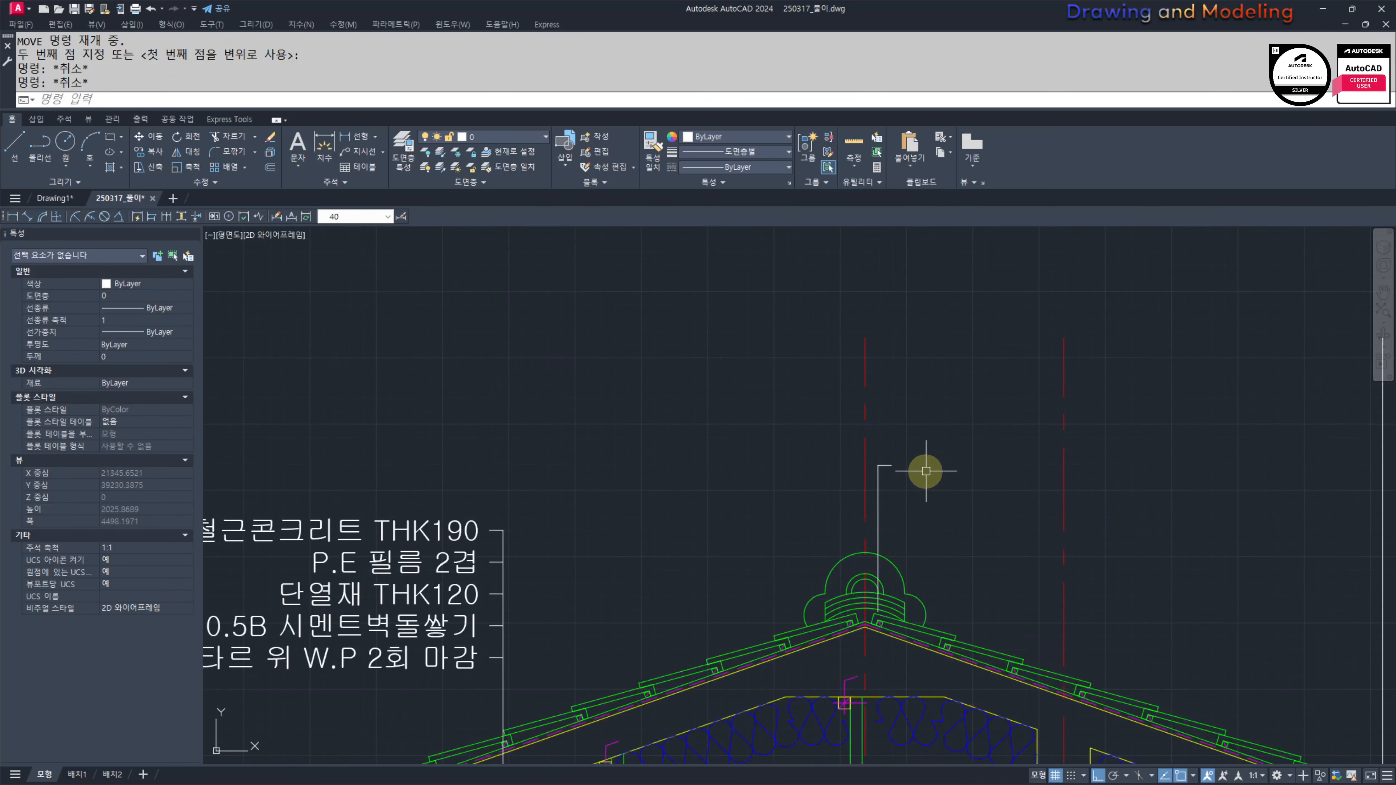
type("s")
key("space")
left_click(909, 483)
left_click(874, 453)
key("space")
left_click(944, 491)
left_click(951, 465)
key("Escape")
key("Escape")
scroll(888, 480, "down", 3)
middle_click_drag(776, 549, 922, 398)
middle_click_drag(899, 510, 855, 531)
middle_click_drag(974, 455, 930, 414)
mouse_move(835, 548)
middle_mouse_down()
mouse_move(889, 527)
mouse_move(880, 555)
middle_mouse_up()
key("Escape")
middle_click_drag(790, 624, 840, 629)
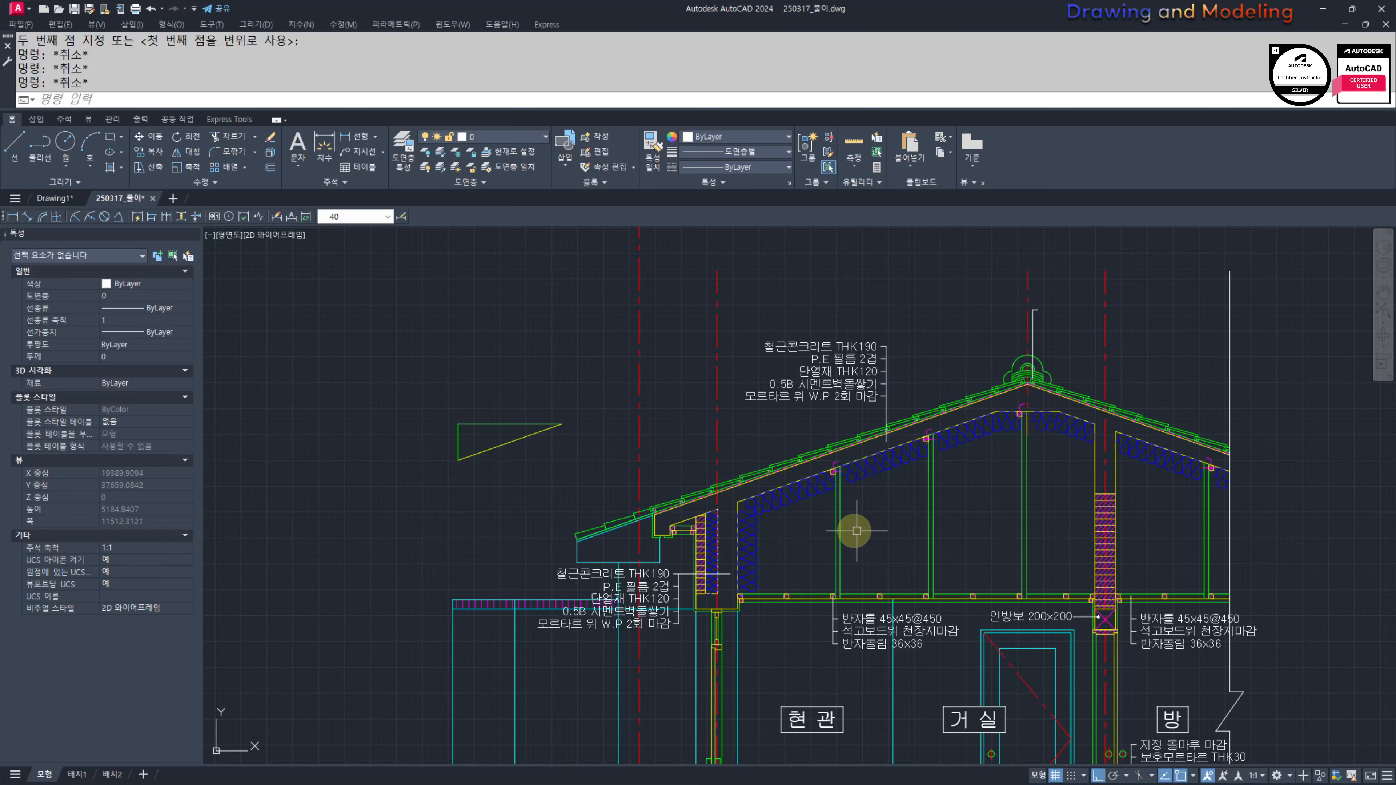
Step: Copy the five-row living room floor note with its ticks to the upper end of the ridge leader
scroll(958, 551, "down", 3)
scroll(934, 499, "up", 4)
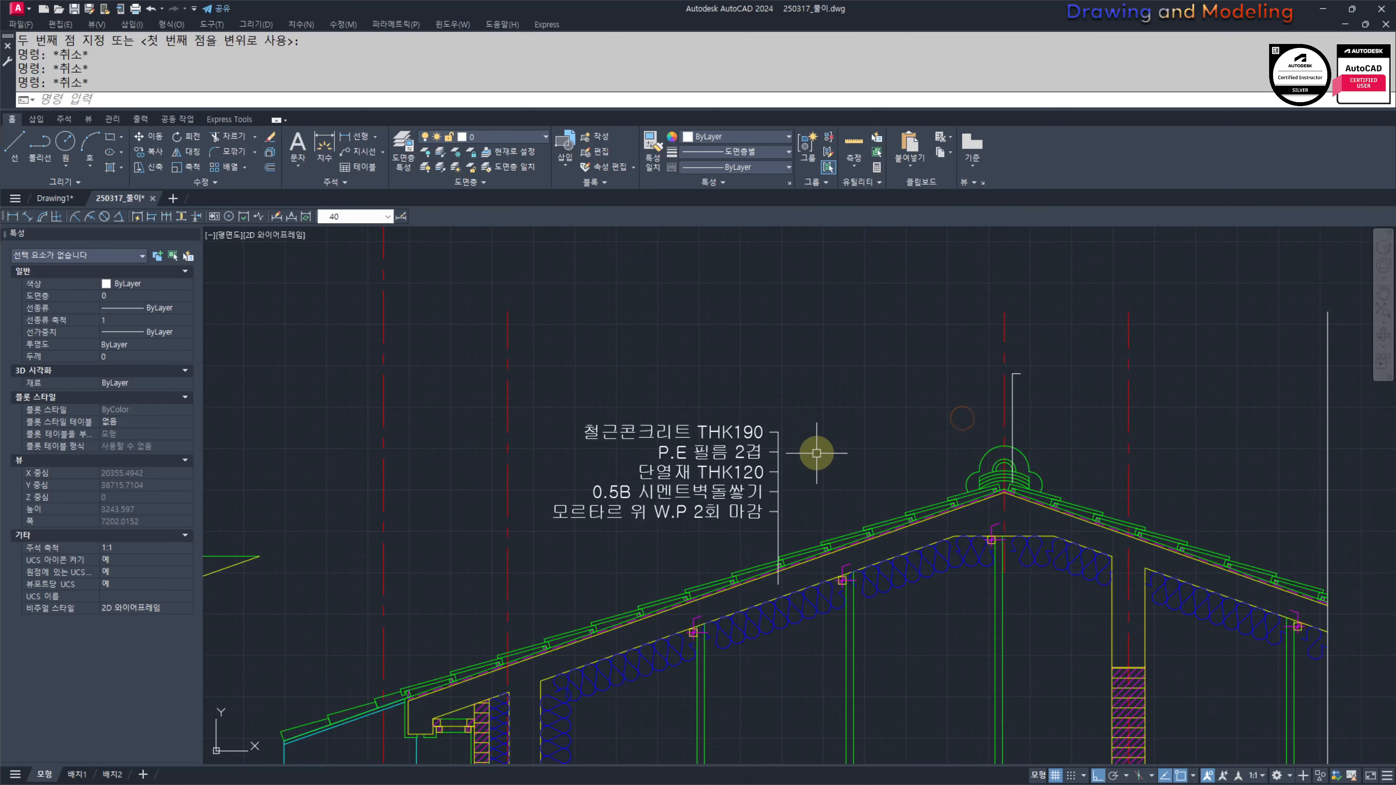
scroll(816, 451, "down", 5)
middle_click_drag(957, 551, 925, 490)
type("co")
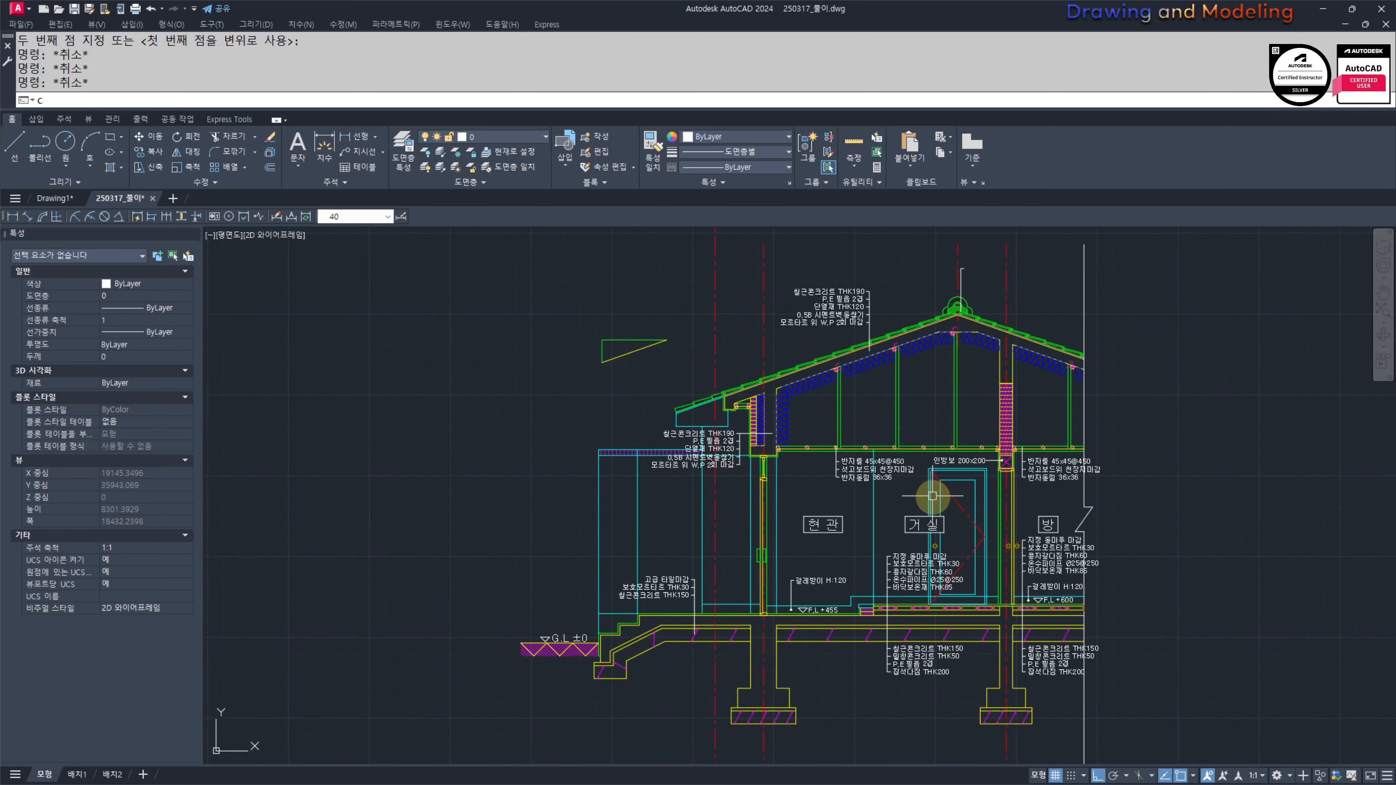
key("Return")
scroll(934, 495, "up", 6)
left_click(1049, 378)
left_click(975, 561)
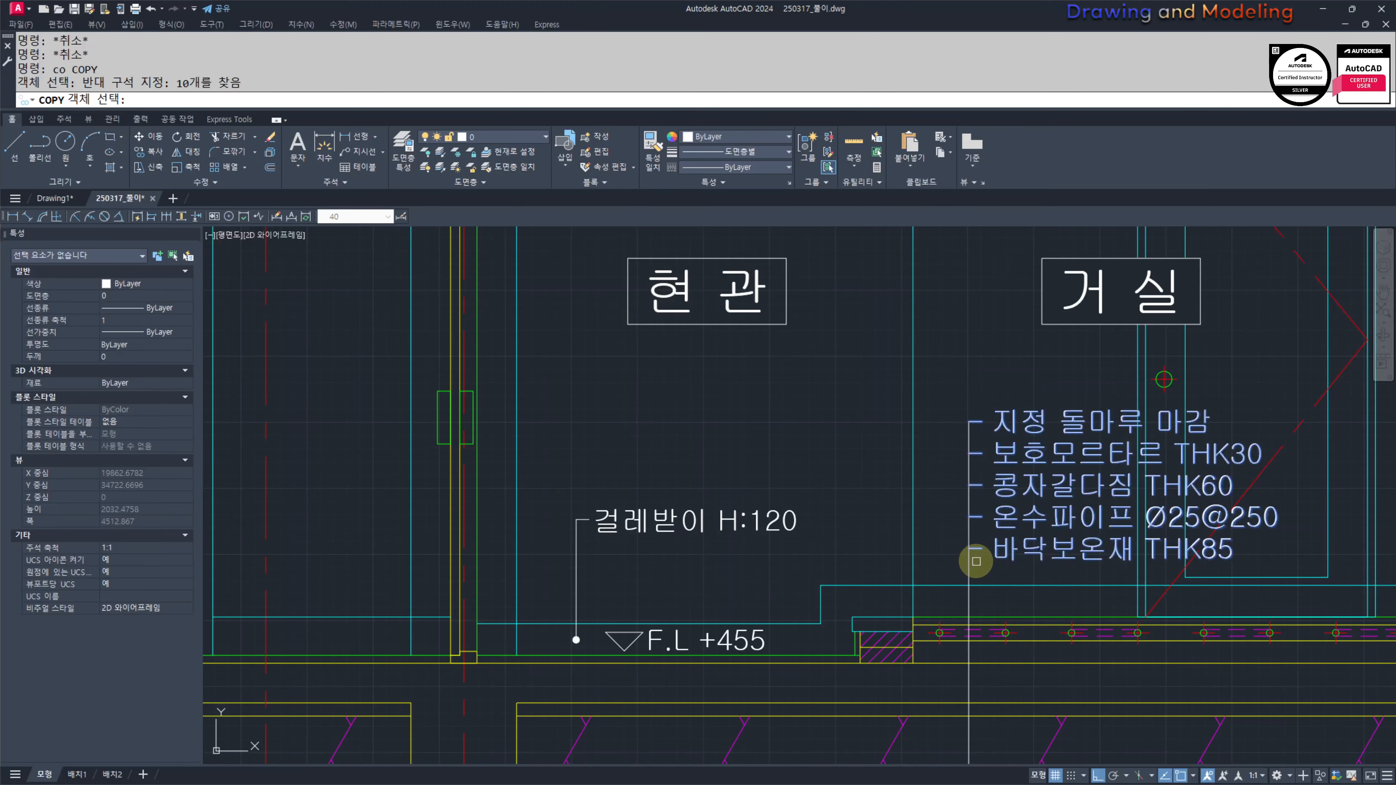
key("space")
left_click(968, 424)
scroll(962, 502, "down", 6)
middle_click_drag(1003, 316, 963, 546)
scroll(1011, 454, "up", 4)
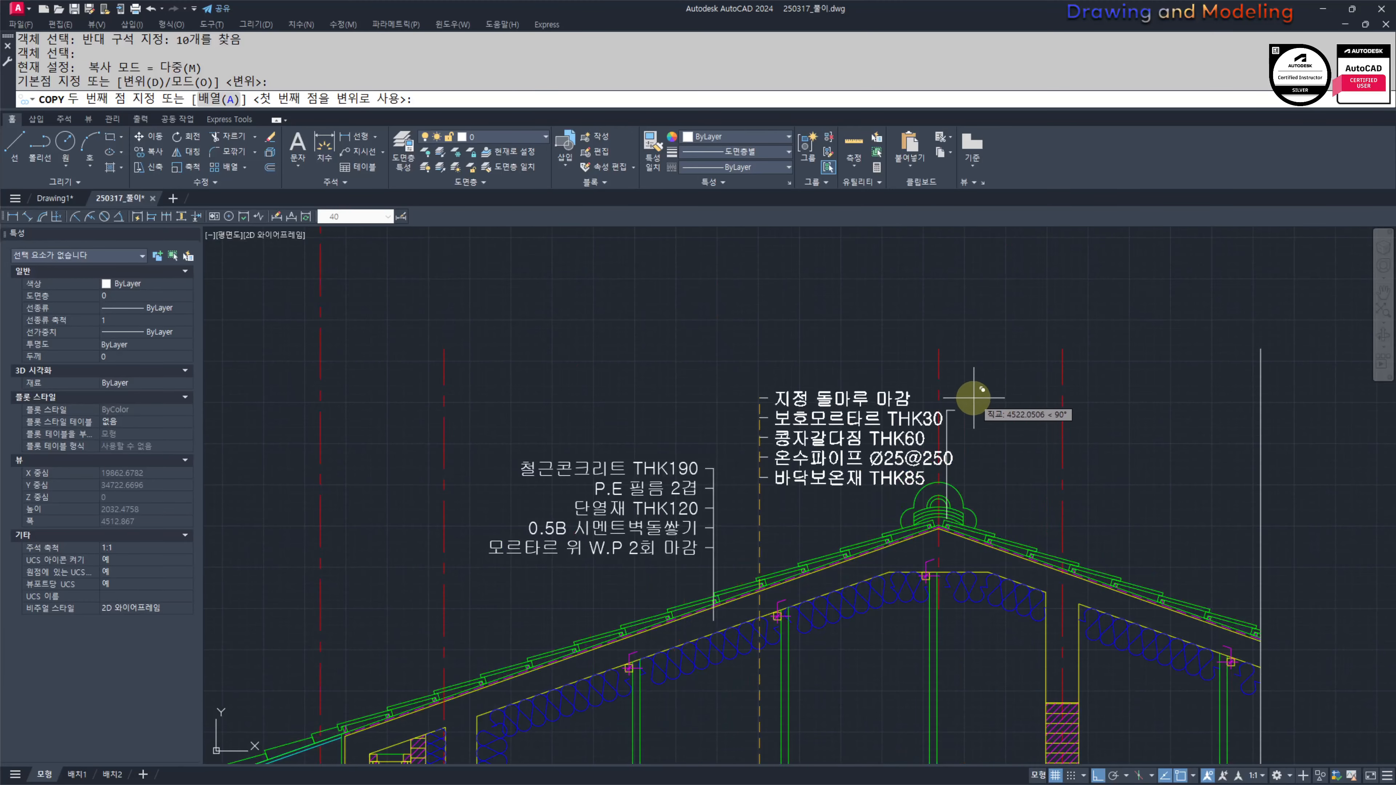
left_click(946, 409)
key("Escape")
Step: Erase the duplicate tick line at the first row of the copied ridge note
scroll(950, 397, "up", 4)
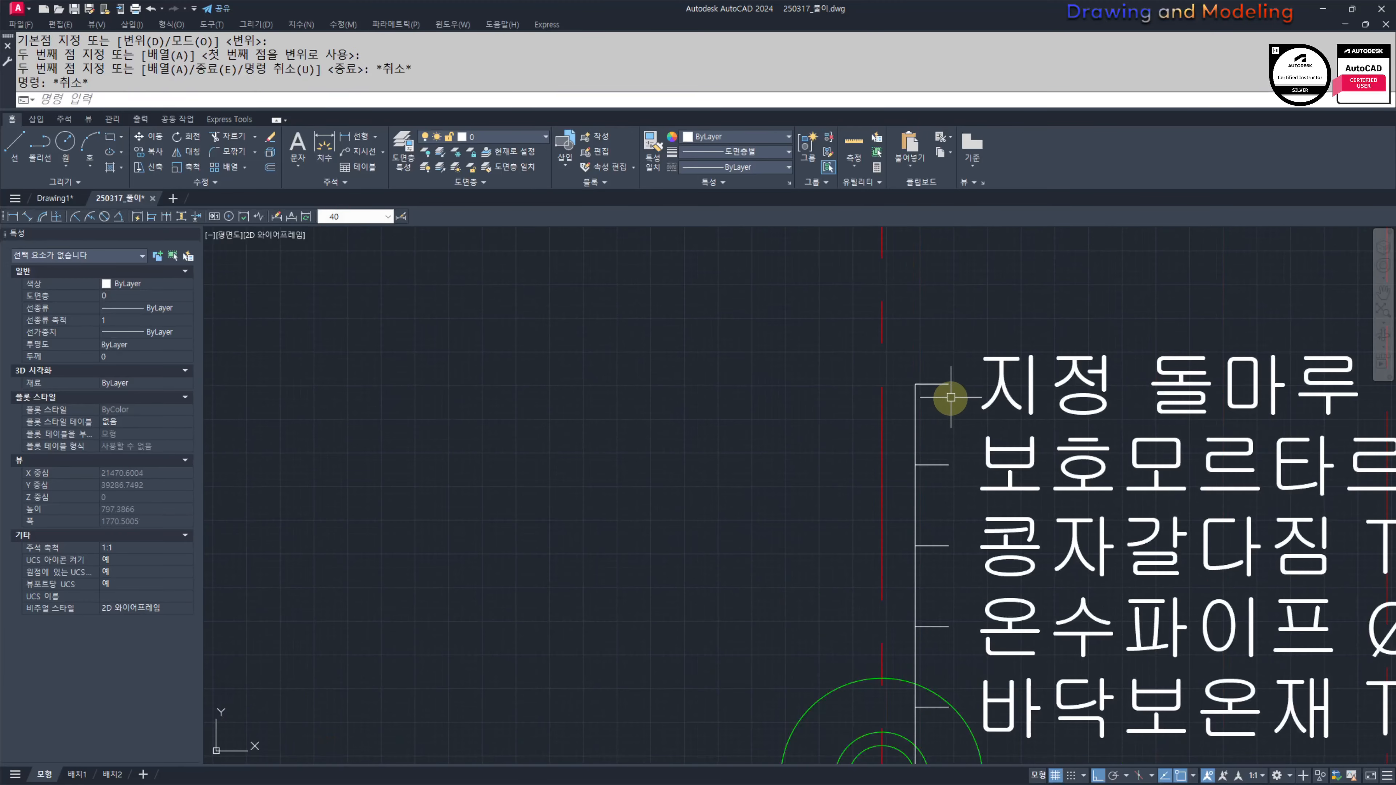
type("e")
key("Escape")
Step: Erase the fifth row, 바닥보온재 THK85, and its tick from the copied ridge note
middle_click_drag(925, 650, 937, 505)
scroll(937, 593, "up", 4)
left_click(956, 553)
left_click(940, 497)
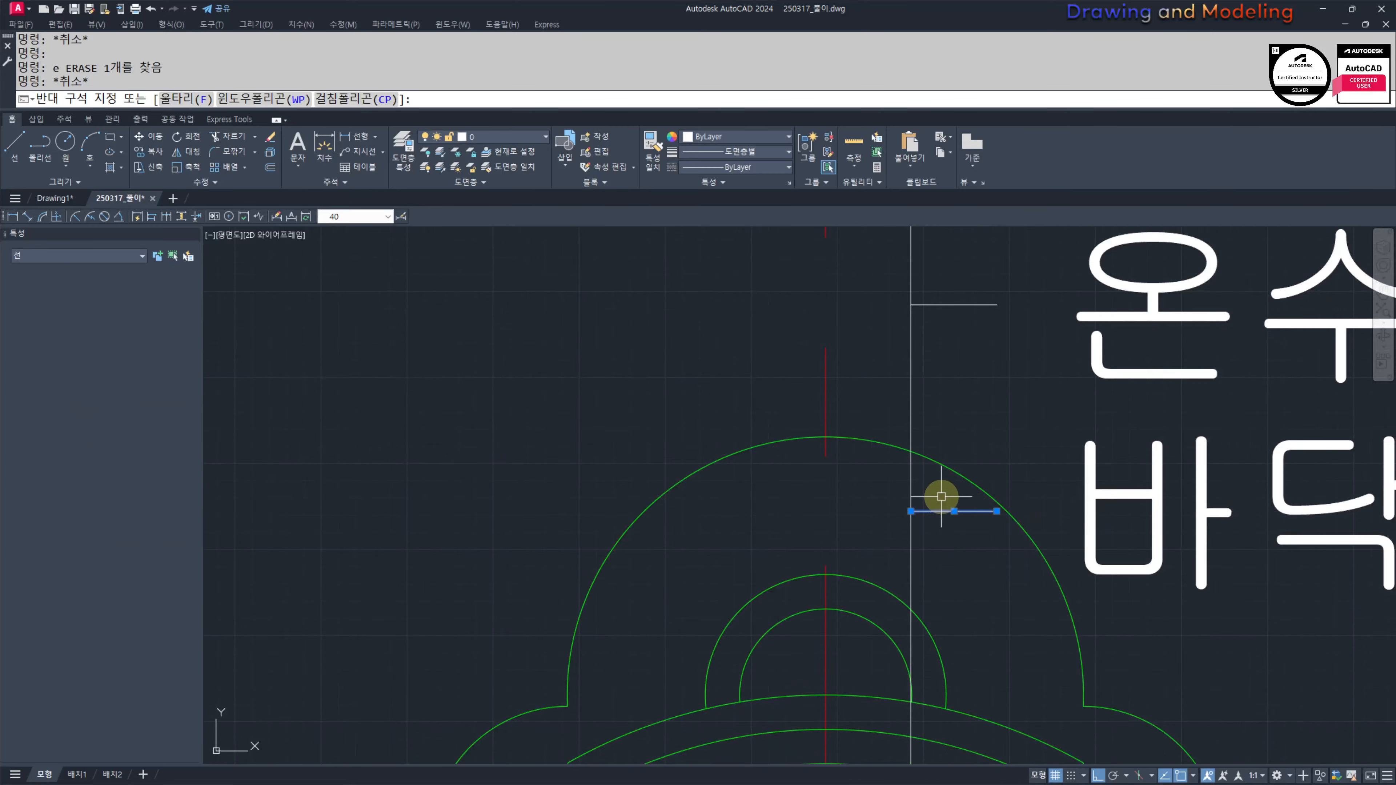
type("e")
middle_click_drag(1157, 586, 946, 578)
key("Return")
key("Escape")
scroll(988, 489, "down", 5)
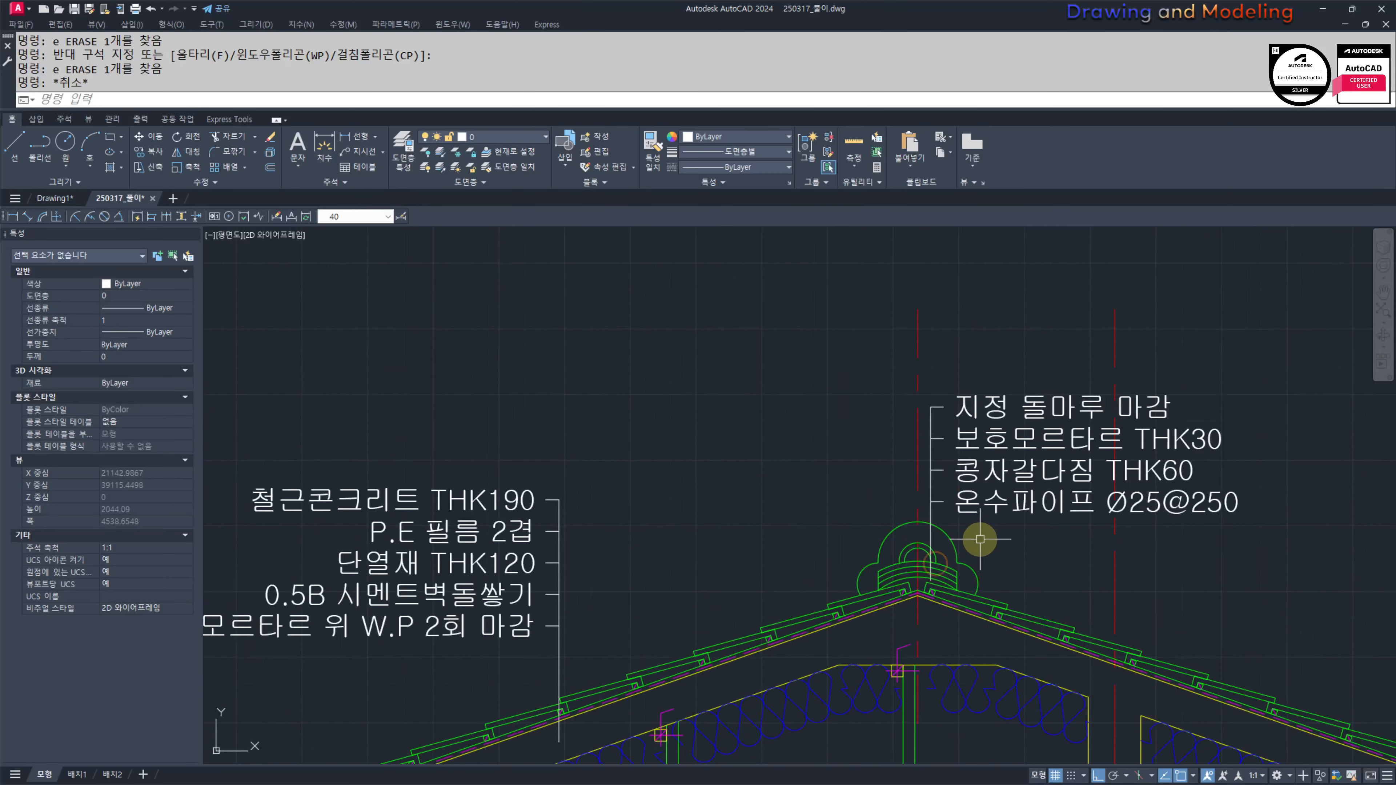
Step: Stretch the four-row ridge note with its ticks and the leader's upper end a little higher above the ridge
type("s")
key("Return")
left_click(986, 614)
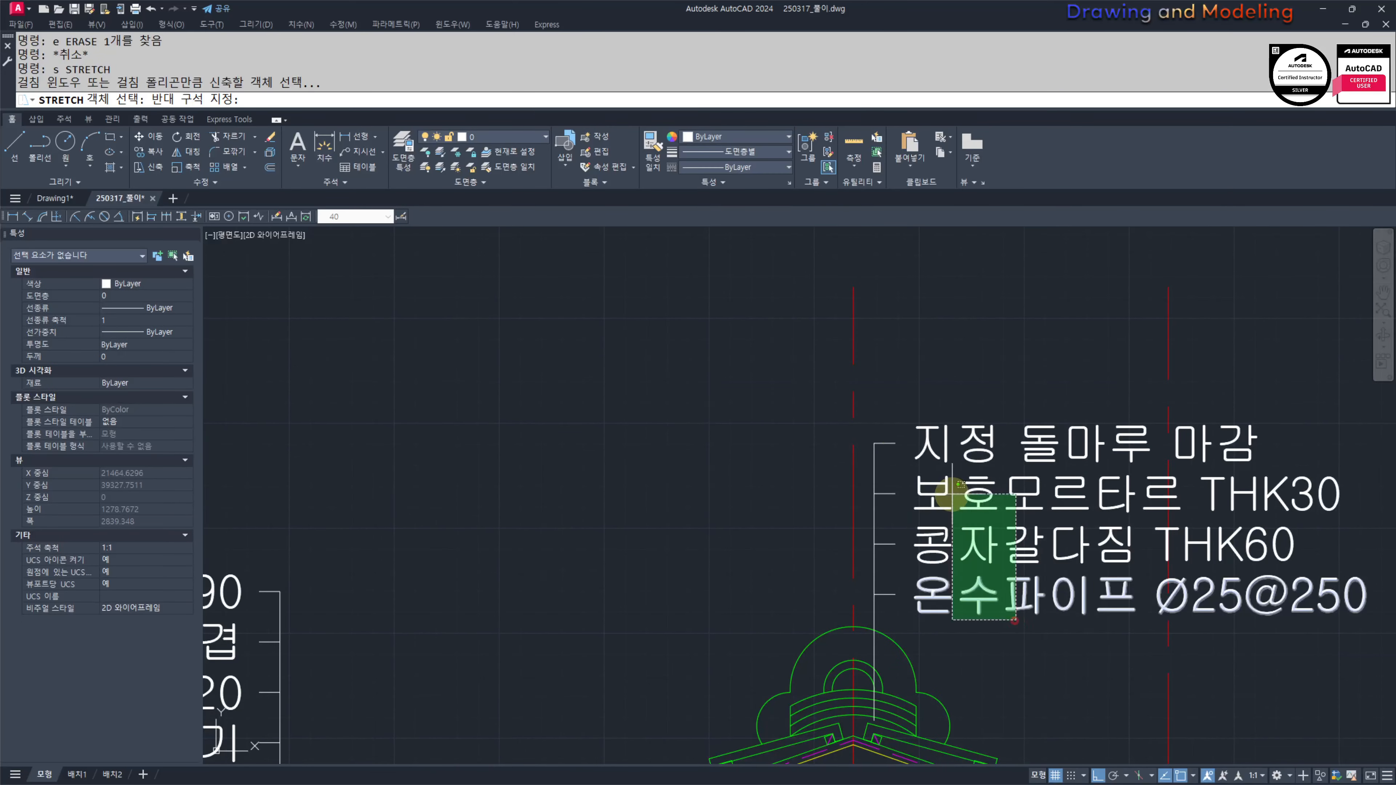
left_click(873, 411)
key("Return")
left_click(988, 383)
left_click(985, 368)
key("Escape")
key("Escape")
Step: Change the first row of the ridge note to 용머리 기와
scroll(934, 440, "down", 2)
middle_click_drag(947, 458, 882, 480)
scroll(892, 461, "up", 2)
double_click(896, 439)
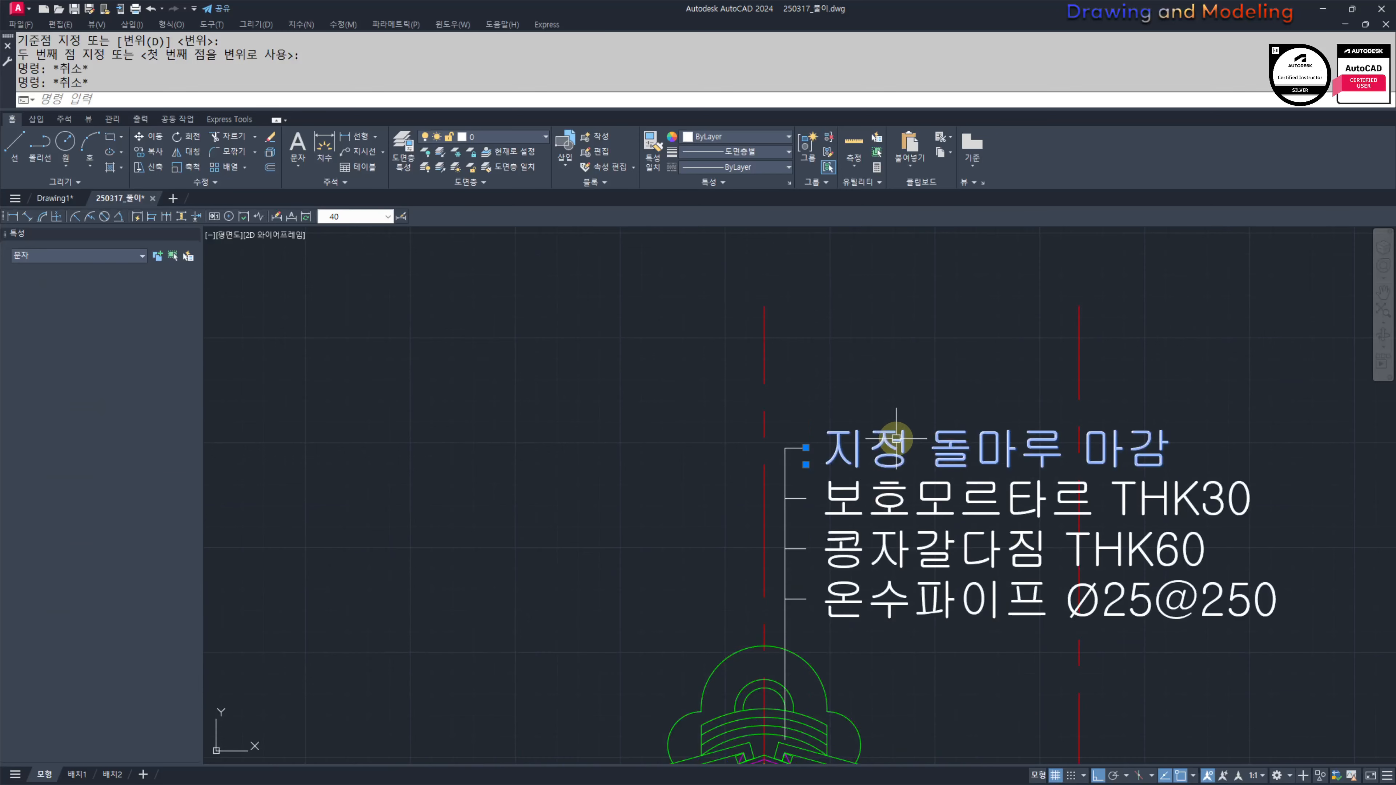
scroll(957, 632, "down", 2)
middle_click_drag(957, 631, 919, 608)
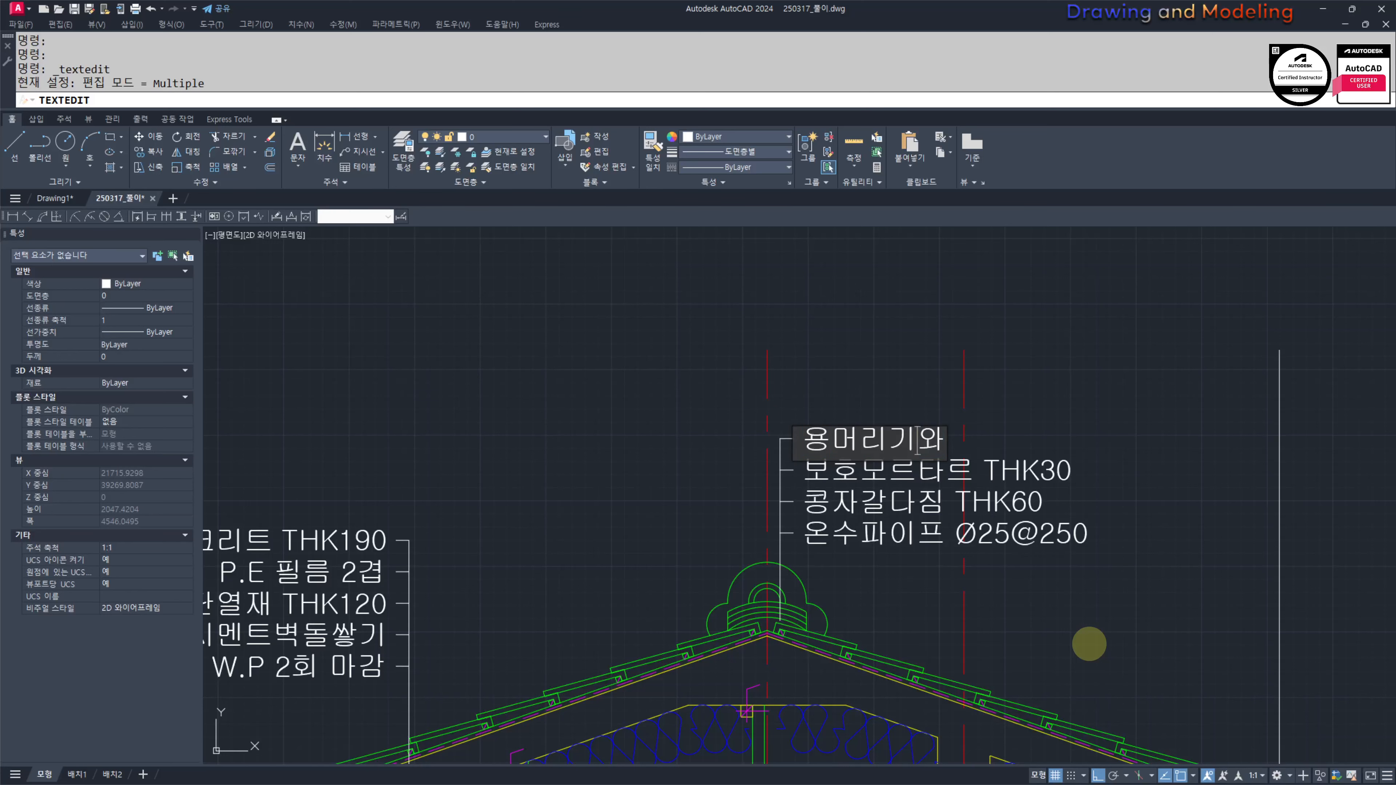
key("Escape")
key("Escape")
key("Escape")
key("Escape")
Step: Open the second row of the ridge note for editing and clear its text
scroll(934, 616, "up", 2)
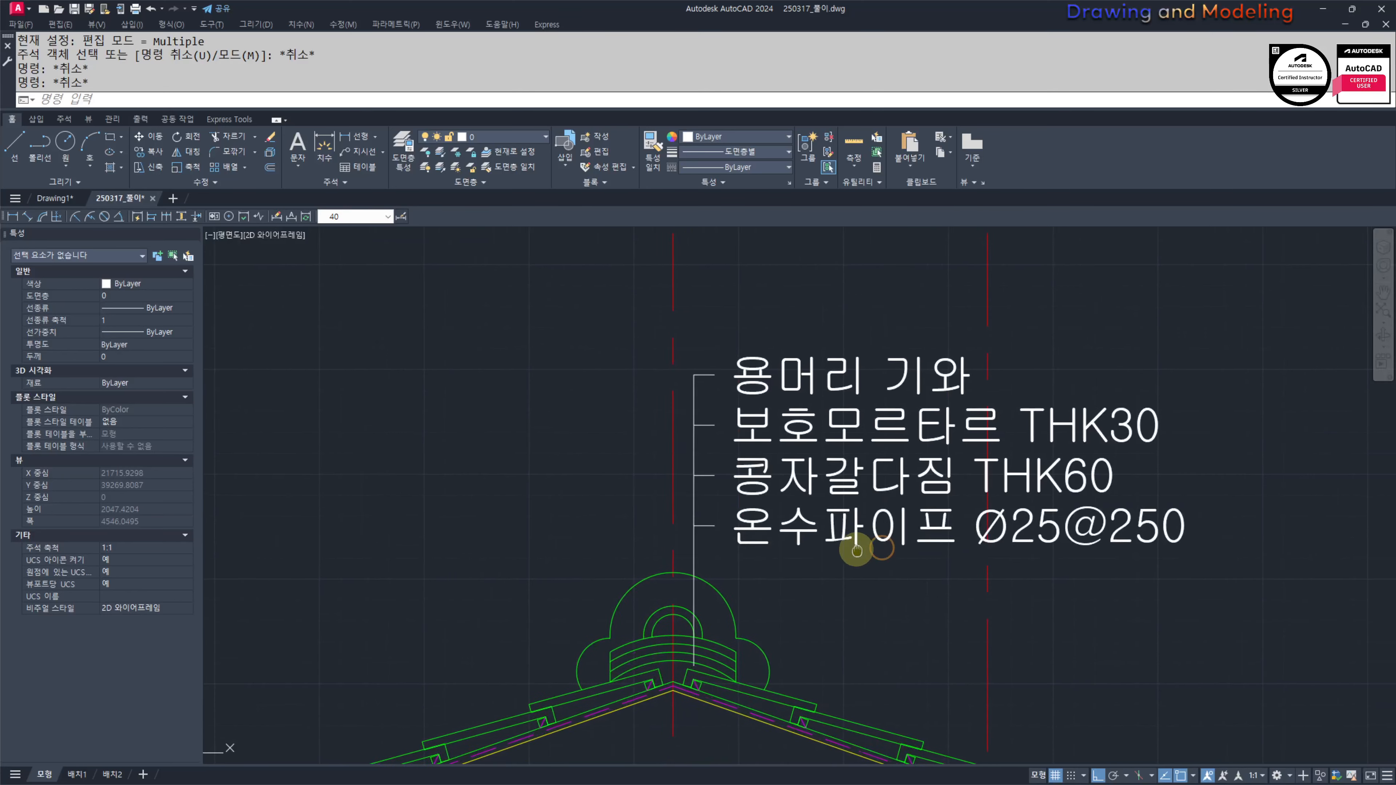
double_click(758, 435)
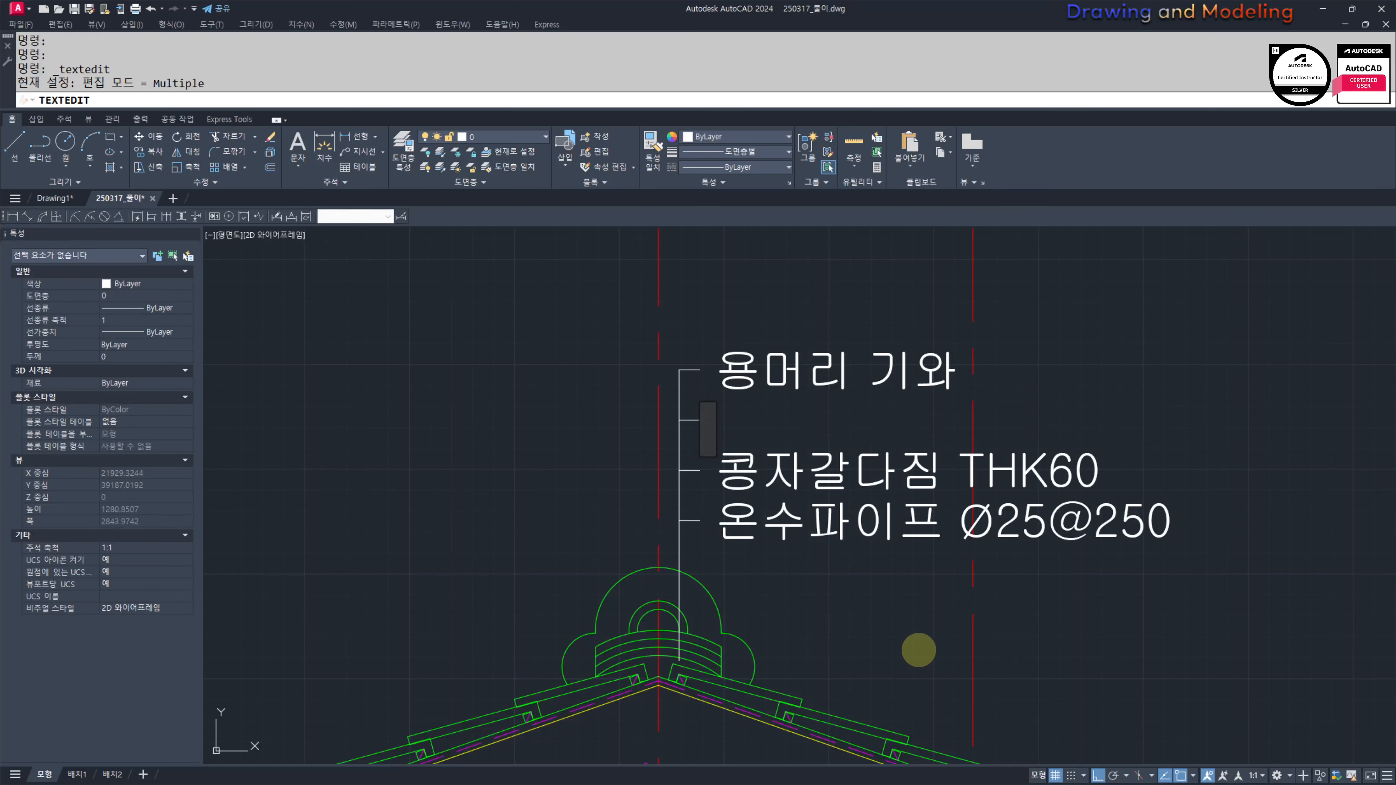
type("으")
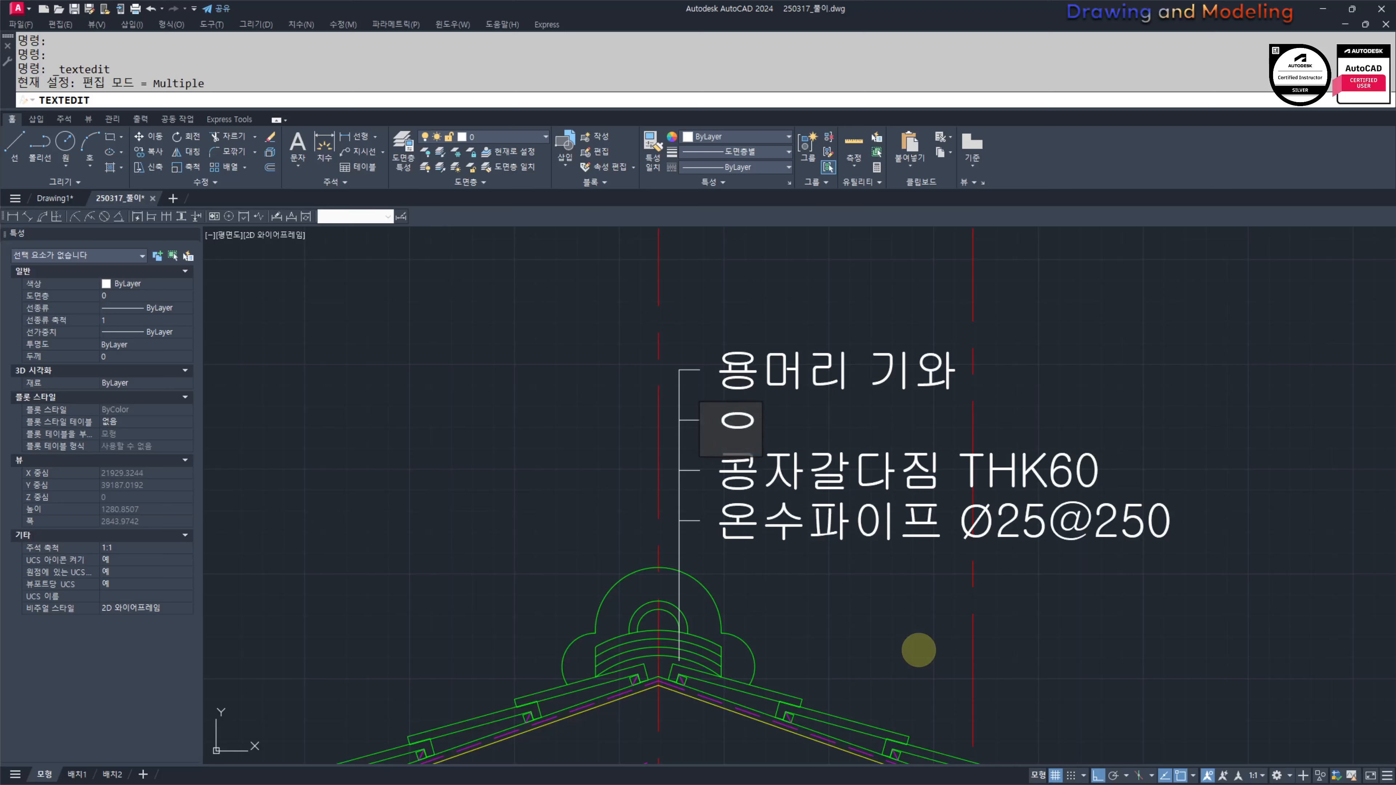
key("BackSpace")
key("BackSpace")
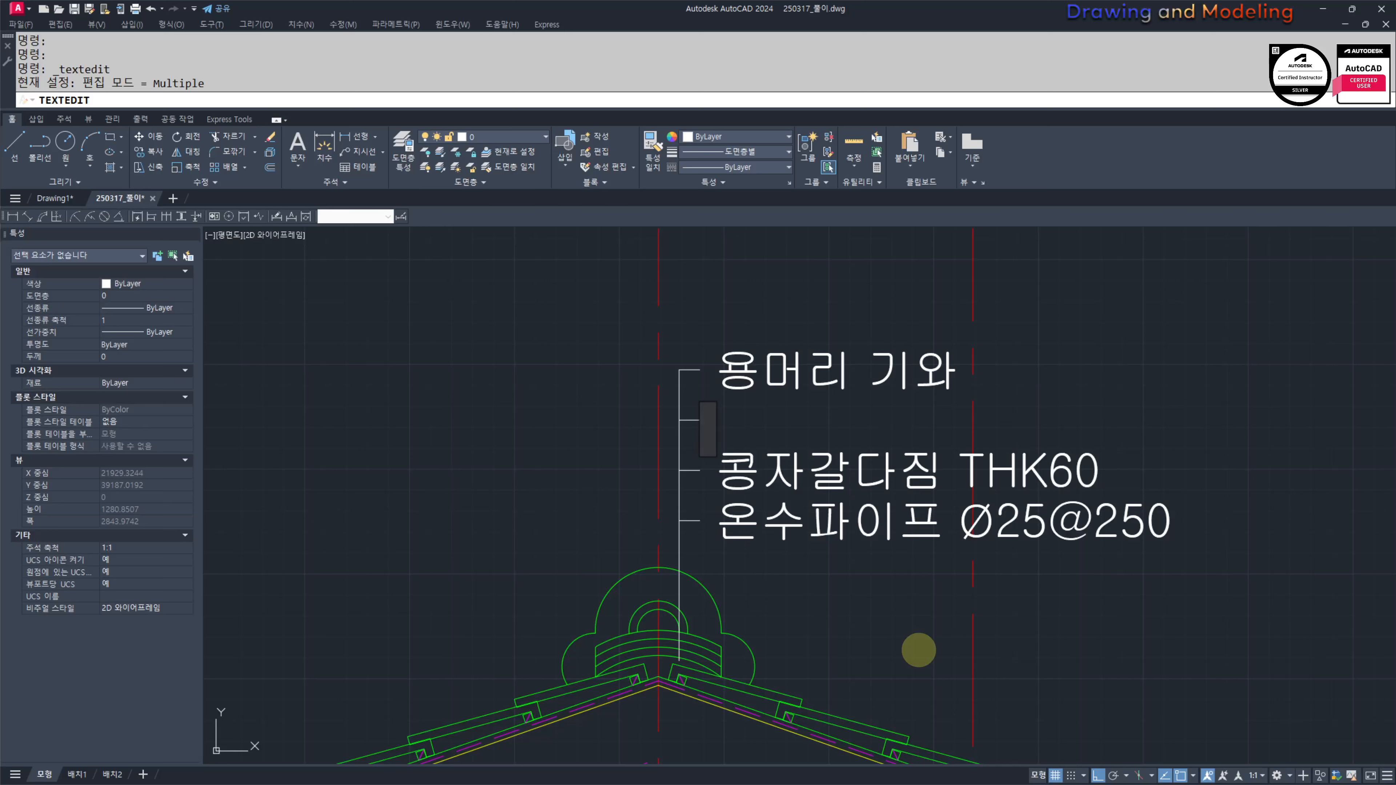
Step: Set the second line of the ridge callout to "수키와 1켜"
type("시멘트기와")
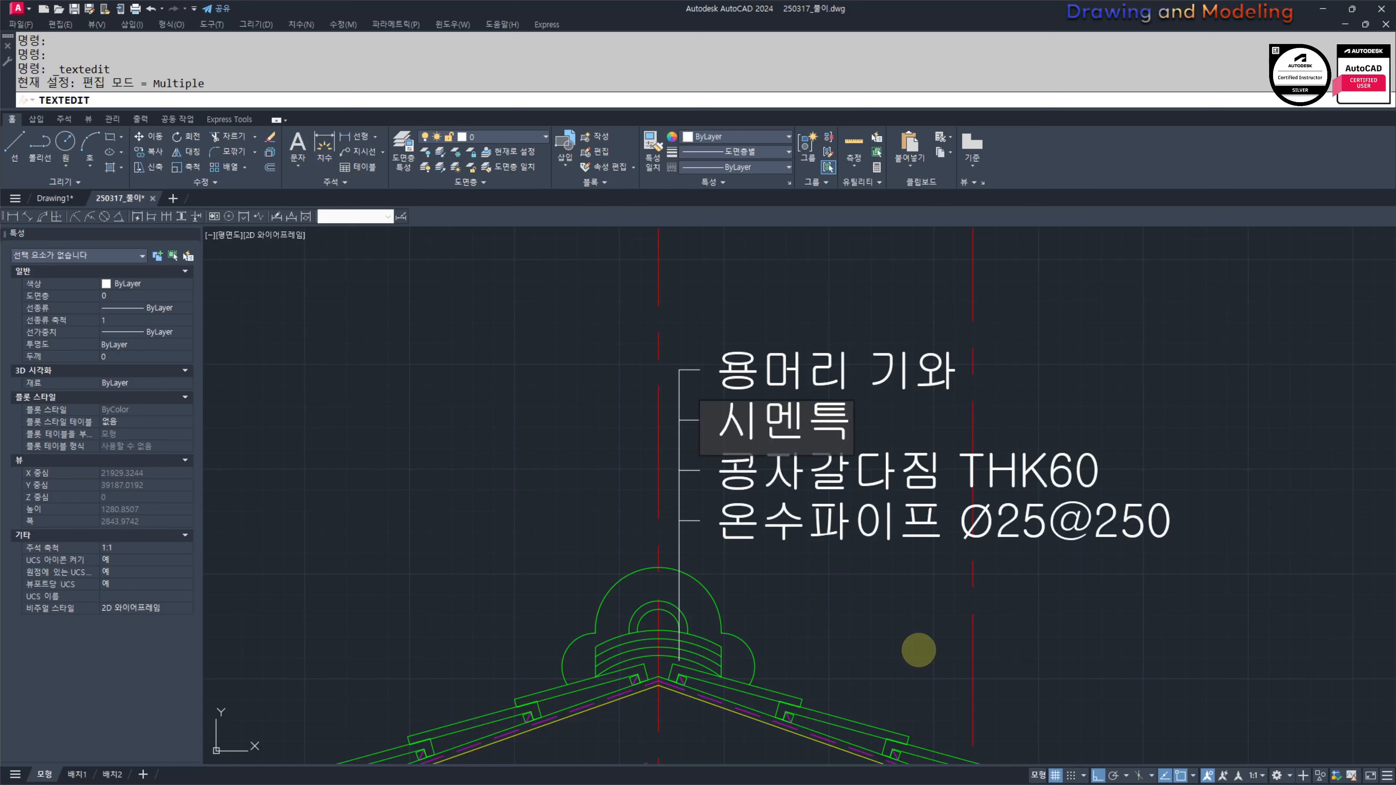
key("BackSpace")
key("BackSpace")
key("BackSpace")
key("BackSpace")
key("BackSpace")
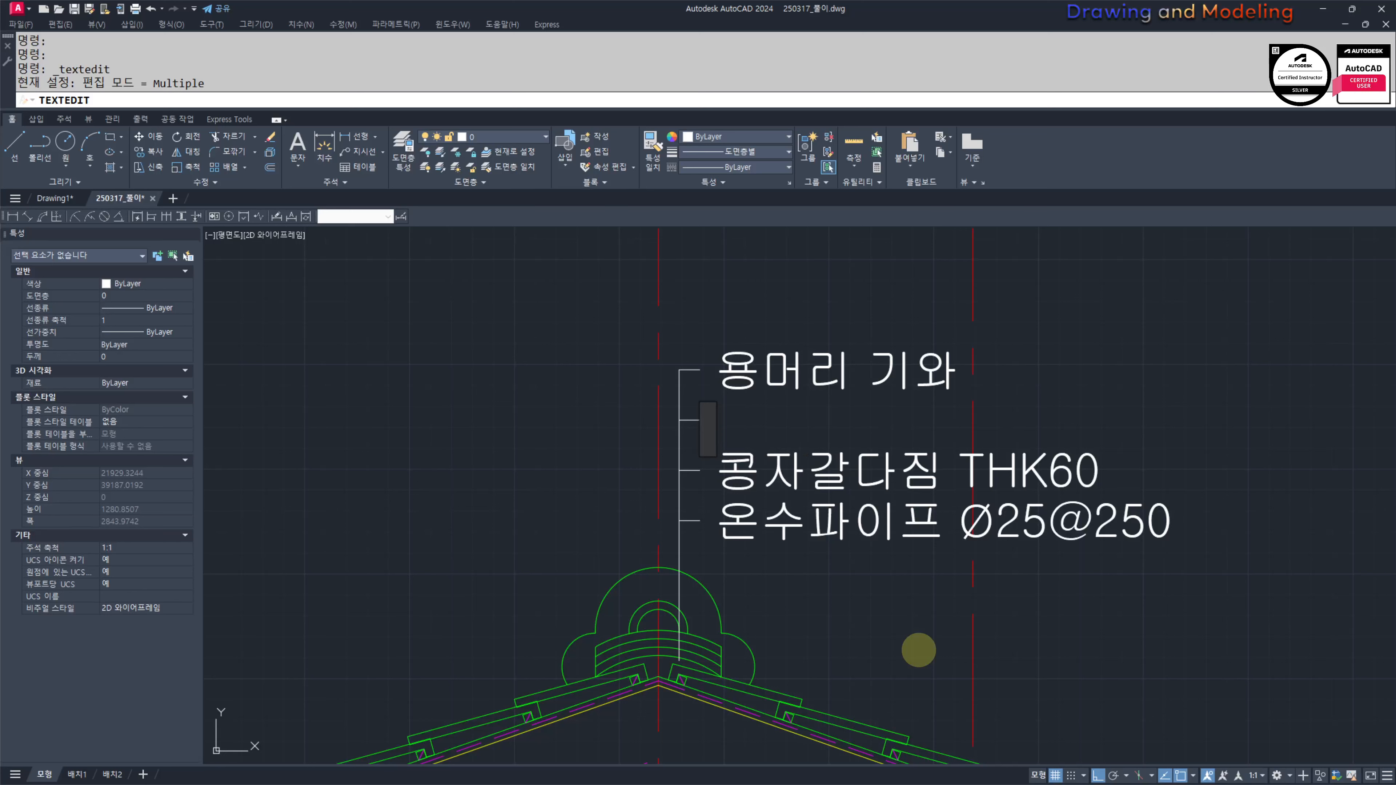
type("수키오 1")
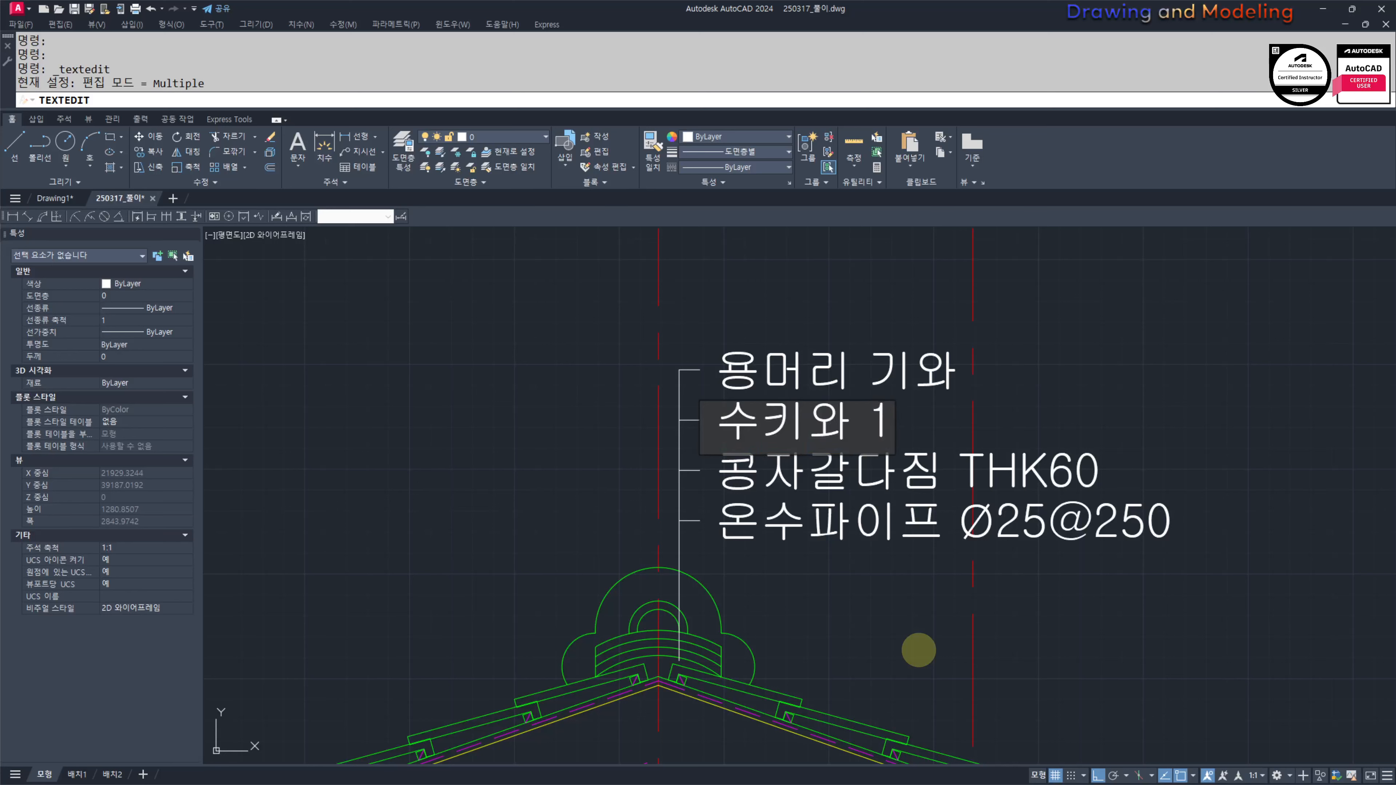
type("켜")
key("Return")
Step: Replace the third line of the ridge callout with "암키와 3켜"
left_click(777, 474)
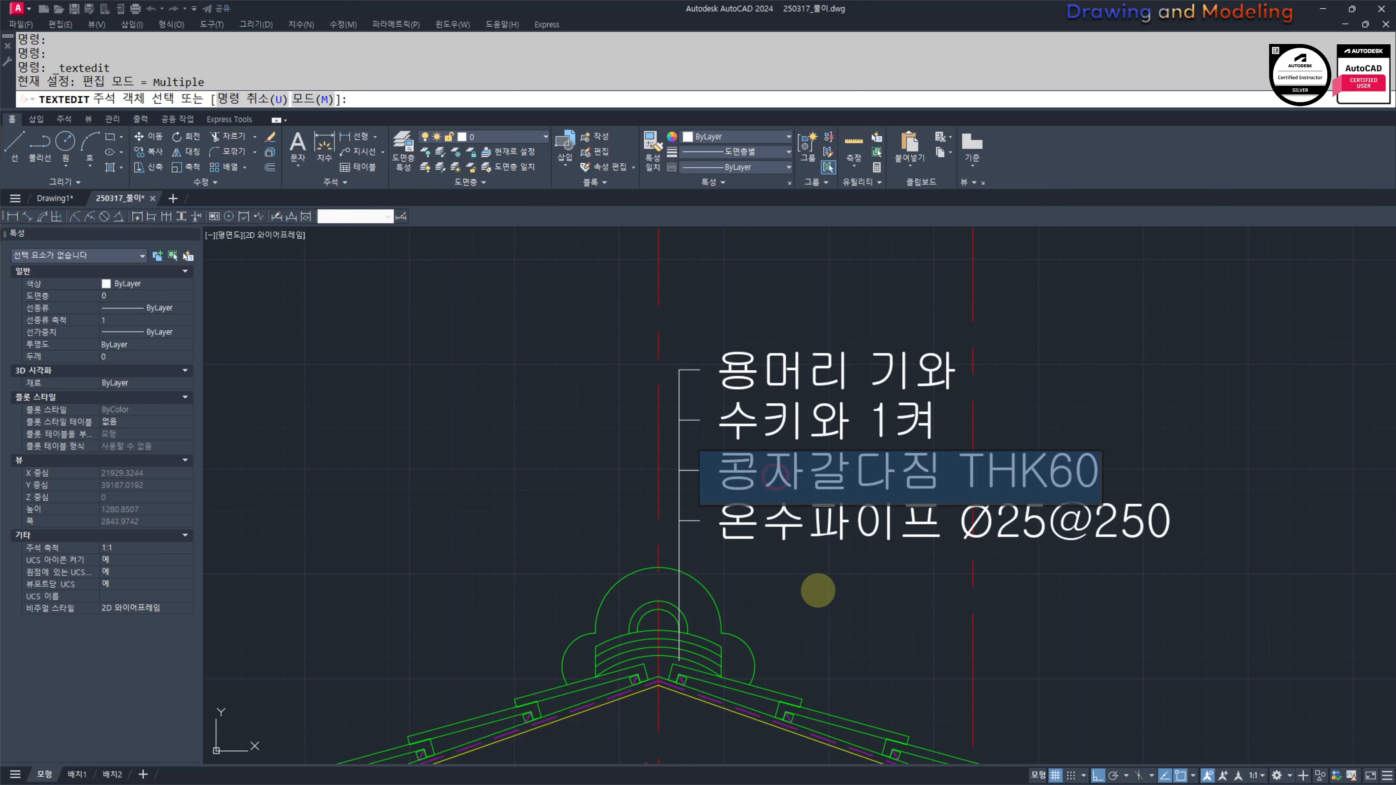
key("Delete")
type("암키")
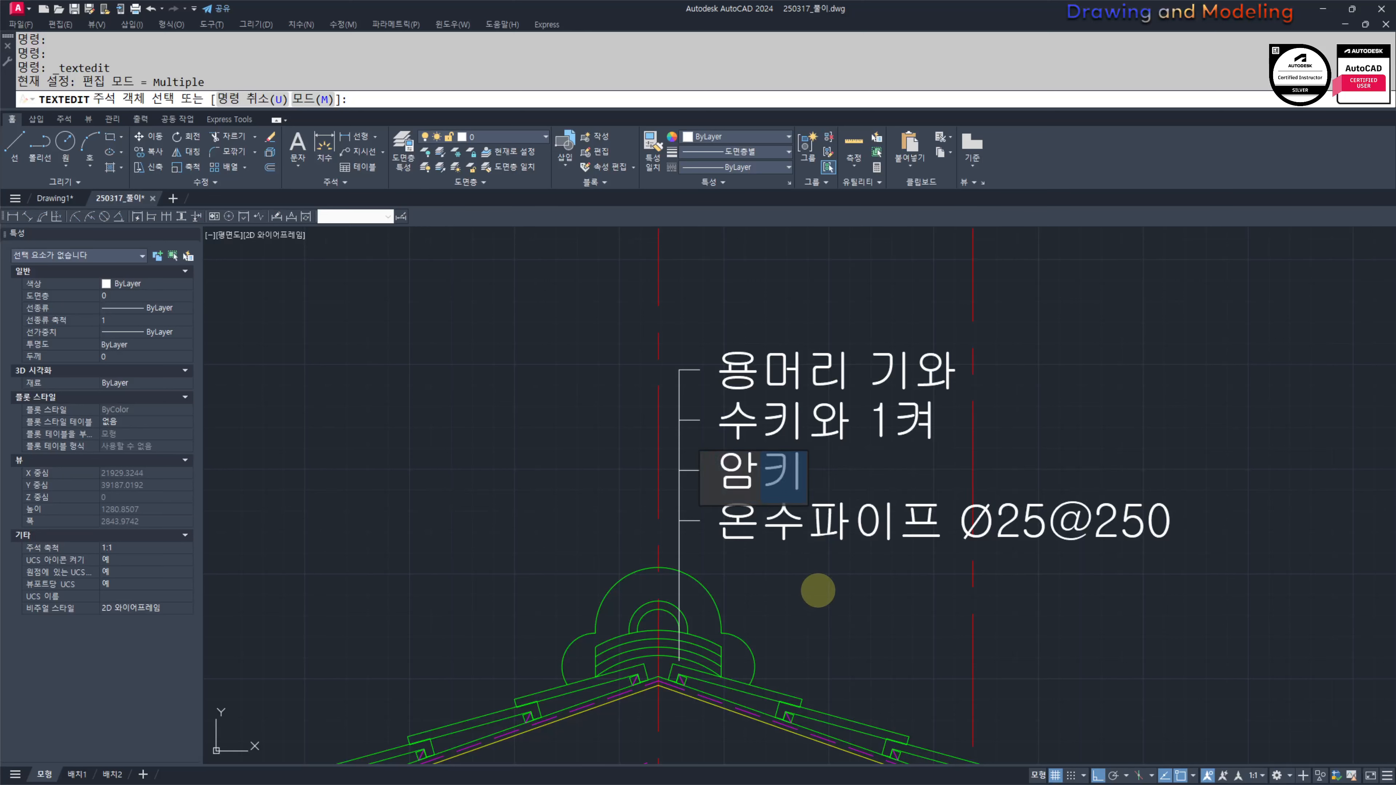
type("와 3켜")
key("Return")
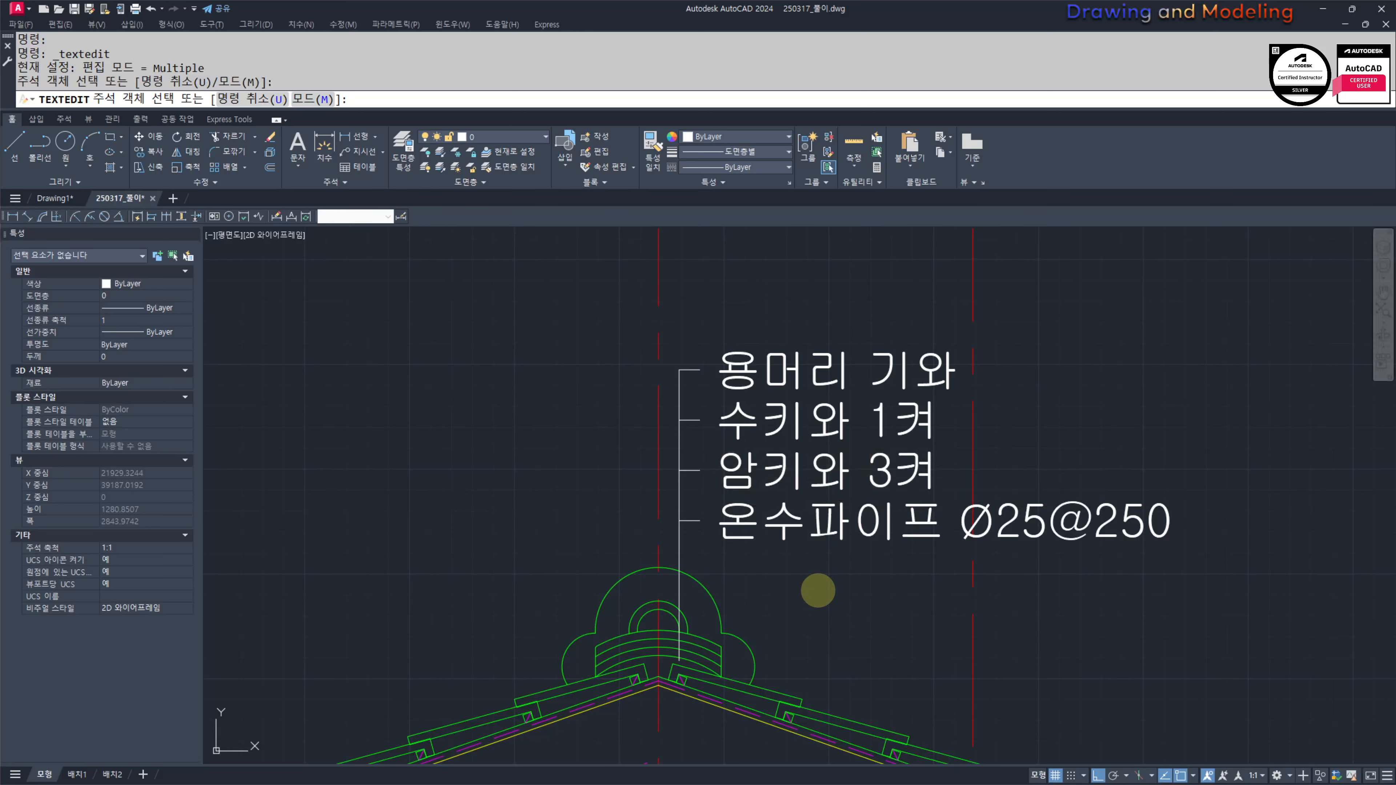
Step: Replace the last line of the ridge callout with "모르타르 채움" and finish text editing
left_click(766, 542)
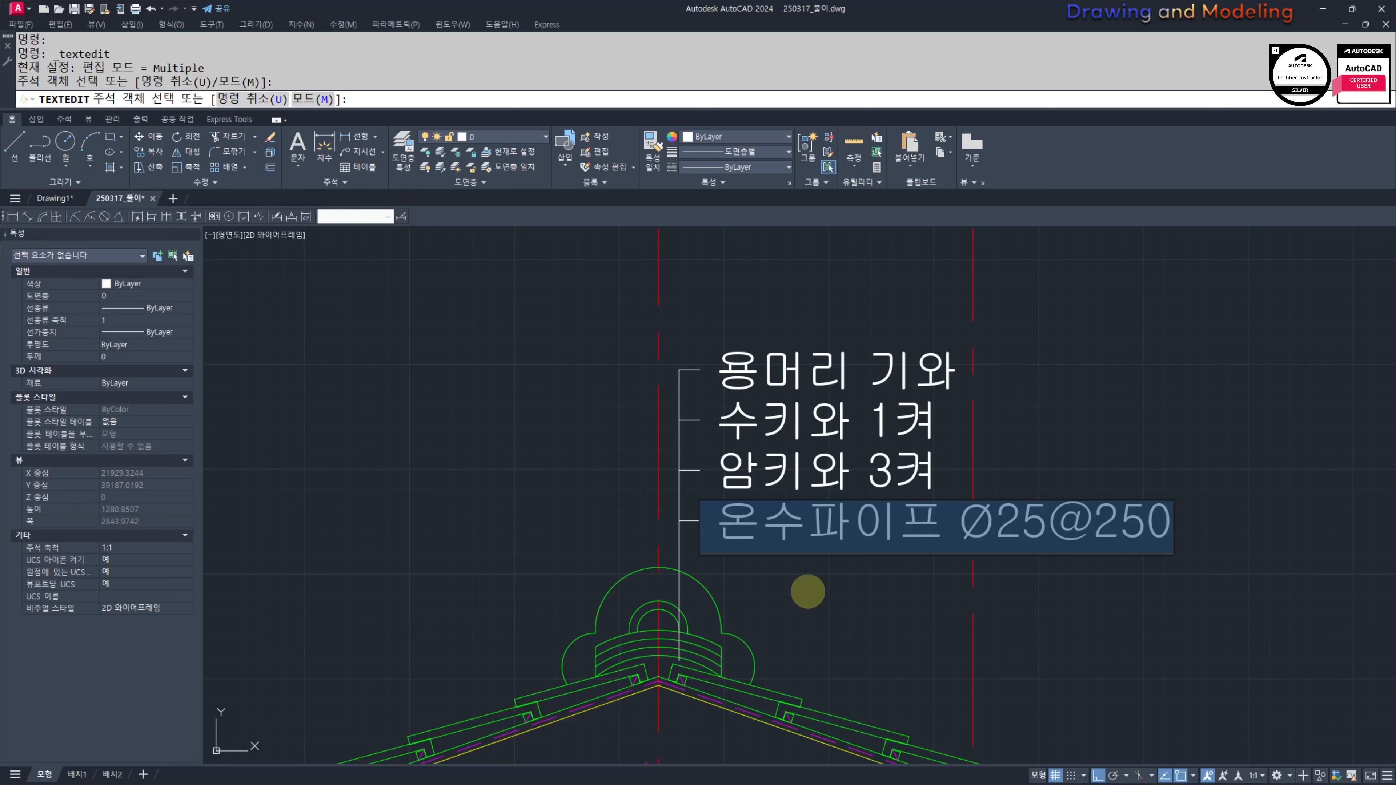
type("모르타르 채움")
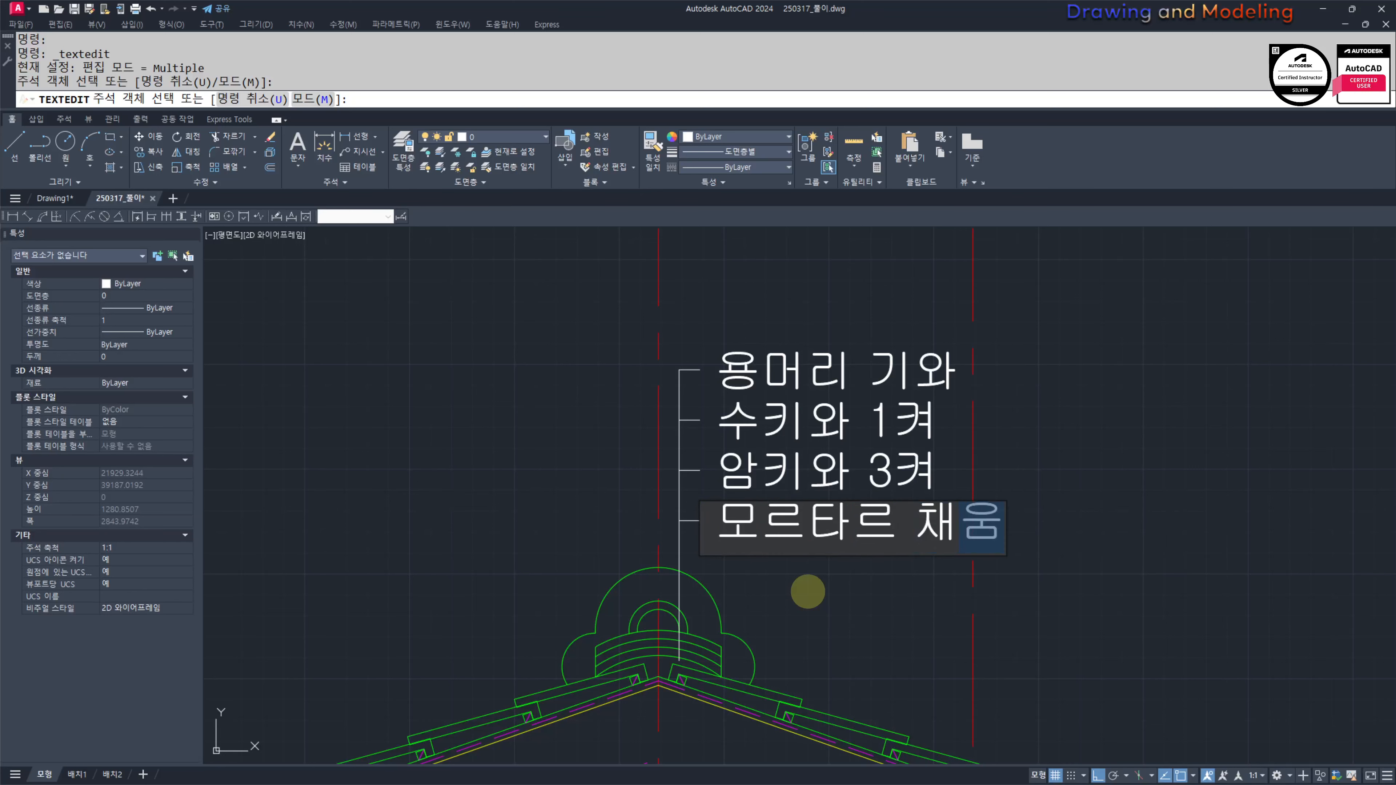
key("Return")
key("Escape")
key("Escape")
key("Escape")
scroll(785, 555, "down", 4)
middle_click_drag(782, 553, 874, 556)
scroll(874, 555, "up", 4)
key("space")
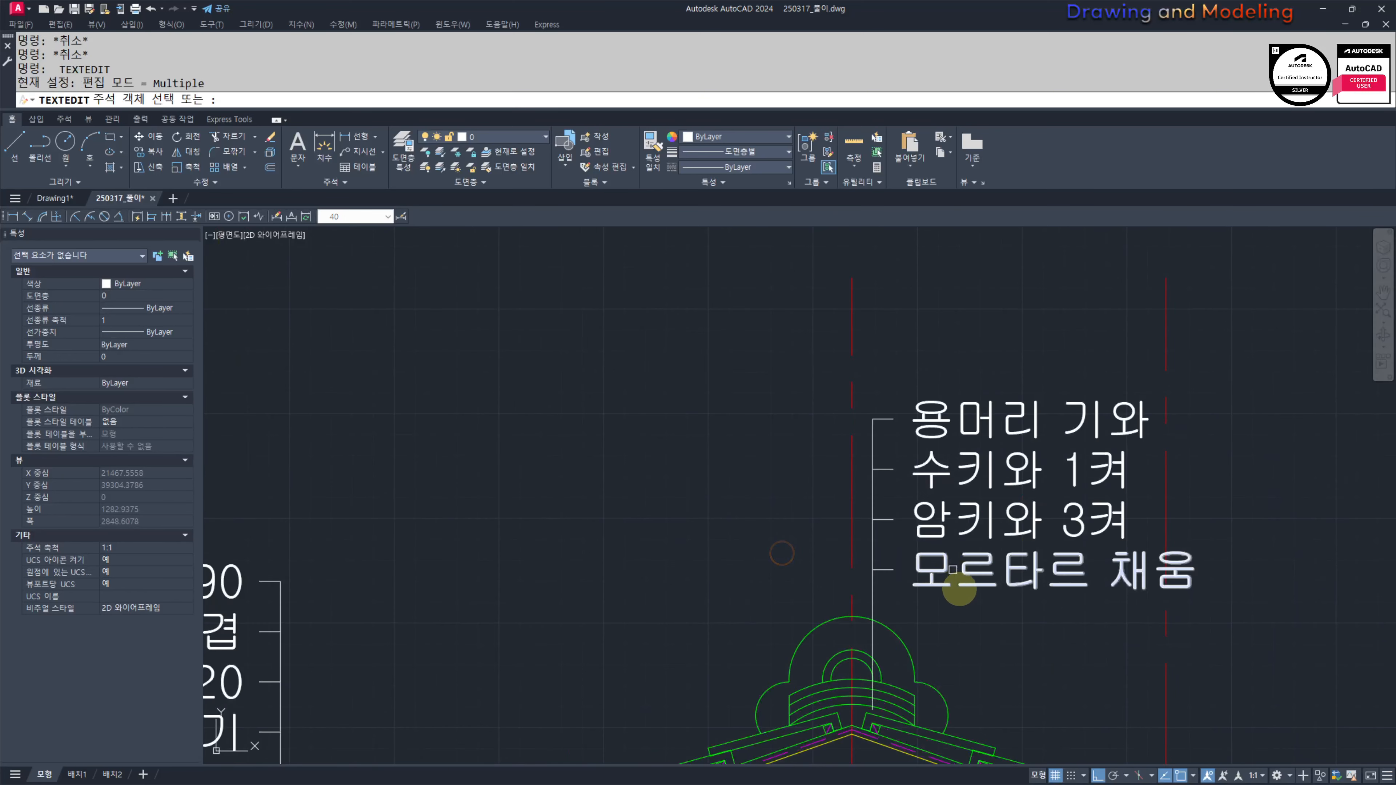
left_click(998, 607)
key("Escape")
key("Escape")
key("Escape")
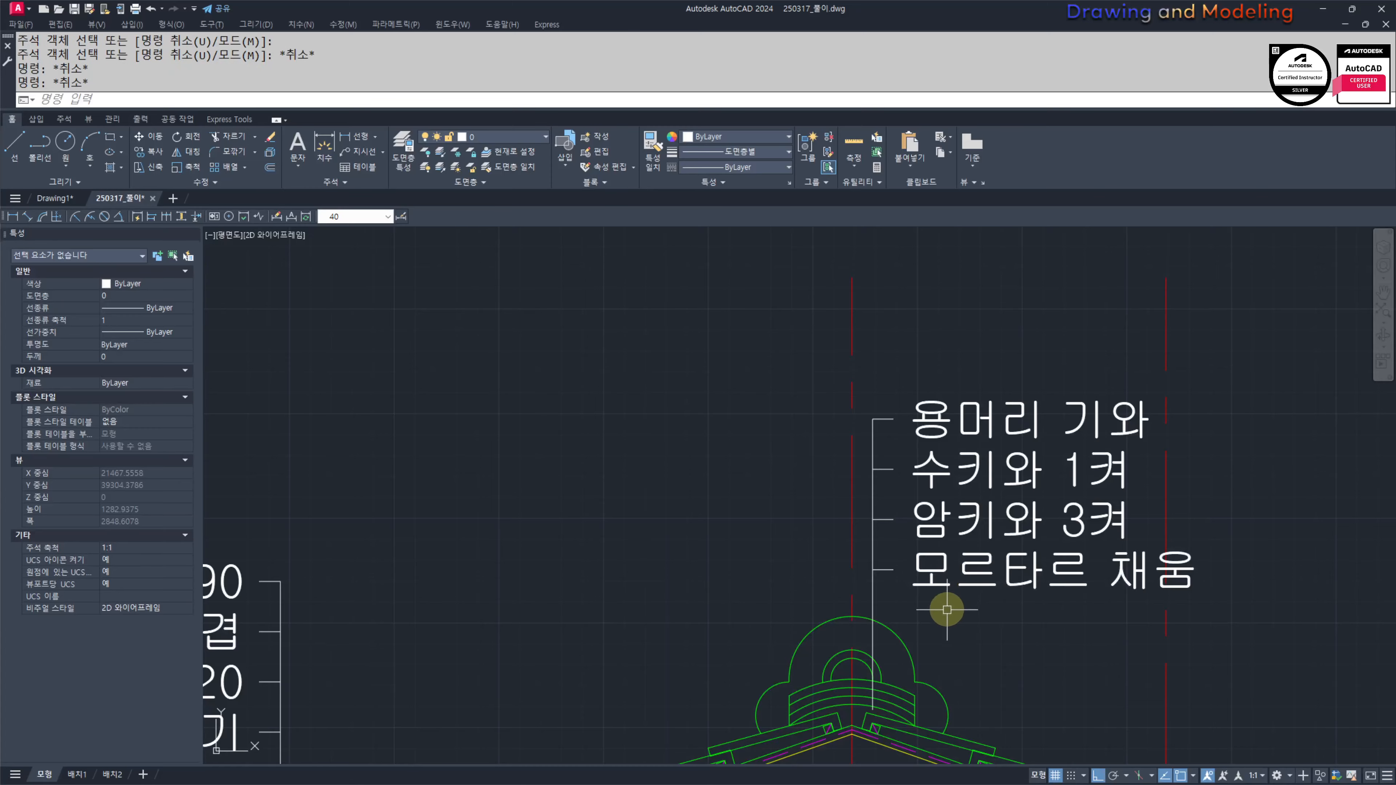
Step: Stretch the ridge callout's texts and leader slightly straight down, closer to the ridge tile
type("s")
key("space")
left_click(934, 343)
left_click(863, 584)
key("Return")
left_click(744, 431)
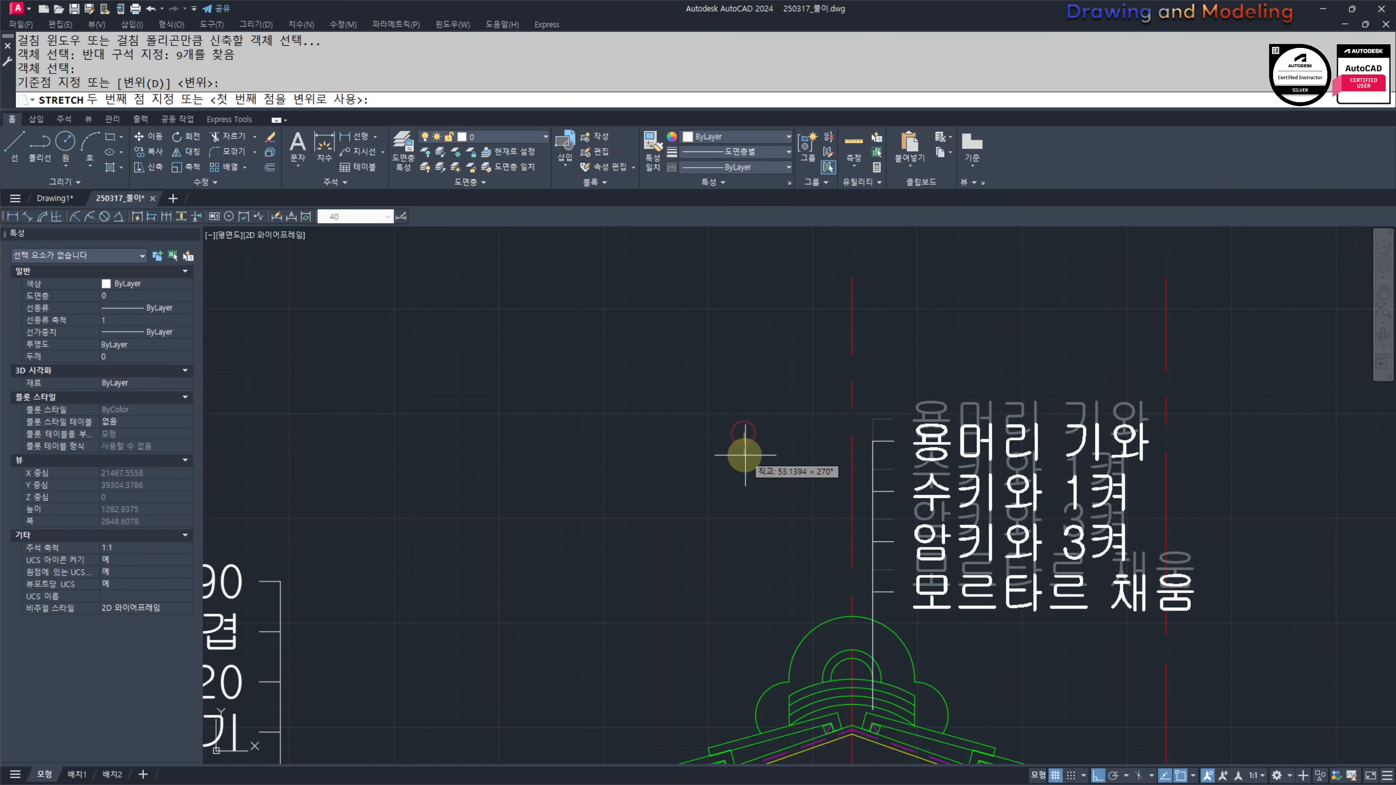
key("Escape")
key("Escape")
Step: Replace the first line of the roof slope callout, "철근콘크리트 THK190", with "시멘트 기와"
scroll(647, 461, "down", 4)
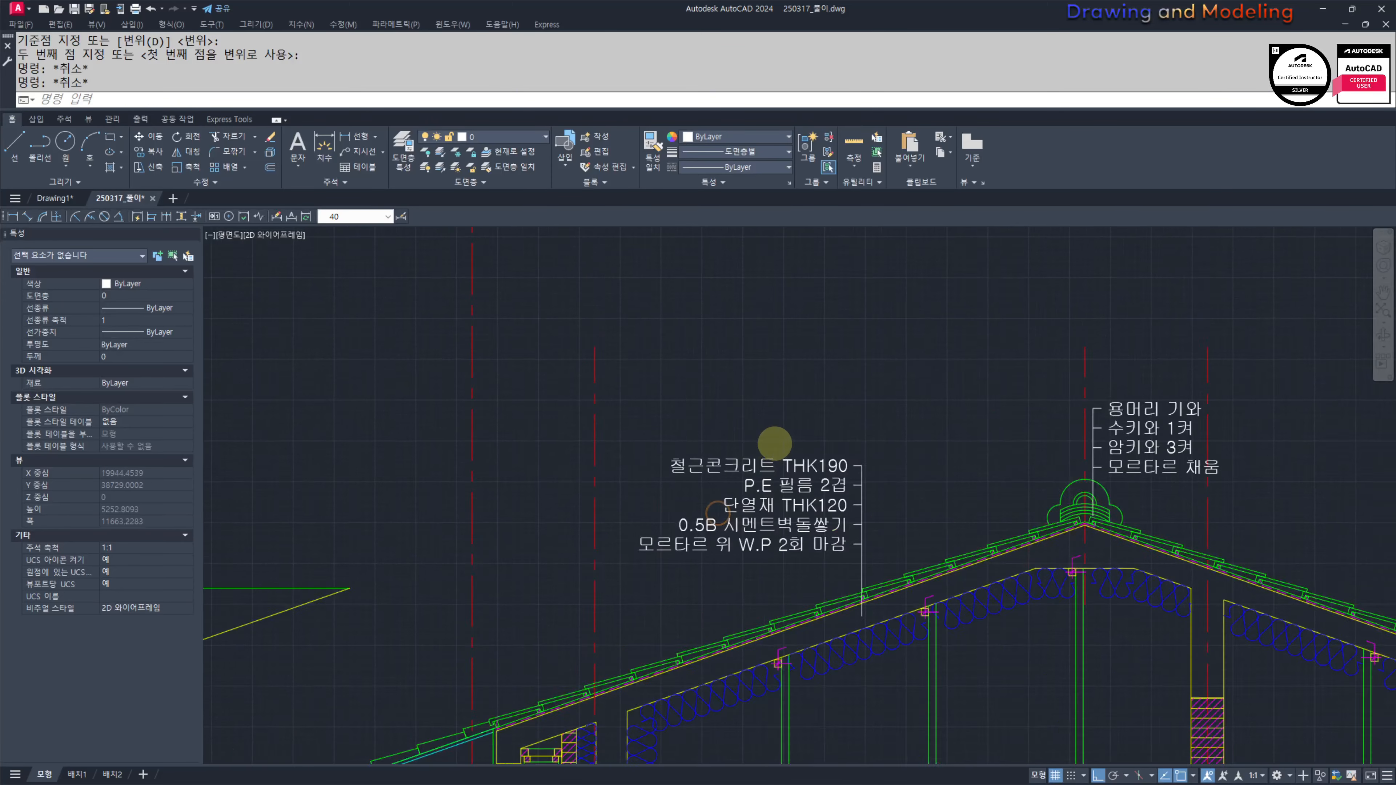
scroll(774, 443, "up", 2)
double_click(733, 470)
type("tlap")
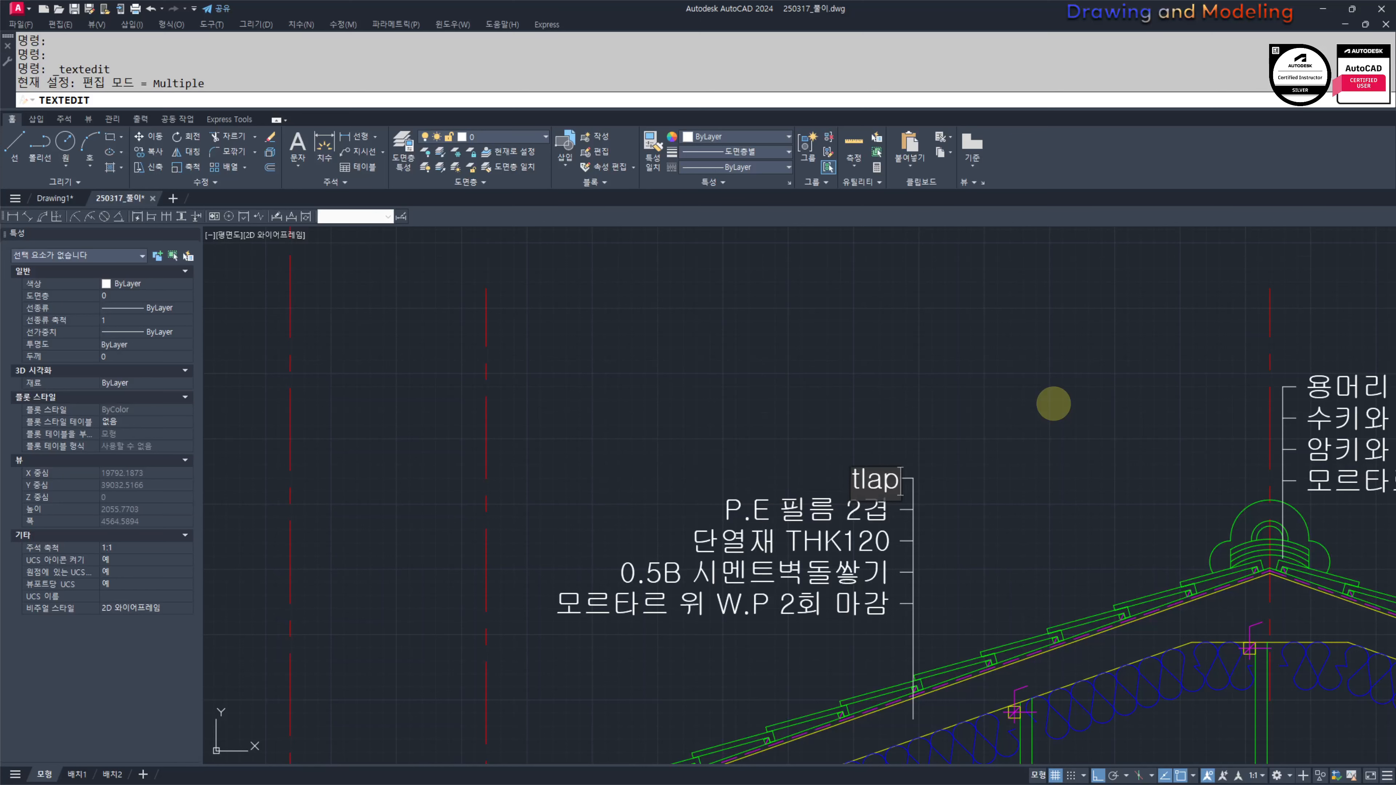
type("sxm rldhk")
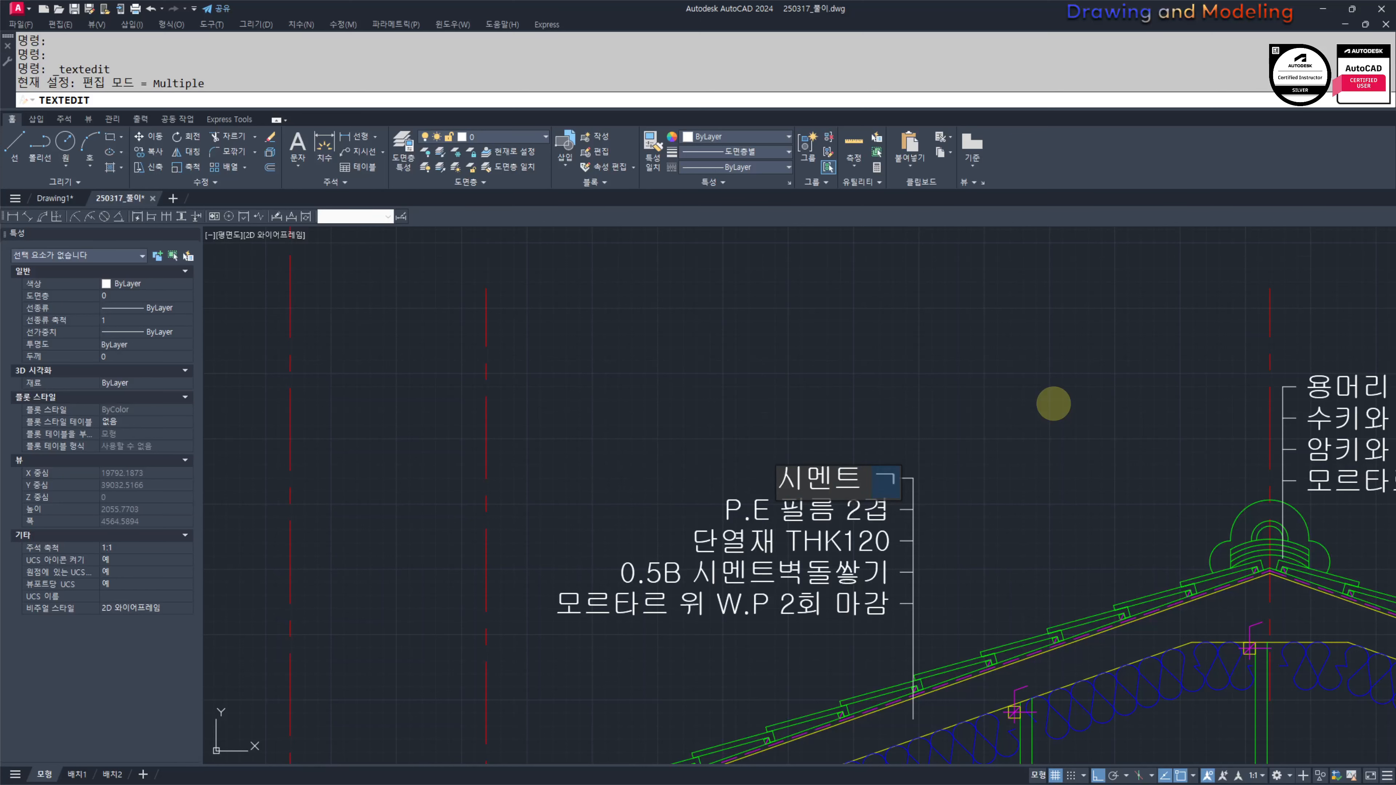
key("Escape")
key("Escape")
Step: Replace the second line of the roof slope callout with "기와걸이 21x21"
middle_click_drag(932, 493, 1025, 405)
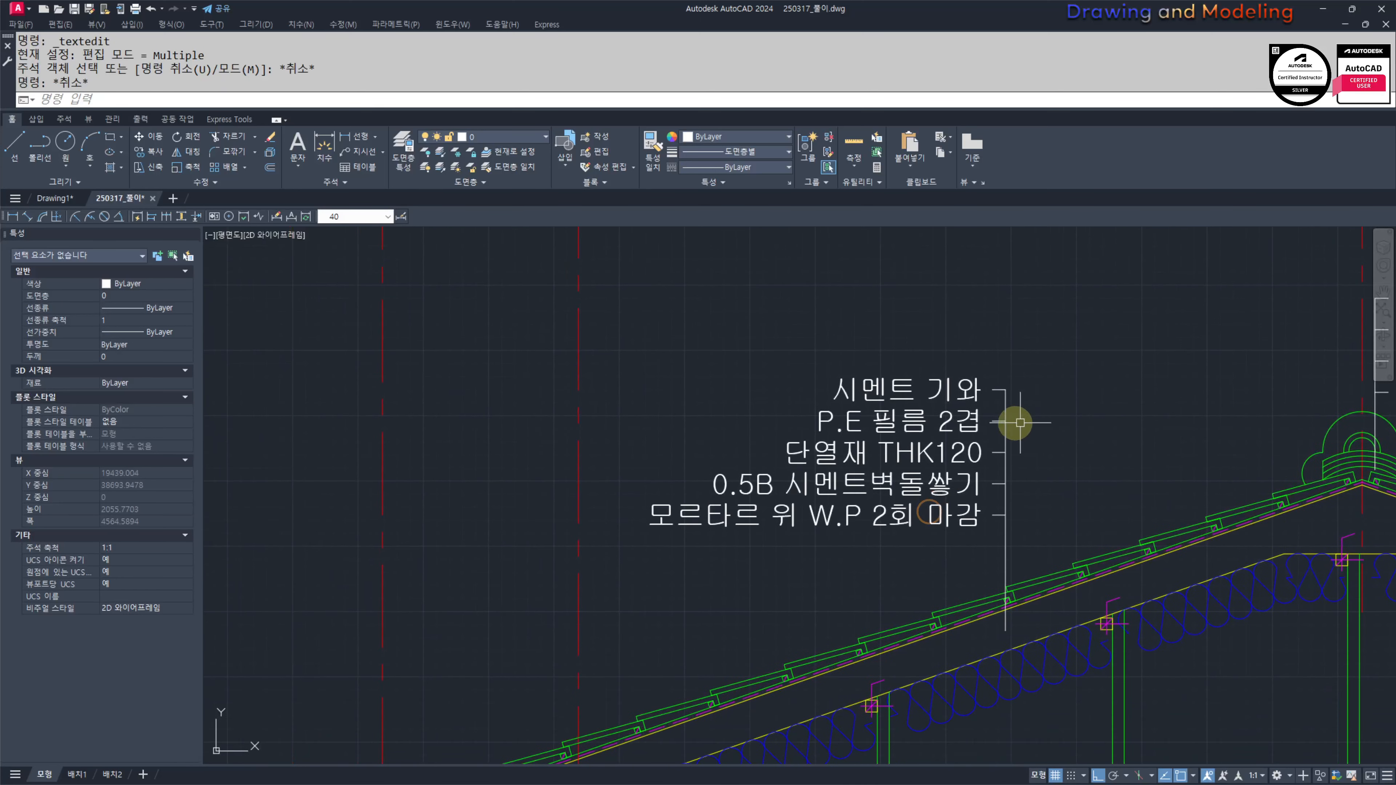
double_click(901, 421)
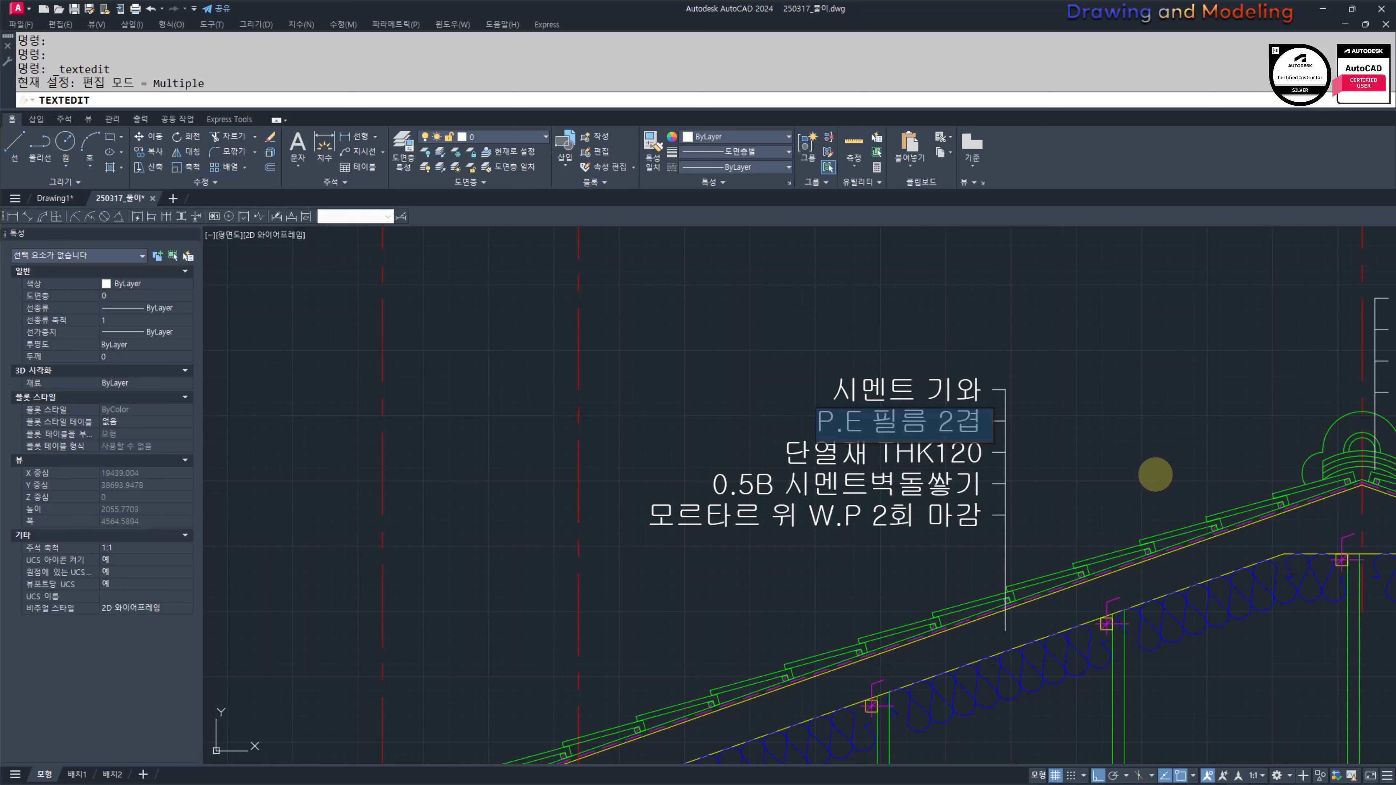
type("rldhkrjfdl 21")
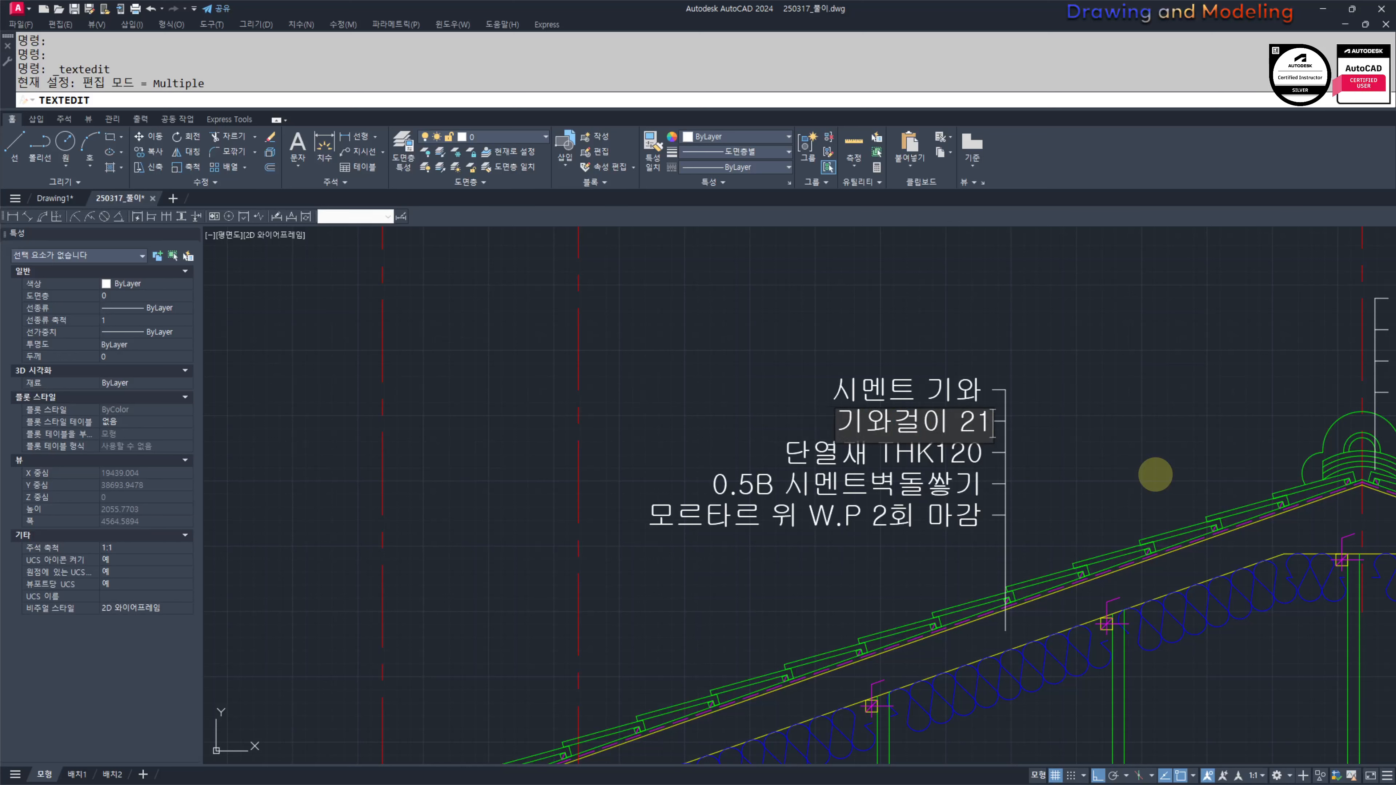
type("x21")
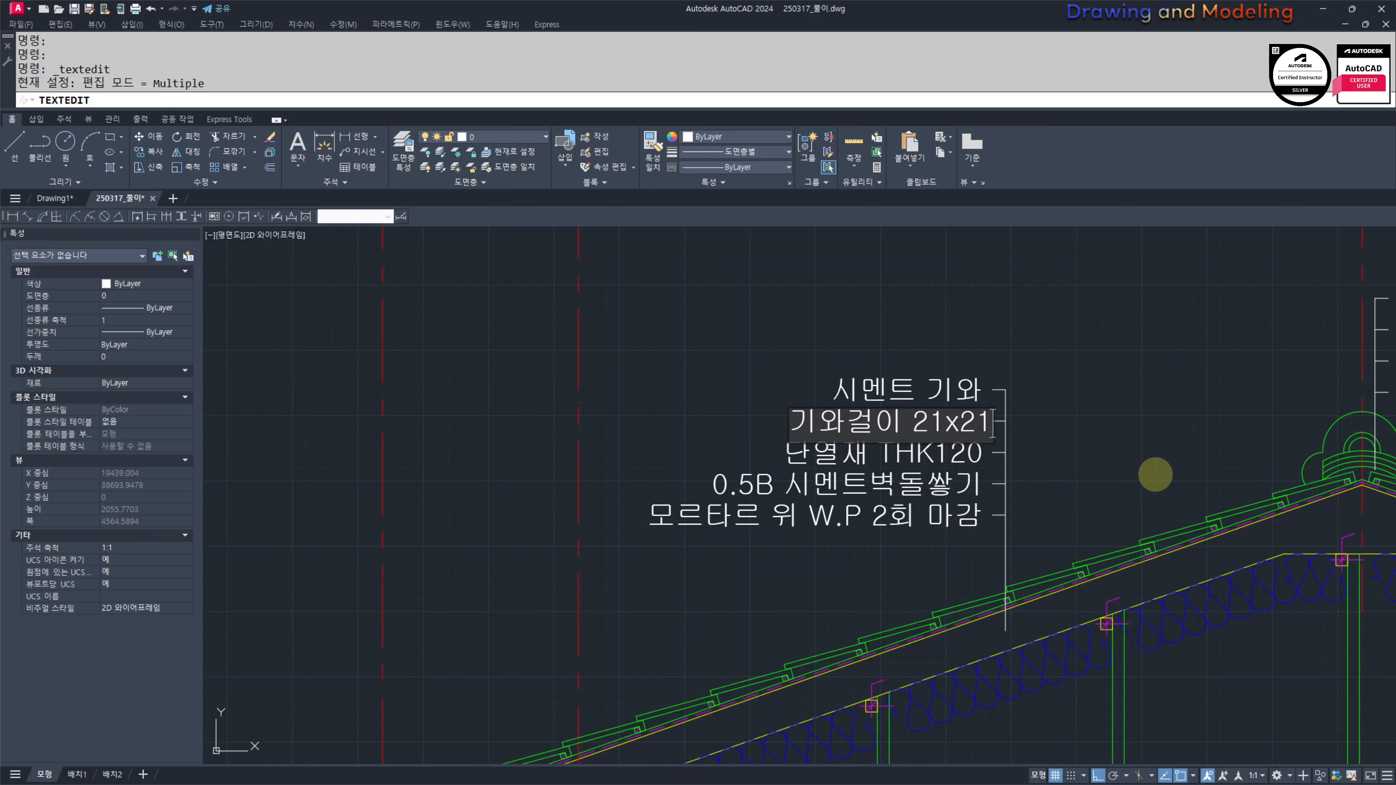
left_click(1155, 473)
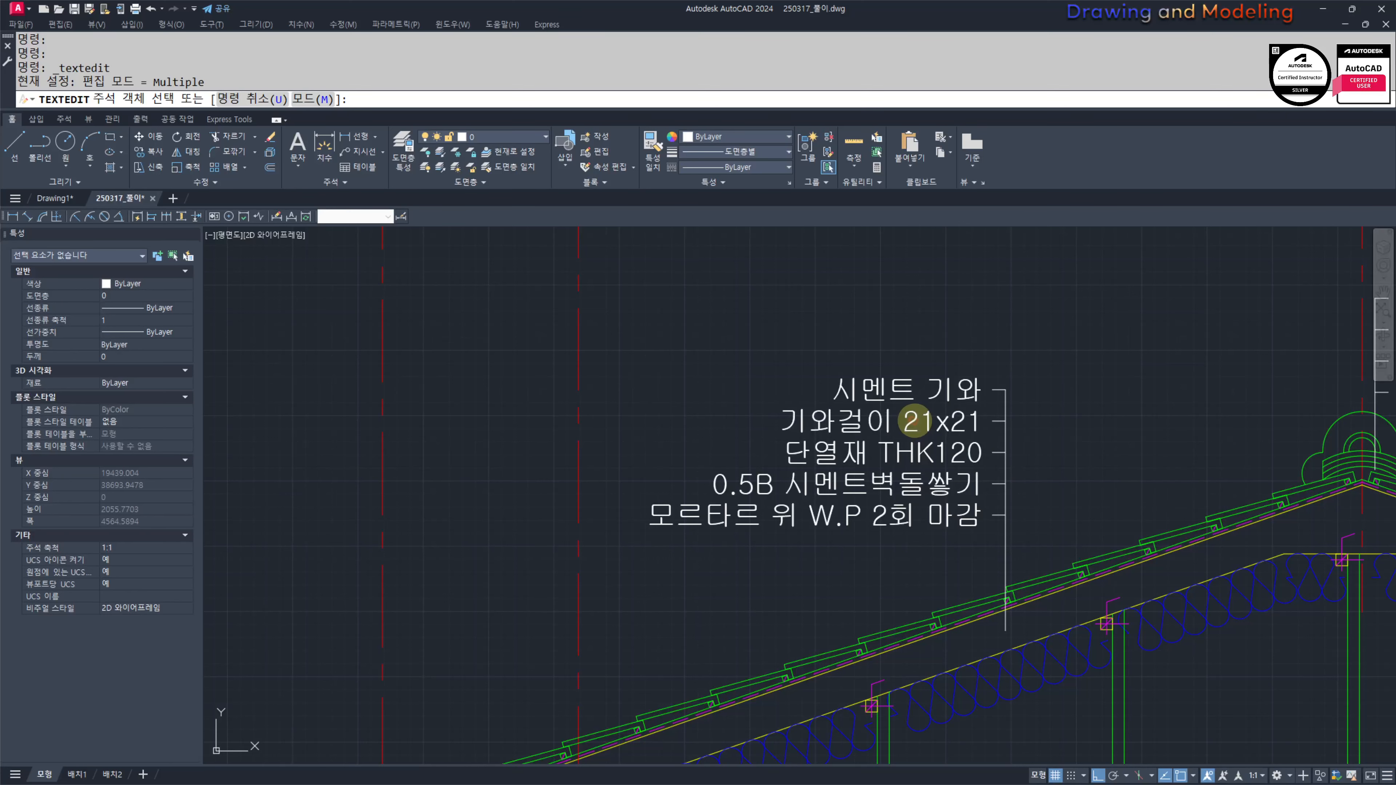
left_click(915, 421)
left_click(921, 483)
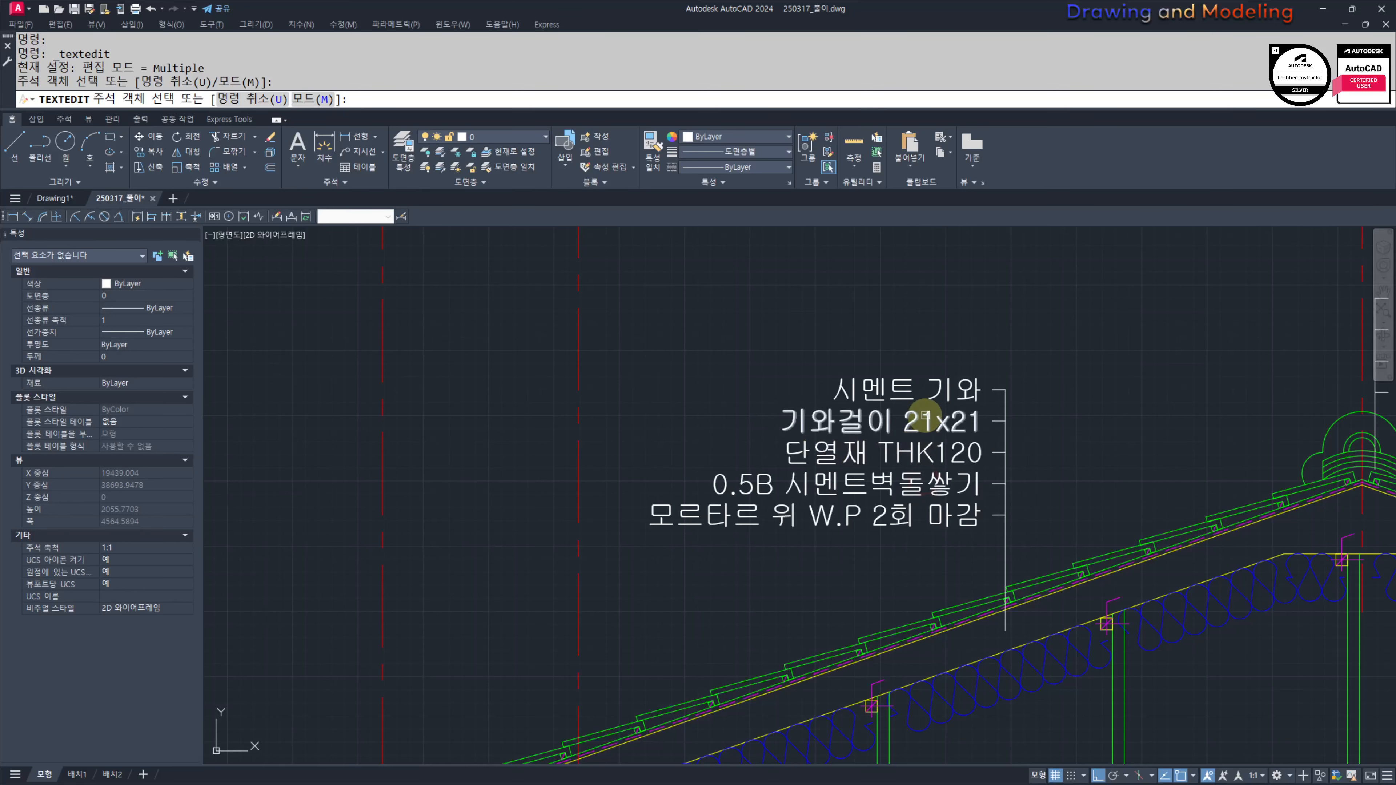
scroll(925, 426, "up", 2)
middle_click_drag(911, 410, 879, 405)
scroll(863, 435, "down", 2)
middle_click_drag(833, 462, 882, 468)
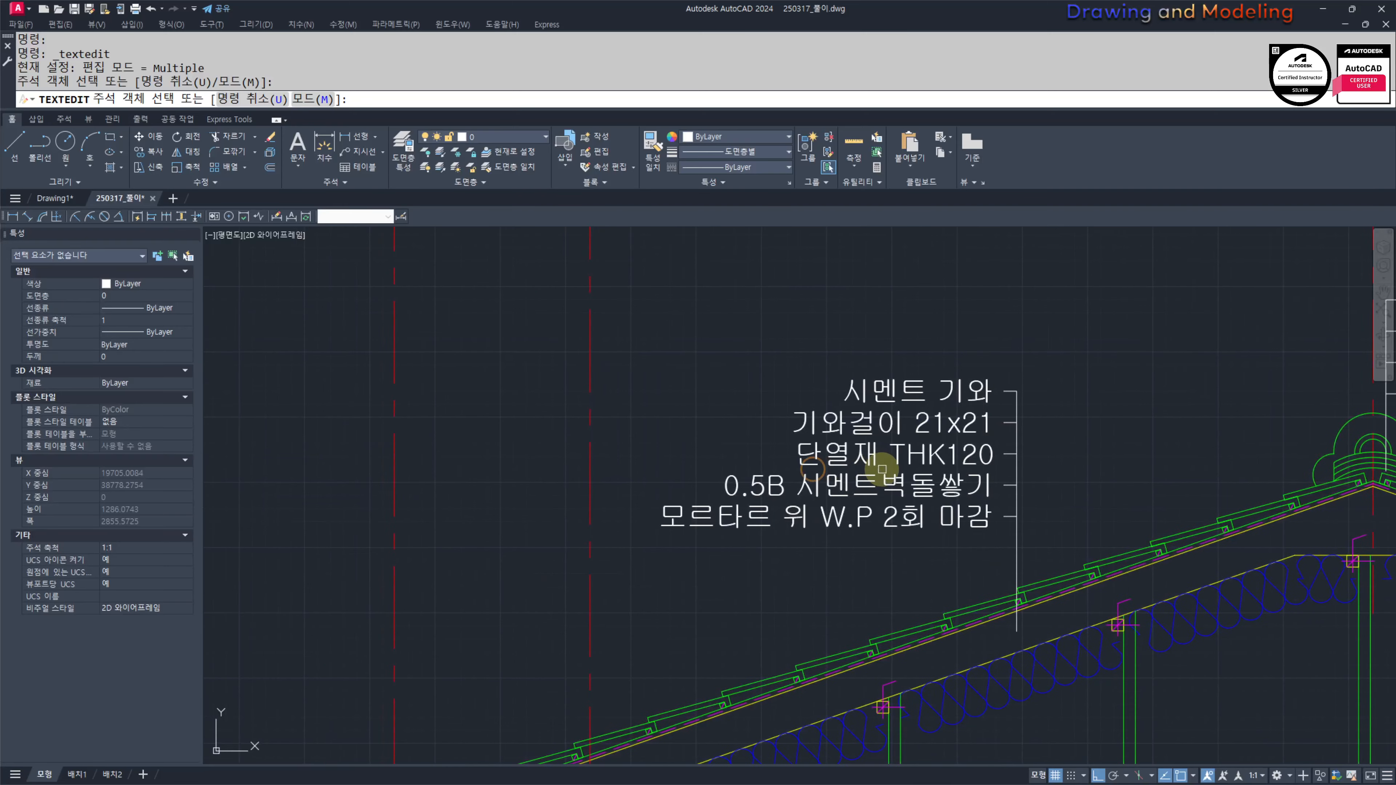
key("space")
key("Escape")
key("Escape")
scroll(867, 448, "up", 2)
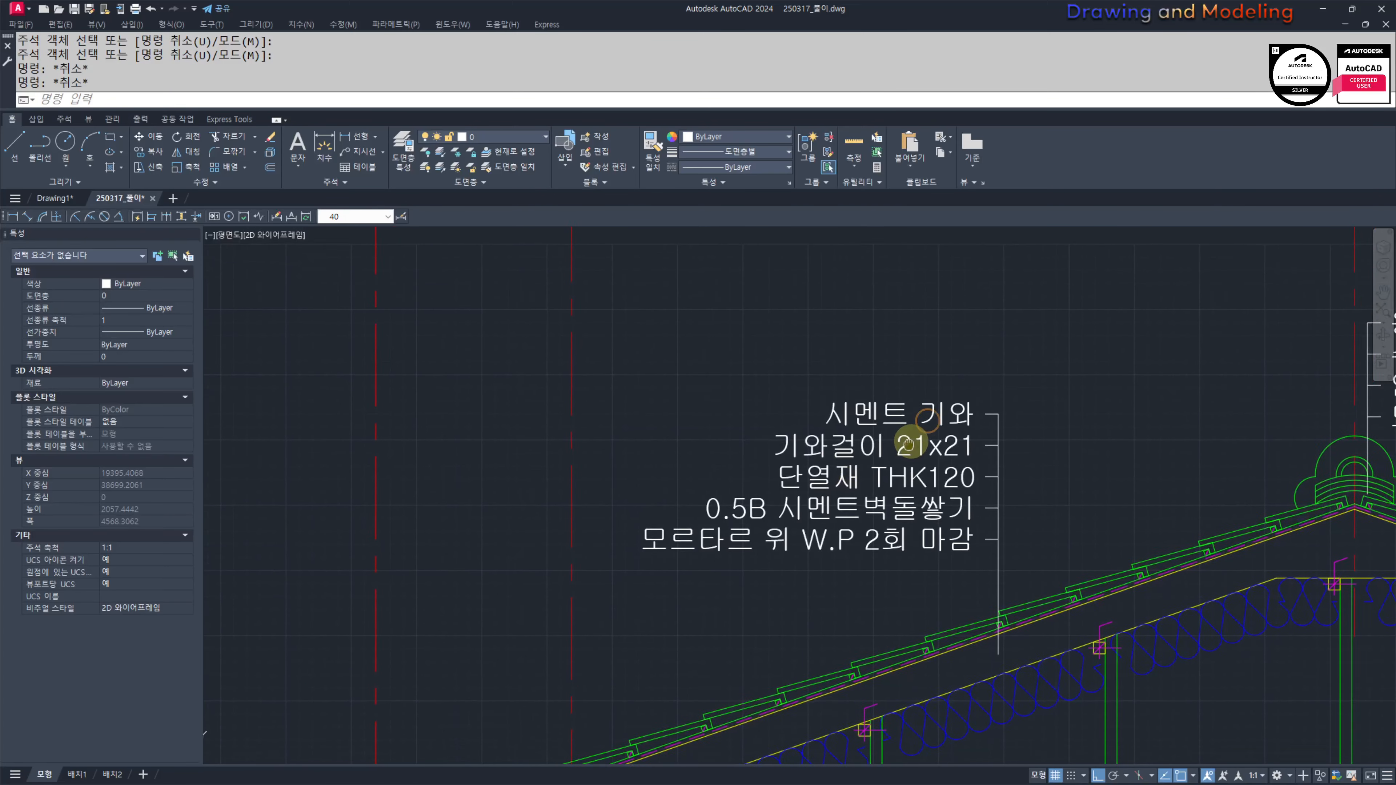
mouse_move(968, 494)
middle_mouse_down()
mouse_move(1016, 397)
mouse_move(953, 427)
middle_mouse_up()
scroll(850, 490, "down", 2)
scroll(957, 395, "up", 2)
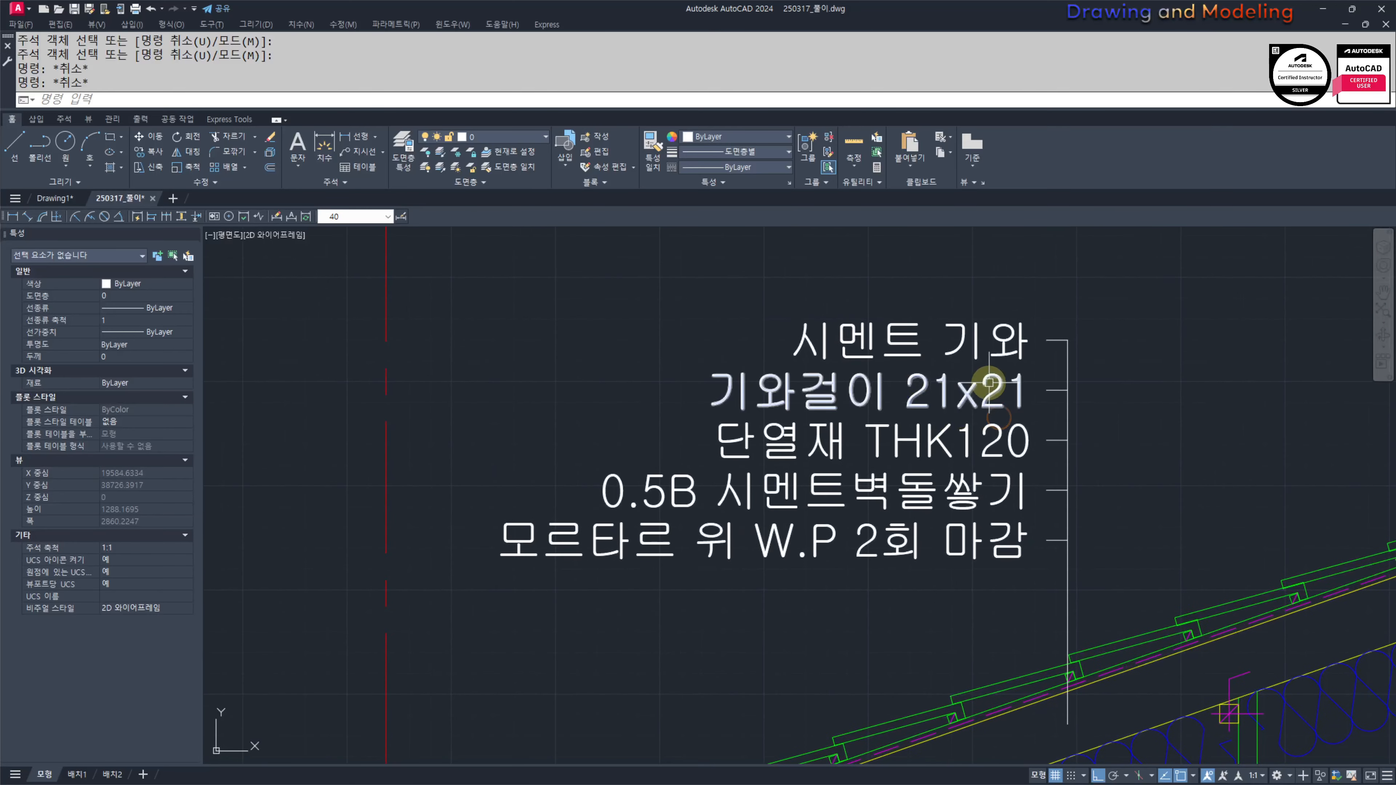
Step: Replace the third line of the roof slope callout with "보호모르타르 THK20"
middle_click_drag(841, 431, 881, 453)
double_click(864, 458)
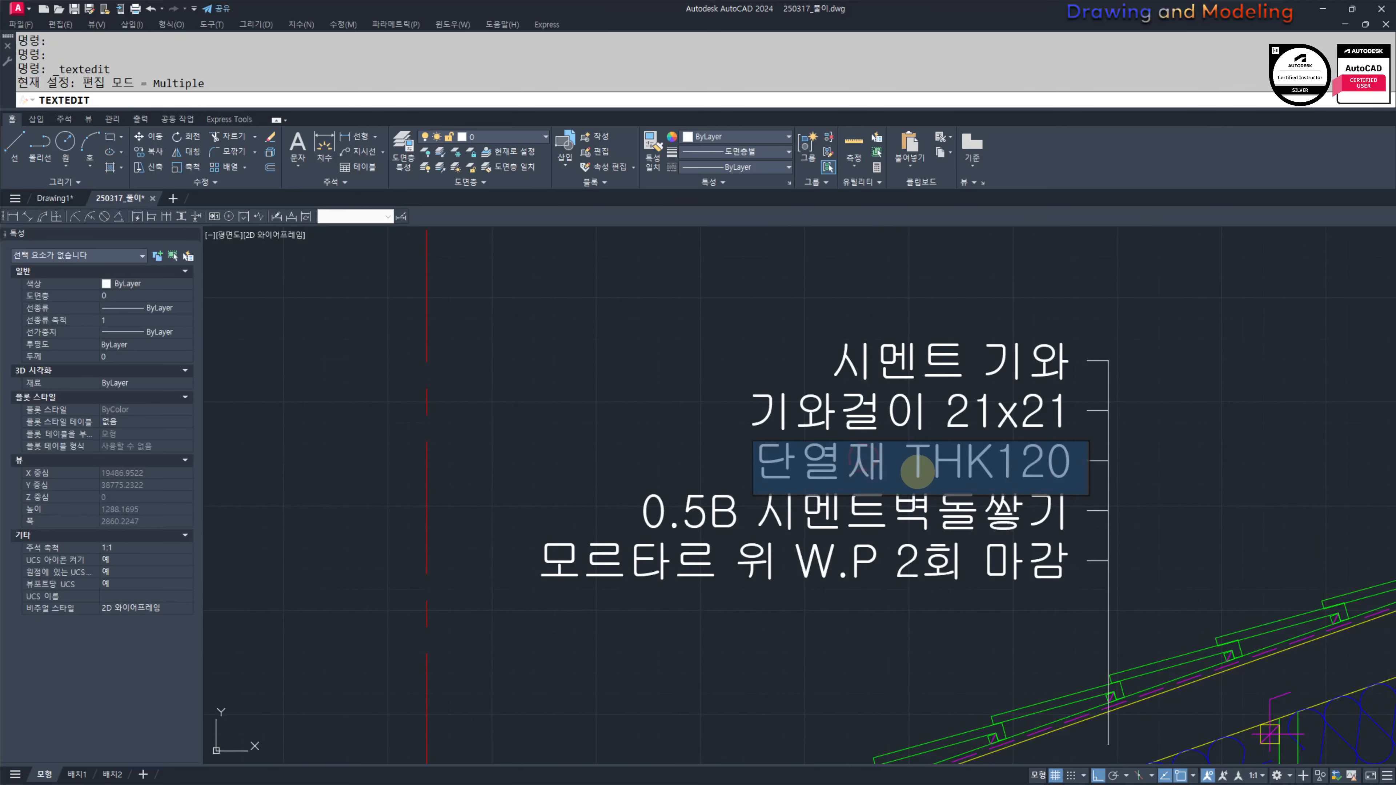
scroll(918, 473, "down", 2)
scroll(855, 490, "up", 2)
middle_click_drag(805, 575, 847, 589)
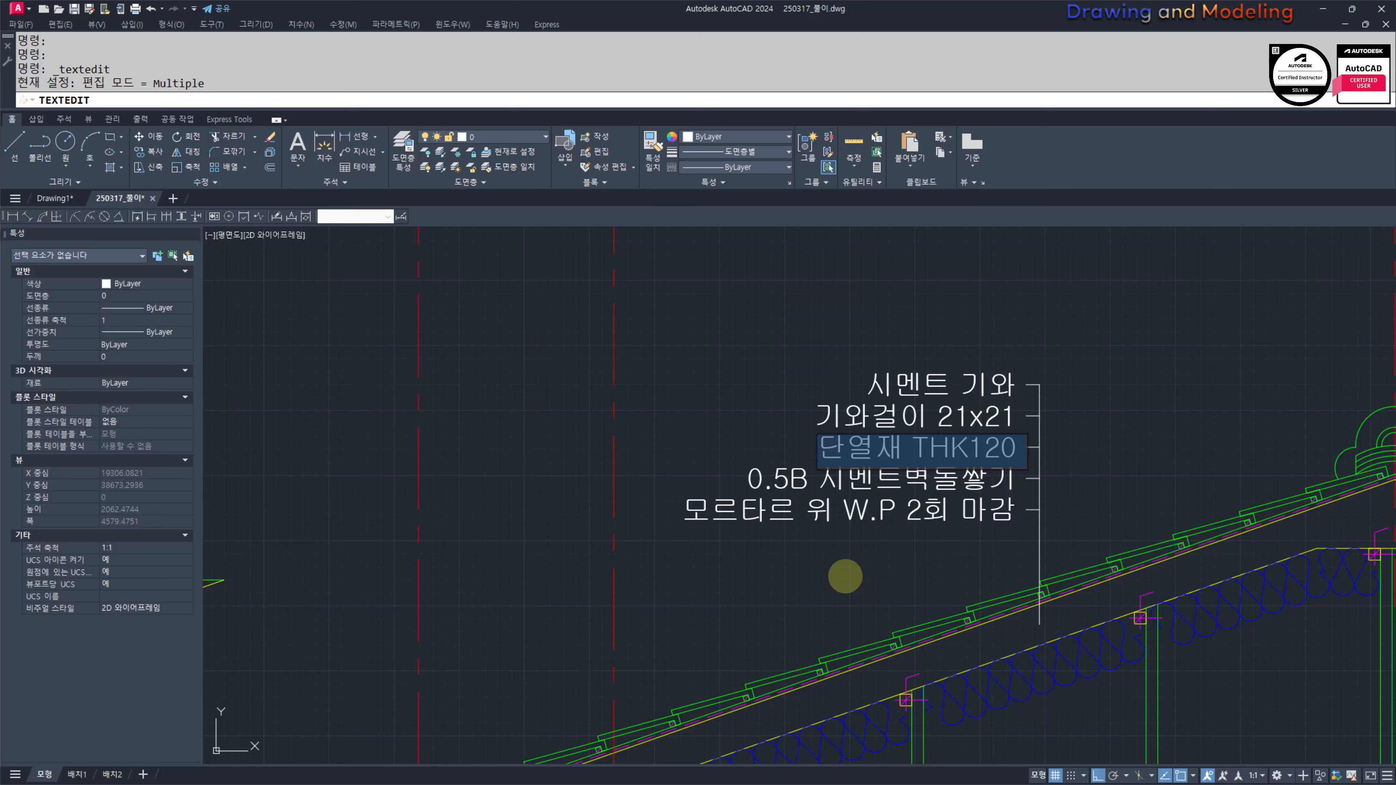
type("t")
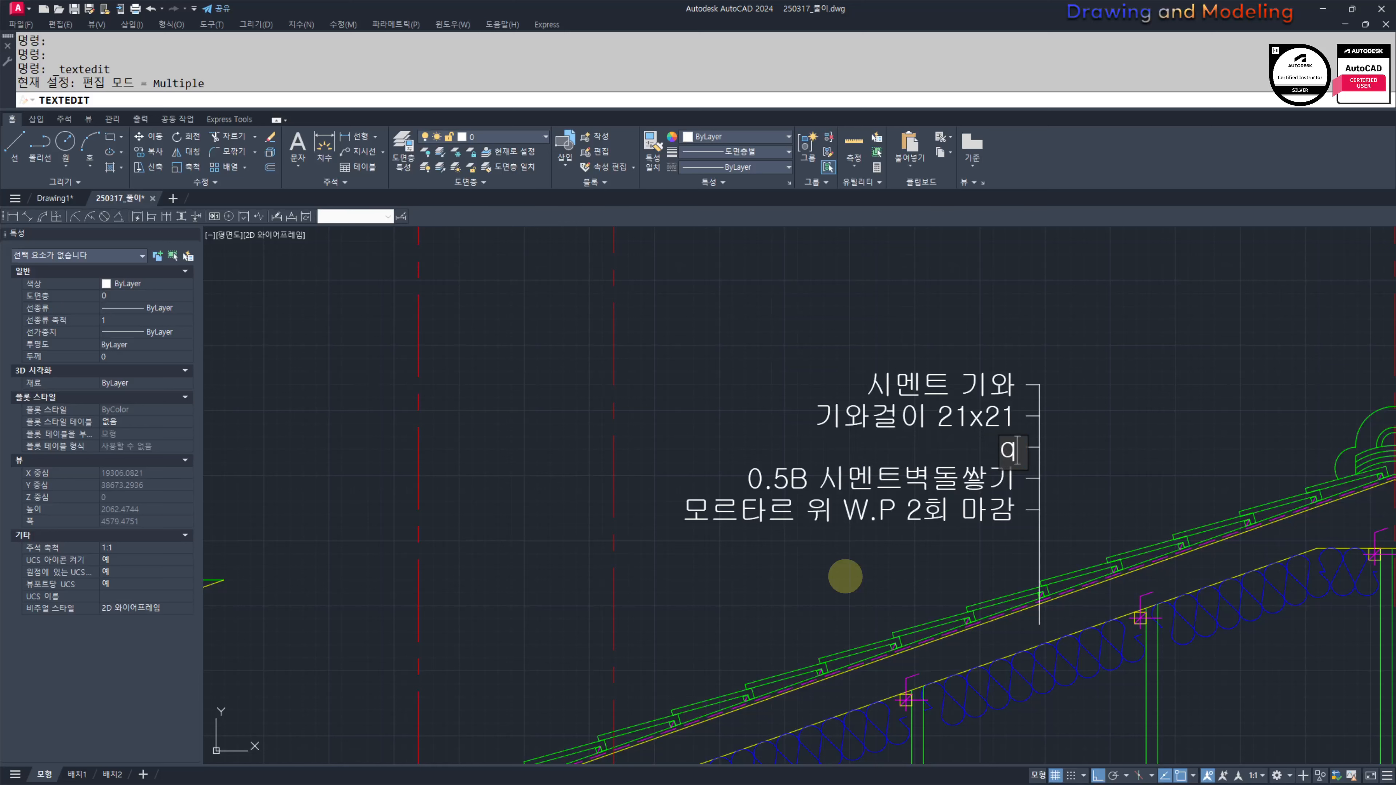
type("르타르 thk")
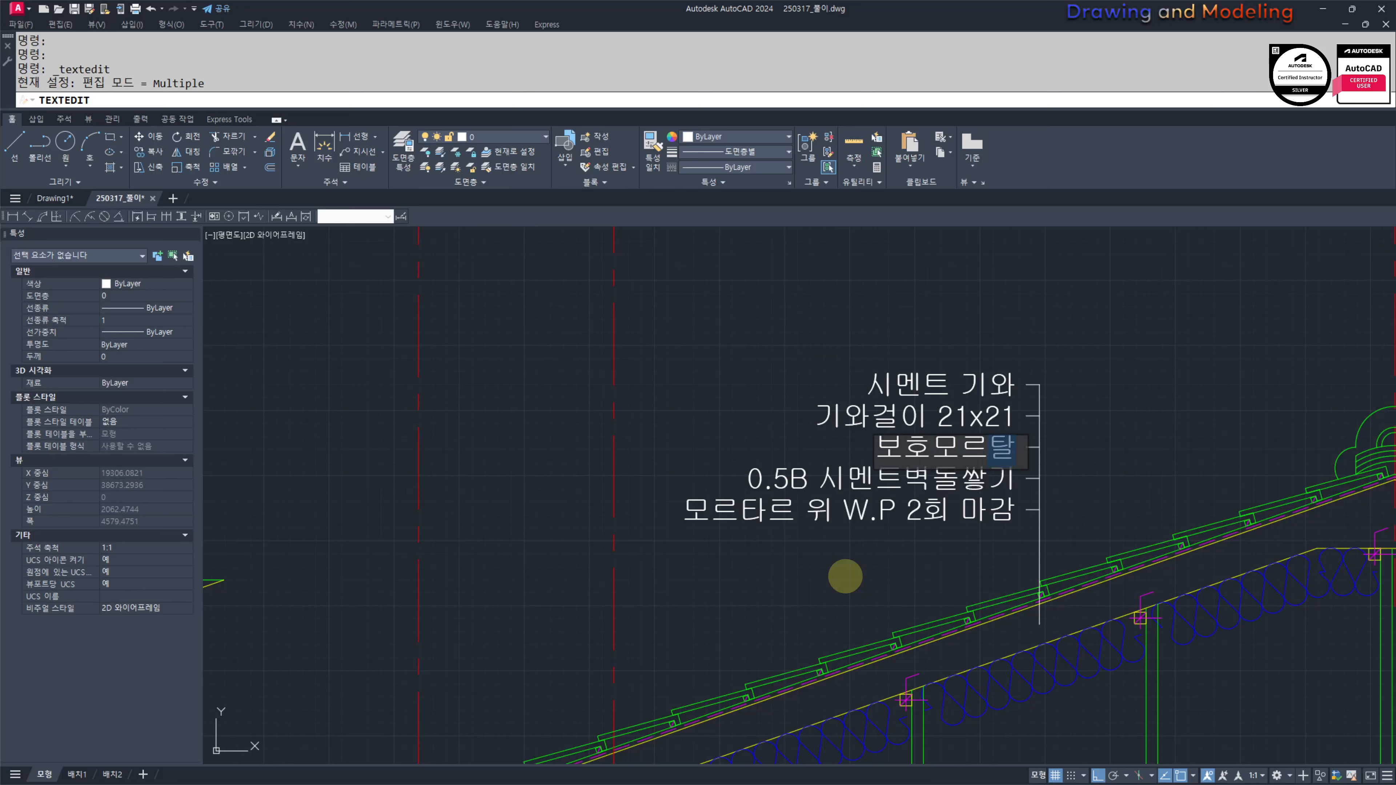
key("BackSpace")
key("BackSpace")
key("BackSpace")
type("T")
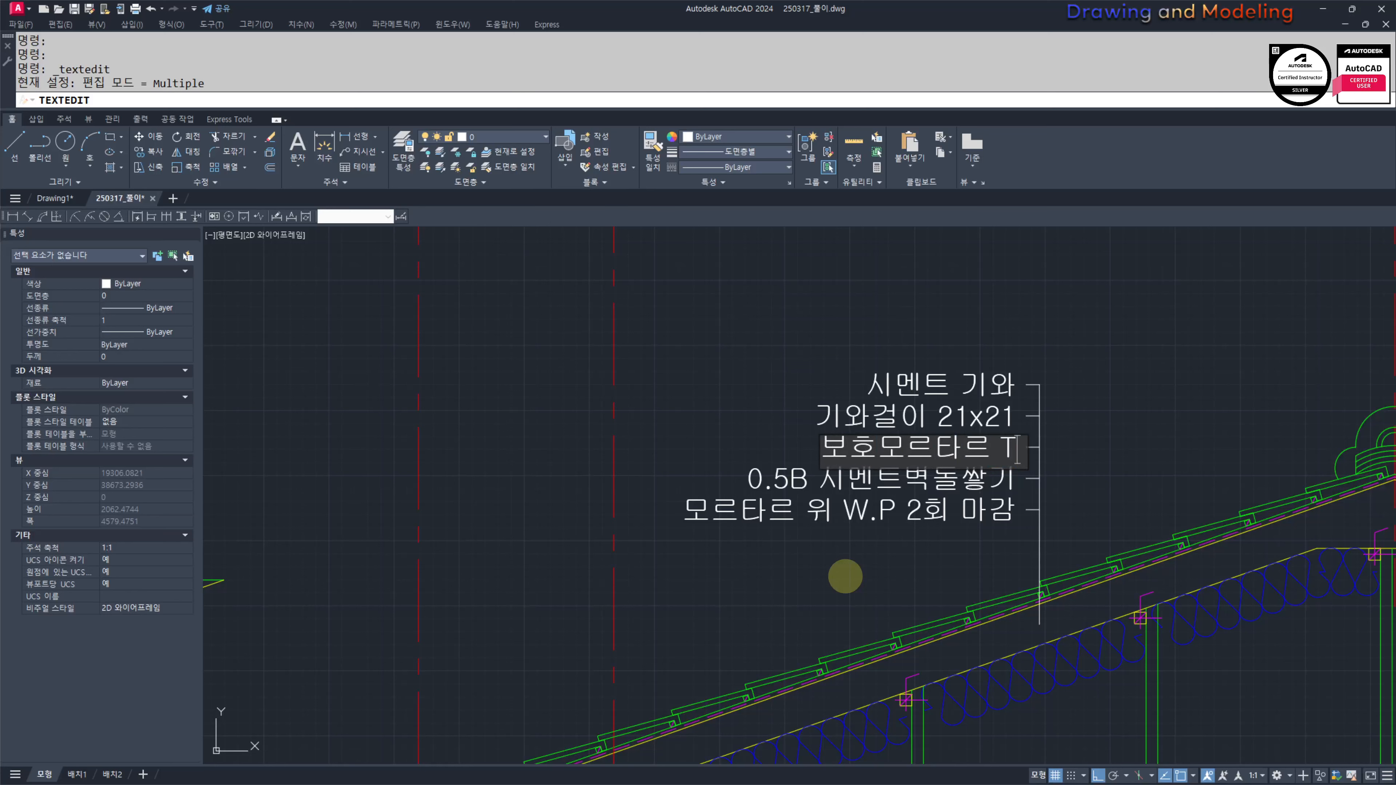
type("HK20")
left_click(845, 576)
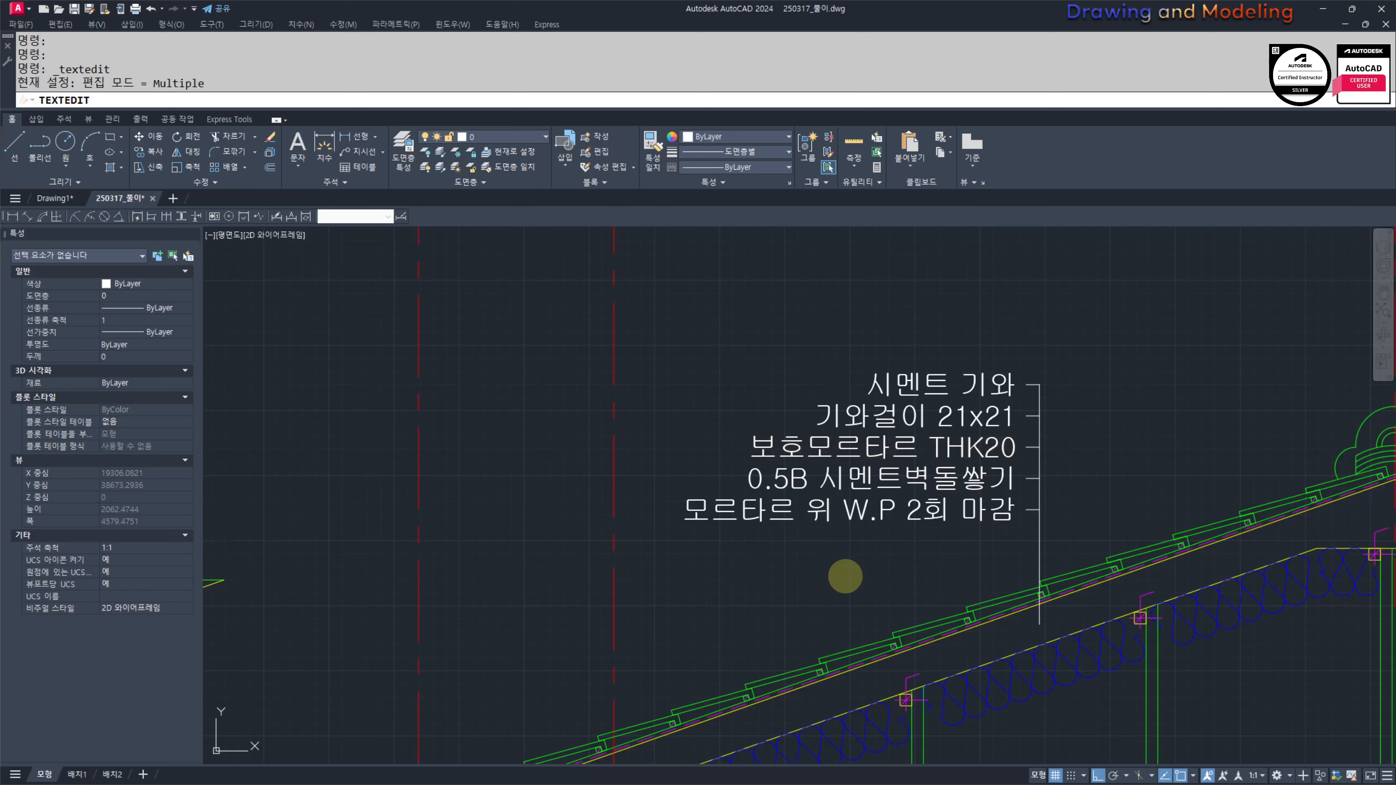
Step: Replace the fourth line of the roof slope callout with "액채방수 2차"
left_click(890, 476)
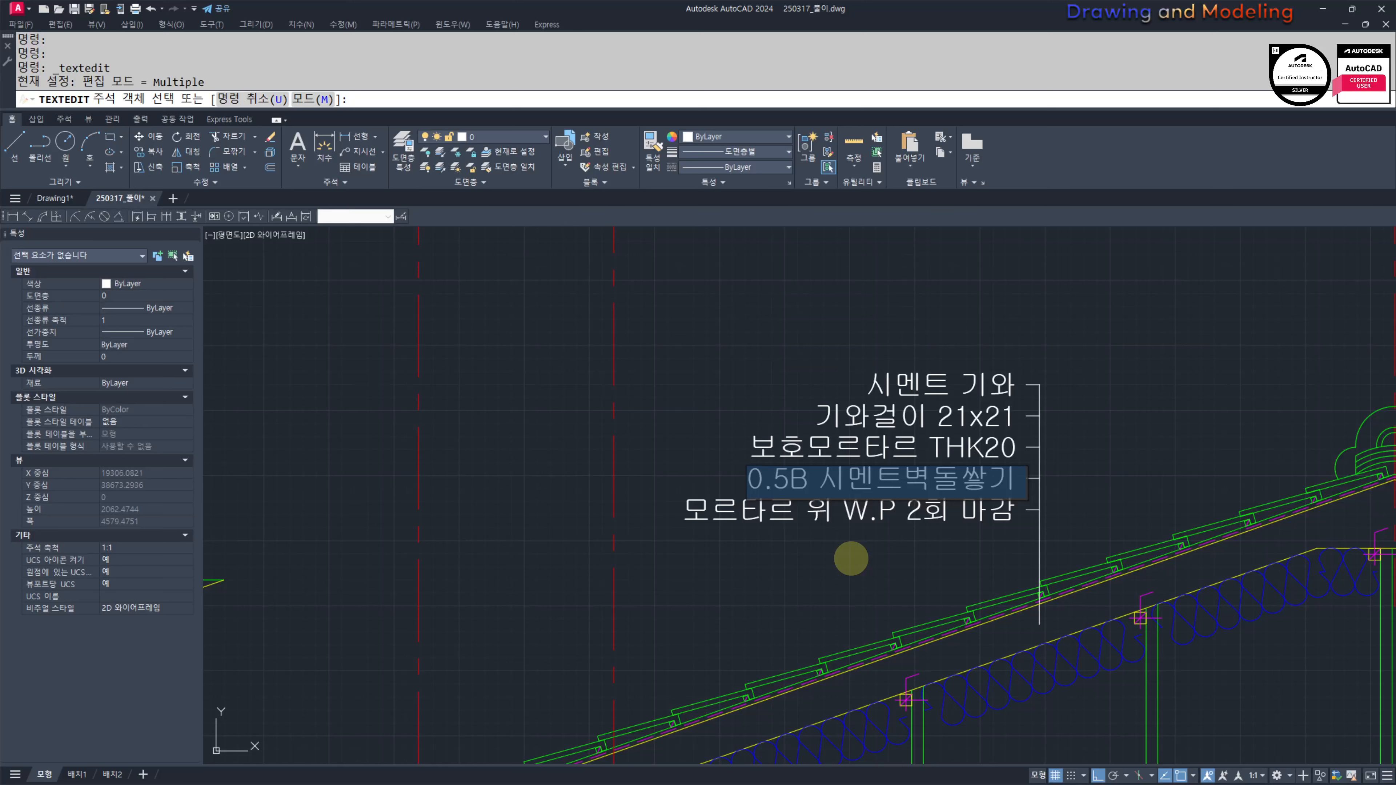
key("BackSpace")
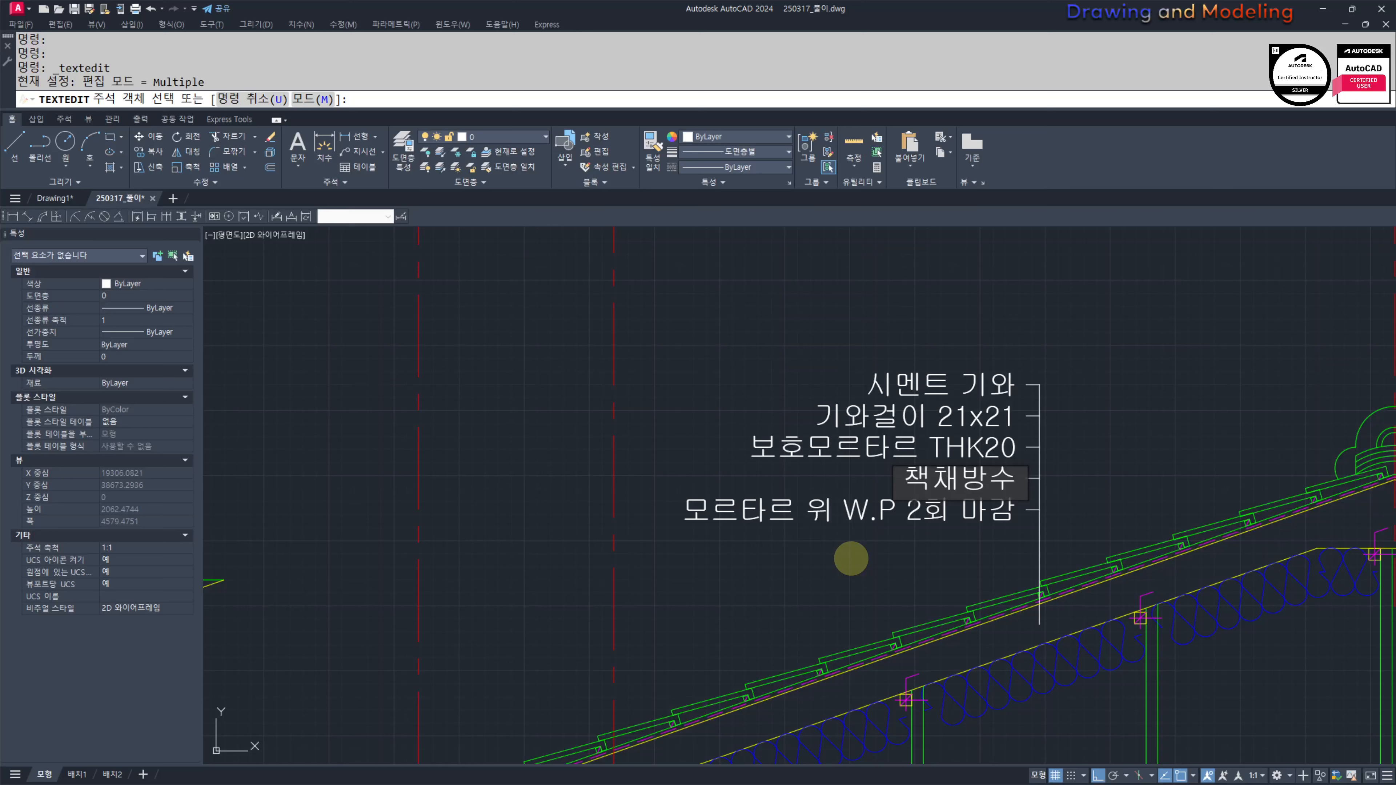
key("BackSpace")
key("BackSpace")
key("BackSpace")
key("BackSpace")
type("액채방수 THK")
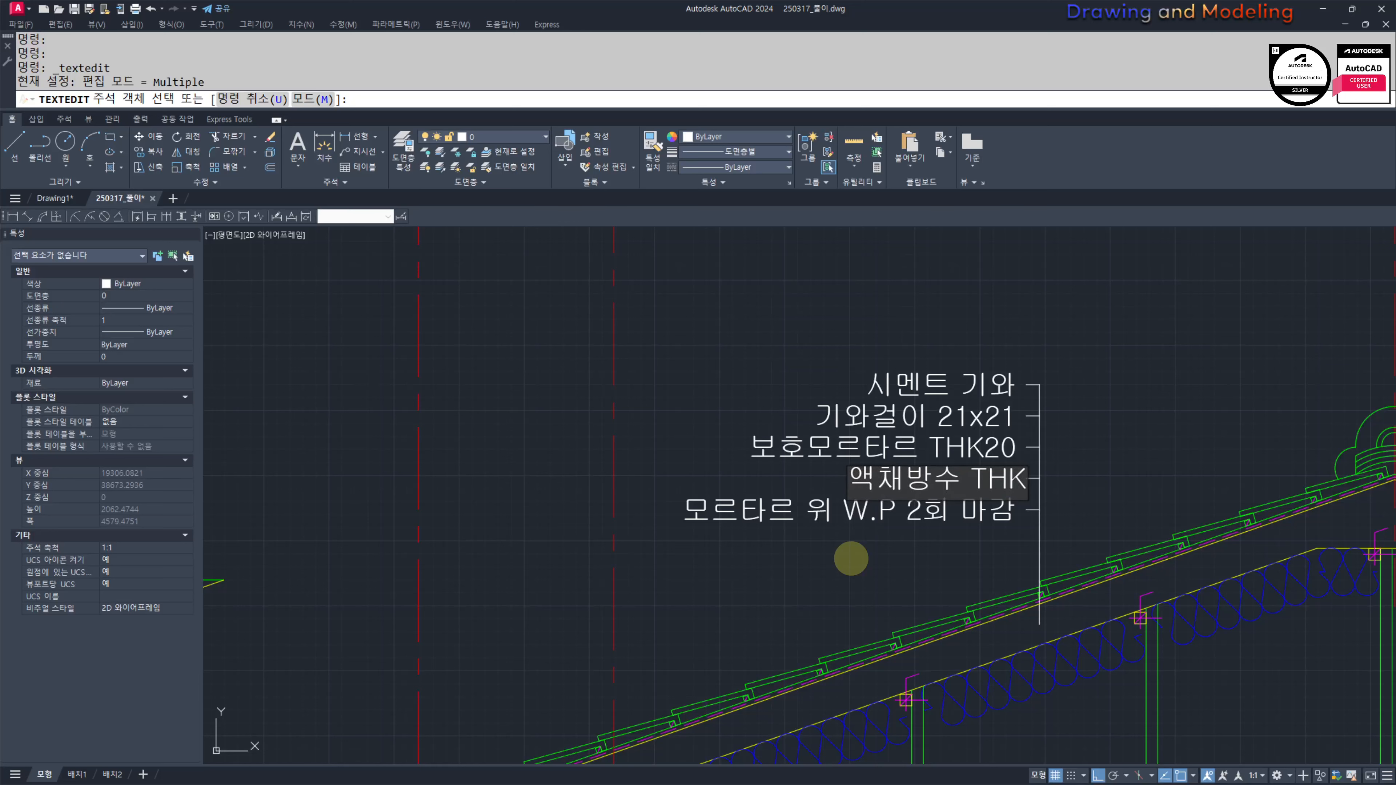
key("BackSpace")
key("BackSpace")
key("BackSpace")
key("BackSpace")
type("2R")
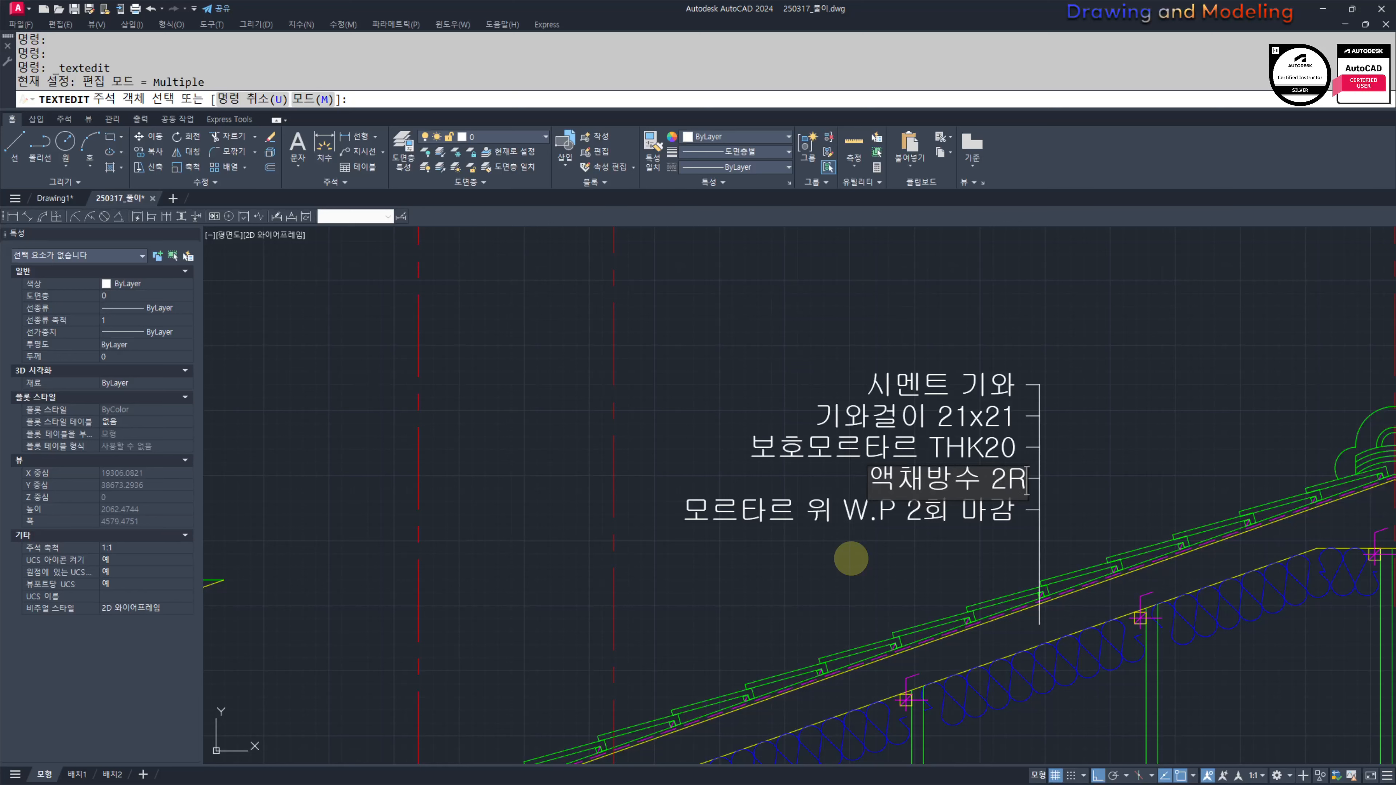
key("BackSpace")
type("CK")
key("BackSpace")
key("BackSpace")
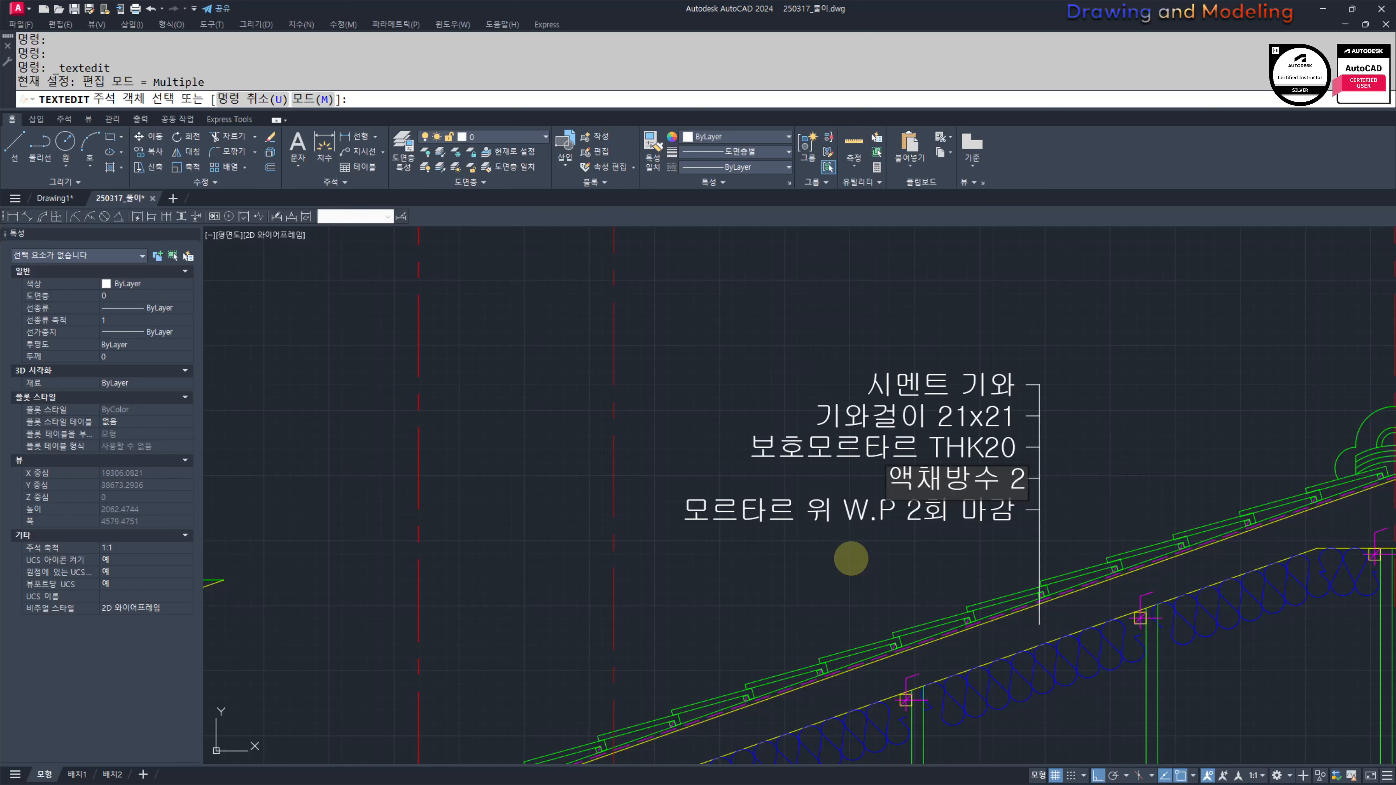
type("차")
left_click(851, 558)
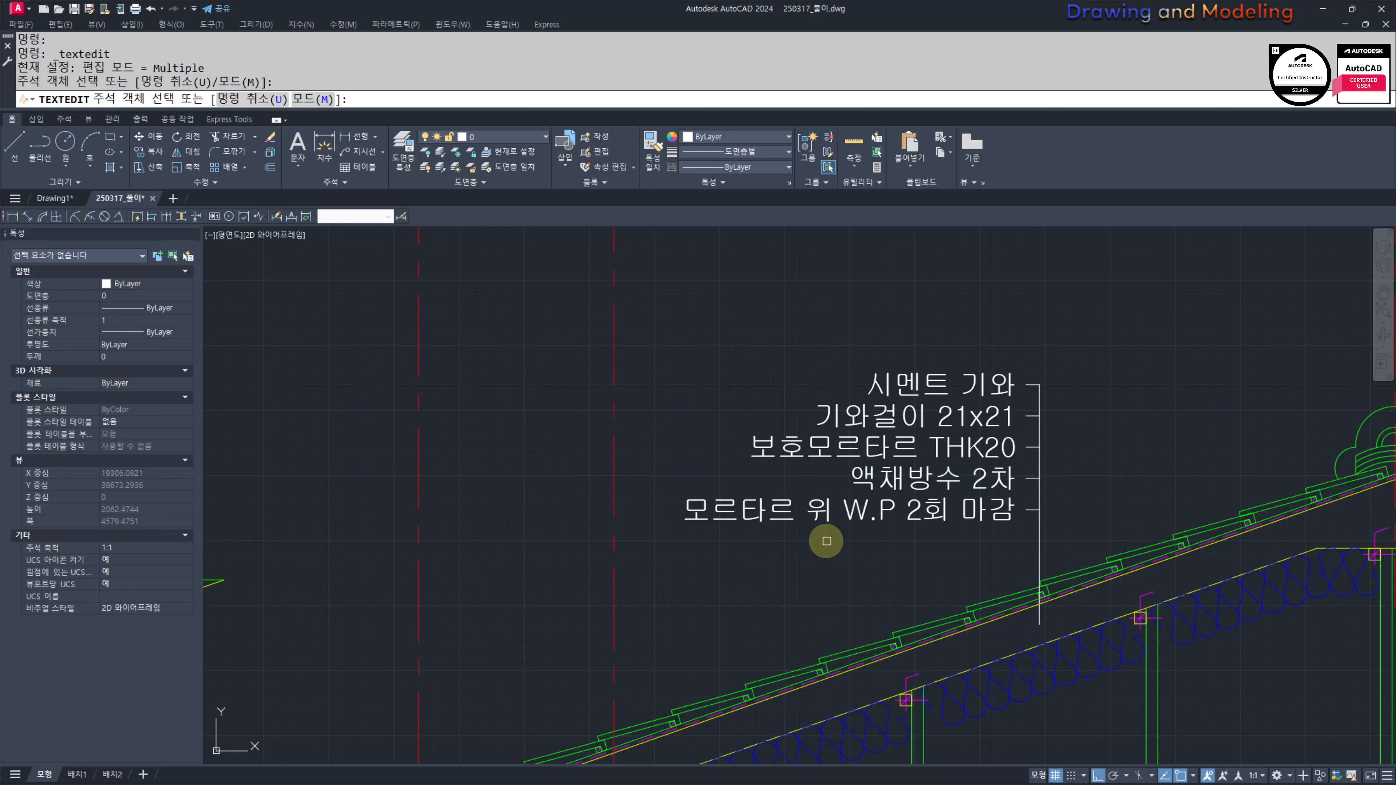
Step: Replace the fifth line of the roof slope callout with "철근콘크리트 THK150"
left_click(838, 512)
type("철그")
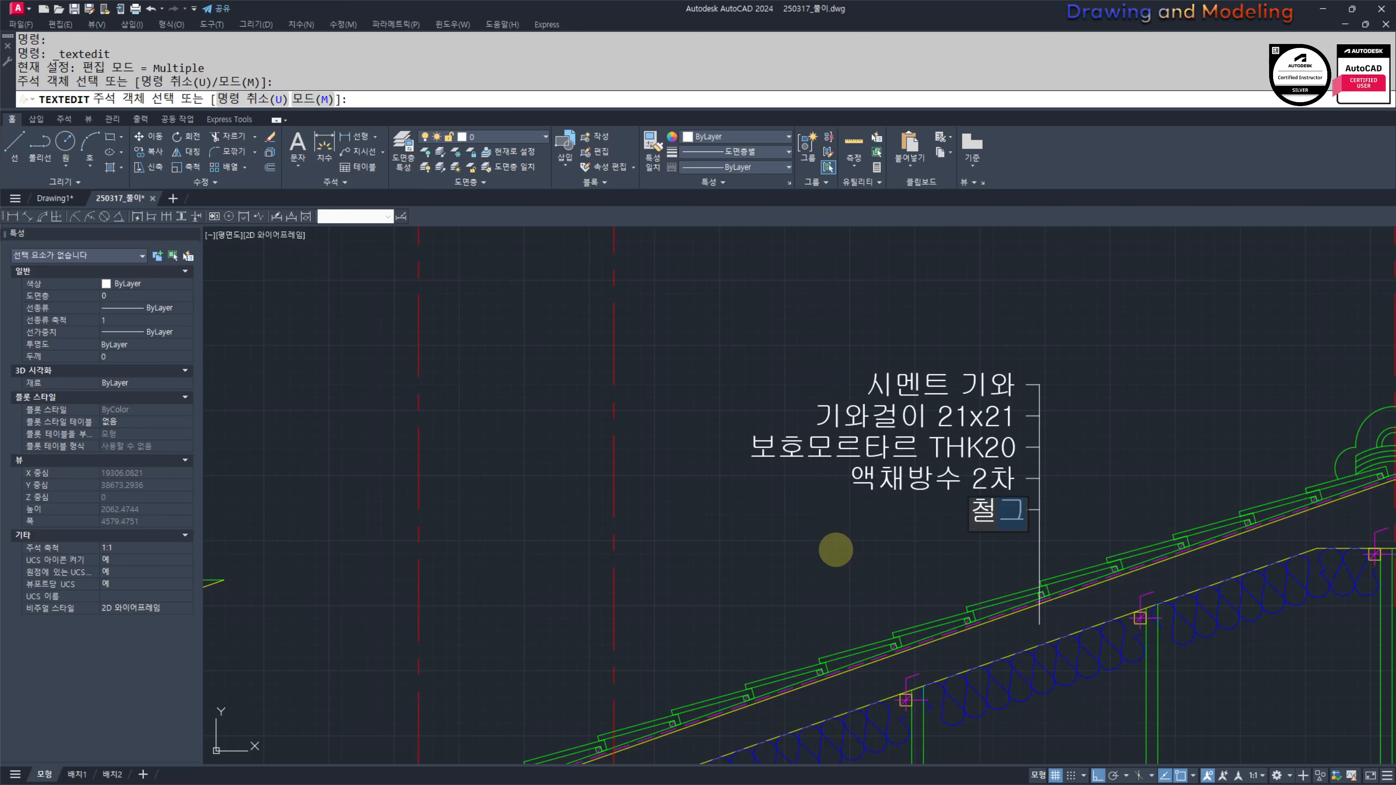
type("콘크리트 THK")
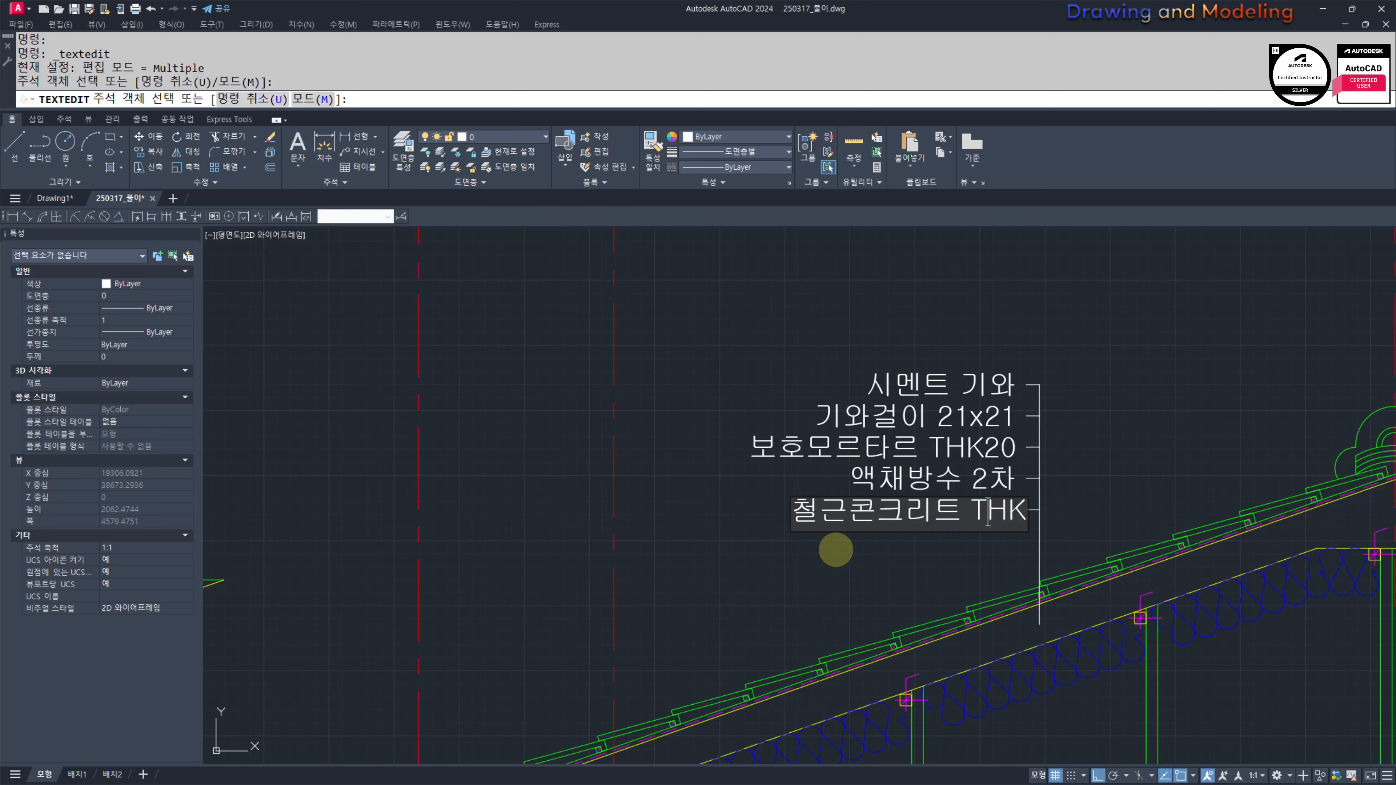
type("150")
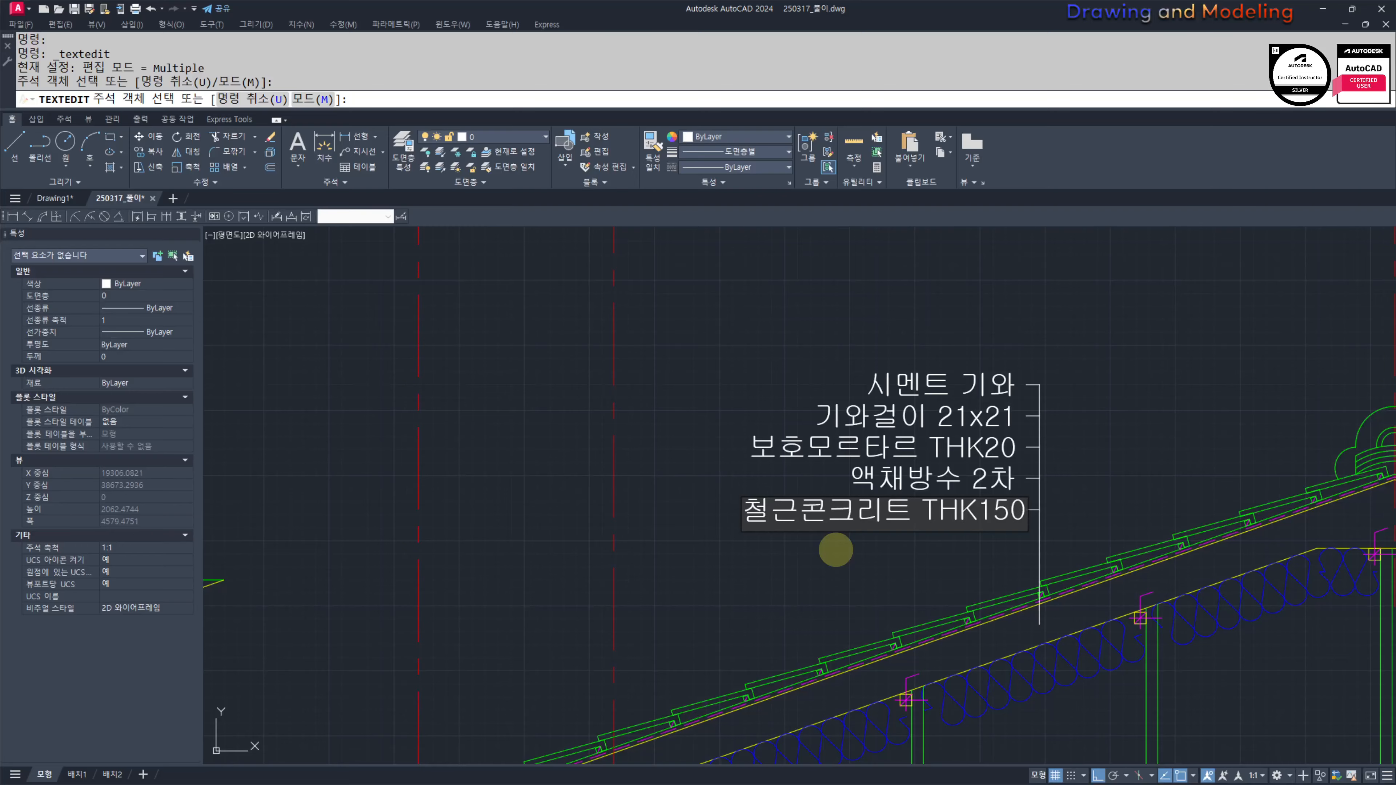
key("Return")
key("Escape")
key("Escape")
Step: Stretch the roof slope callout's five text lines and leader slightly downward, closer to the roof tiles
scroll(1017, 483, "down", 6)
scroll(956, 476, "up", 4)
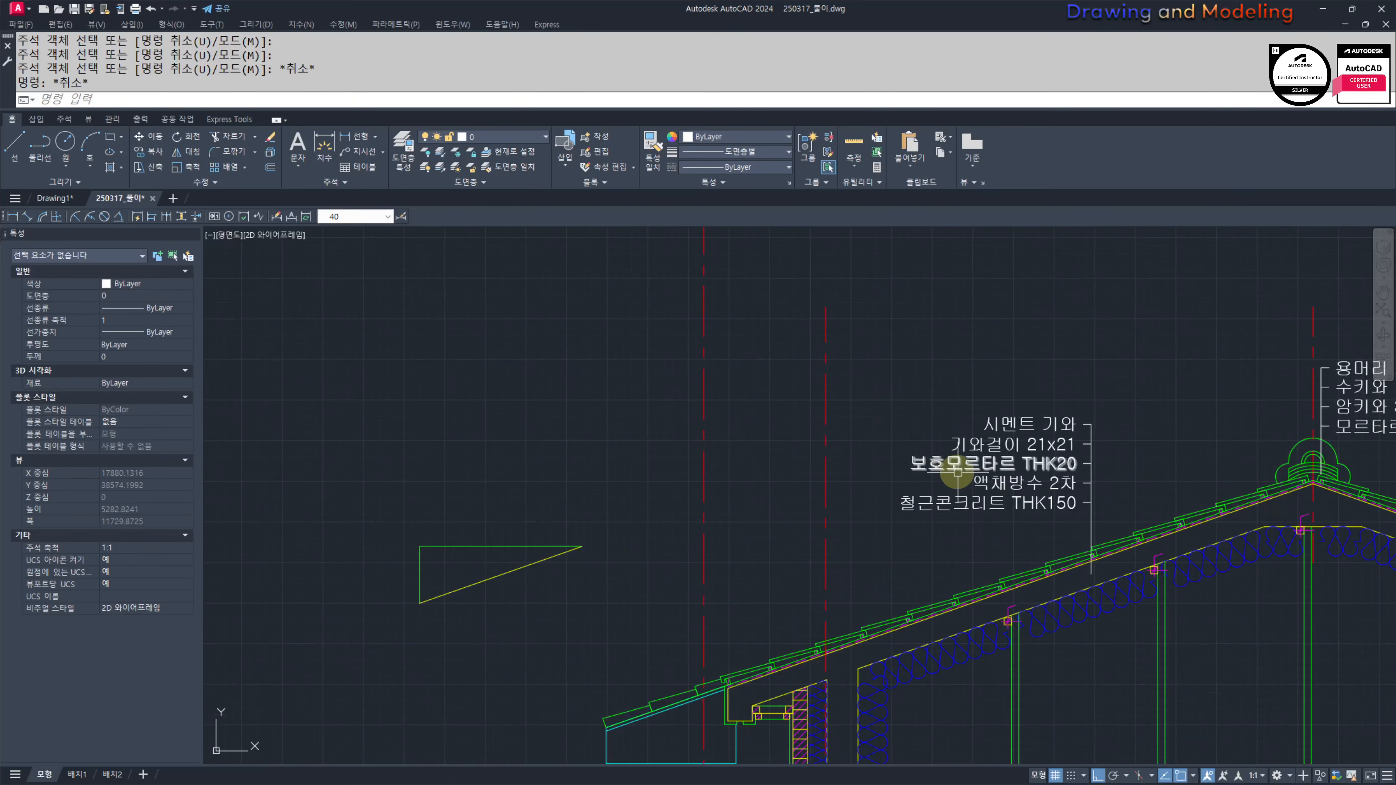
middle_click_drag(1069, 450, 1045, 482)
type("S")
key("Return")
left_click(1098, 551)
left_click(800, 364)
key("Return")
left_click(1028, 327)
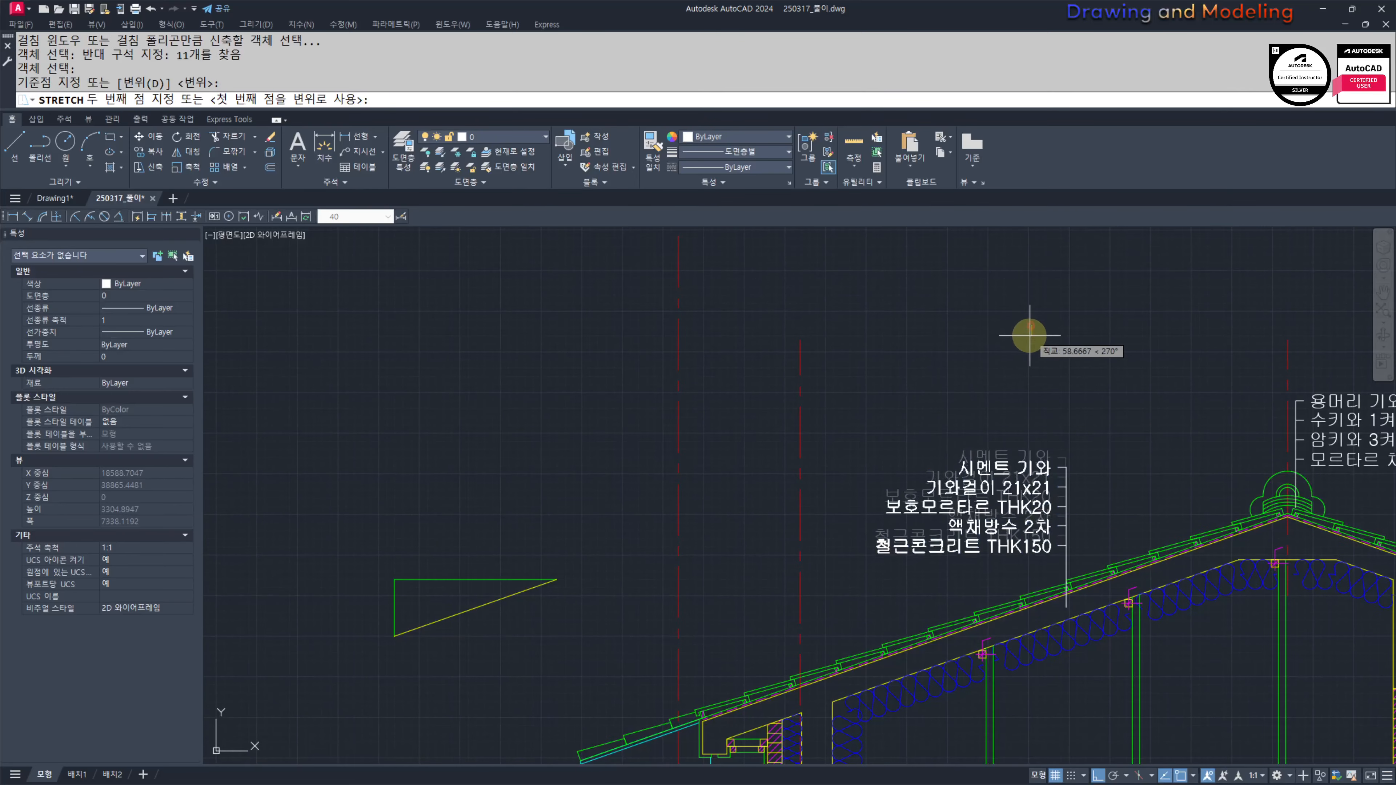
left_click(1028, 343)
key("Escape")
key("Escape")
Step: Examine the callouts across the whole section, from roof and eaves to ceiling, floor and foundation, for annotations still missing
scroll(974, 402, "down", 4)
middle_click_drag(1024, 598, 960, 430)
scroll(922, 481, "up", 2)
middle_click_drag(1019, 480, 858, 440)
scroll(638, 461, "down", 2)
middle_click_drag(632, 452, 676, 520)
scroll(676, 520, "down", 2)
mouse_move(755, 542)
middle_mouse_down()
mouse_move(897, 546)
mouse_move(817, 559)
middle_mouse_up()
scroll(864, 544, "up", 2)
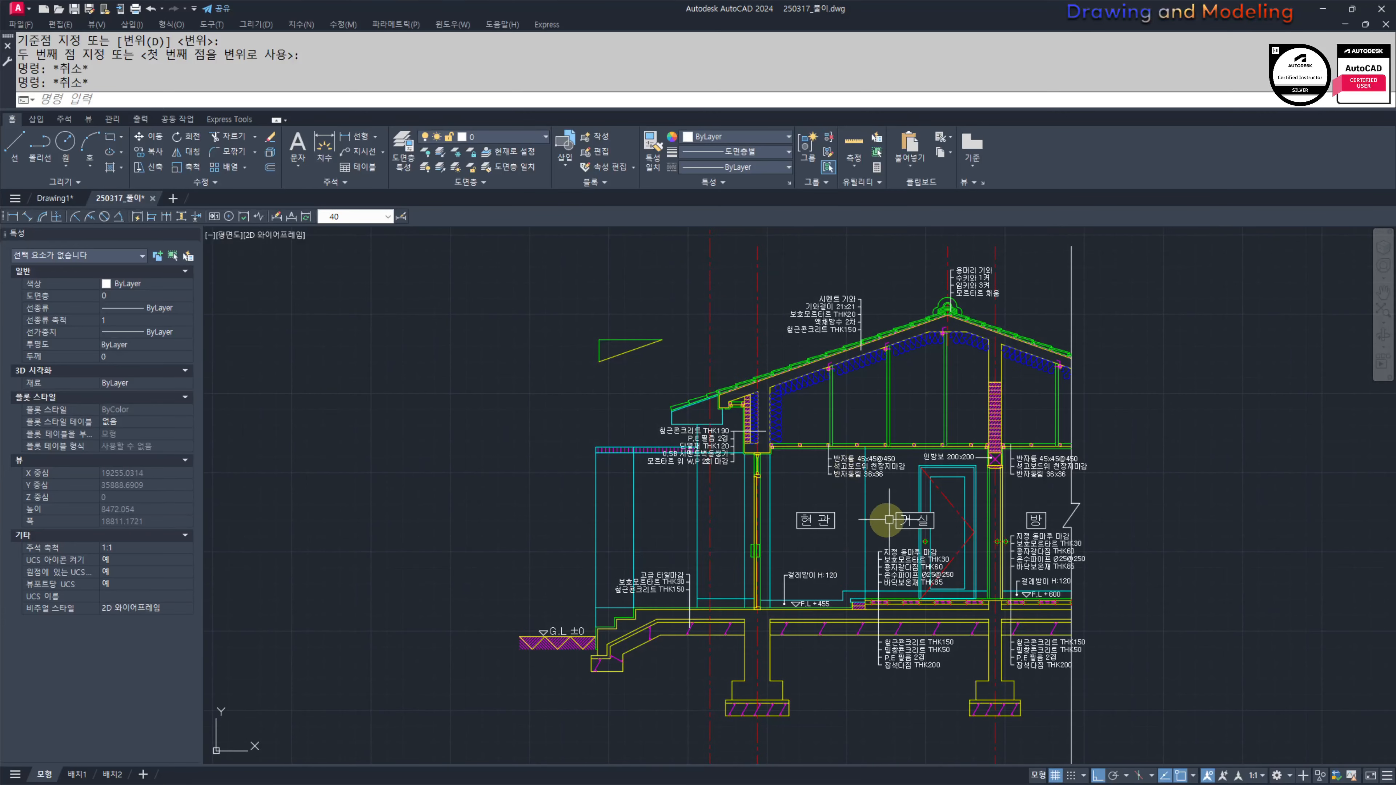
middle_click_drag(856, 511, 860, 561)
scroll(754, 526, "up", 2)
middle_click_drag(770, 530, 753, 575)
middle_click_drag(824, 472, 850, 563)
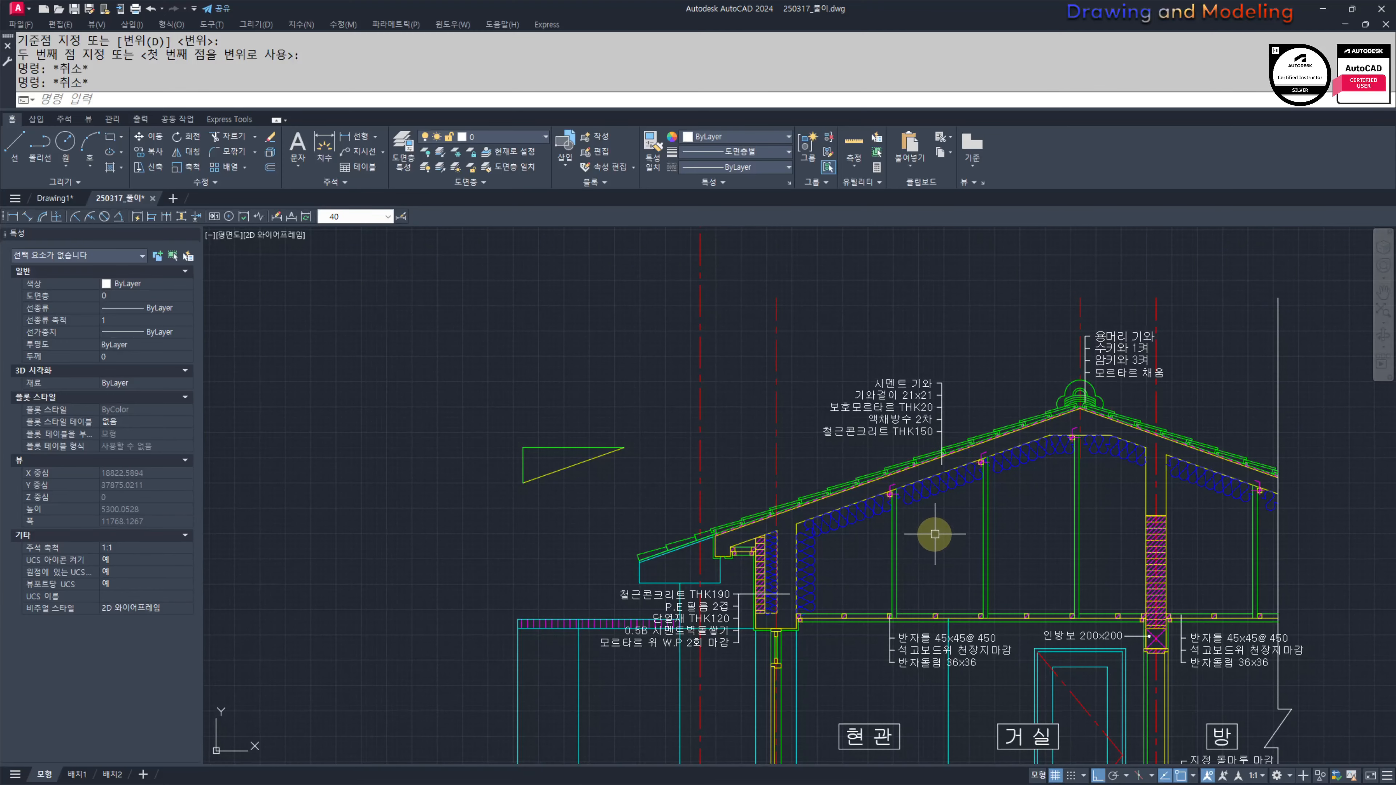
scroll(656, 528, "down", 4)
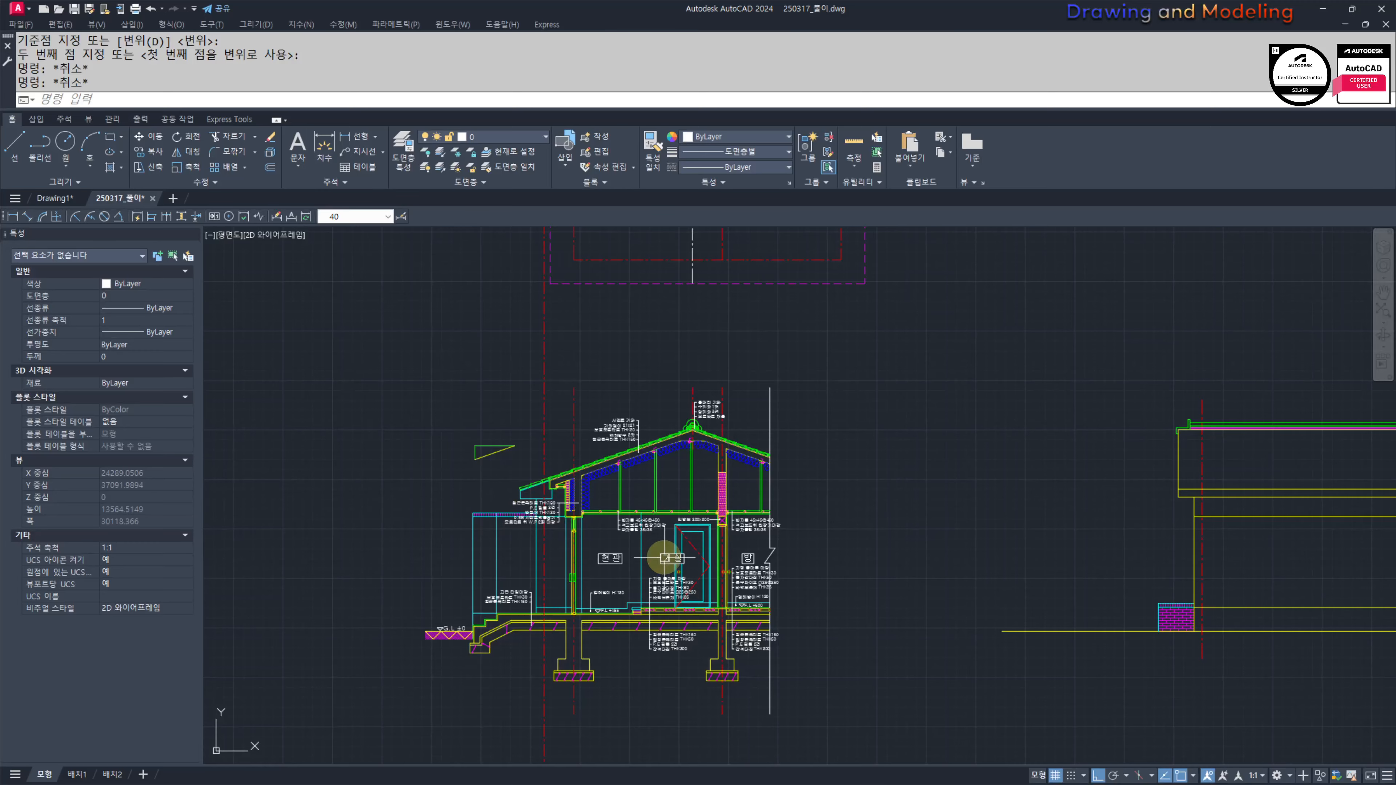
scroll(664, 514, "up", 2)
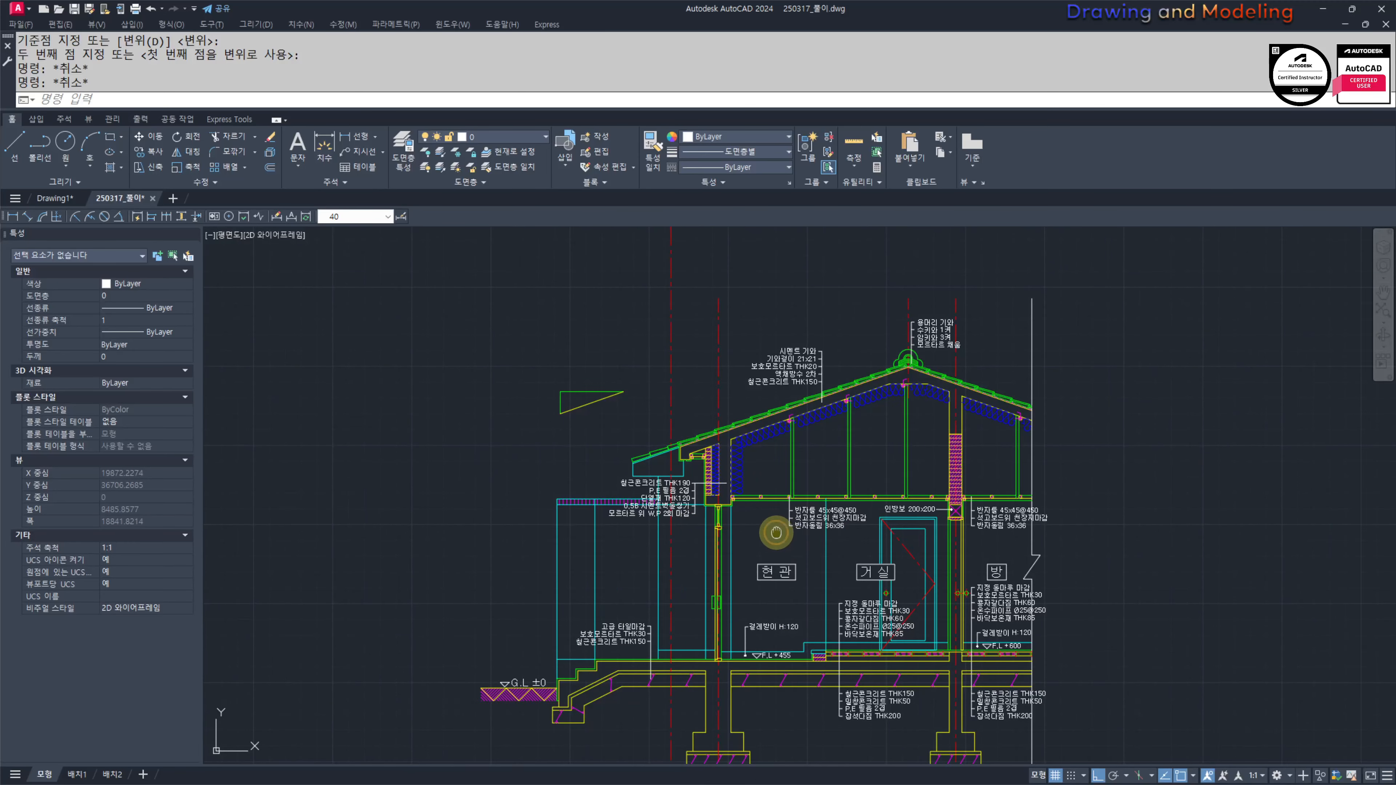
middle_click_drag(776, 532, 790, 571)
scroll(785, 522, "up", 4)
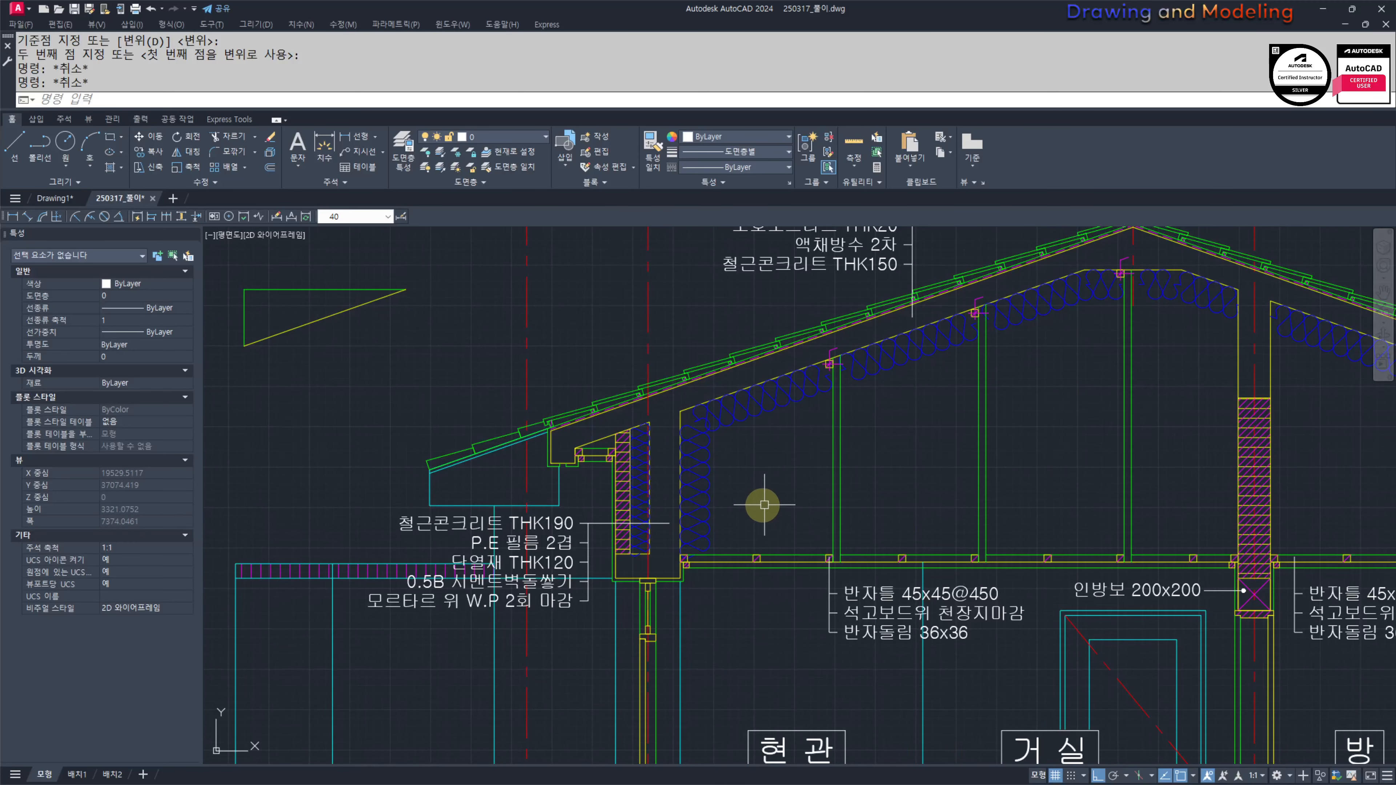
middle_click_drag(900, 481, 813, 599)
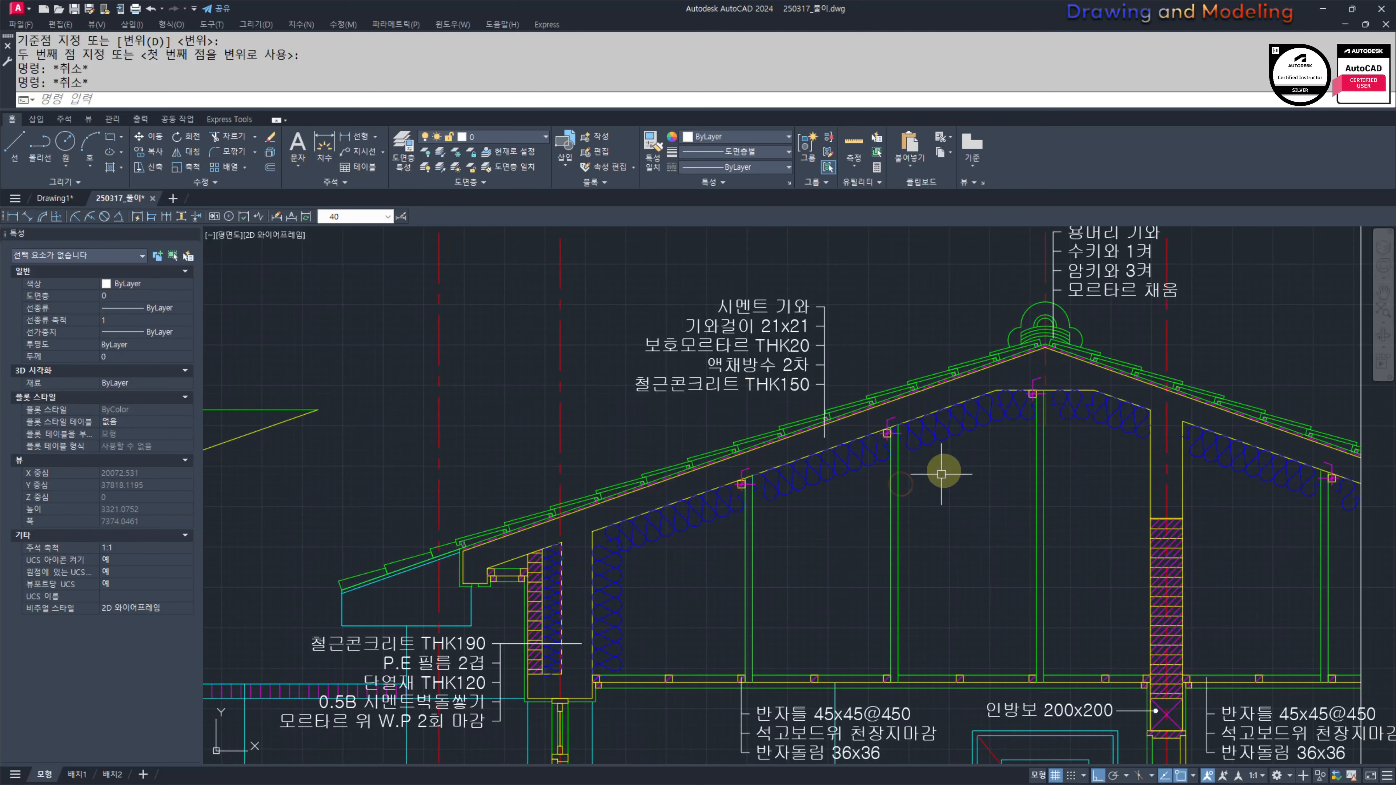
scroll(943, 472, "down", 1)
mouse_move(903, 517)
middle_mouse_down()
mouse_move(761, 510)
mouse_move(760, 523)
mouse_move(857, 524)
middle_mouse_up()
scroll(719, 539, "up", 2)
scroll(895, 543, "down", 2)
mouse_move(719, 540)
middle_mouse_down()
mouse_move(890, 542)
mouse_move(825, 504)
middle_mouse_up()
mouse_move(817, 591)
middle_mouse_down()
mouse_move(826, 503)
mouse_move(844, 505)
mouse_move(844, 421)
middle_mouse_up()
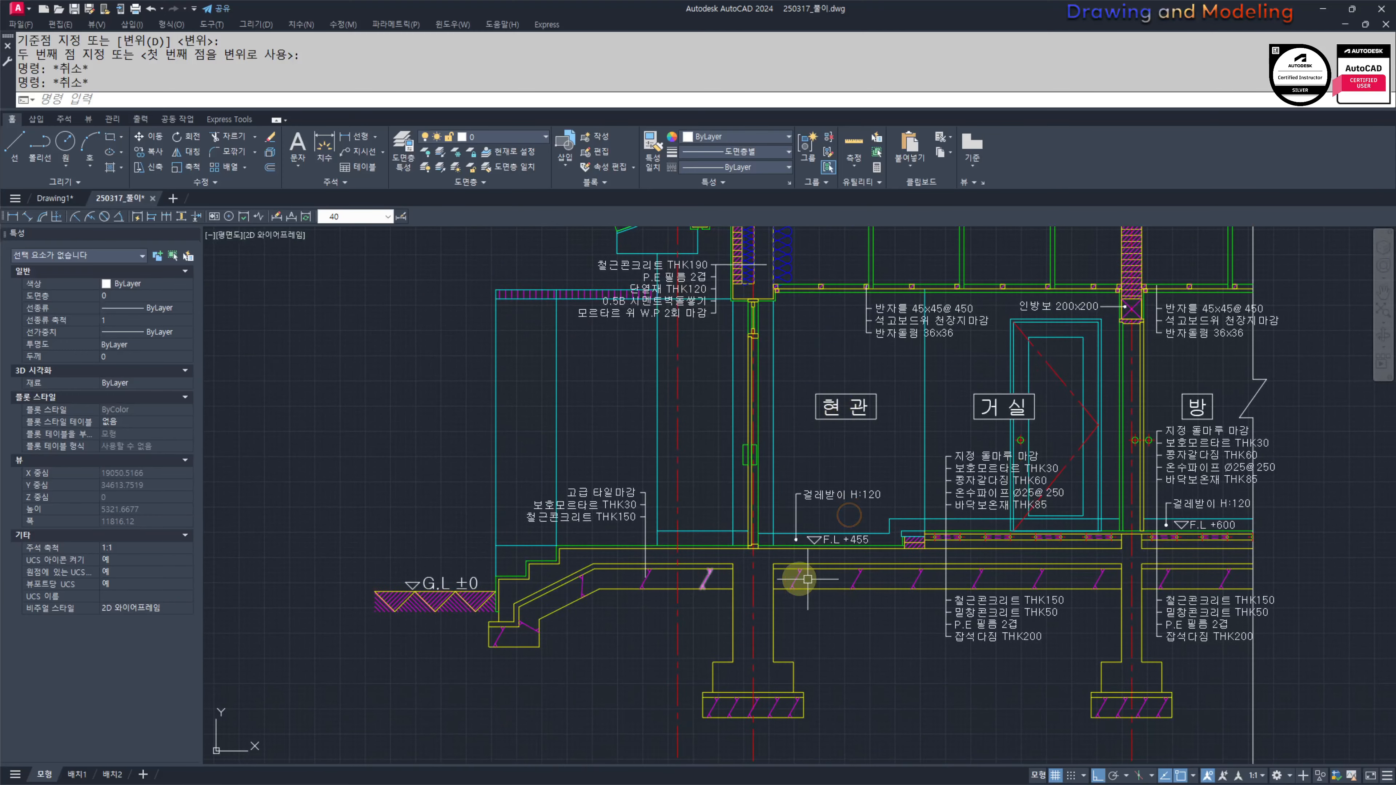
mouse_move(882, 481)
middle_mouse_down()
mouse_move(839, 536)
mouse_move(806, 538)
middle_mouse_up()
middle_click_drag(548, 500, 671, 521)
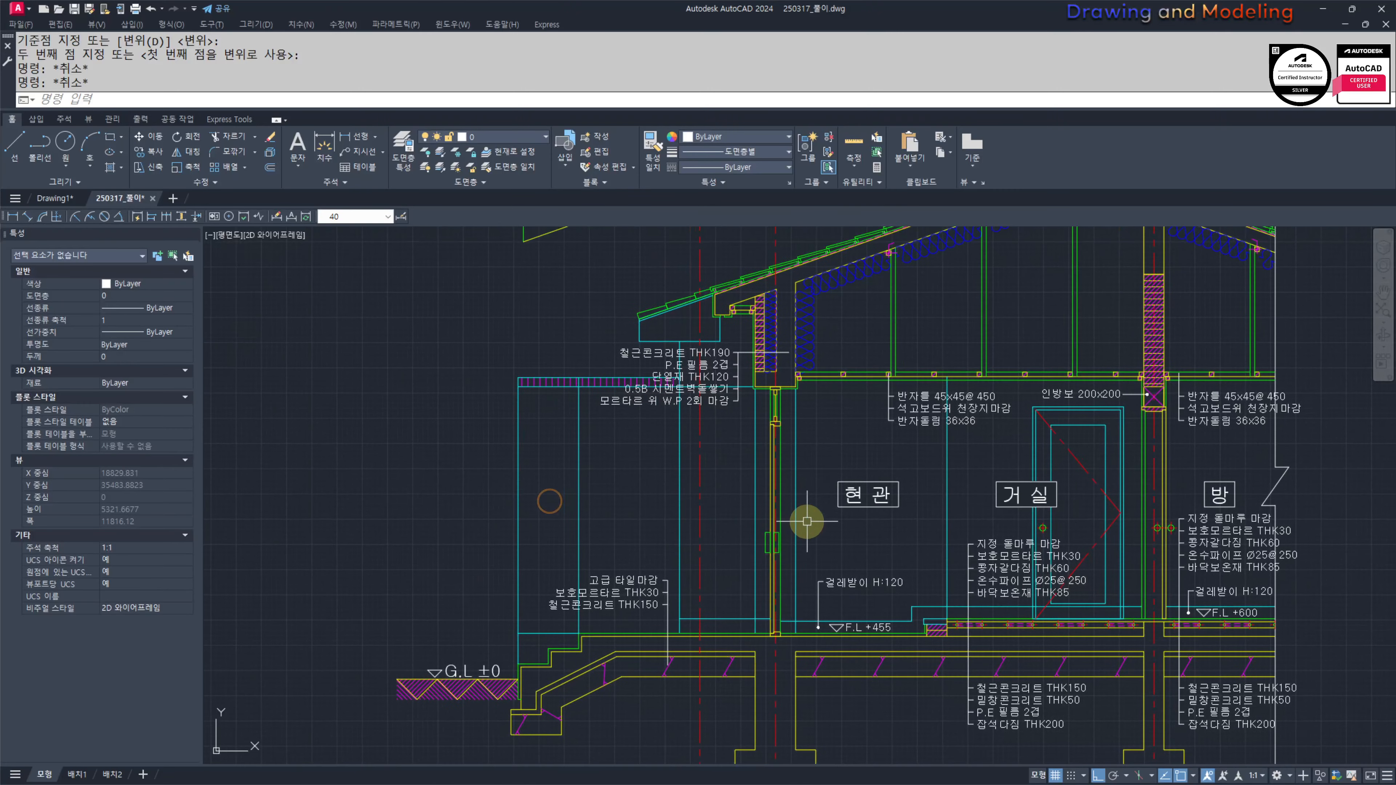
middle_click_drag(806, 522, 834, 545)
middle_click_drag(800, 451, 805, 498)
scroll(843, 483, "up", 4)
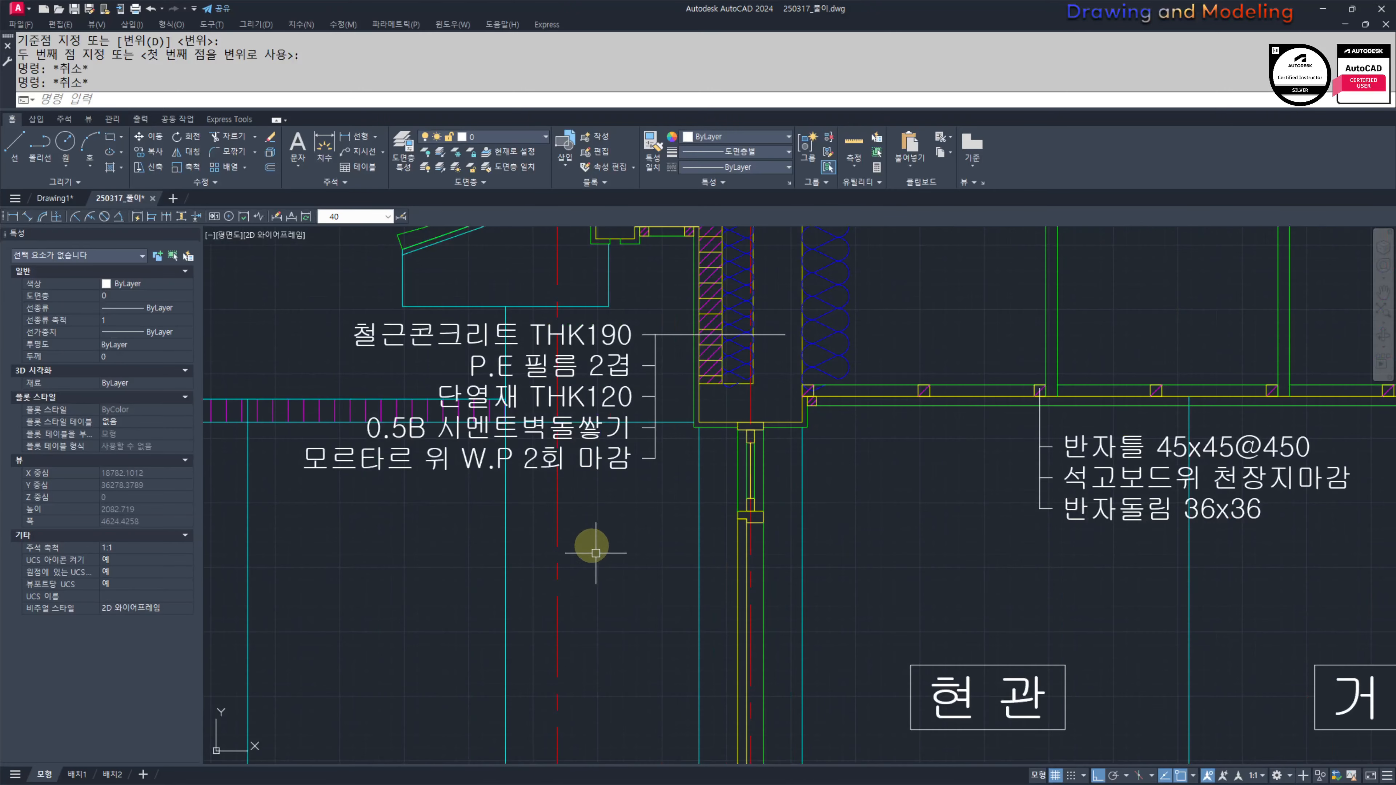
middle_click_drag(685, 558, 912, 538)
scroll(807, 534, "down", 2)
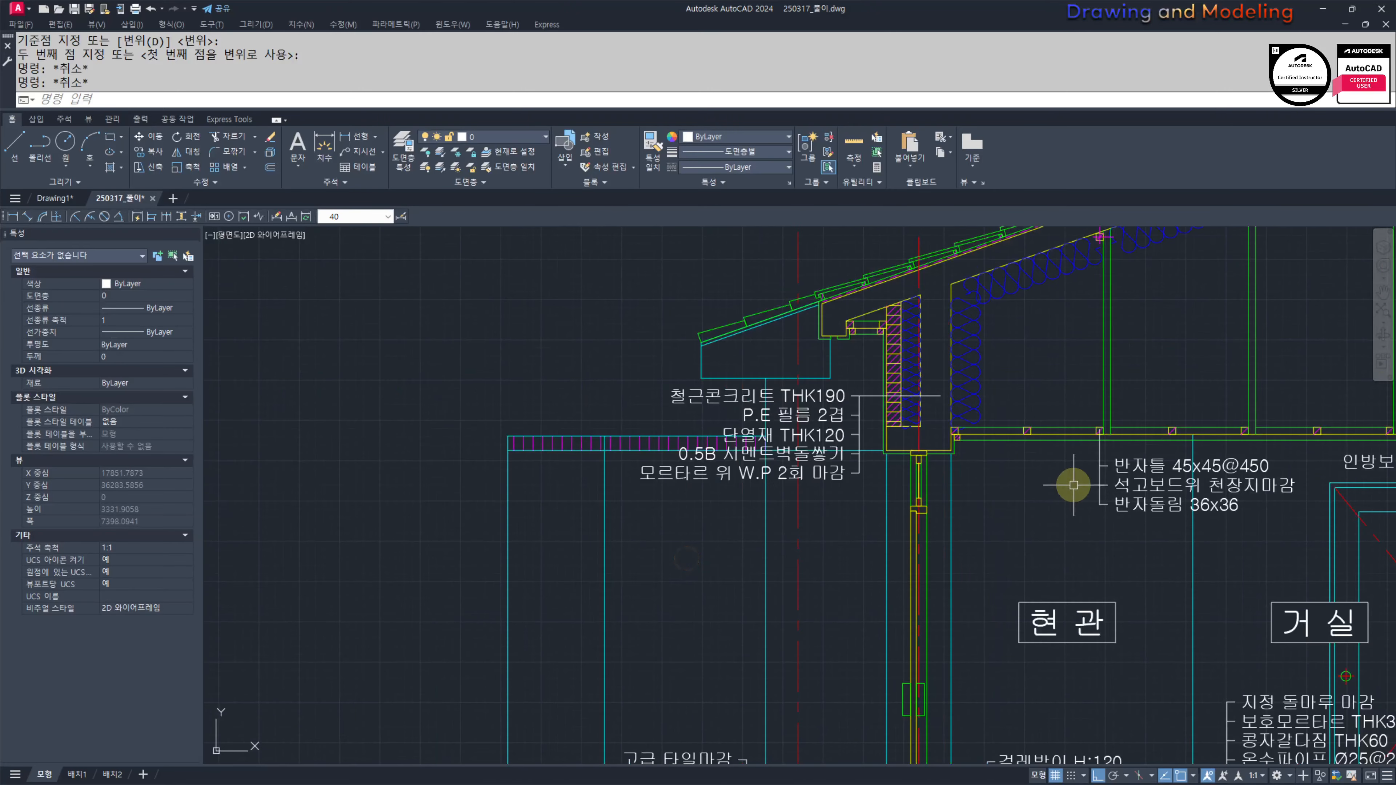
middle_click_drag(1091, 475, 764, 580)
middle_click_drag(928, 514, 833, 576)
middle_click_drag(624, 547, 926, 558)
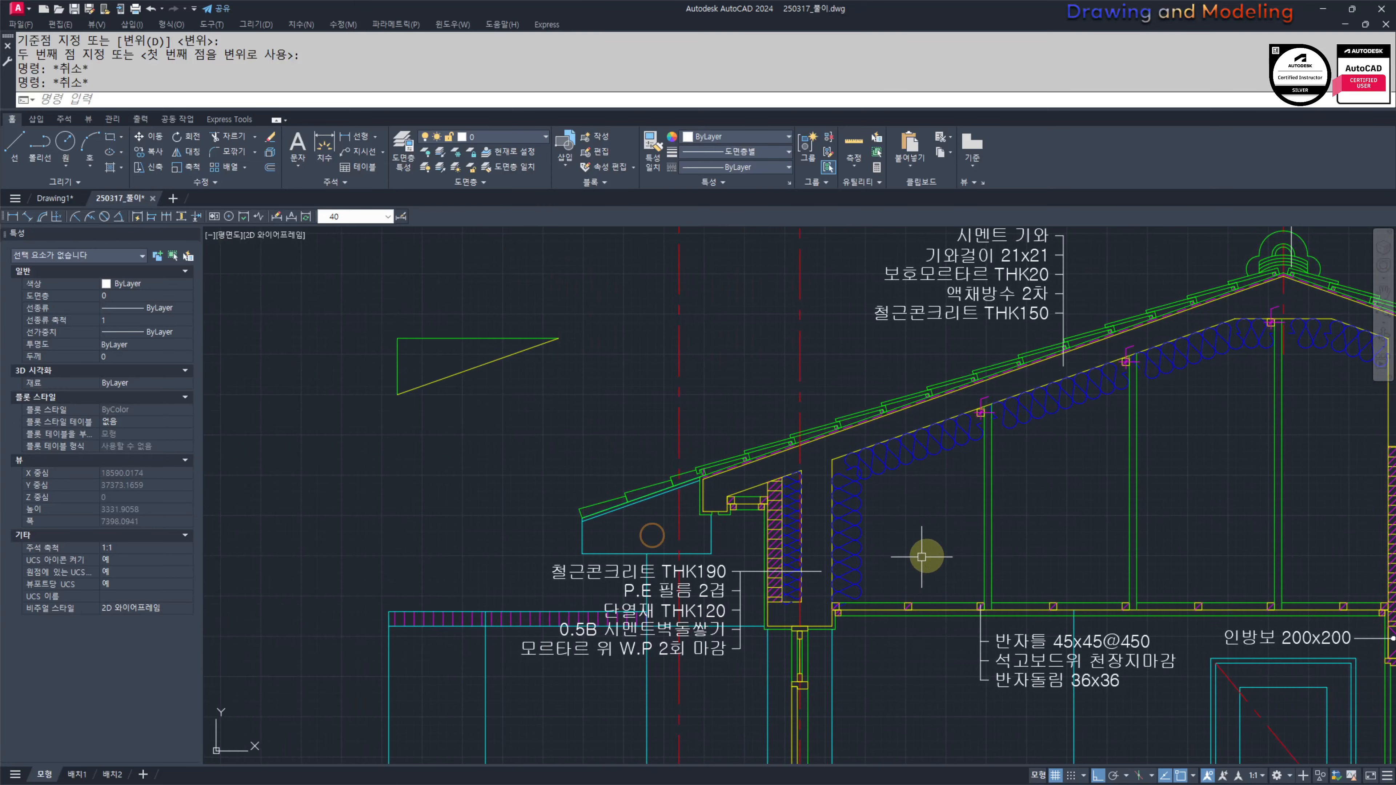
middle_click_drag(671, 562, 791, 557)
scroll(756, 462, "up", 2)
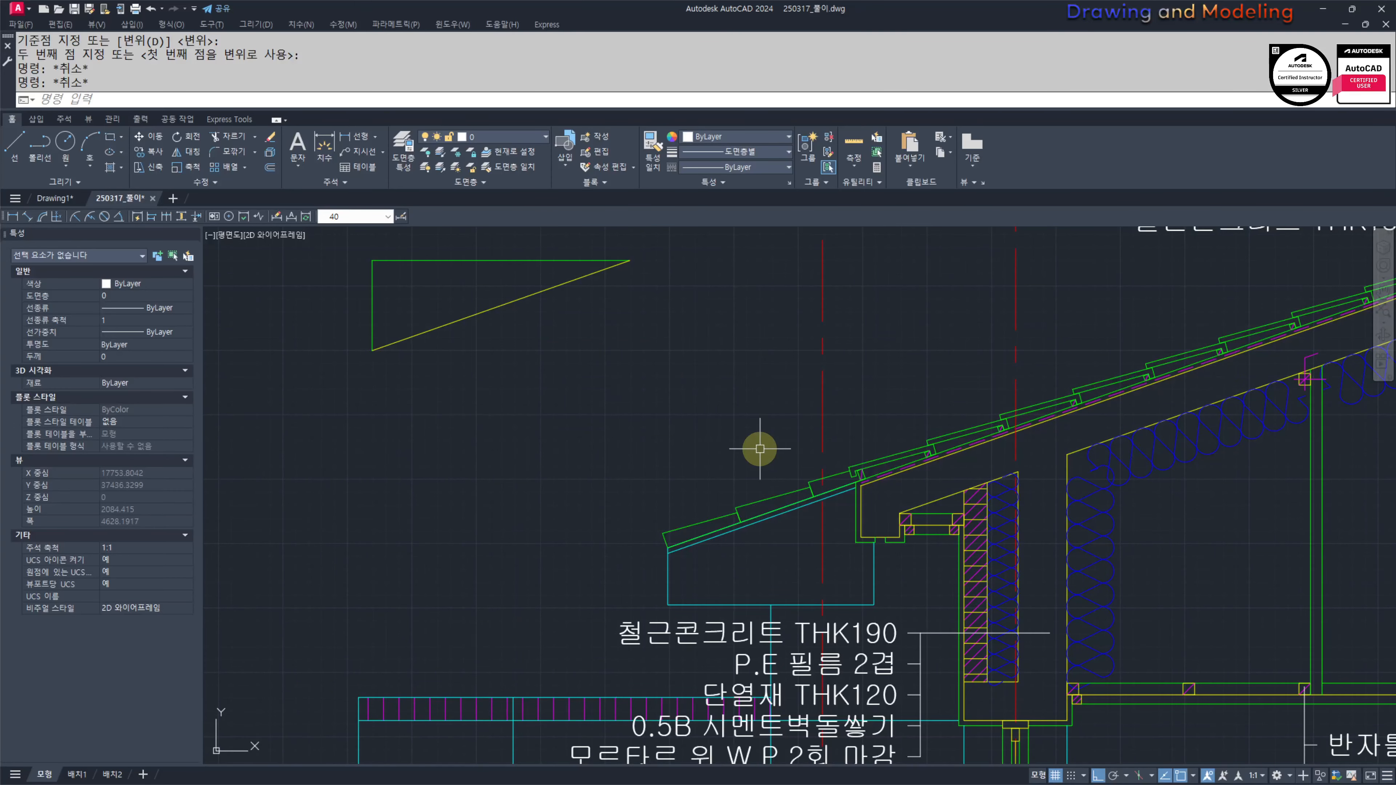
Step: Add a leader from the eave tile above the beam, with a horizontal segment of 50, labelled "내림새기와"
type("le")
key("Return")
scroll(842, 467, "up", 6)
left_click(883, 400)
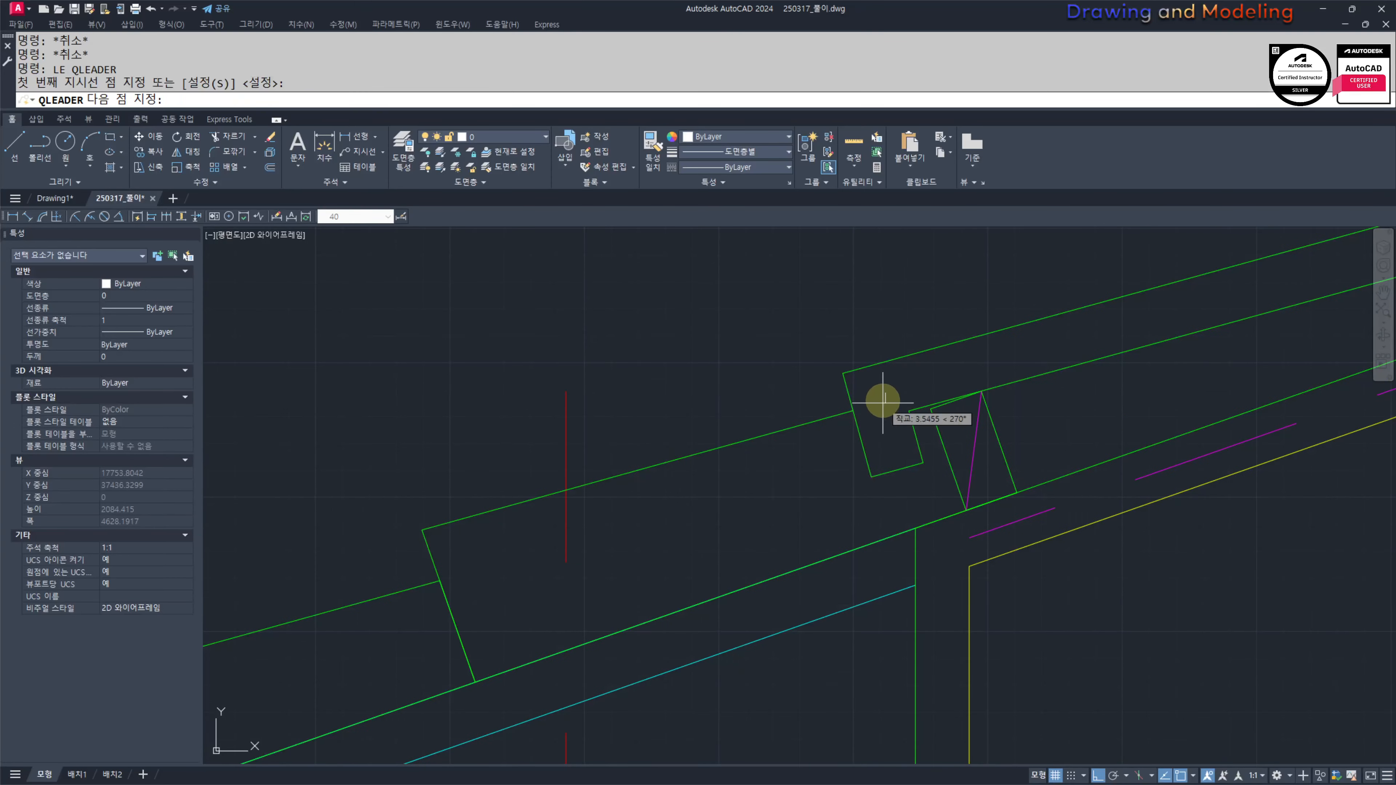
scroll(885, 407, "down", 5)
left_click(872, 436)
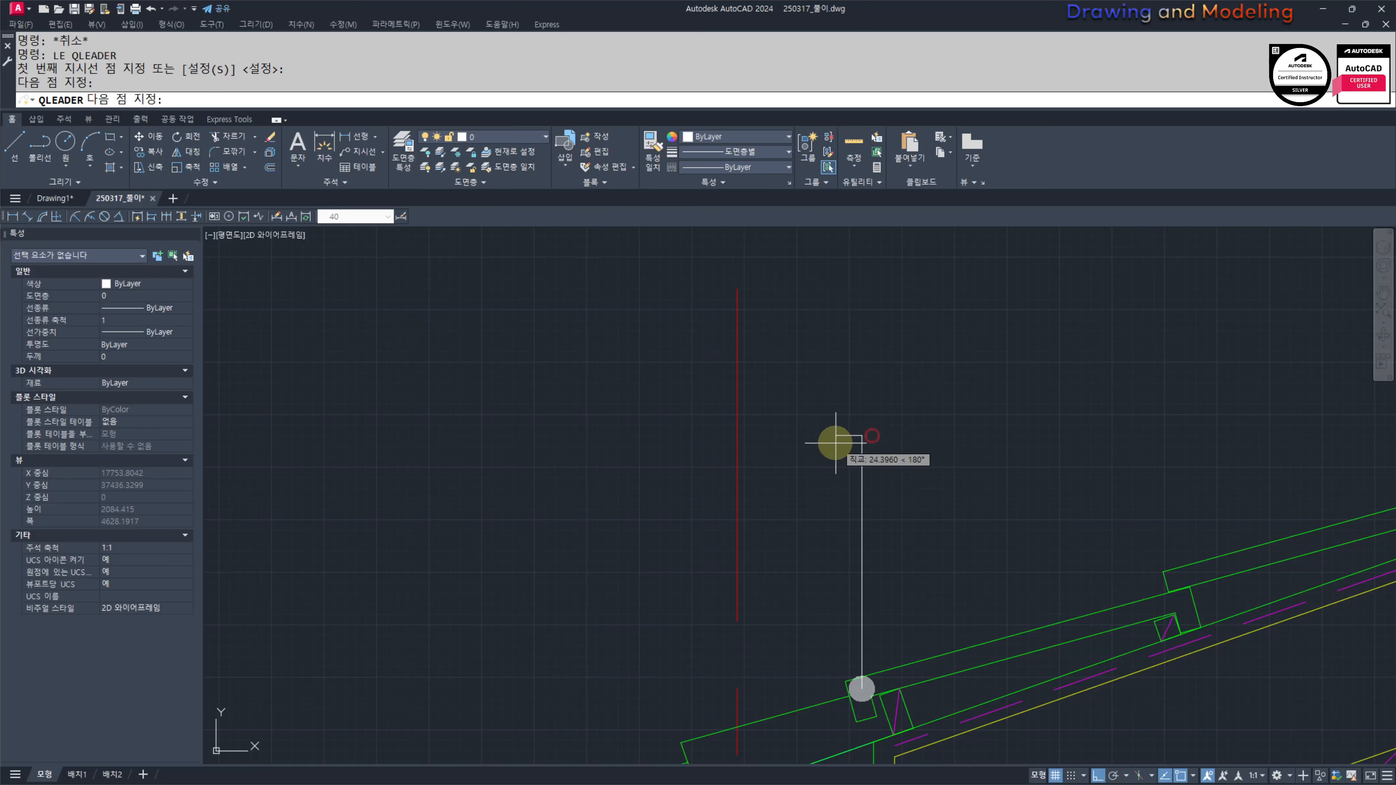
type("50")
key("Return")
key("Return")
key("Return")
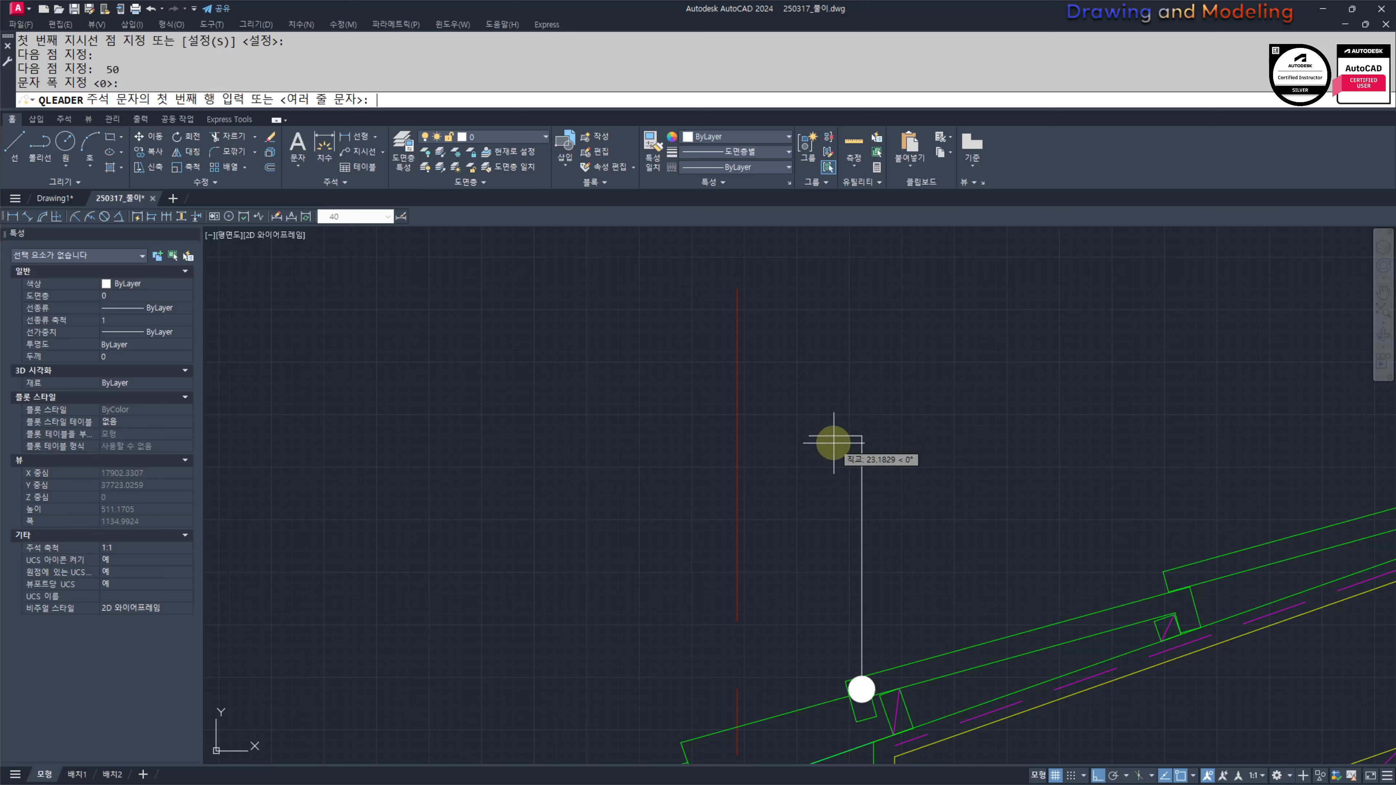
type("D")
key("BackSpace")
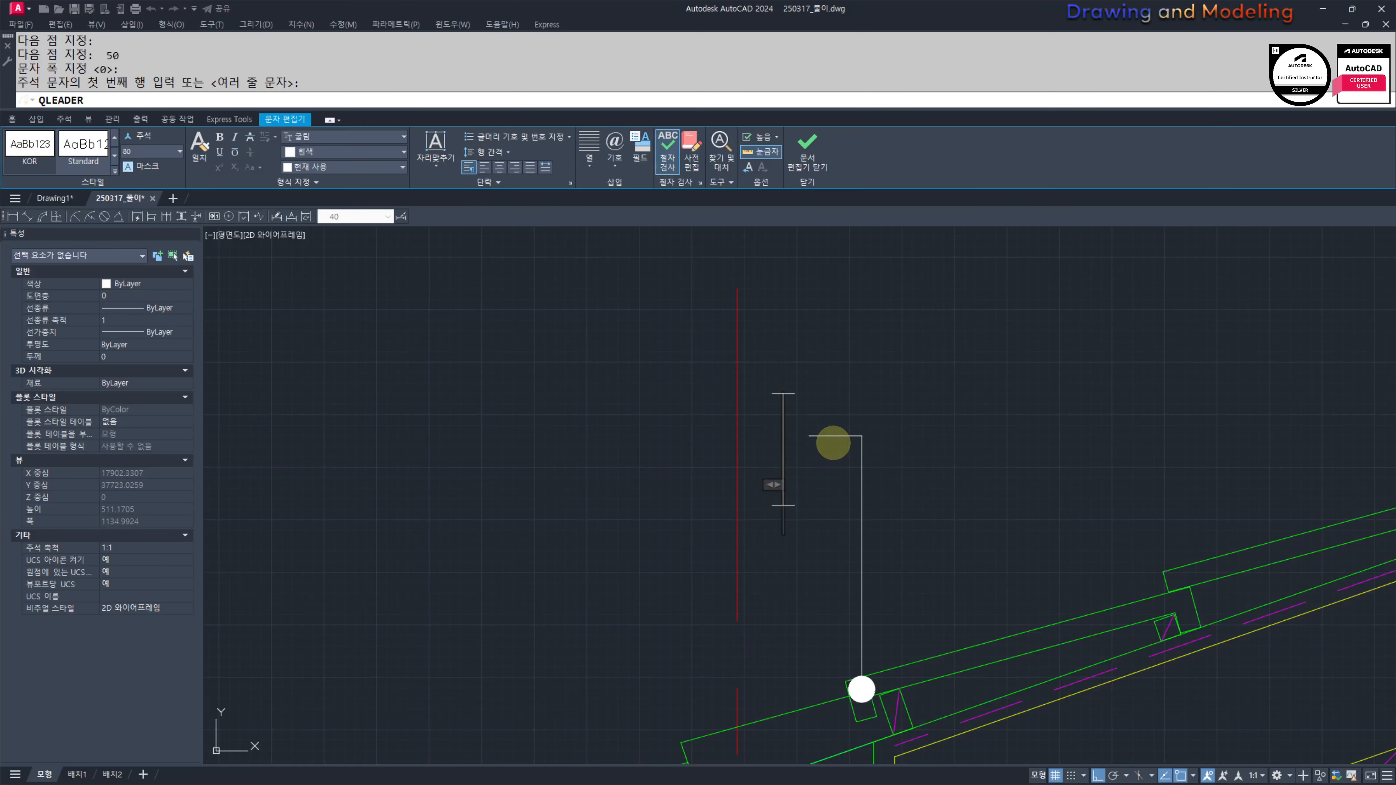
type("내림새기와")
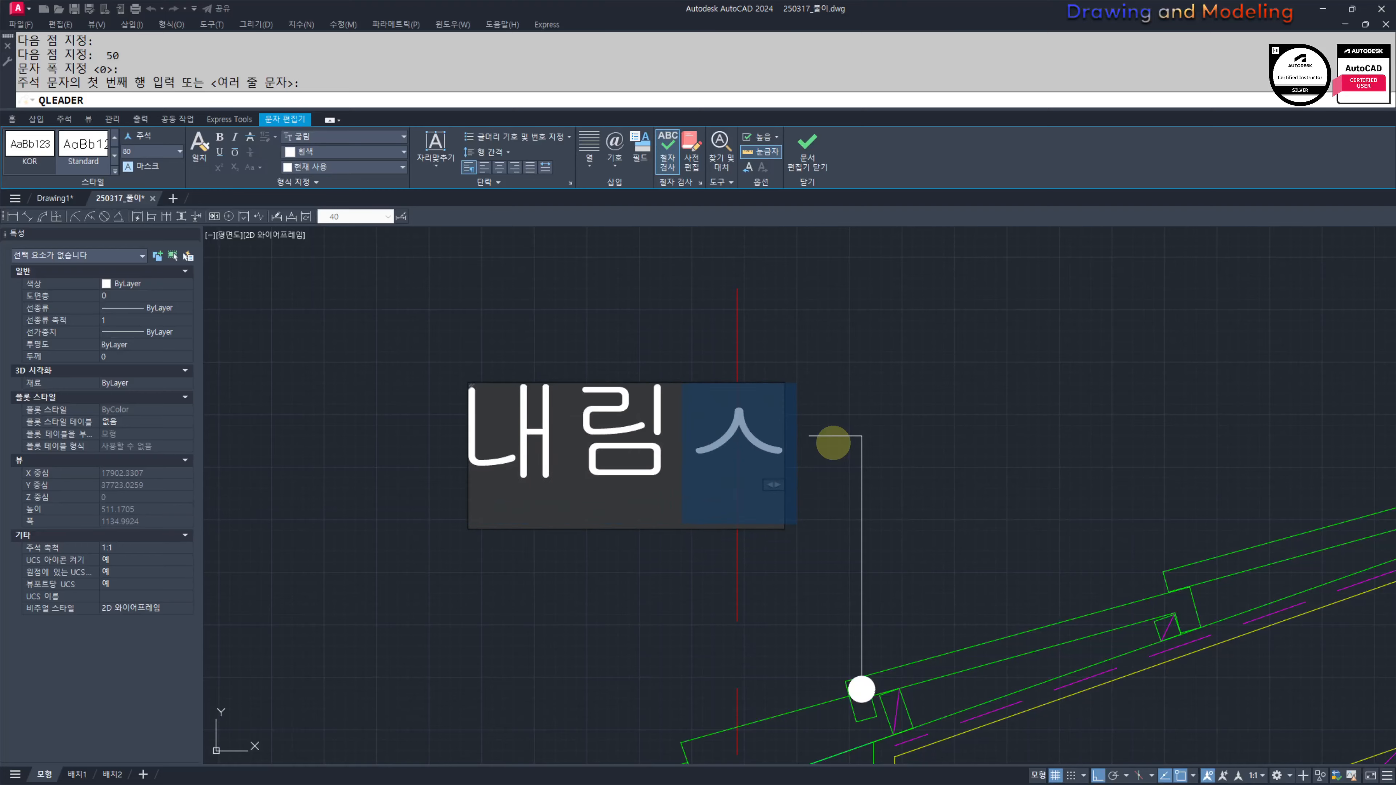
left_click(833, 443)
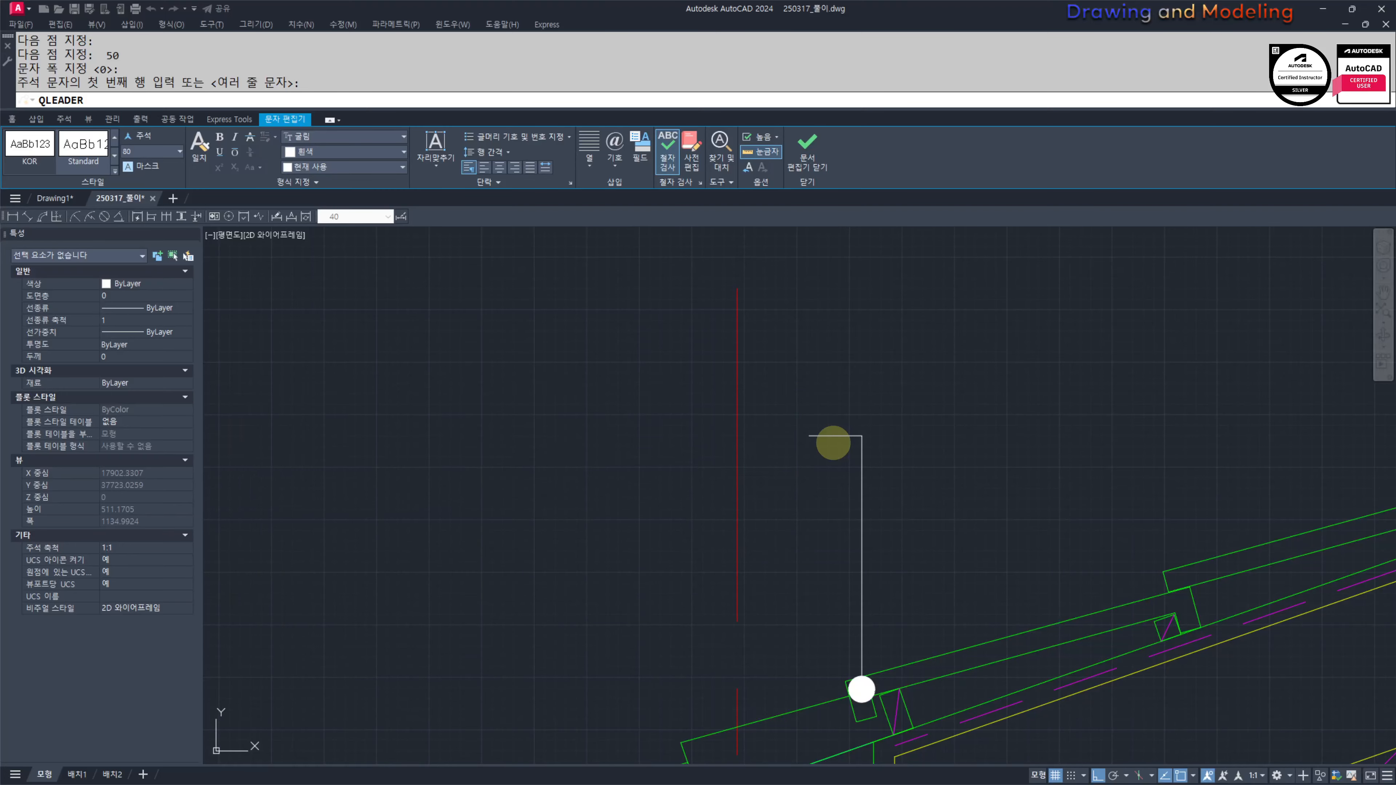
Step: Add a horizontal leader from the drip groove under the eave beam, labelled "물끊기홈"
middle_click_drag(691, 443, 637, 286)
scroll(910, 361, "down", 3)
key("space")
scroll(910, 550, "up", 3)
scroll(912, 533, "up", 3)
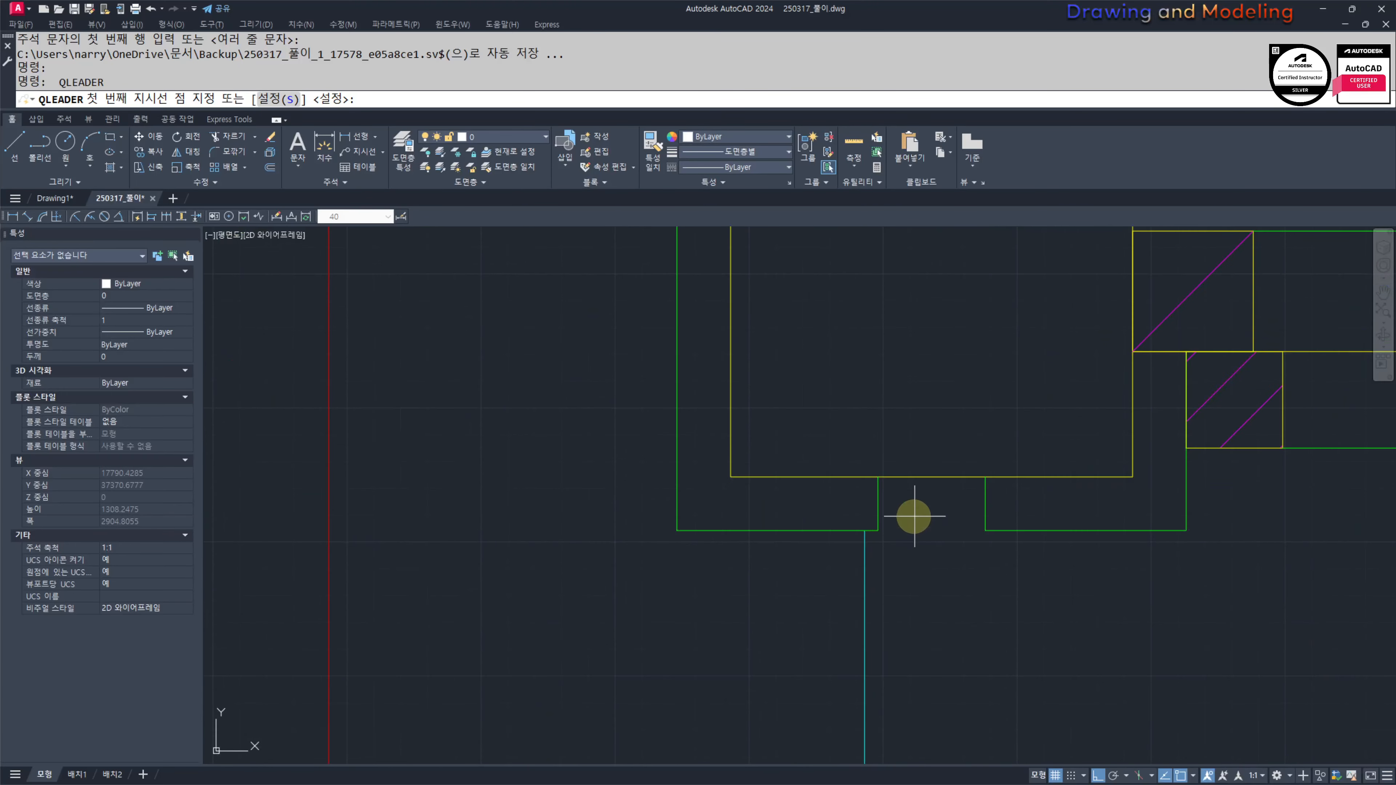
left_click(914, 515)
scroll(924, 526, "down", 6)
middle_click_drag(863, 549, 961, 551)
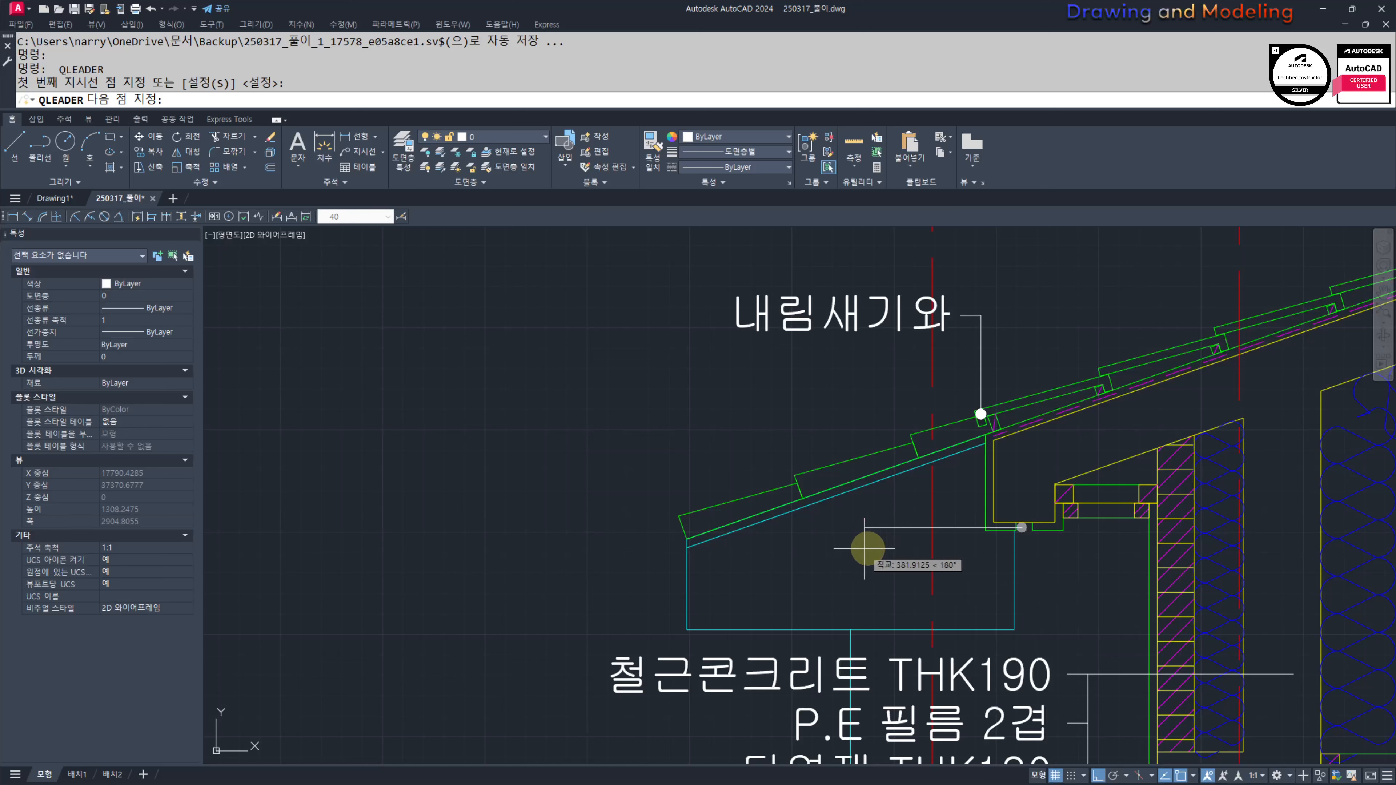
left_click(875, 529)
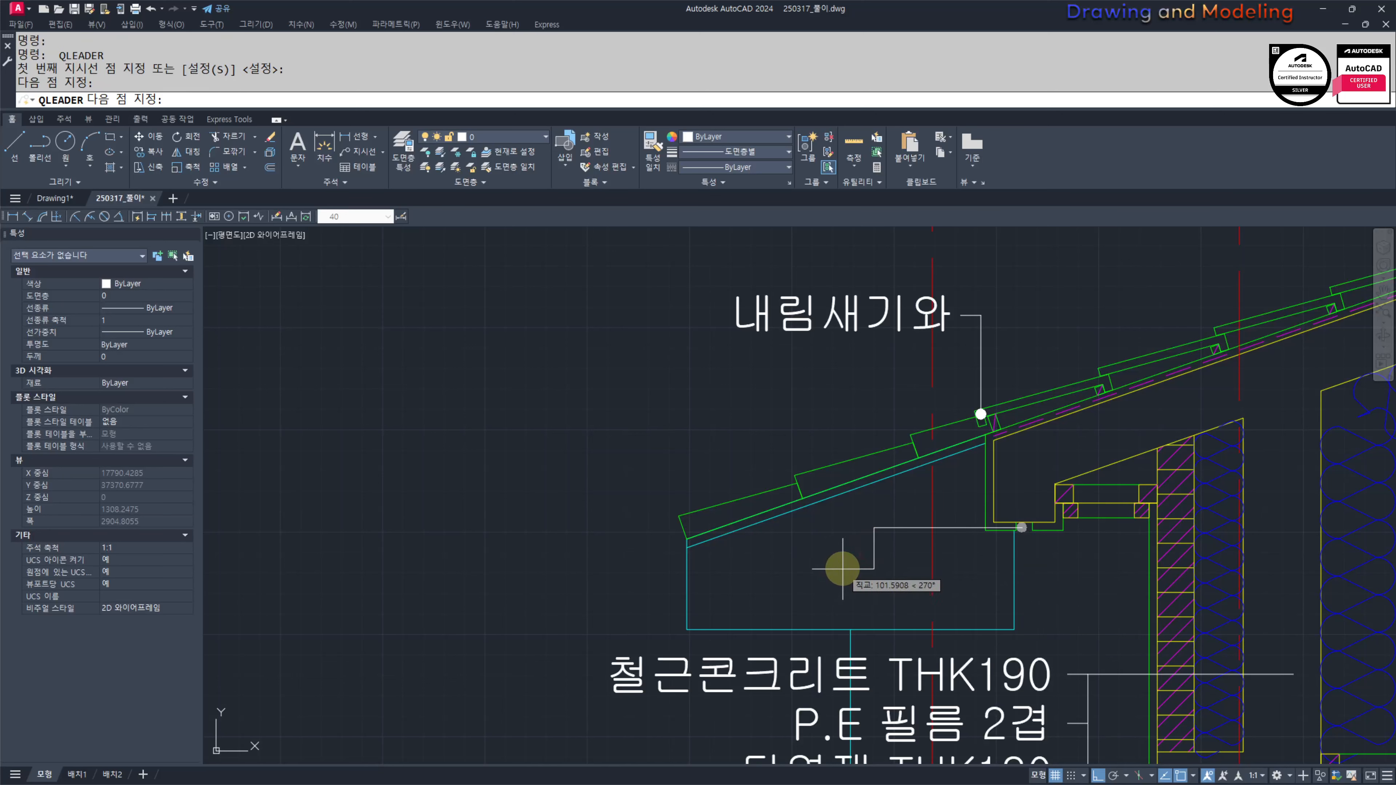
key("Return")
key("Return")
key("Return")
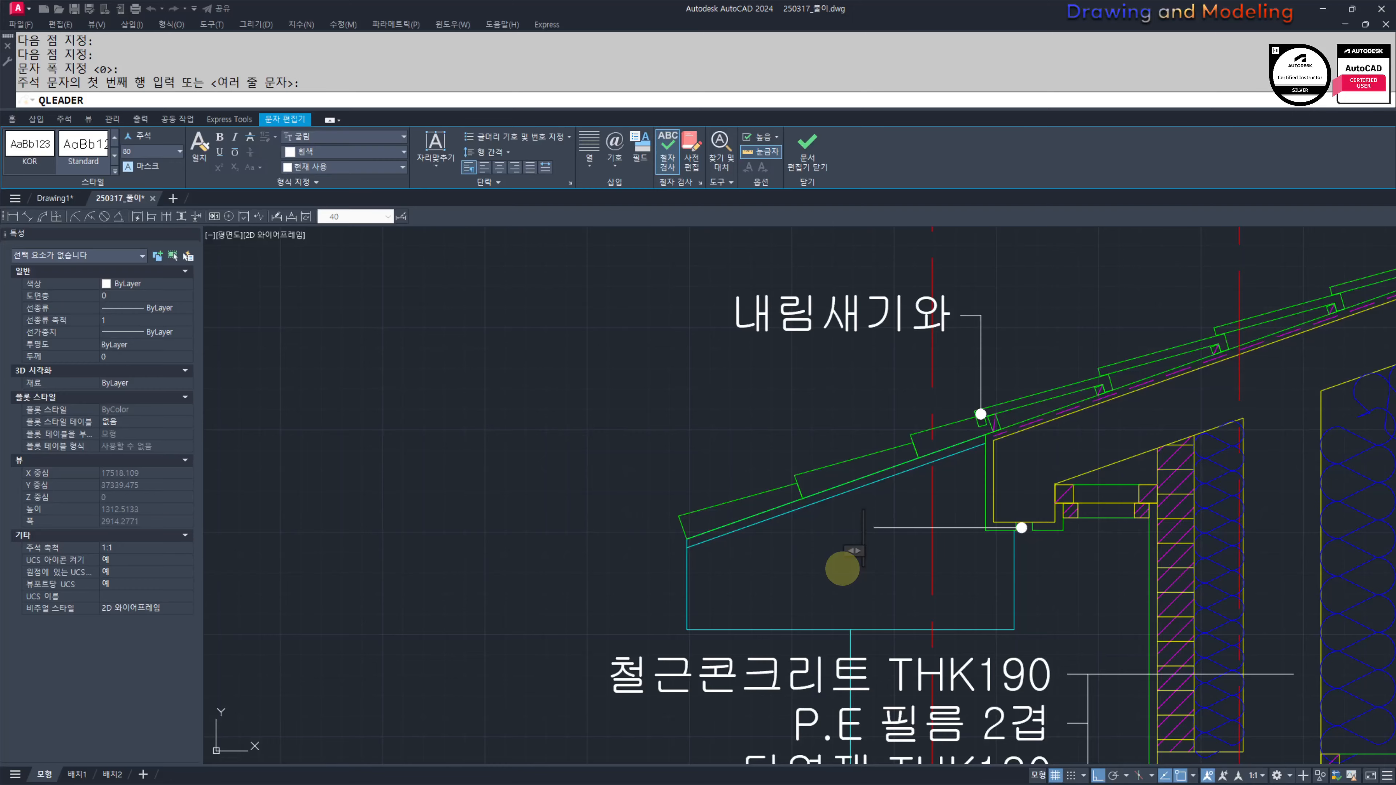
type("물끊기홈")
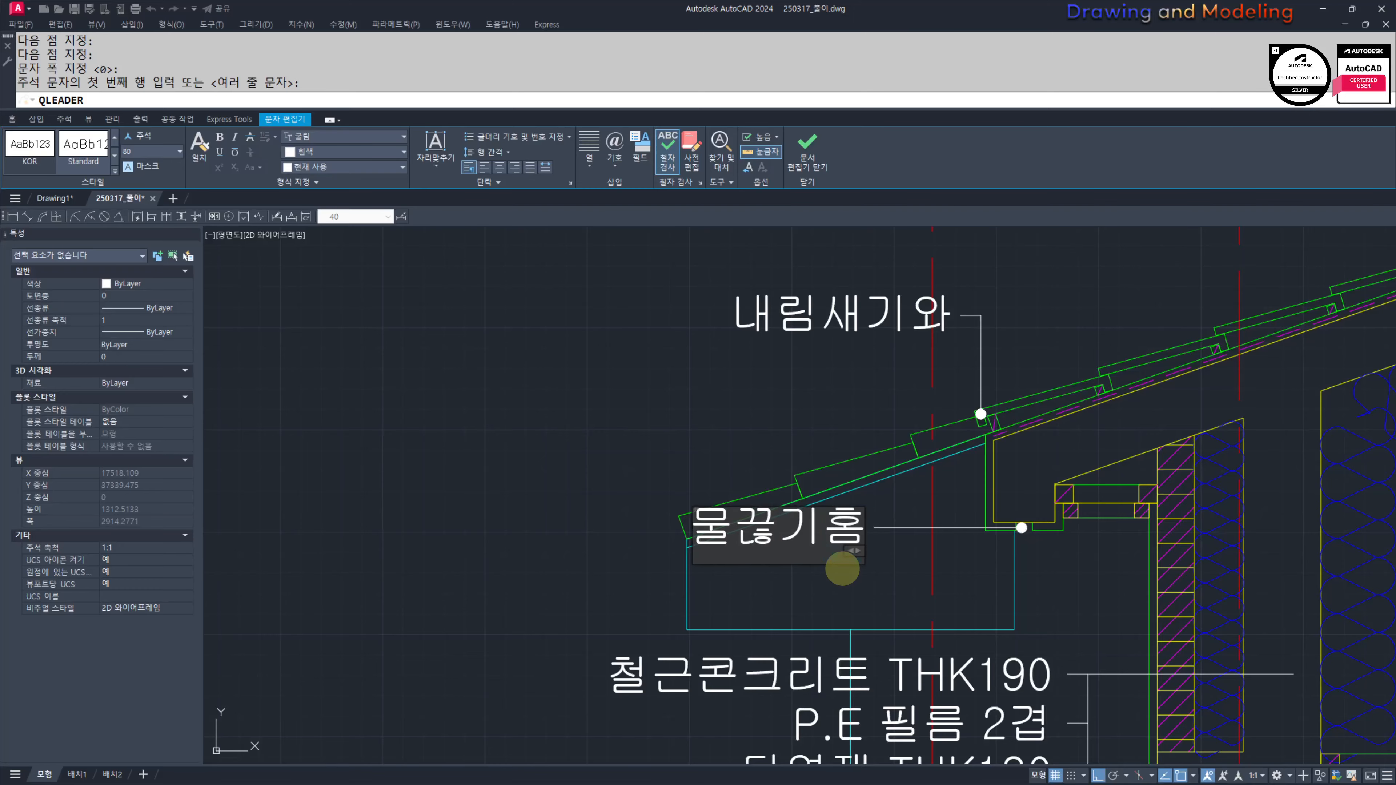
left_click(842, 568)
key("Escape")
key("Escape")
scroll(850, 561, "down", 4)
middle_click_drag(923, 627, 860, 544)
scroll(876, 543, "up", 4)
scroll(955, 549, "up", 2)
scroll(831, 521, "down", 5)
type("ㅐ")
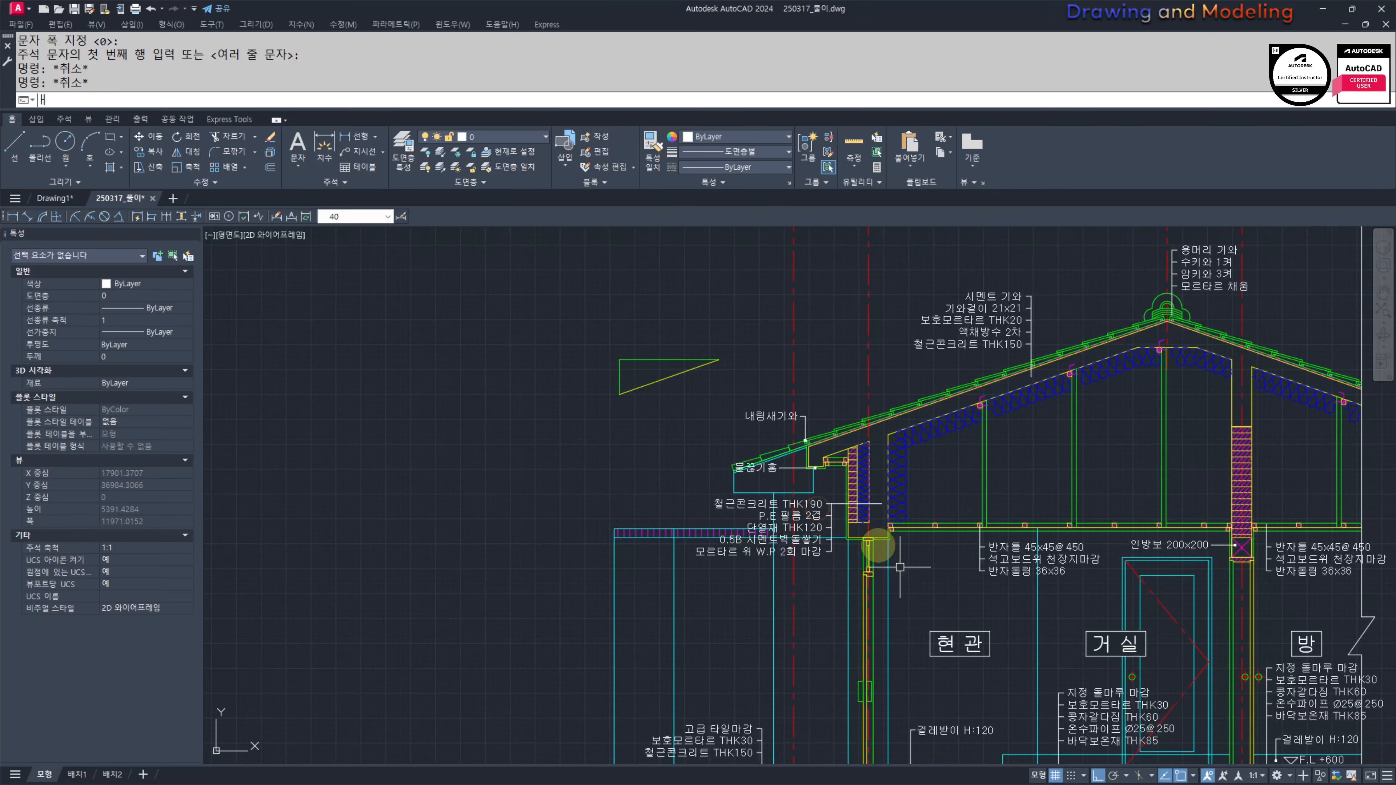
key("space")
scroll(822, 467, "up", 6)
left_click(721, 520)
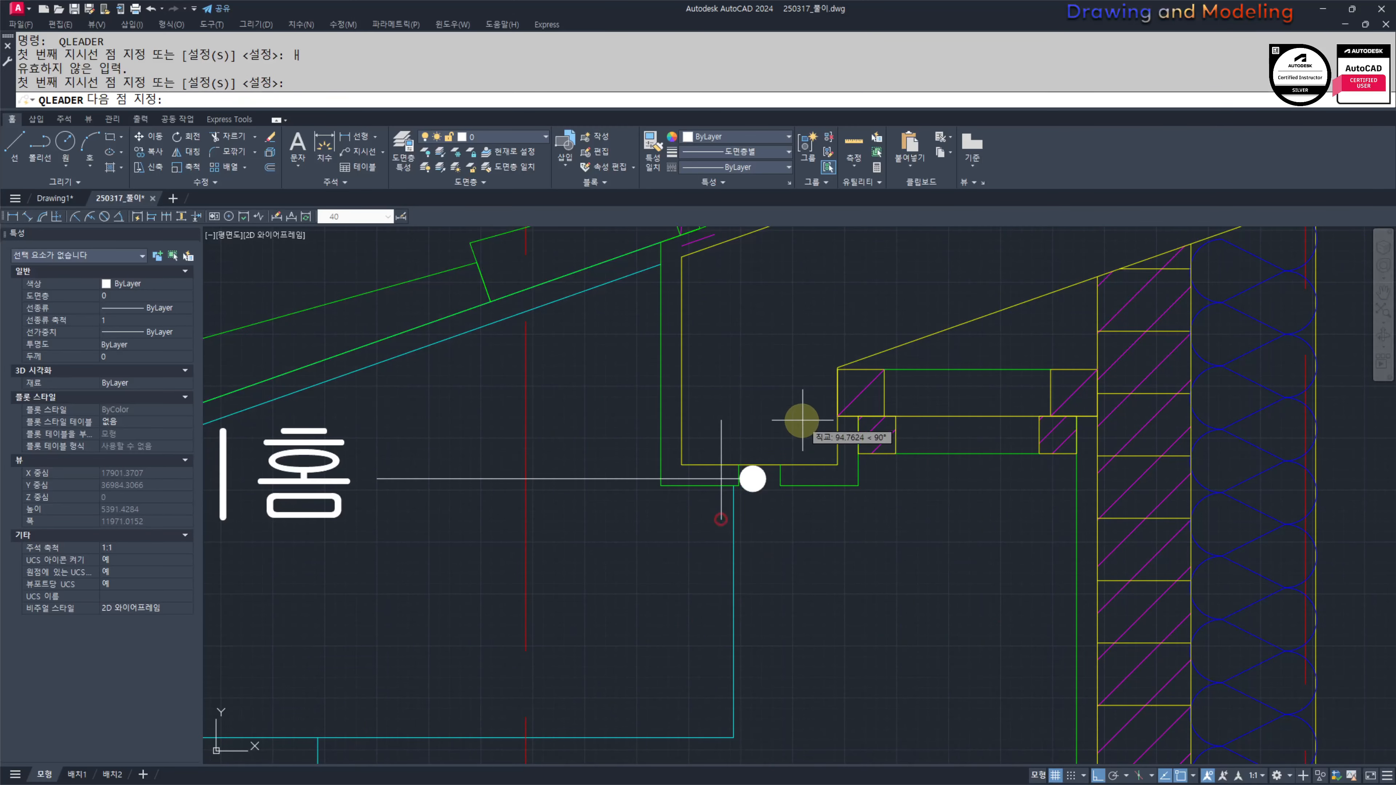
left_click(802, 420)
key("Escape")
key("Escape")
left_click(741, 449)
left_click(708, 414)
key("space")
mouse_move(771, 487)
middle_mouse_down()
mouse_move(799, 507)
mouse_move(780, 485)
middle_mouse_up()
type("ㅊㅐ ㄷ")
key("space")
key("Escape")
key("Escape")
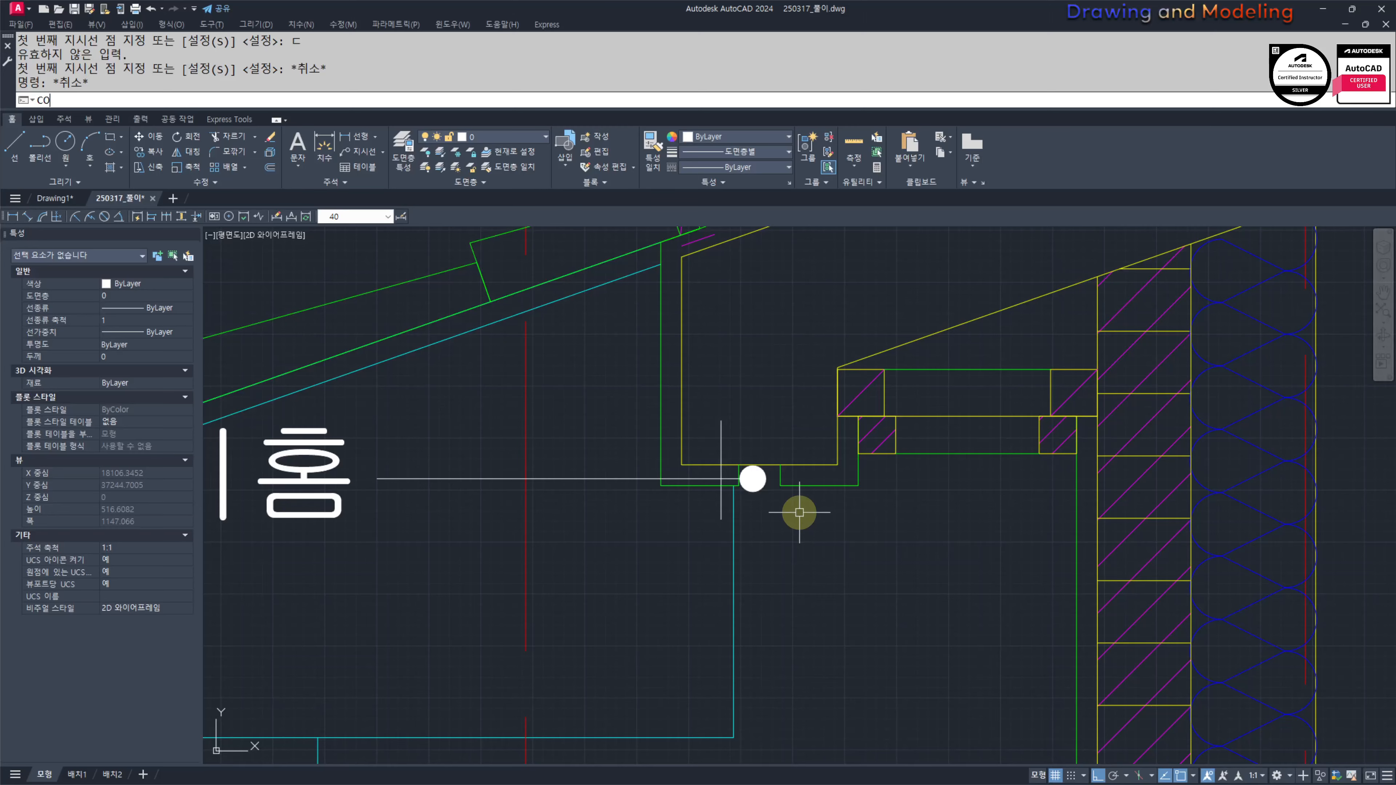
Step: Copy the two side lines of the eave beam's drip groove to the underside of the beam above the window
type("CO")
key("space")
scroll(743, 508, "up", 2)
left_click(682, 522)
left_click(831, 399)
key("space")
left_click(644, 438)
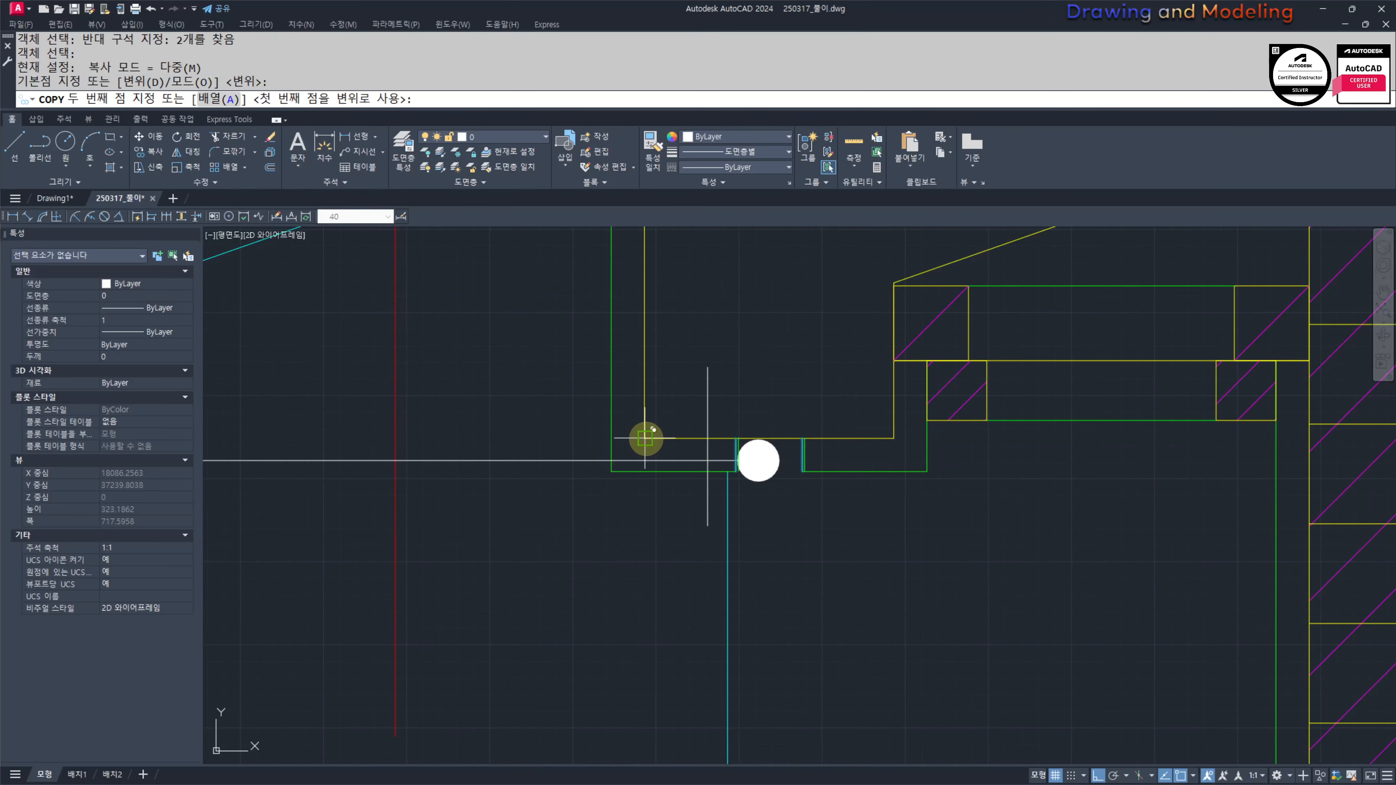
scroll(644, 438, "down", 3)
middle_click_drag(846, 544, 860, 385)
scroll(819, 507, "up", 2)
left_click(844, 661)
key("Escape")
key("Escape")
Step: Trim the finish line between the two copied groove lines to open a drip groove under the beam above the window
middle_click_drag(929, 732, 876, 623)
scroll(876, 623, "up", 2)
type("TRR")
key("space")
left_click(850, 563)
left_click(835, 533)
key("Escape")
key("Escape")
type("TR")
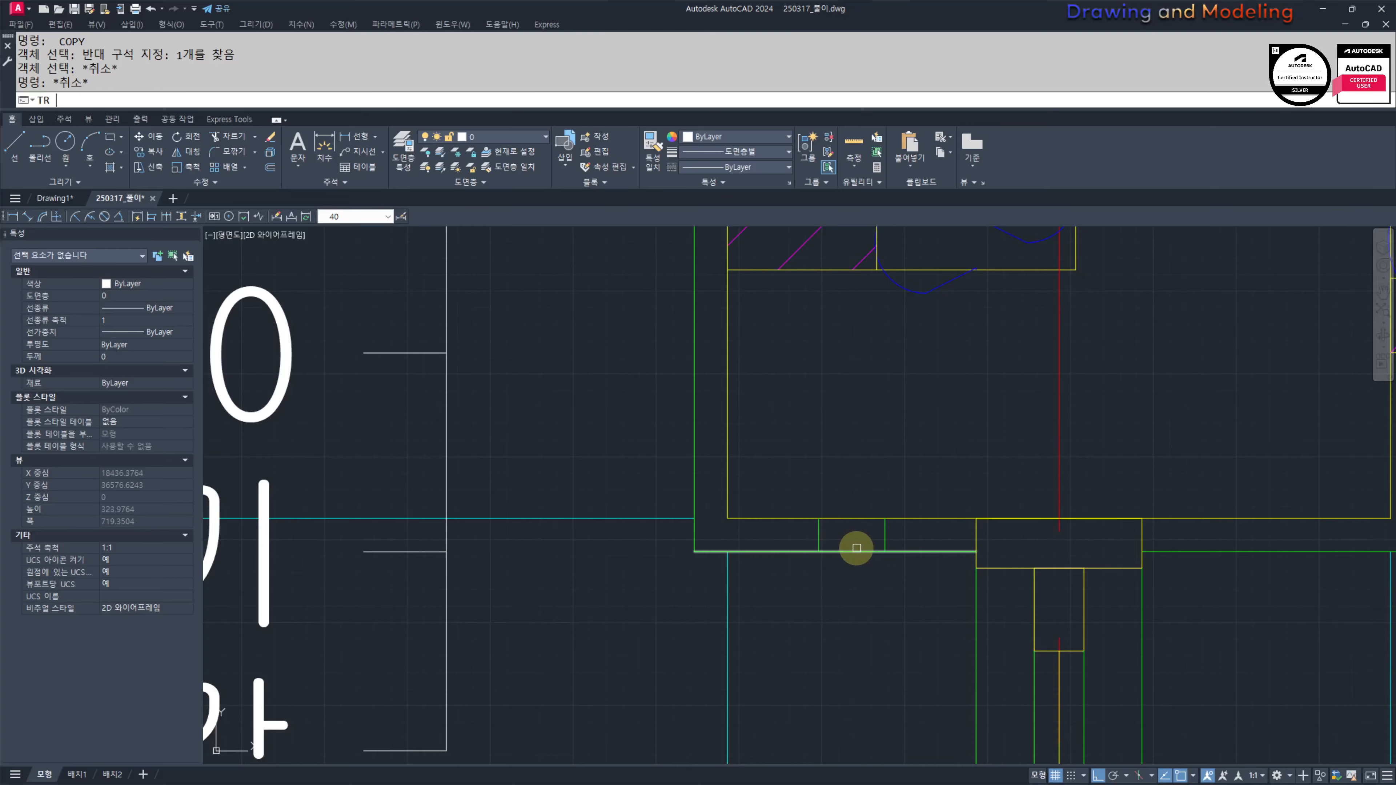
key("space")
left_click(857, 548)
left_click(839, 586)
key("Escape")
key("Escape")
Step: Erase the stray vertical line beside the "물끊기홈" leader's dot at the eave beam
scroll(929, 608, "down", 3)
middle_click_drag(759, 441, 874, 591)
scroll(873, 591, "down", 1)
scroll(836, 514, "up", 4)
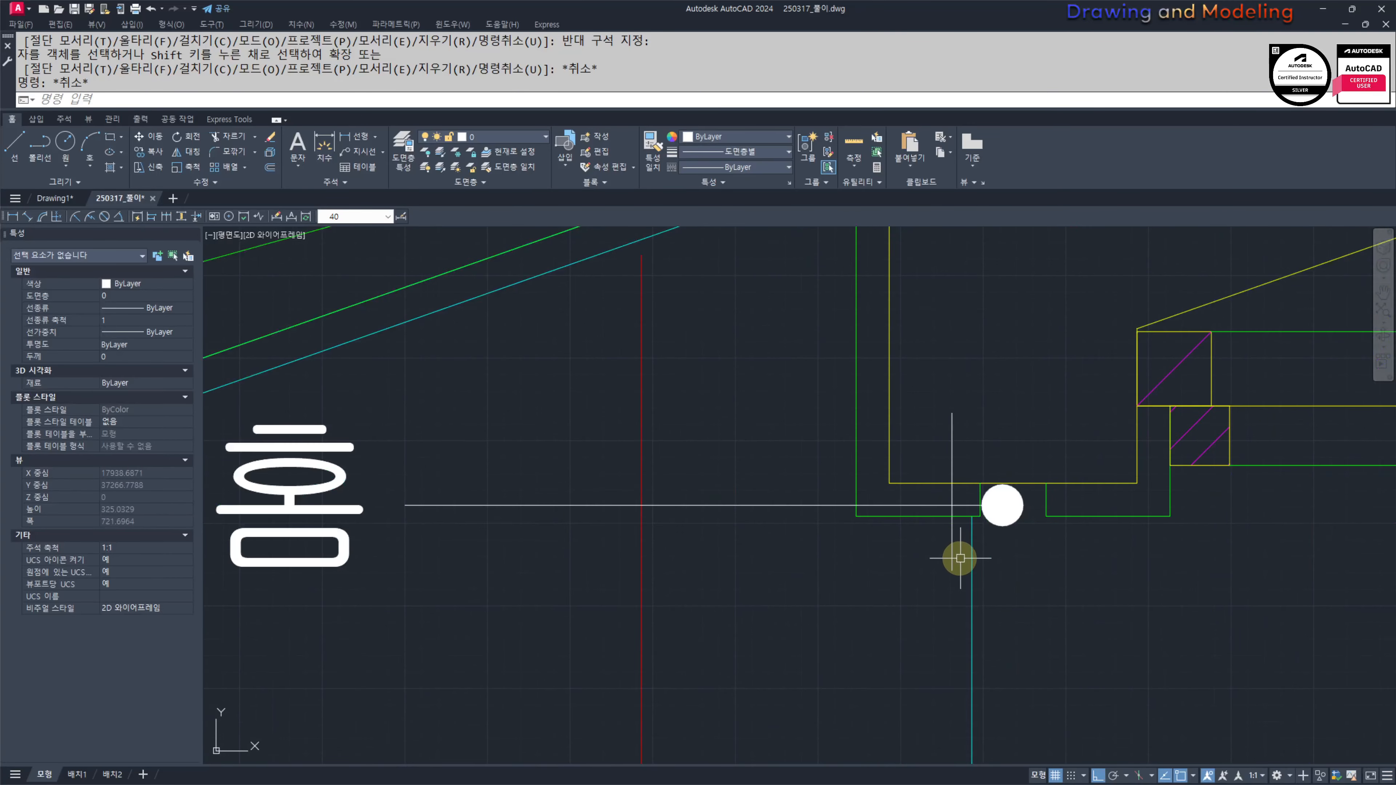
left_click(960, 558)
left_click(841, 571)
type("e")
key("space")
scroll(817, 530, "down", 4)
middle_click_drag(817, 530, 867, 555)
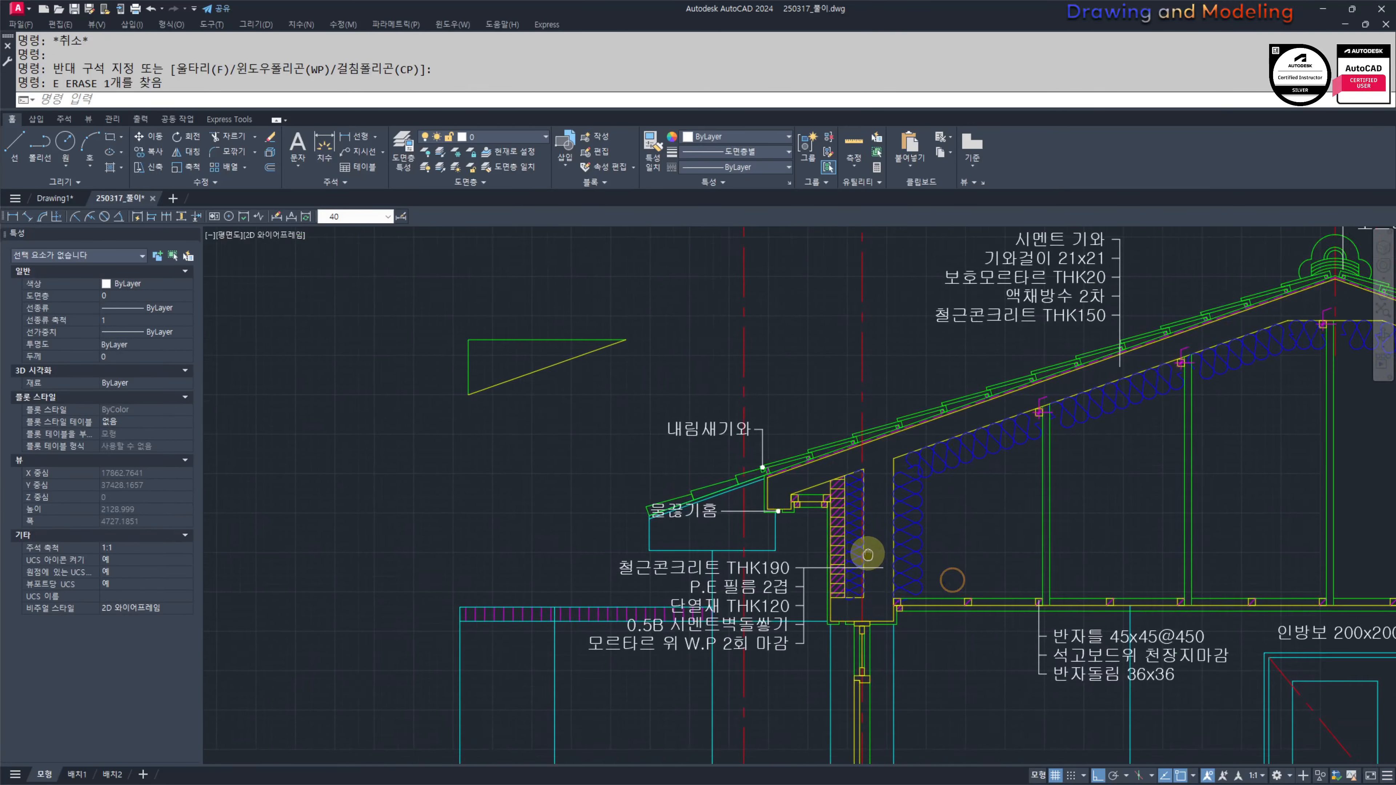
scroll(867, 554, "down", 3)
scroll(749, 562, "up", 3)
scroll(749, 563, "down", 3)
scroll(589, 428, "up", 3)
type("dt")
key("space")
left_click(739, 536)
key("Escape")
key("Escape")
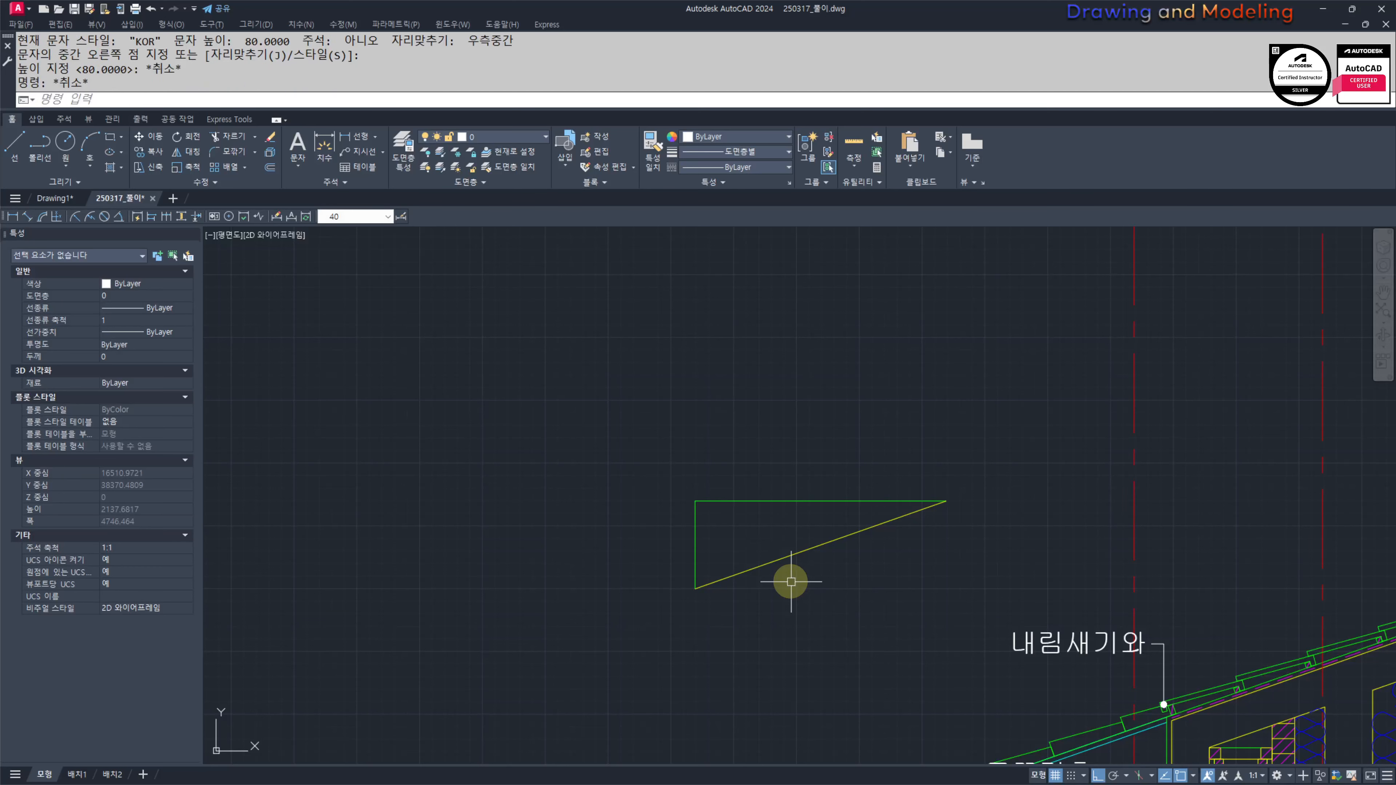
Step: Start a single-line text with middle-centre (MC) justification, placed inside the roof slope triangle
key("space")
type("j")
key("Return")
type("mc")
key("Return")
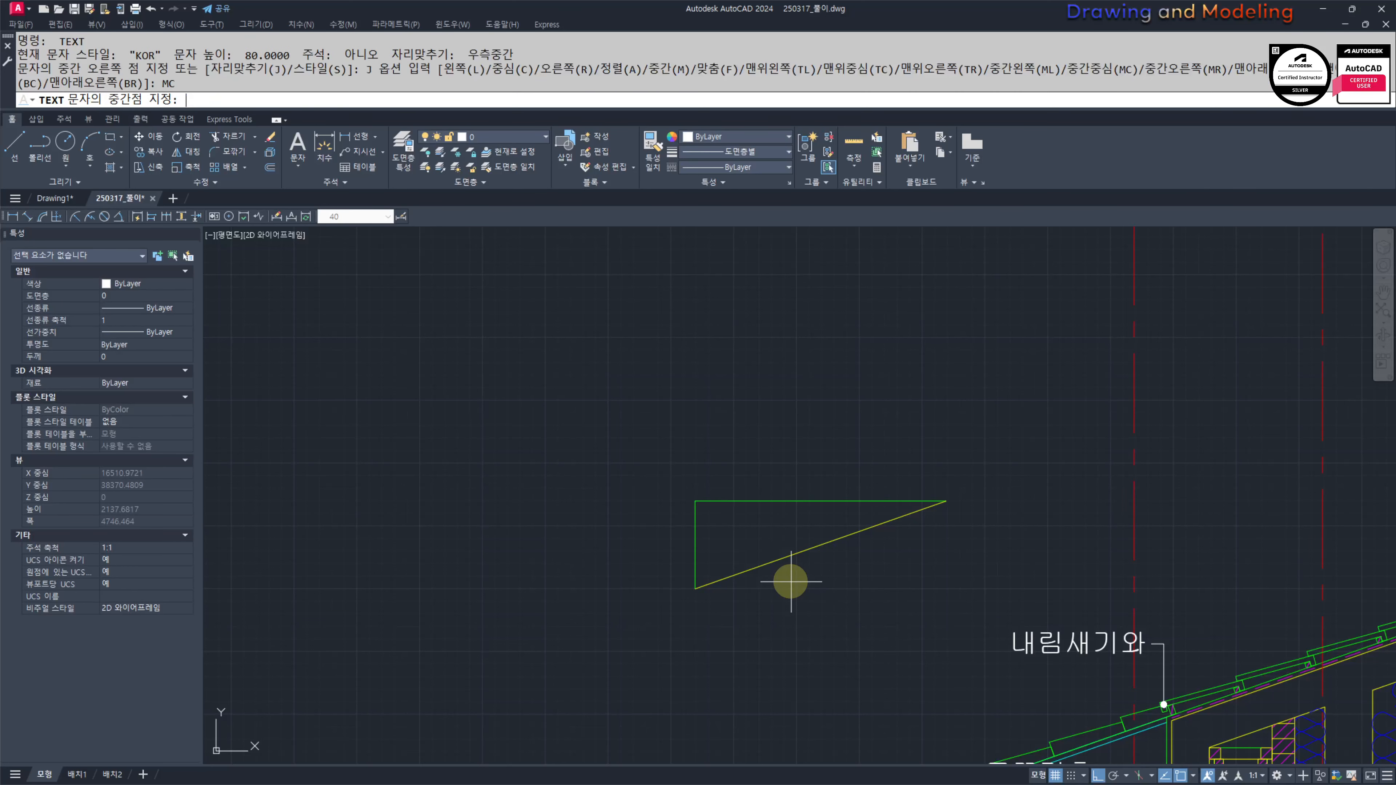
left_click(735, 533)
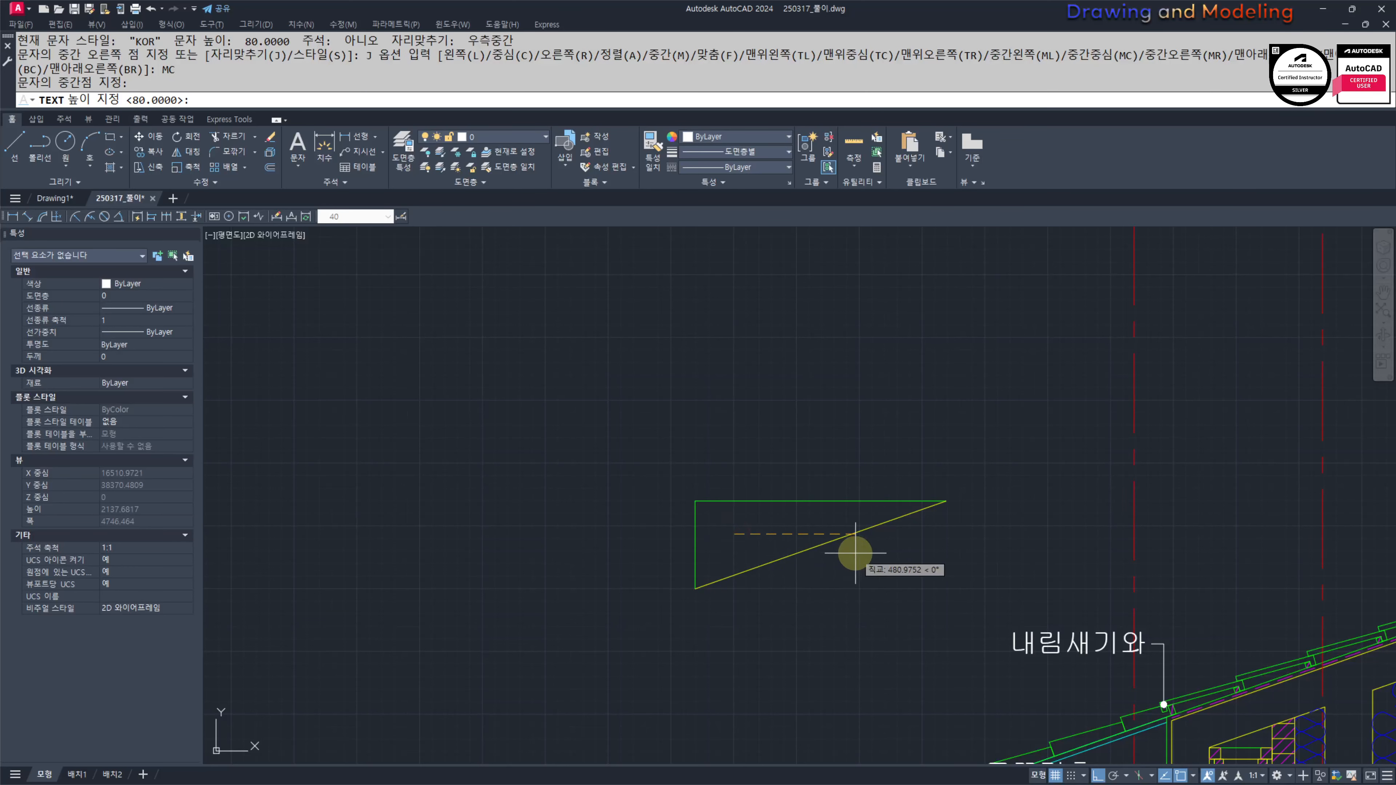
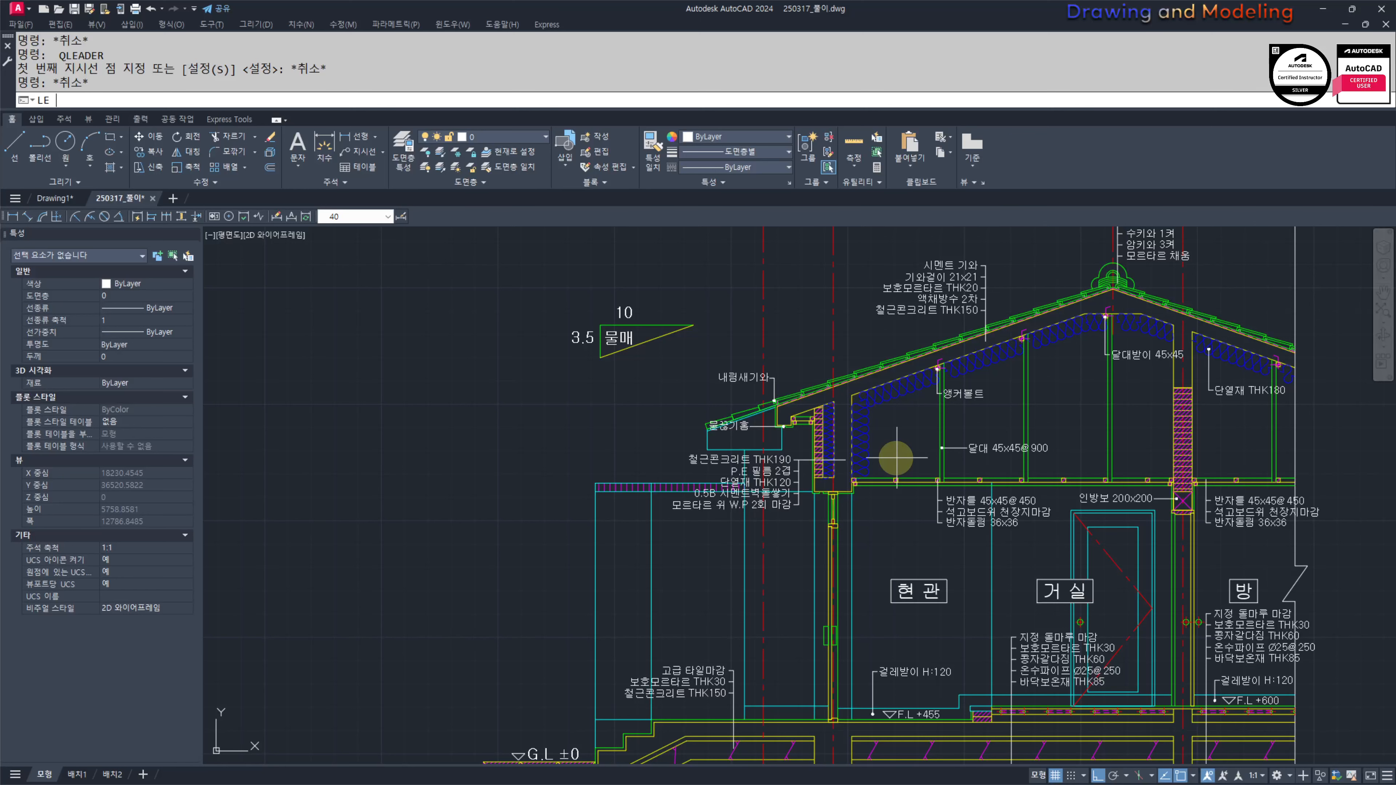
Step: Add a horizontal leader from the insulation on the inner side of the exterior wall, labelled "단열재 THK120"
key("Return")
scroll(829, 390, "up", 10)
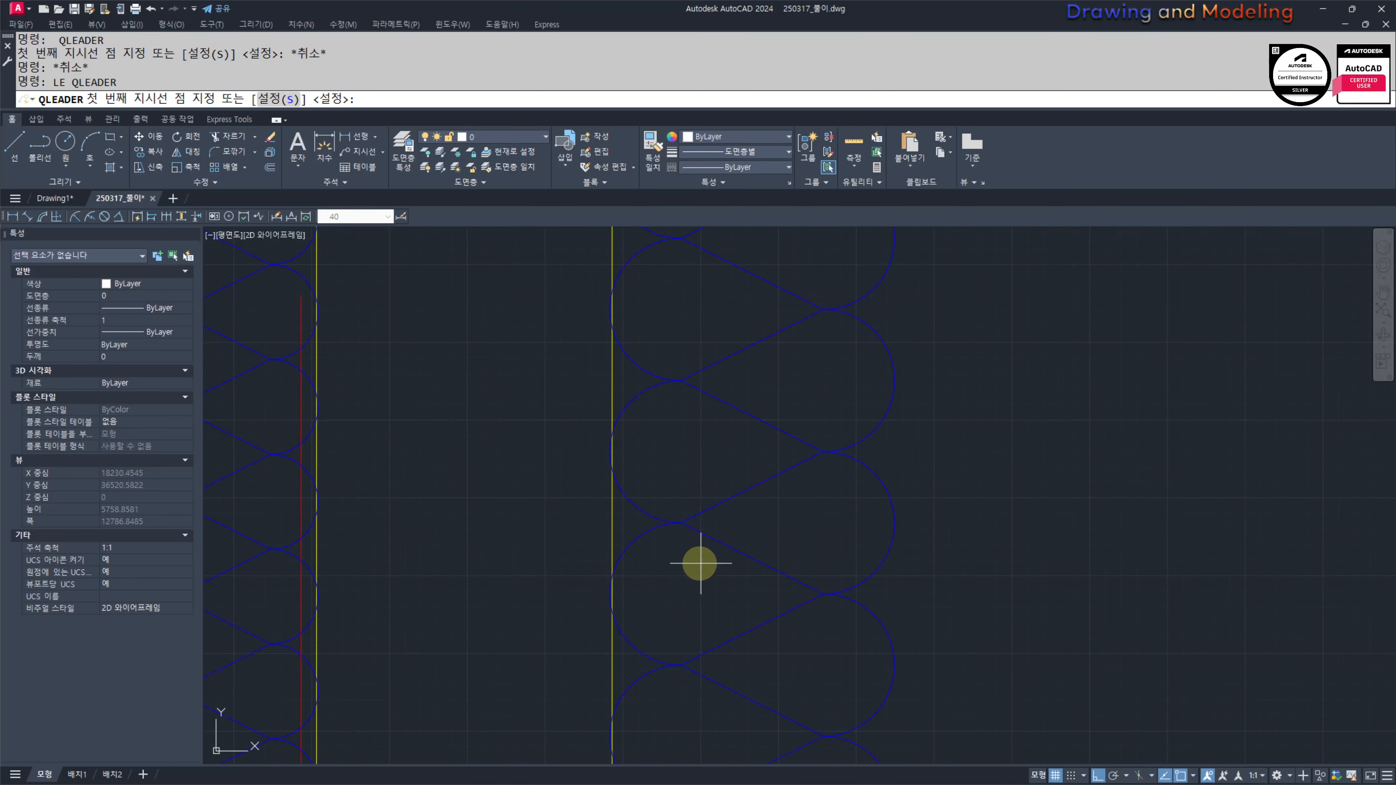
scroll(705, 471, "down", 5)
left_click(632, 482)
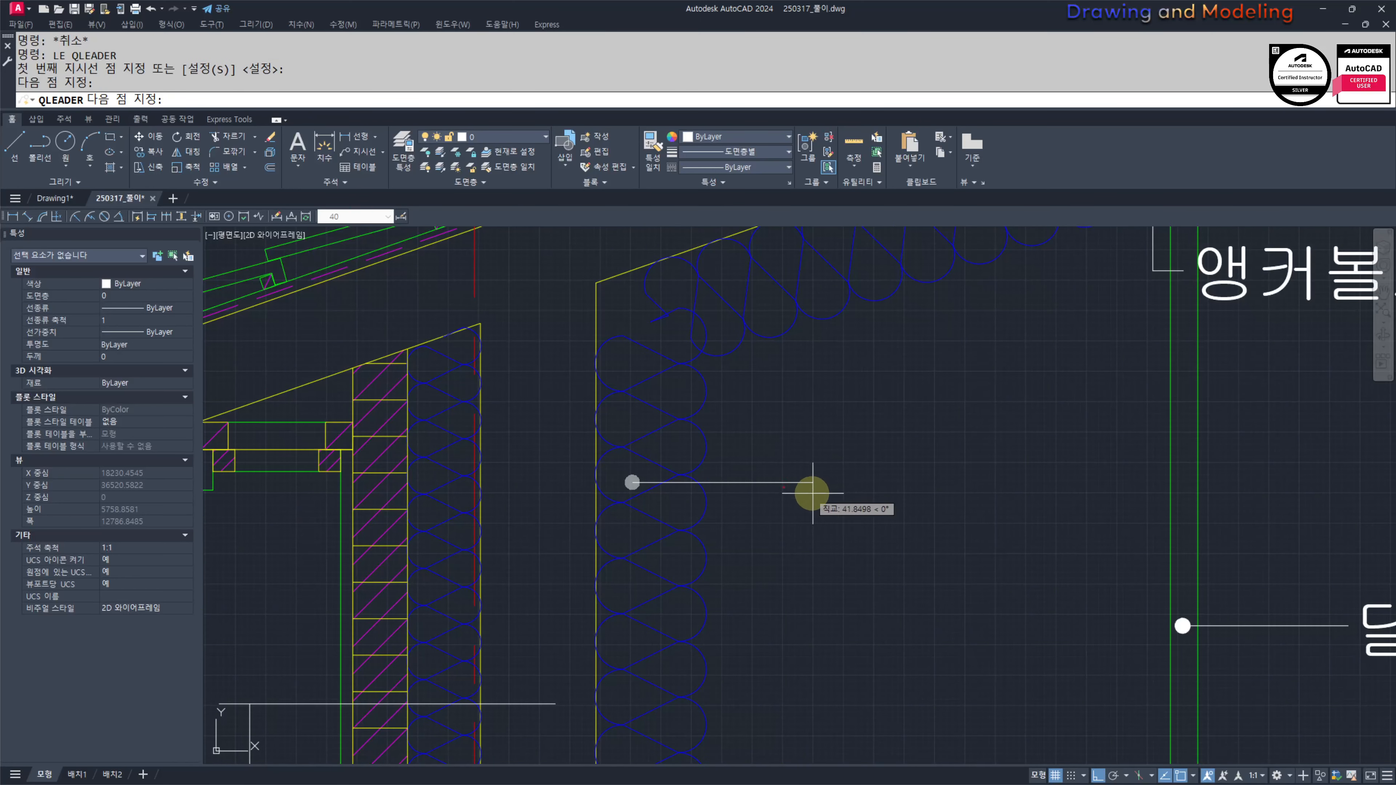
key("Return")
key("Return")
key("Return")
type("EKS")
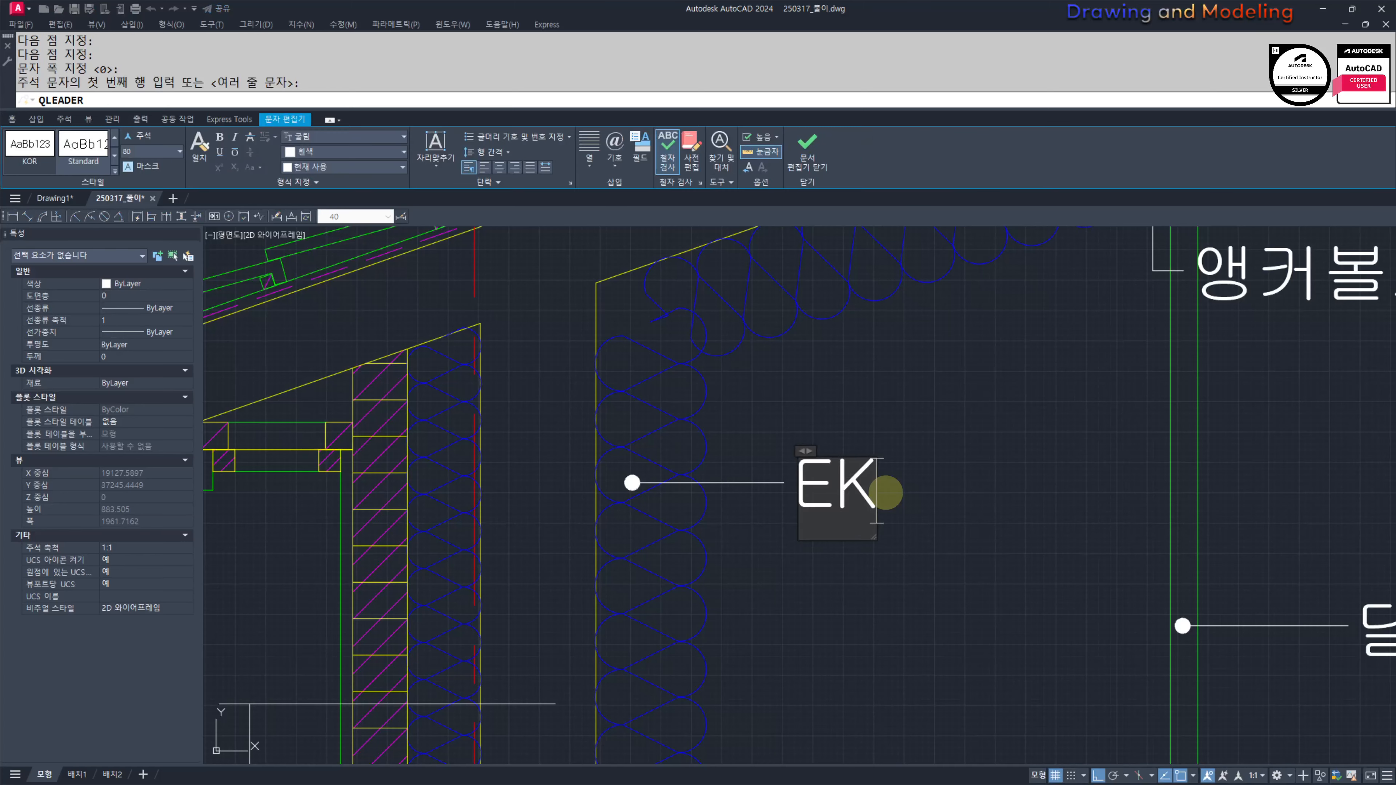
key("BackSpace")
key("BackSpace")
key("BackSpace")
type("단열재 T")
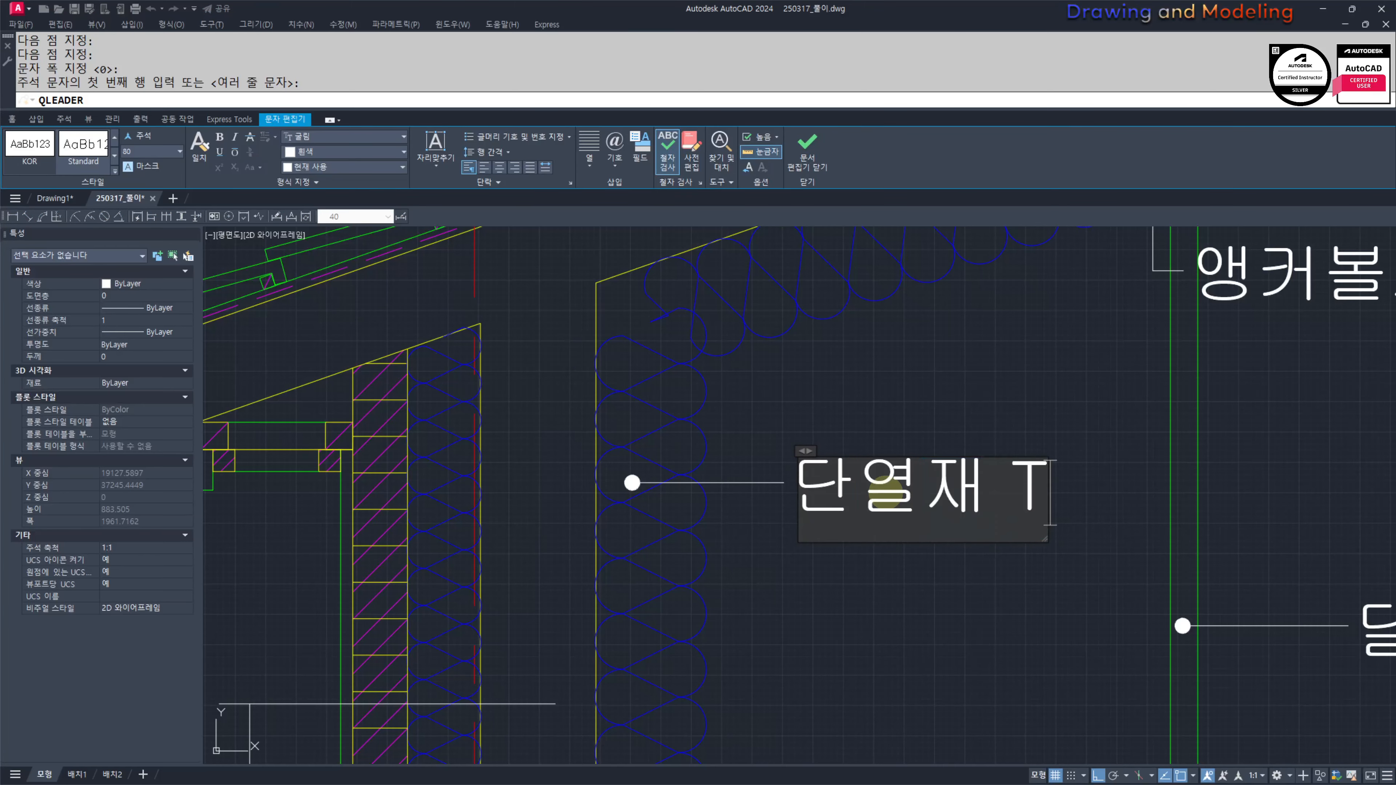
type("HK120")
key("Escape")
key("Escape")
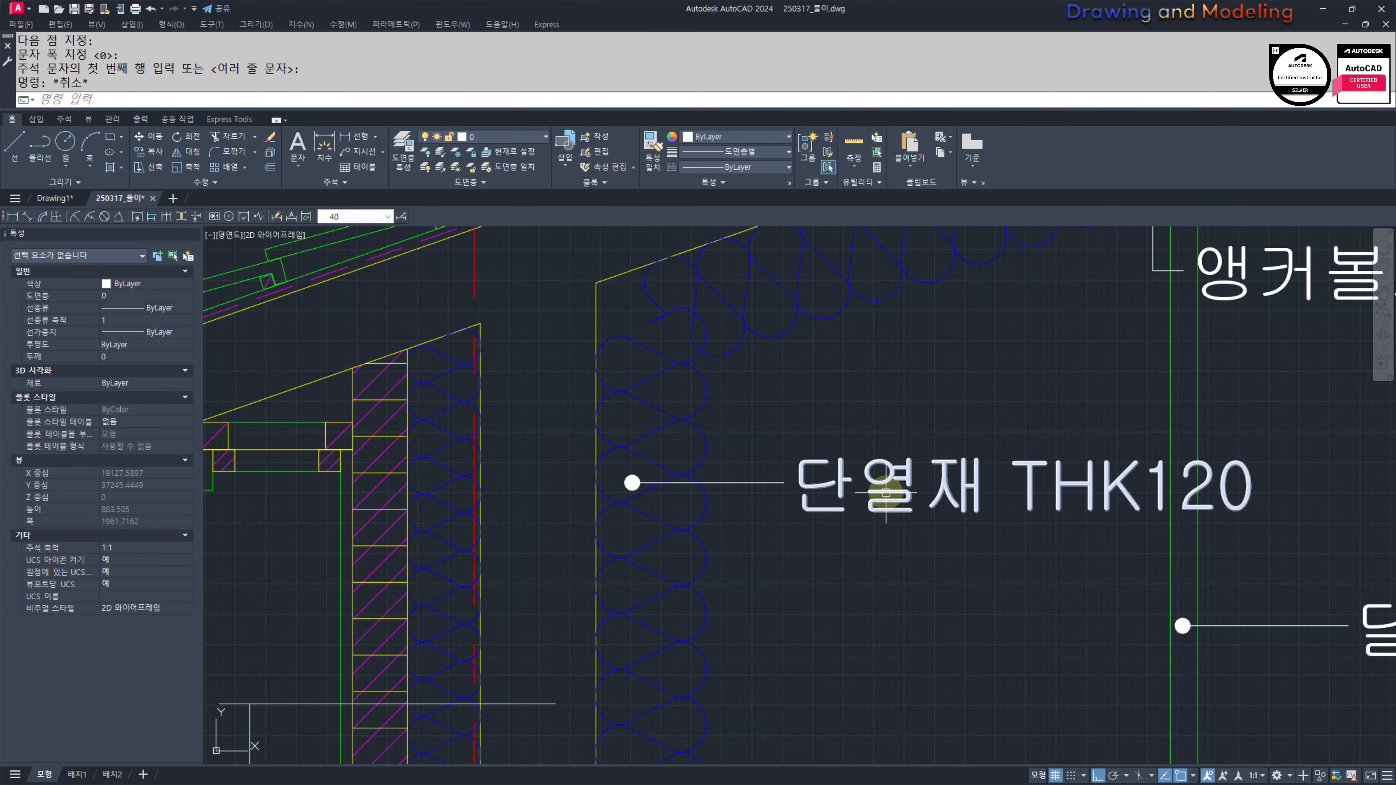
Step: Break the two vertical hanger lines where they run through the "단열재 THK180" label
scroll(929, 508, "down", 3)
type("br")
key("Return")
scroll(965, 500, "up", 4)
left_click(962, 500)
left_click(963, 559)
left_click(997, 442)
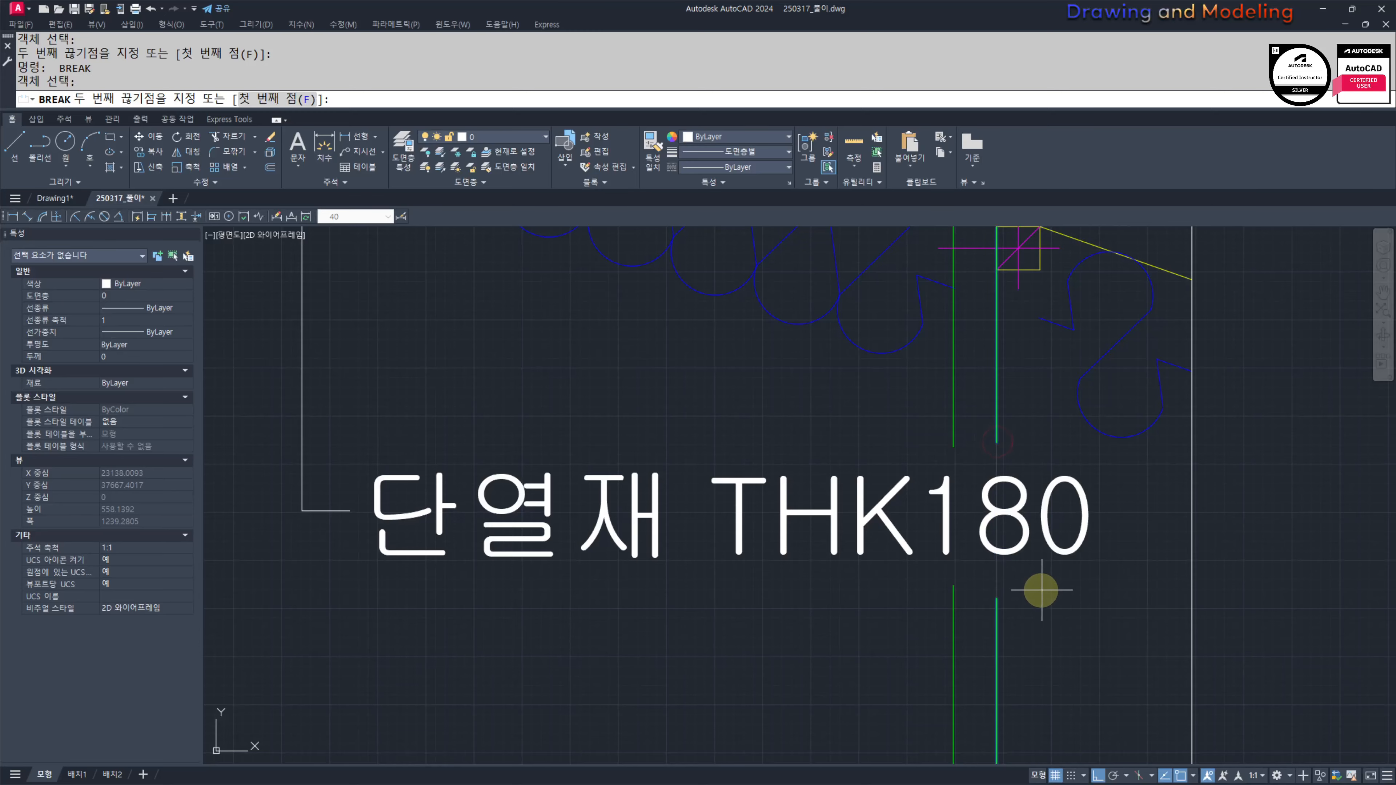
left_click(1040, 590)
key("Escape")
key("Escape")
scroll(935, 581, "down", 4)
middle_click_drag(760, 573, 1003, 574)
middle_click_drag(857, 561, 930, 567)
key("Escape")
key("Escape")
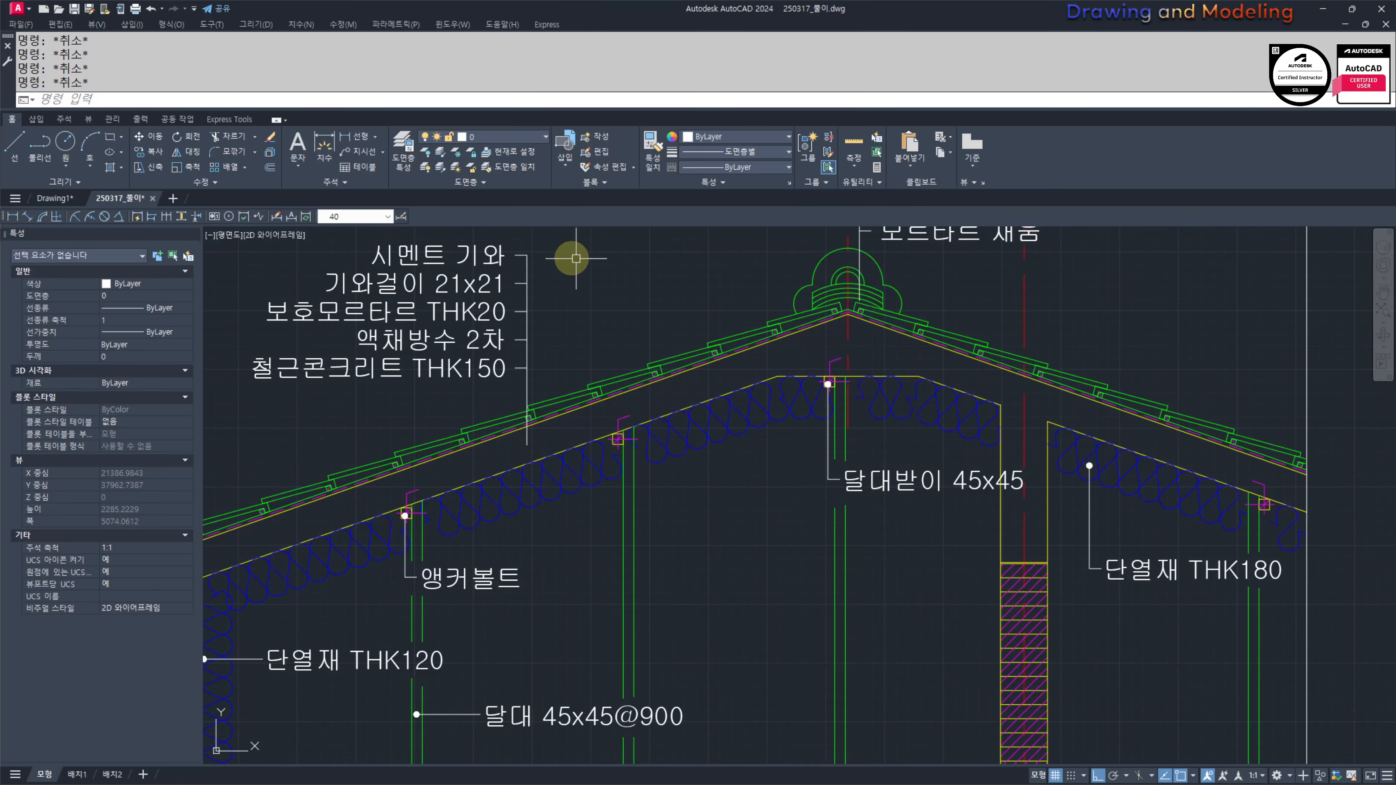
type("FF")
key("Return")
left_click(889, 483)
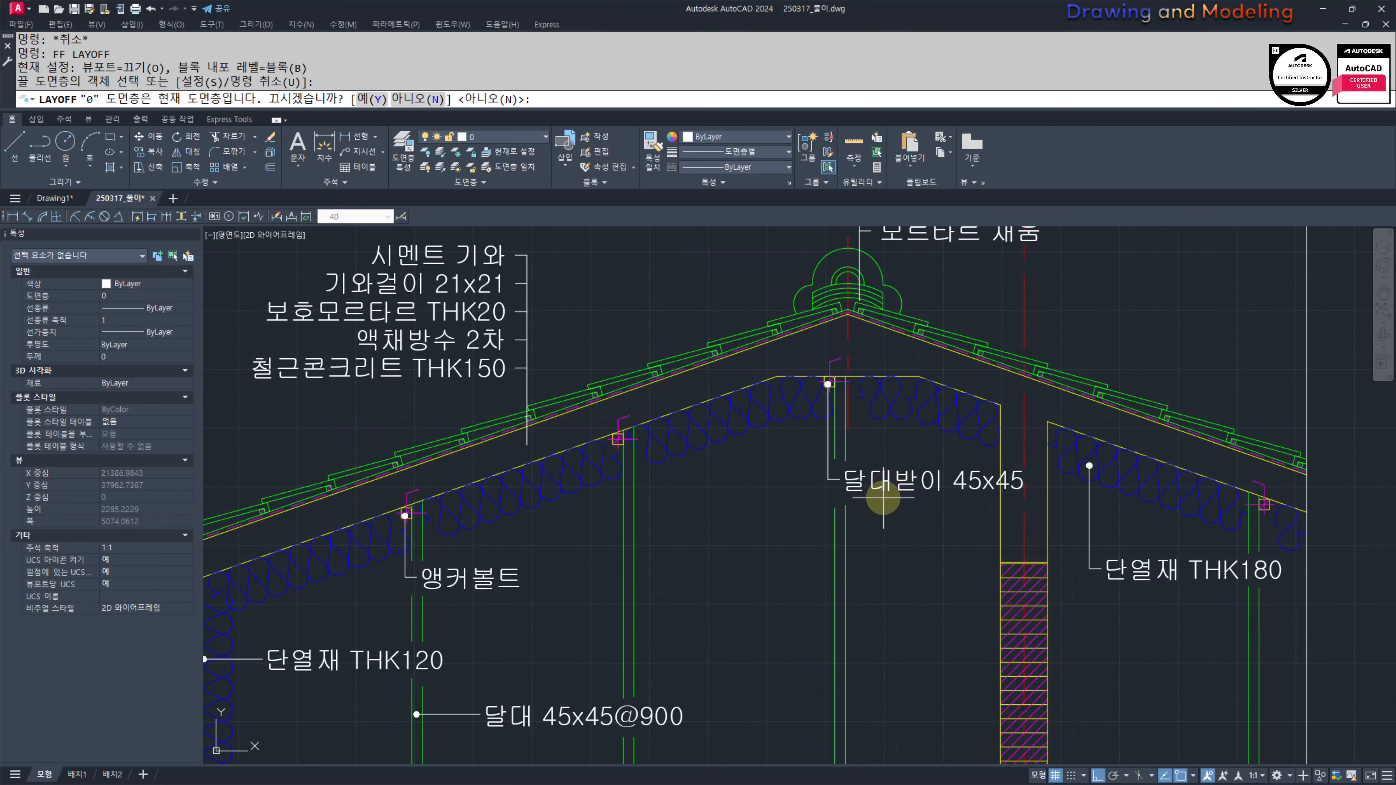
key("Escape")
left_click(889, 483)
left_click(508, 152)
left_click(494, 137)
key("Escape")
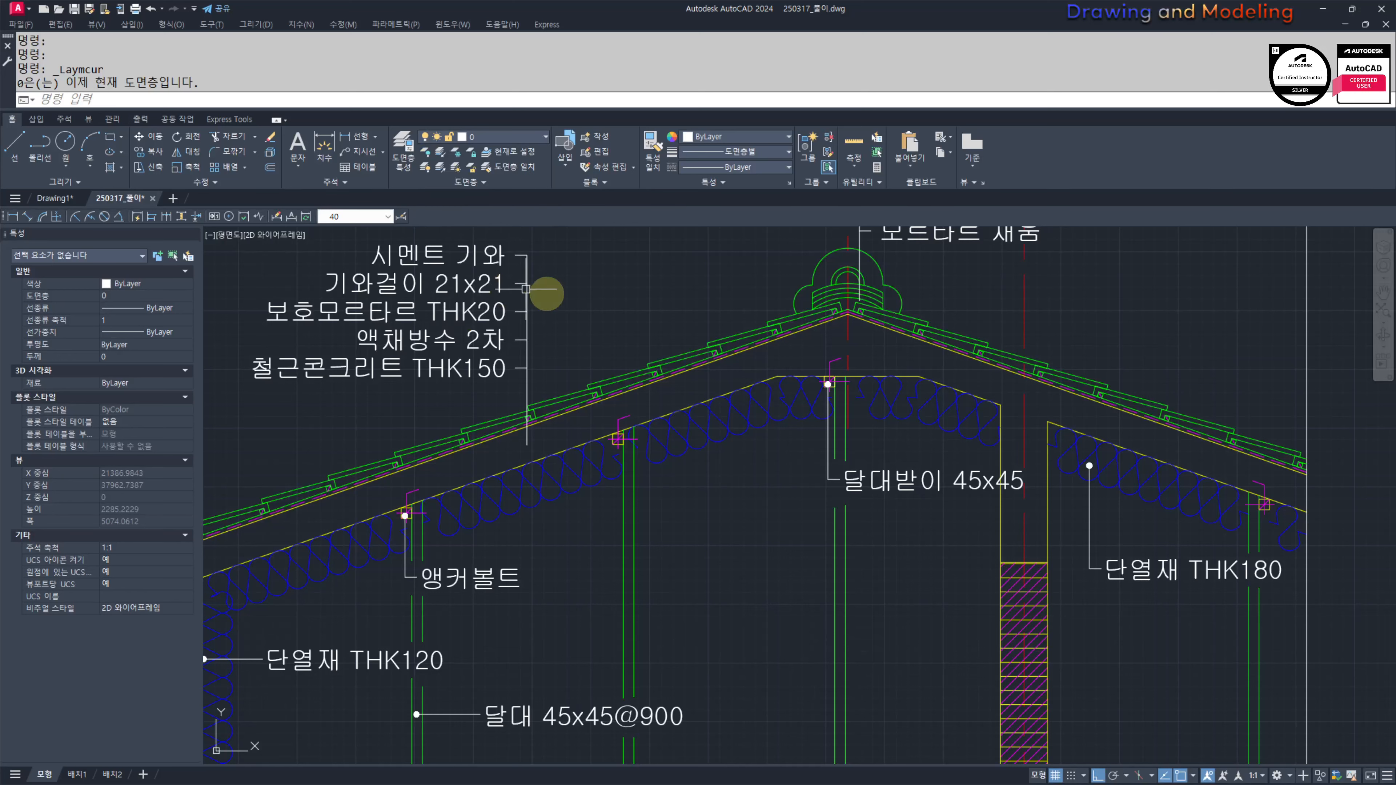
key("Escape")
key("Escape")
Step: Merge the 치수및문자 layer into the 문자 layer and close the layer manager
left_click(934, 525)
left_click(877, 449)
left_click(527, 137)
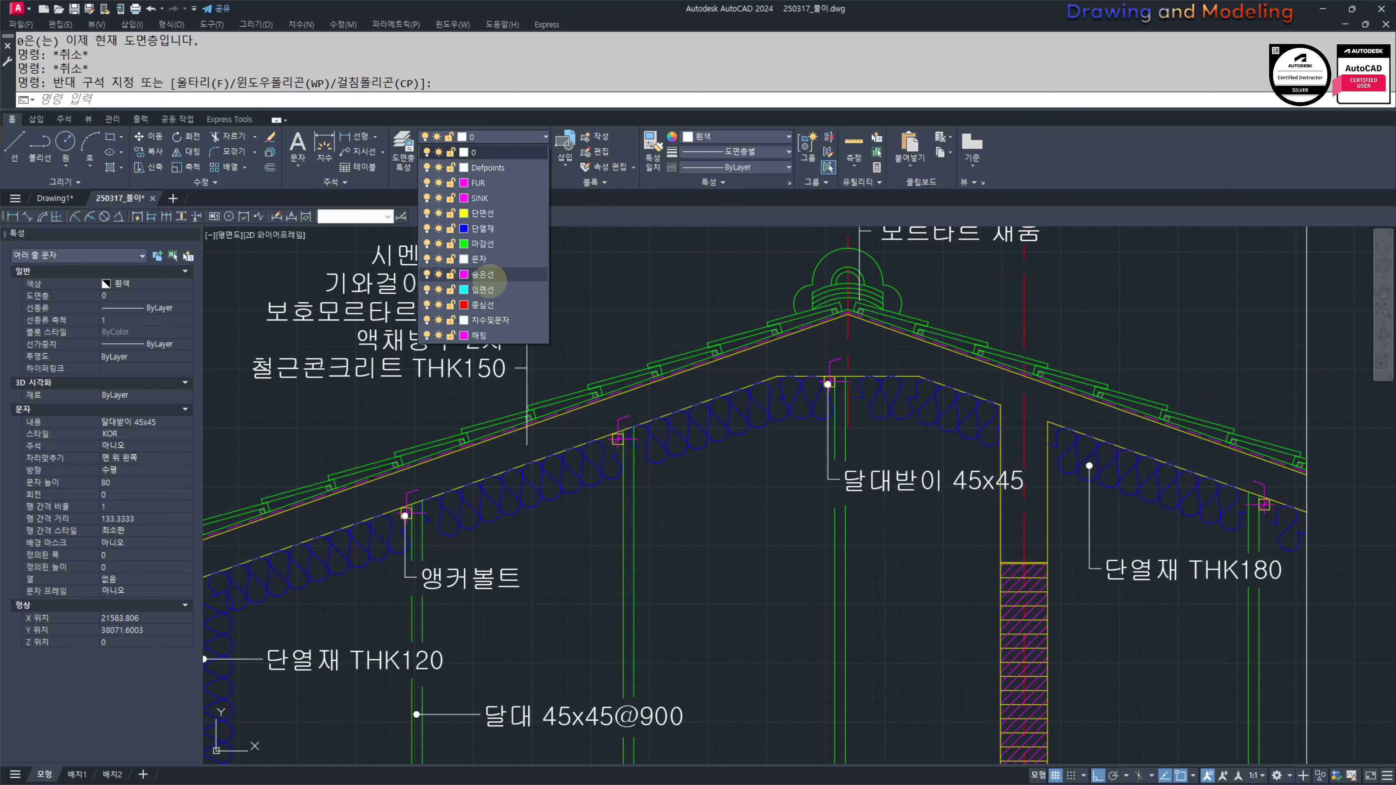
left_click(478, 274)
left_click(407, 160)
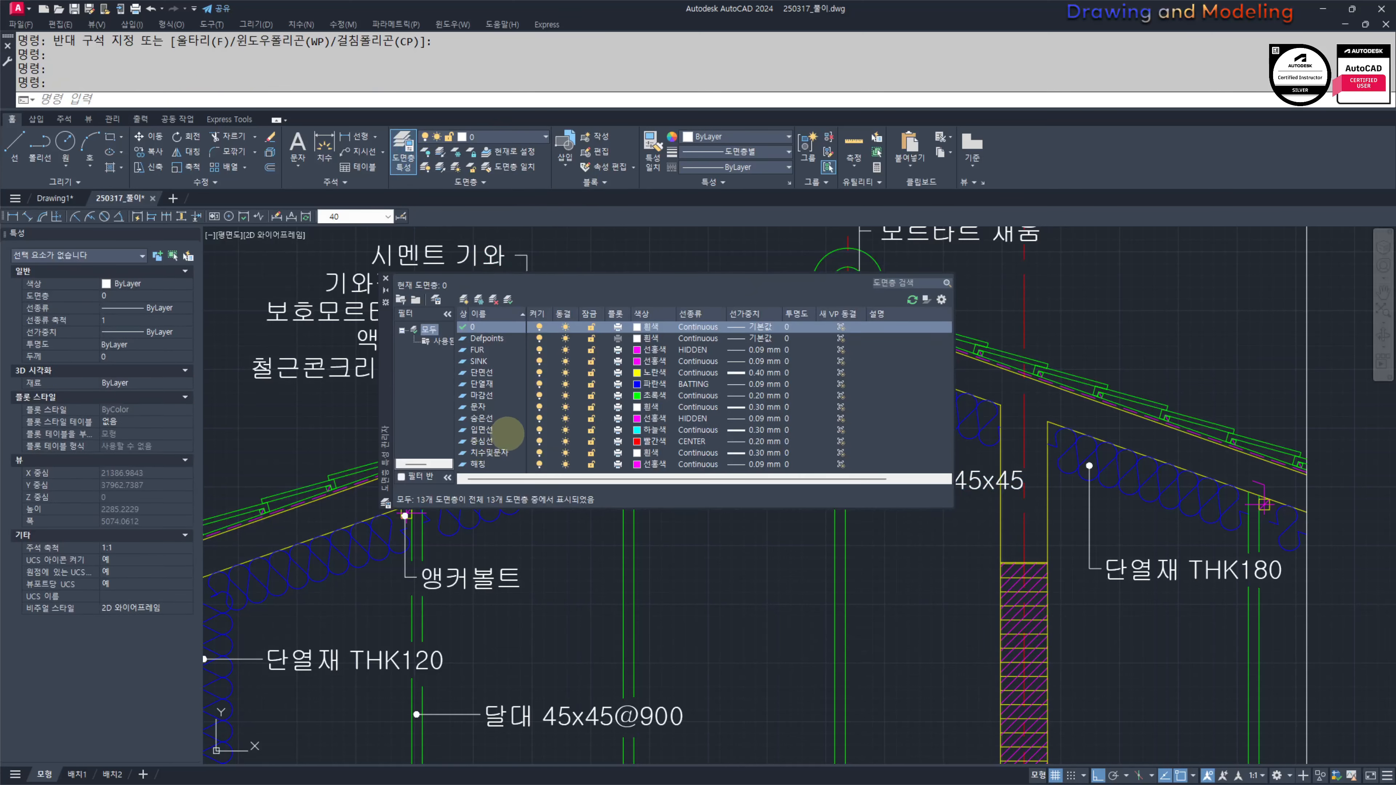
right_click(489, 452)
left_click(566, 318)
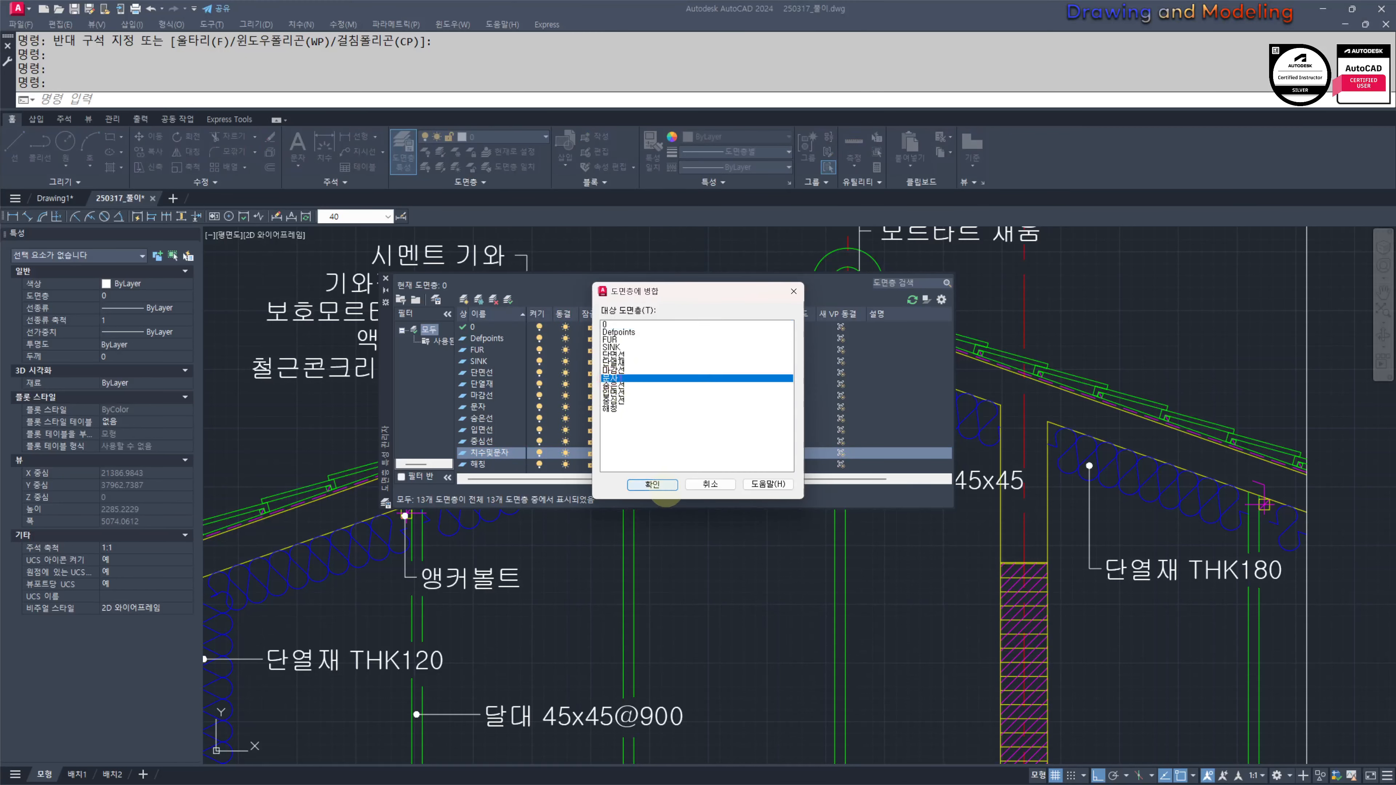
left_click(657, 484)
left_click(714, 406)
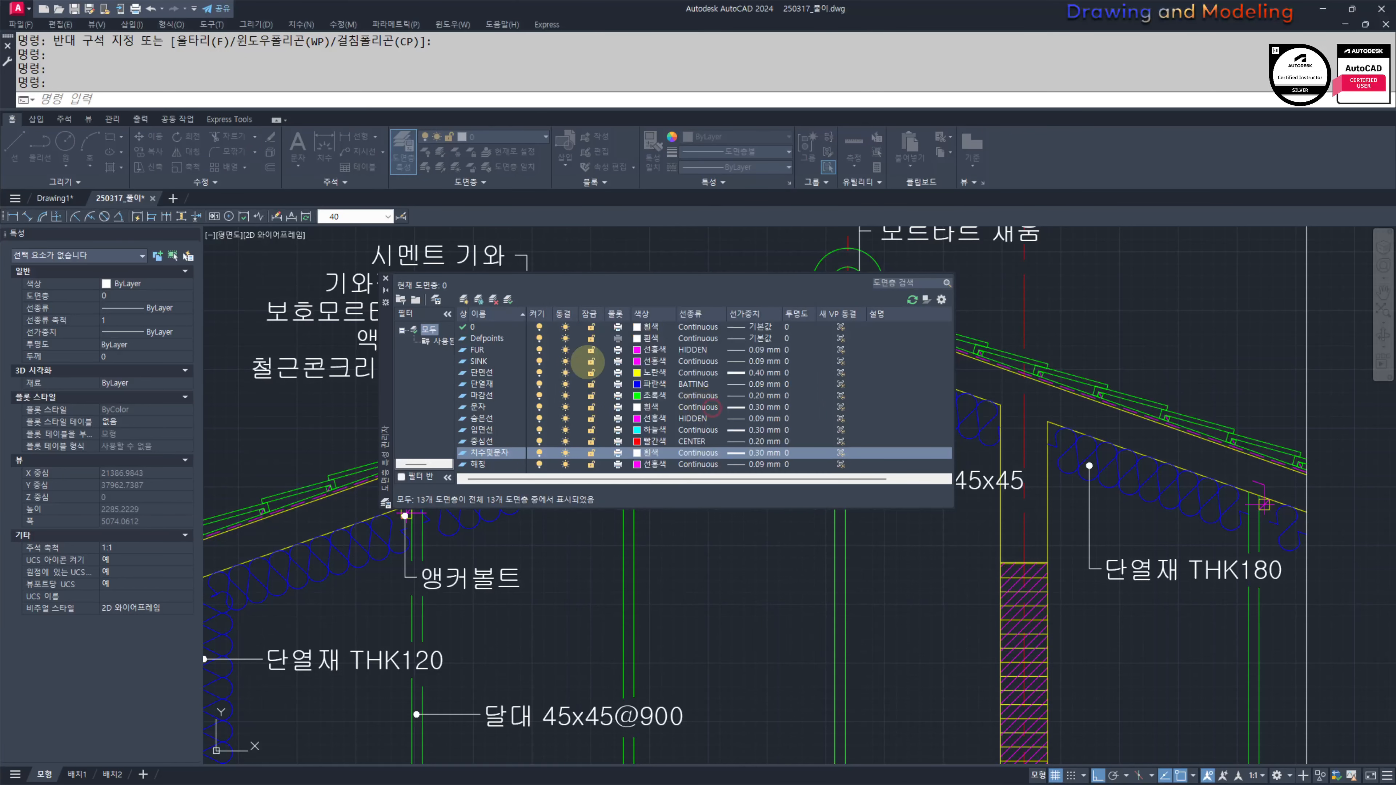
left_click(386, 278)
scroll(868, 440, "down", 4)
type("ma")
key("space")
key("Escape")
key("Escape")
left_click(804, 415)
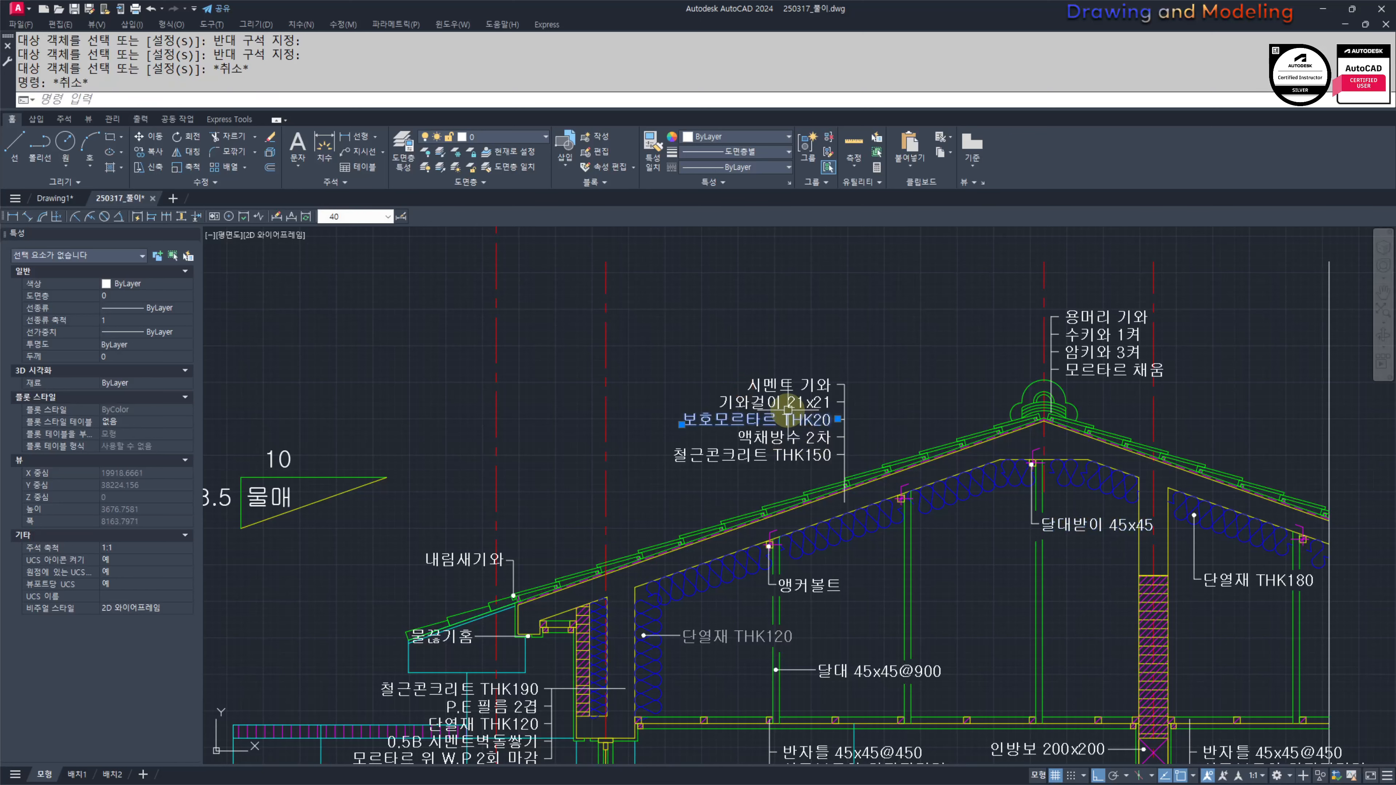
key("Escape")
key("Escape")
Step: Move the roof callouts from "시멘트 기와" to "철근콘크리트 THK150" and their leader lines to the 문자 layer
left_click(868, 505)
left_click(679, 289)
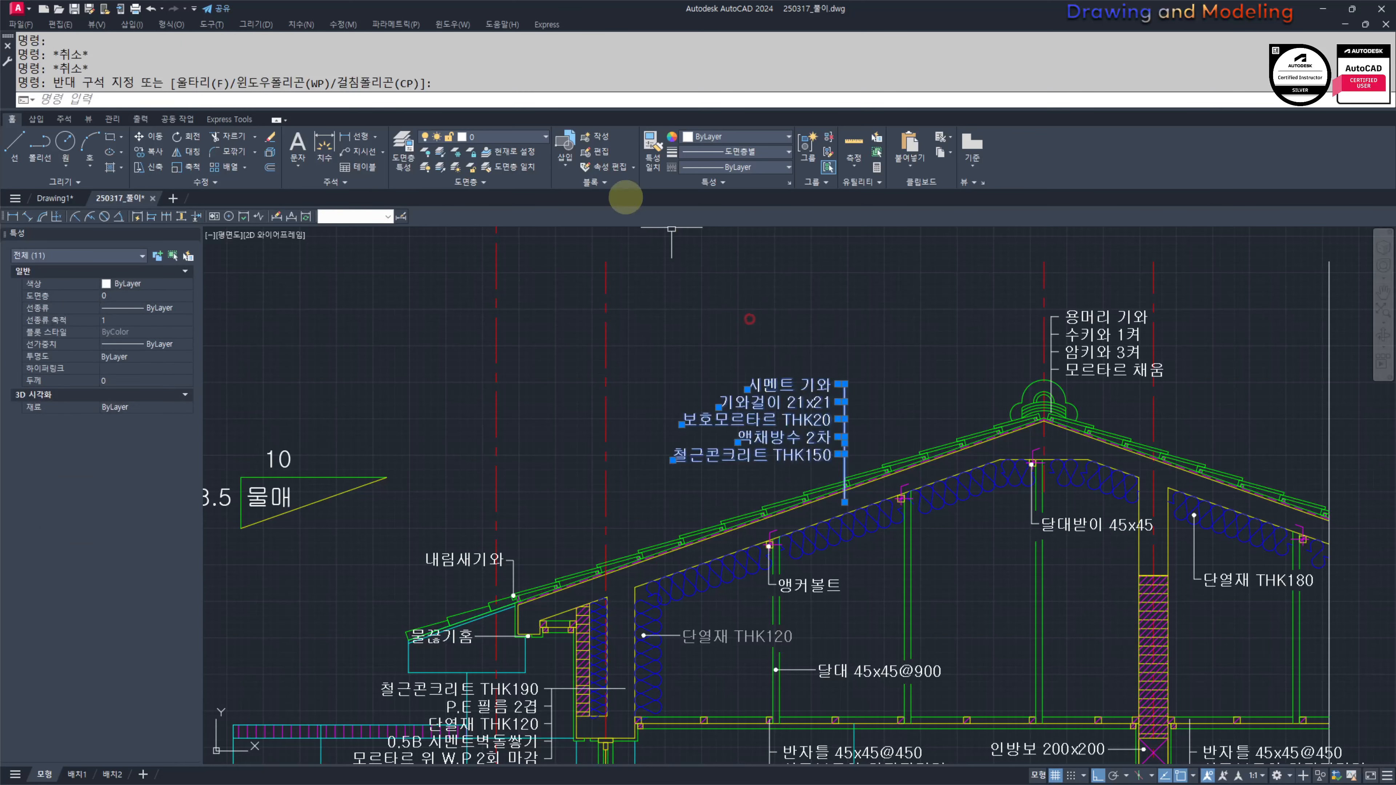
left_click(523, 130)
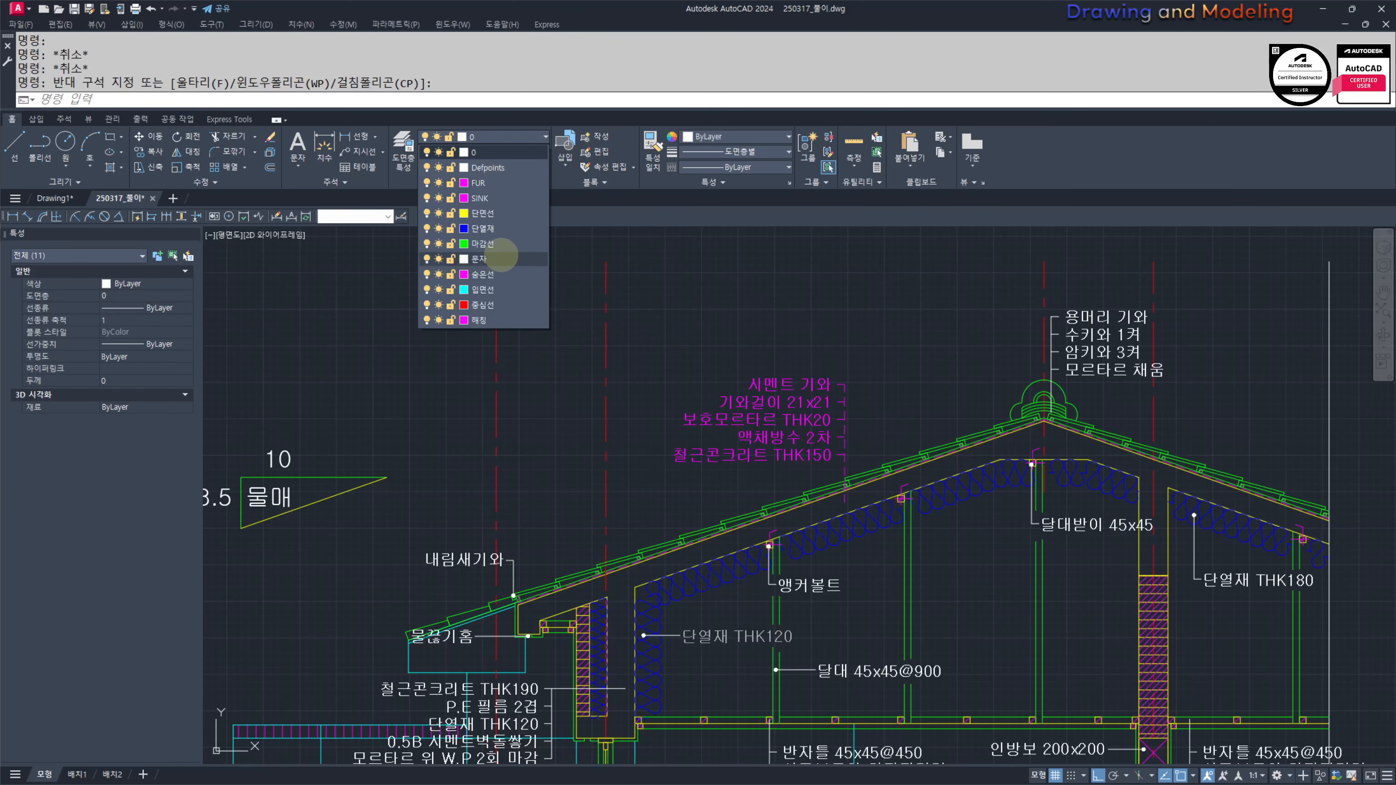
left_click(501, 255)
middle_click_drag(749, 329, 712, 353)
Step: Match the properties of the ridge tile callouts, "용머리 기와" to "모르타르 채움", to those of the roof tile callouts
type("ma")
key("space")
left_click(790, 408)
scroll(1060, 364, "up", 5)
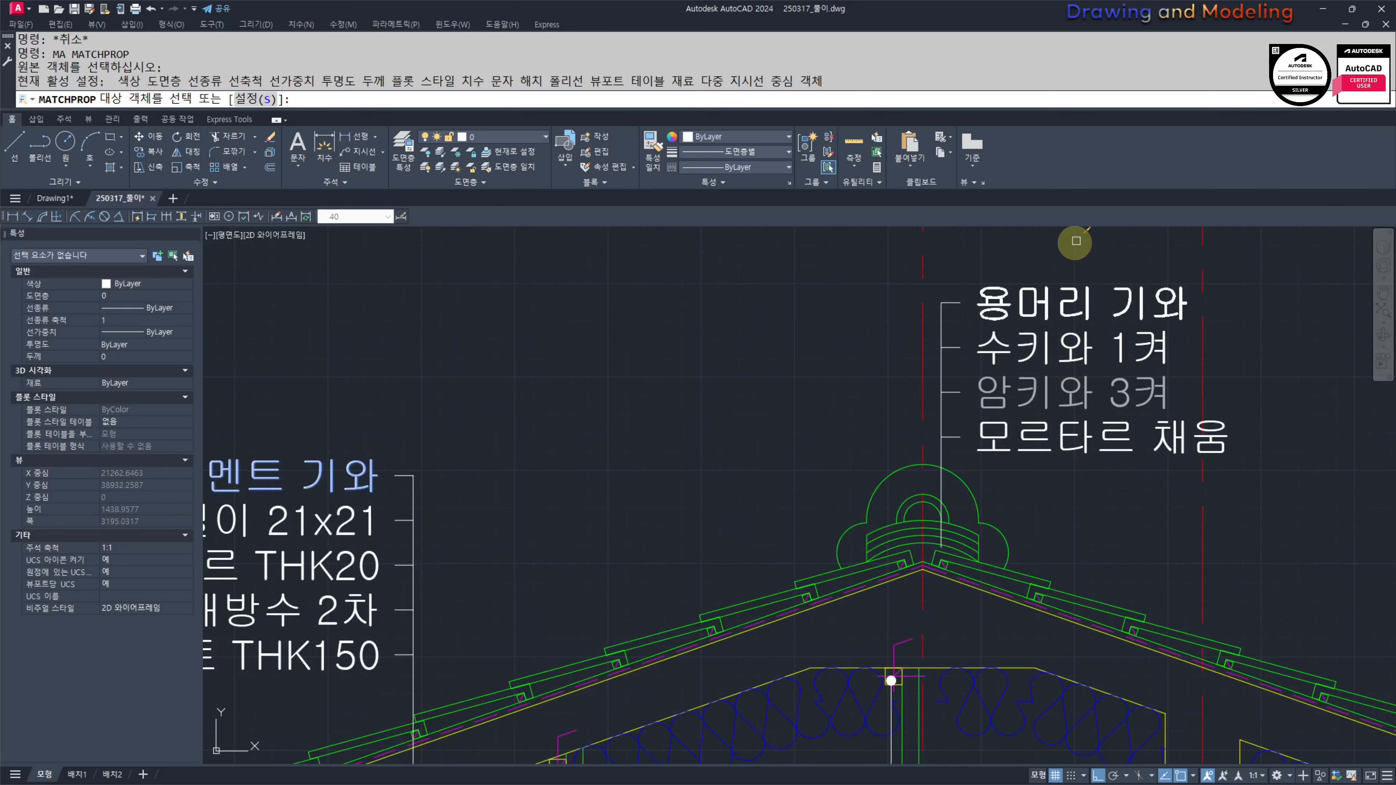
left_click(1075, 235)
left_click(933, 435)
Step: Match the "내림새기와" and "물끊기홈" labels at the eave to the same callout properties
scroll(722, 452, "down", 4)
scroll(785, 421, "up", 4)
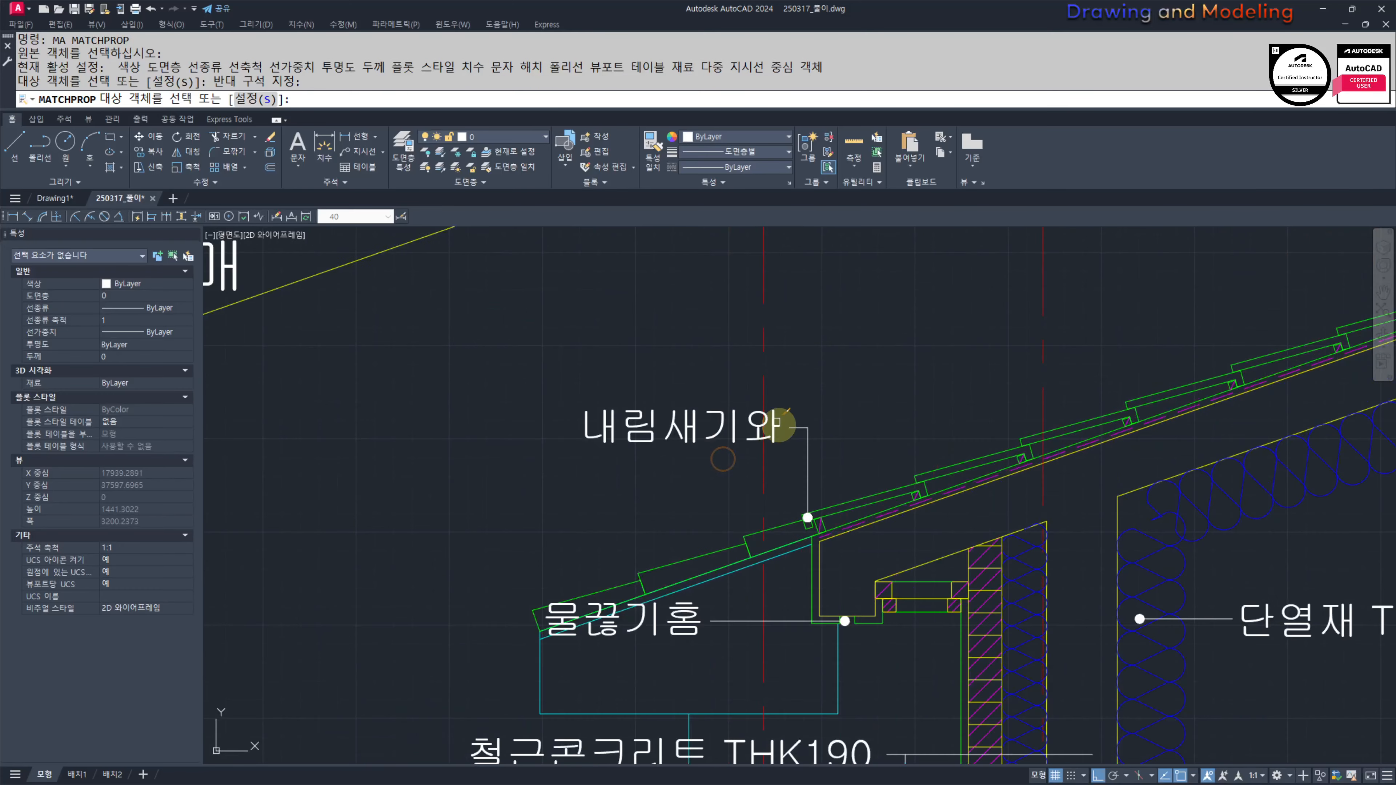
left_click(830, 395)
left_click(795, 457)
scroll(792, 461, "down", 2)
middle_click_drag(695, 585, 774, 477)
scroll(771, 482, "up", 4)
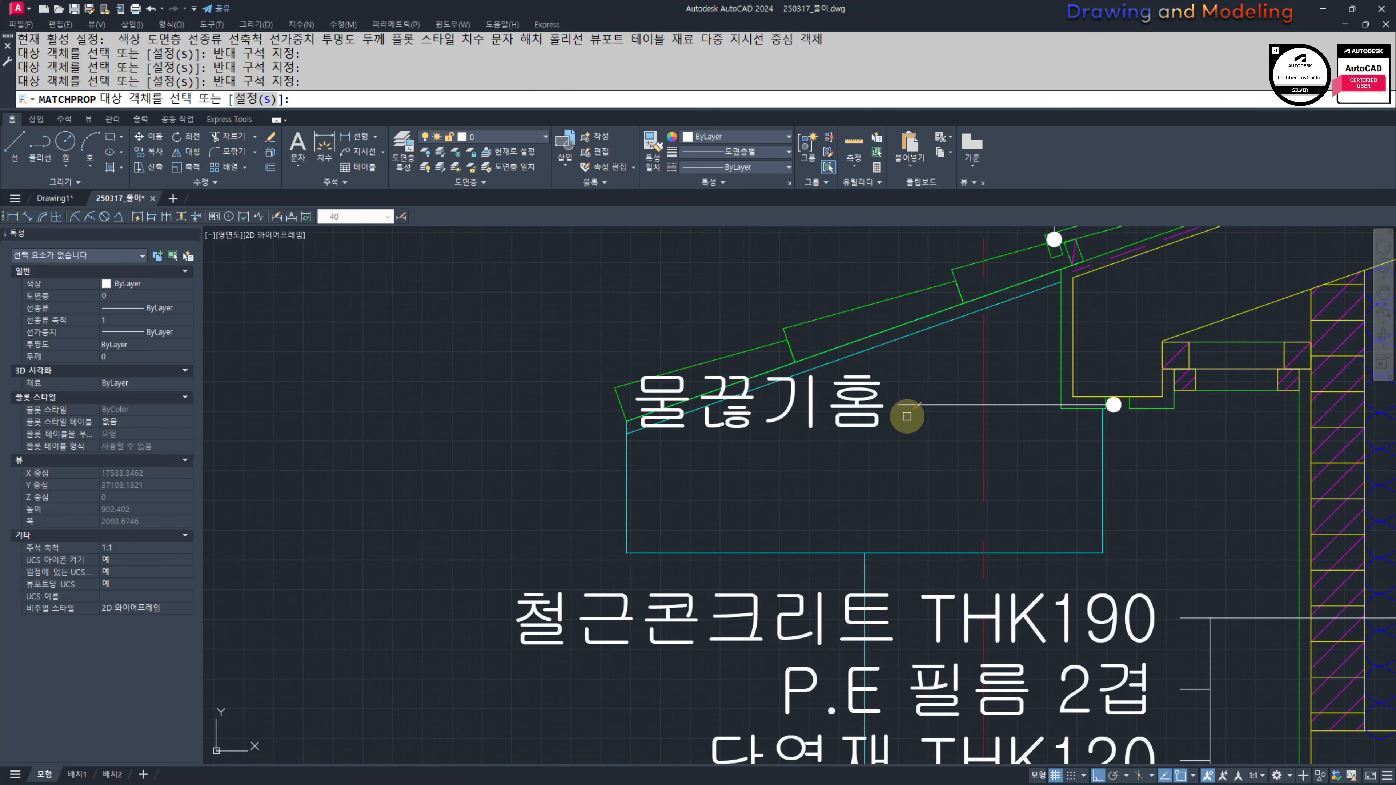
left_click(858, 389)
left_click(800, 536)
Step: Match the wall callouts from "철근콘크리트 THK190" to "모르타르 위 W.P 2회 마감" and their leader lines to the same properties
middle_click_drag(787, 556, 848, 397)
left_click(872, 424)
left_click(807, 536)
middle_click_drag(1033, 519, 670, 377)
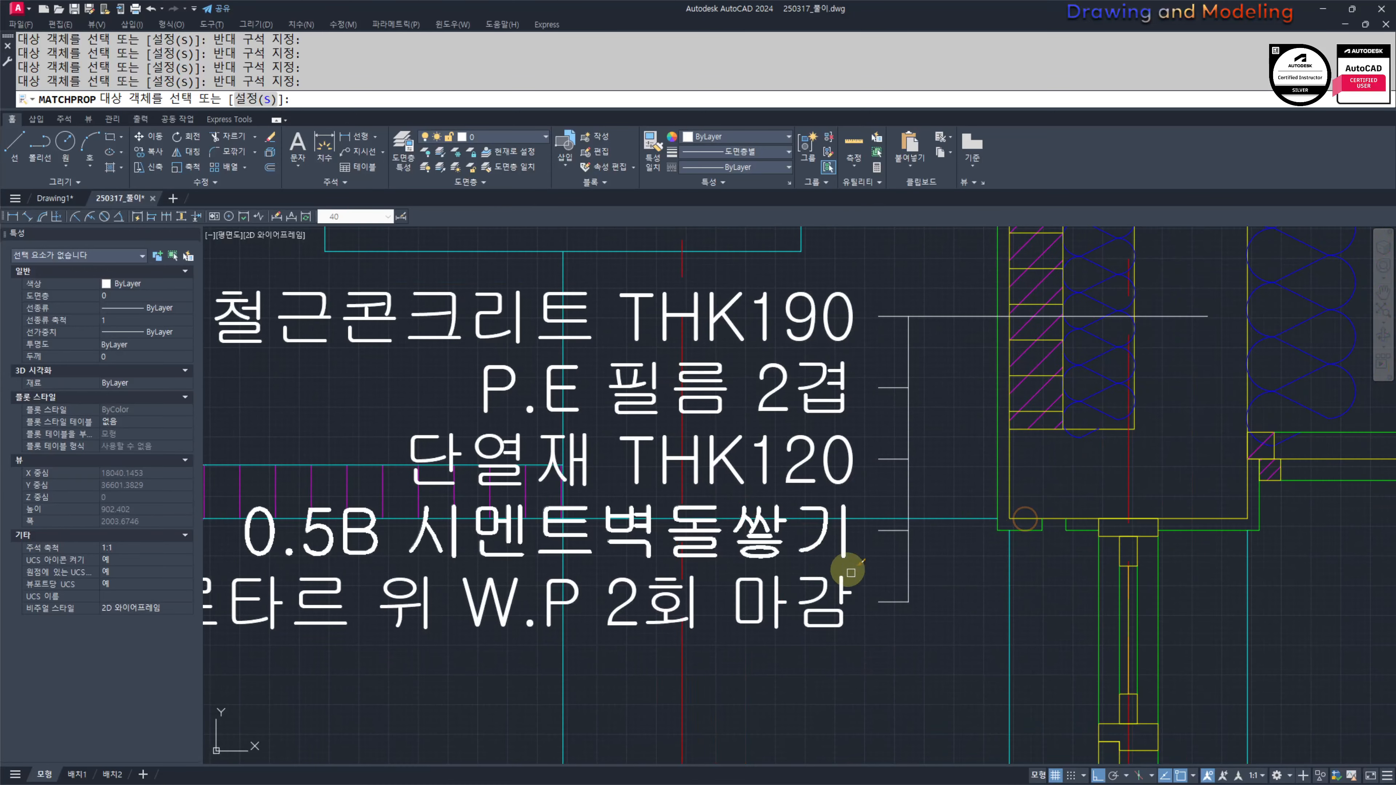
left_click(943, 632)
left_click(761, 527)
left_click(966, 484)
left_click(798, 312)
Step: Match the "고급 타일마감" floor callouts to the same properties and end the property matching
scroll(810, 334, "down", 3)
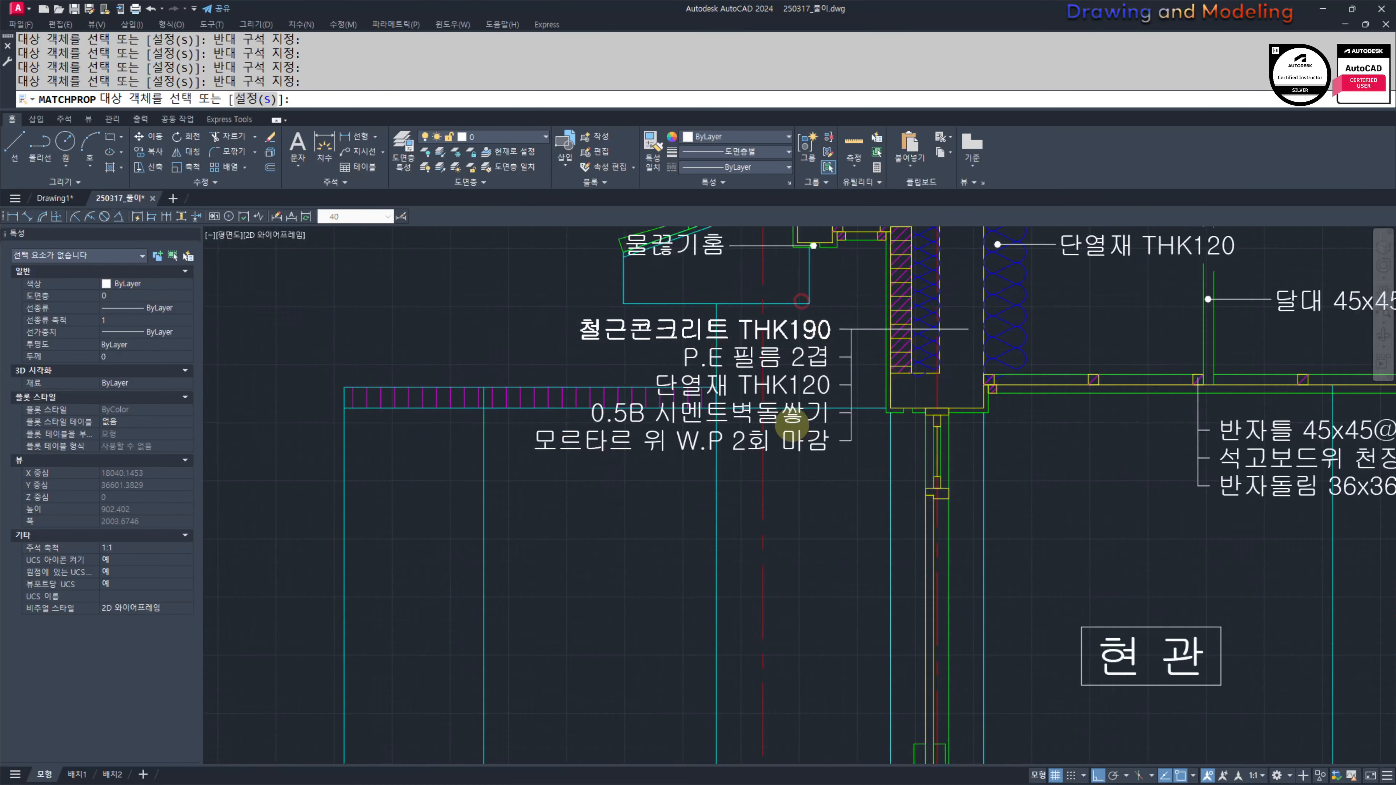
middle_click_drag(753, 555, 848, 374)
middle_click_drag(801, 439, 843, 367)
scroll(842, 479, "up", 4)
left_click(918, 297)
left_click(756, 491)
scroll(894, 415, "down", 4)
middle_click_drag(1020, 447, 669, 446)
scroll(831, 410, "up", 4)
scroll(964, 514, "down", 2)
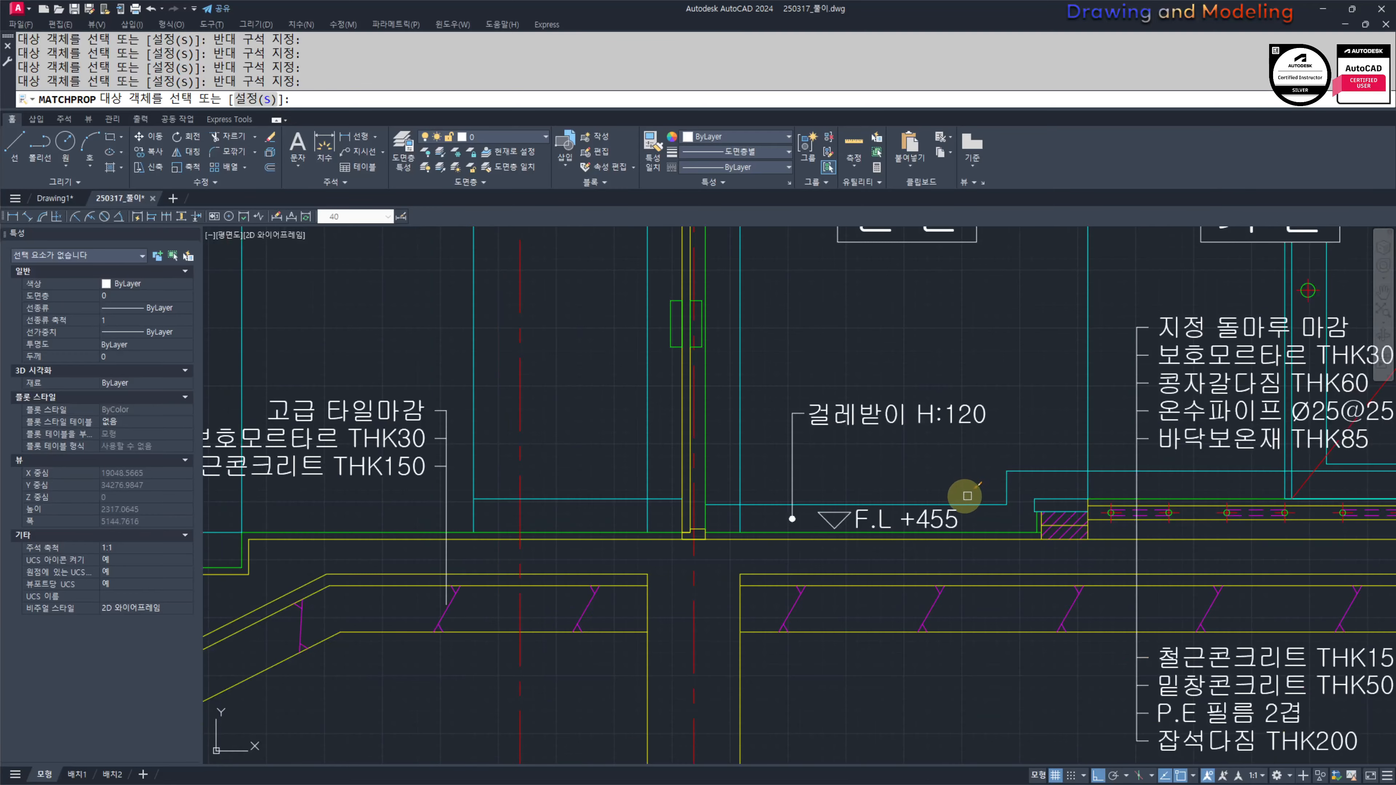
middle_click_drag(1153, 444, 935, 446)
key("Escape")
key("Escape")
Step: Match the 거실 floor finish callouts, "지정 돌마루 마감" to "바닥보온재 THK85", to the "고급 타일마감" label's properties
key("space")
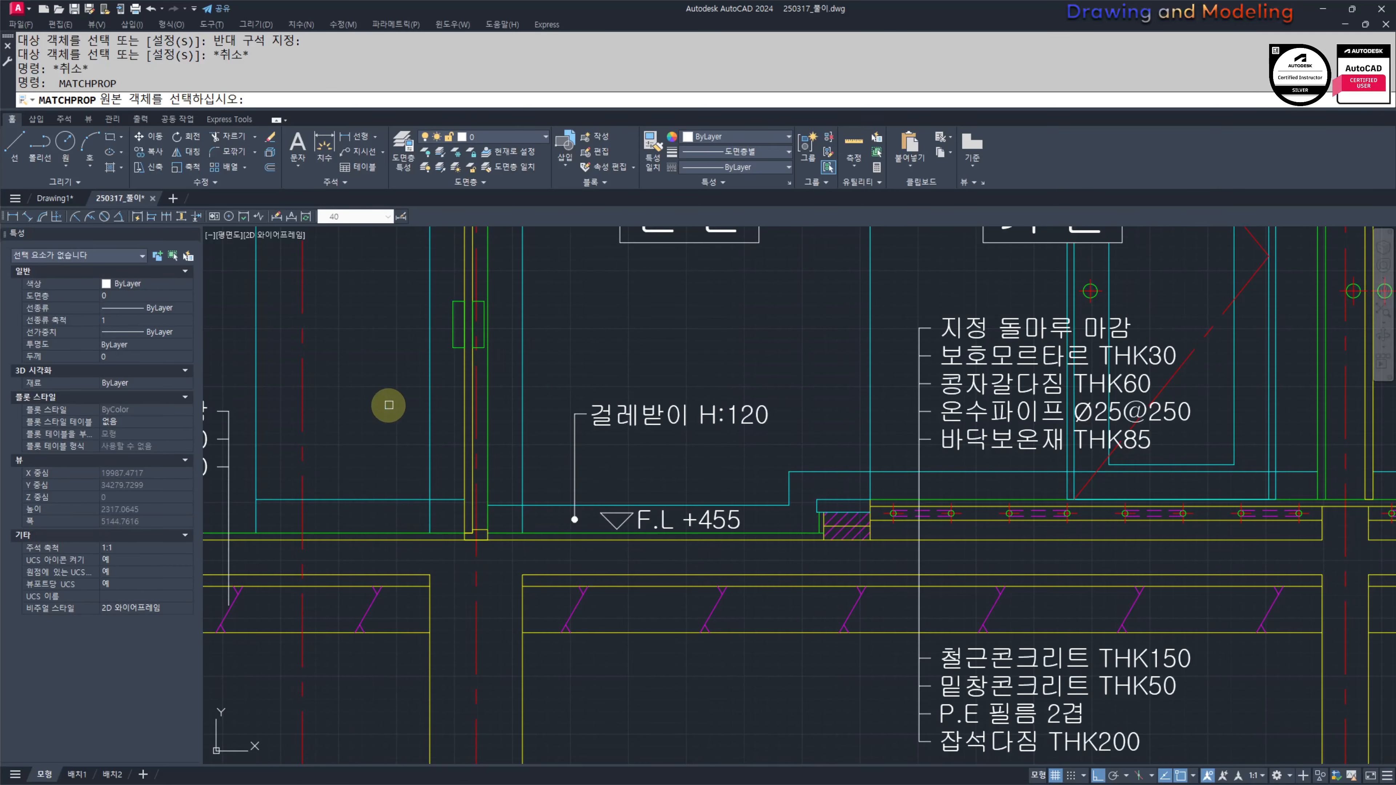
middle_click_drag(397, 408, 653, 412)
left_click(415, 406)
left_click(418, 407)
left_click(418, 407)
middle_click_drag(965, 406, 621, 432)
left_click(895, 297)
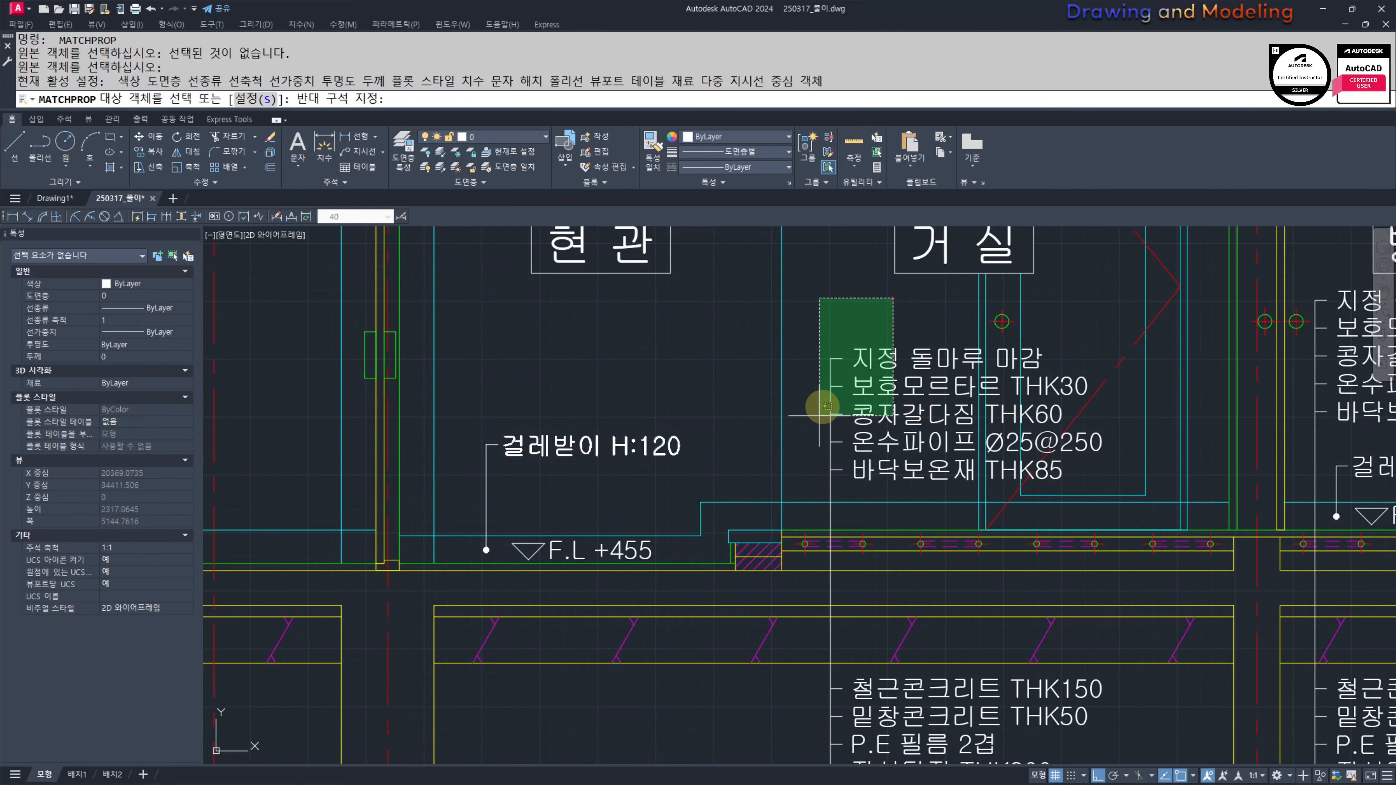
left_click(771, 492)
Step: Match both under-floor callout lists, "철근콘크리트 THK150" to "잡석다짐 THK200" below 거실 and 방, to the same properties
middle_click_drag(864, 717, 865, 526)
left_click(934, 630)
left_click(797, 471)
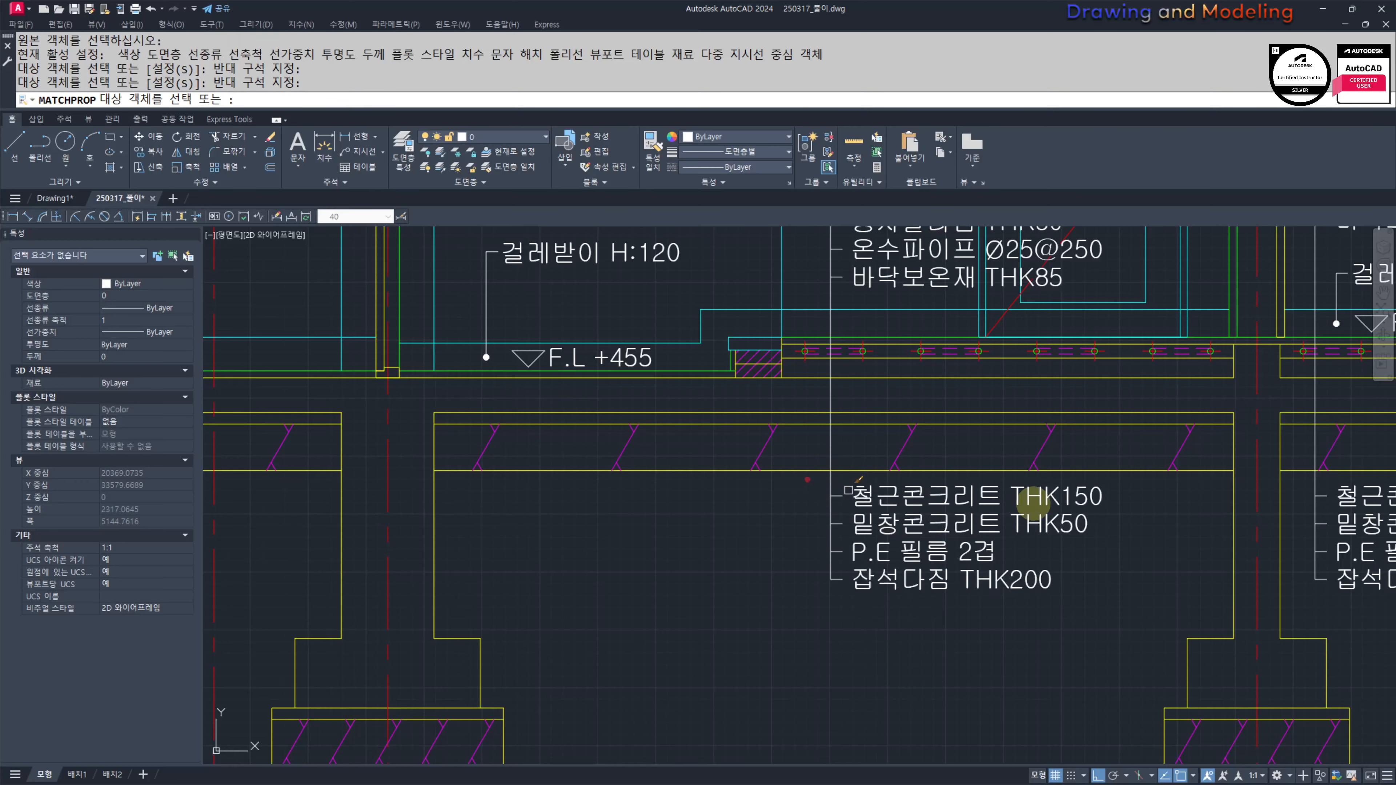
middle_click_drag(1091, 511, 722, 502)
left_click(1005, 575)
left_click(942, 490)
left_click(1036, 610)
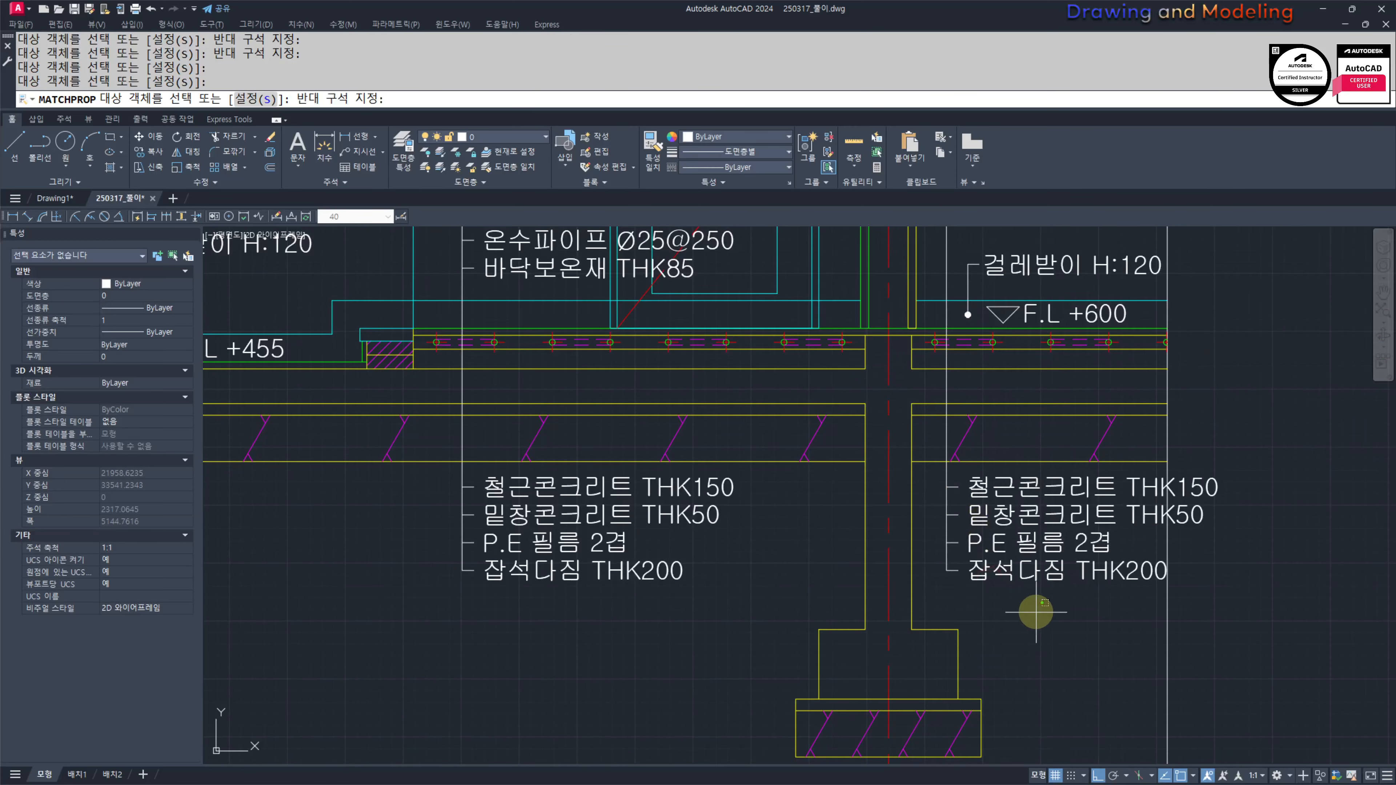
left_click(913, 452)
Step: Match the 방 floor finish callouts and the "걸레받이 H:120" label below them to the same properties
middle_click_drag(1003, 308, 988, 474)
scroll(964, 406, "up", 2)
middle_click_drag(963, 407, 955, 522)
left_click(997, 514)
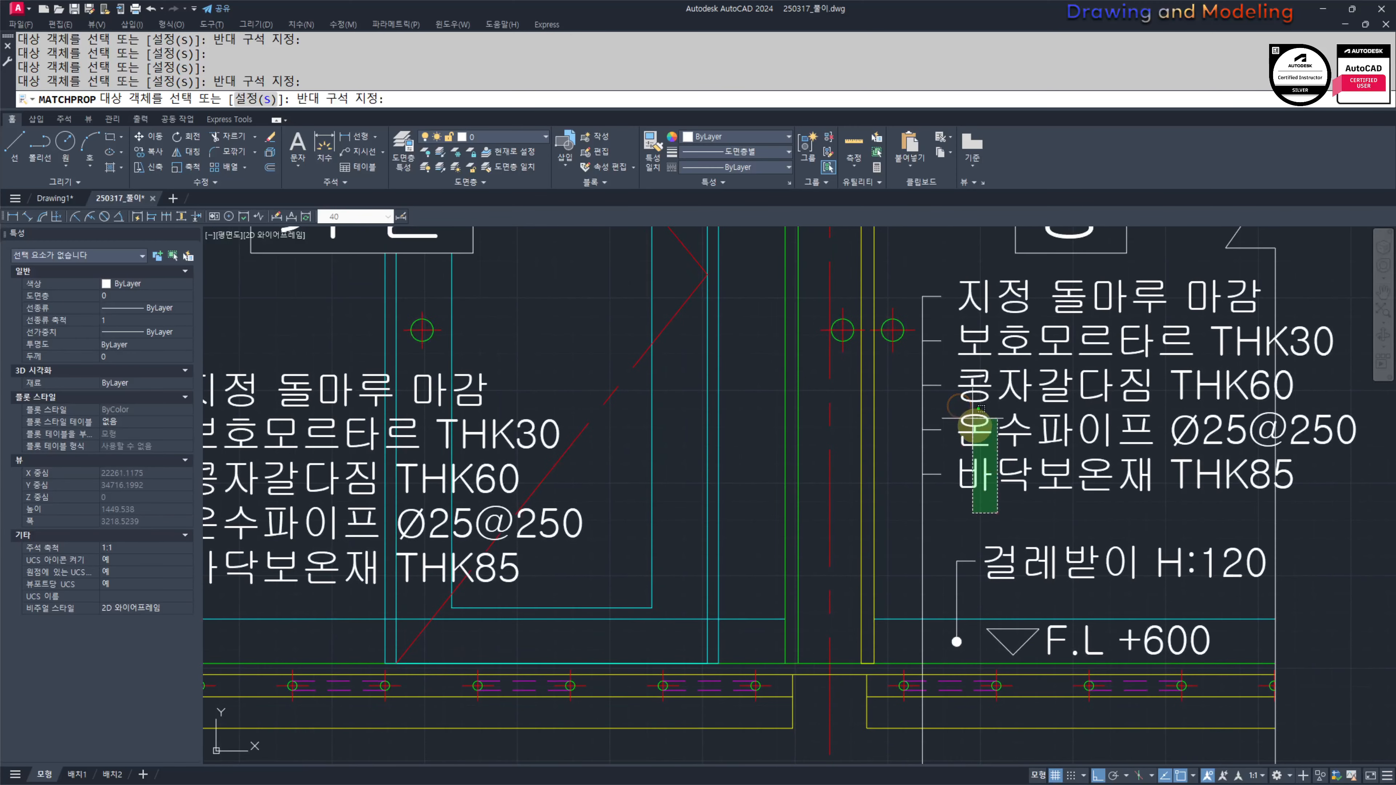
left_click(916, 267)
left_click(1015, 510)
left_click(909, 580)
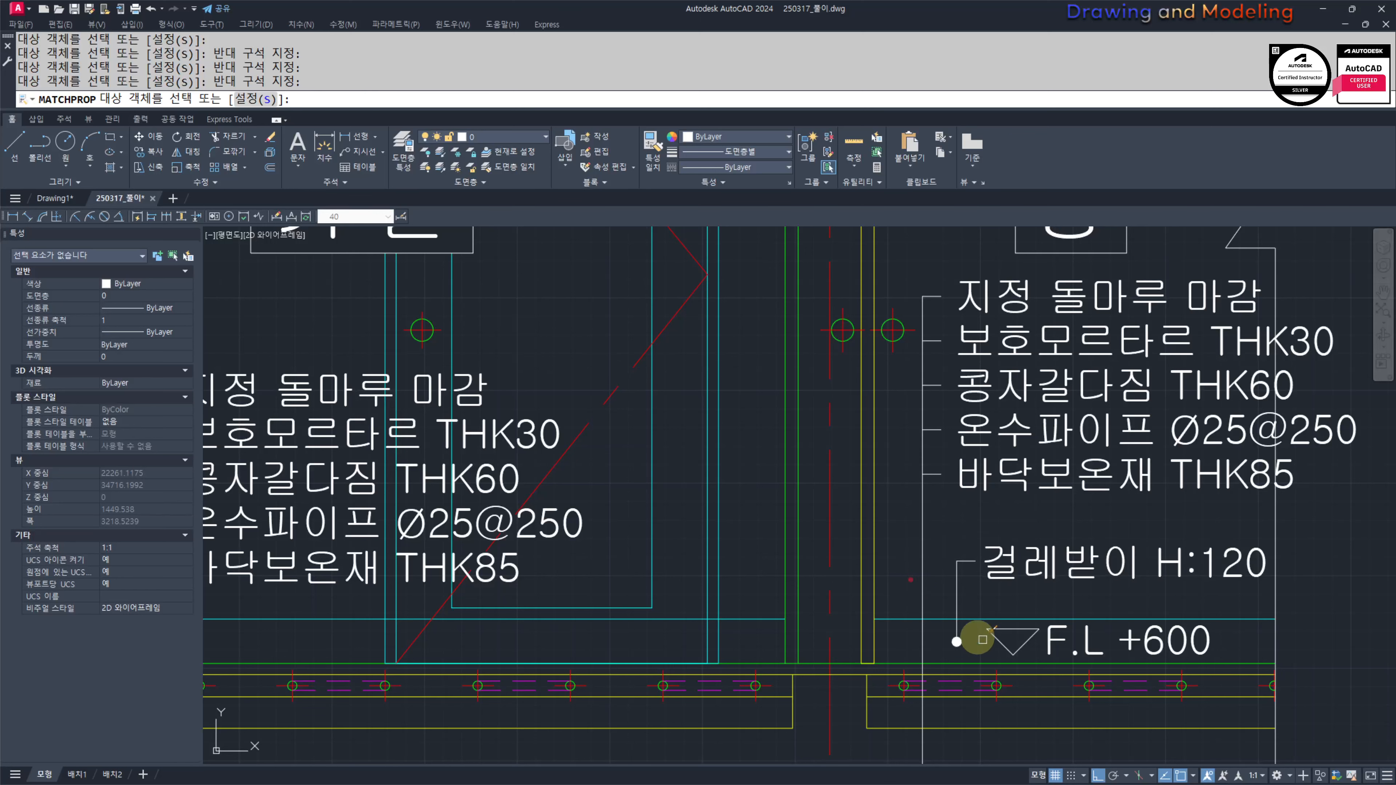
middle_click_drag(1016, 619, 1047, 568)
scroll(981, 570, "down", 2)
key("Escape")
key("Escape")
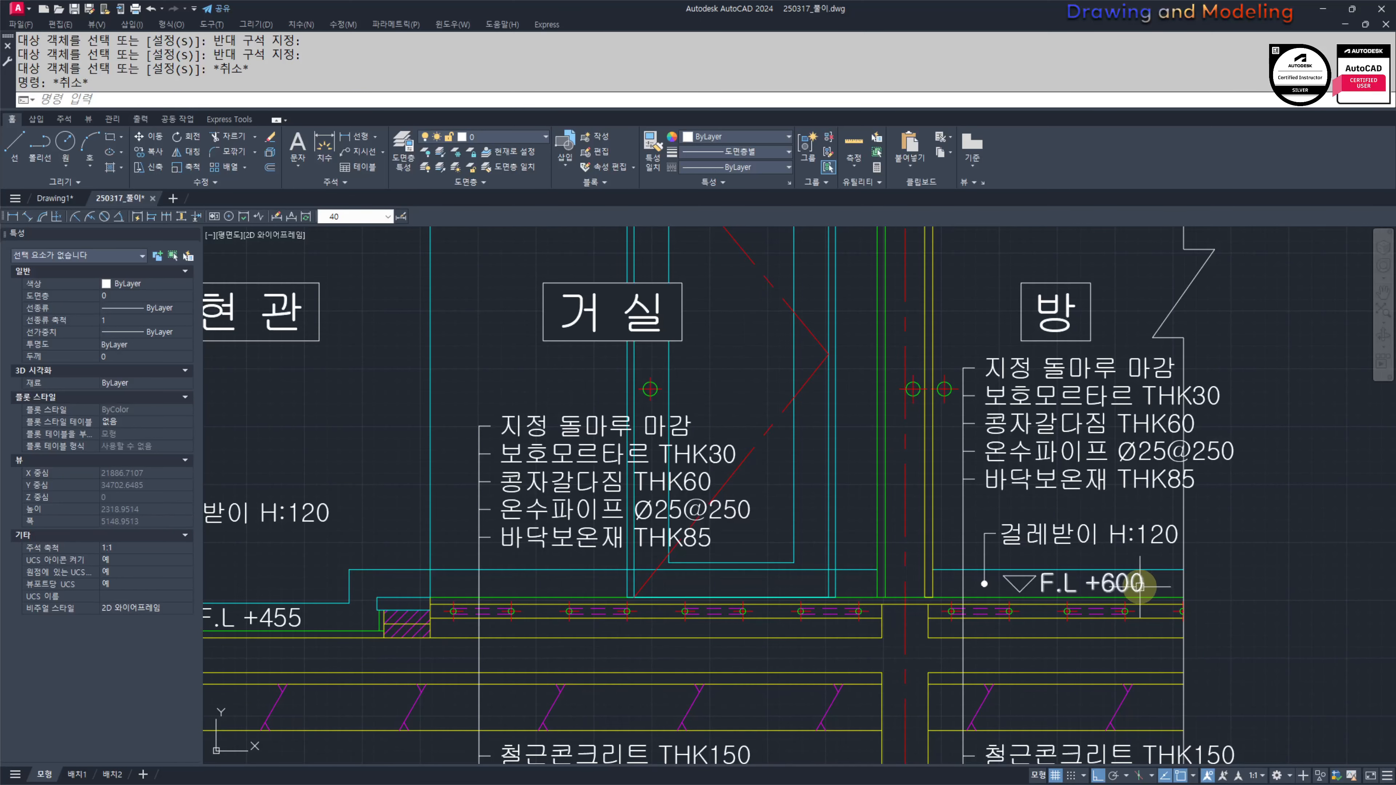
key("space")
left_click(1152, 585)
key("Escape")
key("Escape")
Step: Move the "F.L +600" level text to the 문자 layer
left_click(1153, 583)
left_click(1102, 583)
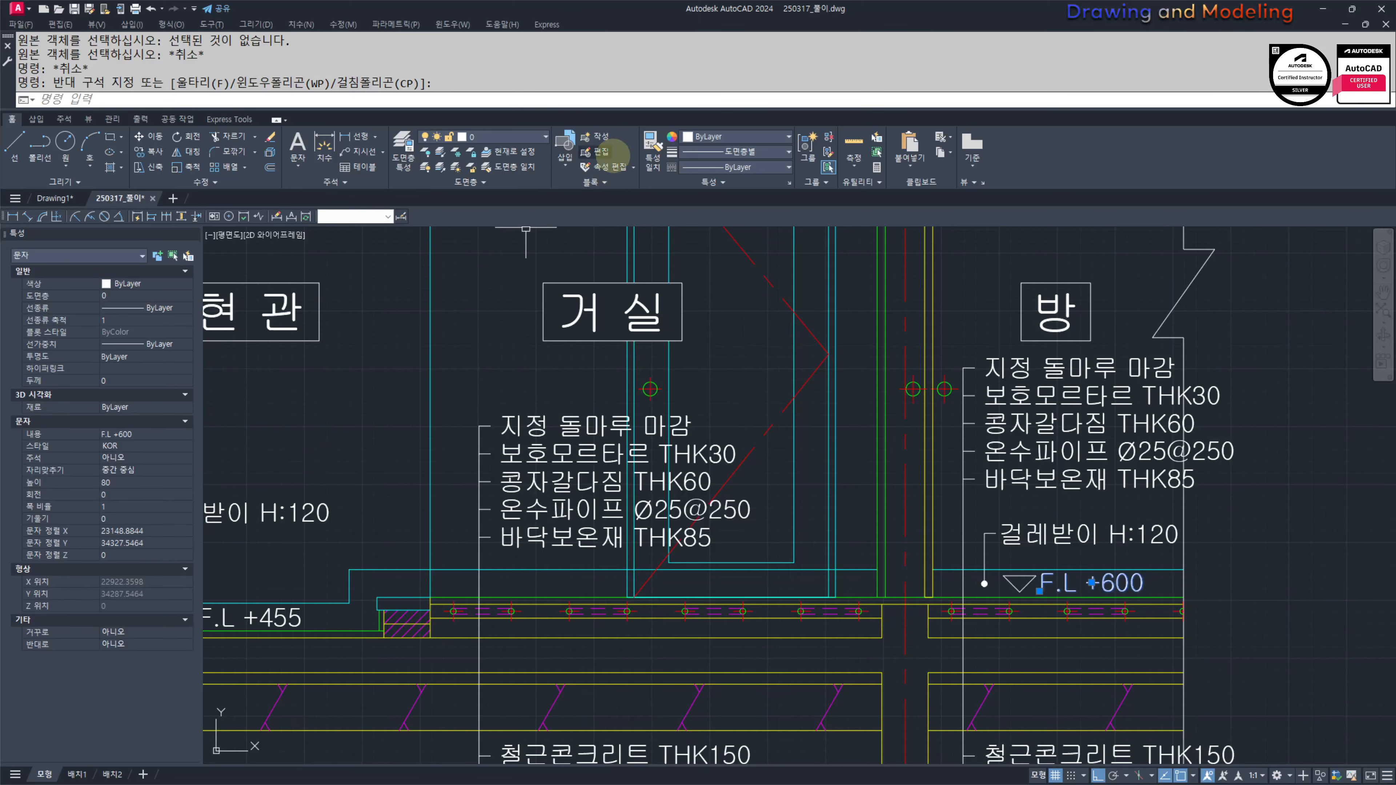
left_click(513, 137)
left_click(496, 264)
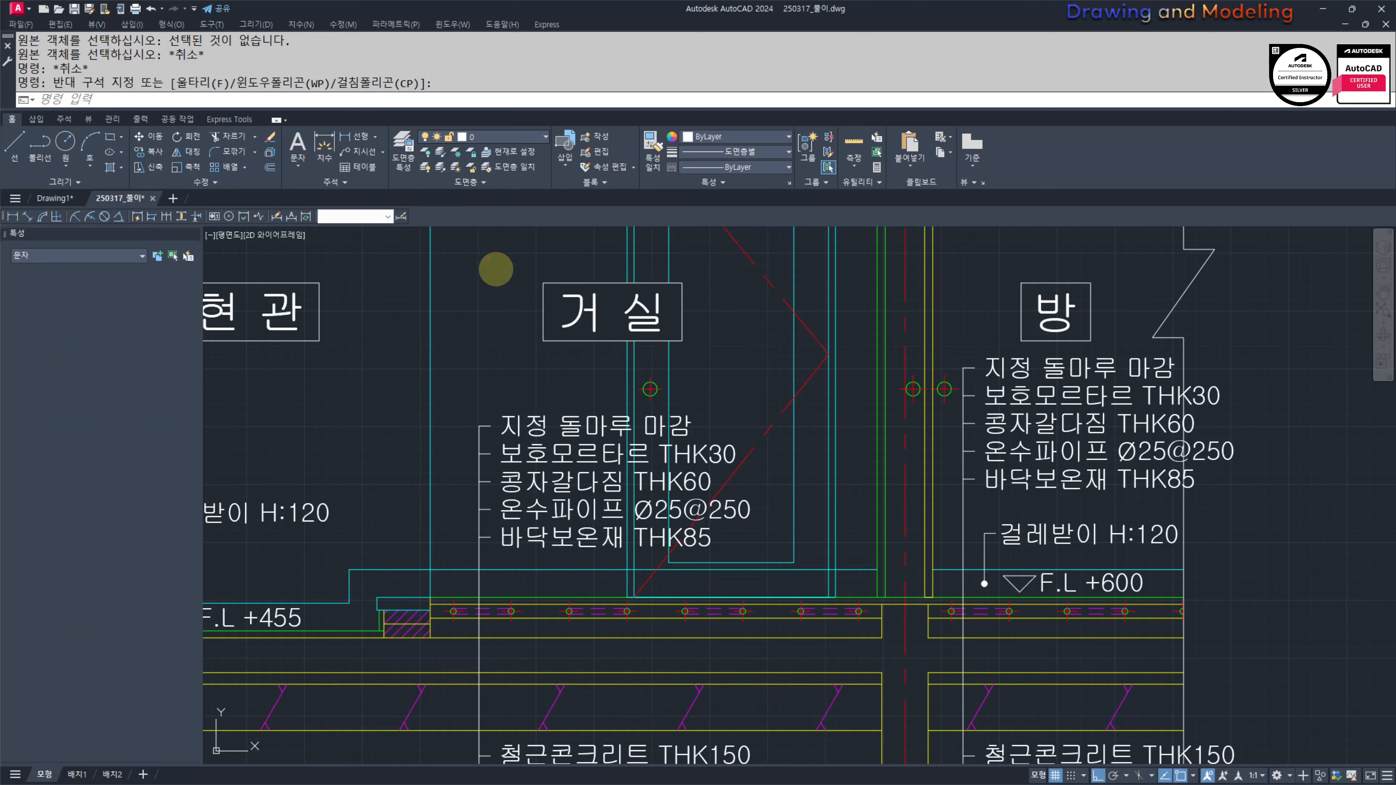
Step: Match the triangle marker beside the "F.L +600" level text to that text's properties
key("Escape")
middle_click_drag(818, 493, 792, 420)
scroll(1093, 512, "up", 5)
type("ma")
key("space")
left_click(934, 530)
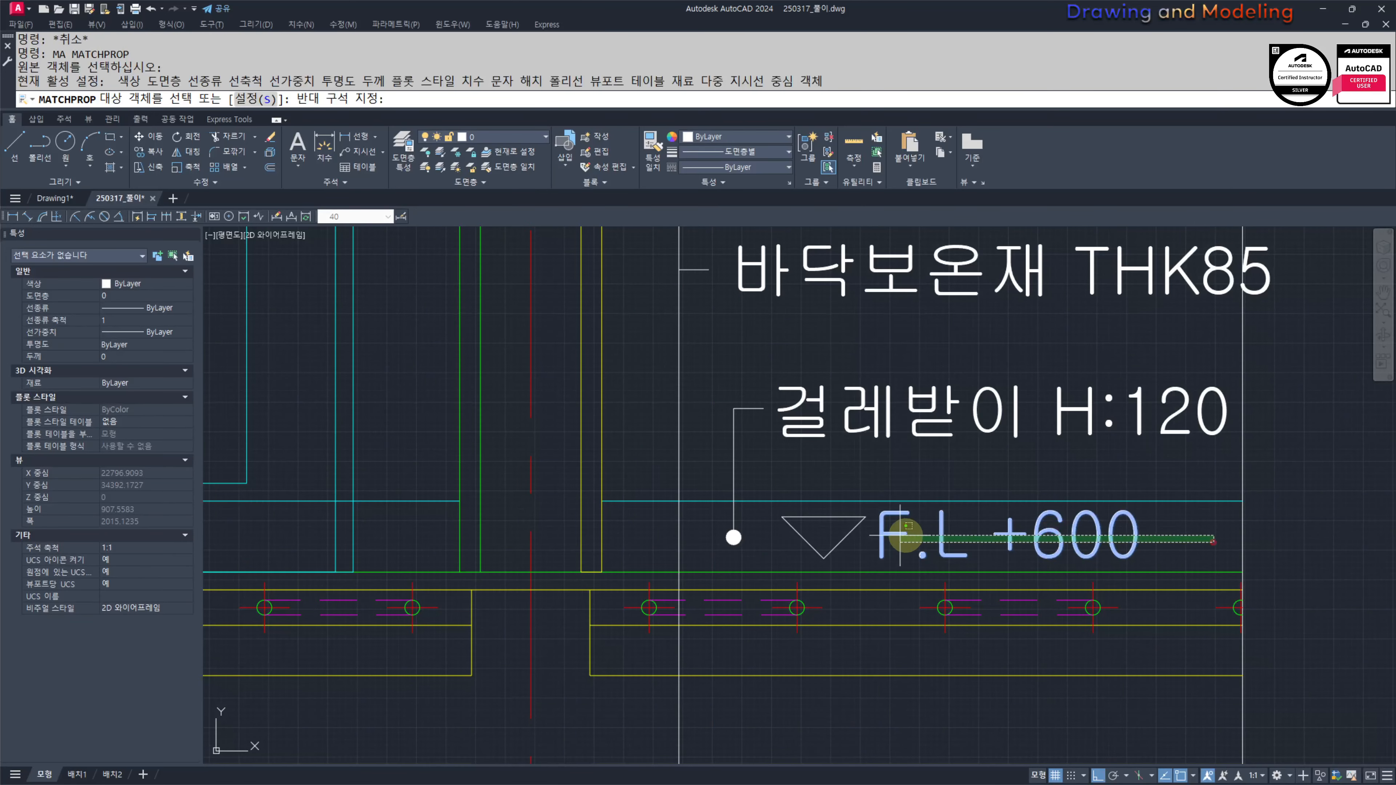
Step: Match the "F.L +455" level text and its triangle marker below 현관 to the "F.L +600" text's properties
scroll(770, 533, "down", 3)
scroll(736, 533, "down", 2)
middle_click_drag(242, 524, 953, 517)
scroll(769, 586, "up", 3)
left_click(991, 602)
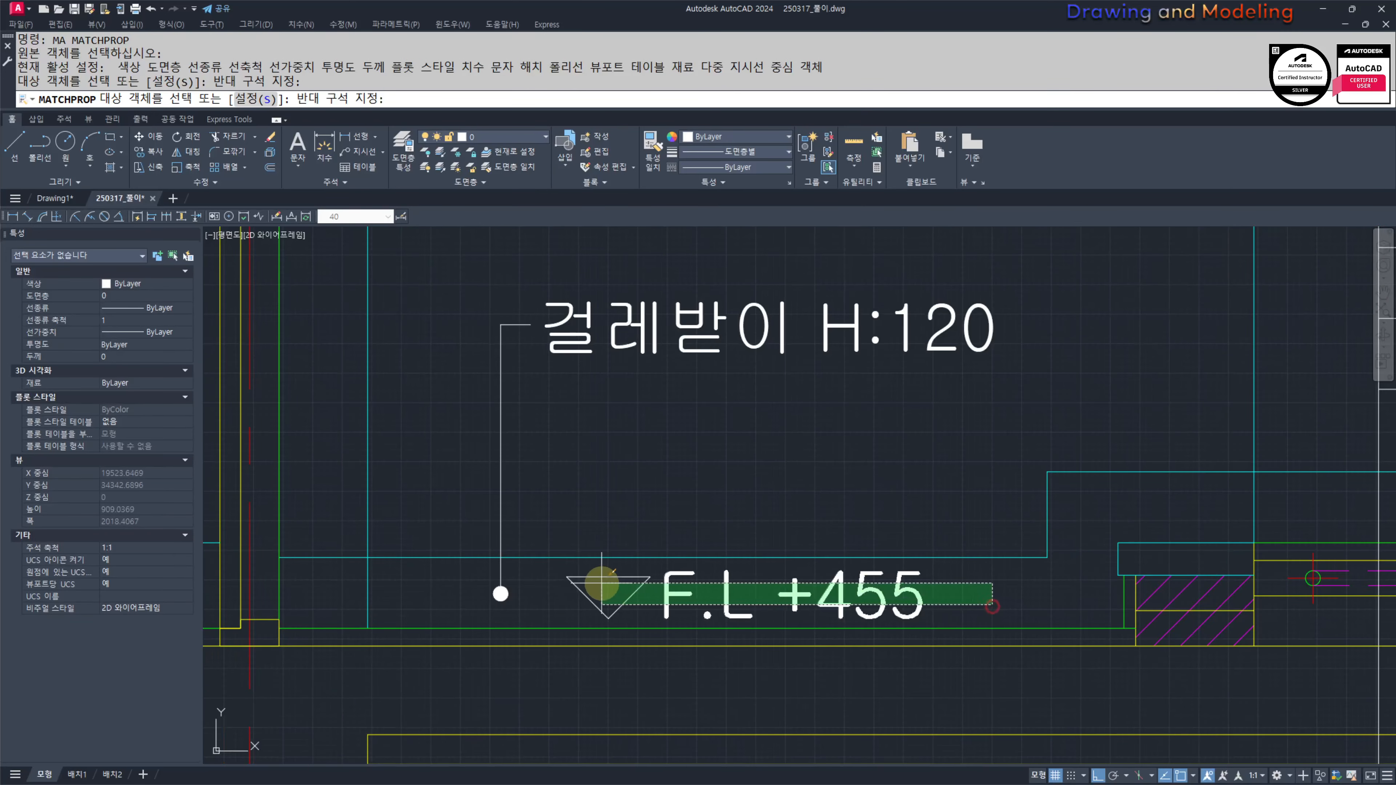
left_click(598, 584)
scroll(593, 582, "down", 3)
middle_click_drag(332, 540, 640, 565)
key("Escape")
key("Escape")
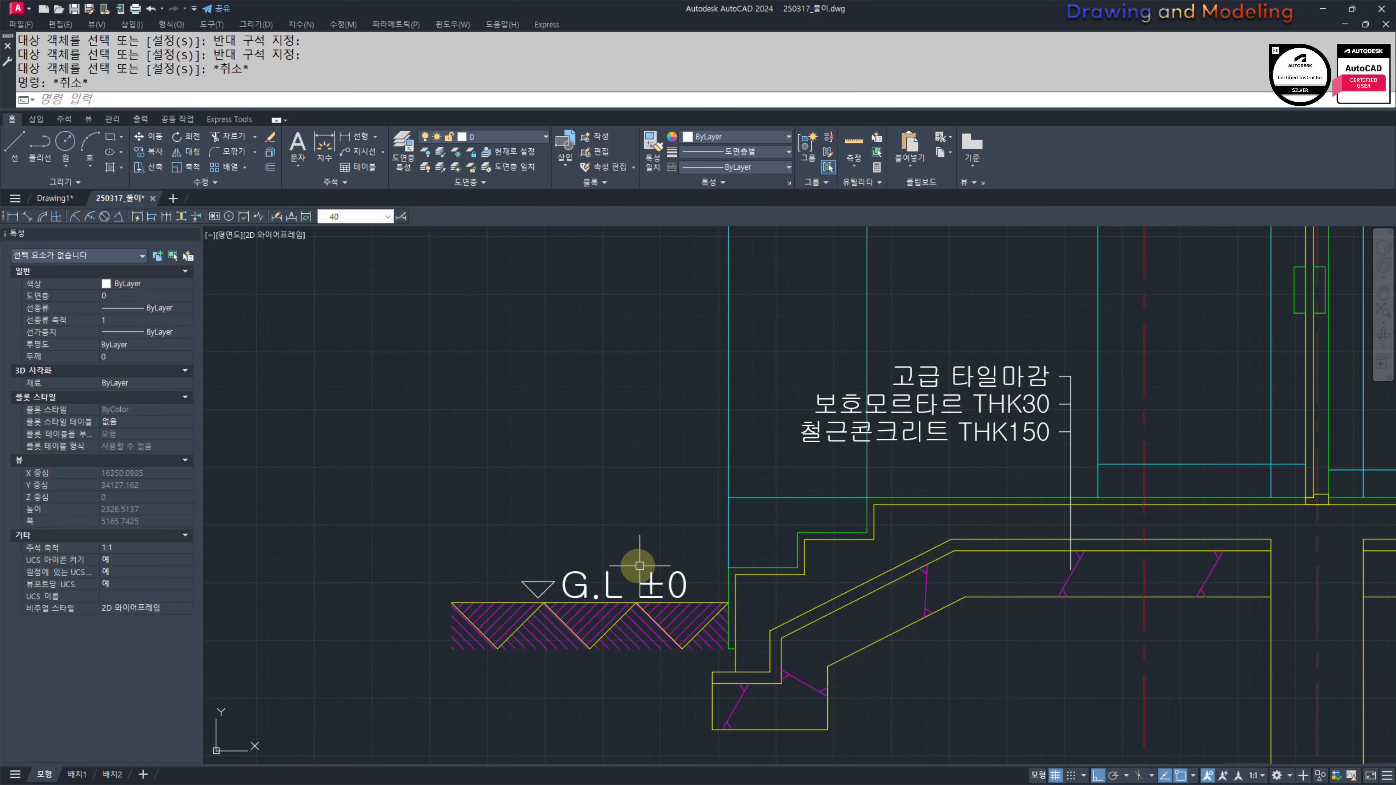
Step: Move the "G.L ±0" level text and its triangle marker to the 문자 layer
left_click(632, 547)
left_click(465, 586)
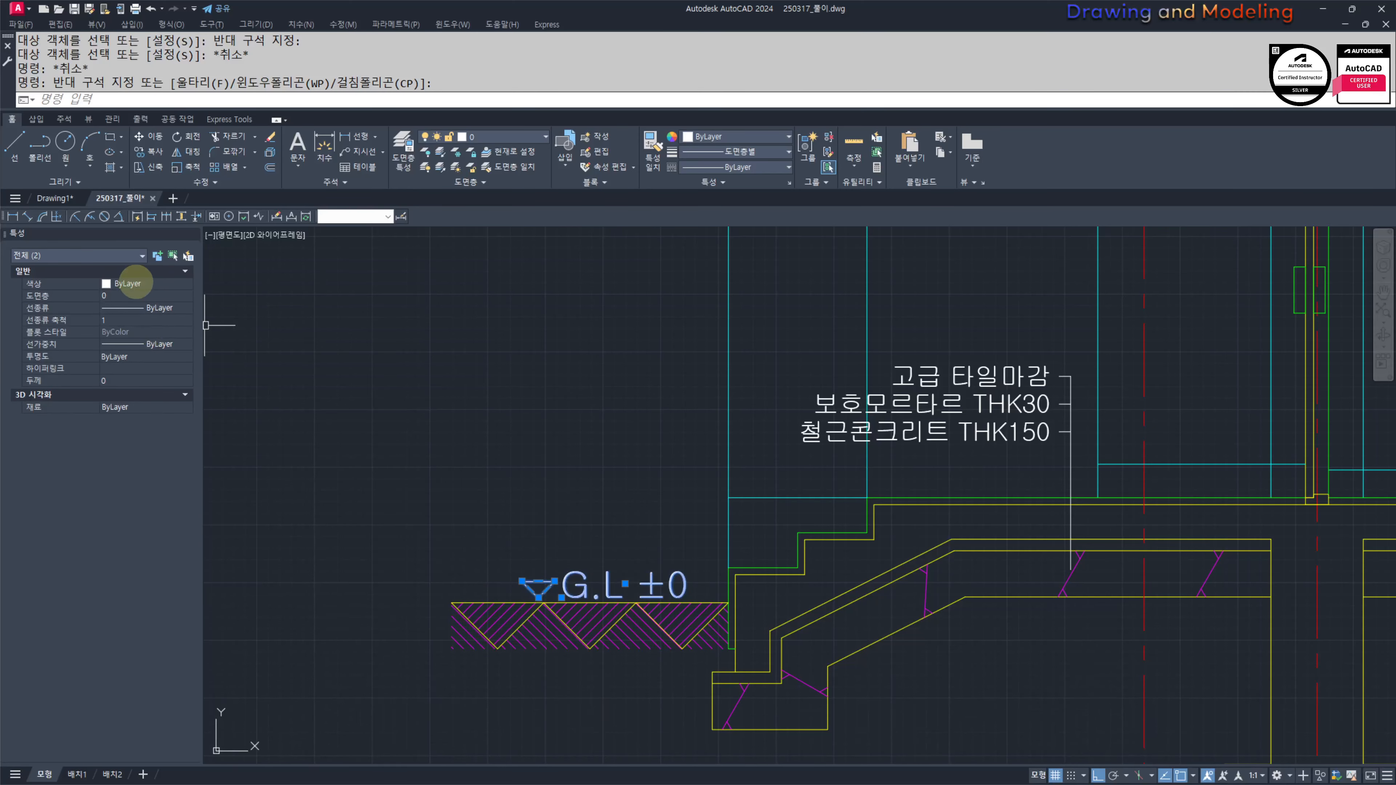
left_click(497, 137)
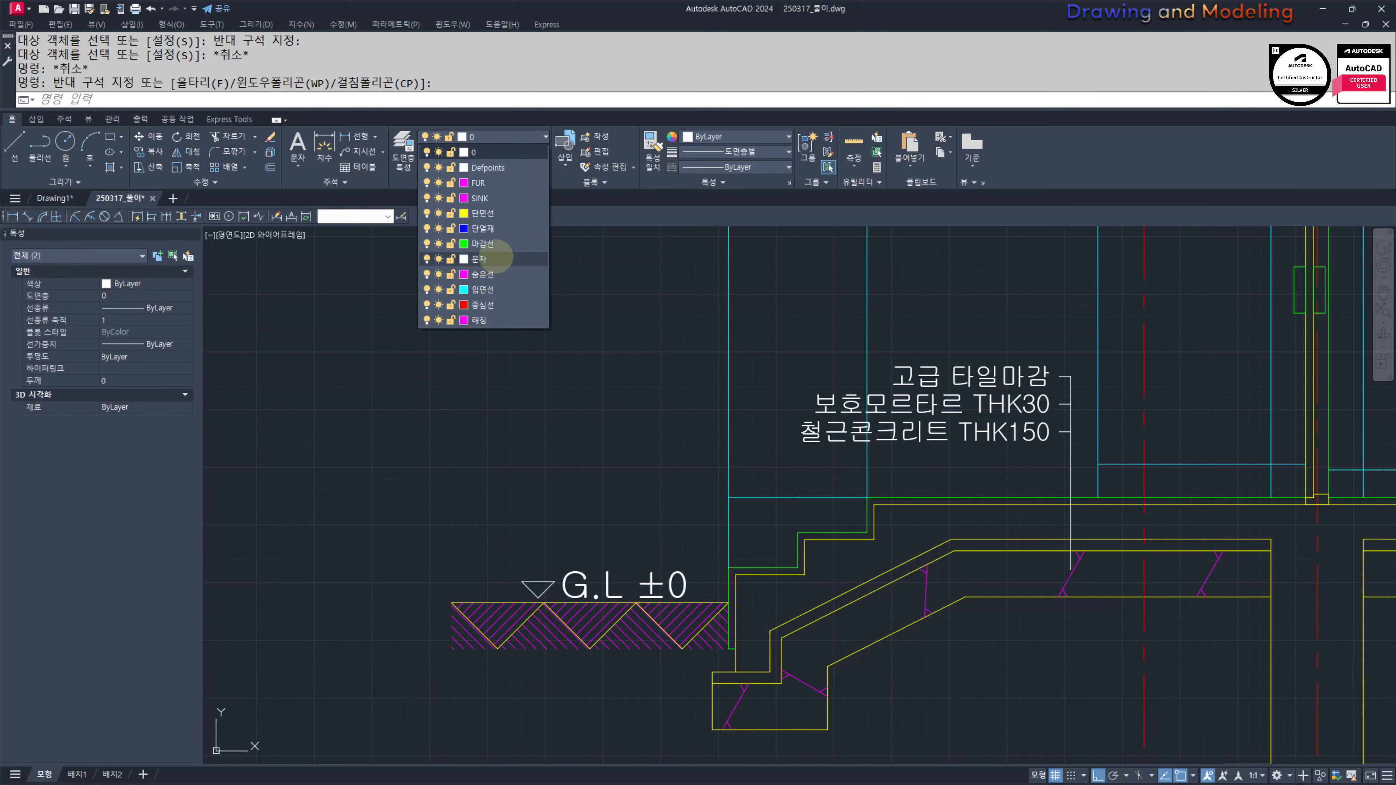
left_click(496, 256)
key("Escape")
key("Escape")
key("Escape")
key("Escape")
scroll(623, 433, "down", 6)
mouse_move(786, 352)
middle_mouse_down()
mouse_move(782, 464)
mouse_move(726, 428)
mouse_move(740, 426)
middle_mouse_up()
scroll(753, 435, "up", 2)
middle_click_drag(760, 377, 724, 487)
middle_click_drag(997, 509, 893, 482)
left_click(1063, 415)
left_click(935, 336)
key("Escape")
key("Escape")
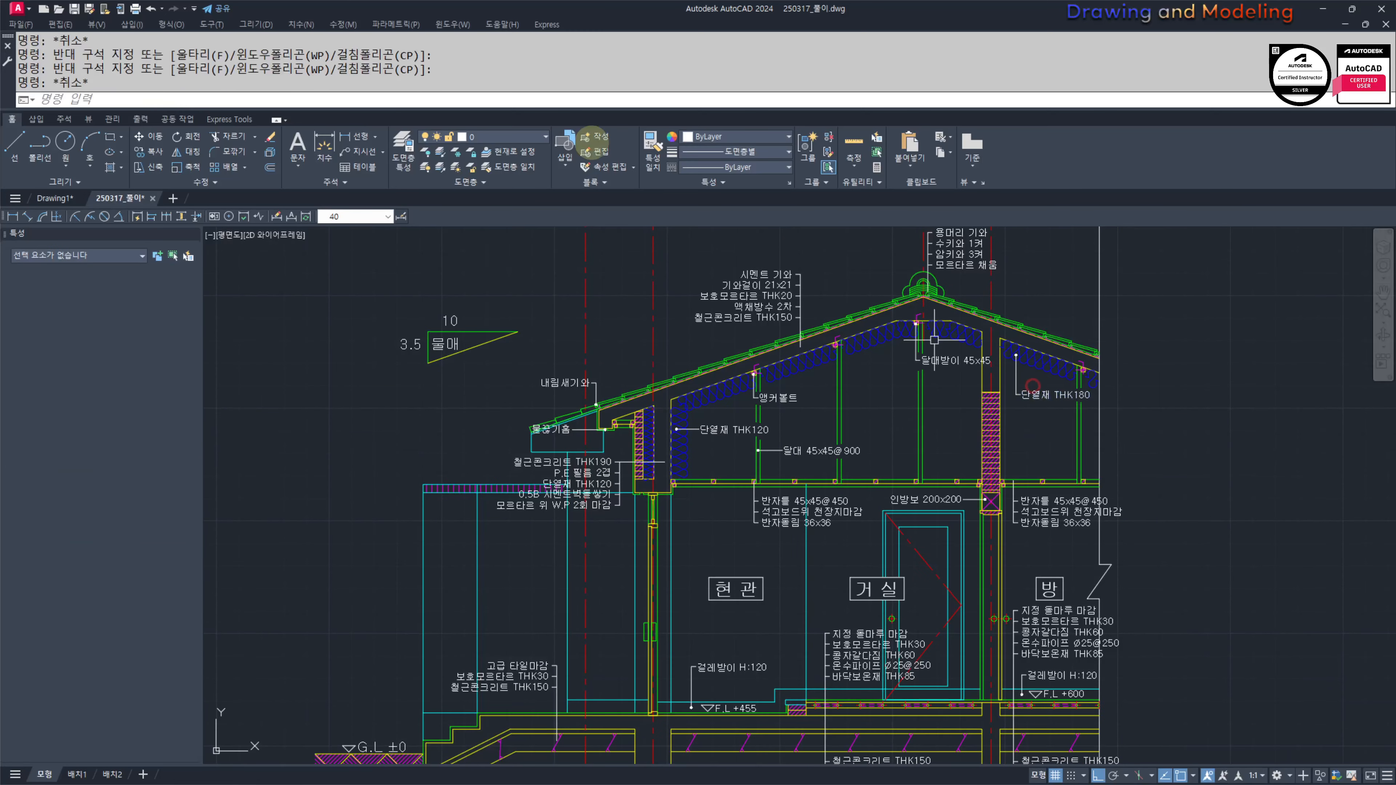
Step: Turn off the 문자 and 중심선 layers to clear the roof area of the section
middle_click_drag(833, 383, 785, 416)
middle_click_drag(623, 350, 697, 339)
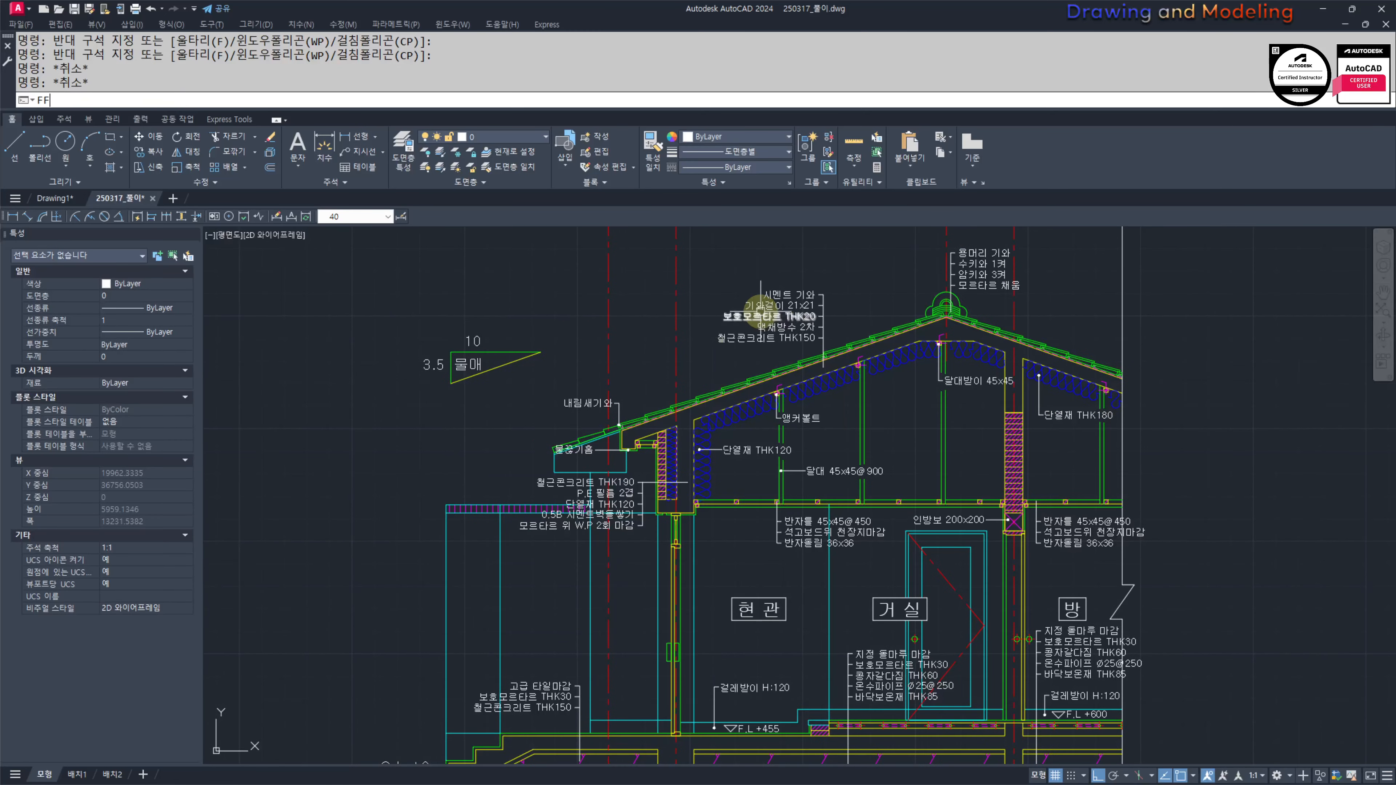
type("ff")
key("Return")
left_click(762, 334)
key("Escape")
middle_click_drag(806, 424, 800, 454)
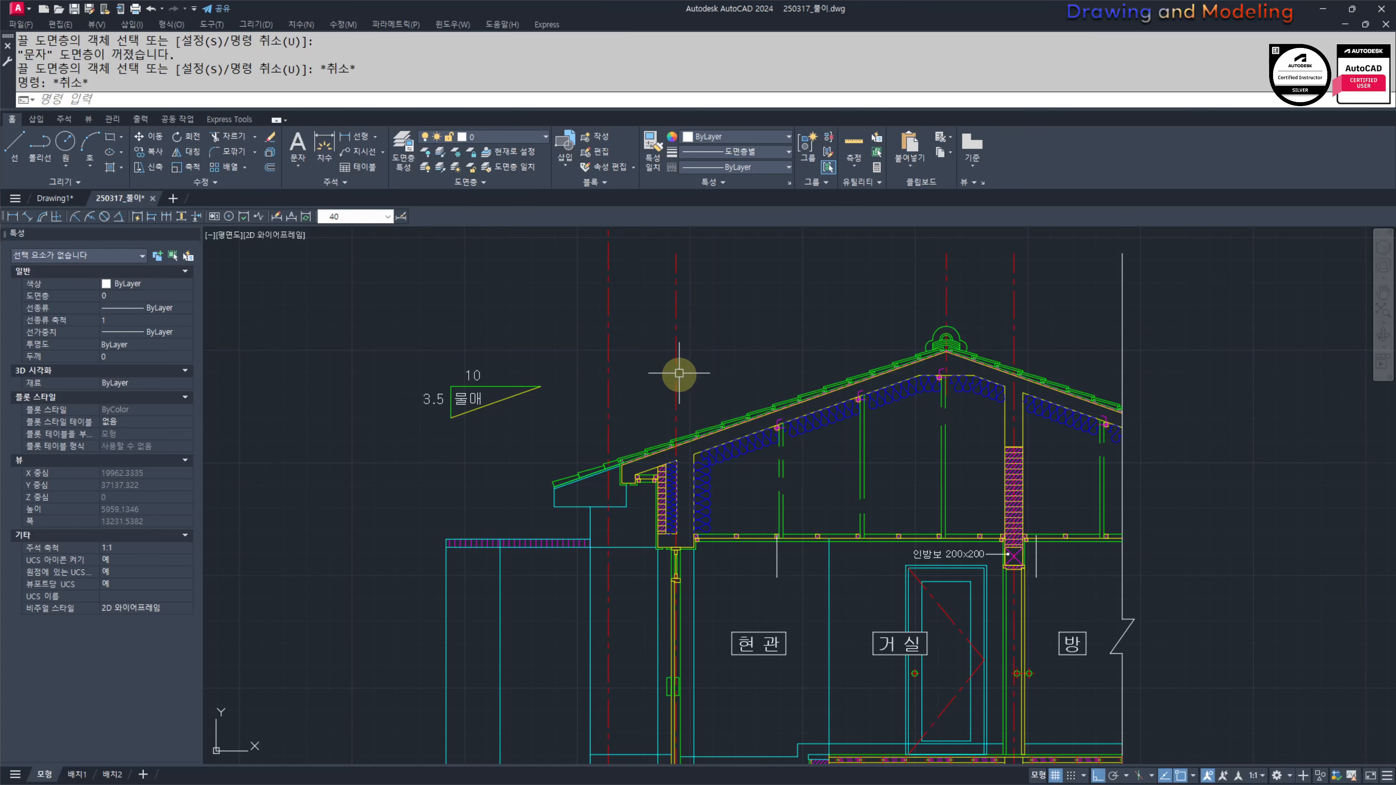
type("ff")
key("Return")
left_click(675, 345)
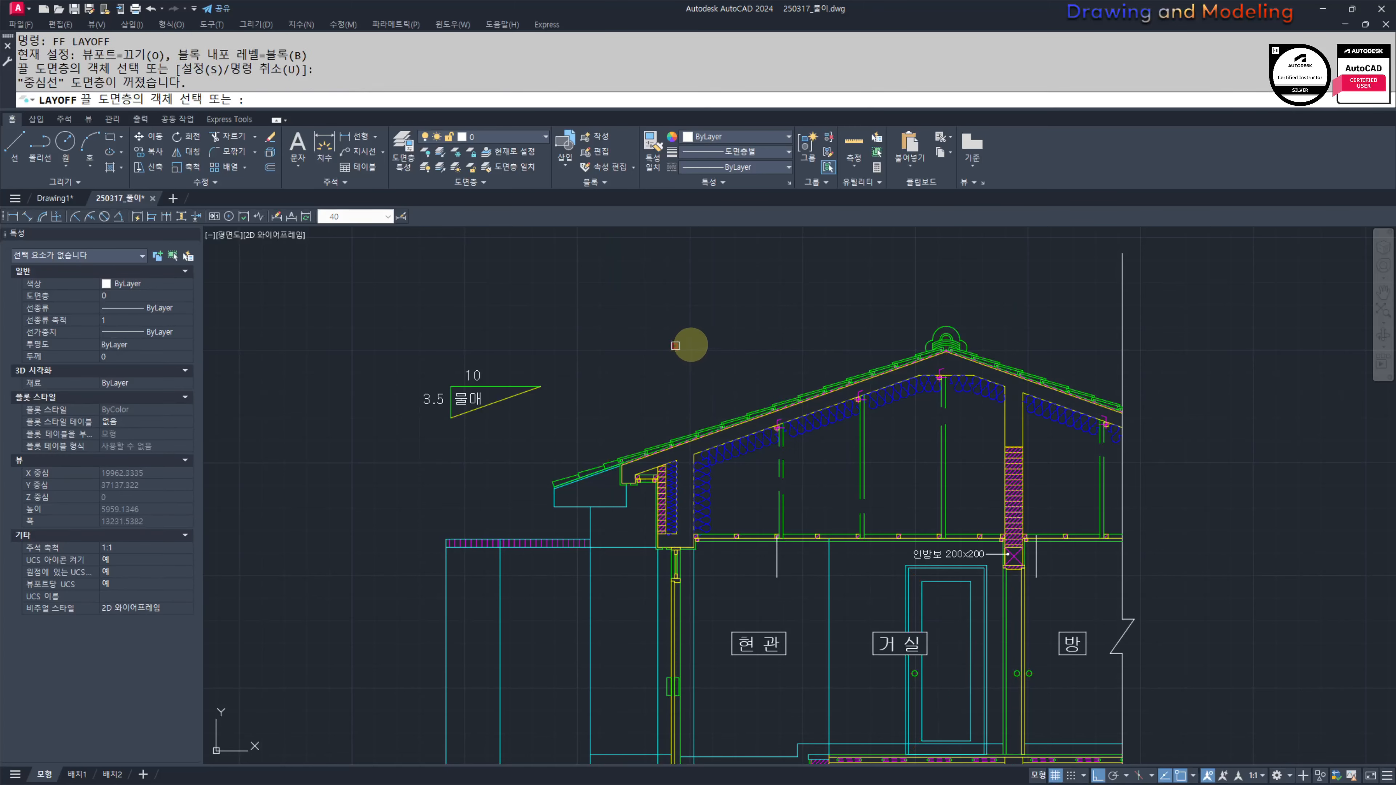
key("Escape")
Step: Hatch the concrete roof slab and its connected upper walls with the JIS_RC_18 pattern at scale 30
middle_click_drag(801, 363, 815, 365)
type("h")
key("Return")
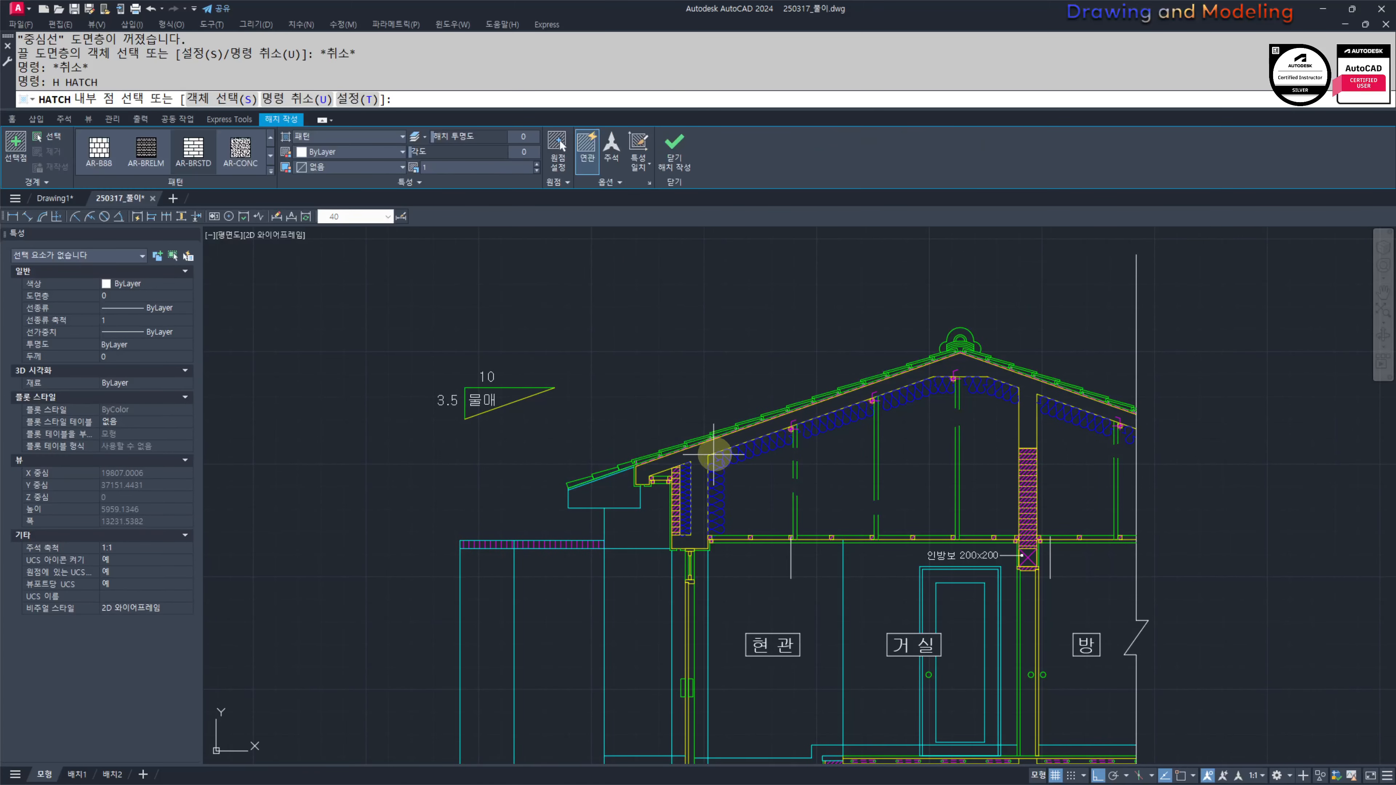
left_click(691, 455)
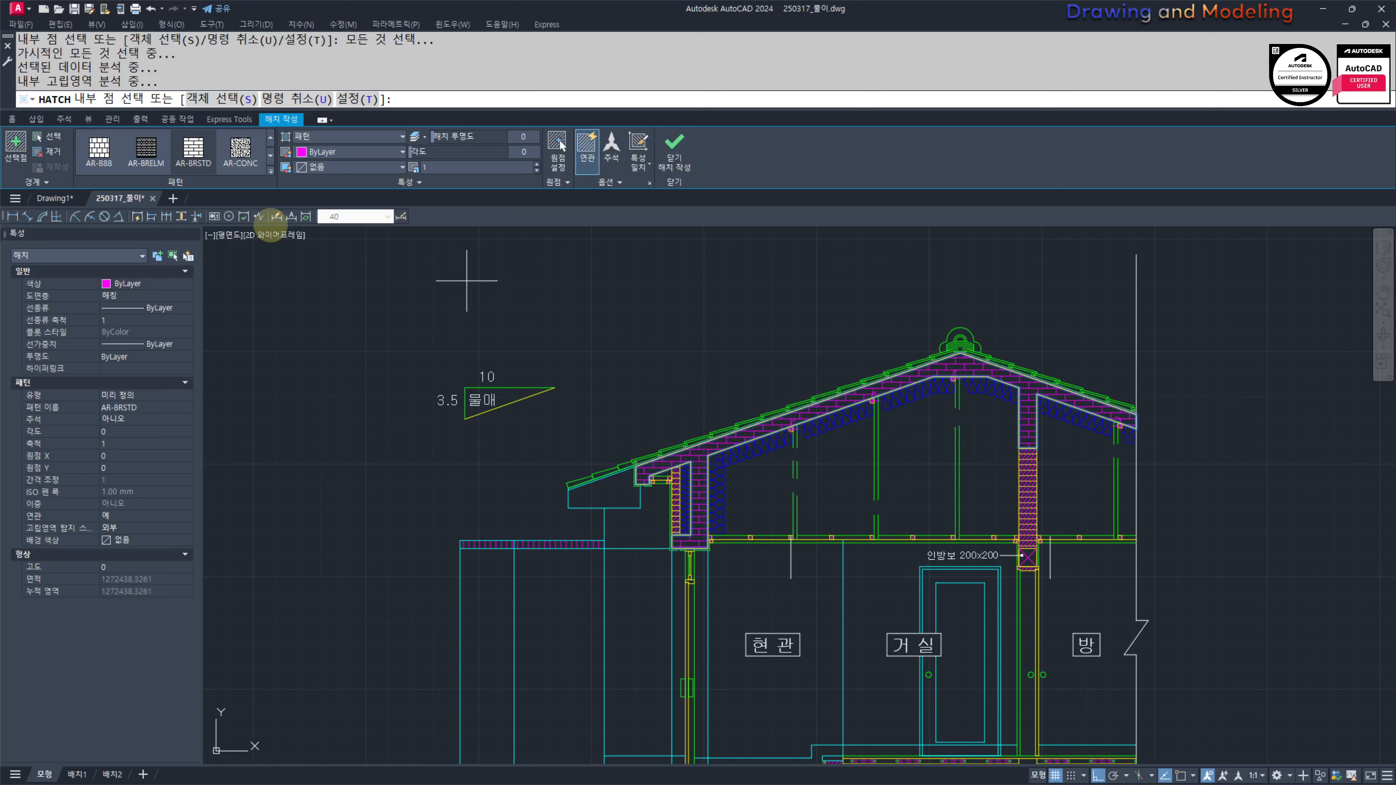
left_click(193, 148)
left_click(271, 170)
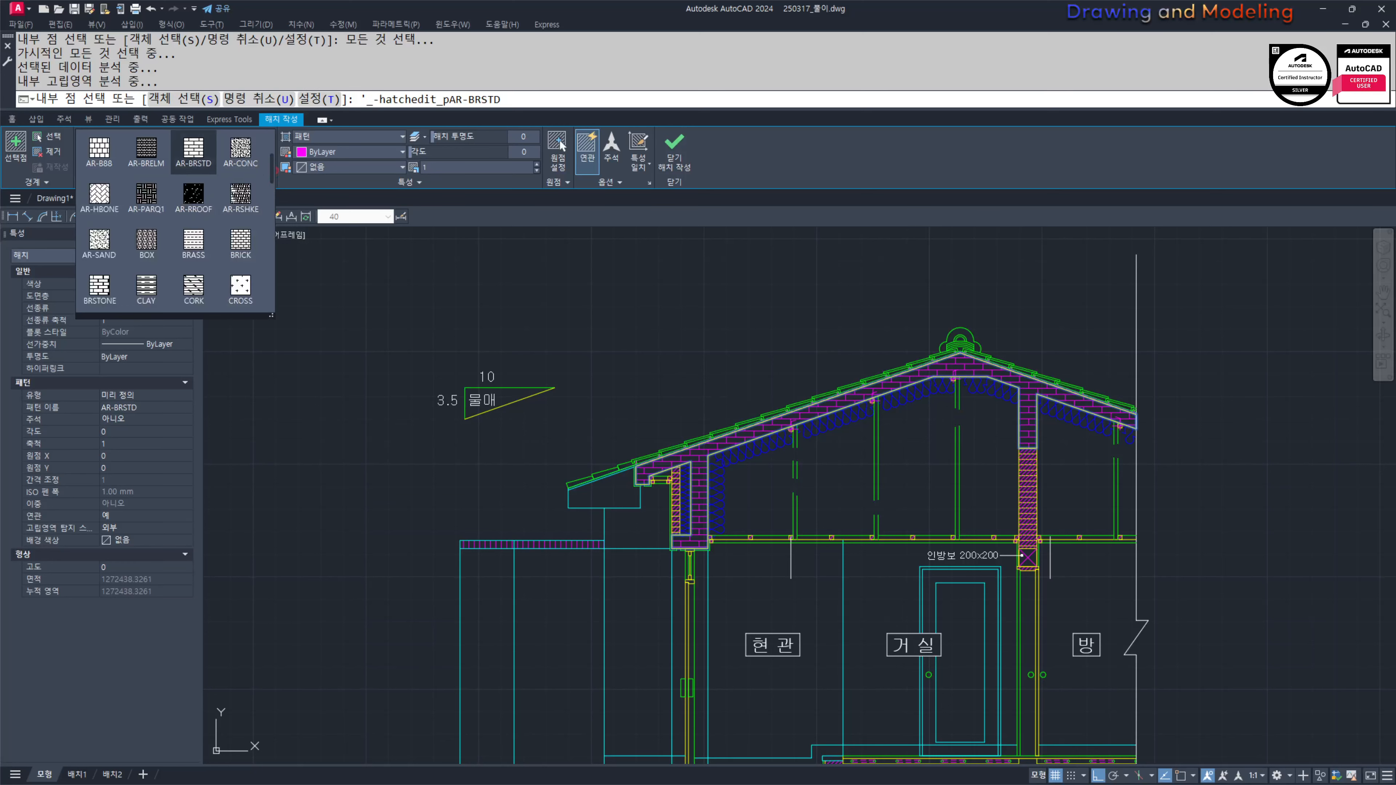
scroll(219, 239, "down", 6)
scroll(219, 239, "down", 1)
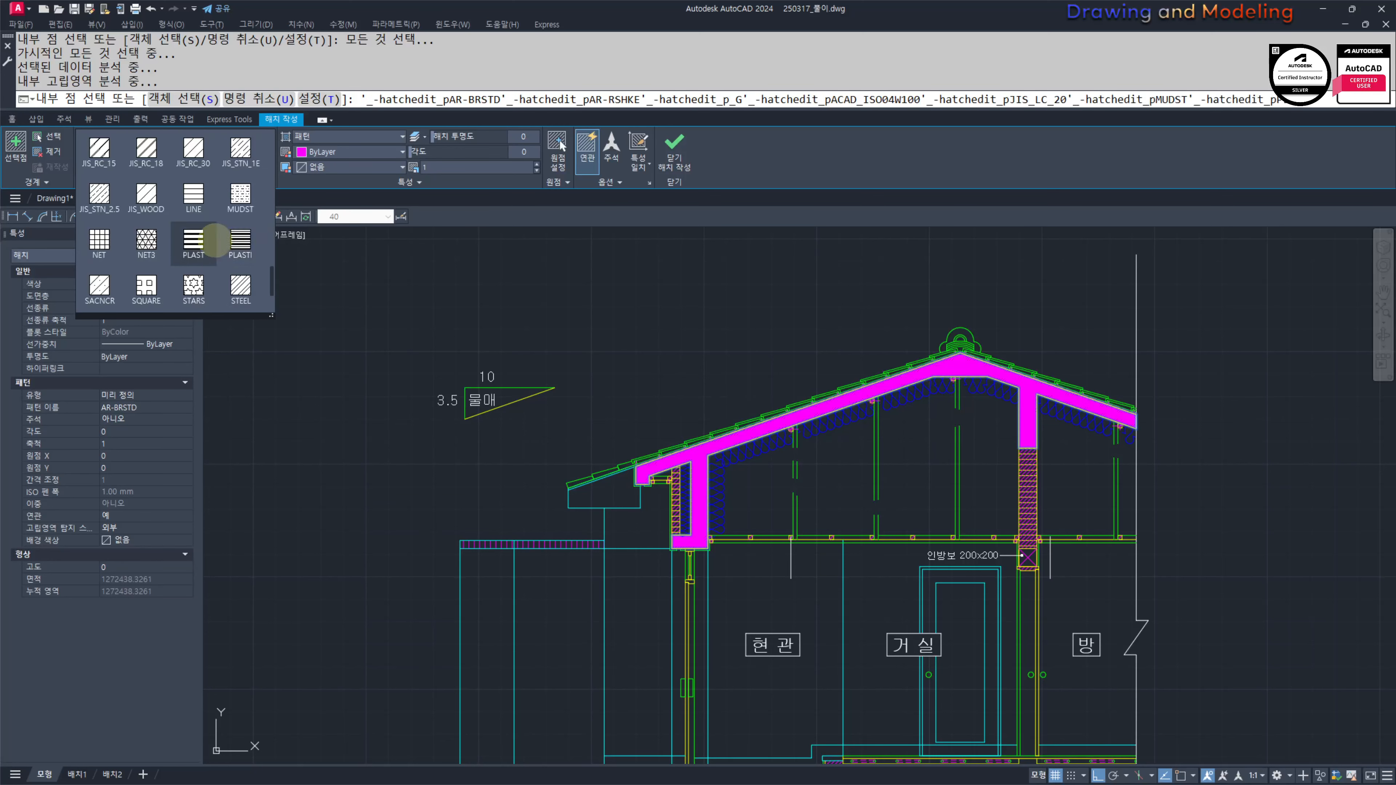
scroll(212, 237, "up", 1)
left_click(150, 198)
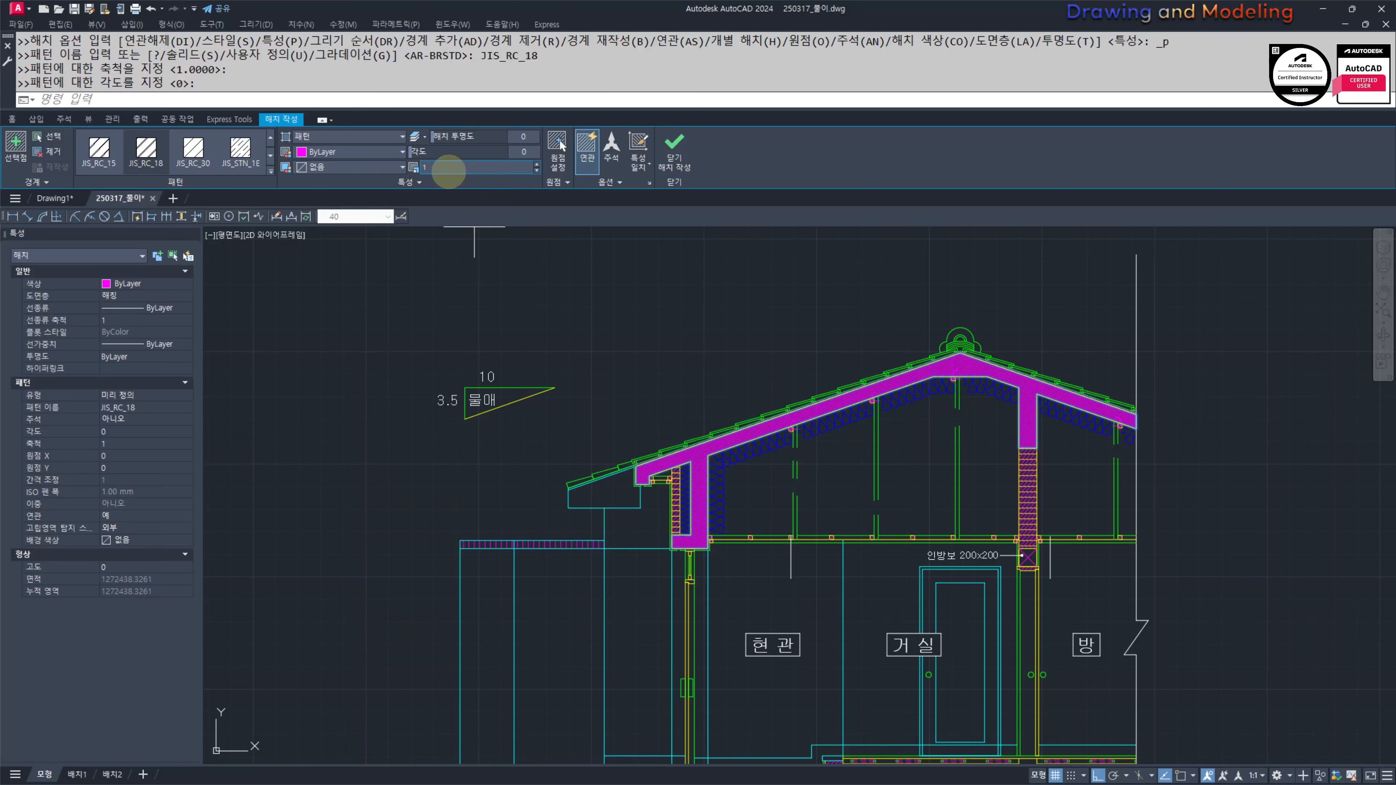
key("Return")
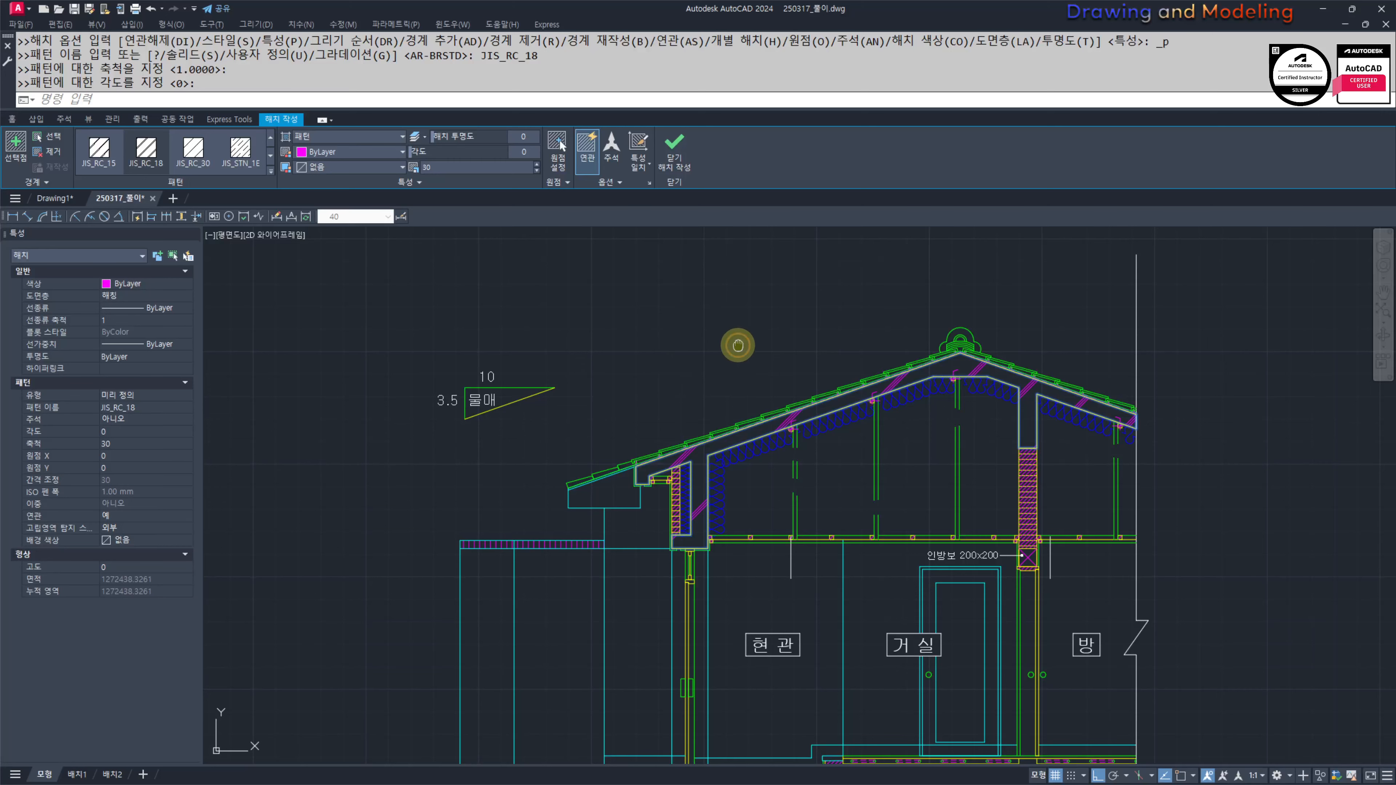
middle_click_drag(737, 346, 725, 352)
key("Return")
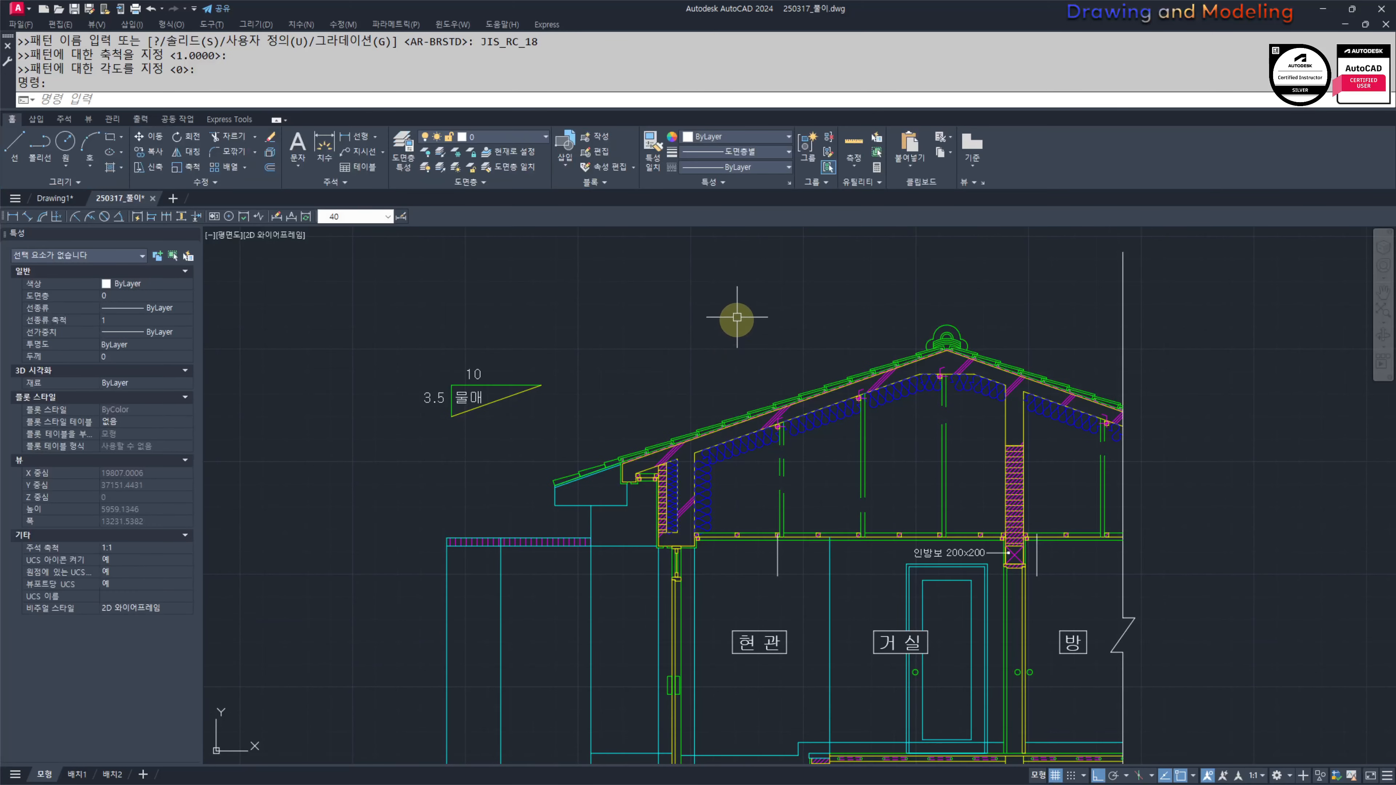
Step: Overlay an AR-CONC hatch at scale 1 on the same concrete roof slab and upper walls
key("Return")
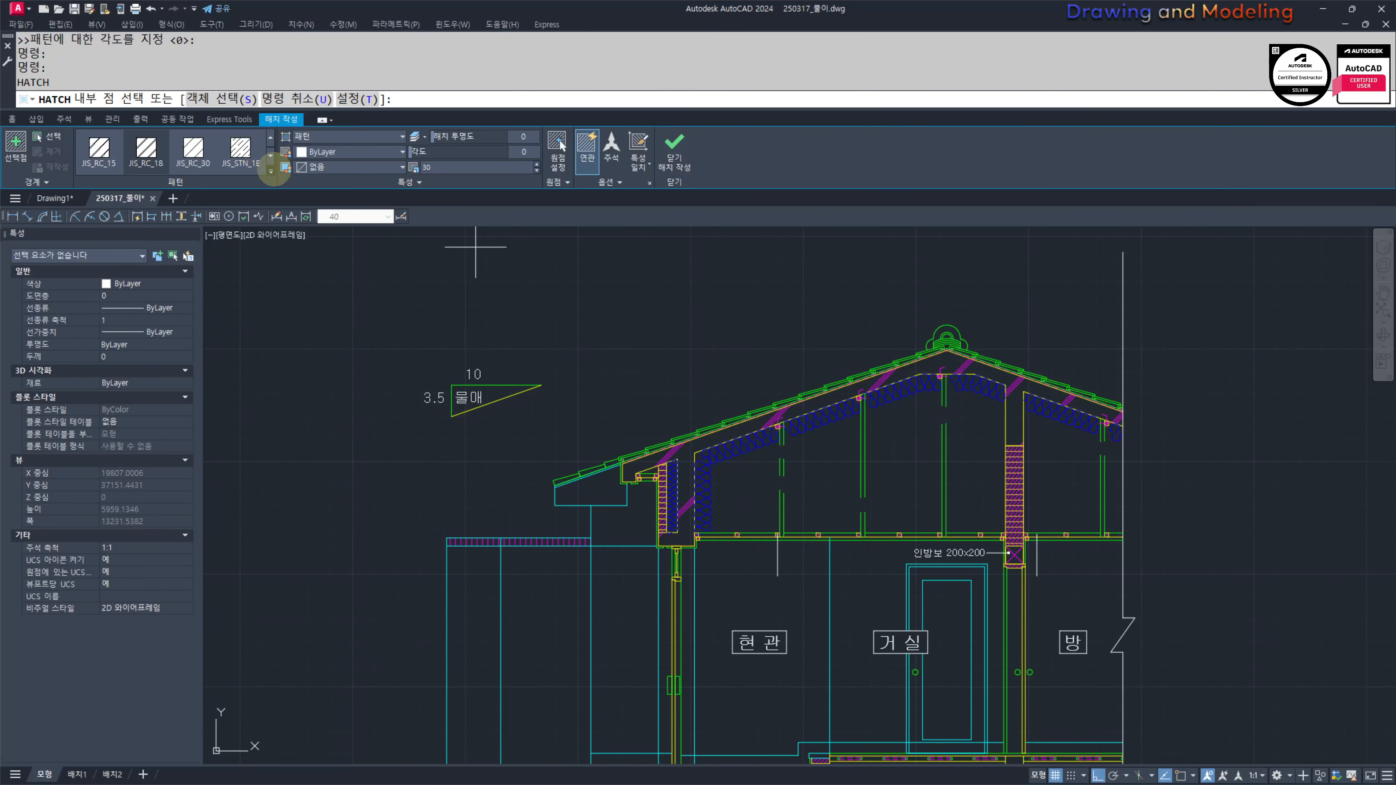
left_click(272, 170)
scroll(220, 188, "up", 15)
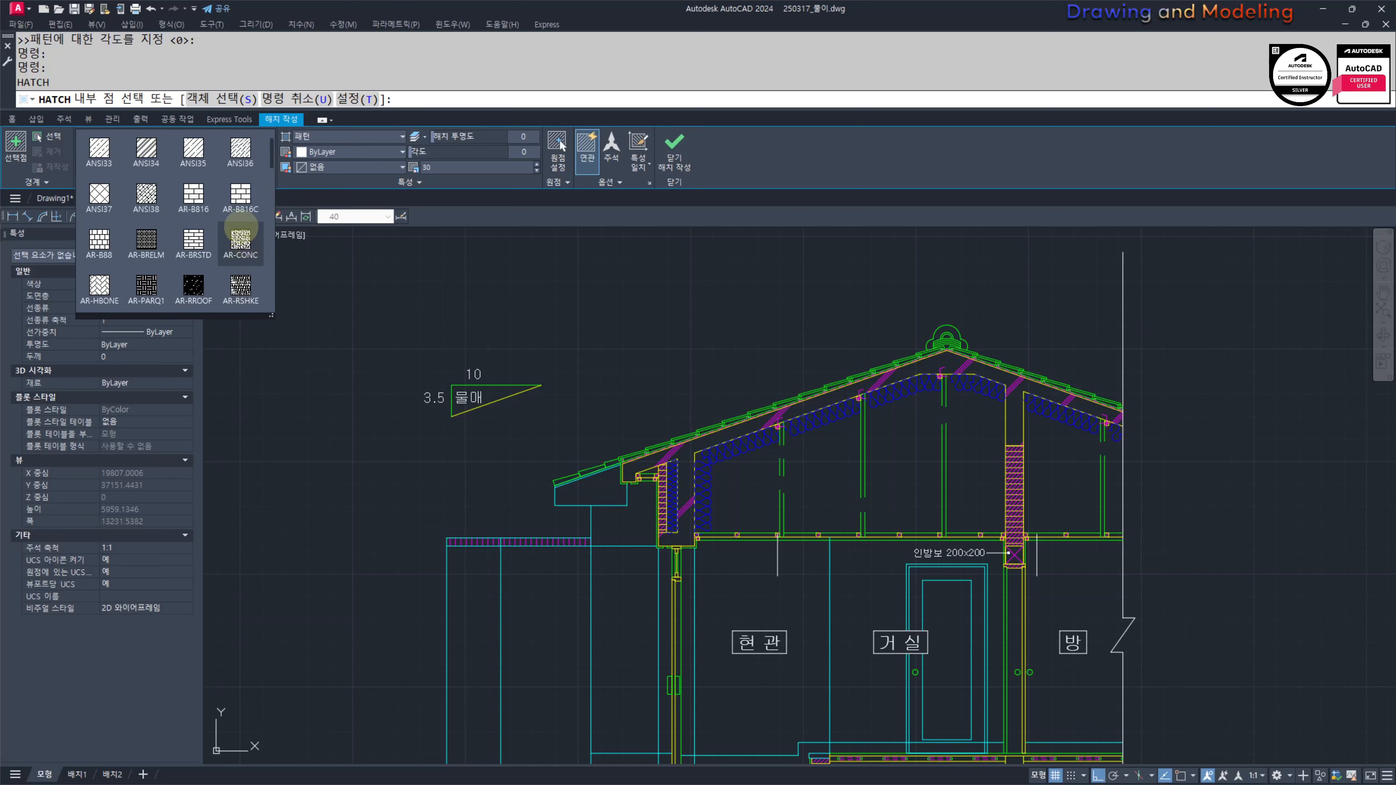
left_click(241, 226)
left_click(717, 440)
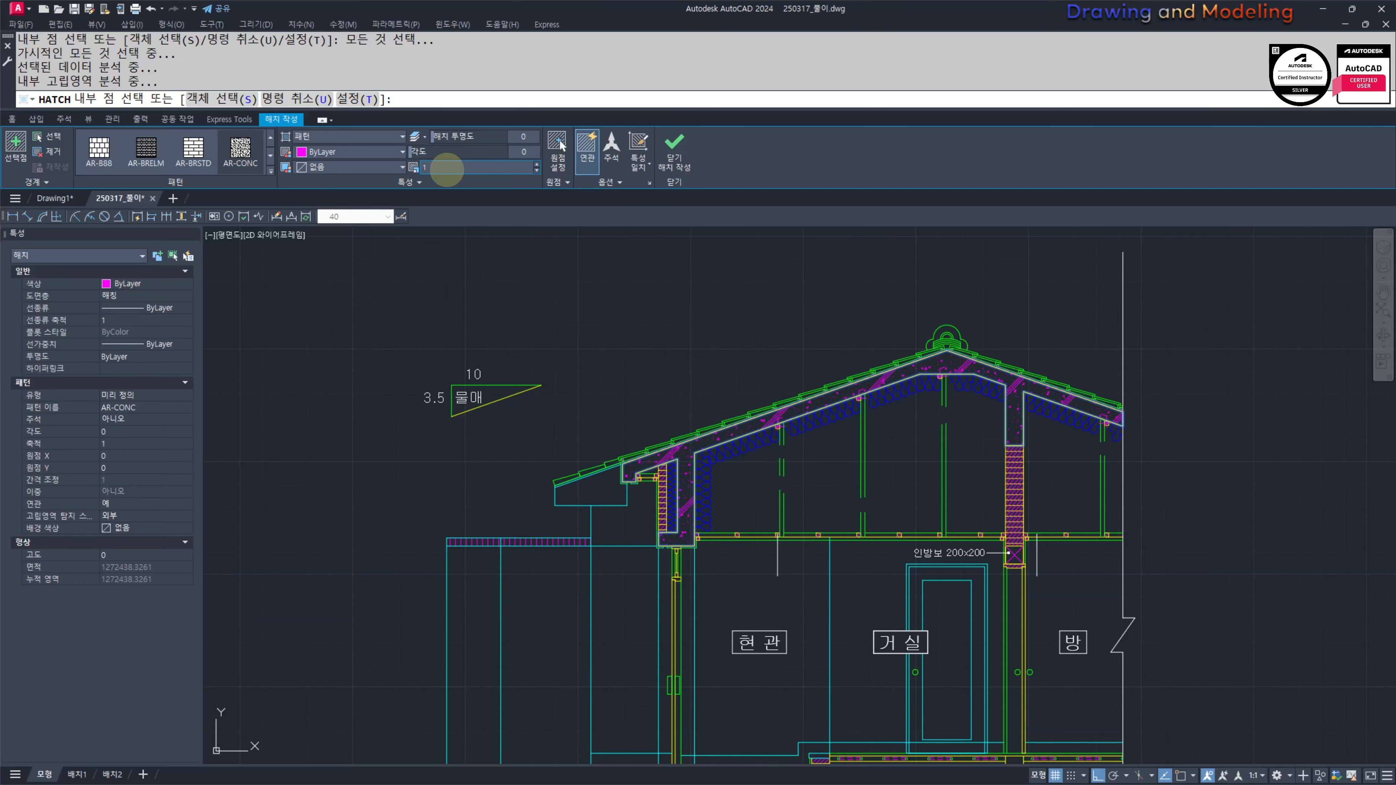
key("Escape")
Step: Examine the combined concrete hatching along the roof slab, at the ridge and in the upper walls
scroll(698, 363, "up", 4)
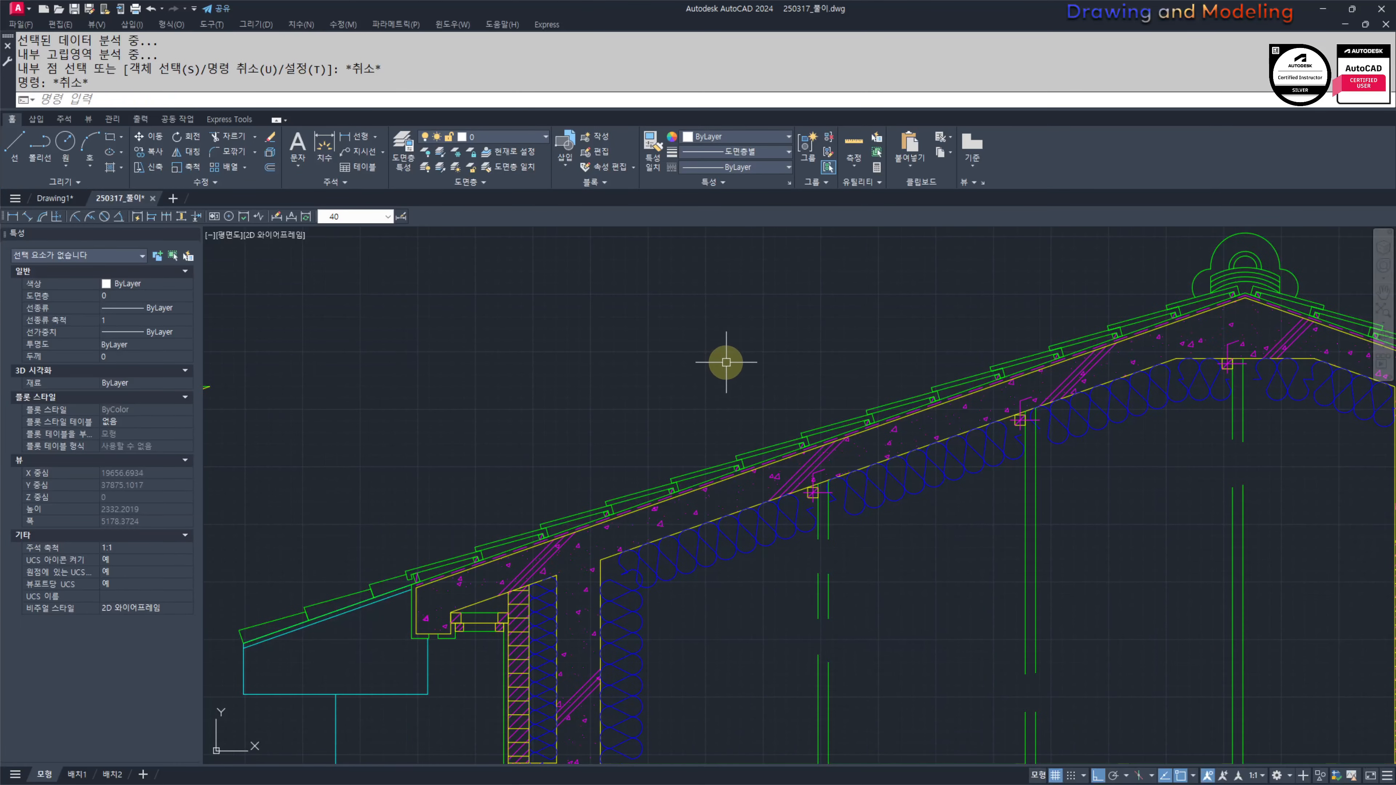
scroll(659, 365, "down", 4)
scroll(878, 362, "up", 4)
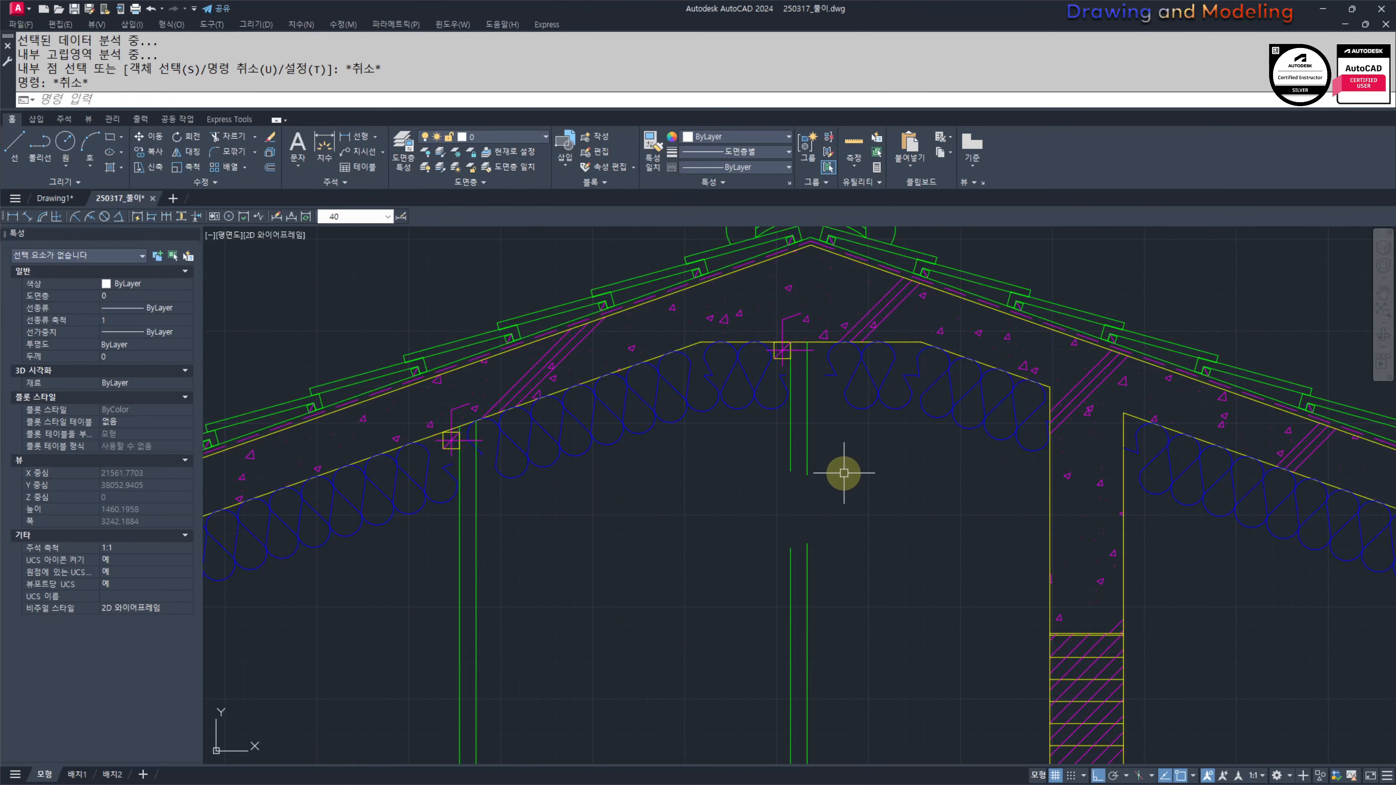
scroll(827, 447, "down", 6)
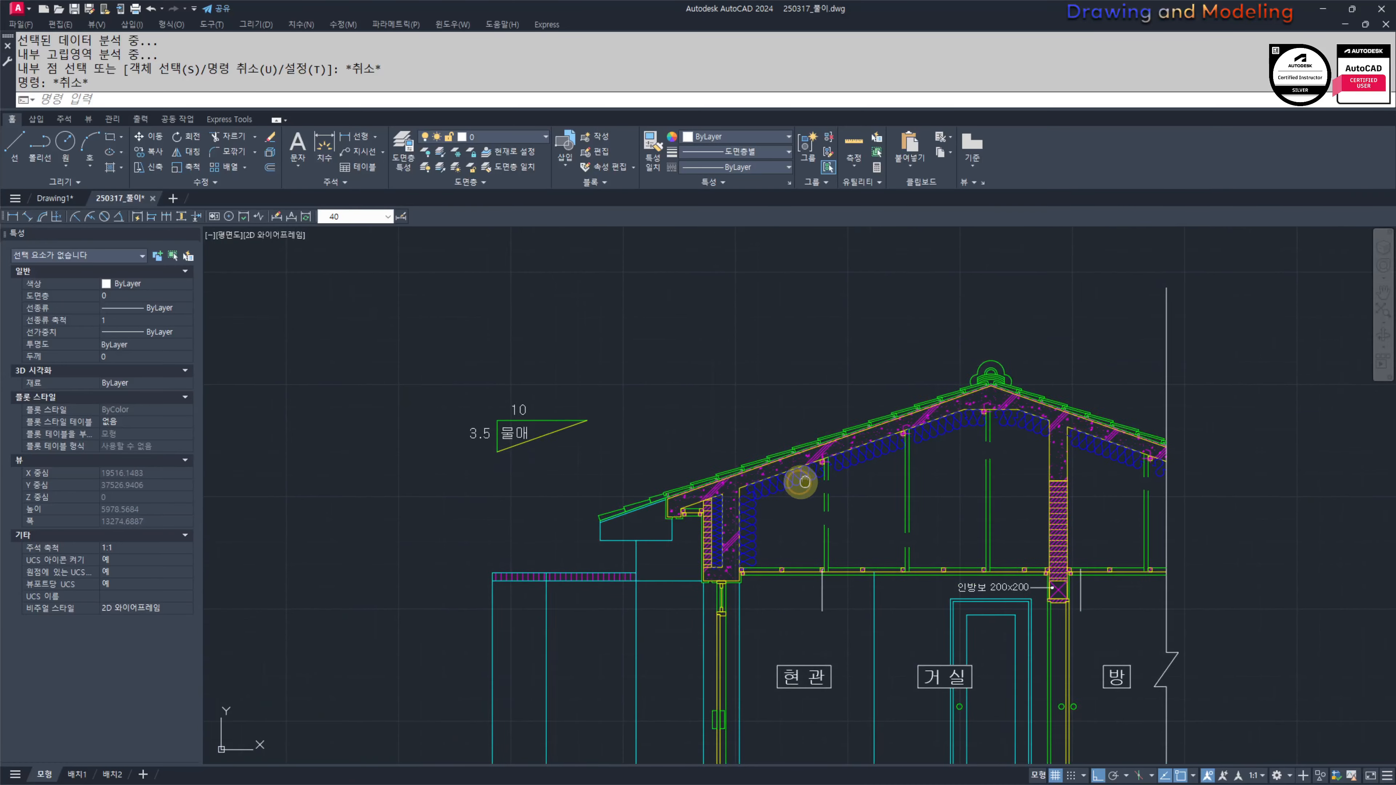
scroll(912, 418, "up", 2)
scroll(934, 462, "down", 2)
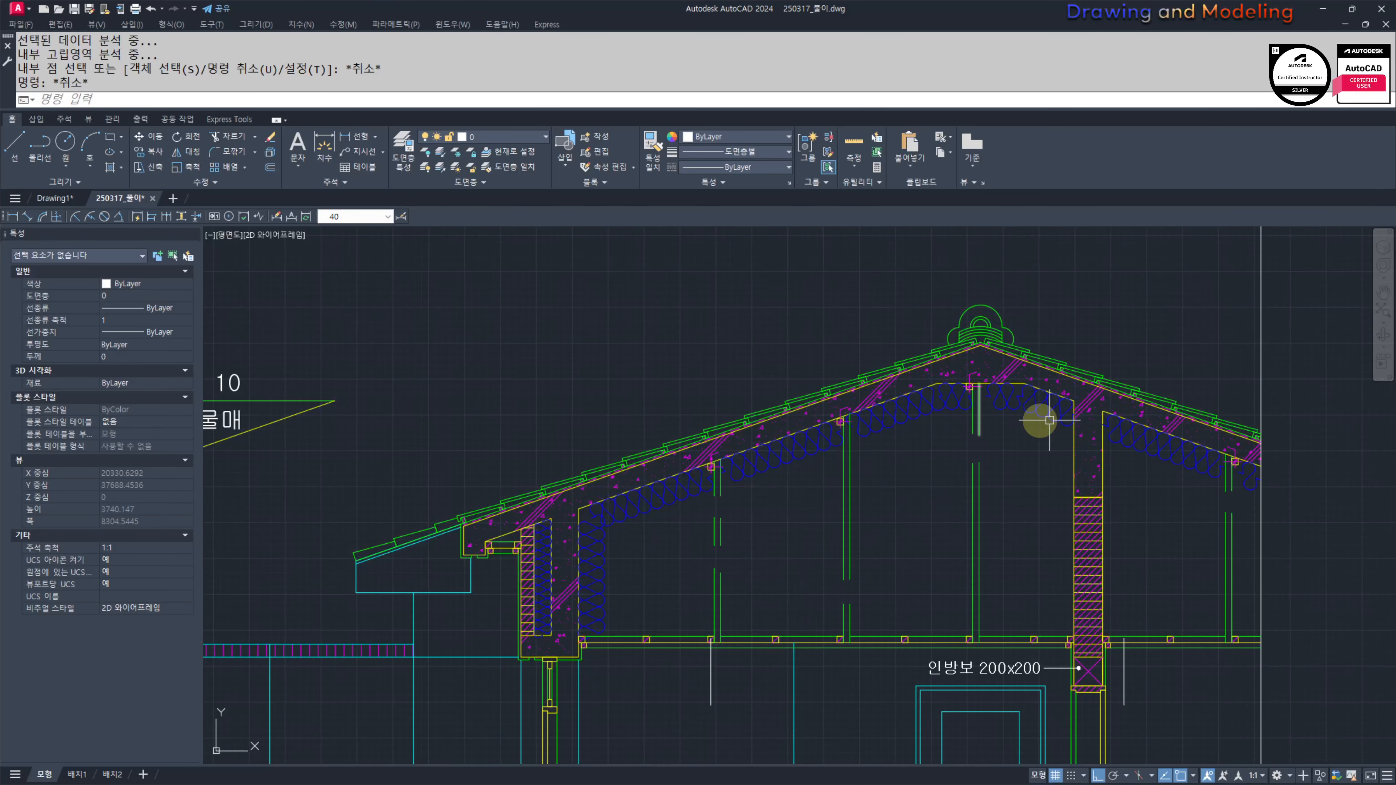
scroll(1061, 407, "up", 3)
scroll(709, 510, "down", 5)
middle_click_drag(708, 510, 860, 490)
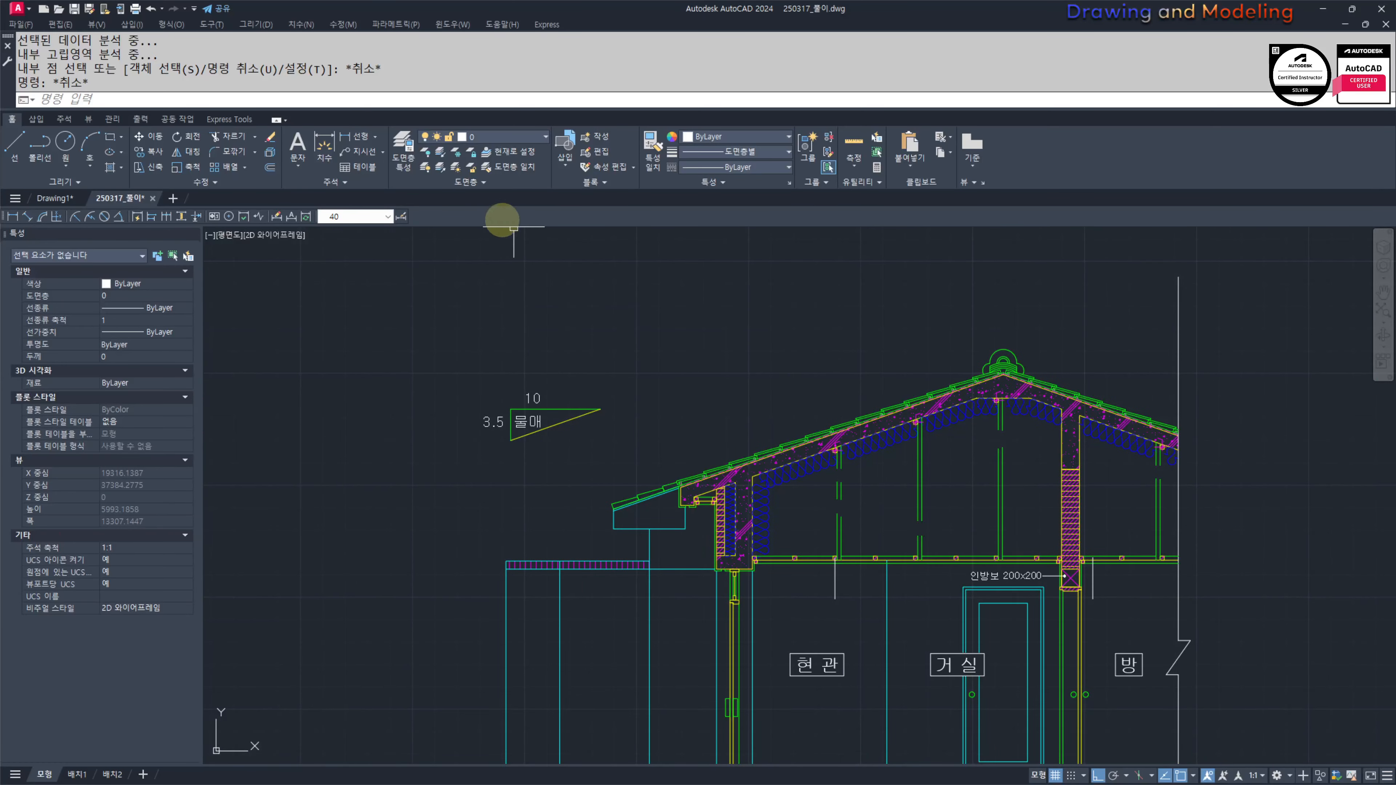
Step: Turn all layers on and draw a horizontal guide line above the roof across the section's full width
left_click(426, 168)
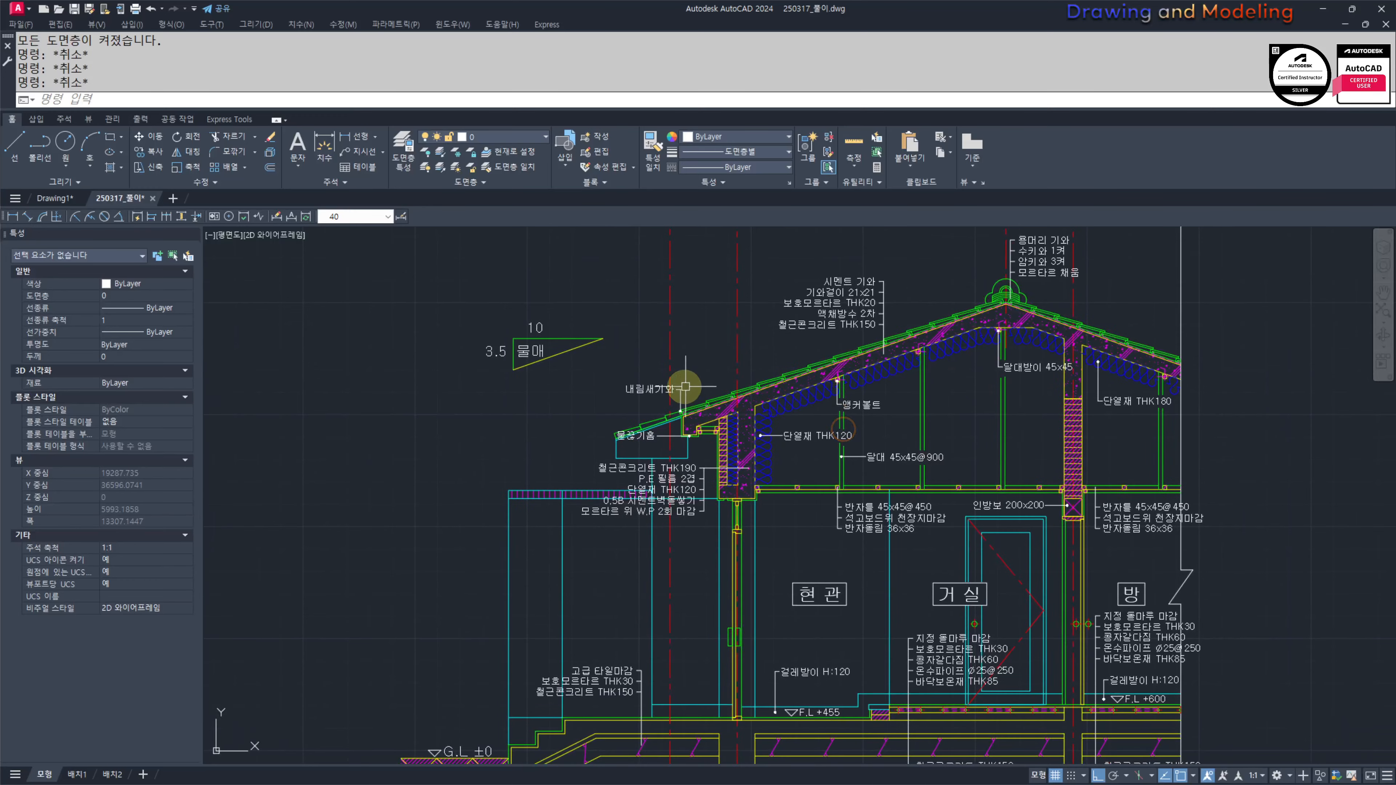
mouse_move(731, 396)
middle_mouse_down()
mouse_move(764, 451)
mouse_move(762, 506)
middle_mouse_up()
type("l")
key("space")
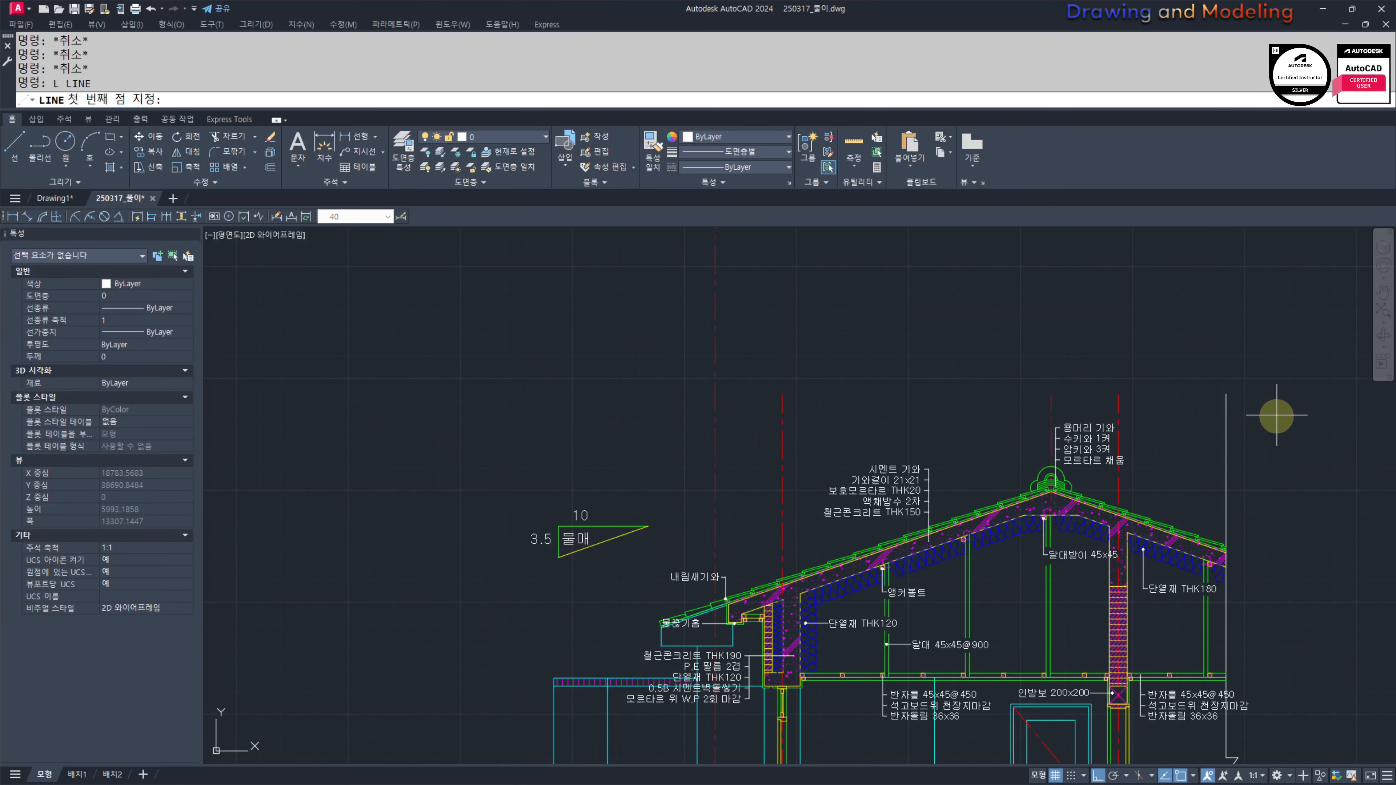
left_click(1272, 408)
left_click(576, 406)
key("Escape")
key("Escape")
Step: Trim the centre lines that extend above the horizontal guide line
middle_click_drag(937, 404, 910, 444)
type("tr")
left_click(920, 468)
left_click(900, 413)
key("space")
left_click(1324, 395)
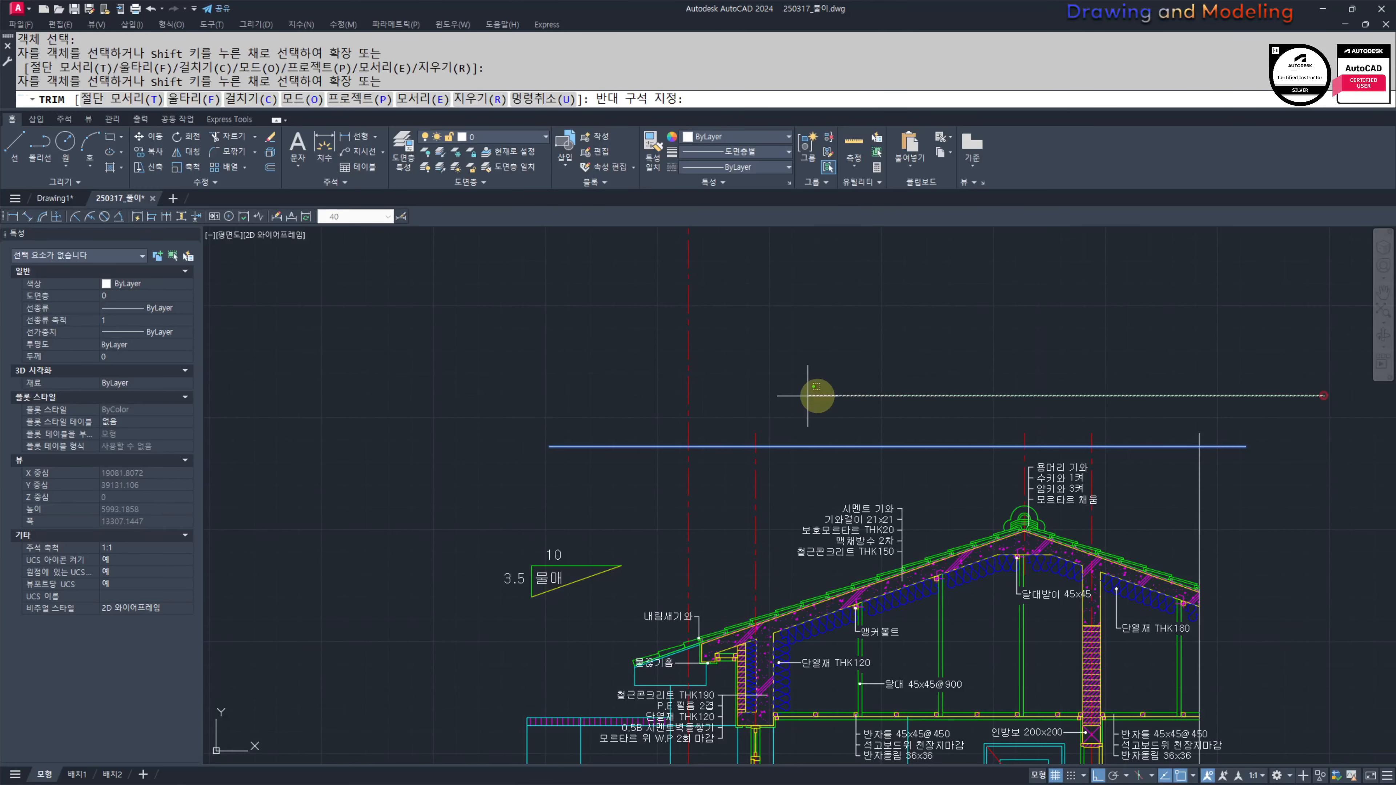
left_click(584, 441)
key("Escape")
key("Escape")
Step: Erase the horizontal guide line above the roof
left_click(676, 497)
left_click(601, 424)
type("e")
key("Escape")
key("Escape")
Step: Stretch the upper ends of the four centre lines and the vertical section boundary line slightly downward
scroll(830, 487, "down", 4)
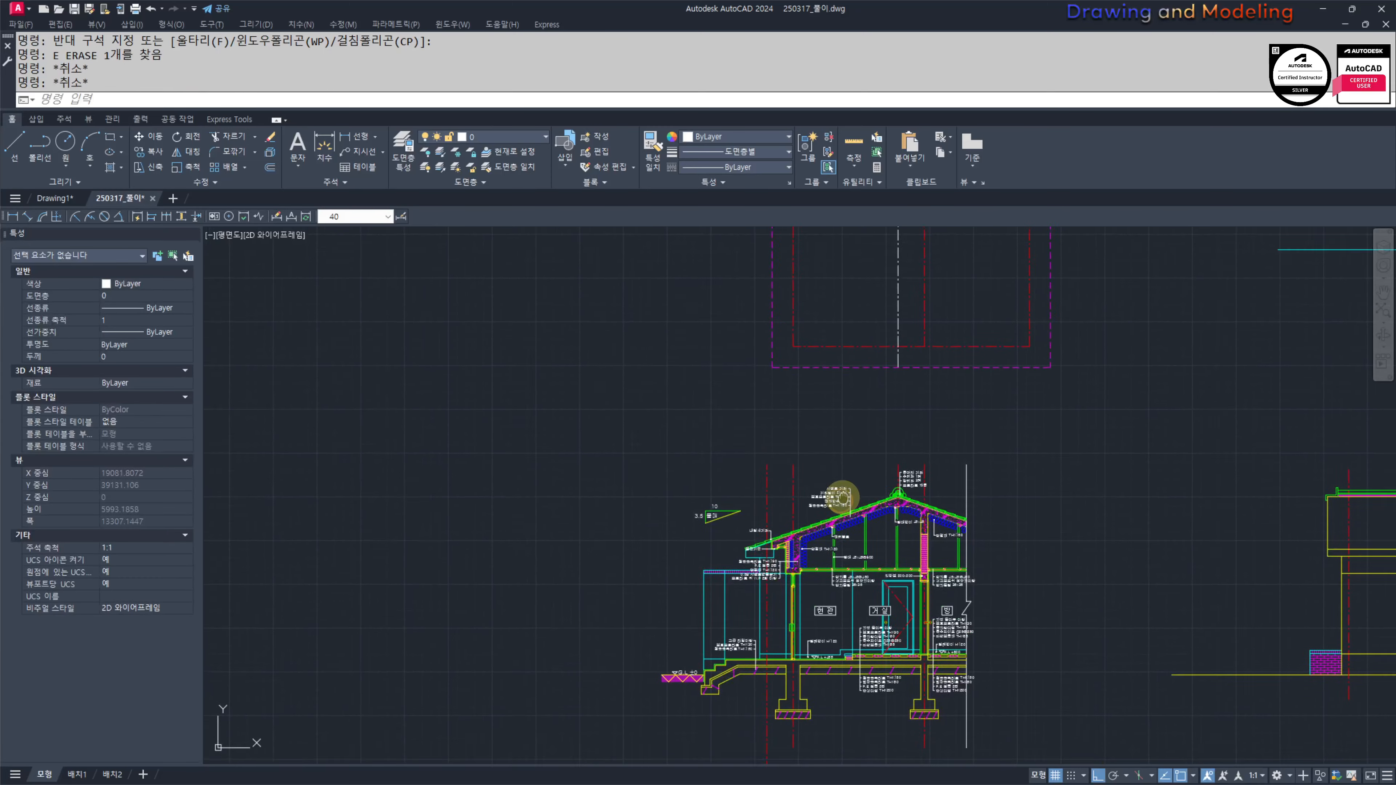
middle_click_drag(840, 501, 843, 439)
scroll(879, 413, "up", 2)
type("s")
left_click(1128, 430)
left_click(458, 360)
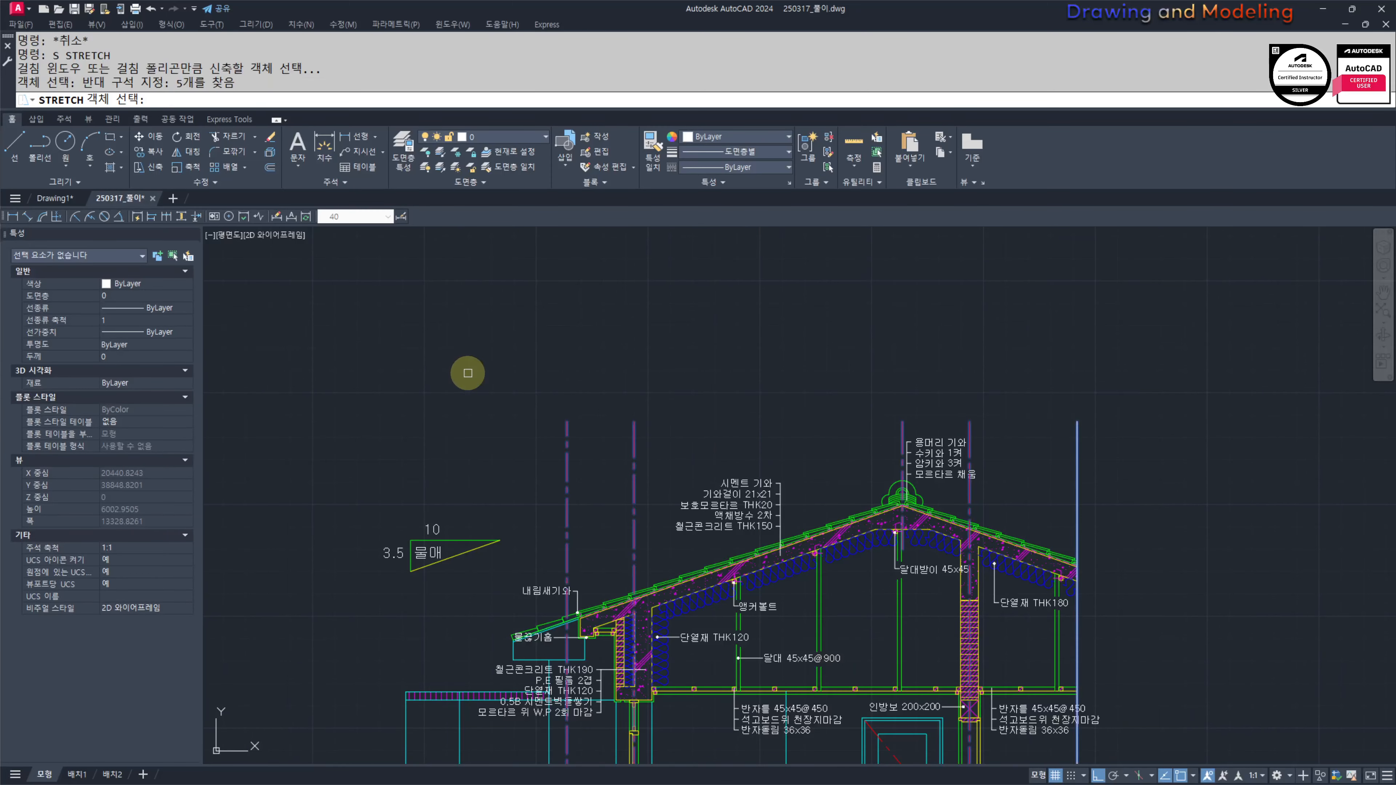
key("space")
left_click(775, 372)
left_click(774, 385)
key("Escape")
key("Escape")
scroll(860, 444, "down", 4)
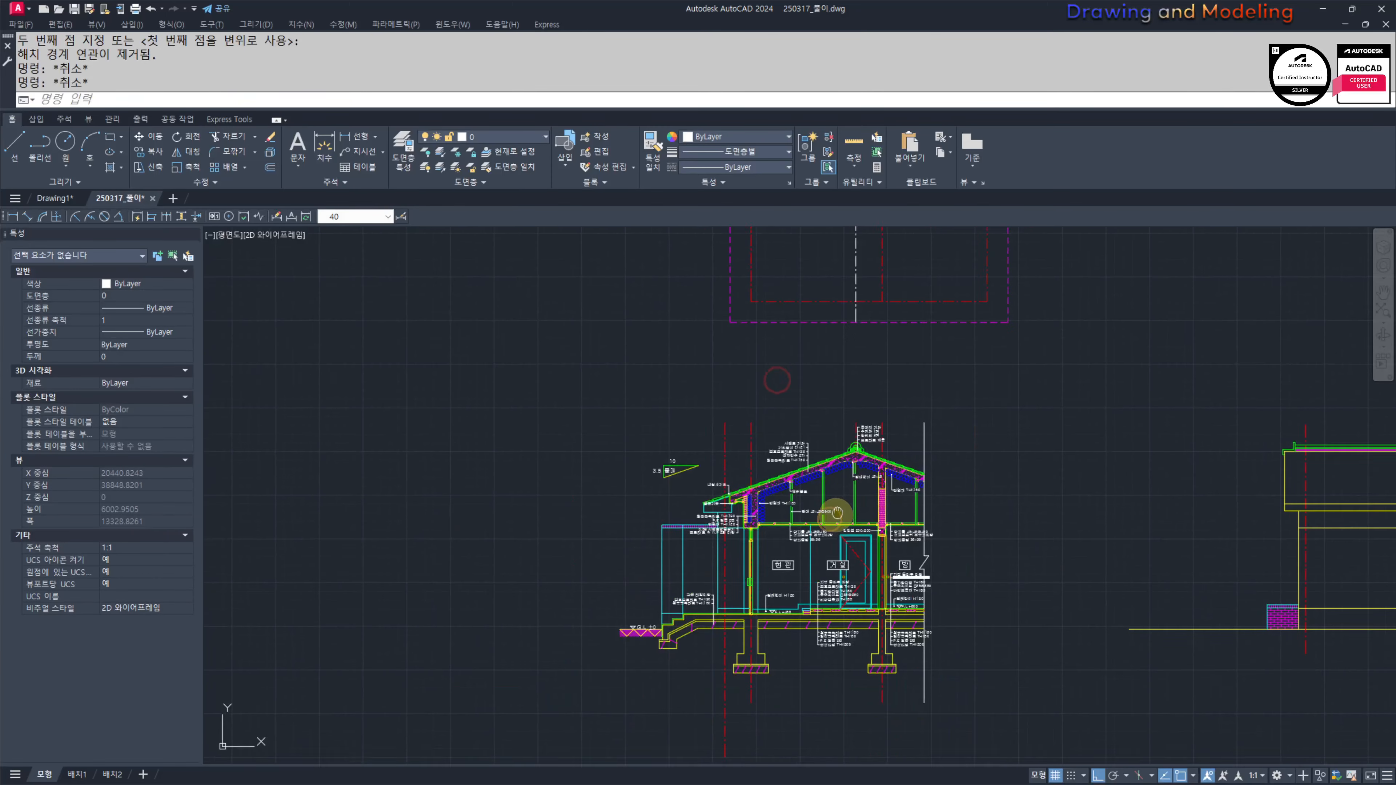
Step: Turn off the centre line and text layers again to clear the floor slab and foundation area
scroll(860, 444, "up", 5)
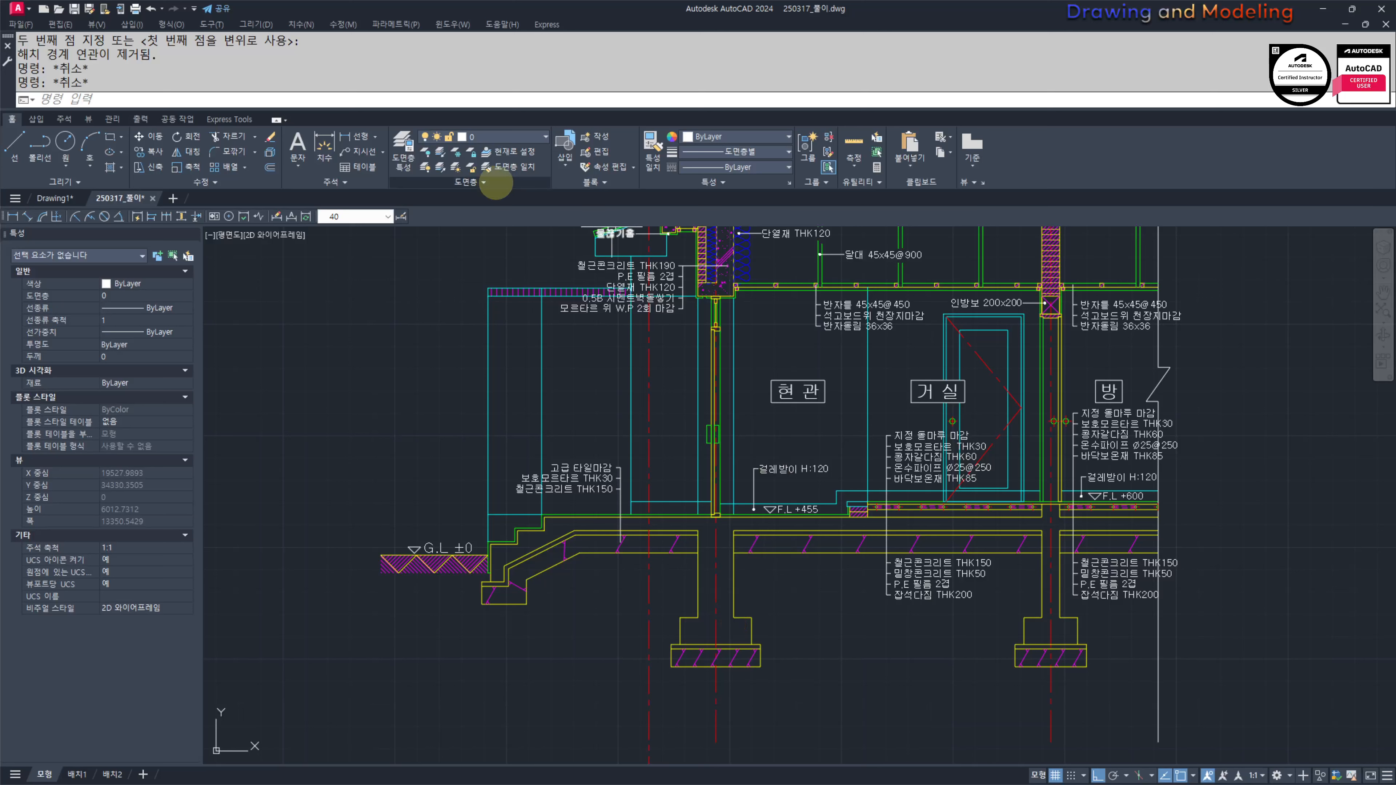
left_click(426, 153)
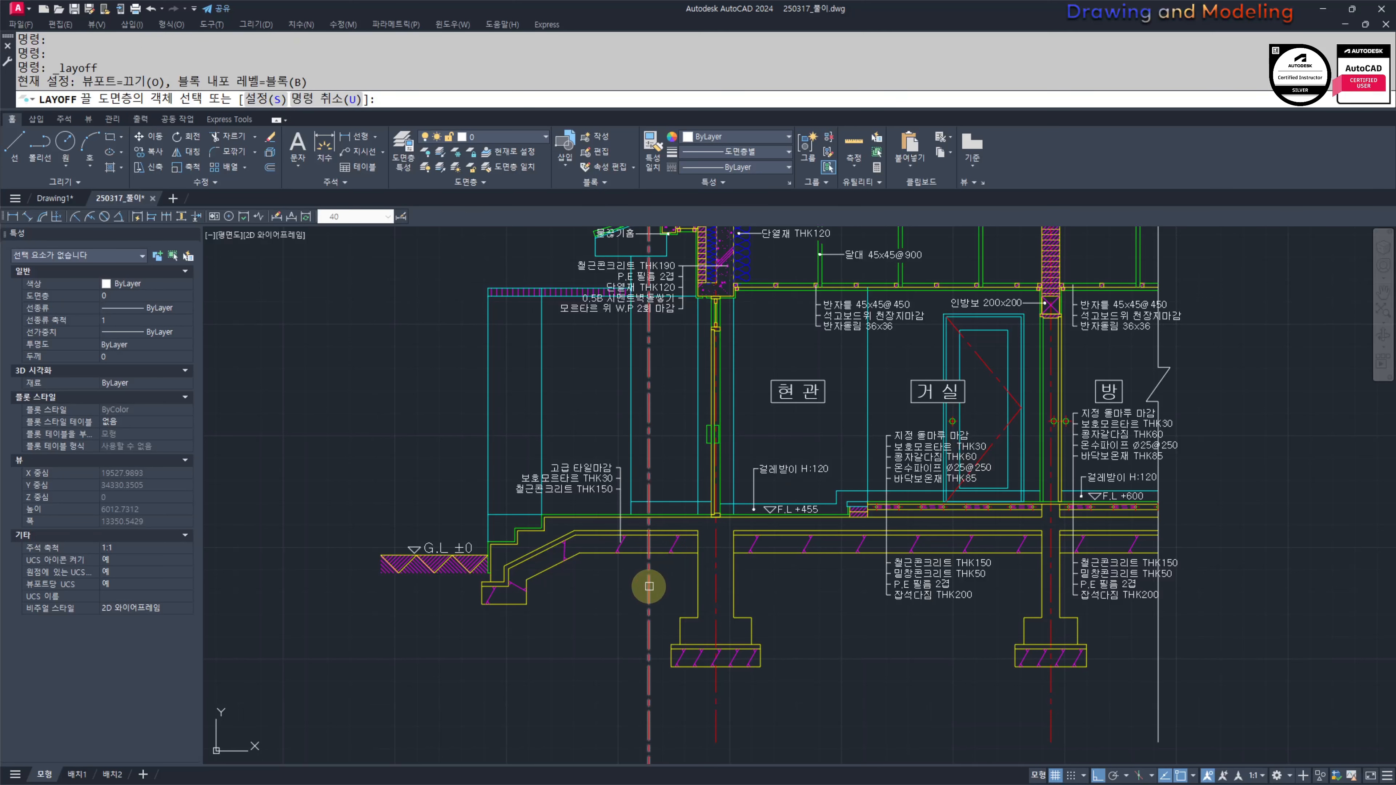
key("Escape")
key("Escape")
left_click(426, 154)
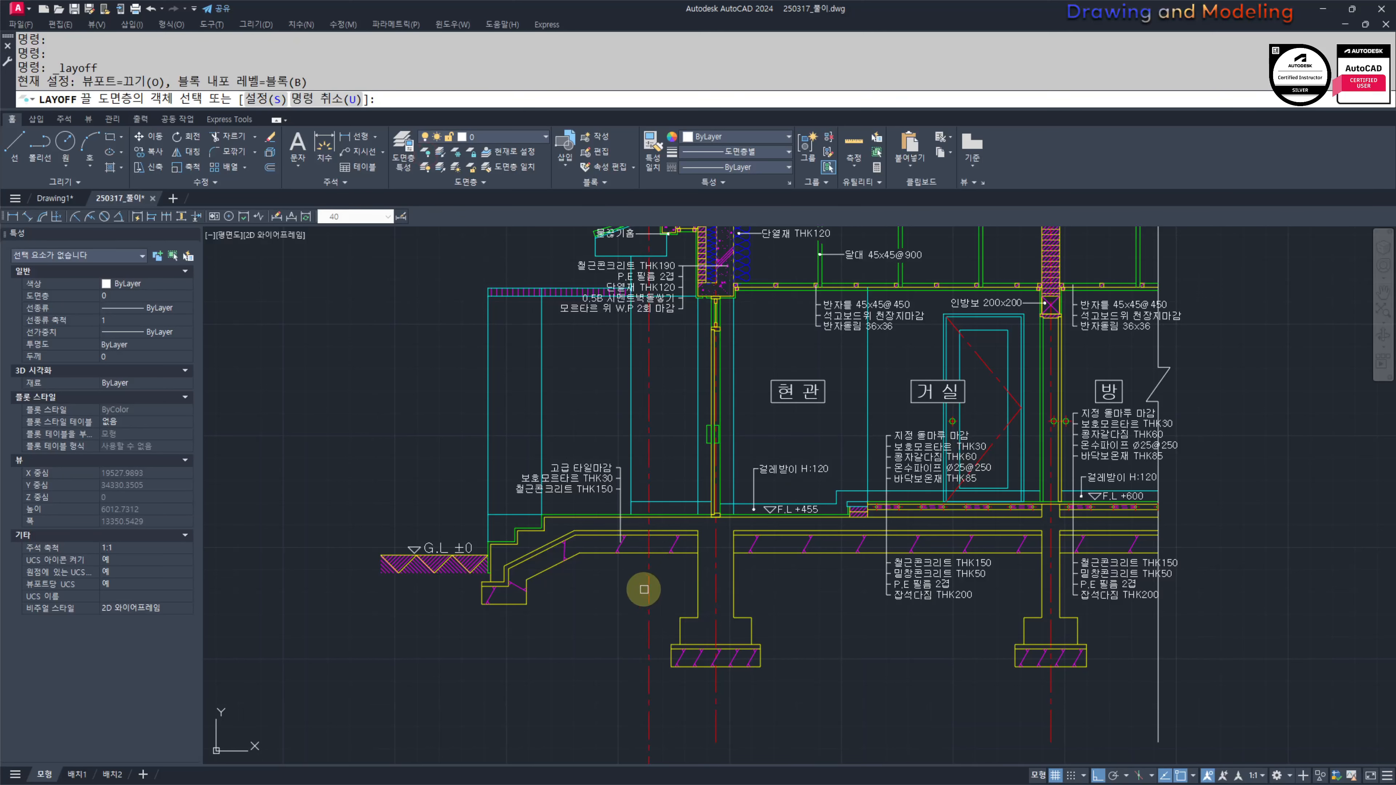
left_click(643, 576)
left_click(647, 577)
left_click(945, 607)
key("Escape")
key("Escape")
middle_click_drag(821, 595, 875, 591)
type("j")
key("Return")
key("Escape")
Step: Hatch the connected floor slab, entrance steps and foundations with the JIS_RC_18 pattern at scale 30
type("h")
key("Return")
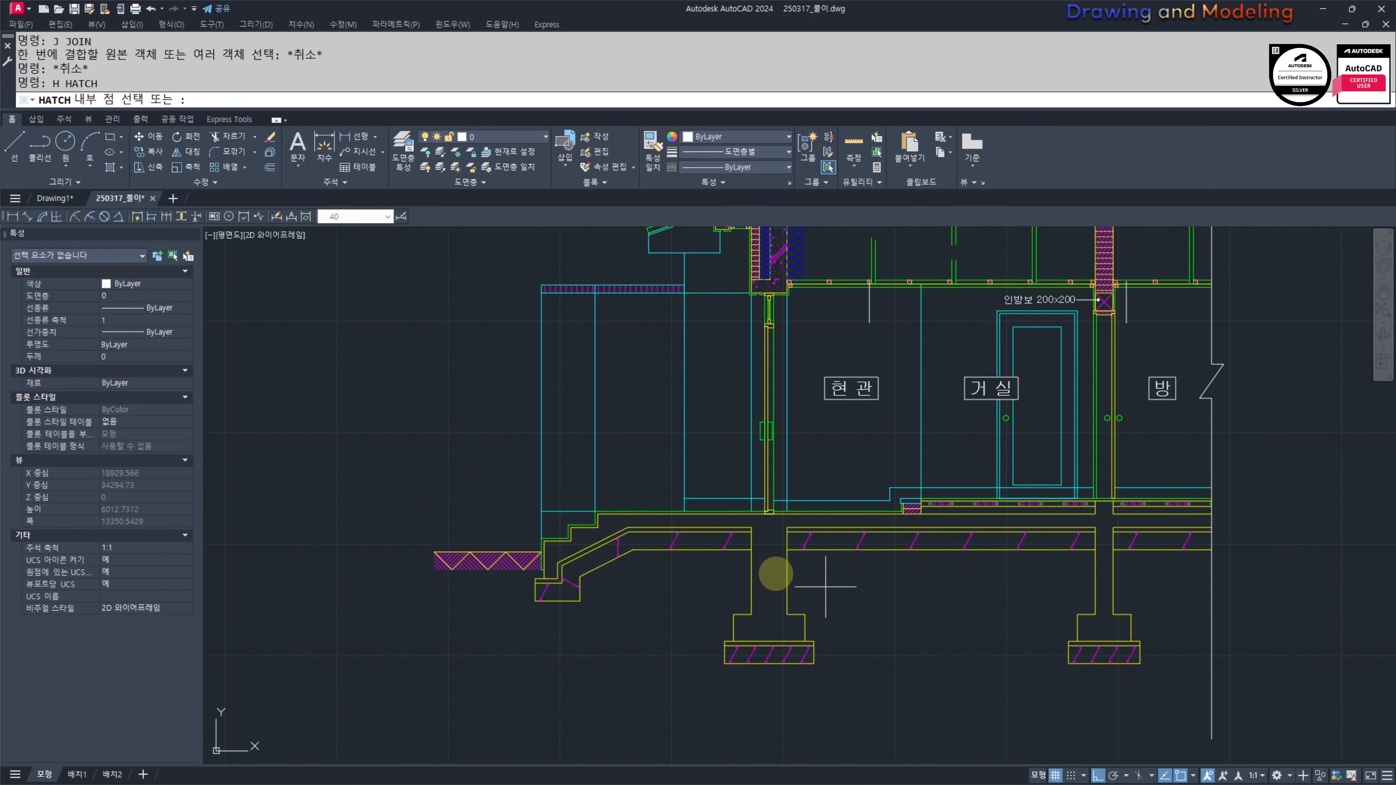
left_click(764, 562)
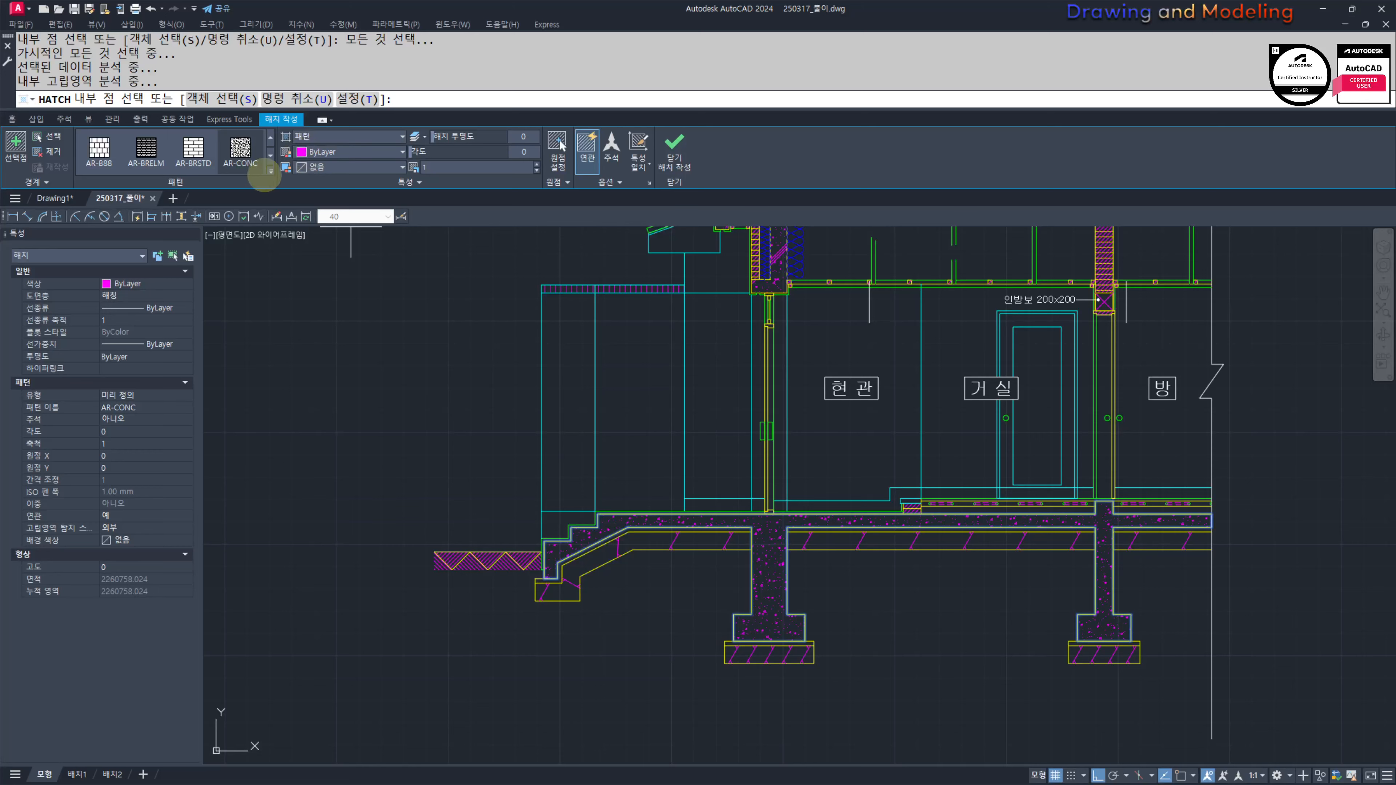
left_click(270, 170)
scroll(231, 234, "down", 5)
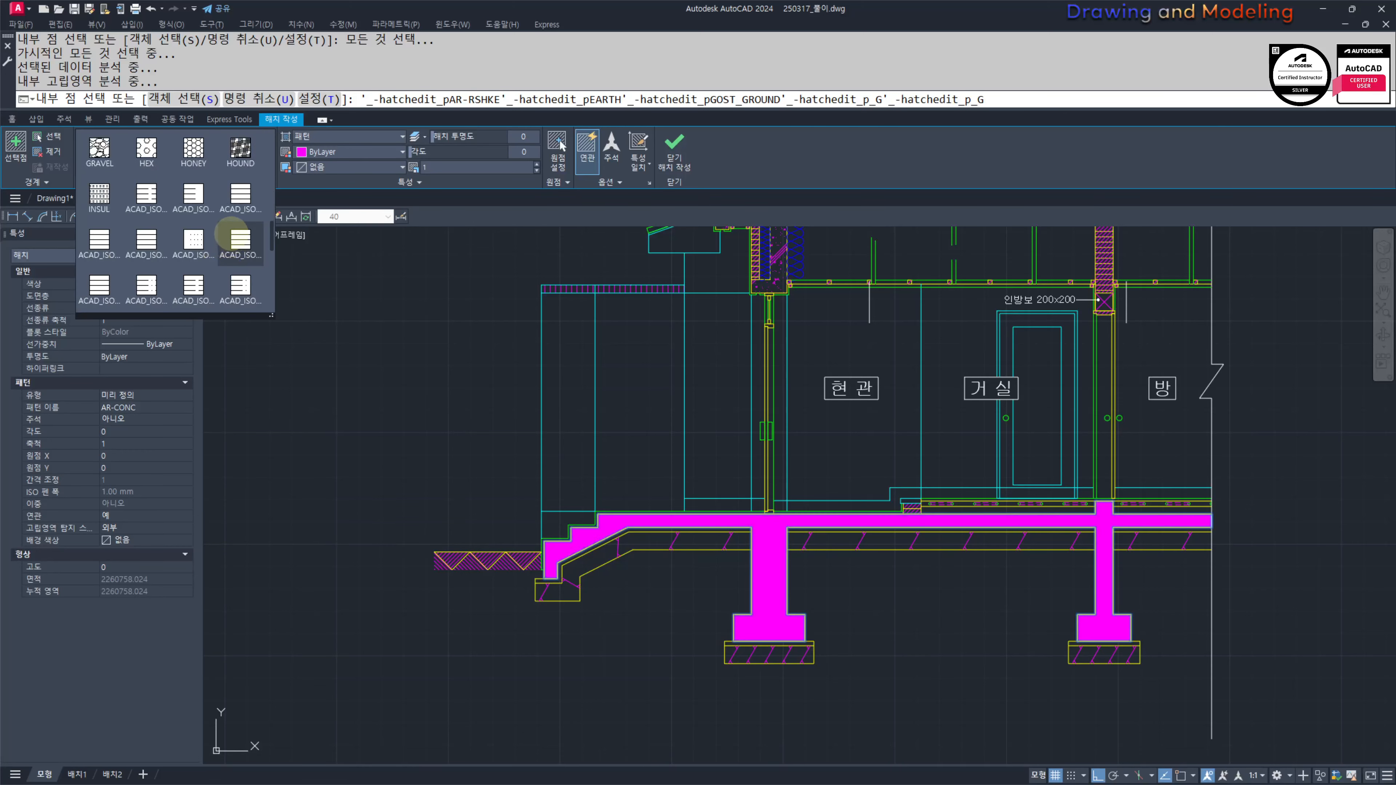
scroll(231, 234, "down", 3)
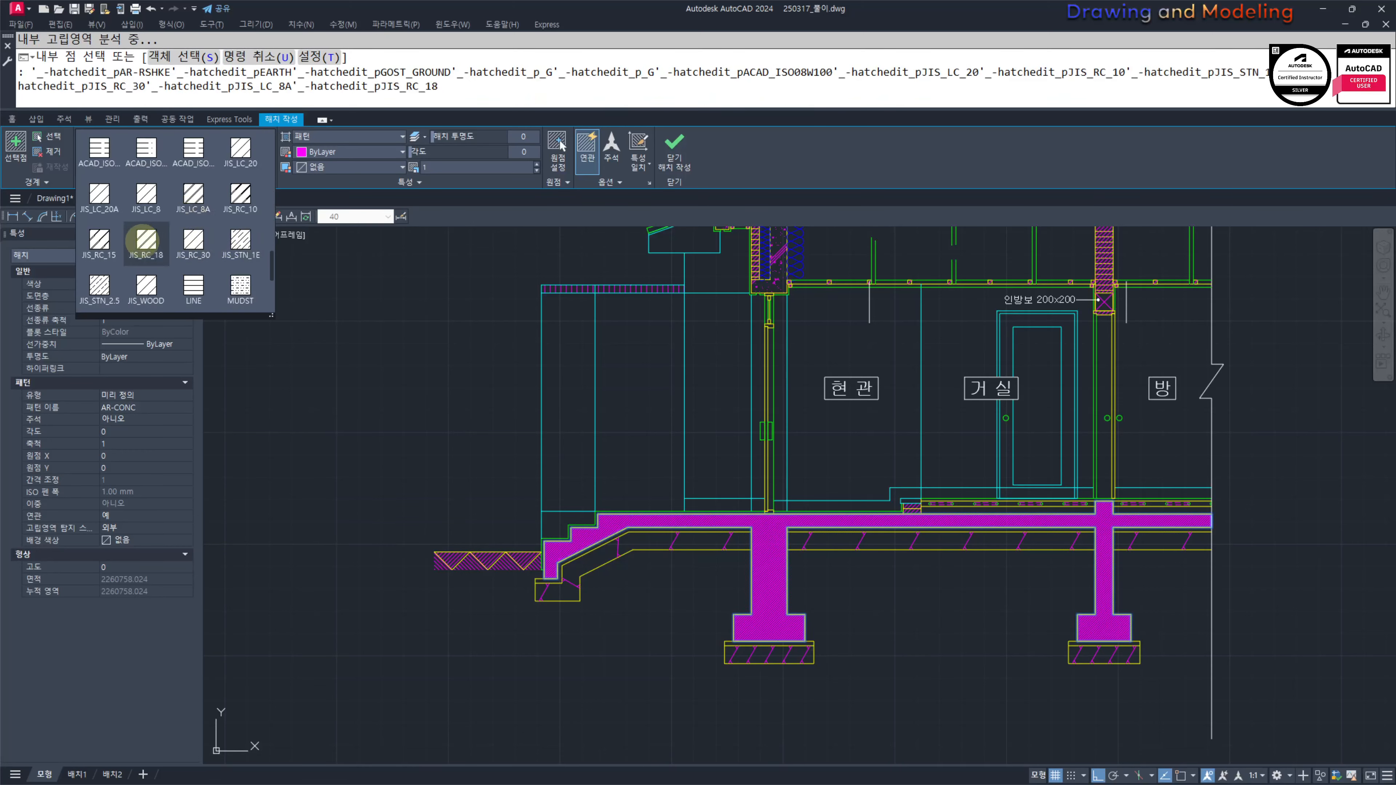
left_click(146, 239)
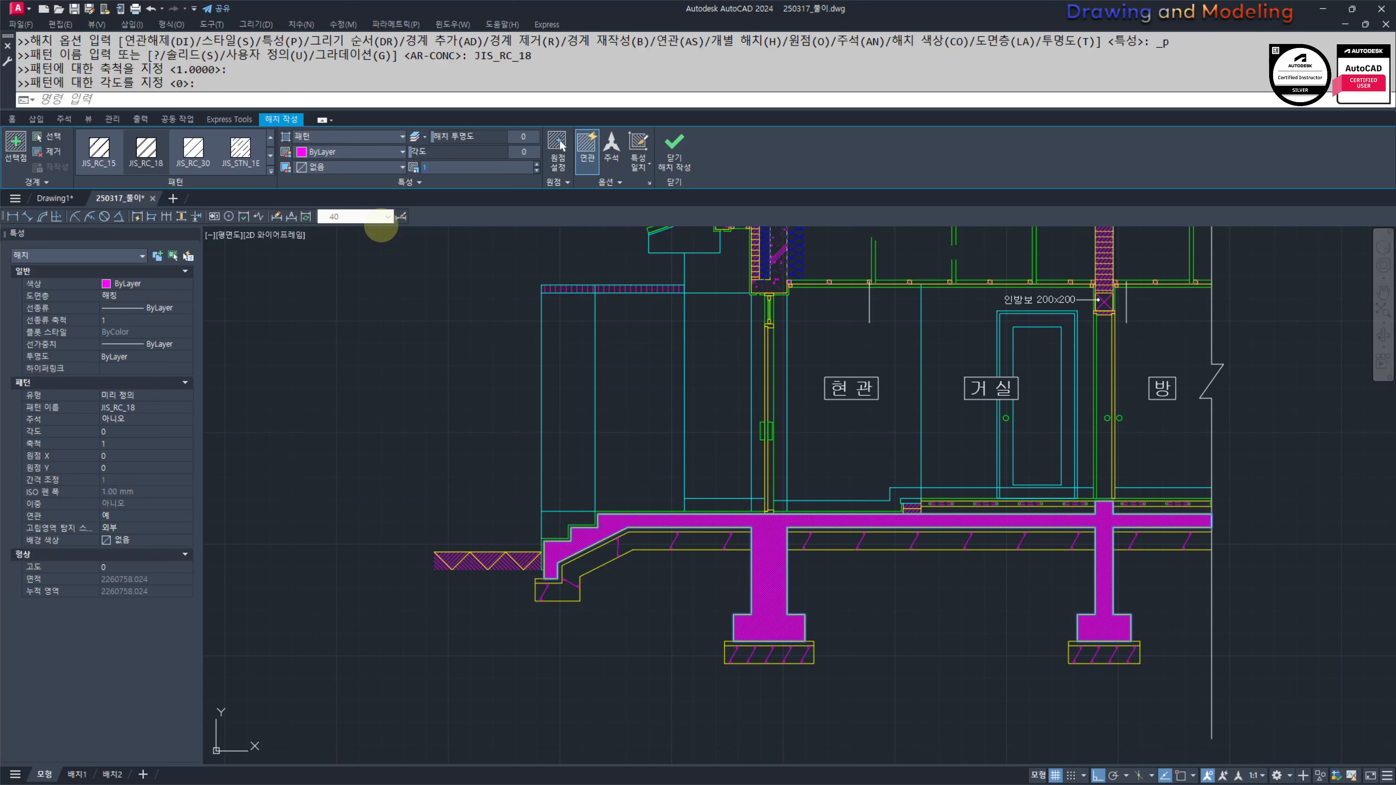
type("30")
key("Return")
scroll(591, 561, "up", 3)
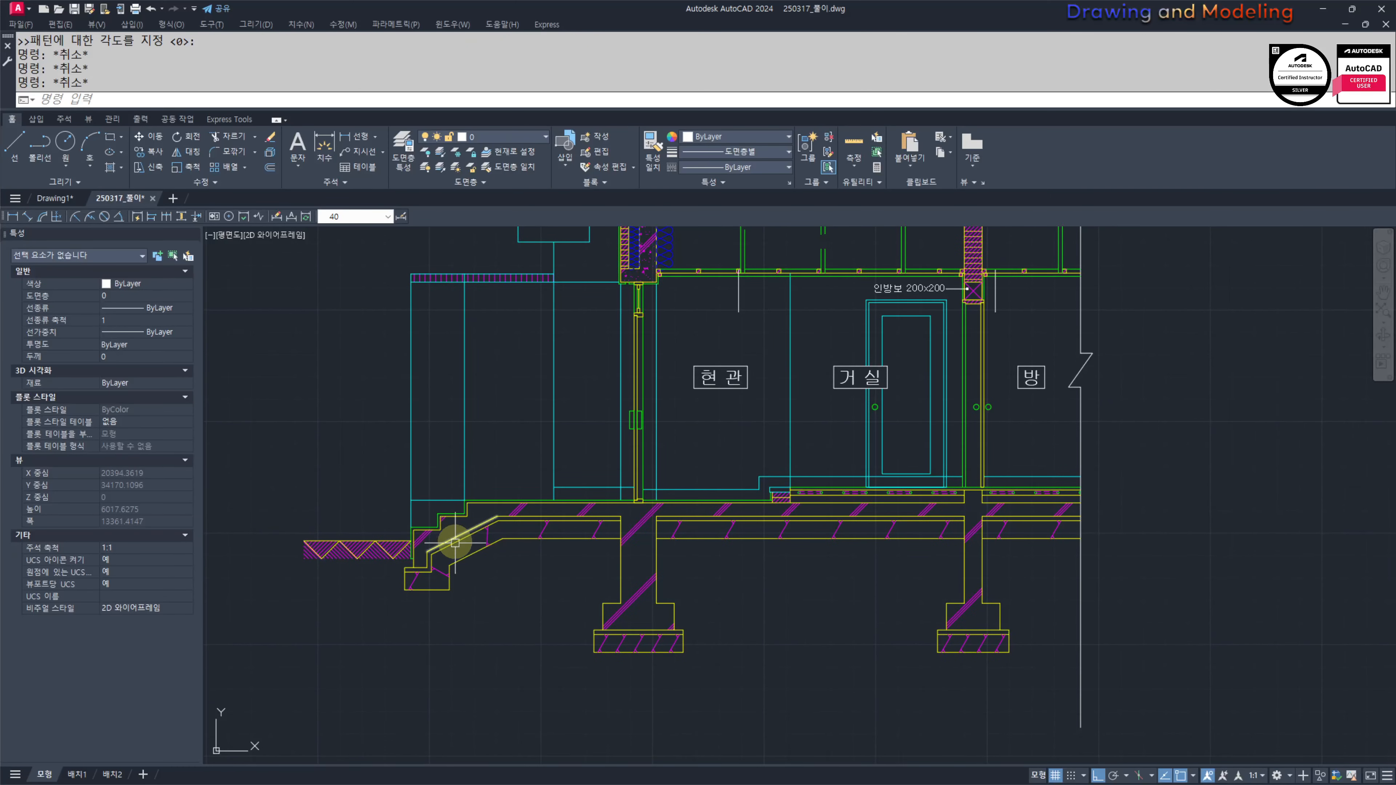
mouse_move(830, 558)
middle_mouse_down()
mouse_move(762, 623)
mouse_move(794, 667)
middle_mouse_up()
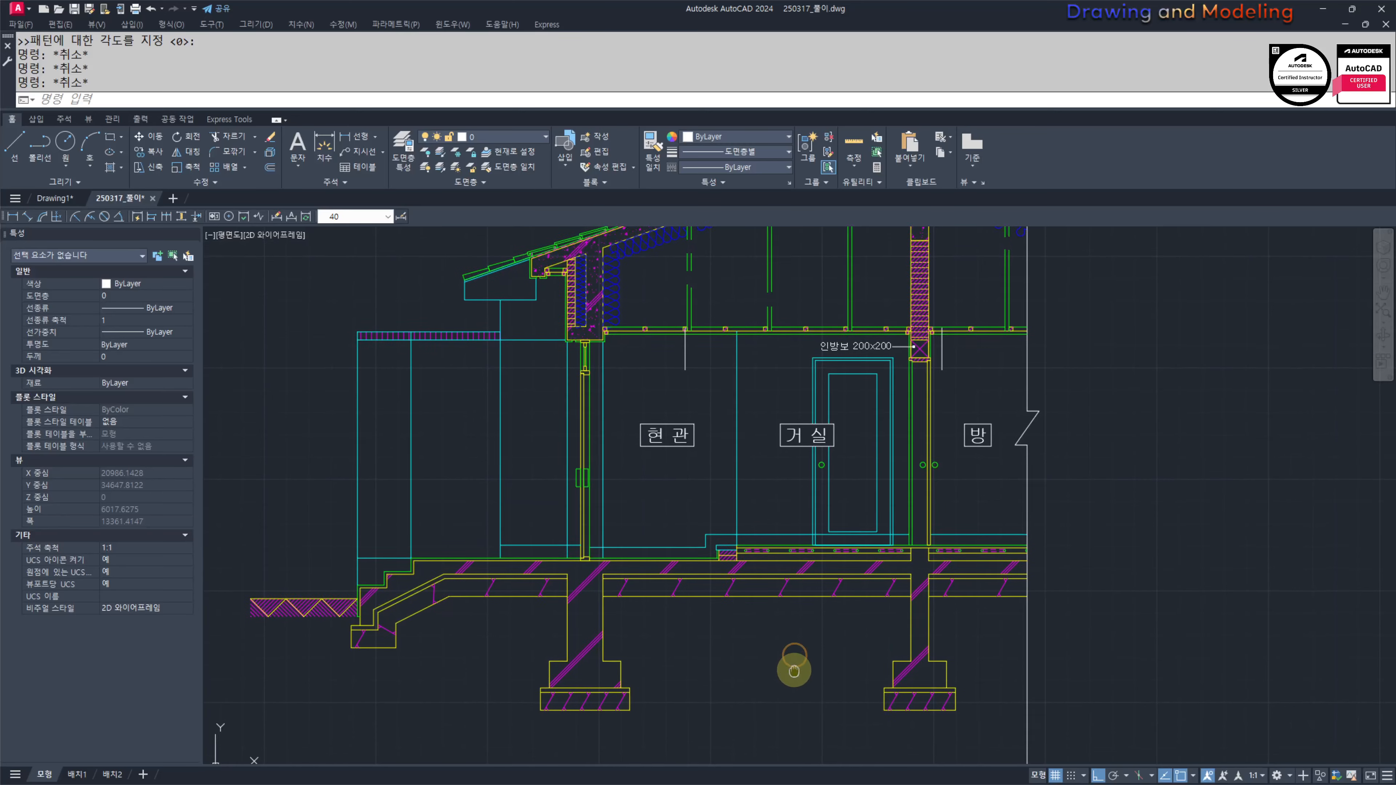
scroll(565, 606, "up", 5)
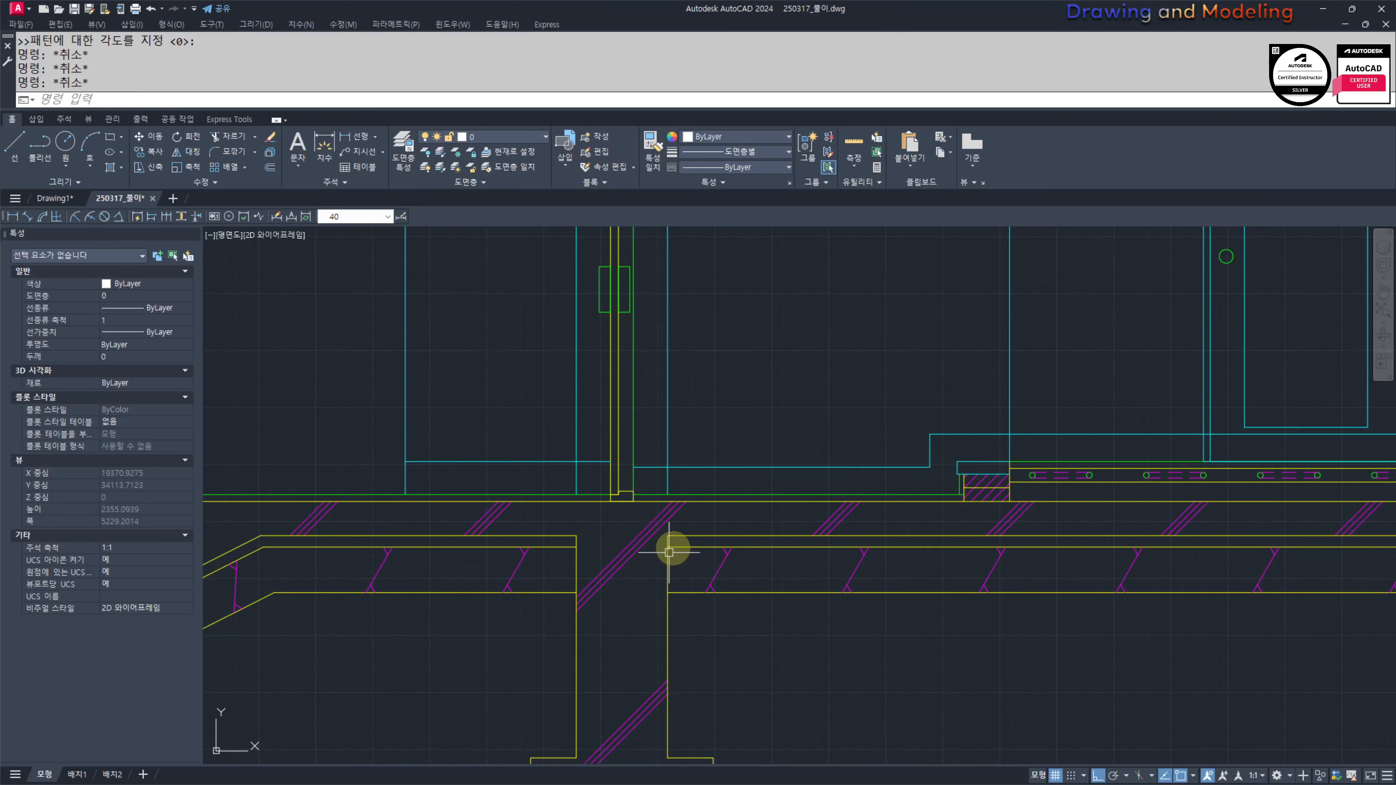
scroll(725, 552, "down", 8)
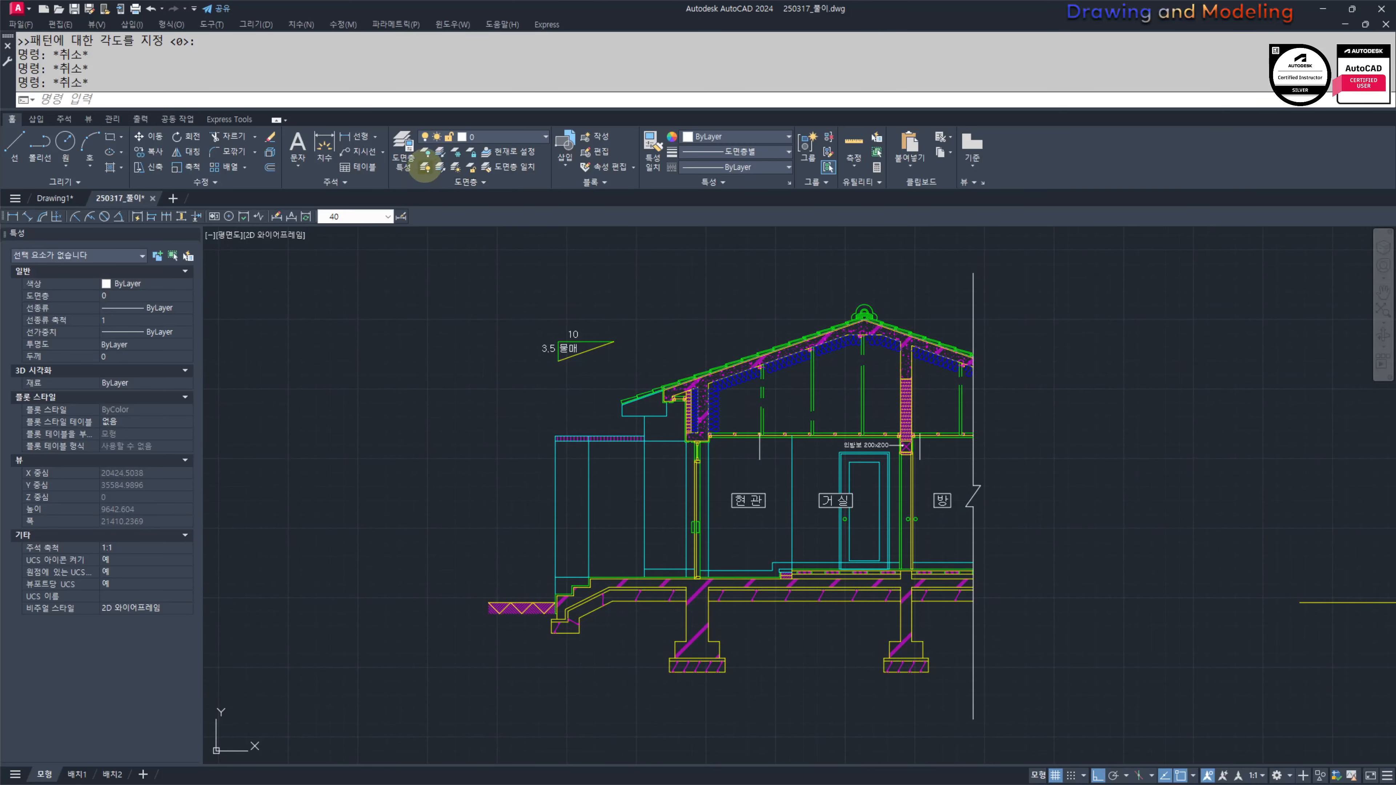
Step: Turn all layers of the section drawing back on
left_click(425, 167)
key("Escape")
key("Escape")
middle_click_drag(779, 470, 700, 459)
middle_click_drag(562, 319, 553, 364)
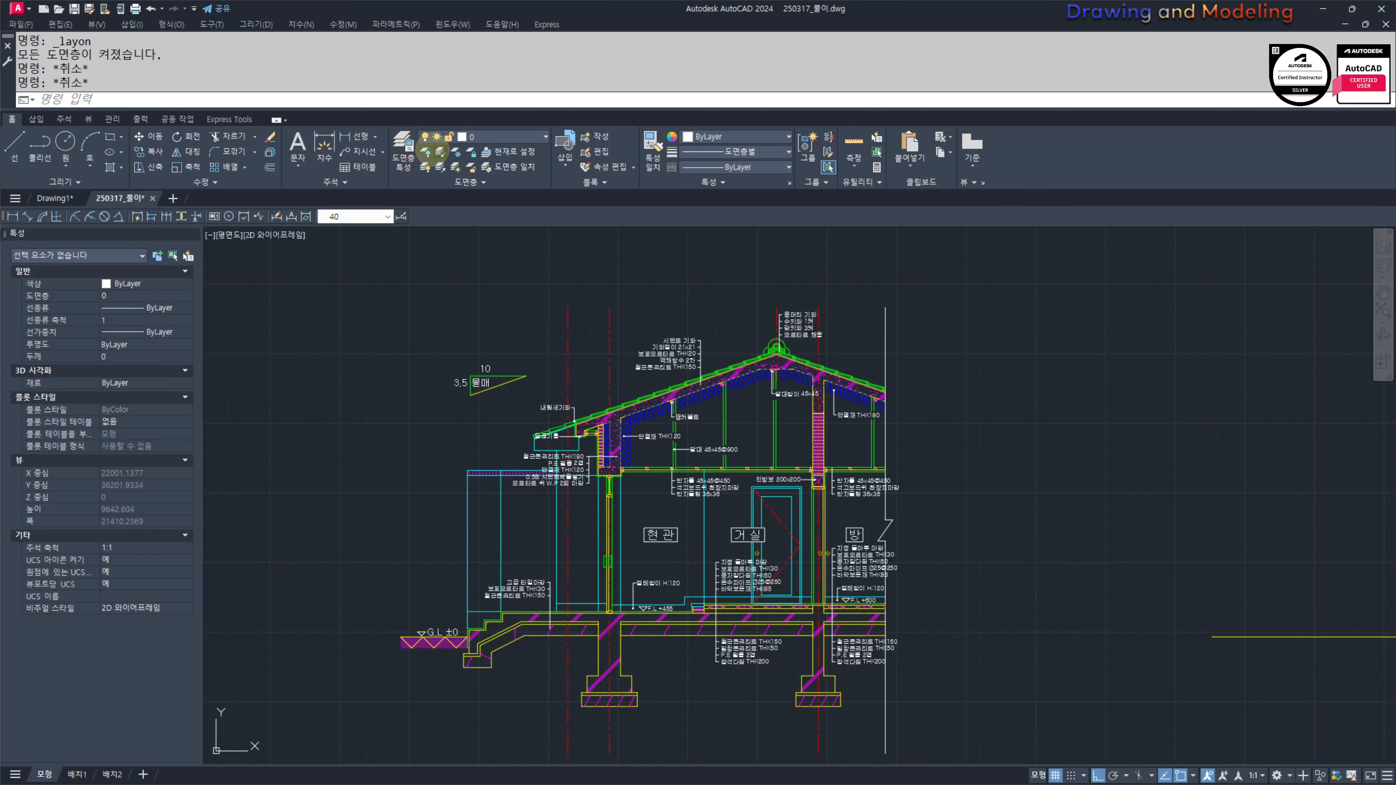
Step: Turn off the 중심선 centre line layer and end the layer-off command
left_click(426, 153)
scroll(791, 324, "down", 2)
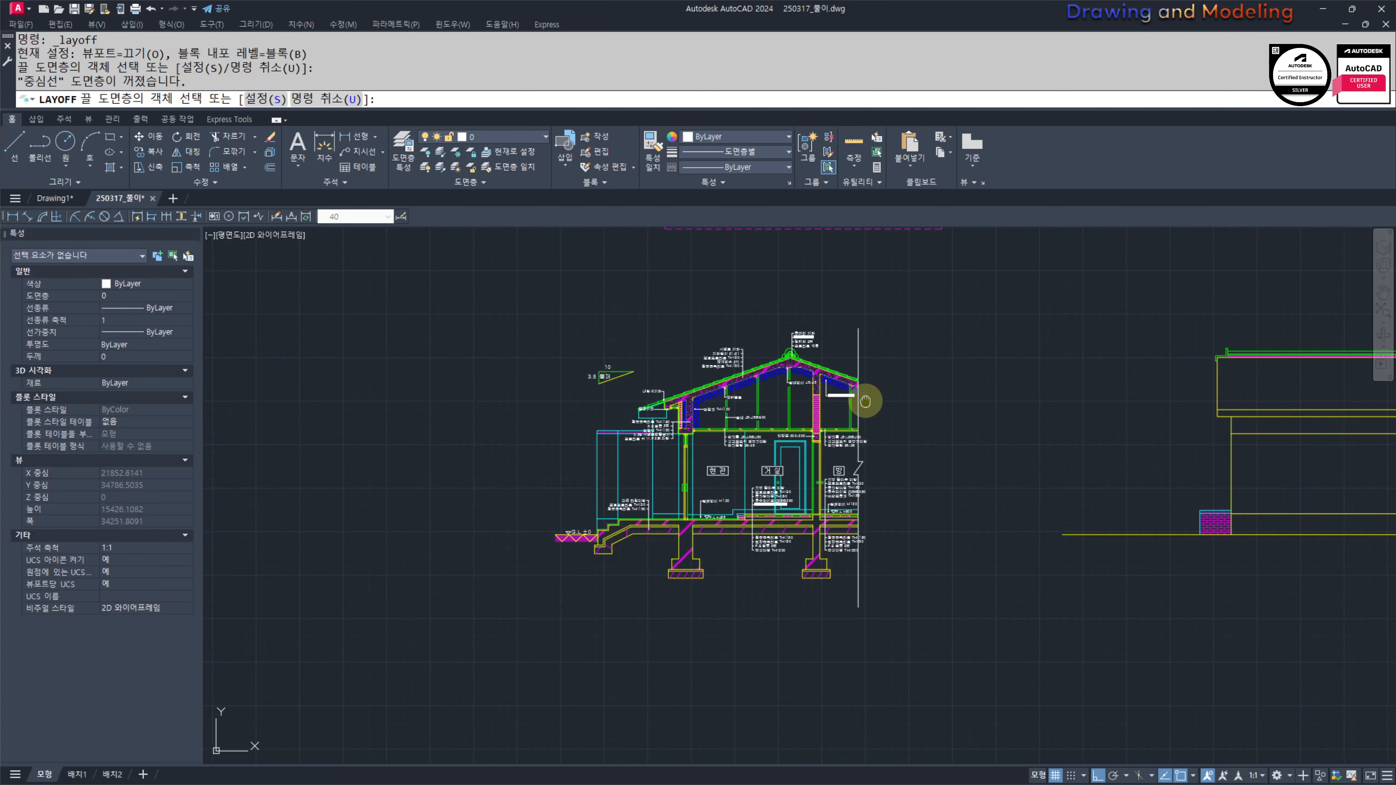
scroll(716, 440, "up", 5)
scroll(713, 461, "down", 2)
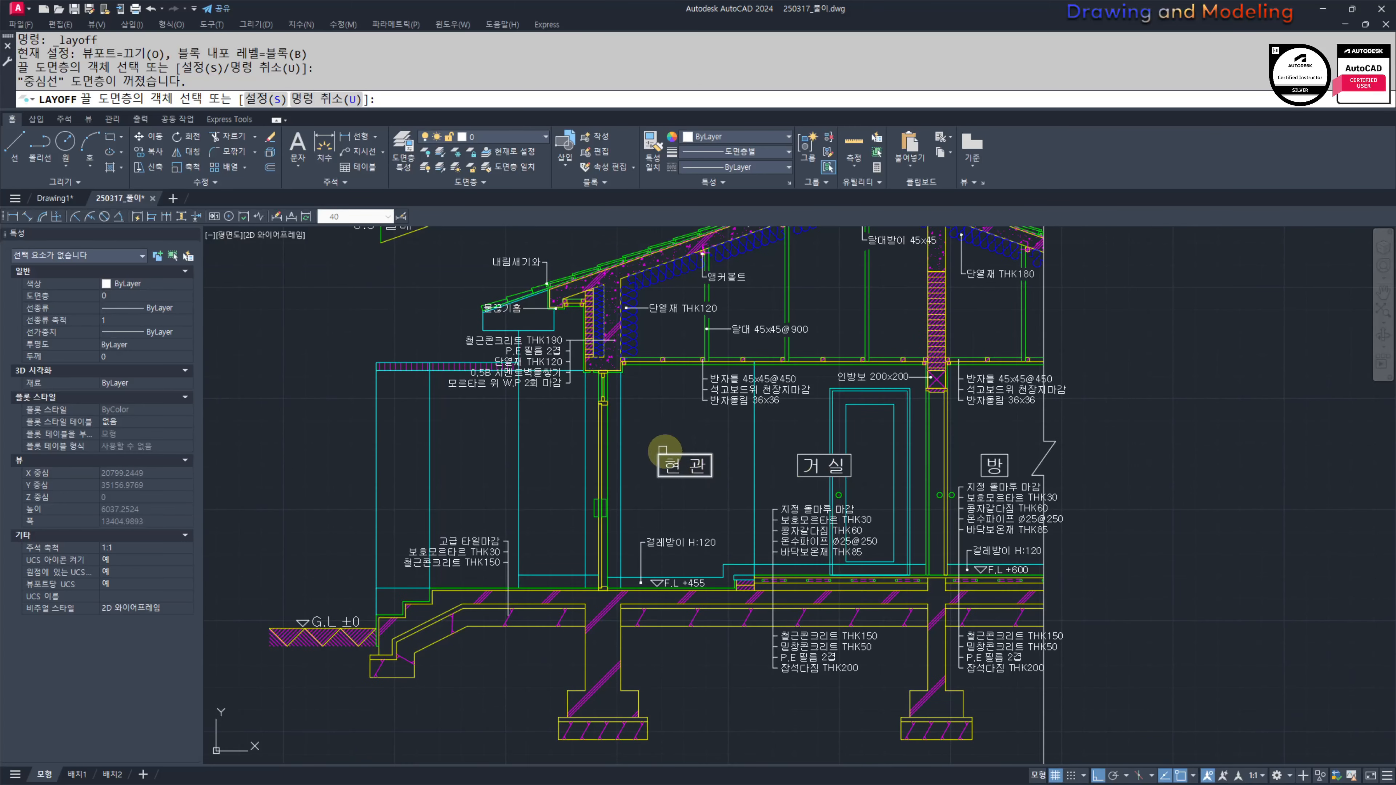
key("Escape")
key("Escape")
Step: Examine the hatched section from the foundations to the roof for lines running through annotation text
middle_click_drag(550, 464, 587, 541)
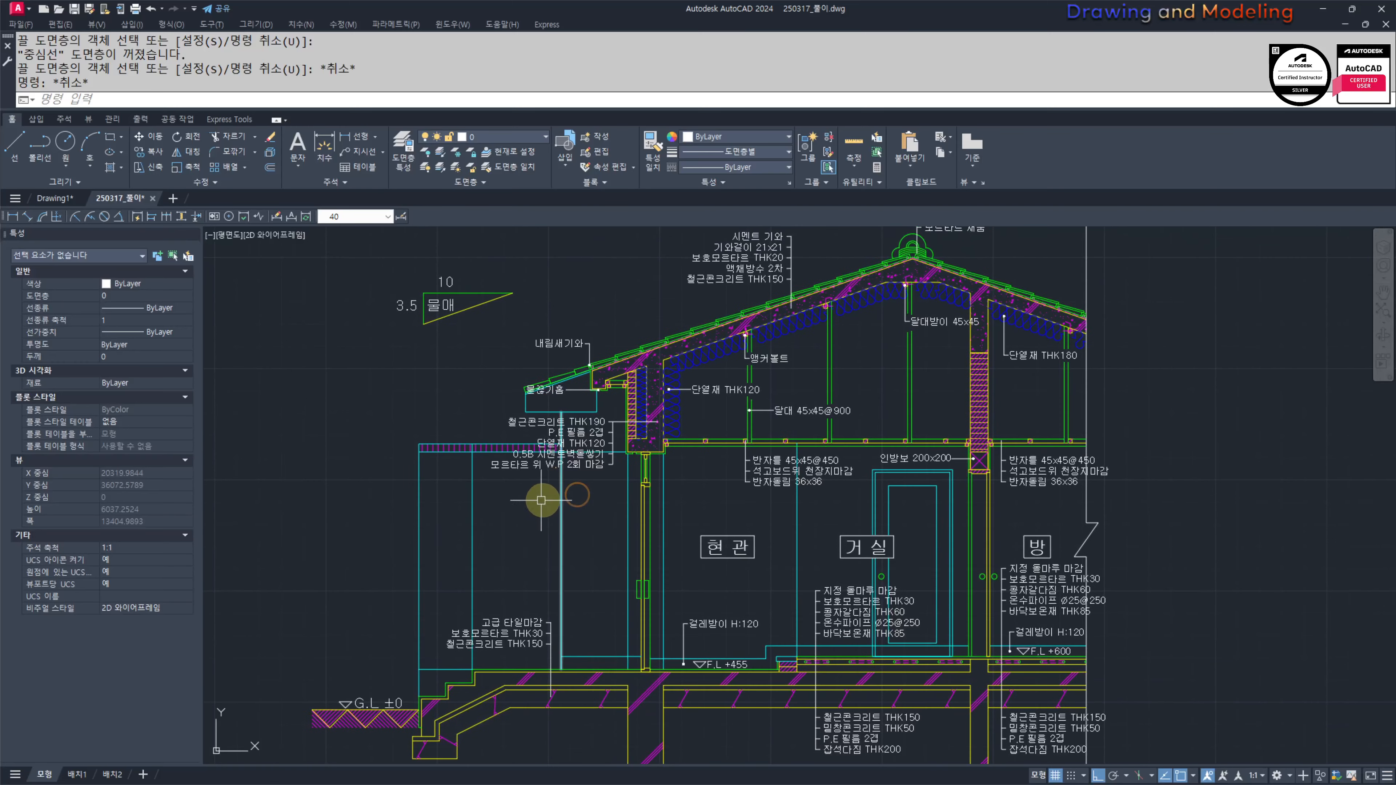
middle_click_drag(522, 505, 600, 495)
mouse_move(630, 552)
middle_mouse_down()
mouse_move(595, 492)
mouse_move(584, 431)
middle_mouse_up()
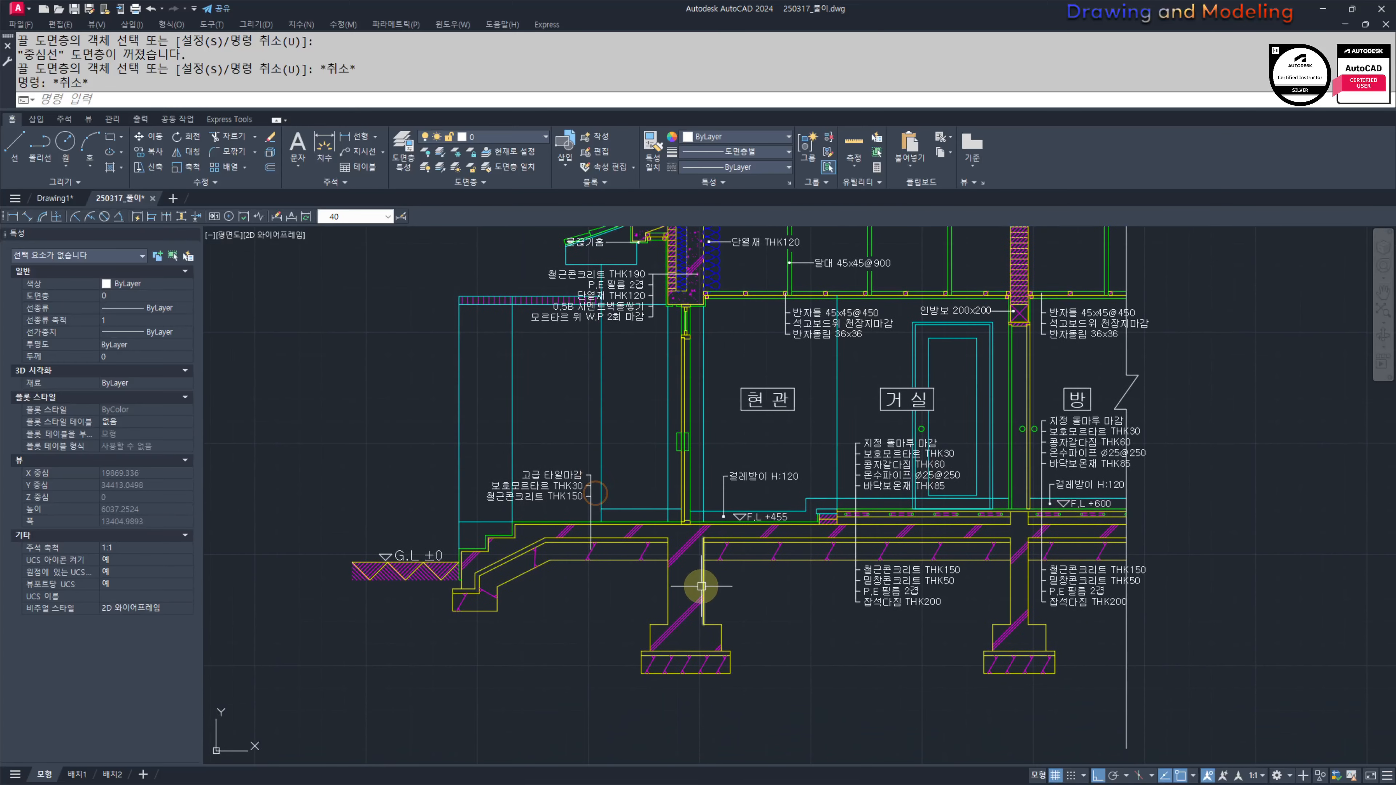
middle_click_drag(700, 586, 616, 581)
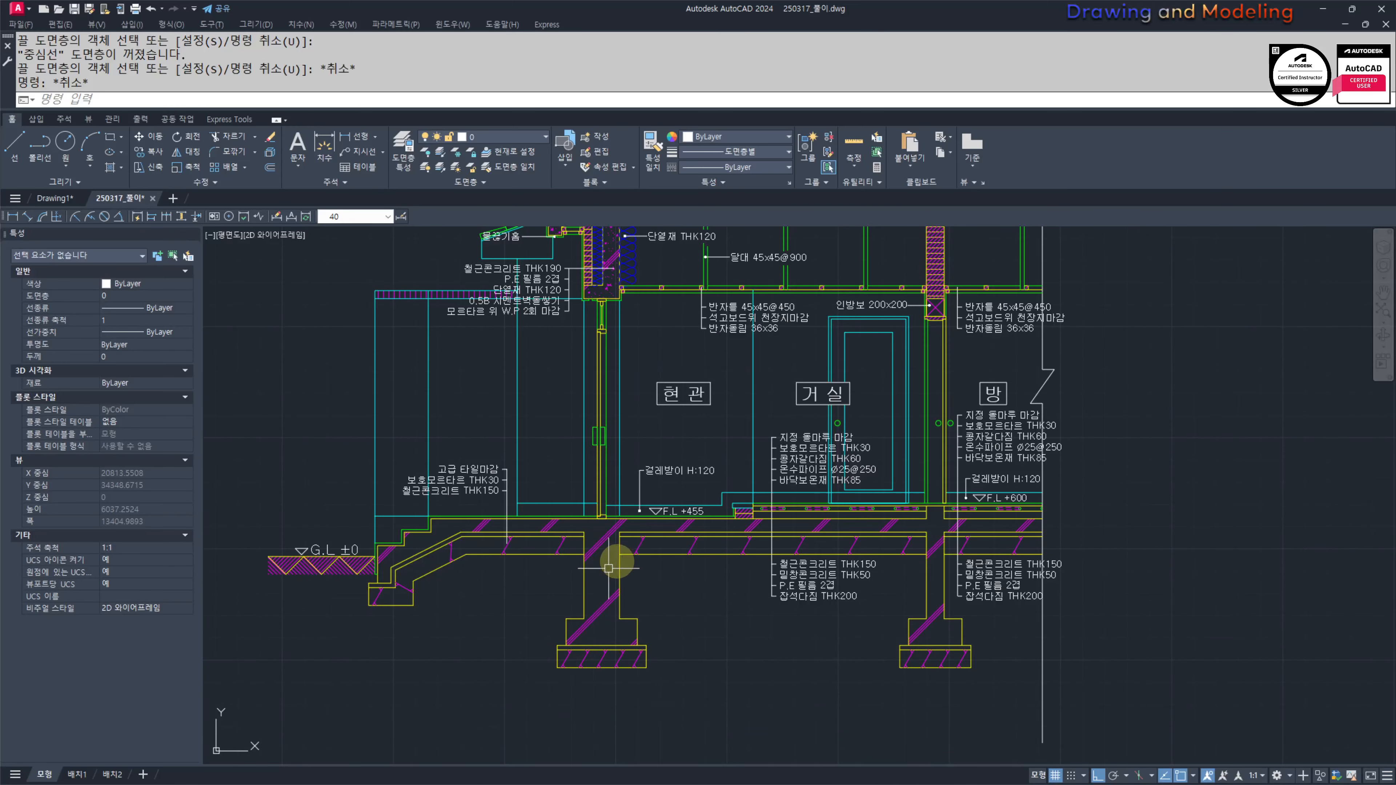
scroll(608, 568, "down", 4)
scroll(836, 459, "up", 4)
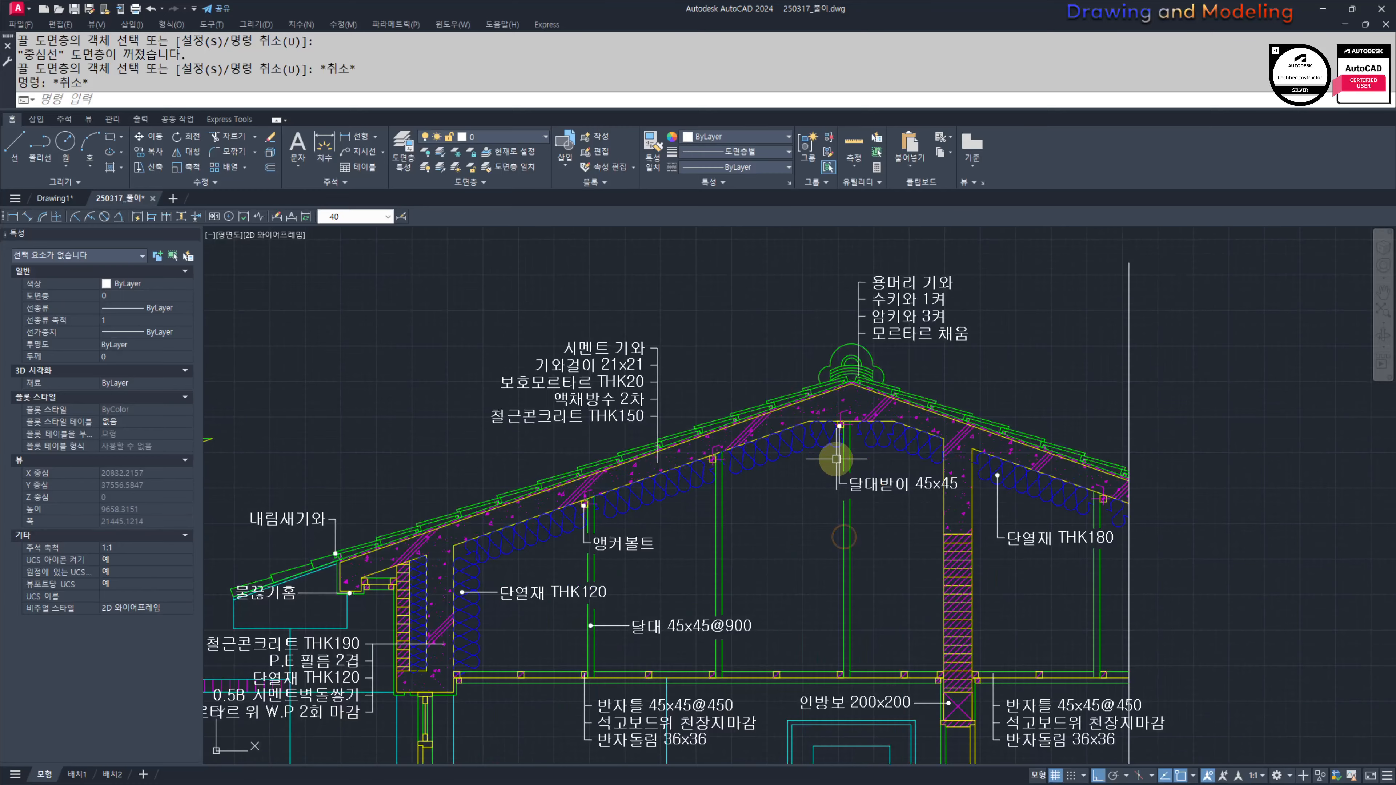
scroll(790, 513, "down", 5)
scroll(803, 536, "up", 4)
scroll(1019, 461, "up", 4)
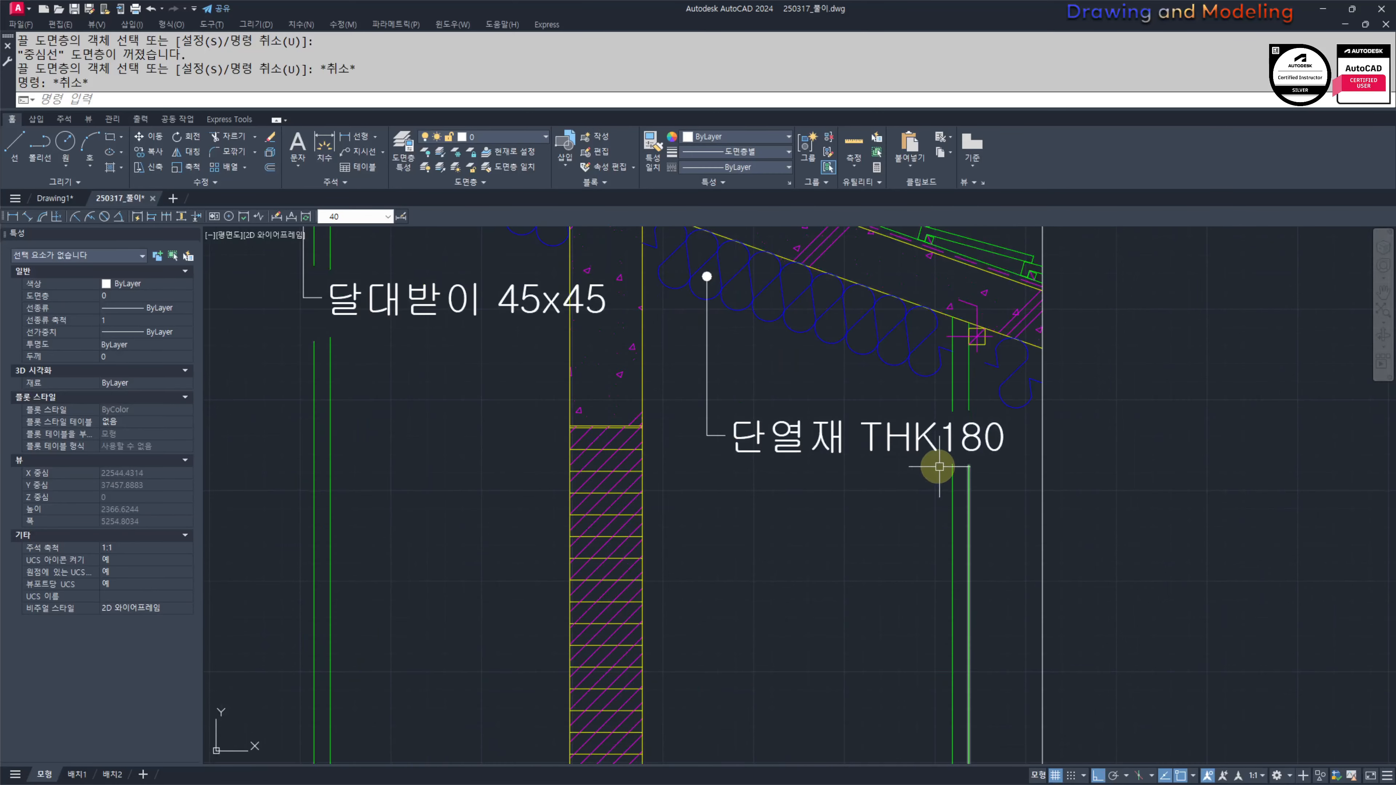
scroll(758, 471, "down", 4)
middle_click_drag(758, 471, 811, 471)
scroll(810, 471, "down", 2)
scroll(957, 402, "up", 7)
Step: Draw a temporary rectangle around the end of the 달대받이 45x45 label where the wall line crosses it
type("BR")
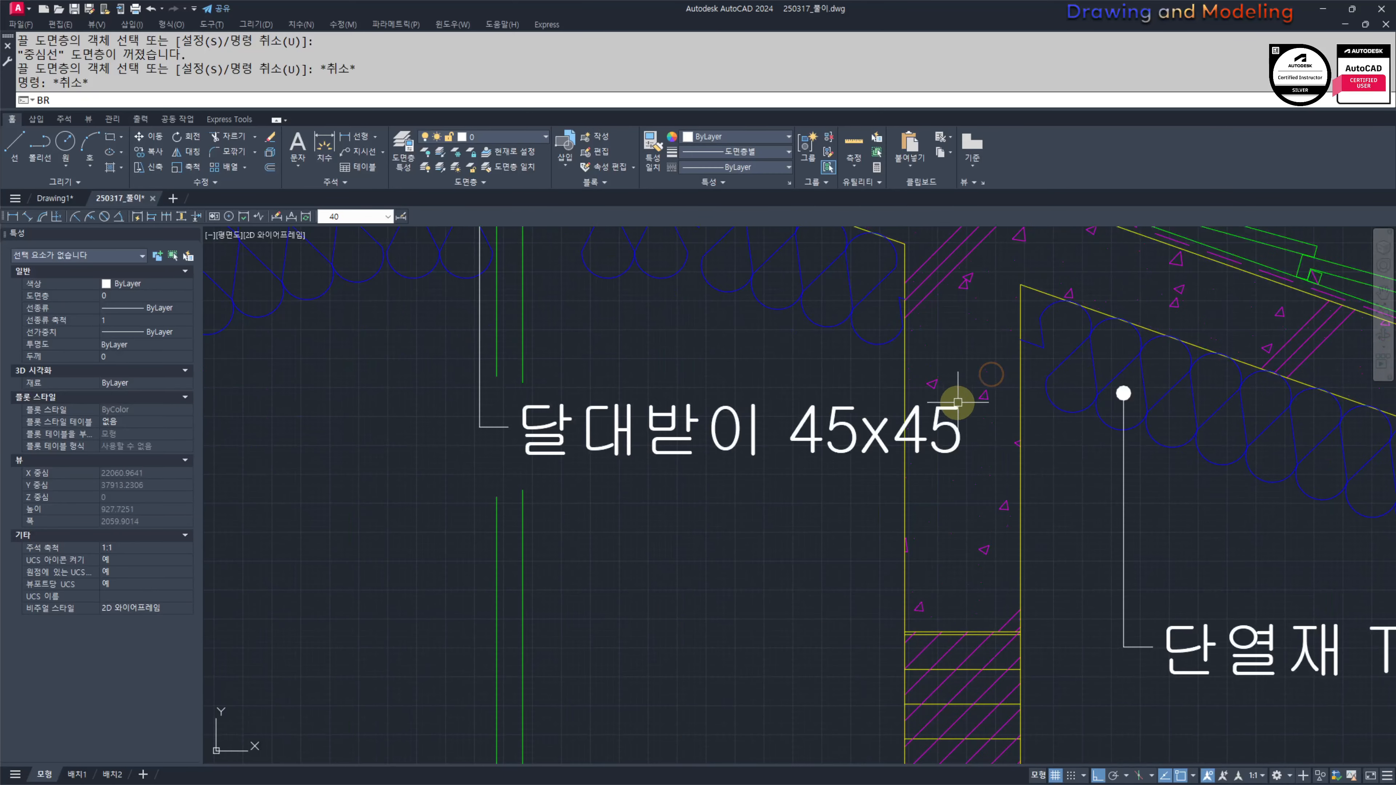
scroll(887, 413, "up", 2)
key("Escape")
type("REC")
key("Return")
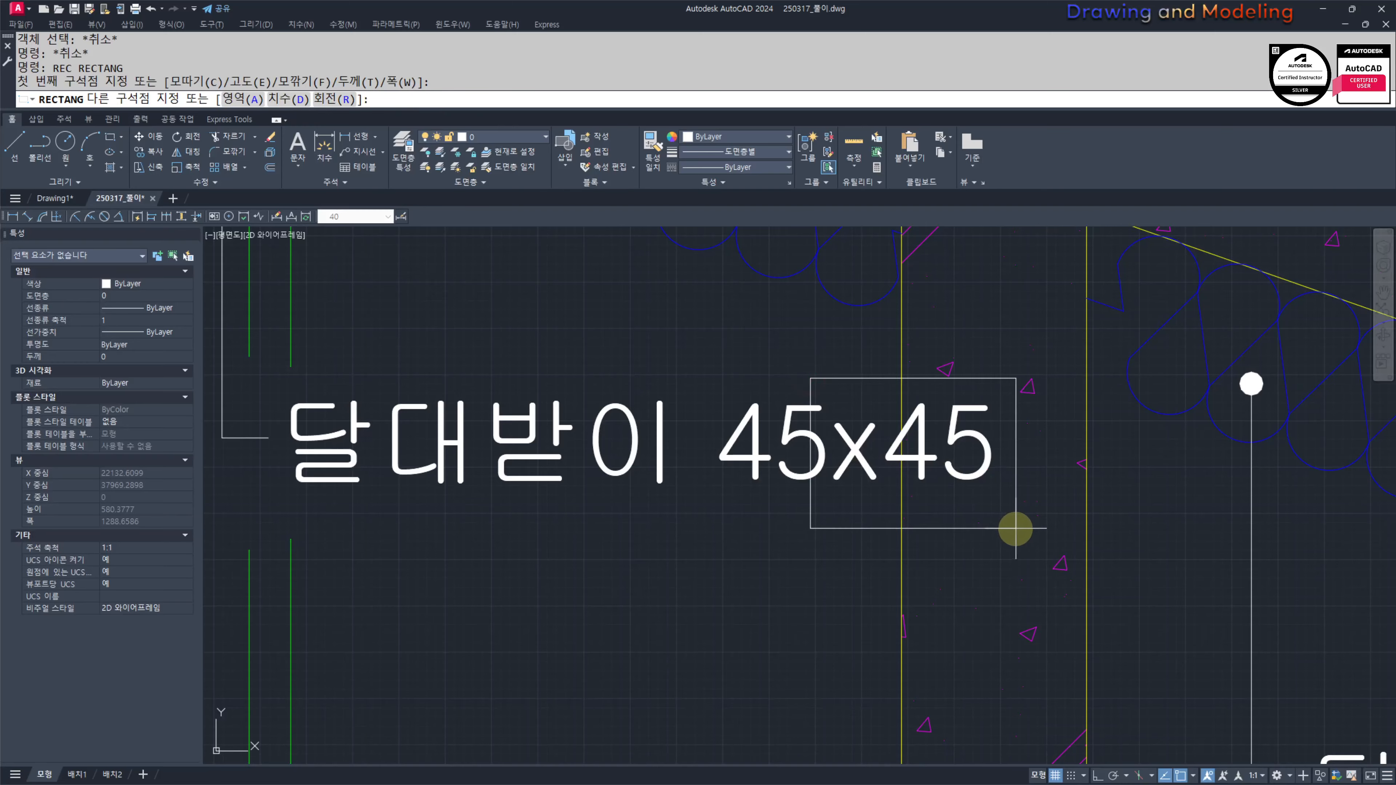
left_click(1020, 520)
Step: Trim the wall line and concrete hatch inside the rectangle around the 달대받이 45x45 label
type("TR")
key("Return")
left_click(1035, 537)
left_click(987, 509)
key("Return")
left_click(936, 516)
left_click(860, 499)
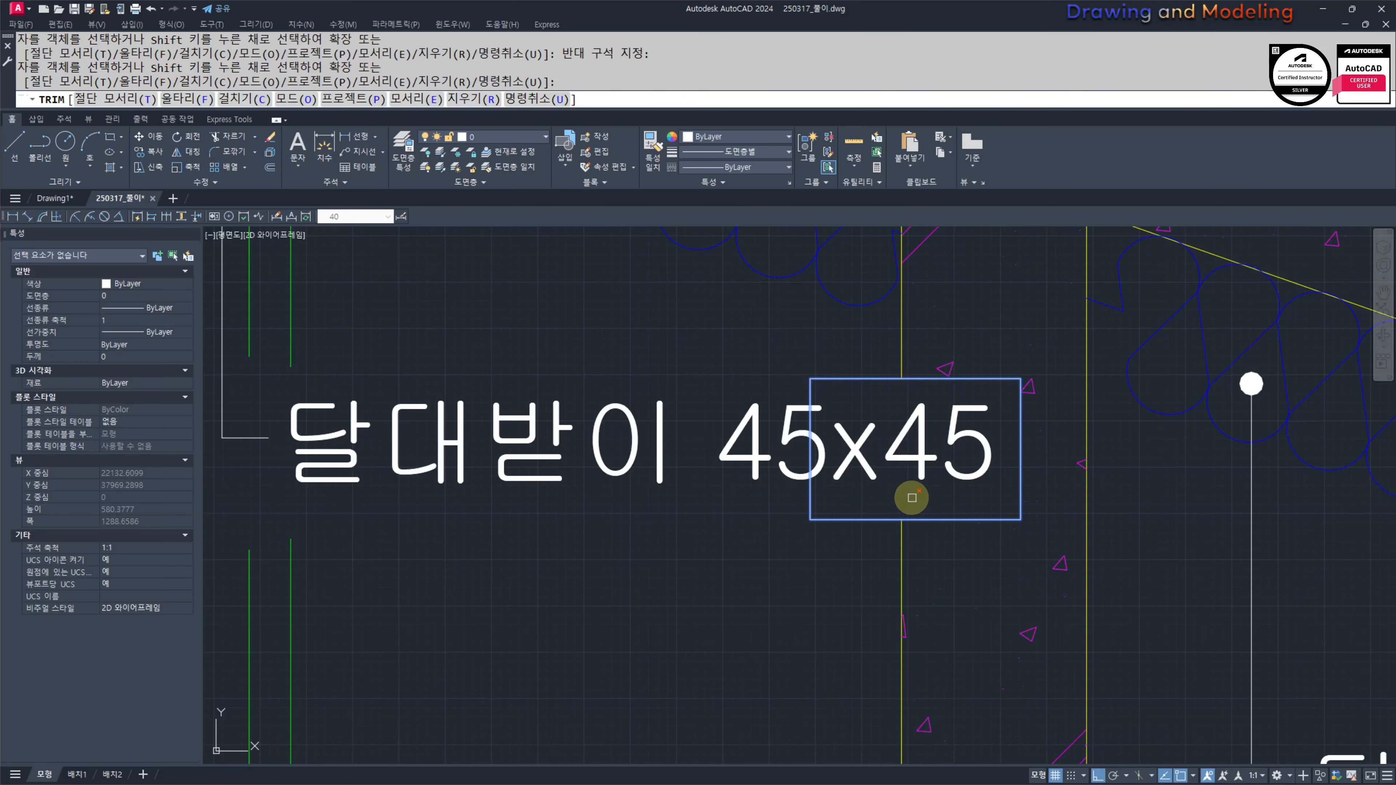
key("Escape")
key("Escape")
Step: Erase the temporary rectangle around the 달대받이 45x45 label
left_click(841, 508)
left_click(816, 548)
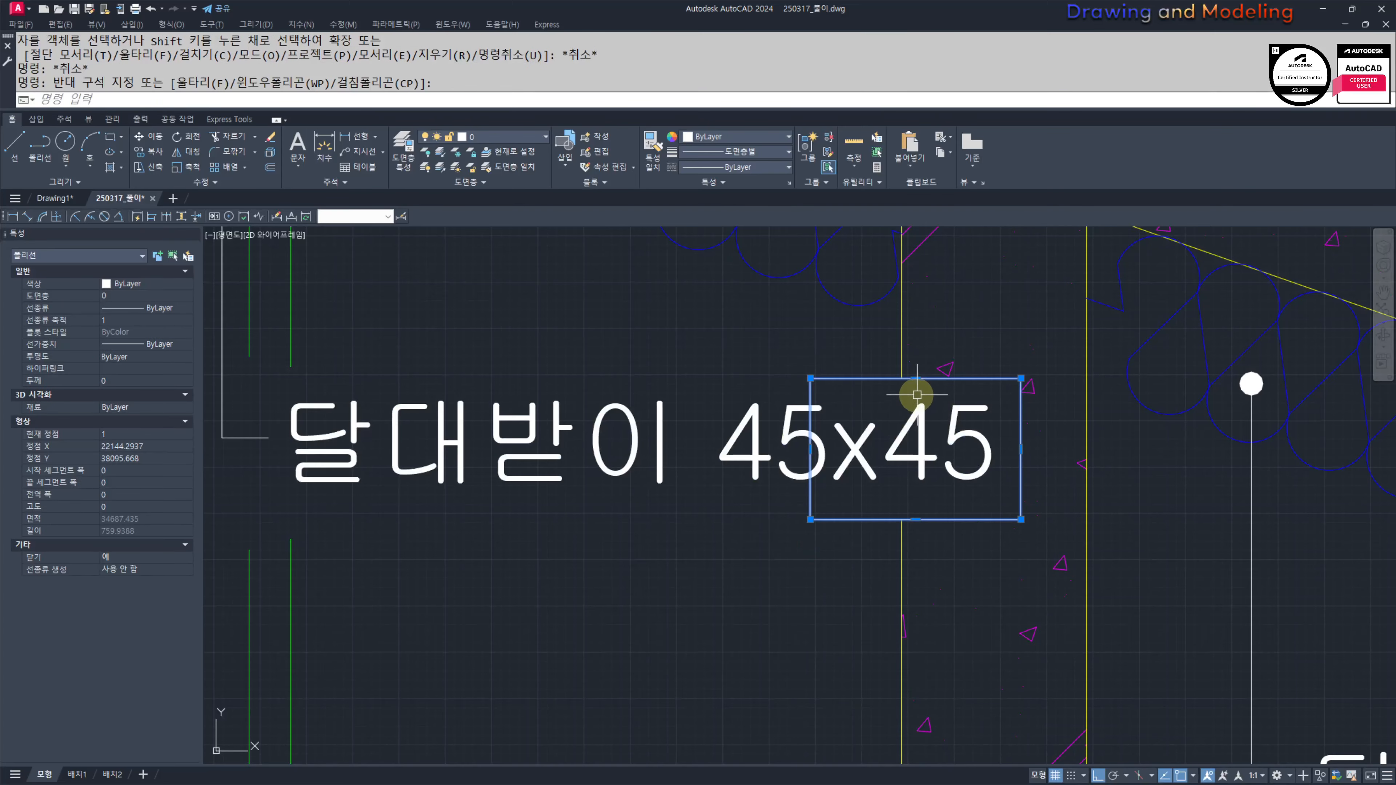
type("E")
key("Return")
scroll(796, 497, "down", 5)
mouse_move(741, 521)
middle_mouse_down()
mouse_move(829, 504)
mouse_move(755, 526)
middle_mouse_up()
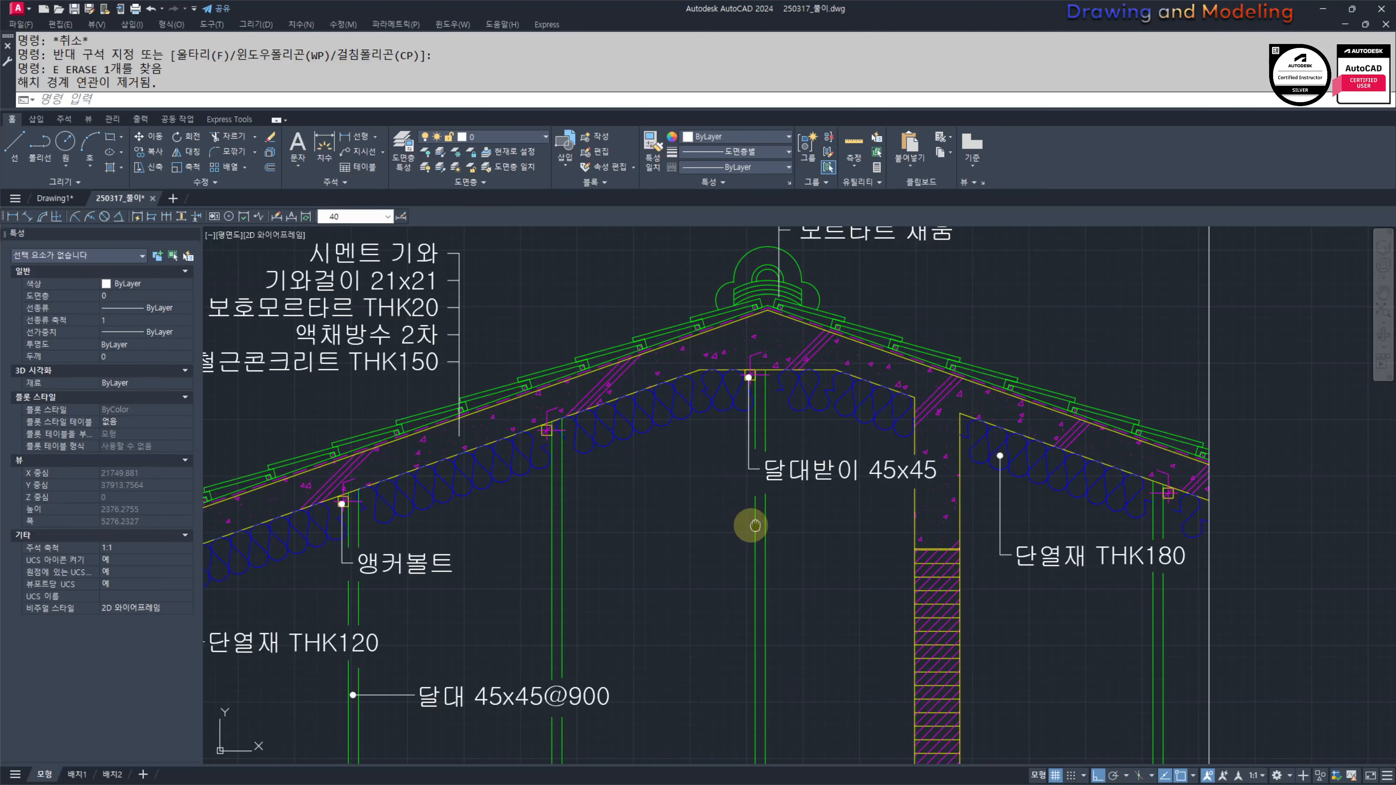
scroll(755, 525, "down", 4)
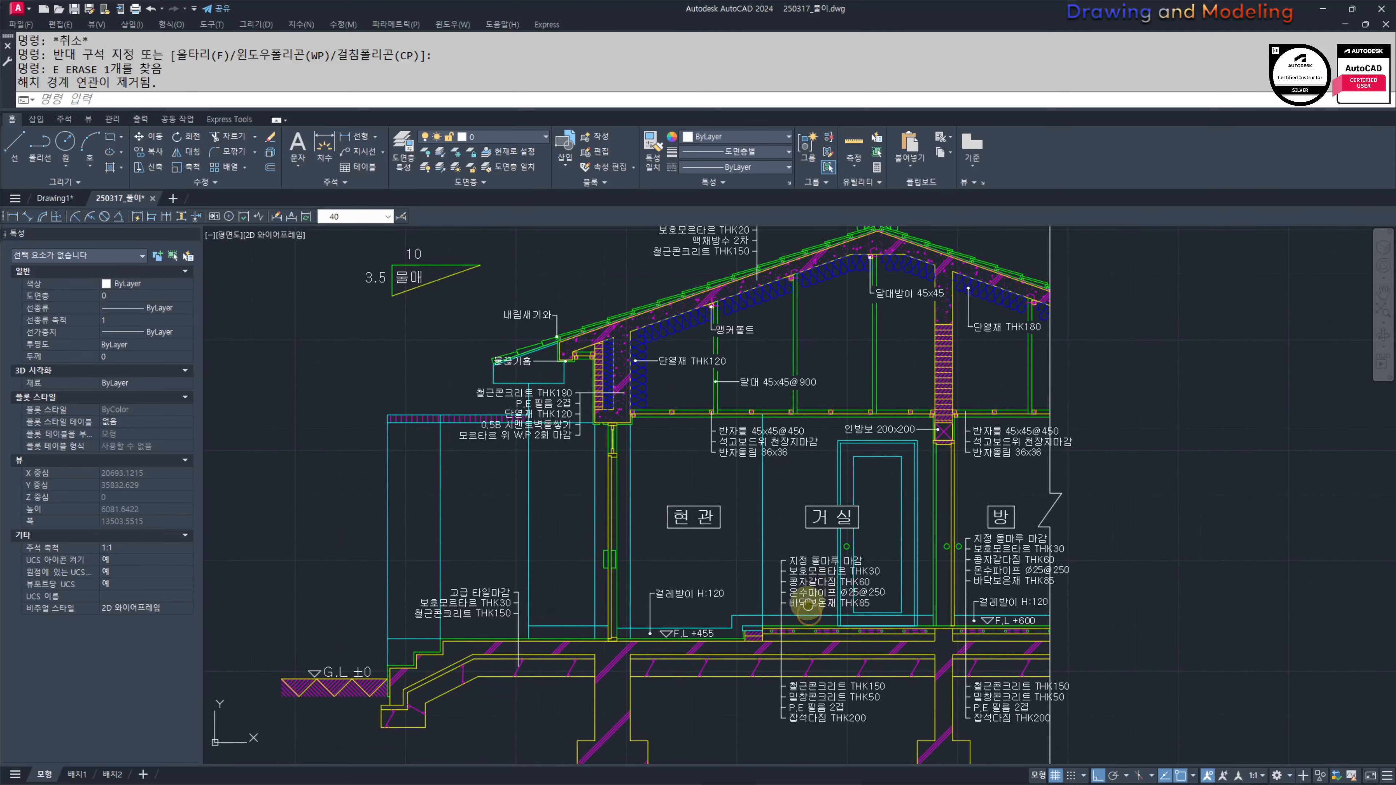
Step: Copy the dotted leader of the 걸레받이 H:120 note straight up above the note
scroll(785, 570, "up", 5)
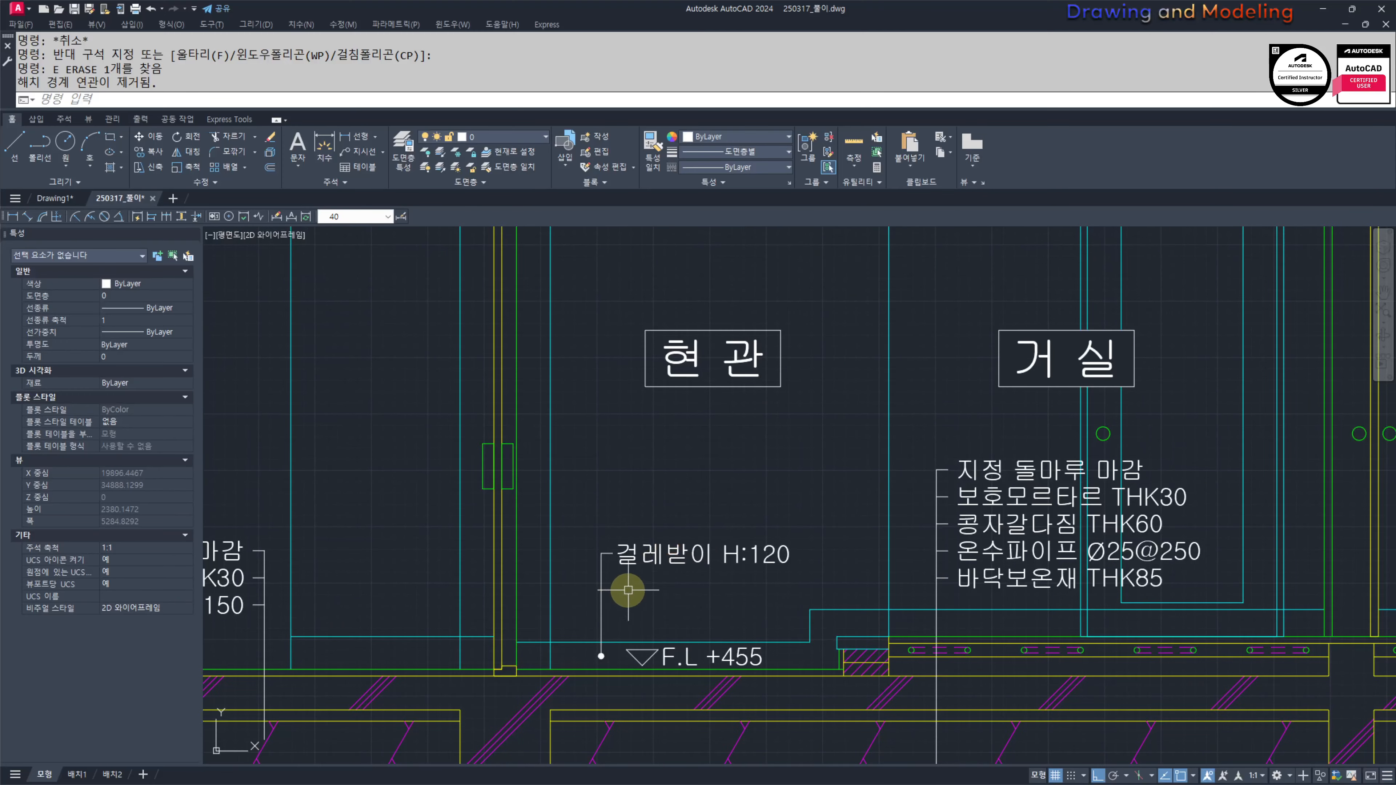
left_click(602, 611)
middle_click_drag(601, 610, 612, 633)
type("CO")
key("Return")
left_click(781, 532)
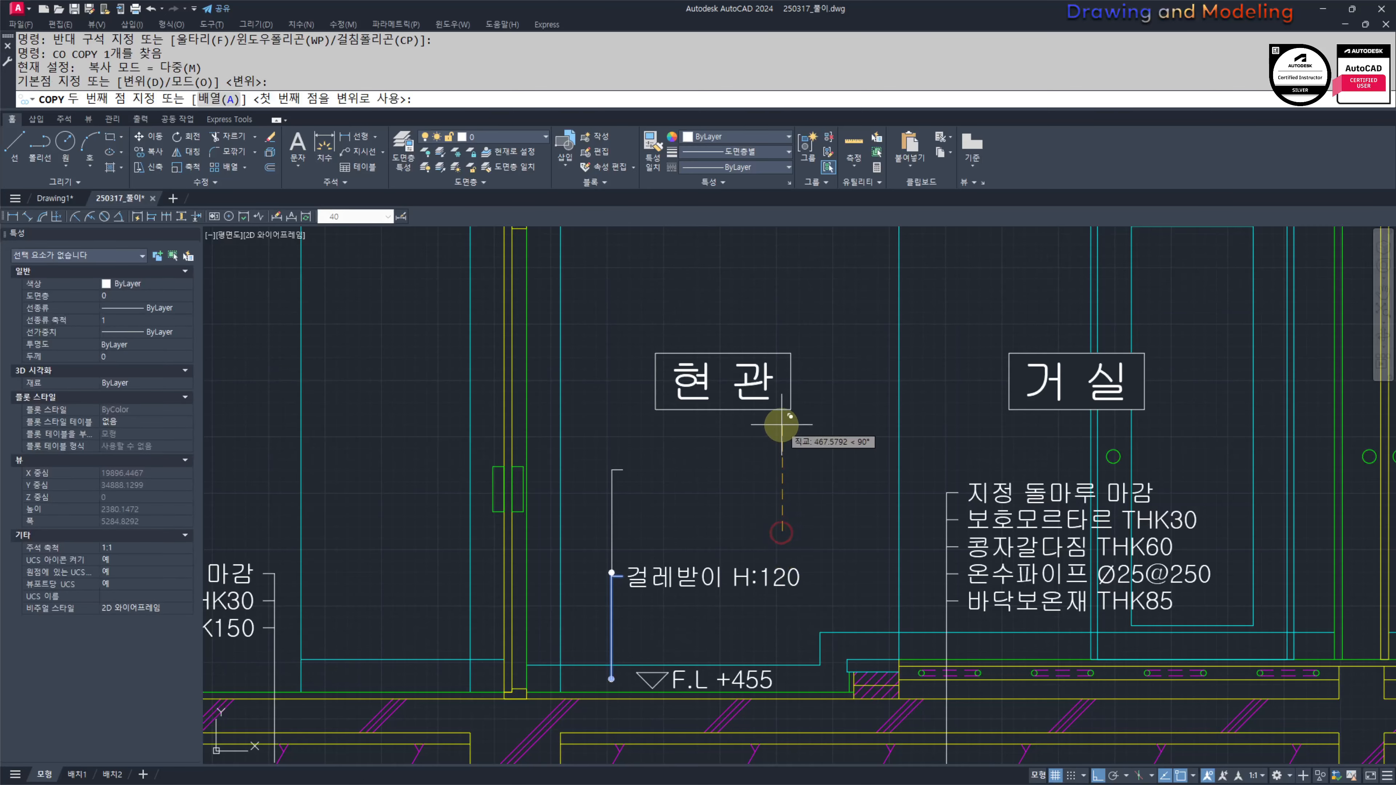
left_click(782, 424)
Step: Move the copied leader about 135 further straight up, clear of the 걸레받이 H:120 note
key("Escape")
key("Escape")
left_click(626, 487)
left_click(598, 499)
middle_click_drag(768, 501, 762, 507)
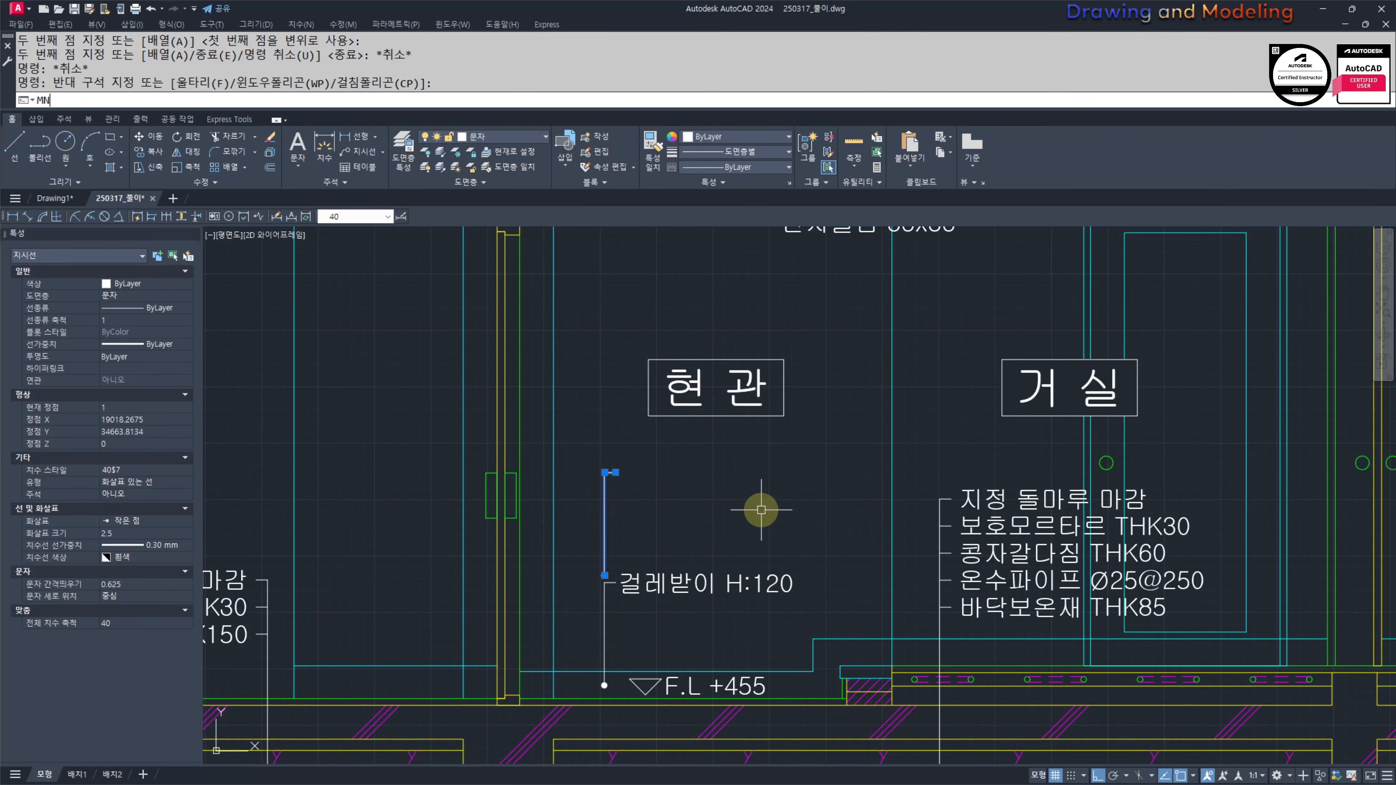
type("MN")
key("Return")
key("Escape")
key("Escape")
key("Return")
left_click(717, 521)
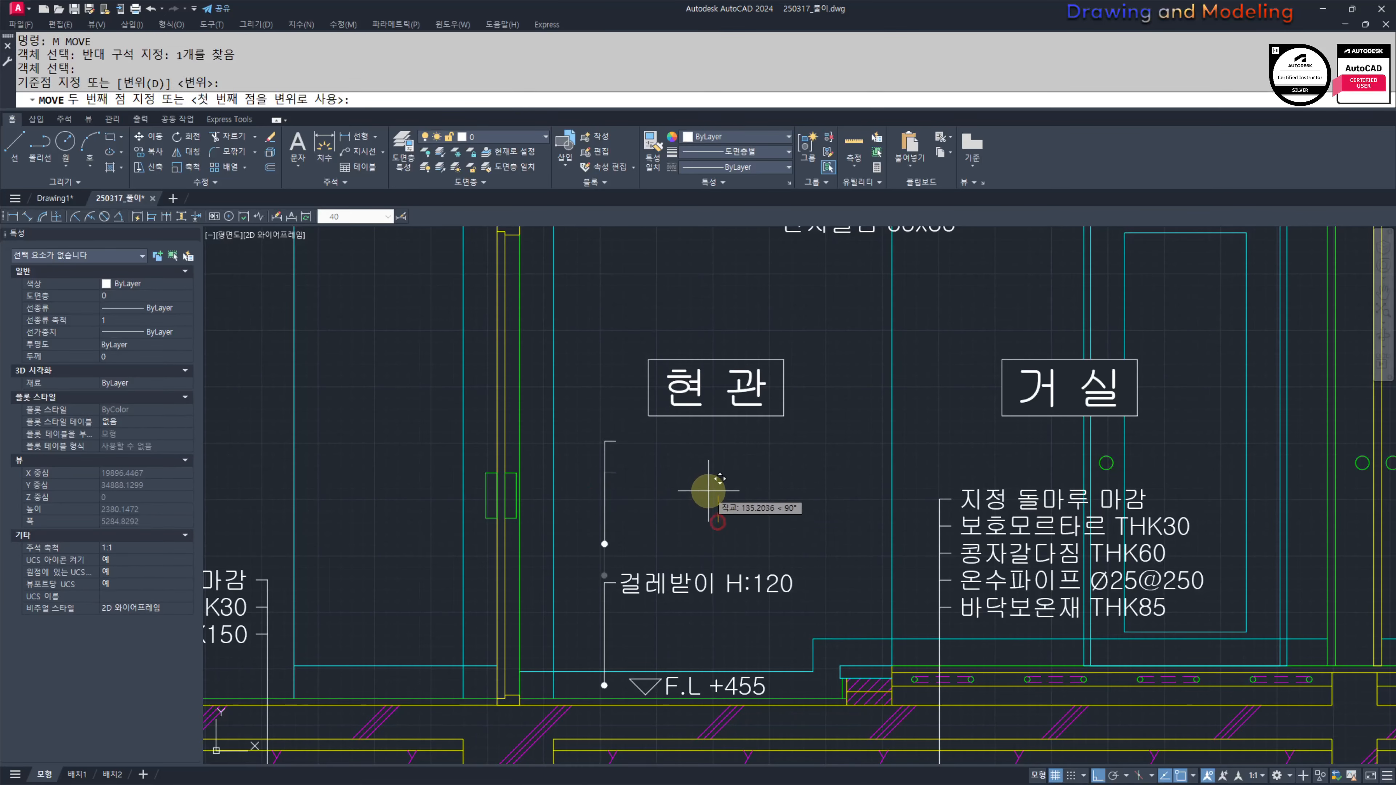
Step: Explode the copied leader and erase its line, keeping only the dot
left_click(584, 486)
type("x")
key("Return")
key("Escape")
left_click(625, 458)
left_click(590, 418)
type("e")
key("Return")
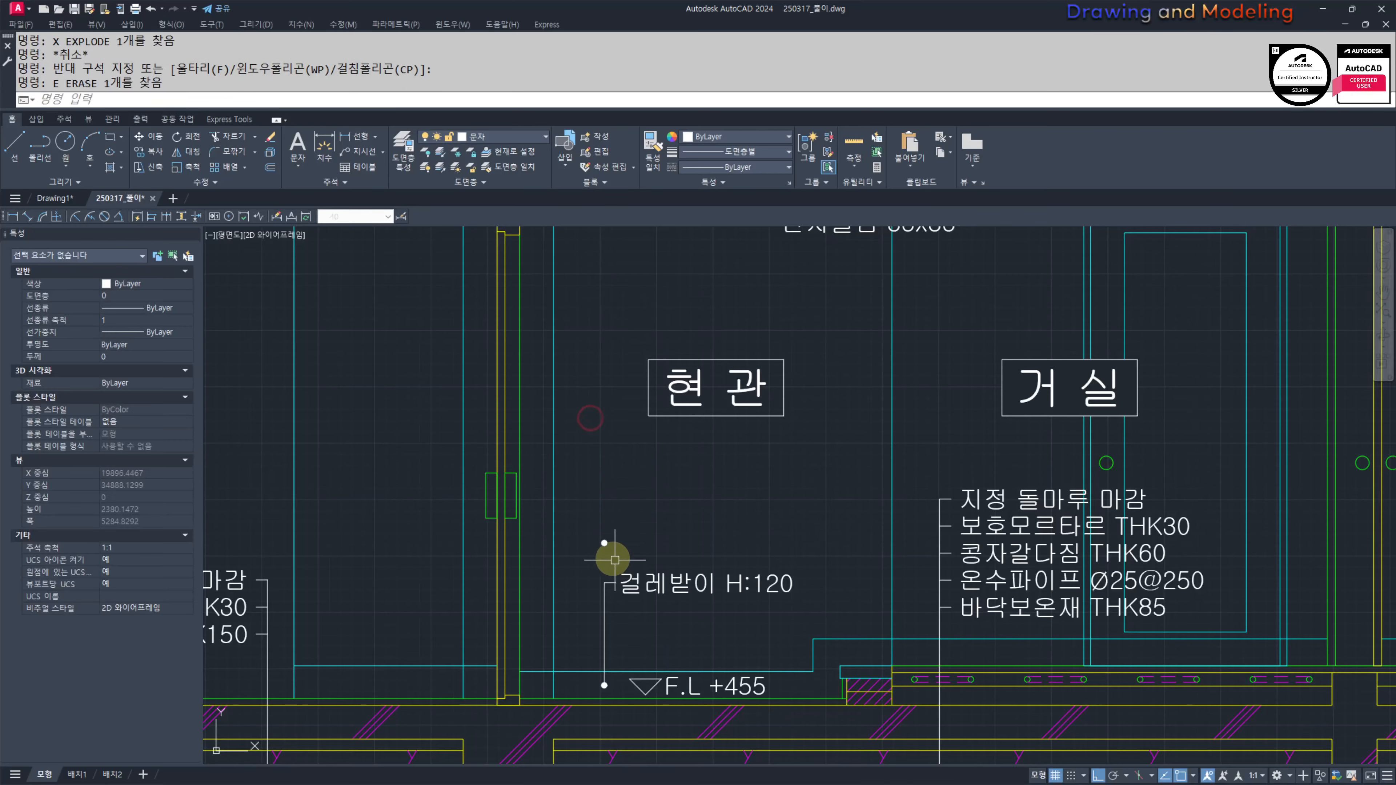
Step: Copy the loose dot from its centre to where the living room floor leader crosses the top floor finish line
left_click(591, 521)
left_click(626, 560)
middle_click_drag(644, 541, 644, 525)
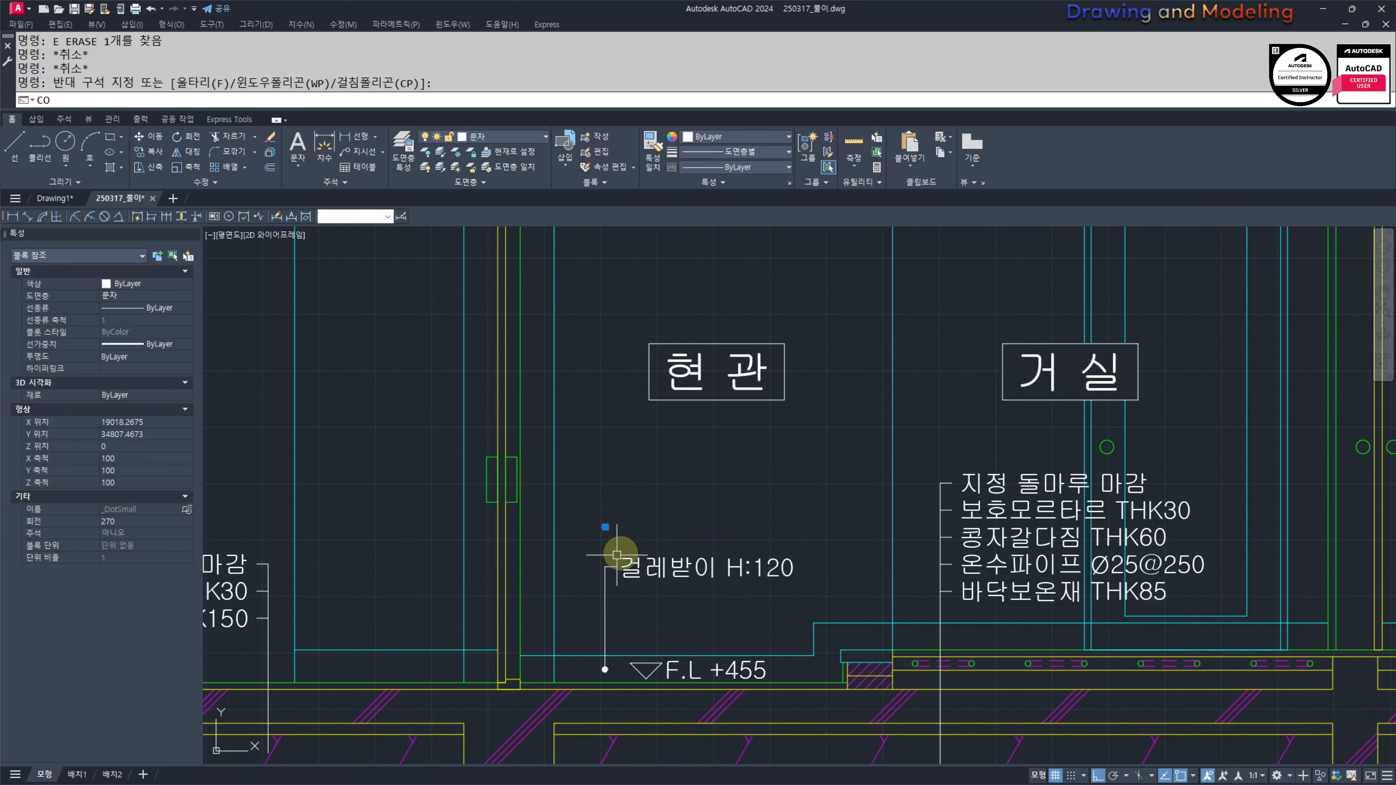
type("co")
key("Return")
scroll(638, 522, "up", 10)
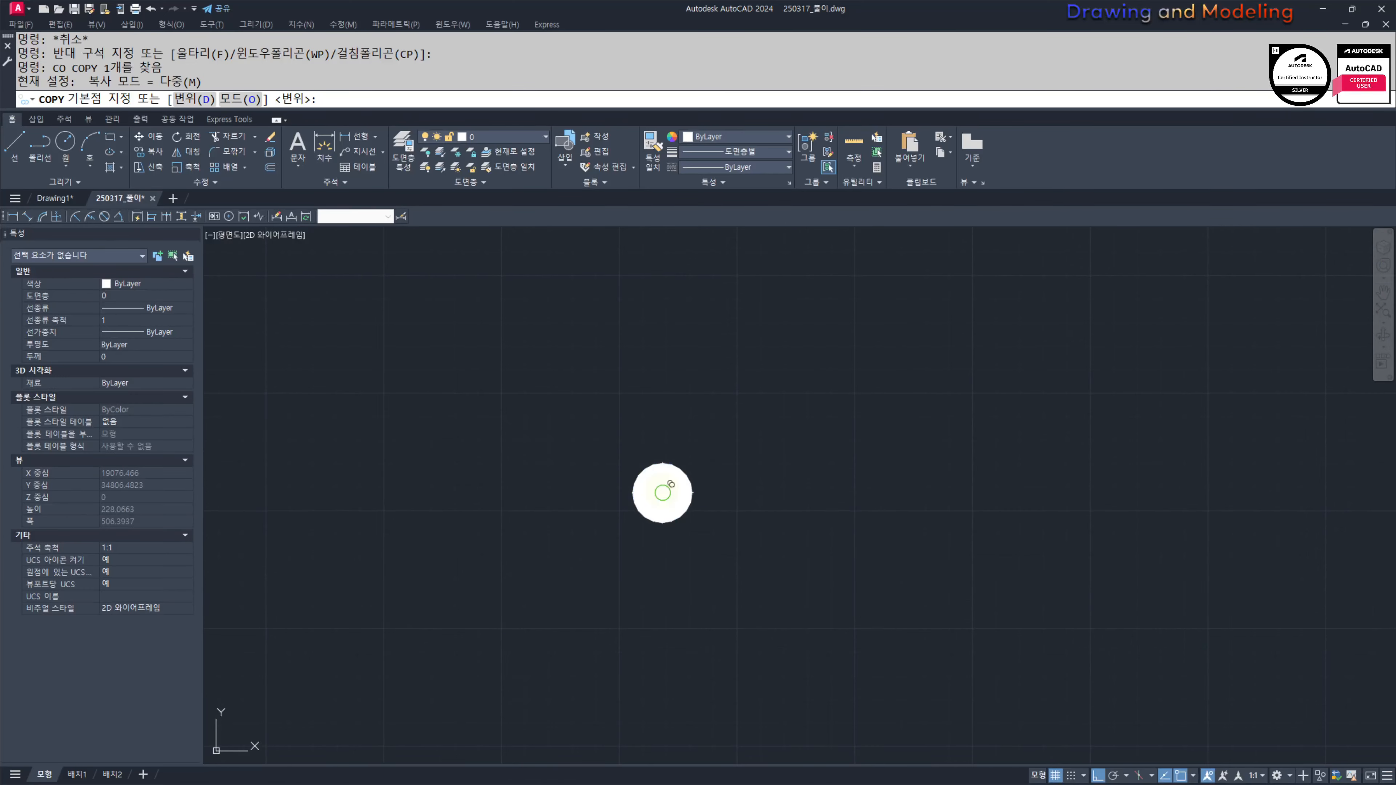
left_click(662, 492)
scroll(663, 492, "down", 8)
scroll(653, 427, "up", 6)
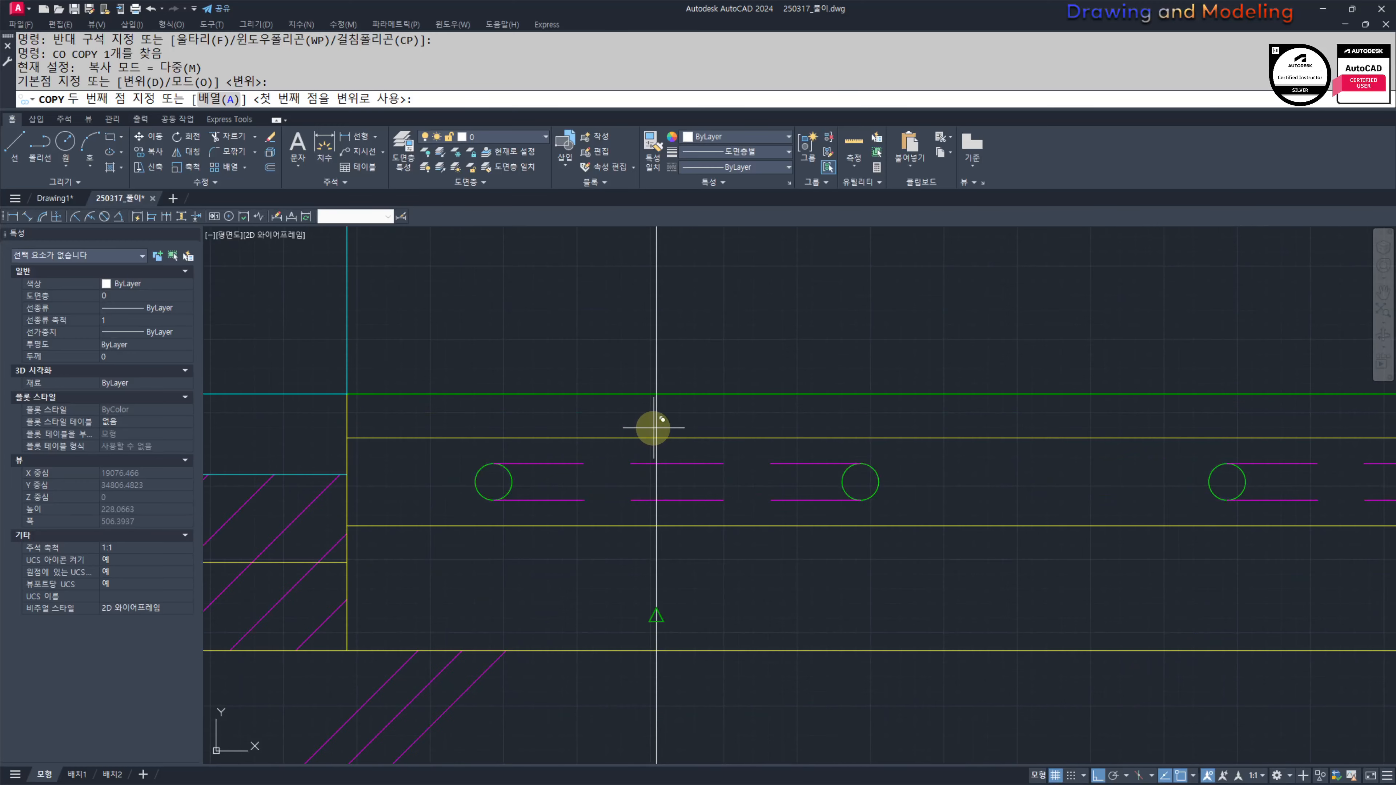
key("Escape")
key("Escape")
key("Escape")
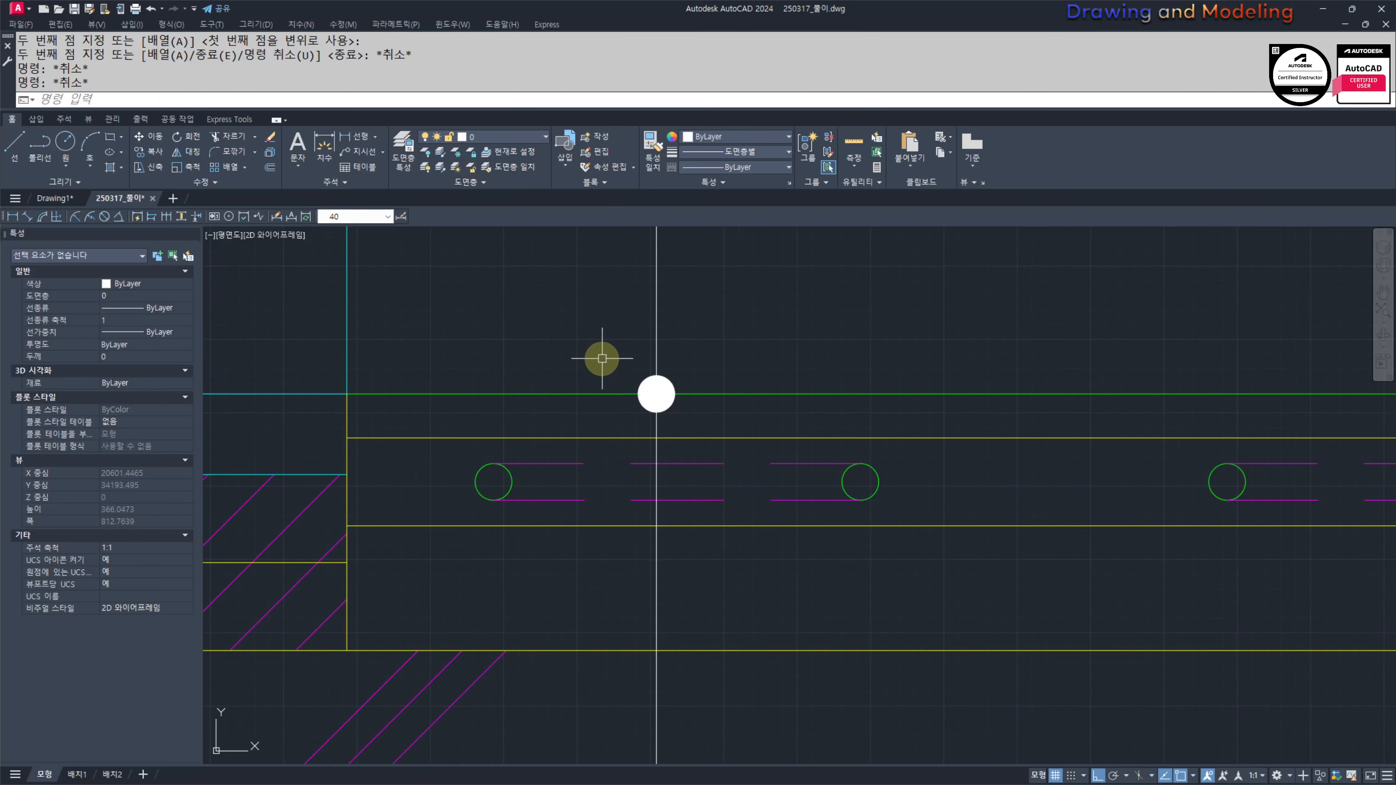
Step: Turn all layers back on and move the leader dot slightly down into the top floor finish layer
key("Escape")
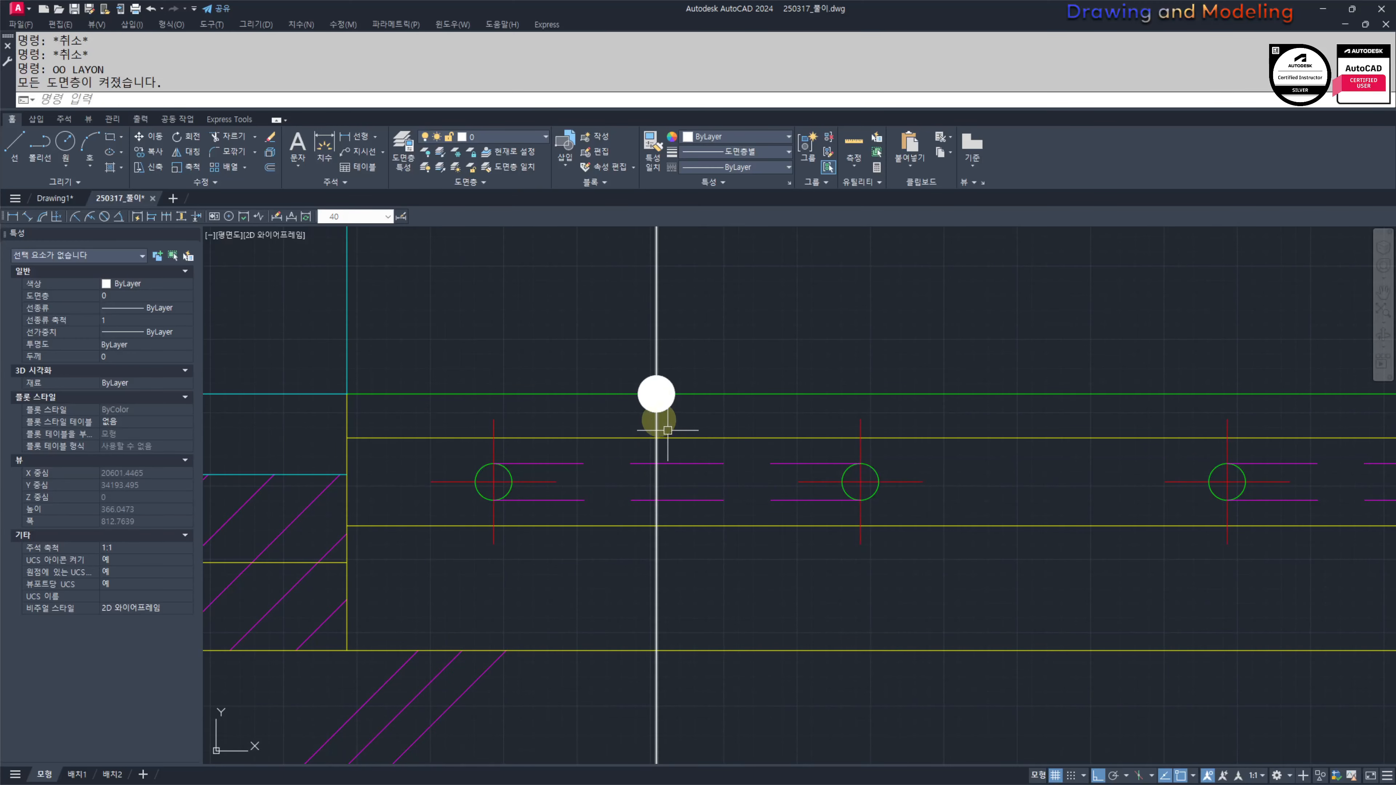
key("Escape")
left_click(593, 342)
left_click(711, 437)
middle_click_drag(715, 401, 706, 413)
key("Return")
left_click(807, 251)
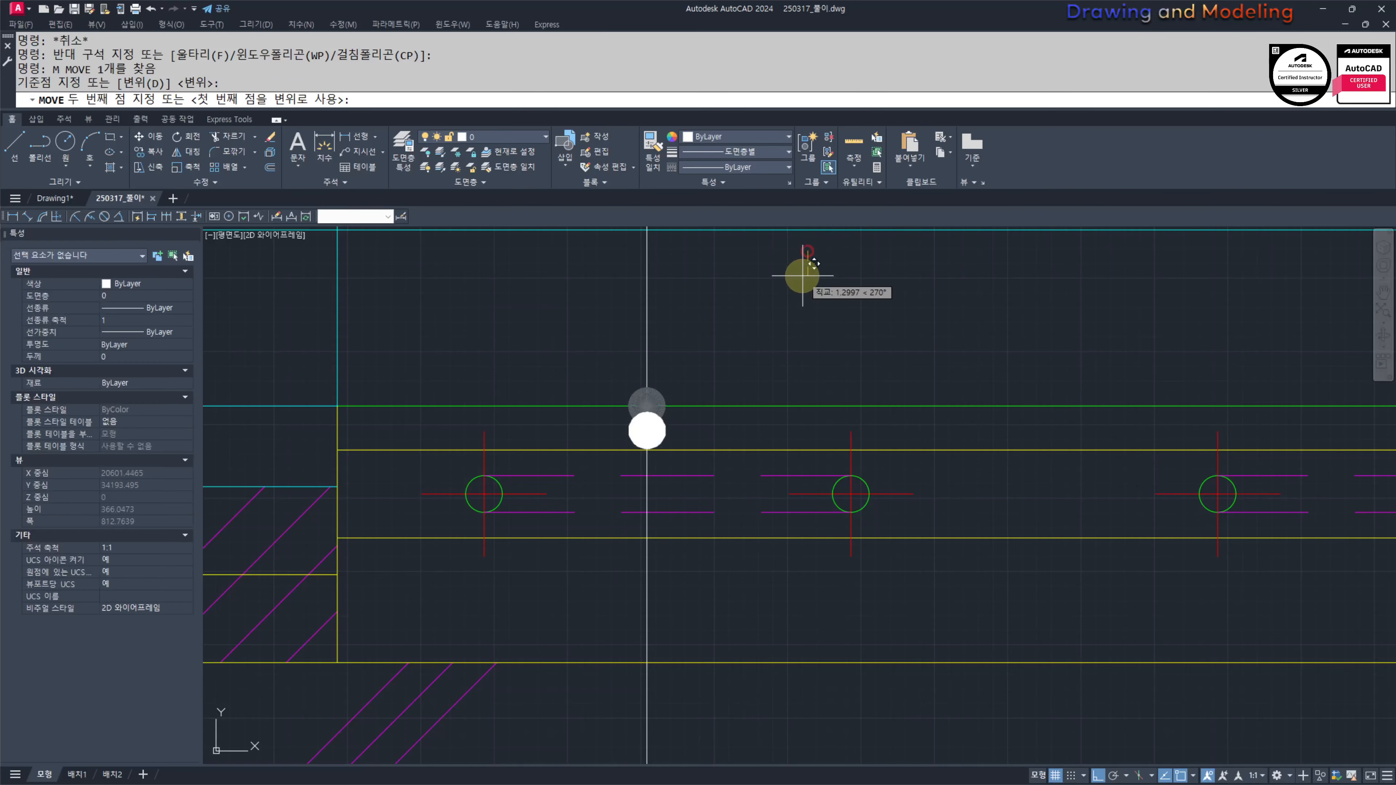
key("Escape")
key("Escape")
Step: Copy the leader dot straight down the living room floor leader, twice into the heating pipe layer and once into the insulation layer
middle_click_drag(686, 396, 702, 364)
type("C")
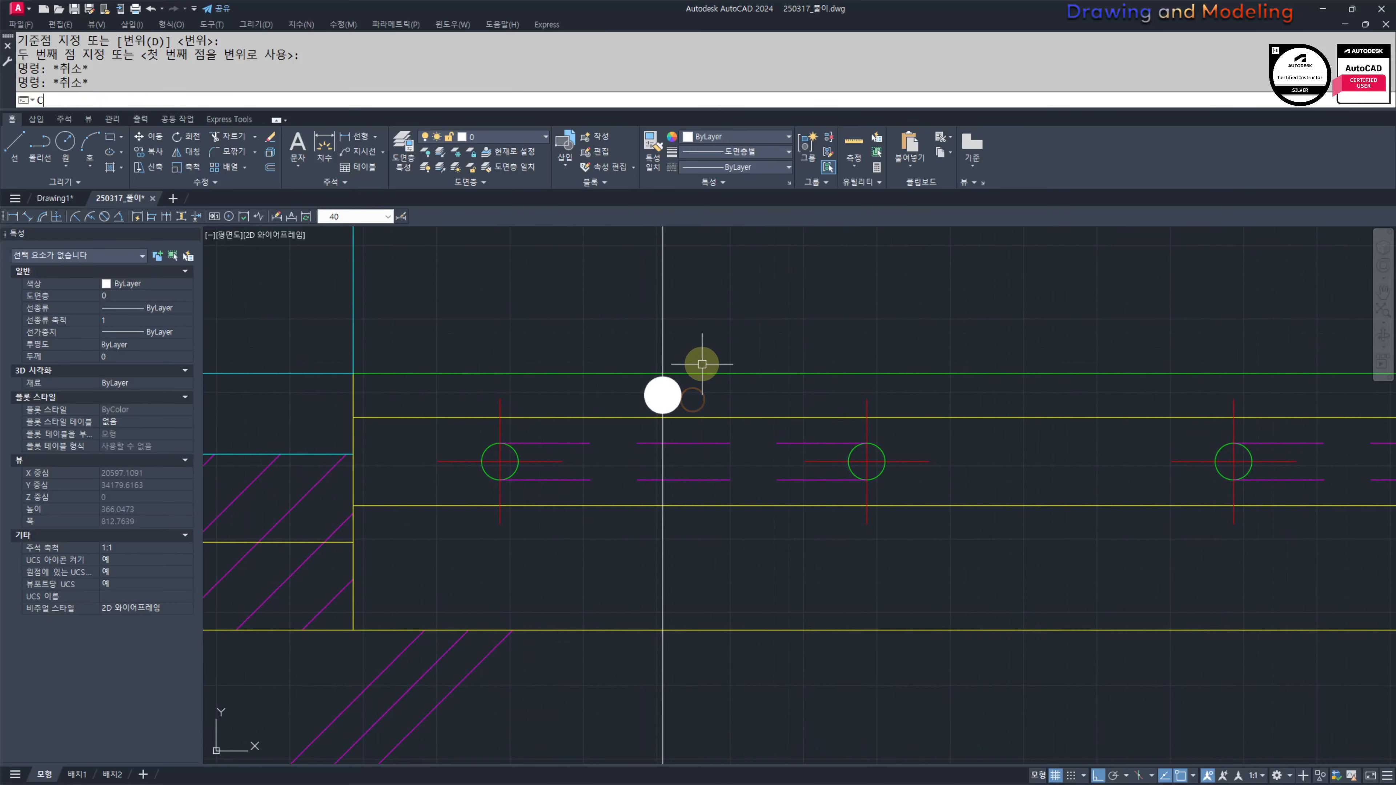
left_click(611, 309)
left_click(716, 435)
key("Return")
left_click(943, 275)
left_click(956, 328)
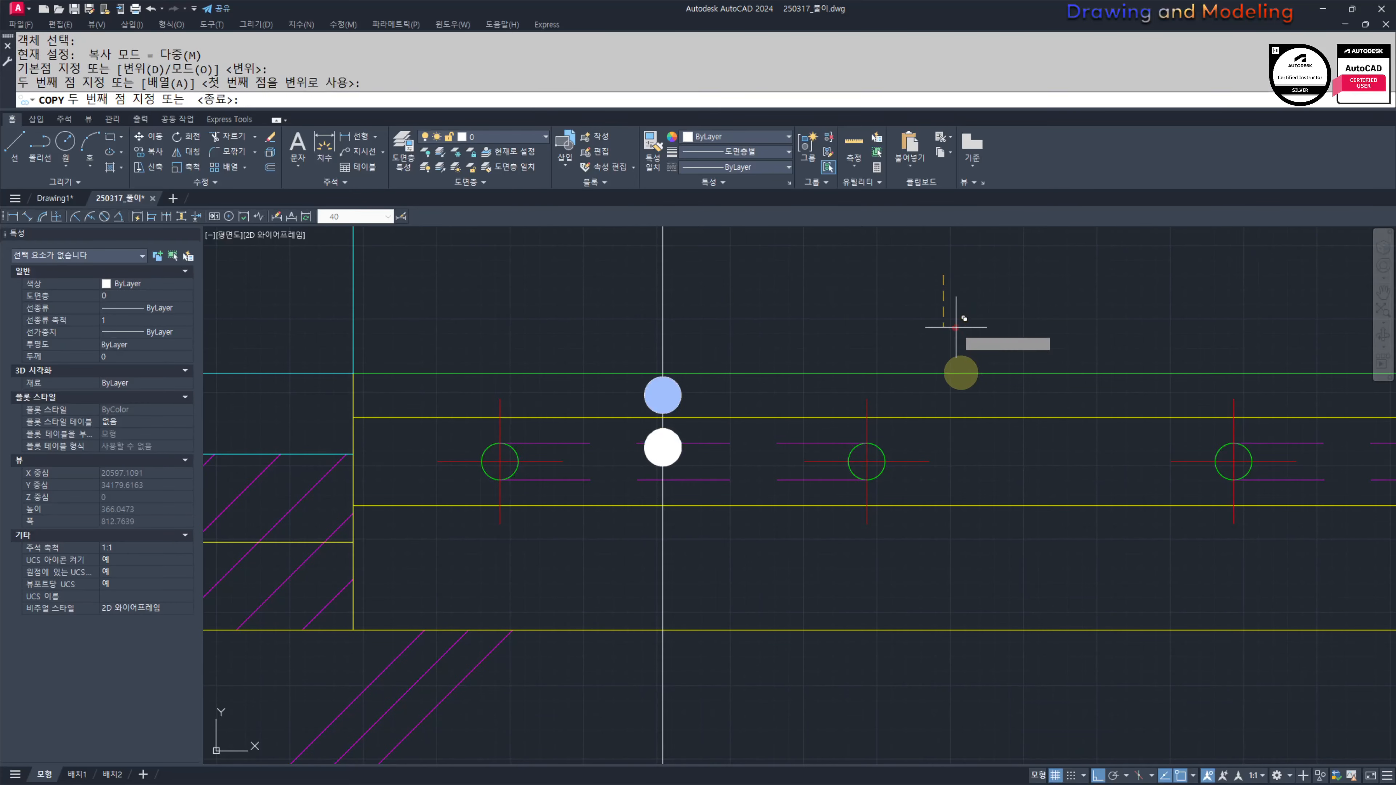
left_click(959, 375)
left_click(971, 461)
Step: Continue copying the dot down the leader into the concrete slab, the lean concrete and the rubble layer
middle_click_drag(955, 567, 947, 440)
left_click(974, 462)
scroll(965, 484, "down", 2)
scroll(949, 423, "up", 1)
left_click(957, 525)
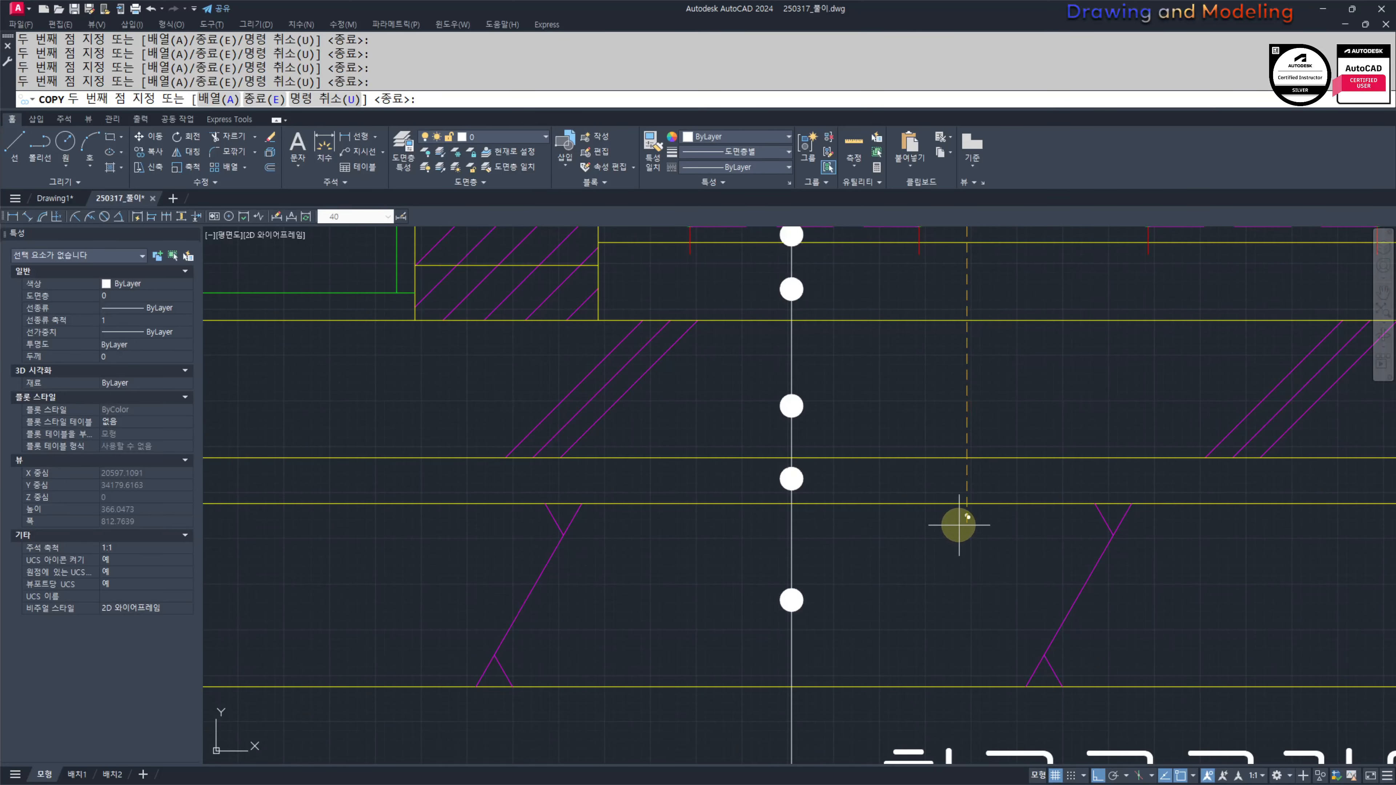
scroll(958, 528, "down", 2)
middle_click_drag(976, 512, 754, 495)
key("Escape")
key("Escape")
Step: Turn off the 문자 text layer by picking an annotation object
middle_click_drag(726, 376, 607, 477)
scroll(595, 468, "down", 3)
scroll(596, 468, "up", 3)
type("ff")
key("Return")
left_click(653, 370)
key("Escape")
key("Escape")
Step: Hatch the floor insulation layers of the living room and the adjoining room with the ANSI37 pattern at scale 30
scroll(640, 473, "down", 3)
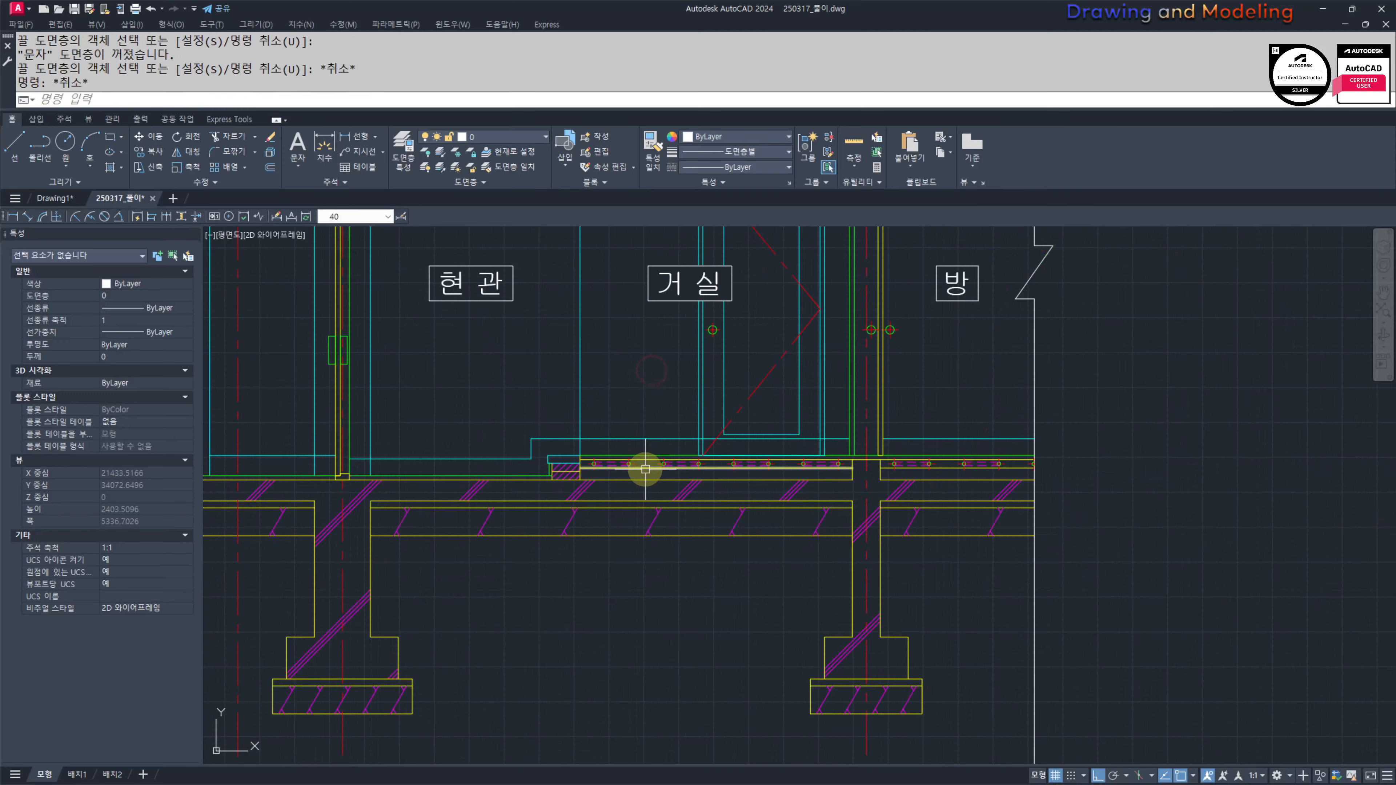
scroll(661, 446, "up", 3)
type("h")
key("Return")
left_click(811, 500)
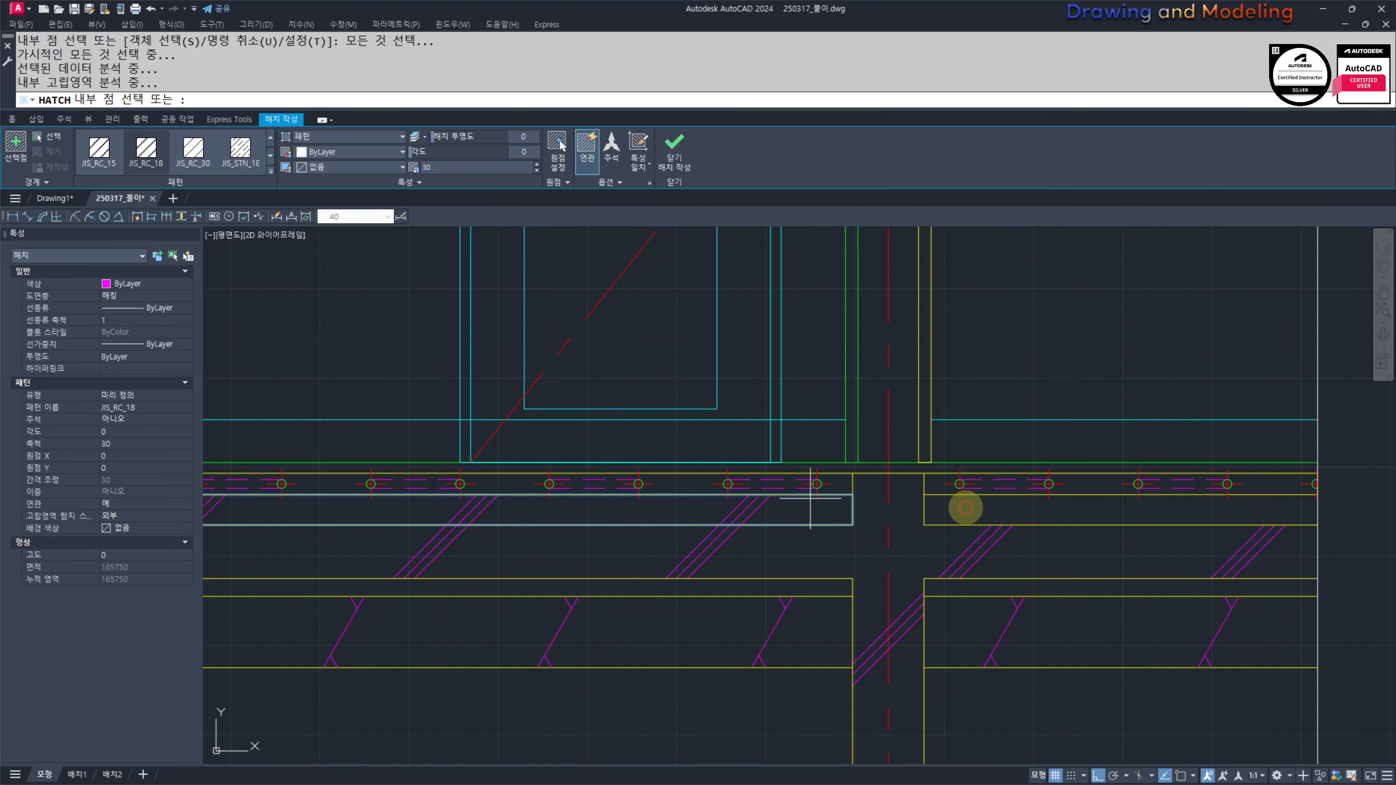
left_click(965, 505)
scroll(860, 510, "down", 2)
middle_click_drag(745, 504, 825, 537)
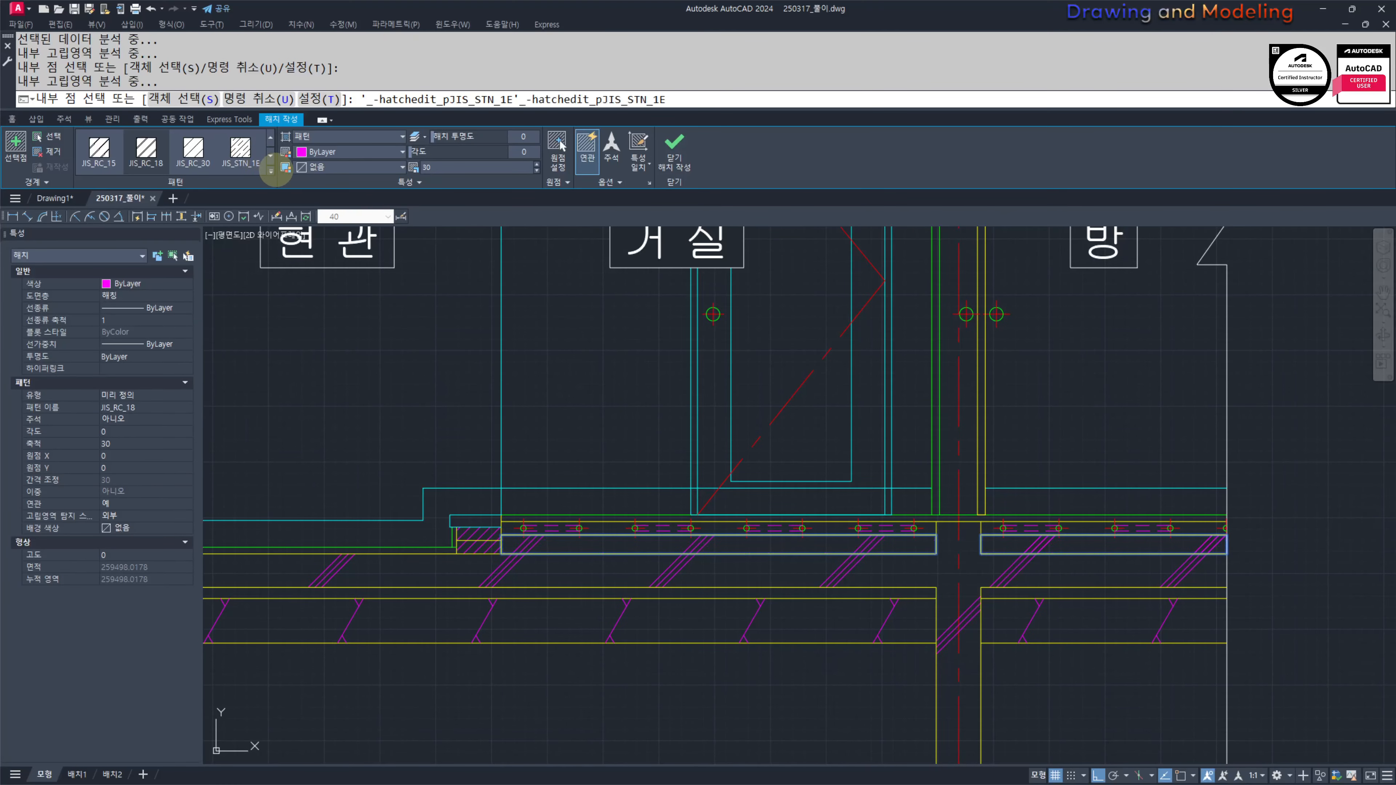
left_click(271, 171)
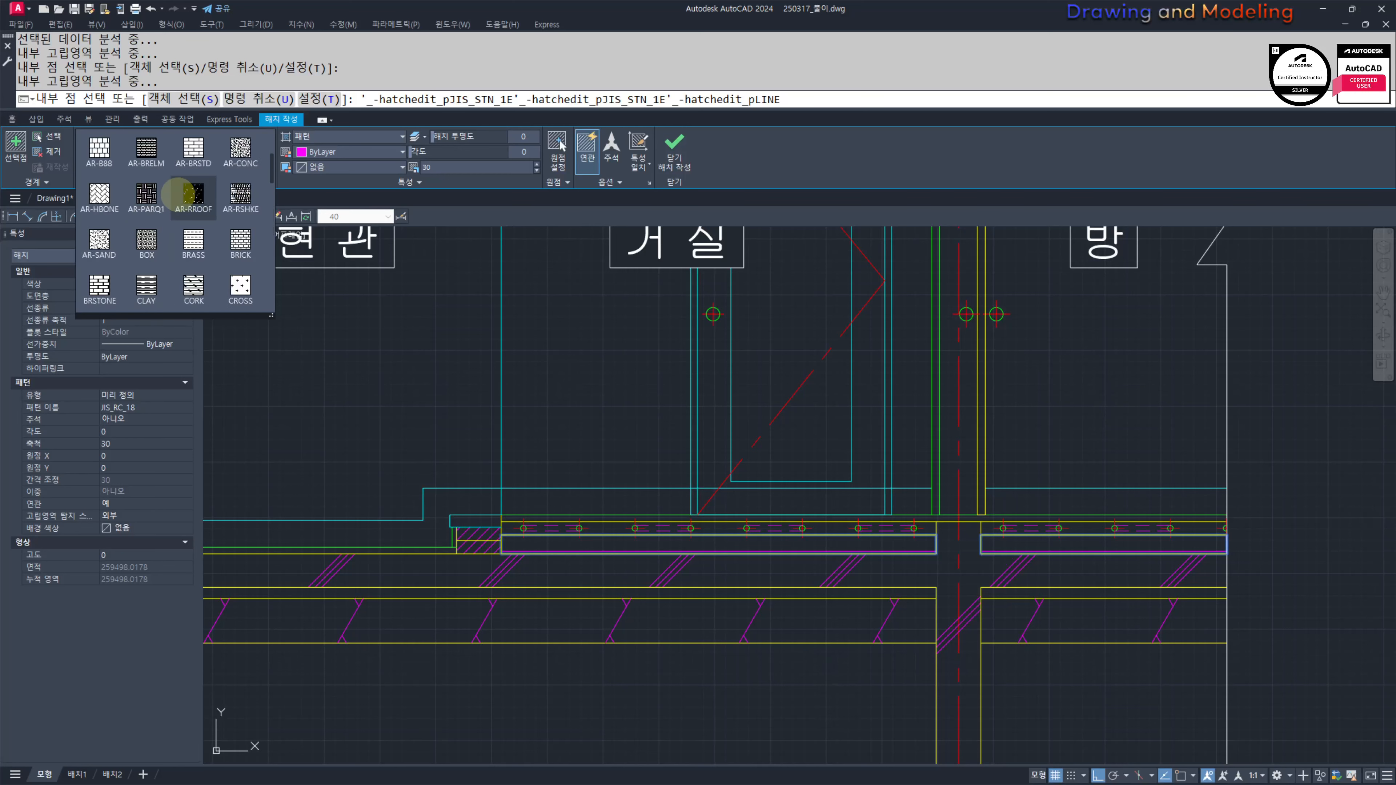
left_click(99, 240)
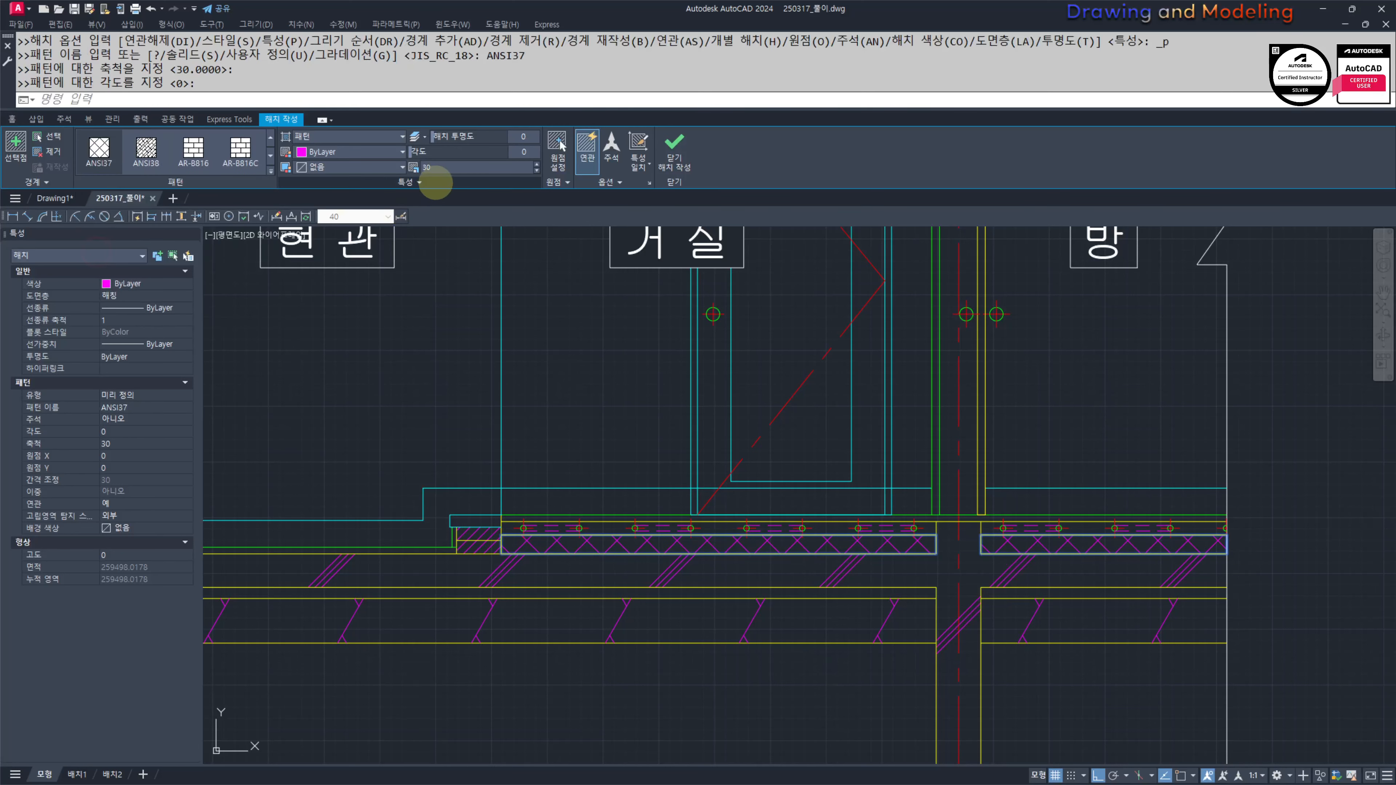
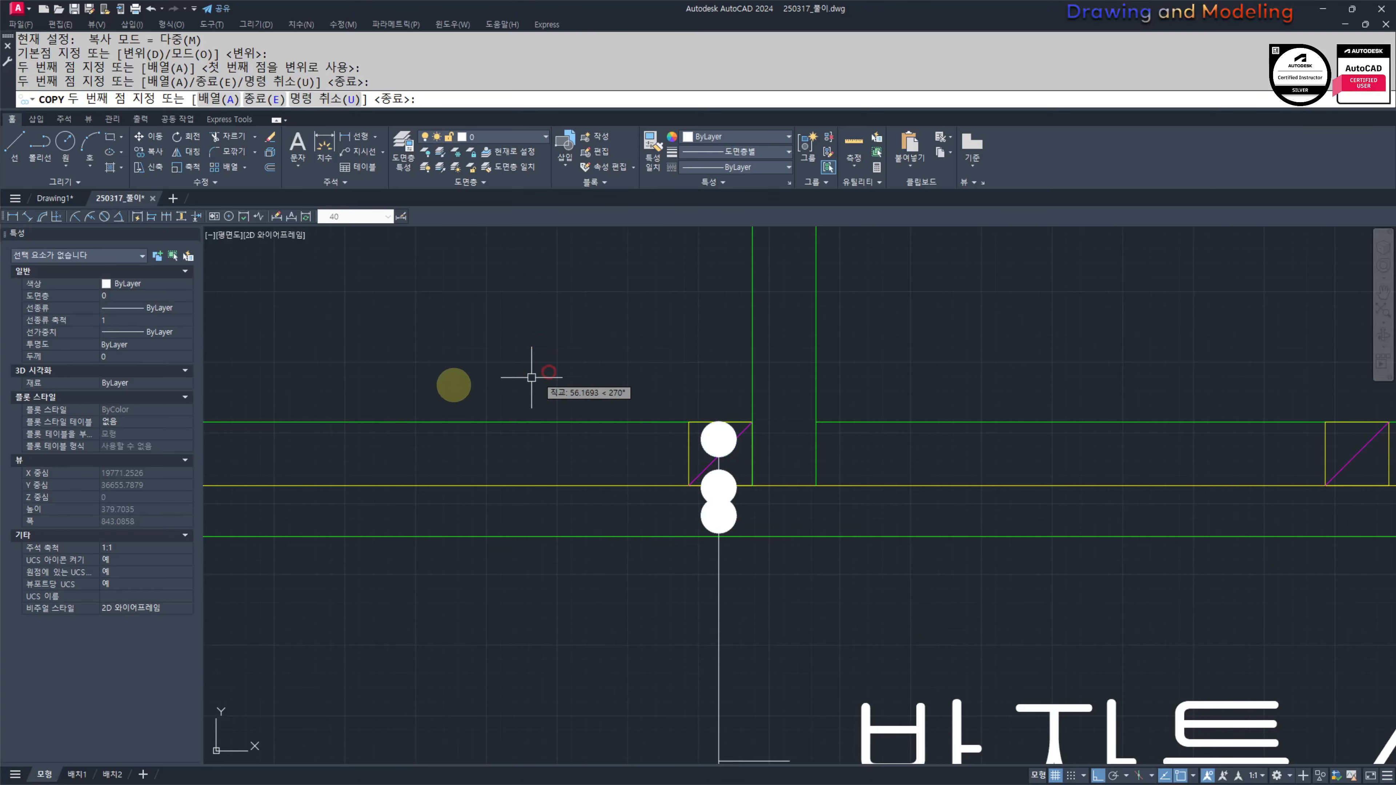
Step: Copy the three dots on the ceiling frame leader horizontally onto the matching ceiling leader beyond the interior wall
key("Escape")
key("Escape")
scroll(308, 400, "down", 4)
mouse_move(984, 477)
middle_mouse_down()
mouse_move(794, 480)
mouse_move(1106, 509)
middle_mouse_up()
scroll(561, 436, "up", 3)
middle_click_drag(336, 462, 586, 465)
scroll(586, 465, "up", 2)
left_click(518, 396)
left_click(580, 602)
middle_click_drag(576, 563, 594, 580)
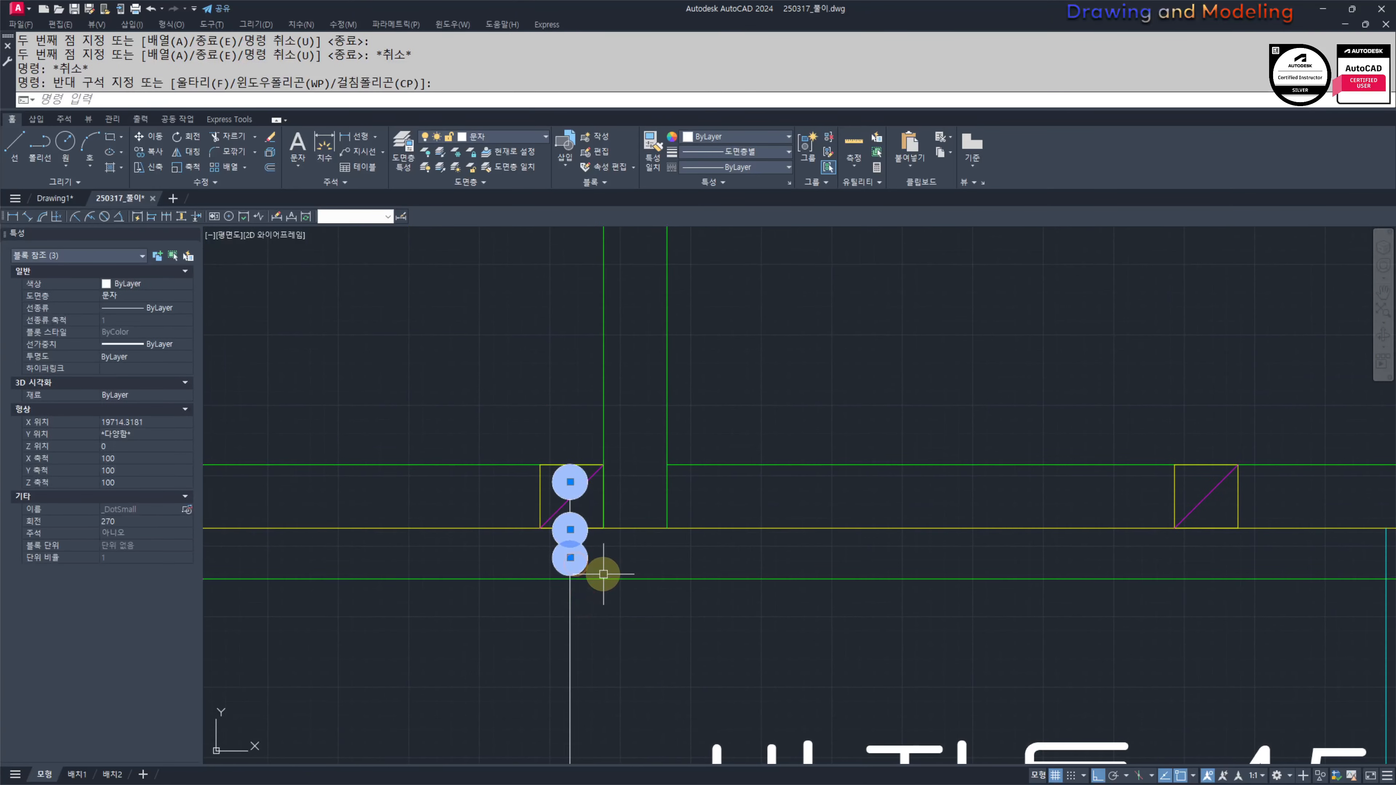
type("co")
key("Return")
scroll(536, 461, "up", 4)
left_click(626, 516)
scroll(626, 516, "down", 4)
middle_click_drag(898, 551, 290, 524)
middle_click_drag(738, 521, 209, 511)
middle_click_drag(813, 520, 489, 516)
scroll(689, 519, "up", 2)
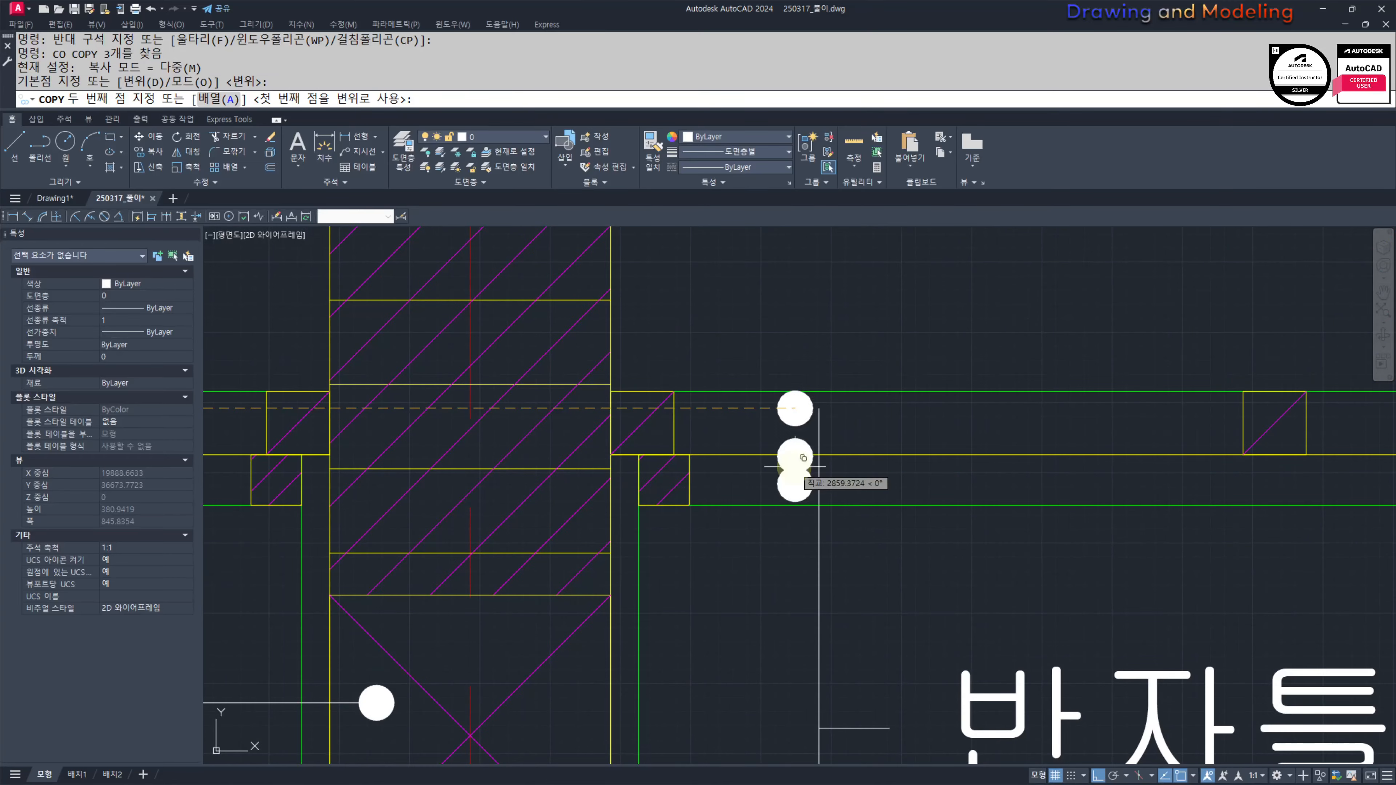
left_click(819, 408)
key("Escape")
key("Escape")
Step: Copy all seven floor-layer dots from the living room leader to the same level on the adjoining room's floor leader
scroll(688, 468, "down", 5)
middle_click_drag(688, 520, 798, 489)
scroll(798, 489, "down", 5)
middle_click_drag(770, 611, 803, 454)
middle_click_drag(815, 568, 785, 489)
type("co")
key("Return")
scroll(654, 387, "up", 7)
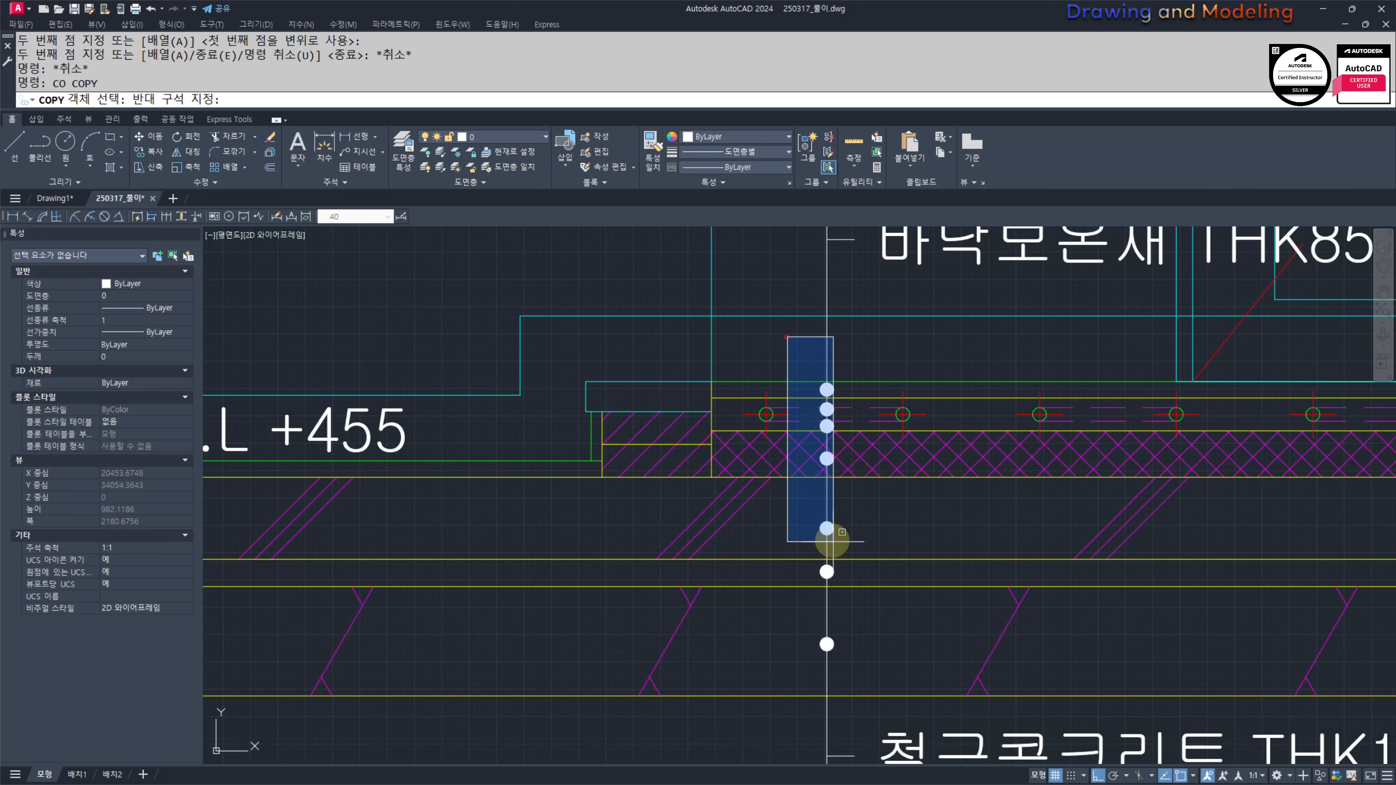
left_click(833, 540)
key("Return")
scroll(819, 385, "up", 4)
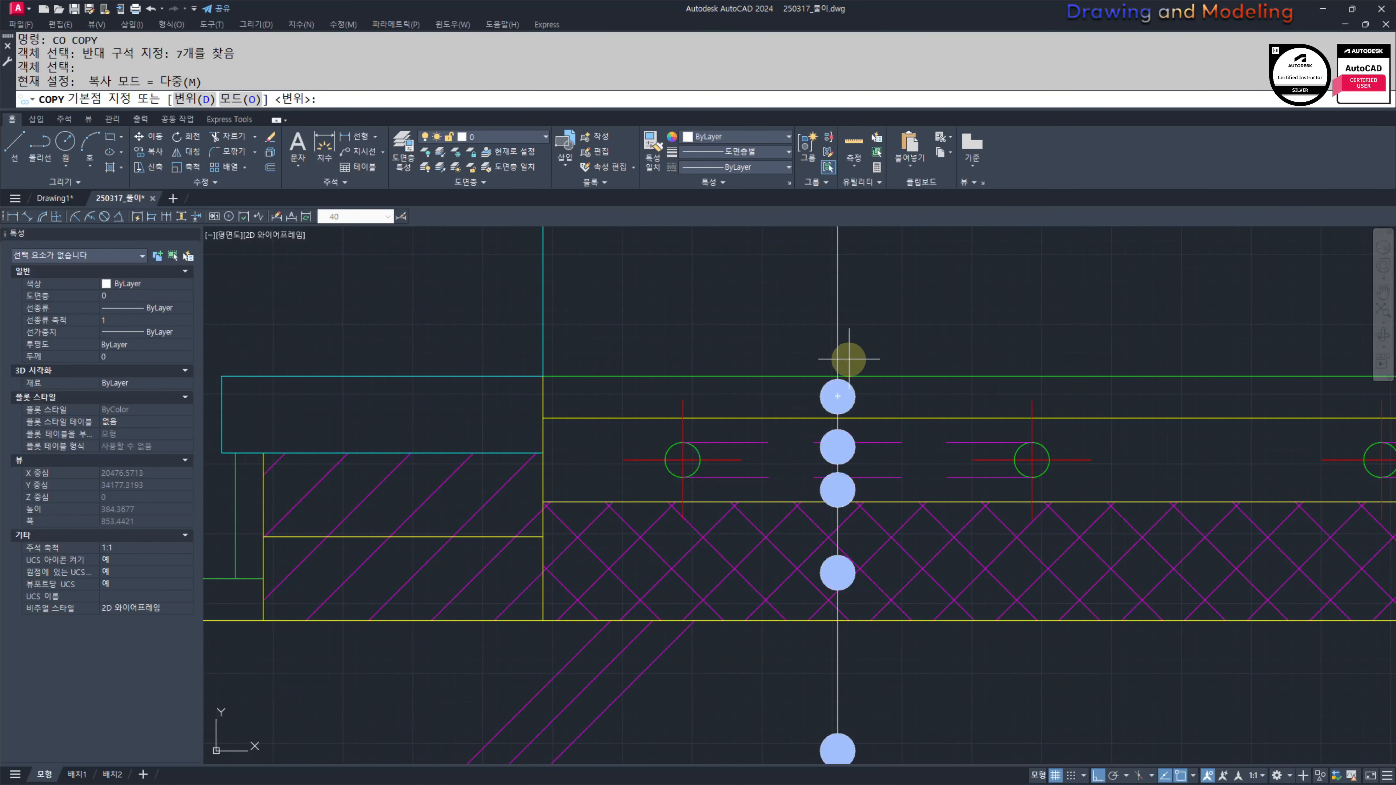
scroll(832, 448, "down", 3)
middle_click_drag(813, 486, 550, 392)
scroll(550, 393, "down", 1)
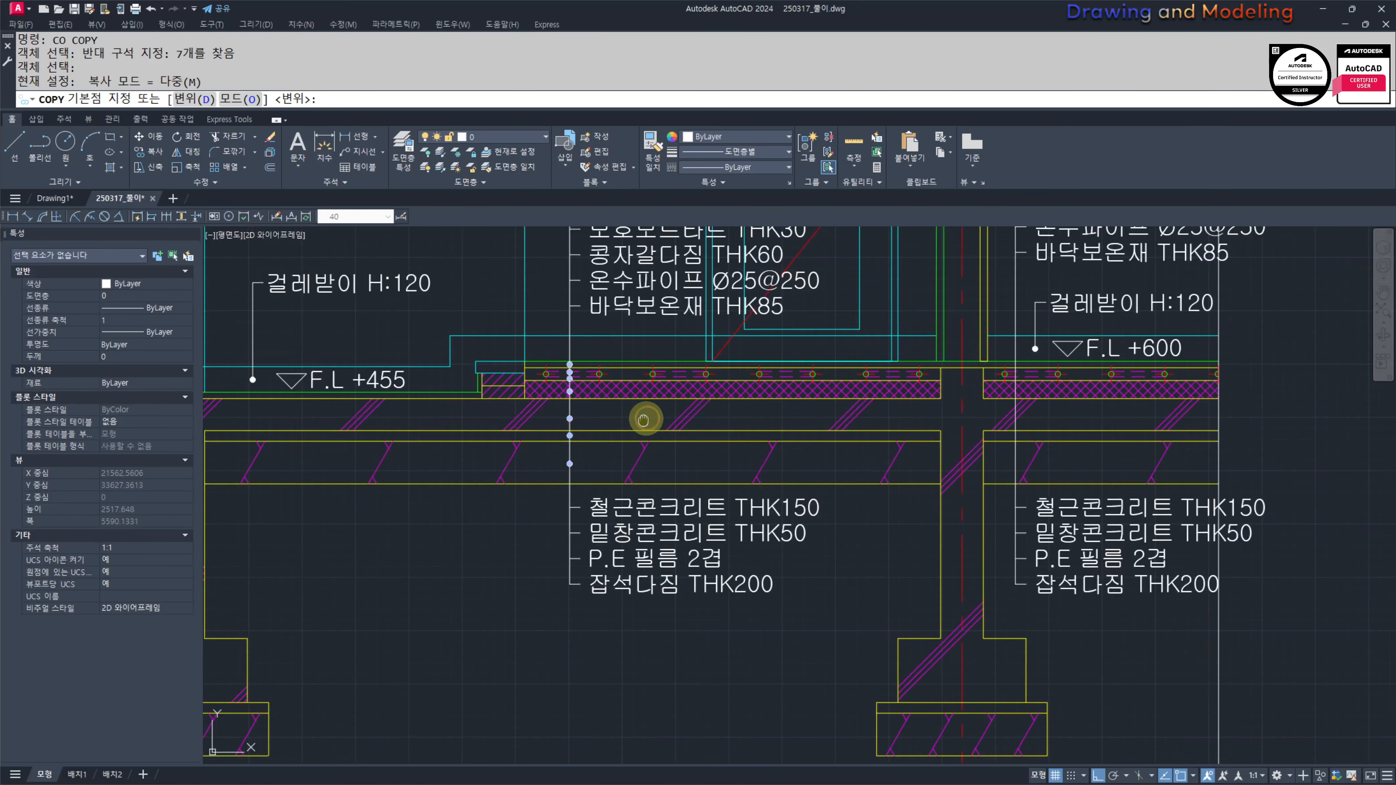
middle_click_drag(645, 418, 589, 463)
scroll(598, 586, "up", 5)
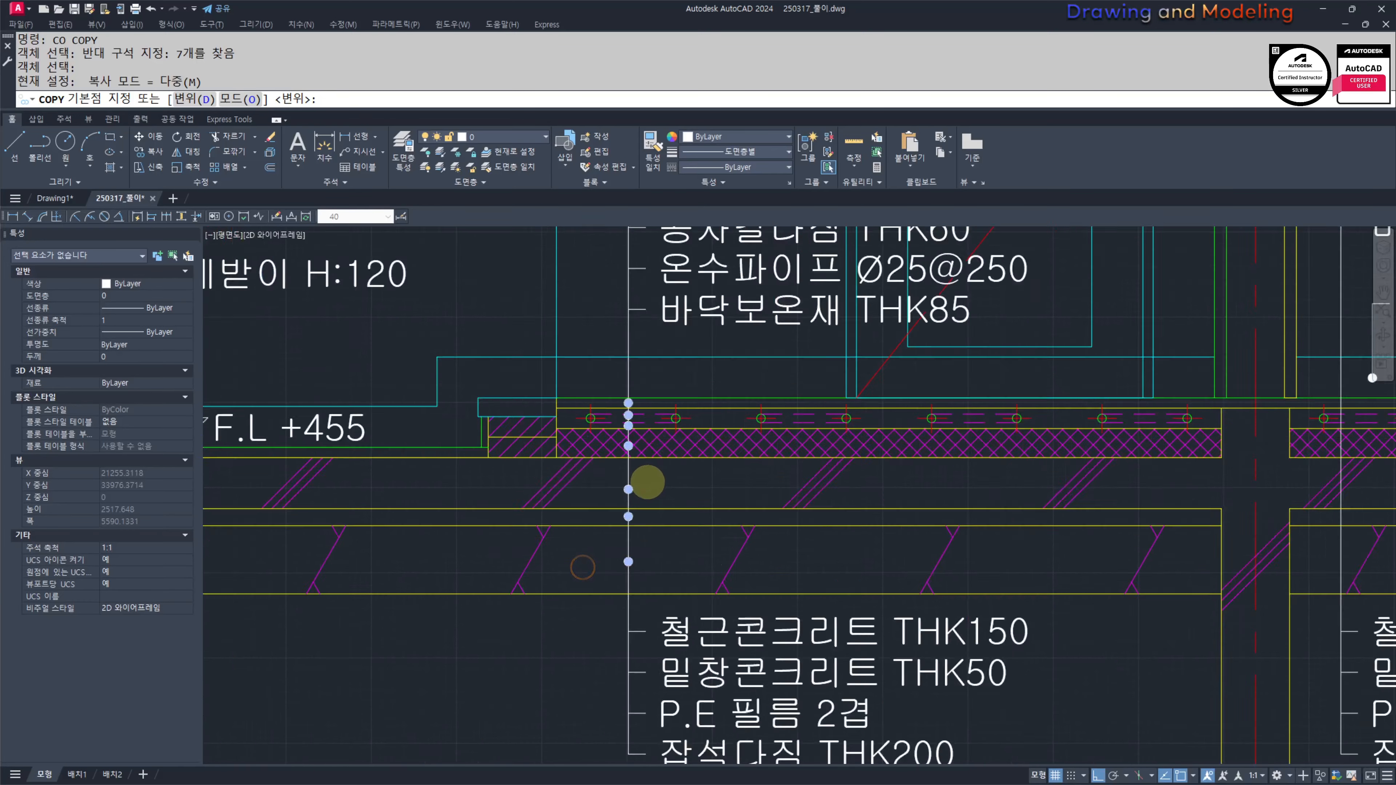
left_click(644, 492)
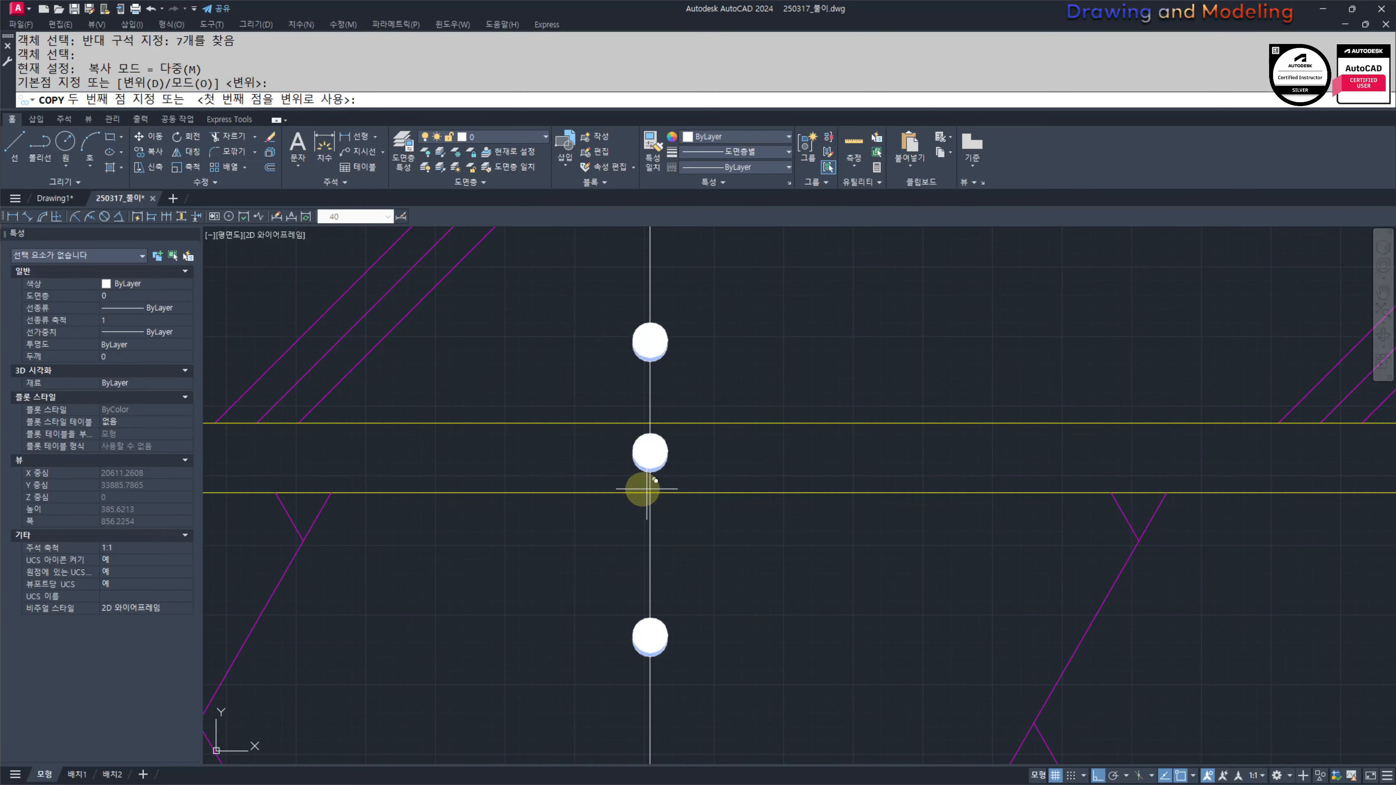
scroll(536, 548, "down", 3)
scroll(739, 486, "up", 2)
left_click(711, 460)
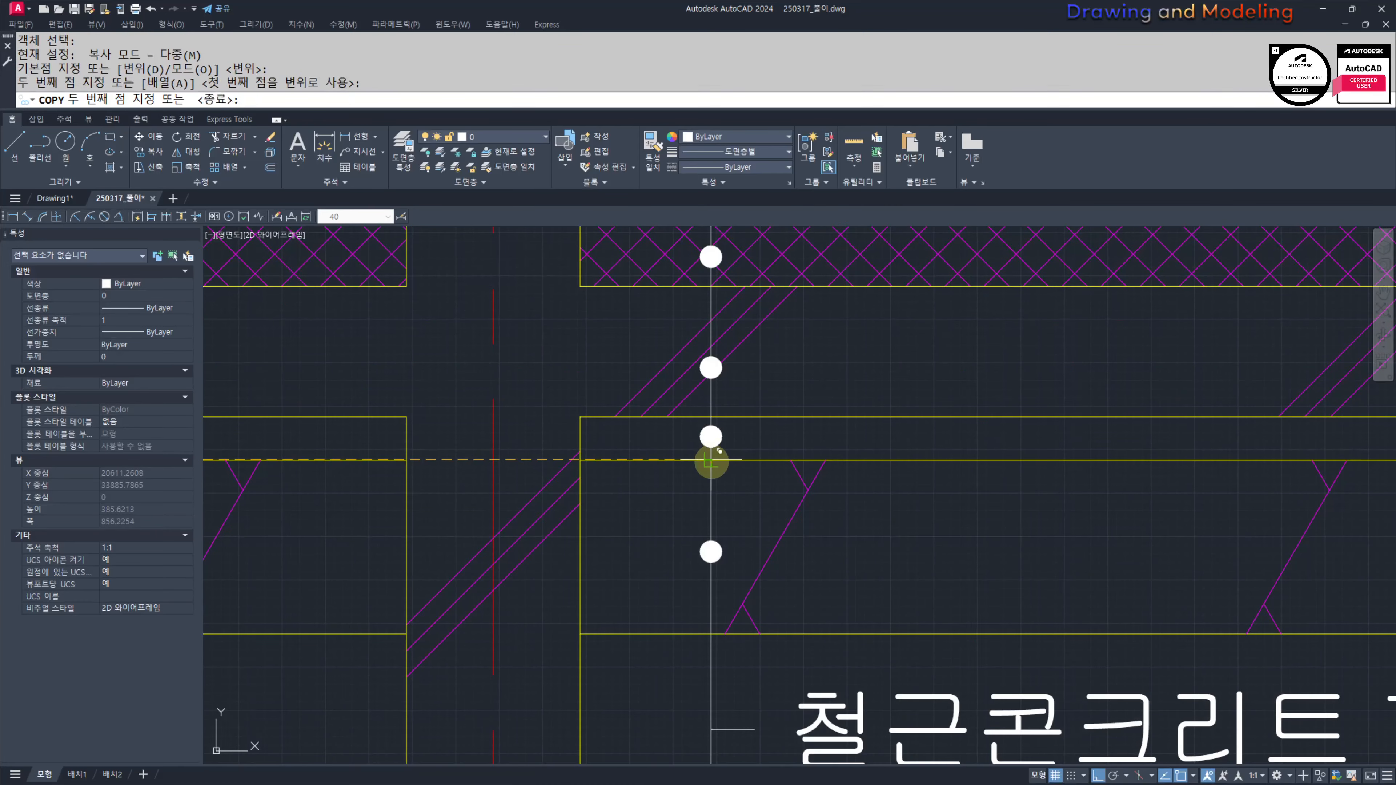
key("Escape")
Step: Copy one floor dot from the living room leader to the lower end of the porch floor leader
scroll(652, 506, "down", 3)
middle_click_drag(624, 513, 807, 551)
scroll(855, 546, "down", 3)
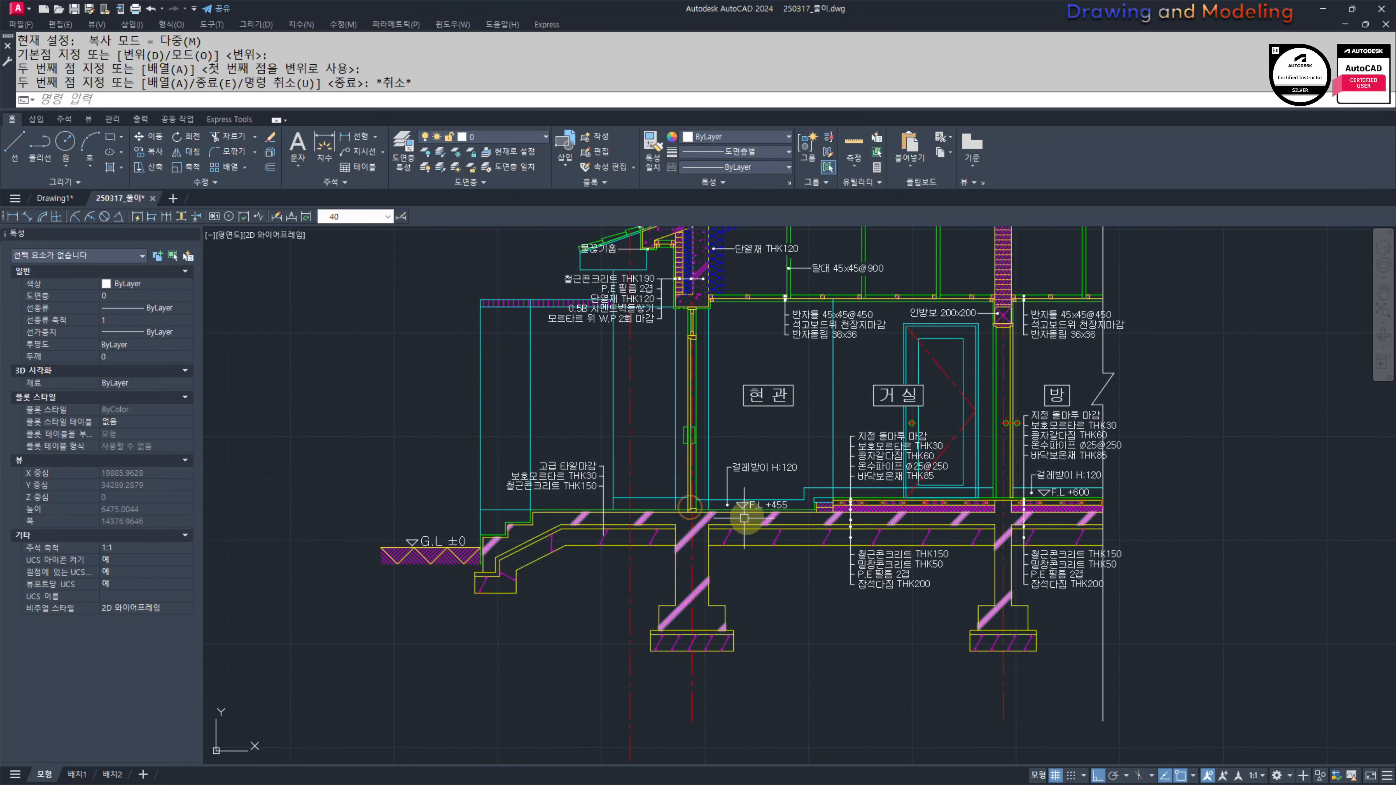
middle_click_drag(667, 499, 657, 521)
middle_click_drag(638, 440, 644, 473)
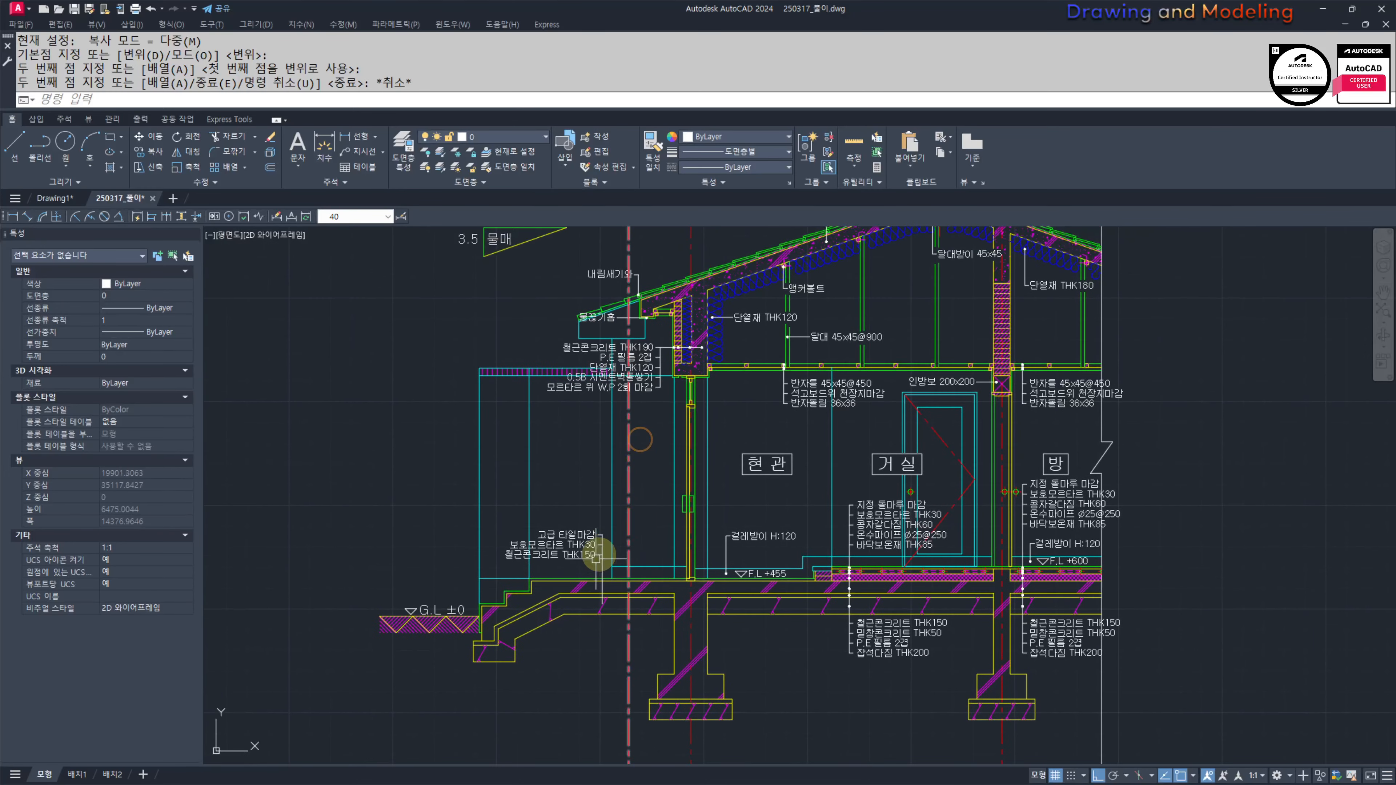
middle_click_drag(660, 608, 613, 546)
middle_click_drag(689, 534, 632, 508)
type("co")
key("space")
scroll(743, 502, "up", 8)
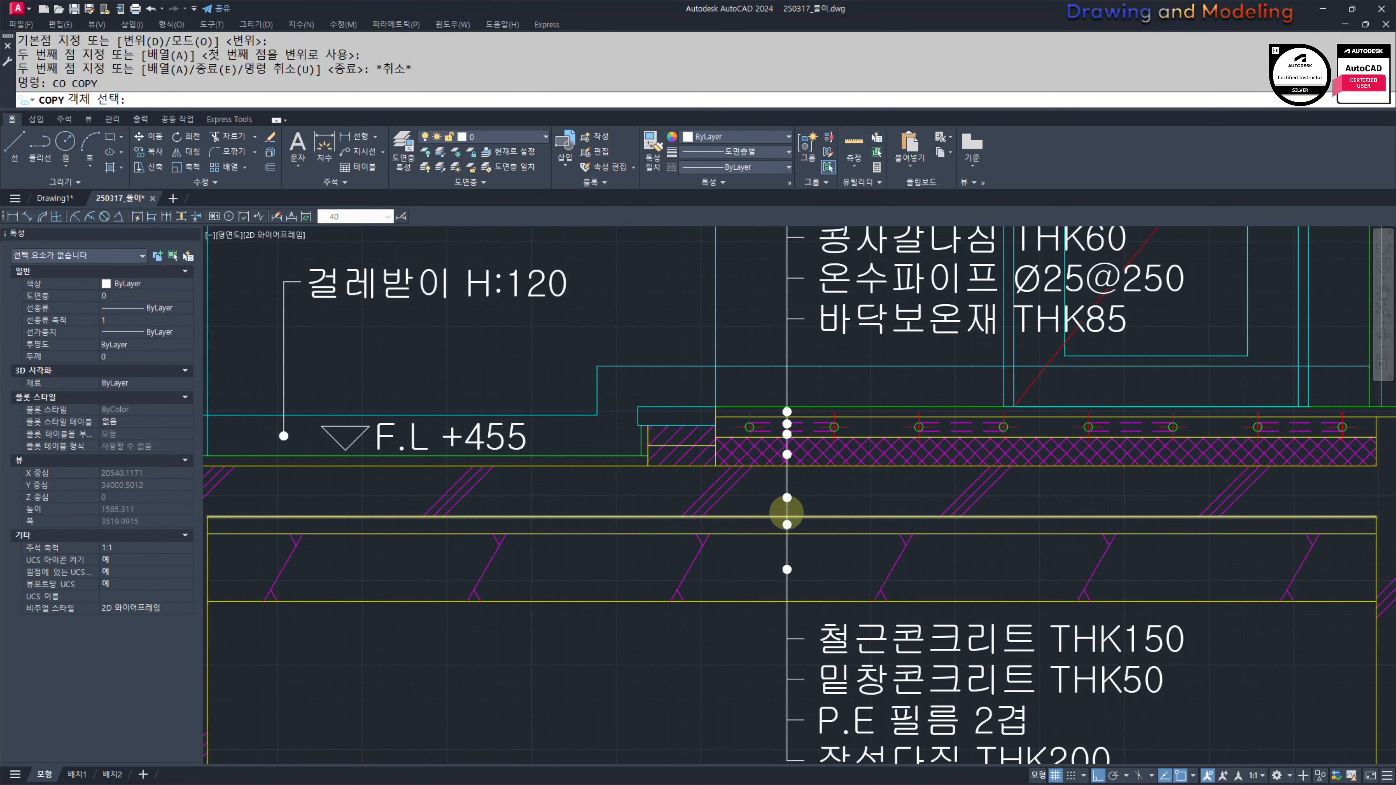
left_click(746, 409)
left_click(851, 509)
key("space")
scroll(778, 466, "up", 3)
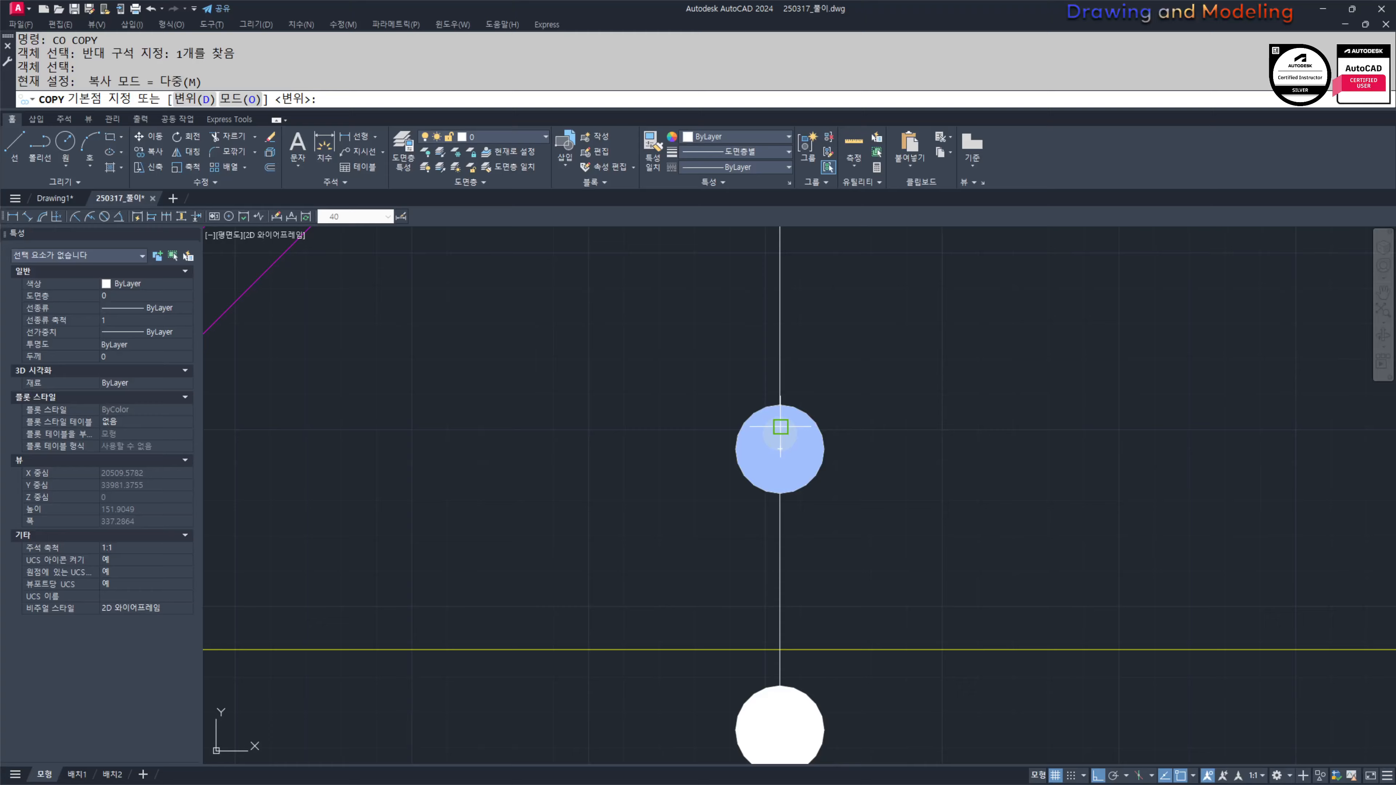
left_click(779, 448)
scroll(779, 448, "down", 7)
scroll(825, 486, "up", 5)
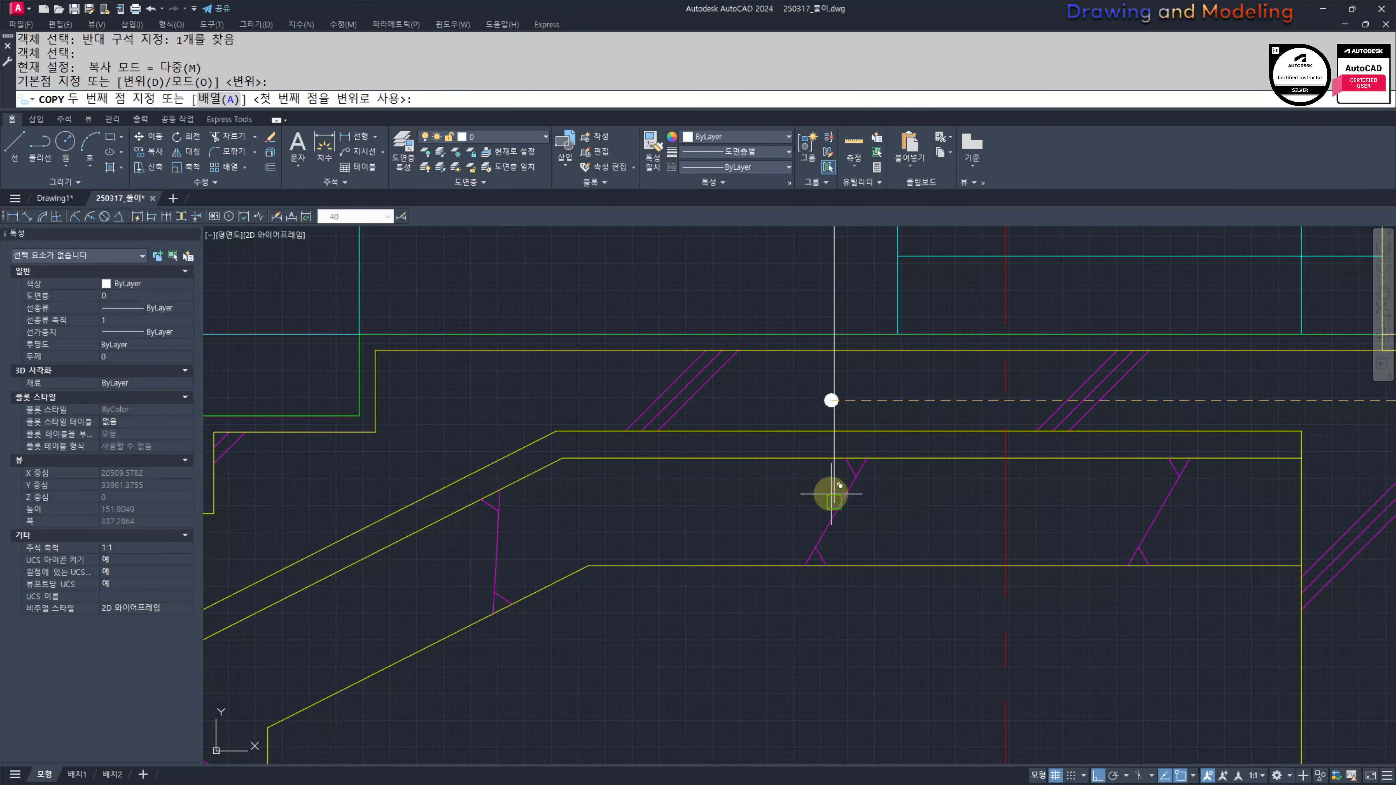
left_click(831, 493)
key("Escape")
key("Escape")
Step: Copy the porch leader's end dot straight up into the lean concrete and concrete slab layers
left_click(788, 474)
left_click(916, 508)
middle_click_drag(916, 509, 906, 559)
type("co")
left_click(875, 571)
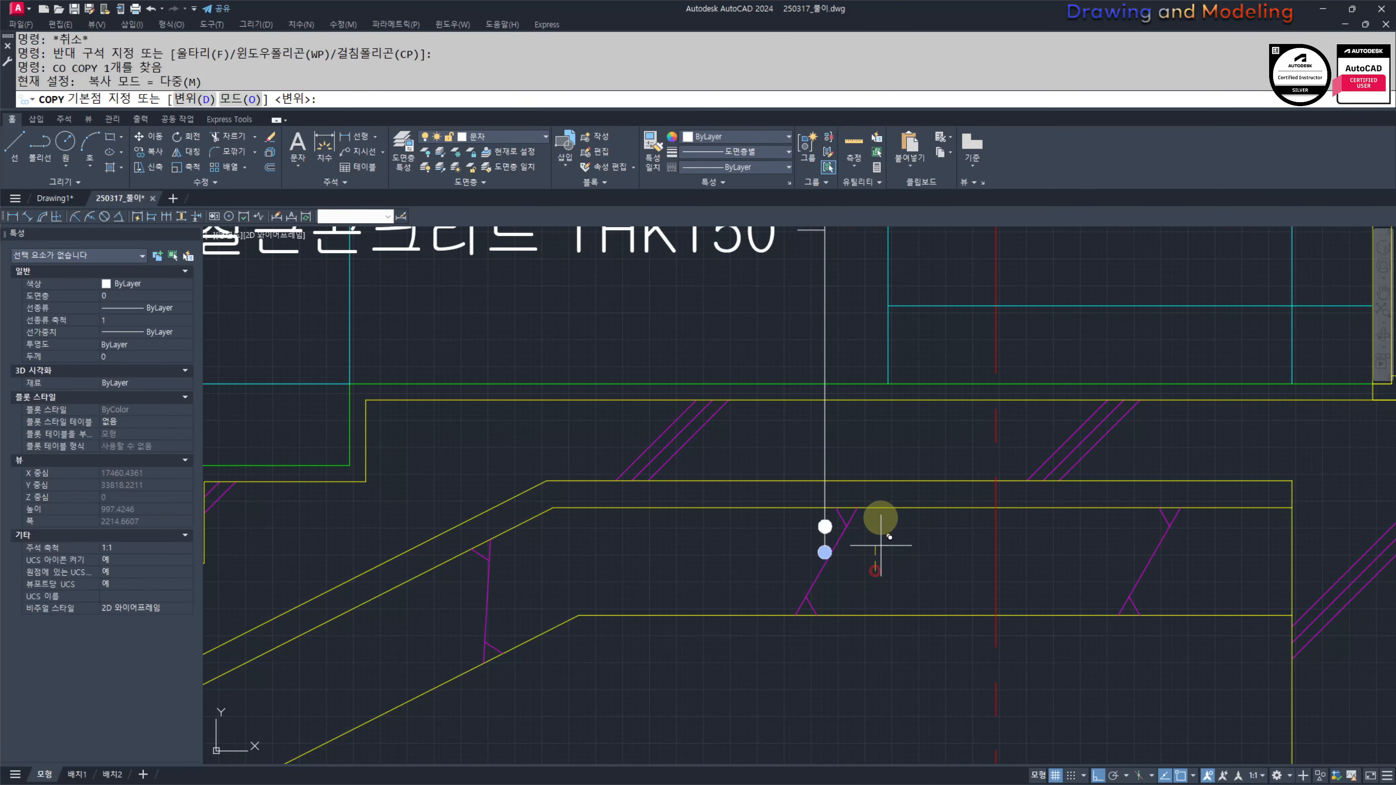
left_click(881, 544)
key("Escape")
key("Escape")
scroll(820, 536, "down", 7)
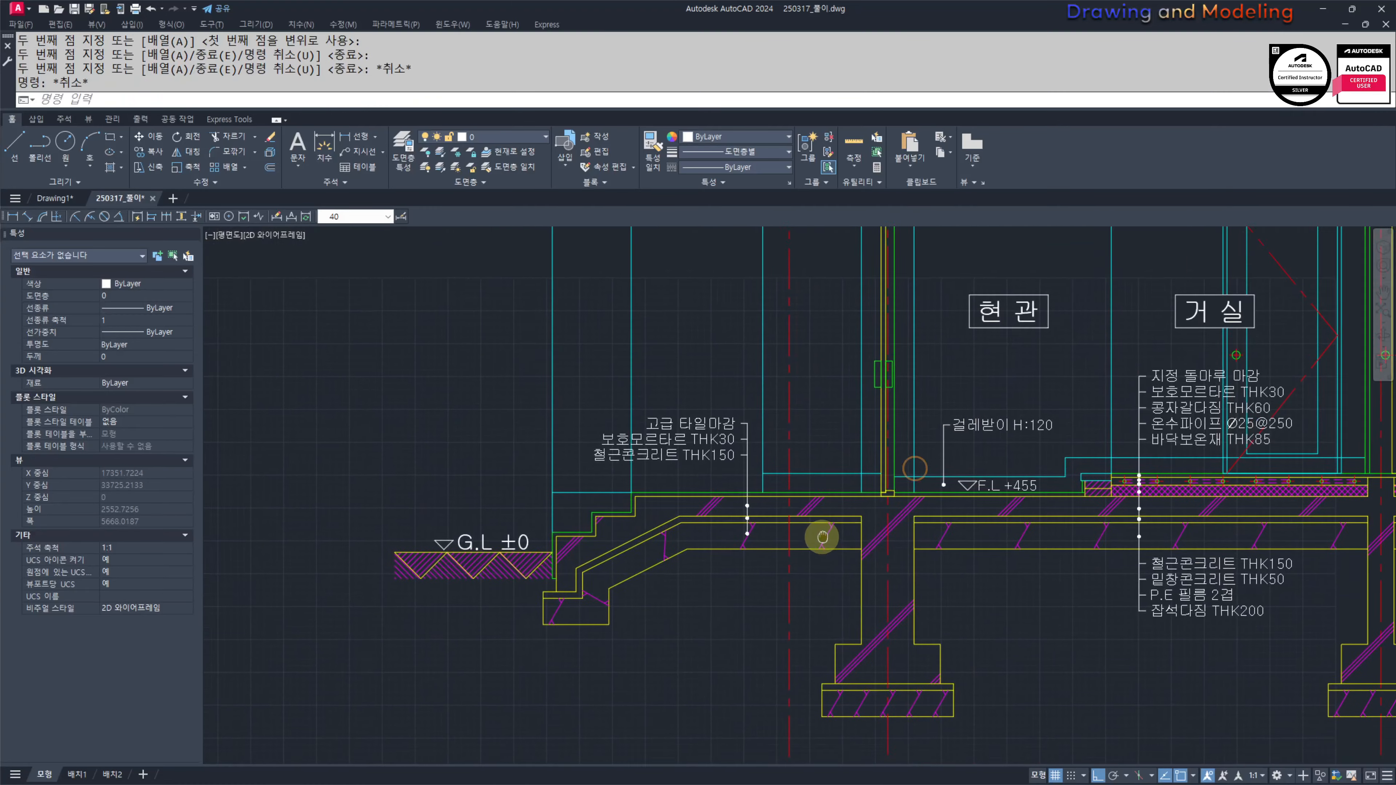
Step: Copy a porch leader dot straight up into the thin mortar layer under the tile finish
scroll(698, 582, "up", 4)
scroll(686, 572, "up", 2)
type("CO")
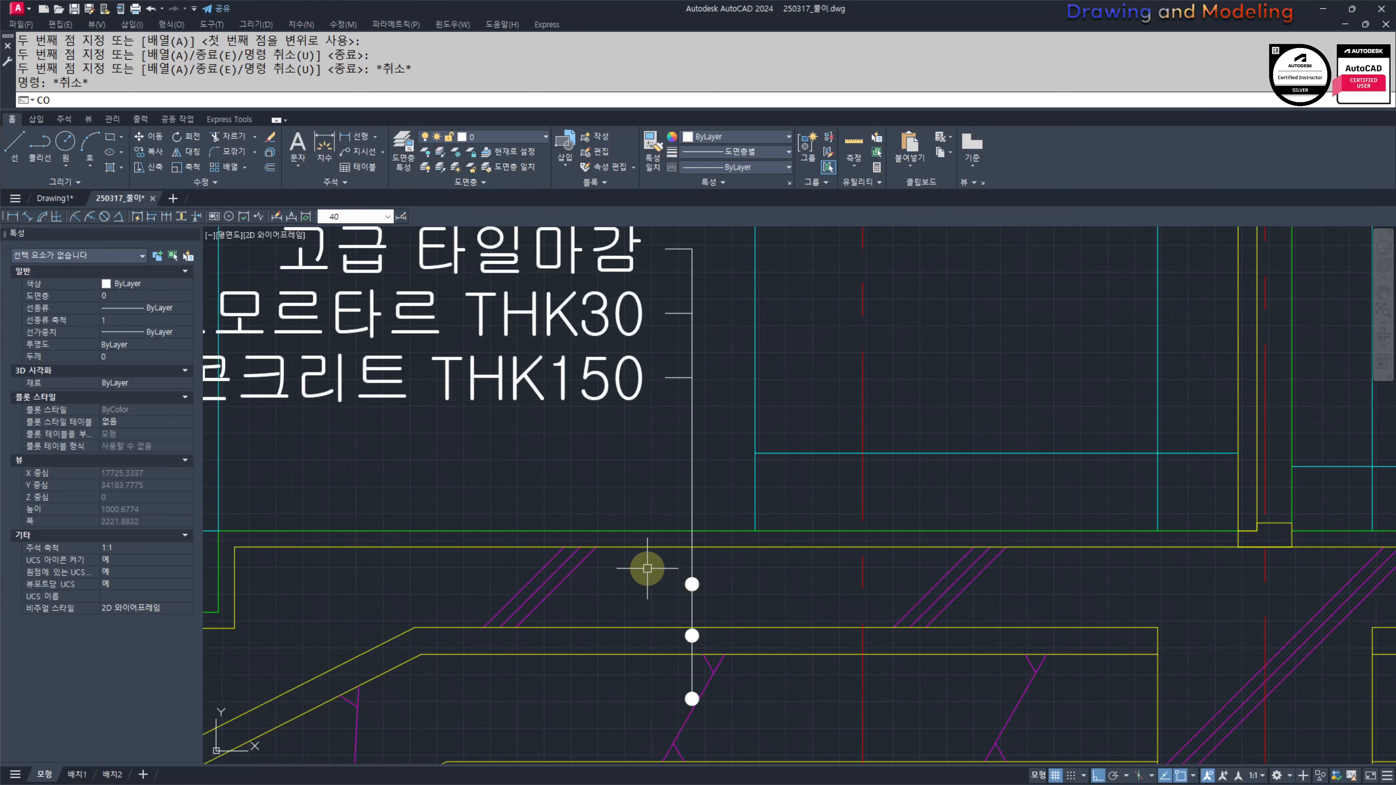
key("Return")
left_click(763, 599)
left_click(768, 557)
key("Escape")
key("Escape")
scroll(726, 564, "down", 4)
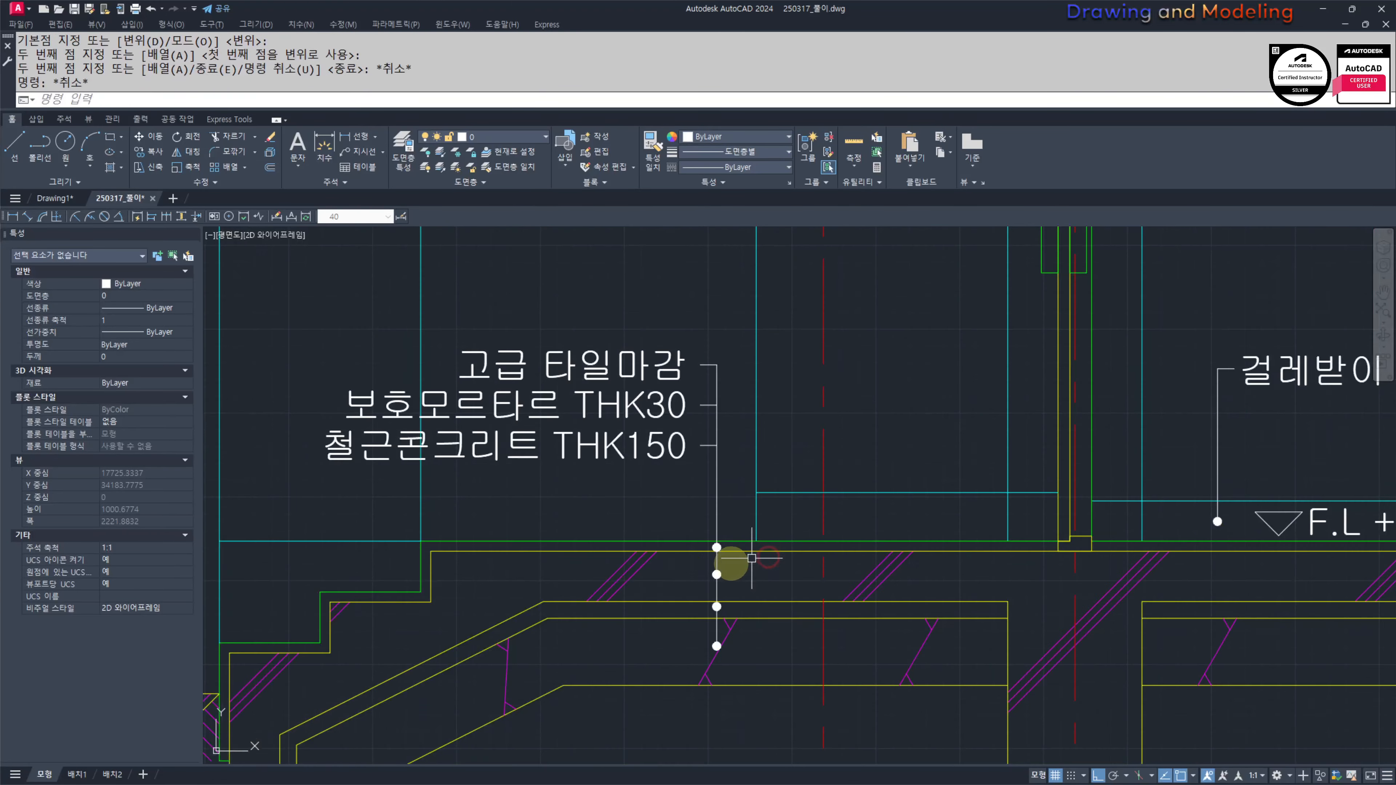
scroll(825, 577, "up", 2)
key("Escape")
key("Escape")
key("Escape")
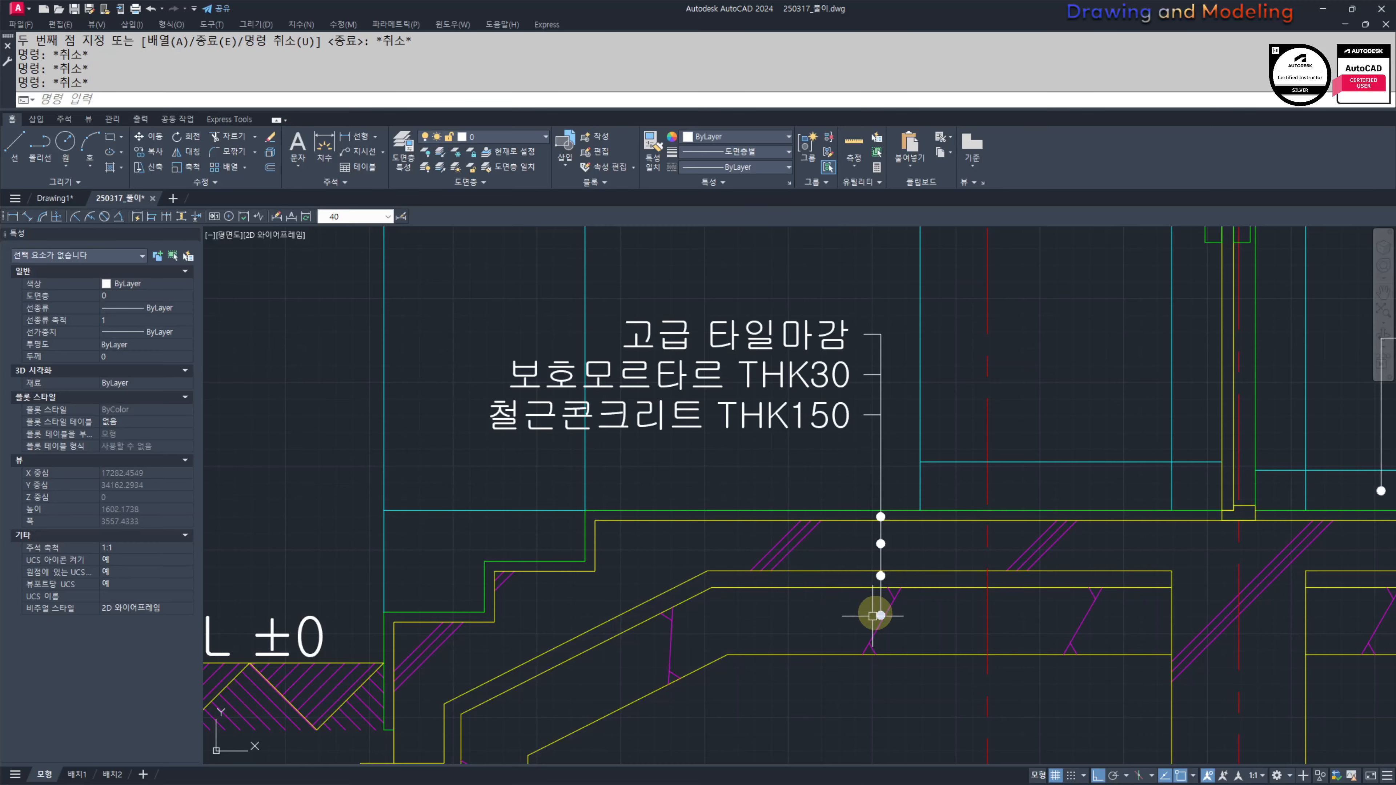
scroll(857, 613, "up", 2)
left_click(847, 645)
left_click(1009, 486)
key("Escape")
key("Escape")
scroll(770, 528, "down", 2)
middle_click_drag(751, 527, 739, 539)
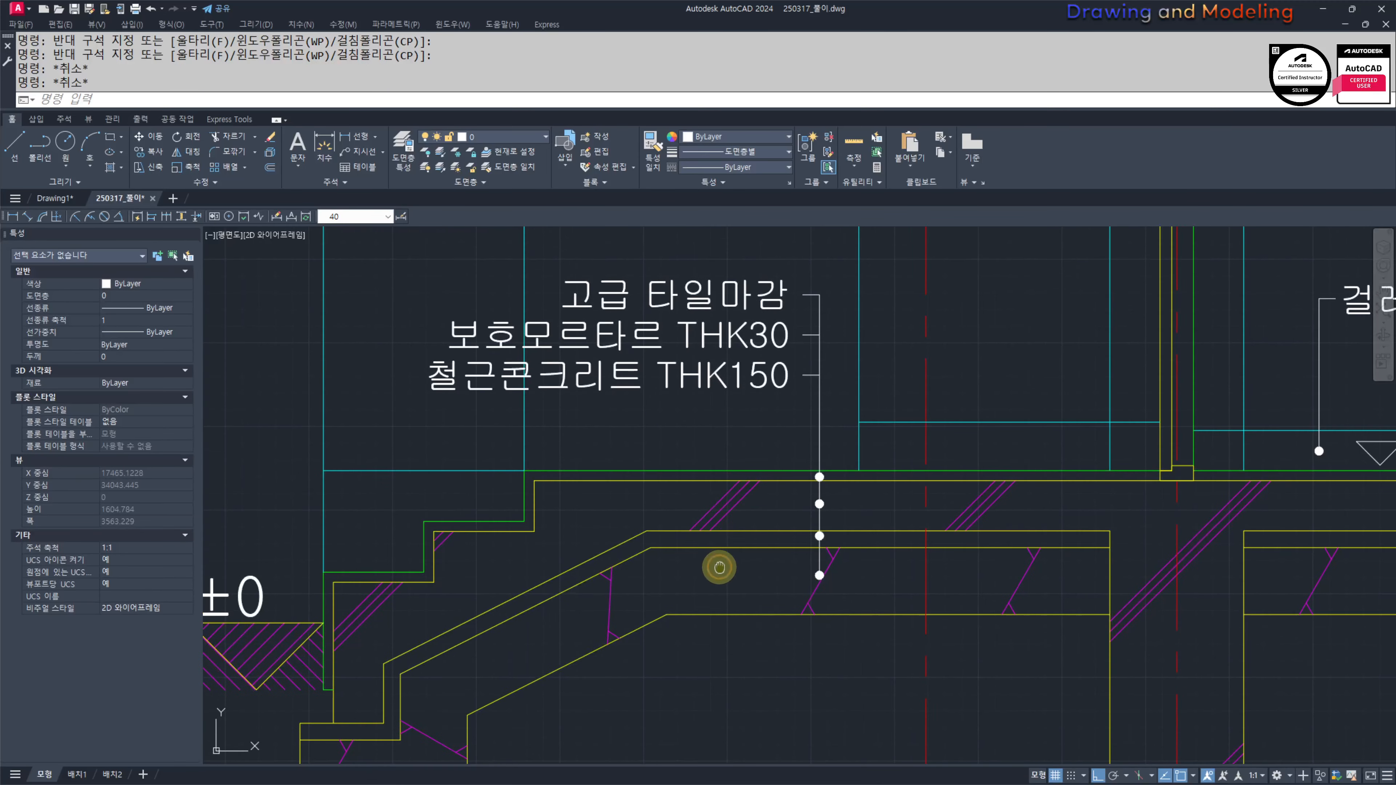
Step: Stretch the three-line porch floor note and the top of its leader straight up by about one line spacing
middle_click_drag(733, 433, 806, 497)
type("s")
left_click(916, 460)
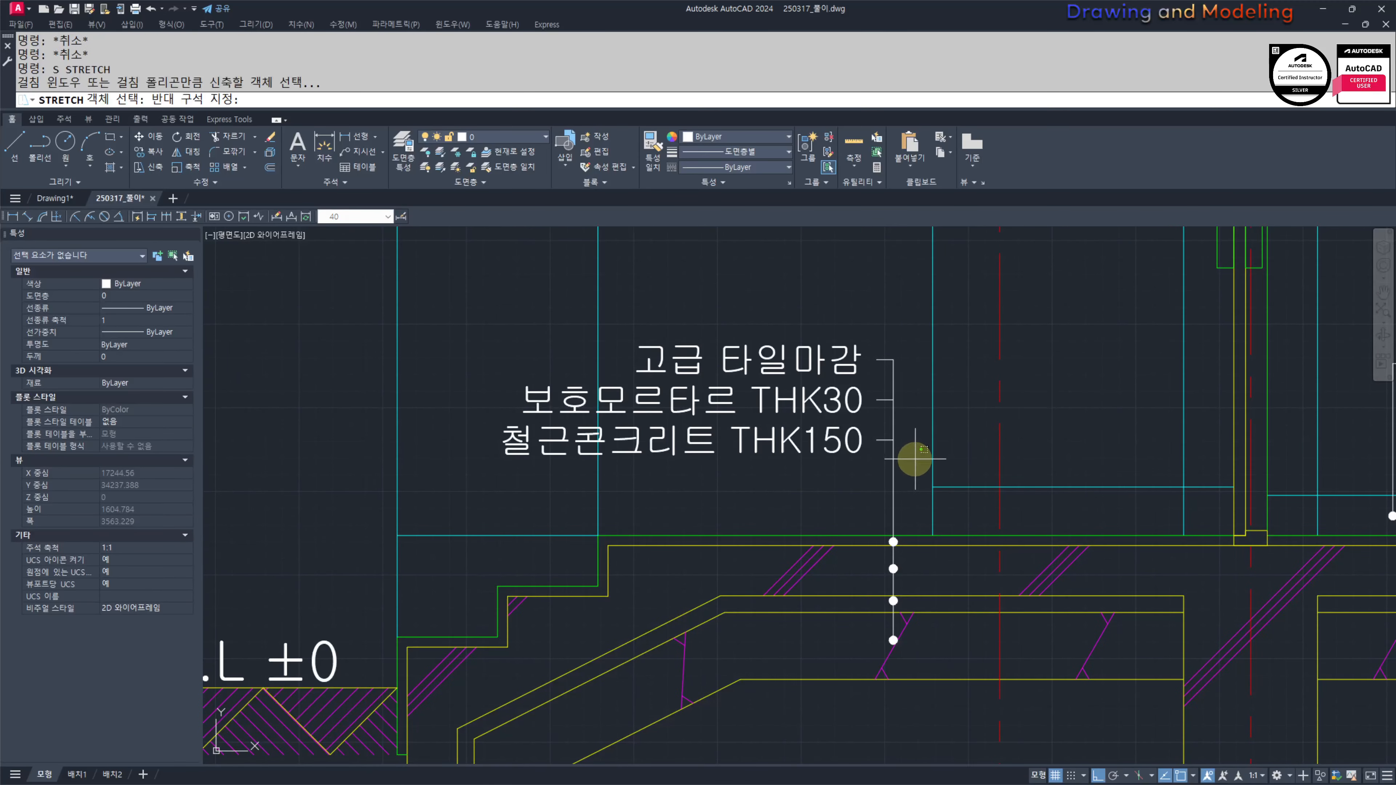
left_click(751, 303)
key("space")
left_click(770, 508)
left_click(782, 471)
key("Escape")
Step: Copy the 보호모르타르 THK30 and 철근콘크리트 THK150 lines with their ticks two line spacings down the porch leader
mouse_move(831, 443)
middle_mouse_down()
mouse_move(830, 486)
mouse_move(854, 483)
middle_mouse_up()
type("c")
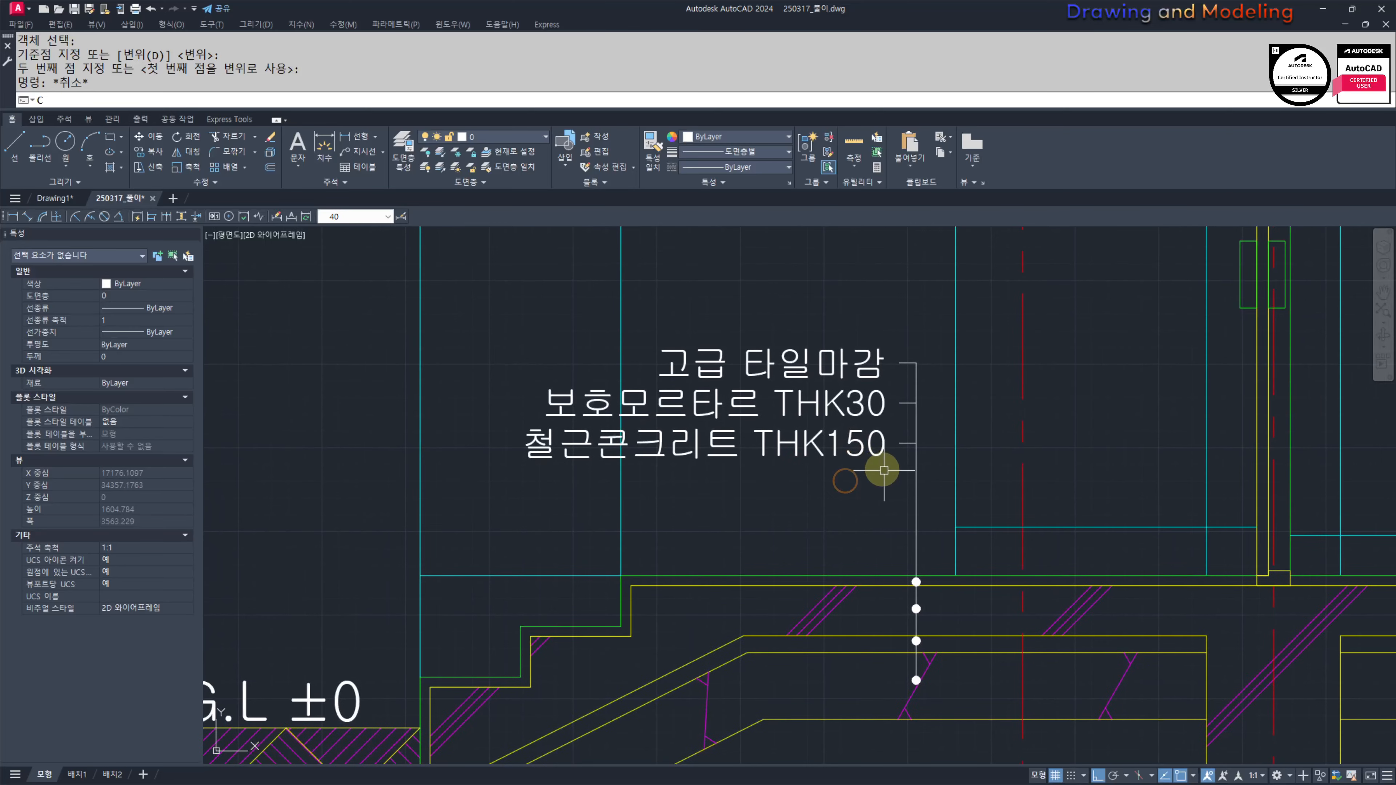
left_click(797, 387)
key("space")
left_click(916, 363)
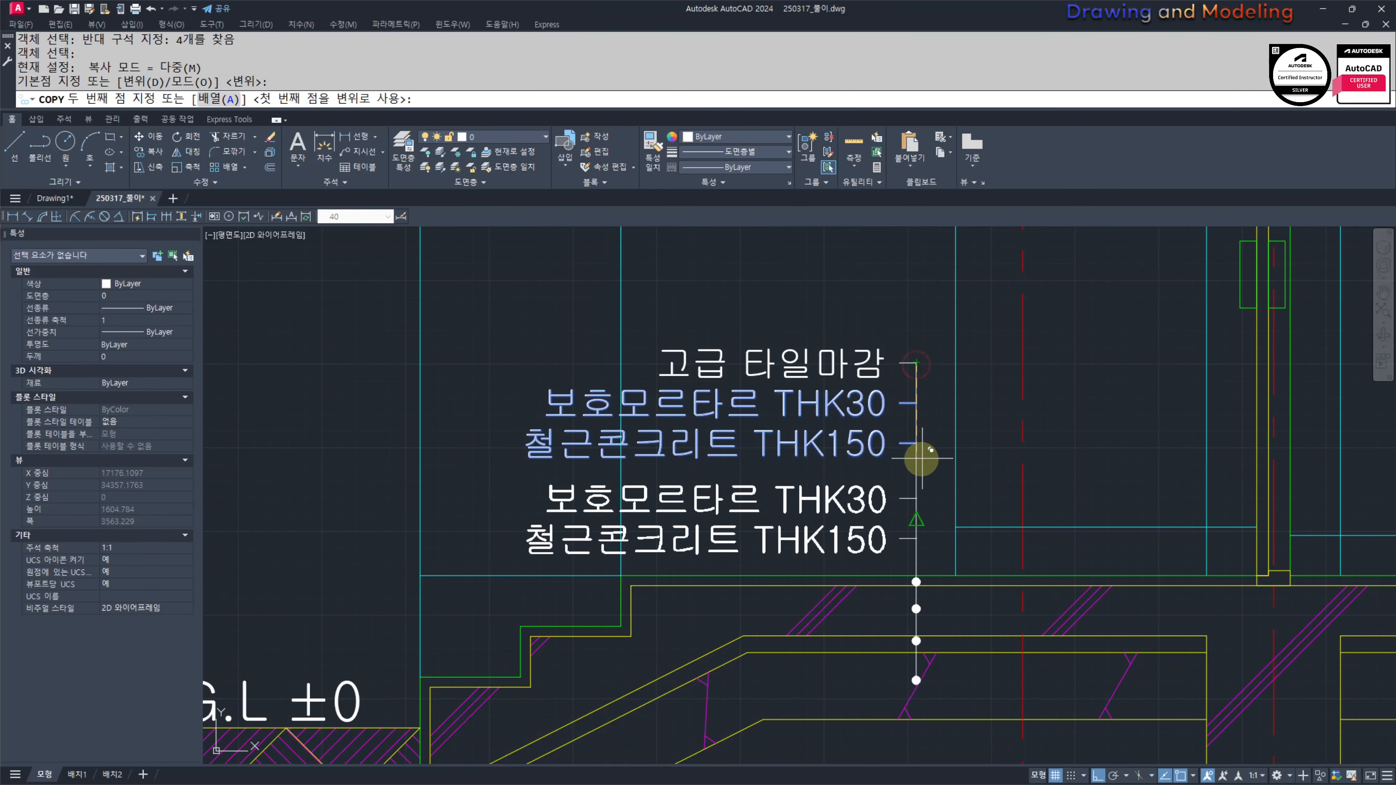
left_click(917, 442)
key("Escape")
key("Escape")
Step: Rewrite the two copied porch note lines as 밑창콘크리트 THK50 and 잡석다짐 THK200
middle_click_drag(827, 499, 900, 462)
double_click(901, 456)
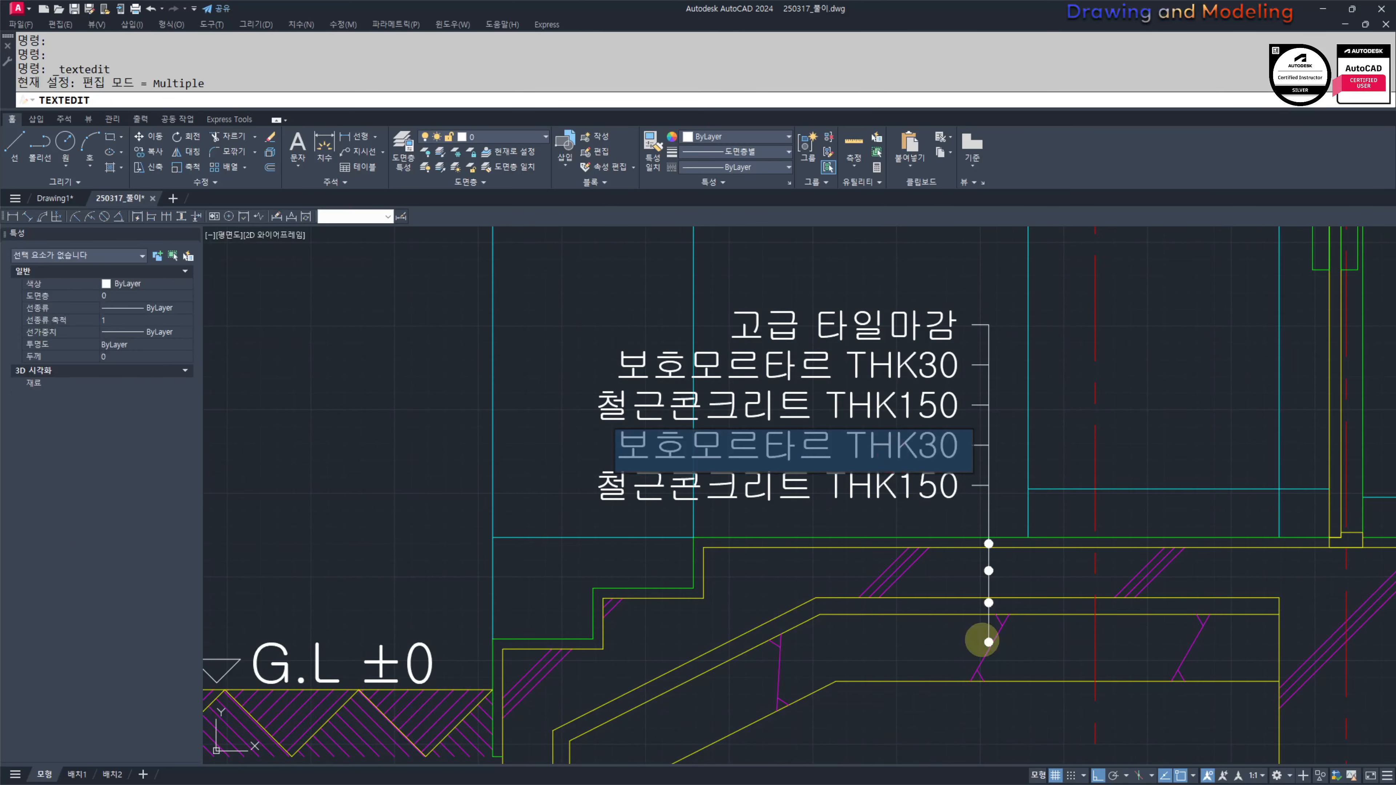
type("AL")
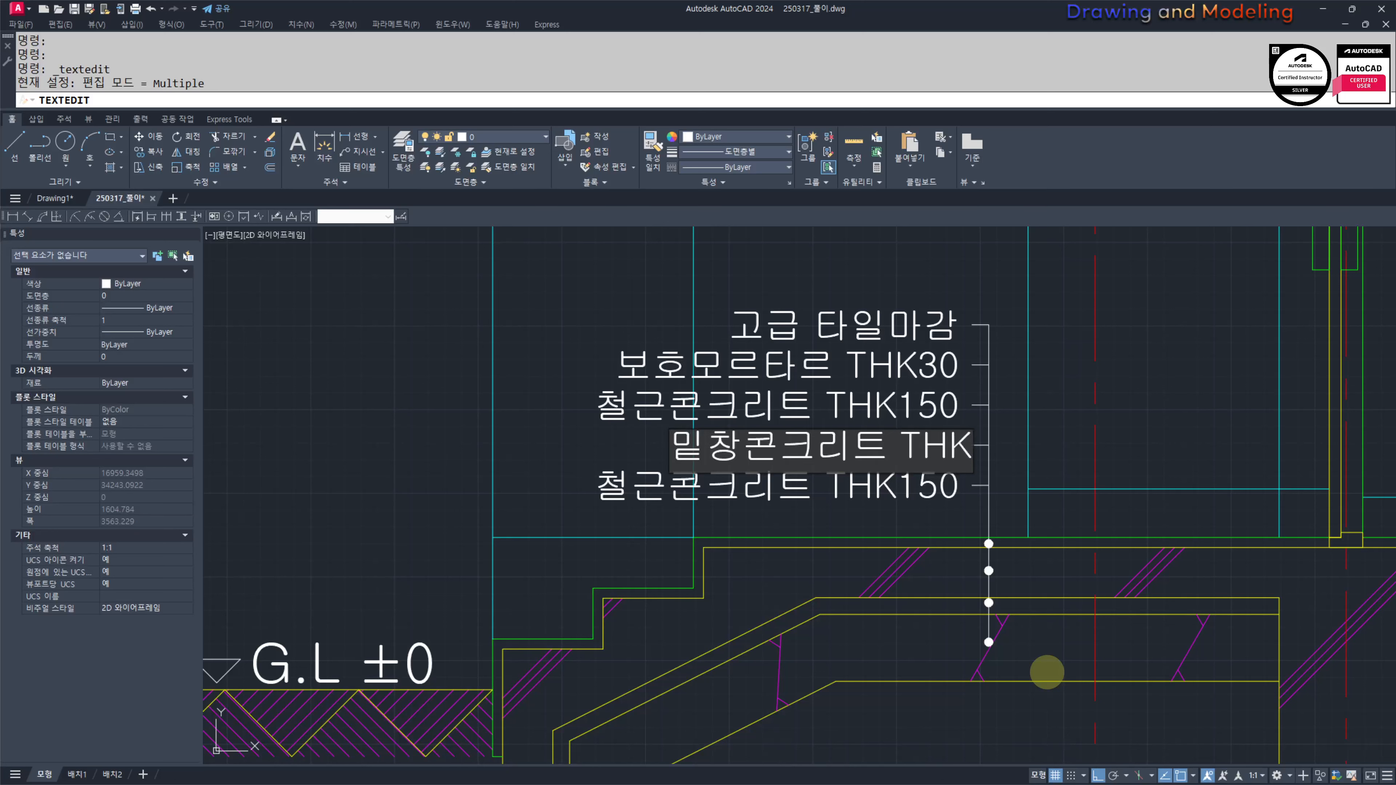
left_click(1046, 672)
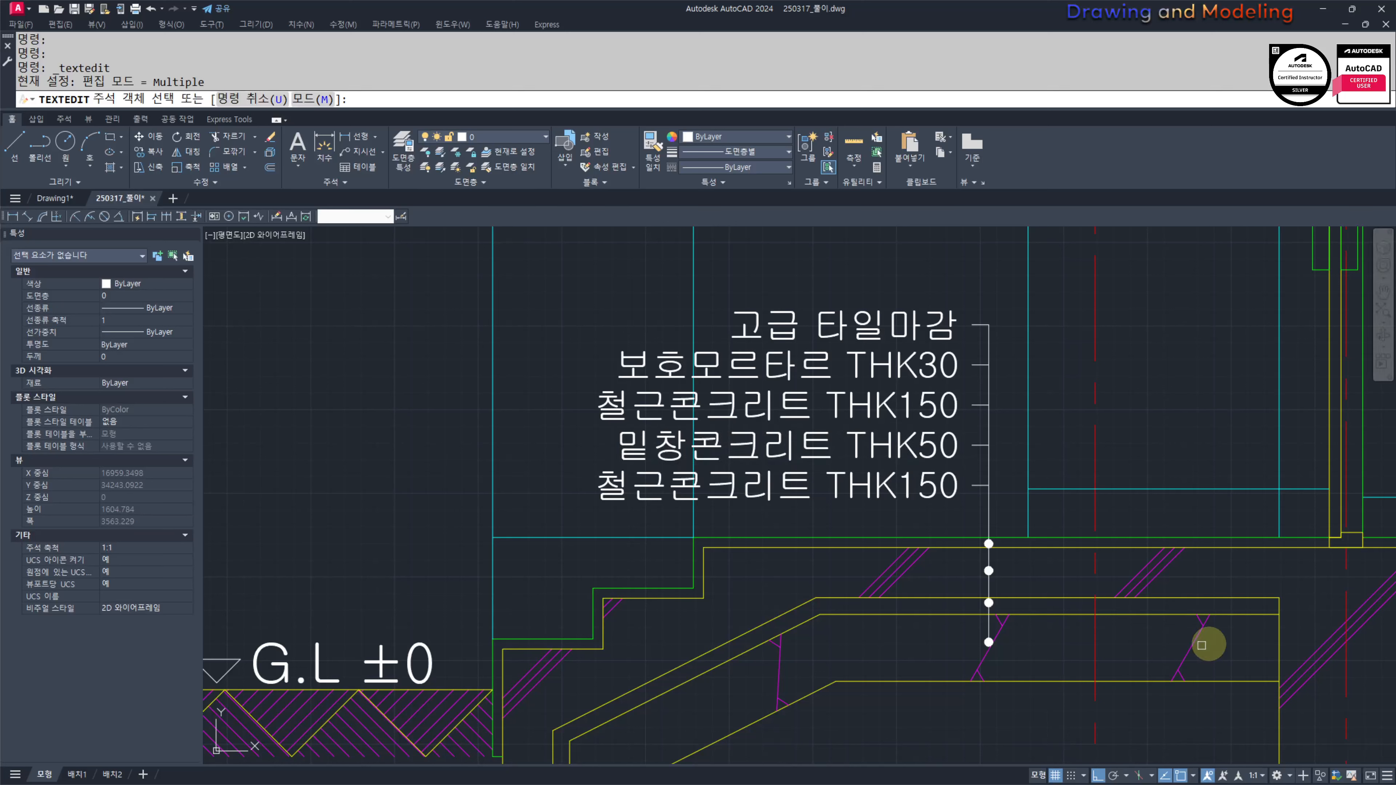
left_click(788, 489)
type("WKQT")
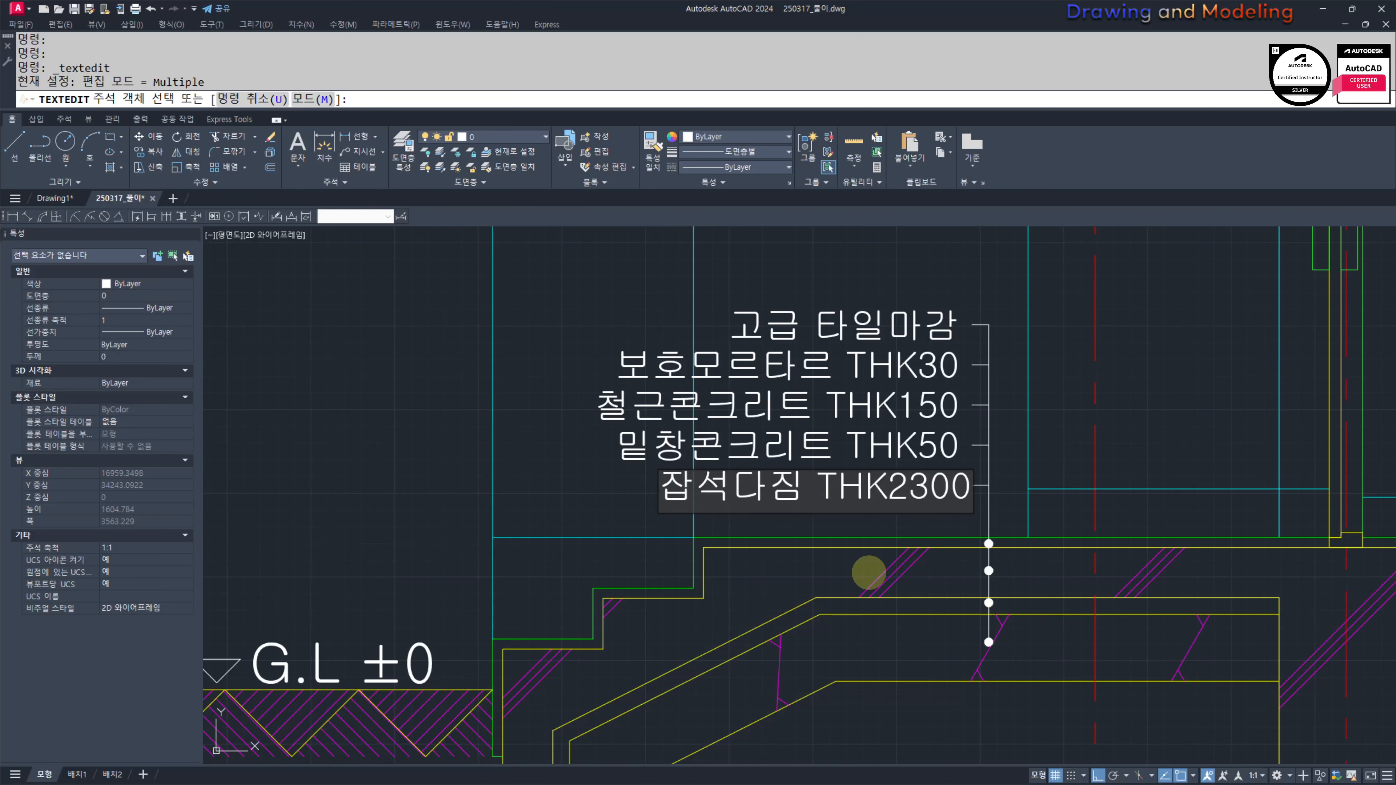
left_click(868, 572)
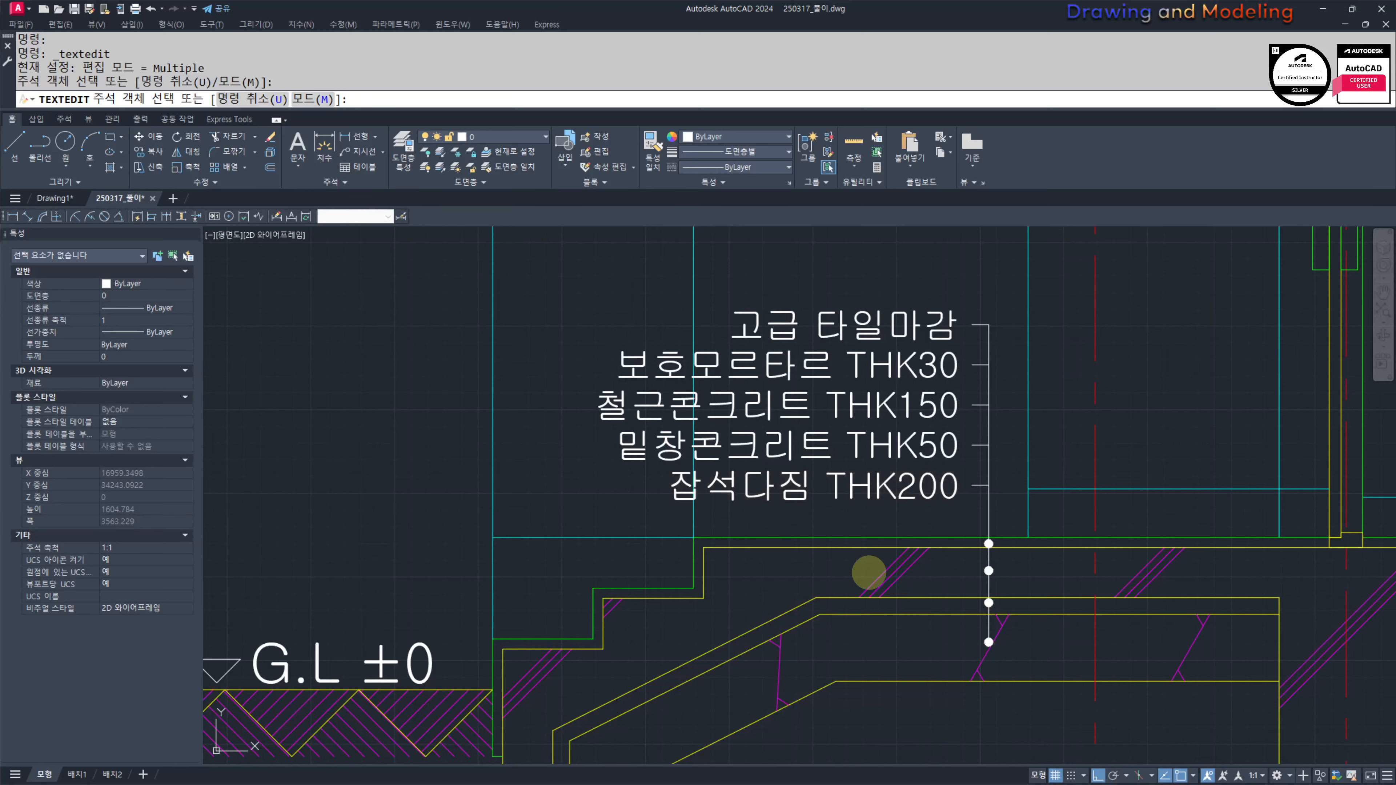
key("Escape")
key("Escape")
Step: Move the 철근콘크리트 THK150, 밑창콘크리트 THK50 and 잡석다짐 THK200 lines with their ticks straight down below the porch slab
scroll(750, 534, "down", 5)
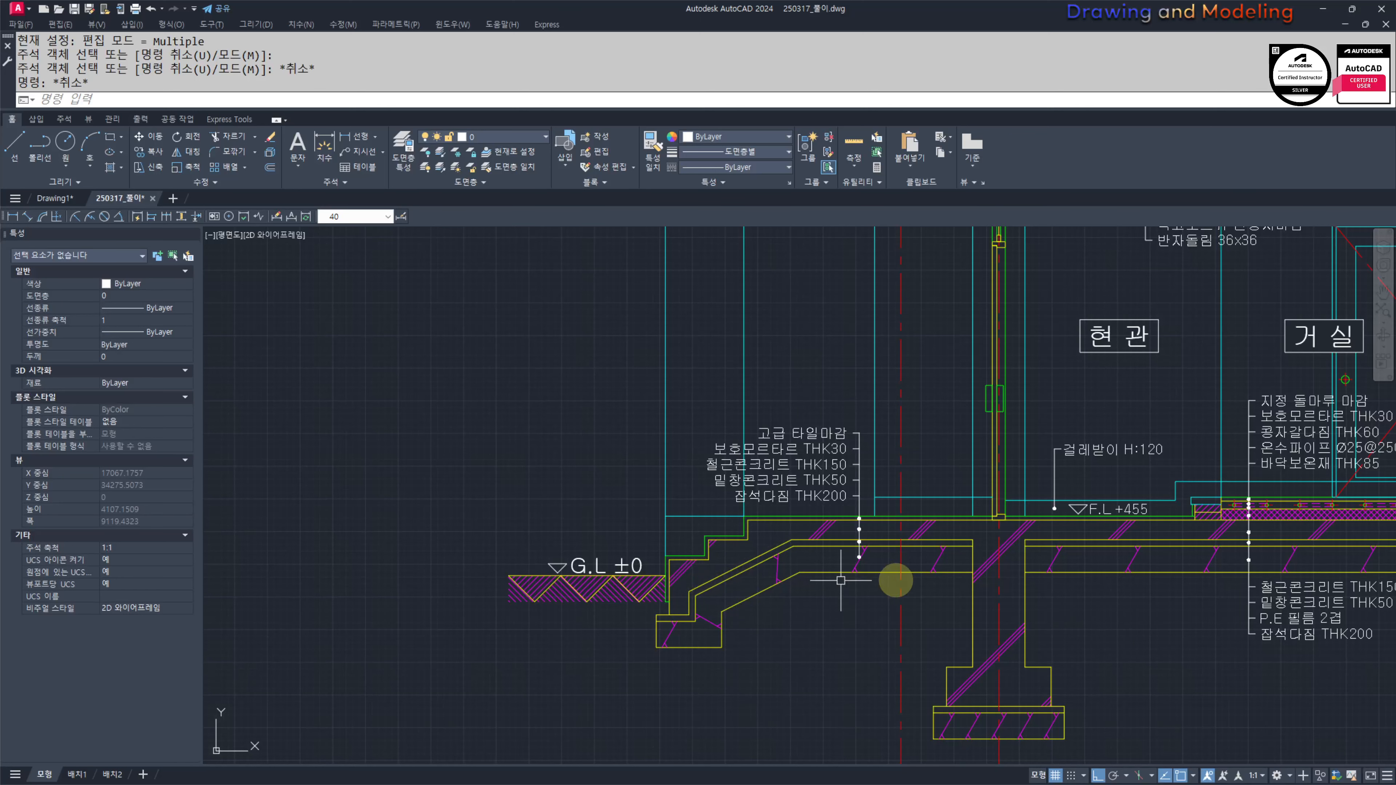
mouse_move(816, 519)
middle_mouse_down()
mouse_move(833, 535)
mouse_move(804, 533)
mouse_move(835, 564)
middle_mouse_up()
mouse_move(839, 630)
middle_mouse_down()
mouse_move(828, 590)
mouse_move(848, 595)
middle_mouse_up()
scroll(811, 528, "up", 2)
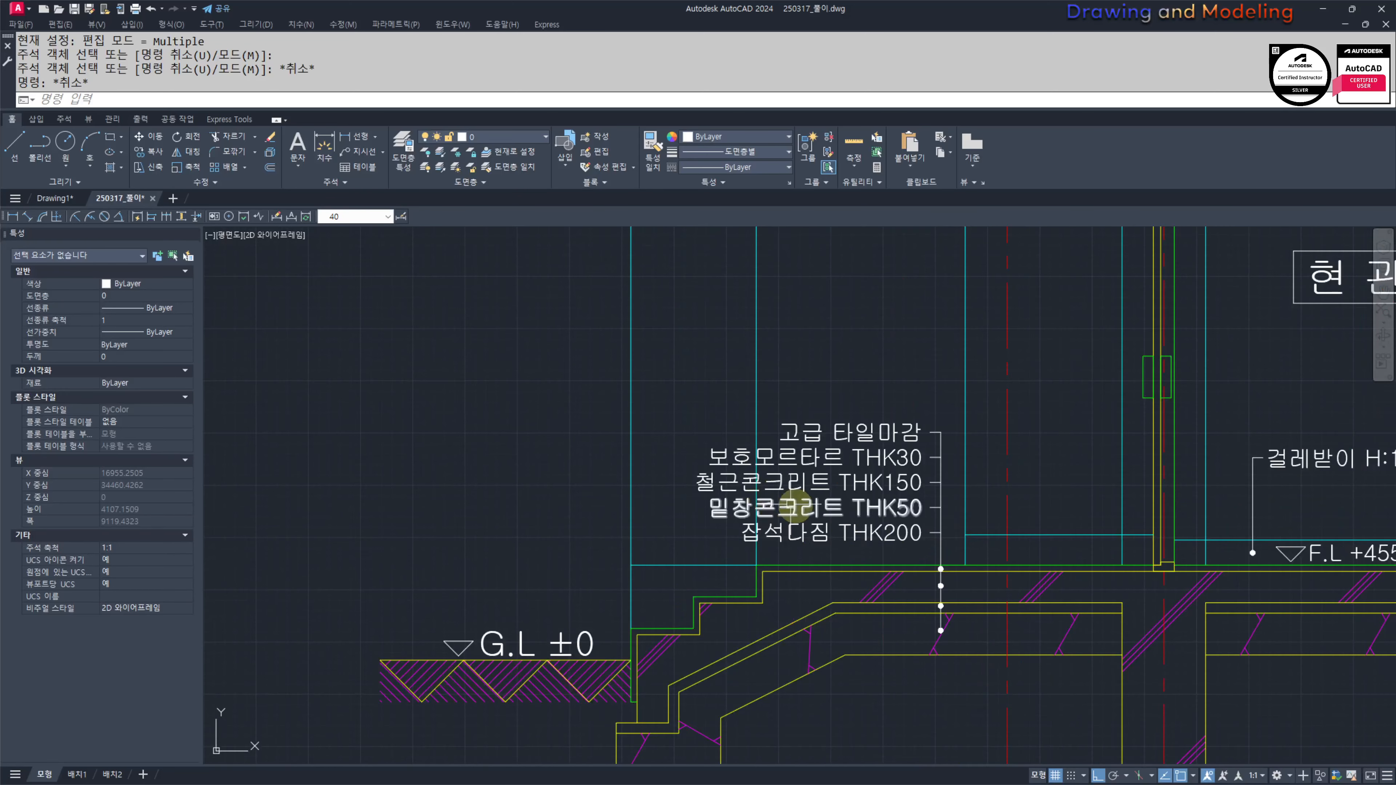
left_click(938, 532)
left_click(890, 466)
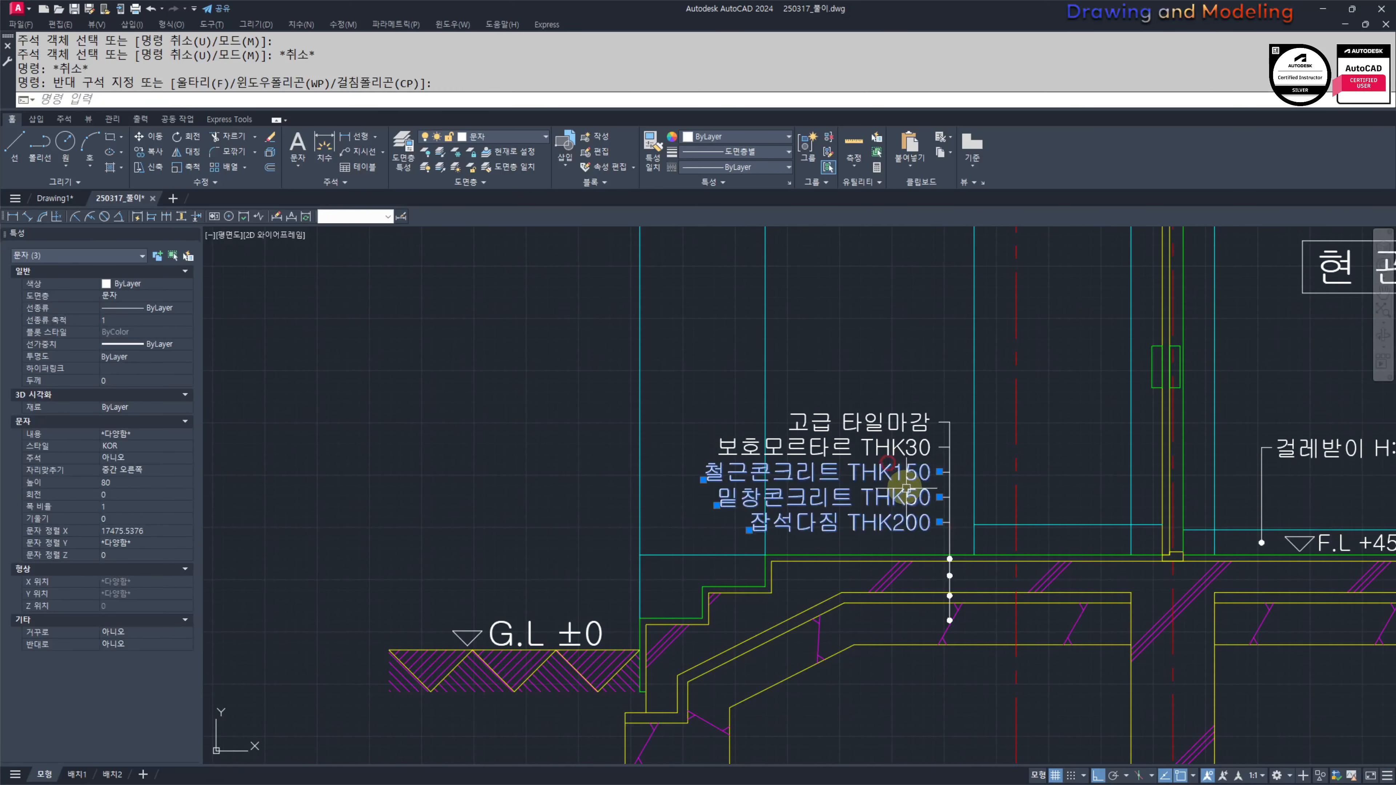
scroll(930, 534, "up", 2)
left_click(949, 532)
left_click(934, 429)
scroll(950, 476, "down", 2)
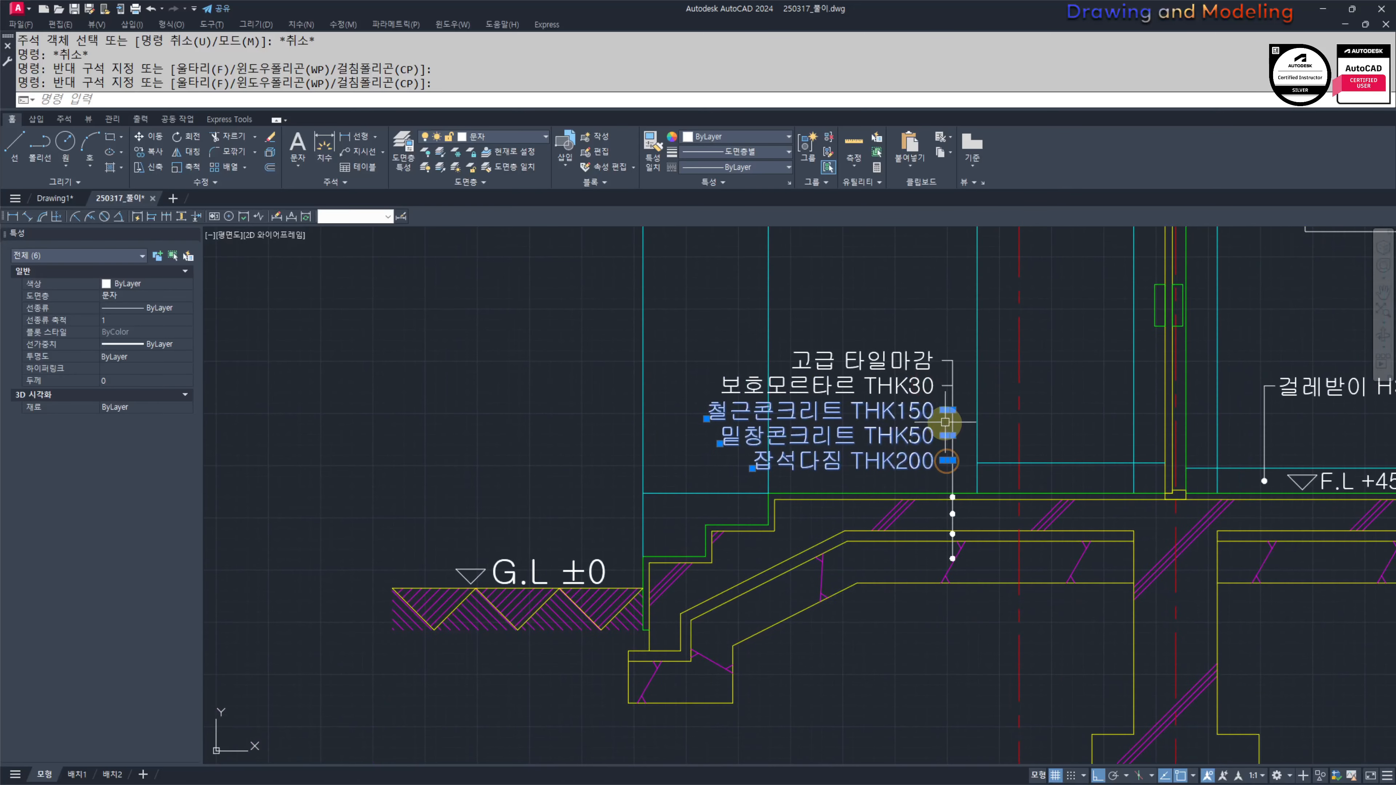
type("m")
key("Return")
left_click(946, 410)
key("Escape")
key("Escape")
Step: Stretch the lower end of the porch leader line, without its dot, straight down past the 잡석다짐 THK200 line
scroll(950, 557, "up", 15)
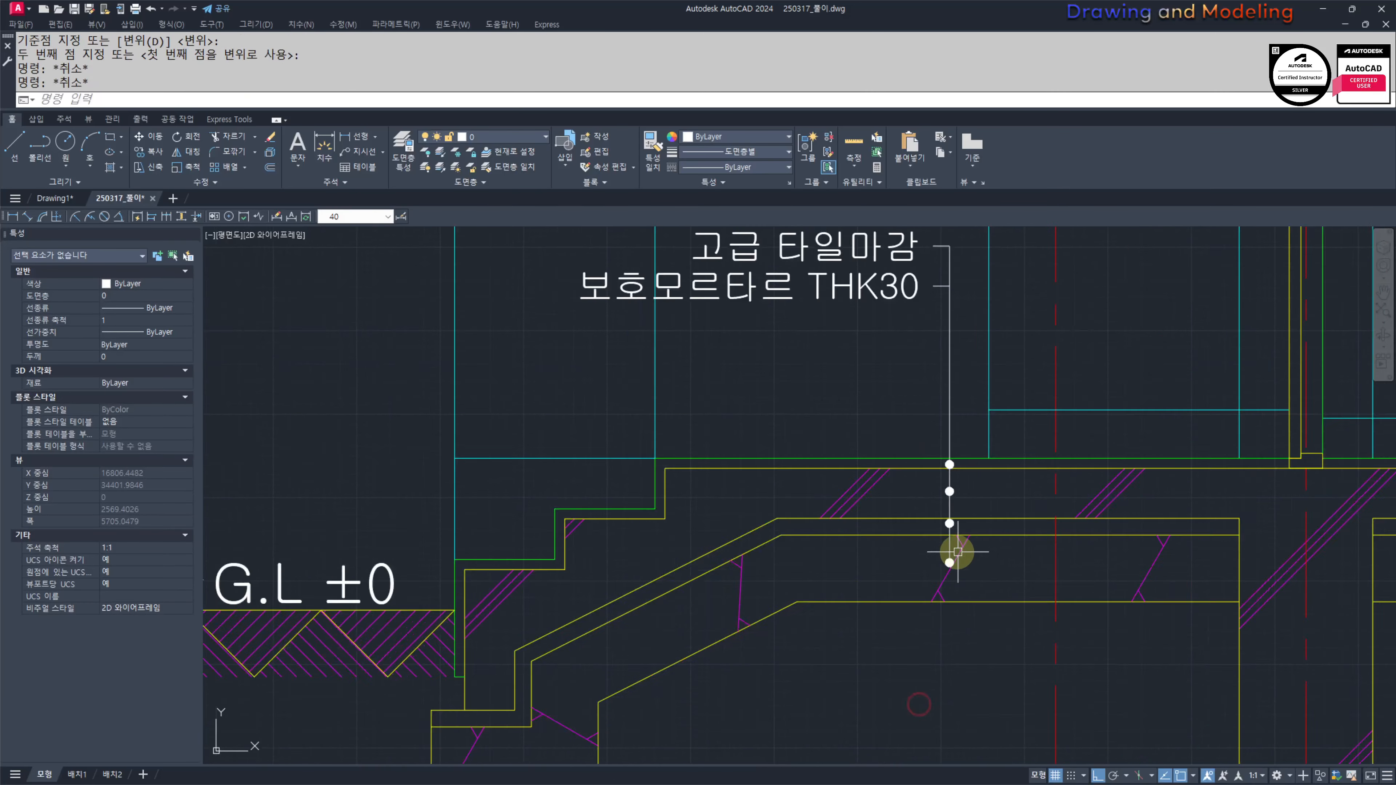
type("s")
key("Return")
left_click(931, 561)
left_click(876, 298)
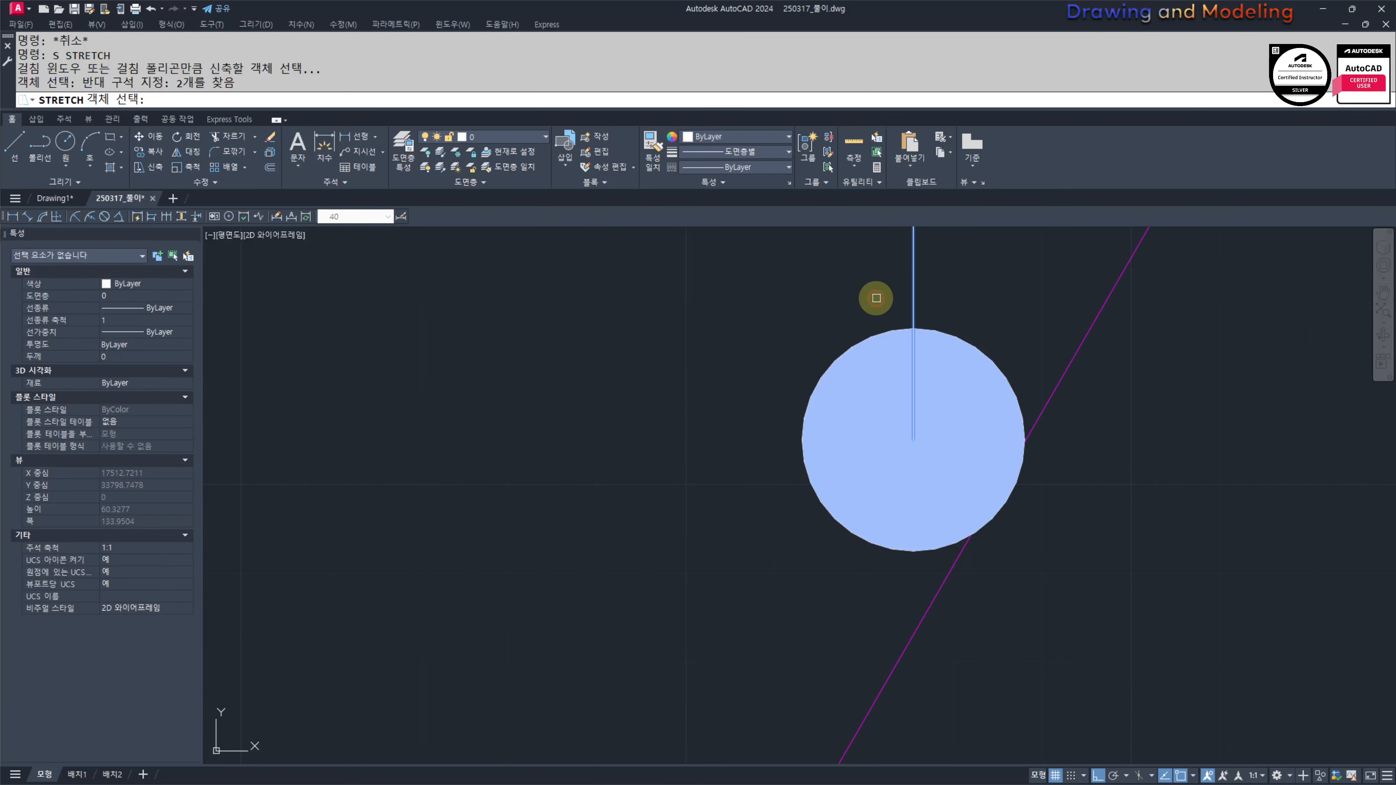
left_click(802, 455, "shift")
key("Return")
left_click(1157, 339)
scroll(1122, 523, "down", 10)
middle_click_drag(1135, 695, 1133, 357)
scroll(1142, 446, "down", 2)
middle_click_drag(1129, 615, 1115, 408)
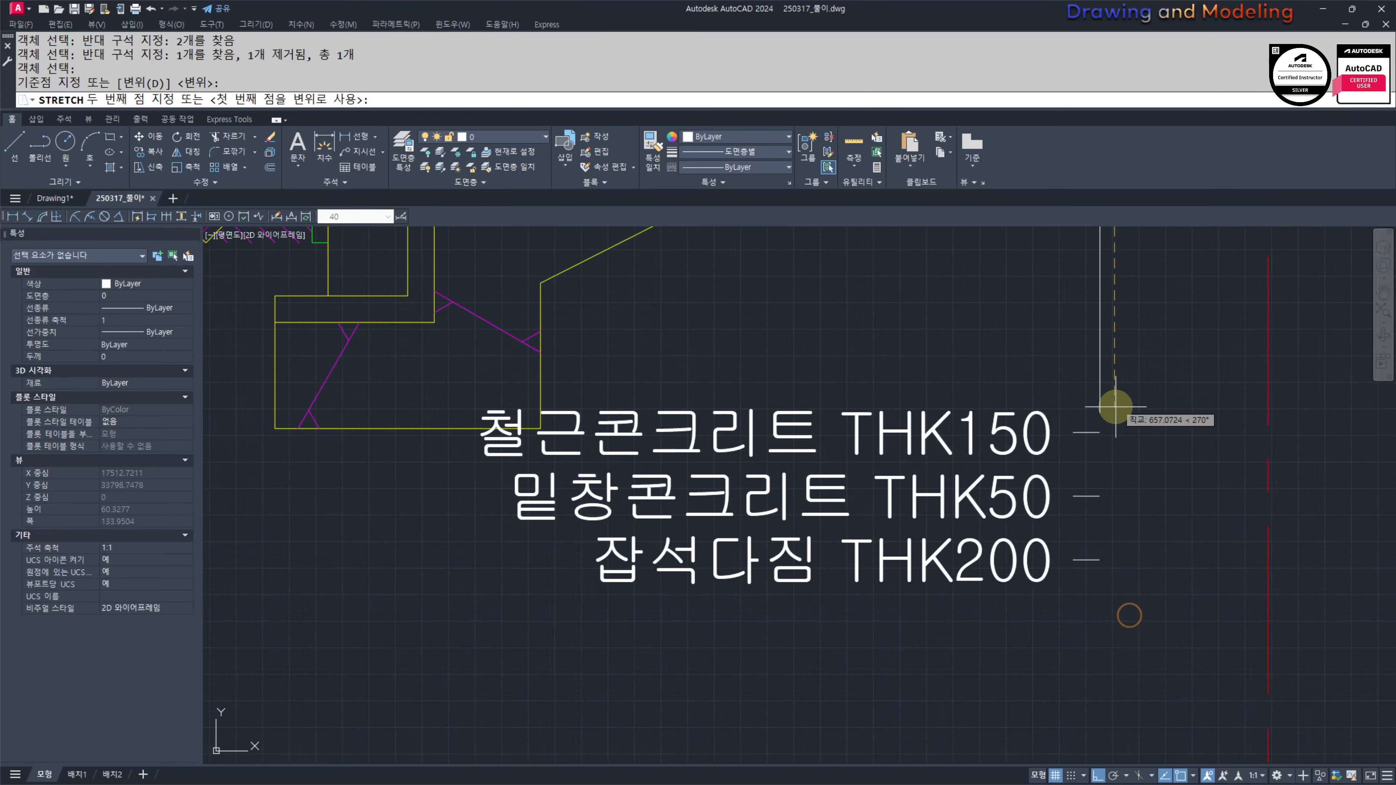
scroll(1116, 408, "down", 2)
left_click(1115, 631)
key("Escape")
key("Escape")
scroll(1109, 535, "up", 2)
type("tr")
key("Return")
key("Return")
left_click(1122, 556)
key("Escape")
key("Escape")
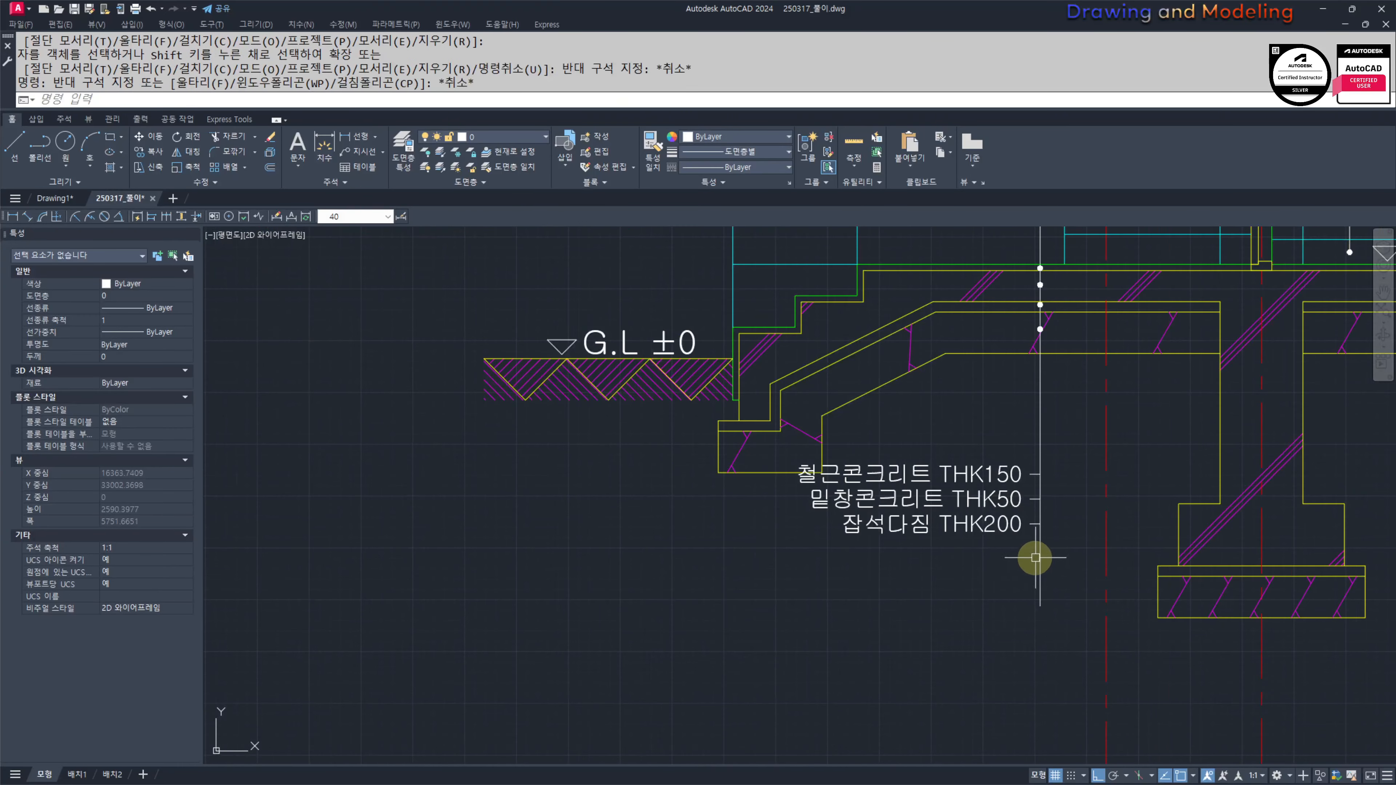
key("Escape")
key("Escape")
Step: Trim the excess of the porch leader line below the 잡석다짐 THK200 tick
type("tr")
key("Return")
key("Return")
left_click(1065, 539)
left_click(991, 605)
key("Escape")
key("Escape")
Step: Stretch the 고급 타일마감 and 보호모르타르 THK30 lines with the leader's upper end straight down by about one line spacing
middle_click_drag(1062, 438, 1055, 604)
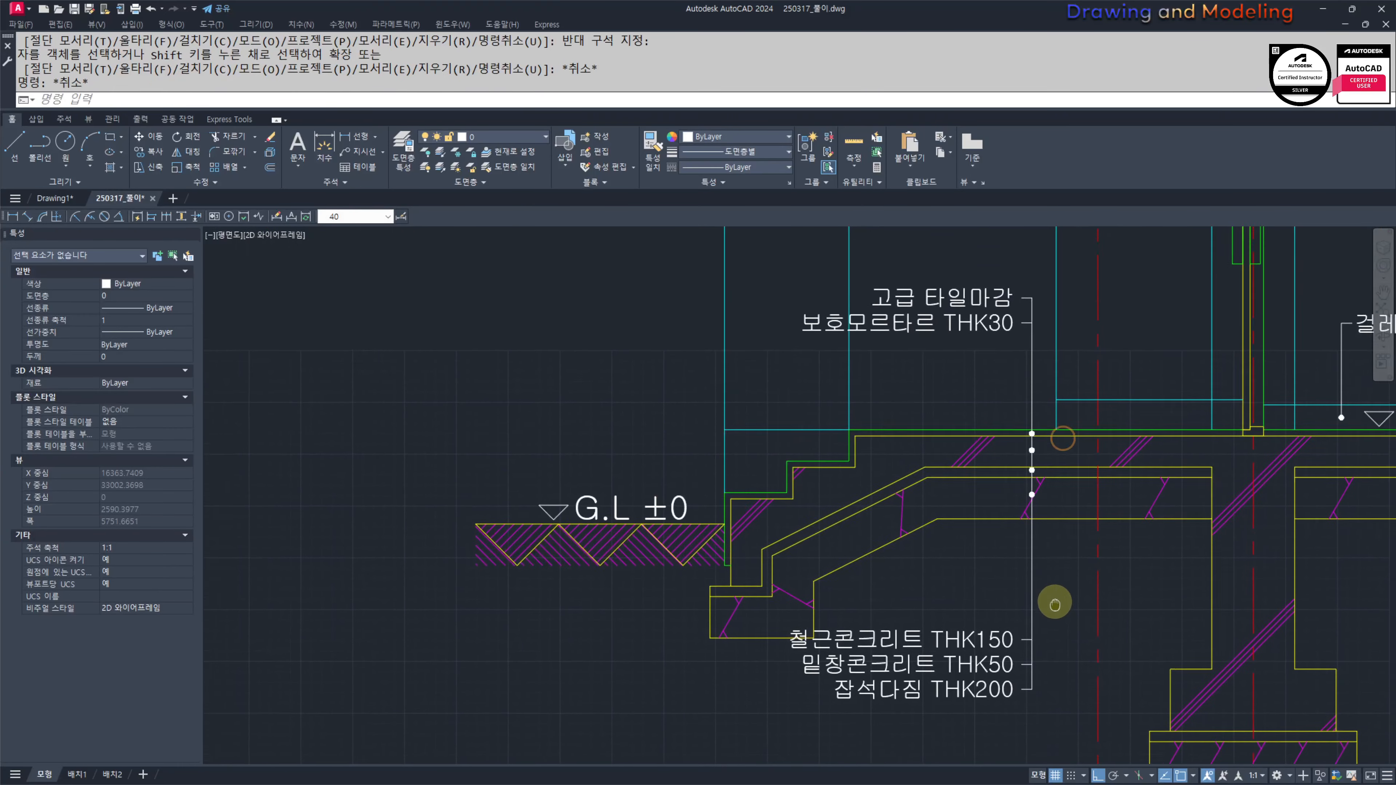
scroll(1044, 588, "down", 4)
type("s")
key("Return")
scroll(1028, 427, "up", 6)
left_click(1031, 427)
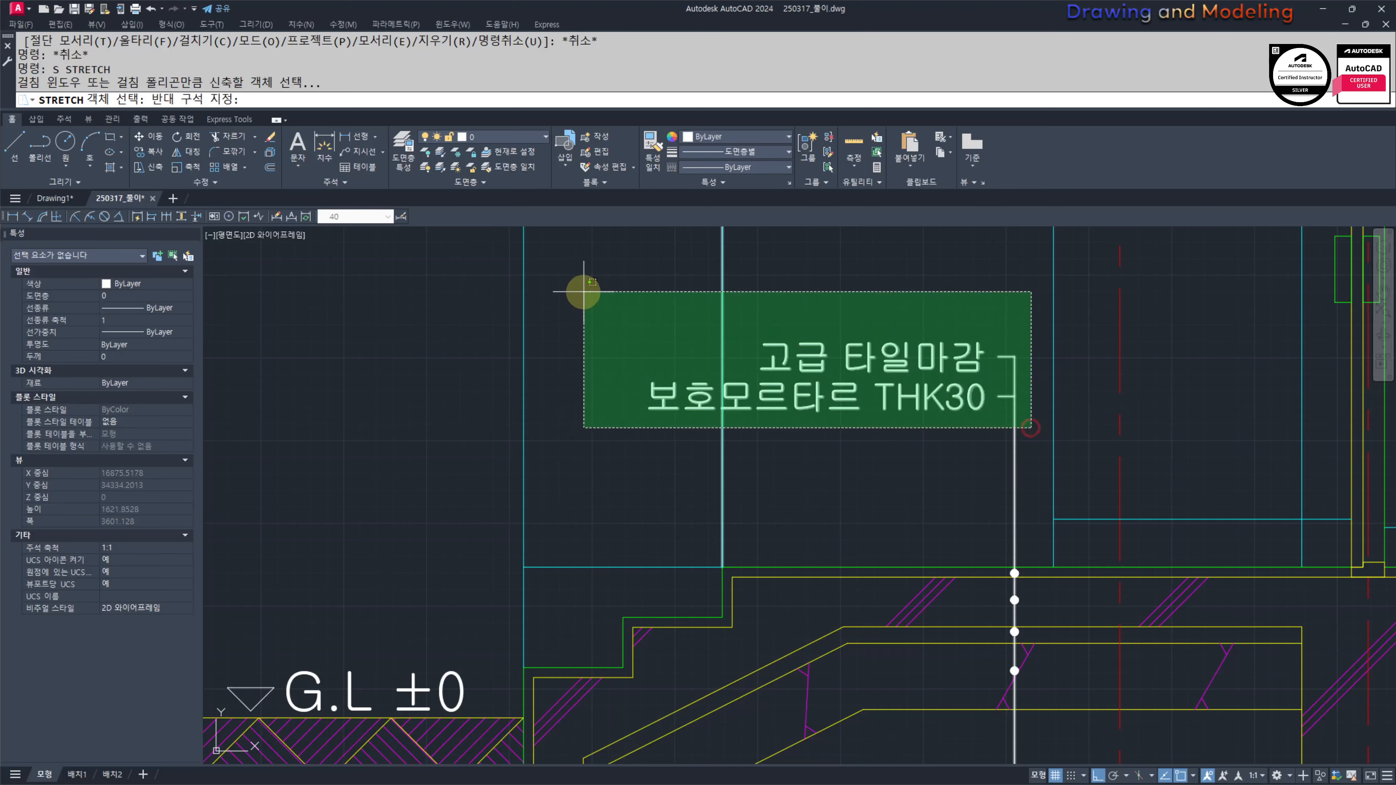
left_click(583, 291)
key("Return")
left_click(640, 269)
left_click(658, 313)
key("Escape")
key("Escape")
Step: Move the porch leader line with its upper and lower notes about 241 mm horizontally toward the entrance, leaving the dots behind
scroll(780, 437, "down", 4)
middle_click_drag(860, 553, 891, 459)
scroll(904, 561, "up", 2)
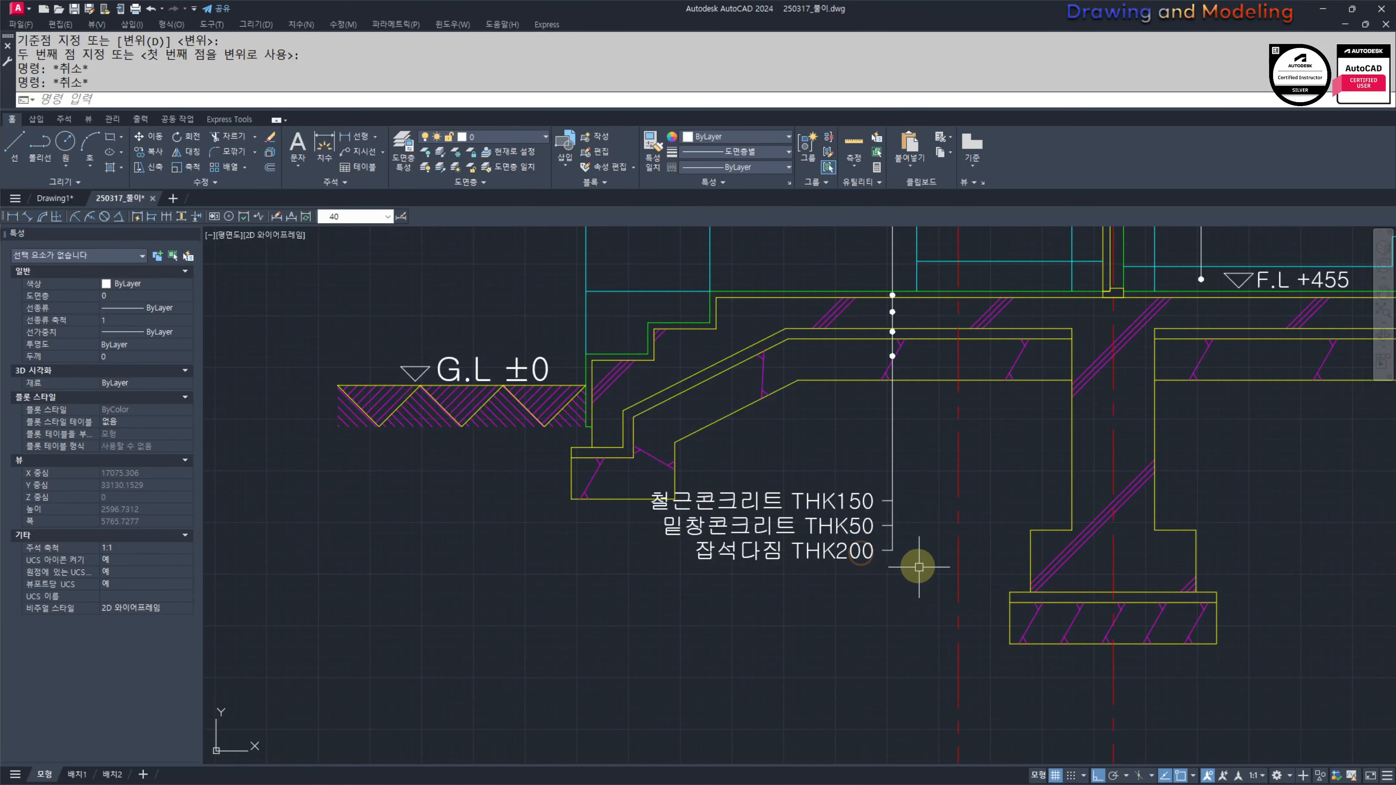
left_click(917, 605)
left_click(801, 458)
middle_click_drag(855, 278, 886, 478)
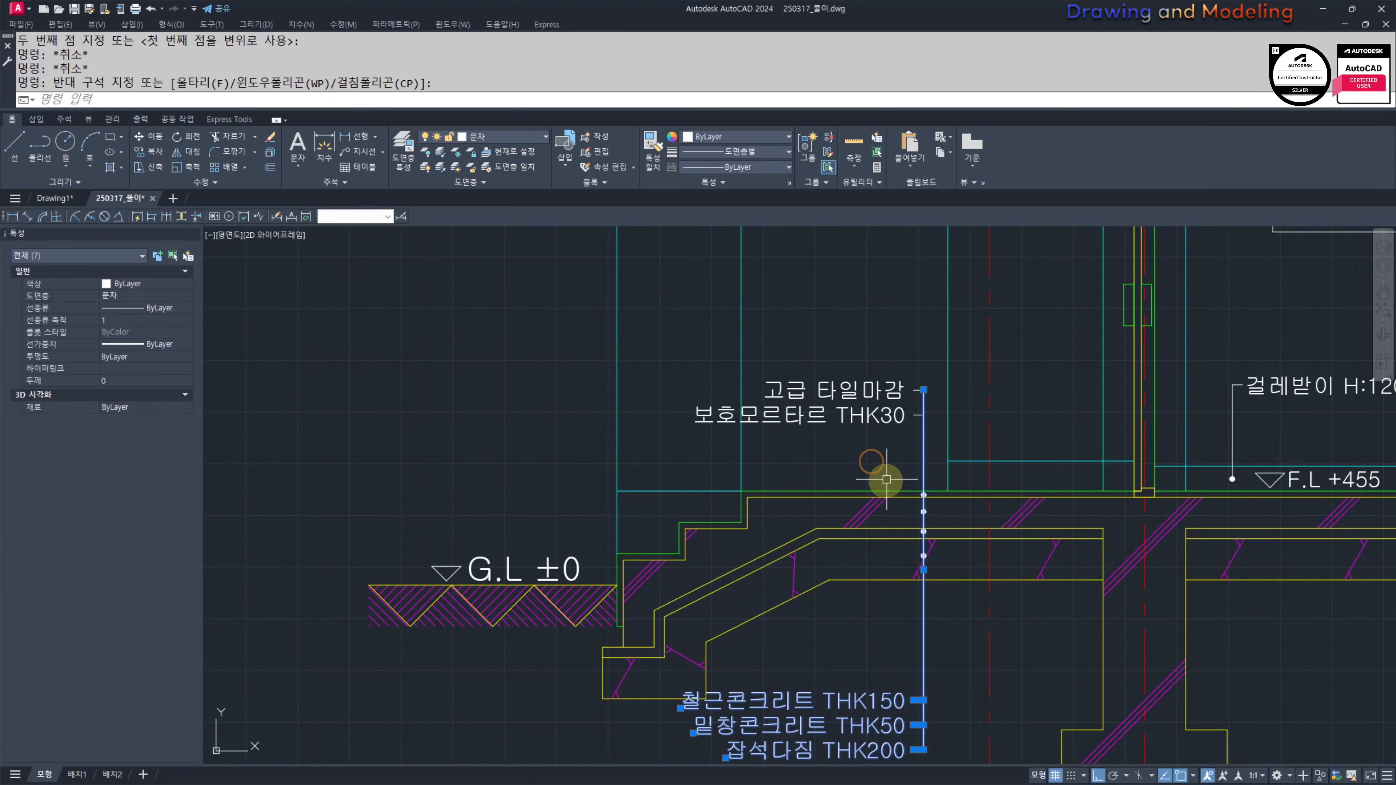
left_click(935, 435)
left_click(857, 346)
middle_click_drag(810, 433, 893, 400)
scroll(892, 405, "down", 2)
type("m")
key("Return")
left_click(658, 671)
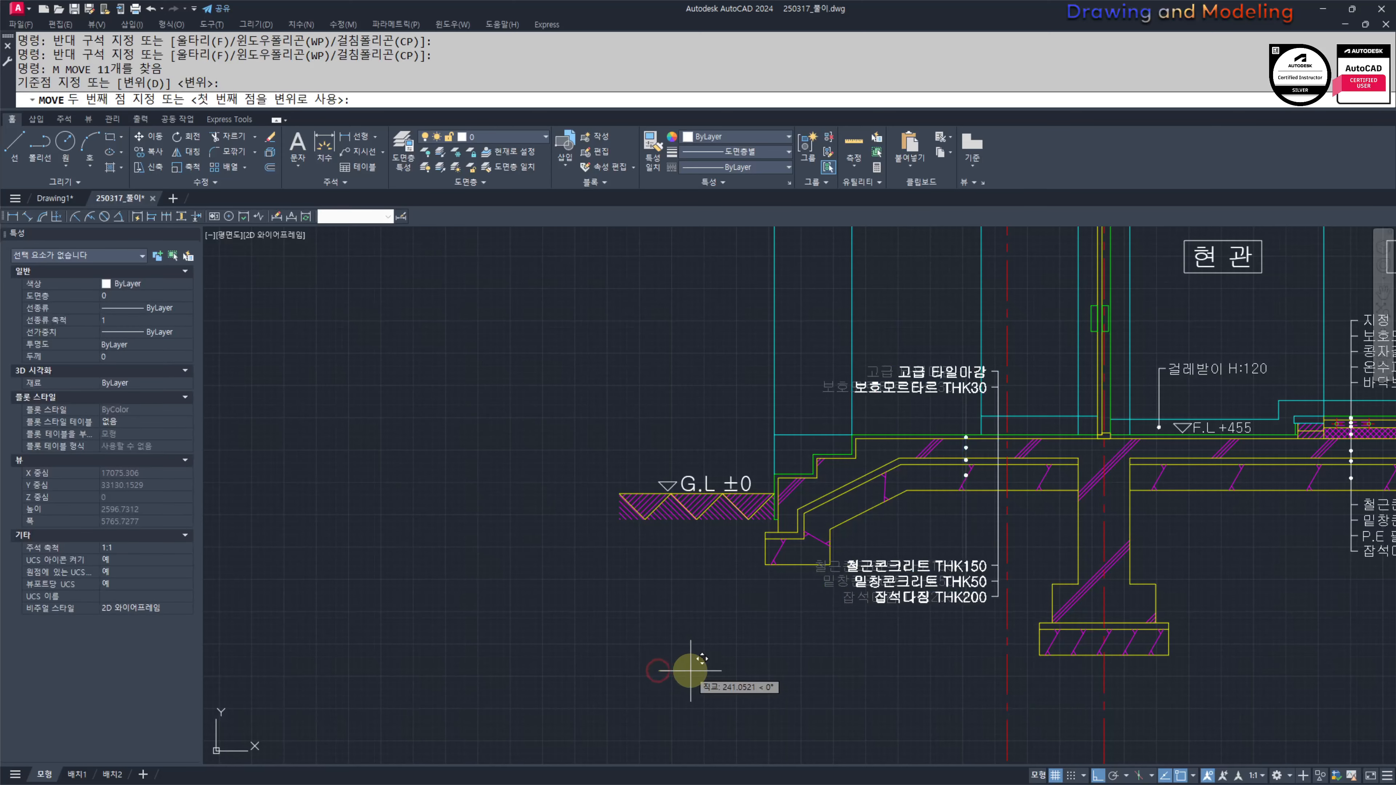
left_click(690, 669)
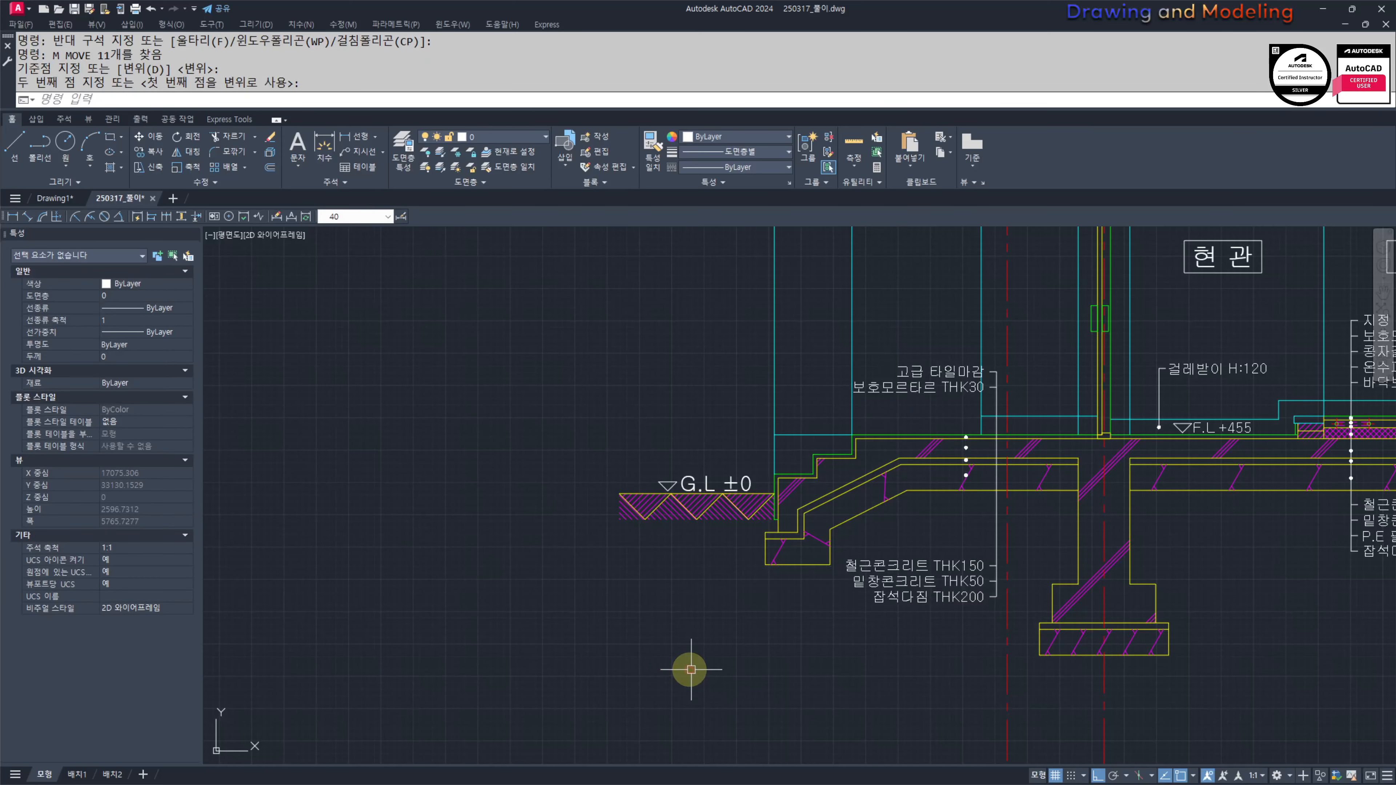
Step: Stretch the three-line note below the porch slab and the leader's lower end straight up by about two line spacings
type("s")
key("Return")
scroll(944, 614, "up", 4)
left_click(1038, 625)
left_click(663, 231)
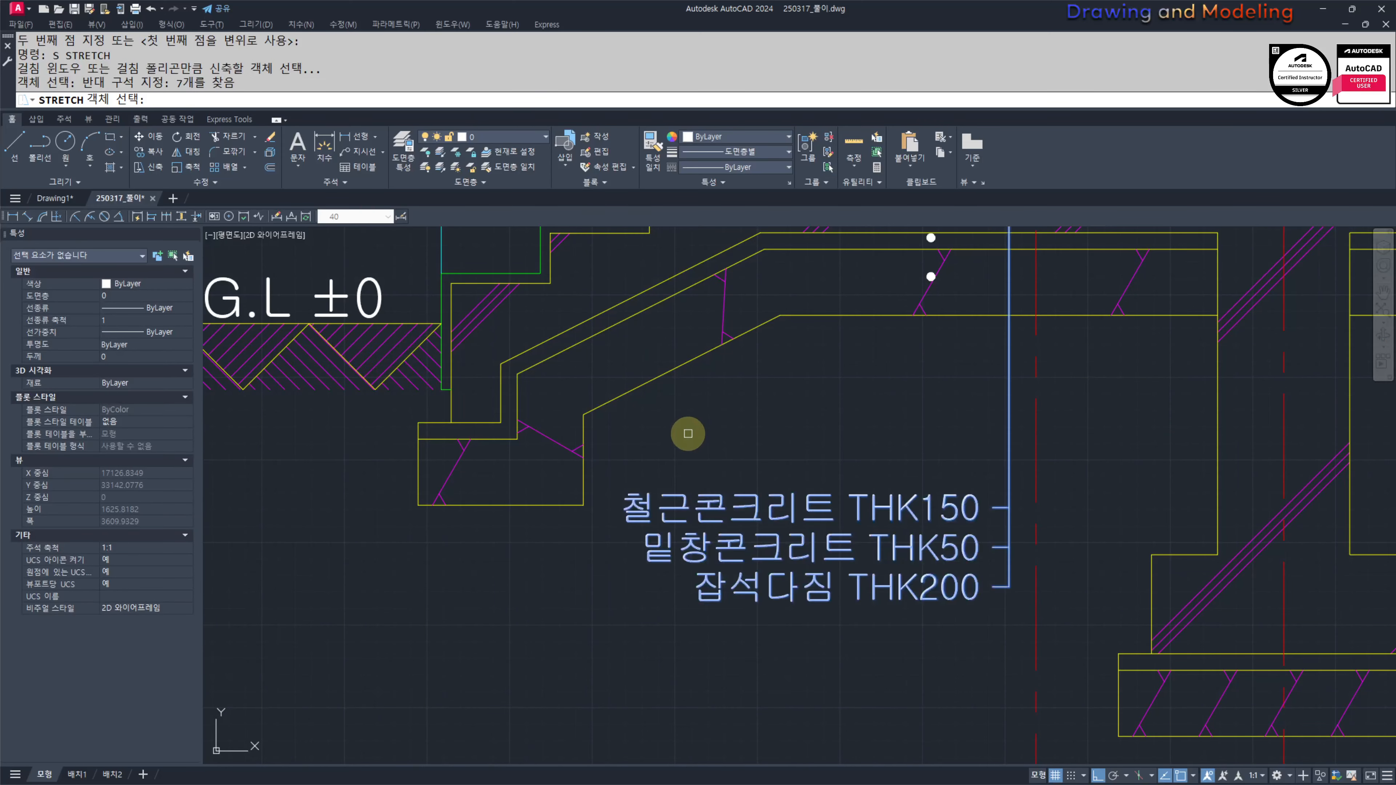
key("Return")
left_click(548, 702)
key("Escape")
key("Escape")
scroll(566, 578, "down", 3)
scroll(764, 484, "up", 5)
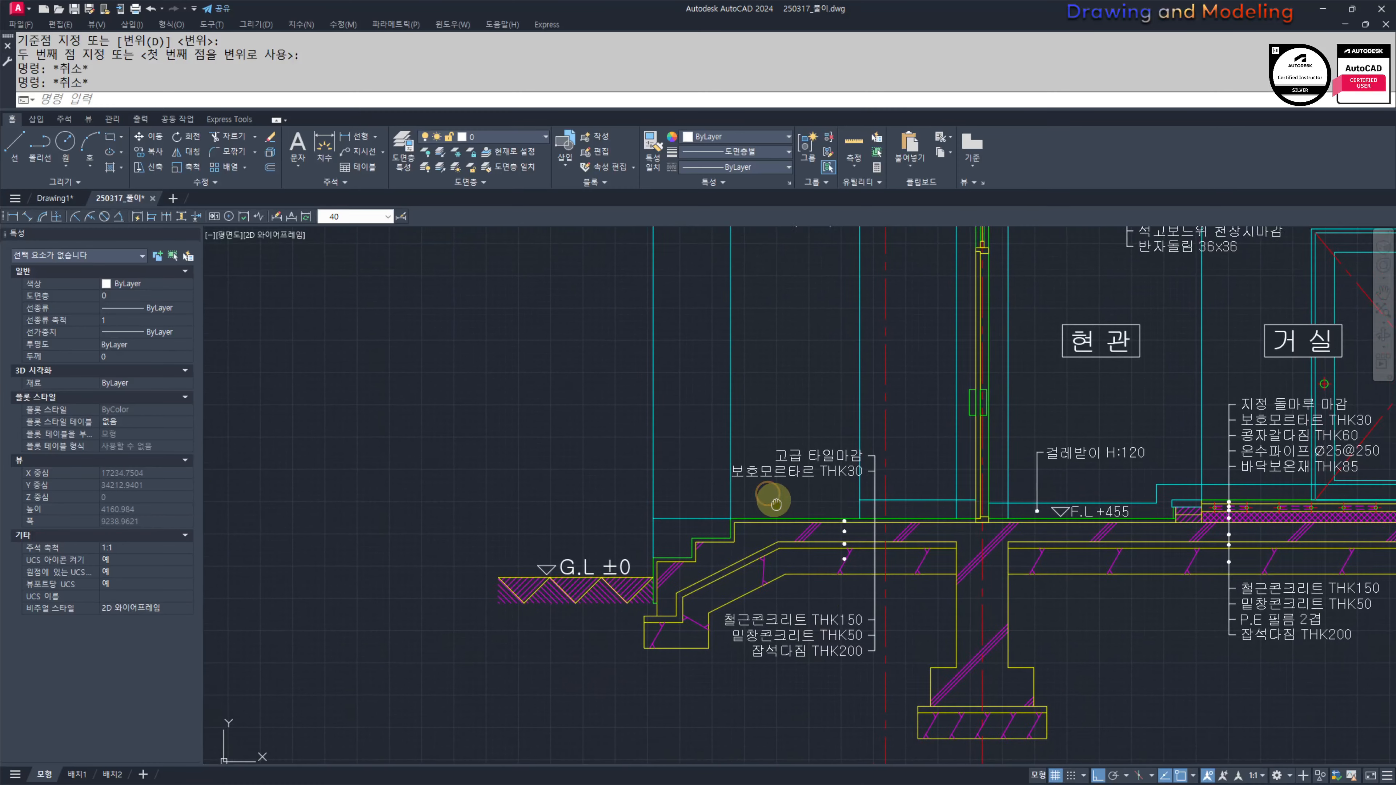
Step: Move the four porch leader dots horizontally onto the shifted leader line
middle_click_drag(943, 521, 896, 532)
key("Escape")
scroll(863, 599, "down", 5)
type("b")
key("Escape")
key("Escape")
scroll(849, 656, "up", 5)
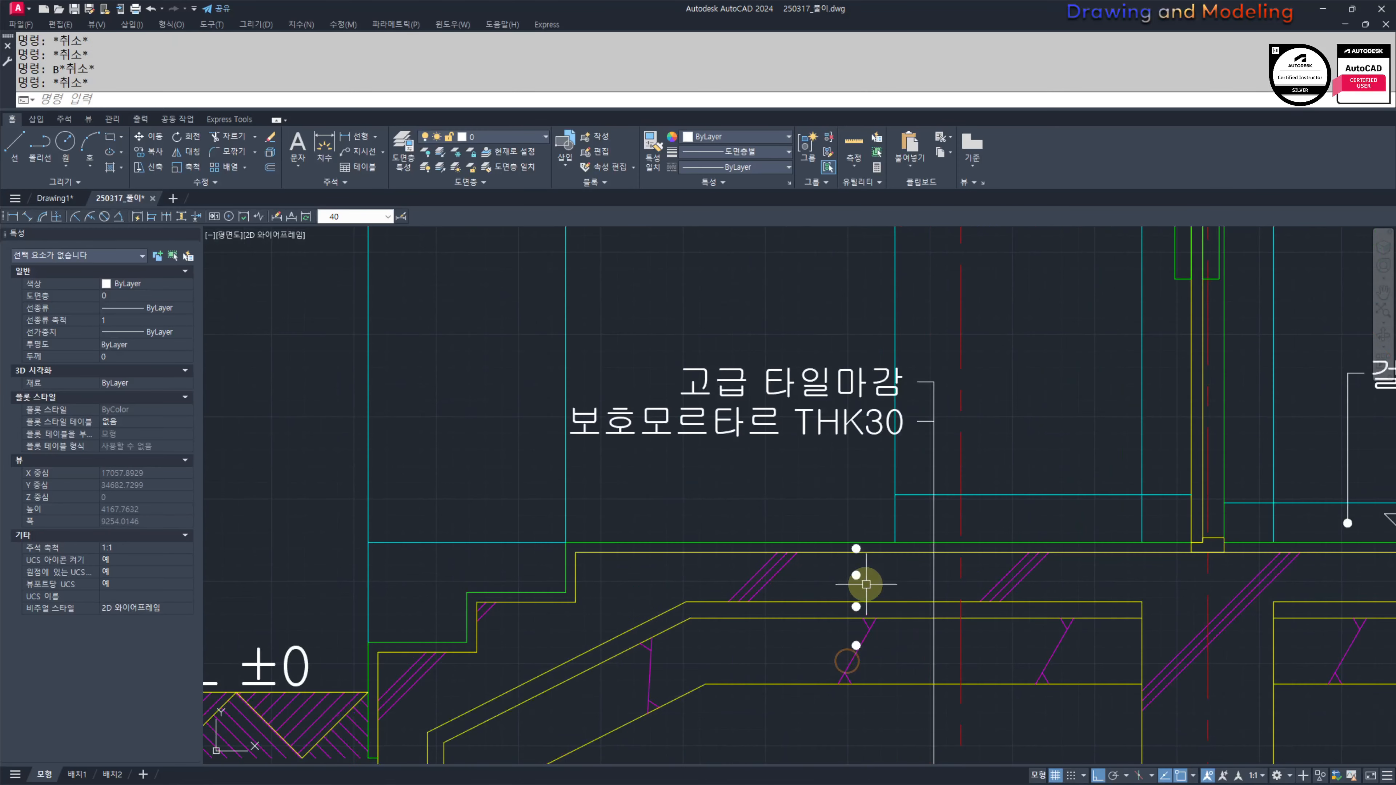
left_click(820, 489)
left_click(867, 666)
type("m")
key("Return")
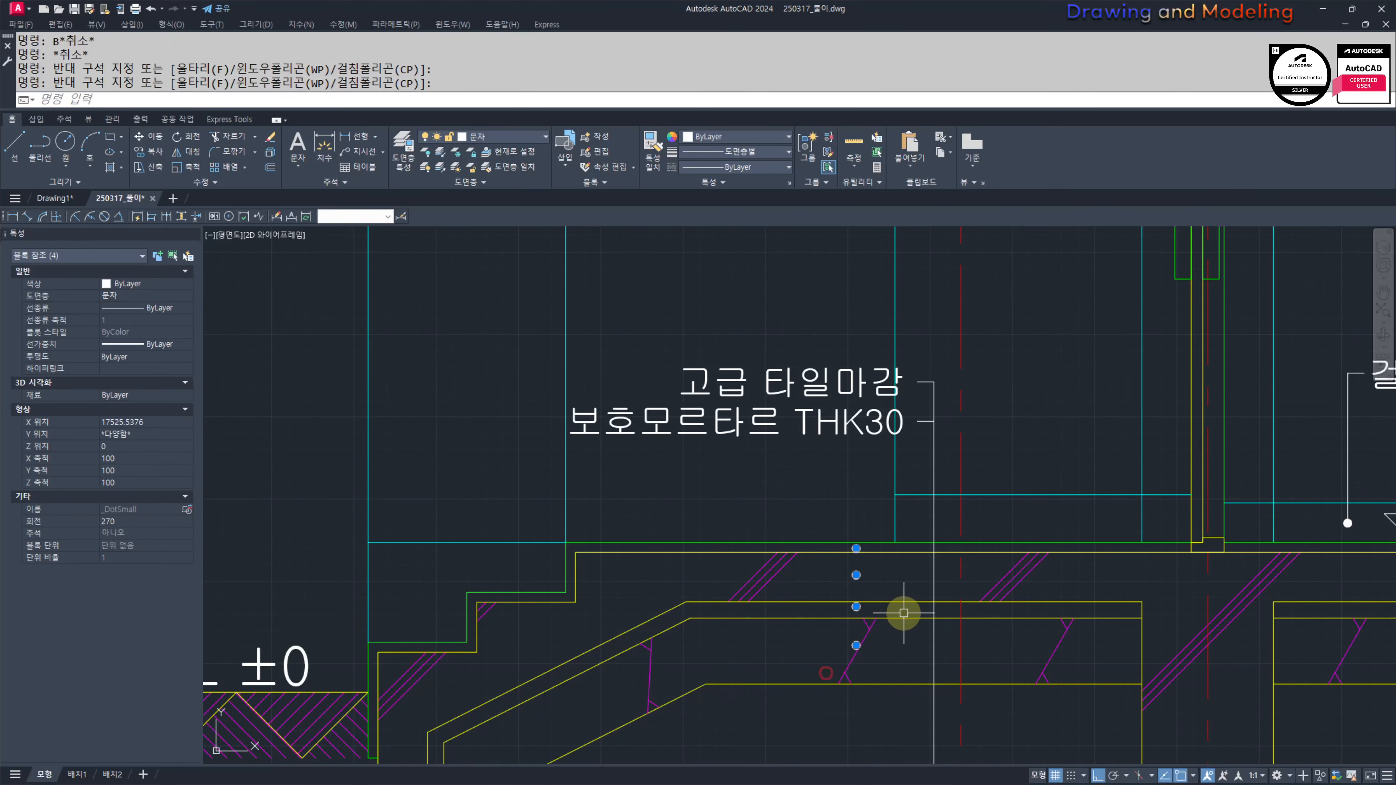
scroll(848, 601, "up", 3)
scroll(809, 594, "up", 4)
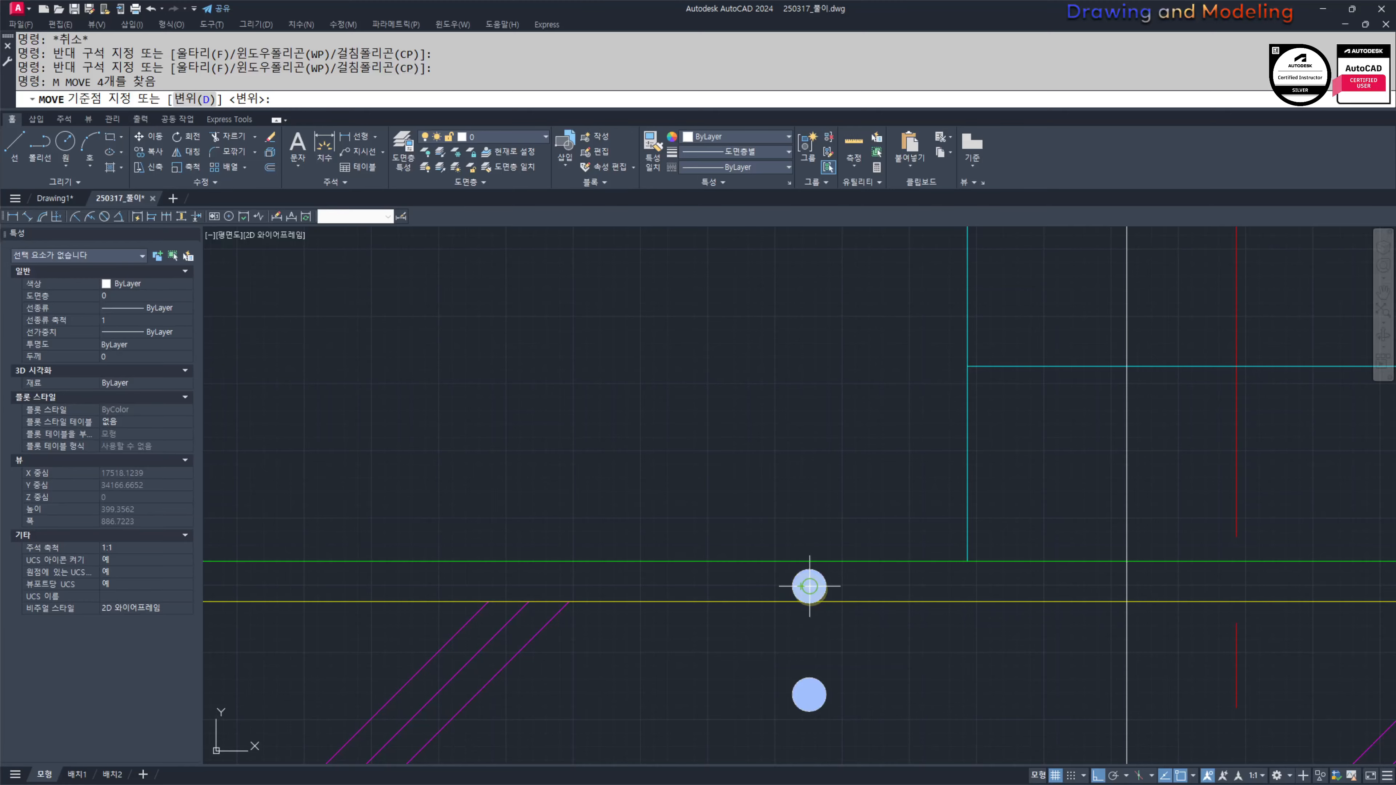
left_click(809, 586)
left_click(1126, 586)
key("Escape")
key("Escape")
Step: Add a horizontal leader from the high window above the entrance door with the note 고창
scroll(886, 474, "down", 7)
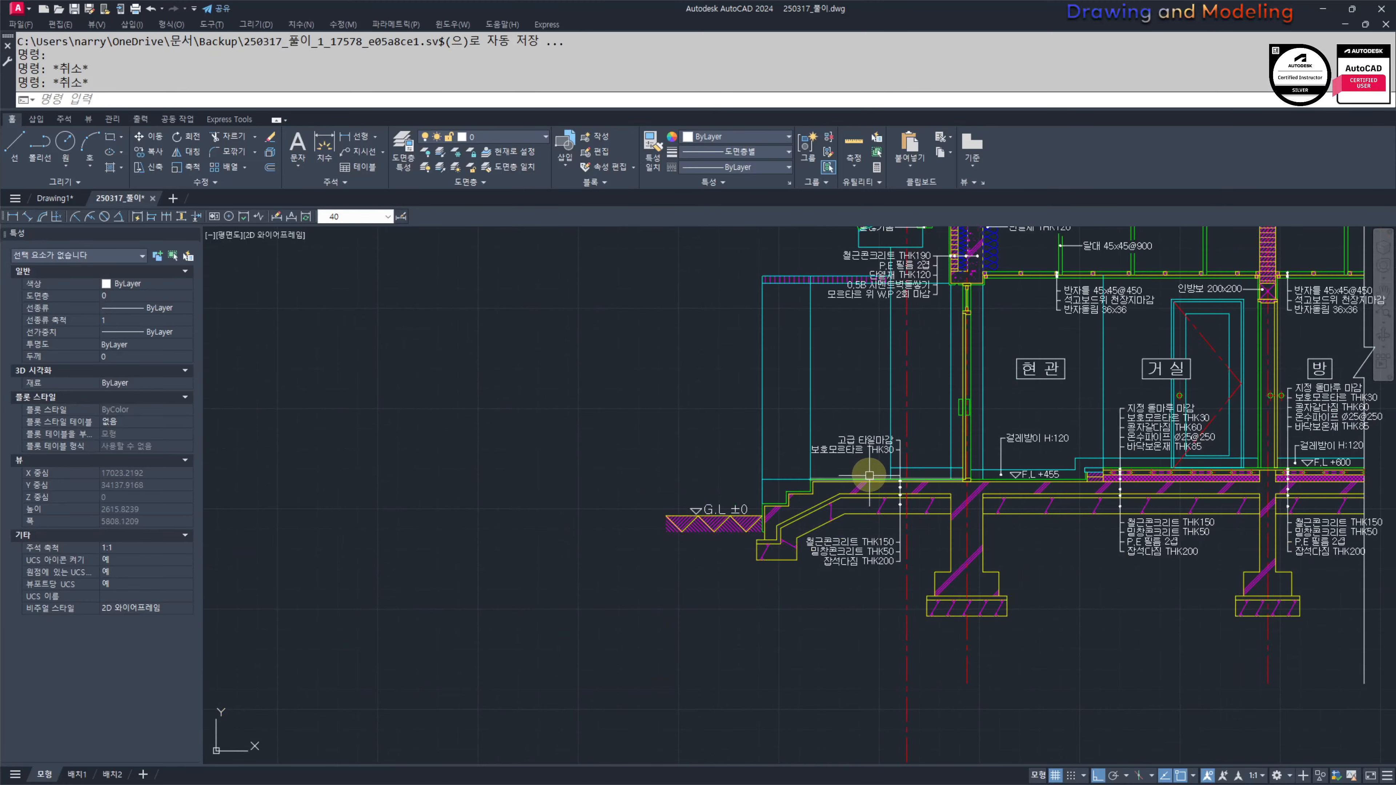
middle_click_drag(869, 479, 850, 483)
mouse_move(805, 371)
middle_mouse_down()
mouse_move(823, 431)
mouse_move(744, 446)
middle_mouse_up()
middle_click_drag(832, 441, 810, 477)
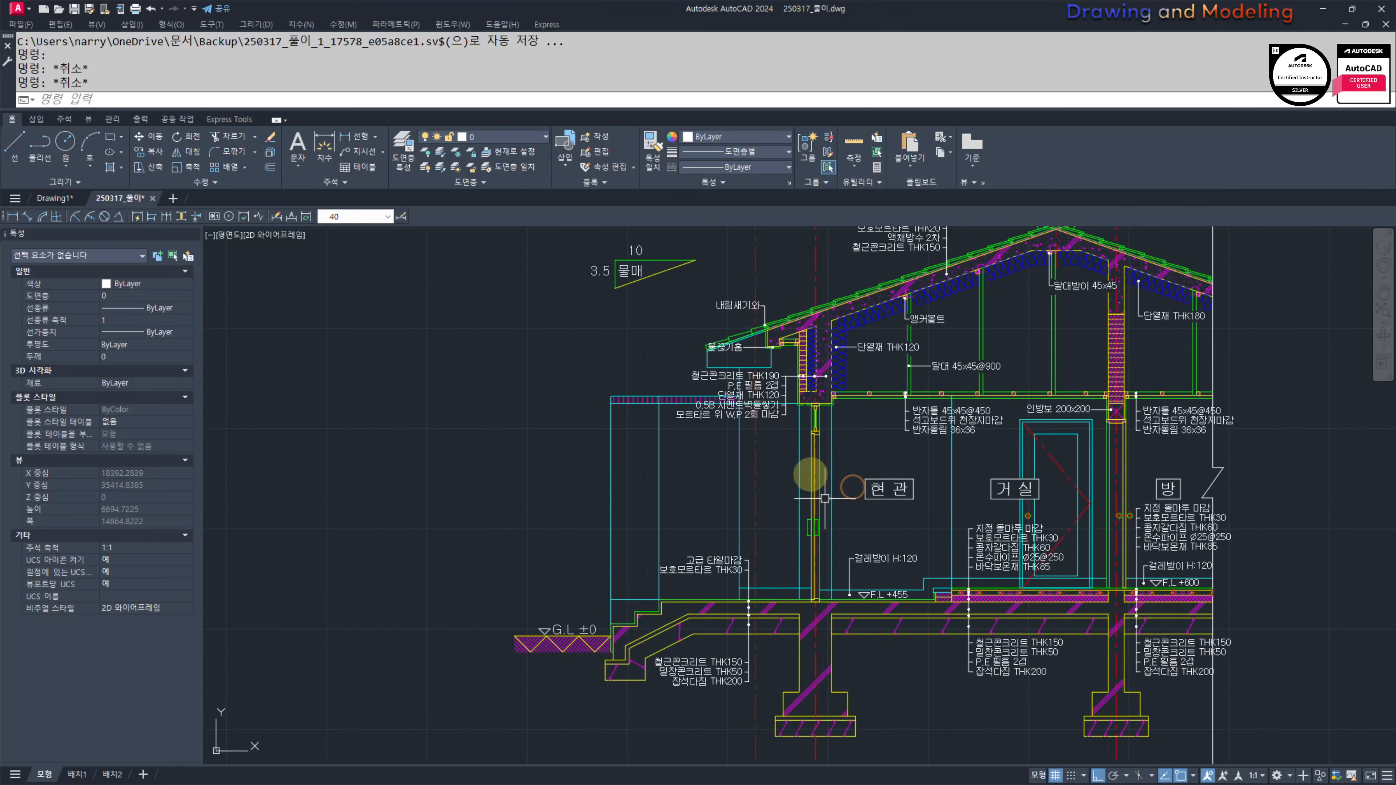
scroll(810, 470, "up", 2)
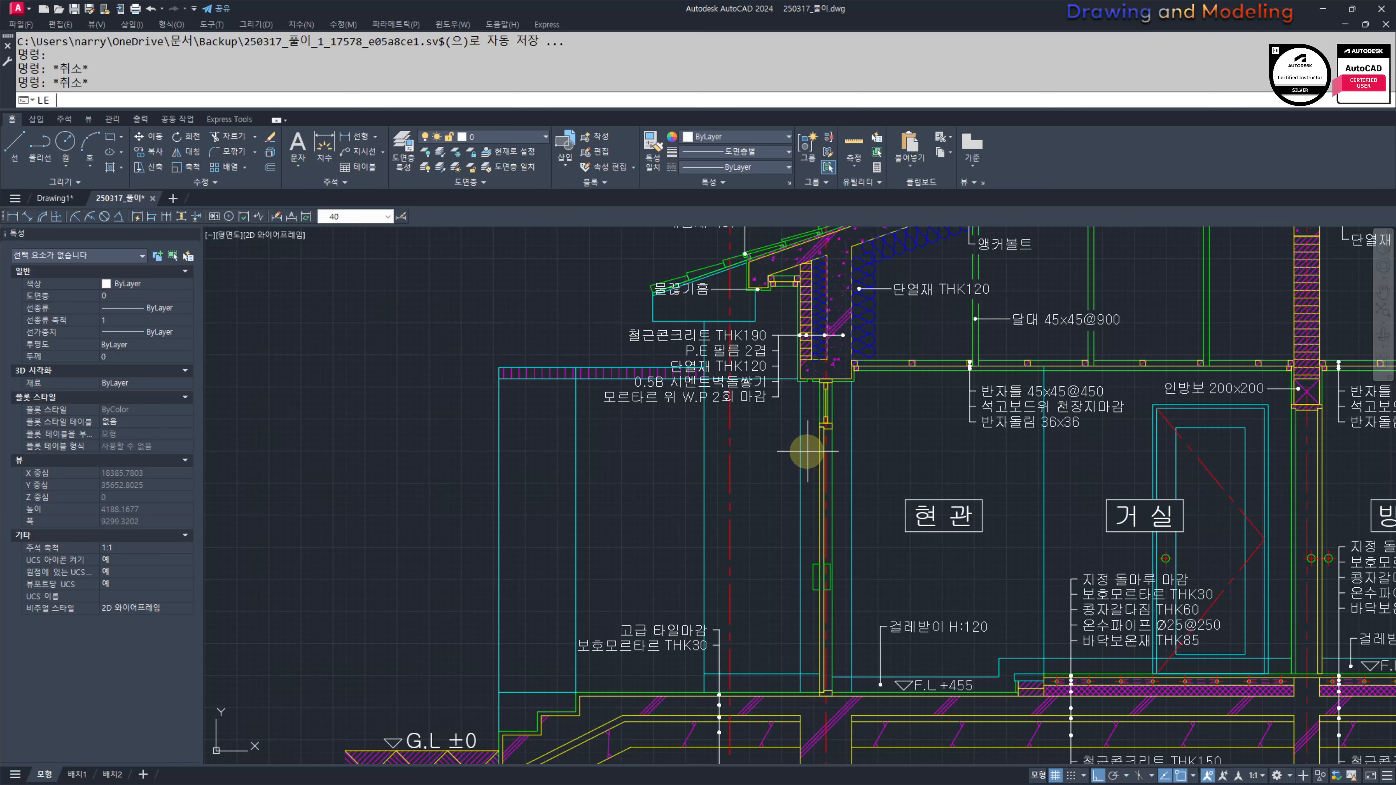
type("LE")
key("Return")
scroll(807, 451, "up", 6)
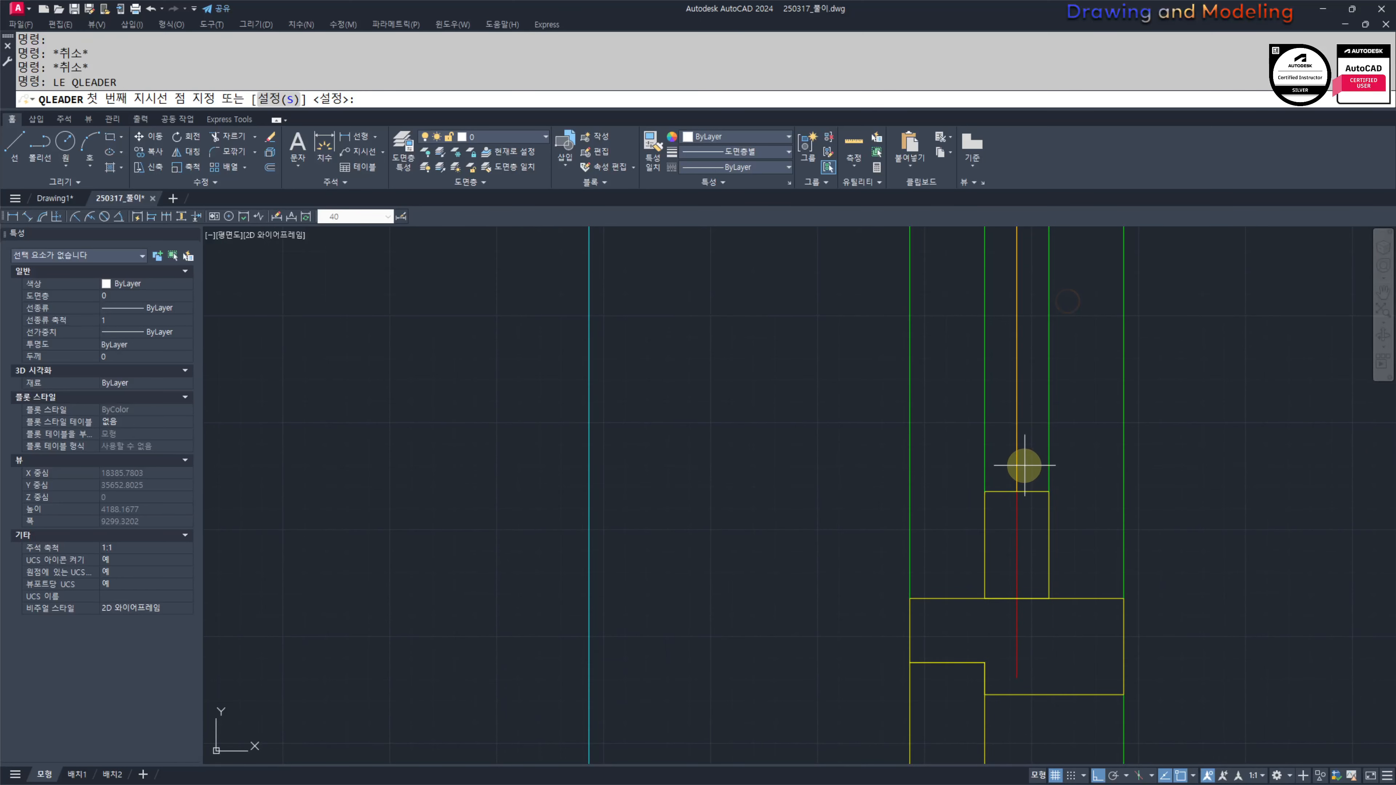
left_click(1024, 465)
scroll(1143, 536, "down", 4)
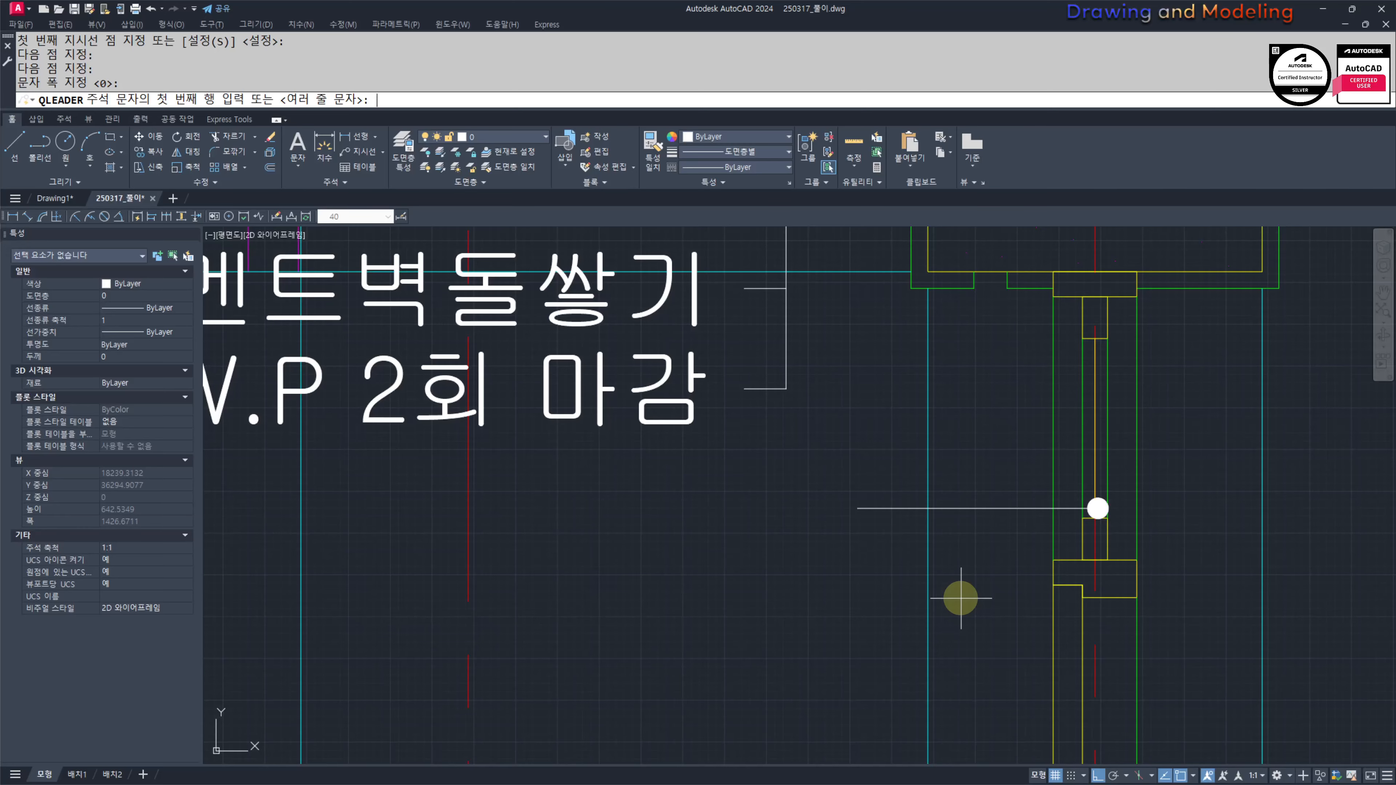
key("Return")
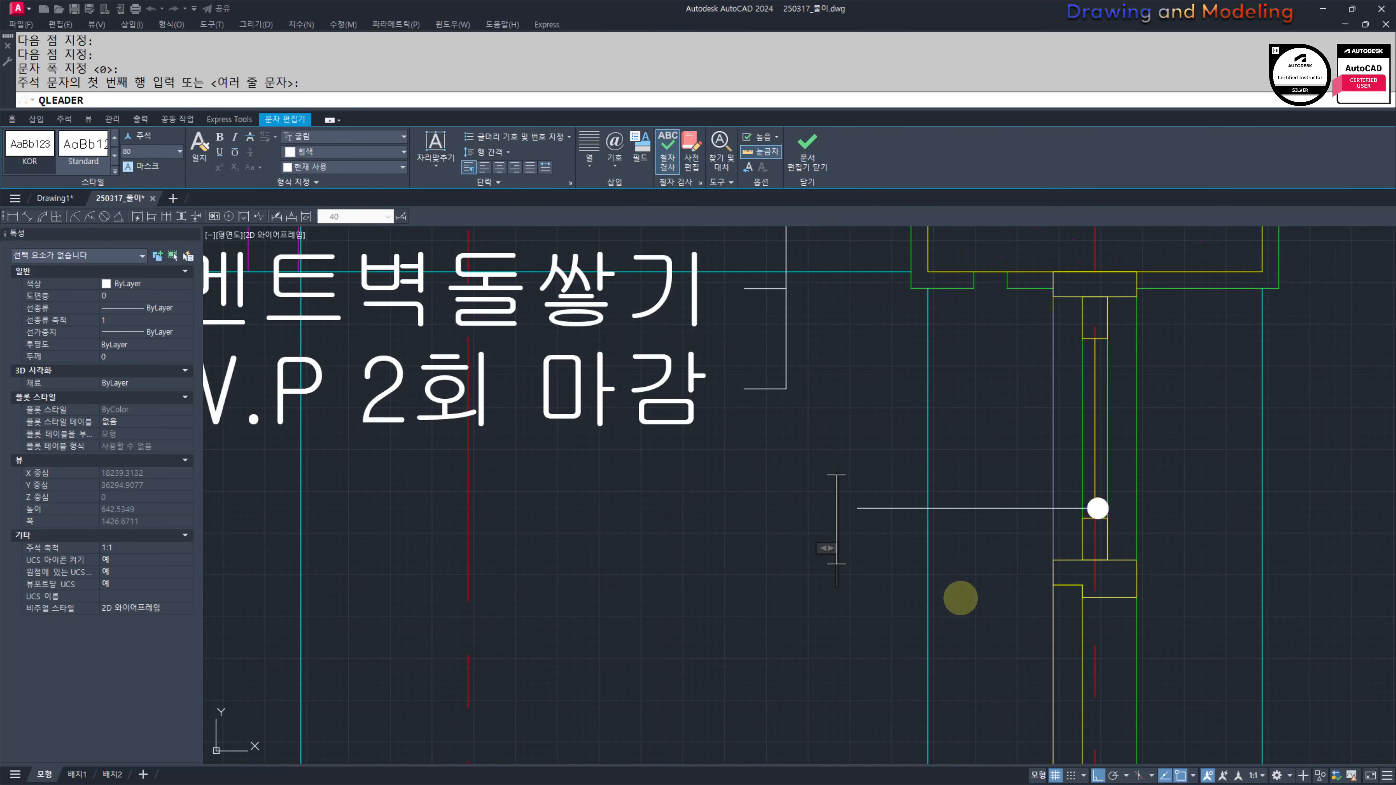
type("고창")
key("Escape")
key("Escape")
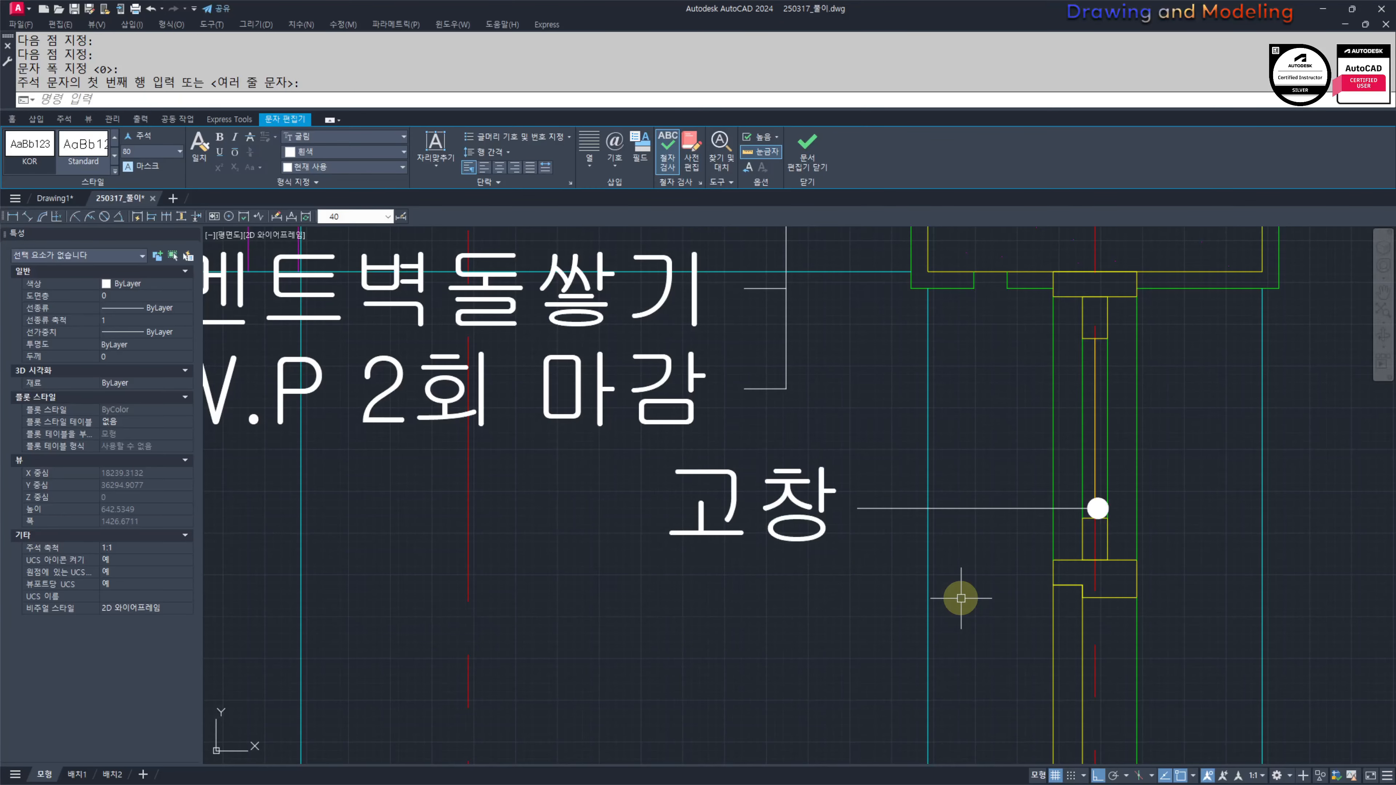
Step: Examine the annotated section from the porch and foundations up to the roof for missing notes
scroll(934, 571, "down", 5)
middle_click_drag(873, 547, 858, 477)
mouse_move(924, 491)
middle_mouse_down()
mouse_move(825, 491)
mouse_move(776, 514)
middle_mouse_up()
middle_click_drag(845, 415, 861, 470)
middle_click_drag(708, 397, 813, 386)
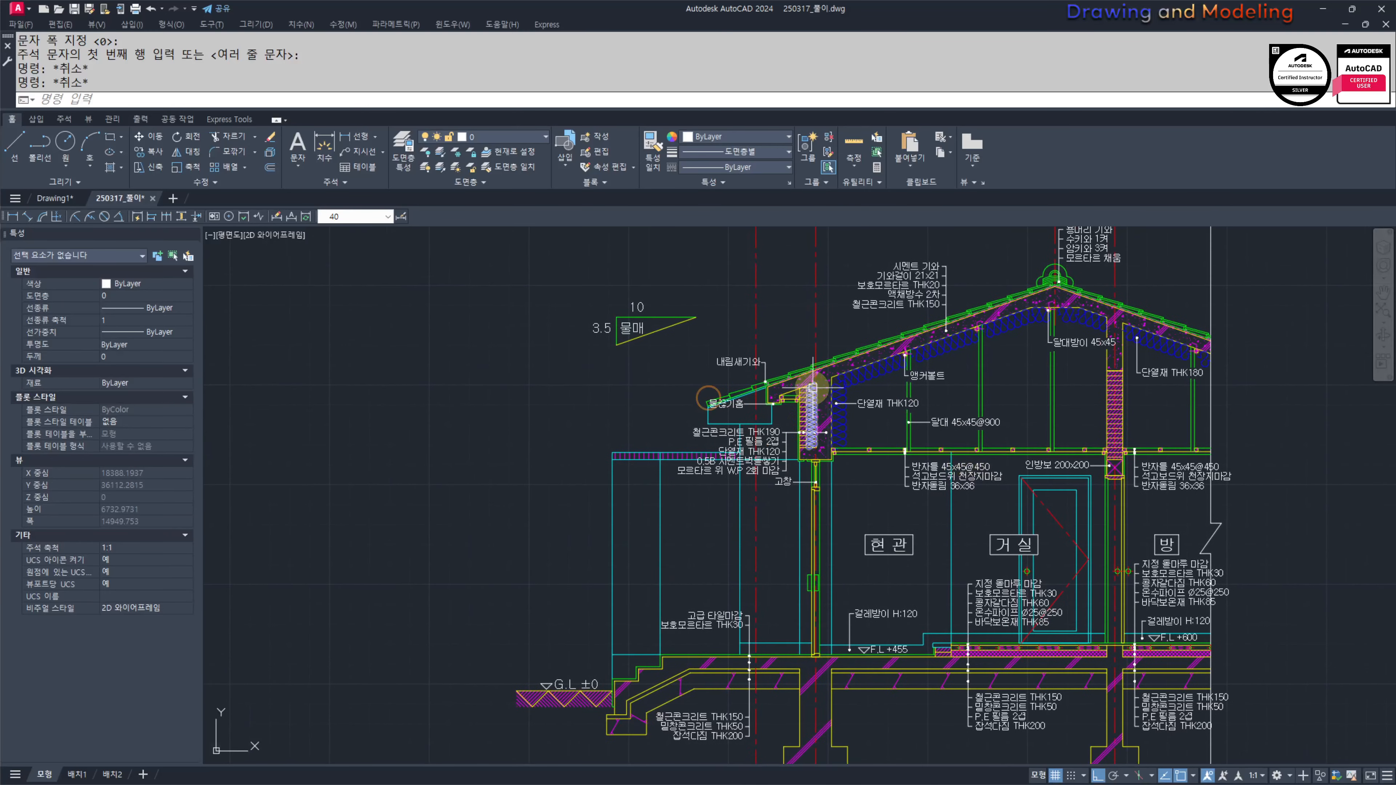
scroll(808, 462, "down", 3)
middle_click_drag(806, 465, 871, 437)
scroll(911, 607, "up", 3)
middle_click_drag(906, 614, 907, 664)
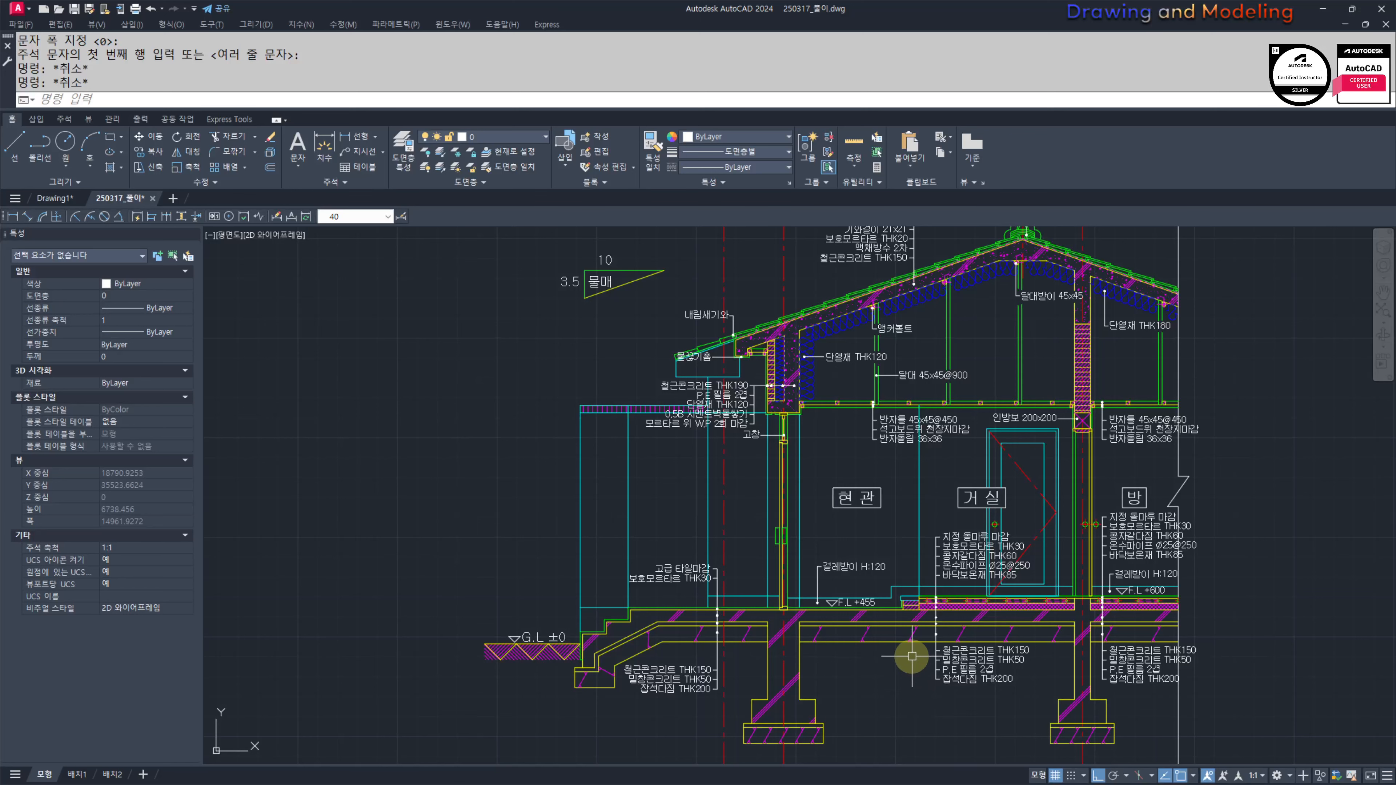
middle_click_drag(790, 431, 937, 570)
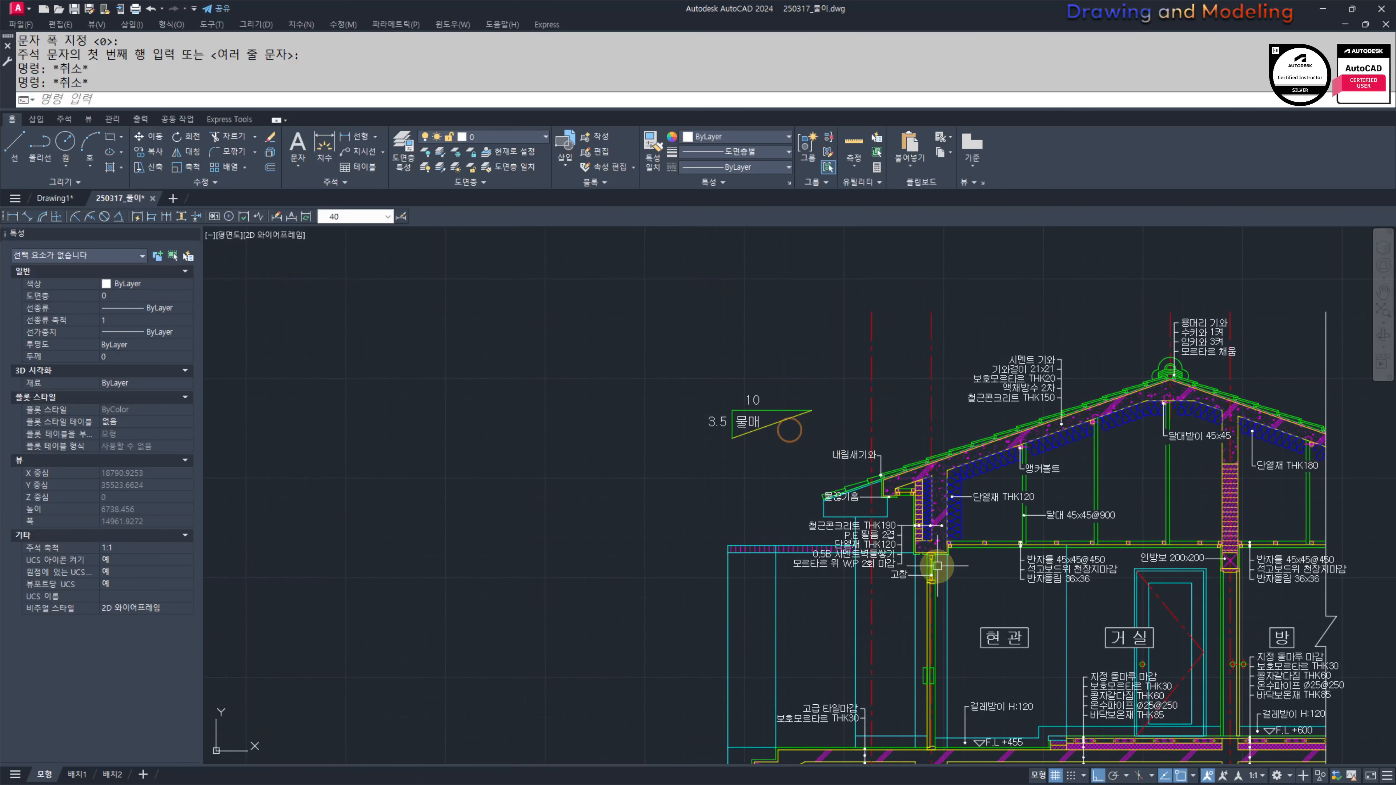
middle_click_drag(791, 464, 863, 534)
left_click(886, 525)
left_click(732, 440)
middle_click_drag(819, 485, 803, 496)
key("space")
left_click(704, 427)
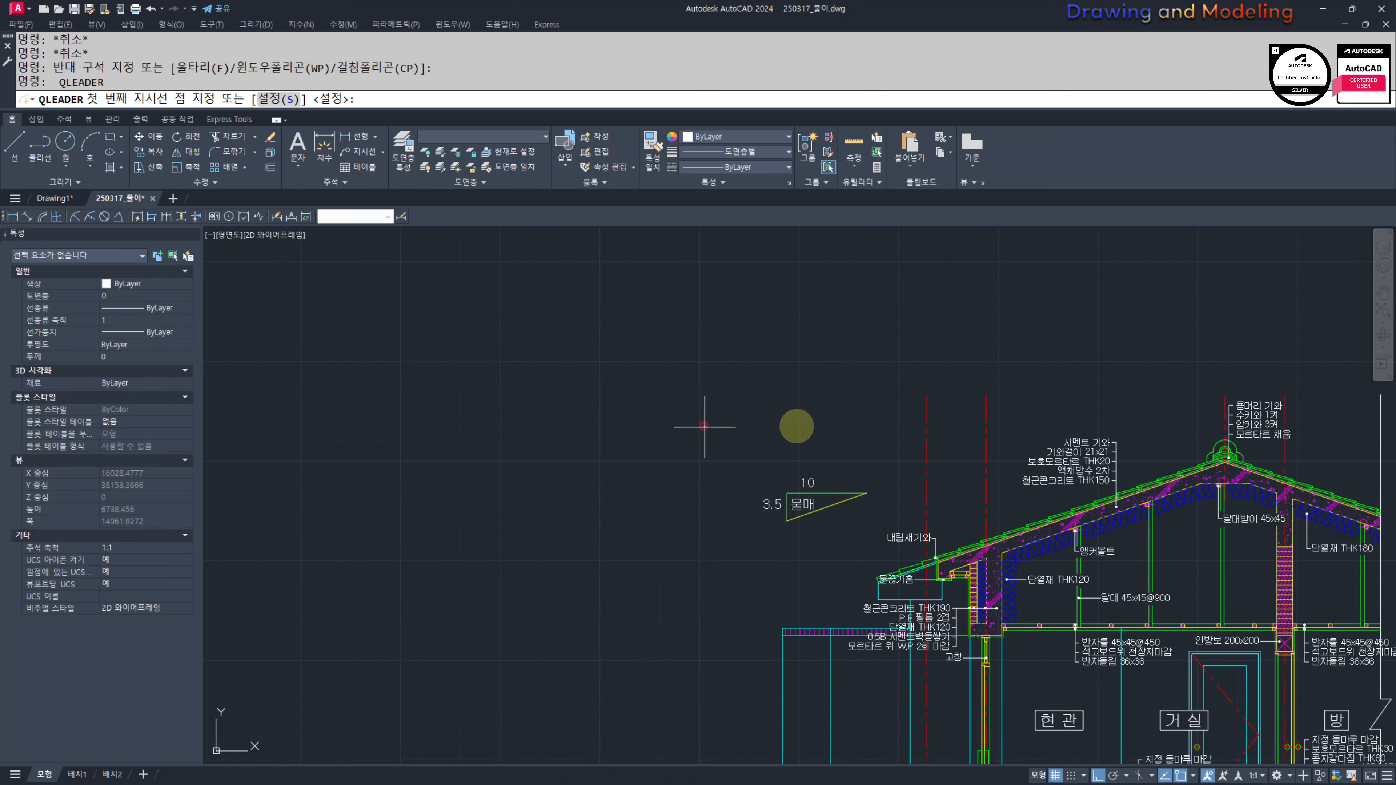
key("Escape")
key("Escape")
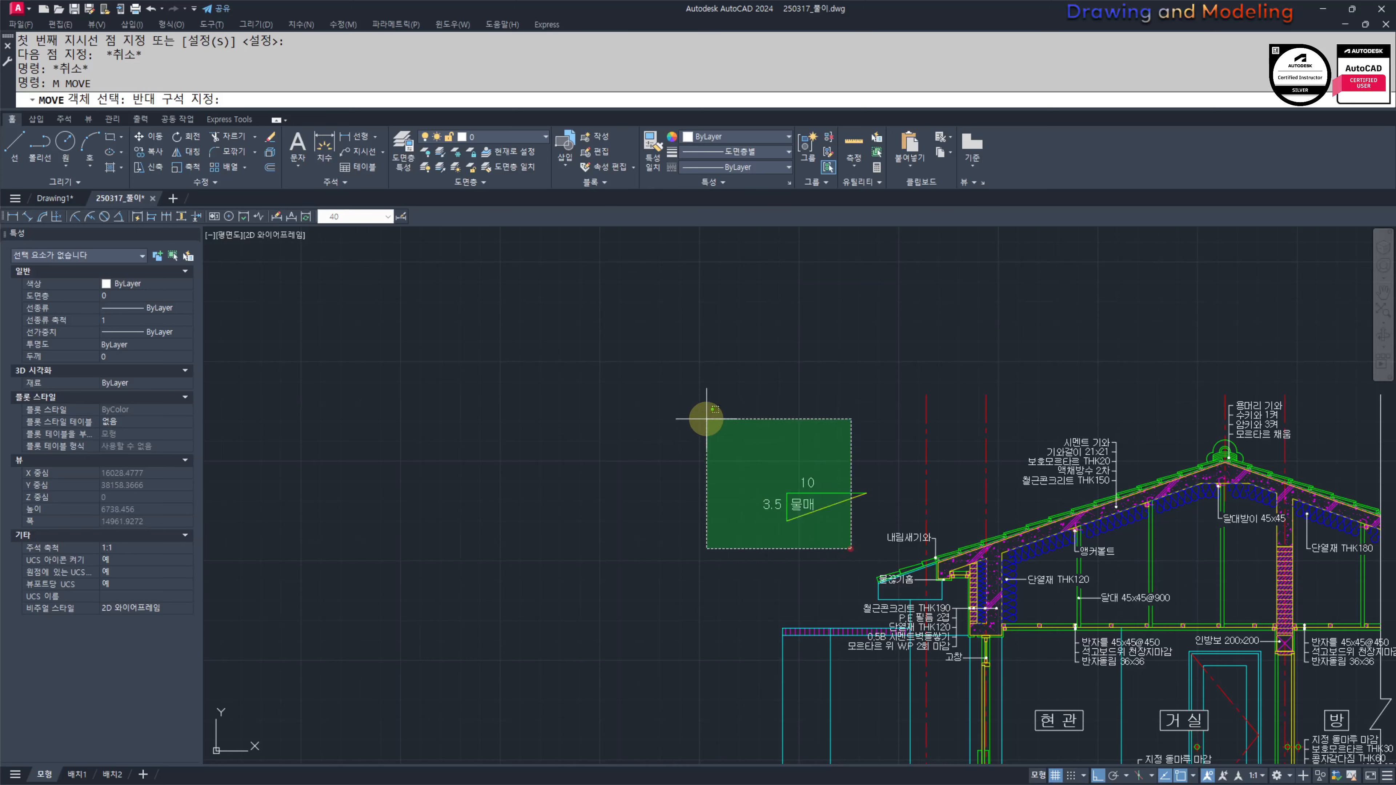
Step: Move the 3.5/10 물매 slope symbol to the right, closer to the roof slope
left_click(707, 418)
key("Return")
left_click(754, 419)
key("F8")
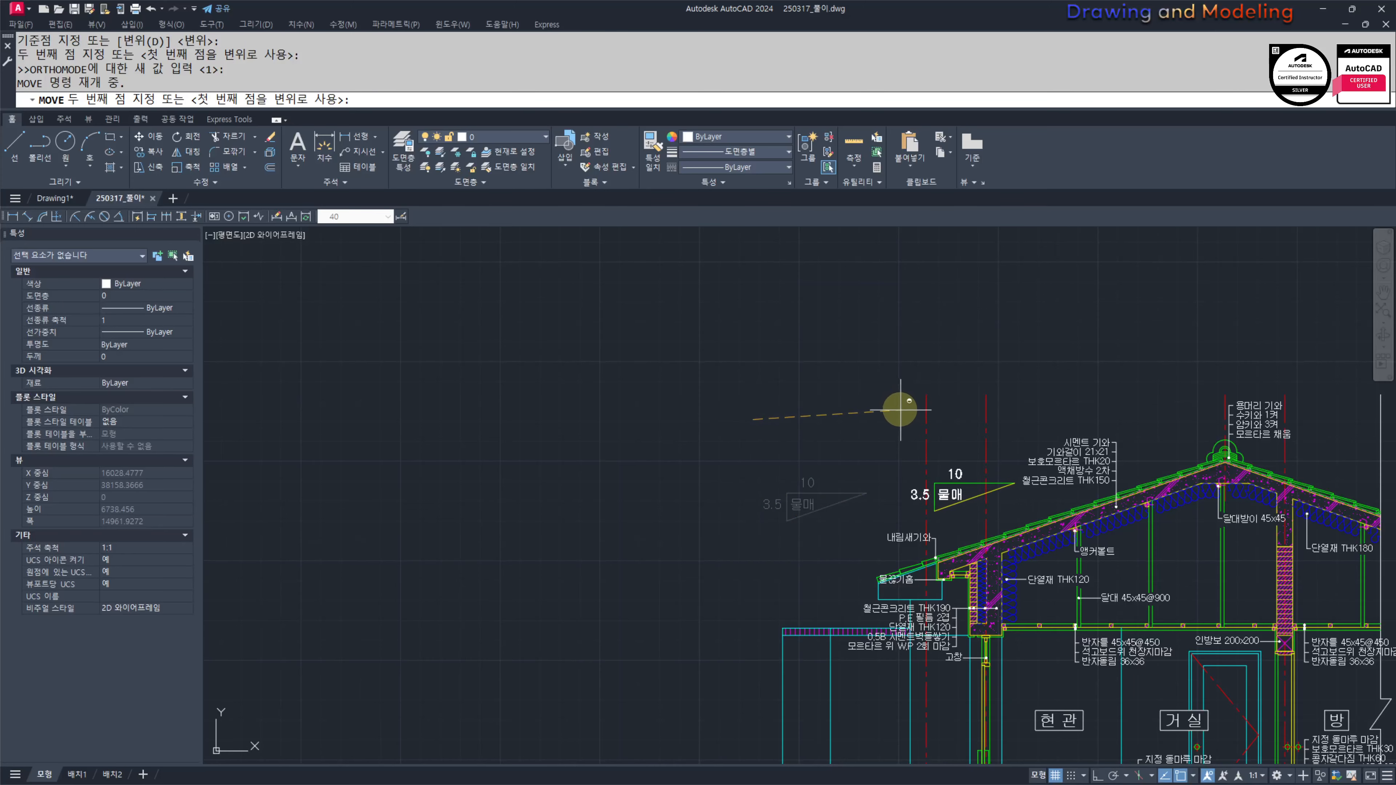
left_click(902, 410, "shift")
key("Escape")
key("Escape")
scroll(1160, 443, "up", 2)
Step: Move the five-line roof layer note, with its leader and dot, up along the roof slope towards the ridge
left_click(1079, 367)
left_click(961, 541)
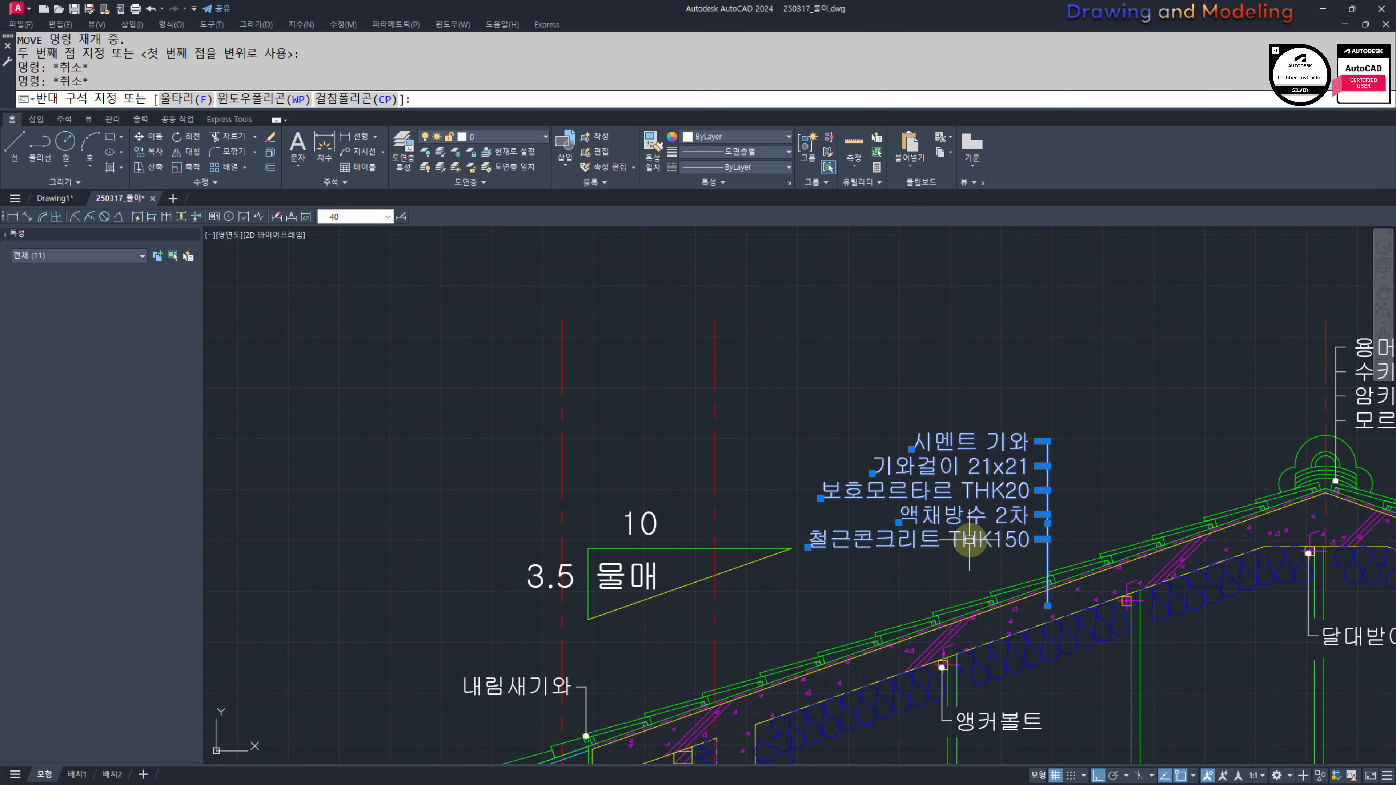
scroll(1052, 615, "up", 2)
scroll(998, 570, "up", 2)
left_click(1021, 589)
left_click(1098, 534)
scroll(1094, 519, "down", 2)
middle_click_drag(1100, 506, 1021, 598)
scroll(1021, 599, "down", 4)
type("m")
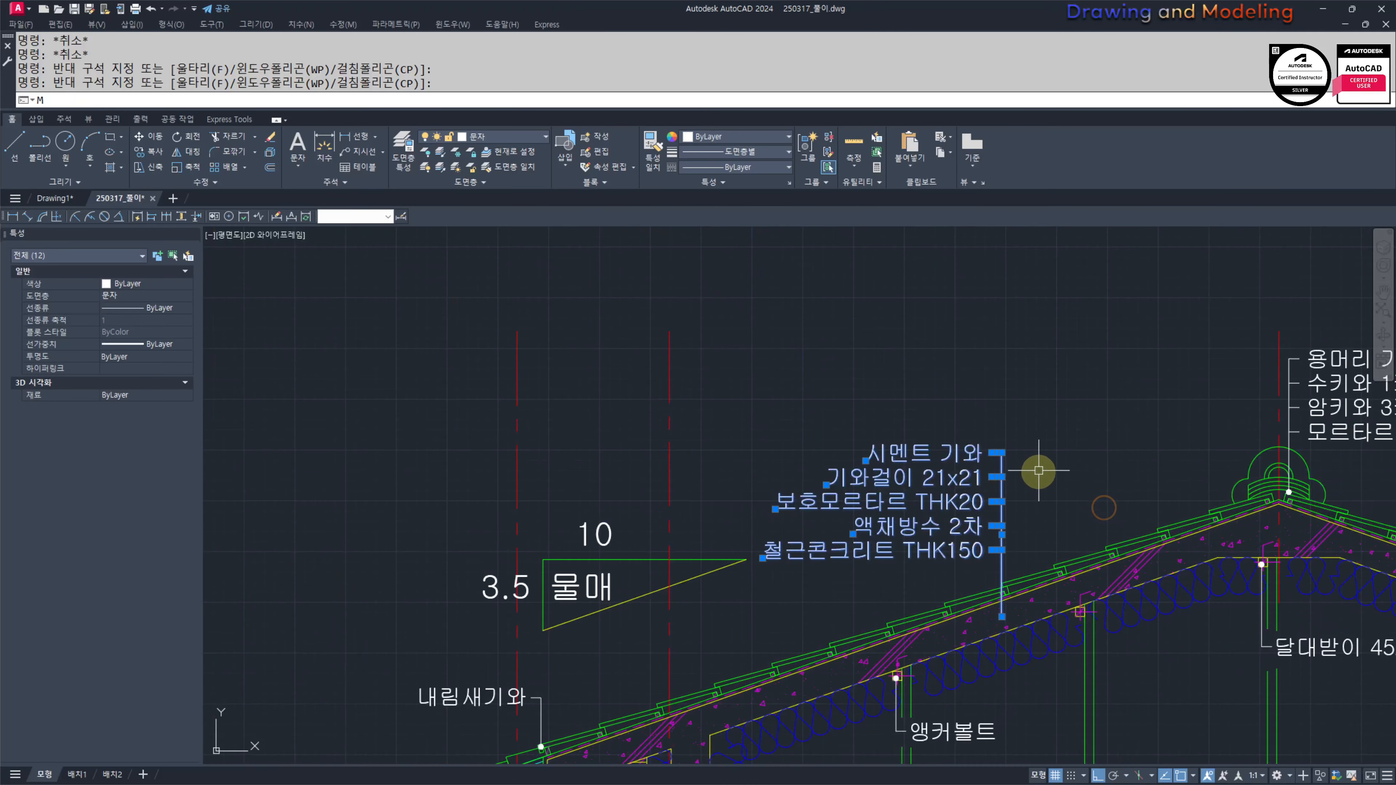
left_click(1022, 410)
left_click(1133, 364, "shift")
key("Escape")
key("Escape")
Step: Shift the 물매 slope symbol further right into the space between the 내림새기와 note and the roof layer note
middle_click_drag(659, 528, 890, 477)
left_click(591, 372)
left_click(979, 591)
middle_click_drag(1014, 520, 988, 537)
type("m")
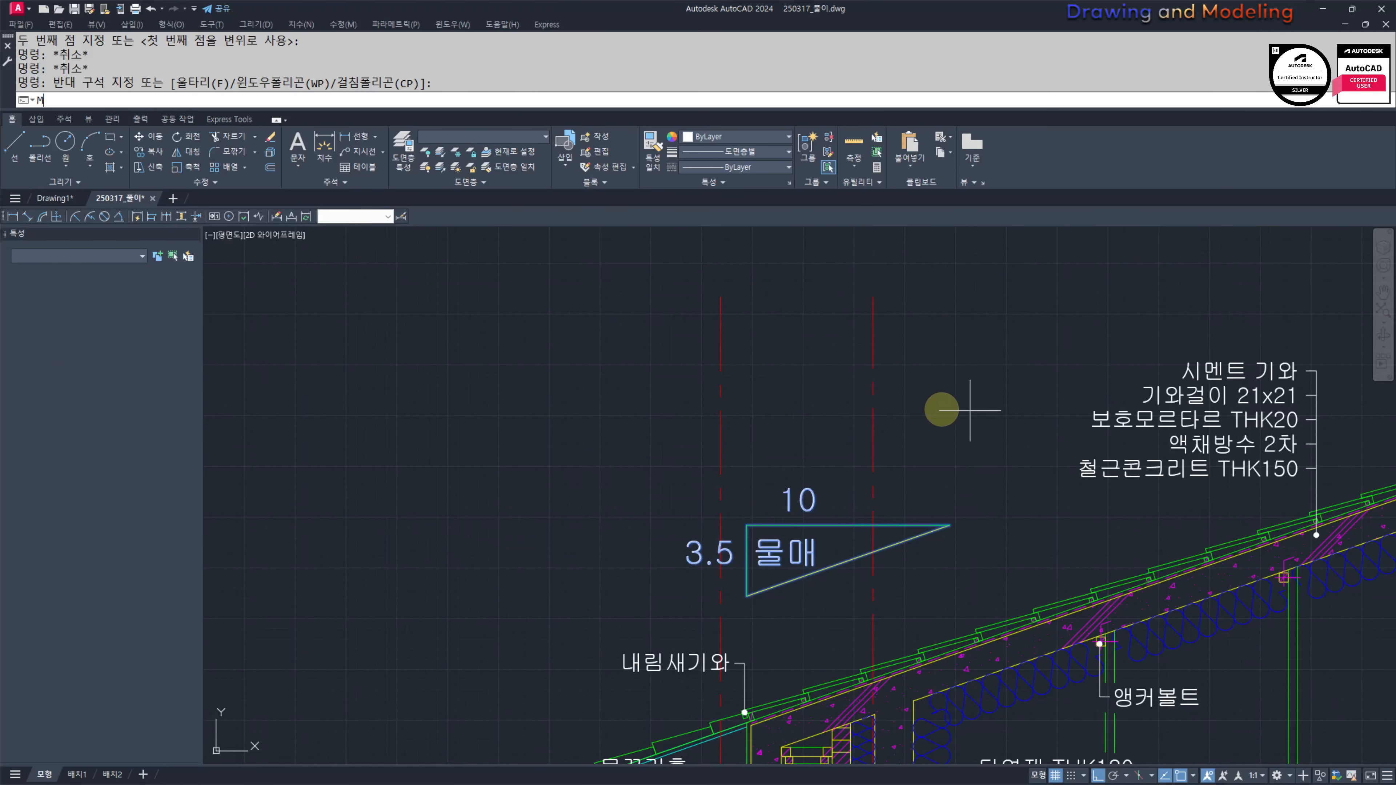
left_click(931, 409)
left_click(999, 408)
key("Escape")
key("Escape")
scroll(866, 517, "down", 4)
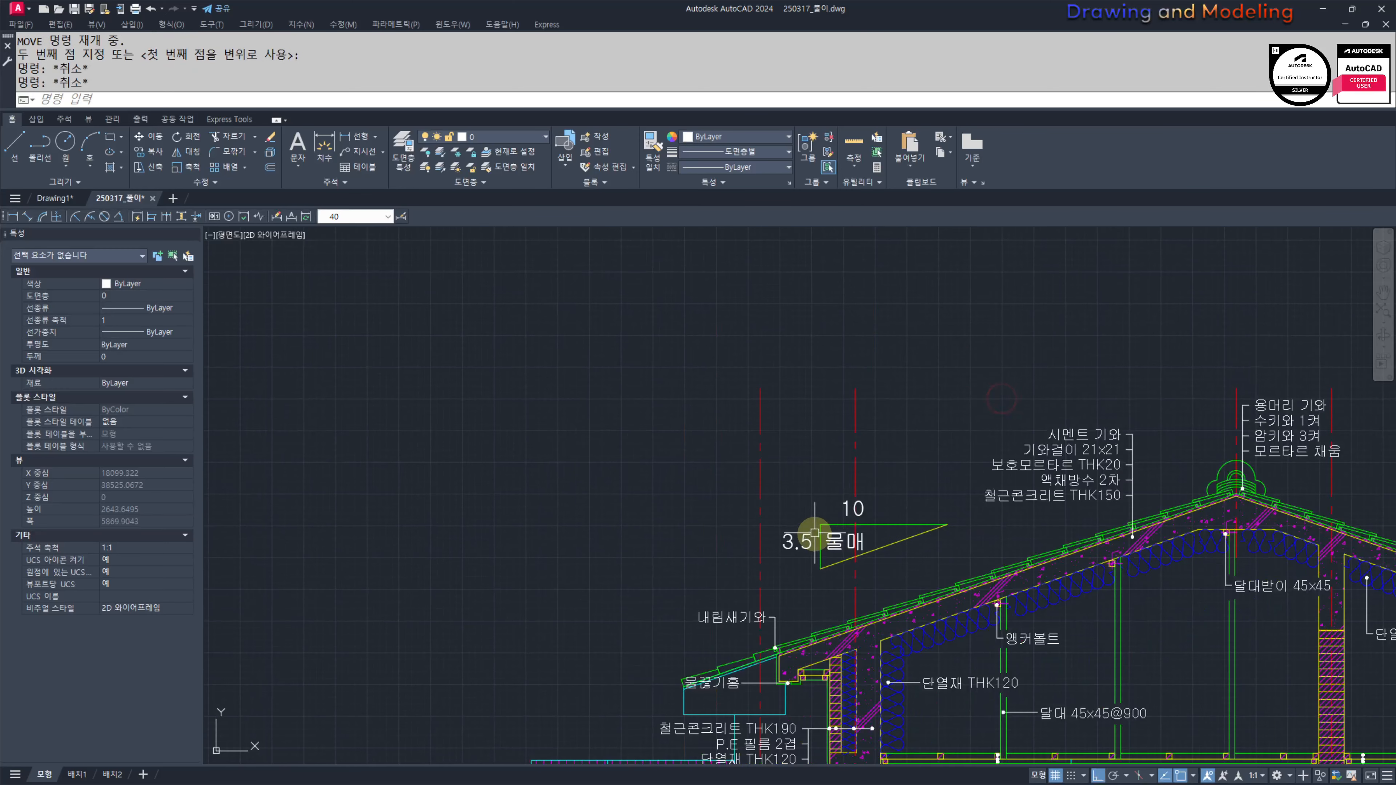
Step: Break the red centre line where it crosses the 물매 slope symbol, leaving a gap around the symbol
scroll(866, 517, "up", 4)
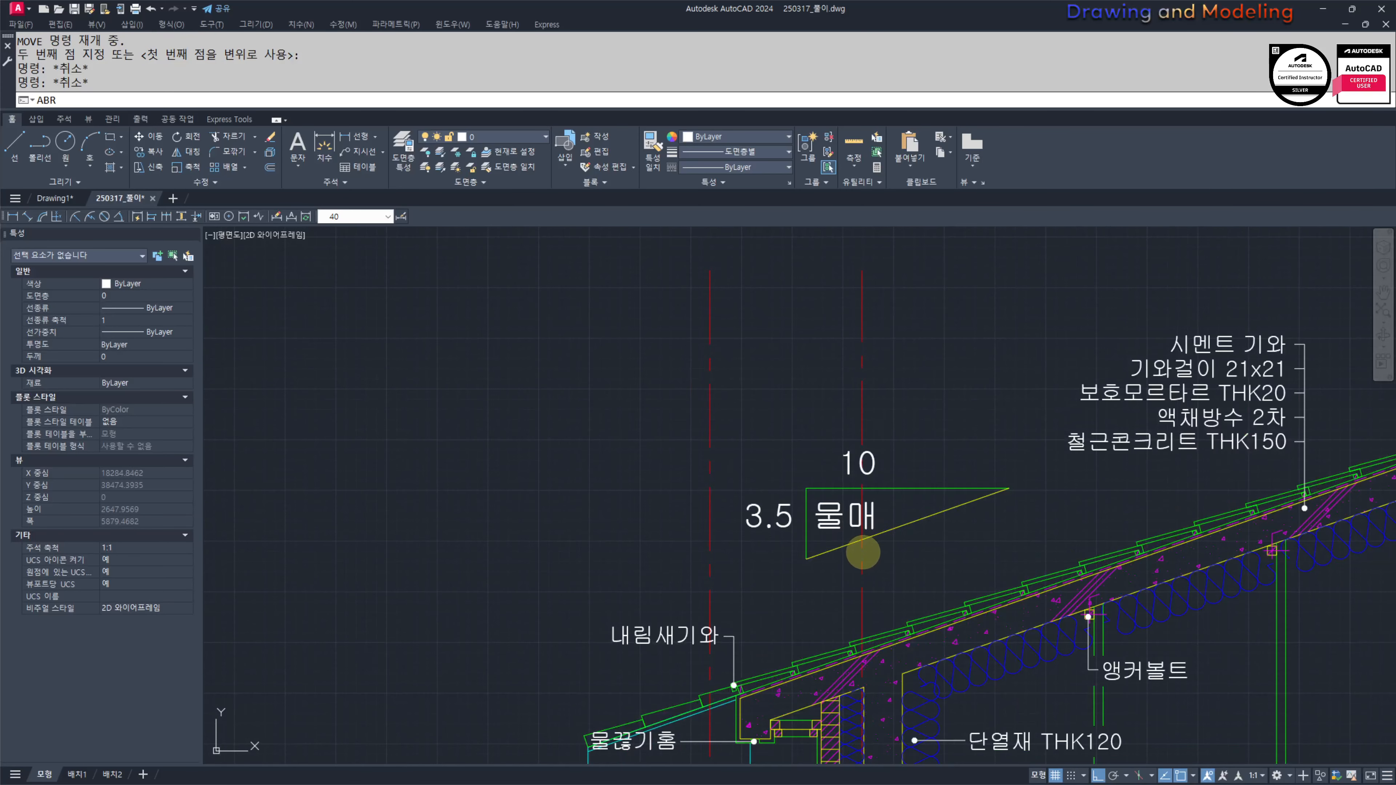
type("abr")
left_click(854, 558)
key("Escape")
key("Escape")
type("br")
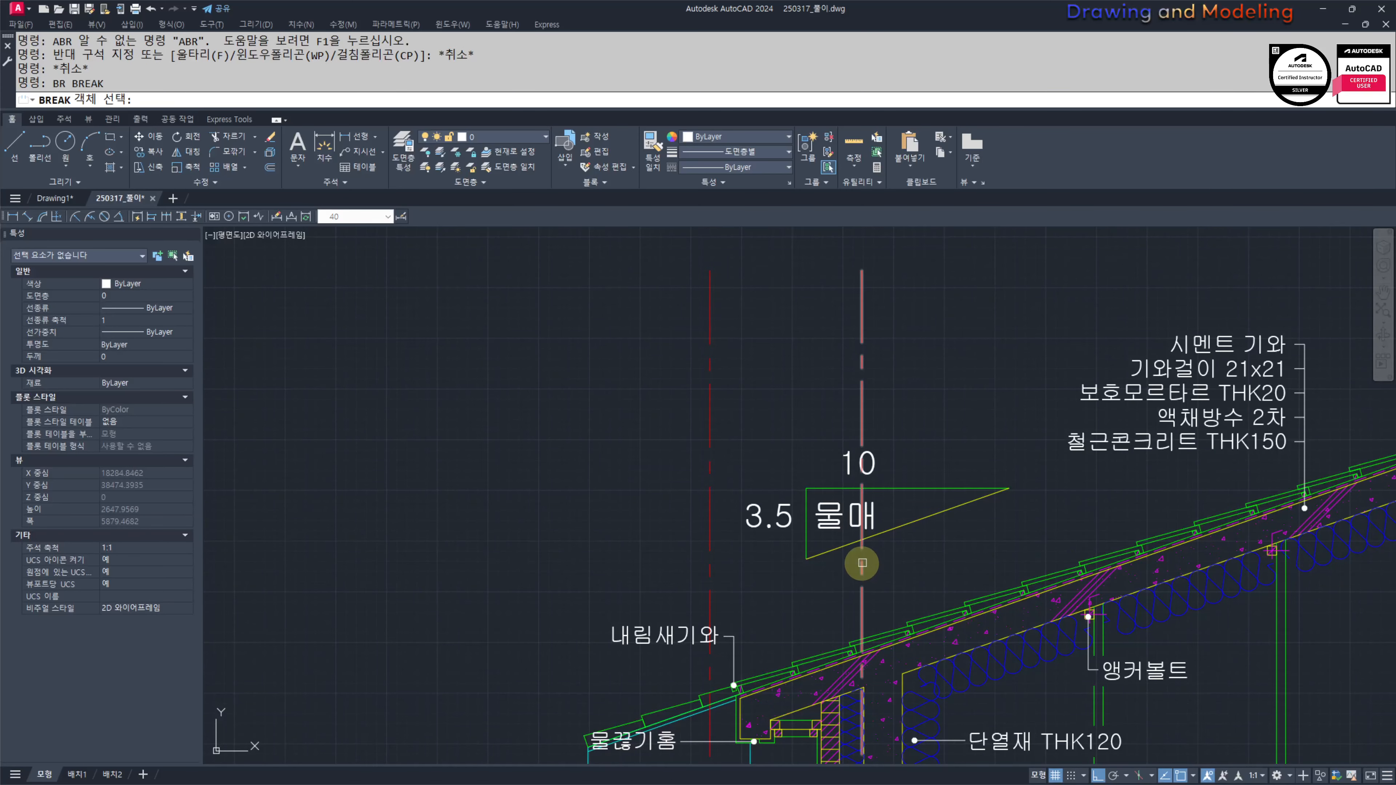
key("Return")
left_click(861, 562)
key("Escape")
key("Escape")
scroll(971, 503, "down", 2)
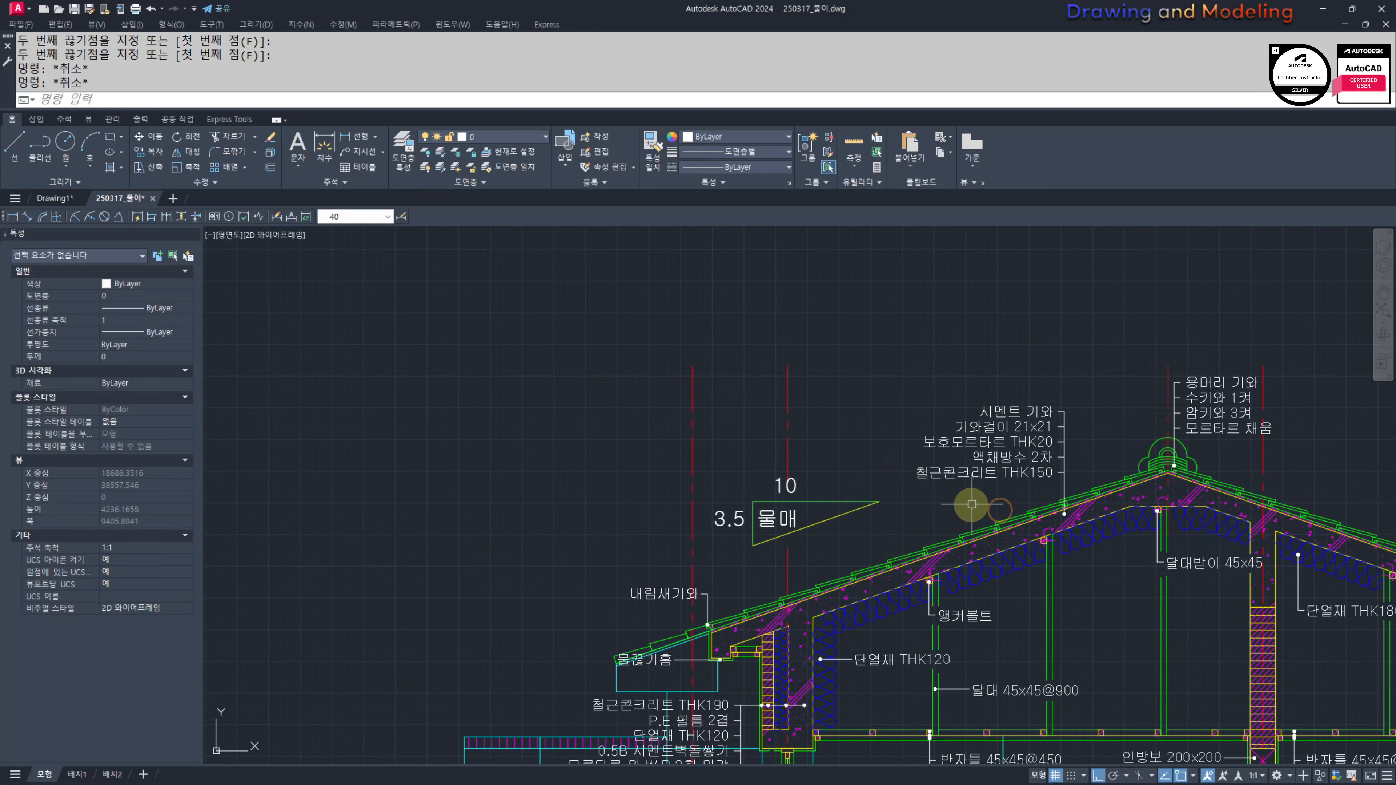
scroll(934, 566, "up", 4)
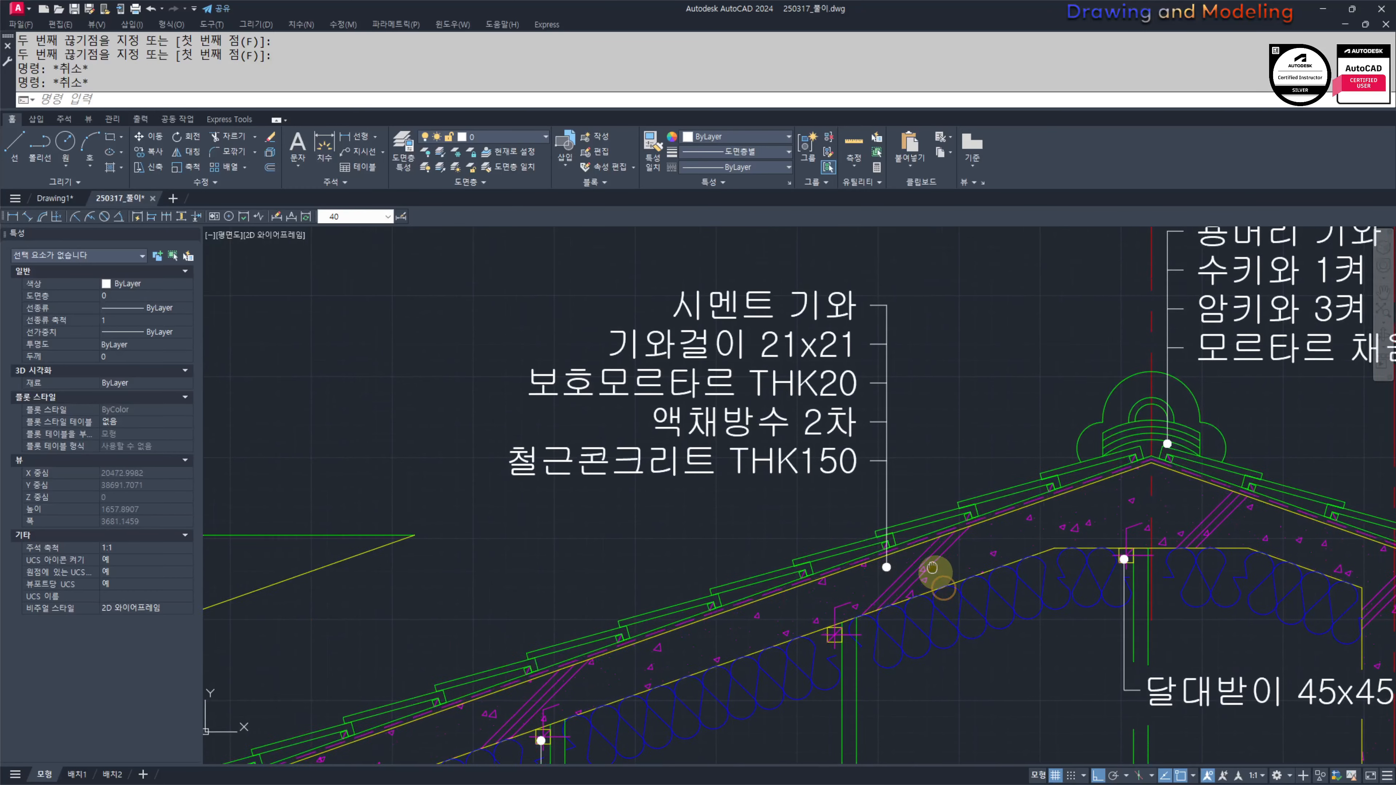
type("co")
key("Return")
scroll(868, 558, "up", 6)
left_click(893, 534)
left_click(1032, 418)
key("Return")
left_click(940, 485)
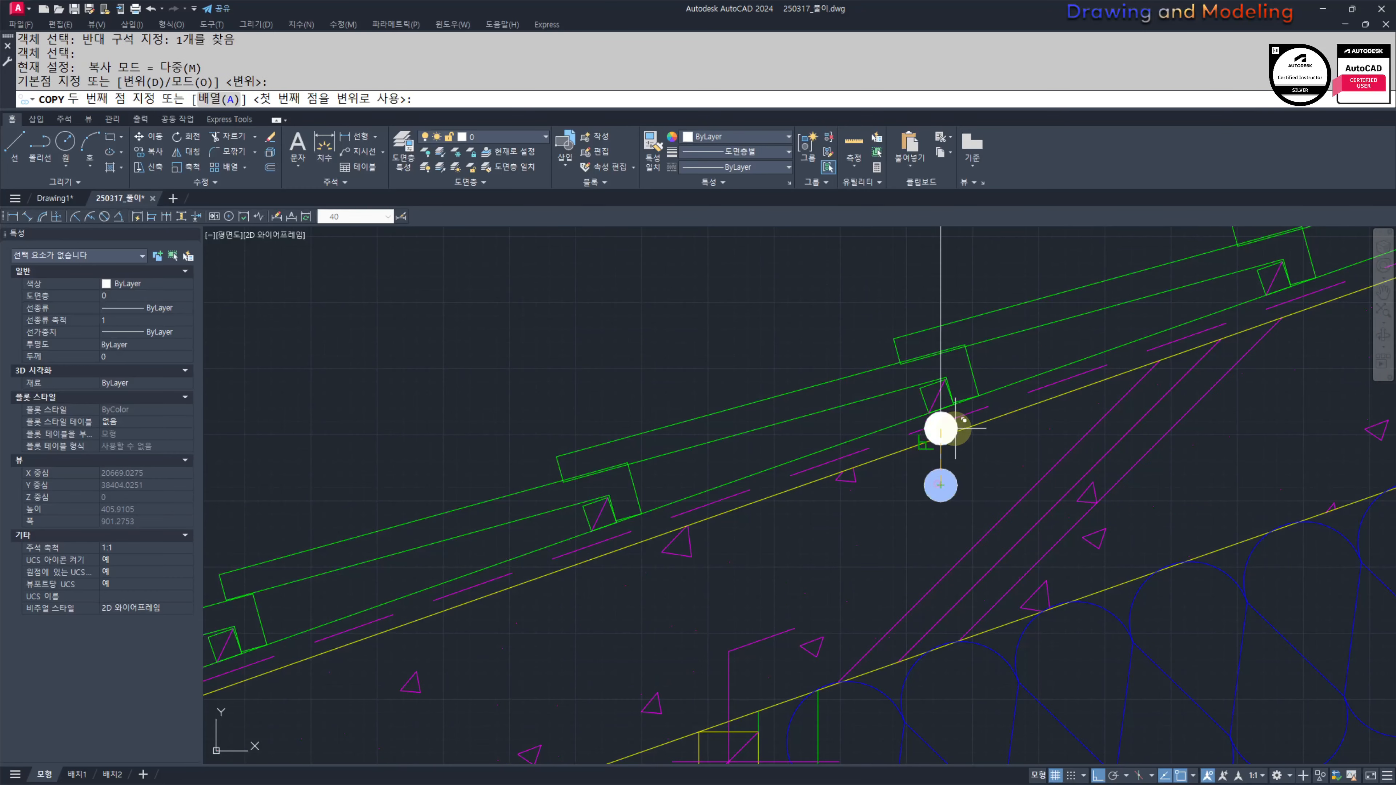
key("Escape")
key("Escape")
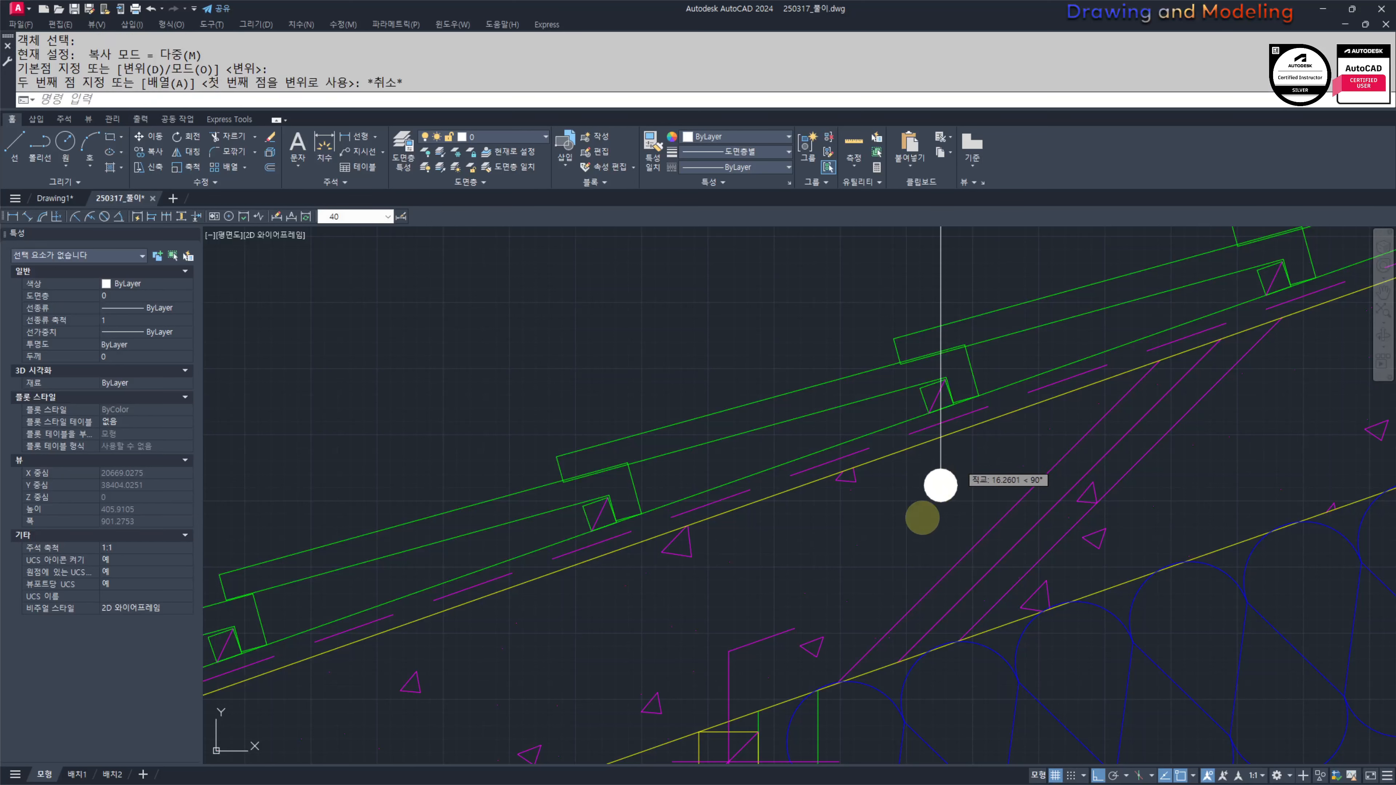
Step: Copy the dot at the lower end of the roof layer leader straight up three times onto the roof layers
key("Return")
left_click(922, 517)
left_click(1004, 452)
scroll(804, 402, "down", 1)
middle_click_drag(804, 402, 940, 564)
scroll(1159, 336, "down", 1)
middle_click_drag(1160, 336, 1035, 463)
key("Return")
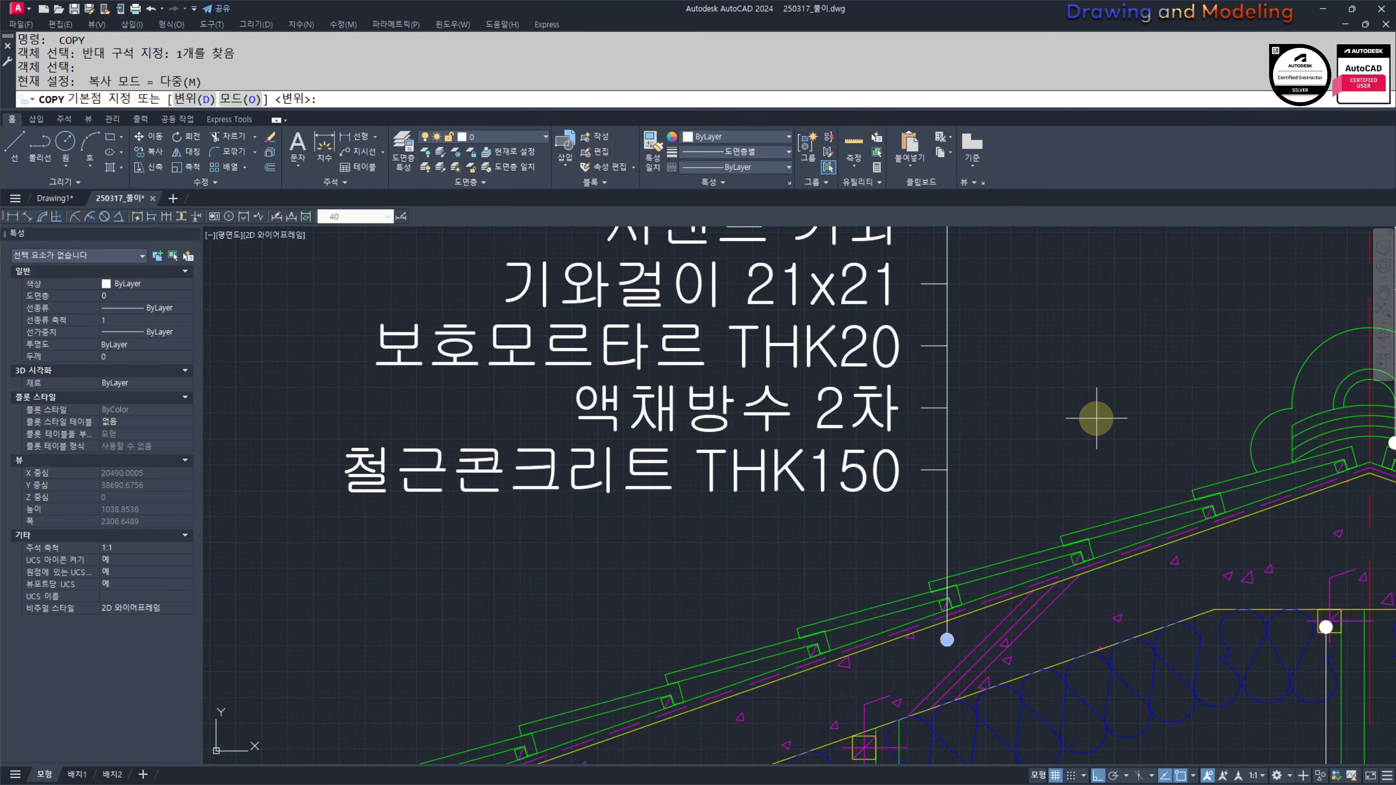
left_click(1098, 406)
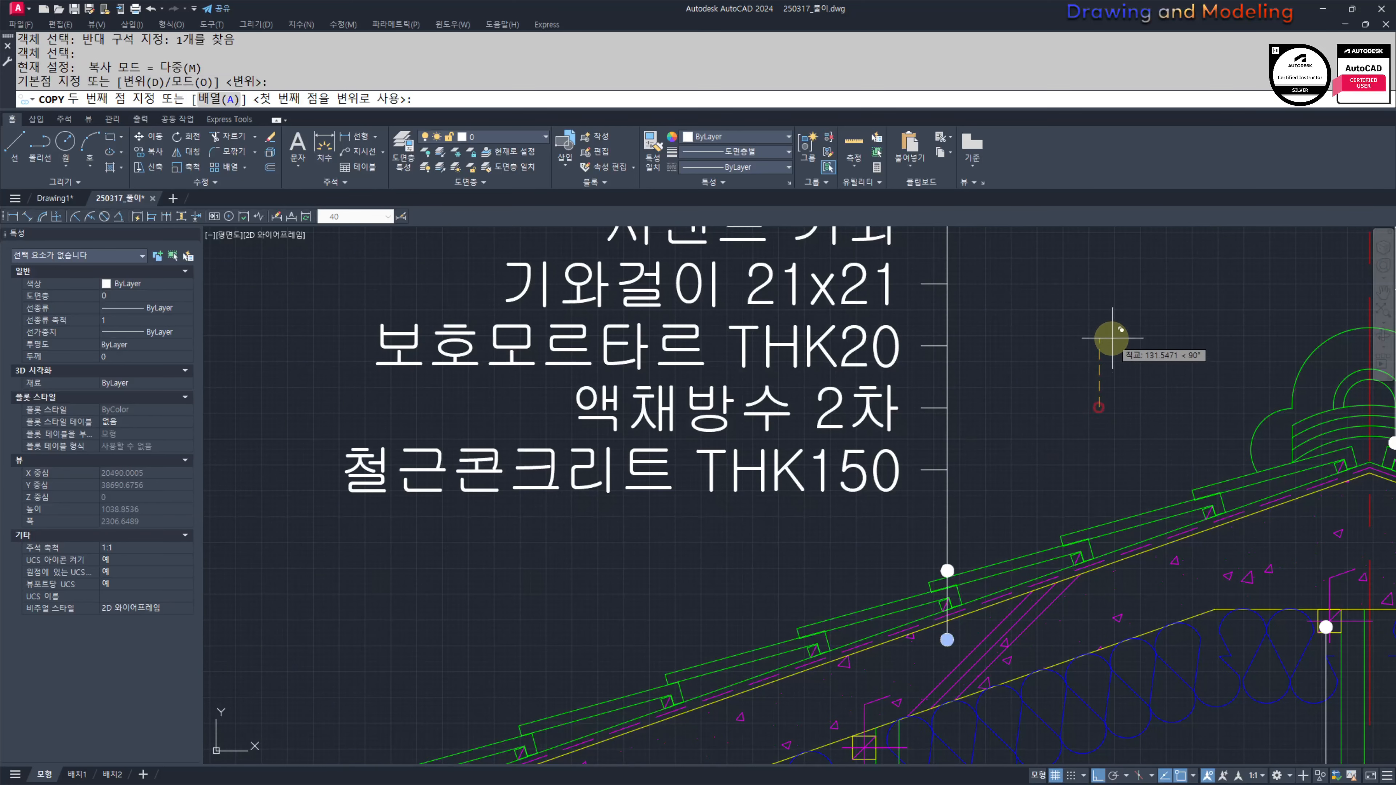
left_click(1116, 386)
left_click(1115, 366)
left_click(1116, 361)
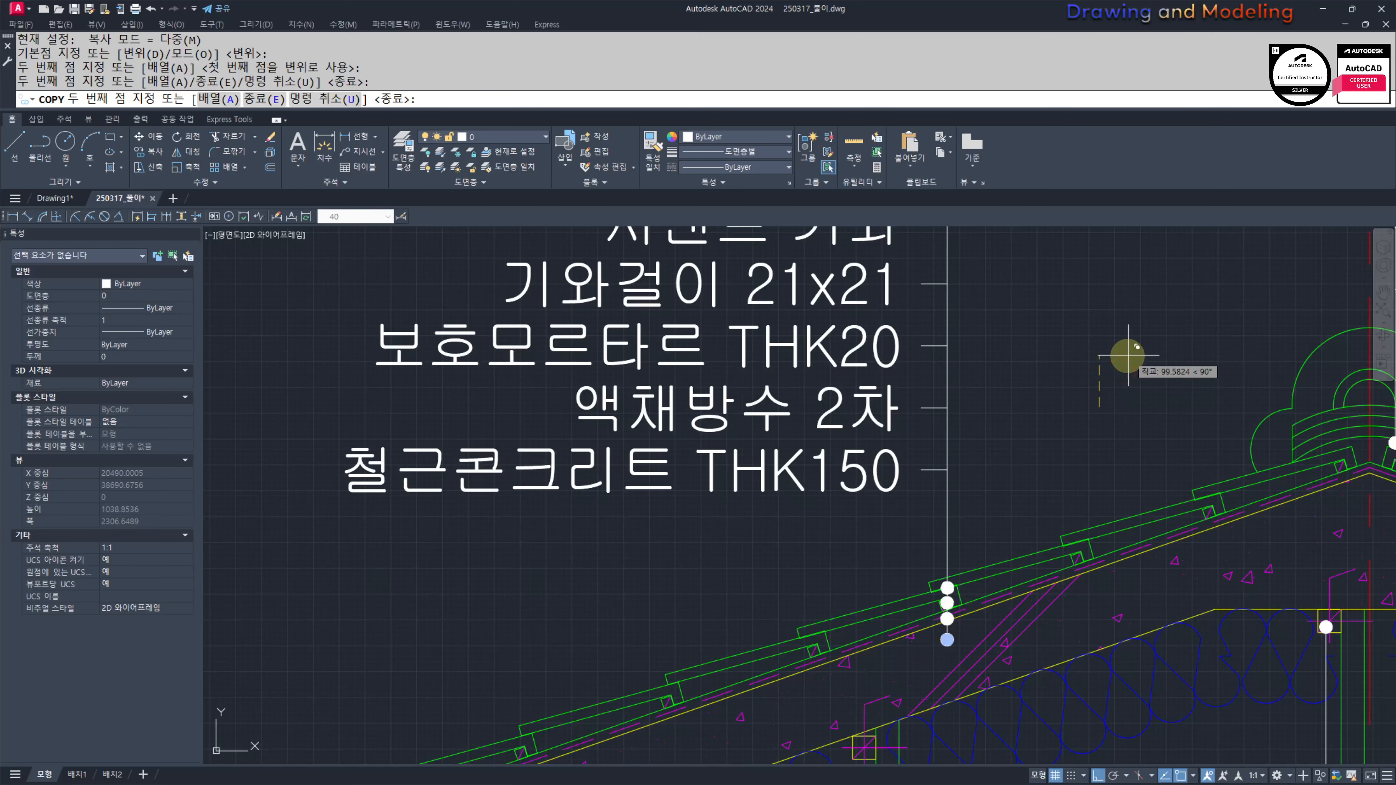
key("Escape")
Step: Copy the ridge tile leader's dot straight up three times along the leader over the stacked ridge tiles
scroll(1076, 374, "down", 1)
middle_click_drag(1248, 393, 924, 524)
scroll(826, 515, "up", 1)
key("Return")
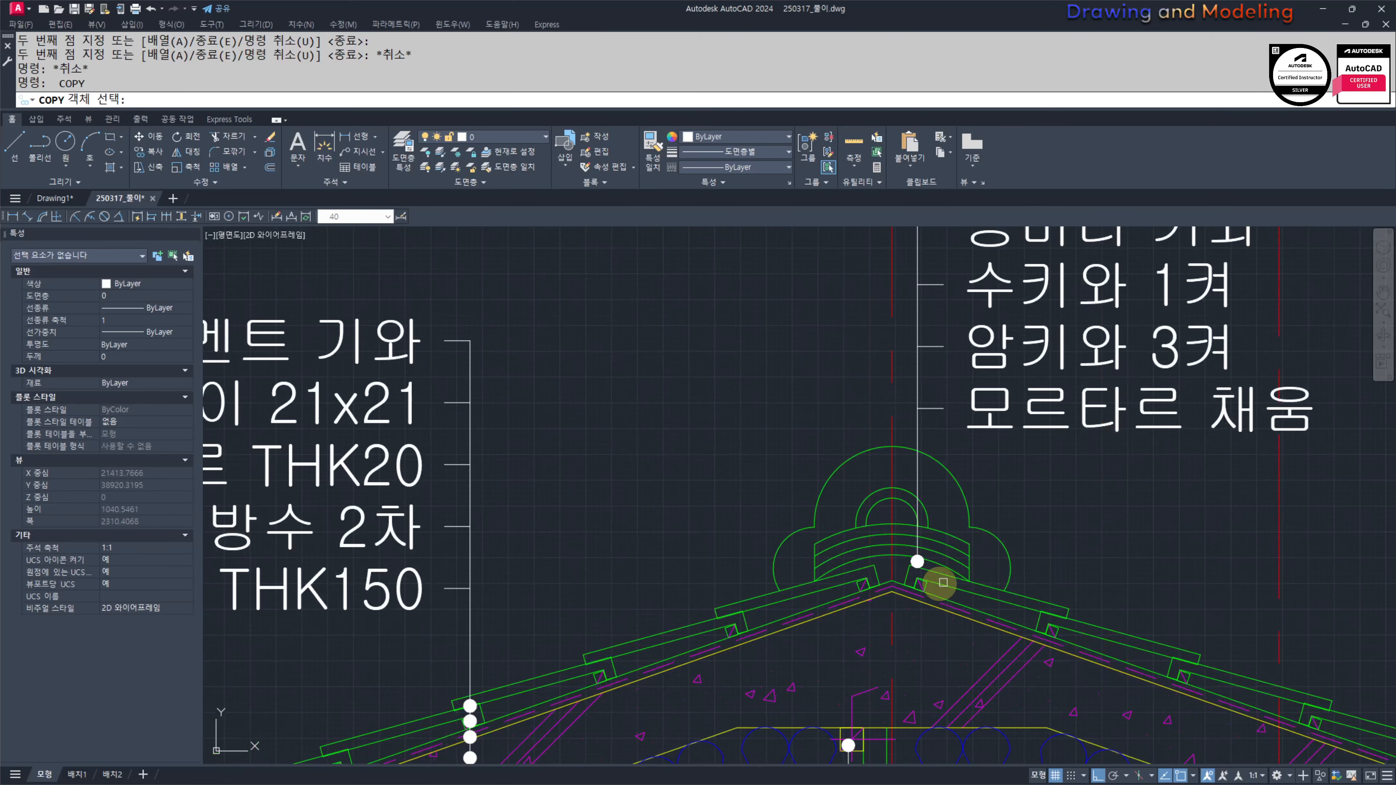
scroll(929, 576, "up", 1)
left_click(854, 467)
left_click(979, 605)
scroll(983, 600, "down", 3)
key("Return")
left_click(1252, 550)
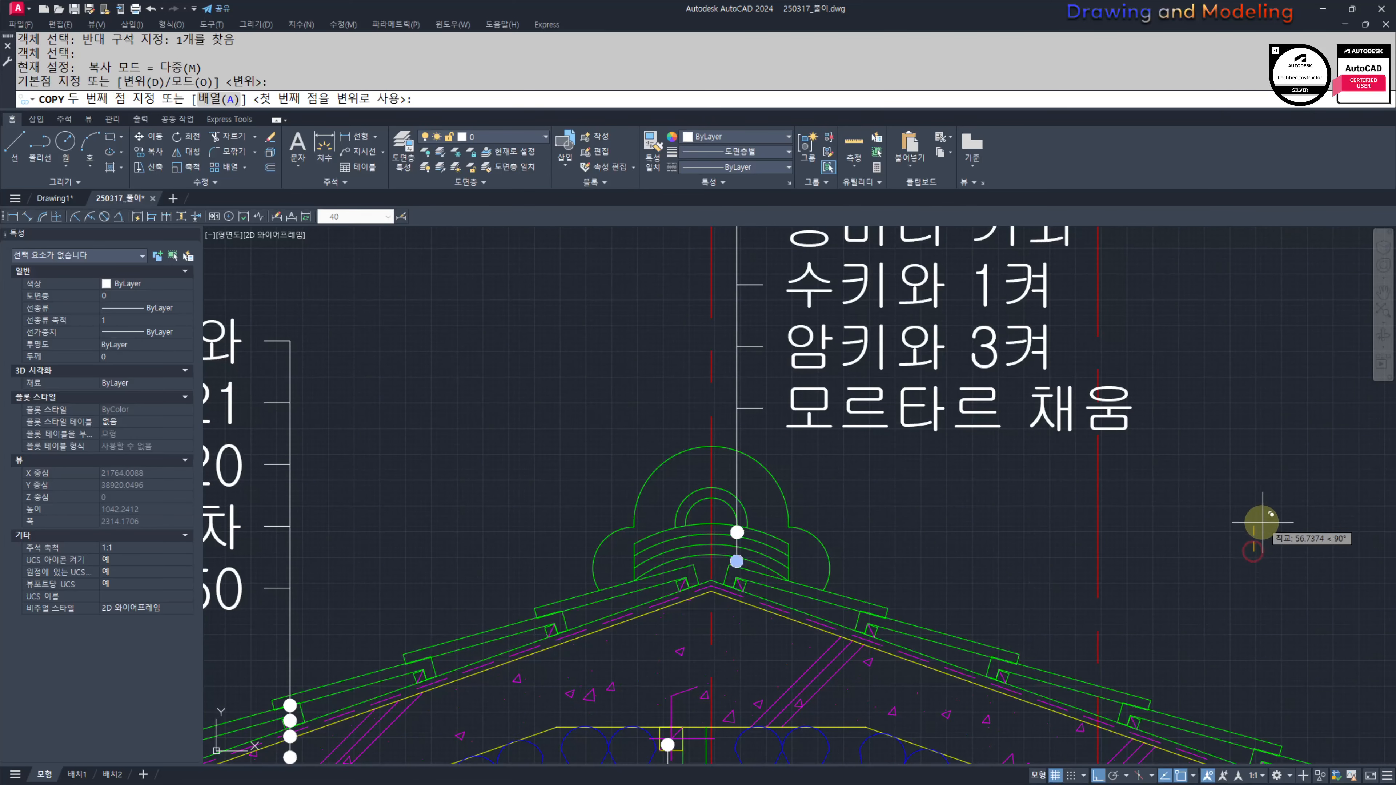
left_click(1254, 526)
left_click(1268, 499)
left_click(1270, 464)
key("Escape")
key("Escape")
scroll(1168, 473, "down", 3)
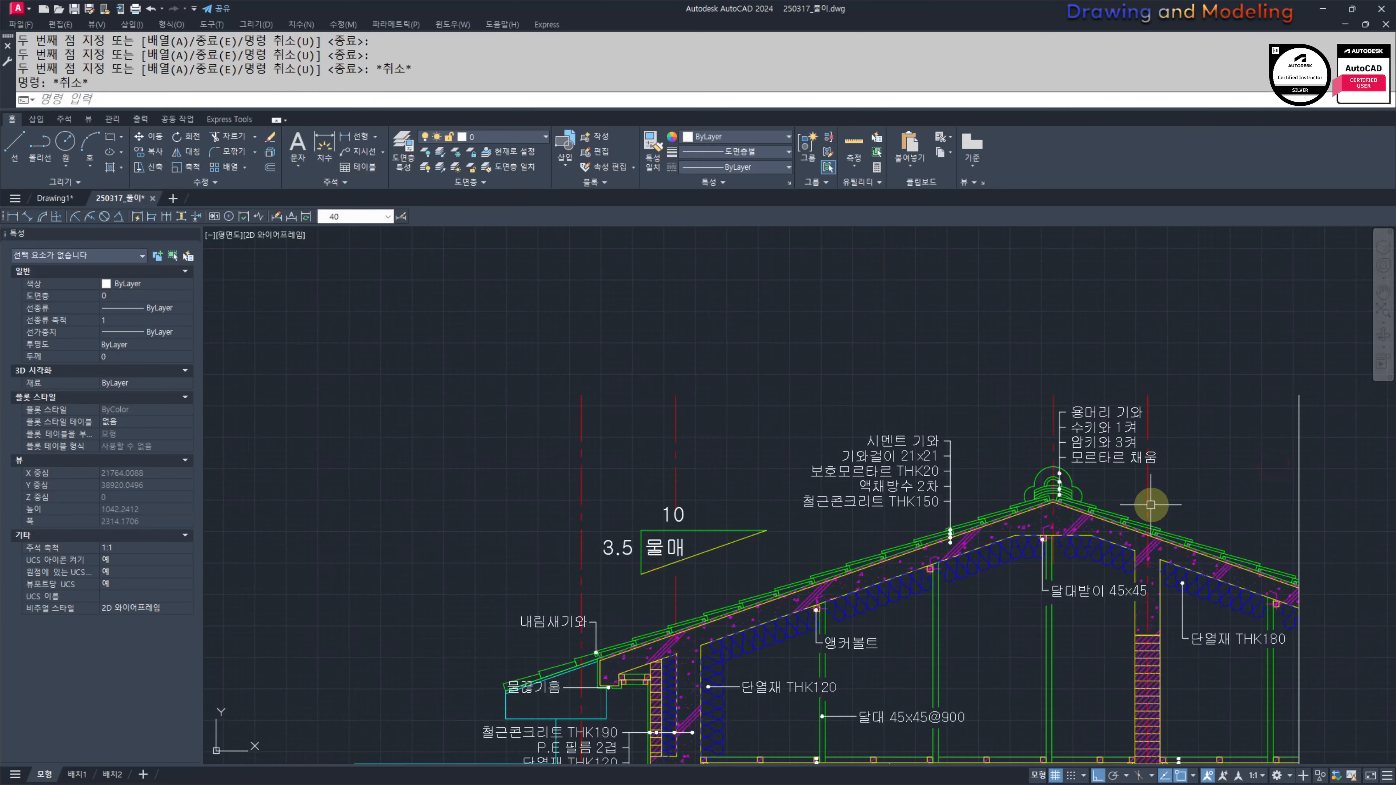
Step: Stretch the 물끊기홈 note at the eave about 183 units to the right, shortening its leader
middle_click_drag(1094, 505, 881, 510)
middle_click_drag(768, 521, 938, 504)
middle_click_drag(743, 561, 733, 445)
middle_click_drag(719, 552, 748, 458)
middle_click_drag(526, 469, 678, 498)
scroll(678, 498, "up", 8)
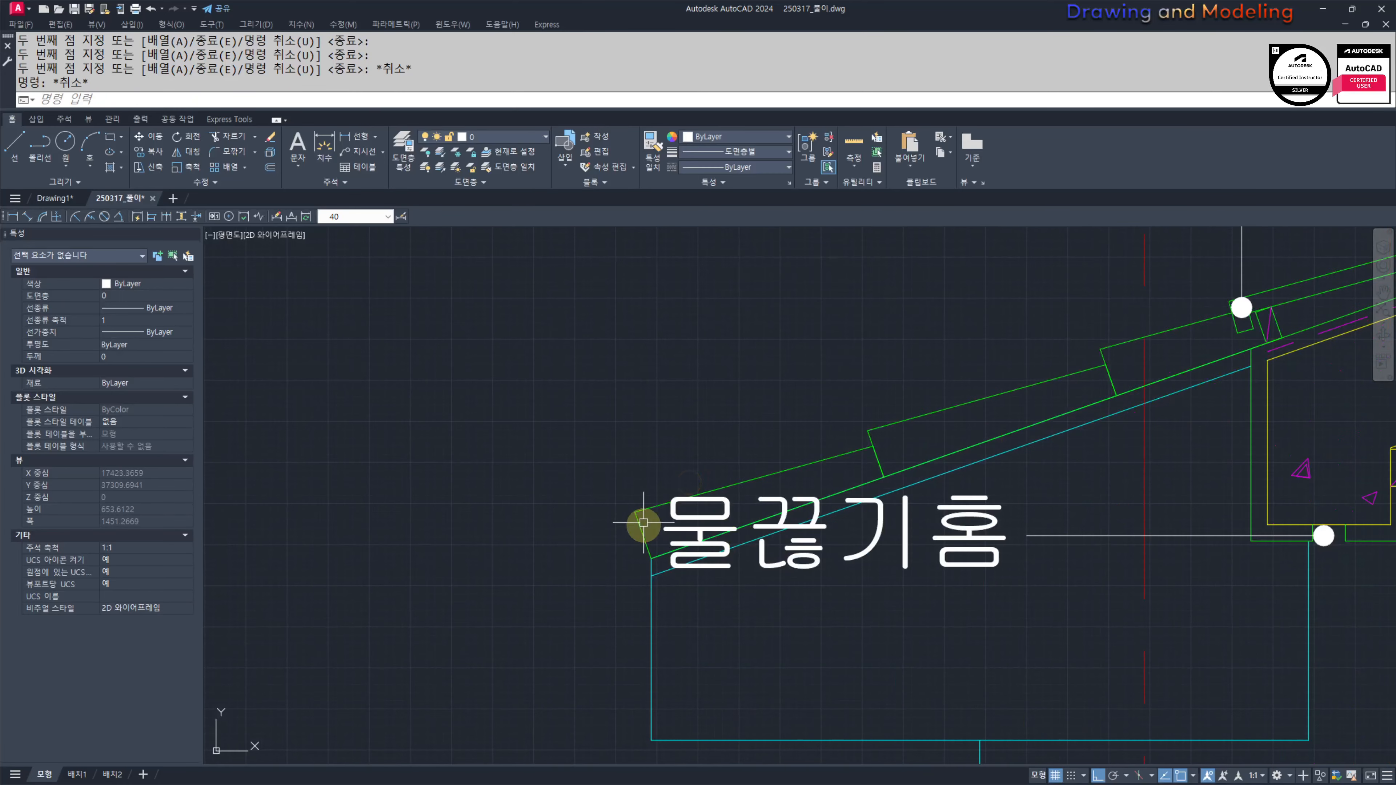
type("s")
key("Return")
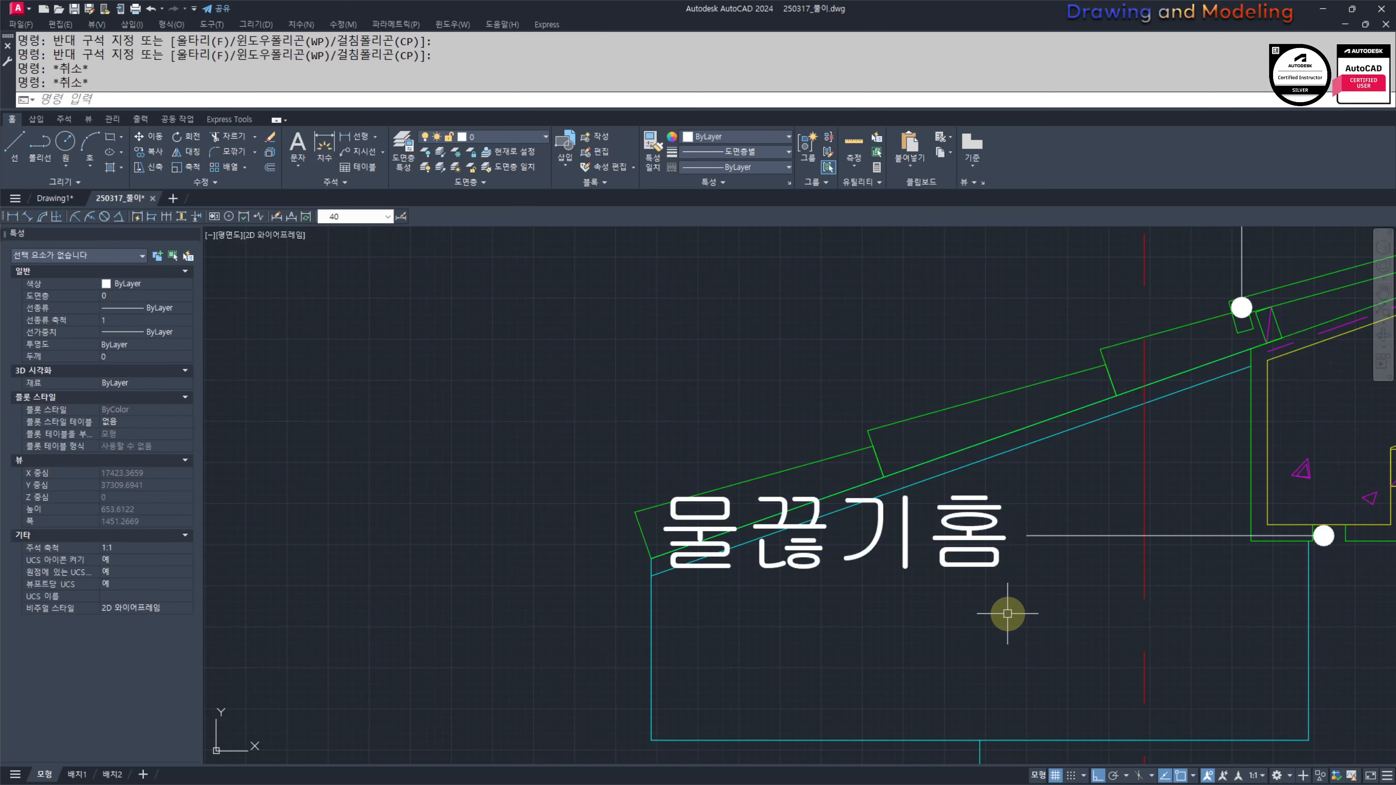
left_click(1088, 598)
left_click(873, 487)
key("Return")
left_click(812, 631)
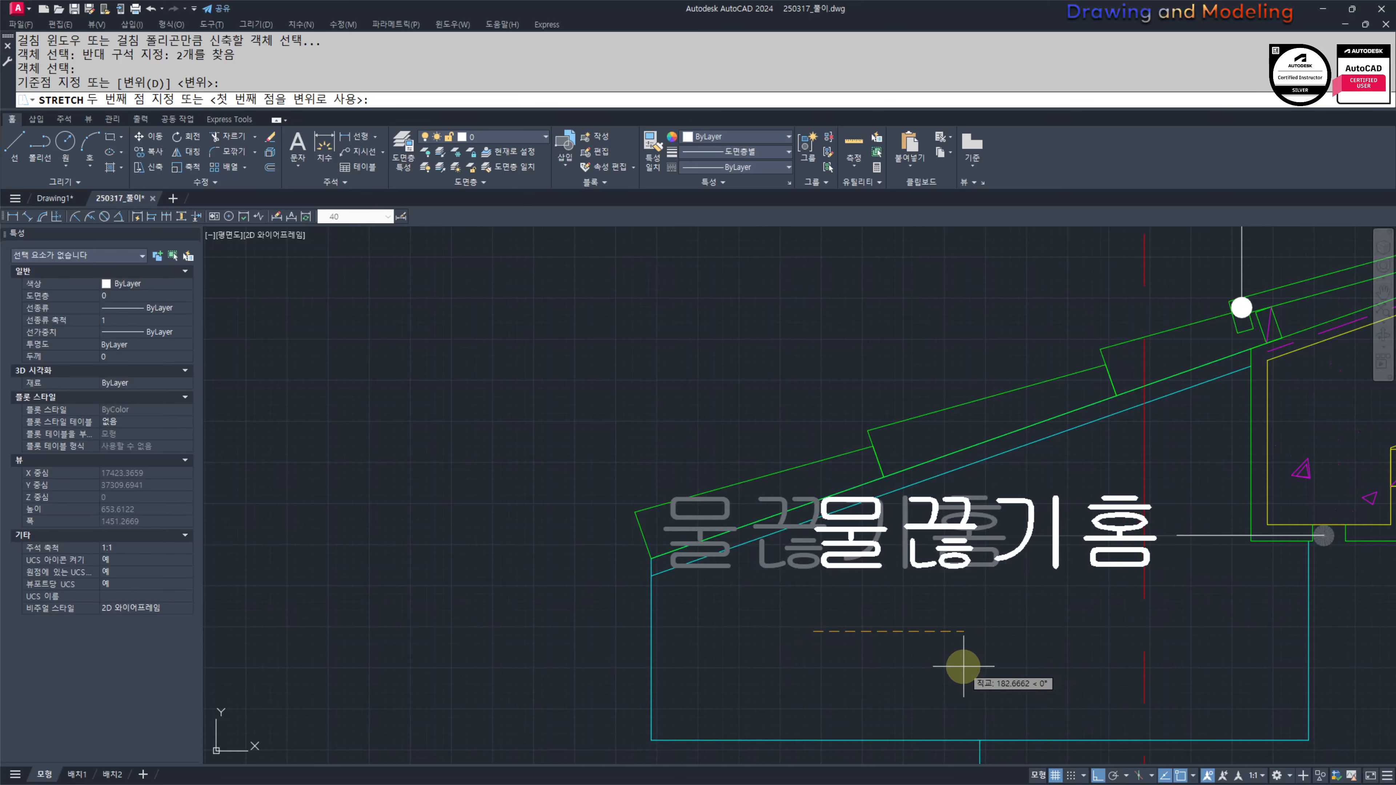
key("Escape")
key("Escape")
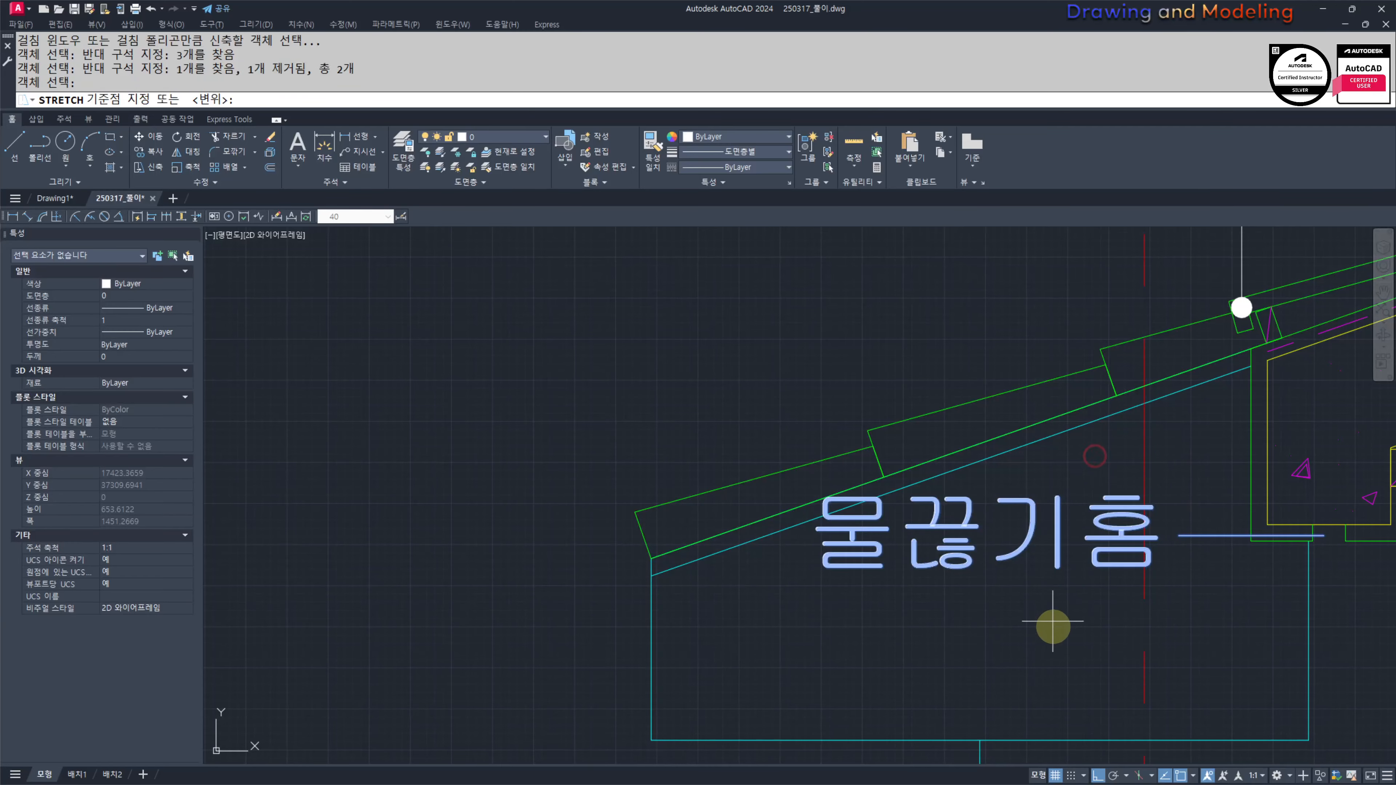
key("Escape")
key("Escape")
Step: Copy a dot from the wall note's leader onto the end of the 물끊기홈 leader at the drip groove
scroll(942, 552, "down", 8)
type("co")
key("Return")
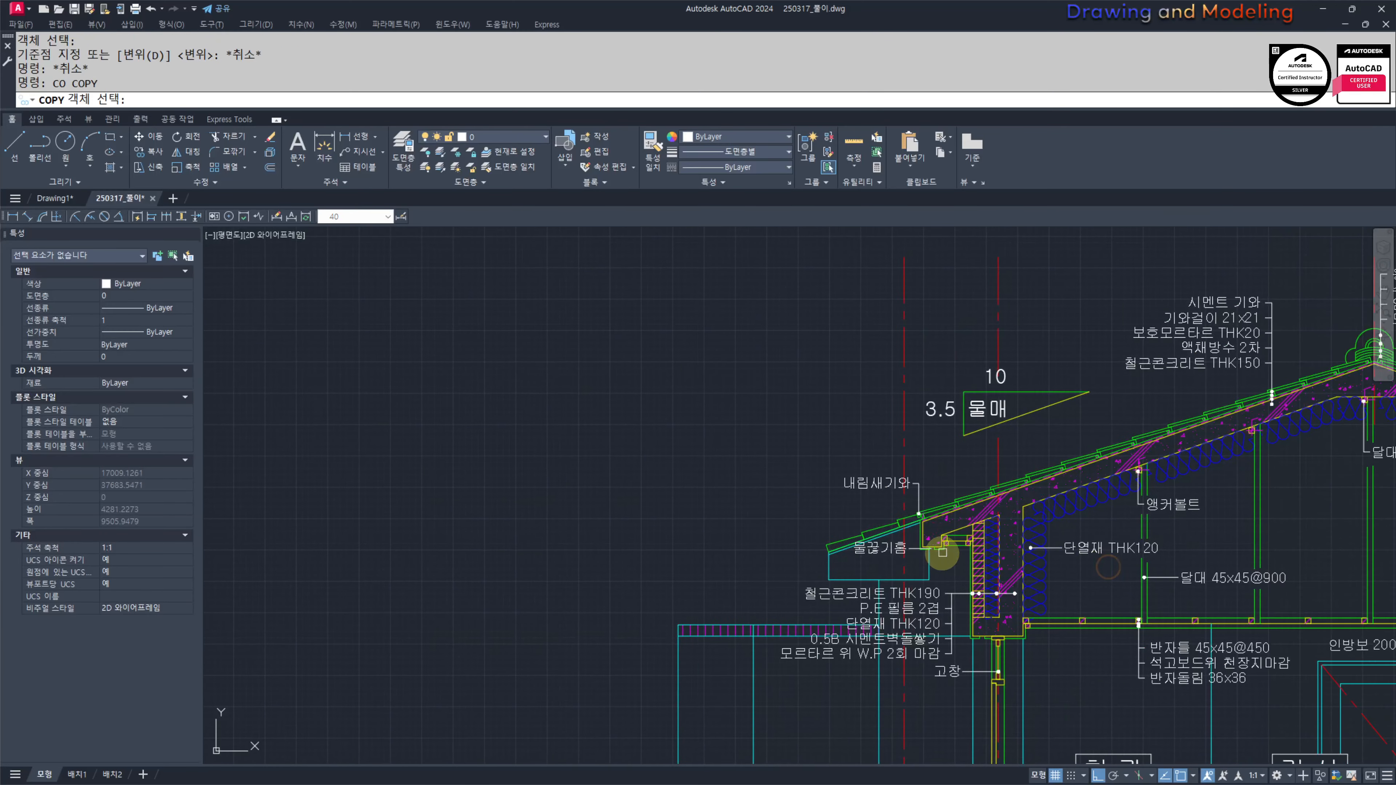
scroll(940, 559, "up", 8)
middle_click_drag(1053, 661, 896, 584)
scroll(923, 598, "up", 2)
left_click(894, 530)
left_click(968, 633)
key("space")
scroll(920, 574, "up", 4)
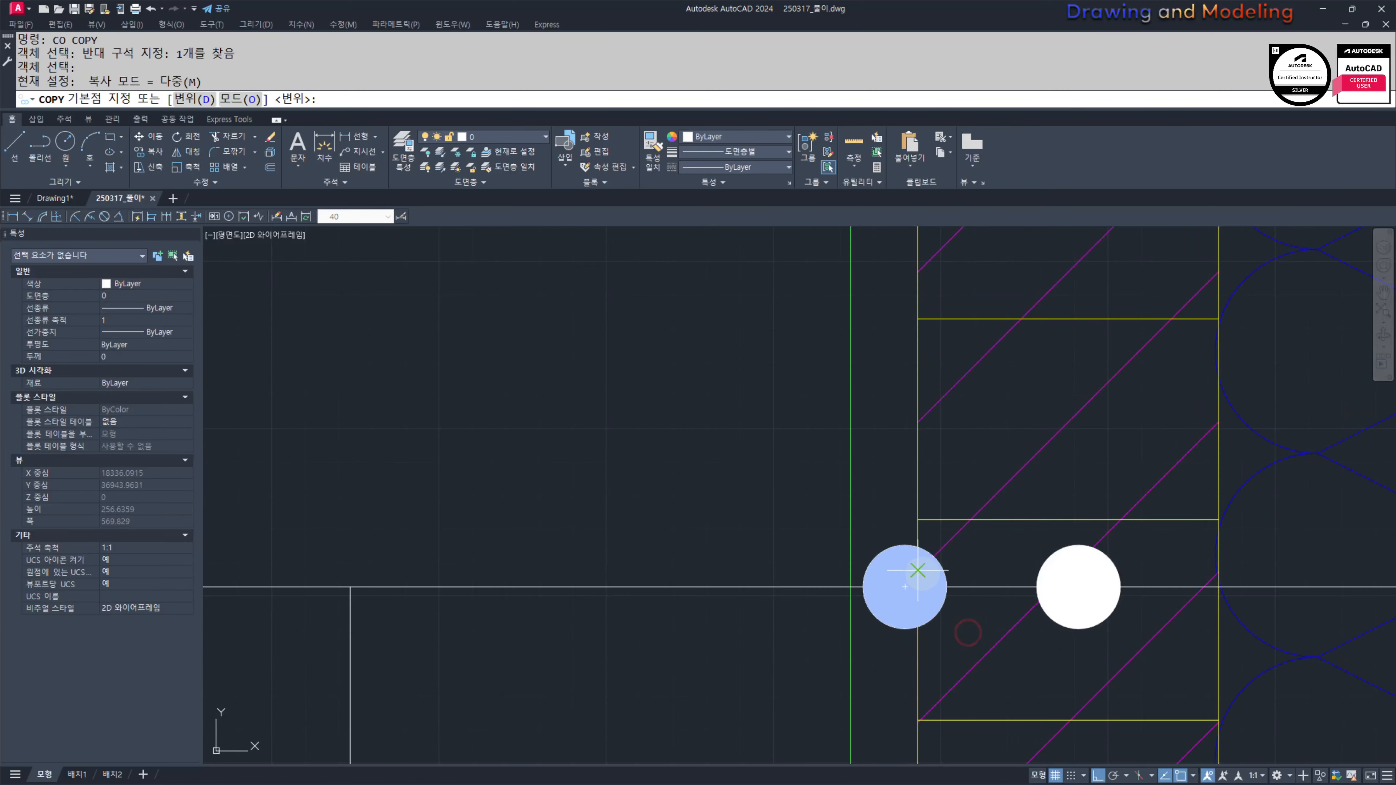
left_click(904, 586)
scroll(813, 580, "down", 8)
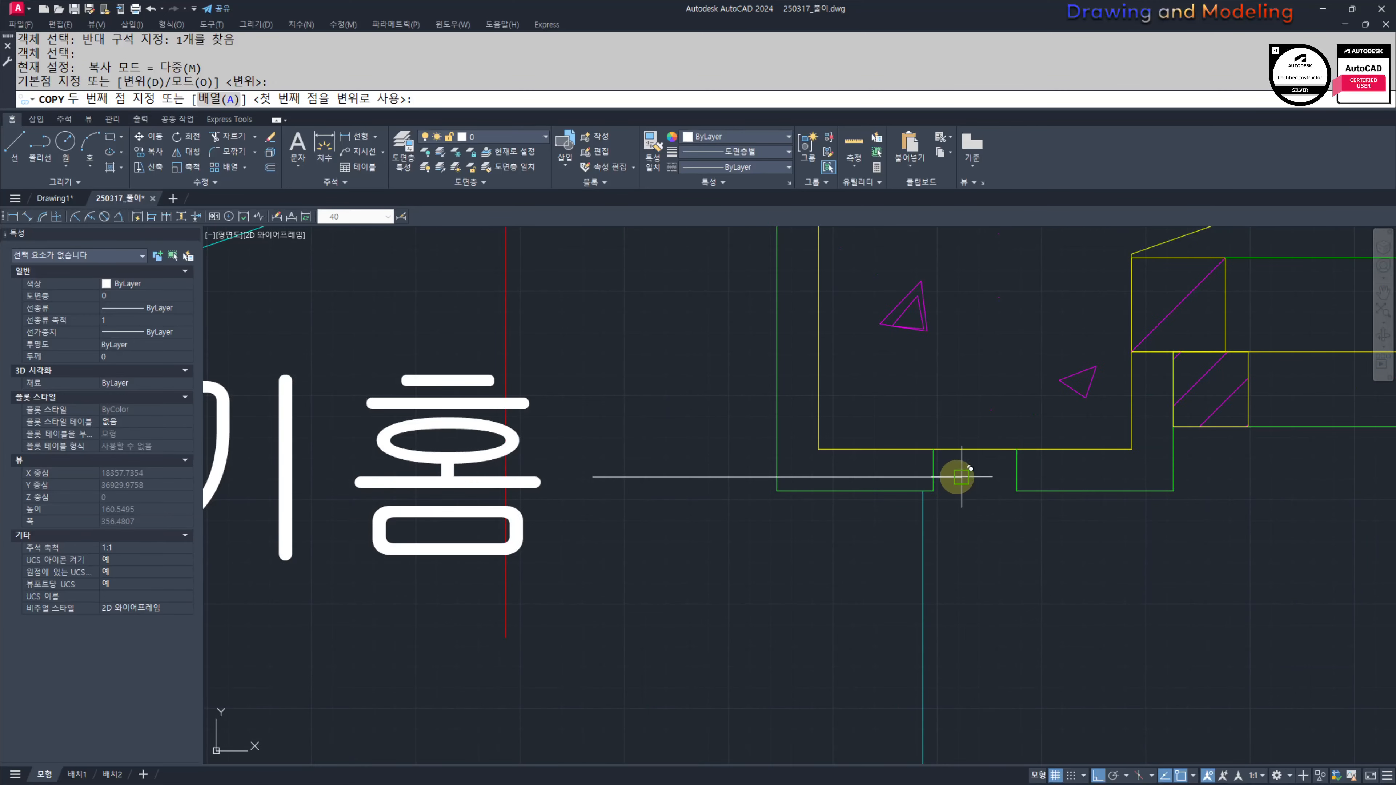
key("Escape")
Step: Break the lower cyan eave line where it crosses the 물끊기홈 text
scroll(976, 571, "down", 5)
scroll(940, 667, "up", 3)
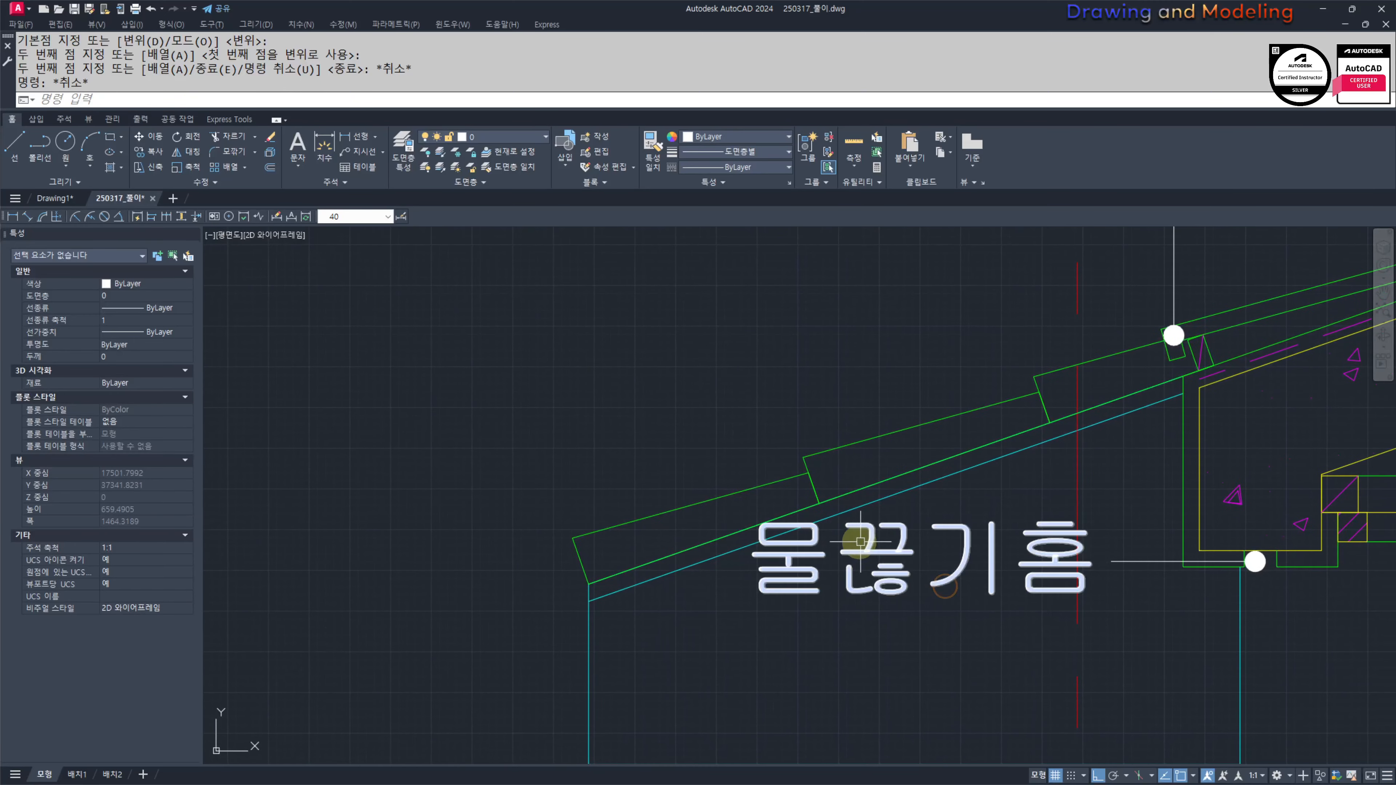
middle_click_drag(949, 625, 971, 632)
scroll(795, 544, "up", 4)
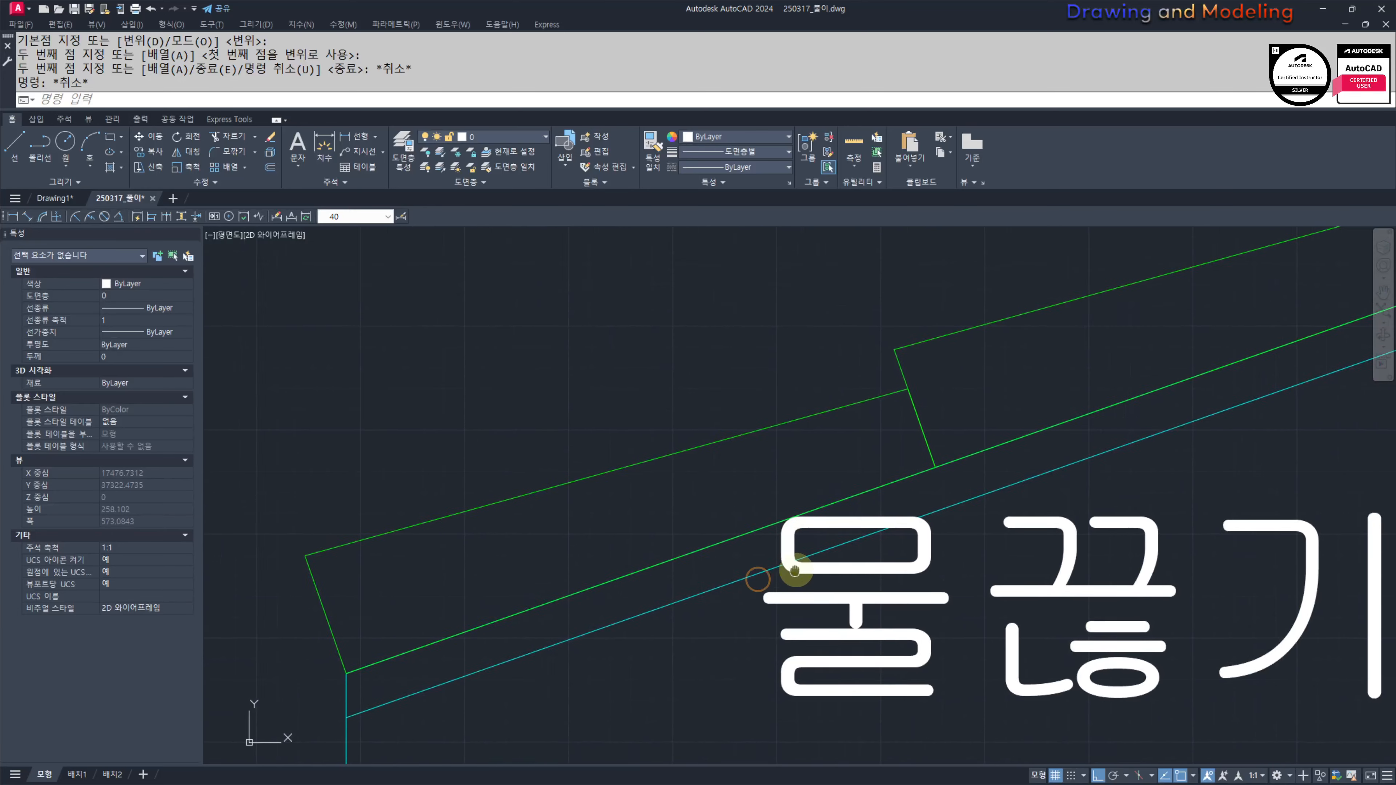
type("br")
key("Return")
left_click(781, 578)
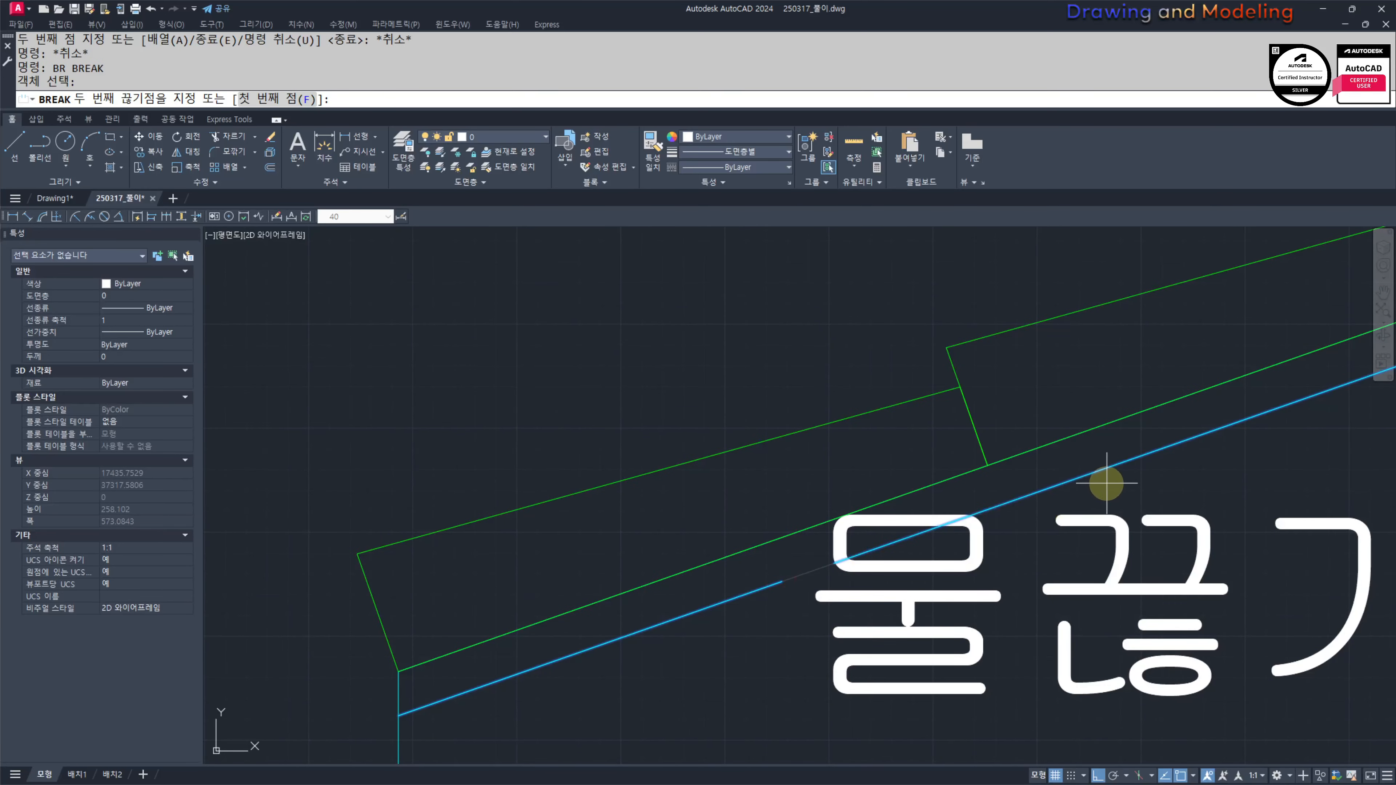
left_click(1154, 489)
key("Return")
left_click(786, 530)
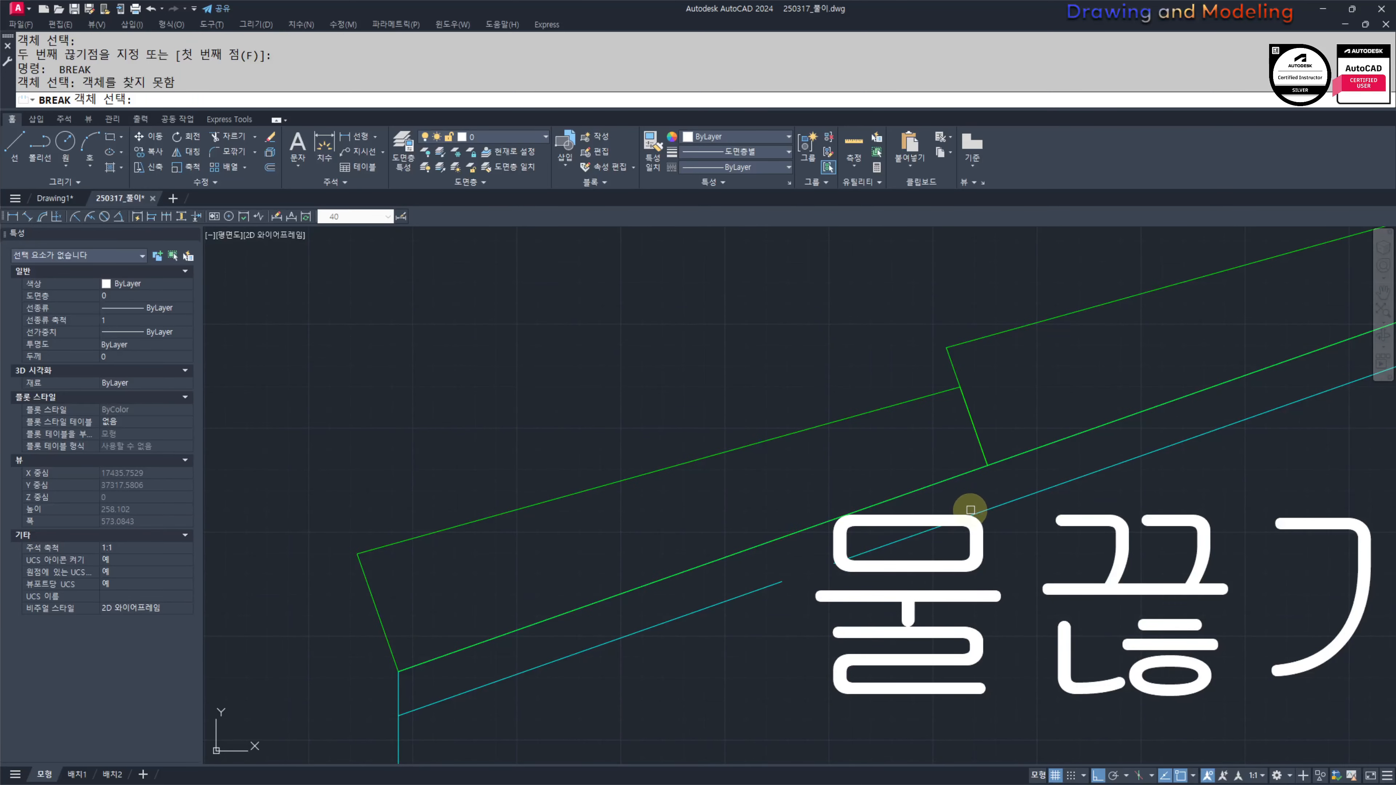
left_click(1014, 509)
left_click(1012, 502)
left_click(788, 672)
key("Escape")
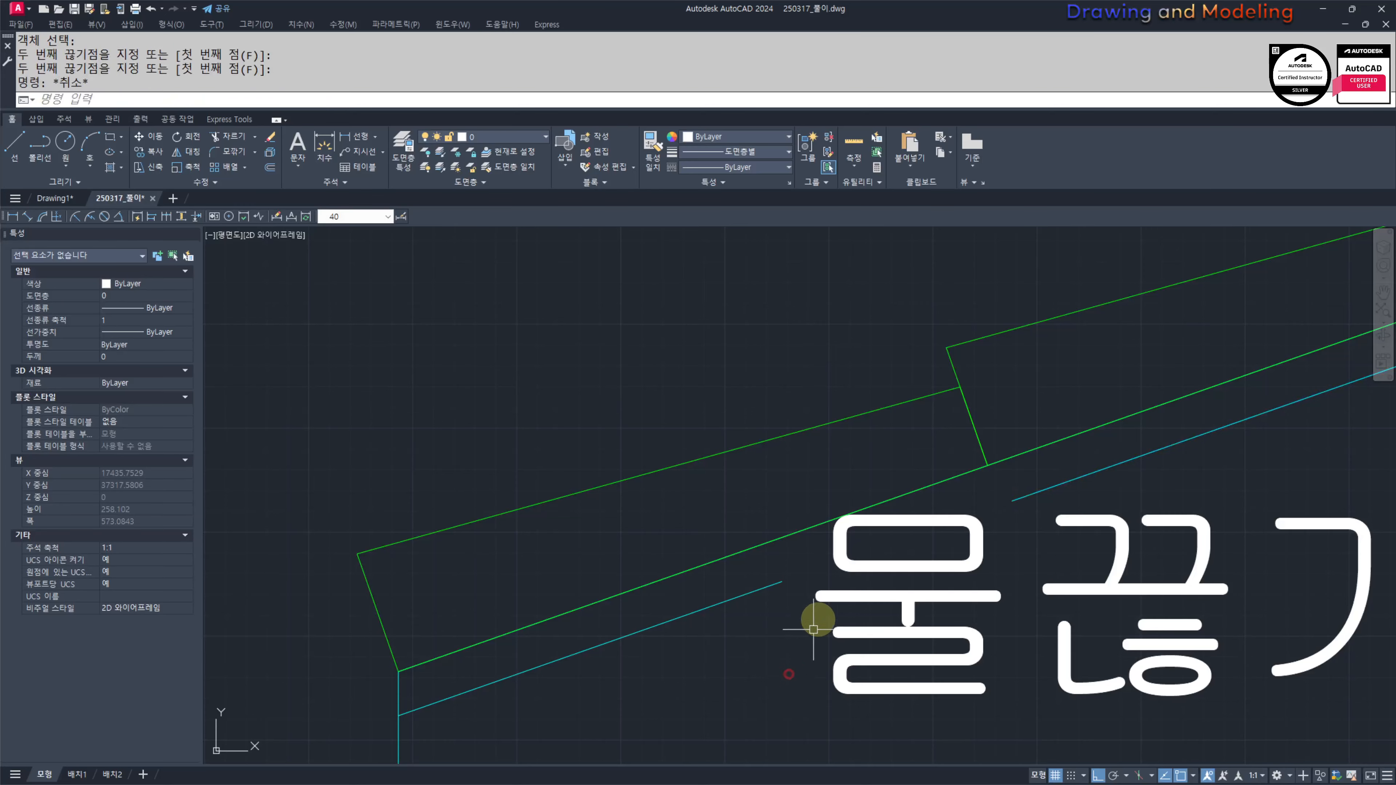
key("Escape")
Step: Break the overlapping lines directly beneath the eave tiles where they touch the first character of 물끊기홈
middle_click_drag(816, 617, 817, 642)
key("Return")
left_click(780, 563)
left_click(985, 524)
key("Return")
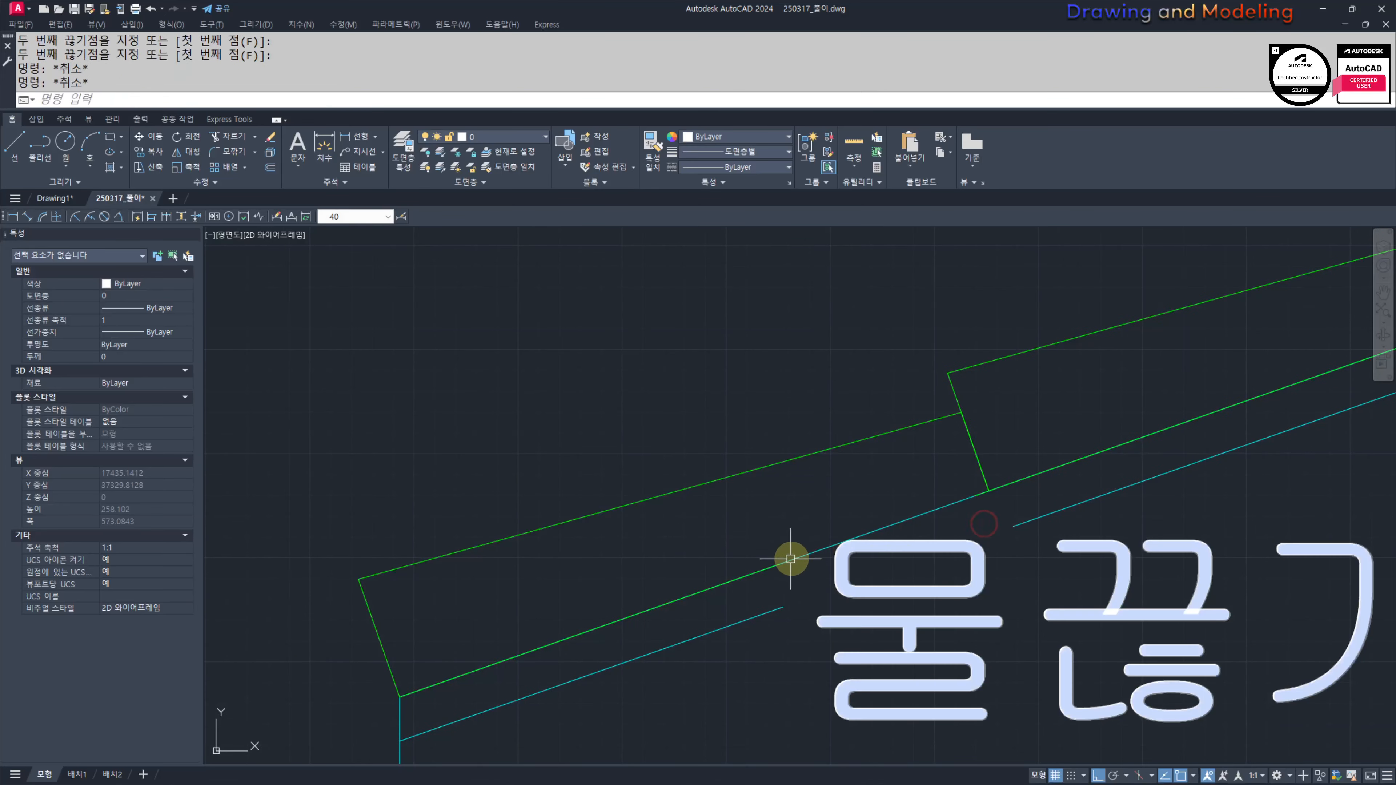
left_click(791, 560)
left_click(1006, 519)
key("Escape")
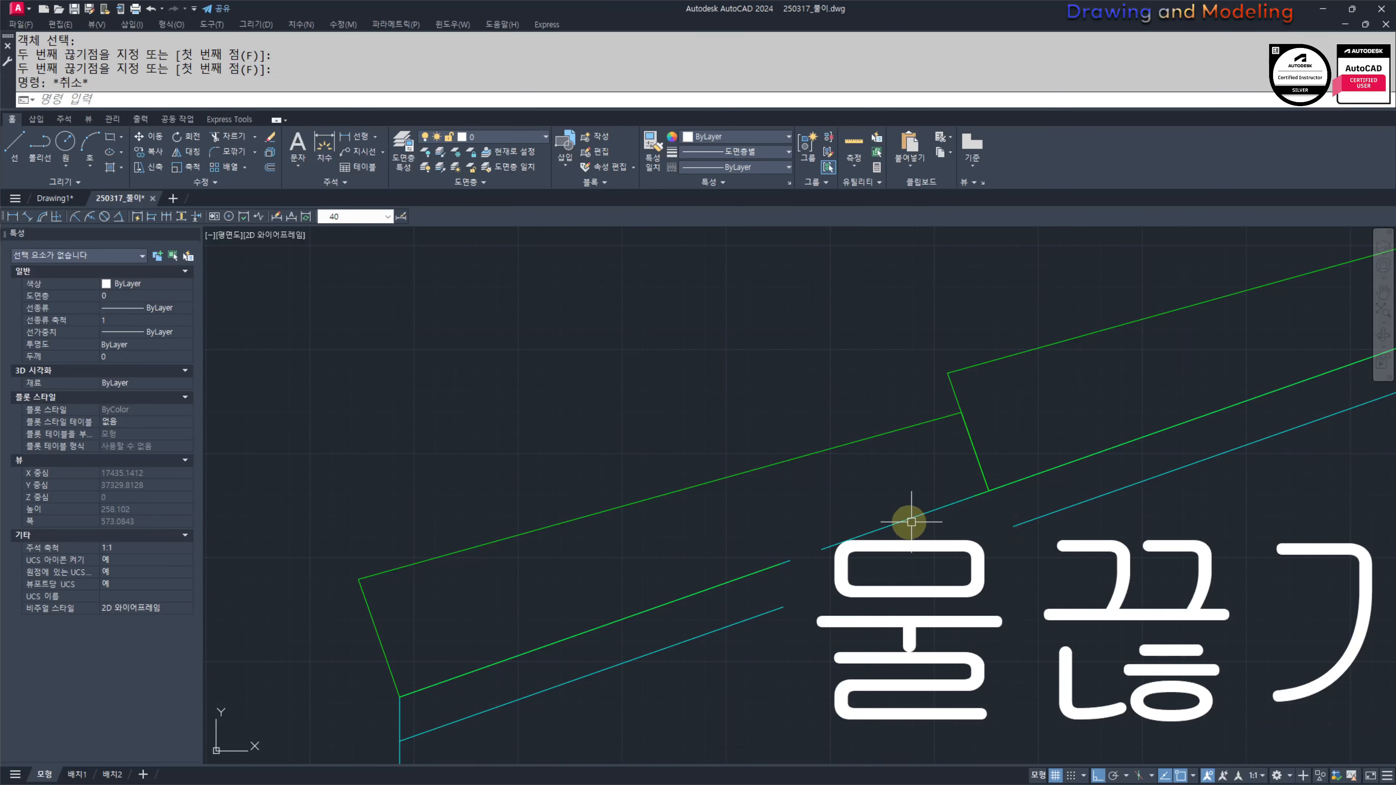
key("Return")
left_click(960, 505)
left_click(803, 657)
key("Escape")
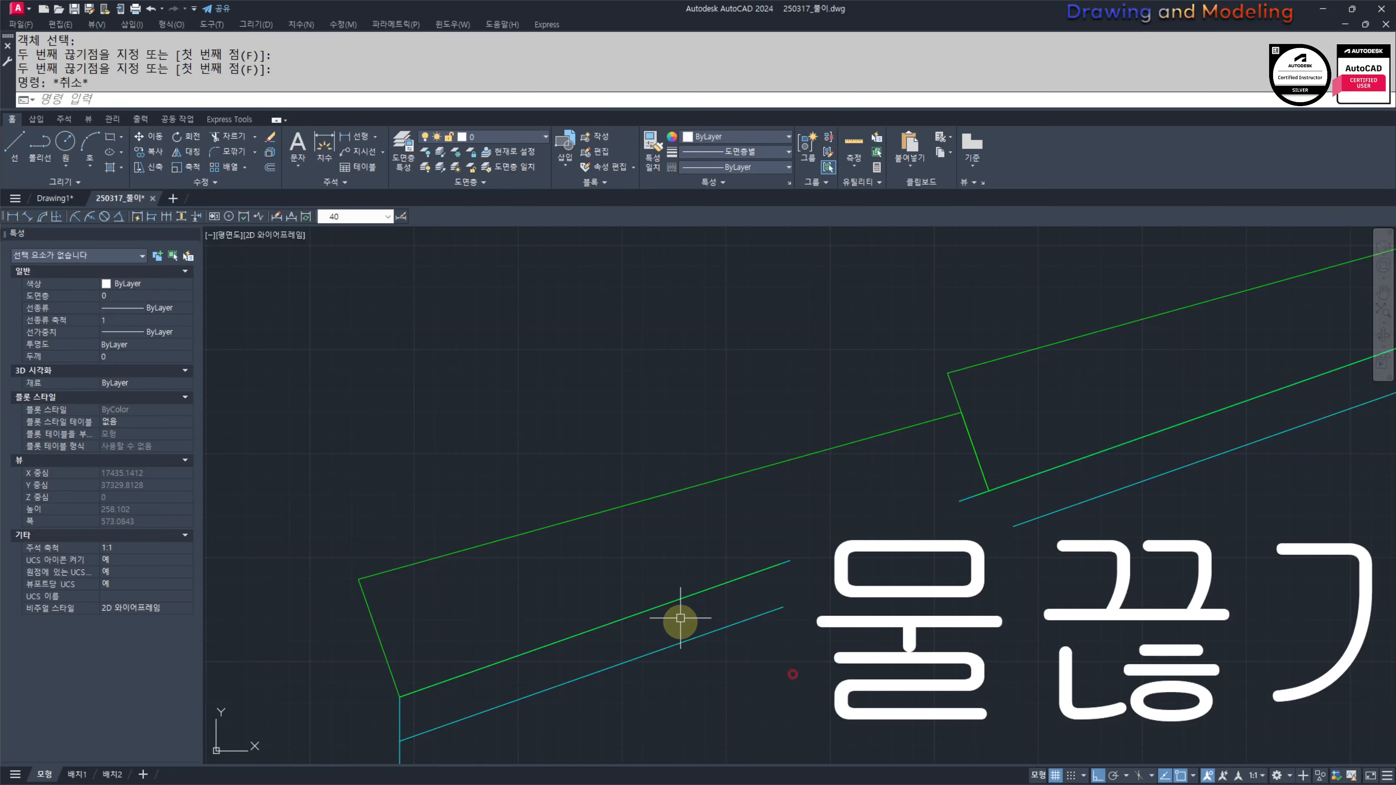
scroll(785, 580, "down", 8)
scroll(770, 448, "down", 4)
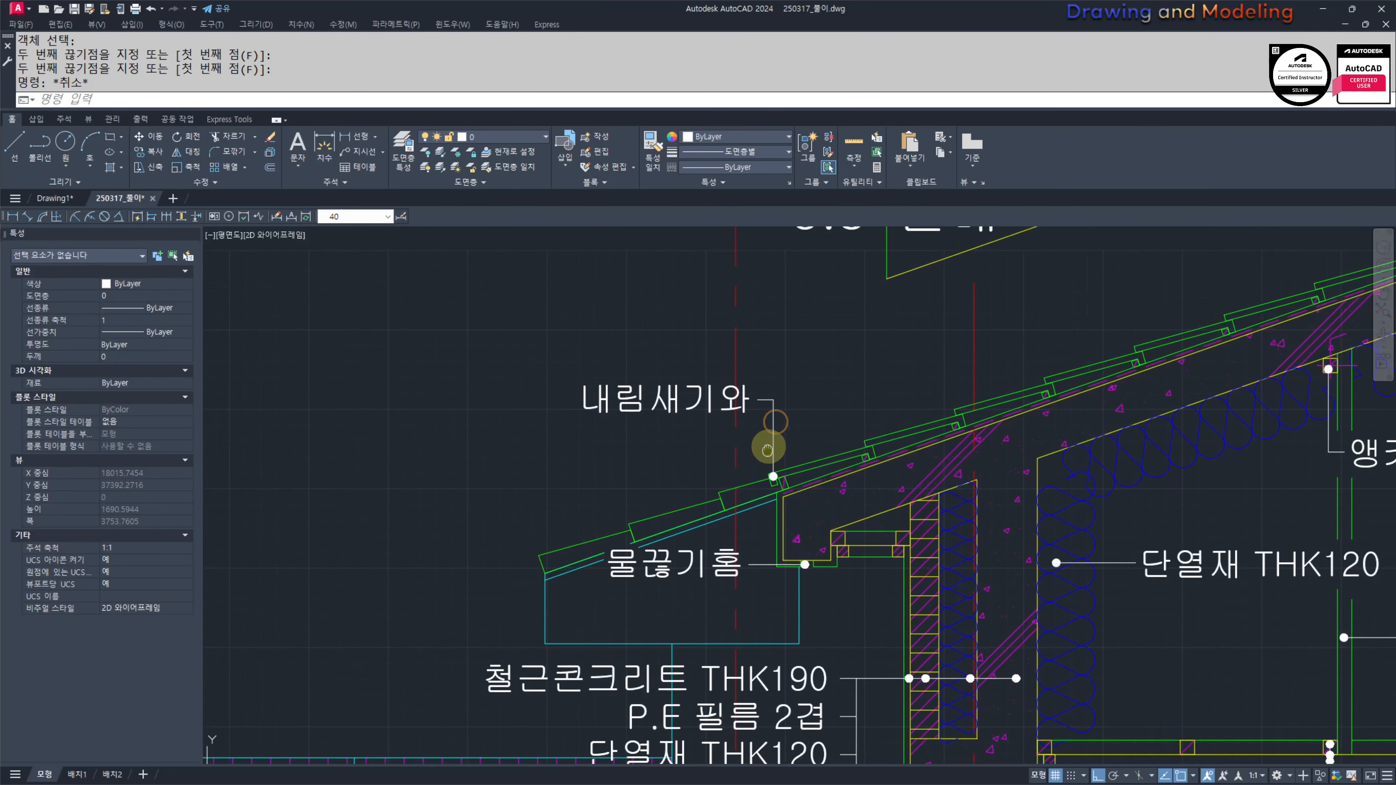
Step: Inspect the eave, wall notes, entrance and living room areas of the section for remaining unfinished parts
scroll(846, 473, "up", 4)
scroll(789, 466, "down", 4)
scroll(668, 491, "up", 4)
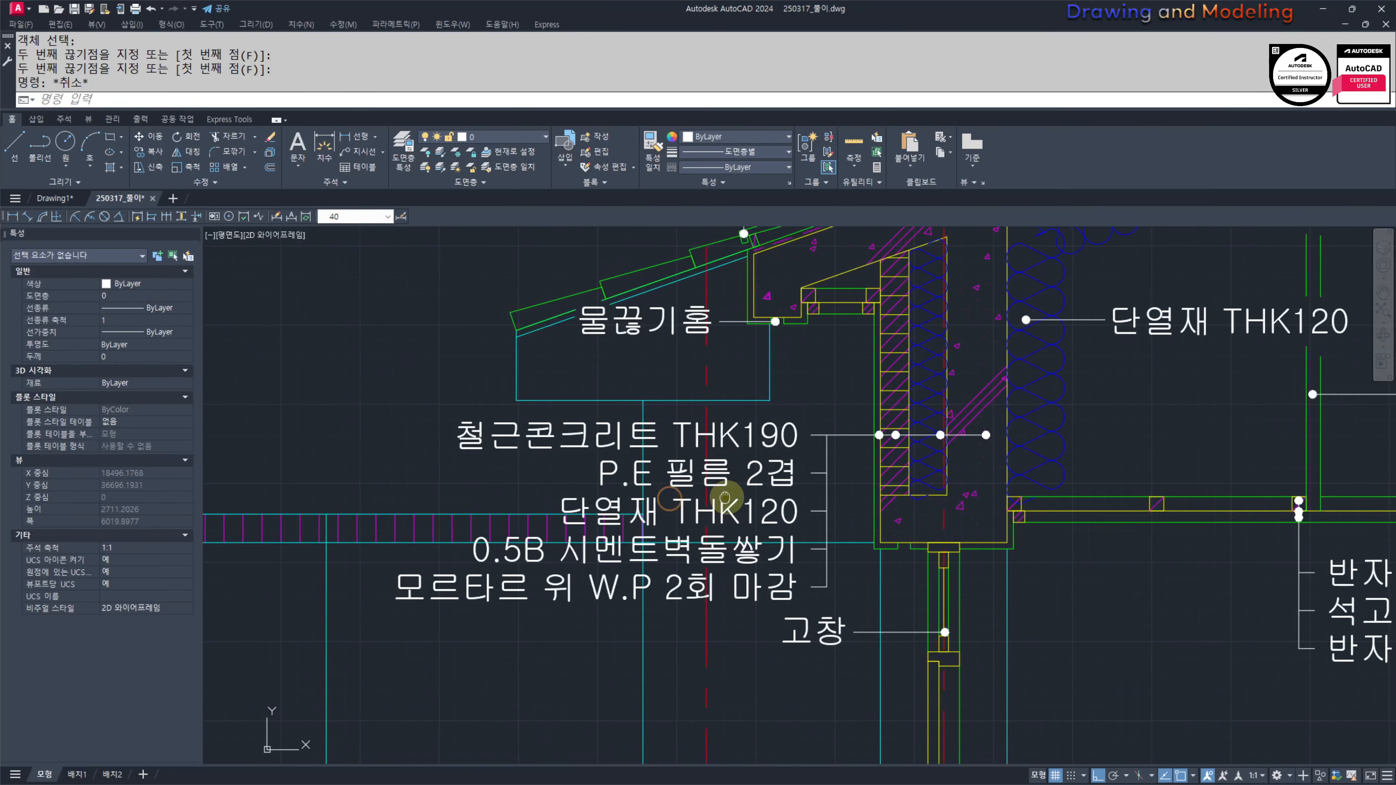
middle_click_drag(655, 498, 792, 489)
scroll(816, 498, "down", 4)
key("Escape")
key("Escape")
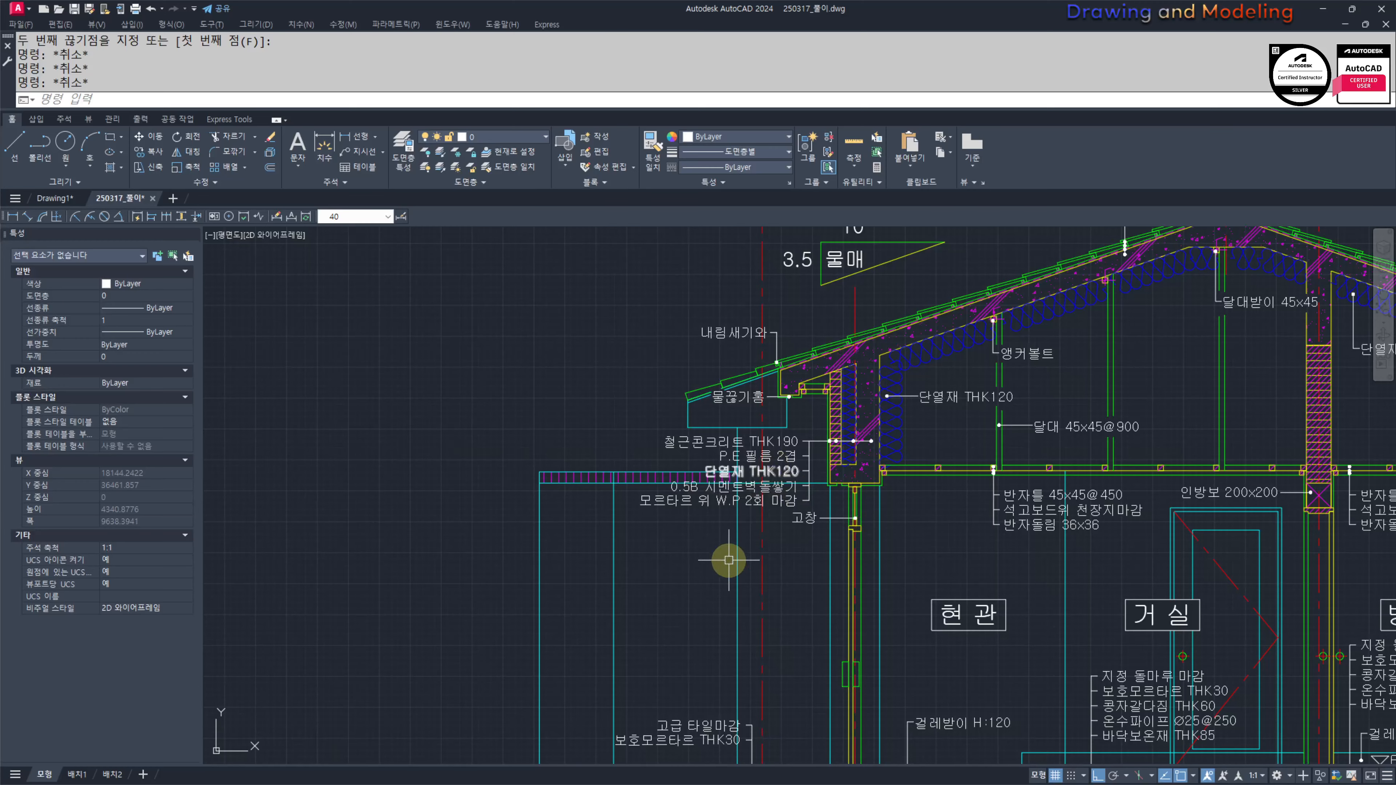
middle_click_drag(729, 560, 623, 507)
middle_click_drag(893, 583, 771, 526)
middle_click_drag(668, 533, 866, 514)
middle_click_drag(734, 567, 874, 574)
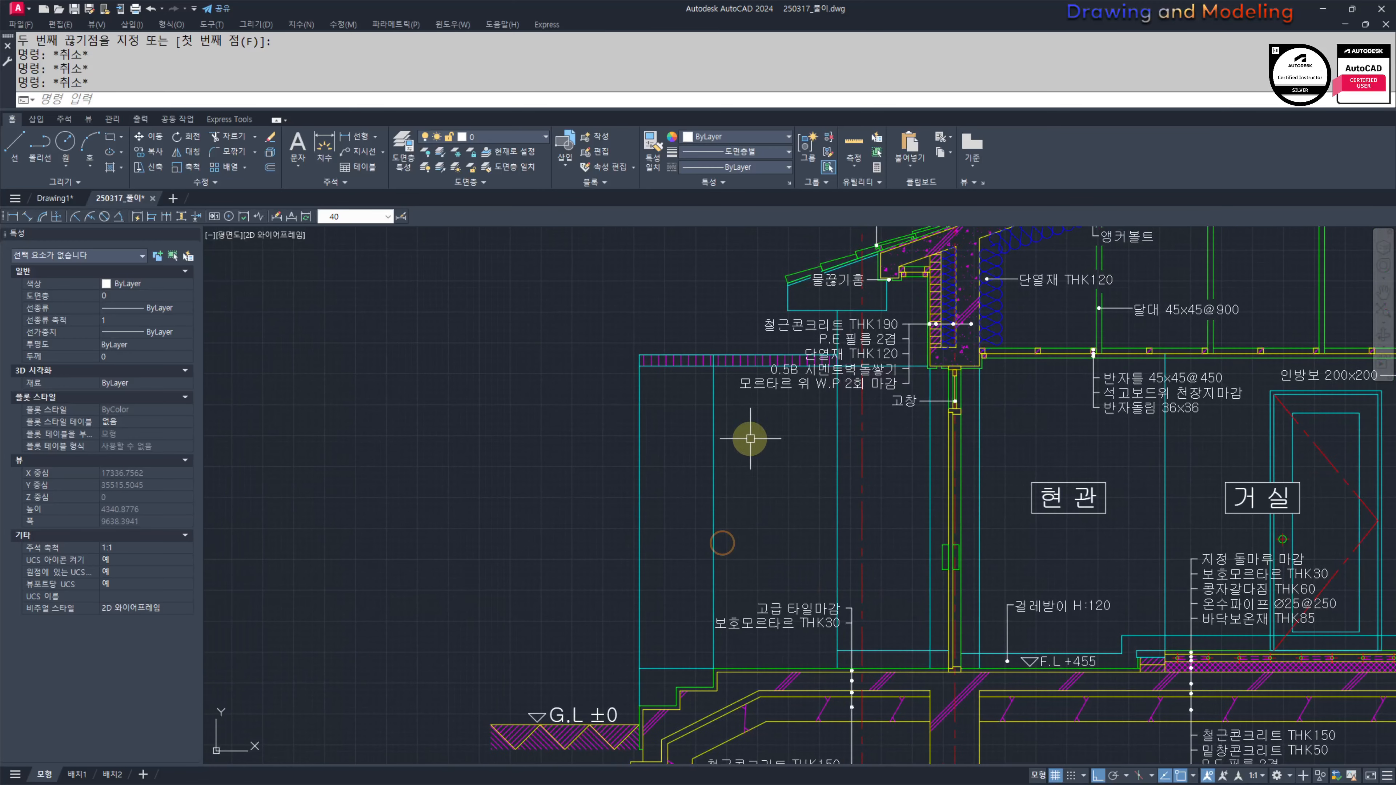
Step: Turn off the 중심선 layer by picking the red centre line near the entrance
mouse_move(762, 498)
middle_mouse_down()
mouse_move(830, 525)
mouse_move(836, 499)
mouse_move(851, 502)
middle_mouse_up()
type("FF")
key("space")
left_click(937, 477)
key("Escape")
key("Escape")
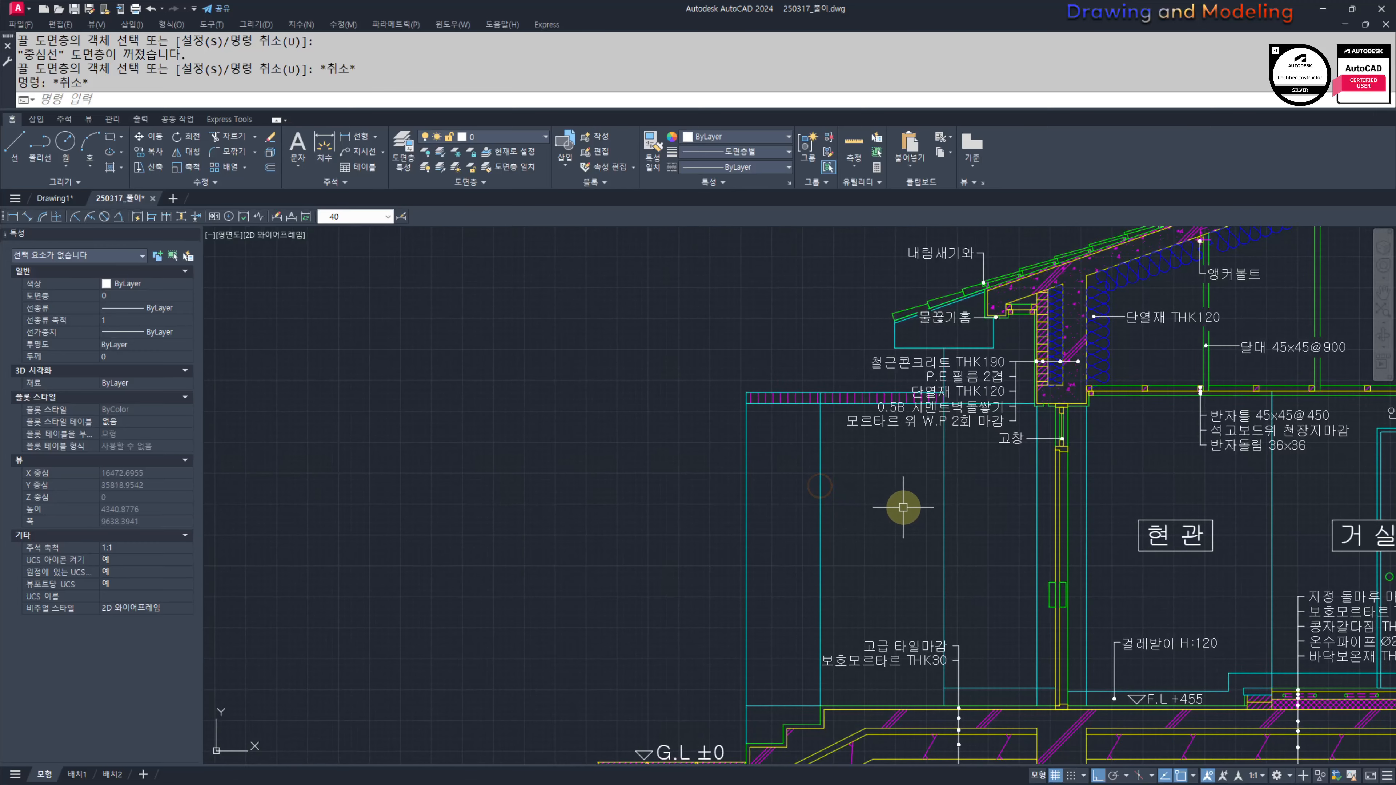
Step: Hatch the two exterior wall panels left of the entrance with the AR-BRSTD pattern at scale 1
type("H")
key("space")
left_click(796, 532)
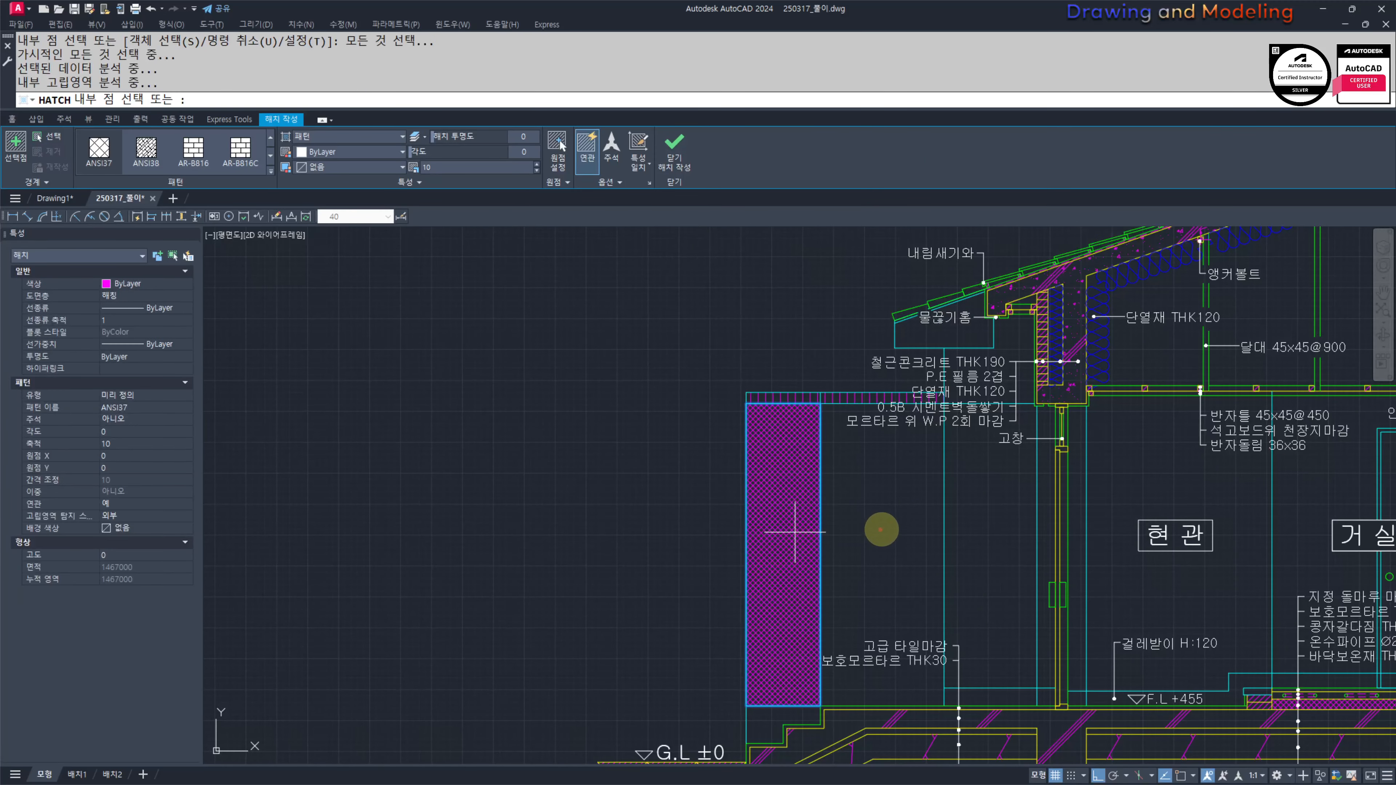
left_click(881, 530)
scroll(247, 152, "up", 2)
scroll(237, 150, "down", 3)
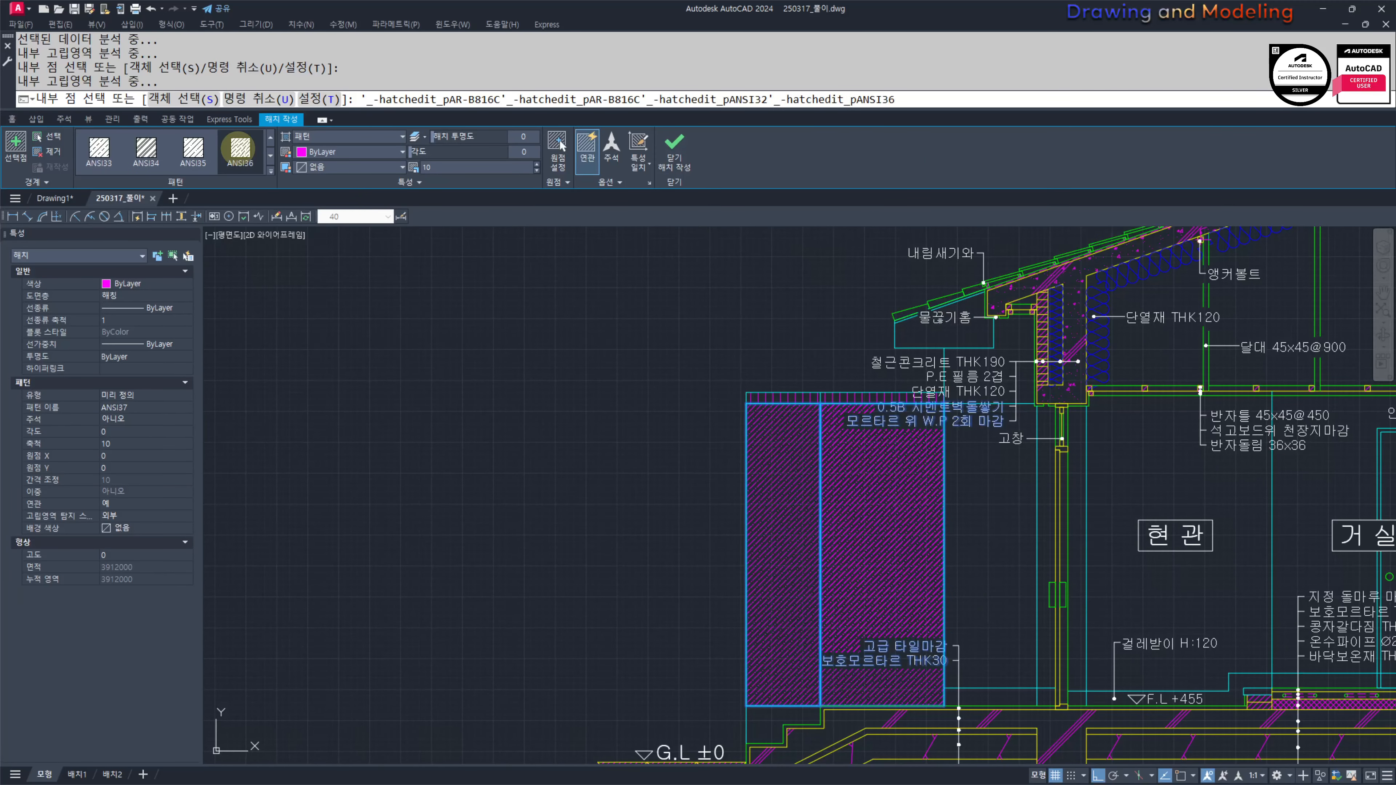
left_click(204, 153)
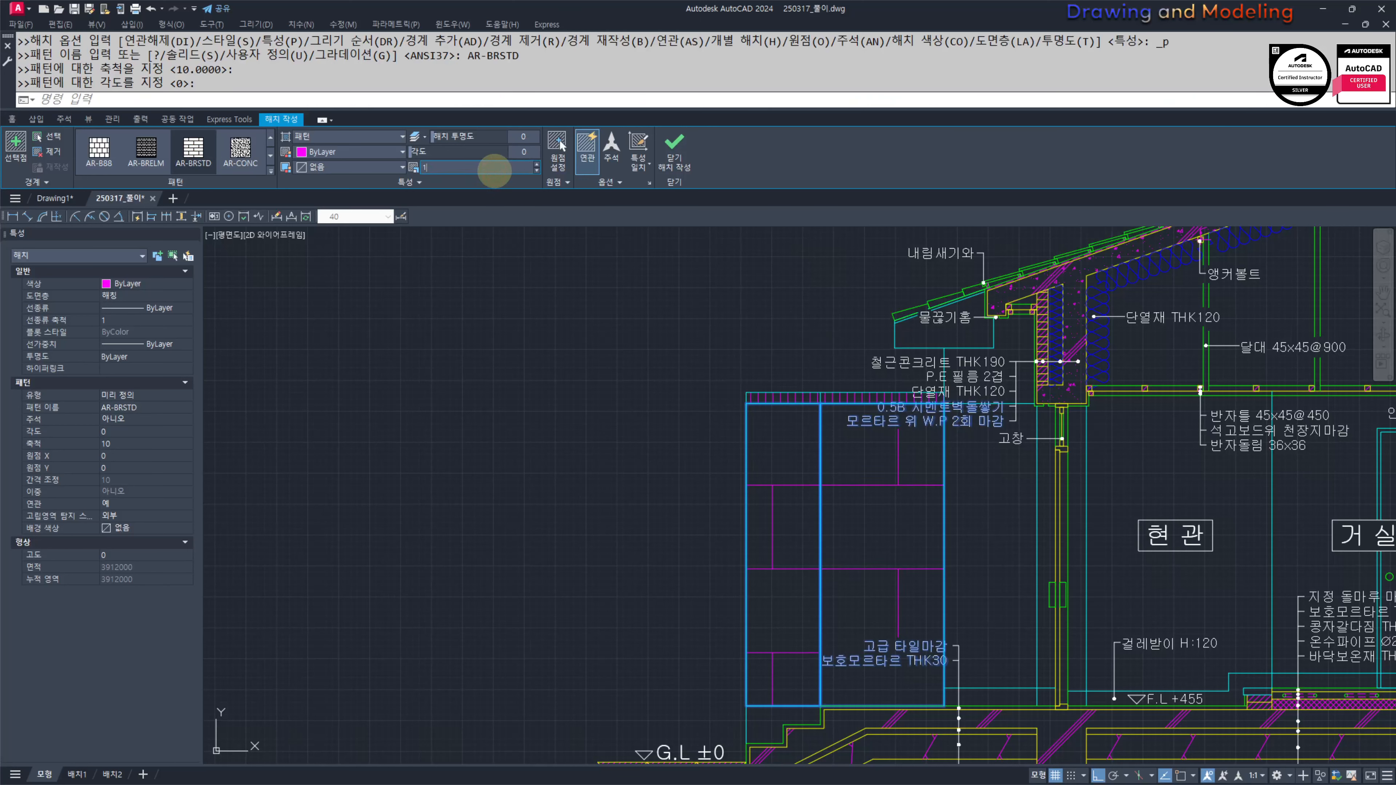
key("Return")
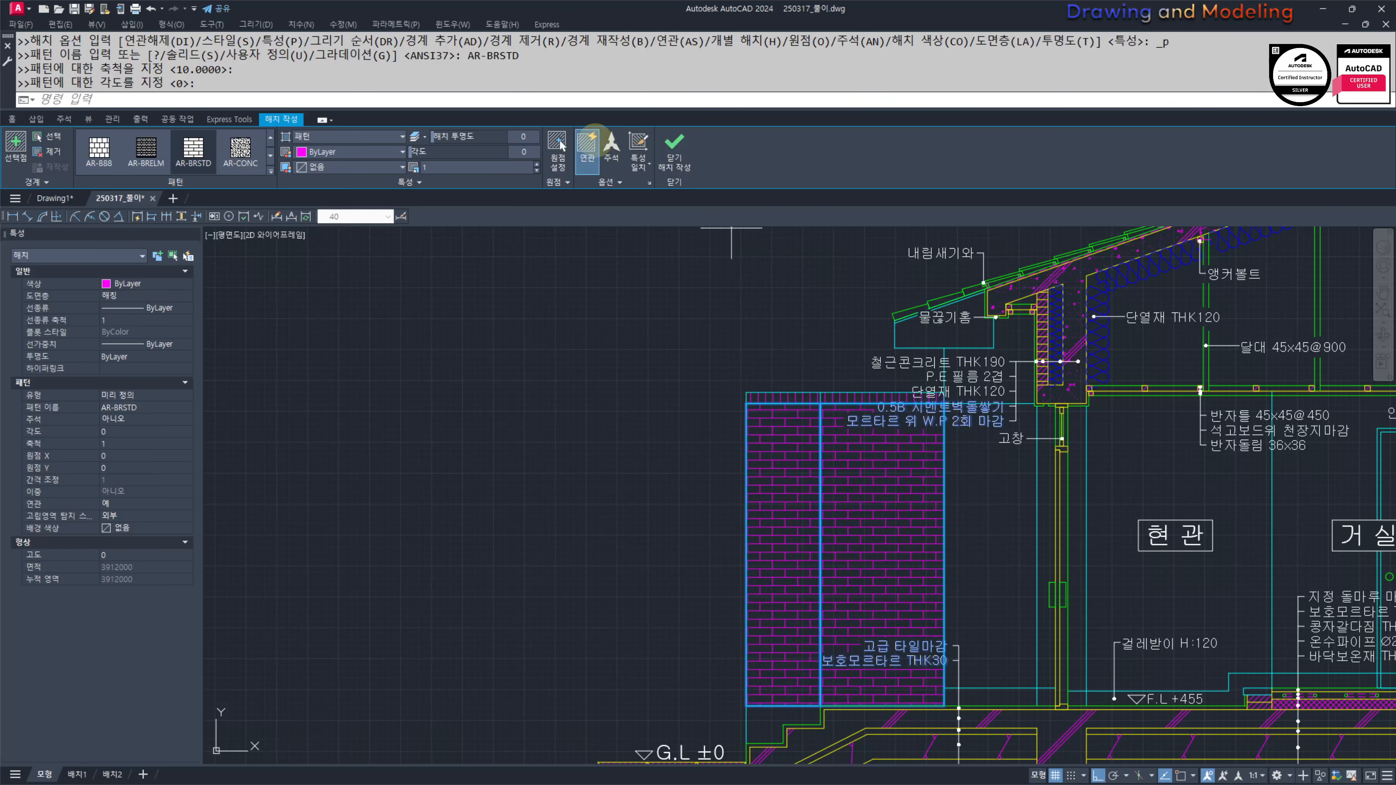
Step: Set the brick hatch's origin at the lower-left corner of the outermost wall panel and finish the hatch
left_click(557, 146)
left_click(745, 706)
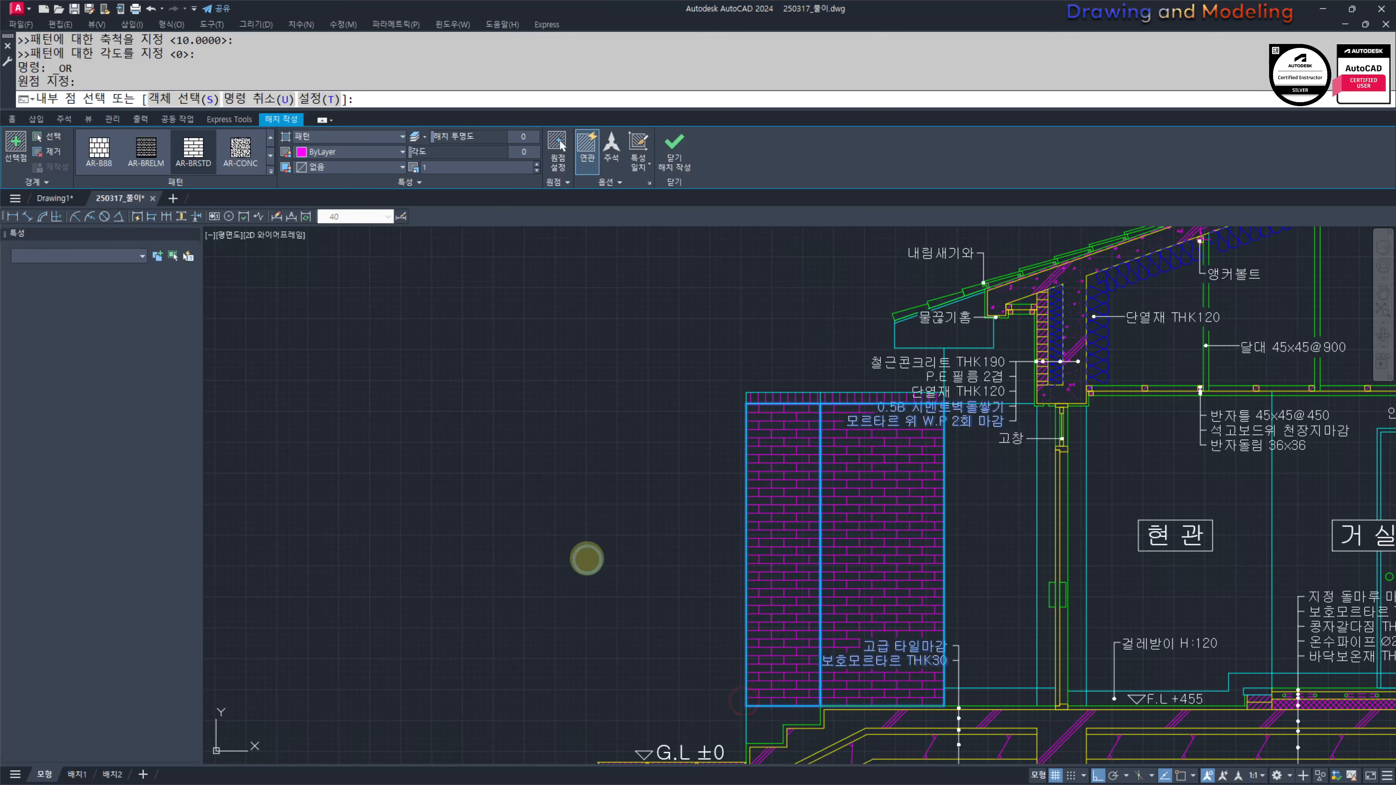
key("Escape")
key("Escape")
Step: Hatch the adjoining exterior wall panel with AR-BRSTD at scale 1, placing the pattern origin at its lower-right corner
mouse_move(825, 437)
middle_mouse_down()
mouse_move(762, 448)
mouse_move(688, 429)
middle_mouse_up()
key("space")
left_click(858, 505)
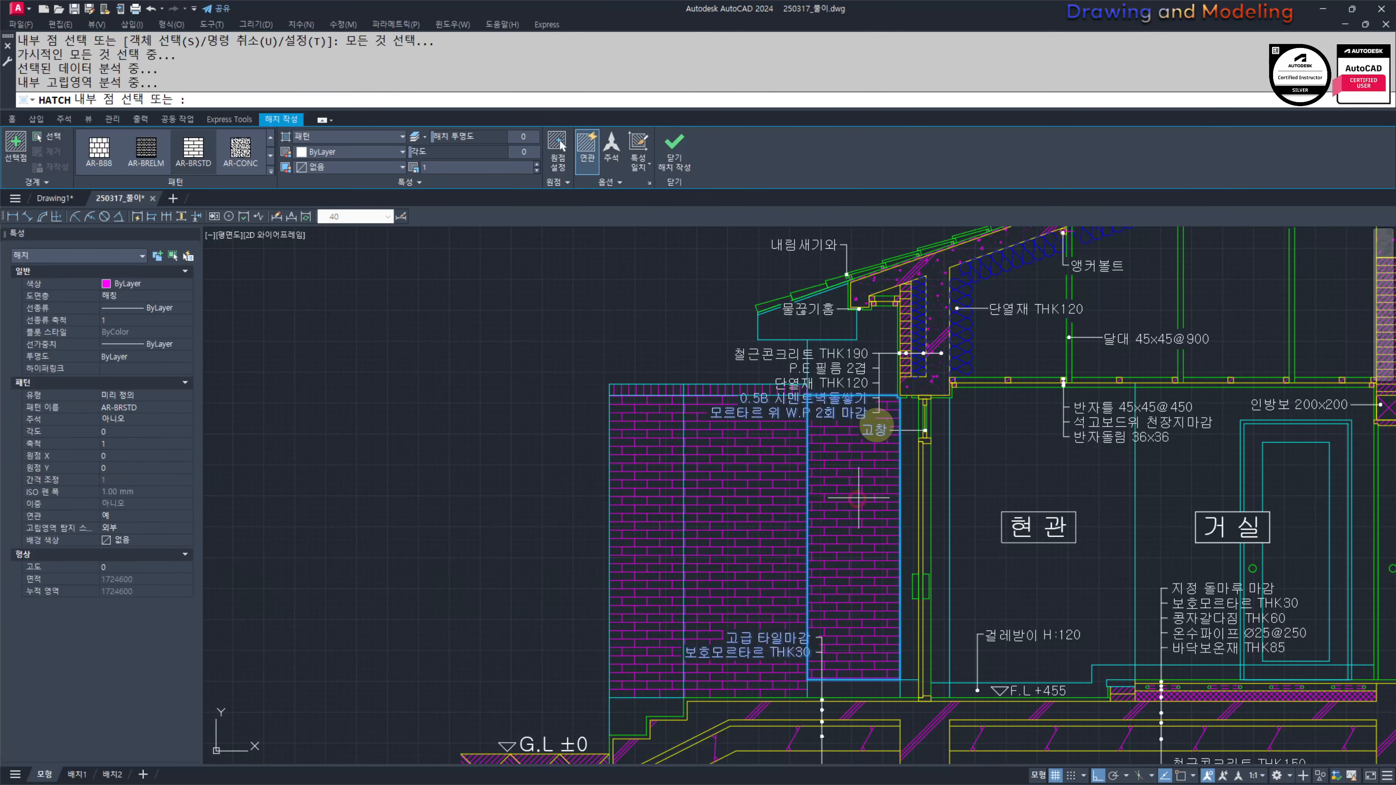
middle_click_drag(843, 515, 836, 523)
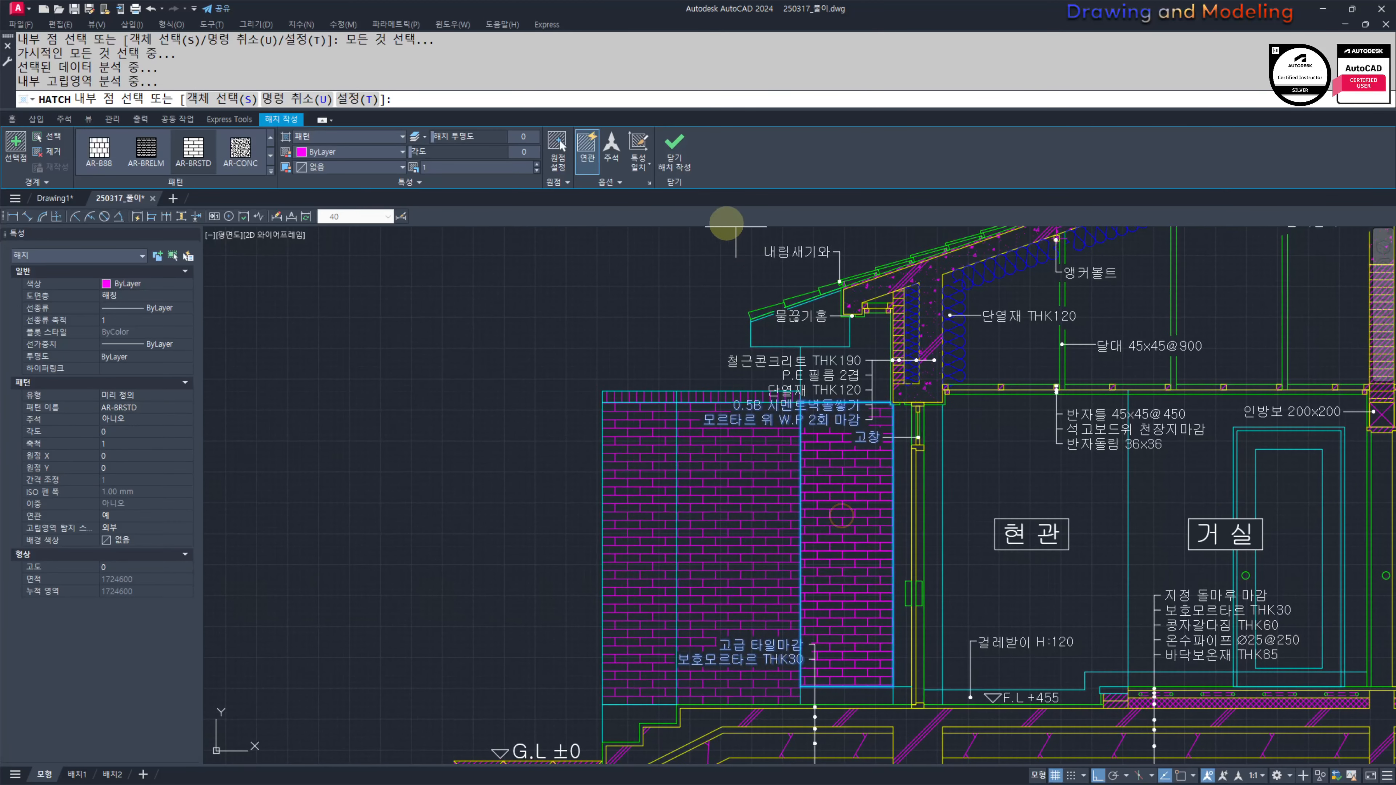
left_click(559, 144)
scroll(884, 714, "up", 2)
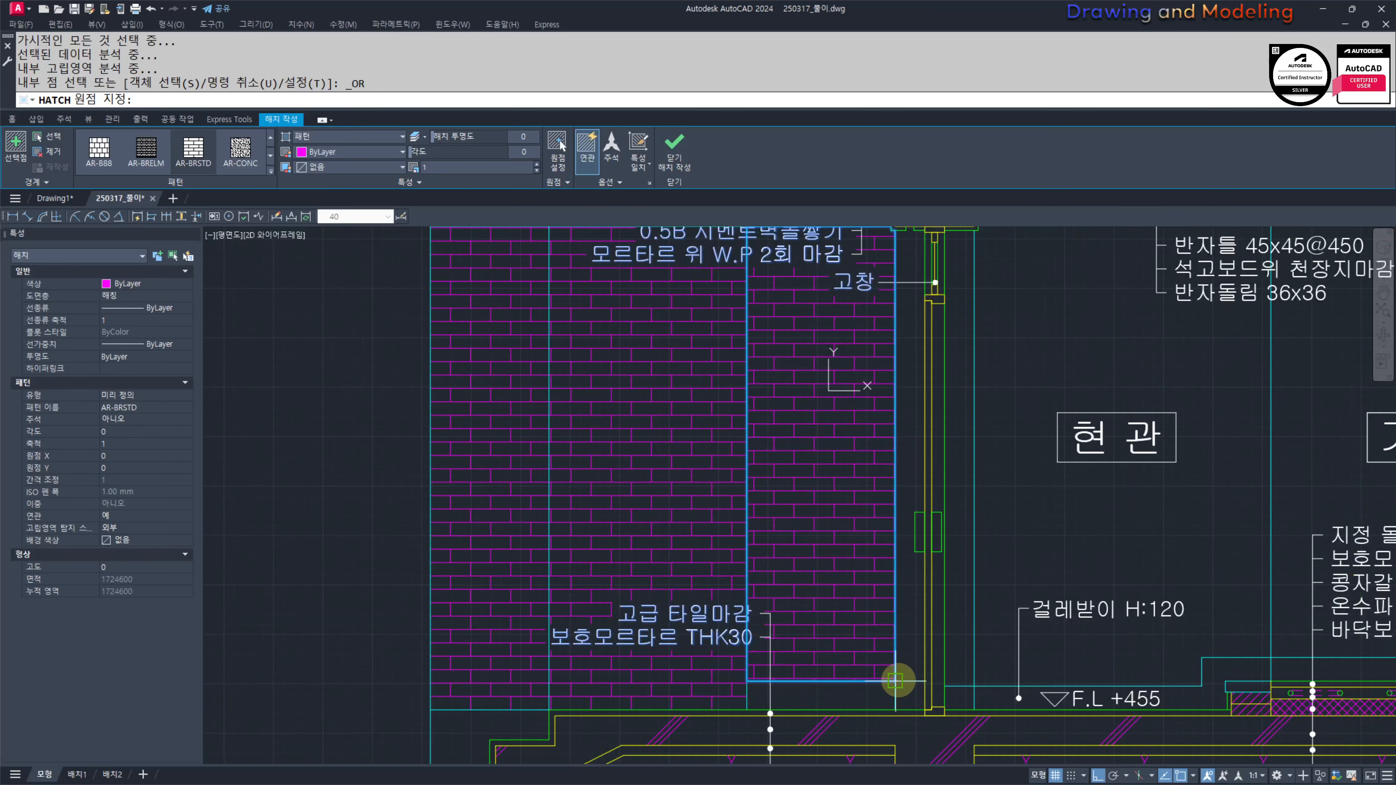
left_click(902, 655)
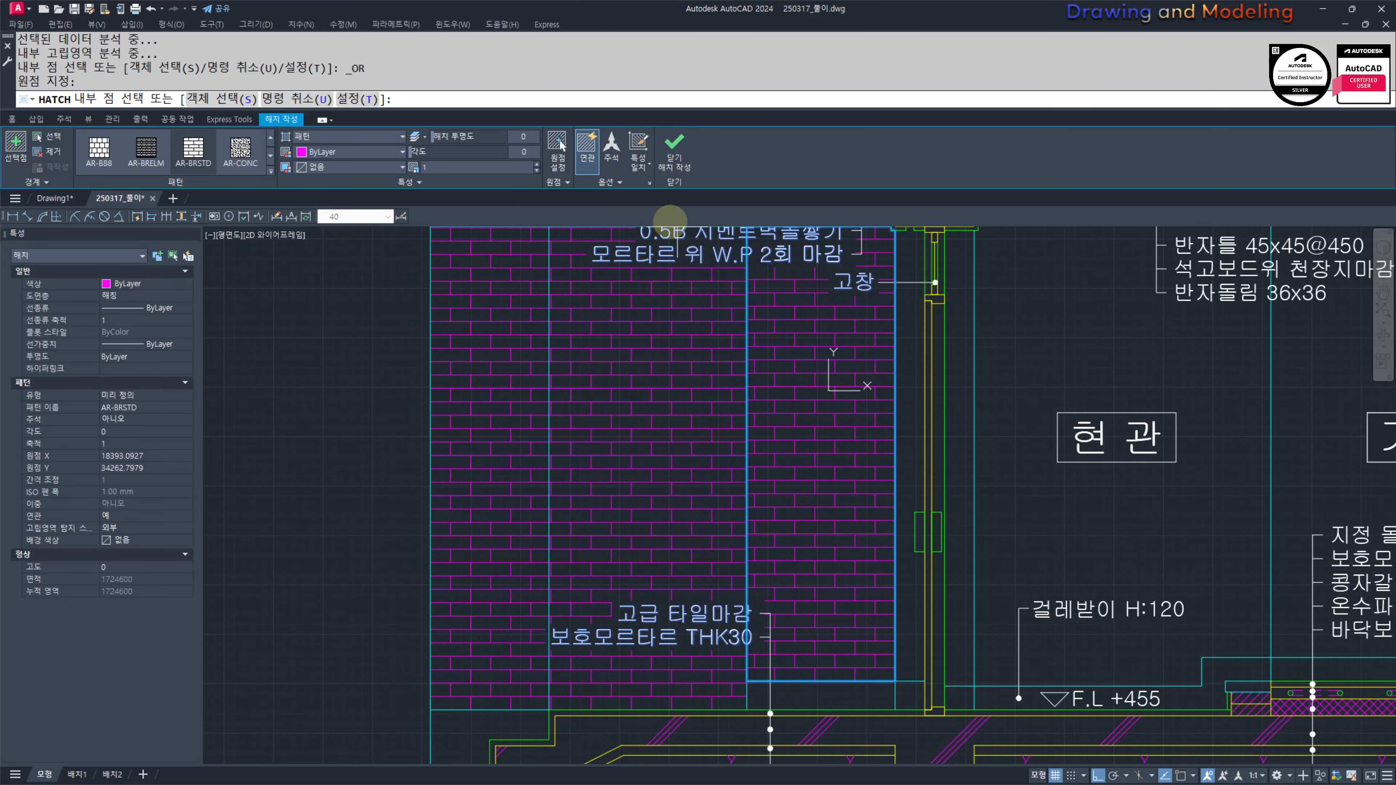
left_click(558, 144)
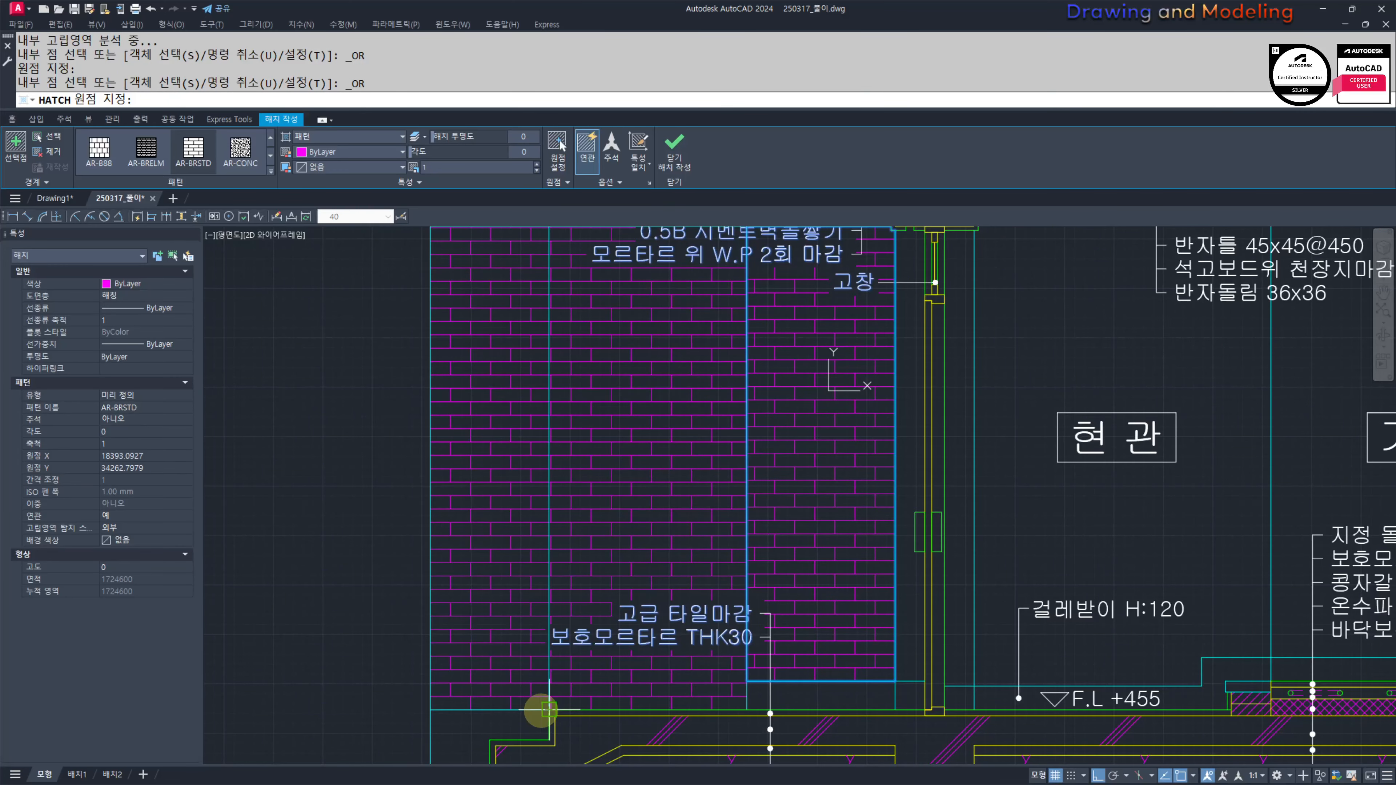
key("Escape")
key("Escape")
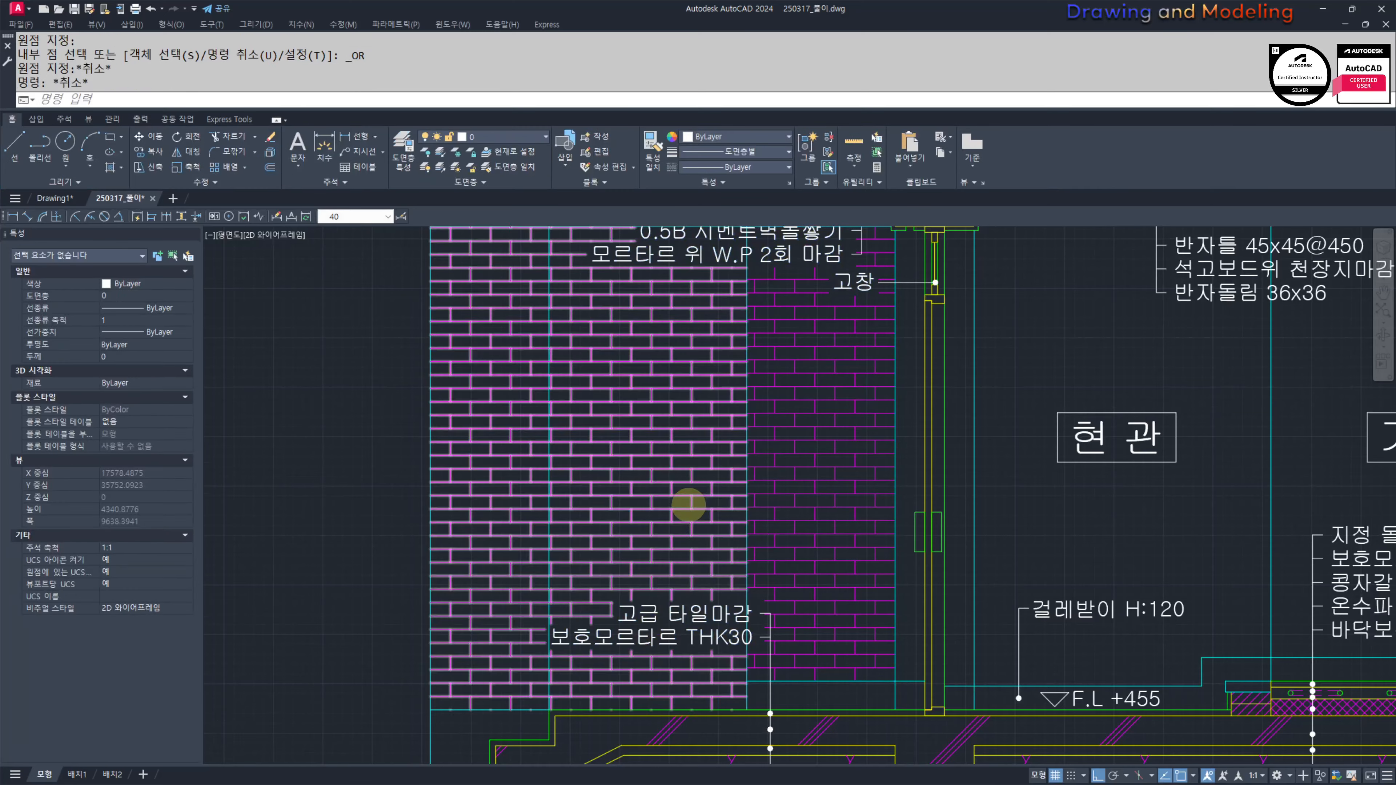
Step: Hatch the narrow wall strip beside the entrance door with AR-BRSTD, placing the pattern origin at its lower-left corner
scroll(692, 499, "down", 3)
scroll(714, 503, "up", 3)
scroll(754, 531, "down", 3)
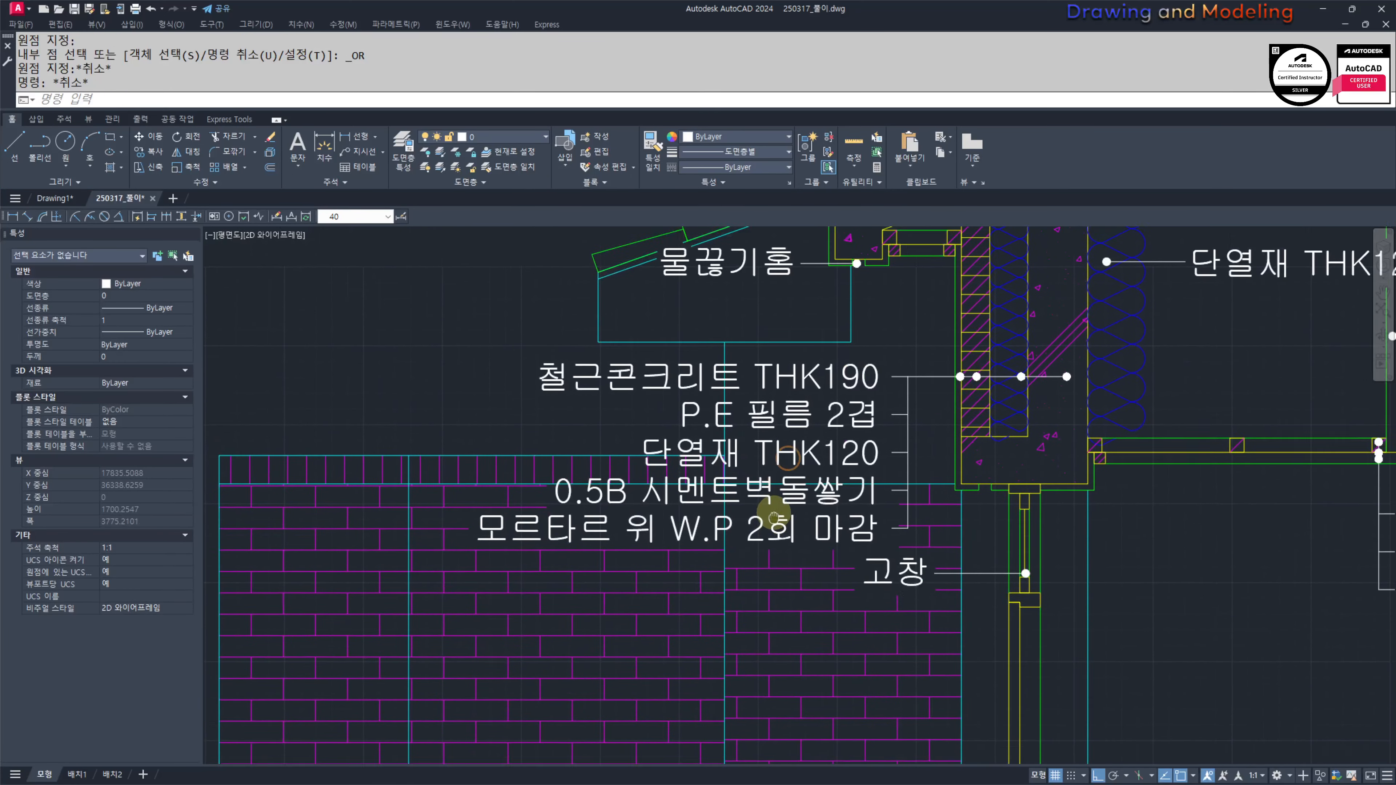
key("space")
left_click(819, 455)
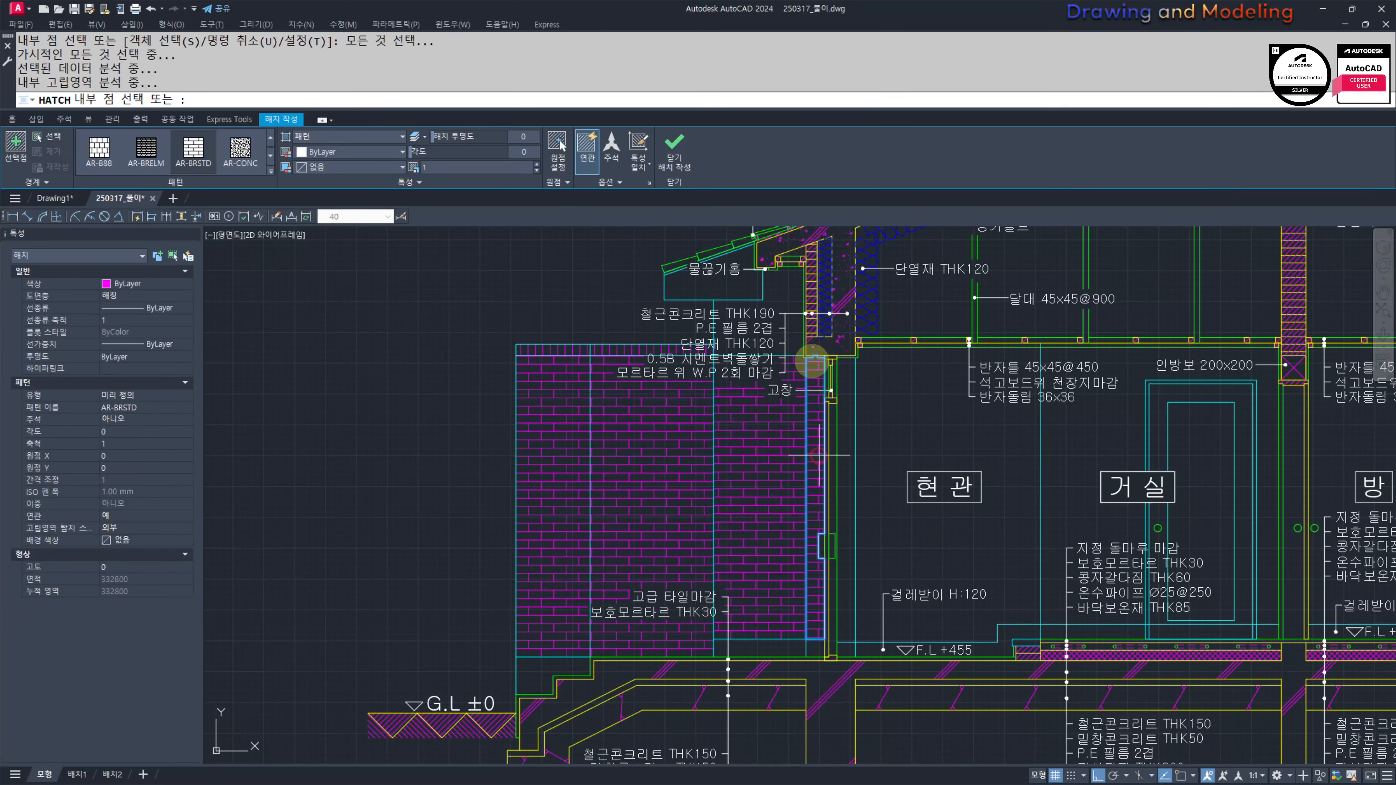
left_click(812, 363)
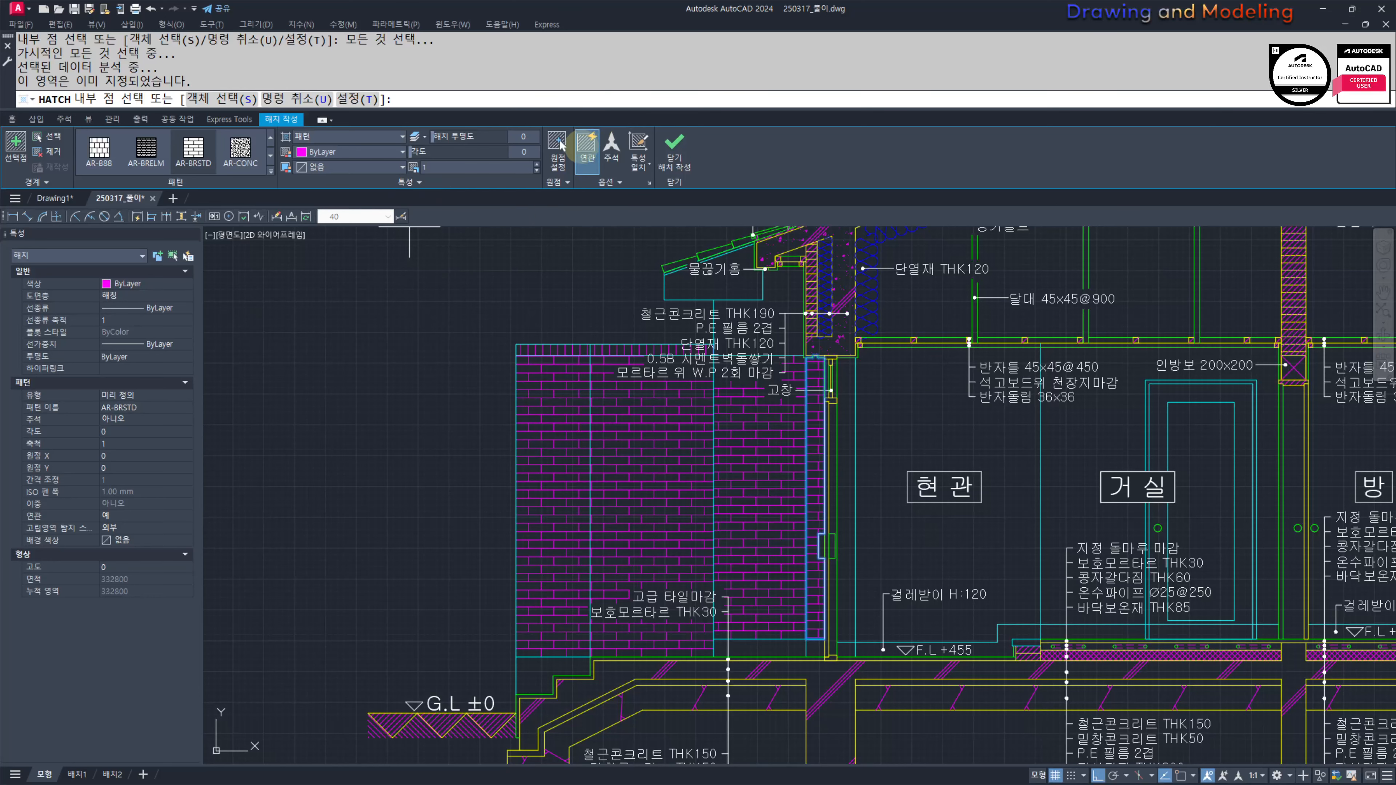
left_click(560, 144)
scroll(804, 618, "up", 5)
left_click(804, 617)
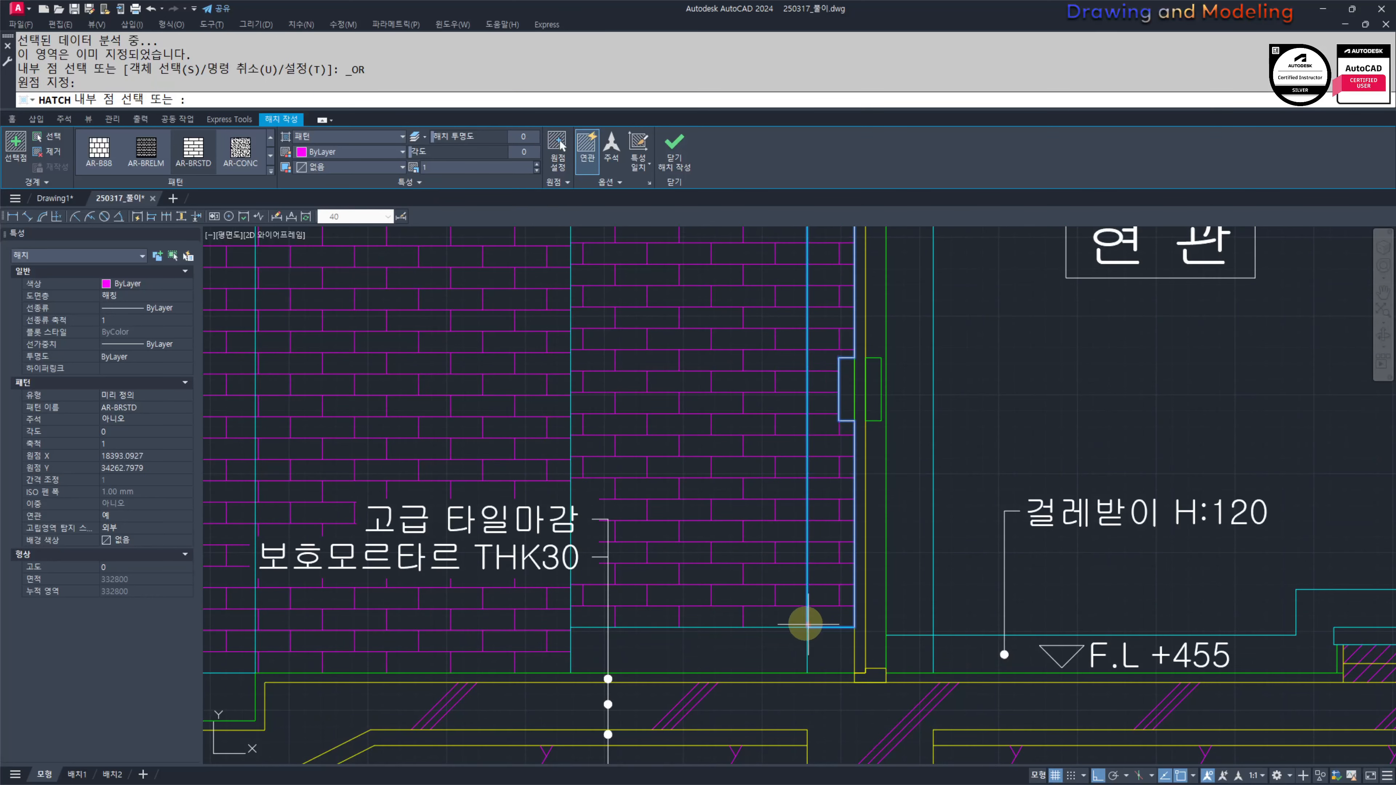
scroll(731, 456, "down", 5)
middle_click_drag(749, 525, 792, 636)
key("Escape")
key("Escape")
key("Escape")
key("Escape")
key("Escape")
Step: Hatch the exterior wall area beneath the eave with the AR-SAND pattern at scale 6
middle_click_drag(754, 396, 824, 479)
scroll(809, 406, "up", 2)
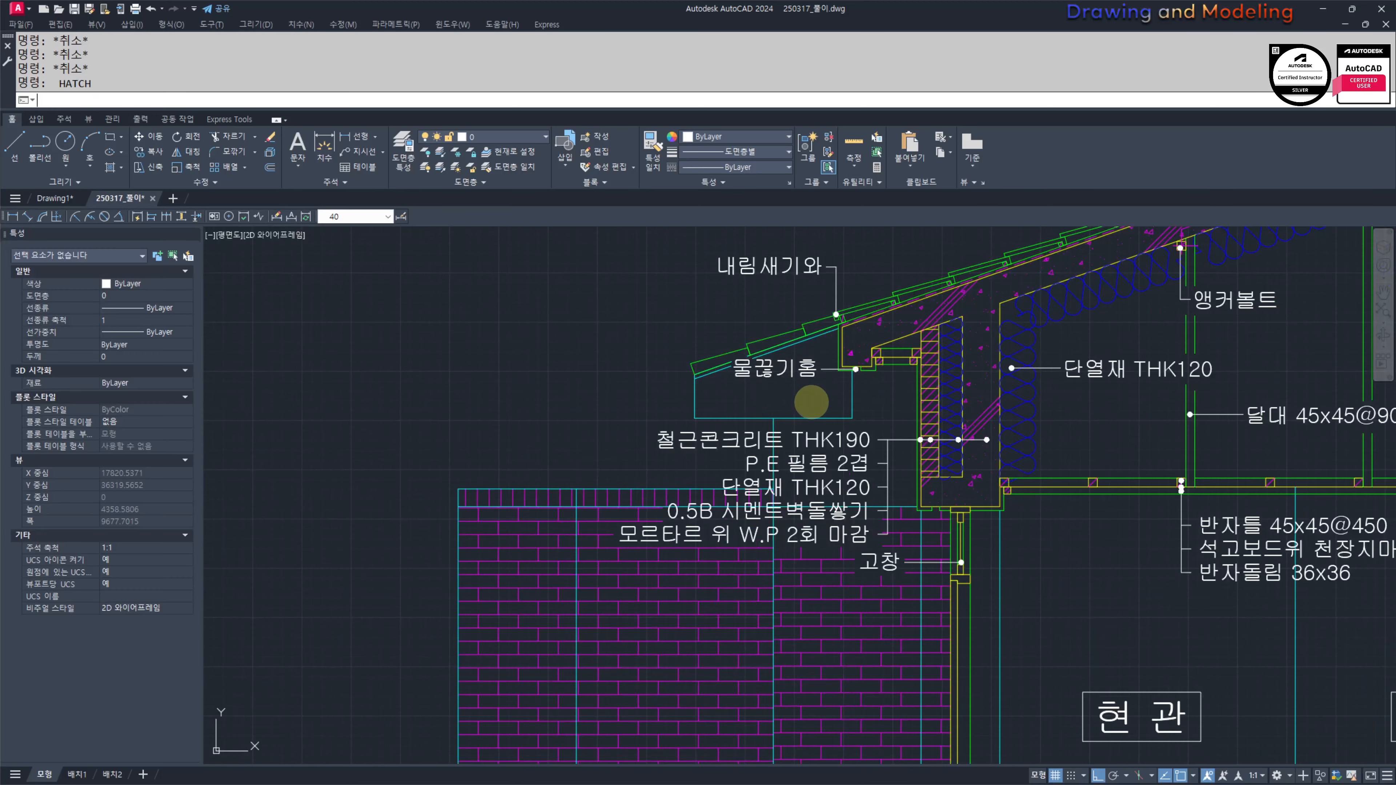
key("space")
middle_click_drag(883, 412, 833, 425)
scroll(832, 425, "up", 2)
left_click(854, 506)
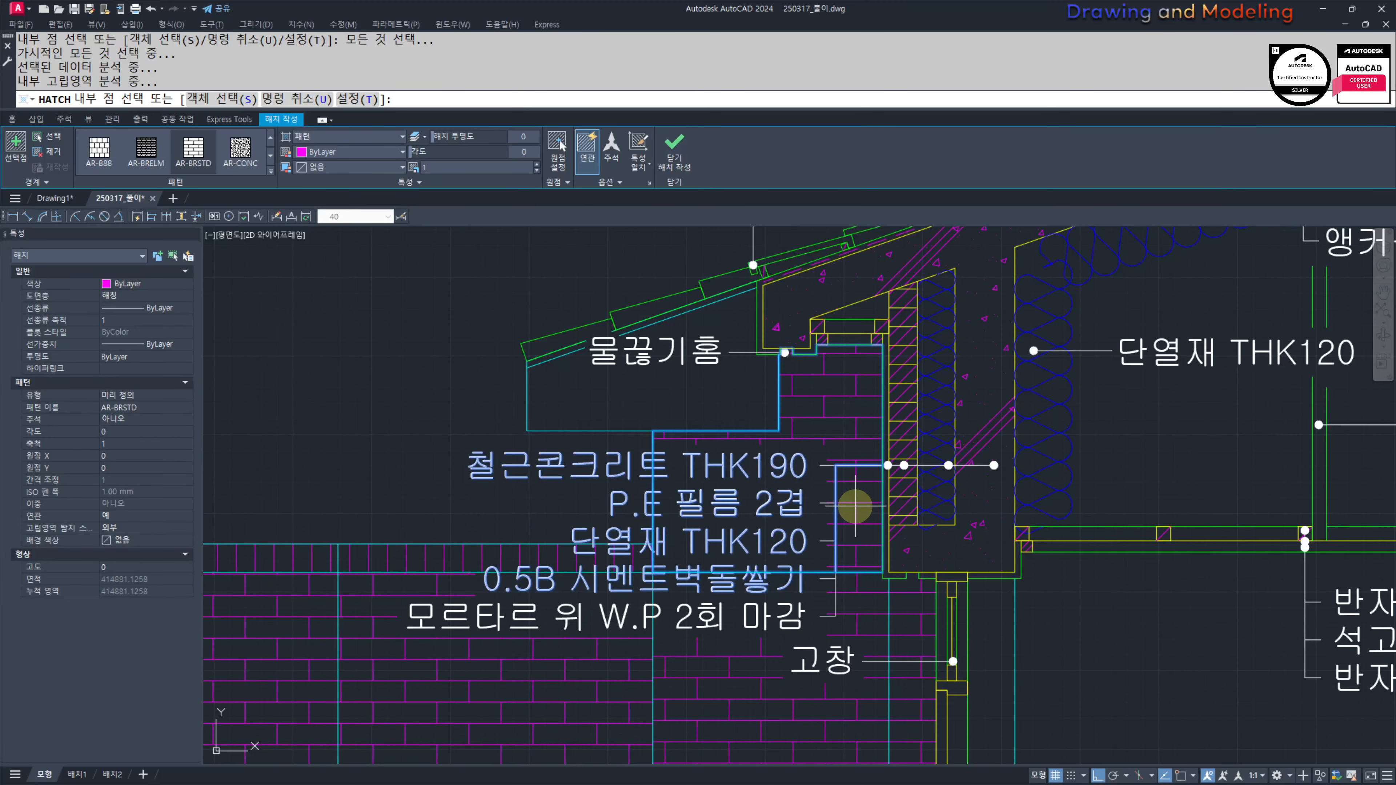
left_click(578, 400)
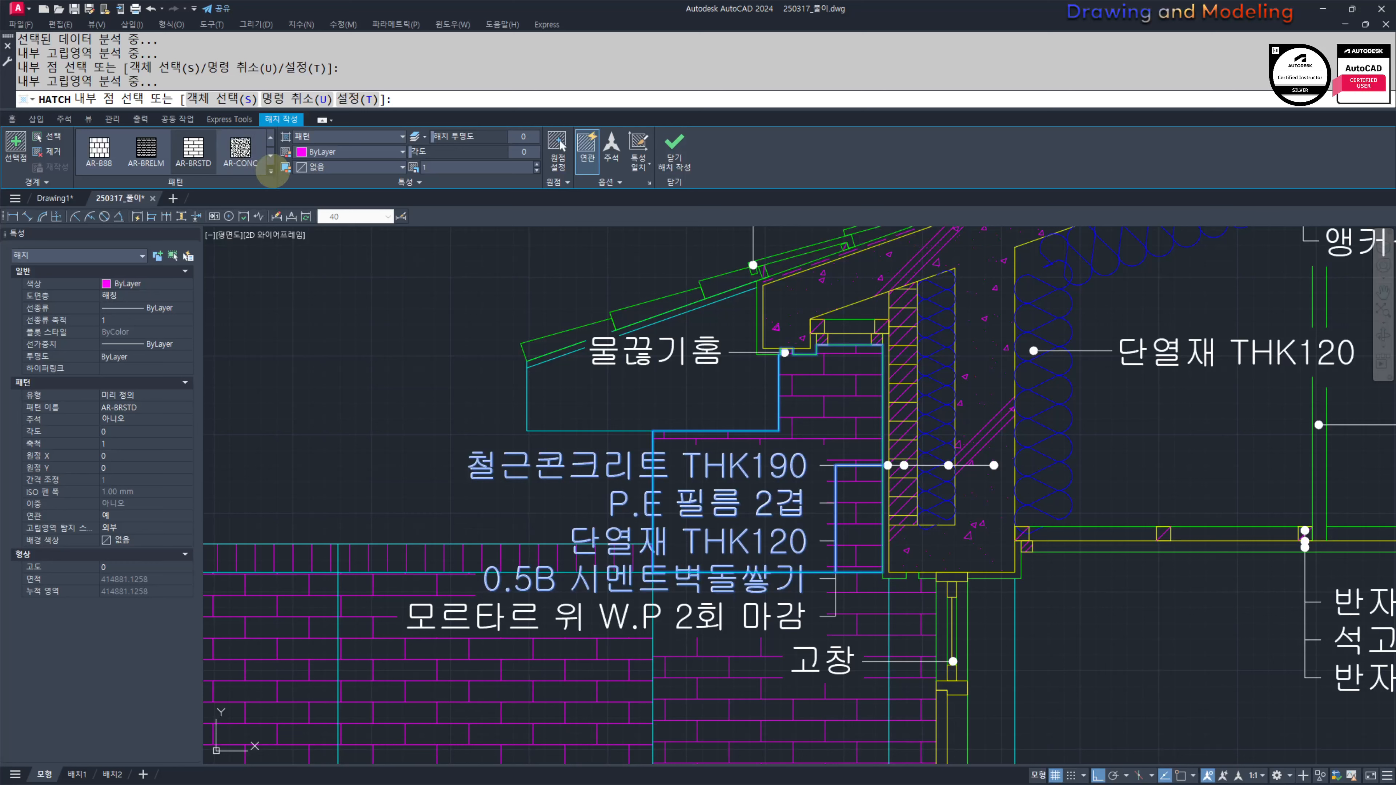
left_click(271, 170)
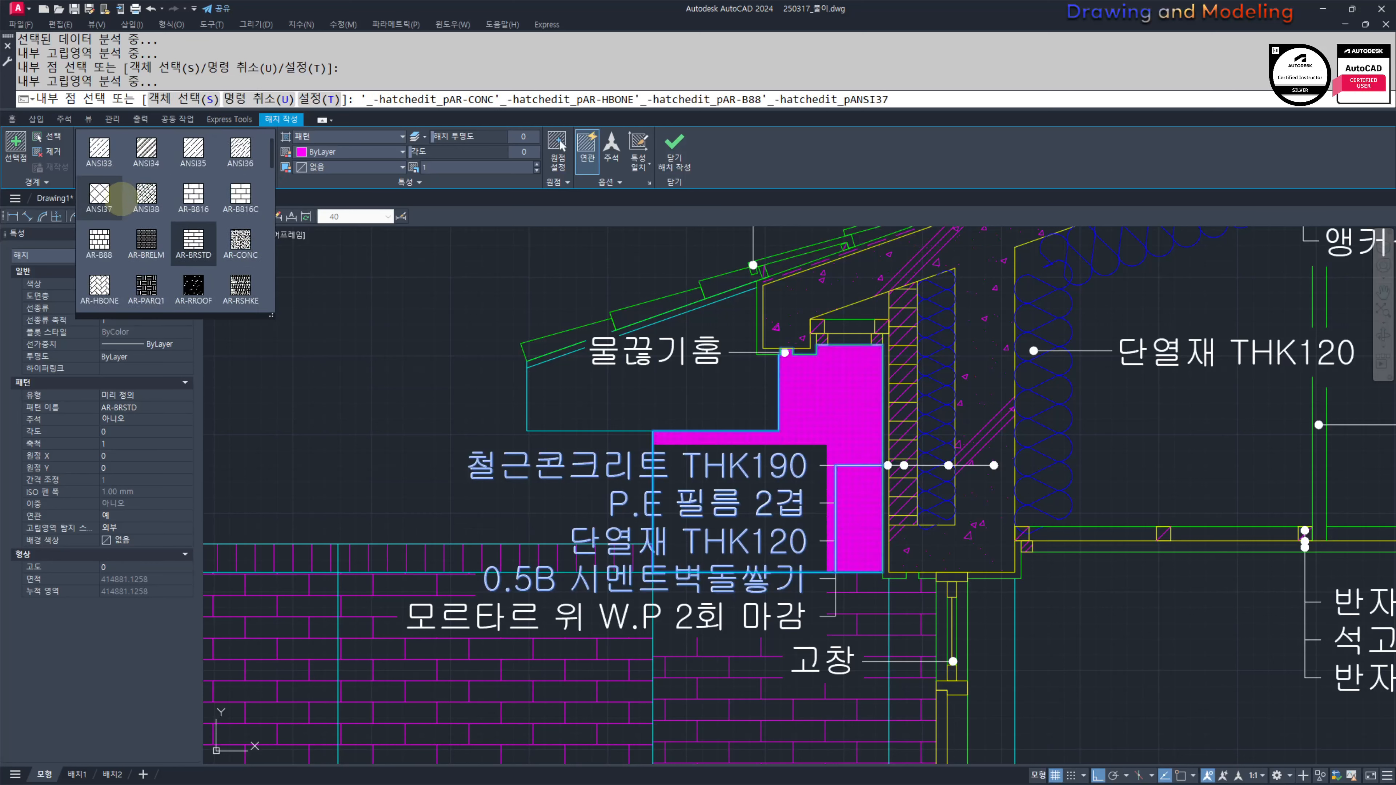
scroll(121, 242, "down", 2)
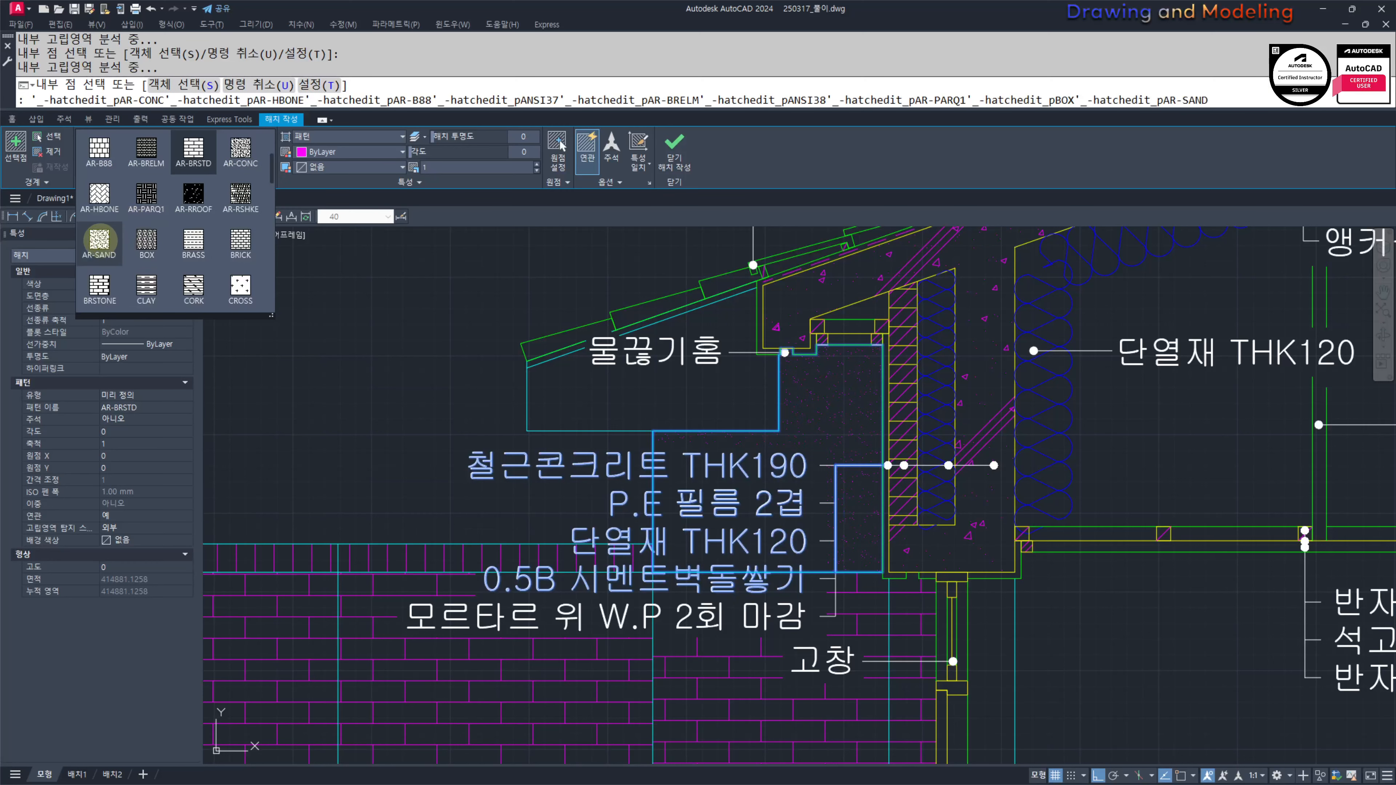
left_click(100, 239)
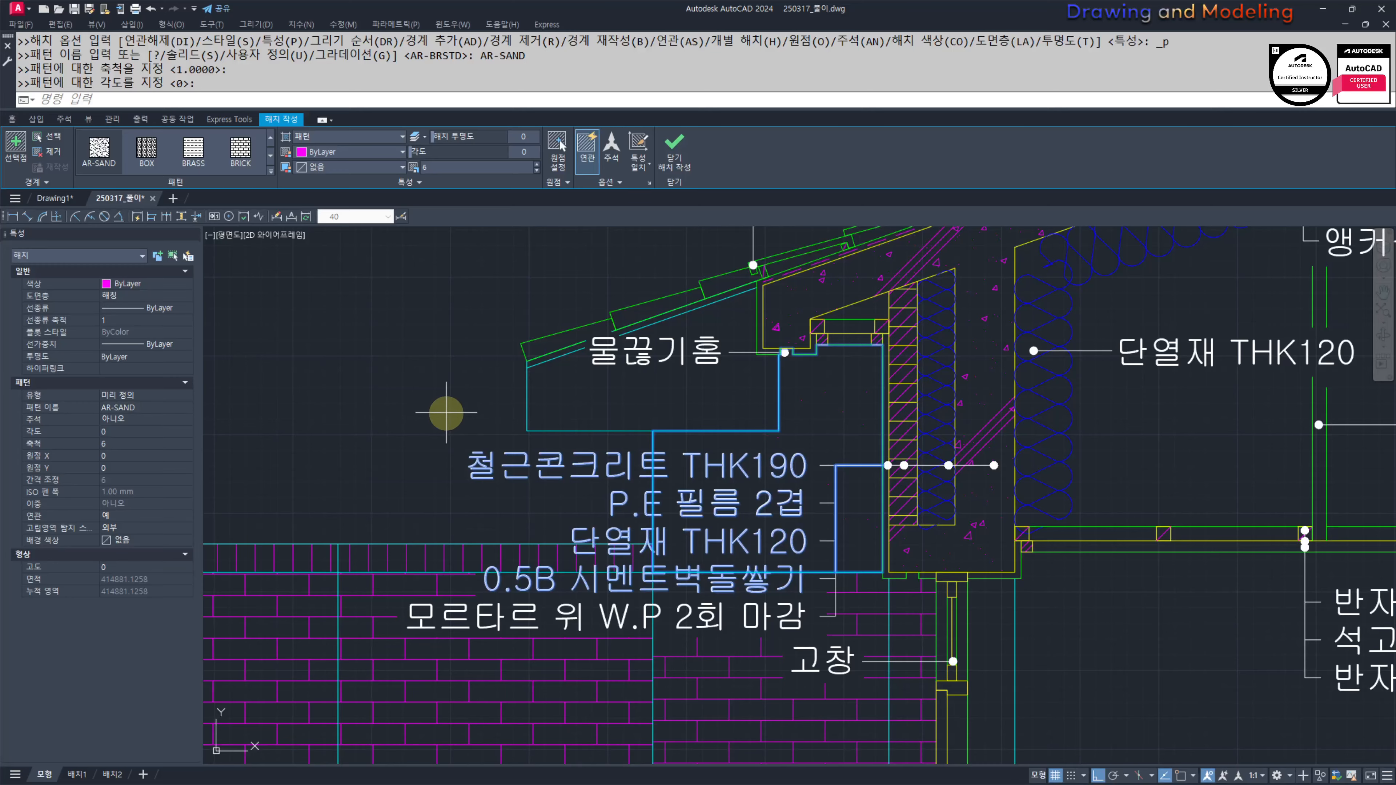
key("Escape")
key("Escape")
key("Escape")
key("Escape")
Step: Hatch the low base strip between the brick panels and the porch floor with AR-SAND at scale 6
scroll(529, 536, "down", 5)
scroll(604, 533, "up", 6)
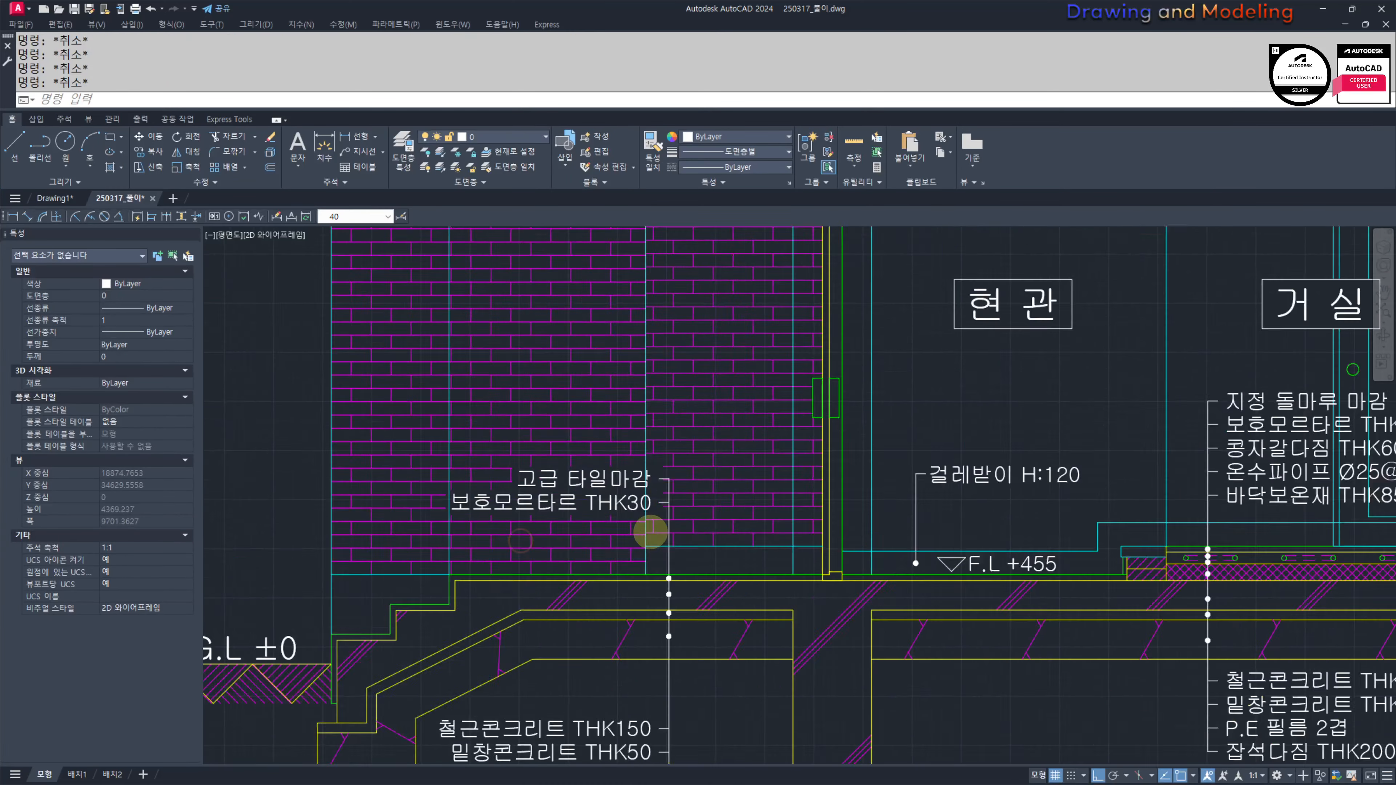
scroll(650, 531, "up", 4)
key("space")
left_click(847, 602)
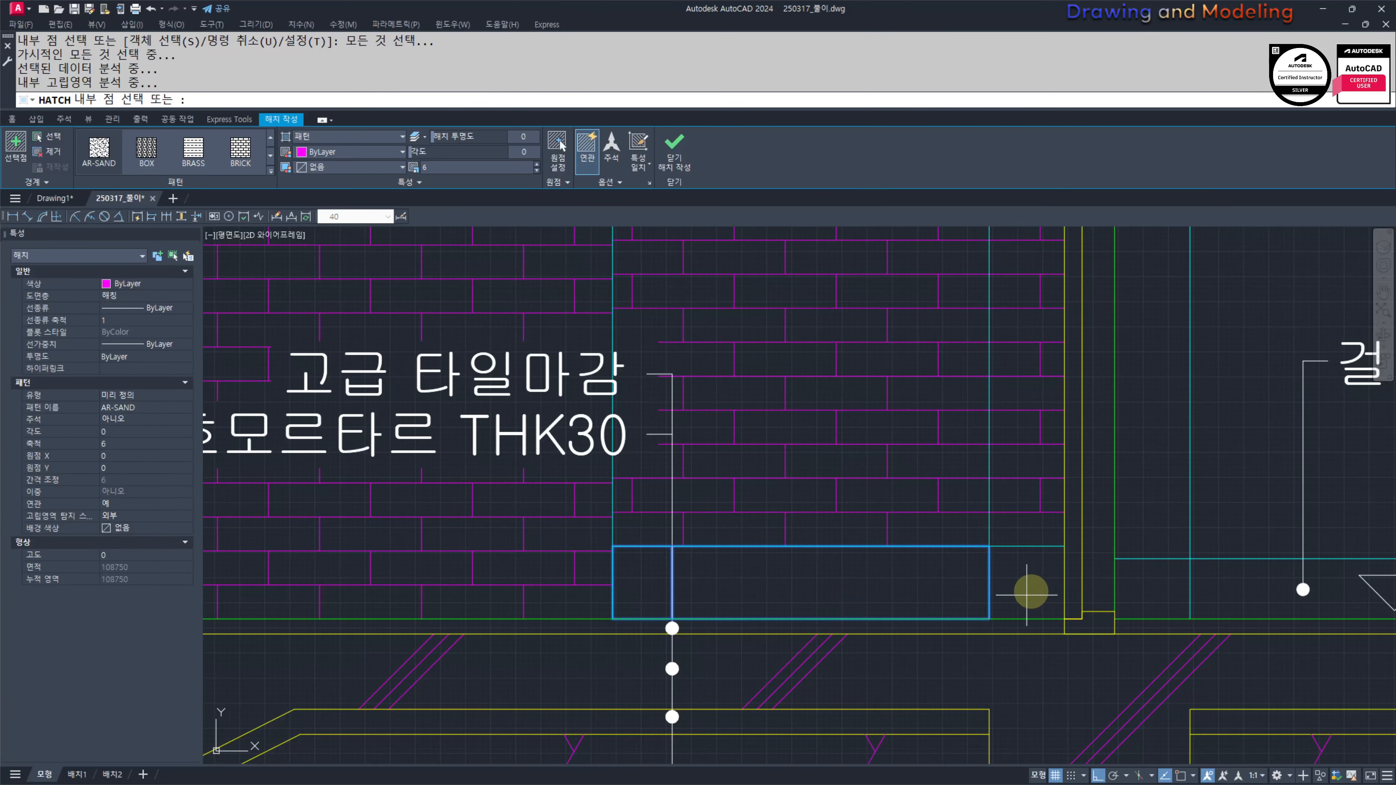
key("Escape")
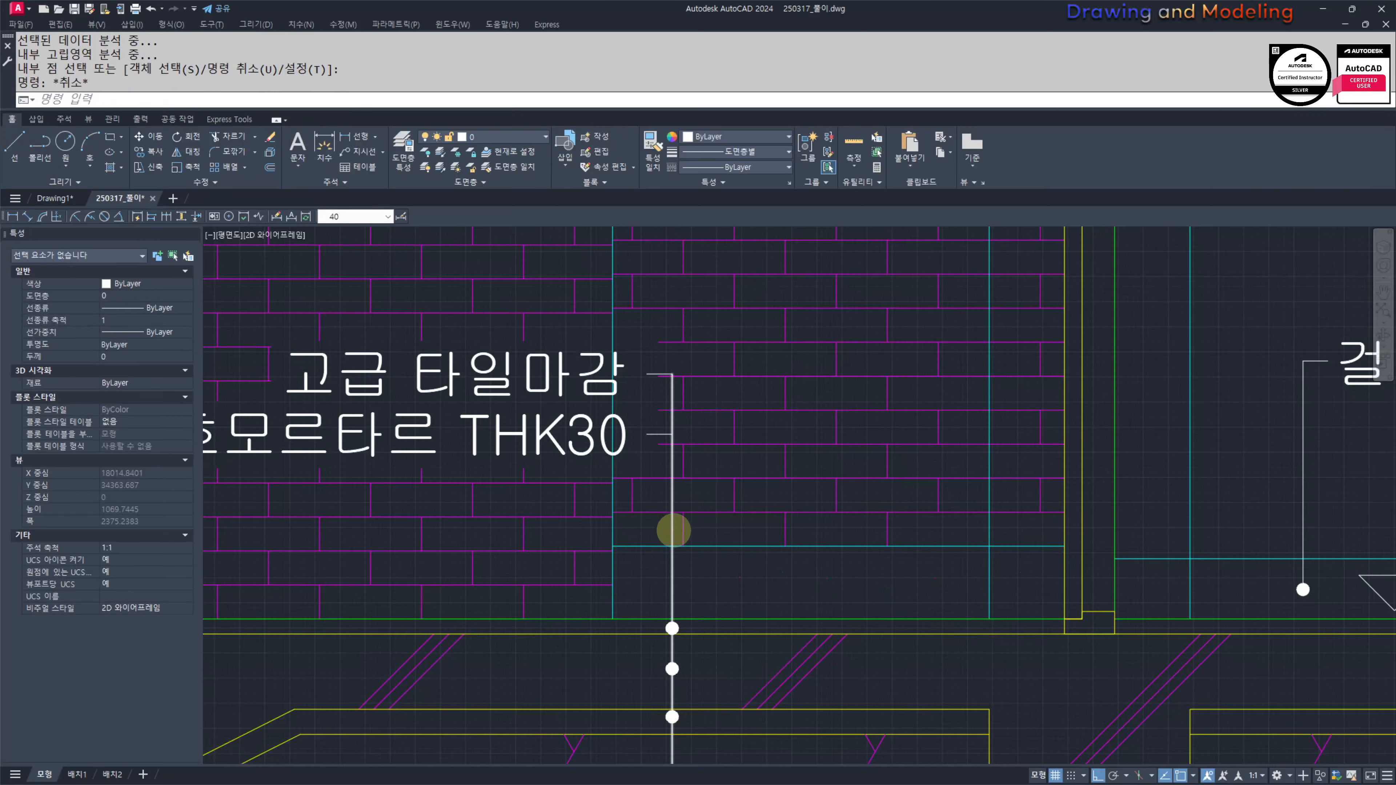
scroll(673, 530, "down", 4)
scroll(666, 570, "down", 5)
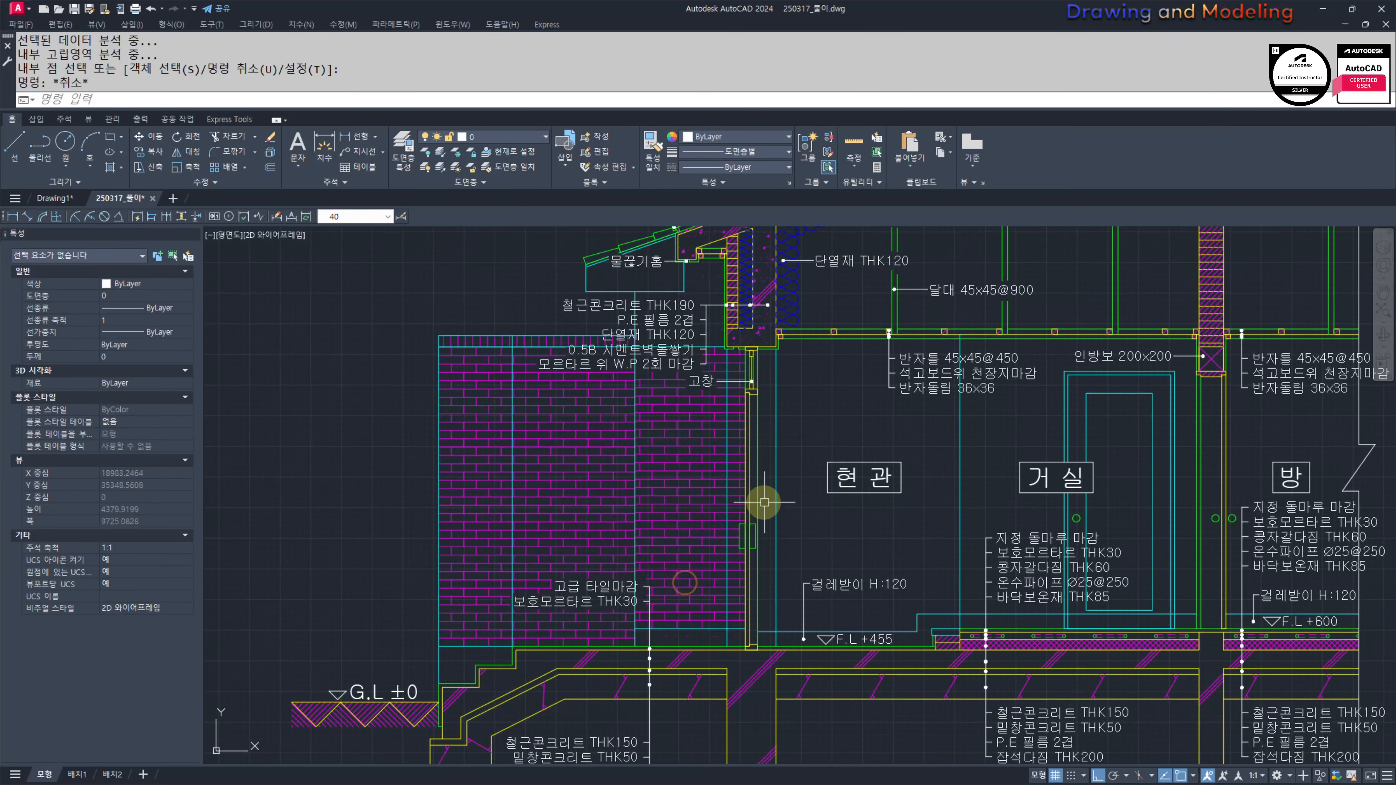
scroll(848, 514, "down", 4)
scroll(848, 514, "up", 6)
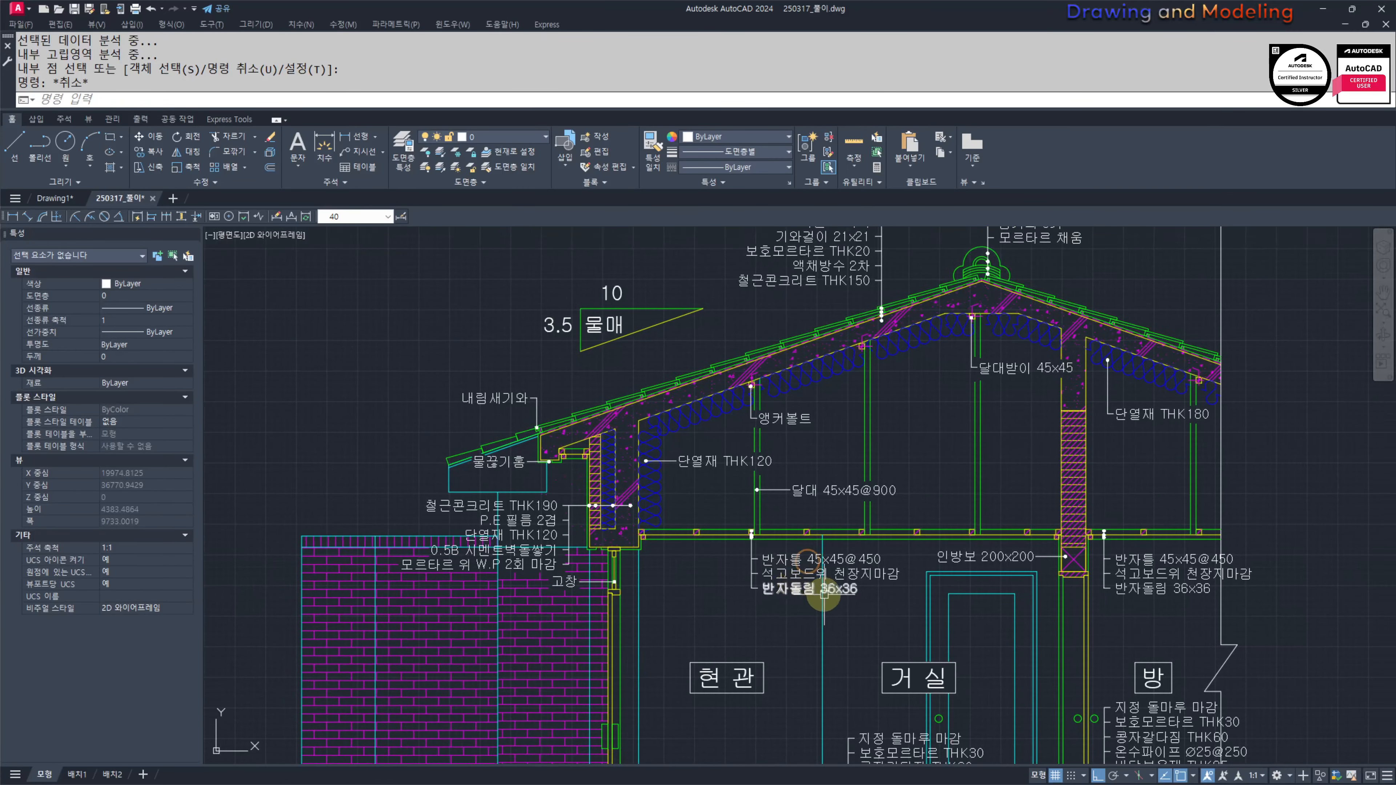
type("br")
key("Return")
left_click(860, 600)
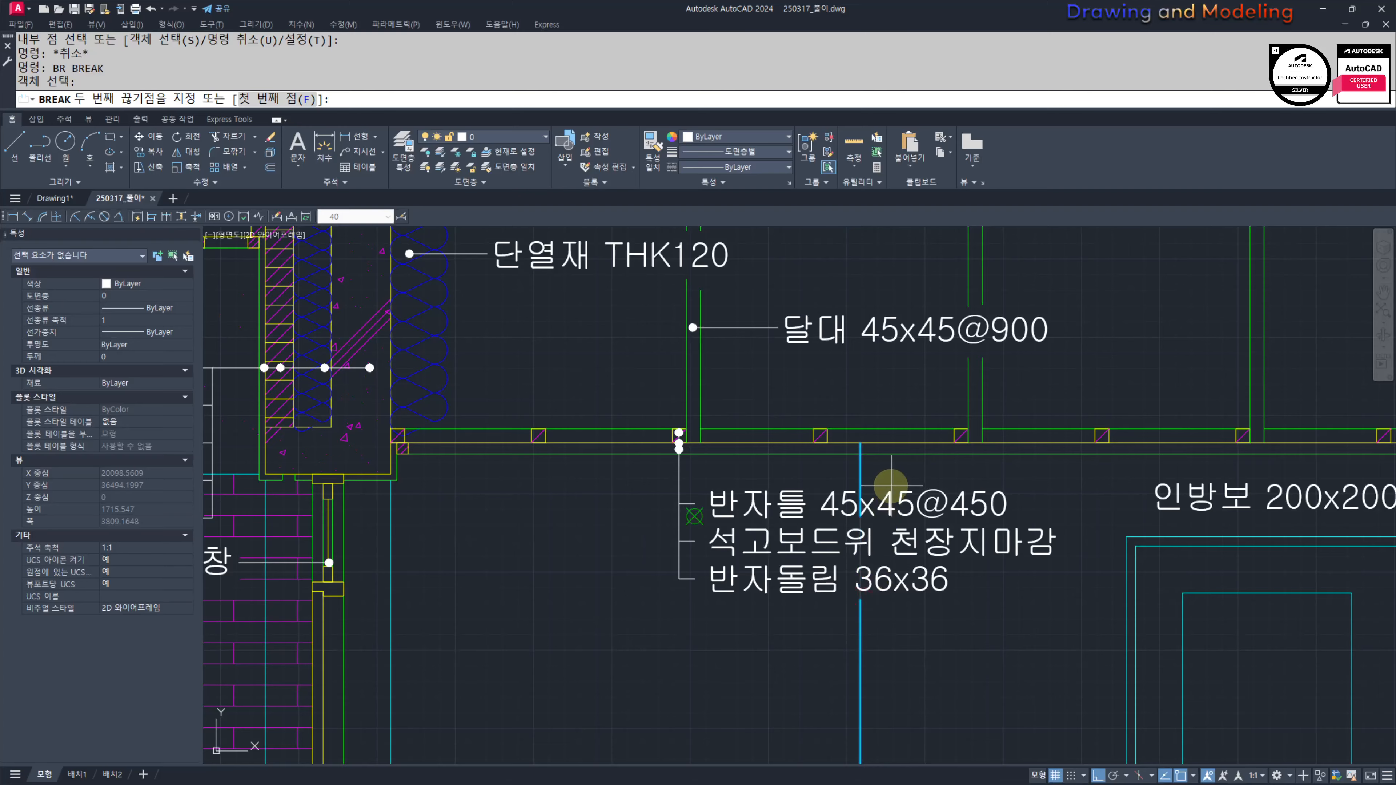
key("Escape")
scroll(885, 495, "down", 5)
scroll(857, 561, "up", 3)
scroll(781, 566, "up", 2)
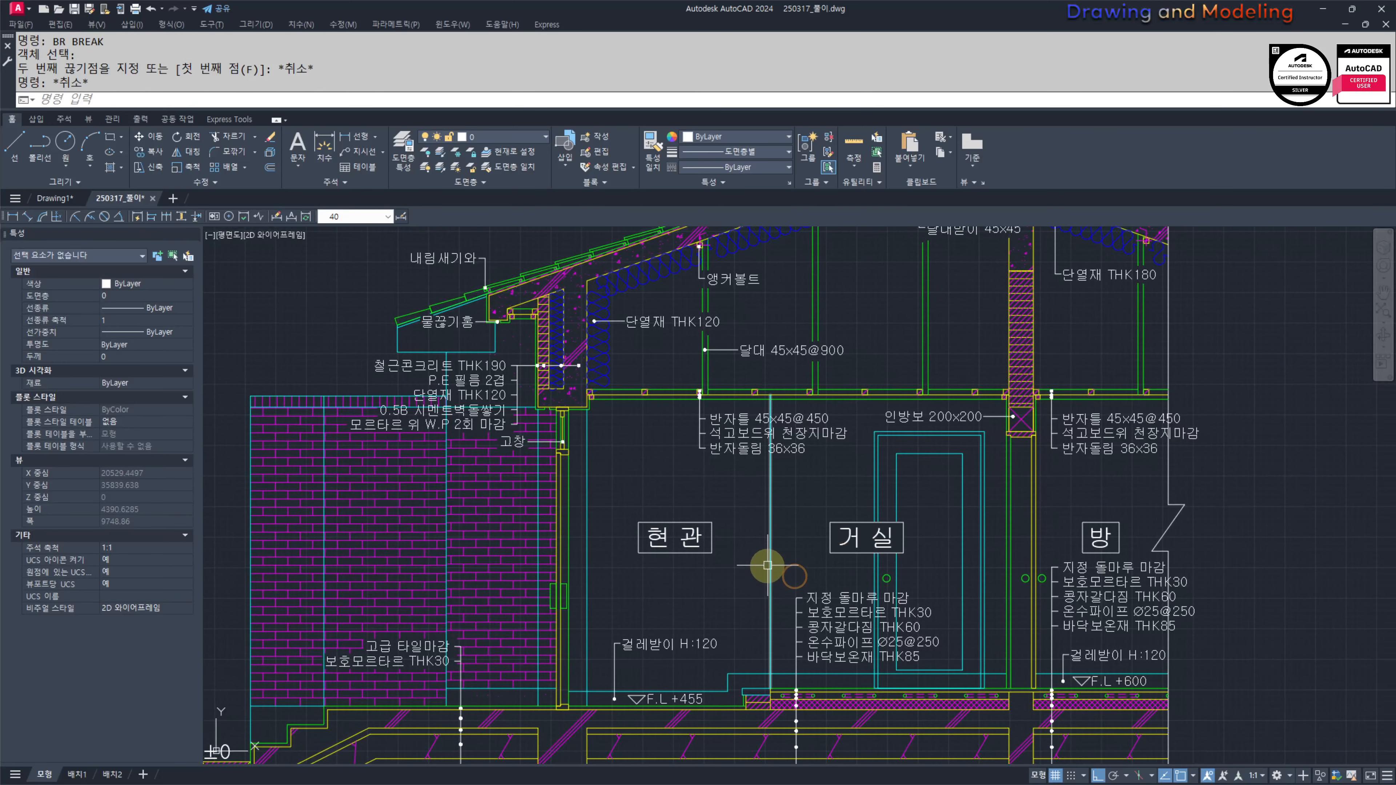
Step: Hatch the interior wall surfaces of the entrance (현관) and living room (거실) around the door with the AR-RROOF pattern
middle_click_drag(767, 565, 787, 569)
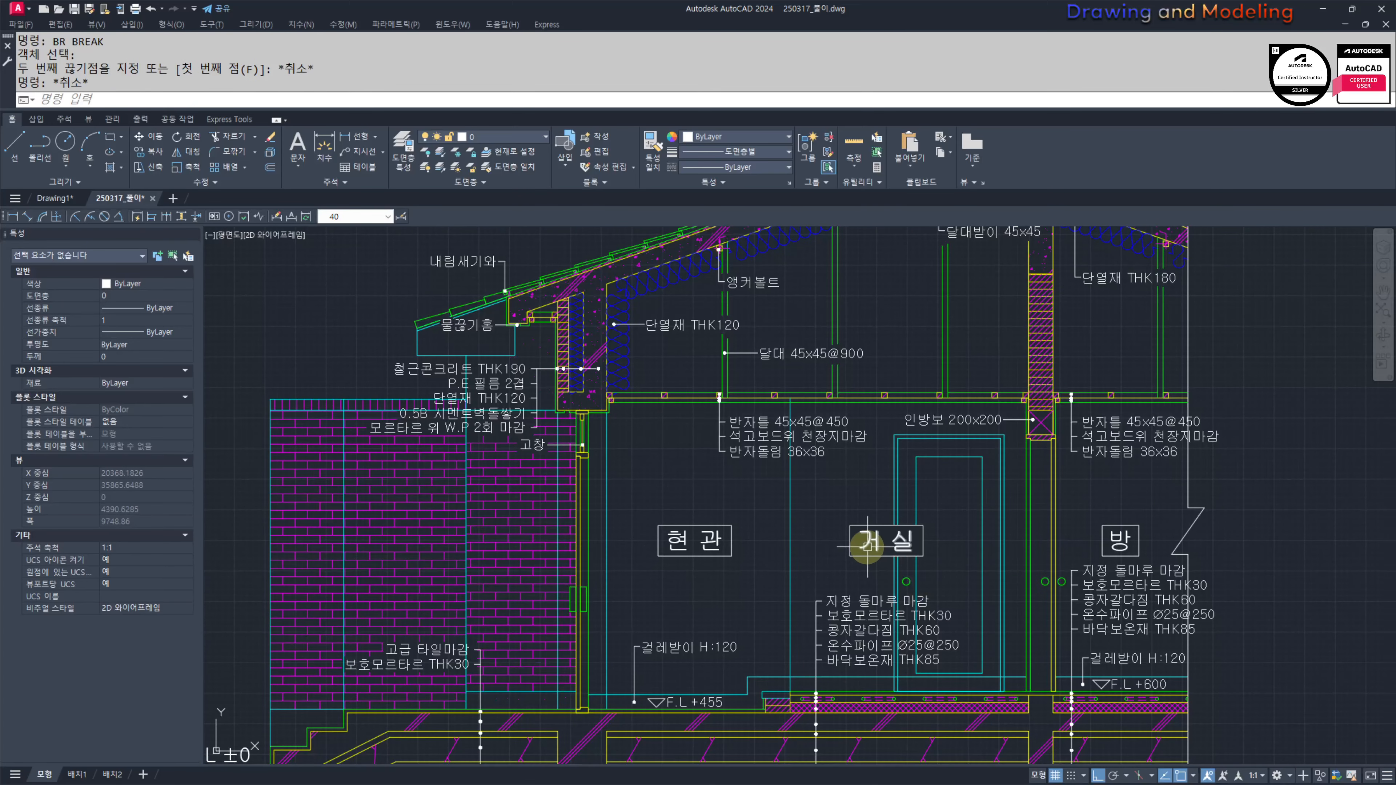
mouse_move(810, 498)
middle_mouse_down()
mouse_move(856, 513)
mouse_move(834, 524)
middle_mouse_up()
type("h")
key("Return")
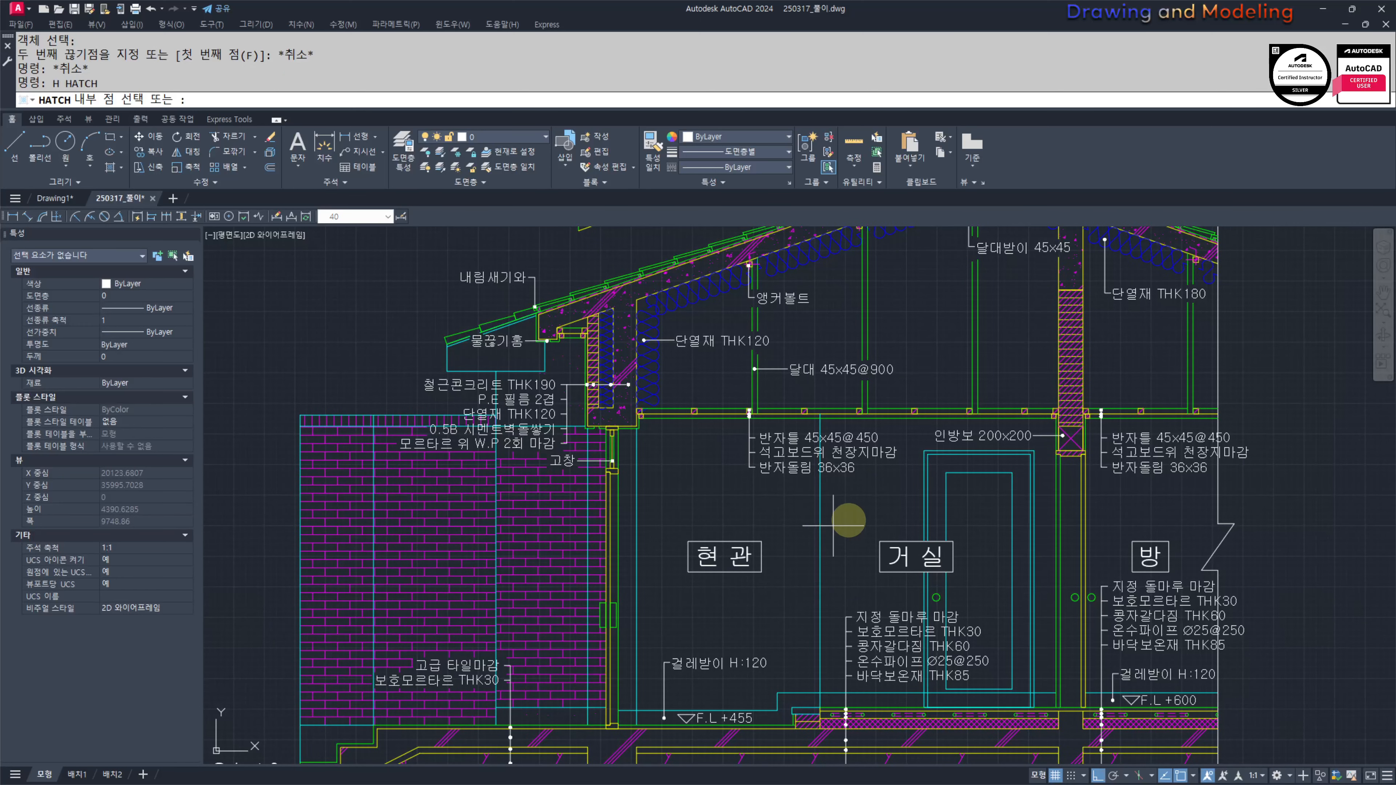
left_click(761, 497)
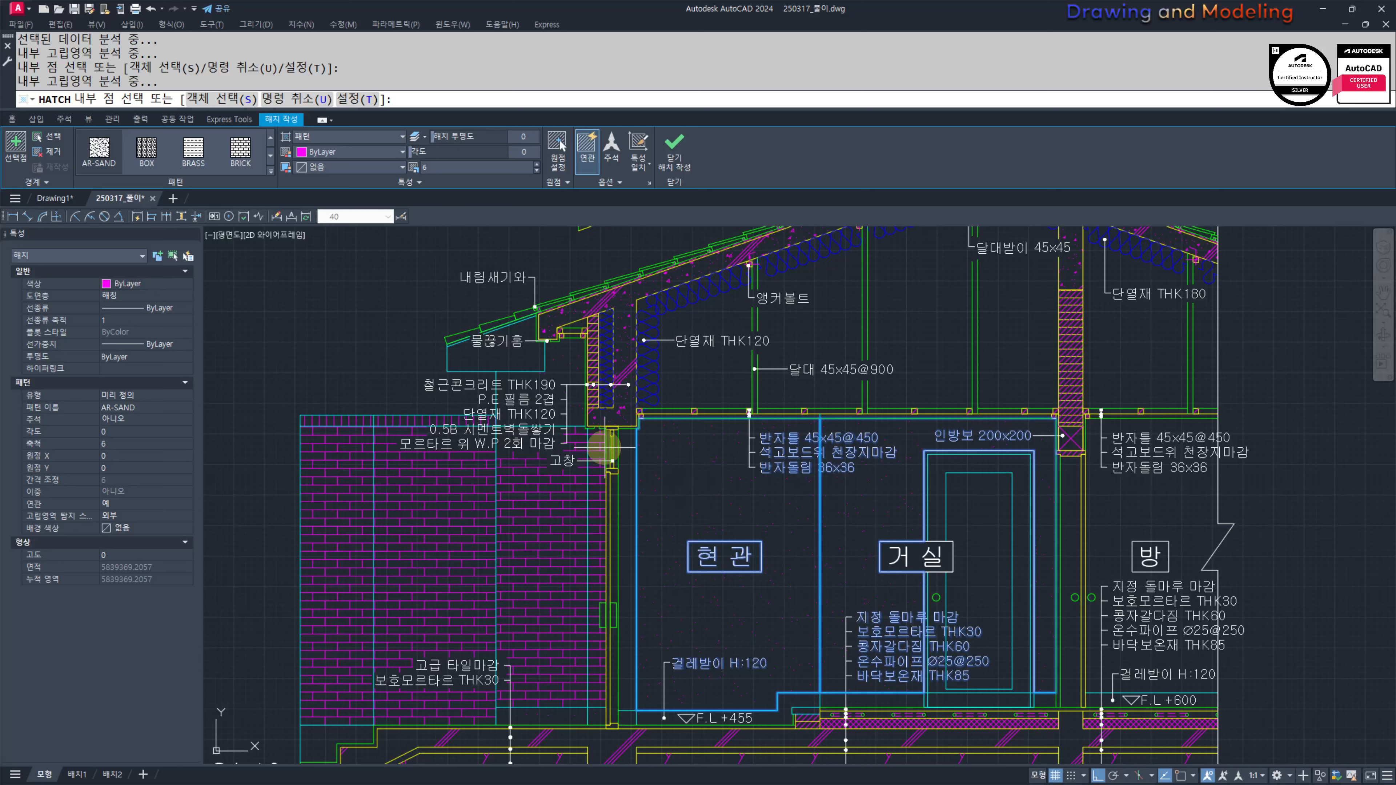
left_click(270, 171)
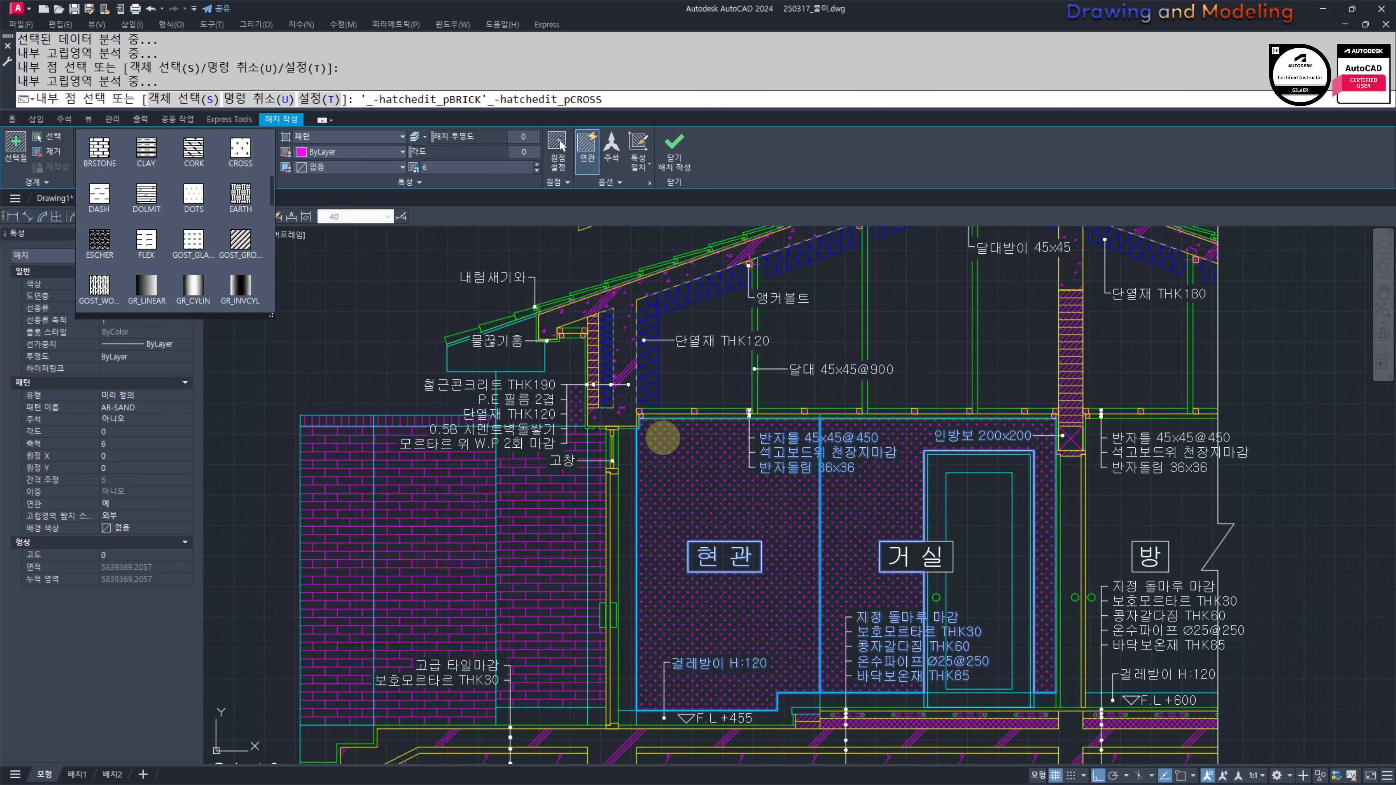
scroll(198, 209, "down", 1)
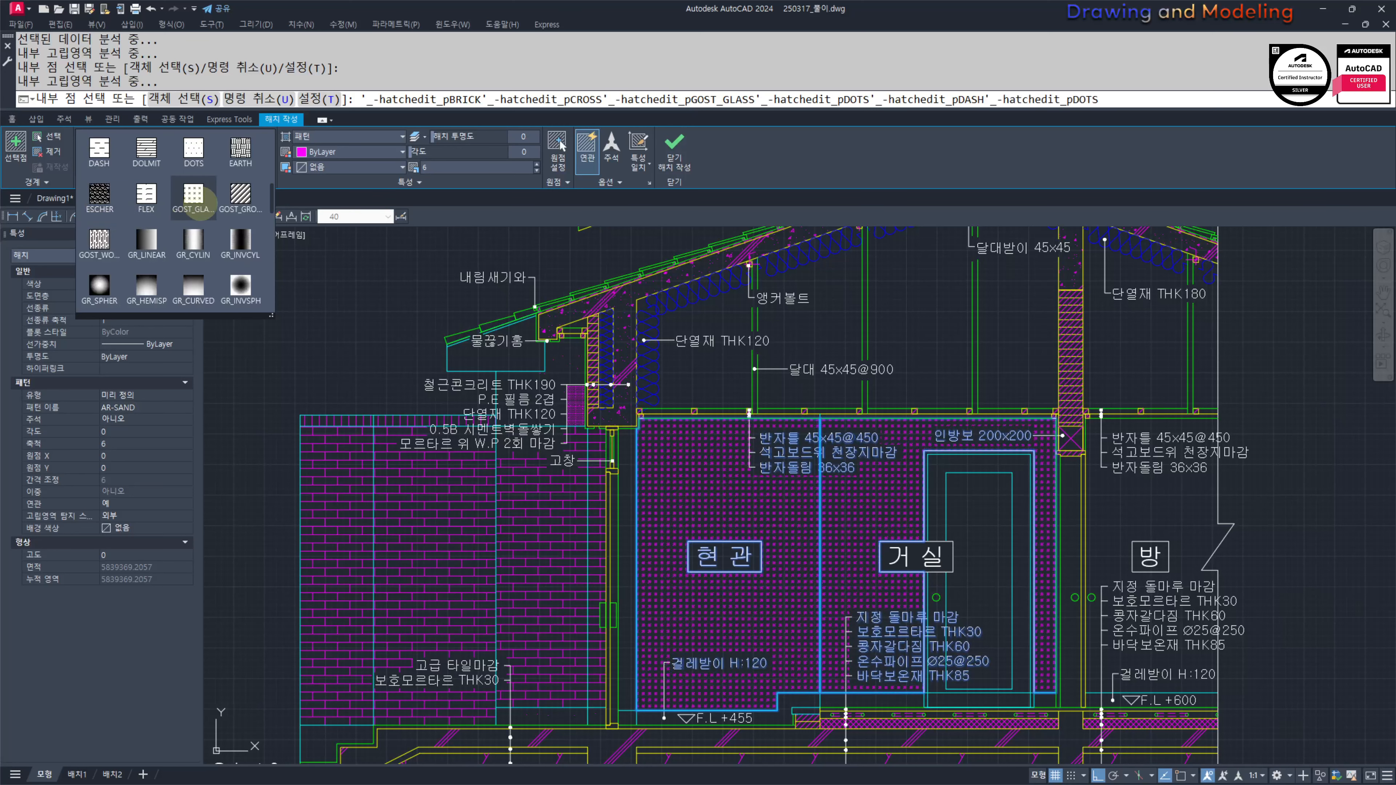
scroll(194, 209, "down", 3)
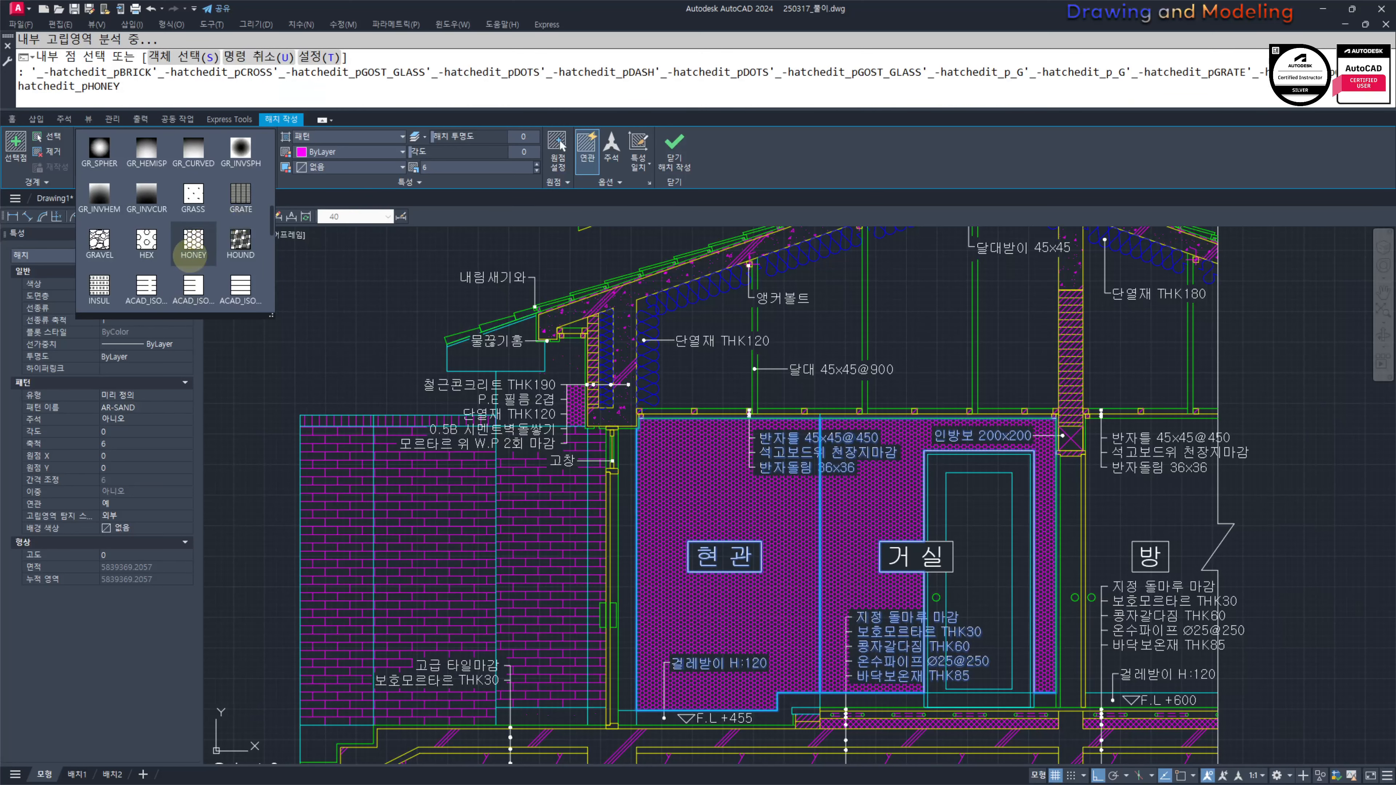
scroll(193, 253, "down", 9)
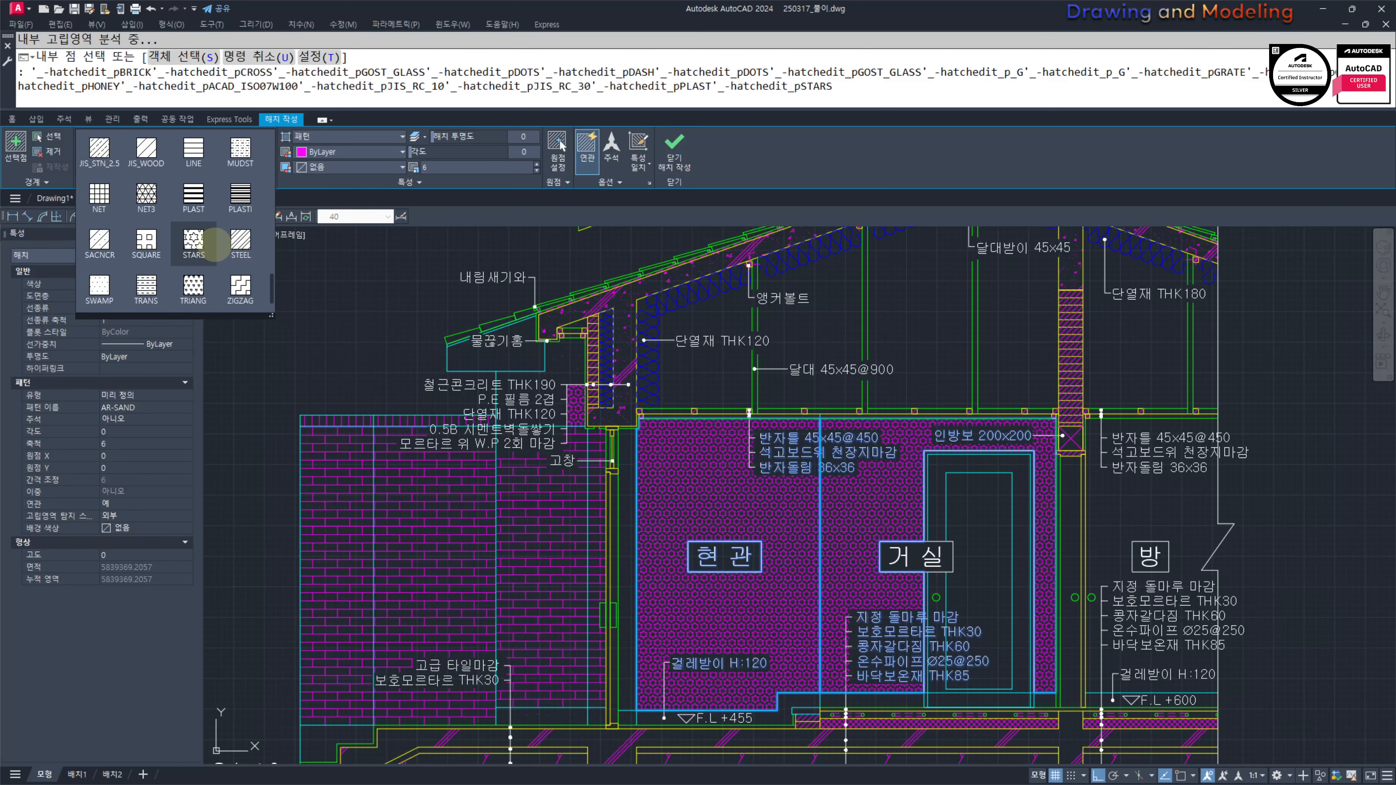
scroll(216, 243, "up", 12)
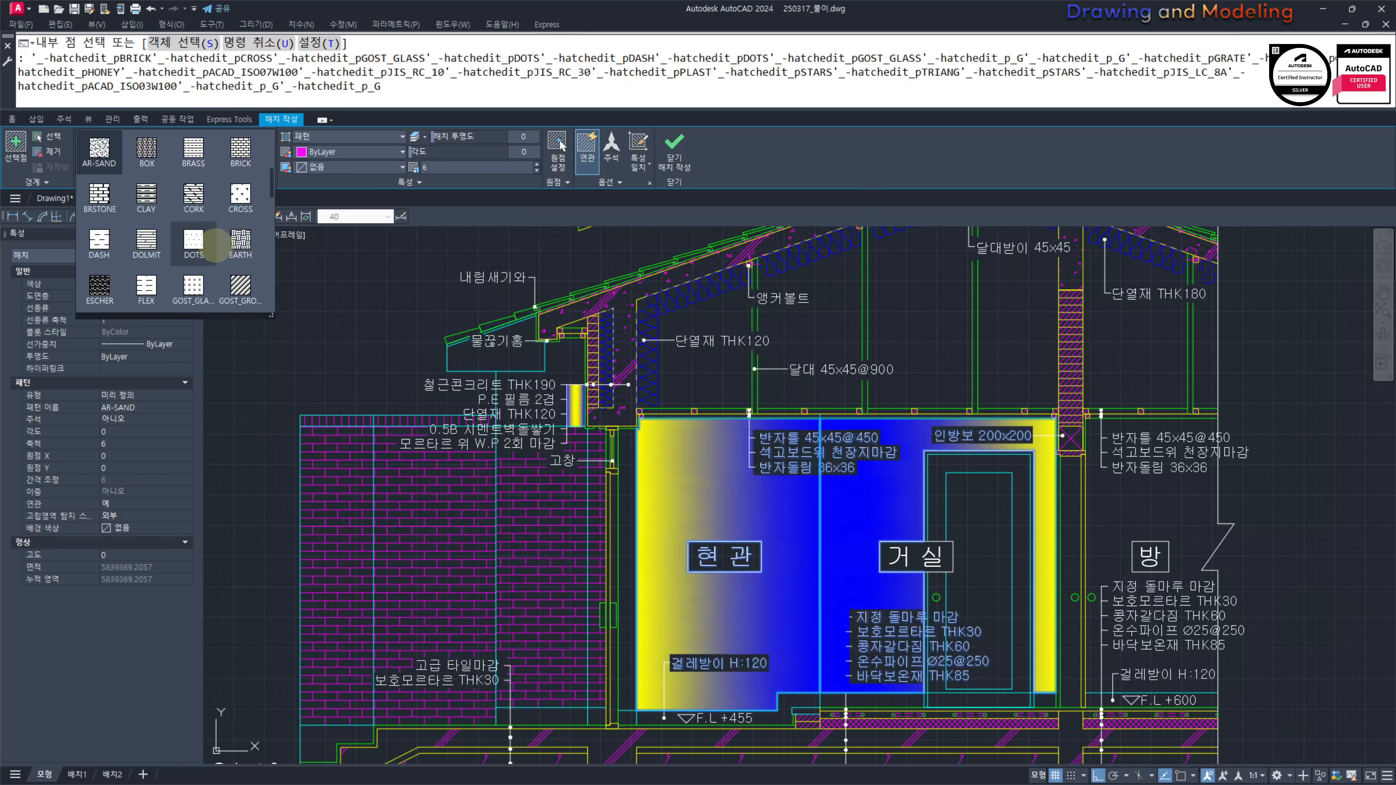
scroll(215, 231, "up", 3)
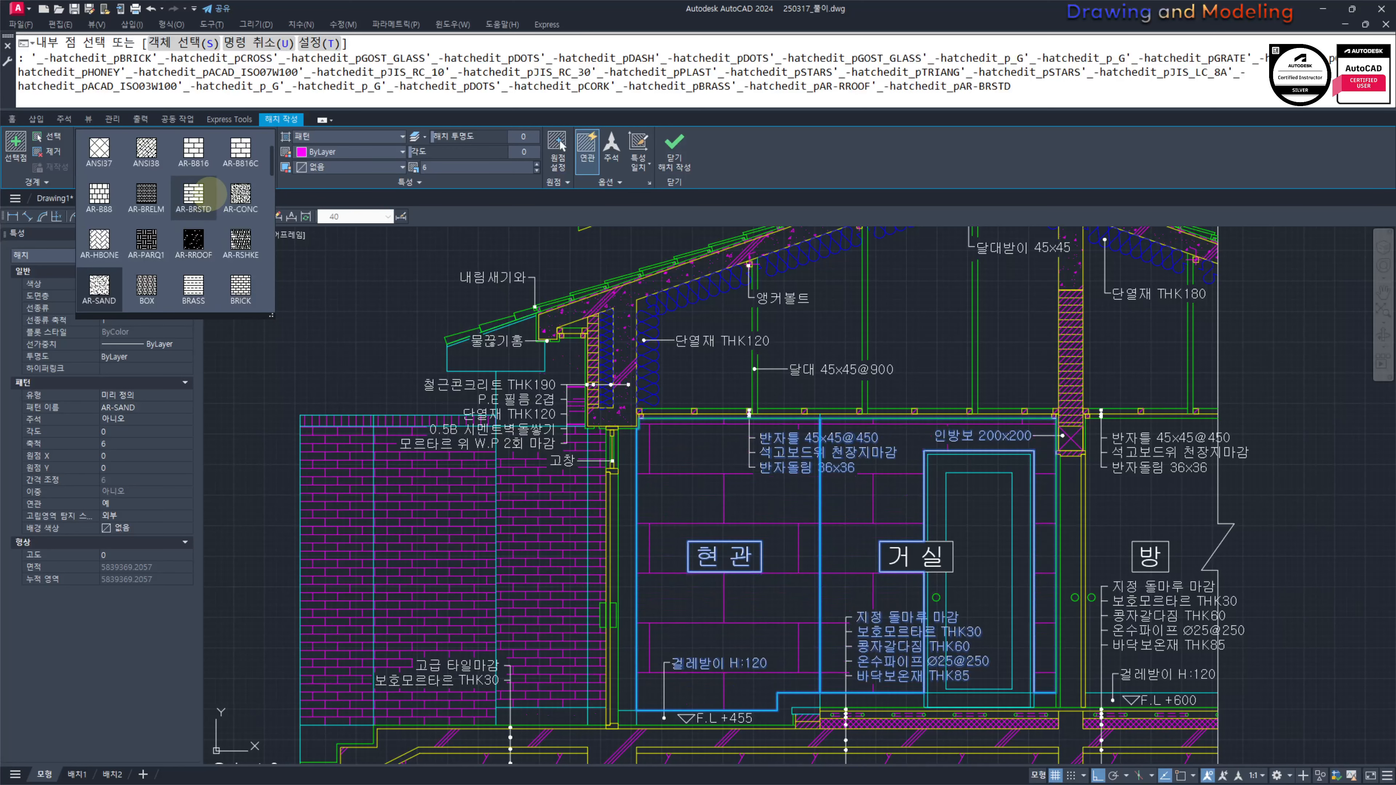
left_click(194, 239)
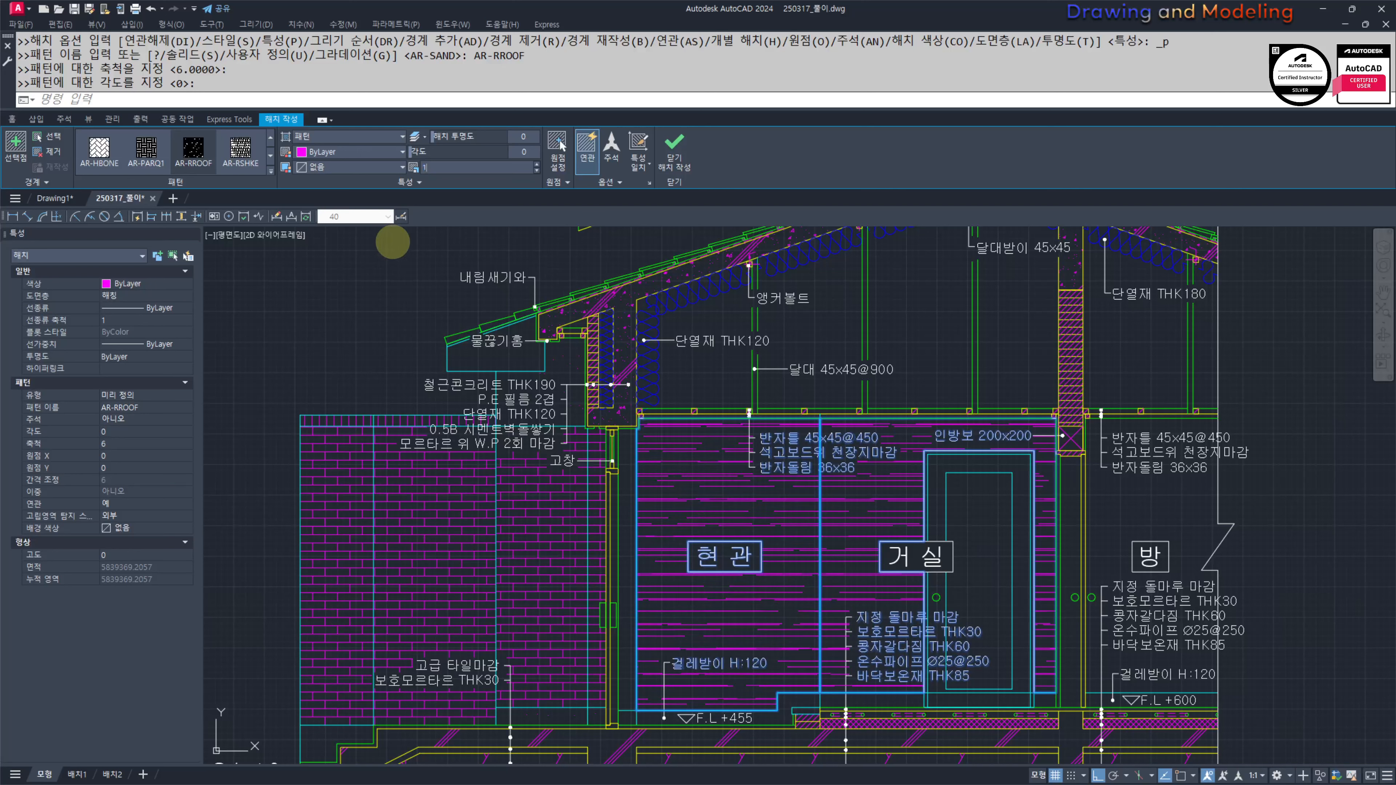
Step: Set the interior wall hatch's scale to 10 and its angle to 90, and finish the hatch
type("0")
key("Return")
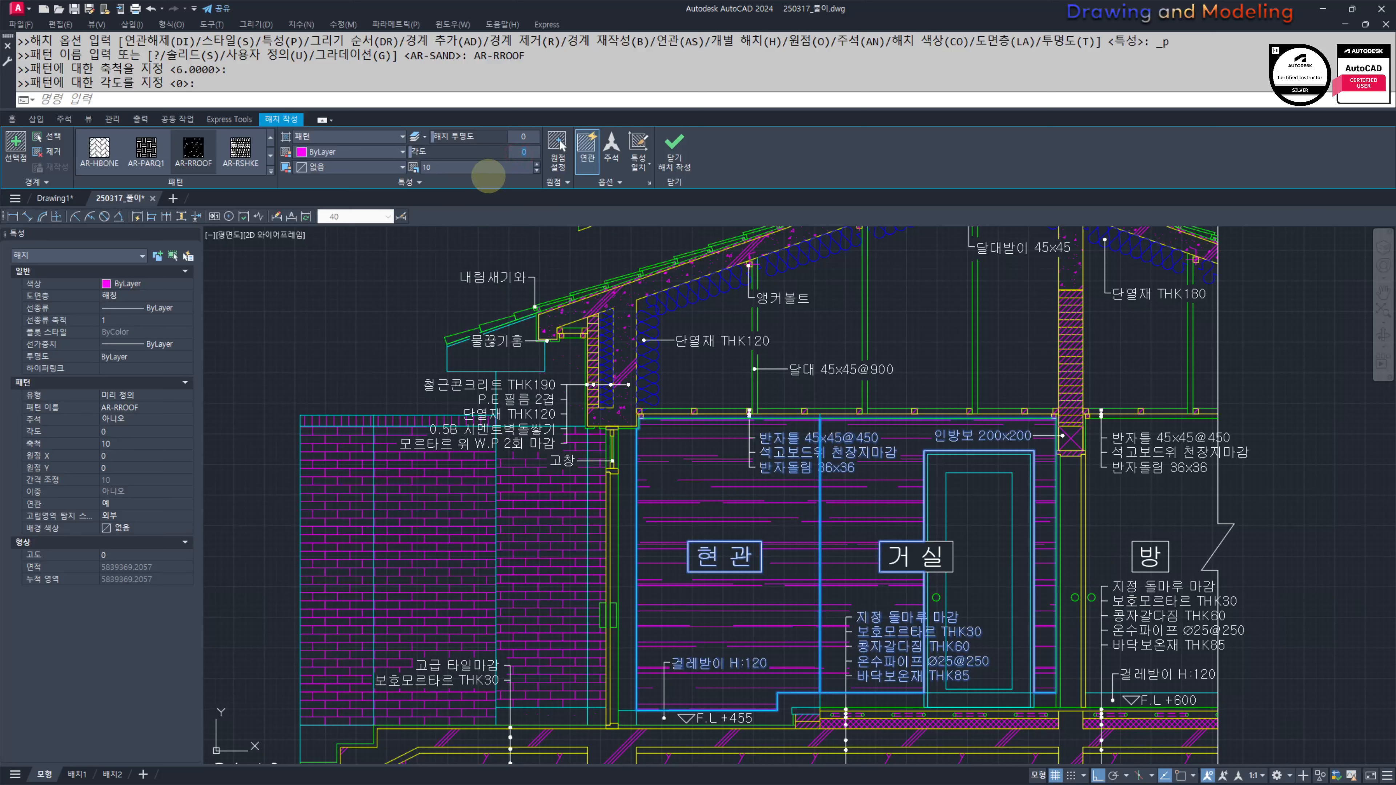
type("10")
key("Return")
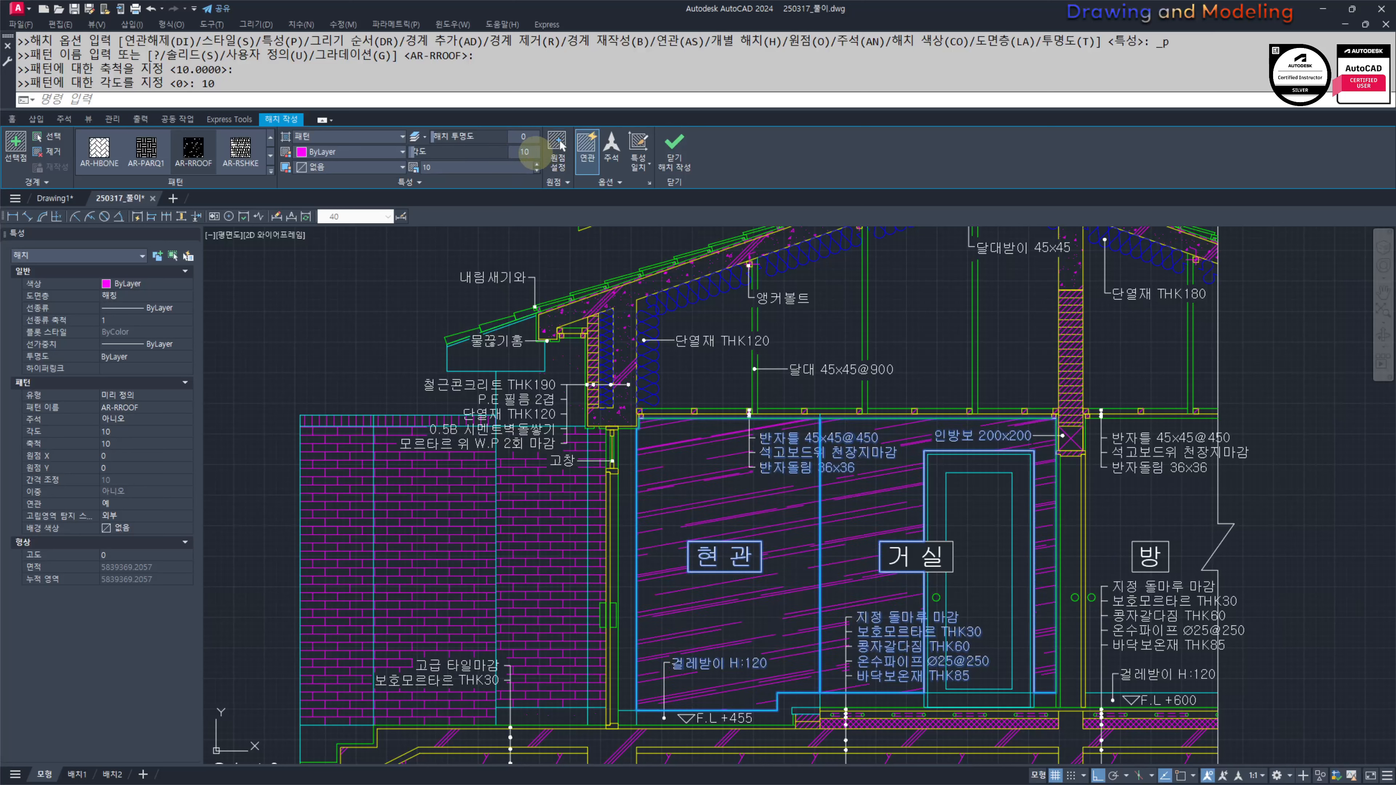
type("90")
key("Return")
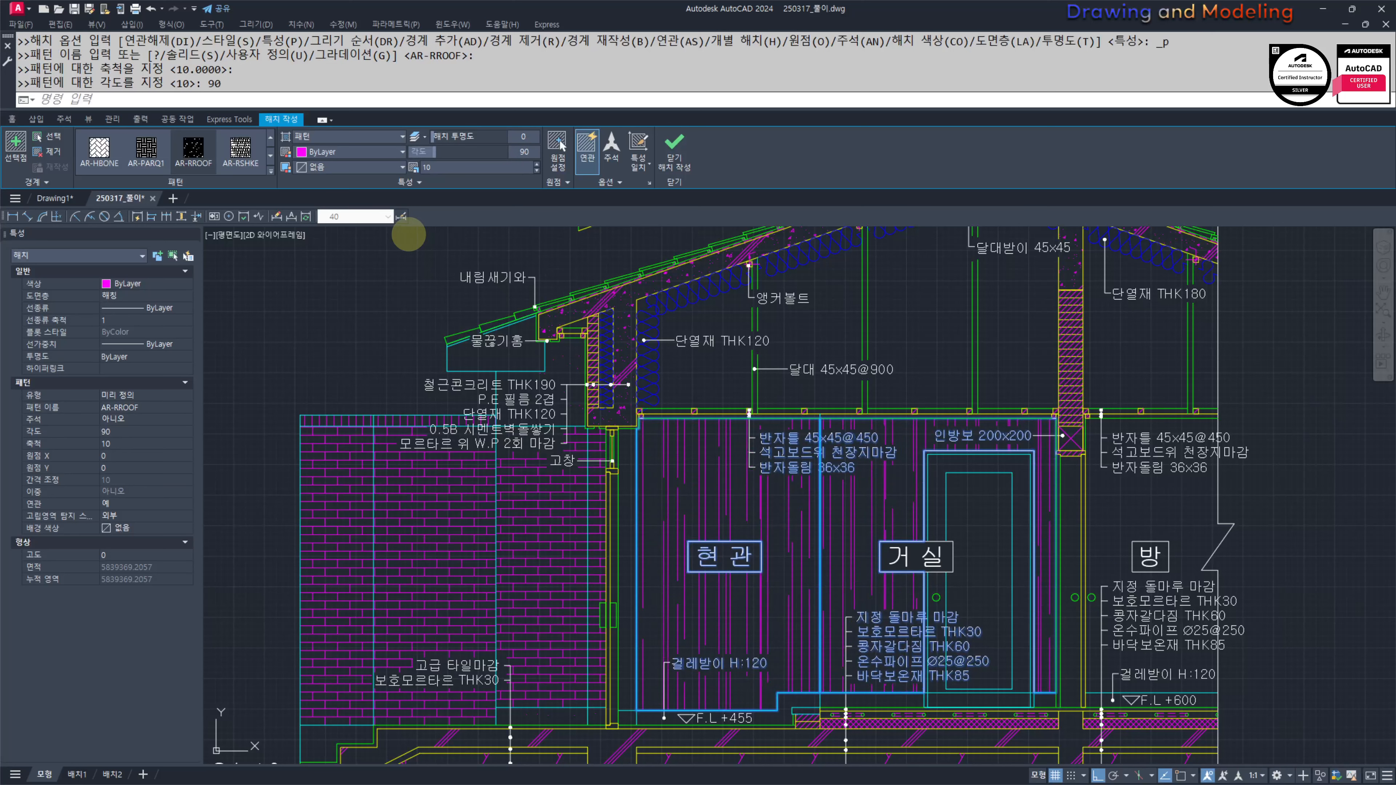
key("Escape")
key("Escape")
Step: Hatch the interior wall of the room labelled 방 with the same vertical AR-RROOF pattern settings
middle_click_drag(833, 503, 785, 488)
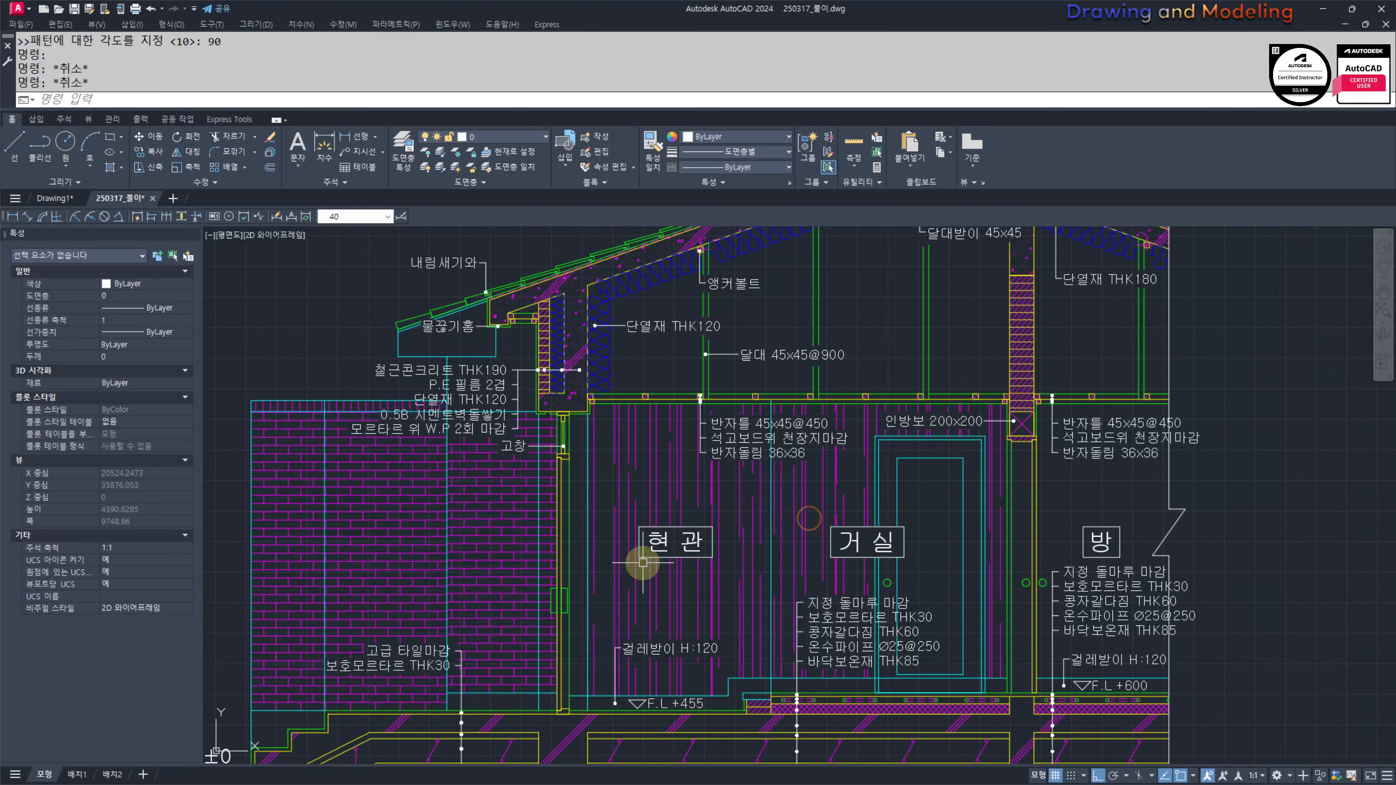
type("h")
key("space")
left_click(1125, 500)
key("space")
key("Escape")
key("Escape")
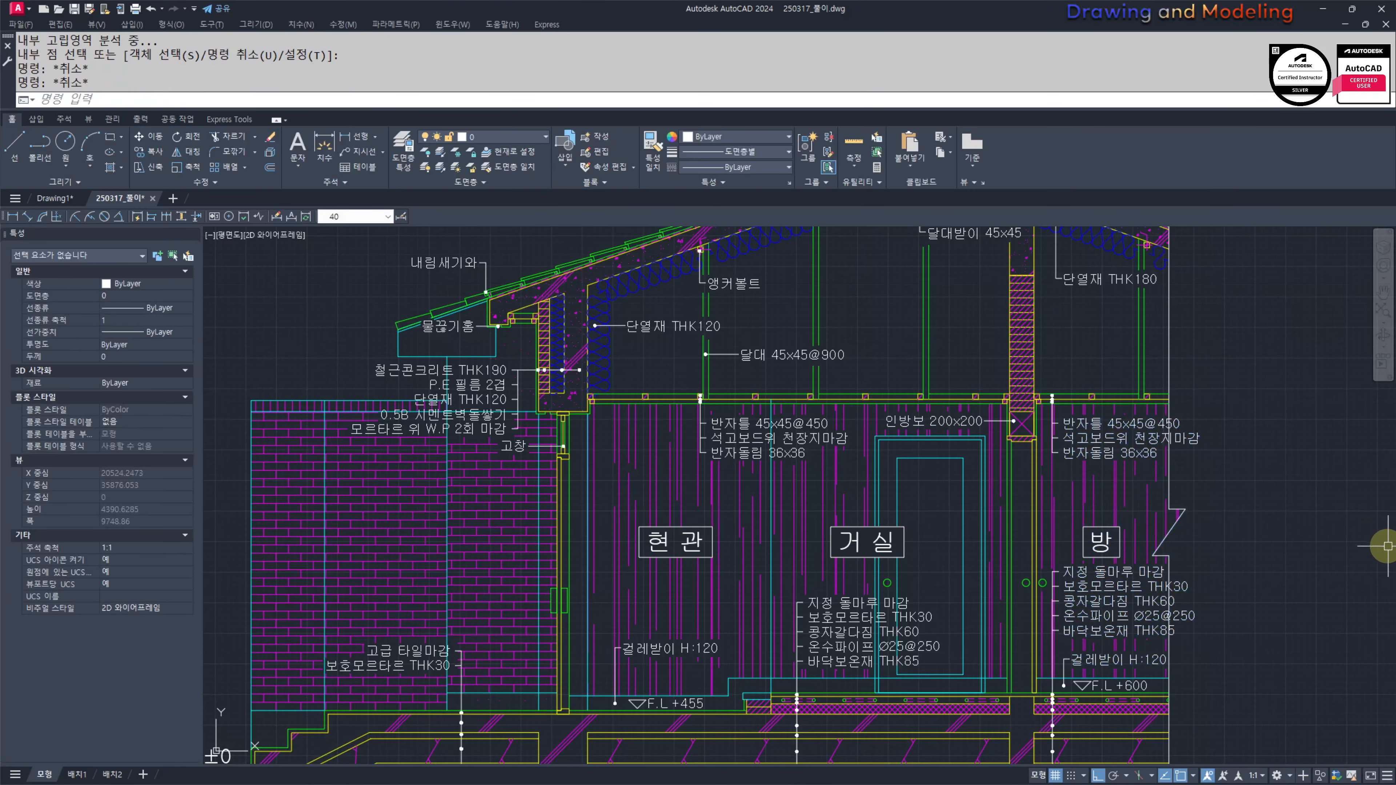
Step: Break the section's outer break line where it crosses the 방 room's floor-finish notes and the floor-slab notes below
scroll(1001, 475, "down", 3)
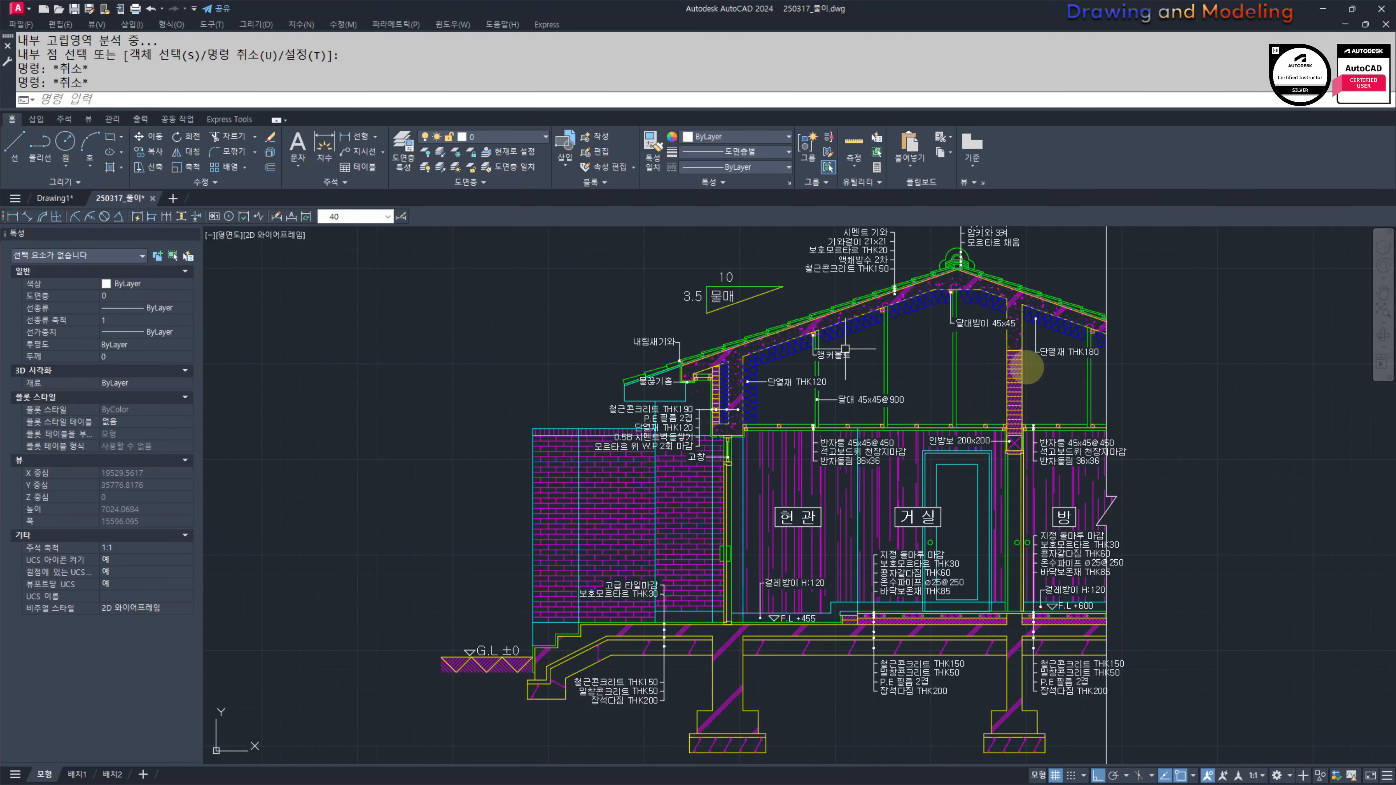
mouse_move(1264, 583)
middle_mouse_down()
mouse_move(1246, 594)
mouse_move(1292, 556)
middle_mouse_up()
mouse_move(789, 659)
middle_mouse_down()
mouse_move(812, 659)
mouse_move(849, 701)
middle_mouse_up()
middle_click_drag(1000, 409, 940, 463)
mouse_move(1142, 554)
middle_mouse_down()
mouse_move(1112, 474)
mouse_move(1112, 396)
mouse_move(1104, 429)
middle_mouse_up()
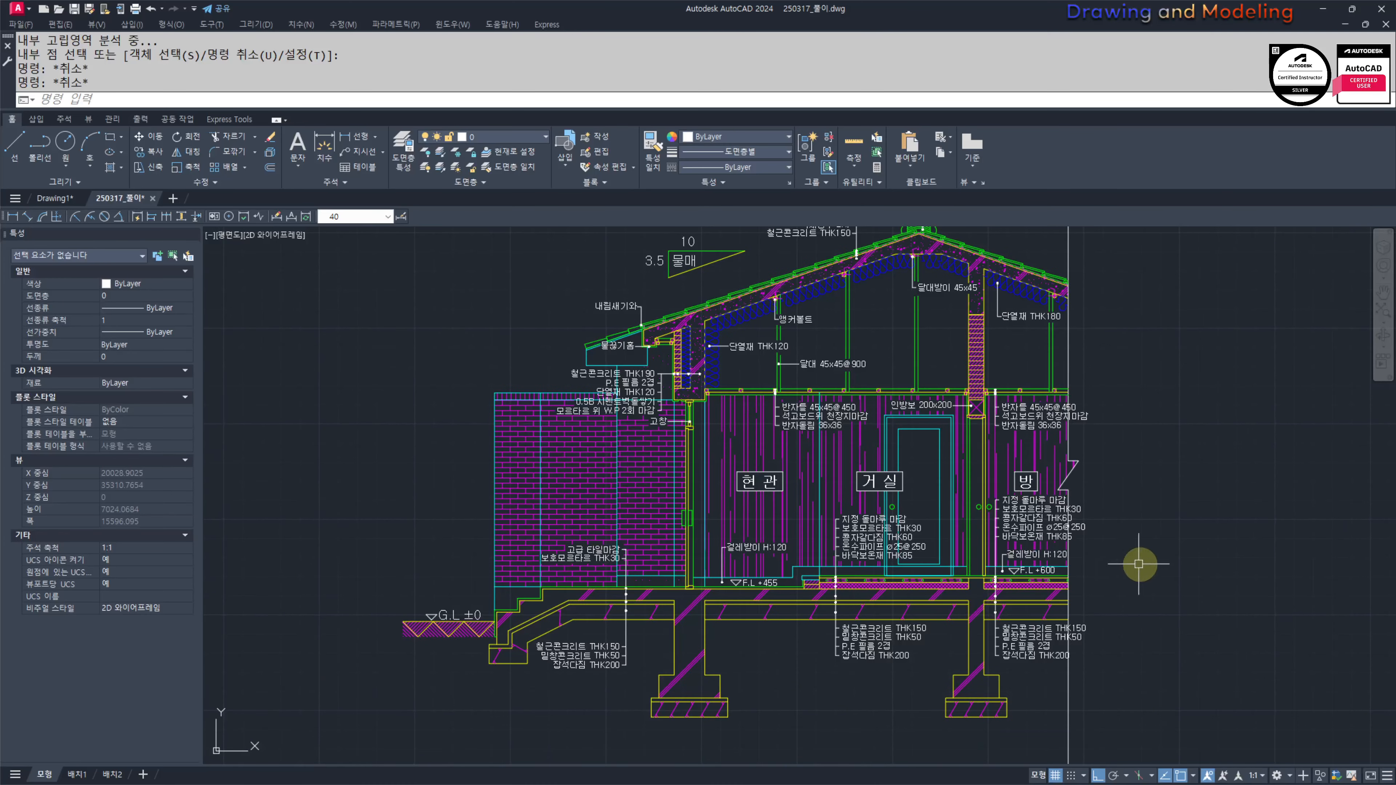
scroll(1066, 468, "up", 9)
type("br")
key("Return")
left_click(978, 433)
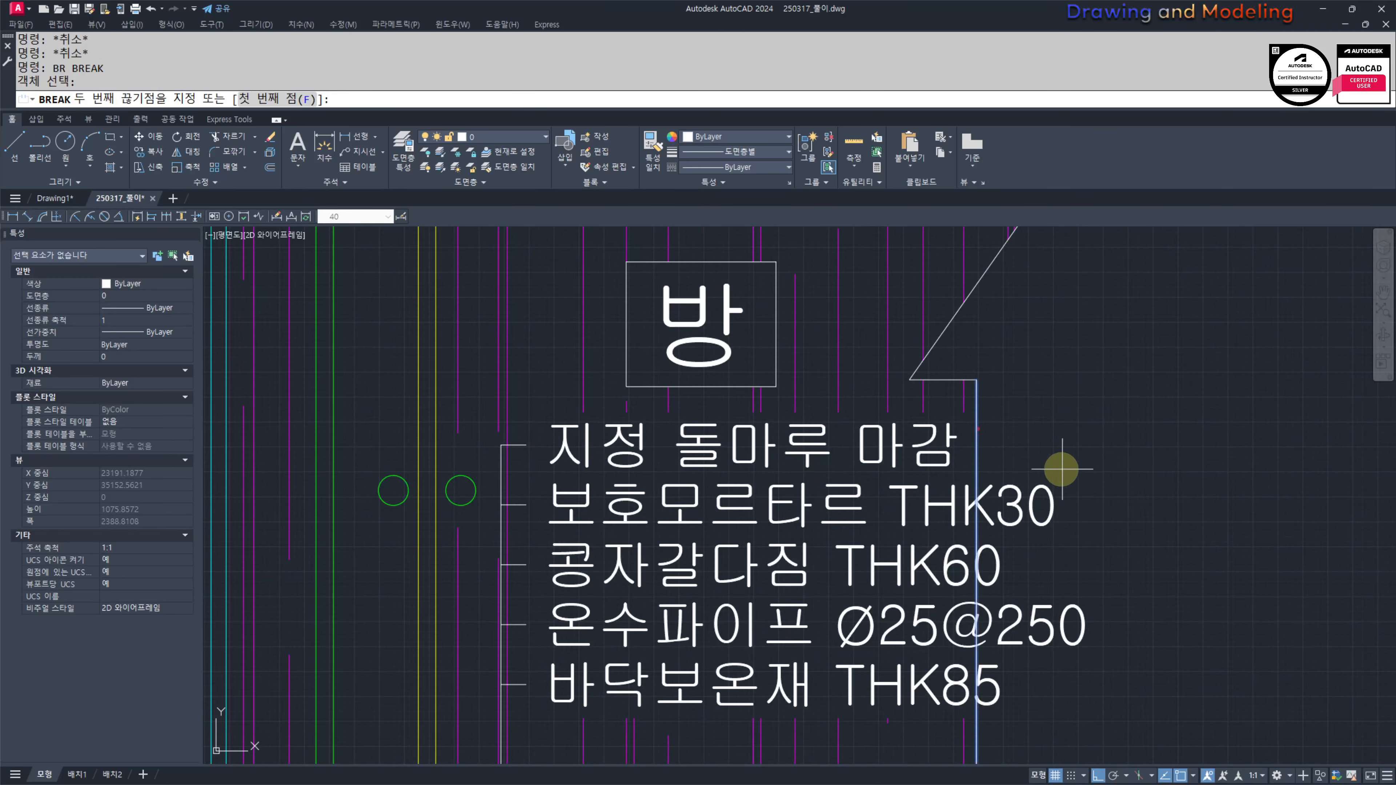
scroll(1138, 619, "down", 2)
left_click(1140, 599)
middle_click_drag(1104, 699, 1122, 517)
mouse_move(1092, 678)
middle_mouse_down()
mouse_move(1099, 472)
mouse_move(1040, 486)
mouse_move(1049, 551)
mouse_move(1122, 609)
middle_mouse_up()
key("space")
left_click(1064, 533)
left_click(1121, 691)
key("Escape")
key("Escape")
scroll(1109, 655, "down", 3)
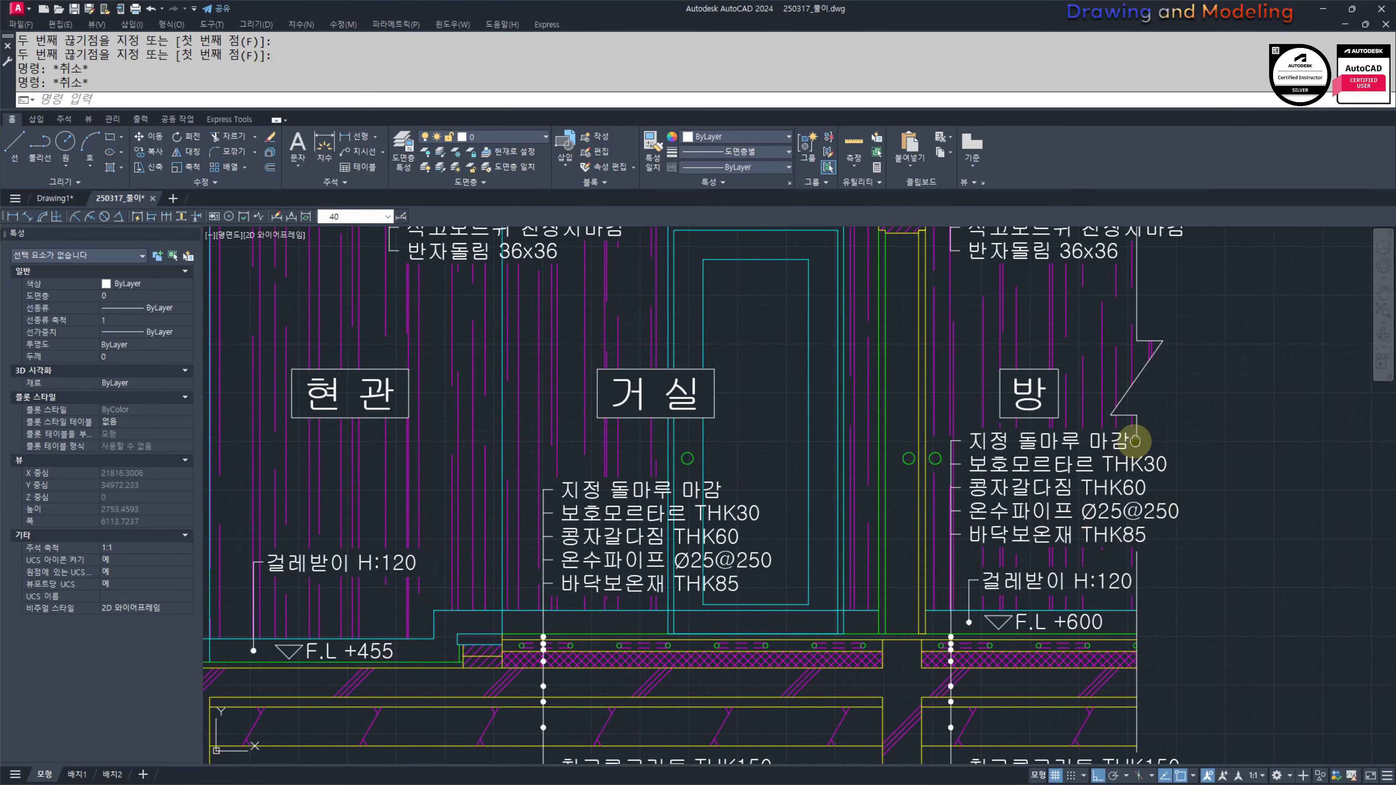
middle_click_drag(1137, 440, 1106, 564)
middle_click_drag(822, 371, 1026, 401)
middle_click_drag(985, 432, 988, 472)
middle_click_drag(918, 570, 1024, 473)
scroll(962, 530, "down", 2)
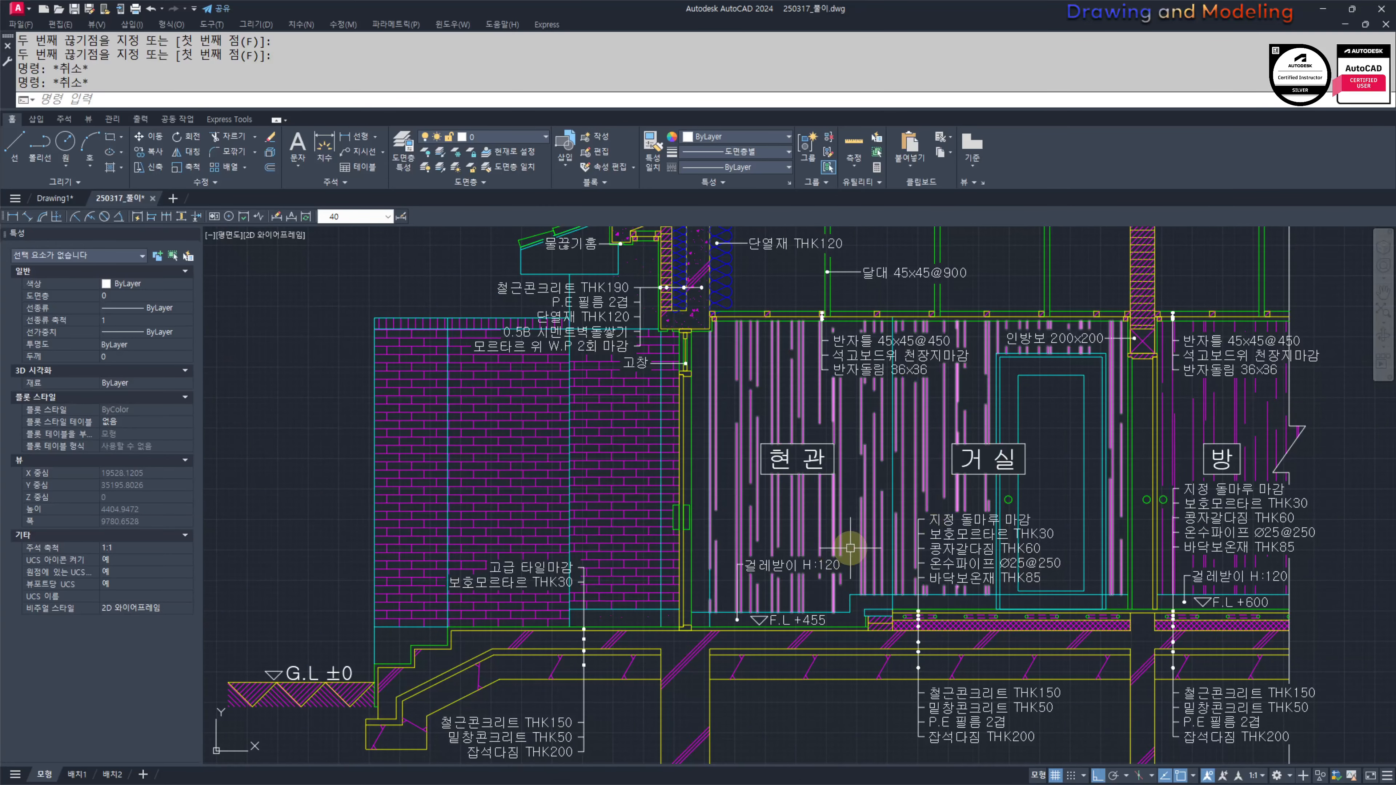
type("ARE")
scroll(937, 553, "up", 4)
type("C")
key("Return")
scroll(965, 438, "up", 2)
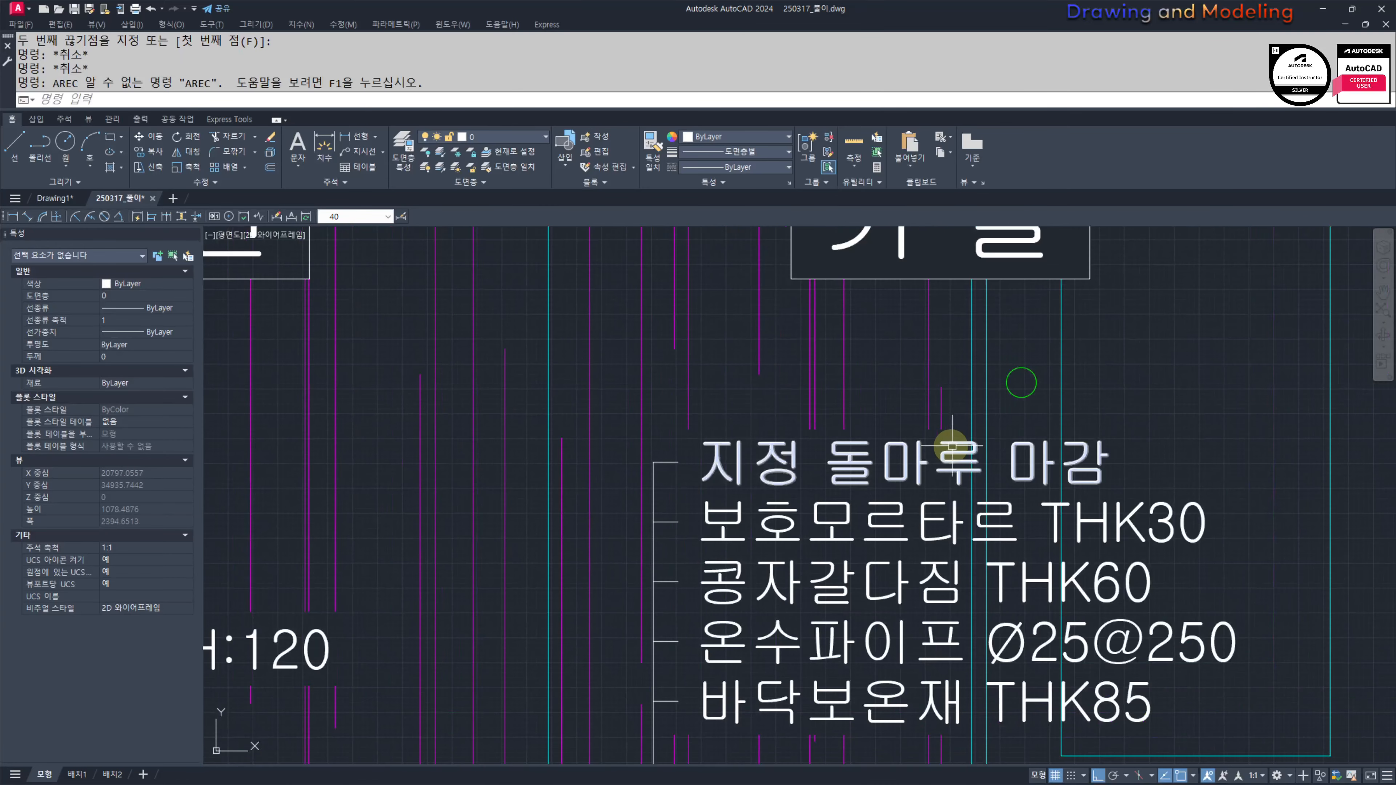
left_click(965, 422)
scroll(966, 426, "down", 2)
type("TR")
key("Return")
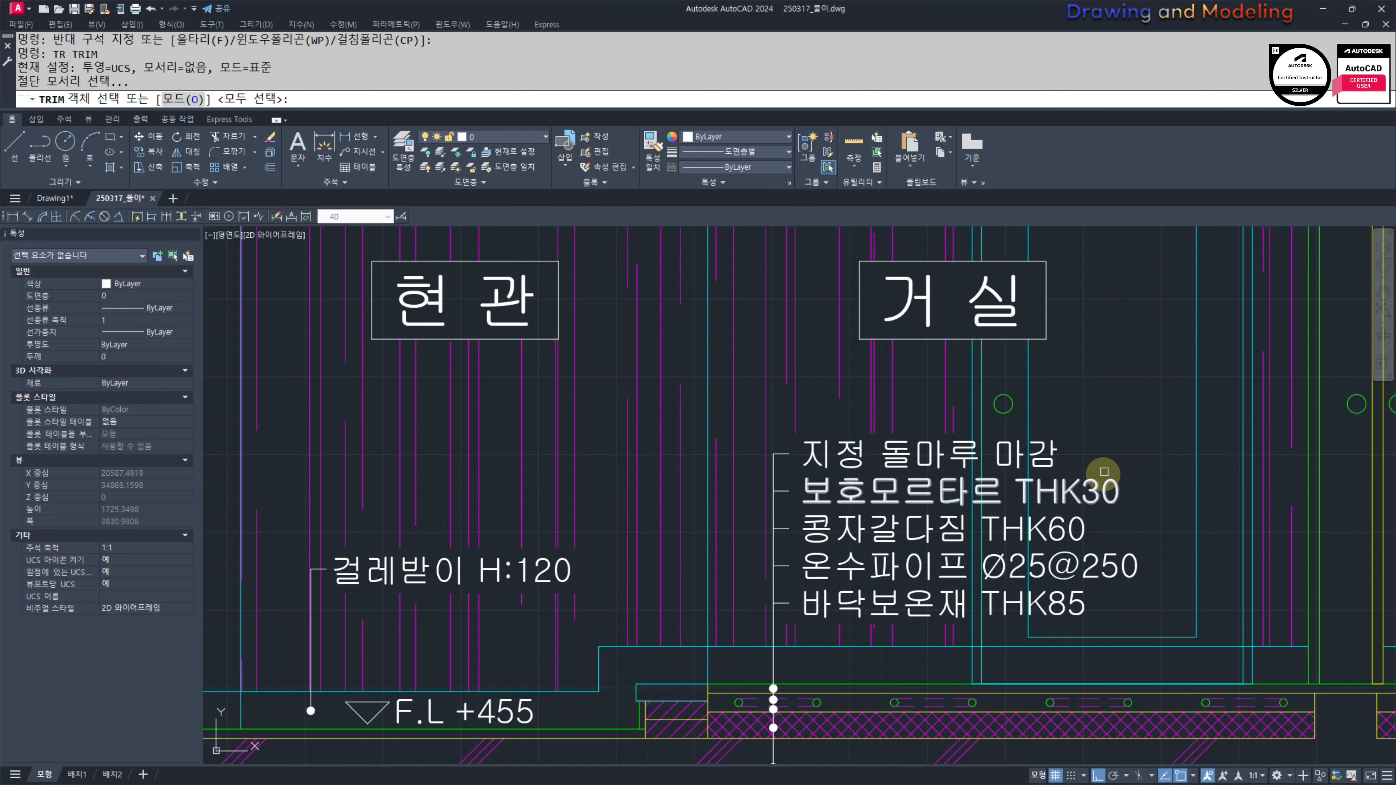
key("Escape")
key("Escape")
Step: Draw a rectangle over the door lines crossing the living-room floor notes and try to trim the lines inside it
key("Return")
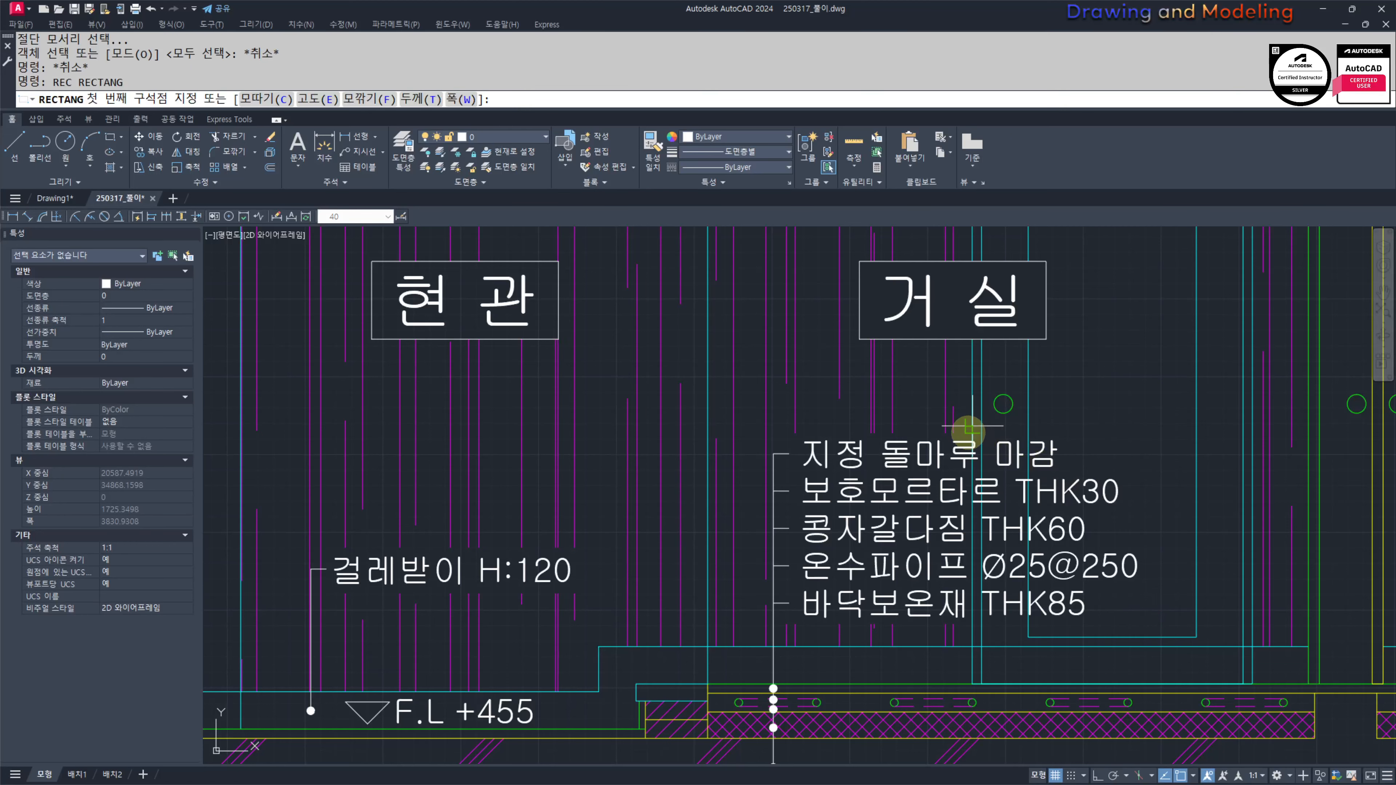
scroll(958, 429, "up", 3)
left_click(958, 434)
scroll(1043, 495, "down", 3)
left_click(1194, 650)
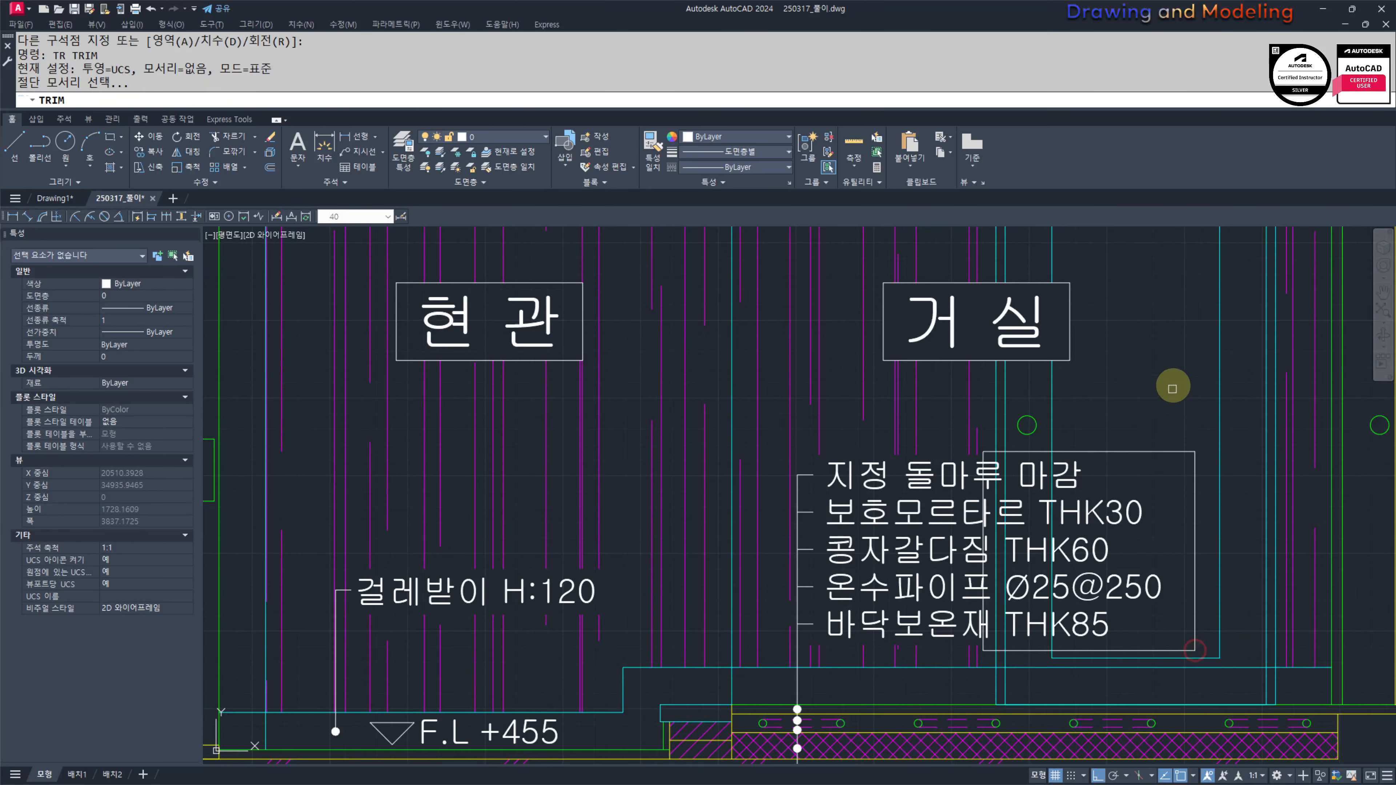
type("TR")
key("Return")
left_click(1134, 451)
key("Escape")
key("Escape")
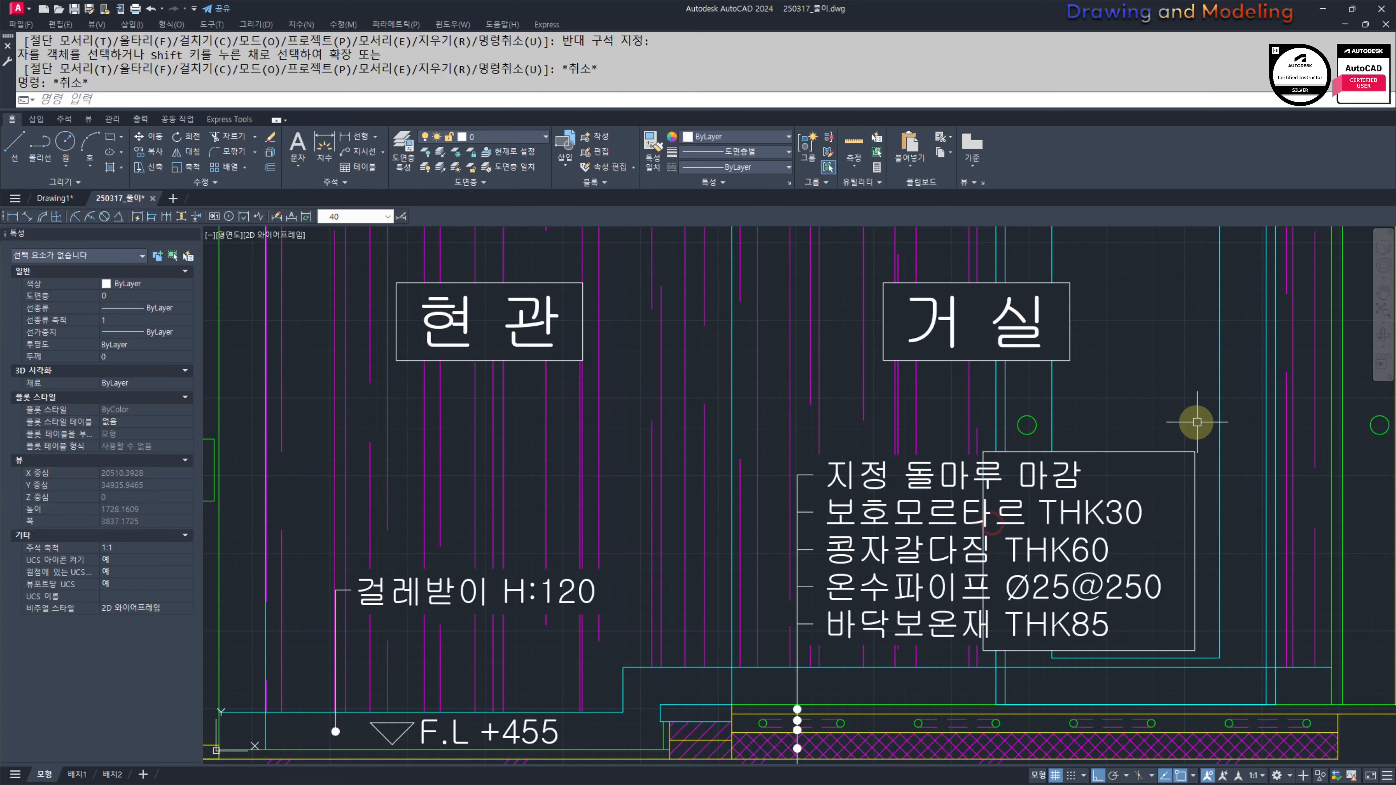
Step: Erase the helper rectangle drawn over the living-room floor-finish notes
left_click(1196, 422)
left_click(1145, 492)
type("E")
key("space")
key("Escape")
key("Escape")
scroll(1097, 456, "down", 4)
mouse_move(934, 415)
middle_mouse_down()
mouse_move(966, 520)
mouse_move(903, 532)
middle_mouse_up()
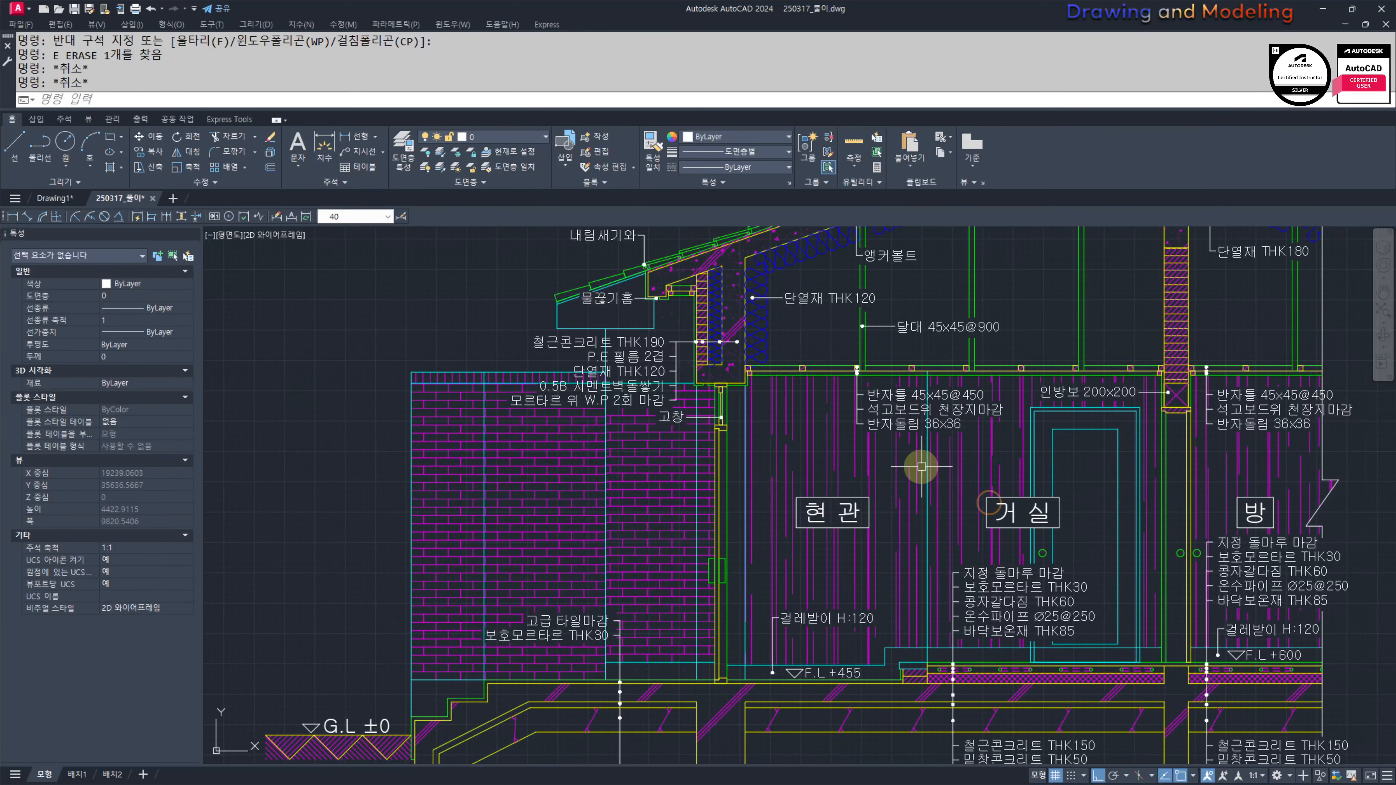
middle_click_drag(909, 452, 910, 487)
scroll(904, 461, "up", 4)
type("BVR")
key("Escape")
key("Escape")
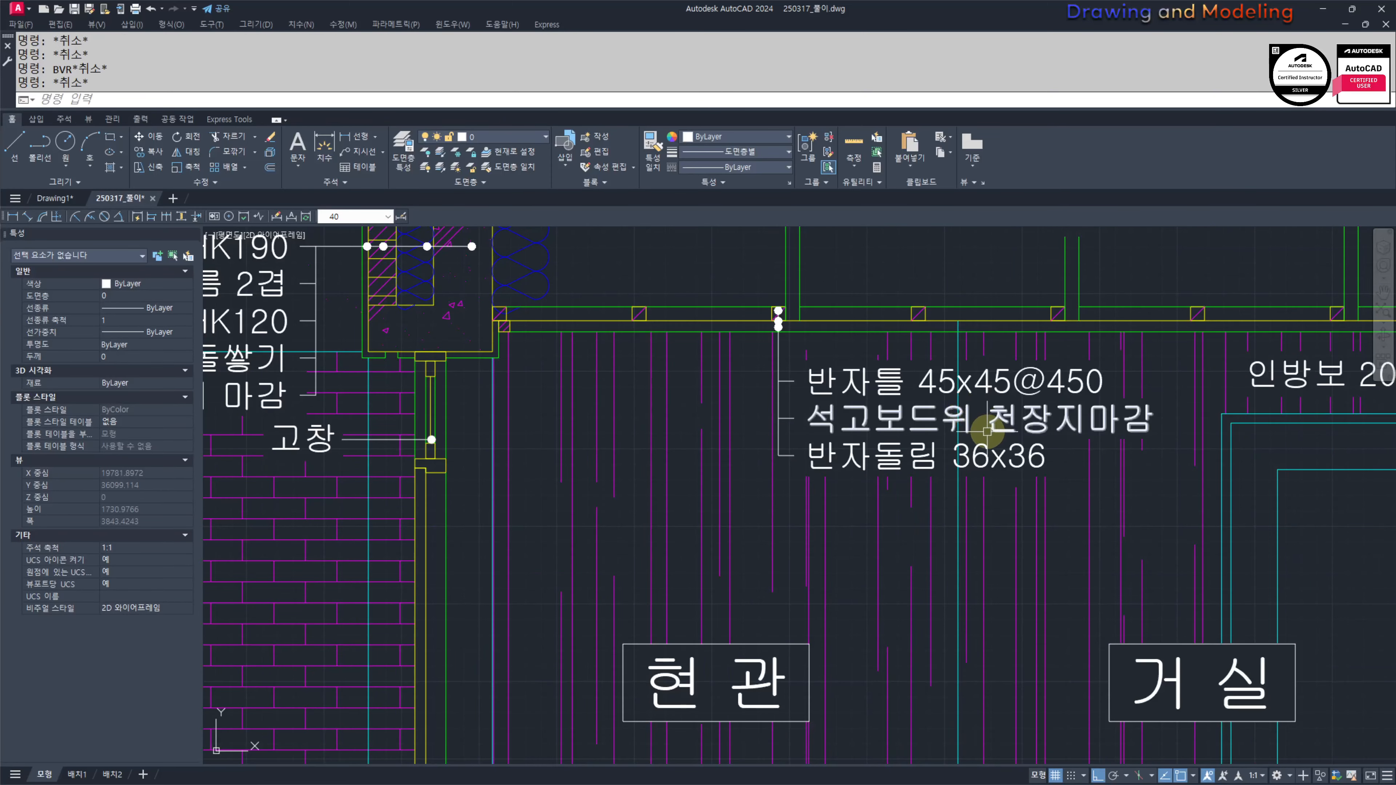
type("BRT")
key("space")
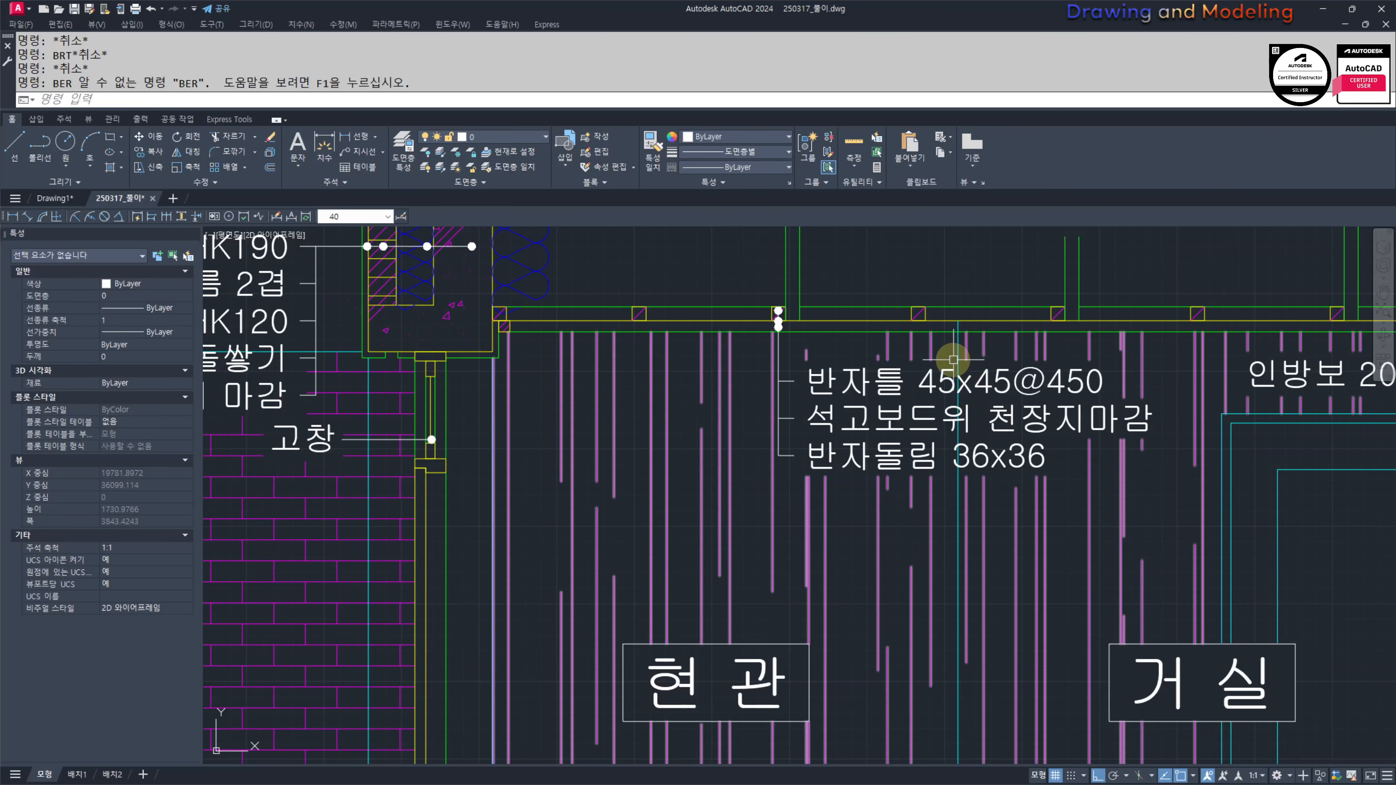
Step: Break the vertical wall line between entrance and living room where it passes through the three ceiling notes
type("BR")
key("space")
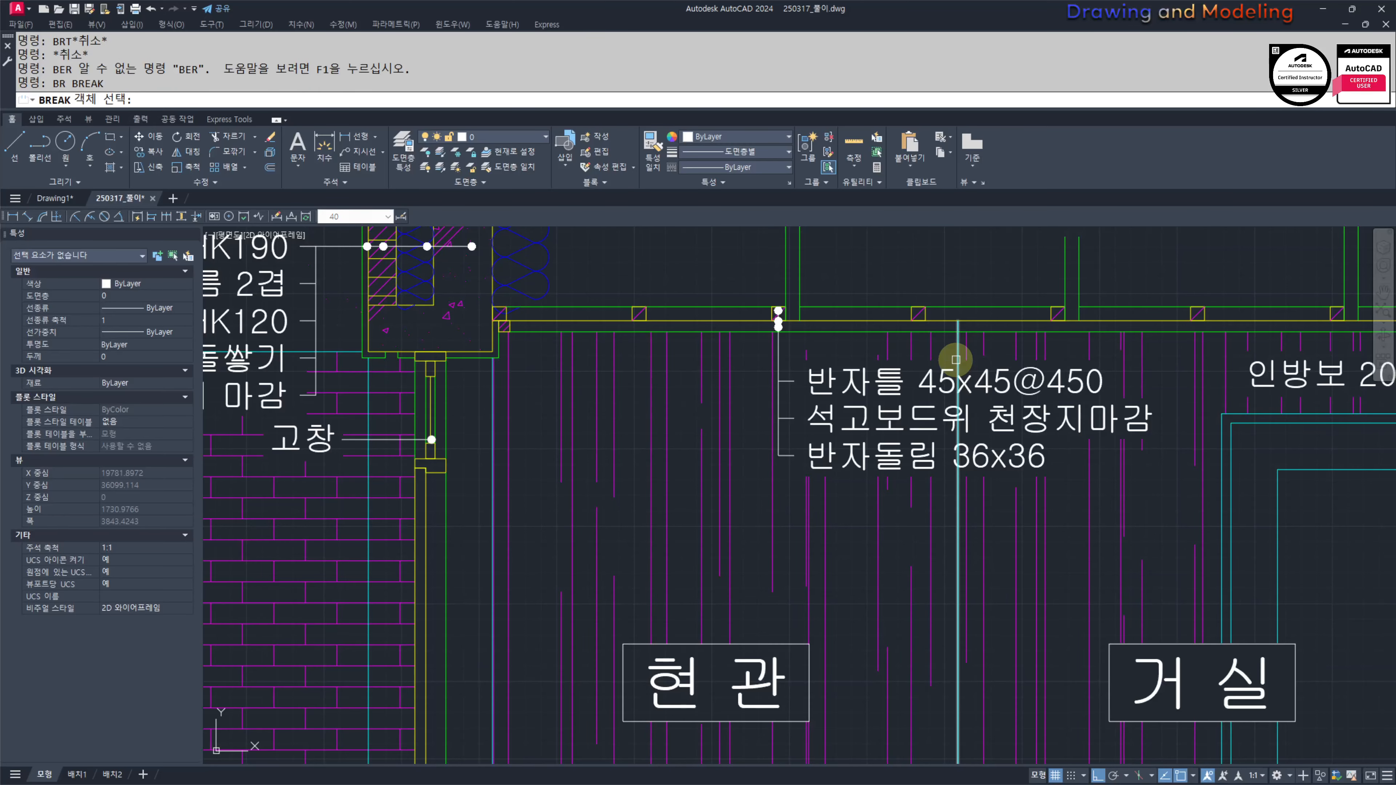
left_click(957, 360)
left_click(936, 477)
key("Escape")
key("Escape")
Step: Stretch the broken wall line's upper end downward to clear the 반자돌림 36x36 note, leaving the note text out of the selection
scroll(994, 490, "up", 6)
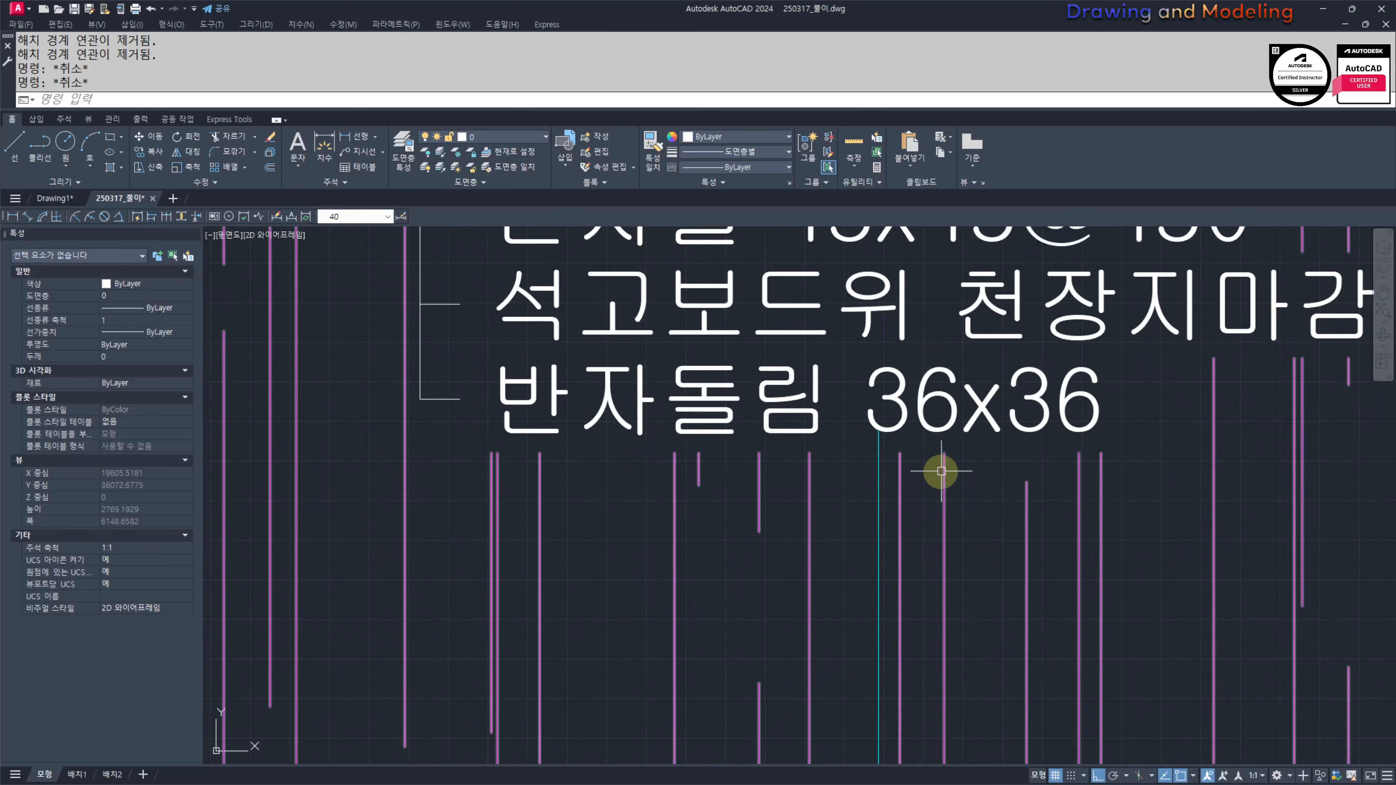
type("S")
key("space")
left_click(874, 434)
left_click(825, 393)
left_click(1047, 406, "shift")
key("space")
left_click(1265, 346)
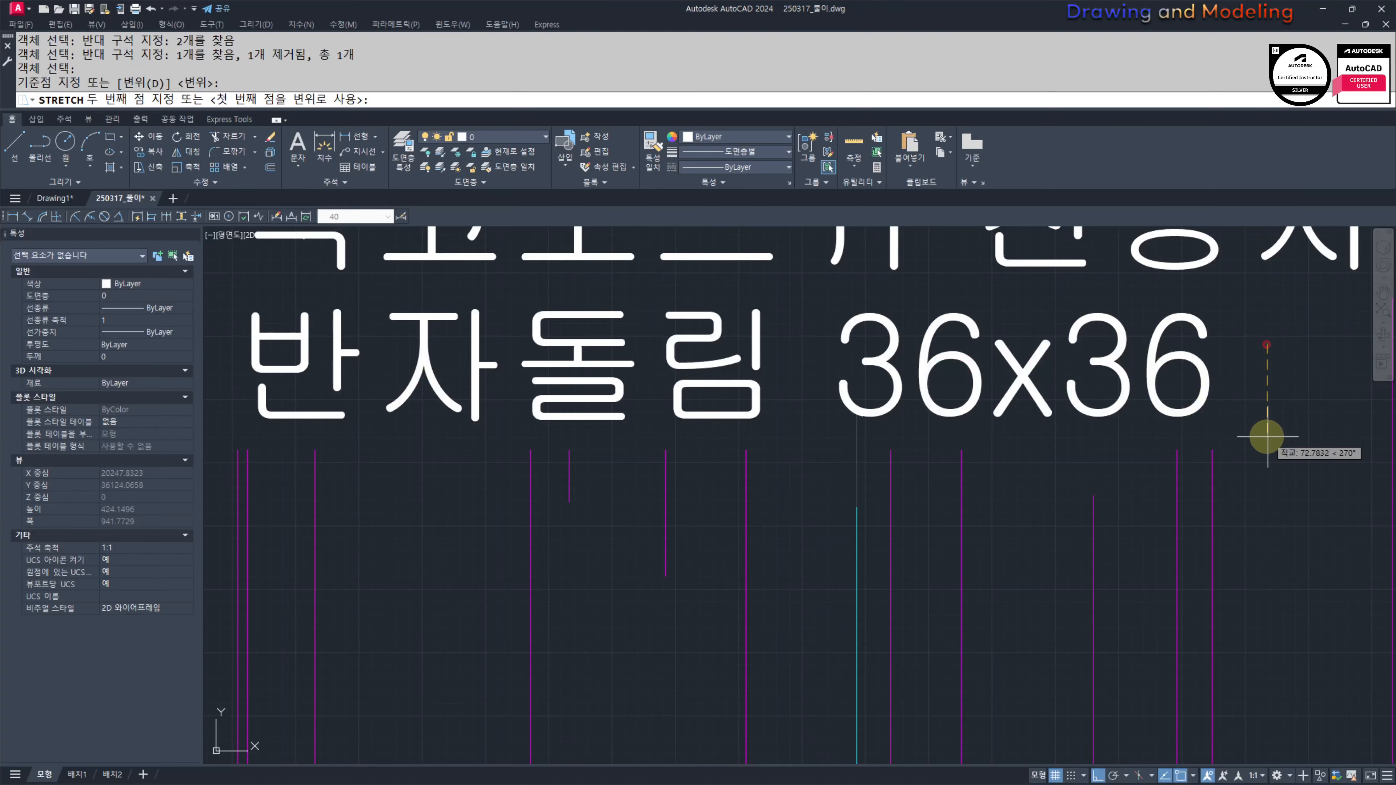
Step: Stretch the vertical cyan line's upper end about 73 units downward, clear of the 반자돌림 36x36 note
left_click(1266, 439)
key("Escape")
Step: Break the vertical cyan wall line where it runs through the 고급 타일마감 and 보호모르타르 THK30 notes
scroll(981, 530, "down", 8)
mouse_move(1069, 503)
middle_mouse_down()
mouse_move(939, 469)
mouse_move(778, 483)
middle_mouse_up()
scroll(928, 467, "down", 3)
scroll(779, 483, "up", 3)
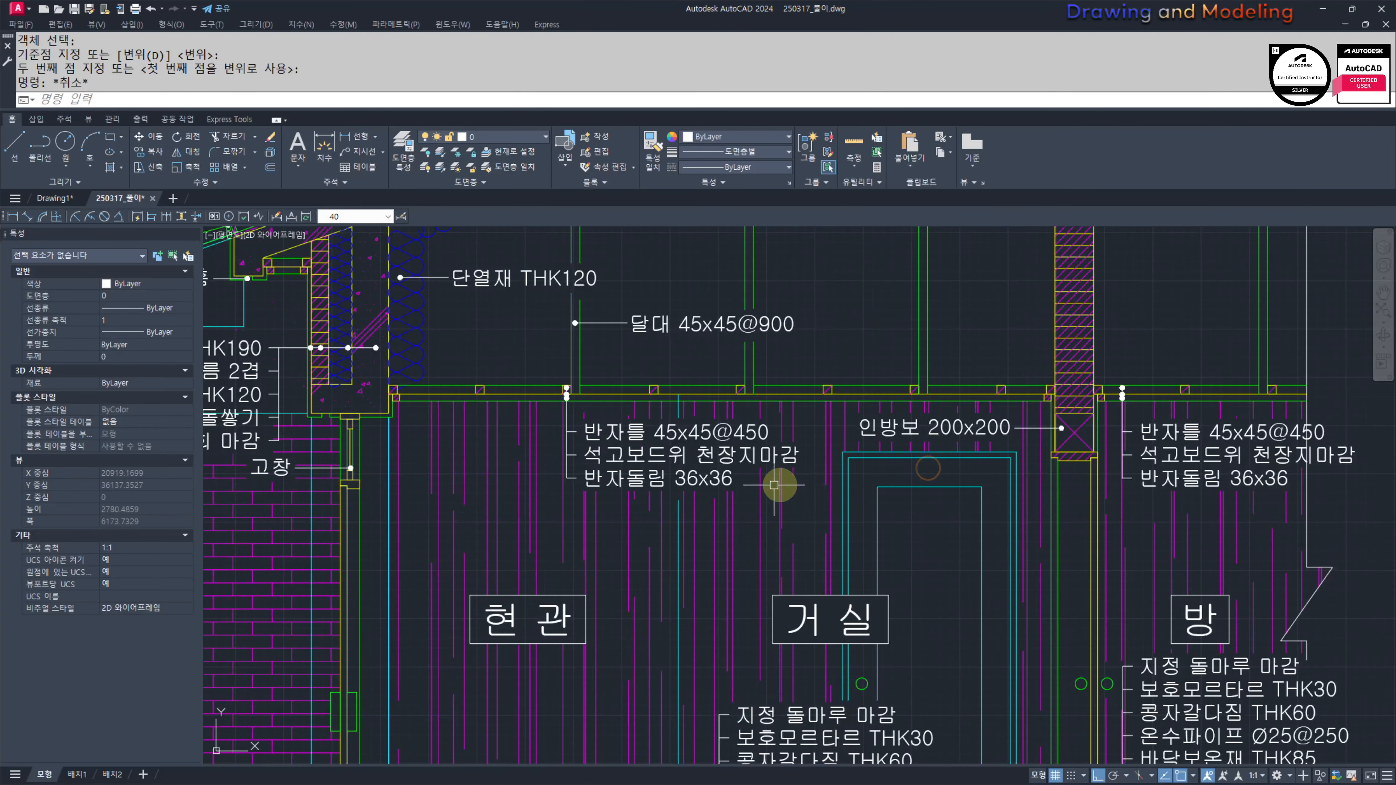
scroll(778, 484, "down", 3)
mouse_move(596, 497)
middle_mouse_down()
mouse_move(716, 498)
mouse_move(784, 466)
mouse_move(836, 502)
mouse_move(765, 522)
mouse_move(778, 461)
middle_mouse_up()
scroll(714, 543, "up", 6)
middle_click_drag(676, 571, 855, 505)
type("br")
key("space")
left_click(787, 486)
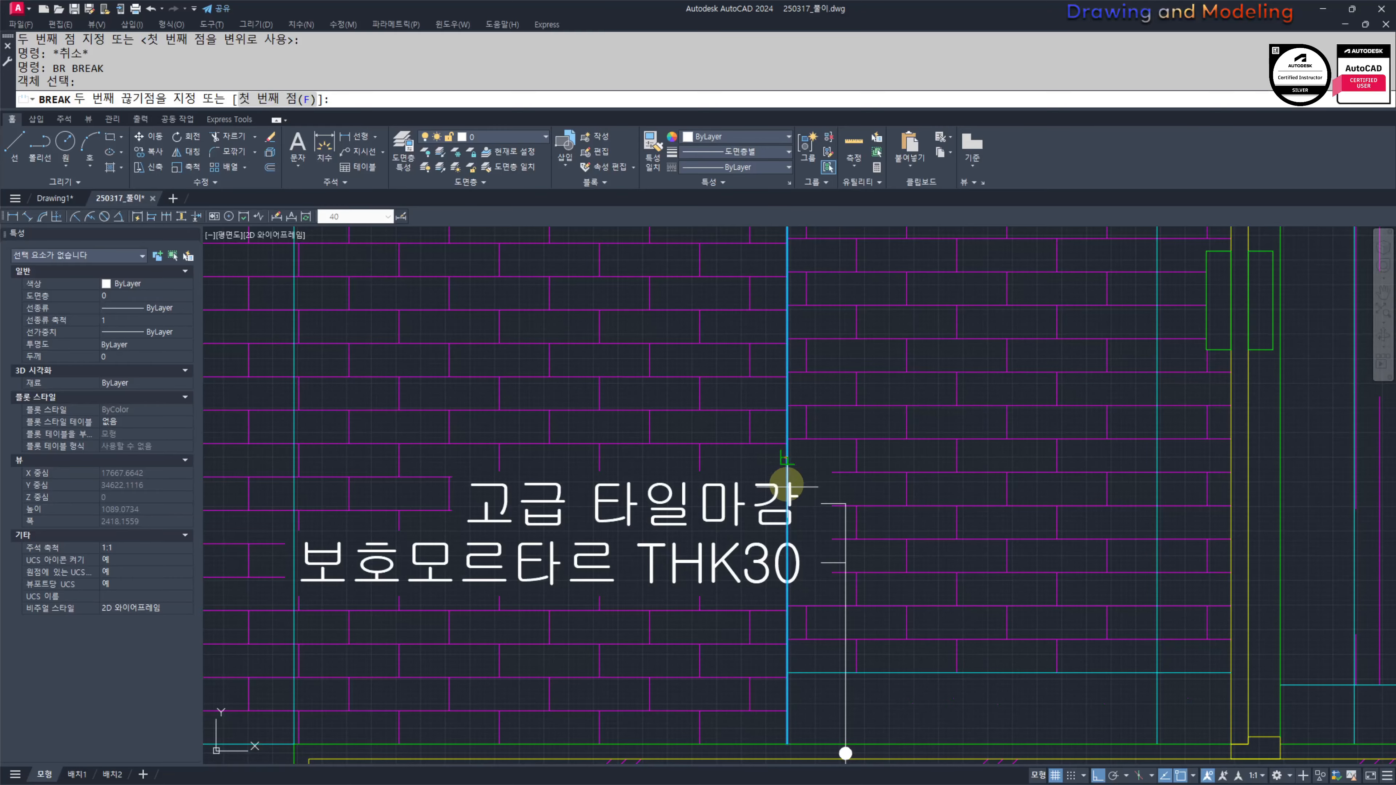
left_click(815, 598)
key("Escape")
key("Escape")
Step: Check the floor, foundation and room notes from 현관 to 방 for lines crossing the text
scroll(626, 533, "down", 6)
scroll(741, 531, "up", 8)
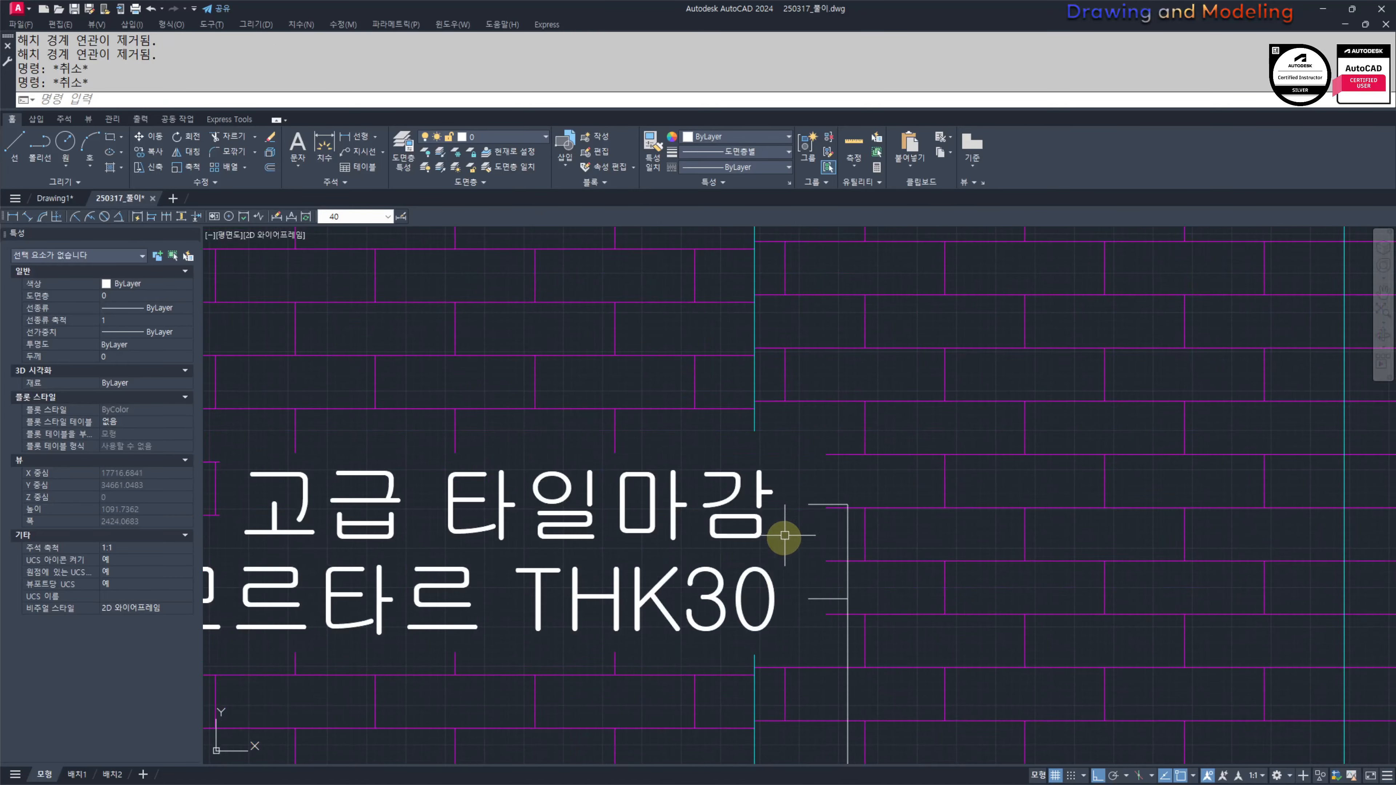
scroll(735, 544, "down", 6)
middle_click_drag(1059, 531, 766, 555)
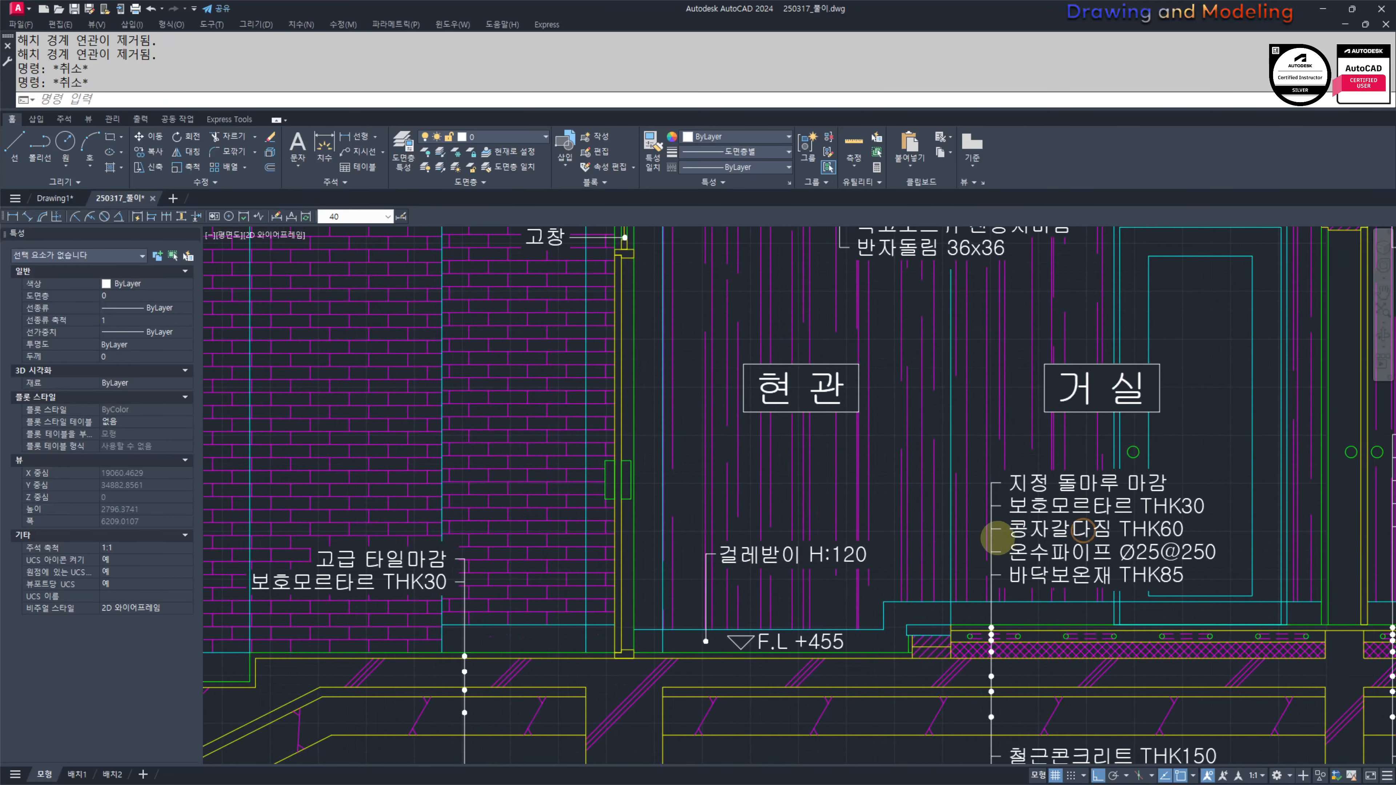
mouse_move(1188, 545)
middle_mouse_down()
mouse_move(1047, 548)
mouse_move(979, 524)
middle_mouse_up()
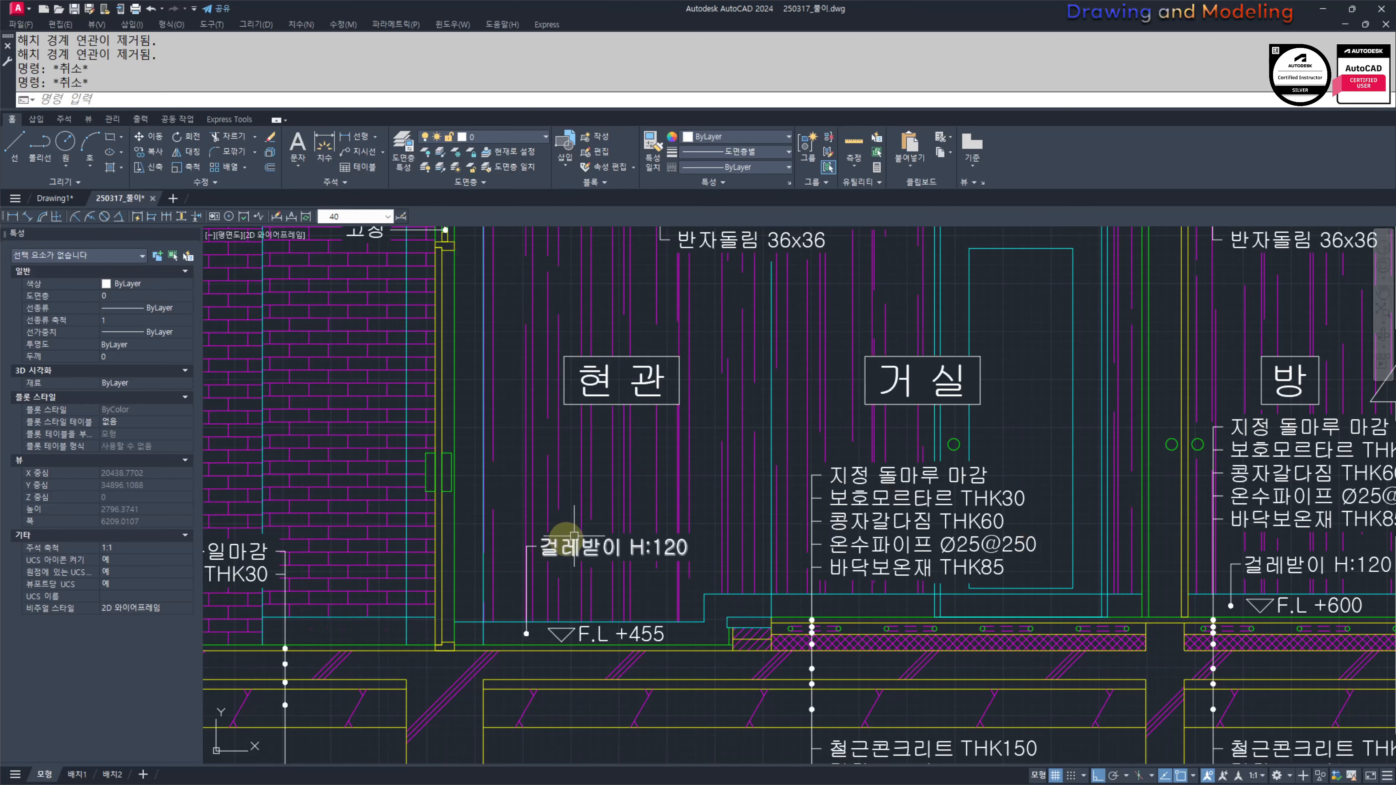
scroll(619, 550, "down", 3)
scroll(935, 530, "up", 3)
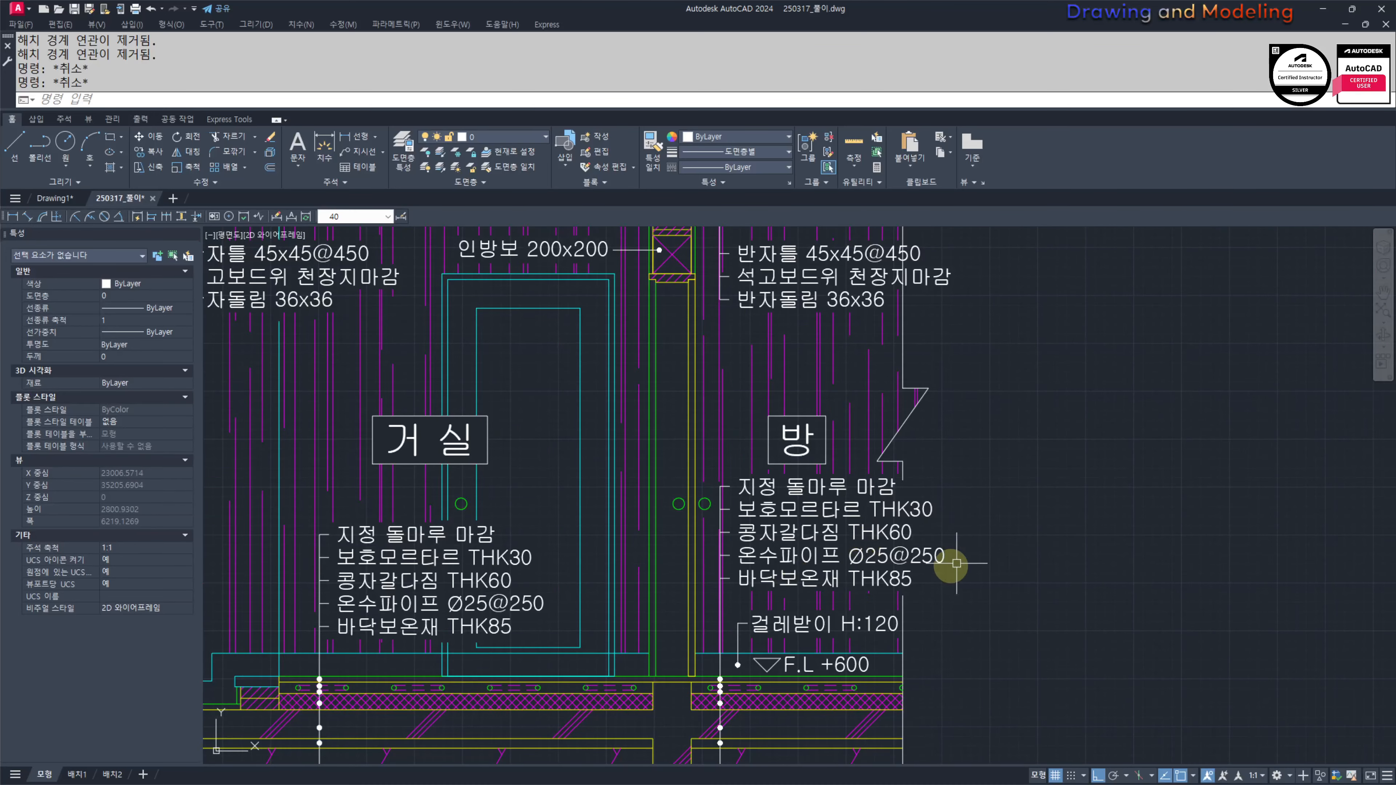
mouse_move(884, 598)
middle_mouse_down()
mouse_move(919, 487)
mouse_move(996, 466)
middle_mouse_up()
scroll(928, 550, "up", 3)
scroll(983, 537, "down", 3)
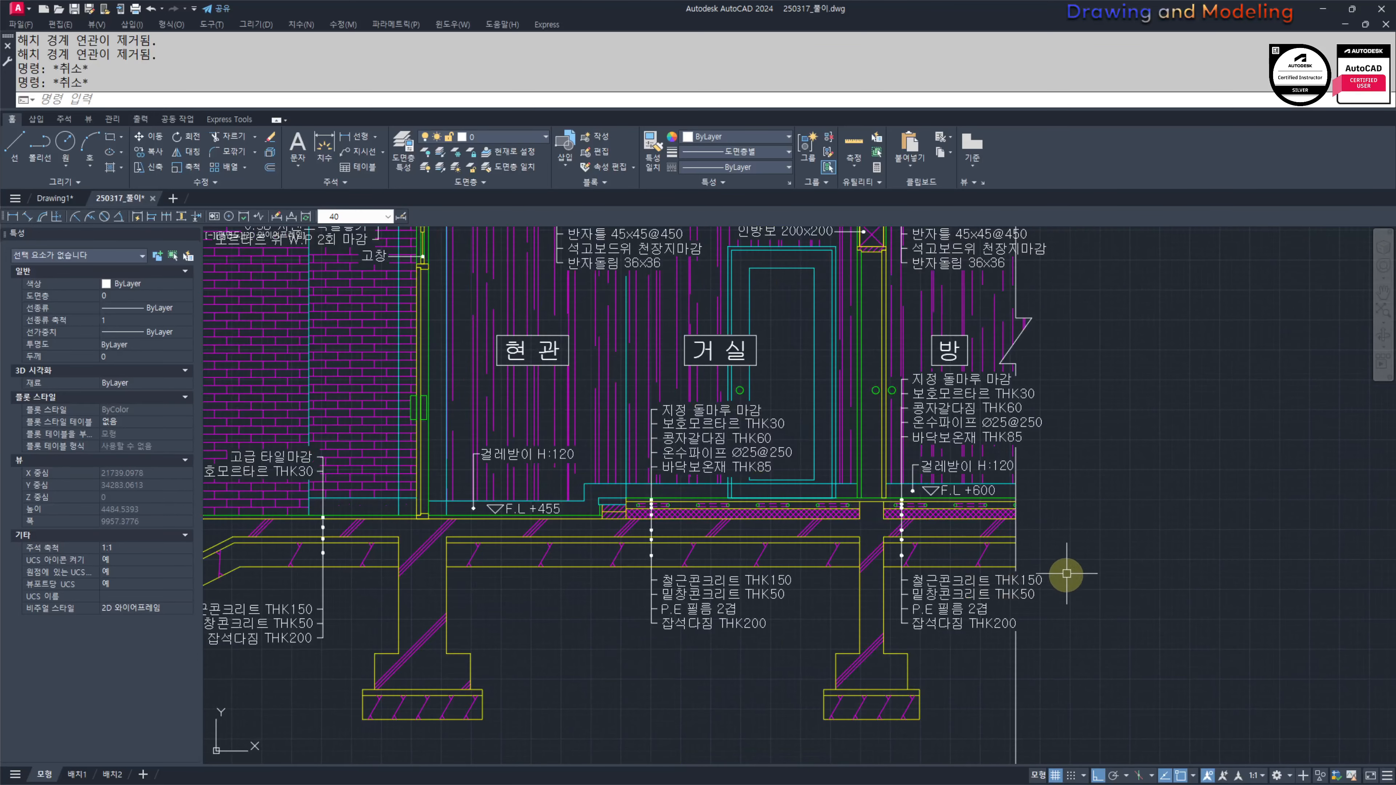
Step: Break the section's boundary line where it crosses the ceiling notes of the 방 room
scroll(885, 473, "up", 3)
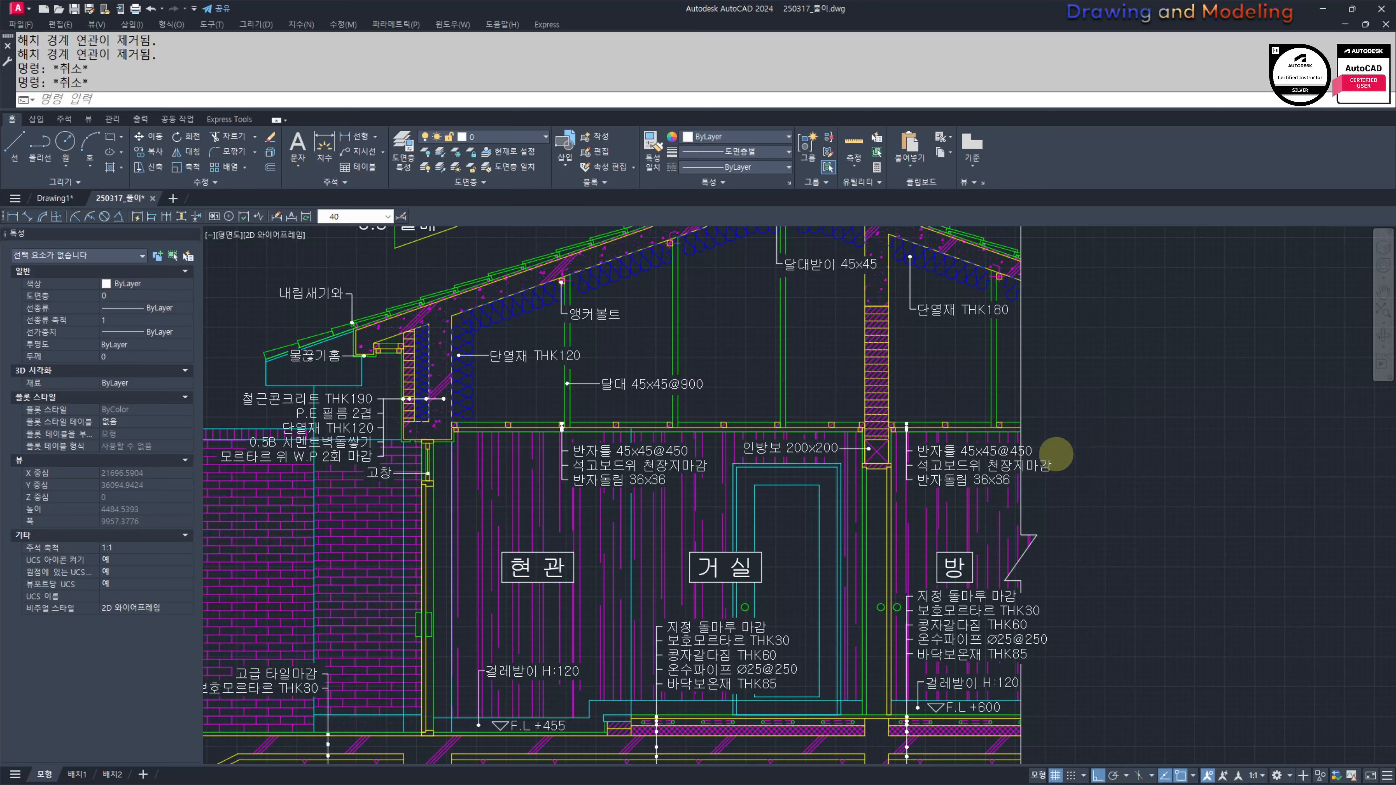
scroll(1056, 454, "up", 4)
type("br")
key("Return")
key("Escape")
scroll(1109, 493, "down", 4)
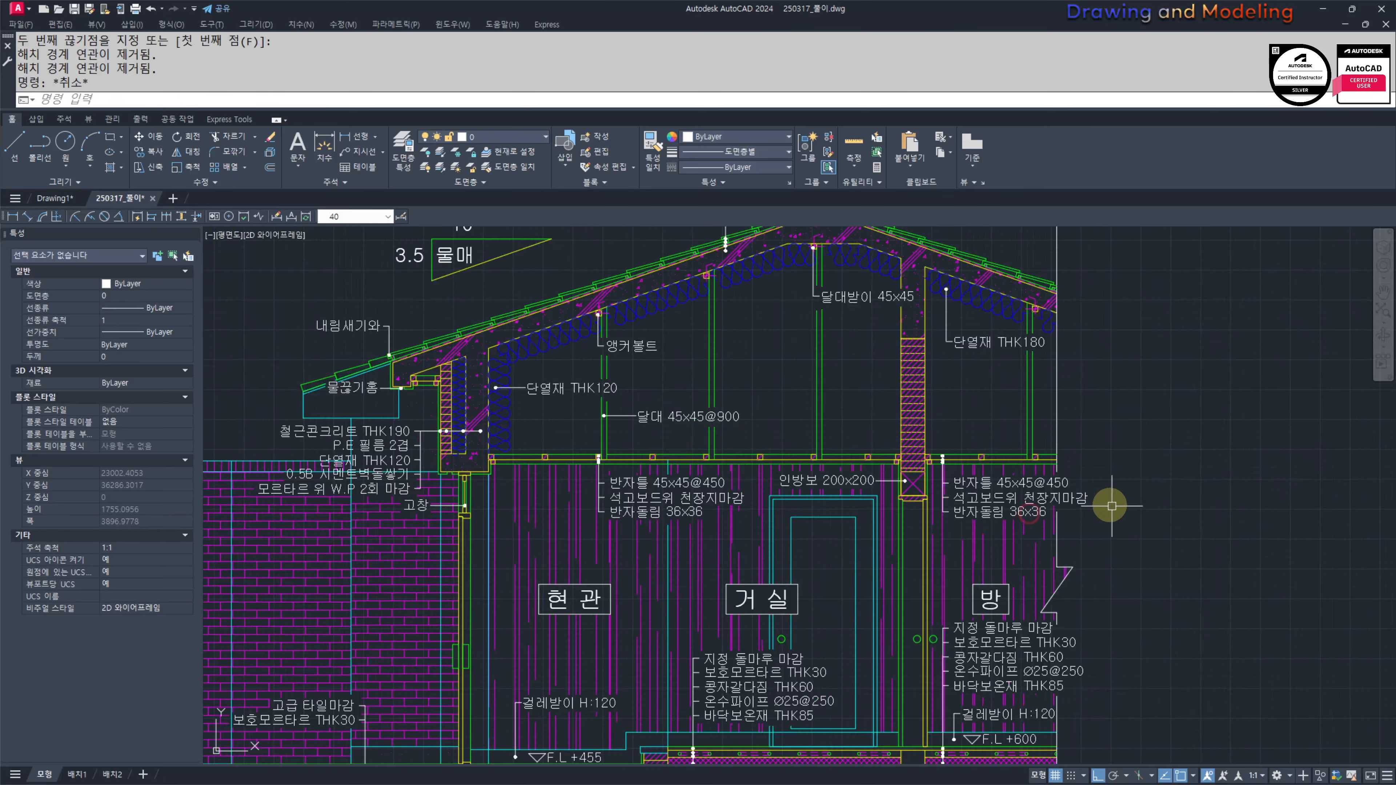
Step: Examine the roof notes, the 물매 slope symbol and the whole section for remaining text overlaps
scroll(1089, 430, "up", 3)
scroll(947, 465, "up", 2)
scroll(916, 492, "down", 4)
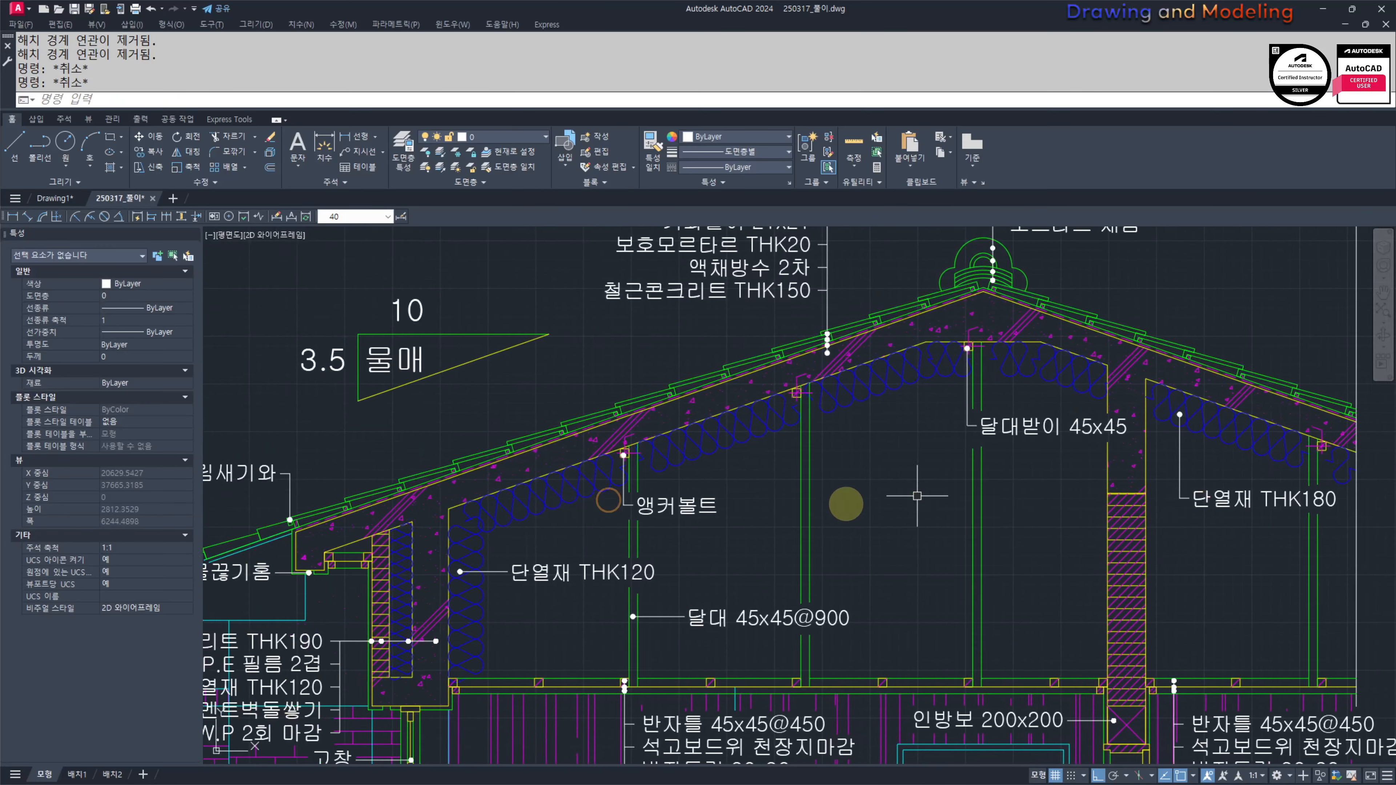
mouse_move(817, 508)
middle_mouse_down()
mouse_move(884, 514)
mouse_move(899, 534)
middle_mouse_up()
left_click(822, 517)
left_click(667, 418)
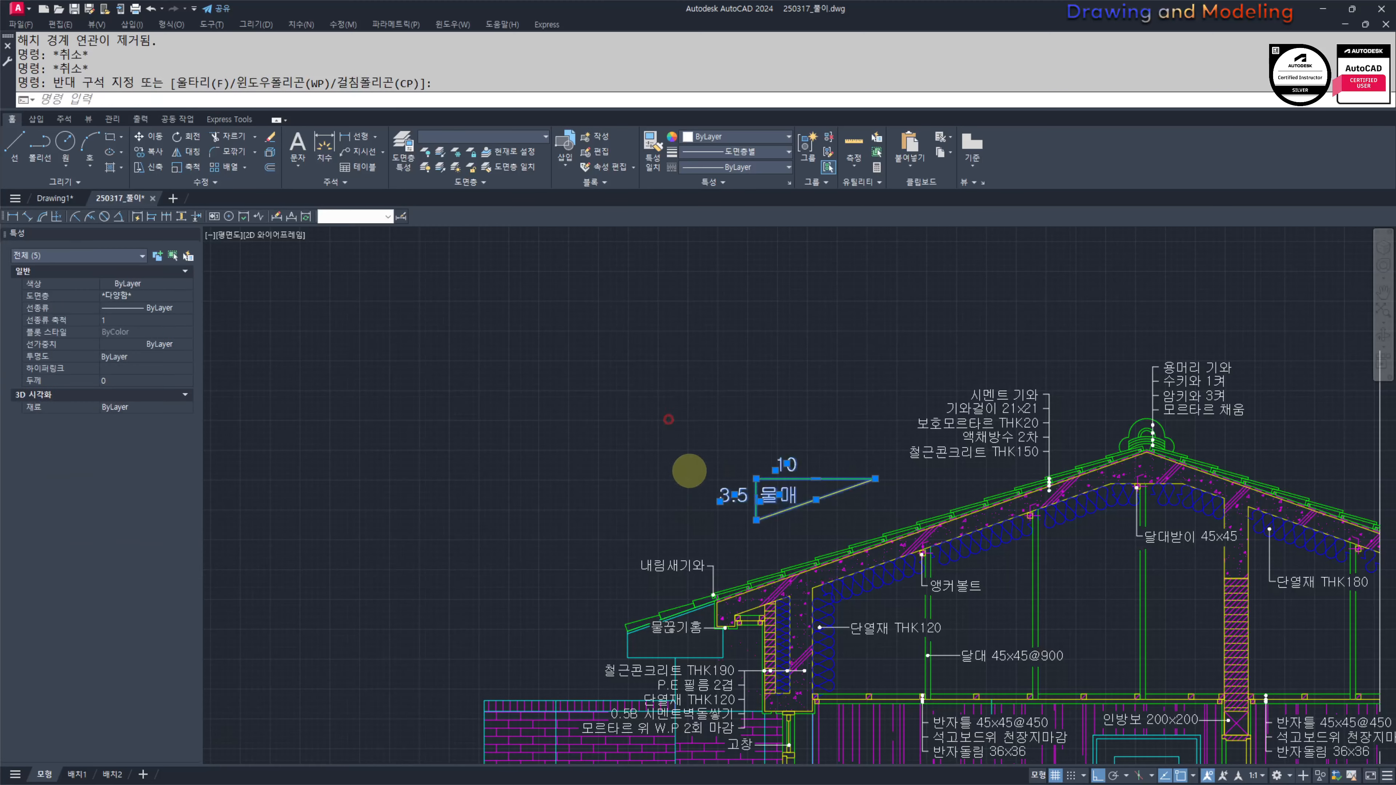
key("Escape")
scroll(688, 474, "down", 2)
middle_click_drag(638, 566, 751, 480)
scroll(756, 493, "up", 1)
middle_click_drag(611, 492, 558, 475)
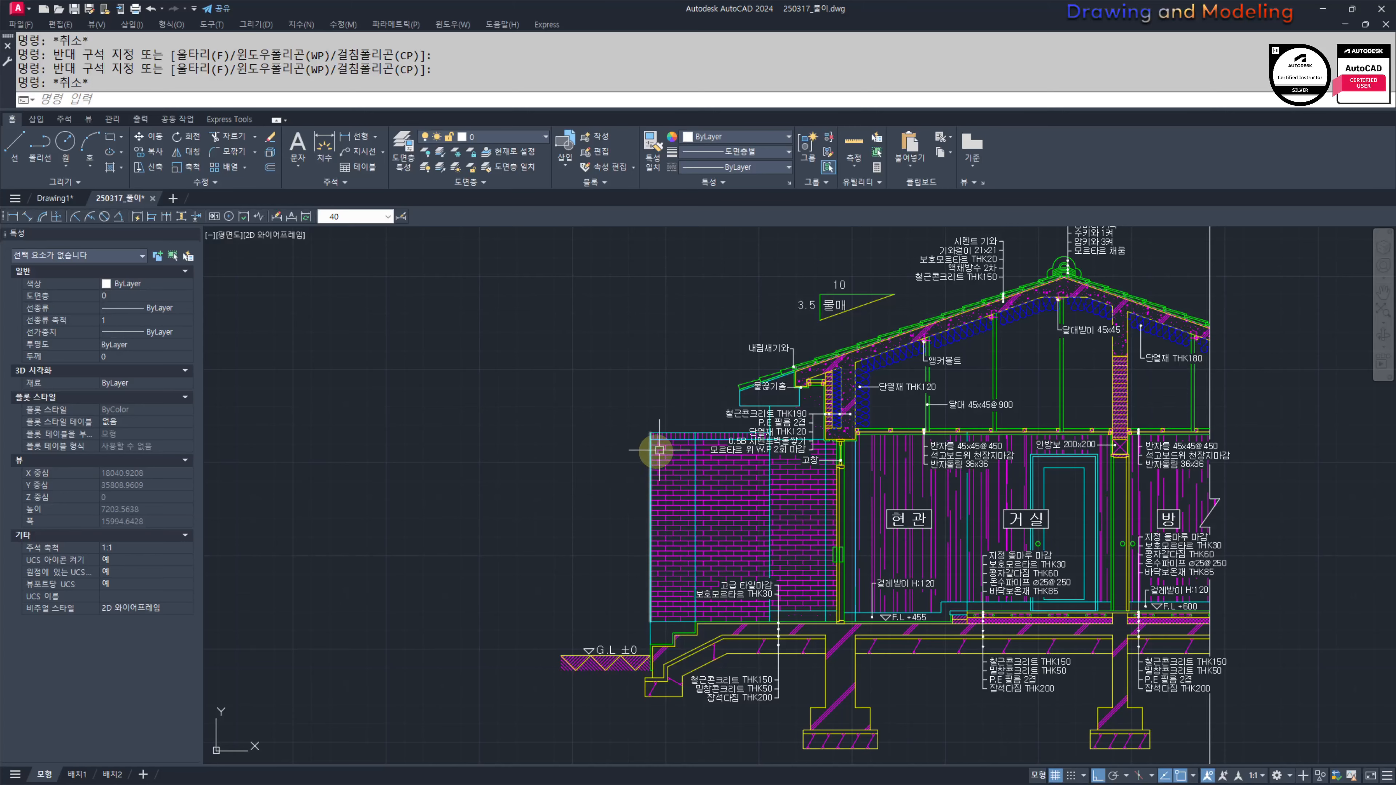
Step: Break the vertical cyan line below the eave where it passes through the 철근콘크리트 THK190 wall notes
scroll(659, 450, "up", 6)
type("br")
key("Return")
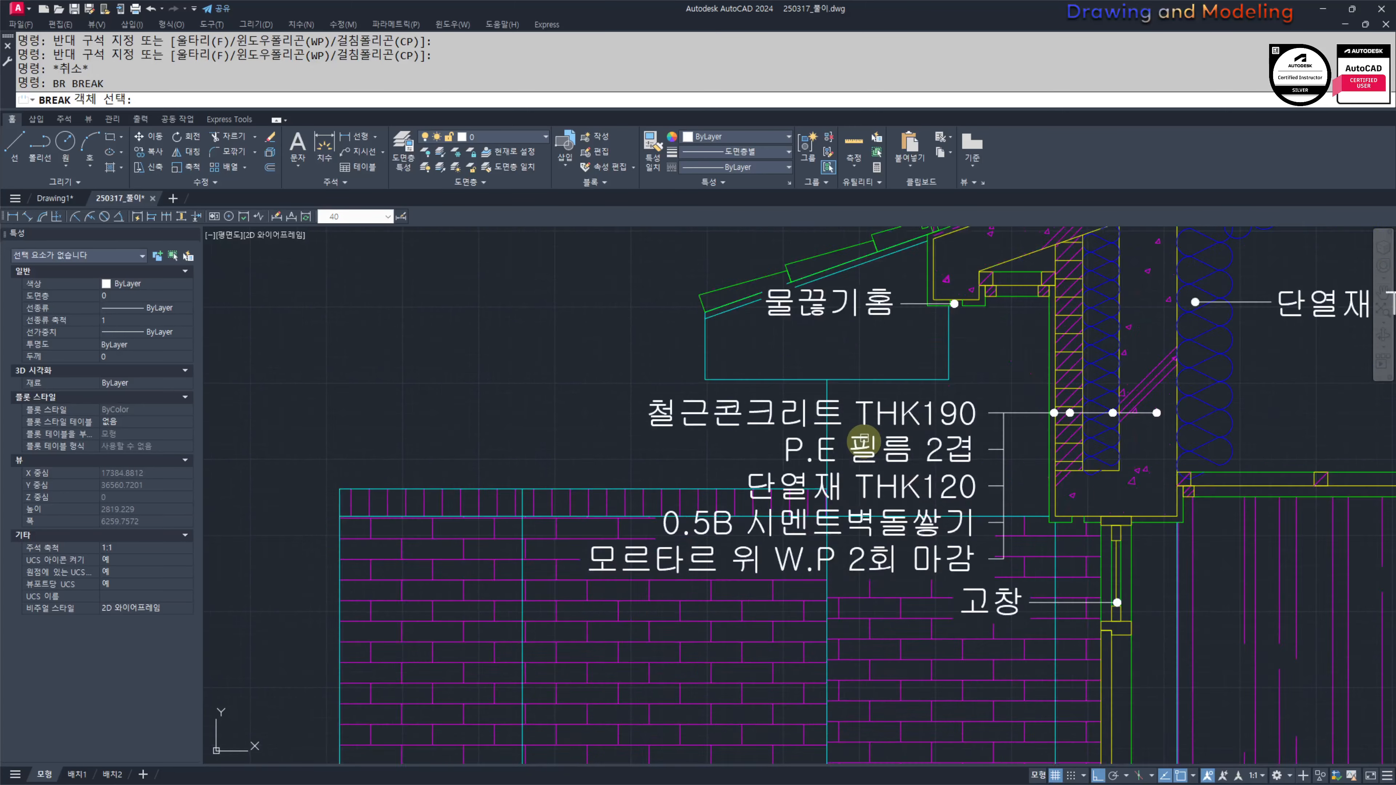
scroll(864, 438, "up", 2)
left_click(809, 369)
middle_click_drag(736, 621, 816, 556)
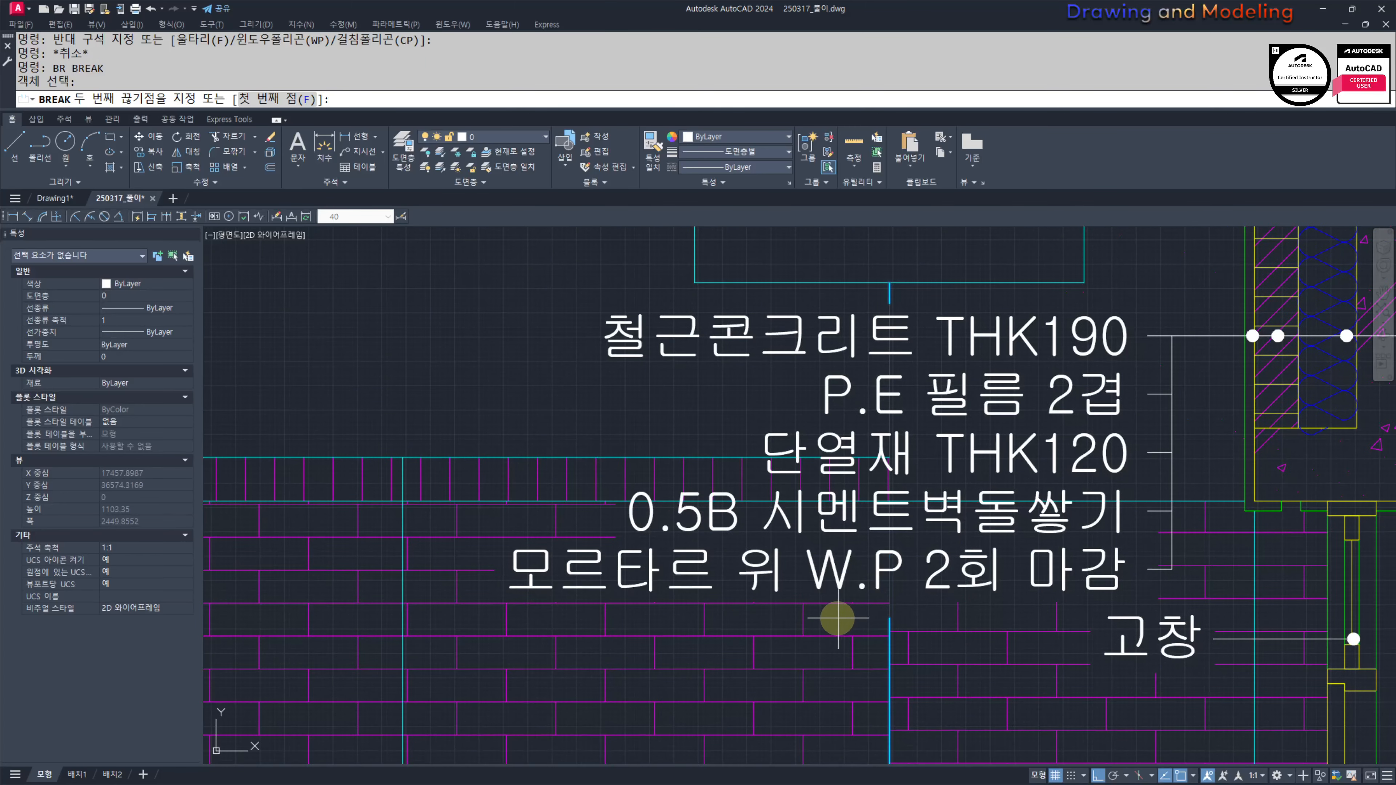
key("Escape")
key("Escape")
Step: Break the horizontal cyan line under the brick wall's cap where it crosses the 0.5B 시멘트벽돌쌓기 note
key("Return")
scroll(840, 618, "down", 4)
scroll(1031, 535, "up", 5)
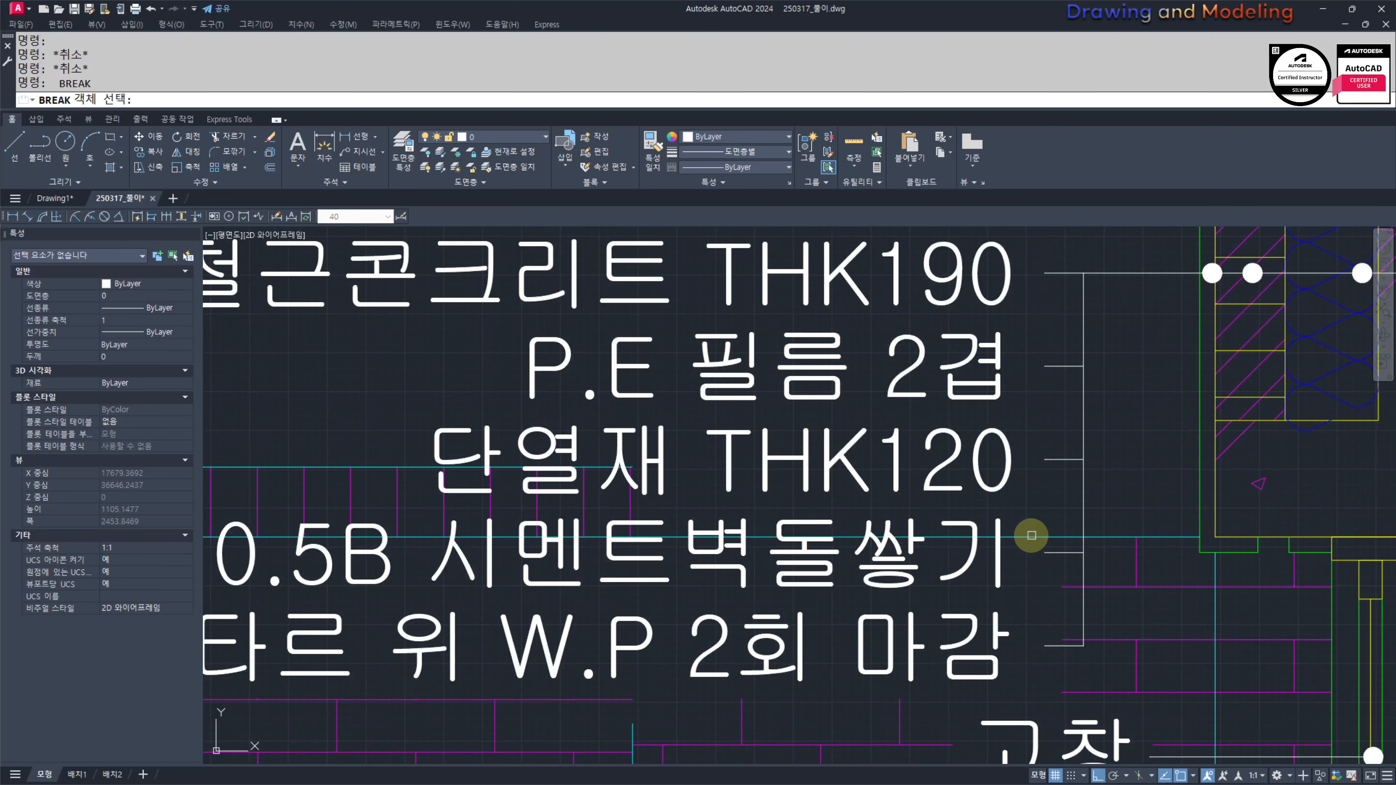
left_click(1111, 537)
scroll(1111, 537, "down", 2)
middle_click_drag(643, 549, 775, 550)
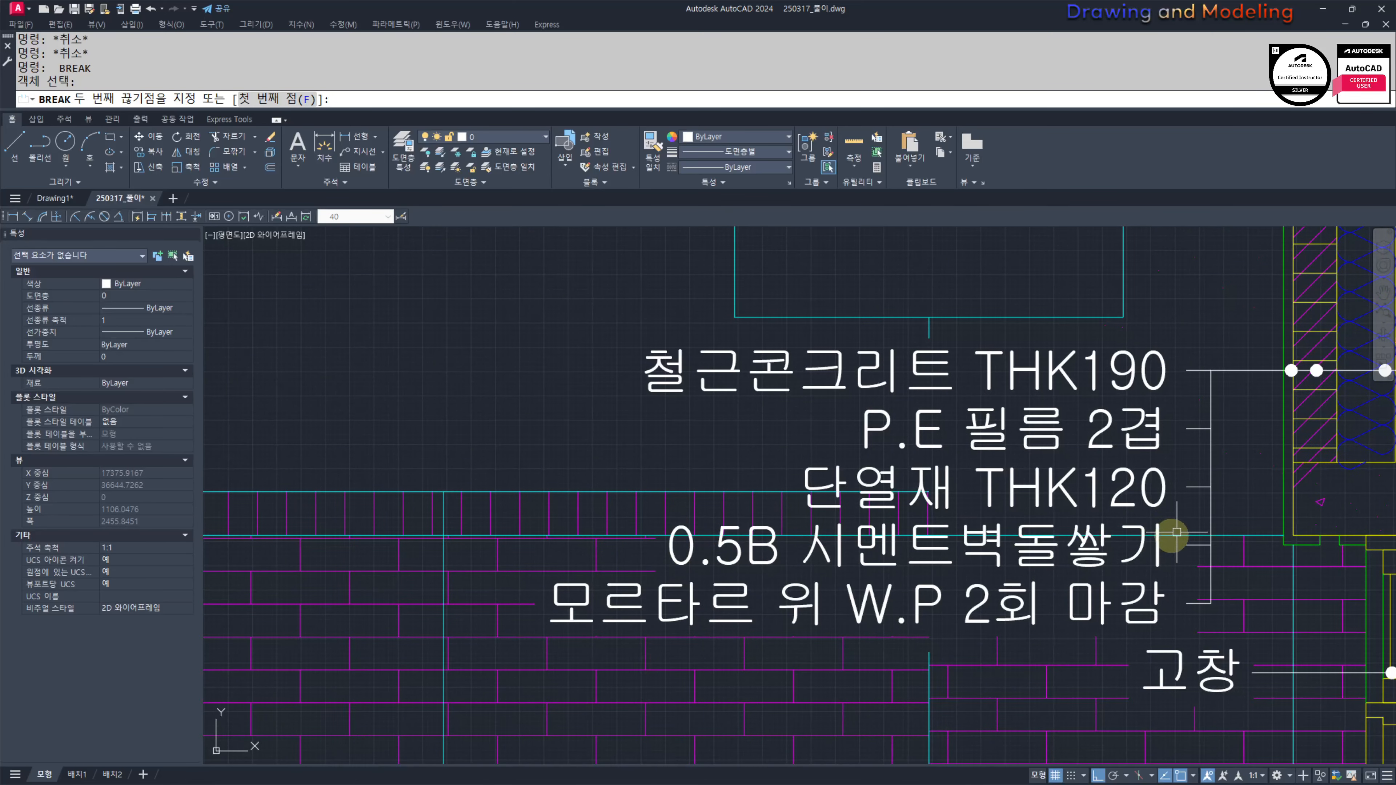
key("Escape")
key("Escape")
key("Return")
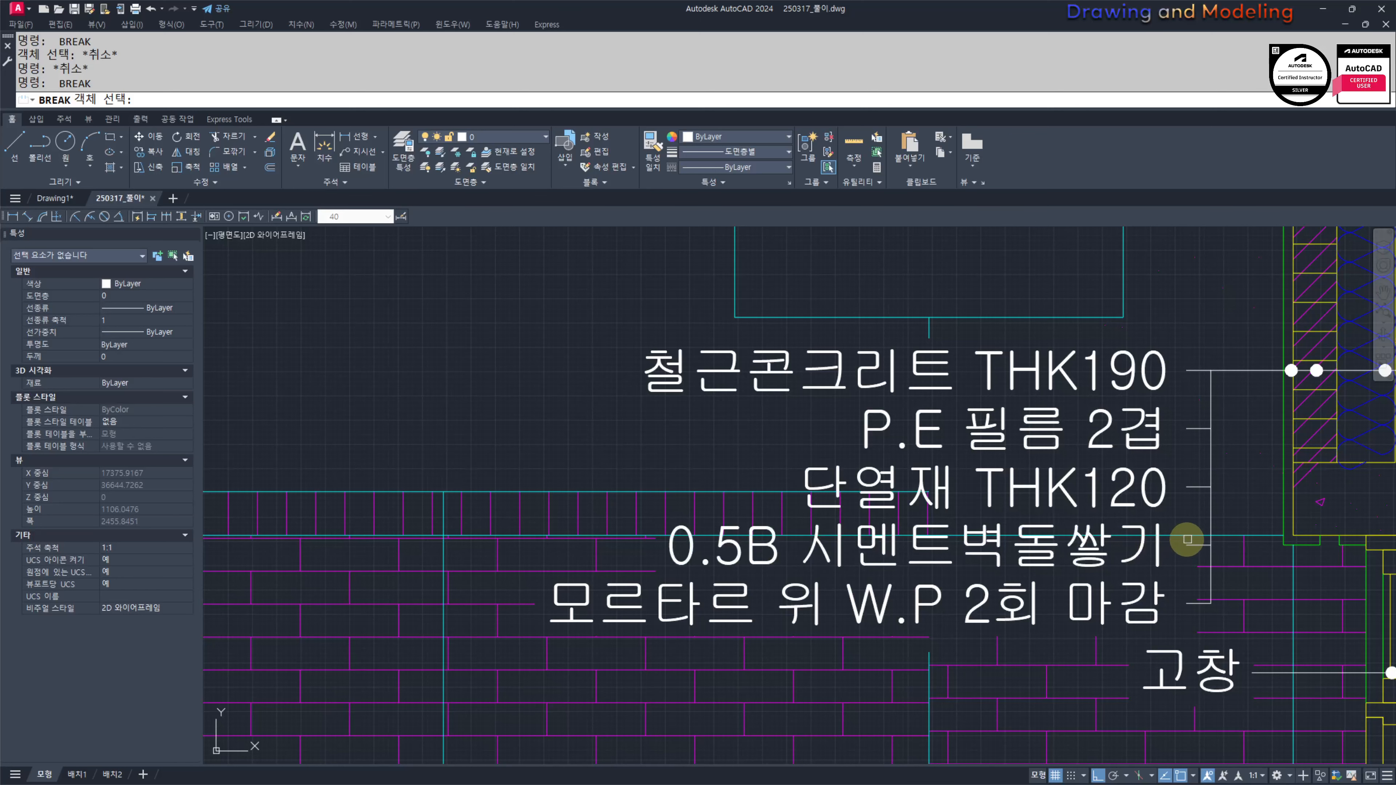
left_click(1110, 535)
left_click(648, 553)
key("Escape")
key("Escape")
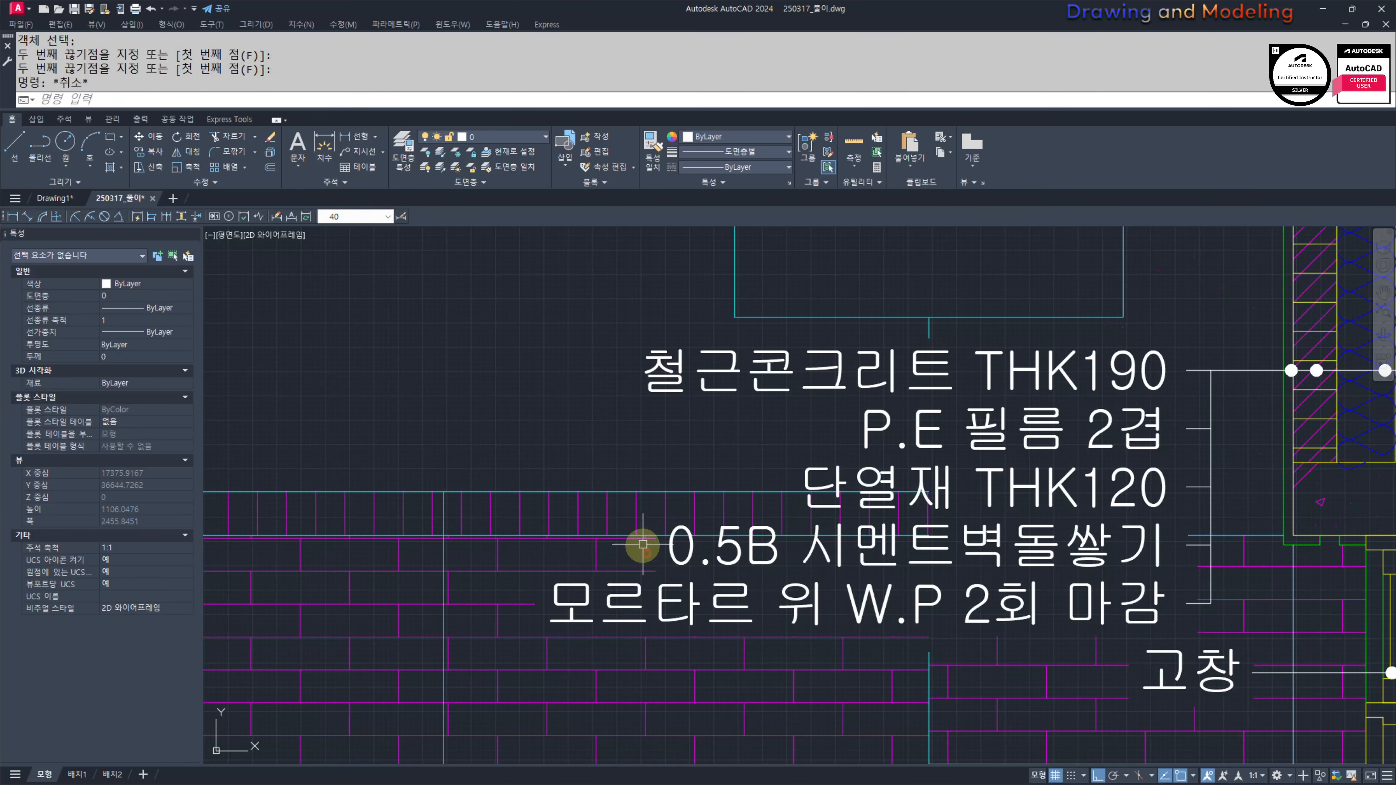
Step: Try drawing a rectangle across the brick cap's end and the wall notes, and undo it
middle_click_drag(635, 530, 715, 535)
mouse_move(779, 496)
middle_mouse_down()
mouse_move(820, 495)
mouse_move(797, 499)
middle_mouse_up()
type("rec")
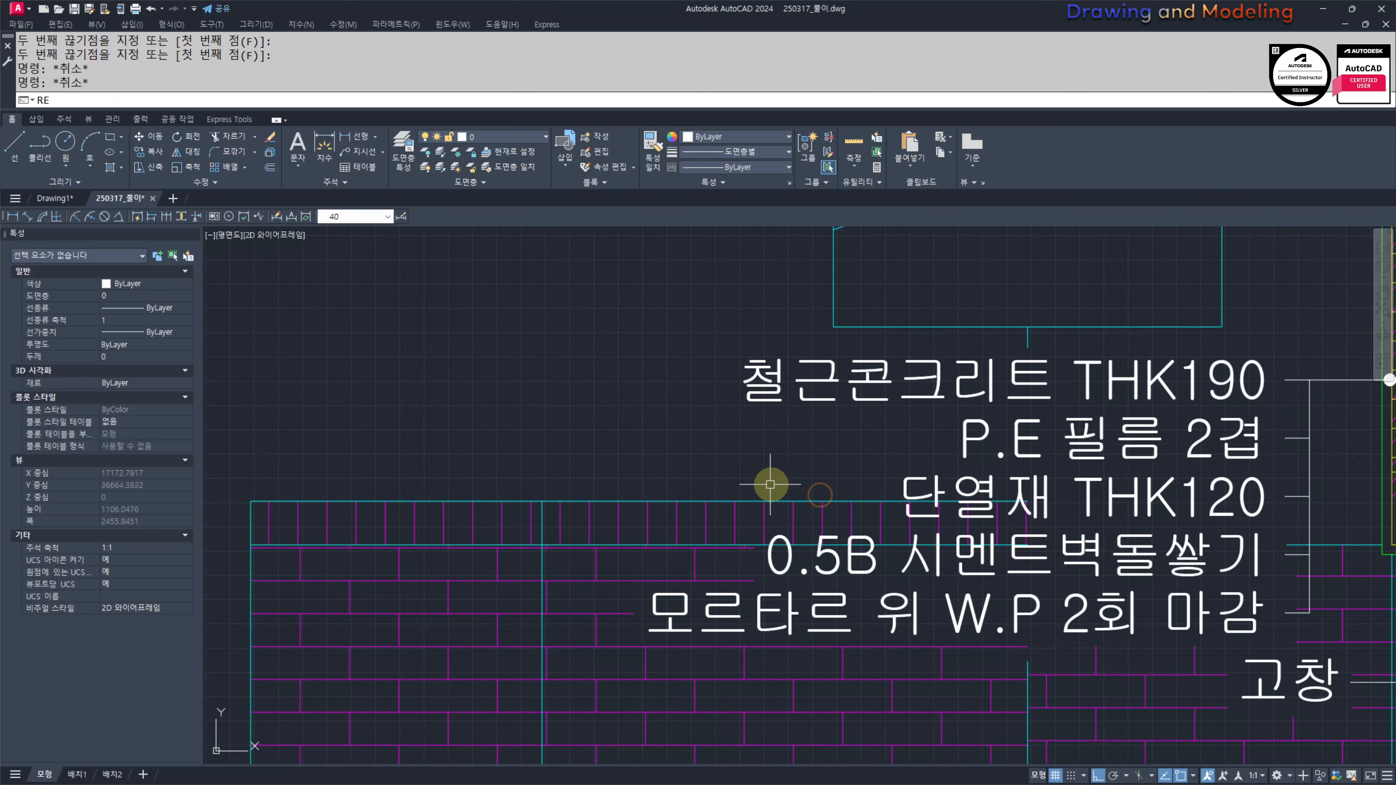
key("Return")
left_click(684, 479)
left_click(1055, 583)
middle_click_drag(811, 553, 858, 556)
key("Escape")
key("ctrl+z")
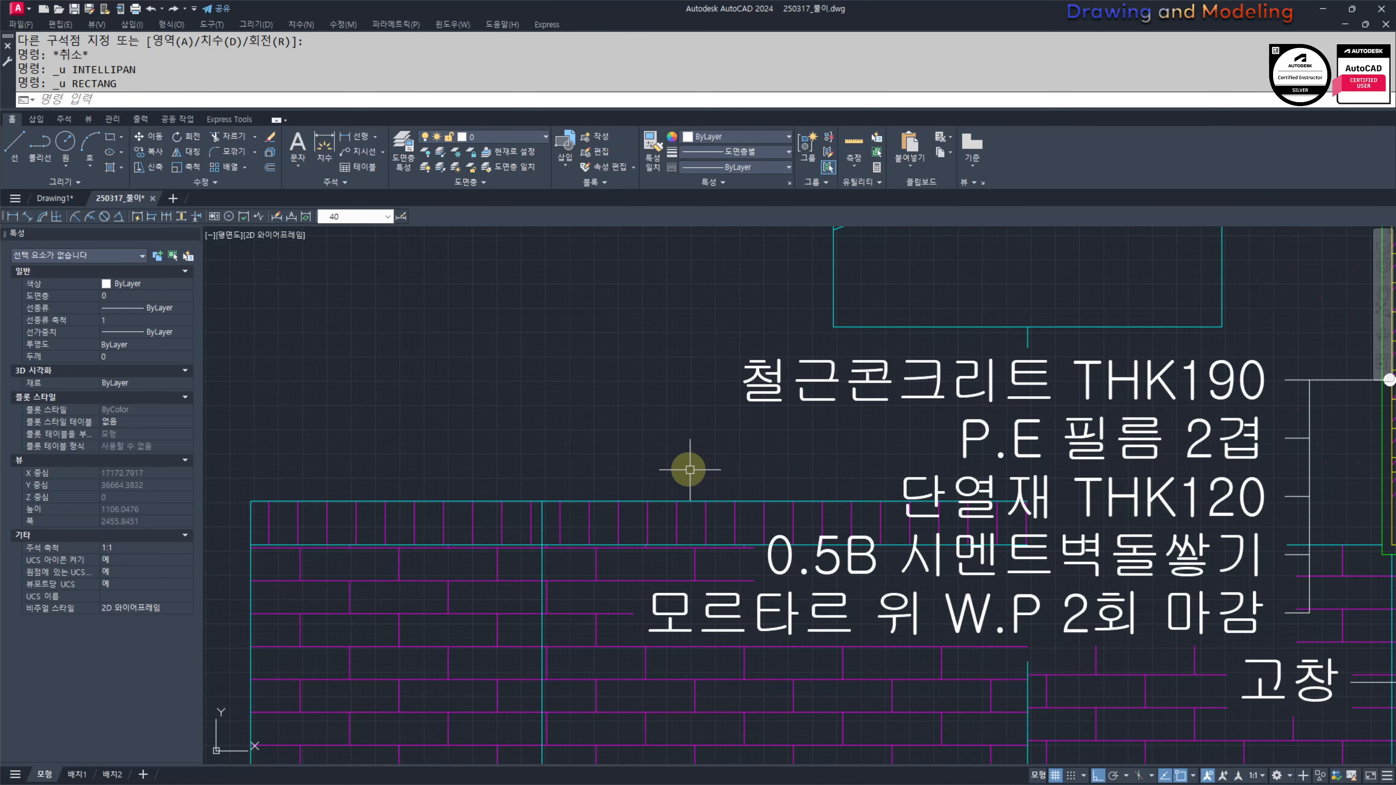
type("rewc")
key("Return")
left_click(676, 468)
scroll(1062, 587, "up", 2)
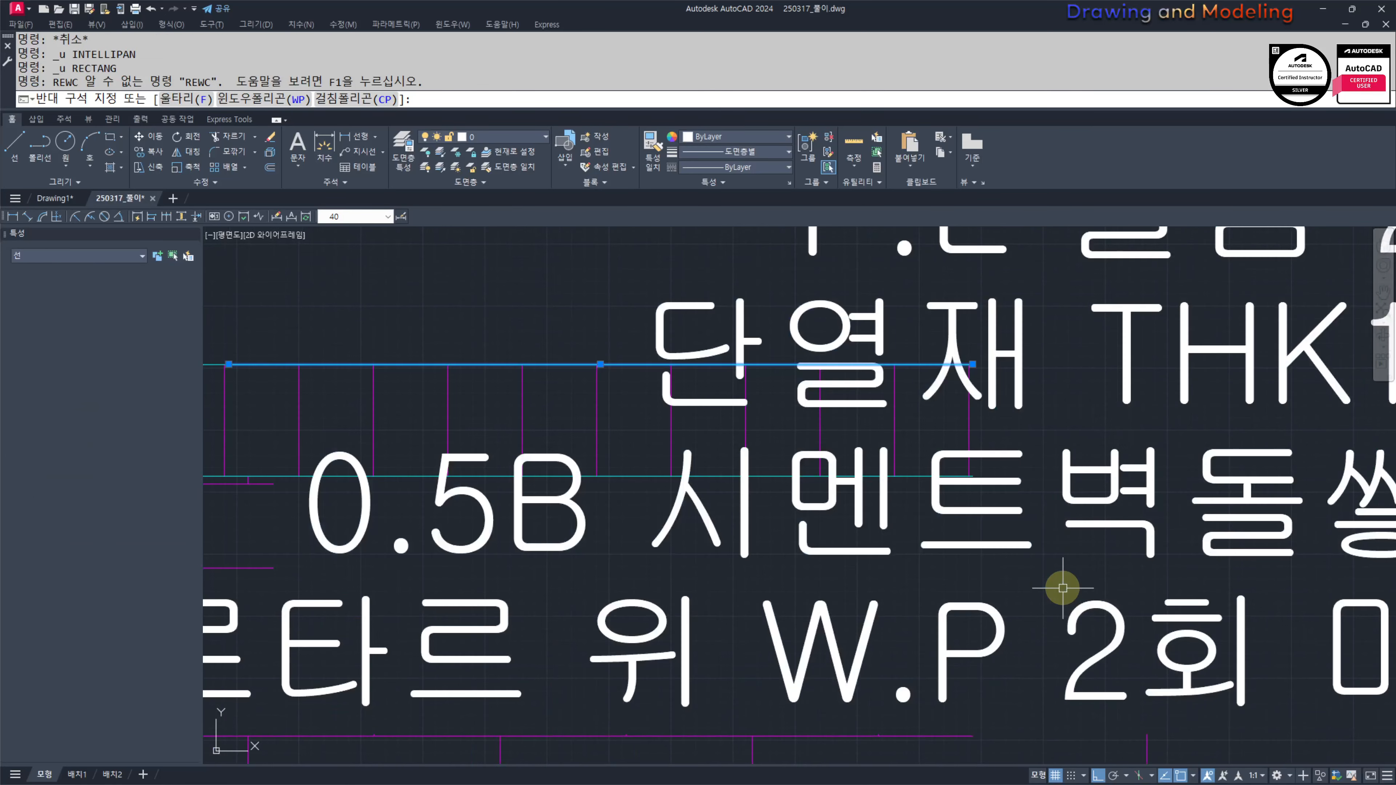
key("Escape")
key("Escape")
Step: Erase the segment of the brick cap's top line that runs into the 단열재 THK120 note
scroll(1160, 586, "down", 2)
left_click(771, 501)
type("e")
key("space")
Step: Shorten the vertical-line hatch of the brick cap to the end of the cap's top line
left_click(822, 489)
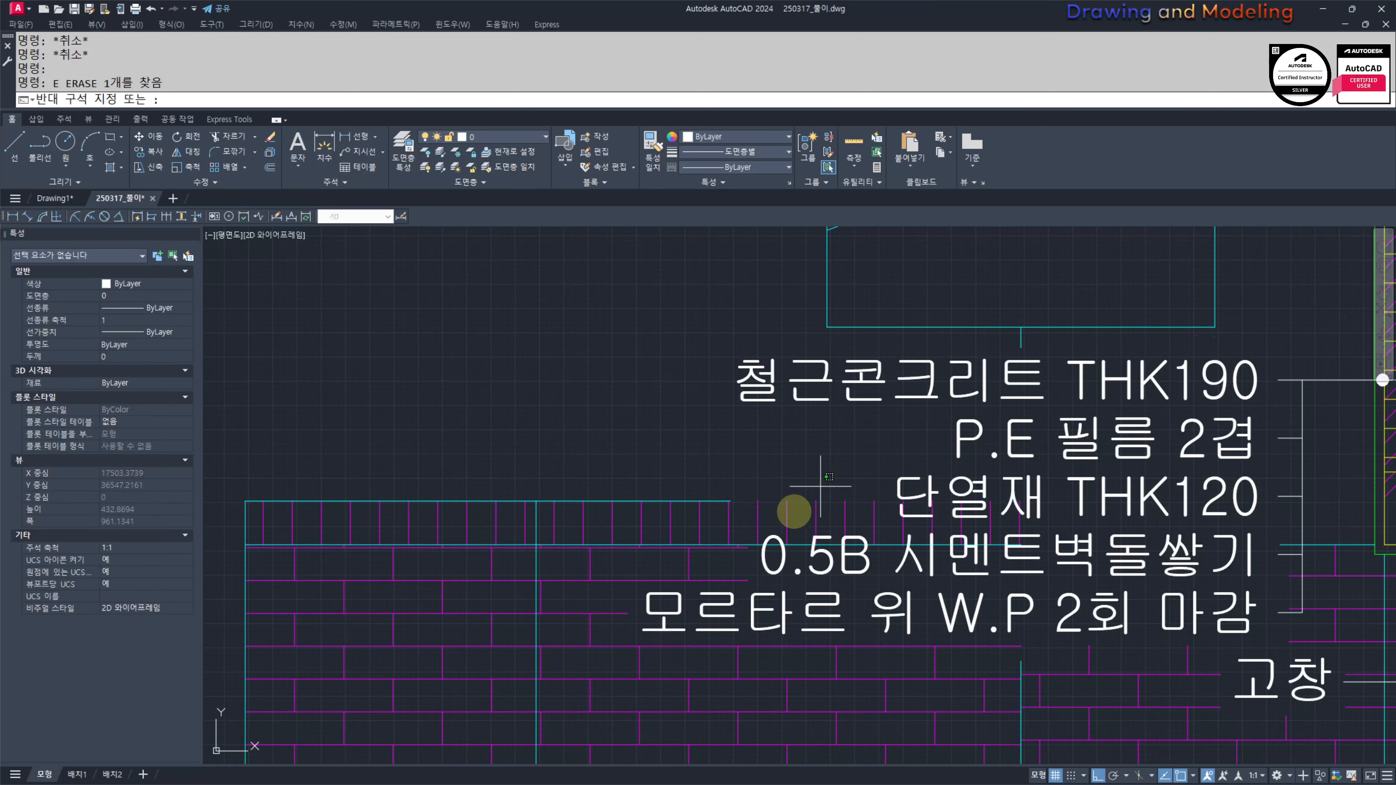
left_click(764, 532)
key("Escape")
key("Escape")
left_click(880, 514)
left_click(845, 516)
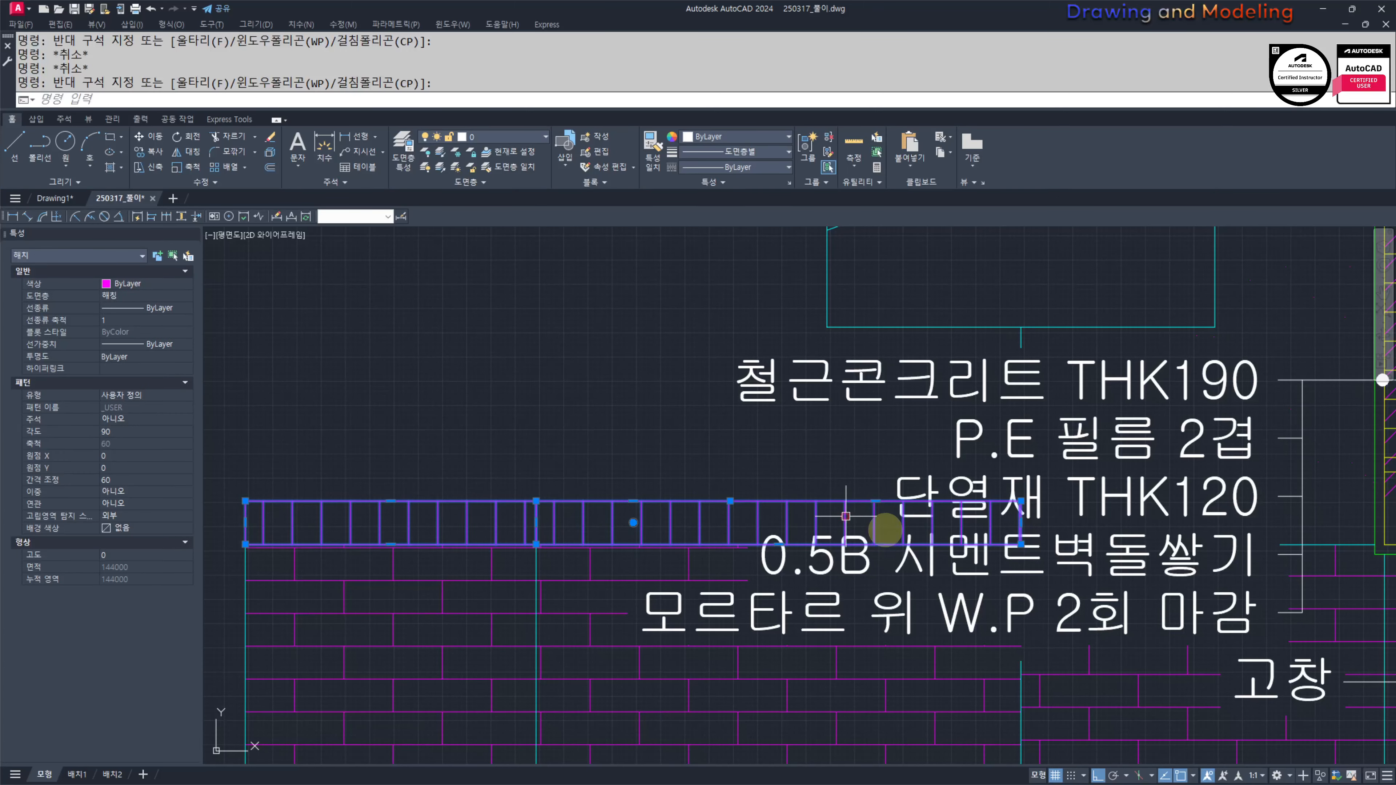
left_click(1020, 522)
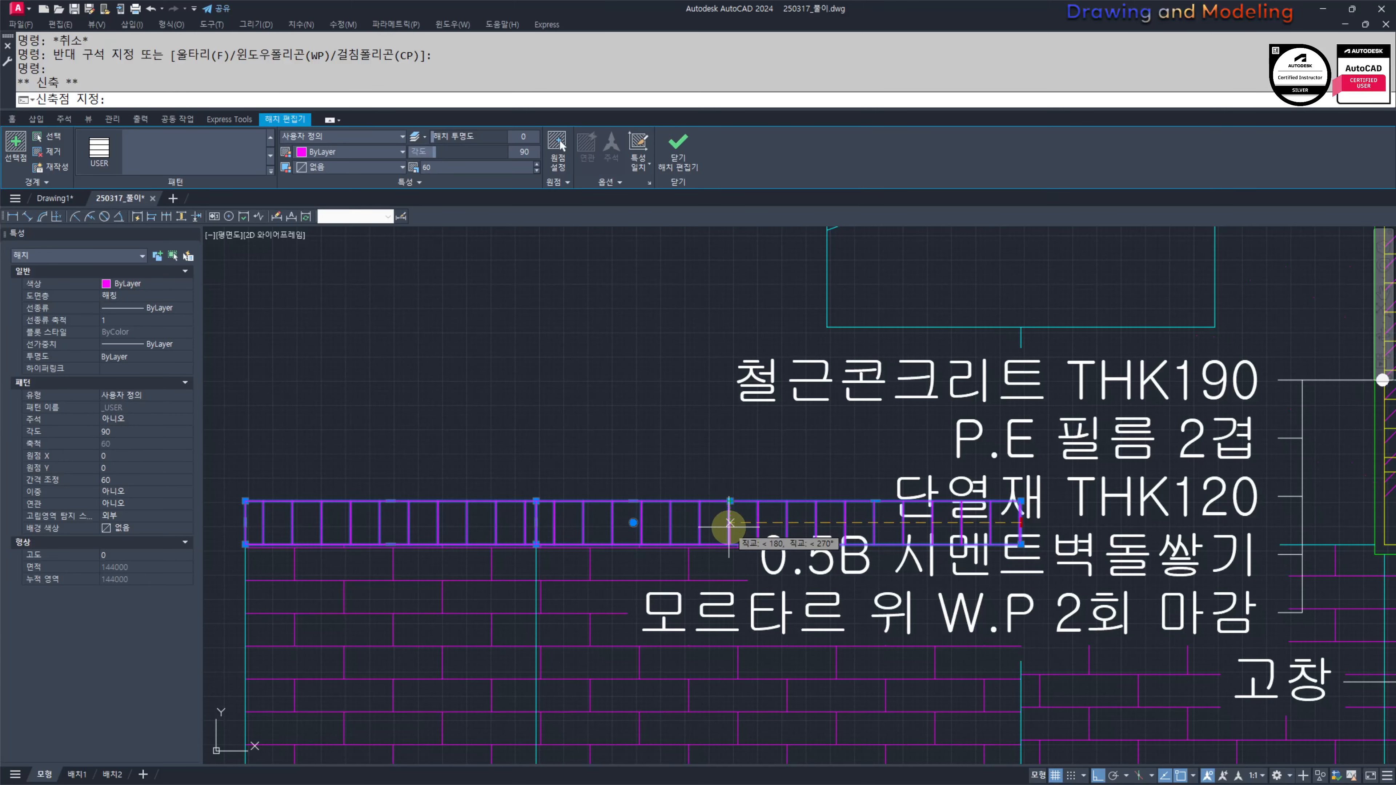
key("Escape")
key("Escape")
scroll(723, 531, "up", 2)
left_click(726, 553)
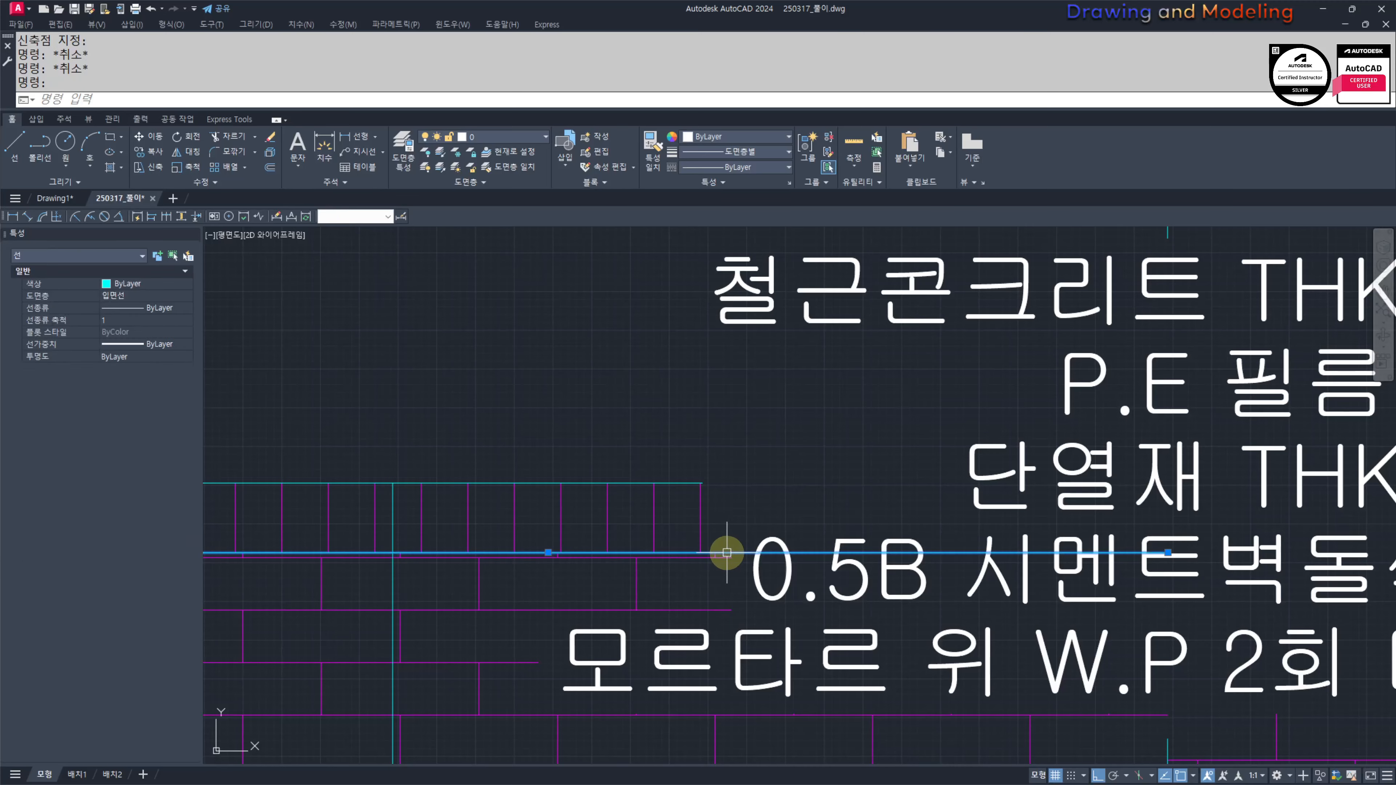
scroll(855, 558, "down", 2)
key("Escape")
key("Escape")
scroll(1099, 568, "up", 2)
type("s")
key("space")
left_click(1076, 579)
left_click(971, 536)
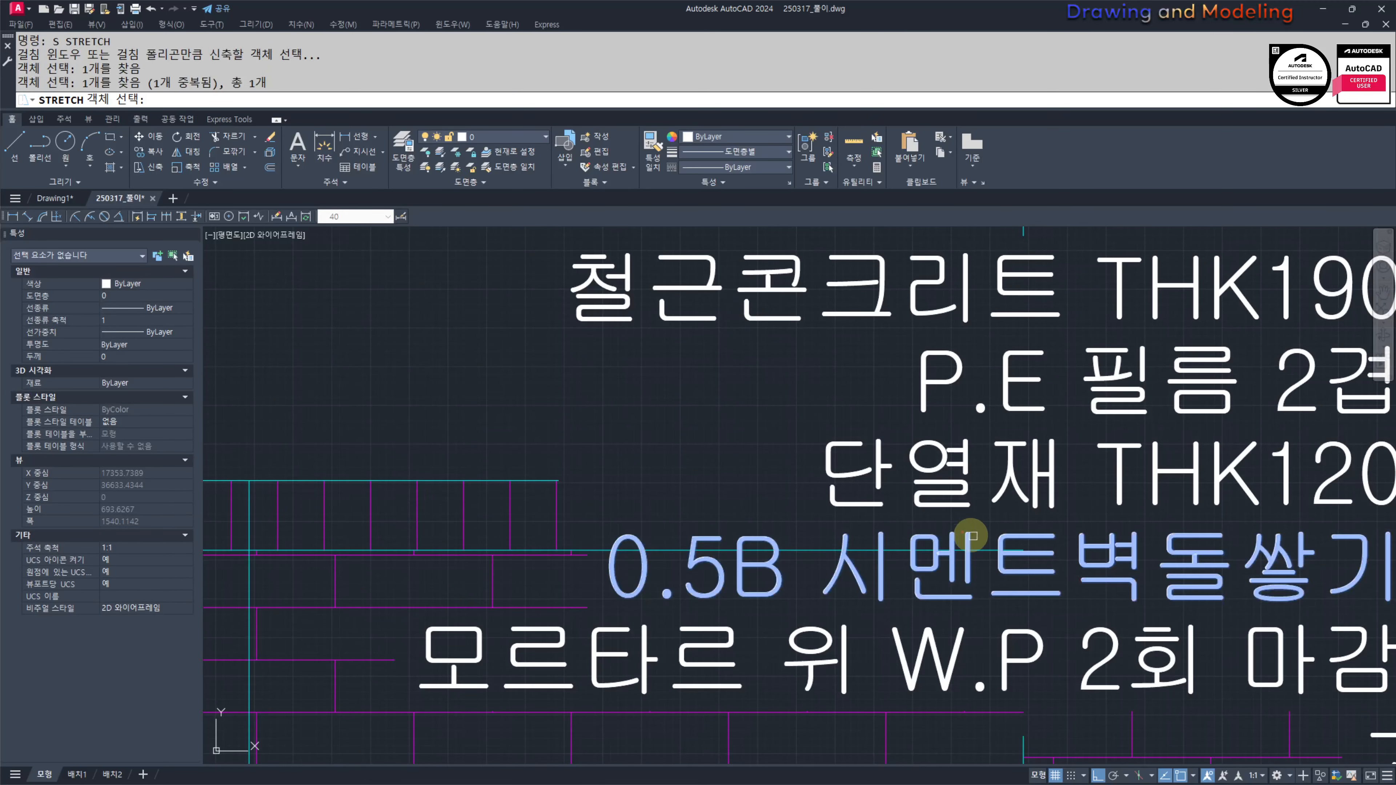
key("Escape")
key("Escape")
Step: Stretch the brick cap's lower line end back about 557 units, clear of the 0.5B 시멘트벽돌쌓기 note
type("s")
key("space")
left_click(1081, 614)
left_click(987, 525)
left_click(1130, 613, "shift")
left_click(1091, 541, "shift")
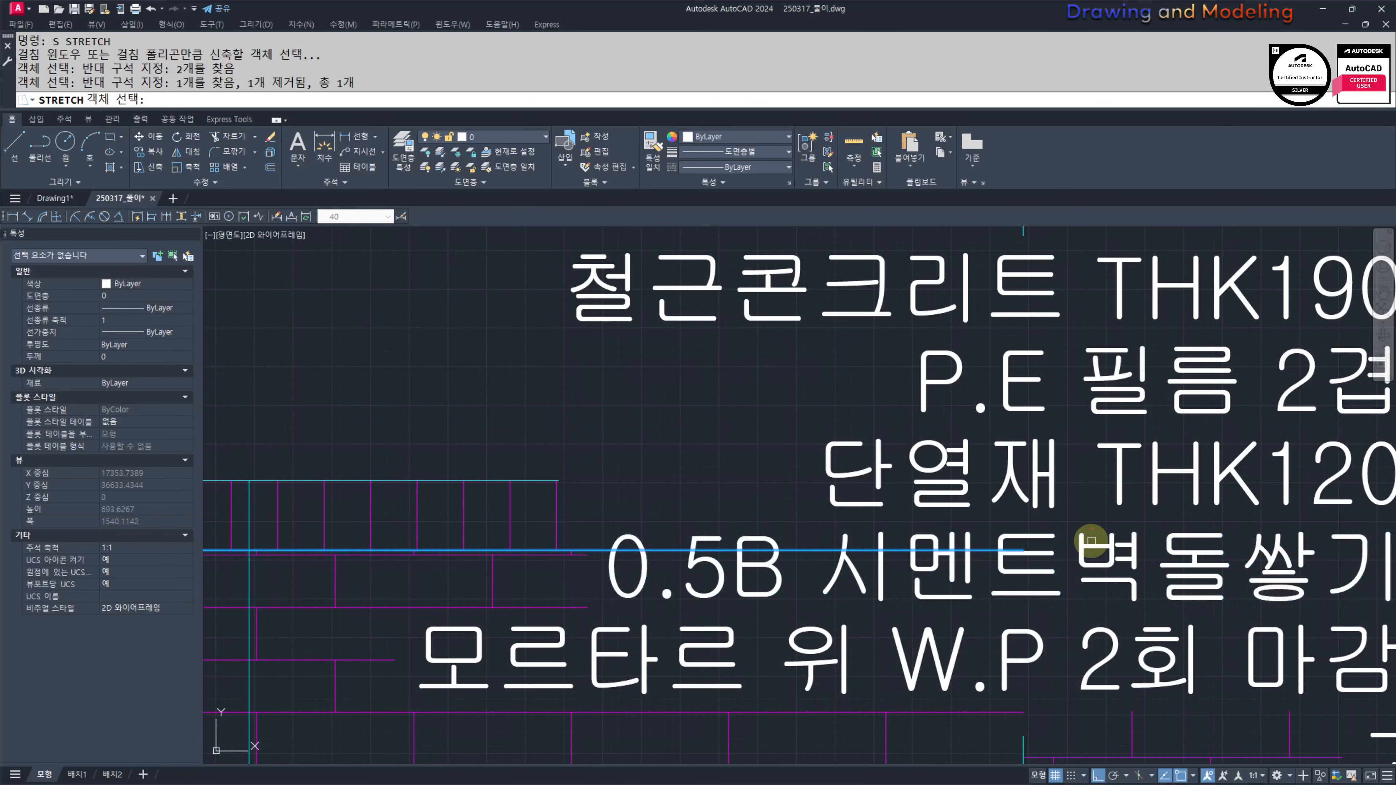
key("space")
left_click(875, 374)
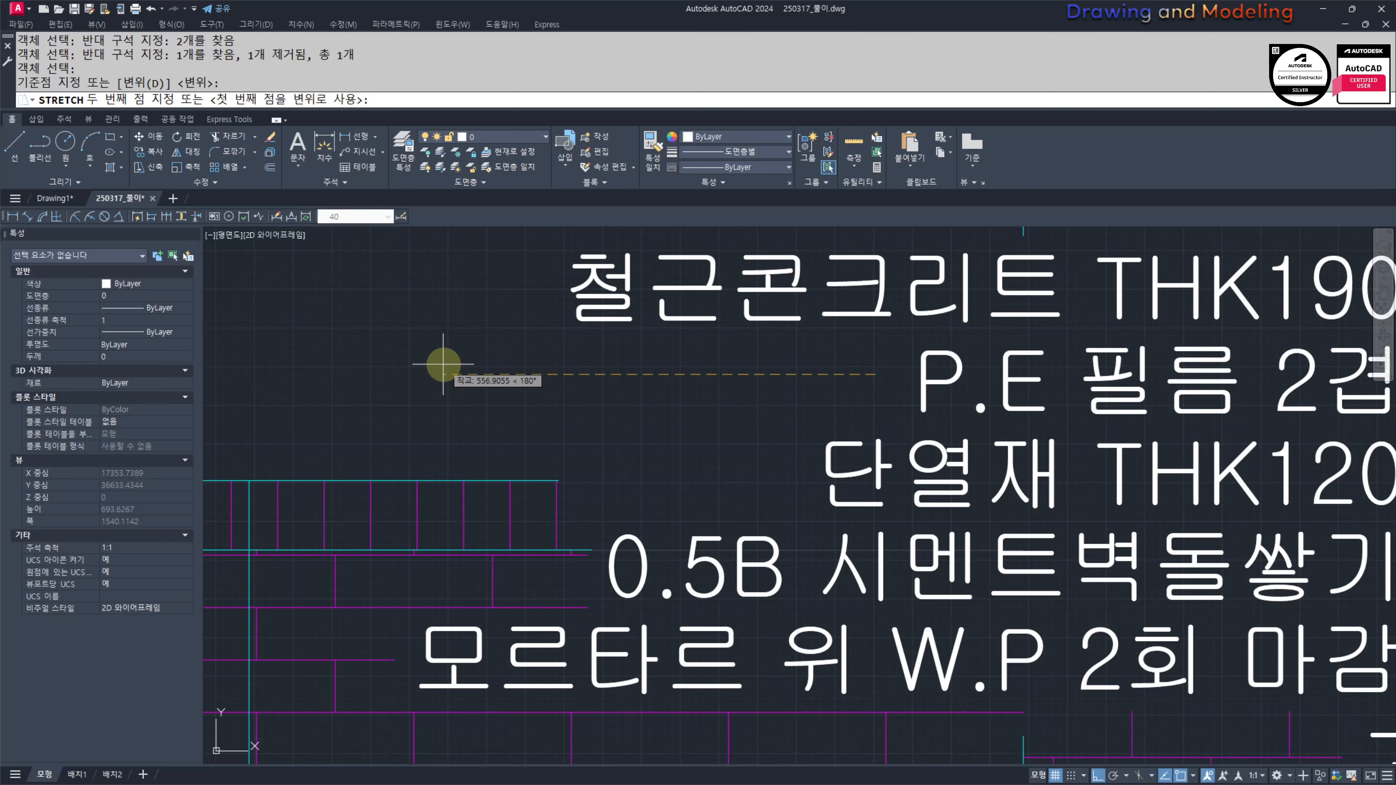
key("Escape")
key("Escape")
Step: Stretch the end of the brick cap's top line toward the 단열재 THK120 note
scroll(440, 364, "down", 4)
scroll(633, 499, "up", 5)
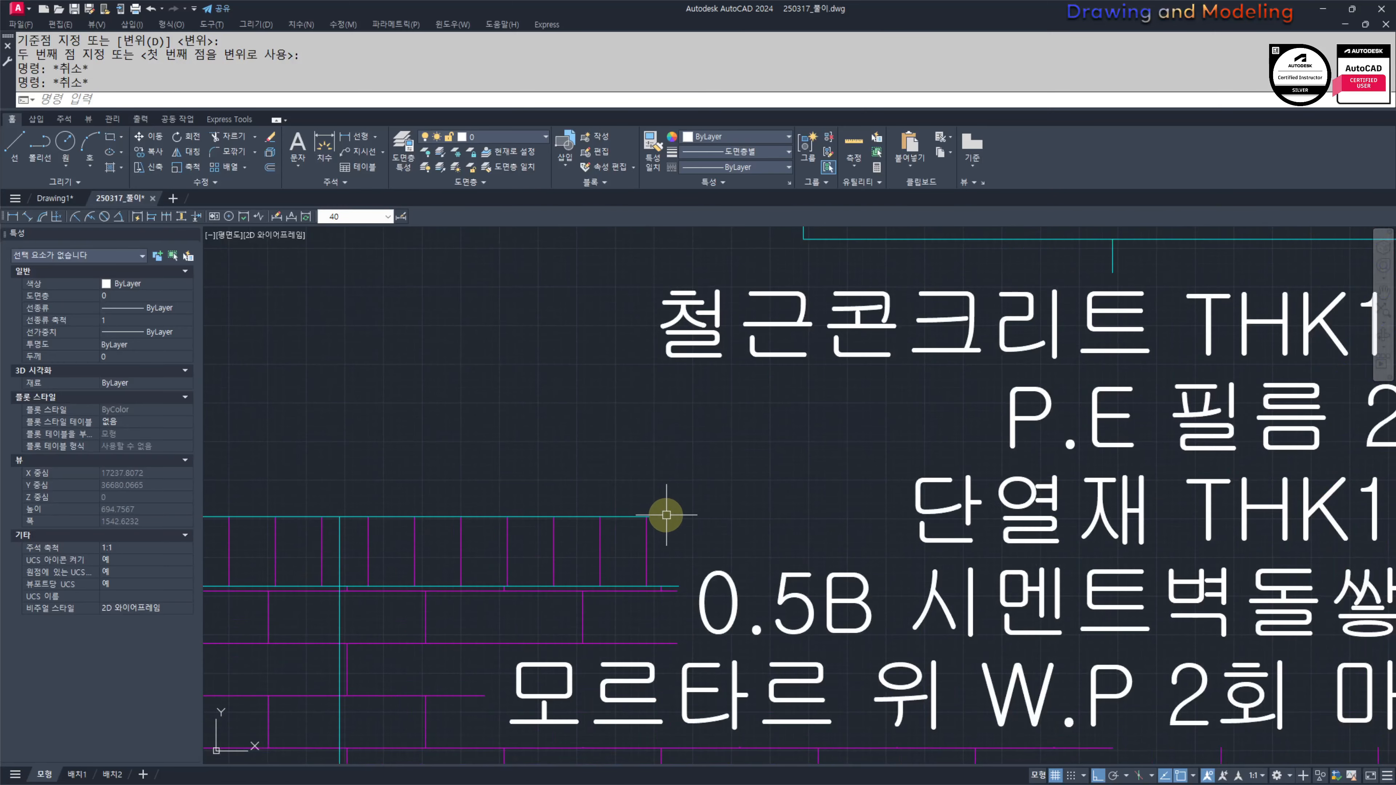
type("s")
key("space")
left_click(648, 516)
left_click(617, 539)
key("space")
left_click(623, 446)
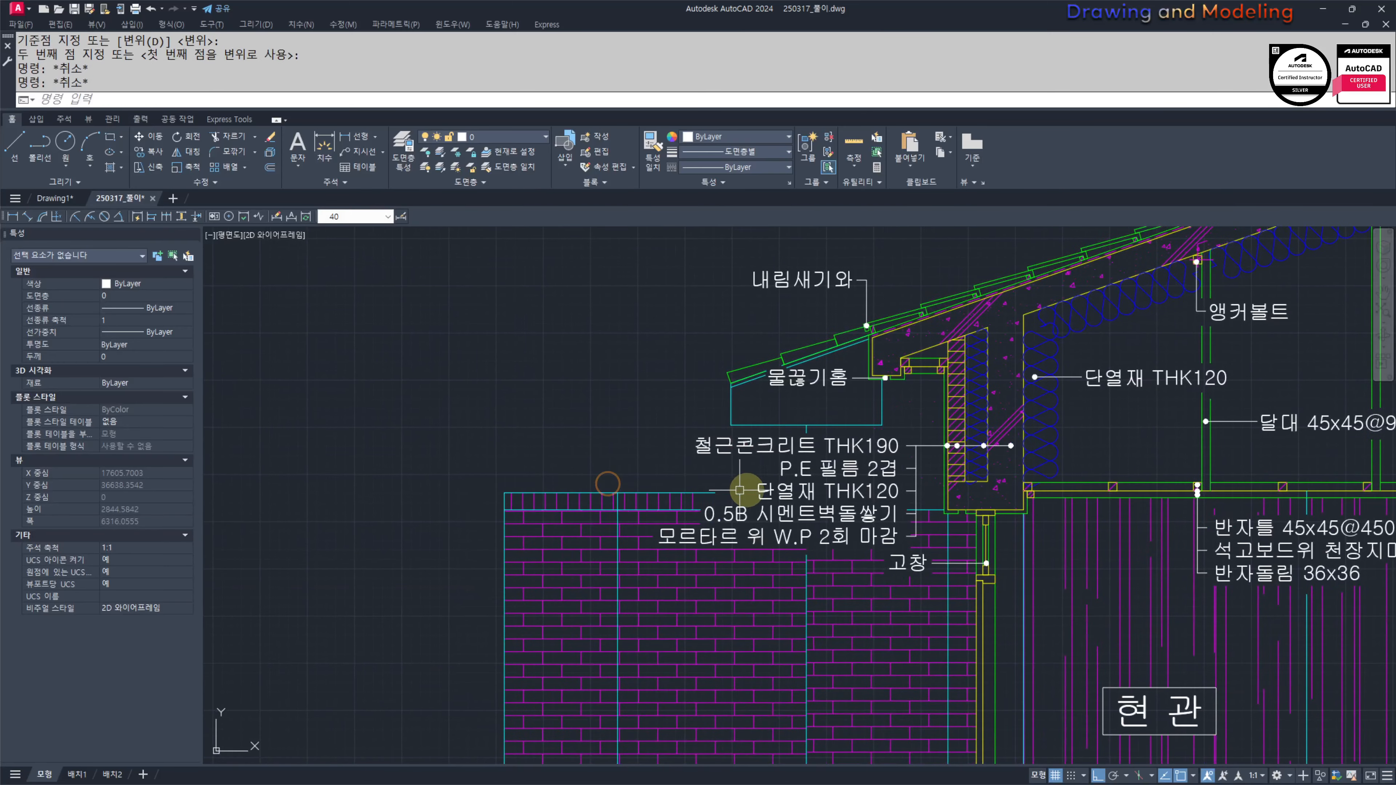
Step: Review the complete house section, from brick wall and eave to roof, rooms and foundations, for text overlaps
scroll(740, 489, "up", 3)
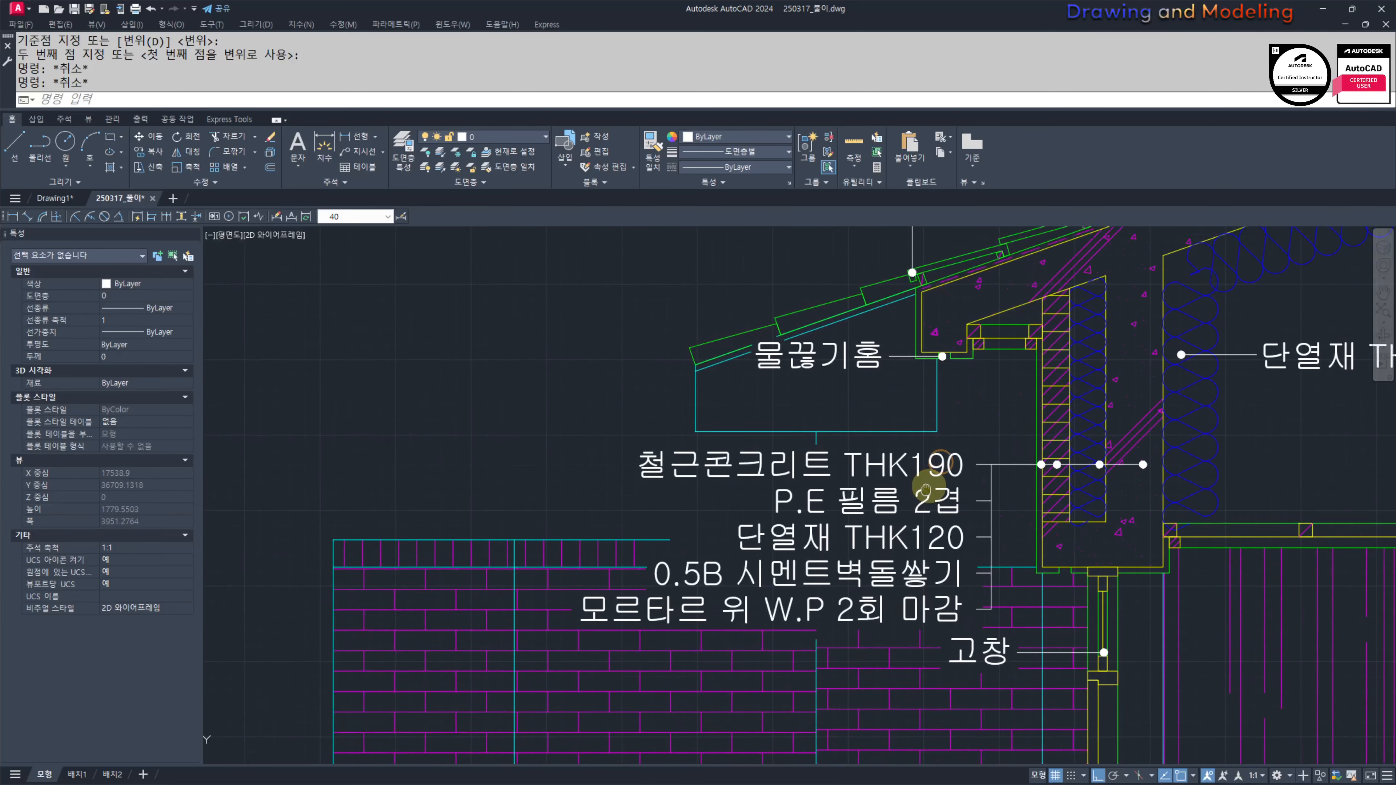
scroll(824, 467, "down", 4)
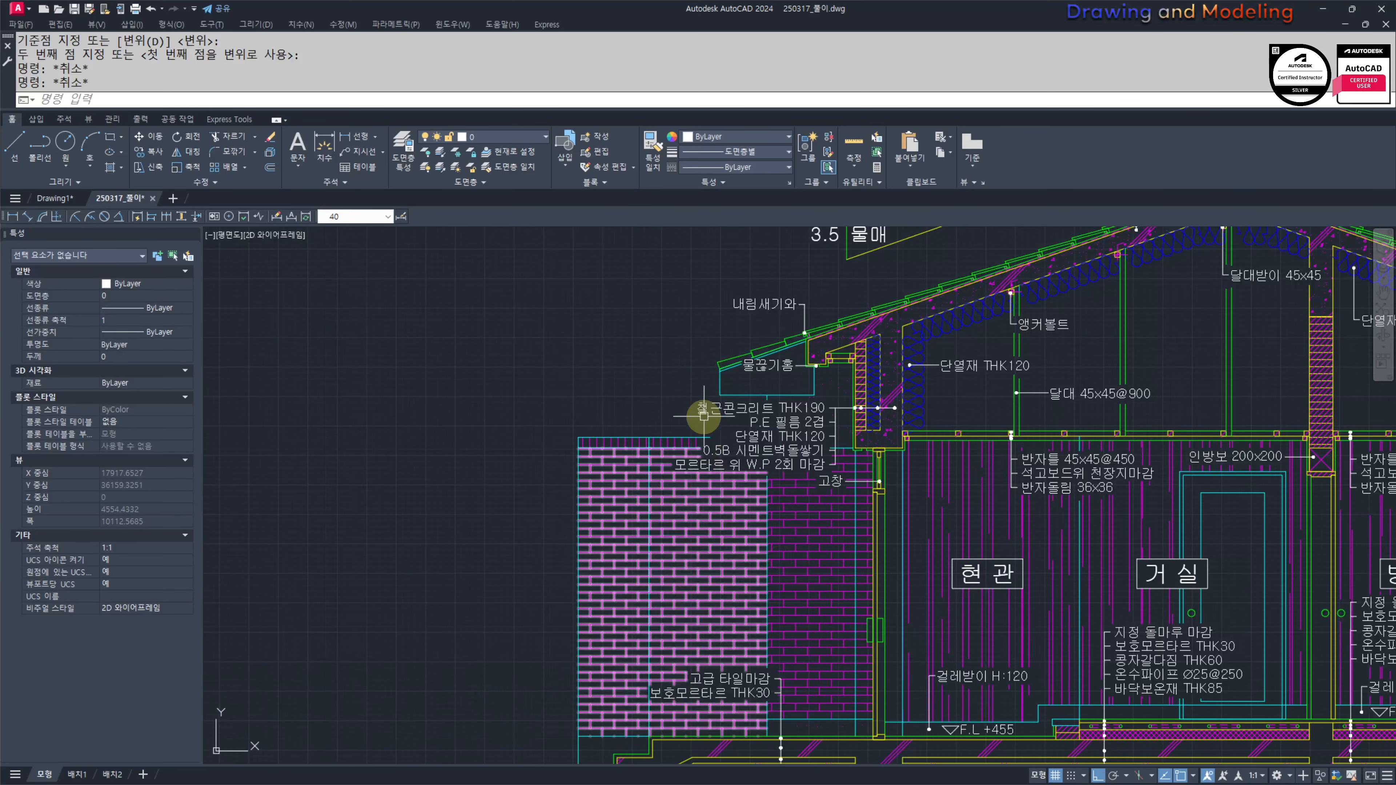
middle_click_drag(633, 585, 737, 514)
scroll(891, 546, "down", 2)
middle_click_drag(1165, 583, 827, 602)
middle_click_drag(862, 556, 915, 551)
middle_click_drag(881, 539, 901, 587)
scroll(946, 489, "up", 2)
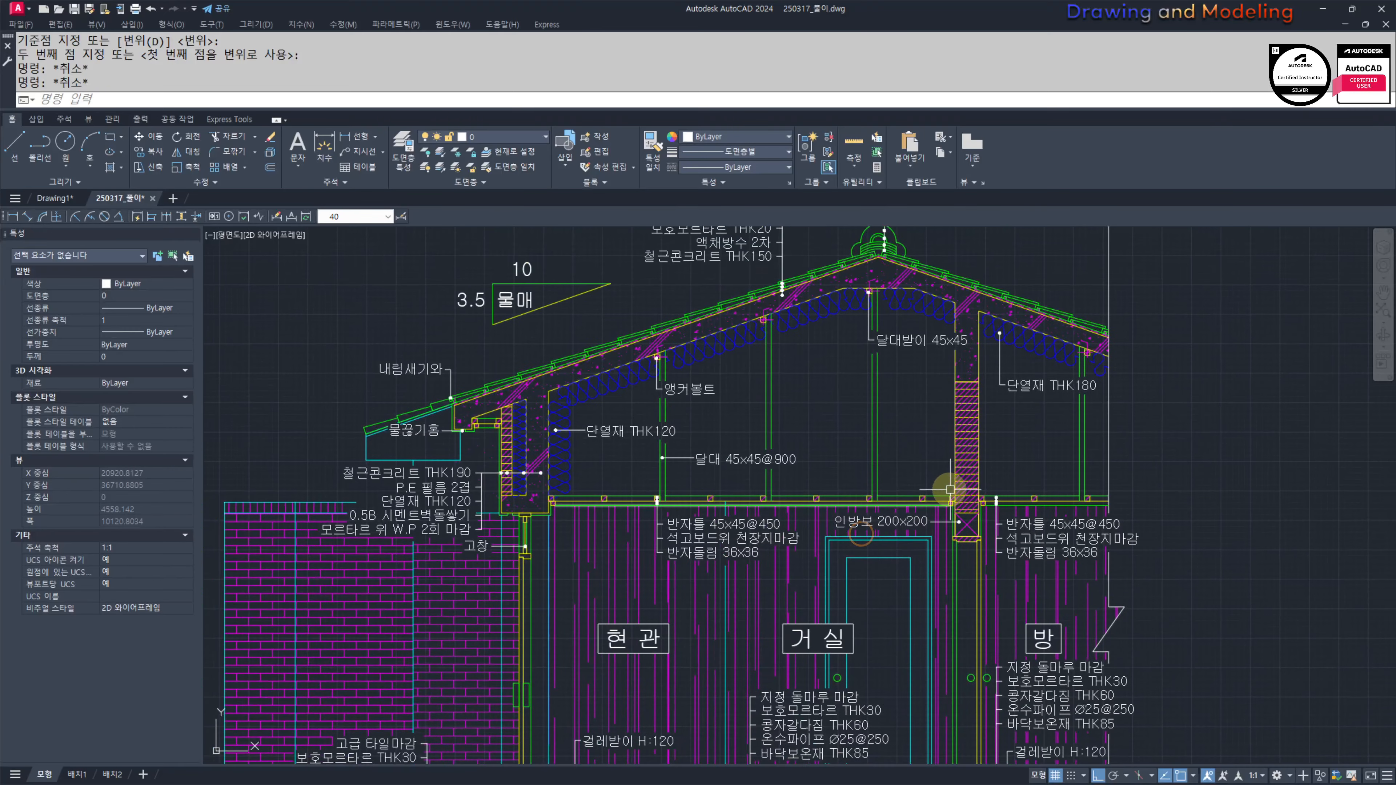
middle_click_drag(950, 489, 934, 574)
scroll(913, 488, "down", 2)
middle_click_drag(862, 512, 953, 398)
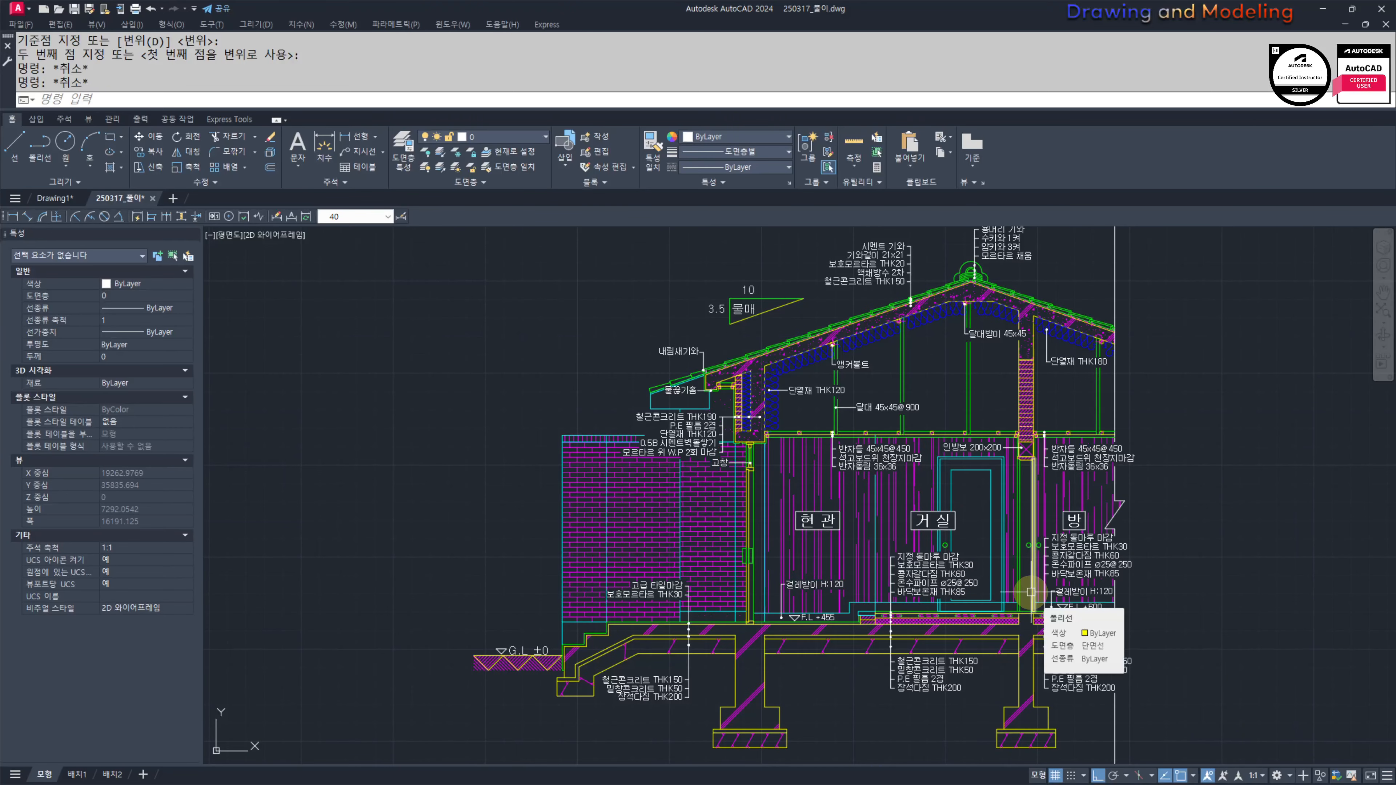
middle_click_drag(1201, 594, 1139, 593)
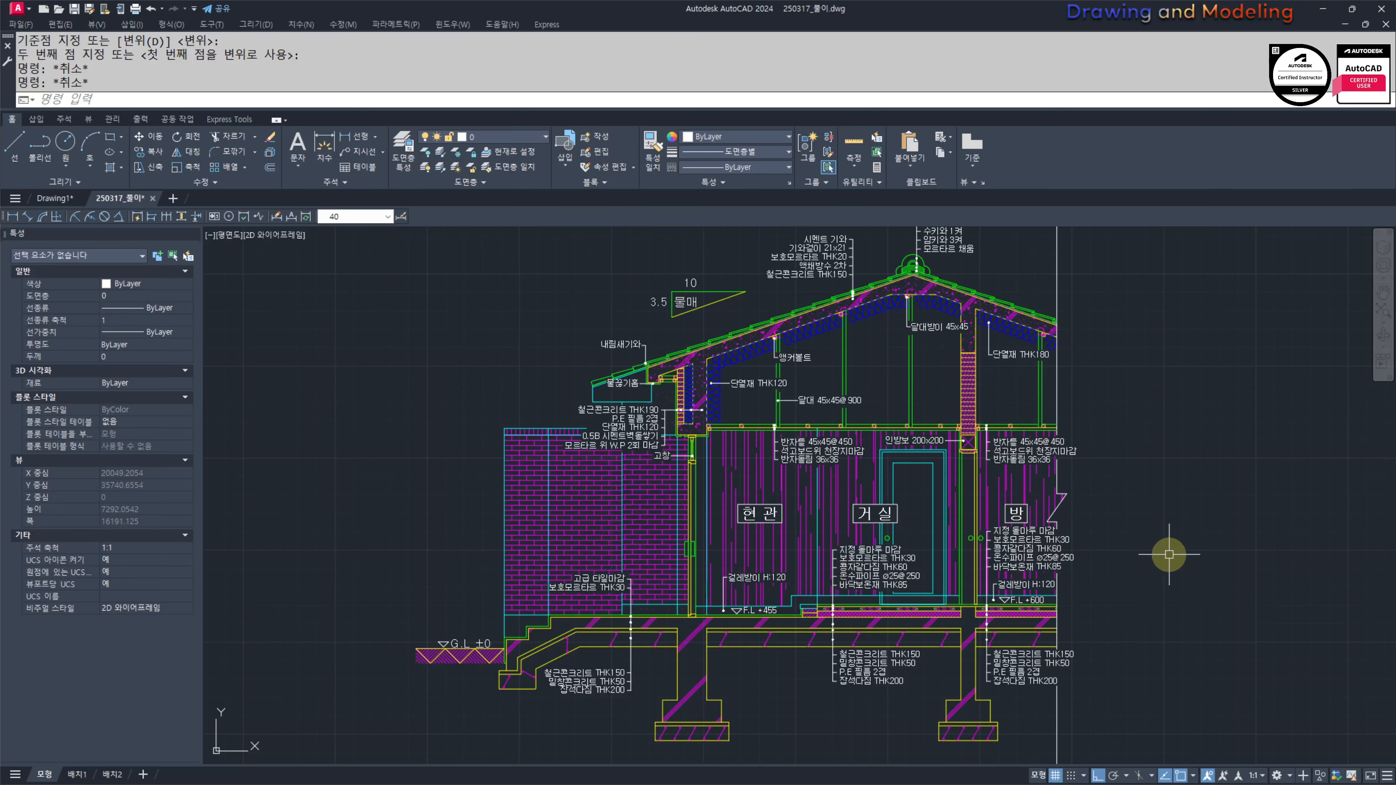
Step: Copy the F.L +455 level mark from the entrance floor horizontally to the porch, under the 고급 타일마감 note
middle_click_drag(798, 597, 828, 596)
scroll(832, 626, "up", 2)
scroll(599, 622, "down", 2)
middle_click_drag(502, 620, 938, 620)
scroll(787, 612, "up", 4)
middle_click_drag(1145, 606, 1015, 609)
scroll(984, 601, "up", 2)
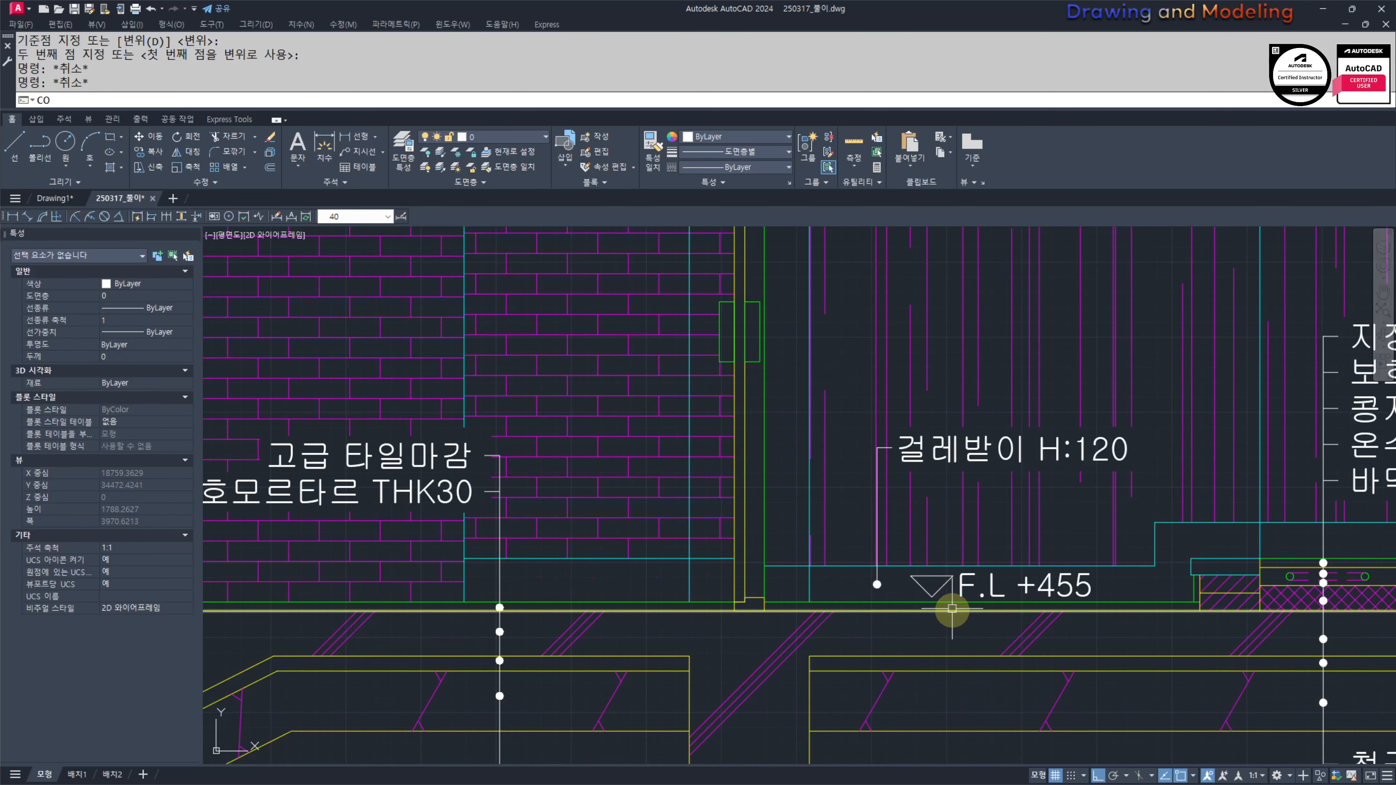
key("space")
scroll(941, 588, "up", 4)
left_click(1110, 564)
left_click(955, 584)
key("space")
left_click(1061, 571)
scroll(1044, 583, "down", 2)
middle_click_drag(675, 593, 929, 596)
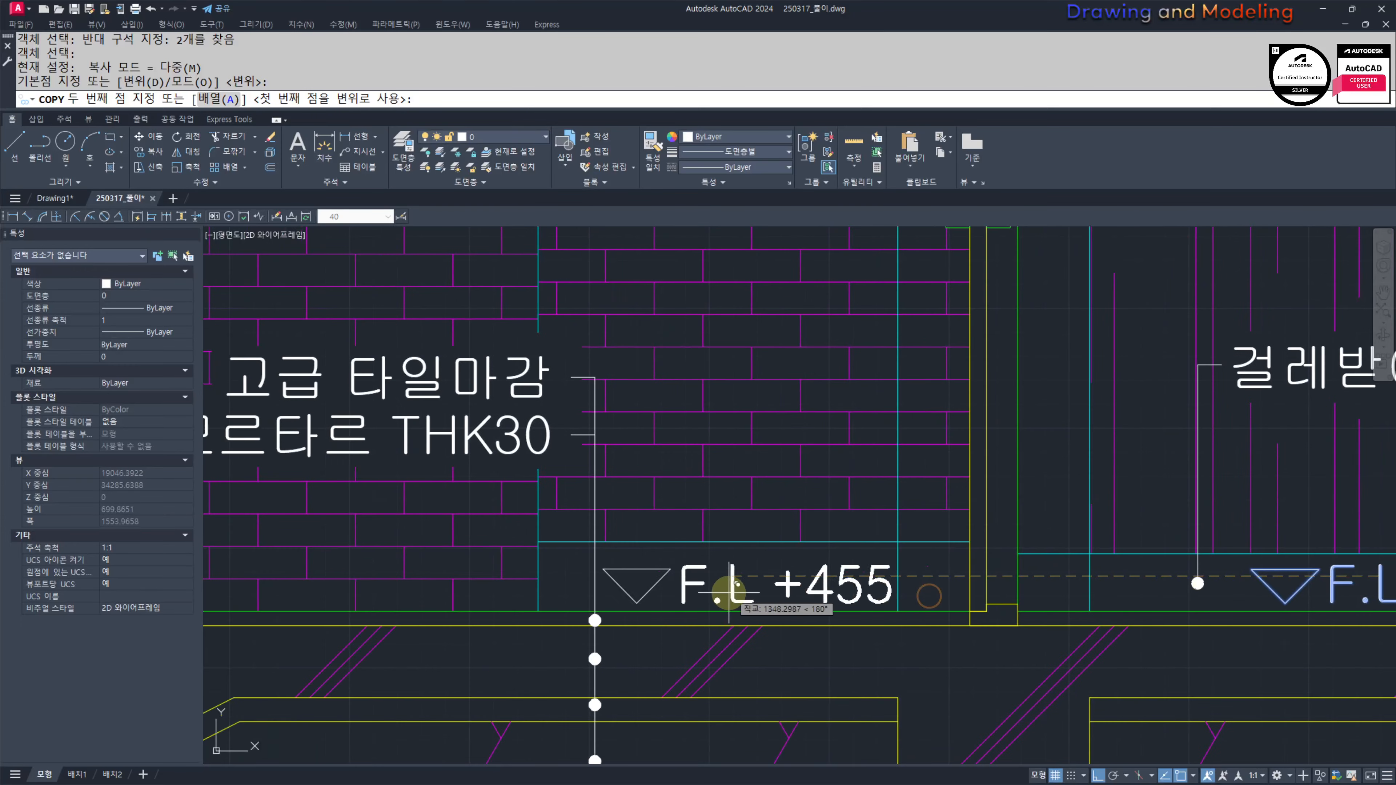
middle_click_drag(729, 592, 862, 593)
left_click(866, 588)
key("Escape")
key("Escape")
Step: Turn on all layers so the centre lines are shown again
scroll(879, 586, "down", 10)
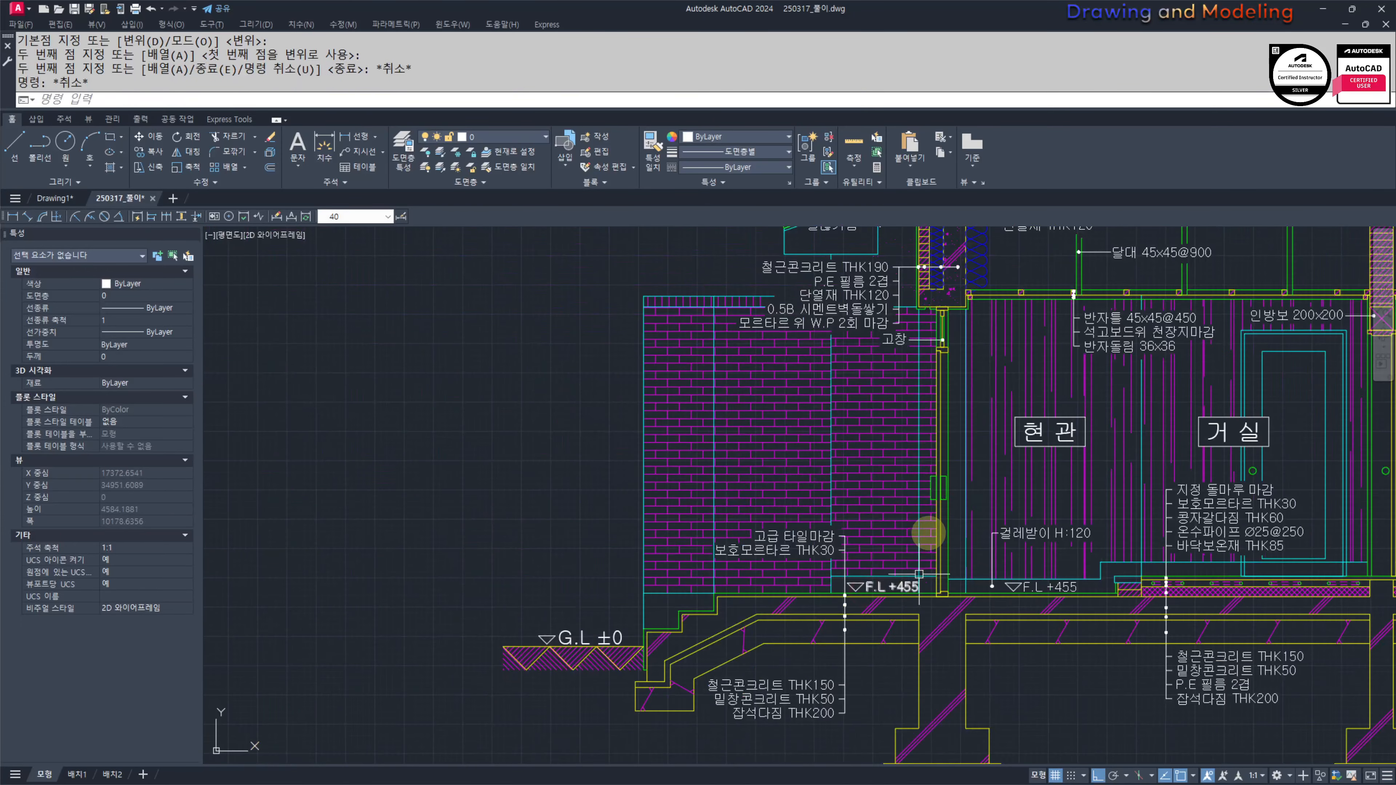
middle_click_drag(967, 524, 886, 550)
scroll(807, 441, "up", 4)
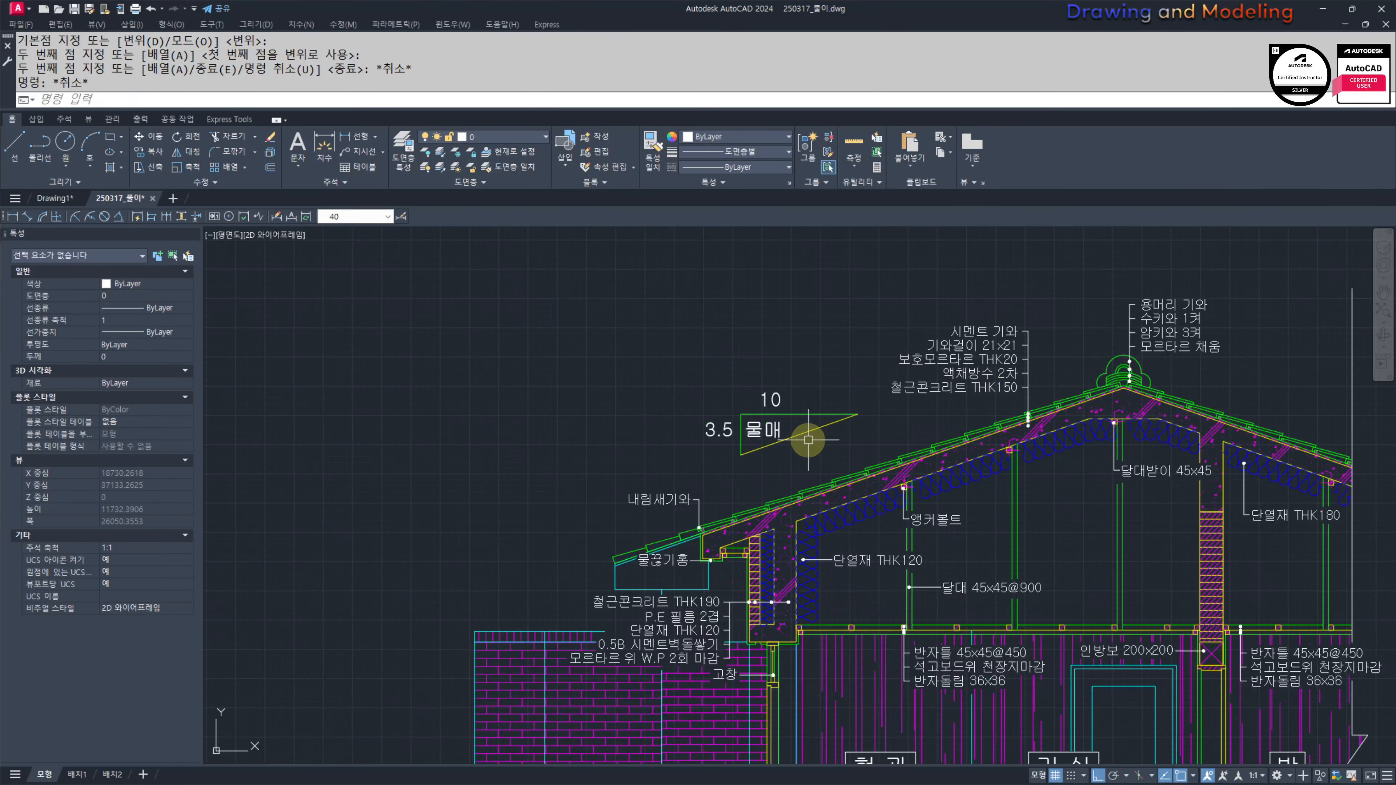
scroll(877, 464, "down", 4)
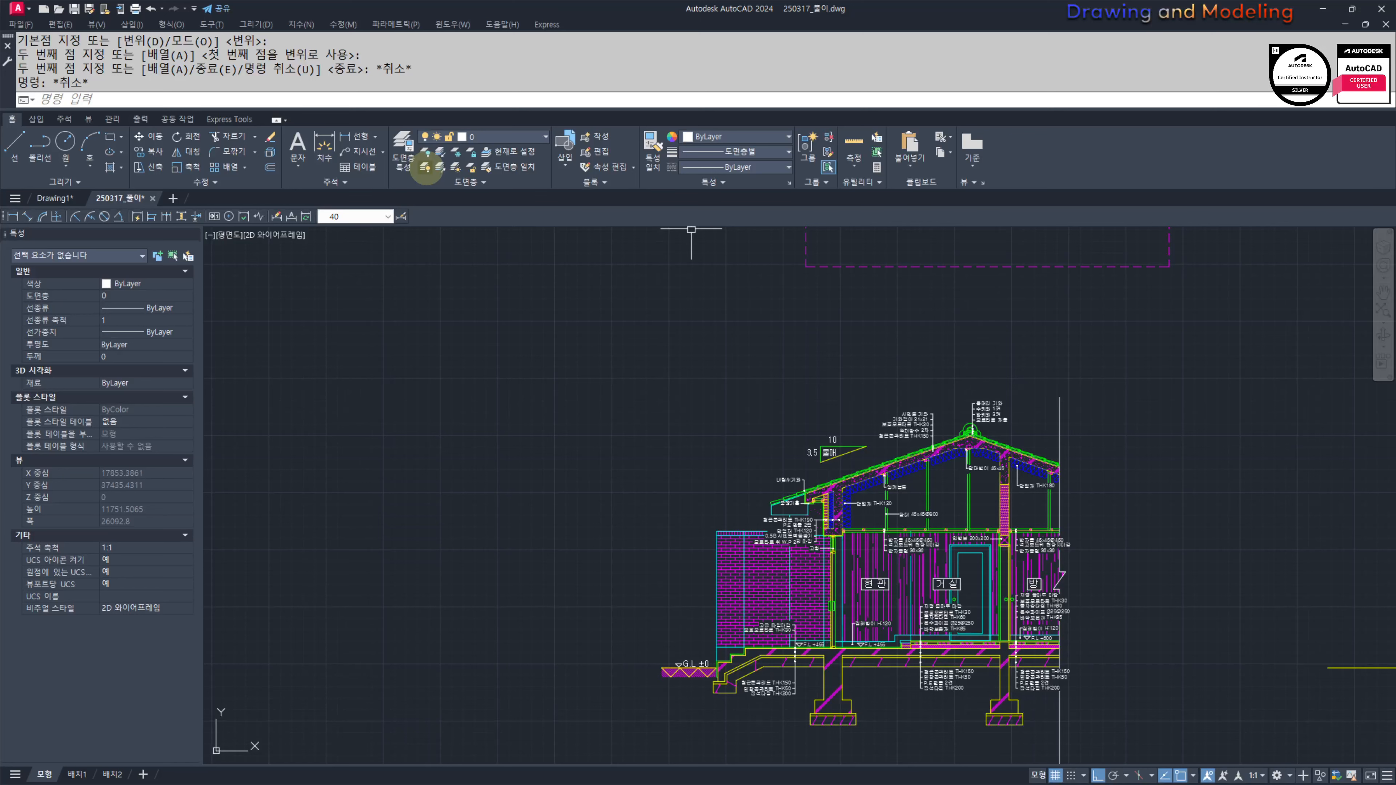
left_click(426, 168)
key("Escape")
key("Escape")
middle_click_drag(801, 600, 712, 530)
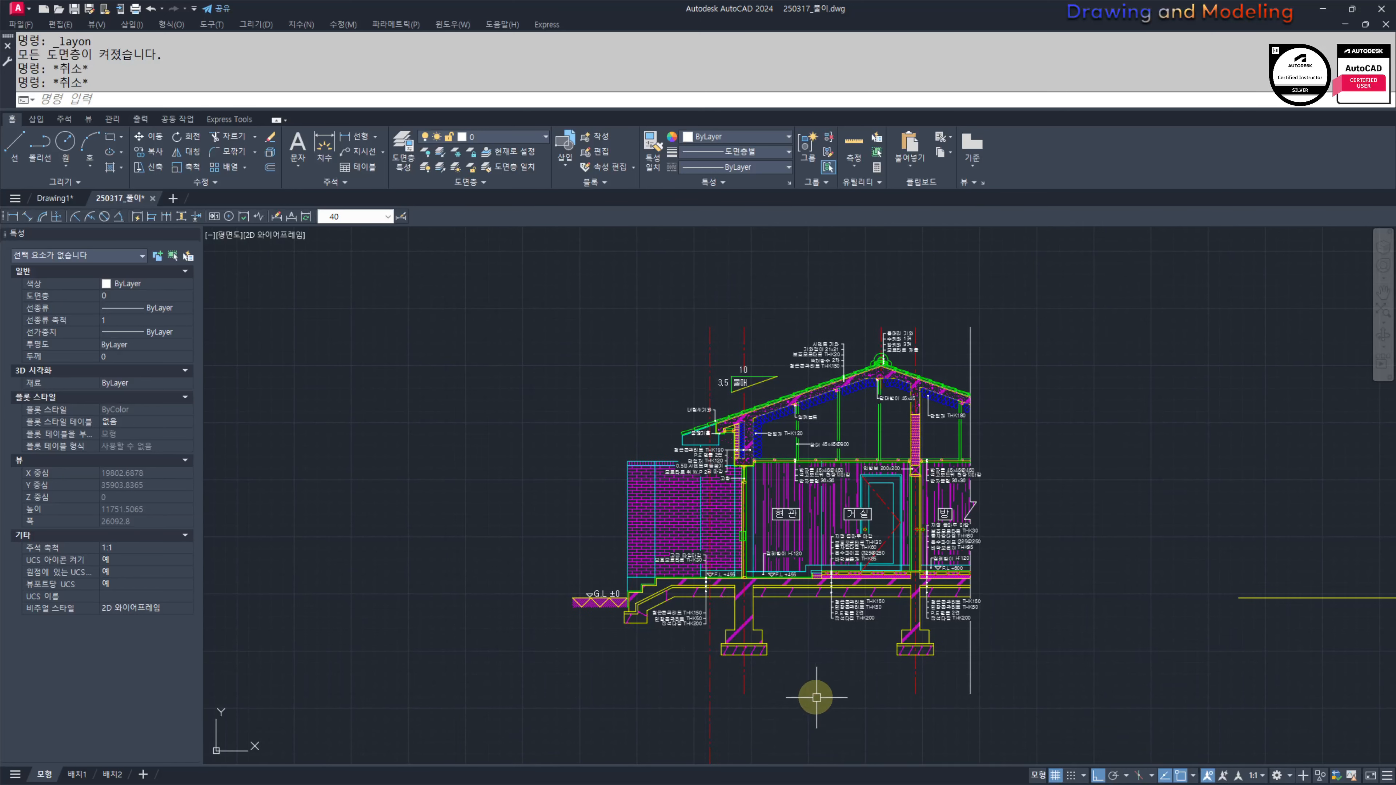
middle_click_drag(816, 697, 771, 697)
type("l")
key("Return")
left_click(487, 655)
key("Escape")
key("Escape")
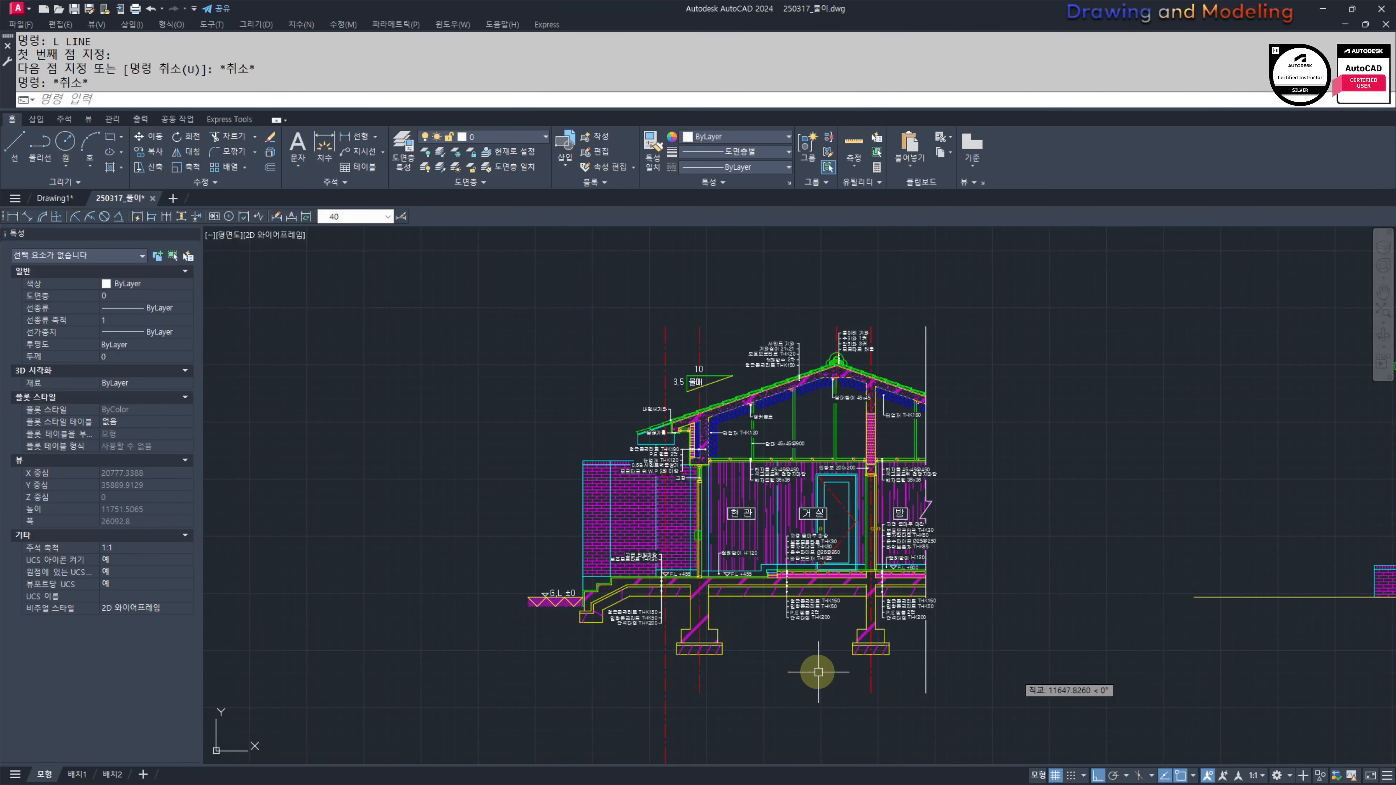
Step: Draw a rectangle around the whole house section, notes and foundations included
middle_click_drag(498, 586, 599, 586)
type("rec")
key("Return")
left_click(595, 327)
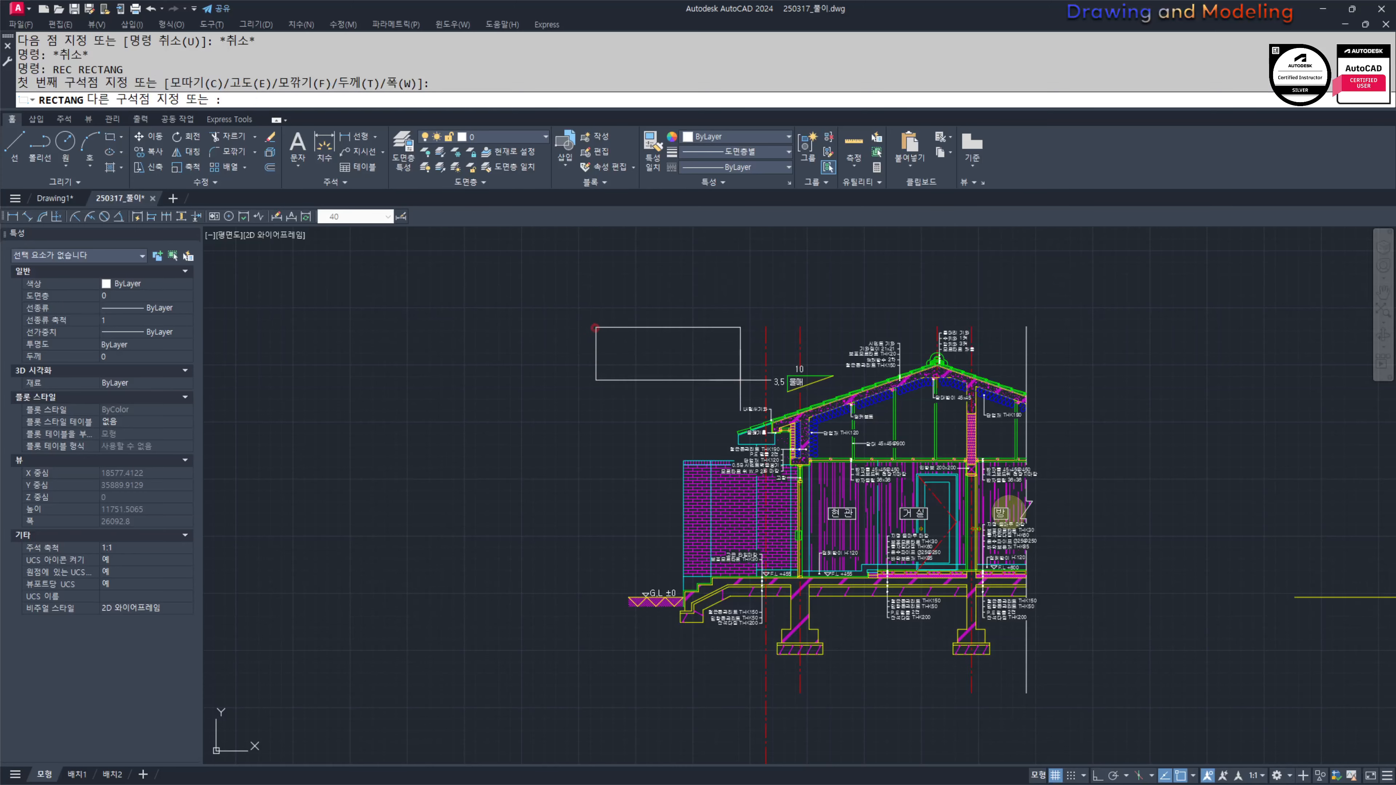
left_click(1092, 667)
Step: Trim the centre lines and break line that run past the rectangle, using the rectangle as the cutting edge
middle_click_drag(1050, 658, 1070, 650)
type("tr")
key("Return")
left_click(1142, 525)
left_click(1082, 561)
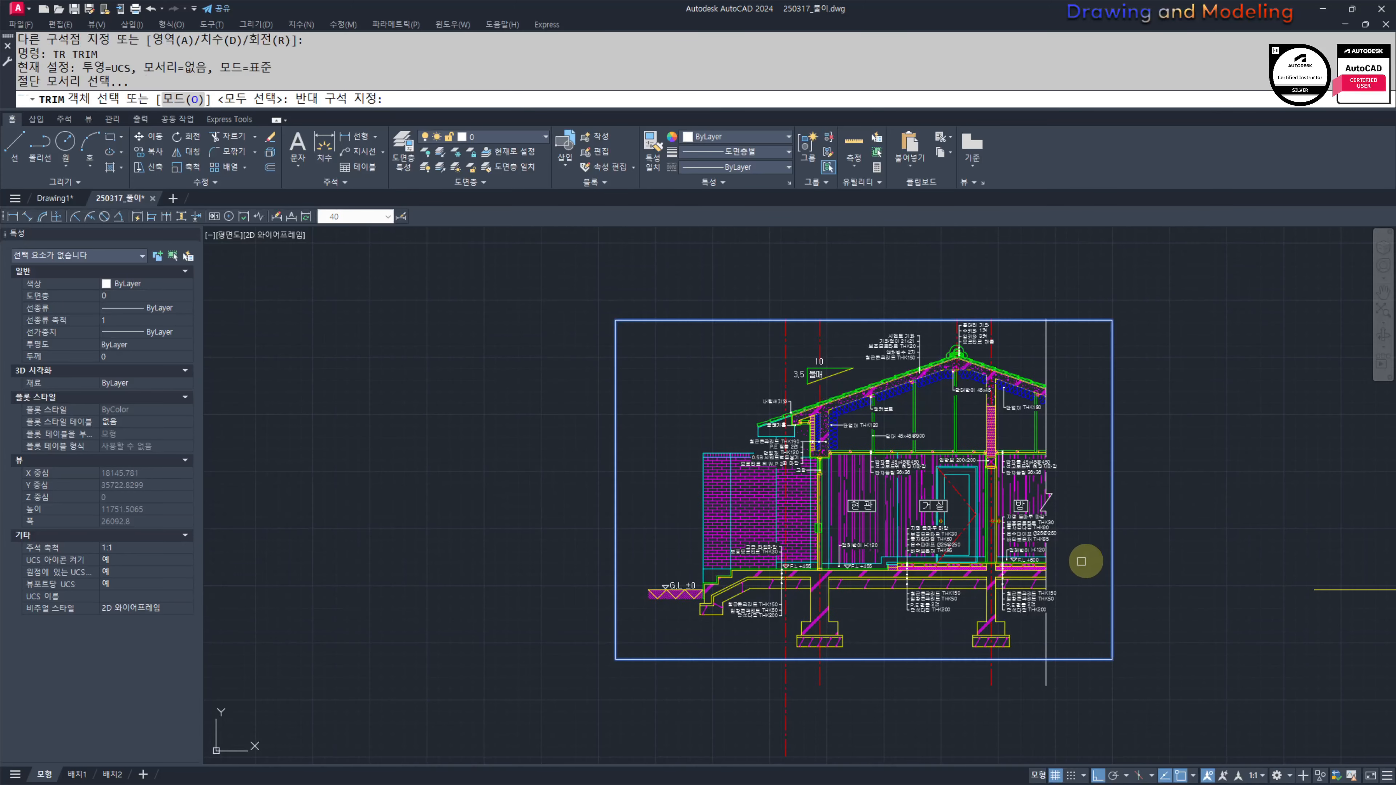
key("Return")
left_click(1121, 715)
left_click(695, 644)
scroll(975, 407, "up", 5)
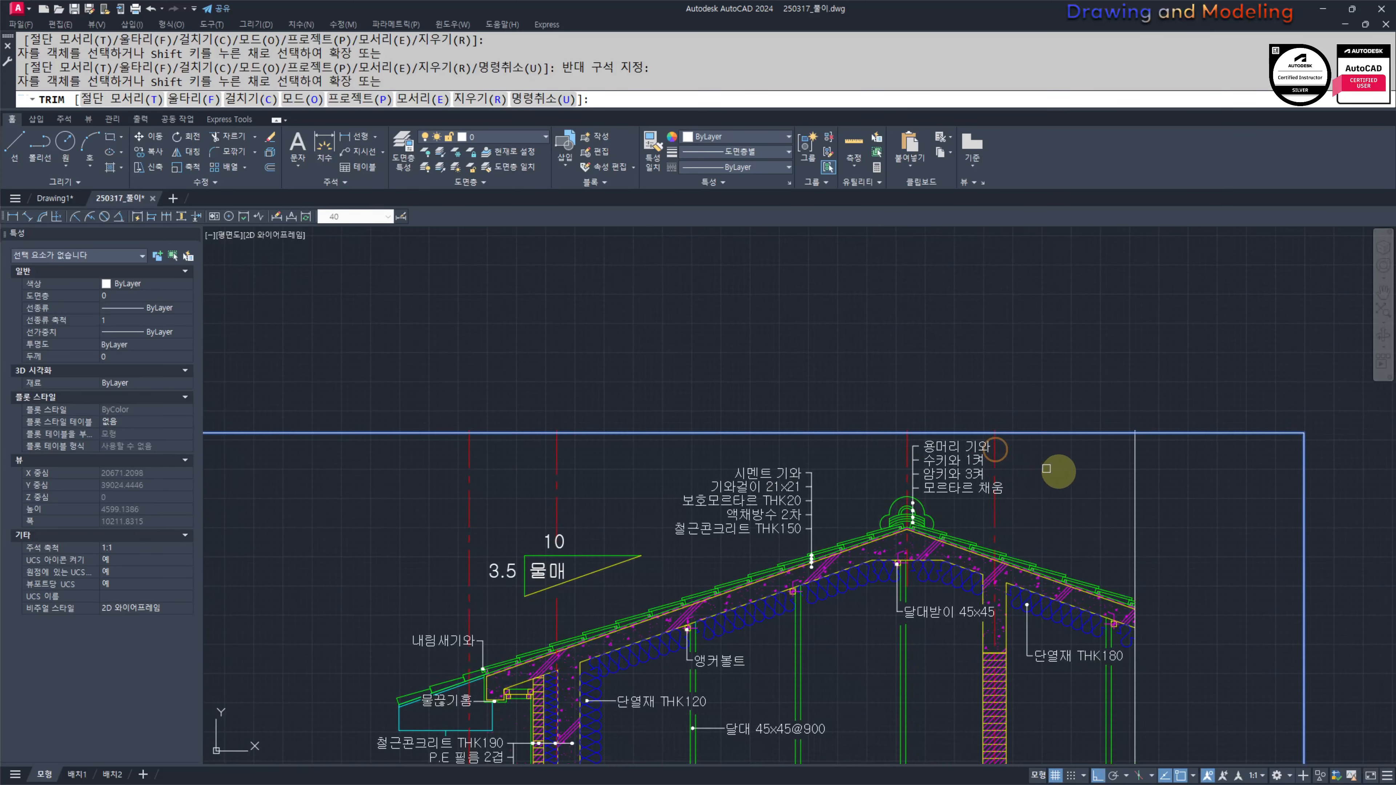
left_click(1220, 368)
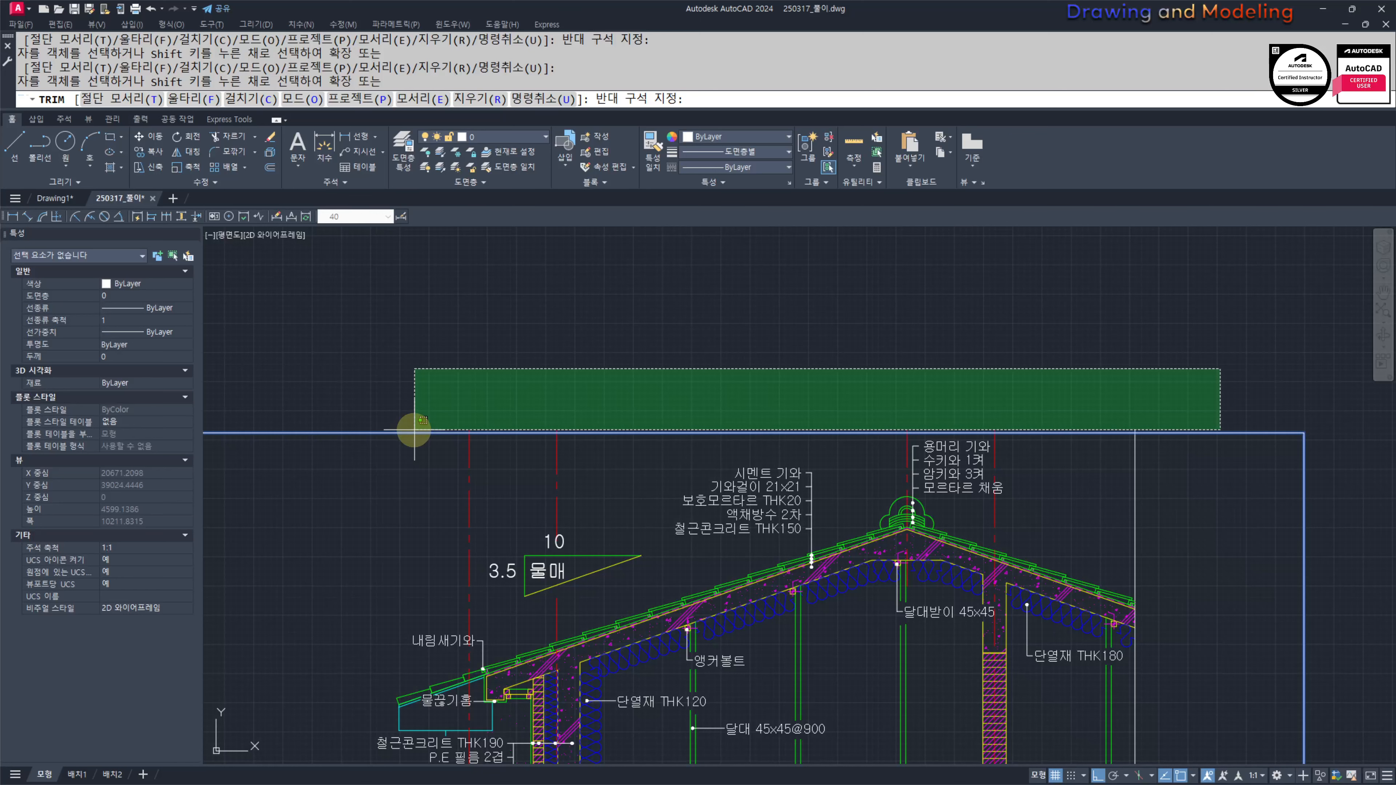
key("Escape")
key("Escape")
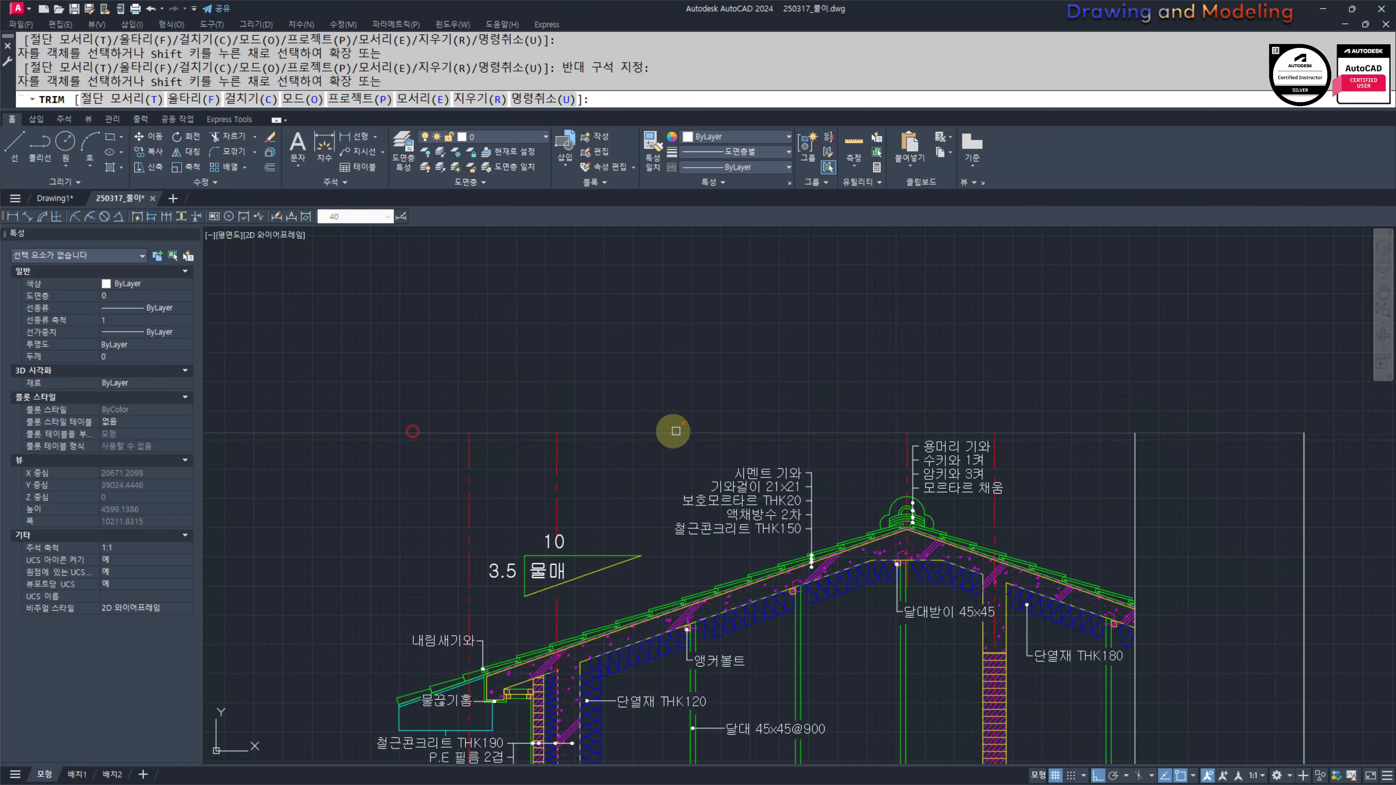
scroll(620, 449, "down", 5)
middle_click_drag(620, 449, 770, 490)
scroll(804, 567, "up", 2)
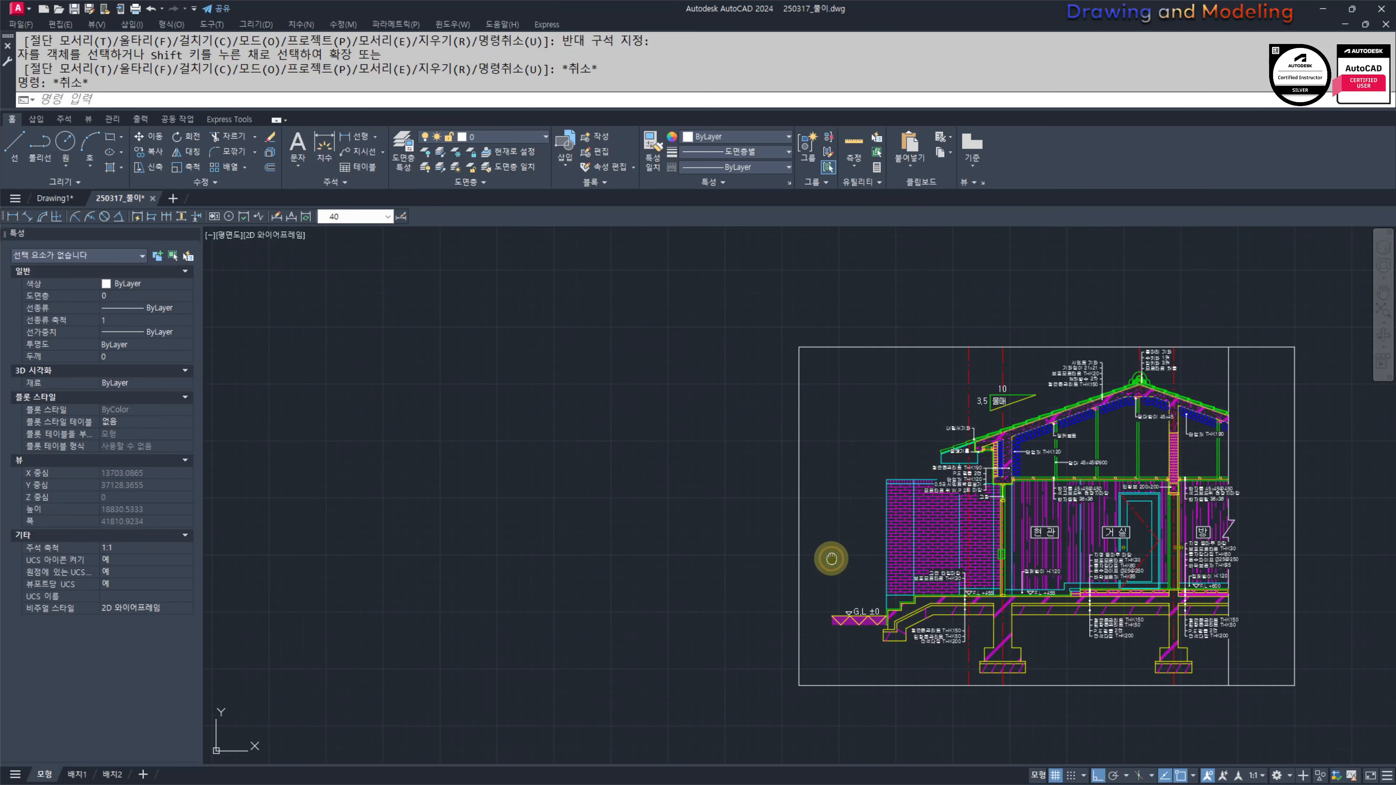
left_click(842, 580)
left_click(741, 564)
left_click(500, 137)
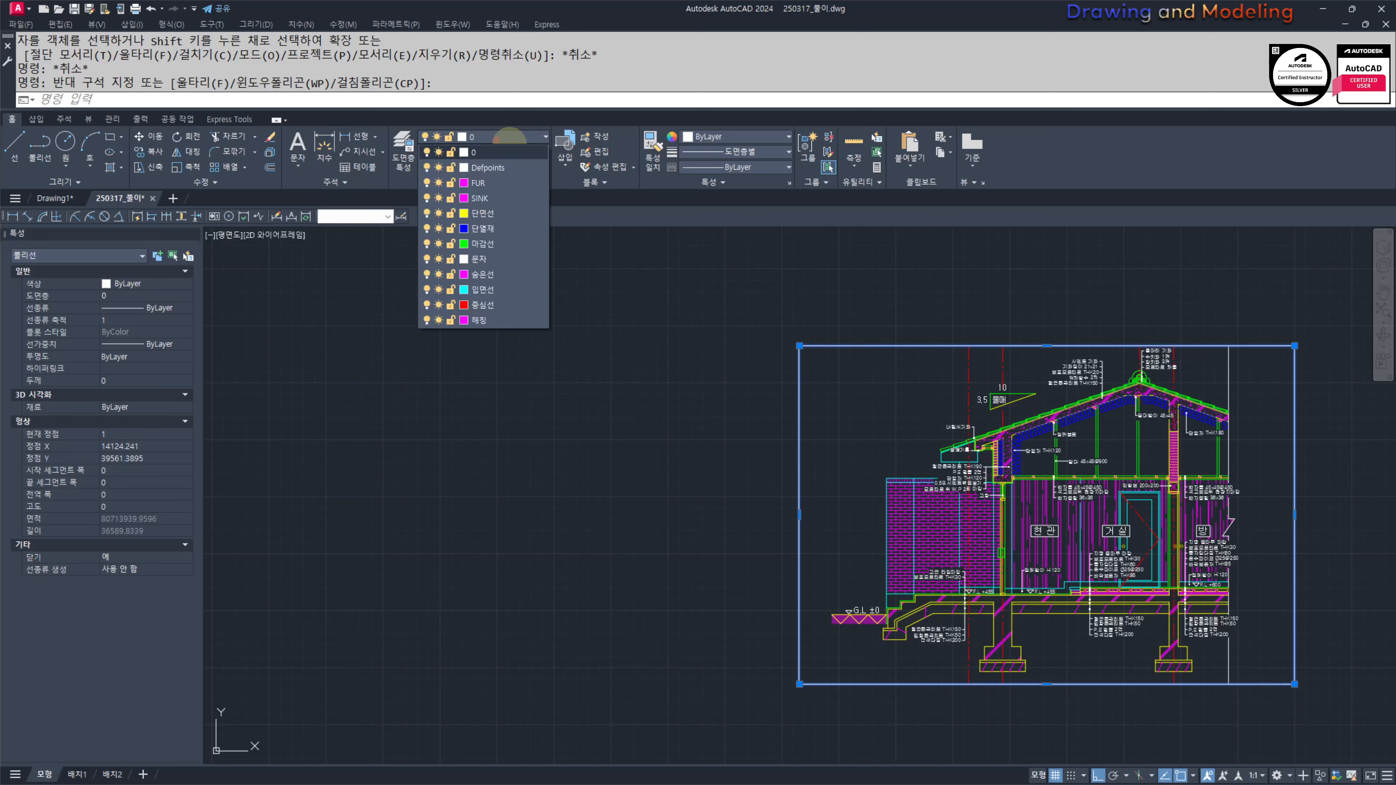
key("Escape")
key("Escape")
Step: Make 문자 the current layer and put the rectangle around the section on the 숨은선 layer
left_click(511, 137)
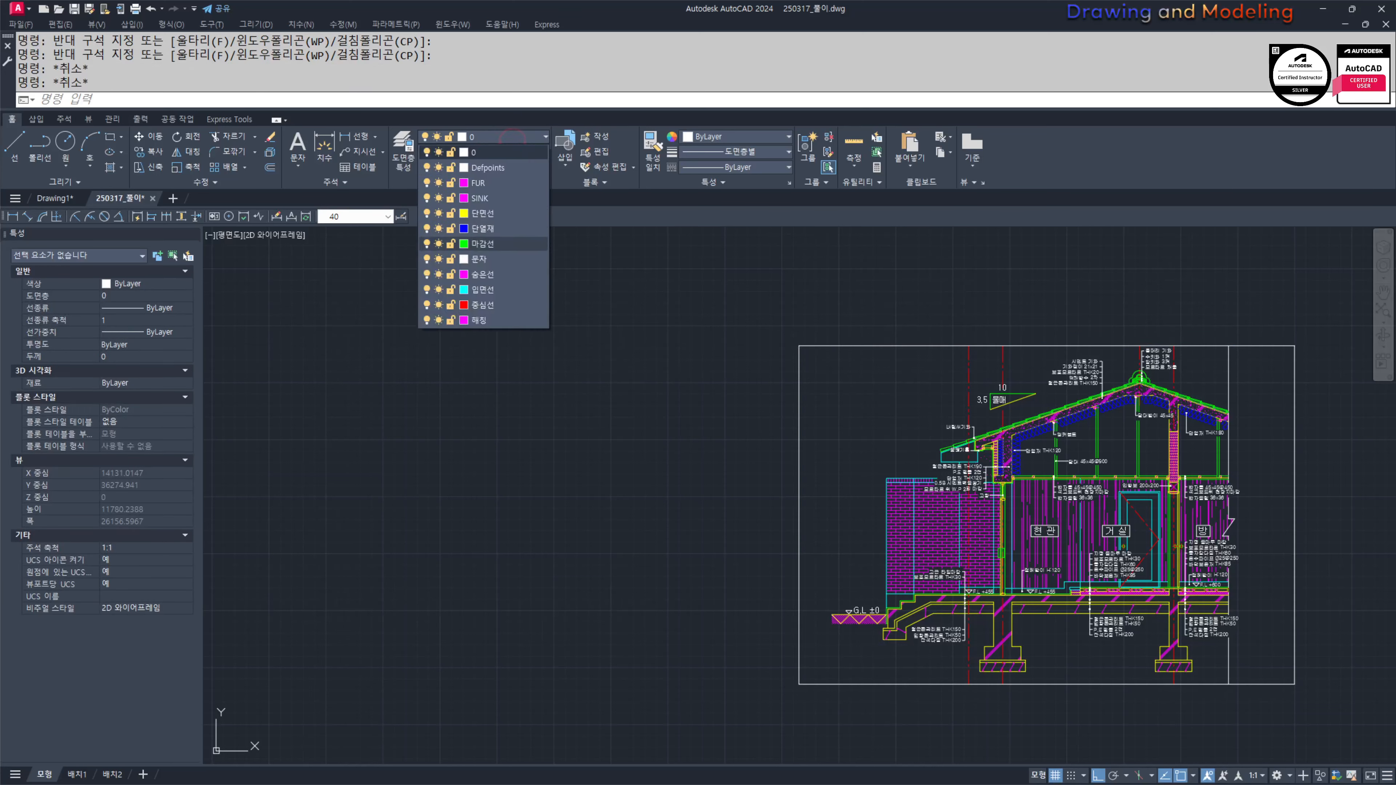
left_click(484, 259)
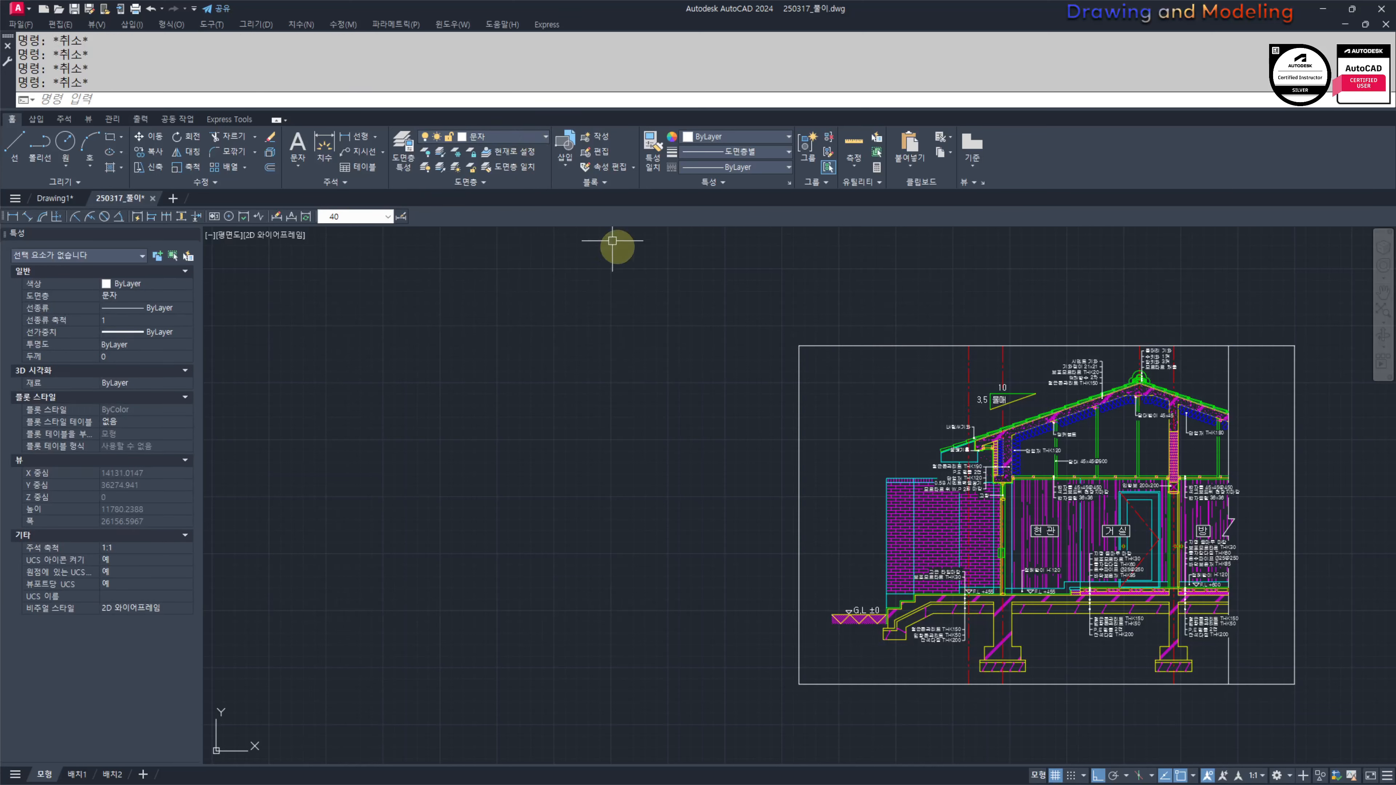
left_click(834, 370)
left_click(712, 383)
left_click(520, 136)
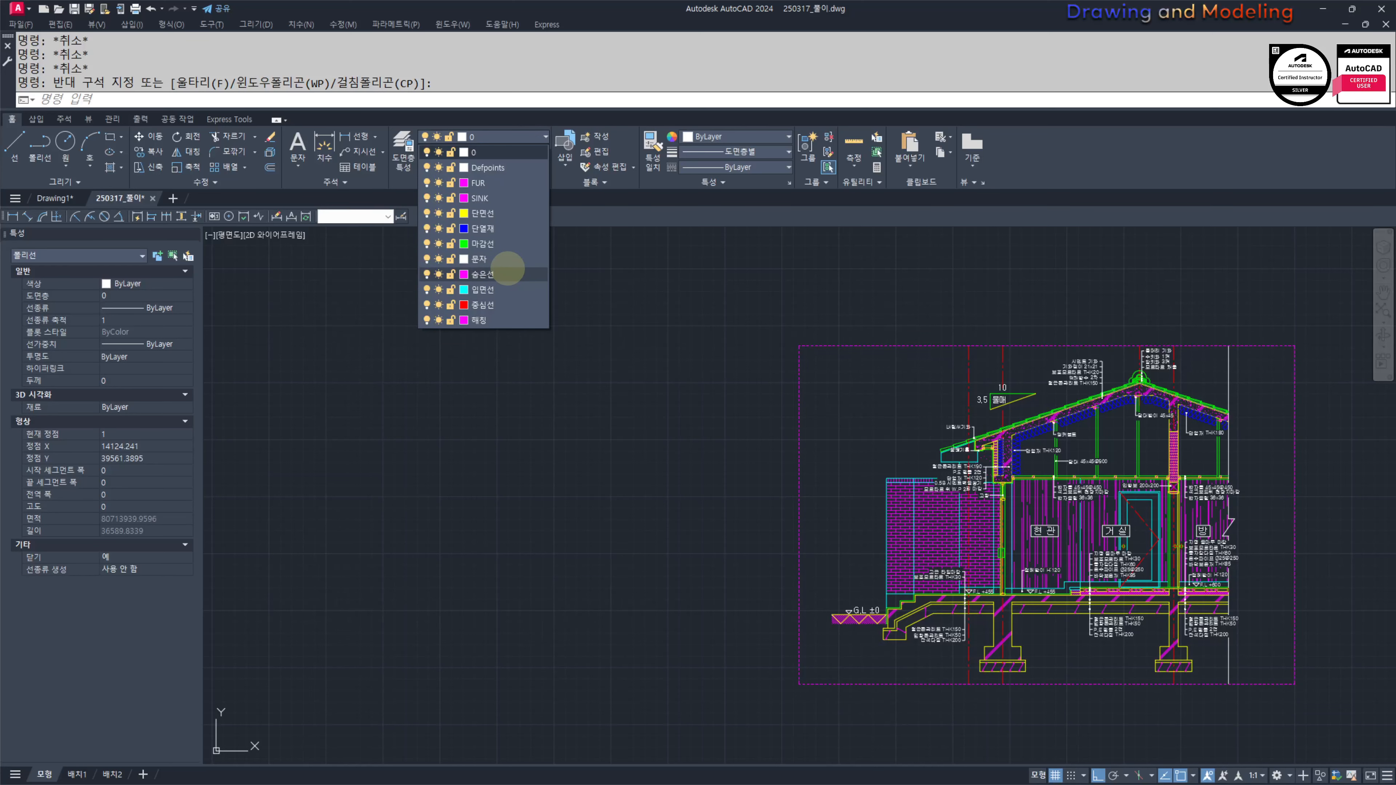
left_click(508, 273)
key("Escape")
key("Escape")
Step: Stretch the rectangle's left edge slightly inward toward the house section
middle_click_drag(851, 454, 788, 424)
type("s")
key("space")
left_click(751, 277)
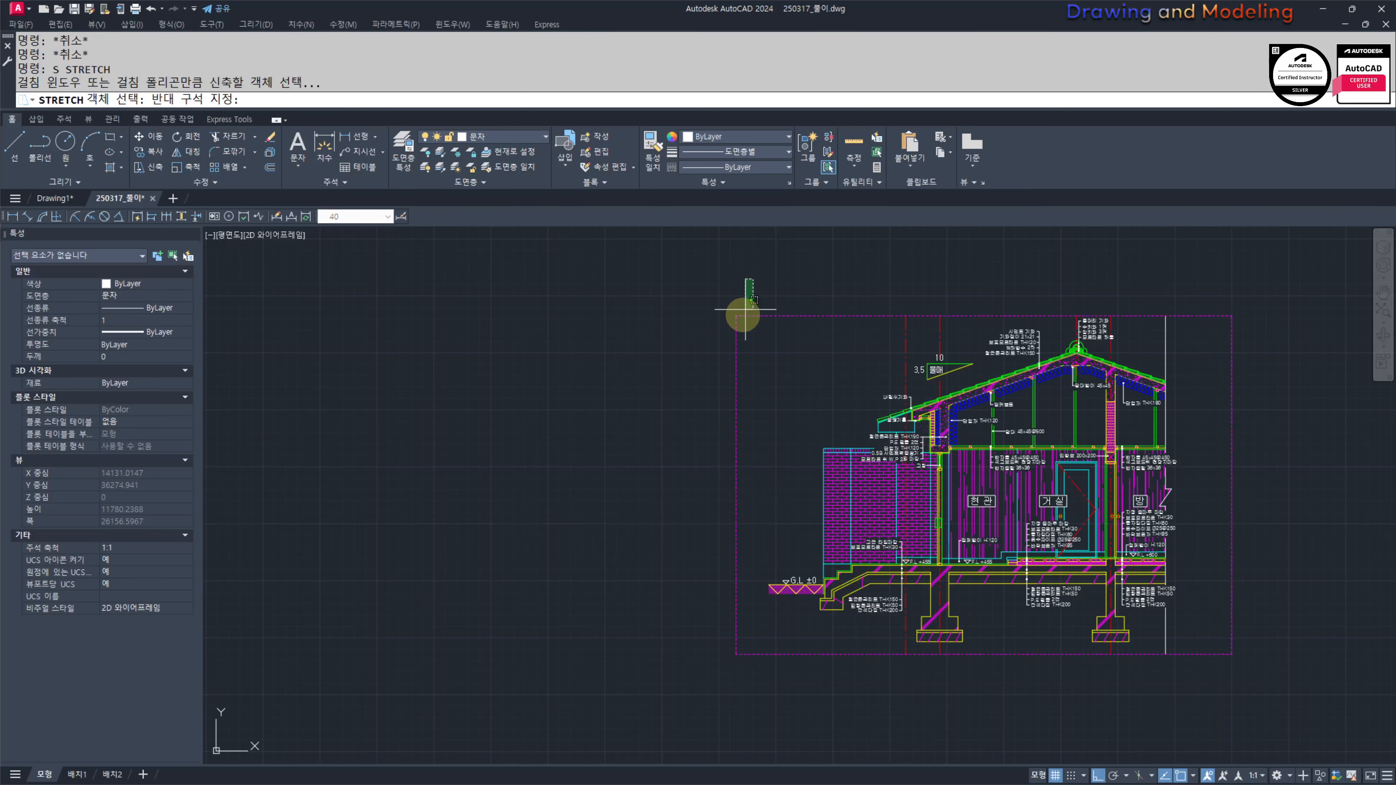
left_click(639, 682)
key("space")
left_click(633, 730)
left_click(637, 727)
key("Escape")
key("Escape")
middle_click_drag(684, 623, 679, 611)
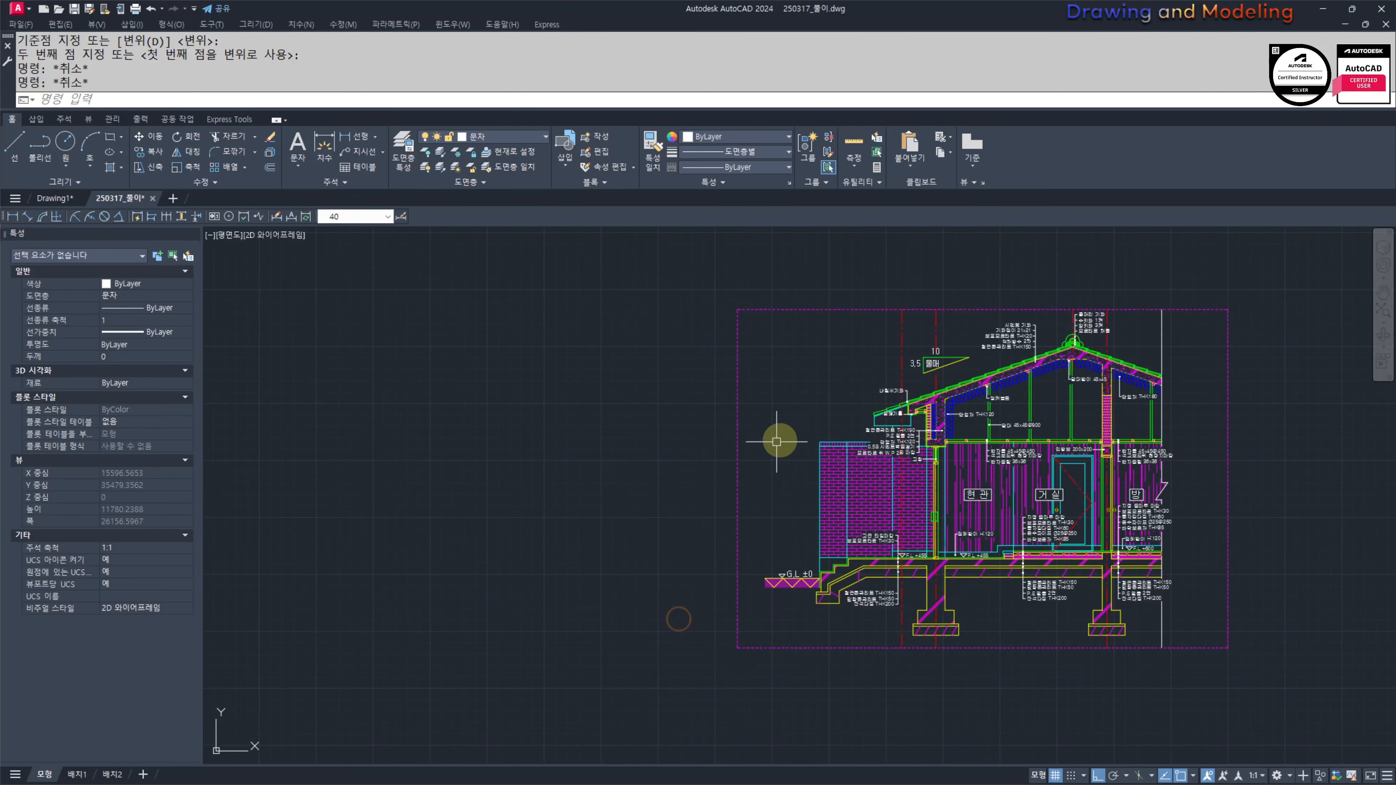
Step: Draw horizontal construction lines through the G.L ground line, the footing's top, the top of its base and the base's underside
middle_click_drag(759, 451, 753, 457)
type("xl")
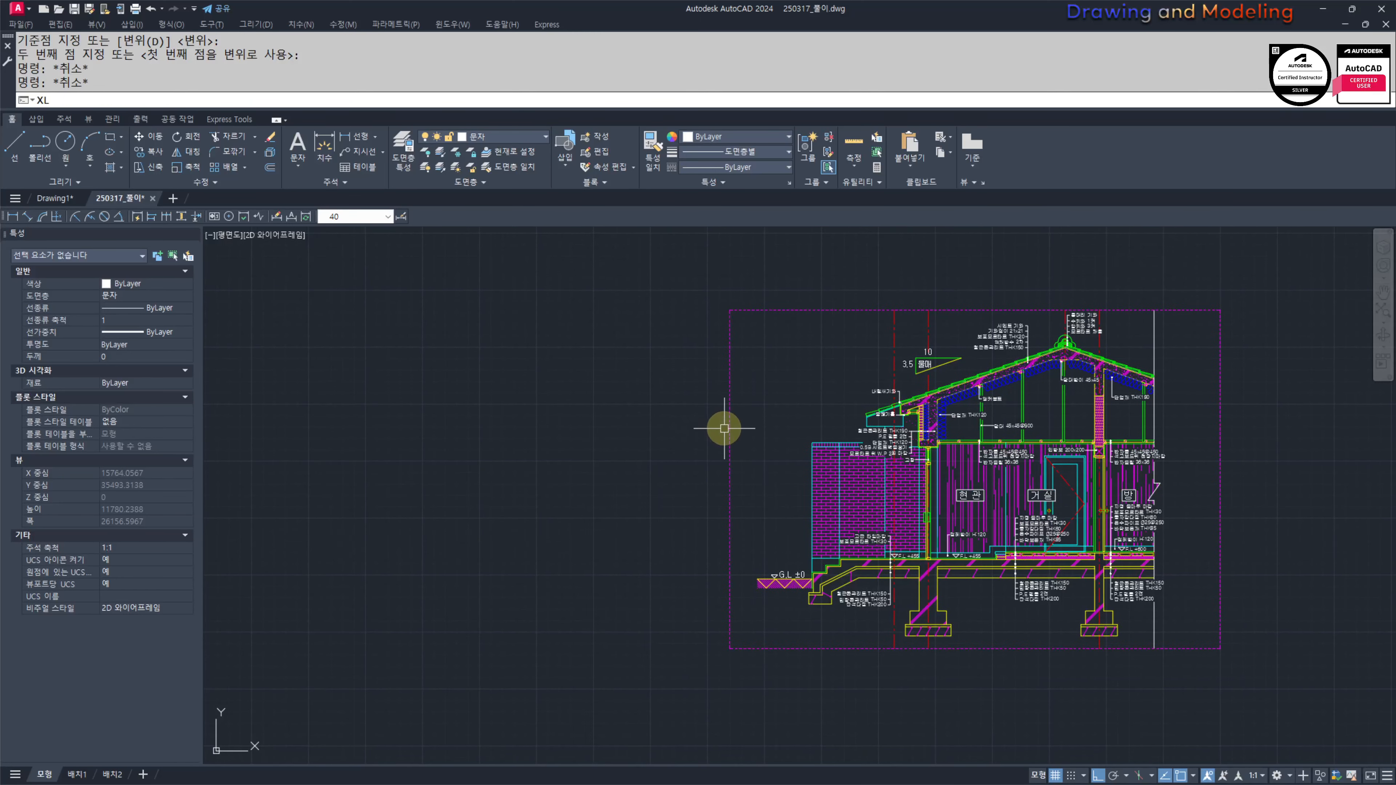
key("space")
type("H")
key("space")
scroll(766, 606, "up", 4)
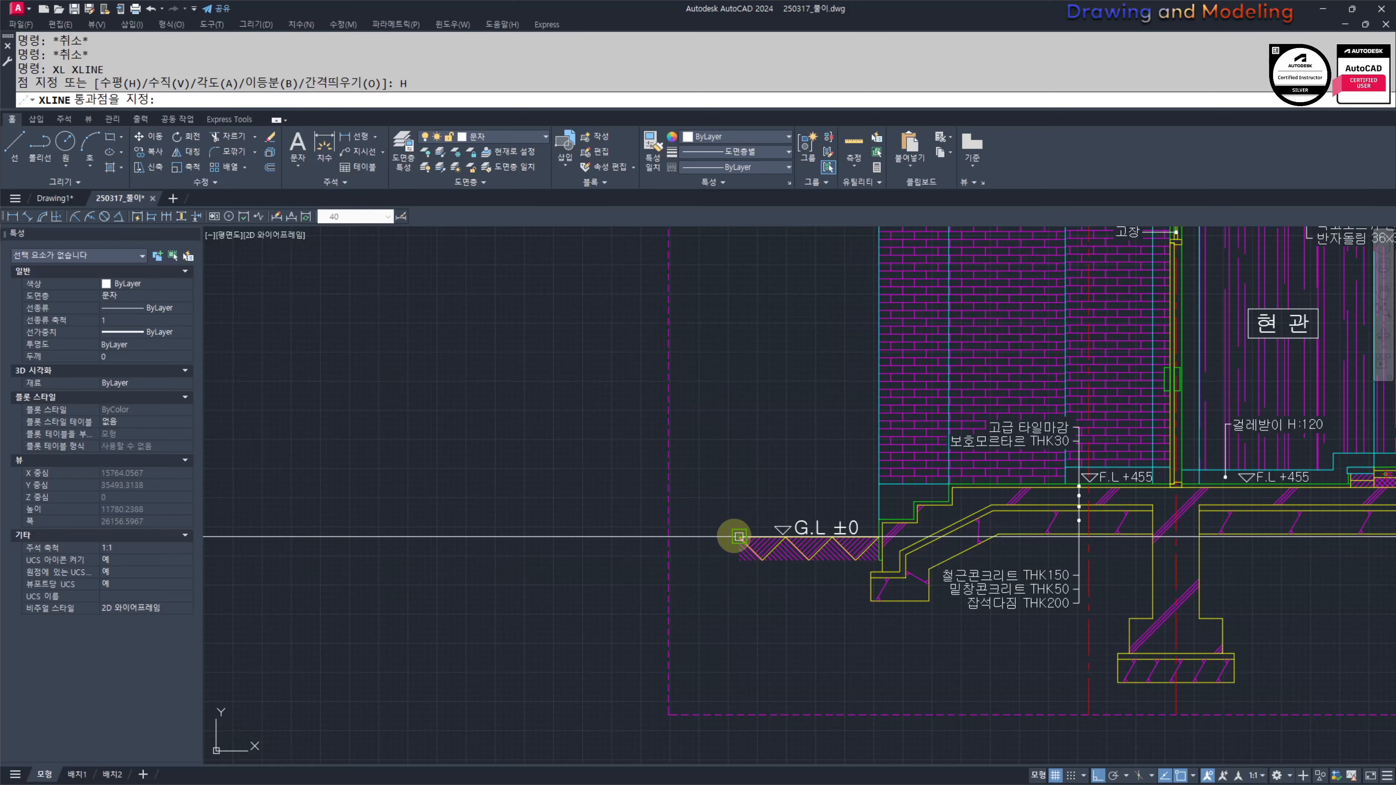
left_click(737, 536)
middle_click_drag(1019, 637, 698, 604)
scroll(825, 583, "up", 2)
left_click(798, 576)
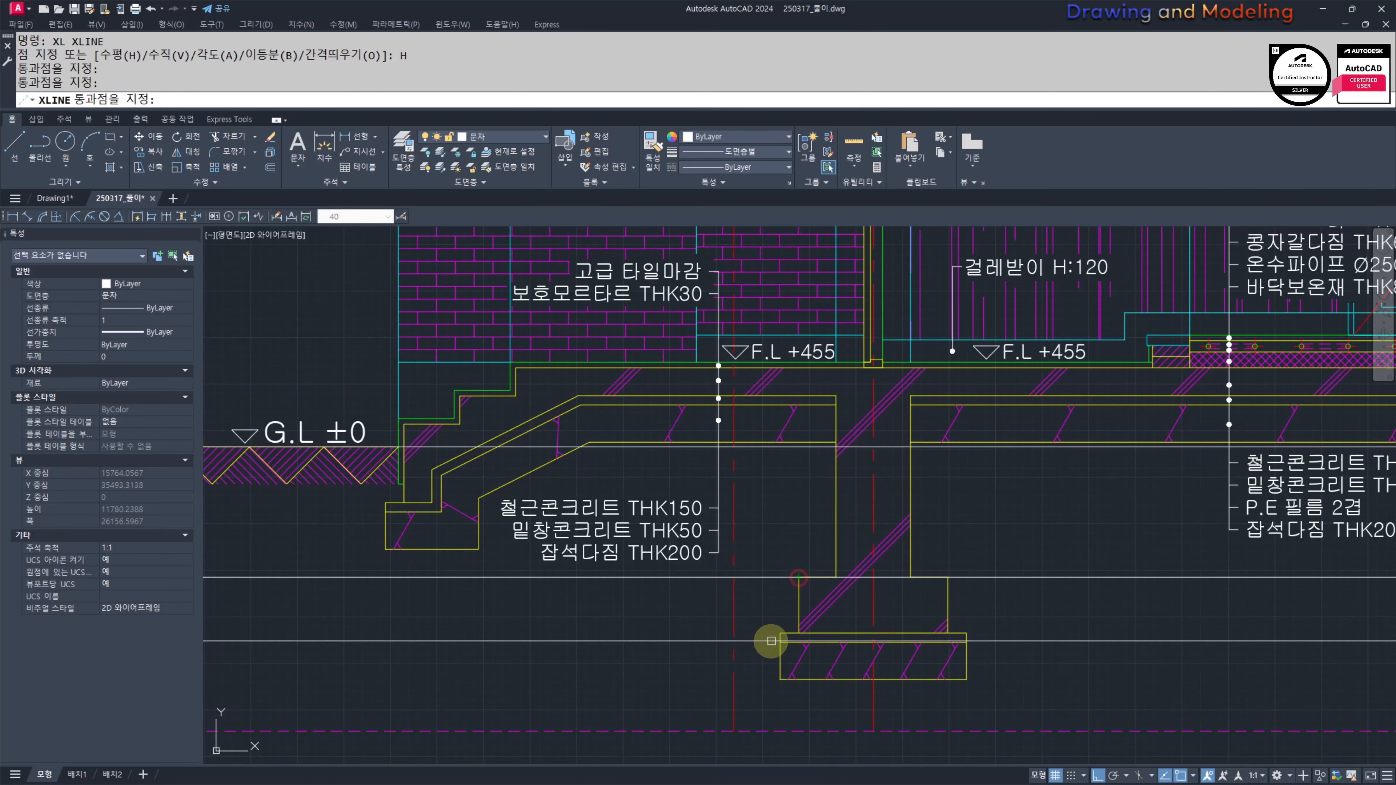
left_click(781, 633)
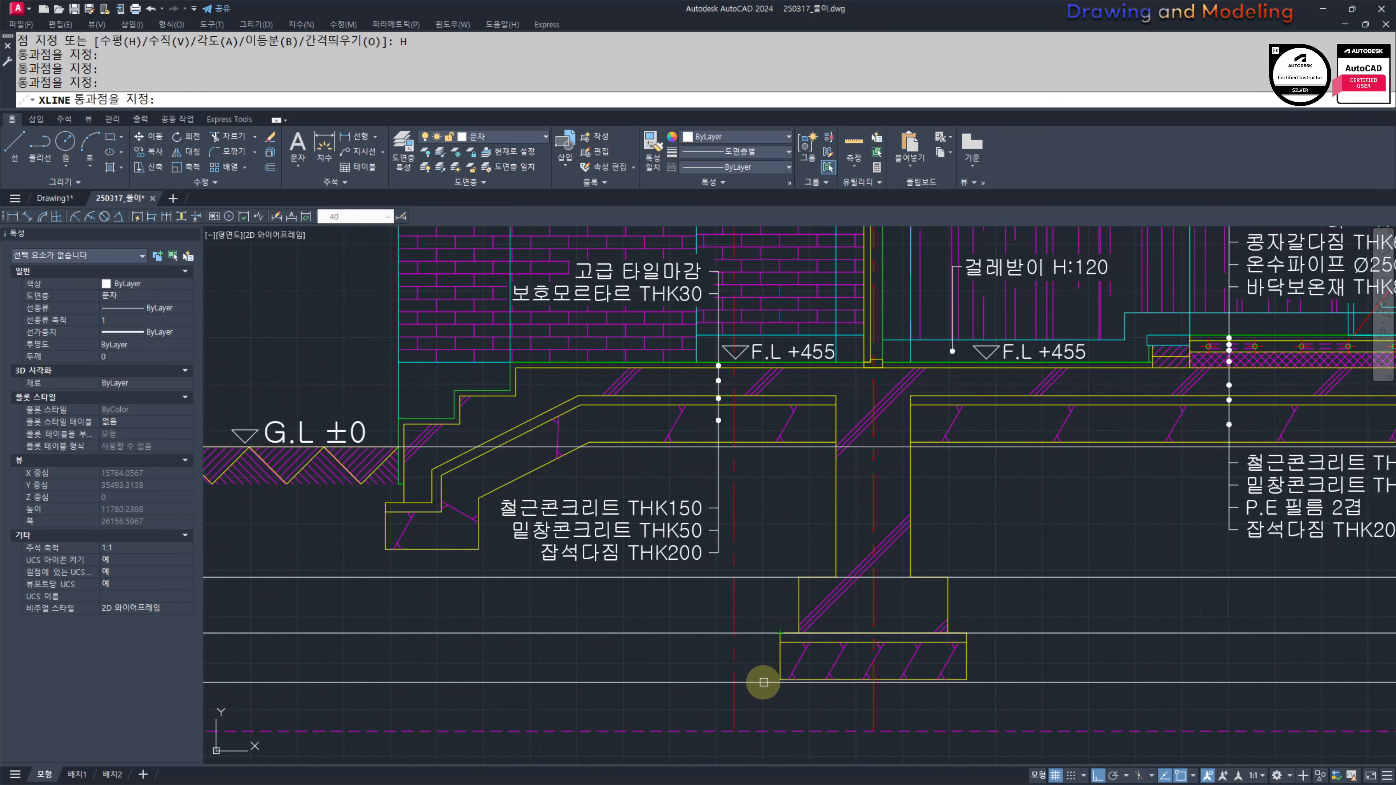
Step: Add a horizontal construction line at the living room's finished floor surface
scroll(780, 679, "down", 5)
scroll(679, 570, "up", 8)
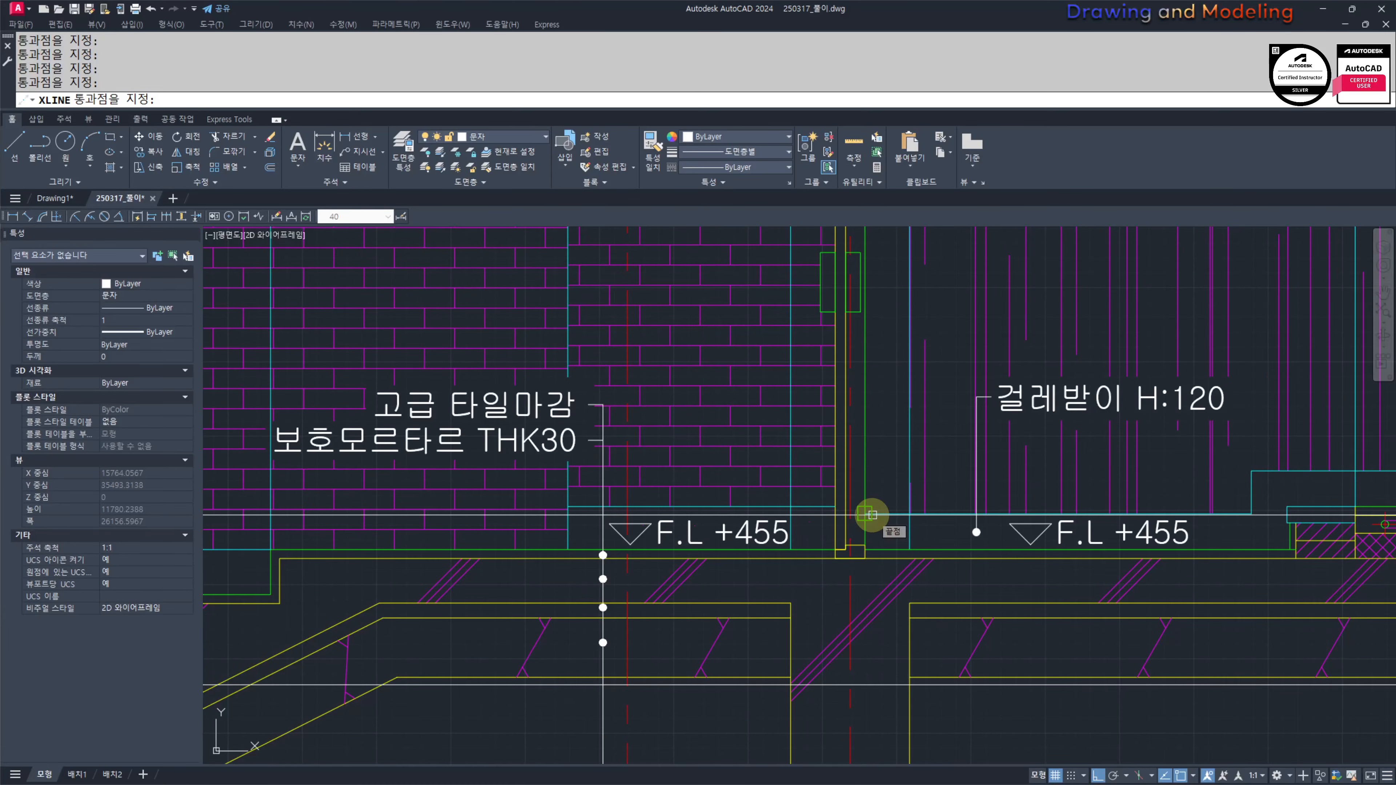
scroll(872, 514, "down", 5)
scroll(981, 514, "up", 7)
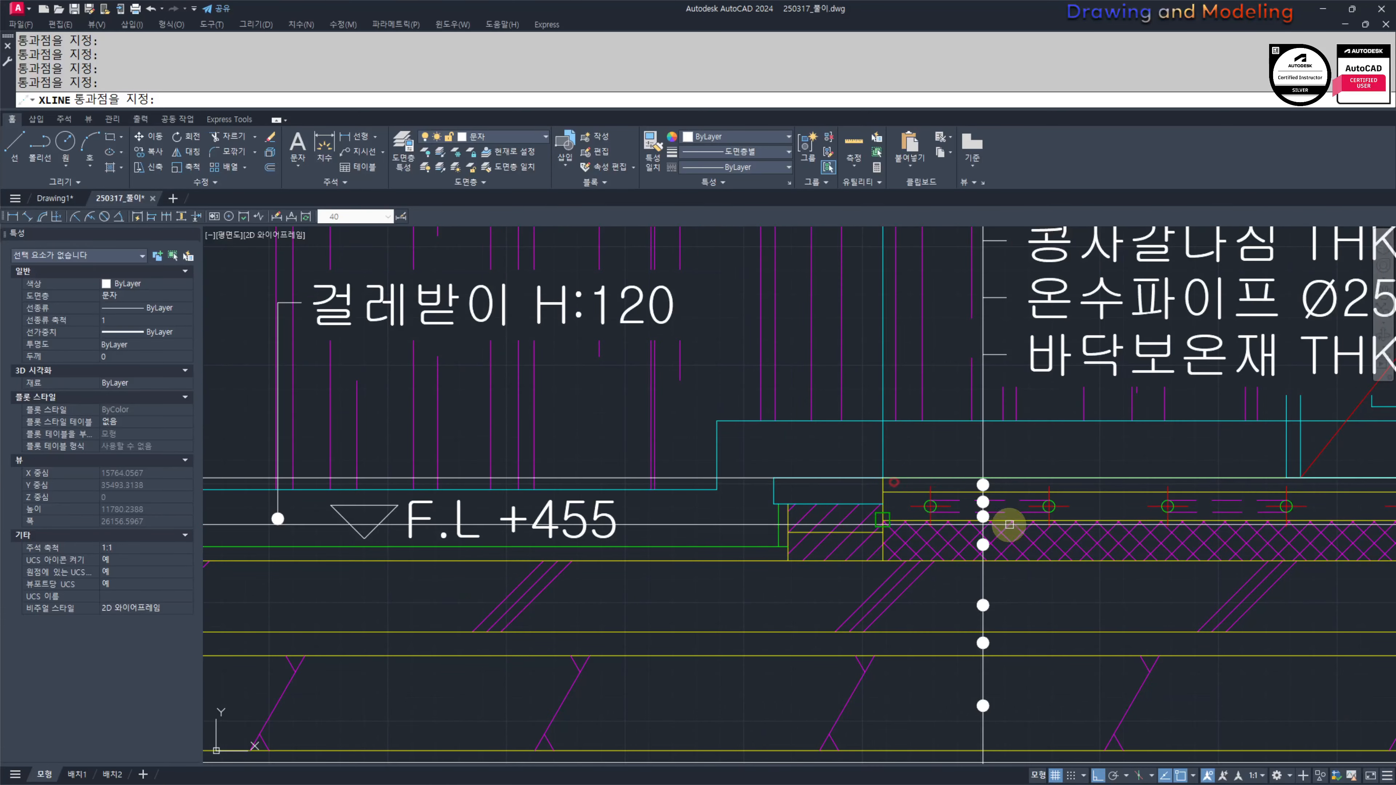
scroll(1009, 524, "down", 6)
scroll(969, 579, "up", 6)
scroll(957, 581, "down", 6)
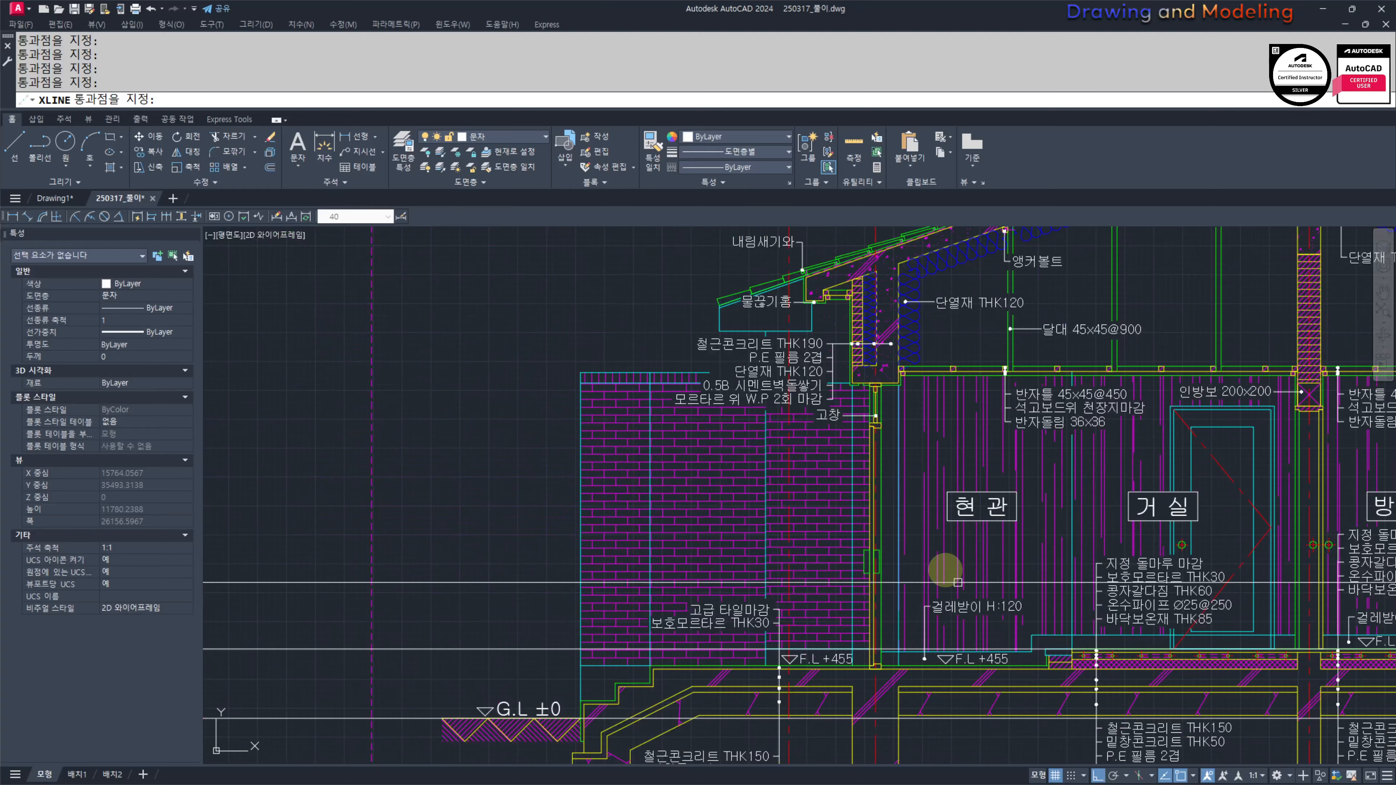
Step: Add horizontal construction lines at the underside of the beam above the 고창 window and at the outer wall's top inner corner
scroll(957, 581, "down", 2)
scroll(950, 570, "up", 7)
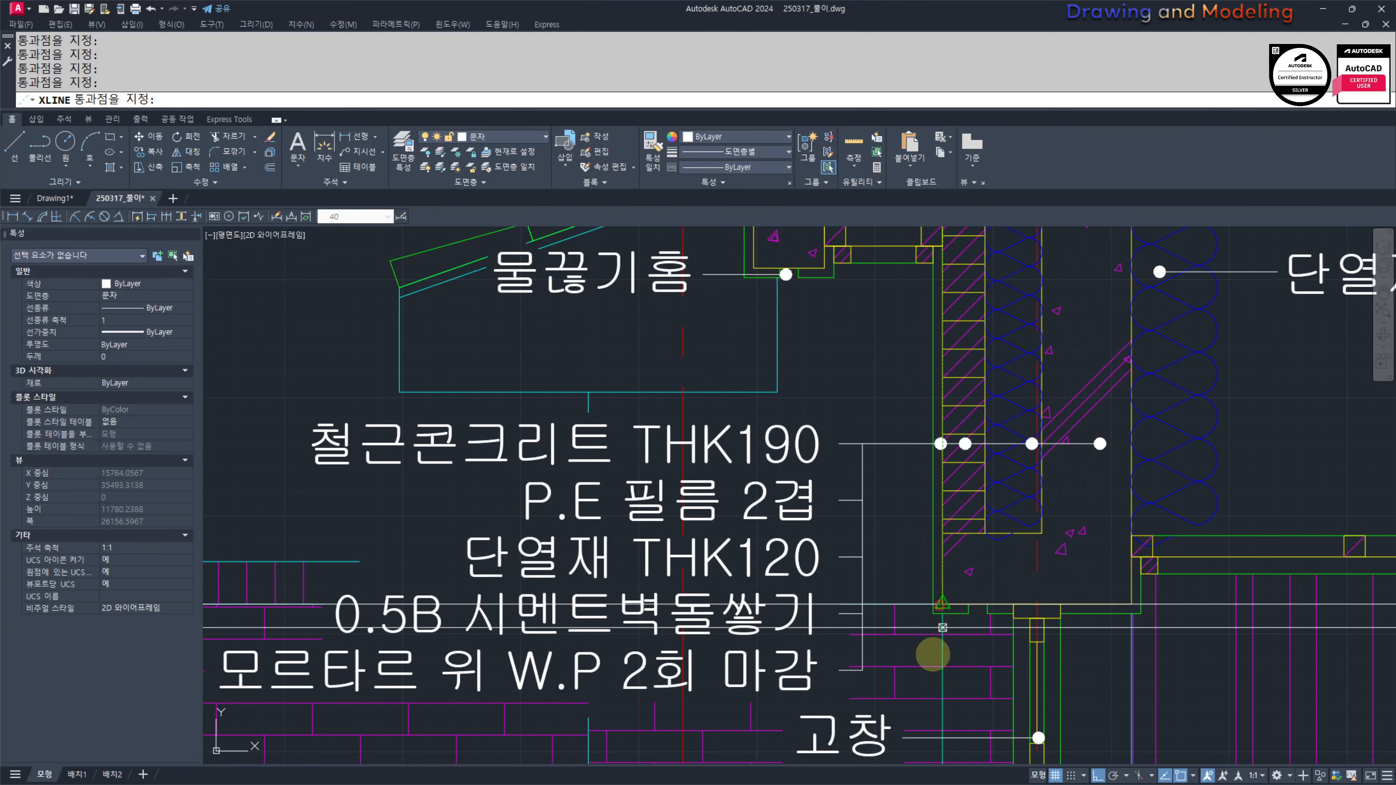
scroll(942, 628, "down", 3)
scroll(638, 530, "up", 8)
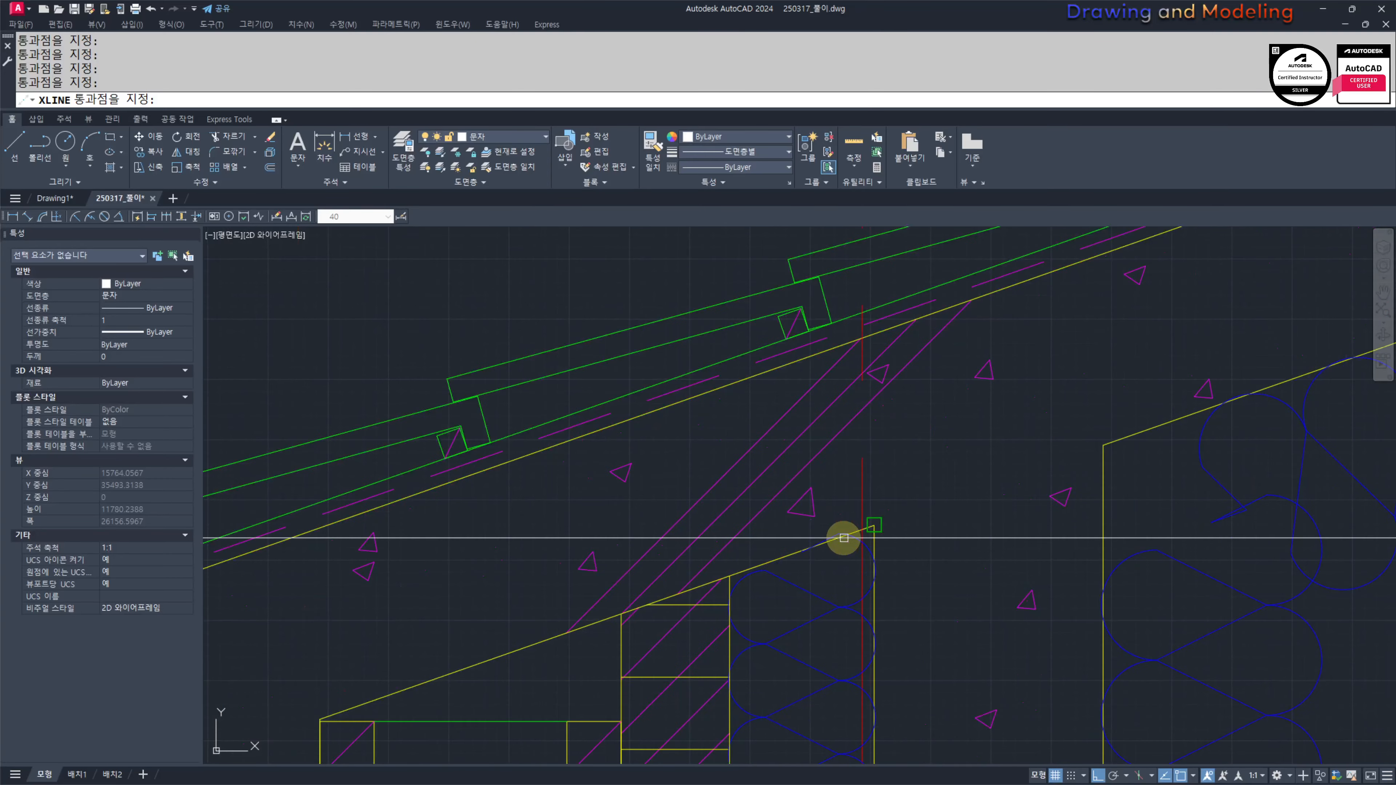
scroll(857, 528, "up", 3)
scroll(934, 522, "down", 6)
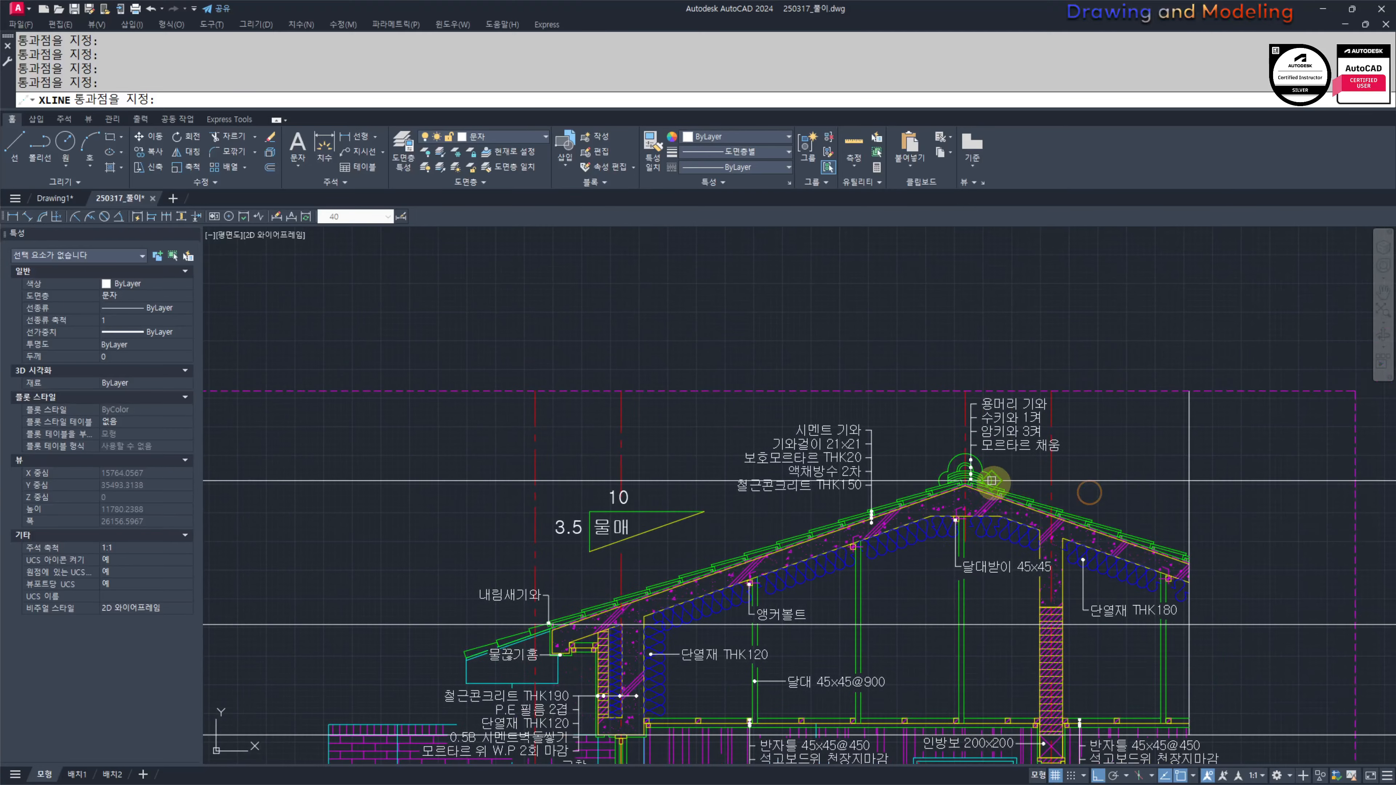
Step: Add a horizontal construction line through the top of the ridge tile's inner arc and finish the construction lines
scroll(992, 480, "up", 8)
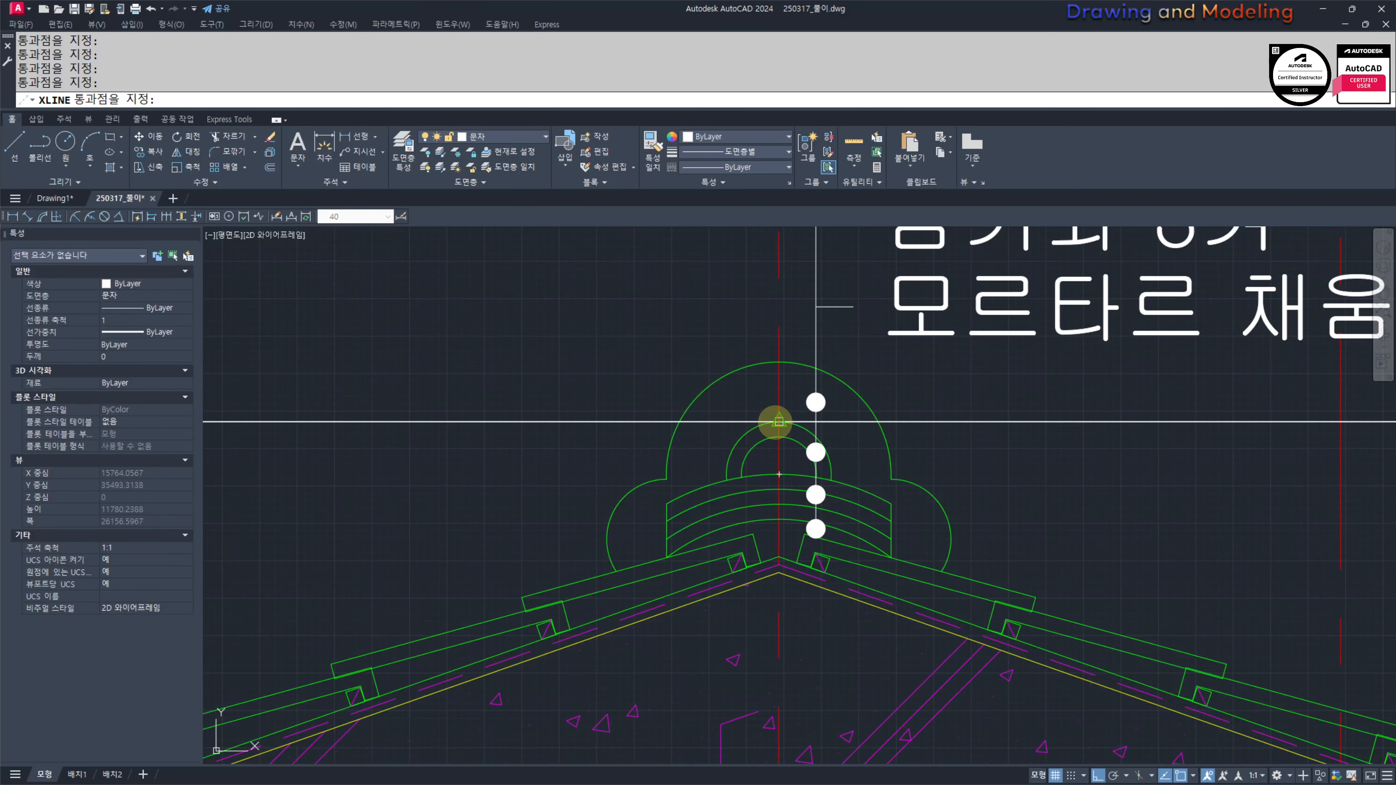
scroll(813, 457, "down", 6)
scroll(1156, 440, "up", 7)
middle_click_drag(1155, 440, 849, 455)
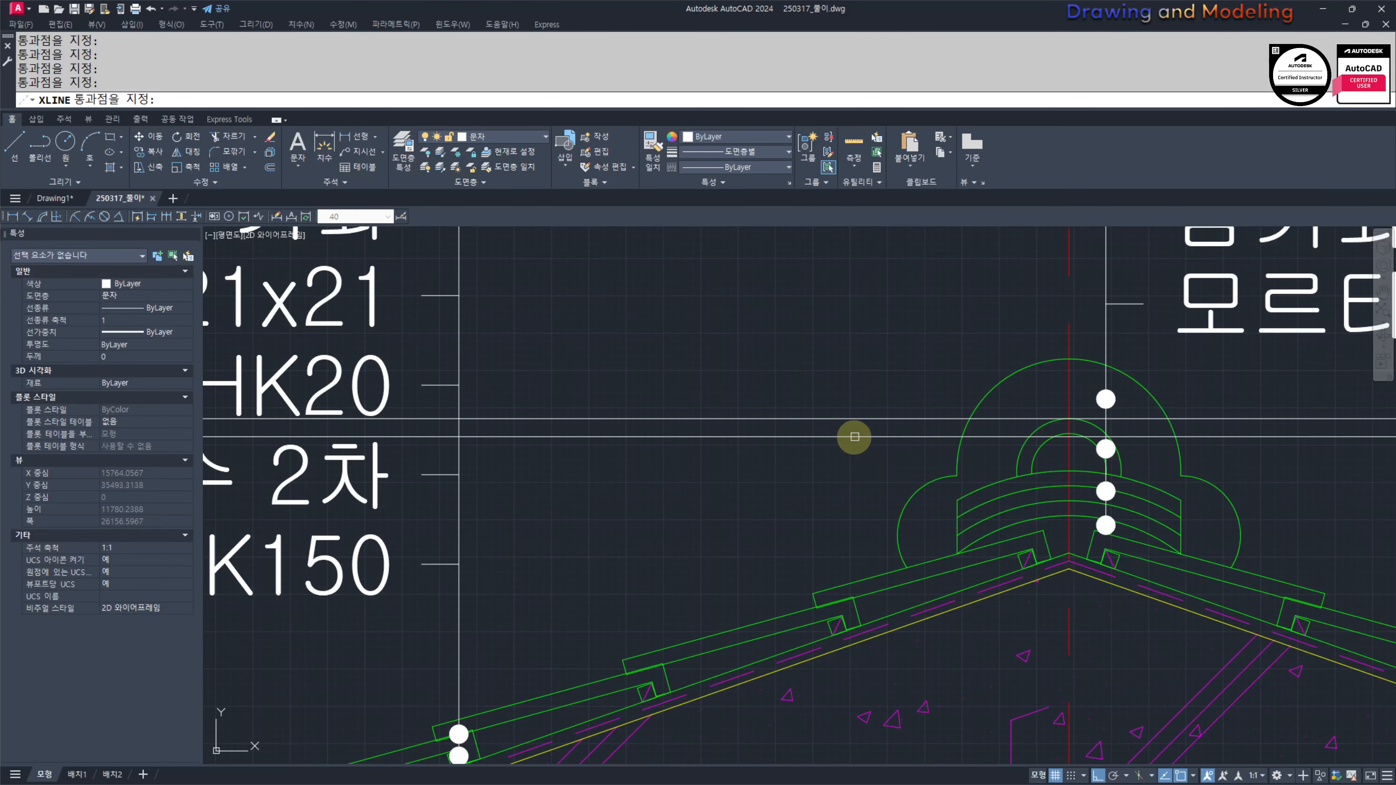
scroll(974, 448, "down", 10)
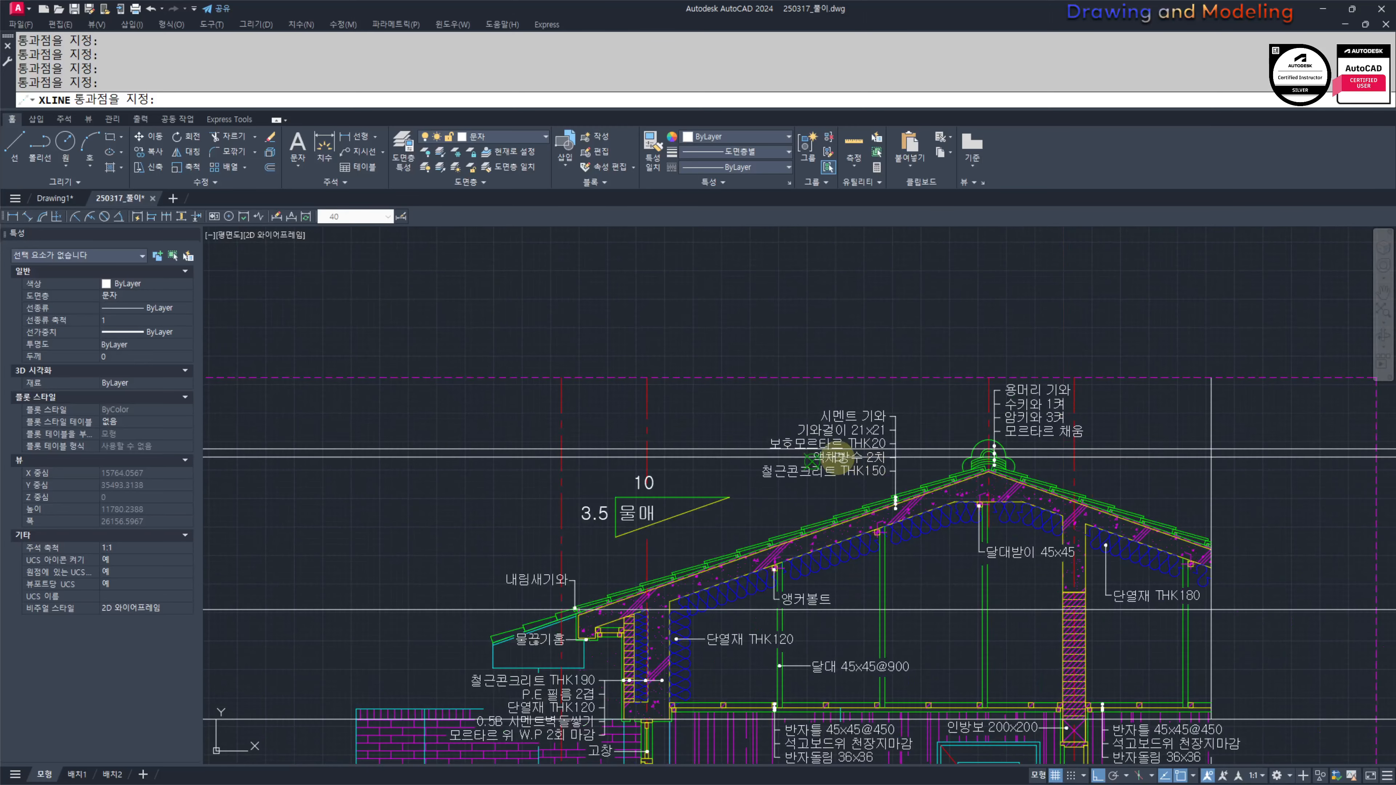
middle_click_drag(617, 474, 972, 483)
key("Escape")
key("Escape")
Step: Offset the dashed rectangle outward by 250
mouse_move(789, 519)
middle_mouse_down()
mouse_move(807, 436)
mouse_move(817, 446)
middle_mouse_up()
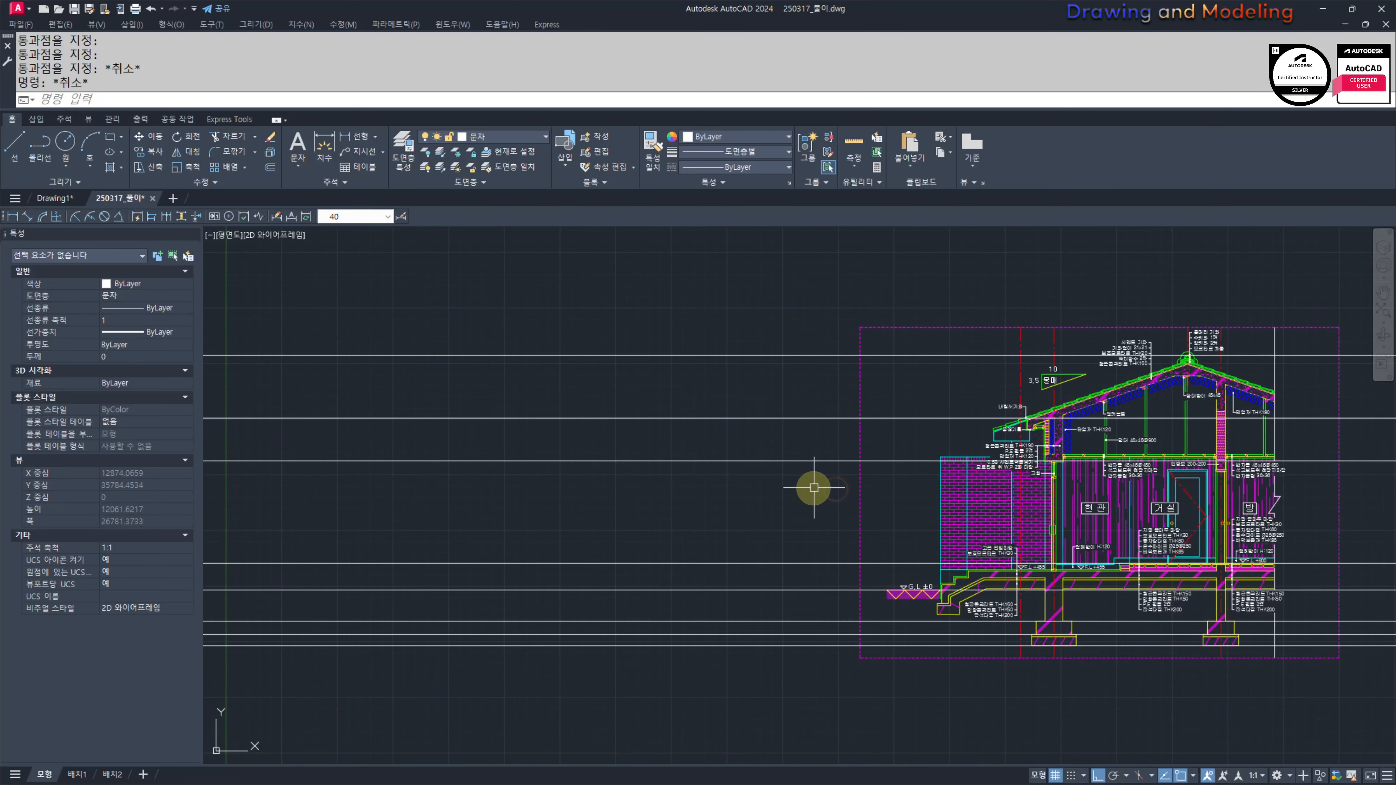
type("o")
key("Return")
type("250")
key("Return")
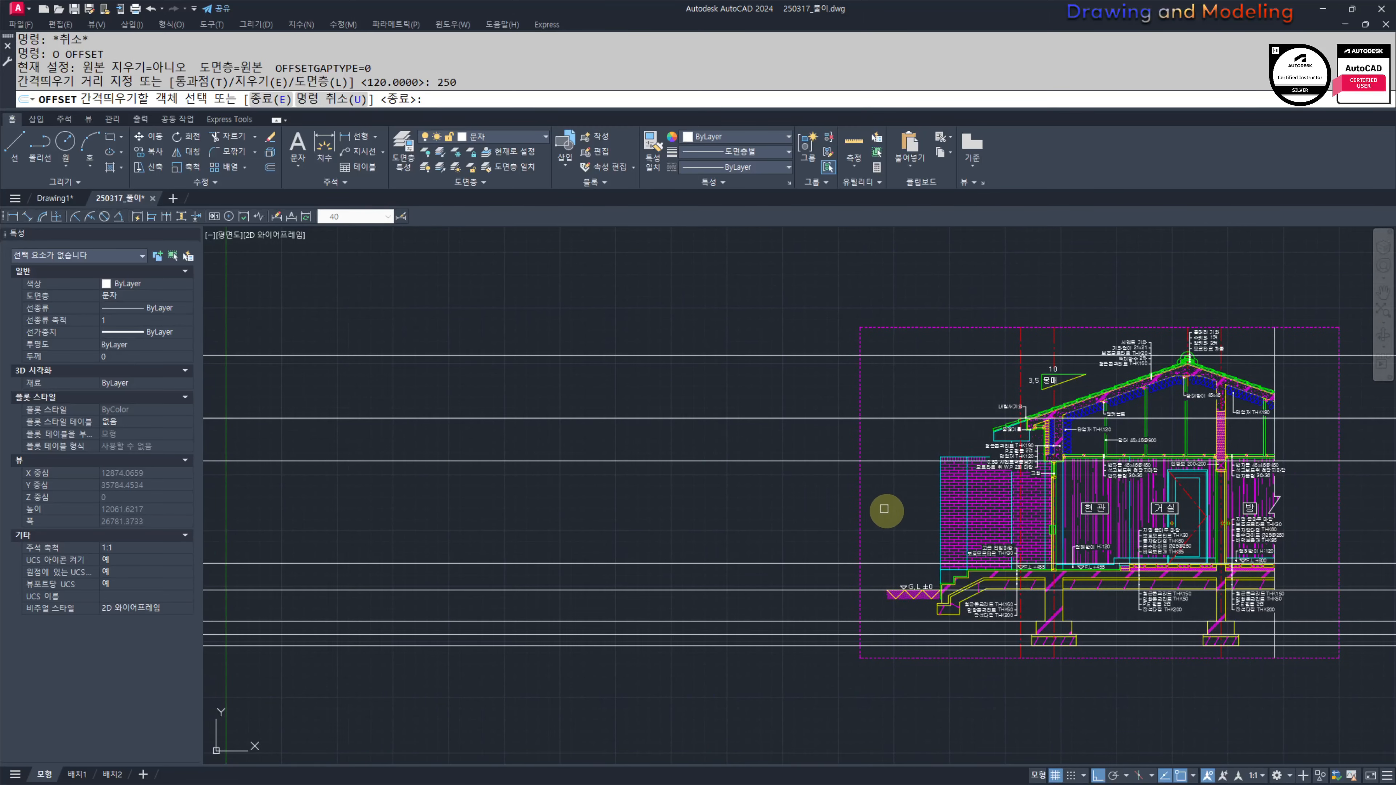
left_click(859, 489)
left_click(822, 504)
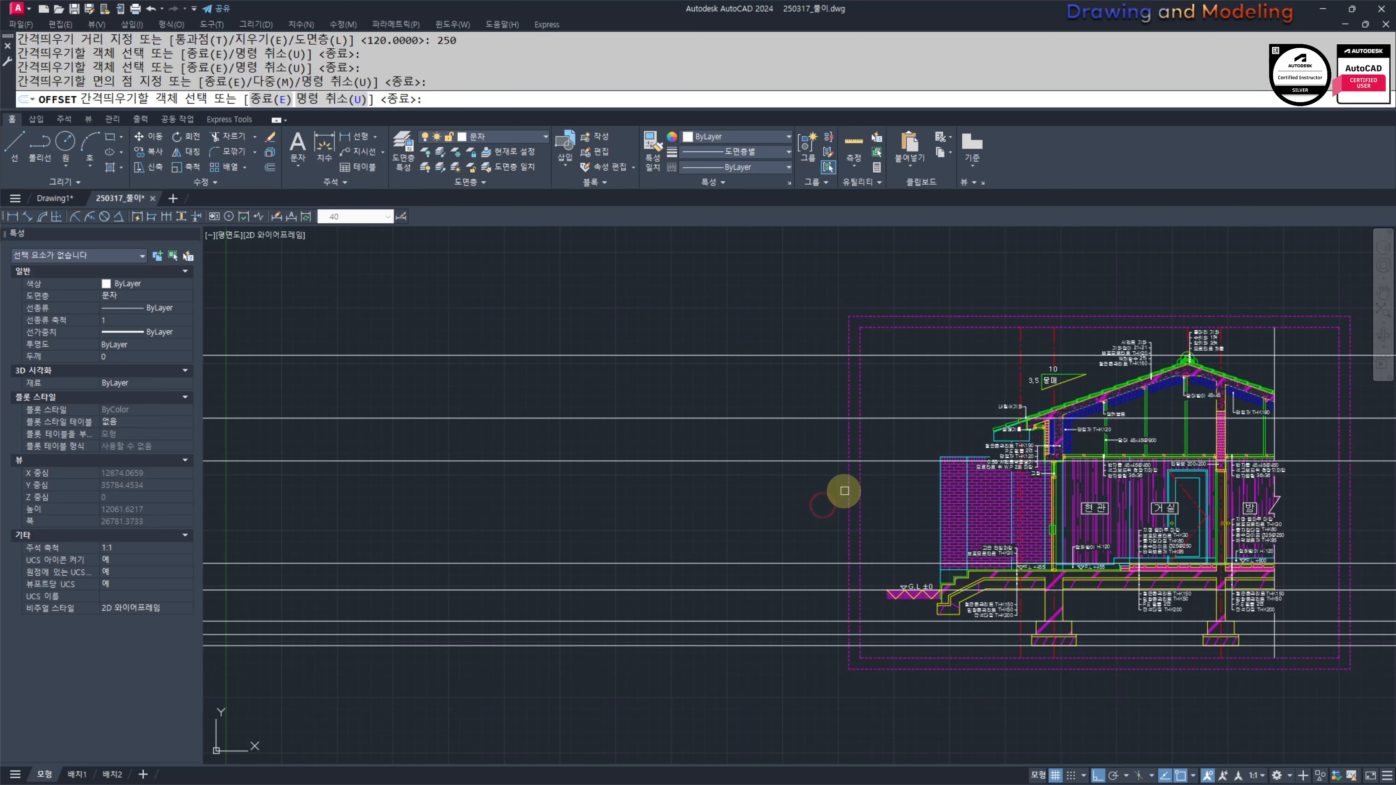
Step: Keep offsetting the outermost dashed rectangle outward by 250 until five nested rectangles are drawn
left_click(848, 492)
left_click(801, 509)
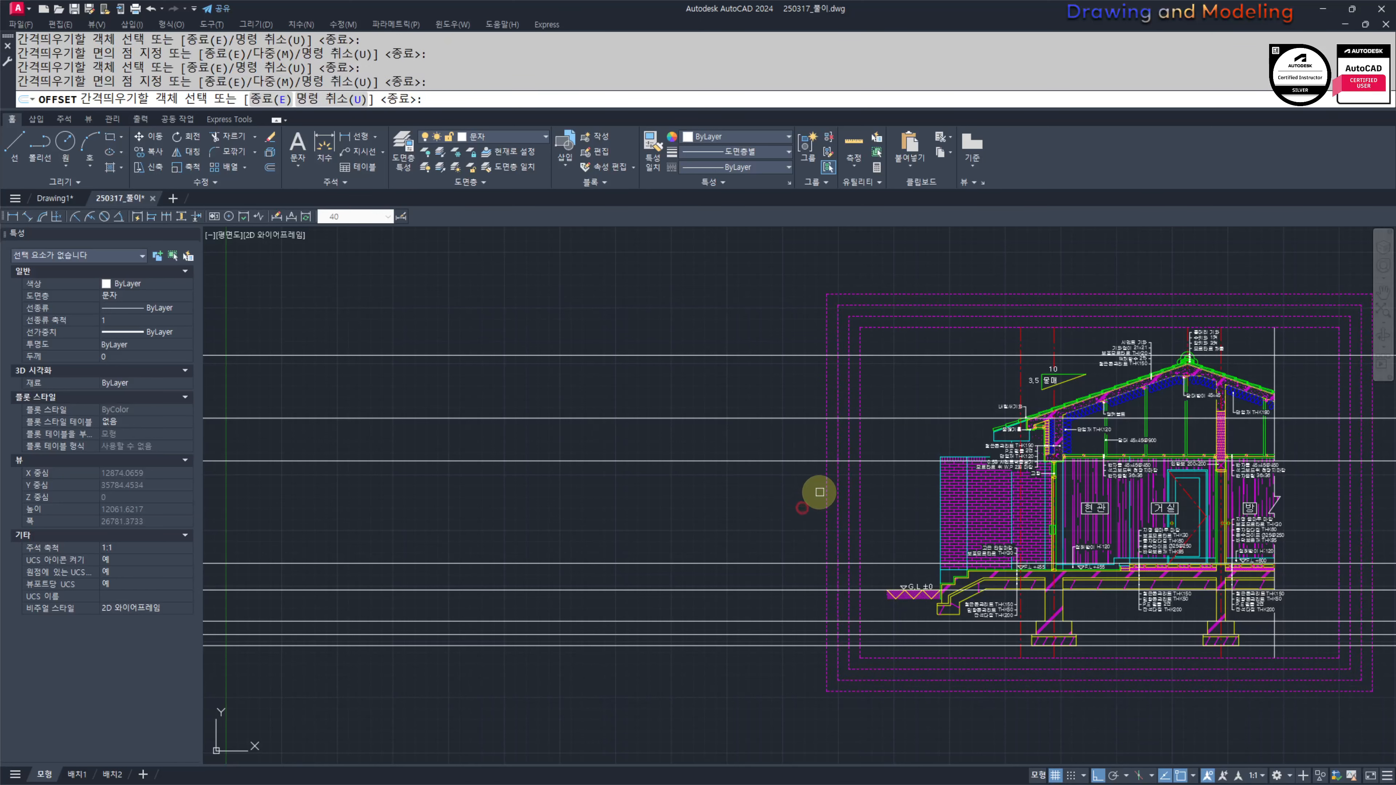
left_click(824, 486)
left_click(783, 512)
key("Escape")
key("Escape")
Step: Add a vertical linear dimension from the ground line to the finished floor line, placed on the second dashed rectangle from the inside
middle_click_drag(838, 509, 877, 505)
type("D")
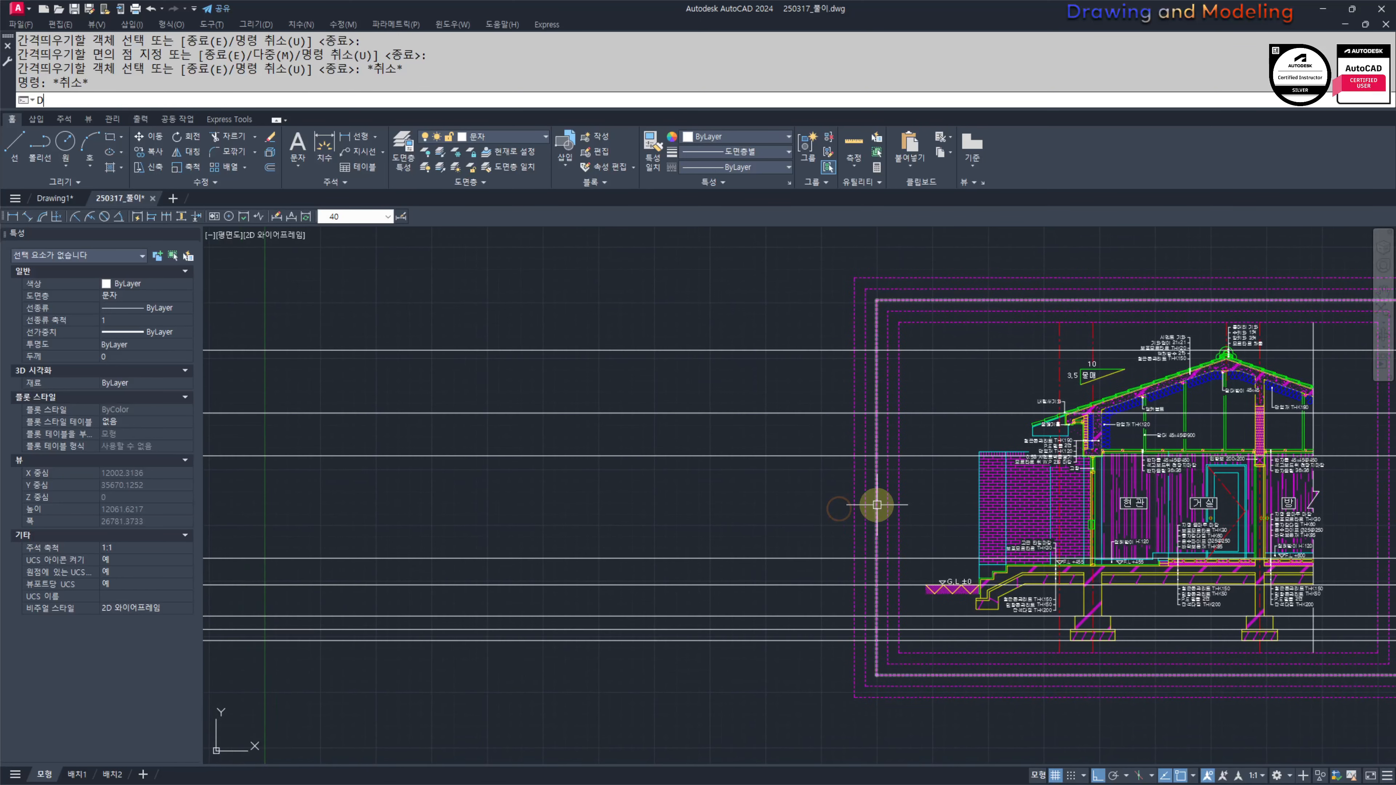
type("LI")
key("Return")
scroll(896, 604, "up", 4)
left_click(908, 556)
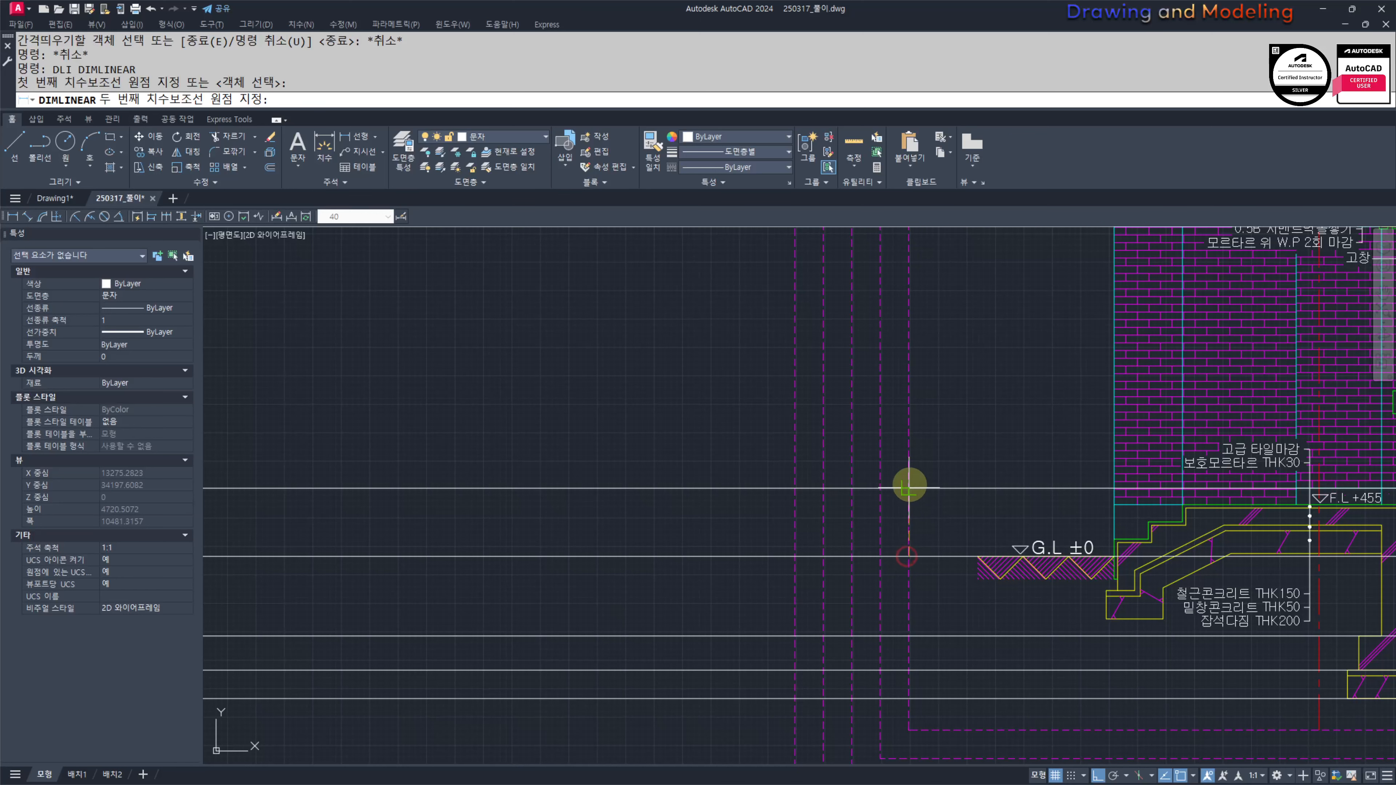
left_click(908, 488)
left_click(880, 484)
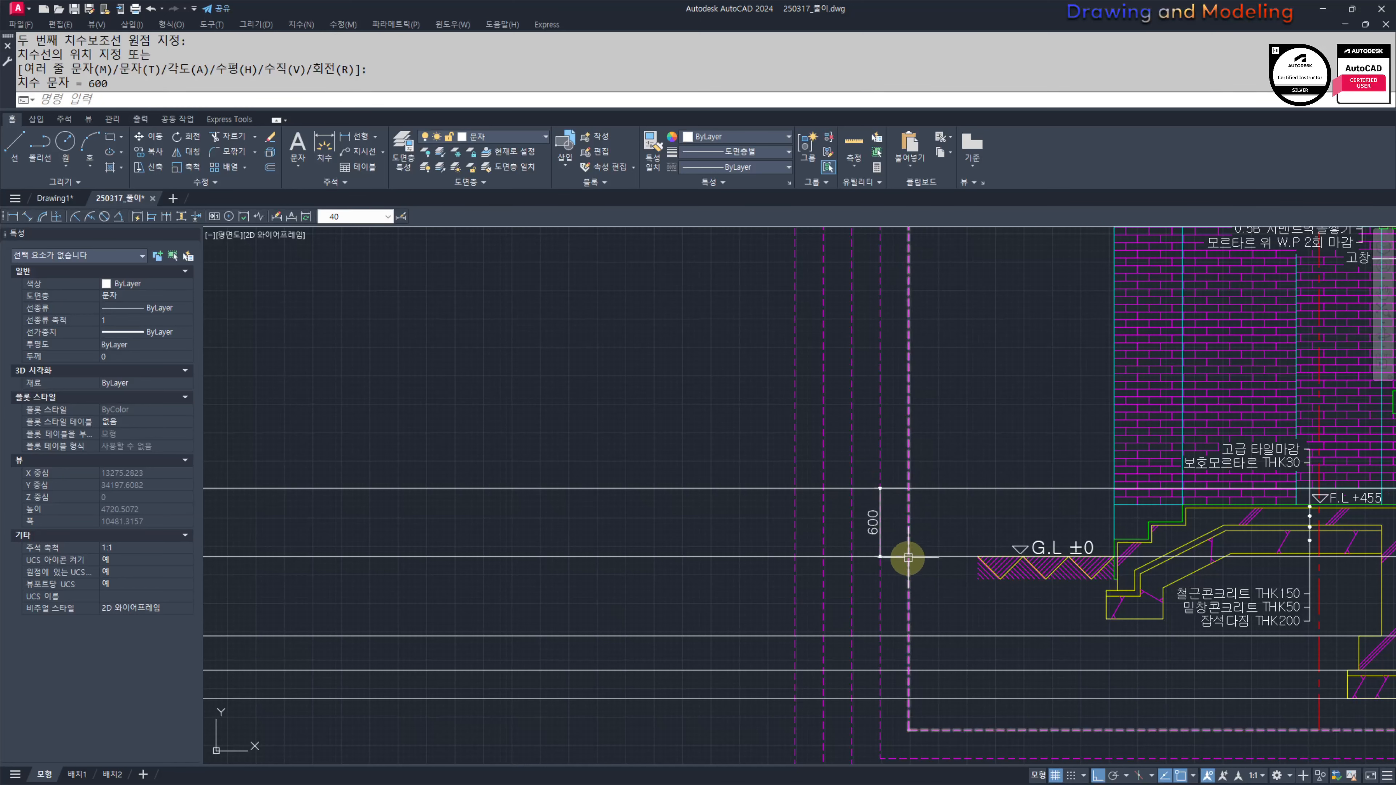
Step: Continue the dimension chain downward from the ground line to the footing's top line and from there to the footing's underside
key("Return")
left_click(908, 556)
left_click(909, 642)
left_click(879, 636)
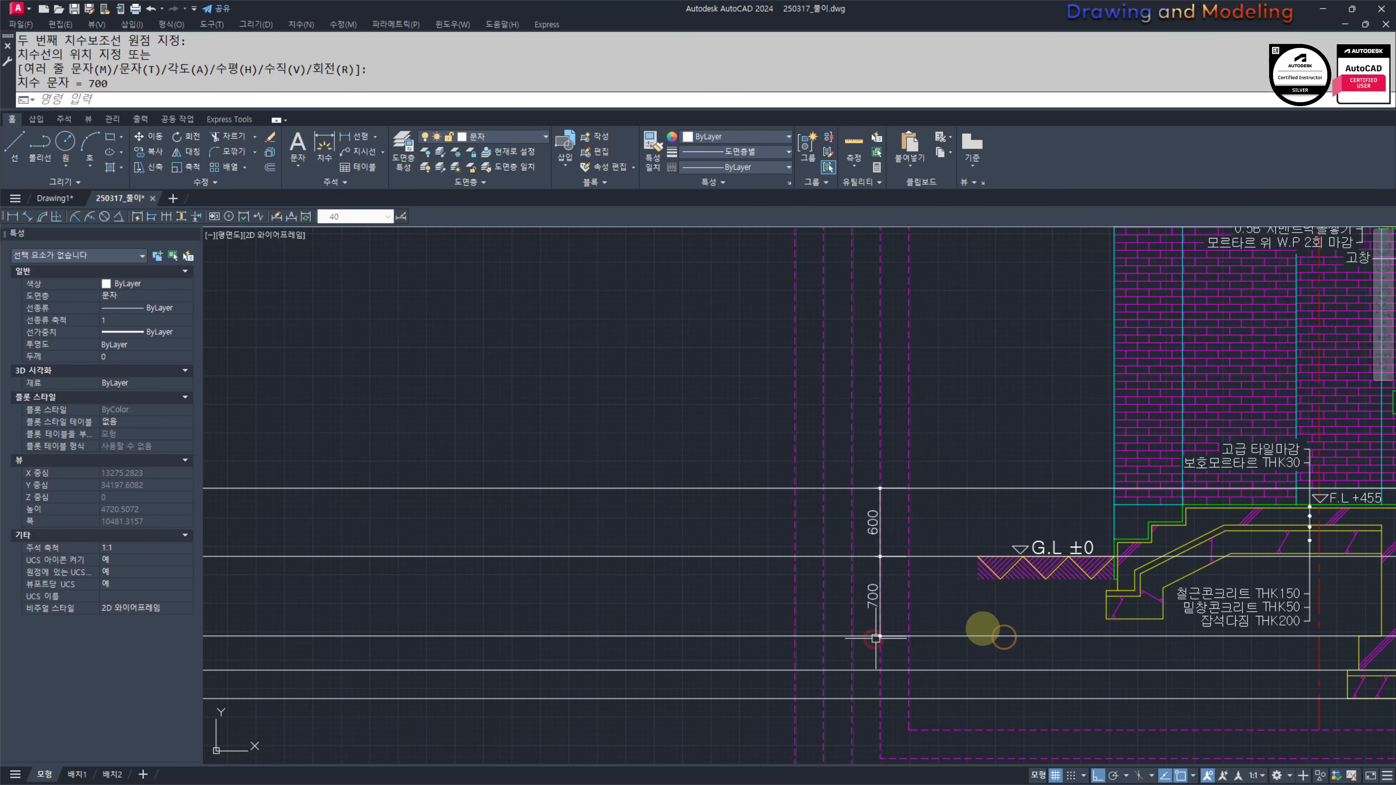
middle_click_drag(1072, 547, 1011, 500)
scroll(826, 598, "up", 2)
key("Return")
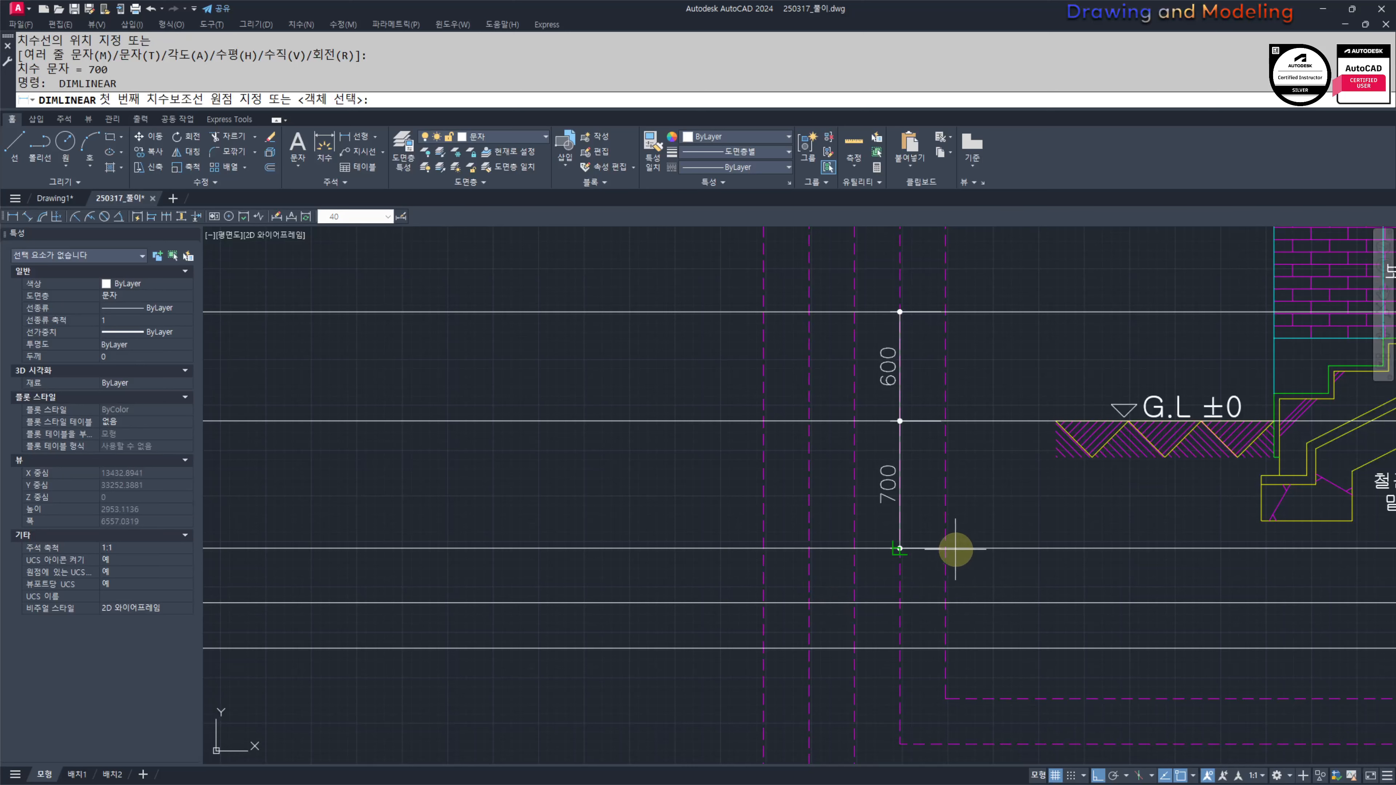
left_click(945, 549)
left_click(946, 603)
left_click(900, 602)
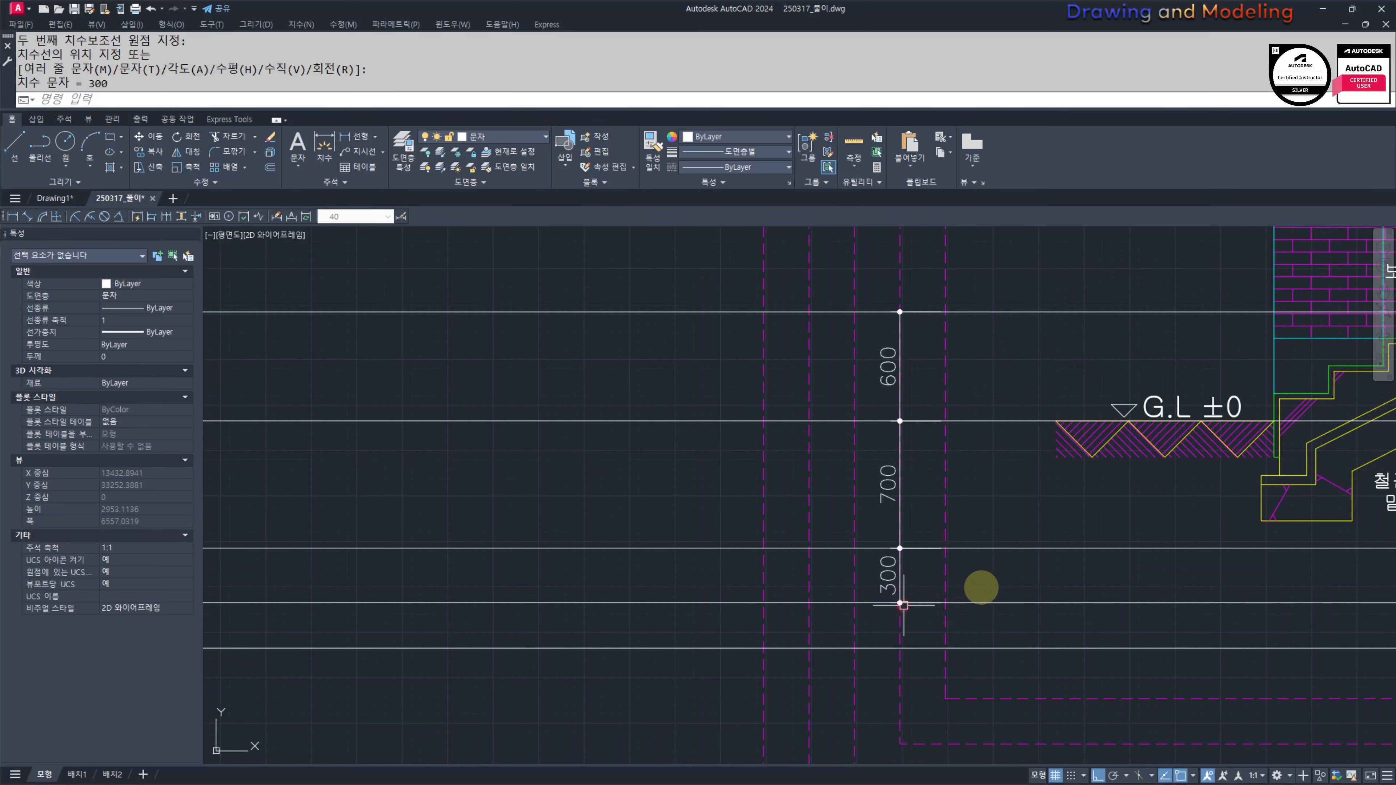
Step: Dimension the base layer beneath the footing and move its text up between its extension lines
key("Return")
left_click(942, 603)
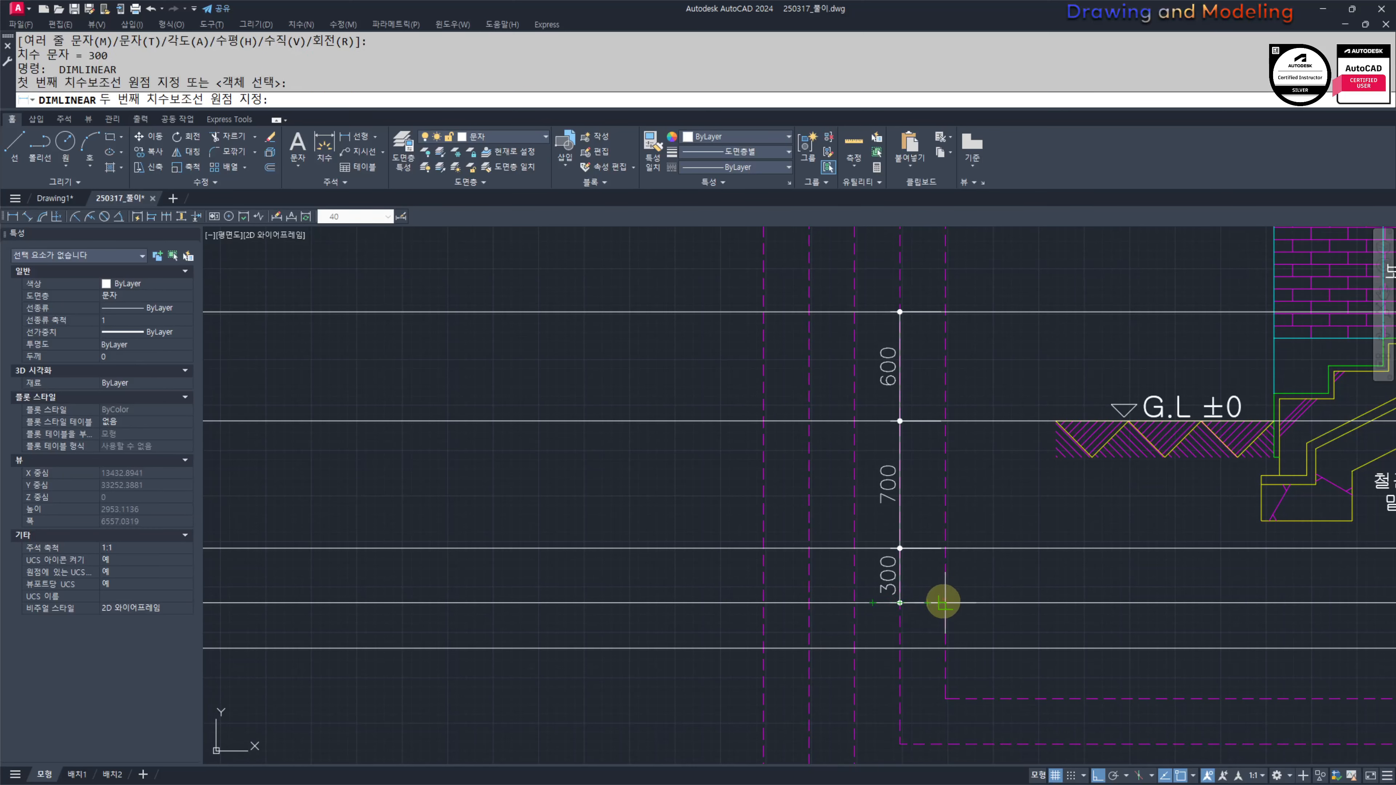
left_click(947, 650)
left_click(898, 688)
left_click(890, 689)
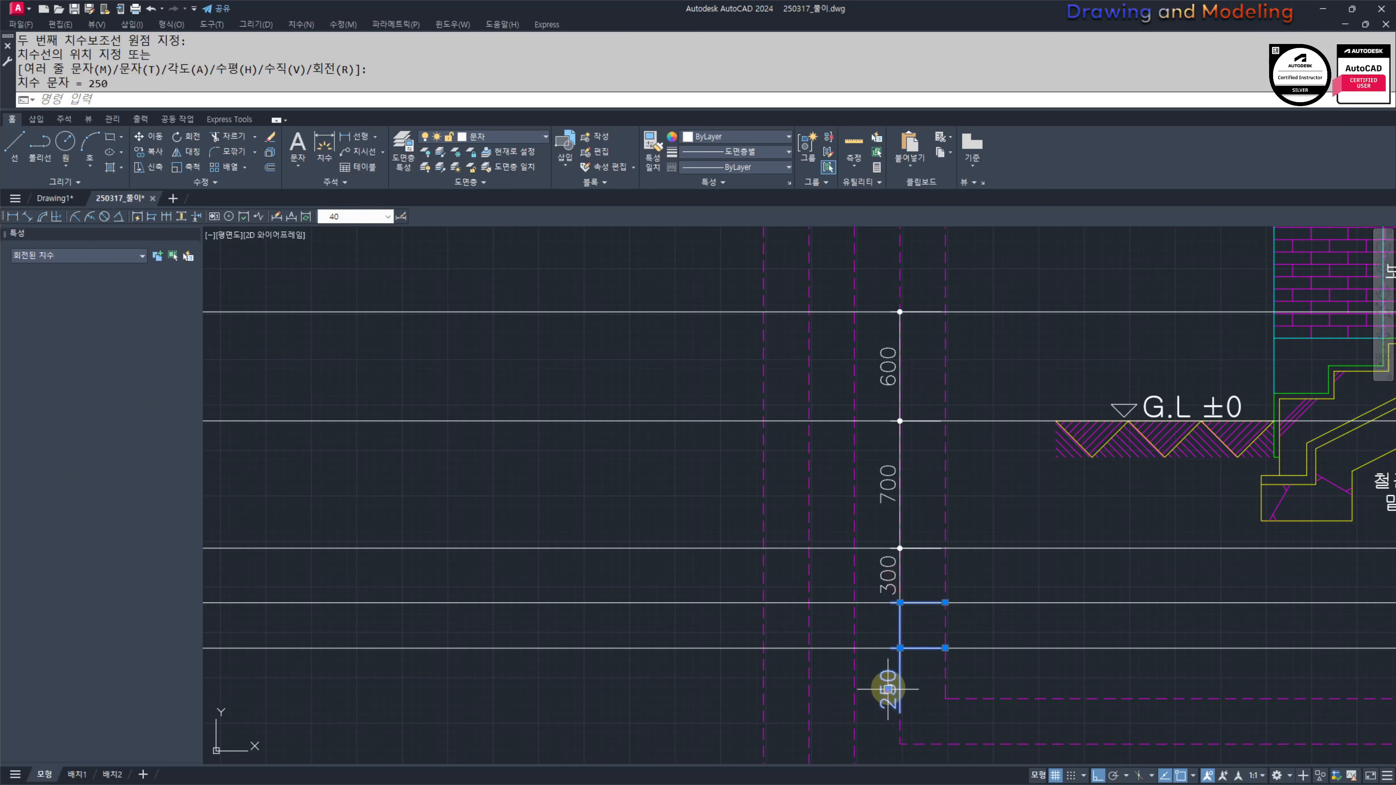
scroll(891, 689, "up", 2)
left_click(889, 691)
key("Escape")
key("Escape")
scroll(983, 579, "down", 2)
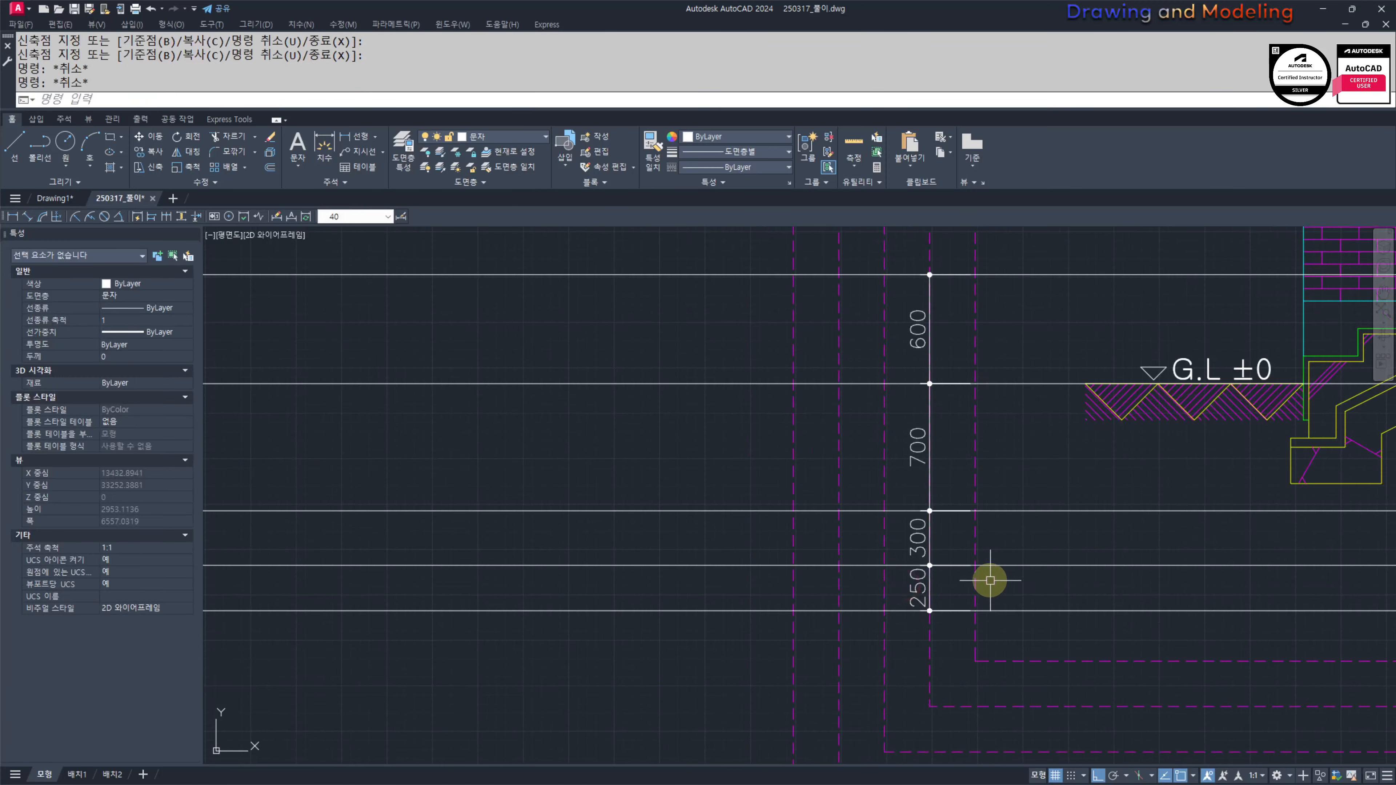
type("DLI")
key("Return")
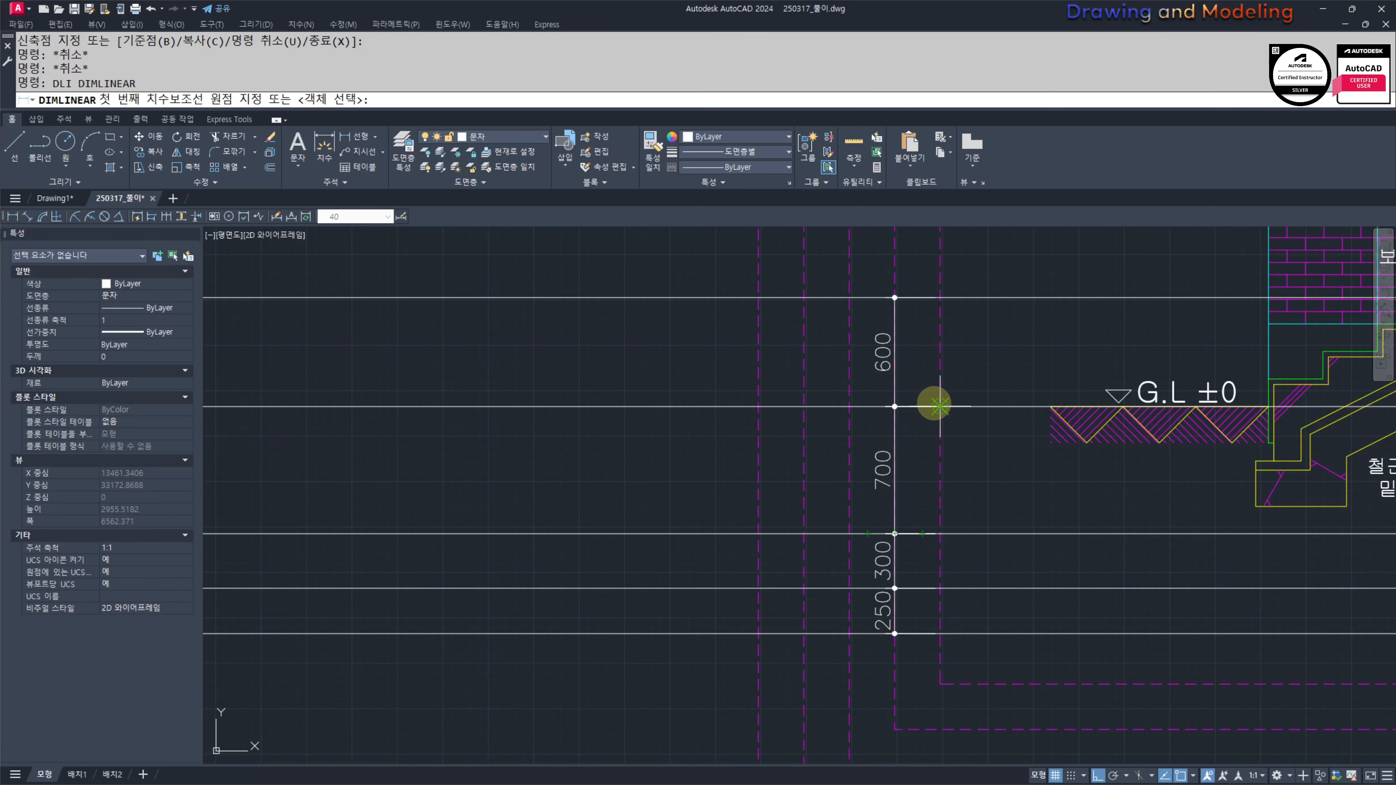
left_click(941, 589)
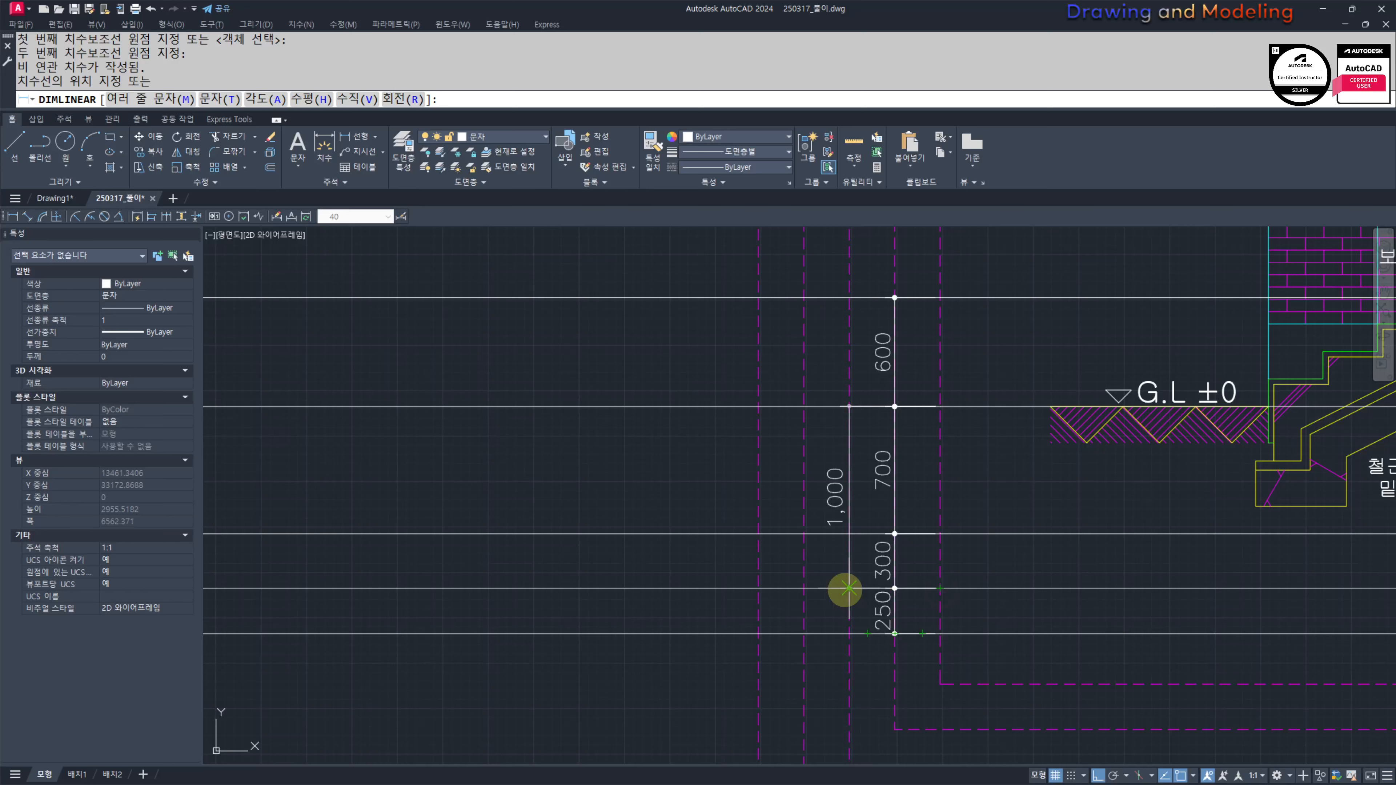
key("Escape")
key("Escape")
Step: Dimension the depth from the ground line to the footing's underside, placed on the third dashed rectangle from the inside
key("space")
left_click(940, 407)
left_click(942, 585)
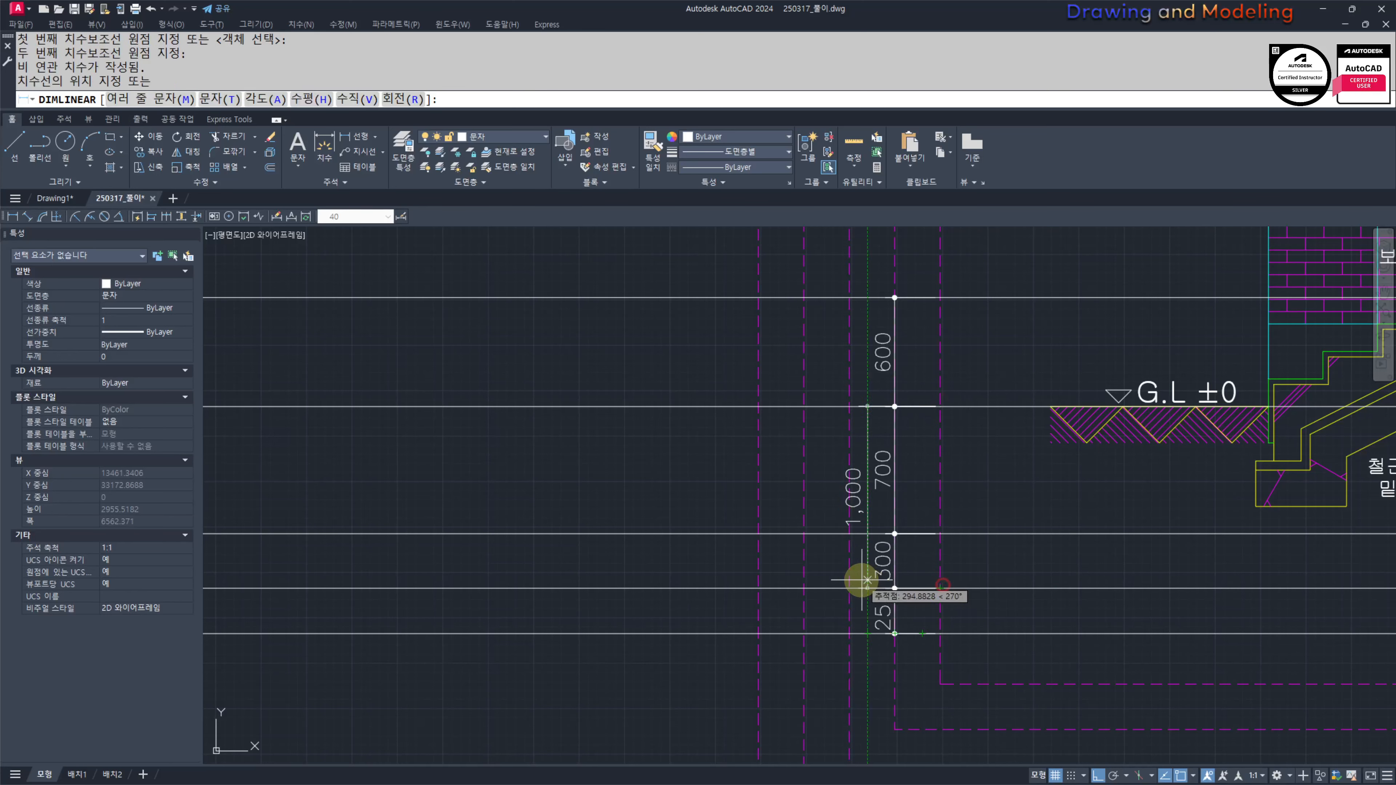
left_click(848, 581)
key("Escape")
key("Escape")
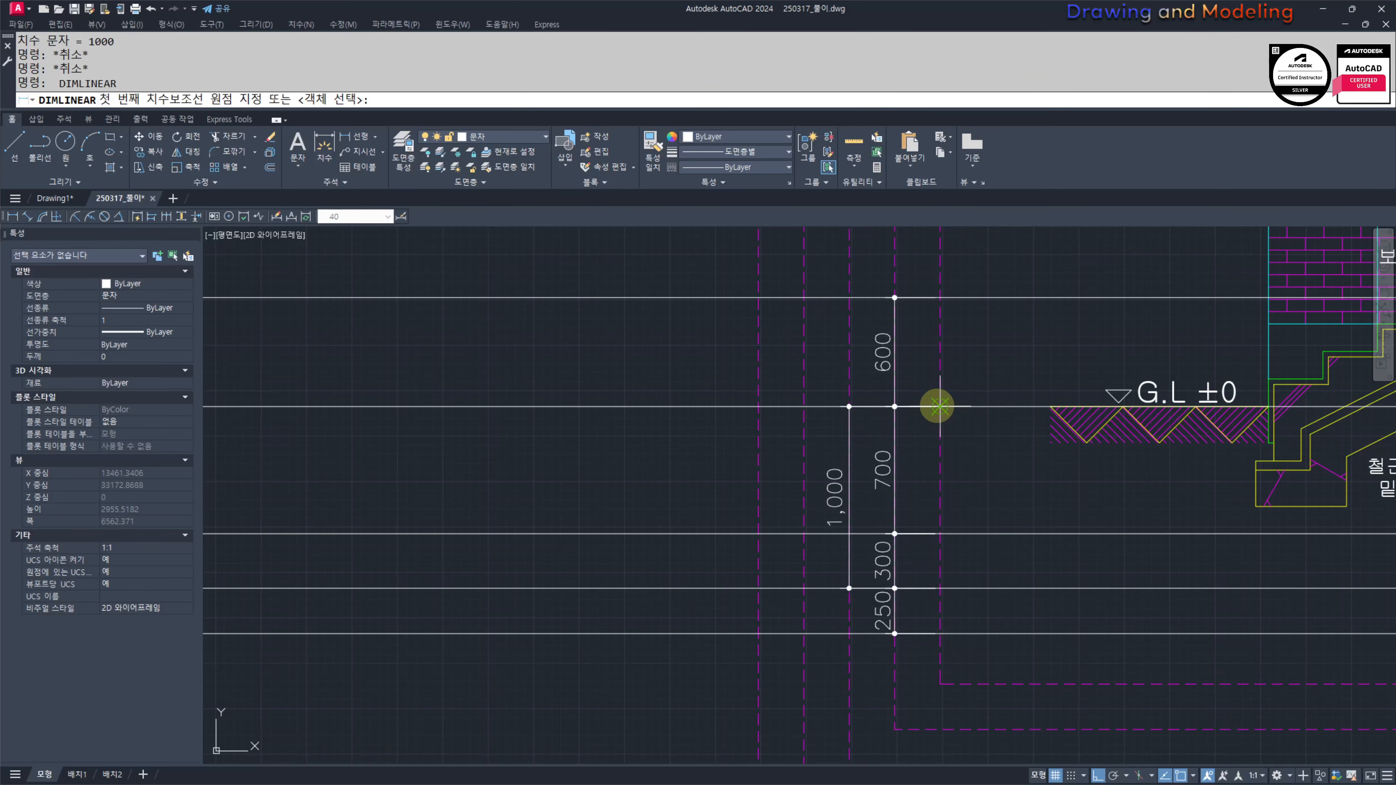
Step: Dimension the total depth from the ground line to the bottom of the base layer on the fourth dashed rectangle
left_click(940, 632)
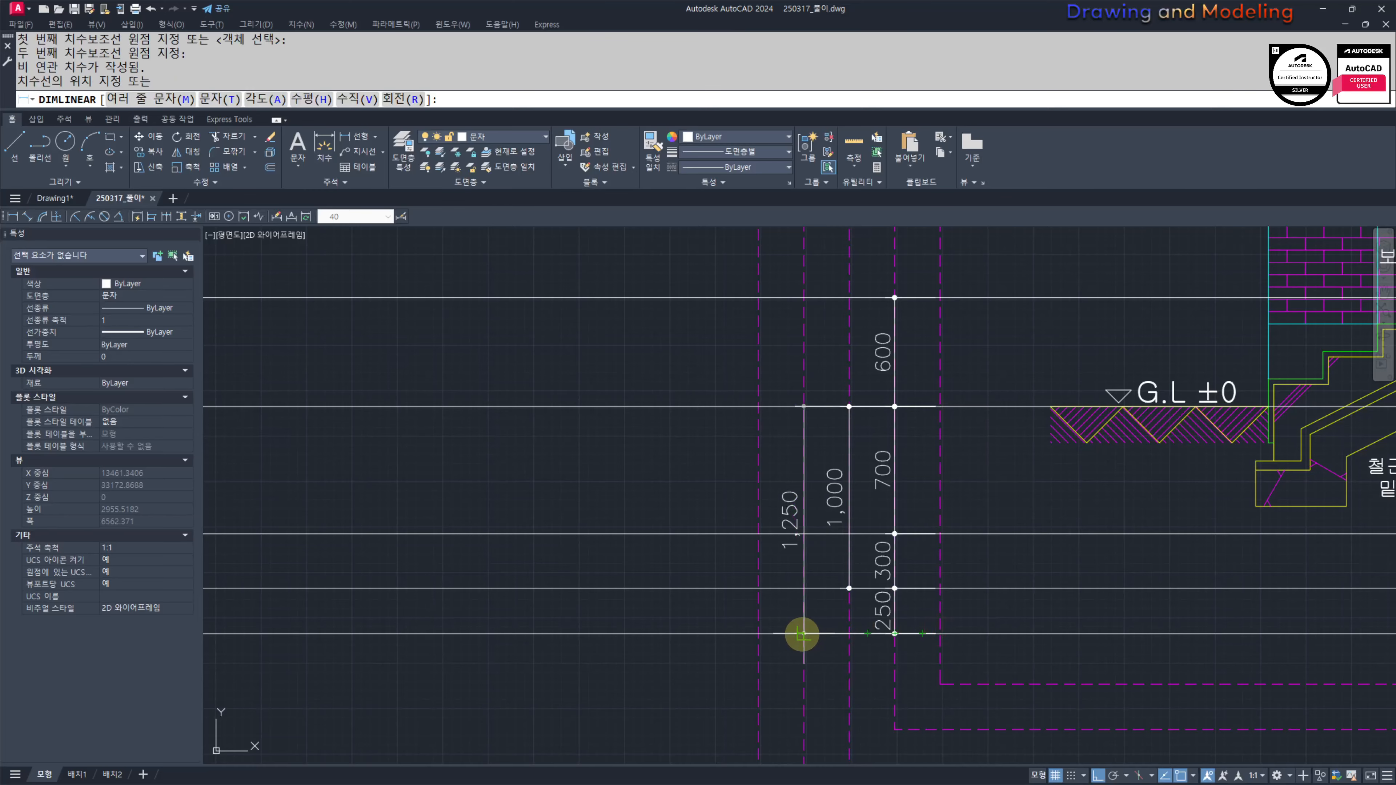
left_click(804, 638)
key("Escape")
Step: Shift the base layer's 250 dimension onto the third dashed rectangle, in line with the 1,000 dimension
scroll(906, 617, "up", 2)
left_click(863, 586)
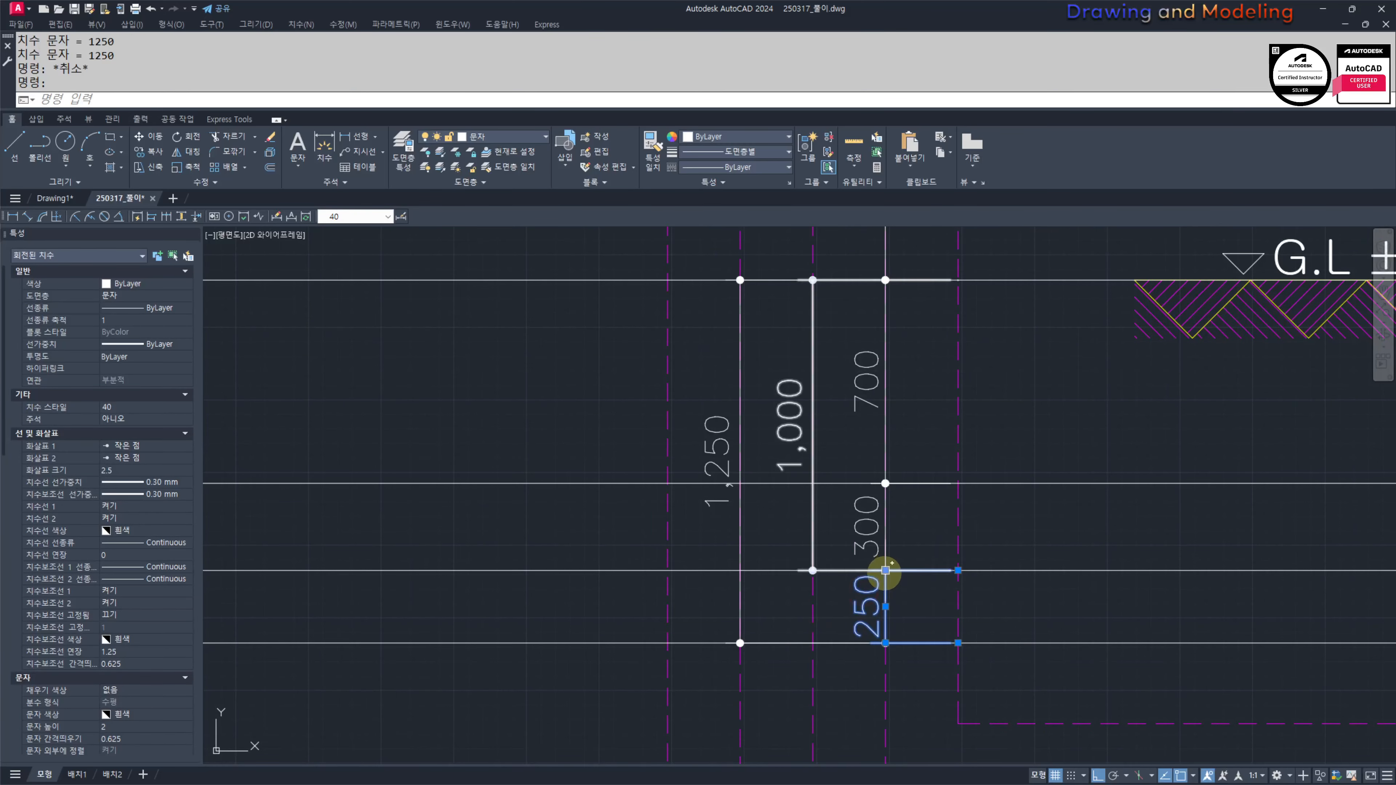
left_click(884, 571)
left_click(812, 528)
key("Escape")
key("Escape")
scroll(1019, 570, "down", 5)
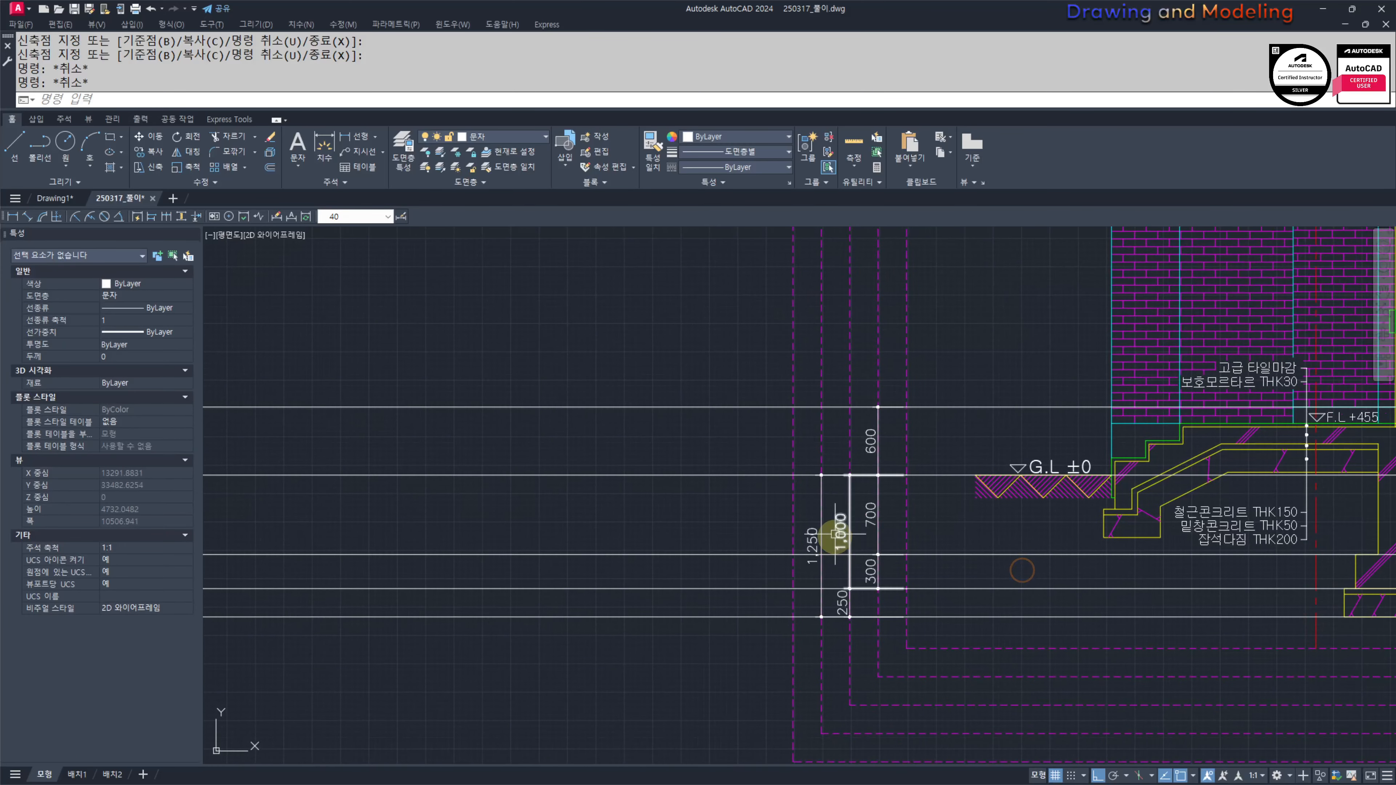
Step: Dimension the height from the finished floor line to the line at the beam's underside, placed on the second dashed rectangle
scroll(897, 536, "up", 2)
type("dli")
key("Return")
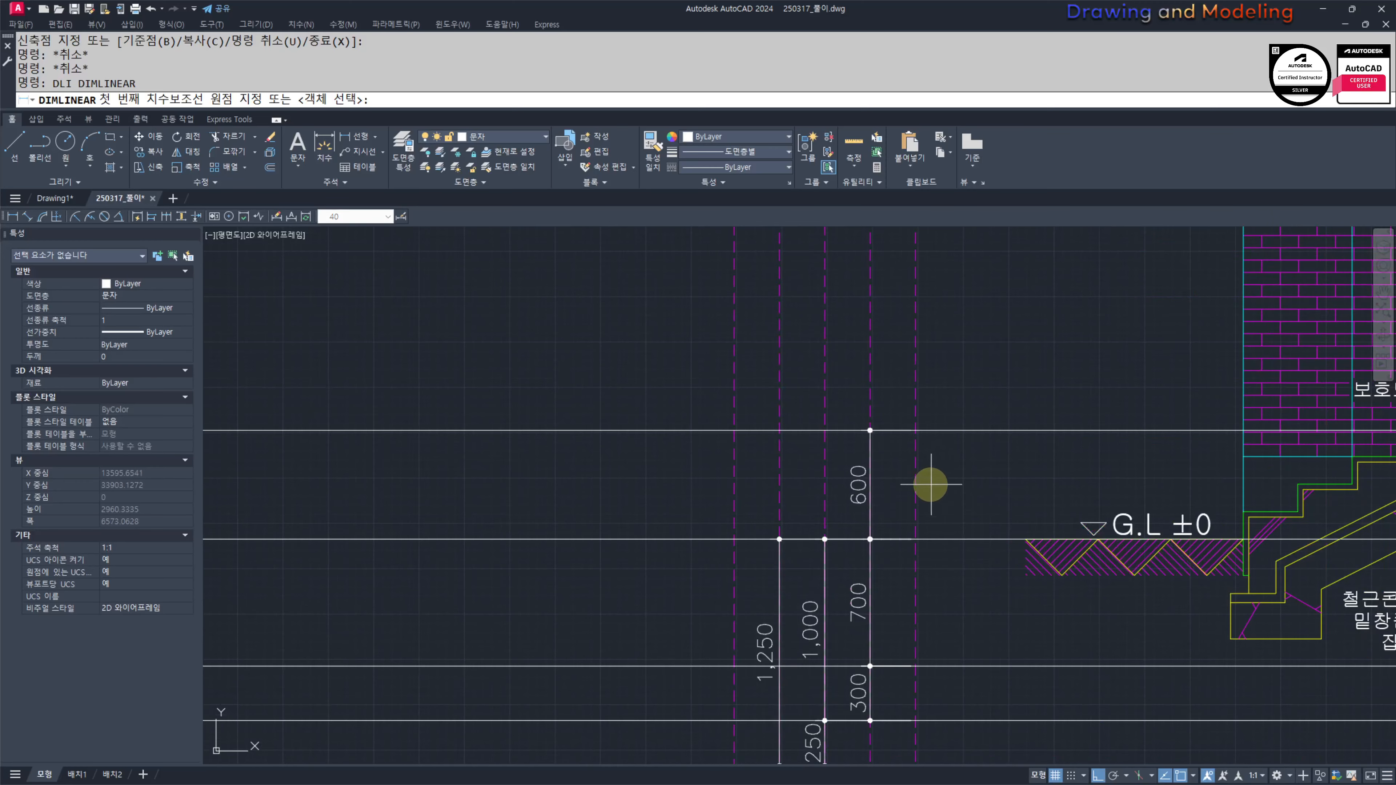
left_click(916, 429)
scroll(924, 418, "down", 8)
scroll(928, 435, "up", 5)
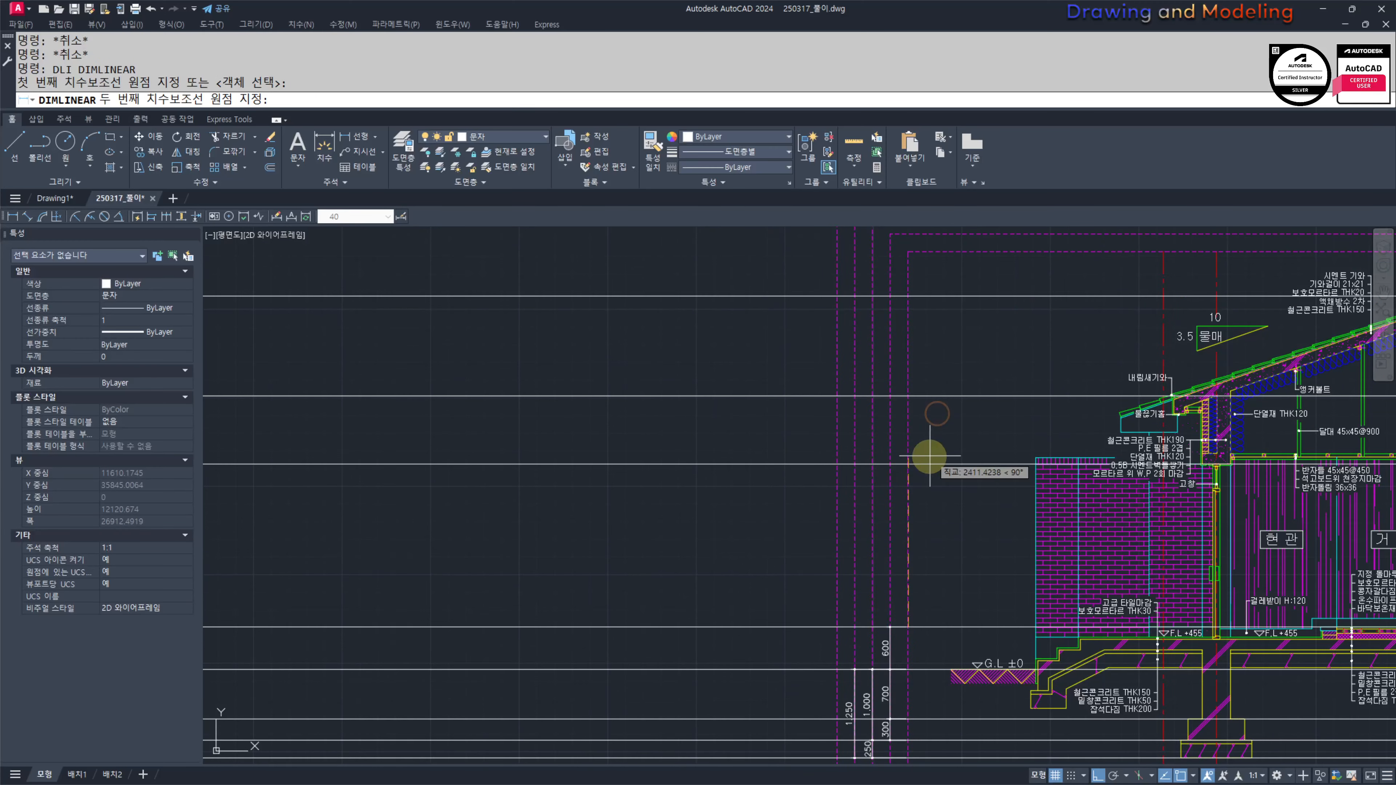
left_click(912, 464)
left_click(886, 464)
Step: Dimension the height from the beam's underside line to the outer wall's top corner line in the same inner chain
middle_click_drag(906, 428, 903, 493)
key("Return")
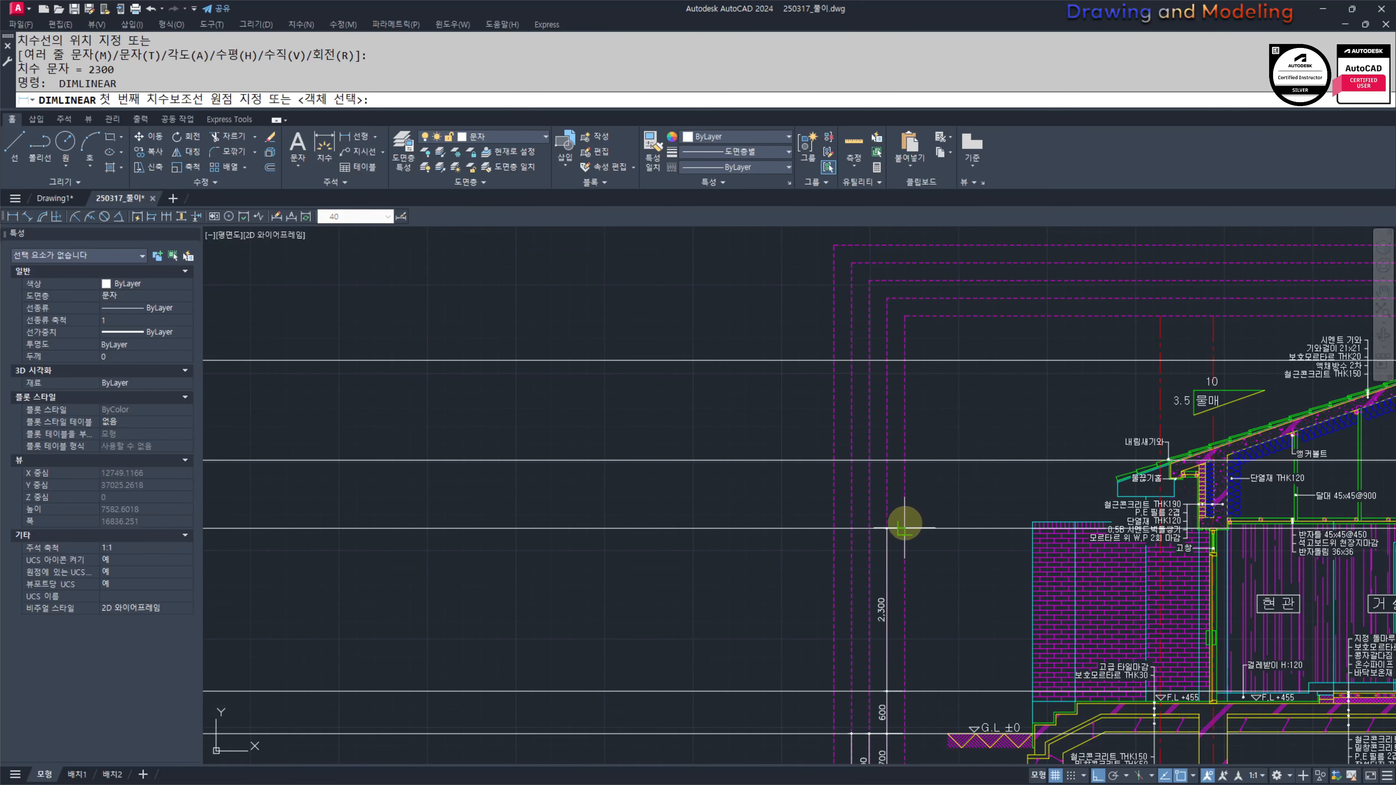
left_click(903, 527)
left_click(901, 459)
left_click(887, 459)
Step: Complete the inner chain with a dimension from the outer wall's top corner line to the ridge line
middle_click_drag(923, 439, 923, 482)
key("Return")
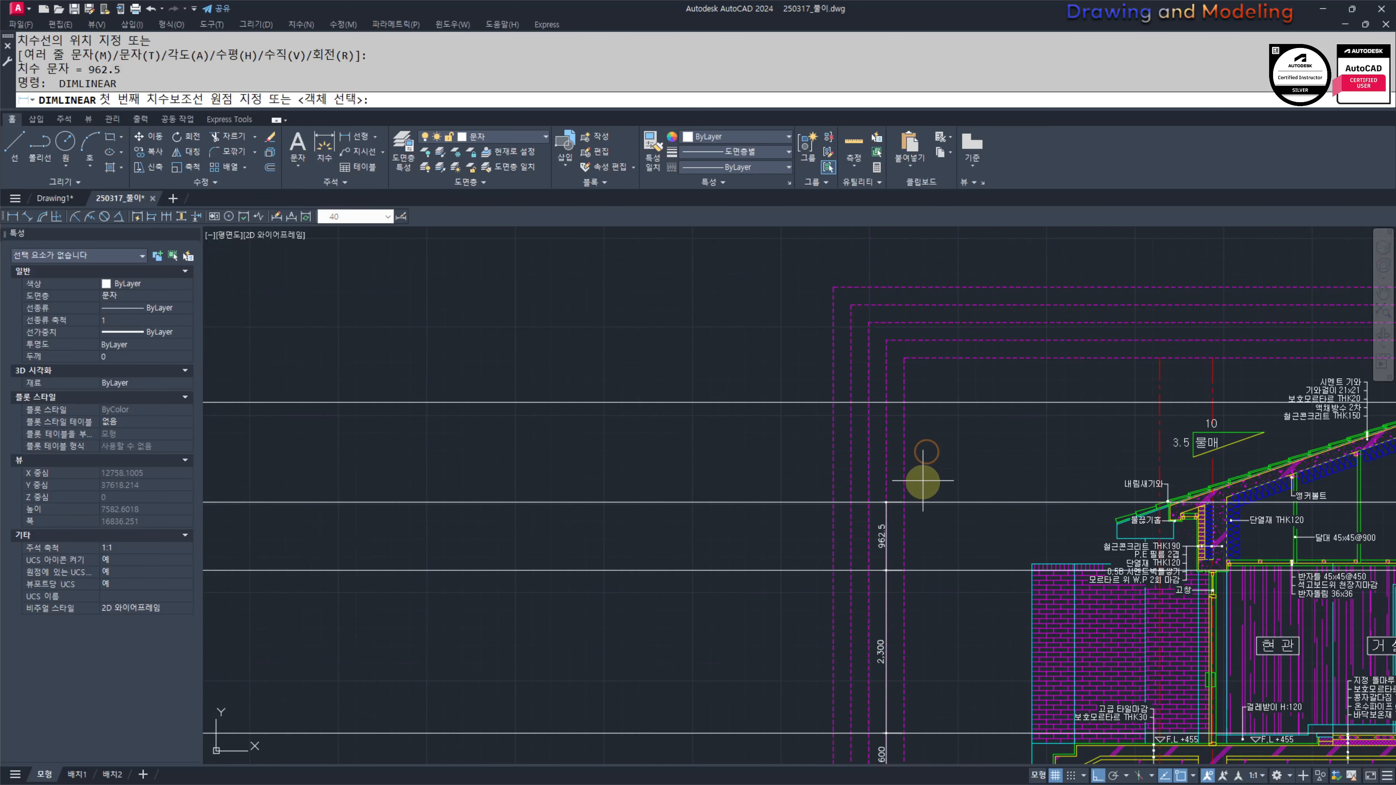
left_click(904, 502)
left_click(904, 402)
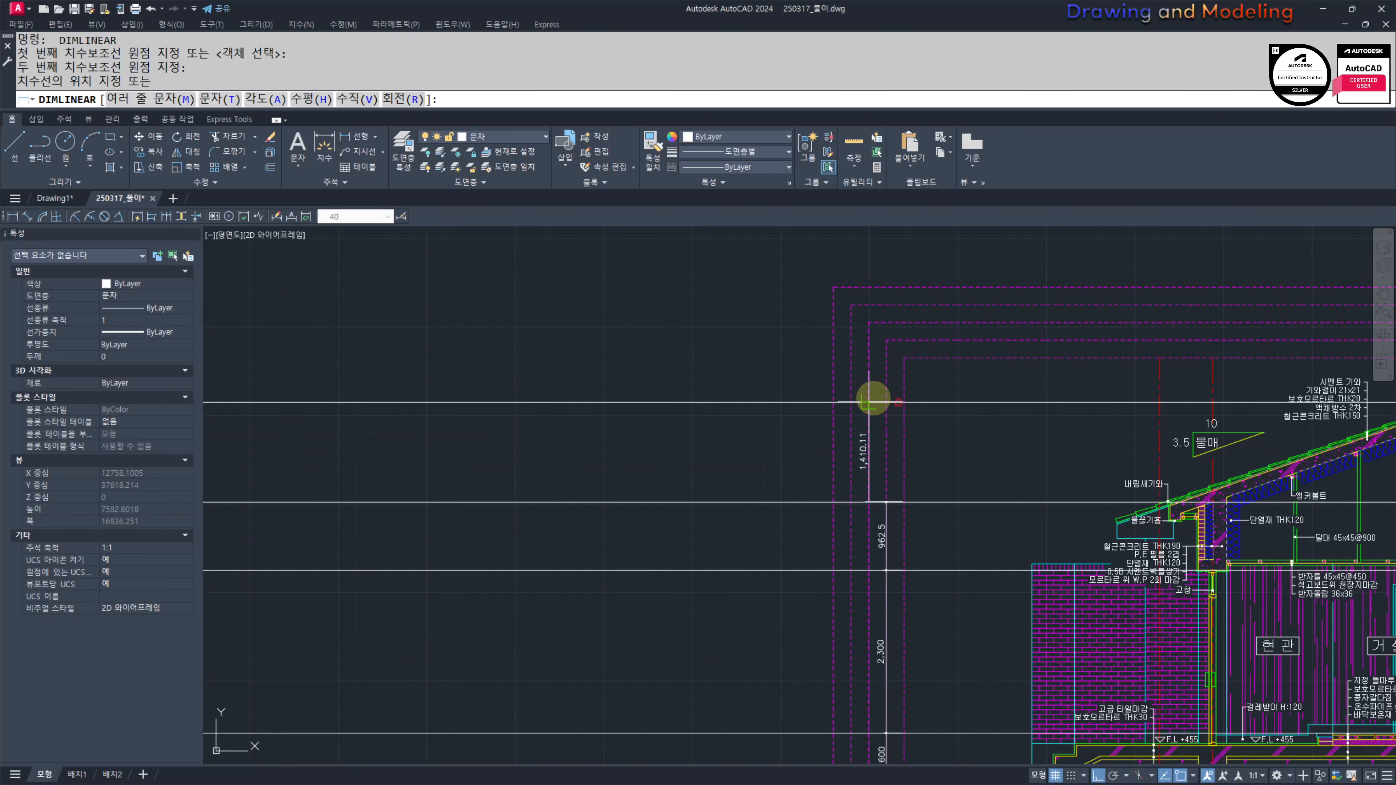
left_click(889, 398)
key("Escape")
key("Escape")
key("Return")
middle_click_drag(851, 587, 878, 554)
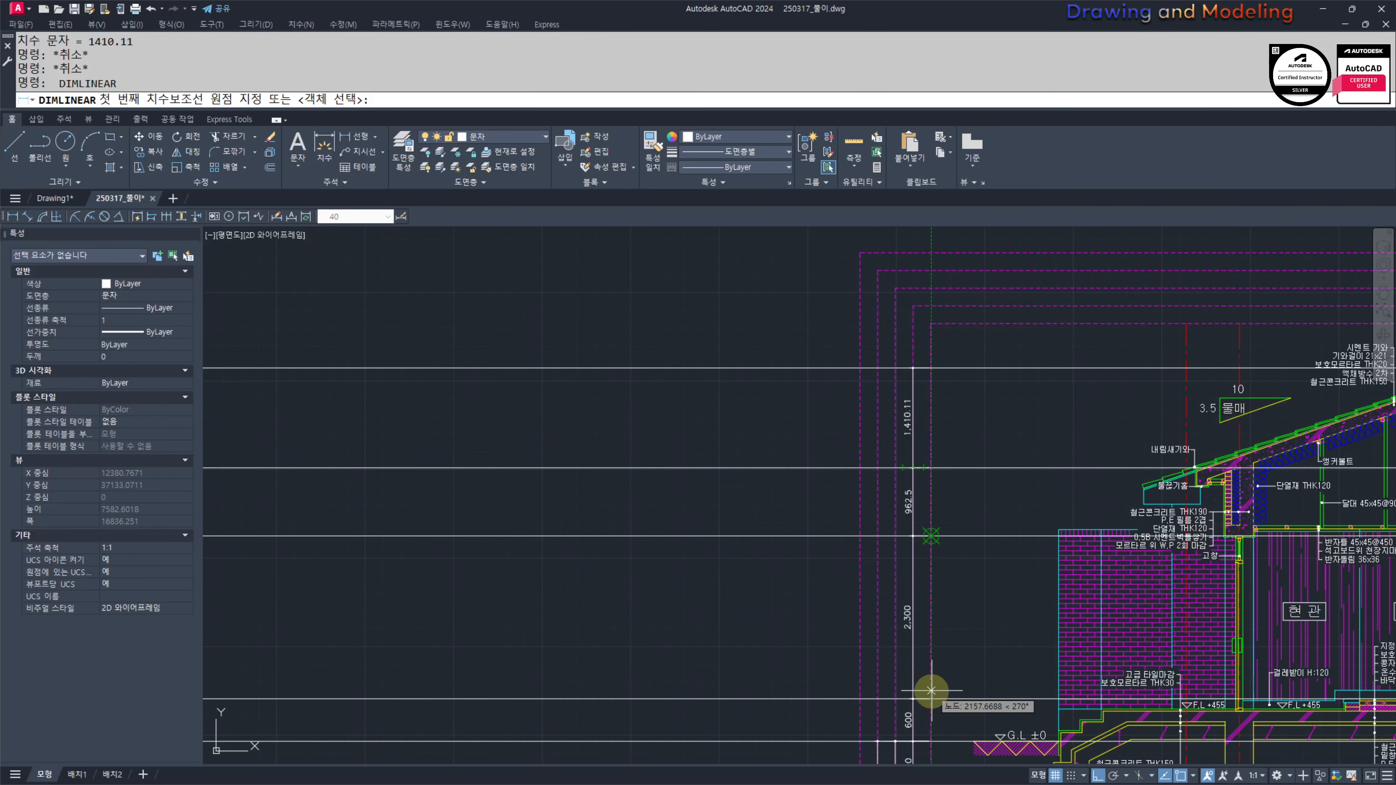
middle_click_drag(931, 691, 933, 589)
left_click(929, 426)
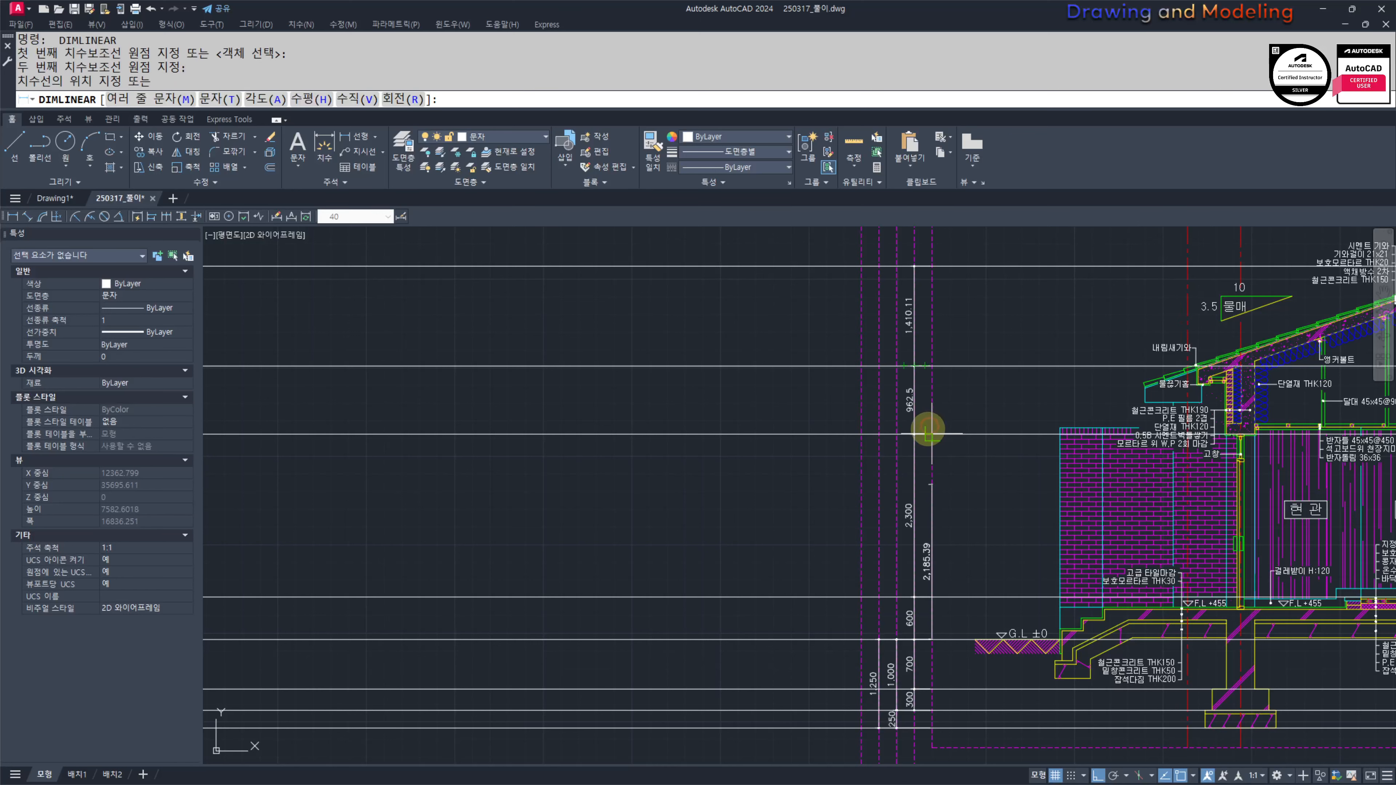
key("Escape")
key("Escape")
Step: Dimension the height from the ground line to the beam's underside line on the third dashed rectangle
key("Return")
left_click(930, 639)
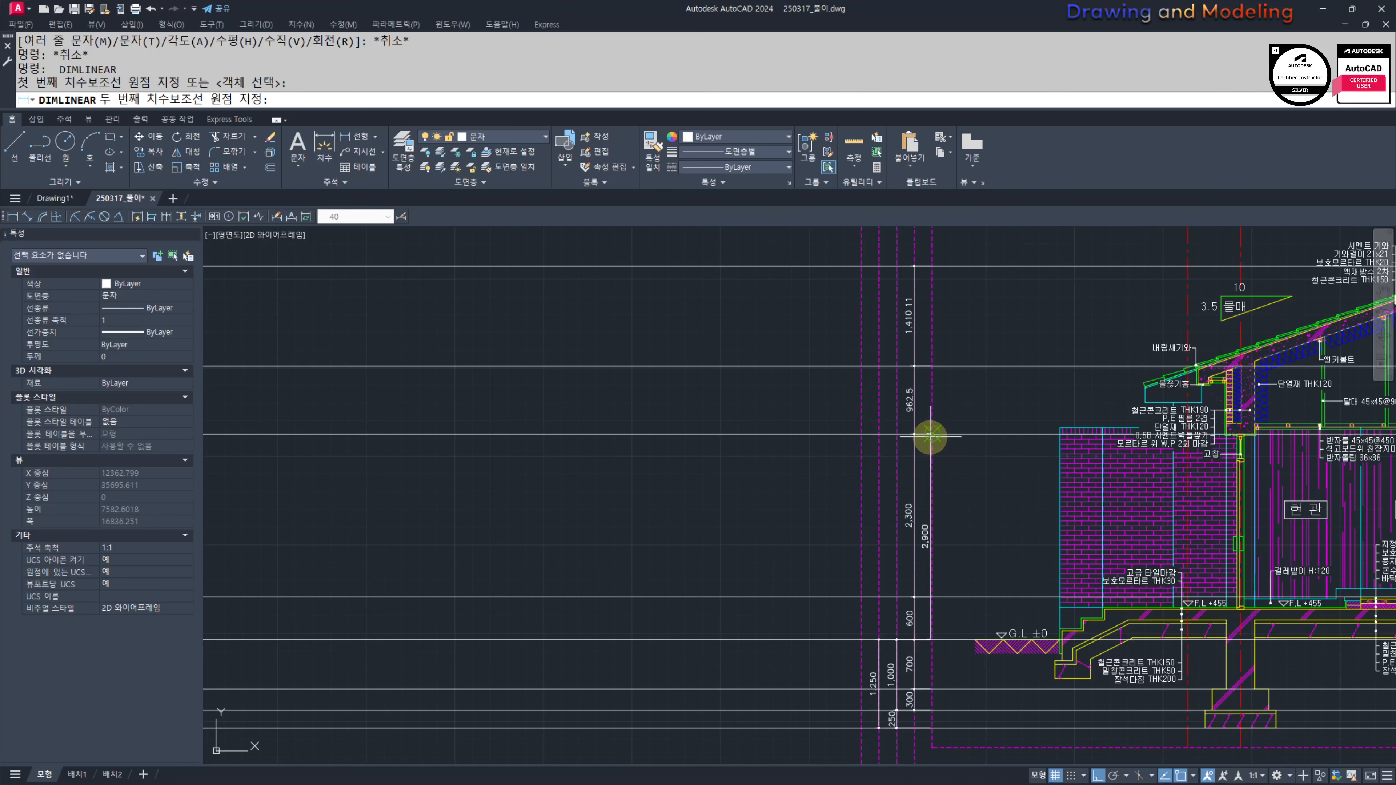
left_click(930, 435)
left_click(897, 435)
Step: Dimension the height from the beam's underside line to the ridge line on the third dashed rectangle
key("Return")
middle_click_drag(922, 405, 956, 523)
left_click(928, 488)
left_click(909, 396)
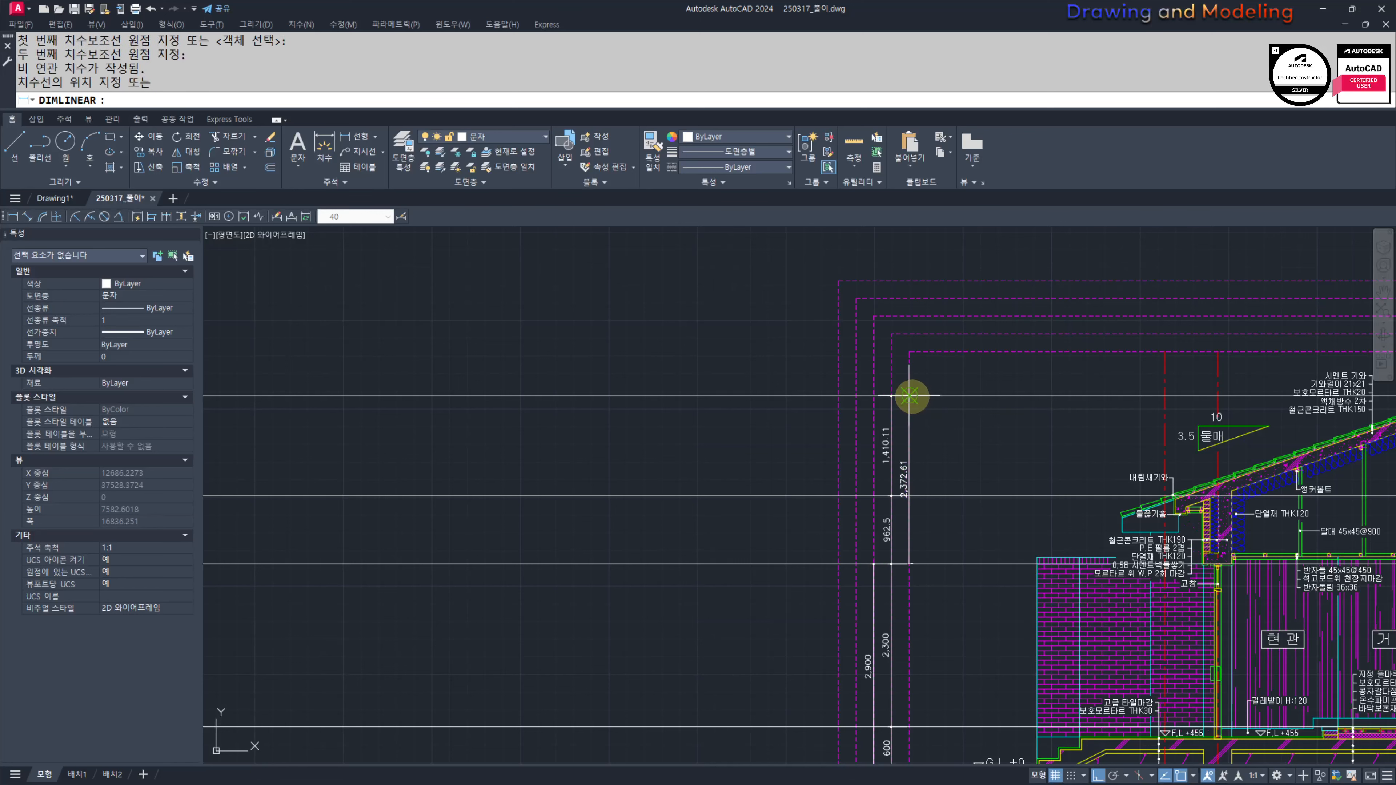
left_click(871, 395)
Step: Add the overall height dimension from the ground line to the ridge line on the fourth dashed rectangle
middle_click_drag(877, 565, 882, 454)
key("Return")
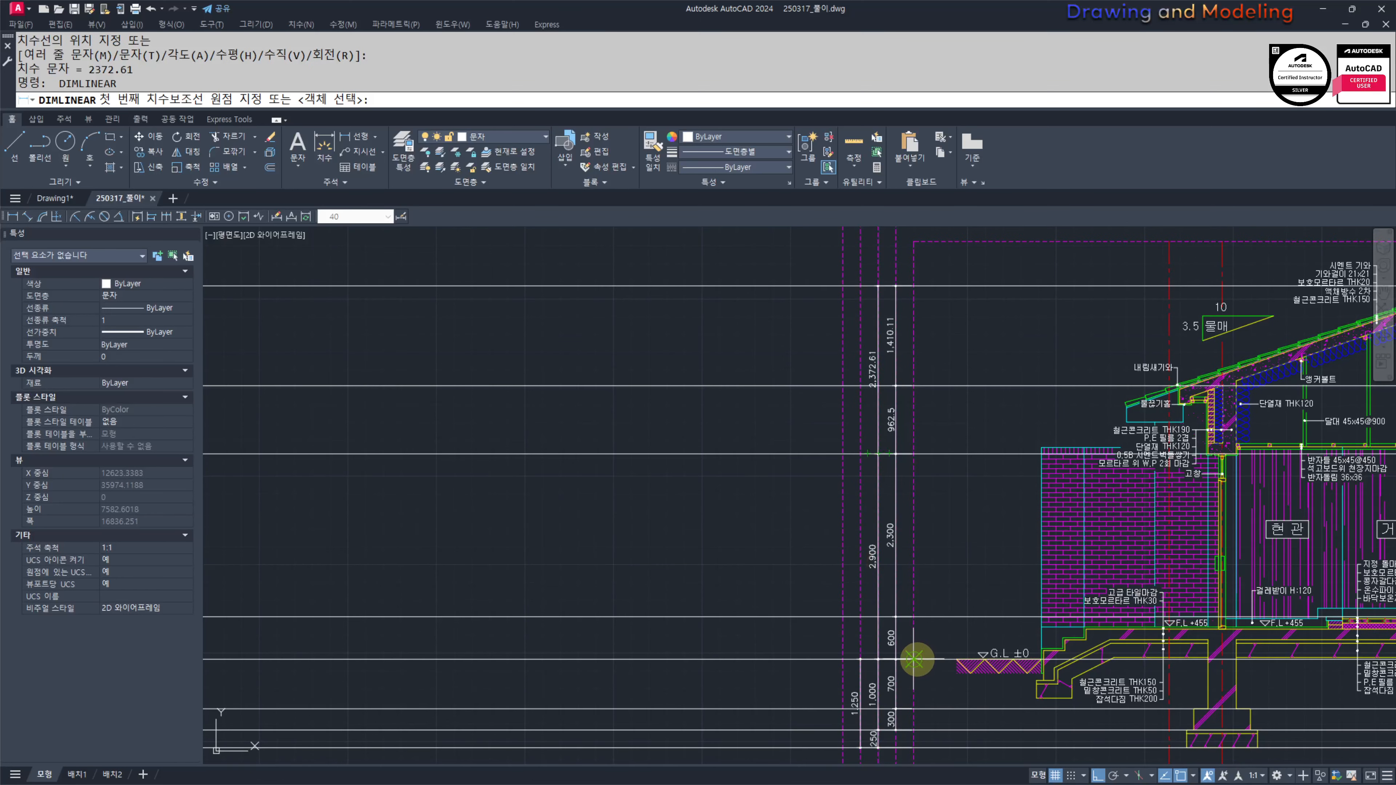
left_click(914, 660)
left_click(913, 286)
left_click(857, 290)
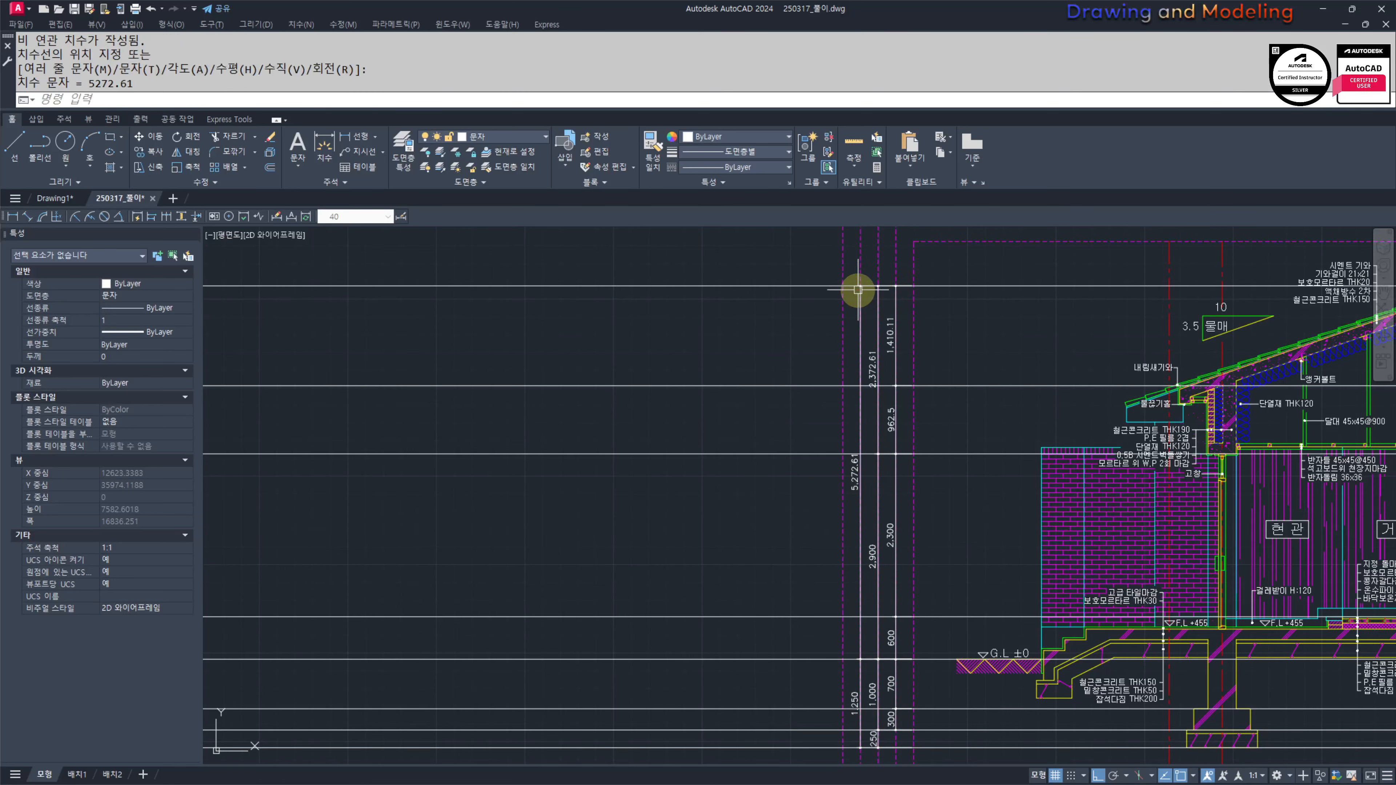
key("Escape")
key("Escape")
Step: Delete all eight horizontal construction lines used as guides for the height dimensions
scroll(894, 474, "up", 3)
scroll(753, 544, "down", 2)
middle_click_drag(754, 551, 822, 517)
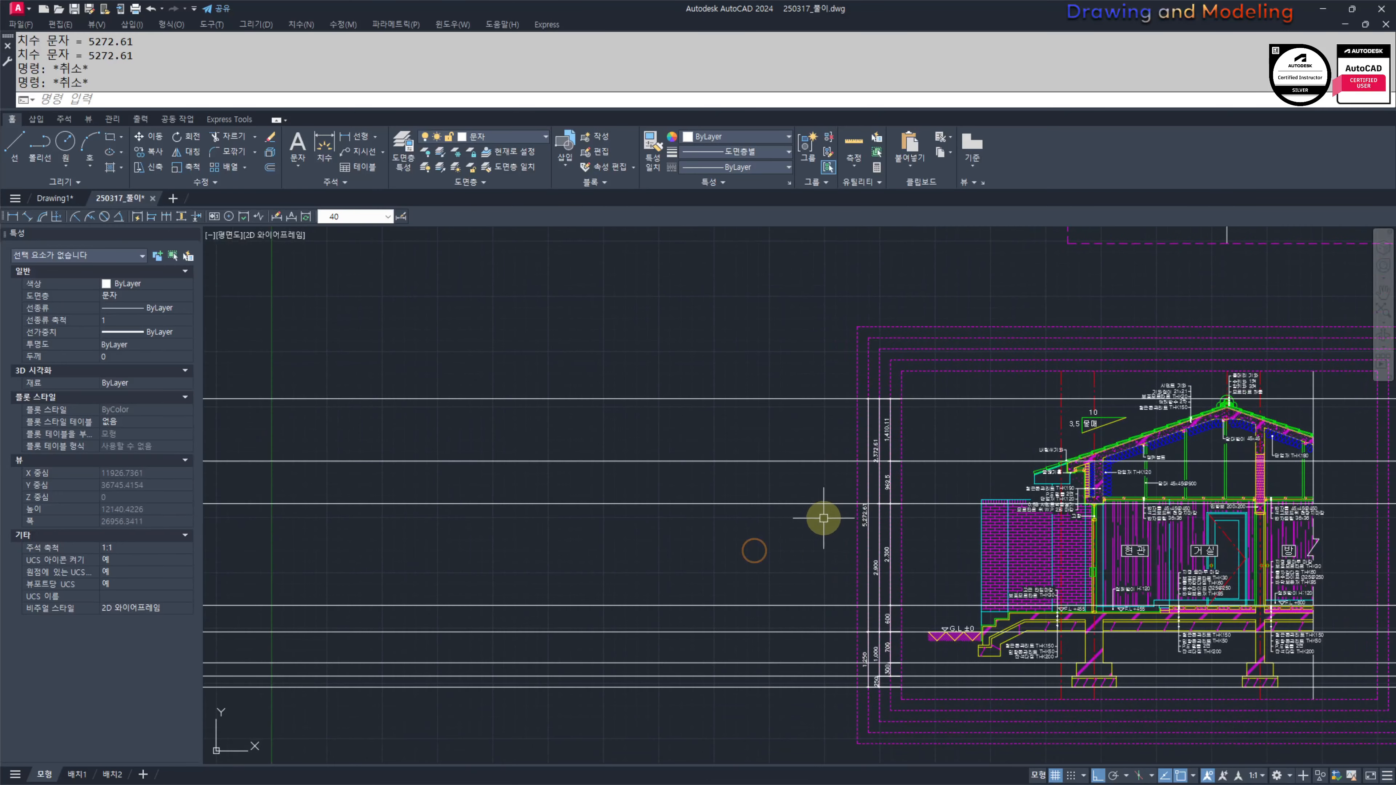
scroll(820, 531, "up", 1)
scroll(816, 640, "down", 1)
middle_click_drag(820, 633, 904, 579)
left_click(852, 719)
left_click(788, 312)
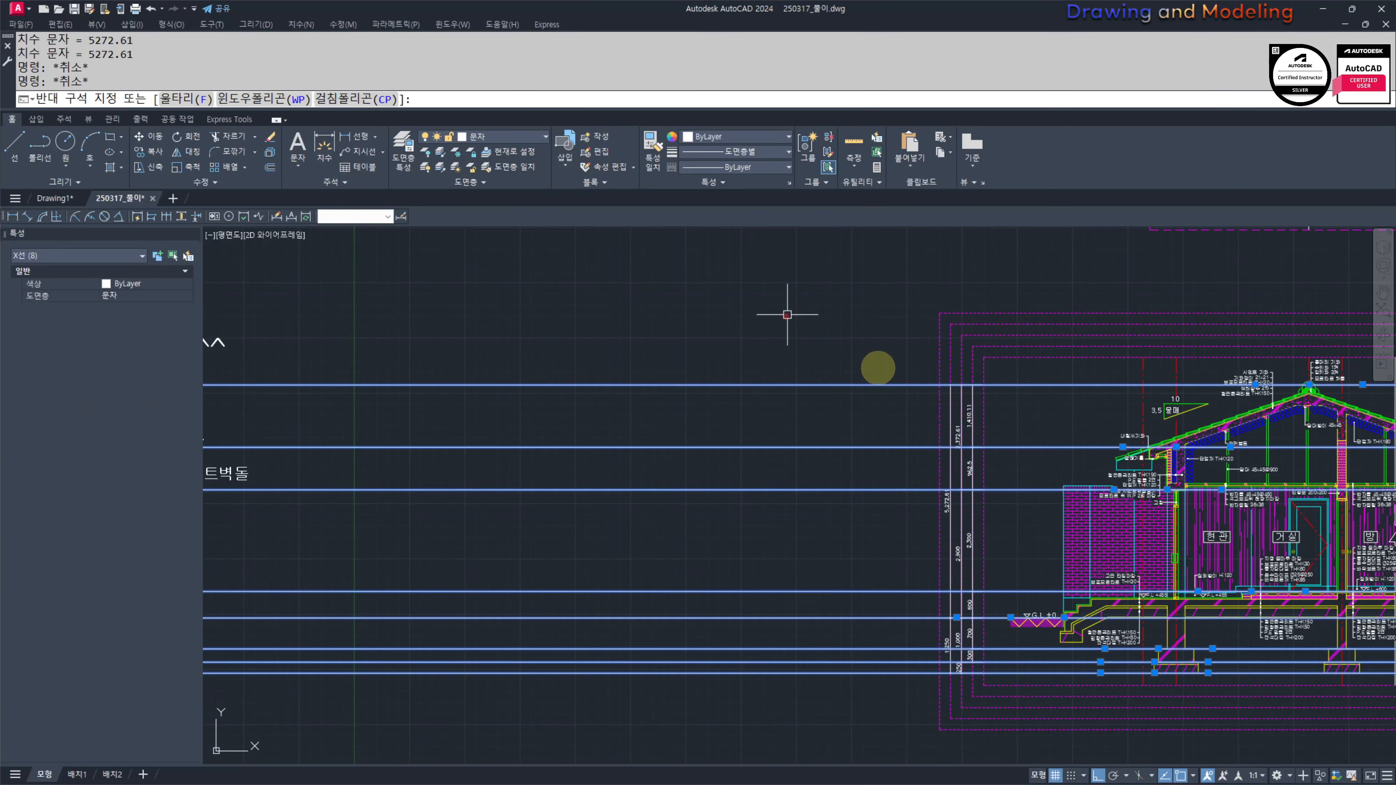
key("Delete")
middle_click_drag(959, 433, 922, 495)
scroll(909, 575, "up", 2)
left_click(907, 552)
key("Escape")
key("Escape")
key("Escape")
key("Escape")
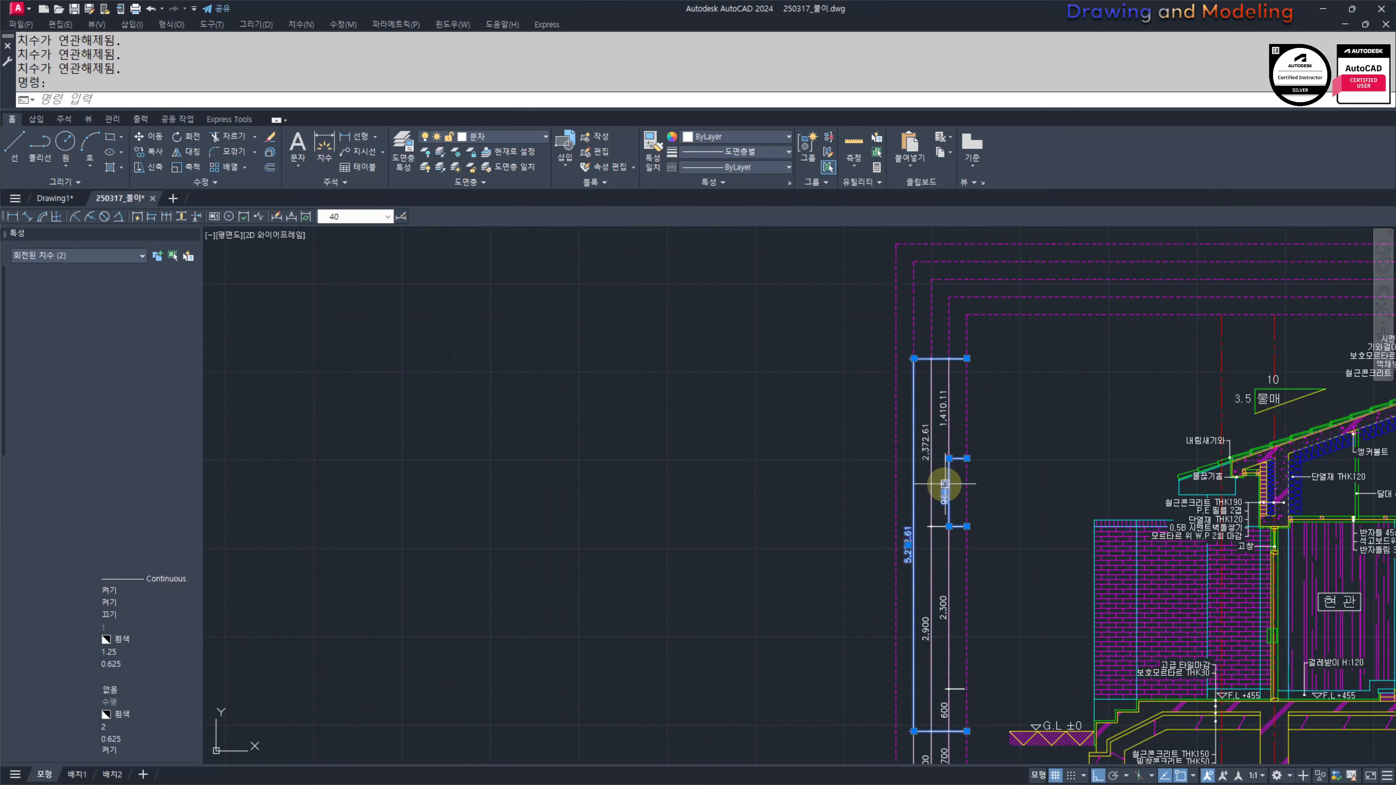
Step: Set the primary unit precision to 0 for the 1,410.11, 962.5, 2,372.61 and 5,272.61 dimensions
middle_click_drag(955, 423, 931, 434)
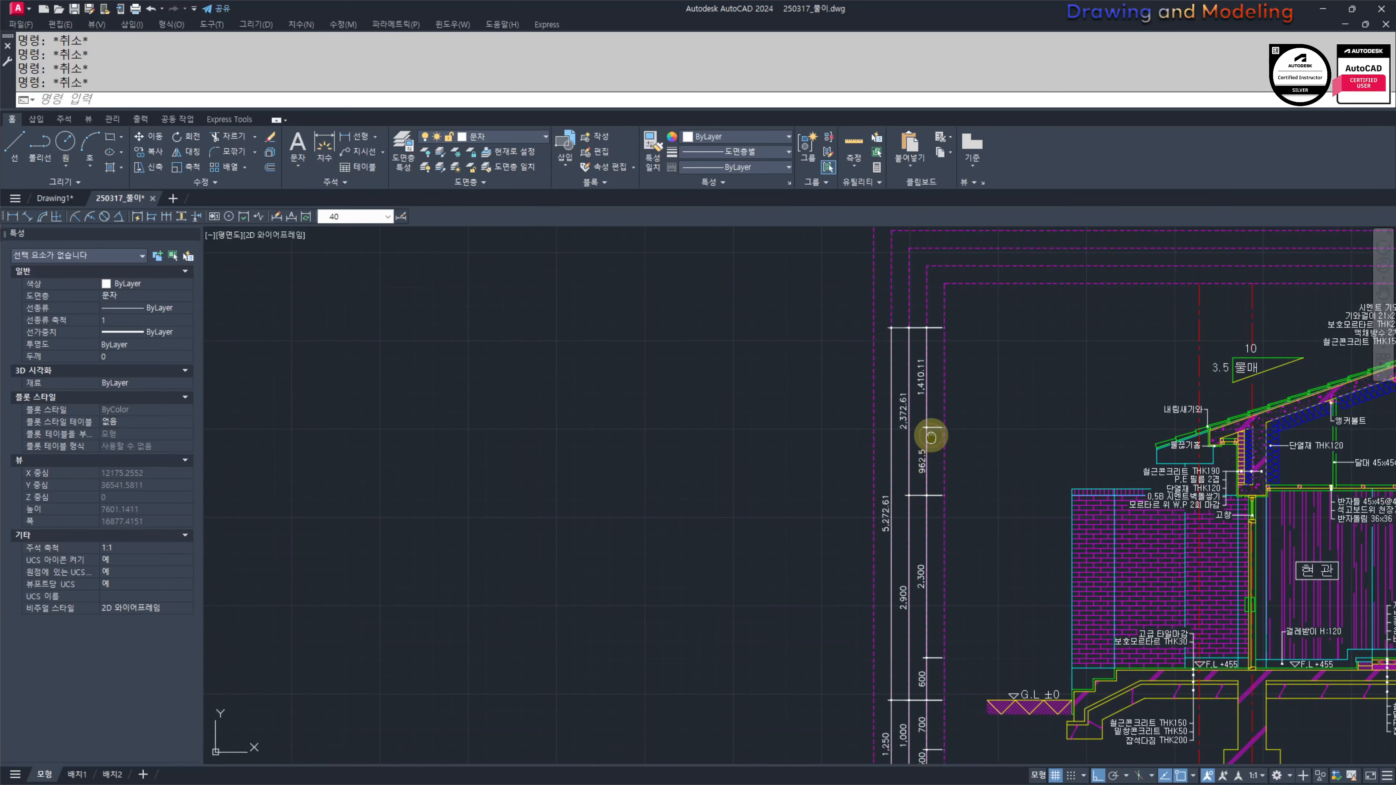
left_click(920, 504)
left_click(900, 456)
left_click(883, 555)
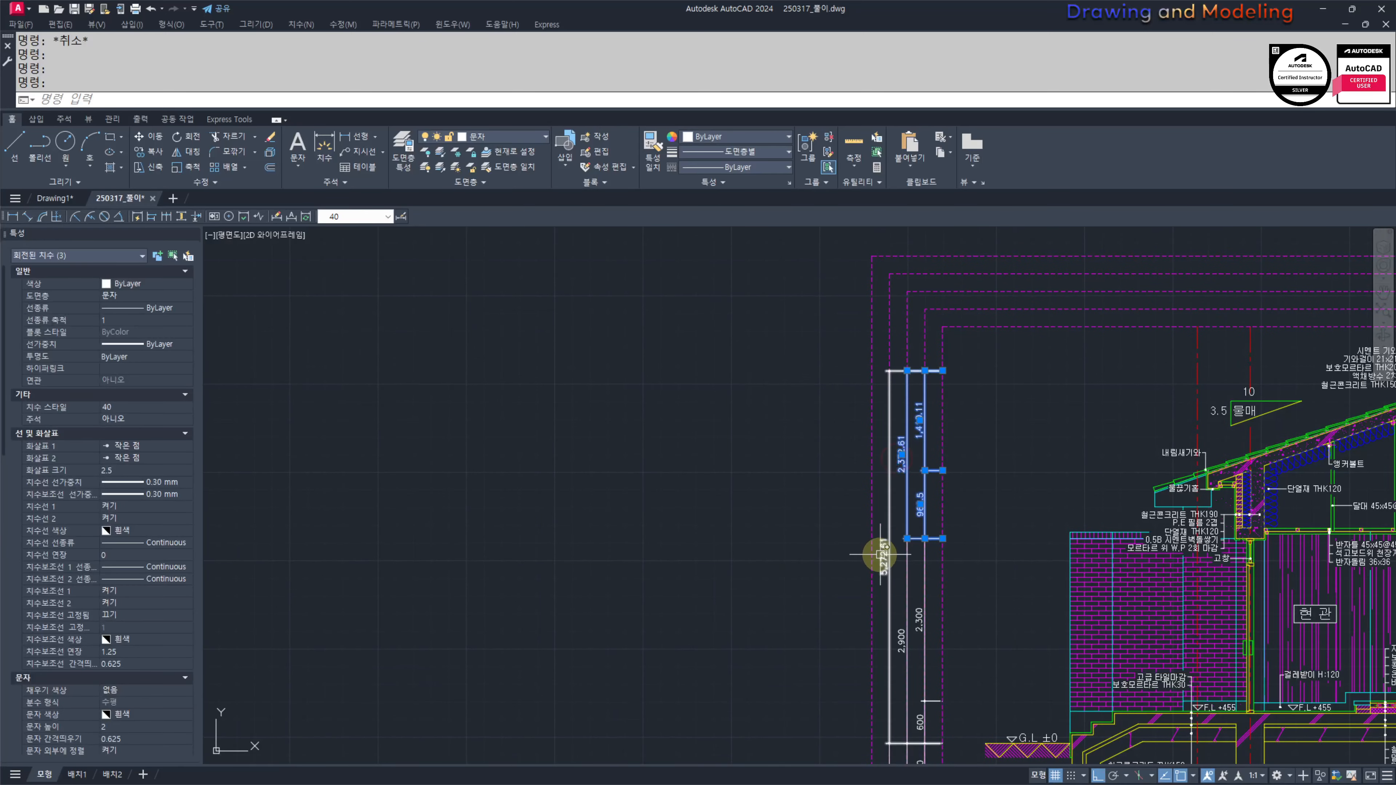
scroll(72, 563, "down", 10)
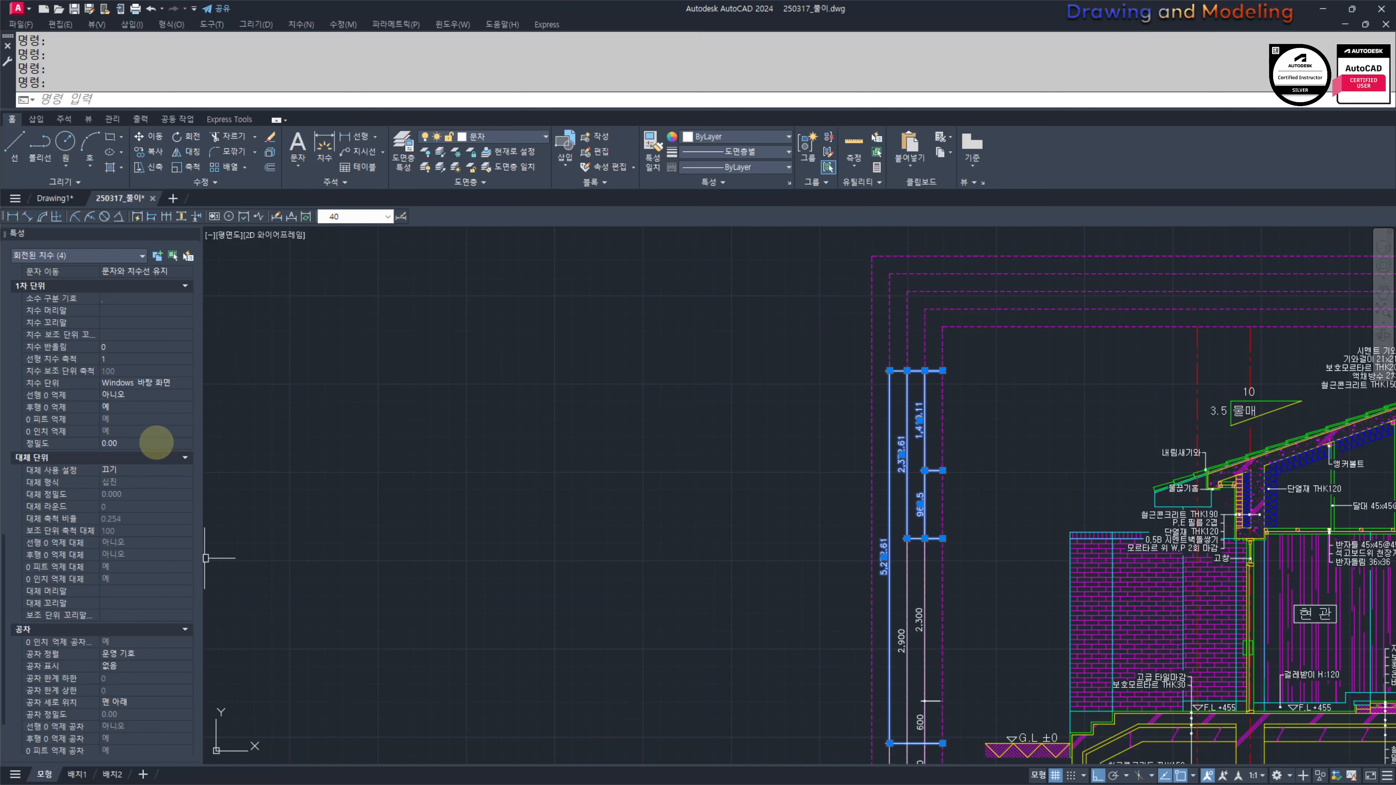
left_click(156, 443)
left_click(138, 455)
key("Escape")
key("Escape")
scroll(685, 569, "up", 2)
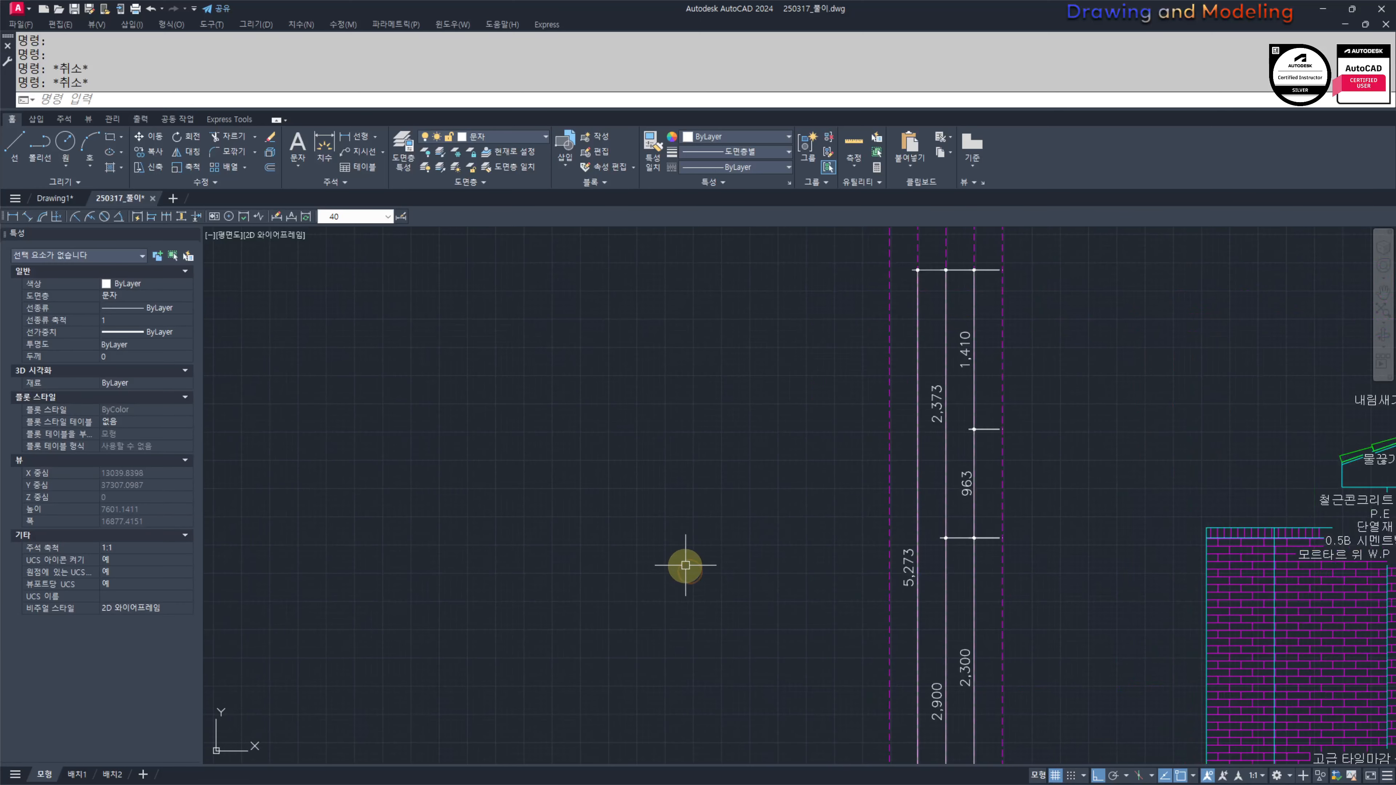
Step: Move the roof plan and its section-cut line upward, away from the section drawing's dashed guide rectangles
mouse_move(685, 565)
middle_mouse_down()
mouse_move(649, 577)
mouse_move(684, 588)
middle_mouse_up()
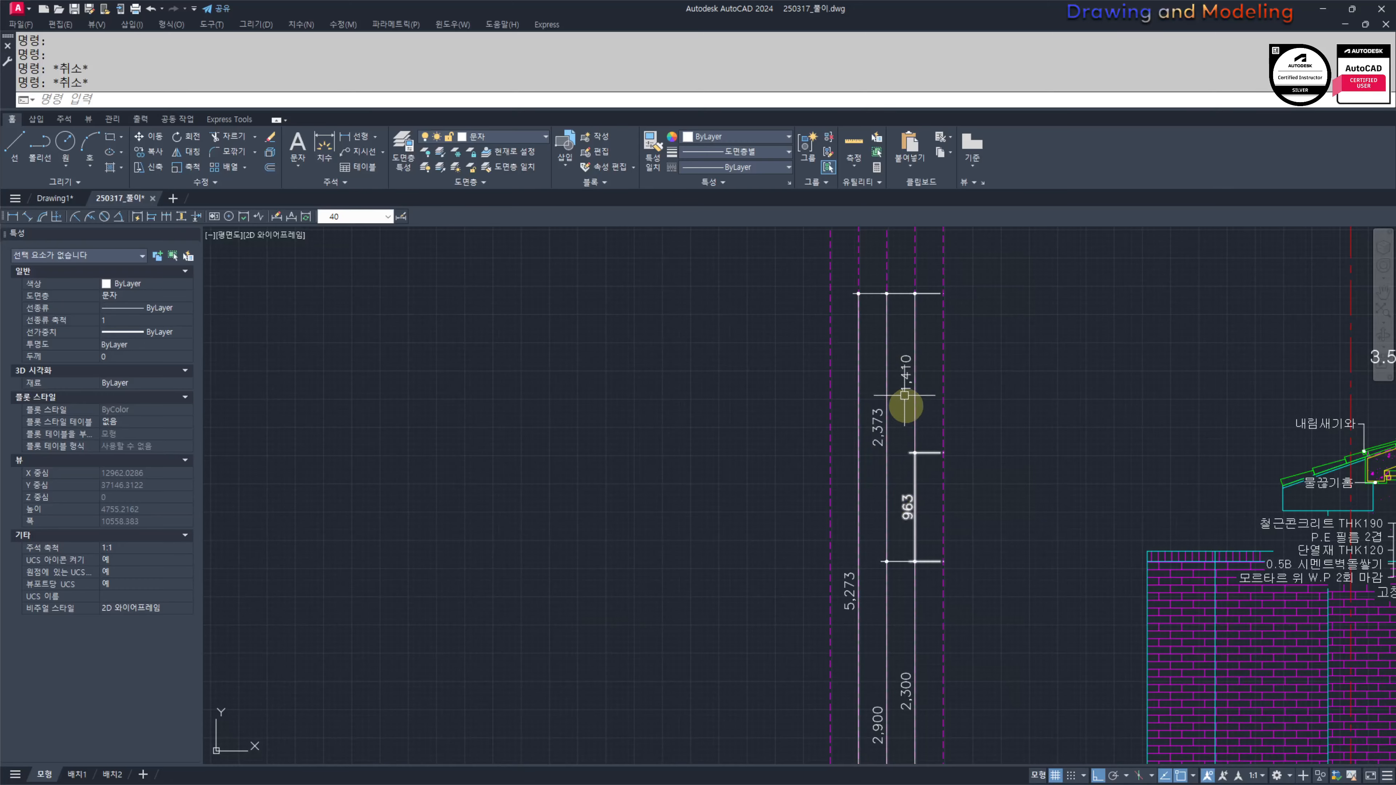
scroll(899, 521, "down", 4)
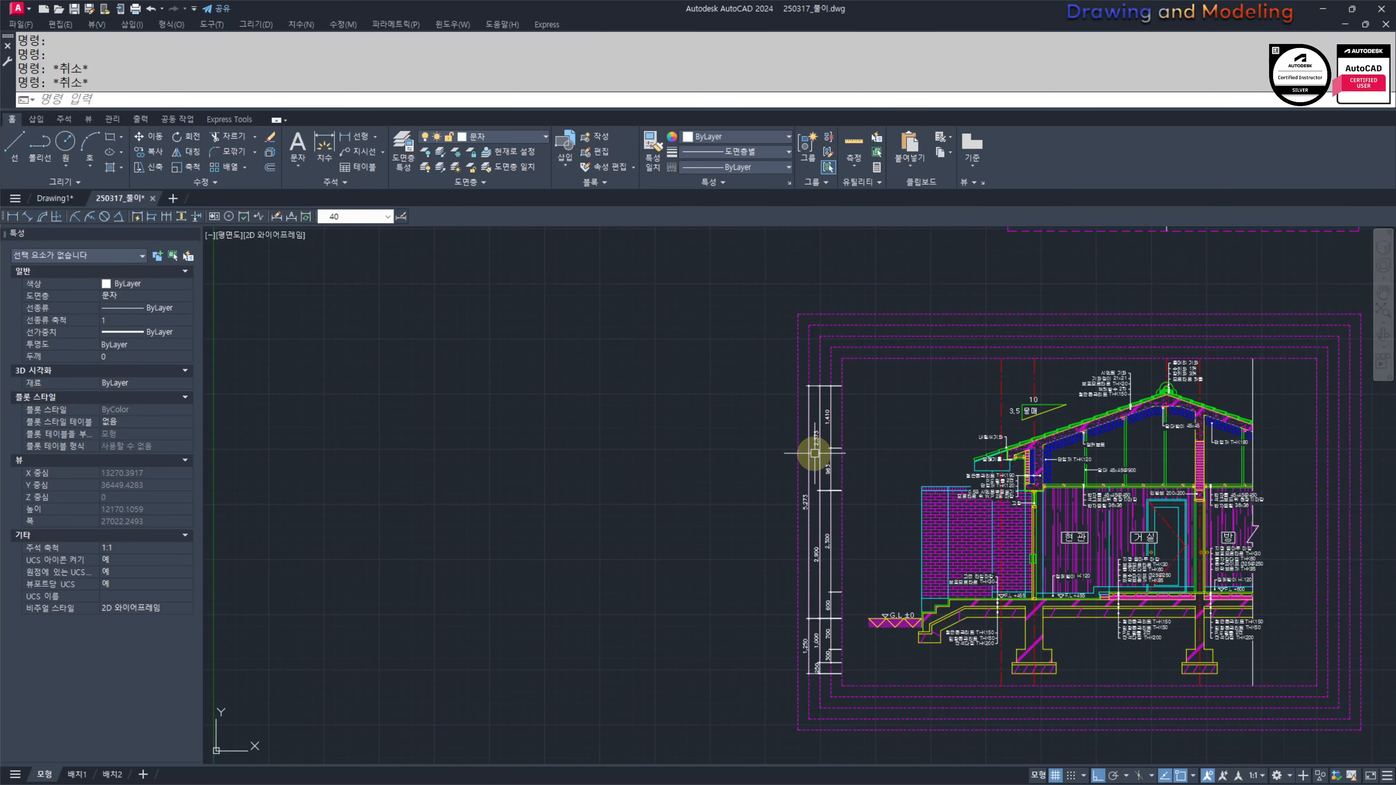
middle_click_drag(885, 448, 772, 467)
scroll(742, 476, "down", 1)
middle_click_drag(735, 523, 742, 624)
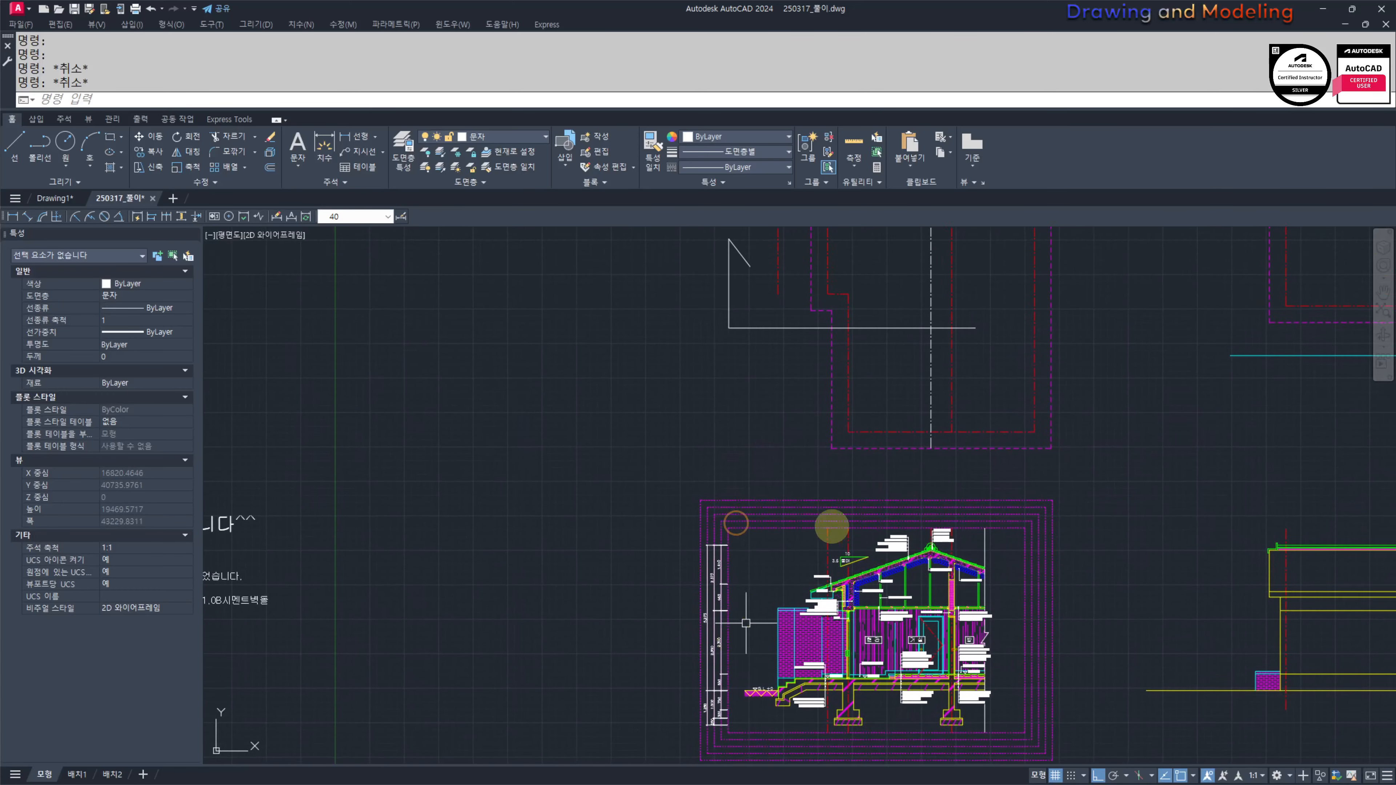
scroll(769, 597, "down", 1)
middle_click_drag(841, 508, 889, 562)
left_click(1053, 573)
left_click(752, 270)
middle_click_drag(728, 471, 749, 445)
type("m")
key("space")
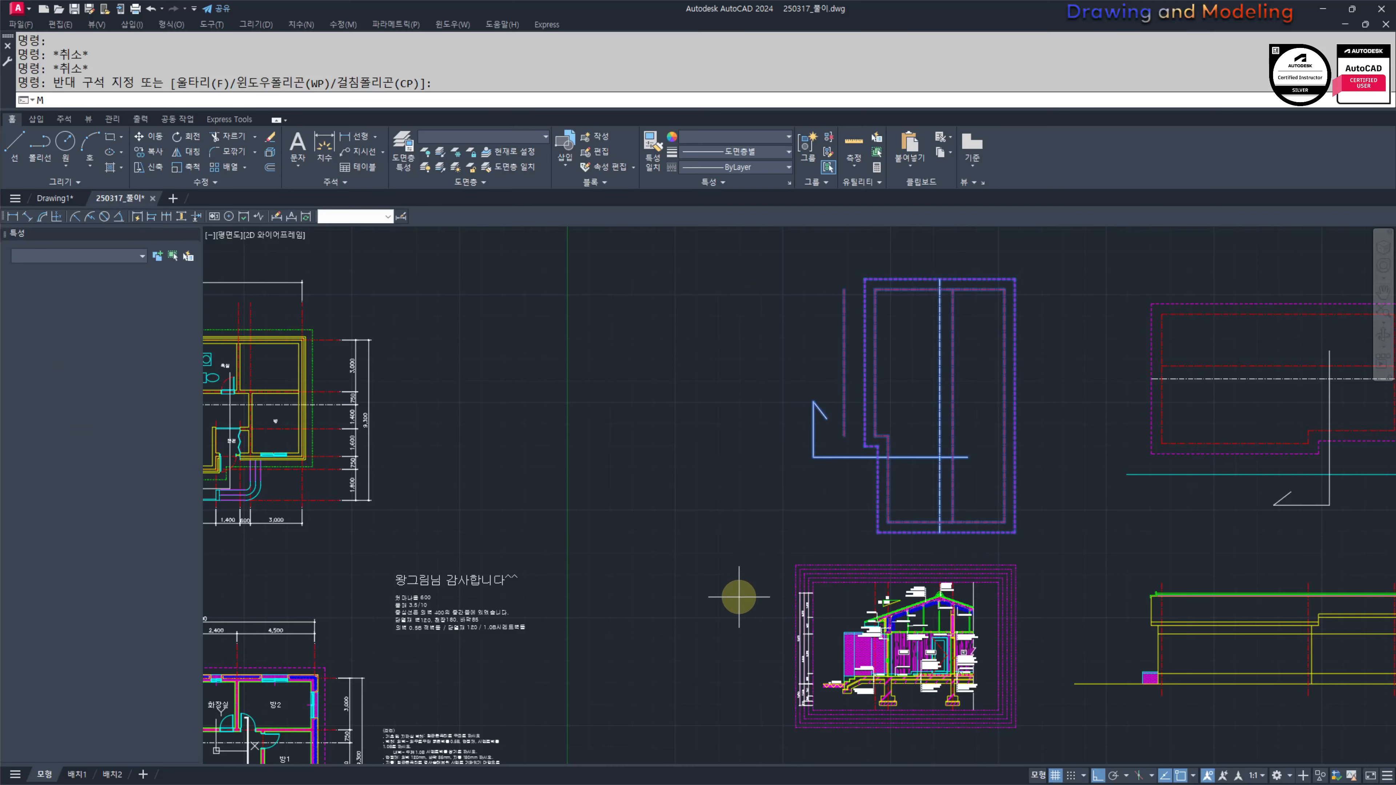
left_click(738, 596)
left_click(758, 549)
key("Escape")
Step: Draw vertical construction lines through the two red centre lines on the eave side of the section
mouse_move(876, 616)
middle_mouse_down()
mouse_move(813, 536)
mouse_move(802, 478)
middle_mouse_up()
scroll(813, 536, "up", 1)
type("xl")
key("space")
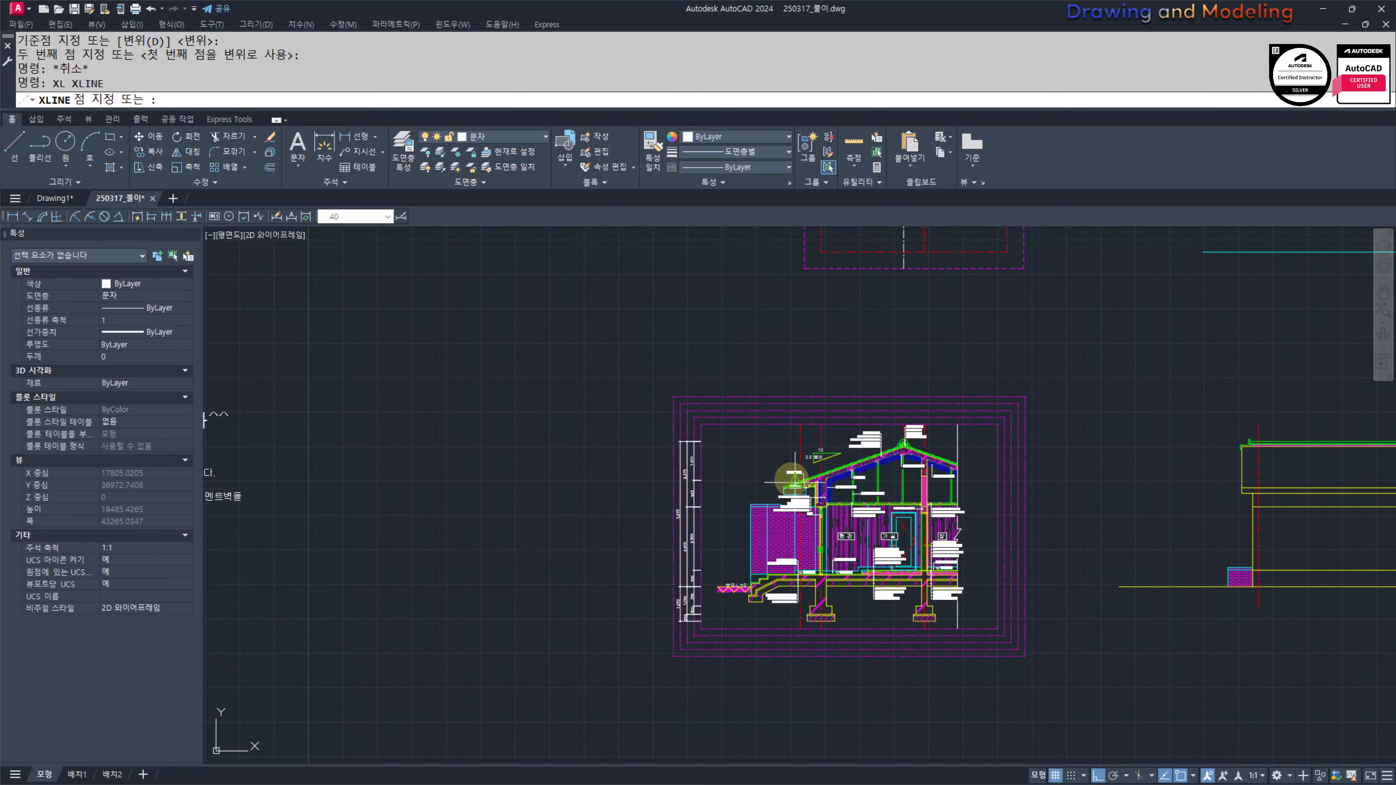
type("v")
key("space")
scroll(757, 463, "up", 3)
scroll(913, 405, "up", 1)
left_click(786, 476)
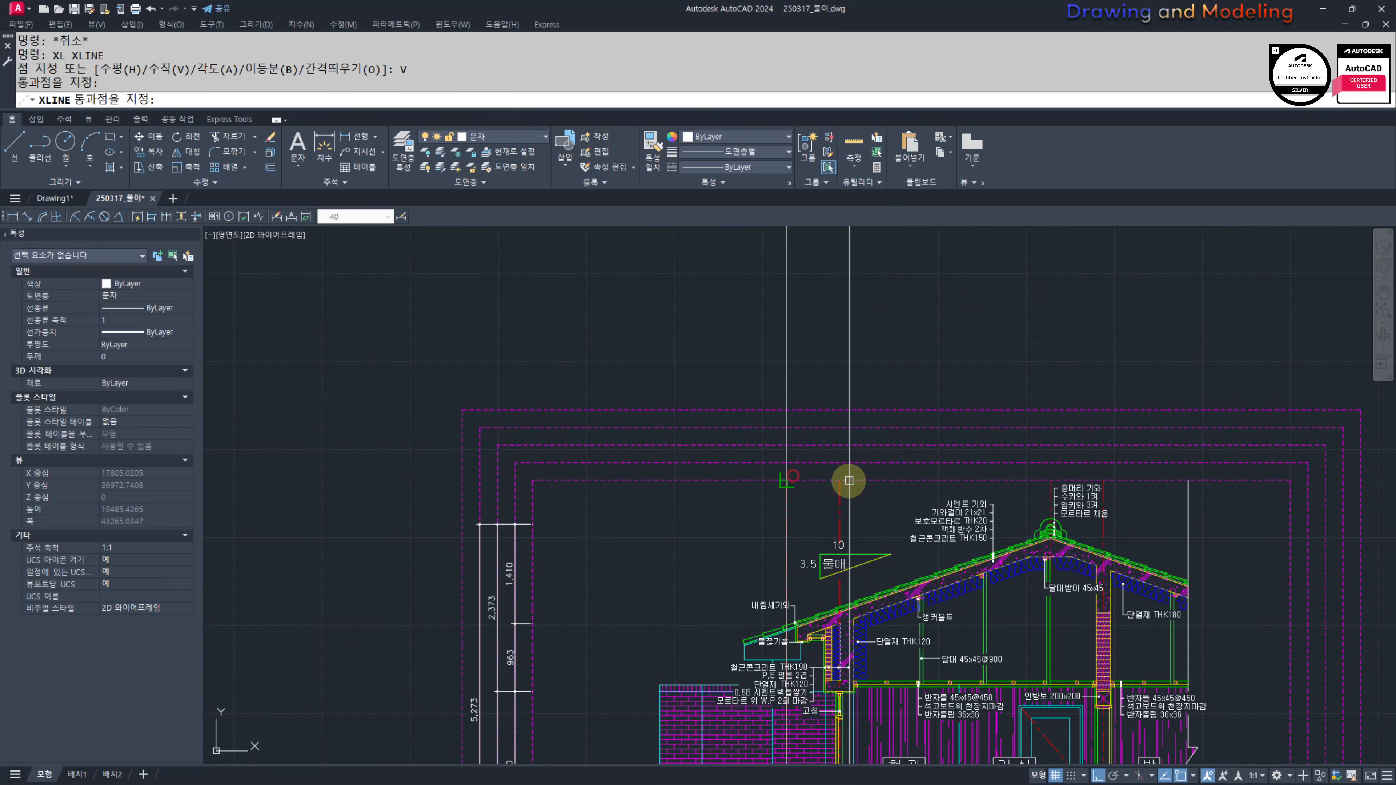
key("ctrl+z")
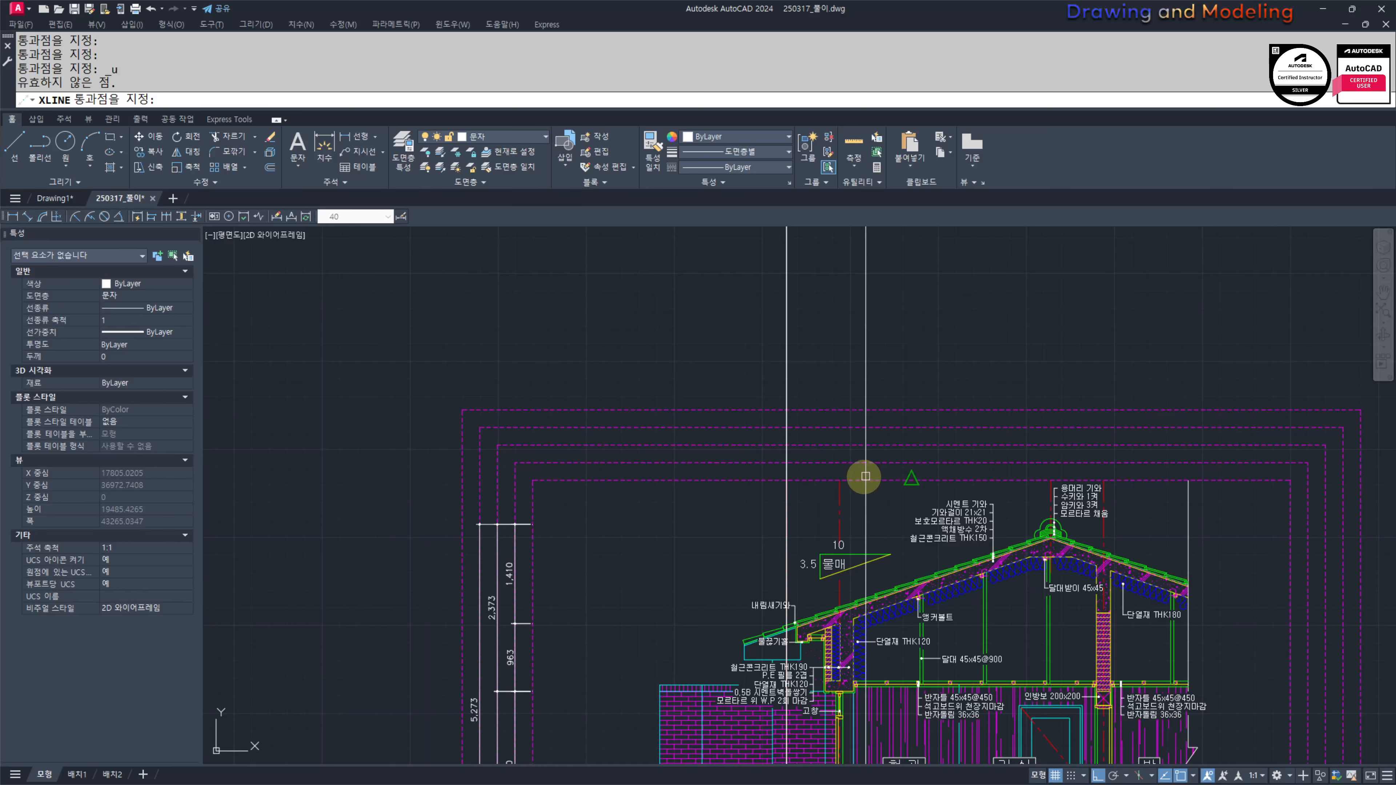
left_click(839, 480)
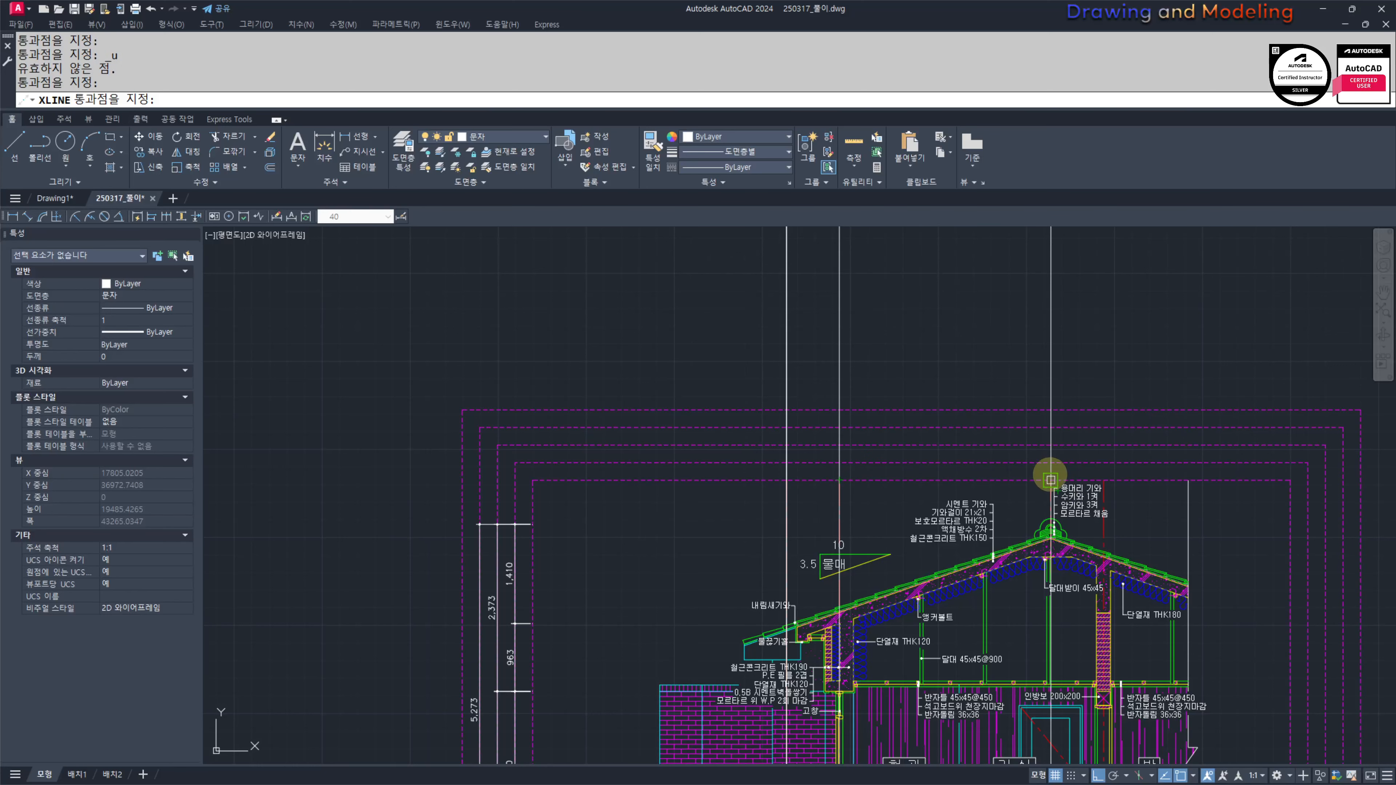
Step: Add vertical construction lines through the ridge, the interior wall's centre line, the roof's cut end and the eave tip
left_click(1105, 472)
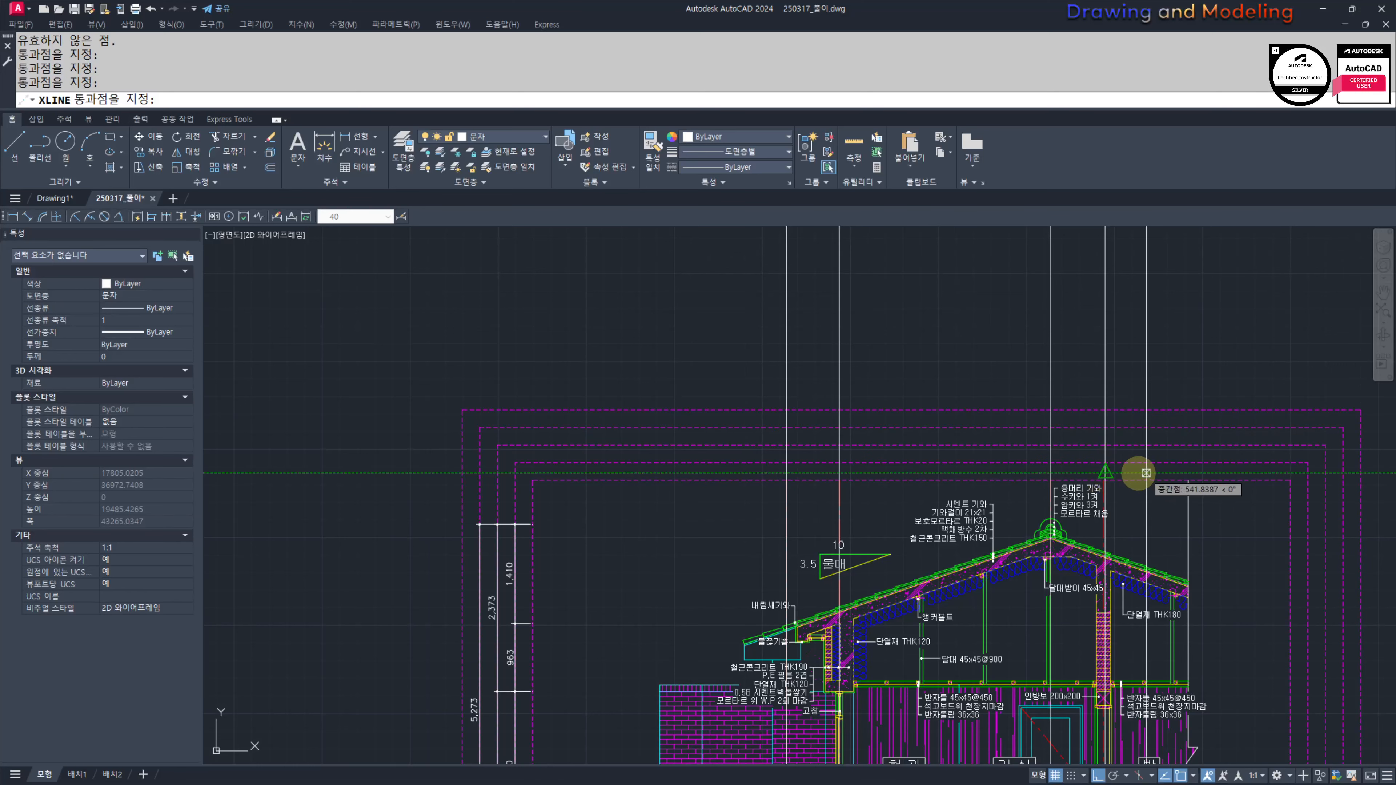
key("ctrl+z")
scroll(1101, 482, "up", 2)
left_click(1104, 480)
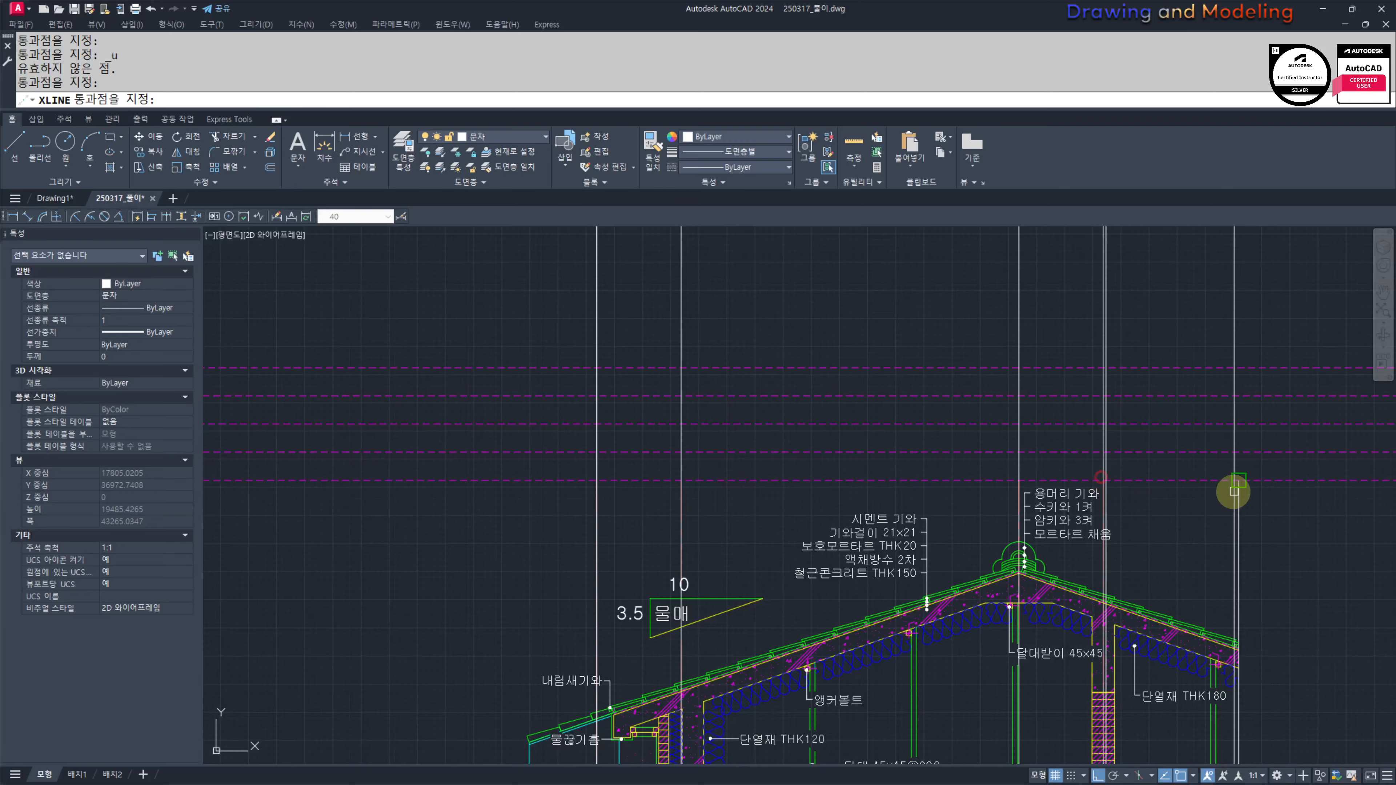
left_click(1238, 480)
scroll(1238, 480, "down", 5)
scroll(770, 613, "up", 4)
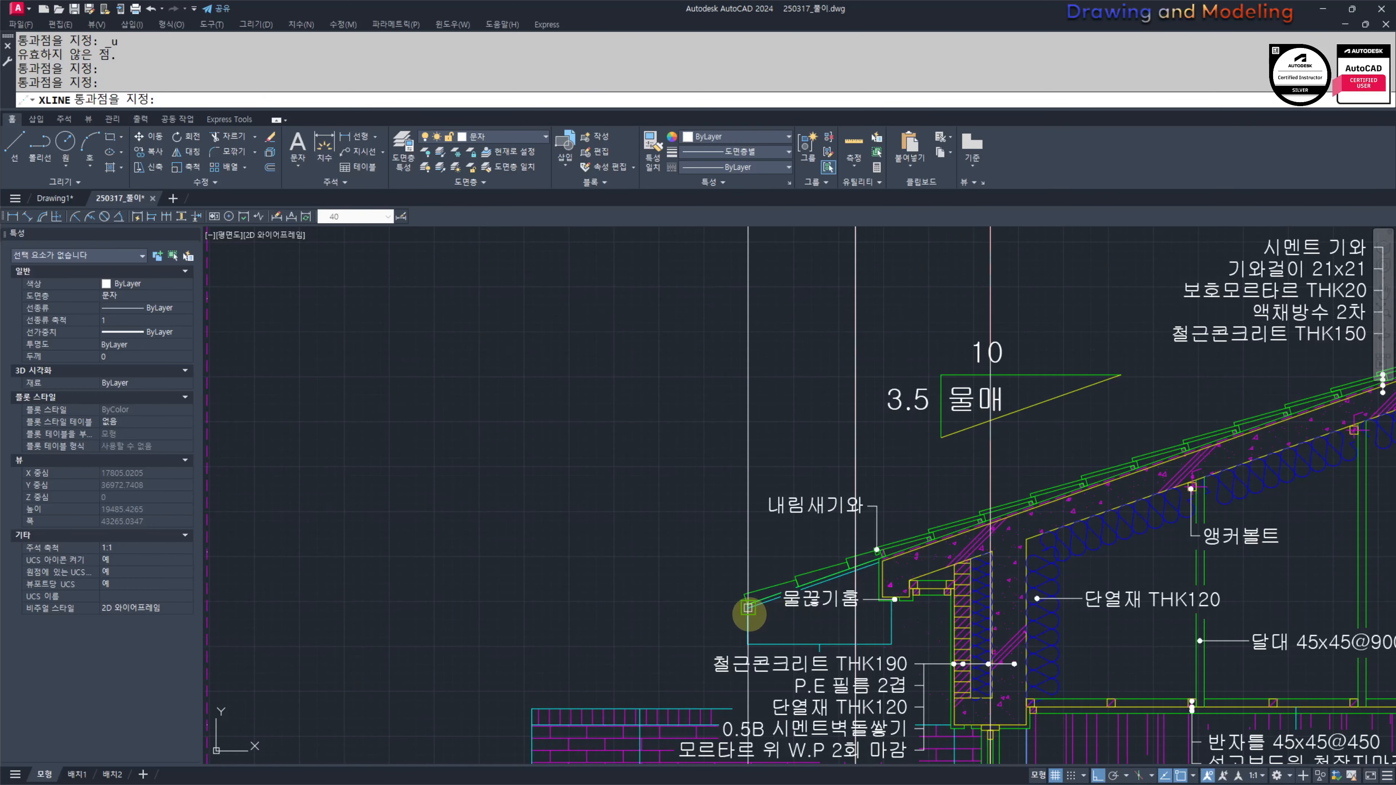
key("Escape")
Step: Erase the duplicate vertical construction line beside the interior wall's construction line
scroll(954, 556, "down", 2)
scroll(1006, 461, "up", 7)
key("Escape")
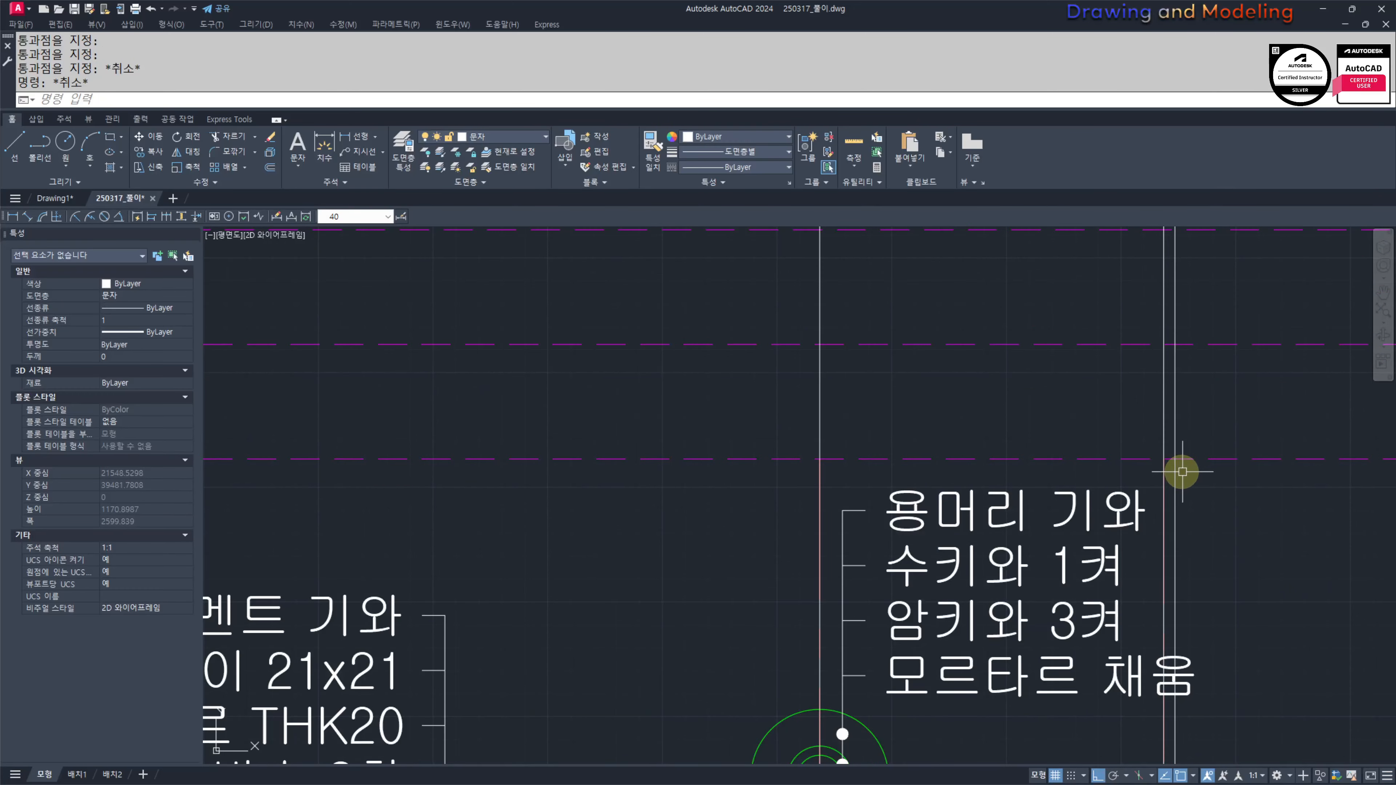
left_click(1175, 473)
key("e")
key("Return")
key("Escape")
key("Escape")
scroll(967, 490, "down", 7)
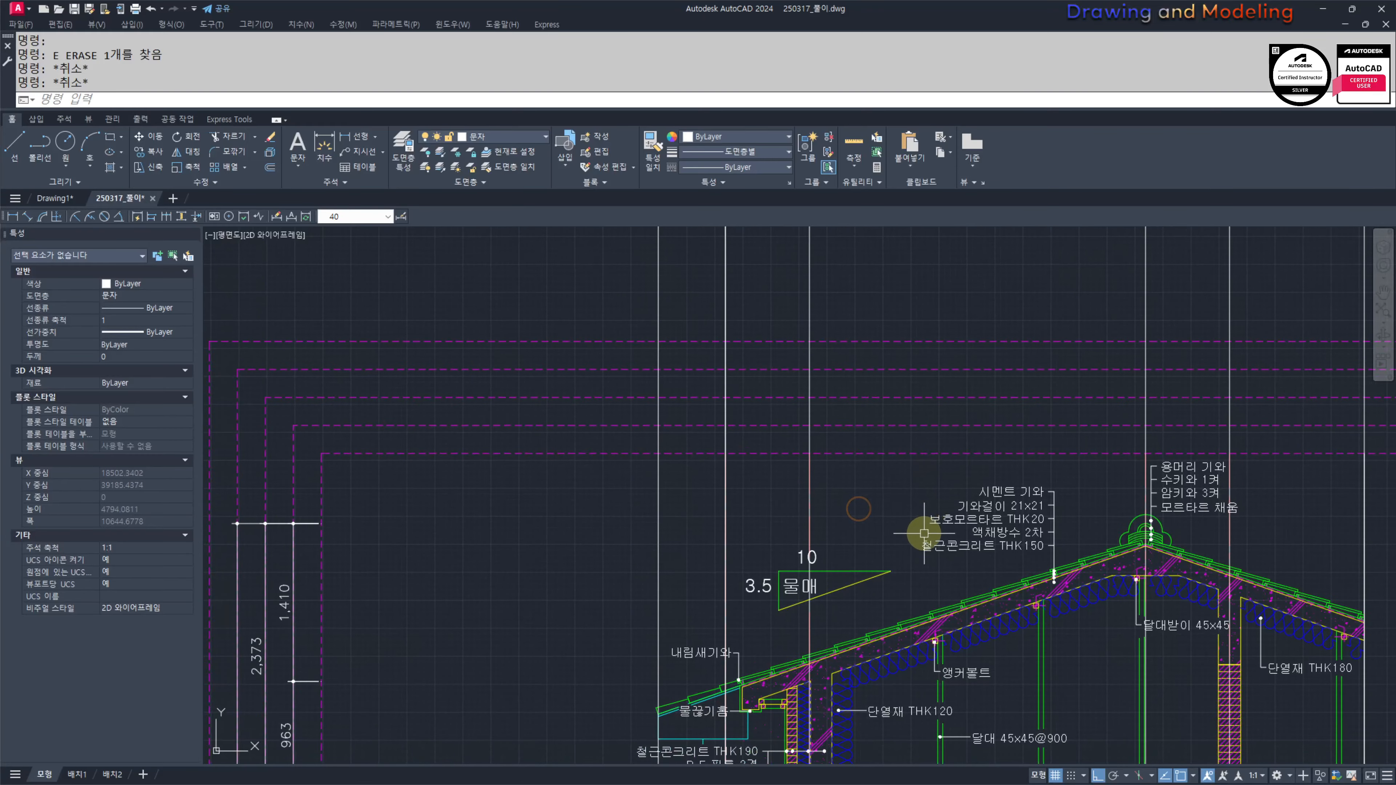
Step: Add a vertical construction line at the outer edge of the concrete eave slab, near the 내림새기와 label
middle_click_drag(923, 530, 997, 468)
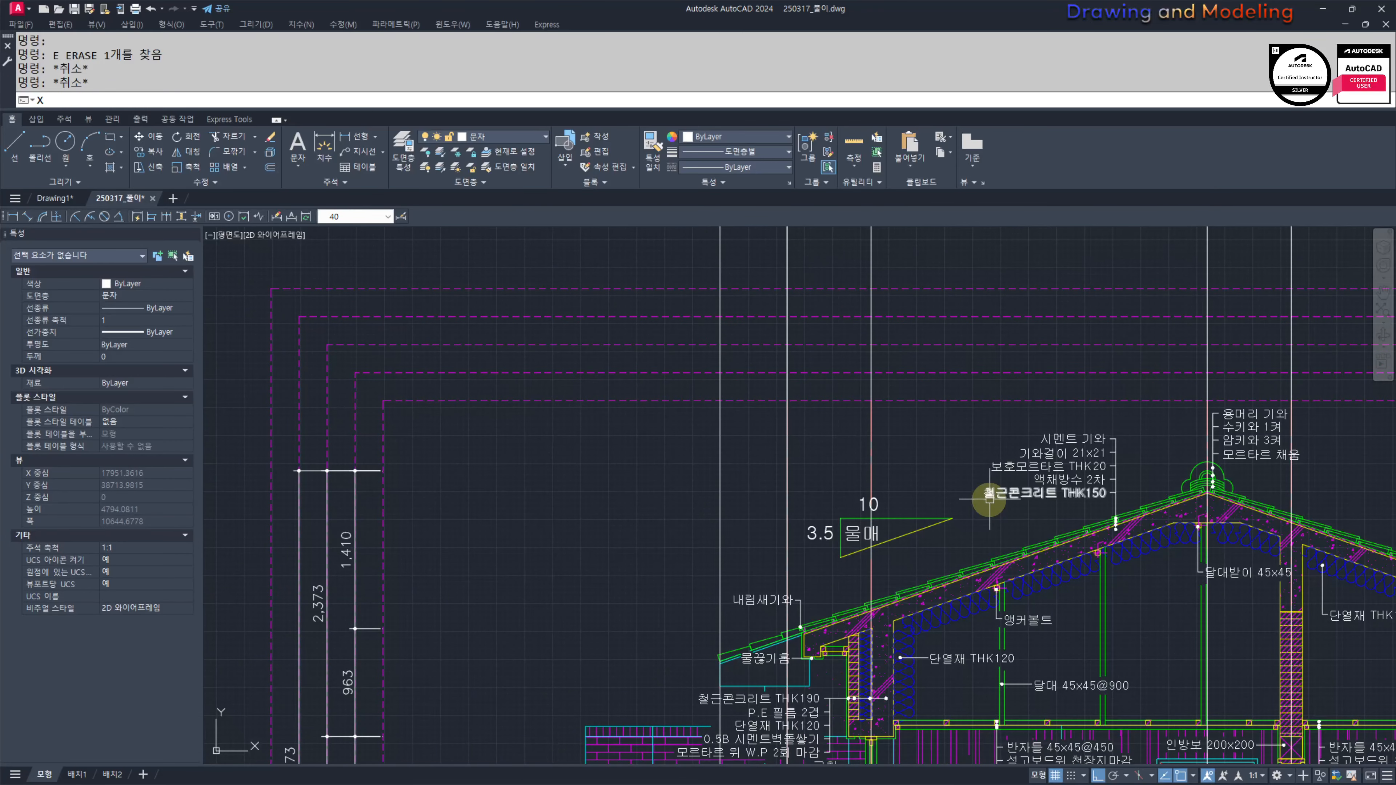
type("XL")
key("Return")
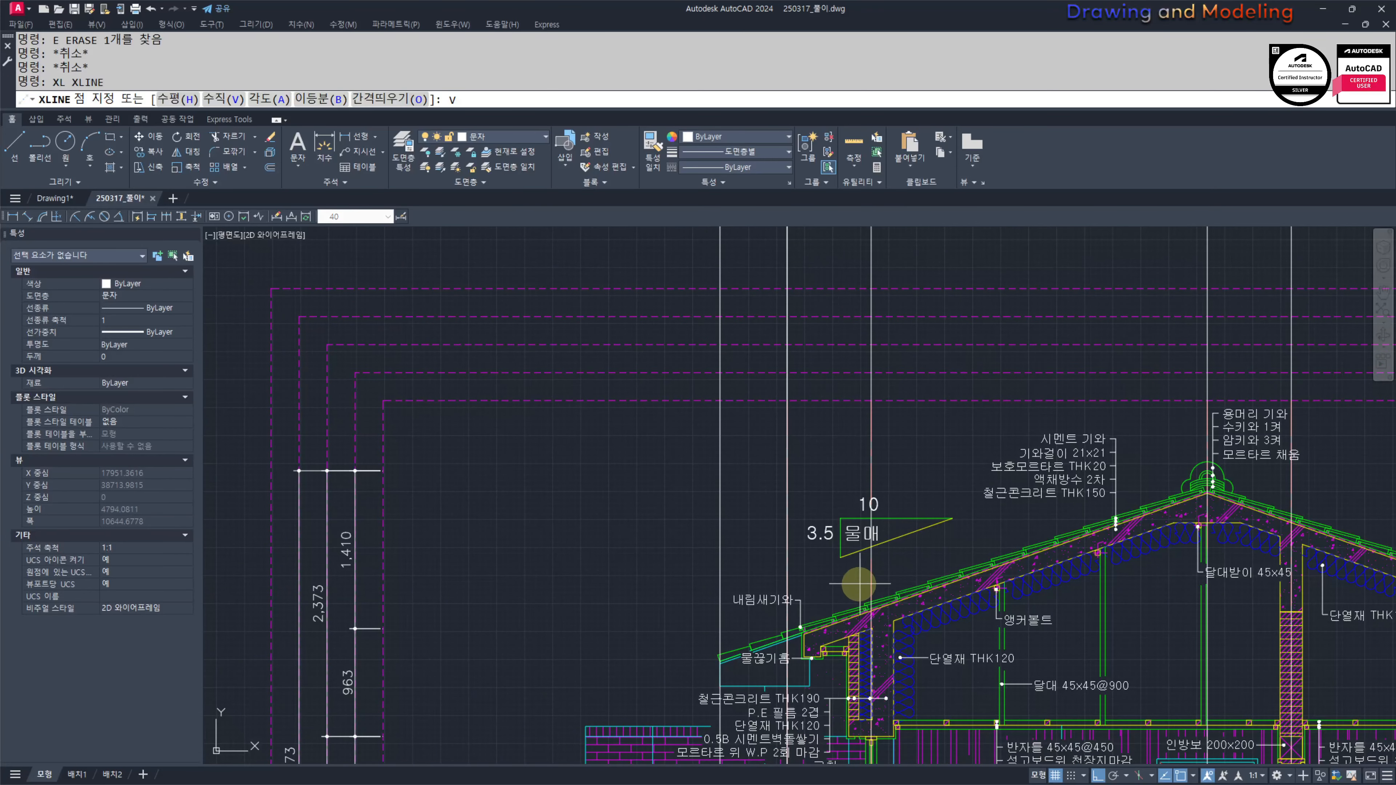
type("V")
key("Return")
scroll(843, 630, "up", 6)
key("Escape")
key("Escape")
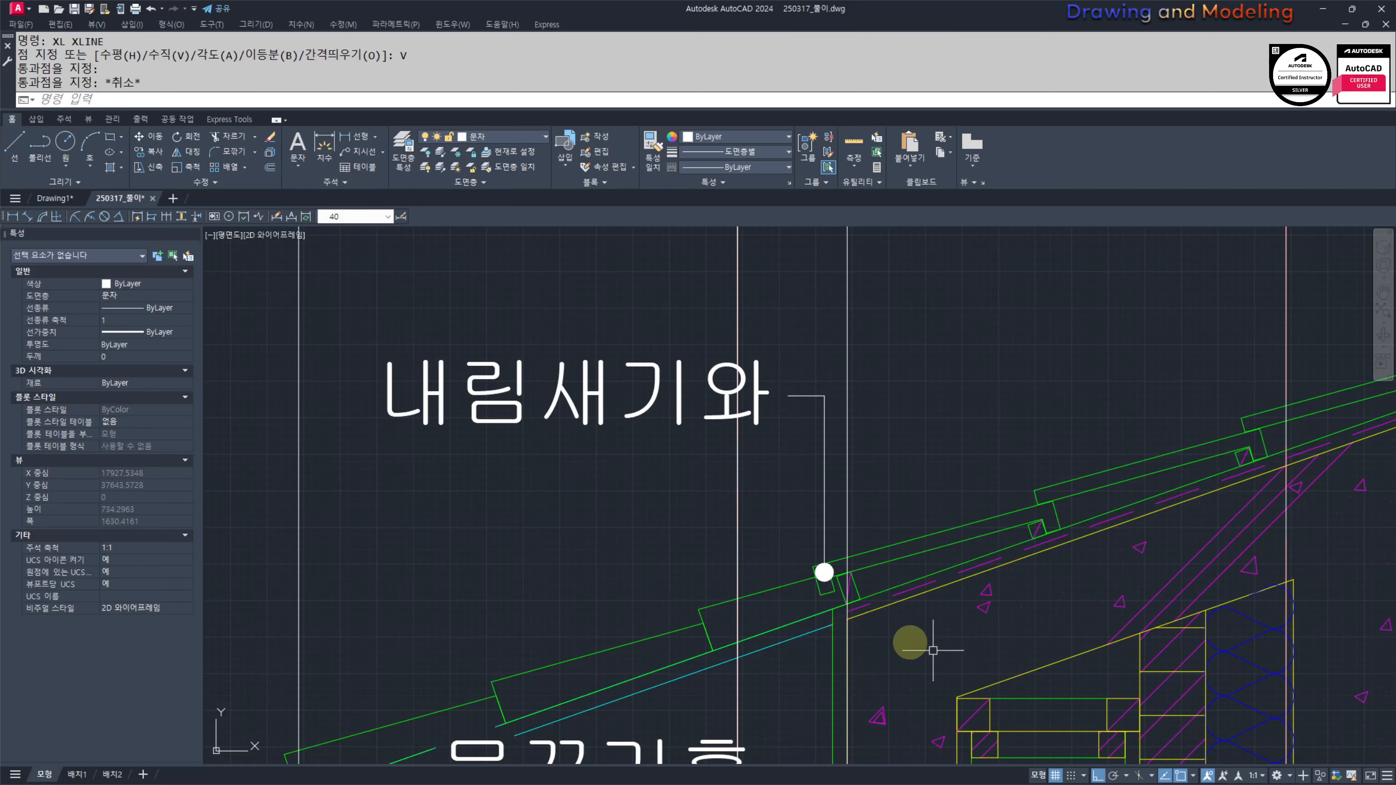
scroll(910, 645, "down", 6)
middle_click_drag(935, 524, 910, 474)
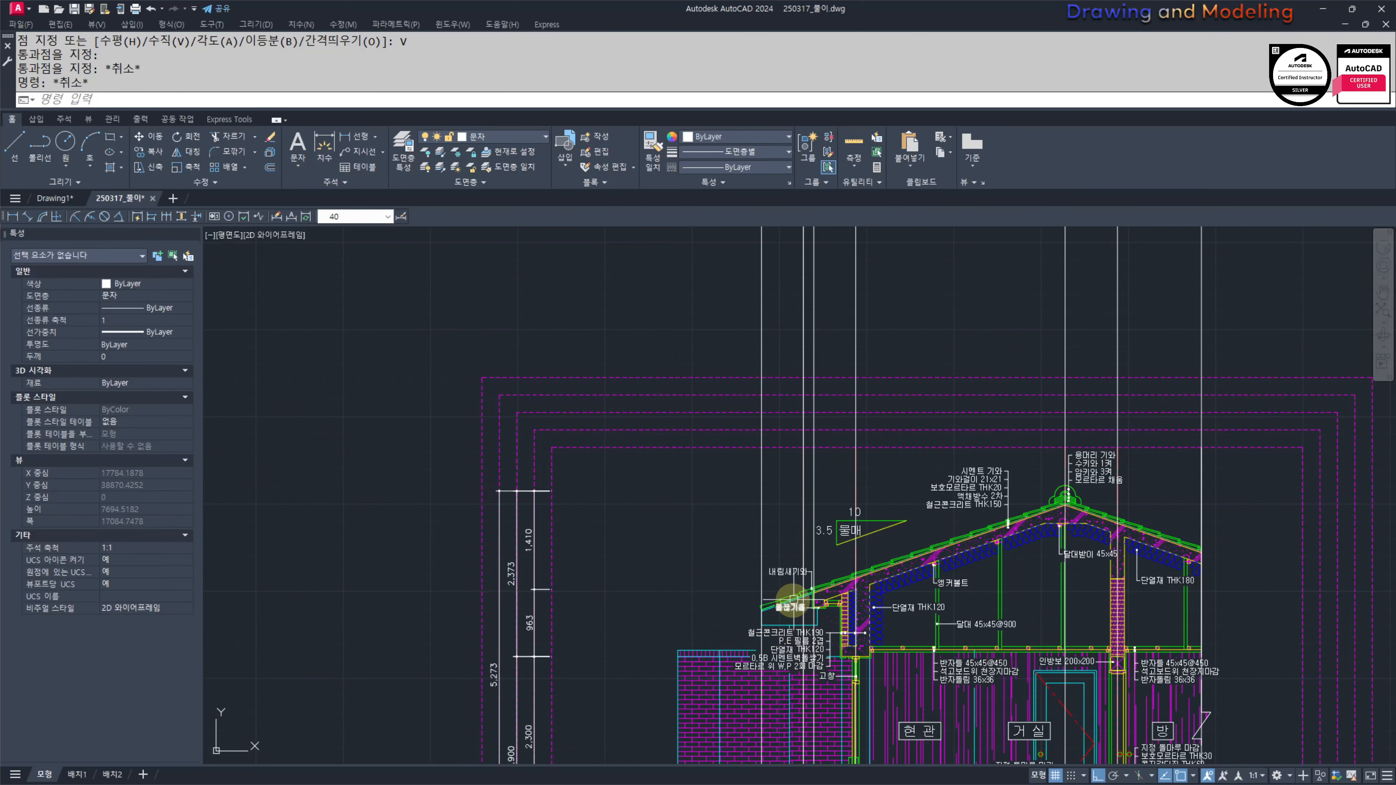
Step: Examine the section-cut line, ridge line and eave offsets on the floor plan to determine the section's horizontal distances
scroll(867, 506, "down", 3)
middle_click_drag(841, 430, 783, 536)
scroll(769, 542, "down", 2)
middle_click_drag(617, 564, 891, 536)
scroll(788, 617, "up", 2)
middle_click_drag(810, 630, 883, 538)
scroll(904, 493, "up", 2)
key("ctrl+2")
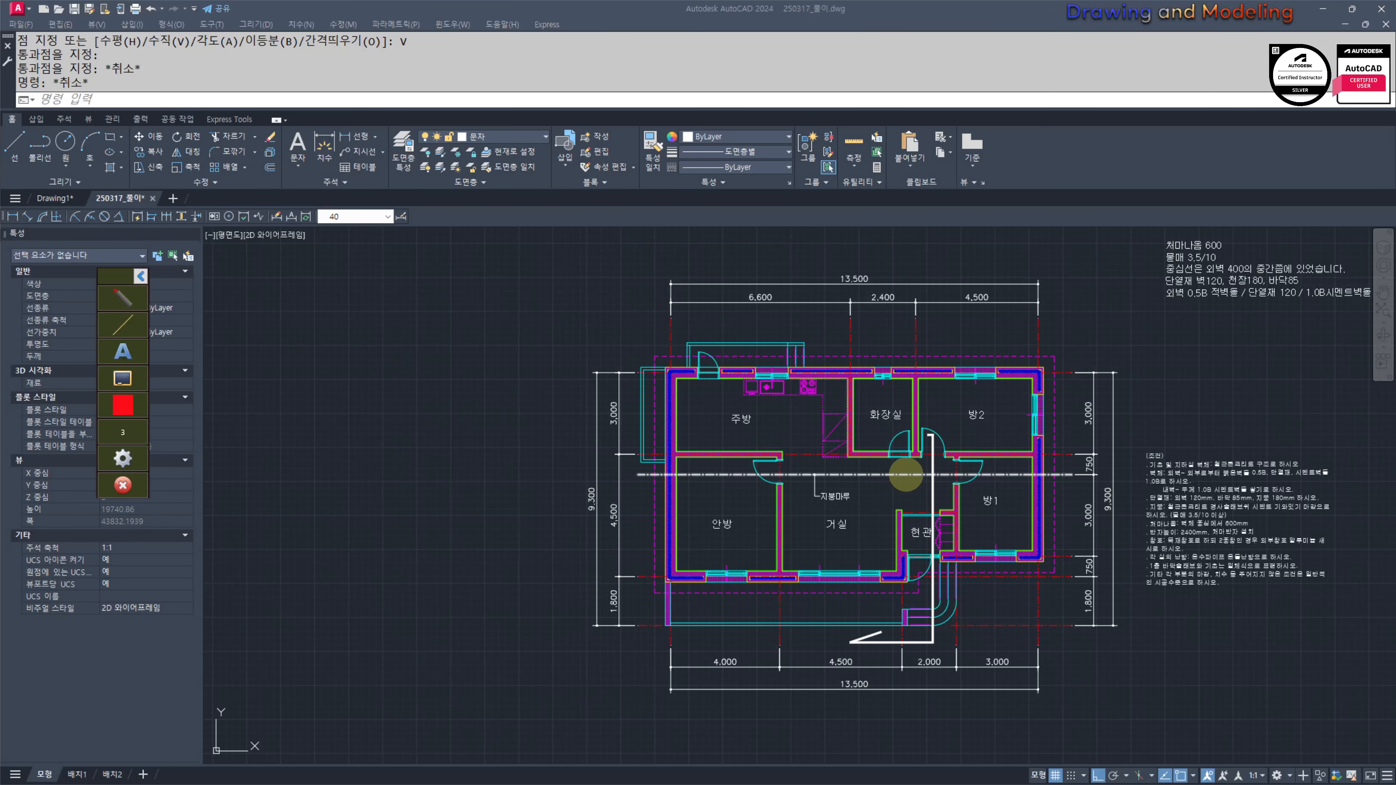
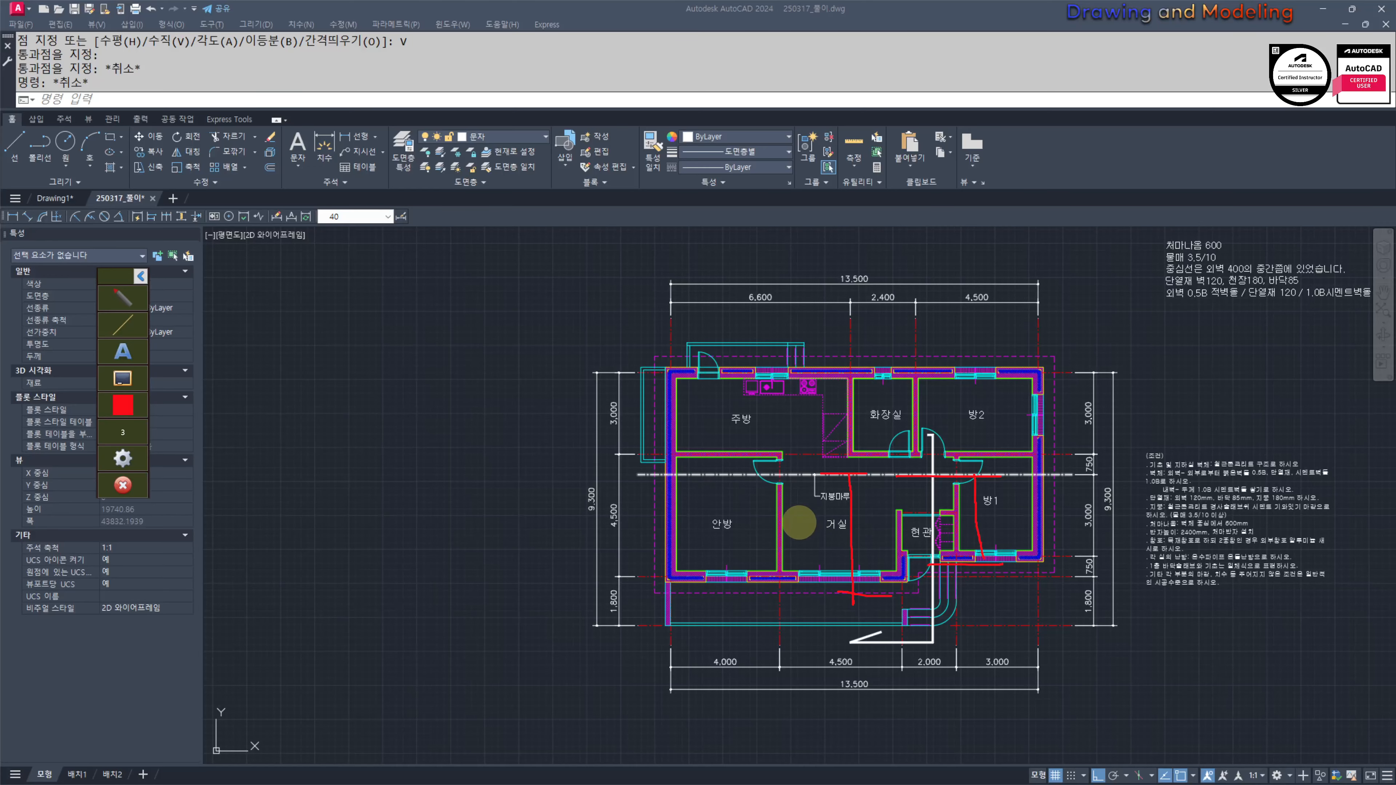
key("Escape")
key("Escape")
scroll(839, 524, "down", 5)
scroll(931, 529, "up", 7)
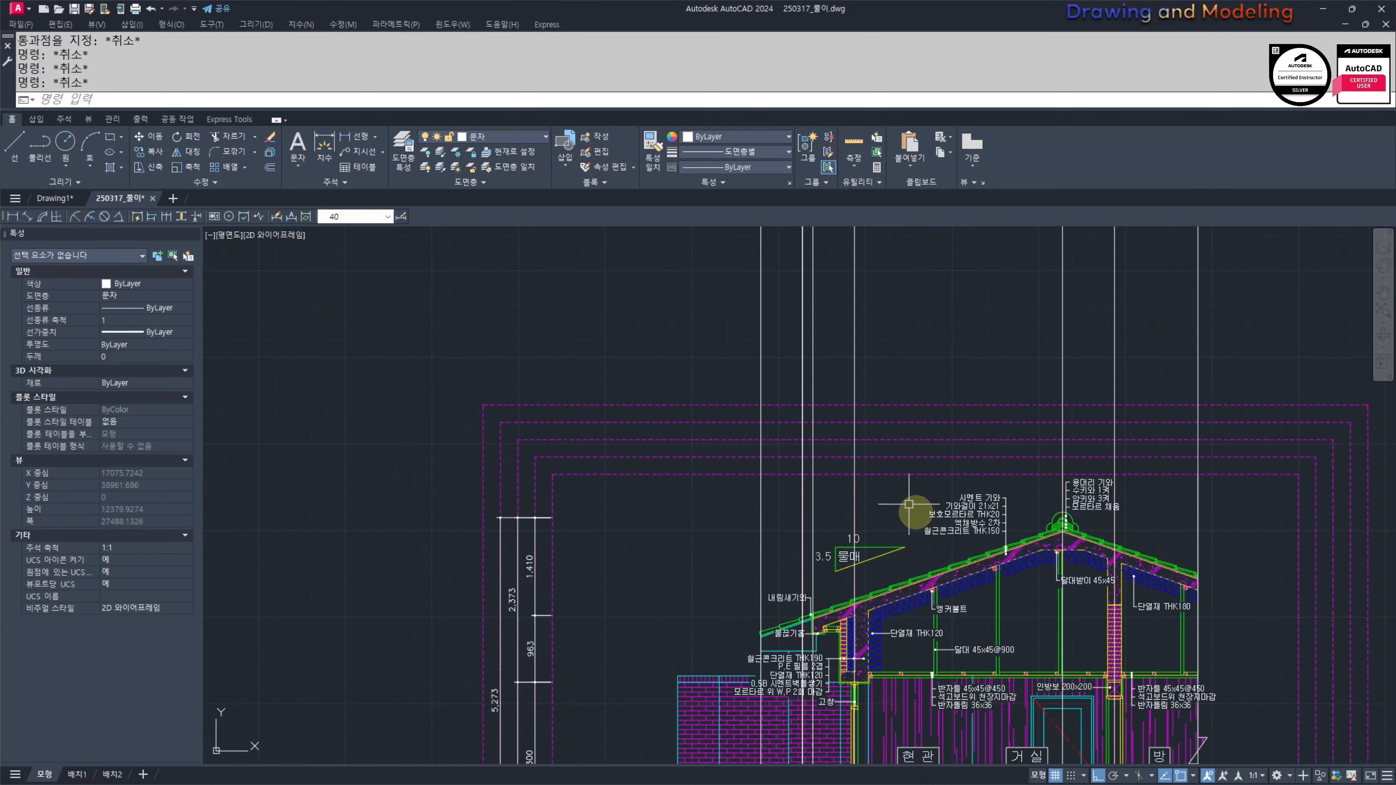
Step: Add a linear dimension from the ridge to the exterior wall's centre line on the second dashed rectangle from the inside
type("I")
key("Return")
scroll(1037, 471, "up", 4)
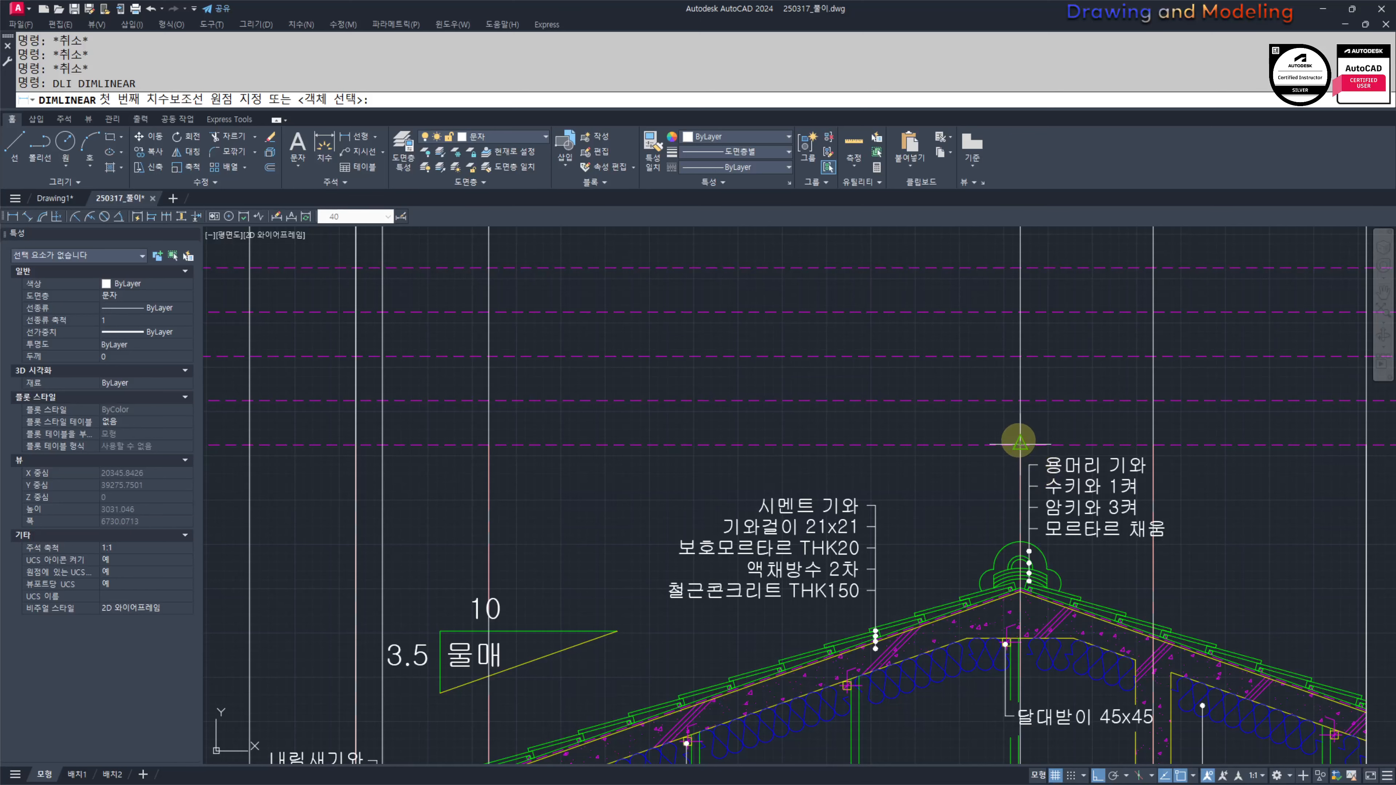
left_click(1020, 444)
middle_click_drag(801, 446, 904, 448)
left_click(744, 451)
left_click(745, 407)
Step: Add a linear dimension from the ridge to the outermost red centre line on the third dashed rectangle from the inside
key("space")
left_click(1055, 458)
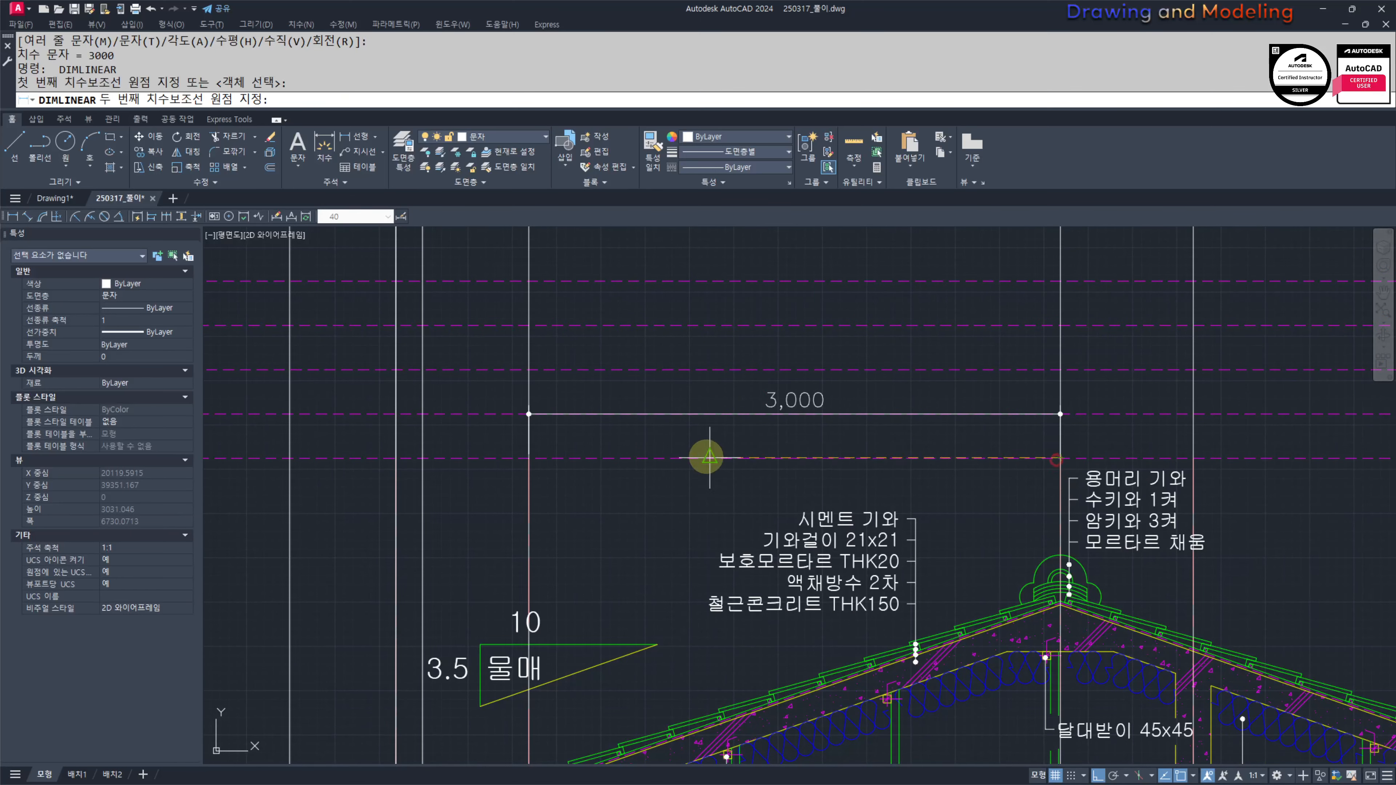
middle_click_drag(708, 458, 974, 458)
left_click(664, 458)
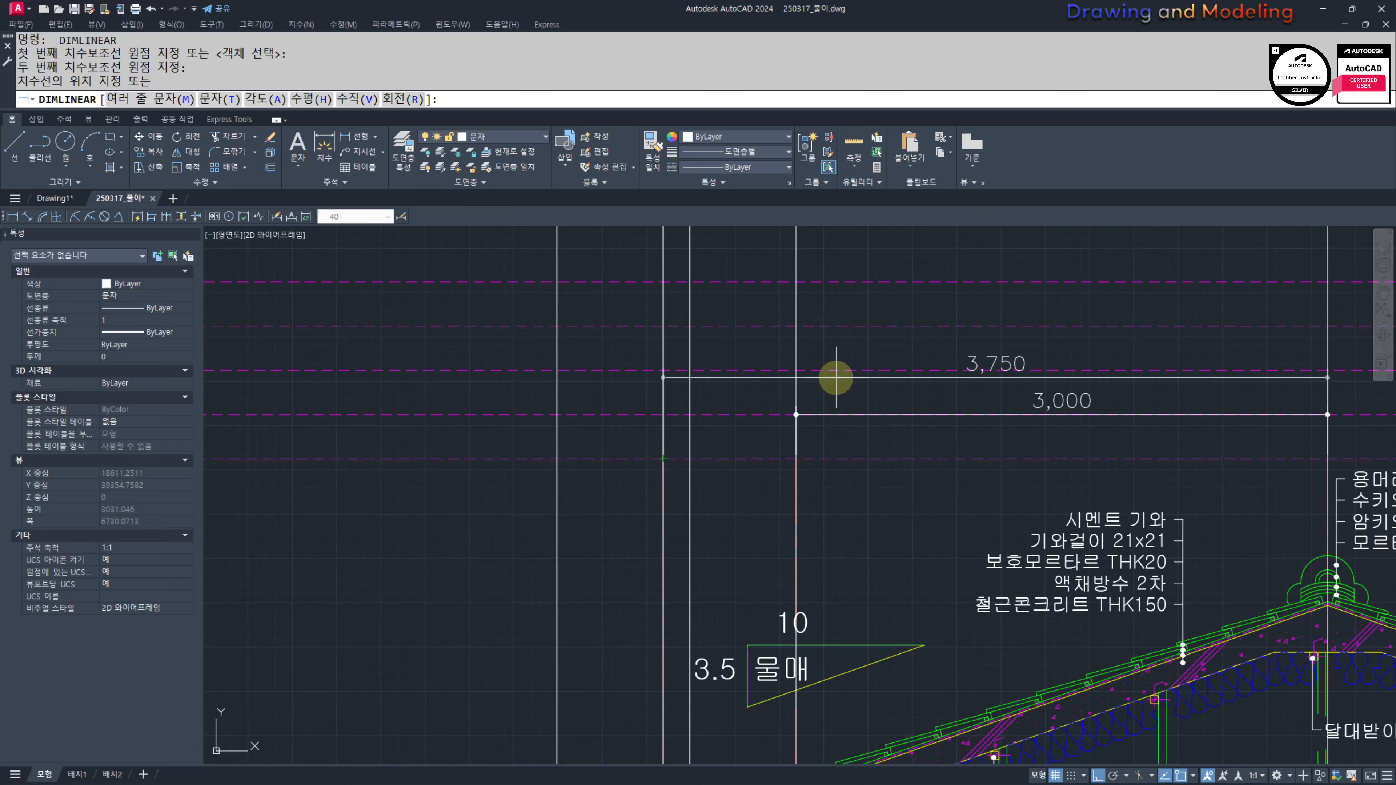
left_click(665, 370)
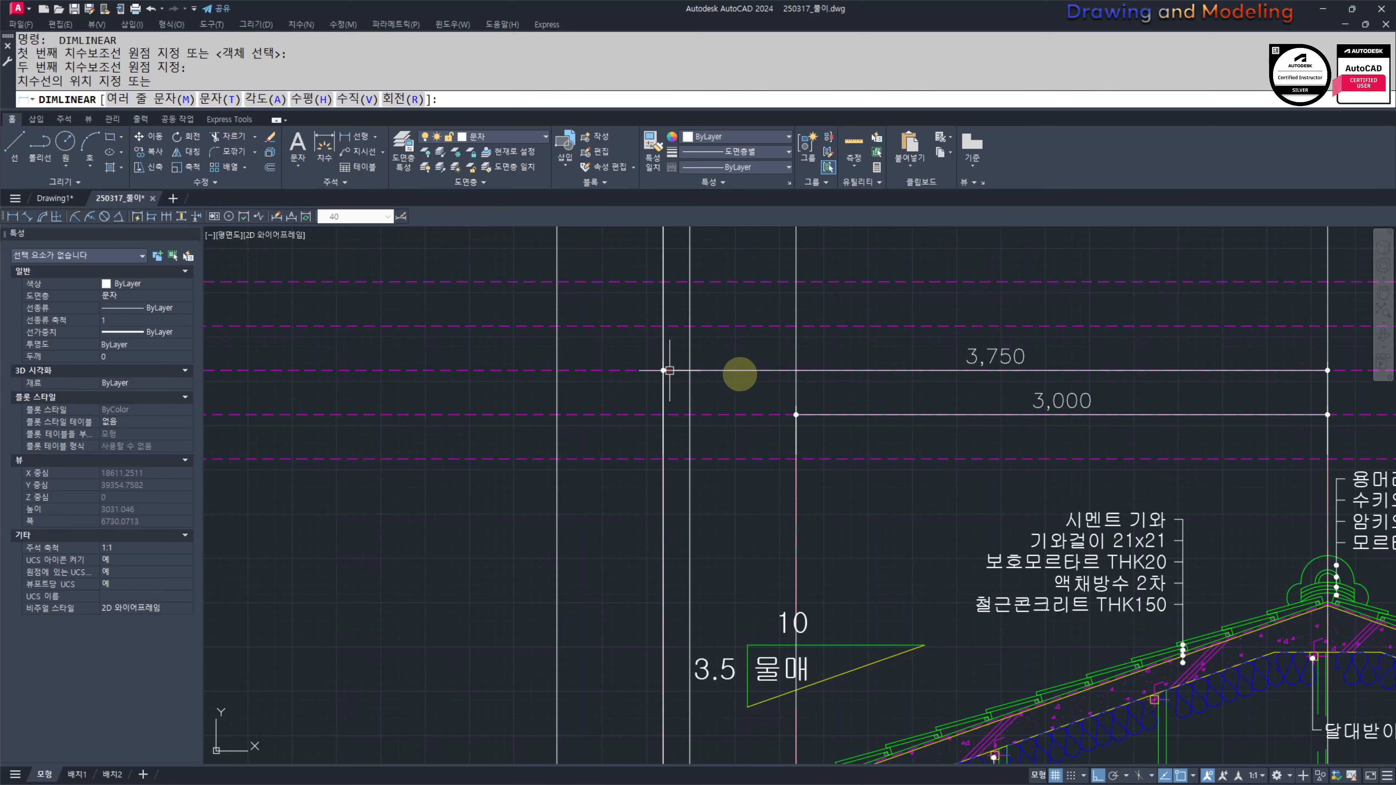
scroll(860, 372, "down", 2)
scroll(789, 617, "up", 3)
scroll(807, 564, "down", 3)
key("Escape")
key("Escape")
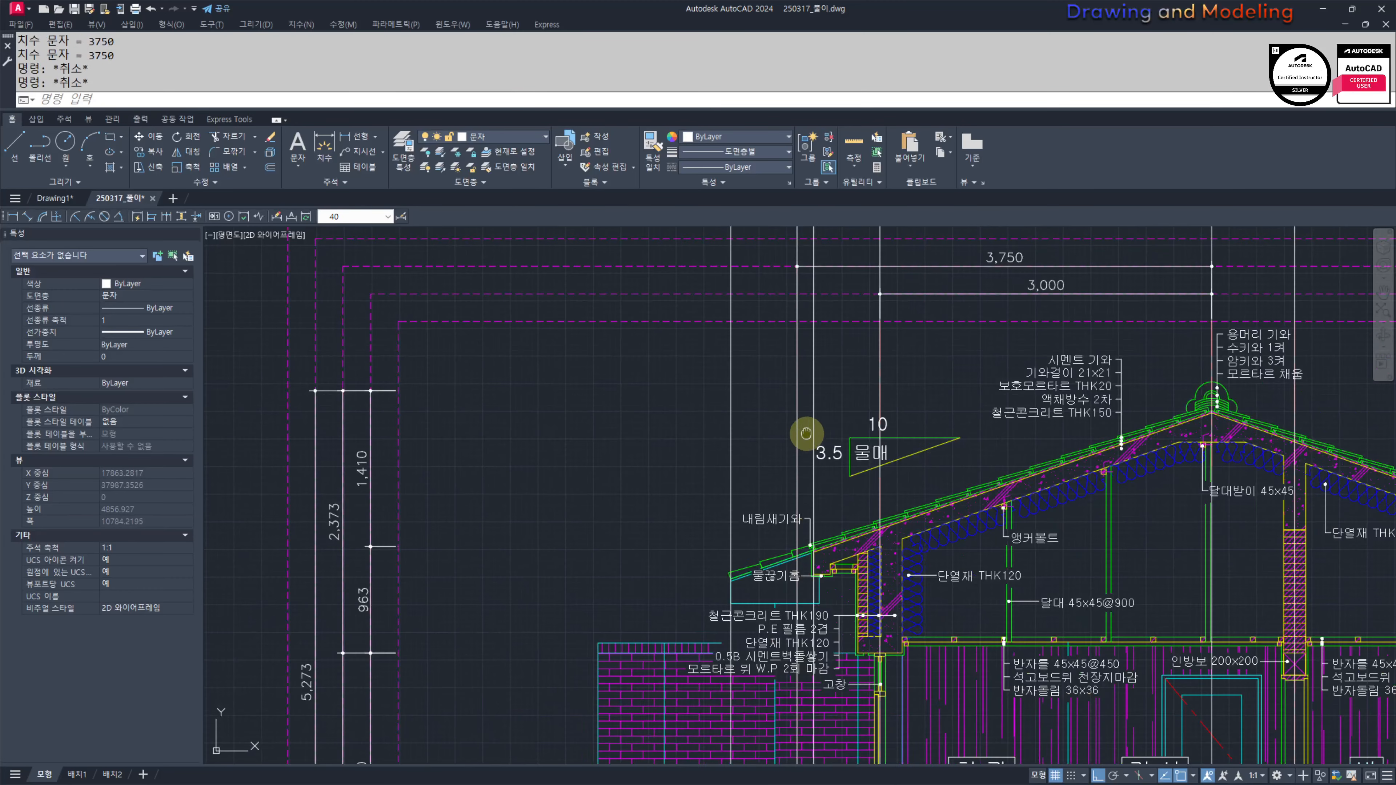
middle_click_drag(807, 435, 806, 483)
scroll(820, 407, "up", 3)
key("Escape")
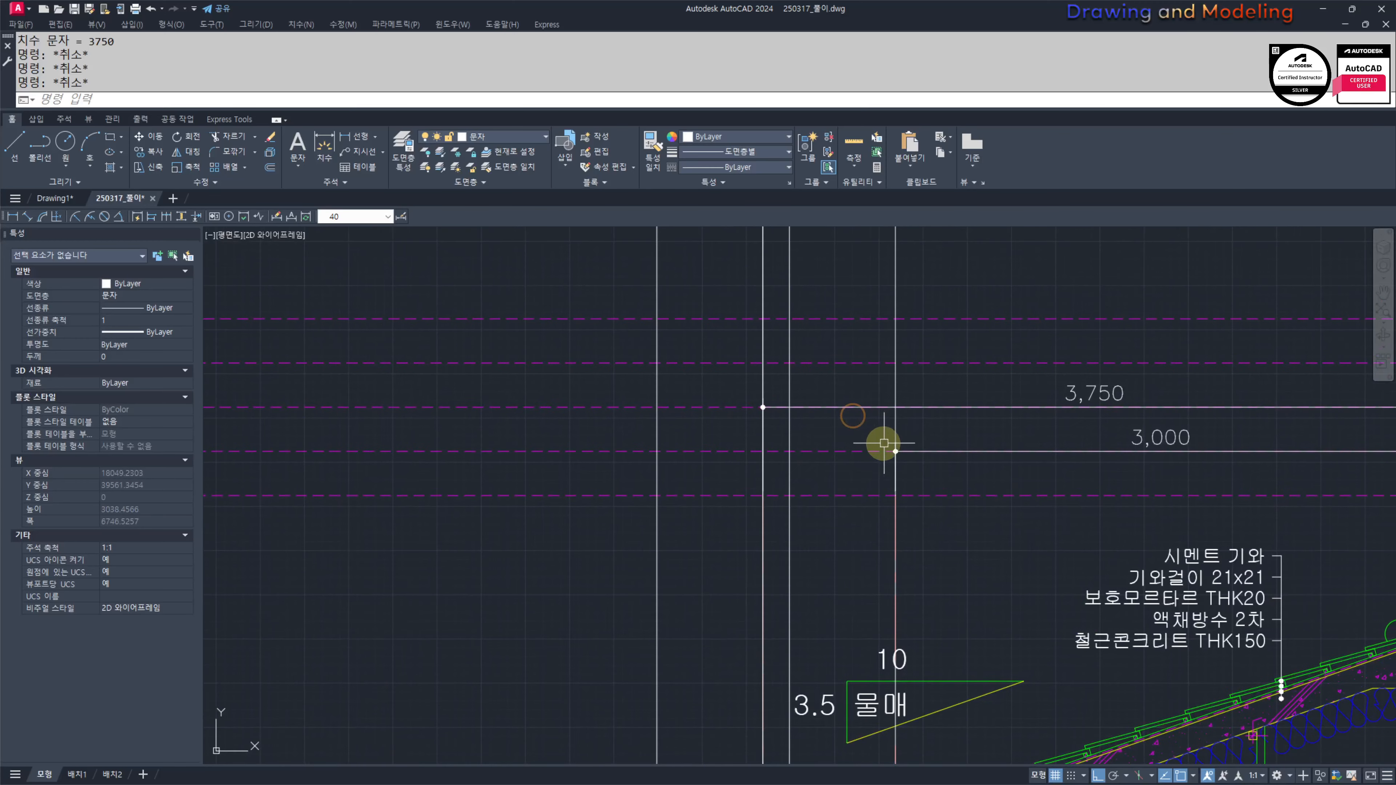
Step: Dimension from the exterior wall's centre line to the concrete eave edge on the second dashed rectangle from the inside
key("space")
scroll(894, 468, "up", 2)
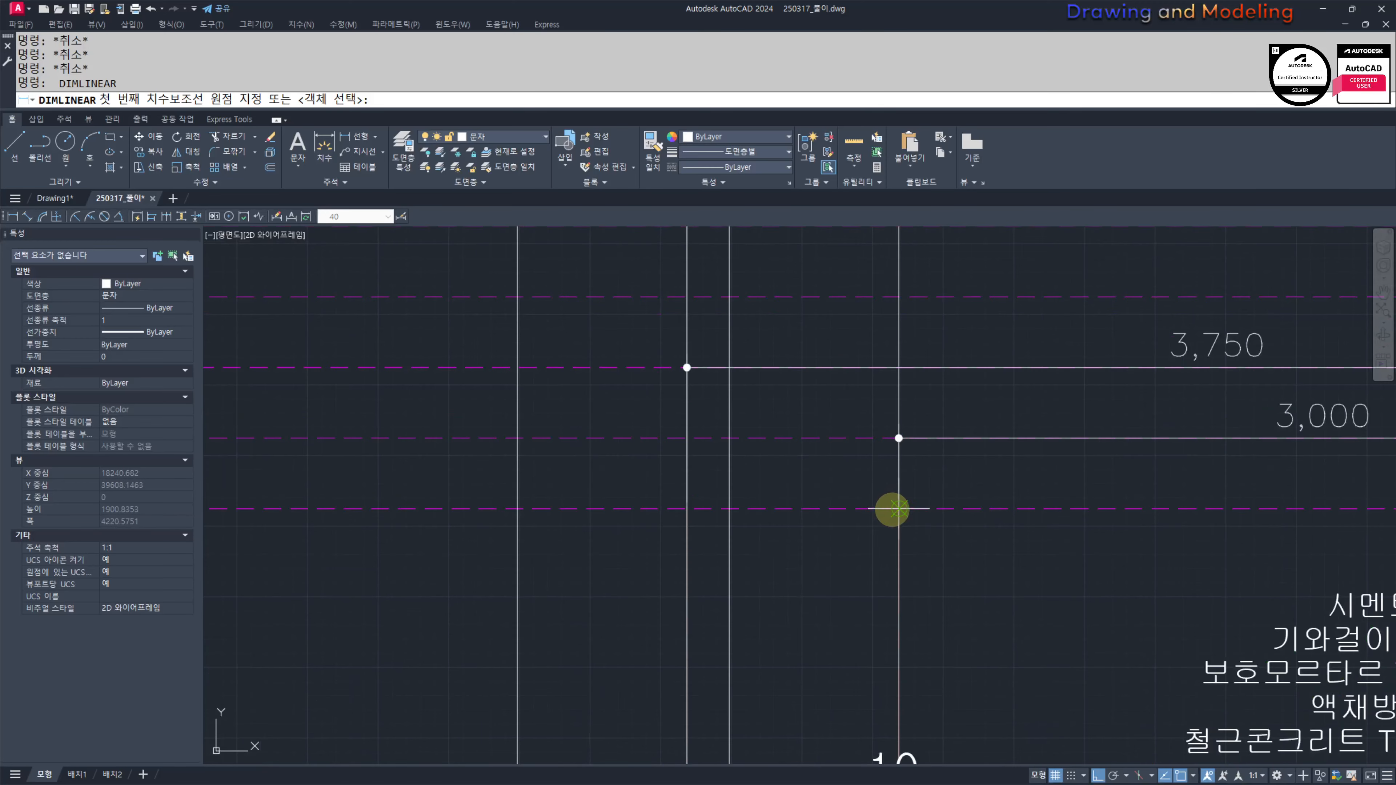
left_click(898, 509)
left_click(729, 508)
left_click(729, 434)
Step: Dimension from the outermost red centre line to the eave tip on the third dashed rectangle from the inside
key("space")
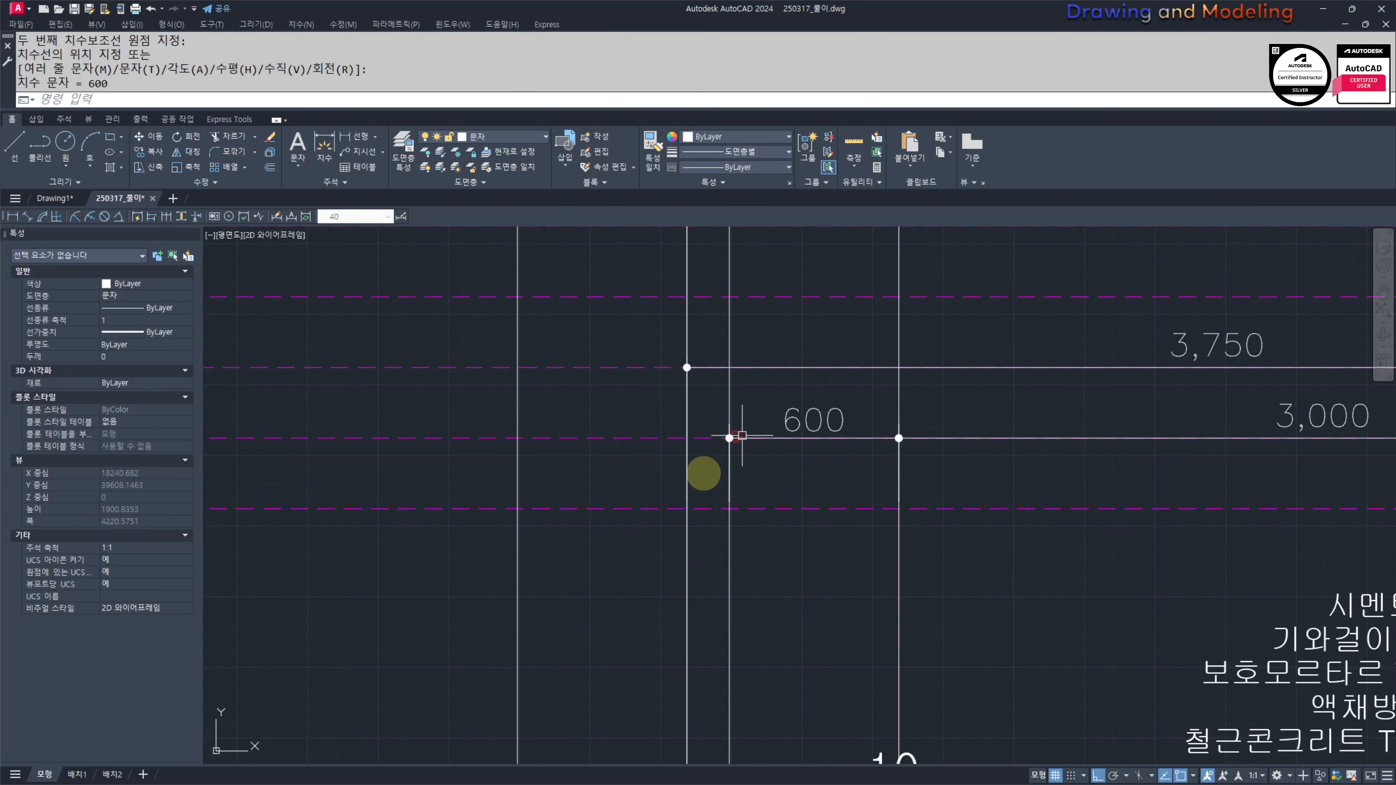
scroll(841, 498, "down", 2)
left_click(878, 483)
left_click(772, 481)
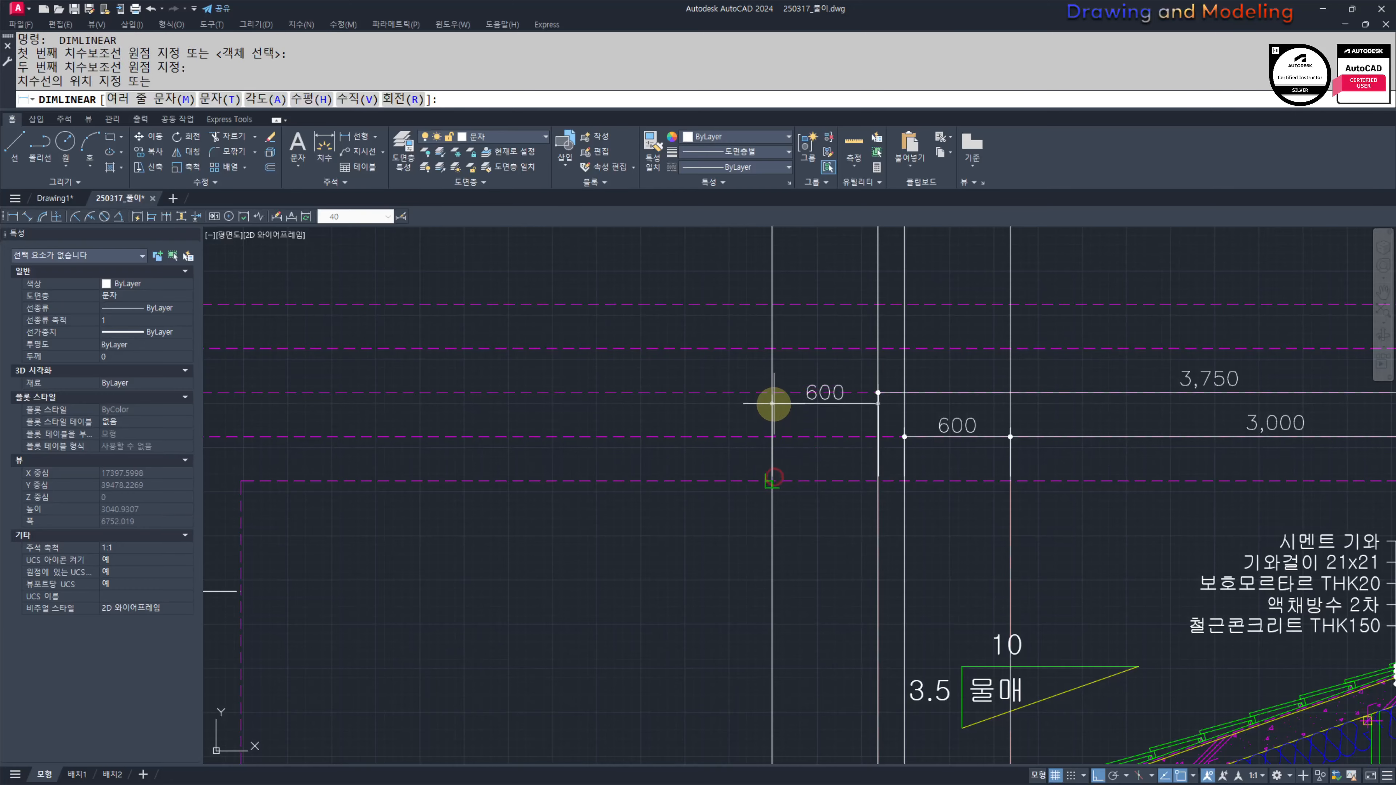
left_click(771, 392)
key("Escape")
Step: Delete the four vertical construction lines on the eave side of the section
scroll(889, 431, "down", 2)
mouse_move(888, 430)
middle_mouse_down()
mouse_move(863, 509)
mouse_move(810, 474)
mouse_move(807, 434)
middle_mouse_up()
left_click(992, 363)
left_click(745, 355)
key("Delete")
key("Escape")
key("Escape")
Step: Examine the horizontal dimensions above the eave and how their extension lines meet the dashed guide and red centre lines
middle_click_drag(886, 478, 851, 463)
scroll(693, 420, "up", 2)
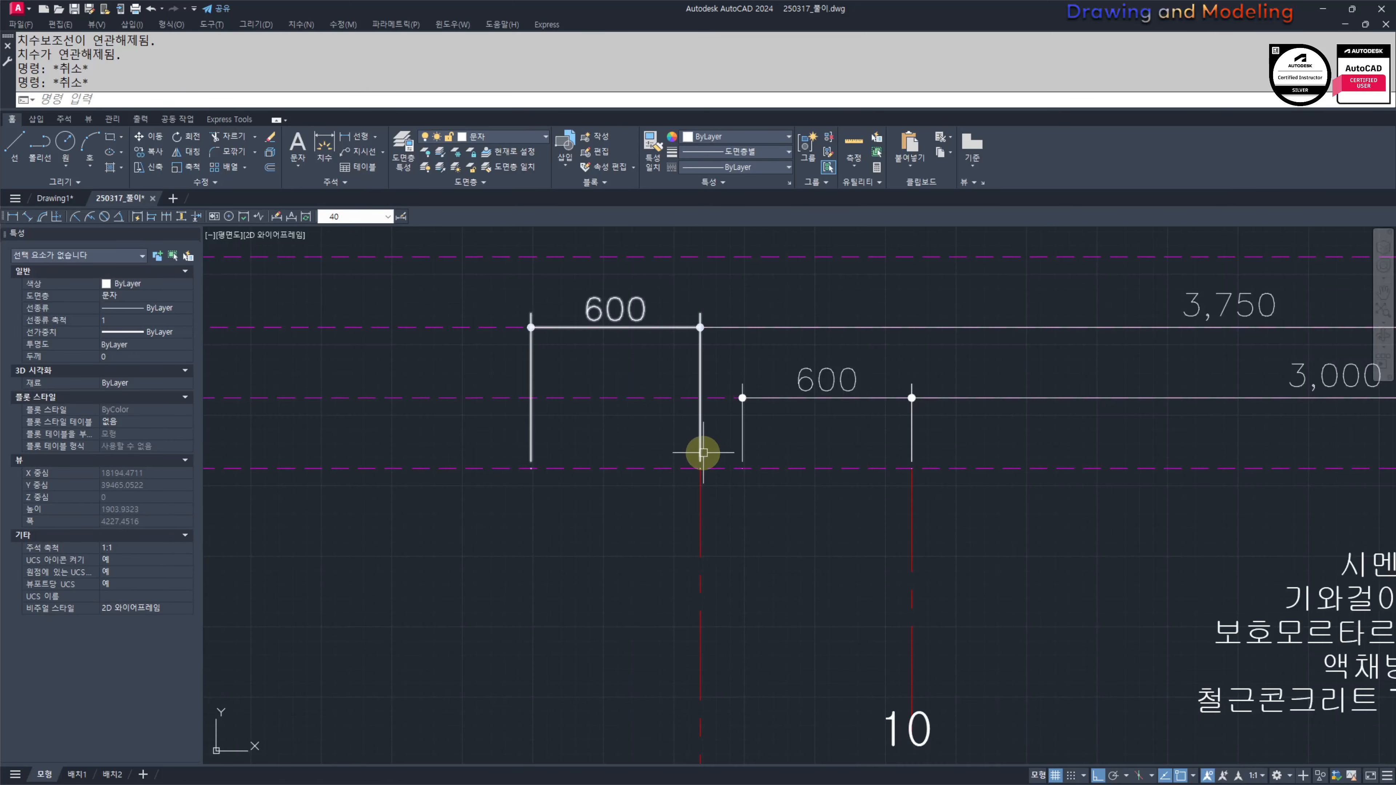
scroll(716, 448, "down", 2)
mouse_move(708, 492)
middle_mouse_down()
mouse_move(790, 417)
mouse_move(832, 440)
mouse_move(821, 486)
middle_mouse_up()
scroll(828, 400, "up", 2)
scroll(830, 397, "down", 2)
middle_click_drag(862, 418, 823, 446)
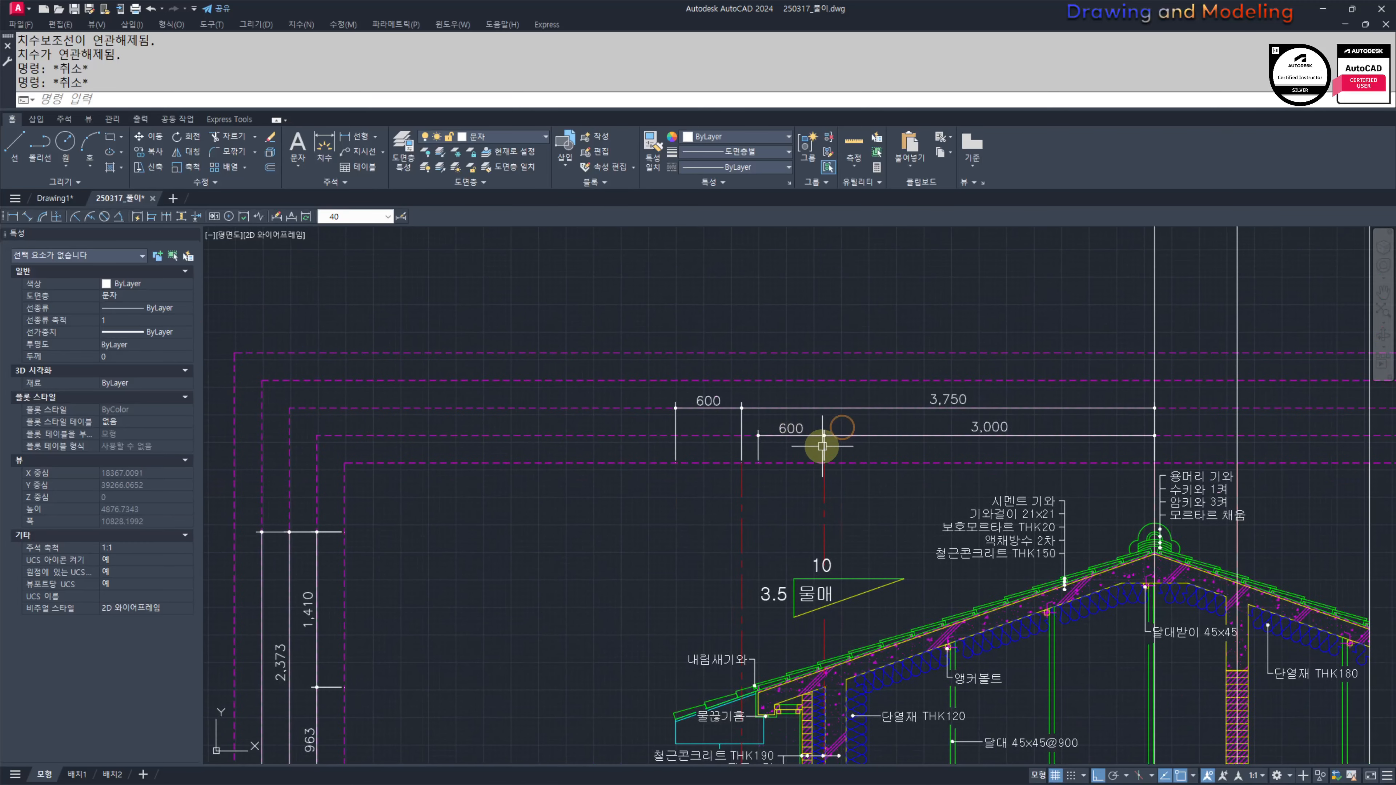
middle_click_drag(785, 524, 815, 439)
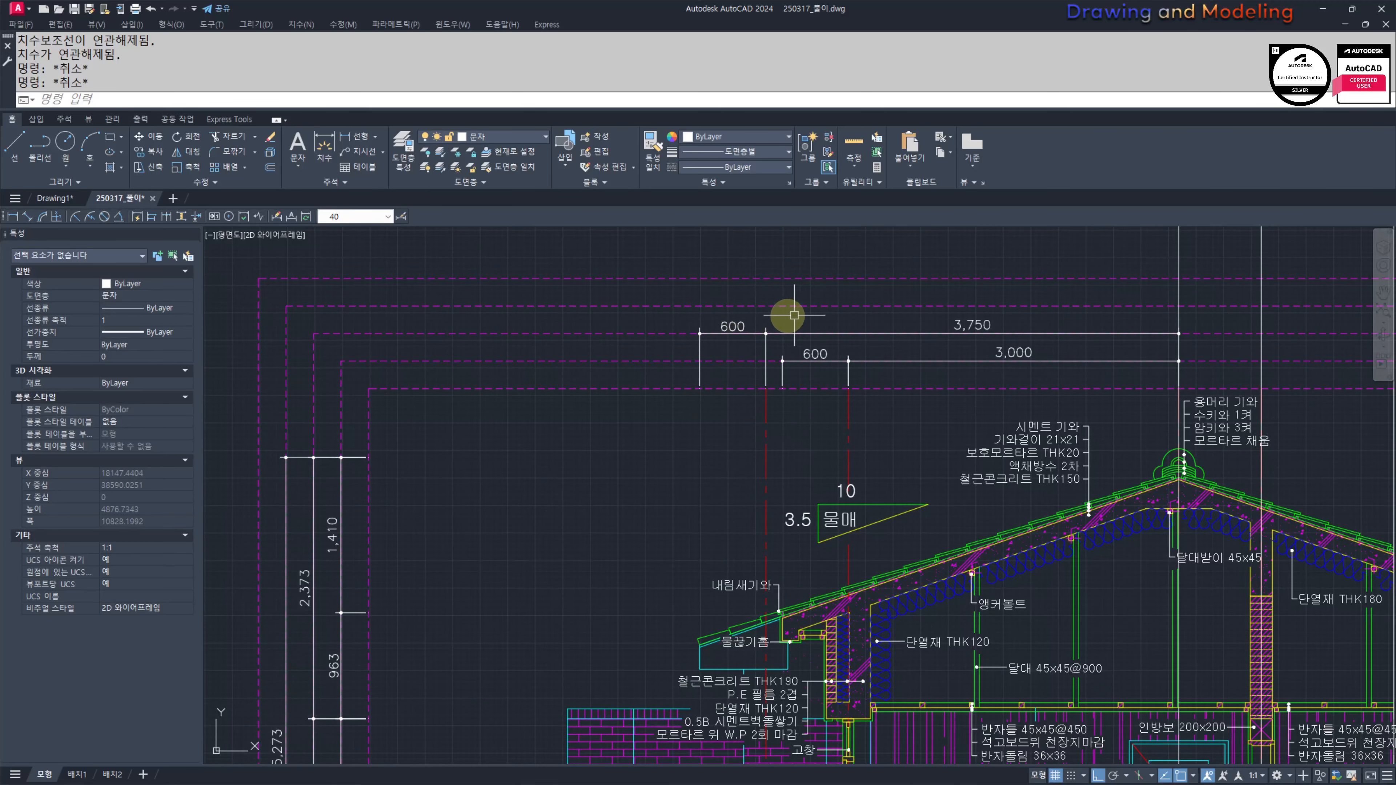
Step: Delete the vertical construction line through the roof ridge
middle_click_drag(999, 382, 864, 422)
middle_click_drag(1017, 419, 902, 466)
left_click(977, 298)
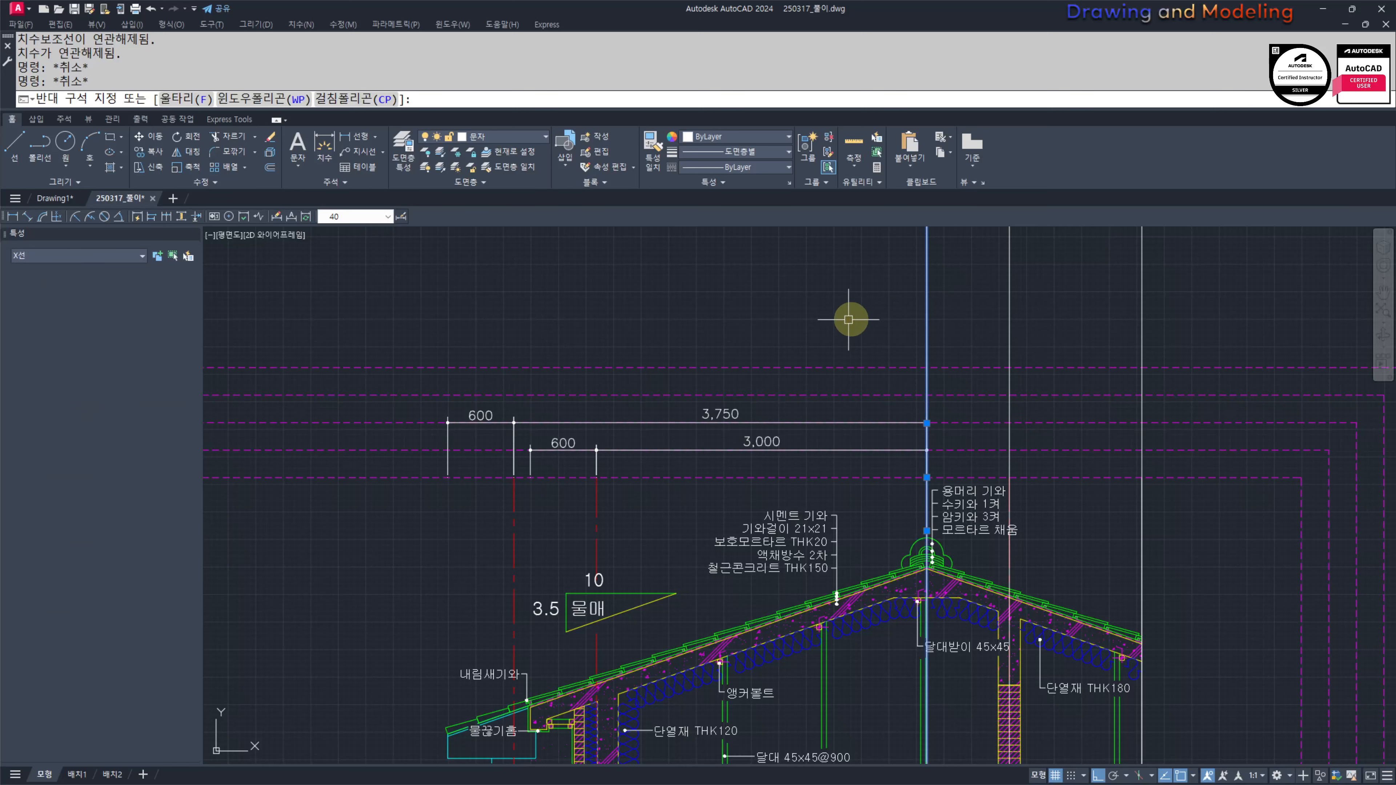
left_click(847, 320)
middle_click_drag(1053, 373, 954, 394)
key("Delete")
type("DLI")
key("Return")
scroll(827, 473, "up", 2)
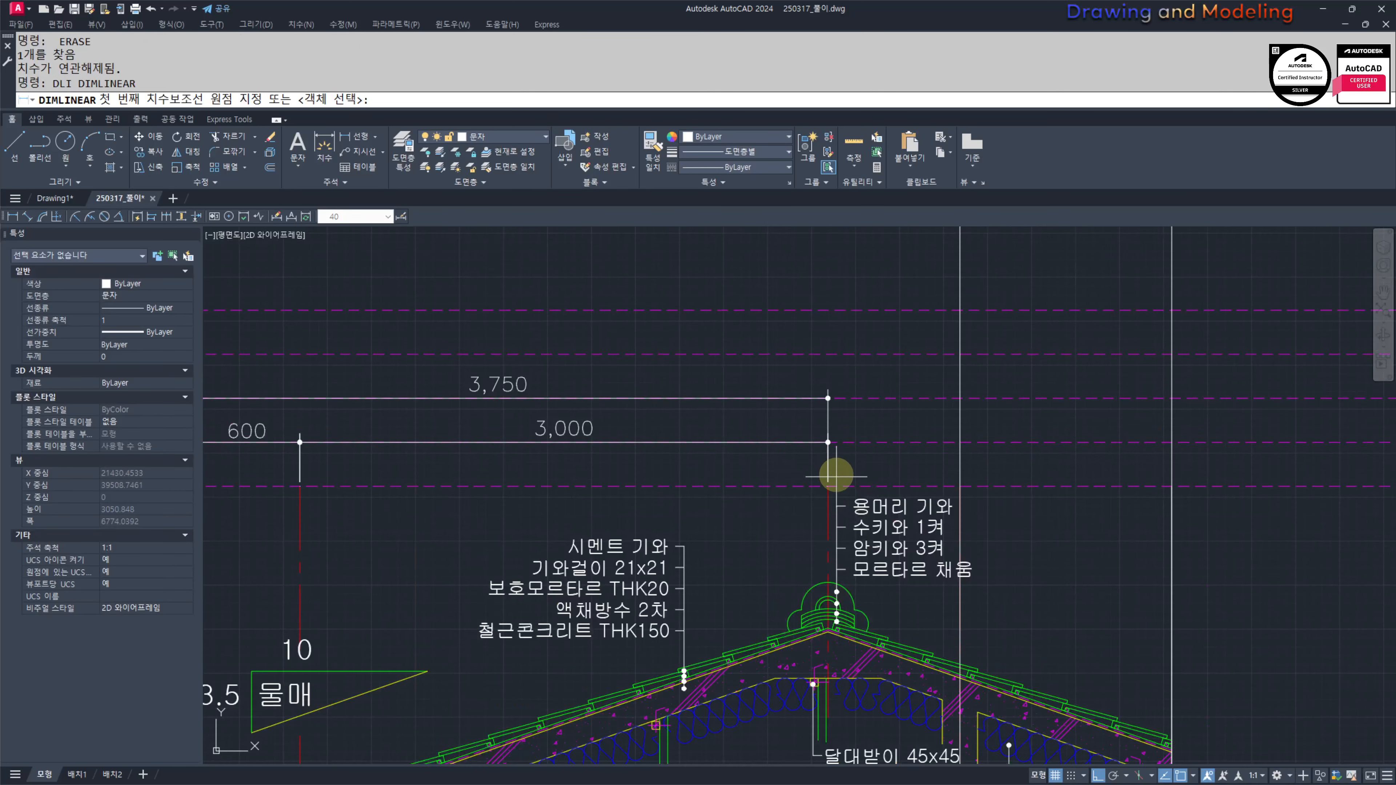
left_click(828, 486)
left_click(959, 486)
key("Escape")
key("Escape")
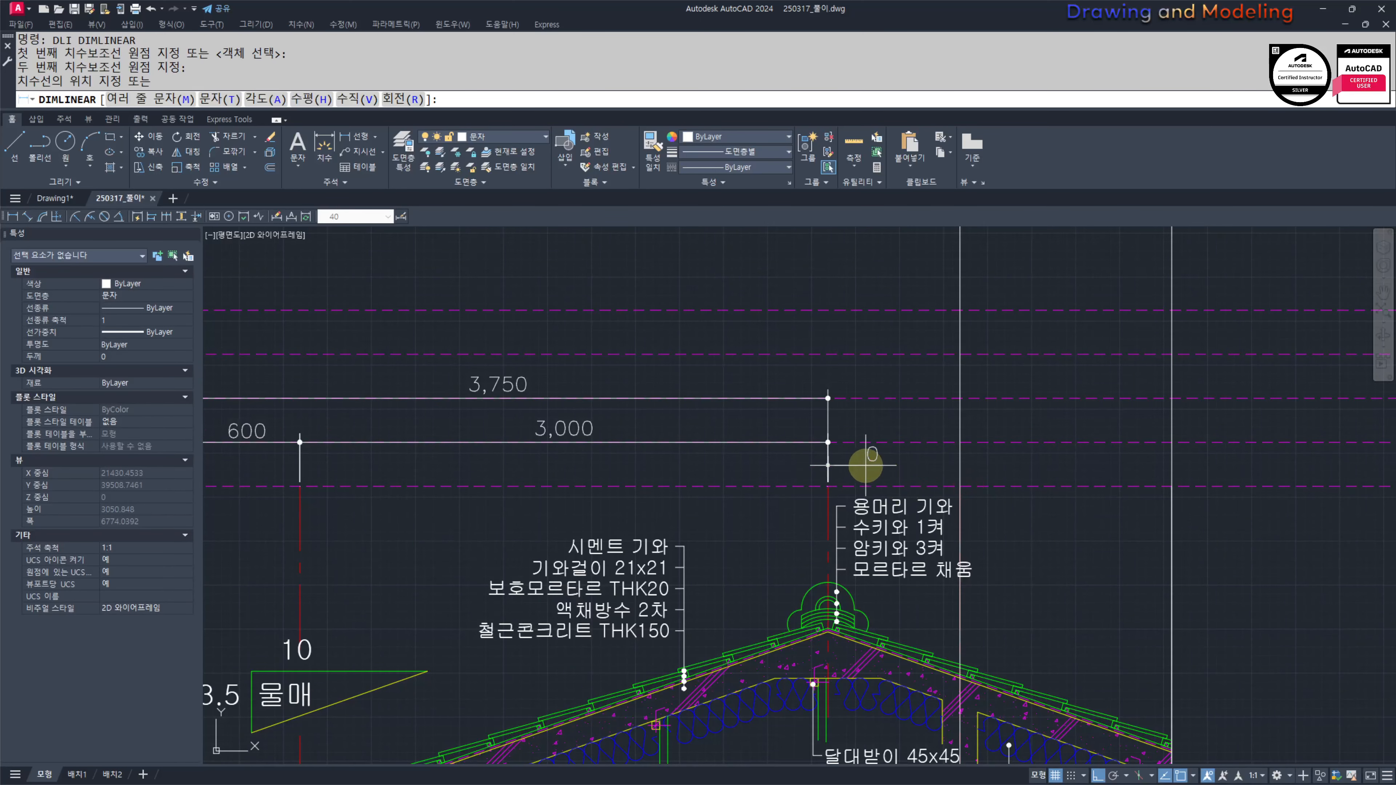
Step: Dimension from the ridge centre line to the interior wall's centre line on the second dashed rectangle from the inside
key("Return")
left_click(827, 486)
middle_click_drag(841, 486, 841, 377)
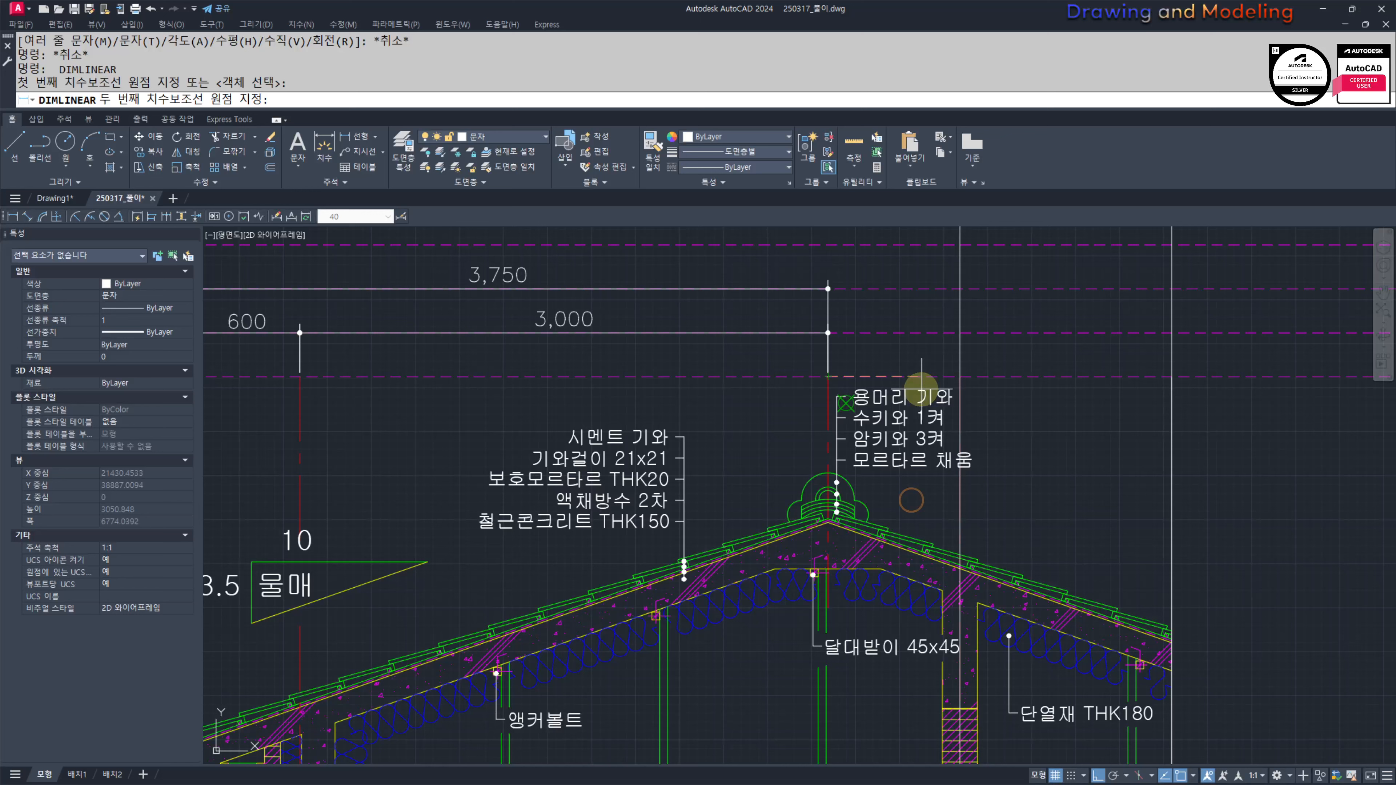
left_click(959, 376)
left_click(828, 332)
Step: Dimension from the ridge centre line to the section's cut edge on the third dashed rectangle from the inside
key("Return")
left_click(828, 377)
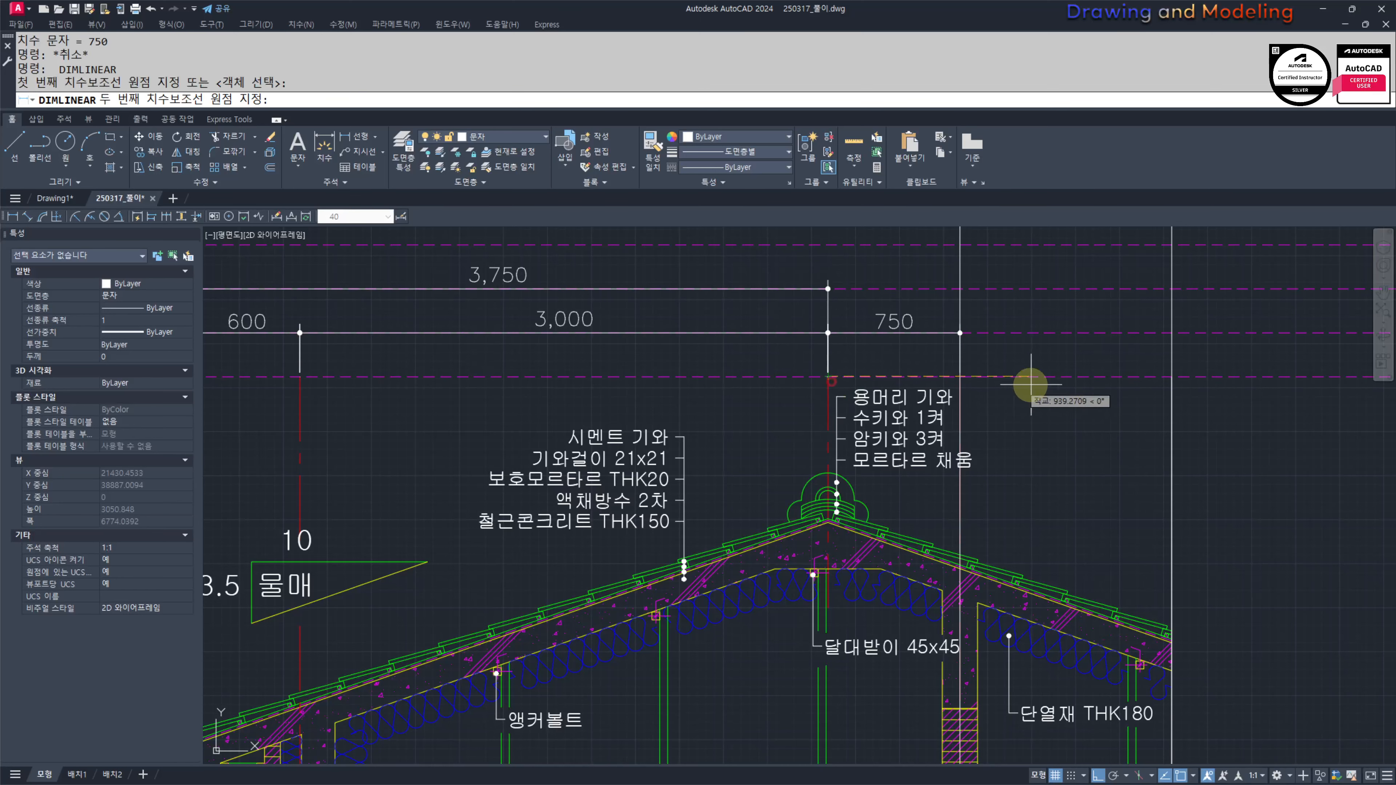
left_click(1173, 377)
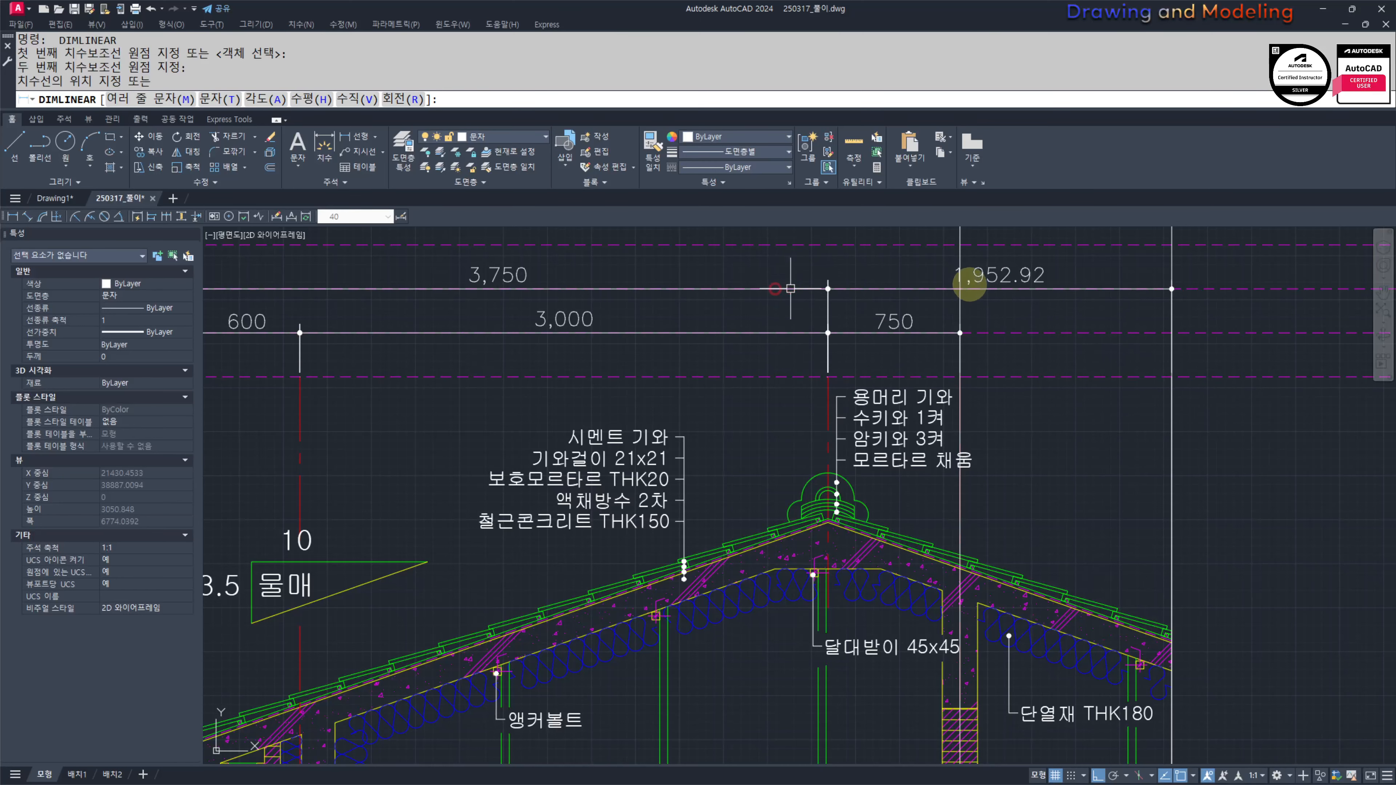
left_click(775, 289)
key("Escape")
scroll(1004, 314, "down", 2)
middle_click_drag(1006, 324, 978, 448)
type("e")
key("space")
key("Escape")
key("Escape")
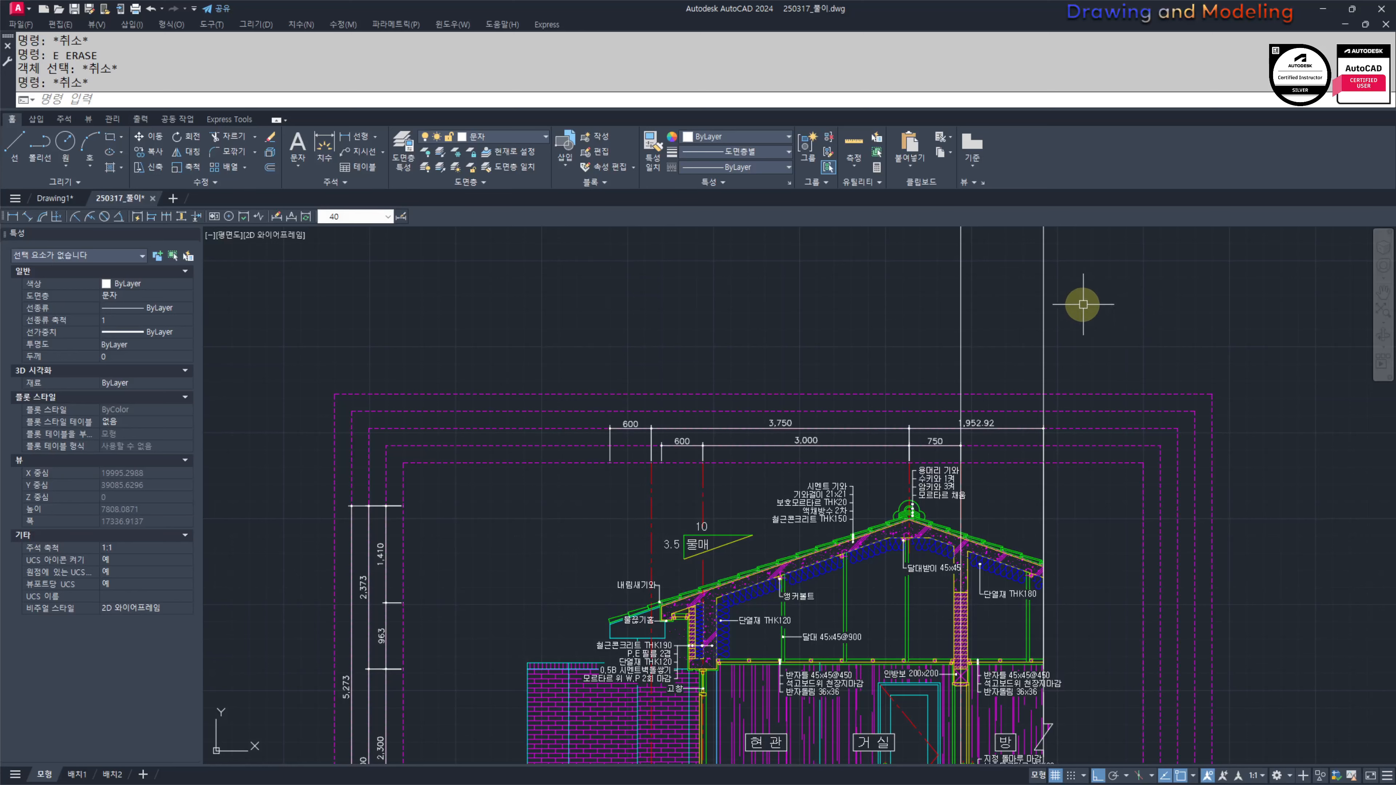
Step: Delete the two remaining vertical construction lines at the interior wall and the section's cut edge
type("e")
key("space")
left_click(1043, 336)
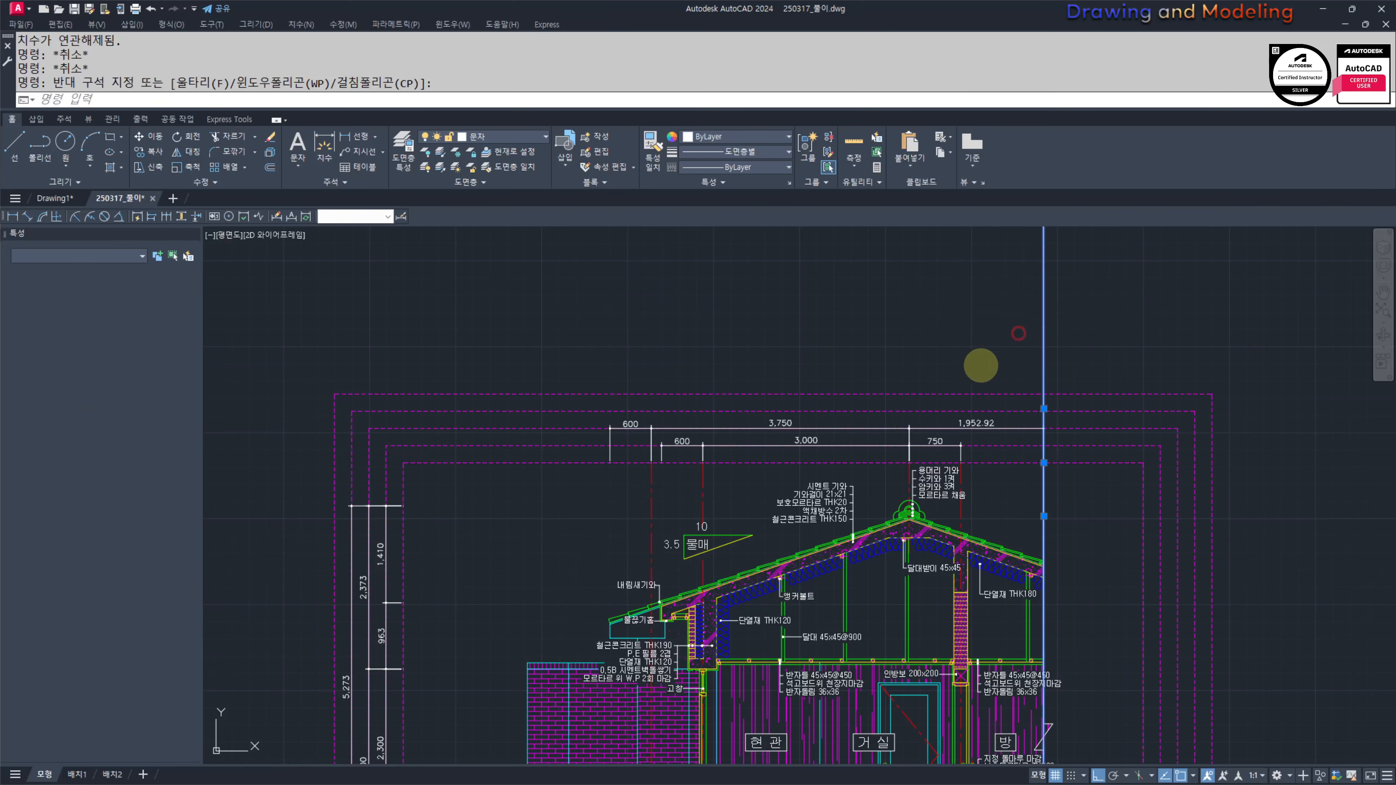
key("space")
Step: Replace the text of the dimension between the ridge and the cut edge with "설계치수"
scroll(968, 419, "up", 2)
double_click(998, 428)
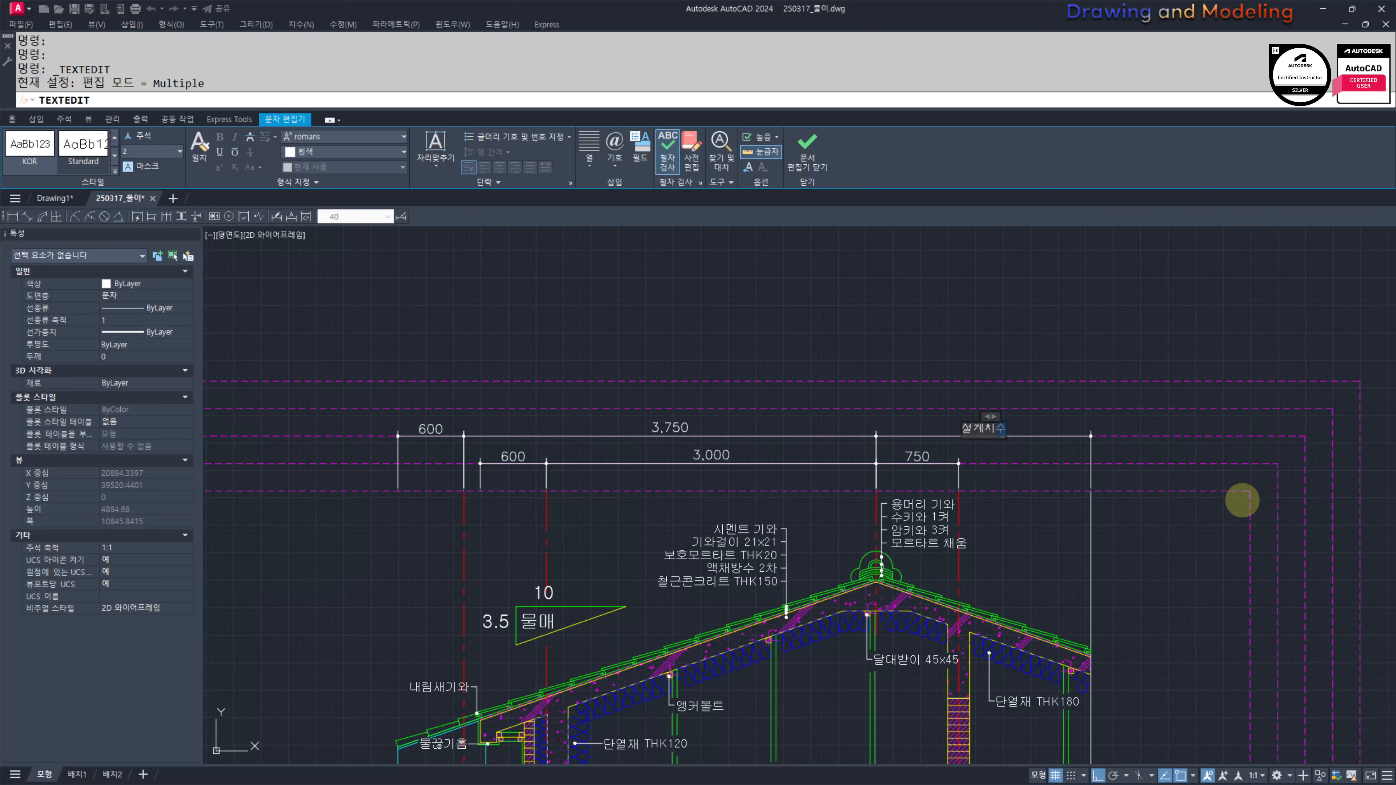
type("설계치수")
left_click(1242, 500)
key("Escape")
Step: Examine the dimensioned house section as a whole, its place among the other drawings, and the undimensioned area below the footings
scroll(668, 435, "down", 2)
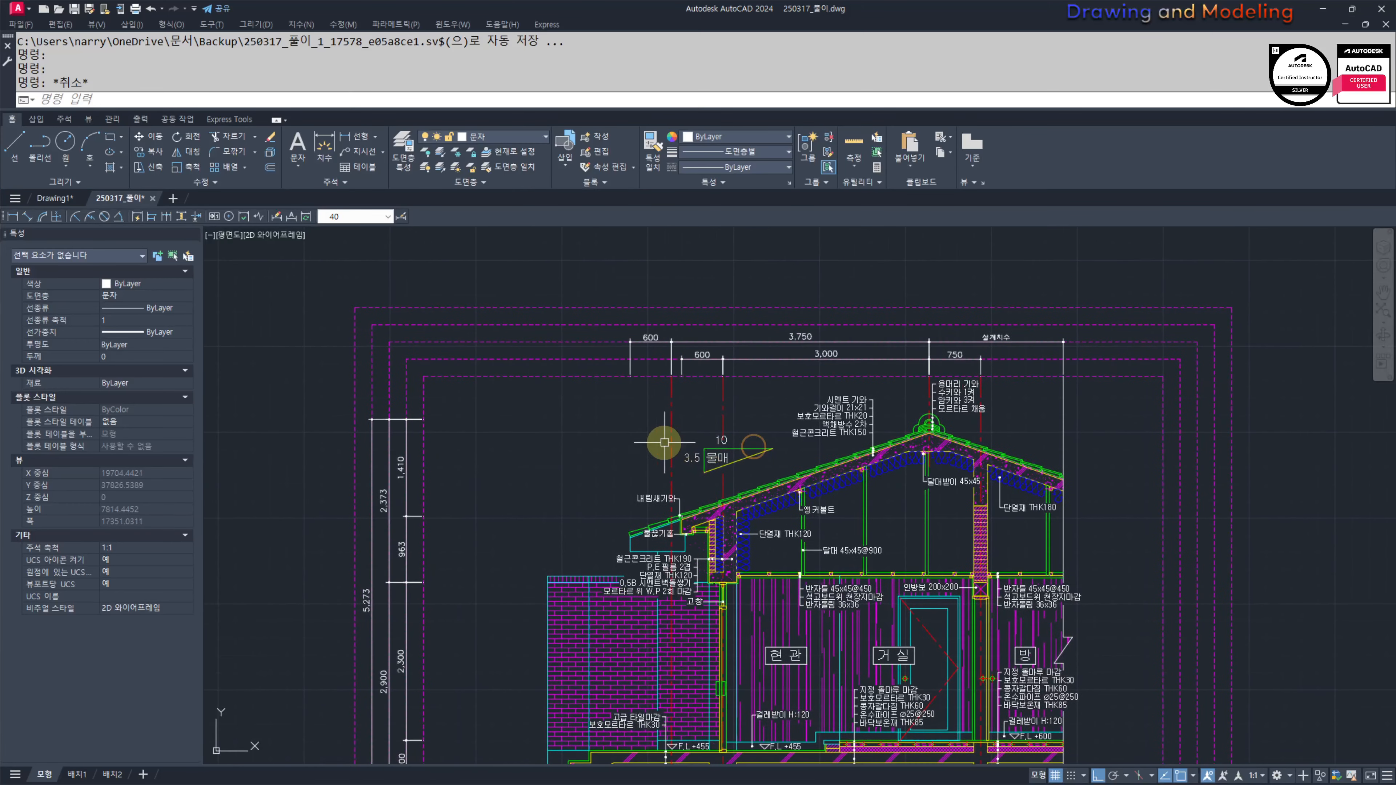
scroll(863, 388, "up", 2)
scroll(816, 359, "down", 4)
middle_click_drag(817, 359, 881, 286)
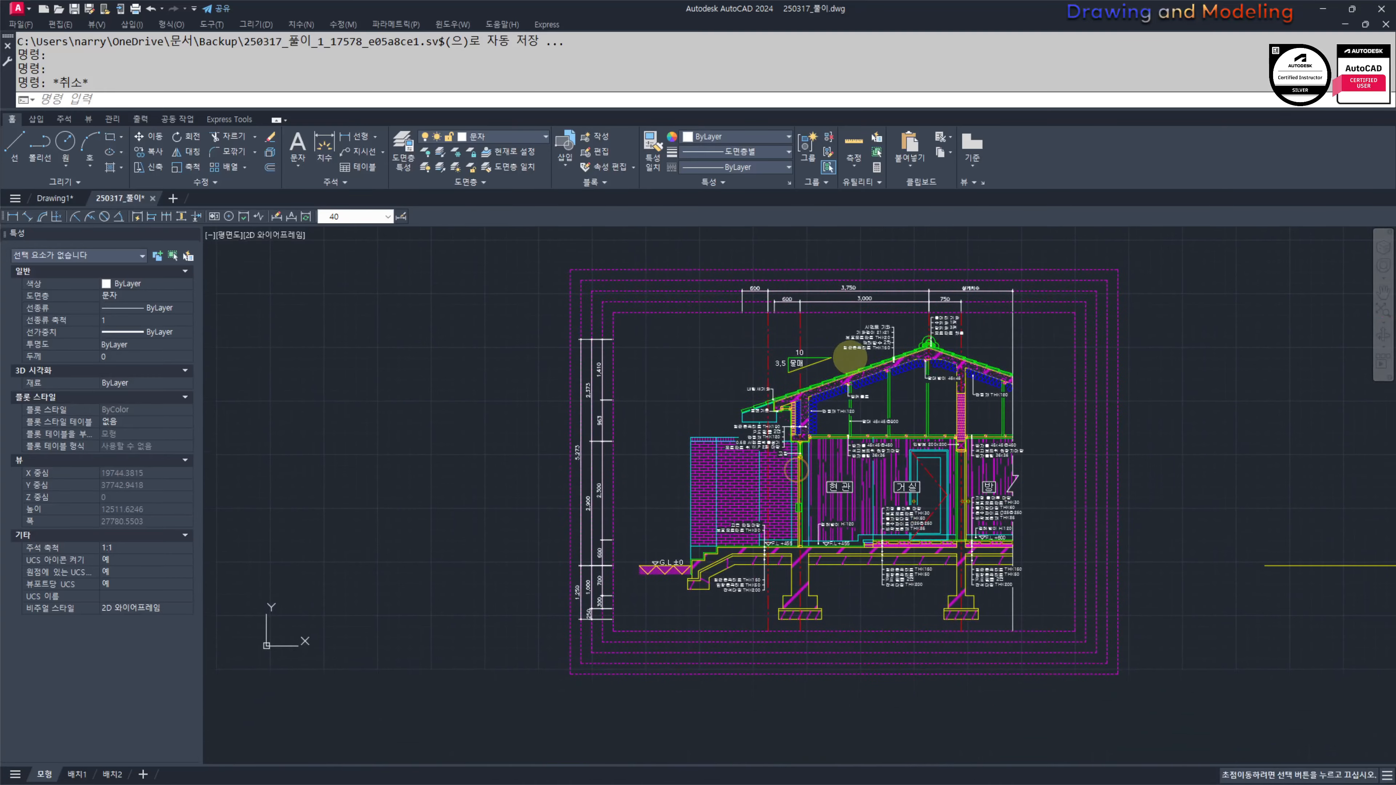
middle_click_drag(818, 553, 826, 517)
scroll(852, 468, "up", 2)
scroll(852, 467, "down", 4)
middle_click_drag(852, 467, 869, 468)
middle_click(868, 466)
middle_click(868, 466)
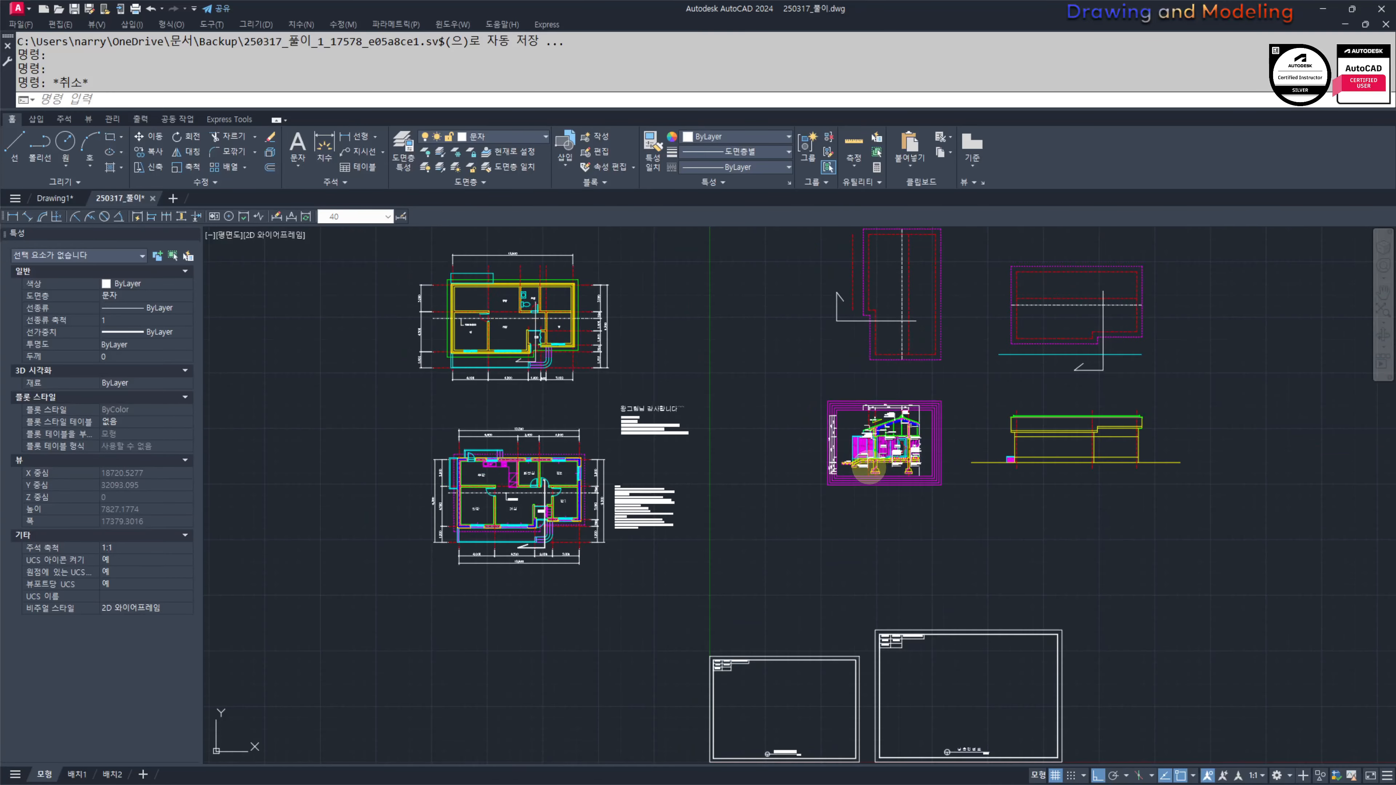
scroll(912, 439, "up", 6)
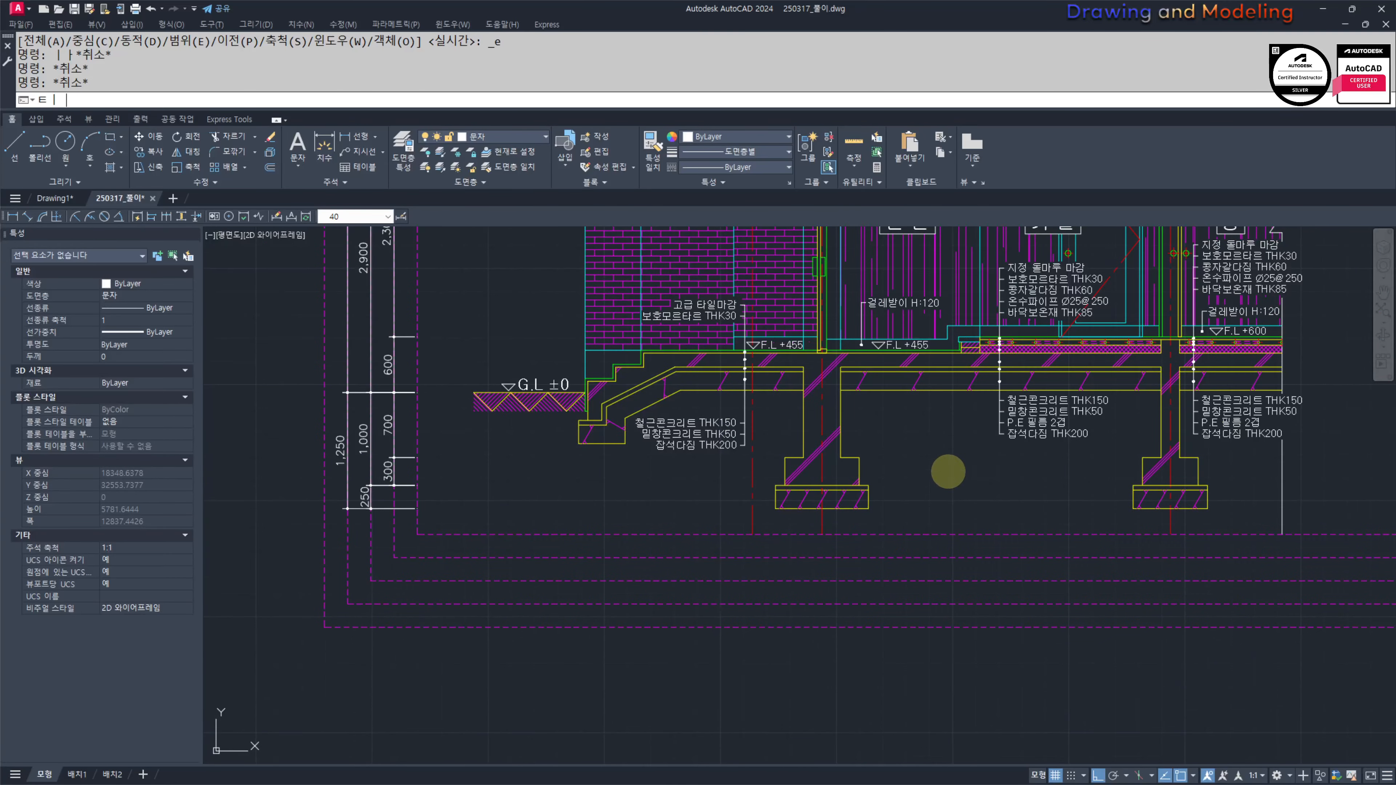
key("Return")
type("ㅍ")
key("Return")
scroll(833, 467, "up", 4)
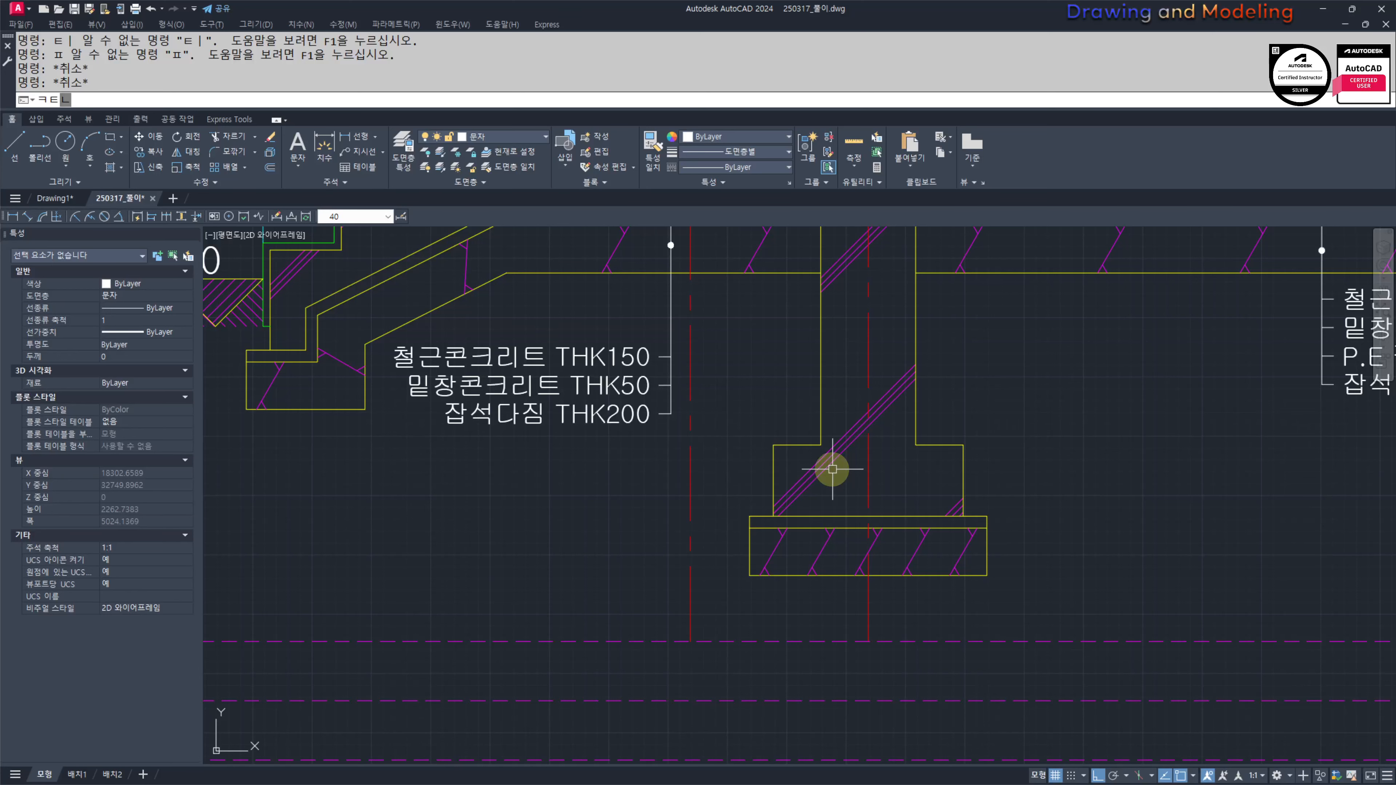
key("Escape")
key("Escape")
Step: Draw six vertical construction lines through the foundation wall faces, footing edges and base edges of the wider footing by the steps
type("XL")
key("Return")
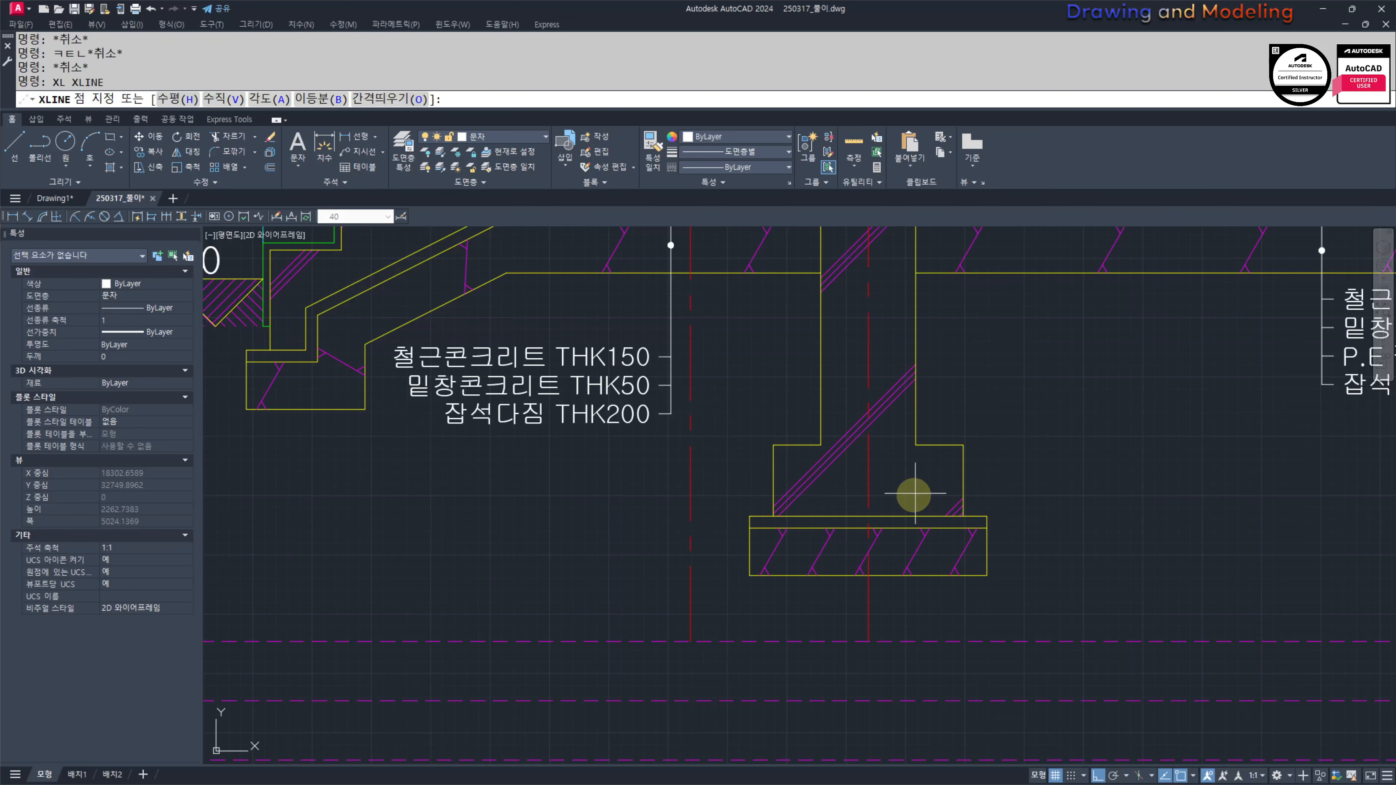
type("V")
key("Return")
scroll(720, 570, "up", 2)
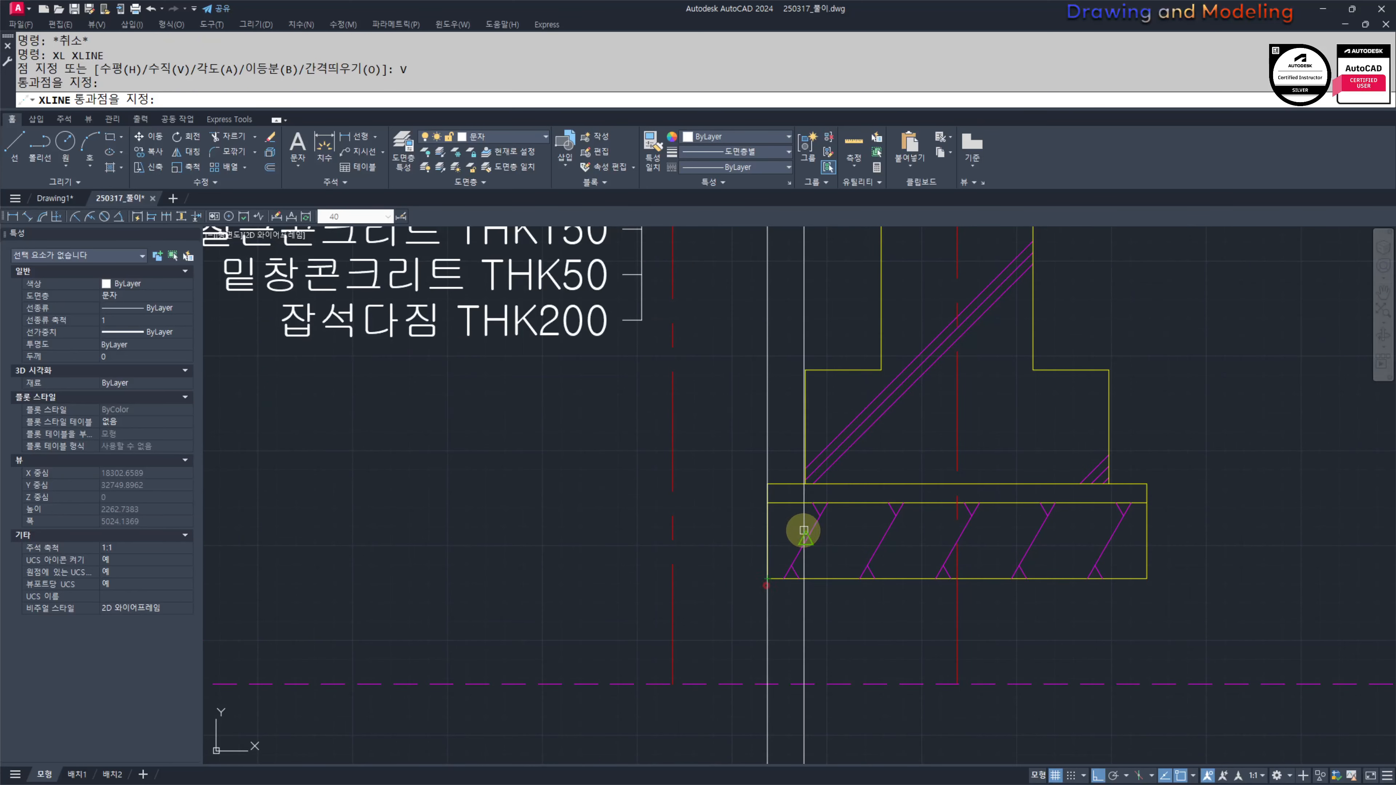
left_click(806, 484)
left_click(880, 369)
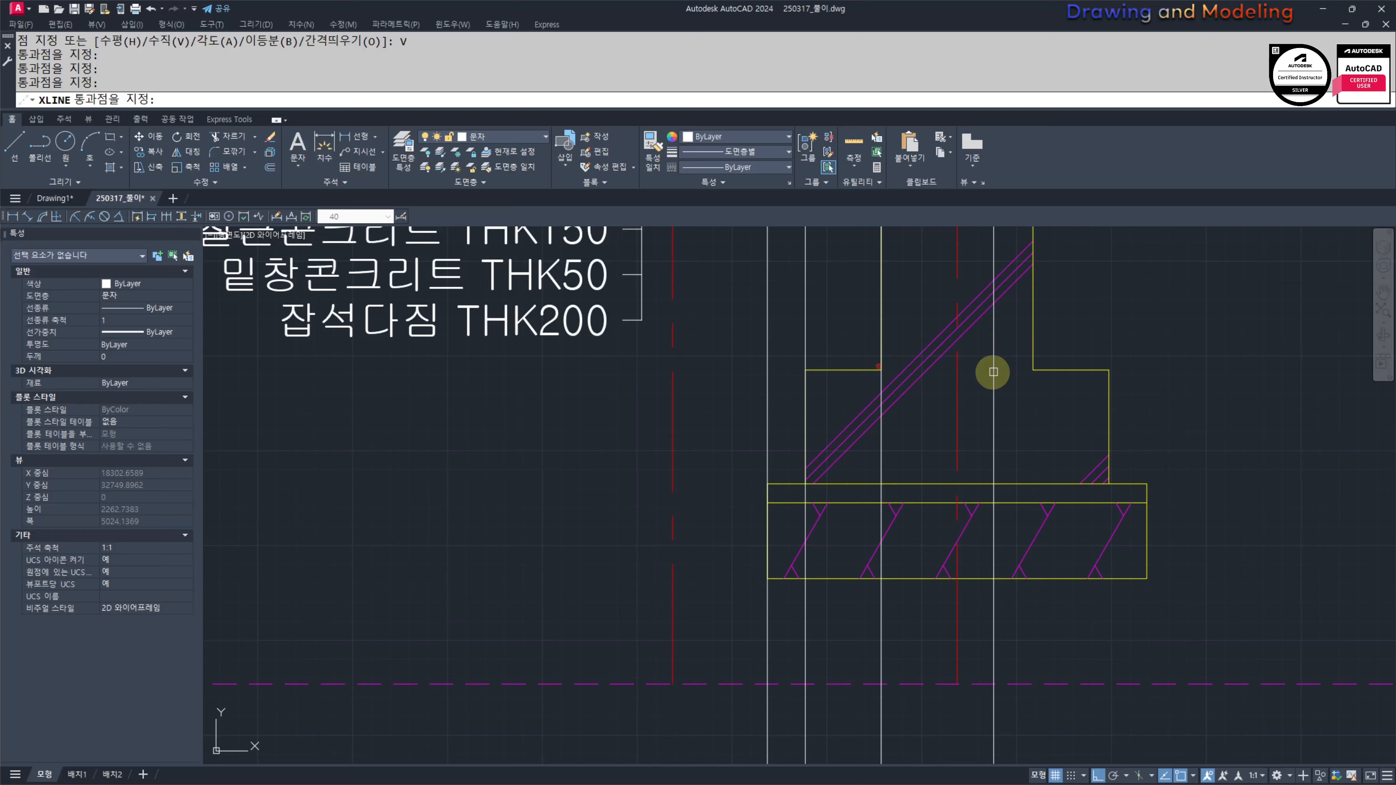
left_click(1033, 370)
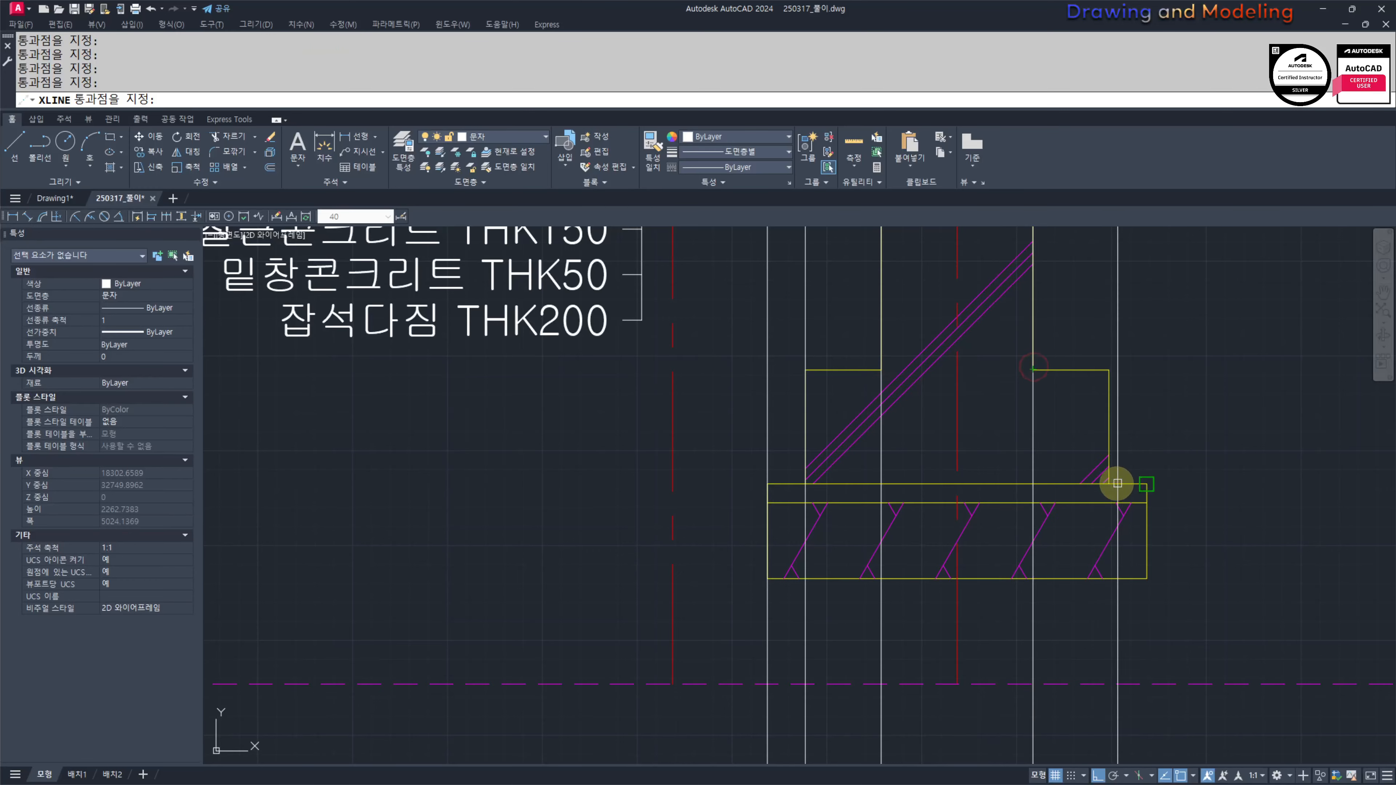
left_click(1146, 578)
Step: Draw six vertical construction lines through the wall faces, footing edges and base edges of the narrower footing under the interior wall
scroll(1089, 561, "down", 3)
middle_click_drag(1040, 577, 826, 520)
scroll(1116, 503, "up", 1)
middle_click_drag(1128, 504, 894, 493)
scroll(894, 492, "up", 1)
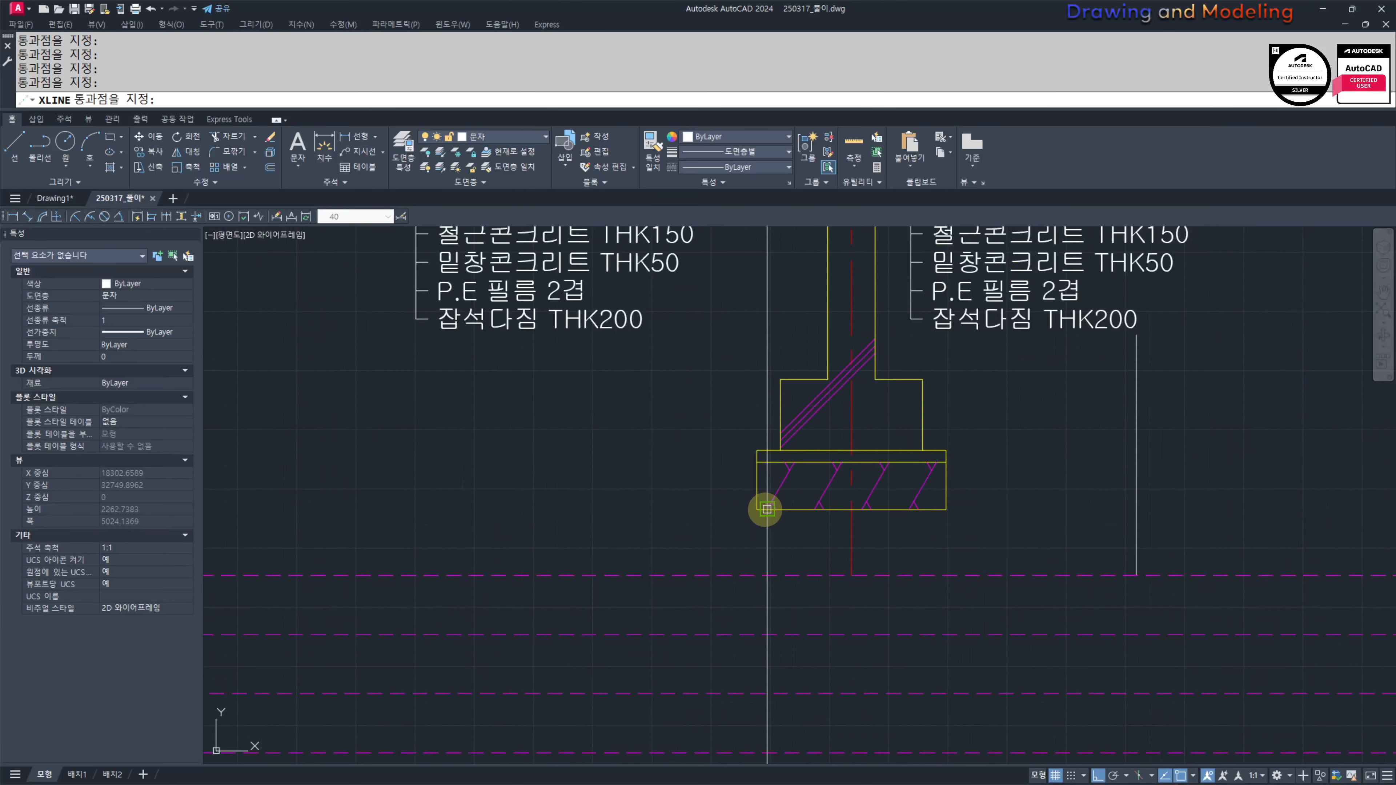
left_click(761, 508)
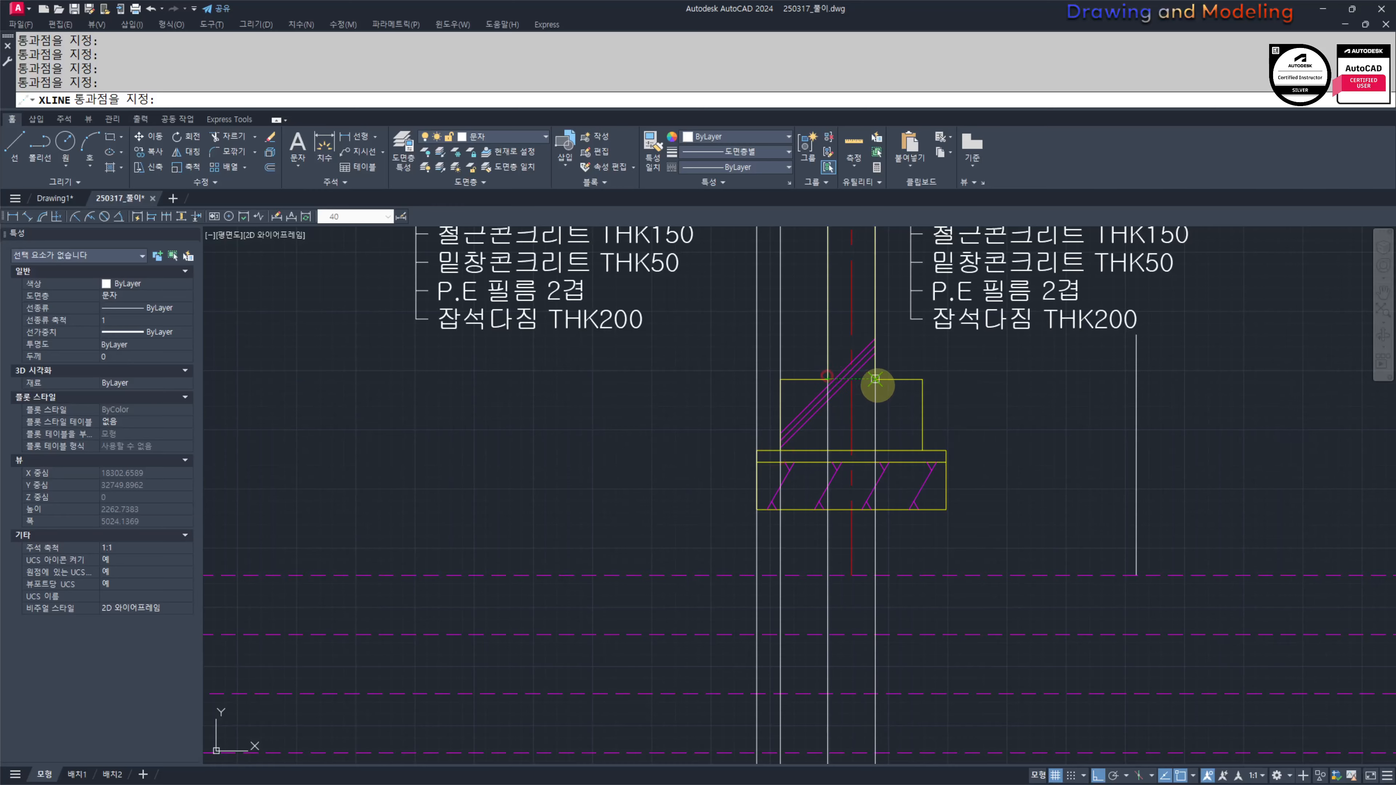
key("Escape")
key("Escape")
scroll(944, 505, "down", 3)
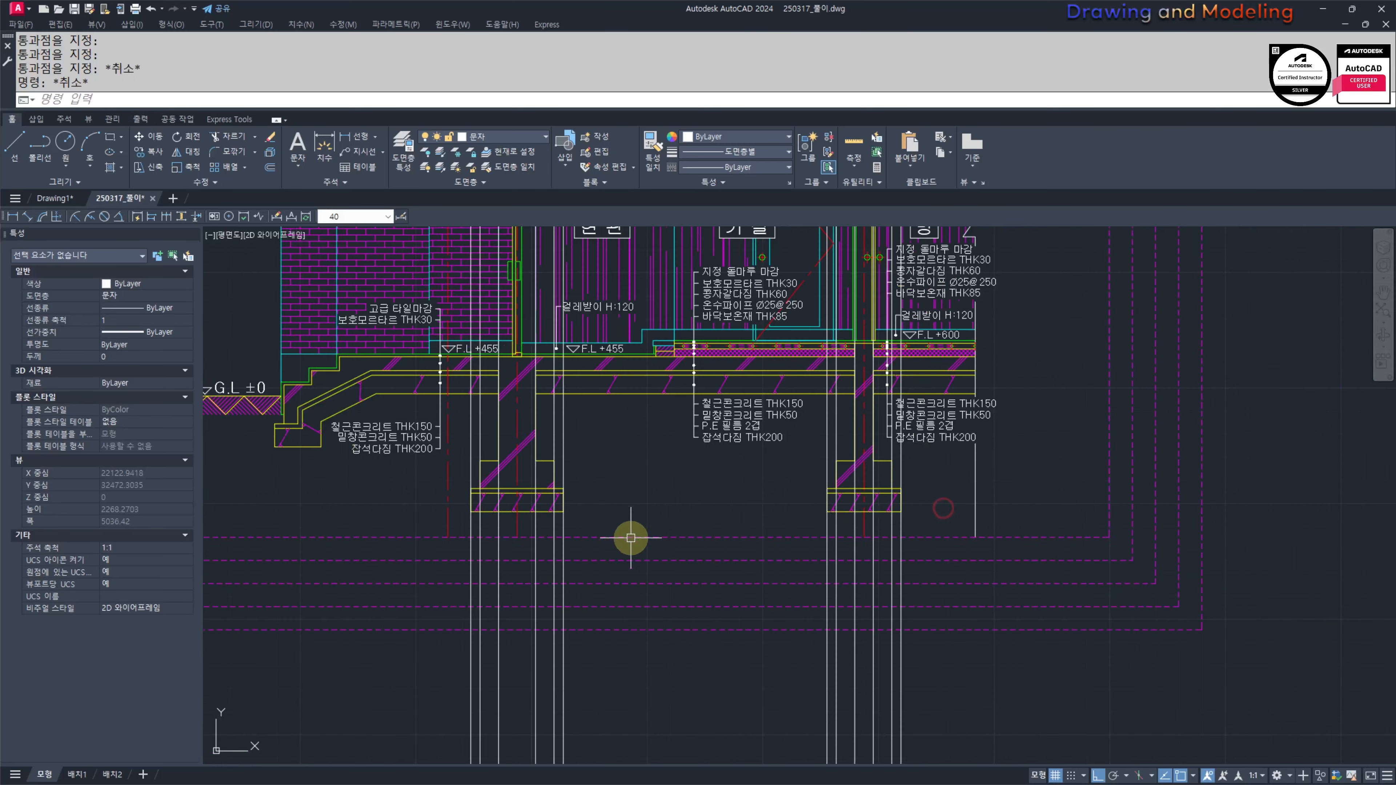
middle_click_drag(629, 536, 844, 517)
type("DLI")
key("Return")
scroll(747, 481, "up", 4)
left_click(718, 493)
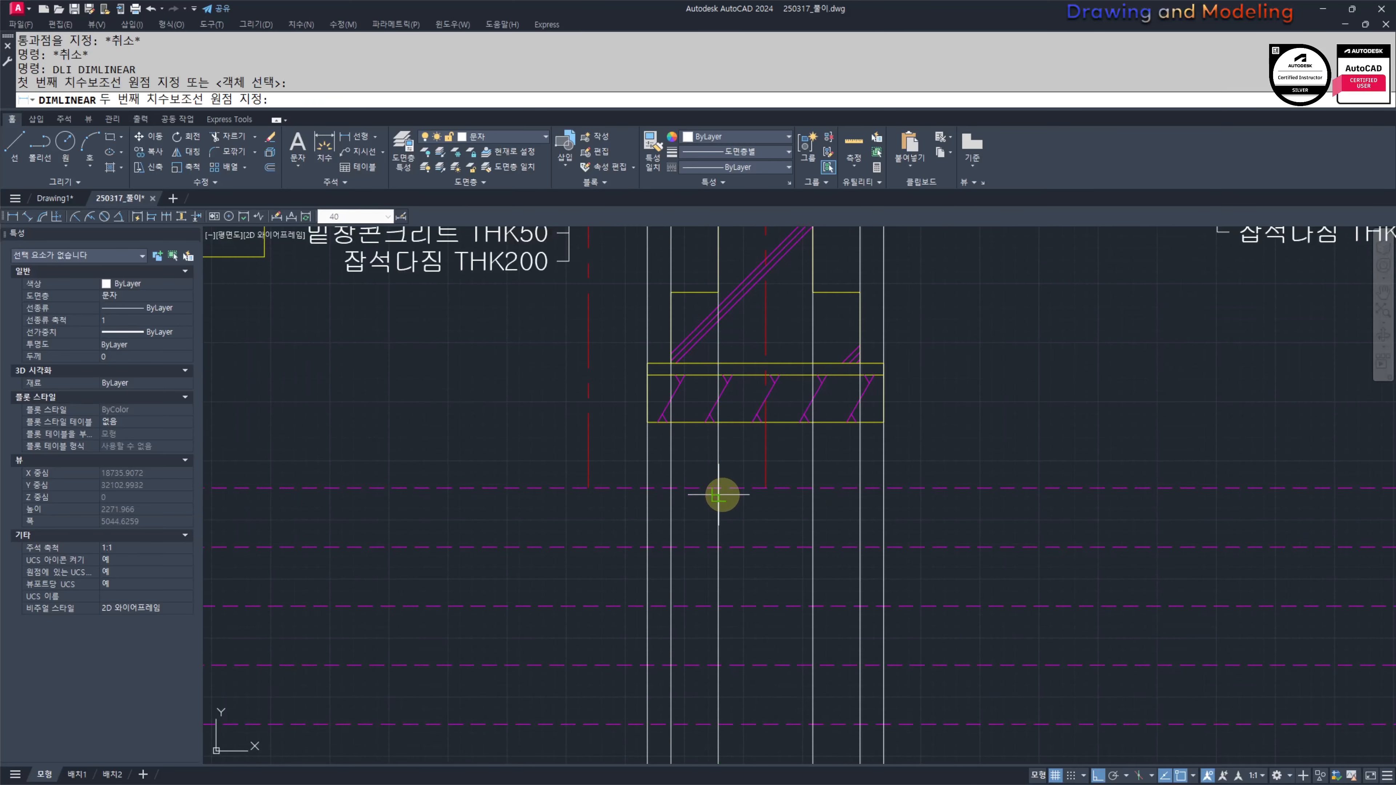
key("Escape")
key("Escape")
Step: Dimension the wider footing's foundation wall thickness on the second dashed rectangle from the inside, below the section
key("Return")
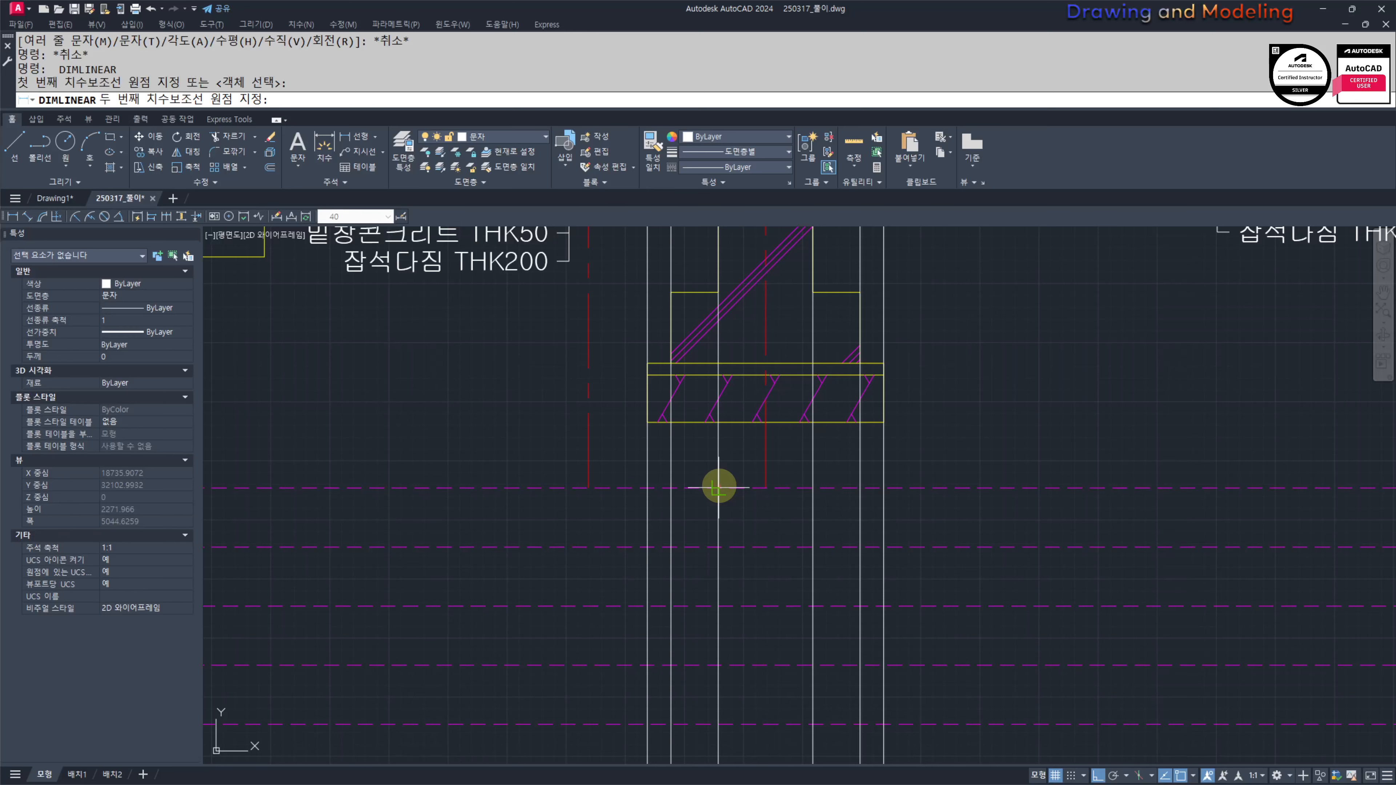
left_click(718, 487)
left_click(813, 486)
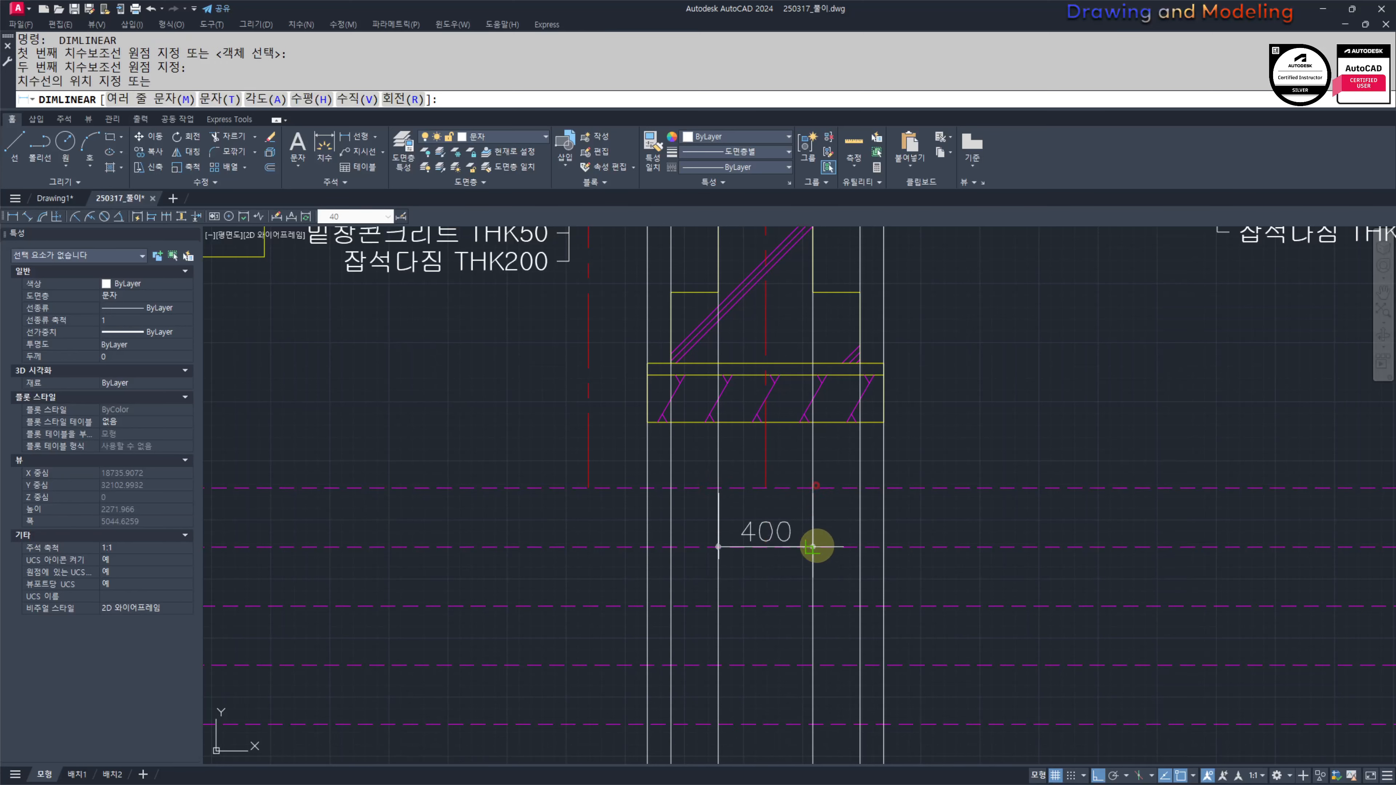
left_click(817, 550)
Step: Dimension the wider footing's concrete width on the third dashed rectangle from the inside
key("Return")
left_click(670, 487)
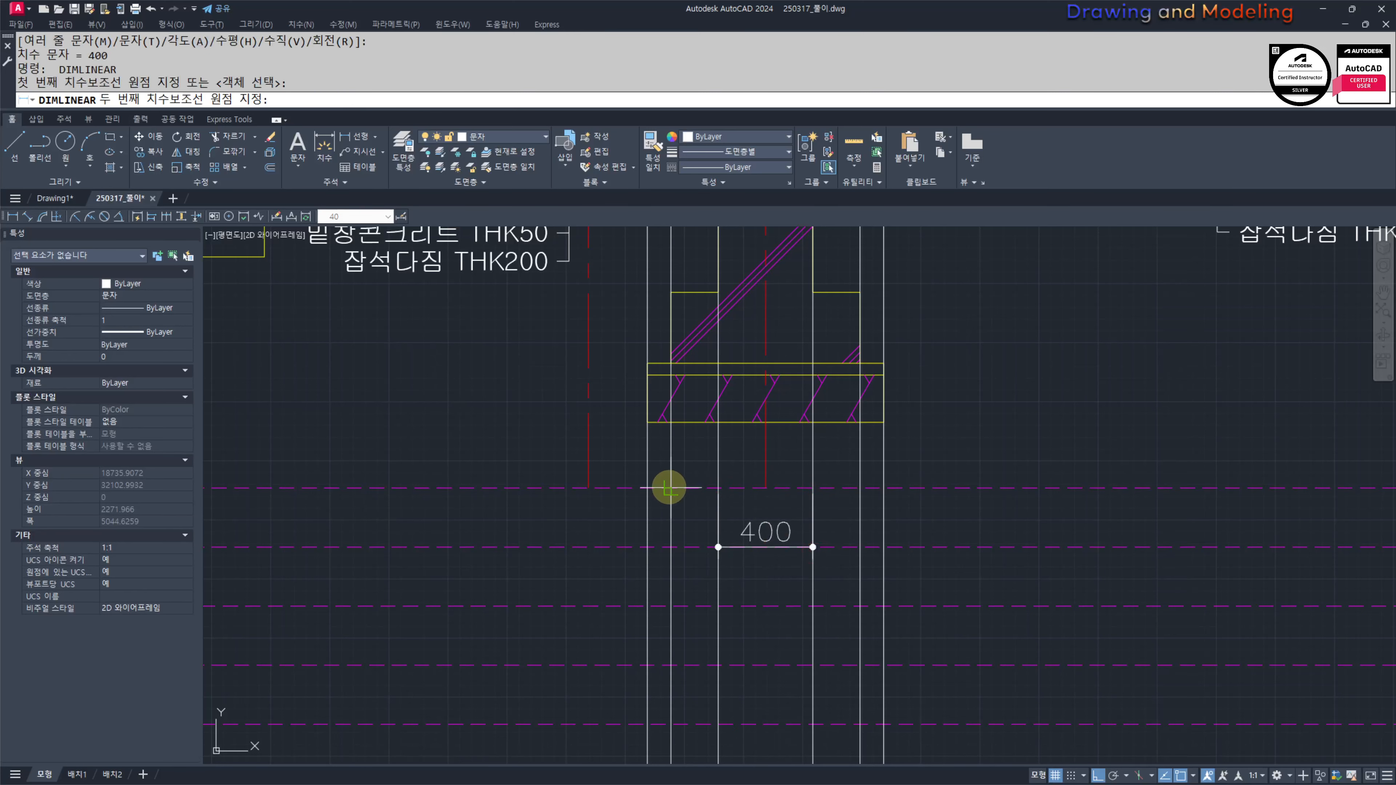
left_click(858, 488)
left_click(860, 605)
Step: Dimension the full base width under the wider footing on the fourth dashed rectangle from the inside
key("Return")
left_click(640, 488)
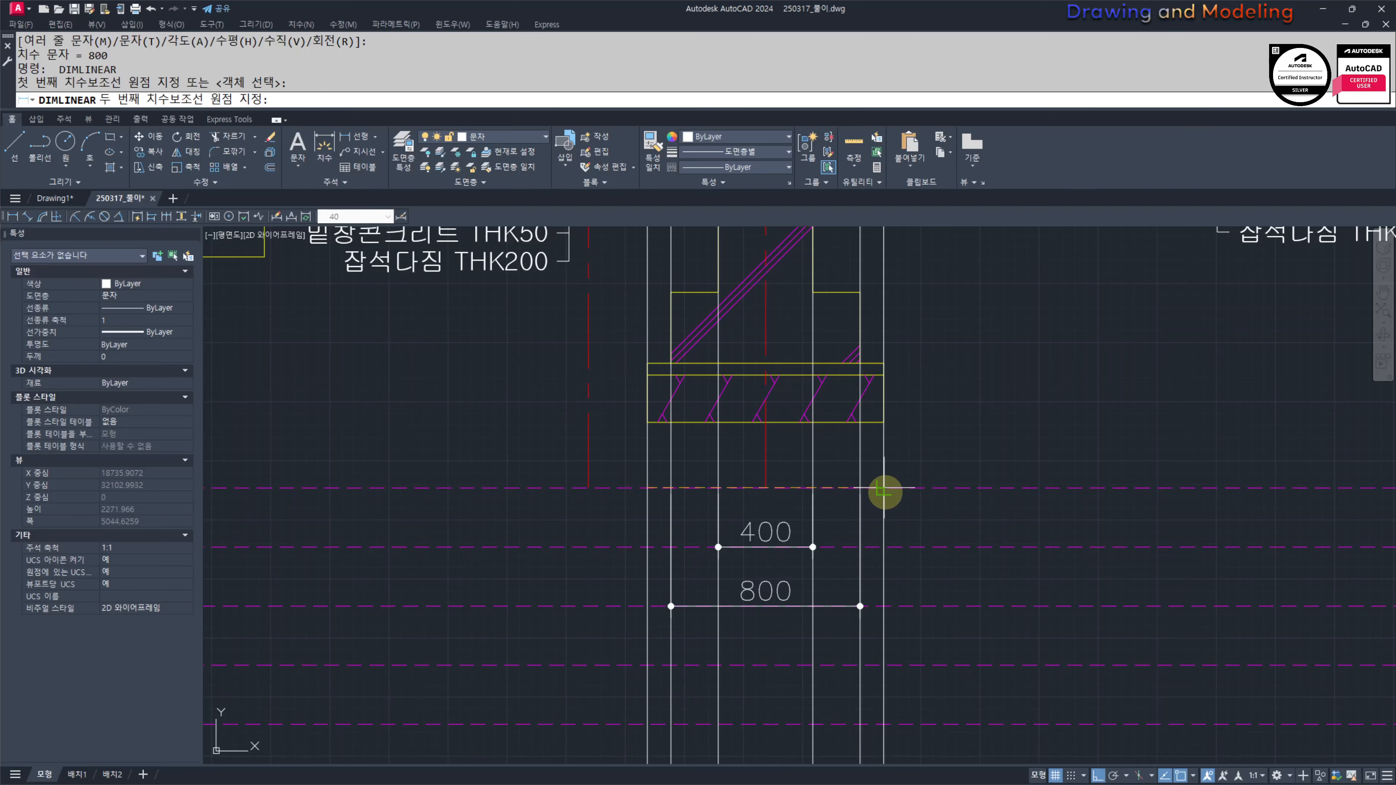
left_click(884, 488)
left_click(885, 664)
key("Escape")
key("Escape")
Step: Dimension the narrower footing's foundation wall thickness on the second dashed rectangle from the inside
scroll(852, 666, "down", 2)
middle_click_drag(814, 674, 825, 511)
middle_click_drag(929, 536, 732, 595)
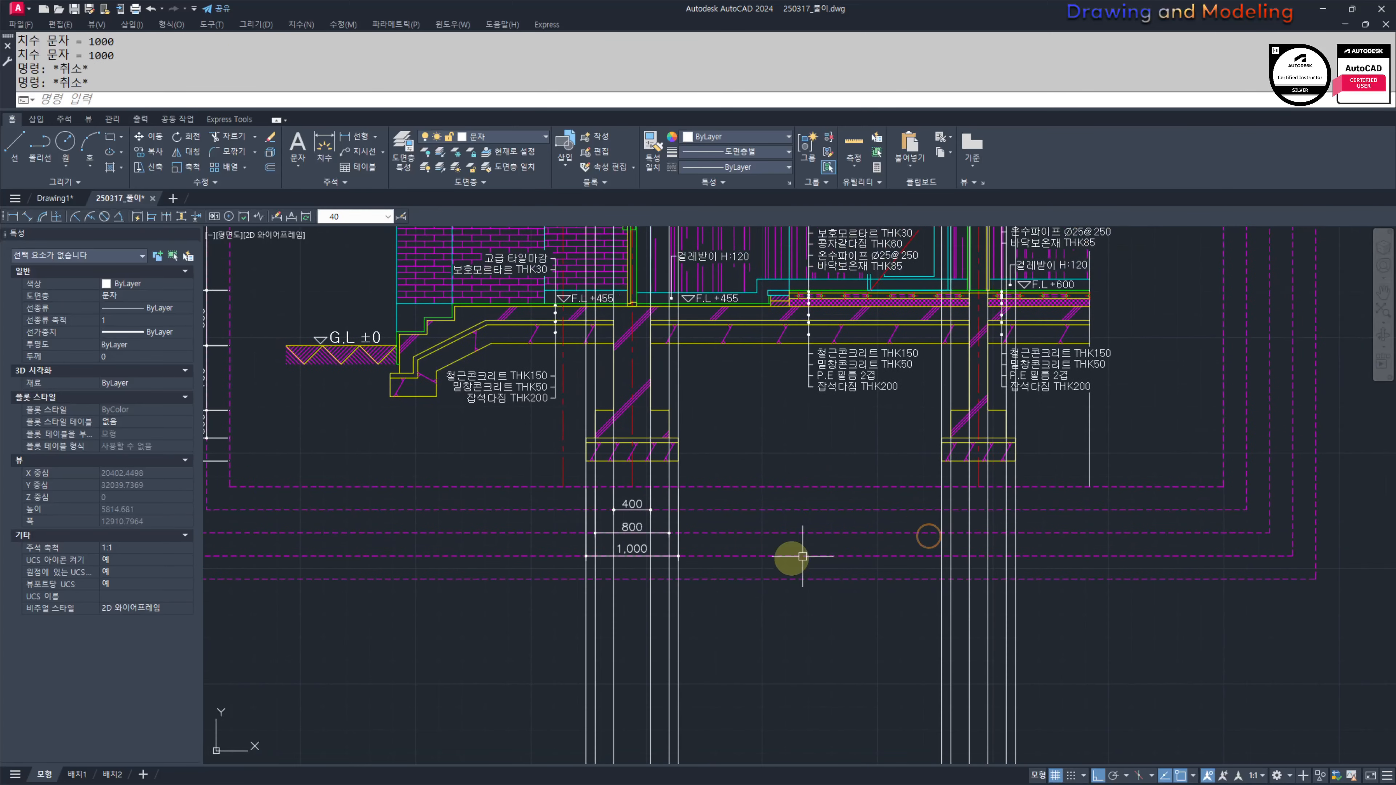
scroll(873, 482, "up", 4)
key("Return")
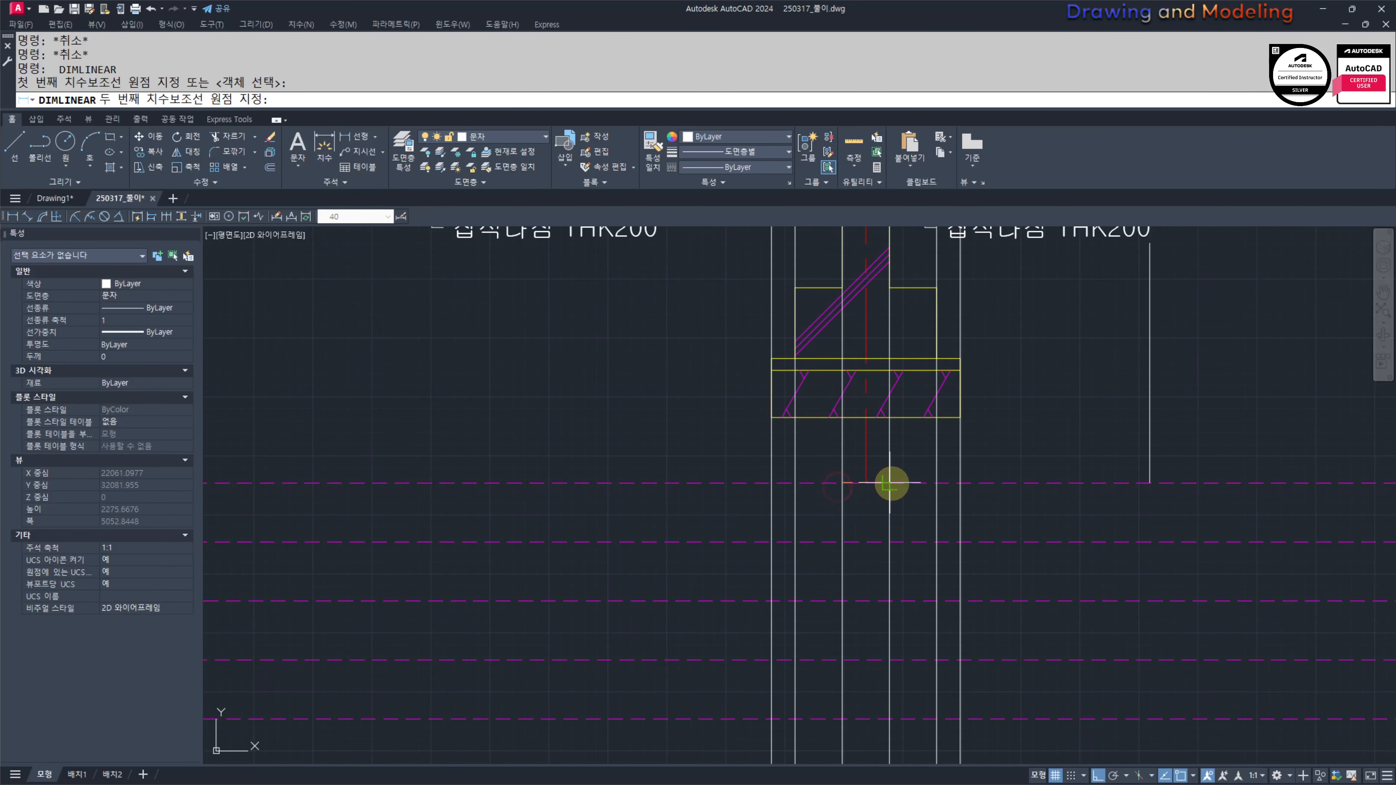
left_click(890, 484)
left_click(900, 541)
key("Escape")
Step: Move the text of the narrower foundation wall's dimension to the middle between its extension lines
left_click(925, 519)
scroll(948, 529, "up", 4)
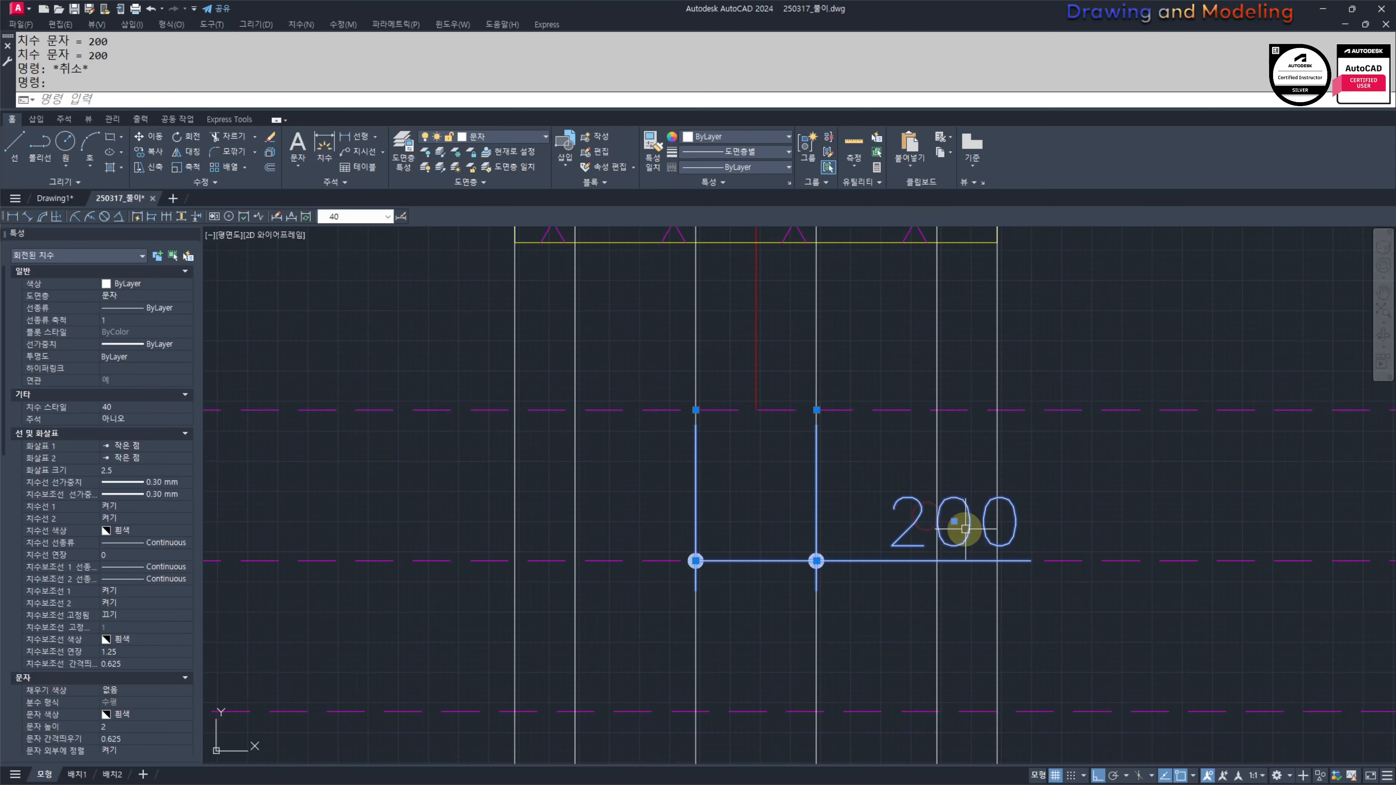
left_click(954, 521)
left_click(758, 561)
key("Escape")
Step: Dimension the narrower footing's concrete width on the third dashed rectangle from the inside
scroll(754, 556, "down", 2)
middle_click_drag(751, 555, 856, 530)
key("Return")
left_click(746, 431)
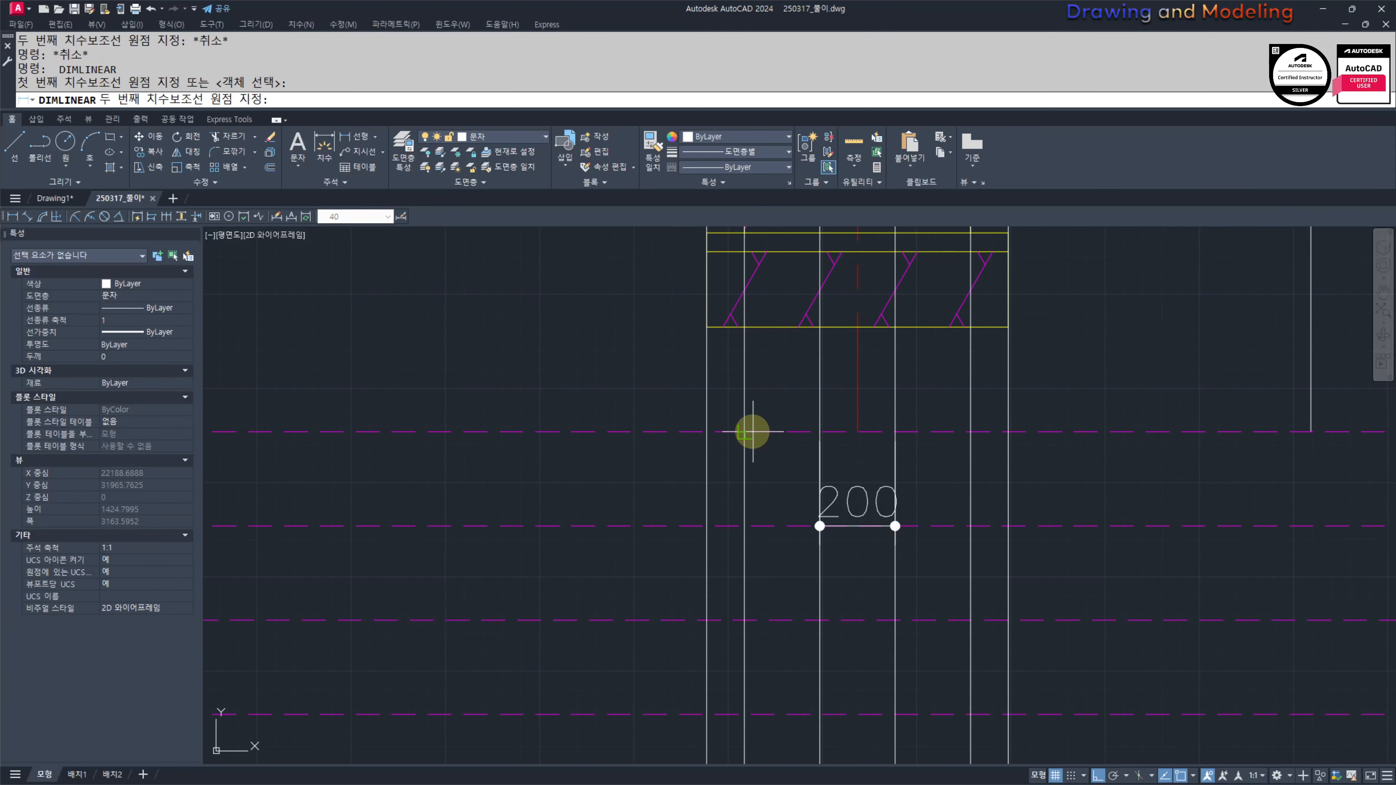
left_click(969, 443)
left_click(971, 619)
Step: Dimension the full base width under the narrower footing on the fourth dashed rectangle from the inside
key("Return")
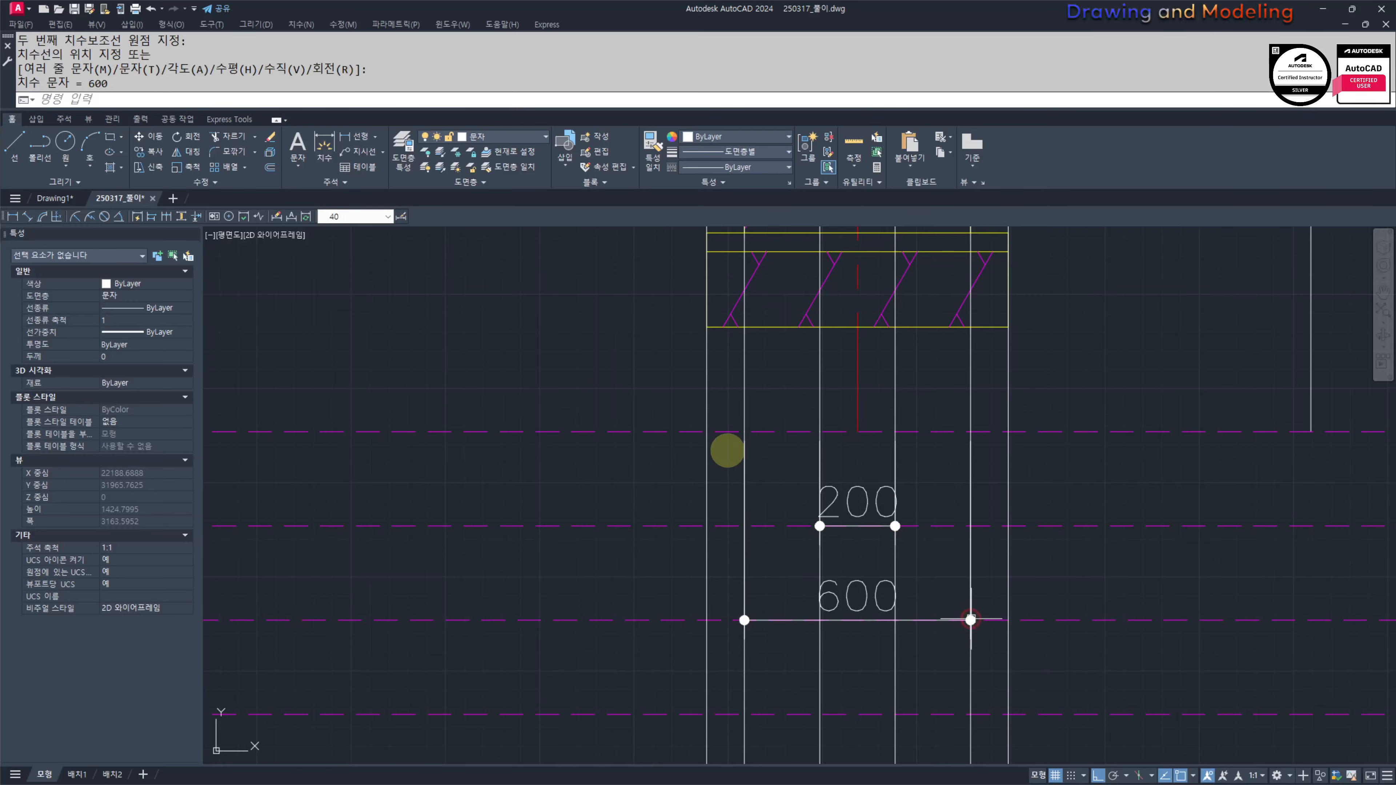
left_click(705, 432)
left_click(1001, 433)
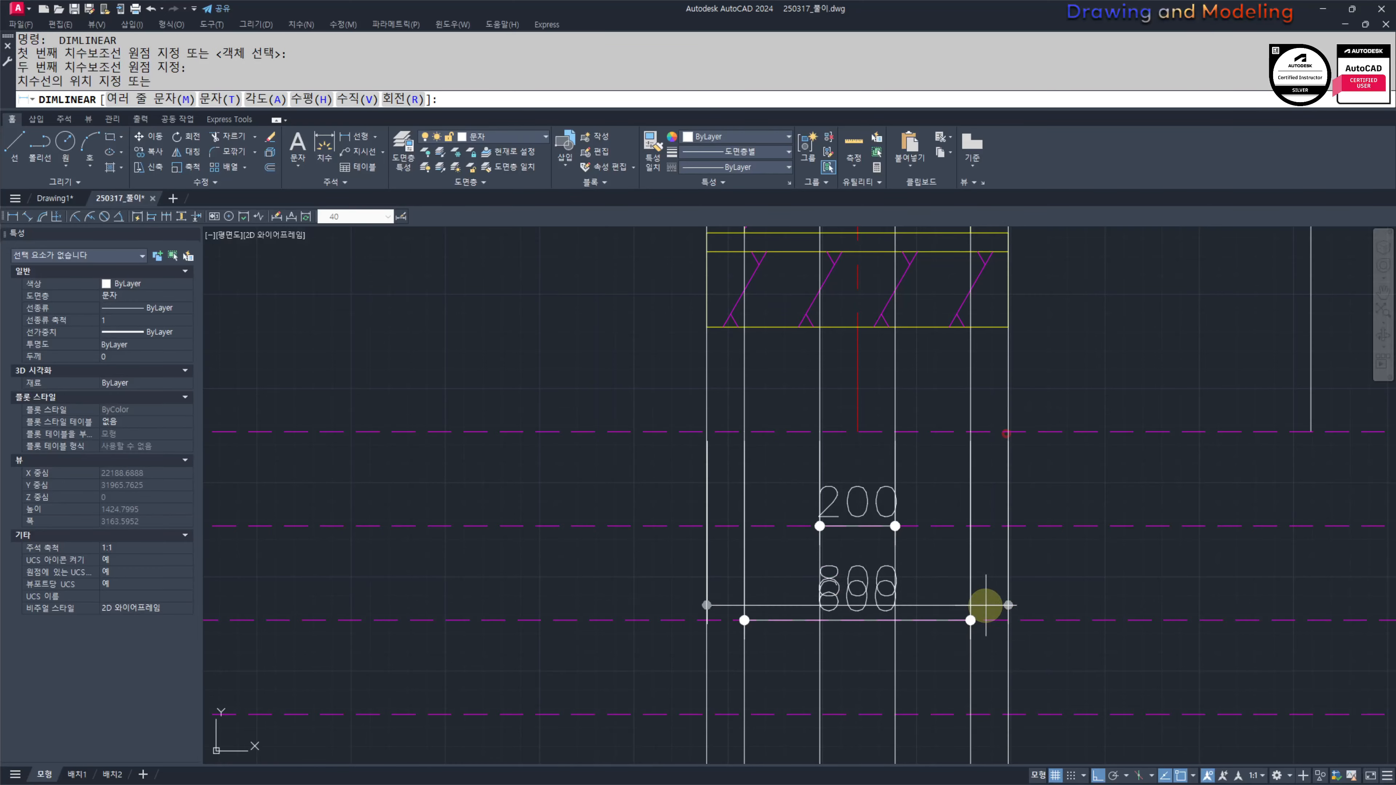
left_click(1015, 713)
key("Escape")
key("Escape")
Step: Delete all the vertical construction lines running through the two footings
scroll(1014, 632, "down", 6)
left_click(1044, 611)
left_click(592, 614)
key("Delete")
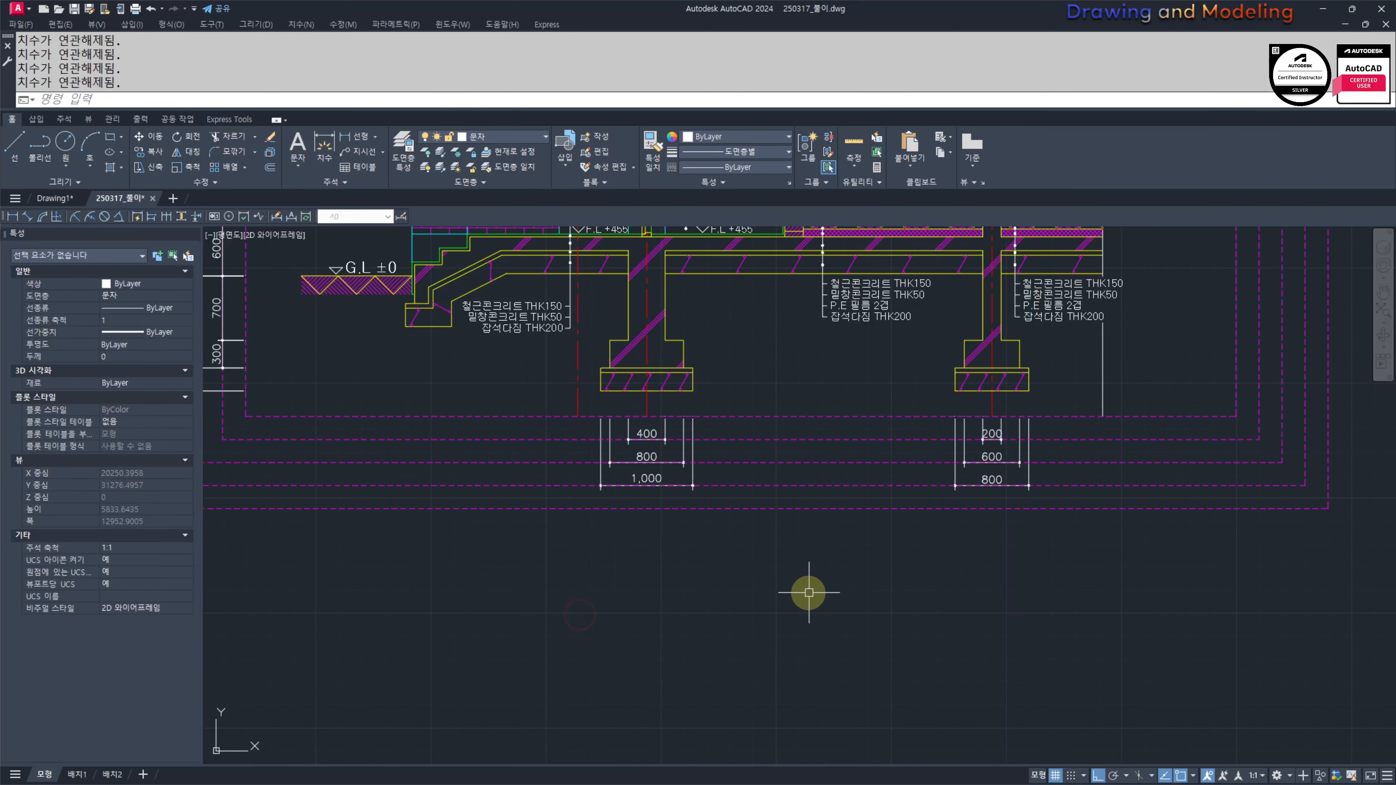
key("Escape")
key("Escape")
middle_click_drag(618, 538, 778, 609)
middle_click_drag(782, 562, 803, 612)
middle_click_drag(787, 576, 819, 569)
middle_click_drag(962, 609, 902, 566)
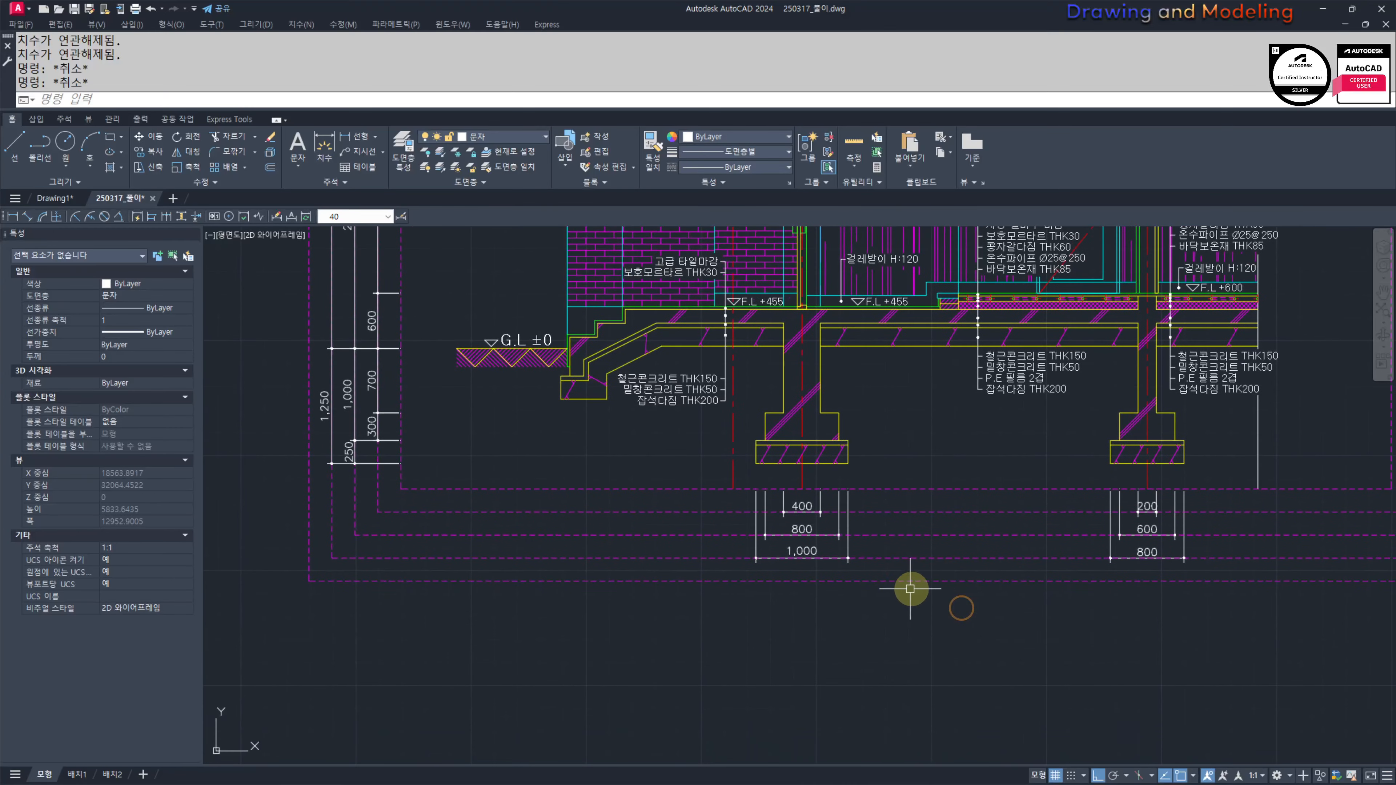
type("dli")
key("space")
scroll(821, 579, "up", 3)
left_click(782, 438)
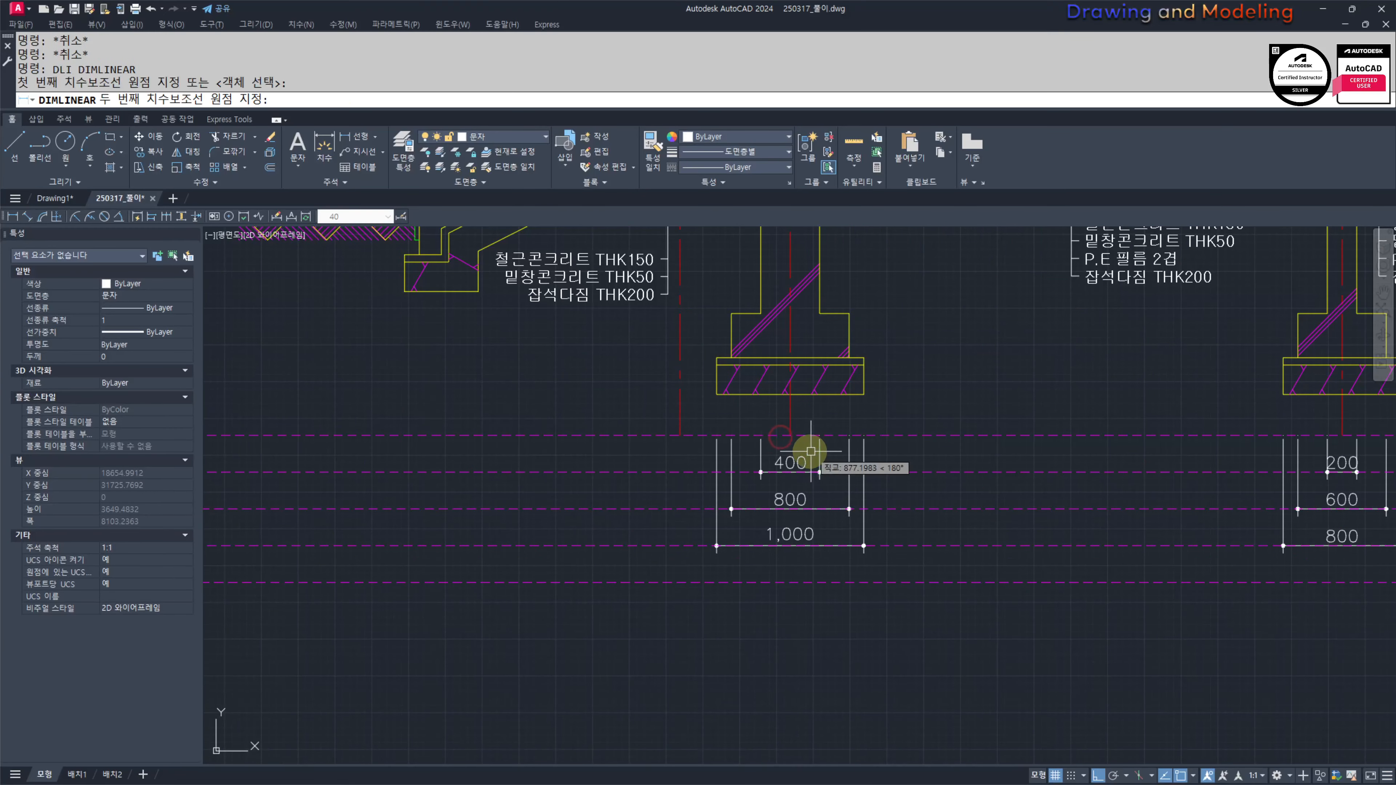
key("Escape")
key("Escape")
Step: Dimension the distance between the two footings' centre lines on the outermost dashed rectangle below the section
key("space")
left_click(784, 435)
middle_click_drag(1129, 487, 910, 486)
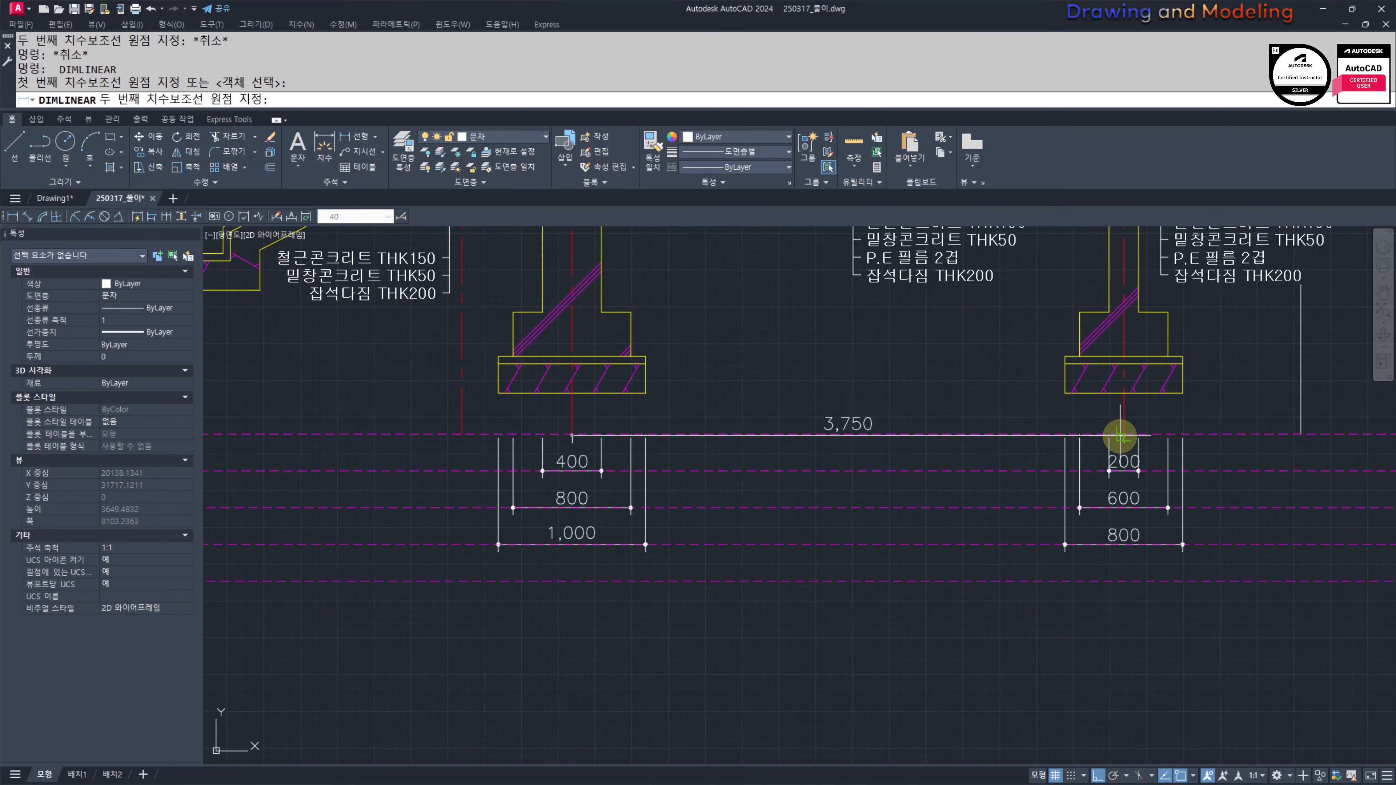
left_click(1120, 436)
left_click(1098, 582)
middle_click_drag(991, 592, 1134, 604)
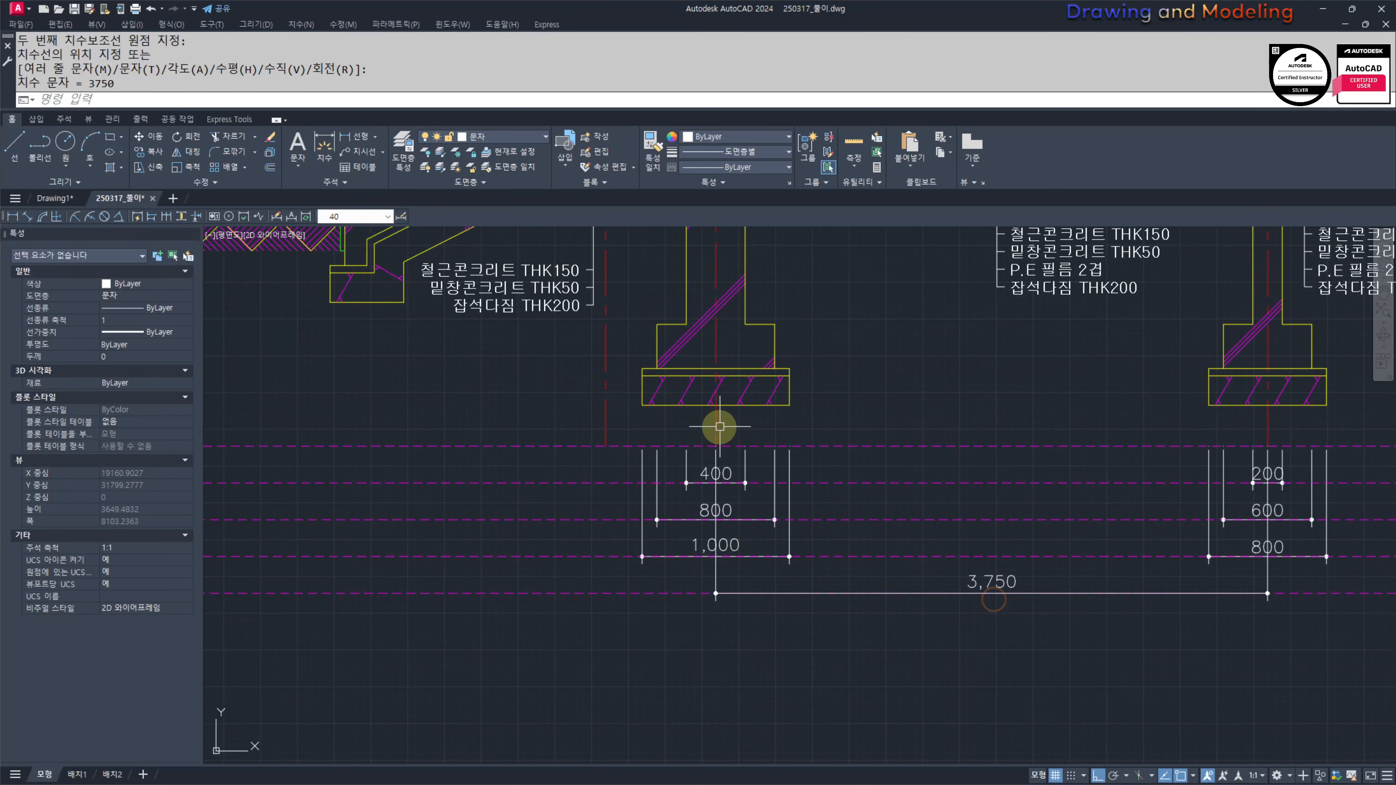
middle_click_drag(698, 557, 760, 564)
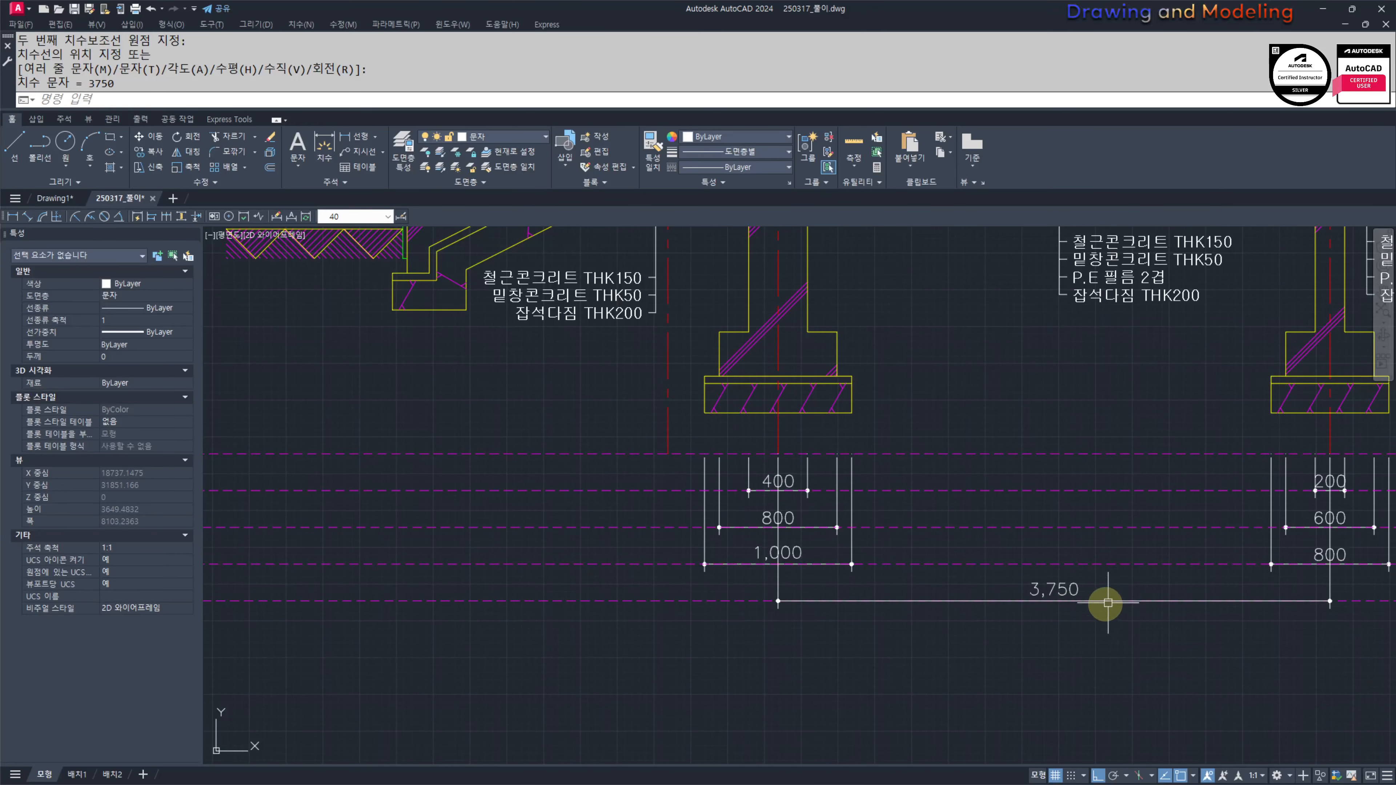
Step: Delete the dimension between the two footings' centre lines on the outermost dashed rectangle
left_click(1110, 587)
left_click(997, 586)
middle_click_drag(1019, 536, 870, 558)
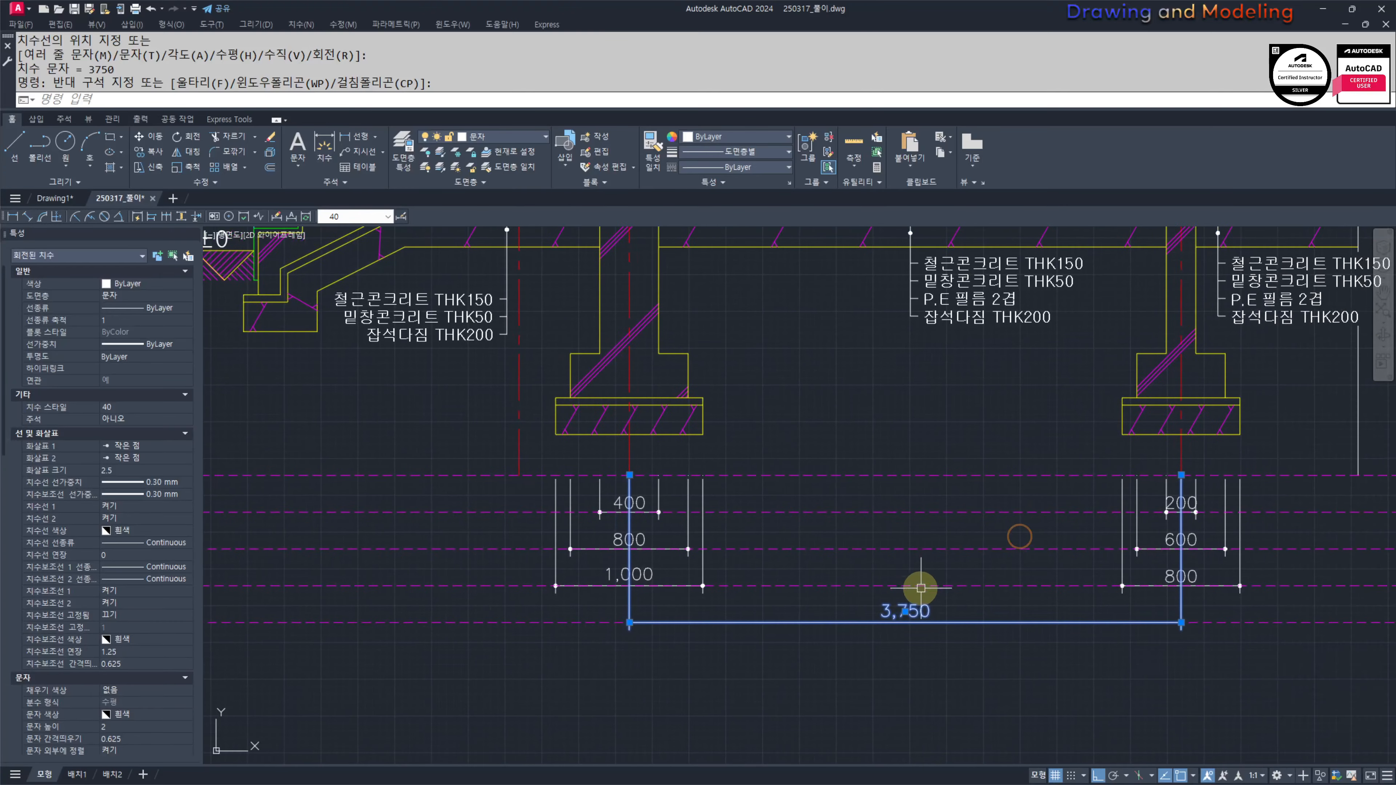
type("e")
key("space")
key("Escape")
key("Escape")
Step: Redimension the distance between the footings' centres on the outermost dashed rectangle, starting the extension lines at the fourth rectangle
middle_click_drag(974, 546, 912, 498)
type("dli")
key("space")
scroll(562, 547, "up", 4)
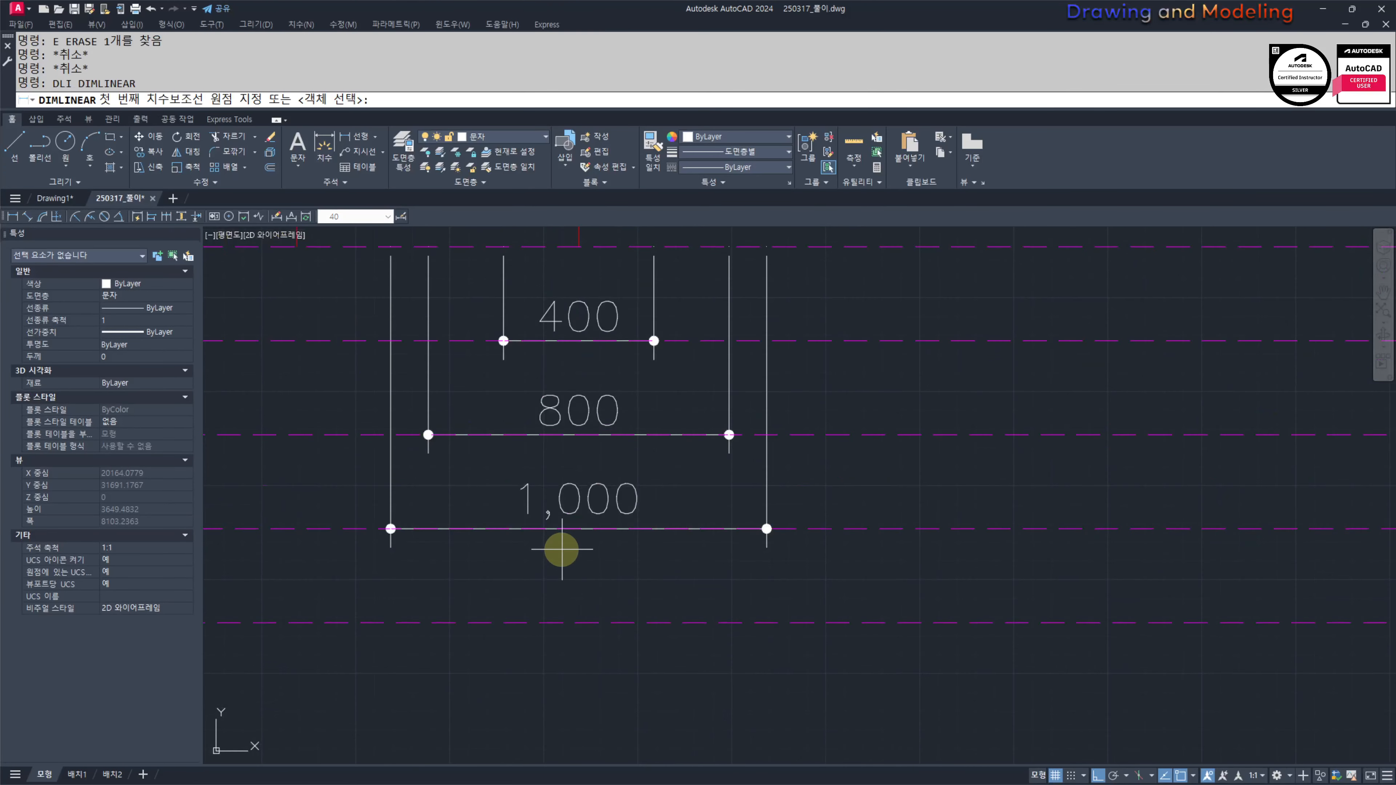
scroll(605, 489, "down", 4)
scroll(948, 518, "up", 3)
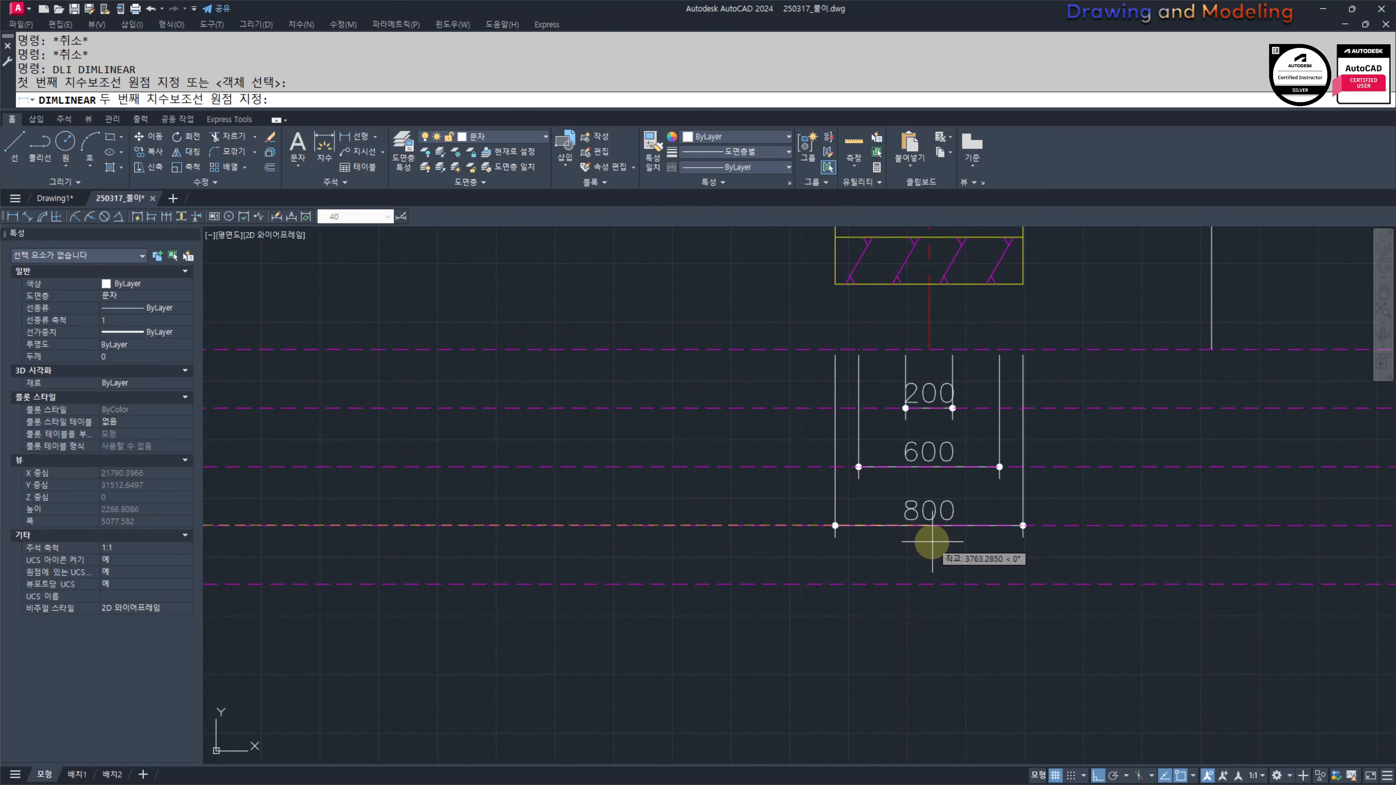
left_click(929, 525)
left_click(929, 584)
Step: Dimension from the narrower footing's centre to the section's vertical break line on the outermost dashed rectangle
key("space")
left_click(929, 525)
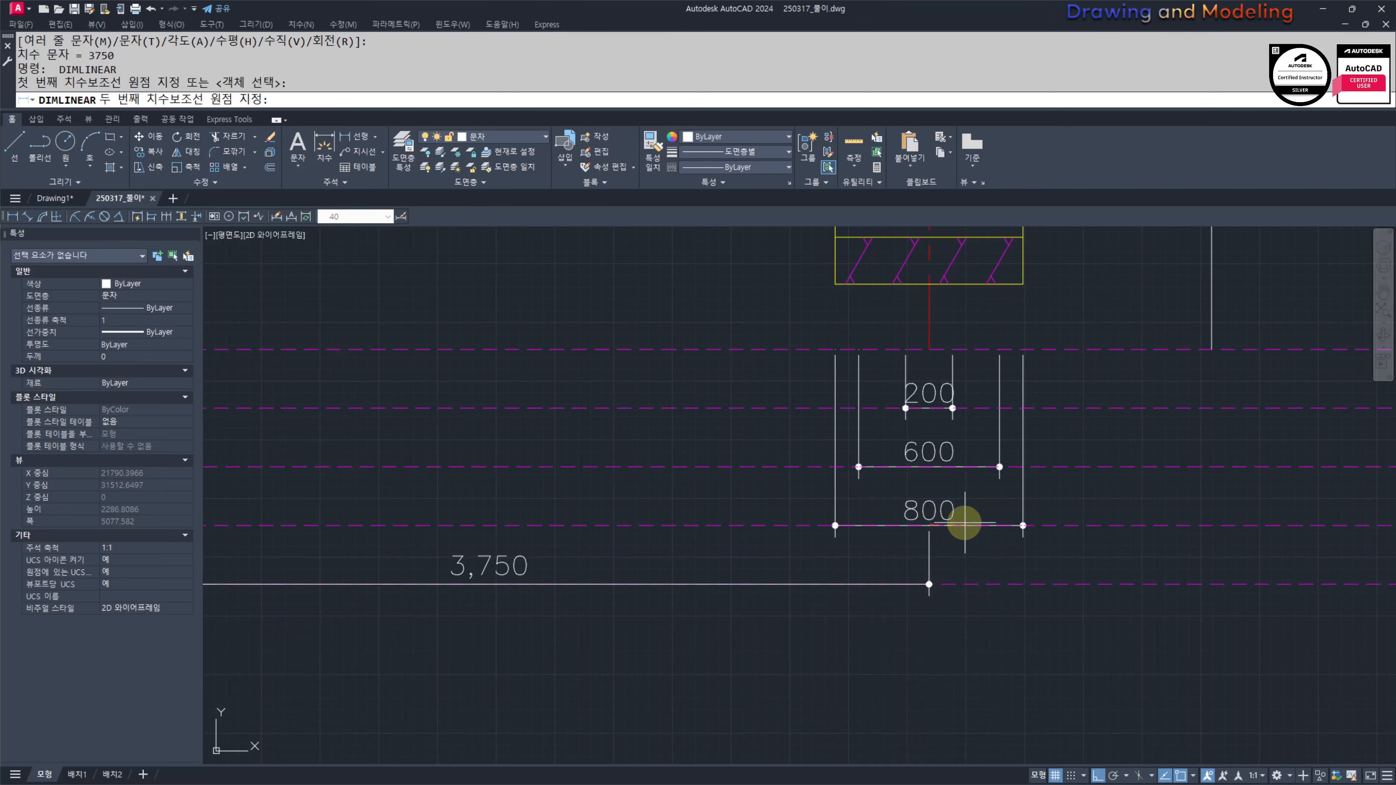
left_click(1211, 349)
left_click(1112, 585)
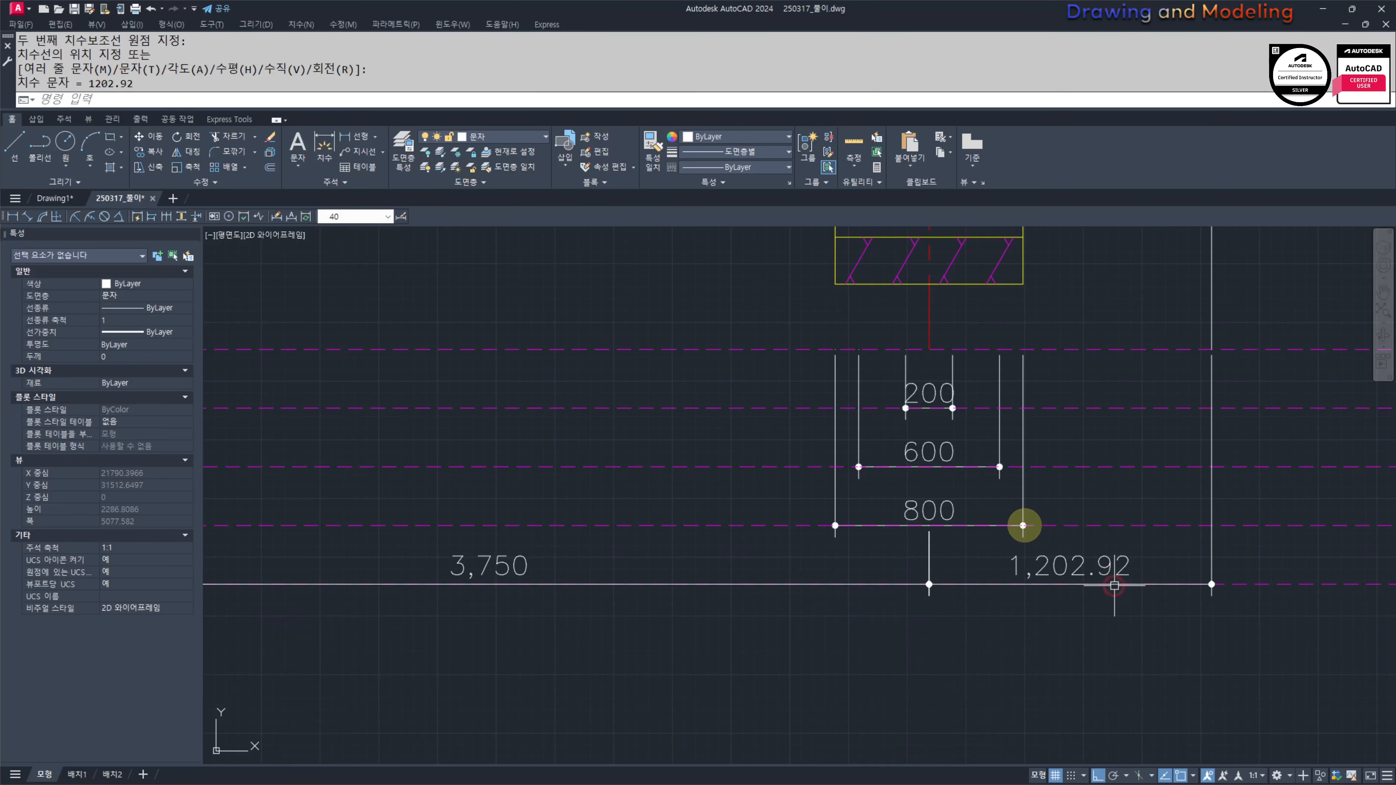
Step: Dimension from the wider footing's centre to the red centre line beside it on the outermost dashed rectangle
key("space")
scroll(1019, 524, "down", 2)
scroll(972, 524, "up", 2)
left_click(972, 526)
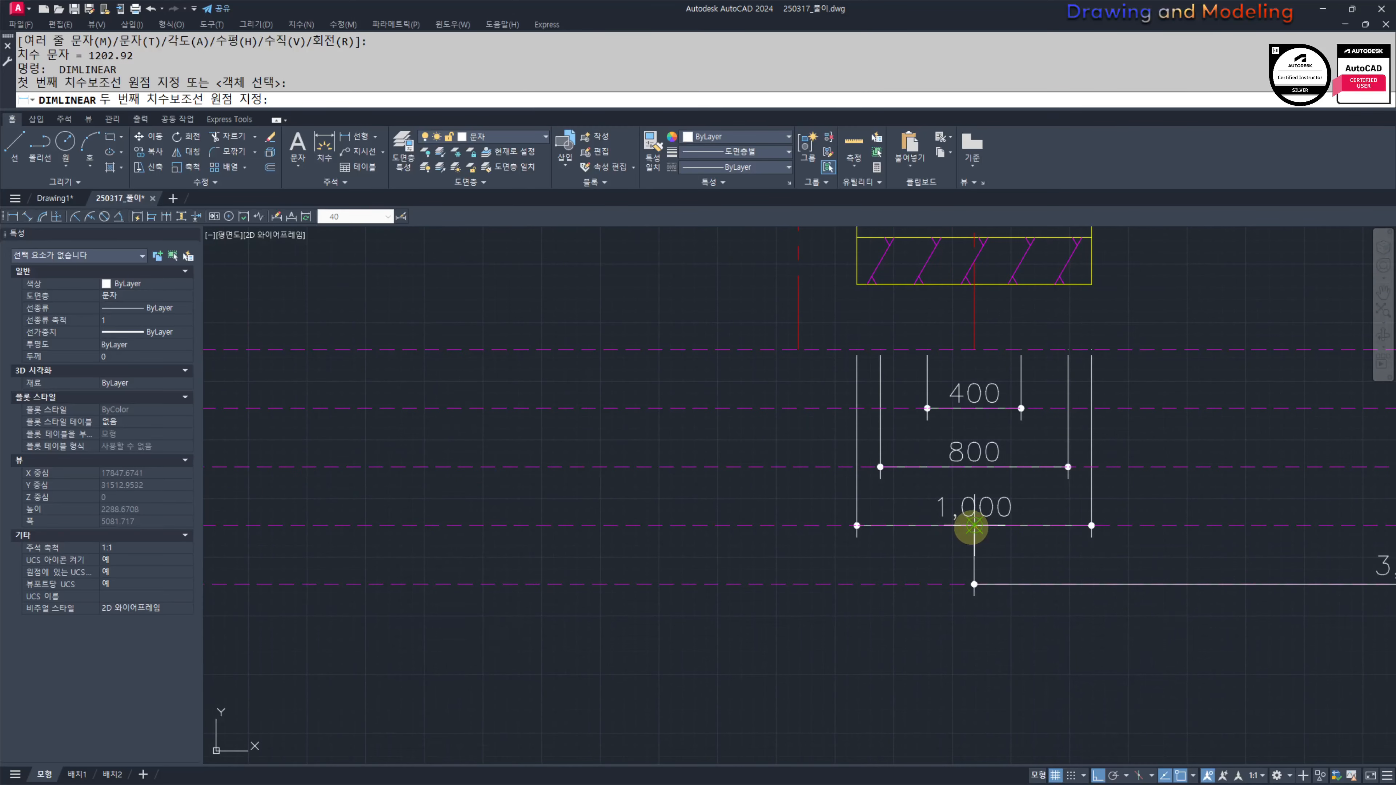
left_click(798, 349)
left_click(882, 584)
key("Escape")
key("Escape")
Step: Delete the dimension between the wider footing's centre and the red centre line beside it
scroll(874, 591, "down", 2)
middle_click_drag(843, 397, 888, 580)
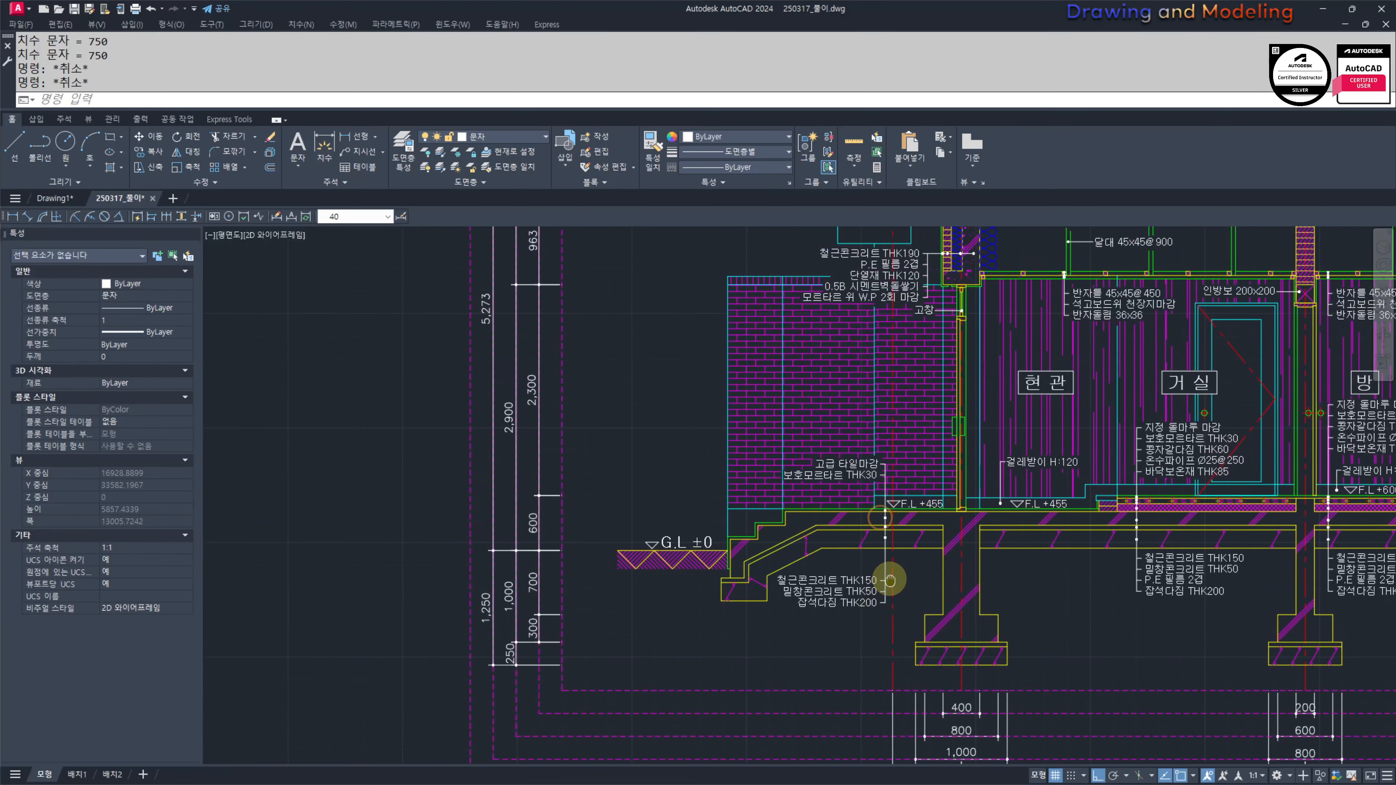
scroll(894, 630, "down", 1)
middle_click_drag(895, 630, 808, 546)
scroll(872, 559, "up", 2)
middle_click_drag(1000, 585, 941, 620)
scroll(942, 620, "down", 1)
middle_click_drag(972, 533, 961, 632)
scroll(957, 411, "down", 1)
middle_click_drag(955, 378, 954, 423)
scroll(925, 552, "up", 1)
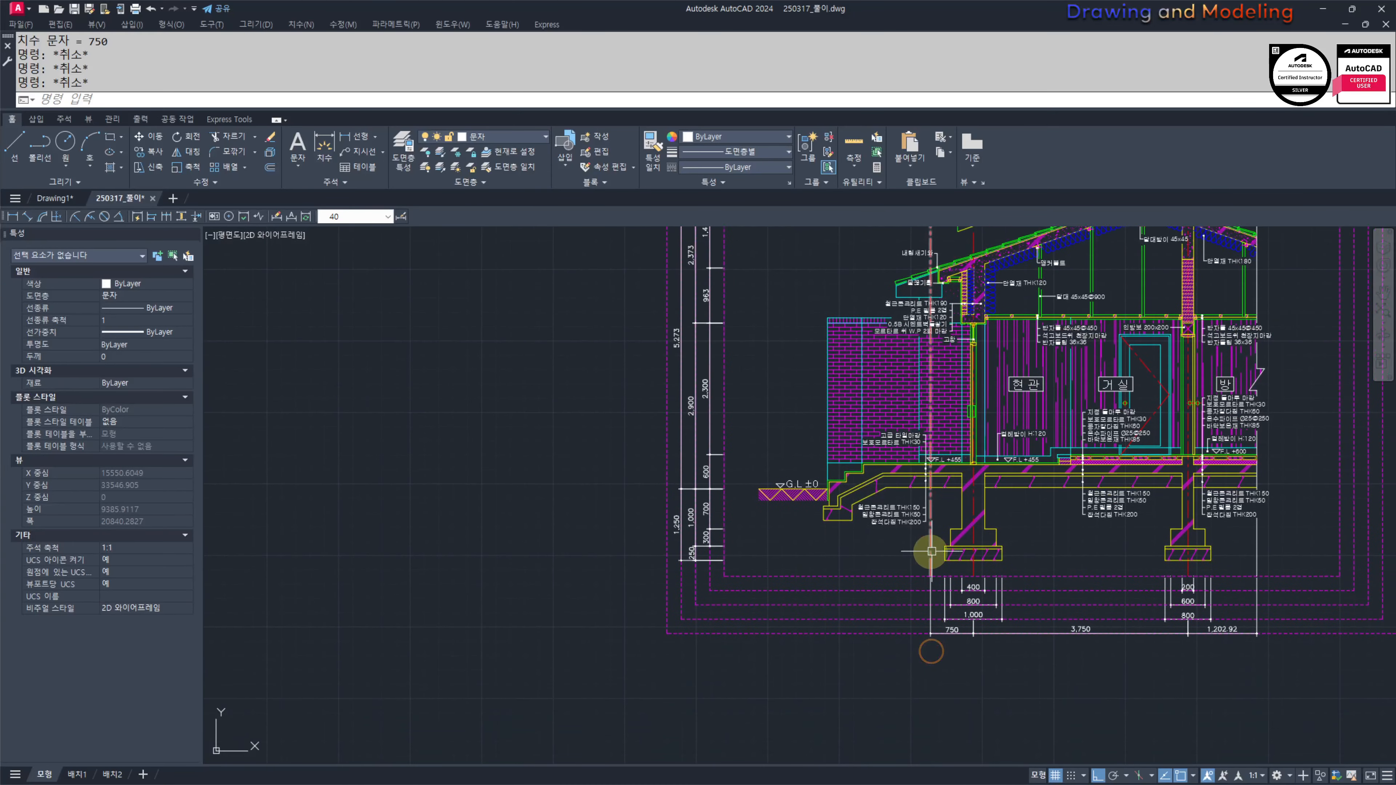
scroll(925, 602, "up", 1)
left_click(947, 570)
type("e")
key("Return")
Step: Stretch the lower end of the red centre line beside the wider footing up to just below the eaves
type("s")
key("space")
left_click(943, 581)
left_click(912, 606)
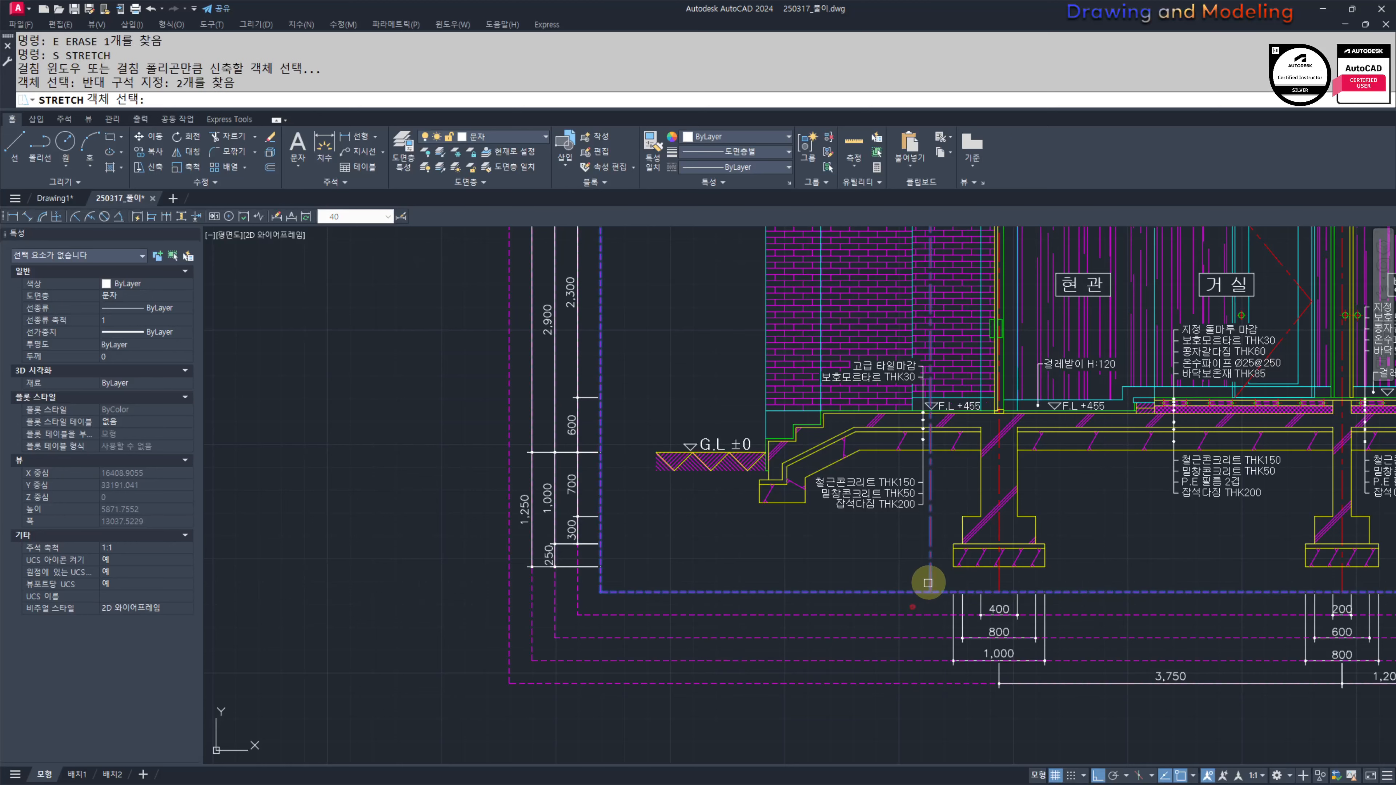
key("space")
left_click(929, 585)
middle_click_drag(918, 313, 901, 570)
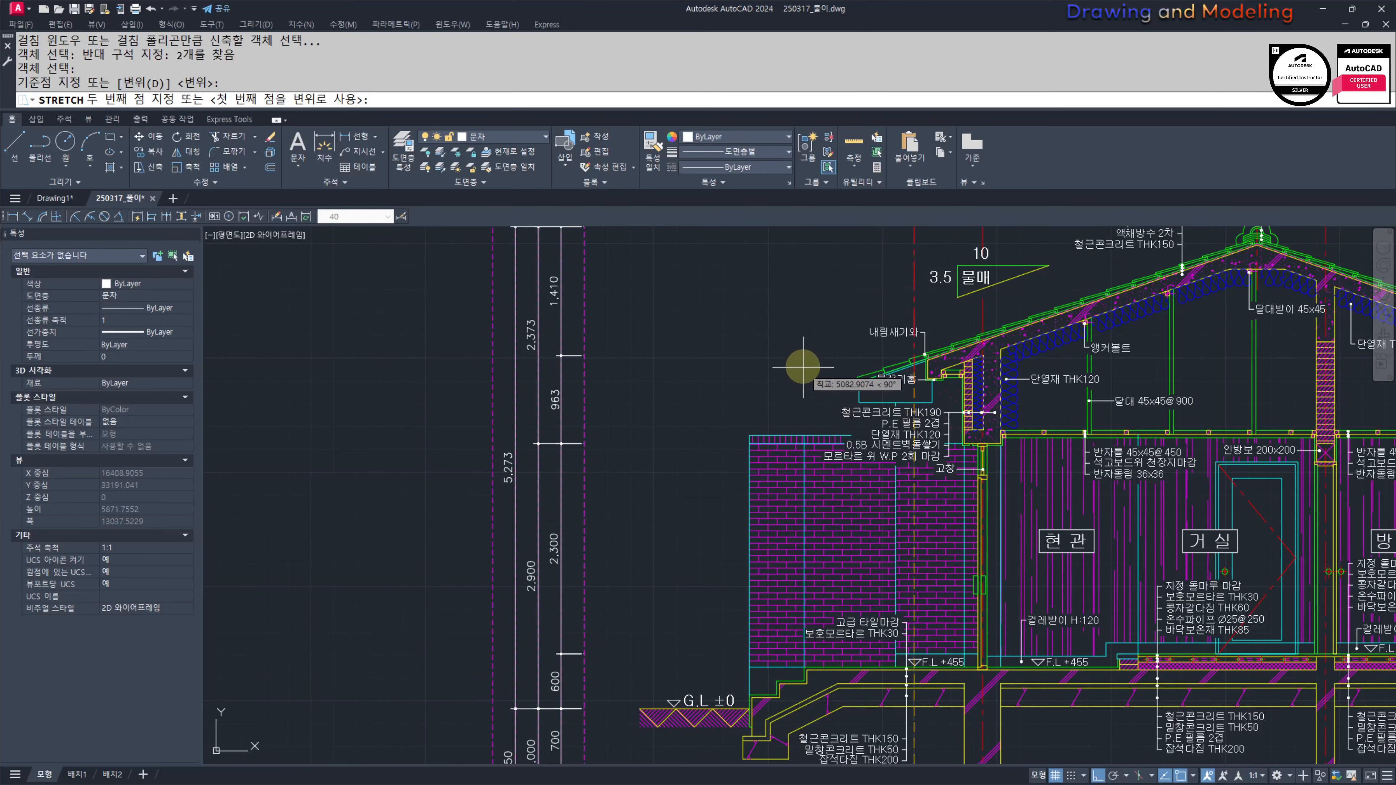
scroll(801, 377, "up", 6)
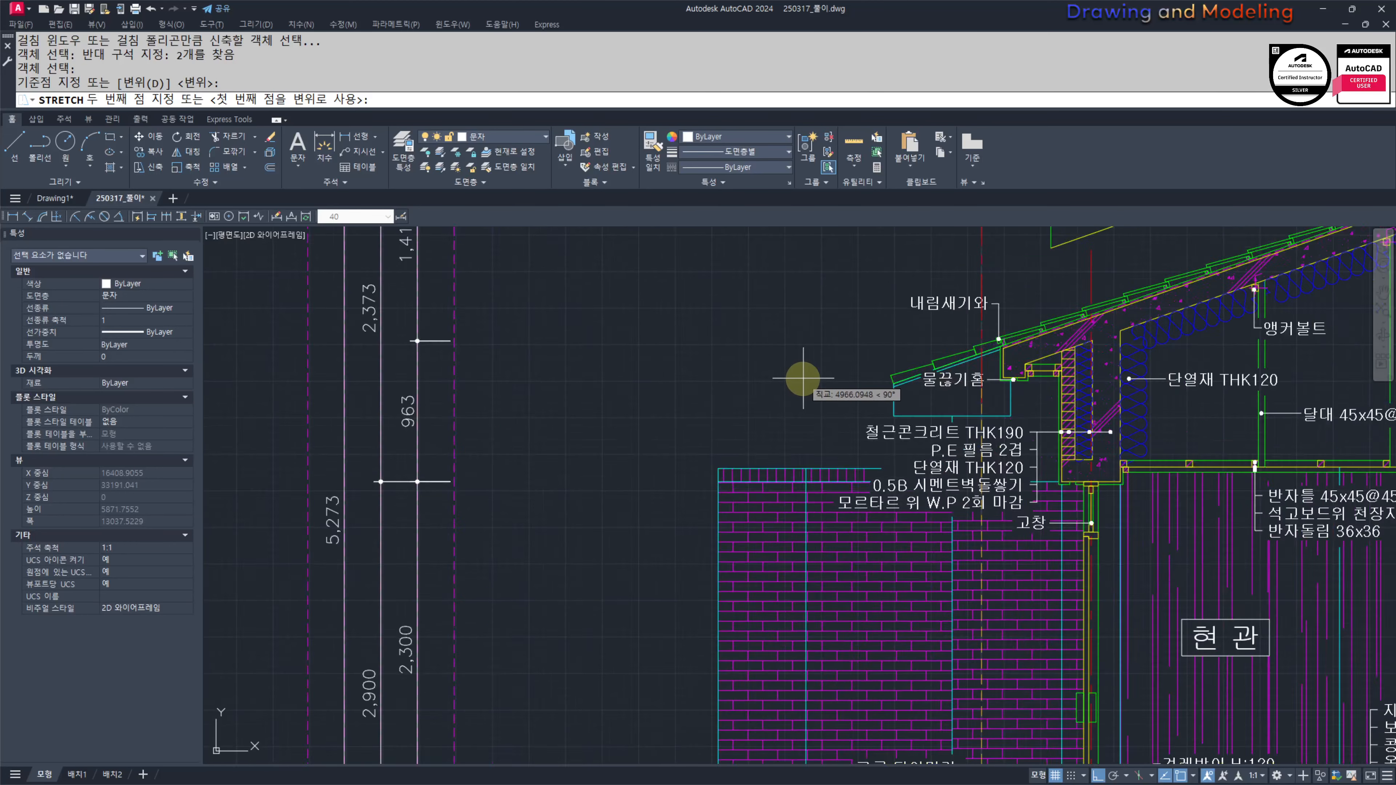
left_click(811, 424)
key("Escape")
key("Escape")
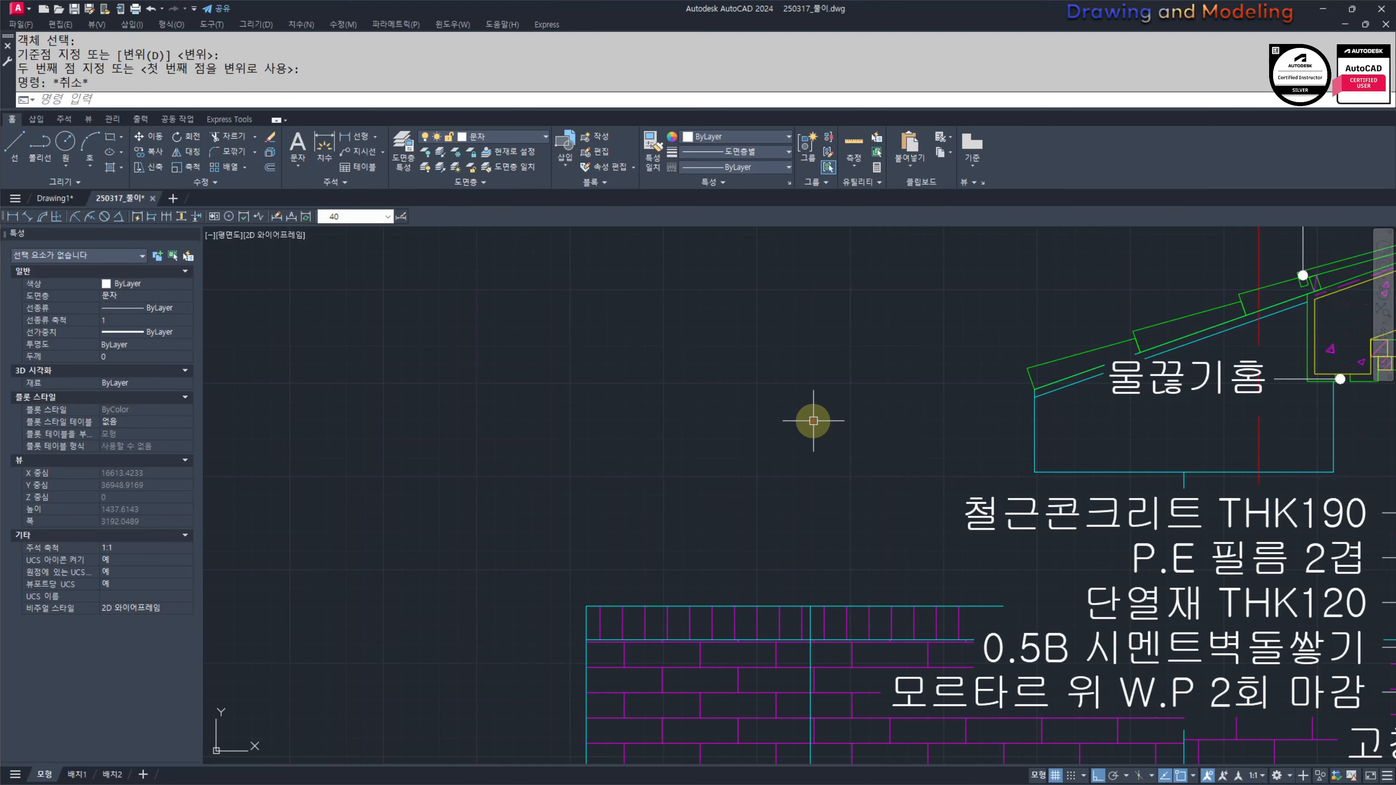
Step: Draw a vertical construction line through the midpoint of the top edge of the small footing under the porch steps
scroll(808, 431, "down", 6)
middle_click_drag(945, 655, 909, 561)
middle_click_drag(874, 638, 937, 489)
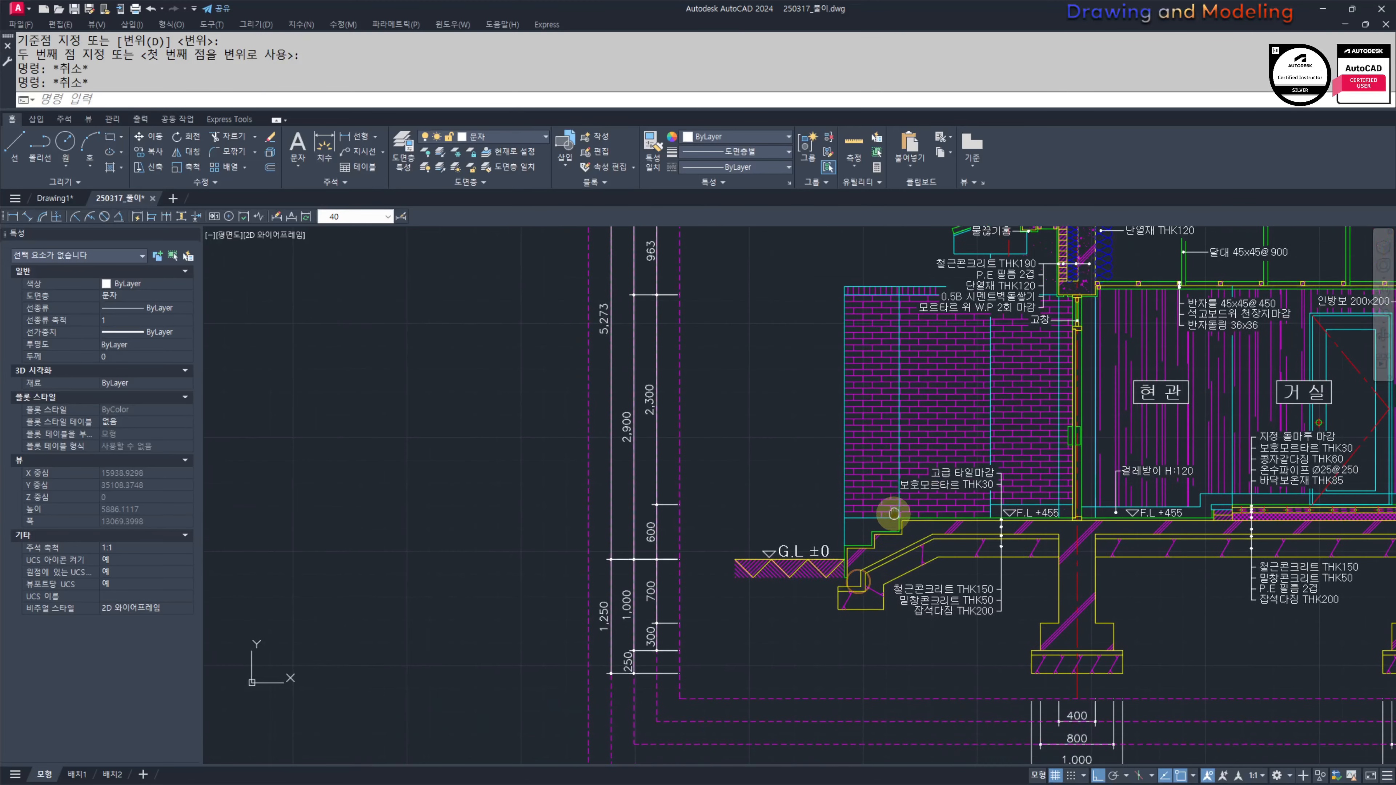
scroll(835, 583, "up", 2)
middle_click_drag(944, 620, 807, 540)
mouse_move(806, 608)
middle_mouse_down()
mouse_move(847, 577)
mouse_move(918, 599)
middle_mouse_up()
scroll(844, 580, "up", 2)
key("Return")
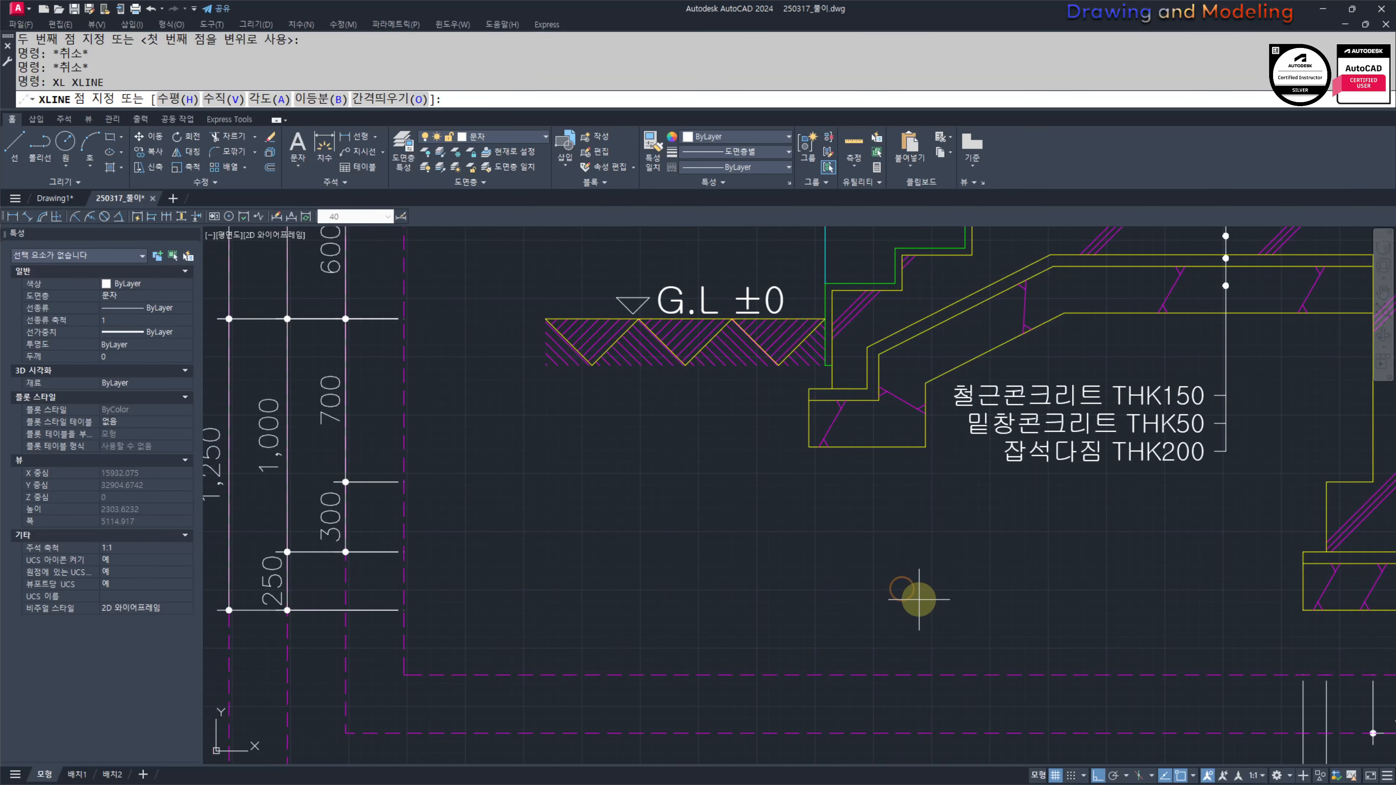
type("V")
key("Return")
scroll(804, 383, "up", 5)
key("Escape")
key("Escape")
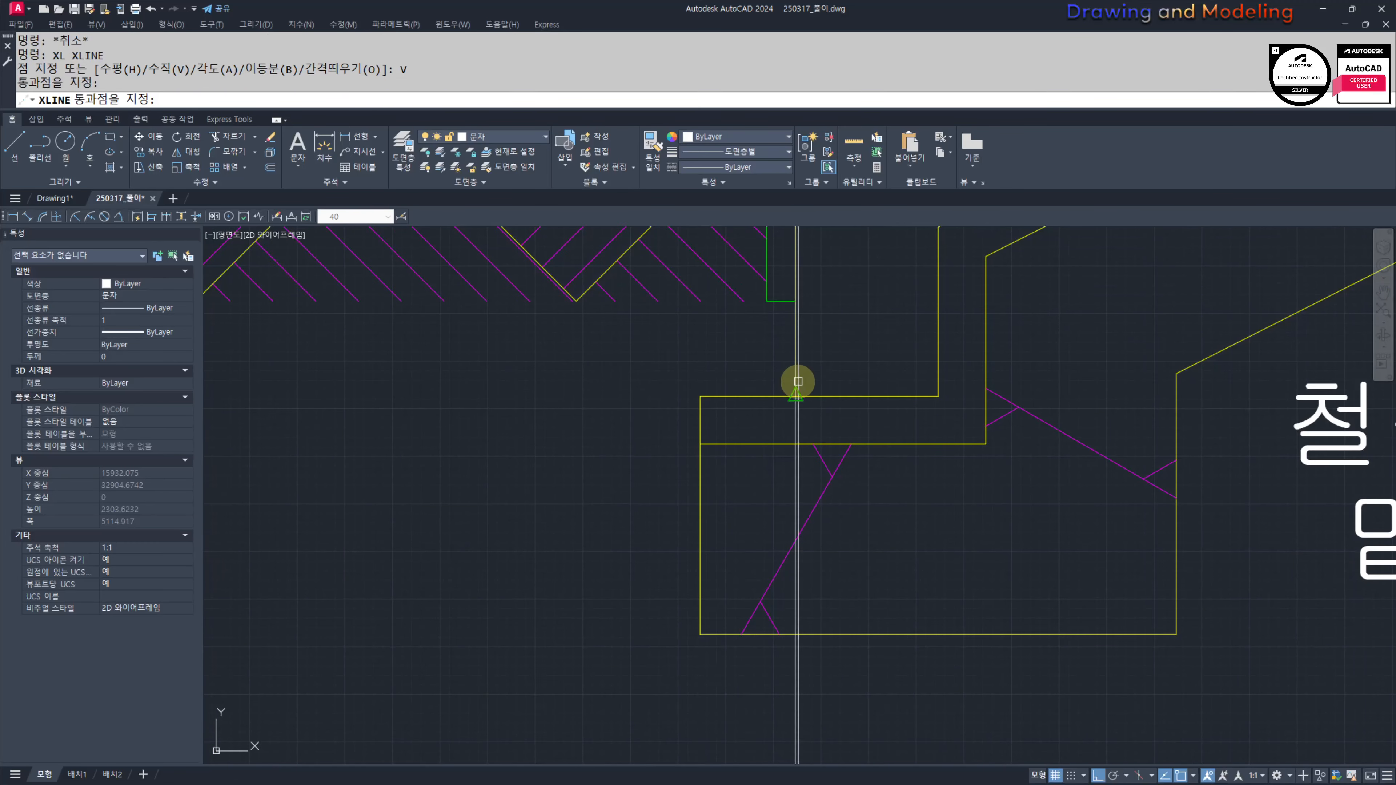
Step: Dimension from the wider footing's centre to the vertical construction line on the outermost dashed rectangle
scroll(798, 383, "down", 7)
mouse_move(797, 383)
middle_mouse_down()
mouse_move(945, 546)
mouse_move(875, 450)
middle_mouse_up()
type("DLI")
key("Return")
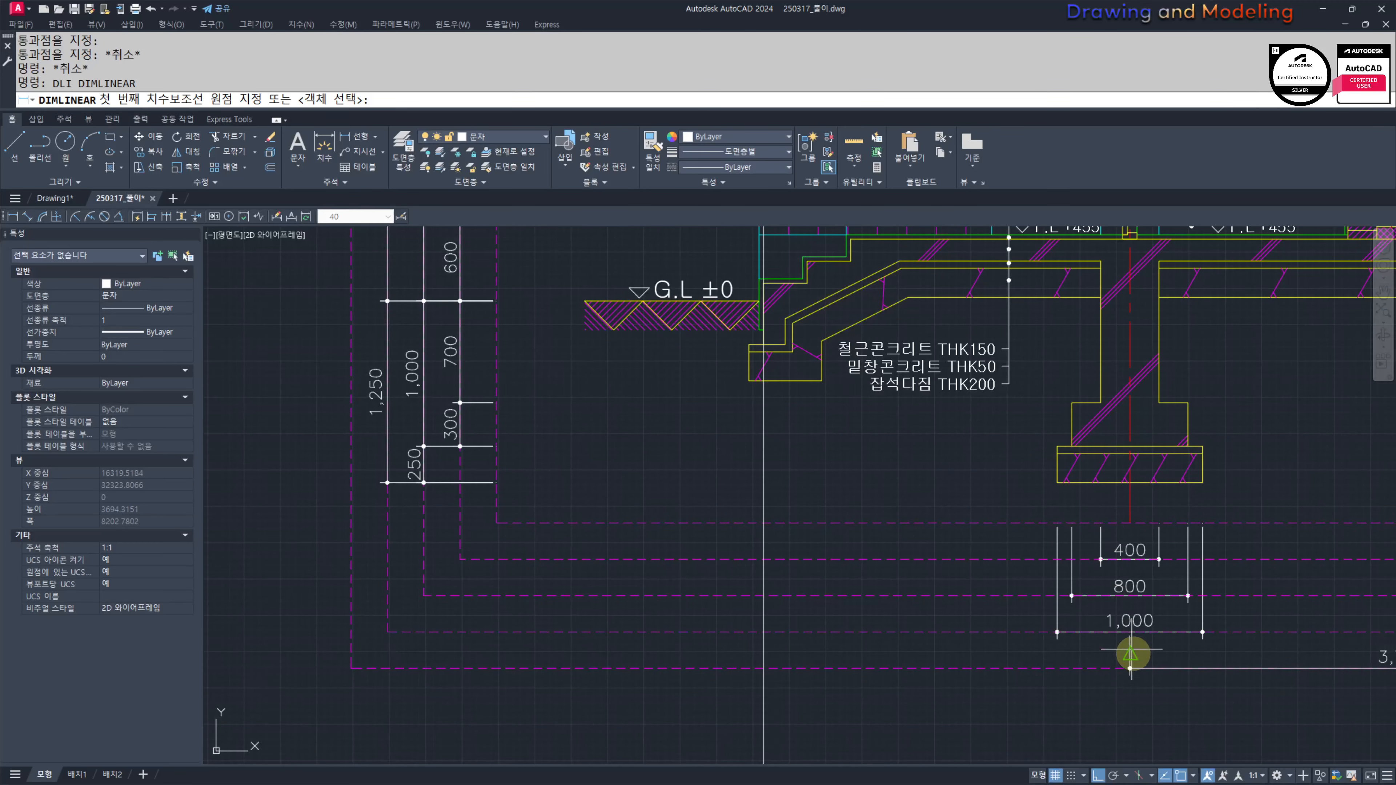
left_click(1057, 632)
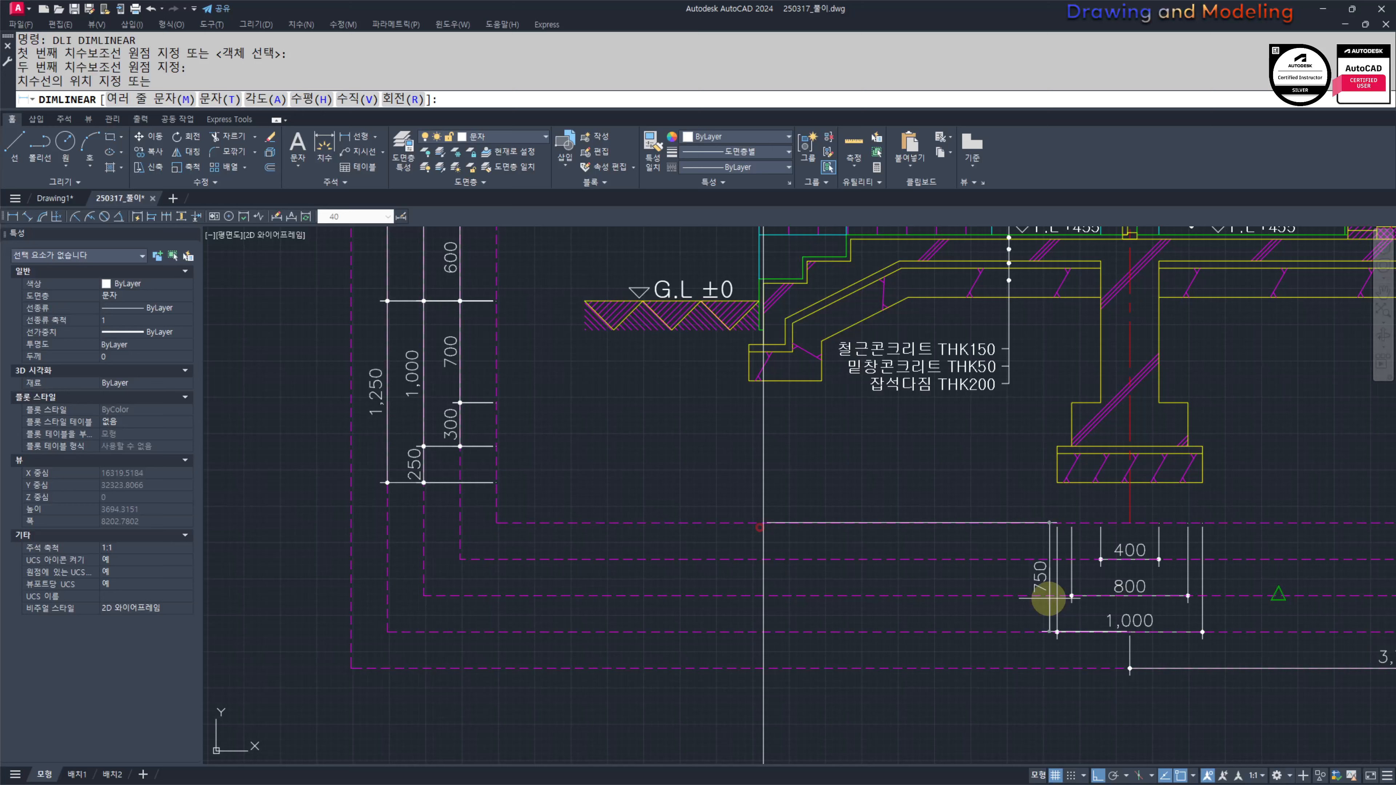
left_click(1234, 671)
key("Escape")
key("Escape")
Step: Move the vertical construction line onto the outer finish face of the porch steps at the end of the ground line
middle_click_drag(842, 667, 915, 650)
middle_click_drag(862, 586, 894, 636)
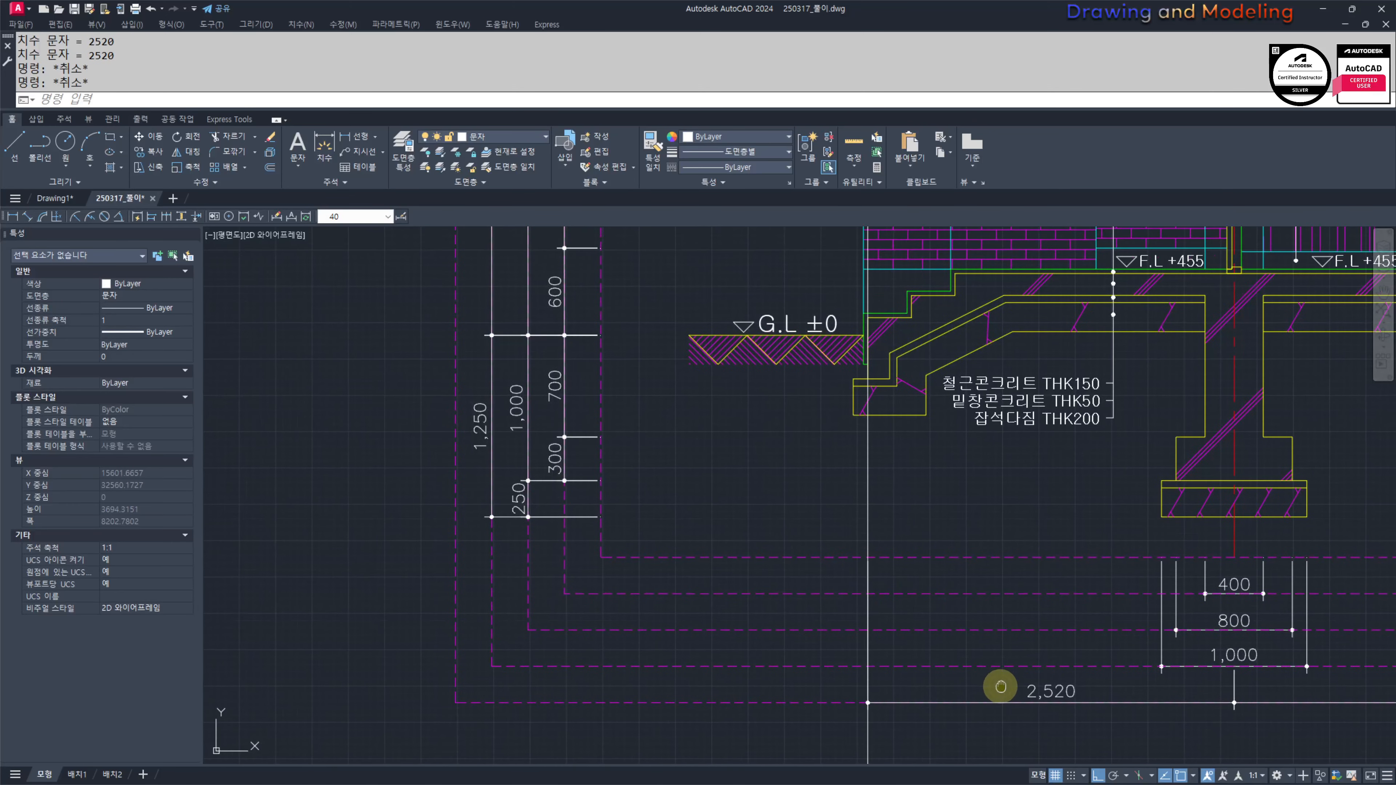
middle_click_drag(1000, 686, 991, 640)
left_click(1099, 648)
left_click(1036, 648)
middle_click_drag(890, 517, 902, 543)
key("Escape")
key("Escape")
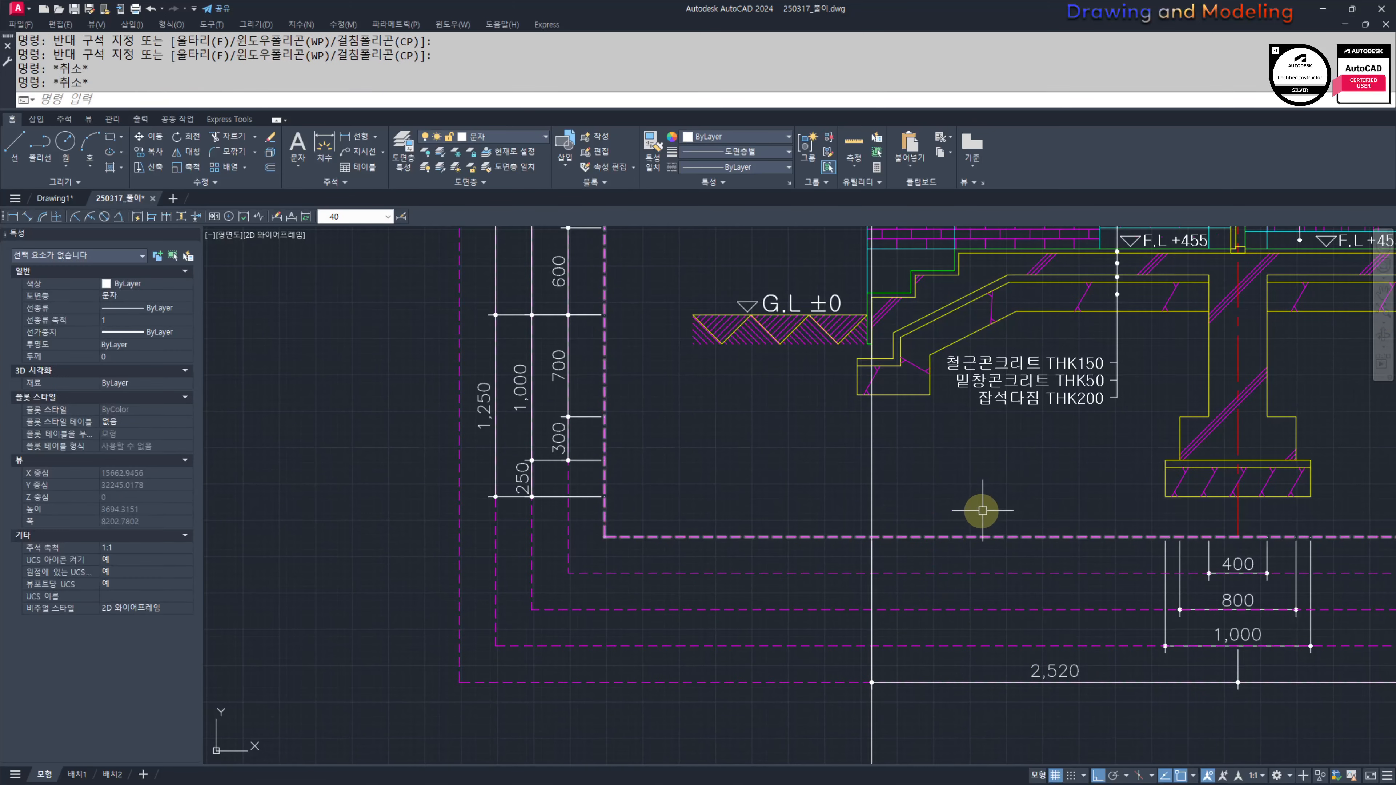
middle_click_drag(885, 482, 905, 538)
left_click(917, 473)
left_click(853, 527)
type("m")
key("space")
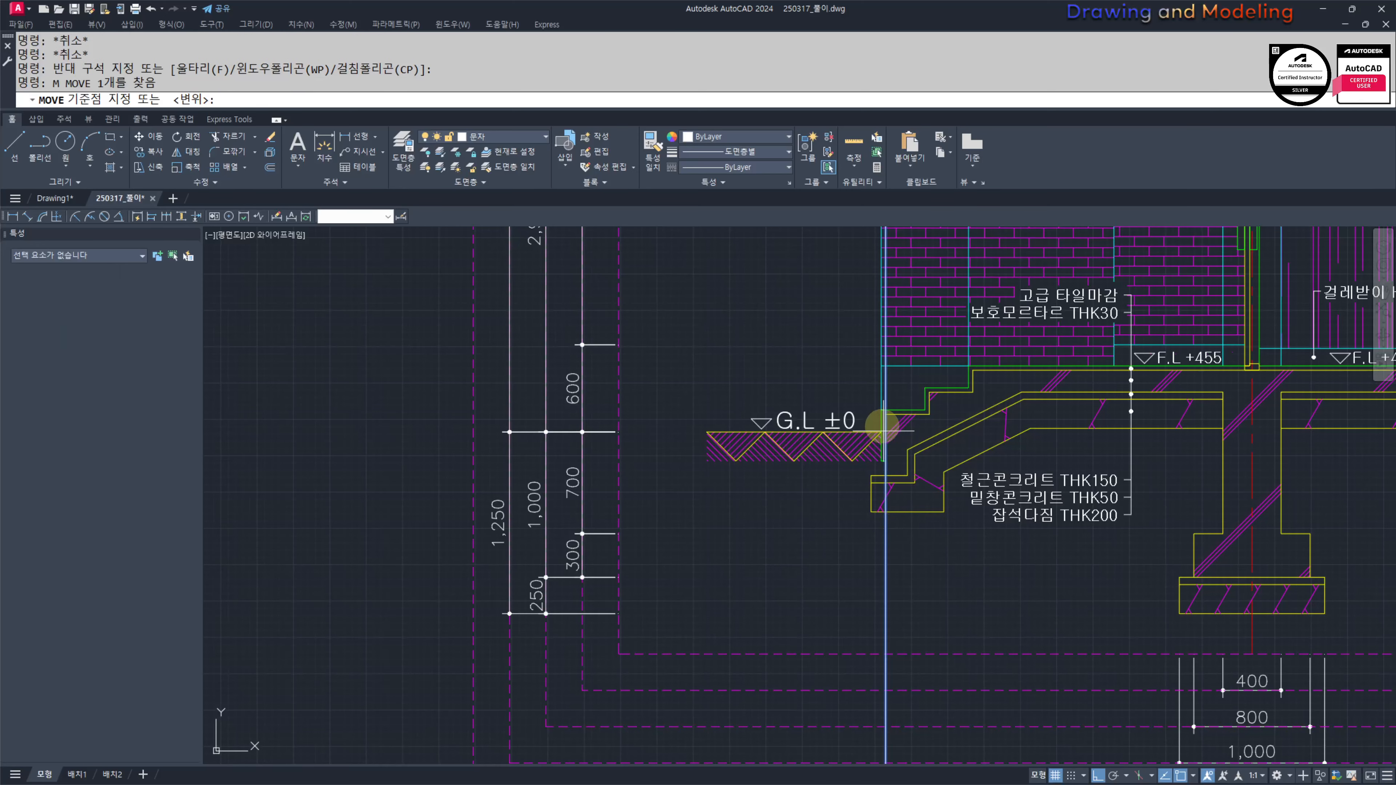
scroll(881, 426, "up", 4)
left_click(883, 511)
key("Escape")
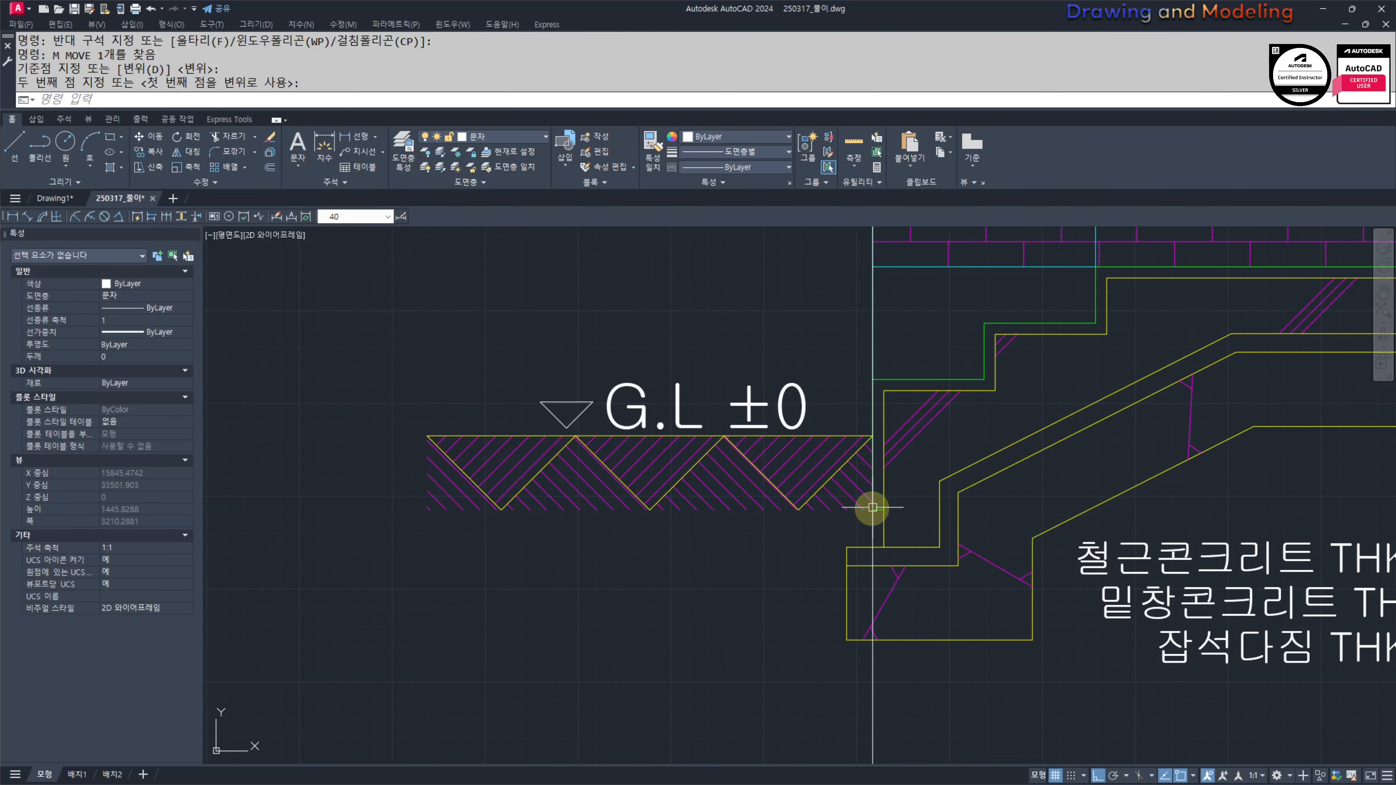
Step: Examine the dimension between the wider footing's centre and the outer face of the porch steps
scroll(887, 410, "down", 4)
left_click(1094, 663)
left_click(1038, 661)
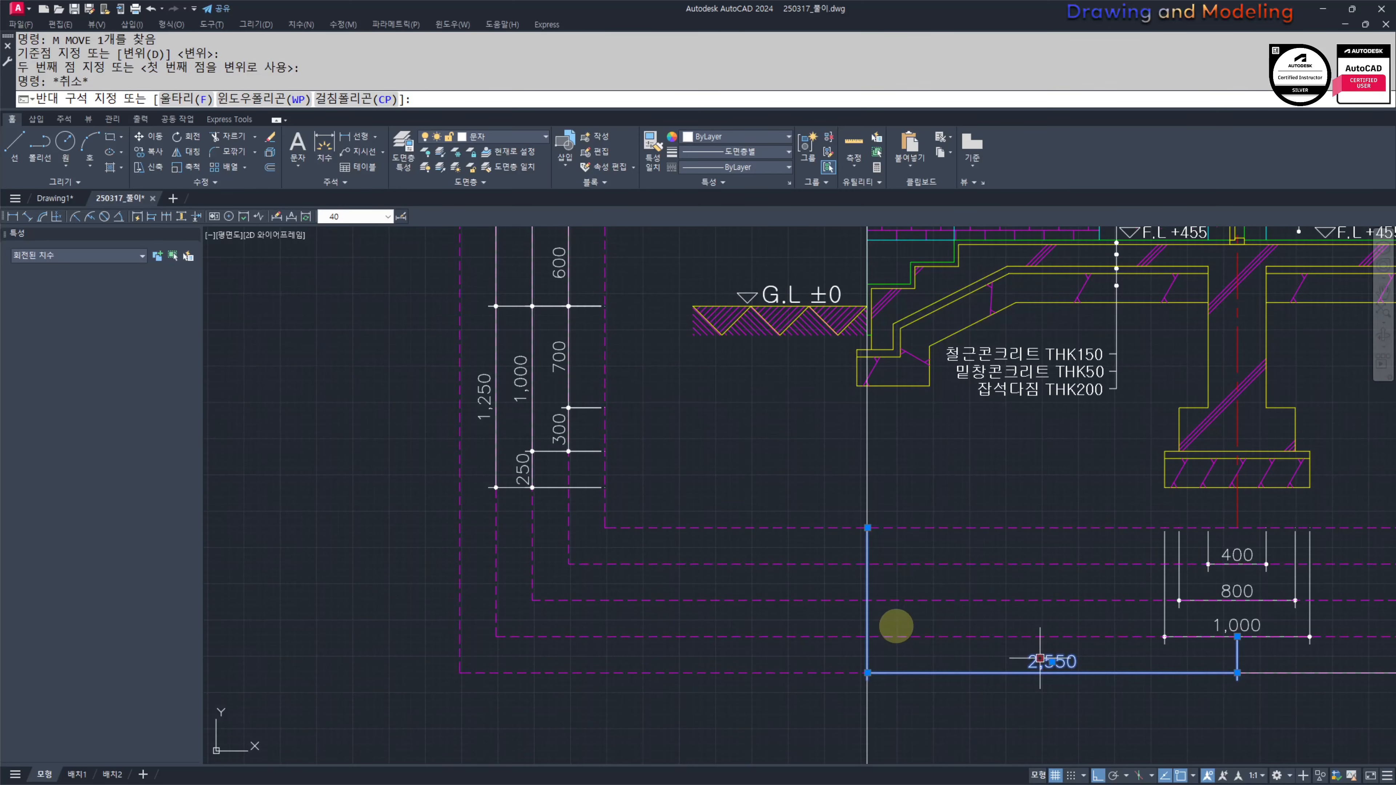
left_click(898, 513)
left_click(902, 440)
key("Escape")
left_click(902, 412)
left_click(823, 442)
key("Escape")
scroll(881, 427, "up", 3)
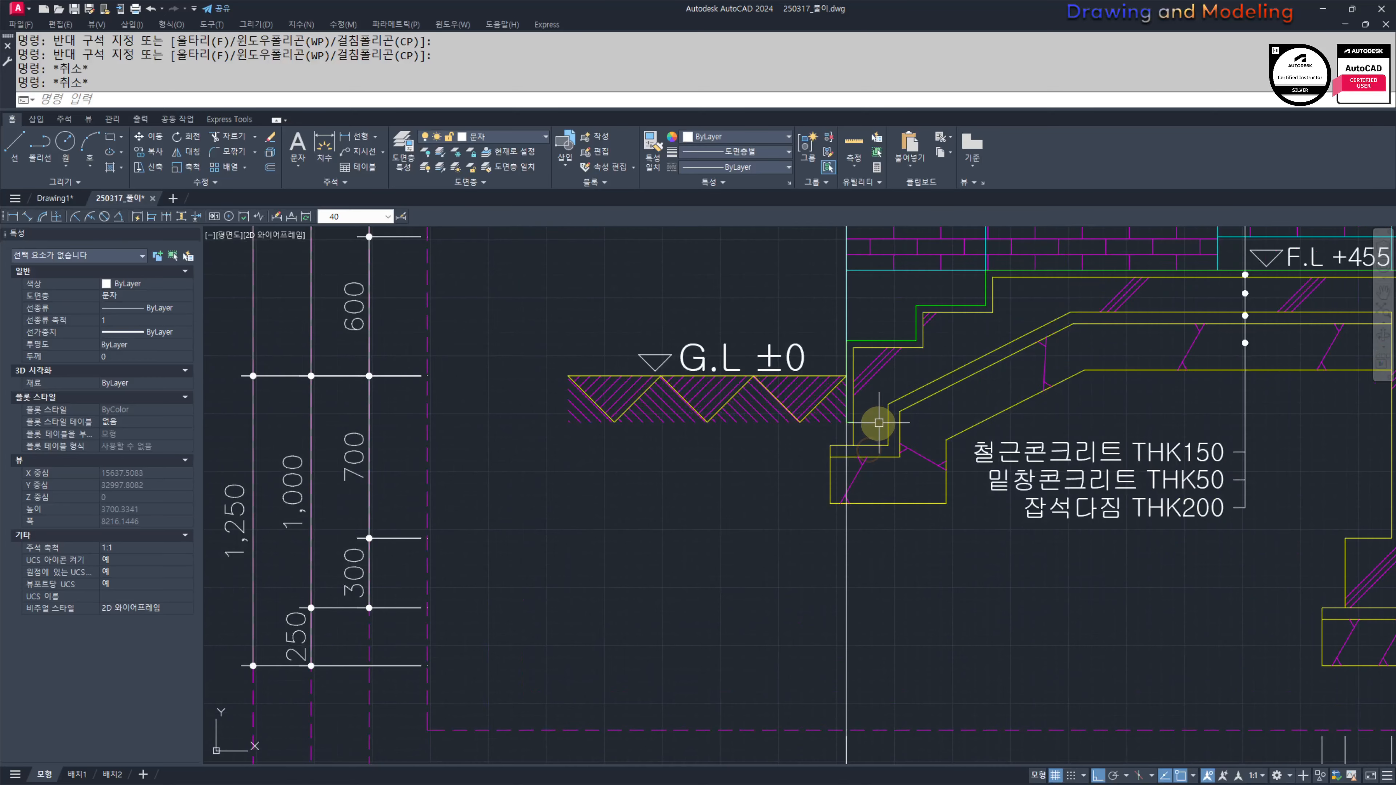
type("o")
key("Return")
type("150")
key("Return")
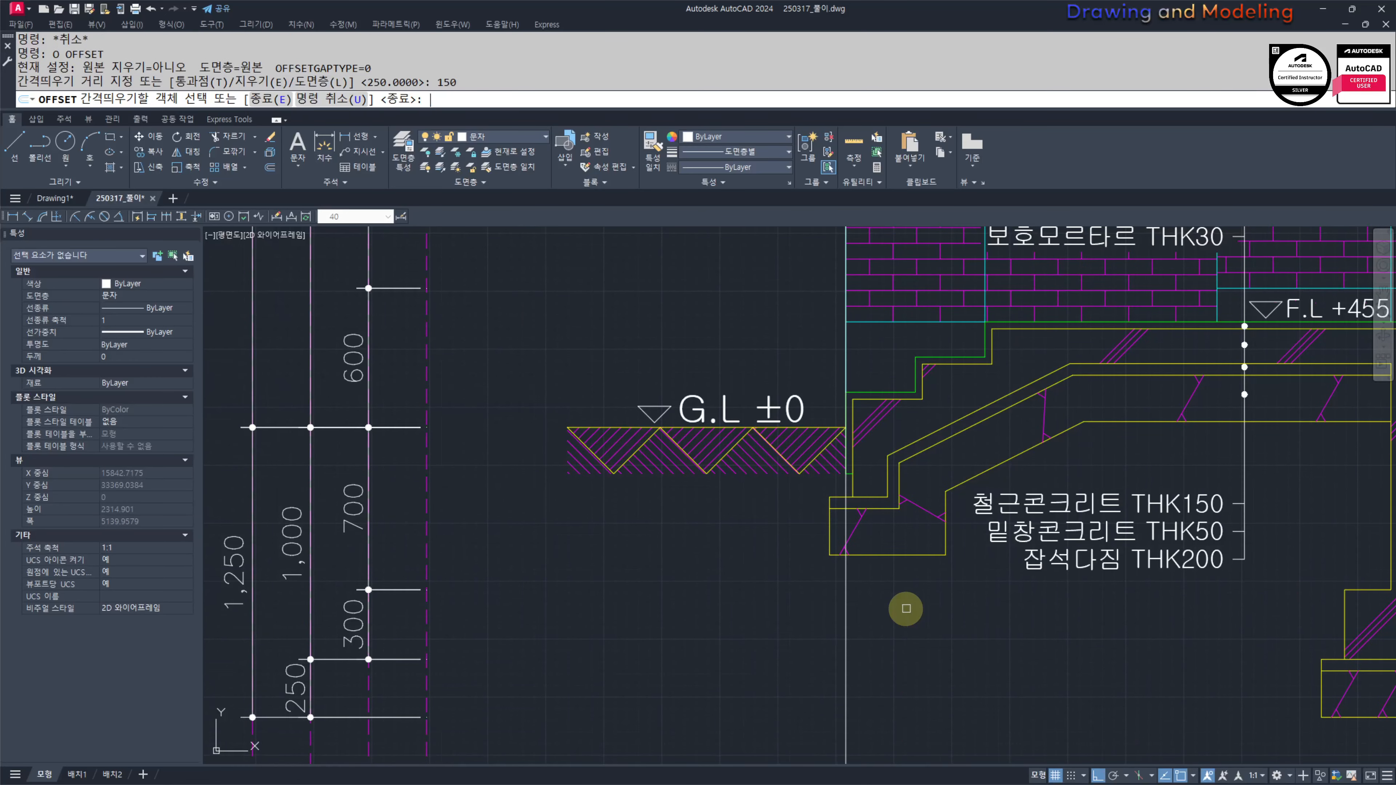
scroll(860, 495, "up", 4)
left_click(835, 469)
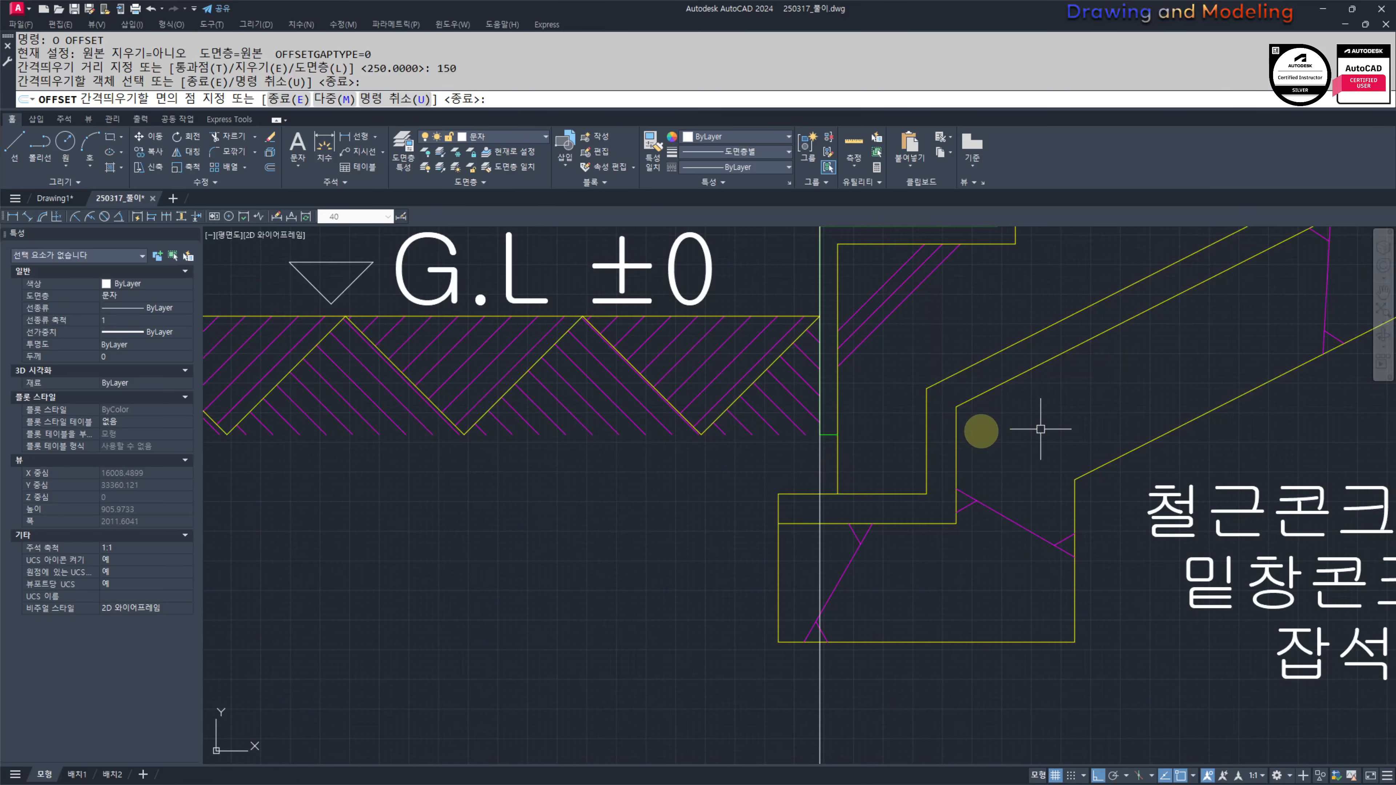
key("Escape")
key("Escape")
Step: Delete the vertical construction line at the outer face of the porch steps
middle_click_drag(922, 359, 904, 446)
scroll(902, 402, "down", 5)
left_click(901, 489)
left_click(796, 536)
type("e")
key("Return")
middle_click_drag(1067, 663, 955, 493)
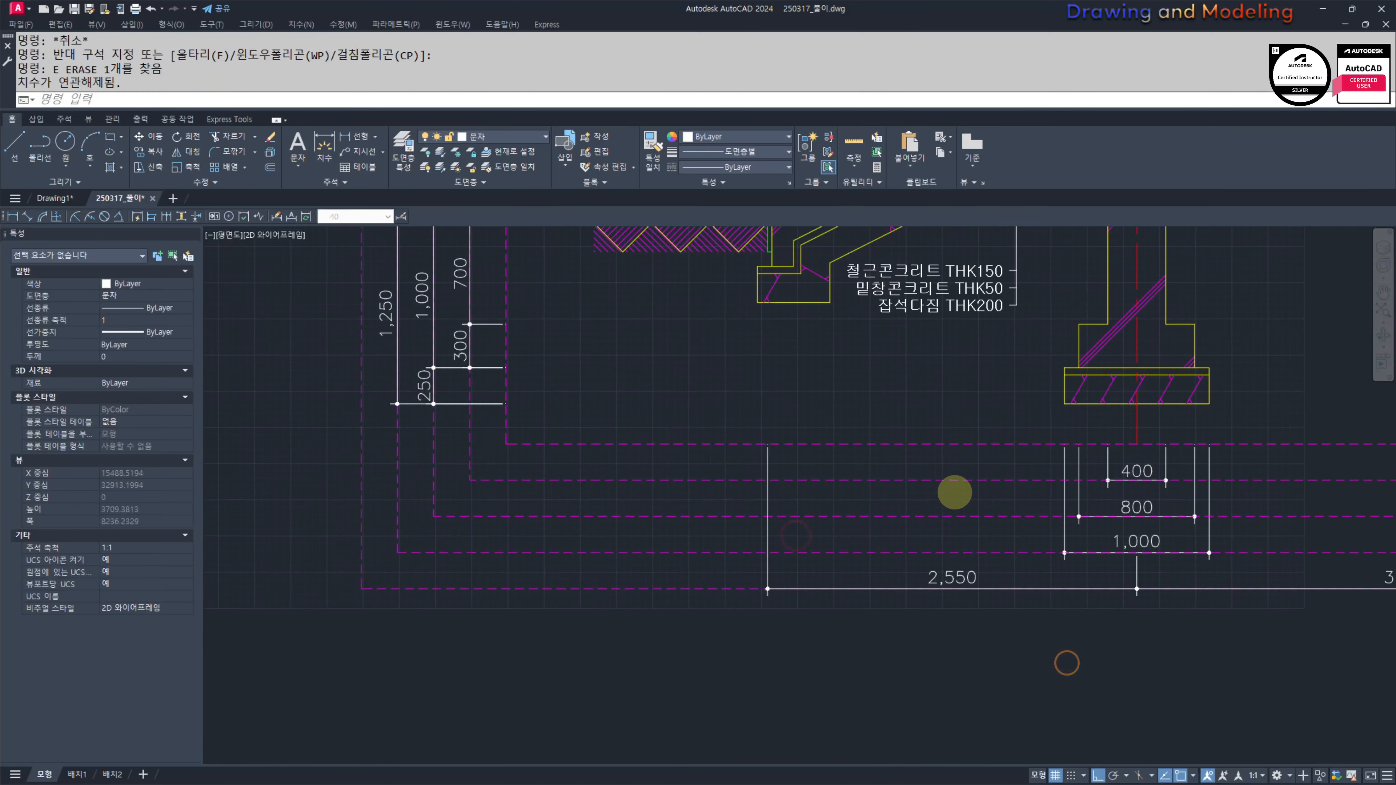
key("Escape")
Step: Measure the distance on the lower floor plan from the entrance wall's centre line to the front edge of the porch
middle_click_drag(906, 642, 922, 586)
scroll(701, 542, "down", 6)
middle_click_drag(561, 514, 802, 558)
scroll(614, 555, "down", 2)
middle_click_drag(614, 554, 1154, 534)
scroll(1017, 577, "down", 2)
middle_click_drag(702, 626, 709, 627)
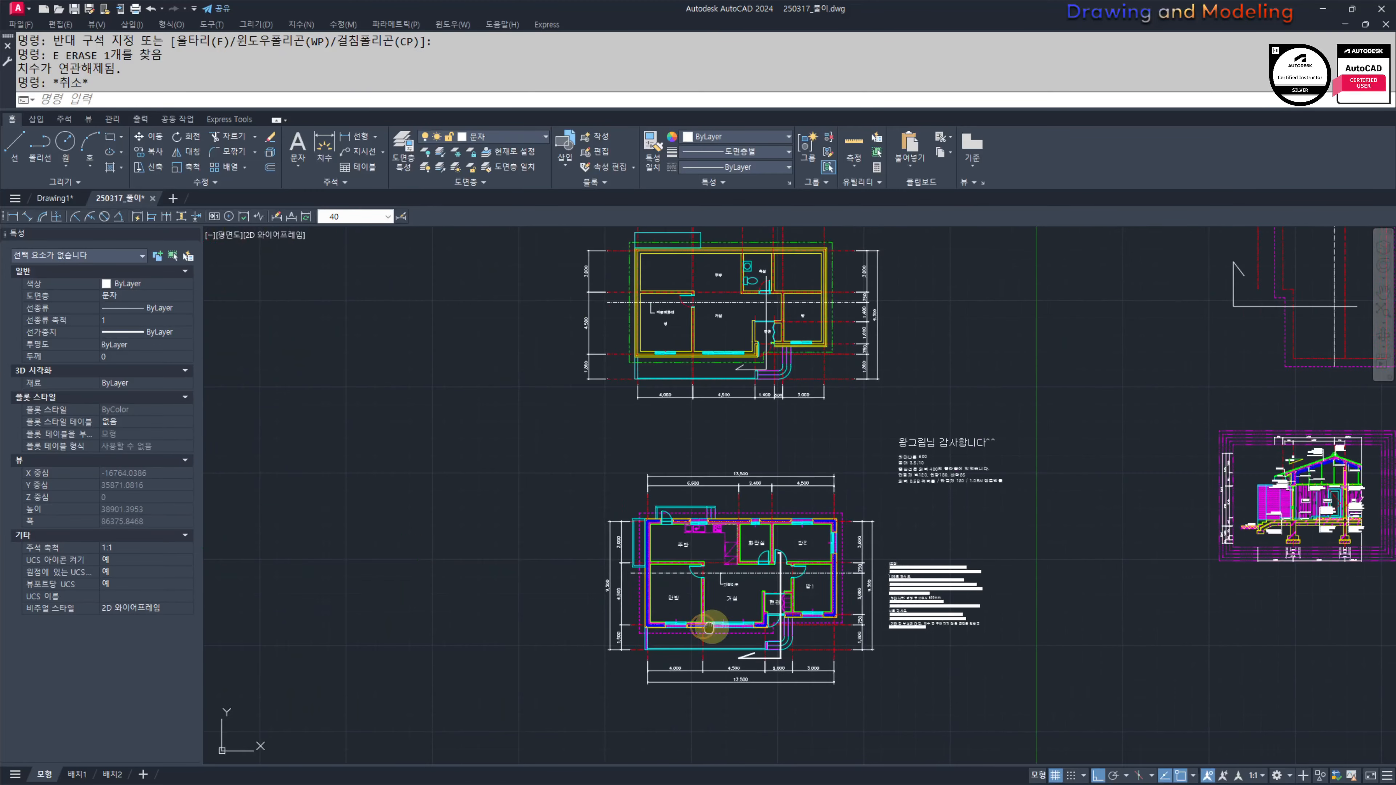
scroll(709, 627, "up", 4)
scroll(879, 599, "up", 2)
type("dli")
key("Return")
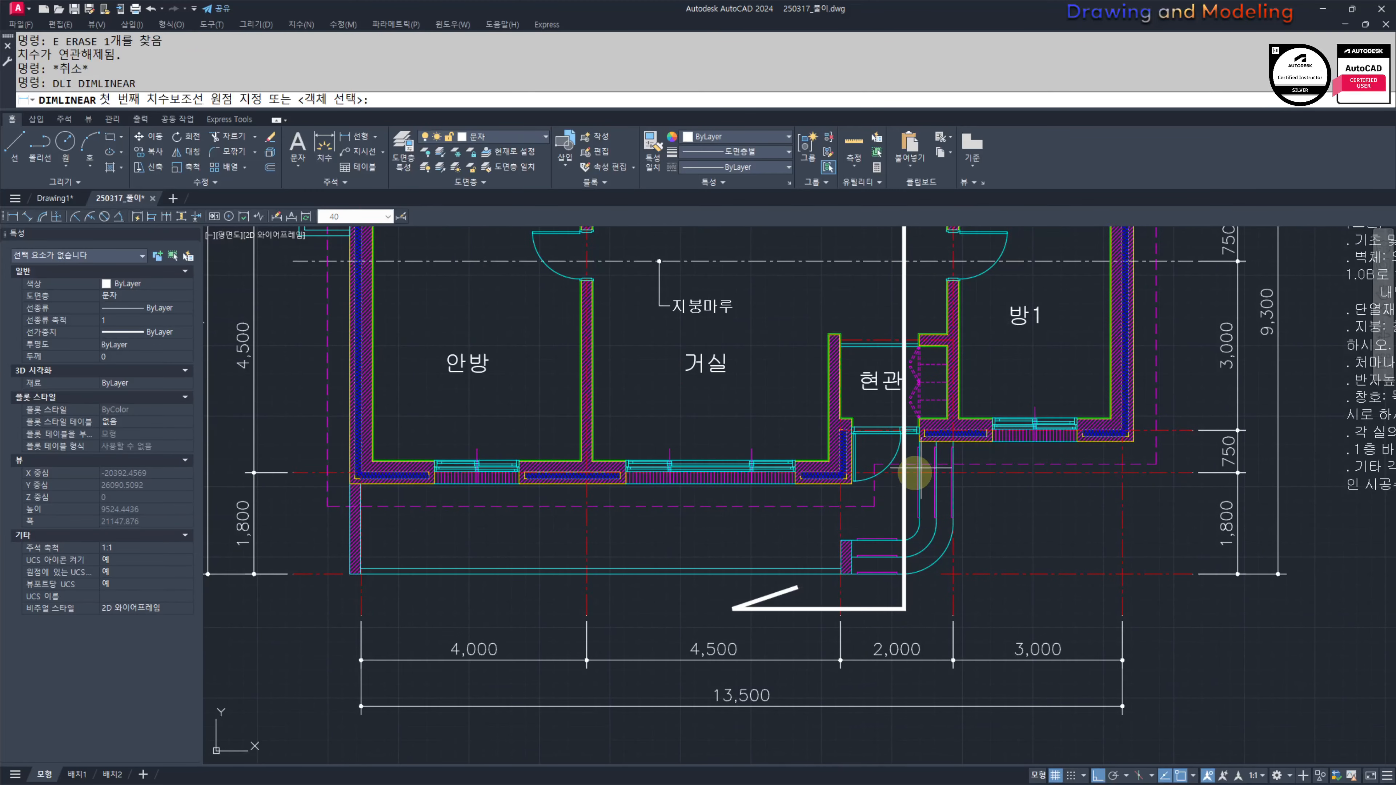
scroll(915, 472, "up", 2)
scroll(1313, 435, "up", 2)
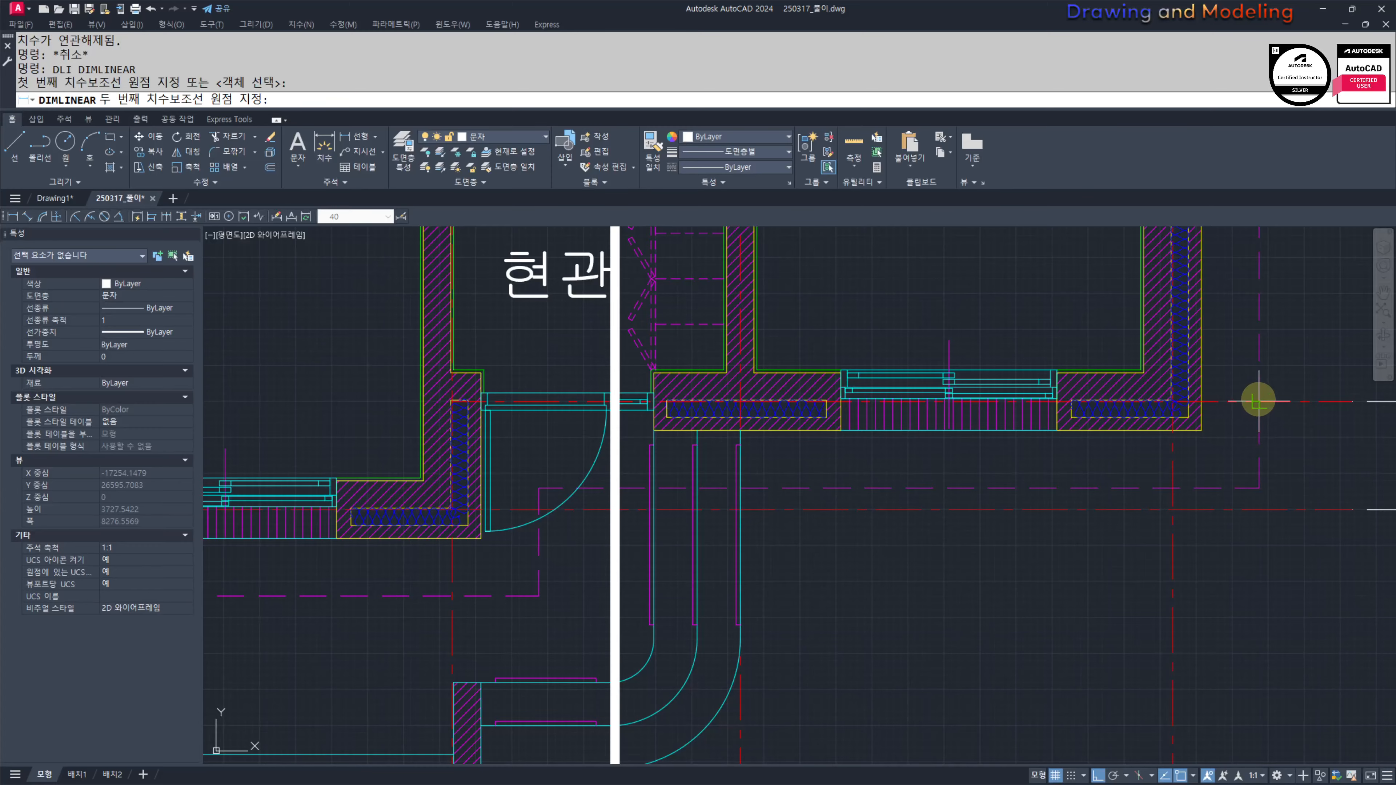
scroll(1258, 400, "down", 2)
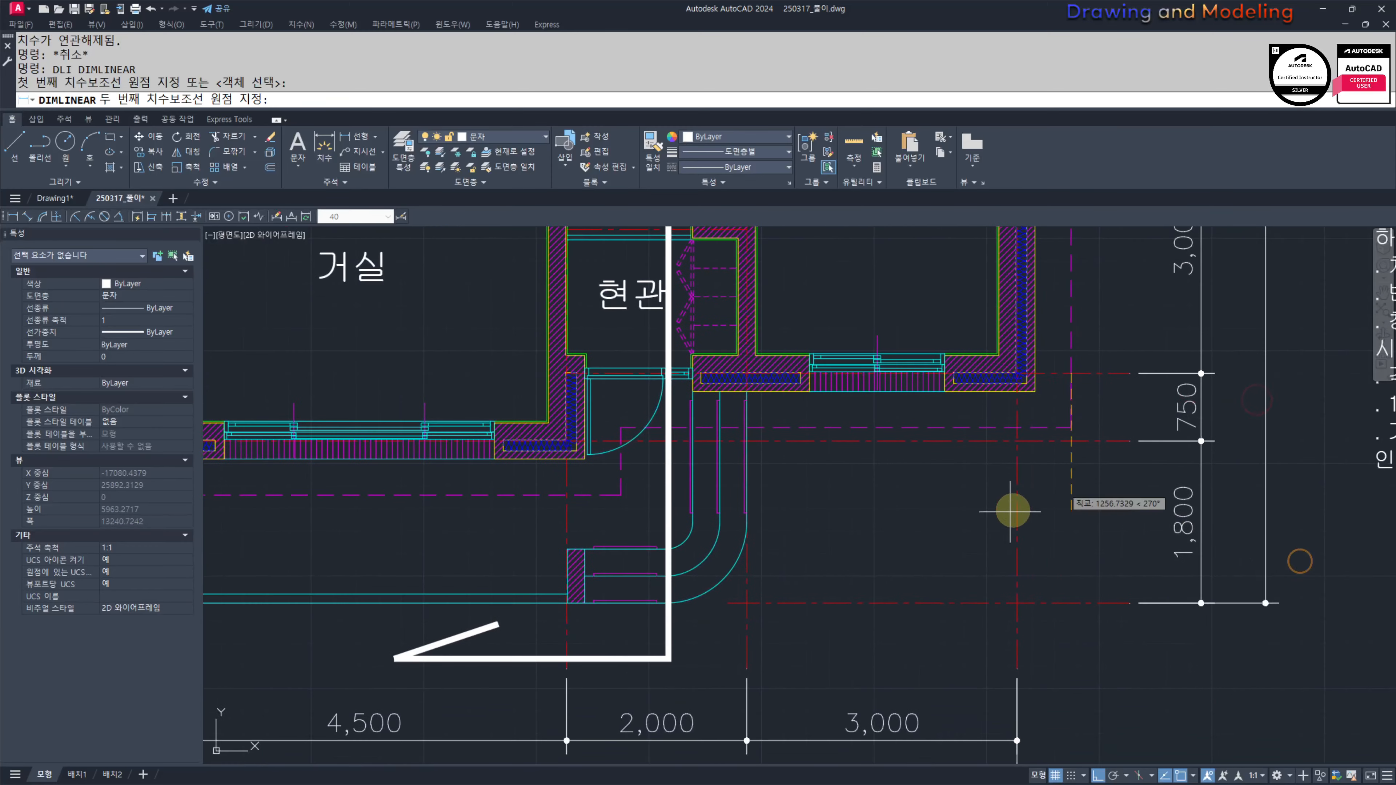
left_click(567, 603)
scroll(941, 579, "down", 3)
scroll(909, 570, "up", 3)
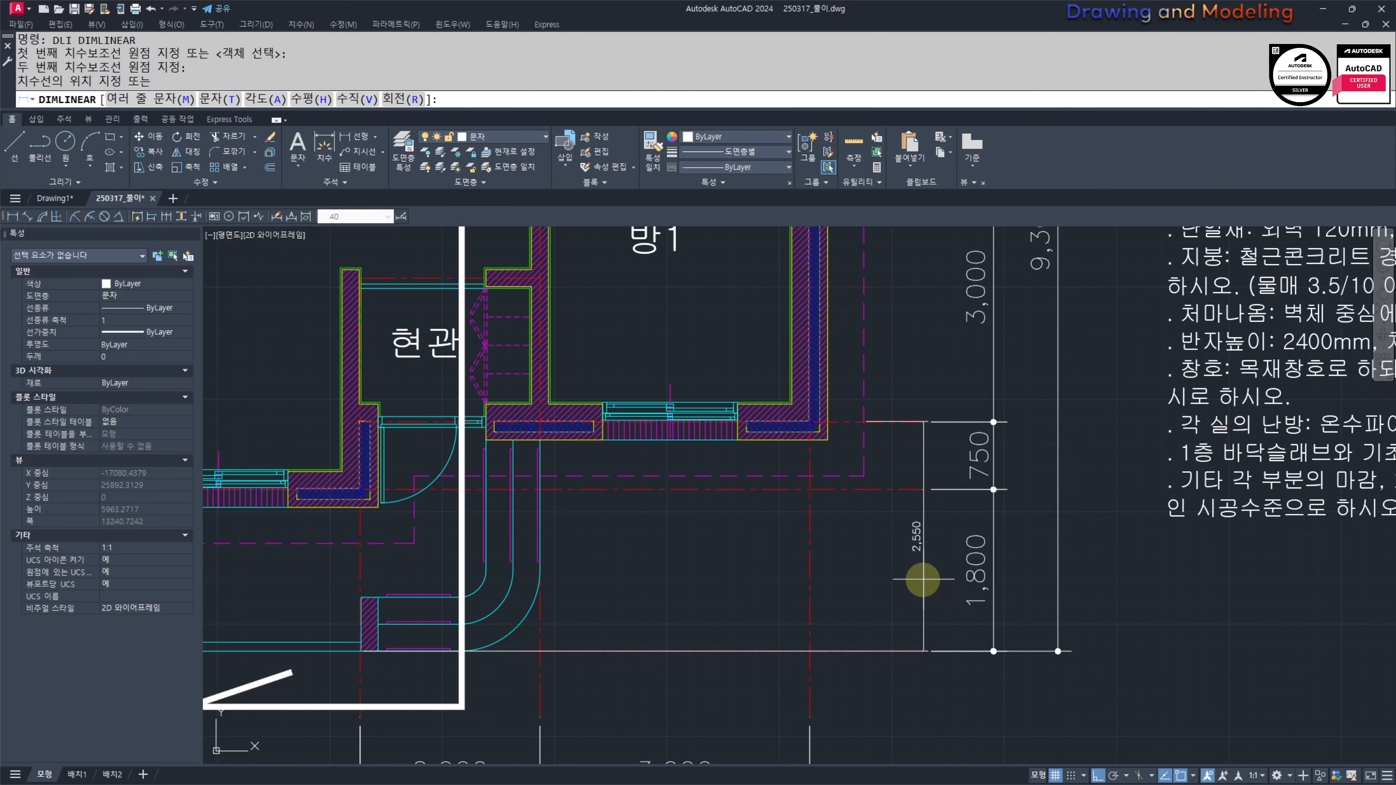
key("Escape")
key("Escape")
Step: Replace the text of the dimension running from the narrower footing's centre line to the section's cut edge with 설계치수
scroll(788, 550, "down", 6)
middle_click_drag(1122, 564, 704, 561)
middle_click_drag(1044, 421, 893, 499)
scroll(893, 499, "up", 8)
middle_click_drag(789, 552, 790, 553)
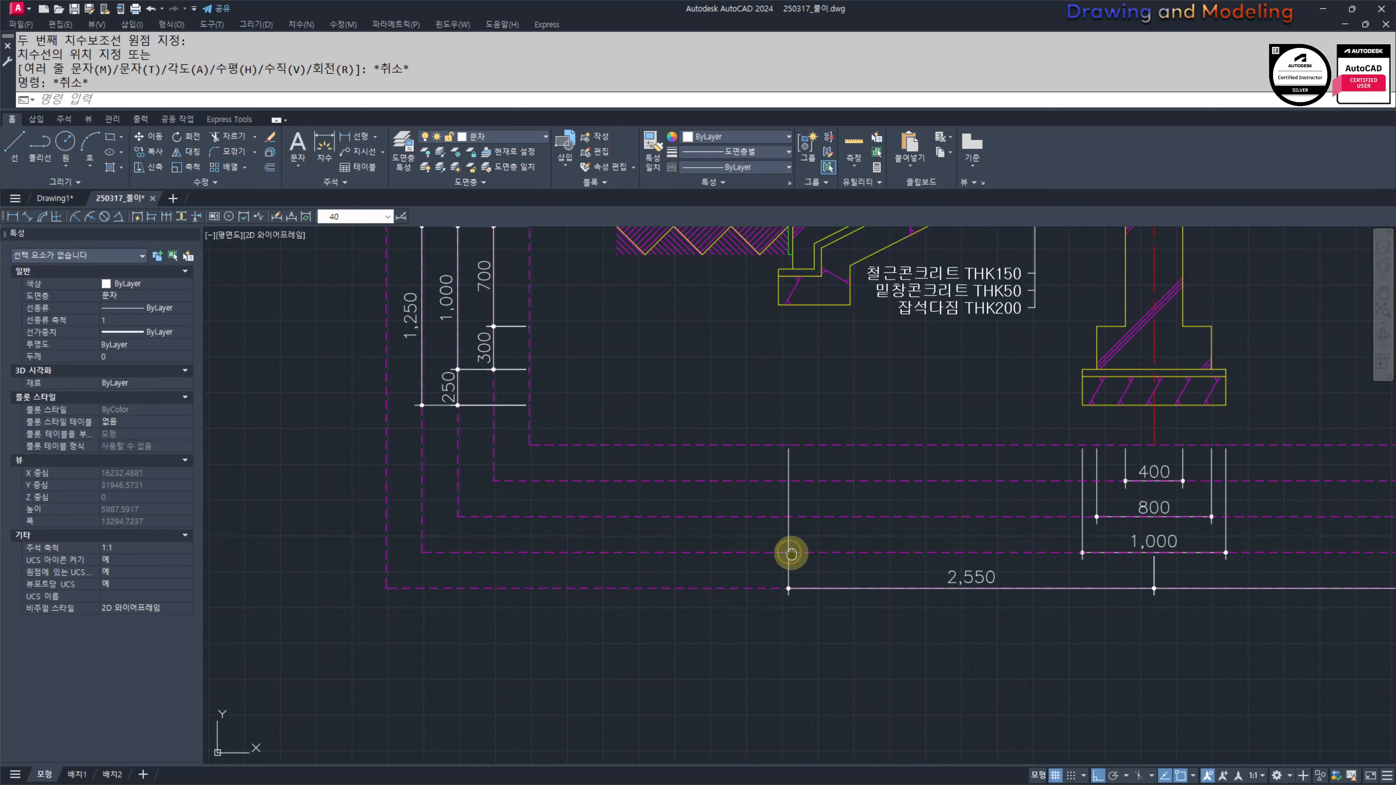
scroll(791, 553, "down", 3)
middle_click_drag(748, 639, 664, 611)
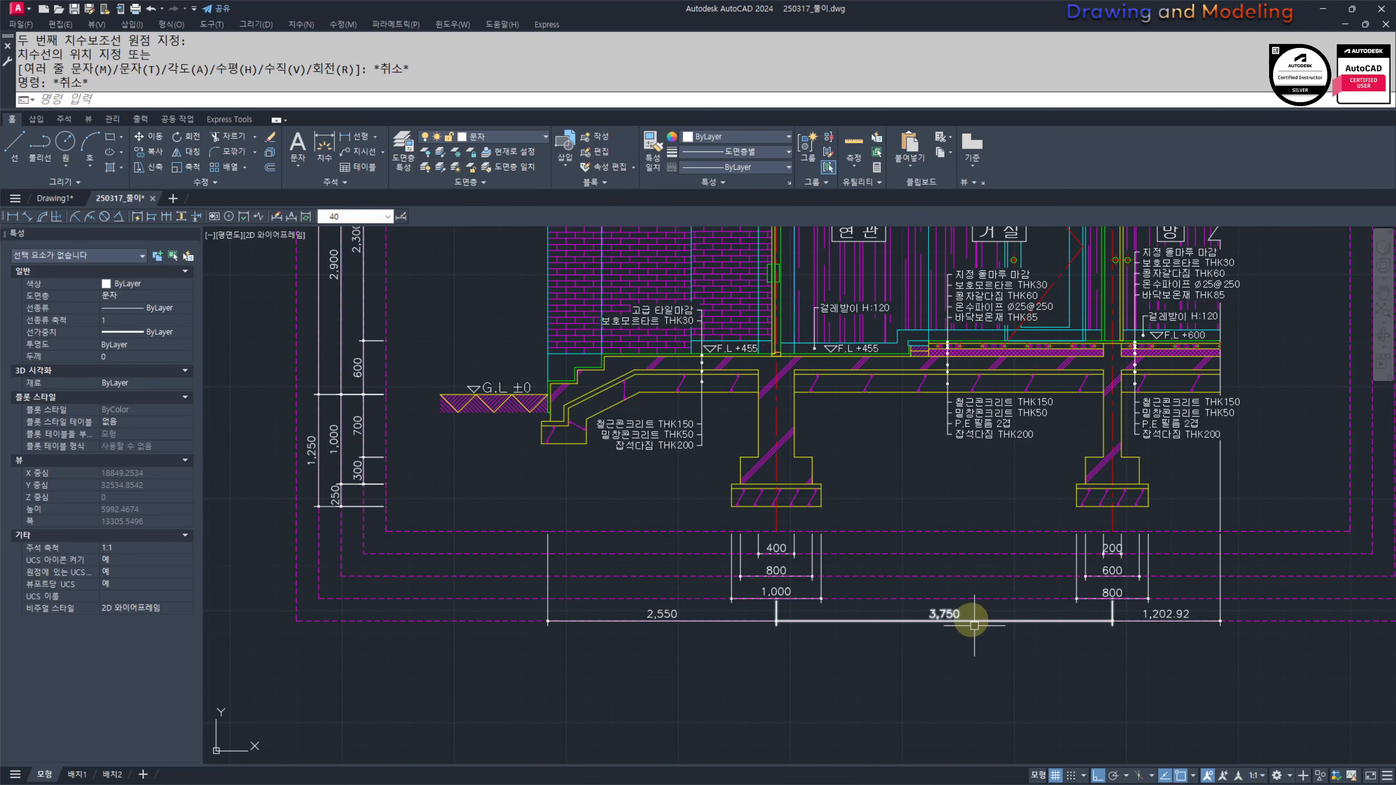
scroll(1222, 627, "up", 4)
left_click(1087, 581)
left_click(1050, 602)
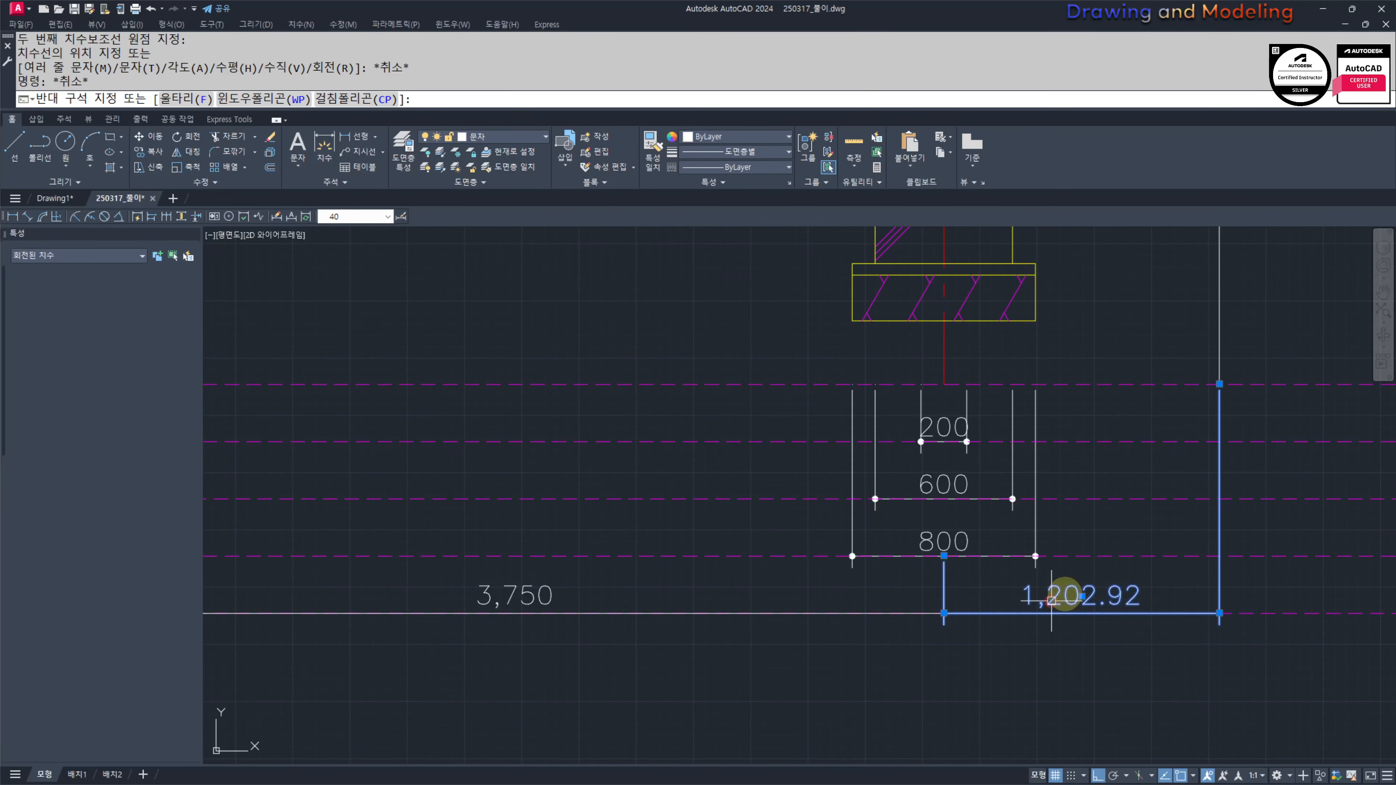
double_click(1077, 593)
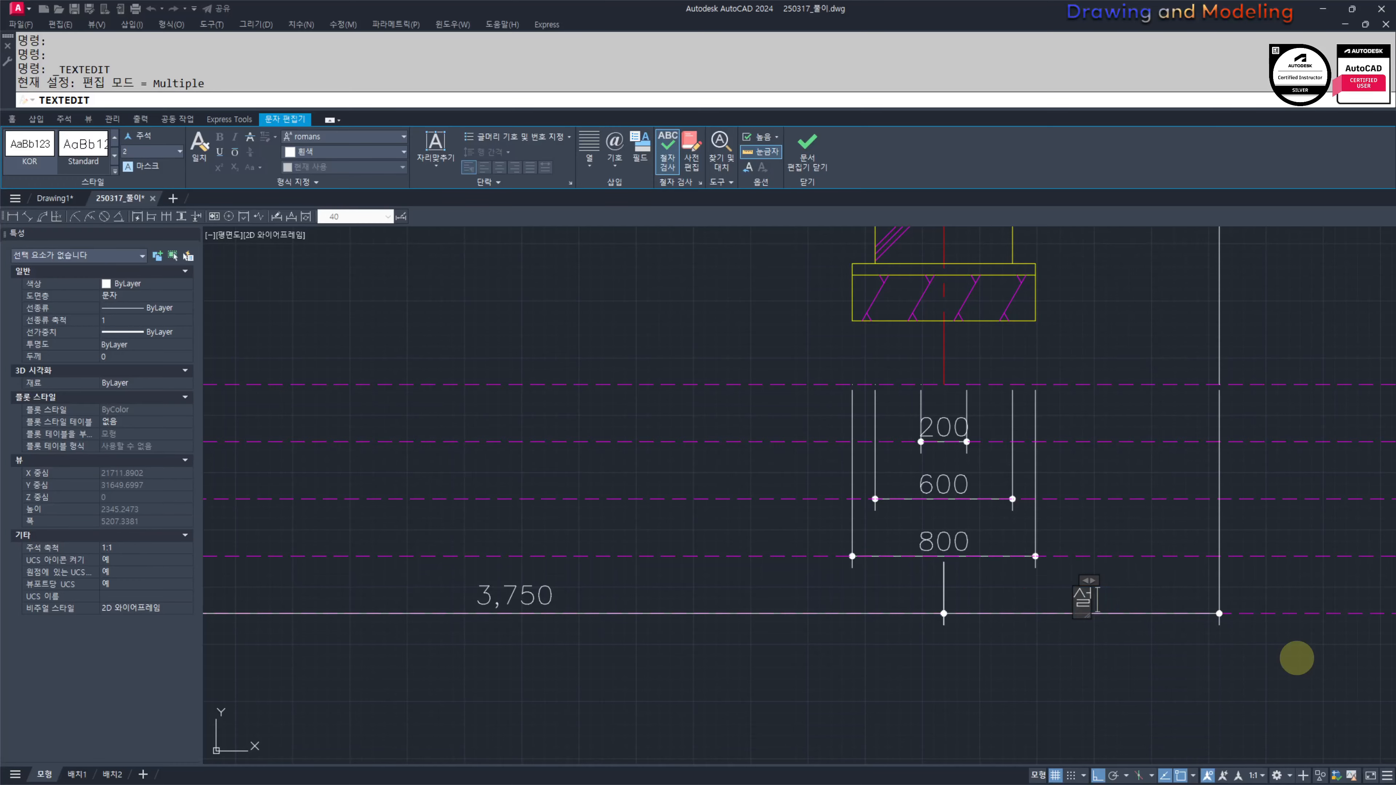
left_click(1296, 658)
key("Escape")
key("Escape")
scroll(1012, 608, "down", 4)
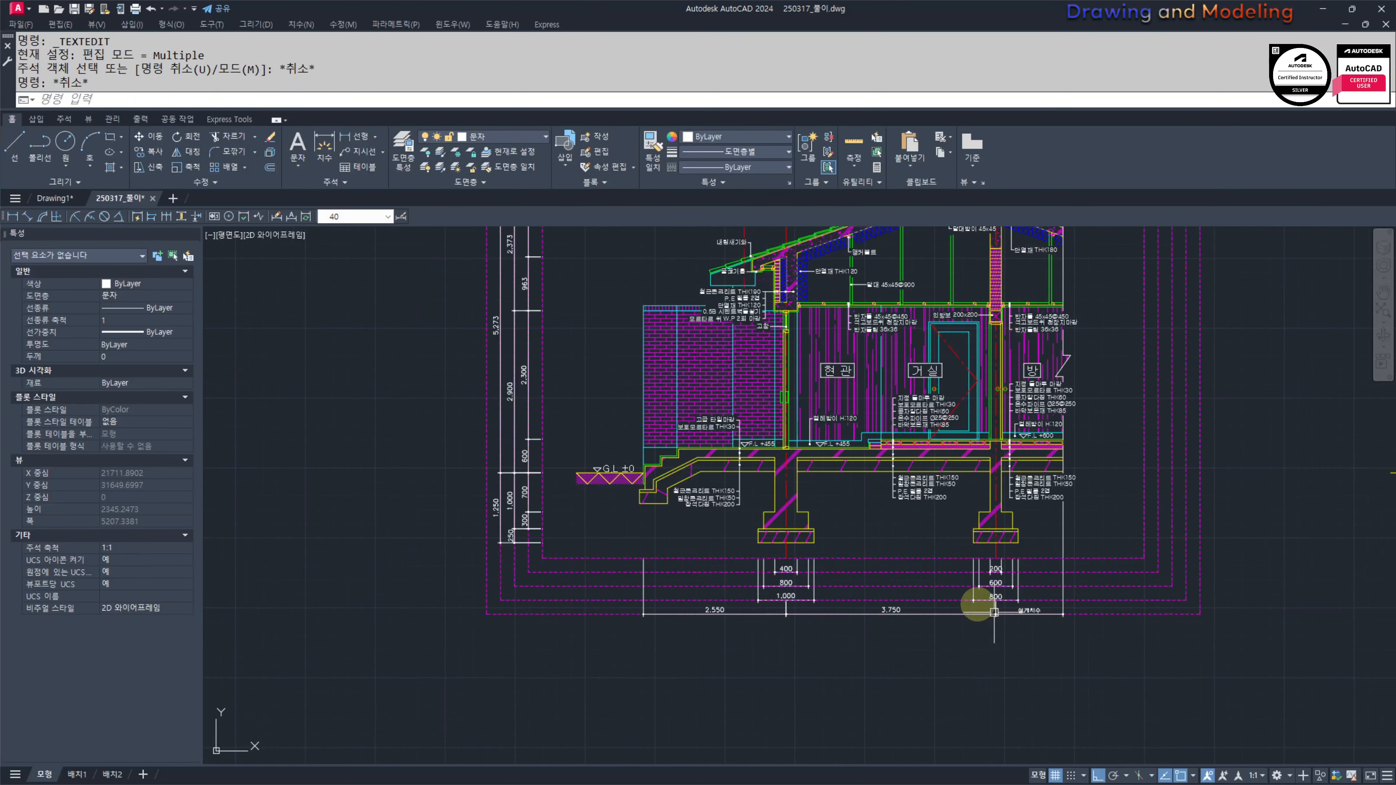
Step: Delete the five dashed guide rectangles surrounding the house section
middle_click_drag(947, 555, 1054, 619)
scroll(955, 556, "up", 1)
scroll(834, 575, "down", 3)
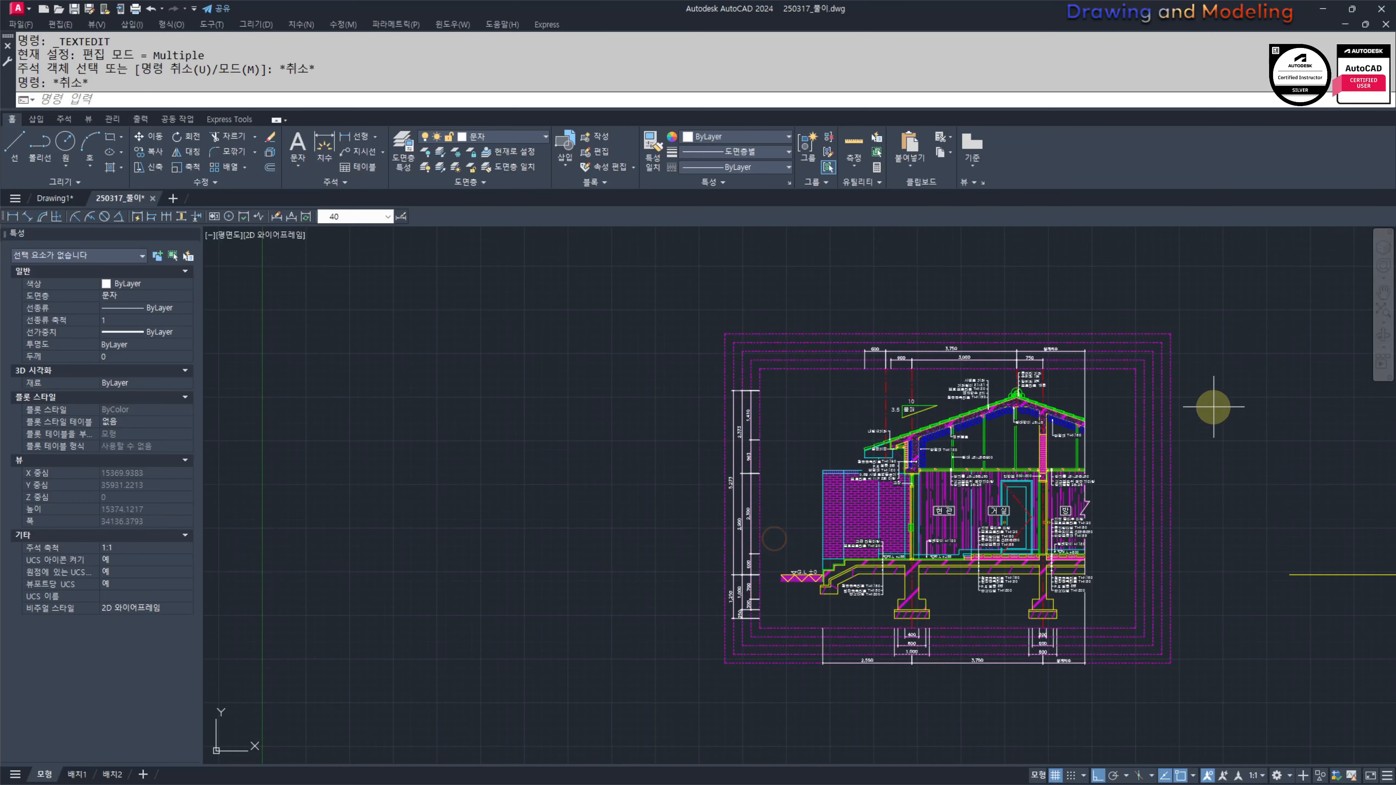
left_click(1203, 386)
left_click(1130, 427)
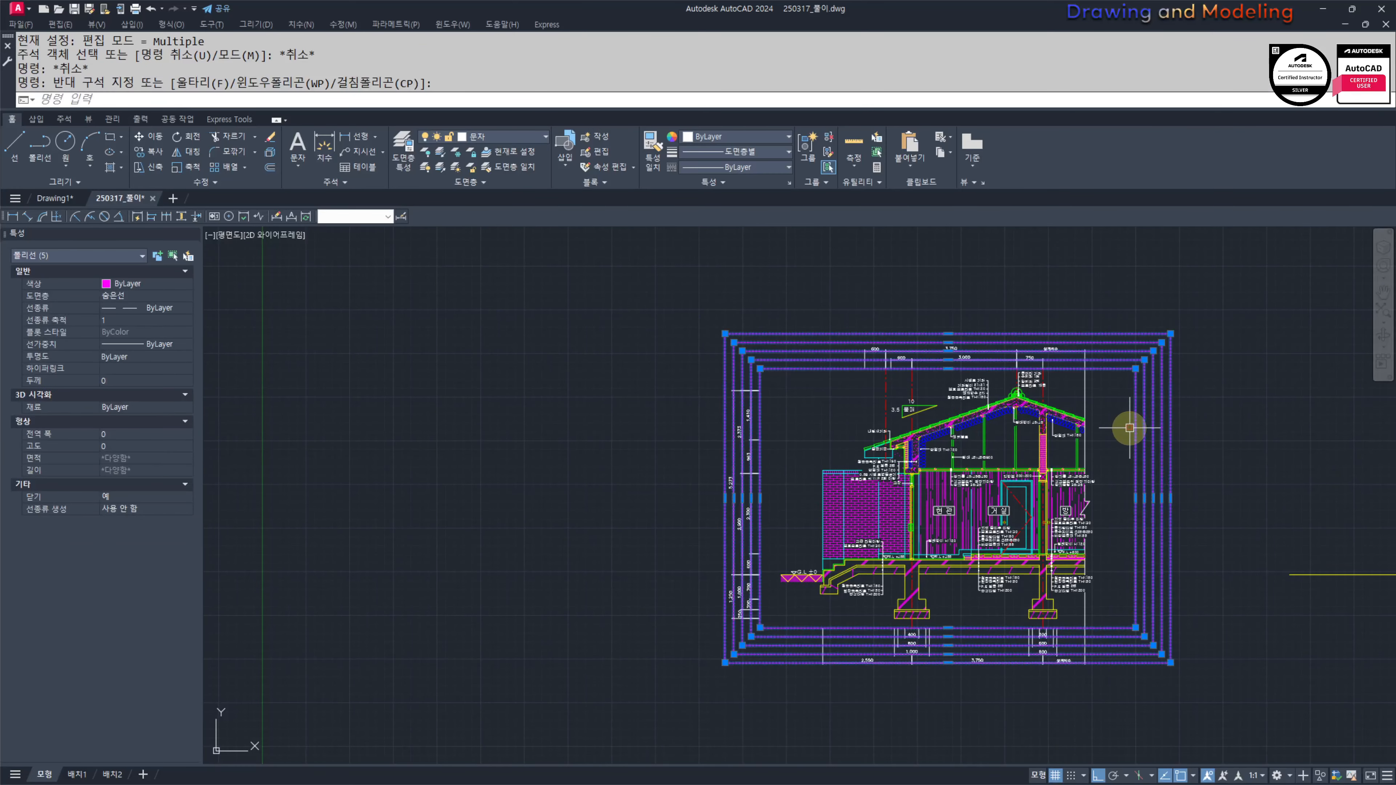
type("e")
key("Return")
key("Escape")
key("Escape")
Step: Dimension the ceiling height of the room (방) vertically from the ceiling to the finished floor, beside the cut edge
type("D")
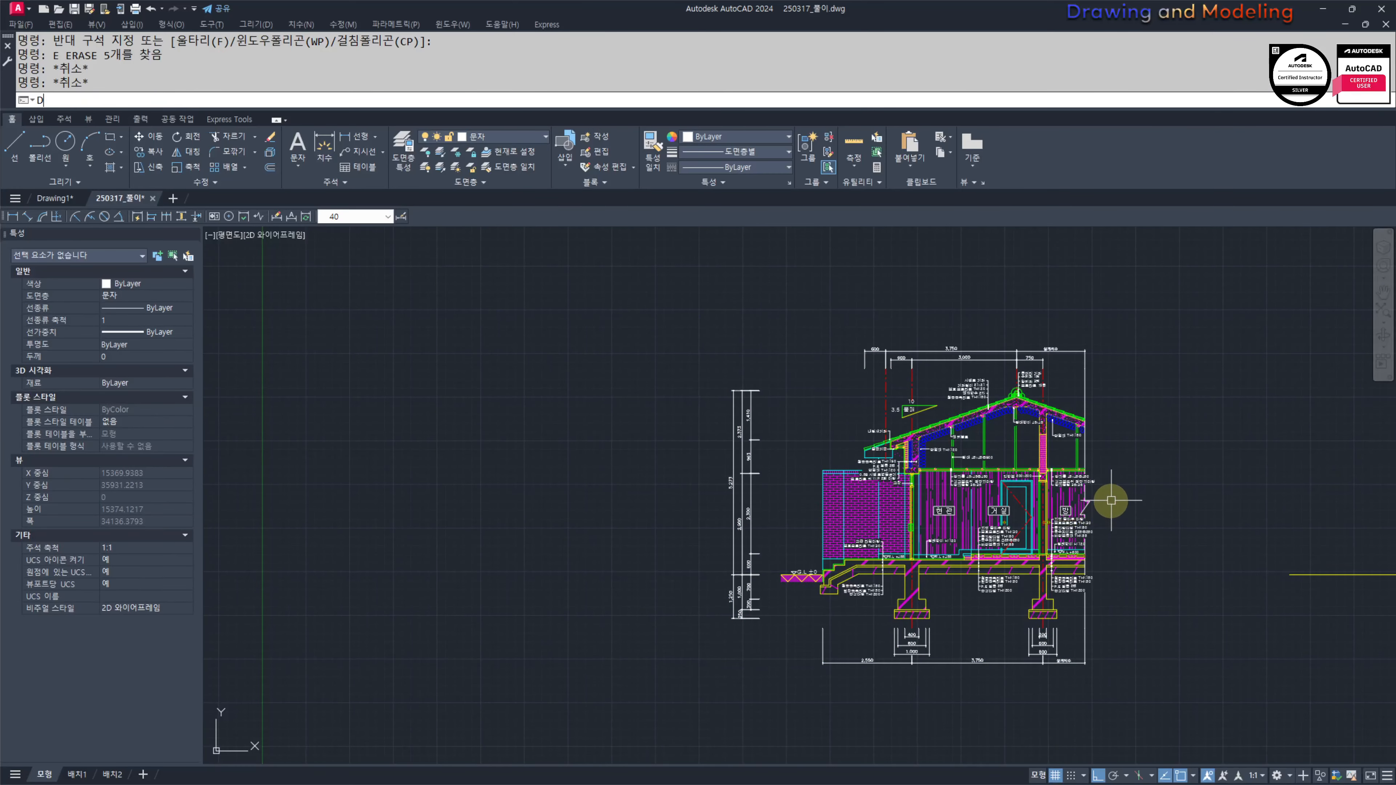
type("LI")
key("Return")
scroll(1111, 500, "up", 8)
middle_click_drag(1115, 745, 1126, 498)
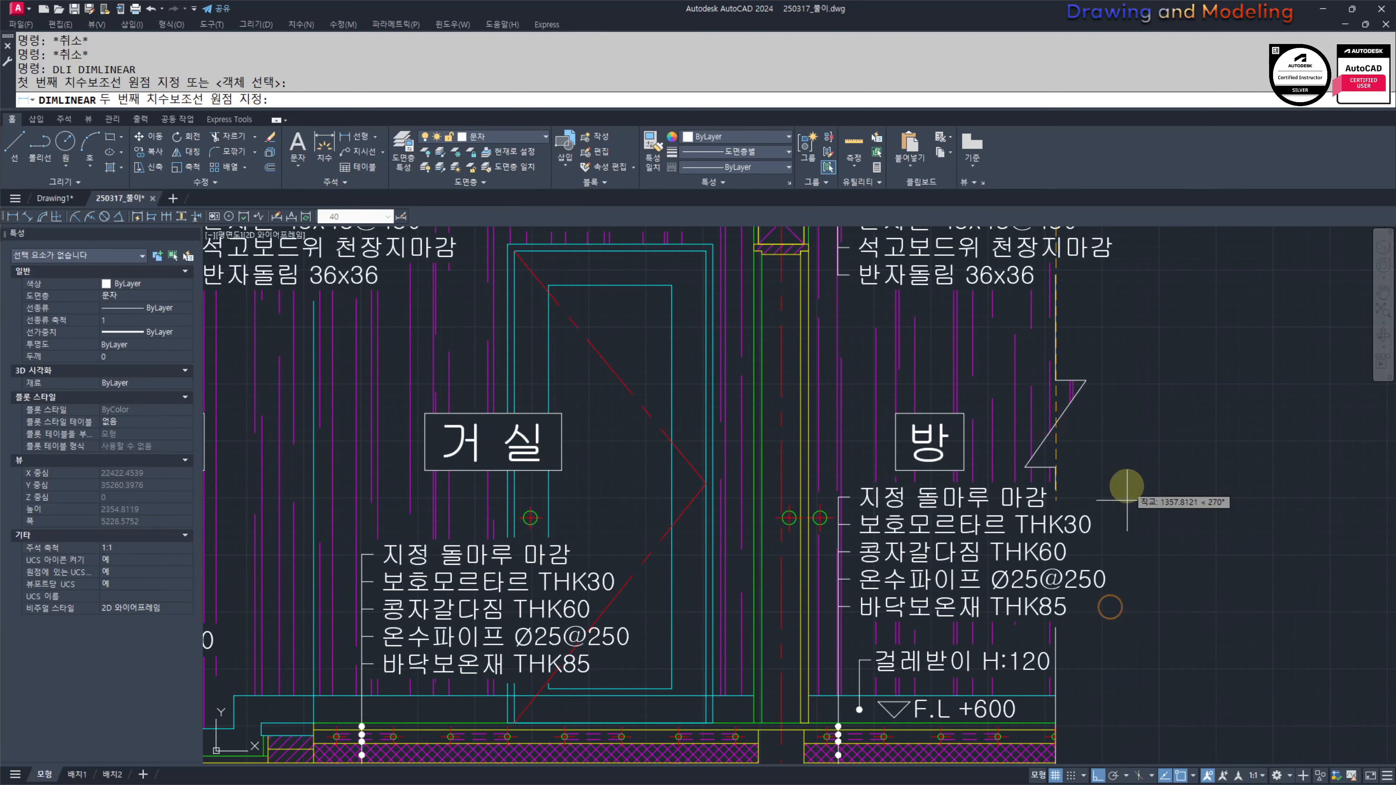
scroll(1059, 750, "up", 2)
left_click(1051, 702)
scroll(958, 764, "down", 2)
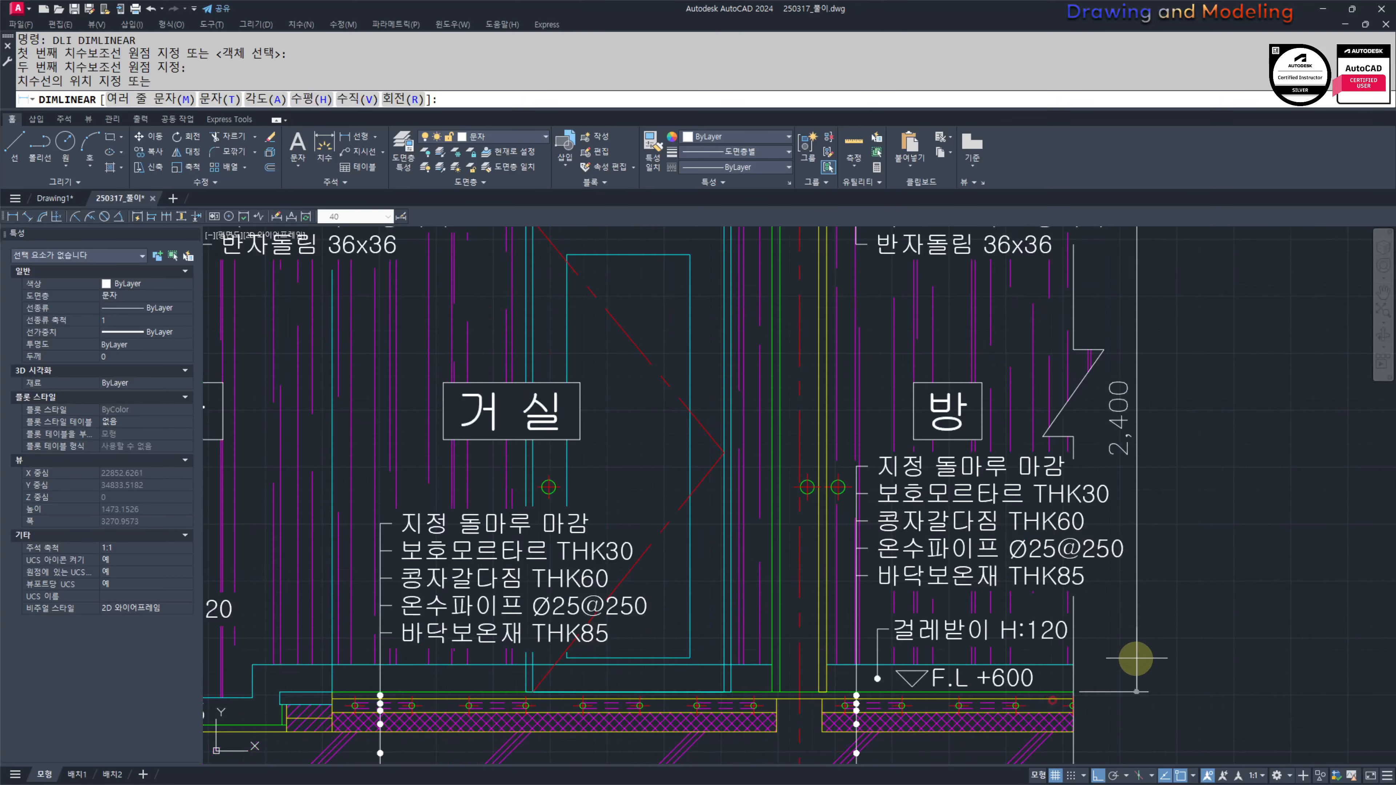
left_click(1127, 670)
scroll(725, 556, "down", 4)
key("Escape")
key("space")
middle_click_drag(714, 558, 1116, 549)
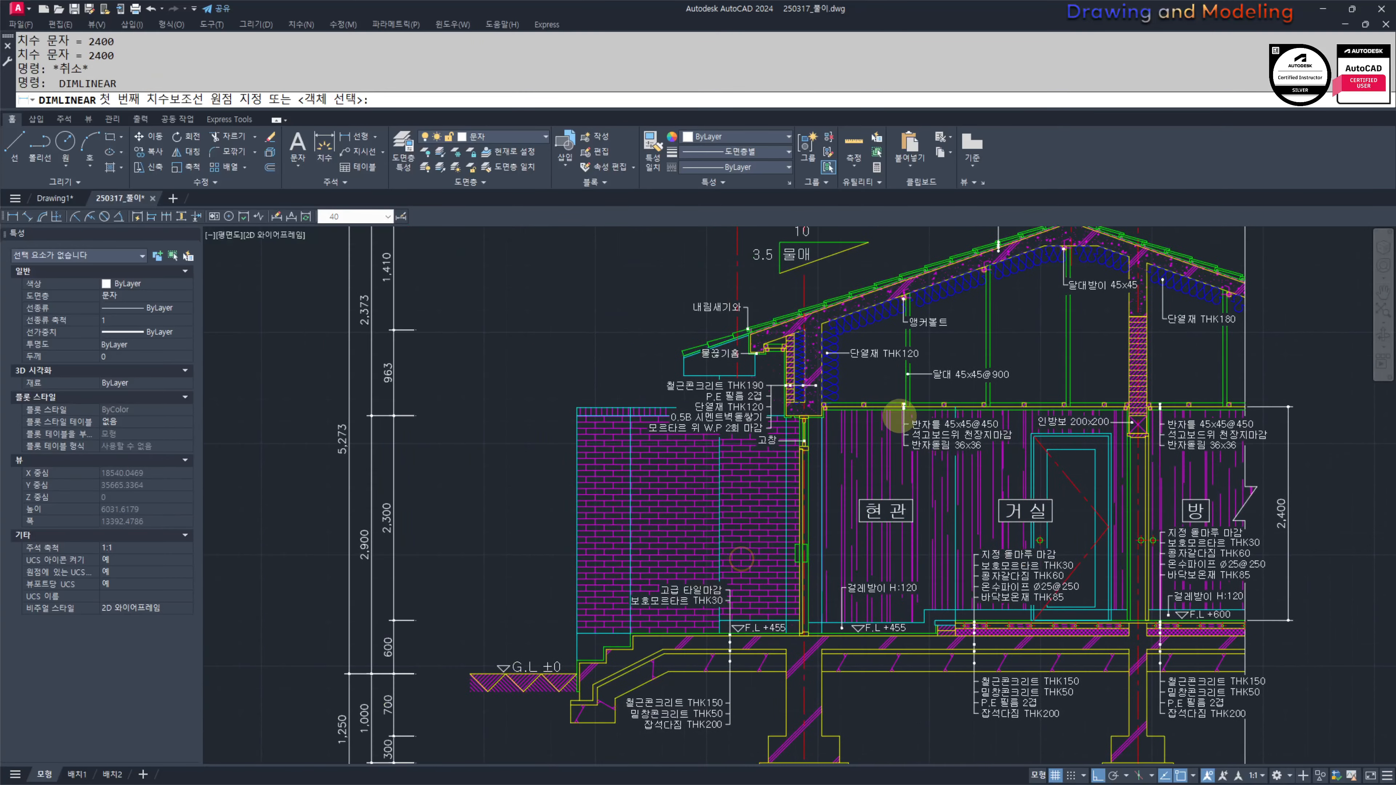
scroll(900, 416, "up", 8)
key("Escape")
key("Escape")
key("space")
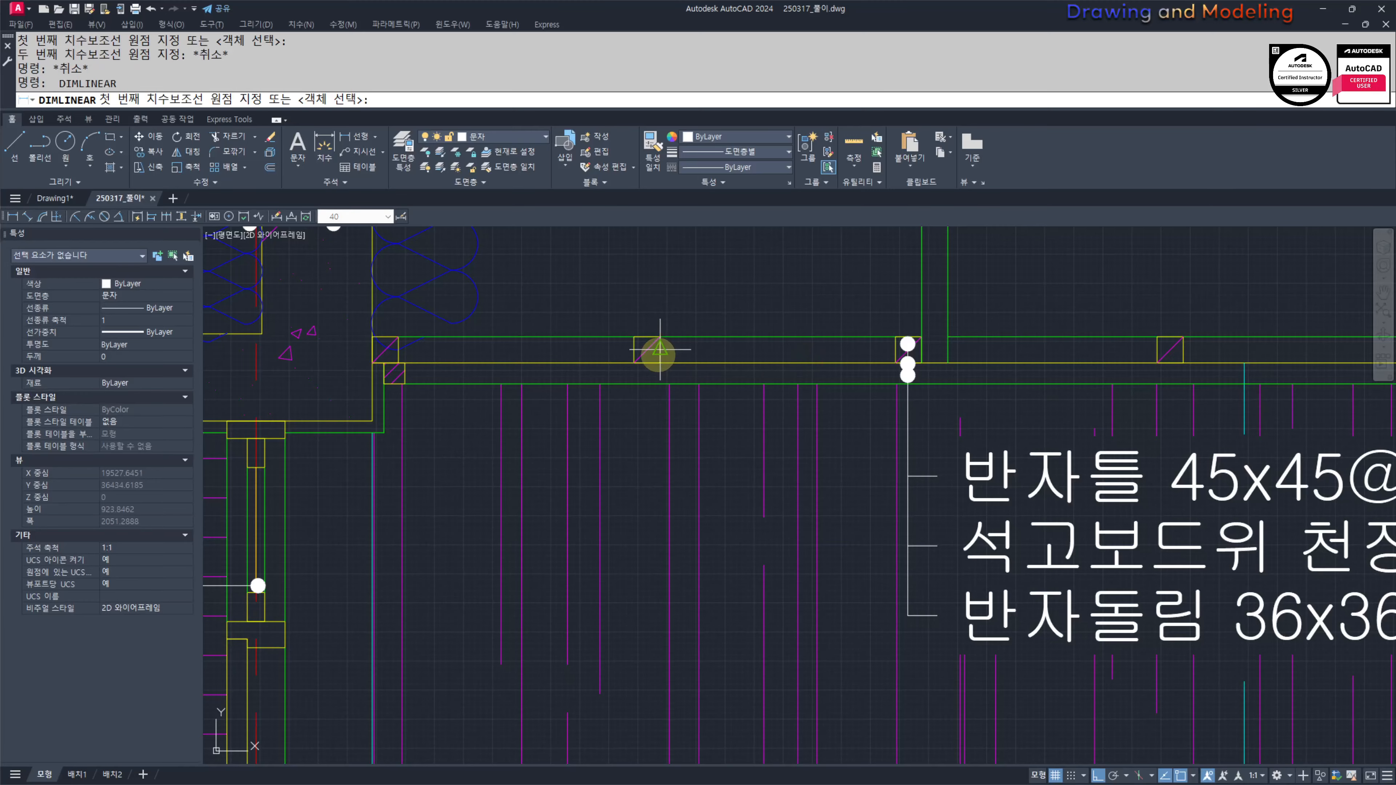
left_click(659, 352)
key("Escape")
key("Escape")
Step: Dimension the entrance hall's (현관) height vertically from the ceiling to the floor, placing the dimension close to the exterior wall
key("space")
left_click(659, 366)
scroll(723, 392, "down", 4)
scroll(702, 605, "down", 2)
middle_click_drag(702, 605, 804, 383)
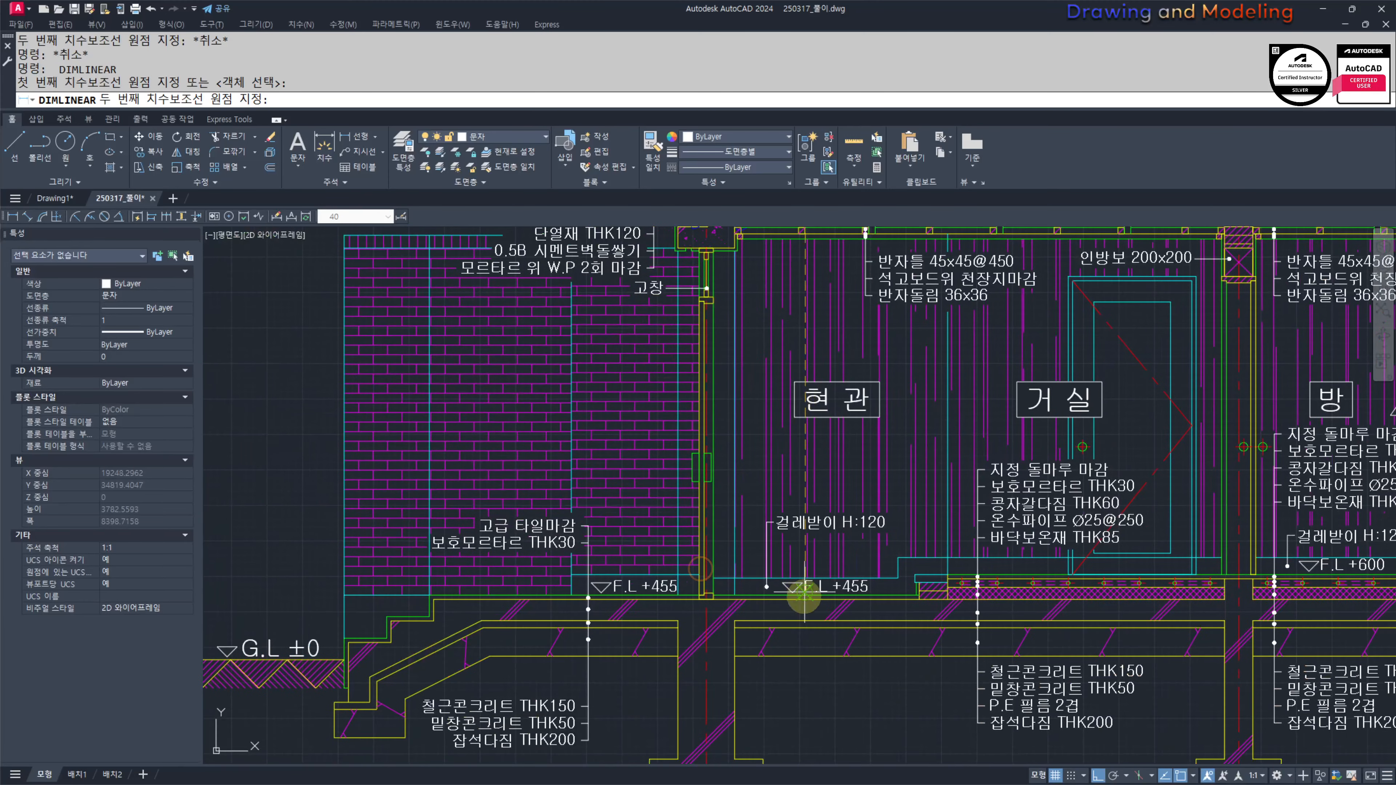
scroll(804, 592, "up", 4)
left_click(792, 581)
scroll(796, 583, "down", 3)
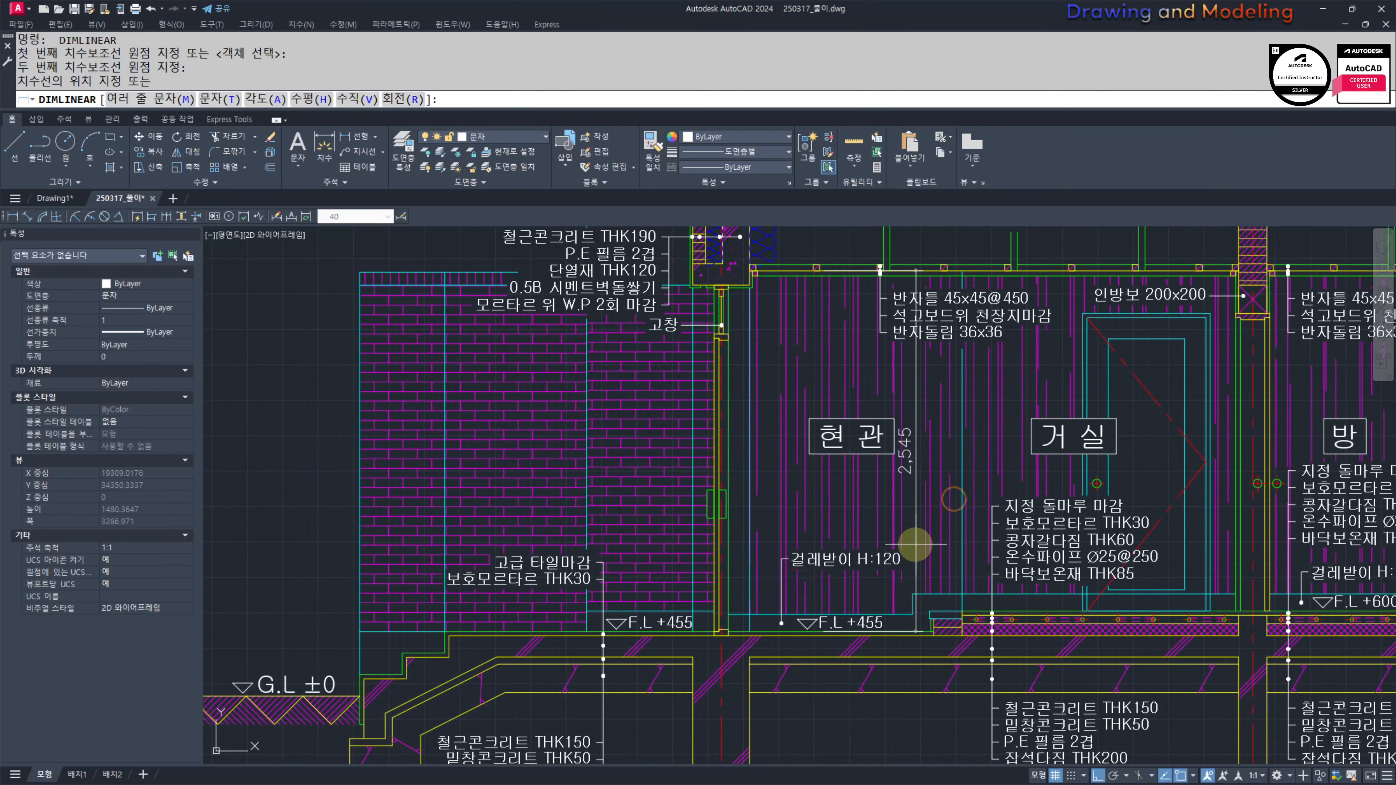
left_click(775, 527)
key("Escape")
scroll(775, 526, "down", 3)
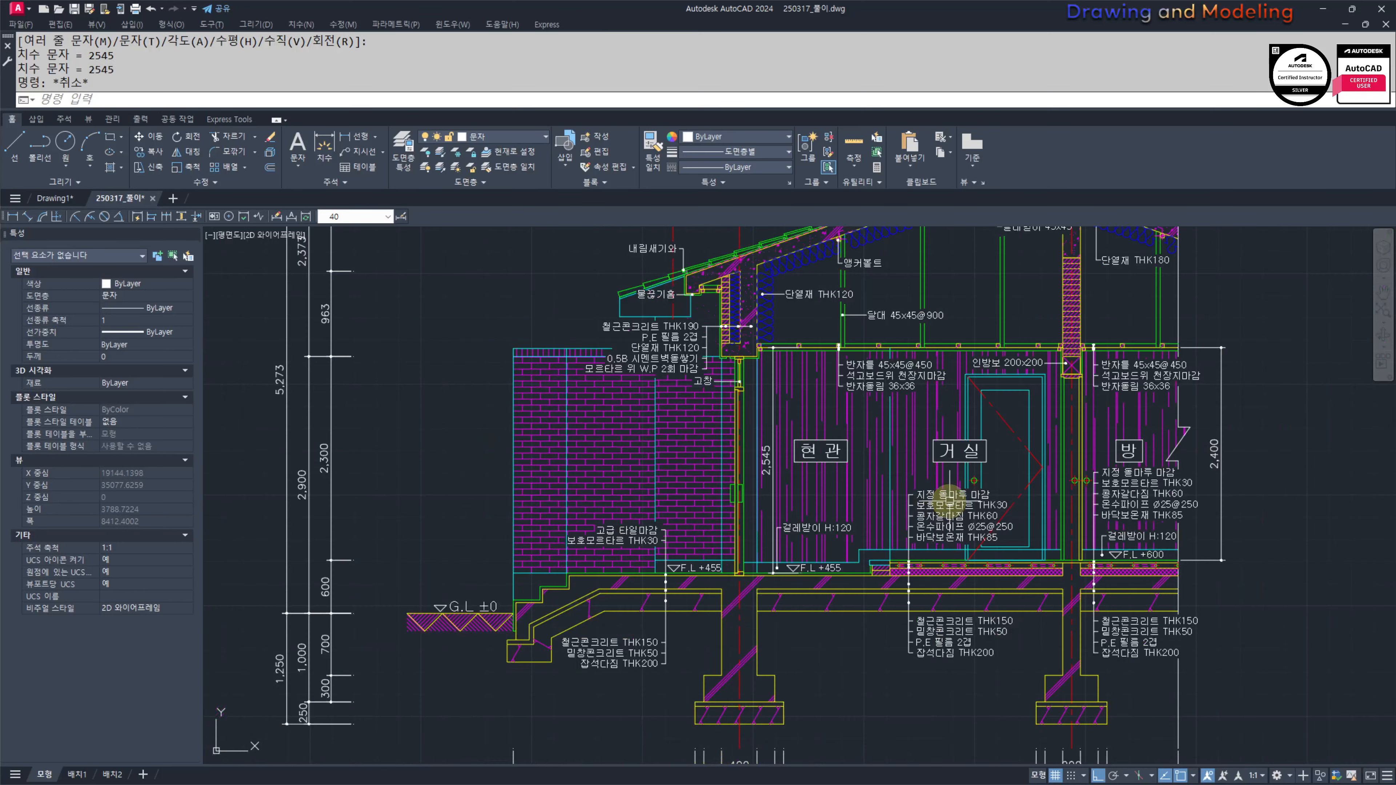
Step: Compose new dimension text with DIMEDIT in the Standard text style, putting the prefix C.H: before the measured value
middle_click_drag(1117, 554, 1072, 572)
type("DED")
key("Return")
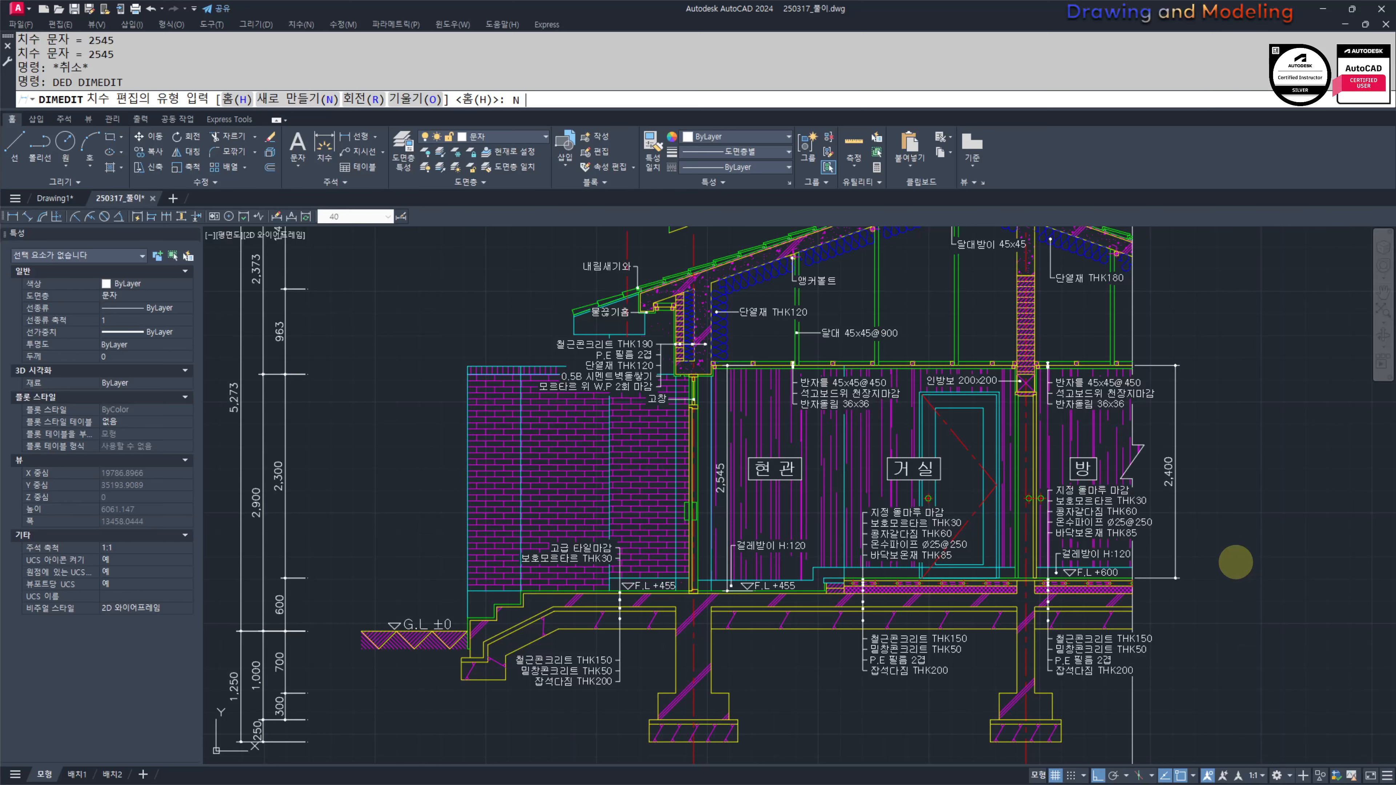
key("Return")
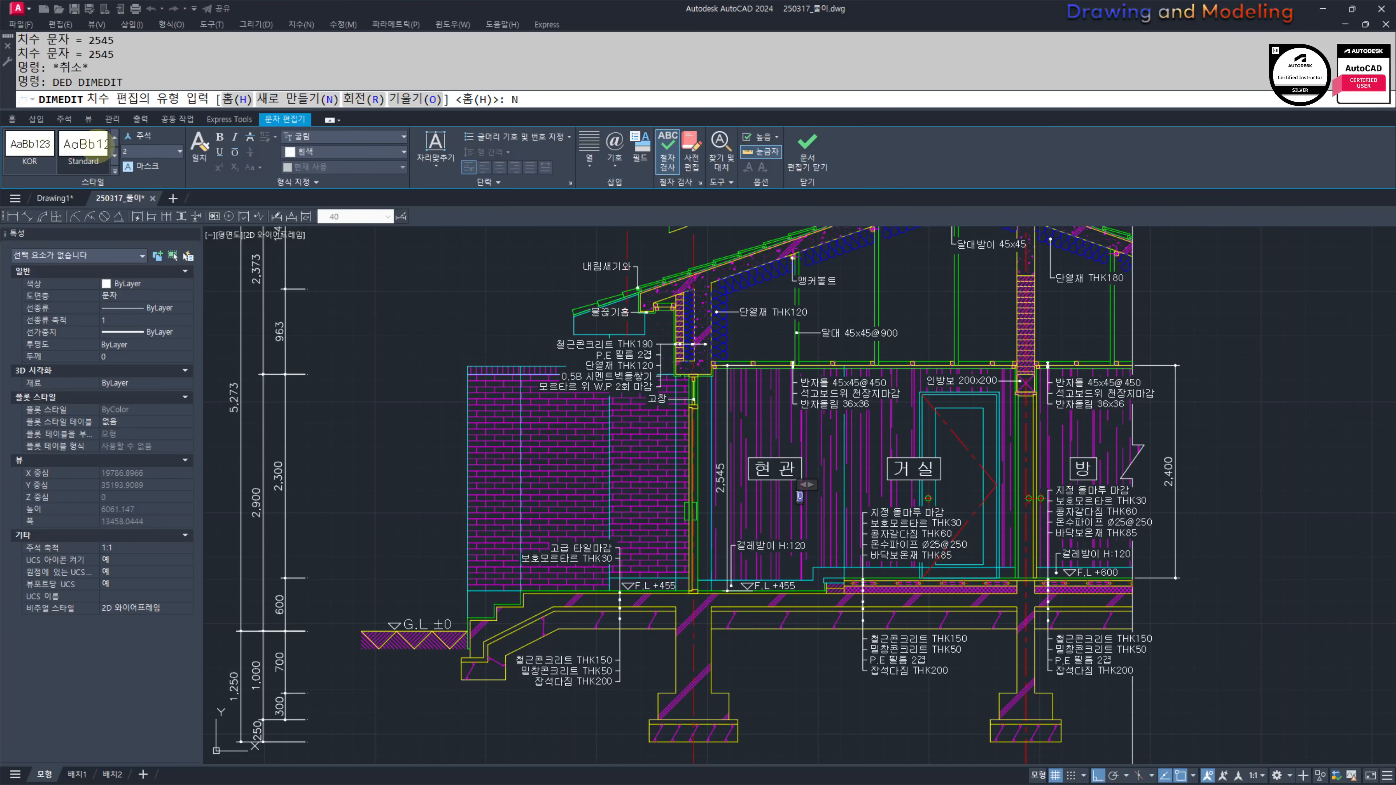
left_click(99, 144)
left_click(716, 412)
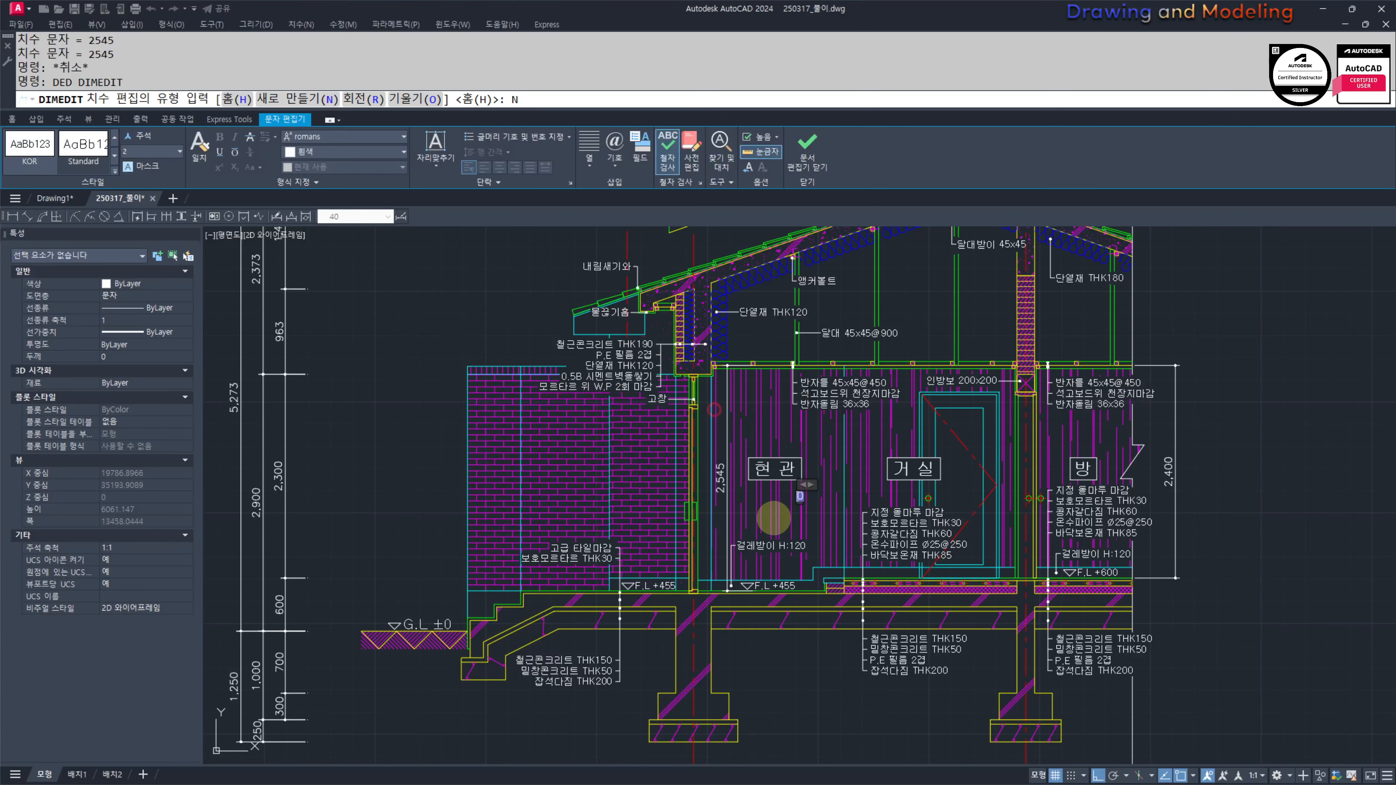
scroll(800, 515, "up", 5)
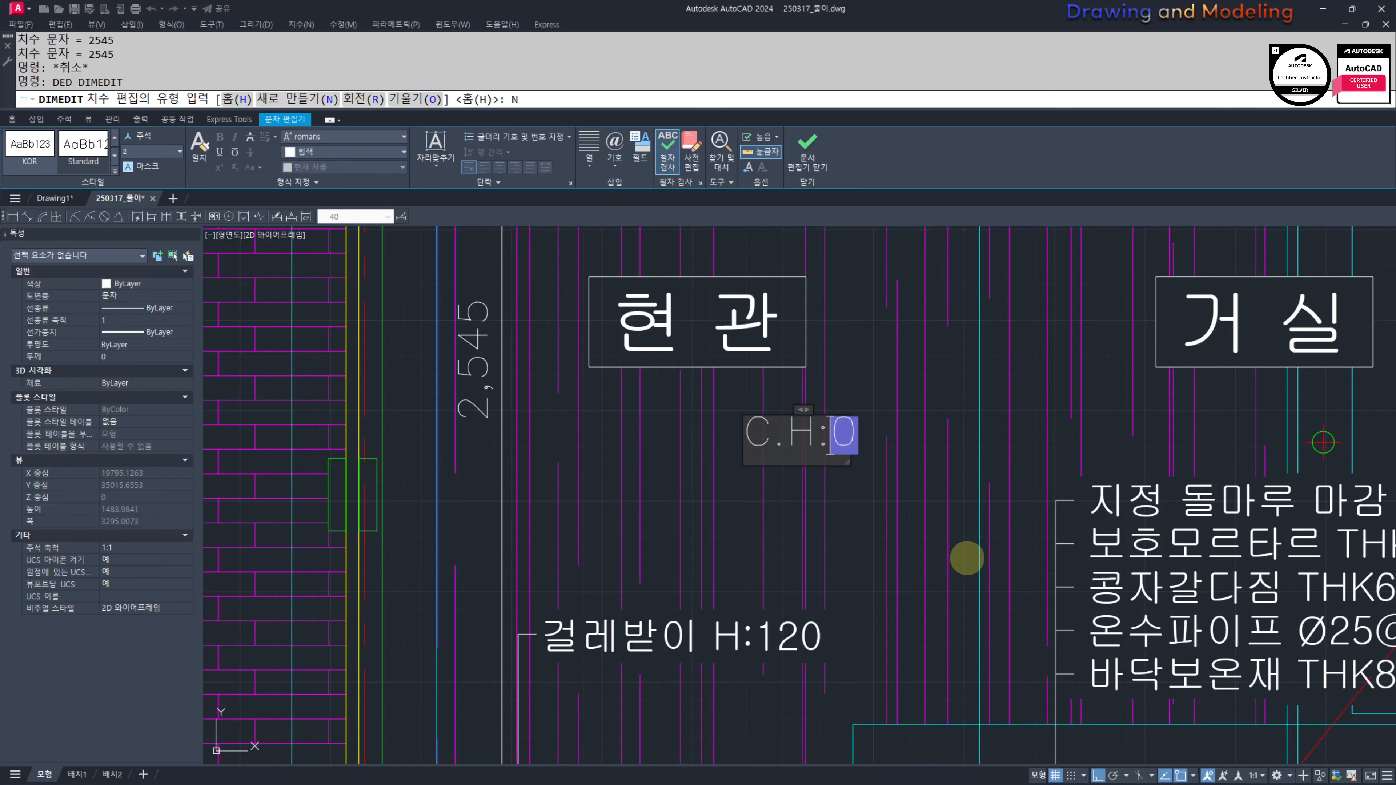
left_click(966, 558)
Step: Apply the C.H: text to the ceiling height dimensions of the entrance hall and the room
left_click(468, 370)
scroll(470, 415, "down", 3)
middle_click_drag(708, 422, 447, 447)
scroll(414, 443, "up", 1)
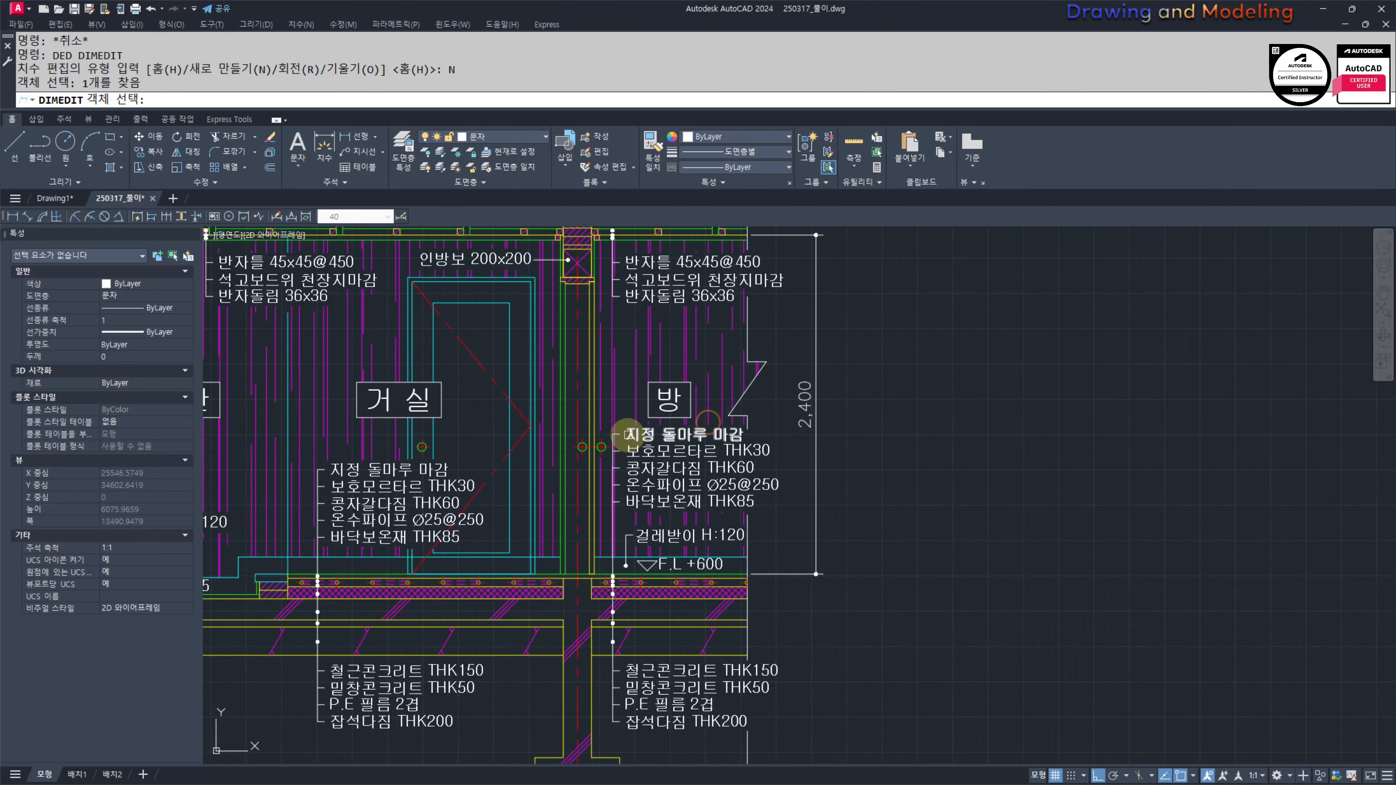
scroll(629, 435, "up", 2)
left_click(981, 353)
left_click(888, 399)
key("space")
scroll(882, 433, "down", 4)
middle_click_drag(726, 439, 919, 444)
key("Escape")
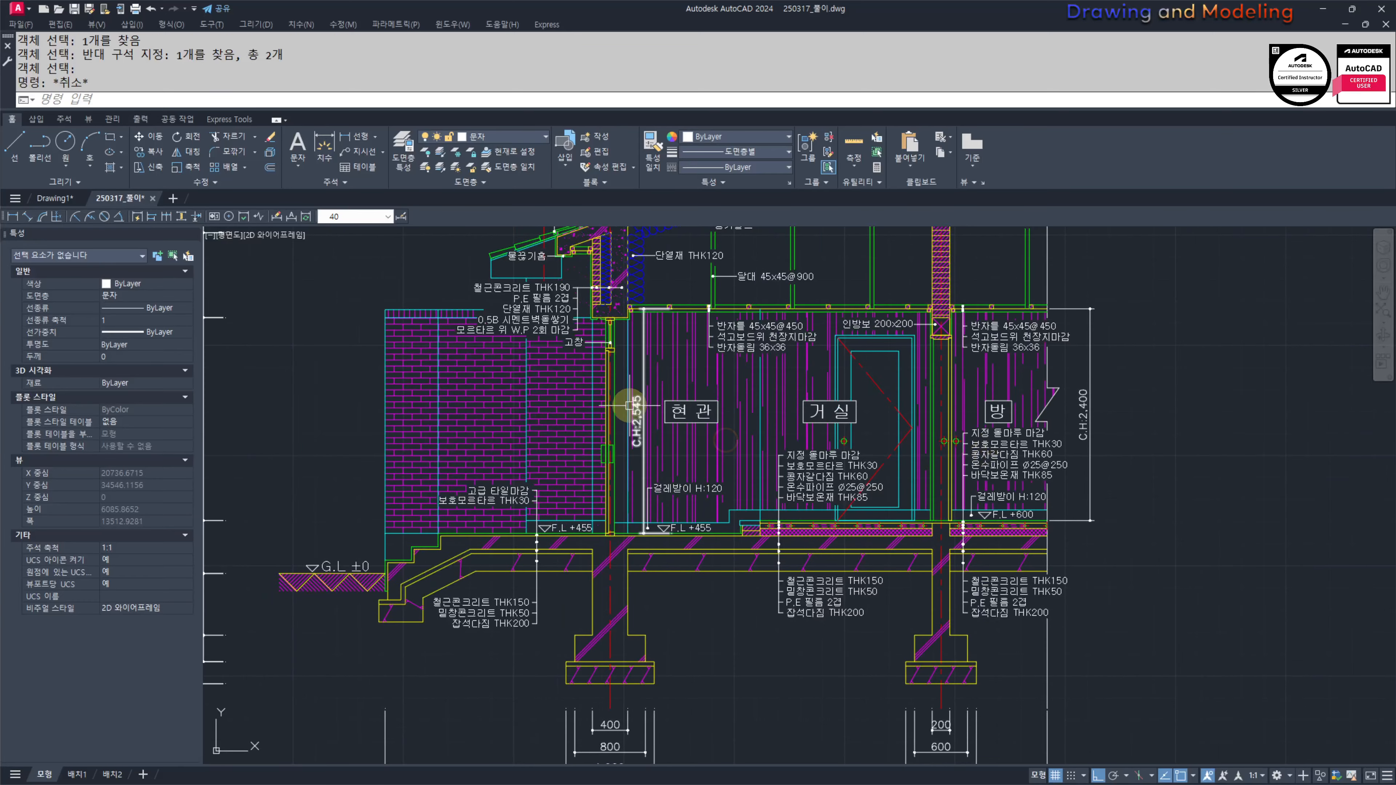
scroll(626, 406, "up", 4)
middle_click_drag(667, 533, 713, 557)
scroll(701, 540, "up", 2)
left_click(709, 542)
left_click(688, 503)
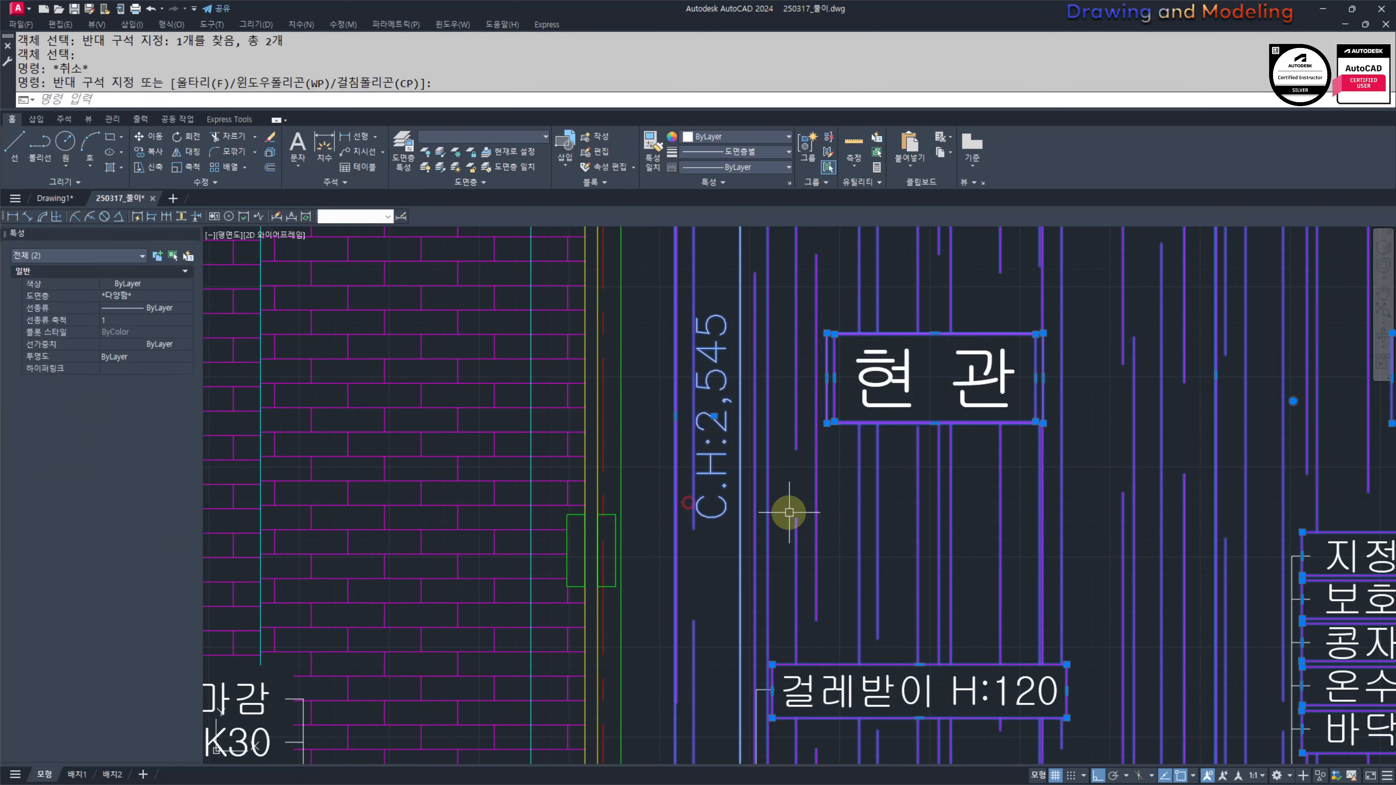
key("Escape")
key("Escape")
Step: Turn off both extension lines of the entrance hall's ceiling height dimension
middle_click_drag(763, 508, 723, 515)
left_click(723, 516)
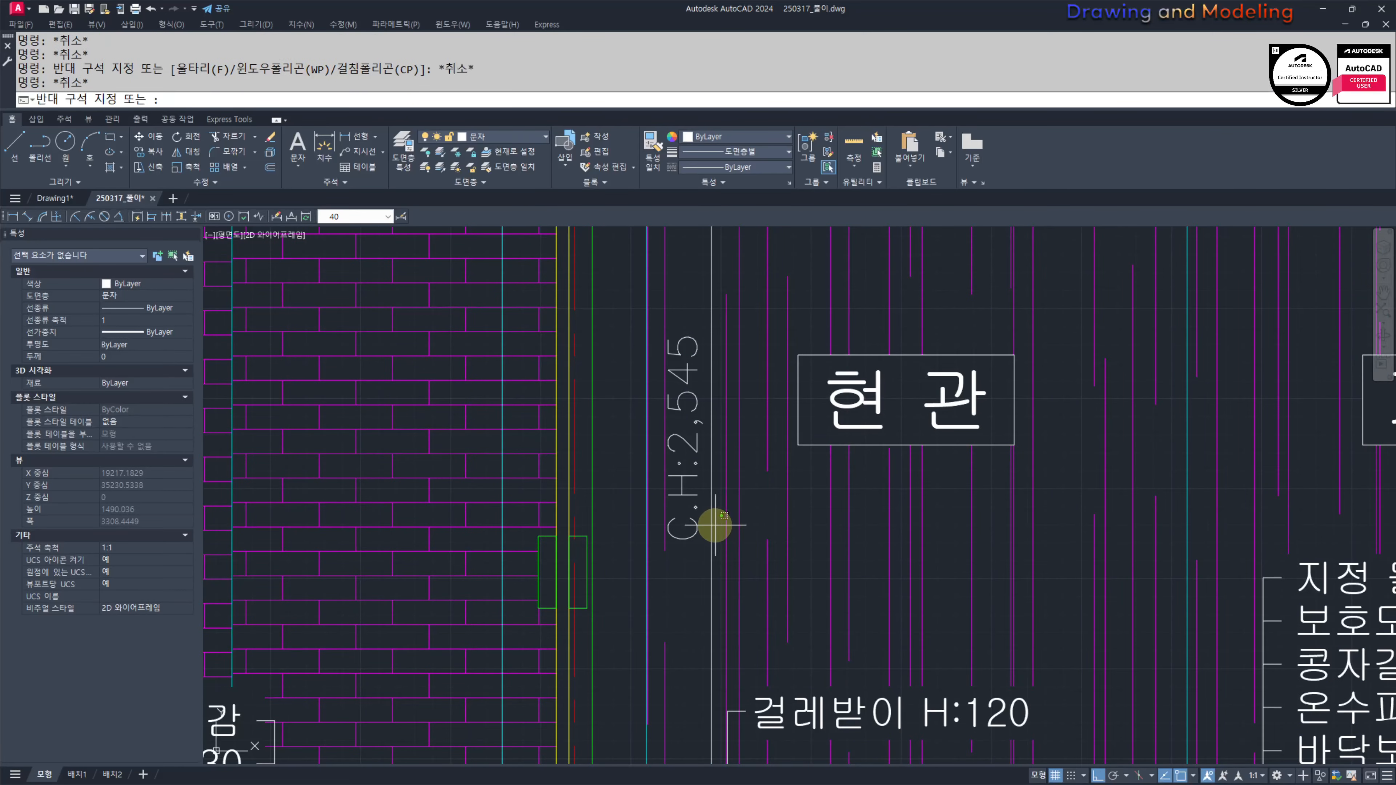
left_click(705, 528)
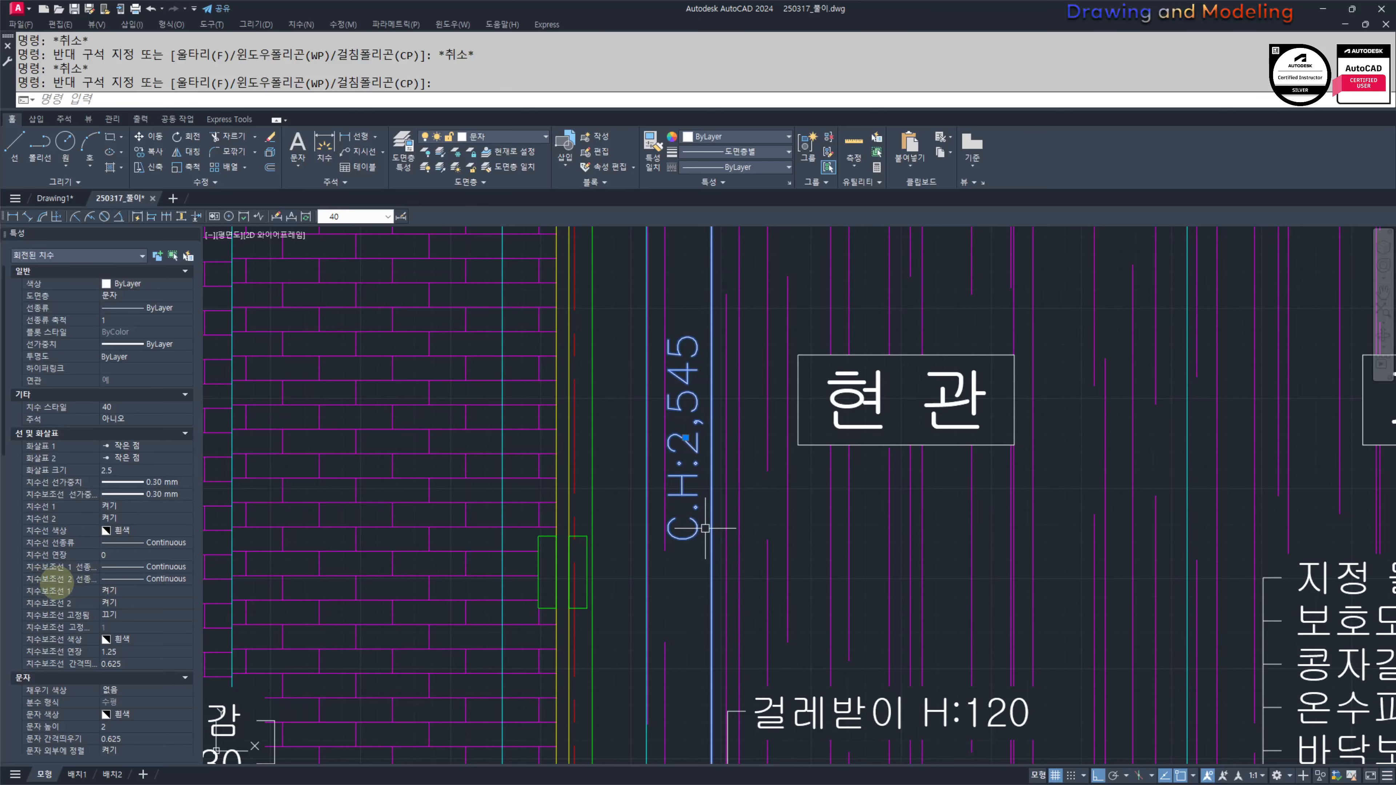
left_click(123, 591)
left_click(128, 603)
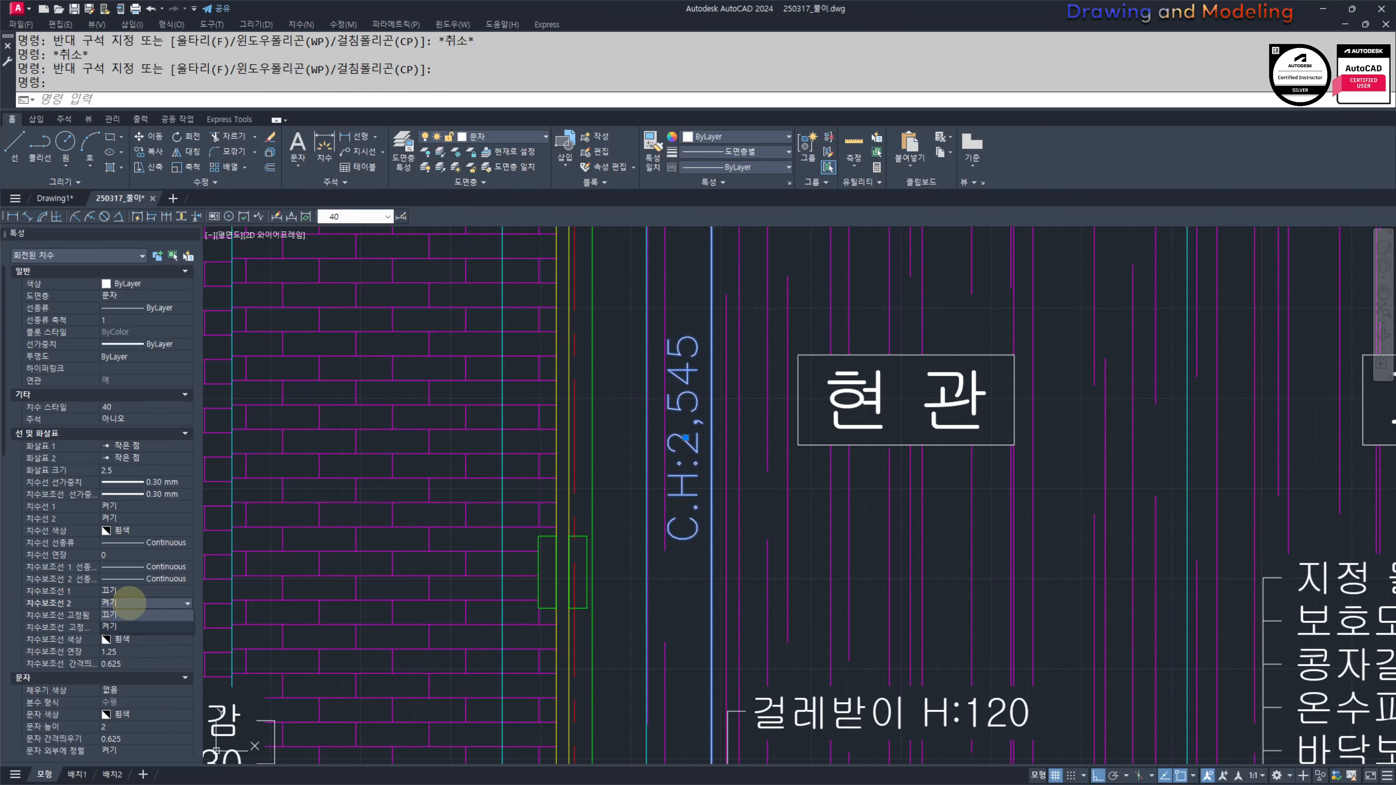
left_click(122, 616)
scroll(588, 563, "down", 3)
middle_click_drag(619, 524, 617, 557)
key("Escape")
key("Escape")
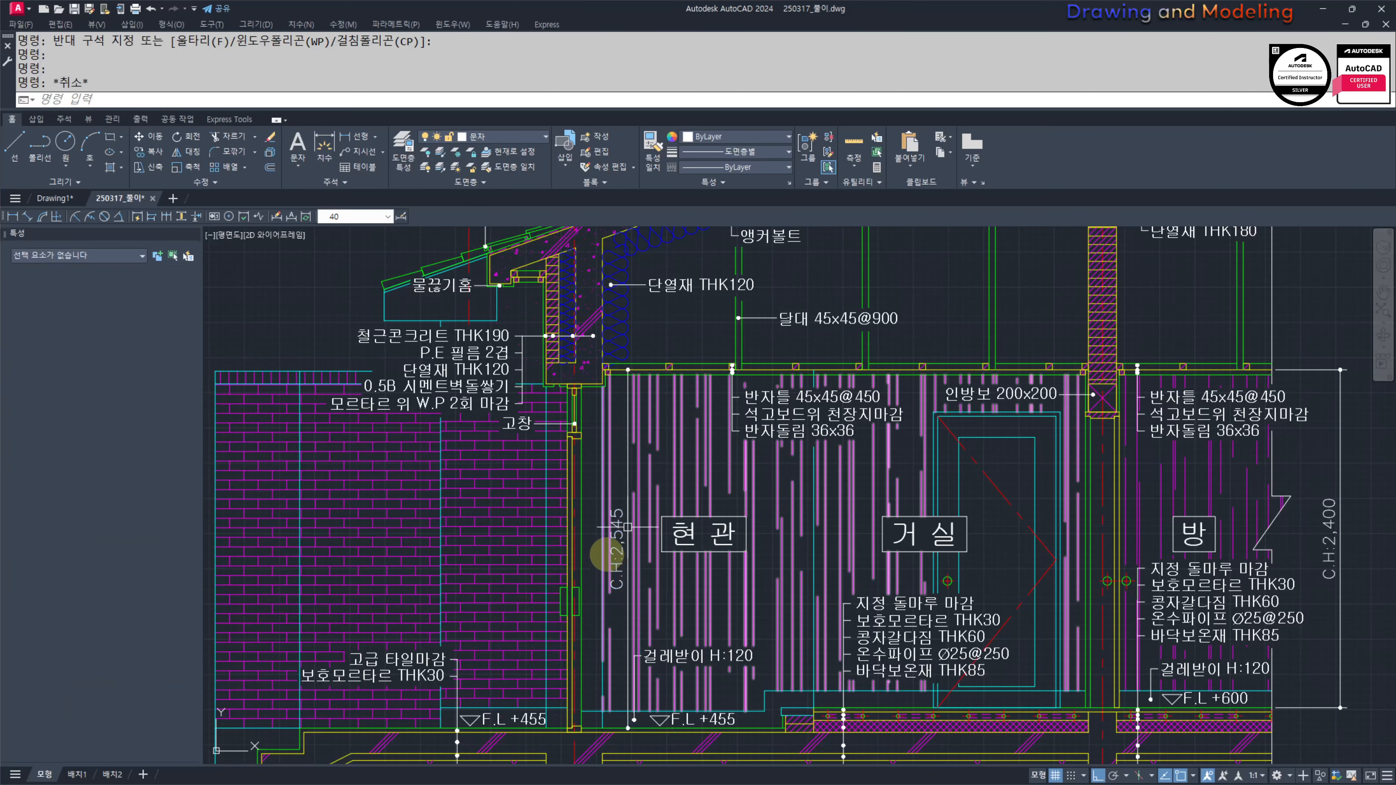
Step: Move the entrance hall's ceiling height dimension slightly to fine-tune its position
scroll(608, 551, "up", 3)
left_click(637, 435)
left_click(632, 427)
type("m")
key("Return")
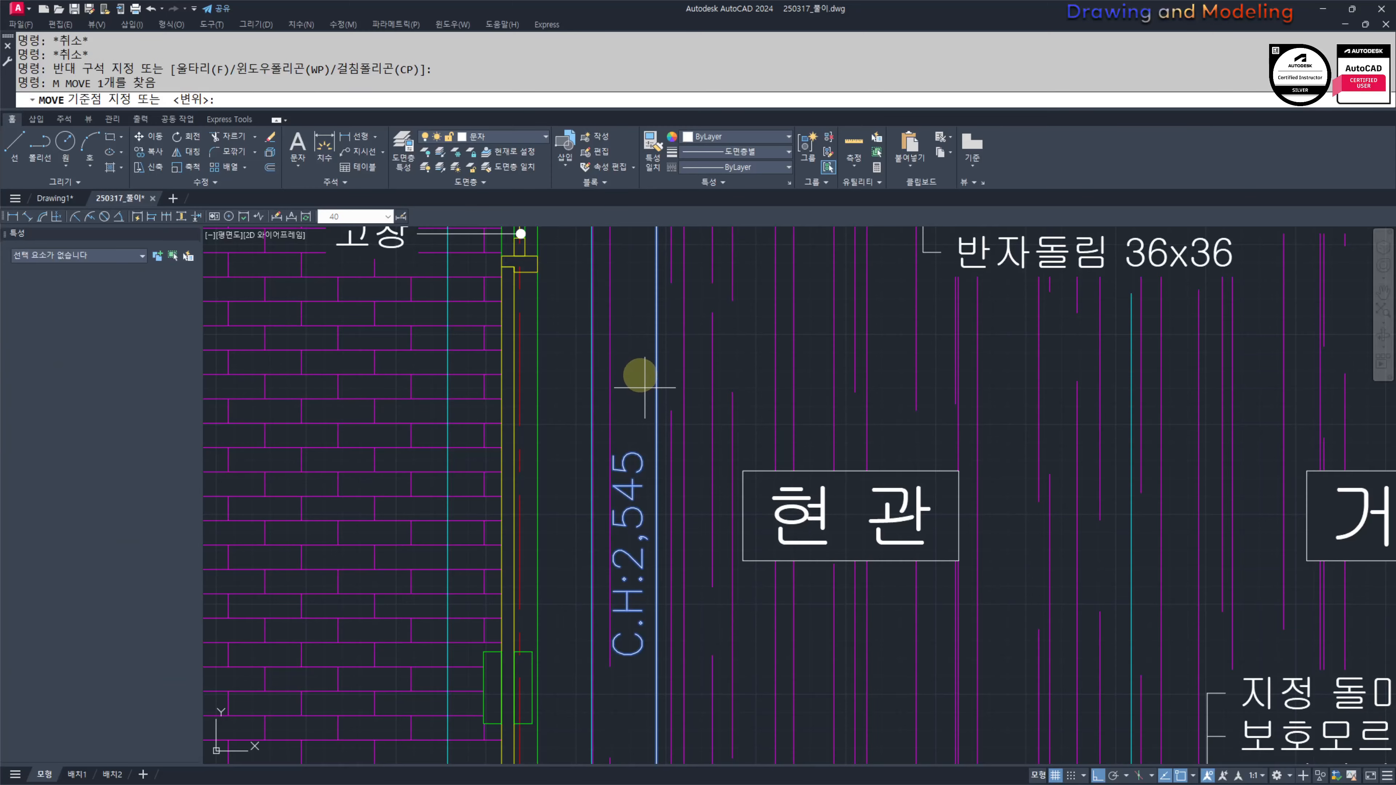
left_click(637, 375)
left_click(638, 374)
key("Escape")
key("Escape")
Step: Review the annotated house section, checking its notes, room labels and dimensions from roof to footings
scroll(786, 582, "down", 3)
middle_click_drag(852, 608, 806, 592)
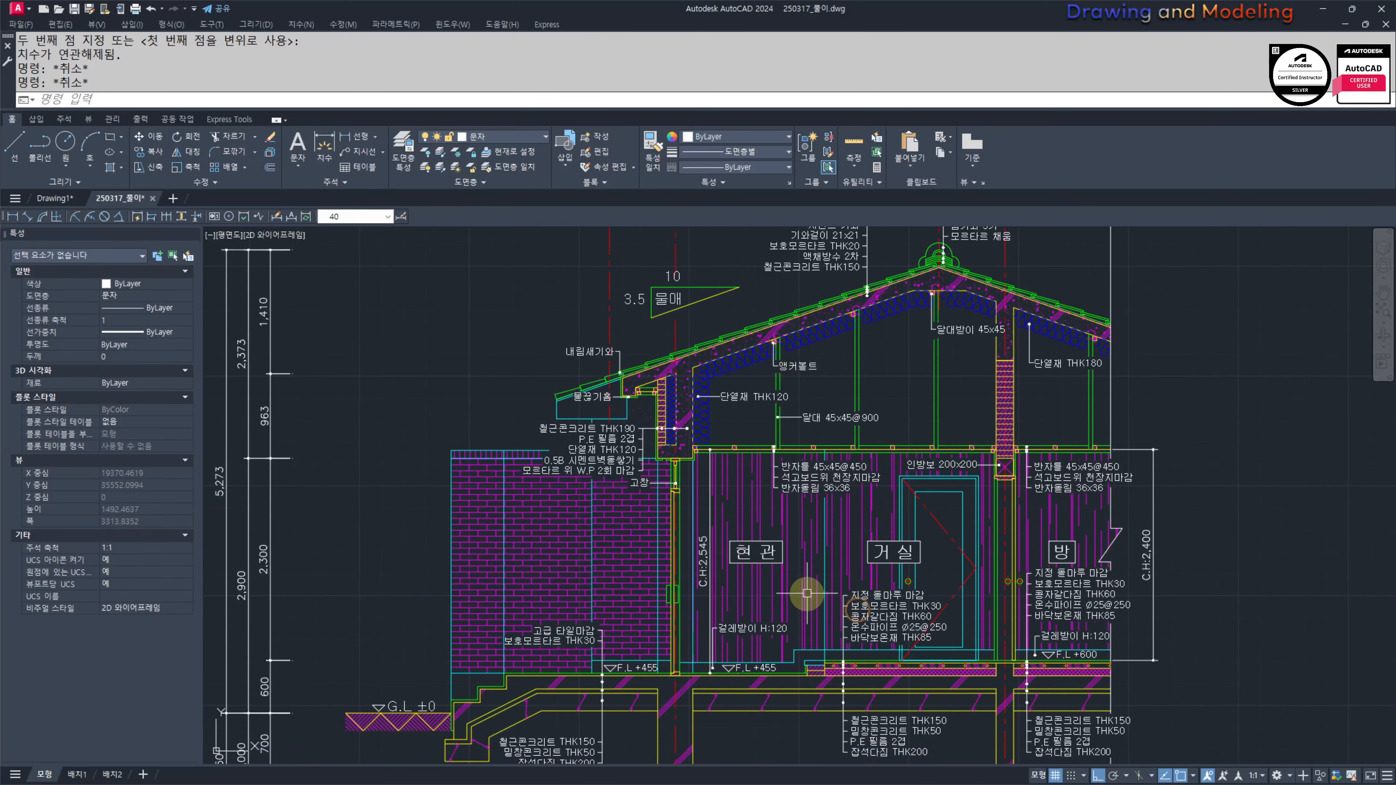
middle_click_drag(911, 650, 851, 627)
middle_click_drag(959, 632, 928, 632)
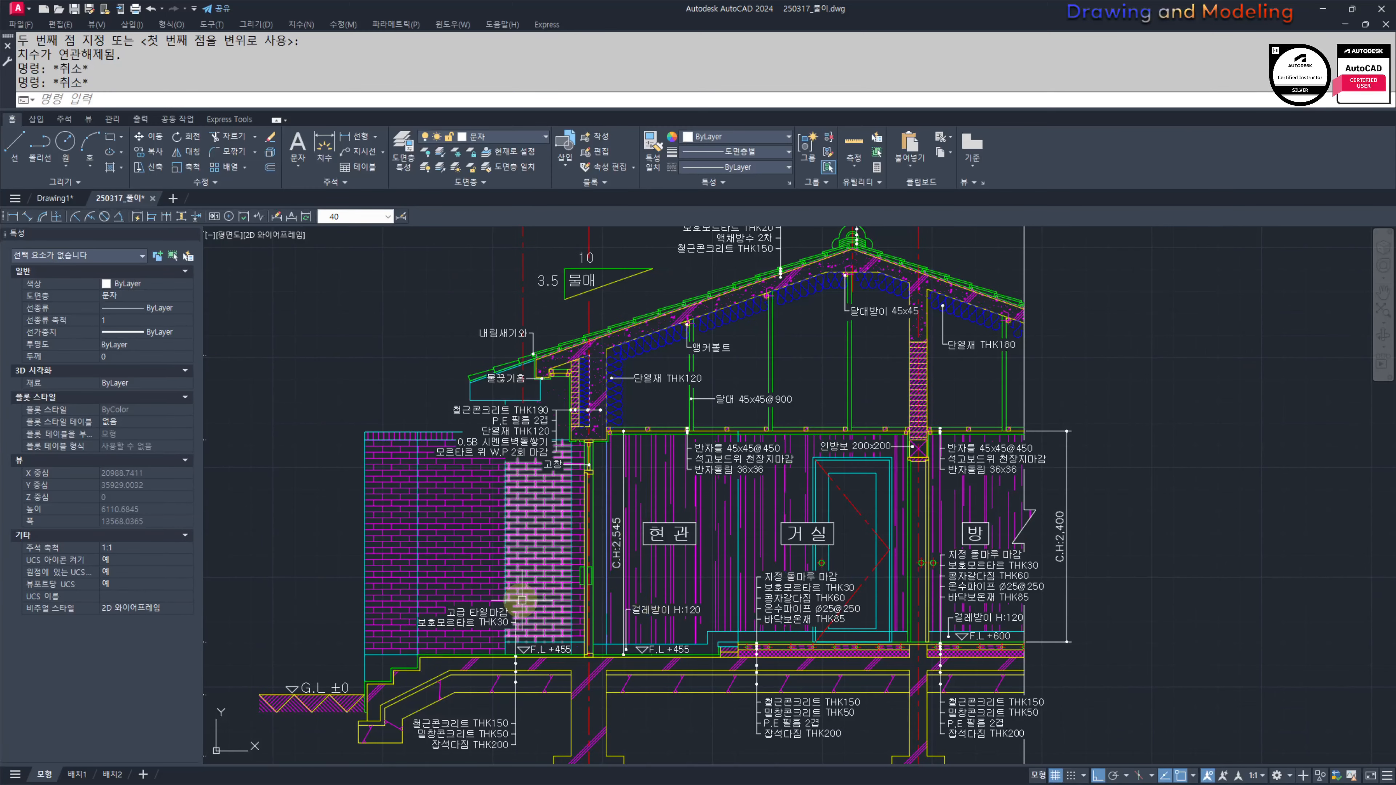
middle_click_drag(553, 615, 502, 614)
middle_click_drag(1003, 523, 1018, 526)
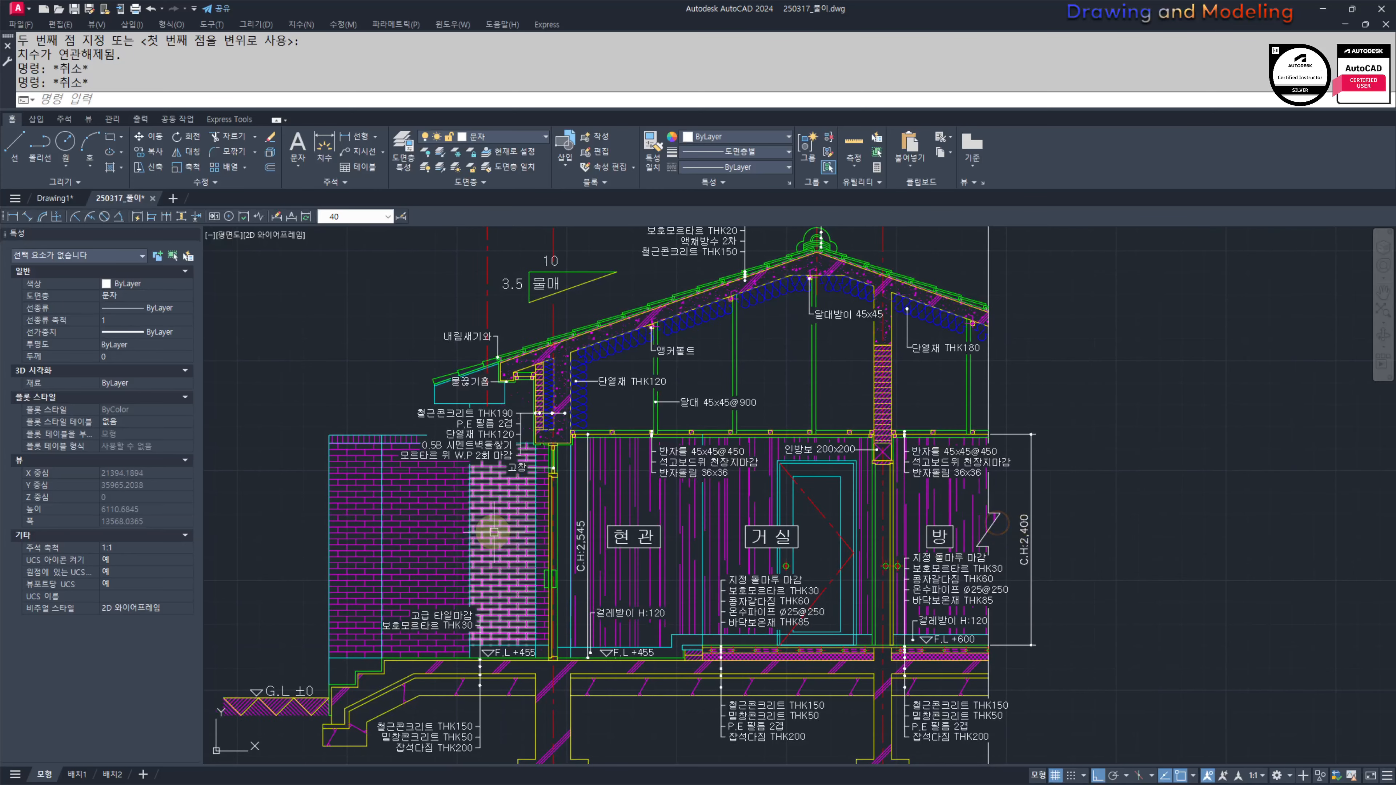
scroll(589, 567, "down", 3)
mouse_move(589, 567)
middle_mouse_down()
mouse_move(617, 566)
mouse_move(706, 503)
mouse_move(773, 527)
mouse_move(804, 521)
middle_mouse_up()
scroll(654, 562, "down", 3)
scroll(691, 526, "up", 3)
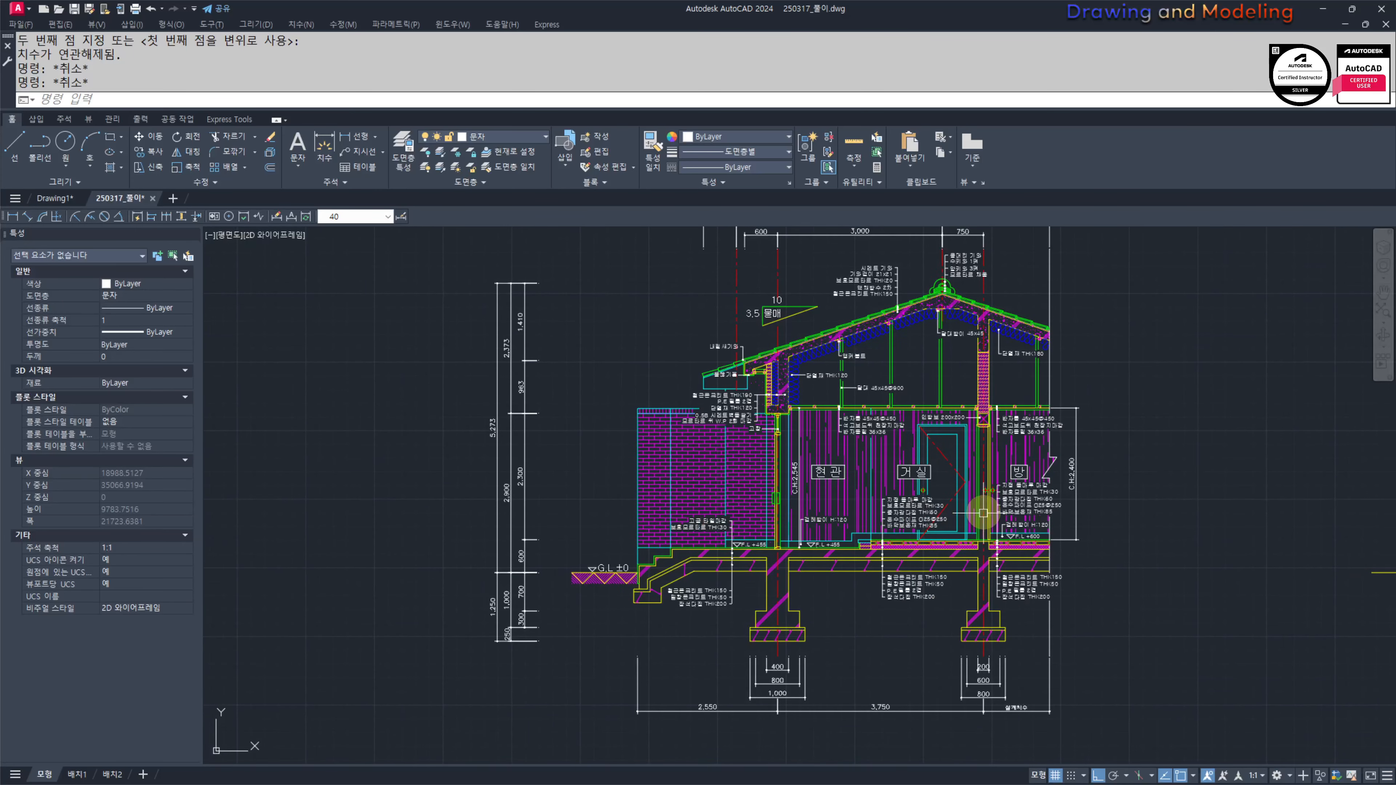
Step: Examine the unfinished elevation beside the section and the lower floor plan with its written conditions
middle_click_drag(983, 513, 980, 557)
middle_click_drag(1220, 601, 734, 573)
key("Escape")
key("Escape")
scroll(1209, 581, "down", 3)
middle_click_drag(958, 563, 636, 564)
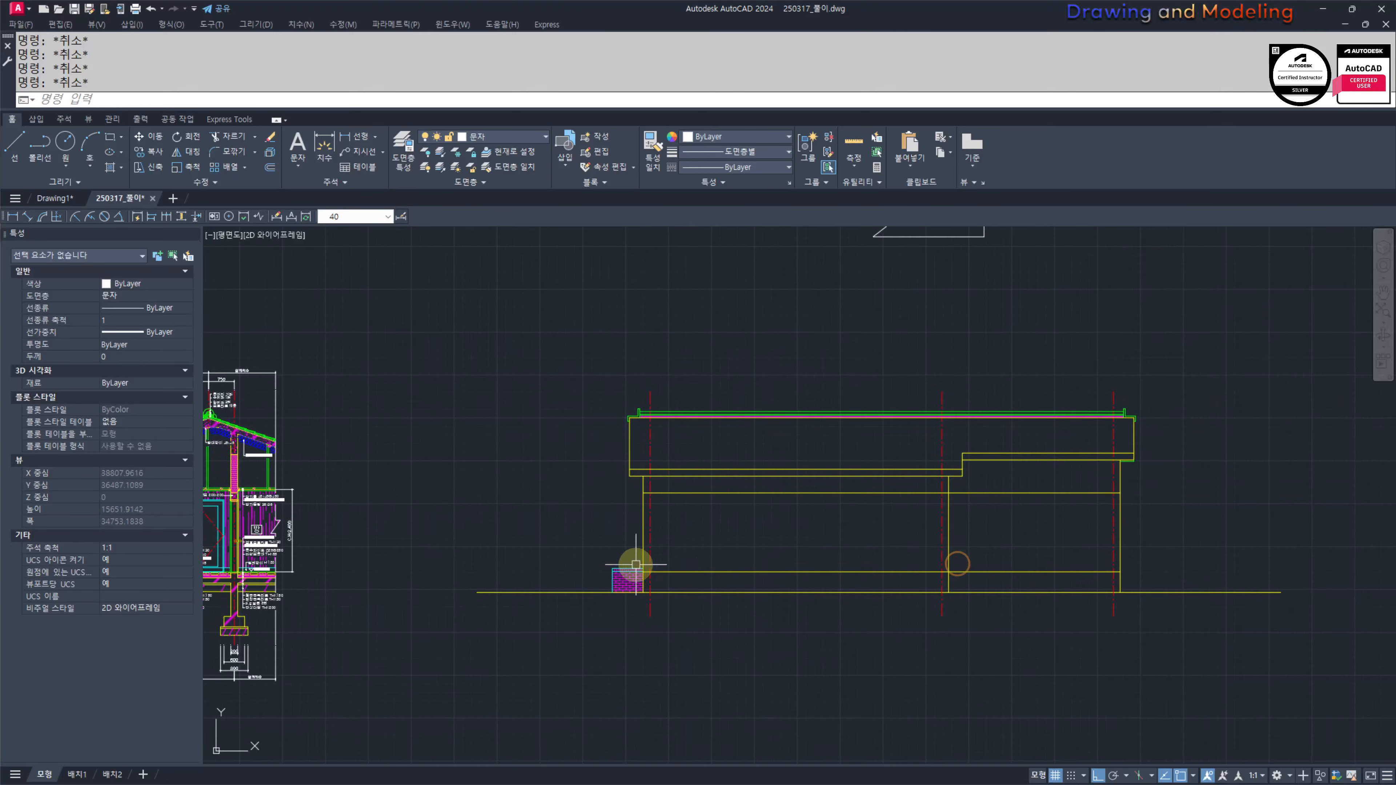
middle_click_drag(834, 568, 736, 564)
scroll(655, 545, "down", 3)
middle_click_drag(657, 546, 788, 567)
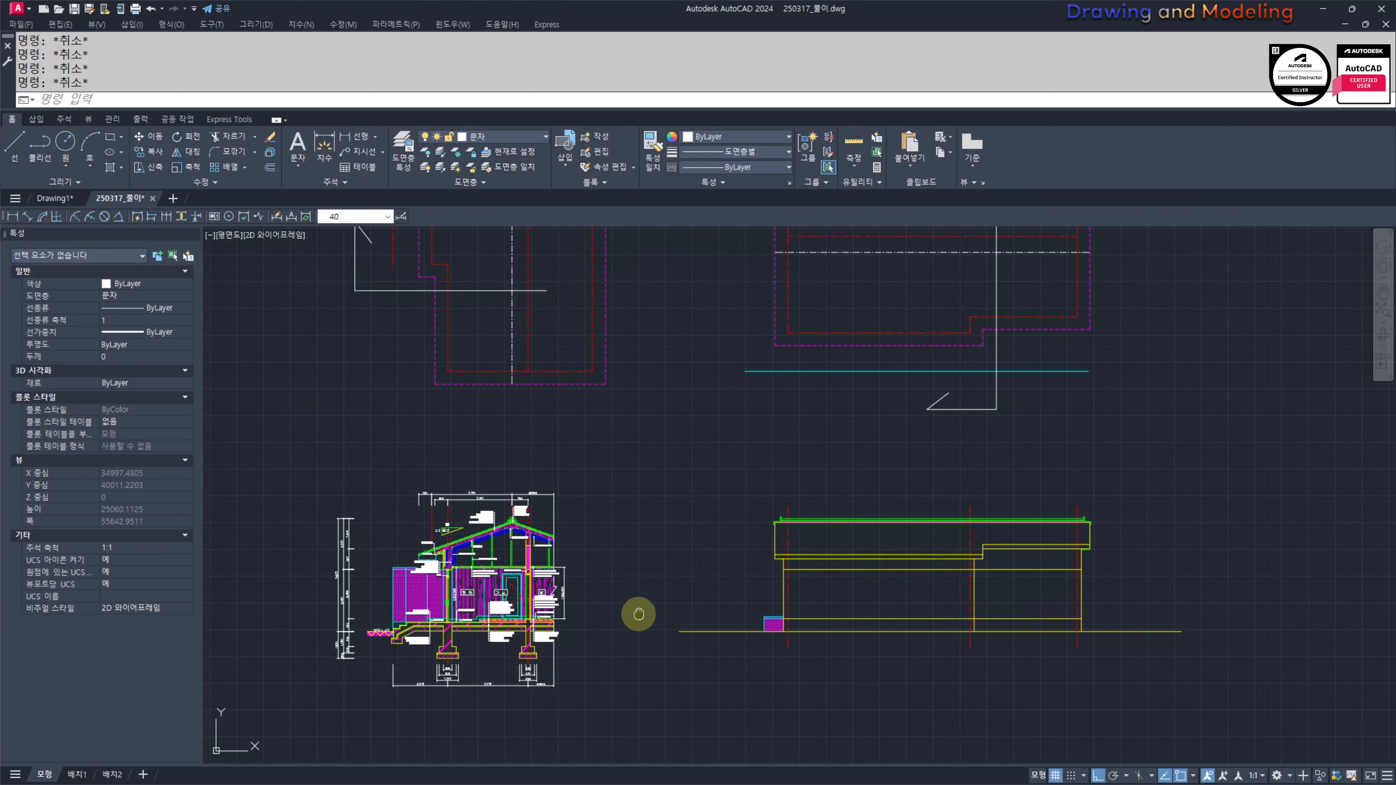
middle_click_drag(639, 614, 989, 601)
scroll(573, 605, "down", 3)
middle_click_drag(573, 605, 876, 616)
mouse_move(748, 637)
middle_mouse_down()
mouse_move(771, 605)
mouse_move(754, 557)
middle_mouse_up()
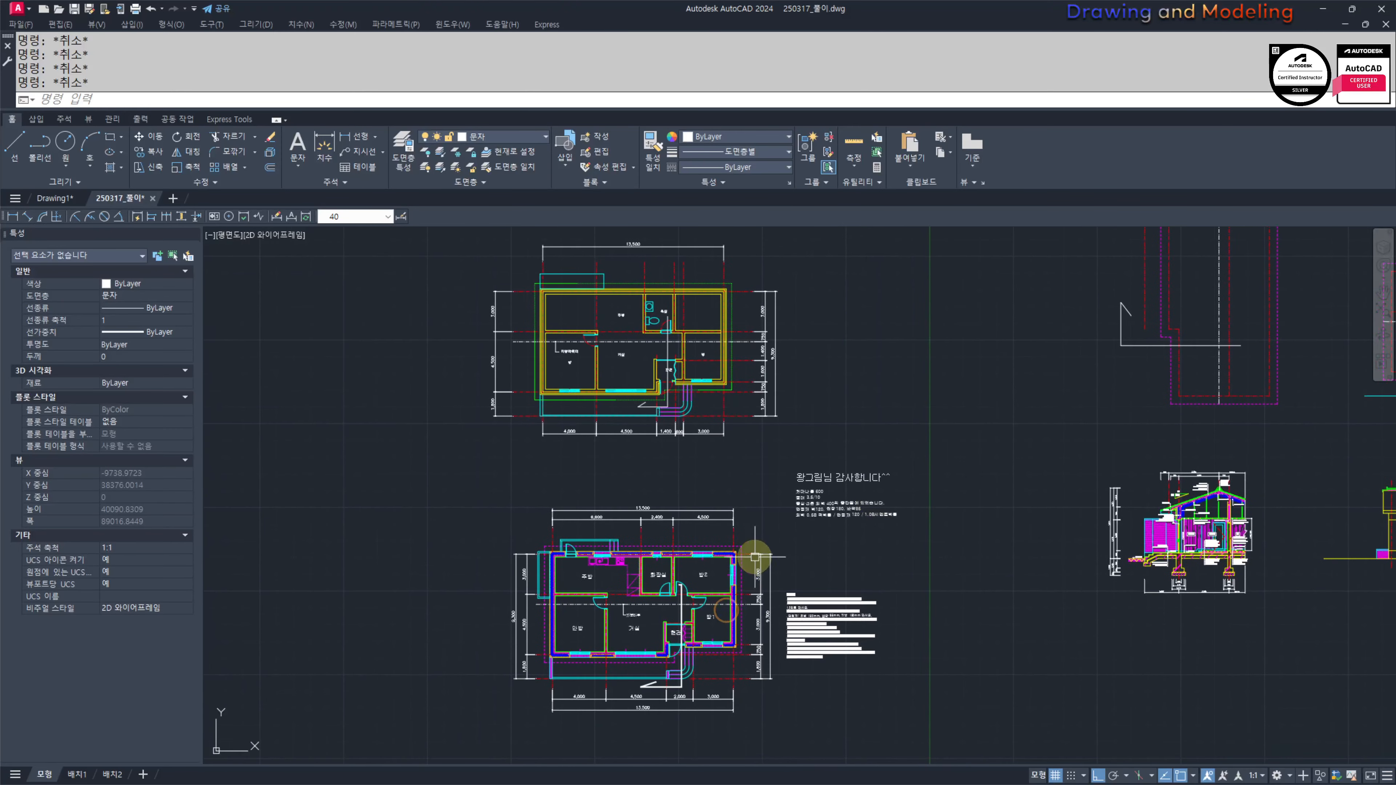
scroll(623, 634, "up", 5)
middle_click_drag(540, 751, 591, 669)
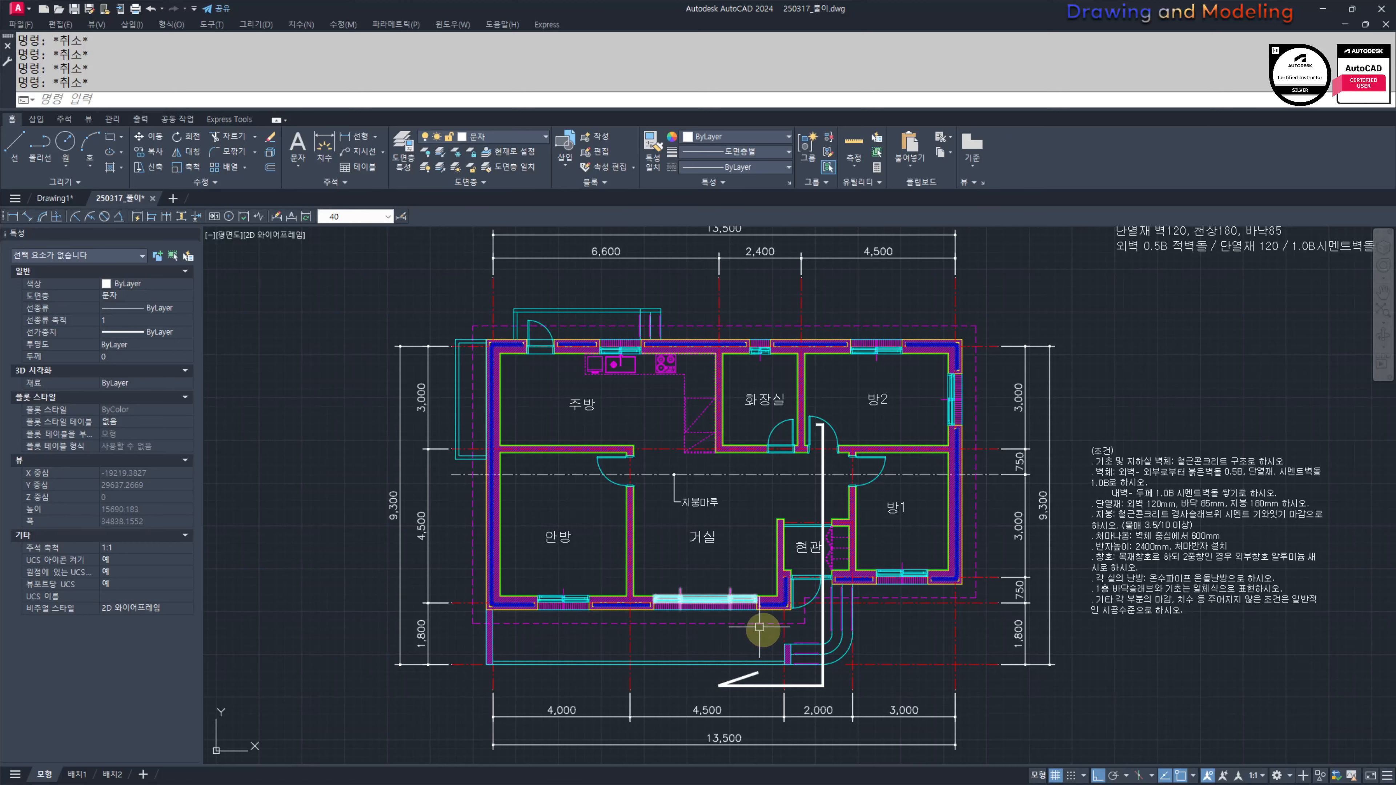
Step: Examine the lower floor plan, its written conditions and the neighbouring drawings, focusing on the front wall's windows
scroll(791, 625, "down", 6)
middle_click_drag(940, 623, 832, 619)
scroll(846, 550, "up", 6)
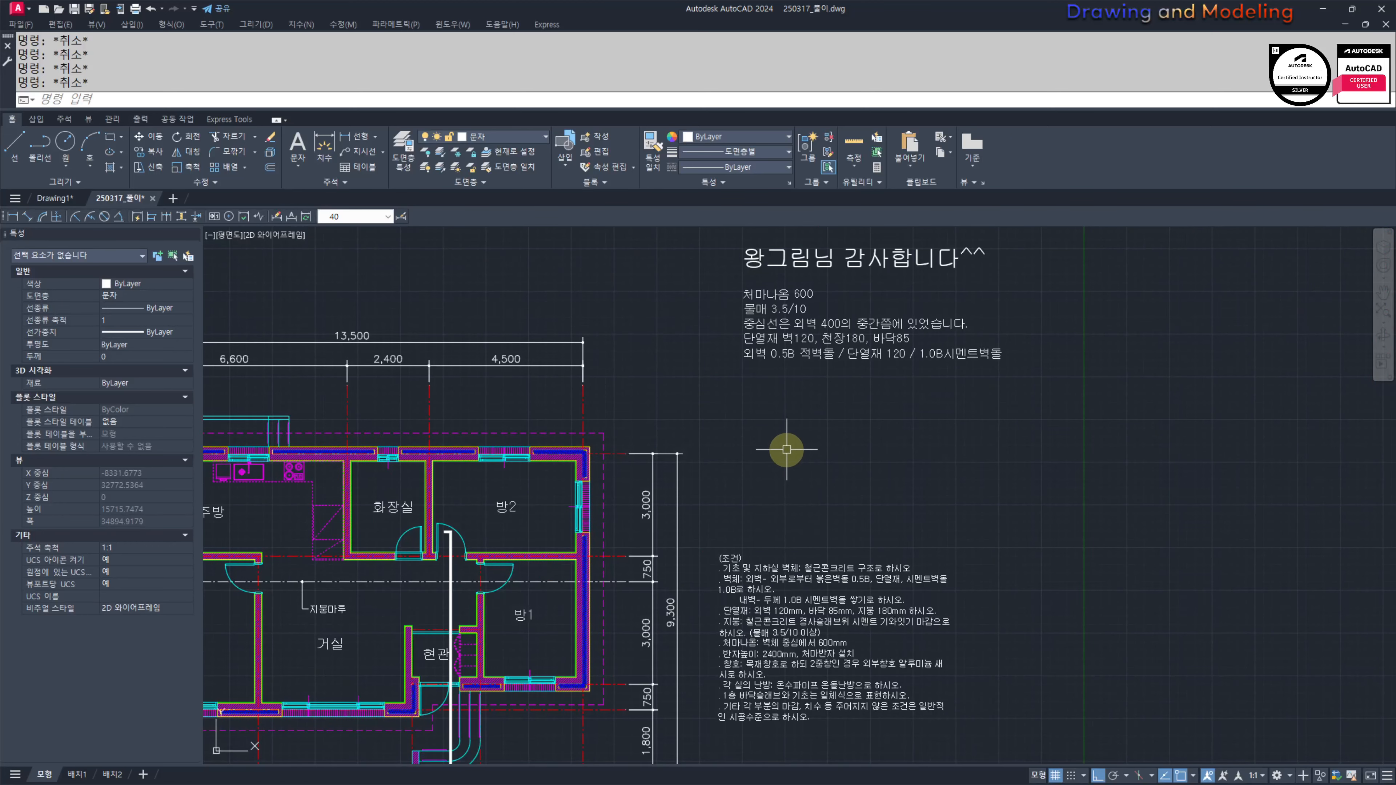
scroll(786, 450, "down", 6)
middle_click_drag(1193, 446, 866, 450)
middle_click_drag(495, 485, 708, 515)
middle_click_drag(904, 430, 856, 459)
scroll(486, 585, "up", 5)
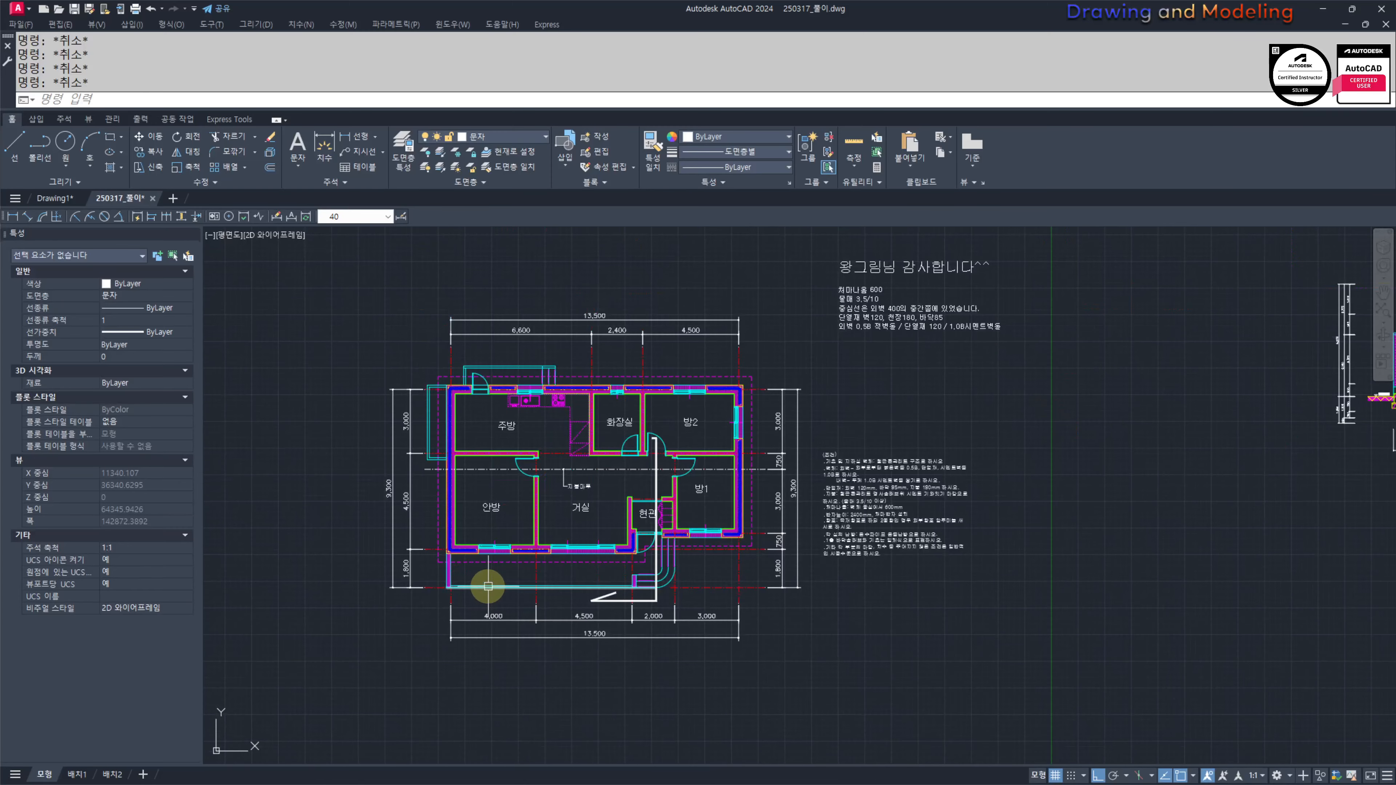
scroll(604, 542, "down", 5)
middle_click_drag(845, 549, 595, 552)
middle_click_drag(763, 469, 758, 488)
middle_click_drag(642, 505, 764, 500)
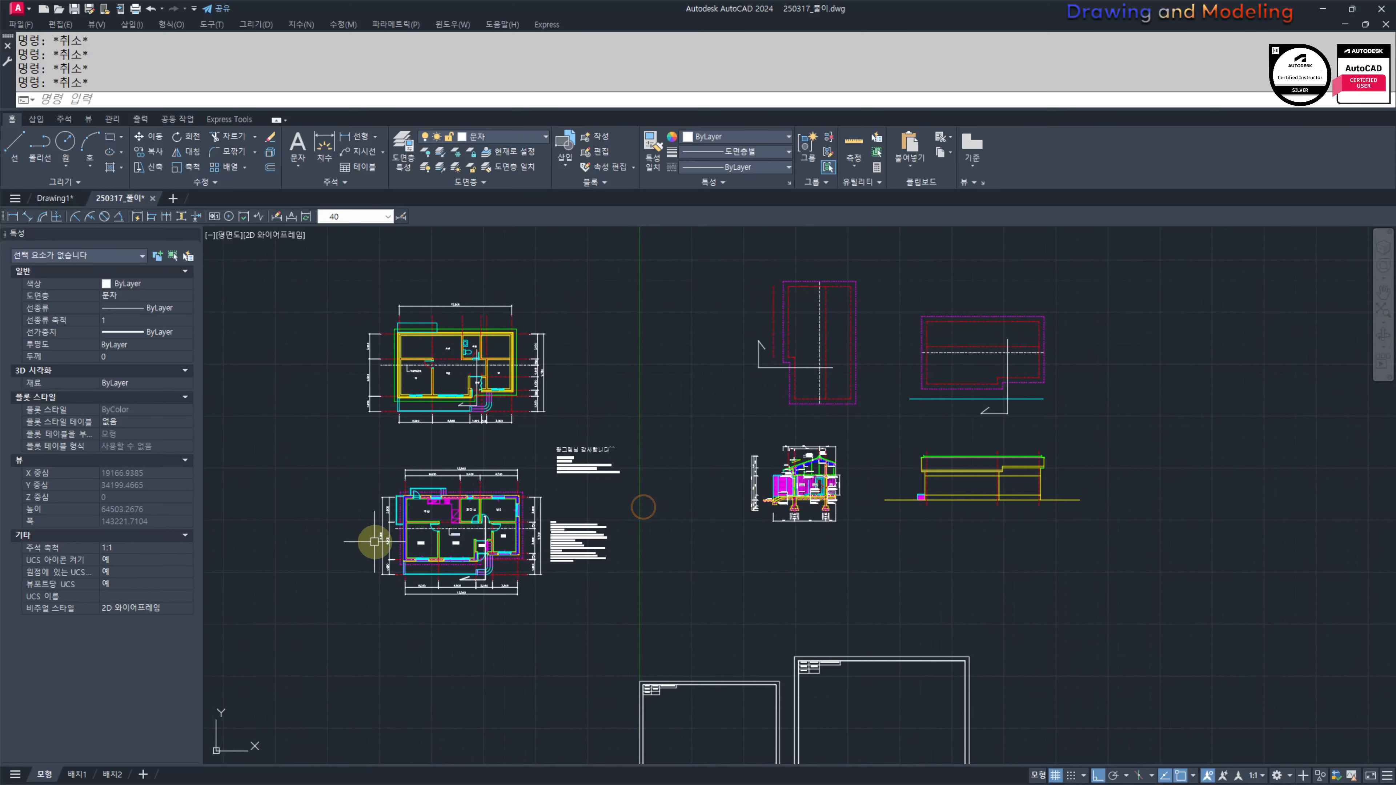
scroll(378, 551, "up", 4)
mouse_move(493, 599)
middle_mouse_down()
mouse_move(570, 549)
mouse_move(600, 555)
middle_mouse_up()
scroll(526, 548, "up", 4)
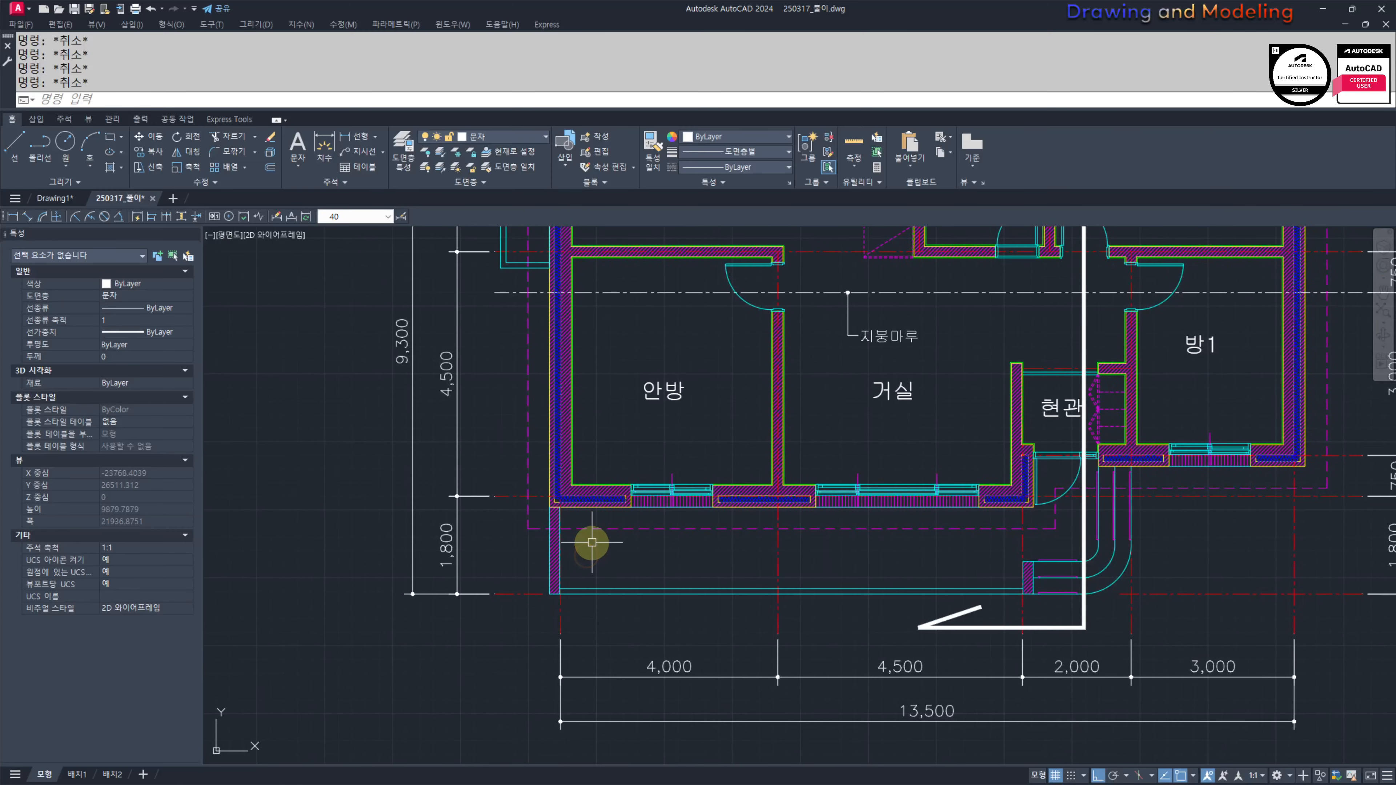
key("Escape")
key("Escape")
type("D")
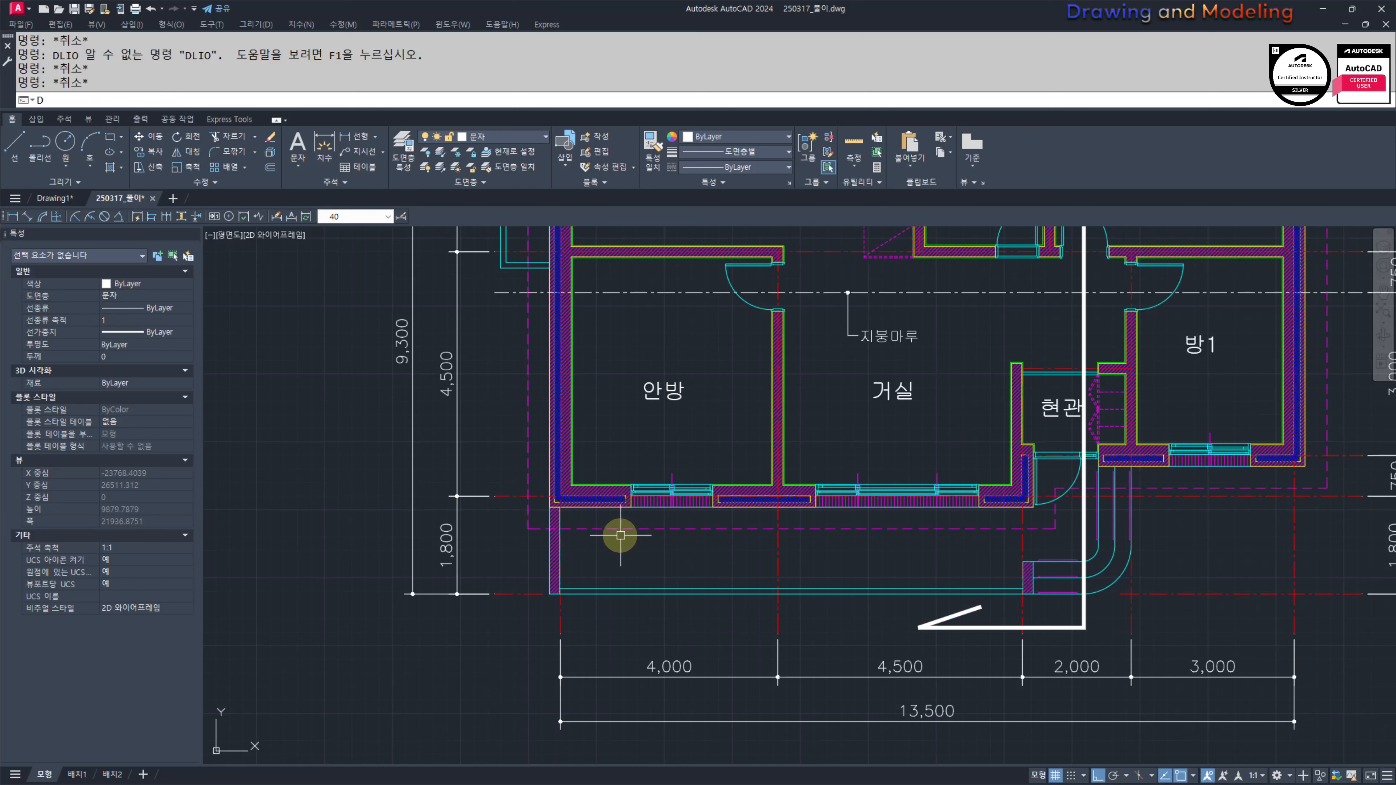
type("LI")
key("Return")
scroll(577, 506, "up", 6)
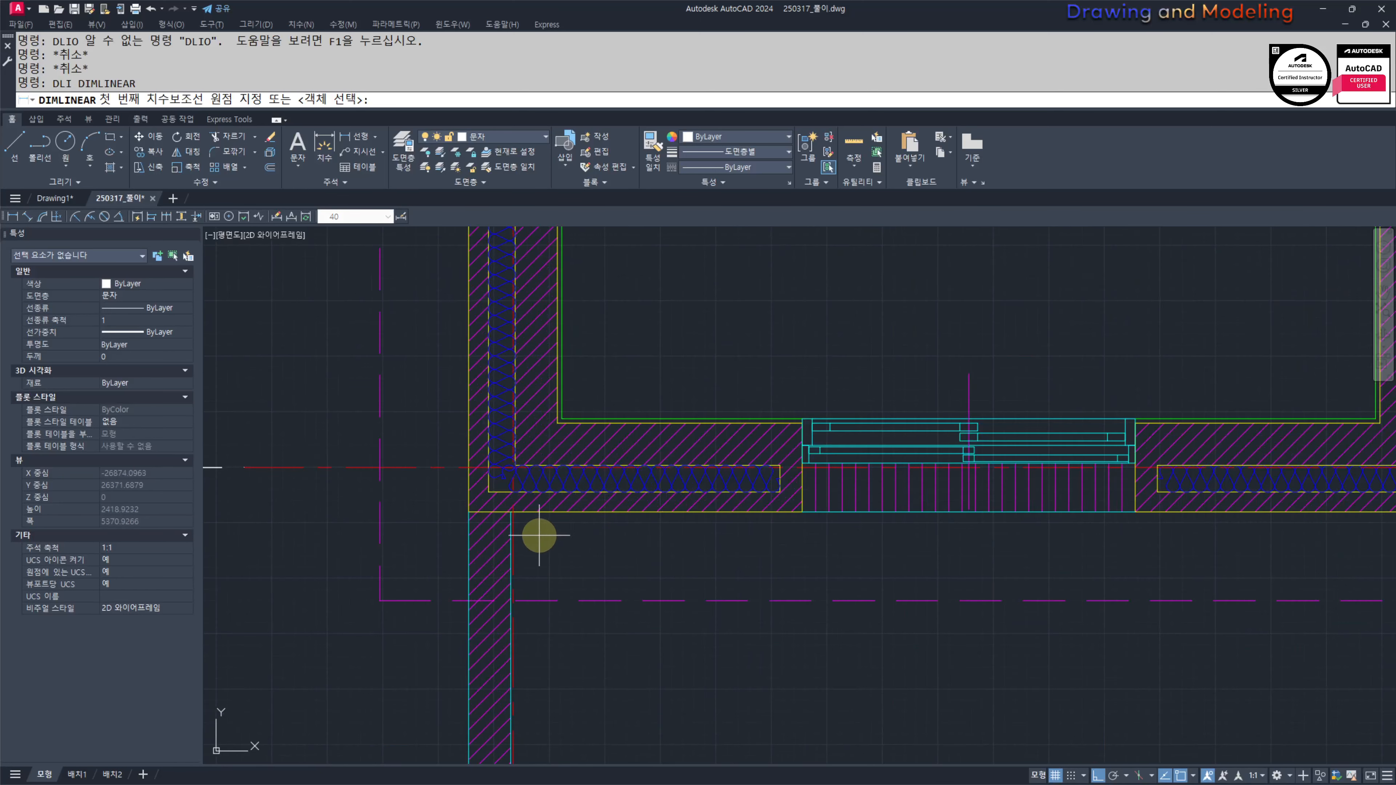
left_click(511, 512)
left_click(796, 508)
middle_click_drag(780, 550, 751, 475)
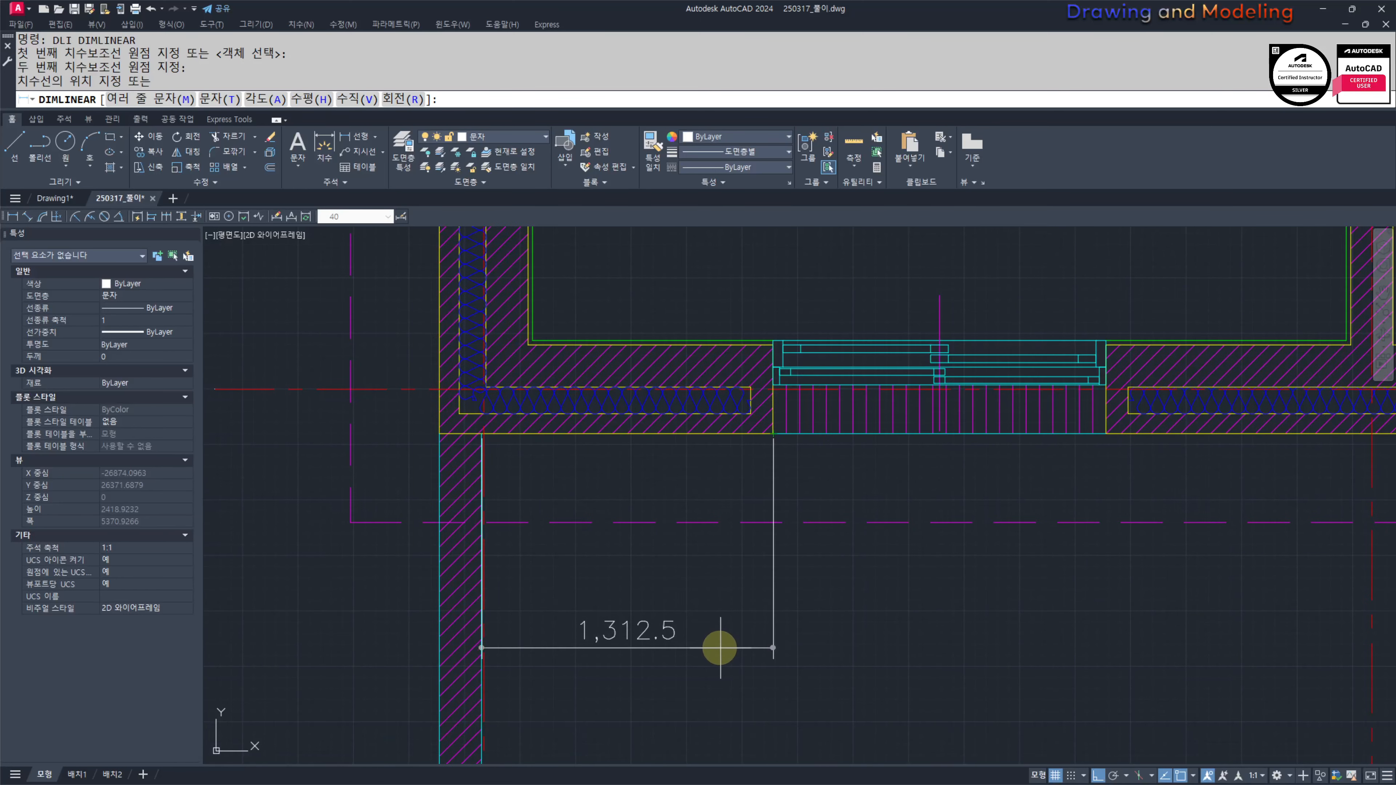
key("Escape")
key("Return")
left_click(484, 433)
scroll(491, 437, "up", 3)
key("Escape")
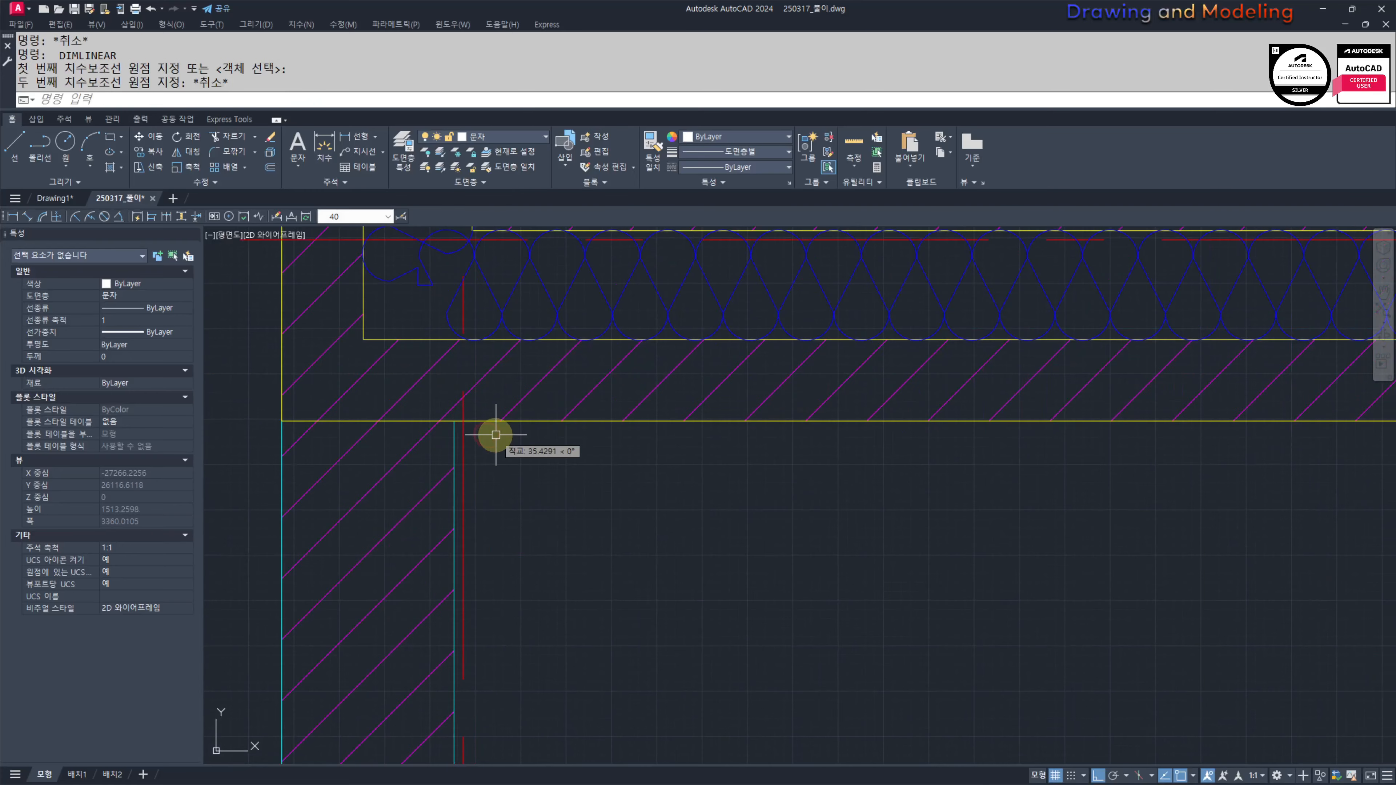
Step: Dimension the horizontal distance from the 안방 outer wall's centreline to the near edge of its front window
key("Return")
left_click(461, 420)
scroll(523, 454, "down", 1)
middle_click_drag(1122, 525, 857, 519)
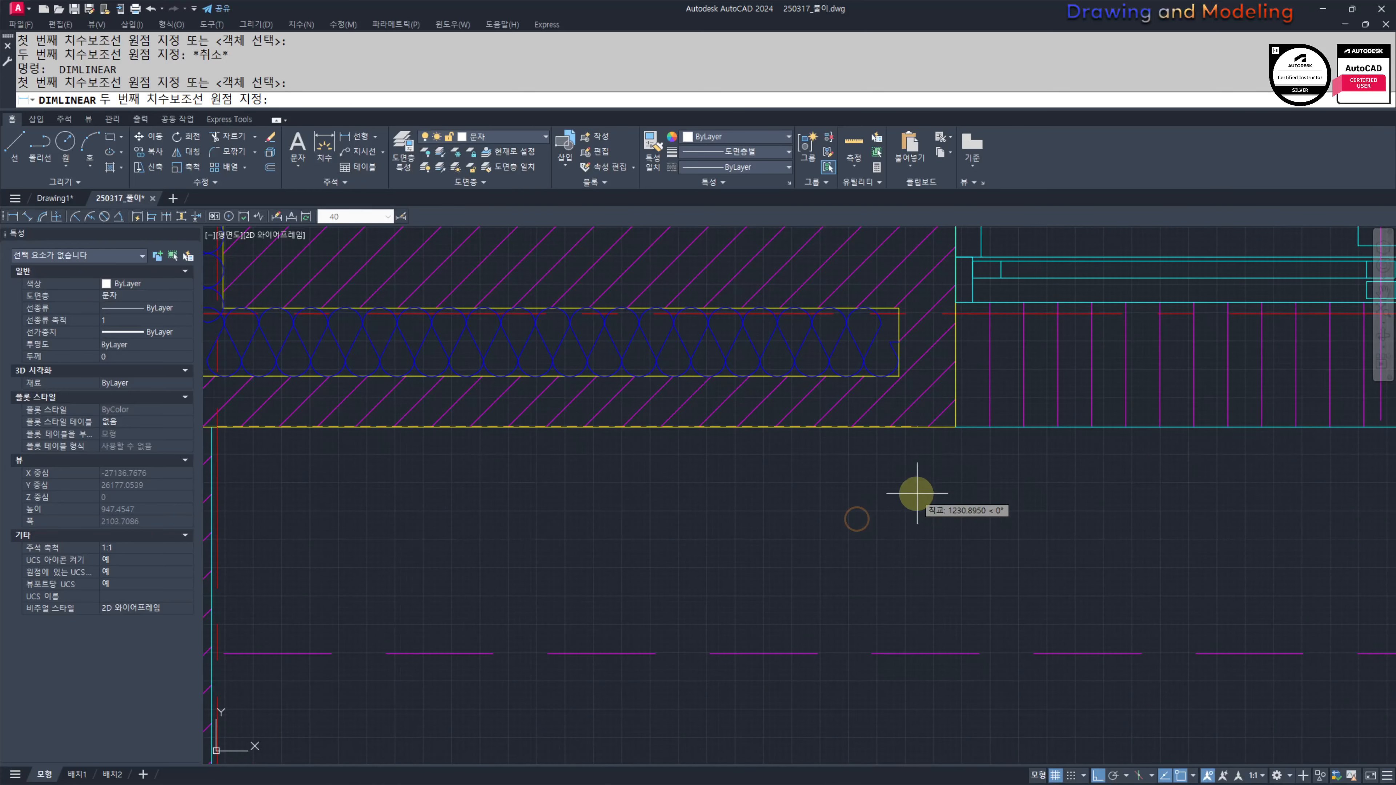
left_click(956, 427)
scroll(895, 533, "down", 3)
middle_click_drag(888, 564, 779, 483)
left_click(774, 638)
key("Escape")
key("Escape")
middle_click_drag(977, 538, 893, 555)
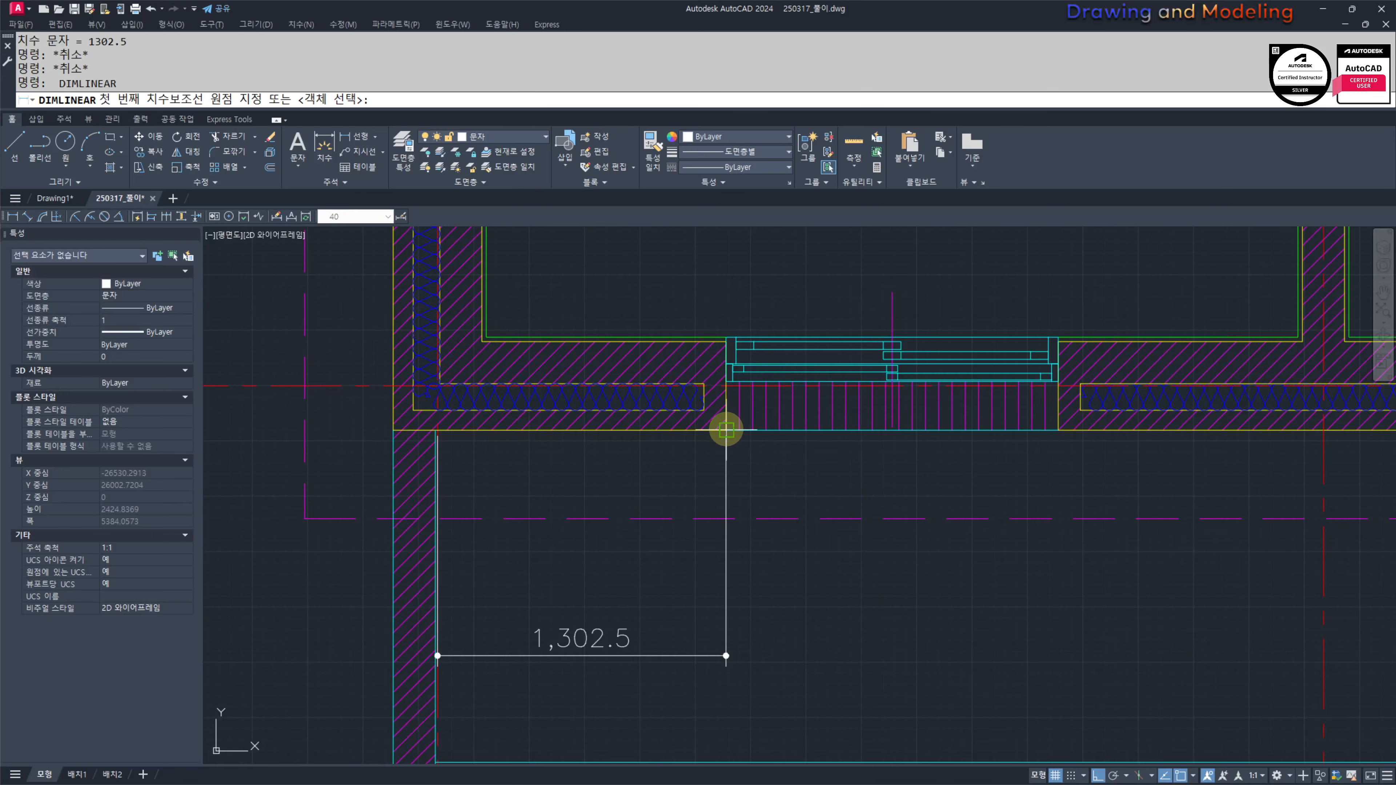
Step: Dimension the width of the 안방 front window, alongside the offset dimension below the wall
left_click(726, 429)
left_click(1057, 429)
left_click(650, 662)
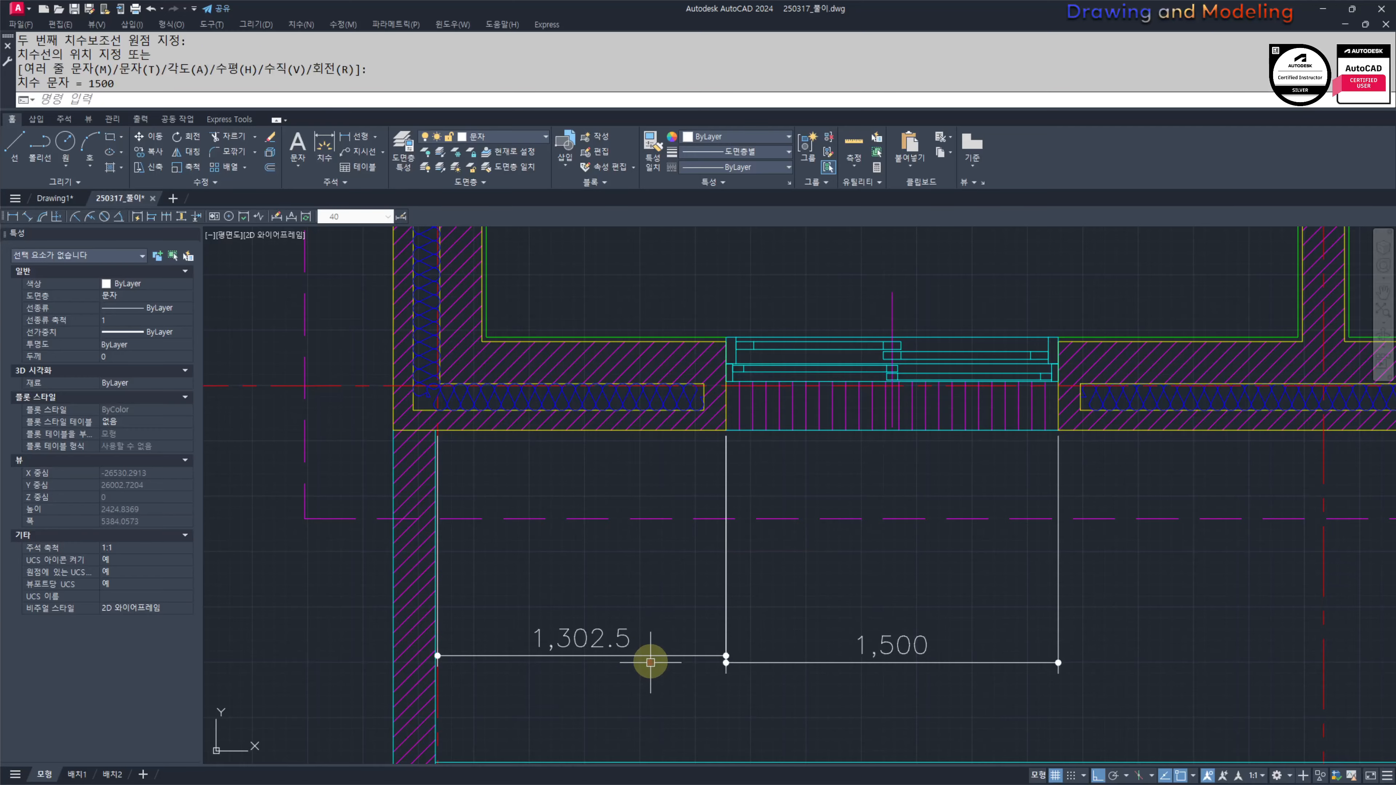
key("Escape")
key("Escape")
middle_click_drag(1044, 602, 812, 599)
key("Return")
key("Escape")
key("Escape")
Step: Dimension the horizontal distance from the 방1 outer wall's centreline to the near edge of its front window
scroll(831, 563, "down", 3)
middle_click_drag(1103, 597, 915, 595)
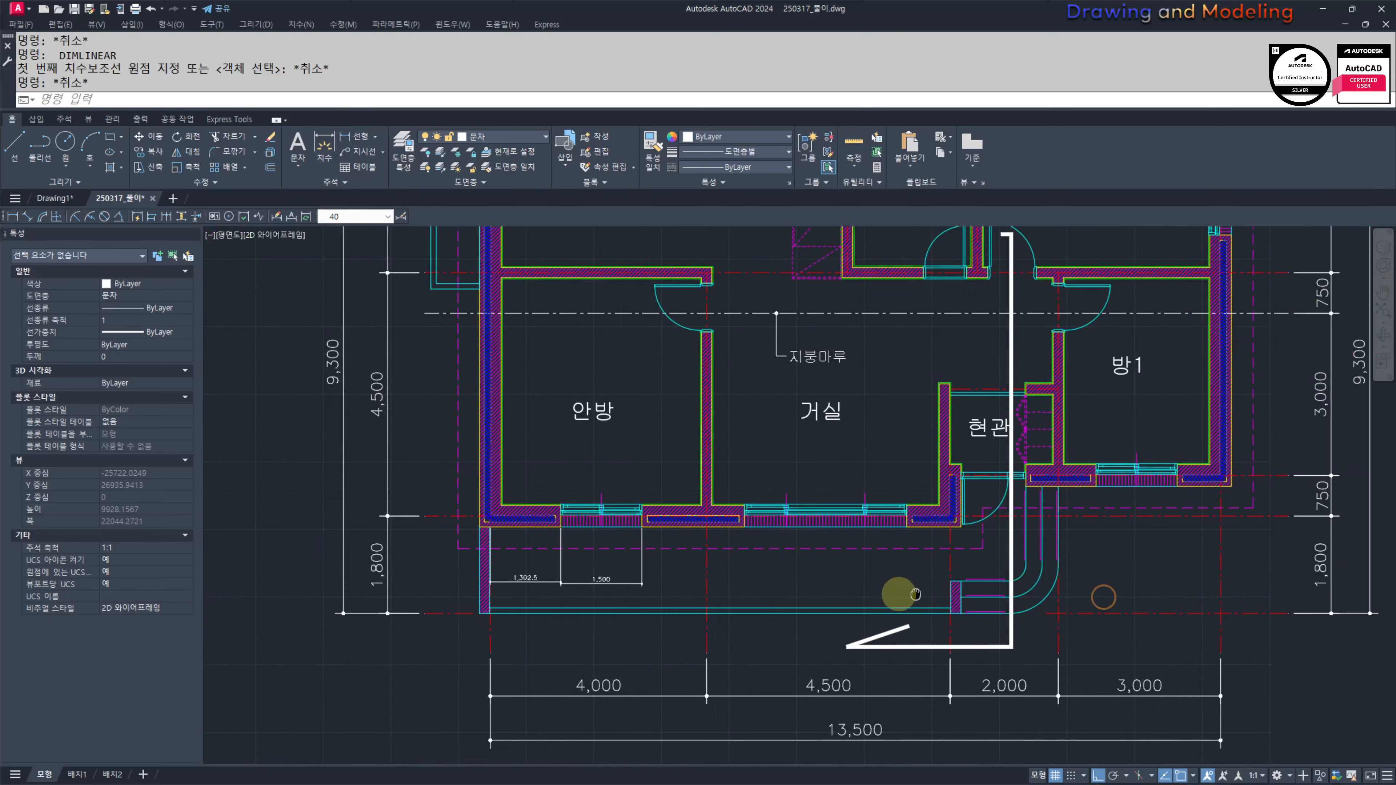
scroll(794, 514, "down", 2)
scroll(912, 468, "up", 8)
key("Return")
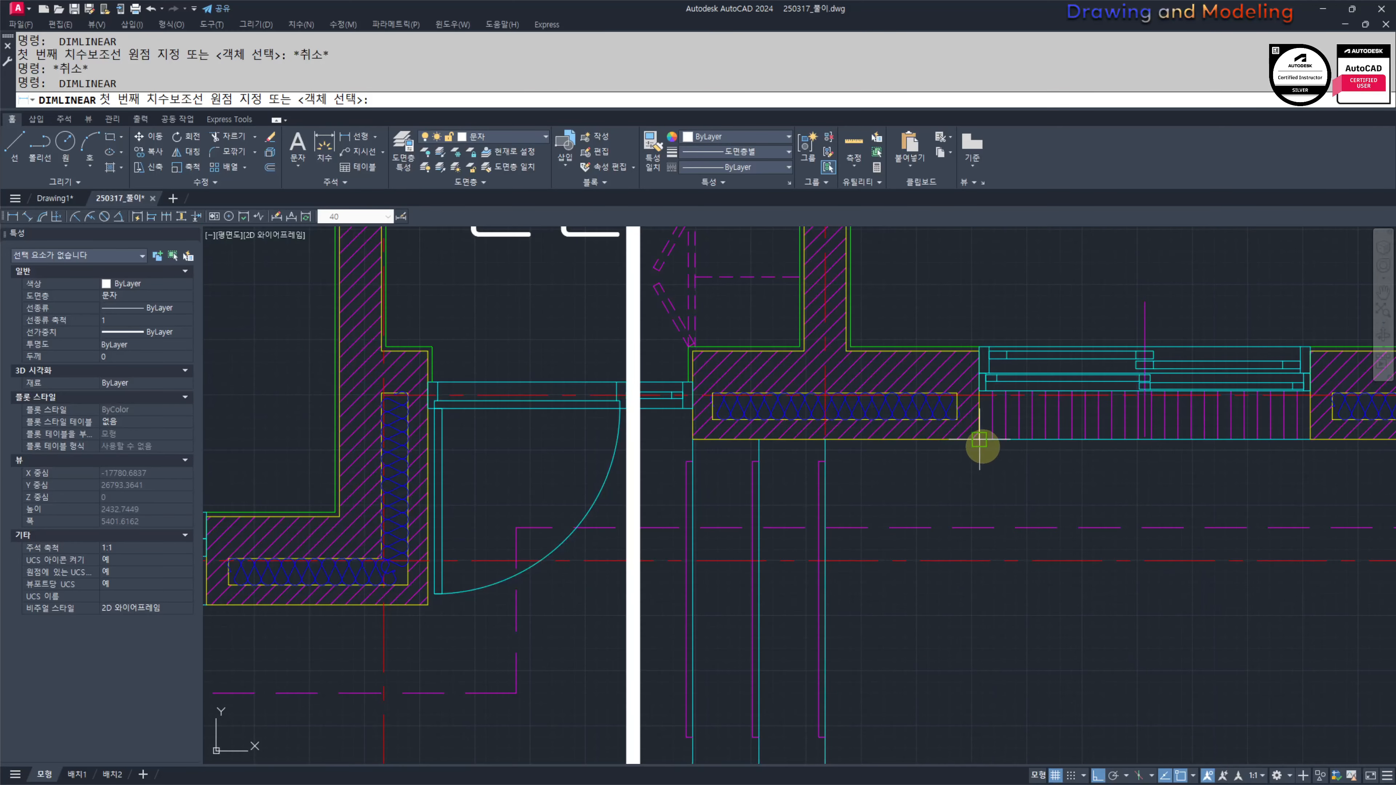
scroll(1000, 490, "down", 4)
middle_click_drag(1135, 488, 966, 471)
scroll(968, 470, "up", 4)
left_click(1043, 446)
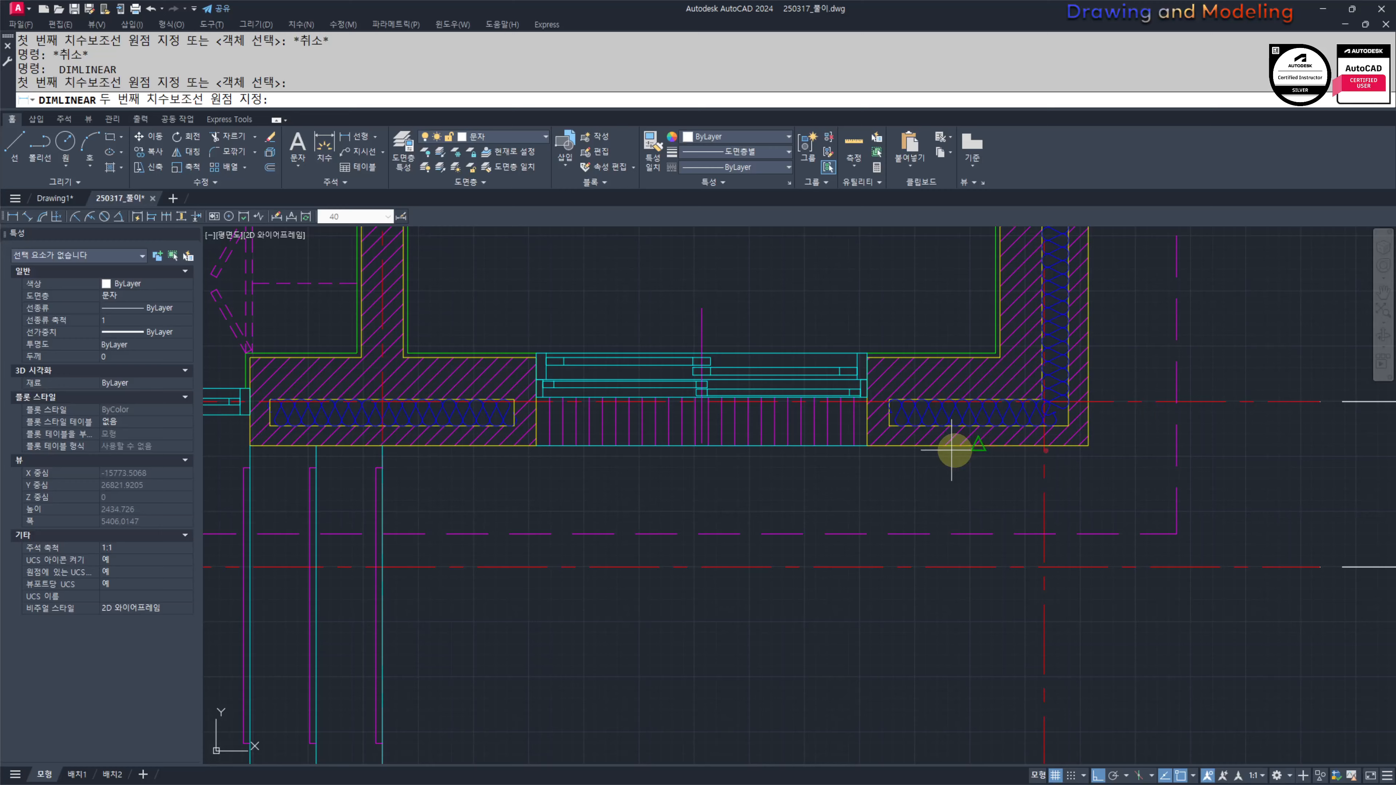
left_click(868, 446)
left_click(849, 666)
Step: Dimension the width of the 방1 front window, aligned with the neighbouring offset dimension
key("Return")
left_click(866, 445)
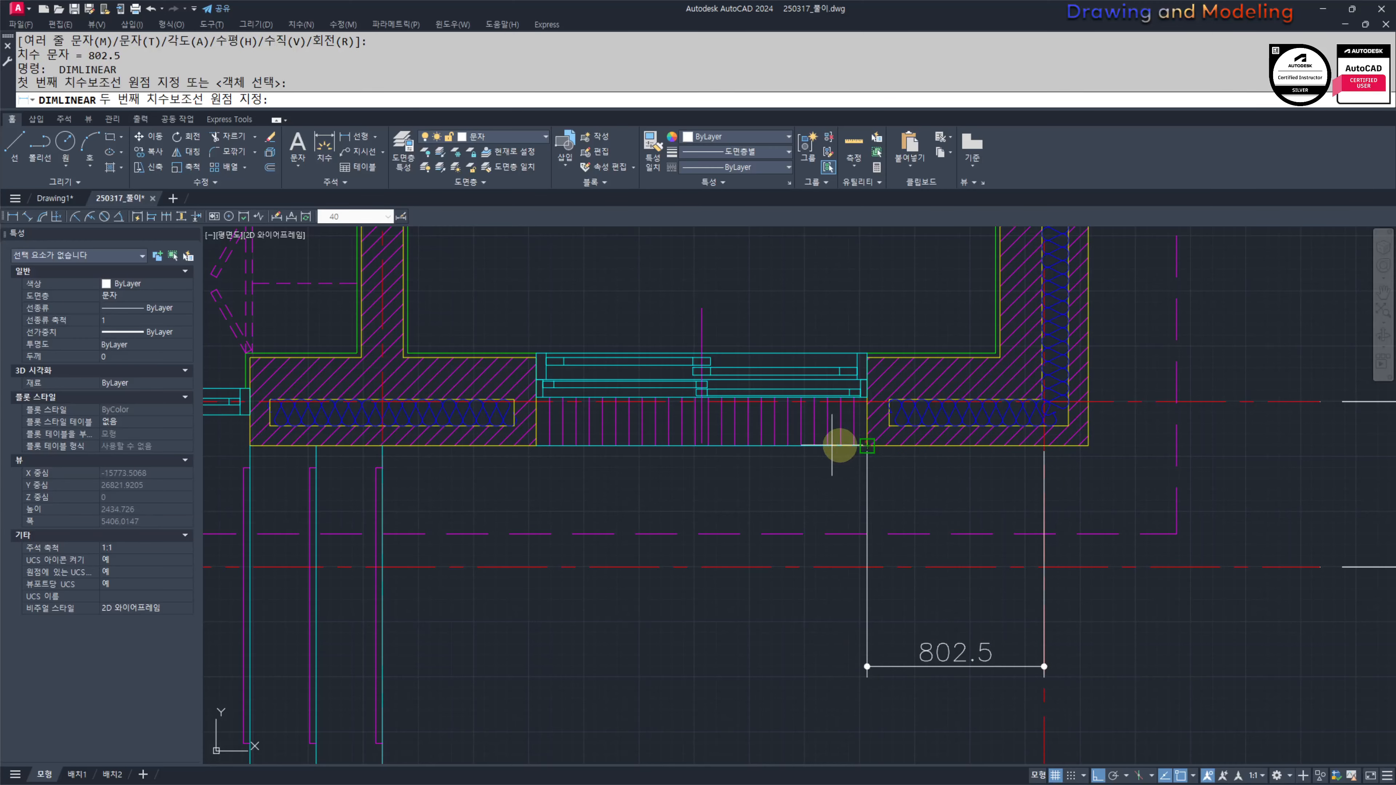
left_click(522, 446)
left_click(868, 666)
Step: Dimension the horizontal distance from the centreline between 거실 and 현관 to the near edge of the 거실 window
scroll(545, 561, "down", 3)
scroll(785, 534, "up", 2)
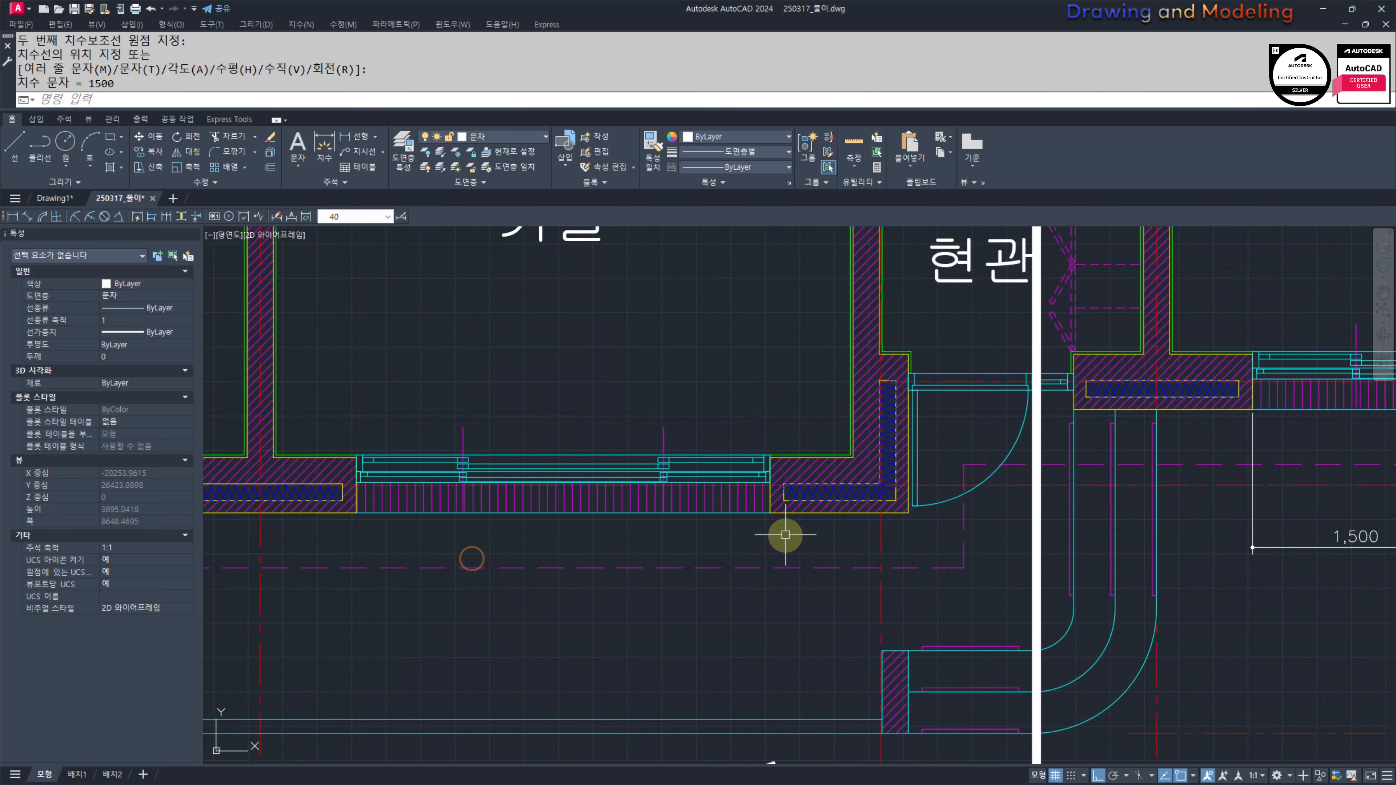
key("Return")
scroll(785, 535, "up", 2)
left_click(759, 500)
left_click(857, 666)
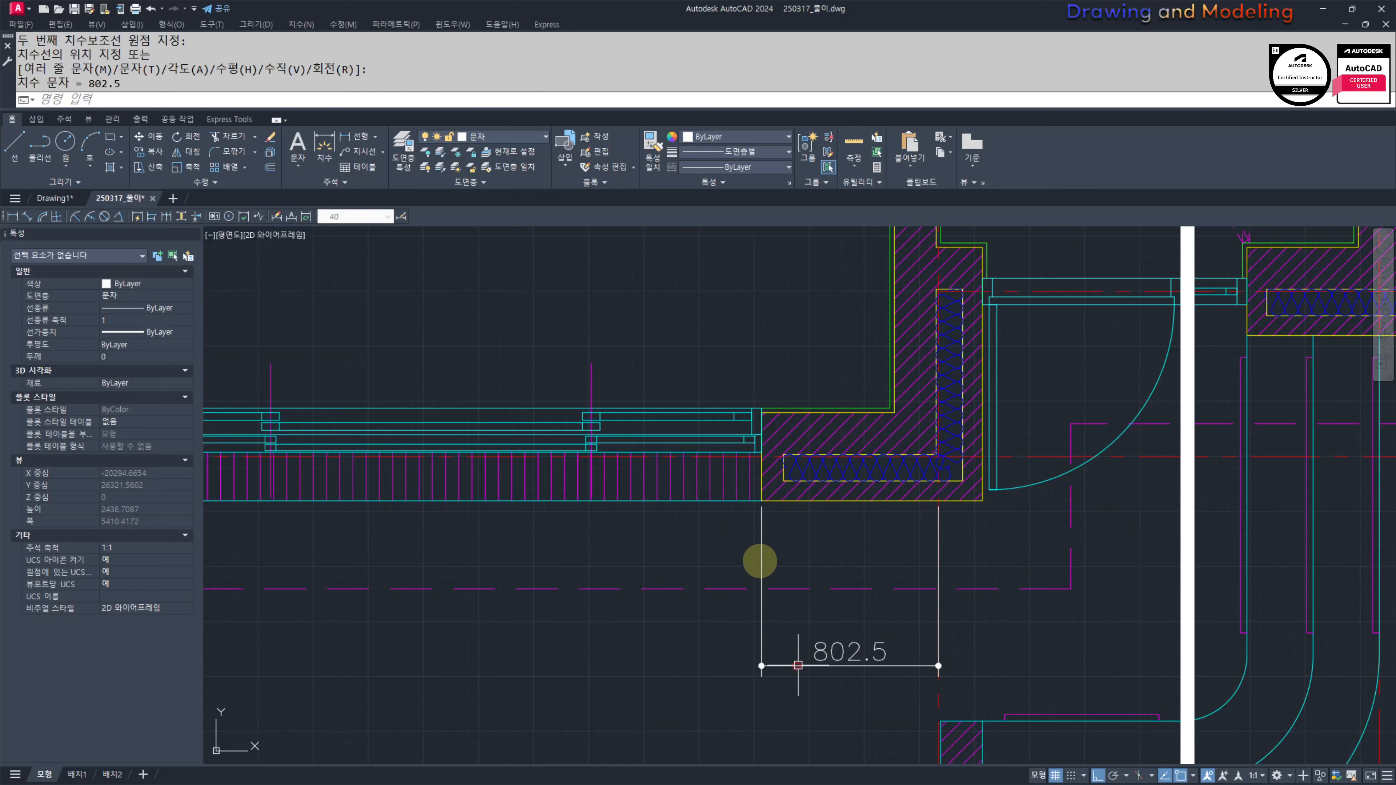
Step: Dimension the width of the 거실 front window between its two jambs
key("Return")
left_click(761, 500)
middle_click_drag(527, 535, 1076, 542)
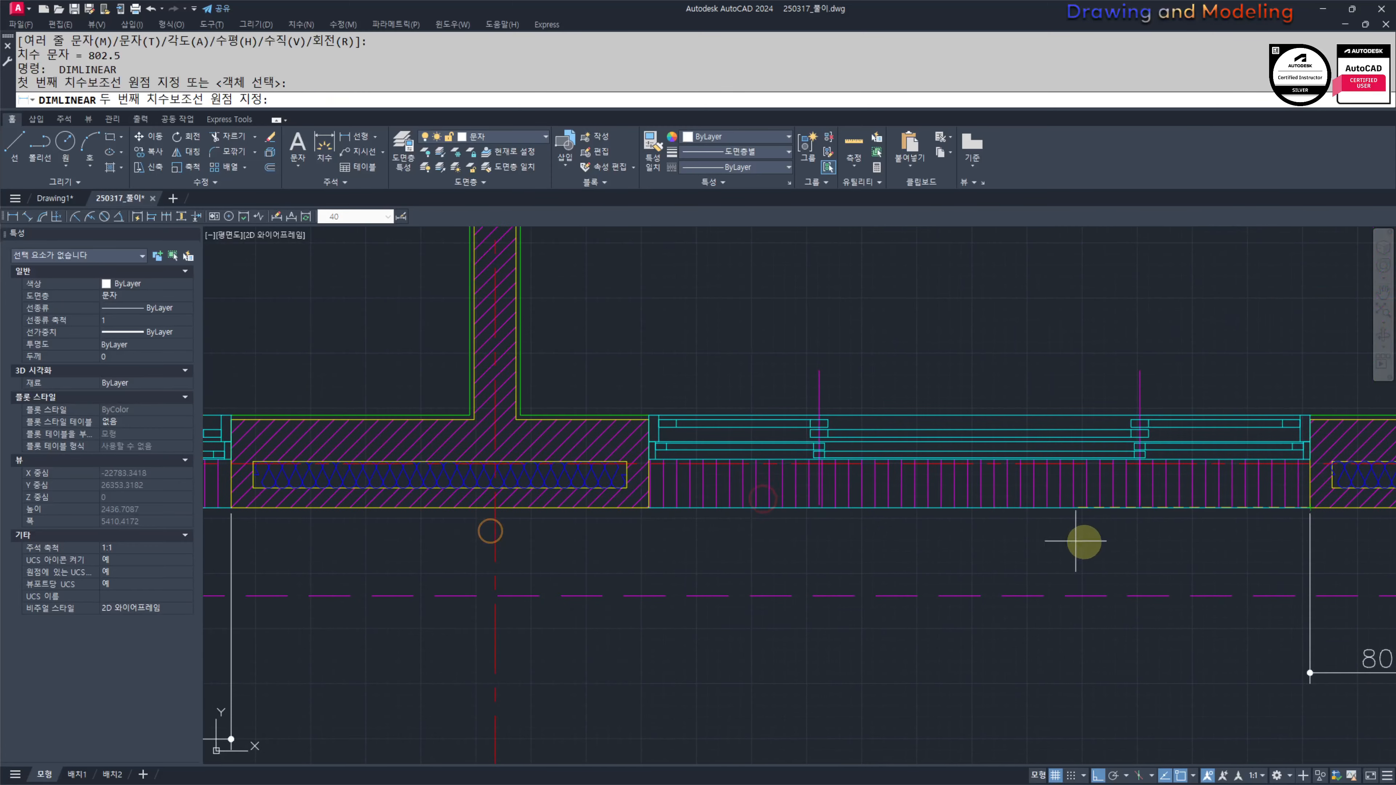
left_click(649, 507)
left_click(734, 657)
key("Escape")
Step: Review the window dimensions along the floor plan's front wall, and bring the unfinished elevation into view
scroll(986, 628, "down", 2)
middle_click_drag(1341, 506, 870, 570)
scroll(866, 574, "down", 2)
middle_click_drag(852, 597, 782, 535)
middle_click_drag(467, 614, 988, 630)
scroll(987, 629, "up", 1)
scroll(704, 573, "down", 3)
key("Escape")
middle_click_drag(1065, 573, 556, 571)
middle_click_drag(958, 555, 569, 557)
mouse_move(1041, 555)
middle_mouse_down()
mouse_move(657, 586)
mouse_move(525, 720)
middle_mouse_up()
middle_click_drag(1087, 567, 539, 580)
middle_click_drag(918, 480, 791, 602)
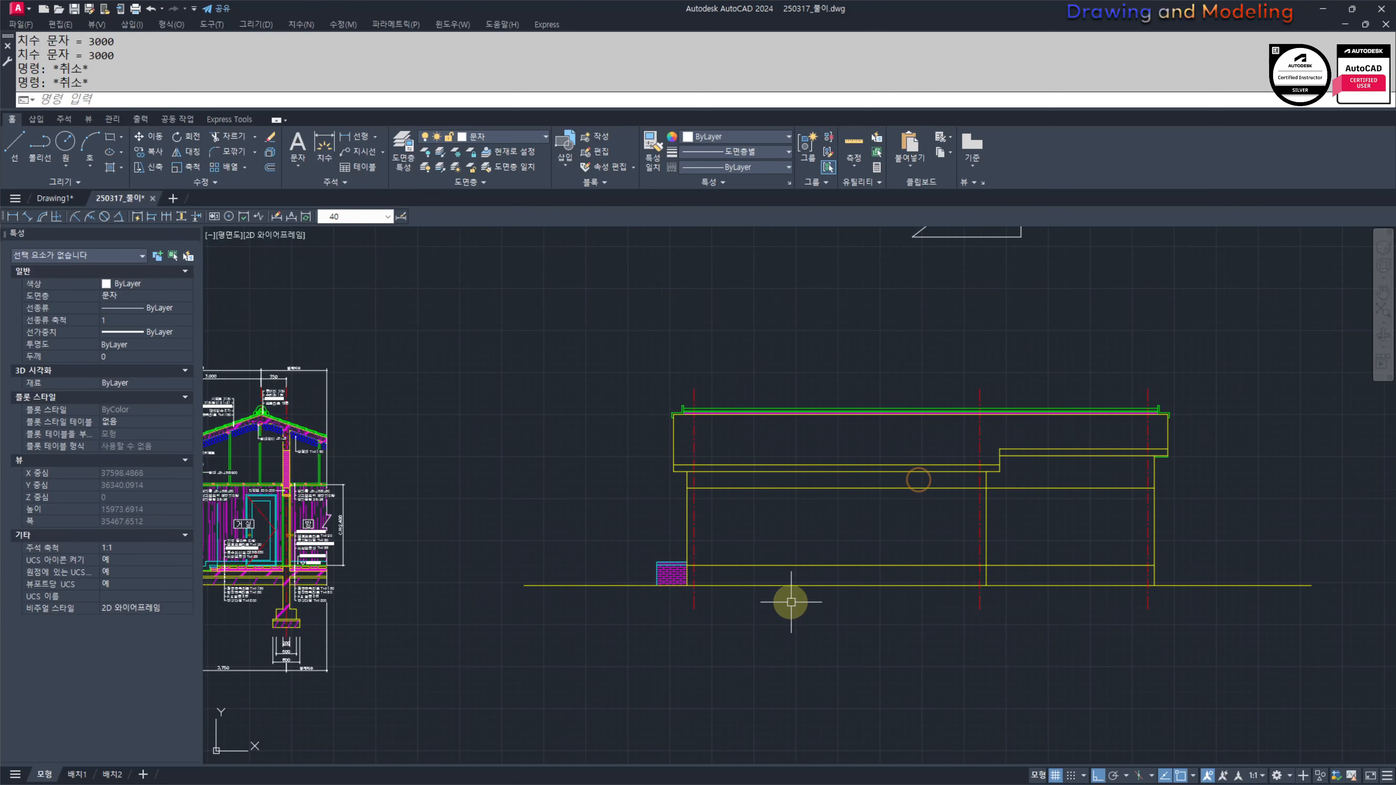
Step: Offset the elevation's leftmost vertical centreline 1300 inward to mark the first window's near edge
type("O")
key("Return")
type("1300")
key("Return")
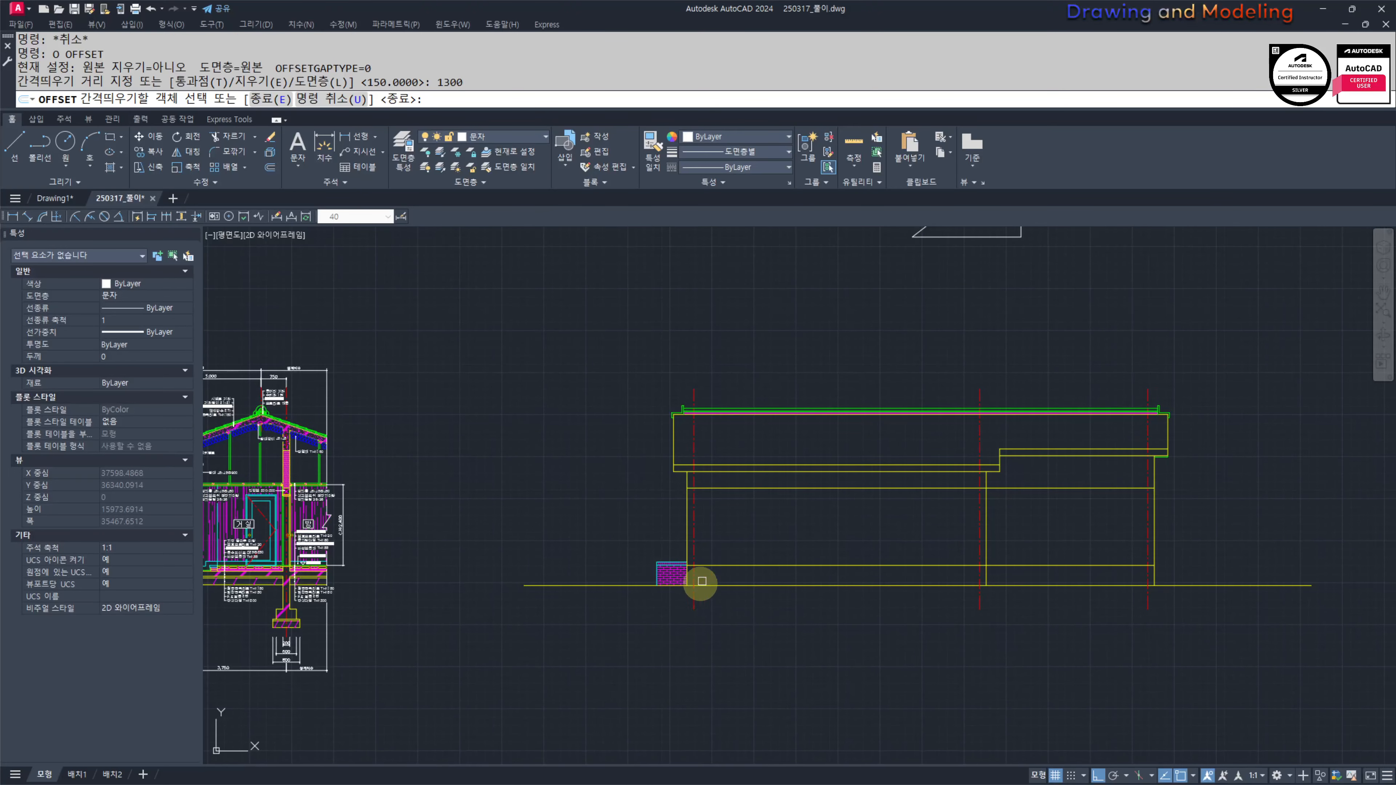
left_click(692, 437)
left_click(751, 529)
key("Escape")
key("Escape")
Step: Offset the new vertical guide line 1500 further inward to mark the first window's far edge
key("space")
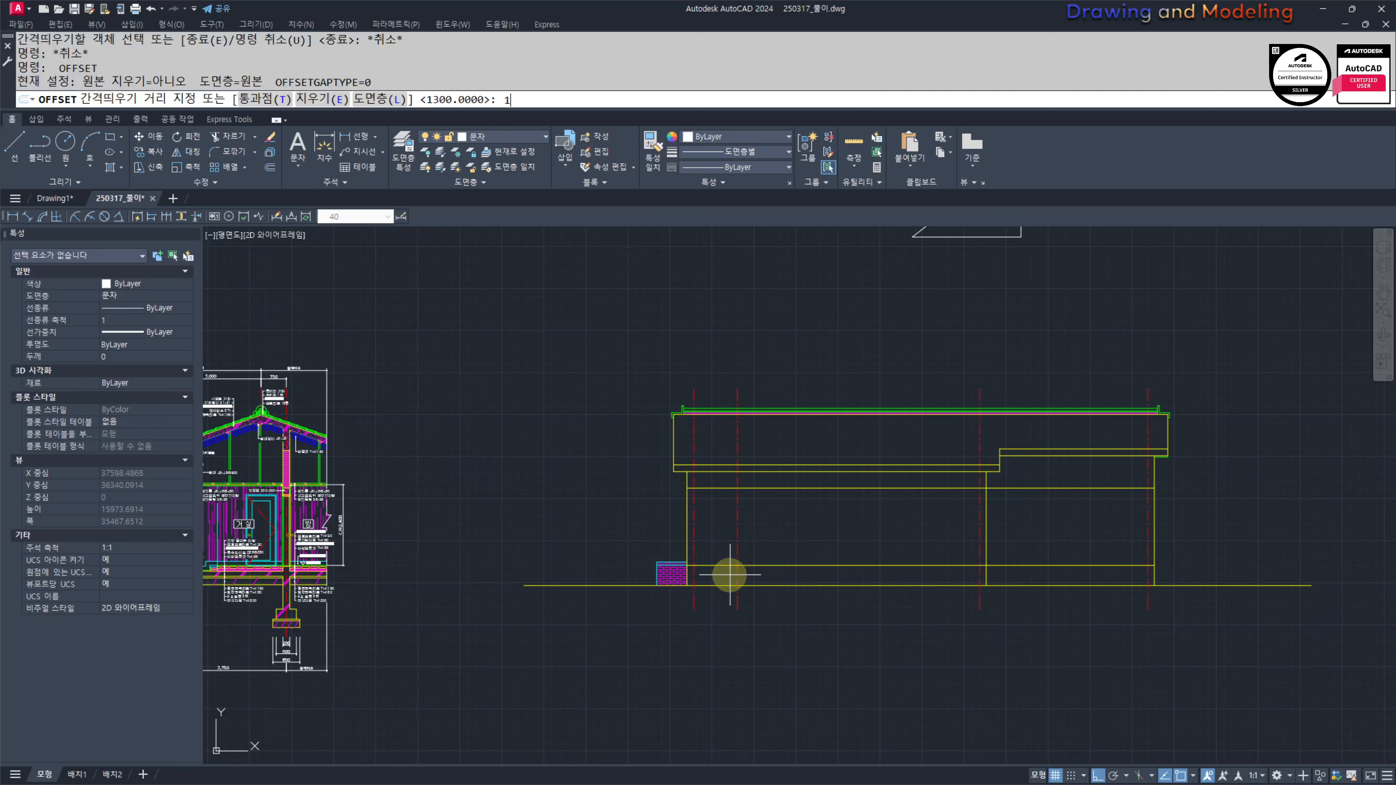
type("1500")
key("Return")
left_click(671, 571)
left_click(737, 525)
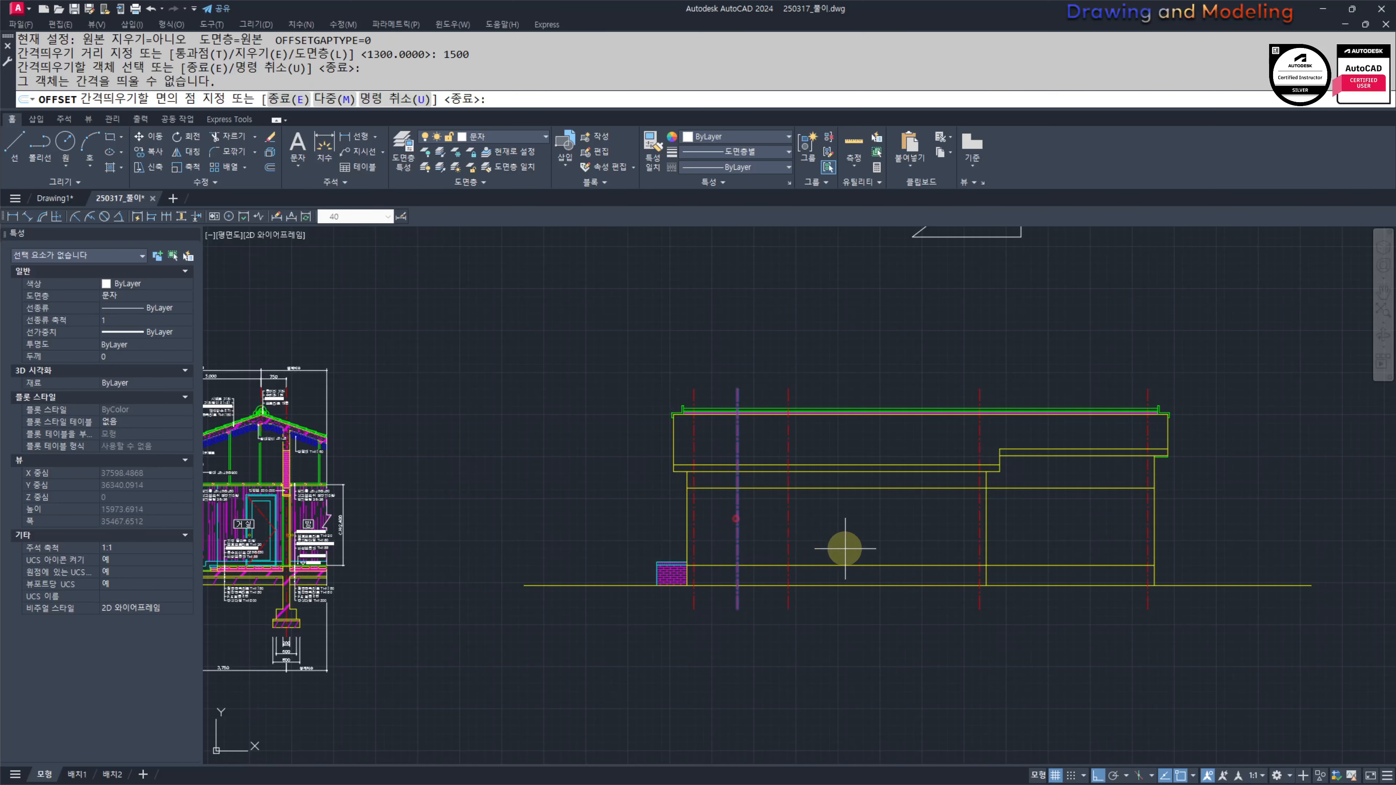
left_click(863, 547)
key("Escape")
key("Escape")
Step: Offset the elevation's floor line 900 upward as the window sill guide
key("space")
type("900")
key("Return")
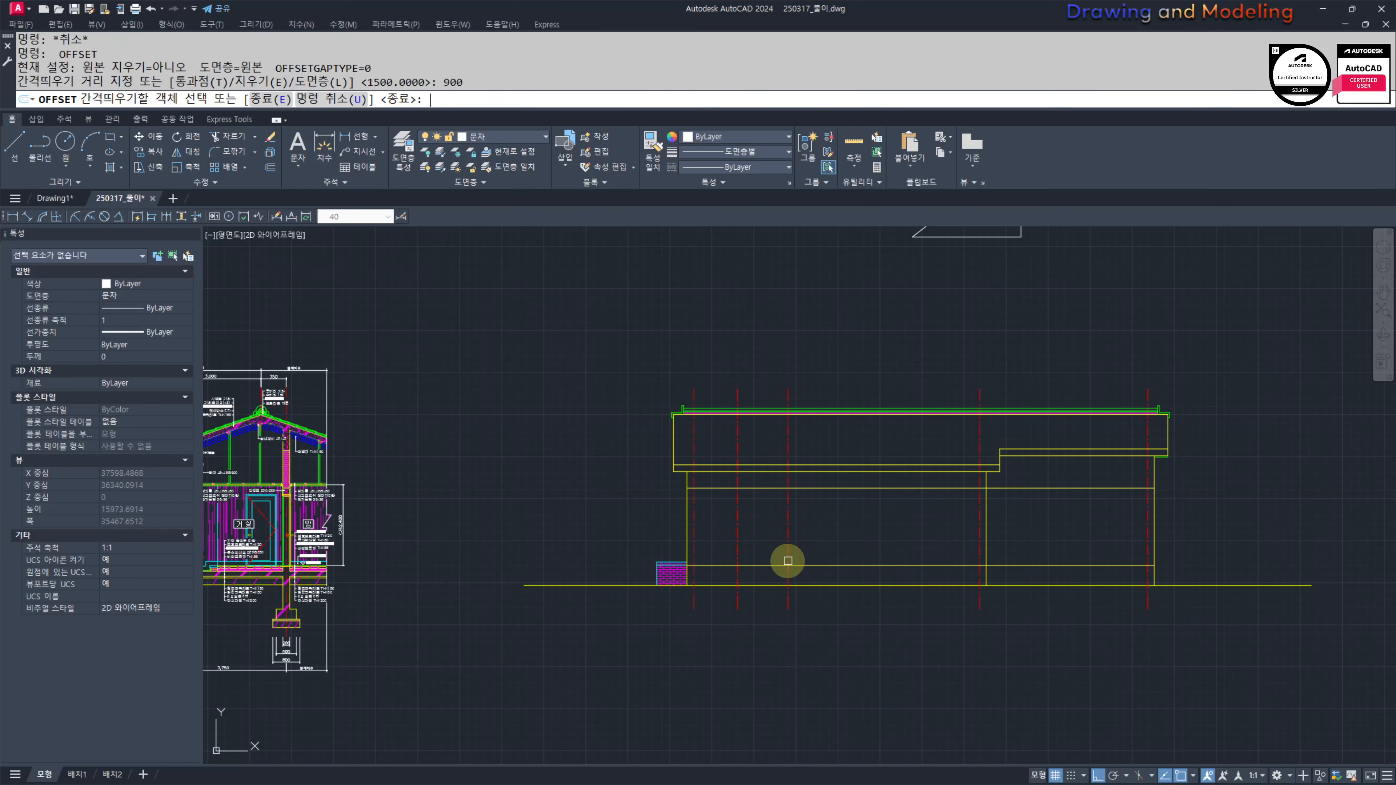
key("Escape")
key("Escape")
scroll(864, 536, "up", 5)
Step: Draw the first window's rectangle between the two vertical guides, from the sill guide up to the window head line
type("rec")
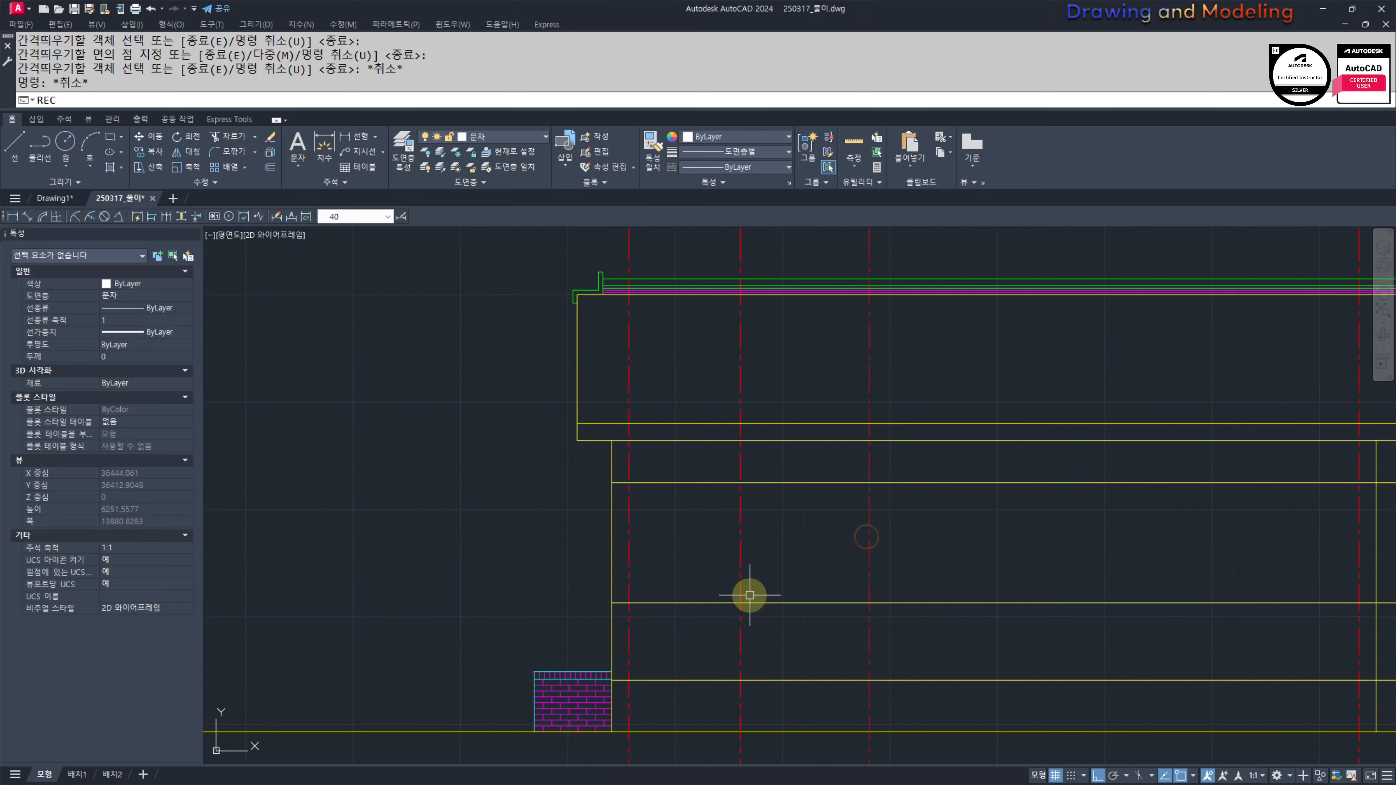
key("Return")
left_click(739, 604)
left_click(868, 482)
key("Escape")
key("Escape")
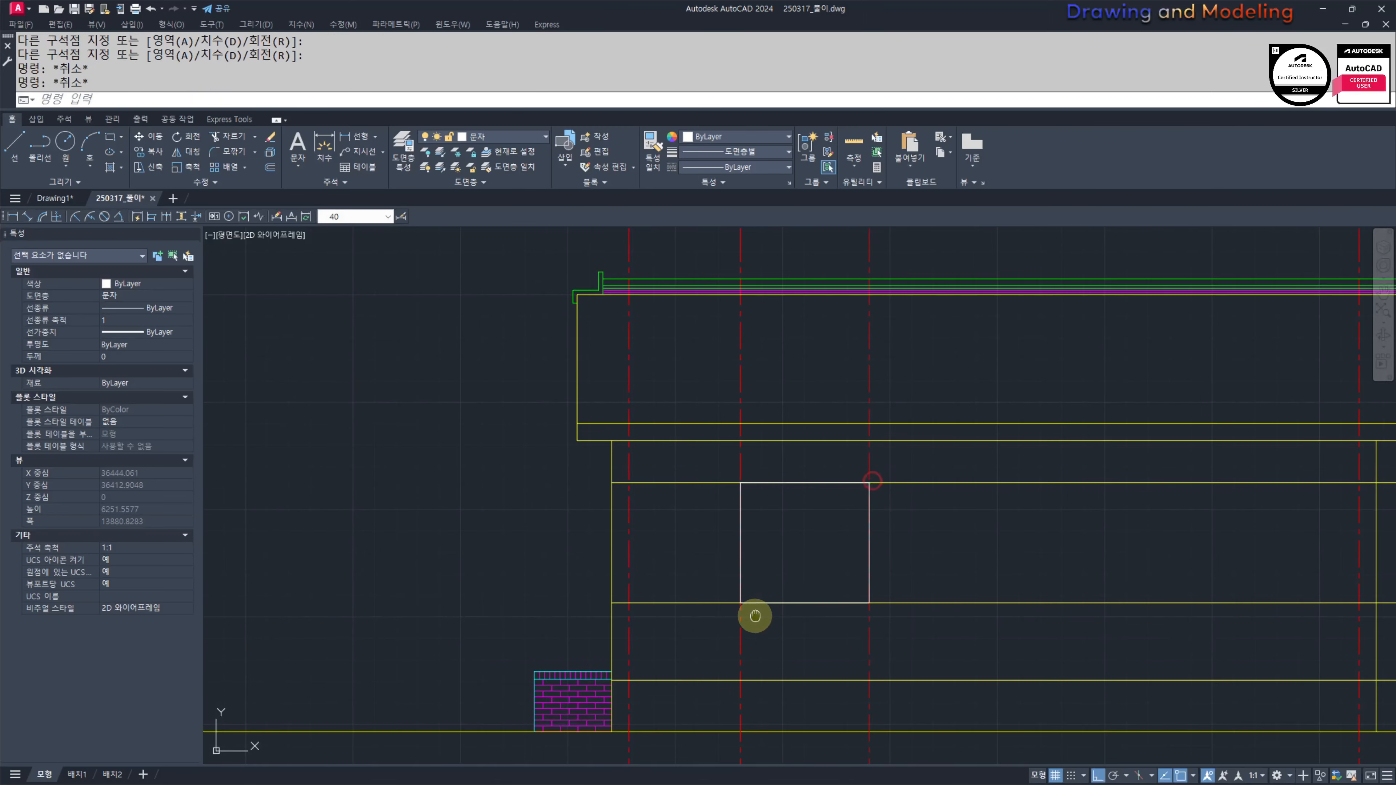
Step: Draw a 1500 by 150 sill rectangle directly below the window, starting from the window's lower-left corner
scroll(754, 614, "up", 2)
type("rec")
key("Return")
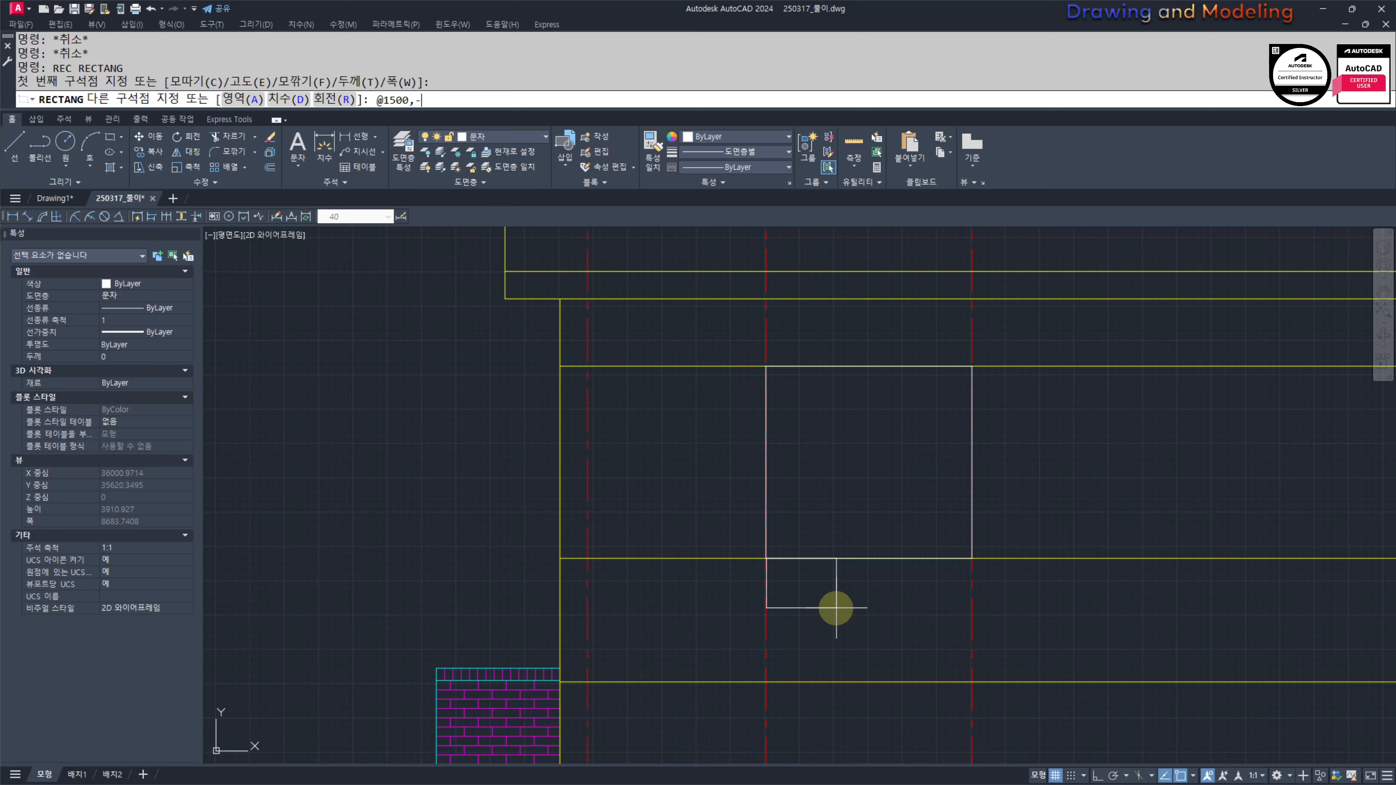
key("Return")
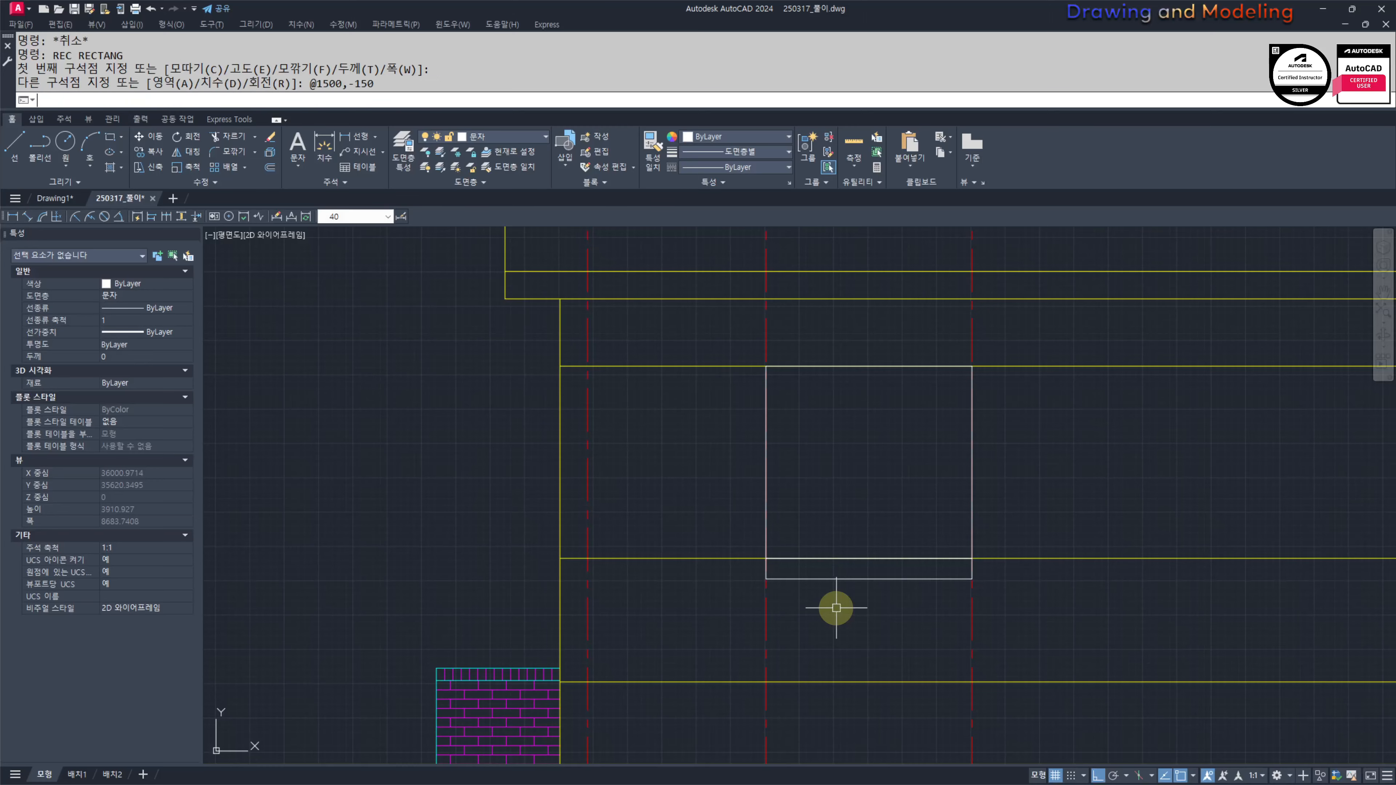
key("Escape")
key("Escape")
scroll(784, 610, "up", 2)
left_click(696, 564)
left_click(609, 479)
scroll(844, 561, "down", 4)
key("Escape")
key("Escape")
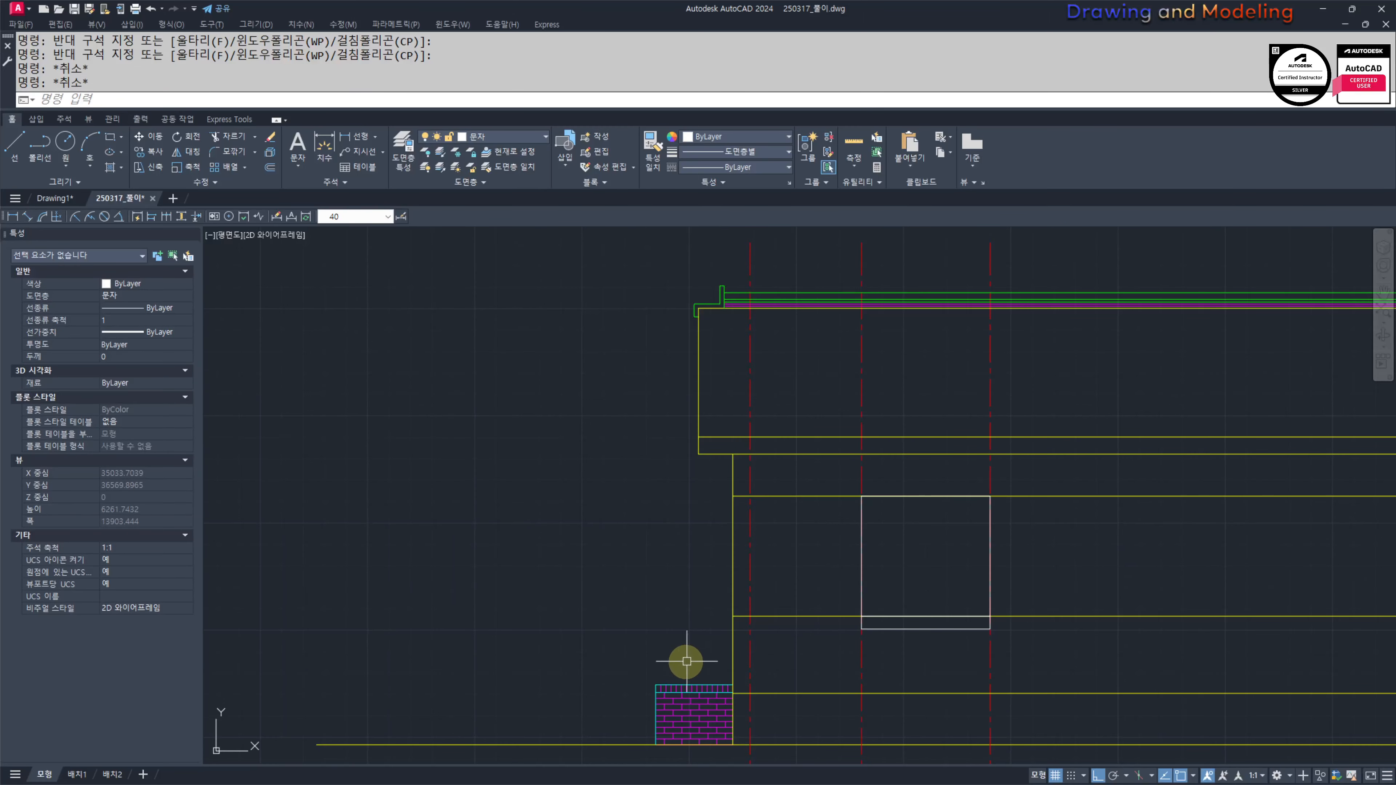
Step: Match the properties of the brick wall's cyan top edge onto the window and sill rectangles
type("ma")
key("Return")
left_click(693, 683)
scroll(945, 639, "up", 2)
left_click(935, 624)
left_click(850, 575)
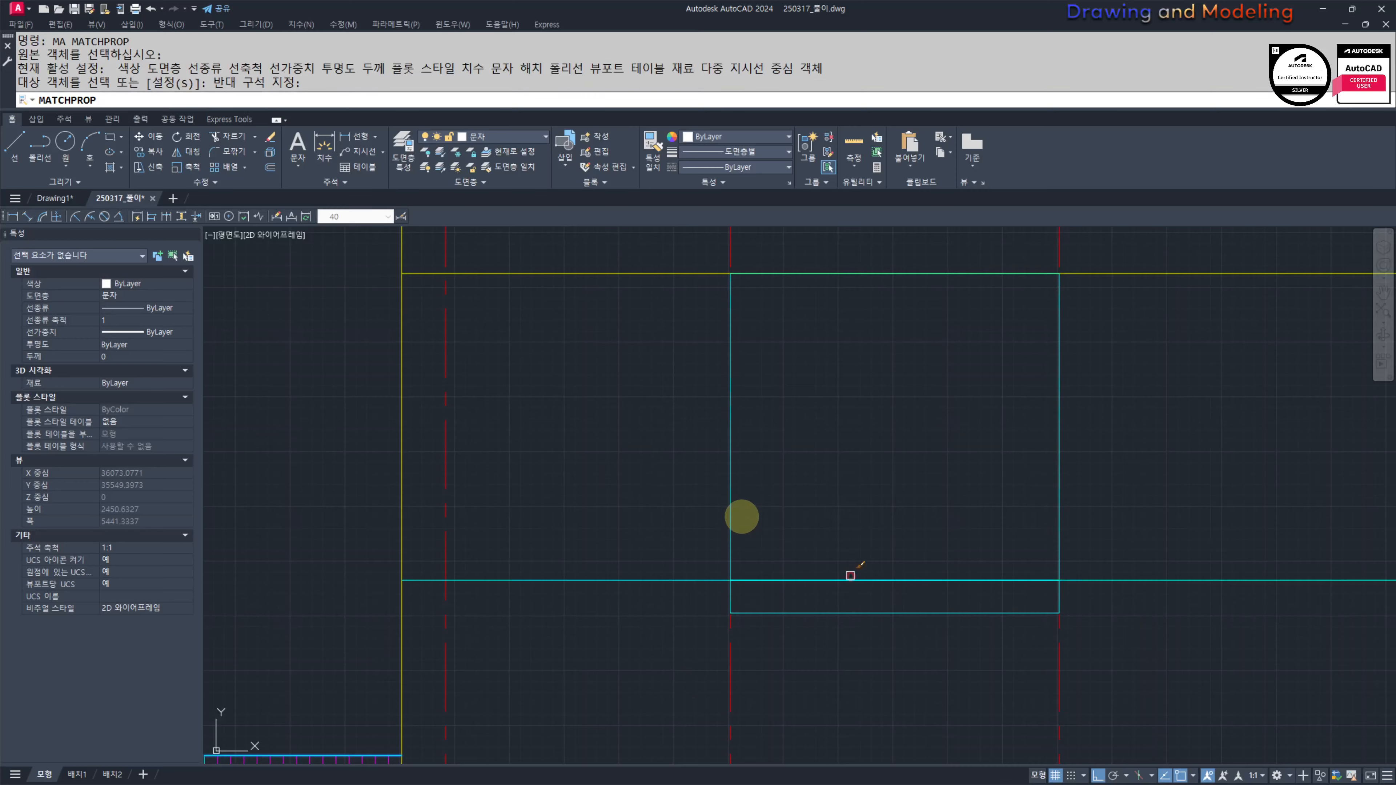
key("Escape")
key("Escape")
Step: Erase the horizontal sill guide and the two vertical guide lines at the window's edges
left_click(678, 537)
left_click(602, 604)
left_click(715, 479)
type("e")
key("Return")
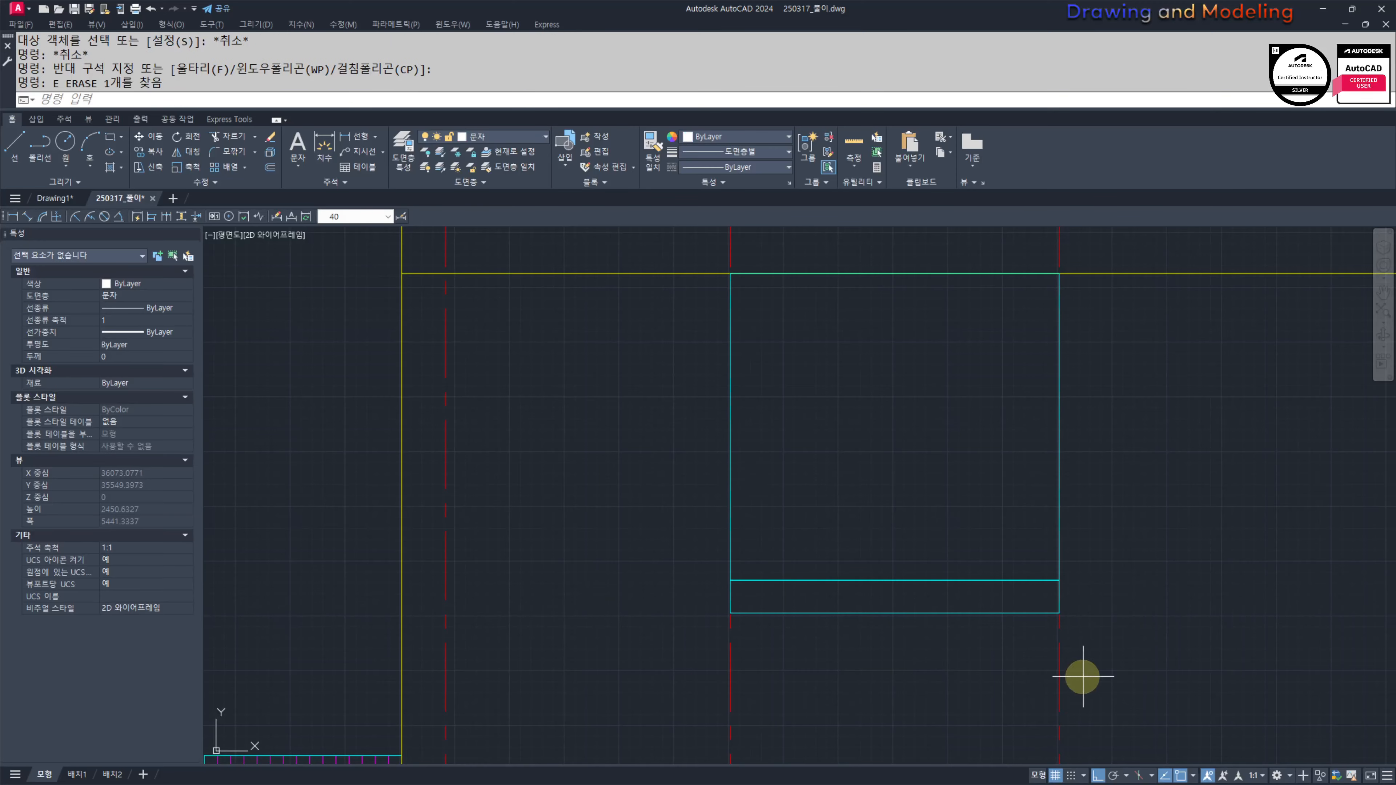
left_click(1082, 676)
left_click(623, 677)
type("e")
key("Return")
Step: Put the window's upper rectangle on the 마감선 layer
left_click(813, 511)
left_click(638, 446)
left_click(493, 135)
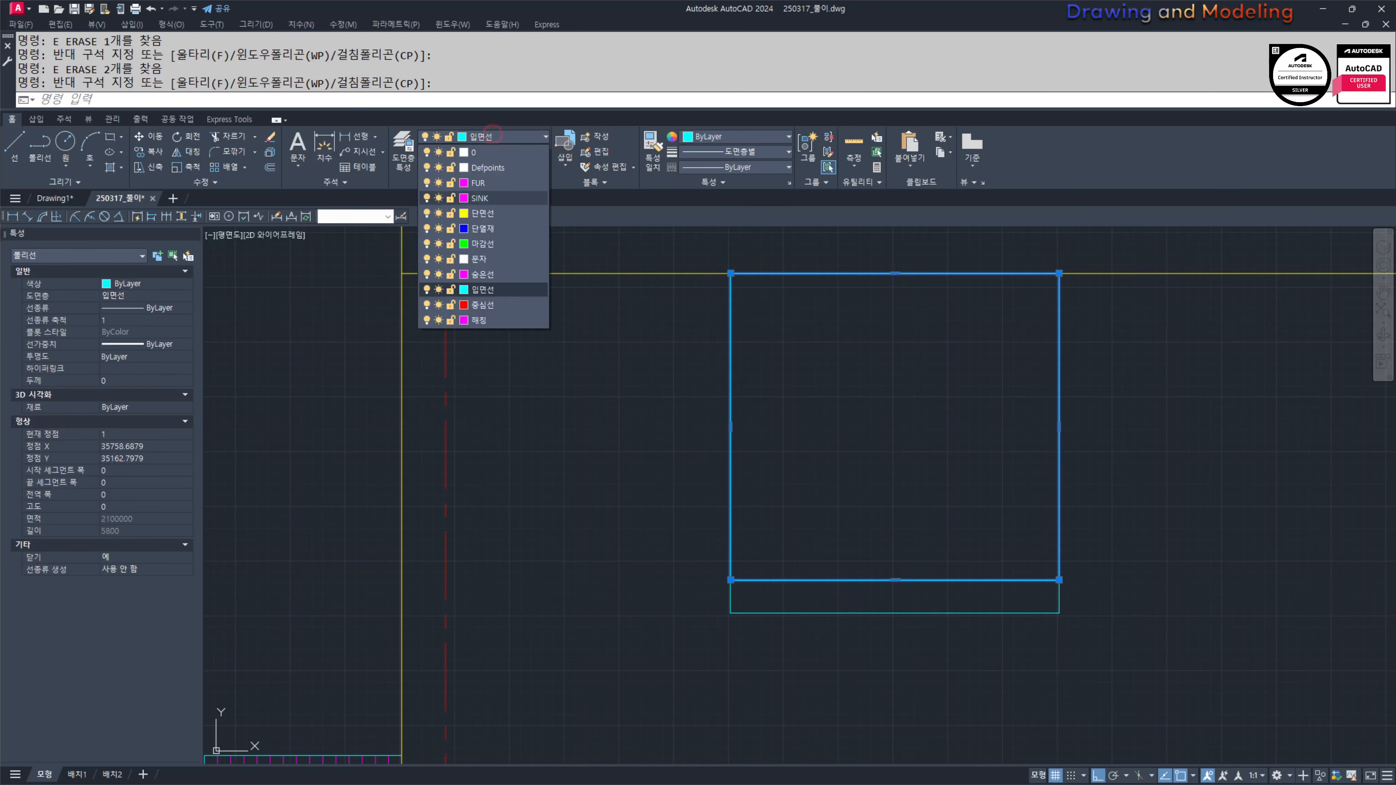
left_click(494, 243)
key("Escape")
key("Escape")
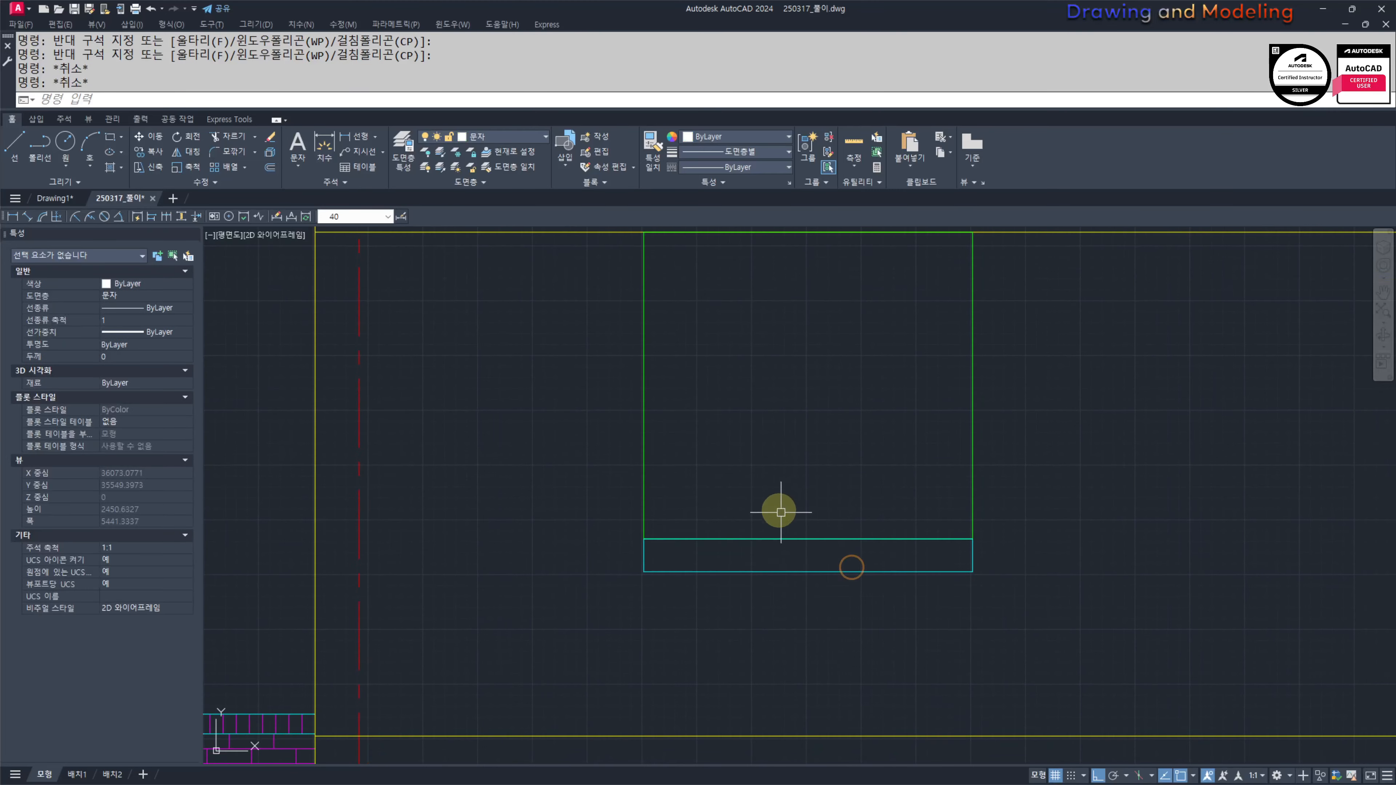
scroll(709, 599, "down", 3)
scroll(757, 583, "up", 2)
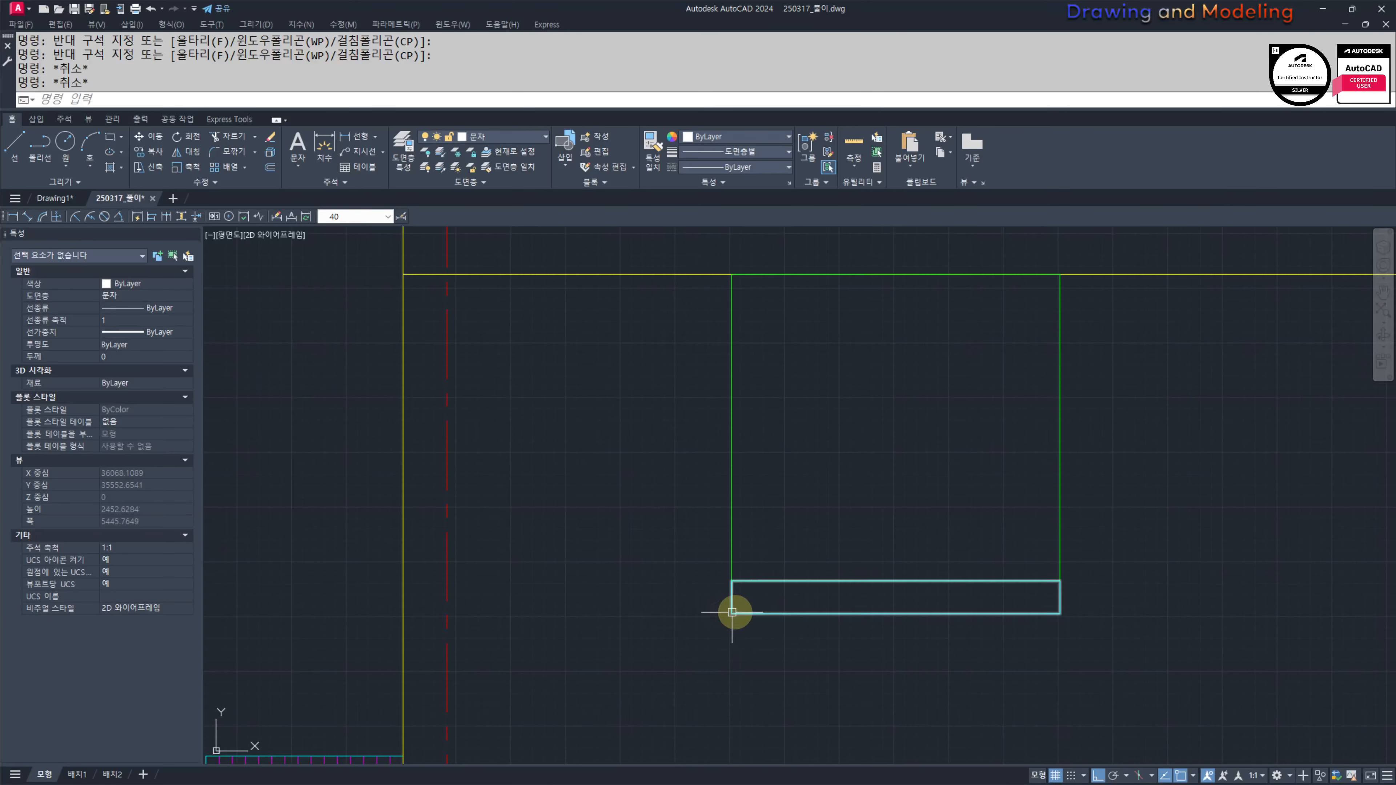
middle_click_drag(751, 620, 739, 651)
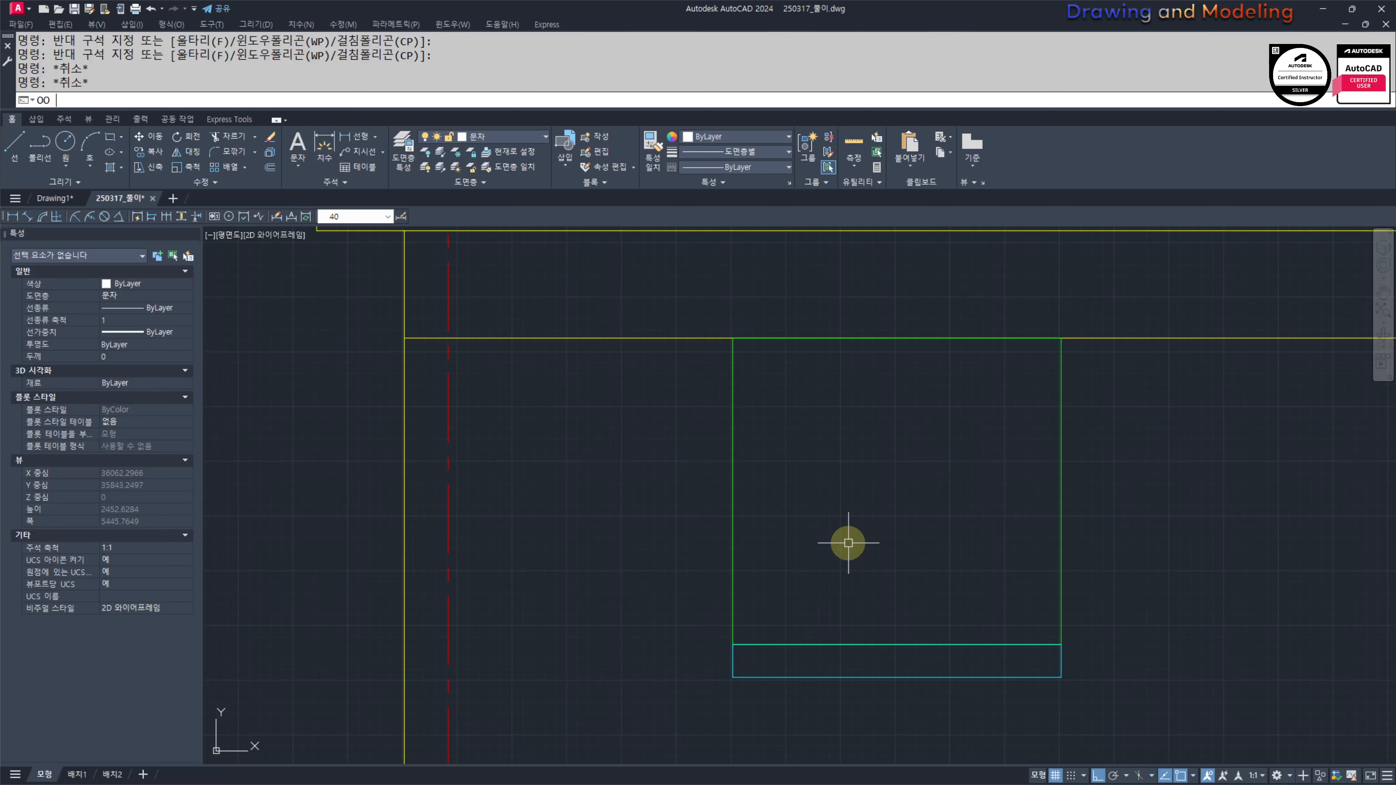
Step: Offset the window's upper rectangle 40 inward to form the inner edge of the frame
key("space")
type("40")
key("space")
key("Escape")
key("Escape")
type("O")
key("space")
type("4")
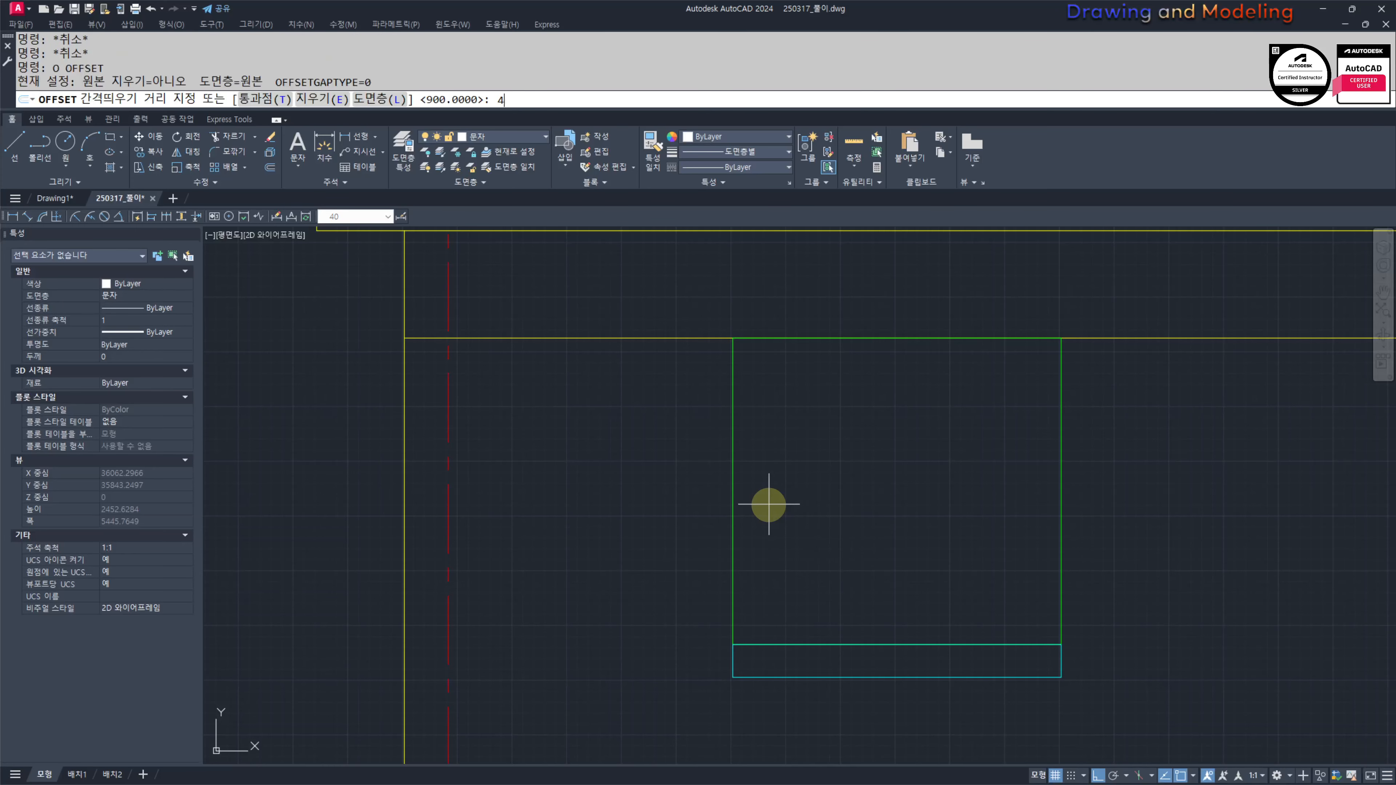
type("0")
key("space")
left_click(734, 446)
left_click(936, 476)
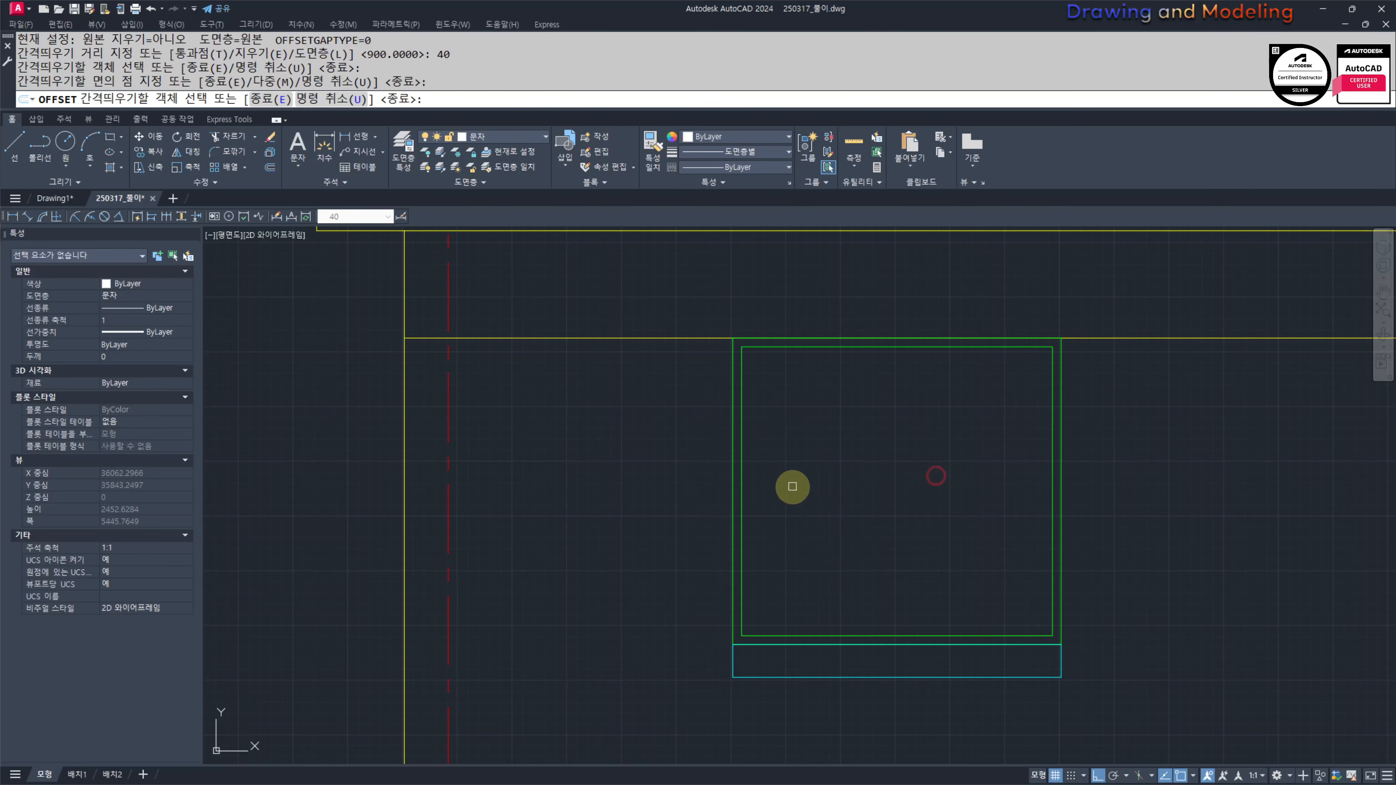
key("Escape")
key("Escape")
Step: Draw a left sash rectangle from the inner frame's lower-left corner to the midpoint of its top edge
middle_click_drag(789, 453, 793, 477)
type("REC")
key("space")
left_click(745, 658)
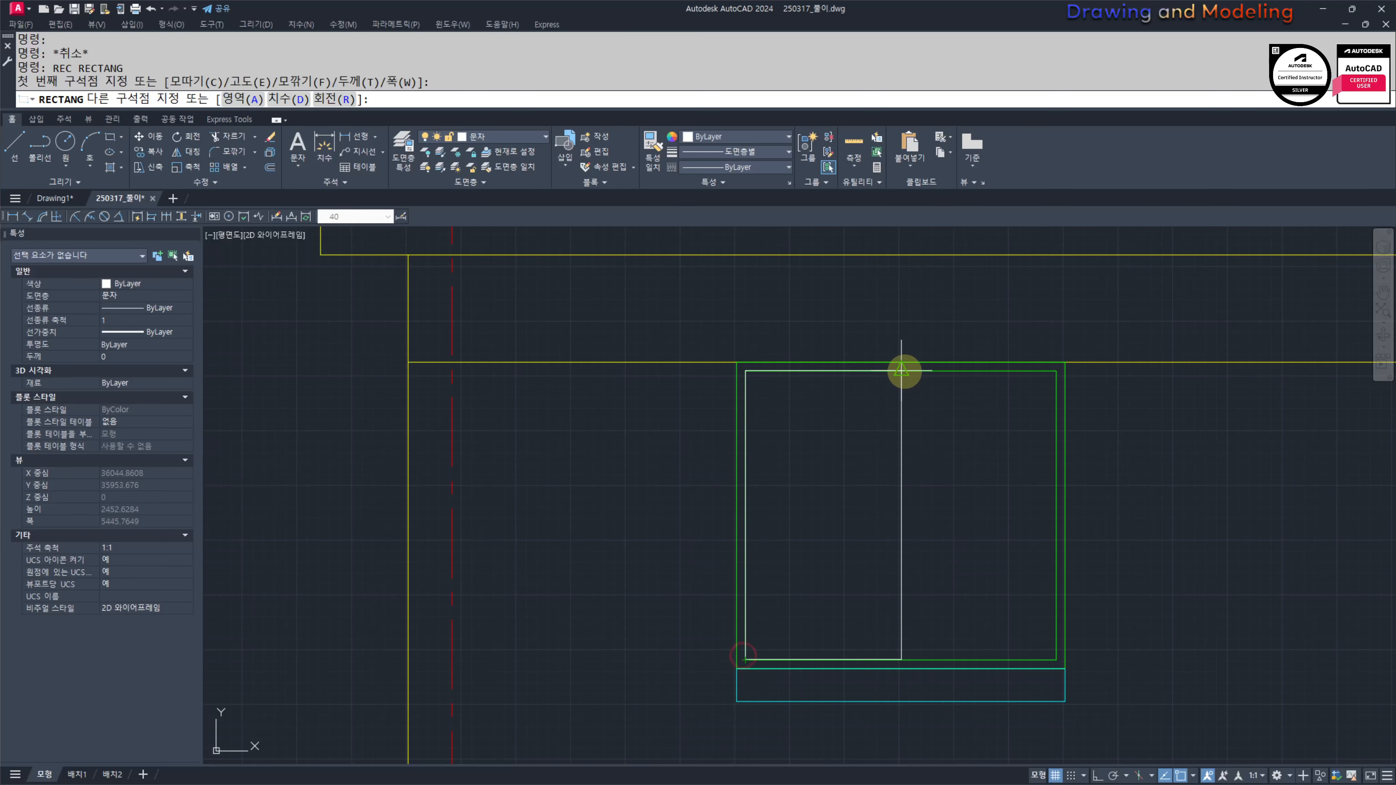
left_click(901, 370)
middle_click_drag(913, 436, 915, 439)
Step: Offset the left sash rectangle 80 inward
type("o")
key("space")
type("80")
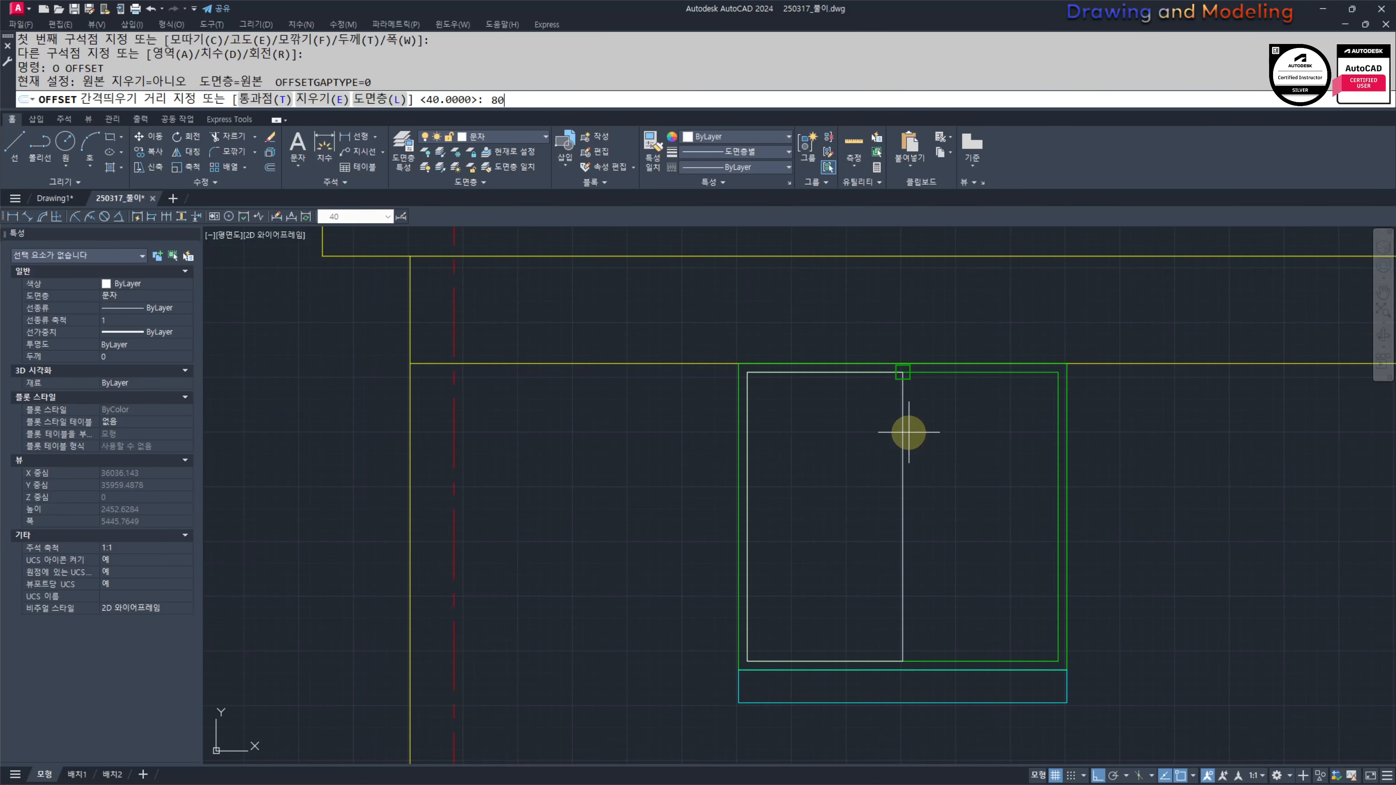
key("space")
left_click(902, 430)
left_click(842, 459)
key("Escape")
key("Escape")
Step: Match the properties of the green window frame onto the two left sash rectangles
type("MA")
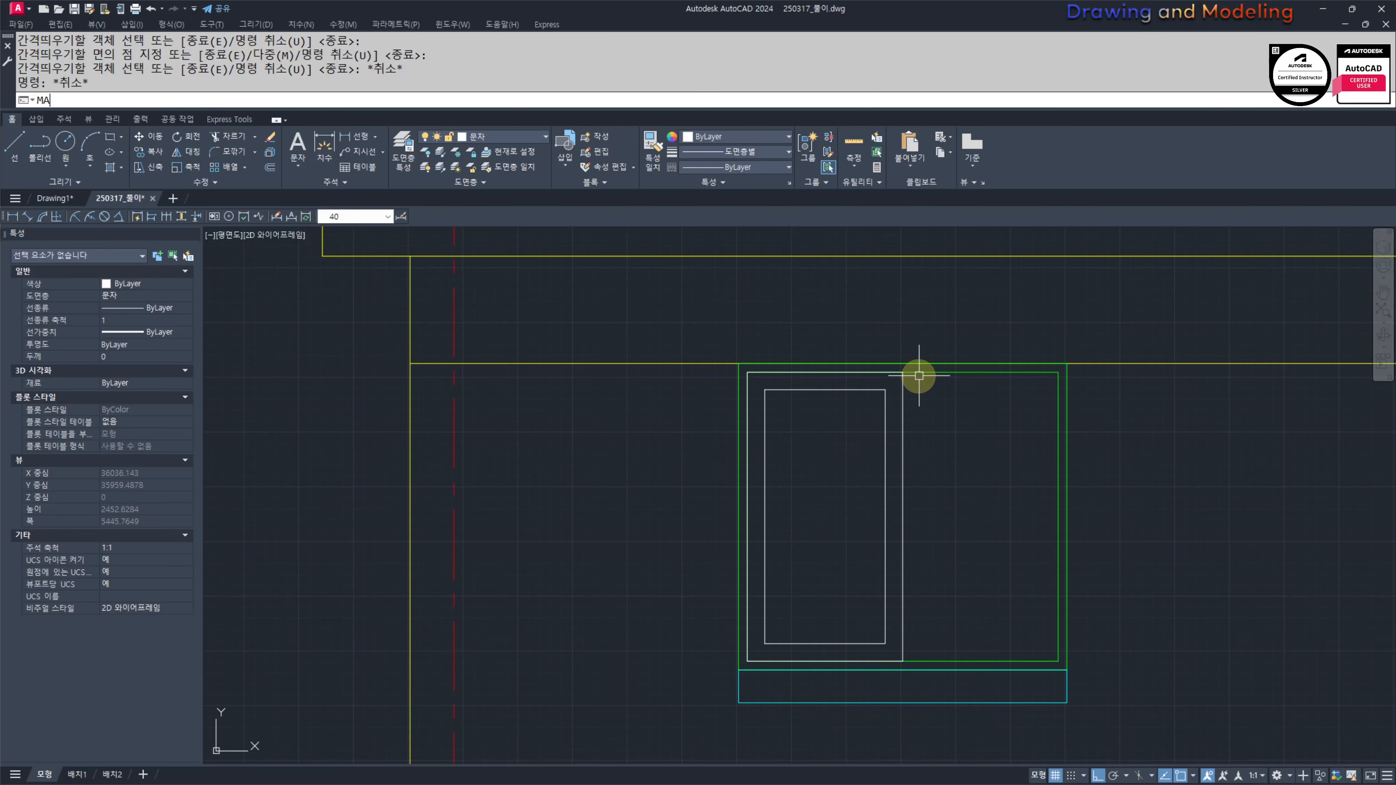
key("space")
left_click(920, 373)
left_click(954, 412)
left_click(820, 465)
key("Escape")
key("Escape")
Step: Offset the inner sash rectangle 20 inward to outline the glass pane
middle_click_drag(912, 461, 915, 469)
type("o 2")
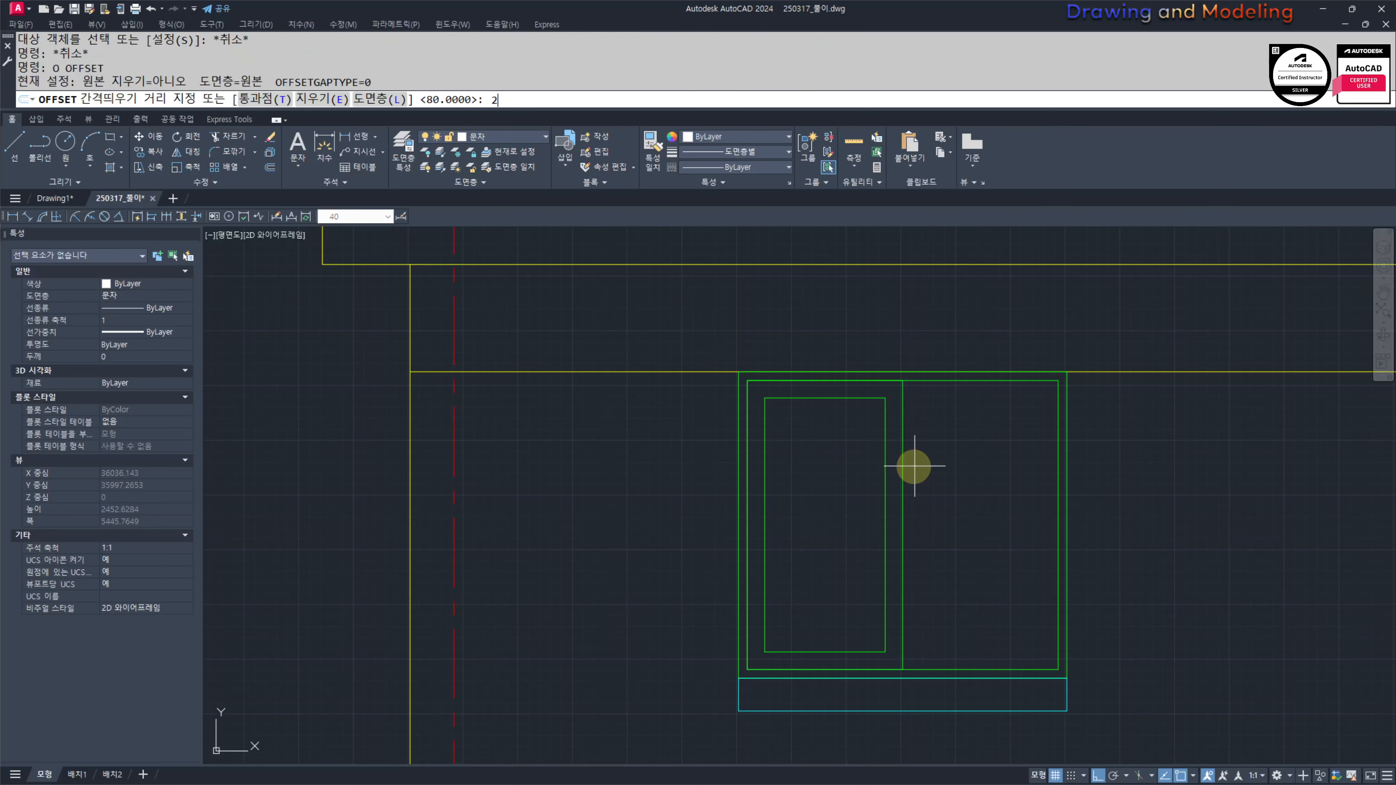
type("0")
key("space")
left_click(885, 434)
left_click(835, 458)
key("Escape")
key("Escape")
Step: Put the innermost glass pane rectangle on the 해칭 layer
scroll(846, 427, "up", 5)
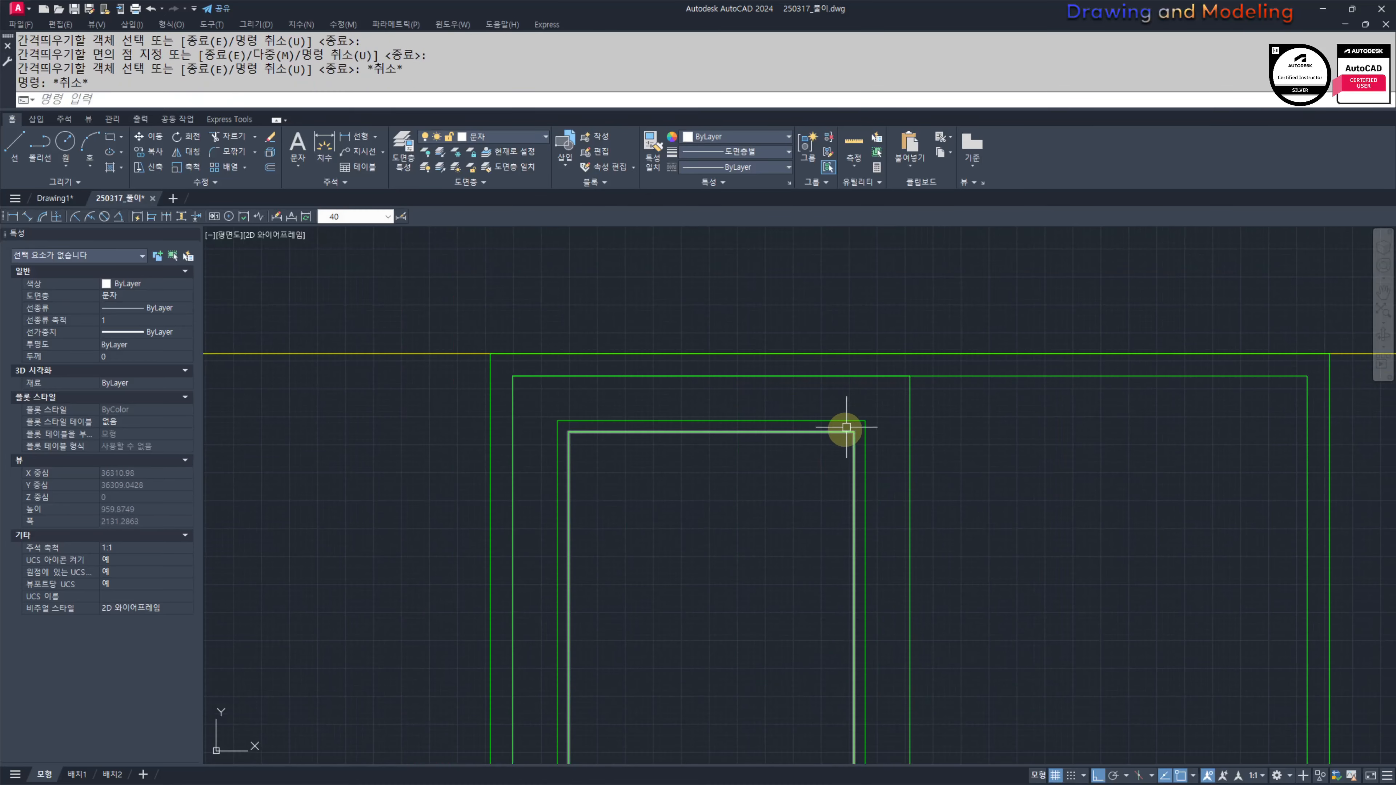
scroll(846, 427, "up", 3)
left_click(860, 427)
left_click(784, 483)
left_click(525, 136)
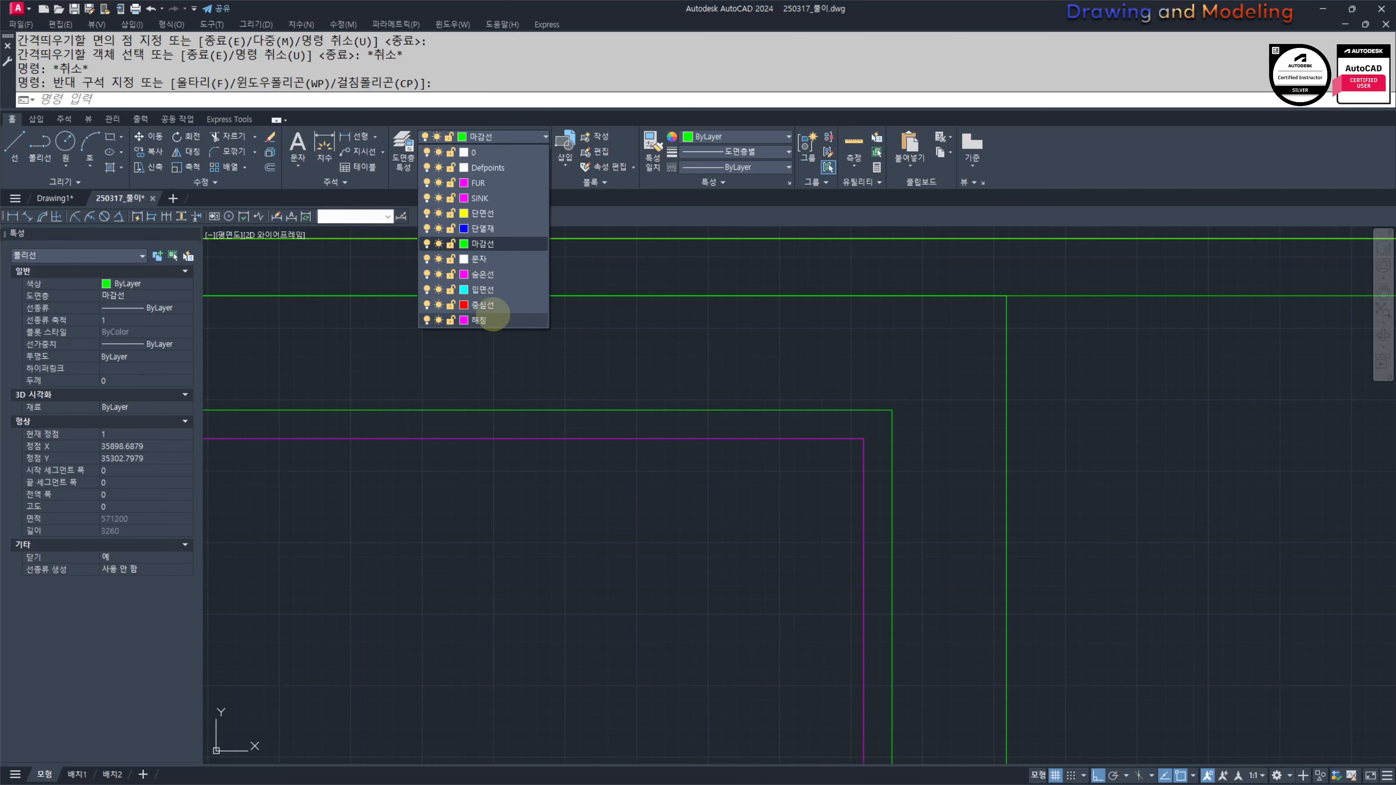
left_click(493, 318)
key("Escape")
Step: Stretch the side of the left sash rectangles nearest the window's middle horizontally to the right
scroll(691, 415, "down", 5)
type("s")
key("space")
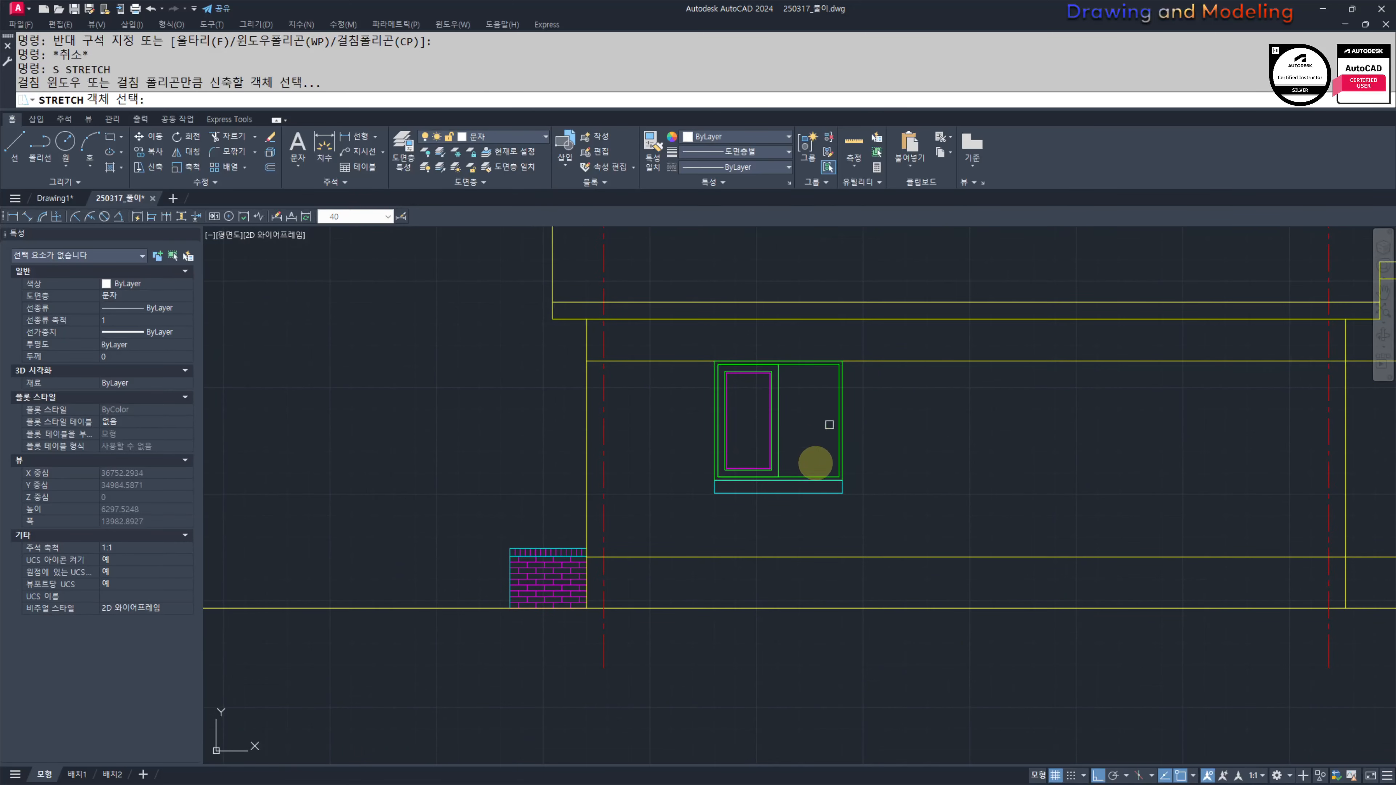
left_click(805, 531)
left_click(767, 380)
key("space")
left_click(953, 457)
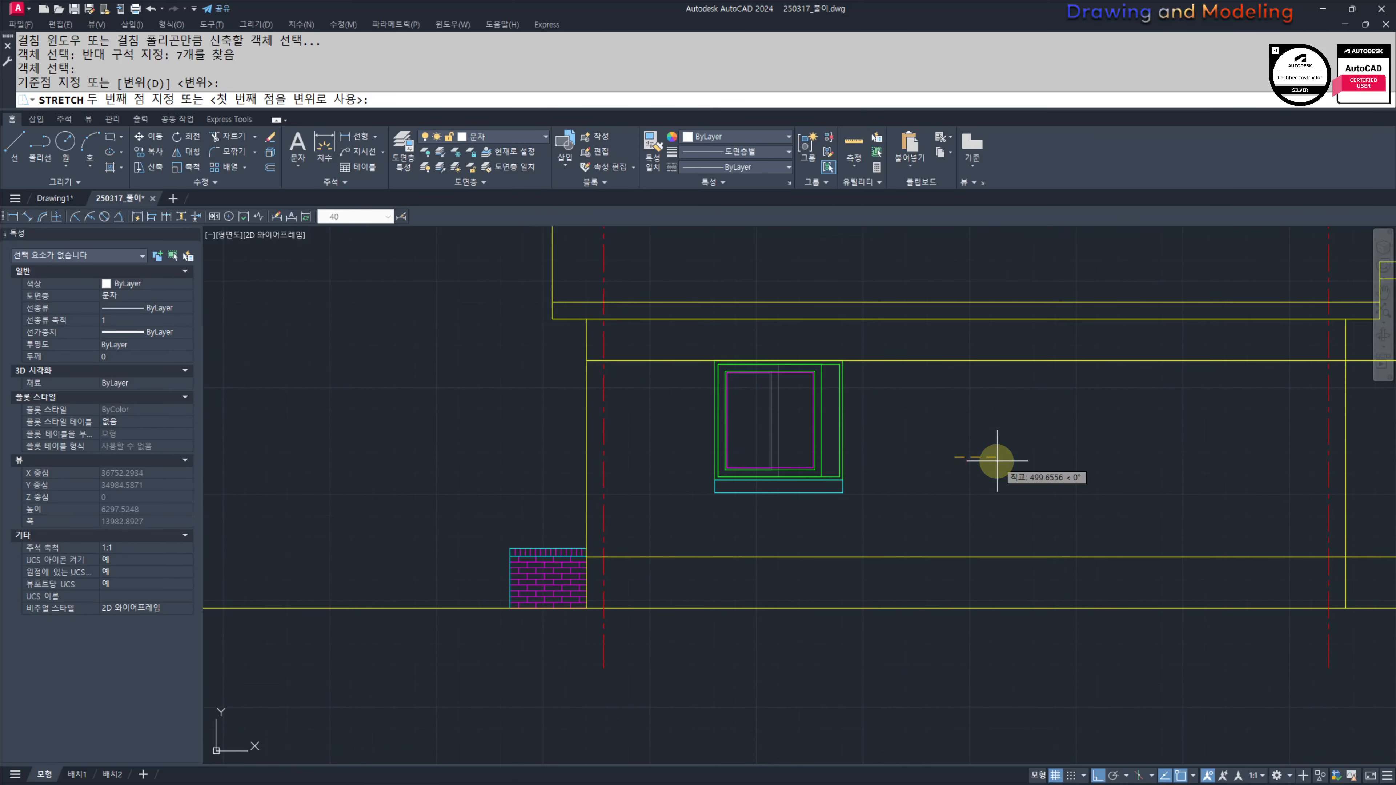
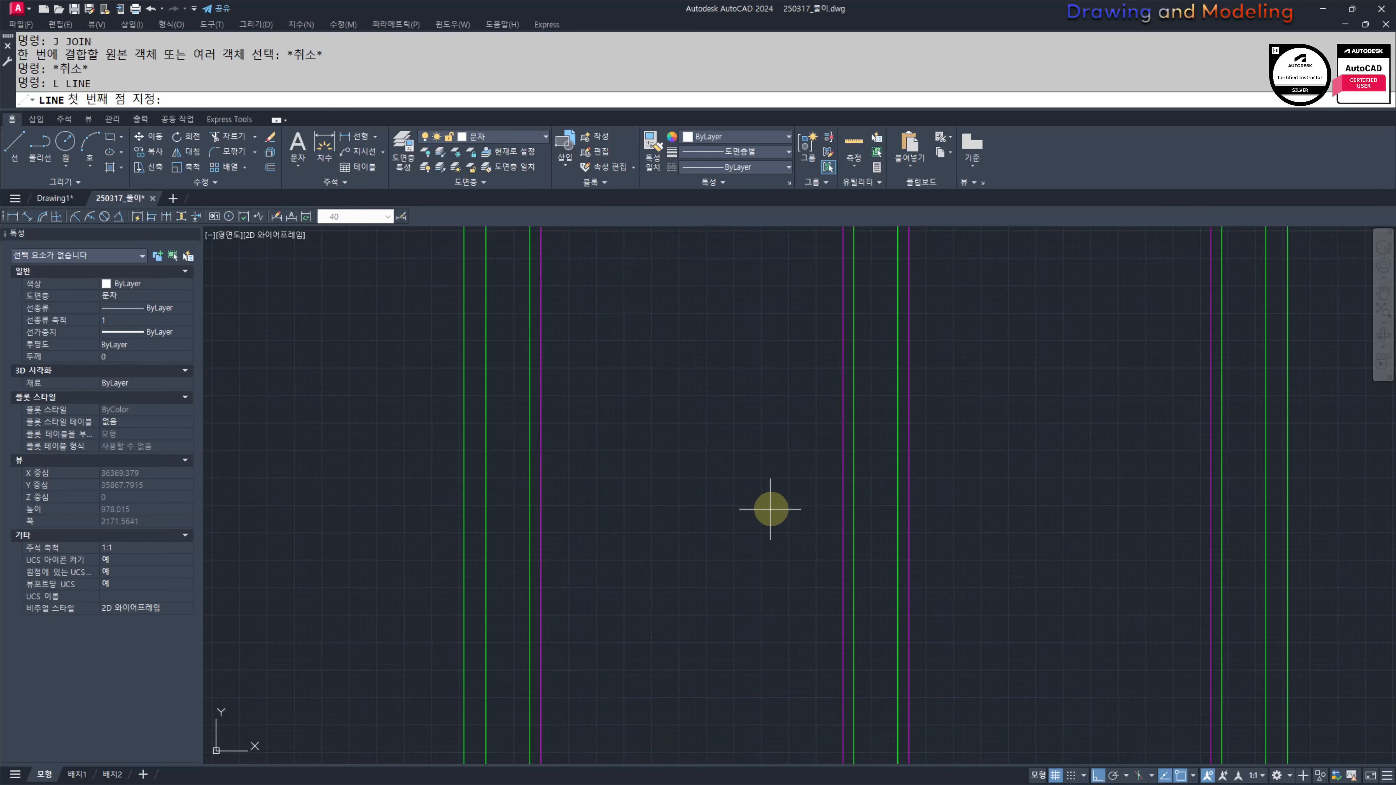
Step: Draw a small opening arrow in the left pane, made of a horizontal line and a diagonal tip at its right end
left_click(758, 512)
left_click(802, 486)
key("Escape")
key("Escape")
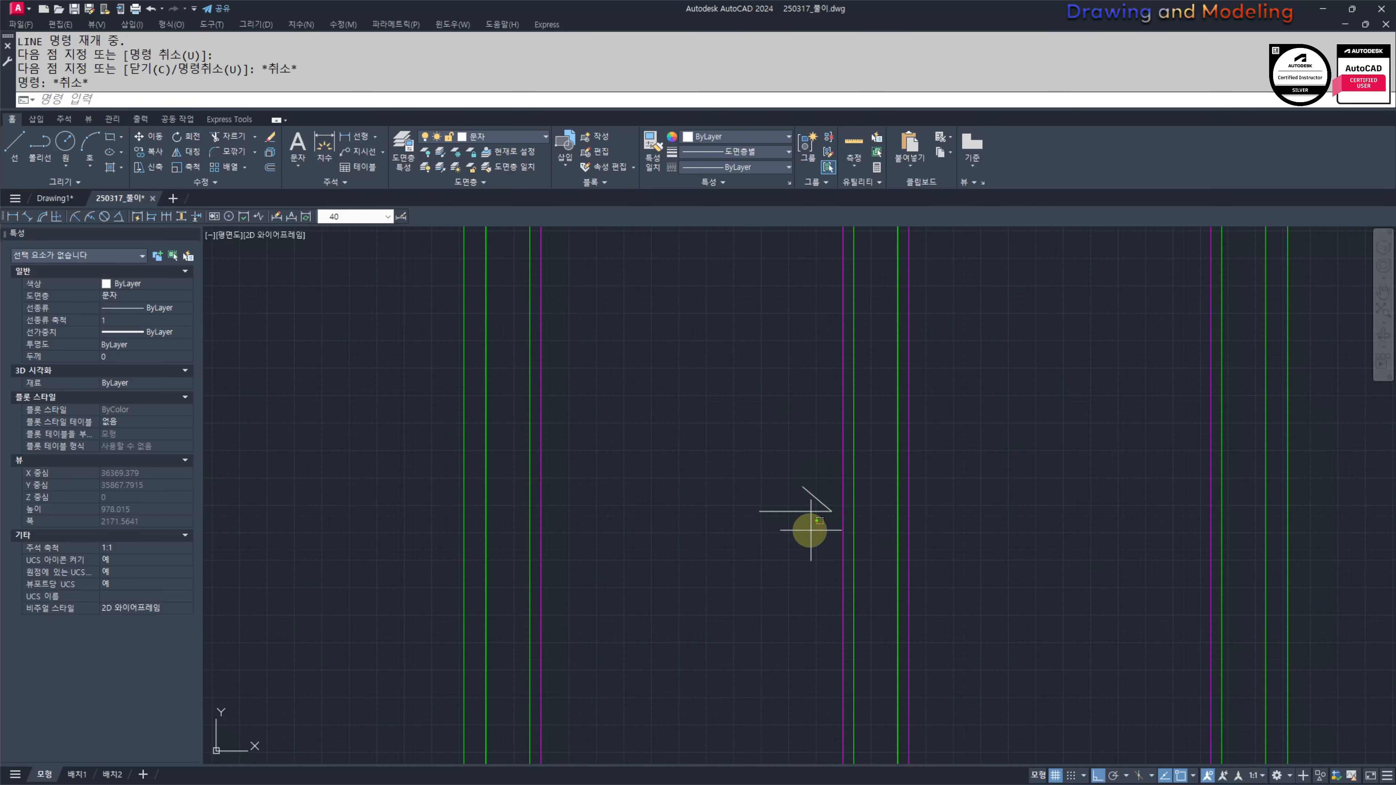
Step: Try the two arrow lines on the 중심선 layer and return them to the 문자 layer
left_click_drag(810, 514, 764, 450)
left_click(516, 137)
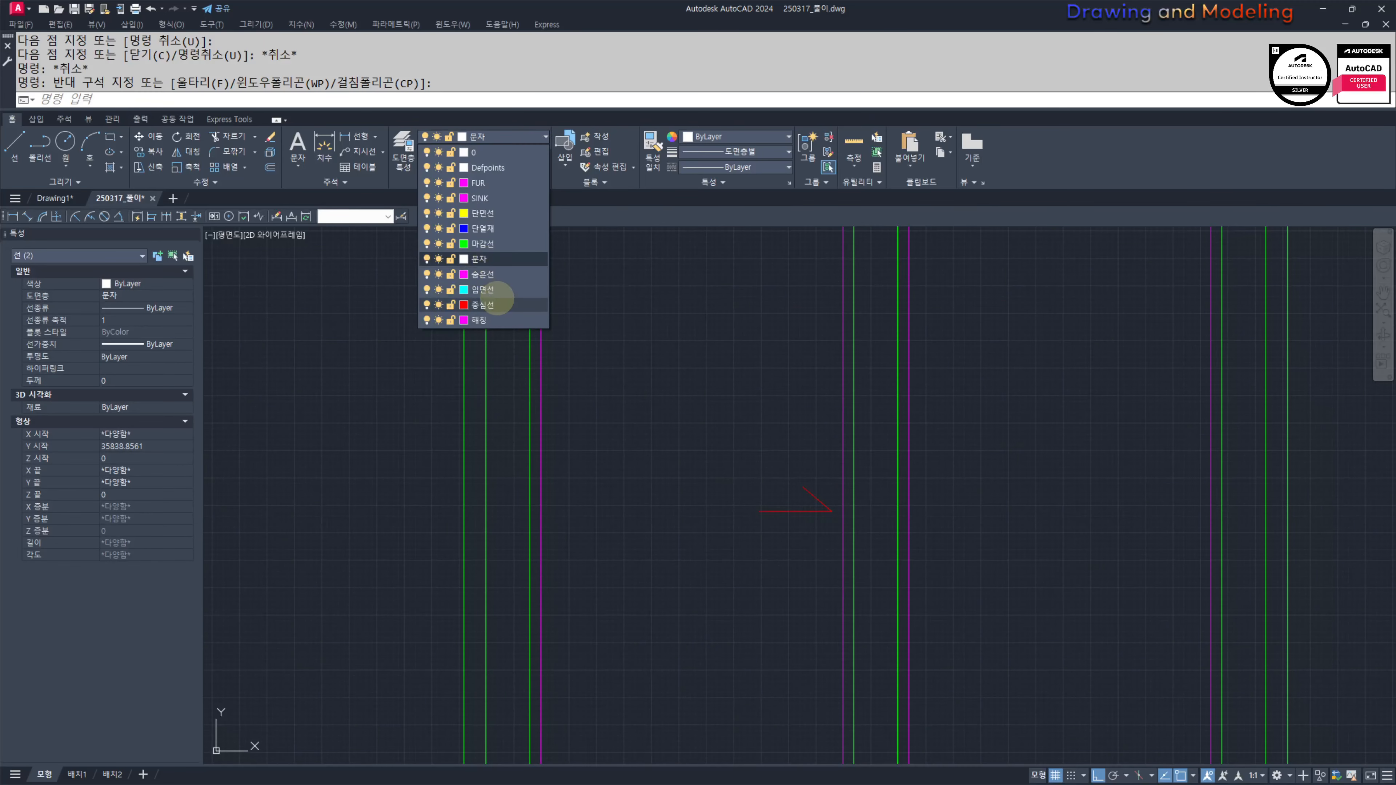
left_click(482, 305)
left_click(515, 137)
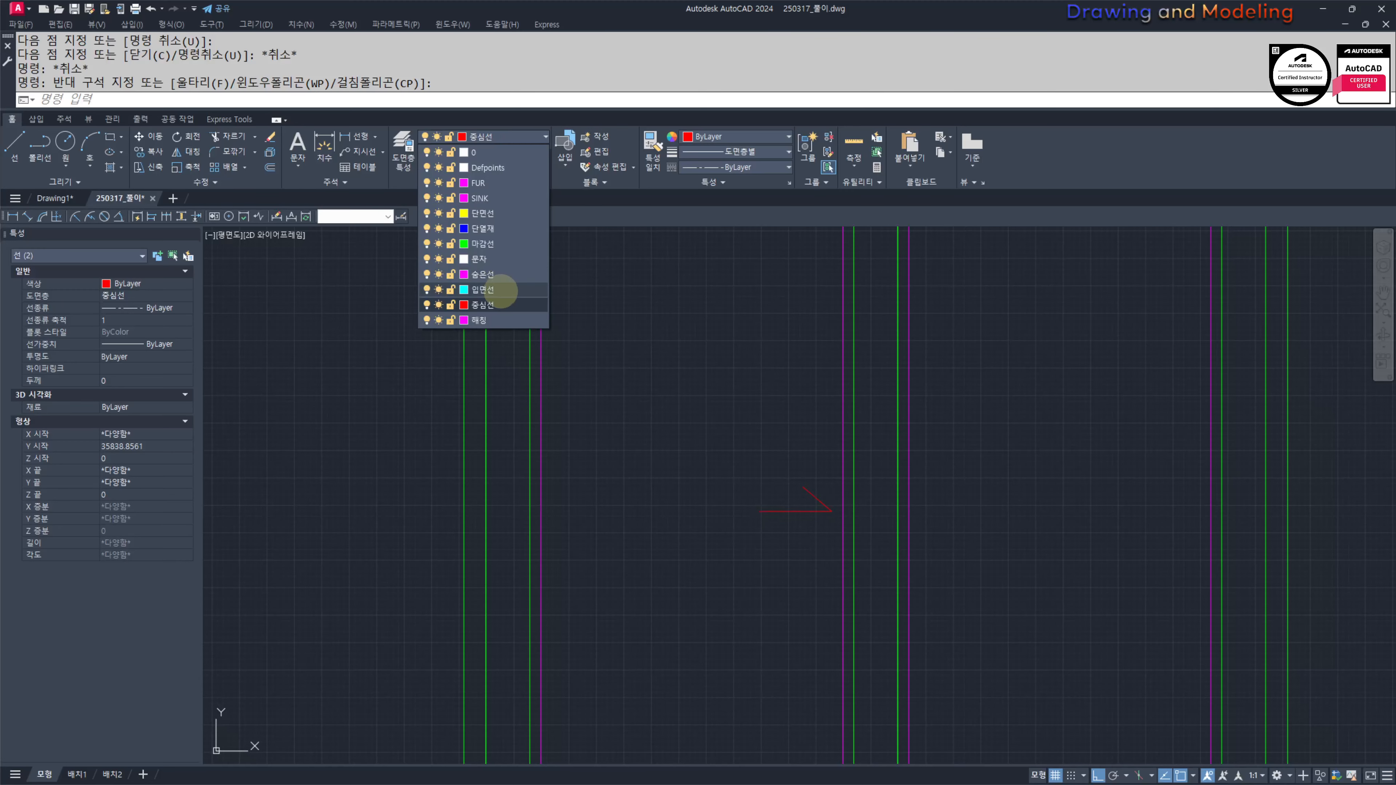
left_click(504, 260)
left_click(716, 464)
key("Escape")
key("Escape")
Step: Mirror the opening arrow about the window's vertical centre line, keeping the original
left_click_drag(825, 537, 744, 430)
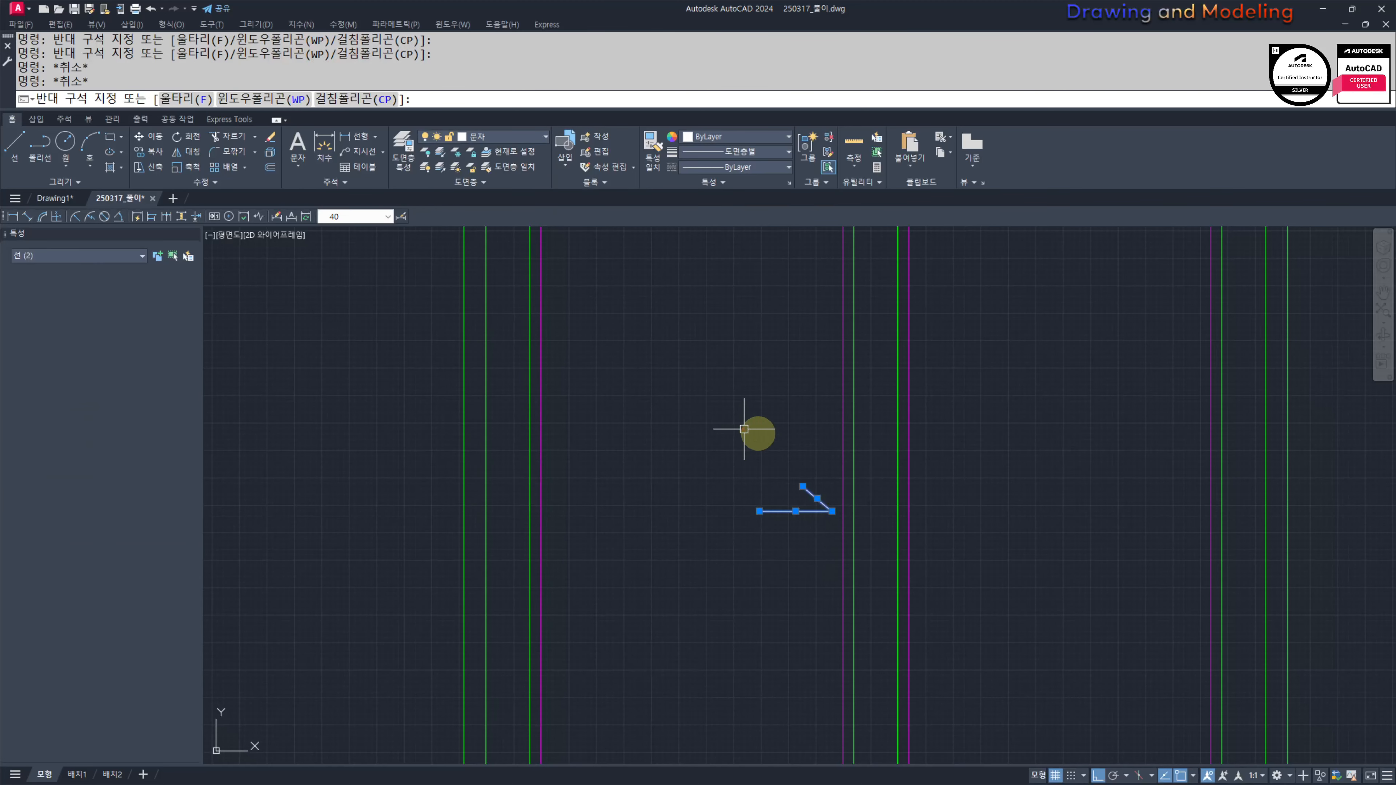
scroll(807, 455, "down", 2)
key("Return")
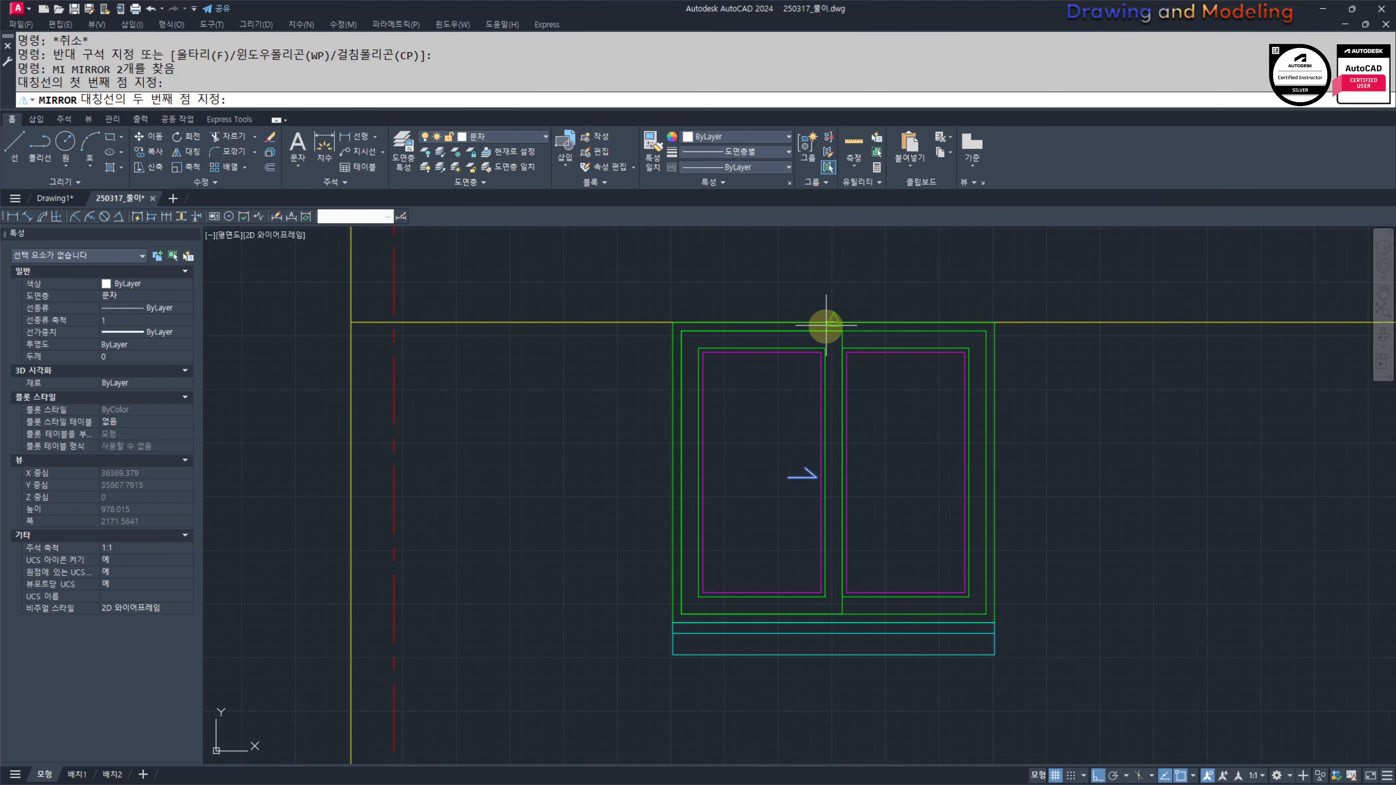
left_click(825, 325)
key("Return")
key("Escape")
key("Escape")
Step: Hatch both glass panes of the left window with the AR-RROOF pattern at scale 10 and an angle of 60
scroll(829, 330, "up", 2)
type("h")
key("Return")
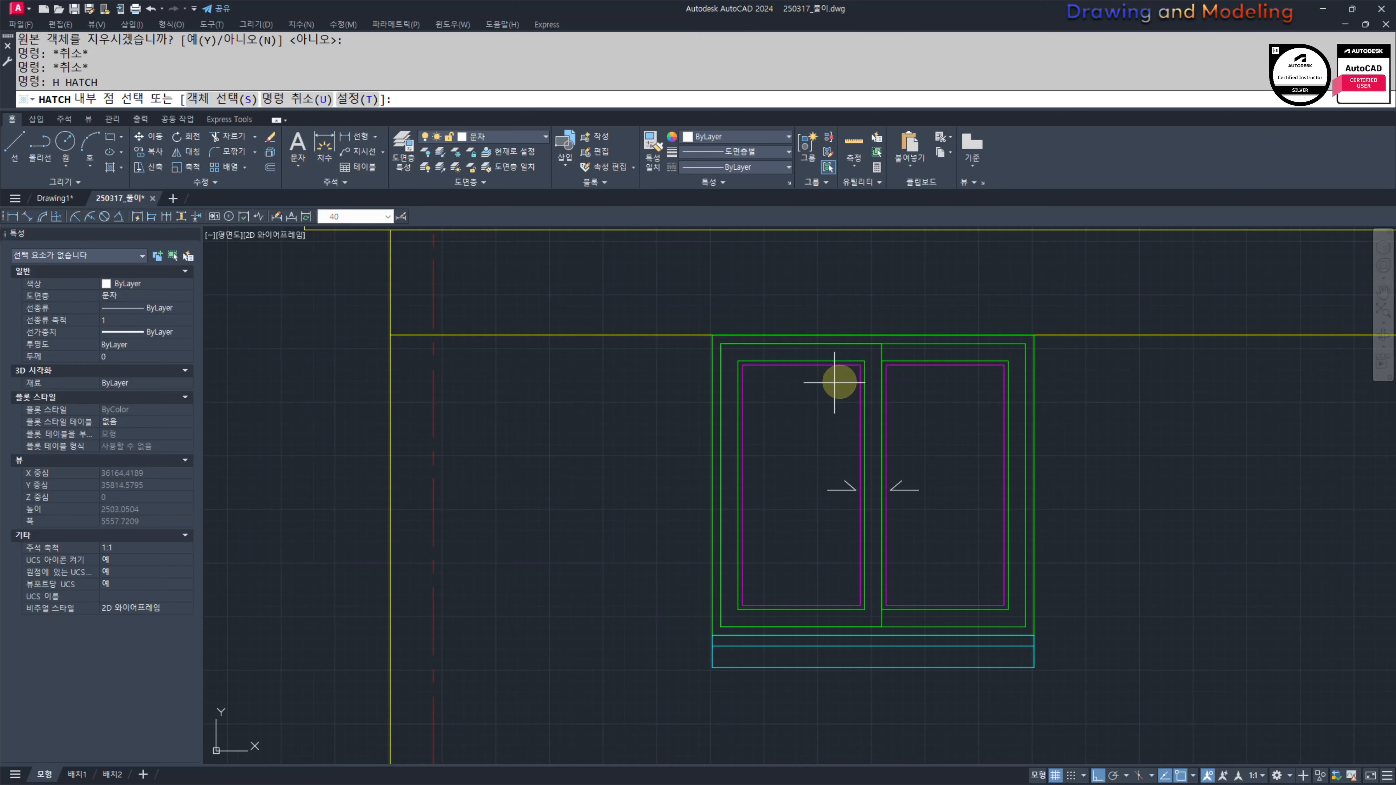
left_click(820, 433)
left_click(935, 432)
left_click(190, 154)
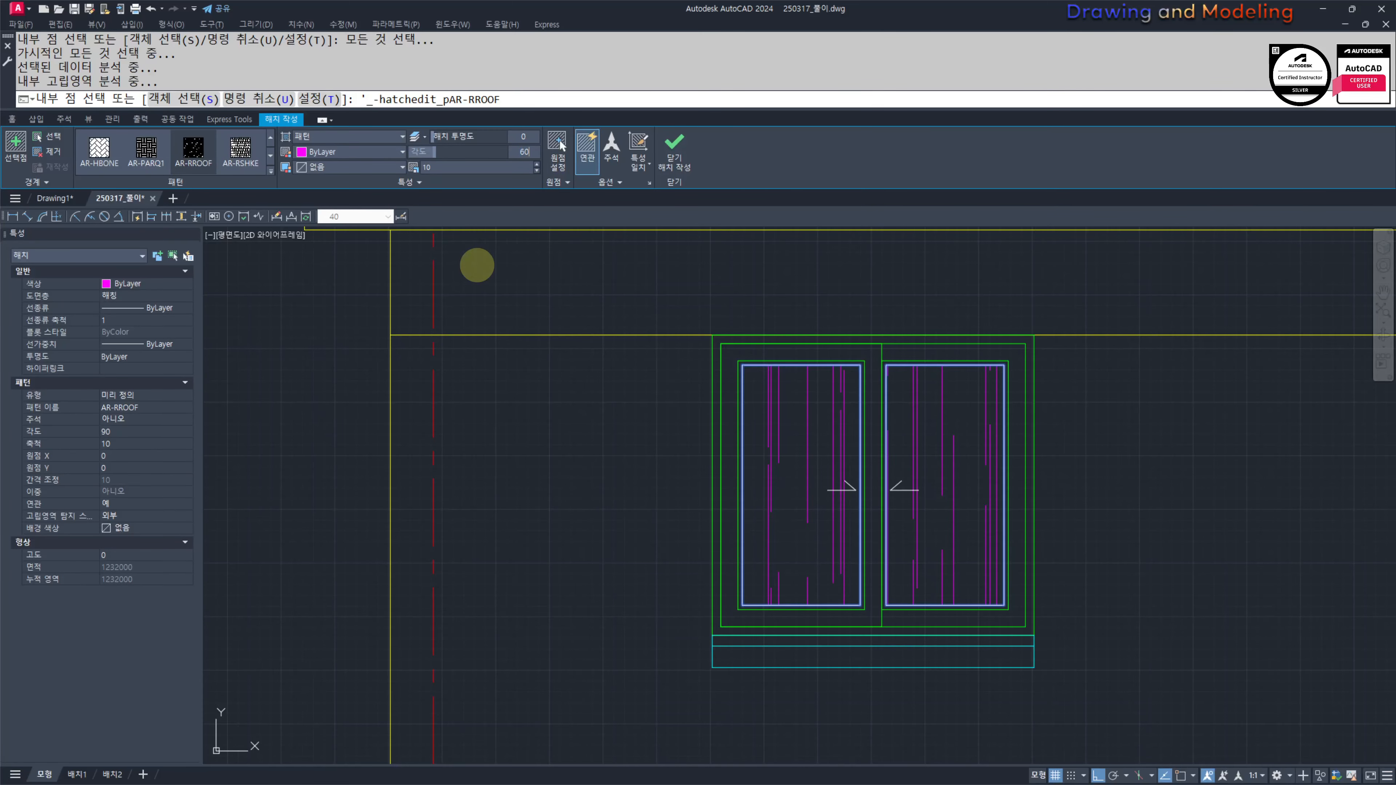
type("60")
key("Return")
middle_click_drag(989, 574, 914, 572)
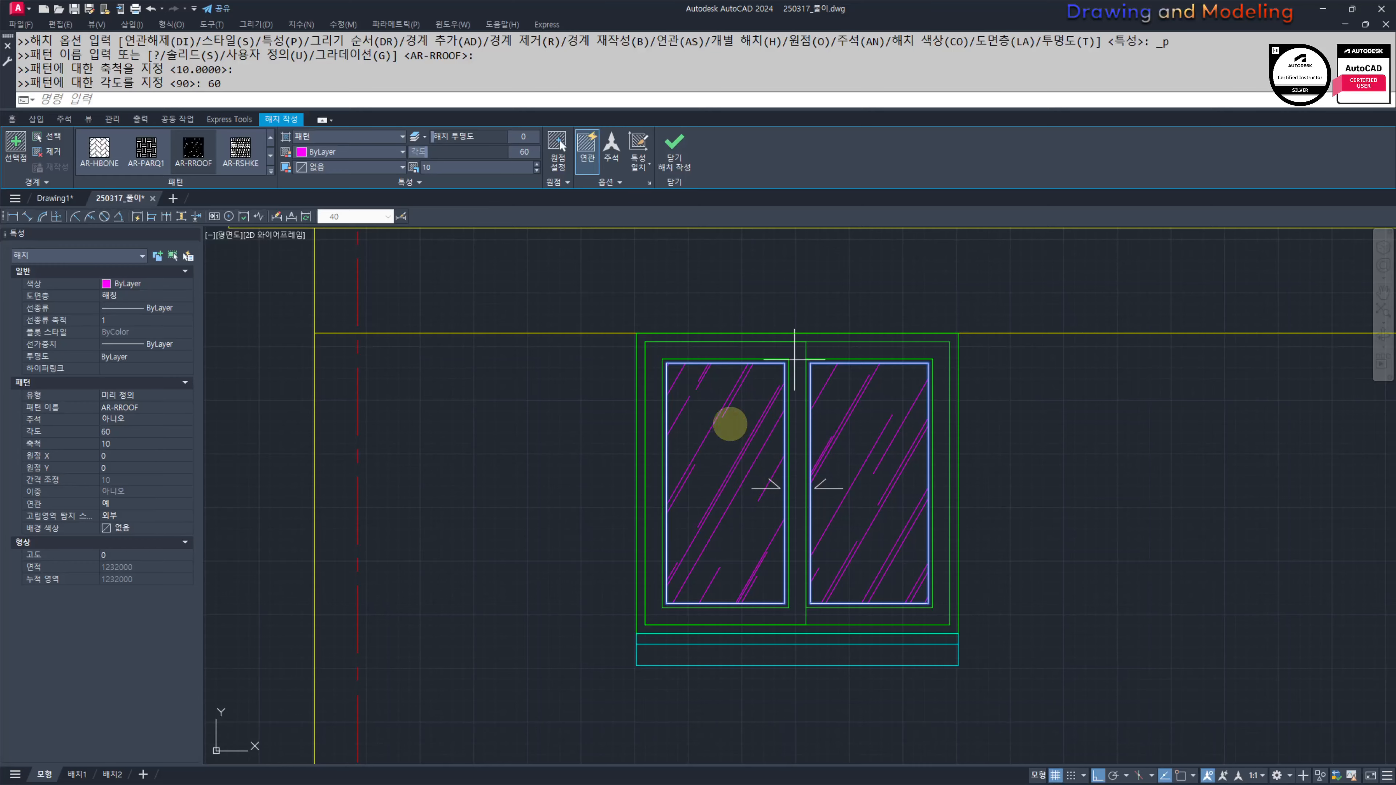
key("Escape")
key("Escape")
middle_click_drag(1181, 474, 1042, 469)
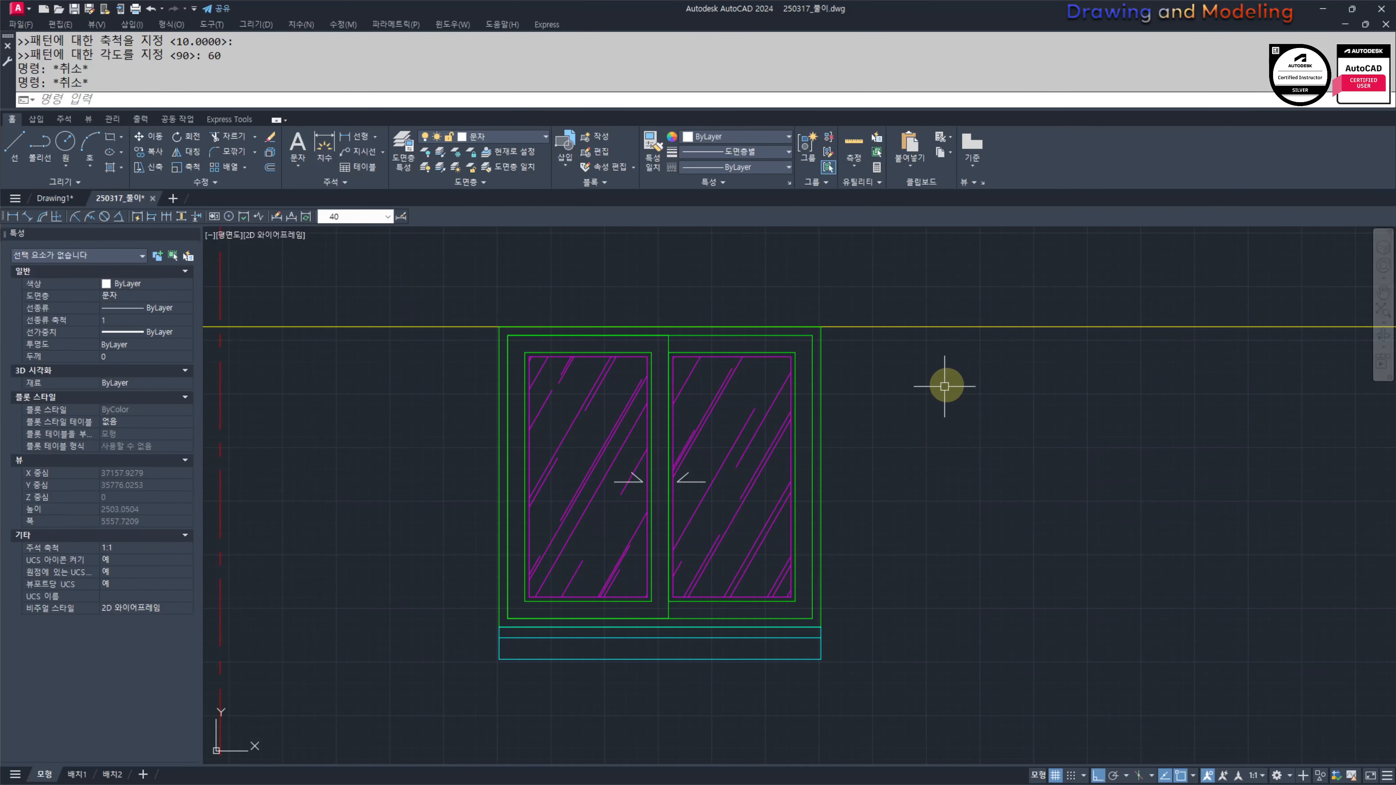
key("Escape")
key("Escape")
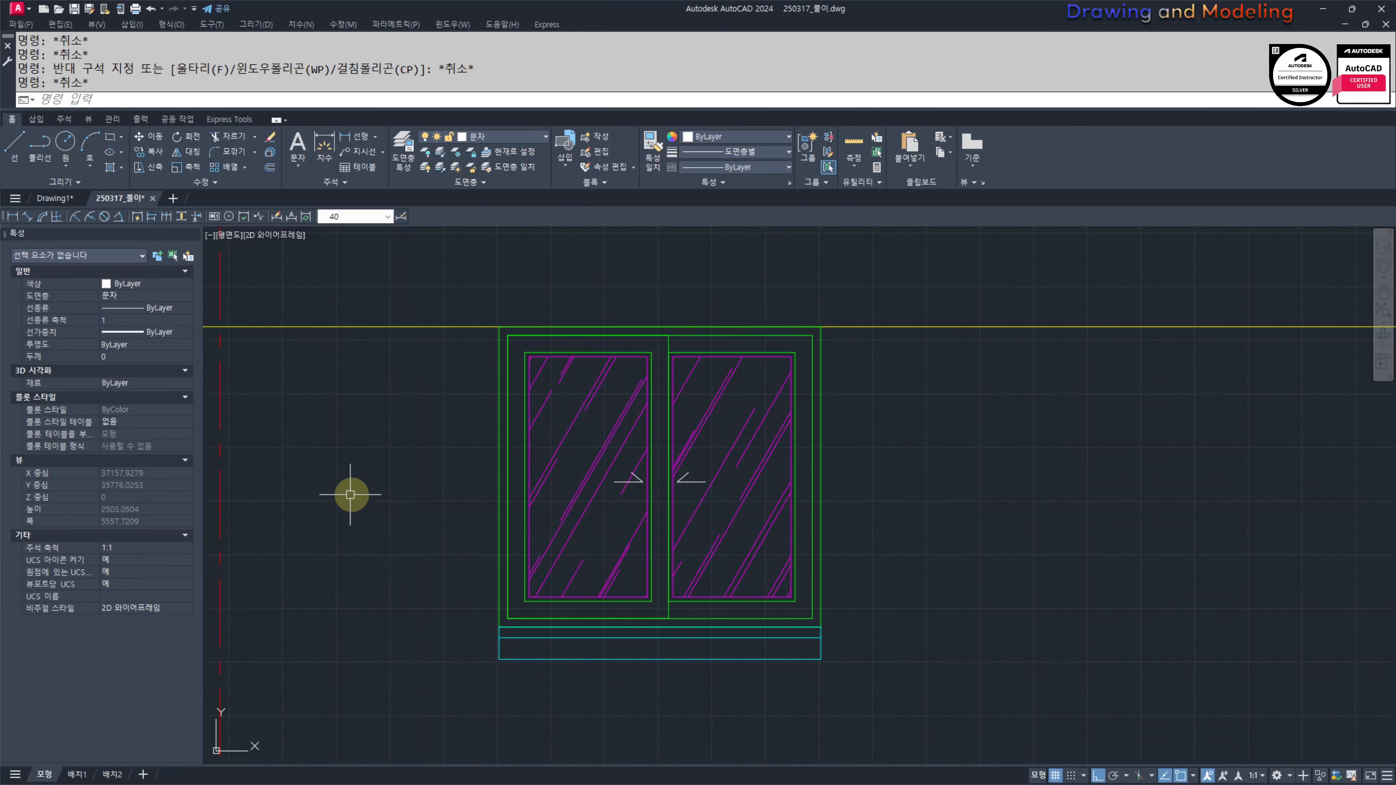
scroll(639, 499, "down", 4)
scroll(656, 424, "up", 4)
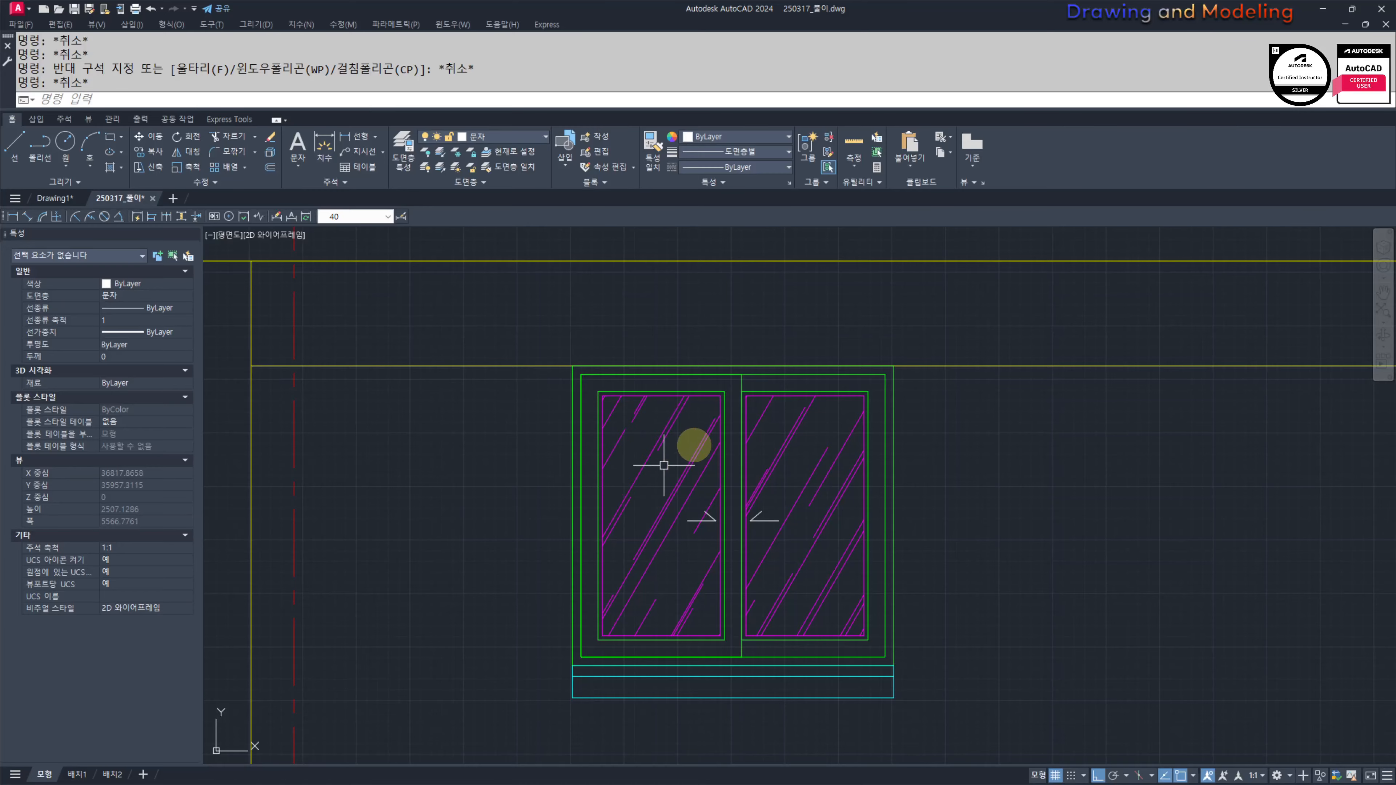
scroll(757, 492, "down", 5)
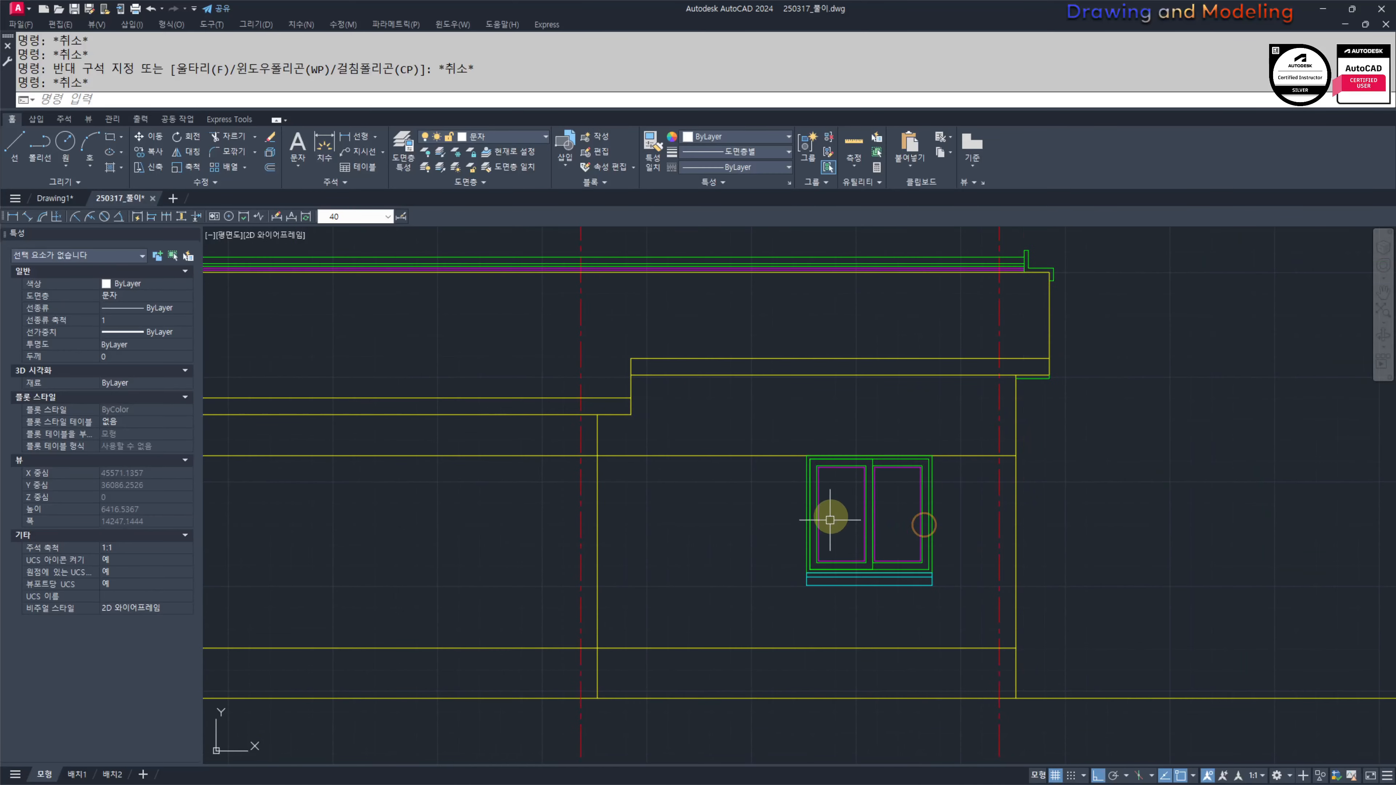
key("space")
scroll(845, 519, "up", 4)
key("Escape")
key("Escape")
scroll(648, 558, "down", 6)
Step: Copy the two opening arrows from the left window to the right window, using the windows' upper-left corners as reference points
middle_click_drag(648, 560, 949, 513)
type("co")
key("space")
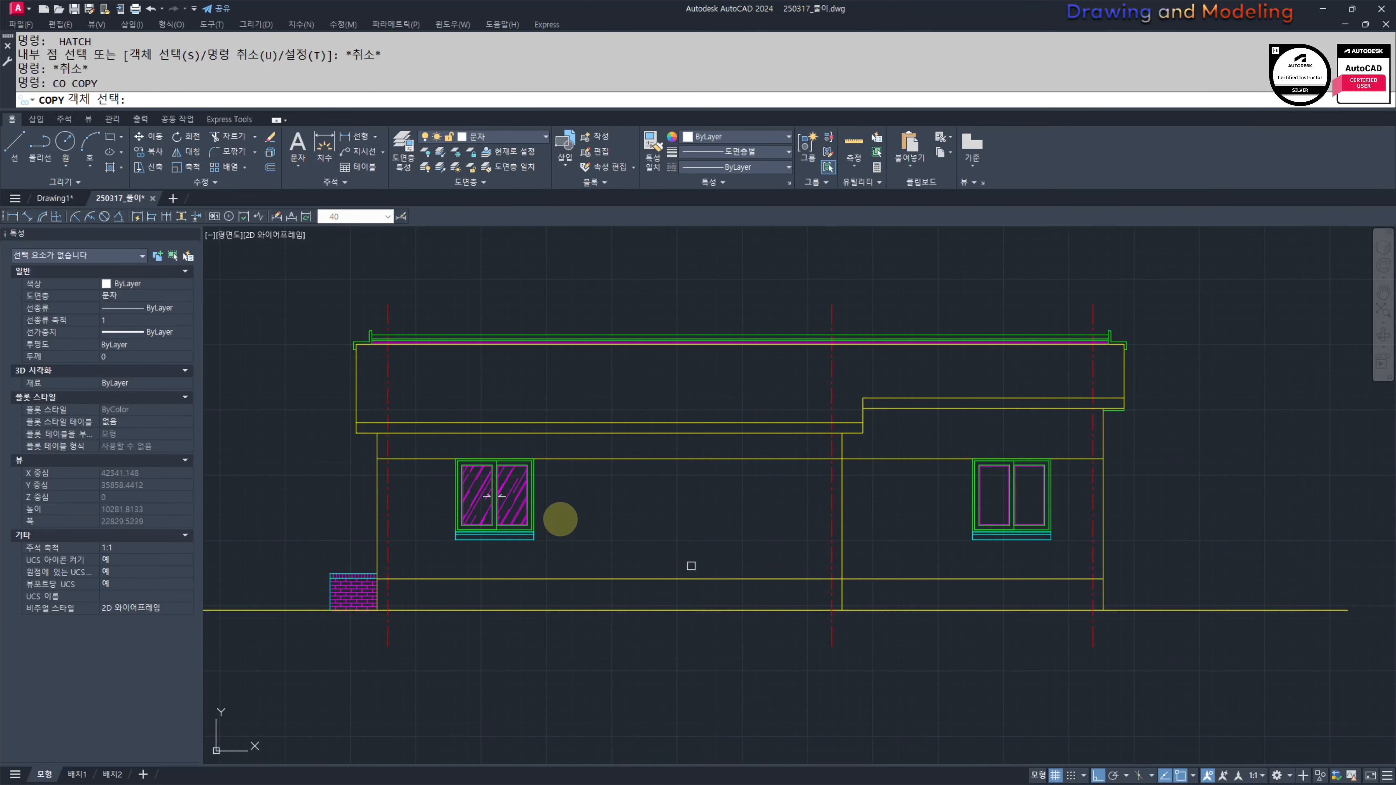
scroll(692, 565, "up", 6)
left_click(772, 561)
key("space")
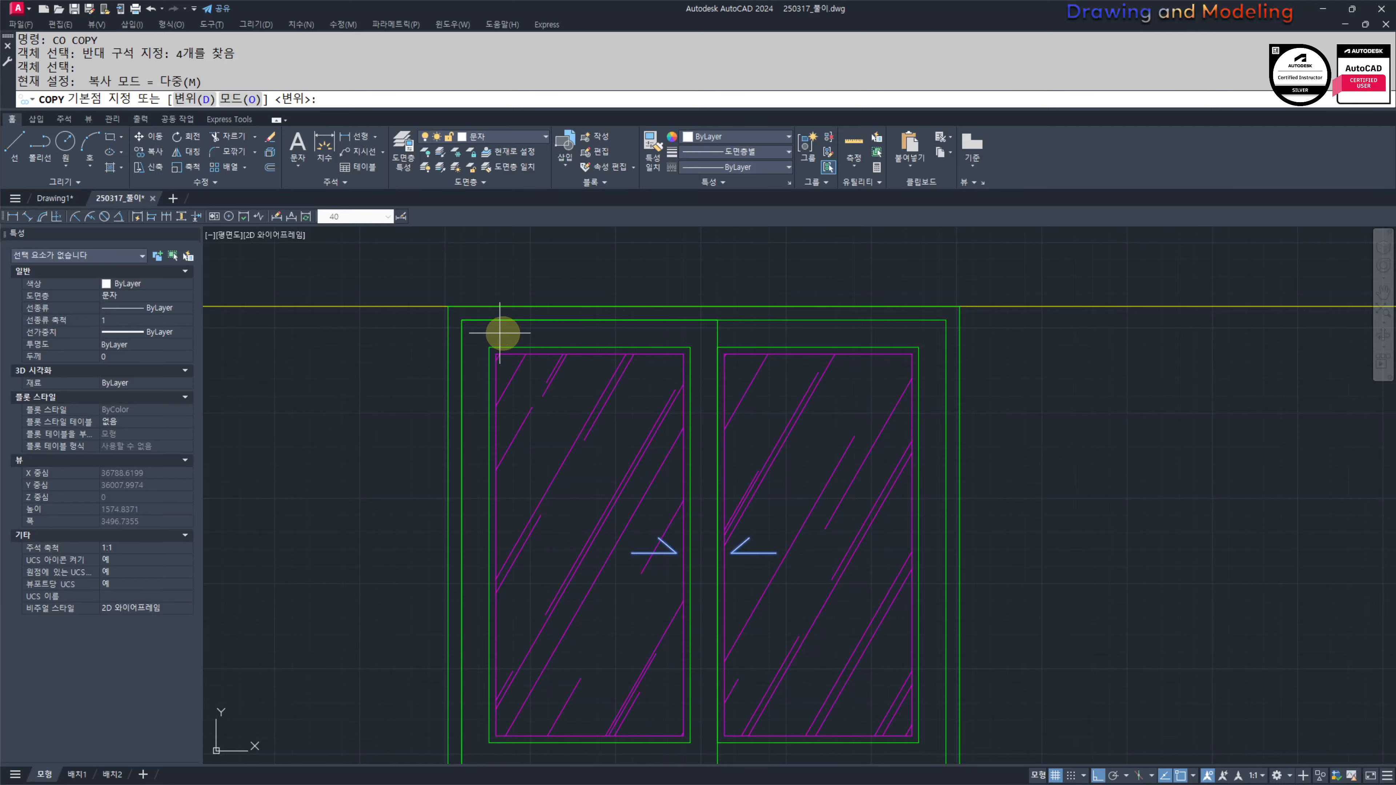
left_click(449, 306)
scroll(922, 405, "down", 5)
scroll(536, 389, "up", 5)
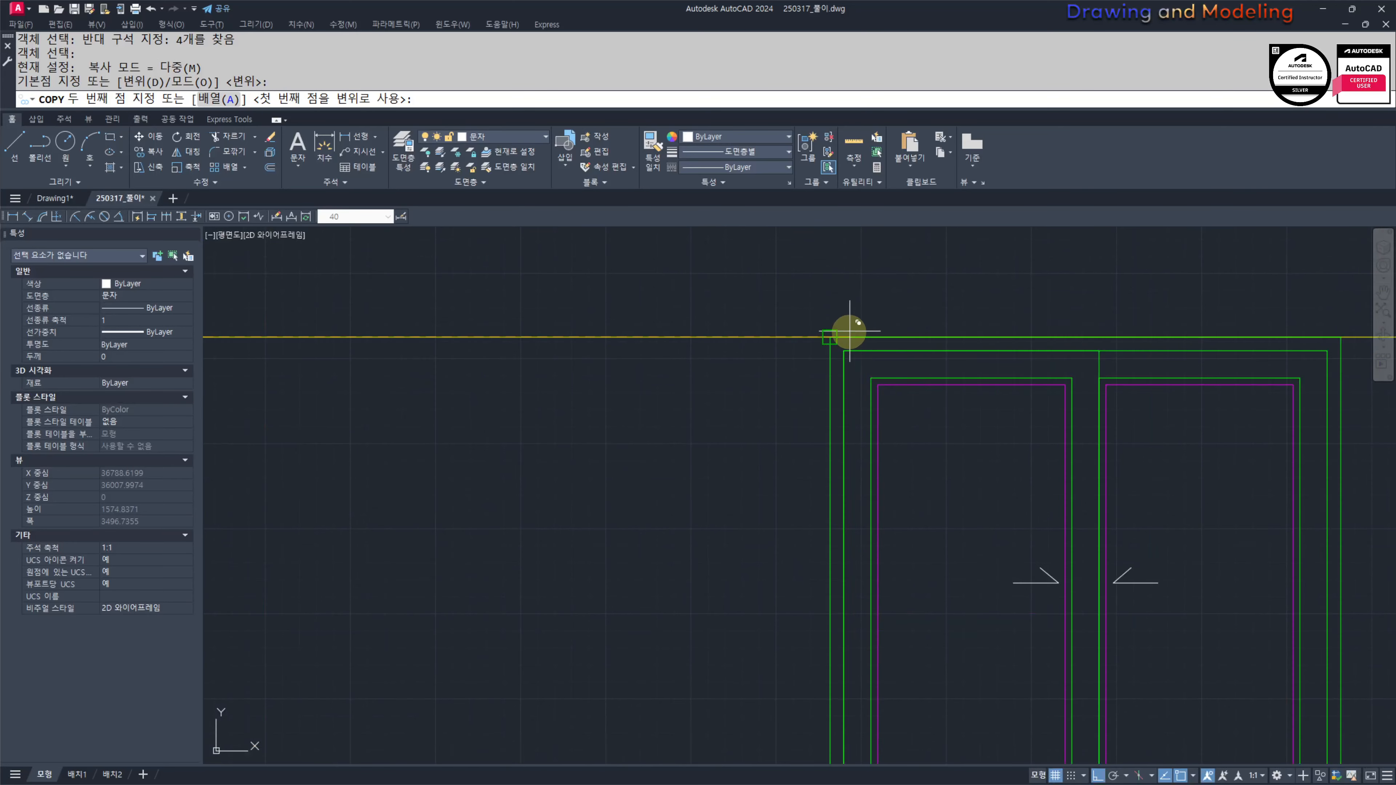
left_click(830, 336)
key("Escape")
key("Escape")
Step: Hatch both glass panes of the right window with the AR-RROOF pattern at an angle of 60 and scale 10
scroll(937, 454, "down", 2)
middle_click_drag(963, 468, 930, 461)
type("h")
key("space")
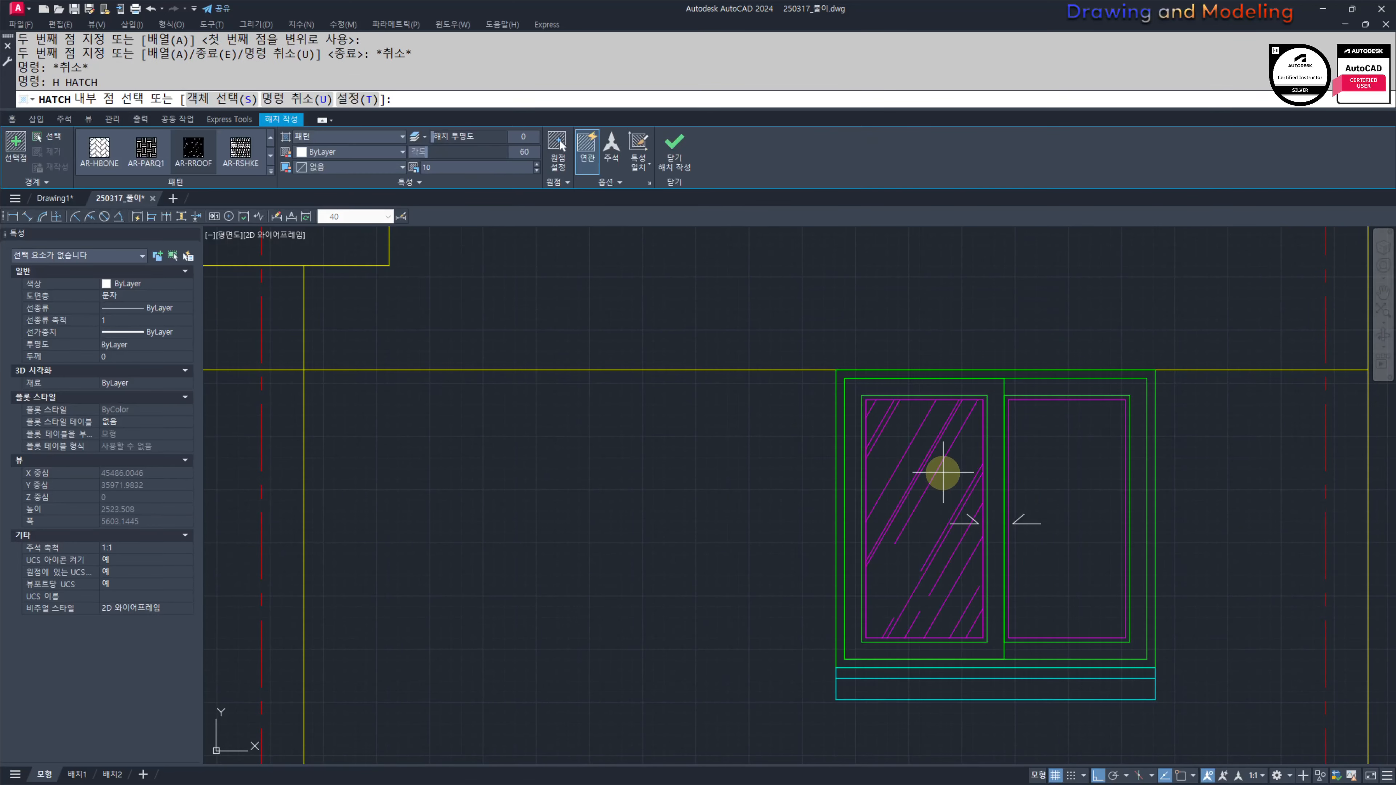
left_click(944, 473)
left_click(1050, 457)
key("space")
key("Escape")
key("Escape")
scroll(872, 489, "down", 2)
middle_click_drag(757, 489, 934, 489)
scroll(736, 516, "down", 1)
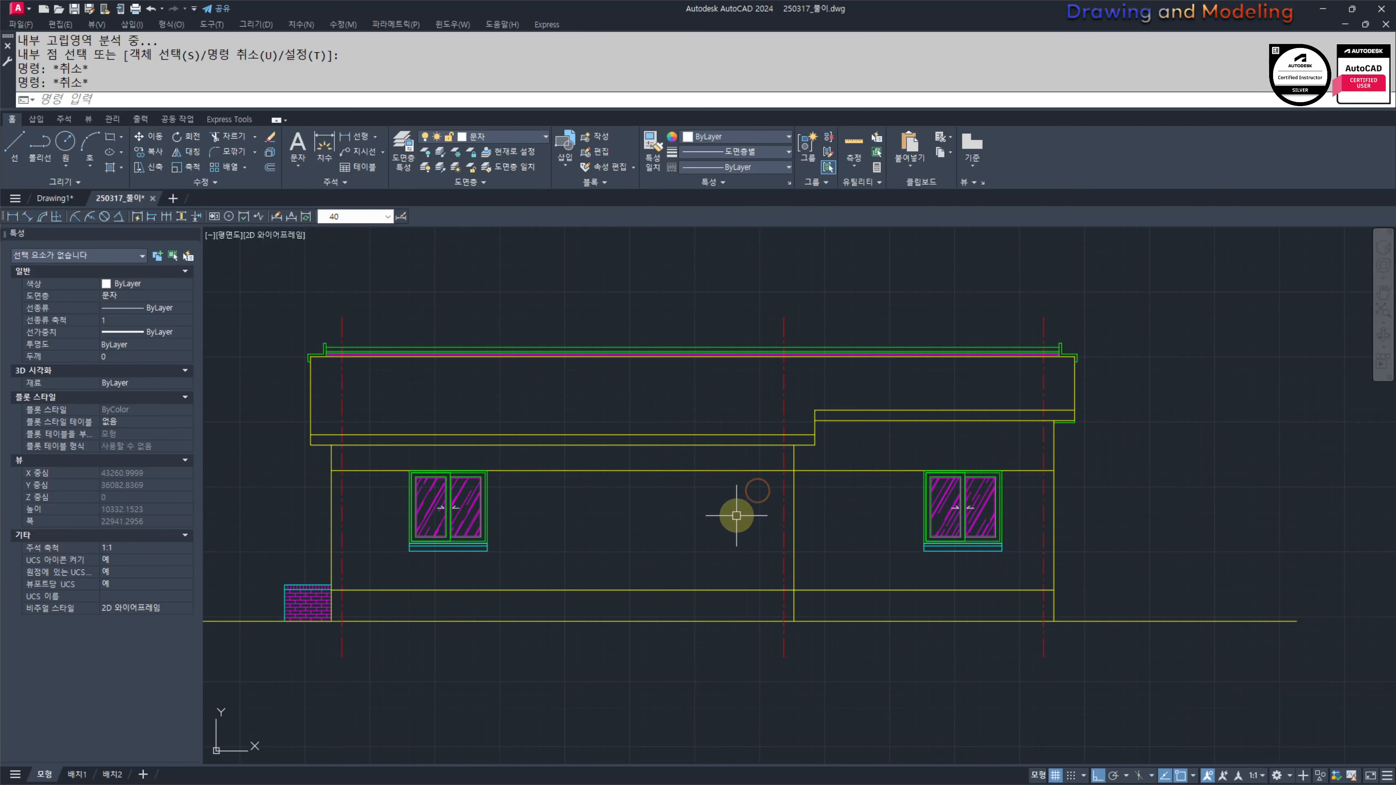
middle_click_drag(737, 516, 978, 516)
scroll(713, 507, "up", 1)
scroll(713, 508, "up", 2)
left_click(719, 469)
left_click(626, 446)
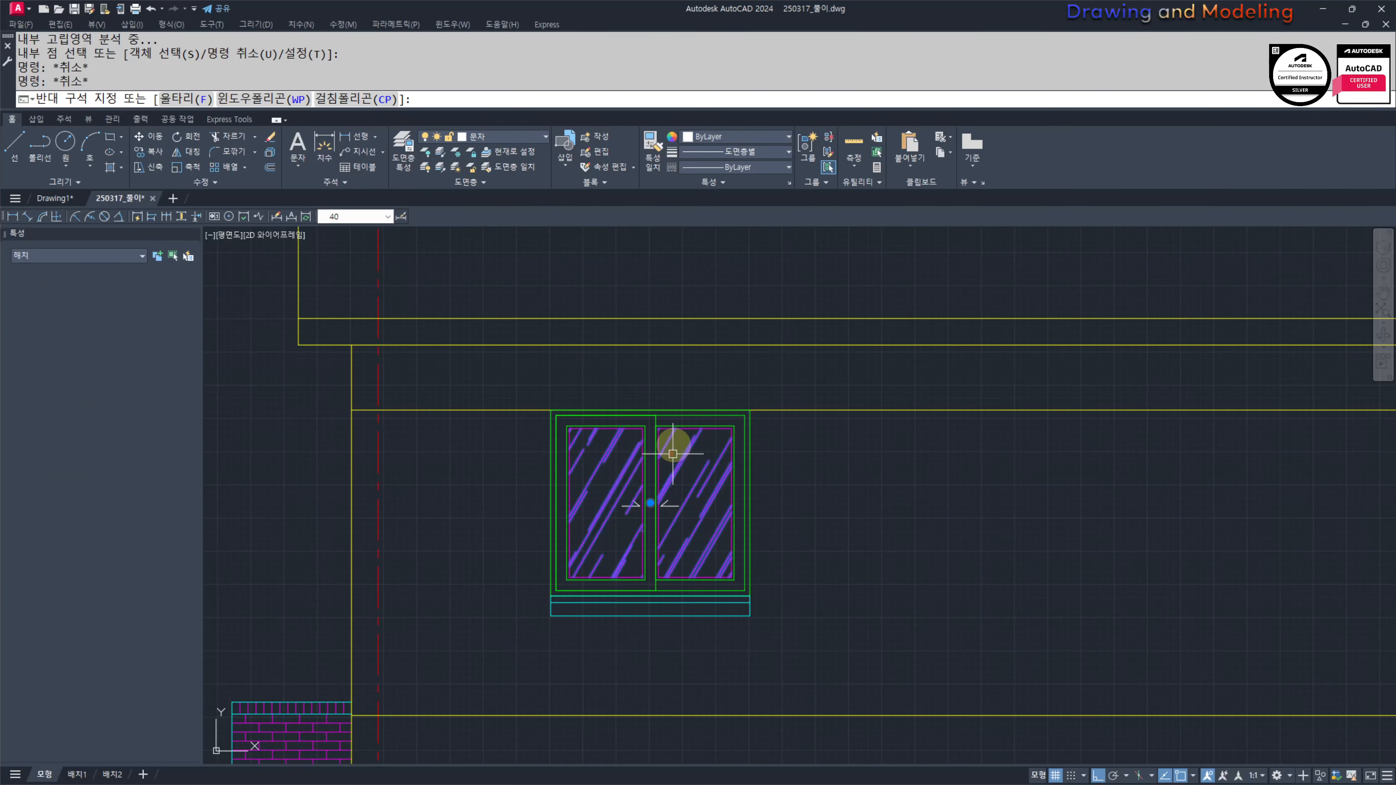
key("Escape")
key("Escape")
scroll(811, 457, "down", 2)
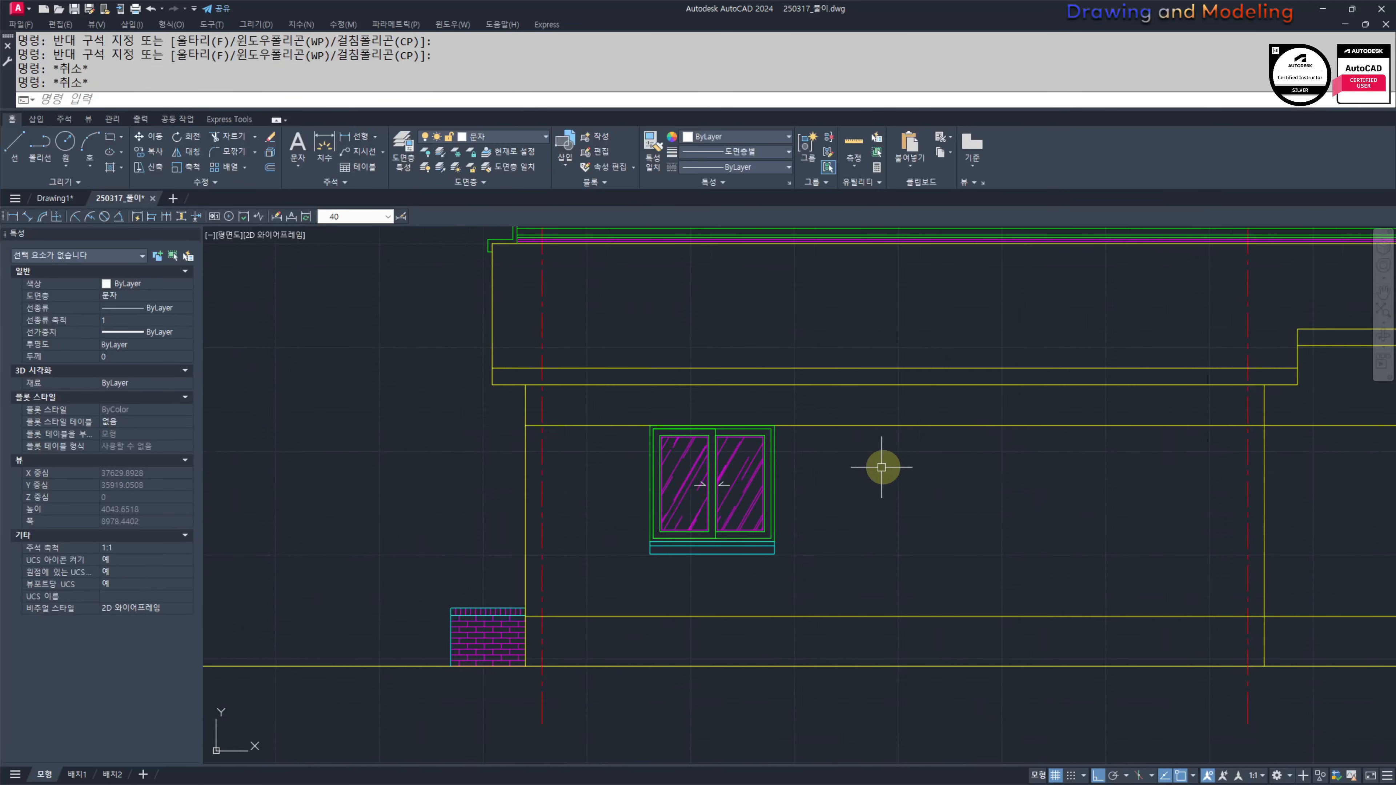
Step: Set the scale of the left window's glass hatch to 20
middle_click_drag(918, 466, 639, 448)
left_click(459, 434)
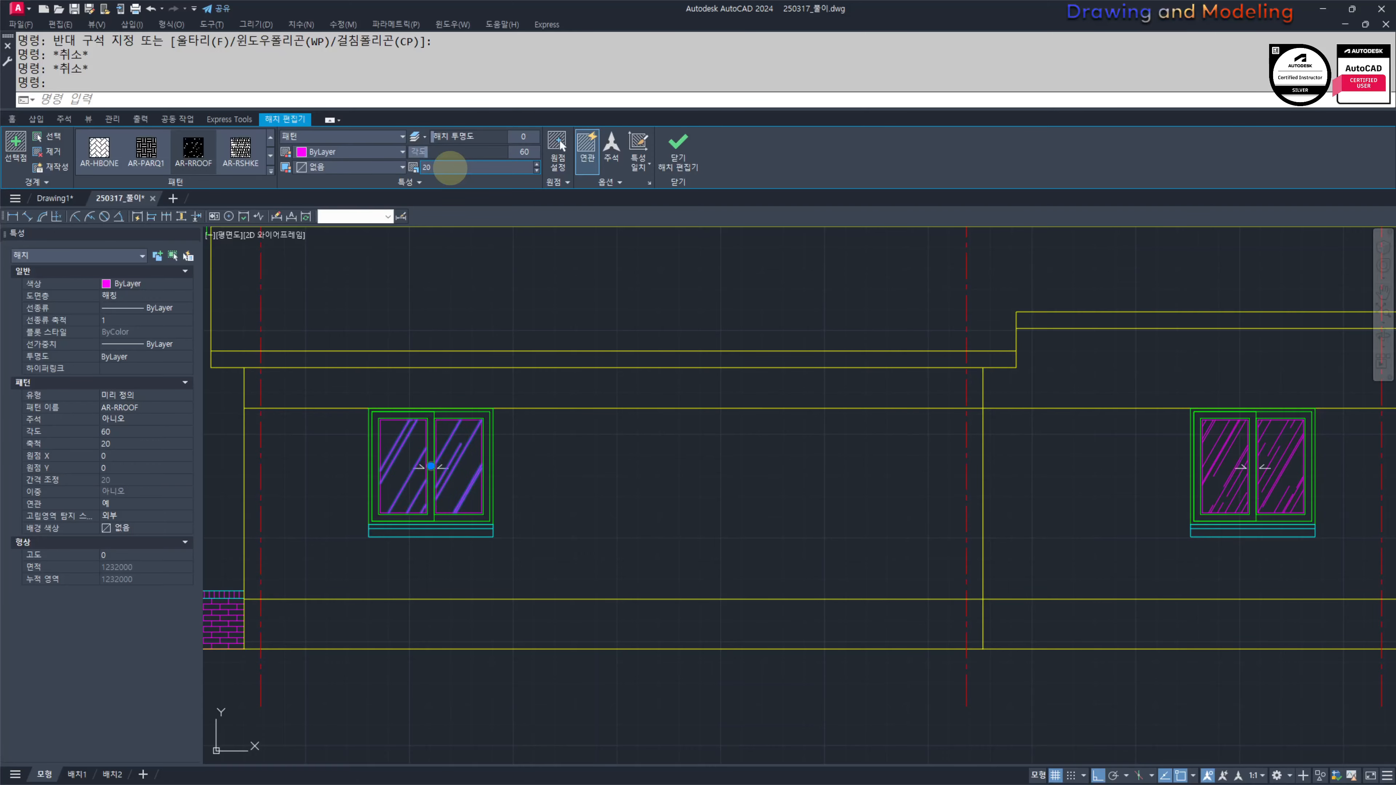
key("Escape")
key("Escape")
Step: Match the properties of the left window's glass hatch onto the right window's glass hatch
scroll(466, 435, "up", 2)
type("ma")
key("space")
left_click(467, 458)
scroll(632, 452, "down", 4)
middle_click_drag(826, 456, 484, 468)
scroll(643, 456, "up", 2)
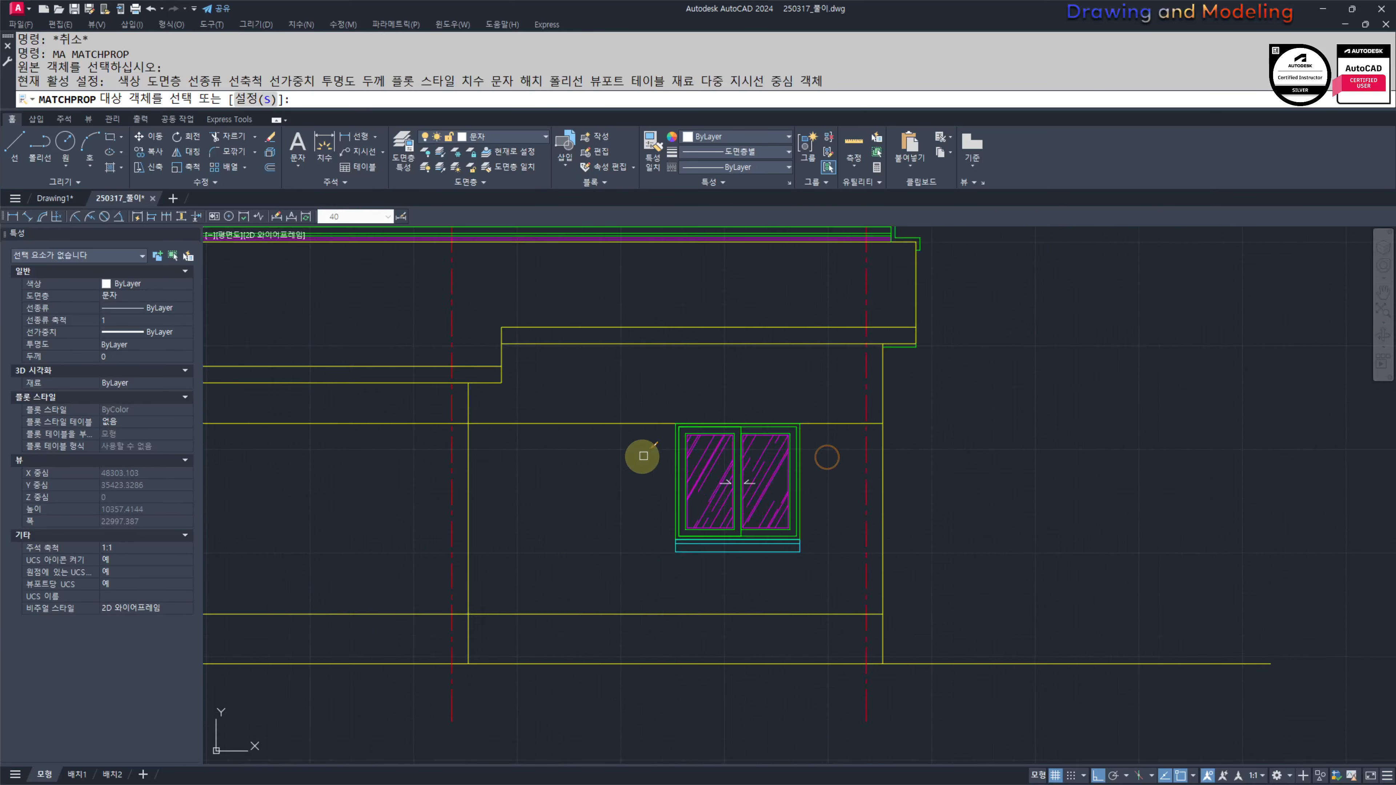
scroll(643, 456, "up", 2)
left_click(738, 460)
left_click(721, 449)
key("Escape")
key("Escape")
scroll(619, 498, "down", 4)
middle_click_drag(404, 502, 744, 496)
middle_click_drag(499, 525, 584, 506)
middle_click_drag(1016, 505, 815, 528)
middle_click_drag(665, 524, 819, 532)
scroll(819, 532, "down", 2)
middle_click_drag(561, 531, 838, 530)
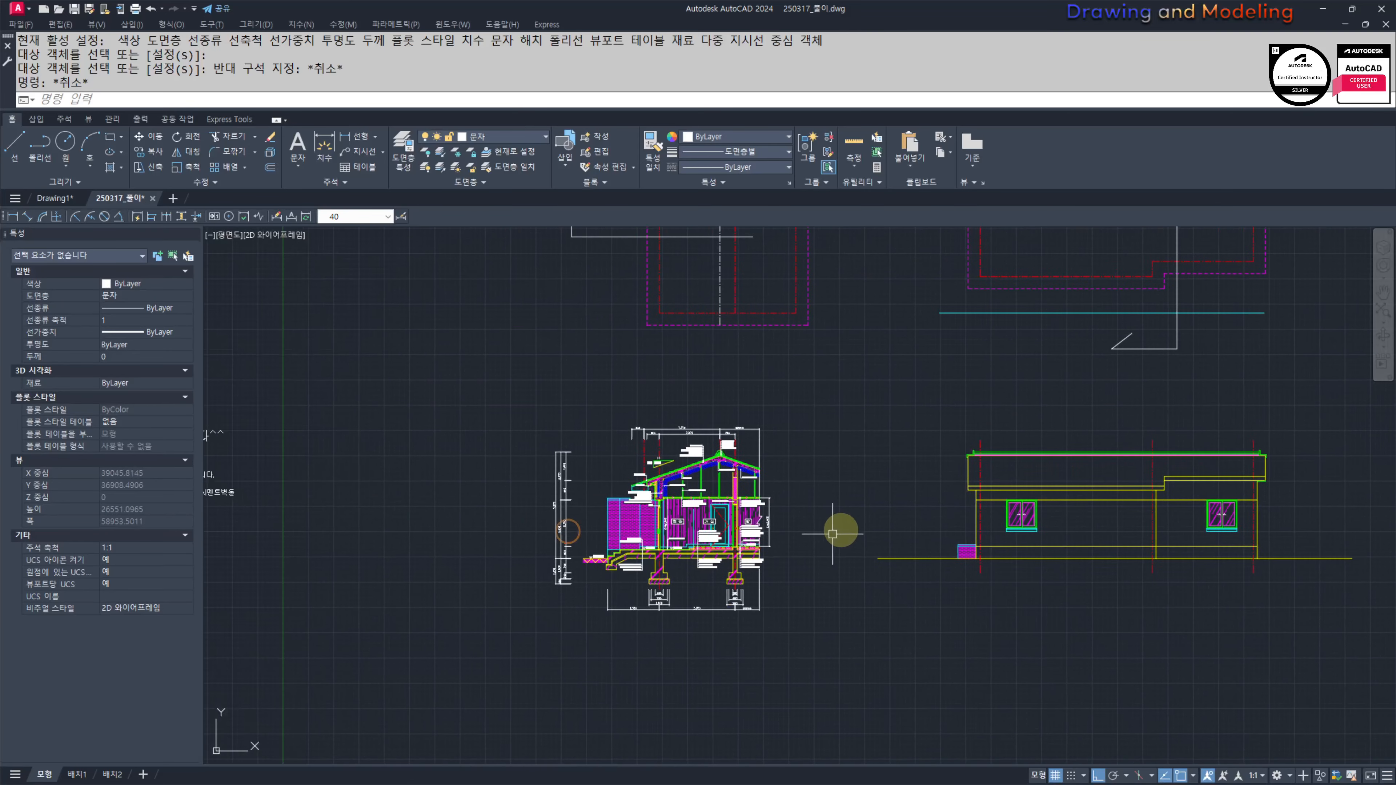
Step: Examine the living-room window's width and its distance from the wall centreline in the floor plan
middle_click_drag(639, 558, 745, 556)
scroll(743, 566, "down", 1)
mouse_move(839, 589)
middle_mouse_down()
mouse_move(796, 607)
mouse_move(1091, 604)
middle_mouse_up()
mouse_move(490, 592)
middle_mouse_down()
mouse_move(632, 602)
mouse_move(838, 582)
middle_mouse_up()
middle_click_drag(794, 639, 796, 515)
scroll(857, 550, "up", 2)
scroll(874, 539, "down", 2)
mouse_move(1146, 547)
middle_mouse_down()
mouse_move(689, 584)
mouse_move(666, 571)
middle_mouse_up()
middle_click_drag(662, 555, 956, 555)
scroll(673, 561, "up", 3)
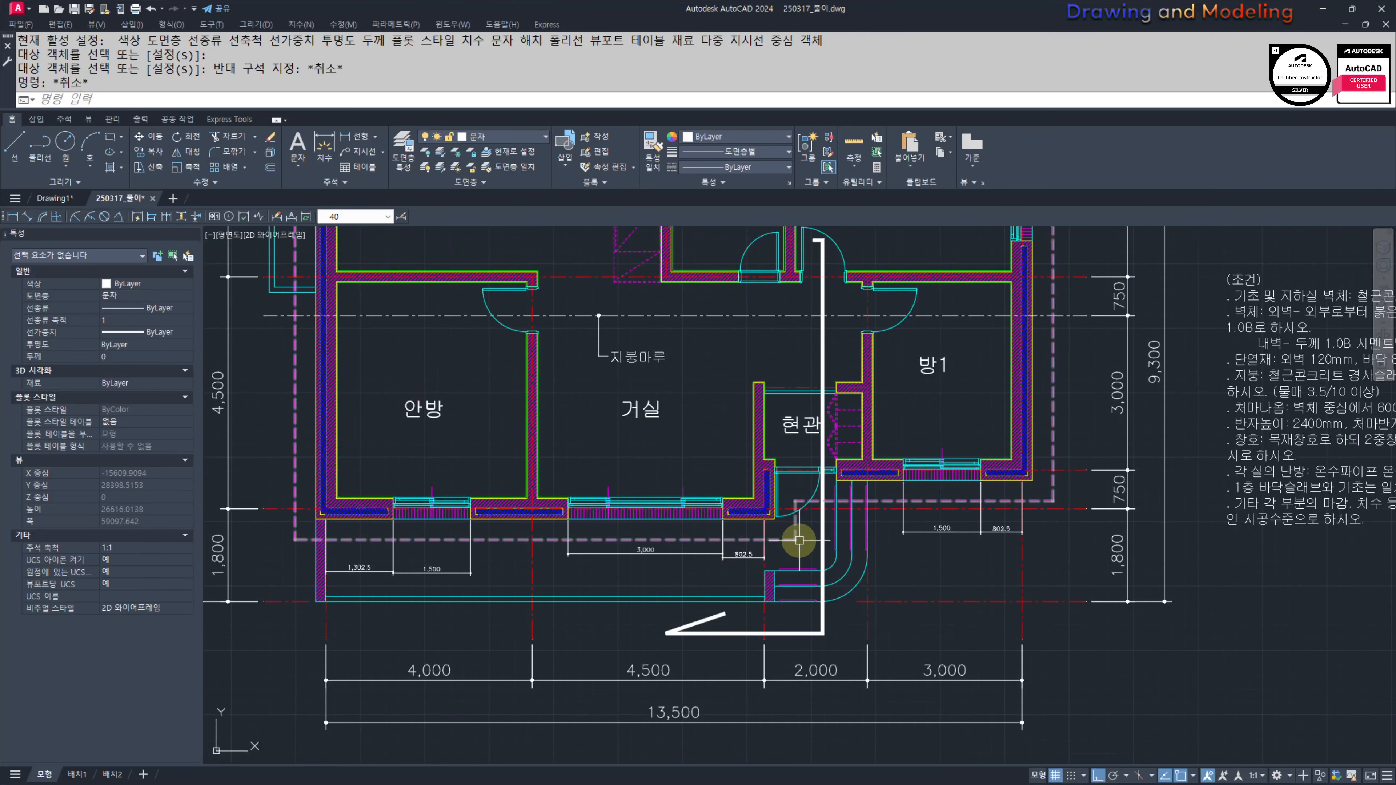
scroll(783, 549, "up", 1)
scroll(646, 580, "down", 5)
middle_click_drag(1185, 546, 810, 593)
scroll(802, 541, "up", 5)
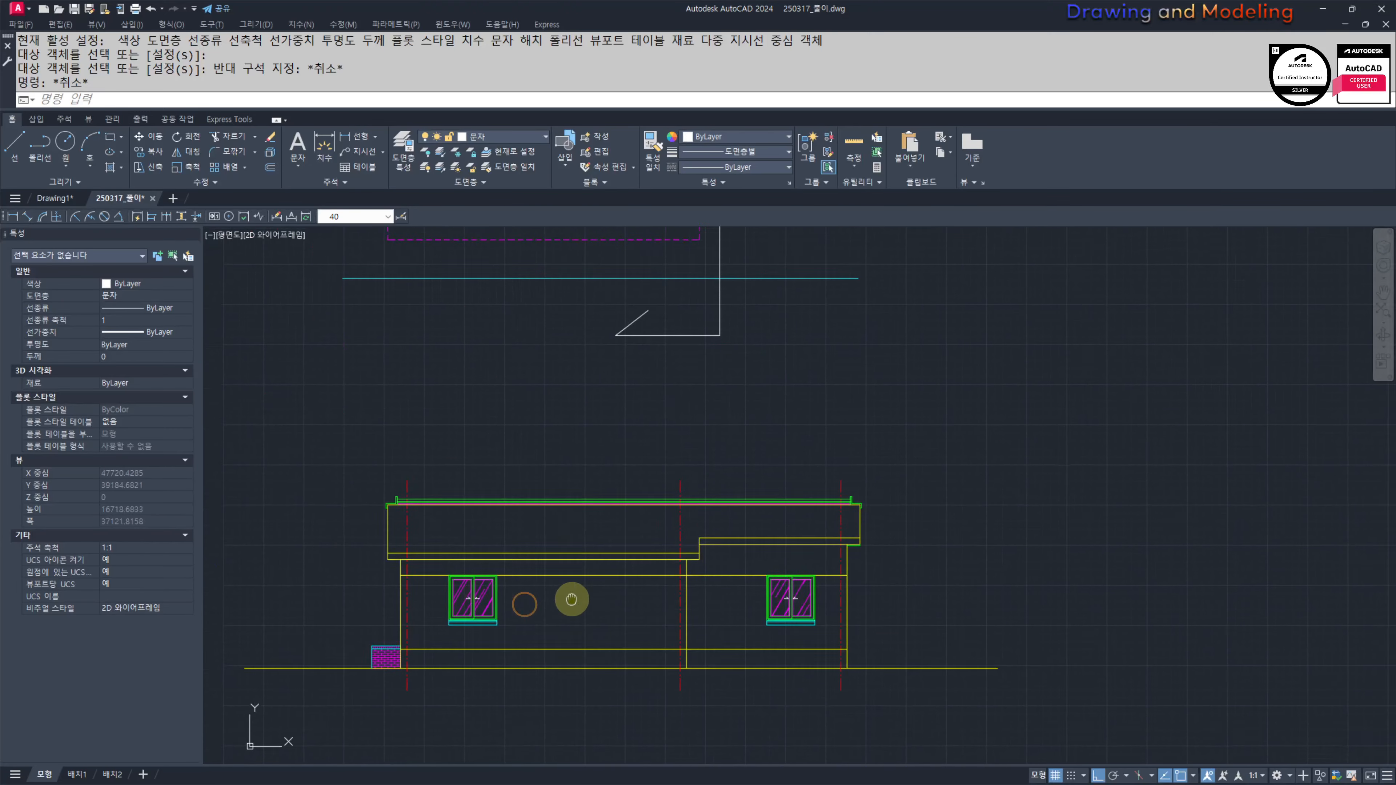
Step: Offset the elevation's centreline beside the middle wall edge 800 to the left
middle_click_drag(522, 661, 787, 576)
type("o")
key("Return")
type("800")
key("Return")
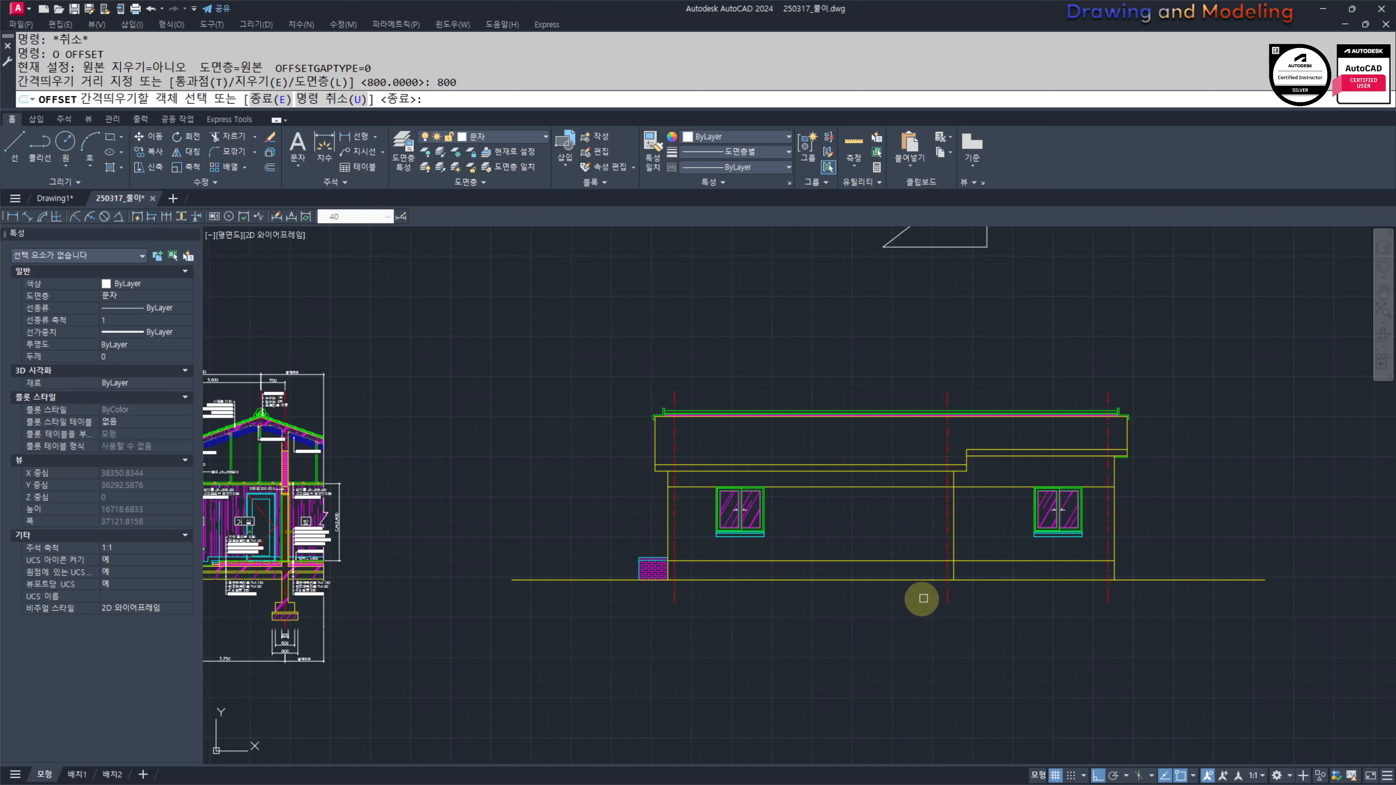
left_click(955, 598)
left_click(948, 594)
left_click(901, 601)
key("Escape")
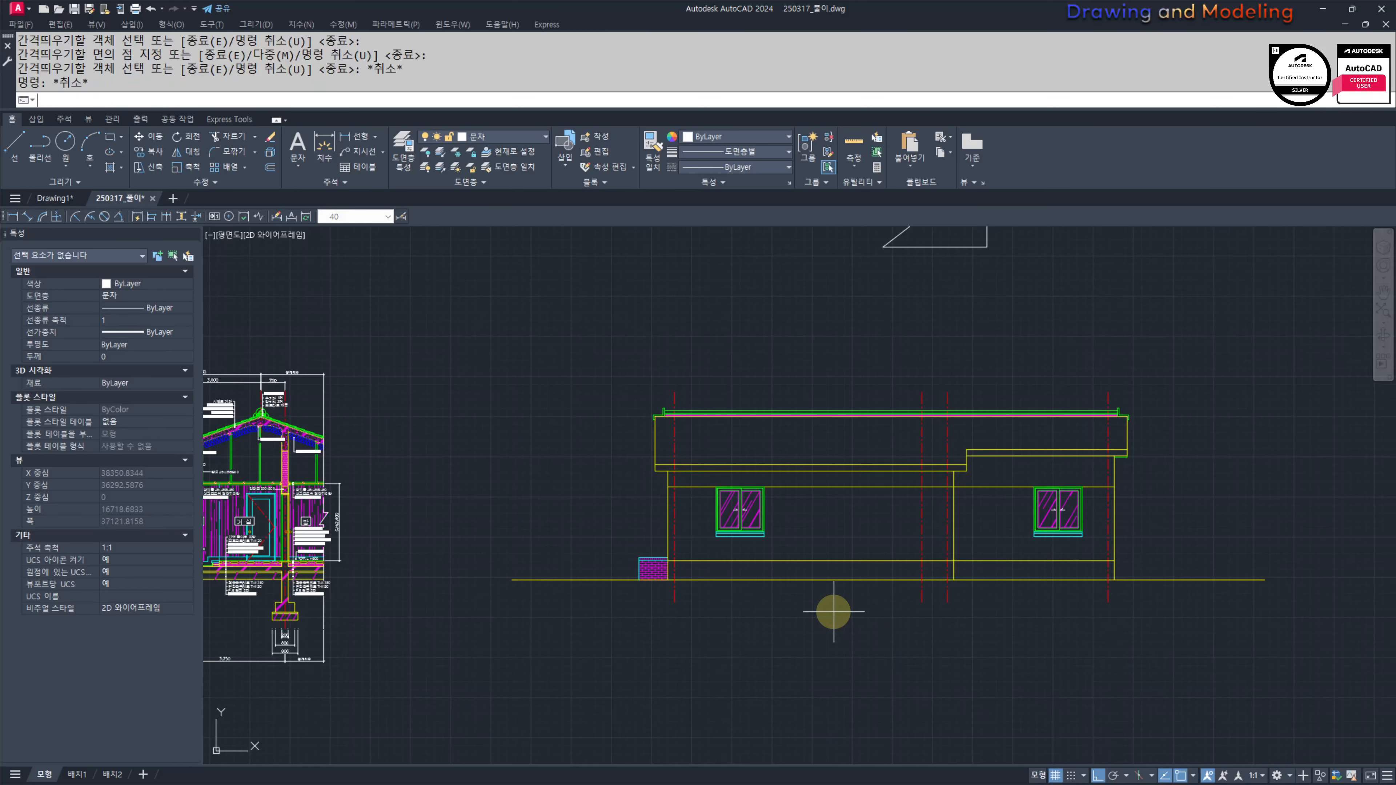
Step: Offset the new guide line 3000 further left to mark the living-room window's other edge
key("Return")
type("3000")
key("Return")
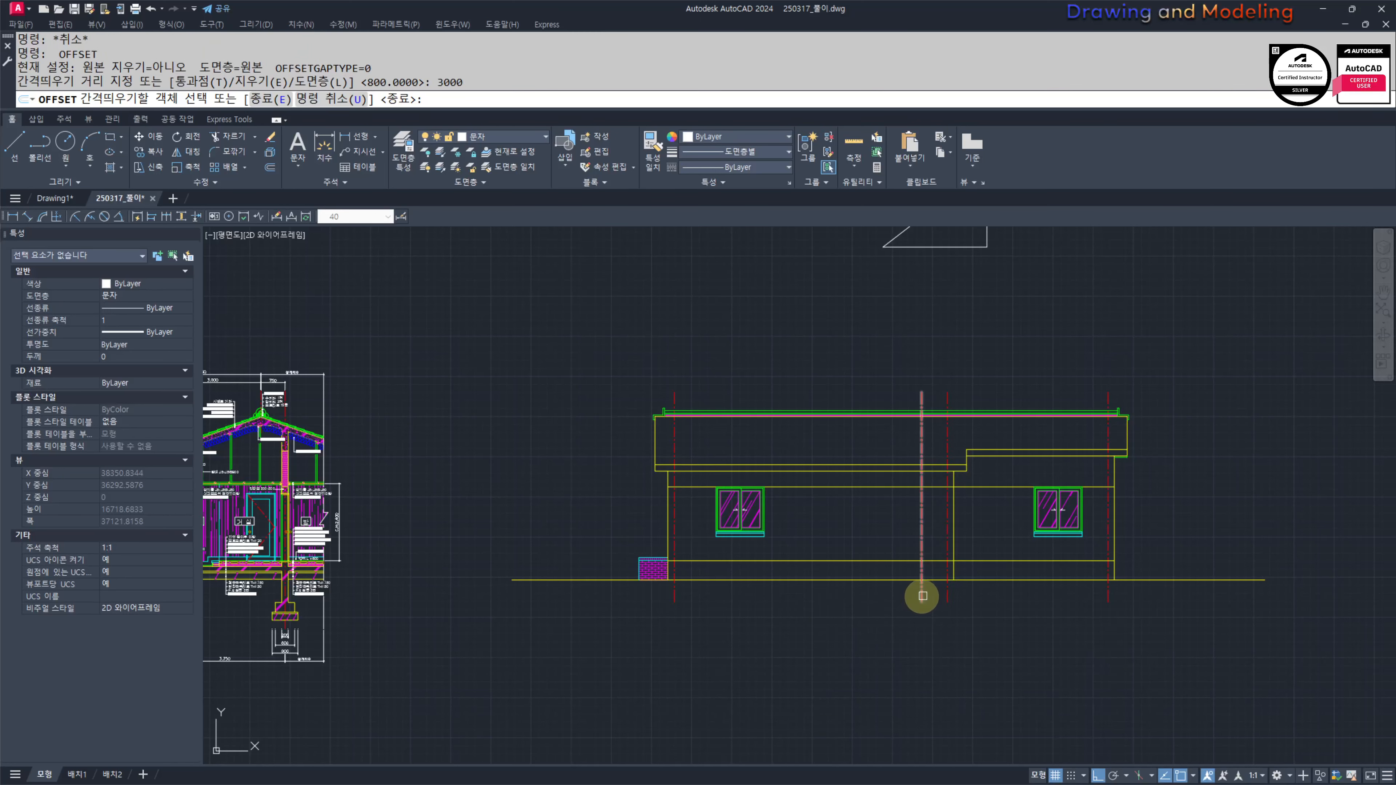
left_click(923, 596)
left_click(816, 601)
key("Escape")
key("Escape")
scroll(847, 570, "up", 3)
type("rec")
key("Return")
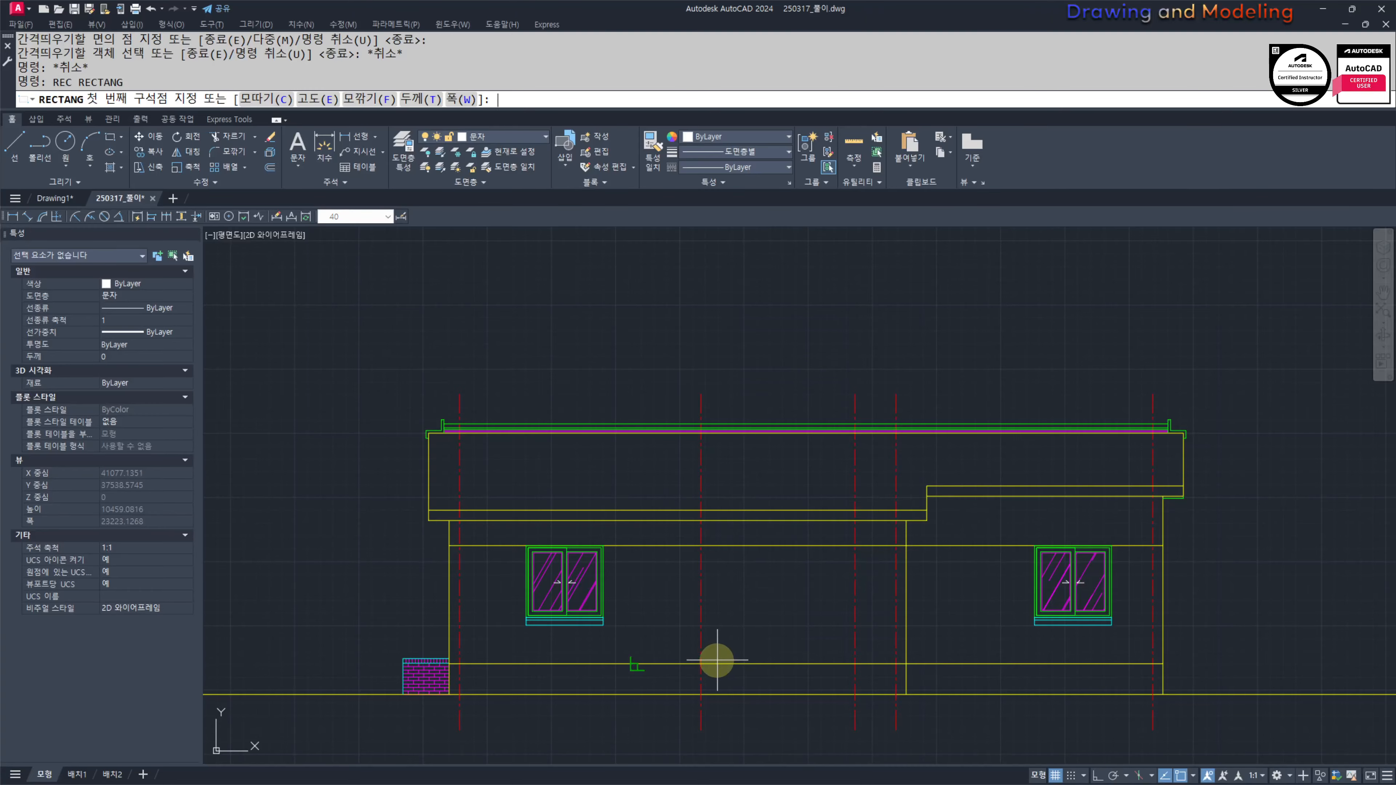
key("Escape")
key("Escape")
scroll(776, 653, "down", 3)
middle_click_drag(523, 654, 732, 624)
scroll(761, 613, "up", 2)
scroll(802, 648, "down", 1)
middle_click_drag(1203, 621, 822, 616)
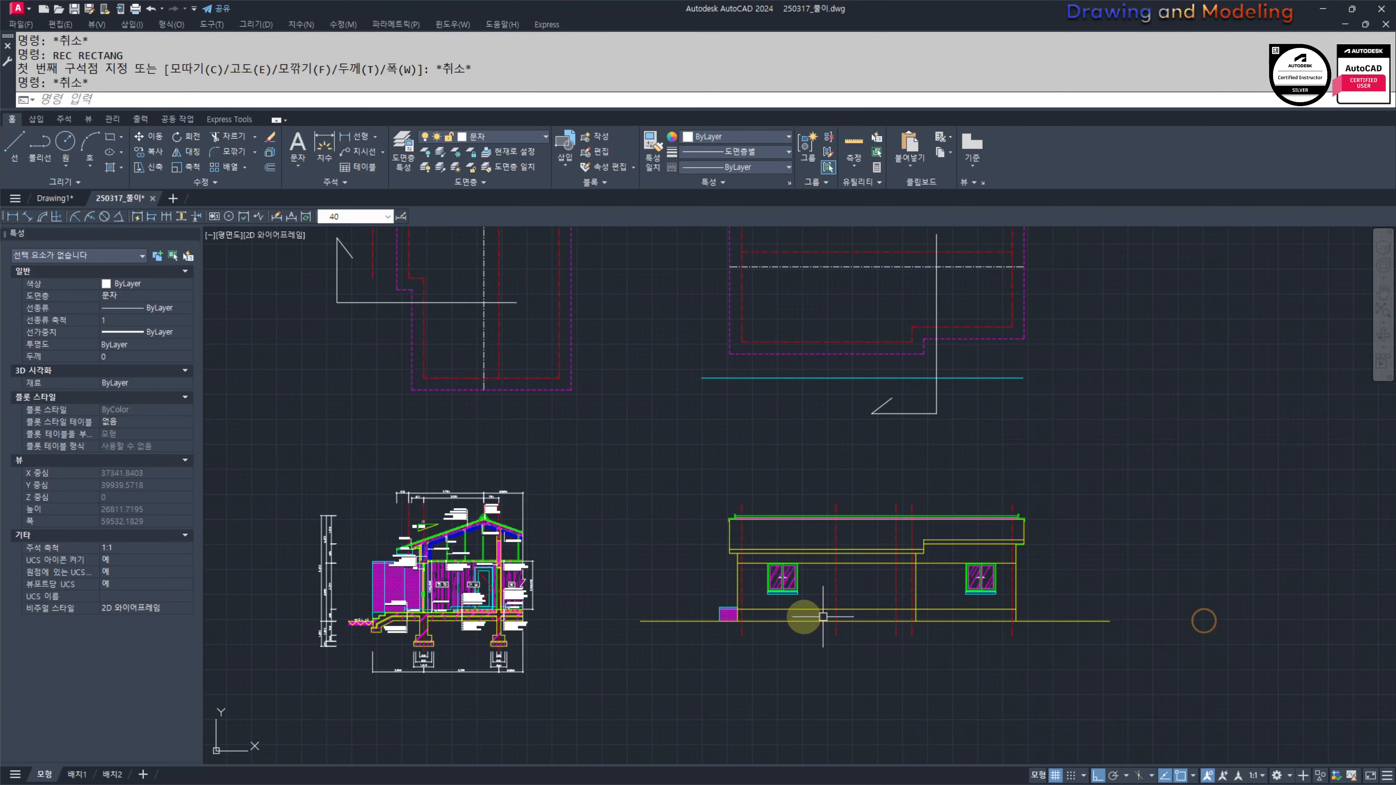
key("Escape")
key("Escape")
Step: Draw the living-room window's outline as a rectangle between the two guide lines, from the floor line up to the window-head line
scroll(841, 588, "up", 4)
type("REC")
key("Return")
left_click(833, 640)
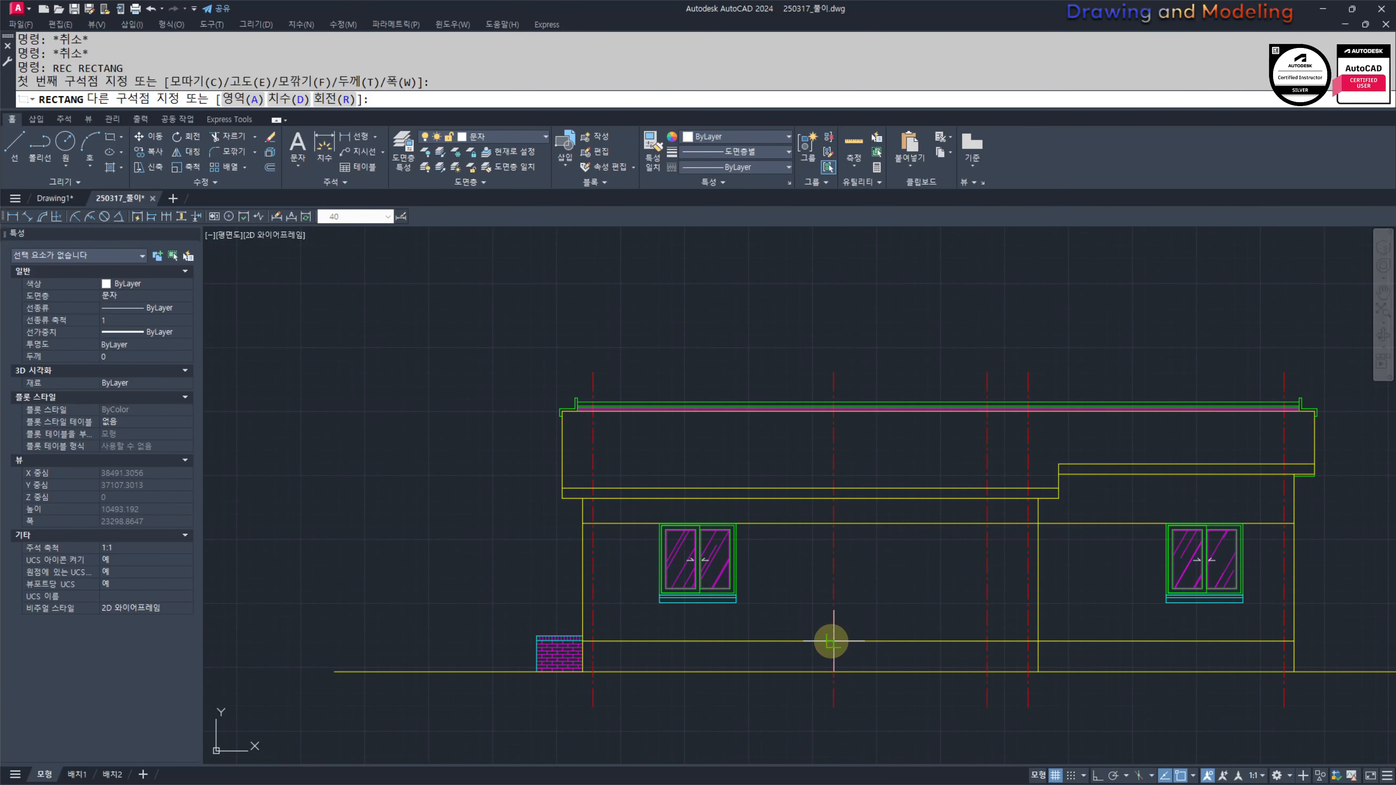
left_click(987, 523)
key("Escape")
key("Escape")
Step: Examine the living-room window and the entrance area with its dimensions in the floor plan
scroll(913, 645, "down", 9)
middle_click_drag(548, 673, 758, 616)
middle_click_drag(819, 657, 1034, 629)
scroll(1033, 613, "up", 7)
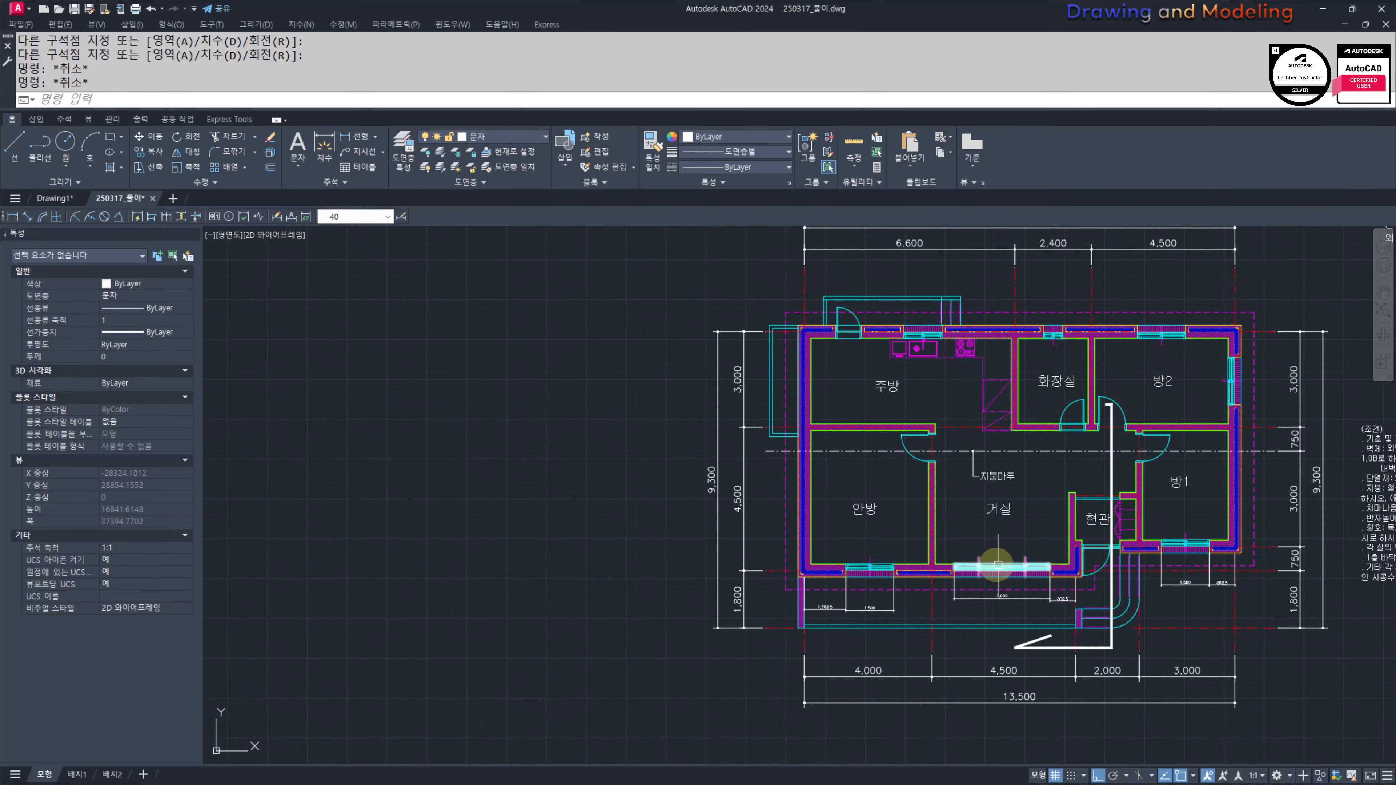
scroll(1086, 593, "up", 2)
middle_click_drag(1089, 594, 888, 575)
scroll(849, 582, "down", 4)
key("Escape")
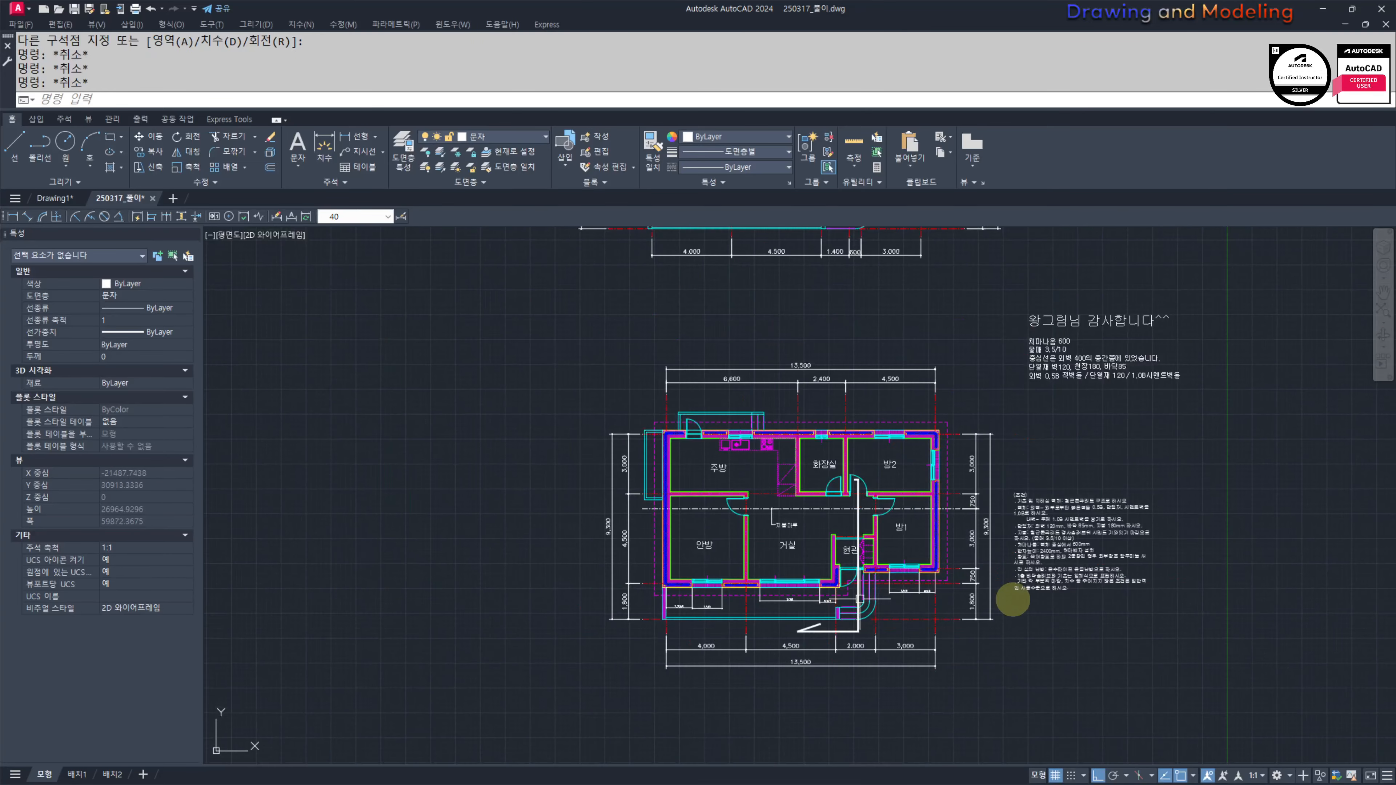
key("Escape")
middle_click_drag(1010, 618, 959, 635)
scroll(813, 618, "up", 2)
scroll(813, 619, "down", 2)
middle_click_drag(1168, 614, 674, 612)
middle_click_drag(1025, 564, 750, 661)
mouse_move(1277, 523)
middle_mouse_down()
mouse_move(940, 564)
mouse_move(935, 552)
middle_mouse_up()
scroll(965, 559, "up", 4)
Step: Offset the wall edge line beside the living-room window 1200 to the right to mark the entrance opening
type("O")
key("Return")
type("1200")
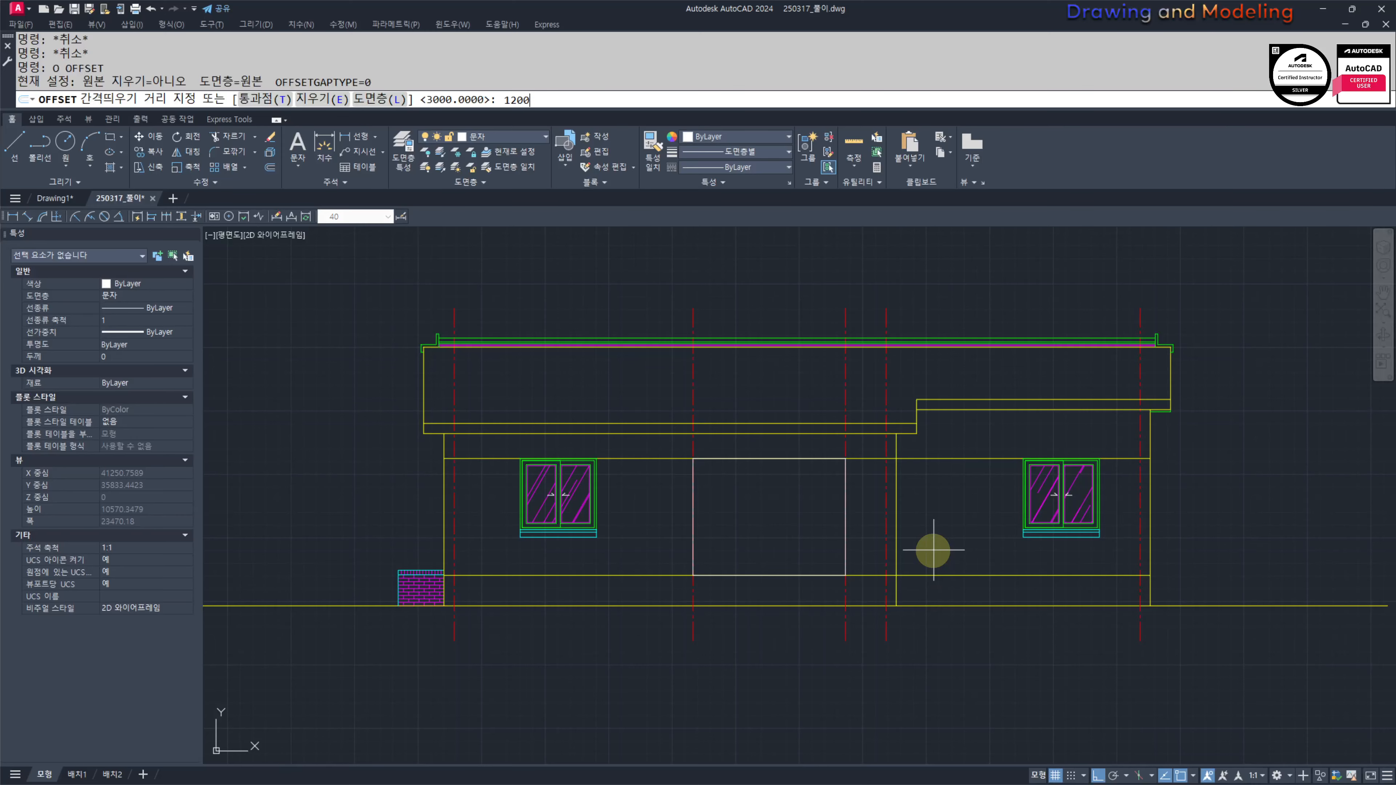
key("Return")
left_click(898, 530)
left_click(975, 536)
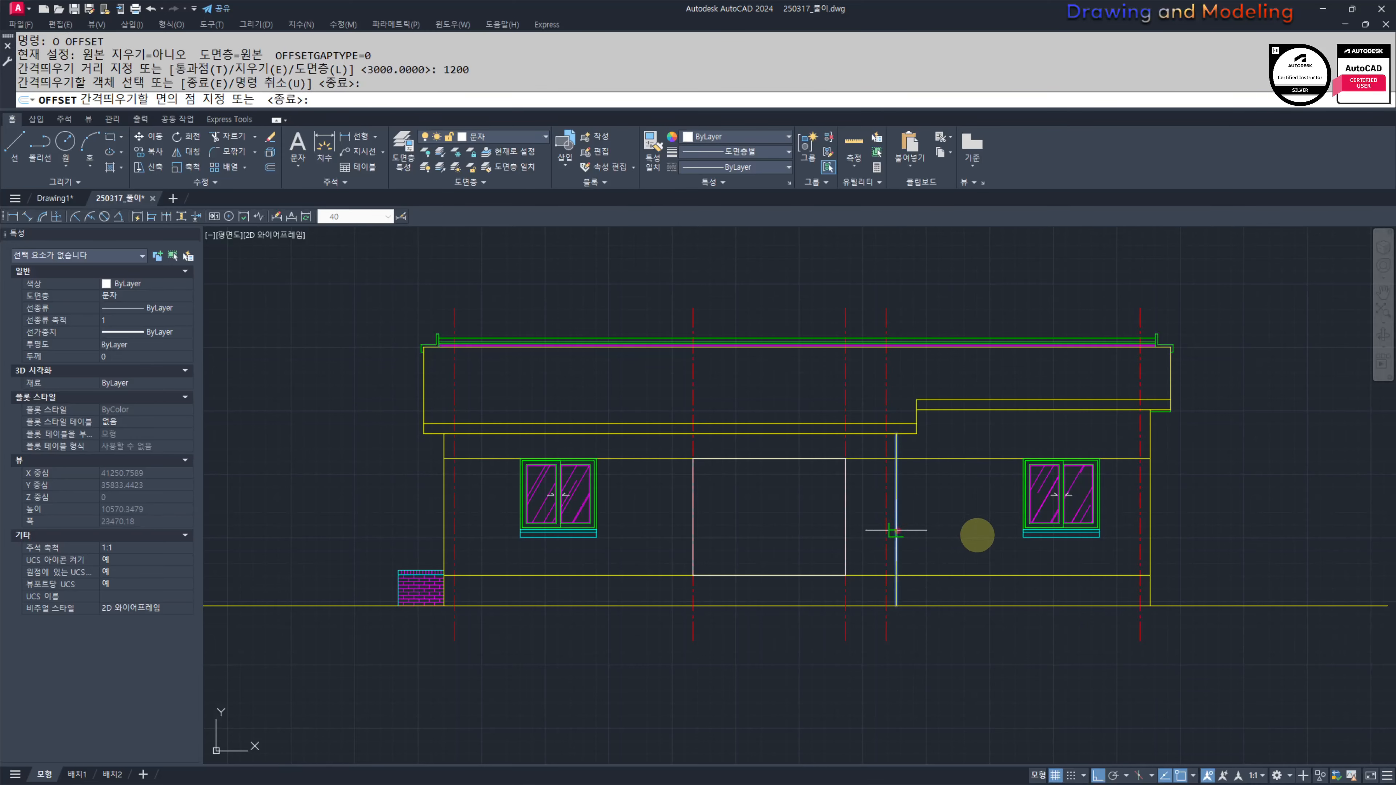
key("Escape")
key("Escape")
Step: Draw a 900 by 2100 rectangle for the entrance door from the opening's lower-left corner on the floor line
scroll(912, 517, "up", 2)
type("R")
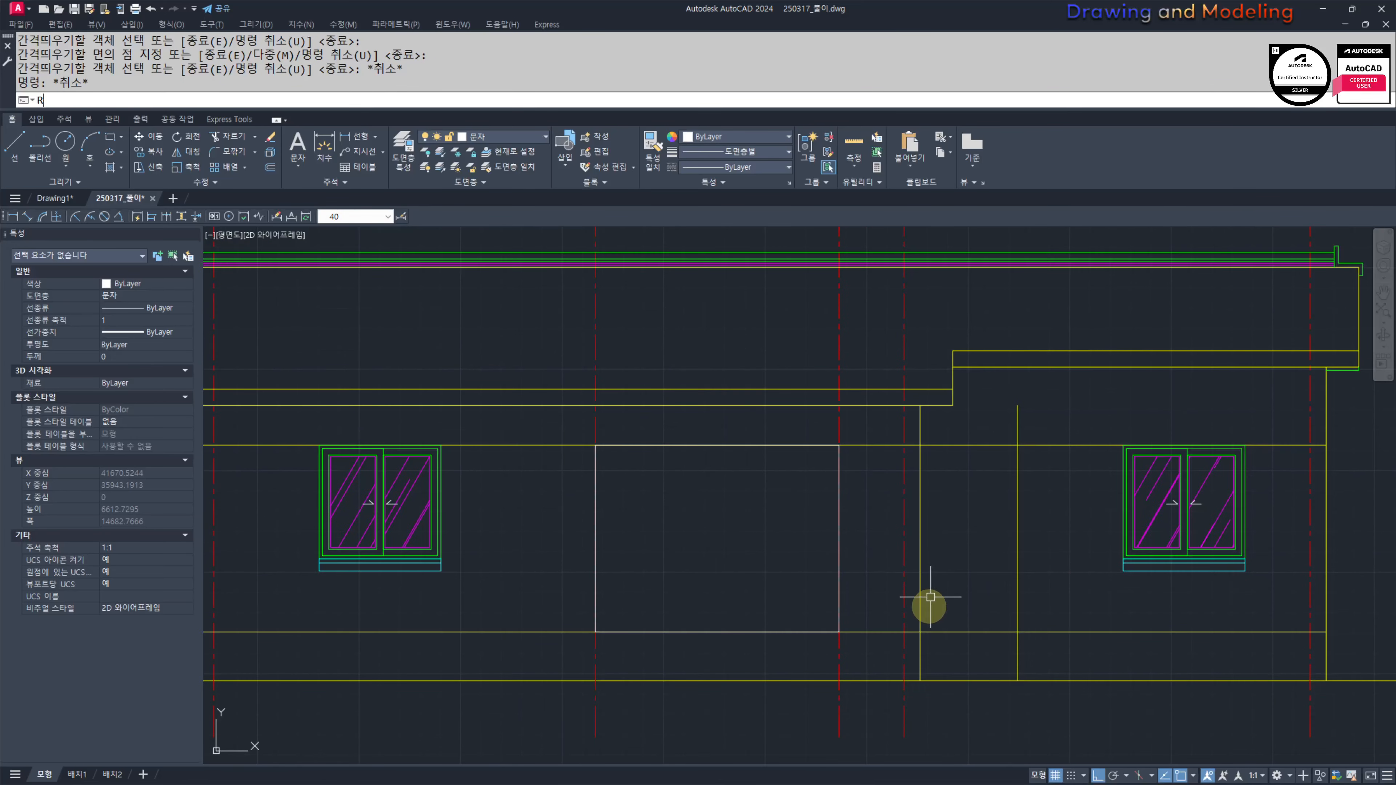
type("EC")
key("Return")
left_click(920, 631)
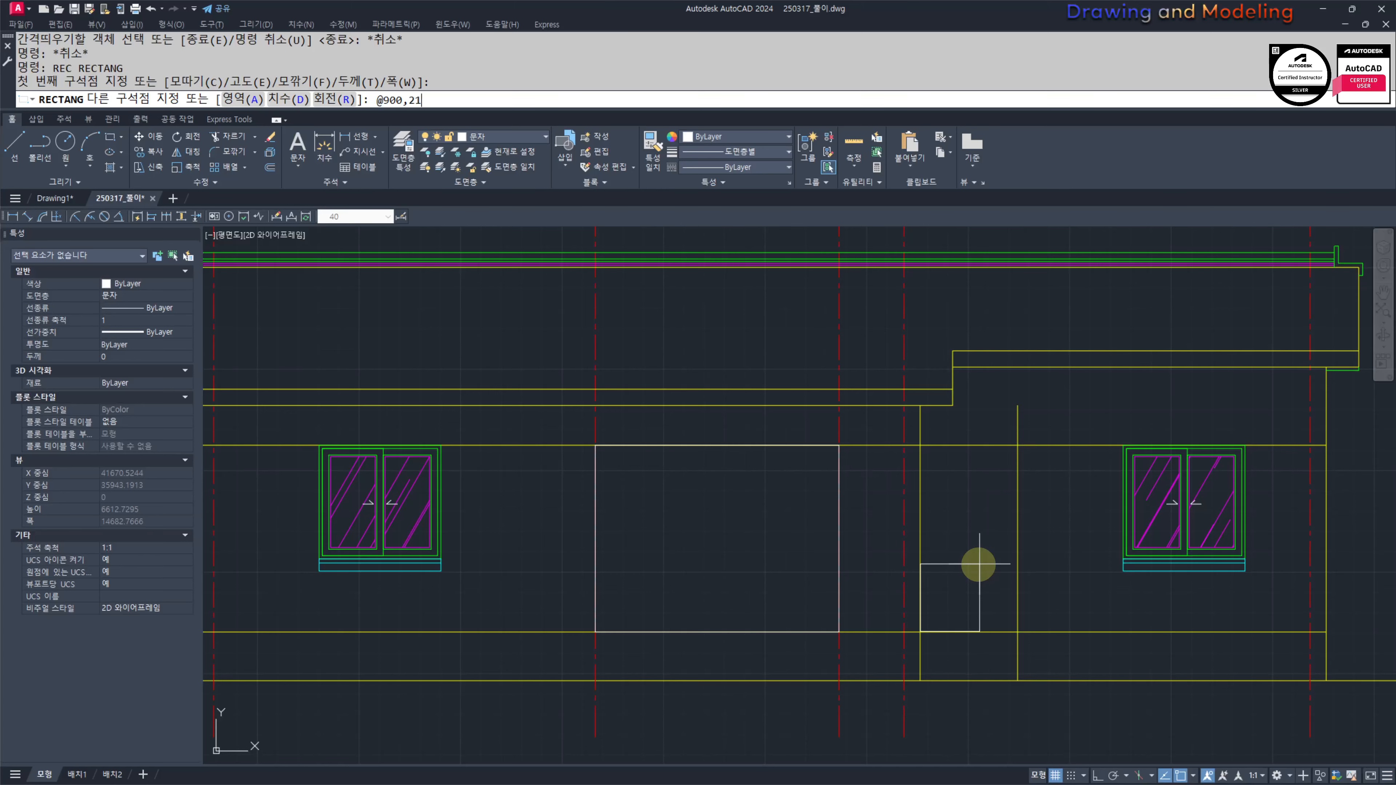
type("@900,2100")
key("Return")
key("Escape")
key("Escape")
Step: Draw rectangles for the strip above the entrance door and the narrow side panel between the door and the opening's right edge
middle_click_drag(819, 563, 907, 567)
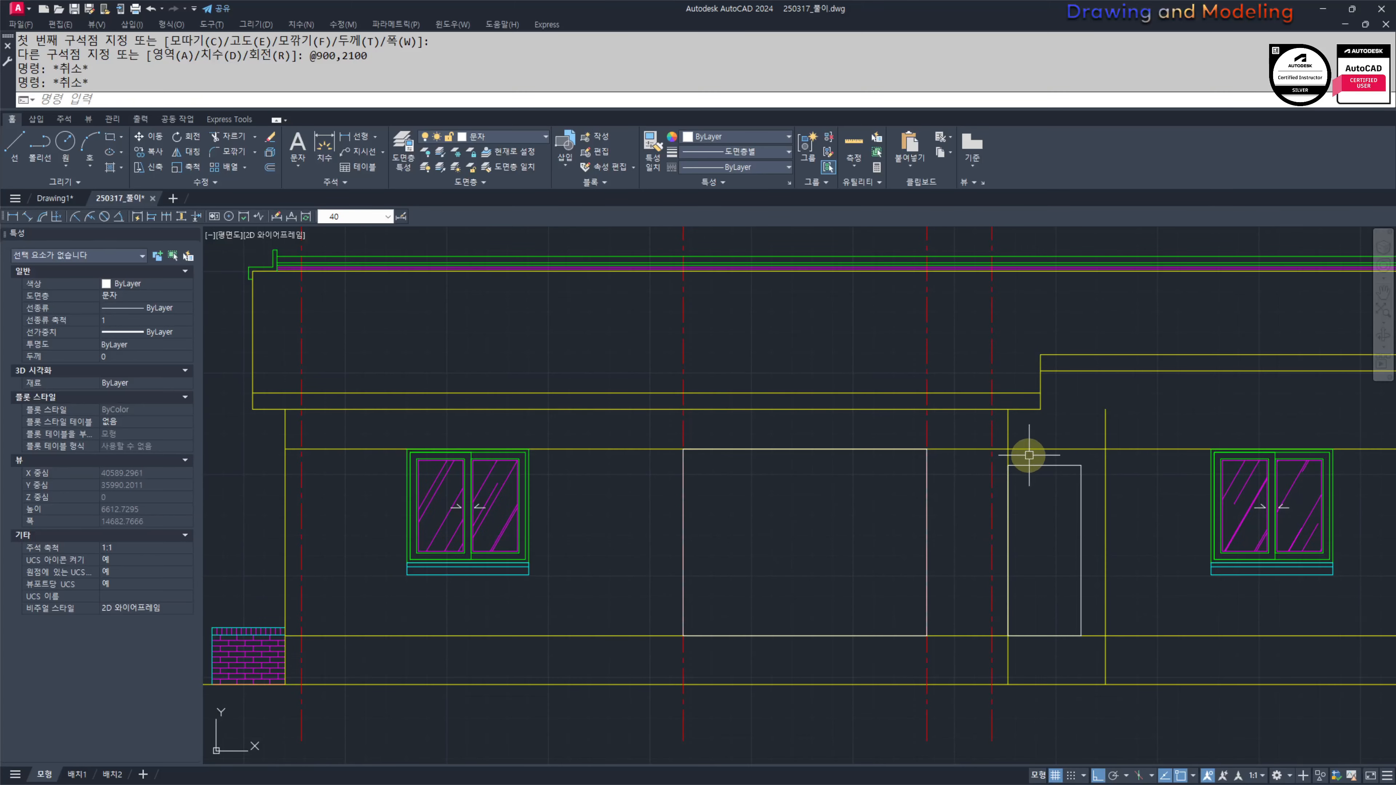
middle_click_drag(1091, 488, 1066, 509)
middle_click_drag(790, 548, 889, 549)
key("Escape")
key("Escape")
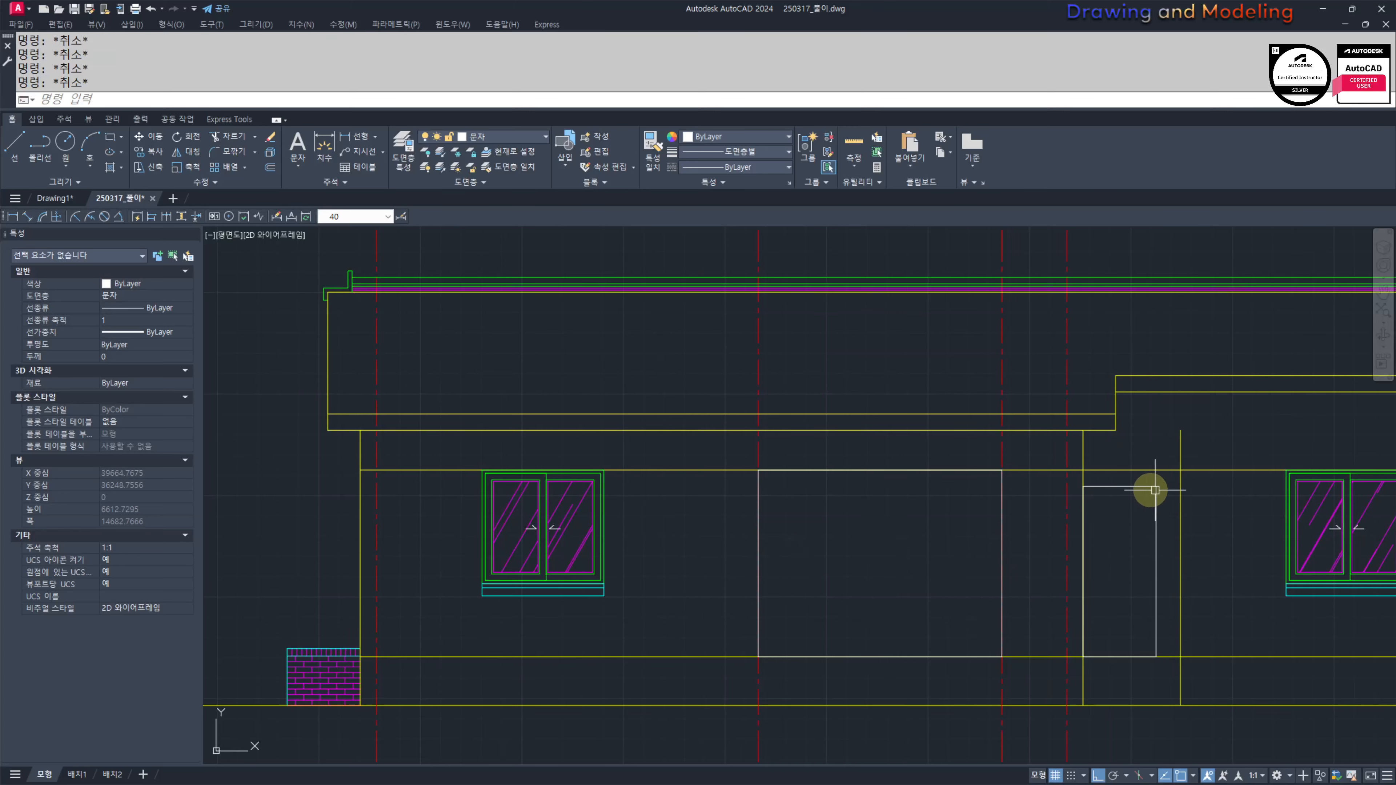
left_click(1094, 487)
key("Escape")
key("Escape")
middle_click_drag(1171, 570, 1076, 572)
type("REC")
key("Return")
left_click(1074, 484)
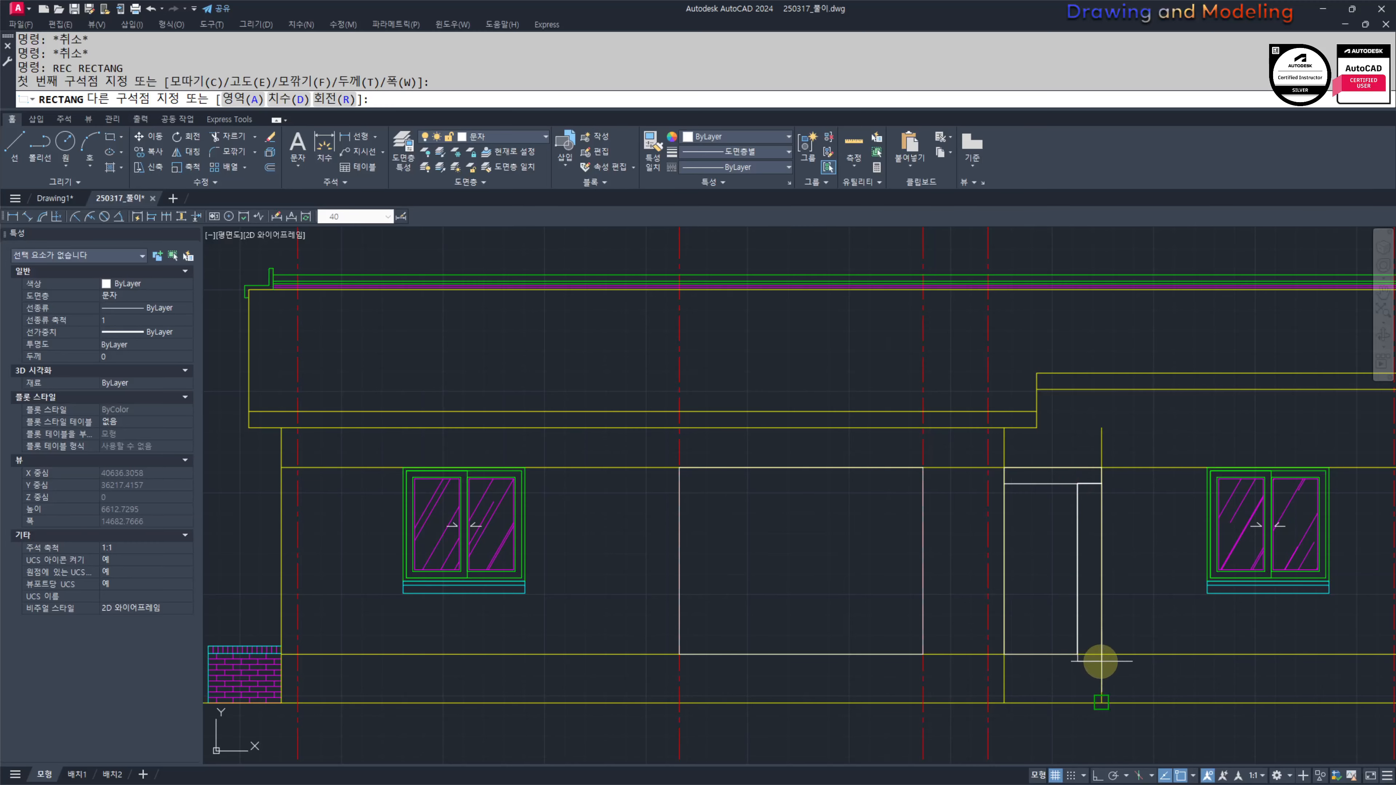
left_click(1102, 654)
key("Escape")
key("Escape")
middle_click_drag(1004, 633, 1069, 588)
middle_click_drag(832, 580, 964, 579)
middle_click_drag(1058, 559, 1017, 561)
middle_click_drag(1004, 453, 989, 487)
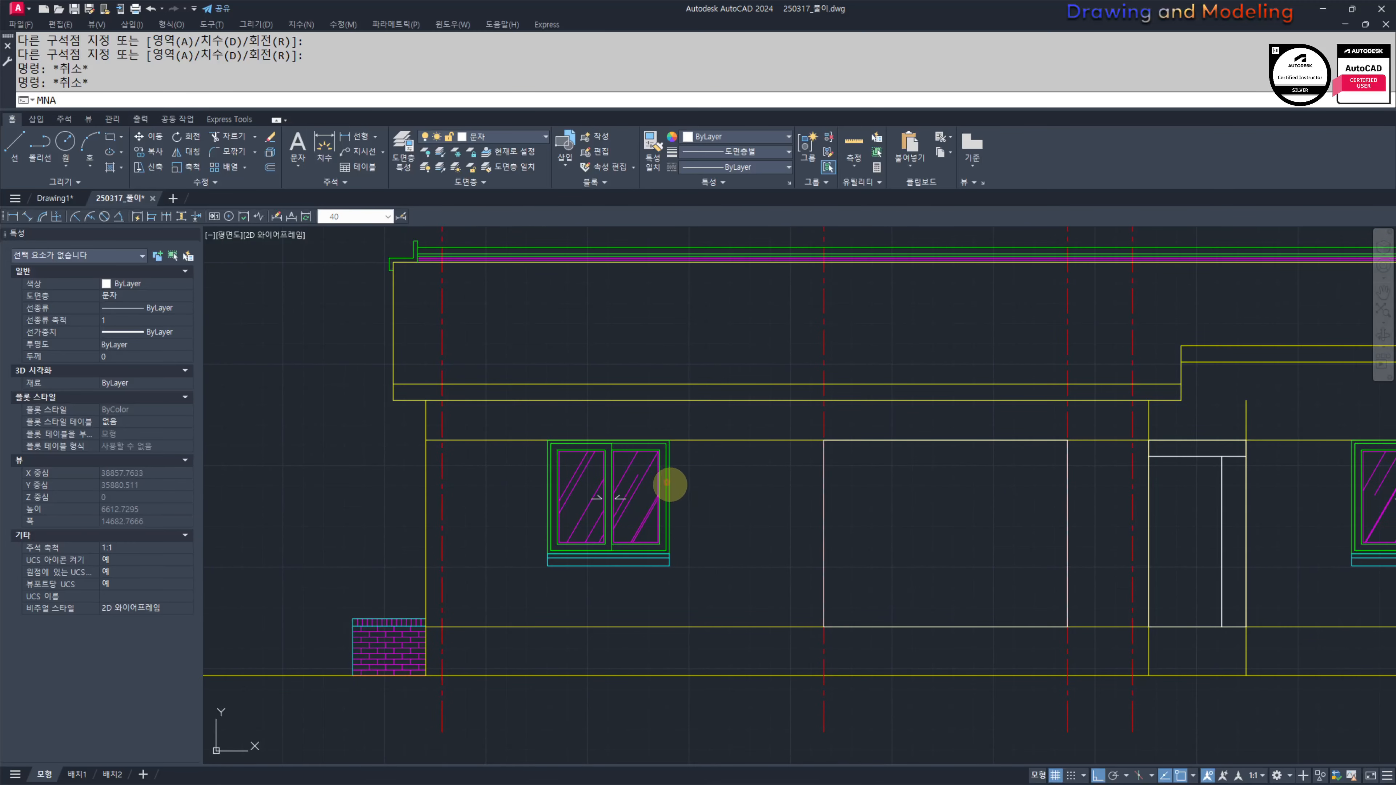
key("Return")
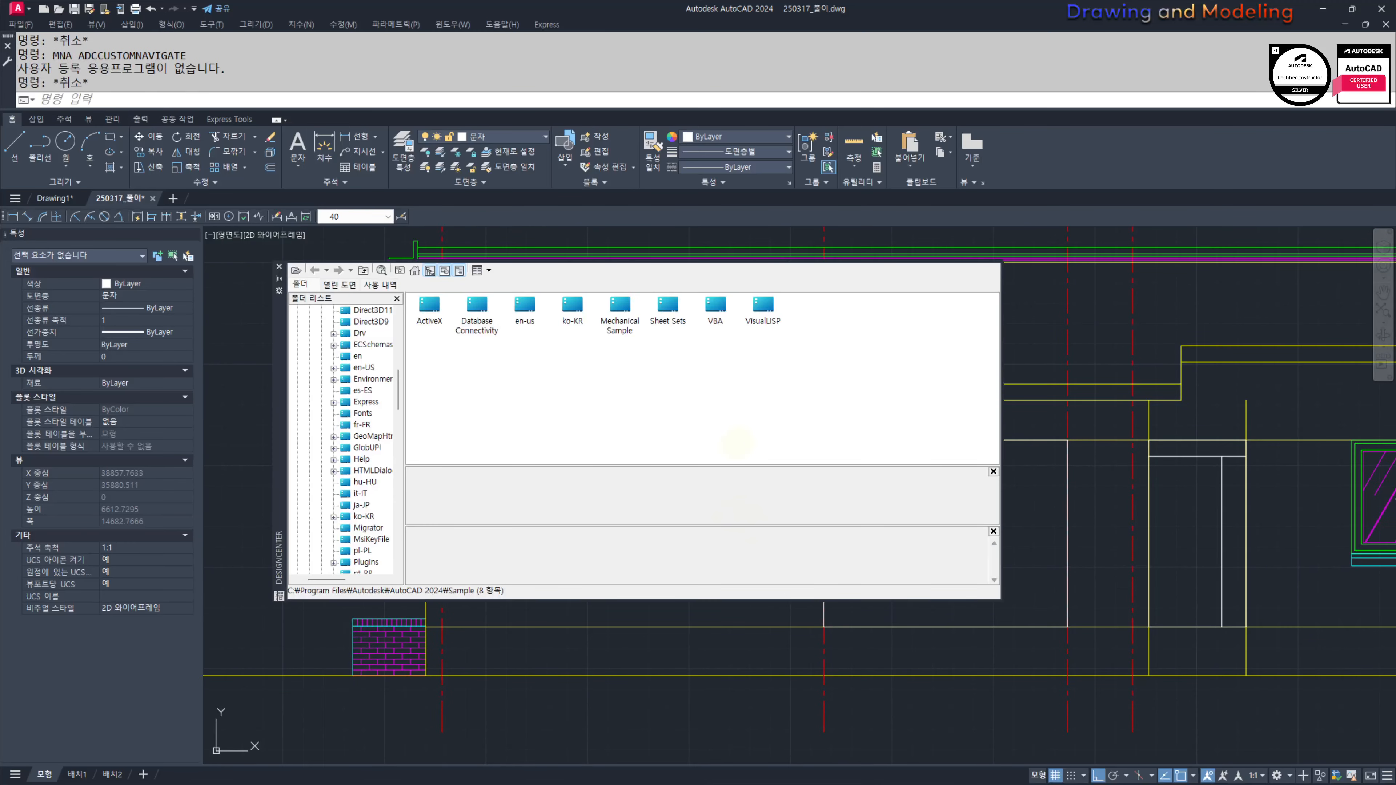
left_click(280, 266)
Step: Match the left window frame's properties onto the living-room window outline and the entrance door rectangles
type("mm")
key("Return")
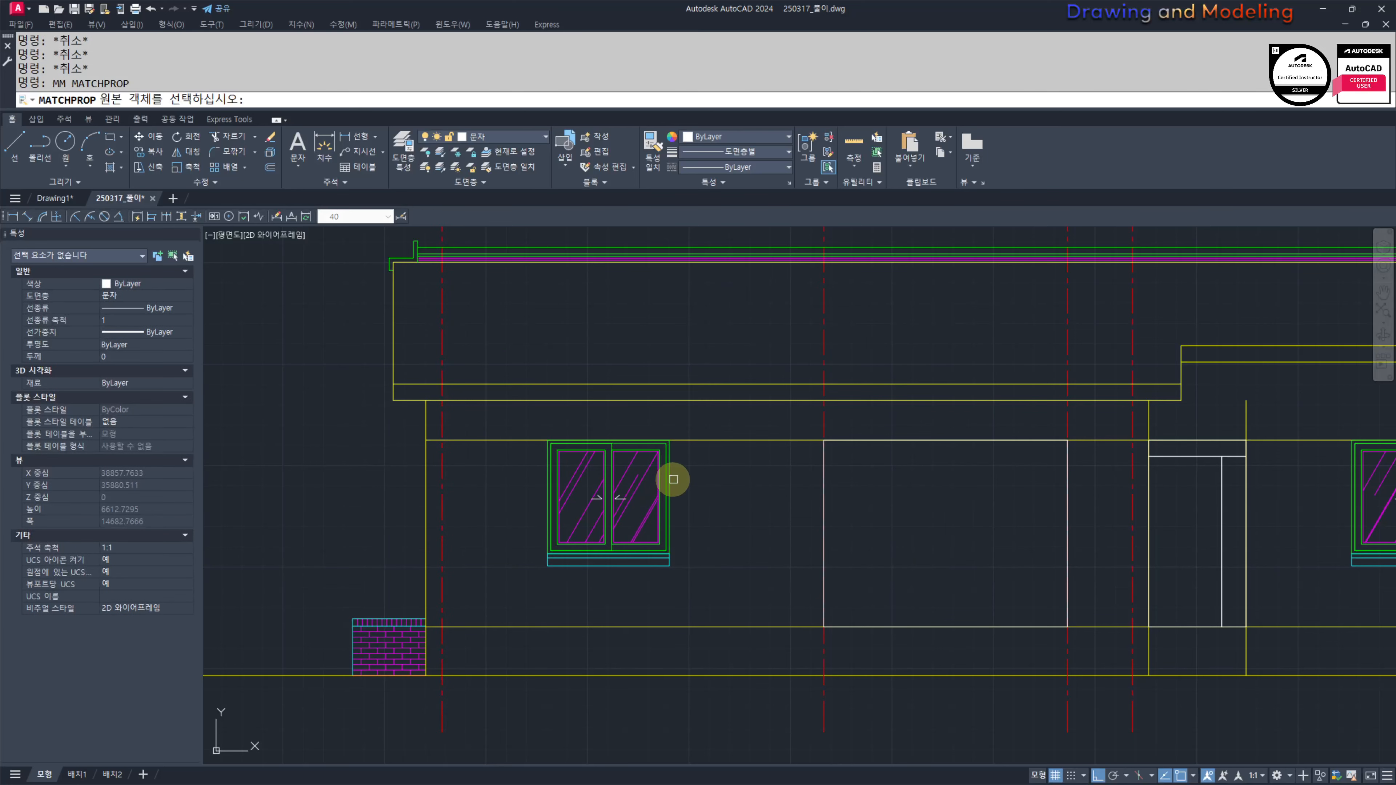
left_click(671, 478)
left_click(826, 505)
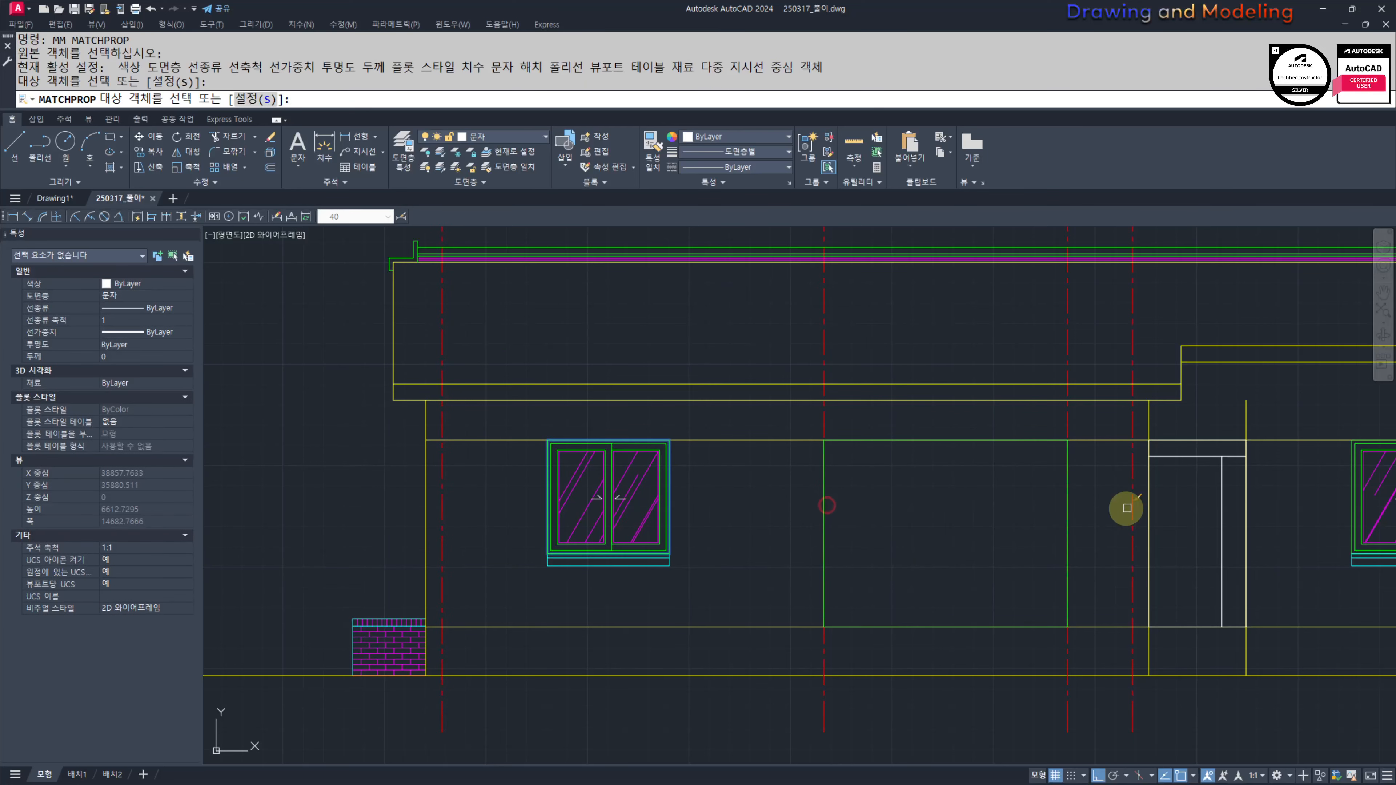
scroll(1195, 483, "up", 2)
left_click(1263, 462)
left_click(1220, 436)
key("Escape")
key("Escape")
Step: Erase the two guide lines at the edges of the living-room window
scroll(861, 468, "down", 2)
middle_click_drag(873, 472, 896, 474)
left_click(987, 333)
left_click(728, 340)
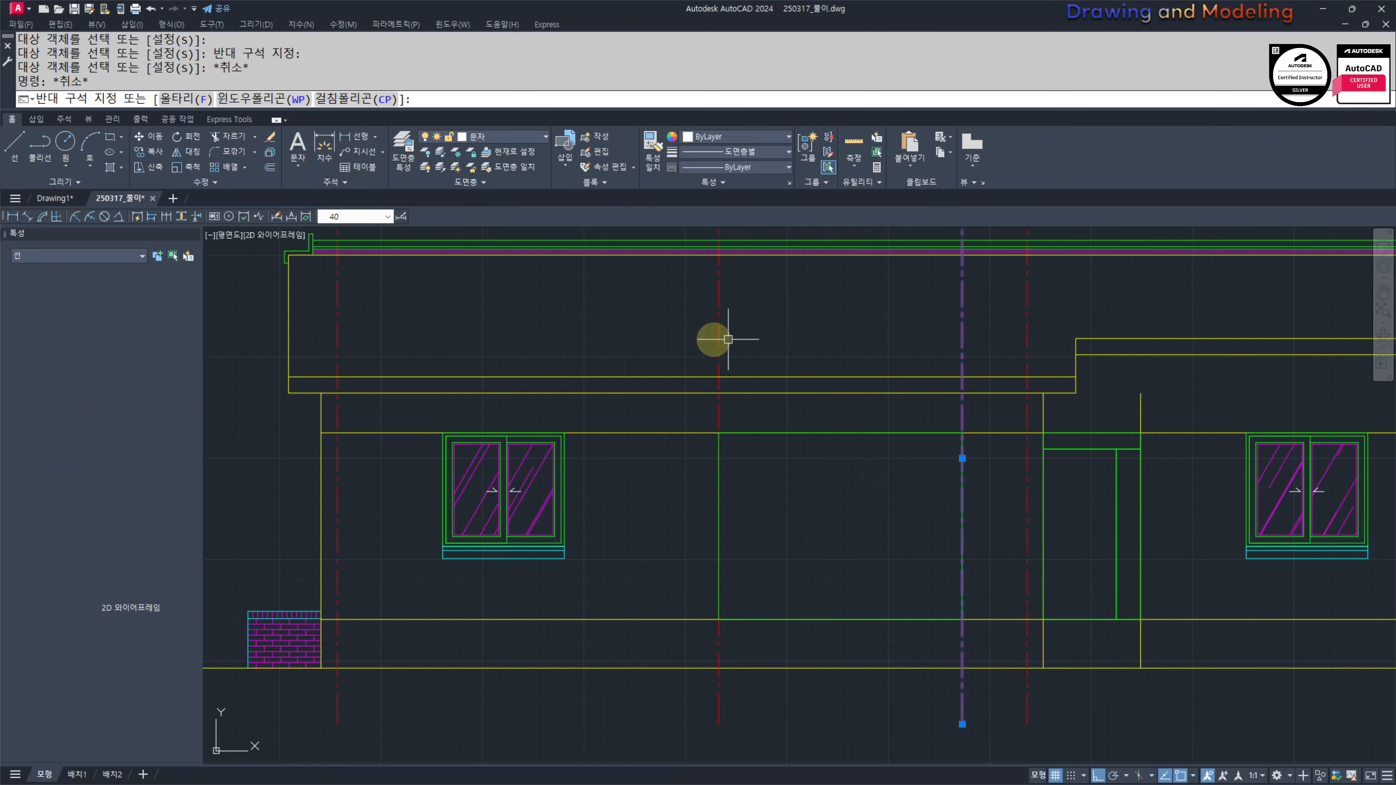
key("e")
key("Return")
left_click(738, 340)
left_click(655, 334)
key("e")
key("Return")
key("Escape")
key("Escape")
Step: Offset the living-room window outline 40 inward to form its frame
middle_click_drag(739, 559, 817, 560)
middle_click_drag(918, 588, 887, 585)
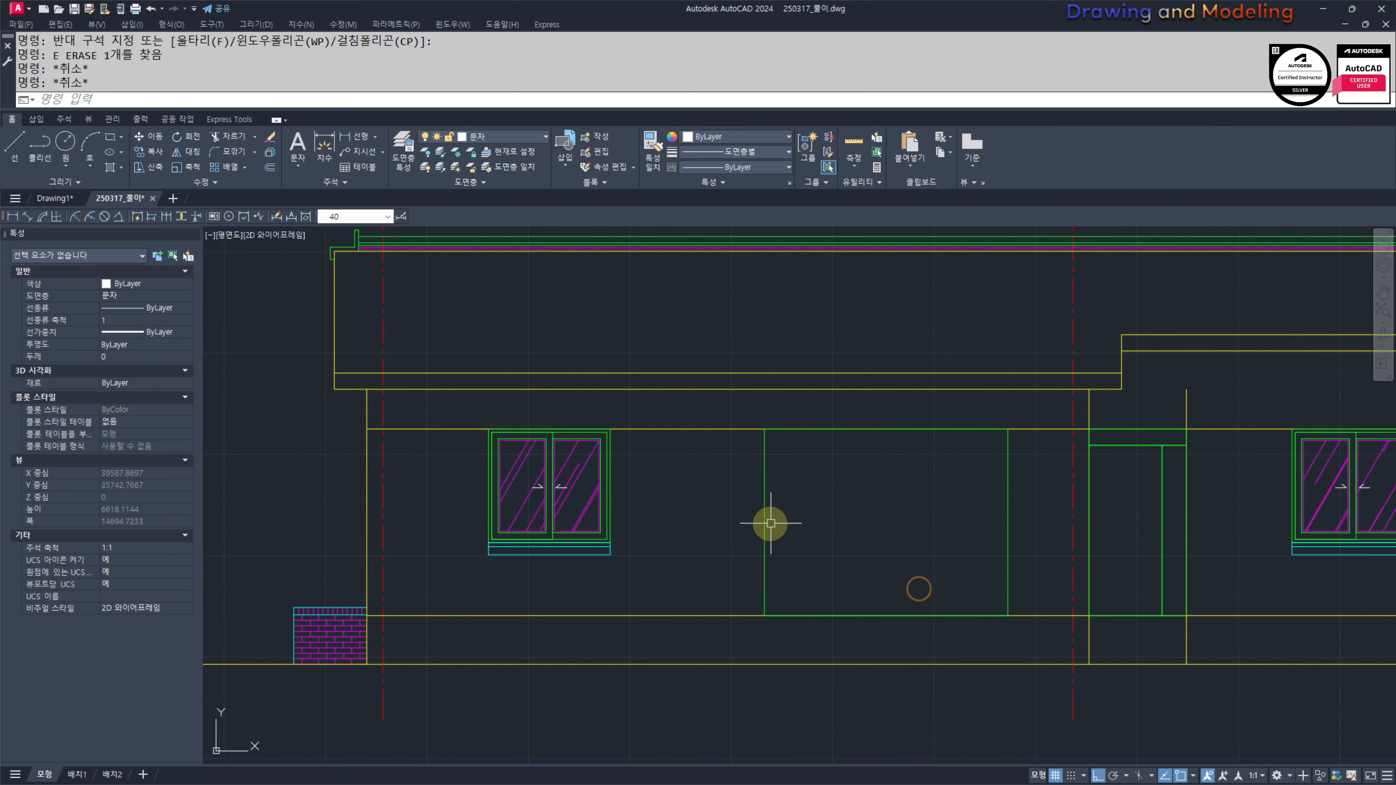
middle_click_drag(786, 547, 777, 550)
key("o")
key("Return")
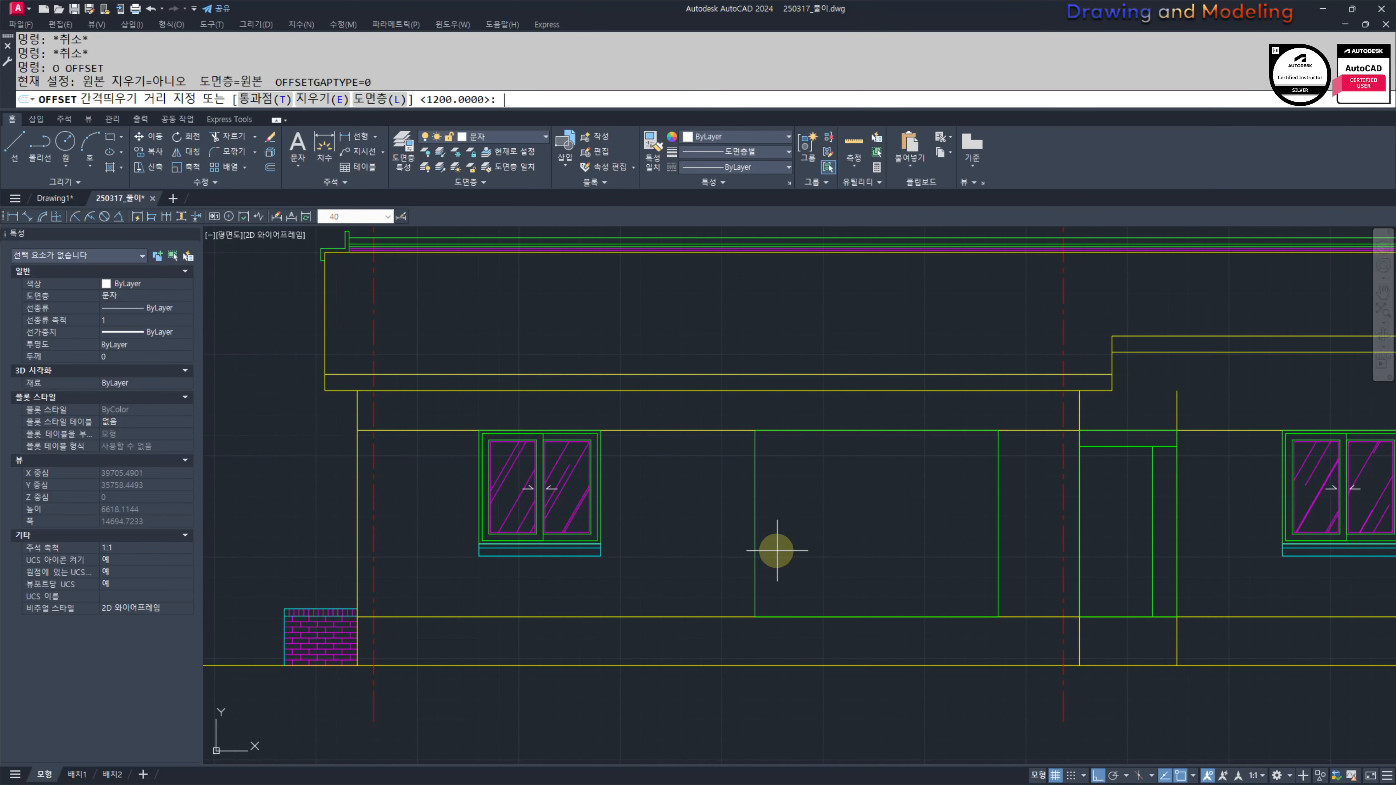
type("40")
key("Return")
left_click(755, 522)
left_click(838, 560)
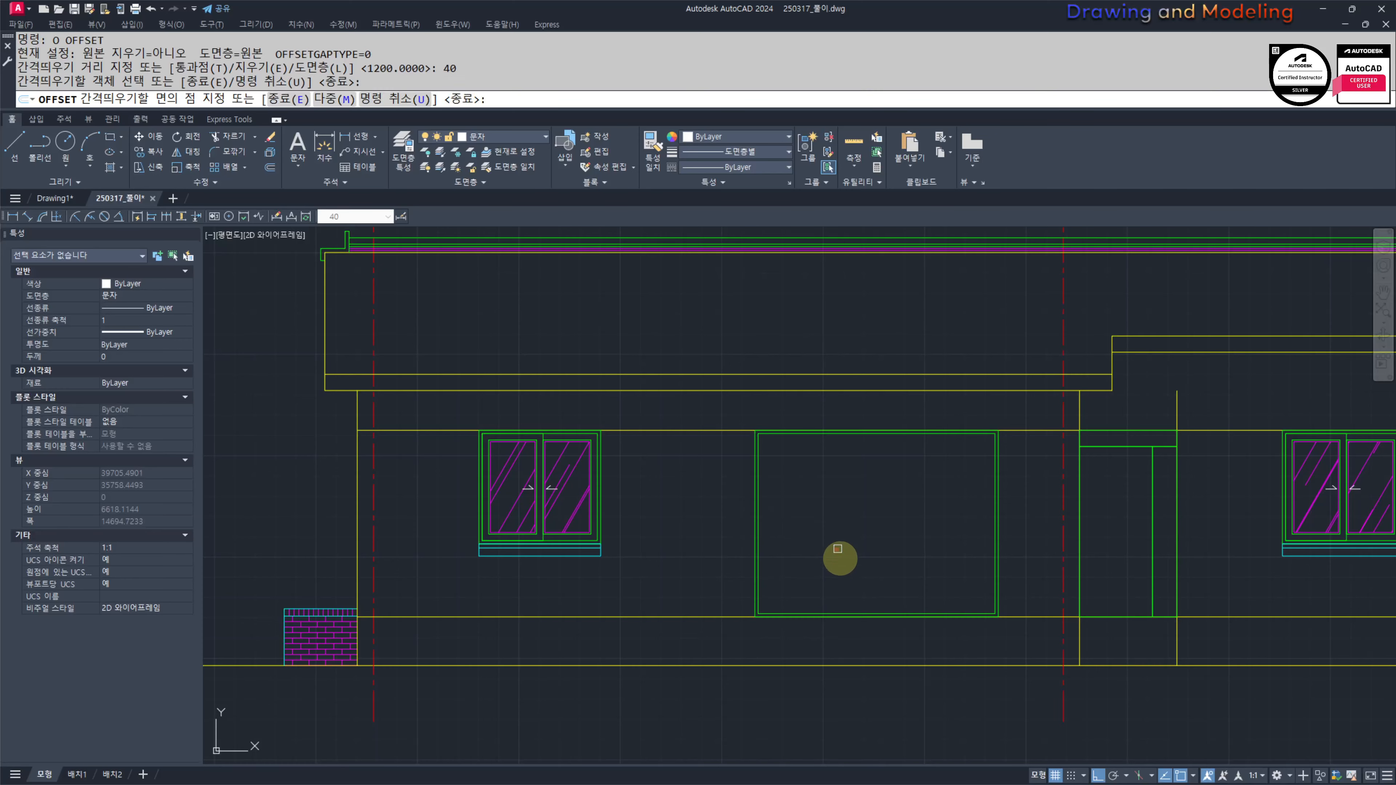
key("Escape")
key("Escape")
Step: Draw a horizontal line across the middle of the living-room window between the inner frame edges
middle_click_drag(831, 540, 832, 563)
scroll(831, 563, "up", 2)
key("l")
key("Return")
left_click(716, 539)
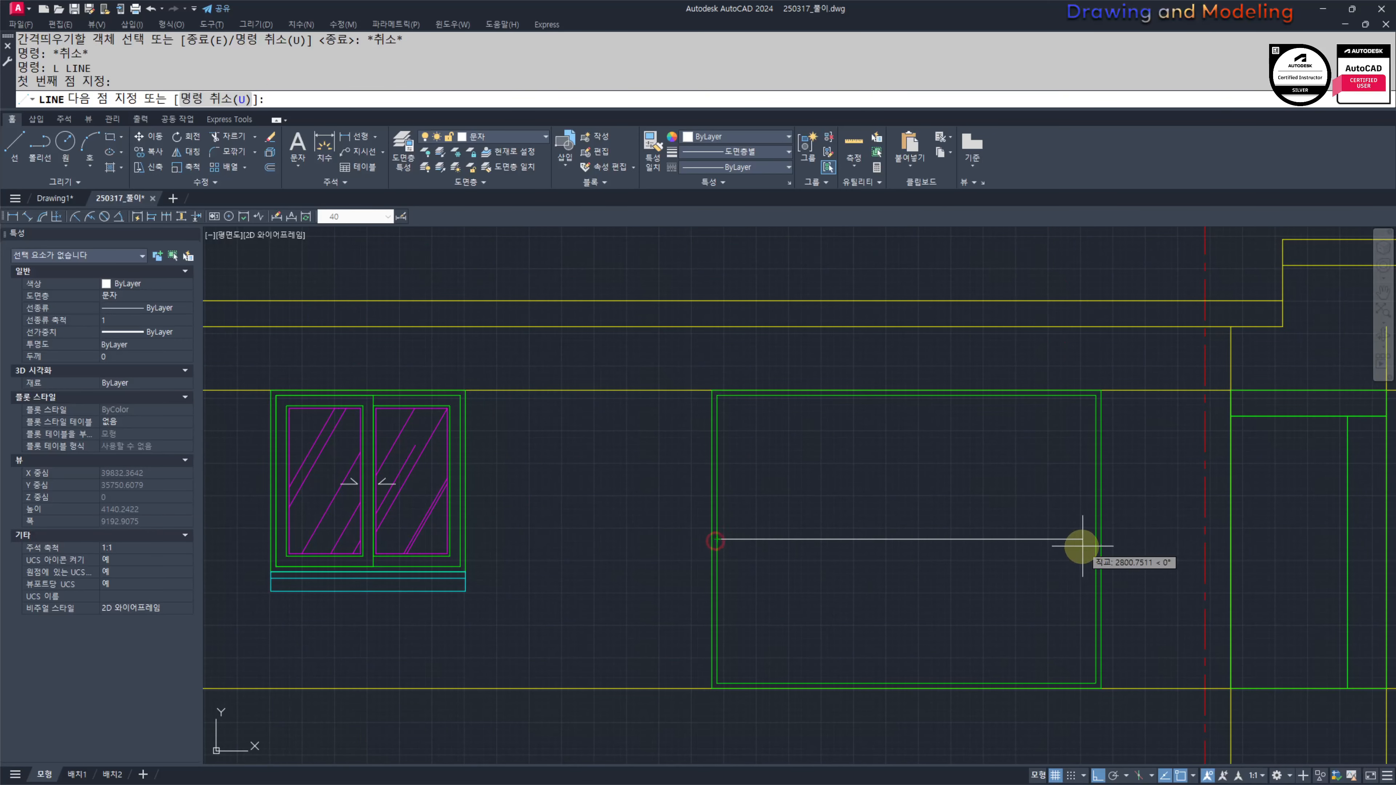
left_click(1096, 538)
key("Escape")
key("Escape")
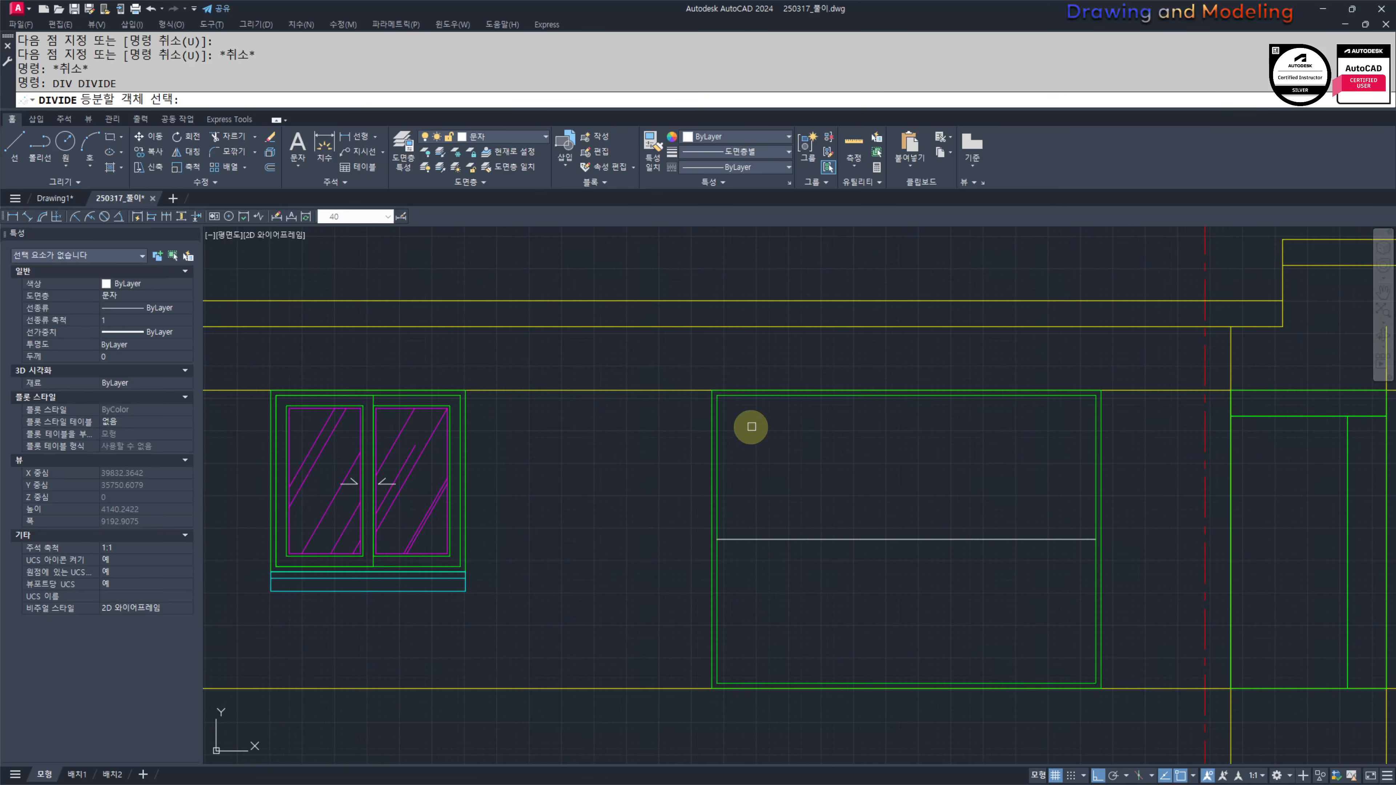
Step: Divide the horizontal line inside the large window frame into 4 equal segments
left_click(814, 537)
type("4")
key("Return")
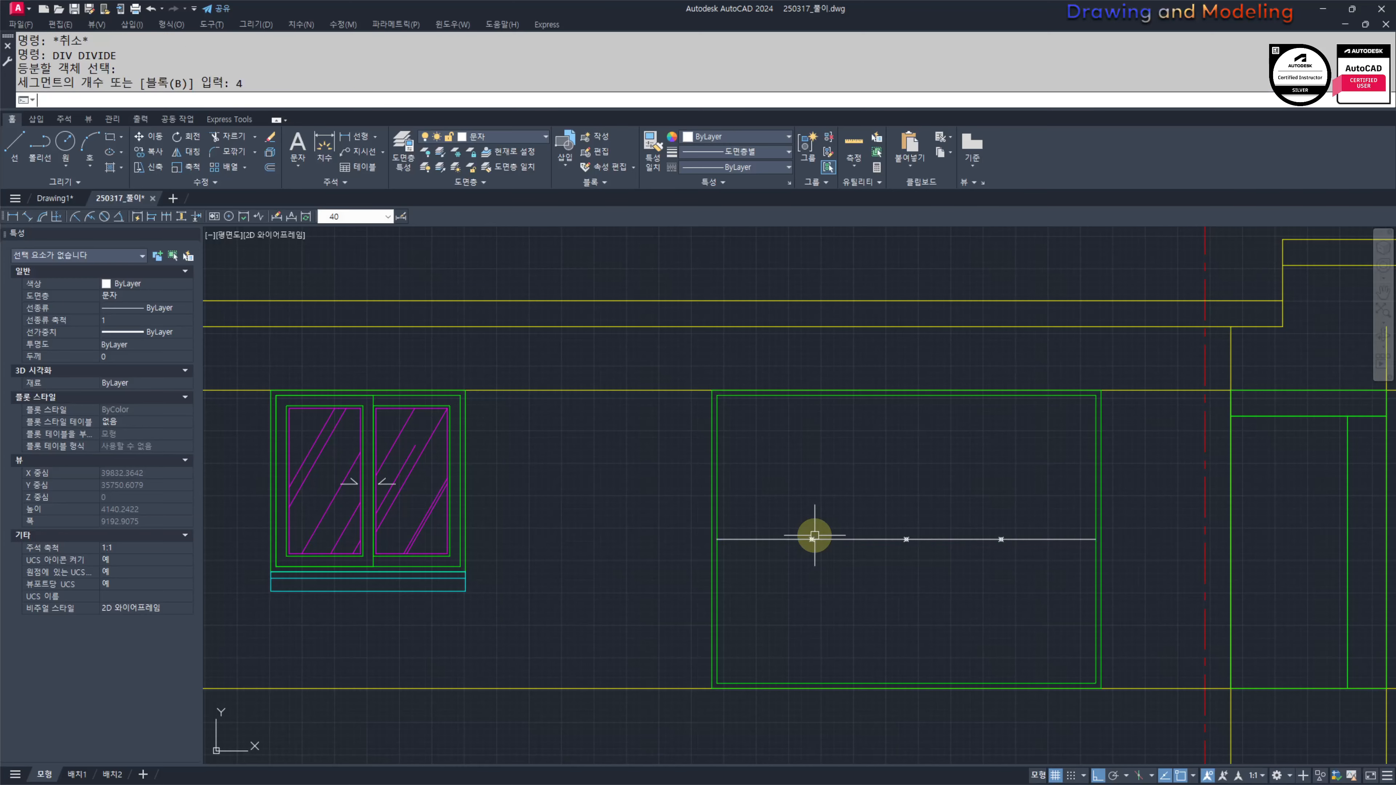
Step: Draw vertical construction lines through the two outer division points of the large window's horizontal line
middle_click_drag(865, 538, 865, 537)
type("XL")
key("Return")
type("V")
key("Return")
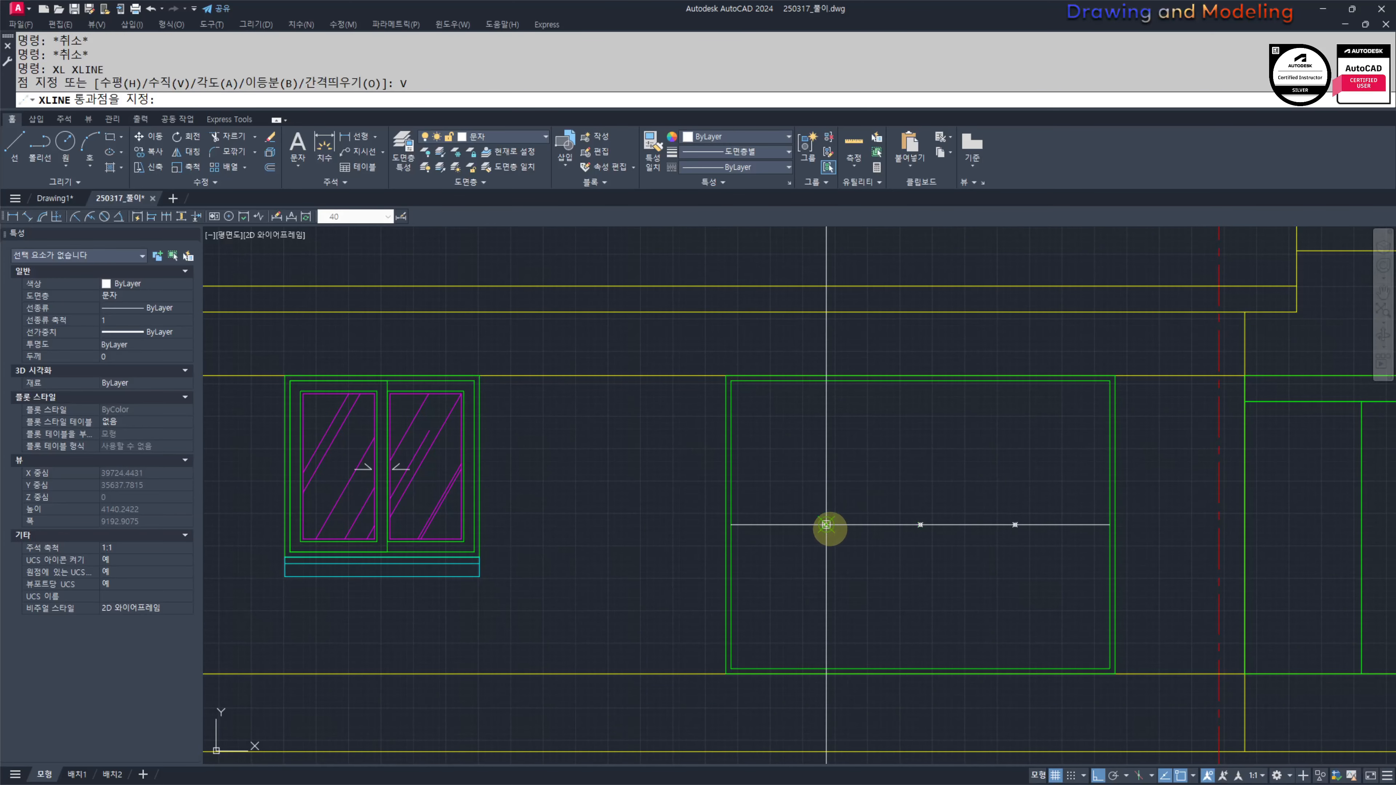
left_click(825, 525)
key("Escape")
key("Escape")
Step: Erase the horizontal helper line and its division points inside the large window
left_click(670, 486)
left_click(1144, 564)
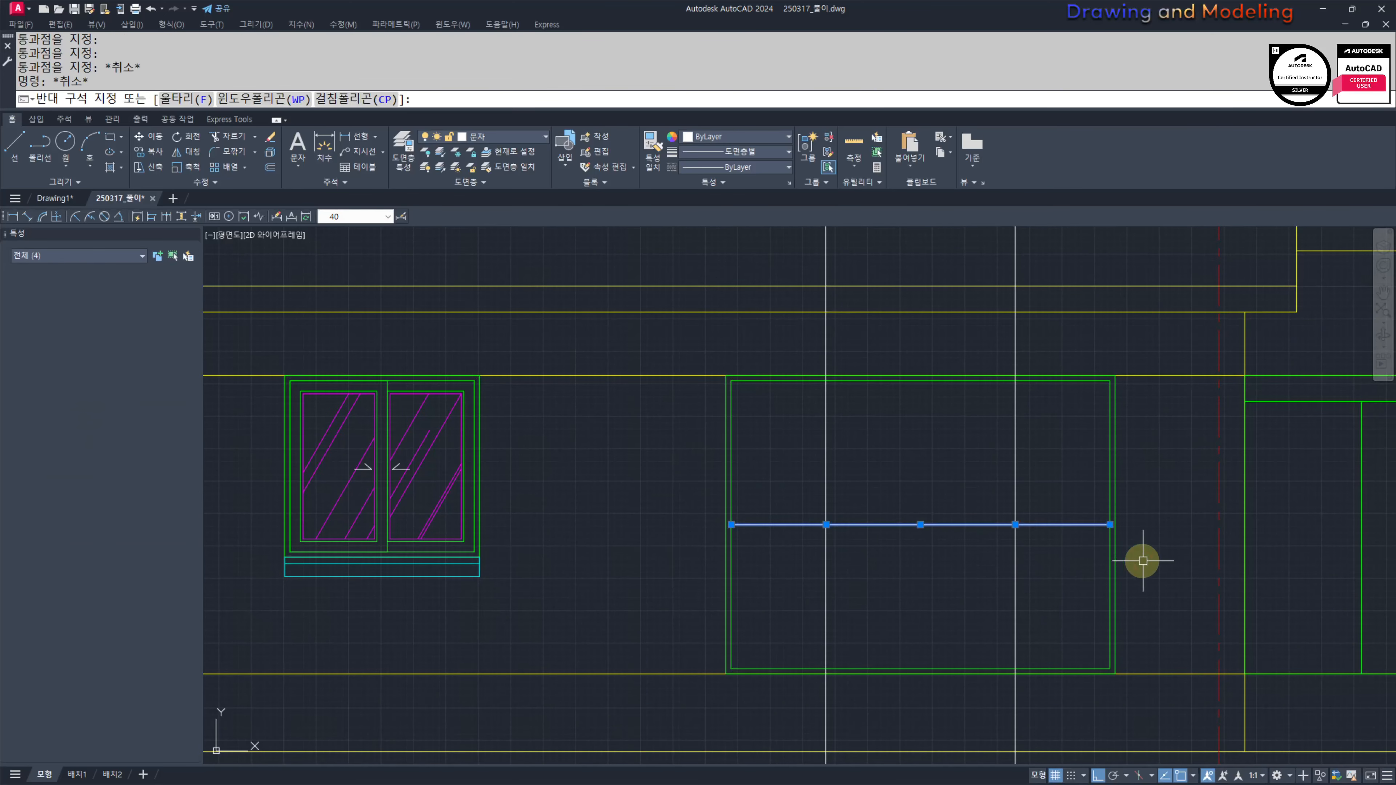
type("E")
key("Return")
mouse_move(846, 556)
middle_mouse_down()
mouse_move(835, 571)
mouse_move(859, 556)
middle_mouse_up()
type("REC")
key("Return")
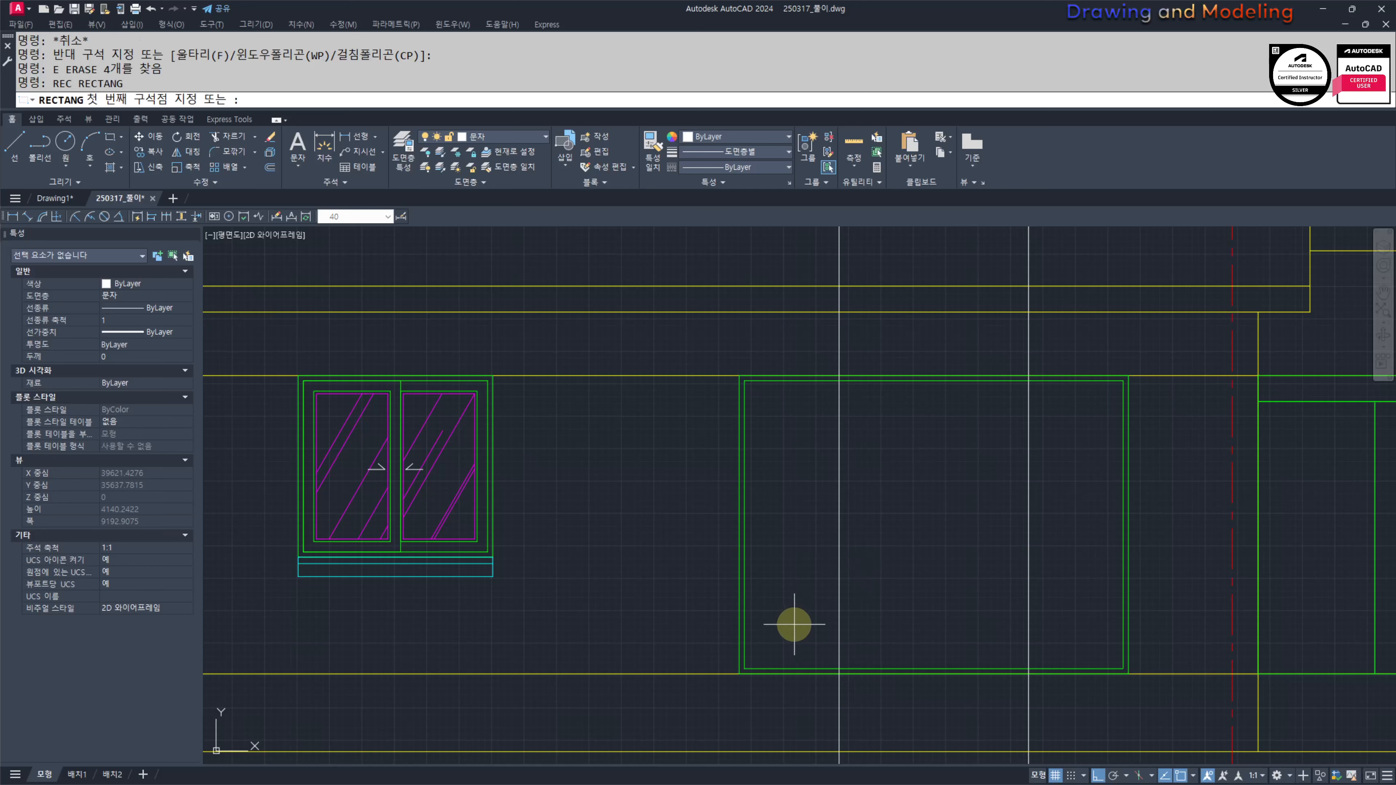
key("Escape")
Step: Offset the large window's inner frame rectangle 80 inward
type("O")
key("Return")
type("80")
key("Return")
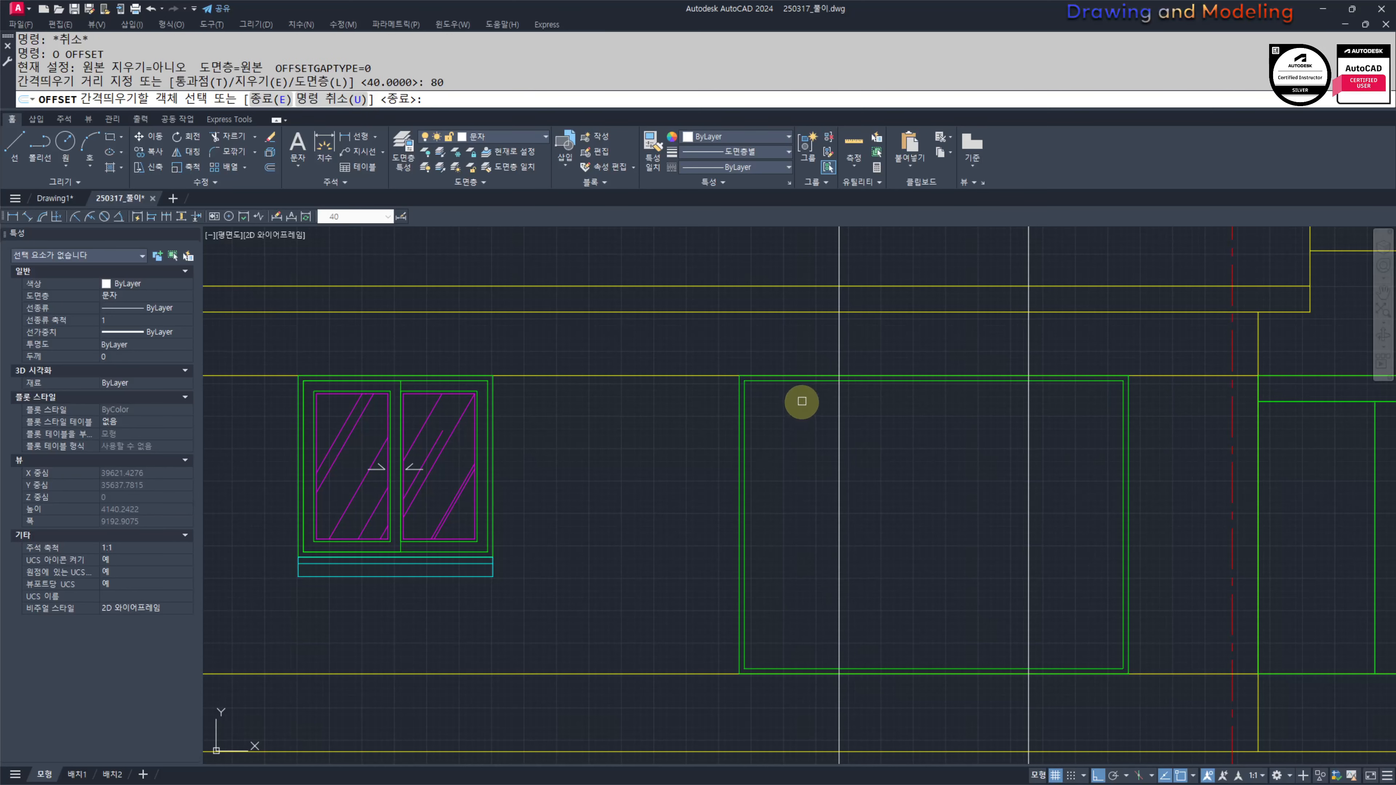
left_click(805, 383)
left_click(807, 423)
key("Escape")
Step: Offset the newest sash rectangle of the large window another 20 inward
key("Return")
type("20")
key("Return")
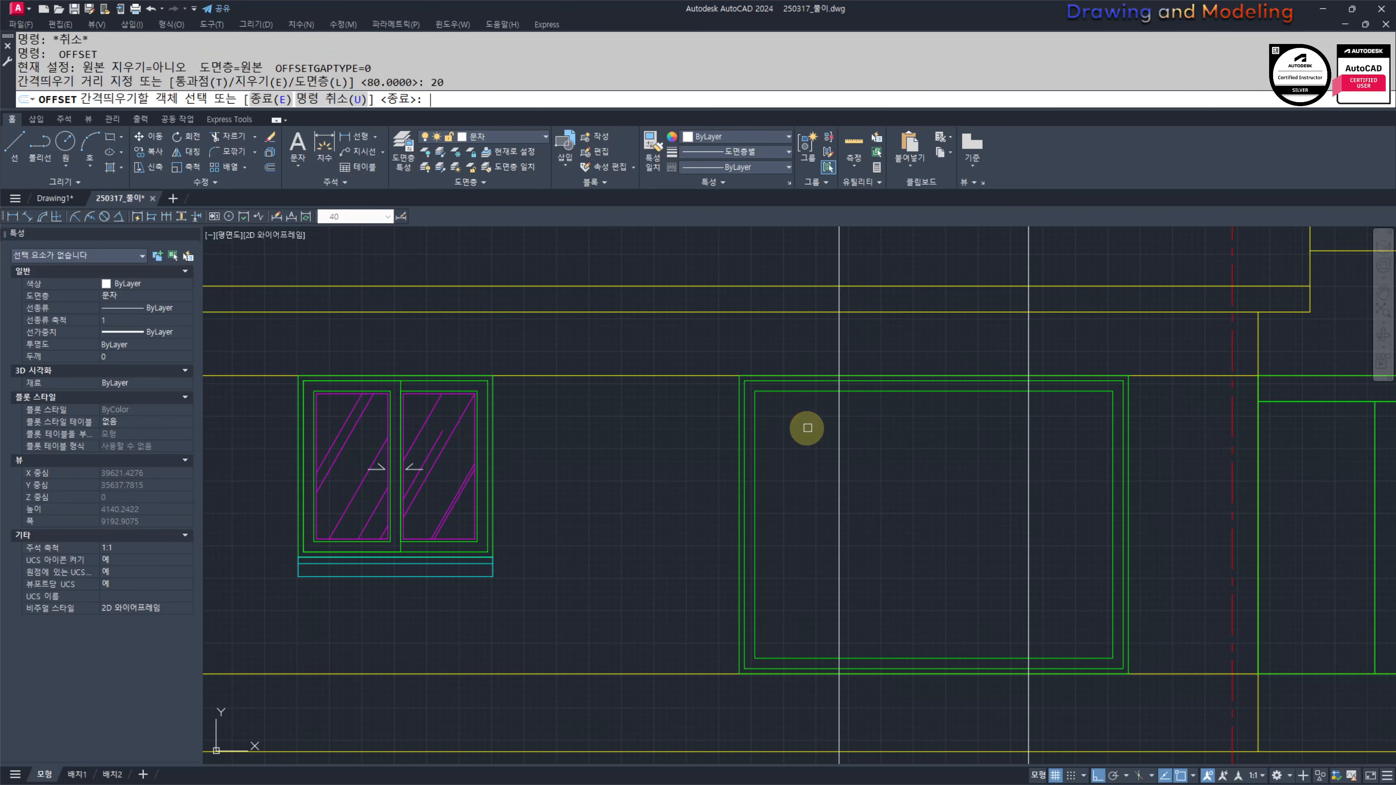
left_click(789, 392)
left_click(791, 440)
key("Escape")
Step: Trim the two innermost sash rectangles between the two vertical construction lines, along both upper and lower edges
type("TR")
key("Return")
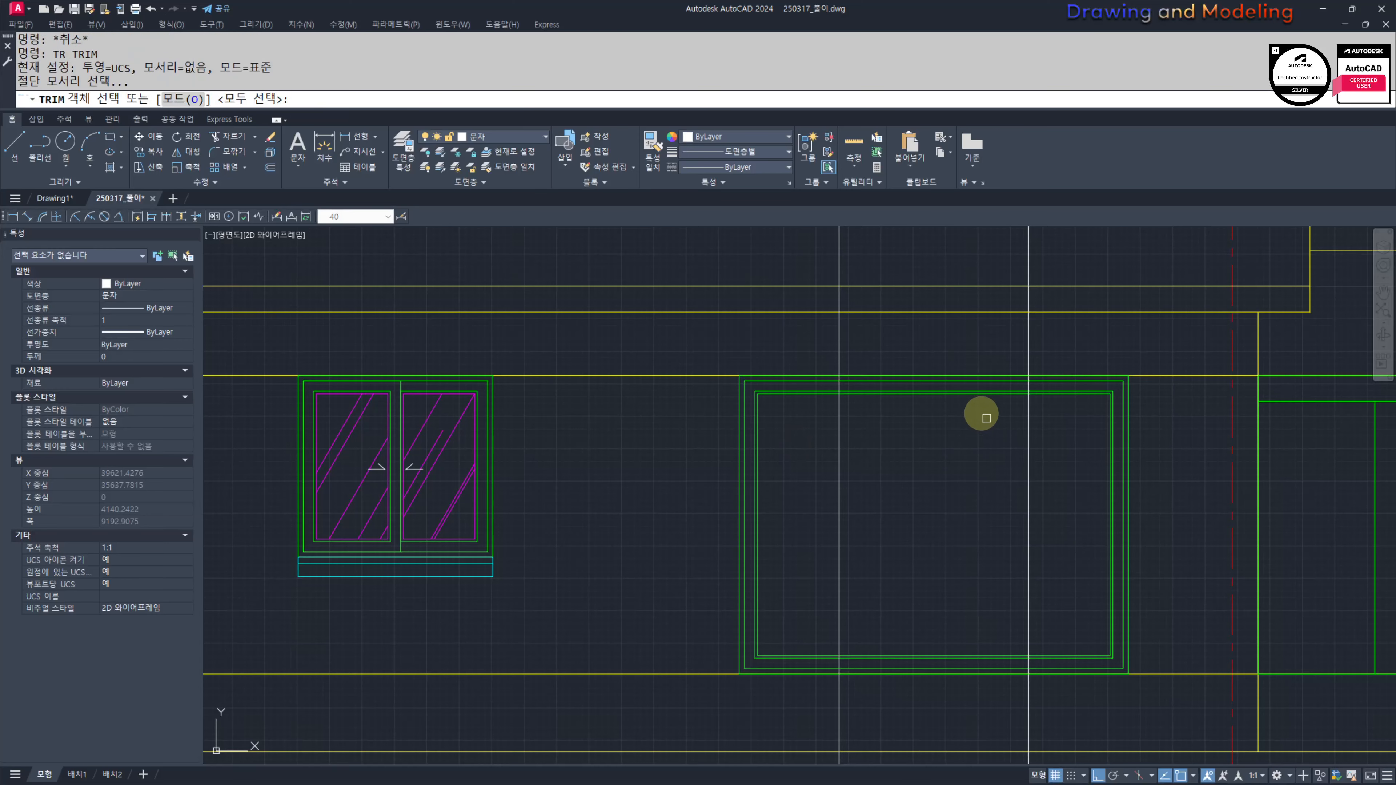
key("Return")
left_click(982, 413)
left_click(970, 389)
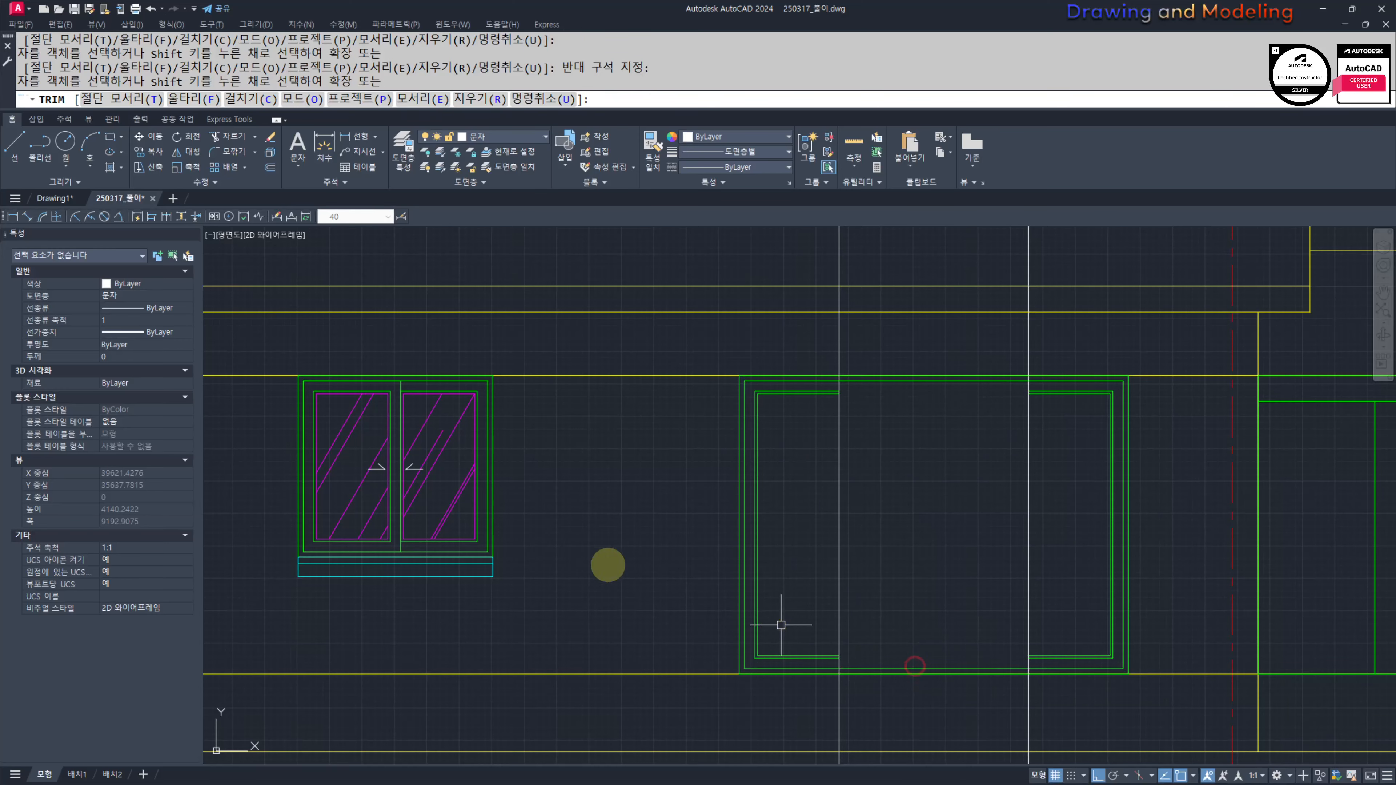
key("Escape")
Step: Match the innermost outlines of the large window's side sashes to the magenta properties of the small window's glass
scroll(549, 511, "down", 1)
type("MA")
key("Return")
left_click(520, 484)
scroll(791, 644, "up", 5)
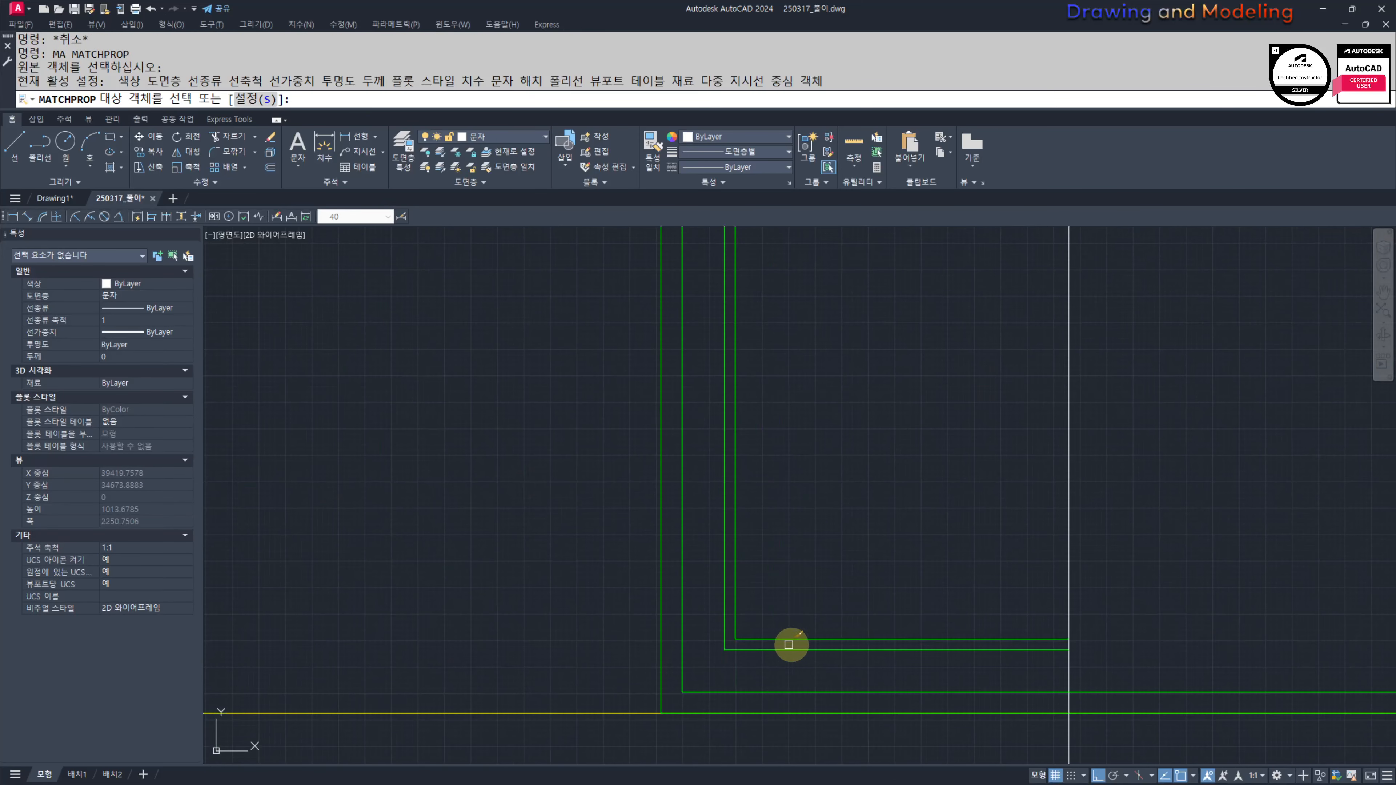
left_click(789, 641)
left_click(762, 625)
scroll(1132, 616, "down", 4)
middle_click_drag(1169, 615, 809, 610)
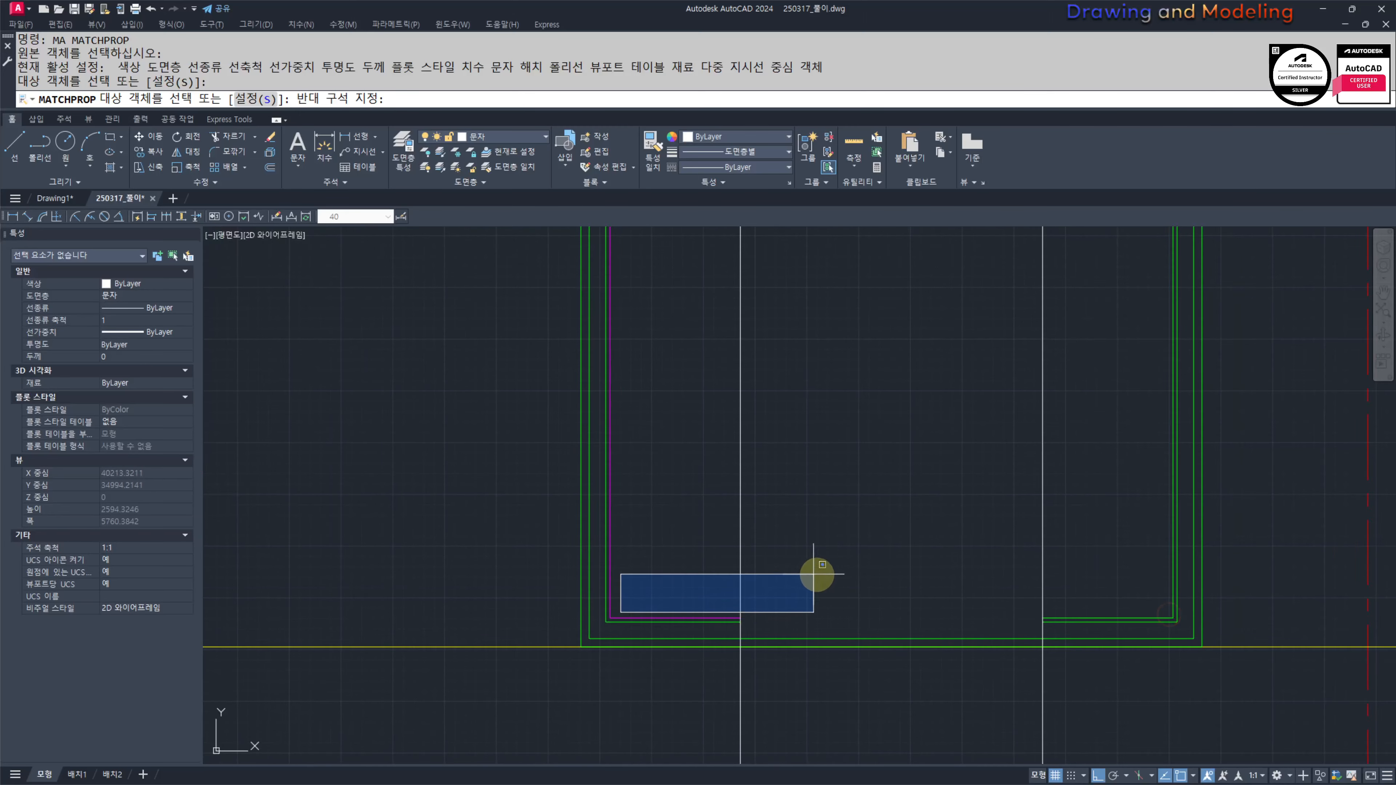
left_click(695, 574)
left_click(1068, 621)
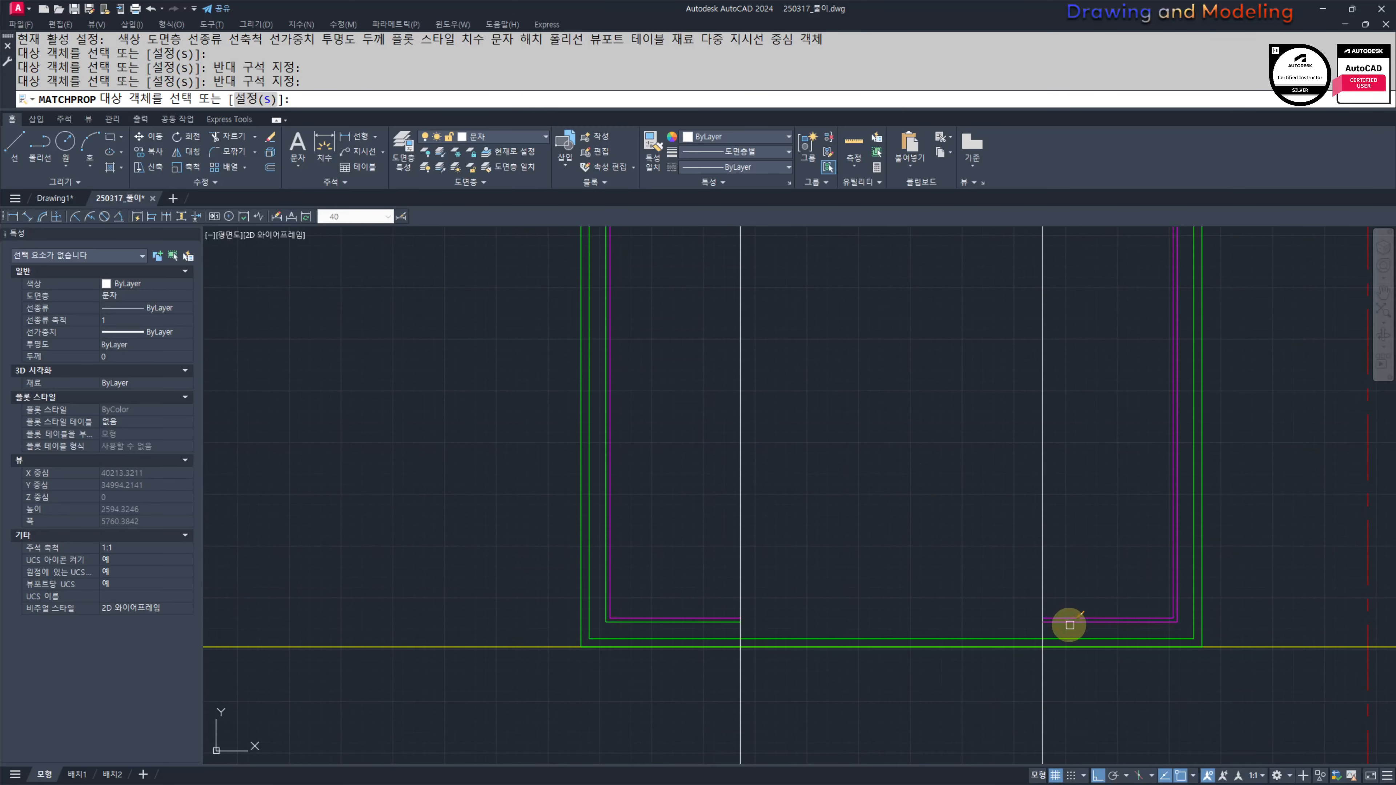
key("Escape")
Step: Restore the green frame properties on the outer outline of the large window's right sash with Match Properties
key("Return")
left_click(1068, 625)
scroll(1071, 625, "up", 3)
key("Escape")
key("Escape")
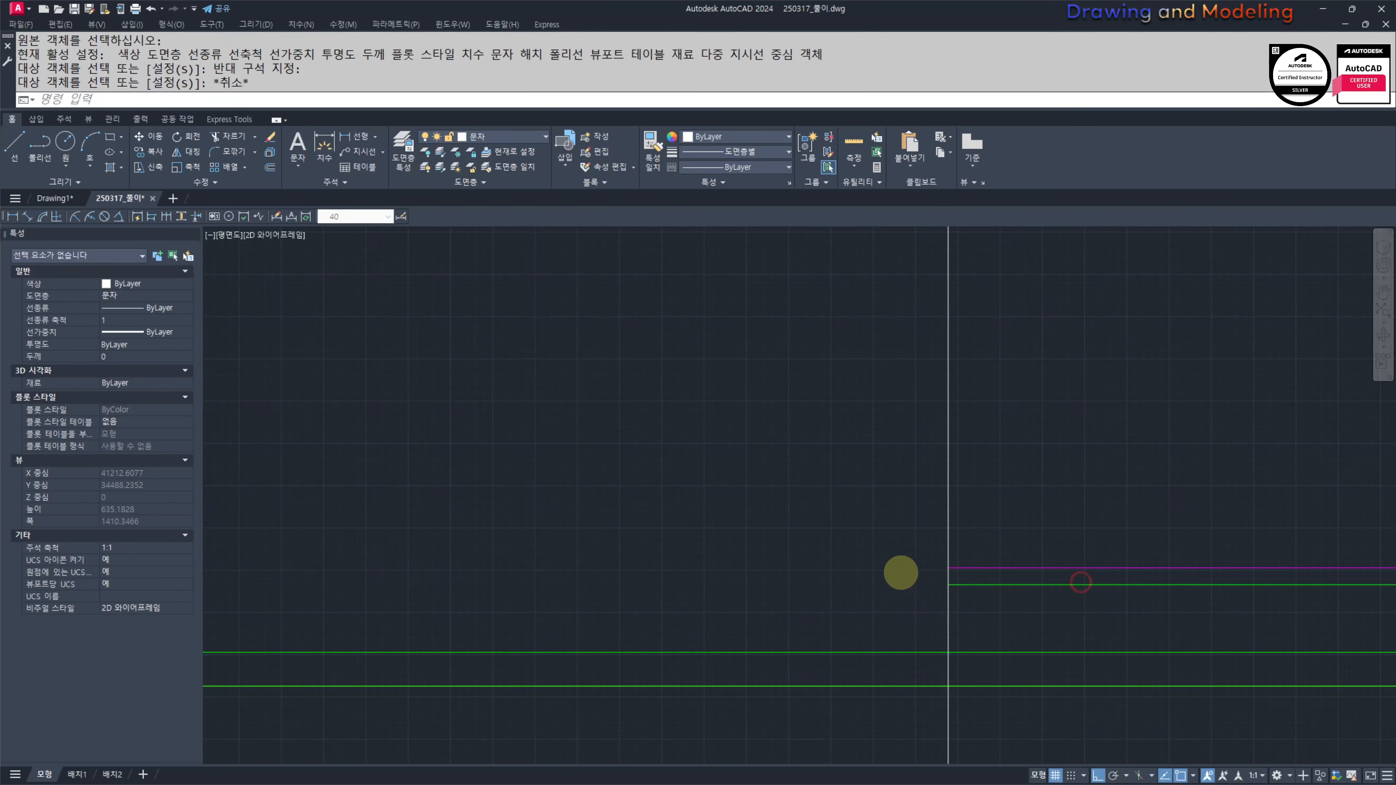
Step: Draw the center sash rectangle between the two vertical construction lines, spanning the full height of the inner frame
scroll(888, 611, "down", 8)
type("REC")
key("space")
scroll(828, 689, "up", 3)
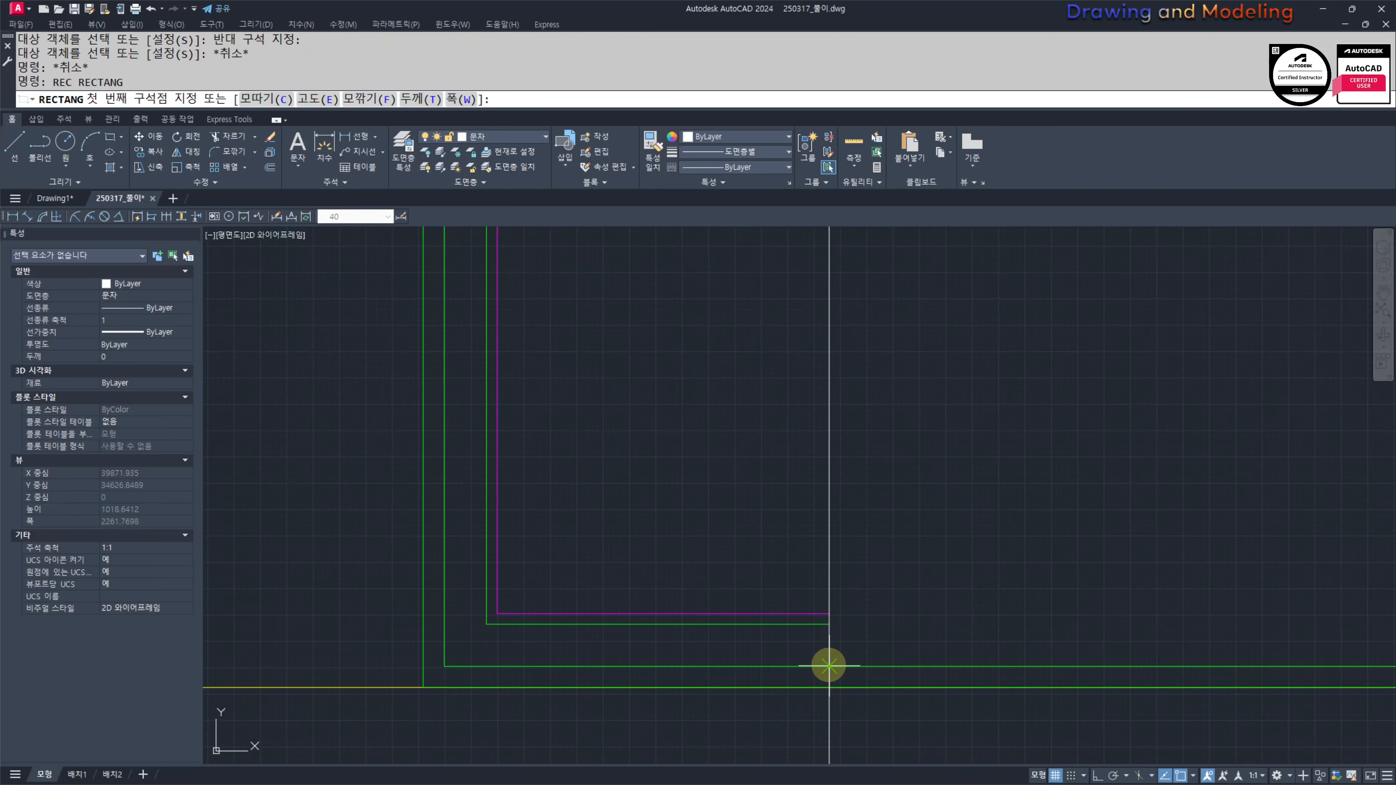
left_click(829, 665)
scroll(888, 660, "down", 1)
middle_click_drag(1104, 484, 976, 651)
middle_click_drag(1177, 422, 1055, 690)
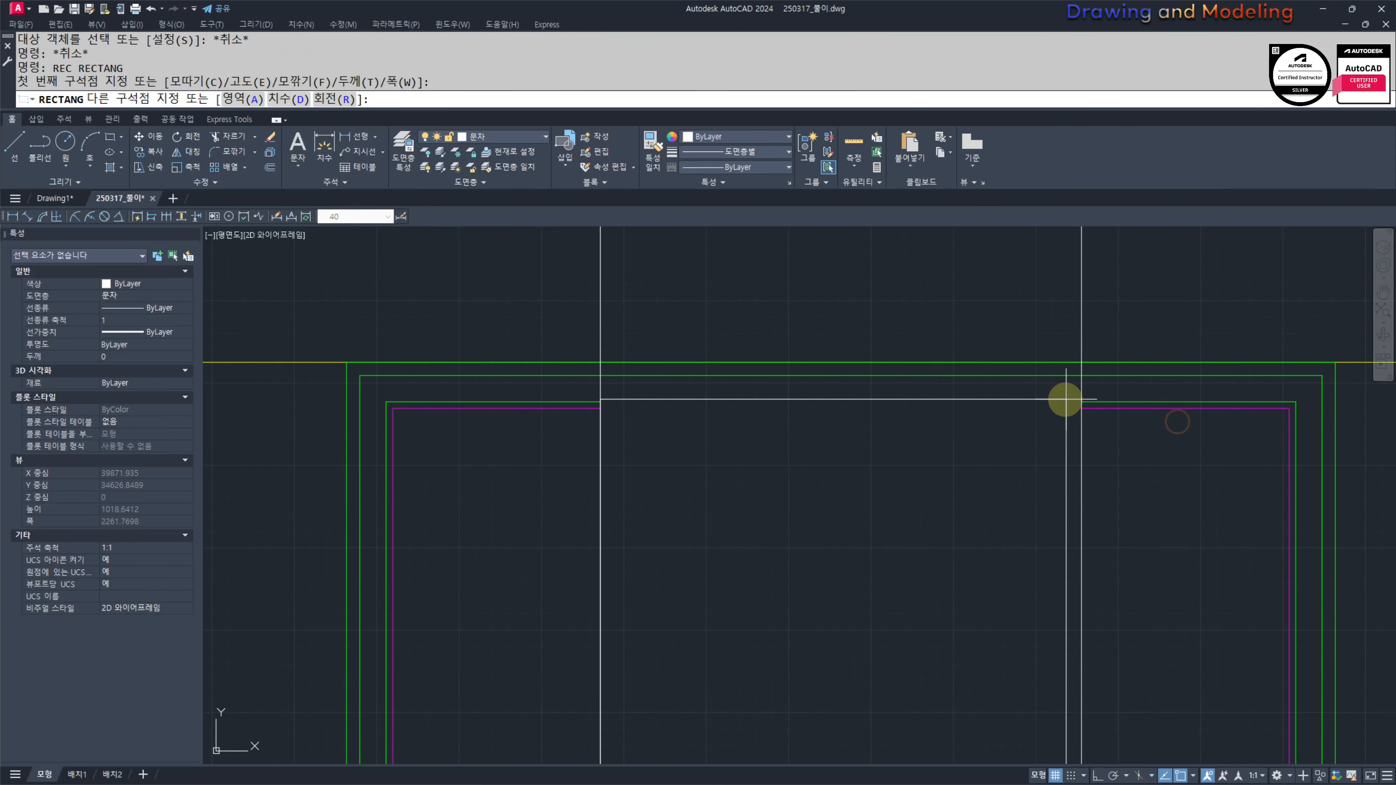
left_click(1082, 375)
Step: Erase the two vertical construction lines crossing the large window
key("Escape")
key("Escape")
left_click(1164, 271)
left_click(449, 306)
type("E")
Step: Offset the center sash rectangle 80 inward
scroll(680, 464, "down", 6)
middle_click_drag(718, 541, 751, 499)
type("O")
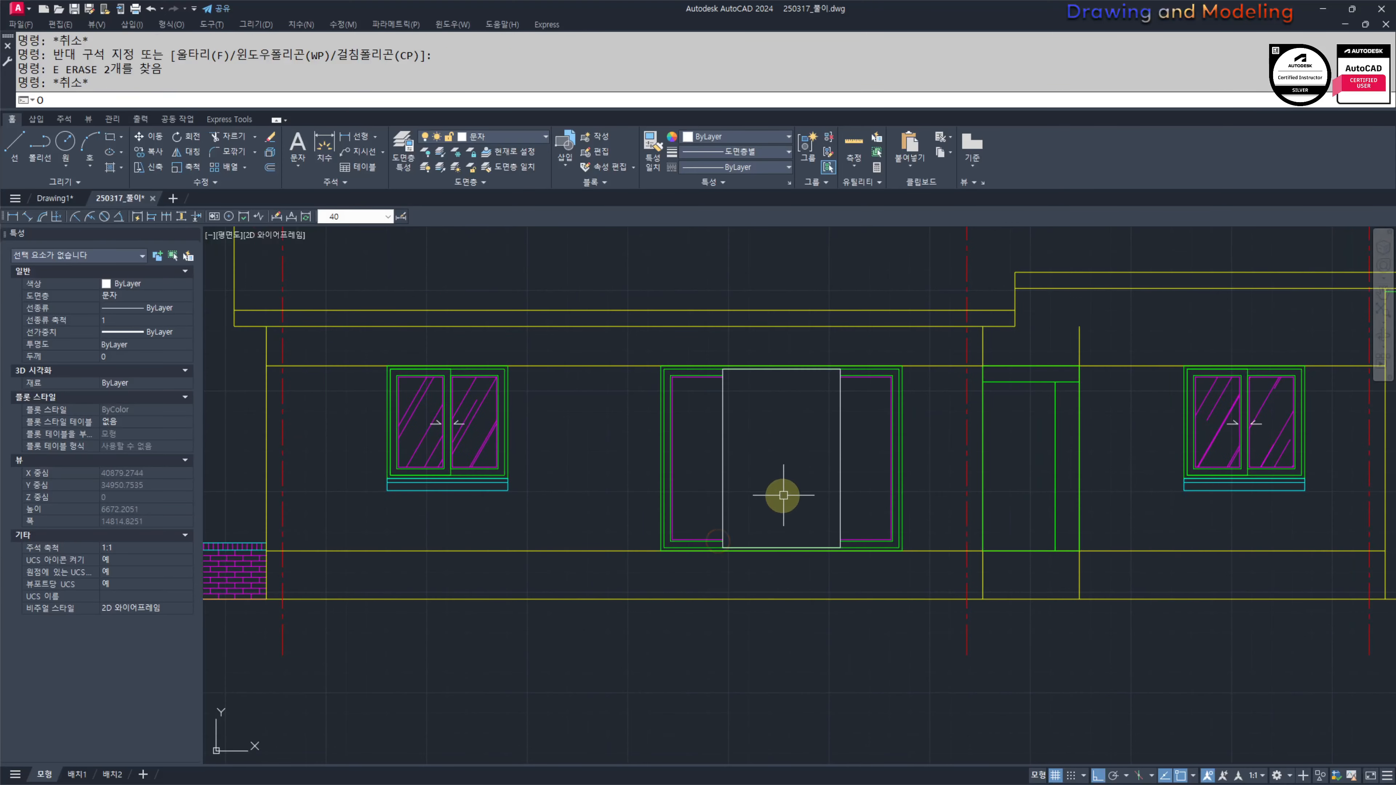
key("space")
type("80")
key("space")
left_click(725, 435)
left_click(819, 452)
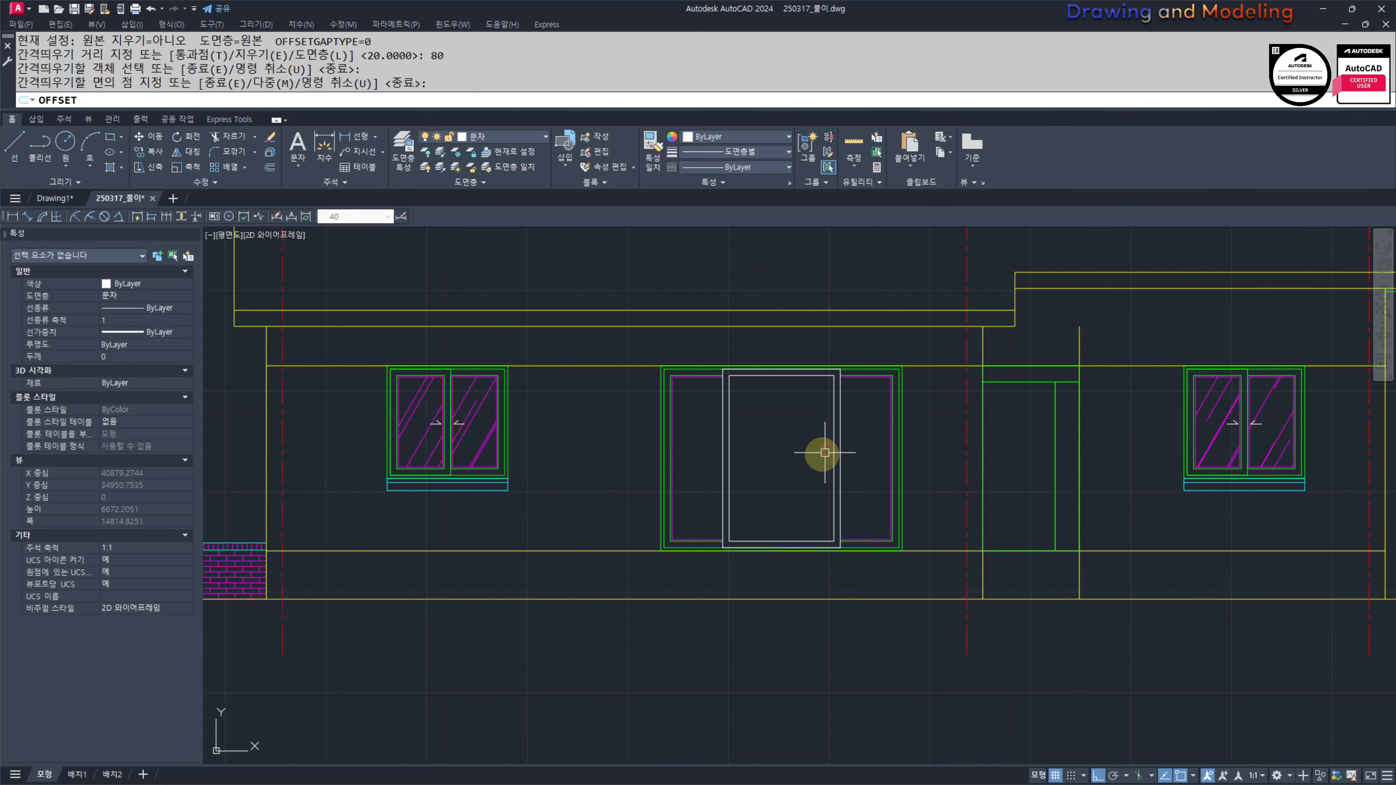
key("Escape")
key("Escape")
Step: Offset the inner rectangle of the center sash 20 further inward
key("space")
type("20")
key("space")
scroll(835, 445, "up", 4)
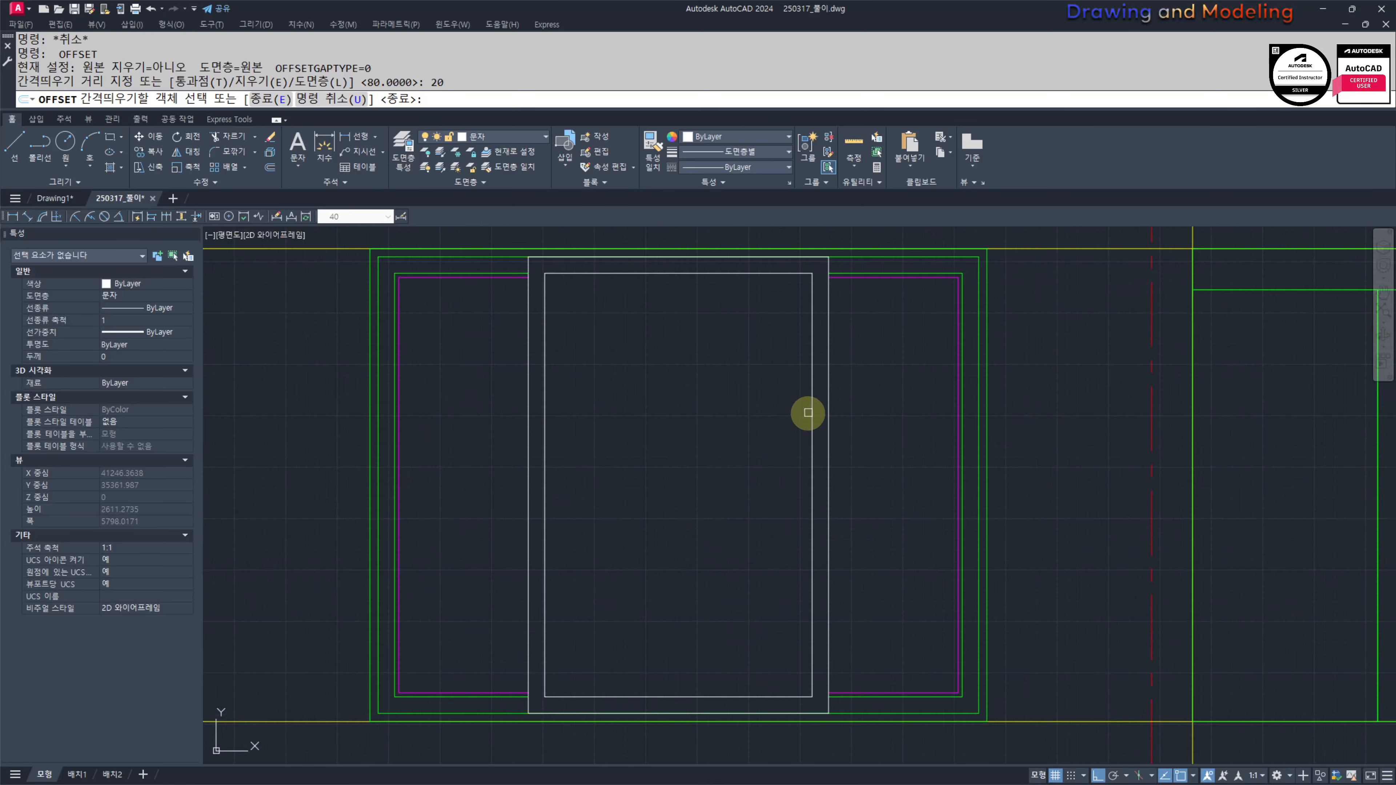
left_click(802, 408)
left_click(804, 394)
left_click(756, 419)
Step: Match the two outer rectangles of the center sash to the green frame line's properties
middle_click_drag(760, 279, 826, 438)
scroll(893, 429, "up", 4)
key("Escape")
key("Escape")
type("ma")
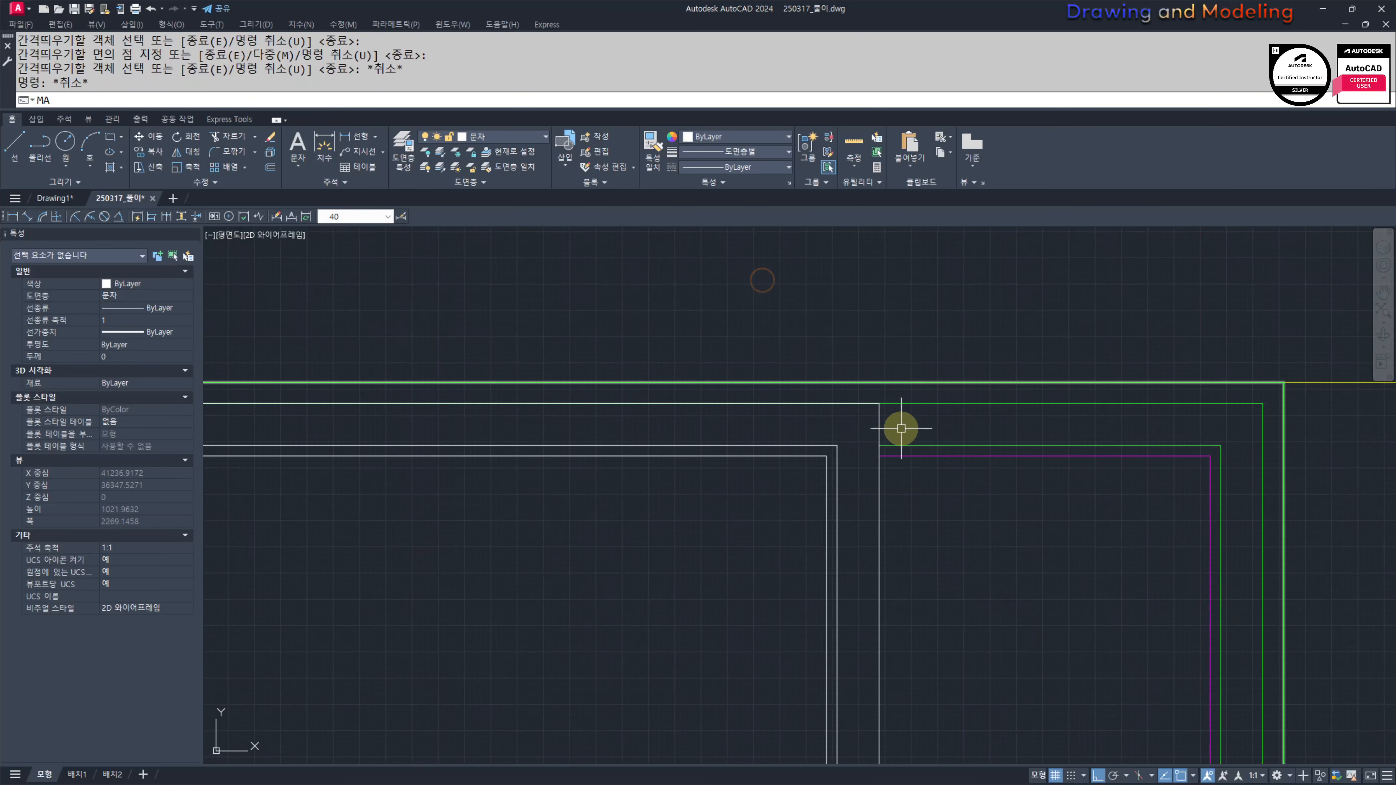
key("space")
left_click(892, 447)
left_click(827, 446)
key("space")
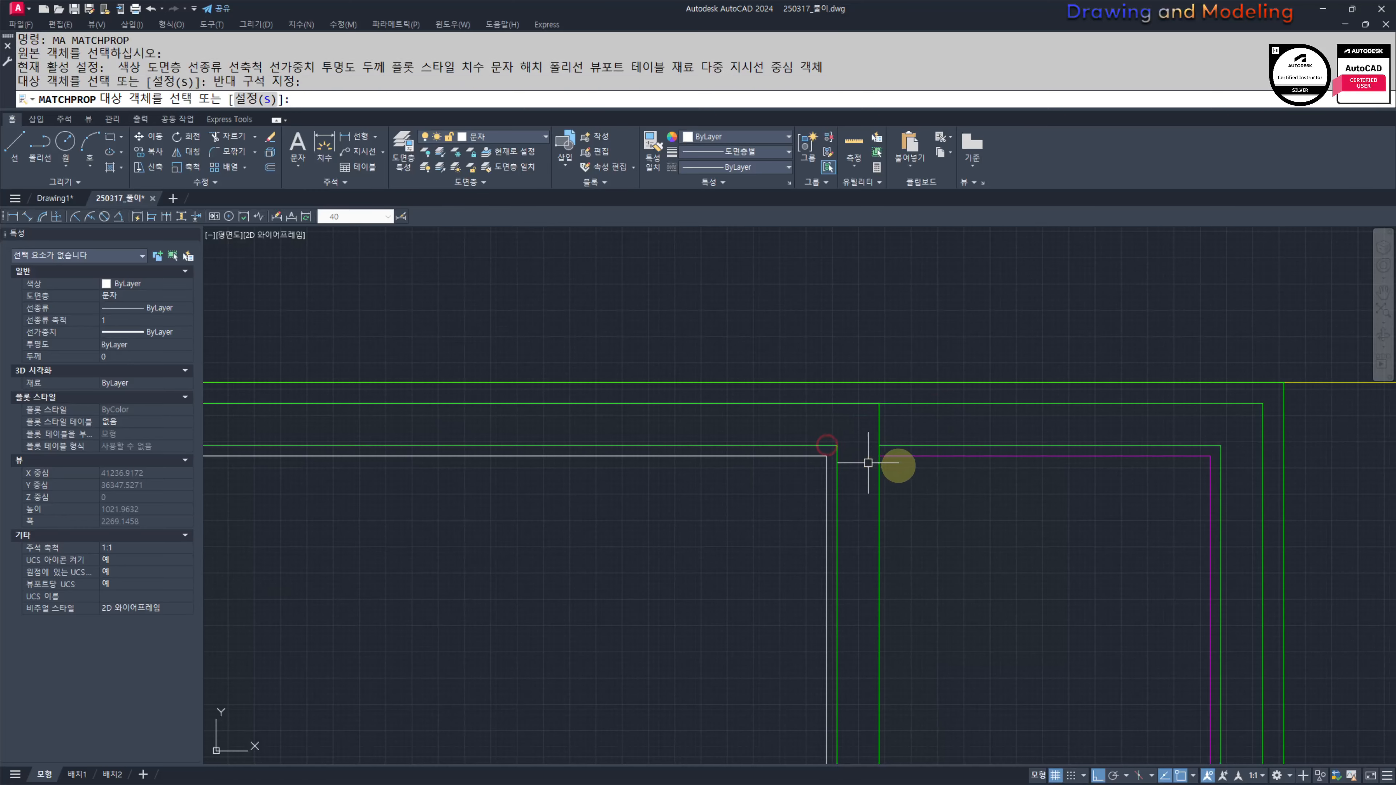
Step: Match the innermost rectangle of the center sash to the magenta glass outline's properties
key("space")
left_click(907, 456)
left_click(790, 457)
key("Escape")
key("Escape")
Step: Draw a half-headed sliding arrow pointing right on the large window's left sash, using a horizontal shaft and a slanted barb
scroll(789, 458, "down", 4)
middle_click_drag(677, 534, 771, 506)
scroll(786, 504, "up", 1)
scroll(772, 504, "down", 1)
scroll(780, 511, "up", 2)
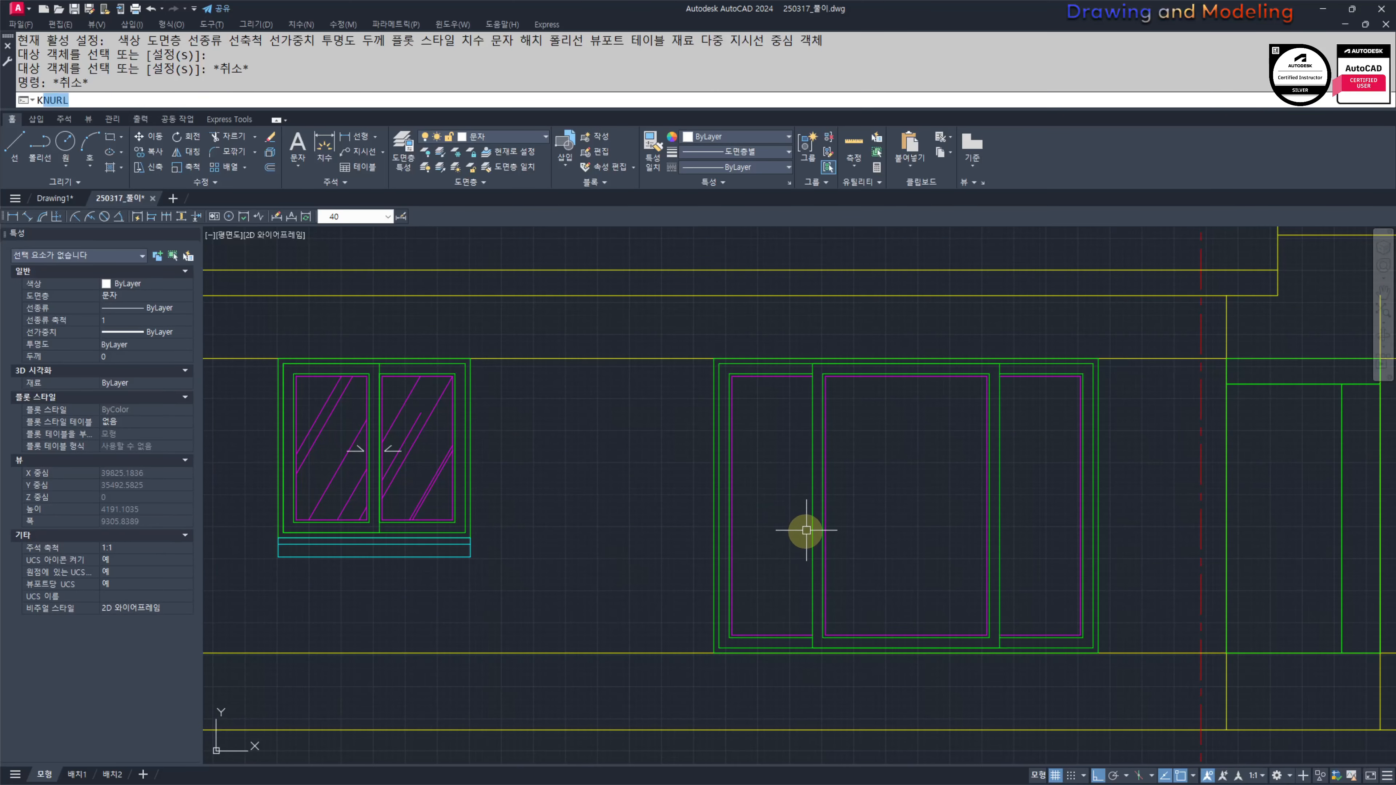
scroll(806, 530, "up", 2)
type("l")
key("space")
left_click(777, 526)
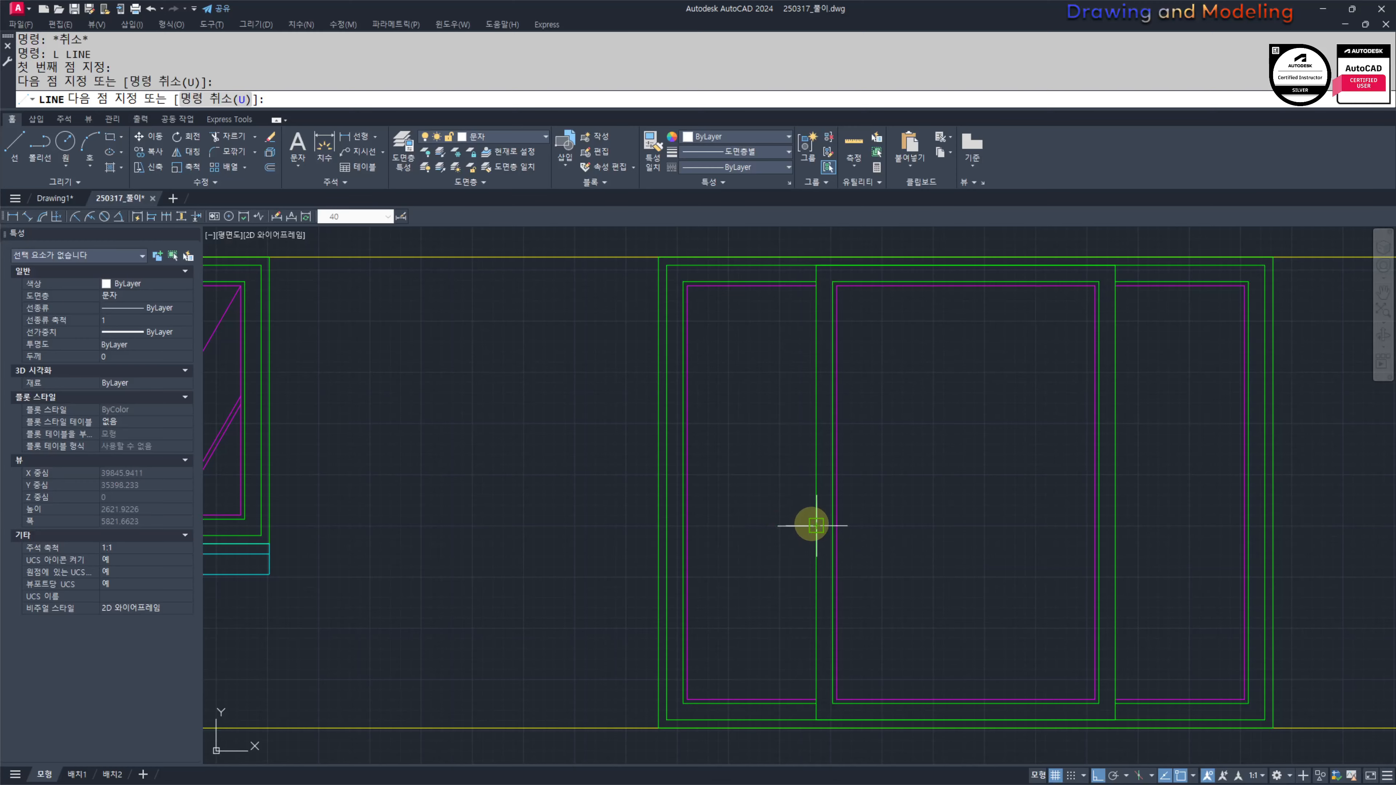
scroll(803, 521, "up", 2)
scroll(802, 521, "down", 2)
scroll(799, 537, "up", 4)
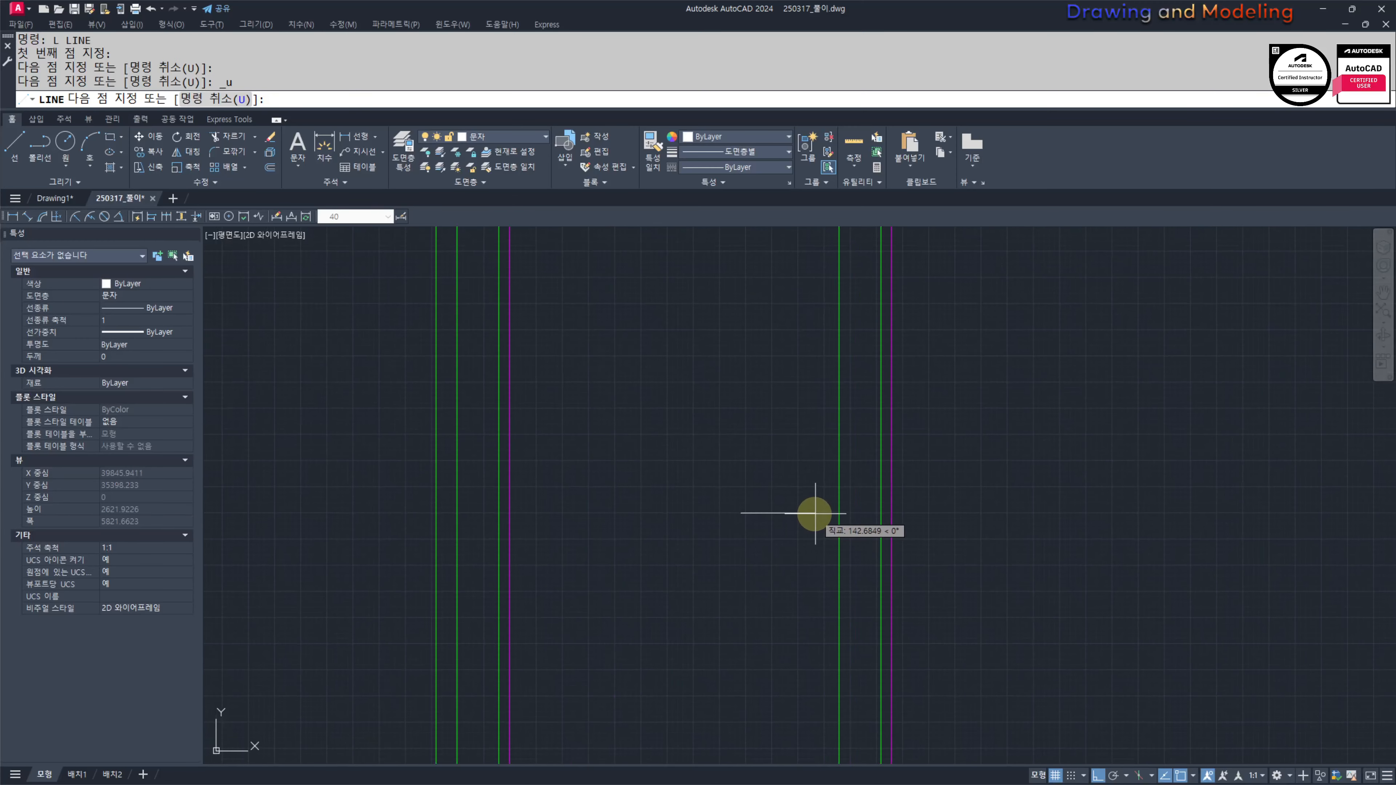
left_click(795, 483, "shift")
key("Escape")
key("Escape")
Step: Stretch the free end of the arrow's slanted barb slightly to the left
type("s")
left_click(814, 500)
left_click(754, 460)
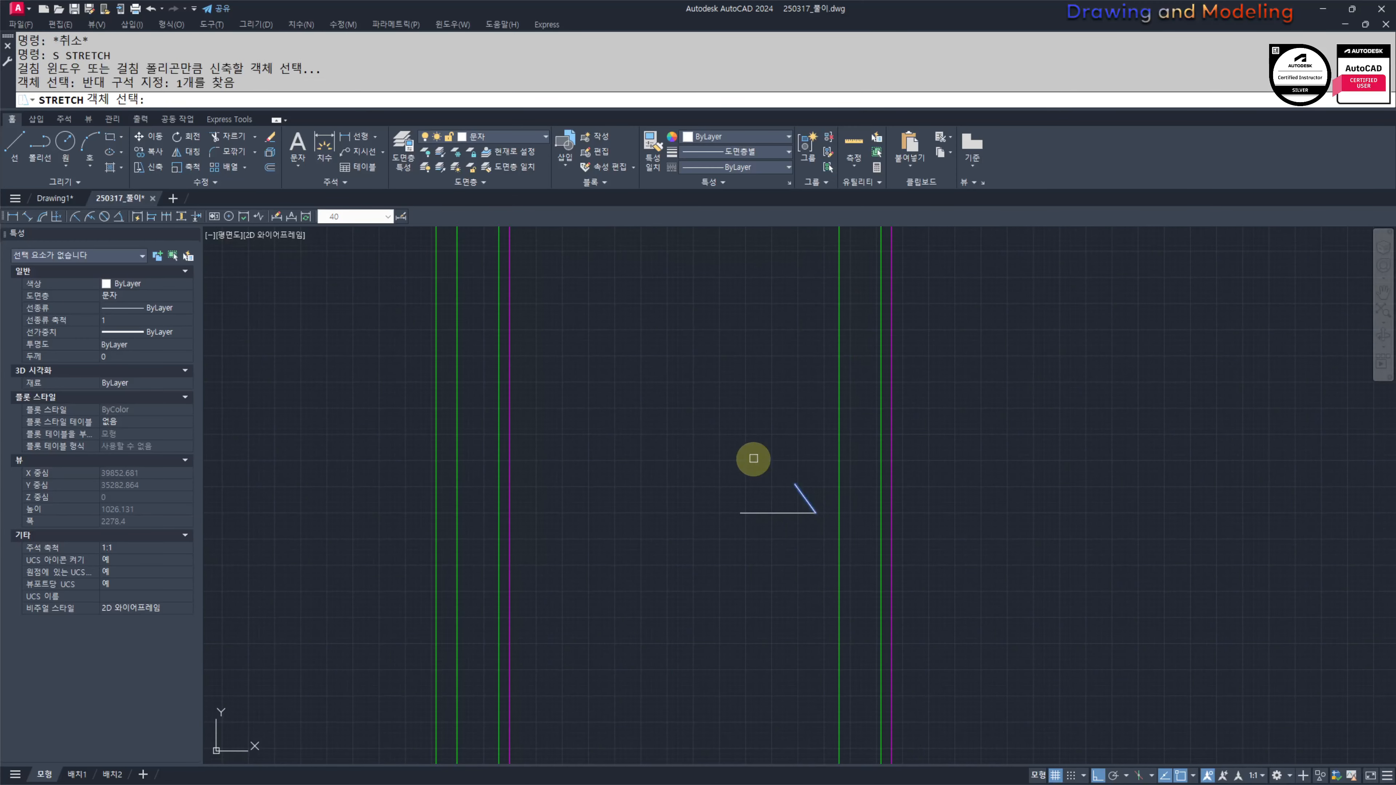
key("space")
left_click(736, 463)
left_click(726, 465)
left_click(767, 538)
left_click(738, 464)
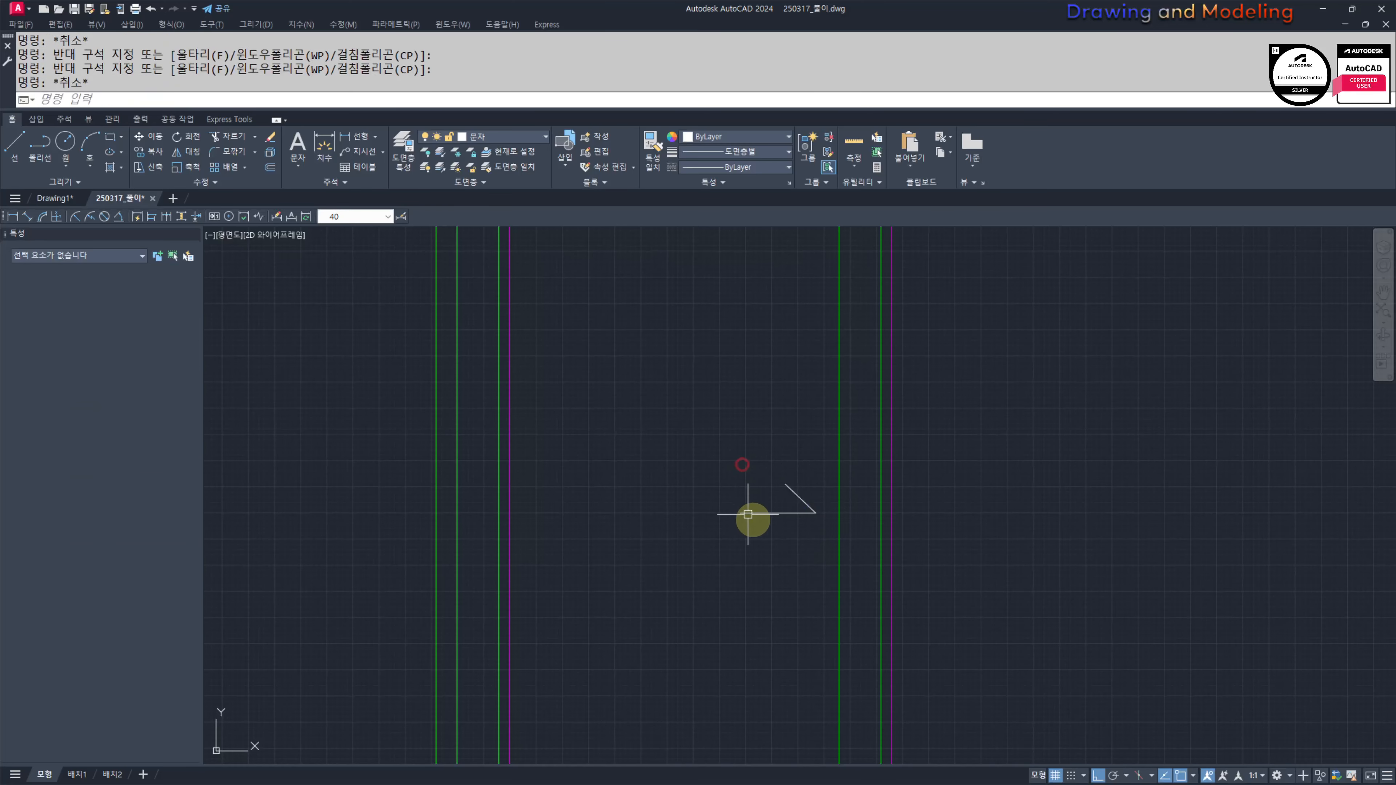
key("Escape")
key("Escape")
Step: Stretch the tail of the arrow's horizontal shaft to the left to lengthen it
type("s")
left_click(761, 537)
left_click(691, 480)
key("space")
left_click(778, 579)
key("Escape")
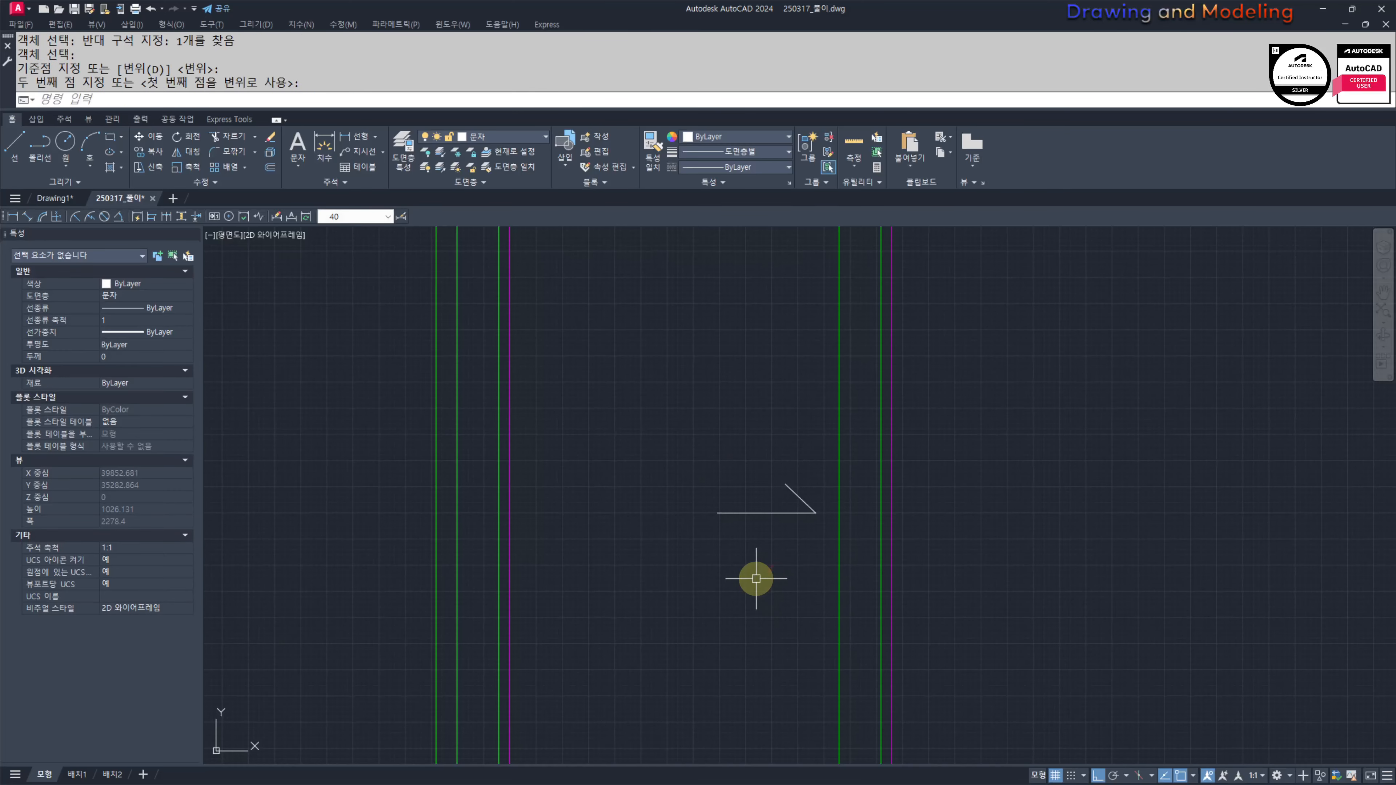
Step: Mirror the sliding arrow about the large window's vertical centerline onto the right sash, keeping the original
left_click(805, 527)
left_click(773, 482)
scroll(879, 498, "down", 4)
type("mi")
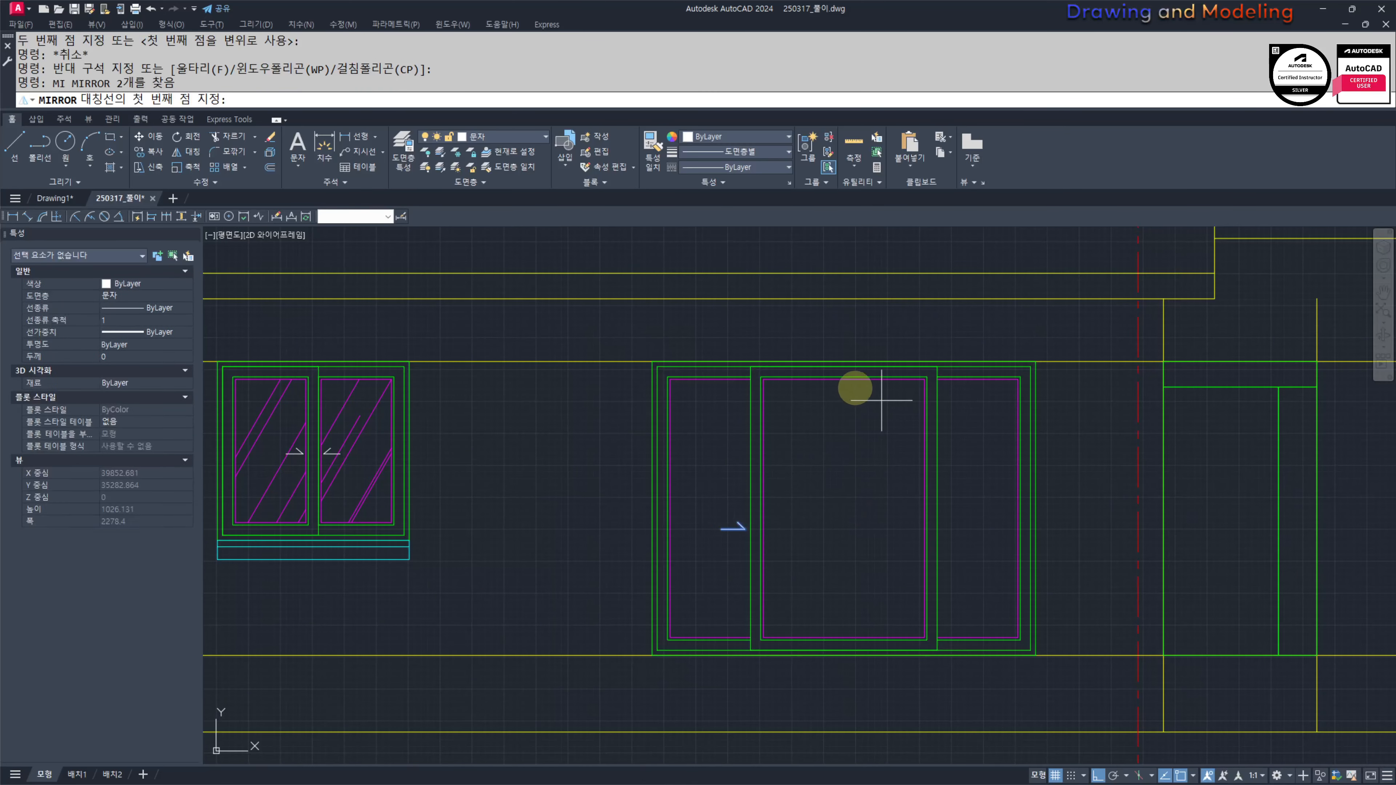
left_click(842, 382)
left_click(842, 488)
key("space")
key("Escape")
key("Escape")
Step: Fill all three glass panes of the large window with the slanted magenta glass hatch
middle_click_drag(827, 507, 869, 508)
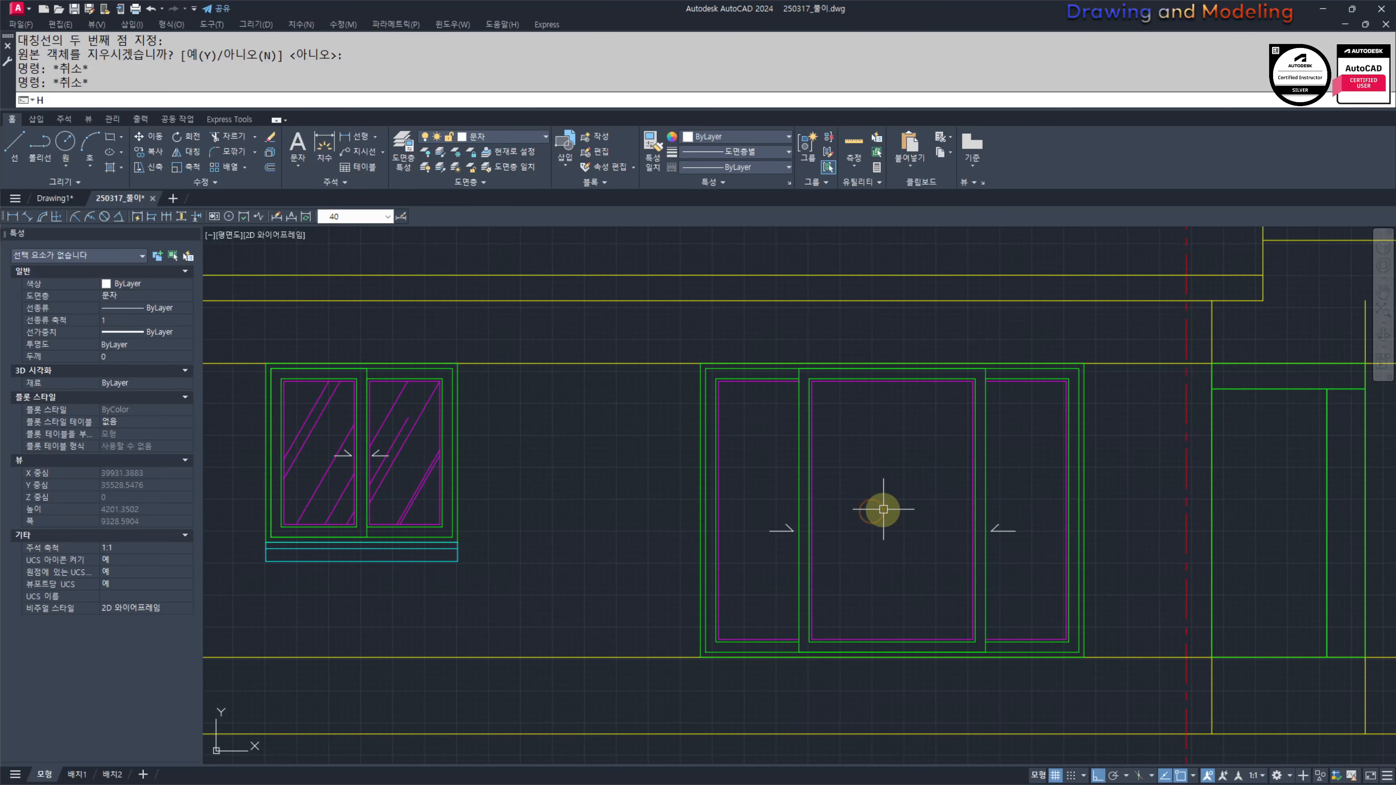
type("h")
left_click(741, 458)
left_click(884, 474)
left_click(1015, 447)
key("Escape")
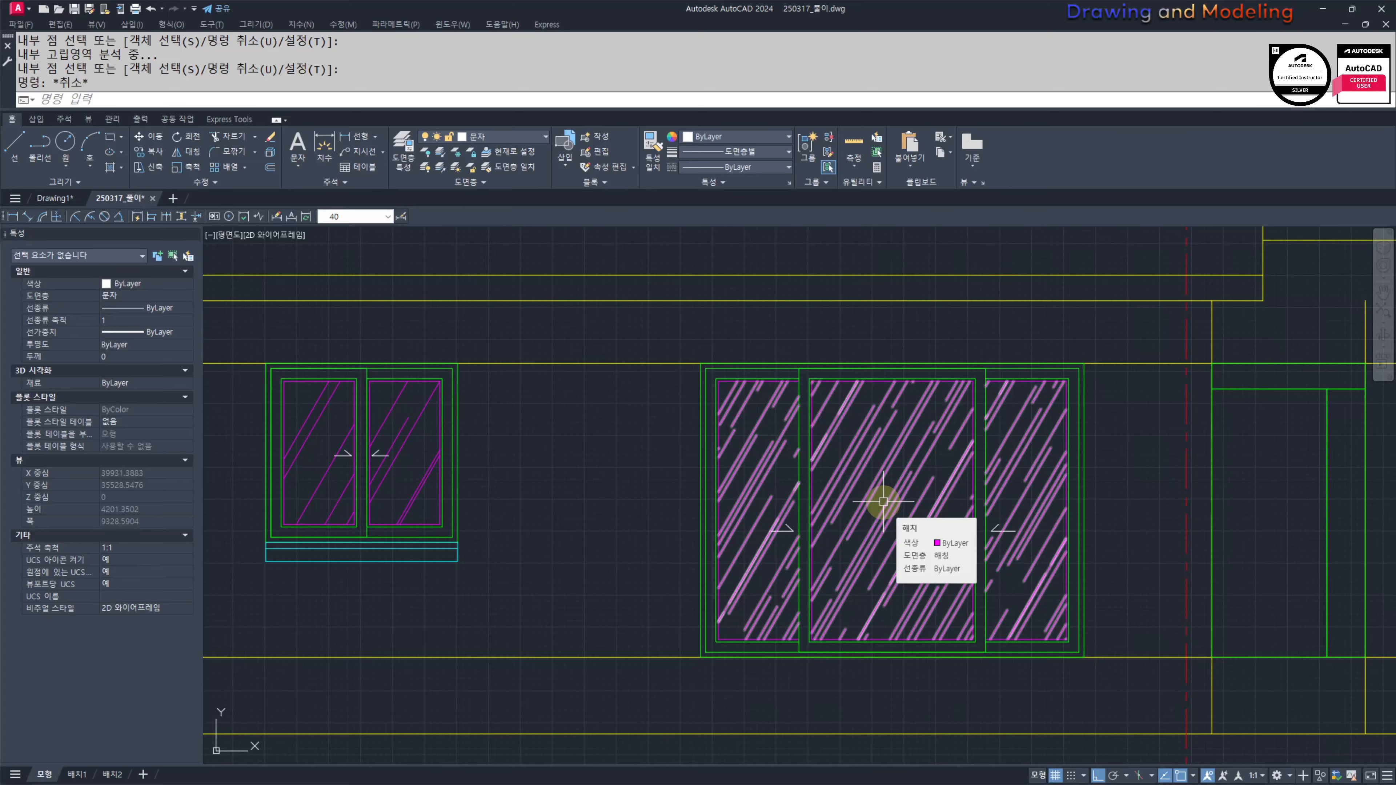
Step: Erase the yellow vertical line running along the right edge of the door opening
scroll(760, 484, "up", 5)
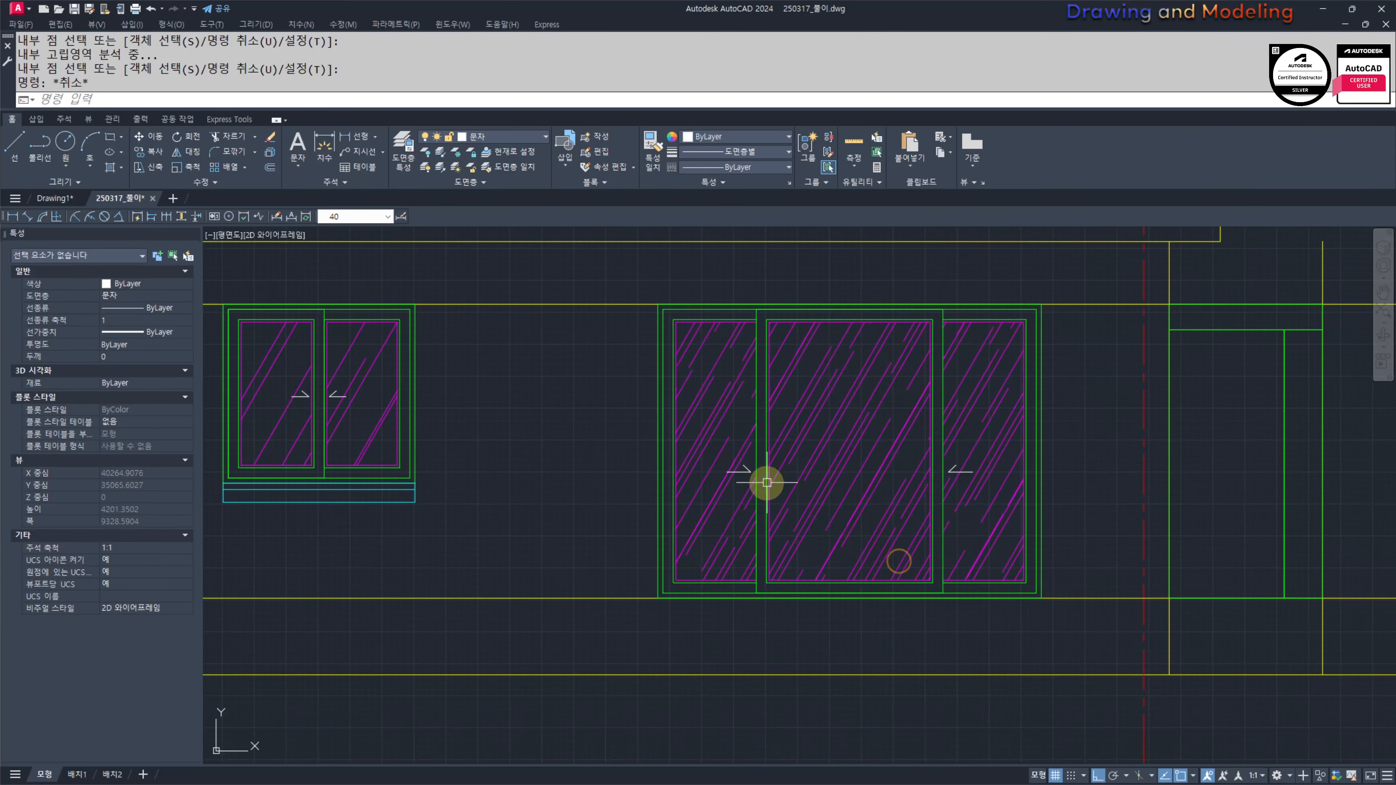
scroll(757, 510, "down", 8)
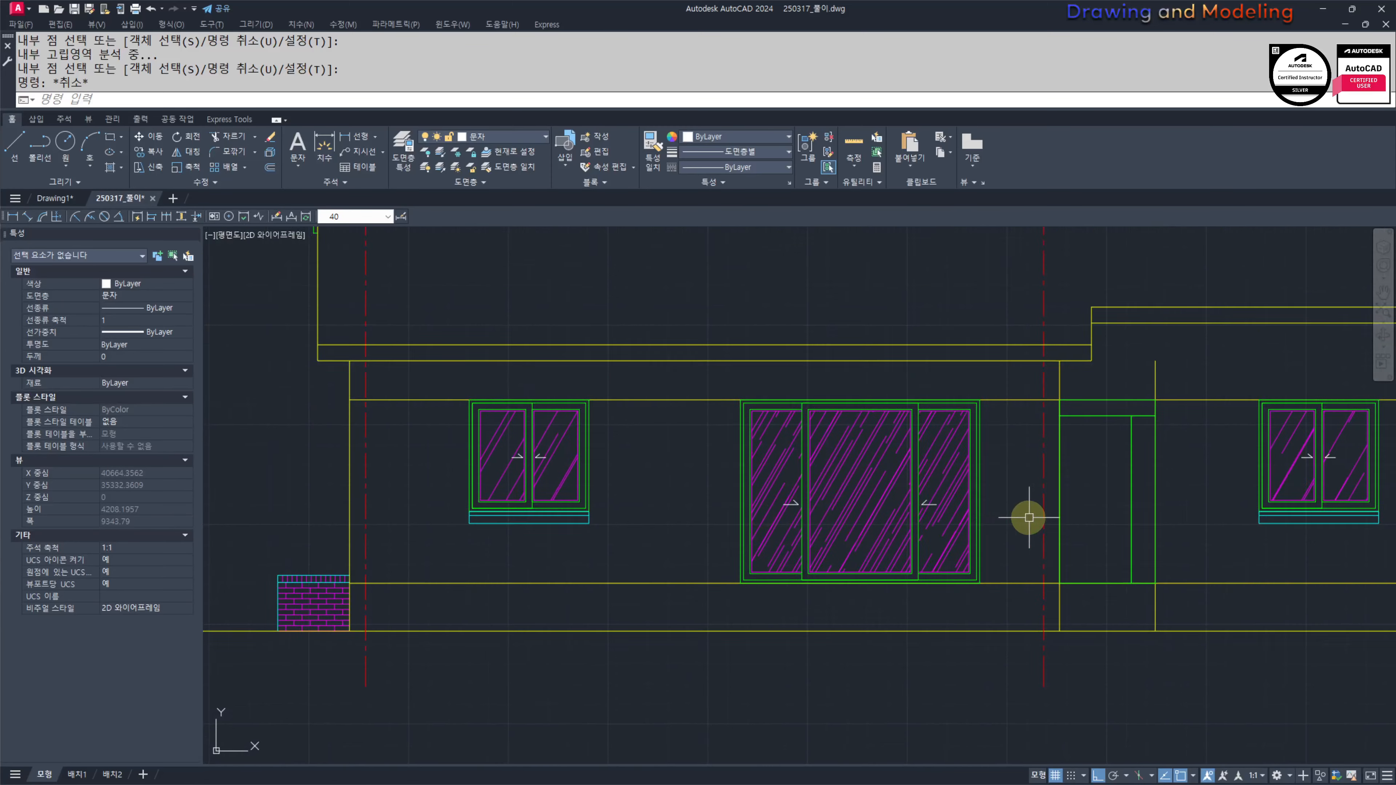
scroll(919, 508, "up", 3)
scroll(798, 532, "up", 2)
left_click(864, 341)
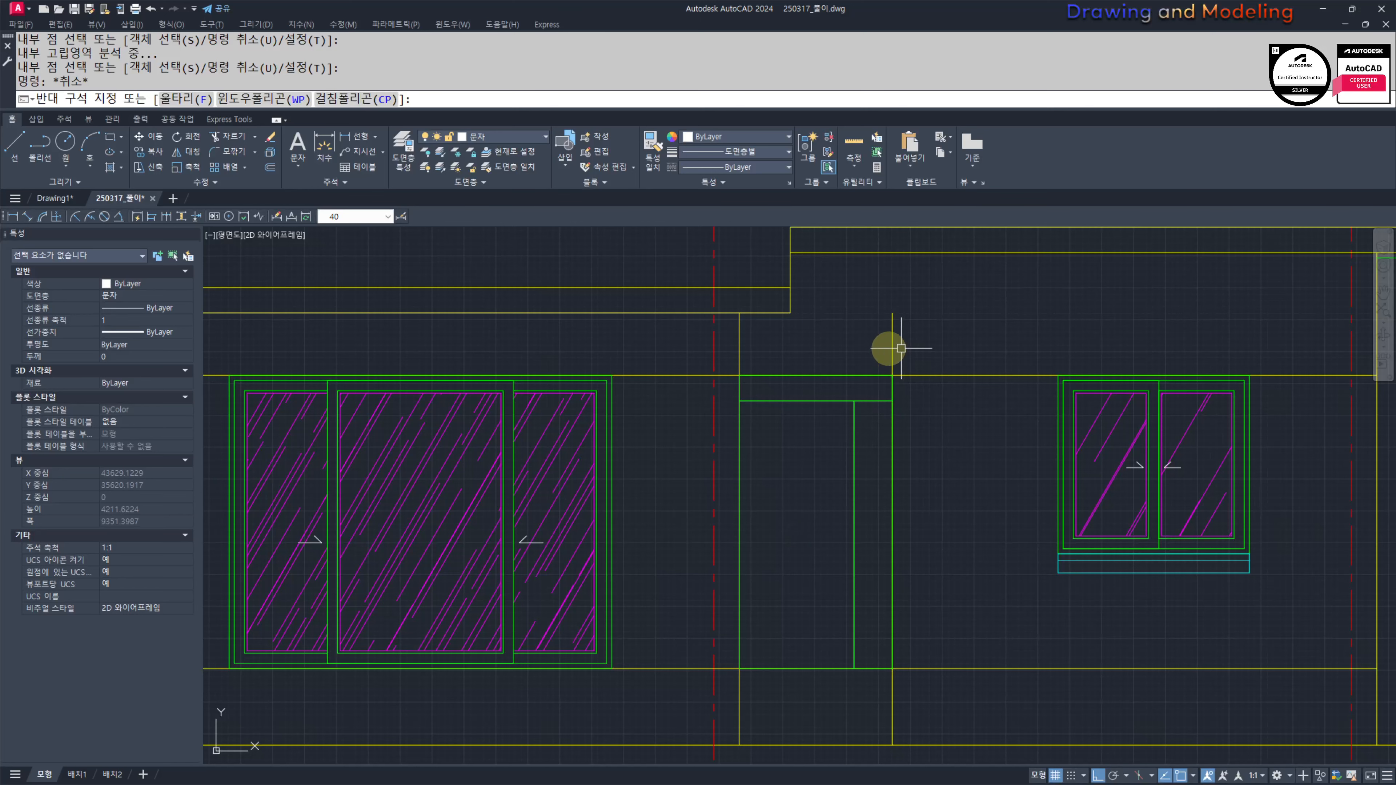
left_click(899, 347)
type("e")
key("Return")
key("Escape")
key("Escape")
Step: Offset the rectangle of the wide main door leaf 30 inward
middle_click_drag(816, 517, 897, 513)
type("o")
key("Return")
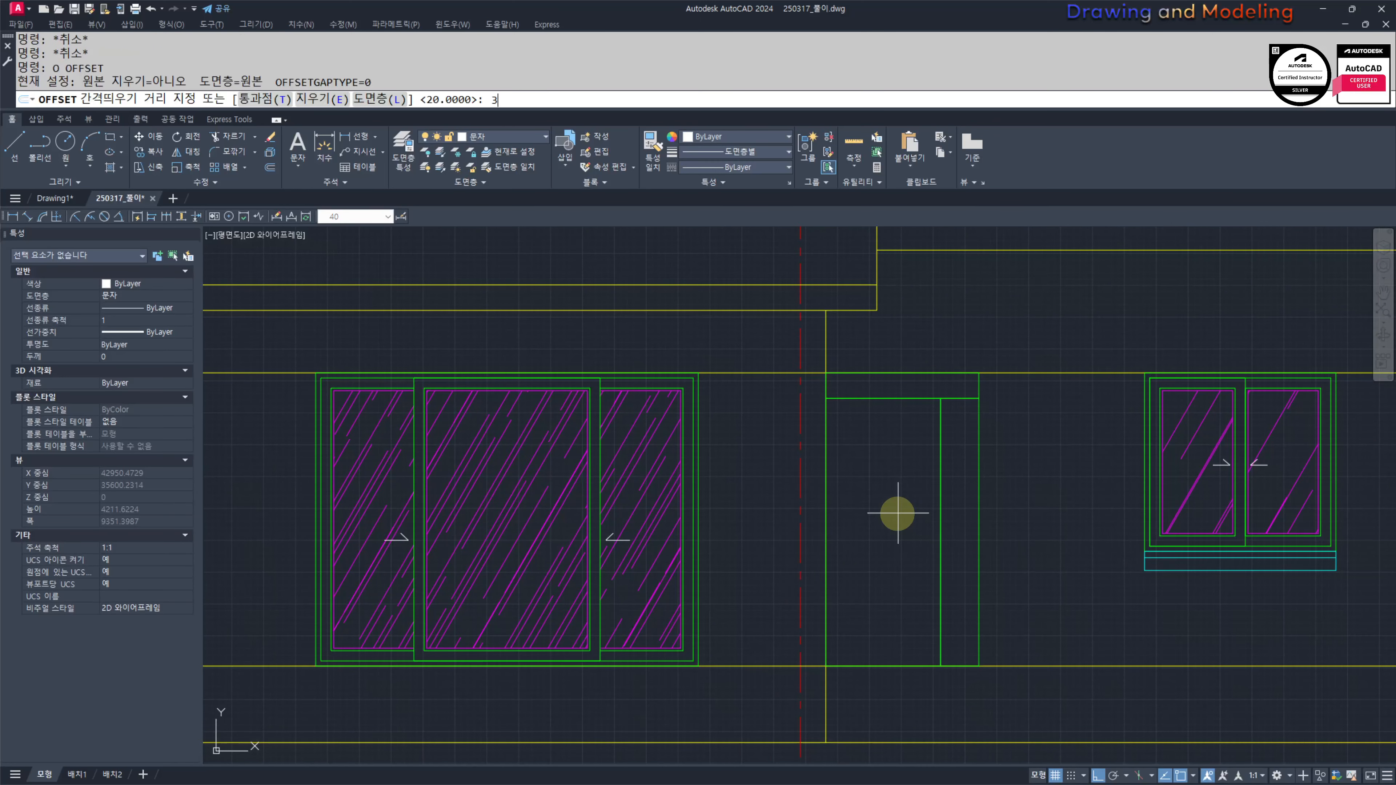
type("30")
key("Return")
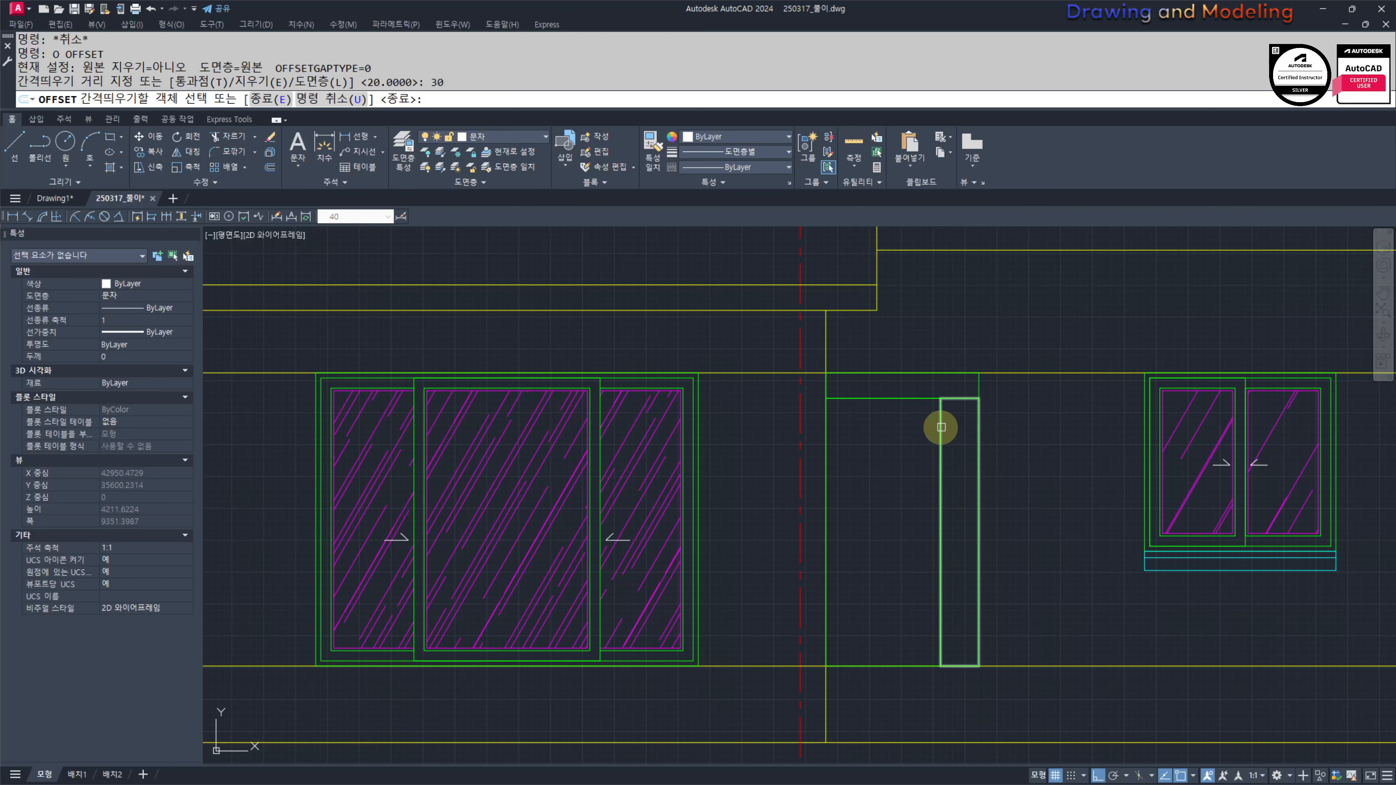
left_click(828, 431)
left_click(902, 462)
key("Escape")
key("Escape")
middle_click_drag(841, 467, 902, 483)
mouse_move(971, 530)
middle_mouse_down()
mouse_move(937, 495)
mouse_move(1015, 458)
middle_mouse_up()
middle_click_drag(981, 564, 989, 573)
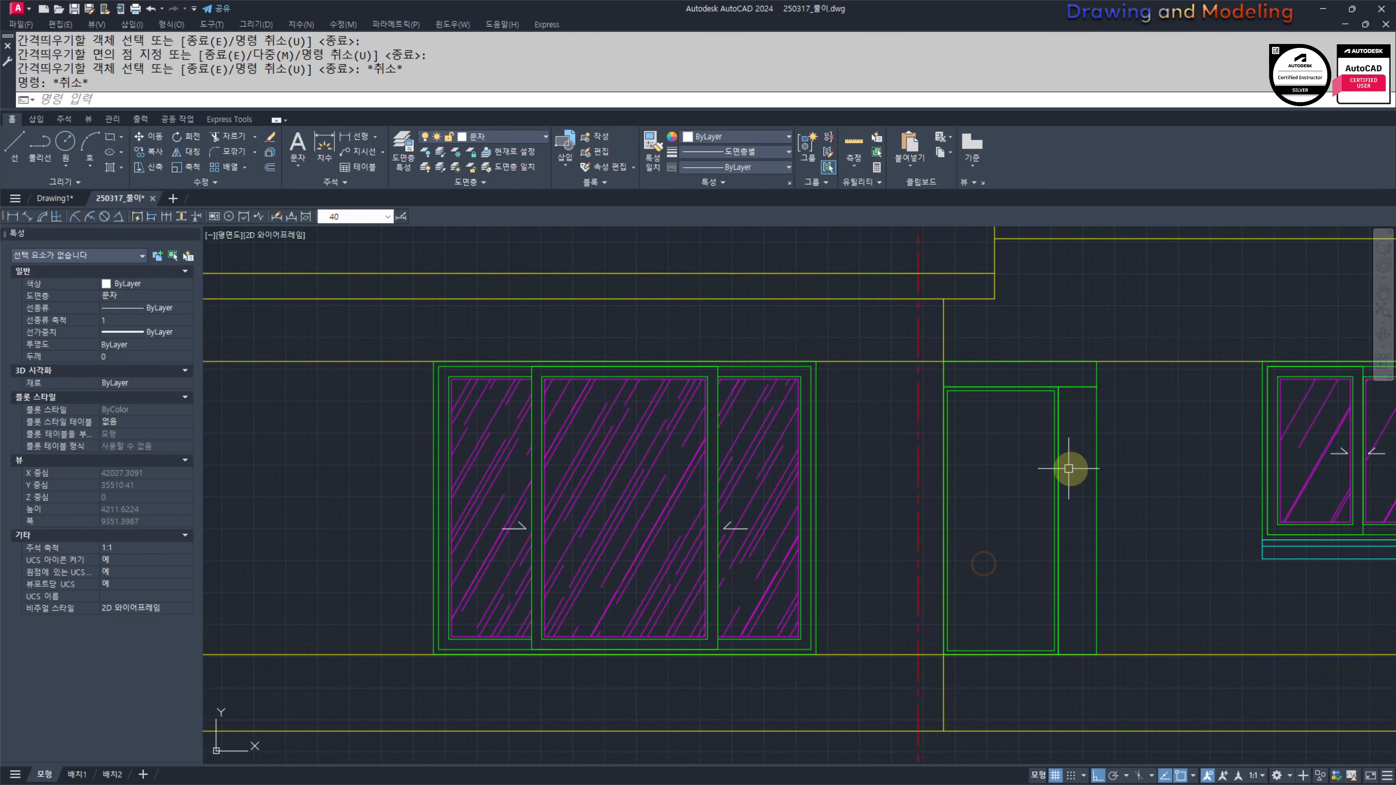
Step: Offset the rectangles of the door's narrow side panel and of the transom above 30 inward
middle_click_drag(1086, 405, 1087, 445)
middle_click_drag(1074, 507, 1073, 508)
key("Return")
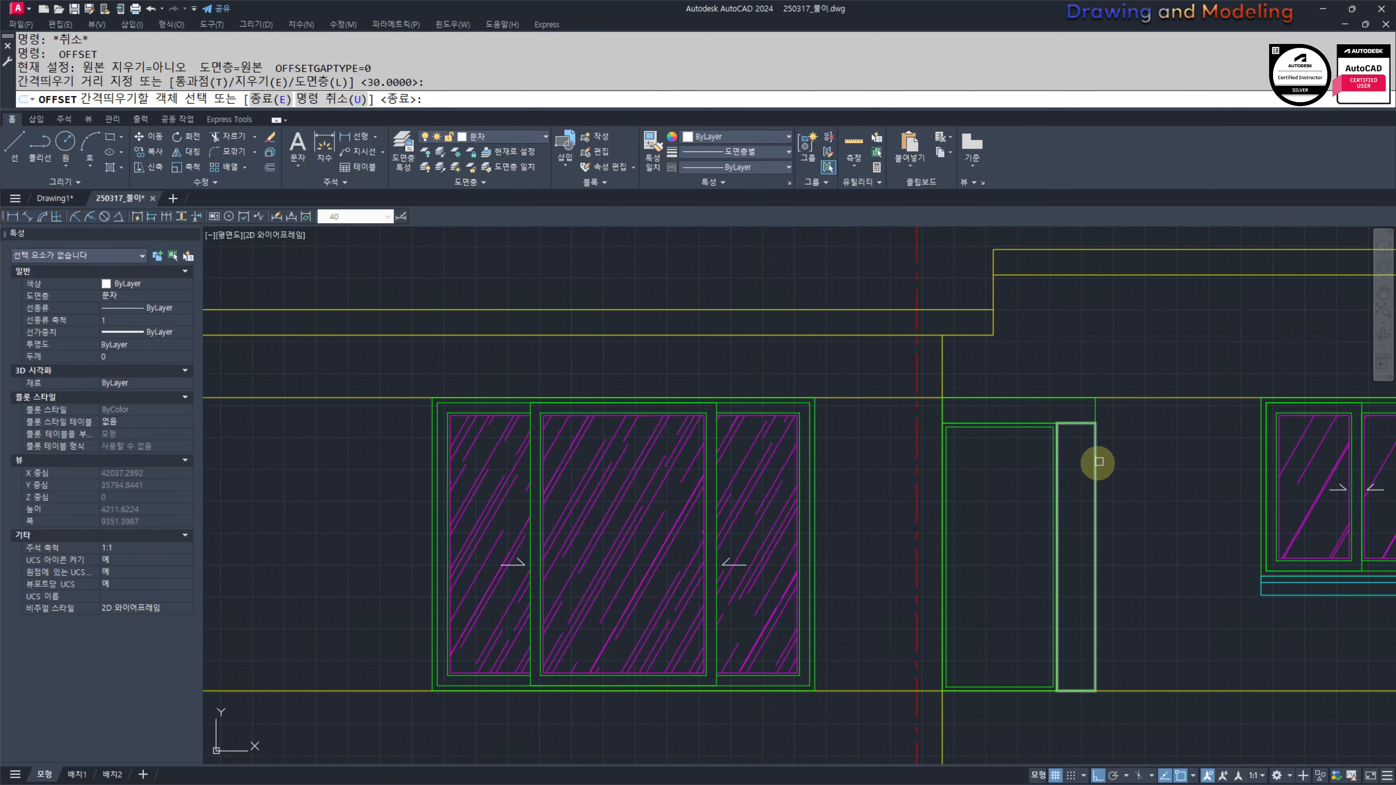
left_click(1069, 491)
scroll(1100, 408, "up", 1)
left_click(1088, 411)
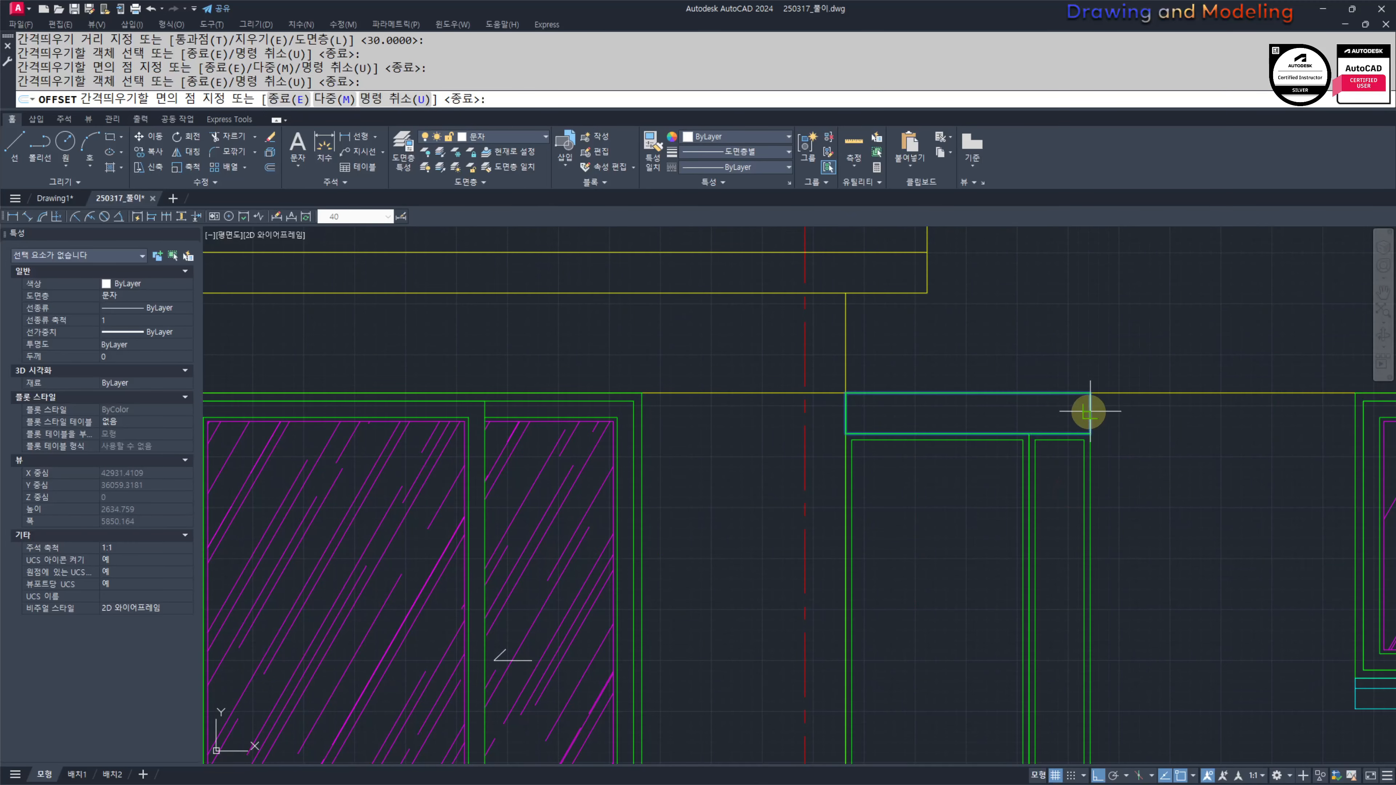
left_click(1034, 418)
key("Escape")
key("Escape")
Step: Try erasing the outer rectangle of the transom above the door, and undo the erasure
scroll(1085, 412, "up", 1)
left_click(1092, 416)
type("e")
key("Return")
middle_click_drag(1003, 449, 1075, 461)
type("s")
key("Return")
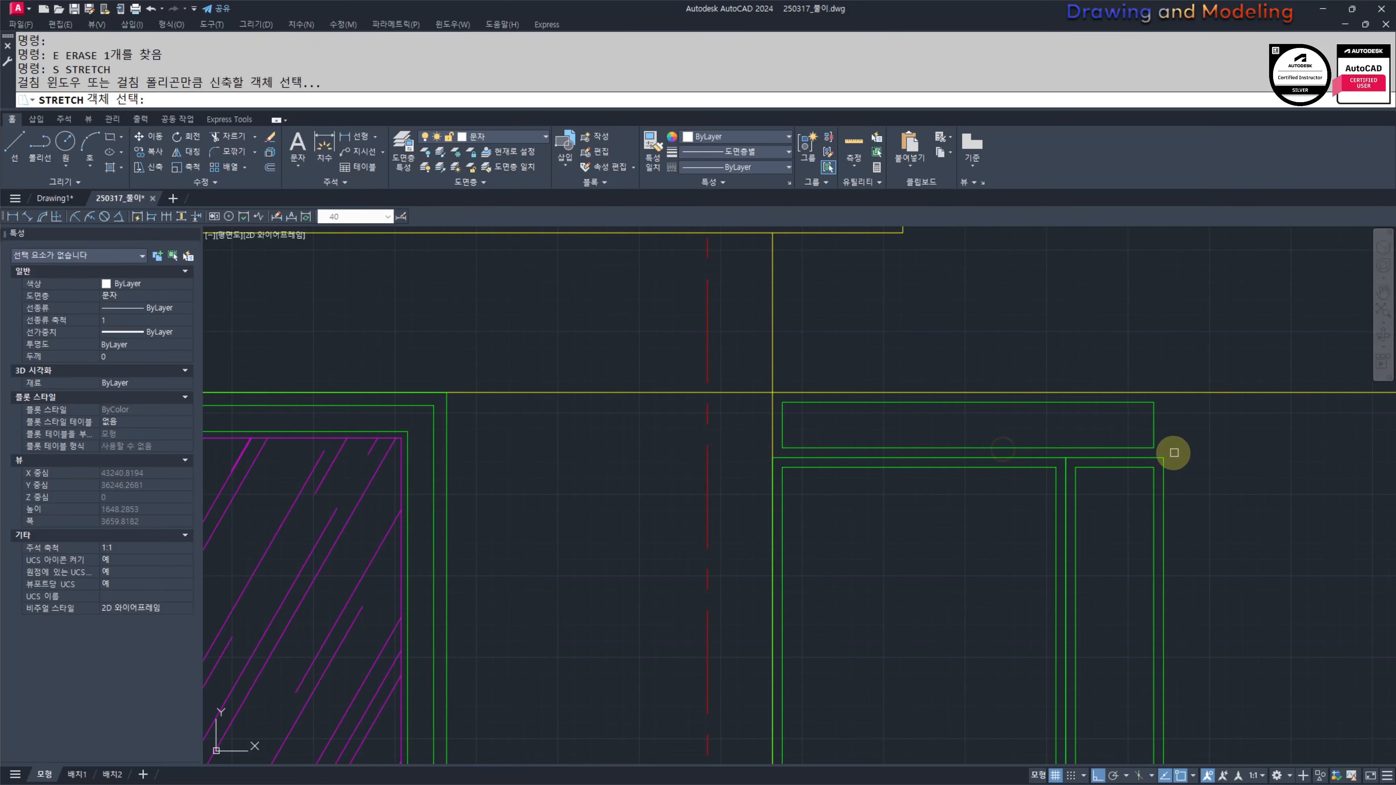
key("ctrl+z")
key("ctrl+z")
key("ctrl+z")
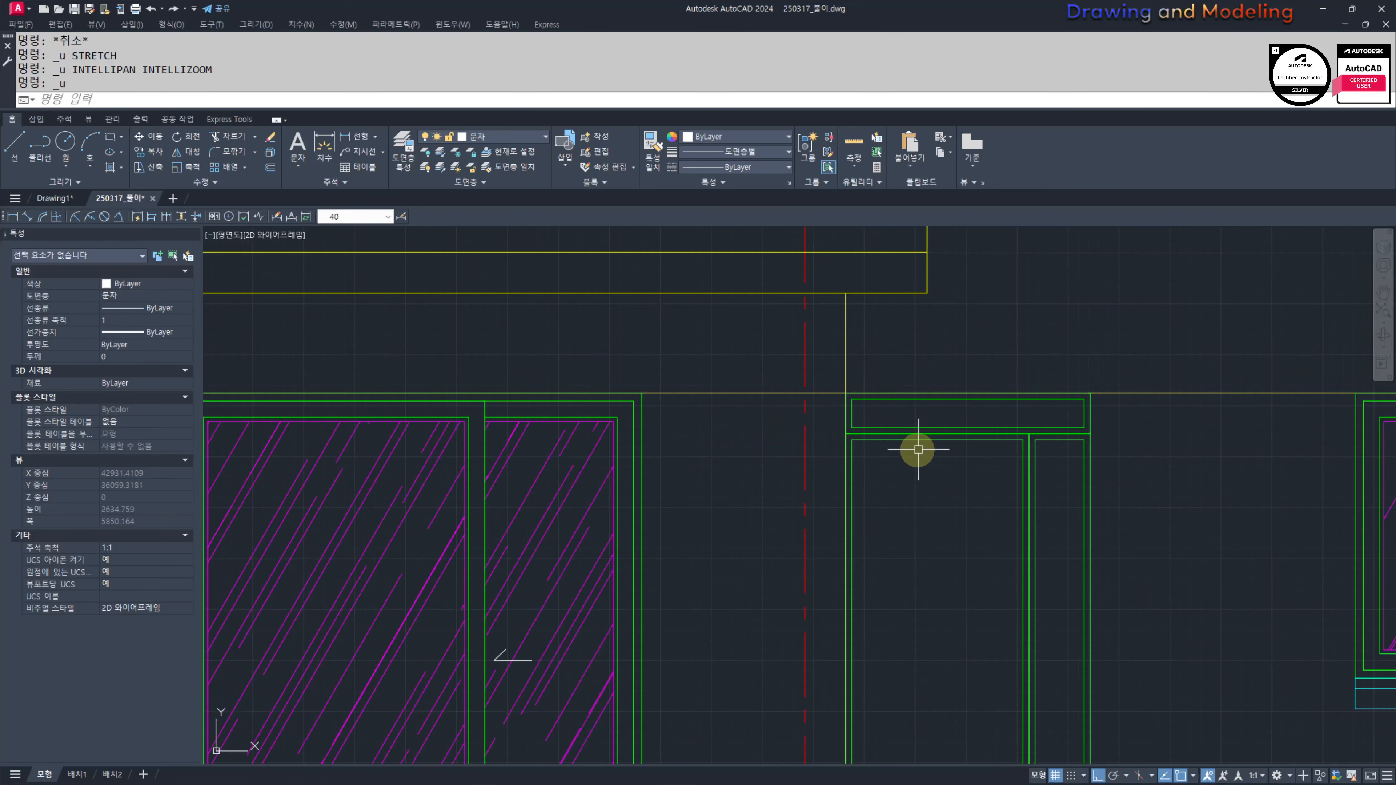
Step: Stretch the bottom edge of the transom's inner rectangle down onto the transom's lower frame line
key("Escape")
key("Escape")
middle_click_drag(908, 446, 1065, 509)
scroll(1189, 496, "up", 2)
scroll(1215, 485, "up", 2)
type("s")
key("Return")
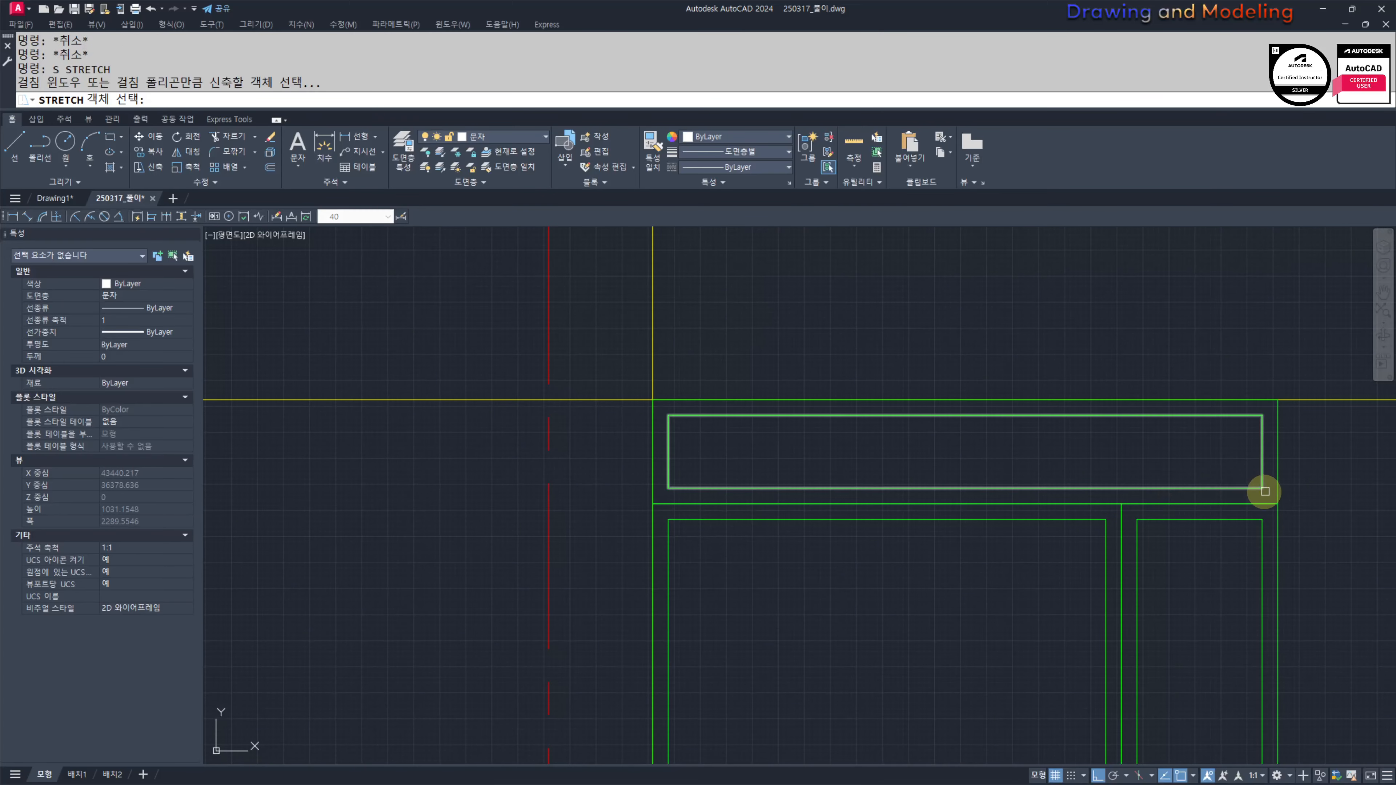
left_click(670, 476)
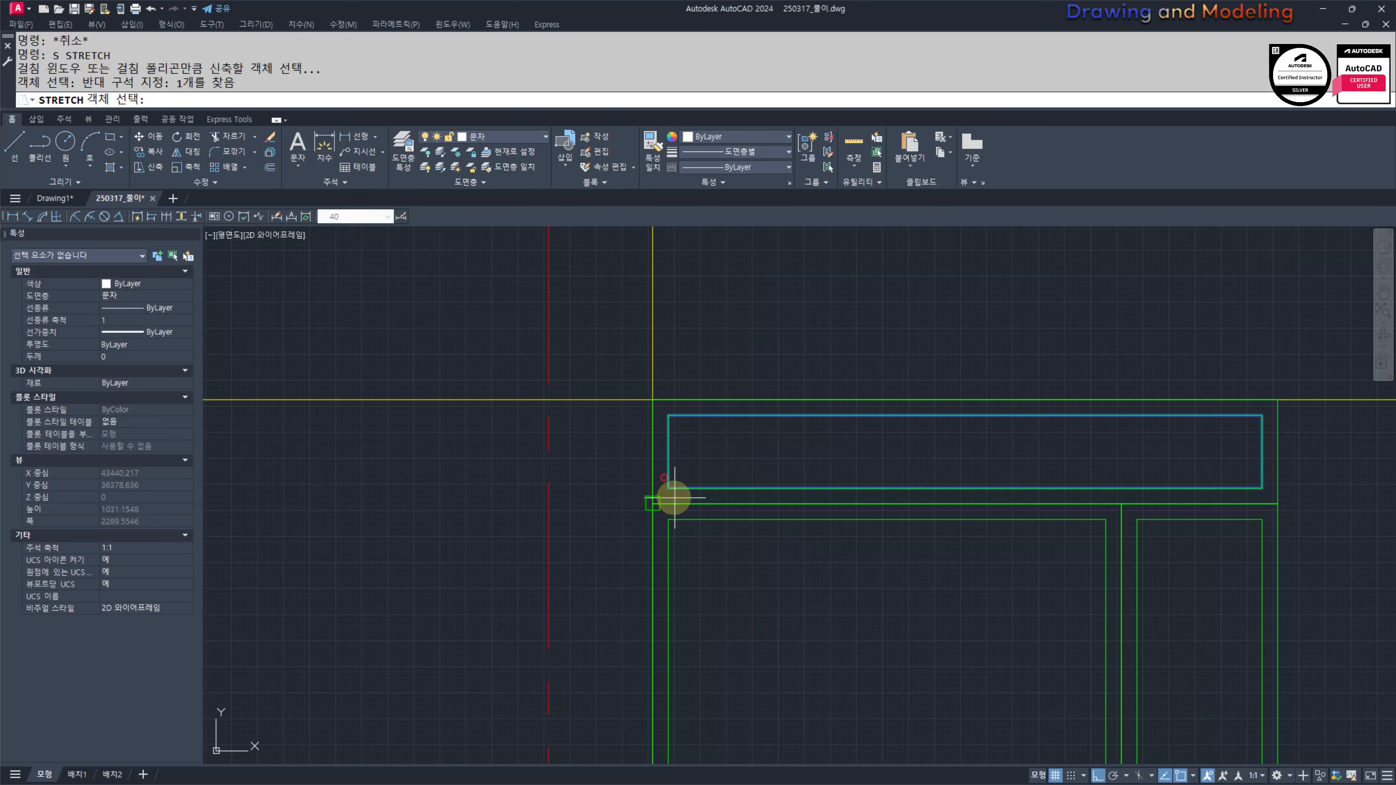
key("Return")
left_click(668, 487)
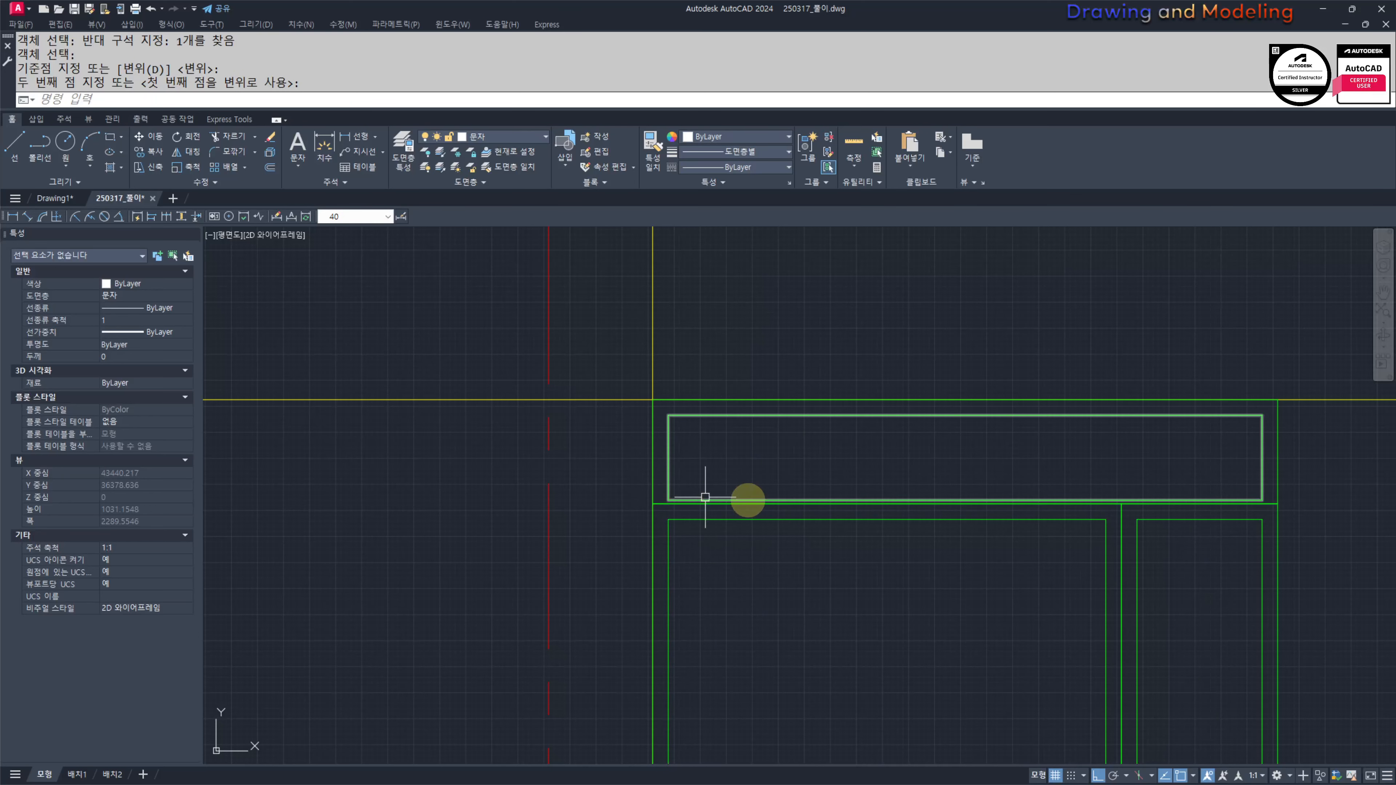
left_click(667, 487)
left_click(668, 487)
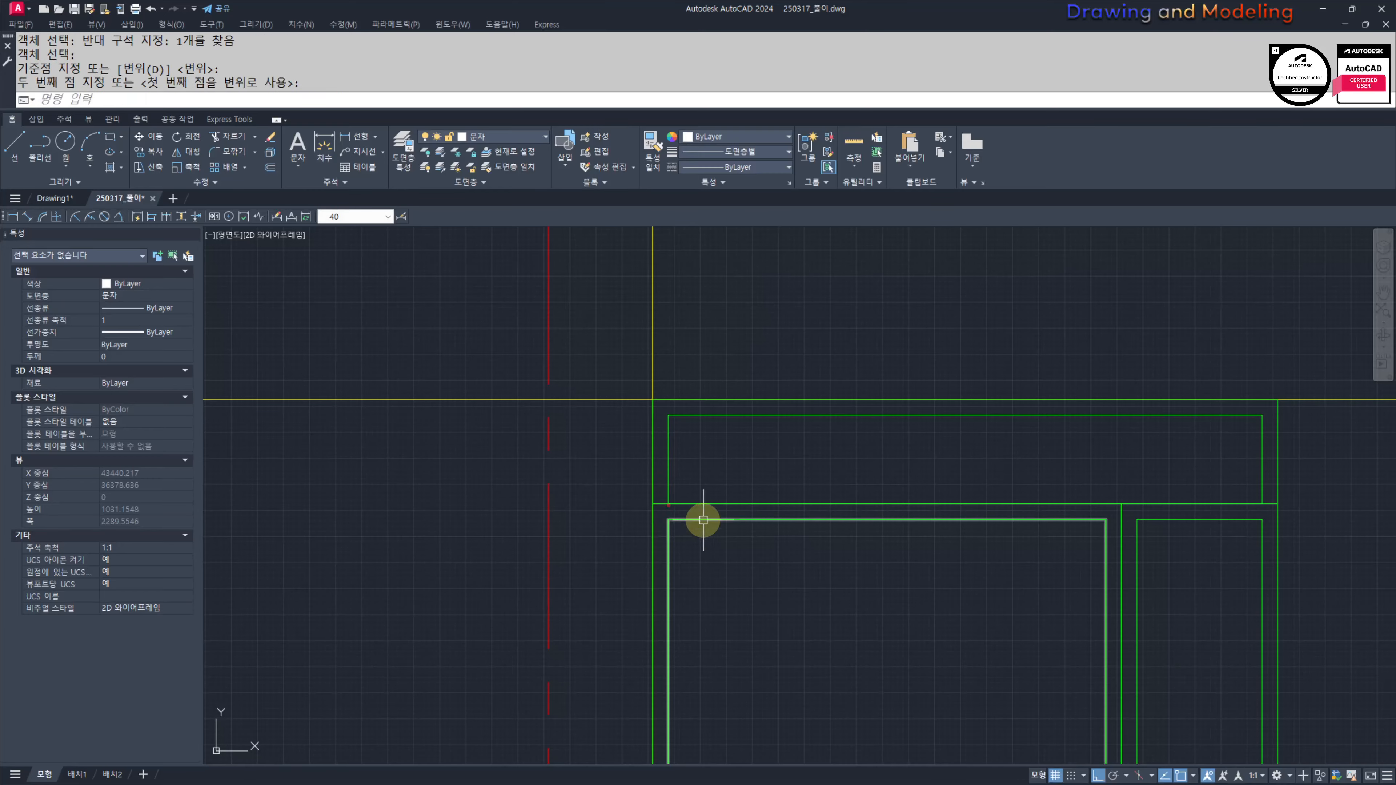
Step: Stretch the left edge of the narrow side panel's inner rectangle onto the divider line beside the main leaf
scroll(689, 511, "up", 4)
scroll(659, 466, "down", 6)
middle_click_drag(1032, 541, 847, 474)
scroll(767, 428, "up", 2)
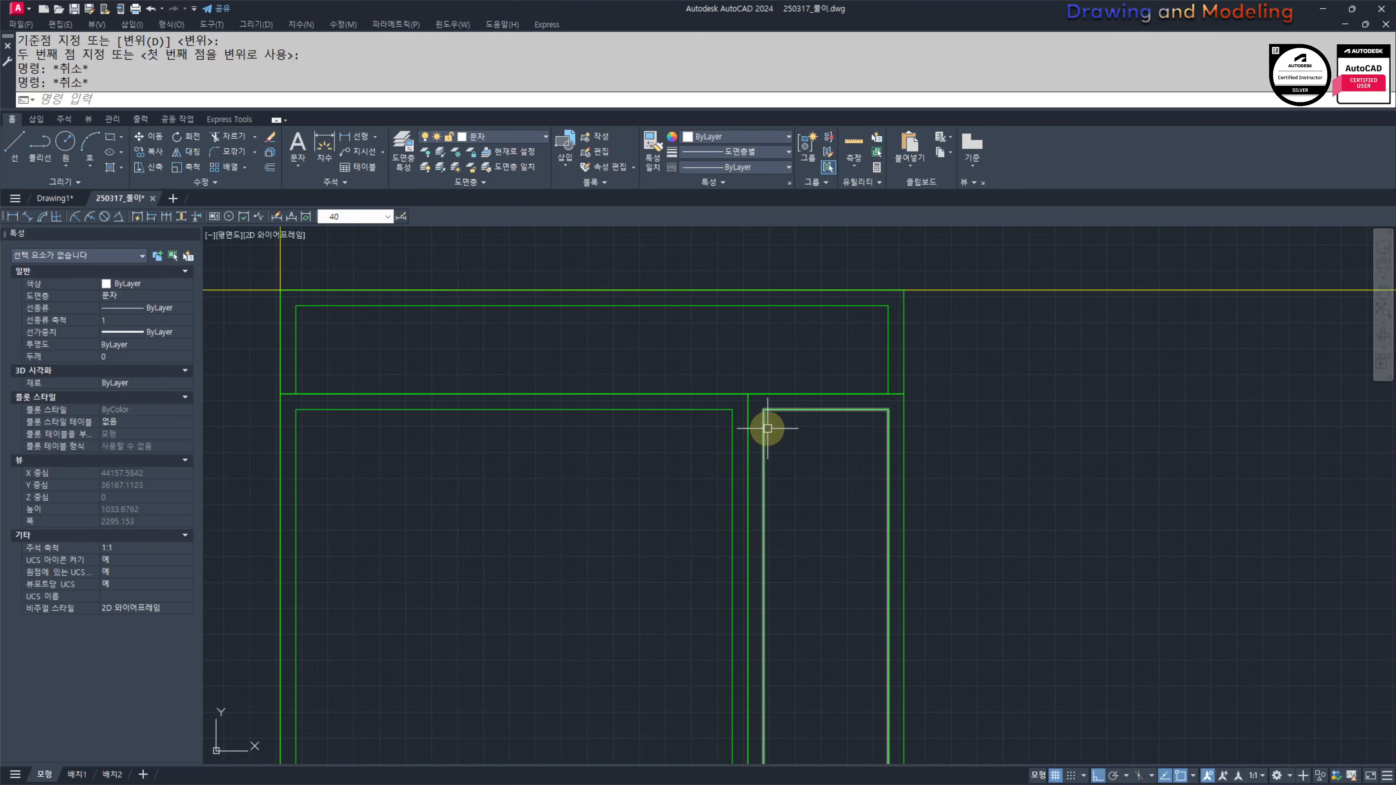
scroll(766, 430, "down", 4)
middle_click_drag(764, 462, 773, 446)
scroll(774, 439, "up", 2)
type("s")
key("Return")
scroll(774, 385, "down", 3)
middle_click_drag(787, 531, 810, 405)
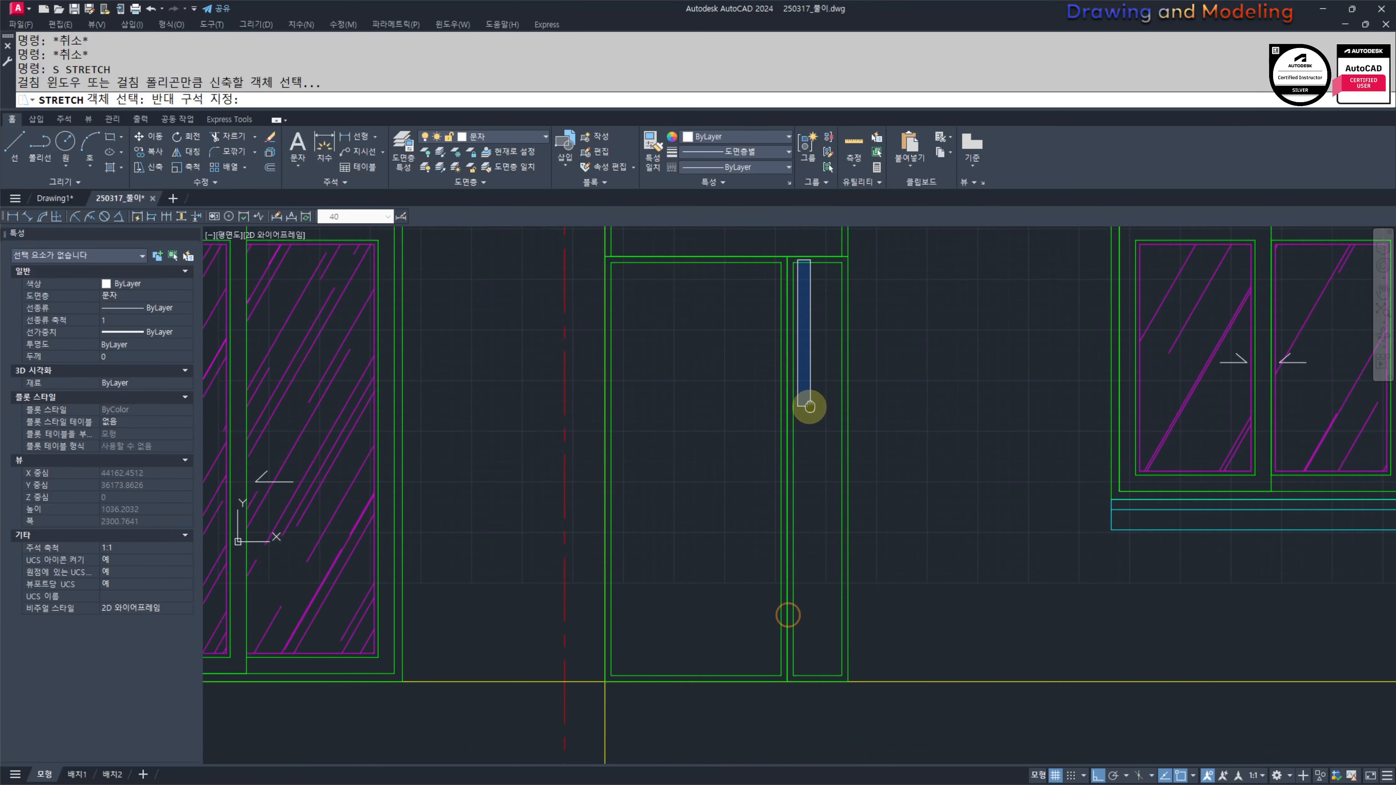
scroll(787, 713, "up", 3)
left_click(802, 544)
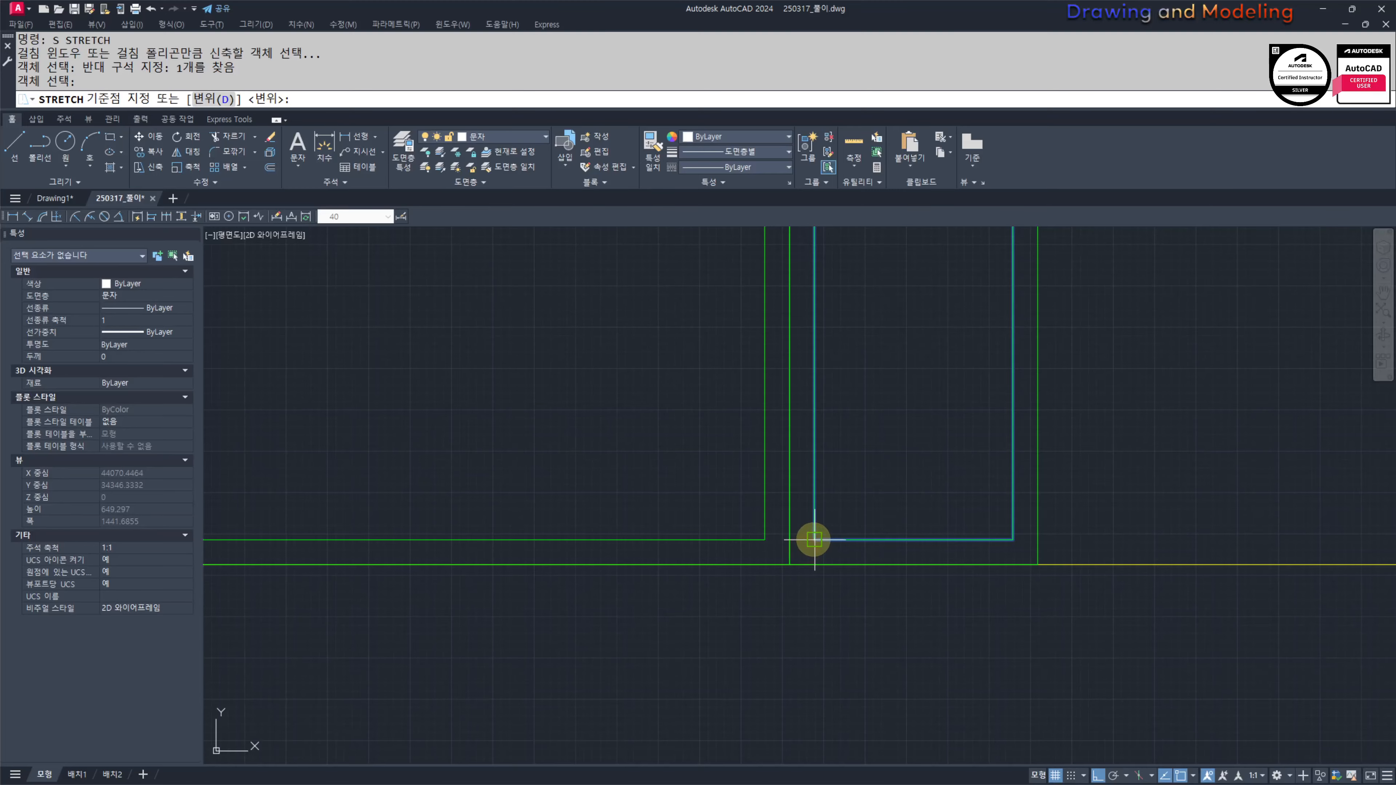
left_click(813, 540)
key("Escape")
key("Escape")
scroll(938, 508, "down", 3)
scroll(904, 498, "up", 6)
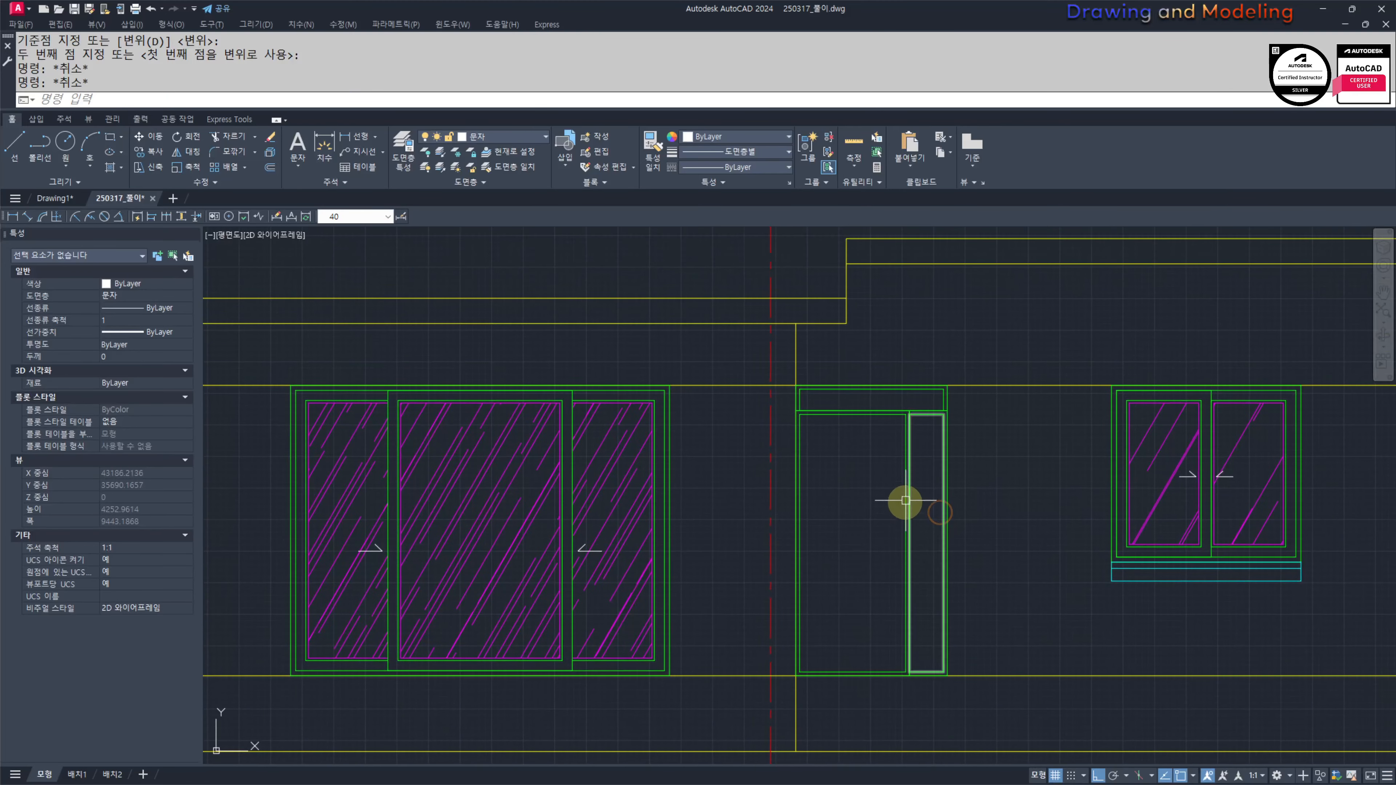
Step: Trim the divider line stubs between main leaf and side panel at the upper and lower ends of the door
type("TRIM :")
left_click(898, 434)
left_click(892, 416)
left_click(866, 433)
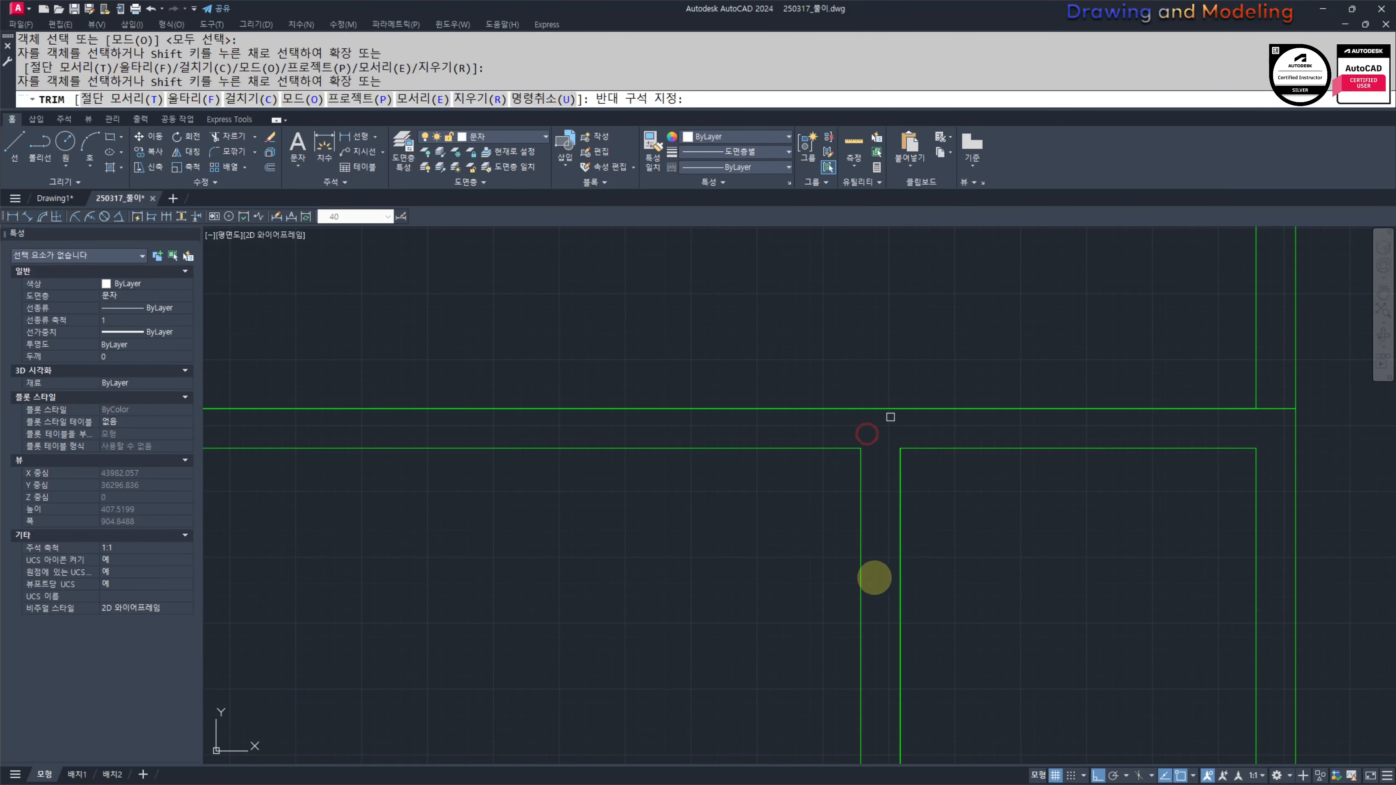
scroll(873, 583, "down", 6)
middle_click_drag(871, 585, 943, 429)
scroll(950, 571, "down", 2)
middle_click_drag(923, 599, 953, 440)
scroll(968, 702, "up", 6)
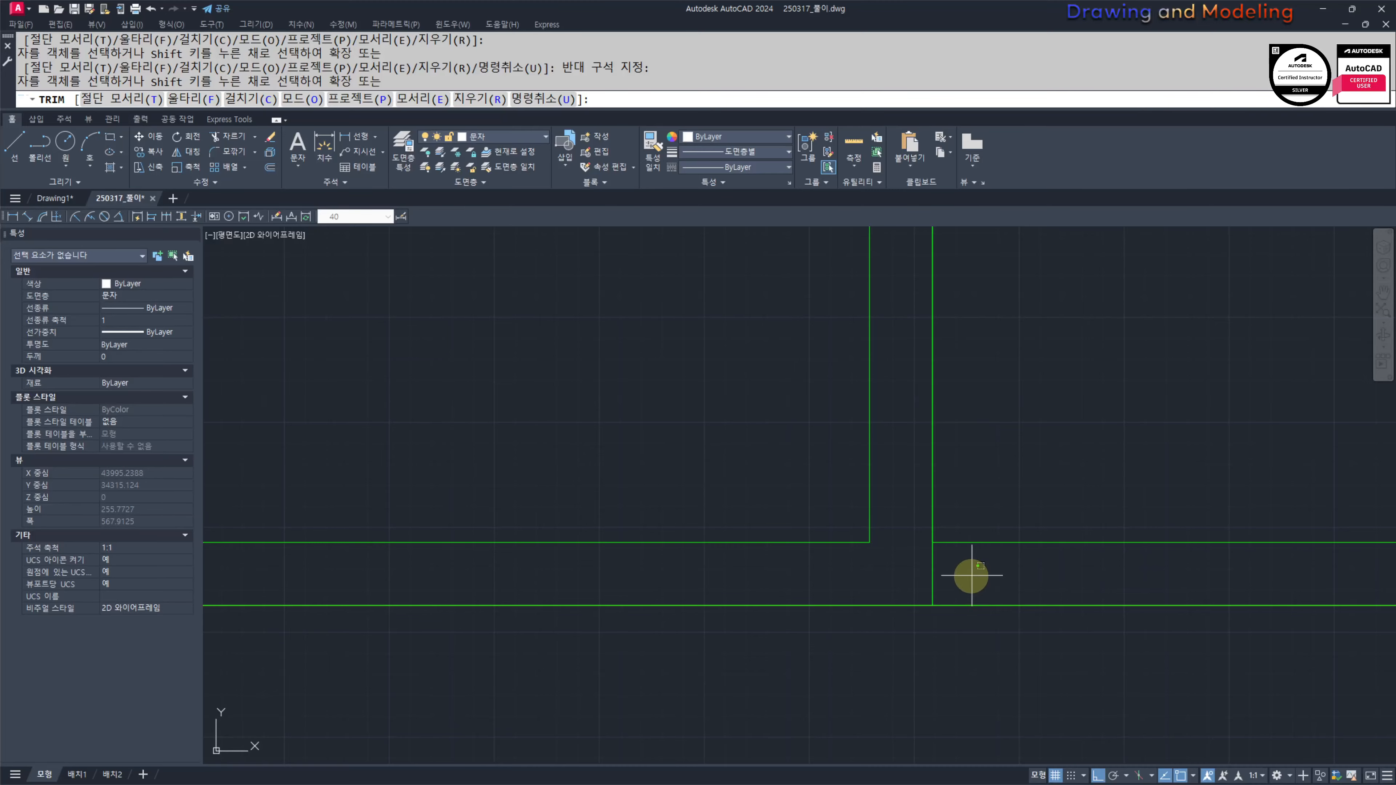
key("Escape")
Step: Trim the short ends of the transom's lower line that cross the door frame on both sides
scroll(978, 506, "down", 5)
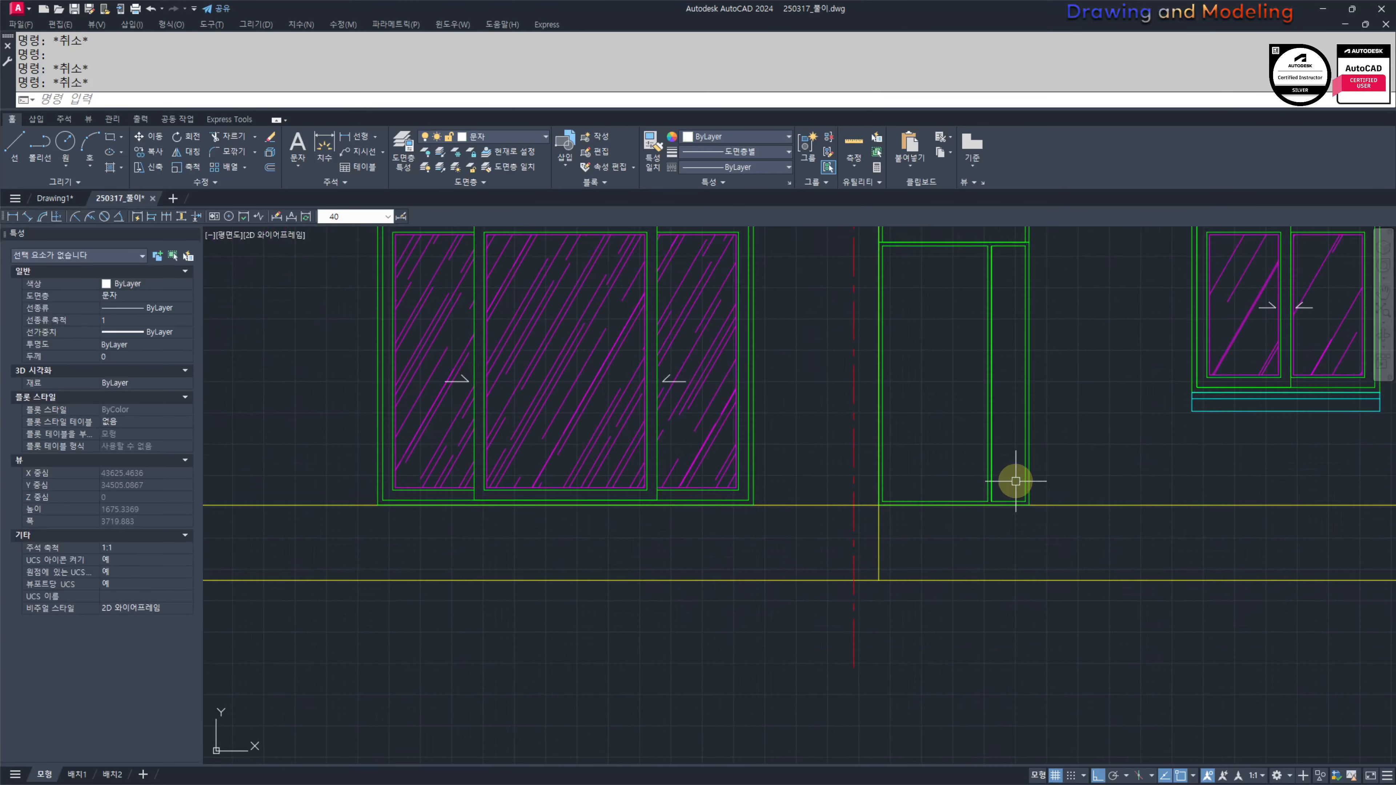
scroll(1011, 385, "up", 3)
scroll(1014, 360, "up", 5)
middle_click_drag(1024, 358, 999, 433)
type("tr")
left_click(1032, 459)
left_click(1020, 432)
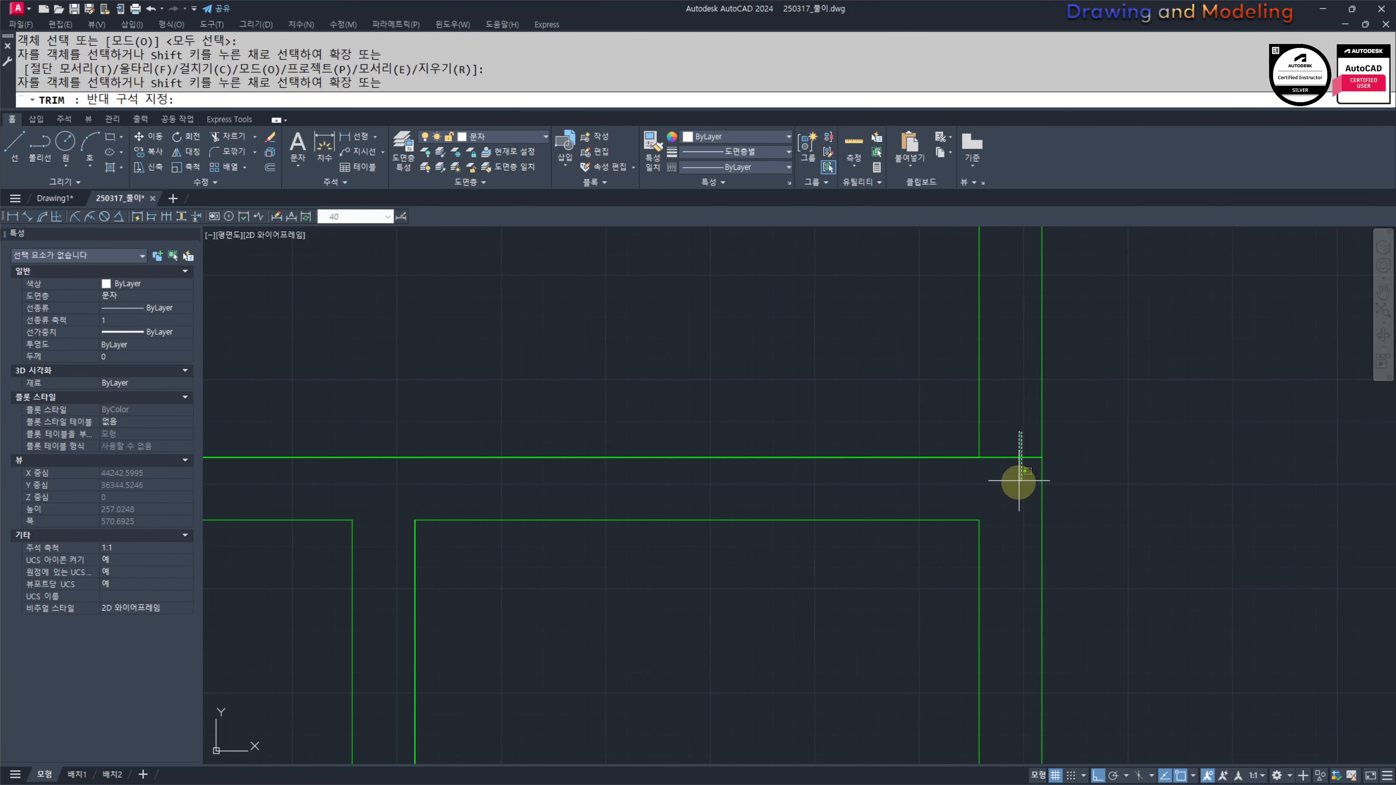
left_click(1019, 480)
scroll(959, 507, "down", 2)
middle_click_drag(817, 506, 1047, 511)
scroll(1047, 511, "down", 1)
middle_click_drag(778, 521, 904, 500)
scroll(698, 492, "up", 3)
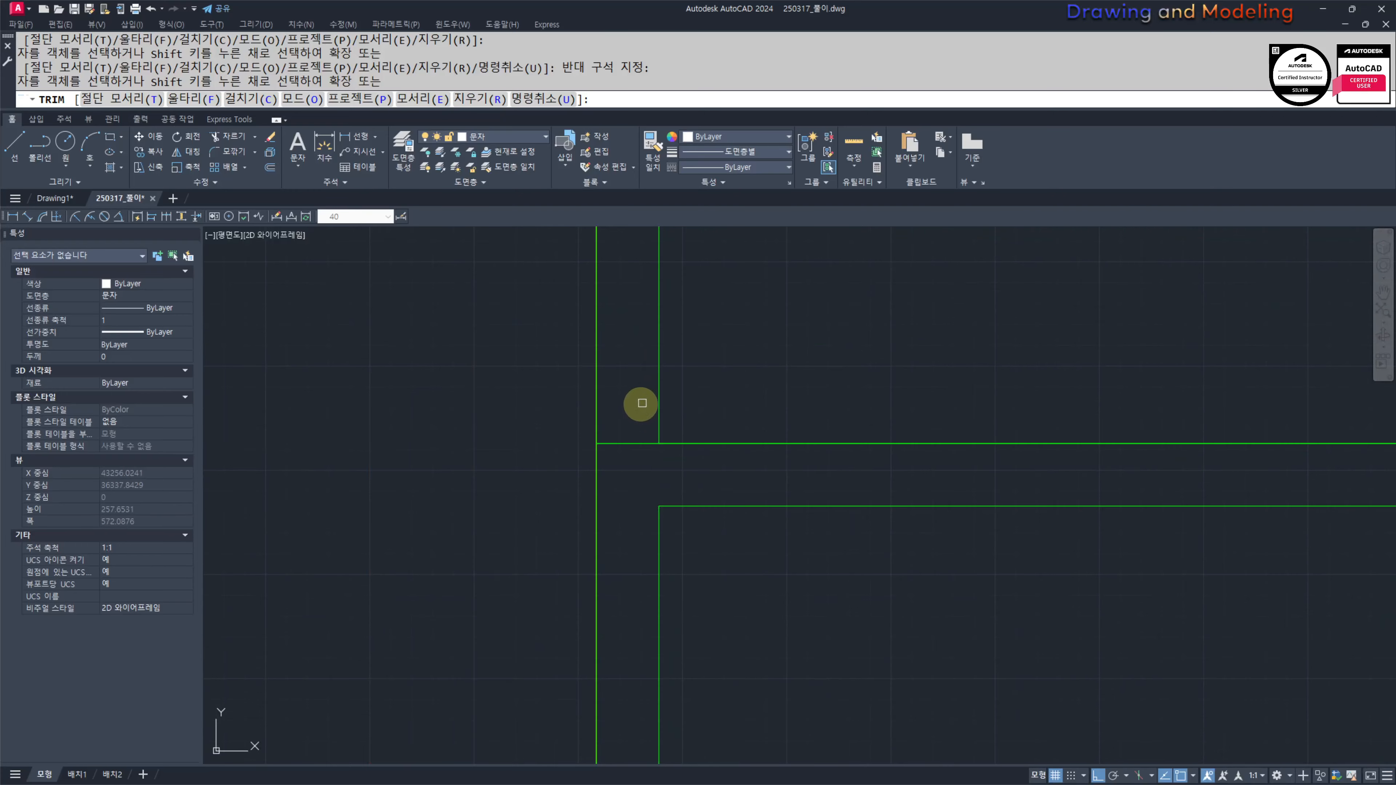
left_click(640, 404)
left_click(625, 479)
scroll(747, 492, "down", 3)
scroll(760, 511, "down", 8)
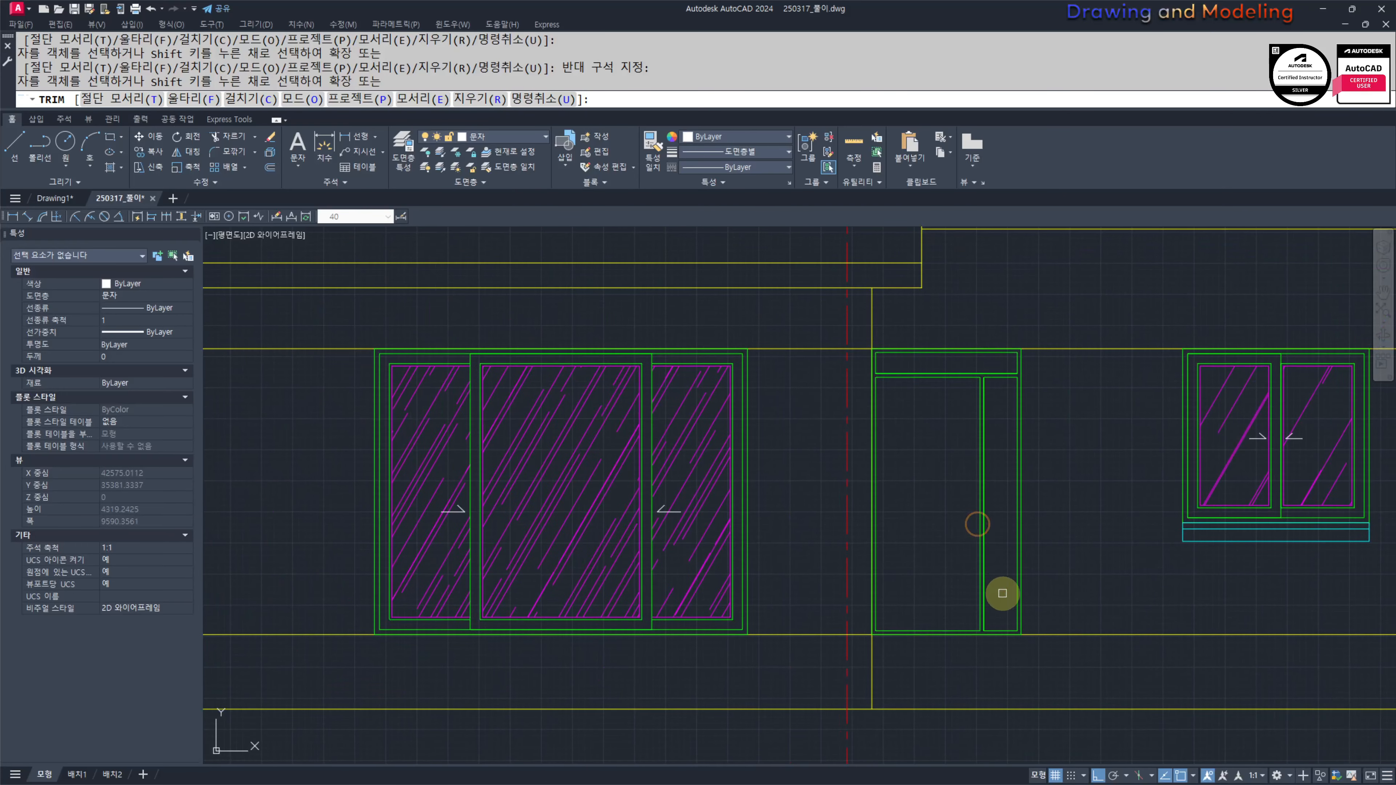
scroll(907, 623, "up", 3)
scroll(916, 585, "down", 3)
key("Escape")
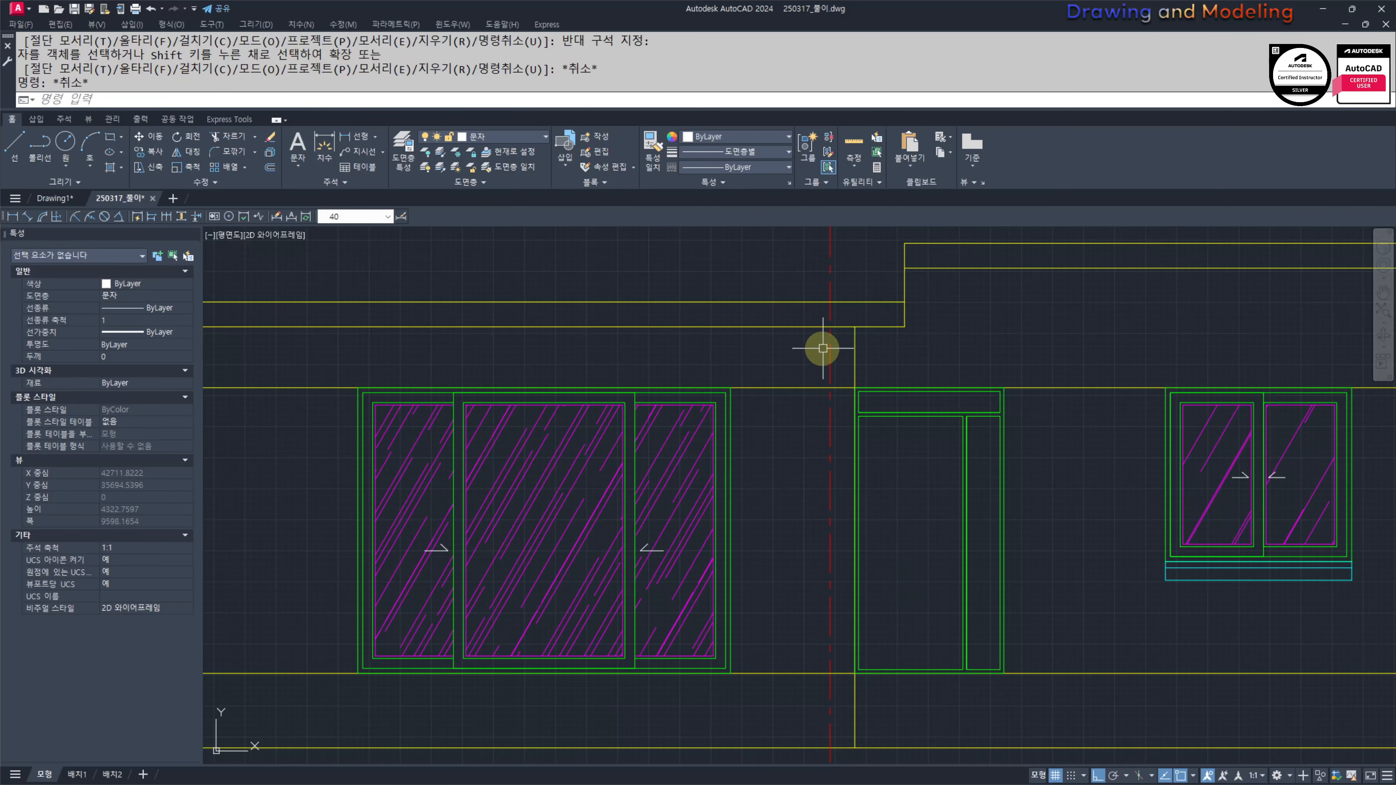
Step: Run Overkill on all the door's linework to delete duplicate and overlapping segments
left_click(841, 360)
left_click(1059, 686)
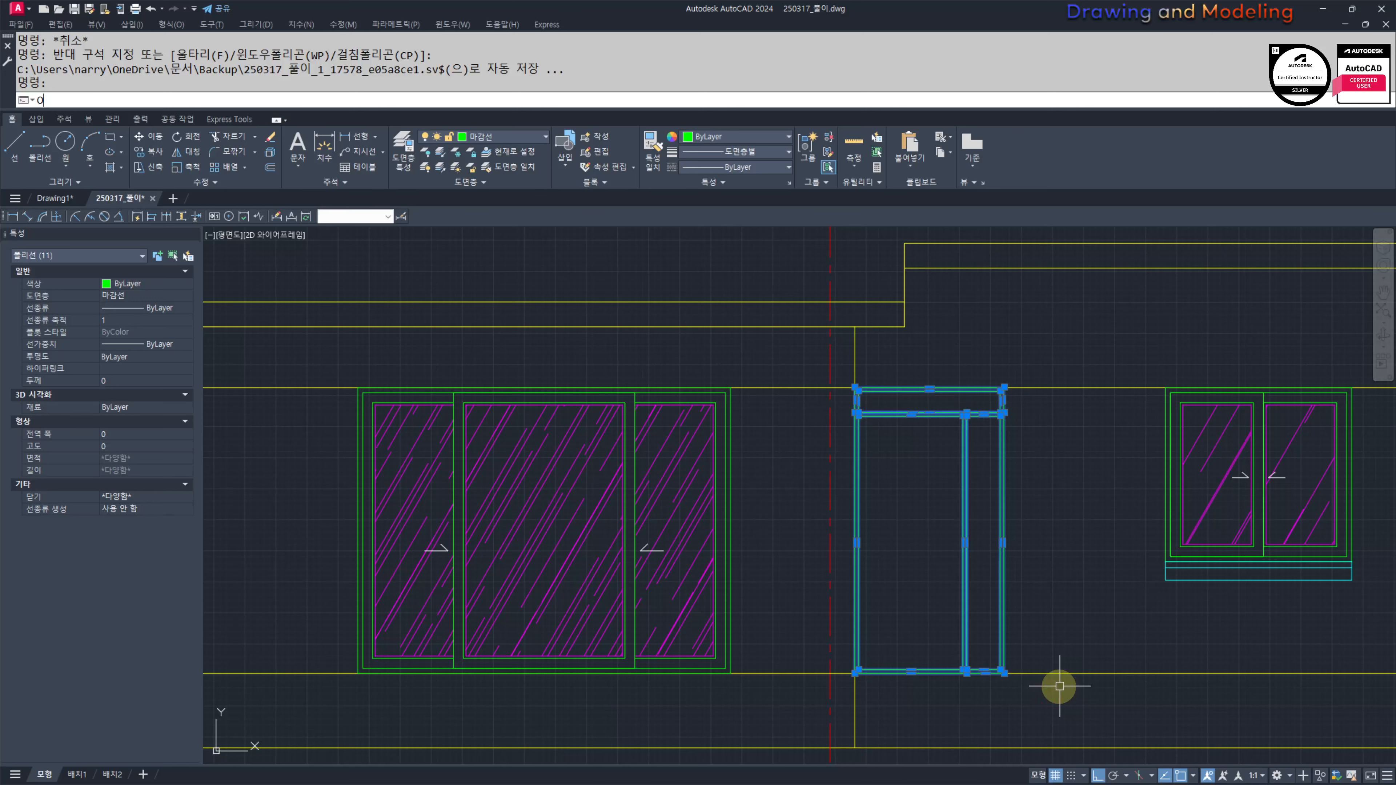
type("OV")
key("Return")
left_click(694, 500)
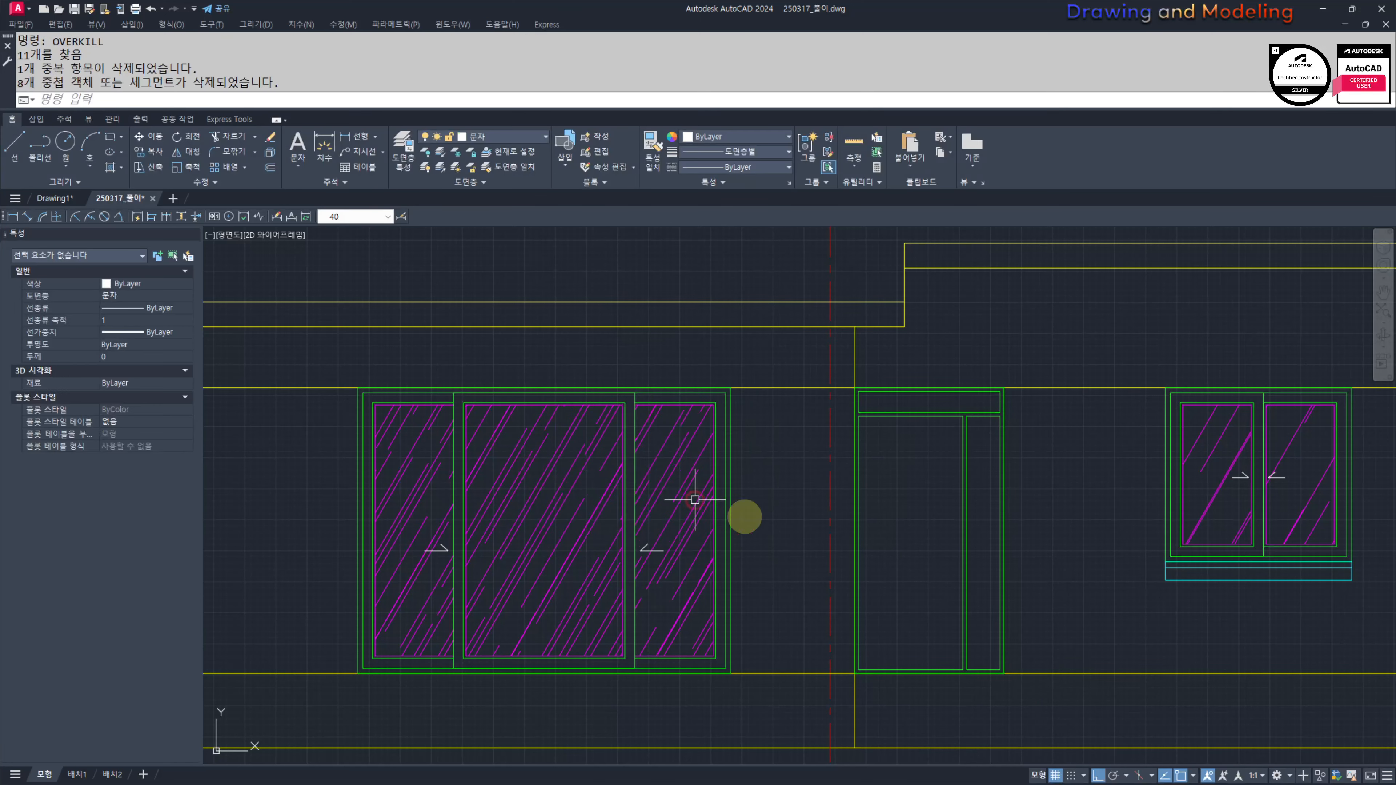
middle_click_drag(1068, 563, 1064, 550)
middle_click_drag(905, 483, 928, 483)
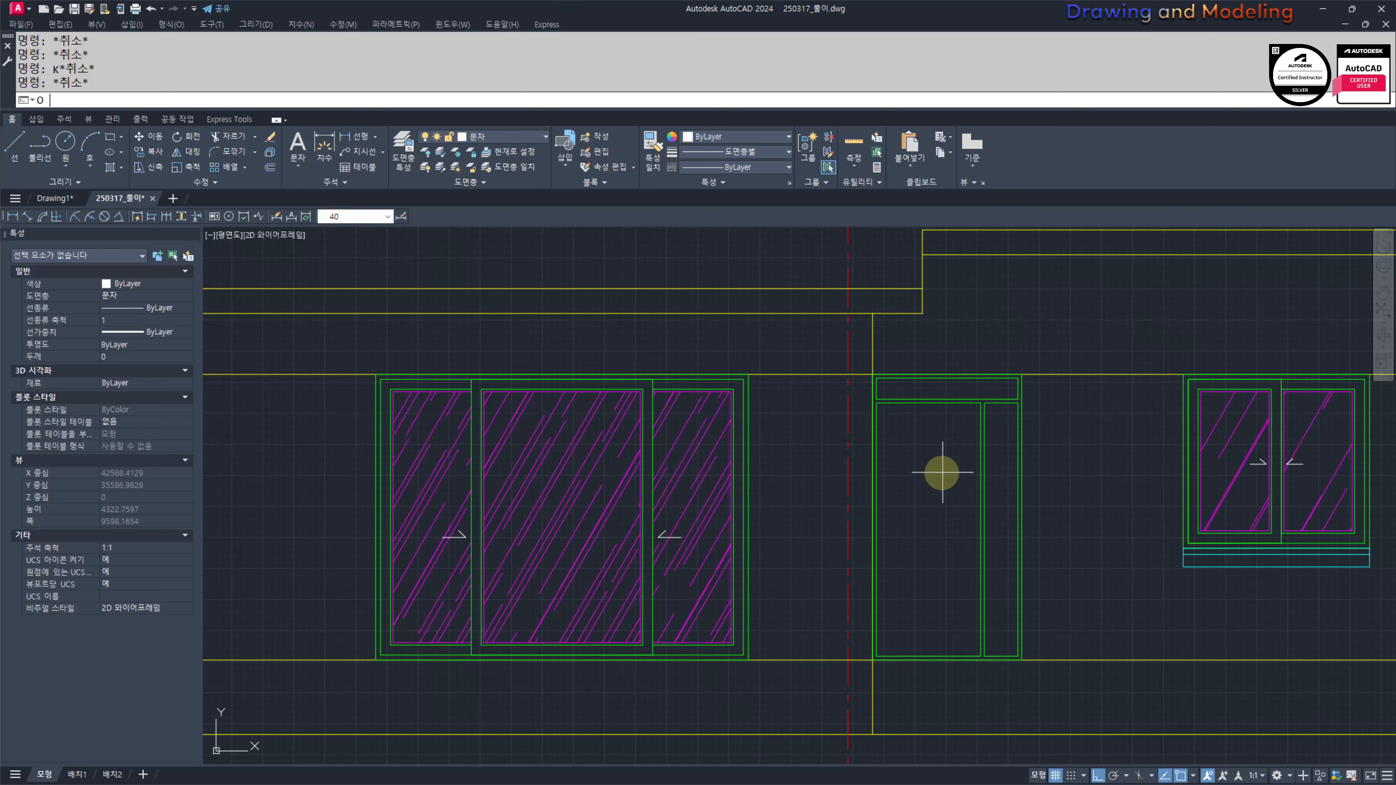
Step: Offset the main door leaf's inner rectangle 150 inward to form its panel
scroll(956, 401, "up", 2)
key("Escape")
key("Escape")
Step: Try offsetting the transom's inner outline 50 inward, and undo the offset
key("space")
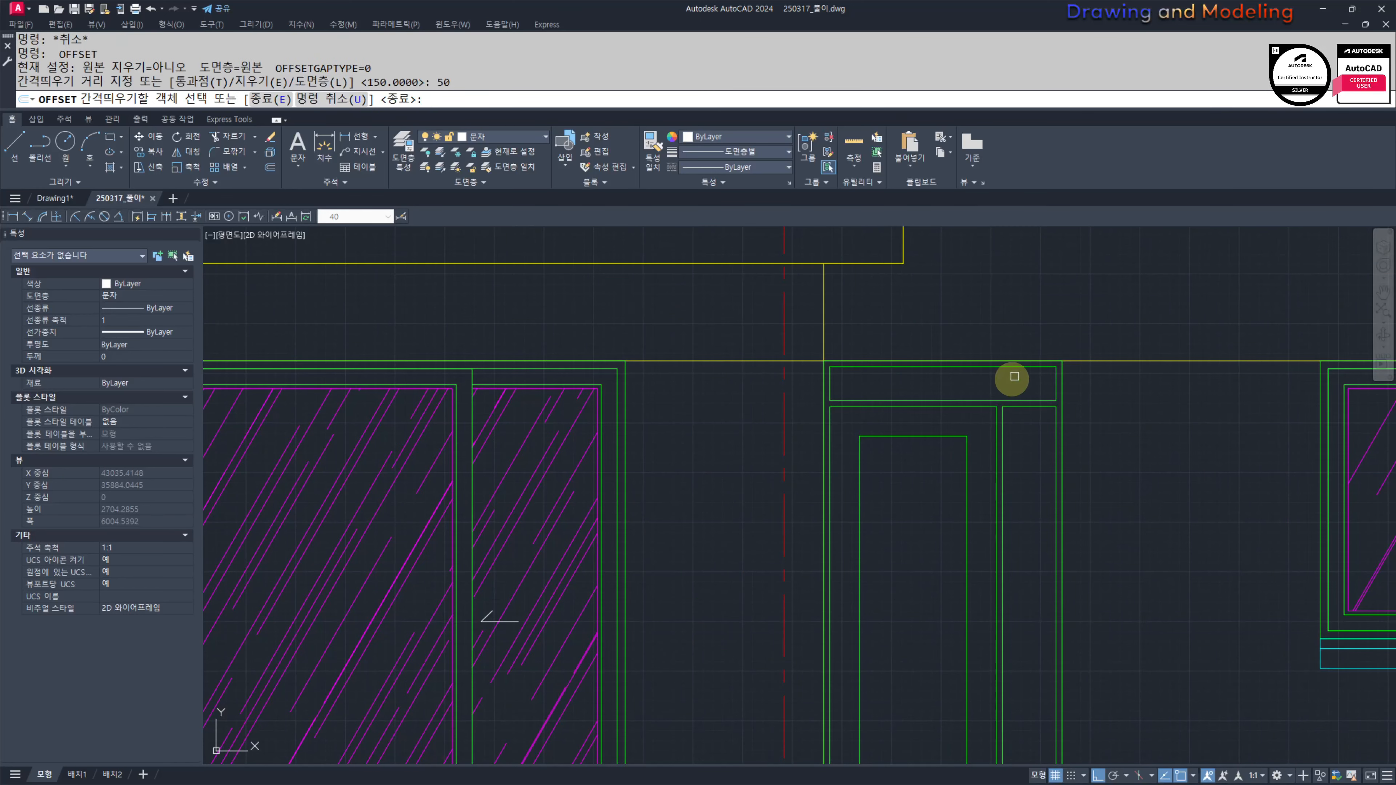
scroll(1047, 385, "up", 4)
left_click(1104, 392)
left_click(1001, 410)
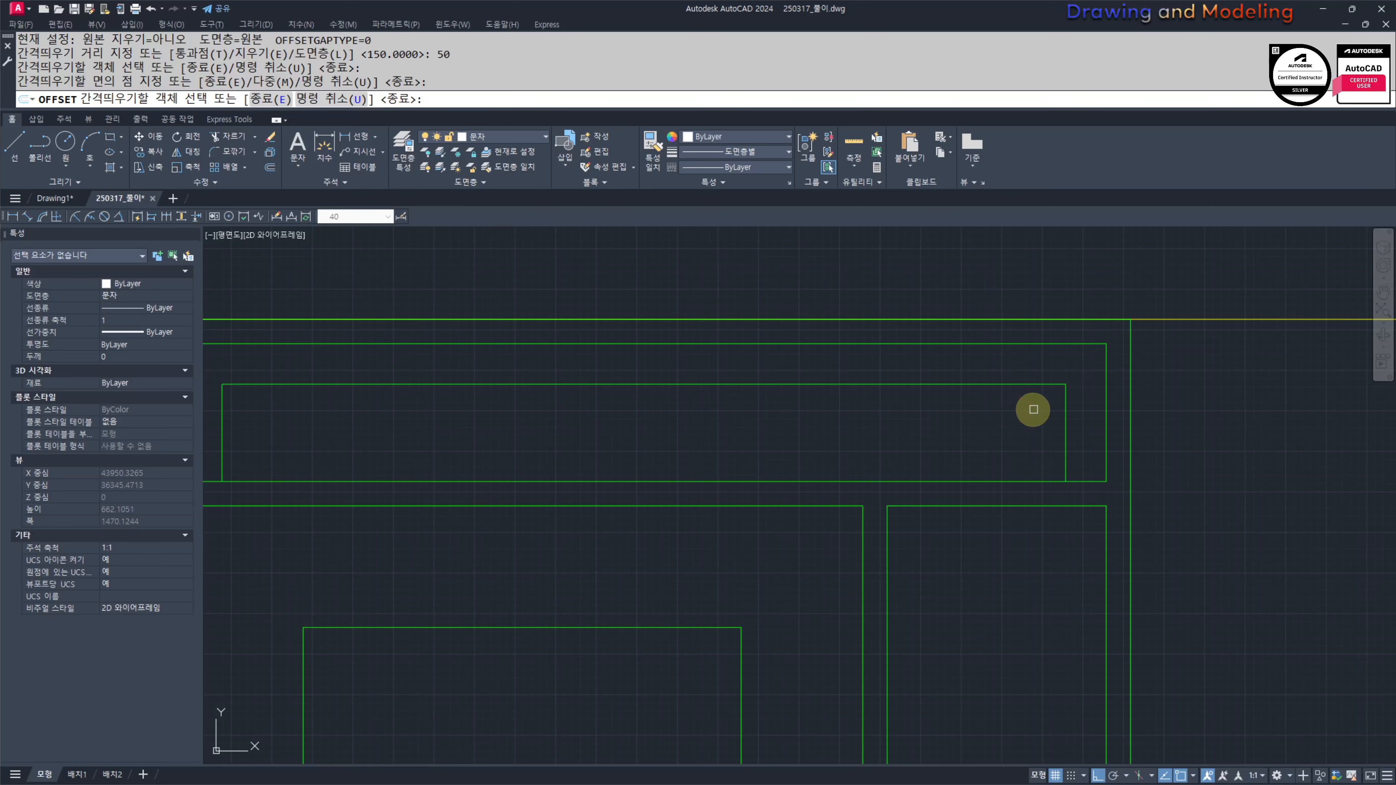
key("ctrl+z")
key("Escape")
key("Escape")
Step: Join the two polylines of the transom's inner outline into a single polyline
left_click(1130, 479)
left_click(1091, 494)
key("Escape")
key("Escape")
left_click(1114, 487)
left_click(1077, 466)
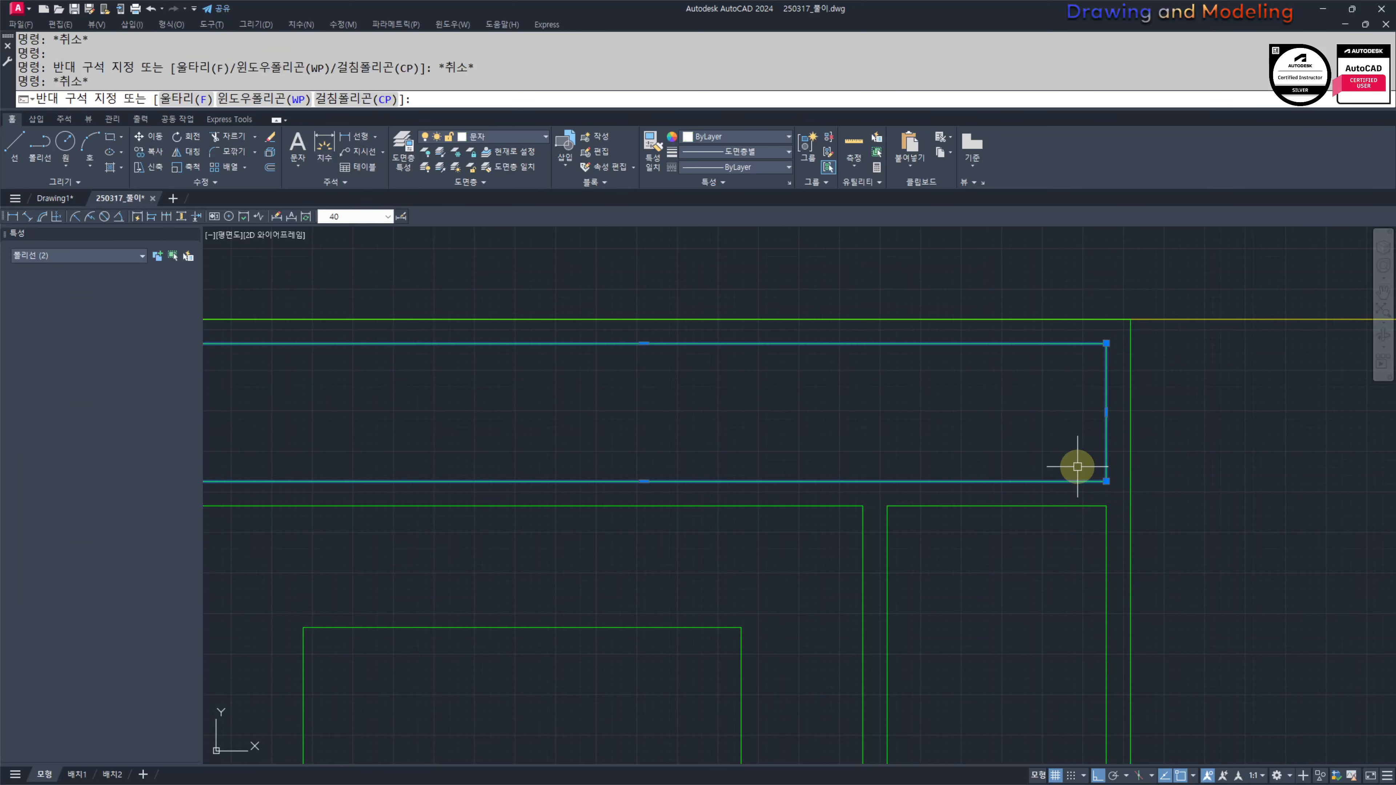
left_click(1077, 466)
scroll(1077, 467, "down", 2)
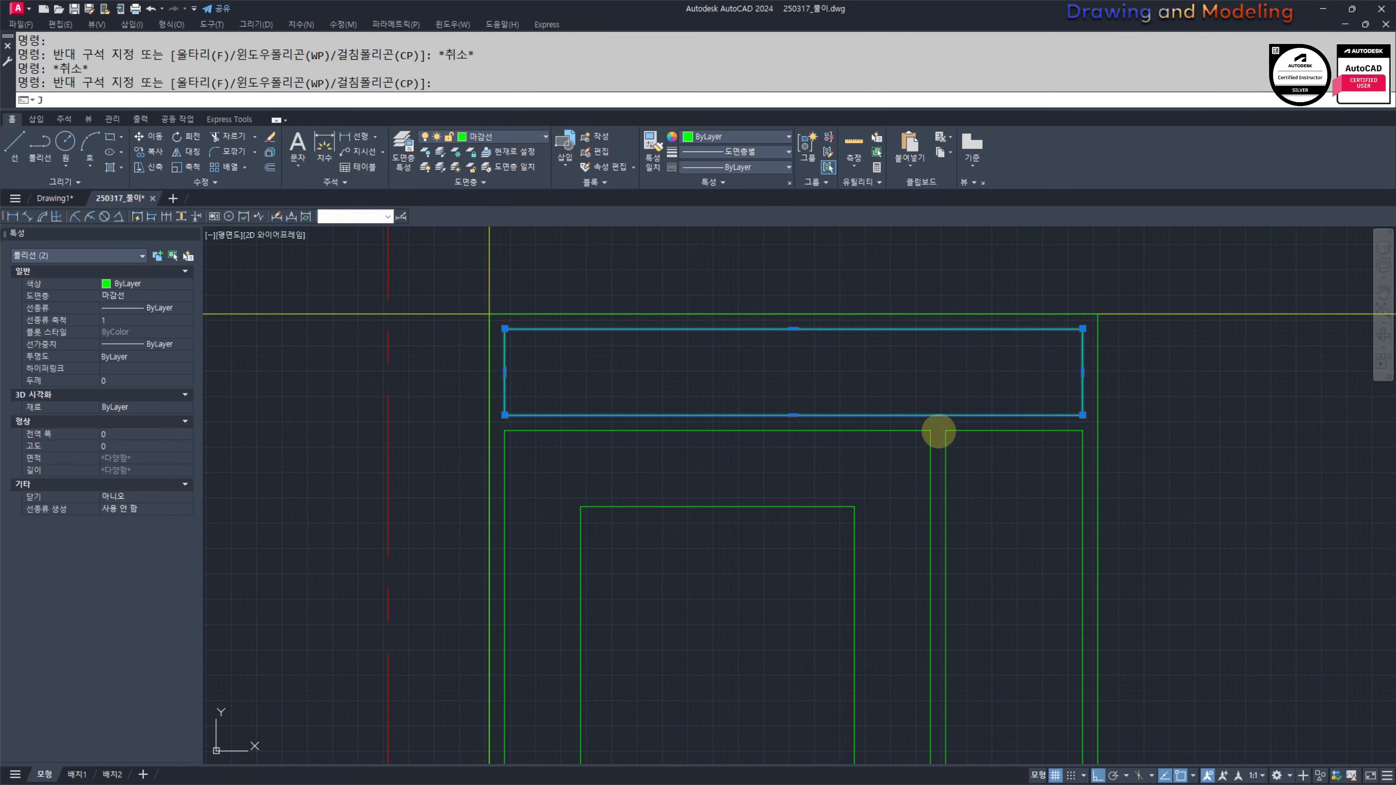
key("space")
scroll(940, 429, "up", 4)
left_click(958, 435)
key("Escape")
key("Escape")
scroll(950, 433, "down", 4)
middle_click_drag(957, 443, 1026, 498)
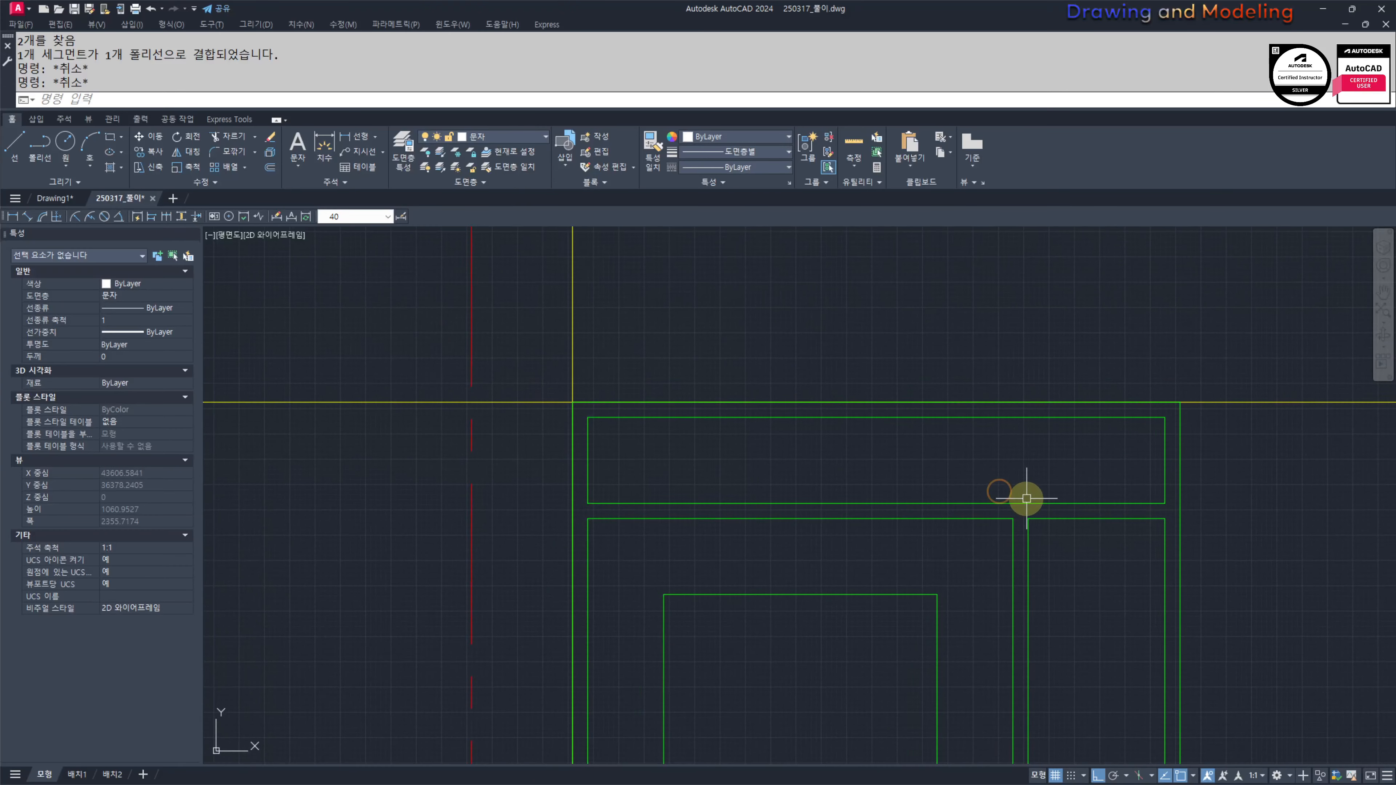
Step: Offset the transom's joined inner outline and the narrow side panel's inner rectangle 50 inward
type("o")
key("space")
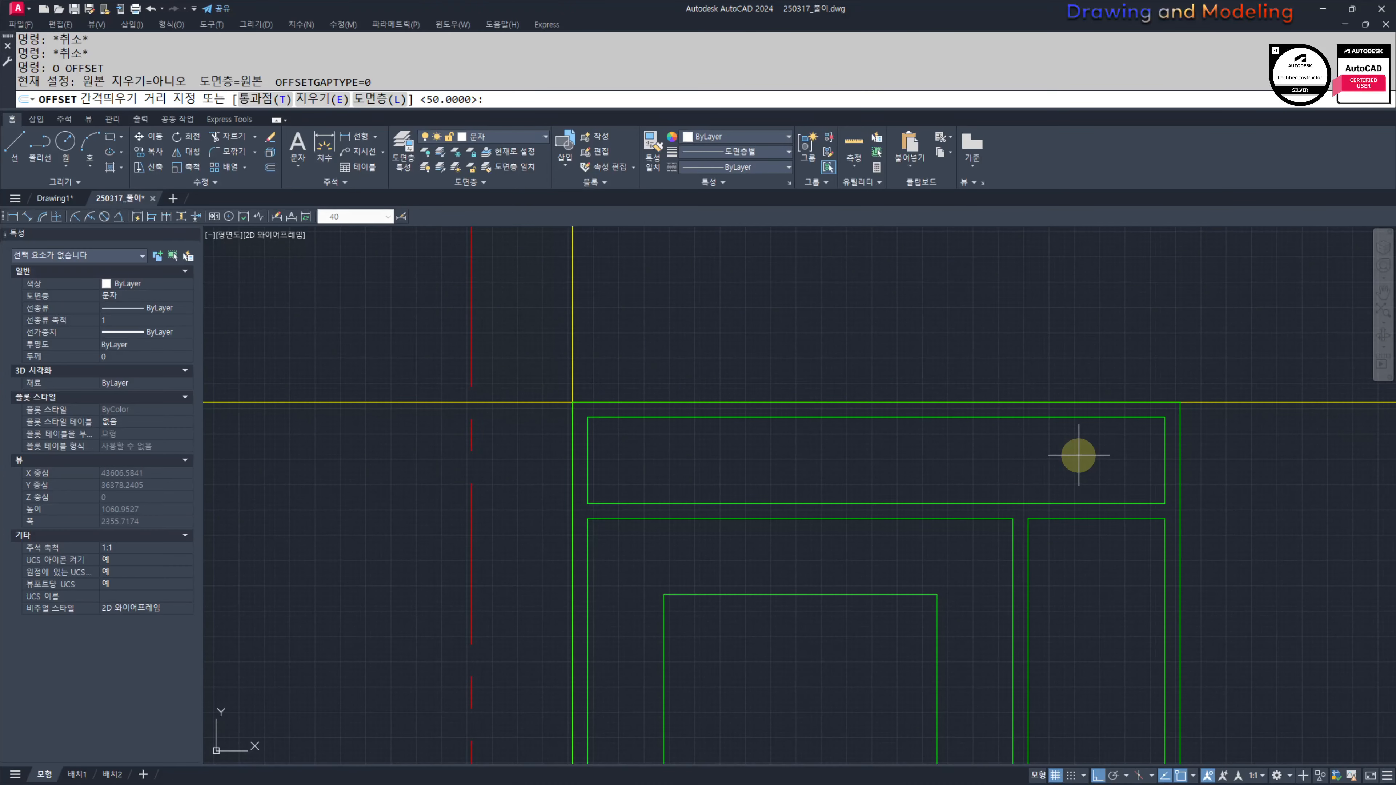
key("space")
left_click(1127, 418)
left_click(1103, 458)
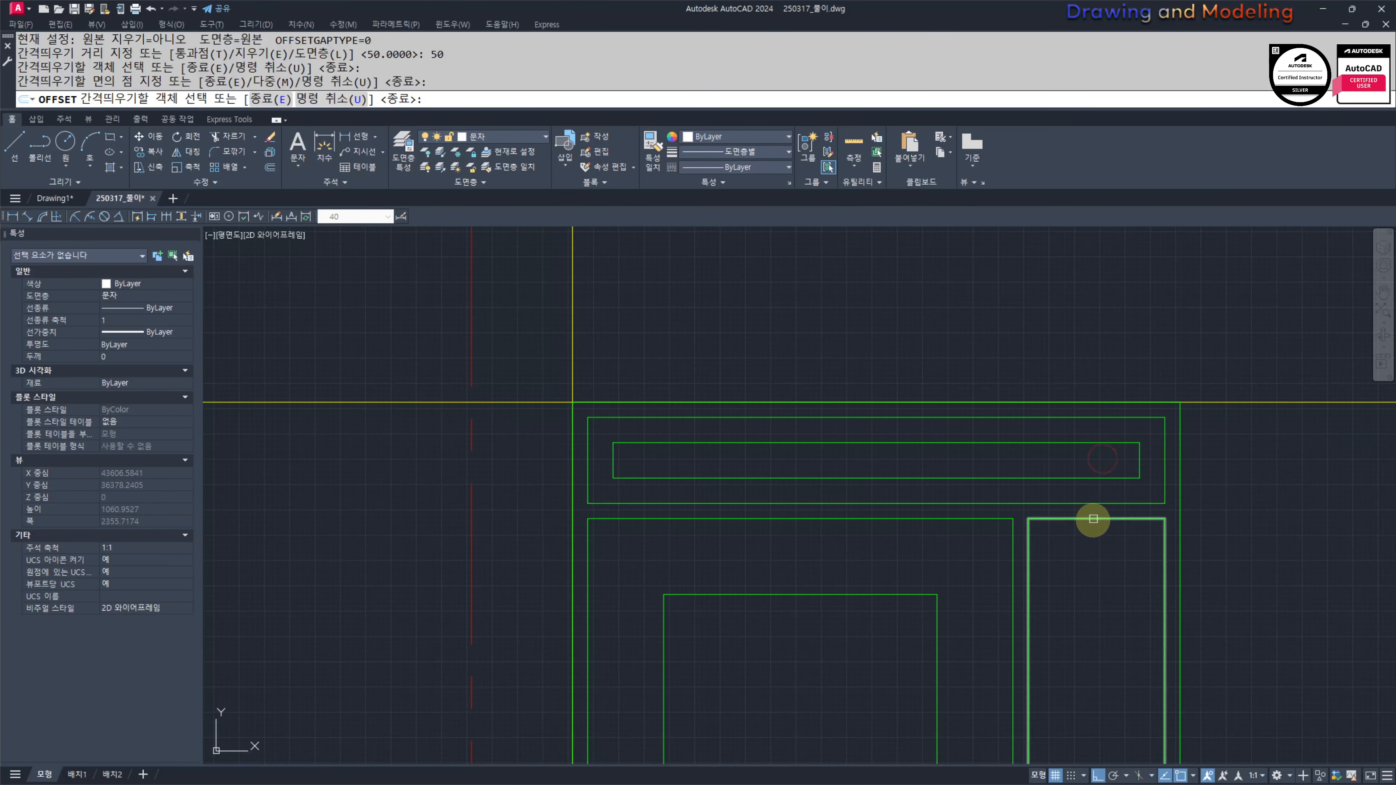
key("Escape")
scroll(950, 589, "down", 5)
middle_click_drag(950, 590, 1028, 546)
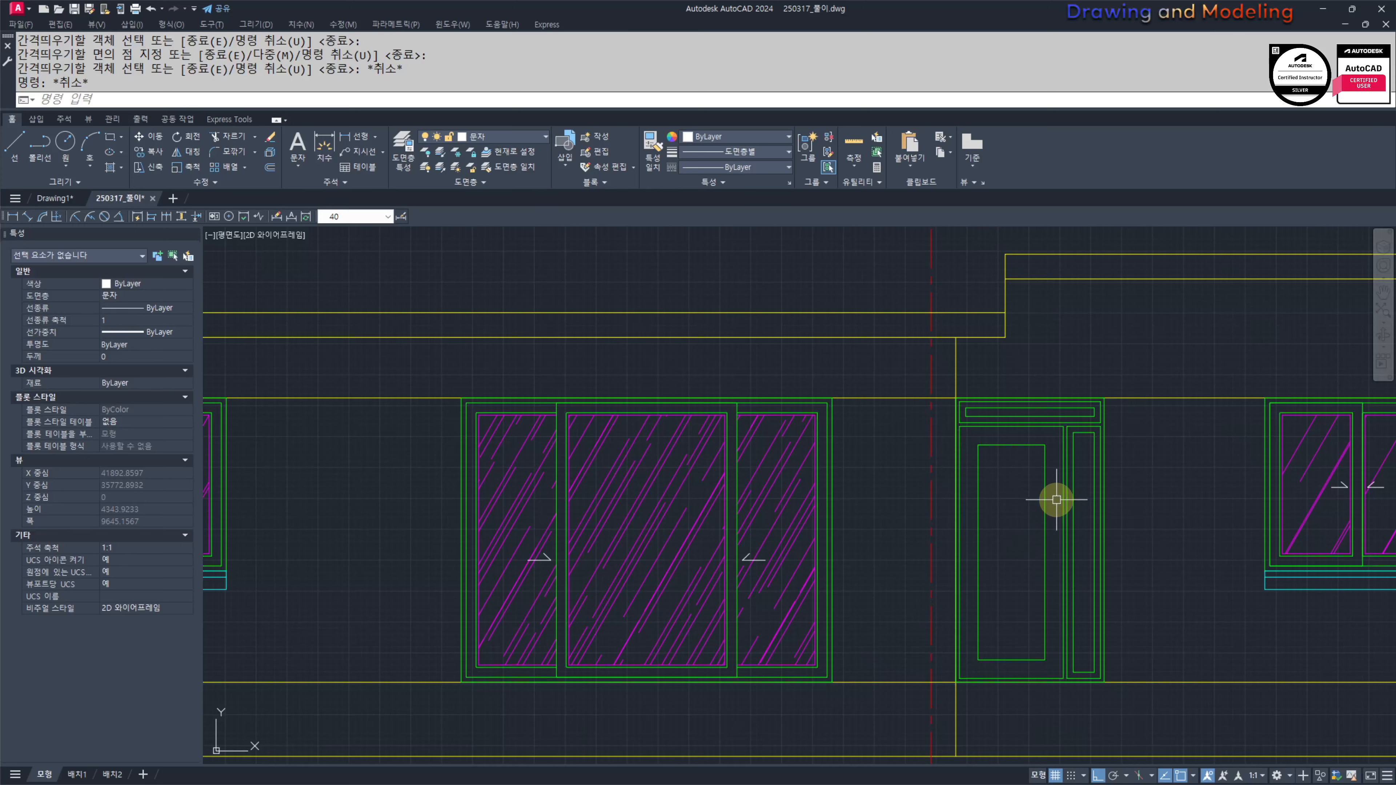
Step: Offset the innermost rectangles of the narrow side panel and the transom 20 inward
type("o")
key("space")
type("20")
scroll(1075, 431, "up", 4)
left_click(1077, 435)
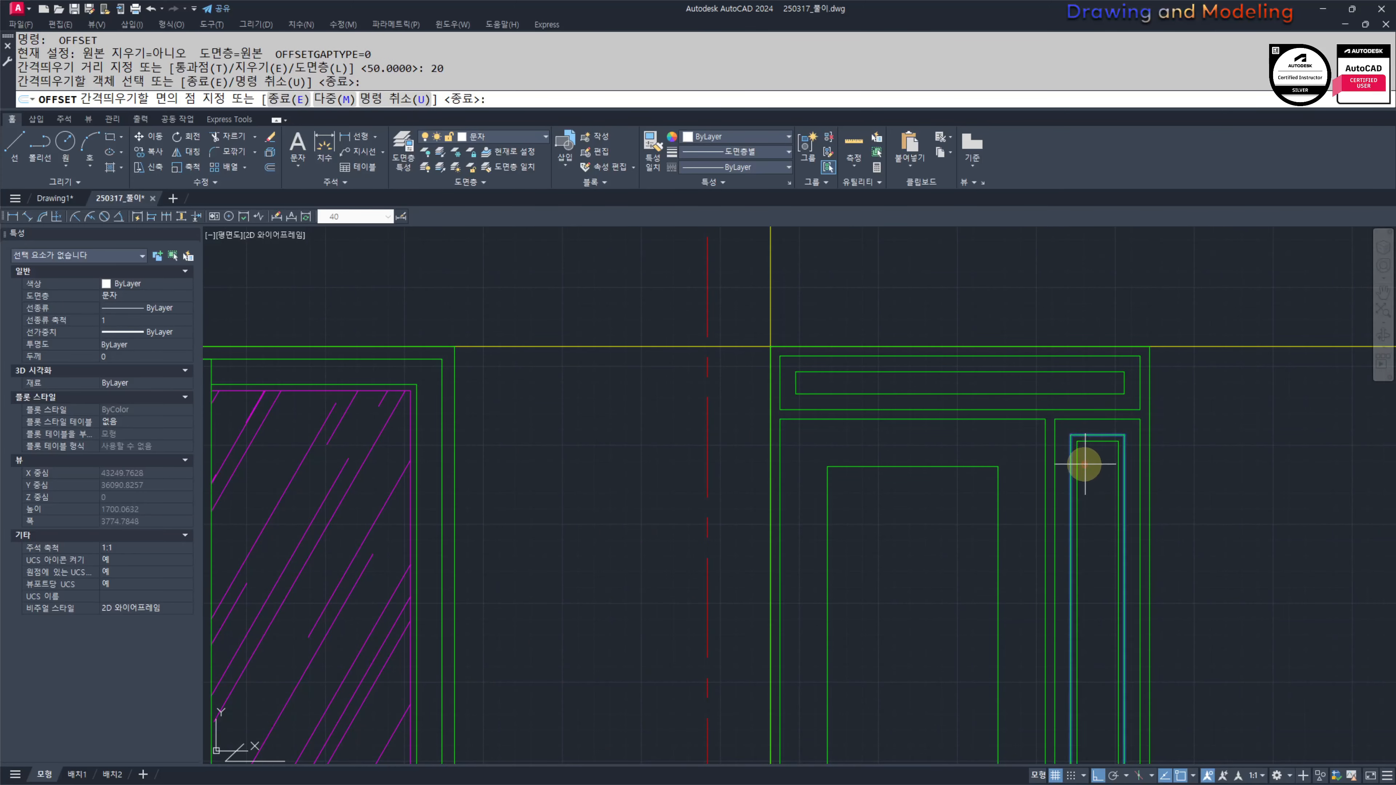
left_click(1084, 464)
left_click(1093, 371)
left_click(1092, 386)
key("Escape")
key("Escape")
Step: Open the DesignCenter
scroll(1269, 474, "down", 4)
middle_click_drag(1275, 476, 1019, 459)
key("ctrl+2")
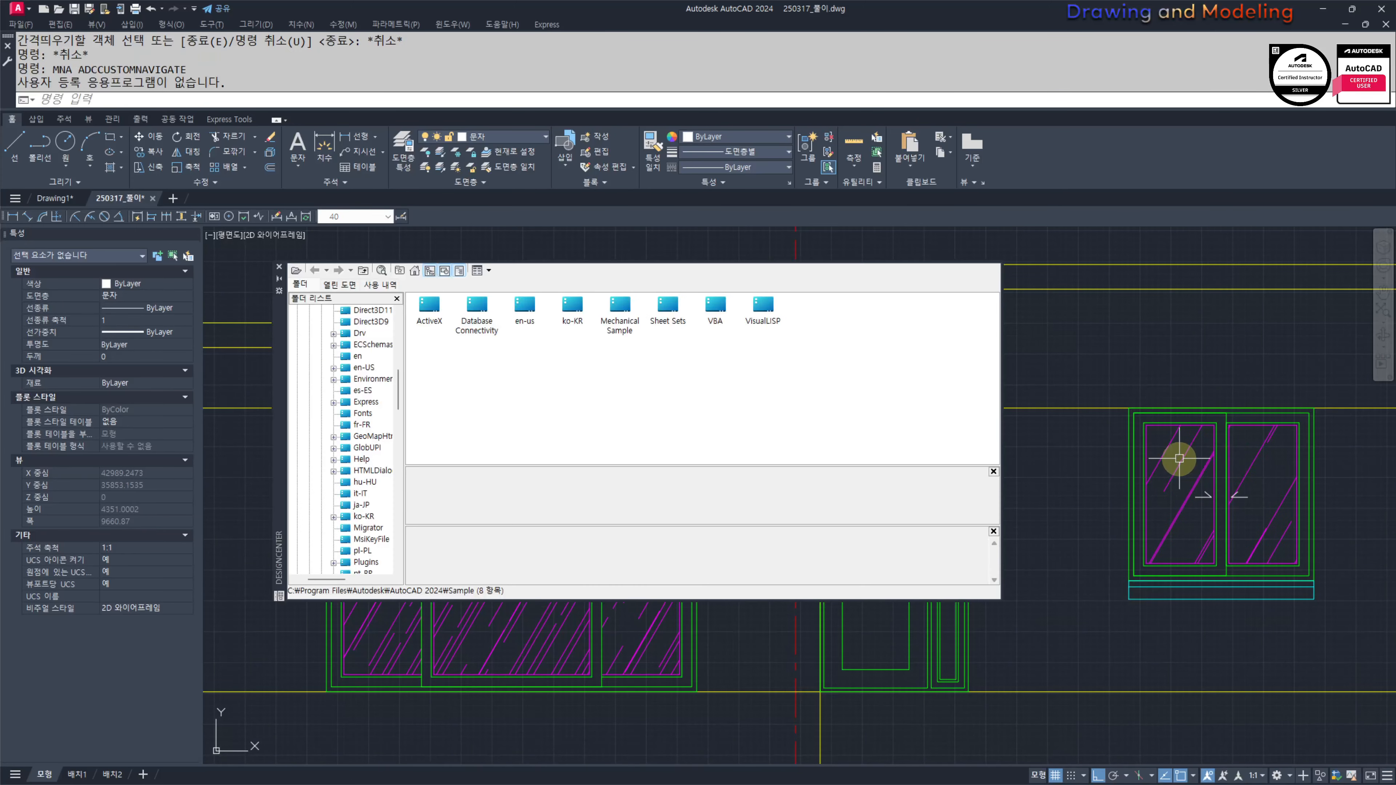
Step: Close the DesignCenter and cancel any active command
left_click(1178, 459)
key("Escape")
key("Escape")
key("ctrl+2")
key("Escape")
key("Escape")
middle_click_drag(1132, 536, 1184, 536)
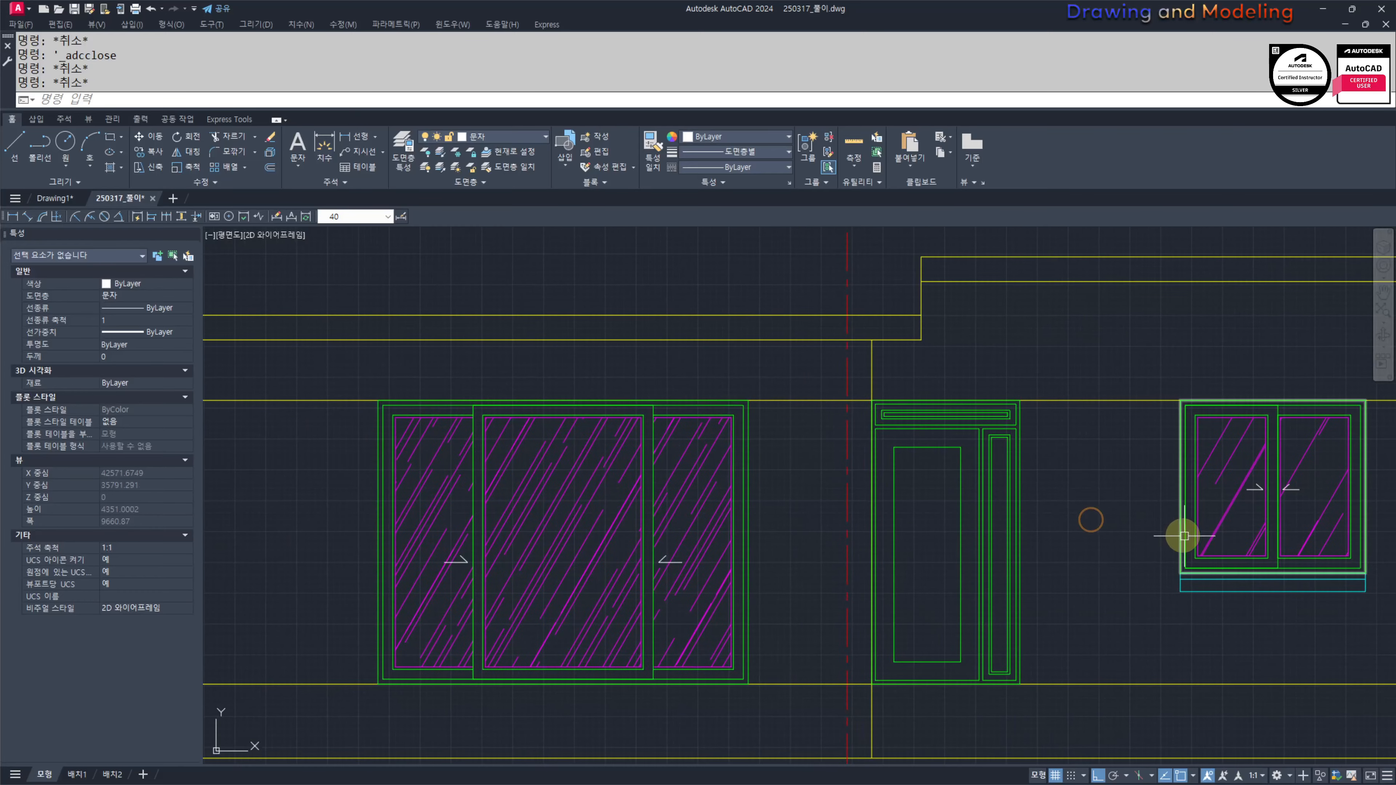
Step: Match the magenta glass linework's properties onto the innermost rectangles of the door's transom and narrow side panel
type("ma")
key("space")
left_click(1234, 448)
middle_click_drag(964, 416, 984, 470)
scroll(1004, 471, "up", 4)
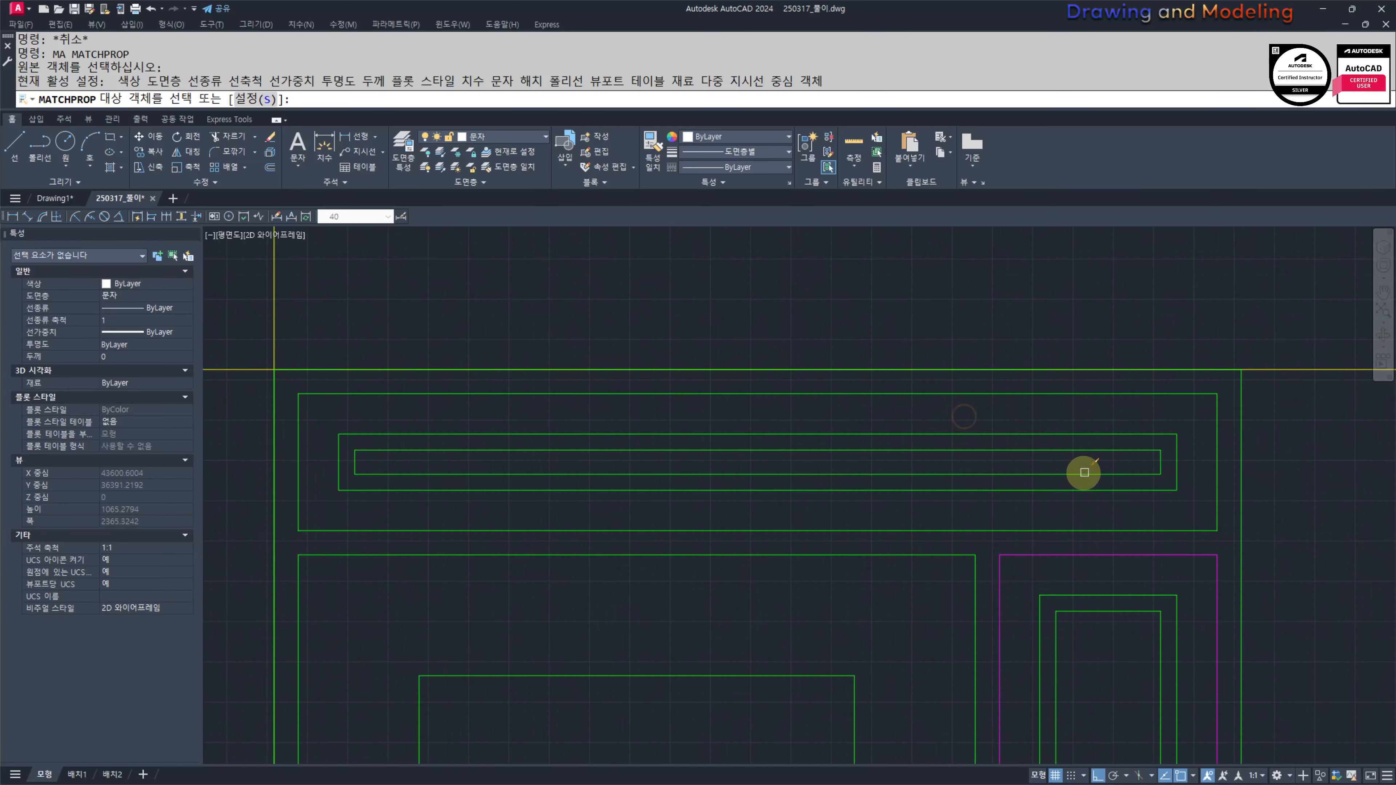
left_click(1092, 449)
left_click(1112, 612)
scroll(956, 561, "down", 5)
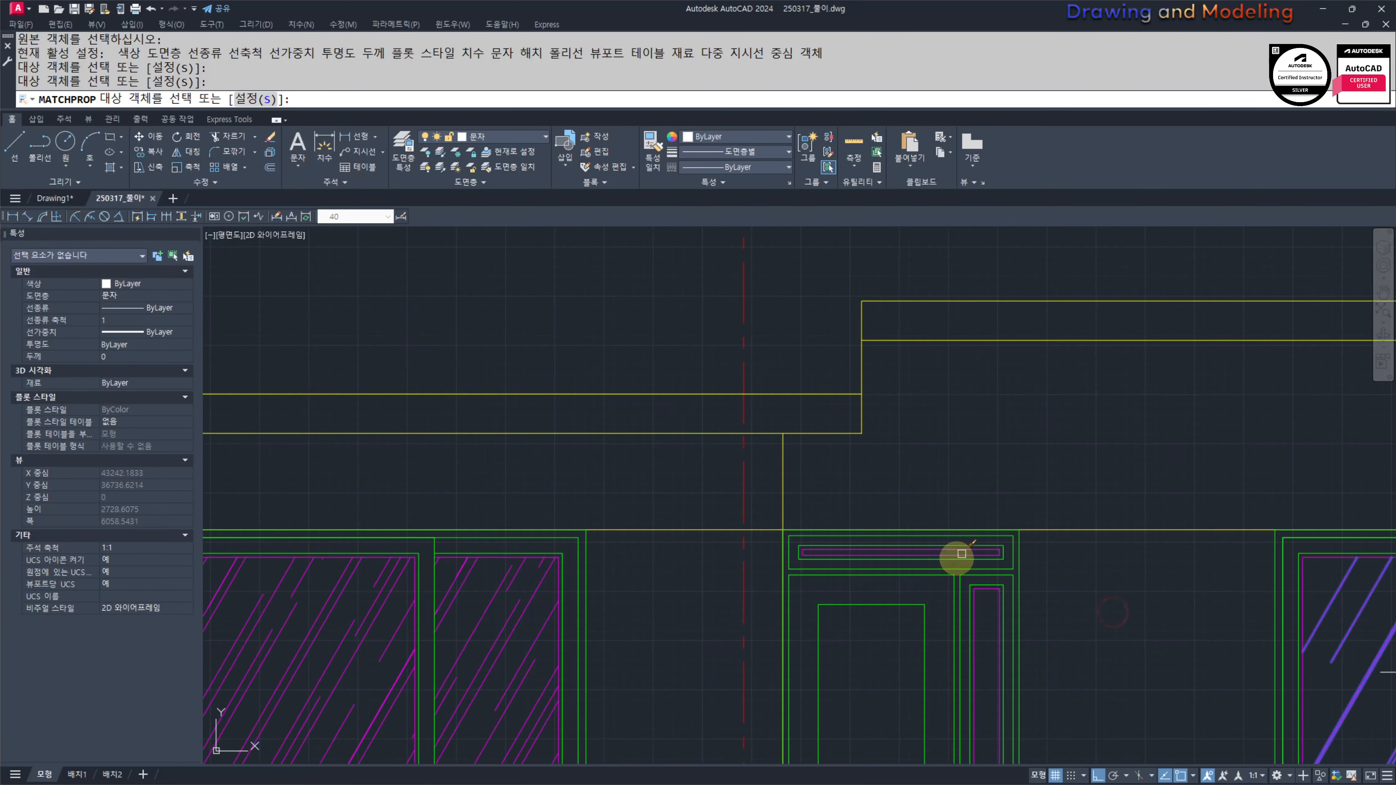
key("Escape")
key("Escape")
scroll(934, 605, "down", 4)
scroll(1000, 502, "down", 2)
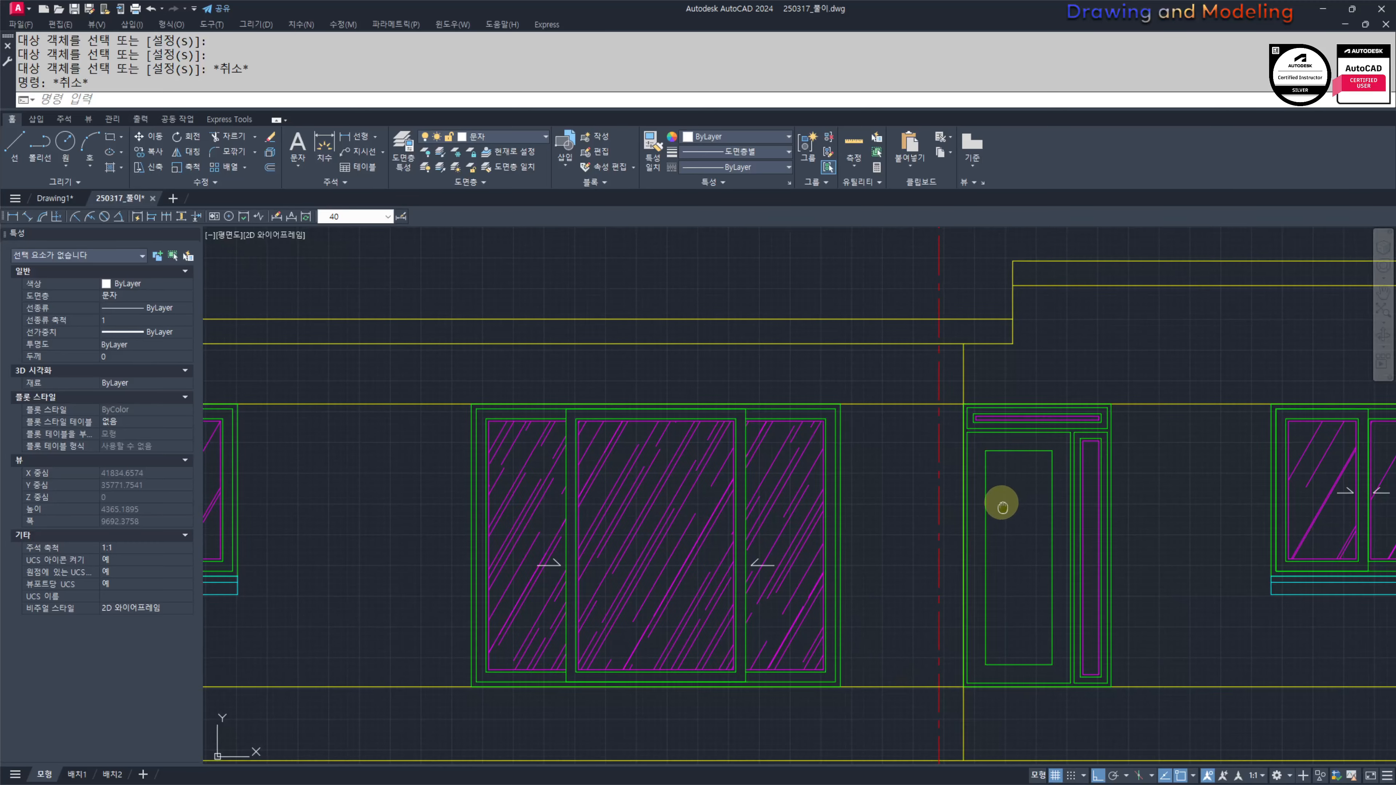
Step: Draw two lines from the main leaf's upper corner beside the side panel to the opposite edge's midpoint and back to the lower corner
middle_click_drag(1077, 614, 1083, 612)
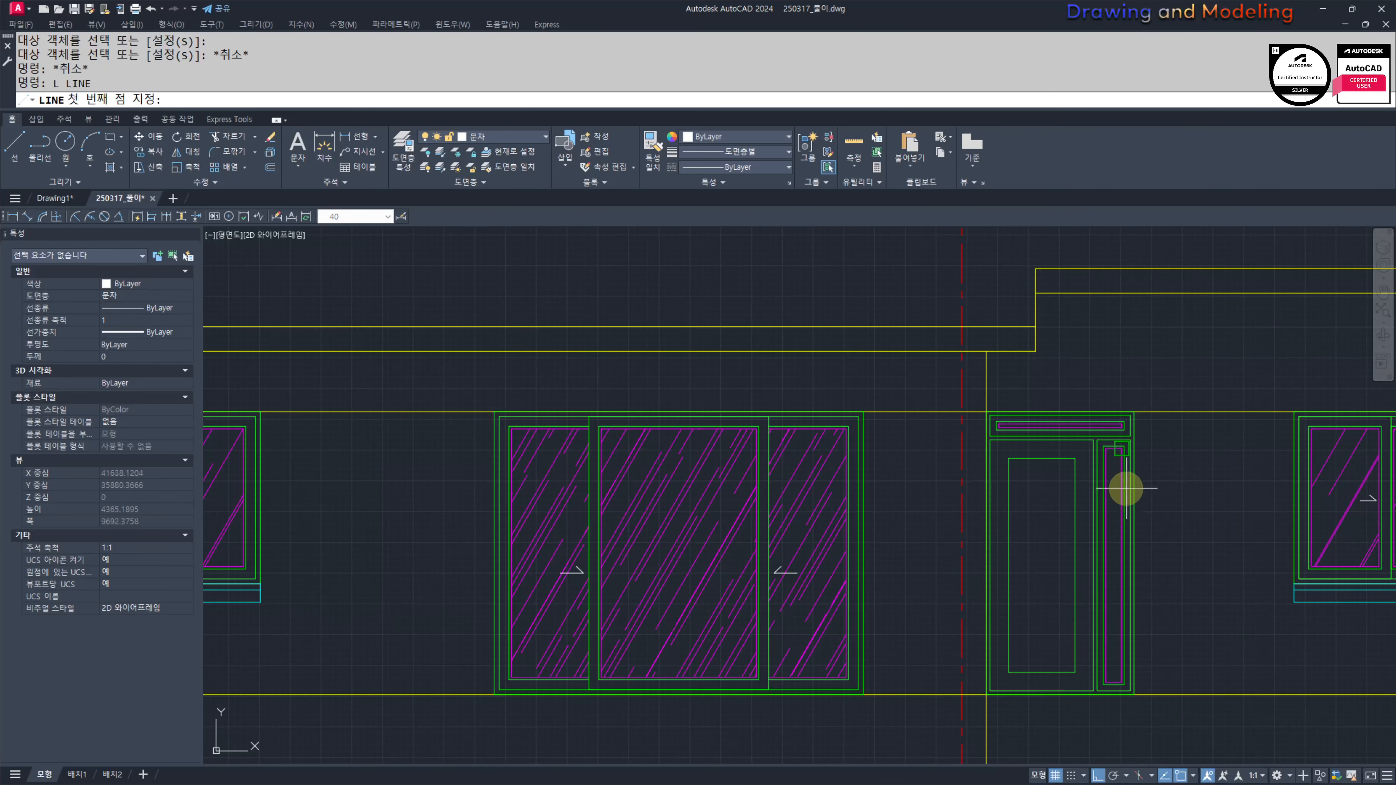
scroll(1099, 439, "up", 4)
left_click(1090, 413)
scroll(888, 615, "down", 4)
scroll(899, 619, "up", 5)
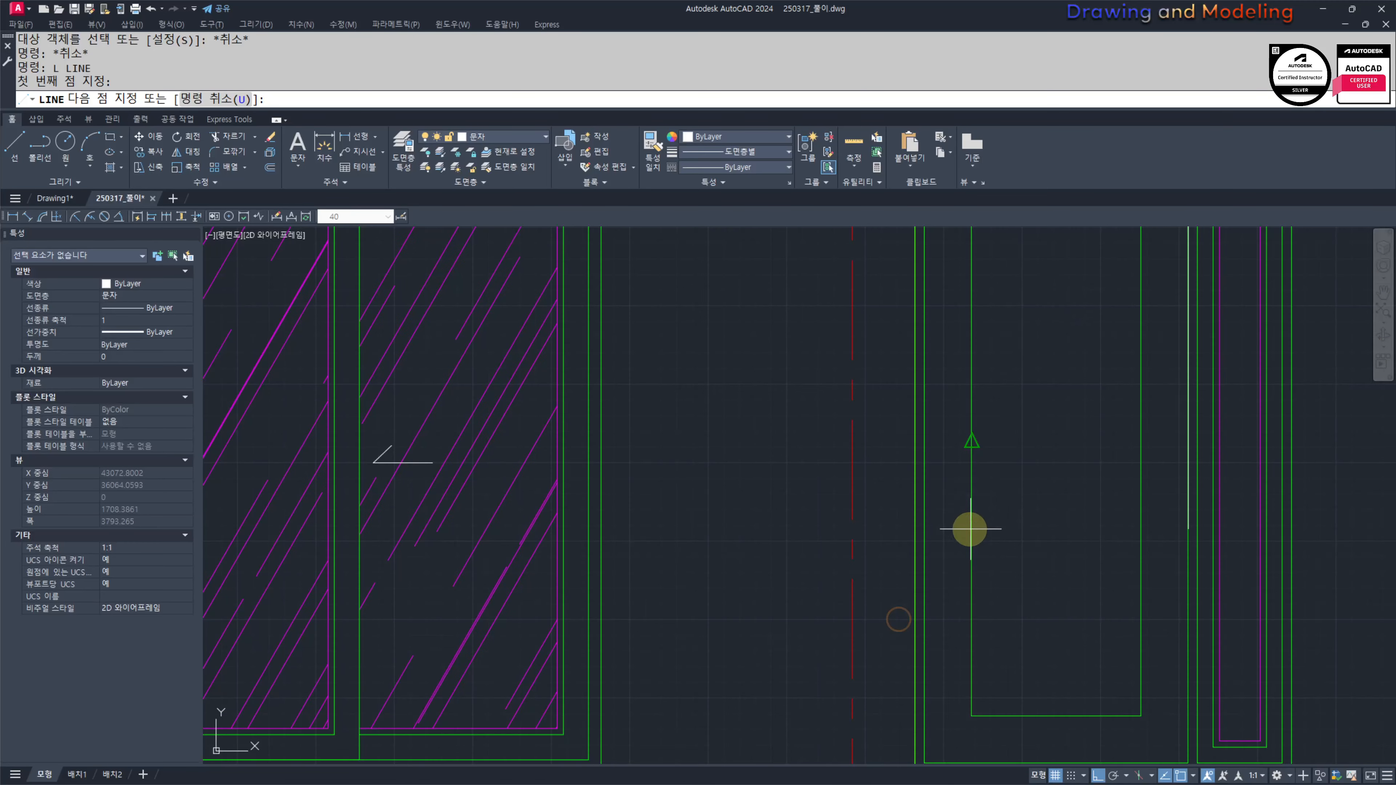
left_click(924, 452)
scroll(918, 456, "down", 2)
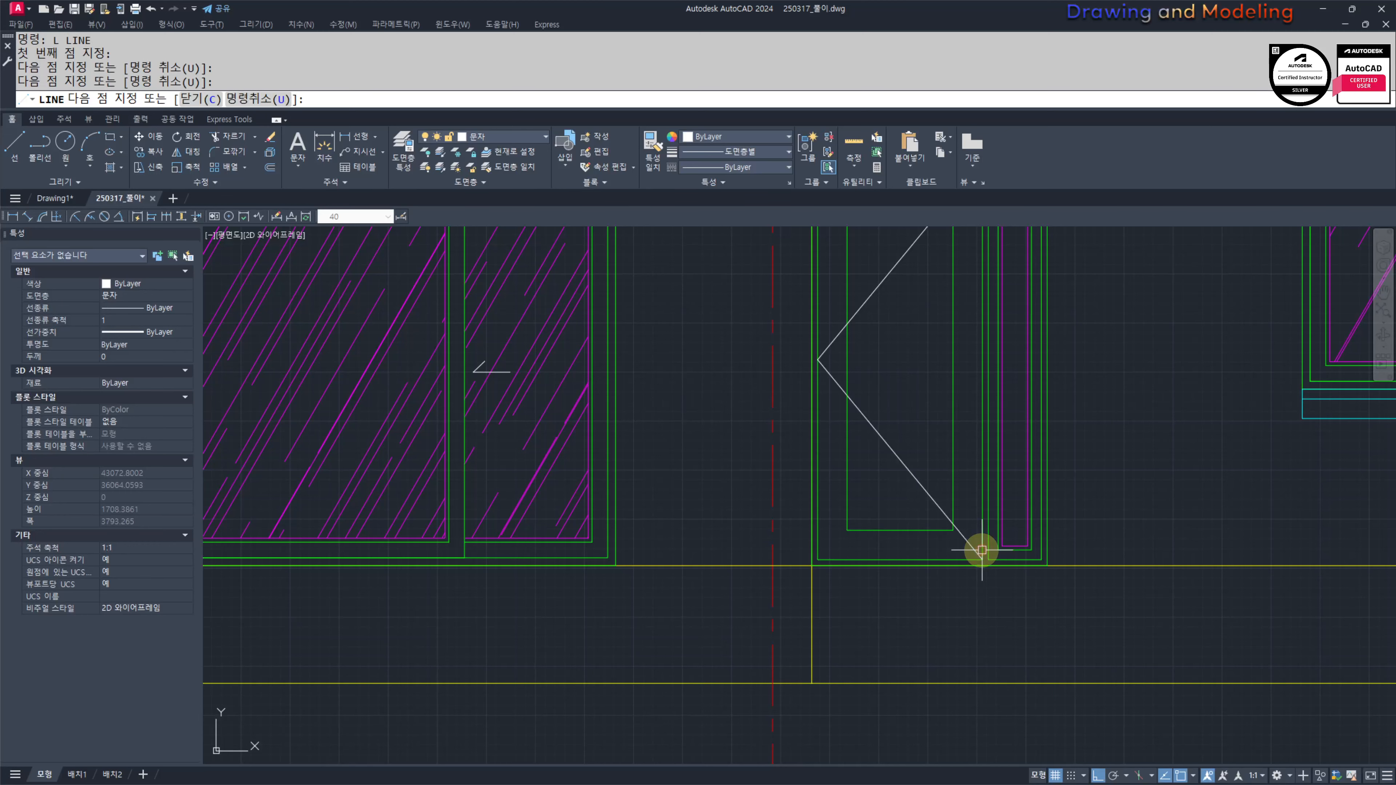
key("Escape")
key("Escape")
scroll(1000, 550, "up", 2)
type("s")
key("Return")
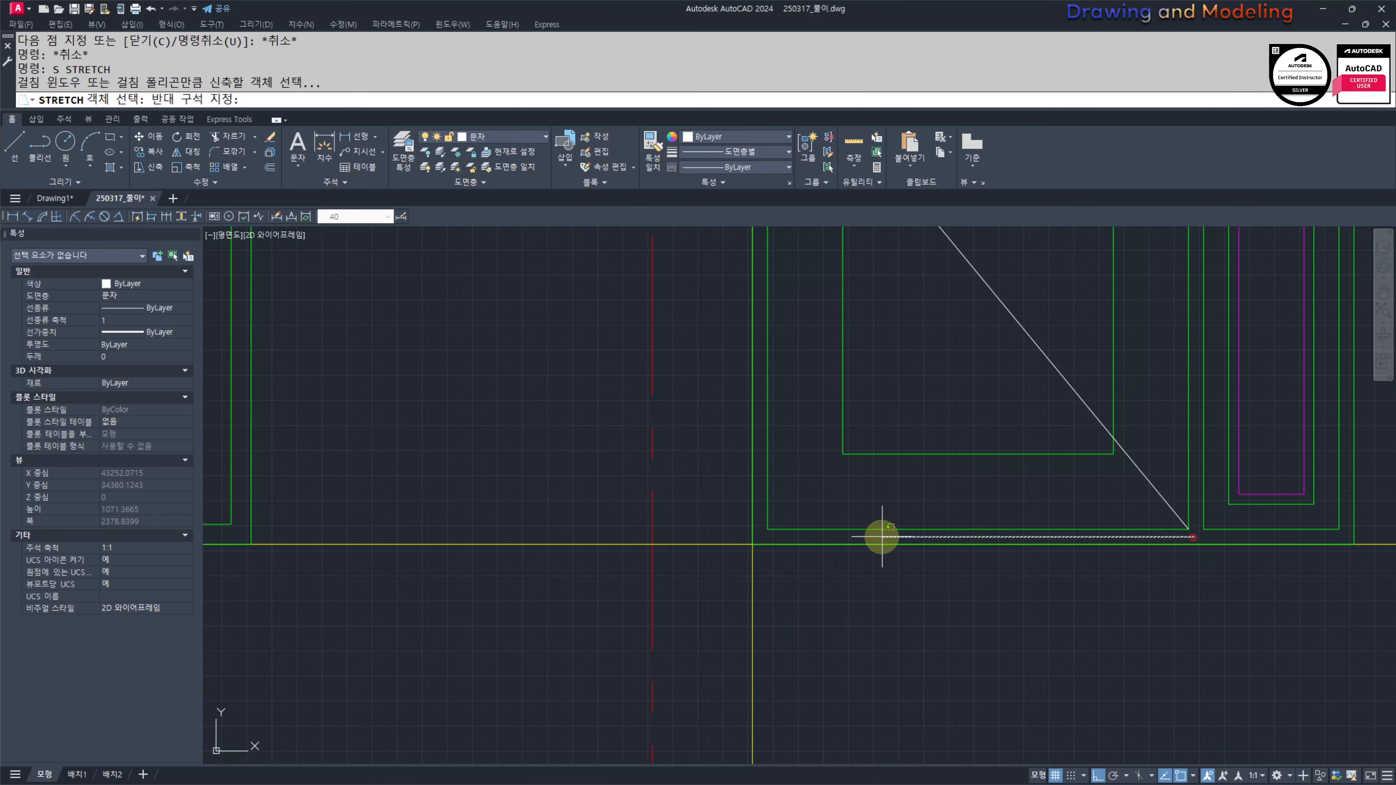
left_click(759, 515)
key("Return")
left_click(978, 529)
key("Escape")
key("Escape")
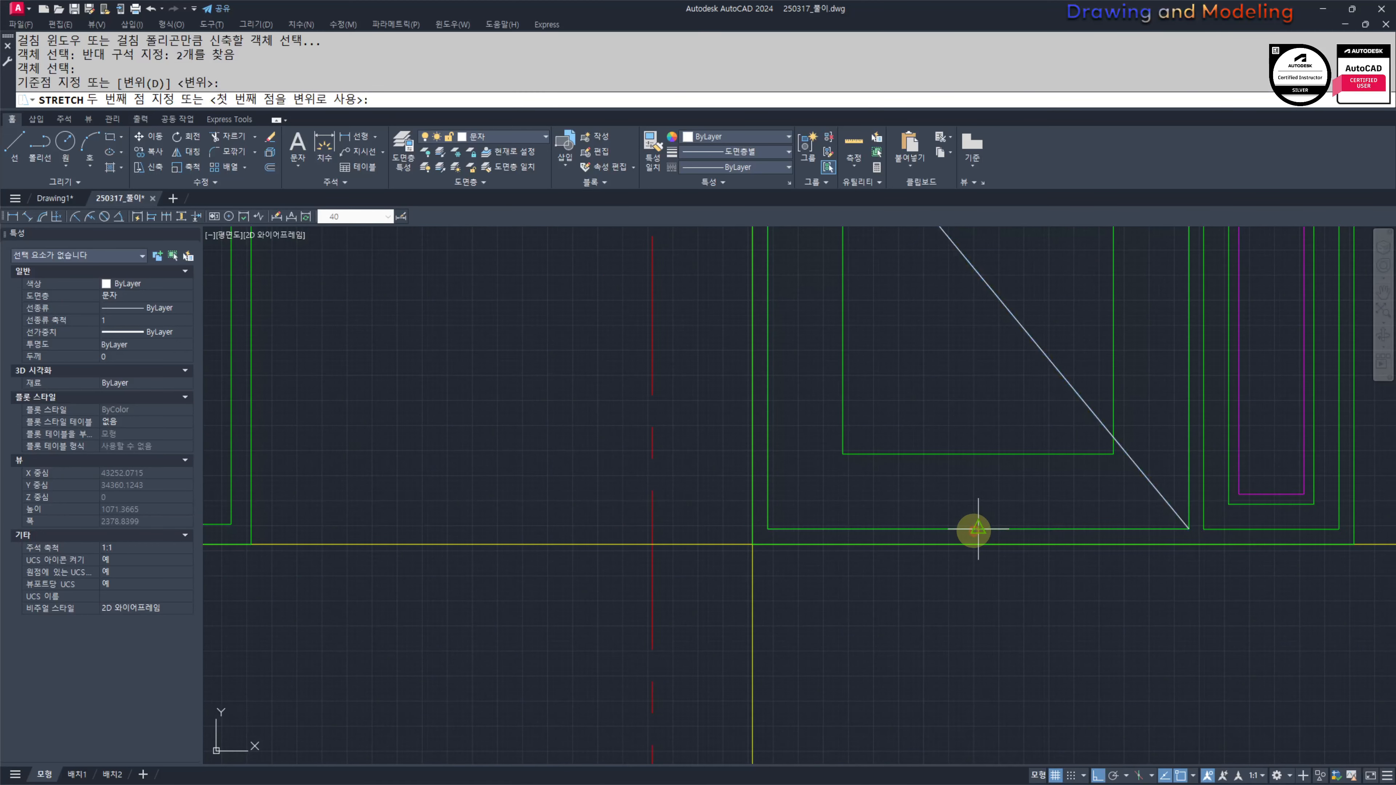
Step: Stretch the main leaf's bottom edge, its inner rectangle and the opening line down to the floor line
left_click(1191, 534)
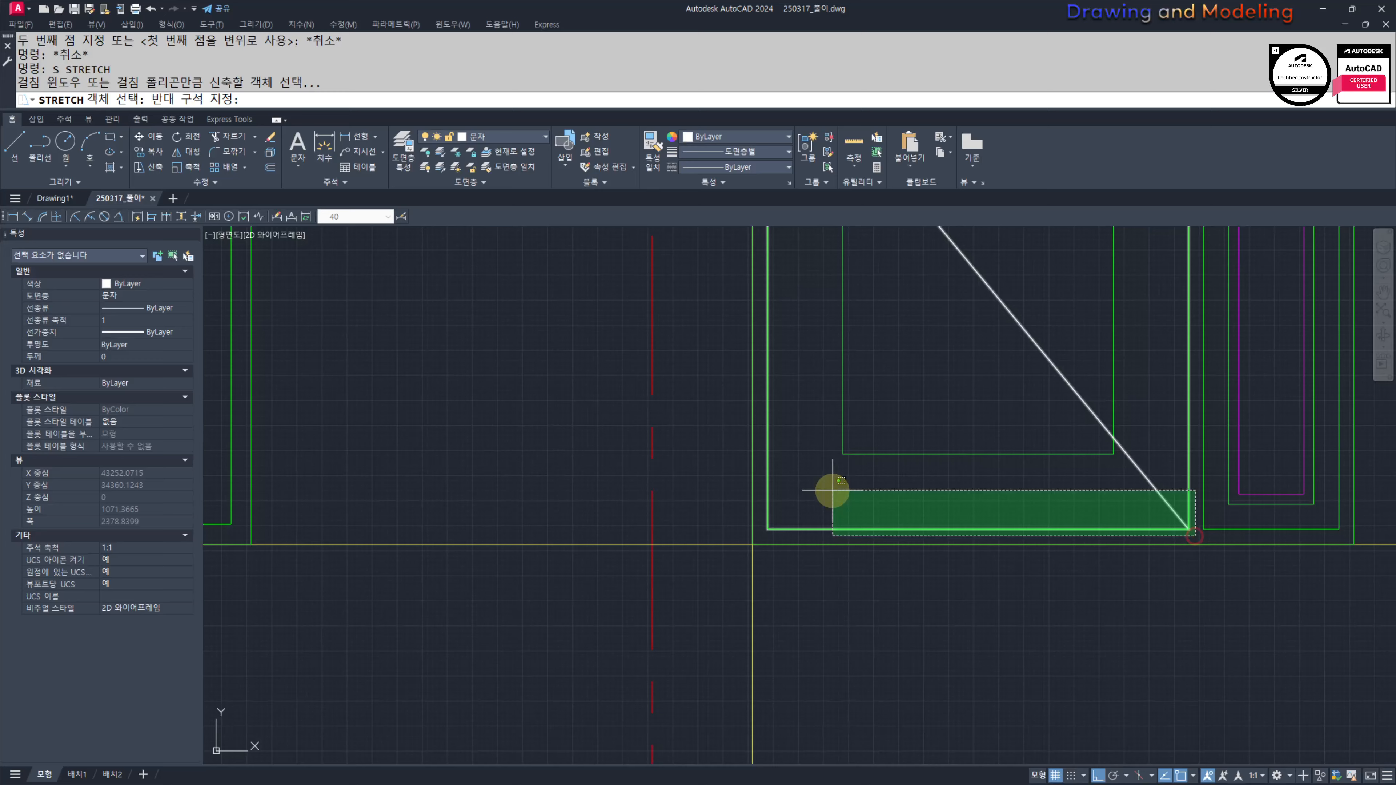
left_click(760, 446)
key("Return")
left_click(987, 529)
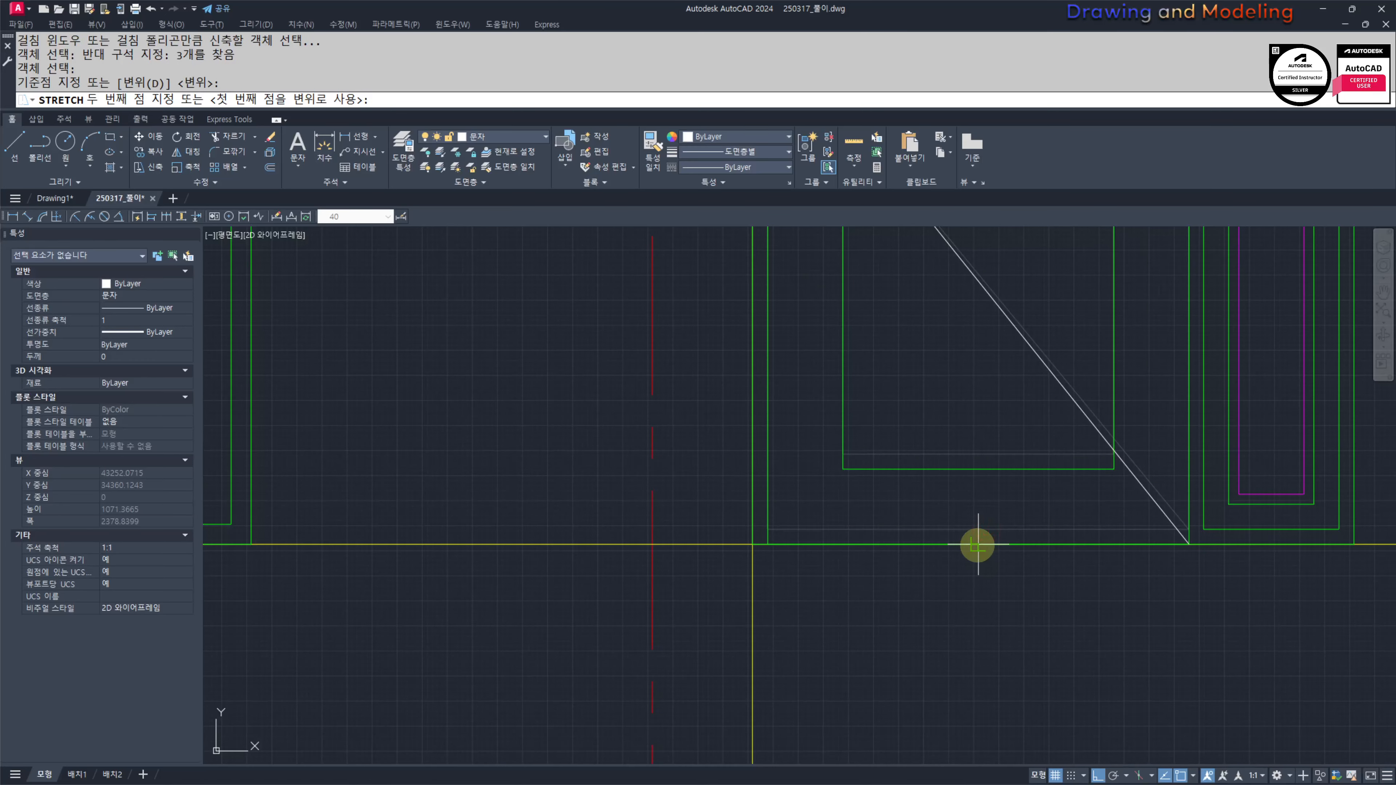
key("Escape")
Step: Match the red dashed centerline's properties onto the two door opening lines
scroll(929, 676, "down", 4)
type("ma")
key("Return")
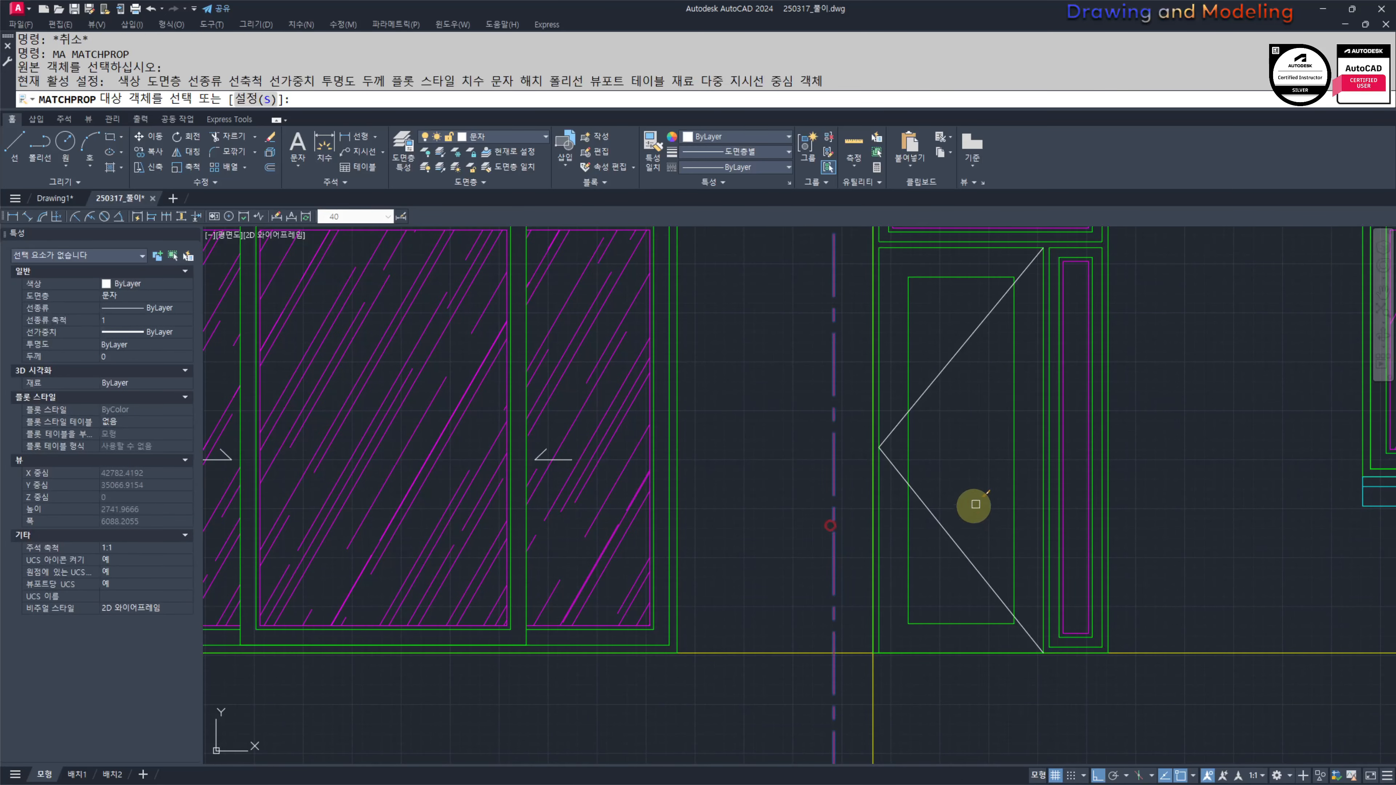
left_click(968, 536)
left_click(969, 523)
left_click(928, 572)
middle_click_drag(959, 420, 965, 480)
left_click(966, 473)
left_click(944, 389)
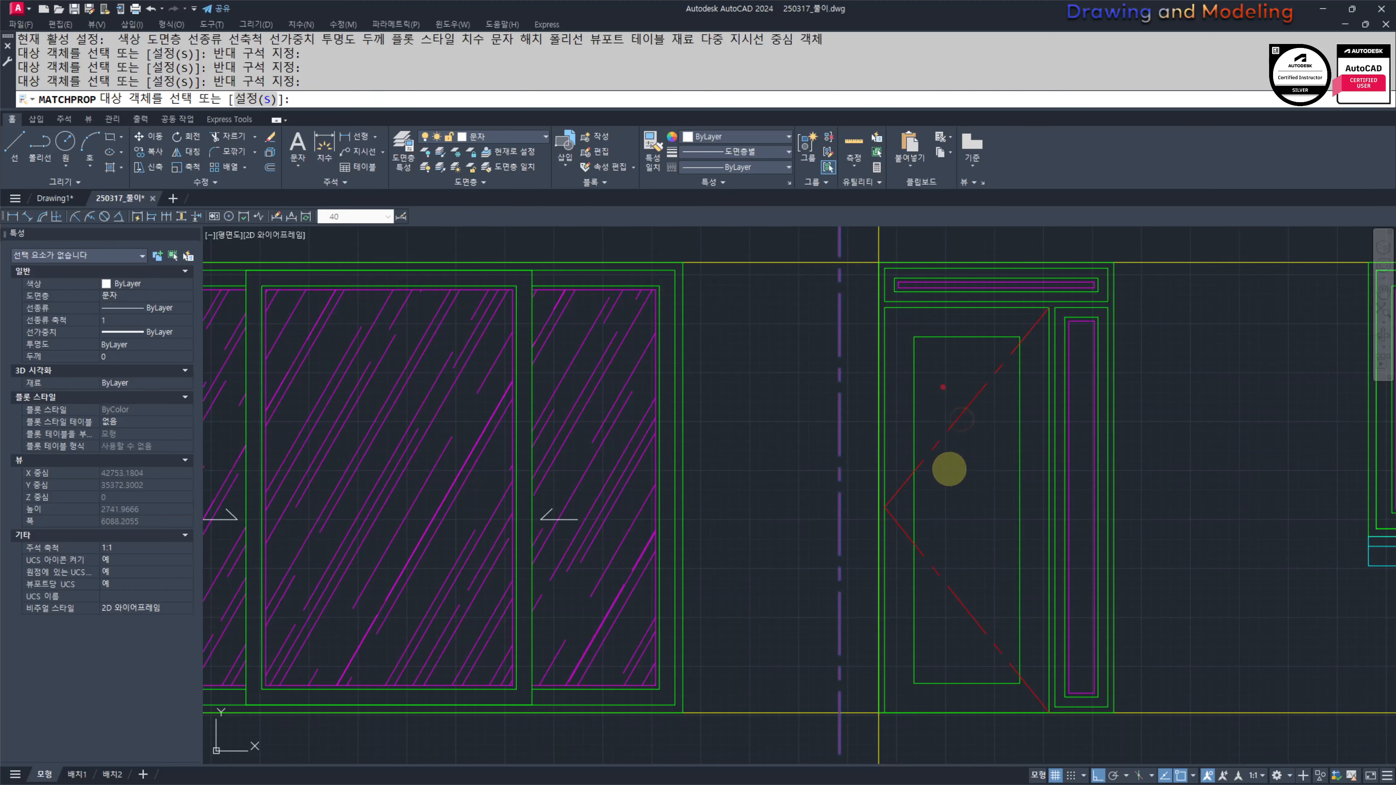
key("Escape")
key("Escape")
middle_click_drag(1000, 619, 970, 561)
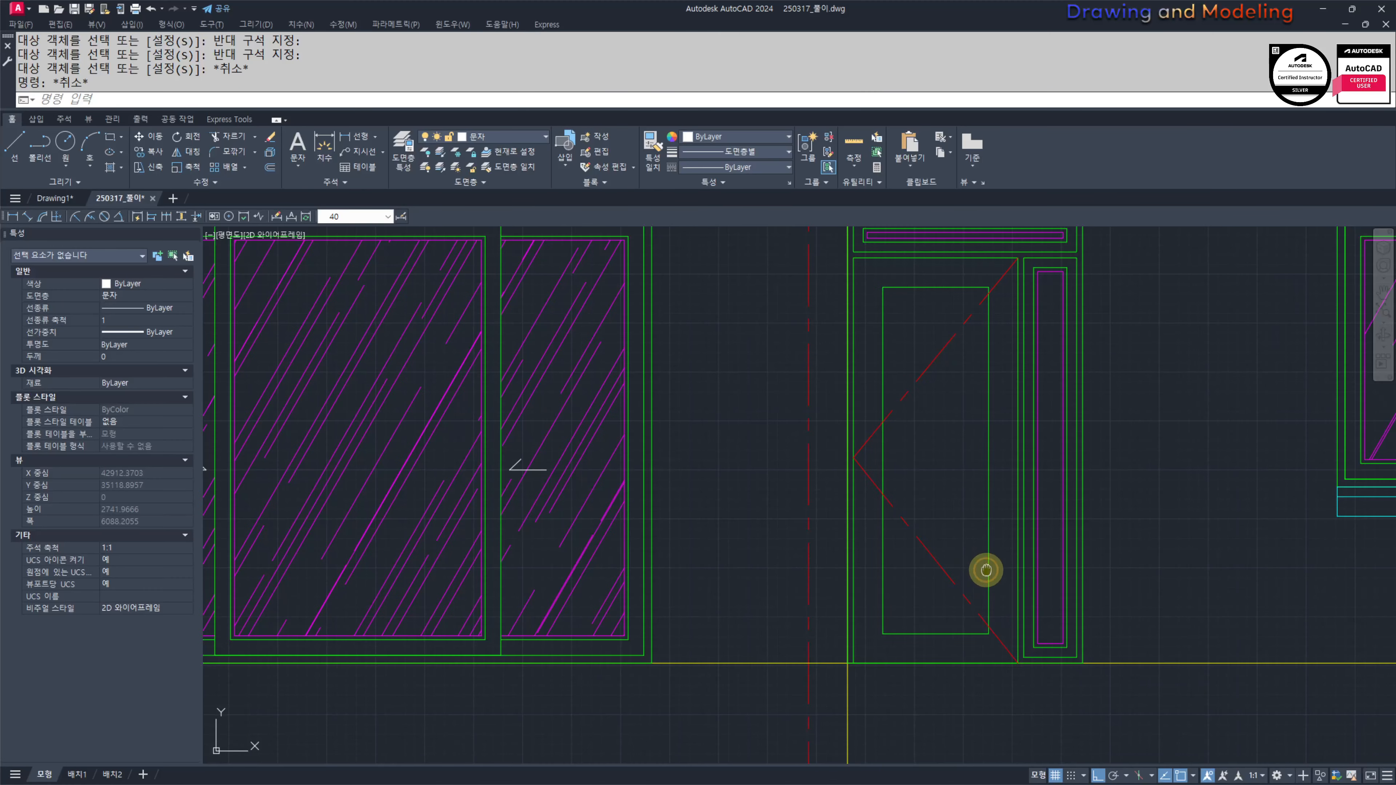
type("O")
key("Return")
type("900")
key("Escape")
key("Escape")
Step: Draw a horizontal construction line through the top corner of the entrance steps in the section drawing
scroll(1044, 583, "down", 2)
middle_click_drag(1053, 609, 1074, 570)
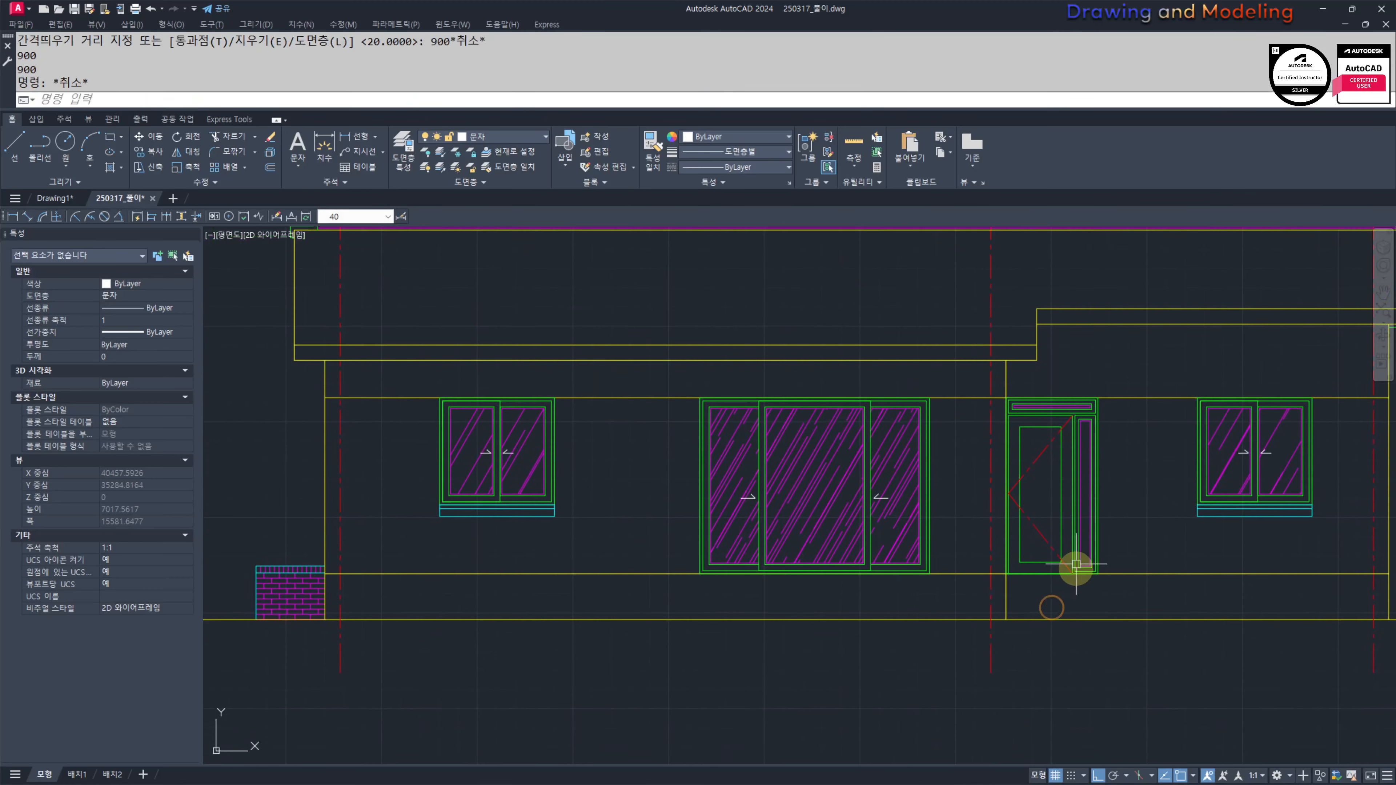
scroll(1076, 572, "up", 1)
scroll(978, 604, "down", 3)
middle_click_drag(875, 627, 1147, 629)
scroll(1126, 607, "down", 1)
middle_click_drag(961, 622, 1024, 567)
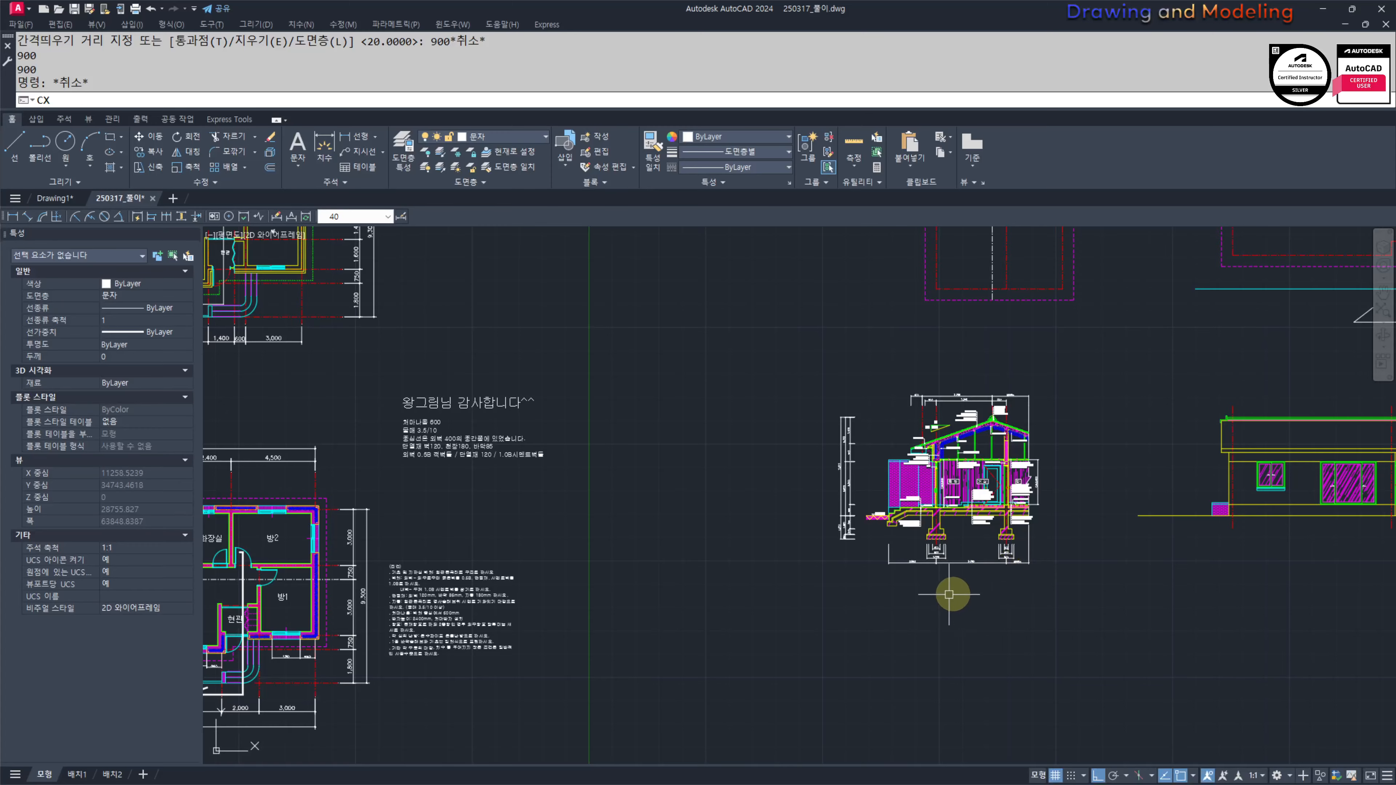
key("Escape")
middle_click_drag(927, 550, 924, 572)
type("XL")
key("Return")
scroll(928, 571, "up", 4)
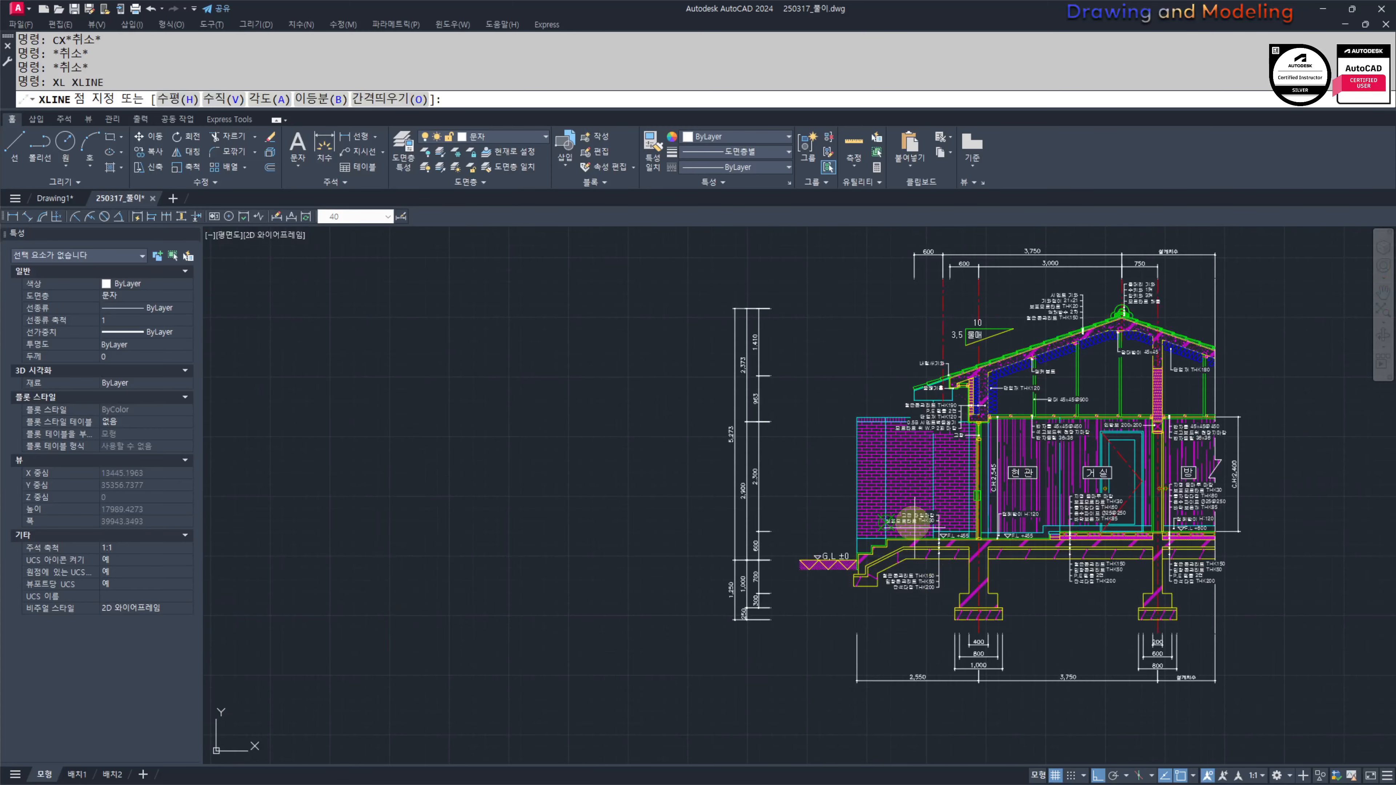
key("Return")
scroll(941, 529, "up", 4)
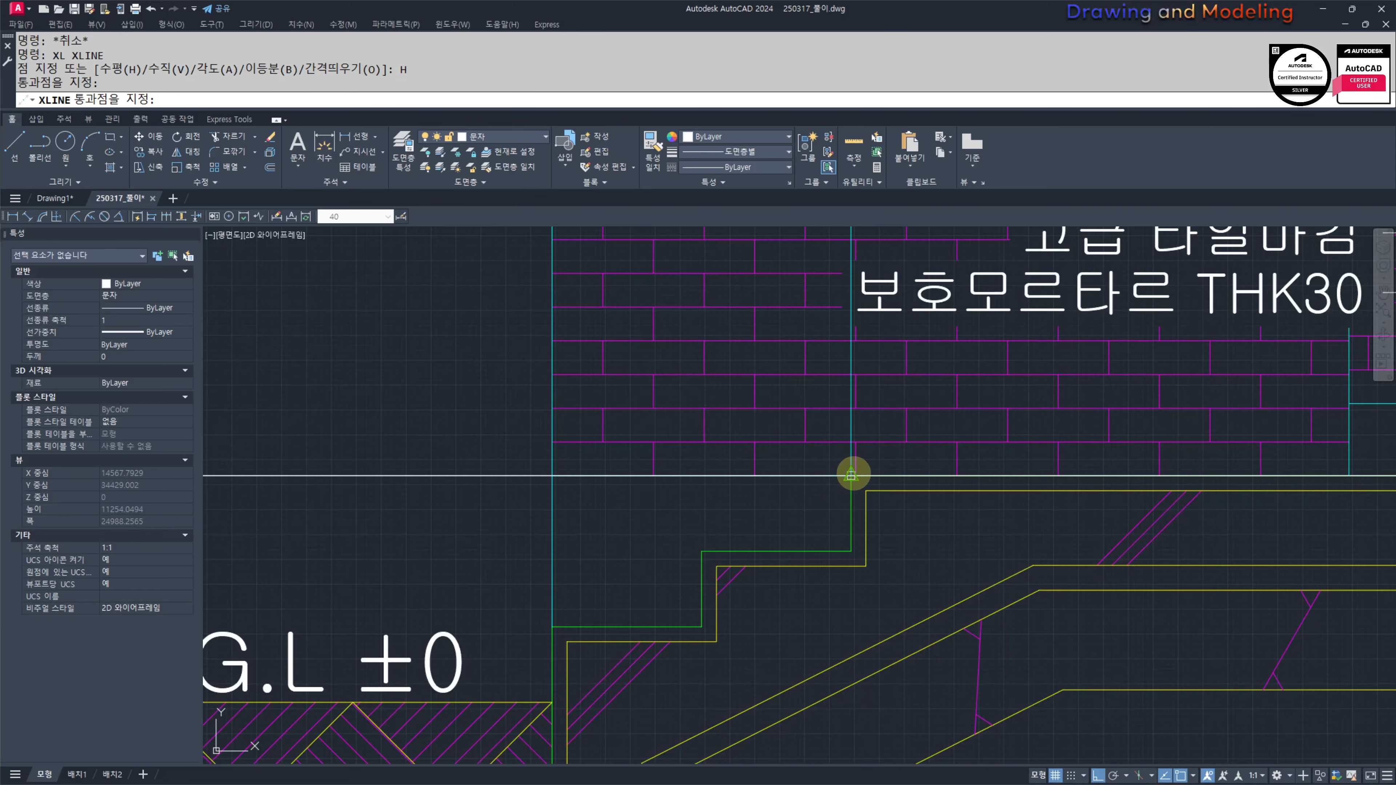
key("Escape")
key("Escape")
scroll(847, 474, "down", 8)
key("Escape")
key("Escape")
Step: Try to stretch only the bottom edges of the door and side panel down to the construction line
scroll(762, 495, "up", 10)
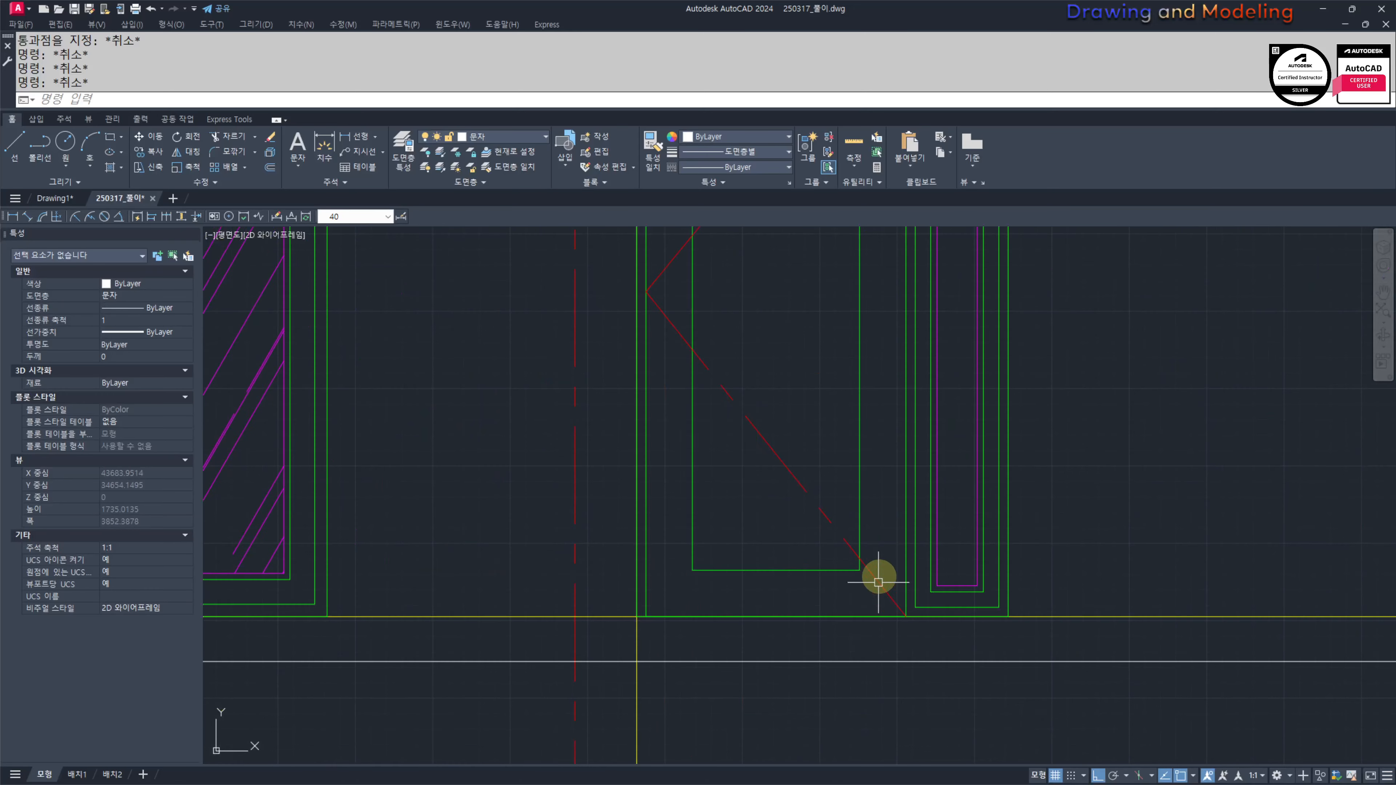
middle_click_drag(872, 614, 1013, 552)
type("S")
key("Return")
left_click(1226, 573)
left_click(813, 482)
key("Return")
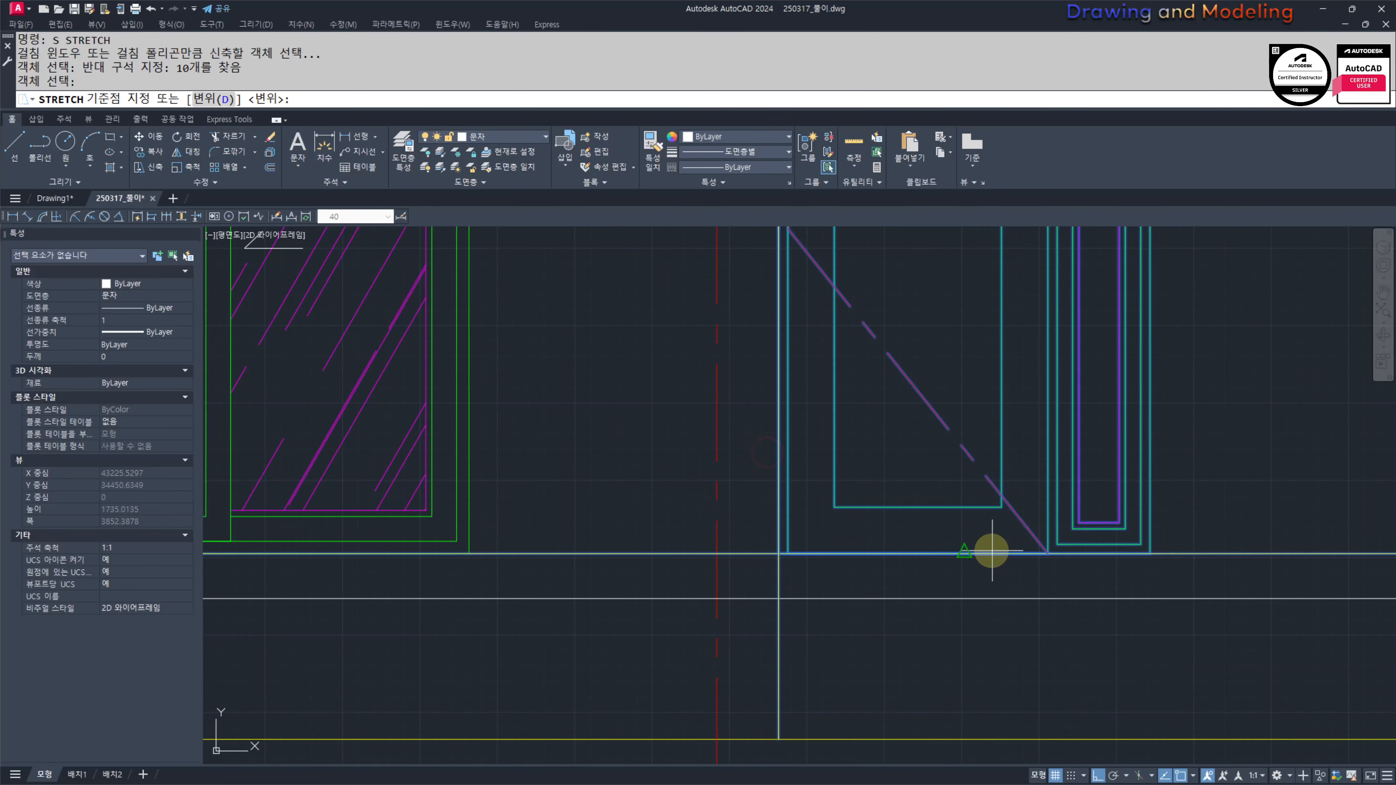
left_click(974, 554)
left_click(974, 598)
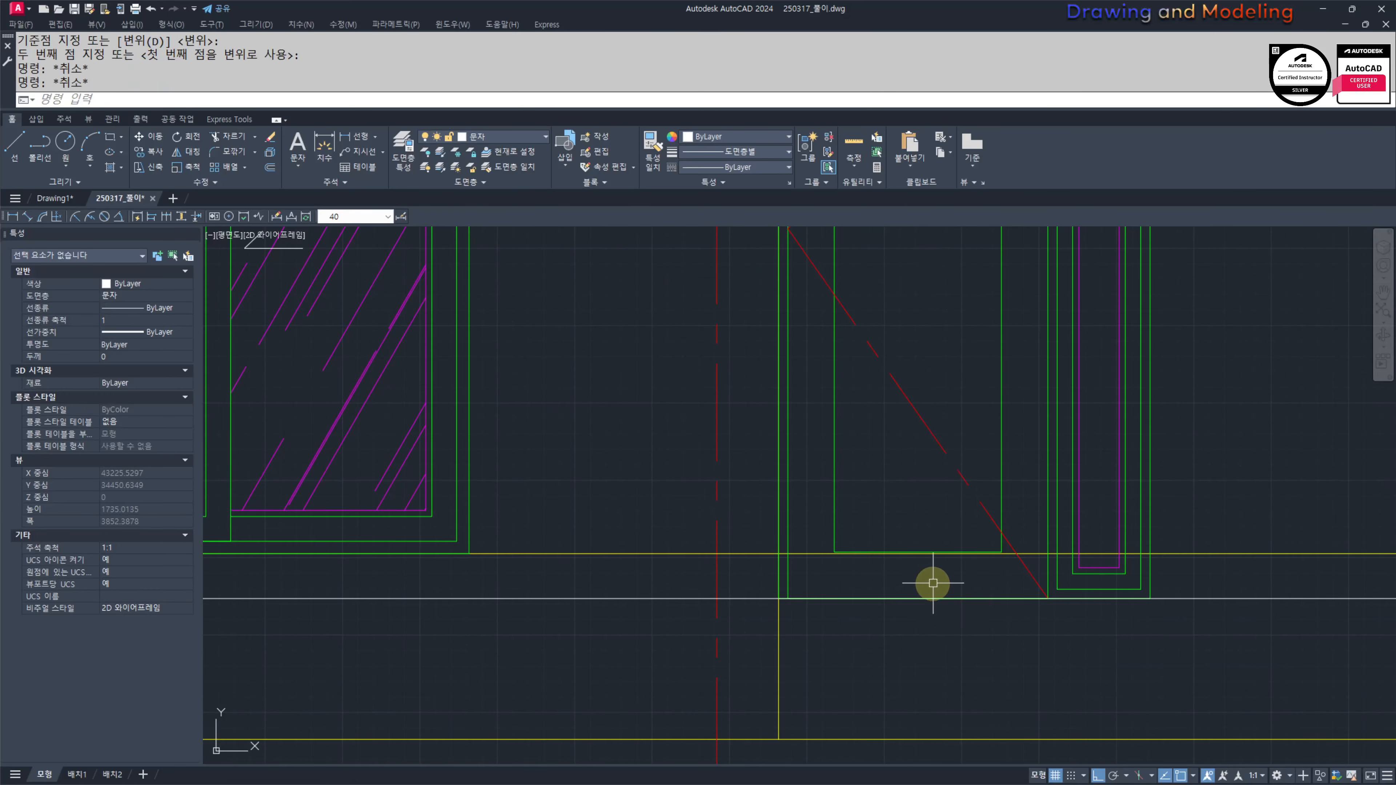
key("Escape")
key("Escape")
scroll(999, 566, "down", 2)
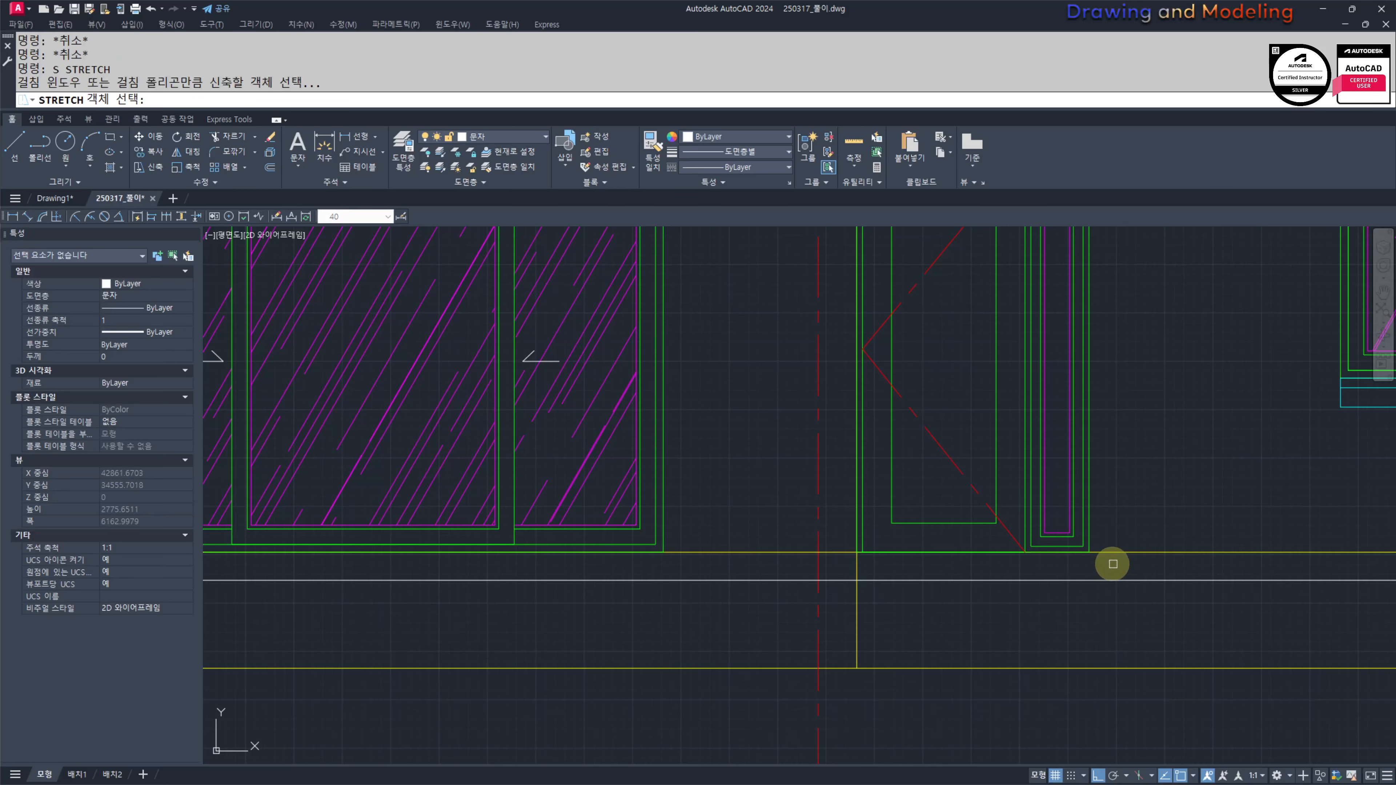
Step: Stretch the whole door below the transom, including the transom's lower edges, down until its base meets the construction line
scroll(1112, 563, "down", 2)
left_click(1111, 633)
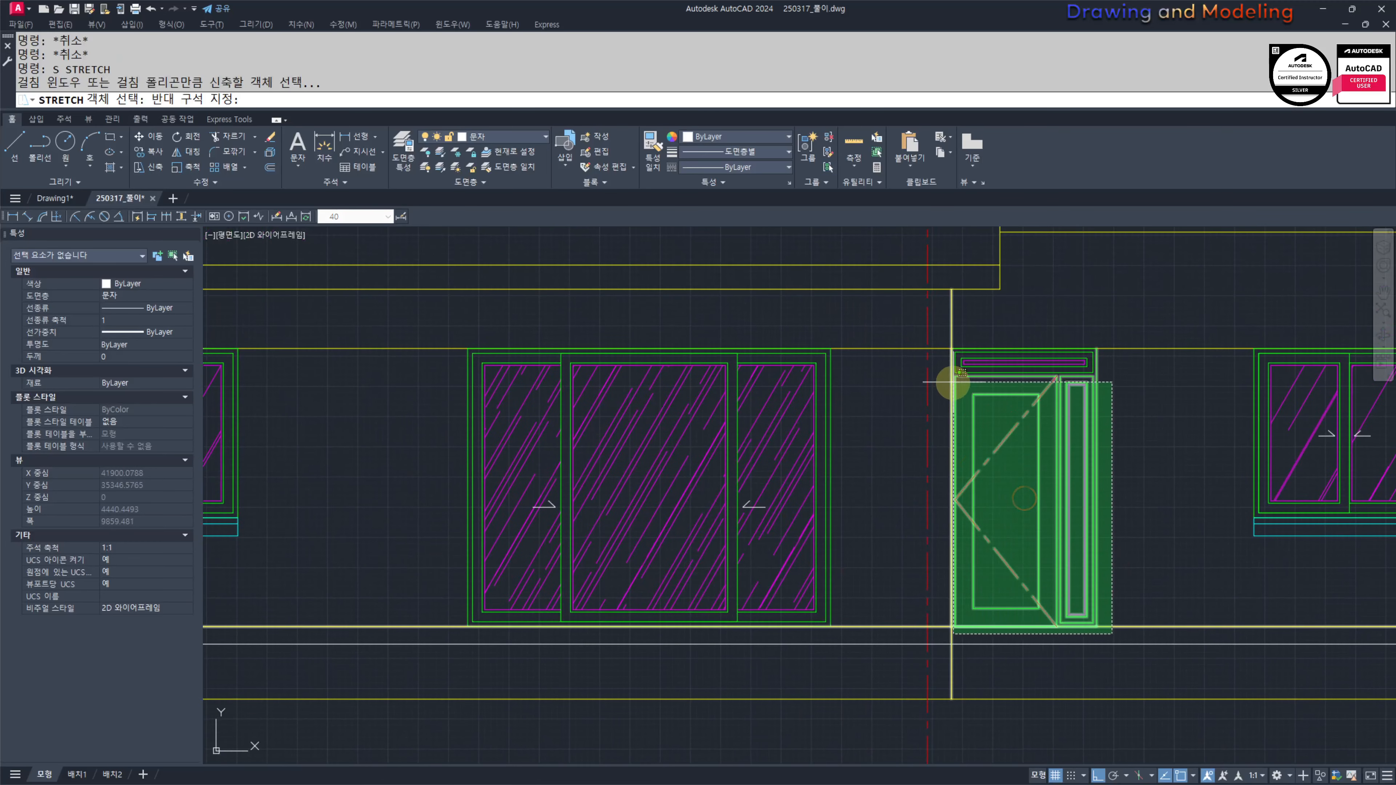
left_click(947, 361)
key("Return")
scroll(1022, 602, "up", 4)
left_click(1005, 595)
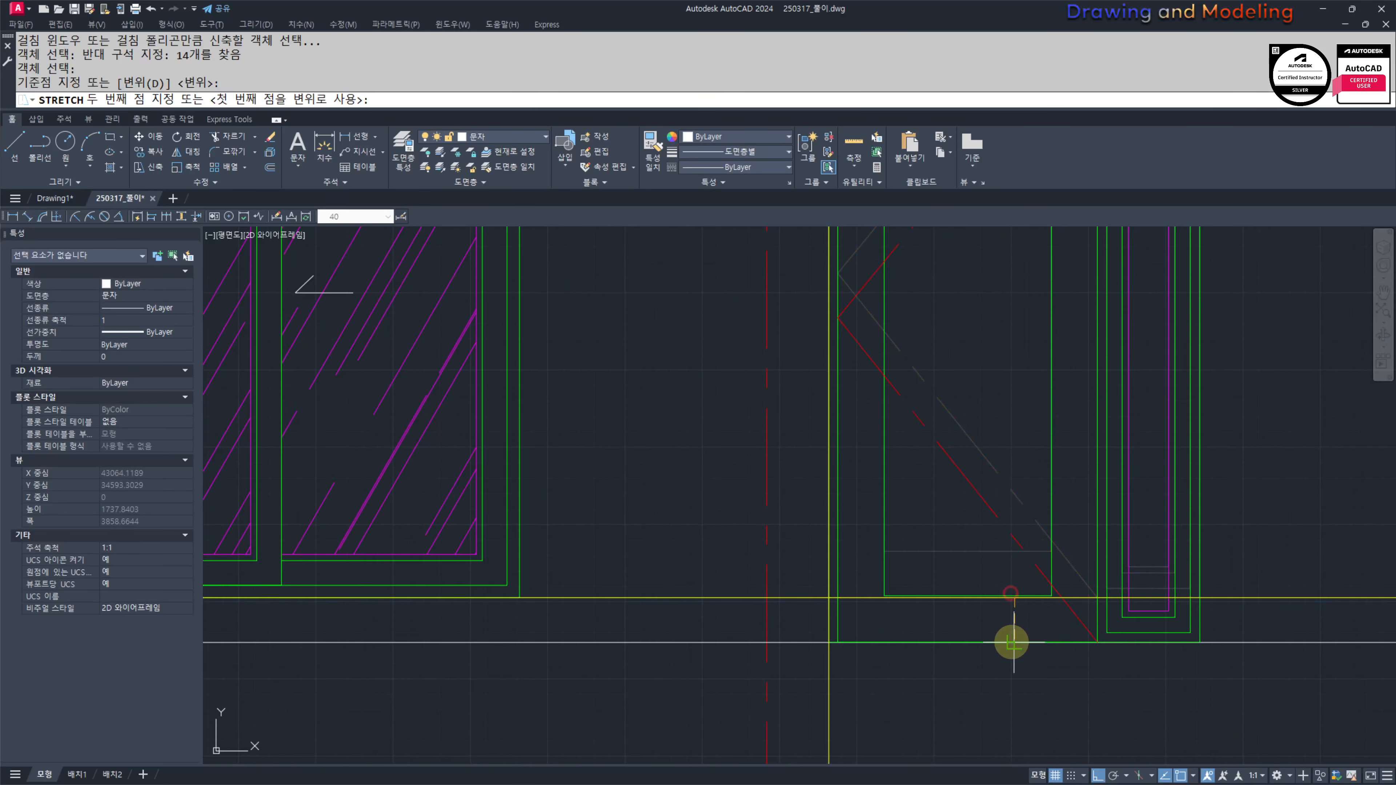
left_click(1010, 642)
Step: Trim away the yellow floor line between the two sides of the door frame
scroll(1018, 685, "down", 4)
middle_click_drag(1055, 424, 1057, 509)
middle_click_drag(1050, 632, 1068, 507)
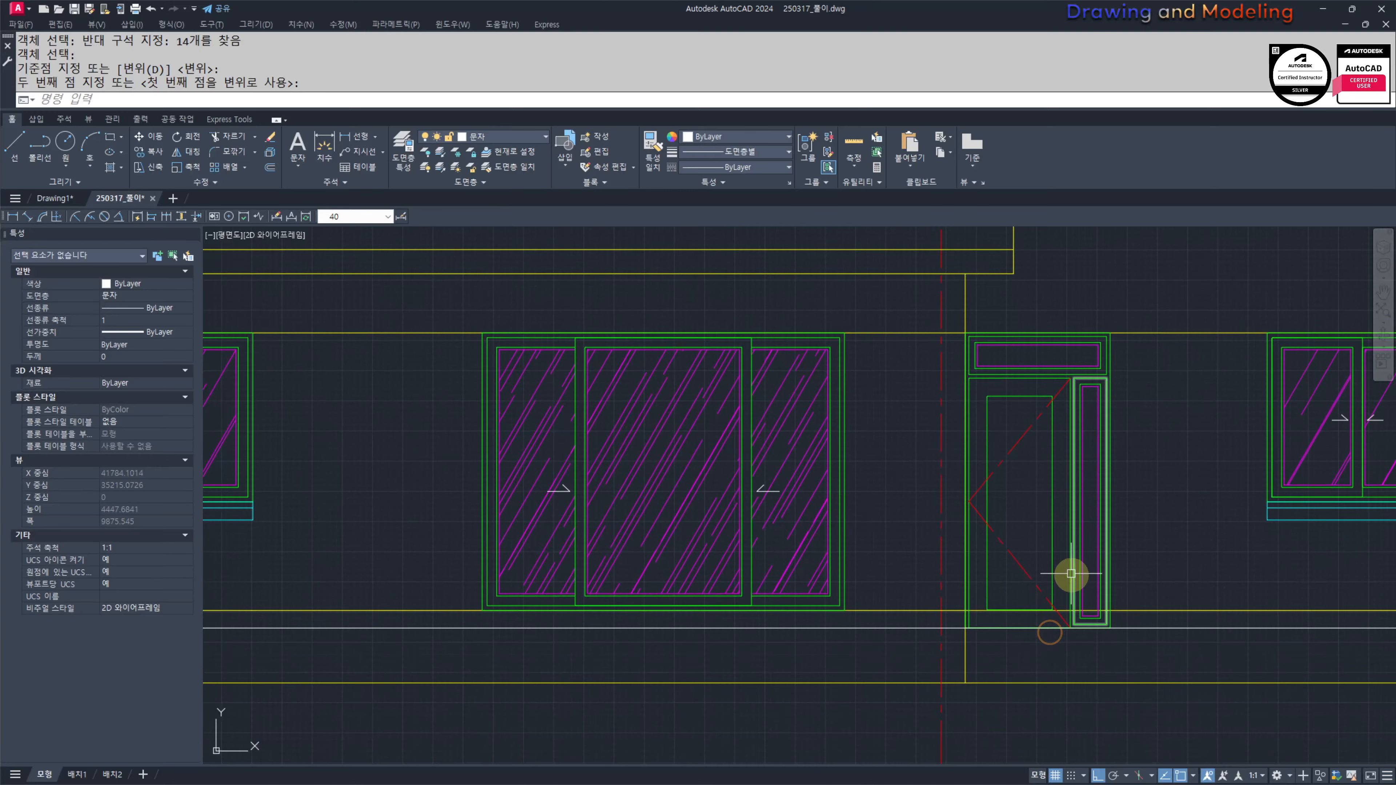
scroll(1237, 589, "up", 3)
scroll(950, 595, "down", 3)
scroll(959, 582, "up", 2)
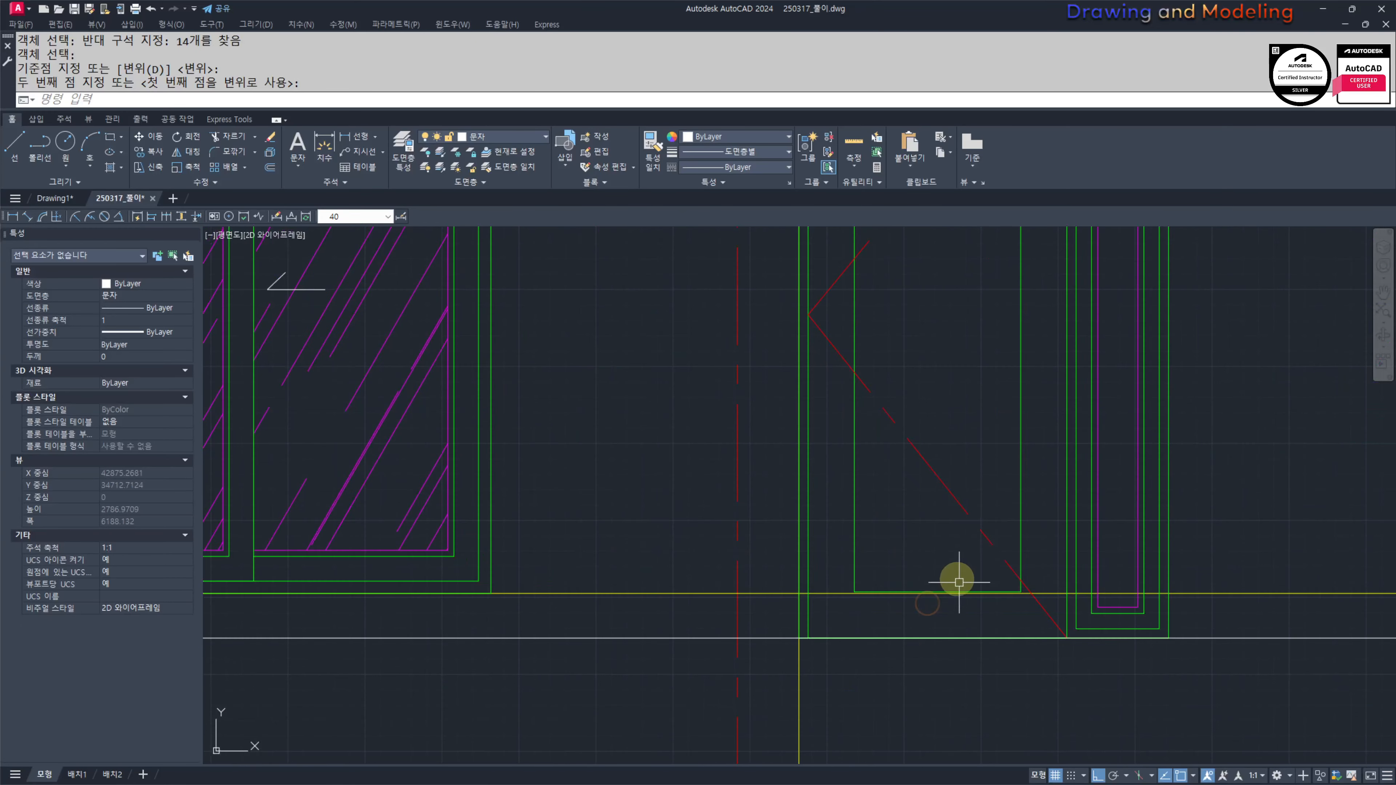
left_click(1166, 575)
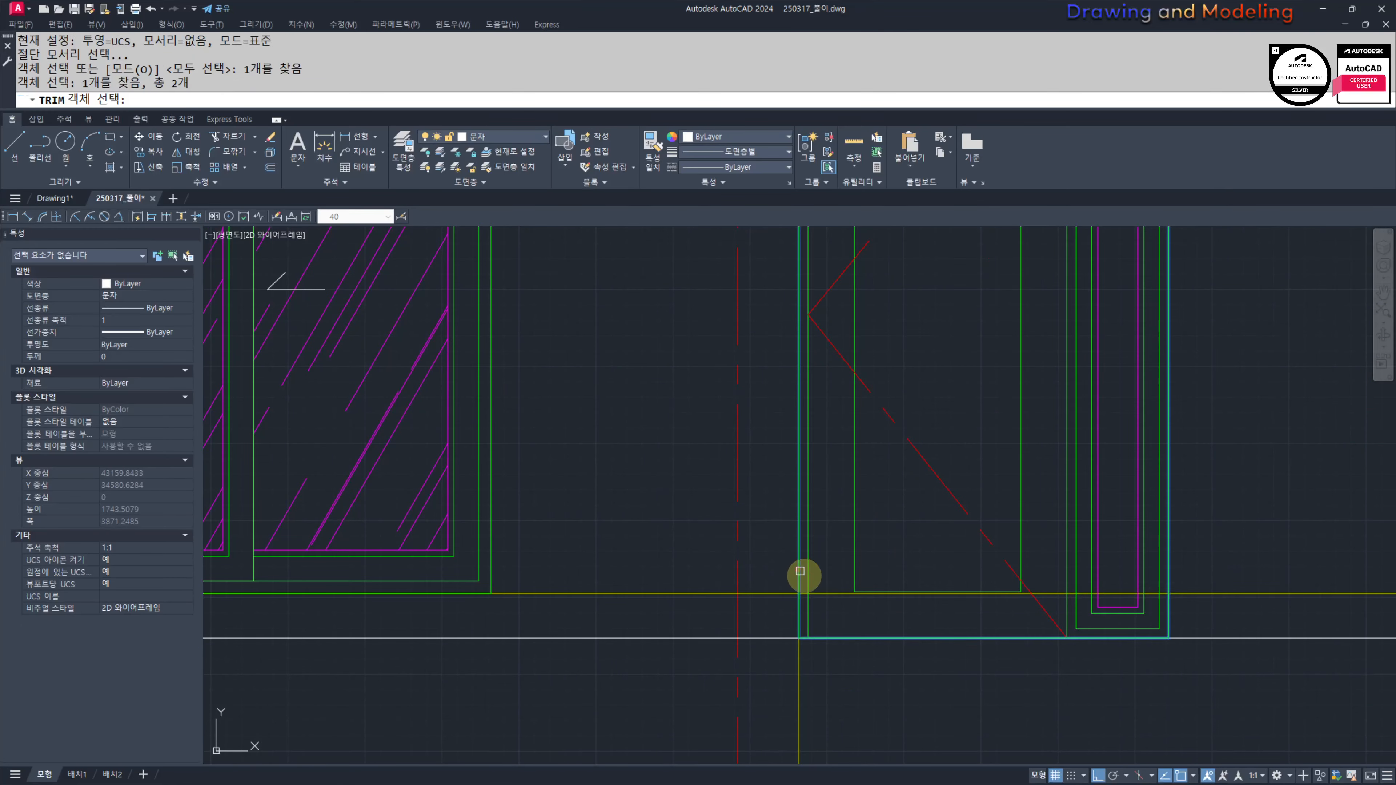
key("space")
left_click(839, 580)
left_click(824, 608)
key("Escape")
key("Escape")
scroll(910, 601, "down", 3)
middle_click_drag(956, 544, 972, 615)
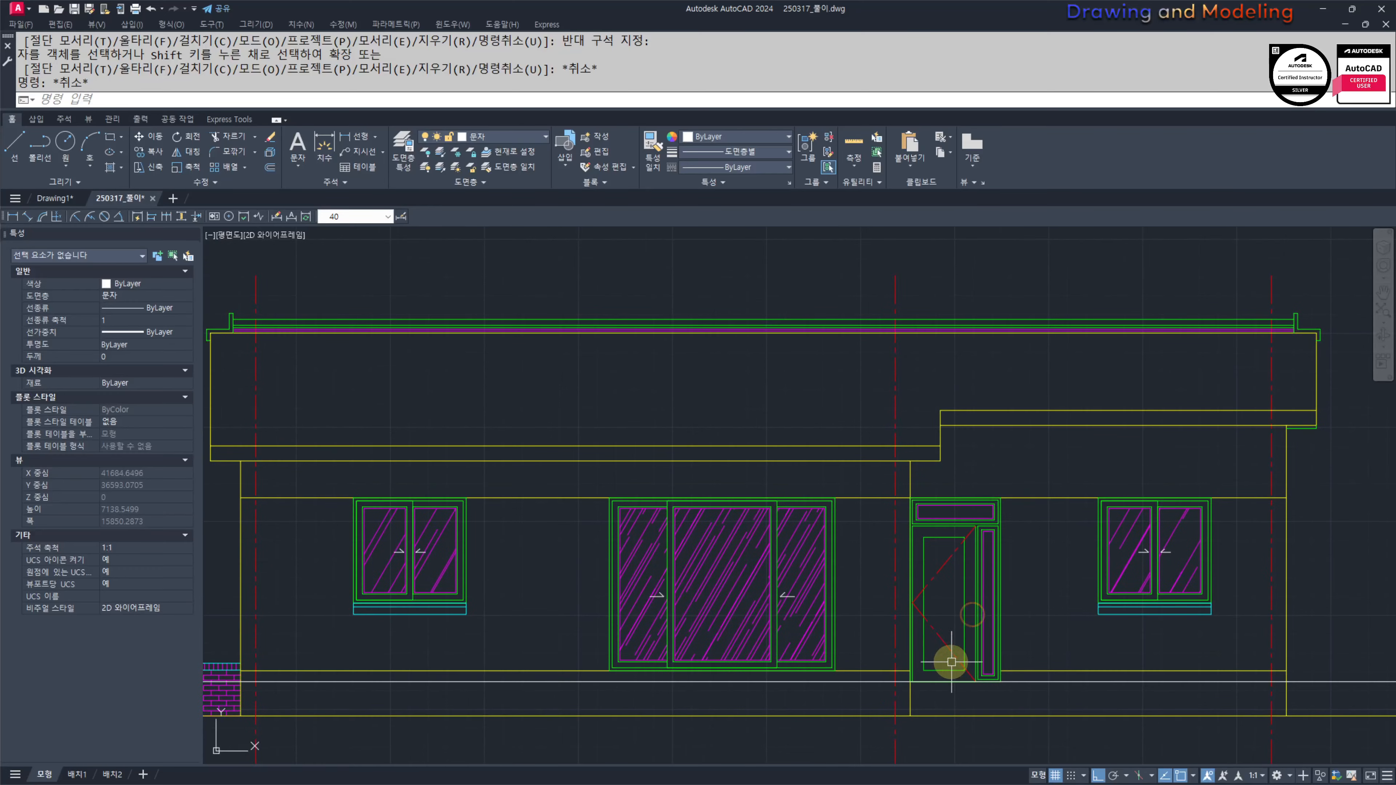
Step: Match the cyan top edge of the brick planter onto the horizontal construction line
scroll(1016, 499, "down", 6)
scroll(903, 548, "up", 6)
type("MA")
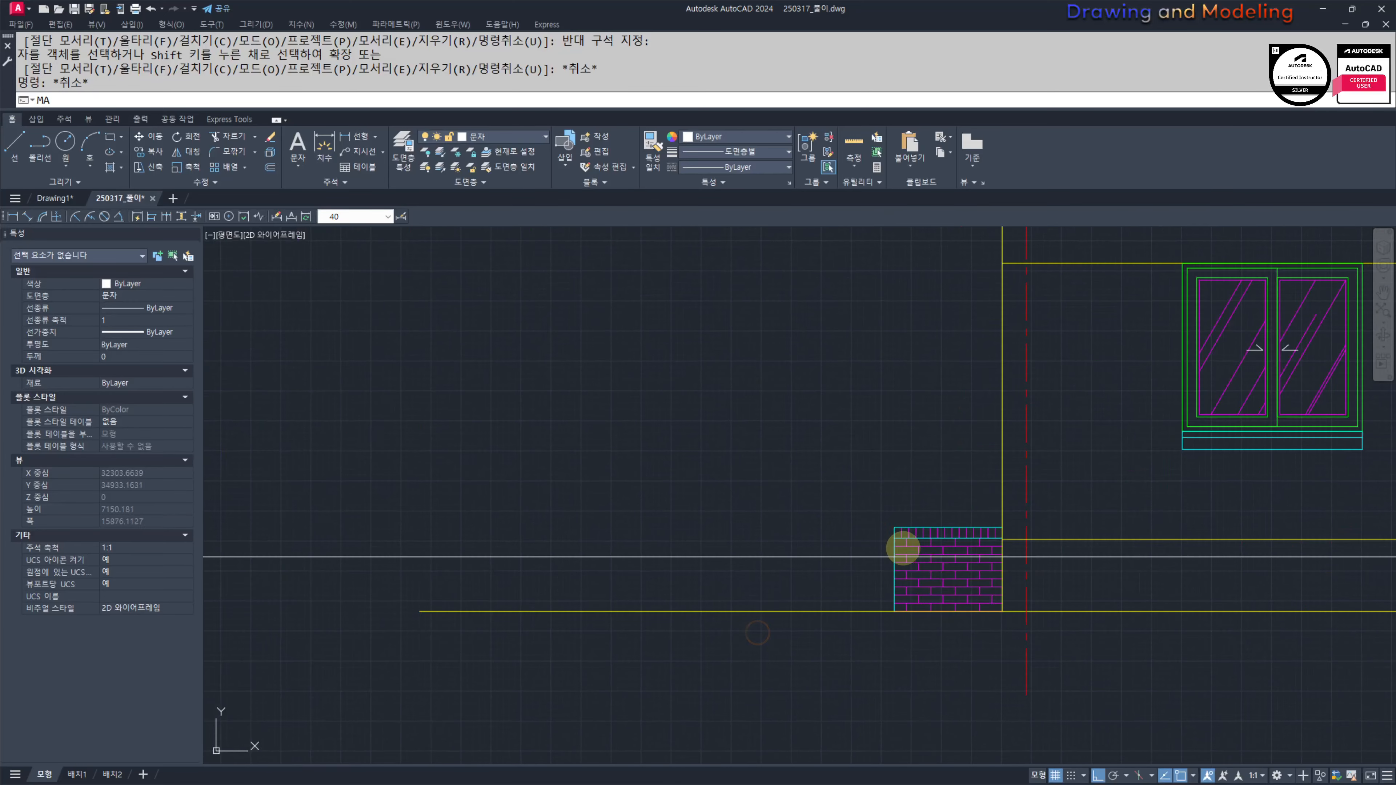
key("space")
left_click(912, 528)
left_click(861, 548)
left_click(810, 579)
key("Escape")
key("Escape")
Step: Mirror the section's entrance step profile lines across a vertical axis between the section and the elevation, keeping the originals
scroll(988, 543, "down", 5)
middle_click_drag(805, 569, 1097, 572)
scroll(919, 550, "up", 6)
middle_click_drag(983, 554, 342, 558)
scroll(1000, 561, "up", 2)
scroll(1000, 560, "down", 2)
scroll(830, 577, "down", 2)
middle_click_drag(913, 554, 777, 556)
middle_click_drag(498, 564, 928, 555)
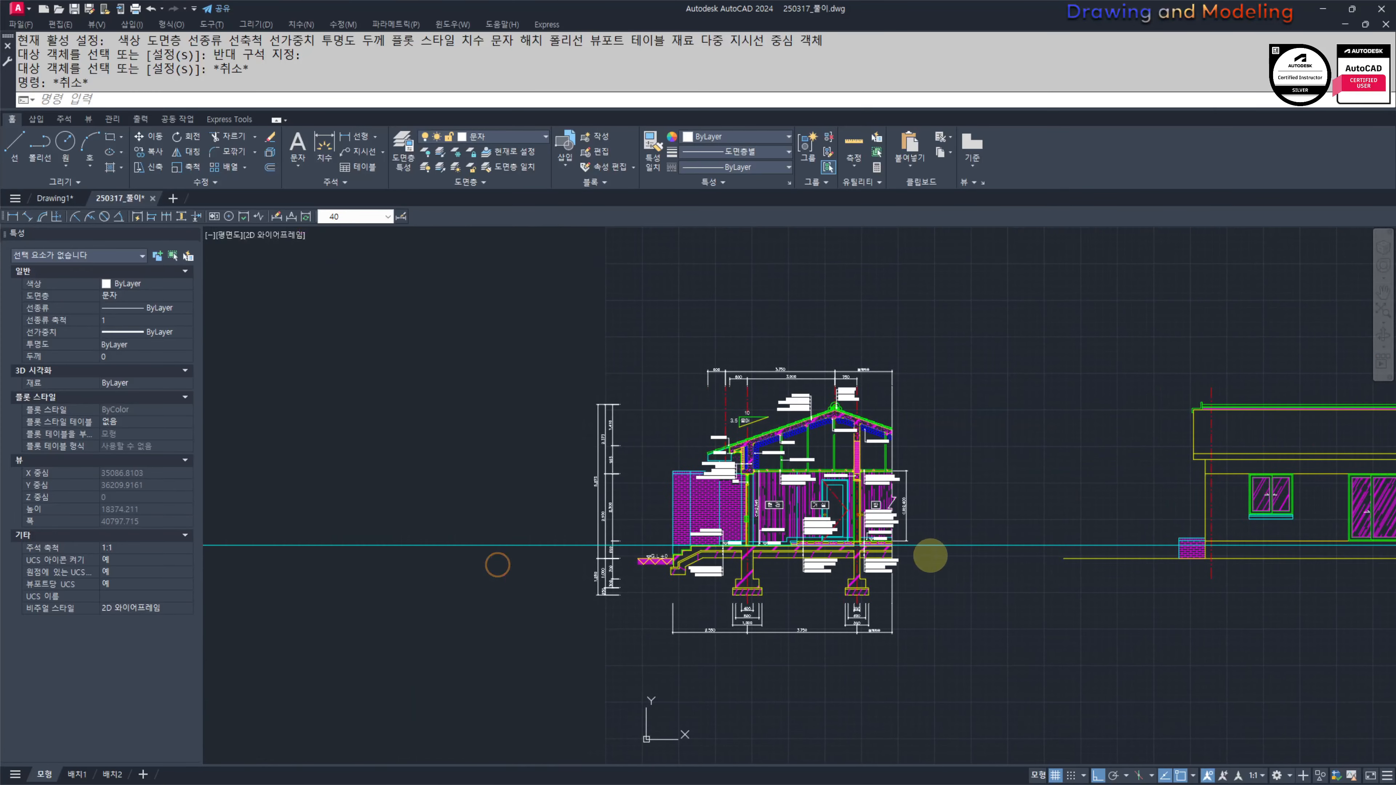
scroll(620, 562, "up", 4)
scroll(975, 496, "up", 4)
middle_click_drag(1212, 498, 1018, 553)
scroll(1018, 552, "up", 2)
left_click(1125, 648)
left_click(938, 589)
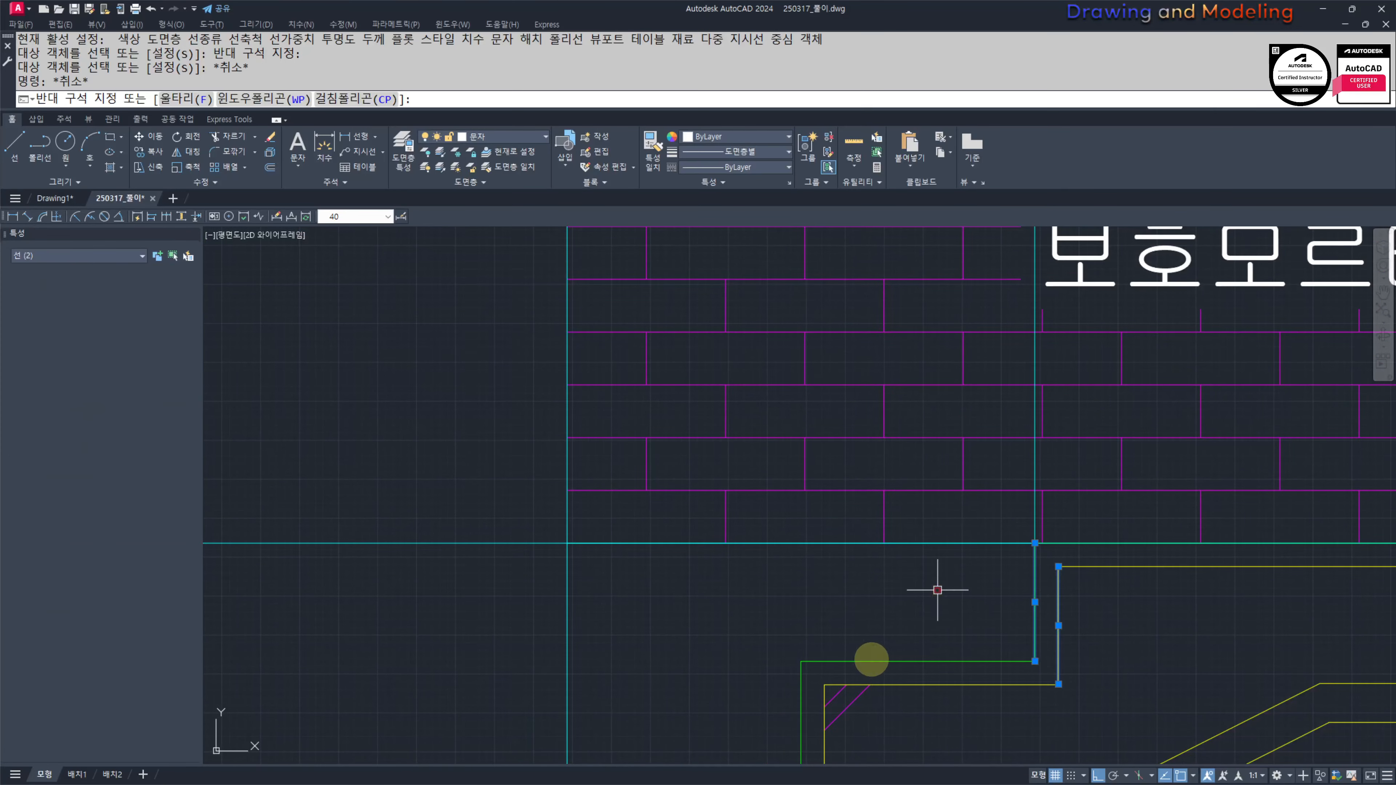
scroll(864, 666, "down", 2)
middle_click_drag(860, 672, 1008, 529)
left_click(1059, 515)
left_click(1050, 564)
left_click(1032, 596)
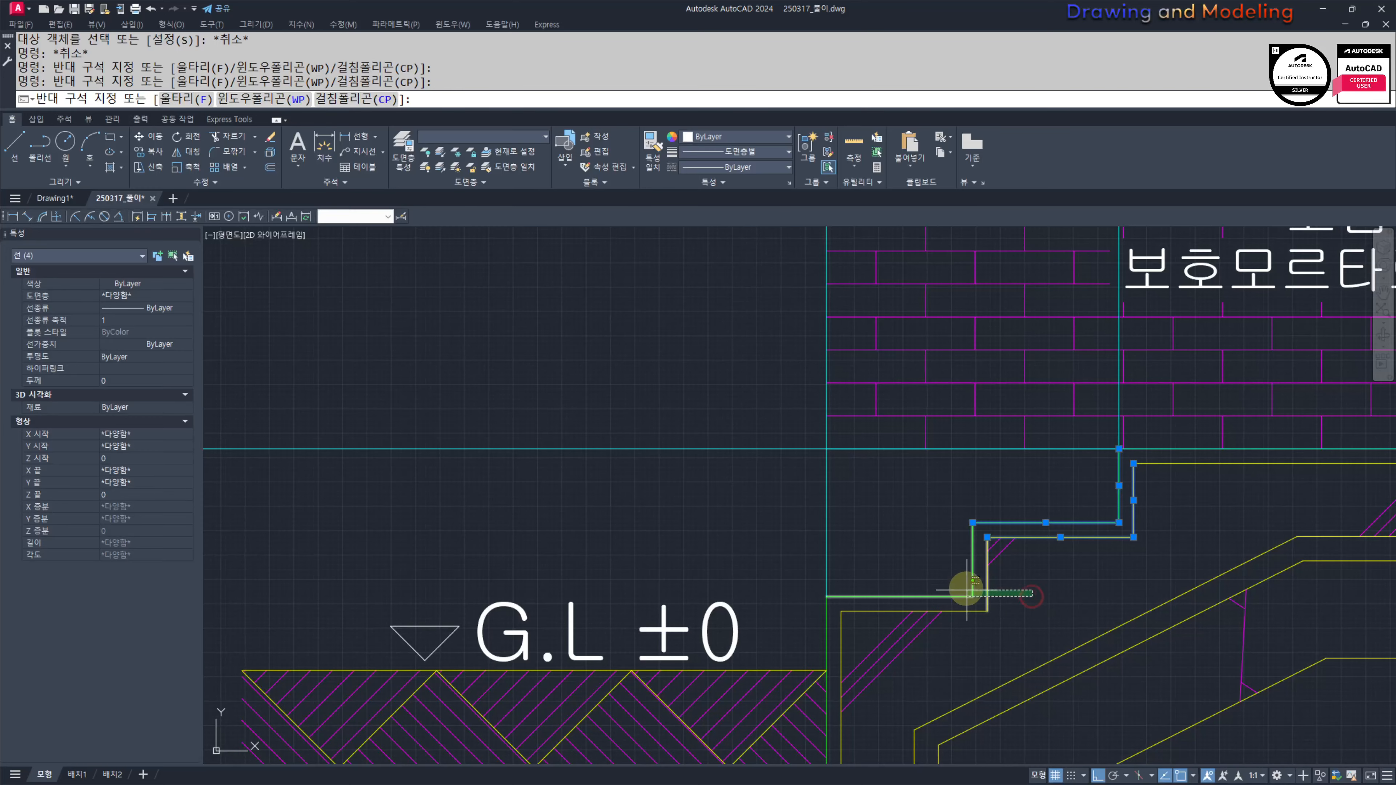
left_click(847, 631)
left_click(801, 628)
scroll(1044, 619, "down", 5)
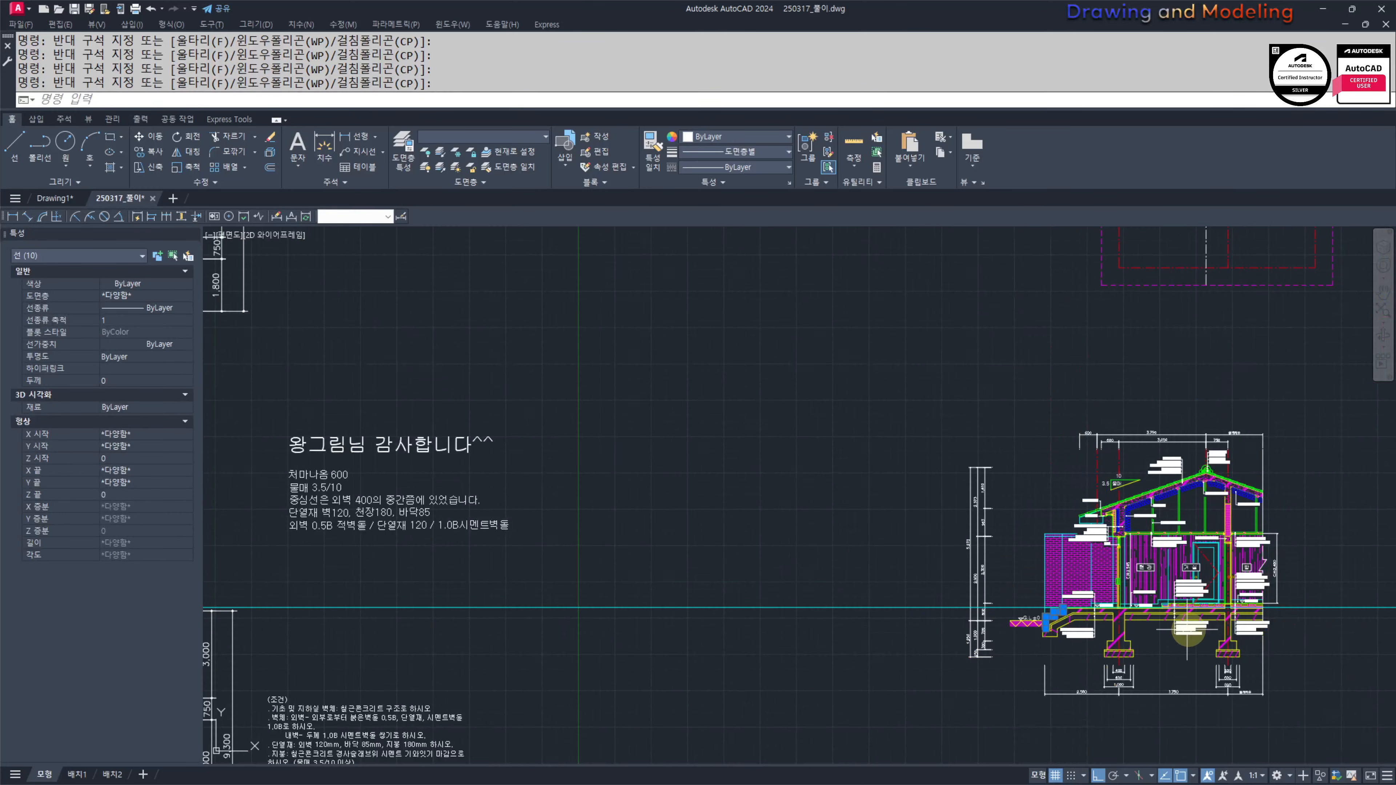
middle_click_drag(1088, 630, 940, 621)
middle_click_drag(1103, 630, 998, 618)
scroll(1069, 620, "up", 2)
type("mi")
key("space")
left_click(960, 637)
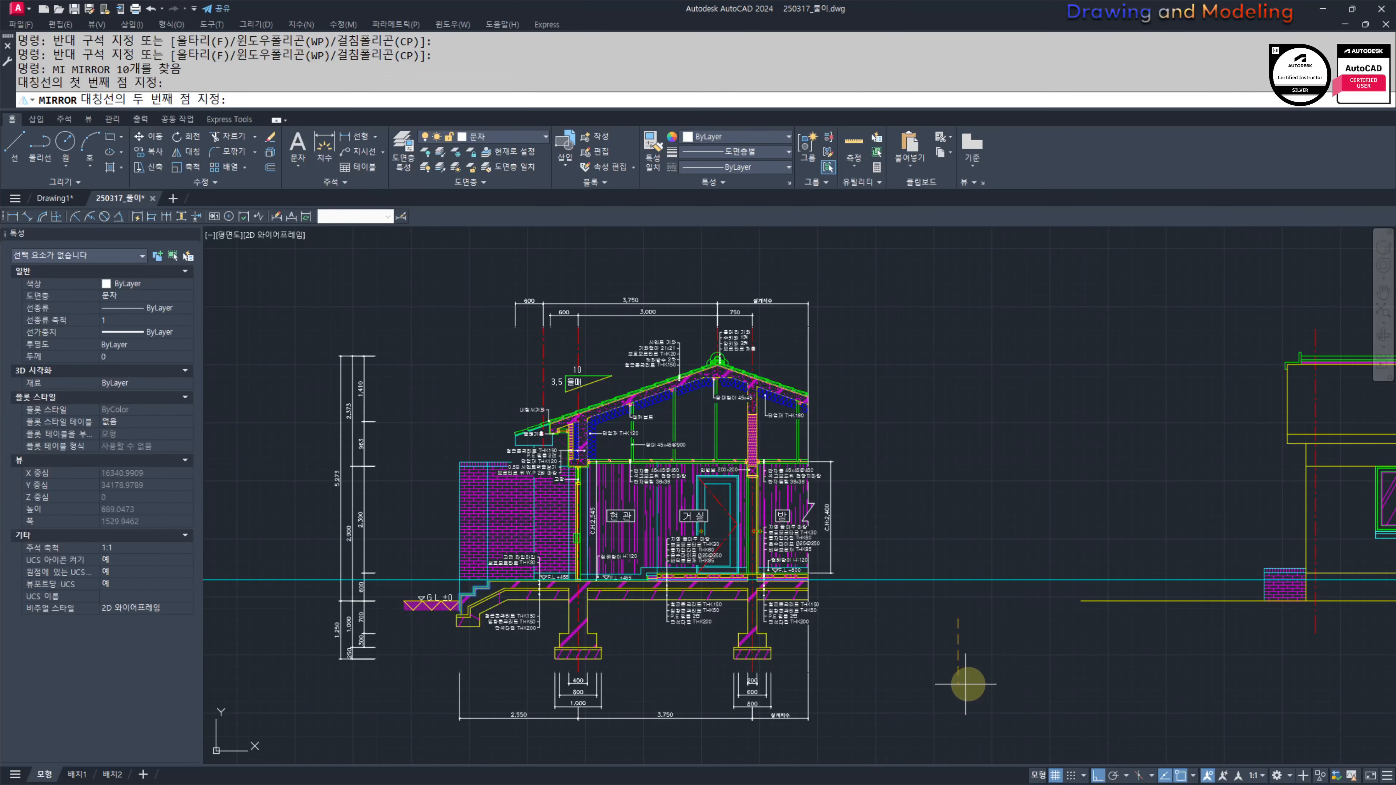
left_click(971, 679)
key("space")
key("Escape")
key("Escape")
scroll(1058, 643, "down", 5)
scroll(836, 608, "up", 3)
scroll(943, 502, "up", 2)
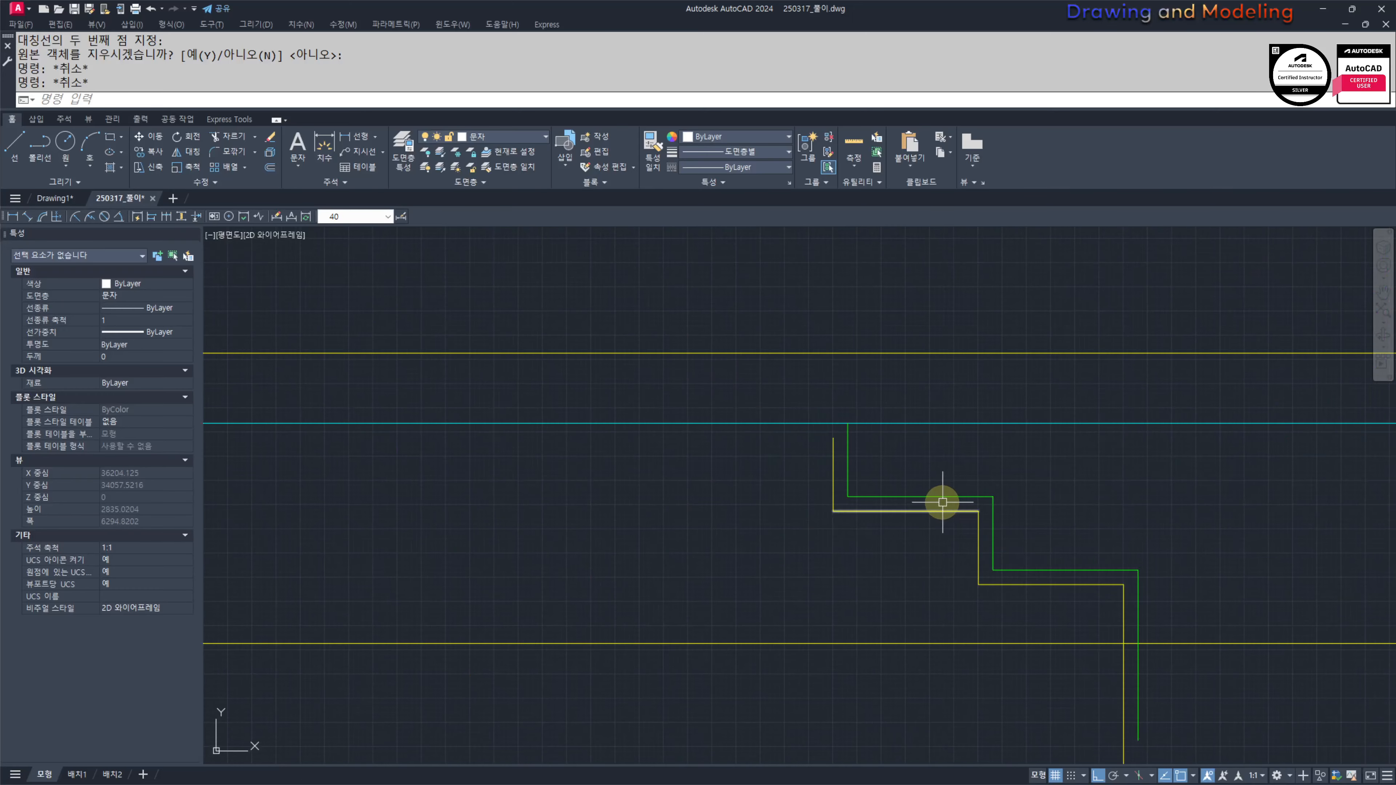
Step: Erase the yellow inner lines of the mirrored step profile, keeping only the green outer step lines
left_click(973, 504)
left_click(931, 534)
type("e")
left_click(843, 508)
left_click(810, 505)
type("e")
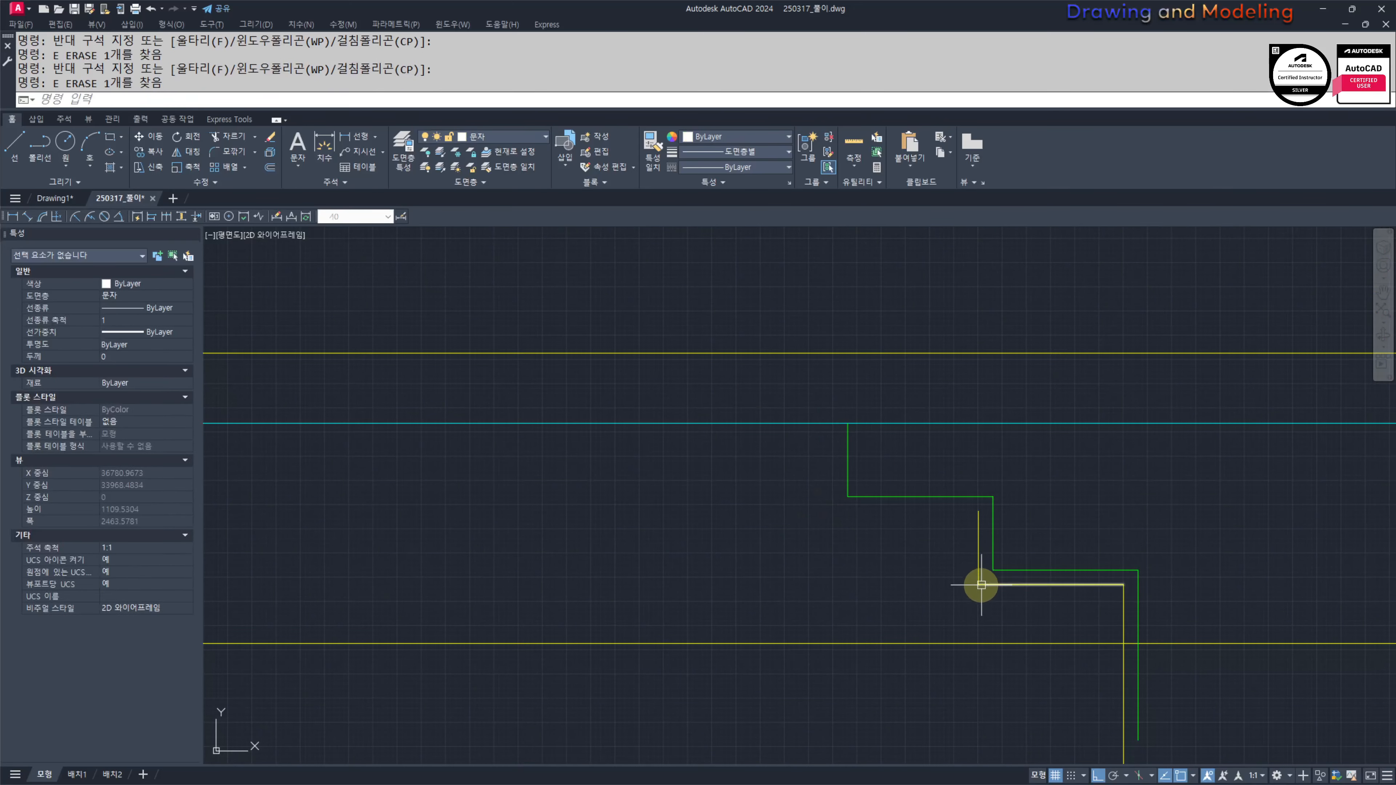
left_click(984, 579)
left_click(937, 603)
key("Escape")
key("Escape")
scroll(894, 520, "down", 10)
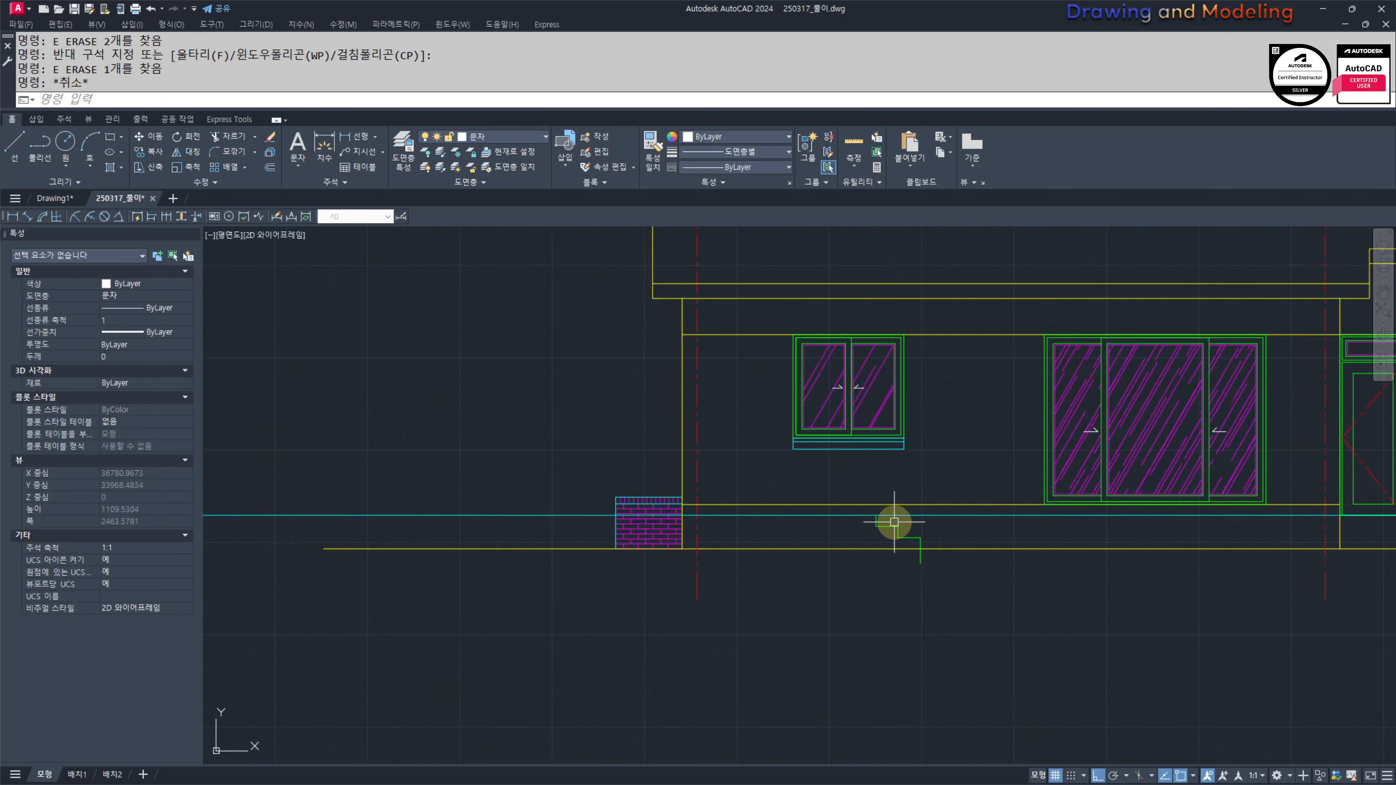
Step: Measure the horizontal distance in the floor plan from the outer entrance step edge to the near side of the 방1 window
mouse_move(894, 520)
middle_mouse_down()
mouse_move(831, 531)
mouse_move(1102, 564)
middle_mouse_up()
scroll(1210, 518, "up", 1)
middle_click_drag(514, 632, 866, 623)
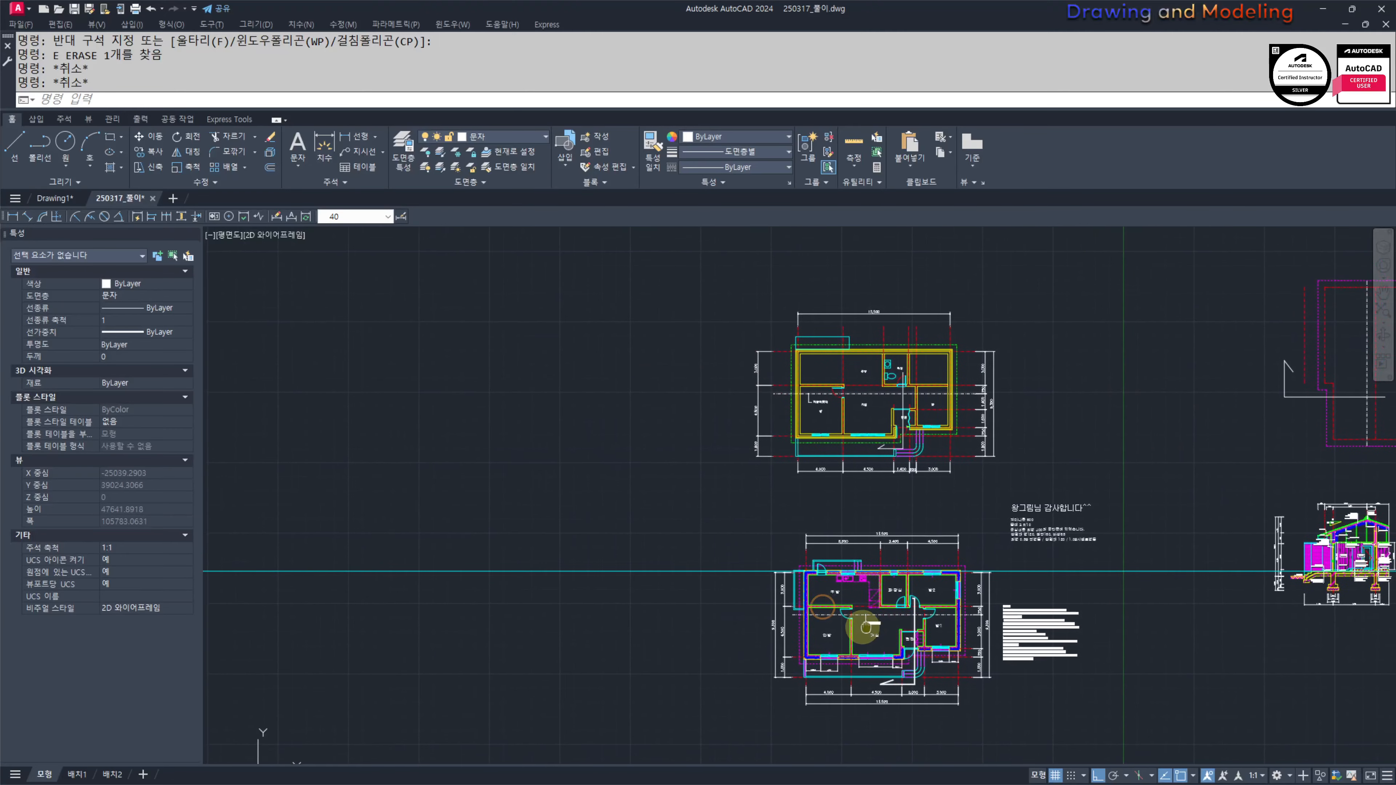
scroll(874, 674, "up", 3)
middle_click_drag(1019, 687, 983, 633)
type("DLI")
key("Return")
scroll(1062, 522, "up", 4)
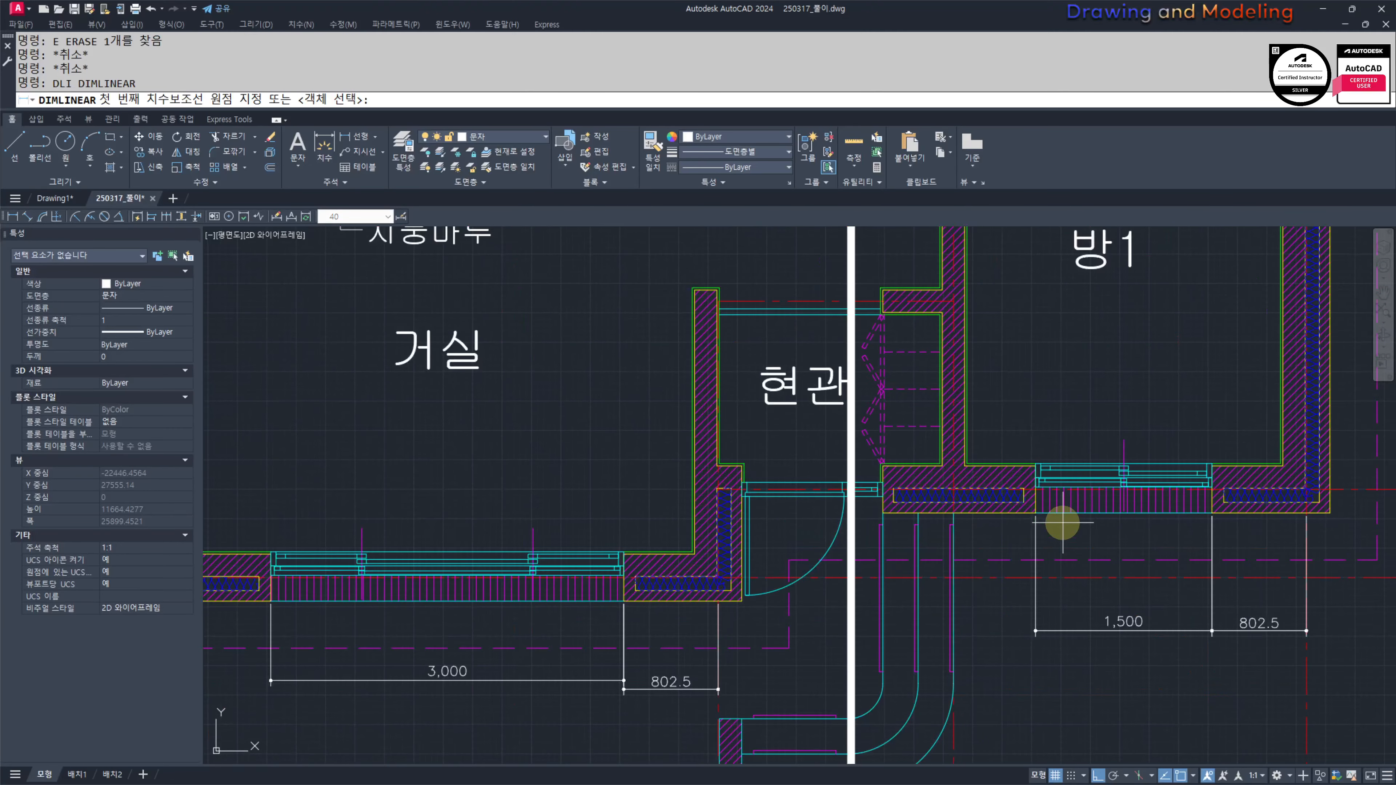
key("Escape")
scroll(952, 513, "down", 8)
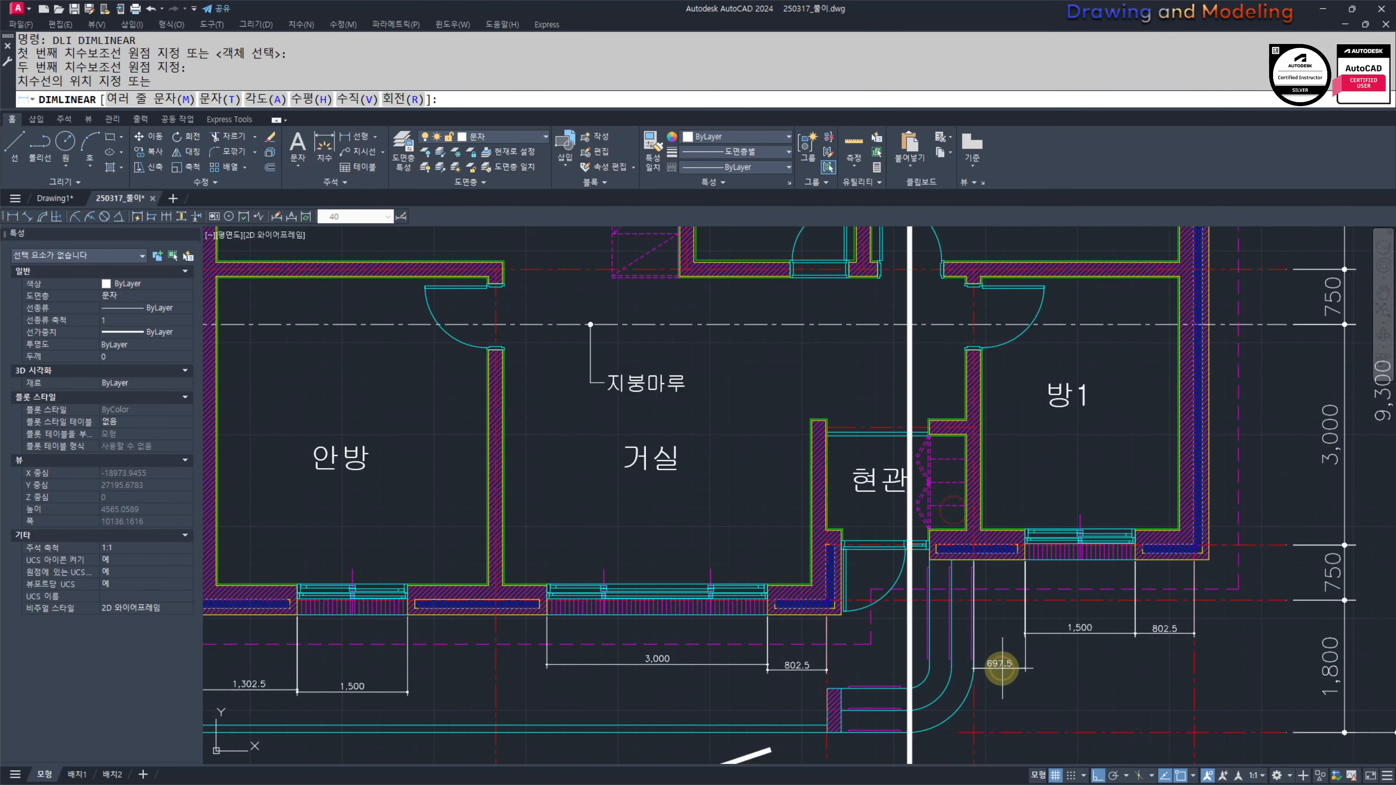
scroll(1171, 564, "up", 4)
scroll(948, 533, "up", 5)
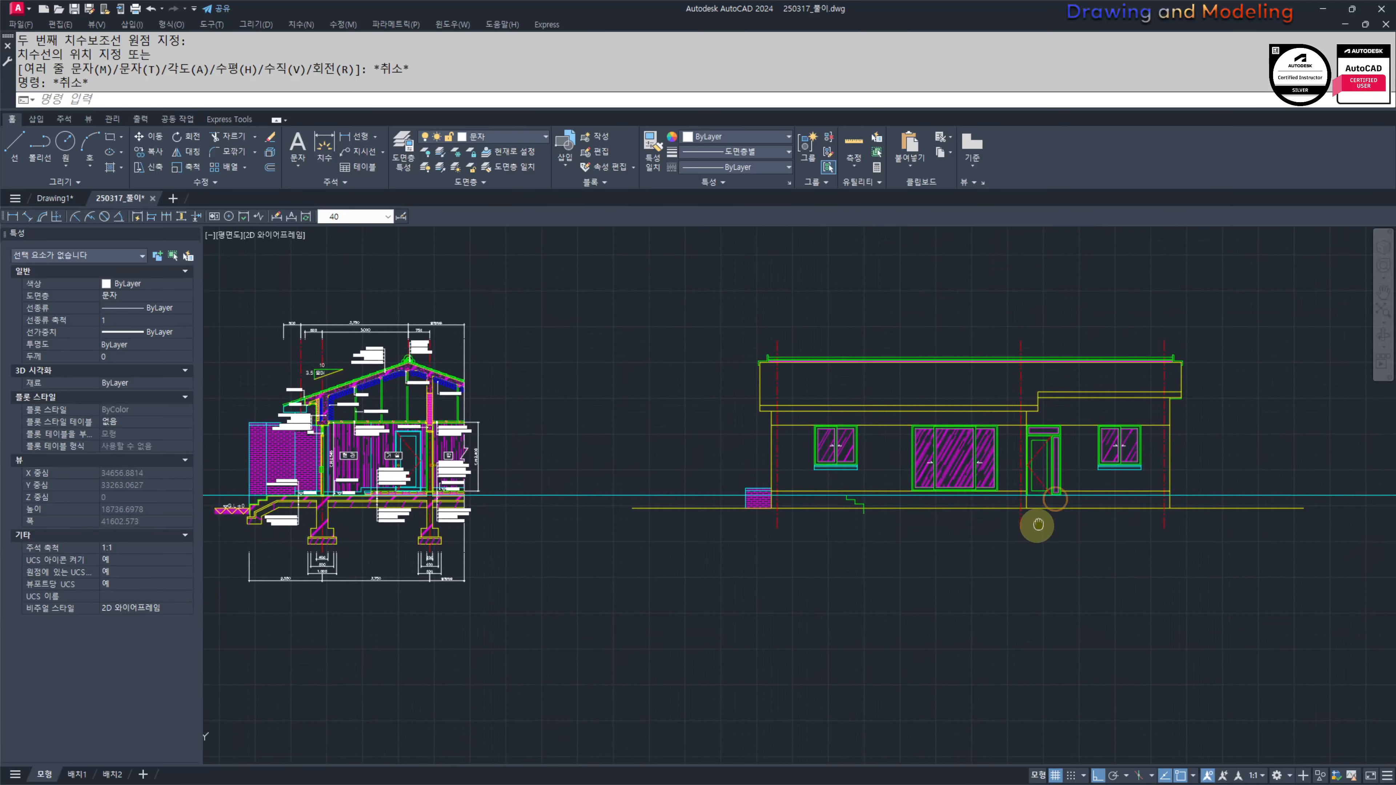
scroll(1028, 528, "down", 5)
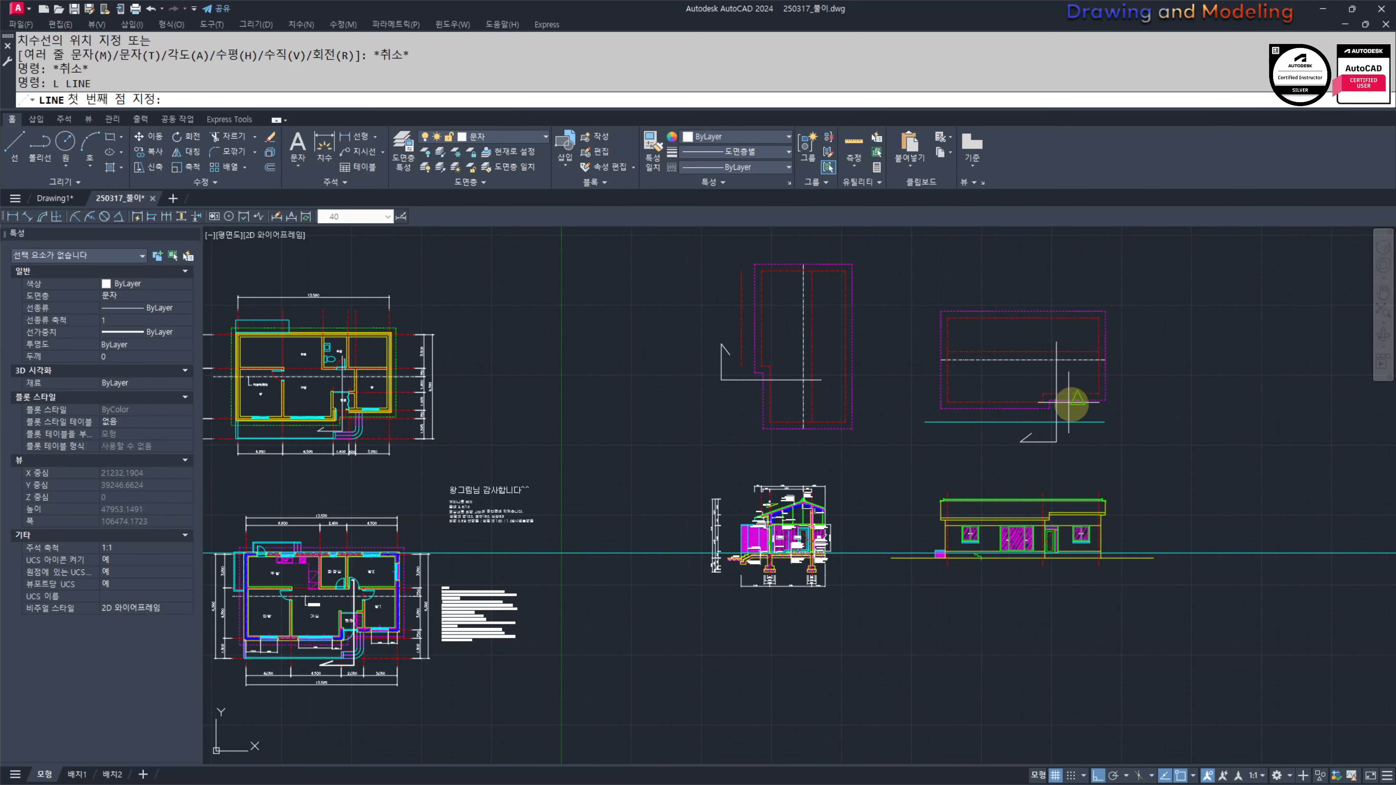
left_click(1042, 393)
key("Escape")
key("Escape")
Step: Examine where the entrance steps sit relative to the grid lines and dimensions in the floor plan
scroll(1015, 607, "down", 2)
scroll(874, 612, "up", 6)
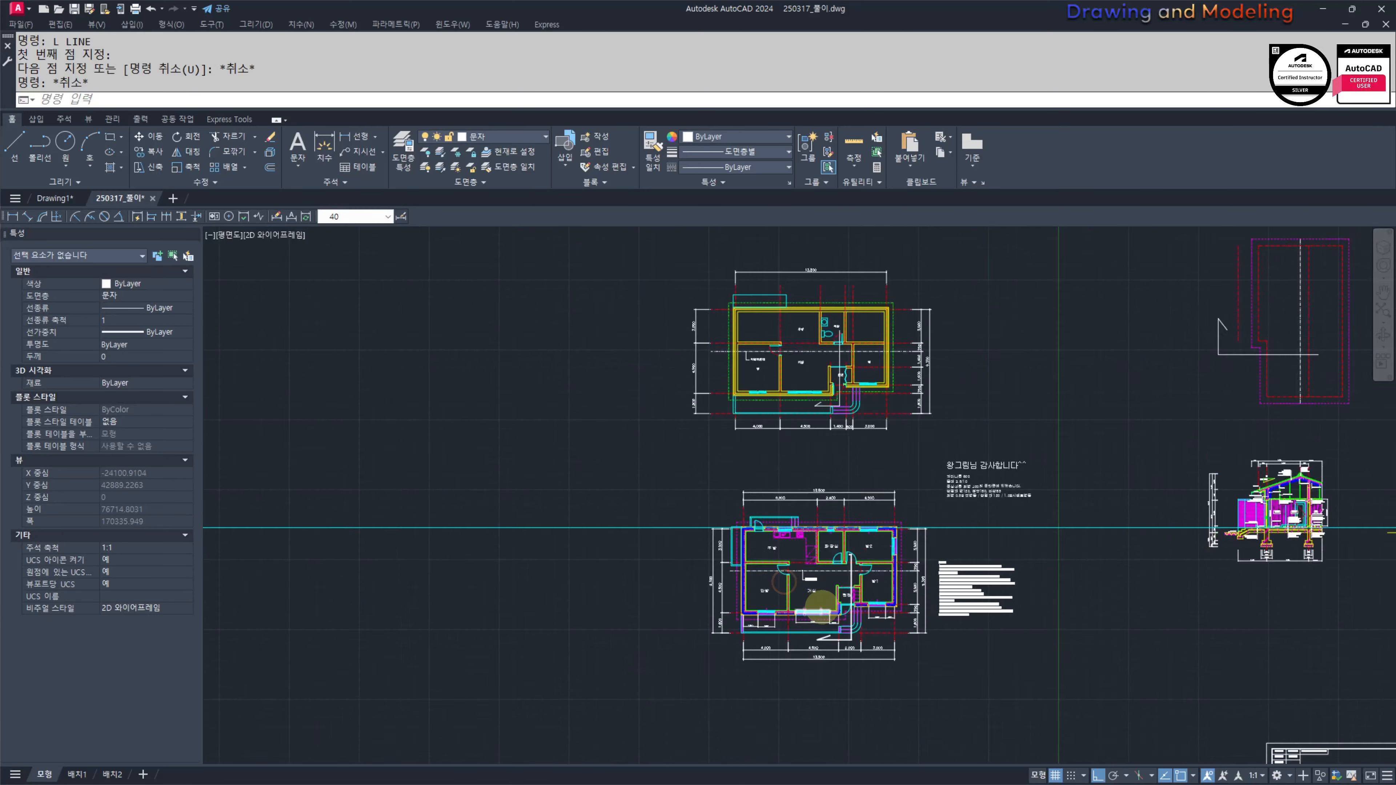
scroll(915, 581, "down", 2)
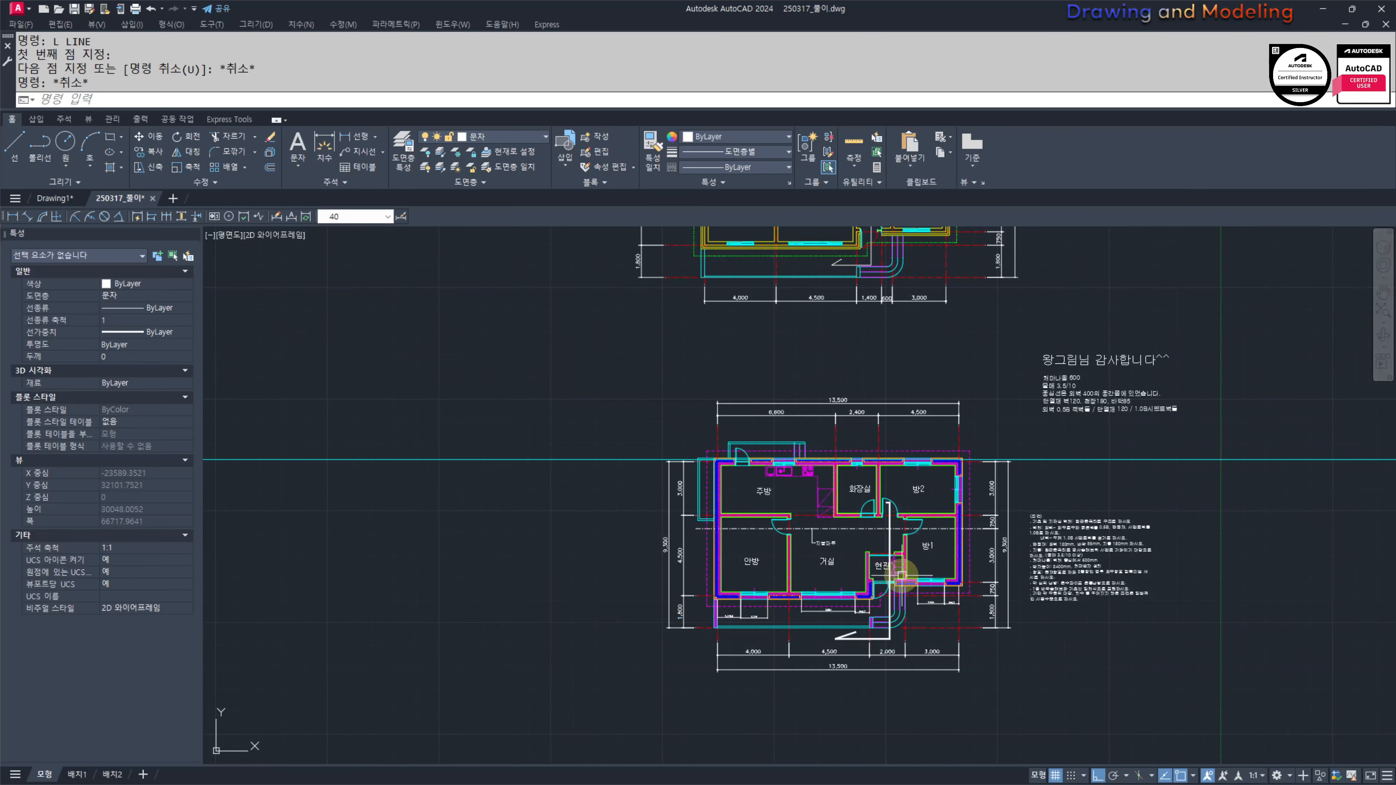
scroll(907, 645, "up", 2)
middle_click_drag(908, 548, 903, 571)
middle_click_drag(935, 625, 898, 625)
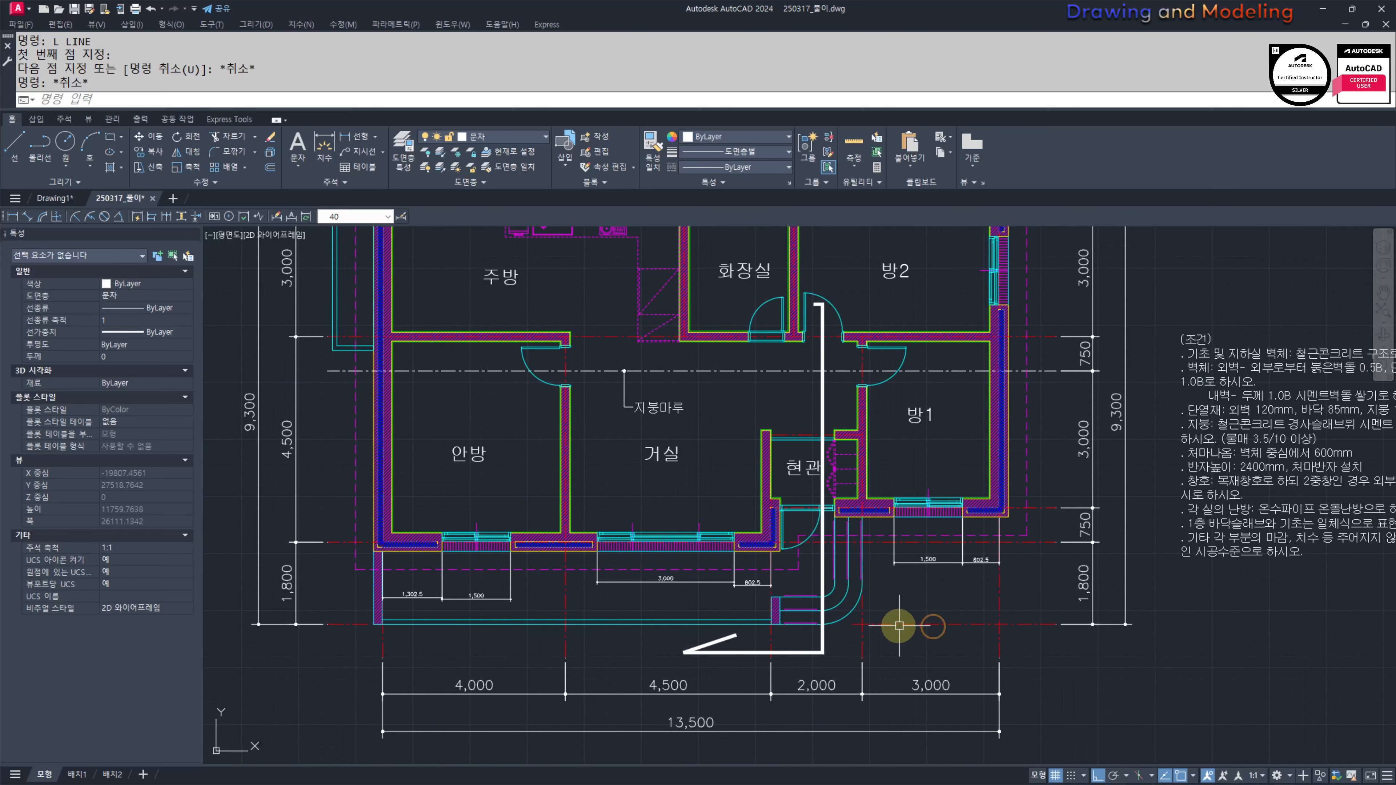
scroll(1052, 639, "down", 3)
middle_click_drag(1238, 640, 653, 639)
key("Escape")
middle_click_drag(1146, 611, 1016, 645)
middle_click_drag(976, 559, 981, 578)
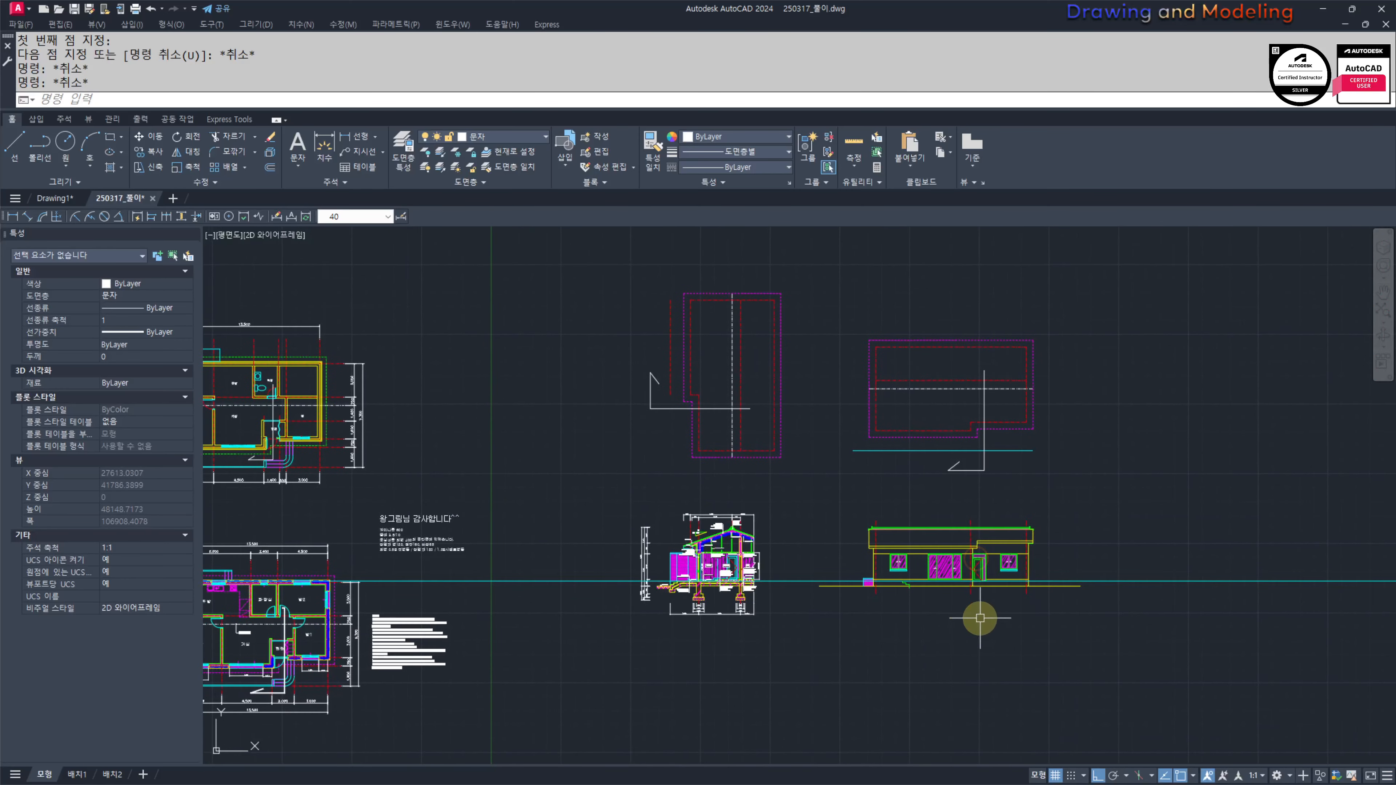
Step: Offset the elevation's rightmost red centre line 3000 to the left
type("O")
key("Return")
type("3000")
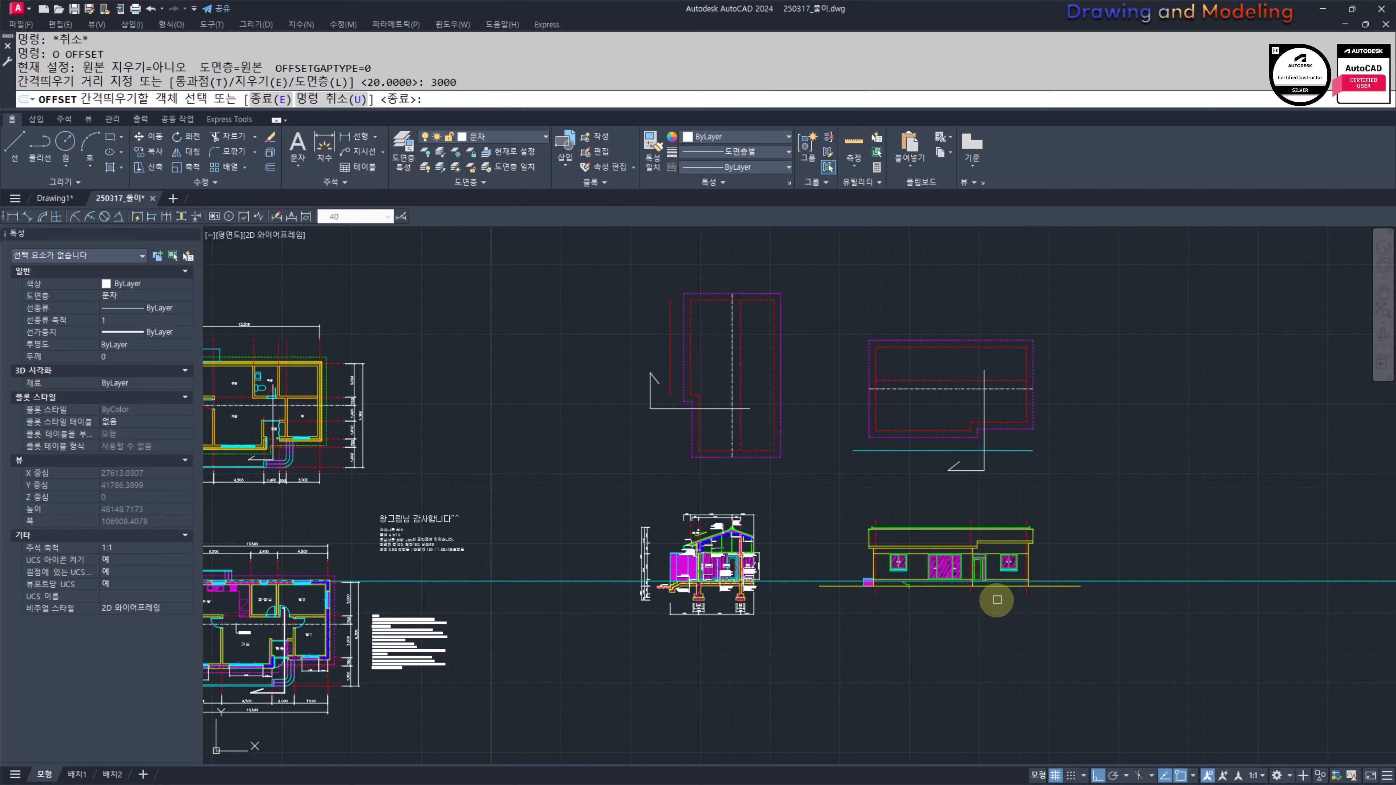
scroll(997, 600, "up", 2)
left_click(1043, 585)
left_click(999, 614)
key("Escape")
middle_click_drag(823, 632, 980, 621)
Step: Try to move the green step profile by its top end along the porch-level line toward the door side
scroll(984, 584, "up", 6)
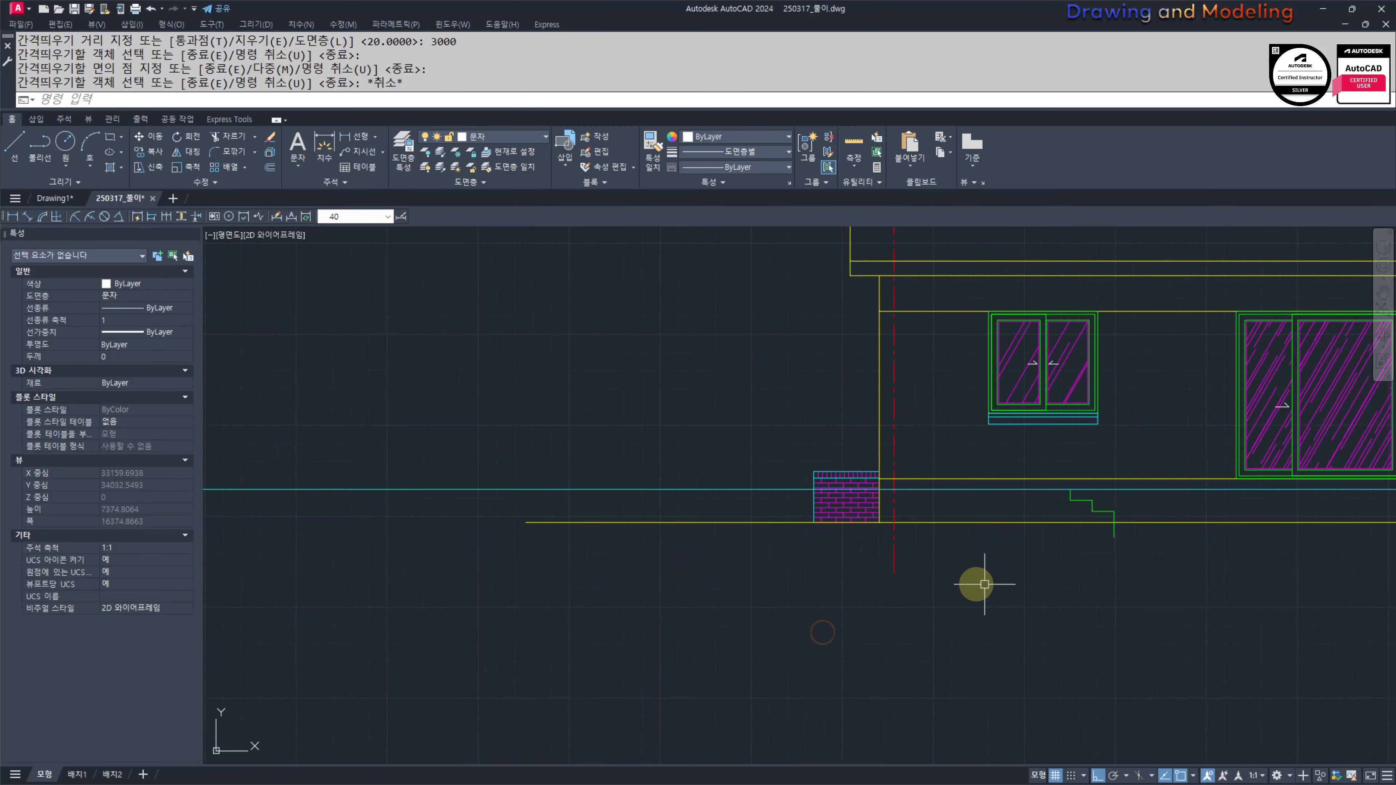
left_click(1013, 592)
left_click(1144, 483)
middle_click_drag(1144, 483, 1096, 530)
scroll(1029, 530, "up", 4)
type("M")
key("Return")
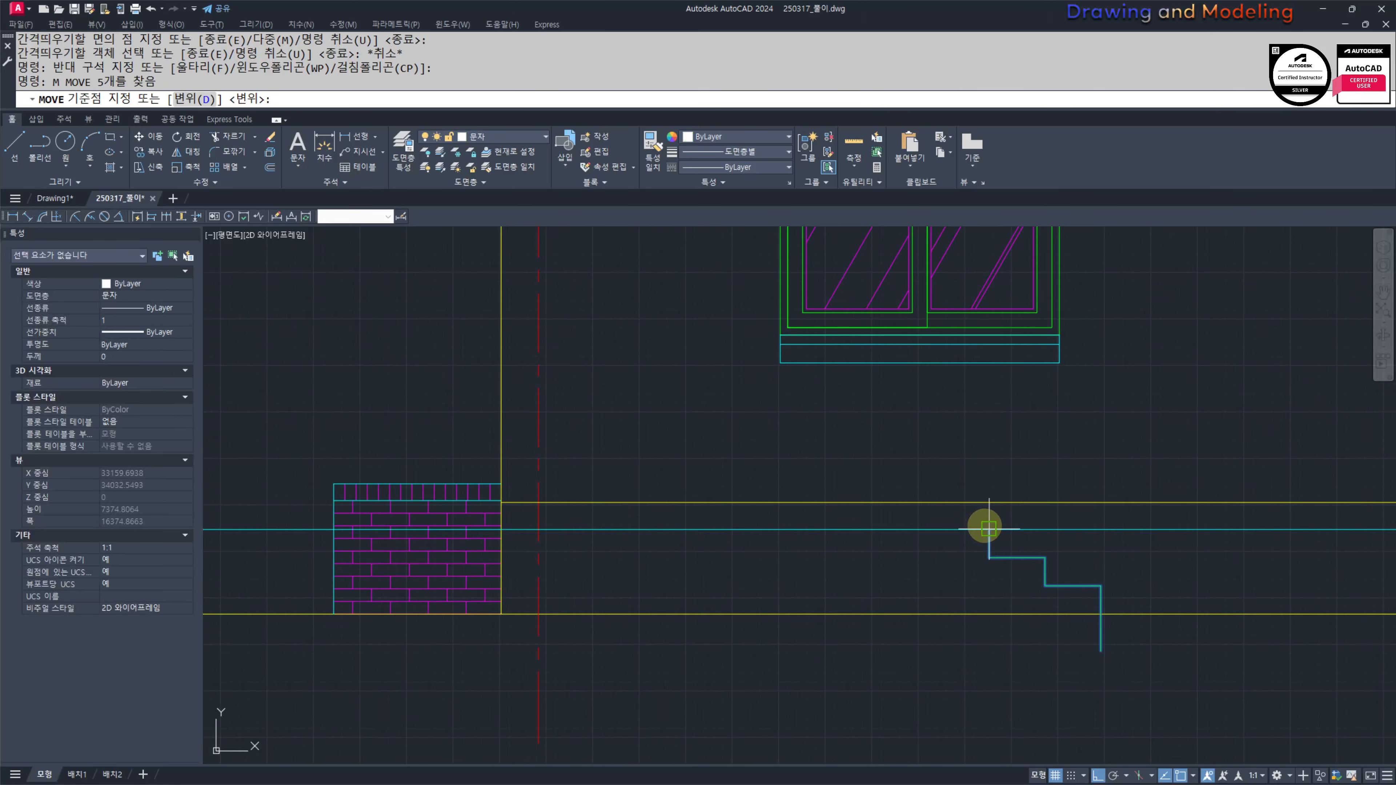
left_click(988, 529)
scroll(1255, 582, "down", 3)
scroll(1239, 576, "up", 6)
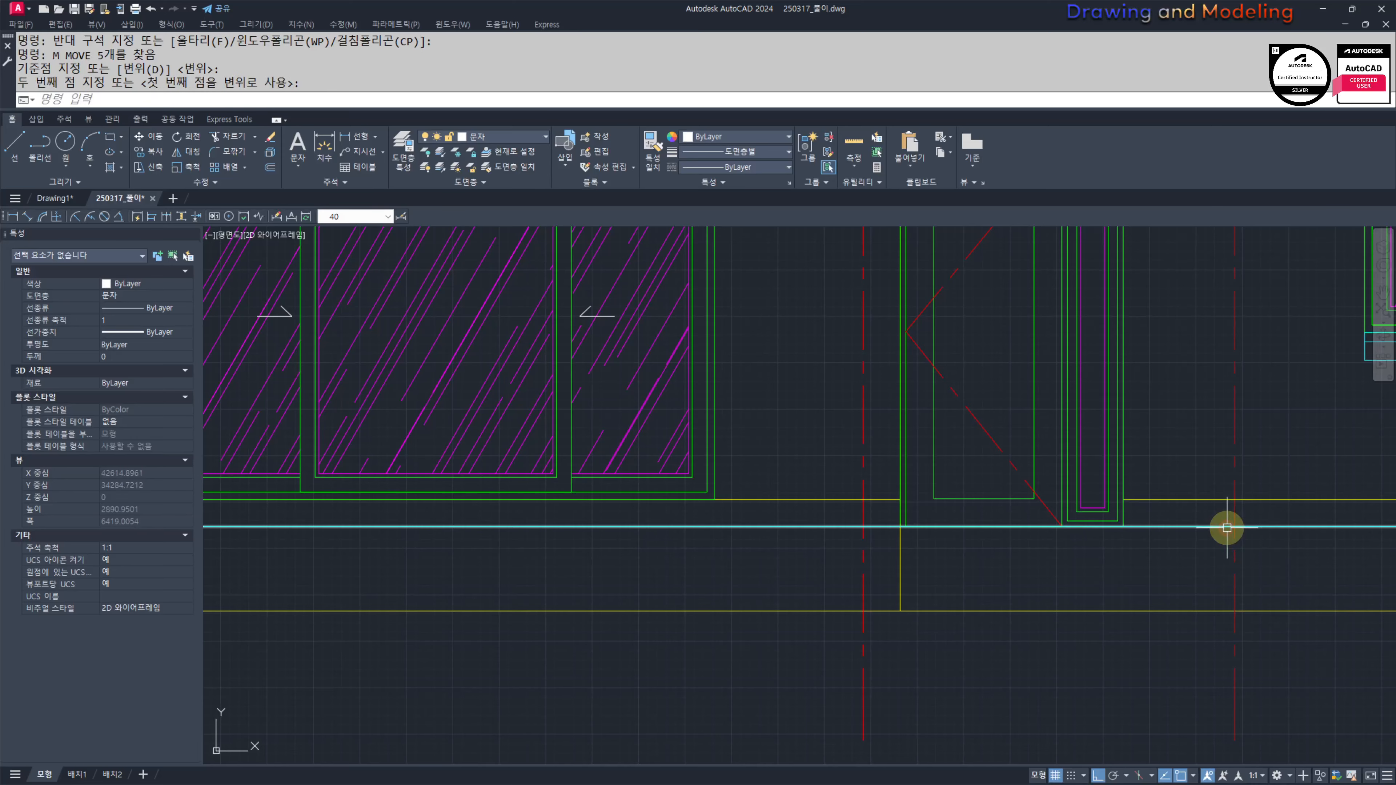
scroll(1150, 585, "down", 2)
key("ctrl+z")
scroll(776, 649, "down", 3)
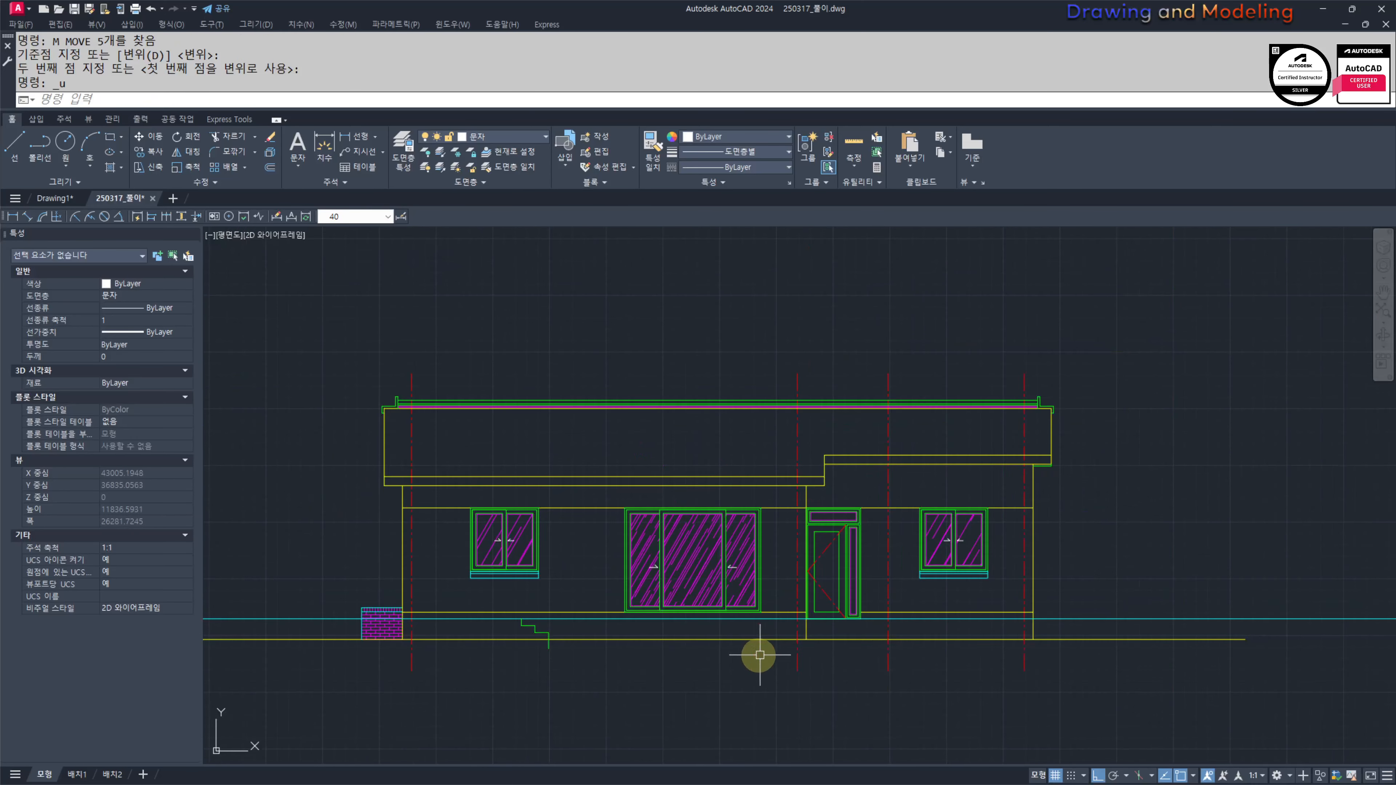
Step: Move the step profile by its top end to where the new centre line crosses the porch-level line
middle_click_drag(760, 654, 833, 646)
key("Return")
scroll(721, 649, "up", 4)
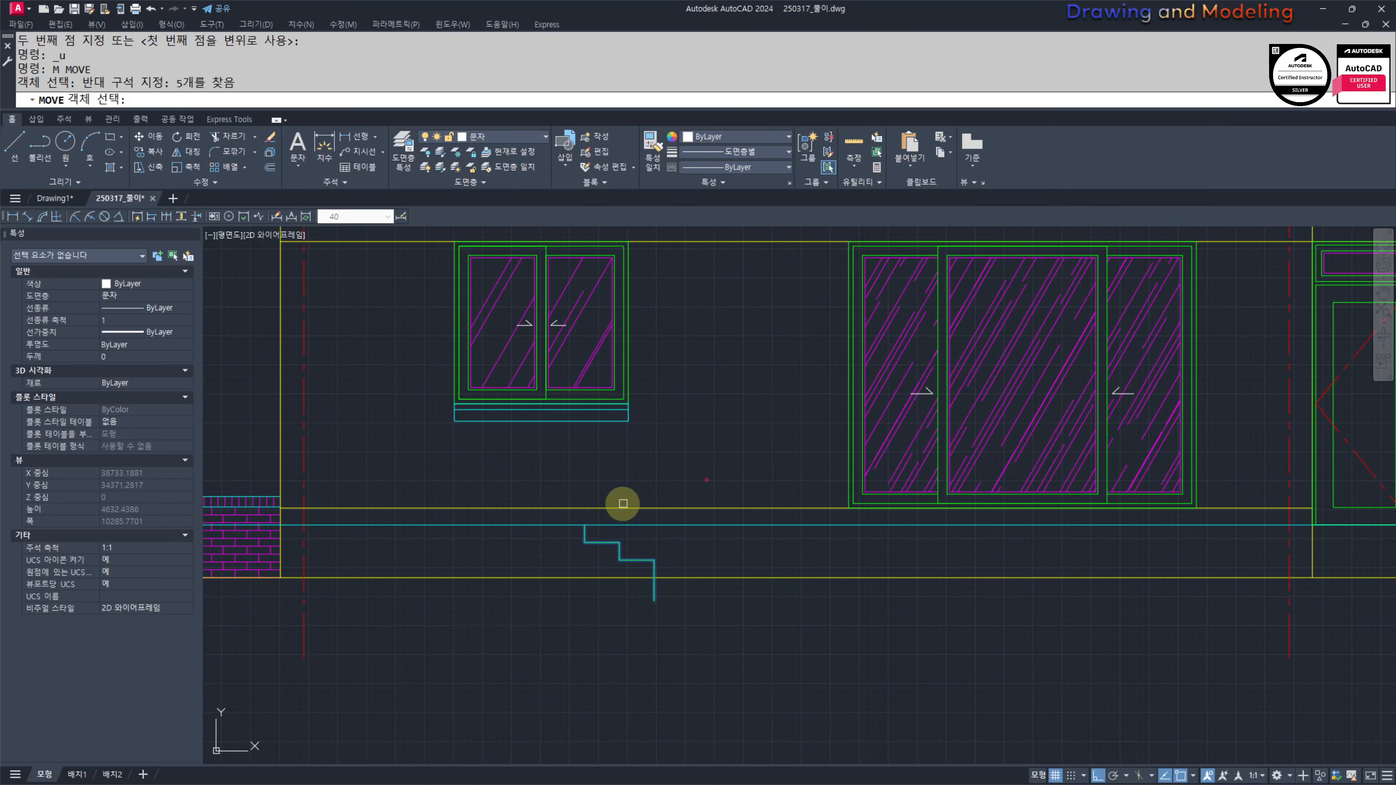
key("Return")
scroll(595, 523, "up", 4)
left_click(610, 519)
scroll(990, 574, "down", 5)
scroll(961, 564, "up", 3)
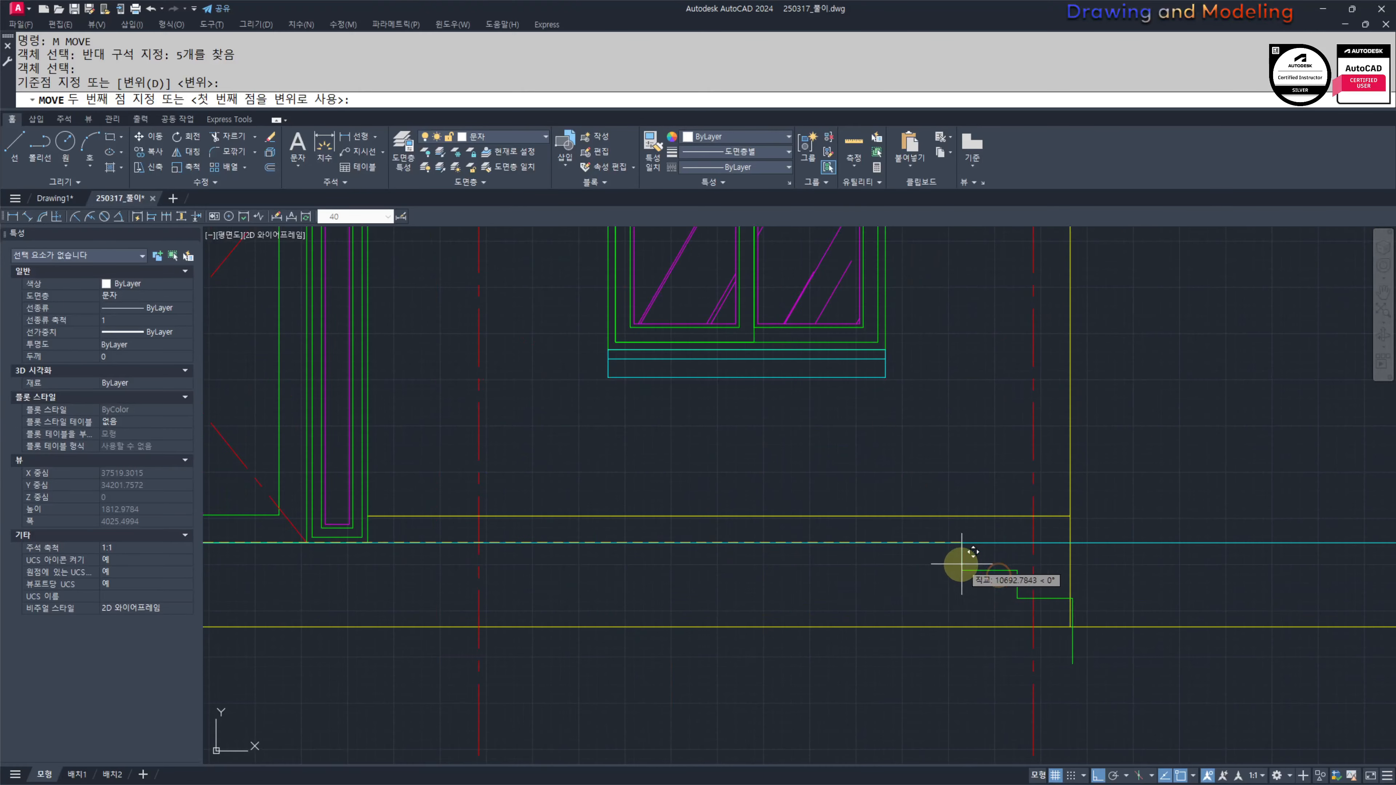
key("Escape")
key("Escape")
Step: Examine the entrance steps in the section and in the floor plan to check their position beside the door
scroll(549, 566, "down", 6)
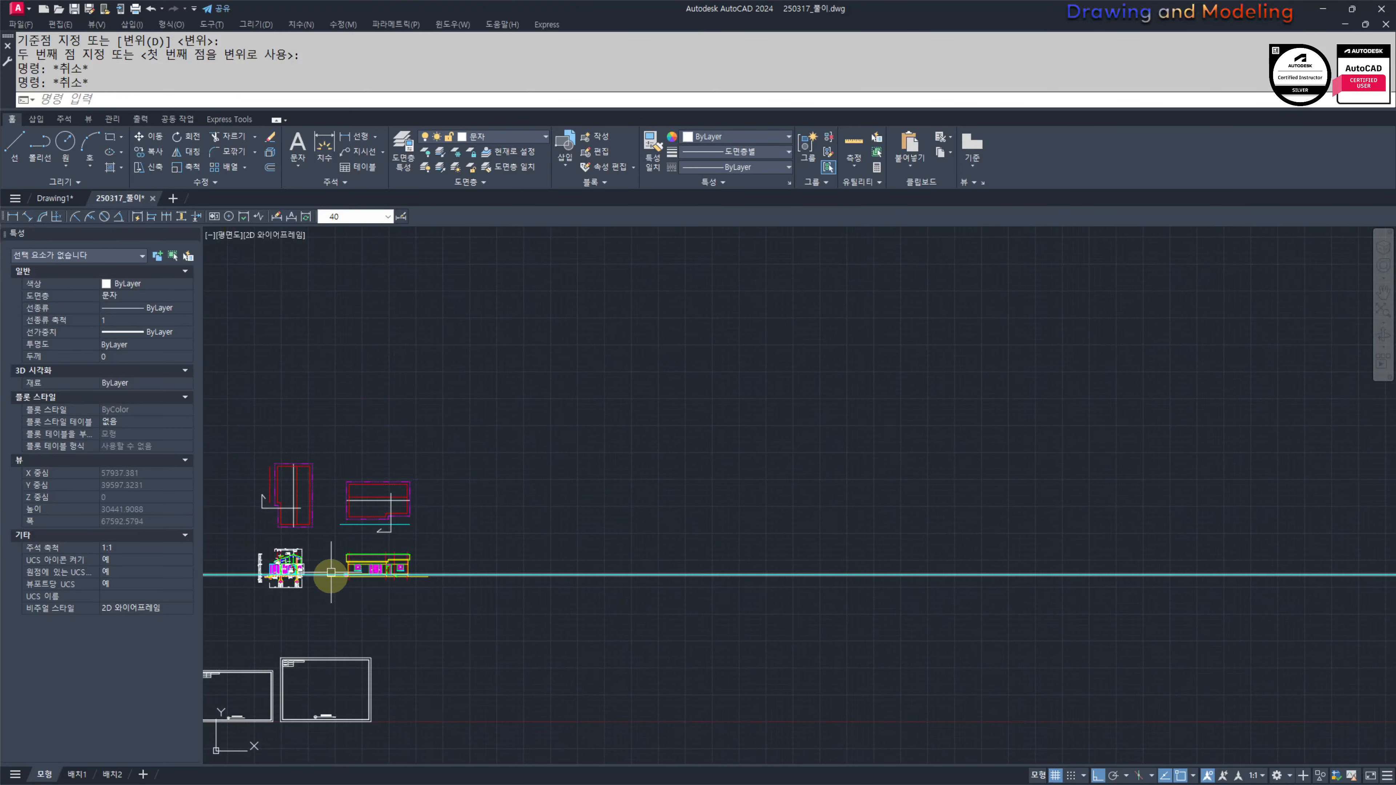
scroll(863, 586, "up", 6)
scroll(1019, 473, "up", 3)
middle_click_drag(1019, 472, 882, 533)
middle_click_drag(543, 551, 801, 545)
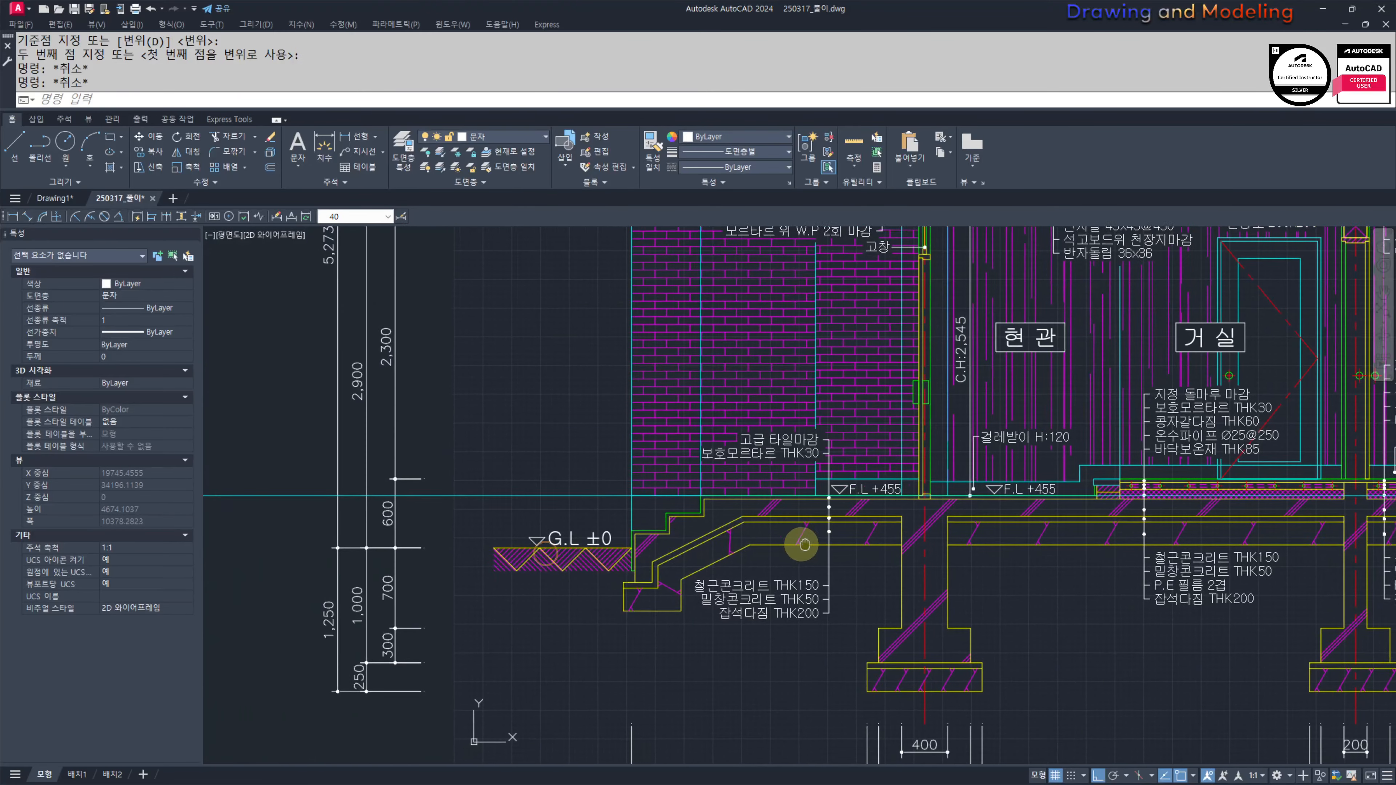
scroll(597, 547, "down", 8)
middle_click_drag(480, 563, 961, 532)
scroll(665, 628, "up", 2)
scroll(665, 628, "up", 4)
middle_click_drag(778, 531, 776, 561)
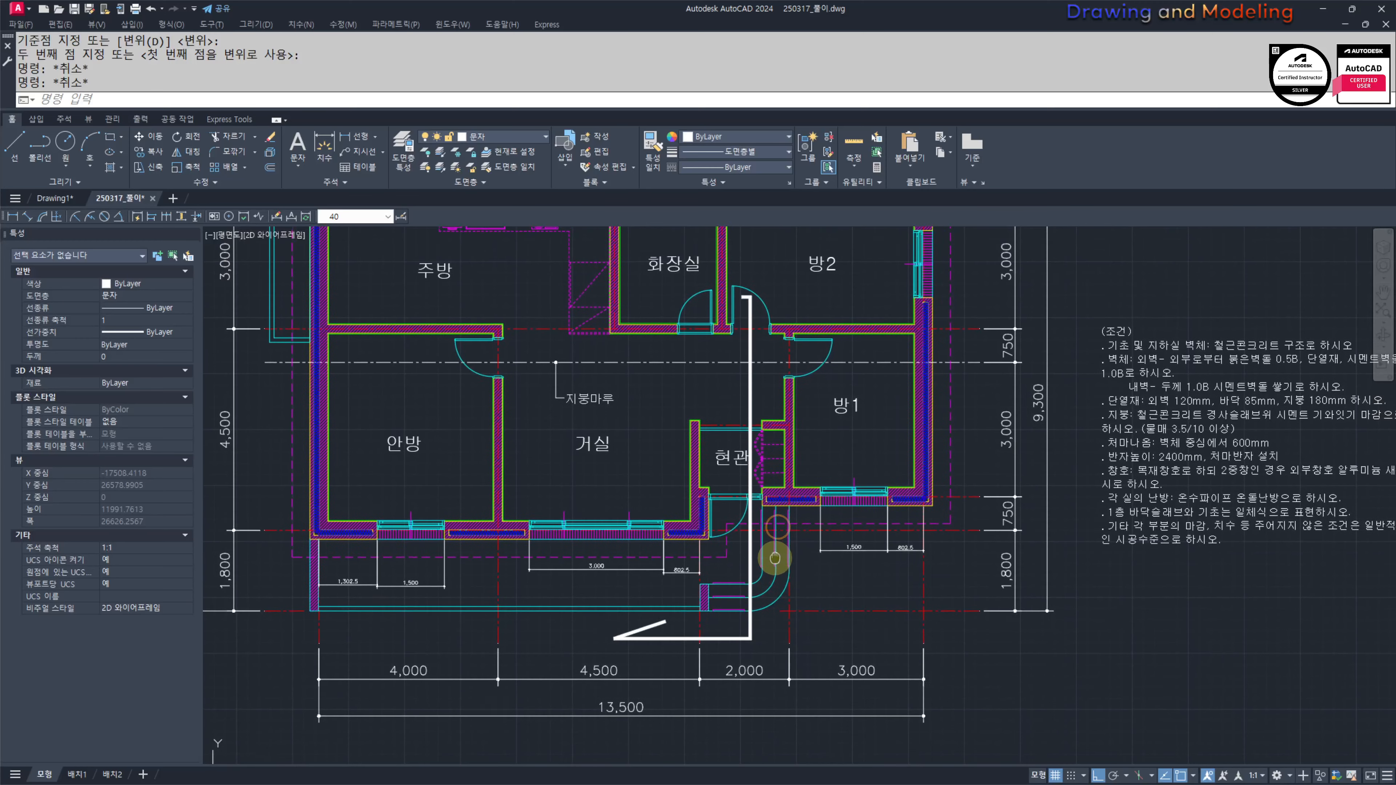
scroll(714, 547, "down", 8)
middle_click_drag(1093, 545, 817, 580)
Step: Move the step profile left along the porch-level line so its top end meets the right edge of the door frame
scroll(829, 542, "up", 6)
scroll(856, 536, "up", 4)
left_click(935, 535)
key("Escape")
key("Escape")
left_click(891, 504)
left_click(1013, 667)
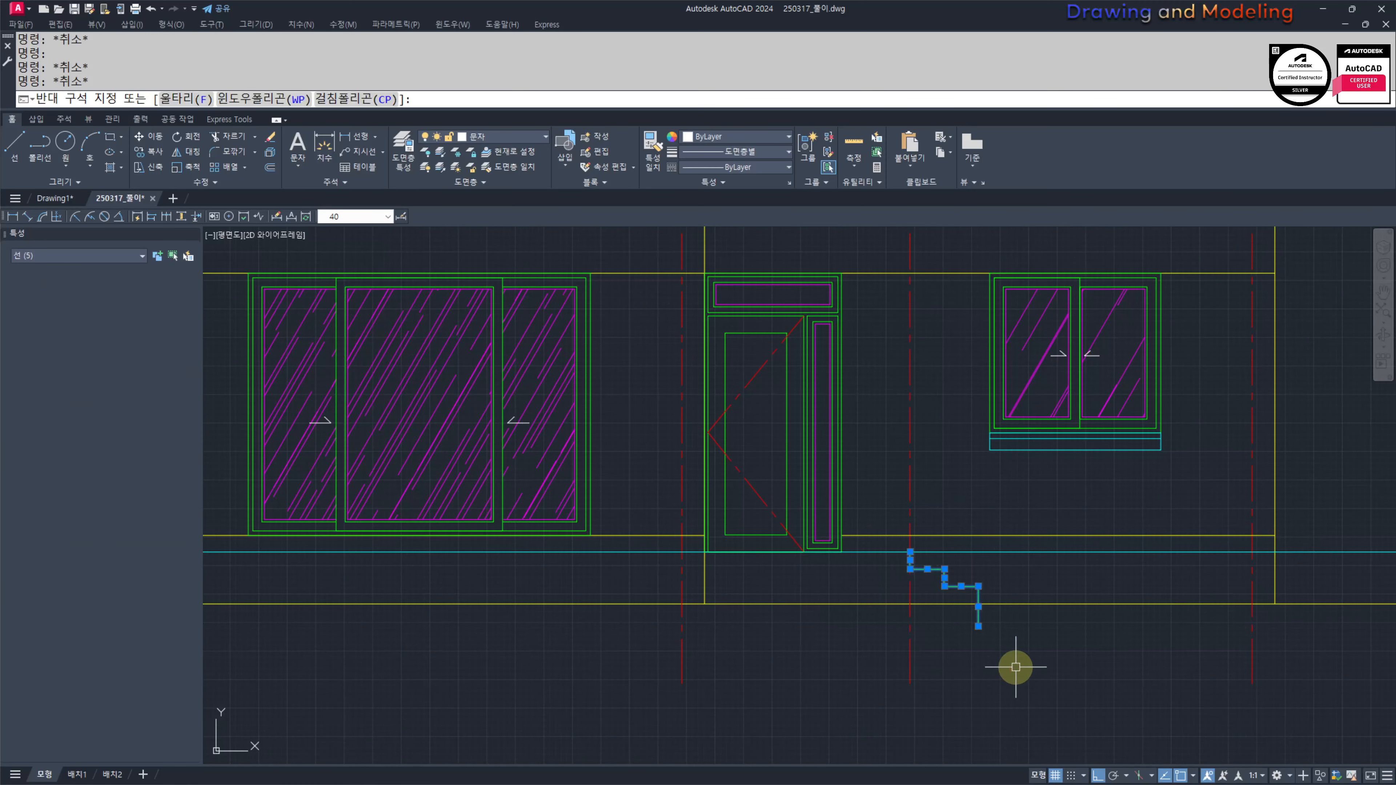
middle_click_drag(932, 632, 978, 646)
scroll(976, 602, "up", 4)
type("m")
key("space")
left_click(921, 510)
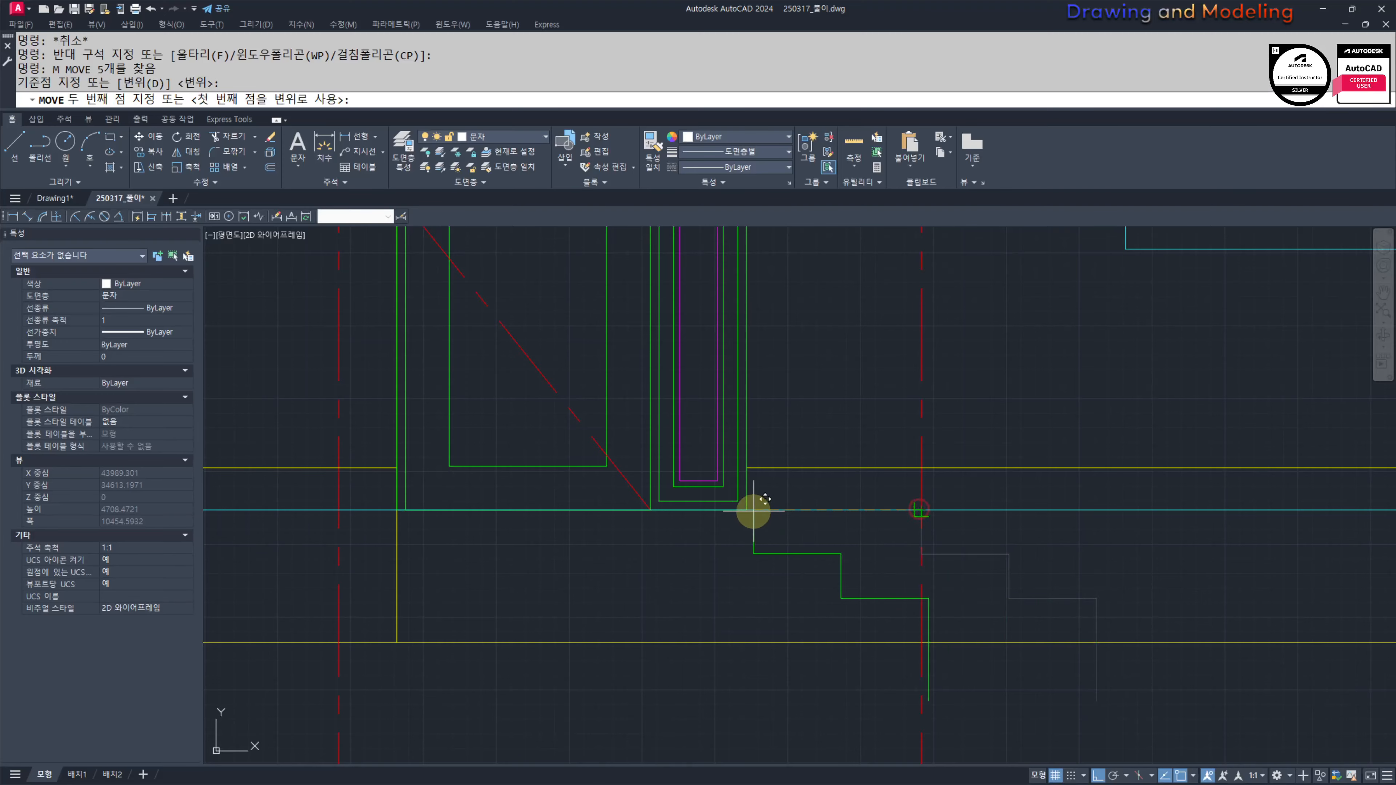
key("Escape")
key("Escape")
Step: Fillet the porch-level construction line with the uppermost riser of the steps into a sharp corner
scroll(951, 621, "down", 6)
scroll(916, 575, "up", 4)
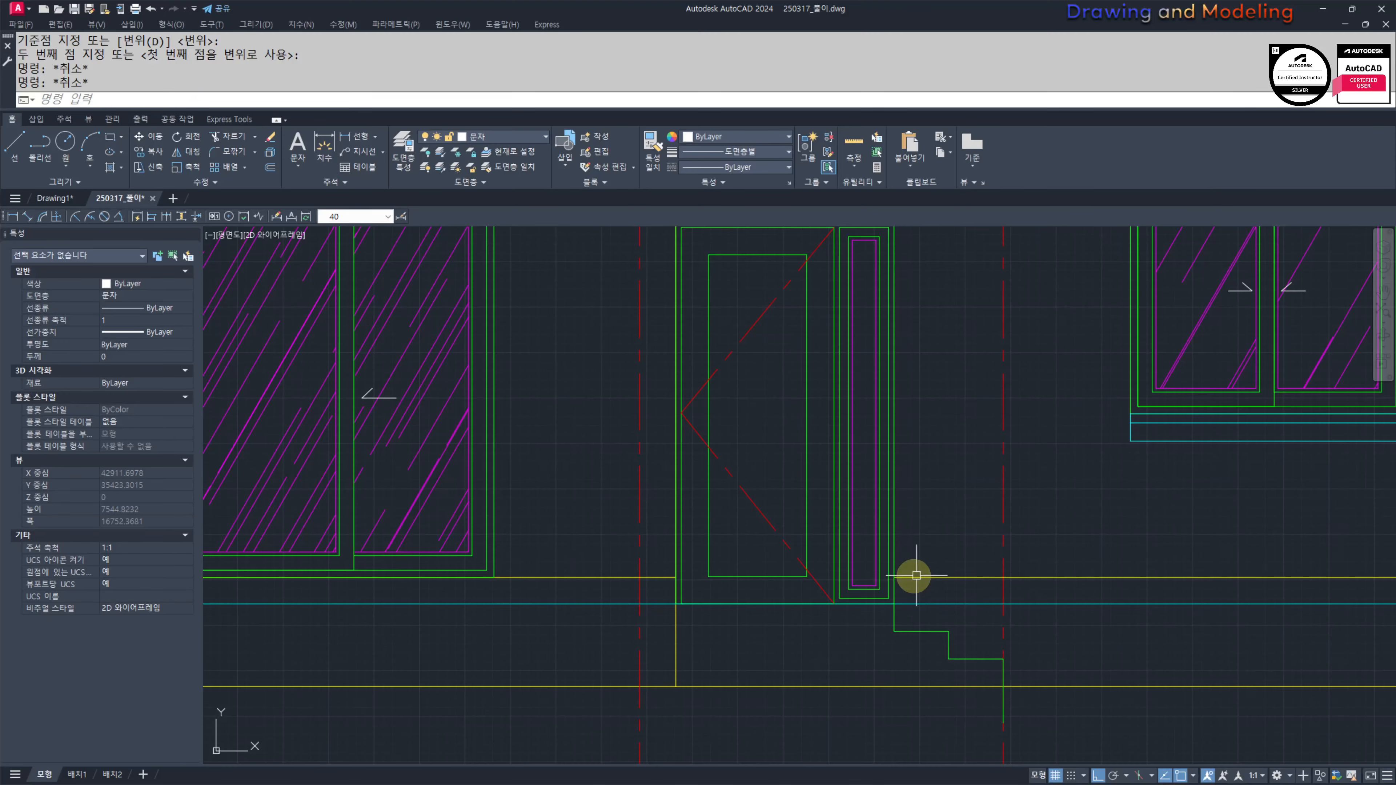
left_click(892, 623)
left_click(611, 607)
key("Escape")
key("Escape")
scroll(974, 637, "up", 2)
middle_click_drag(974, 637, 944, 608)
type("AMA")
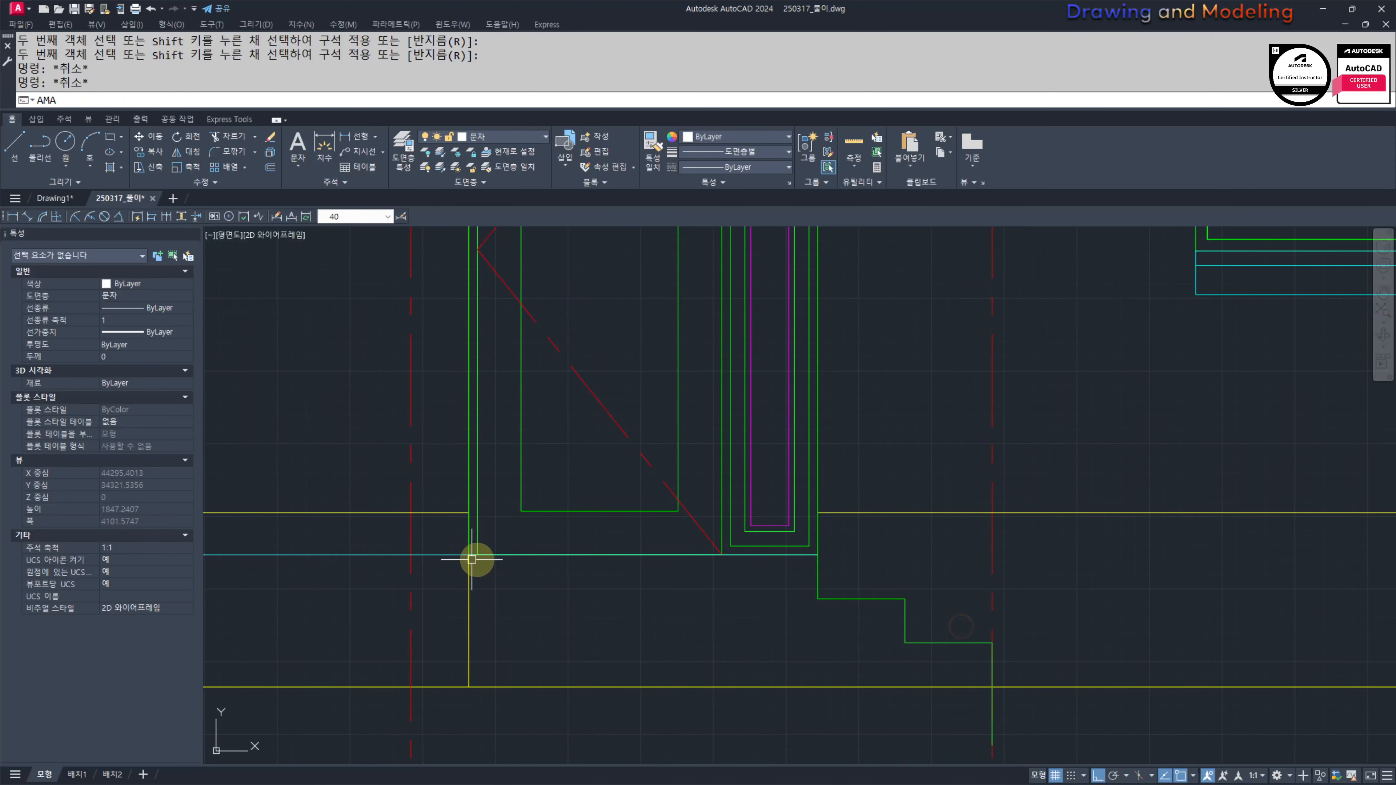
left_click(372, 549)
left_click(318, 560)
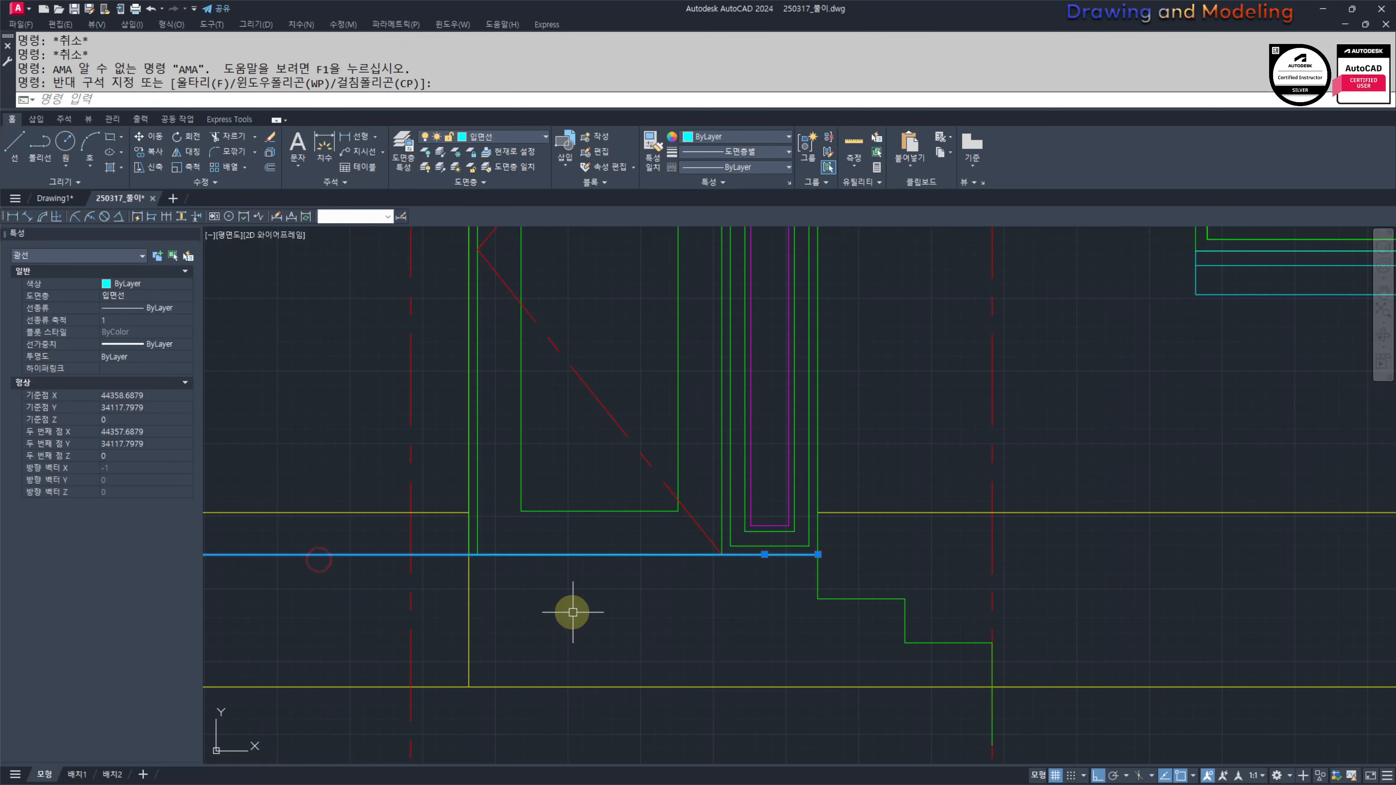
key("Escape")
key("Escape")
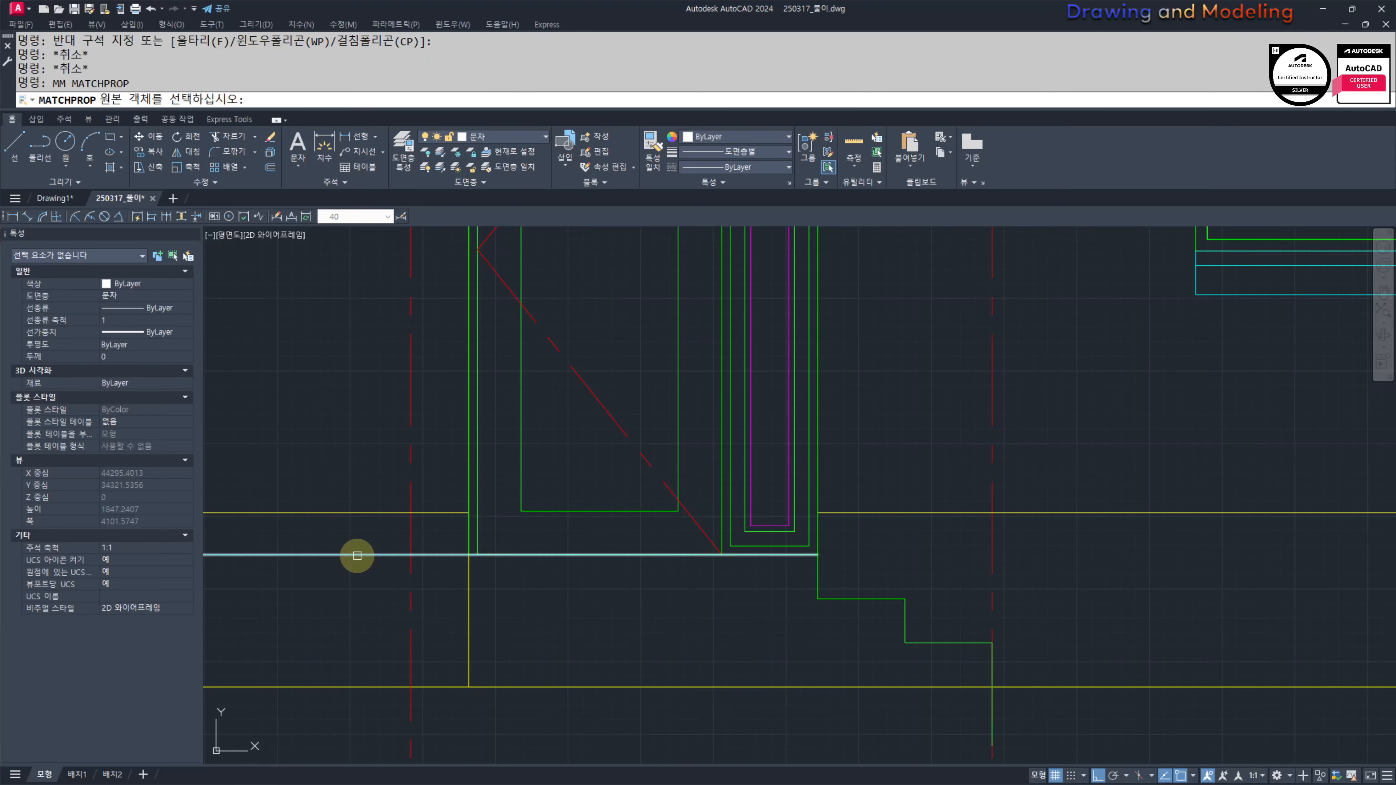
Step: Match the properties of the cyan porch-level line onto all the step profile lines
left_click(357, 555)
middle_click_drag(734, 657, 625, 614)
left_click(638, 684)
middle_click_drag(925, 664, 914, 628)
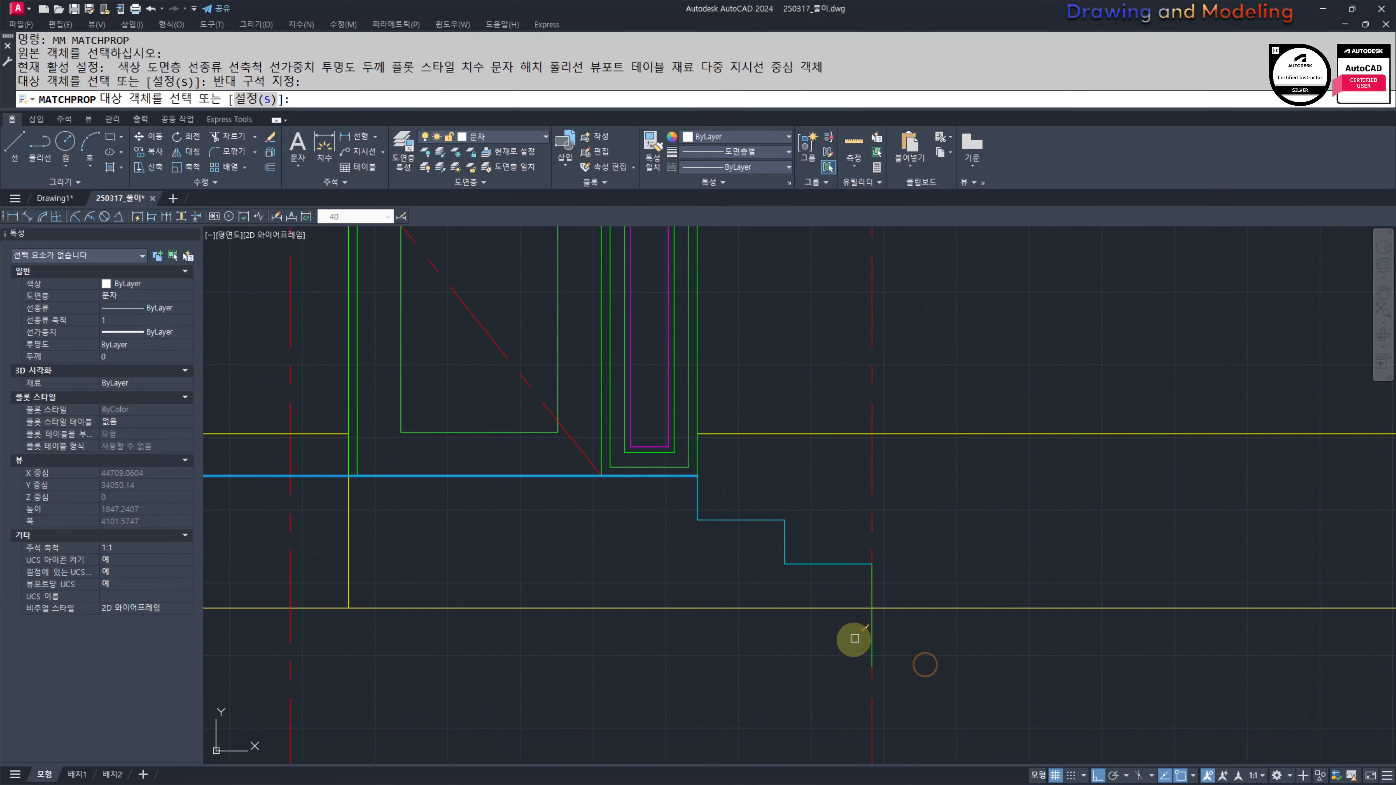
left_click(871, 627)
key("Escape")
key("Escape")
Step: Trim the lowest riser of the steps where it runs below the yellow ground line
type("tr")
key("space")
left_click(909, 621)
left_click(865, 620)
key("space")
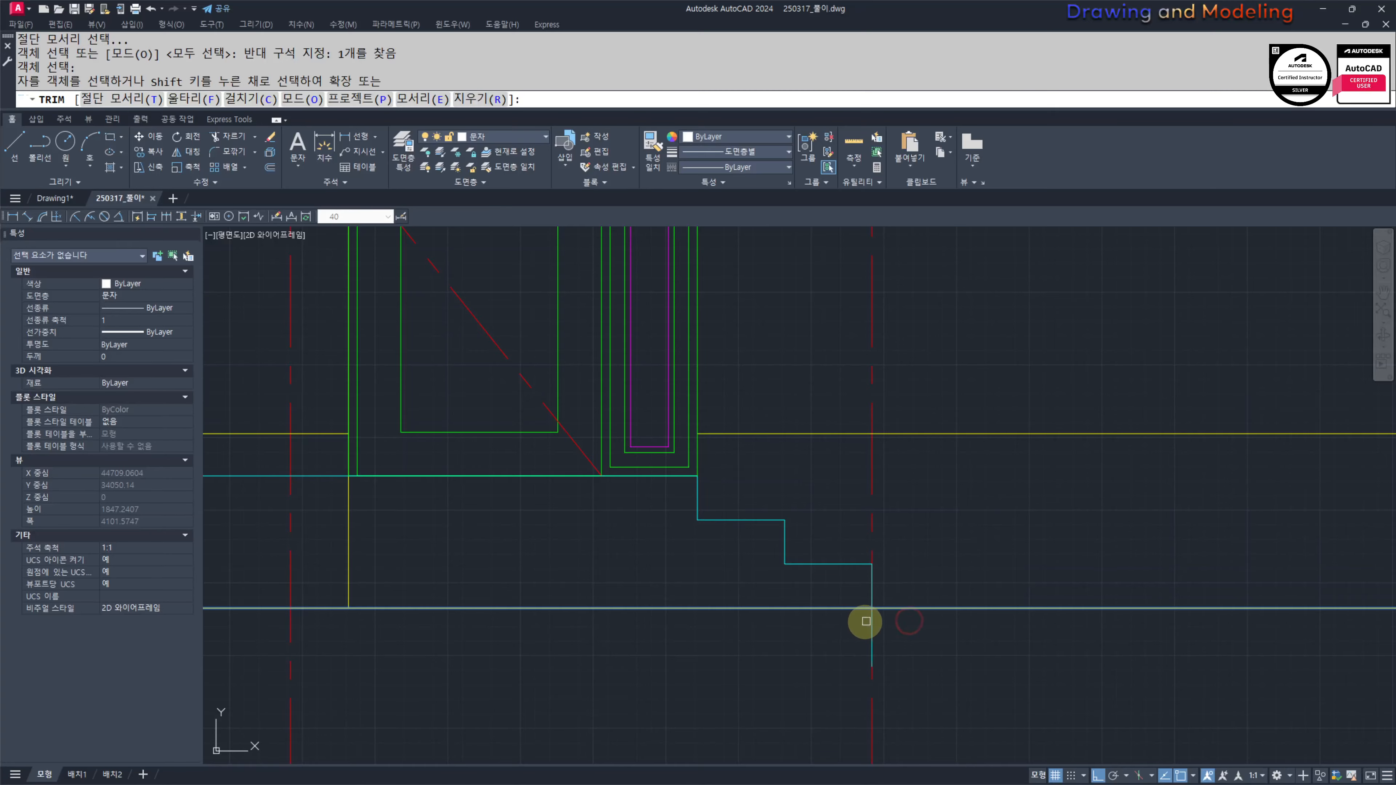
key("Escape")
scroll(860, 627, "down", 6)
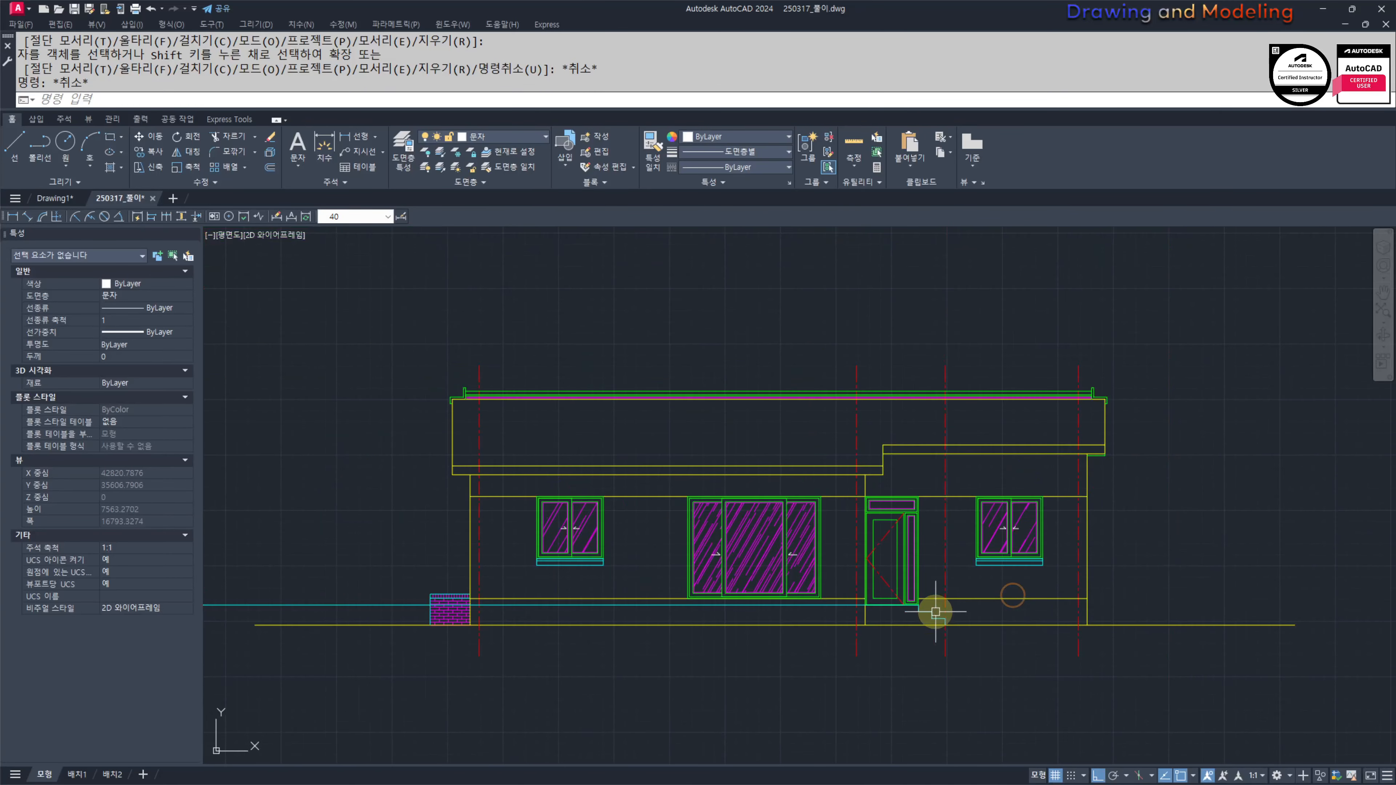
Step: Trim the porch-level line beyond the building's left wall edge, using the yellow wall line as the cutting edge
scroll(868, 628, "down", 3)
scroll(869, 634, "up", 3)
mouse_move(735, 633)
middle_mouse_down()
mouse_move(973, 630)
mouse_move(851, 655)
middle_mouse_up()
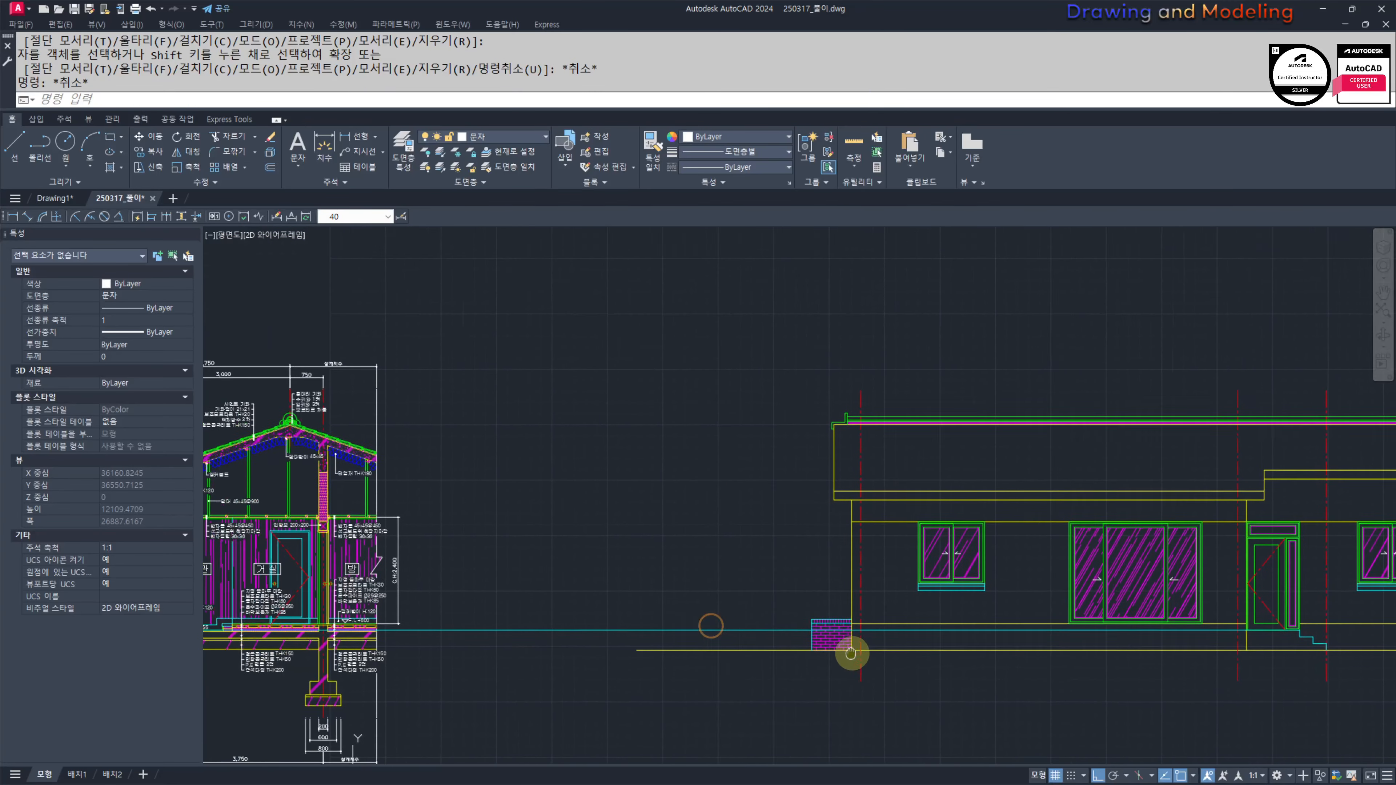
scroll(841, 640, "up", 4)
scroll(627, 628, "down", 6)
scroll(657, 629, "up", 8)
scroll(900, 608, "up", 2)
type("tr")
key("space")
left_click(901, 522)
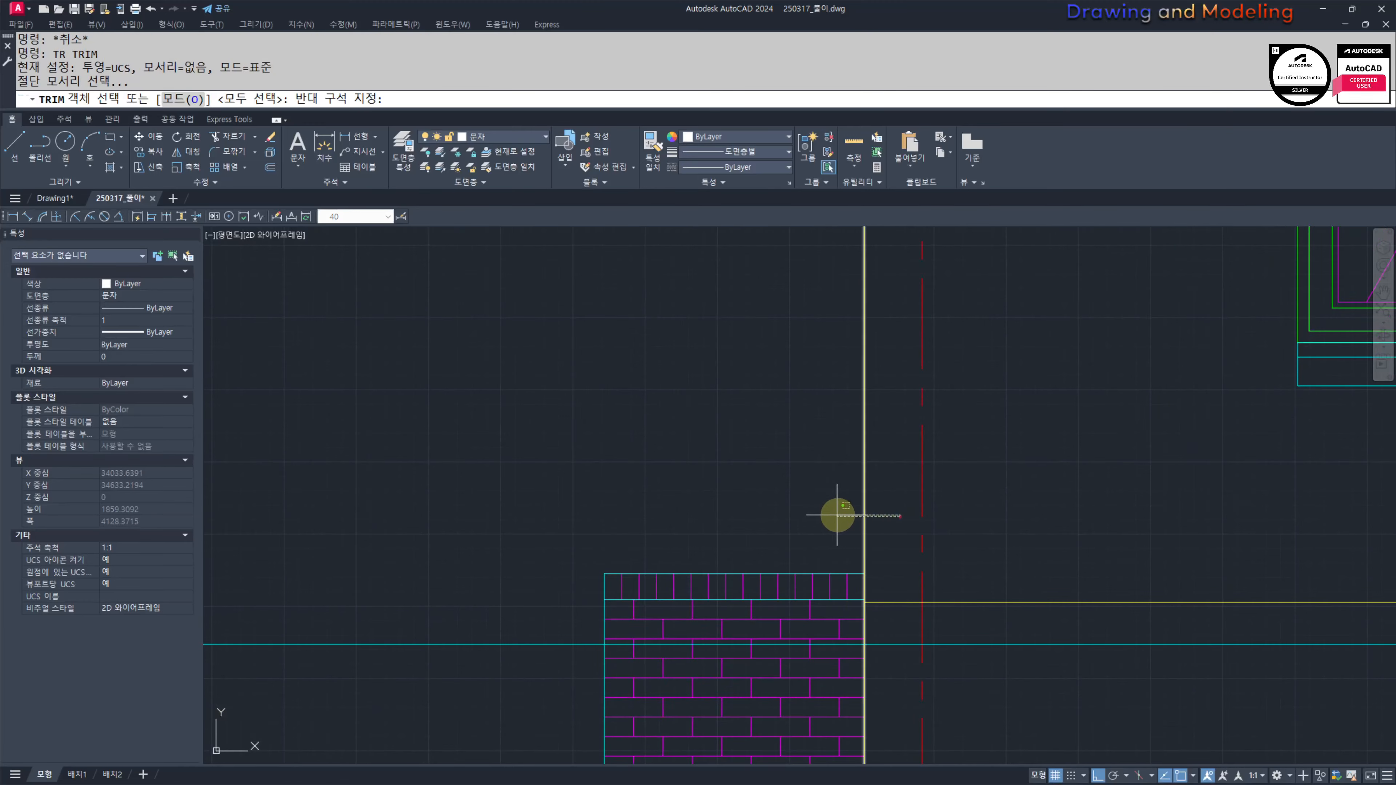
left_click(835, 515)
key("space")
left_click(491, 549)
left_click(411, 670)
key("Escape")
key("Escape")
Step: Examine the section and floor plans, and compare them with the end wall beside the brick base on the elevation
scroll(781, 580, "down", 8)
middle_click_drag(236, 607, 759, 609)
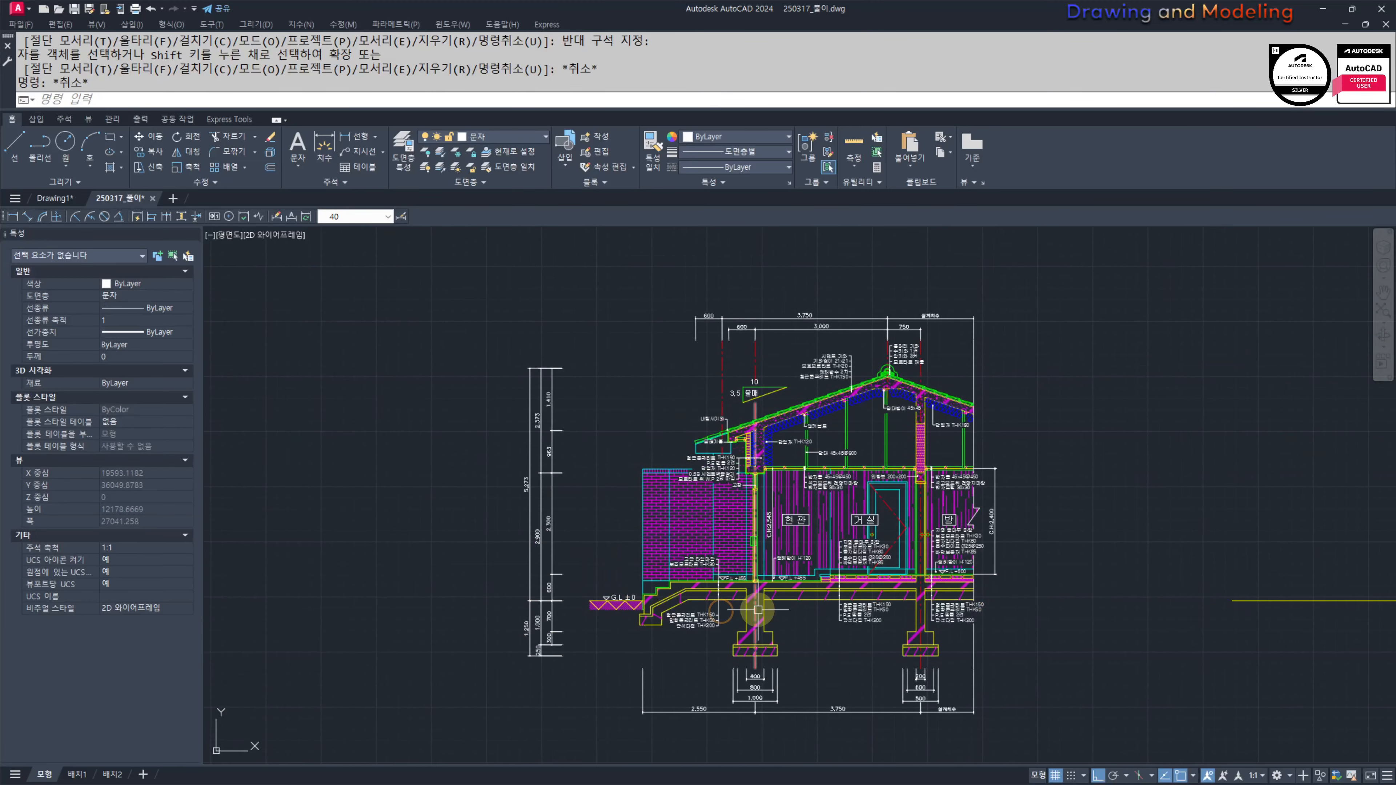
scroll(628, 557, "up", 2)
middle_click_drag(628, 557, 724, 583)
scroll(873, 558, "down", 6)
middle_click_drag(548, 590, 846, 577)
middle_click_drag(494, 605, 853, 583)
scroll(853, 583, "down", 1)
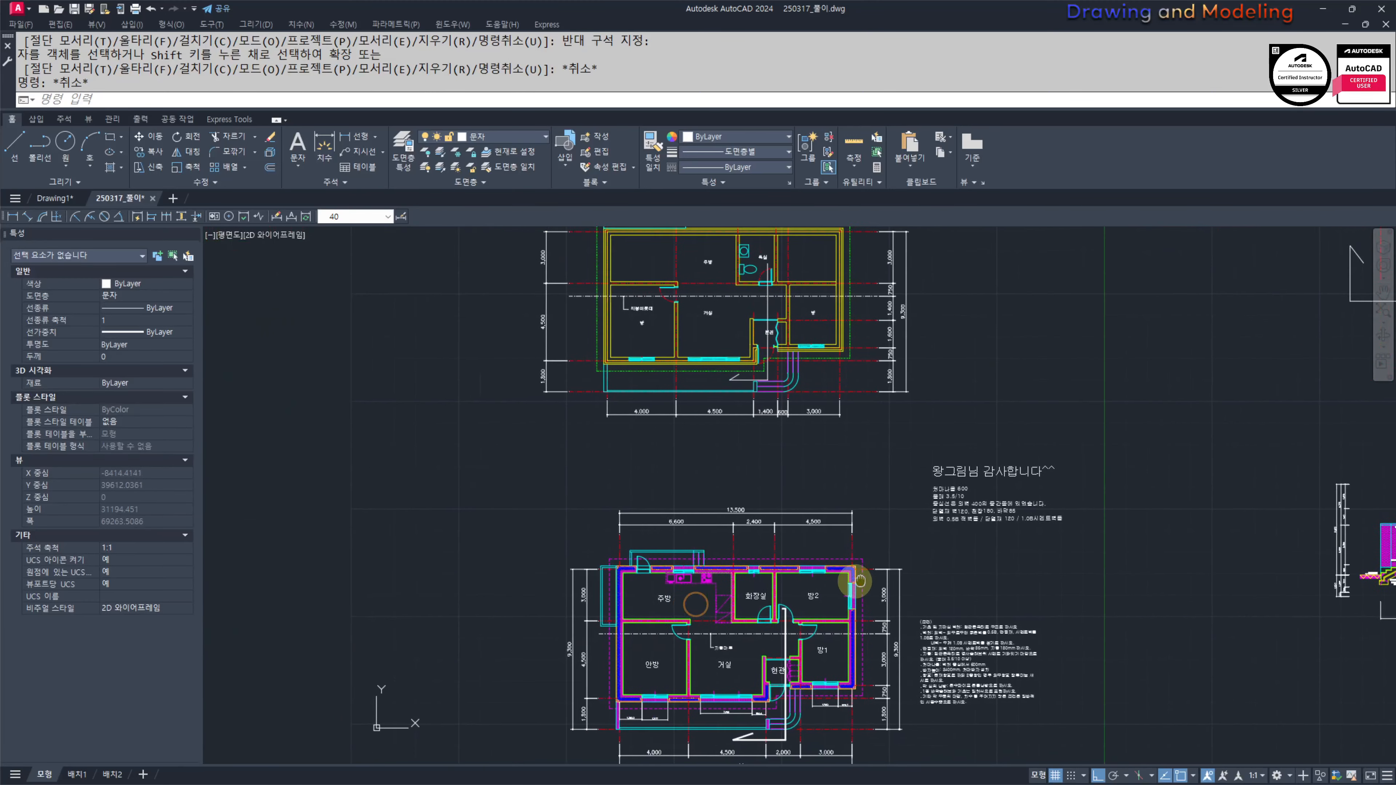
middle_click_drag(737, 695, 833, 584)
scroll(727, 646, "up", 4)
scroll(1023, 620, "down", 4)
middle_click_drag(1217, 639, 480, 611)
middle_click_drag(1019, 607, 607, 625)
key("Escape")
key("Escape")
middle_click_drag(923, 468, 879, 611)
scroll(770, 612, "up", 6)
scroll(874, 628, "up", 2)
middle_click_drag(769, 612, 831, 622)
key("Escape")
mouse_move(771, 663)
middle_mouse_down()
mouse_move(792, 671)
mouse_move(776, 653)
middle_mouse_up()
Step: Offset the building's left wall line 200 mm inward
type("o")
key("Return")
type("2")
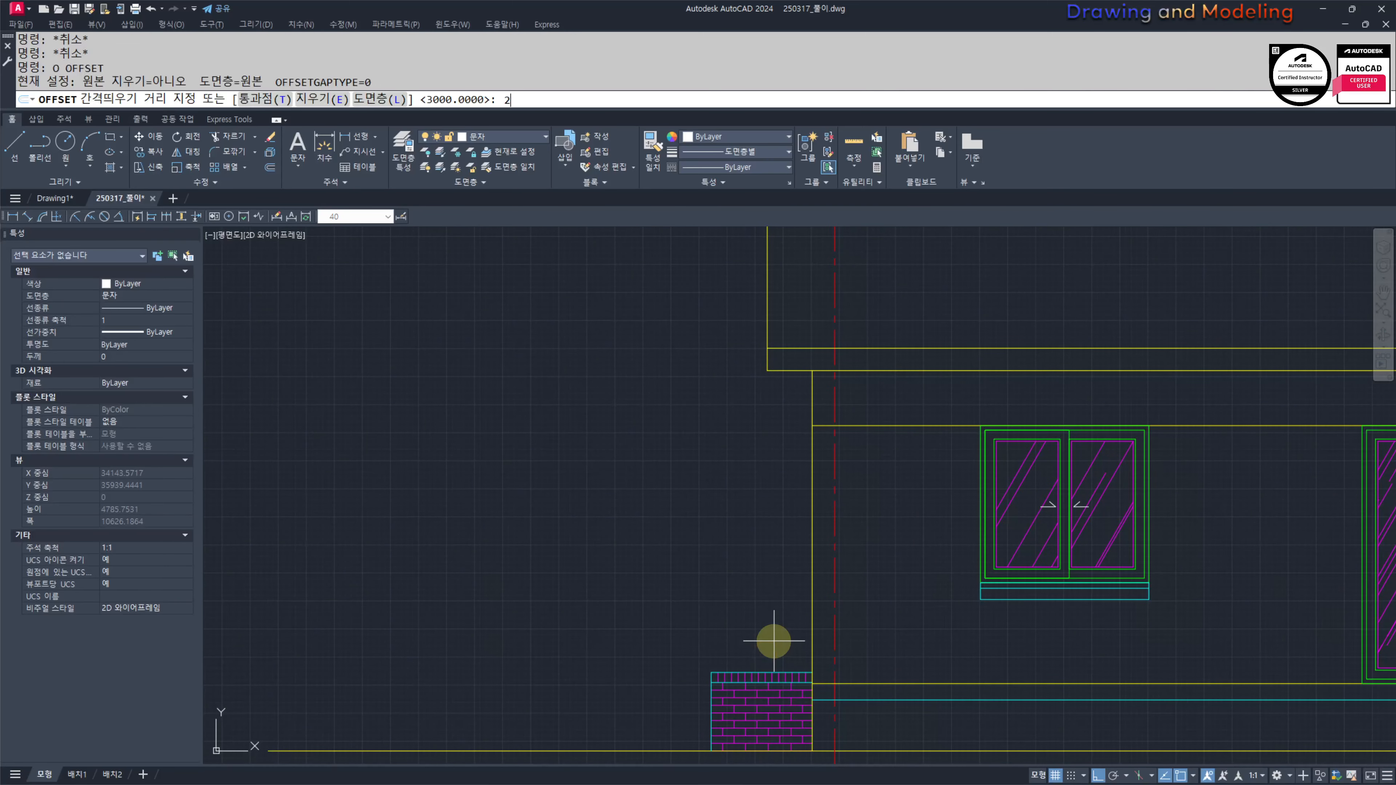
left_click(810, 598)
left_click(909, 594)
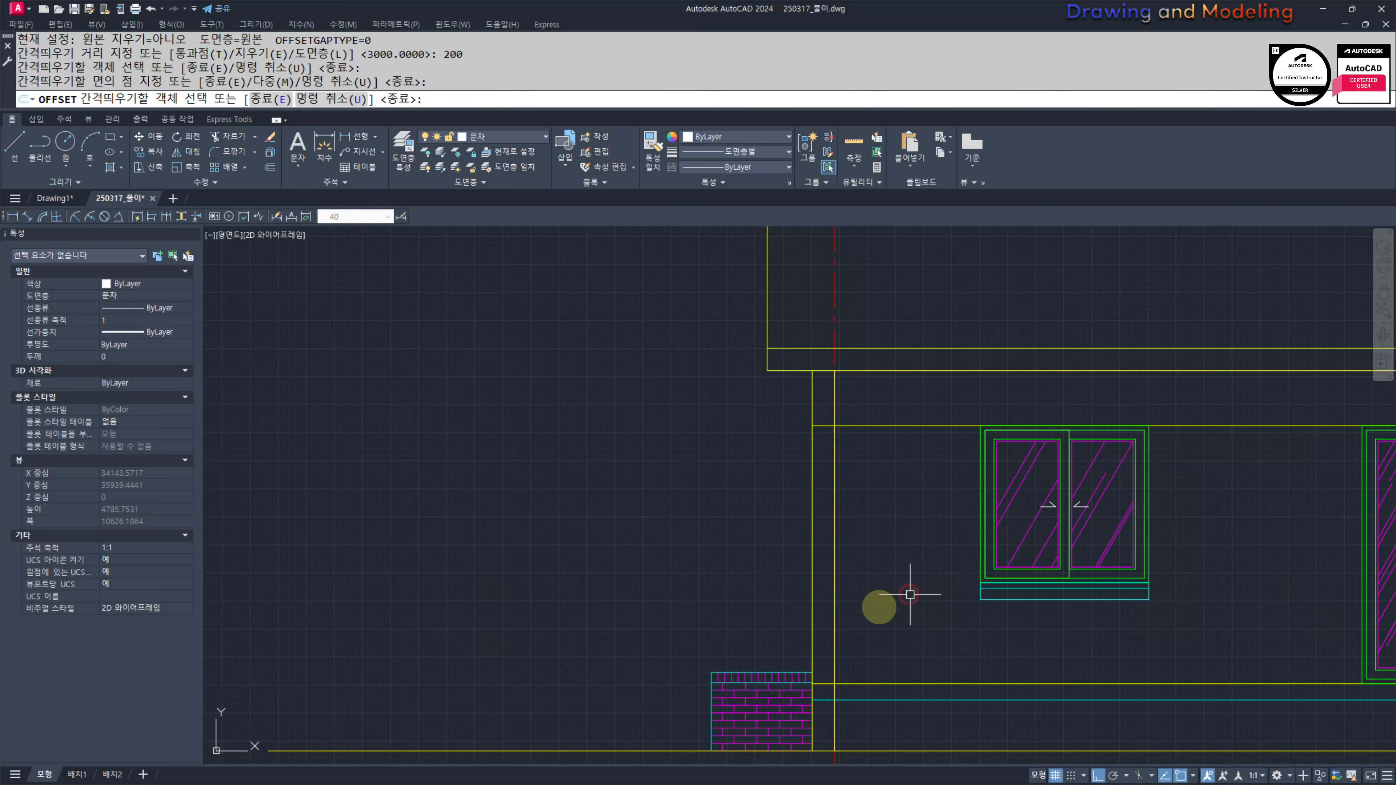
key("Escape")
key("Escape")
middle_click_drag(764, 601, 794, 595)
key("Escape")
Step: Trim the offset wall line above the horizontal line at window-head level
type("tr")
key("Return")
left_click(882, 438)
left_click(866, 404)
key("Return")
left_click(864, 402)
key("Escape")
key("Escape")
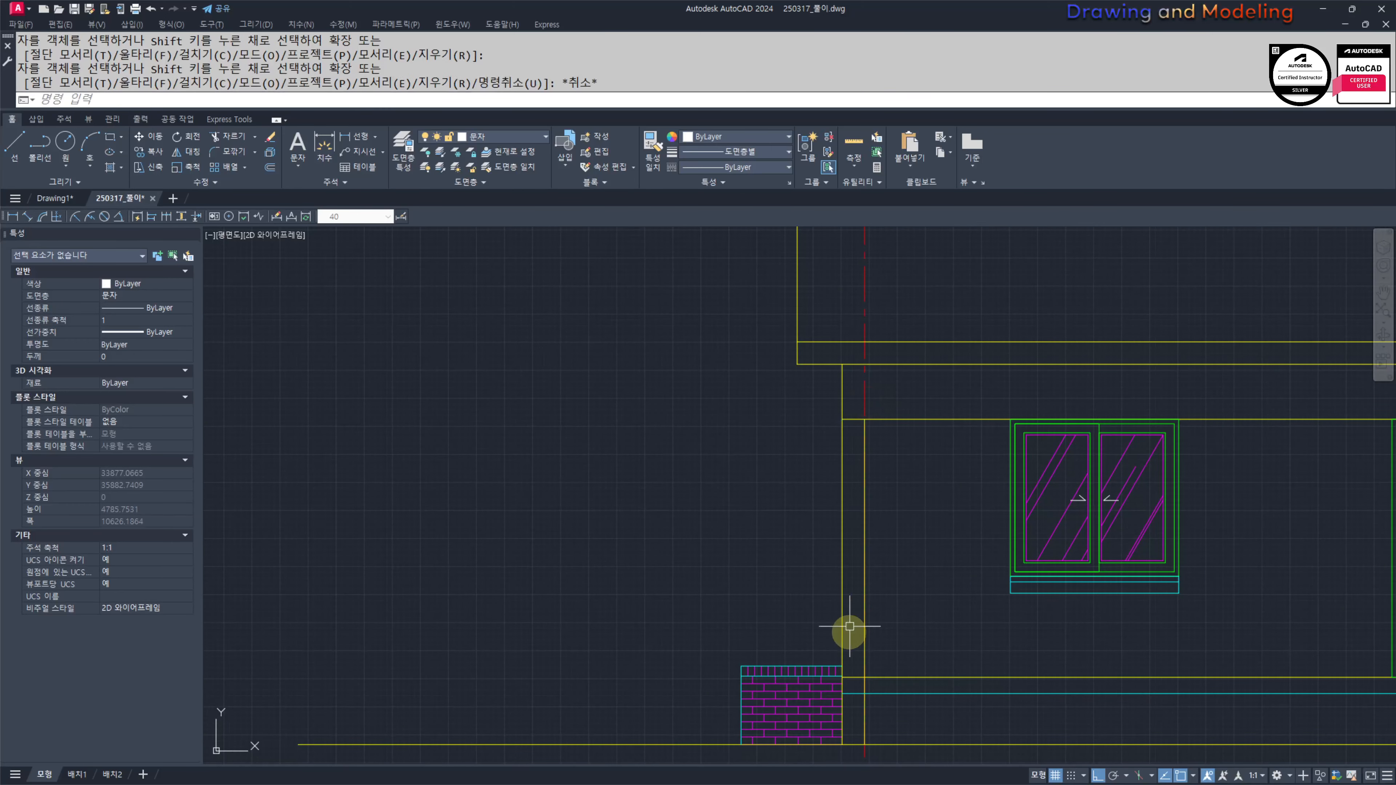
type("tr")
key("Return")
left_click(898, 677)
key("Escape")
key("Escape")
Step: Trim the offset wall line below the cyan porch-level line, and trim the yellow horizontal line between the two wall lines
scroll(853, 704, "up", 5)
type("tr")
key("Return")
left_click(1012, 620)
left_click(937, 706)
key("Return")
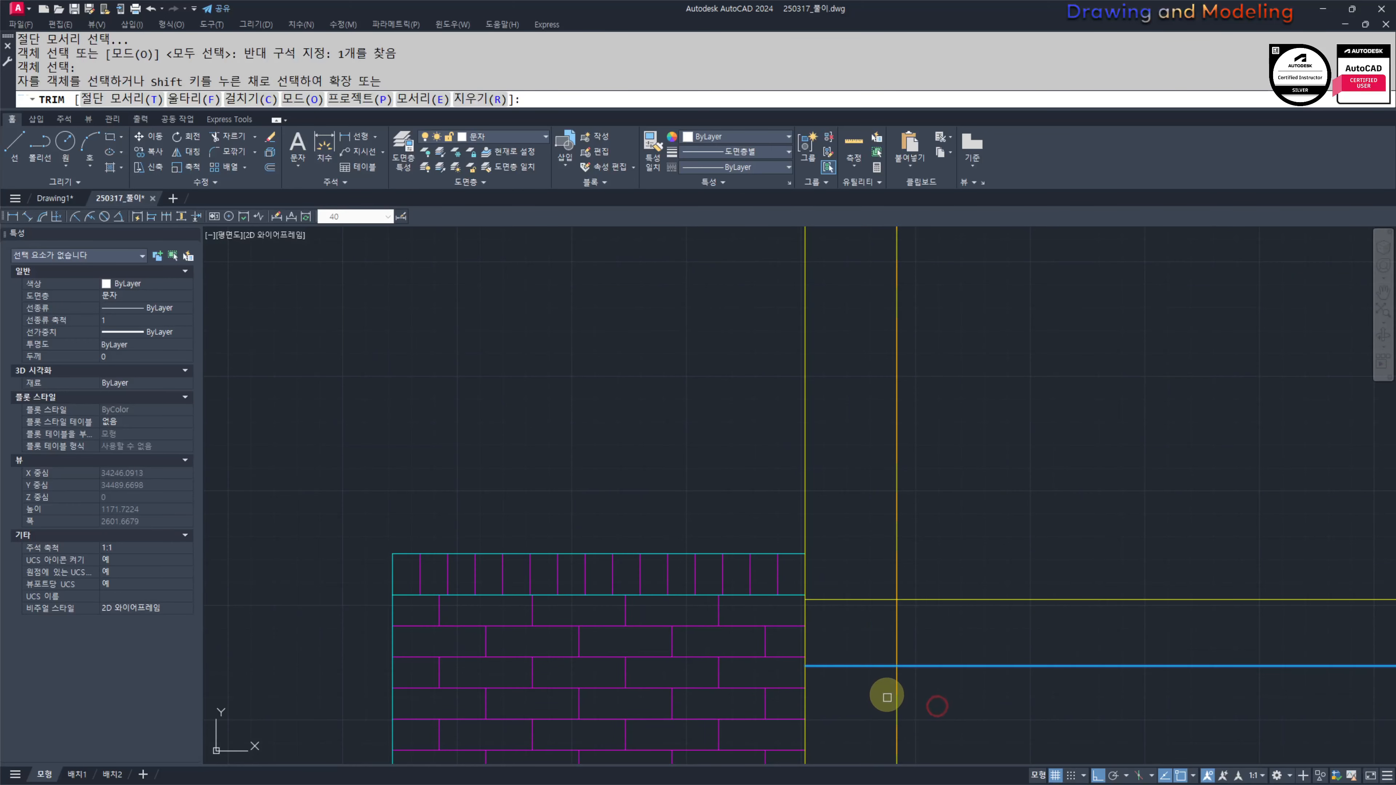
left_click(867, 627)
left_click(863, 570)
key("Escape")
key("Escape")
scroll(922, 592, "down", 2)
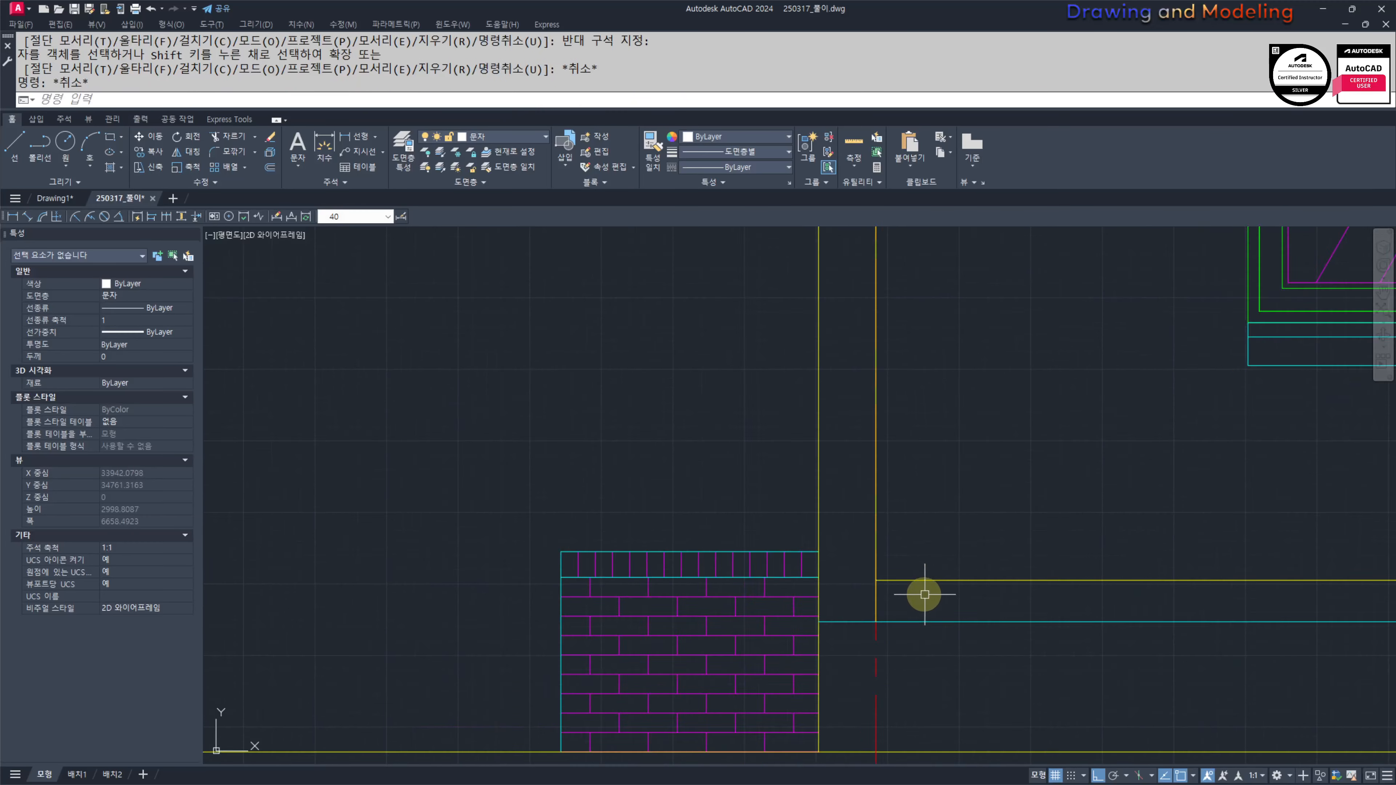
Step: Match the properties of the cyan porch-level line onto the offset wall line
scroll(857, 644, "up", 2)
type("ma")
key("Return")
left_click(857, 638)
key("Escape")
key("Escape")
scroll(869, 632, "down", 4)
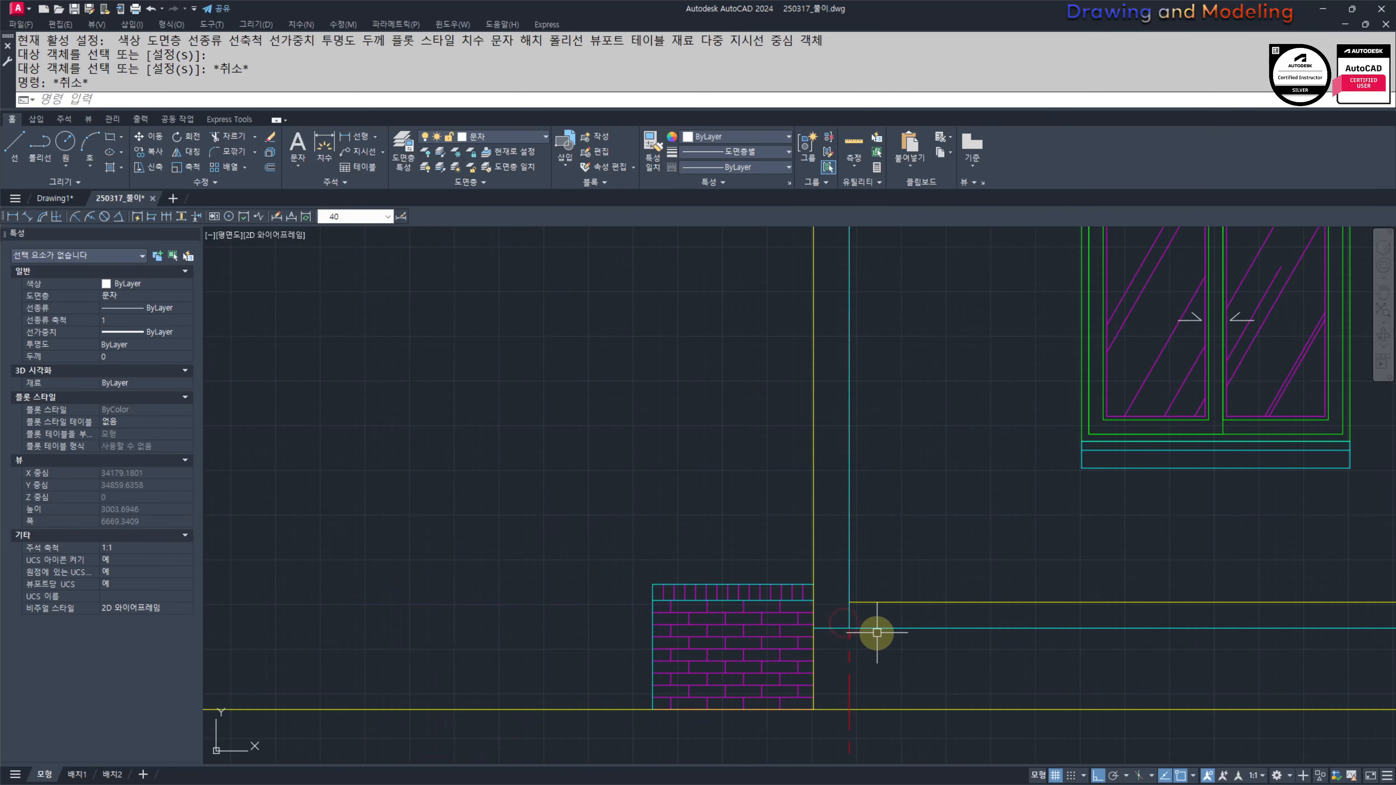
Step: Break the red centre line between a point below the porch-level line and a point above the window-head line
type("bt")
key("Return")
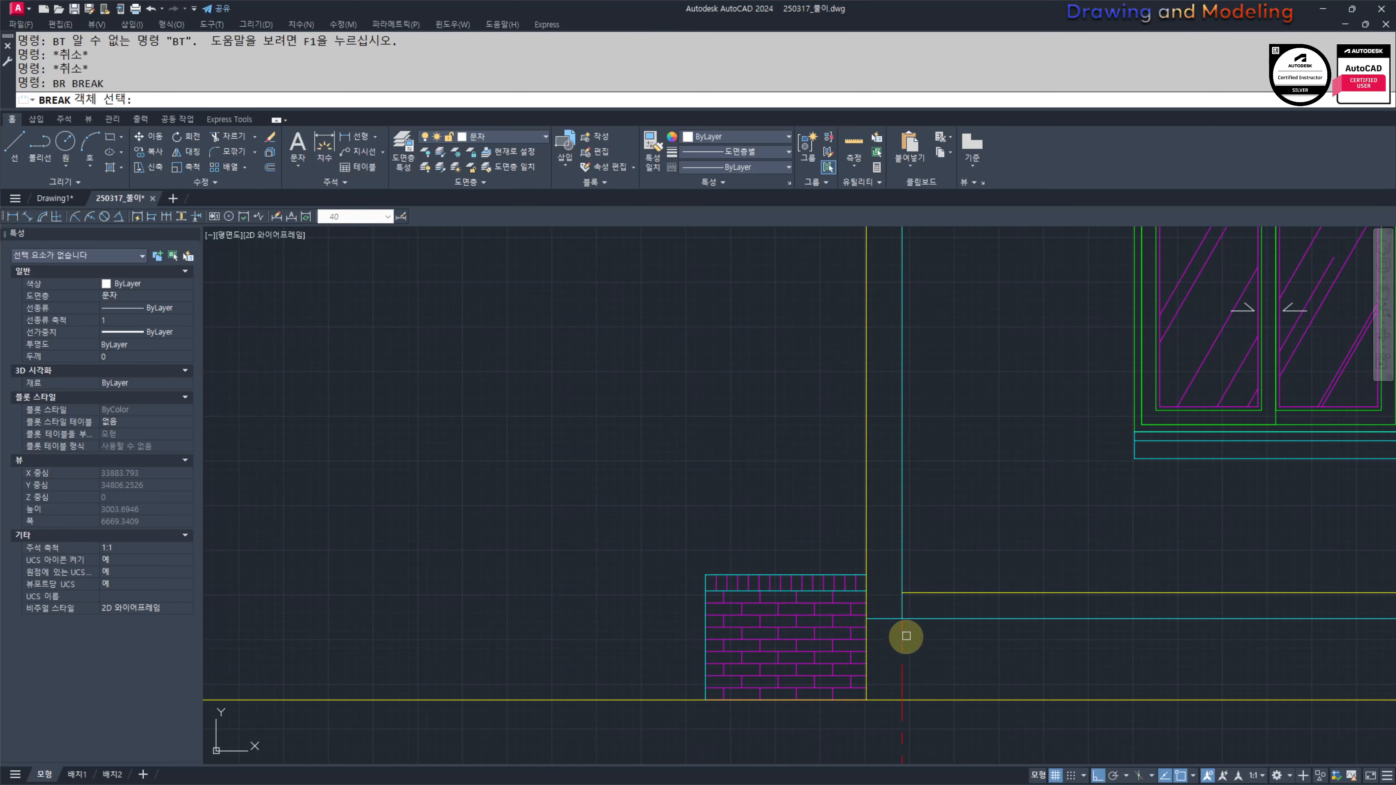
left_click(902, 649)
scroll(937, 527, "down", 3)
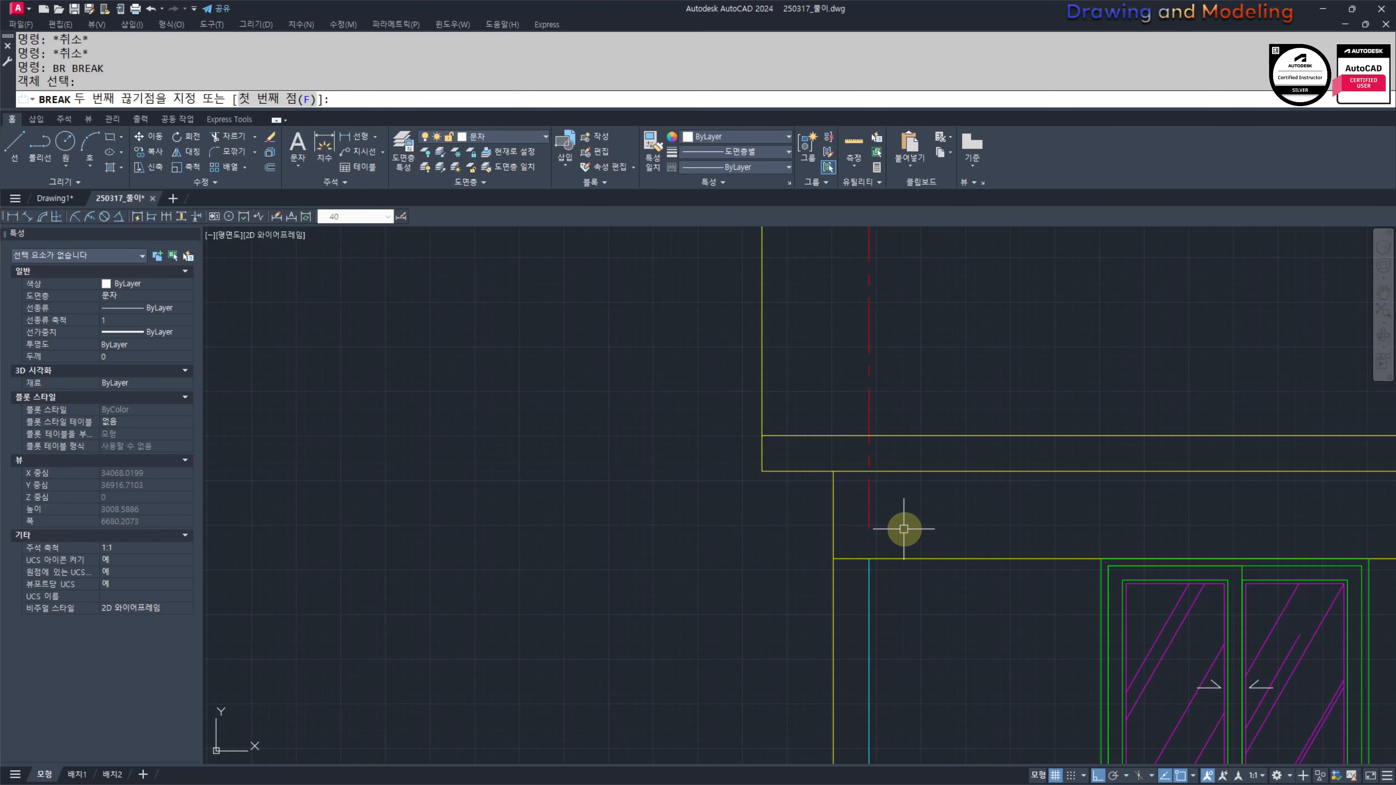
key("Escape")
key("Escape")
scroll(906, 531, "down", 4)
scroll(903, 535, "up", 2)
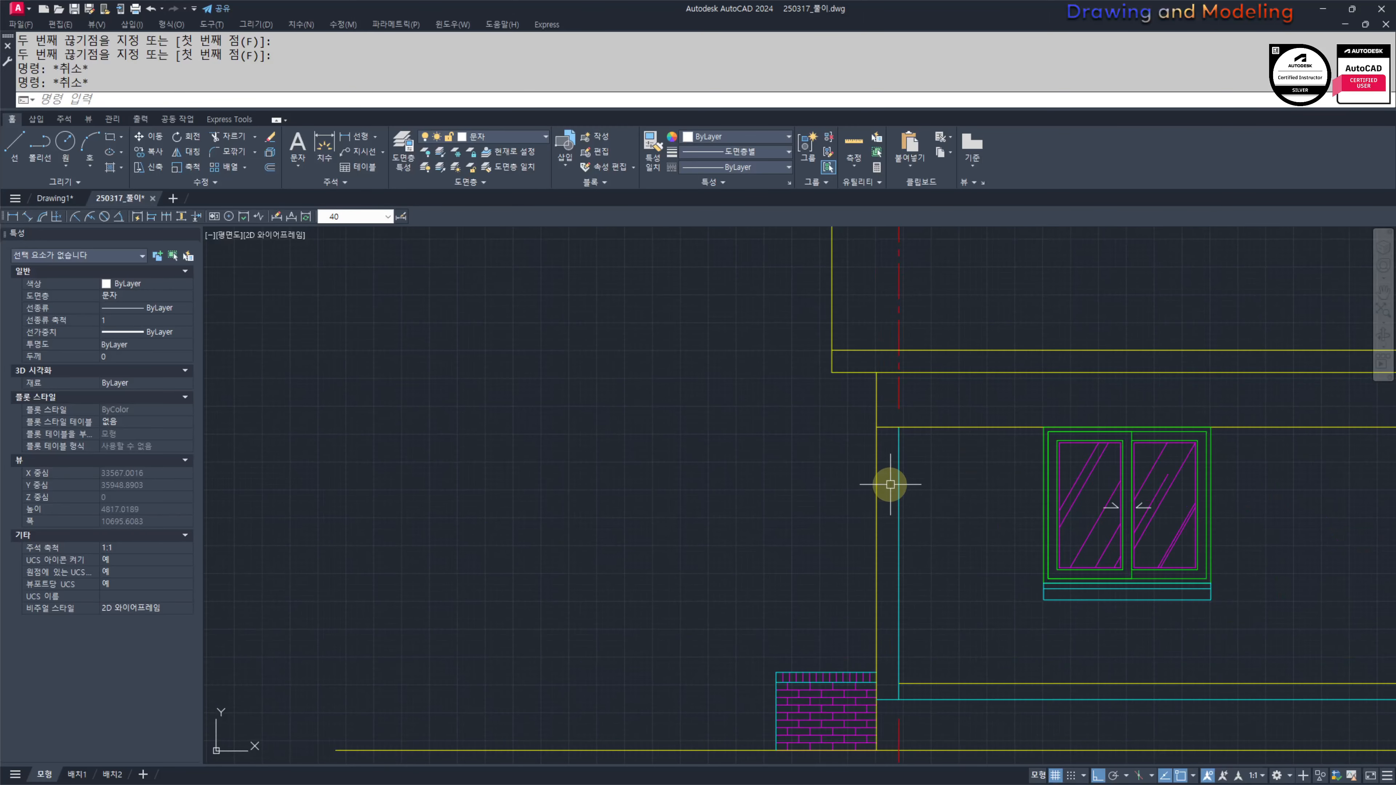
Step: Trim the yellow outer wall line between the window-head line and the cyan porch-level line
middle_click_drag(884, 483, 940, 445)
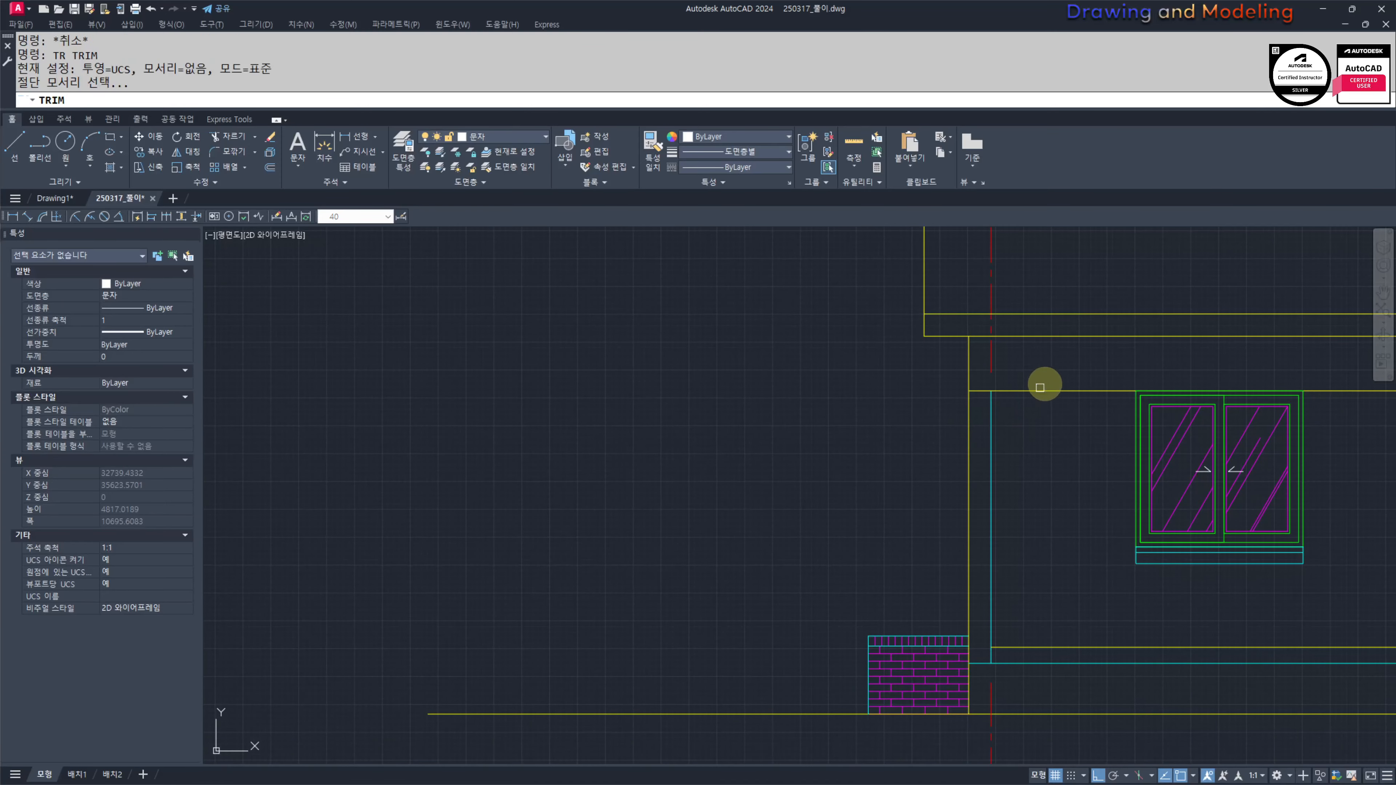
left_click(1039, 387)
left_click(1042, 571)
left_click(1027, 653)
left_click(1012, 675)
key("space")
left_click(983, 521)
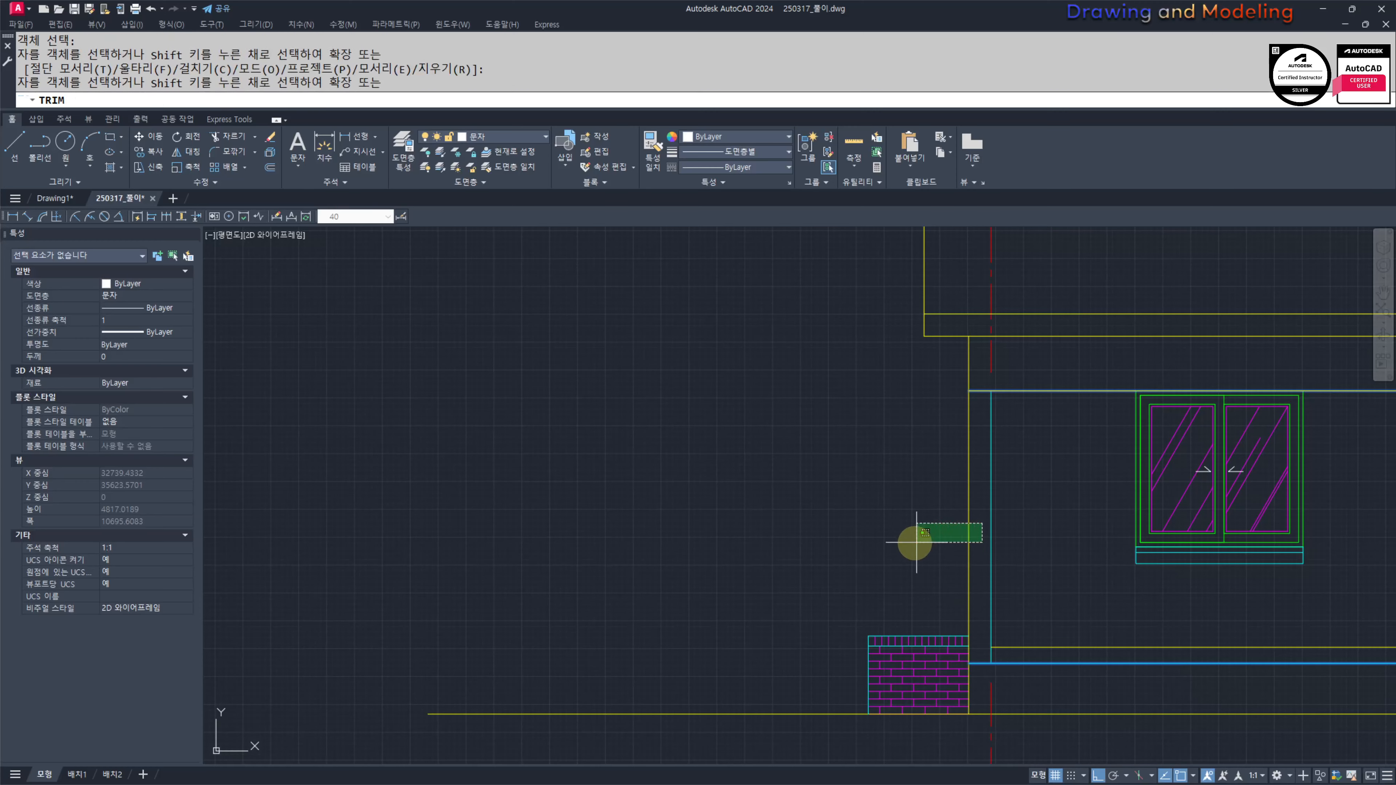
left_click(914, 542)
key("Escape")
key("Escape")
Step: Draw a vertical line from the end of the porch-level line up to the wall corner at window-head level
middle_click_drag(951, 560, 950, 563)
type("L")
key("Return")
left_click(966, 667)
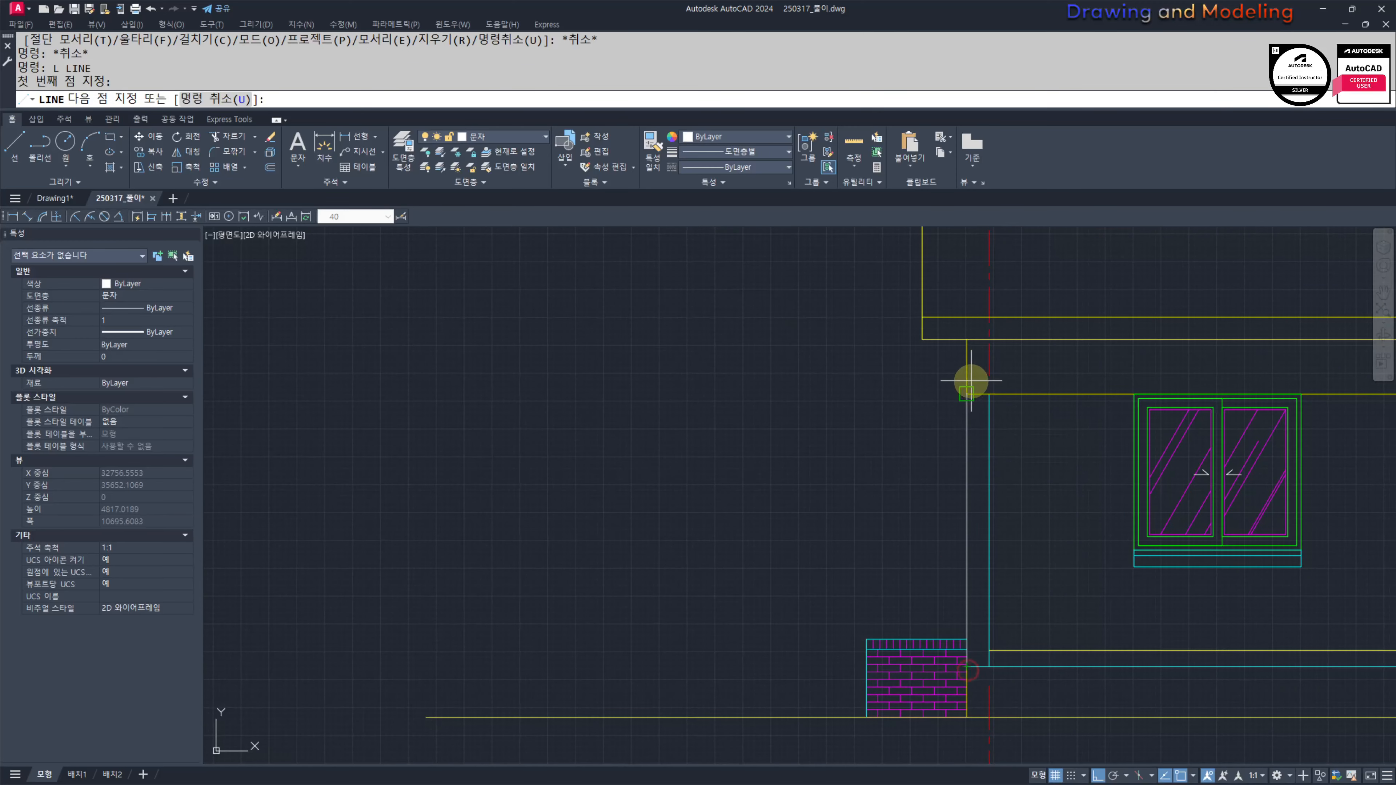
key("Escape")
key("Escape")
Step: Match the properties of the cyan offset line onto the new outer line of the narrow wall strip
middle_click_drag(980, 437, 1006, 456)
scroll(1008, 453, "up", 2)
type("MA")
key("space")
left_click(1008, 439)
left_click(997, 433)
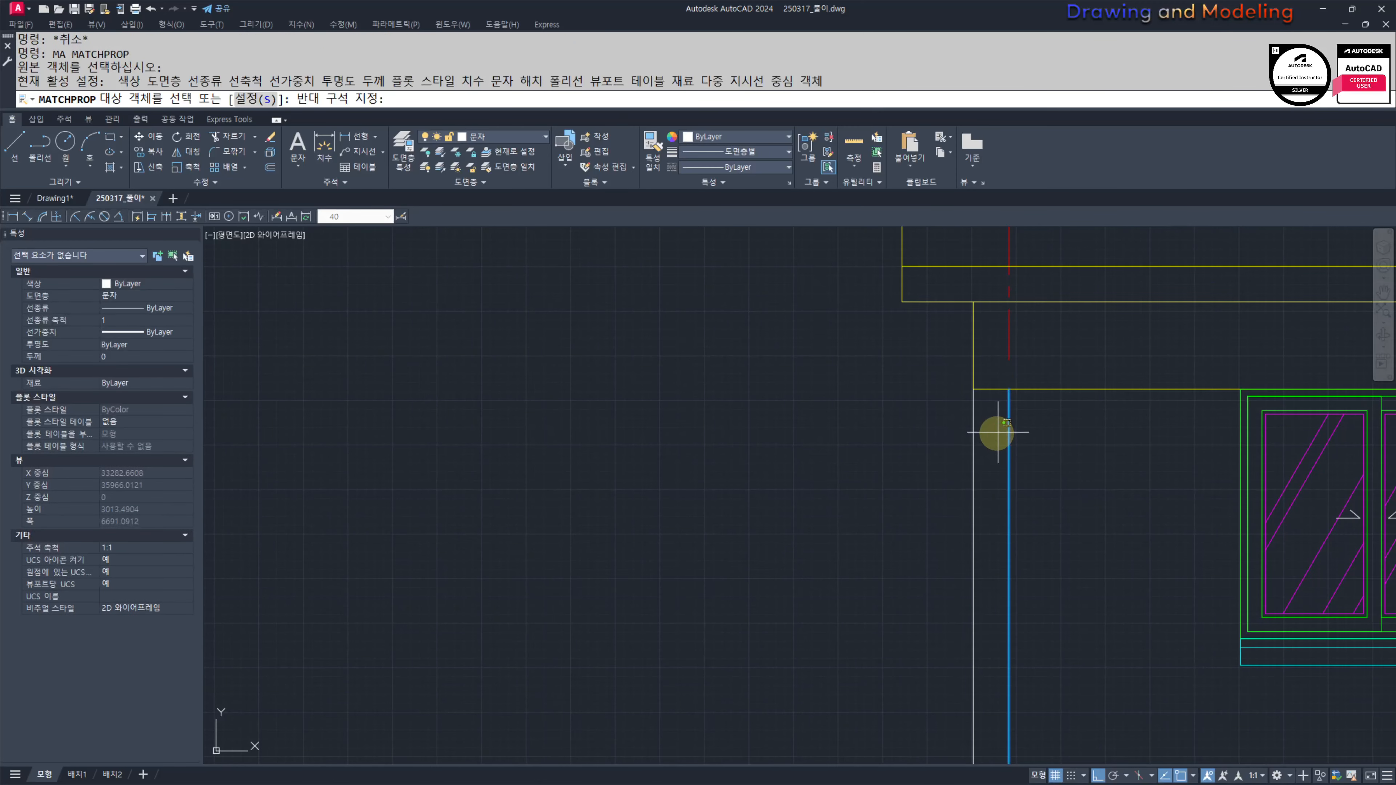
left_click(933, 480)
key("Escape")
scroll(1011, 456, "down", 3)
Step: Hatch the narrow wall strip with a user-defined pattern at angle 0 and spacing 60, setting its origin at the strip's lower corner
type("H")
key("space")
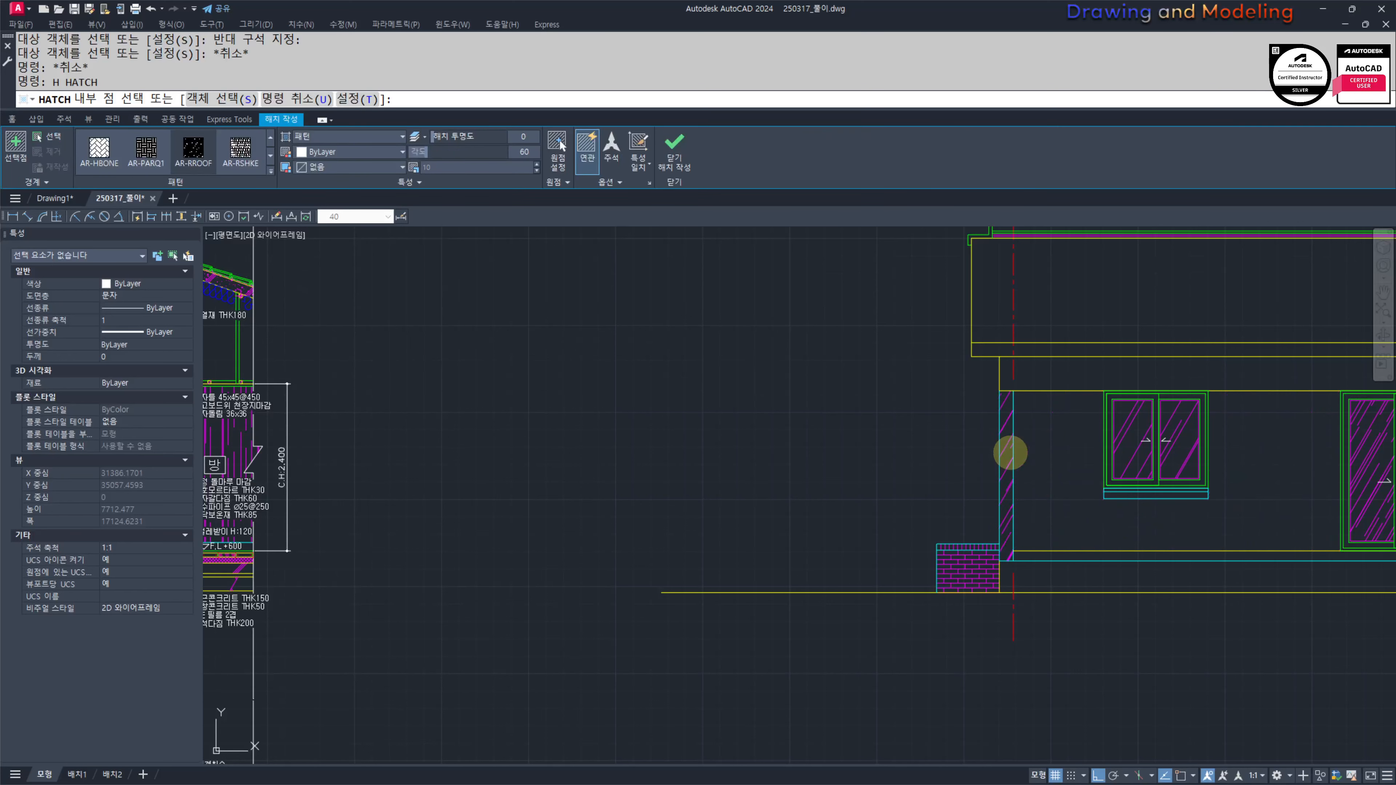
left_click(1009, 452)
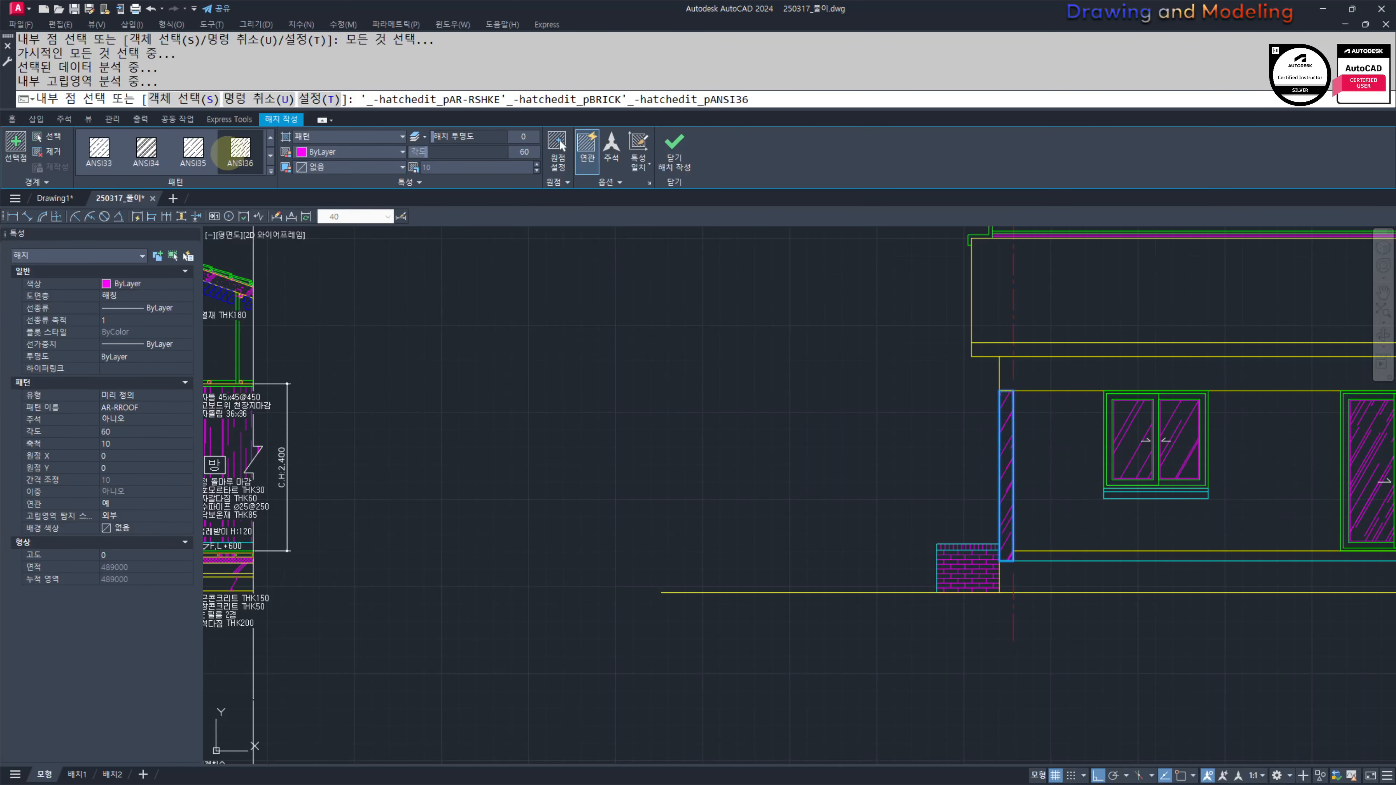
left_click(316, 191)
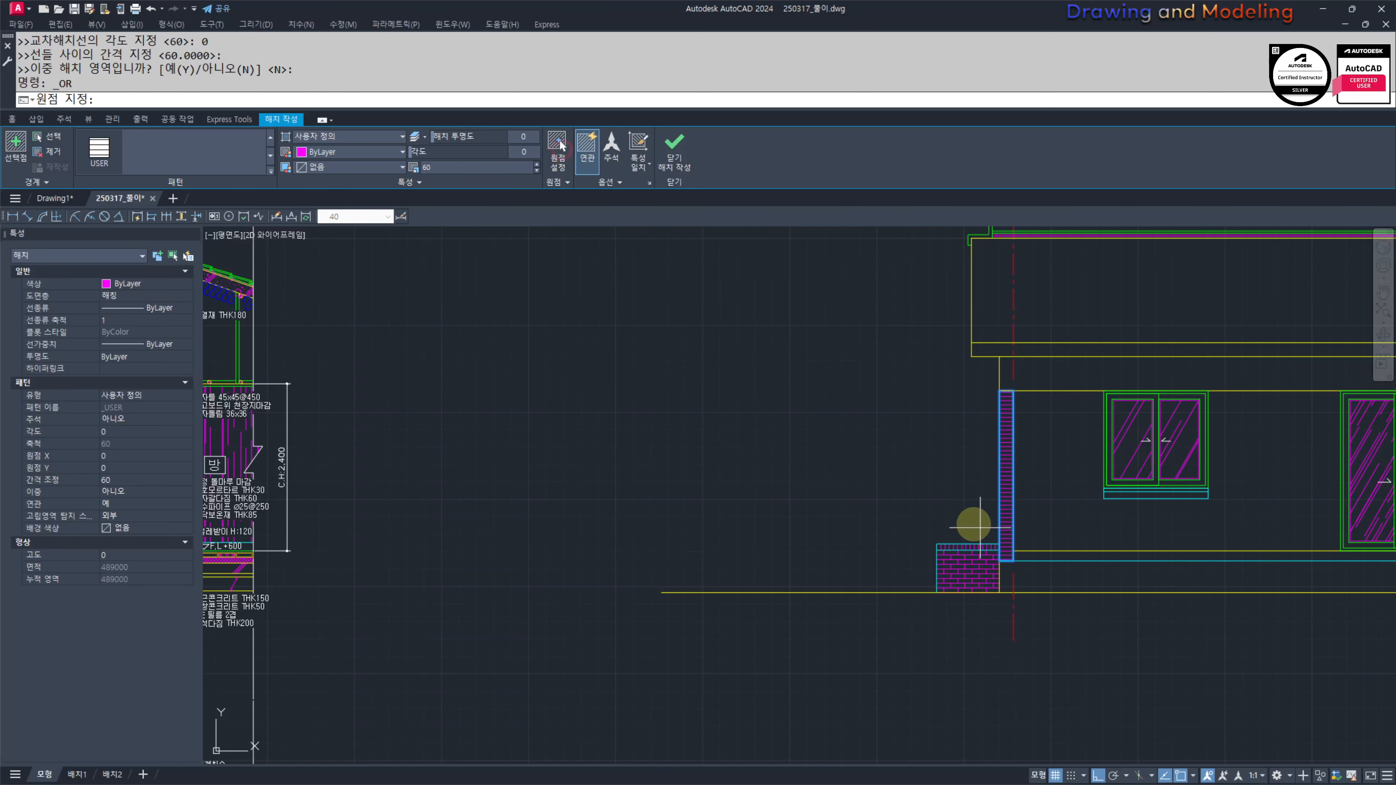
scroll(980, 527, "up", 5)
key("Escape")
key("Escape")
scroll(928, 610, "down", 5)
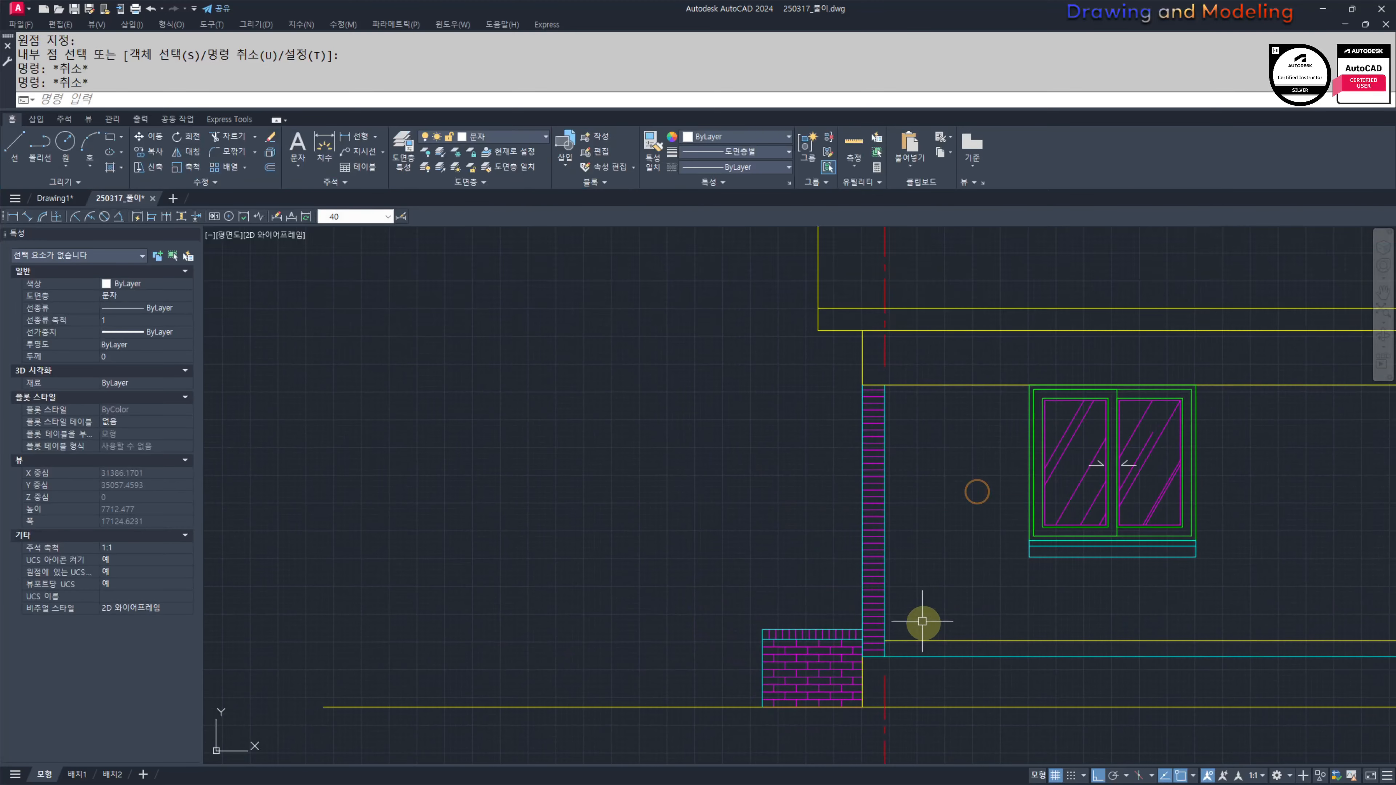
Step: Offset the yellow window-head line 90 mm downward
scroll(891, 451, "up", 4)
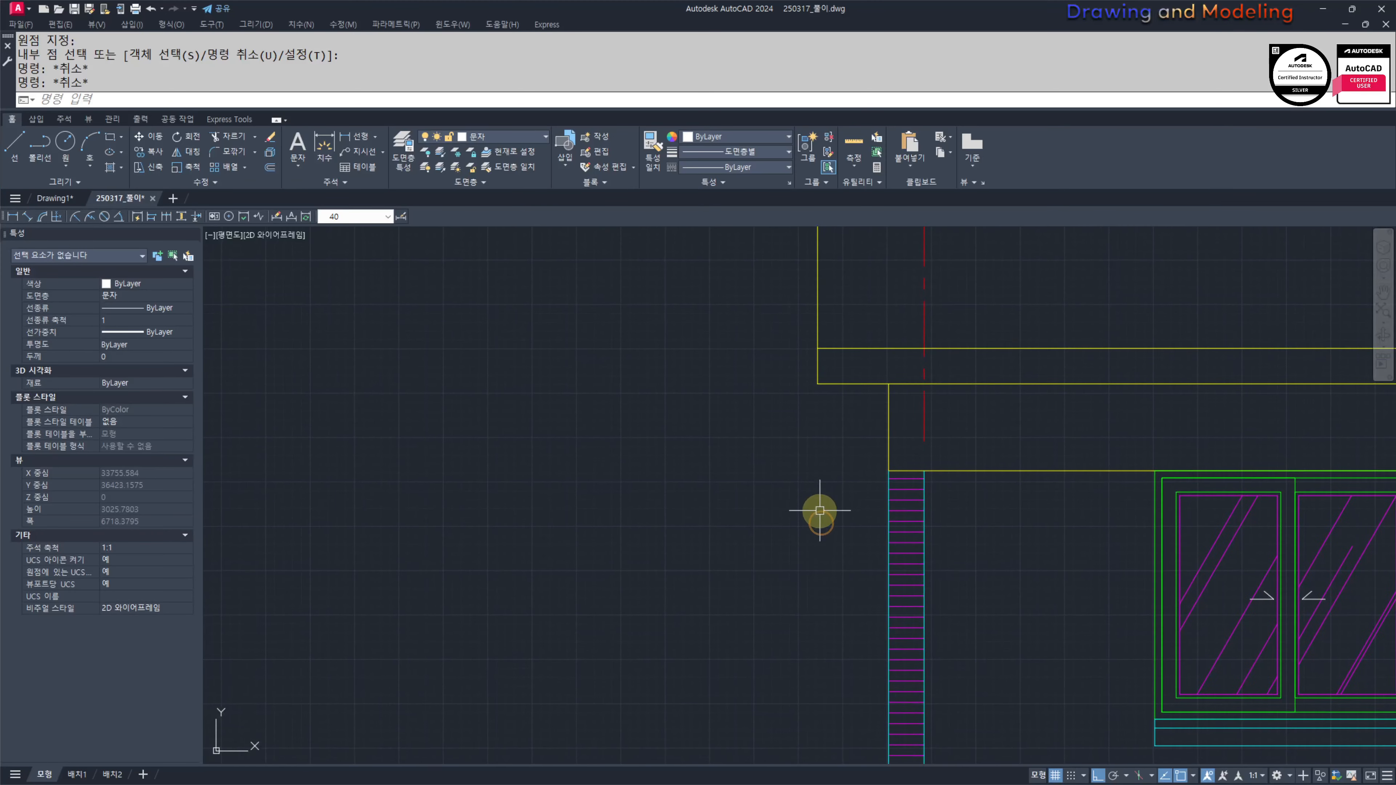
type("o")
key("Return")
type("90")
key("Return")
scroll(890, 463, "up", 2)
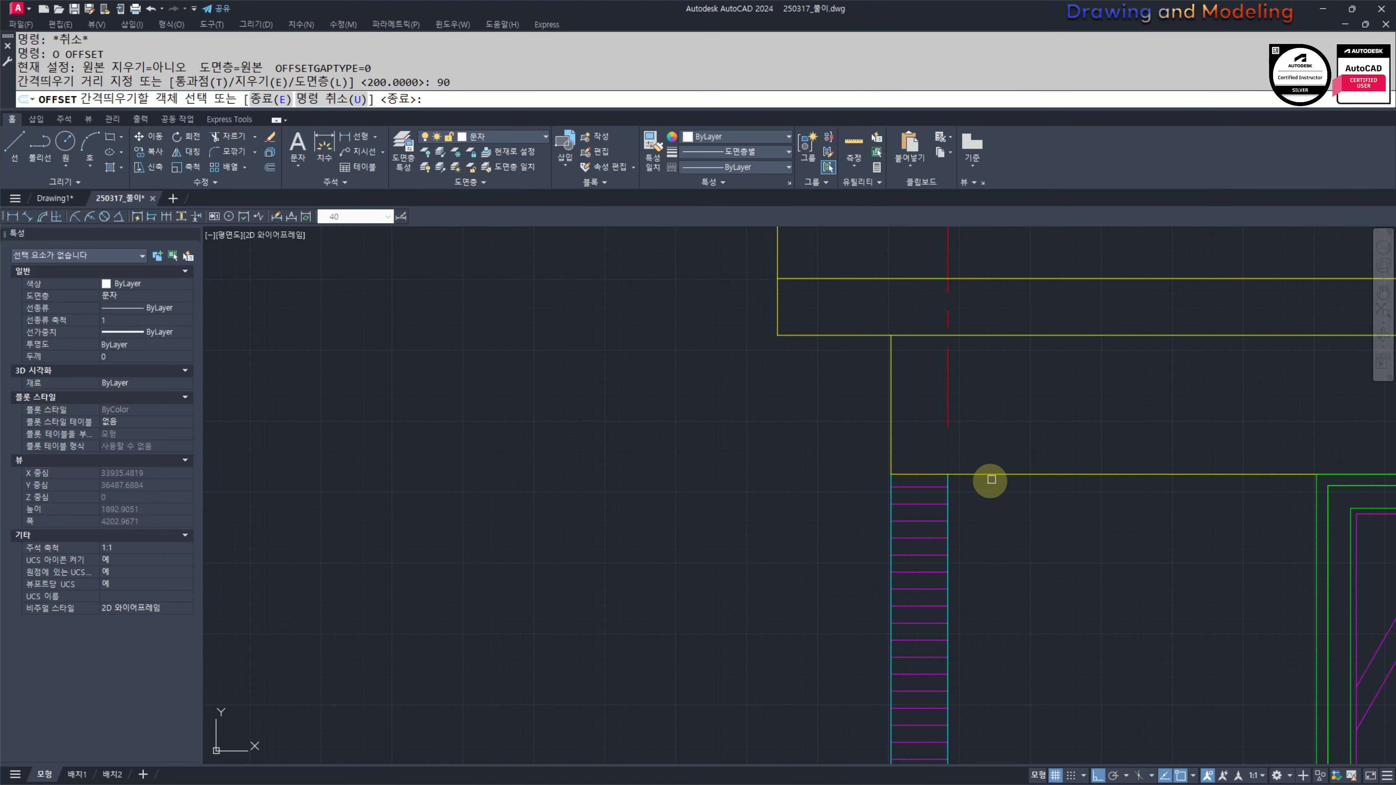
left_click(991, 476)
left_click(982, 502)
key("Escape")
key("Escape")
Step: Trim the 90 mm offset line beyond the narrow wall strip, using the strip's inner cyan edge as the cutting edge
scroll(913, 496, "up", 6)
type("tr")
left_click(1204, 468)
left_click(1094, 525)
key("space")
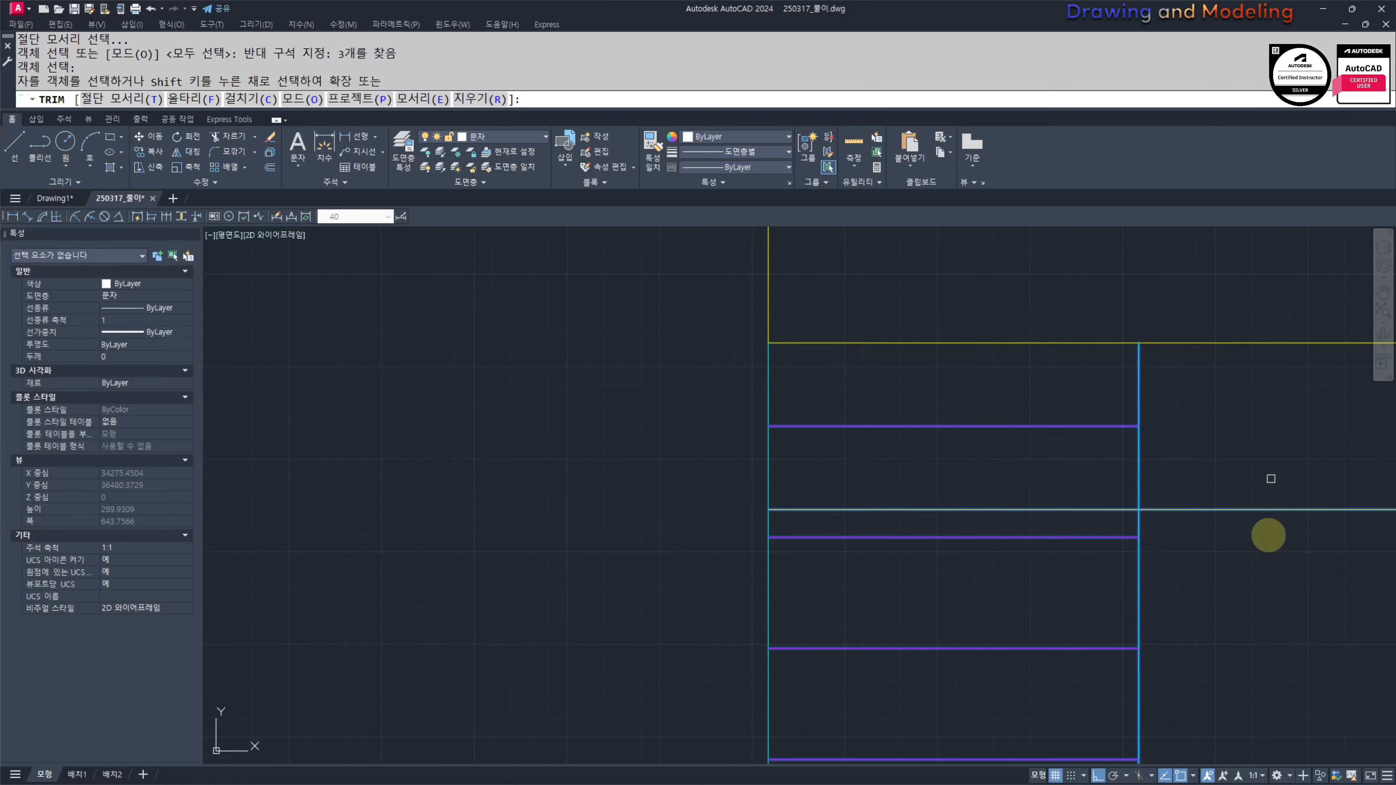
left_click(1270, 479)
left_click(1264, 535)
key("Escape")
left_click(1051, 472)
left_click(990, 404)
key("Escape")
key("Escape")
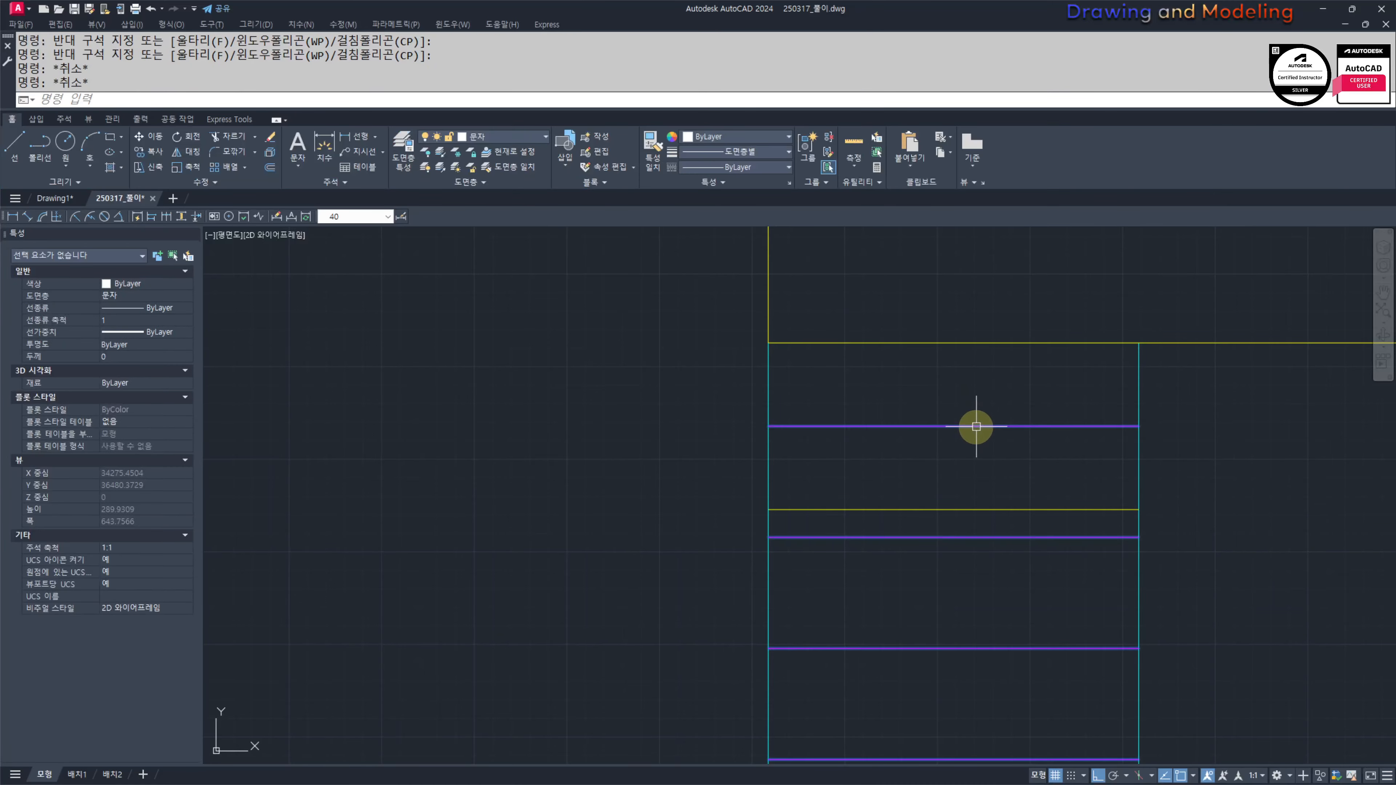
left_click(975, 426)
scroll(980, 433, "down", 8)
middle_click_drag(1080, 484, 1021, 456)
scroll(1021, 456, "up", 8)
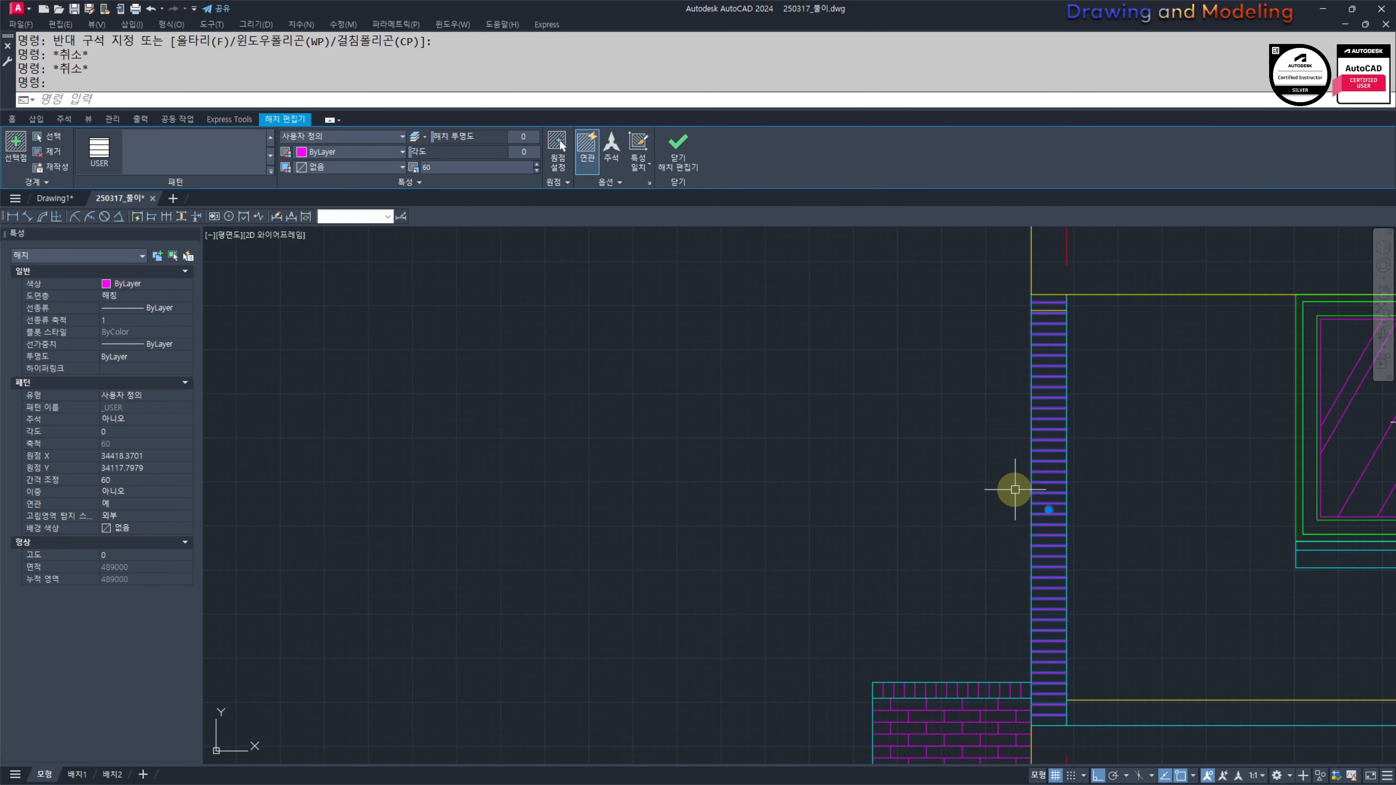
key("Escape")
key("Escape")
left_click(991, 454)
scroll(994, 432, "up", 4)
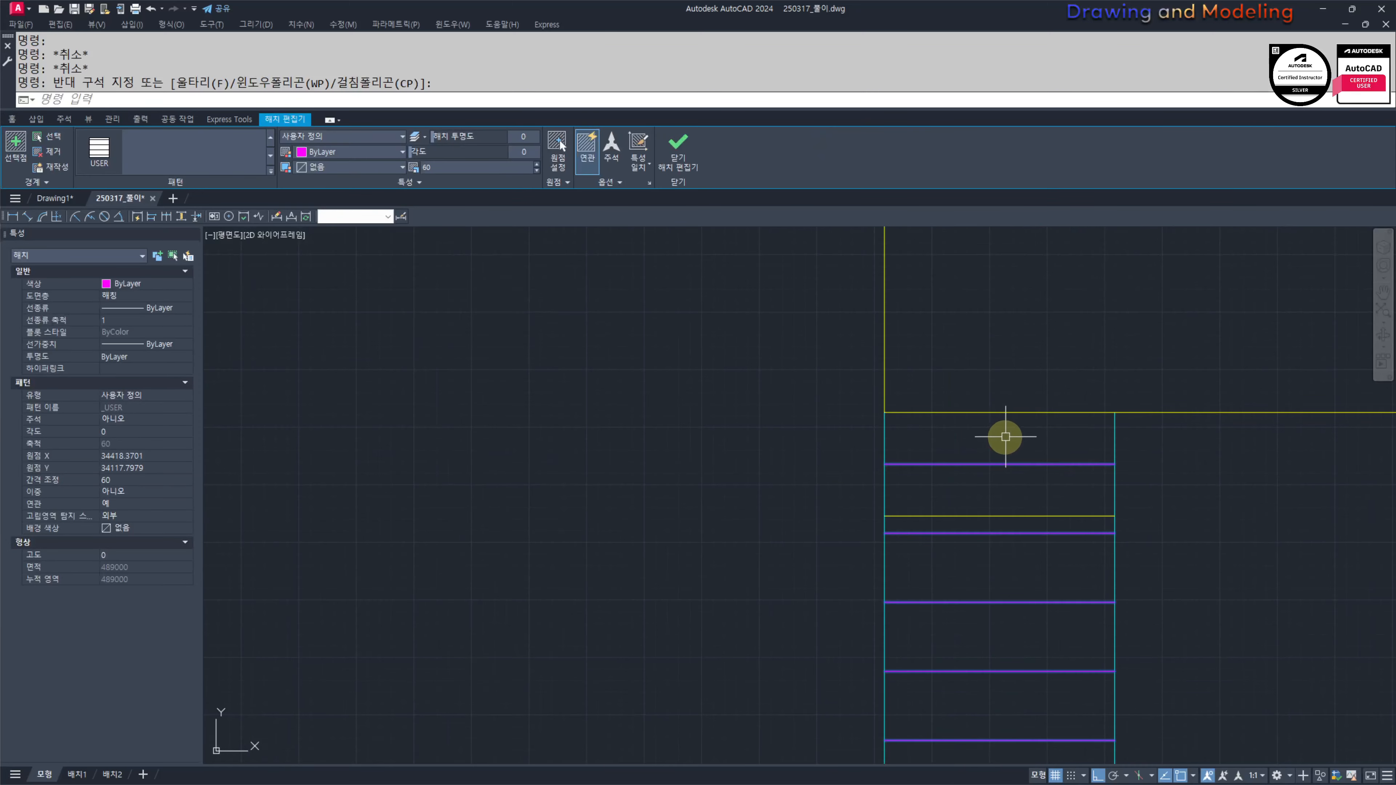
key("Escape")
key("Escape")
type("s")
key("space")
left_click(1161, 438)
left_click(836, 401)
left_click(981, 308)
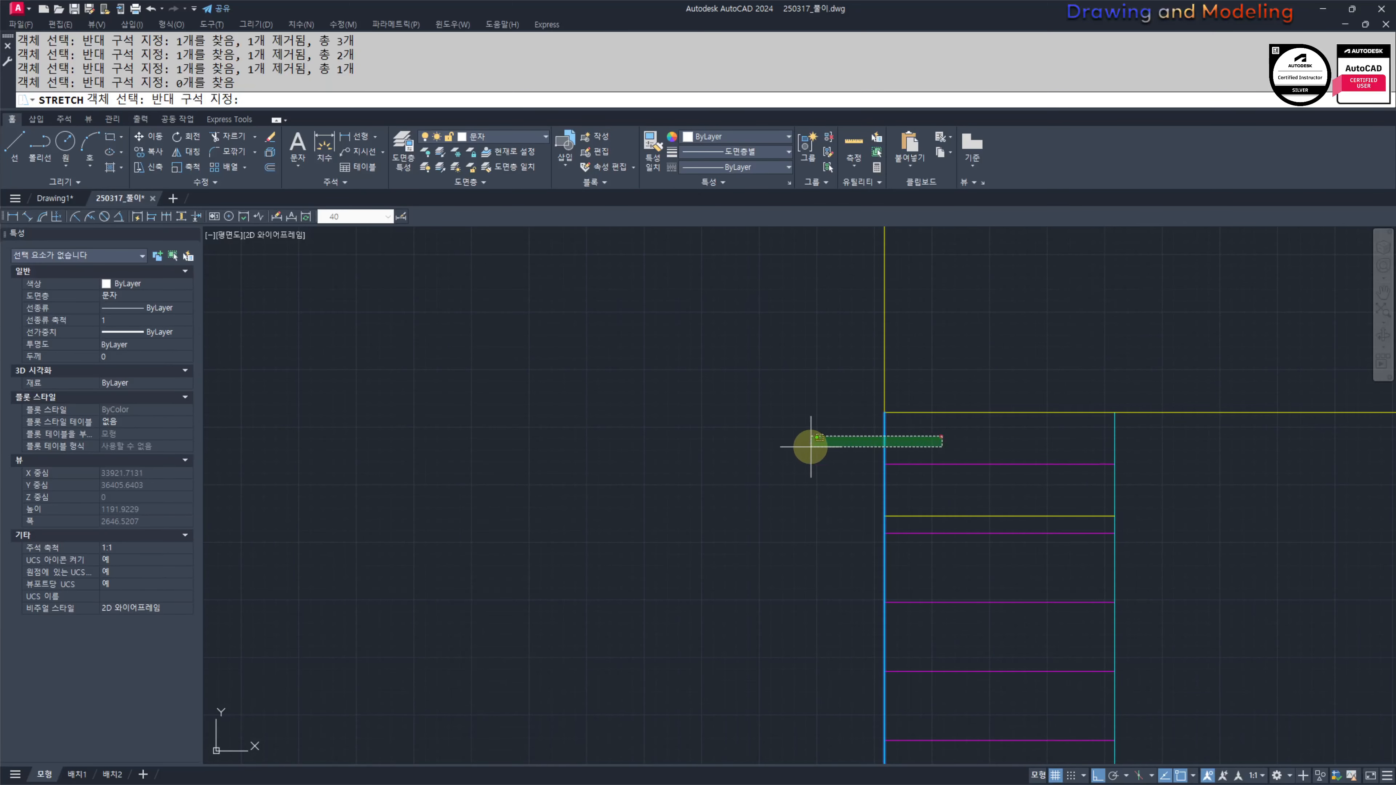
key("space")
left_click(993, 415)
key("Escape")
key("Escape")
Step: Erase the horizontal-line hatch from the narrow wall strip
left_click(1023, 434)
left_click(988, 475)
scroll(992, 475, "down", 4)
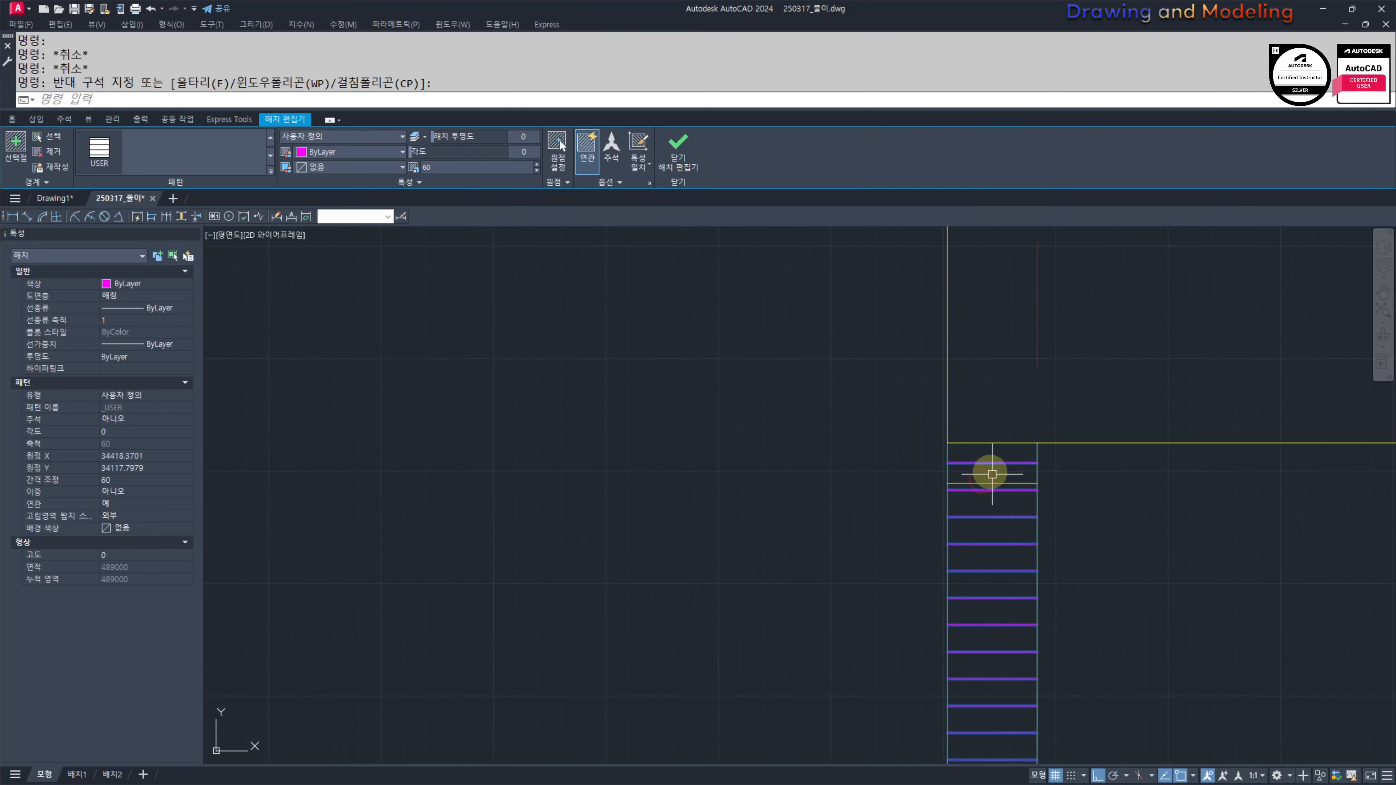
middle_click_drag(992, 476, 950, 415)
type("e")
key("space")
scroll(962, 434, "down", 4)
middle_click_drag(985, 477, 1006, 452)
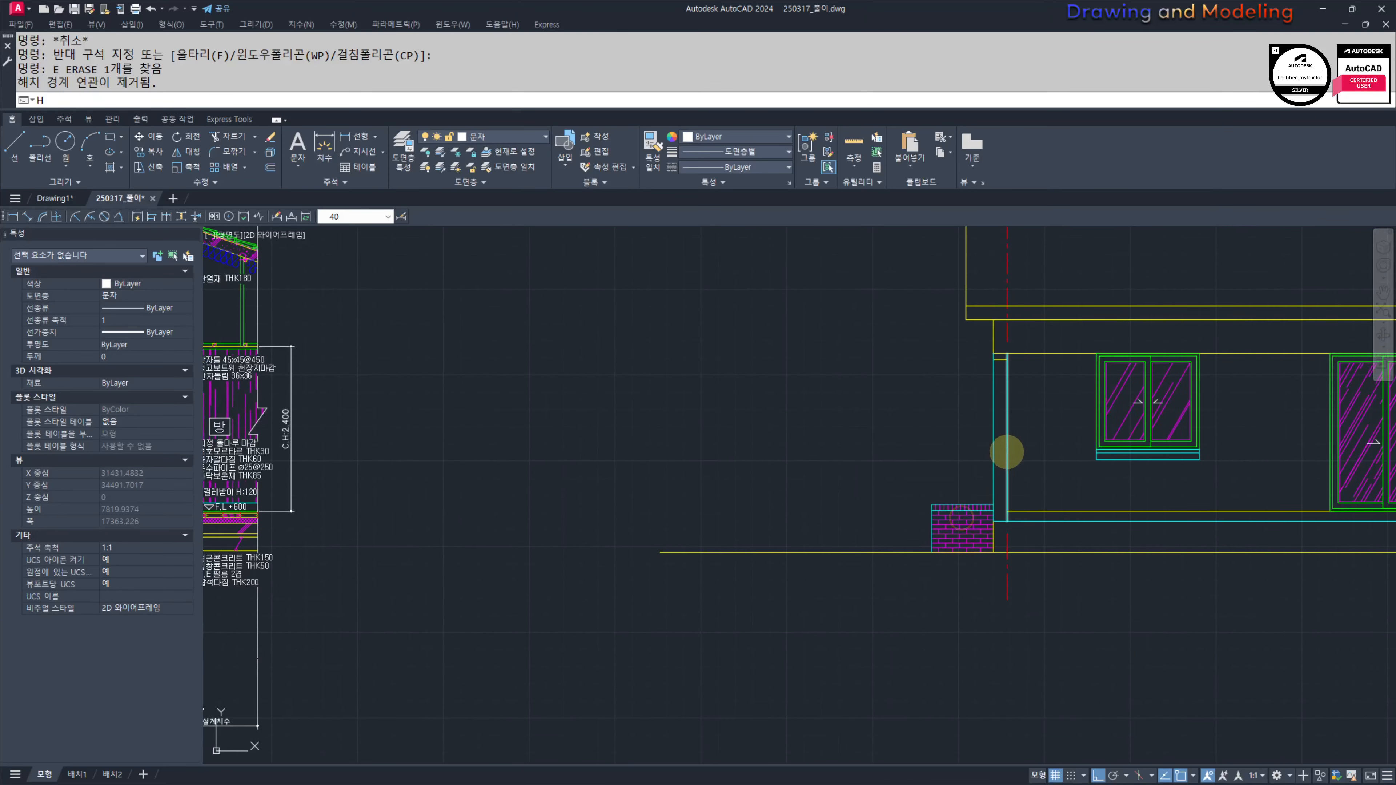
Step: Hatch the narrow wall strip below the 90 mm offset line with the user-defined horizontal-line pattern
type("h")
key("space")
left_click(1000, 415)
key("space")
key("Escape")
key("Escape")
left_click(999, 471)
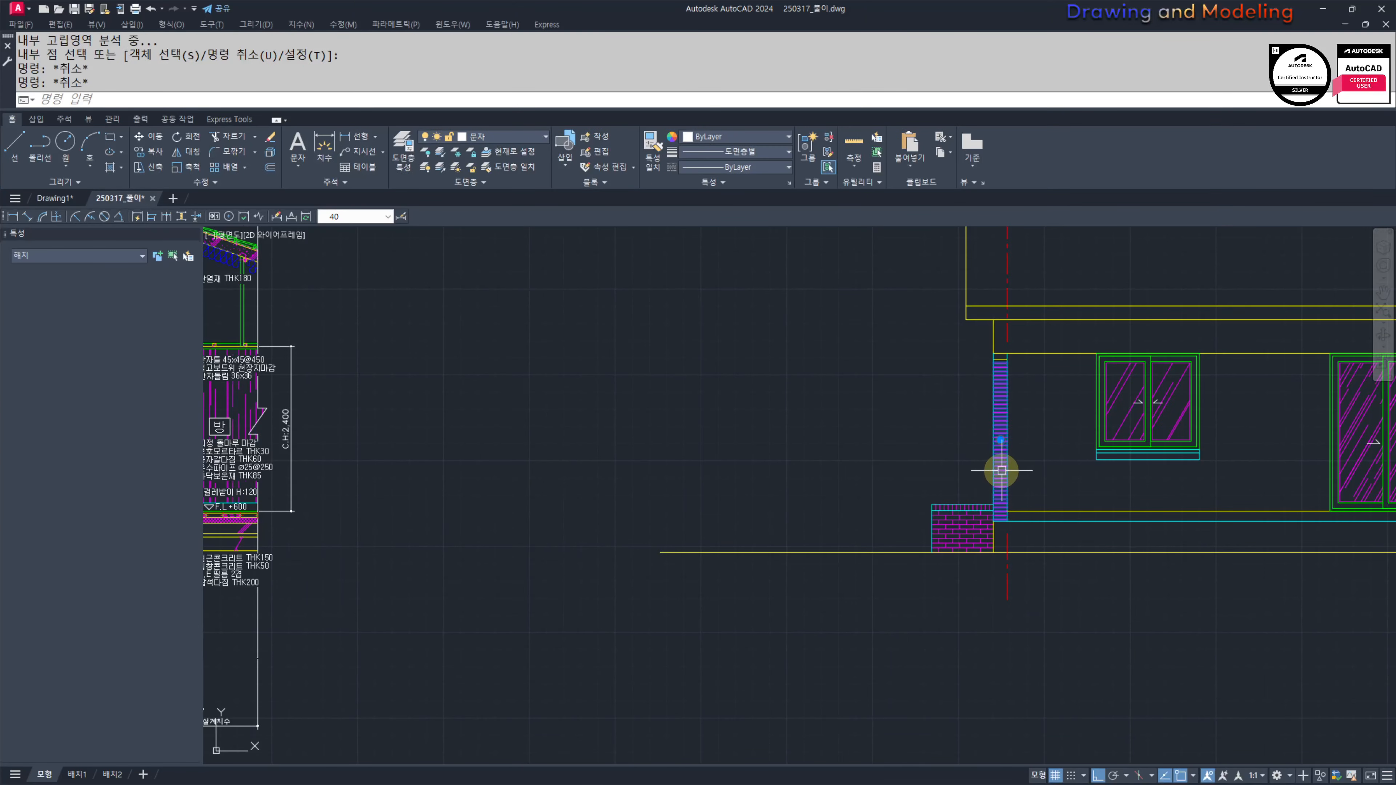
key("Escape")
key("Escape")
Step: Match the yellow 90 mm offset line at the strip's upper end to the properties of the strip's magenta hatch
scroll(995, 341, "up", 5)
scroll(1018, 373, "up", 6)
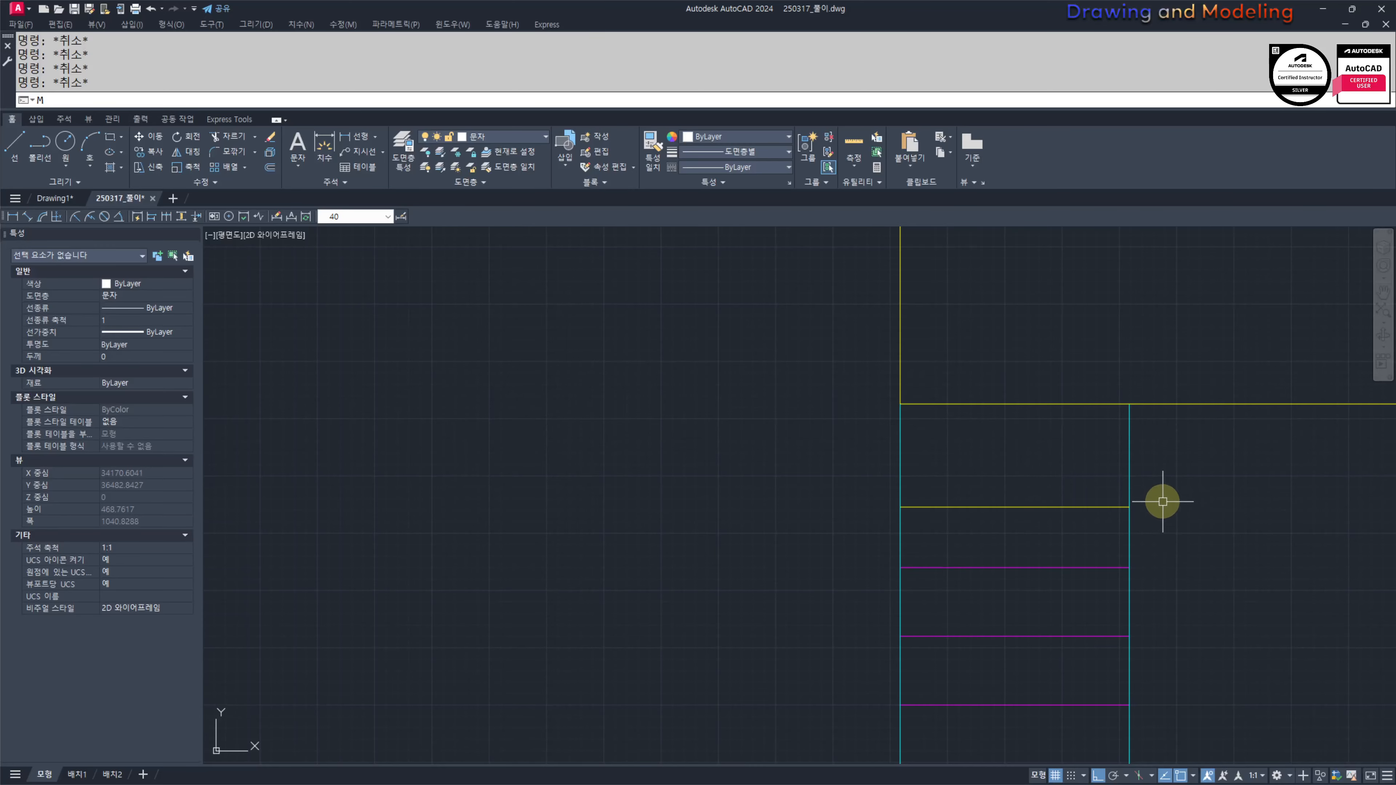
left_click(1126, 476)
key("Escape")
key("Escape")
key("space")
left_click(1065, 566)
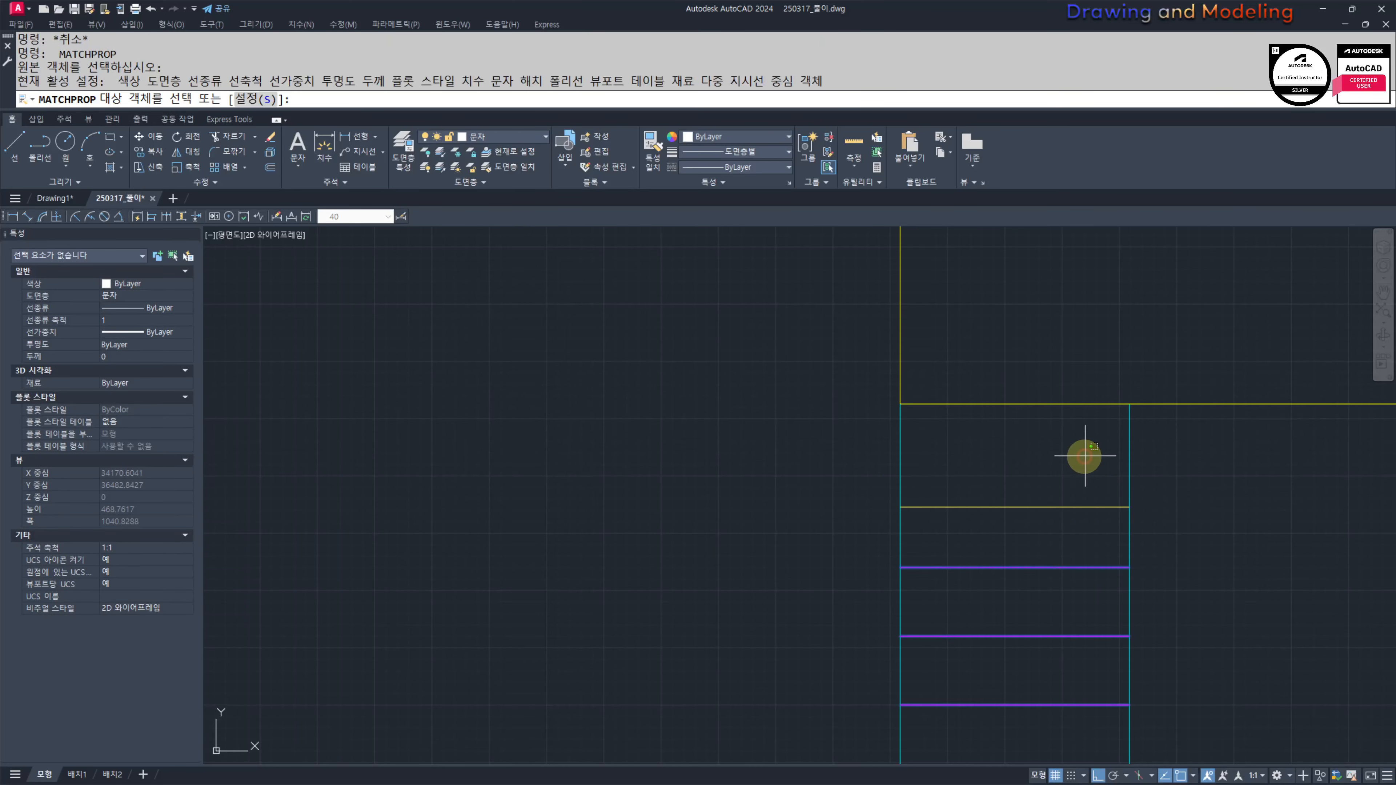
left_click(1085, 457)
left_click(991, 544)
key("Escape")
key("Escape")
Step: Set the strip hatch's origin at the lower outer corner of the narrow wall strip
scroll(1015, 478, "down", 3)
scroll(909, 473, "down", 1)
middle_click_drag(910, 503, 907, 363)
middle_click_drag(954, 536, 947, 327)
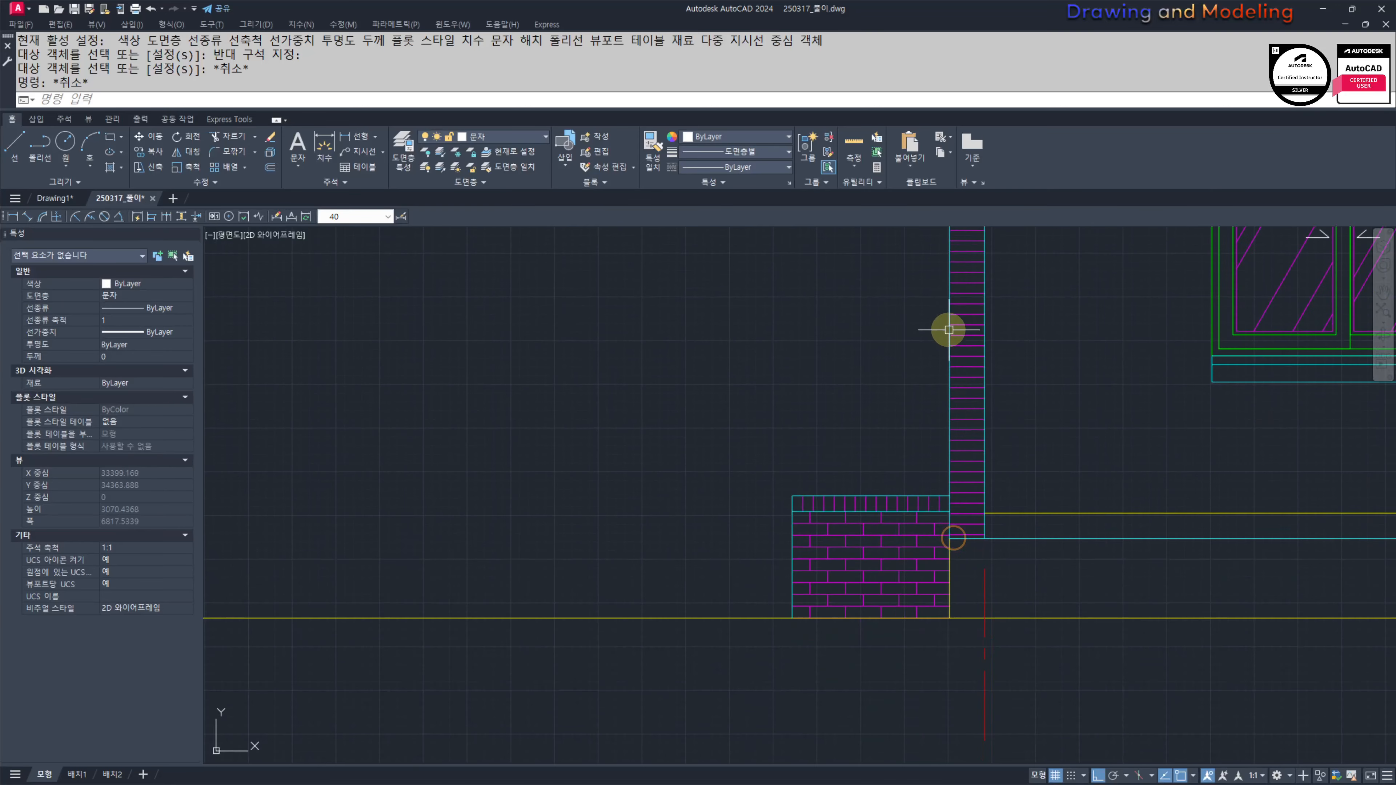
middle_click_drag(950, 503, 958, 406)
scroll(985, 410, "up", 2)
left_click(971, 456)
key("Escape")
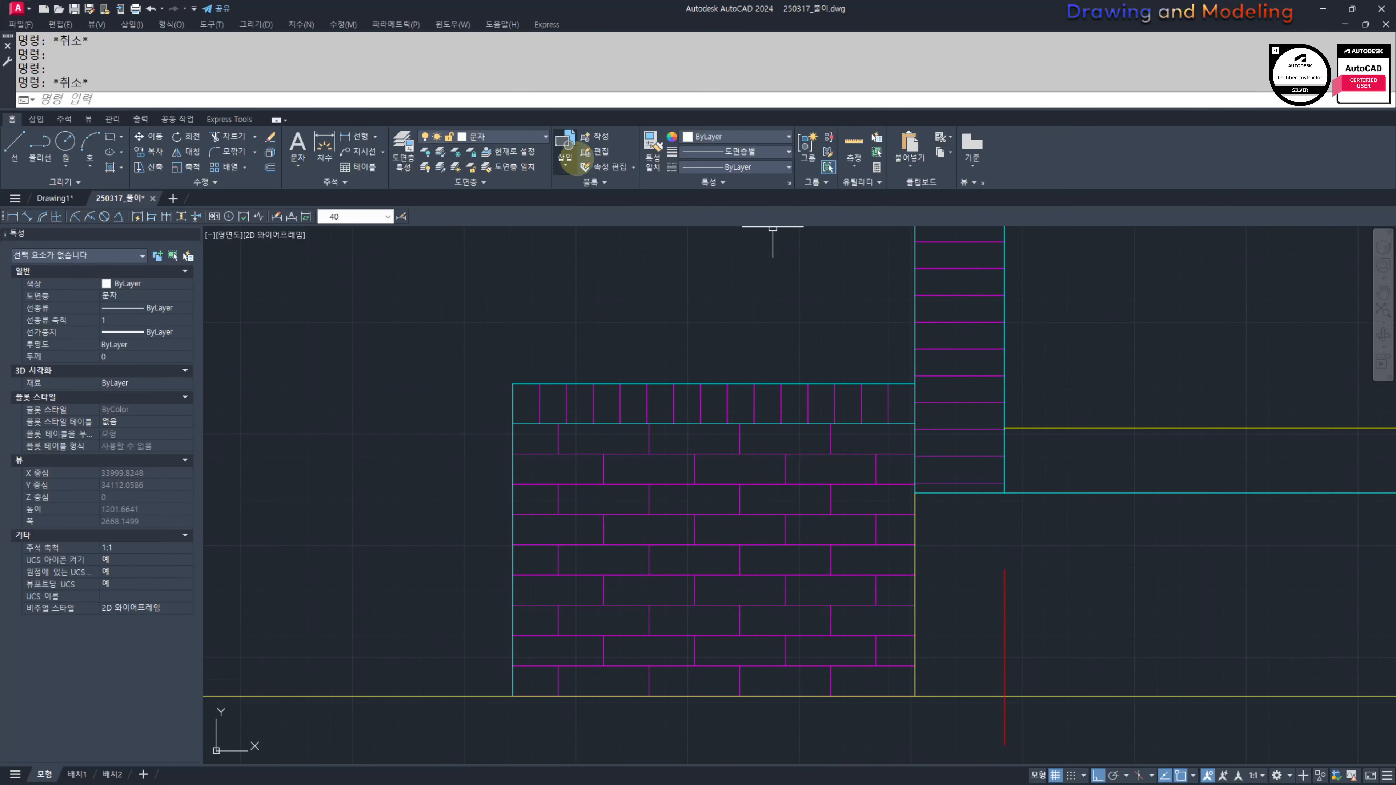
left_click(948, 374)
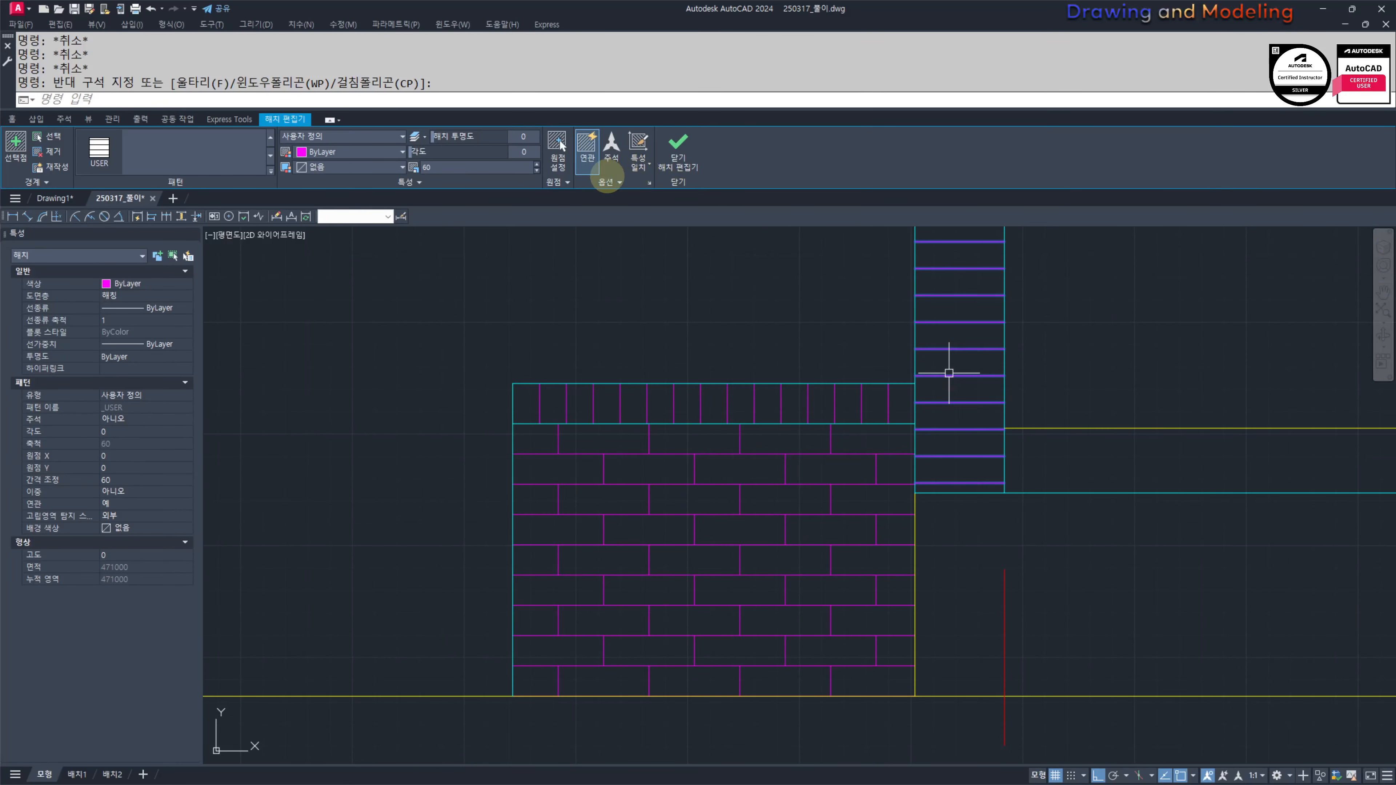
left_click(559, 145)
left_click(914, 492)
key("Escape")
key("Escape")
key("Escape")
scroll(950, 477, "down", 5)
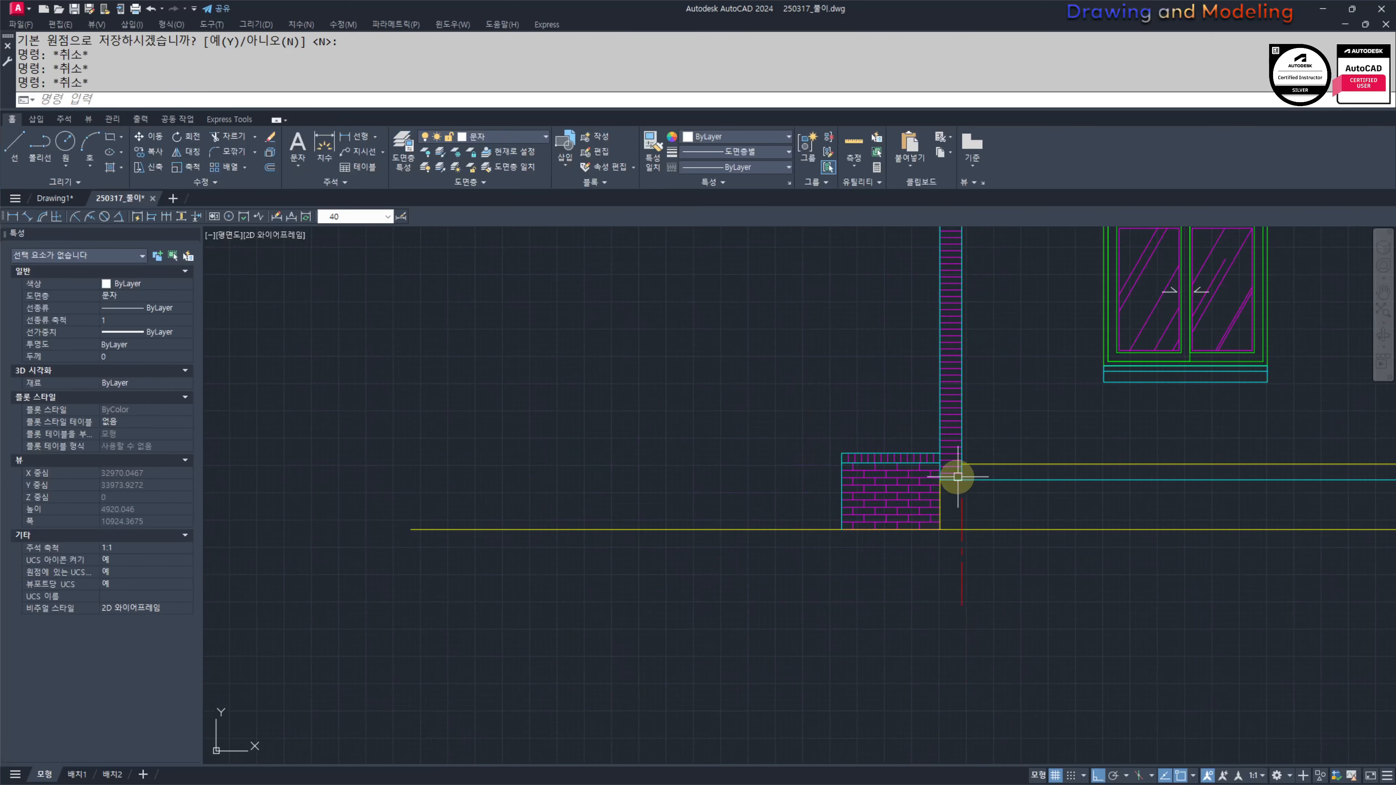
Step: Offset the yellow wall line beside the entrance door 200 mm toward the large window
key("Escape")
middle_click_drag(1029, 406, 958, 485)
scroll(945, 414, "down", 2)
middle_click_drag(944, 414, 885, 452)
middle_click_drag(1016, 437, 757, 433)
middle_click_drag(1165, 486, 1083, 487)
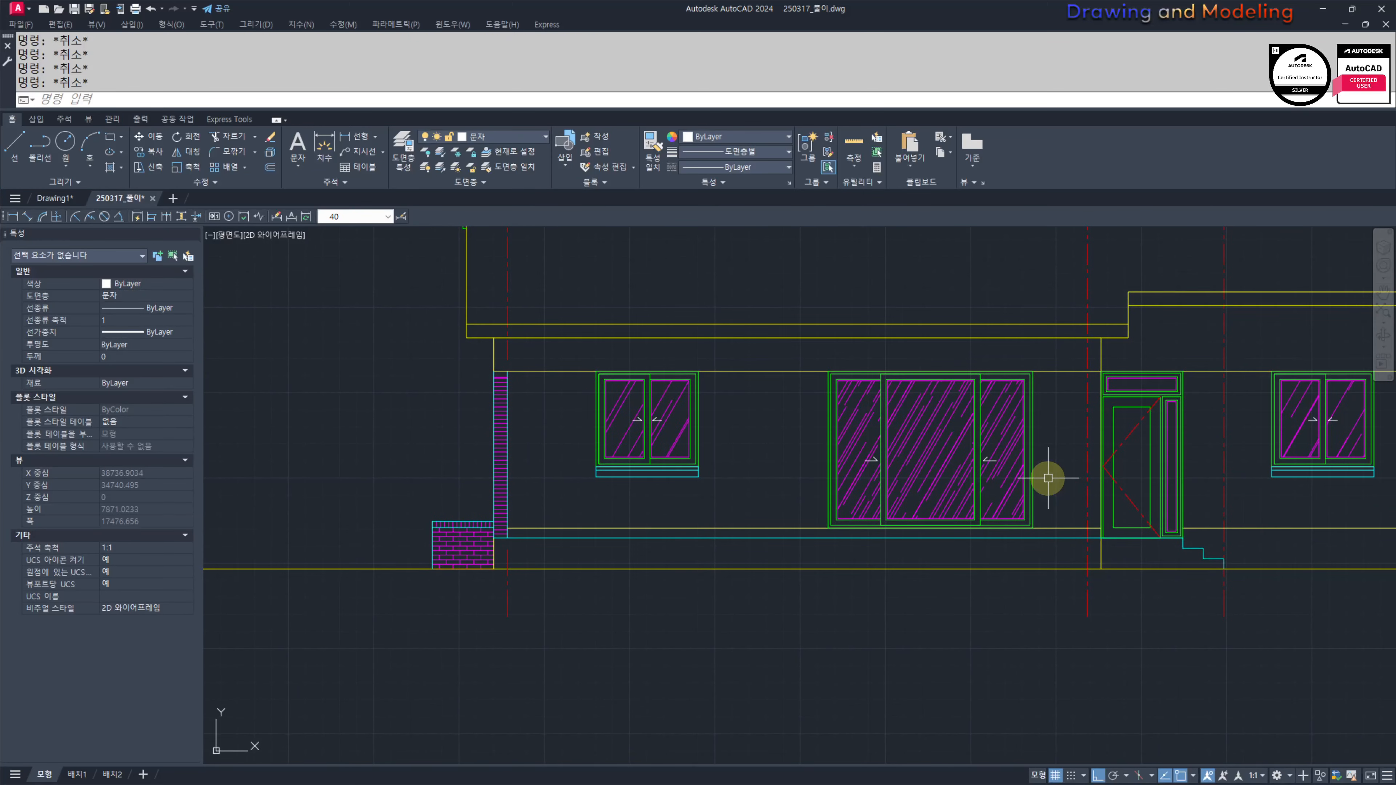
key("Return")
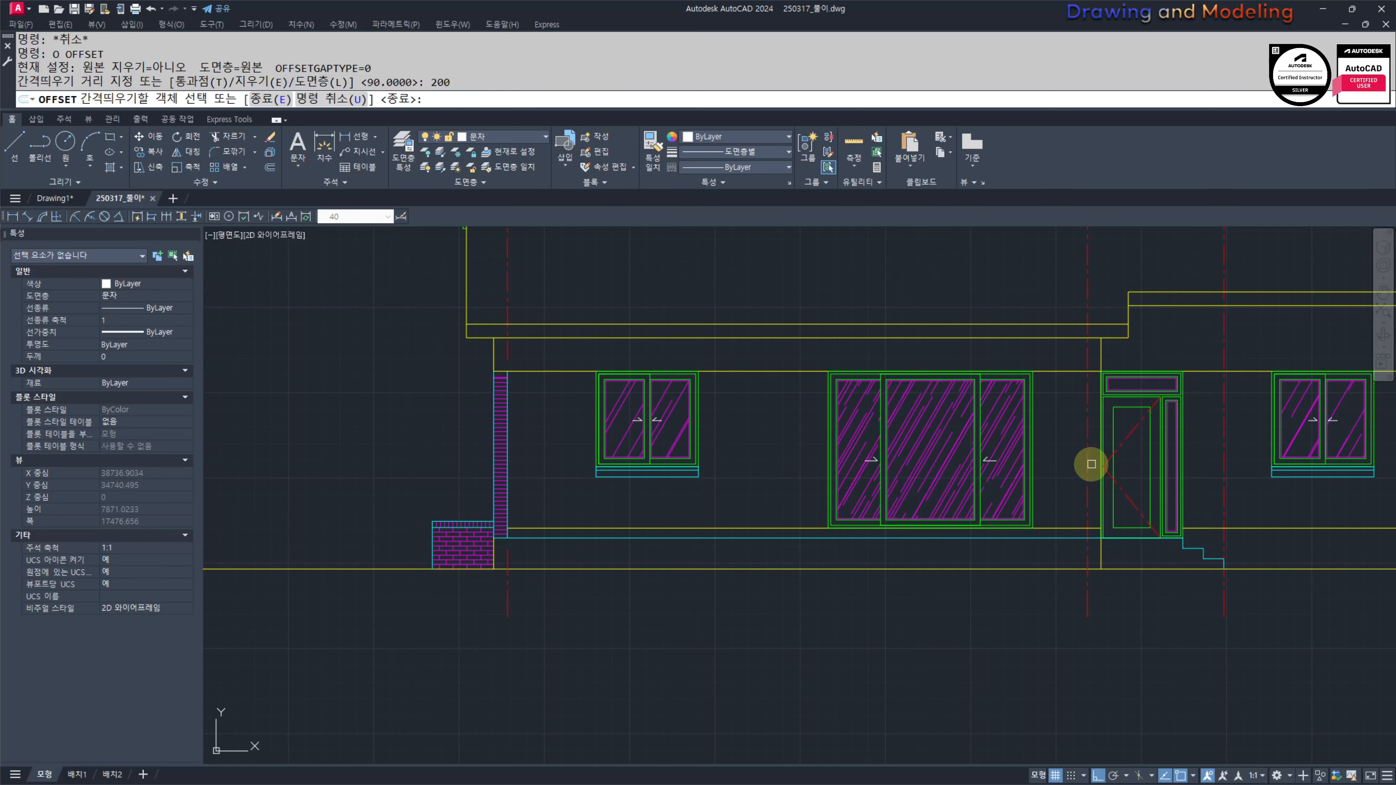
left_click(1101, 358)
left_click(1052, 367)
key("Escape")
key("Escape")
scroll(1092, 368, "up", 2)
scroll(1029, 413, "down", 2)
middle_click_drag(1027, 402, 1050, 418)
type("TR")
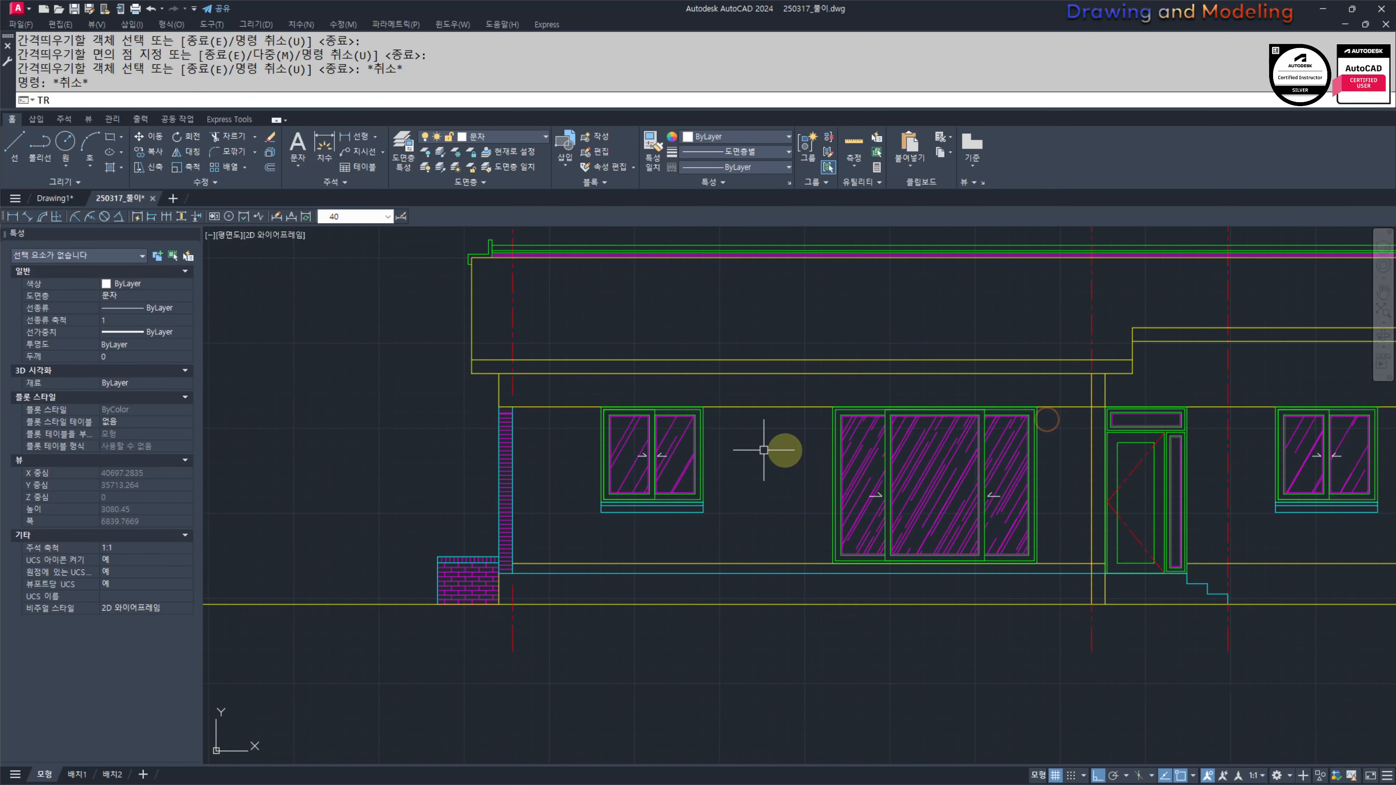
key("Return")
key("Escape")
key("Escape")
left_click(1075, 404)
scroll(1075, 401, "up", 2)
key("Escape")
key("Escape")
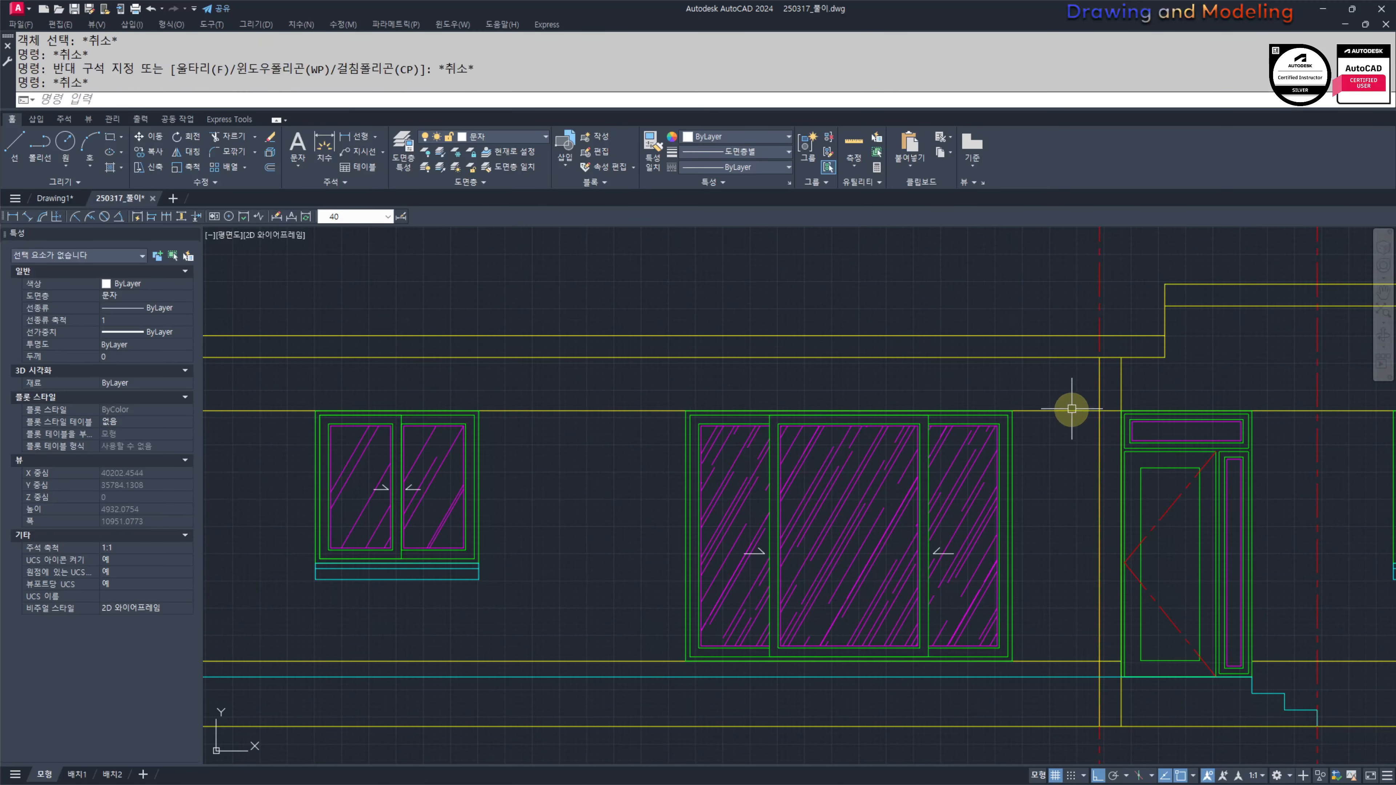
Step: Turn off the layer of the red centre lines (중심선)
scroll(1069, 406, "down", 2)
left_click(426, 153)
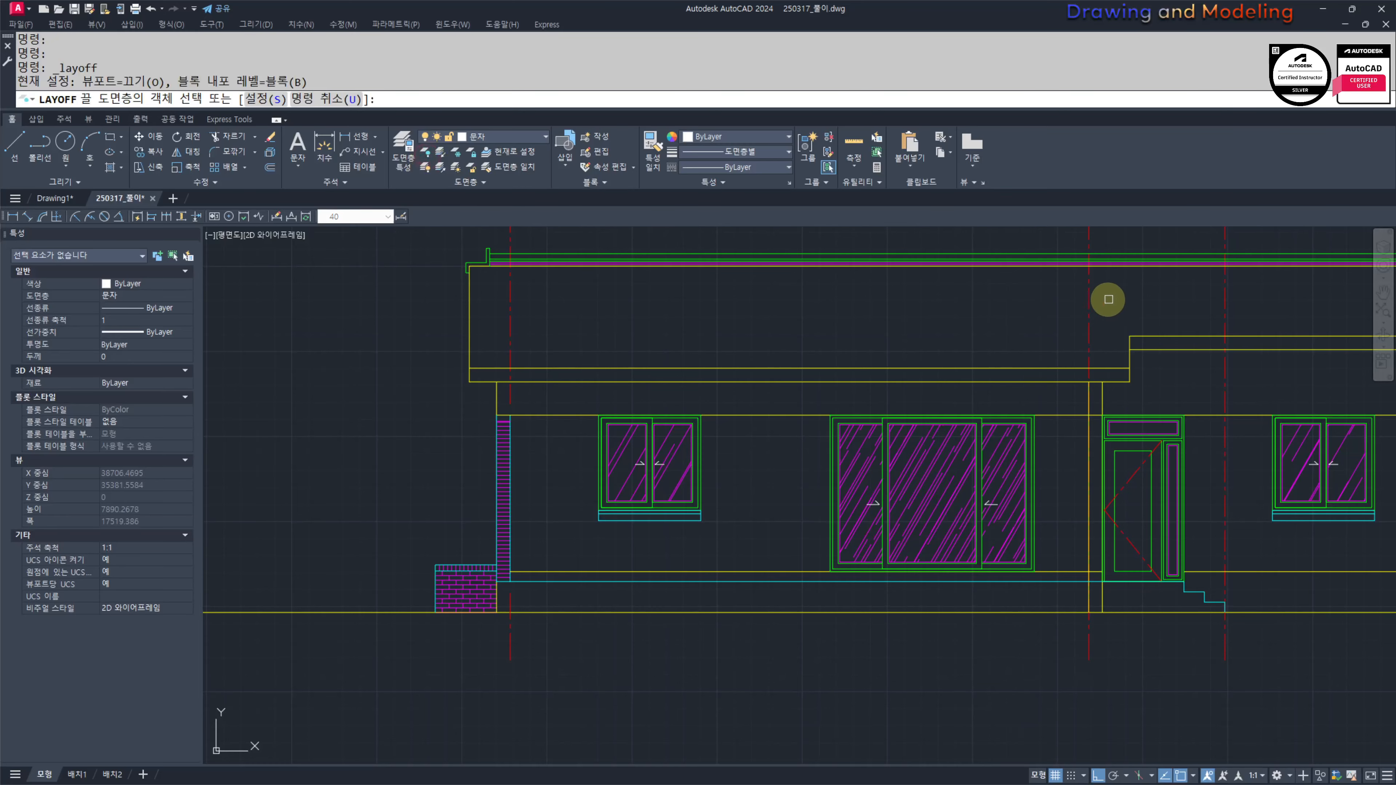
key("Escape")
Step: Trim the 200 mm offset line above the yellow window-head line
scroll(1077, 330, "up", 3)
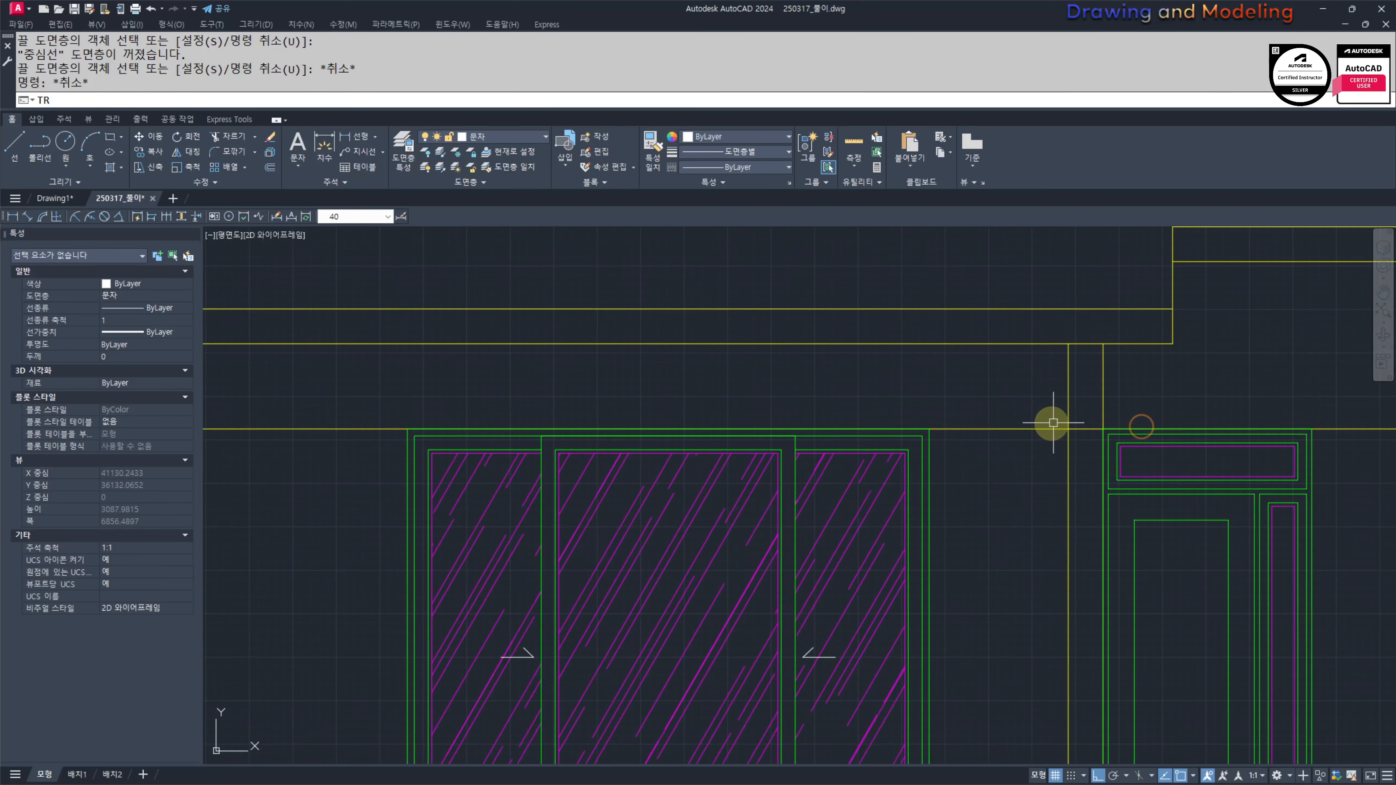
type("TR")
key("Return")
key("Escape")
key("Escape")
Step: Match the 200 mm offset line beside the door to the properties of the cyan horizontal floor line
scroll(1044, 399, "down", 4)
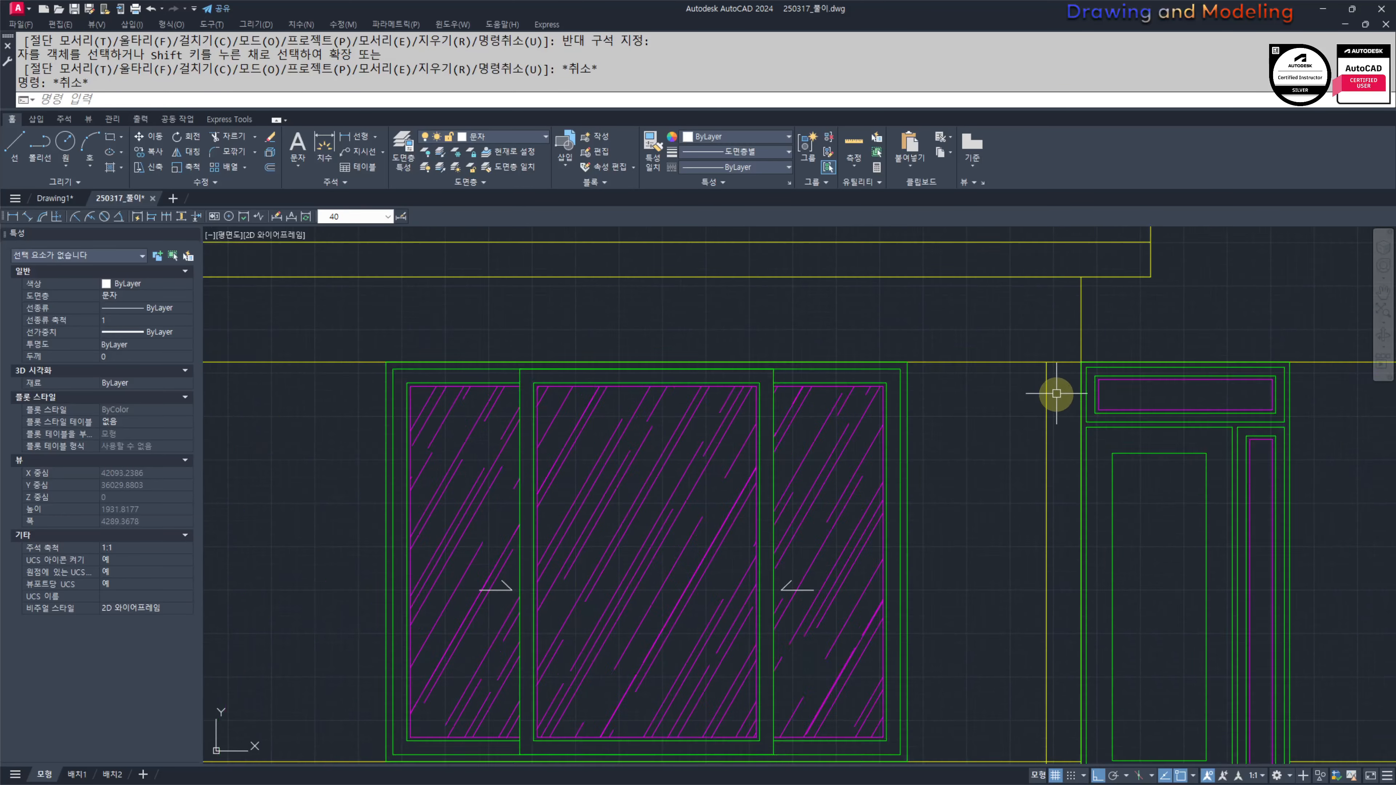
type("MA")
key("Return")
left_click(1089, 454)
scroll(1094, 457, "up", 4)
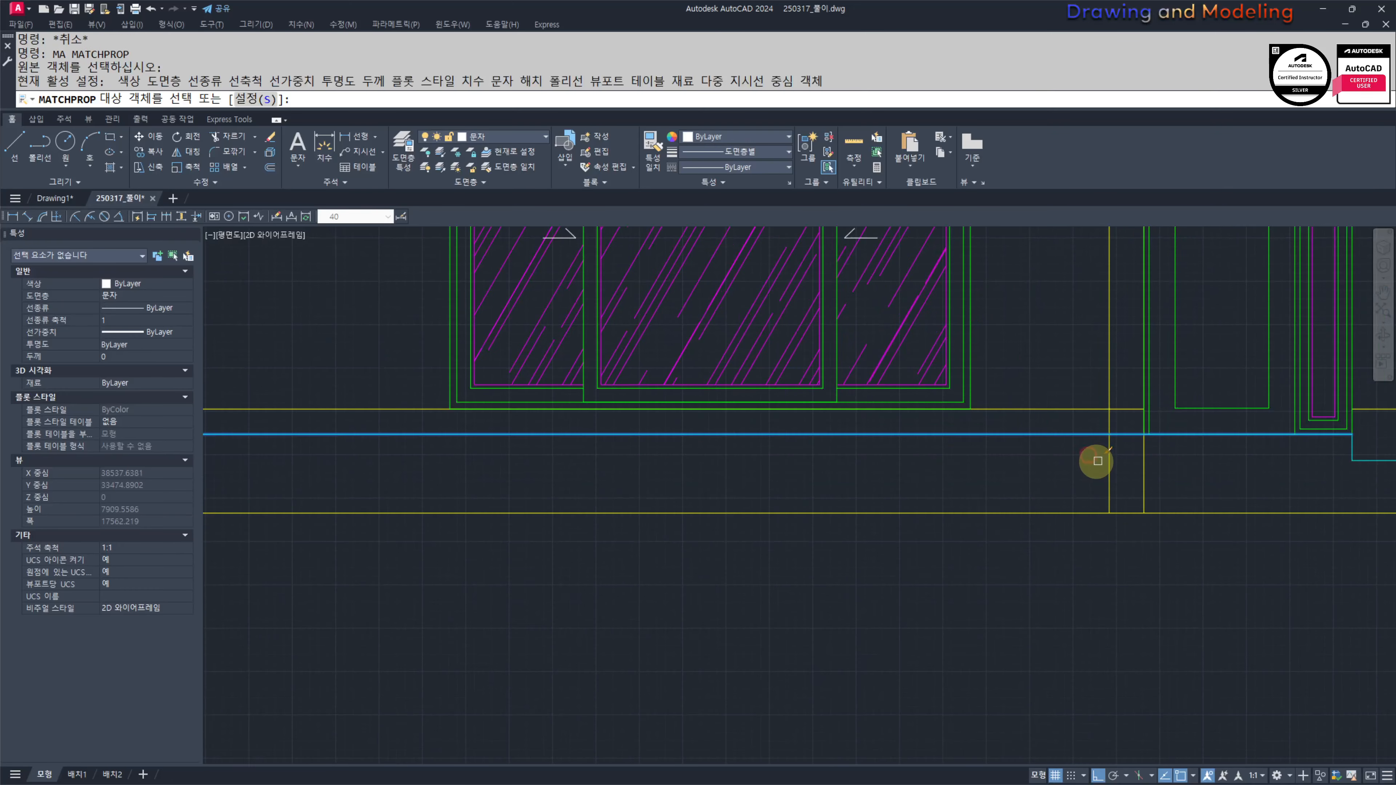
left_click(1068, 486)
key("Escape")
Step: Trim the new cyan vertical line below the cyan floor line, and the yellow line just above the floor line inside the door-side strip
middle_click_drag(1103, 427, 1085, 480)
scroll(1084, 477, "up", 2)
type("TR")
key("Return")
left_click(1084, 471)
left_click(1052, 512)
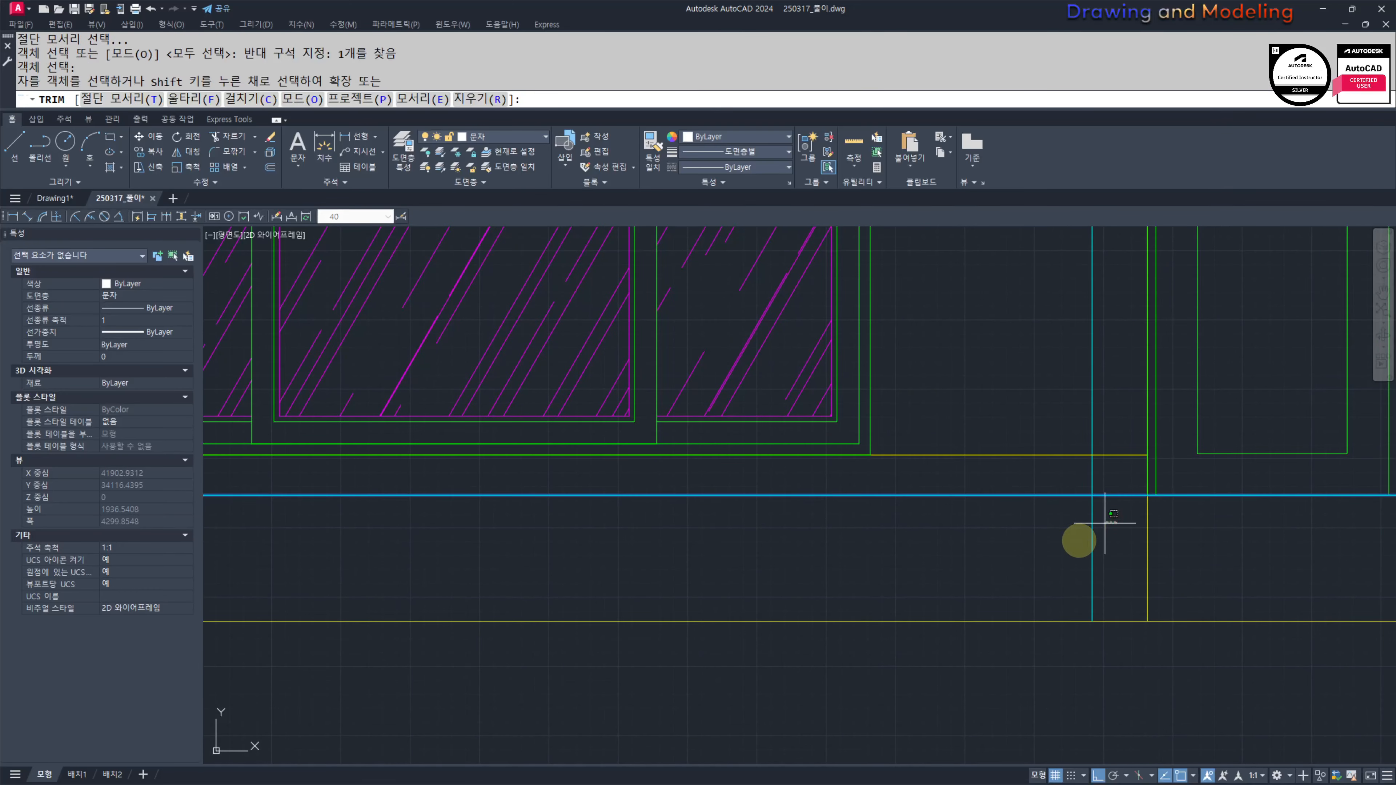
scroll(1094, 550, "down", 2)
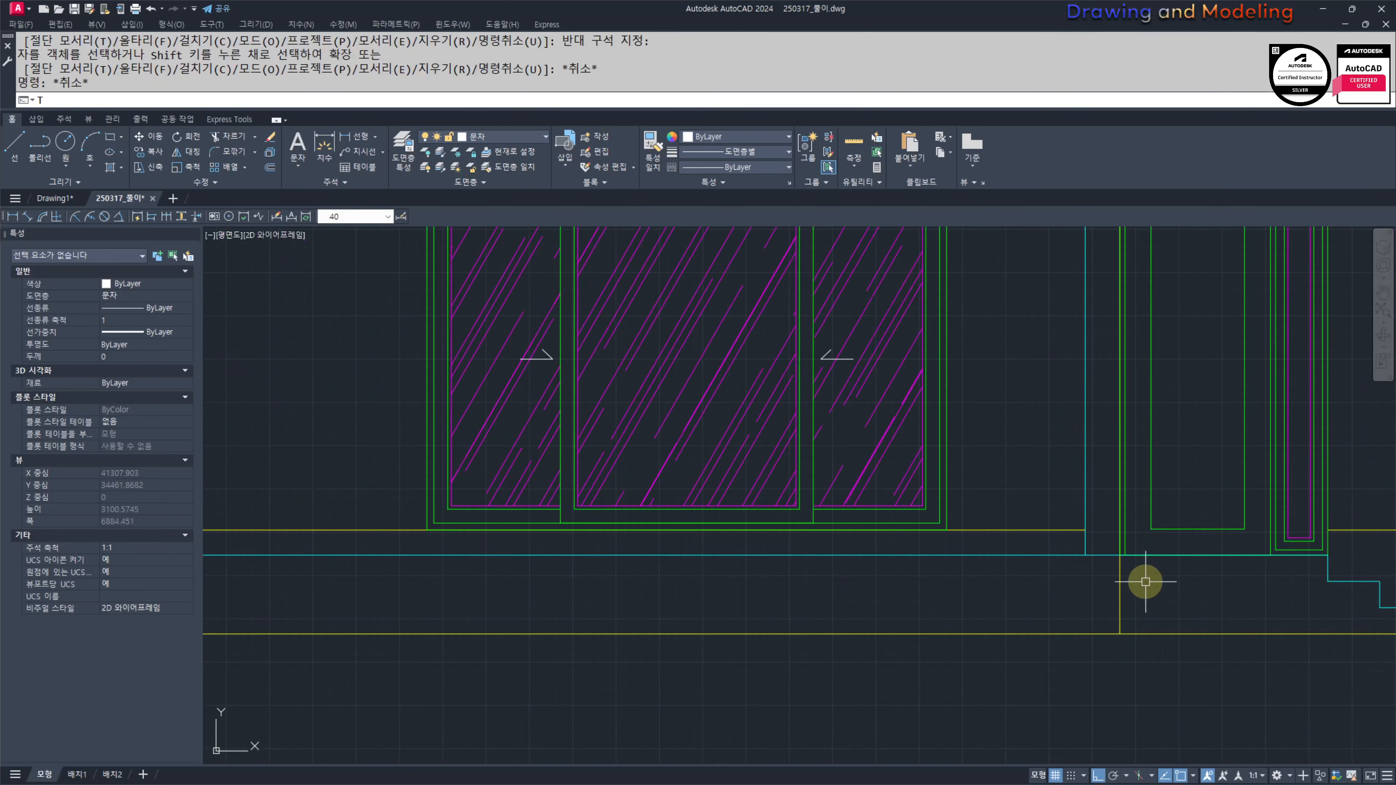
Step: Trim the yellow wall line beside the door below the cyan floor line
type("TR")
key("Return")
key("Return")
left_click(1147, 584)
left_click(1075, 608)
key("Escape")
key("Escape")
Step: Offset the yellow window-head line 90 mm downward near the entrance door
scroll(1140, 570, "down", 2)
middle_click_drag(1140, 381, 1053, 405)
type("O")
key("Return")
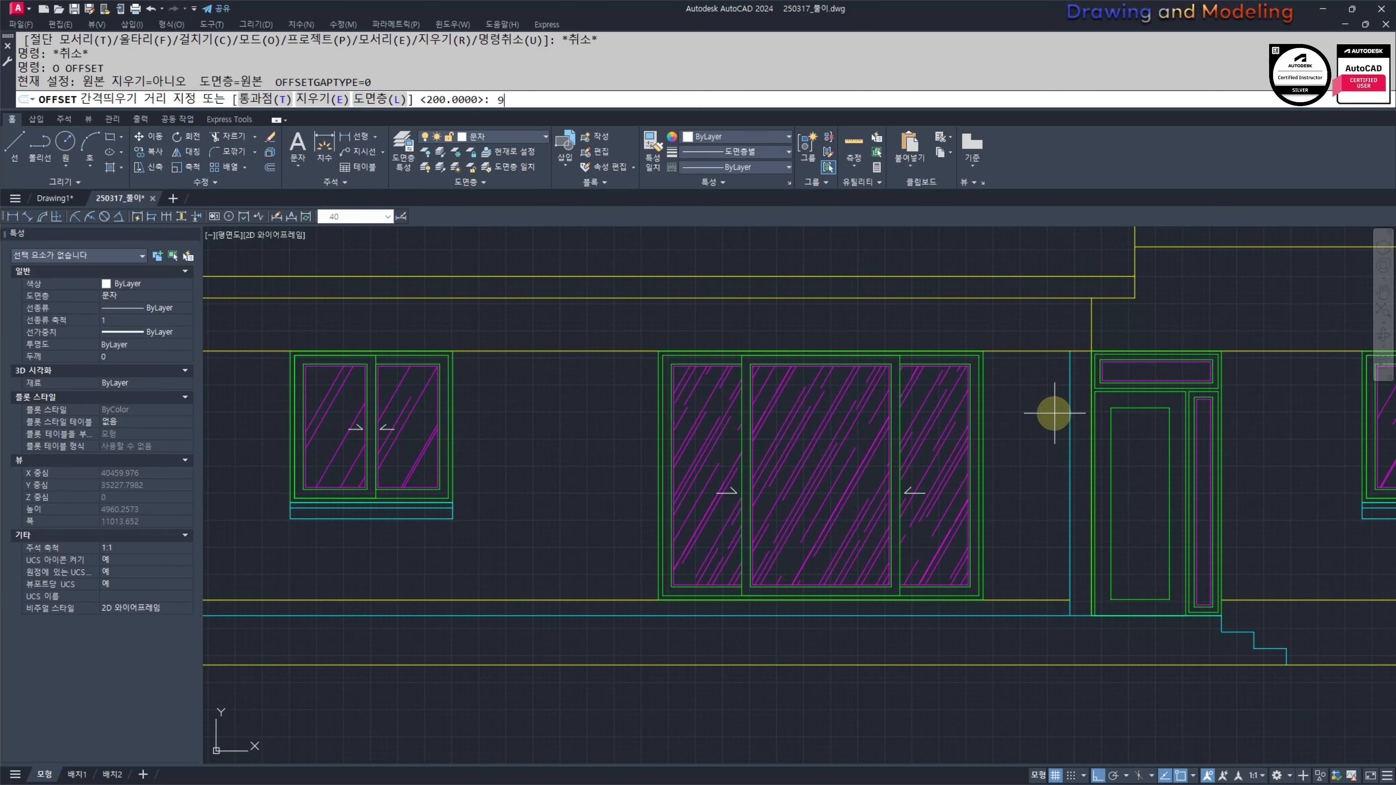
type("90")
key("Return")
scroll(1054, 413, "up", 3)
scroll(1077, 387, "up", 3)
key("Escape")
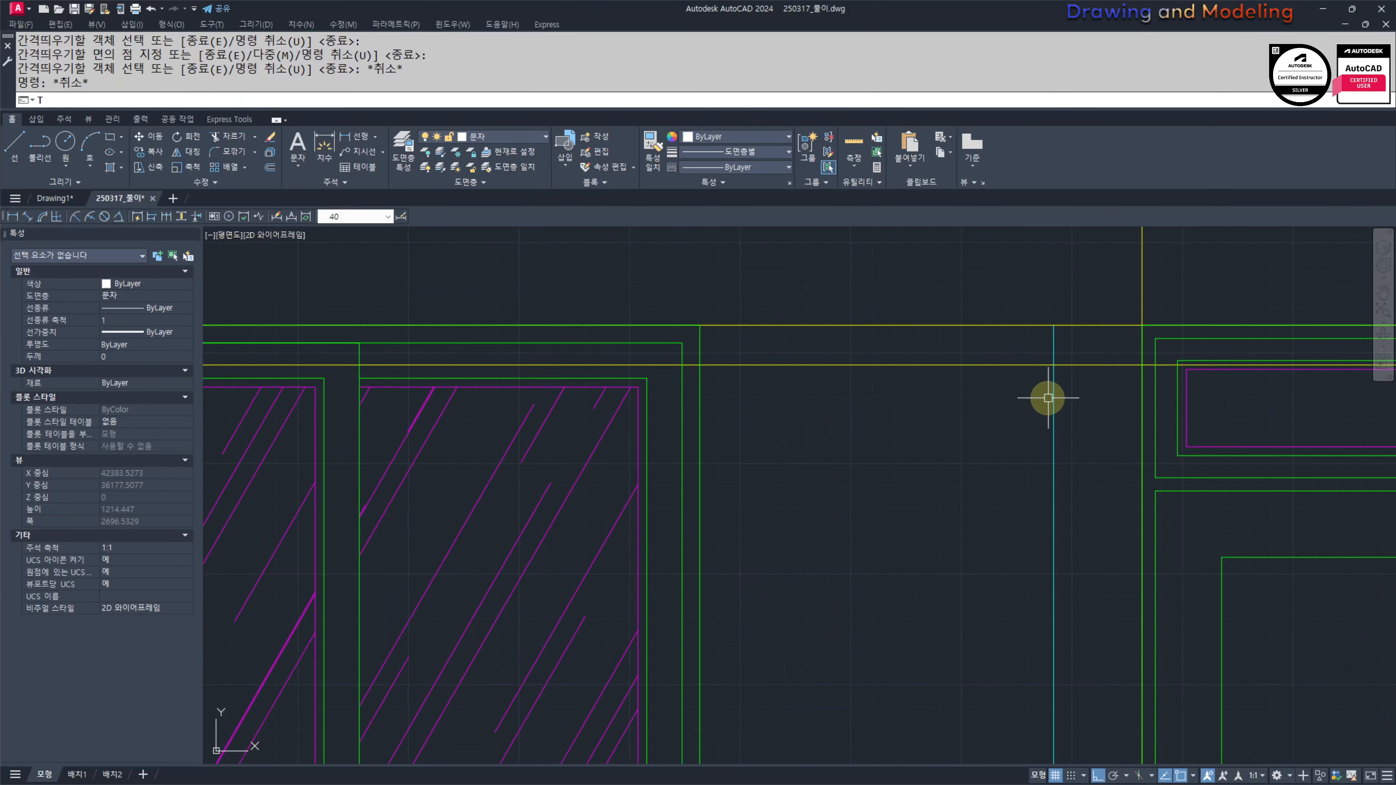
Step: Trim the 90 mm offset line on the door side, using the wall line beside the door as the cutting edge
type("TR")
key("Return")
key("Return")
key("Escape")
key("Escape")
scroll(1157, 361, "up", 4)
key("Return")
left_click(1130, 339)
left_click(1068, 358)
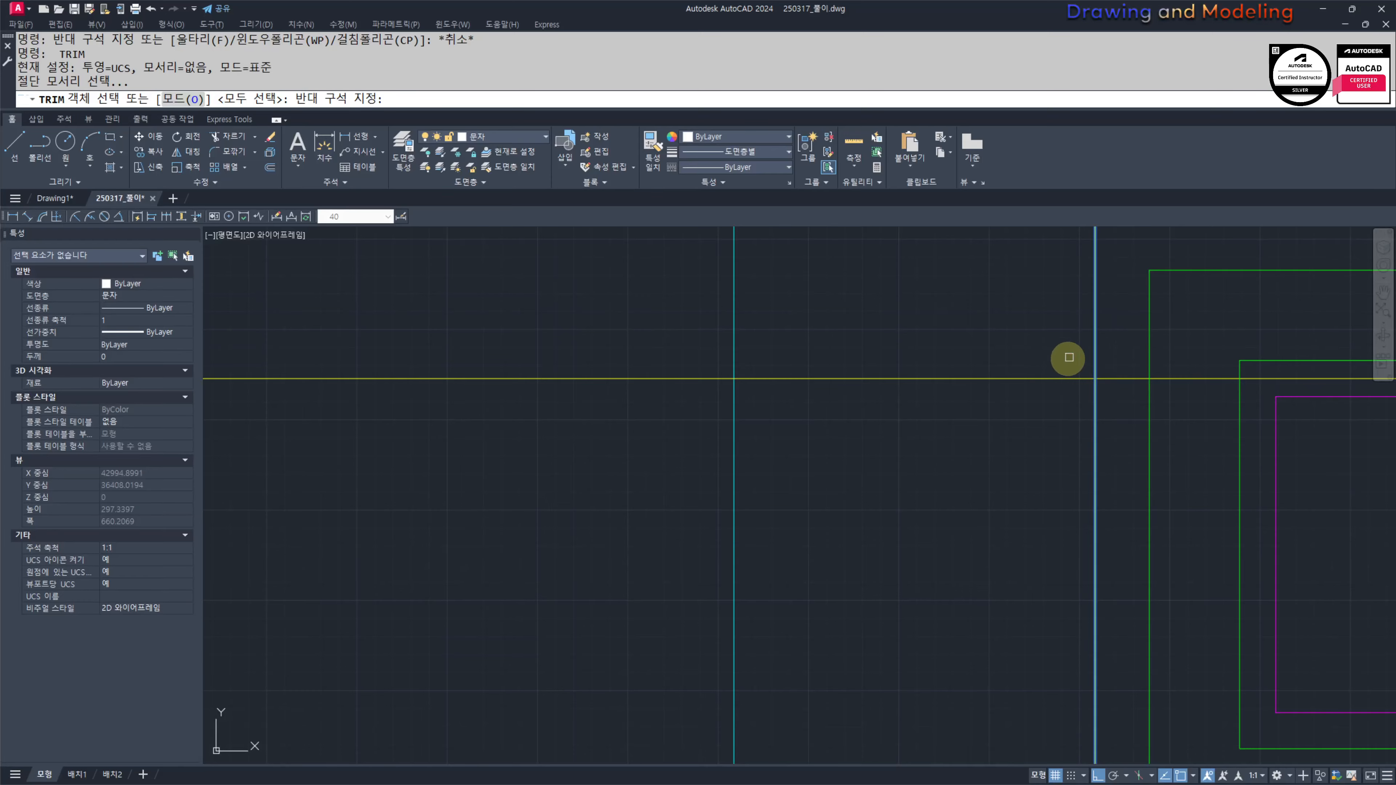
key("Return")
left_click(1229, 345)
key("Escape")
scroll(1183, 415, "down", 5)
scroll(1022, 443, "down", 3)
type("MA")
key("Return")
key("Escape")
key("Escape")
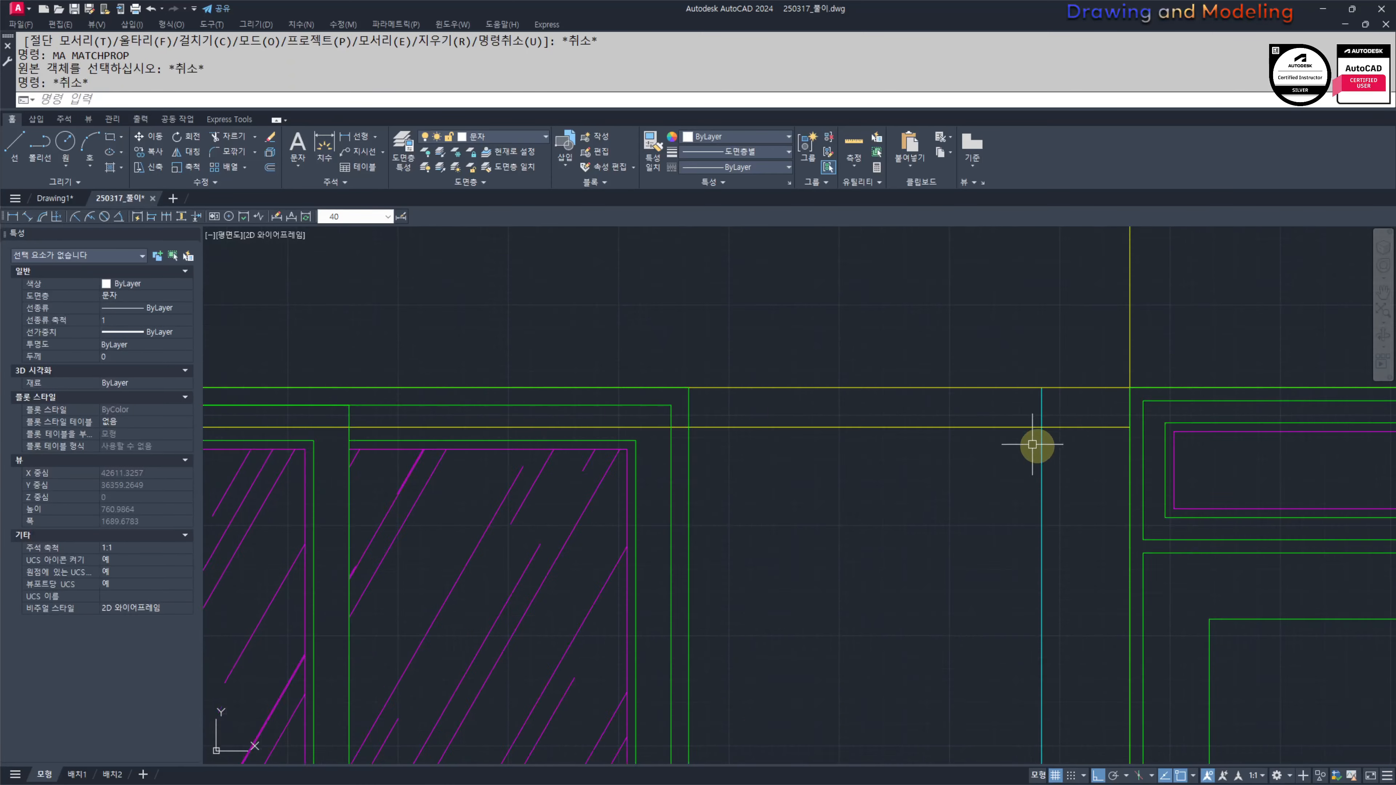
Step: Trim the 90 mm offset line on the window side, using the strip's cyan vertical line as the cutting edge
scroll(1037, 443, "down", 3)
scroll(1120, 434, "up", 5)
type("T")
left_click(1076, 386)
key("Return")
middle_click_drag(1053, 345, 1048, 446)
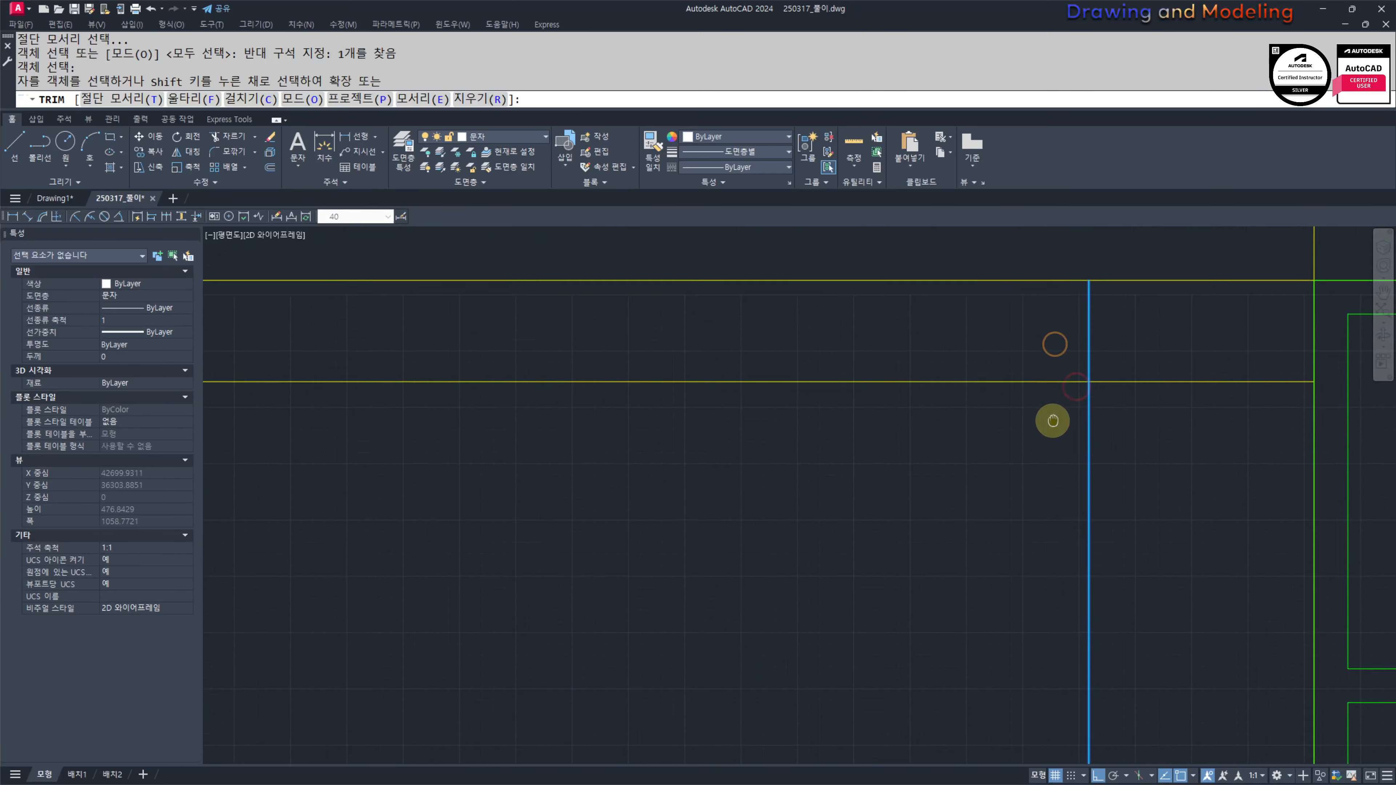
left_click(1048, 444)
left_click(987, 388)
key("Escape")
key("Escape")
scroll(1036, 440, "down", 2)
type("MNA")
key("Return")
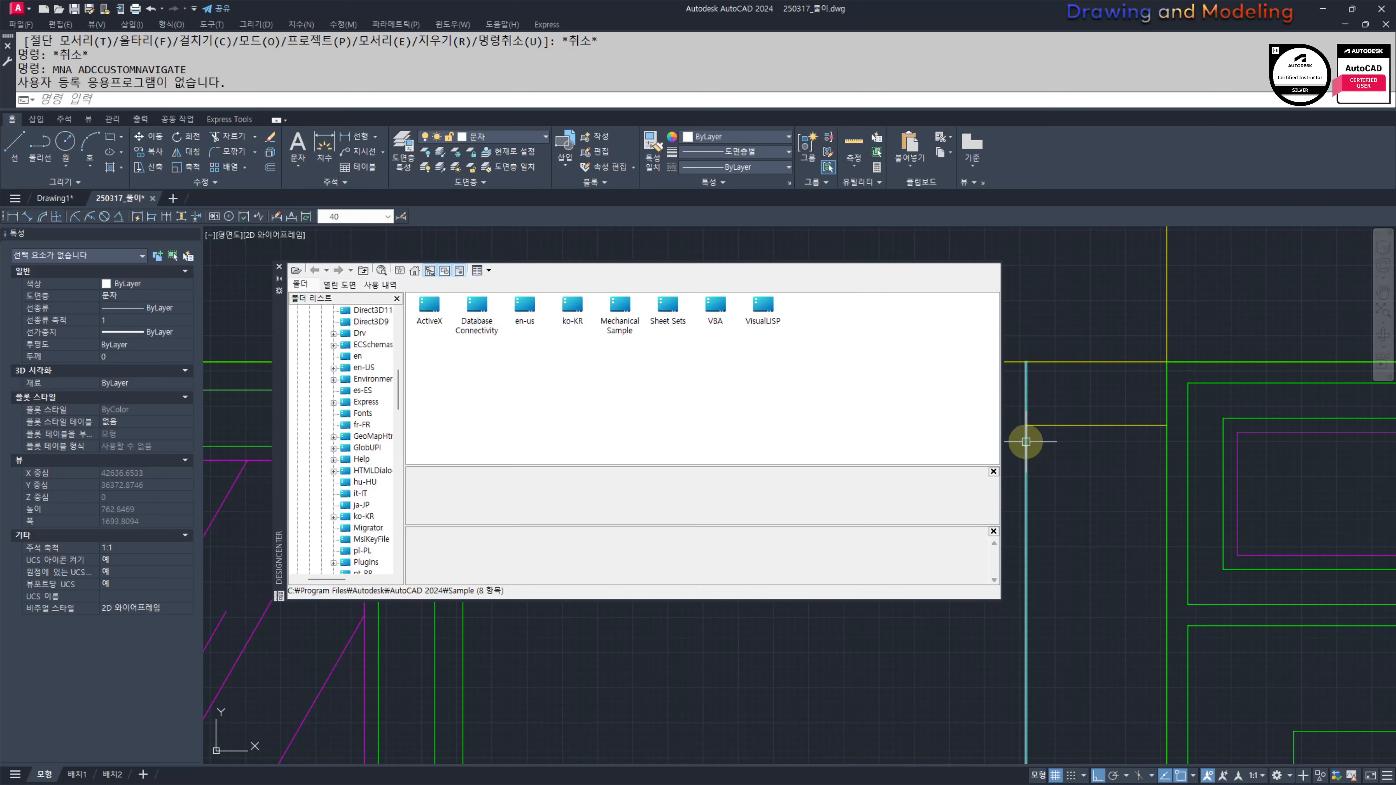
left_click(279, 267)
key("Escape")
key("Escape")
middle_click_drag(925, 403, 867, 425)
Step: Match the short yellow line across the door-side strip to the properties of the strip's cyan vertical line
type("MA")
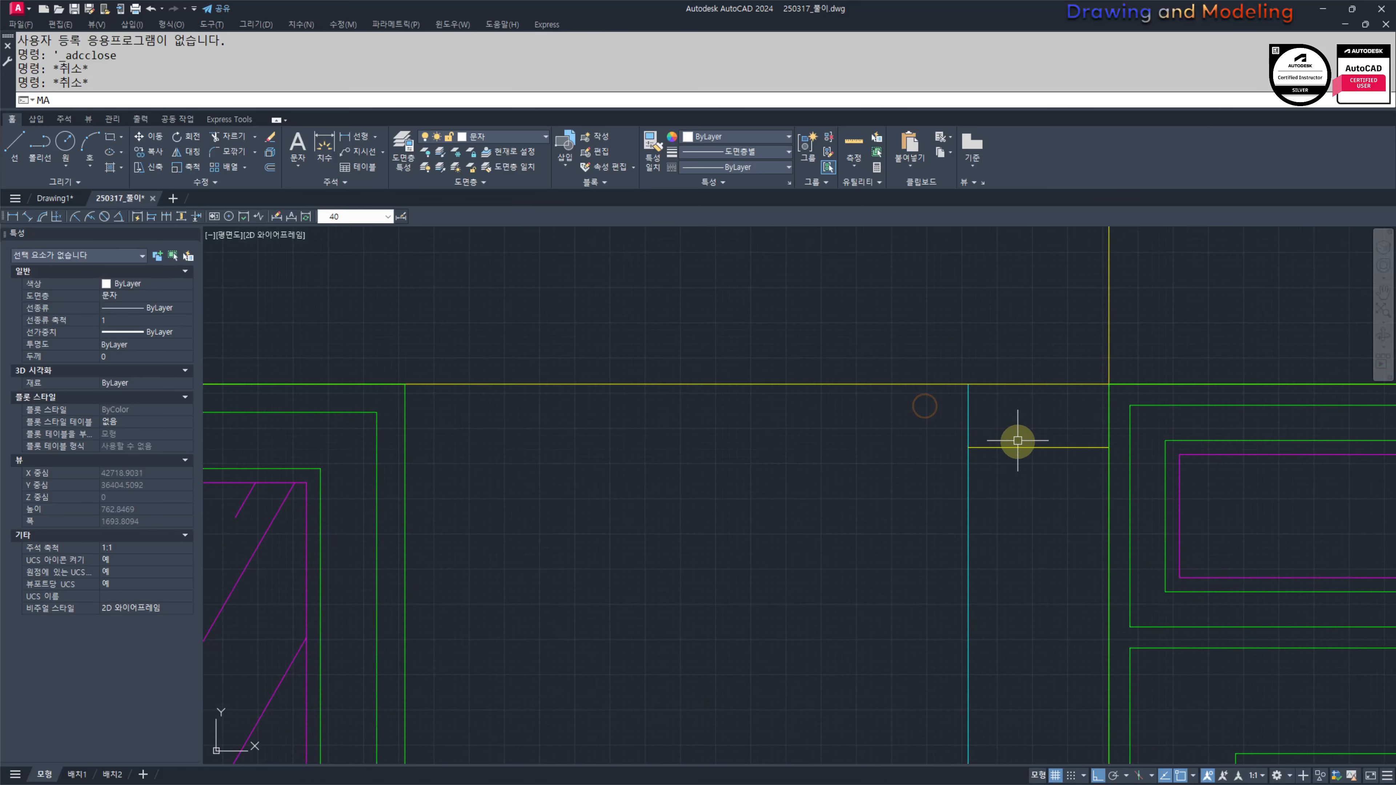
key("Return")
type("MA")
key("Return")
left_click(966, 480)
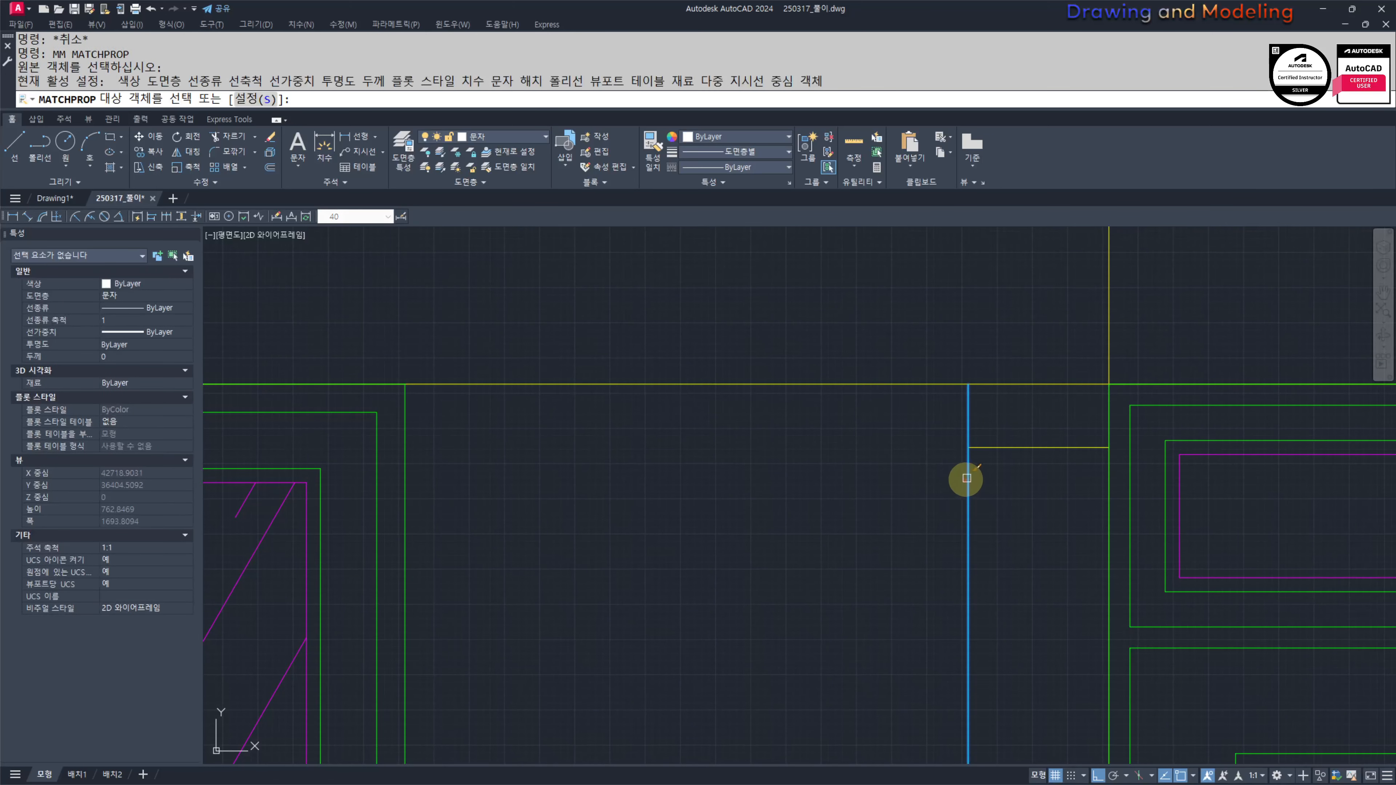
left_click(1023, 477)
left_click(950, 436)
key("Escape")
key("Escape")
Step: Trim the yellow window-head line between the door-side strip's cyan edge and the wall line
scroll(1064, 397, "down", 3)
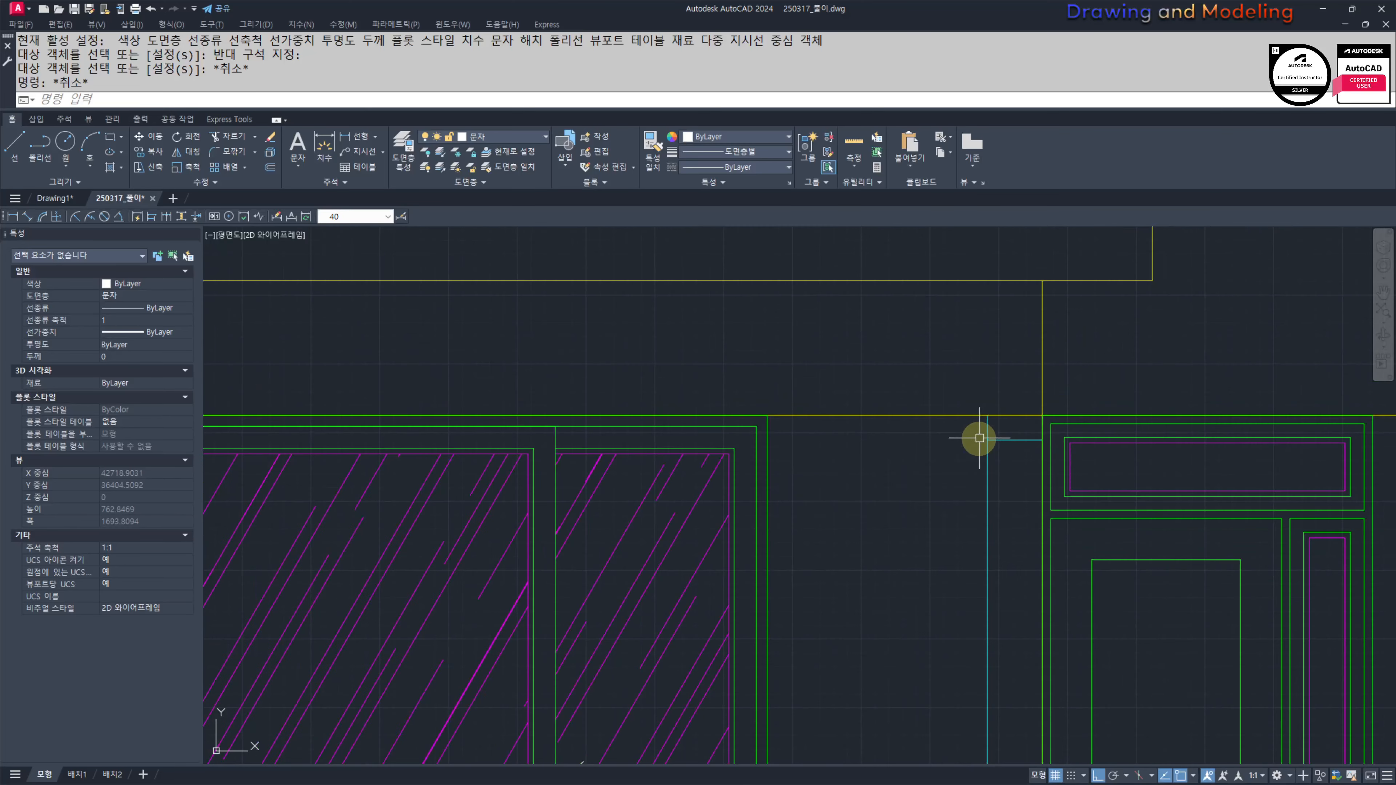
scroll(975, 436, "up", 3)
type("TR")
key("Return")
middle_click_drag(1025, 413, 1018, 421)
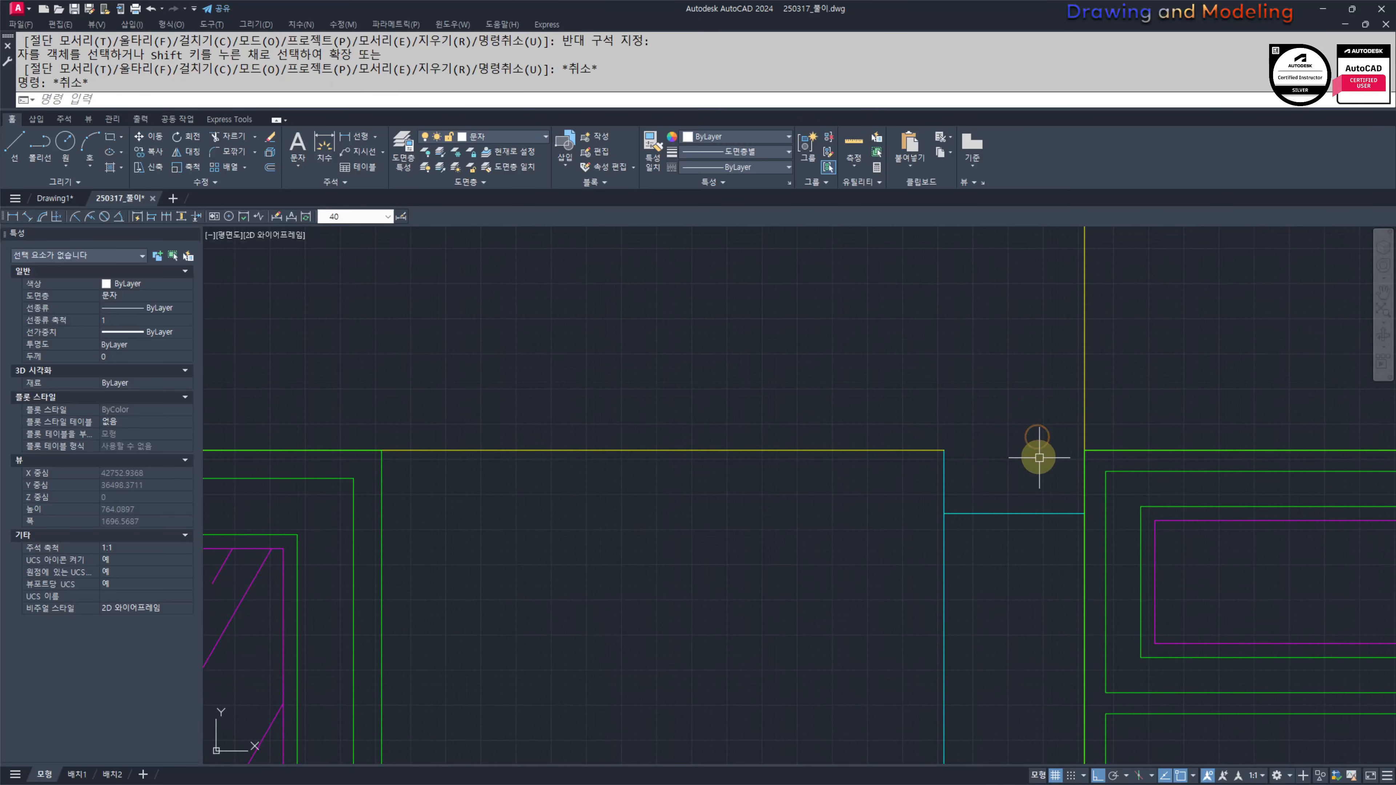
key("Escape")
key("Escape")
Step: Draw a line across the open upper end of the door-side strip, from the wall line to the cyan edge
type("L")
key("Return")
left_click(1081, 451)
middle_click_drag(962, 494, 955, 481)
key("Escape")
key("Escape")
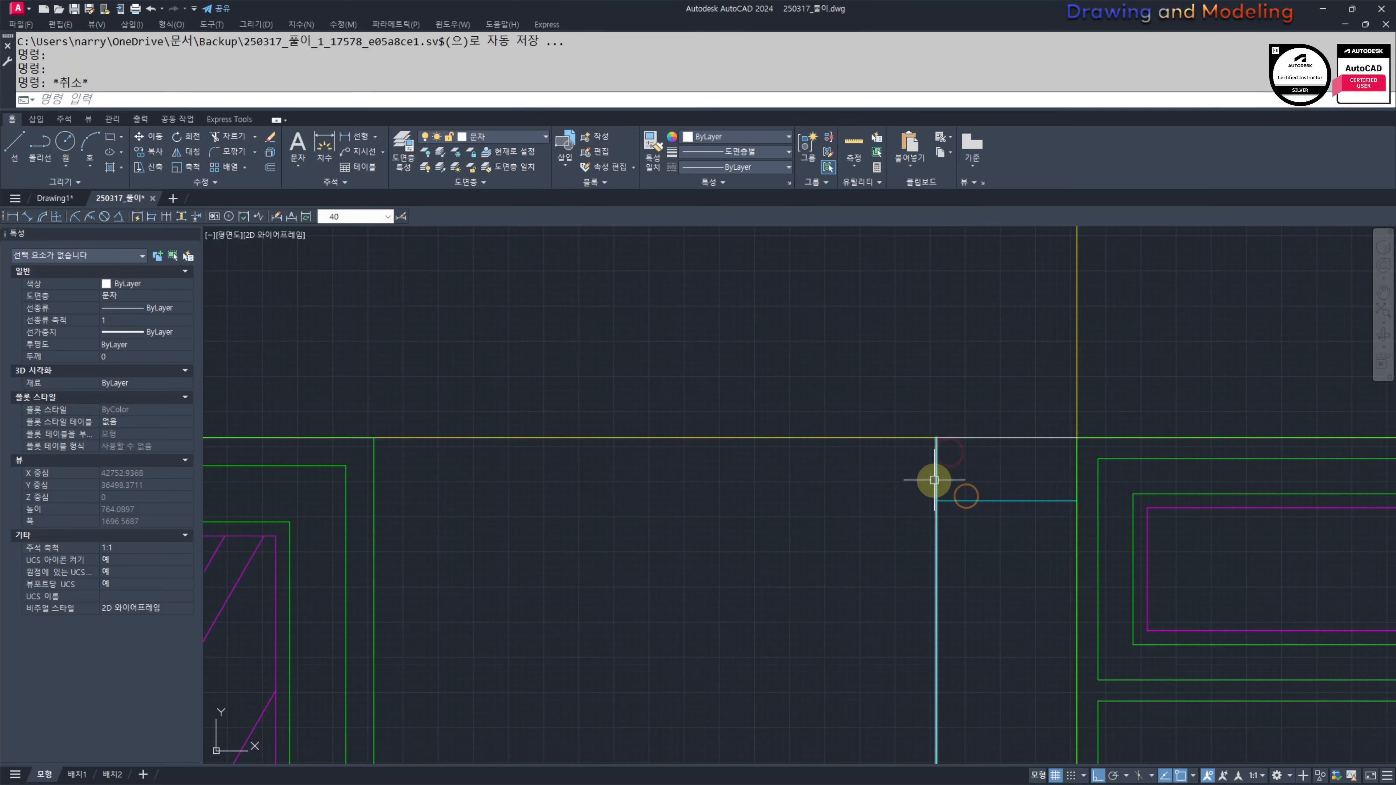
Step: Match the line closing the door-side strip's upper end to the properties of the strip's cyan edge
type("MA")
left_click(936, 473)
left_click(1006, 404)
left_click(981, 461)
key("Escape")
key("Escape")
scroll(987, 451, "down", 2)
scroll(987, 453, "down", 5)
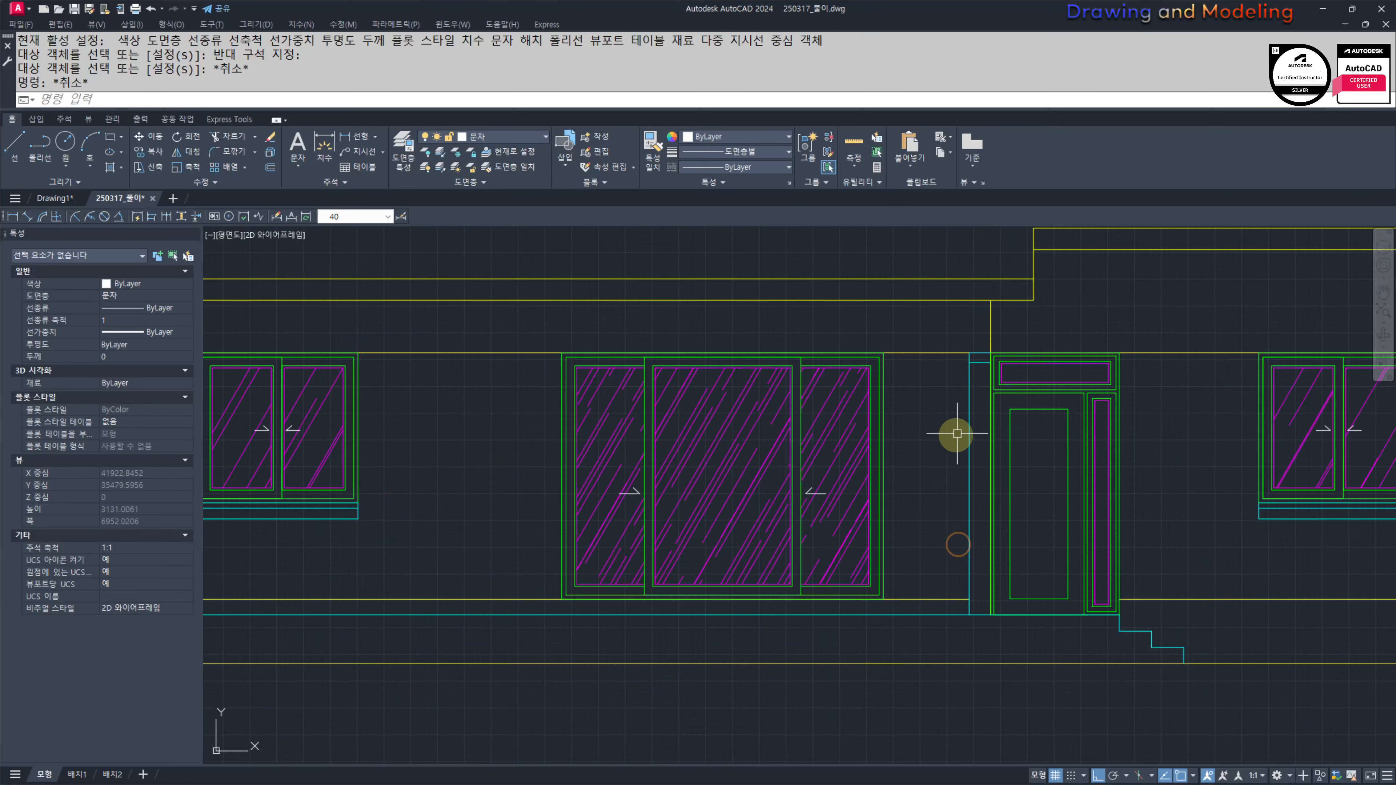
type("H")
key("Return")
left_click(981, 340)
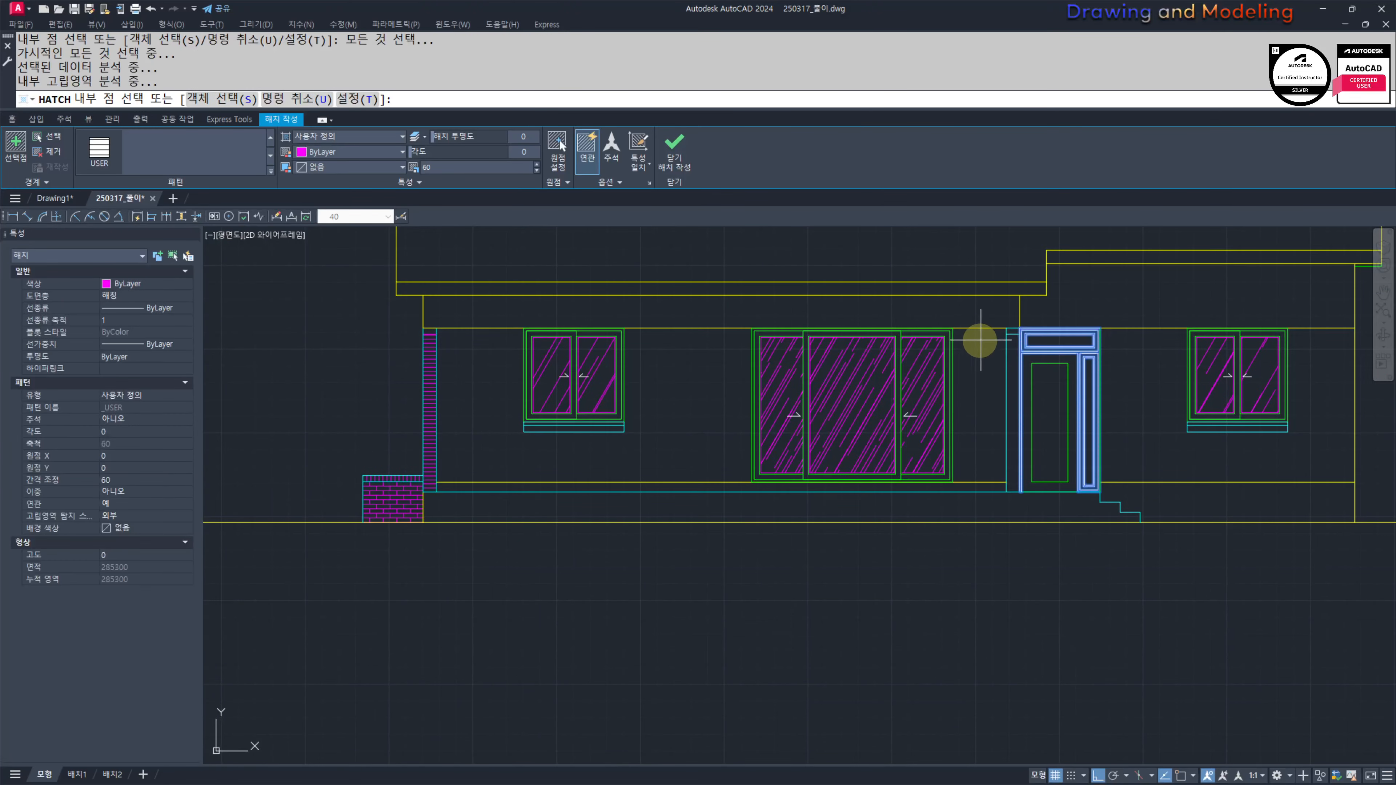
key("Escape")
key("Escape")
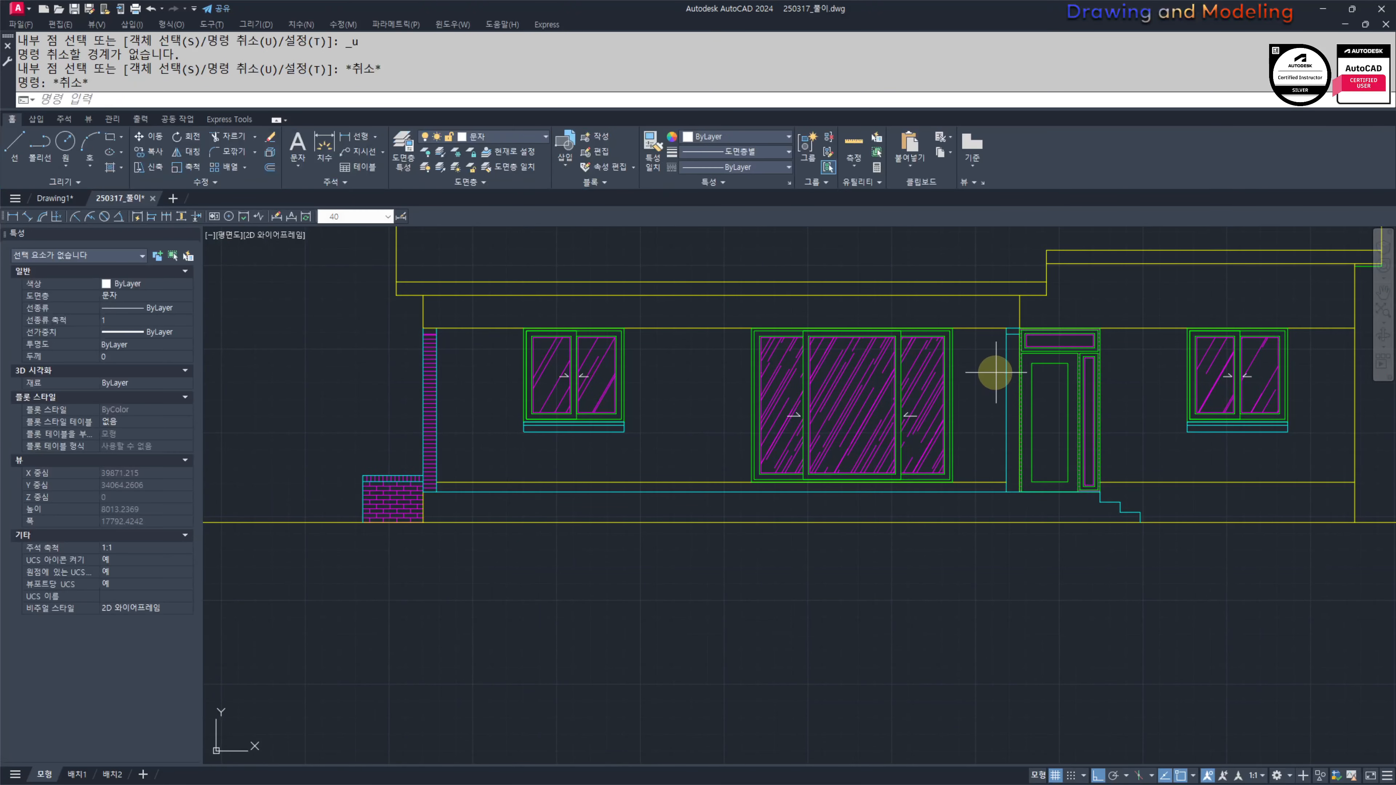
key("ctrl+z")
Step: Erase the stray hatch from the door's outer frame
scroll(983, 379, "up", 12)
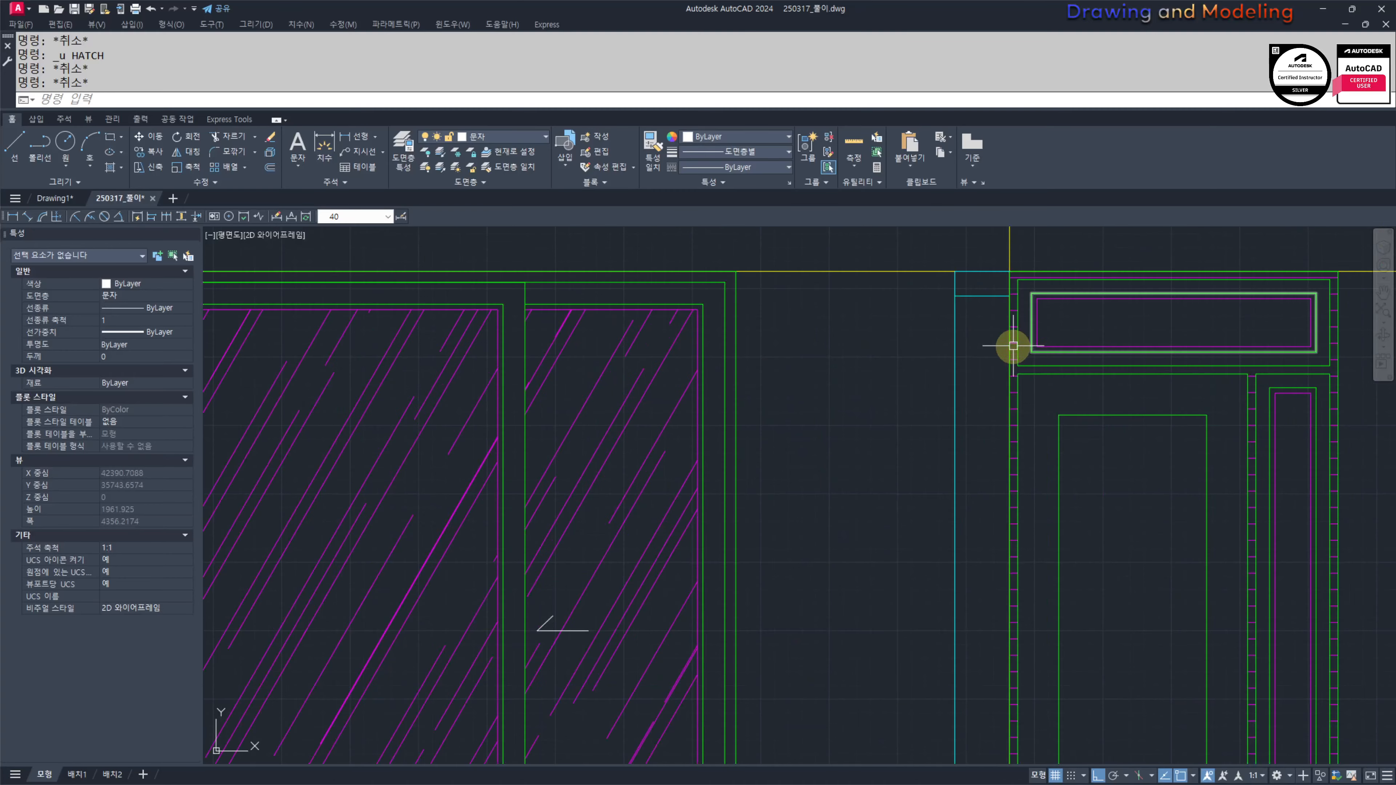
left_click(1016, 365)
left_click(1009, 427)
type("E")
key("Return")
scroll(879, 384, "down", 8)
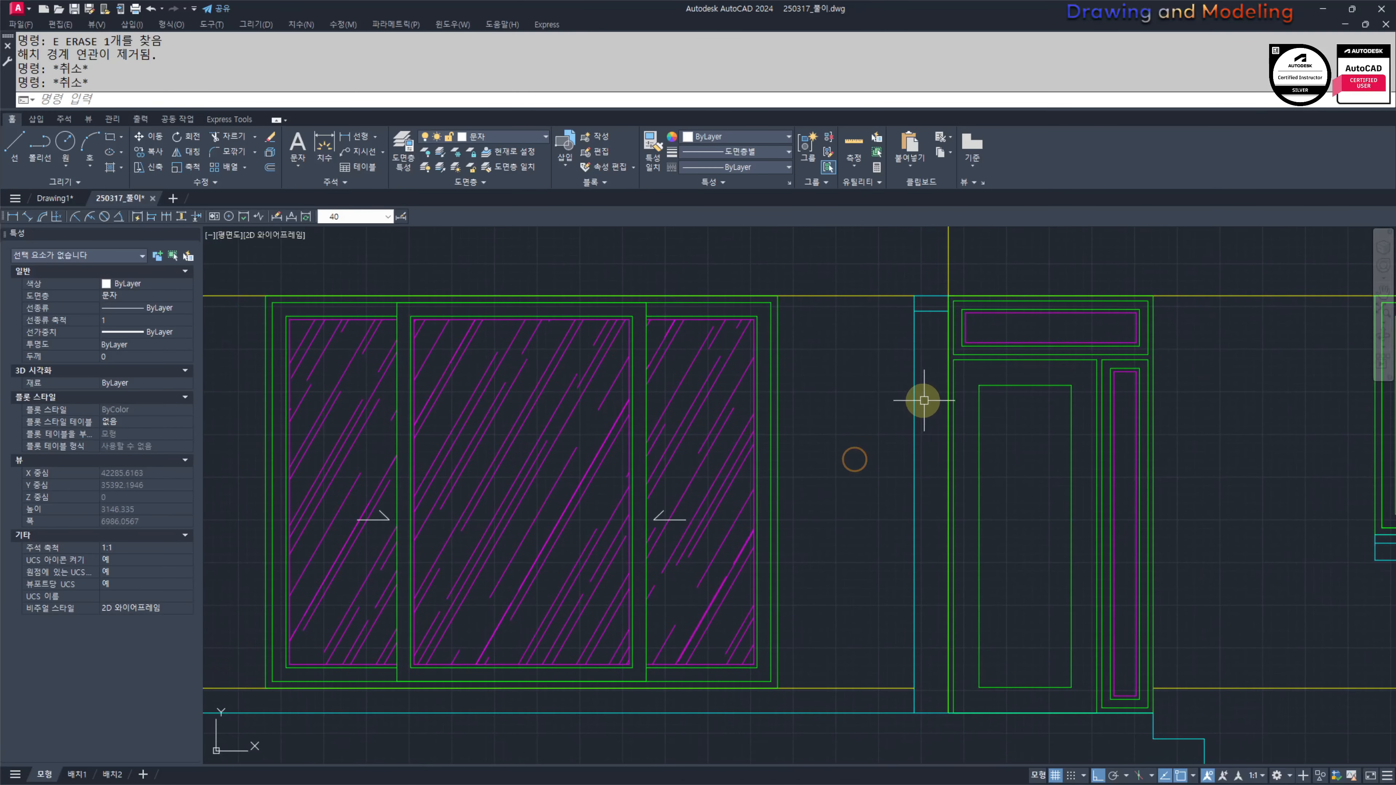
Step: Hatch the door-side strip with the user-defined pattern at 60 spacing, with the hatch origin at the strip's lower-left corner
type("H")
key("Return")
left_click(930, 396)
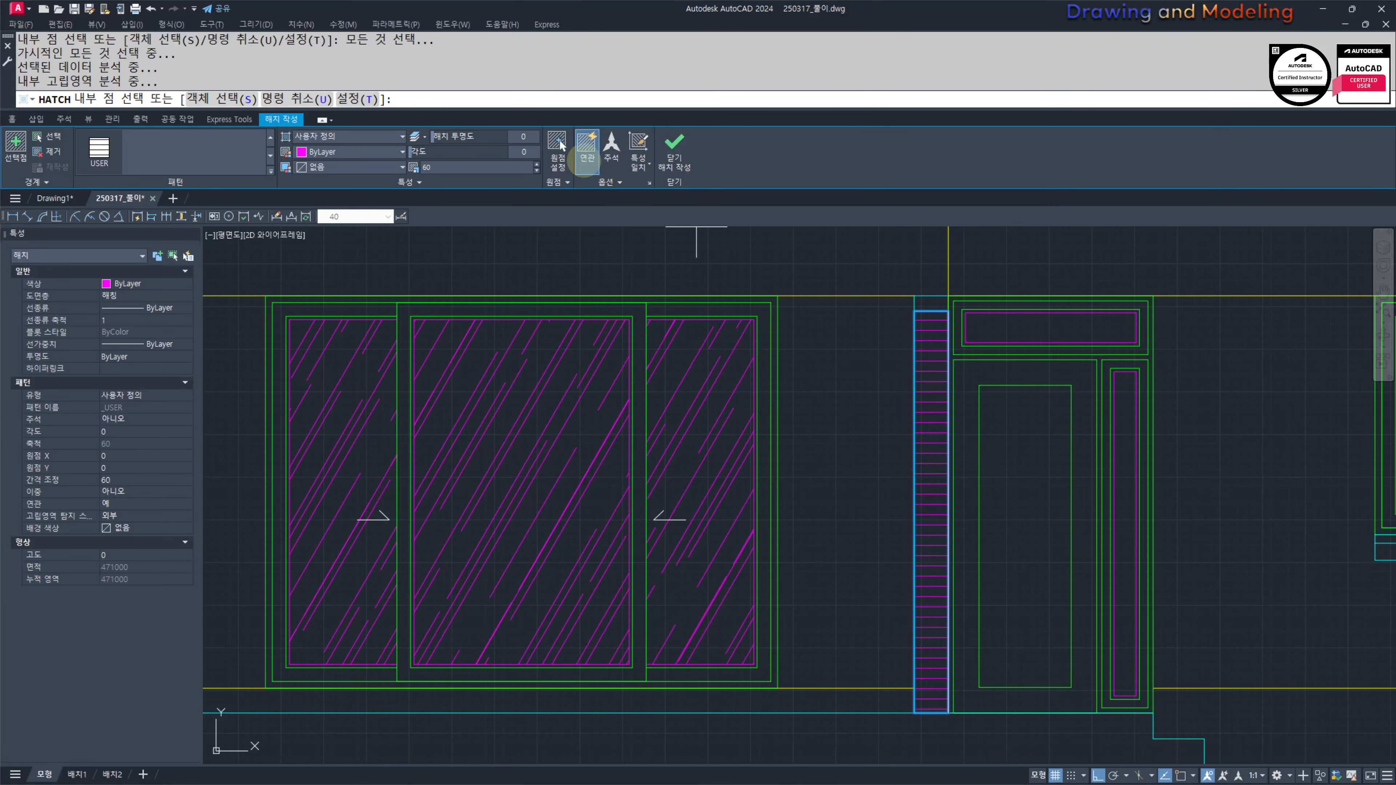
left_click(558, 144)
scroll(897, 727, "up", 6)
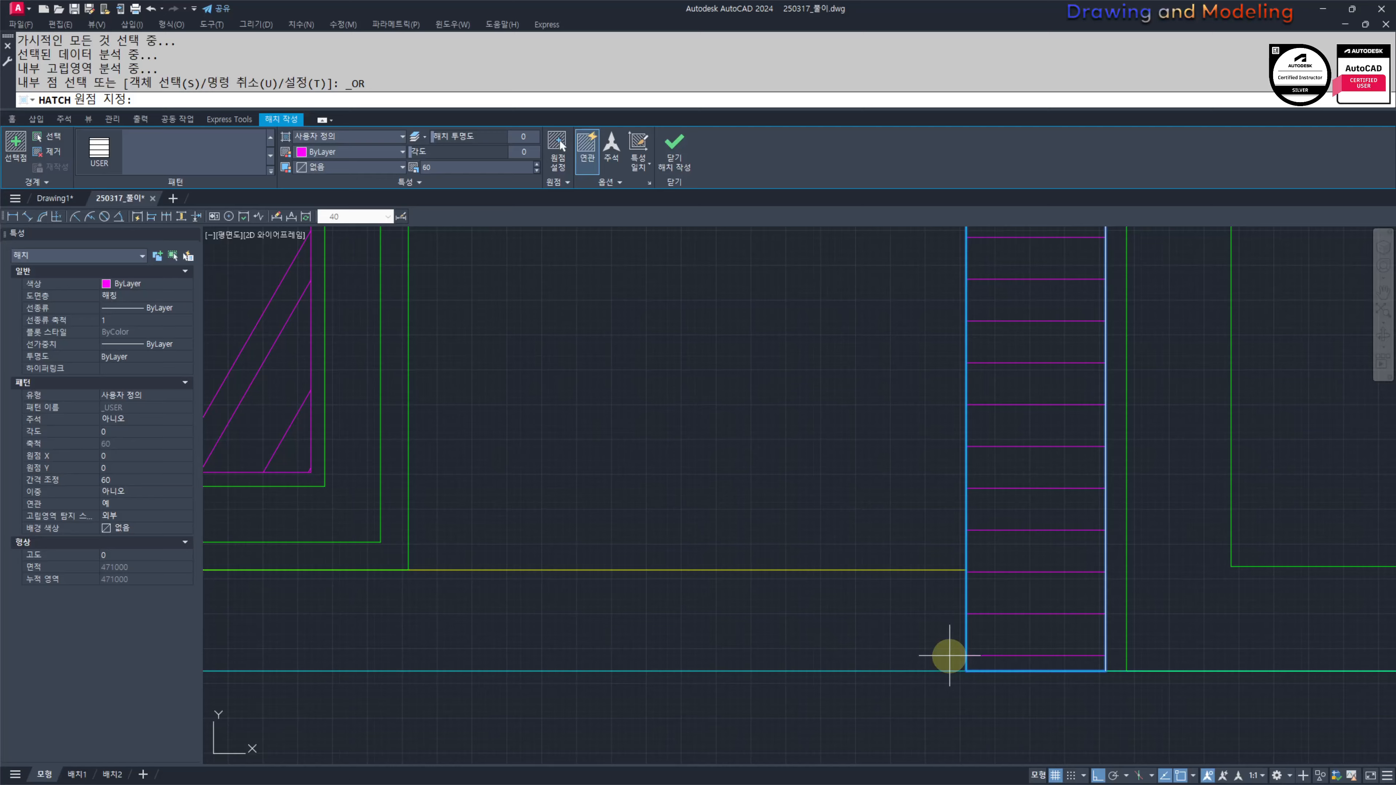
left_click(965, 664)
key("Escape")
key("Escape")
key("Escape")
scroll(770, 484, "down", 8)
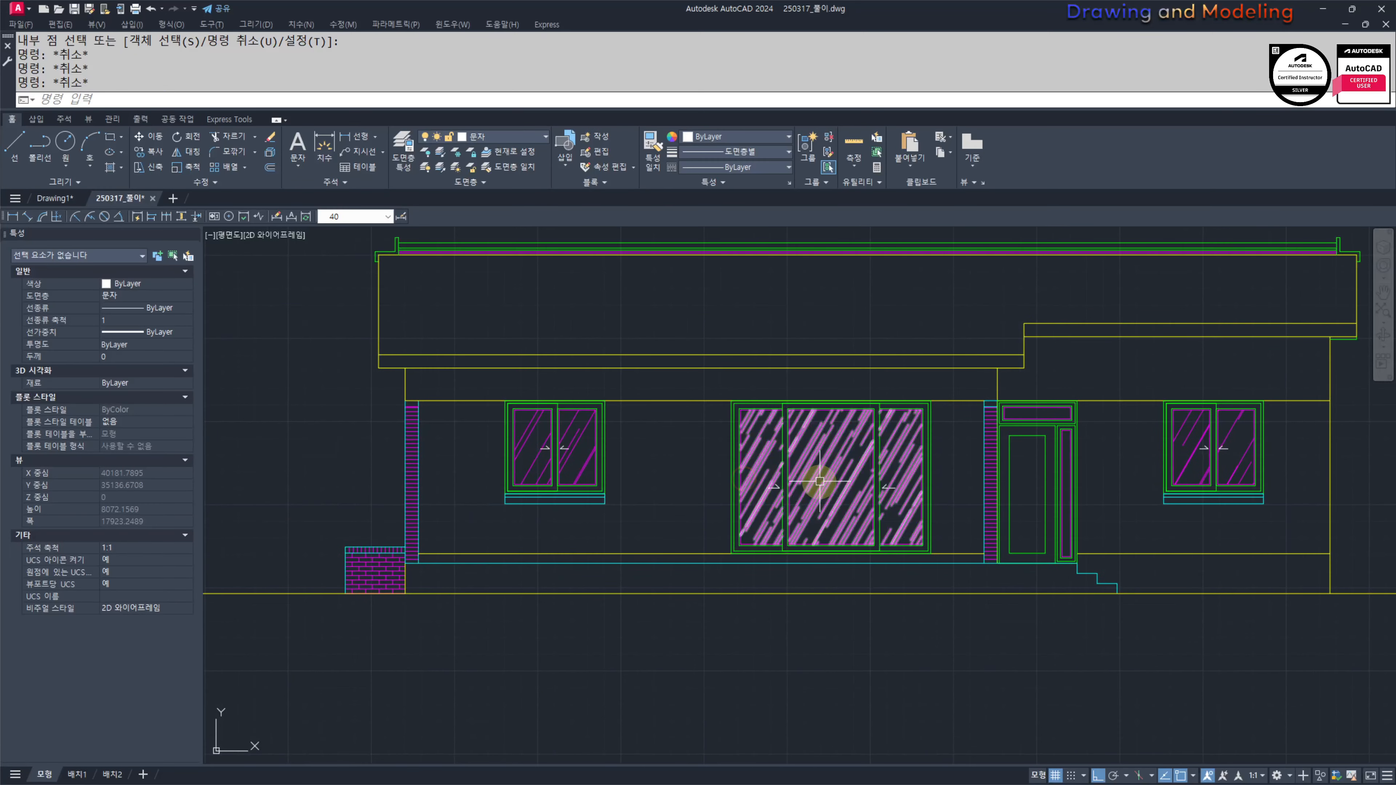
middle_click_drag(819, 482, 831, 490)
middle_click_drag(674, 499, 719, 499)
middle_click_drag(643, 531, 700, 550)
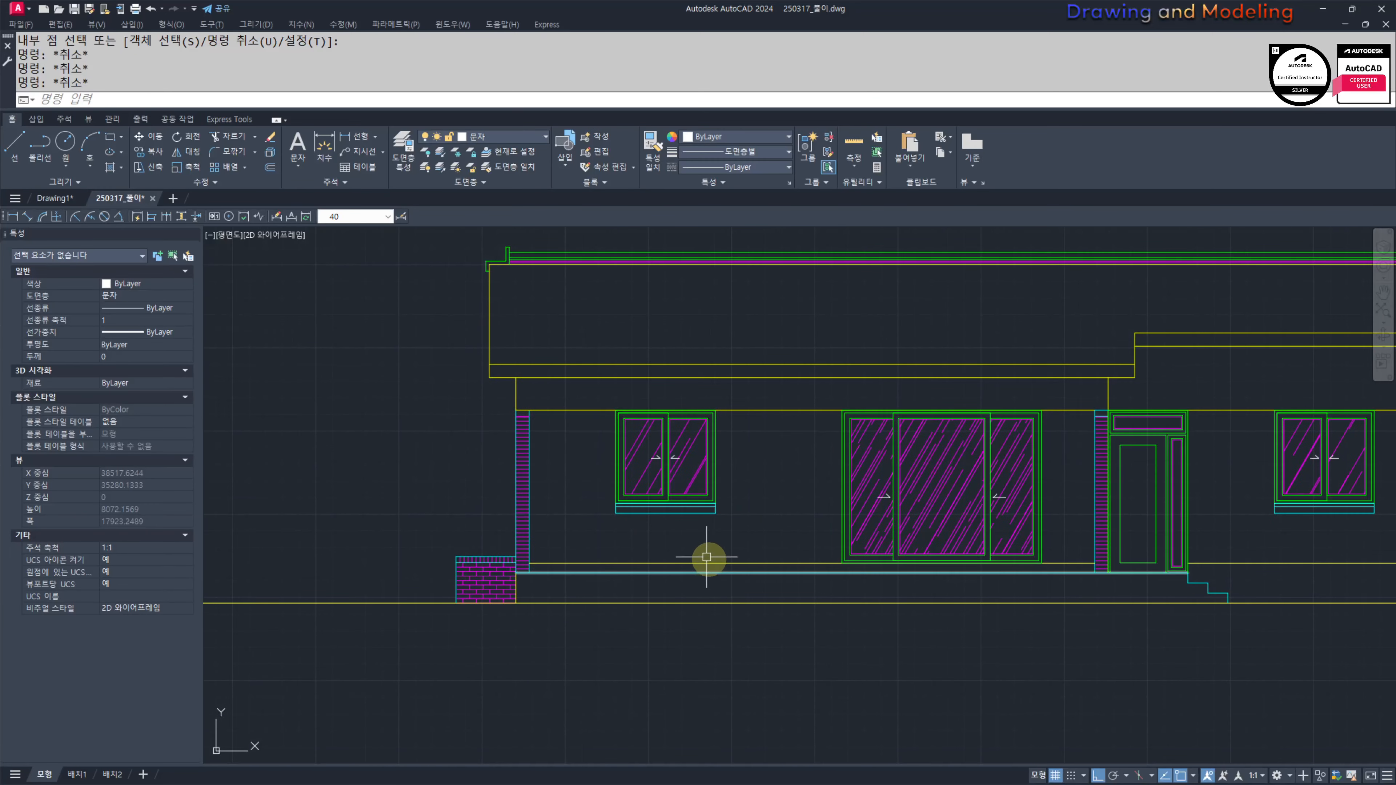
key("Escape")
scroll(808, 586, "up", 2)
left_click(657, 522)
key("Escape")
key("Escape")
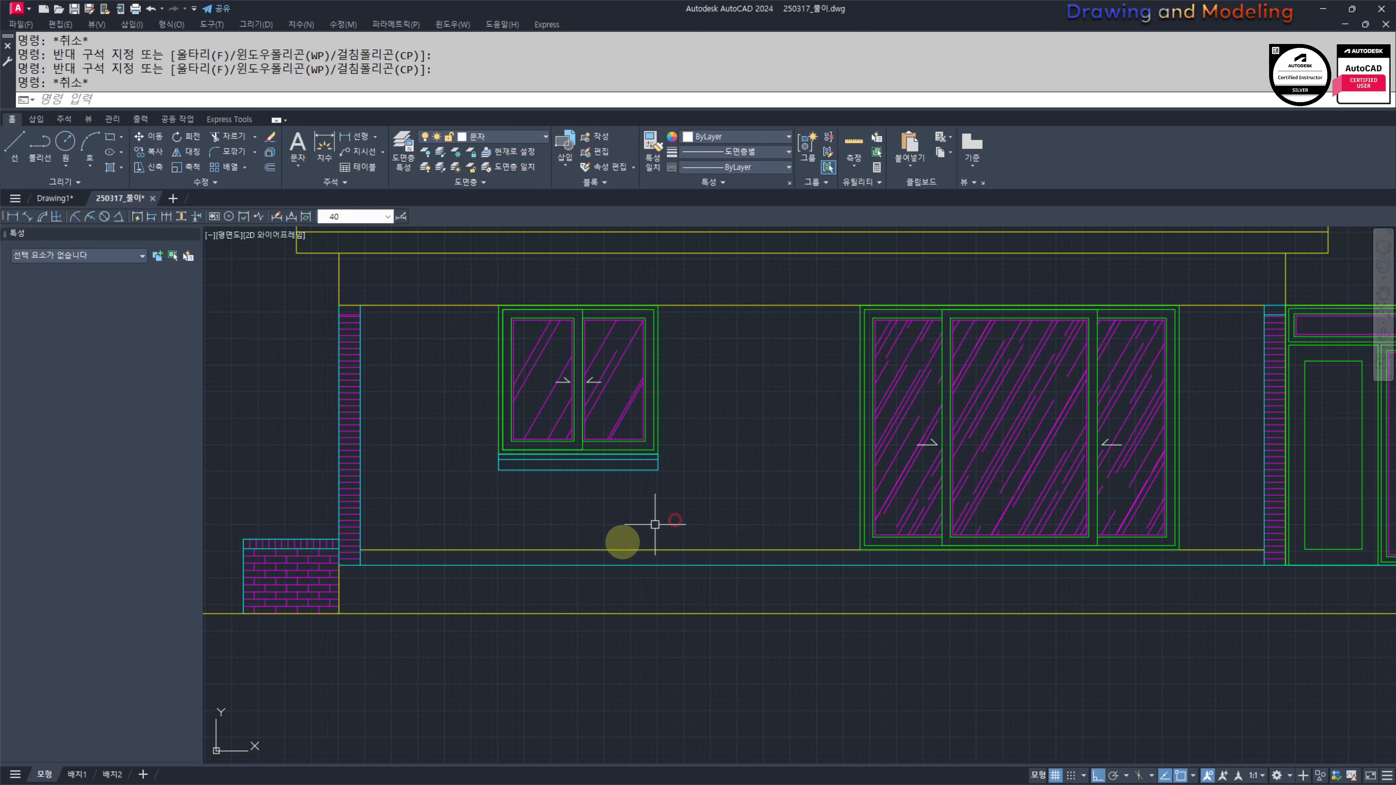
Step: Offset the cyan floor line between the two hatched strips upward by 900
type("O")
key("Return")
key("Escape")
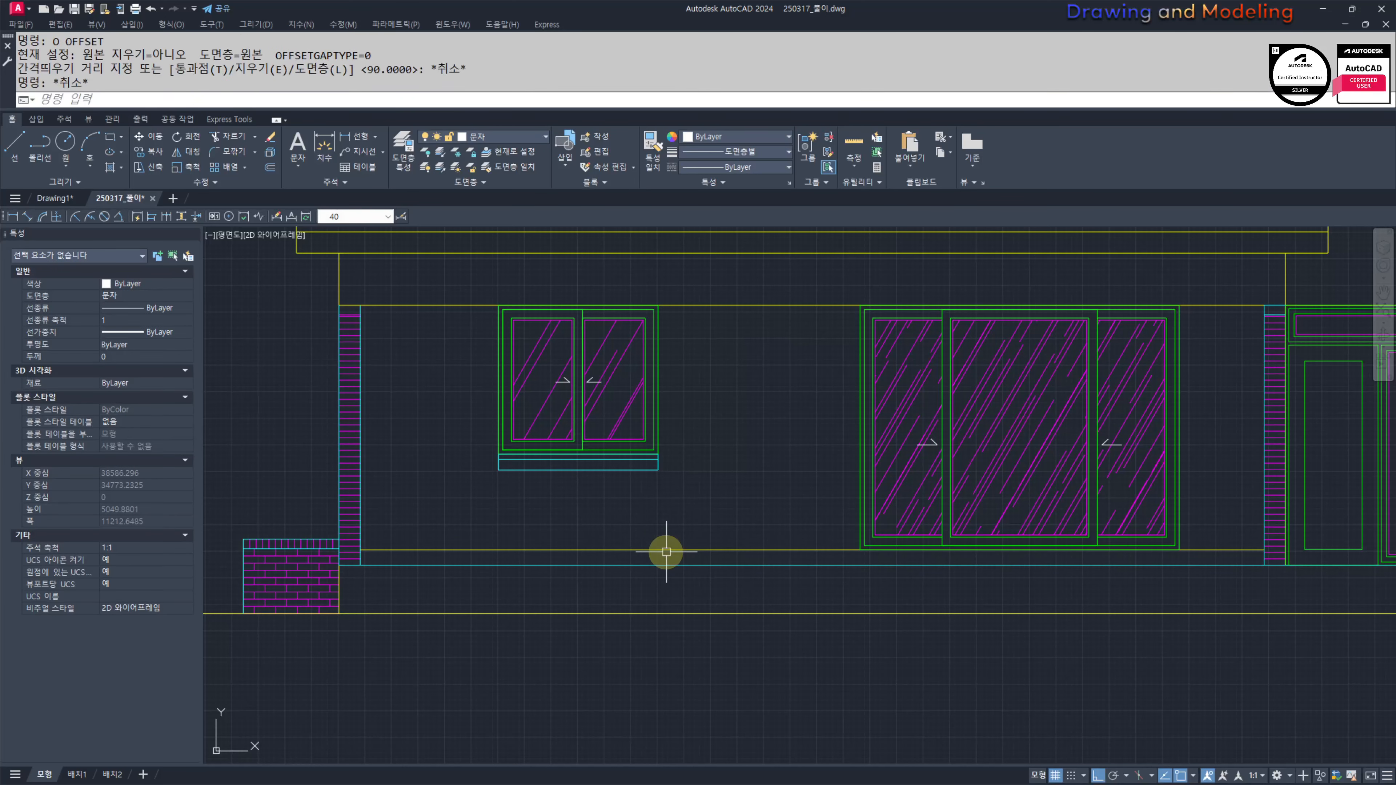
key("Return")
type("9")
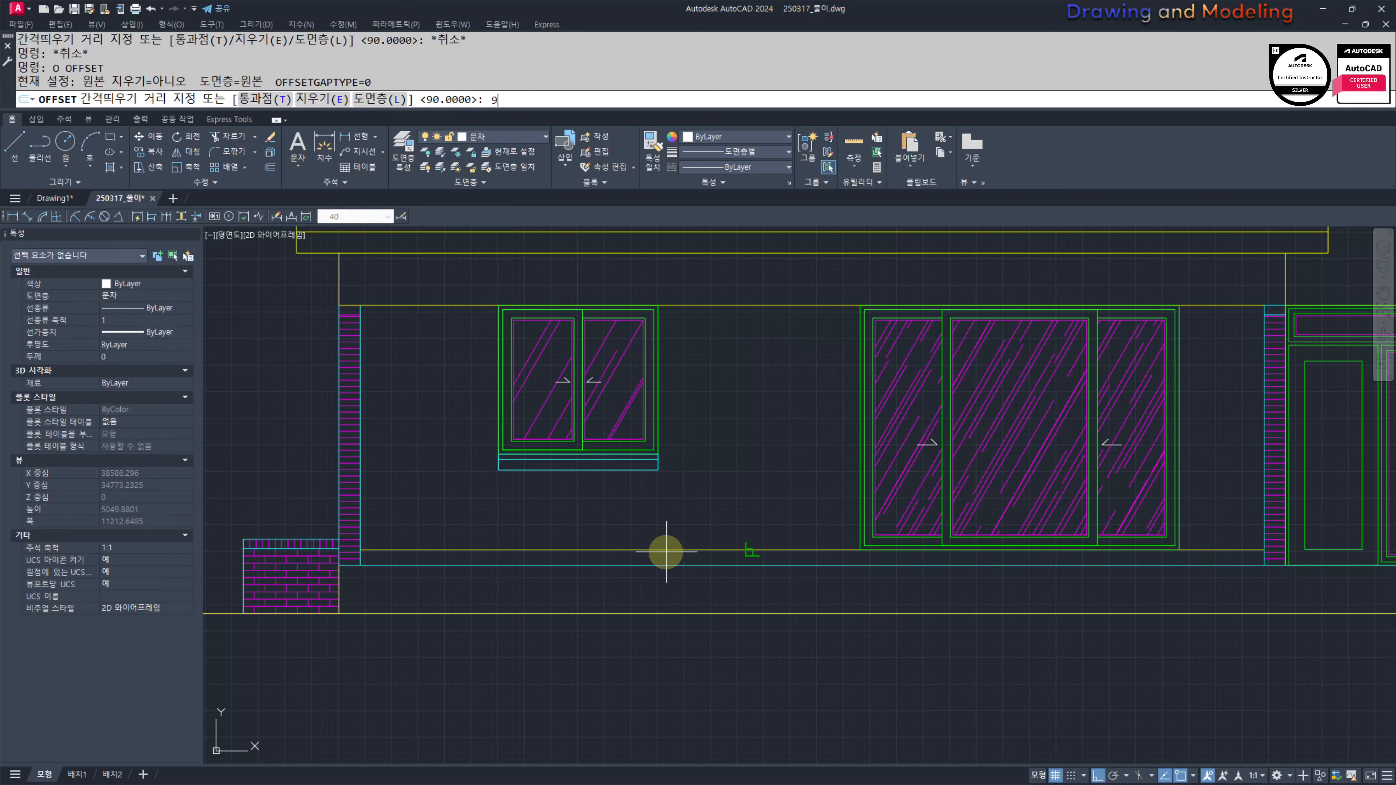
type("00")
key("Return")
left_click(708, 567)
left_click(710, 492)
key("Escape")
key("Escape")
Step: Trim the new horizontal line where it crosses the hatched strip at the left end wall
middle_click_drag(504, 491, 685, 529)
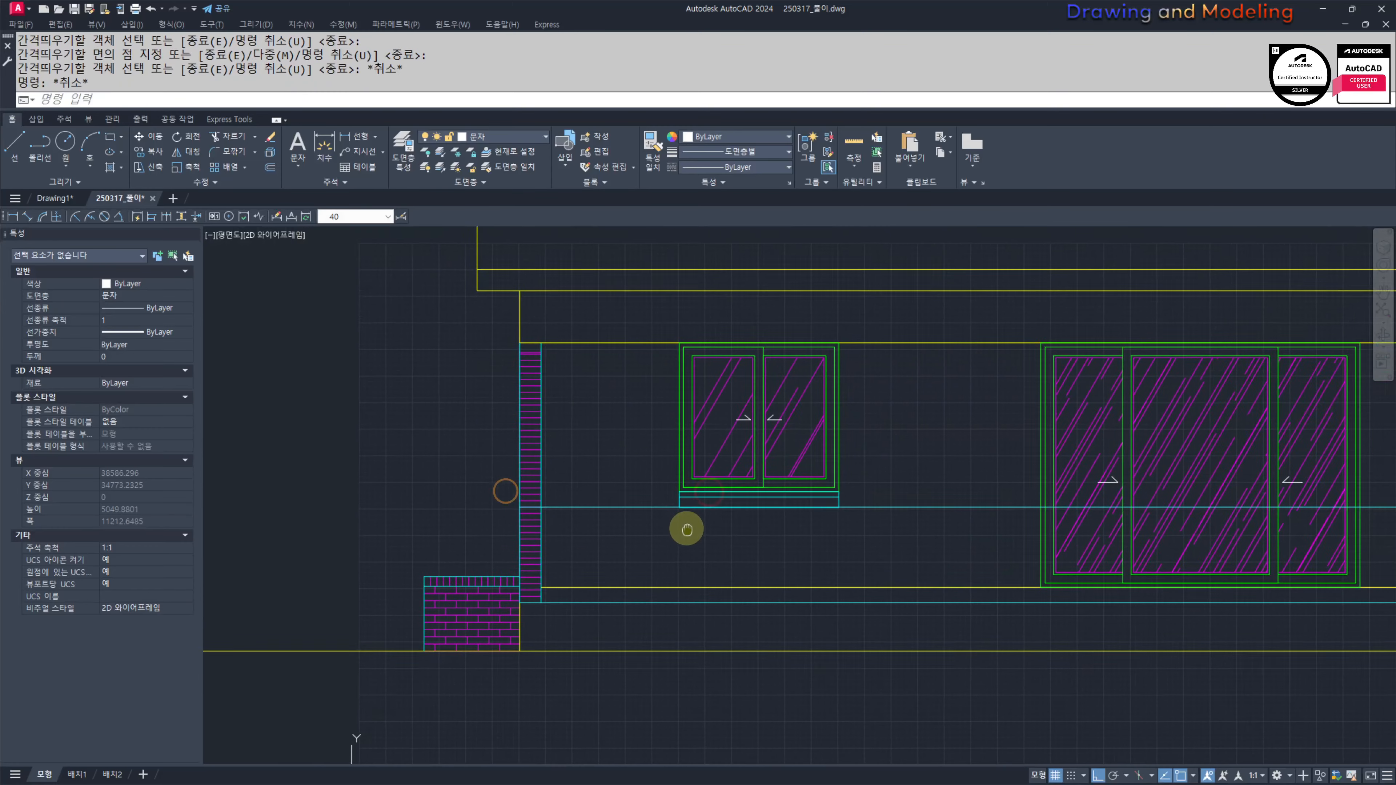
scroll(536, 521, "up", 6)
type("TR")
key("Return")
left_click(563, 466)
left_click(542, 455)
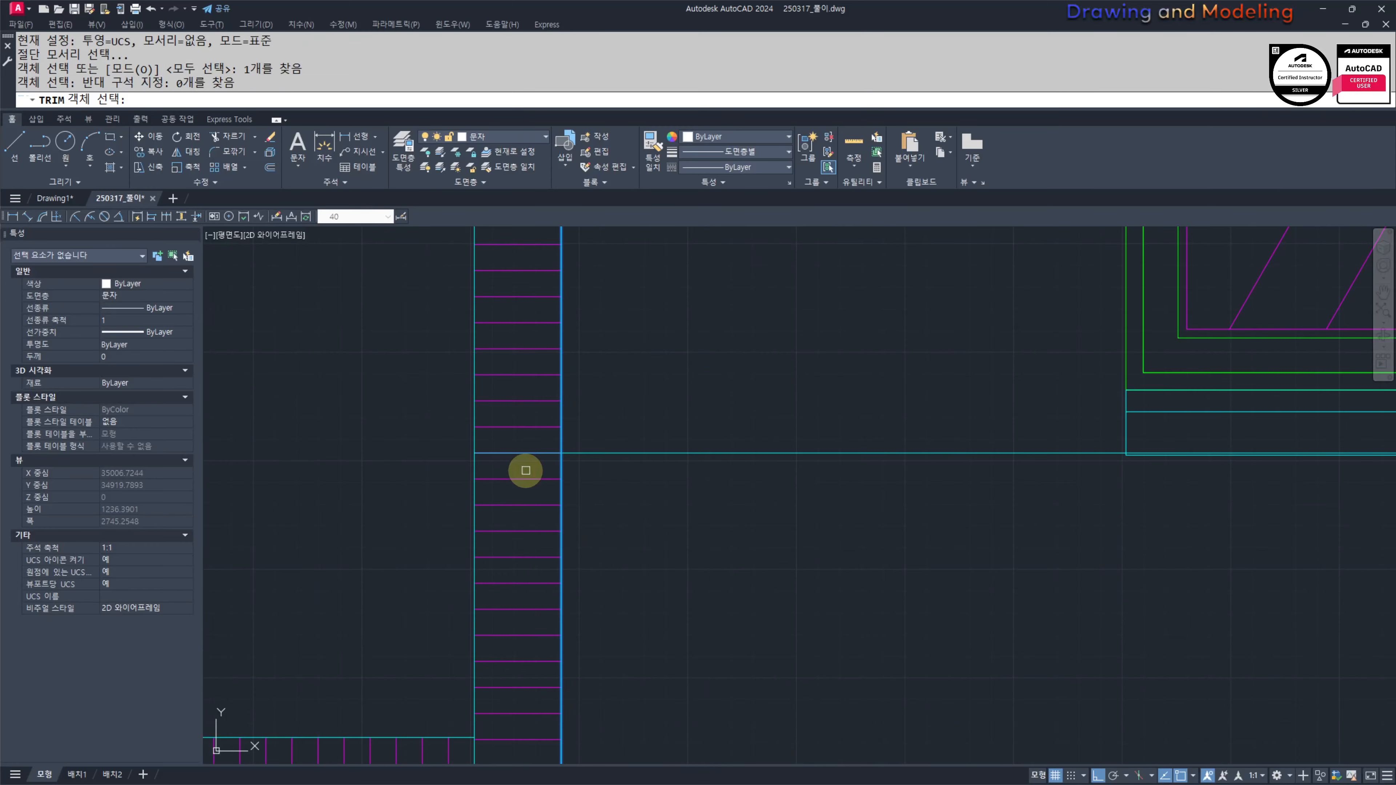
key("Return")
scroll(526, 470, "up", 1)
left_click(527, 442)
key("Escape")
key("Escape")
scroll(517, 478, "down", 4)
Step: Trim the new horizontal line where it crosses the door-side hatched strip, using the strip's left edge as the cutting edge
middle_click_drag(1081, 506, 825, 501)
scroll(897, 489, "up", 2)
scroll(1072, 507, "up", 4)
type("TR")
left_click(955, 445)
left_click(906, 438)
key("Return")
left_click(992, 431)
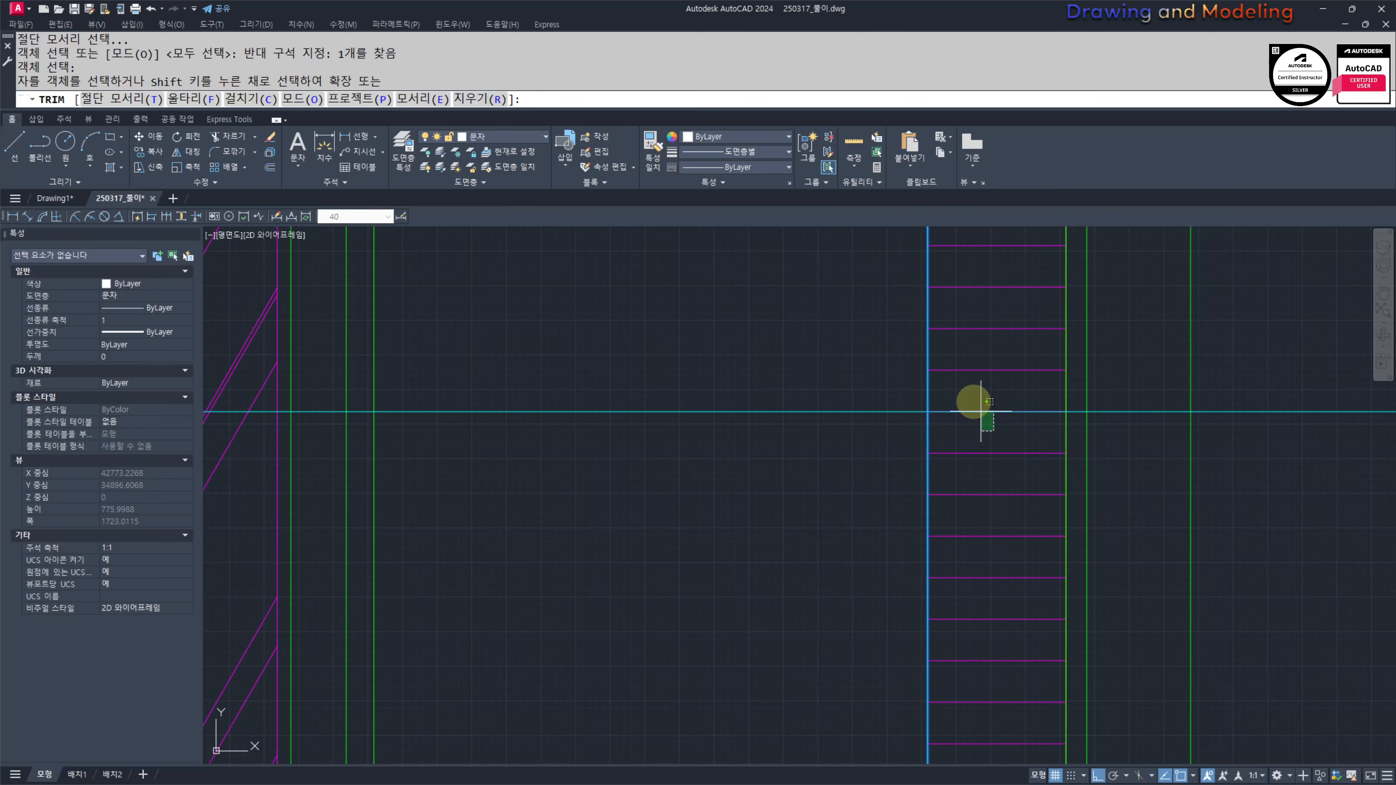
left_click(973, 401)
key("Escape")
key("Escape")
Step: Offset the new horizontal line downward by 80 to form the handrail
scroll(846, 445, "down", 5)
type("O 80")
key("Return")
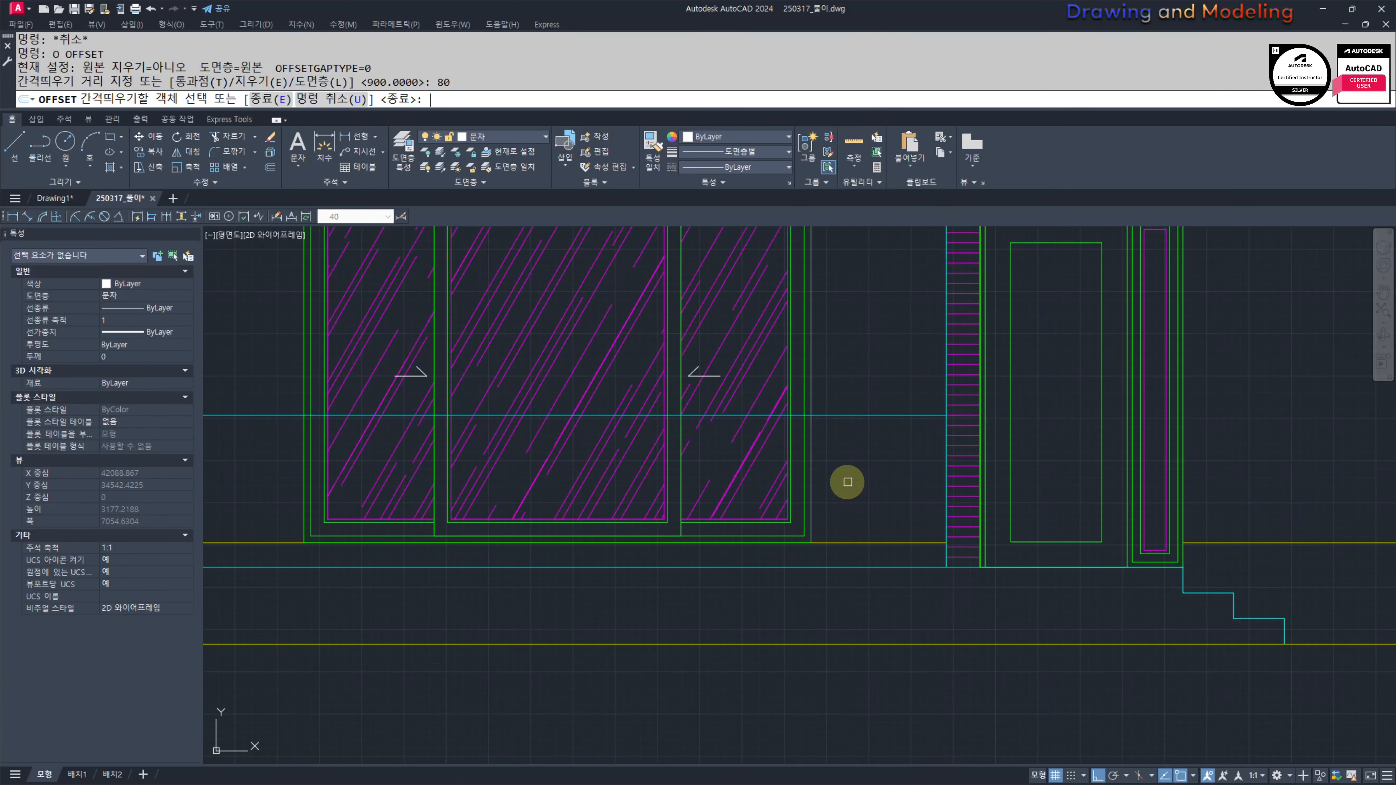
left_click(868, 412)
left_click(860, 459)
key("Escape")
key("Escape")
Step: Offset the right edge of the left end wall's hatched strip 50 to the right
scroll(810, 467, "down", 4)
middle_click_drag(511, 469, 797, 467)
scroll(762, 466, "up", 4)
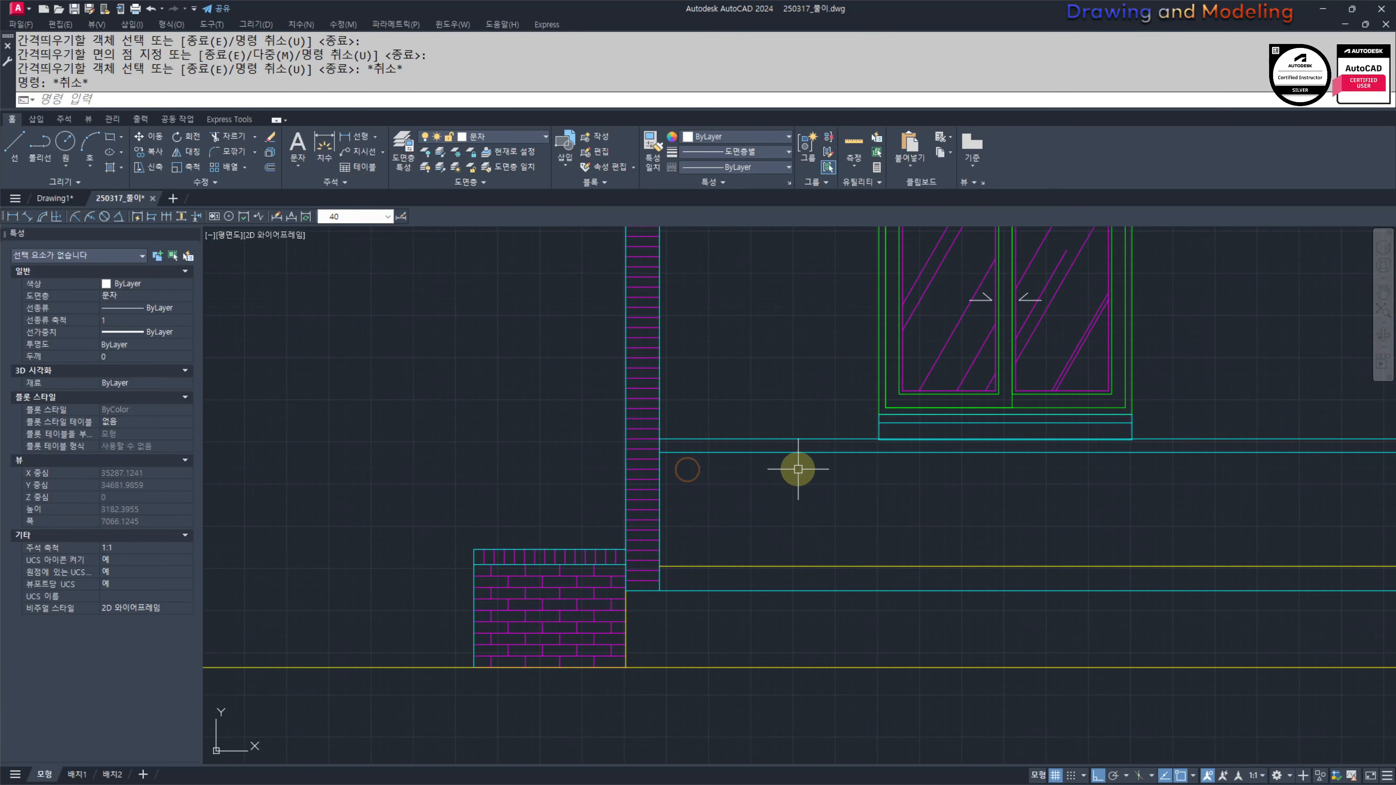
middle_click_drag(881, 473, 857, 496)
scroll(901, 489, "up", 2)
scroll(751, 511, "down", 2)
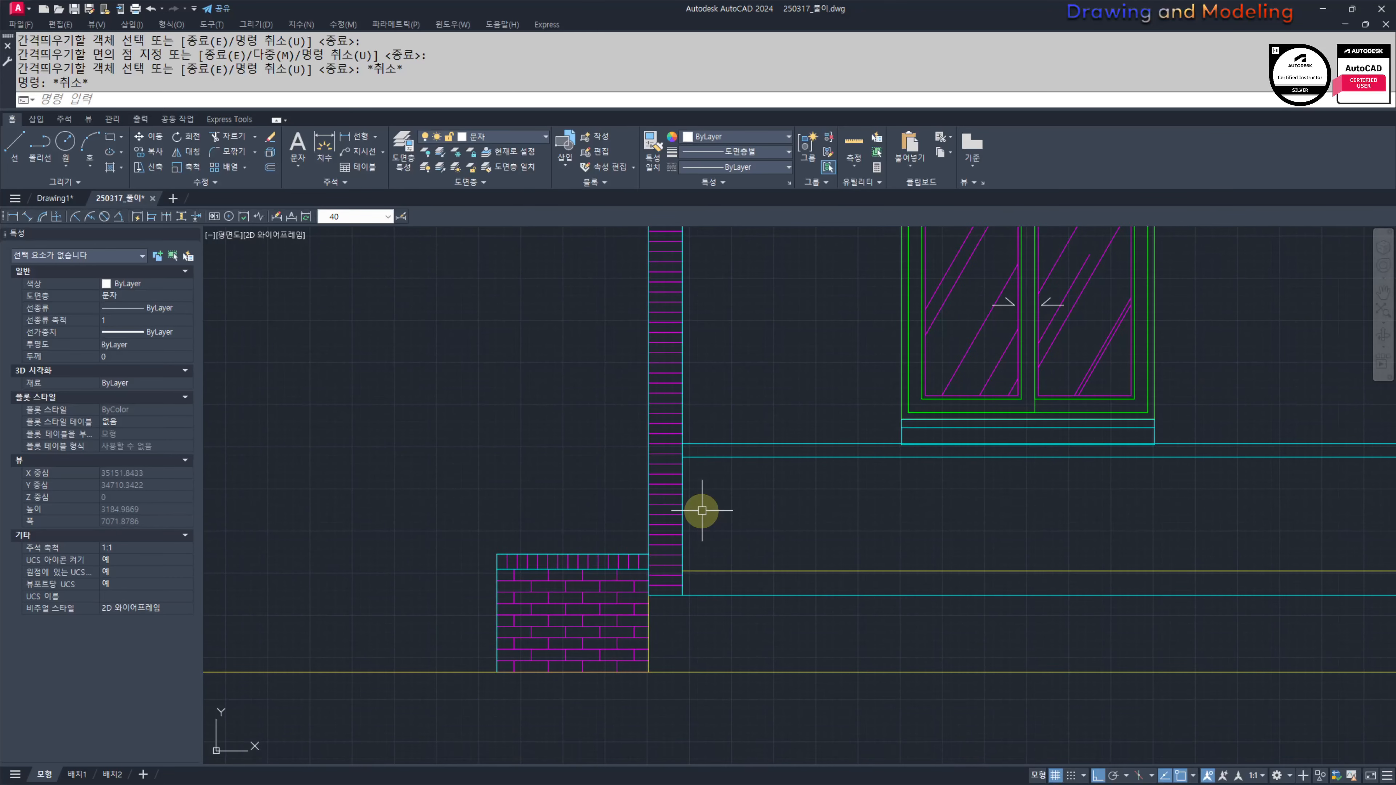
type("o")
key("Return")
type("50")
key("Return")
left_click(685, 489)
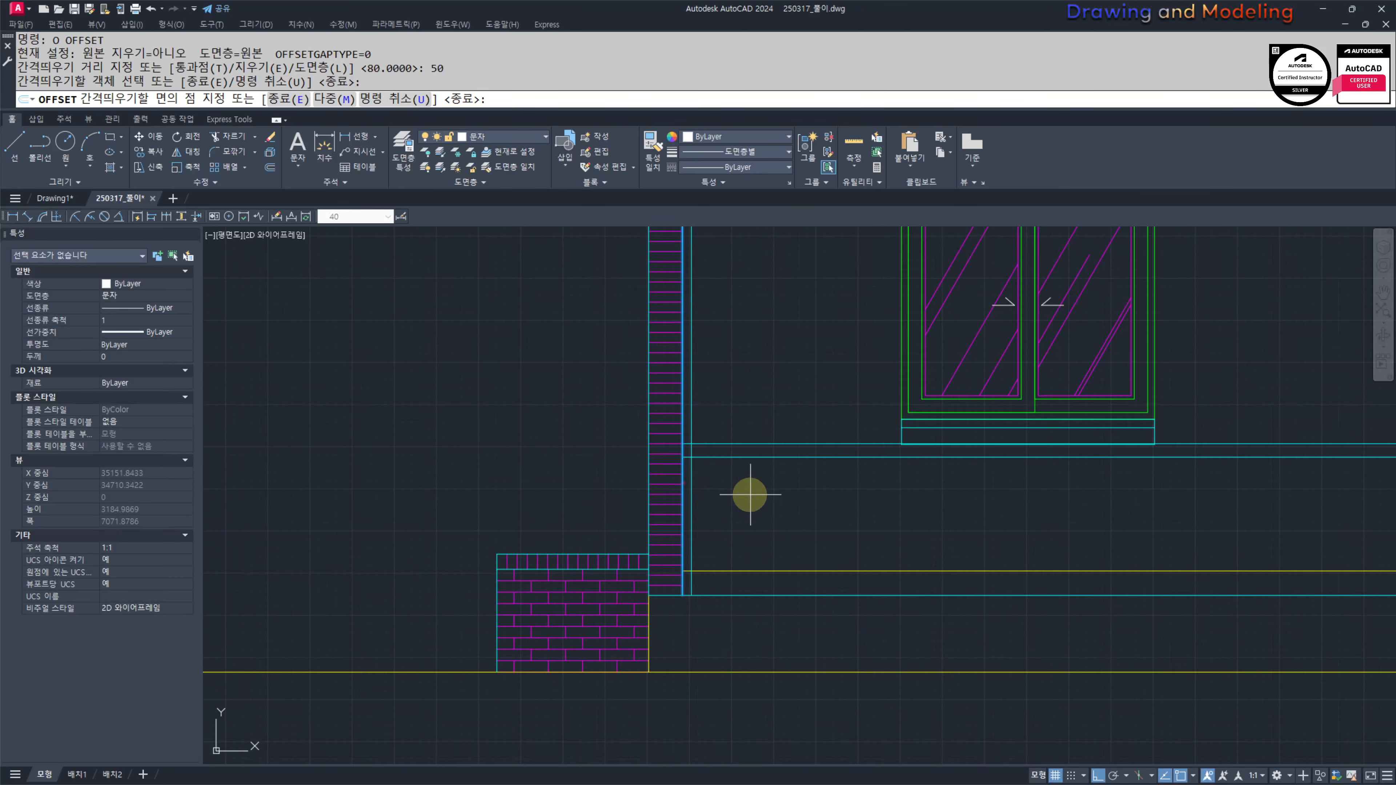
left_click(786, 498)
key("Escape")
key("Escape")
Step: Trim the new vertical line above the handrail's lower line
scroll(683, 465, "up", 8)
type("tr")
key("Return")
left_click_drag(801, 409, 776, 430)
key("Return")
key("Escape")
key("Escape")
scroll(804, 508, "down", 6)
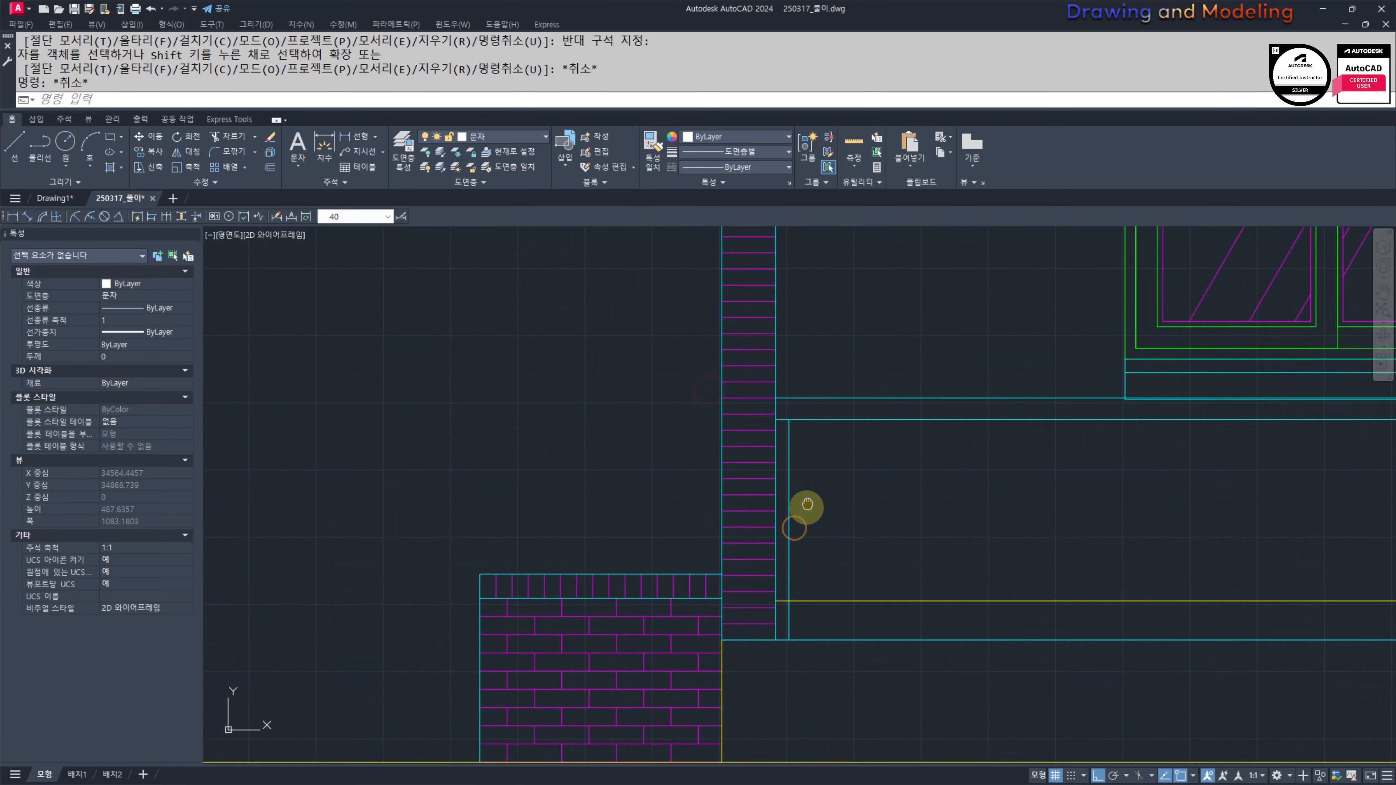
Step: Offset the short vertical line under the handrail by 15 to both sides
type("o")
key("Return")
type("15")
key("Return")
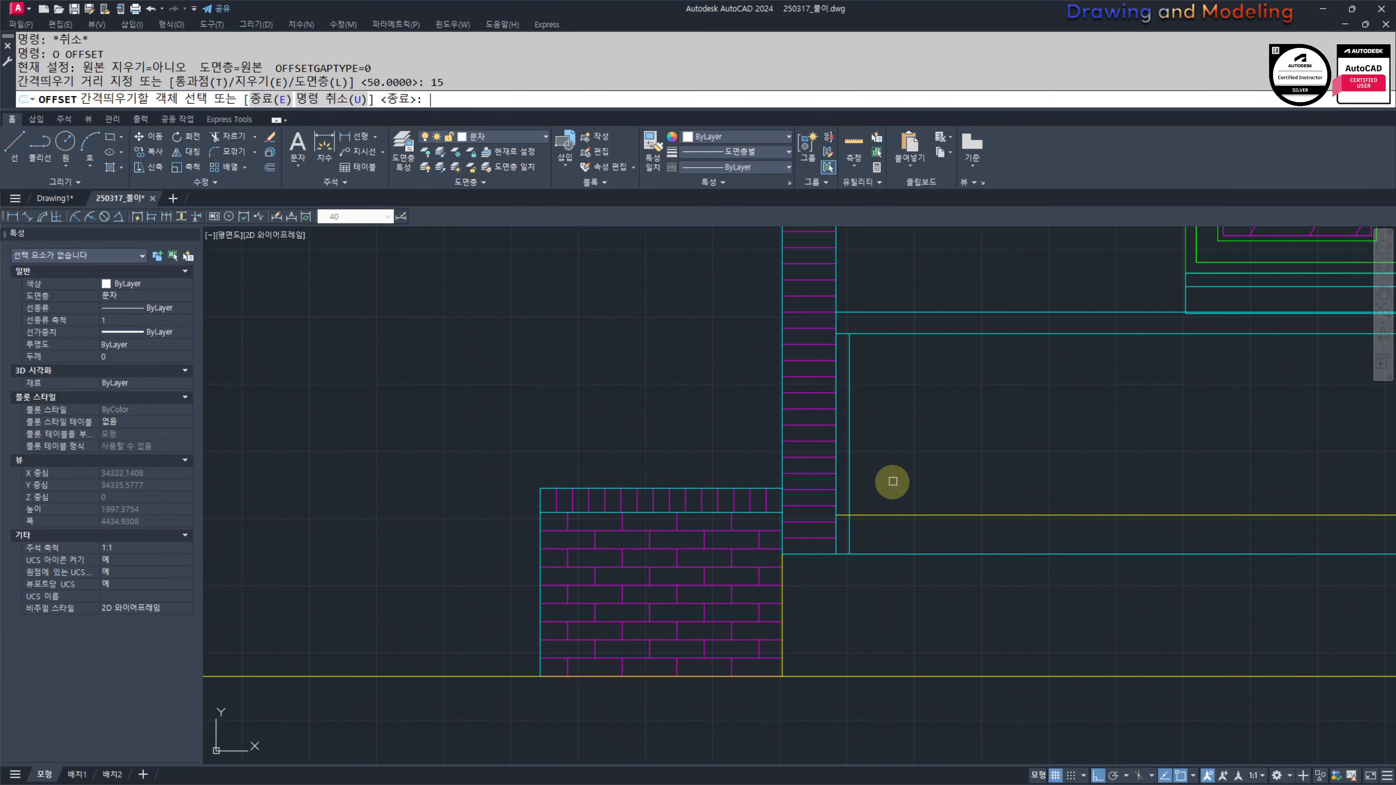
scroll(875, 479, "up", 2)
left_click(902, 449)
left_click(897, 461)
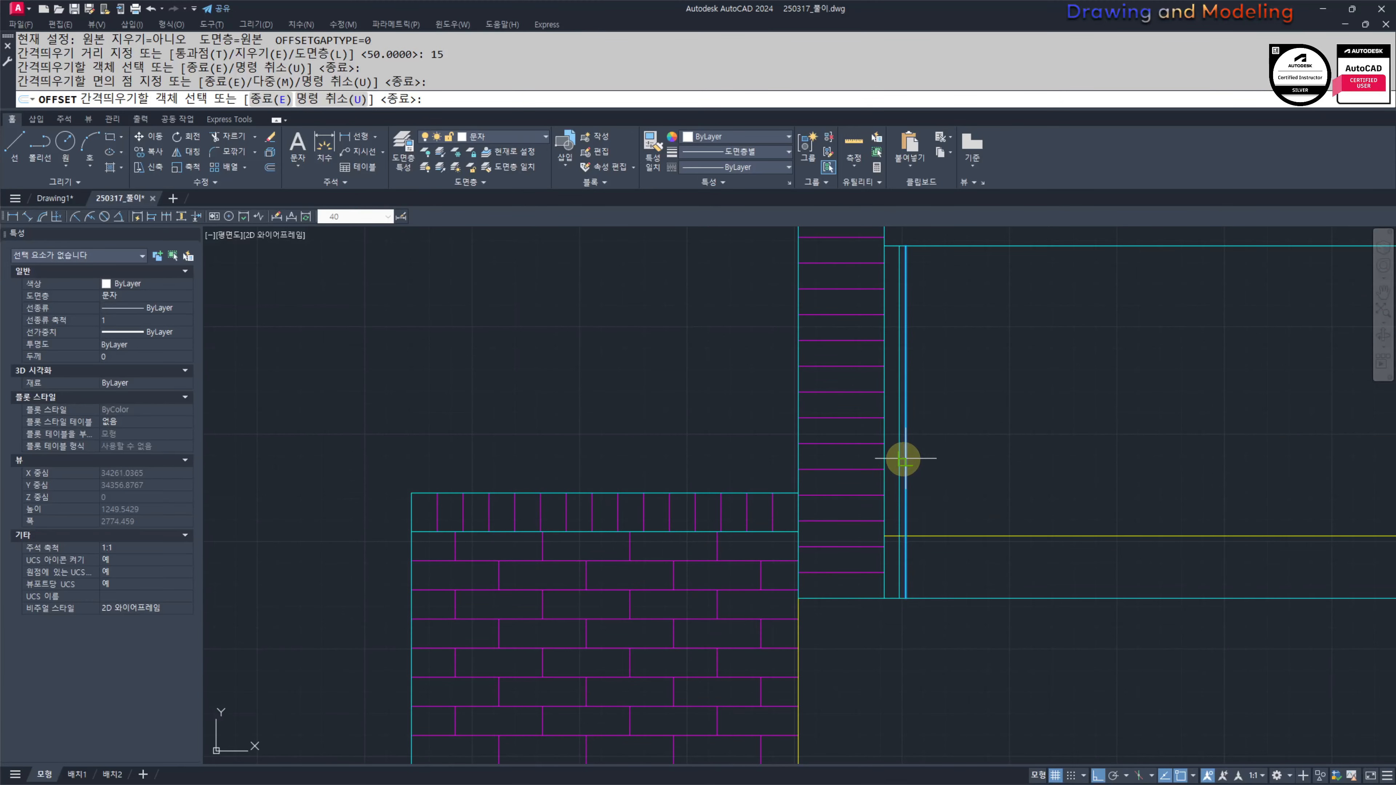
key("Escape")
key("Escape")
Step: Erase the two short vertical lines between the hatched strip's edge and the outermost offset line
scroll(916, 474, "up", 4)
left_click(873, 464)
type("e")
key("Return")
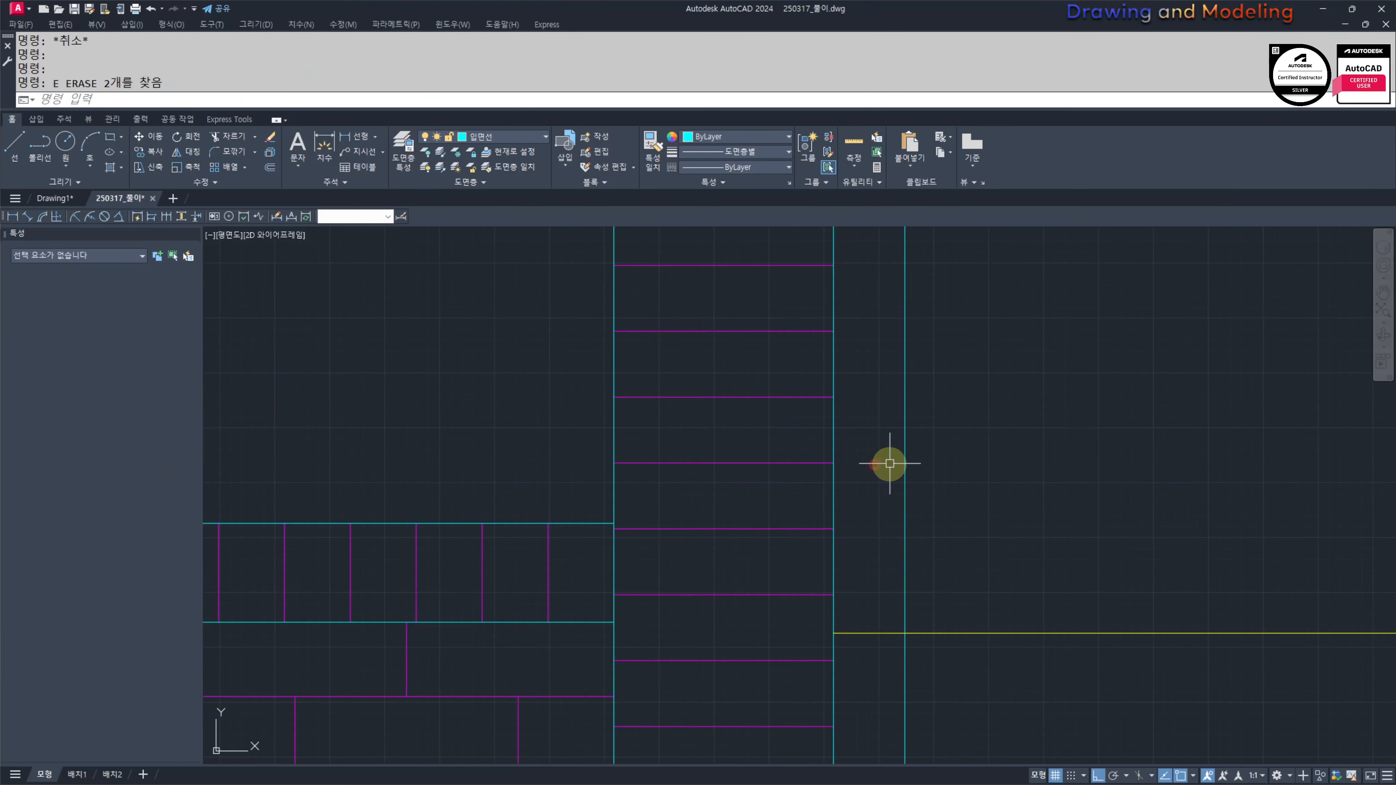
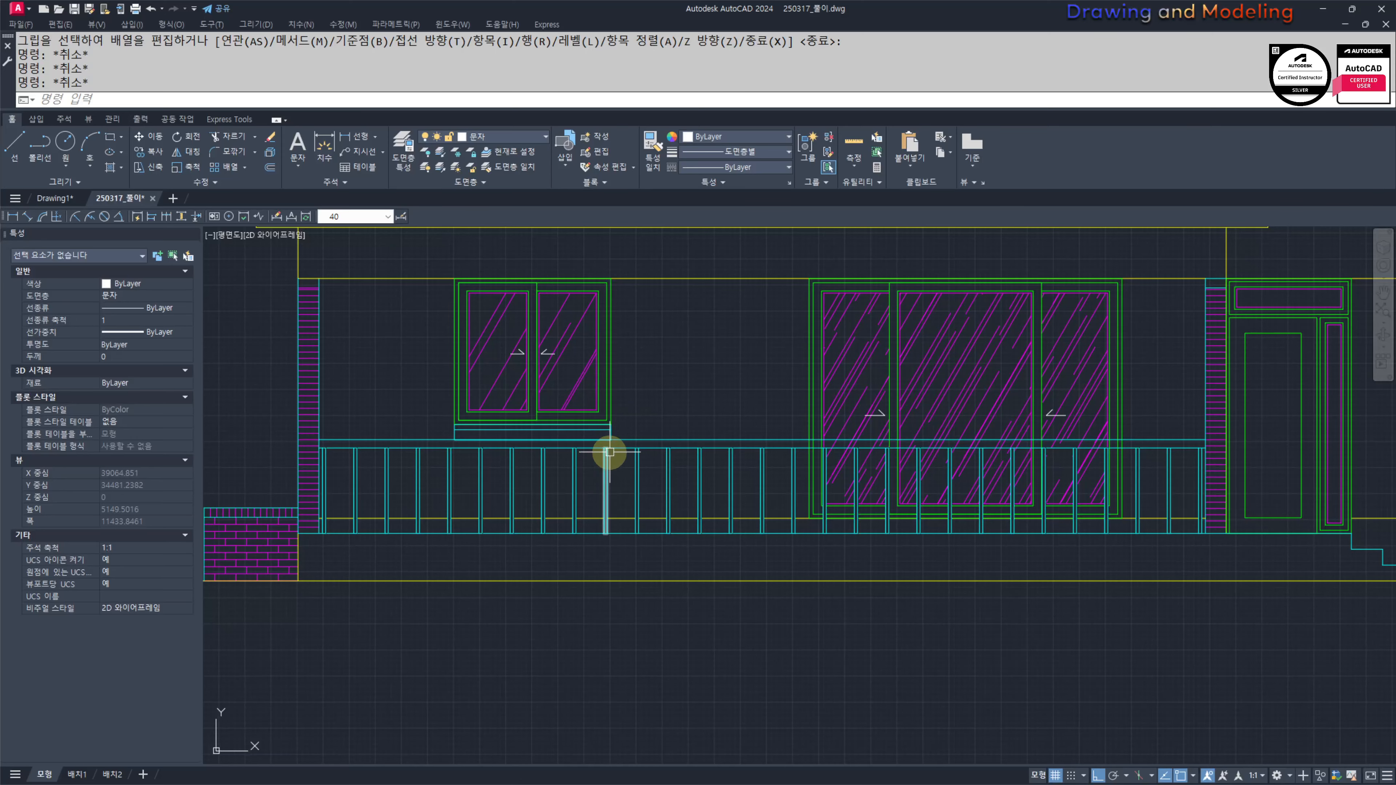
scroll(593, 448, "up", 4)
type("rec")
key("Return")
scroll(329, 432, "up", 3)
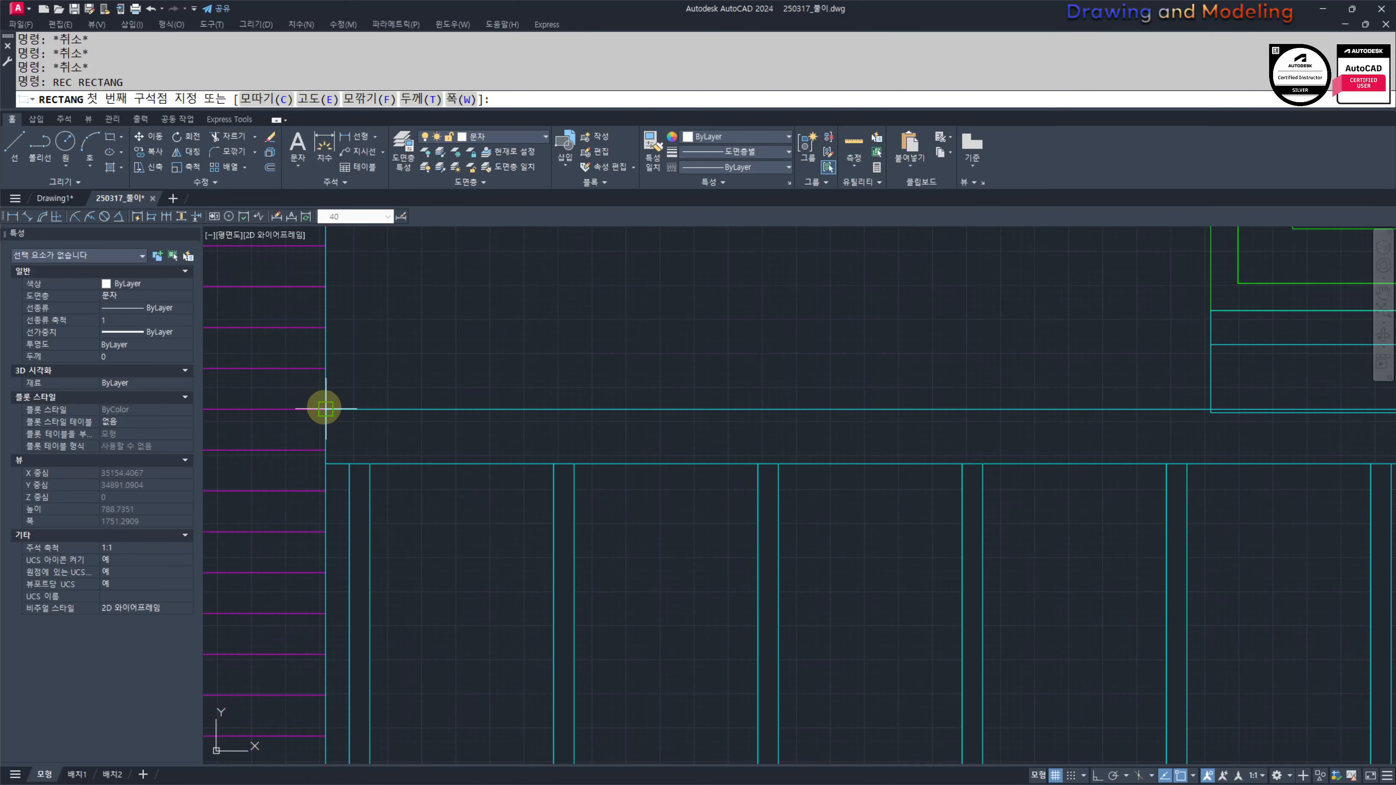
left_click(330, 423)
scroll(659, 472, "down", 5)
key("Escape")
key("Escape")
middle_click_drag(286, 448, 470, 446)
scroll(473, 445, "up", 6)
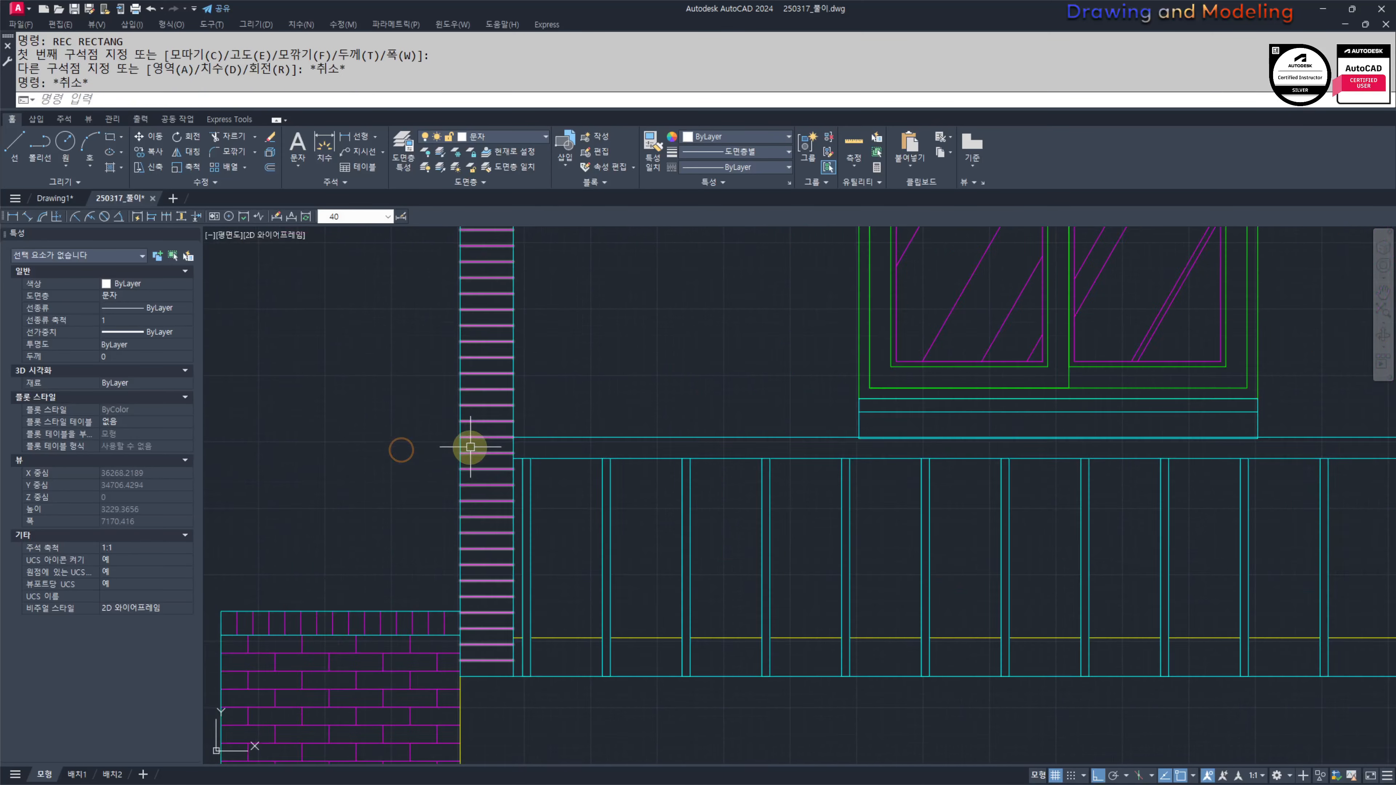
left_click(735, 381)
left_click(688, 504)
key("Escape")
key("Escape")
Step: Create a four-cornered wipeout covering the handrail band between the left strip and the door-side strip
middle_click_drag(727, 456, 714, 474)
type("wipeout")
key("Return")
left_click(559, 438)
left_click(573, 569)
left_click(574, 482)
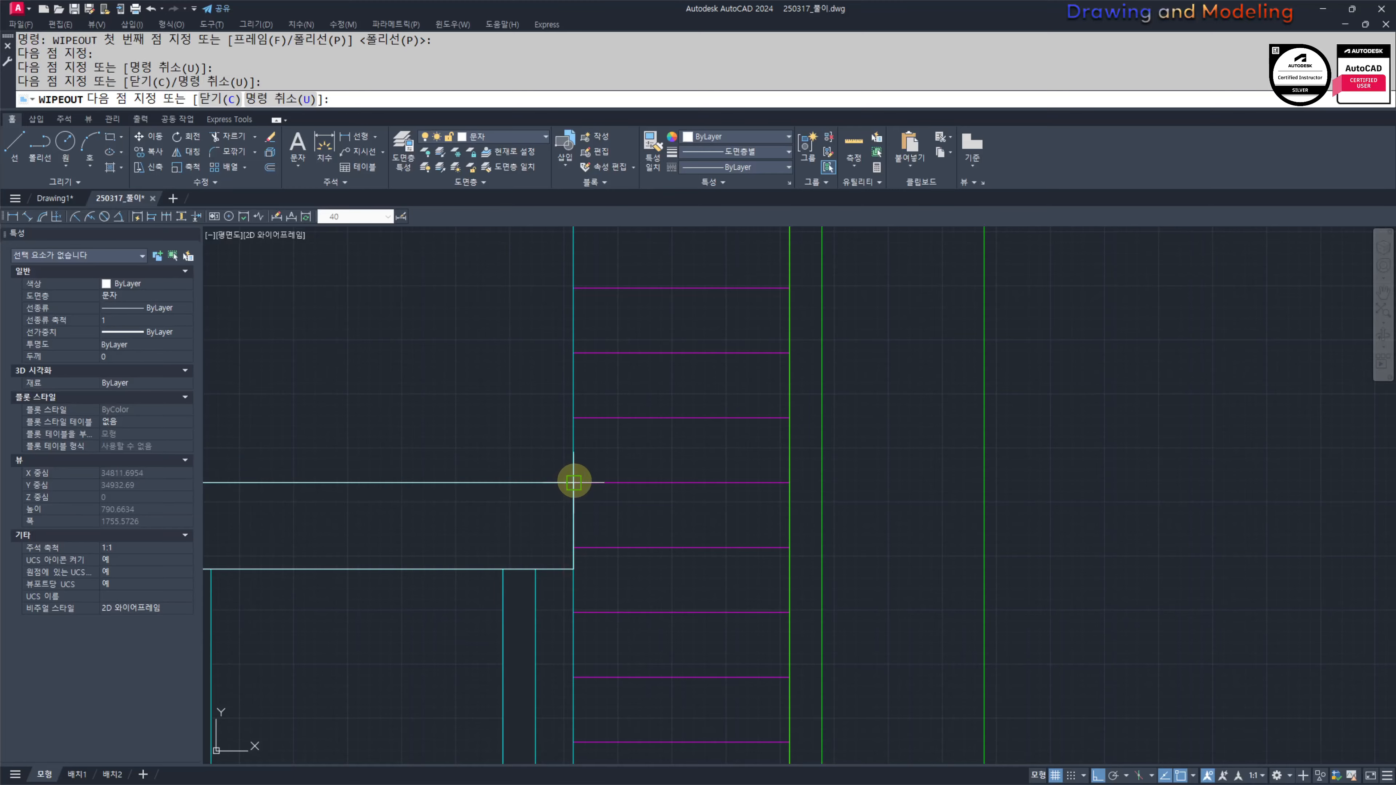
key("Return")
key("Escape")
Step: Match the handrail wipeout's outline to the properties of a cyan baluster line
middle_click_drag(551, 539, 686, 483)
type("ma")
key("Return")
left_click(638, 531)
left_click(660, 478)
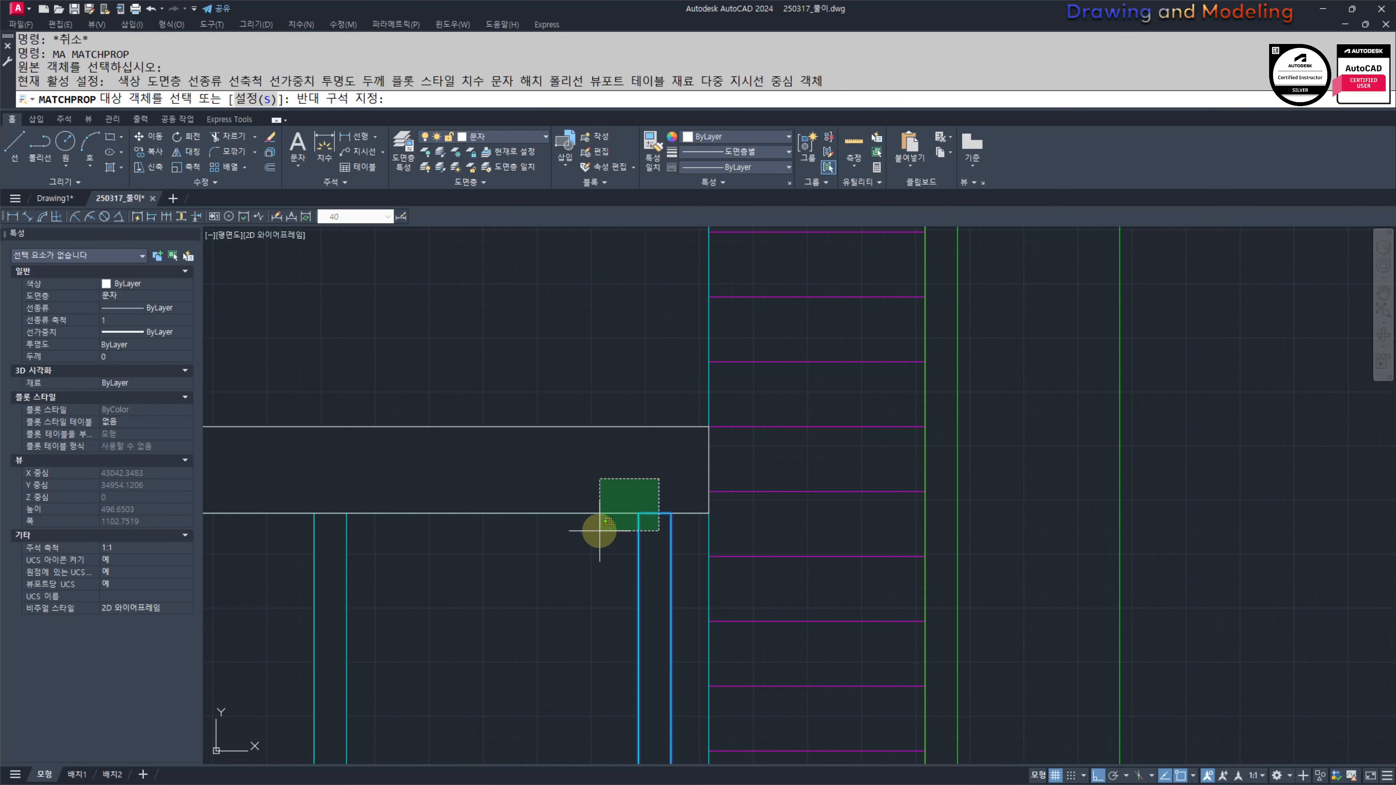
left_click(597, 532)
key("Escape")
key("Escape")
scroll(595, 532, "down", 12)
middle_click_drag(490, 560, 748, 526)
scroll(617, 549, "up", 2)
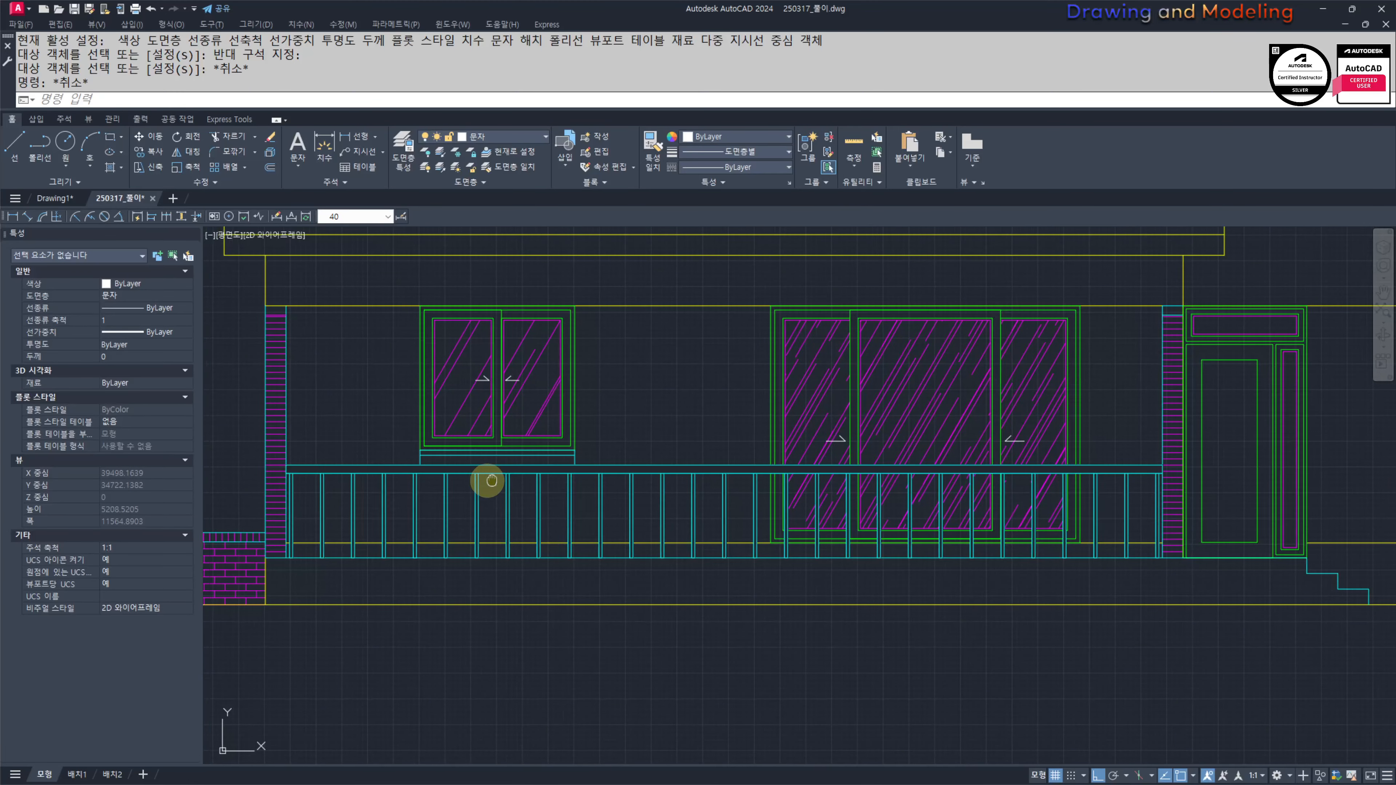
scroll(430, 486, "up", 1)
left_click(459, 424)
left_click(420, 489)
key("Escape")
left_click(508, 136)
scroll(824, 478, "up", 2)
middle_click_drag(1072, 484, 580, 317)
key("Escape")
key("Escape")
scroll(611, 365, "down", 4)
Step: Turn off the 입면선 layer by picking one of its cyan lines in the elevation
middle_click_drag(611, 364, 865, 437)
key("Return")
left_click(685, 421)
key("Escape")
middle_click_drag(709, 403, 735, 427)
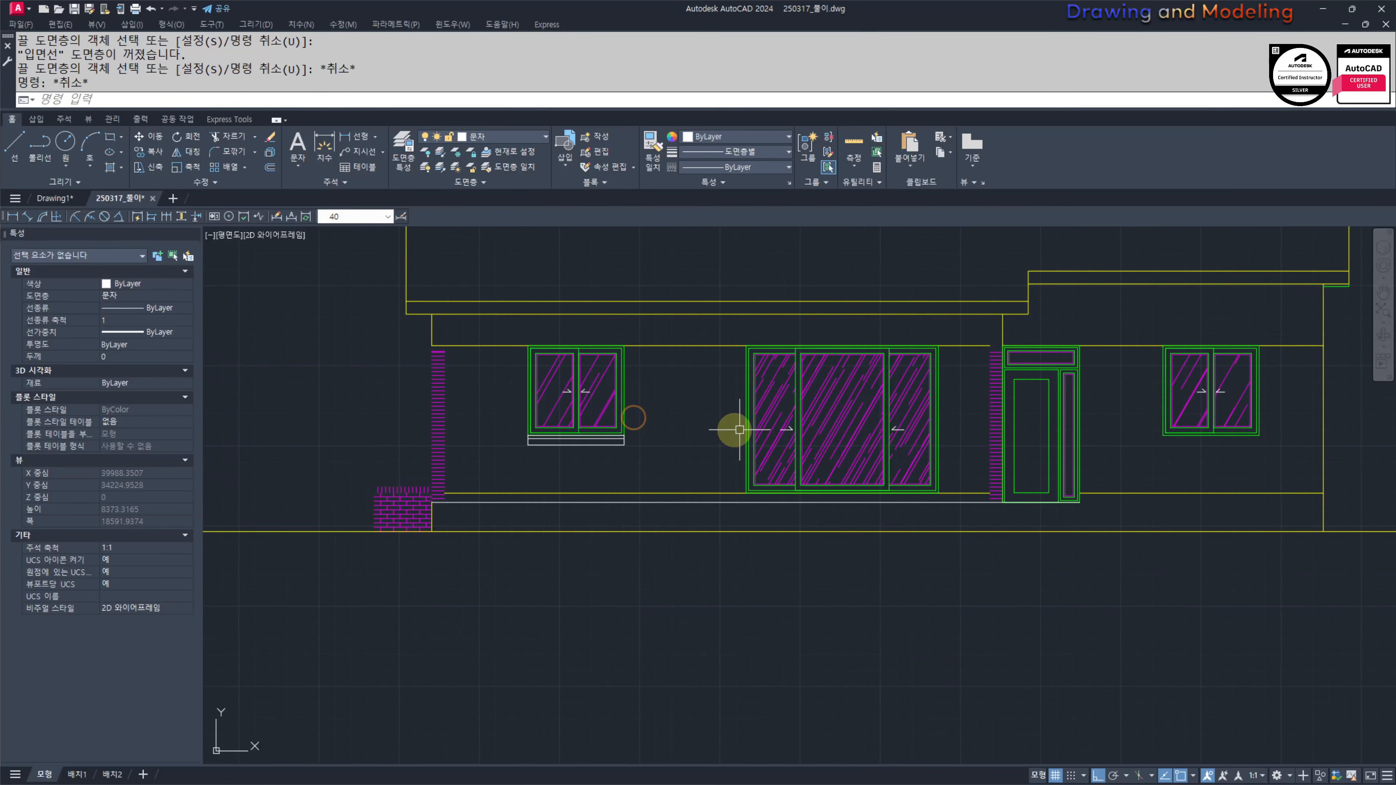
key("ctrl+z")
key("Escape")
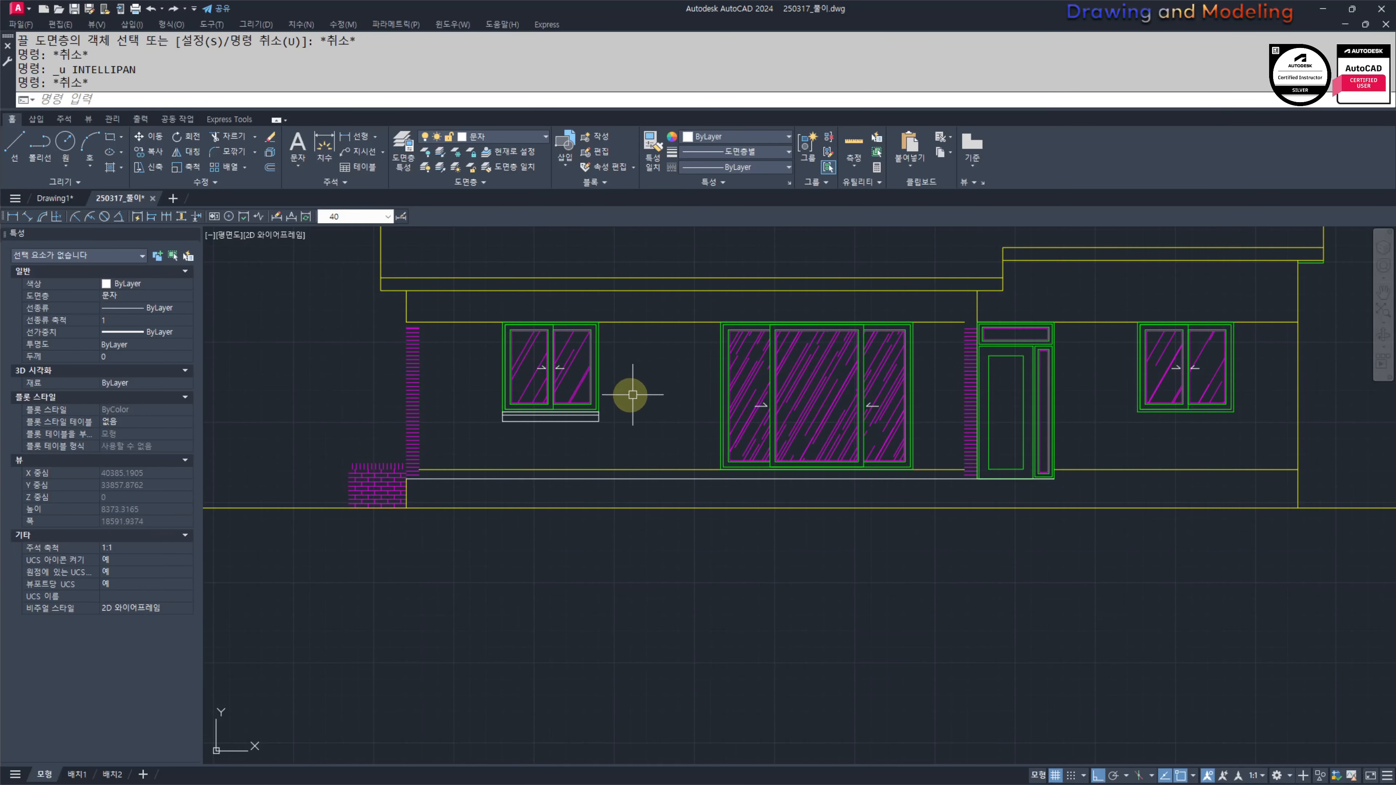
Step: Undo turning off the 입면선 layer
key("ctrl+z")
key("Escape")
key("Escape")
middle_click_drag(825, 373, 898, 375)
Step: Match the wall-side edge of the door-side brick strip to the properties of the white floor line
type("ma")
key("Return")
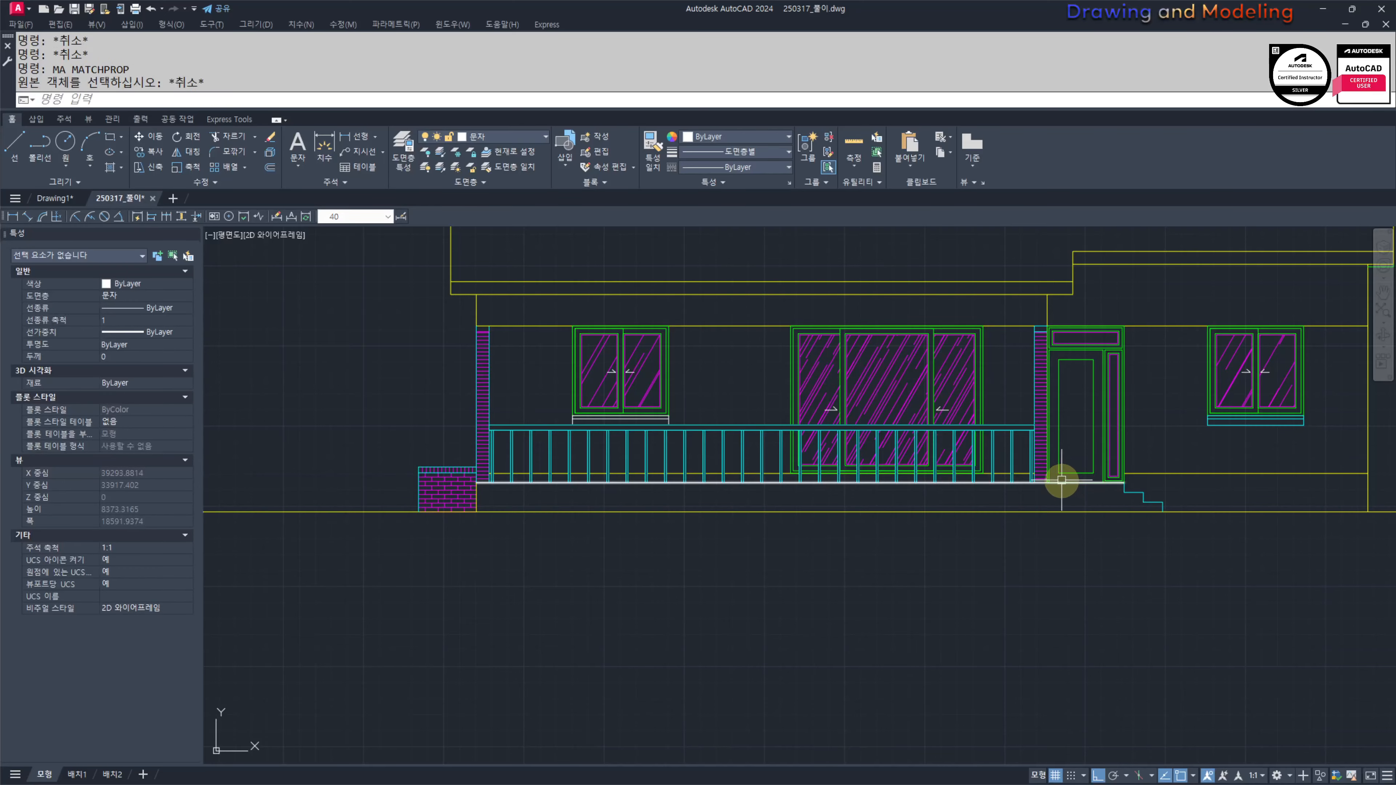
key("Escape")
key("Escape")
type("mm")
key("Return")
scroll(978, 462, "up", 5)
left_click(1043, 509)
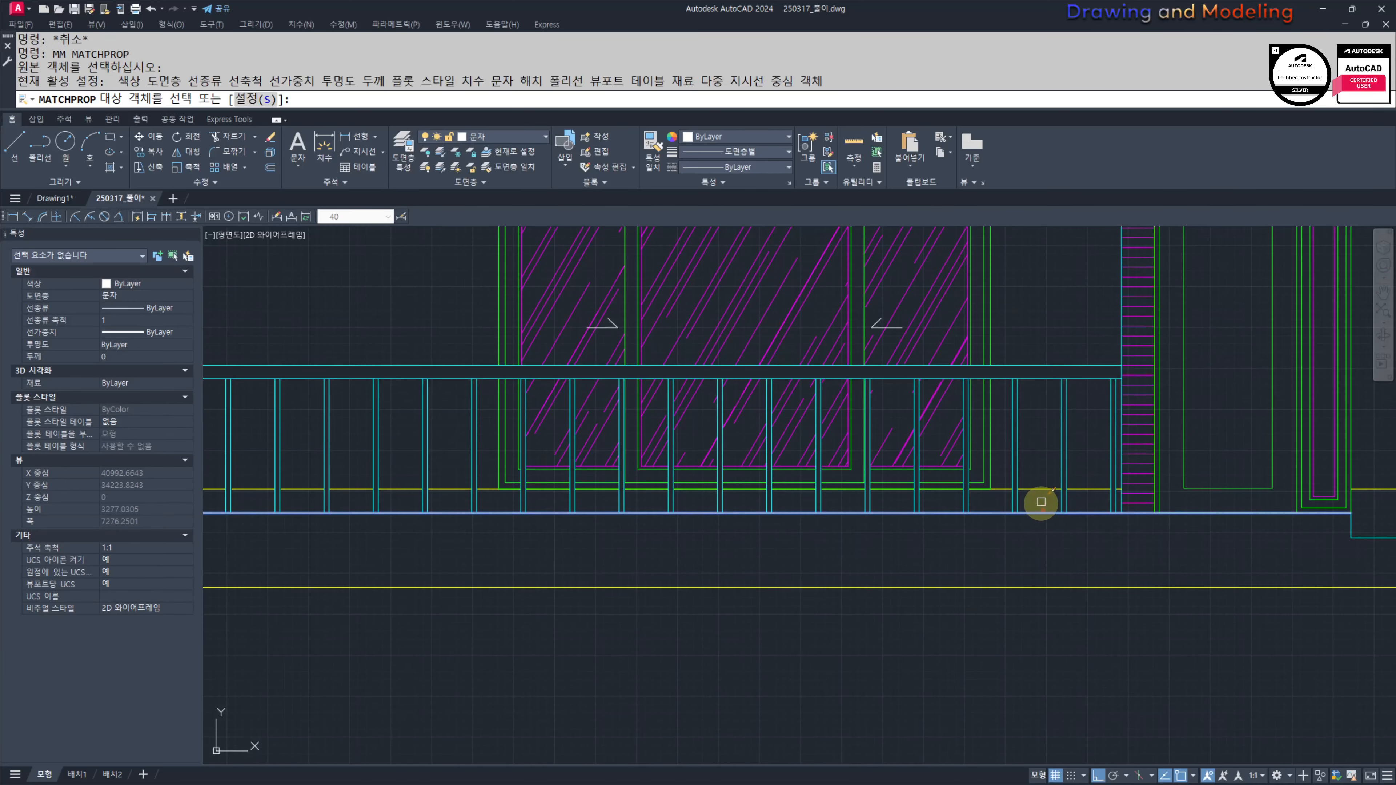
scroll(1053, 486, "down", 2)
scroll(1095, 374, "up", 4)
left_click(1096, 375)
left_click(1078, 377)
scroll(1078, 378, "down", 3)
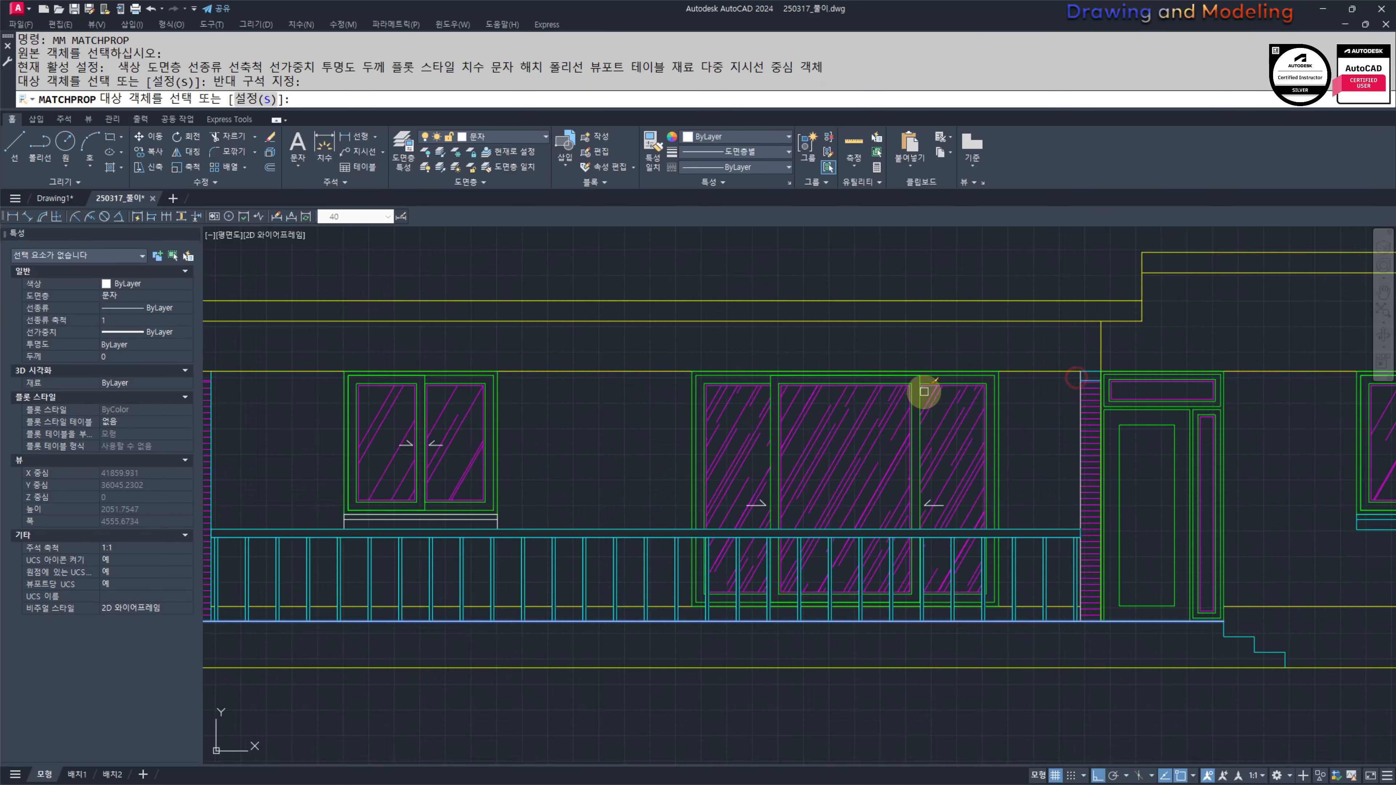
Step: Apply the same white floor line properties to the wall-side edge of the left brick strip
scroll(922, 390, "down", 2)
middle_click_drag(527, 396, 760, 380)
scroll(756, 378, "up", 3)
left_click(651, 347)
left_click(650, 348)
key("Escape")
Step: Hatch both bands of the left window's sill with the user-defined line pattern at a 90° angle
scroll(1033, 626, "up", 4)
type("h")
key("space")
left_click(807, 489)
left_click(808, 466)
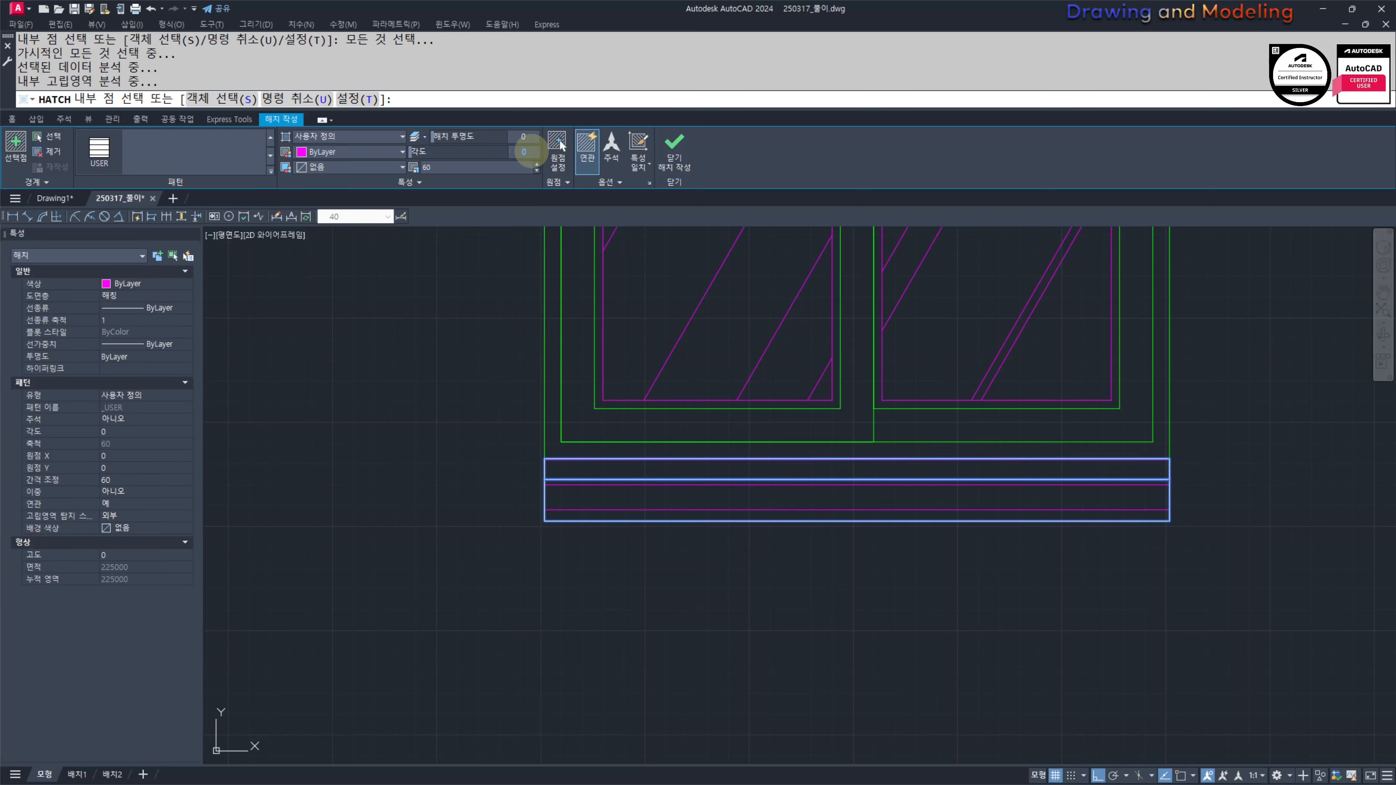
type("90")
key("Return")
Step: Set the sill hatch's origin at the sill's lower-left corner and finish the hatch
left_click(557, 147)
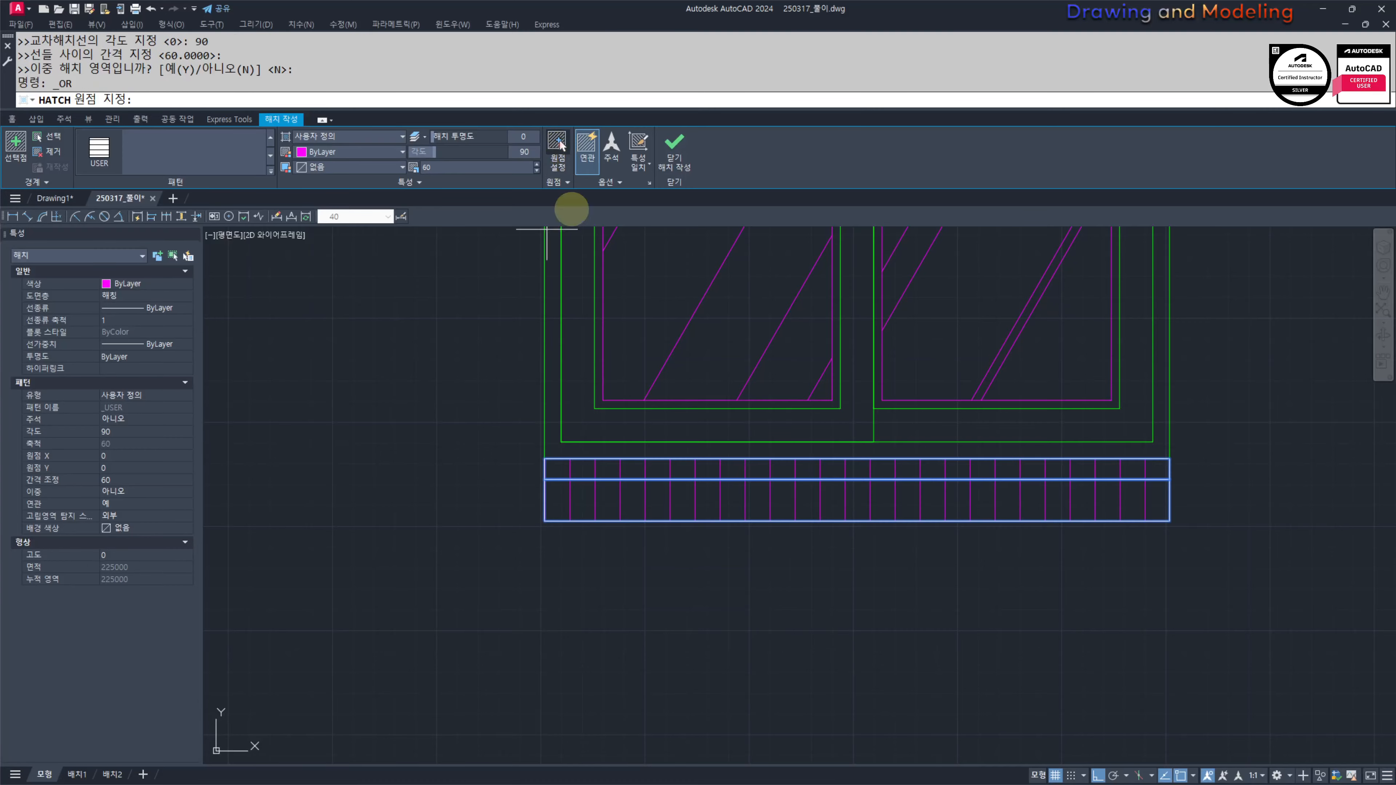
left_click(543, 511)
key("Escape")
key("Escape")
scroll(614, 508, "down", 5)
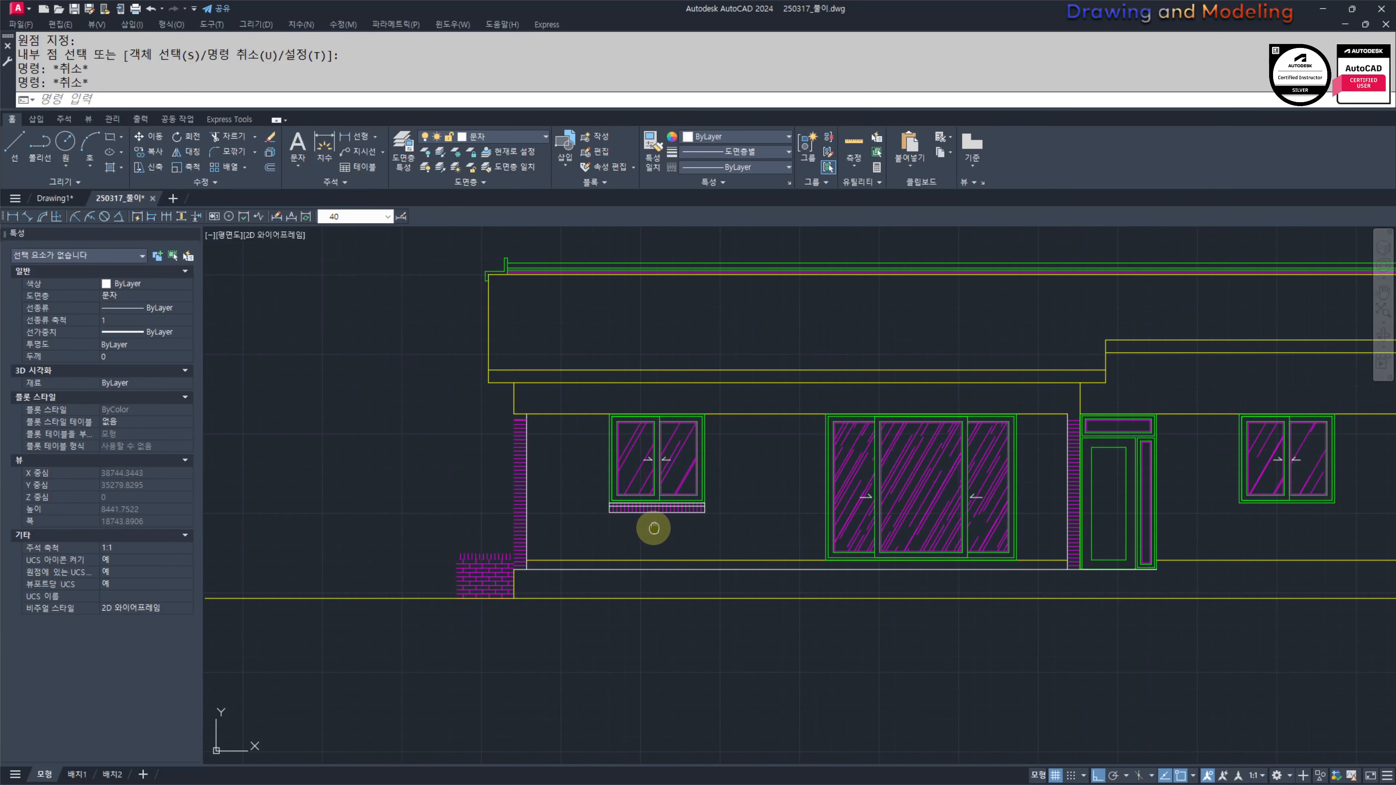
Step: Hatch the wall areas around the windows and door with the AR-BRSTD pattern at scale 1 and angle 0
middle_click_drag(654, 524, 666, 561)
scroll(763, 592, "up", 4)
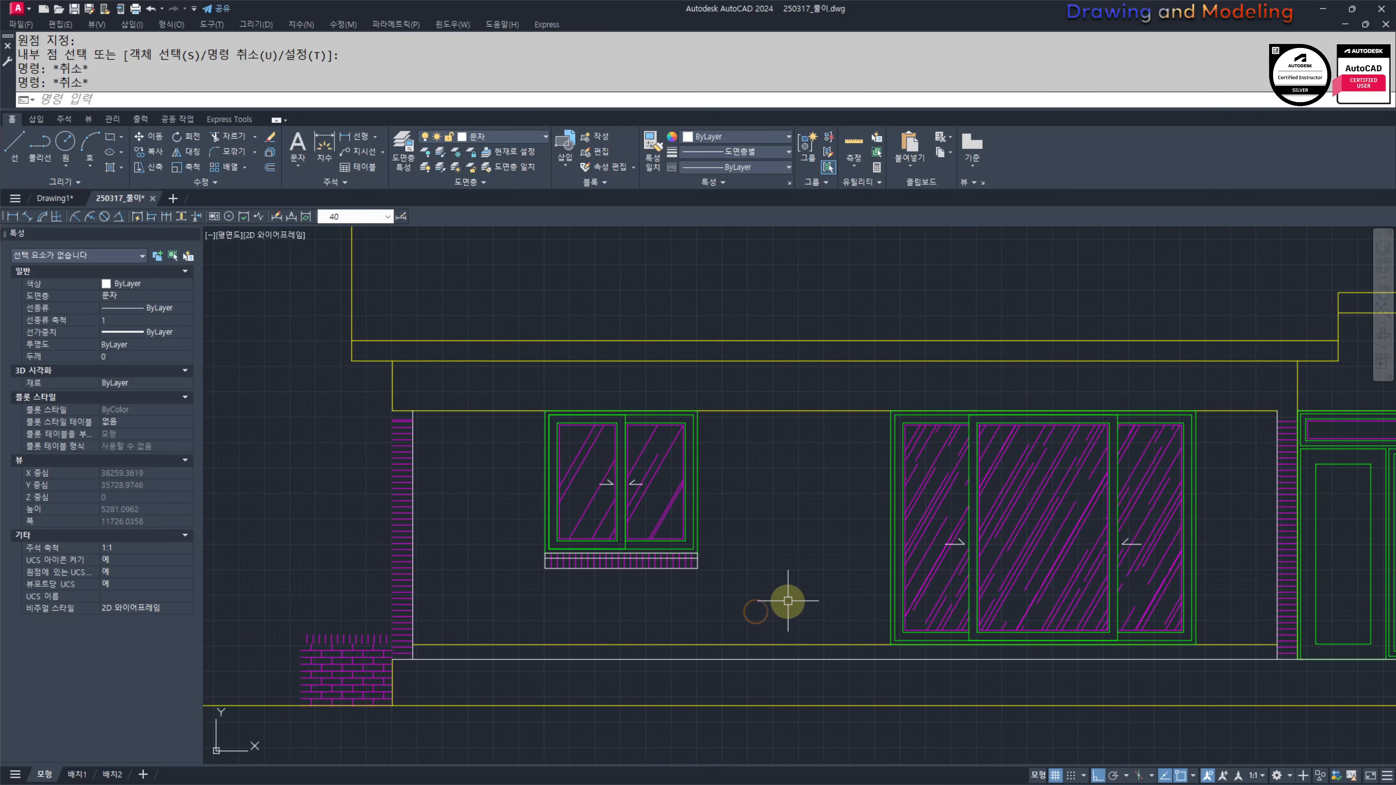
type("H")
key("Return")
scroll(787, 581, "down", 2)
left_click(757, 544)
left_click(991, 551)
left_click(1153, 566)
left_click(349, 136)
left_click(335, 181)
left_click(193, 151)
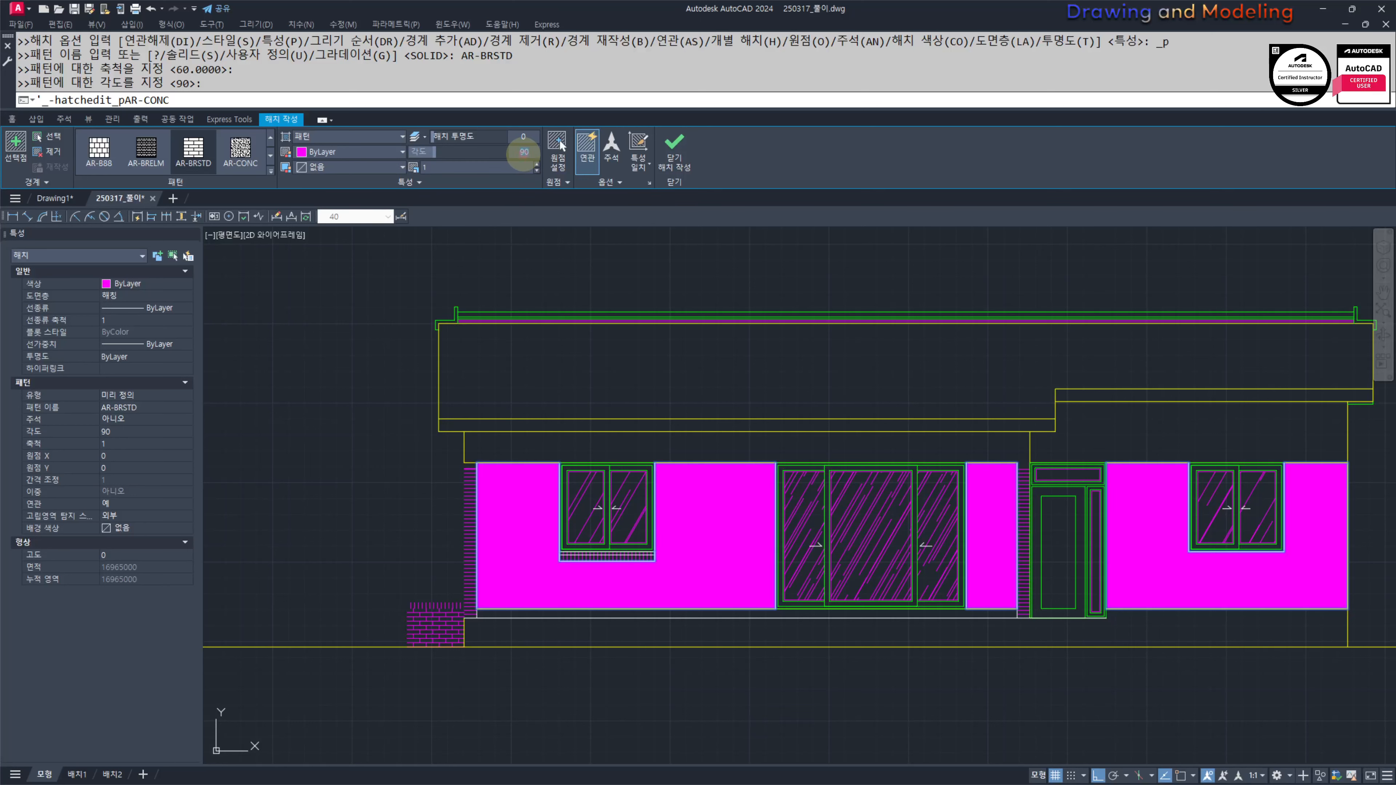
type("0")
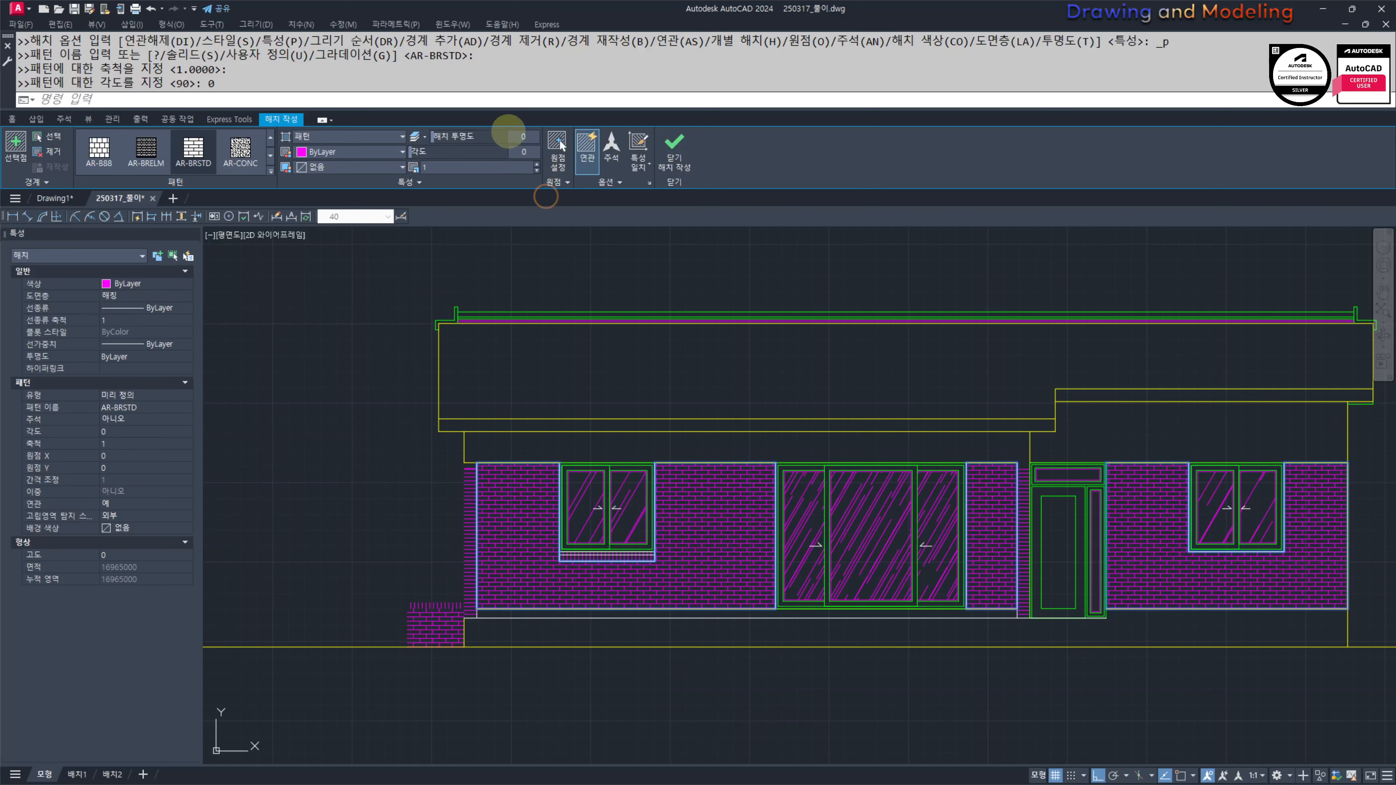
Step: Set the brick hatch's origin at the lower-left corner of the left wall and finish the hatch
left_click(558, 146)
scroll(439, 631, "up", 6)
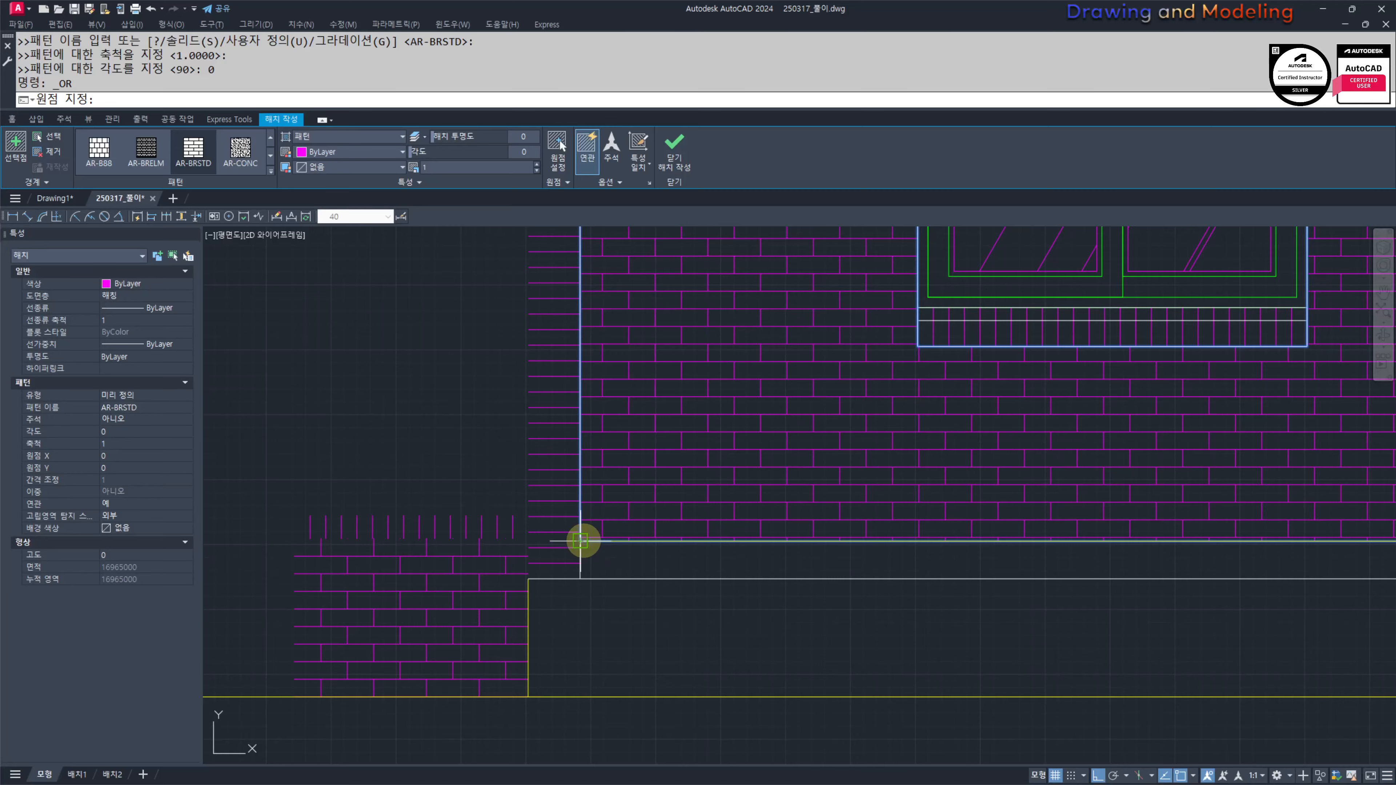
left_click(580, 541)
scroll(769, 550, "down", 6)
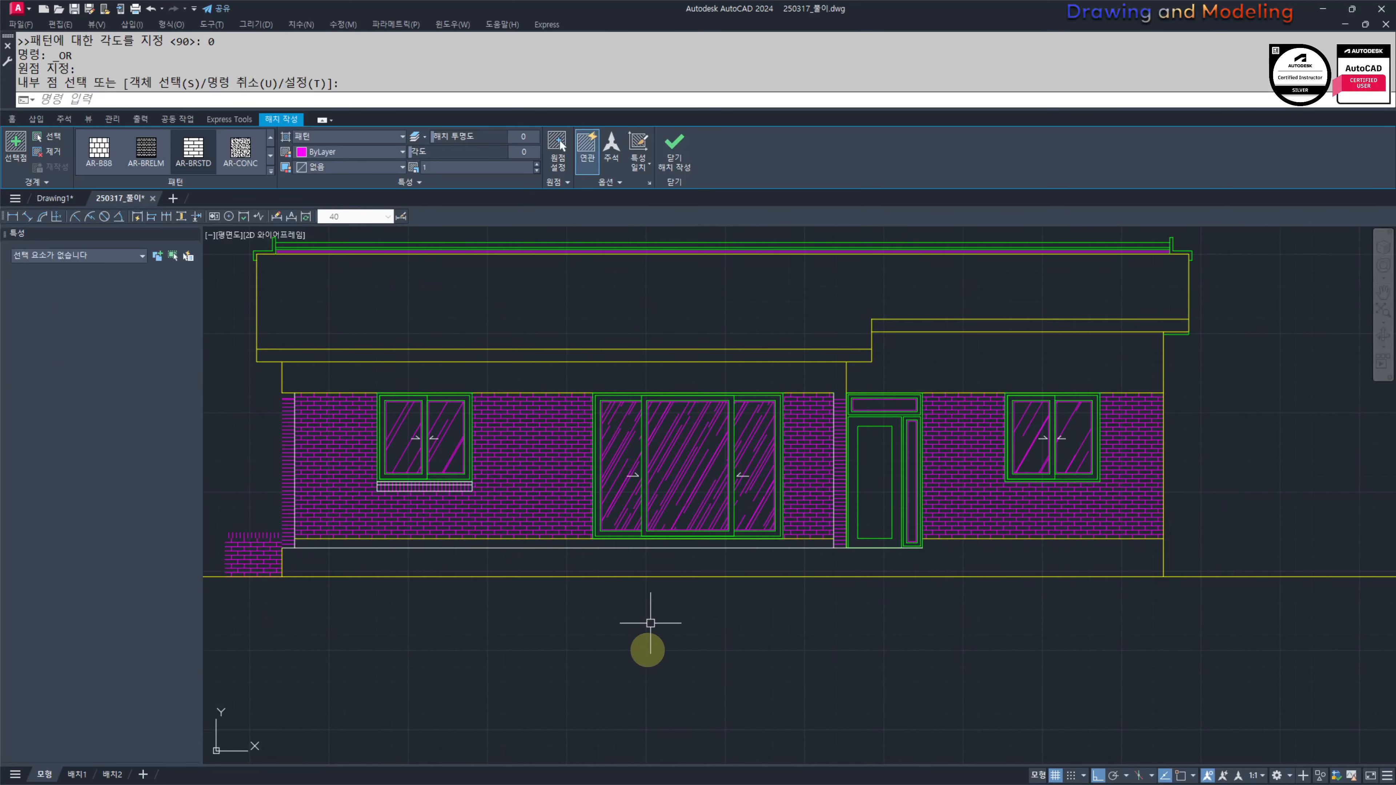
key("Escape")
key("Escape")
Step: Turn on all layers of the drawing
scroll(879, 570, "up", 4)
scroll(785, 569, "down", 4)
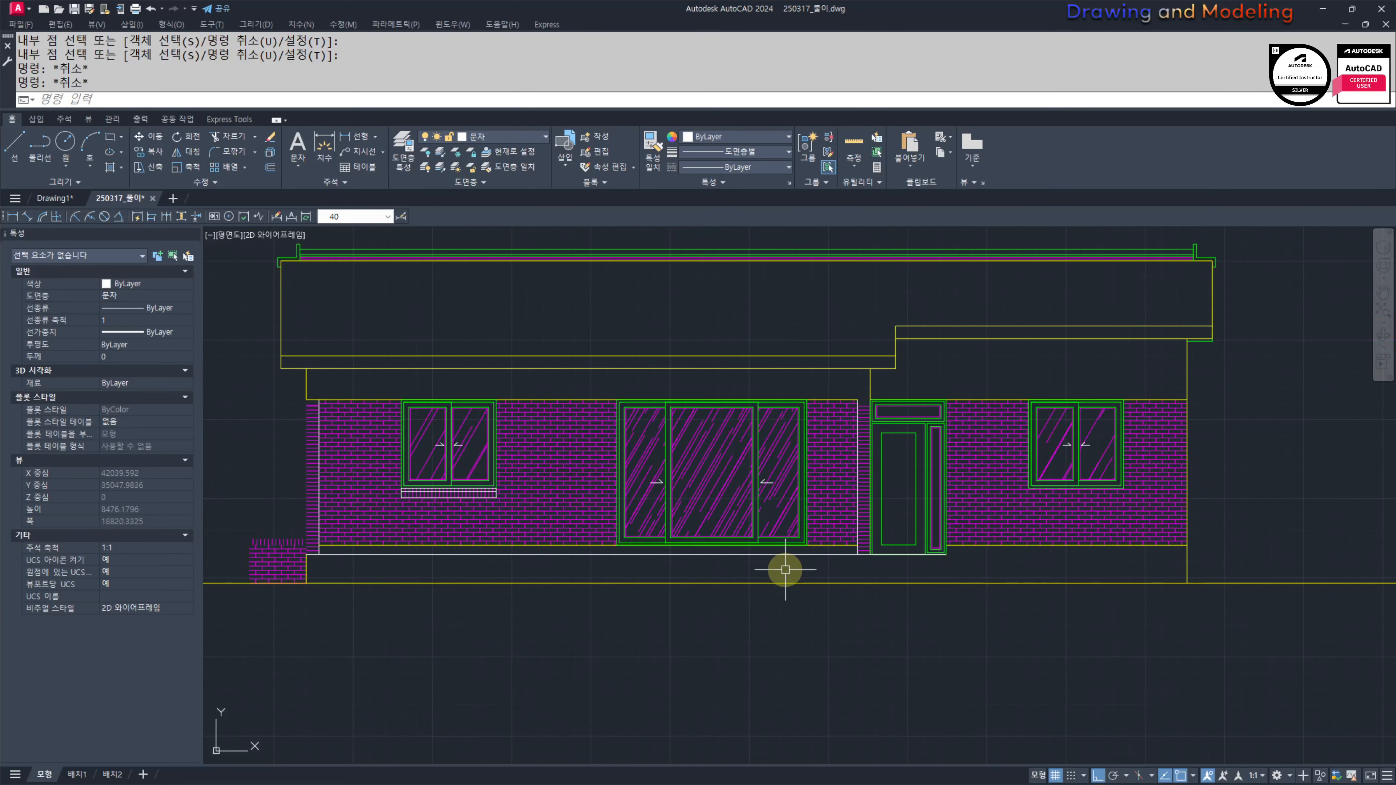
middle_click_drag(786, 570, 899, 550)
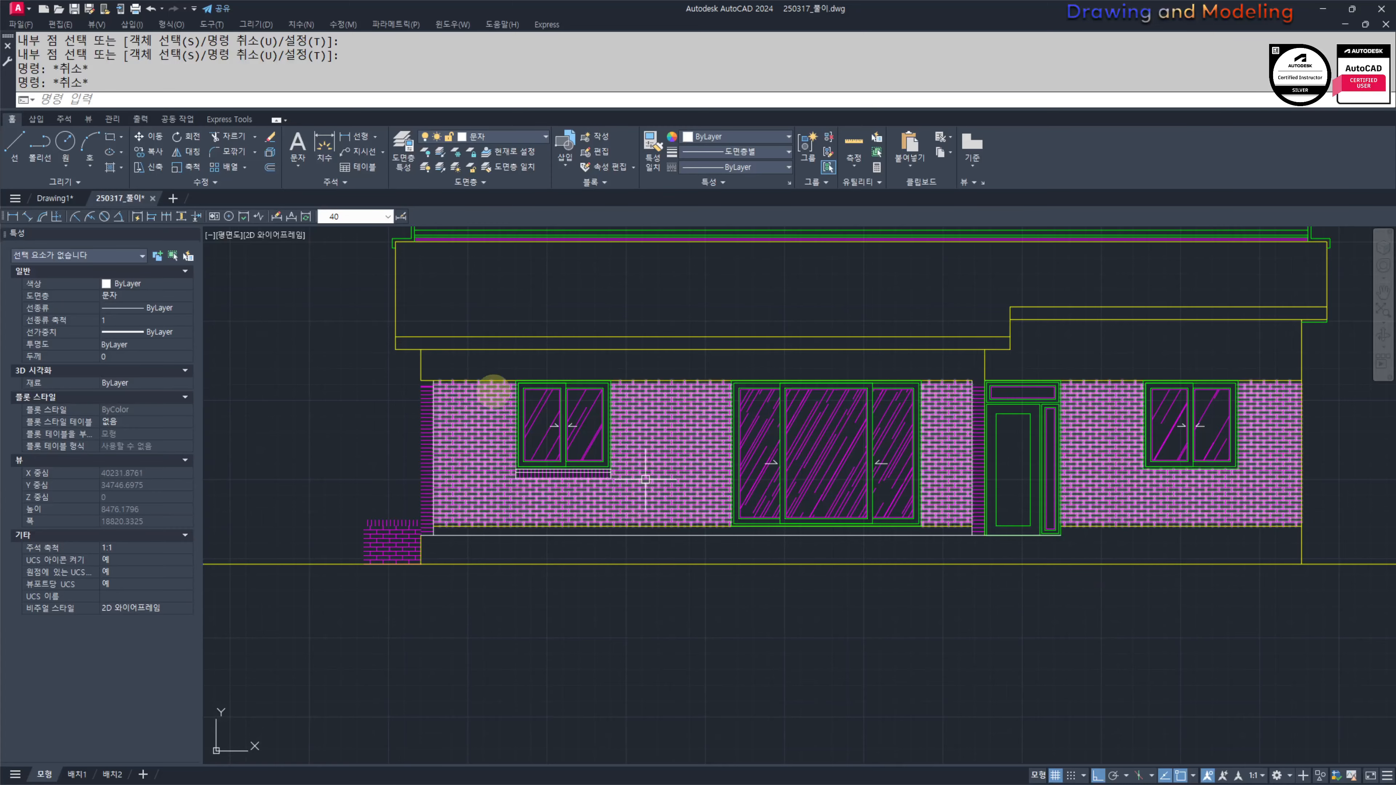
left_click(424, 167)
scroll(806, 466, "up", 4)
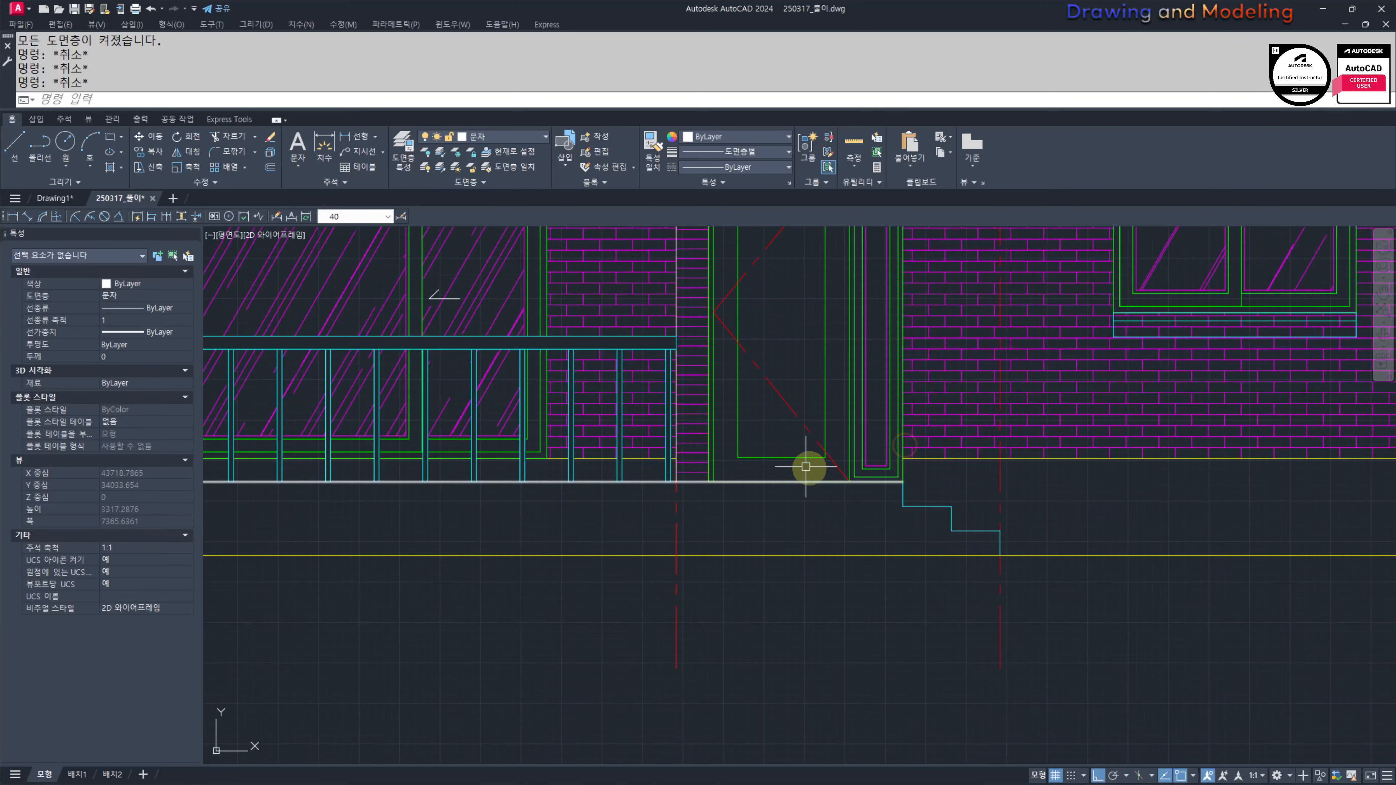
middle_click_drag(795, 462, 823, 462)
type("ma")
key("space")
scroll(524, 477, "down", 4)
key("Escape")
key("Escape")
middle_click_drag(398, 488, 797, 492)
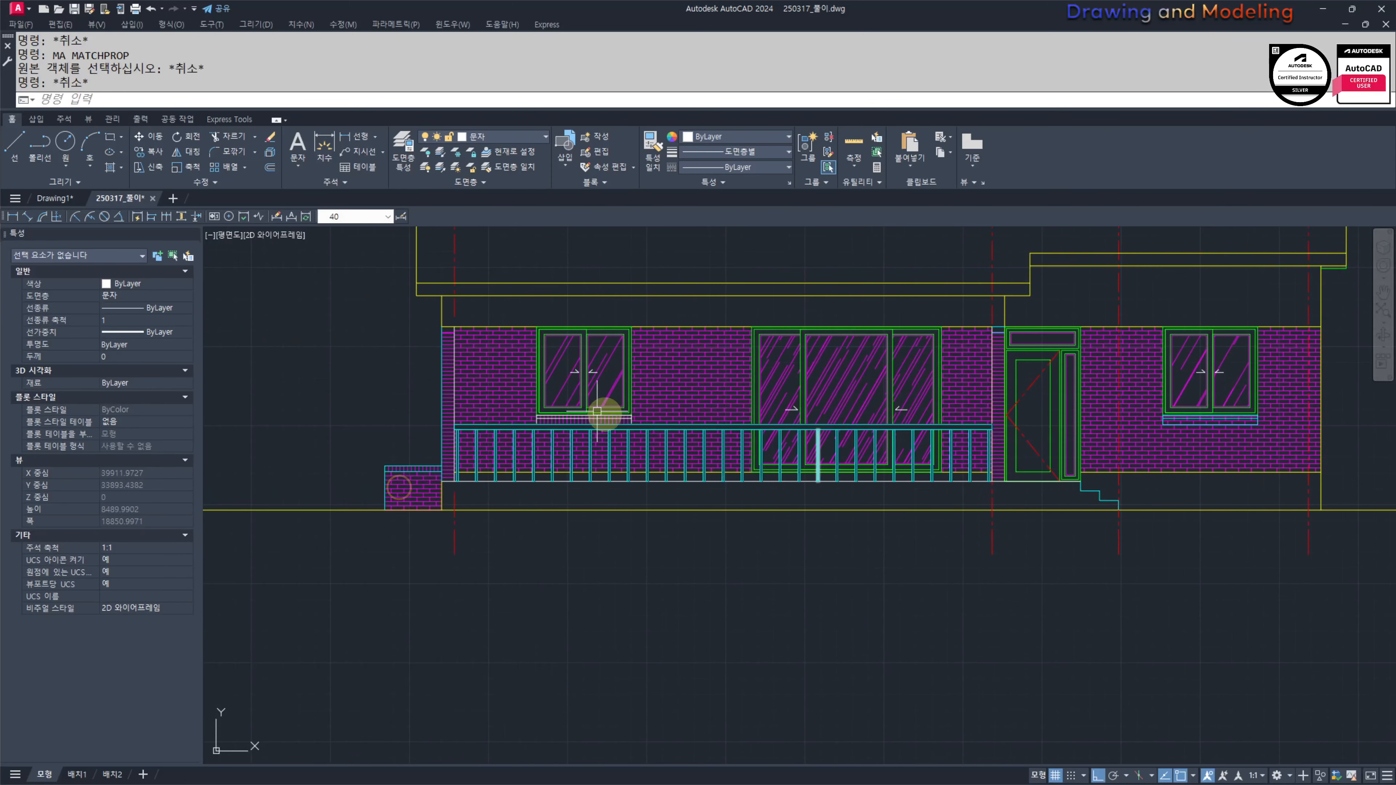
scroll(441, 475, "up", 3)
scroll(1005, 515, "down", 3)
middle_click_drag(1010, 517, 689, 530)
Step: Turn off the 입면선 layer by picking one of the cyan balustrade lines
type("ff")
key("space")
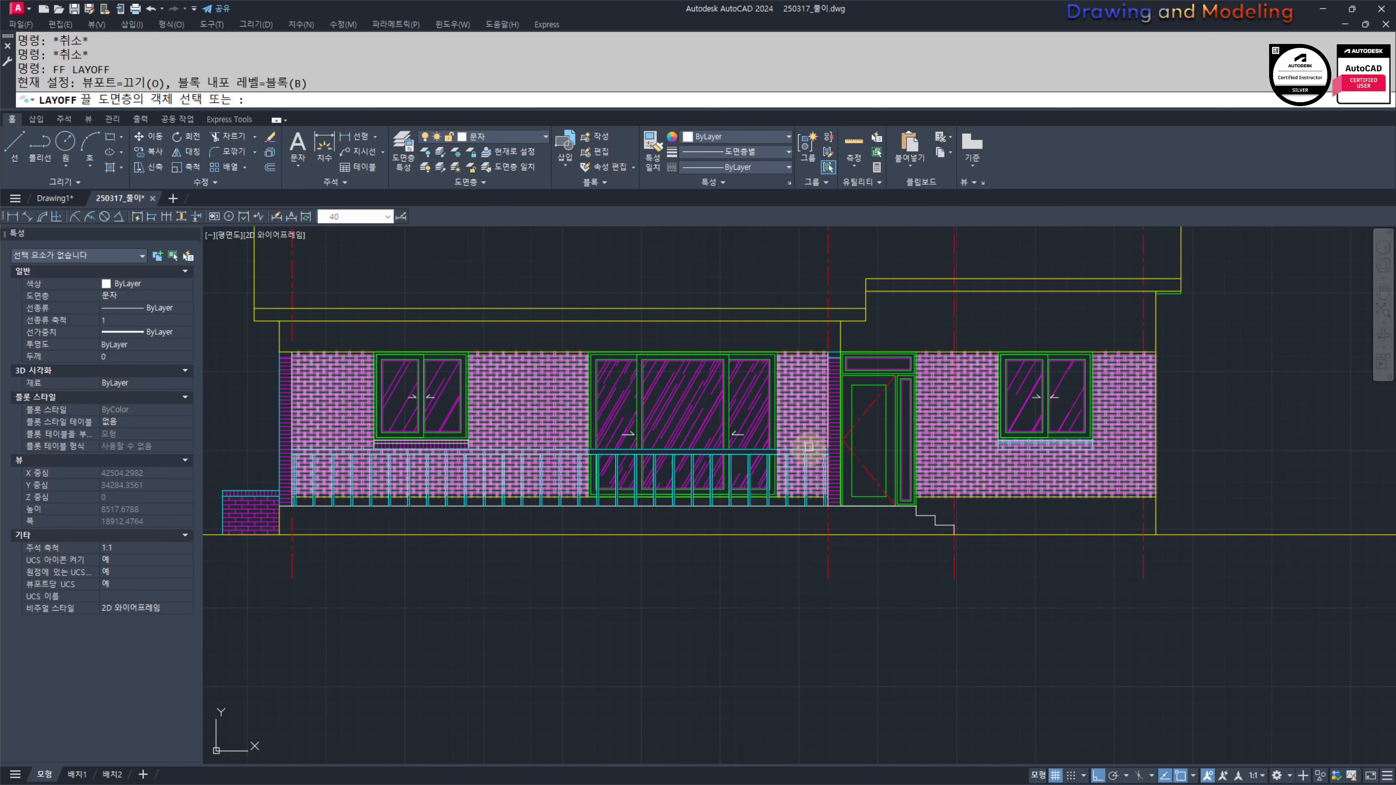
left_click(809, 451)
key("Escape")
key("Escape")
Step: Start a hatch and pick the base strip under the left wall, the right wall's base and the area beside the steps
type("h")
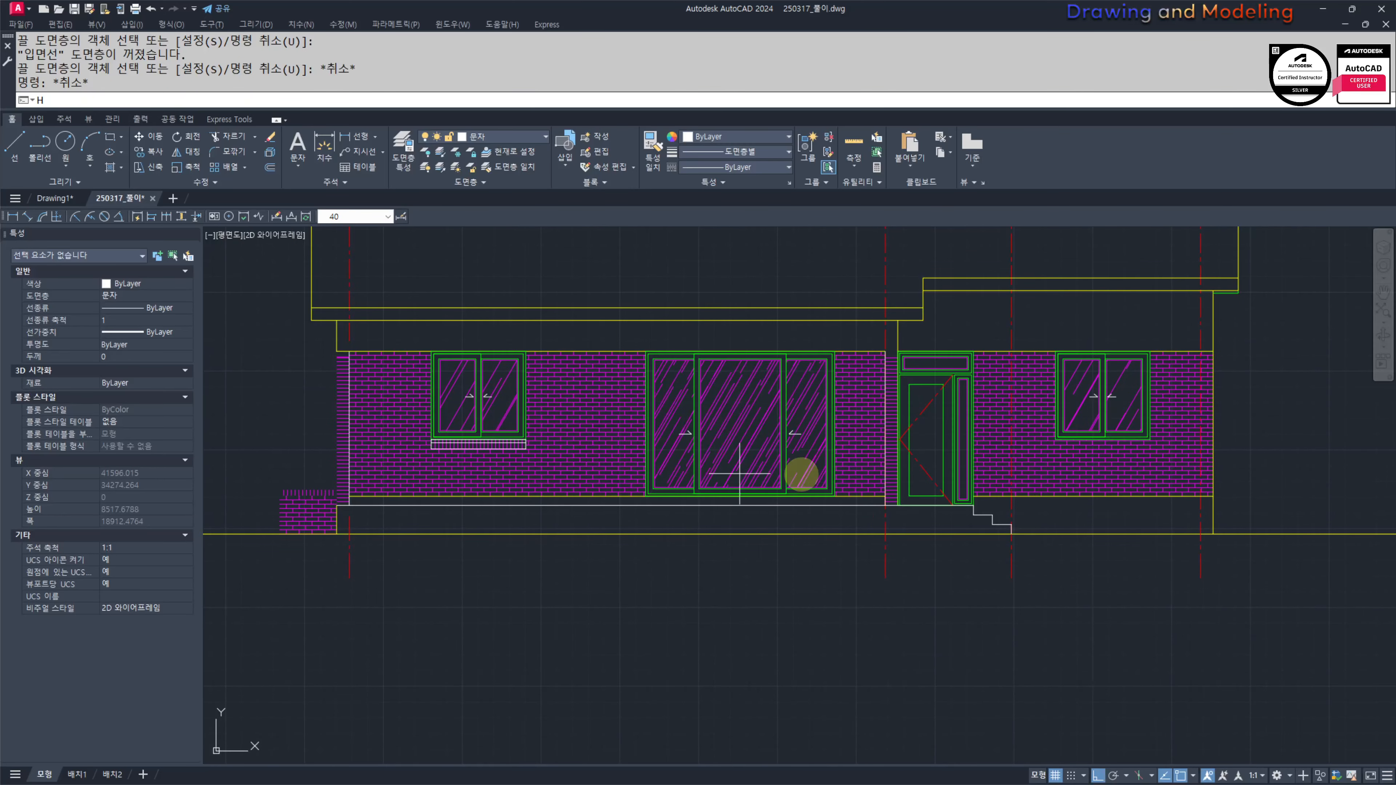
key("space")
scroll(792, 501, "up", 2)
middle_click_drag(795, 502, 1032, 533)
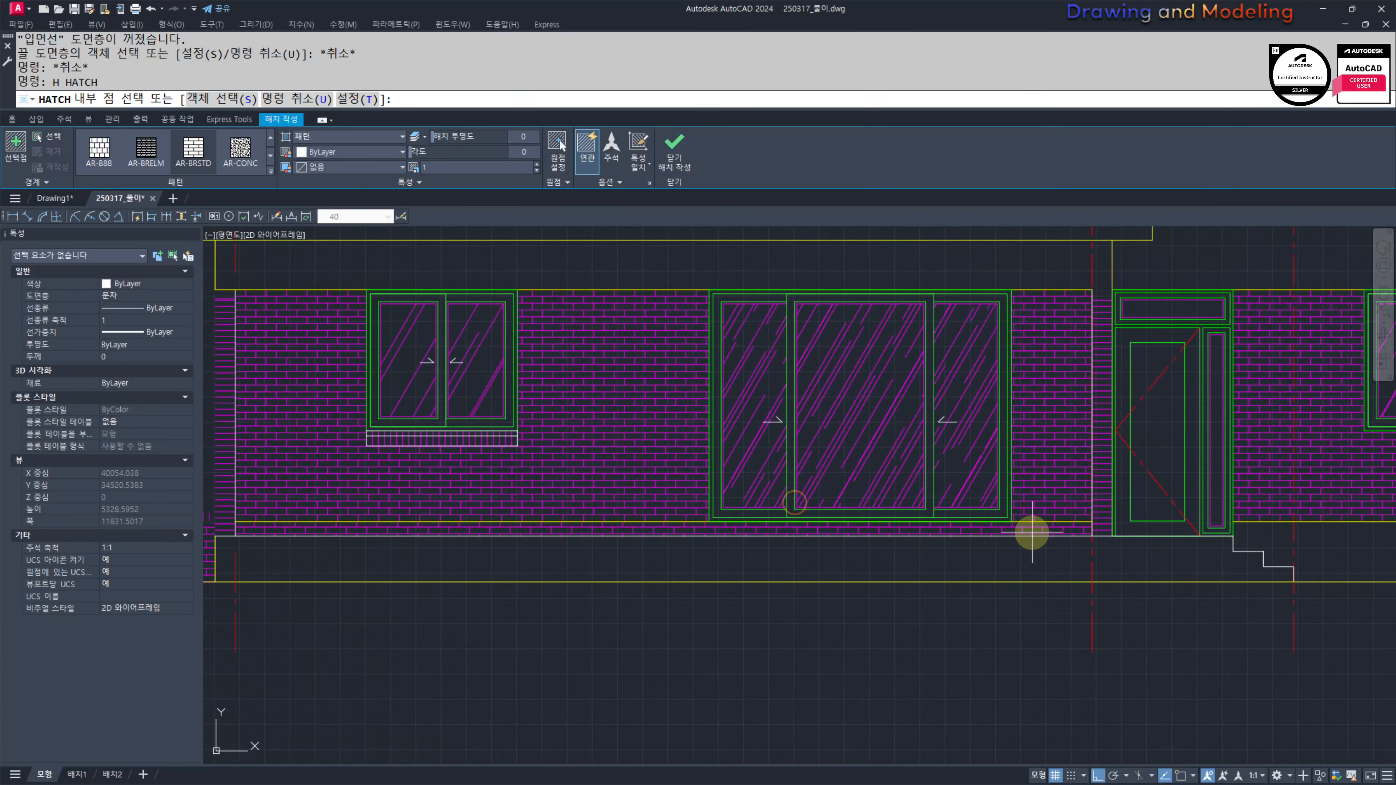
left_click(1032, 533)
middle_click_drag(1243, 581, 931, 562)
middle_click_drag(1142, 547, 1125, 550)
left_click(1124, 544)
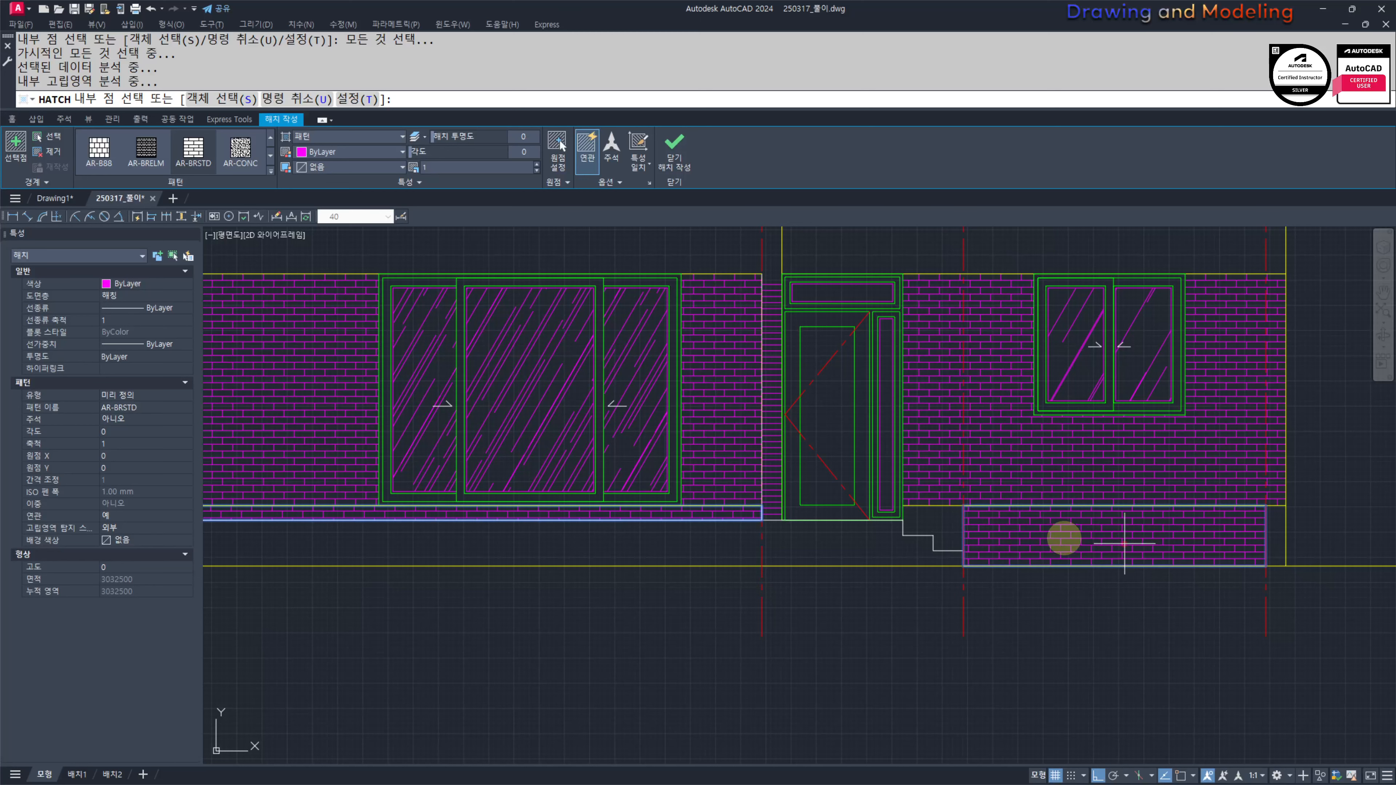
left_click(944, 522)
Step: Change the base hatch's pattern to AR-SAND and finish the hatch
scroll(882, 517, "down", 2)
middle_click_drag(881, 517, 1174, 538)
middle_click_drag(404, 255, 249, 252)
left_click(262, 166)
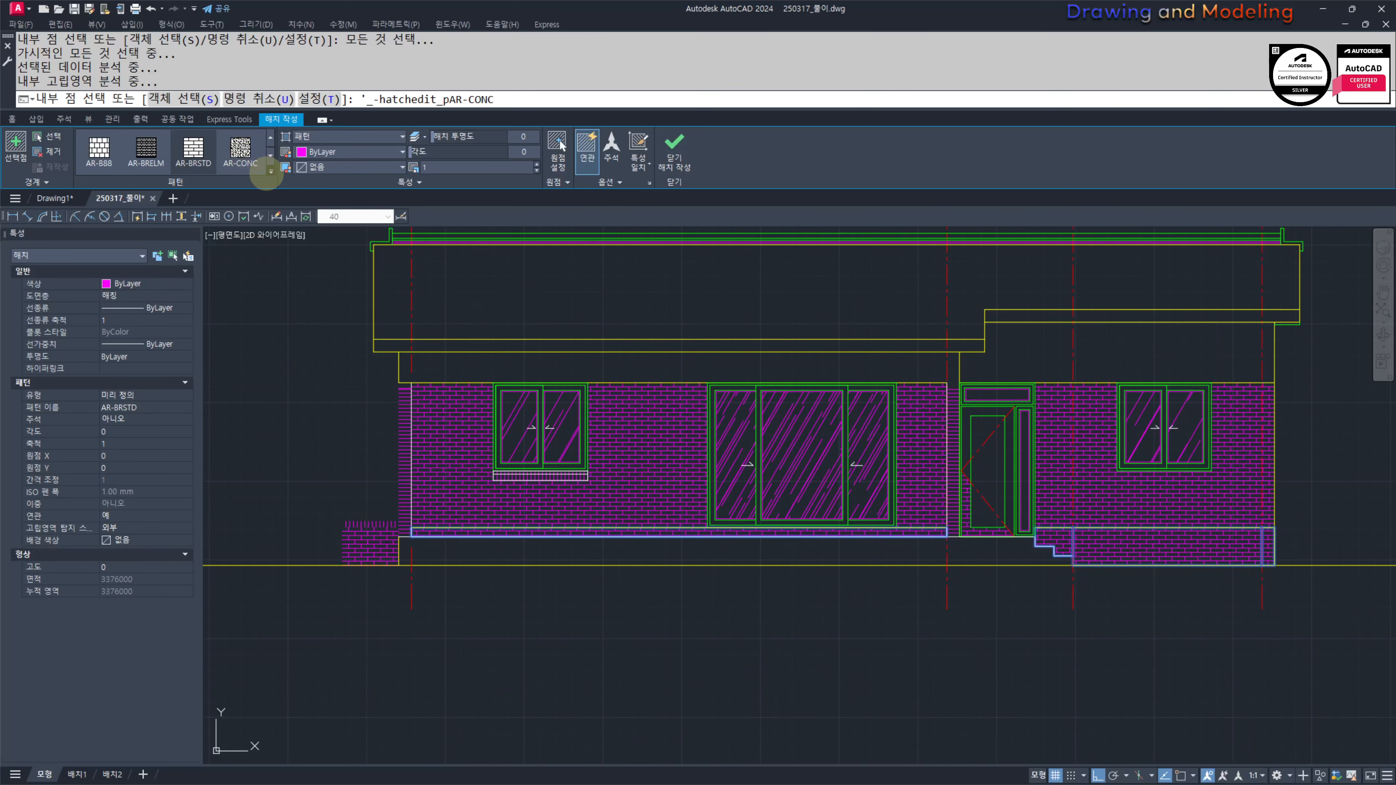
left_click(267, 168)
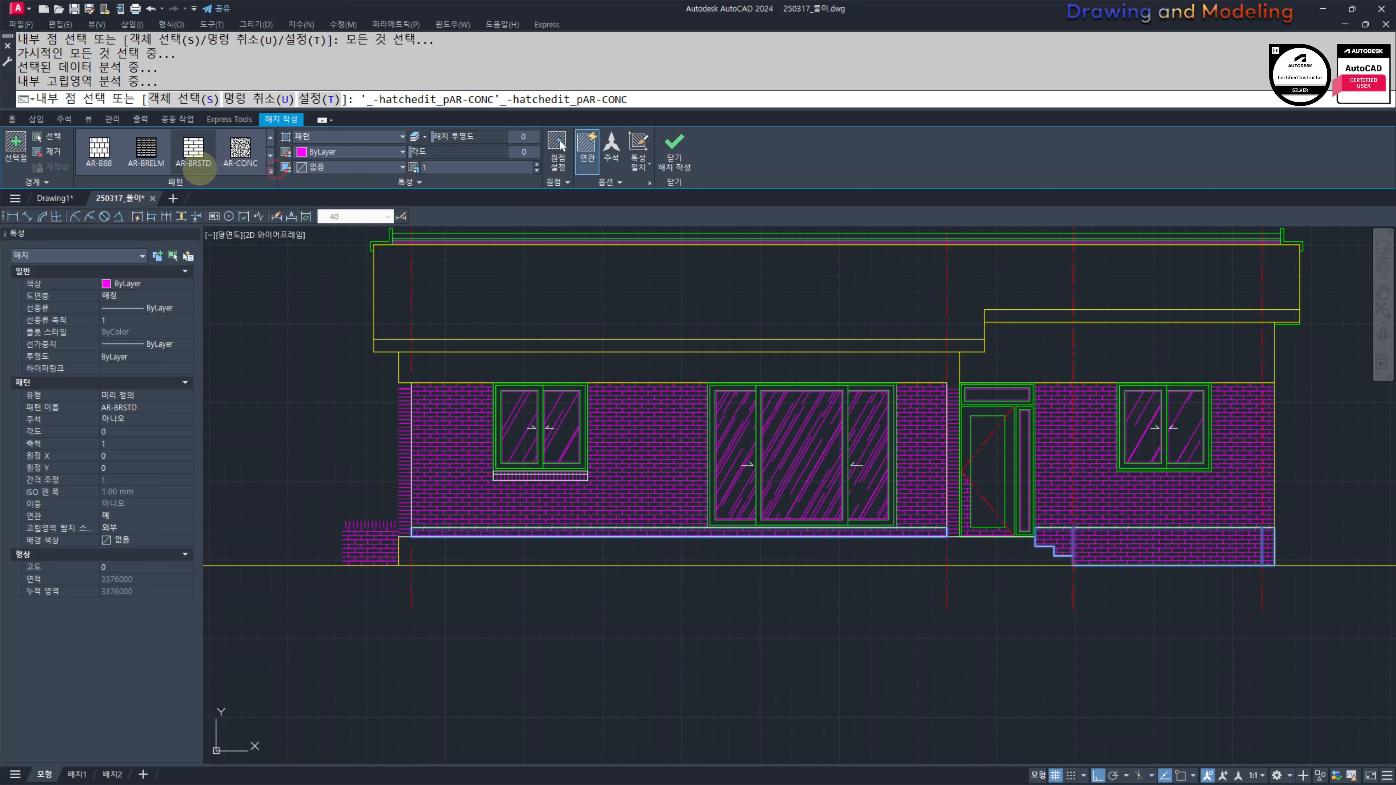
left_click(270, 171)
left_click(146, 148)
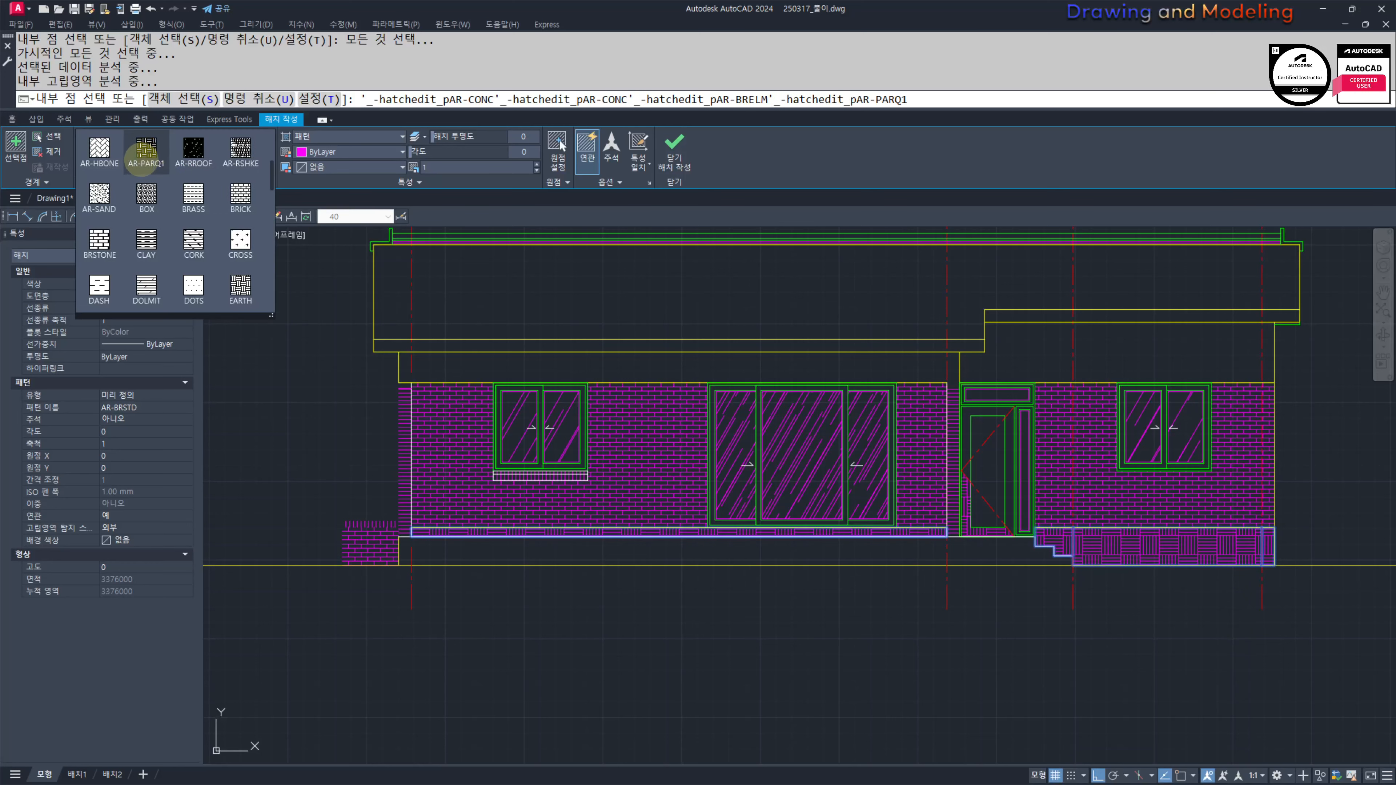
left_click(98, 195)
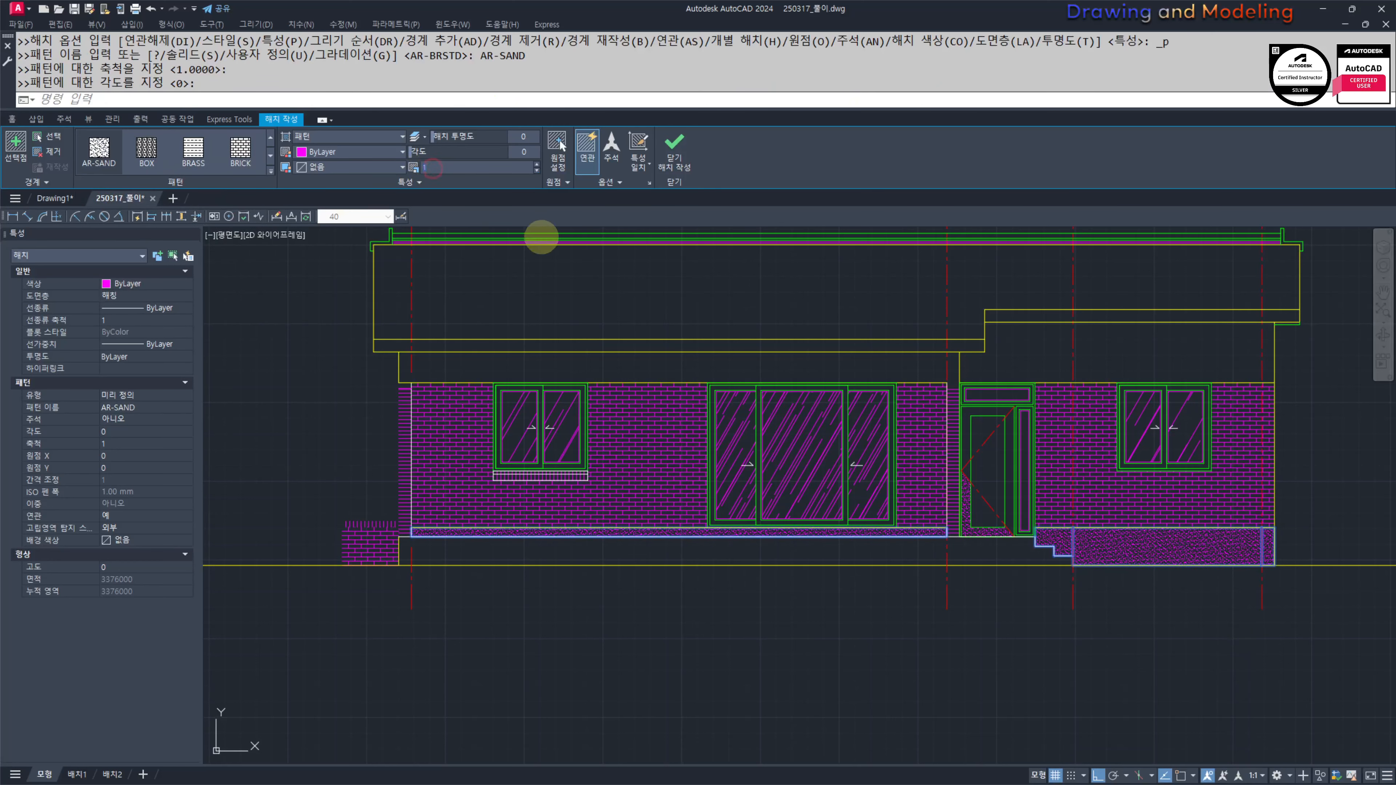
key("Return")
key("Return")
Step: Hatch the two upper wall bands between the roof and the brick walls with the AR-SAND pattern
type("h")
key("Return")
left_click(1175, 379)
left_click(800, 397)
key("Return")
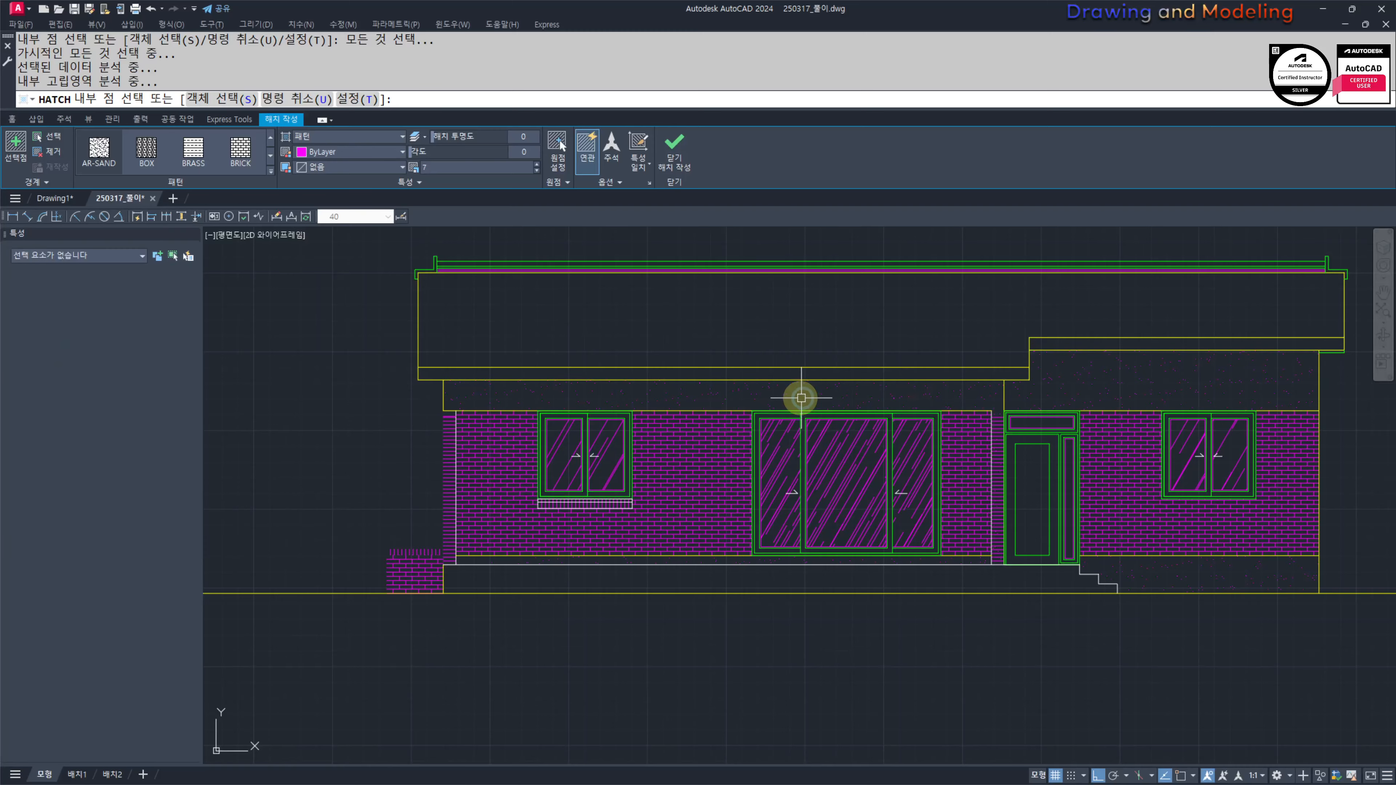
key("Escape")
middle_click_drag(831, 514, 802, 519)
key("ctrl+z")
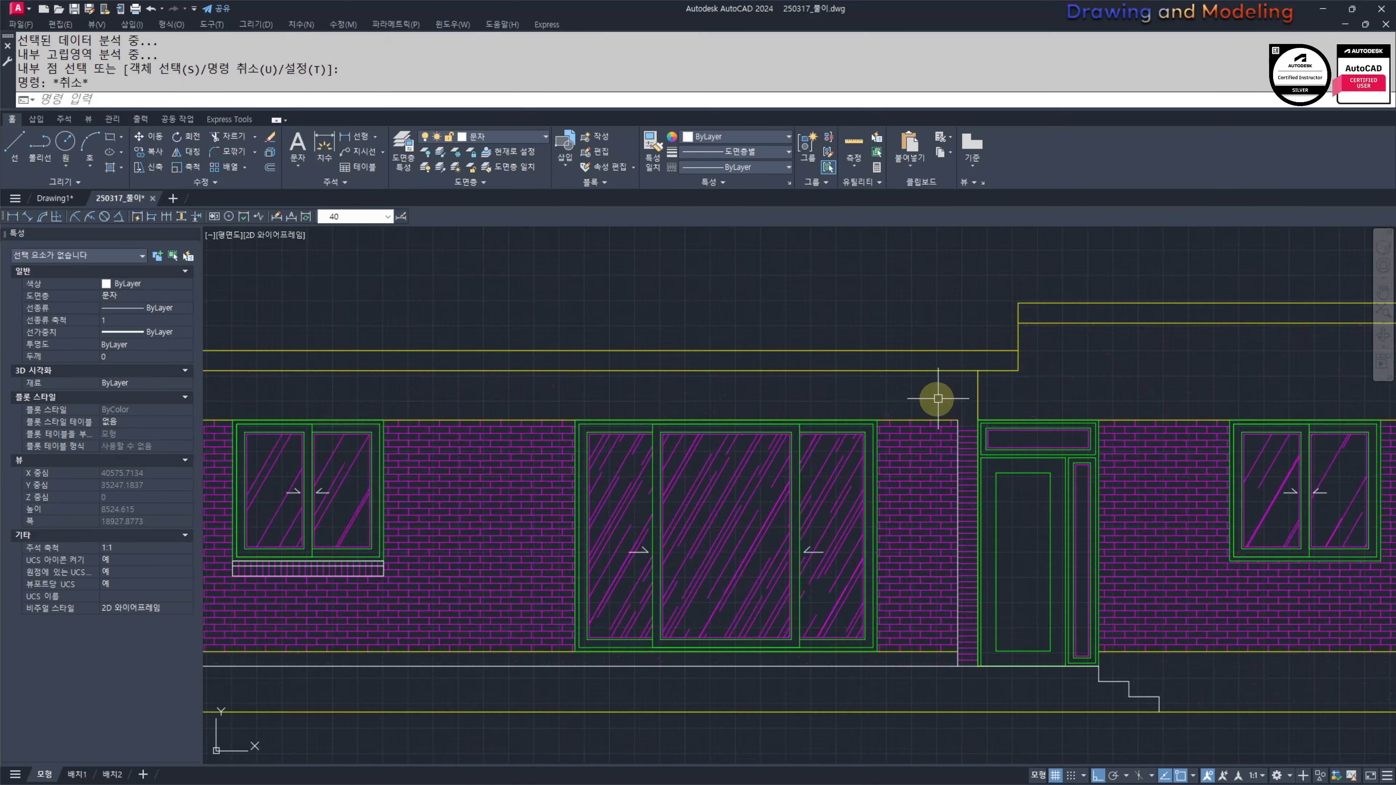
key("ctrl+z")
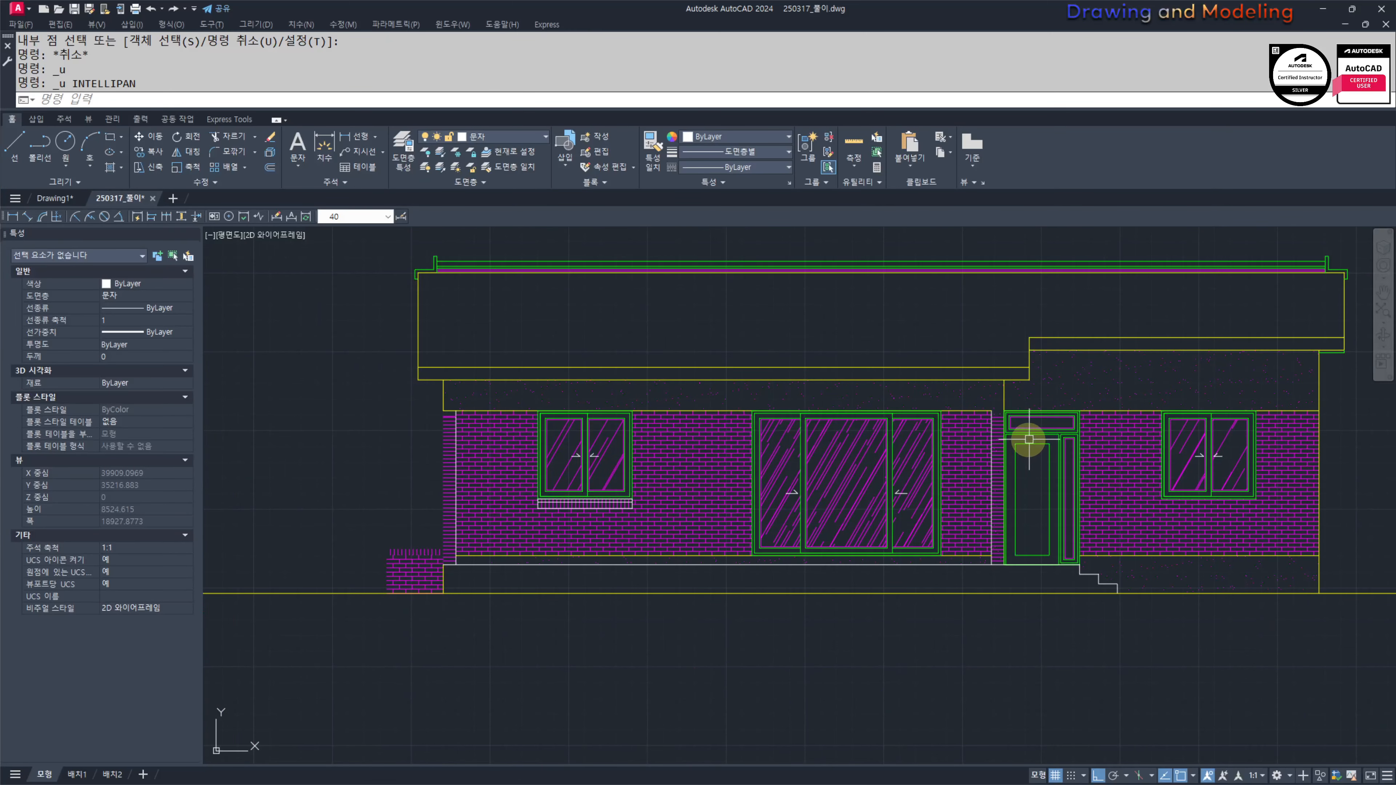
Step: Erase the hatch-boundary object picked at the upper wall band
left_click(933, 385)
key("Escape")
scroll(979, 412, "up", 3)
left_click(980, 407)
type("e")
key("Escape")
key("Escape")
scroll(988, 409, "down", 4)
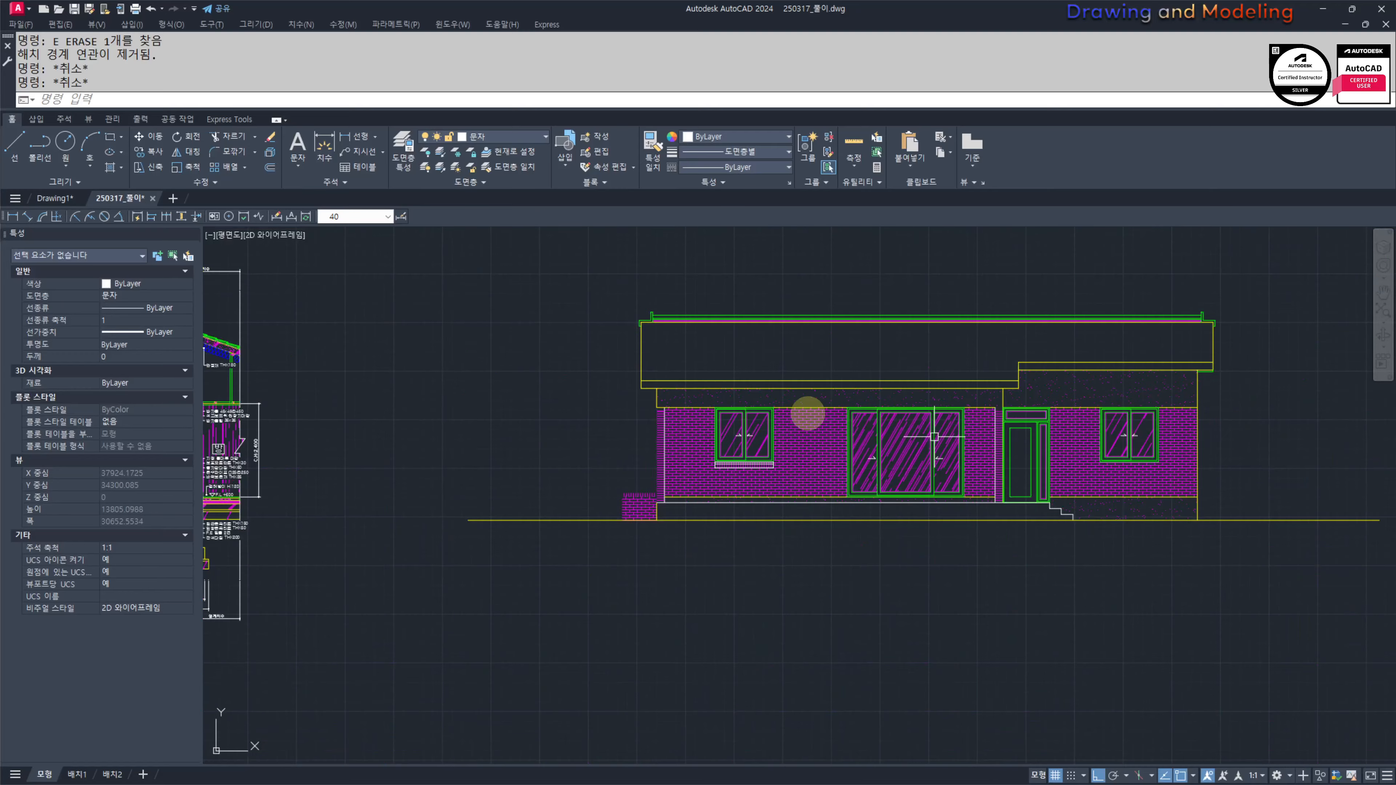
Step: Turn all layers back on so the balustrade and other elevation lines are displayed
middle_click_drag(789, 427, 907, 446)
middle_click_drag(933, 497, 828, 531)
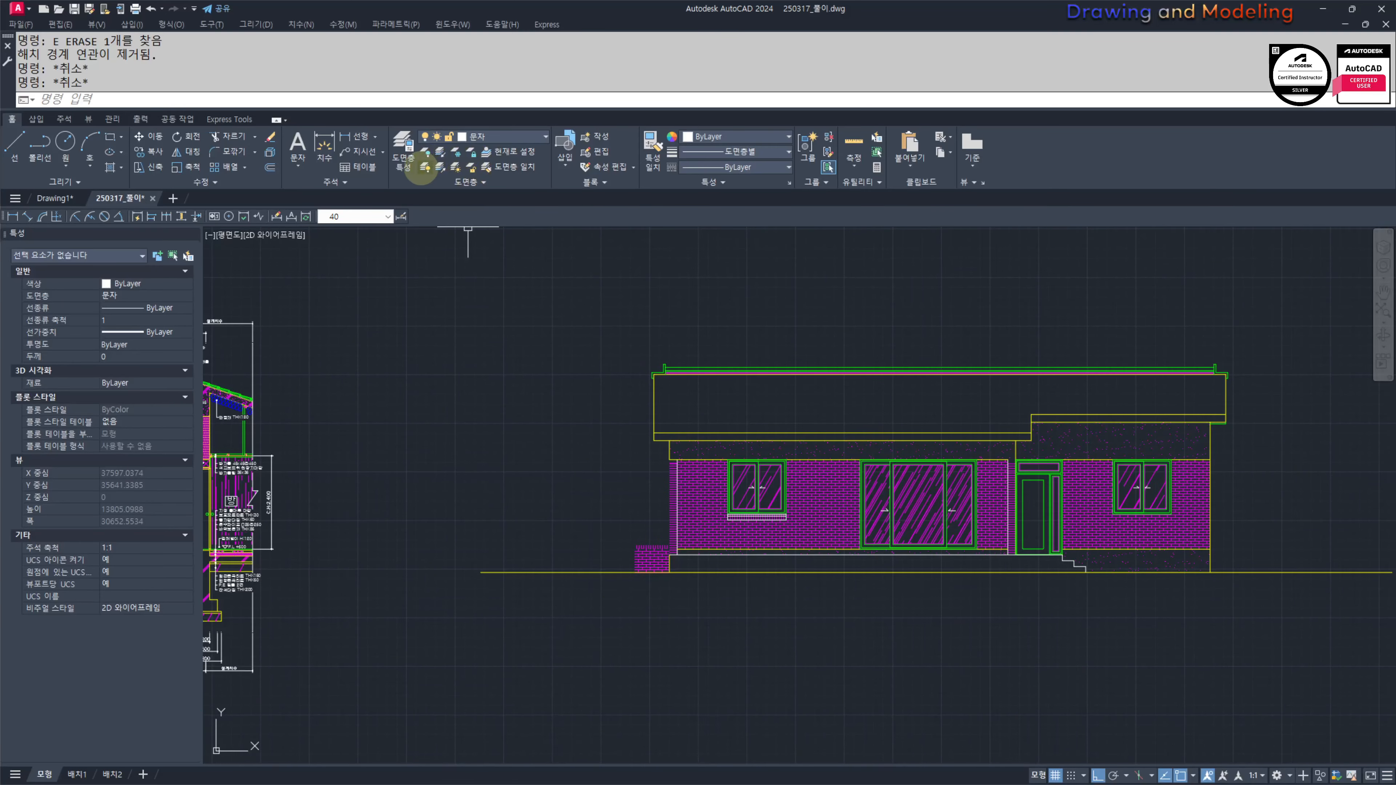
left_click(425, 167)
key("Escape")
key("Escape")
Step: Match the white floor line and the step lines to the properties of a cyan baluster line
scroll(1076, 588, "up", 6)
type("ma")
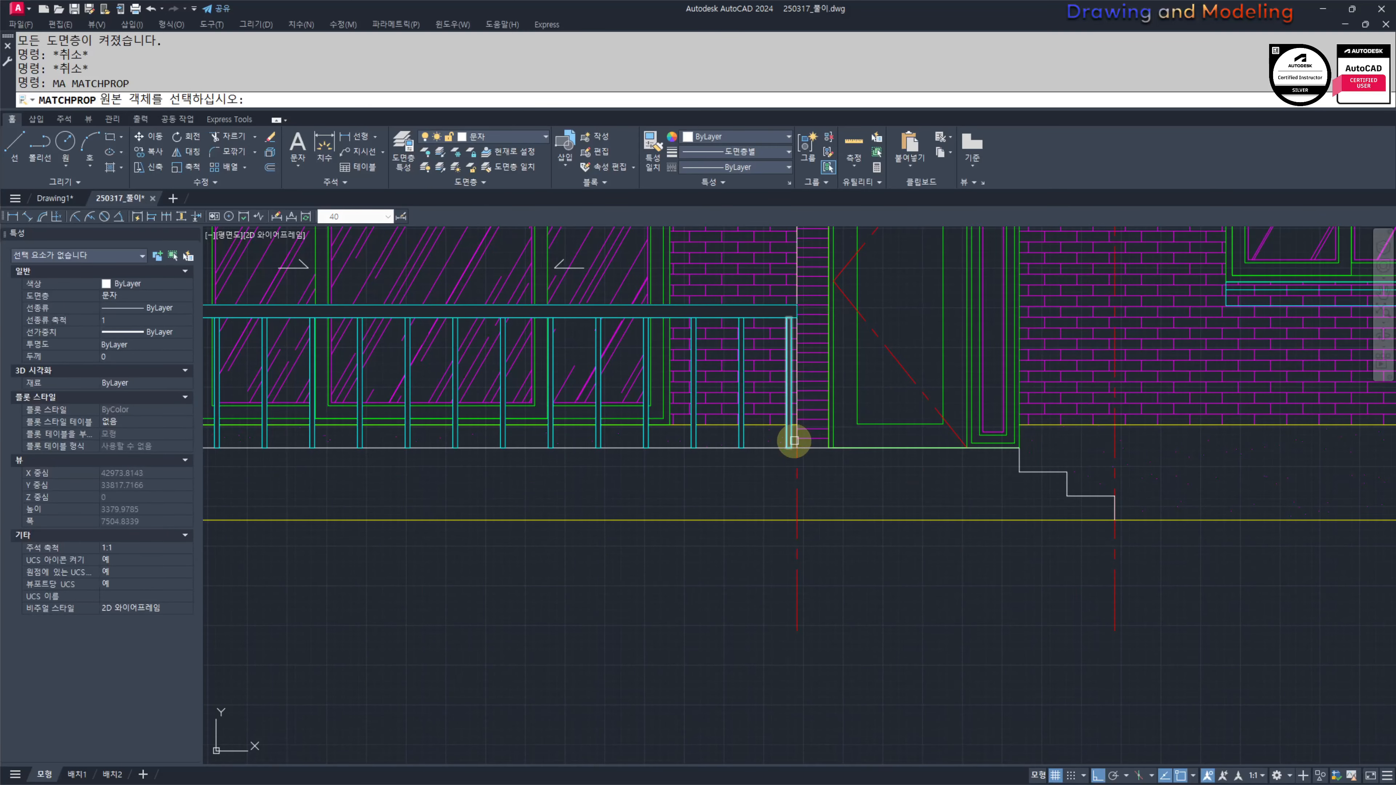
left_click(791, 443)
scroll(803, 449, "up", 4)
left_click(906, 466)
left_click(877, 432)
scroll(1179, 513, "down", 1)
mouse_move(1182, 513)
middle_mouse_down()
mouse_move(600, 488)
mouse_move(847, 564)
middle_mouse_up()
scroll(784, 384, "up", 2)
left_click(828, 383)
scroll(756, 395, "down", 4)
left_click(966, 539)
scroll(918, 540, "down", 3)
scroll(710, 532, "up", 4)
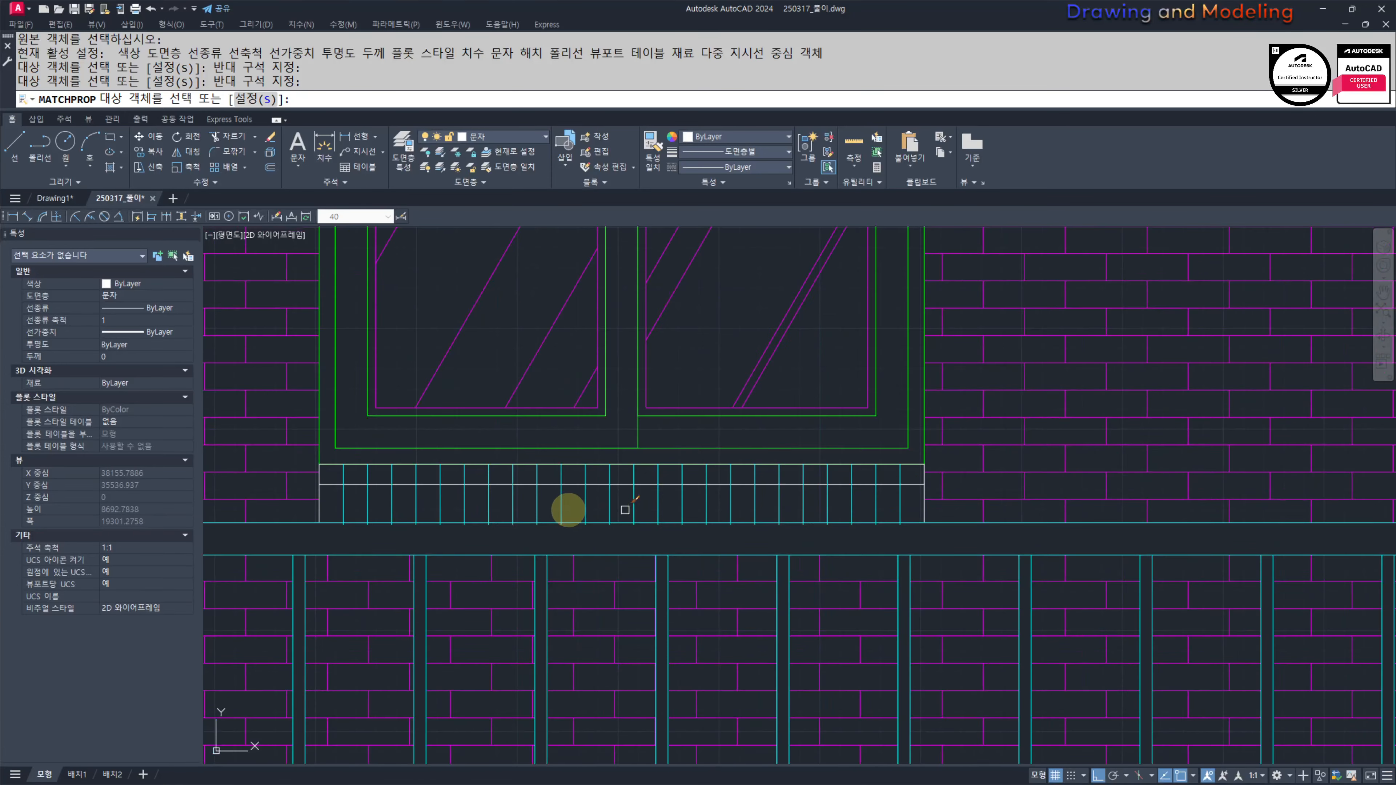
Step: Apply the cyan baluster properties to the left window sill's outline and dividing line
middle_click_drag(486, 487, 735, 486)
scroll(558, 478, "up", 2)
left_click(673, 493)
left_click(632, 551)
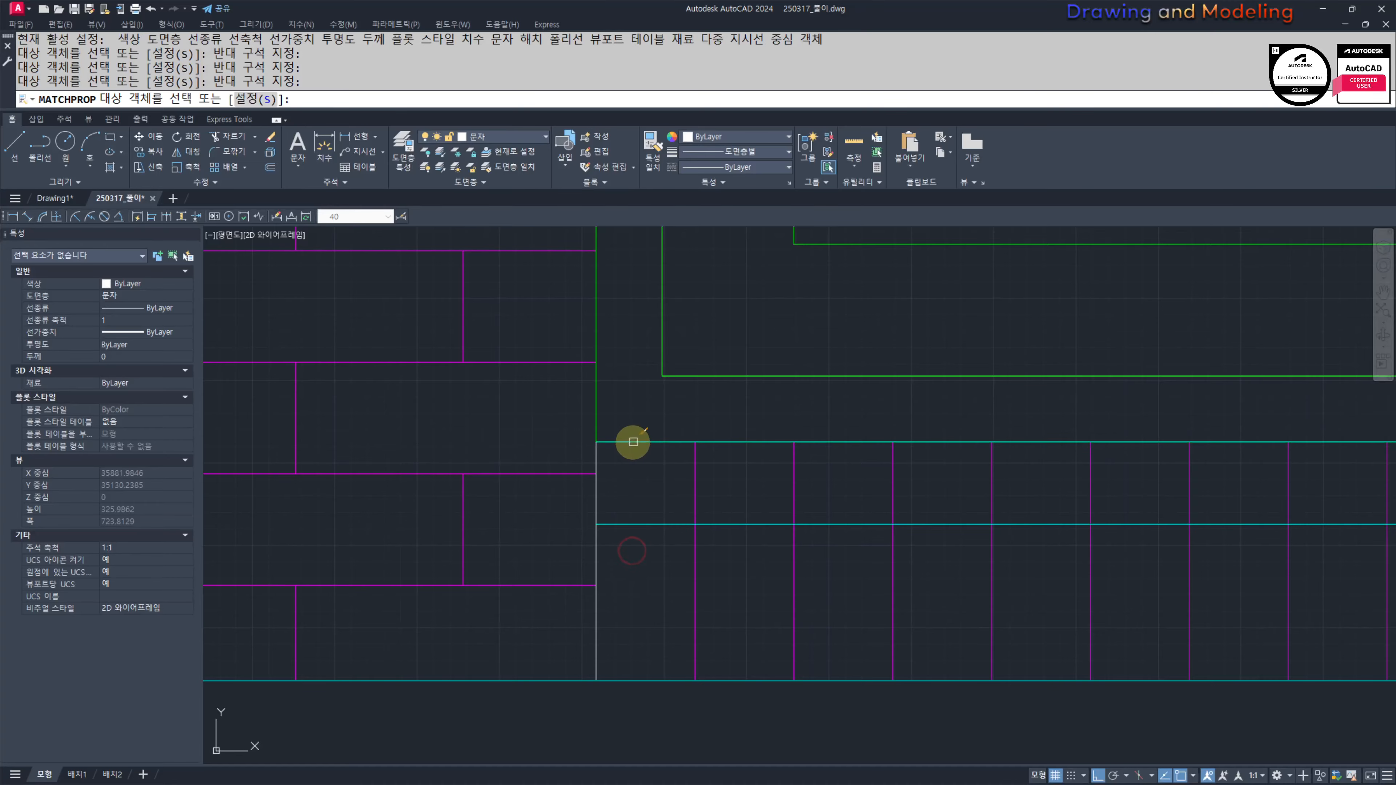
left_click(633, 442)
left_click(611, 498)
left_click(563, 506)
scroll(578, 521, "down", 4)
scroll(550, 519, "down", 1)
left_click(520, 495)
scroll(797, 587, "up", 3)
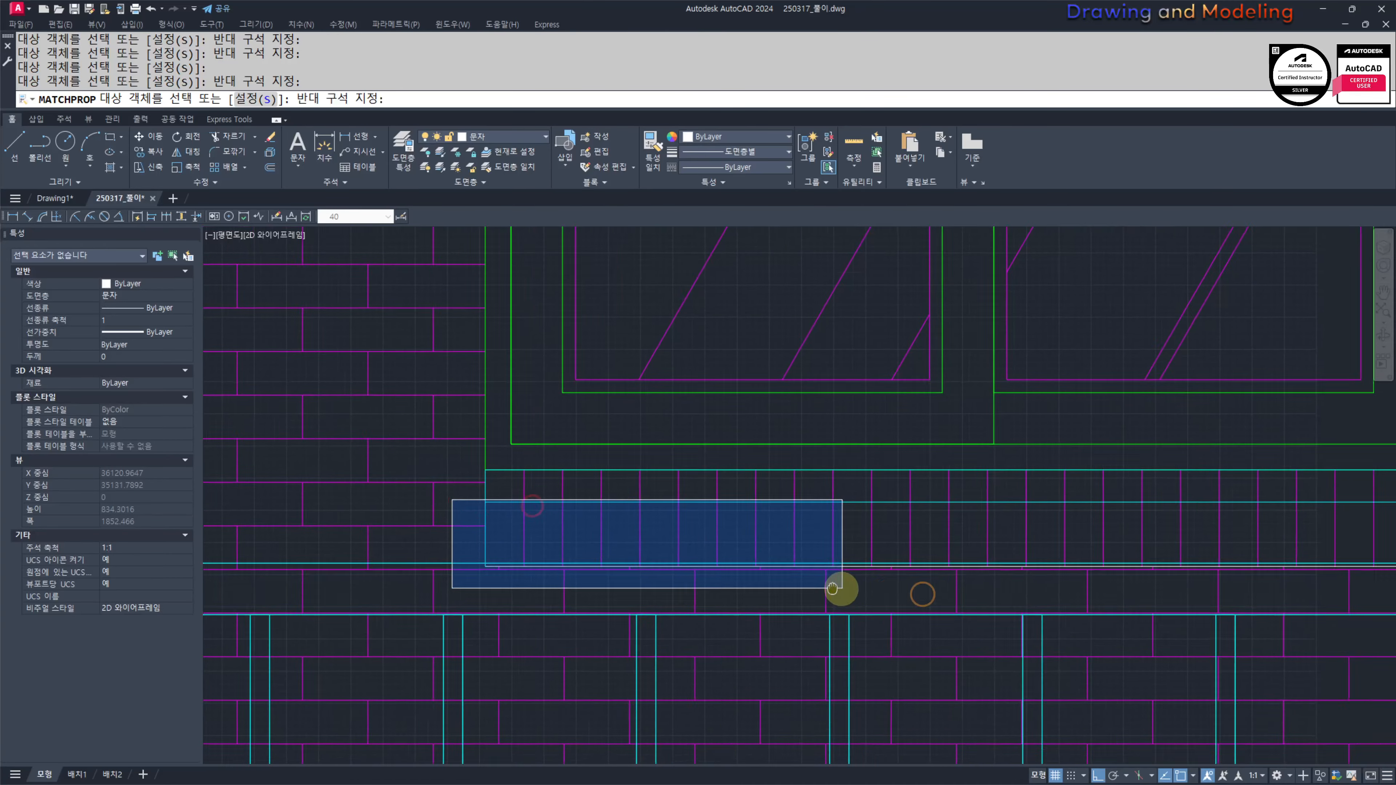
left_click(999, 582)
scroll(1007, 507, "up", 4)
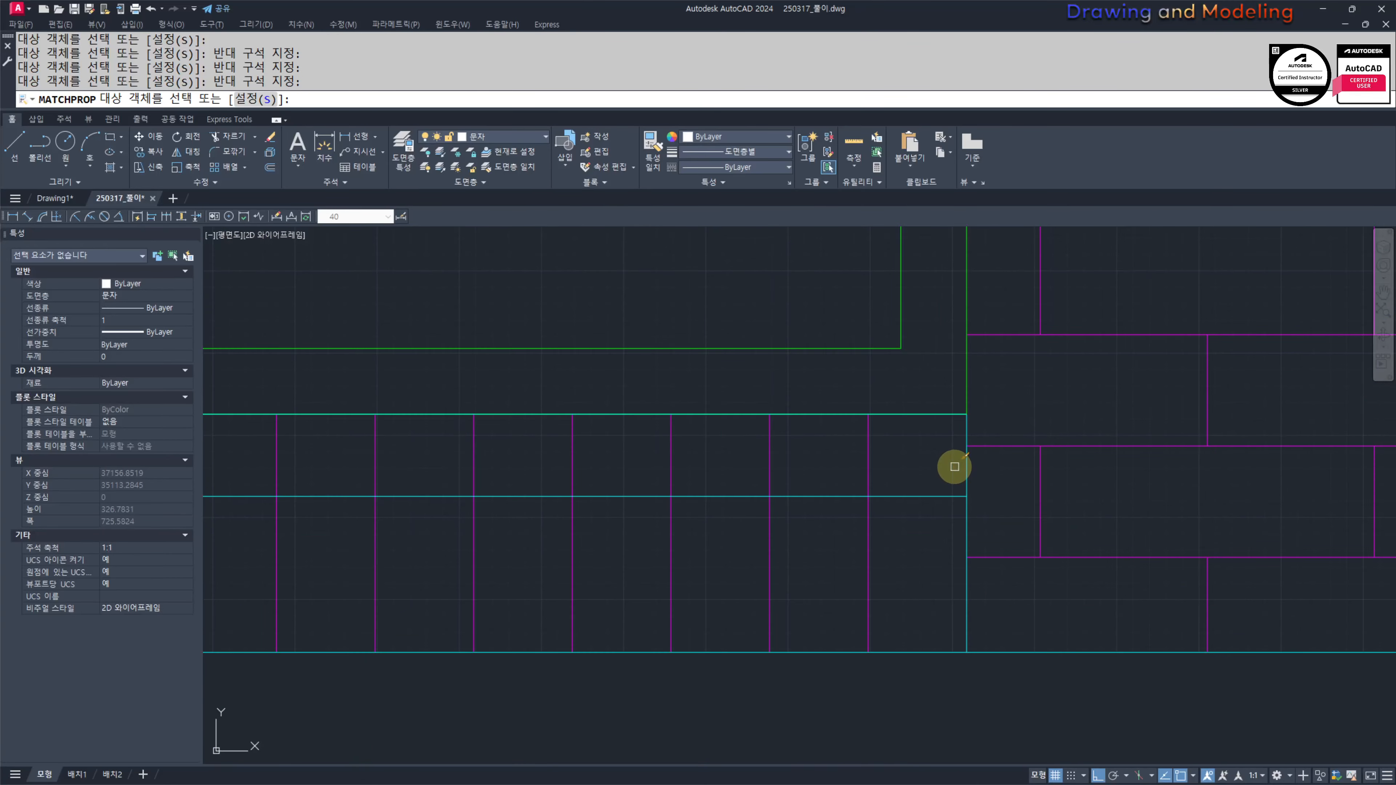
key("Escape")
Step: Match the white vertical edges of the pilasters beside the door and at the left wall end to a cyan pilaster line
scroll(879, 495, "down", 6)
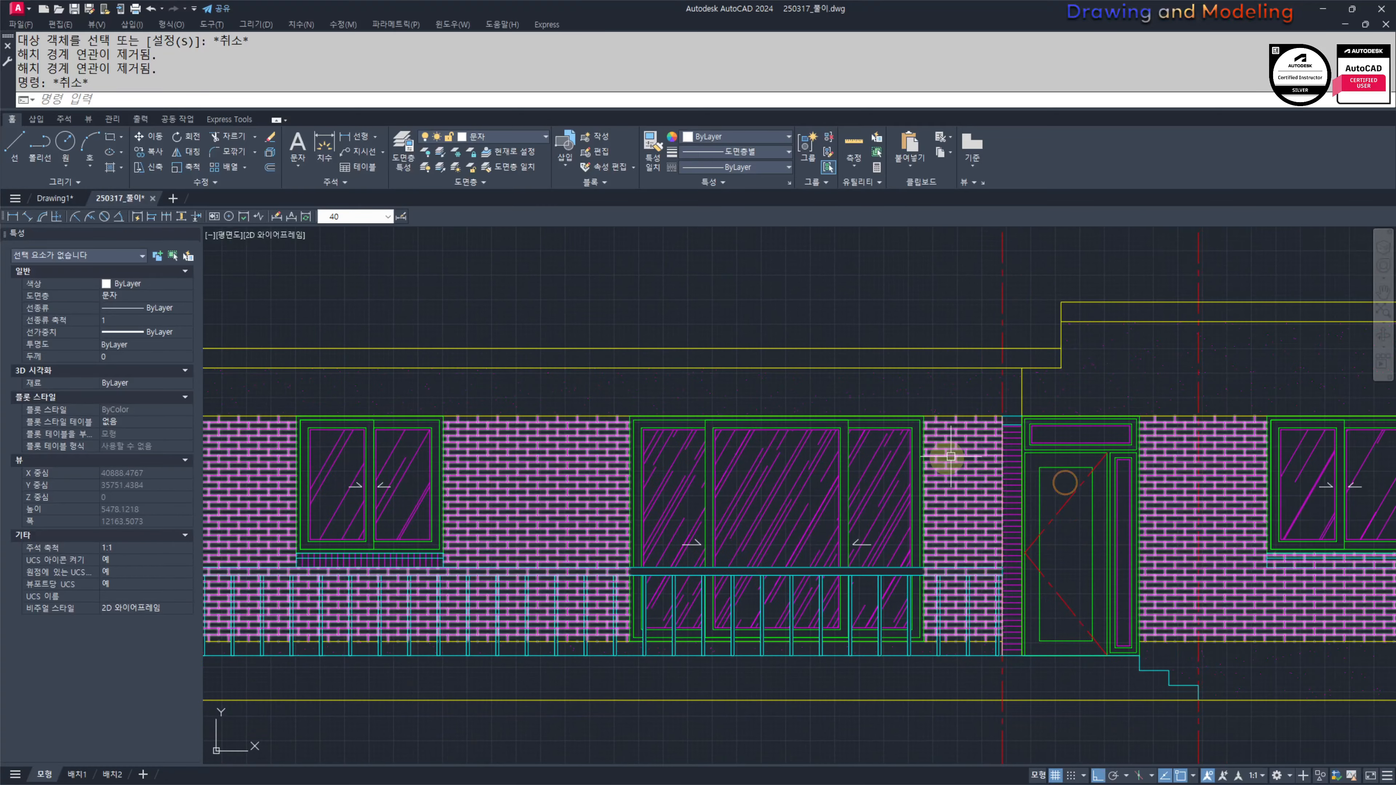
scroll(996, 426, "up", 8)
key("Return")
left_click(1071, 415)
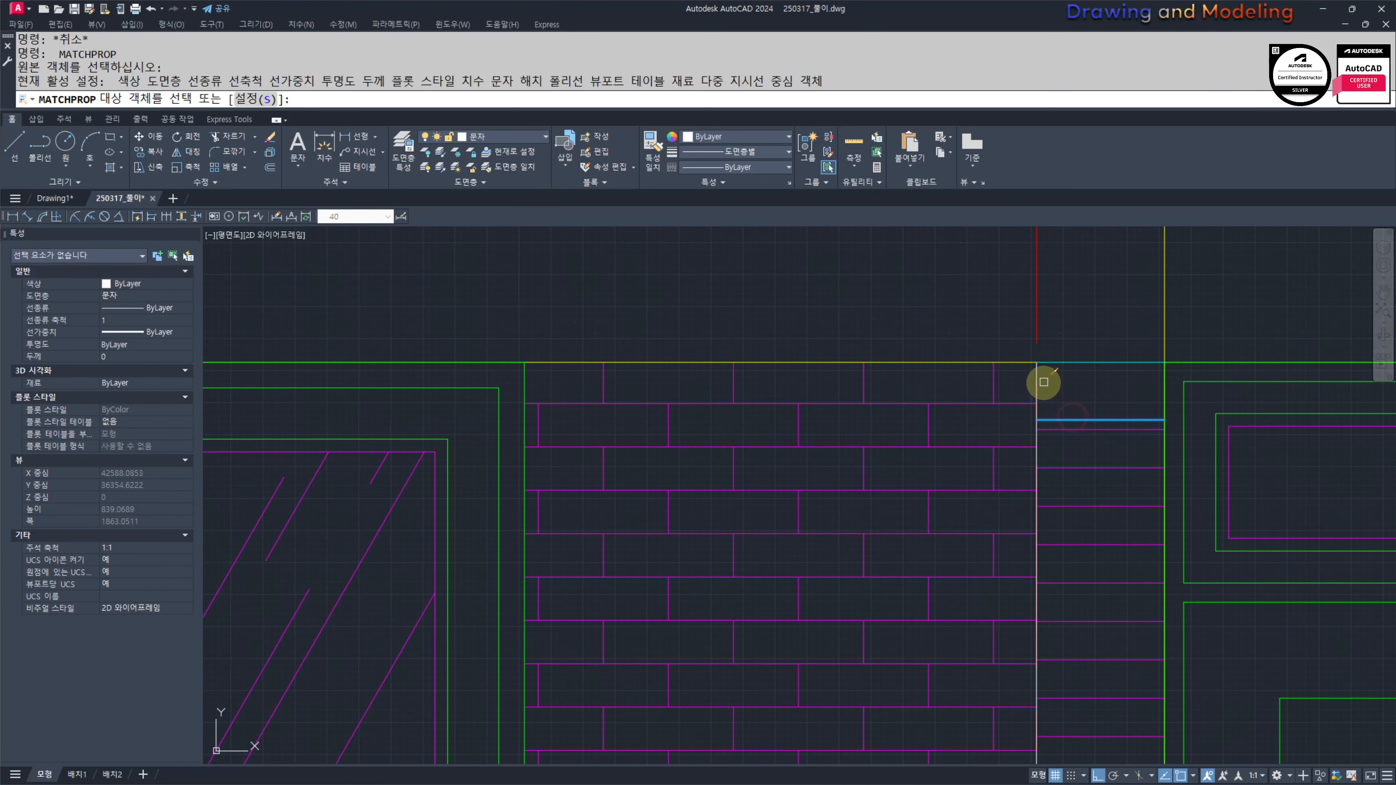
scroll(1084, 389, "down", 5)
scroll(748, 415, "up", 6)
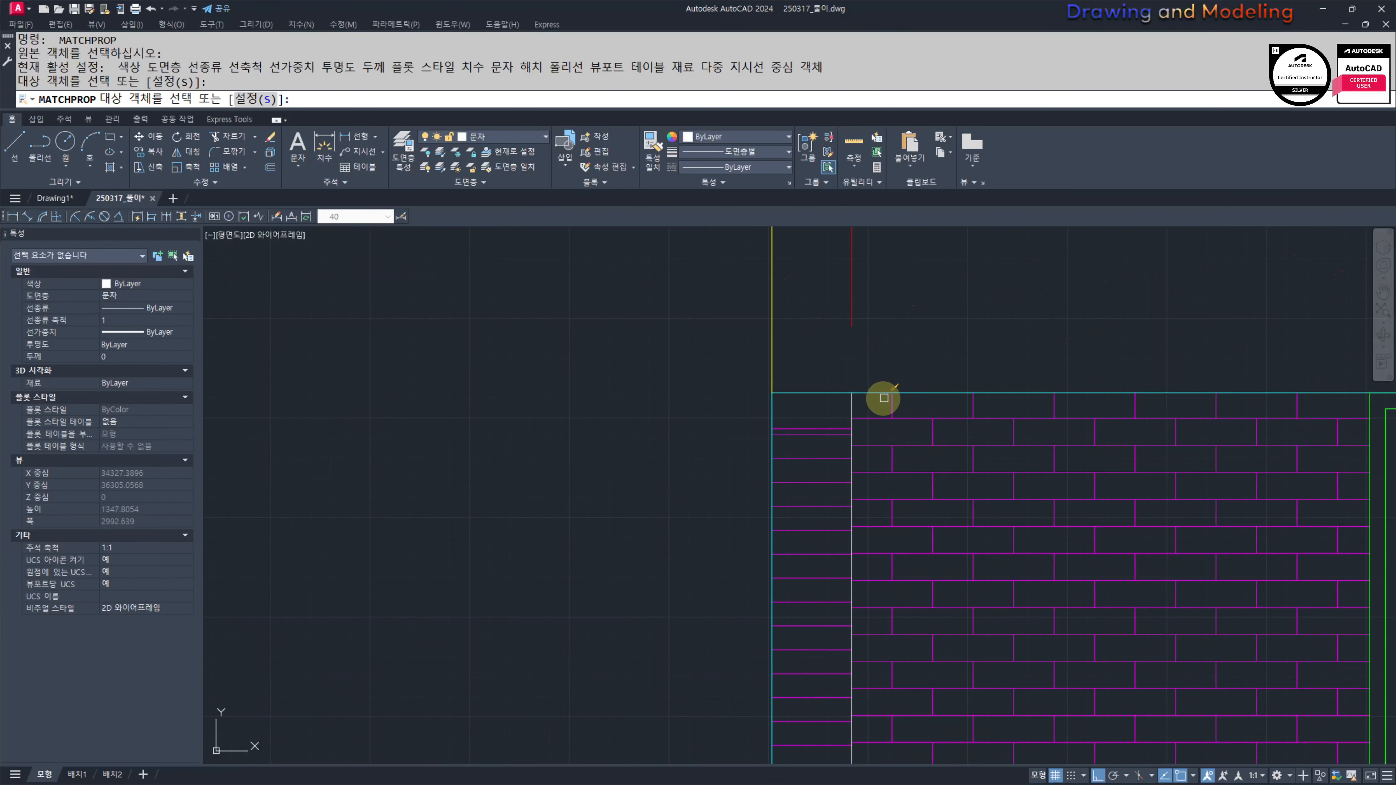
scroll(871, 398, "up", 2)
left_click(845, 400)
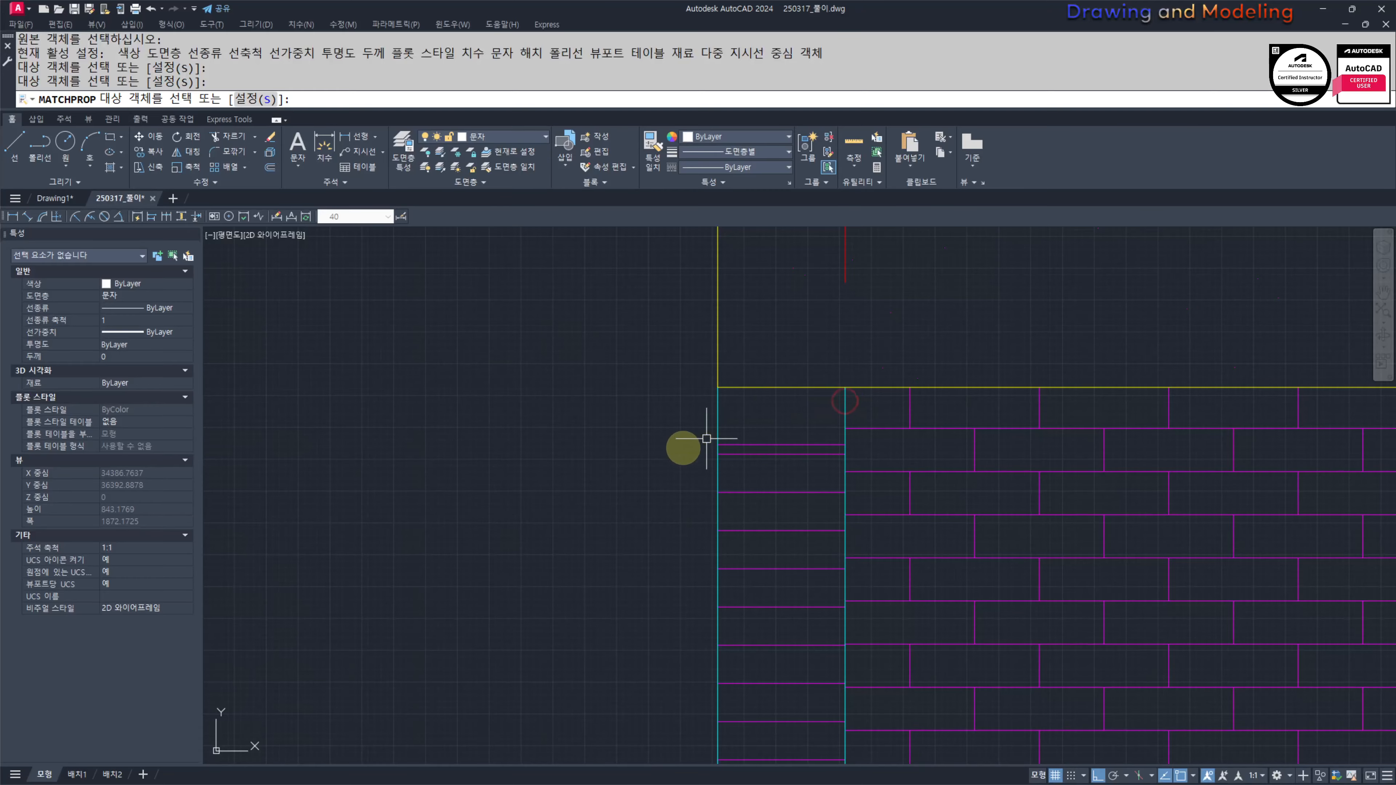
key("Escape")
key("Escape")
Step: Try to trim the brick hatch out of the right window's sill, and undo the trim
scroll(797, 473, "down", 8)
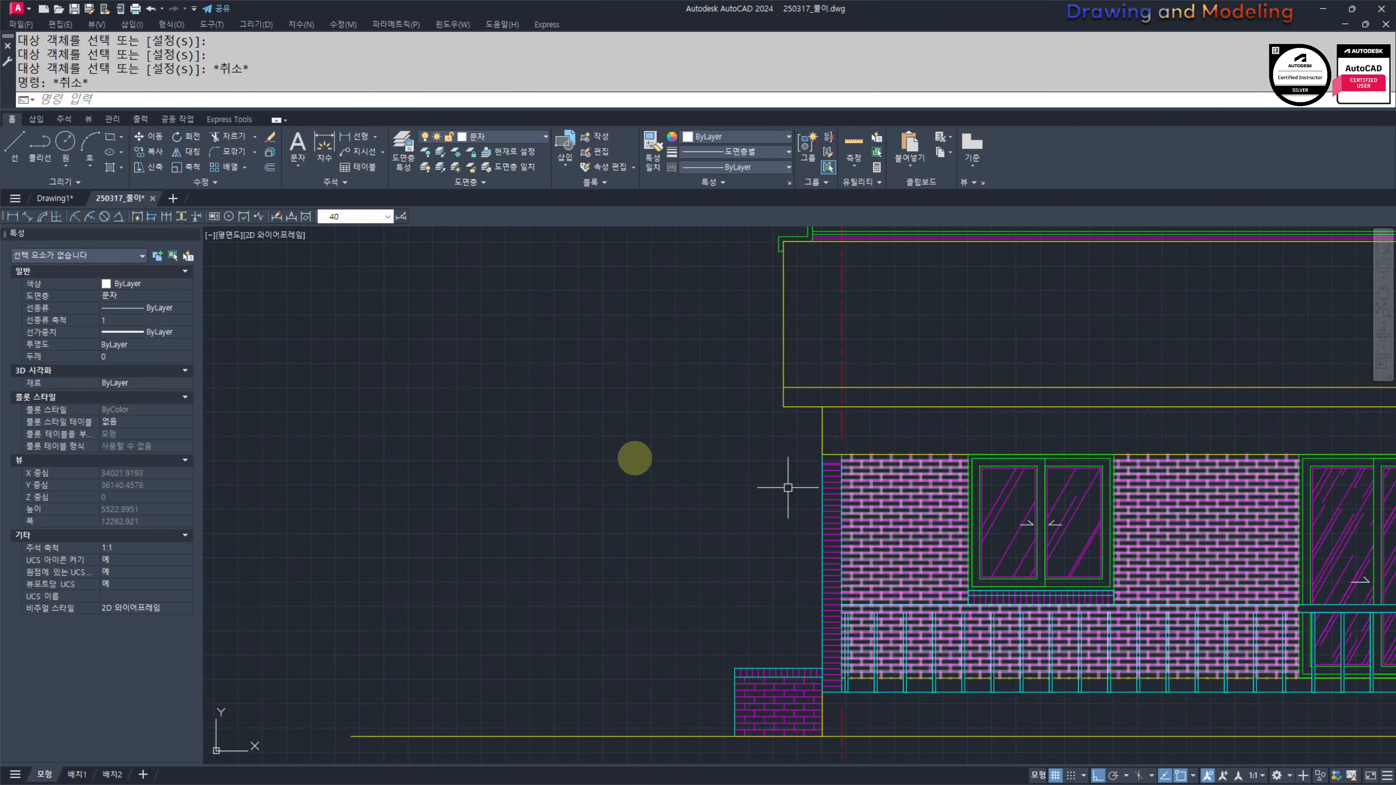
middle_click_drag(636, 458, 453, 425)
scroll(551, 480, "down", 2)
mouse_move(583, 515)
middle_mouse_down()
mouse_move(440, 493)
mouse_move(447, 509)
mouse_move(402, 514)
middle_mouse_up()
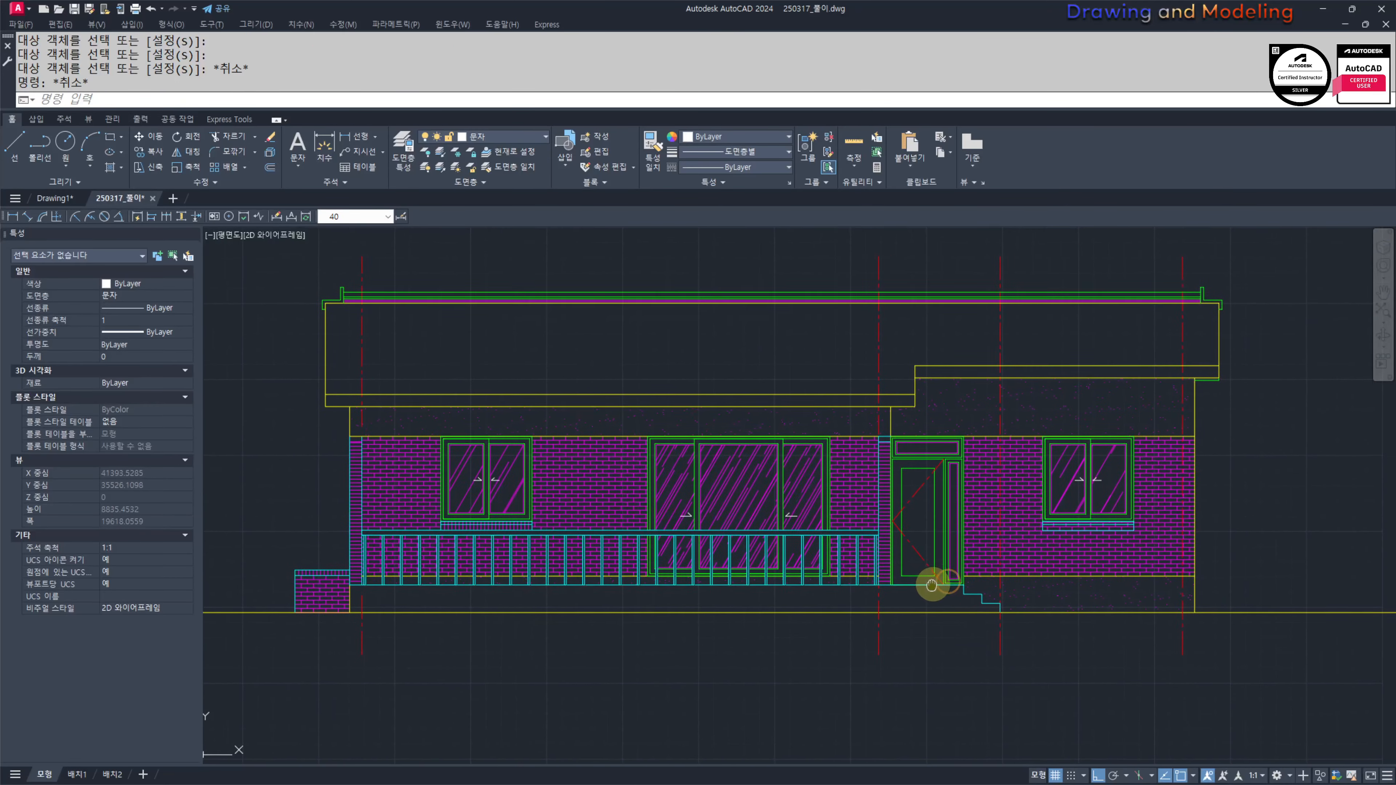
scroll(960, 541, "up", 8)
middle_click_drag(1051, 471, 929, 484)
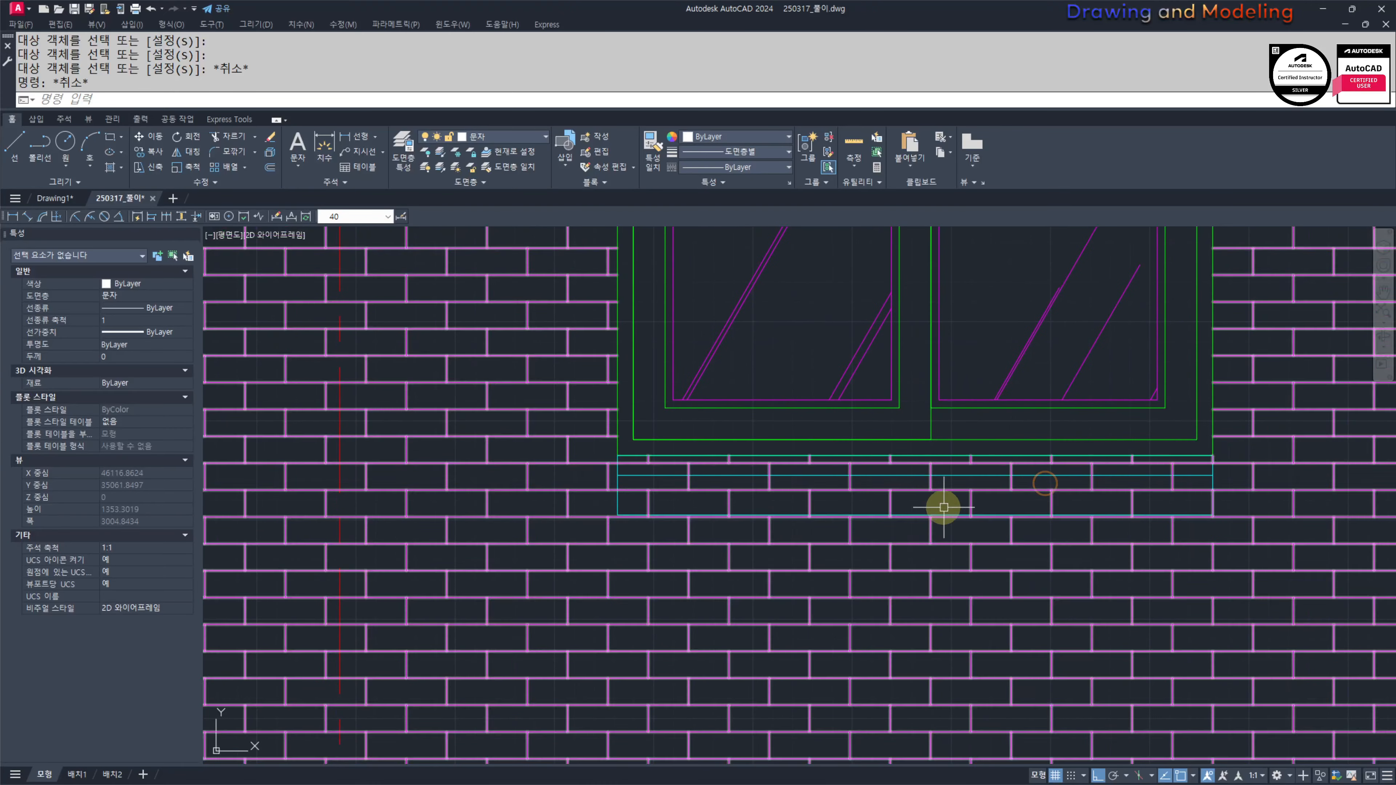
type("tr")
key("Return")
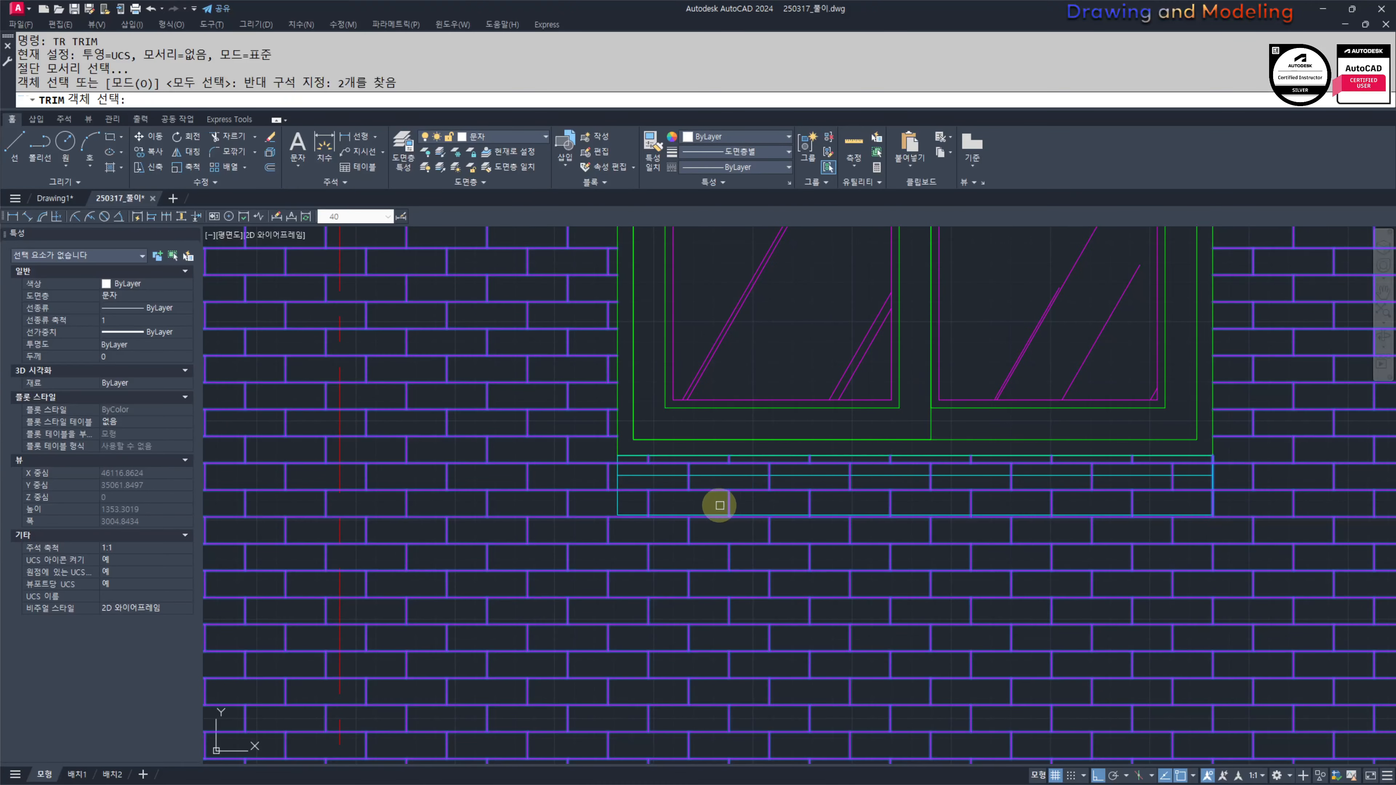
key("Escape")
key("Escape")
type("tr")
key("Return")
key("Return")
left_click(707, 486)
left_click(708, 486)
left_click(707, 486)
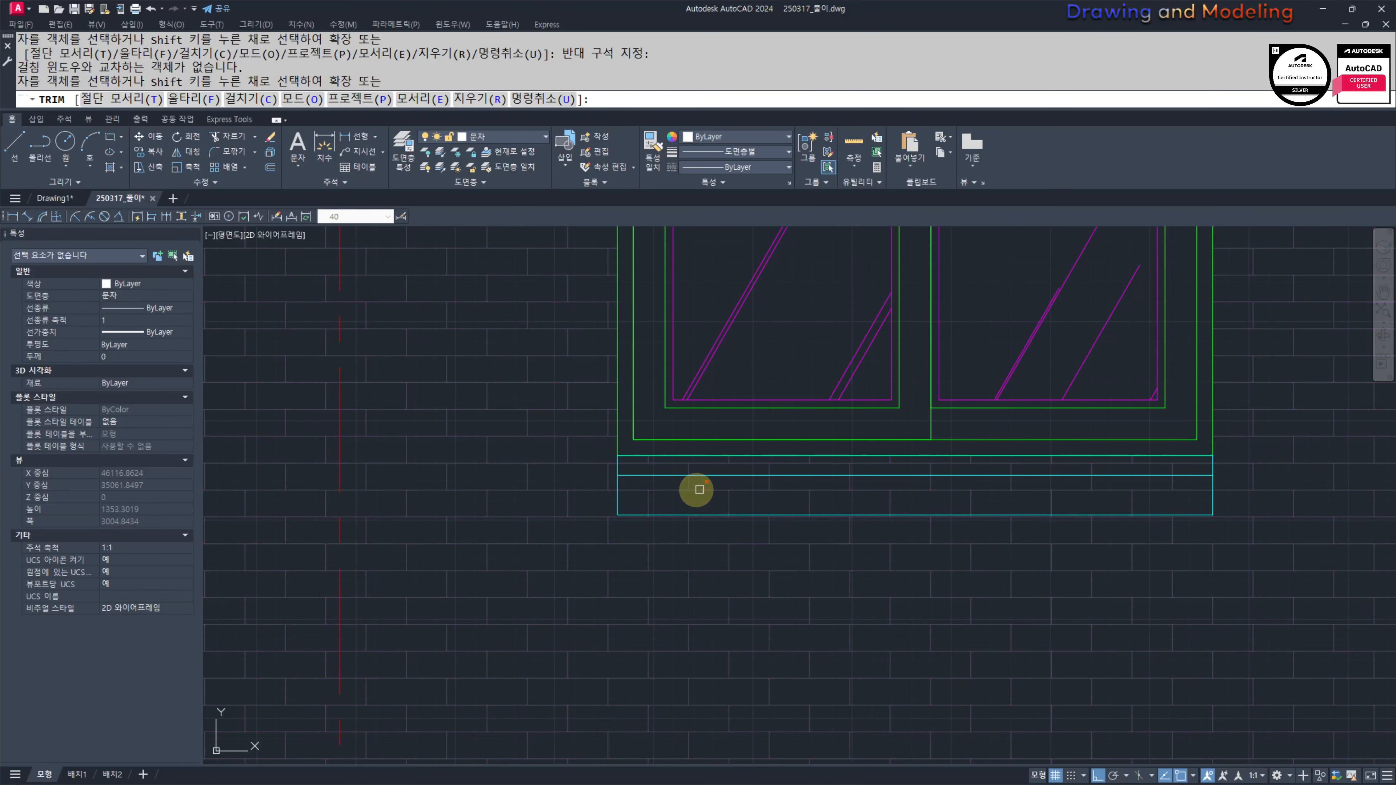
scroll(706, 506, "down", 6)
key("ctrl+z")
scroll(857, 514, "up", 6)
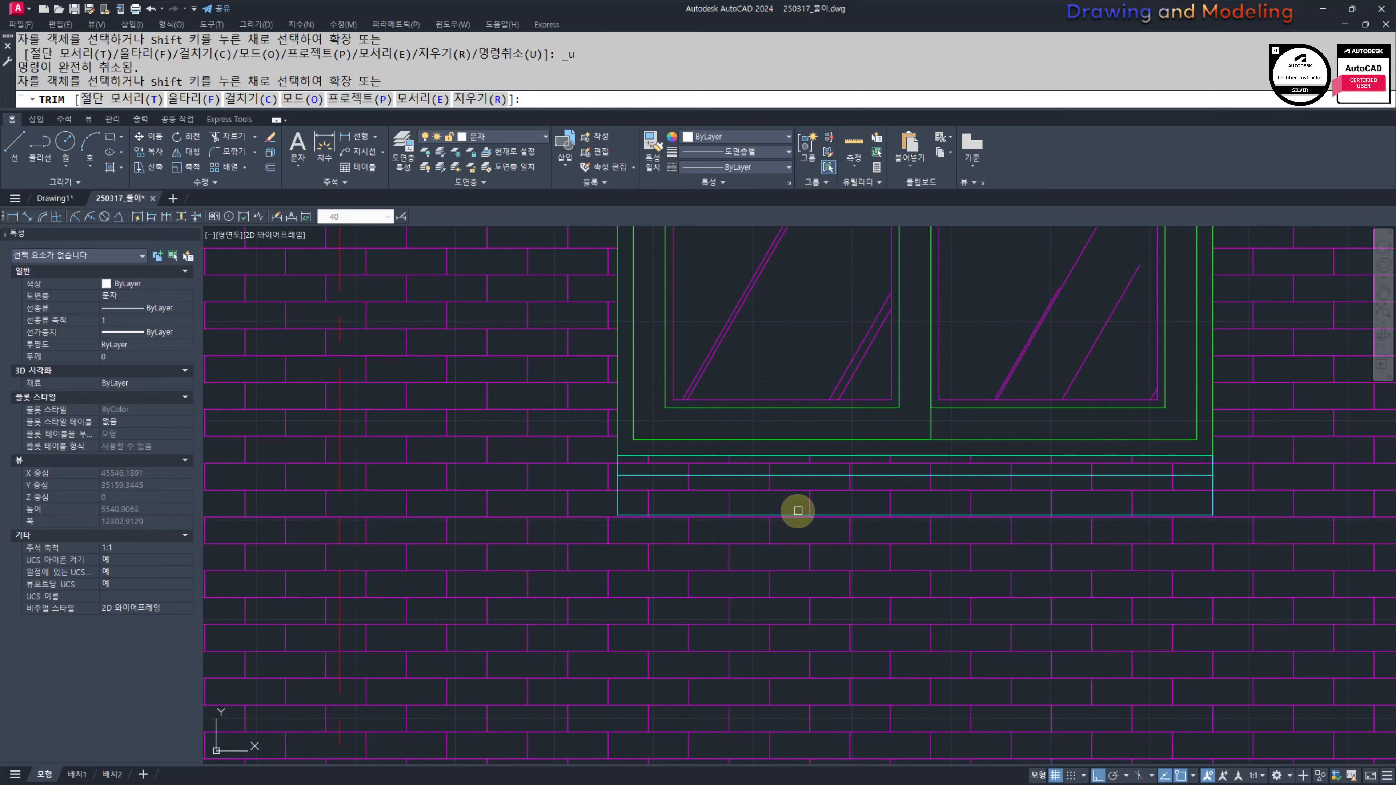
key("Escape")
key("Escape")
Step: Try to trim the brick hatch inside the right window sill again, using the selected sill lines as cutting edges
scroll(806, 495, "down", 6)
scroll(797, 517, "up", 6)
type("atr")
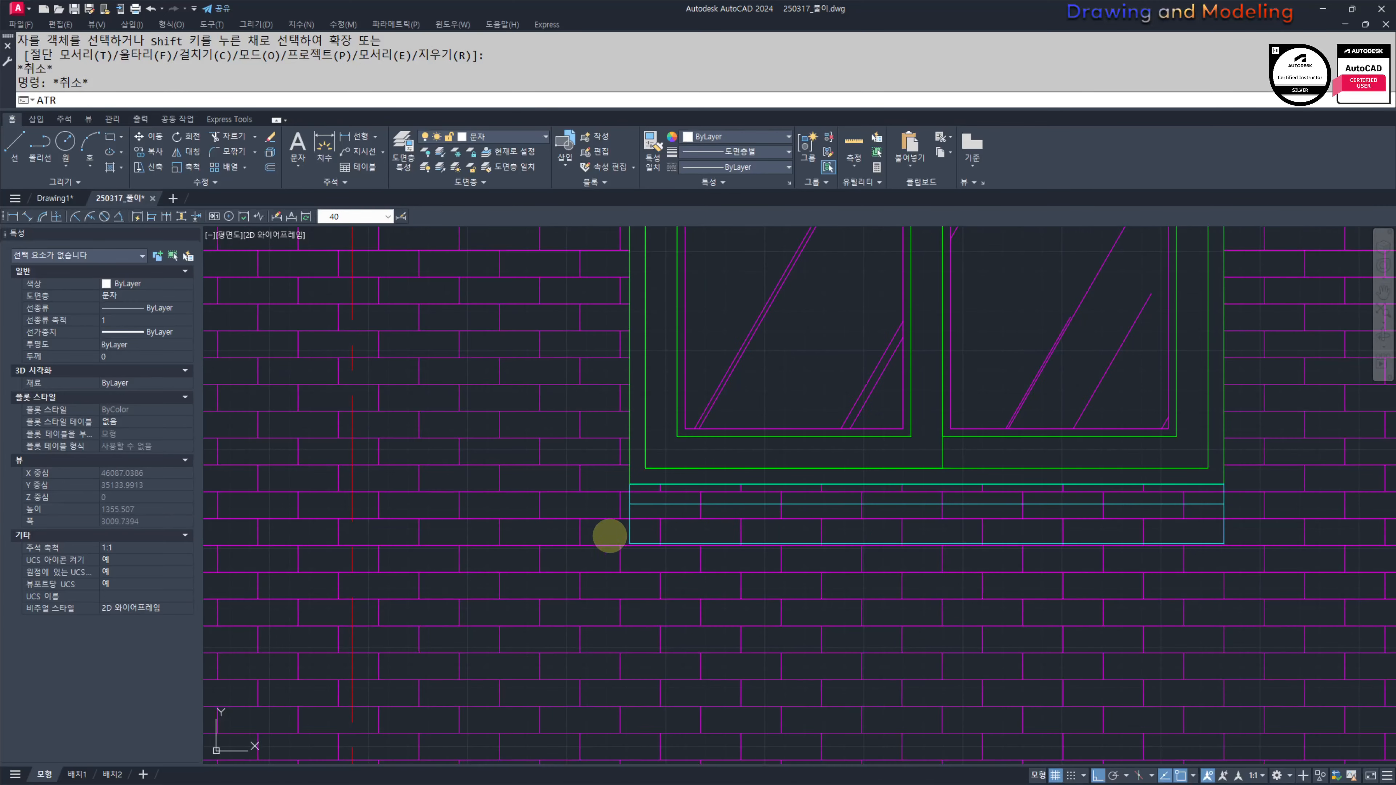
key("Return")
left_click(601, 480)
left_click(1323, 589)
type("tr")
key("space")
left_click(1119, 520)
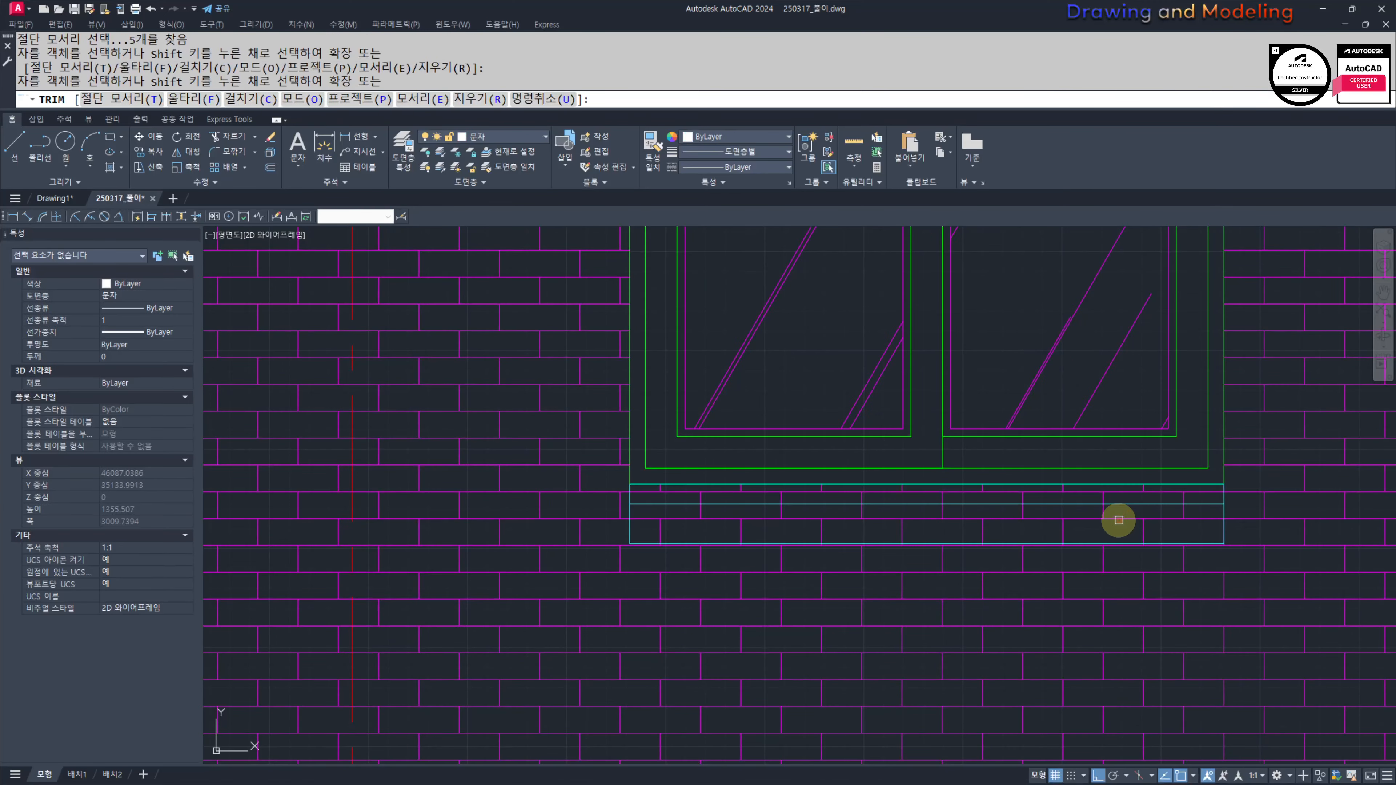
left_click(1110, 518)
left_click(1109, 518)
key("Escape")
key("Escape")
scroll(1044, 512, "down", 5)
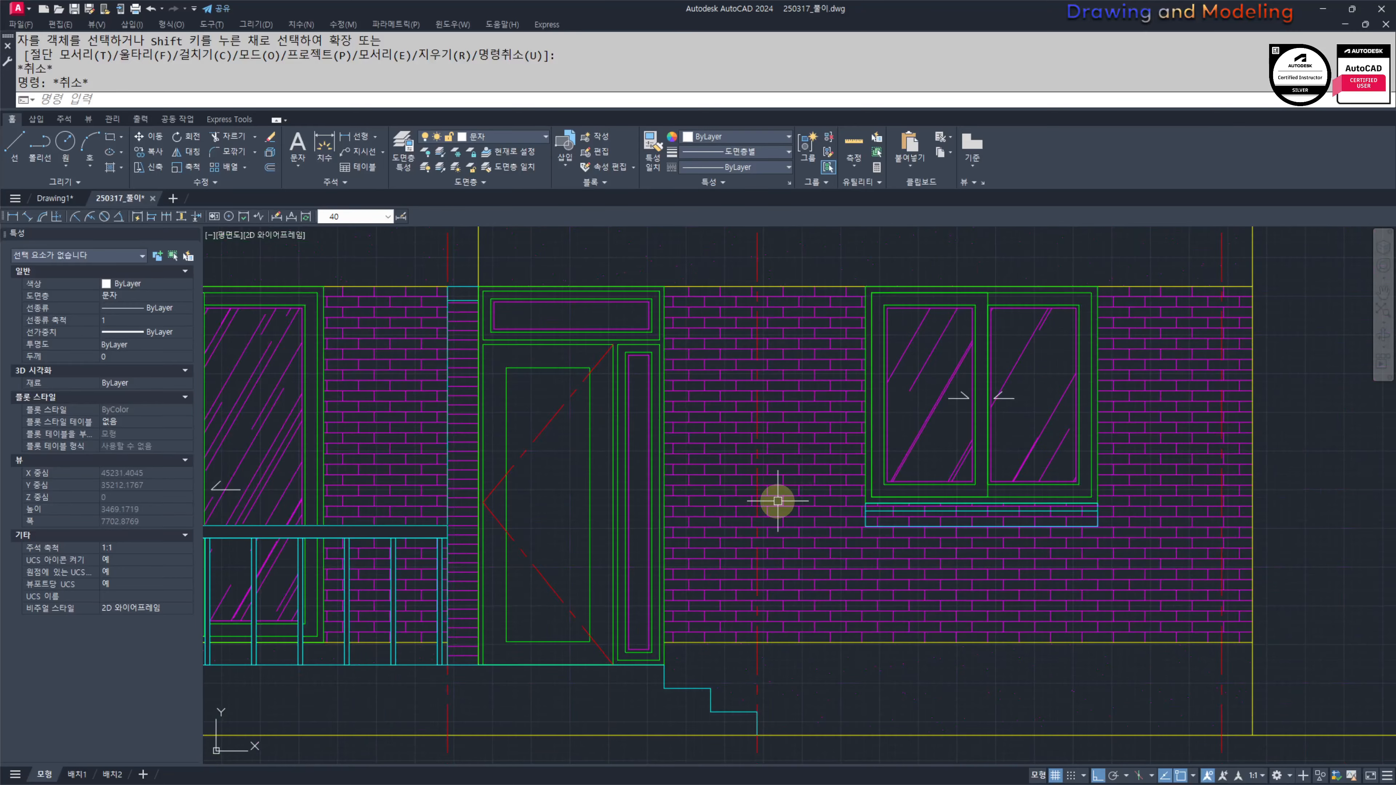
Step: Try erasing the brick hatch that covers the walls, and undo the erasure
left_click(777, 501)
type("e")
key("space")
left_click(832, 525)
key("space")
key("ctrl+z")
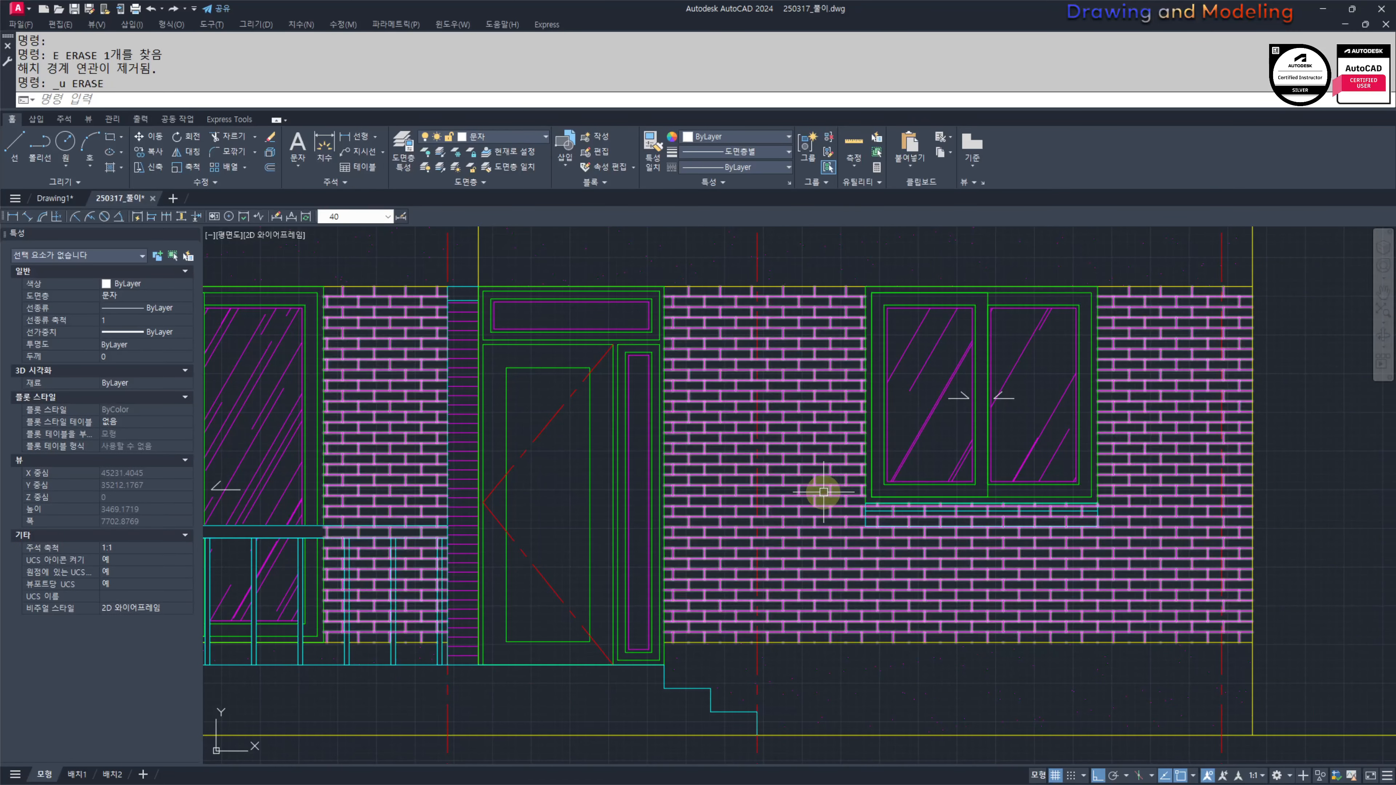
Step: Split the combined AR-BRSTD brick hatch into separate hatches for each wall area
left_click(770, 362)
key("Escape")
key("Escape")
left_click(806, 370)
left_click(773, 314)
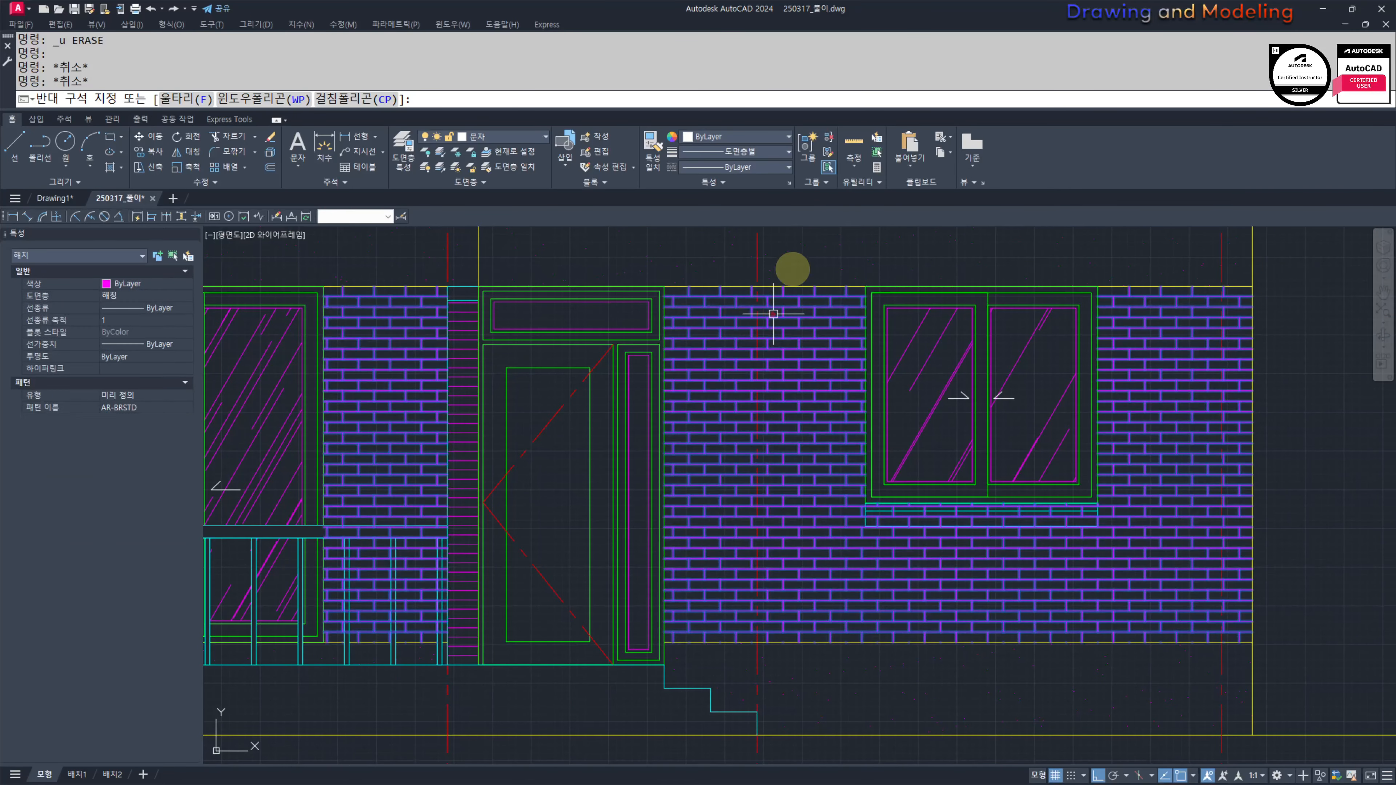
left_click(619, 183)
left_click(617, 213)
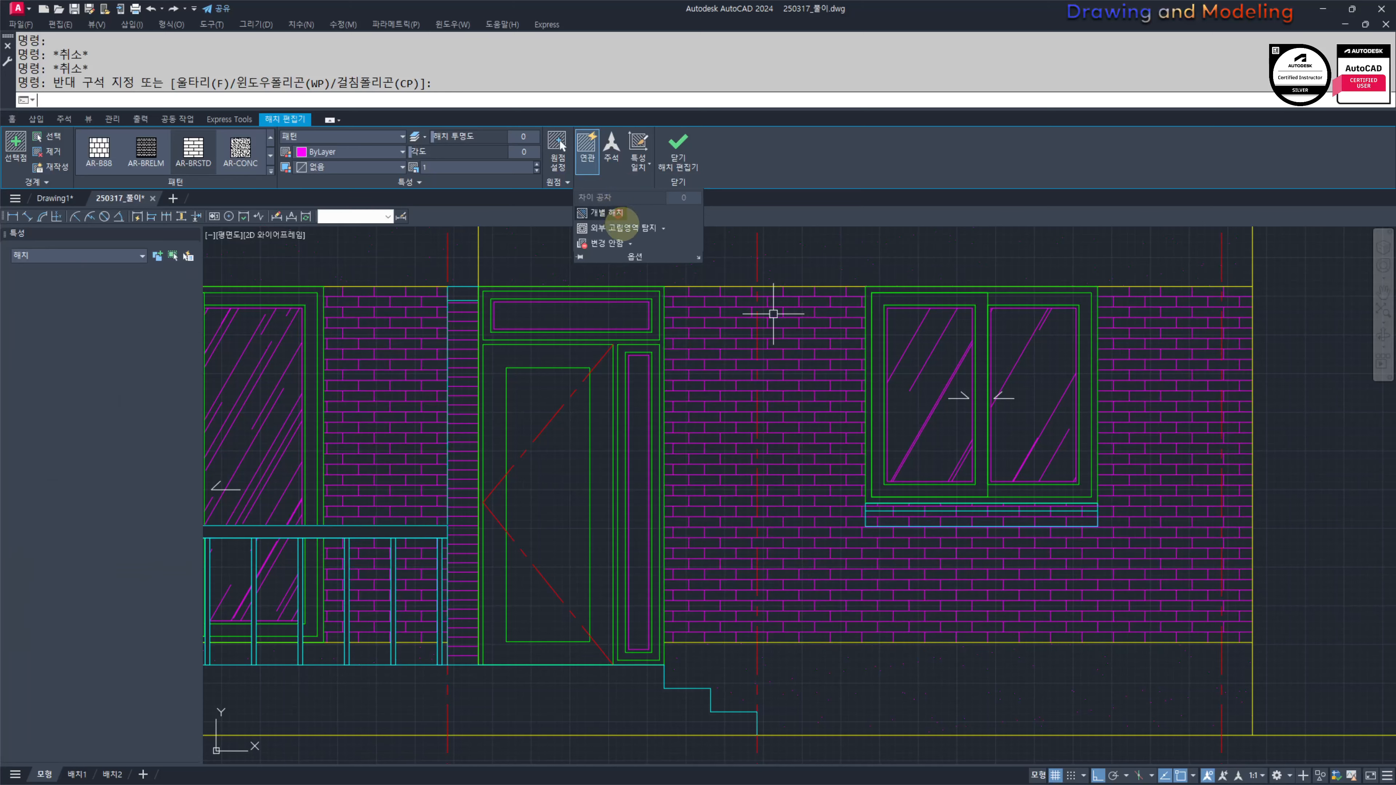
key("Escape")
Step: Erase the brick hatch from the wall area around the right window
left_click(712, 390)
type("e")
key("space")
key("Escape")
scroll(743, 402, "up", 4)
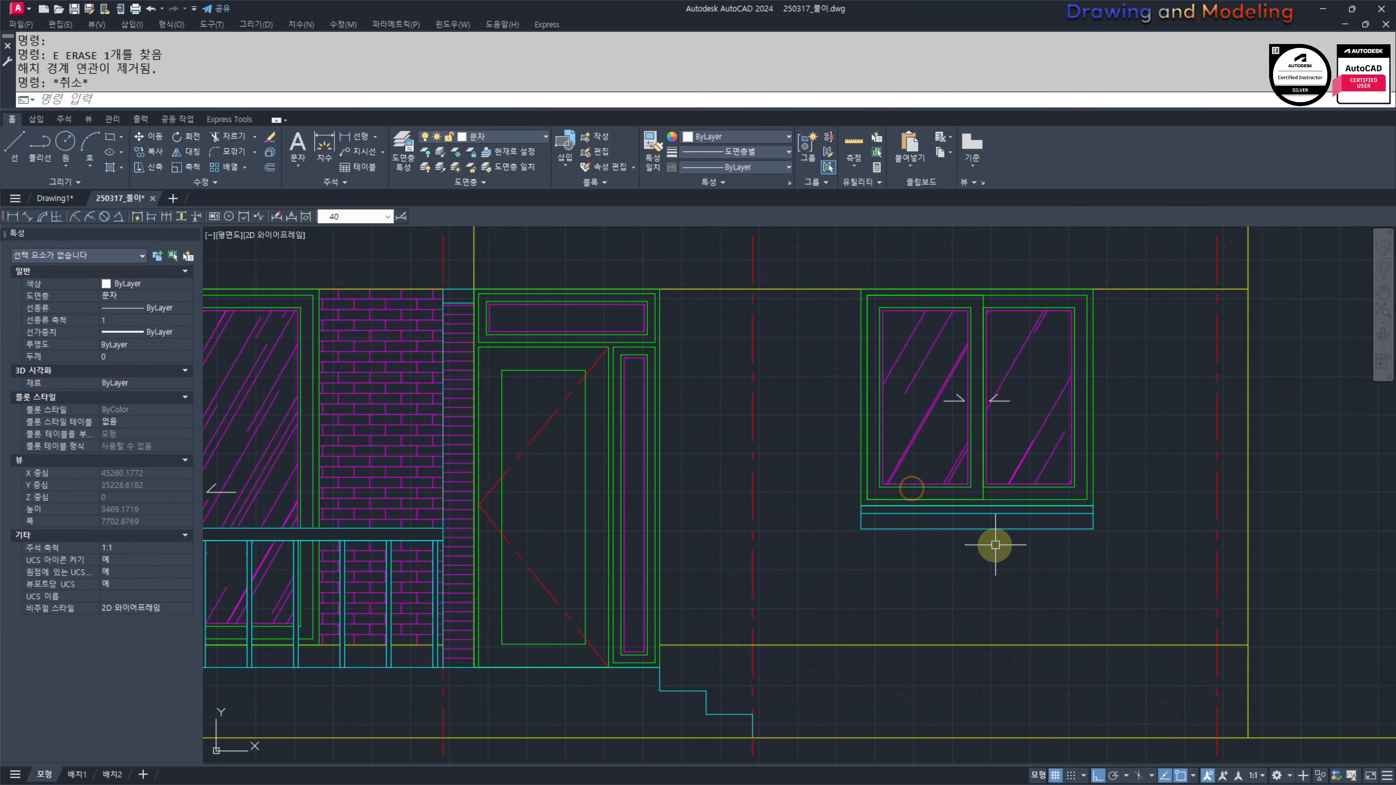
type("H")
key("space")
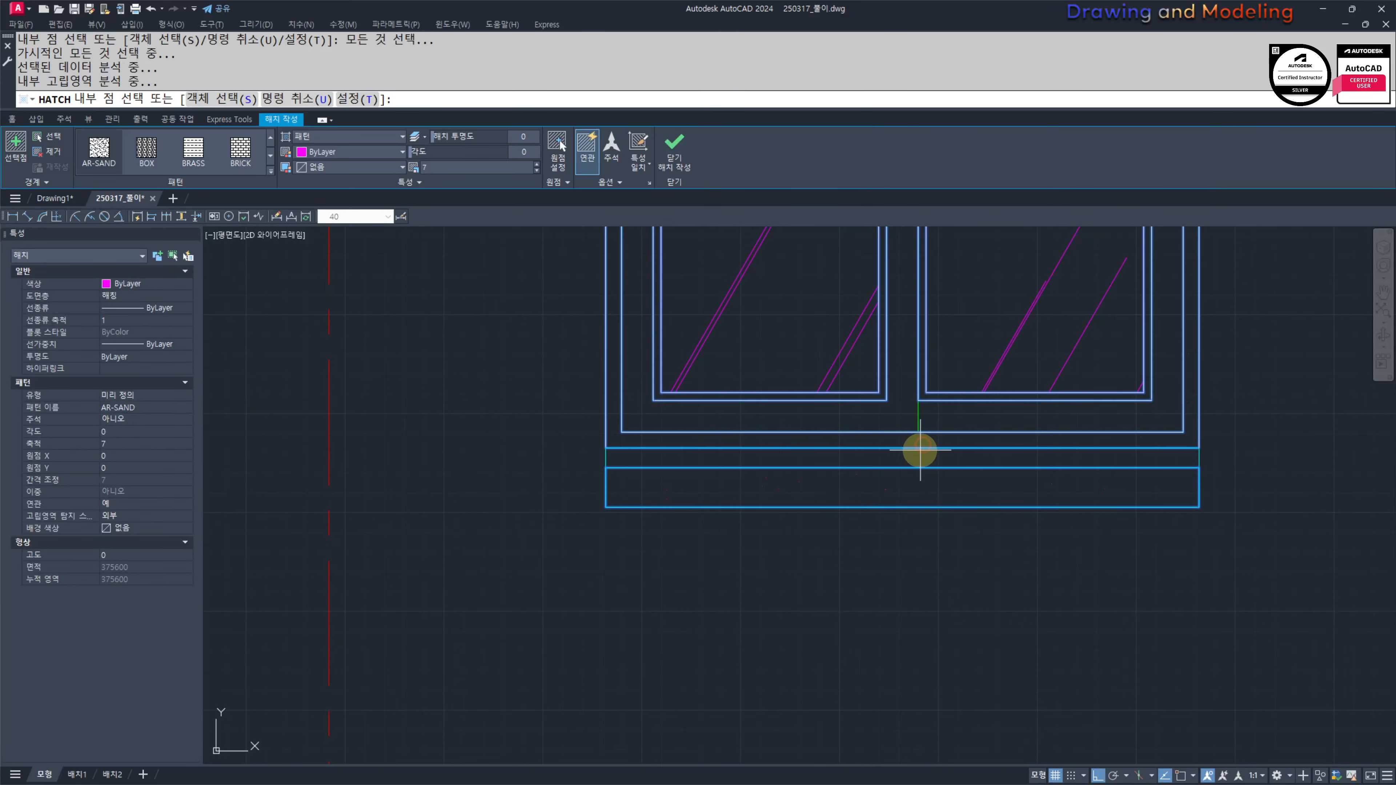
key("Escape")
key("Escape")
key("ctrl+z")
Step: Hatch both bands of the right window sill with a user-defined line pattern spaced 60
scroll(947, 488, "up", 2)
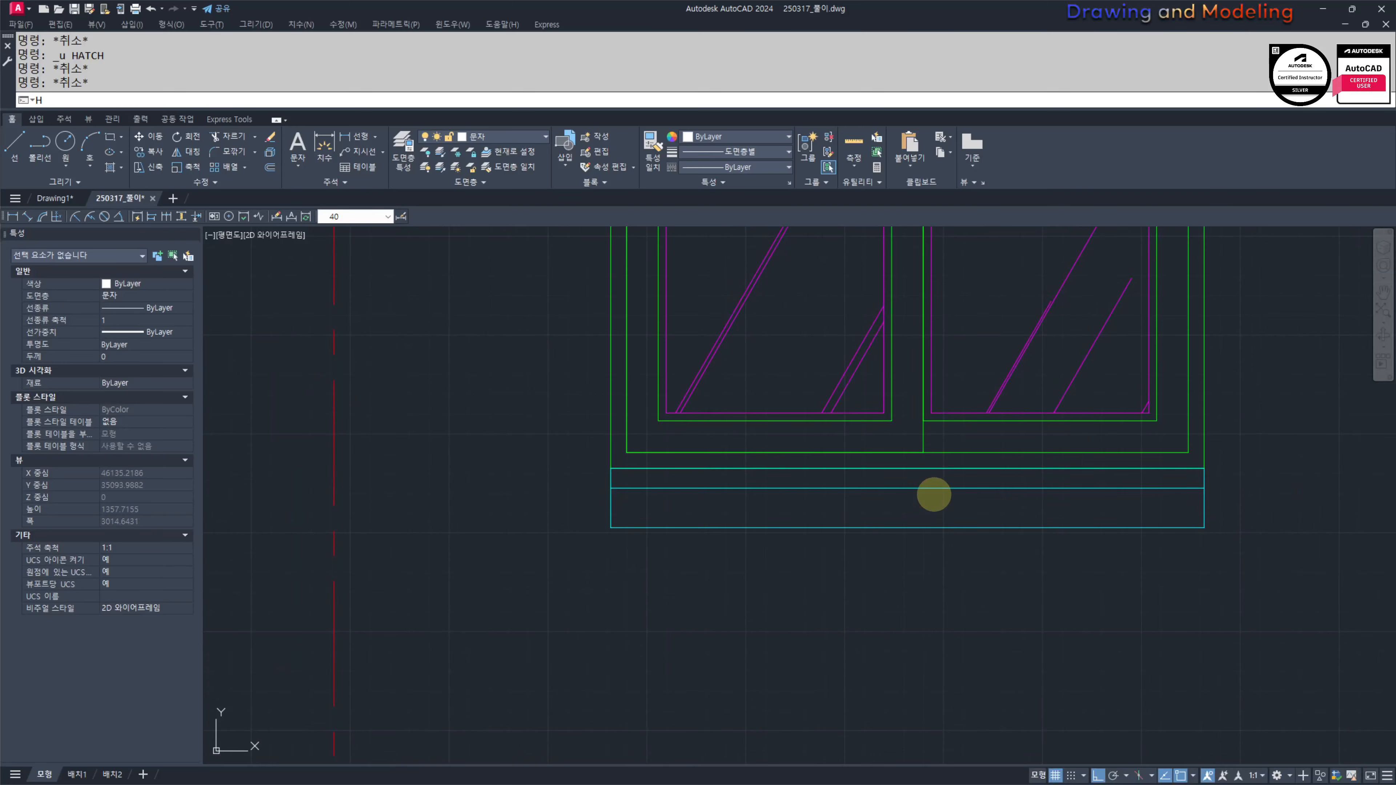
type("h")
key("space")
left_click(930, 481)
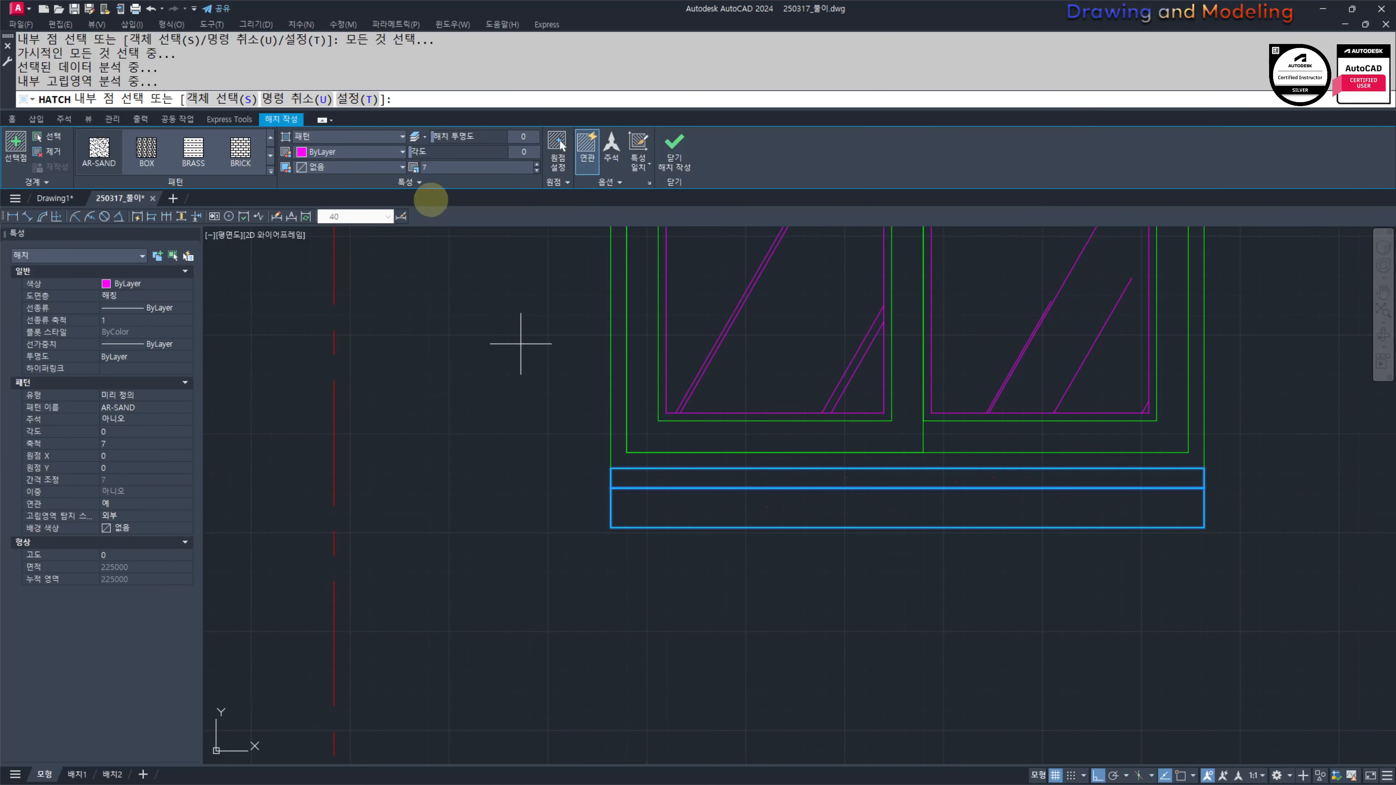
scroll(193, 148, "up", 1)
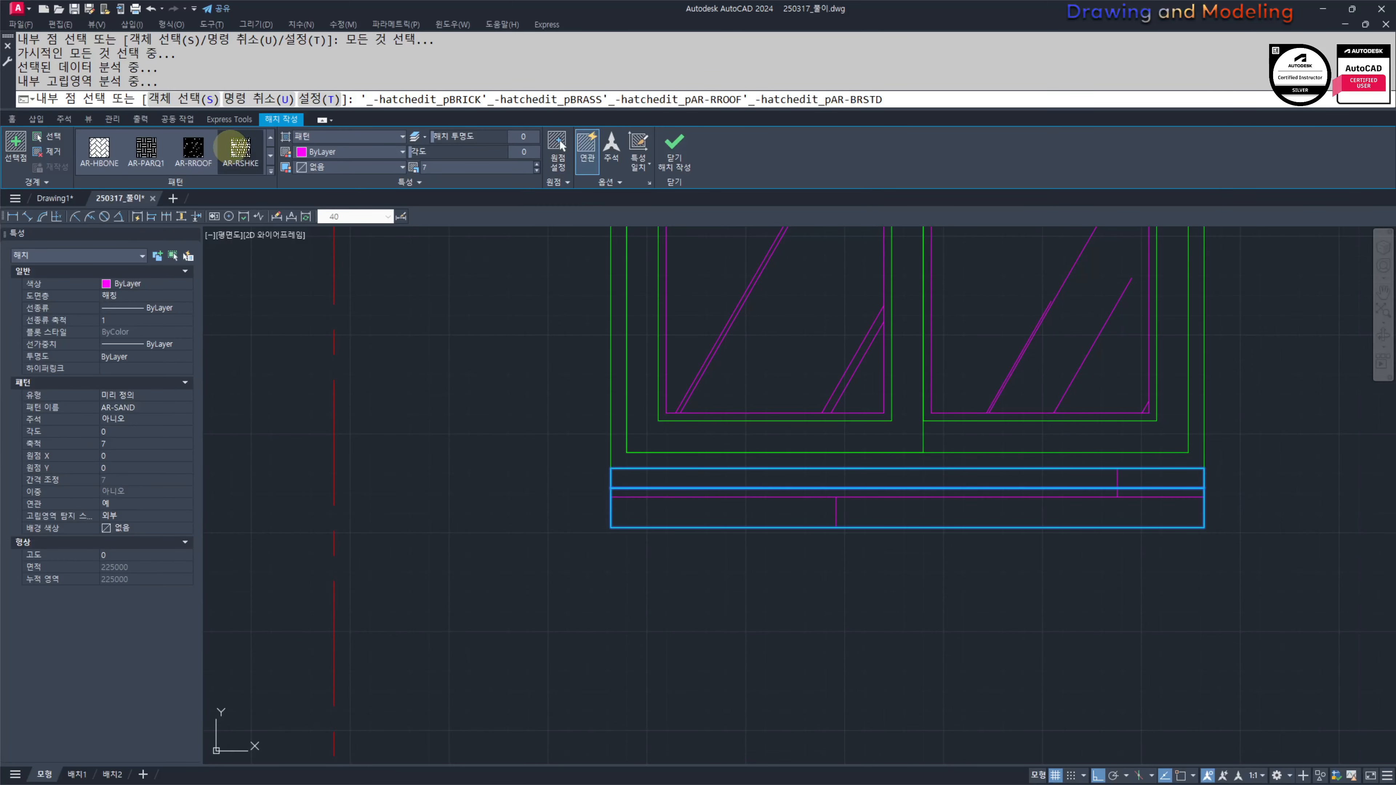
left_click(321, 136)
left_click(317, 190)
left_click(451, 168)
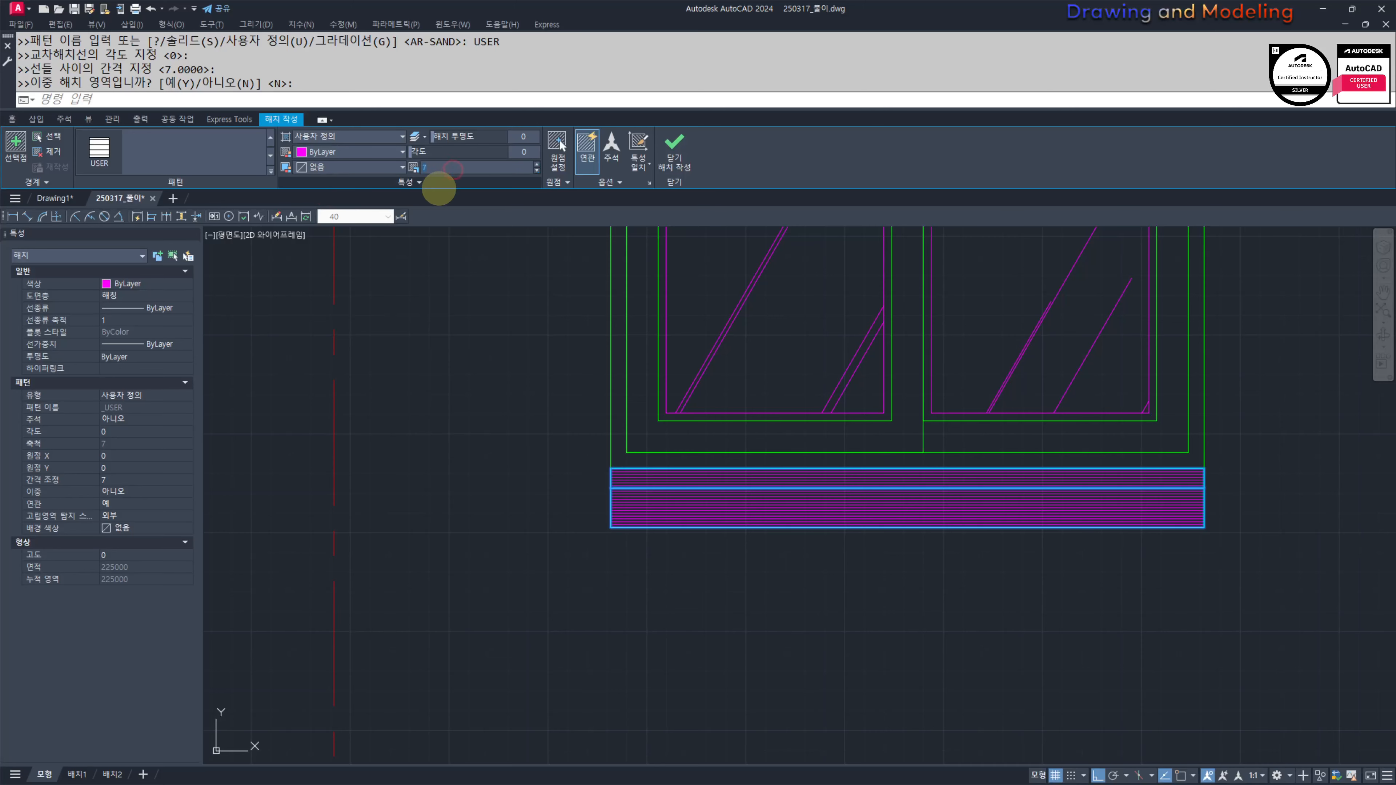
type("60")
key("Return")
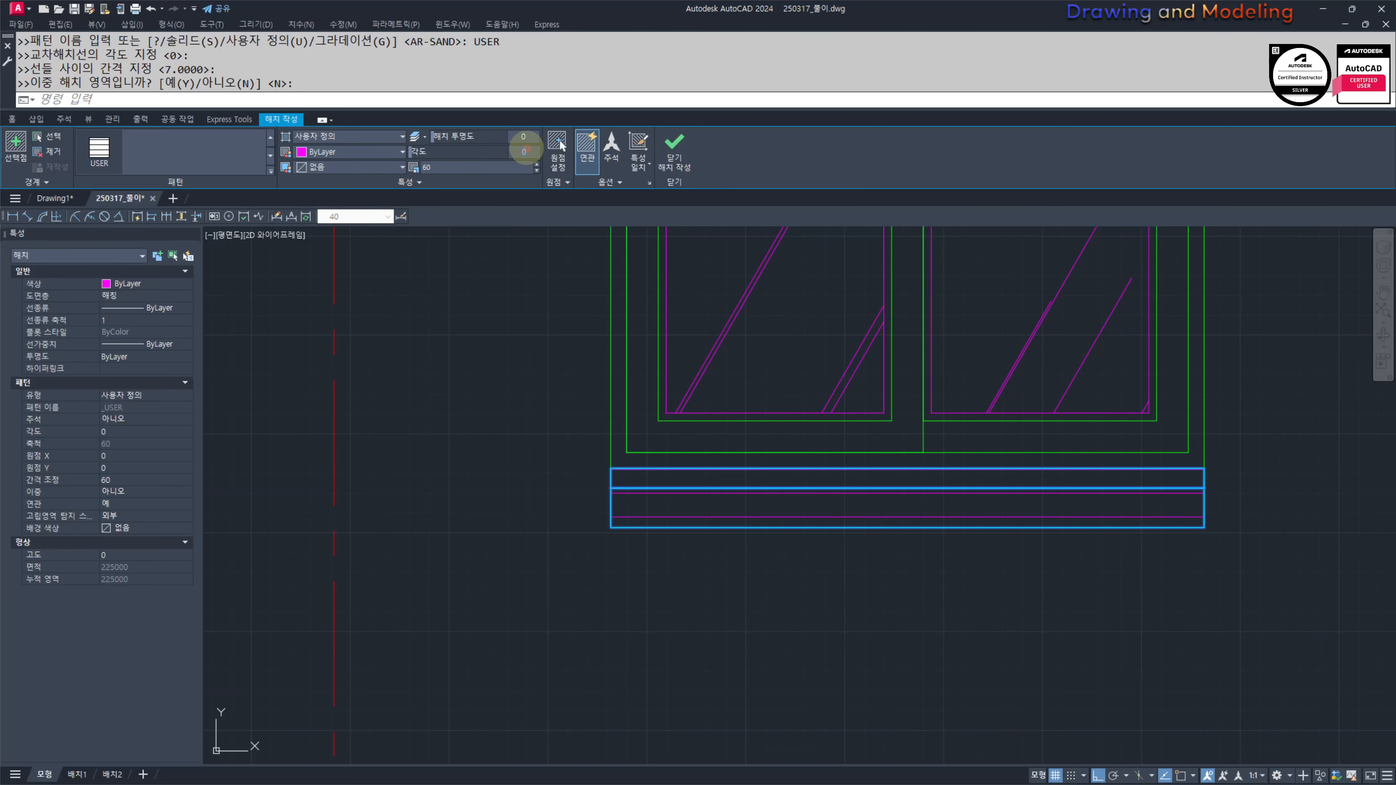
Step: Set the sill hatch's angle to 90, specify a new hatch origin and finish the hatch
key("Tab")
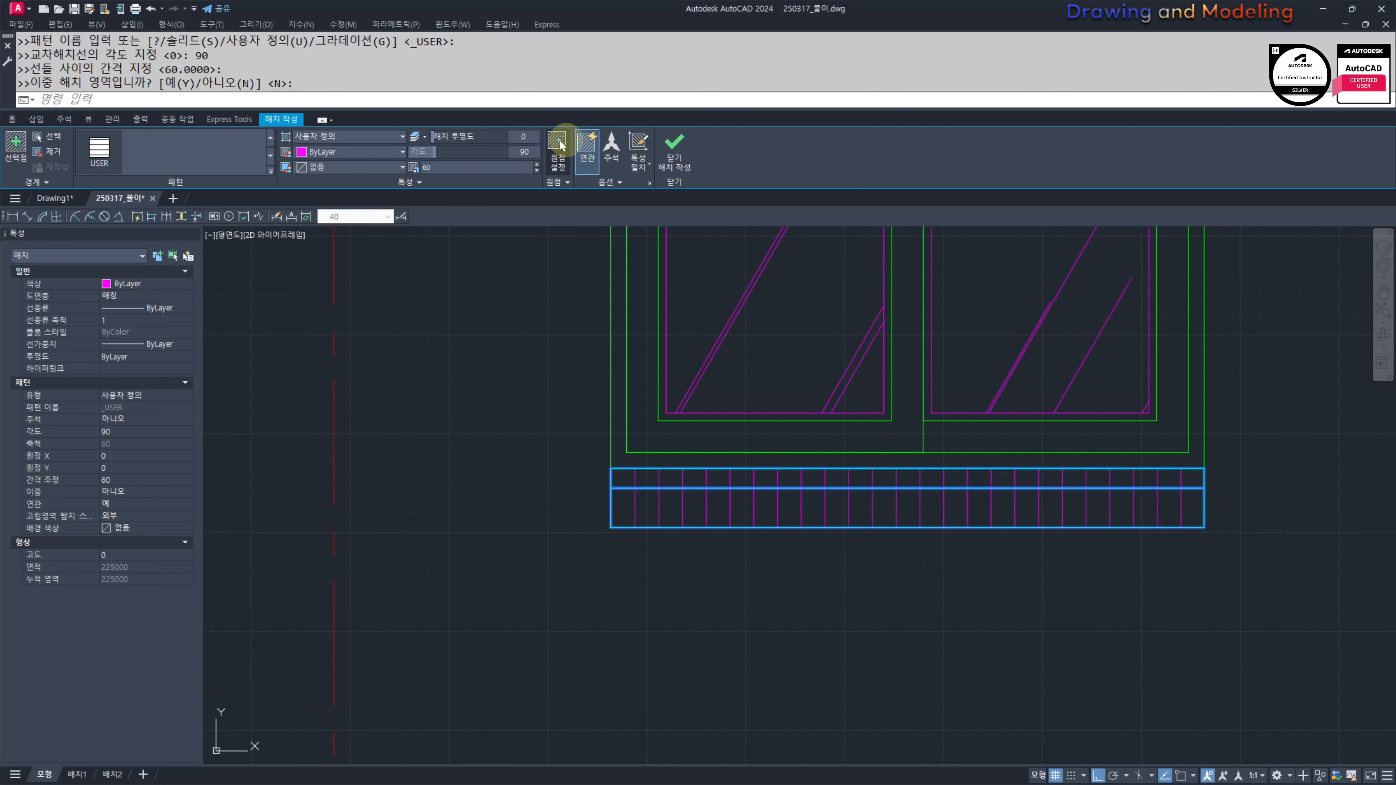
left_click(558, 144)
key("Escape")
key("Escape")
key("Escape")
key("Escape")
Step: Turn off the centre line layer (중심선) by picking a red axis line near the right wall
scroll(611, 527, "down", 8)
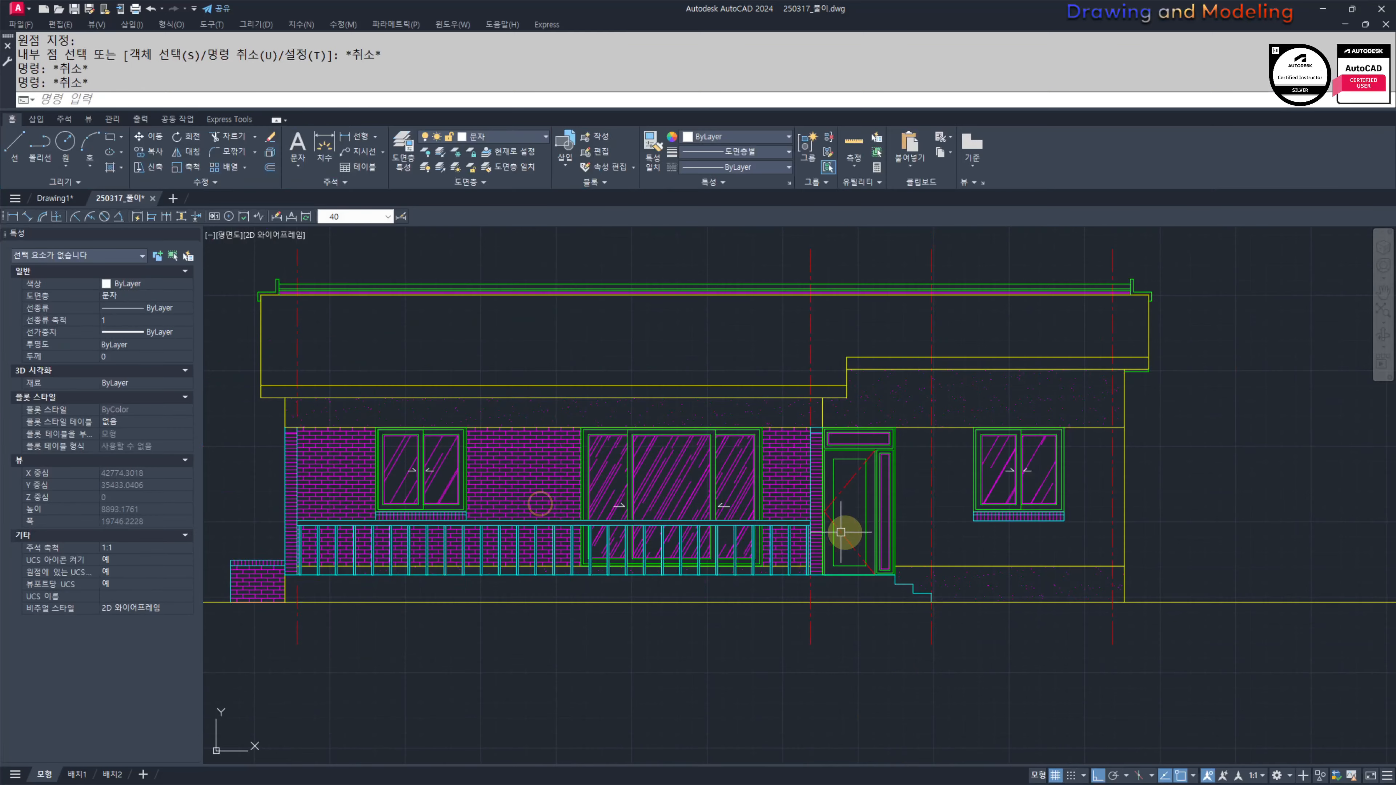
middle_click_drag(836, 565, 833, 600)
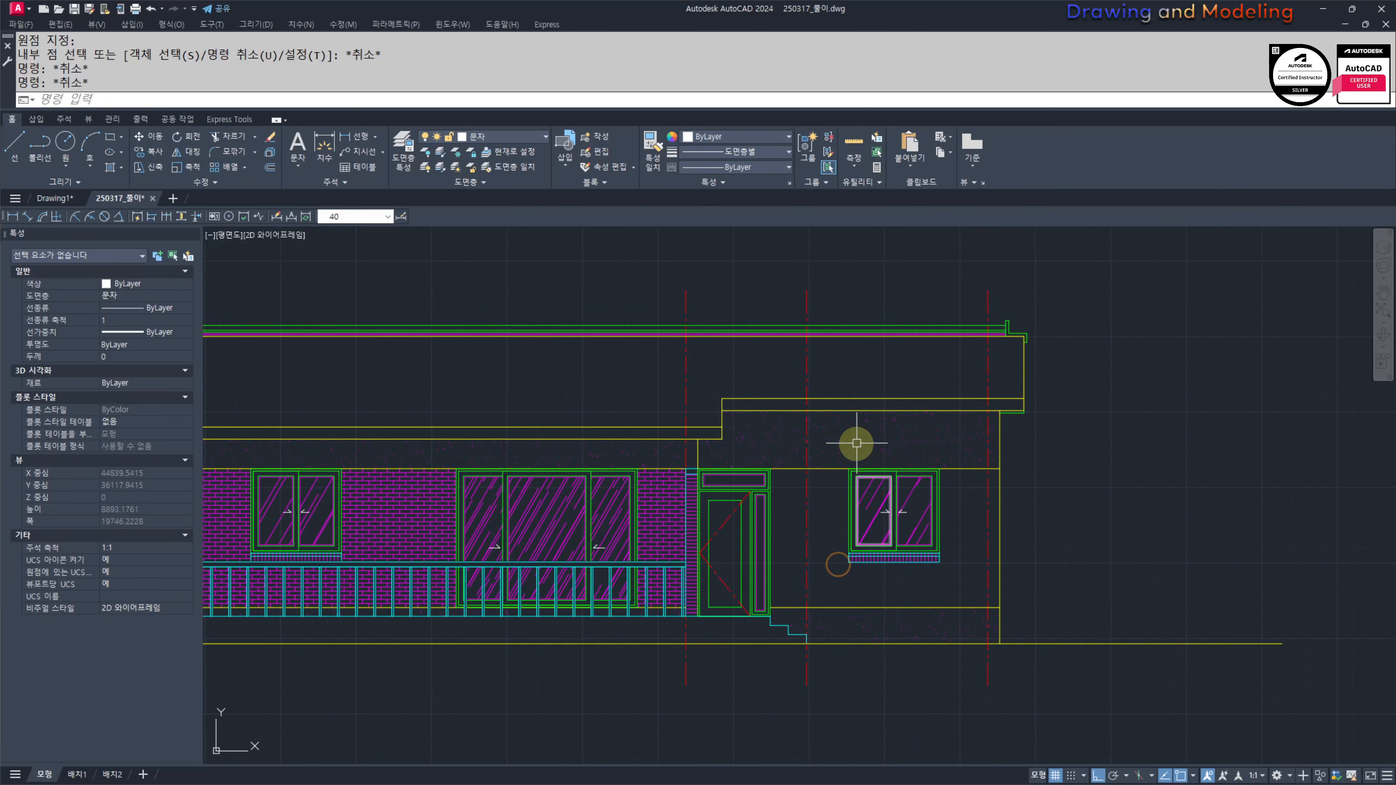
type("ff")
key("Return")
left_click(803, 500)
middle_click_drag(803, 501, 823, 530)
key("Escape")
Step: Hatch the wall area around the right window and its sill with the current user-defined pattern
type("h")
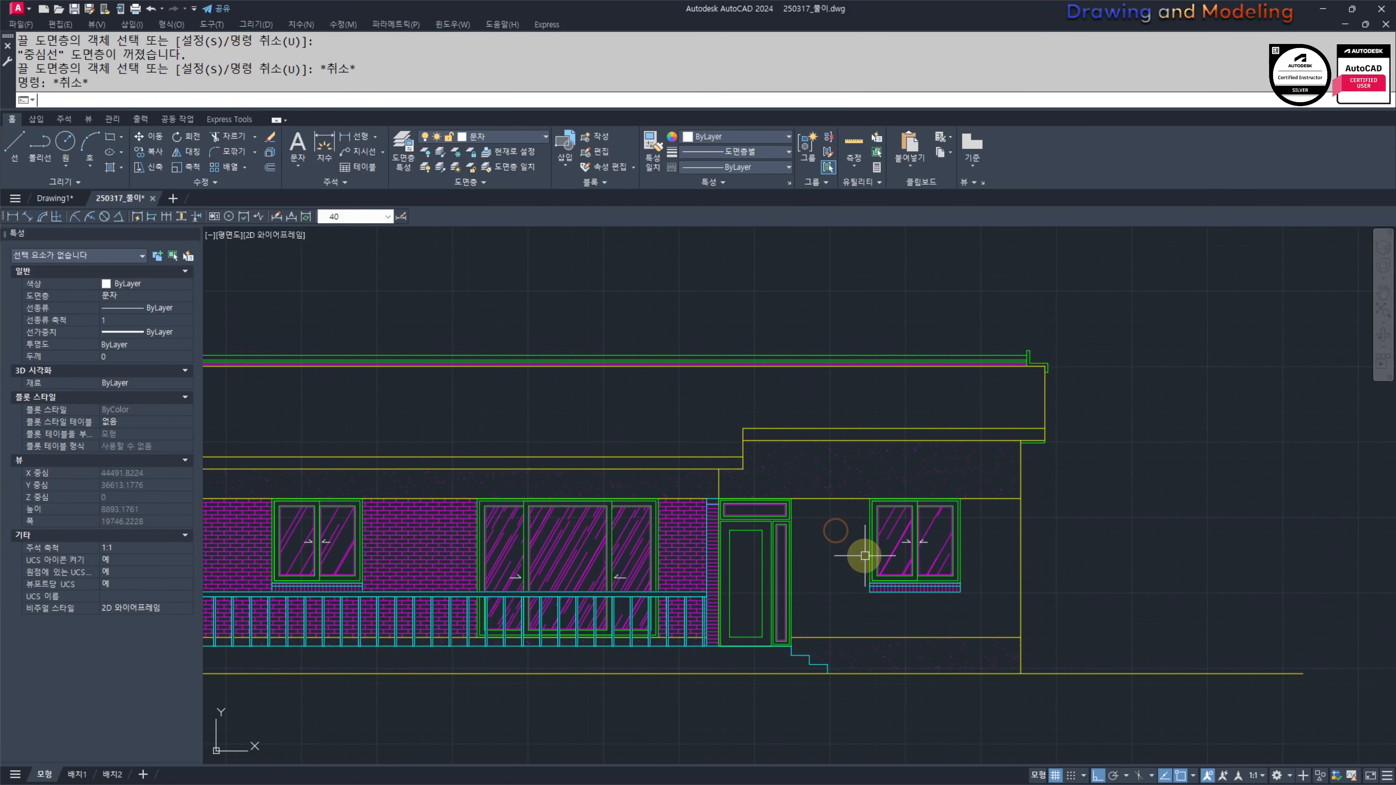
key("Return")
left_click(835, 558)
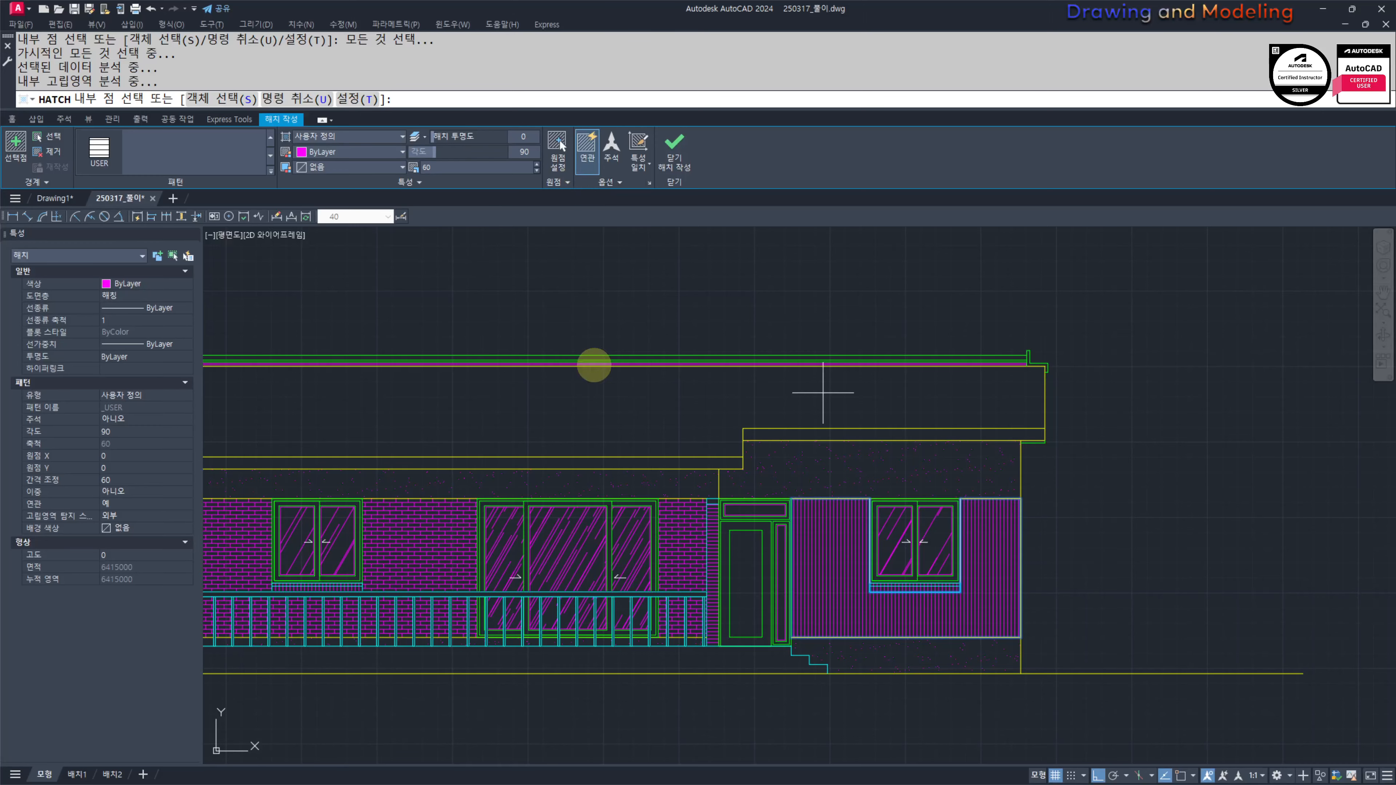
key("Escape")
Step: Match the new right wall hatch to the brick hatch on the wall beside the large window
type("mm")
key("Return")
left_click(681, 556)
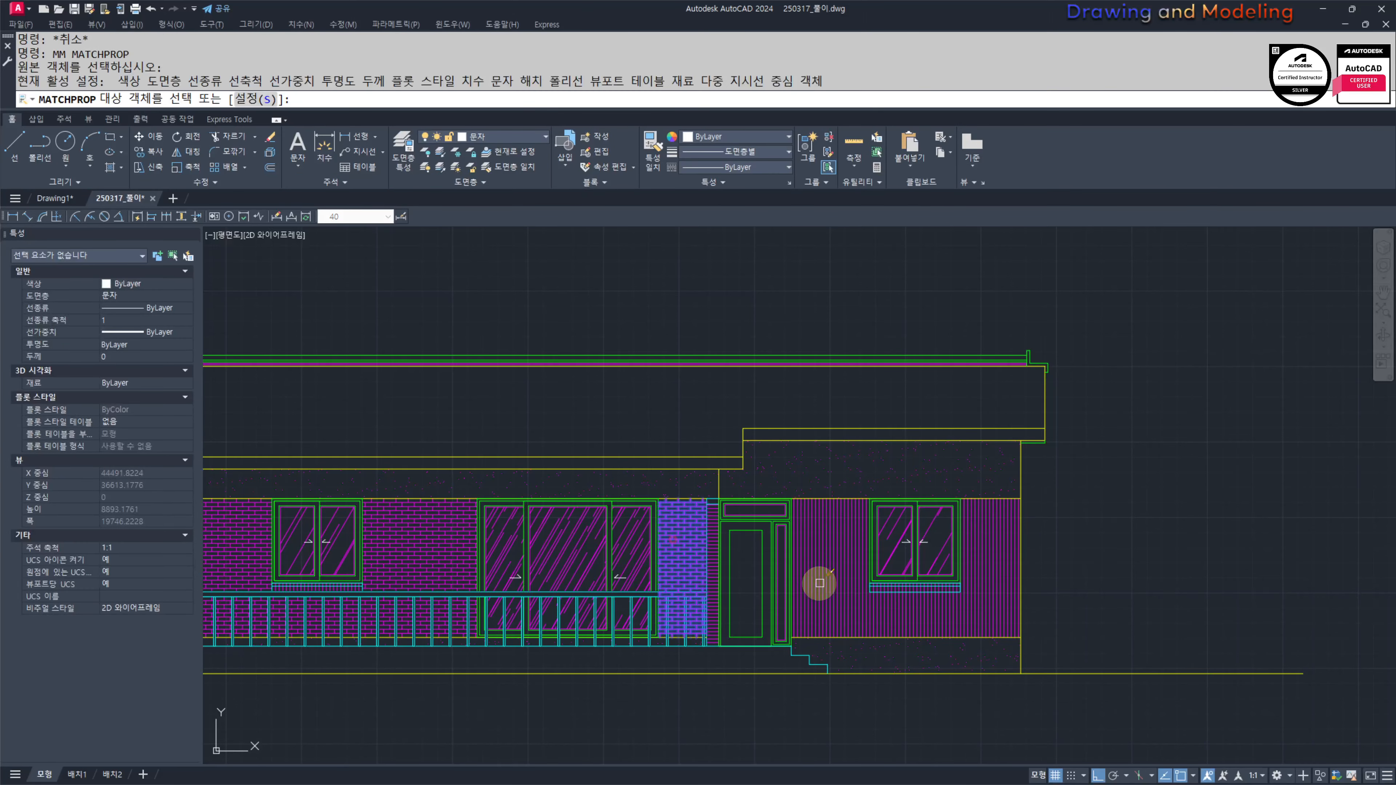
left_click(819, 582)
key("Escape")
Step: Set the right wall brick hatch's origin at the lower right corner of its area
scroll(975, 583, "up", 3)
left_click(999, 527)
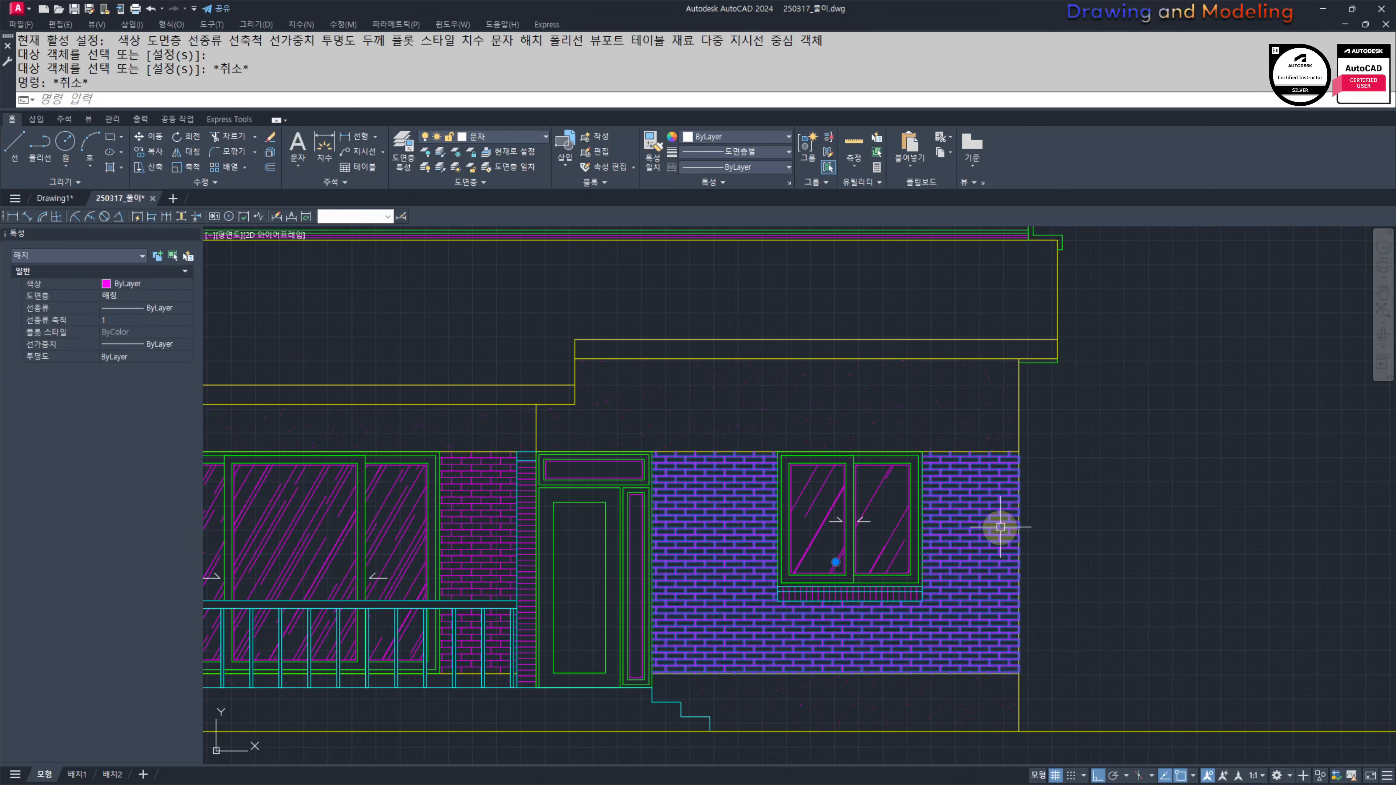
left_click(560, 144)
scroll(1016, 672, "up", 4)
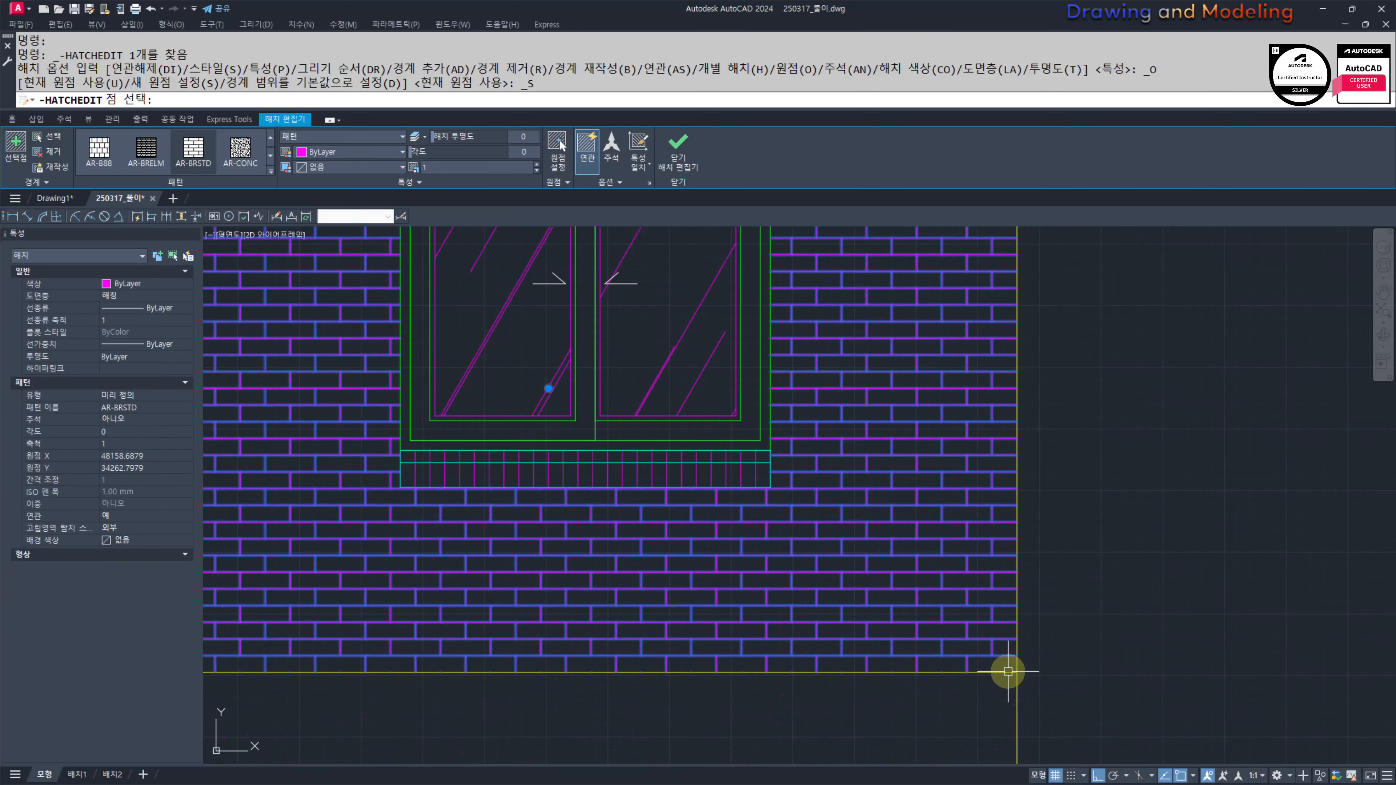
left_click(1016, 672)
key("Escape")
key("Escape")
Step: Turn all layers back on to display the centre lines across the elevation
scroll(1003, 601, "down", 2)
middle_click_drag(869, 574, 990, 604)
scroll(848, 474, "down", 4)
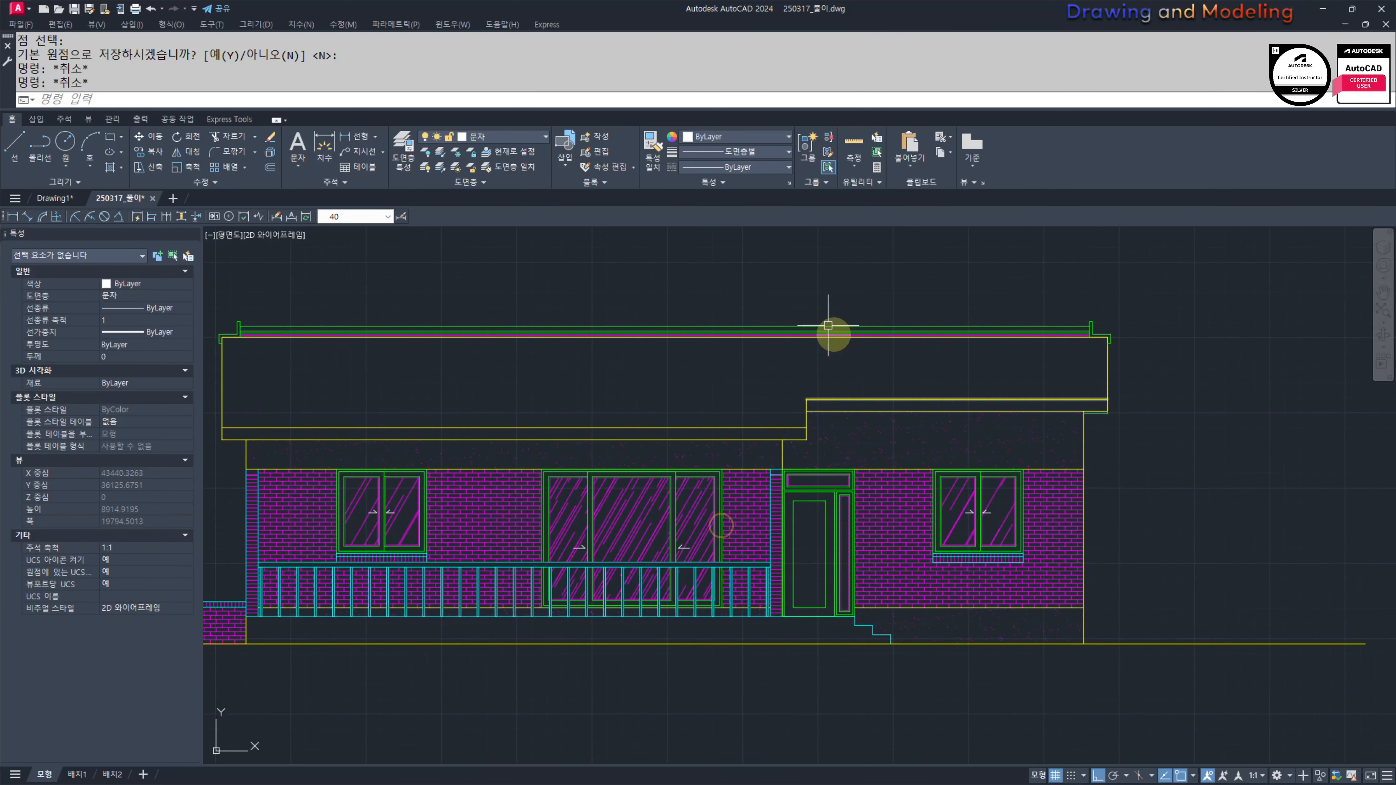
left_click(426, 167)
middle_click_drag(620, 458, 689, 429)
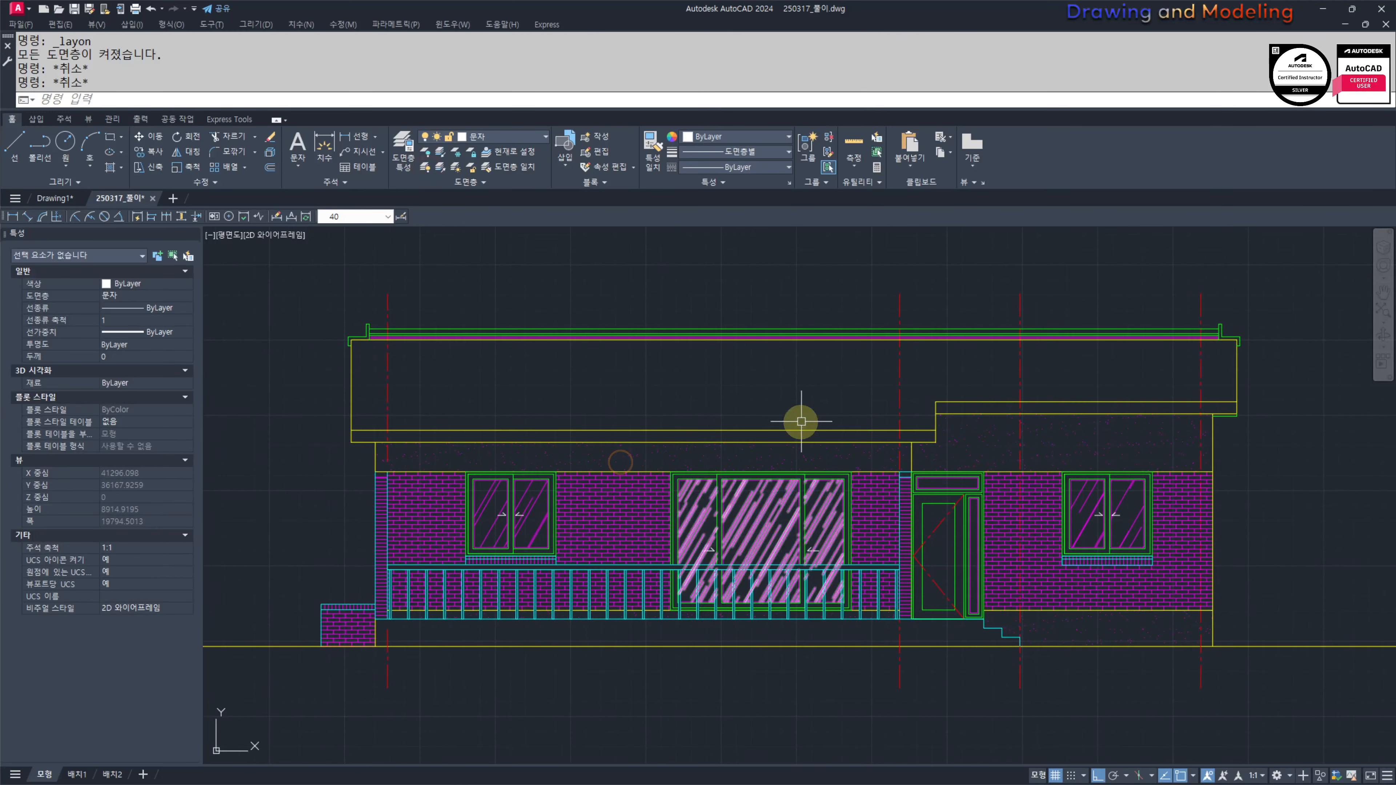
mouse_move(588, 590)
middle_mouse_down()
mouse_move(623, 633)
mouse_move(720, 657)
middle_mouse_up()
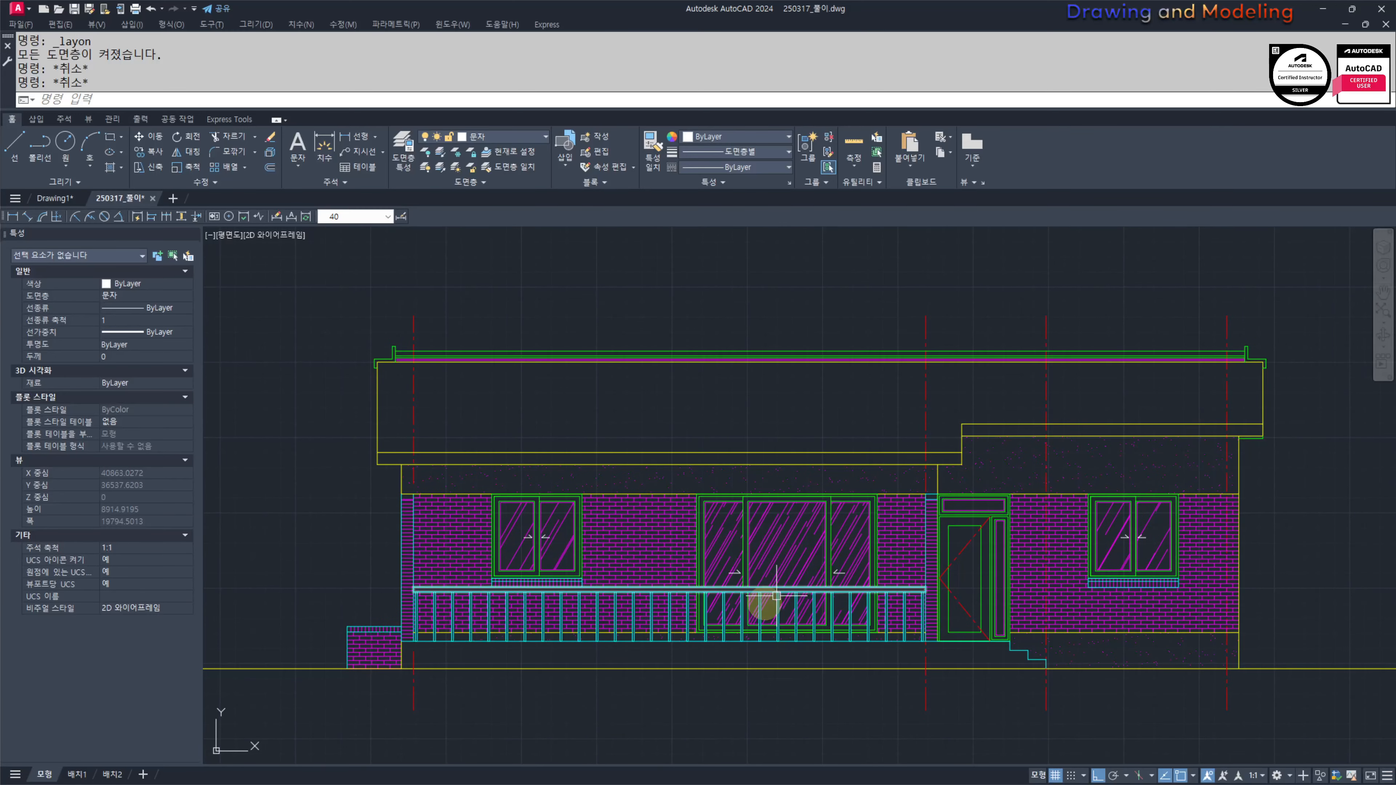
scroll(925, 437, "up", 4)
scroll(894, 550, "down", 4)
mouse_move(654, 586)
middle_mouse_down()
mouse_move(901, 549)
mouse_move(648, 579)
middle_mouse_up()
scroll(950, 556, "up", 2)
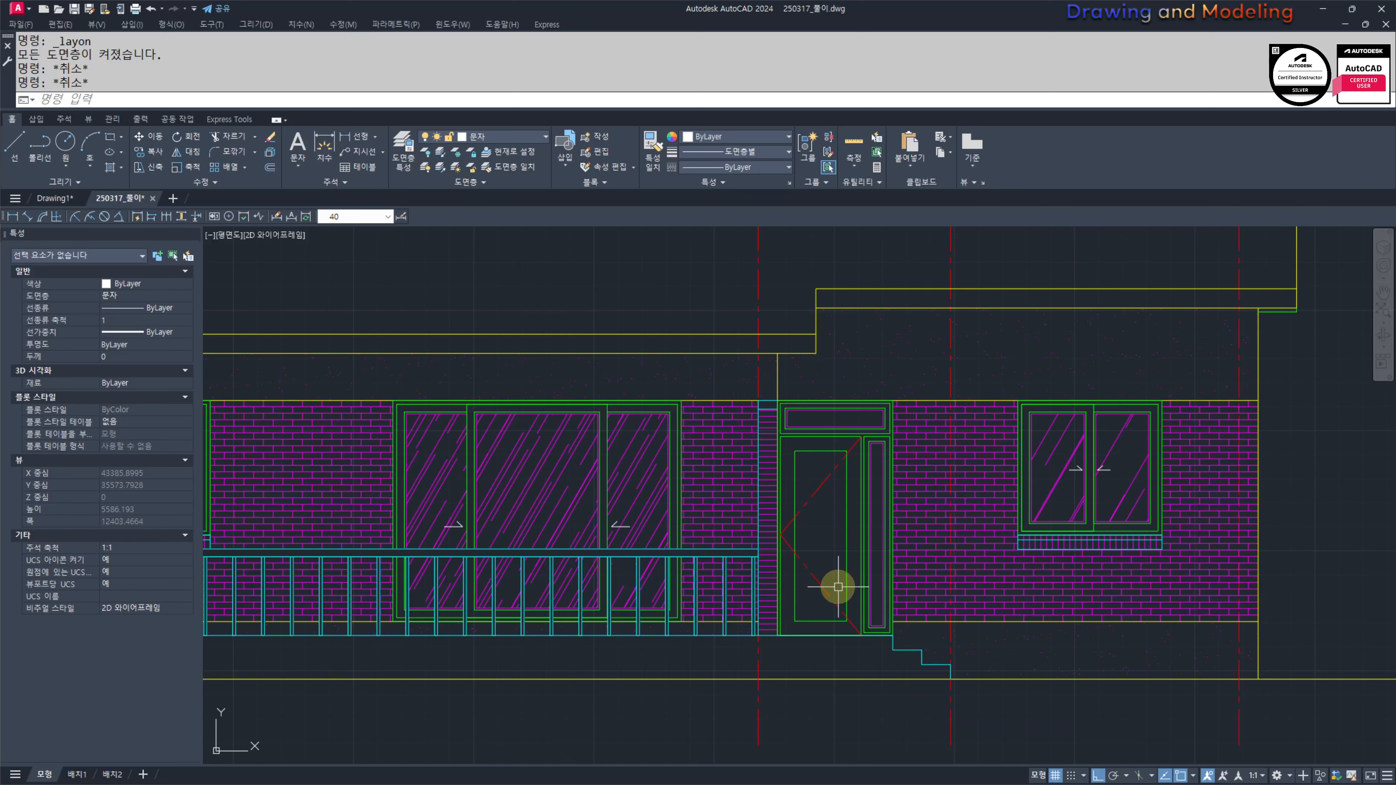
type("9")
key("Escape")
key("Escape")
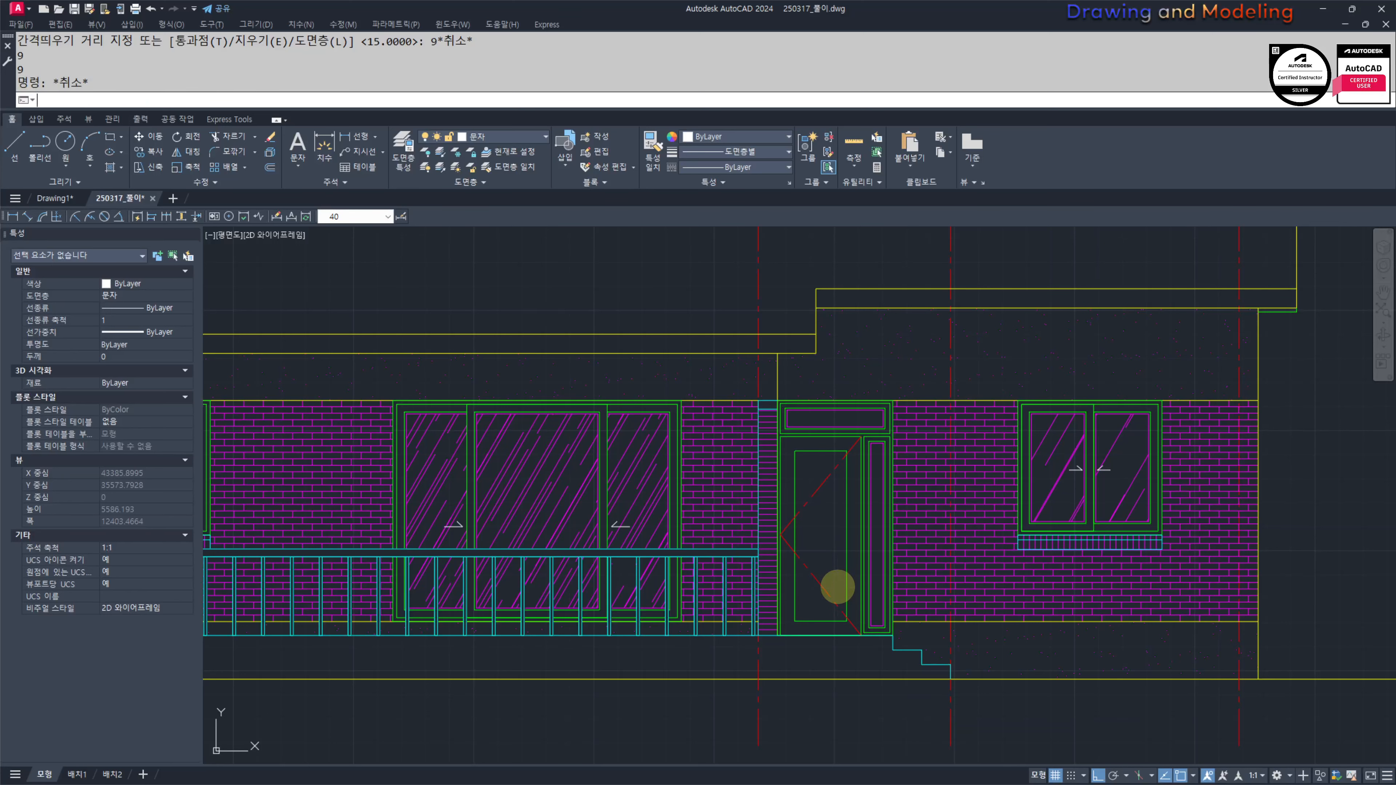
key("Escape")
type("OL")
type("900")
key("Return")
scroll(893, 632, "up", 2)
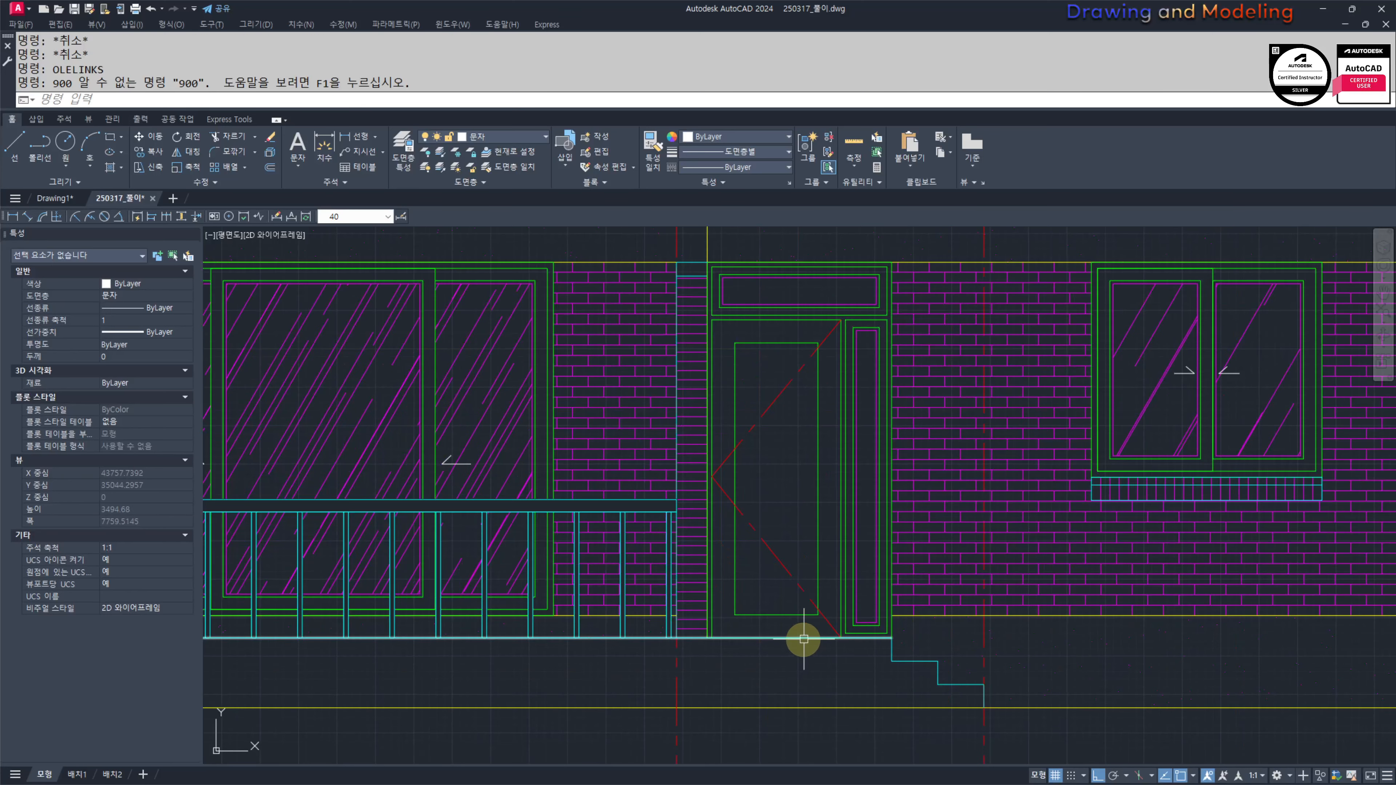
left_click(863, 638)
key("Escape")
key("Escape")
key("space")
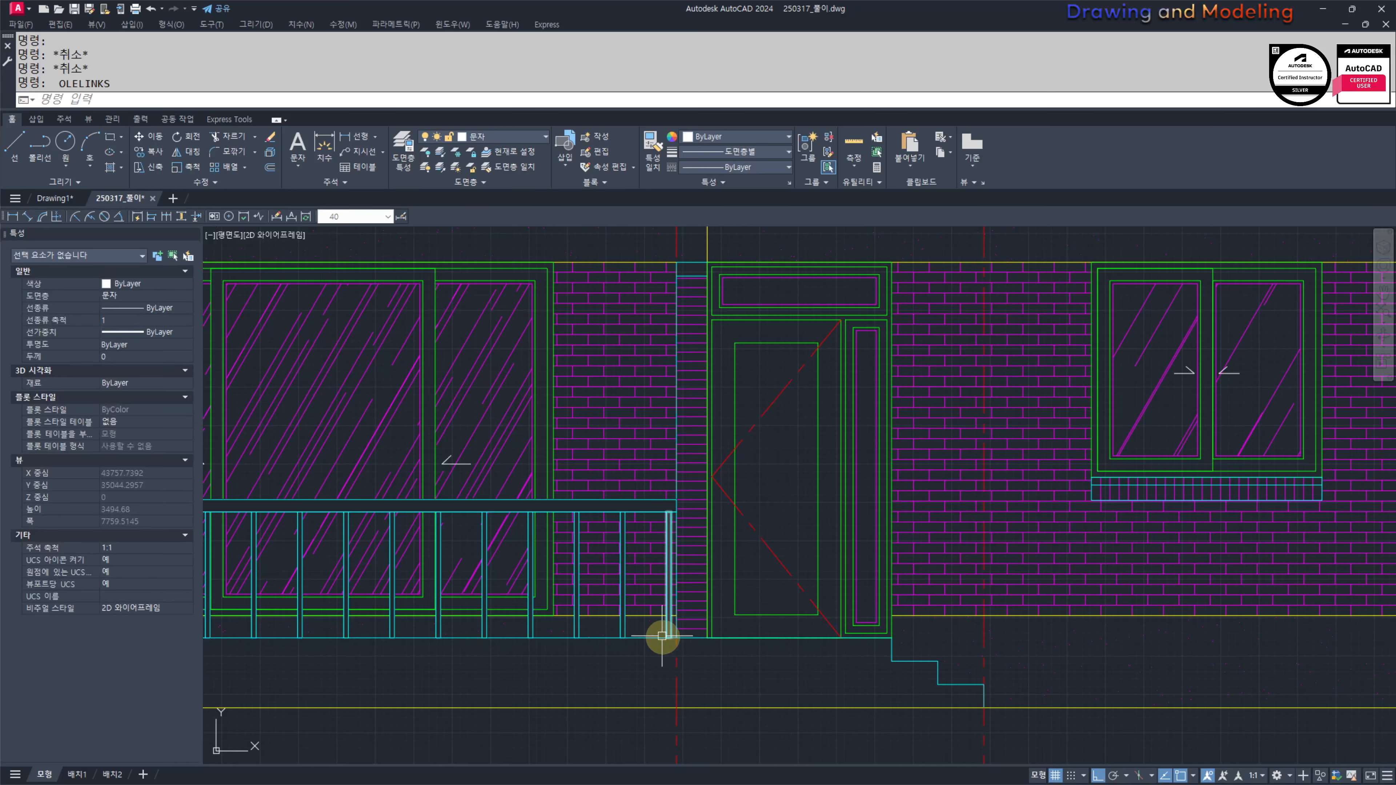
key("space")
left_click(645, 636)
key("Escape")
key("Escape")
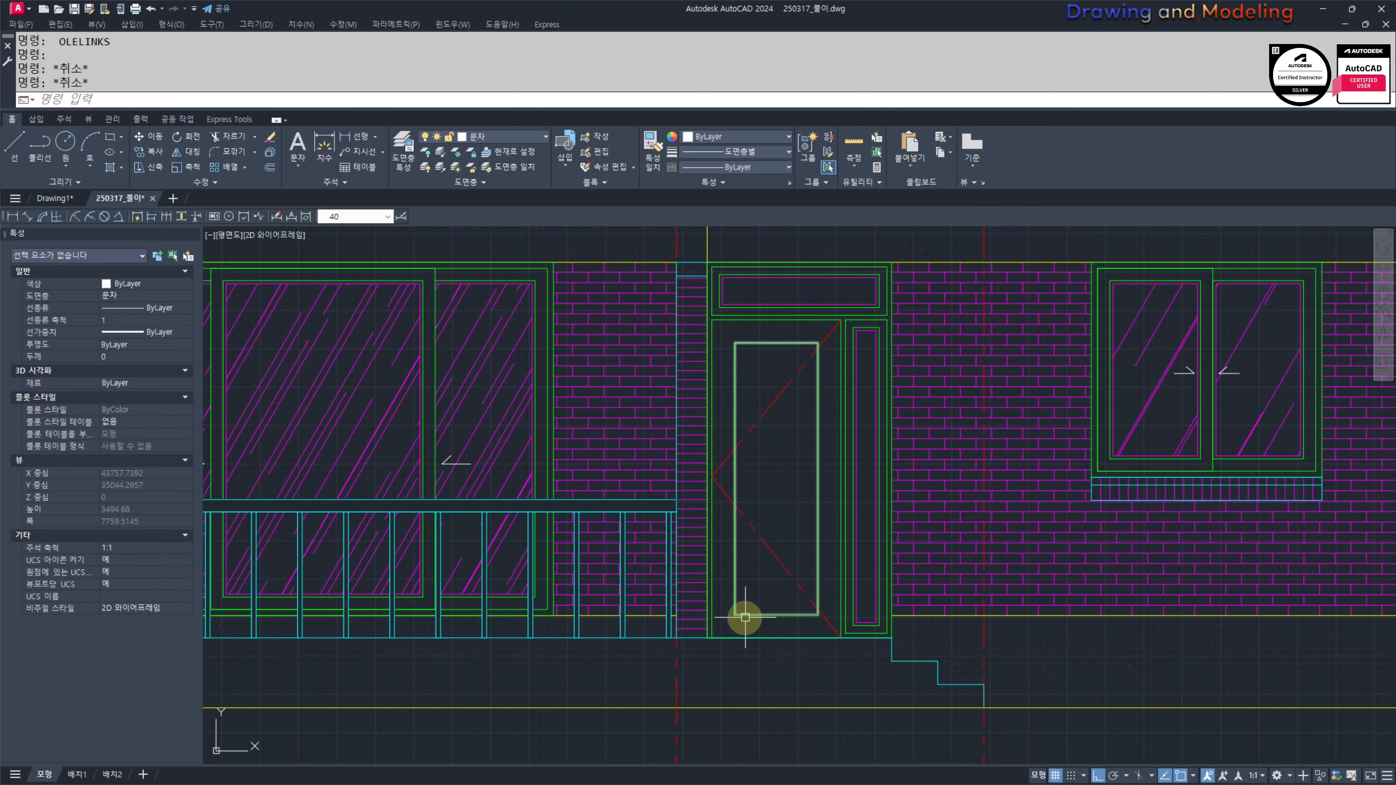
Step: Offset the floor line at the base of the door and balustrade 900 upward as a door handle height reference
type("O")
key("Return")
type("900")
key("Return")
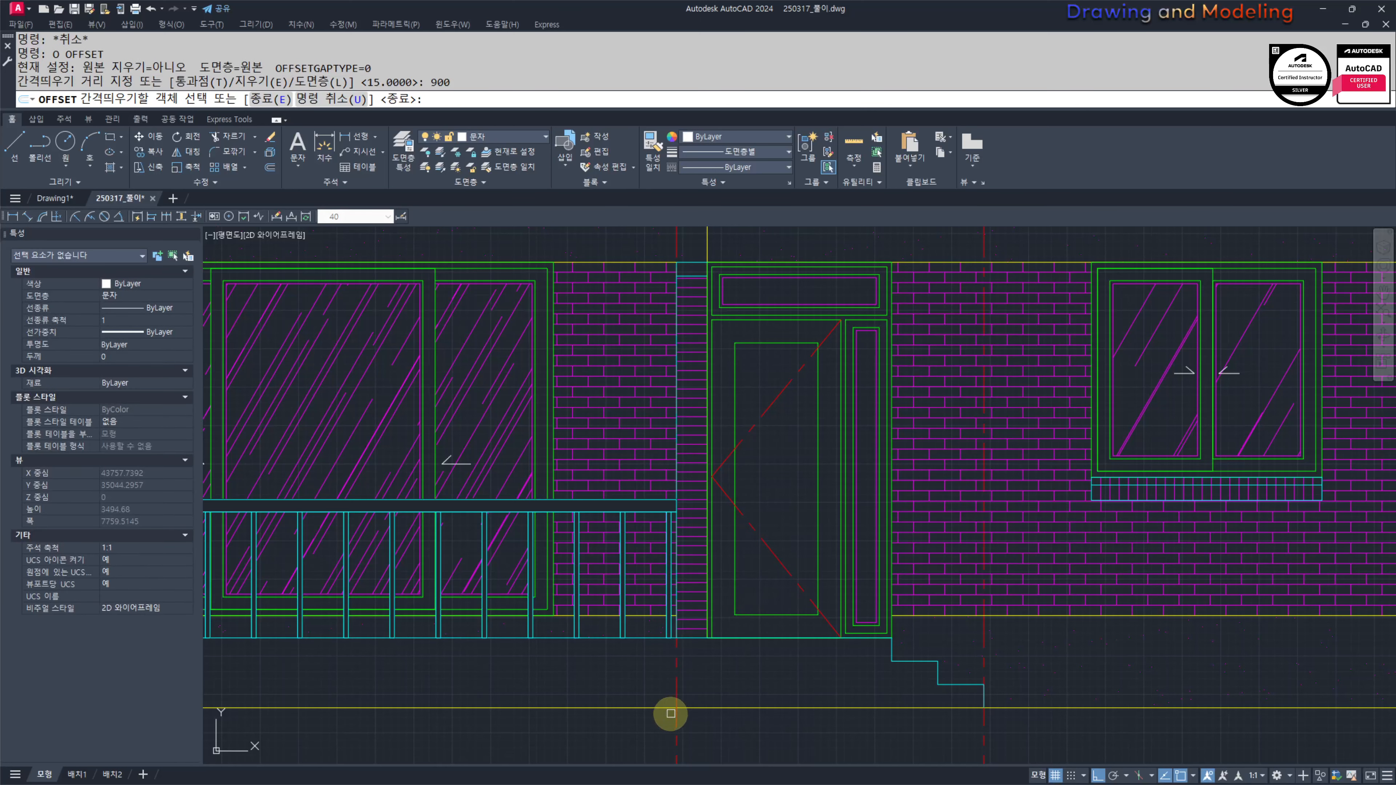
left_click(631, 639)
left_click(776, 490)
key("Escape")
key("Escape")
scroll(780, 500, "up", 4)
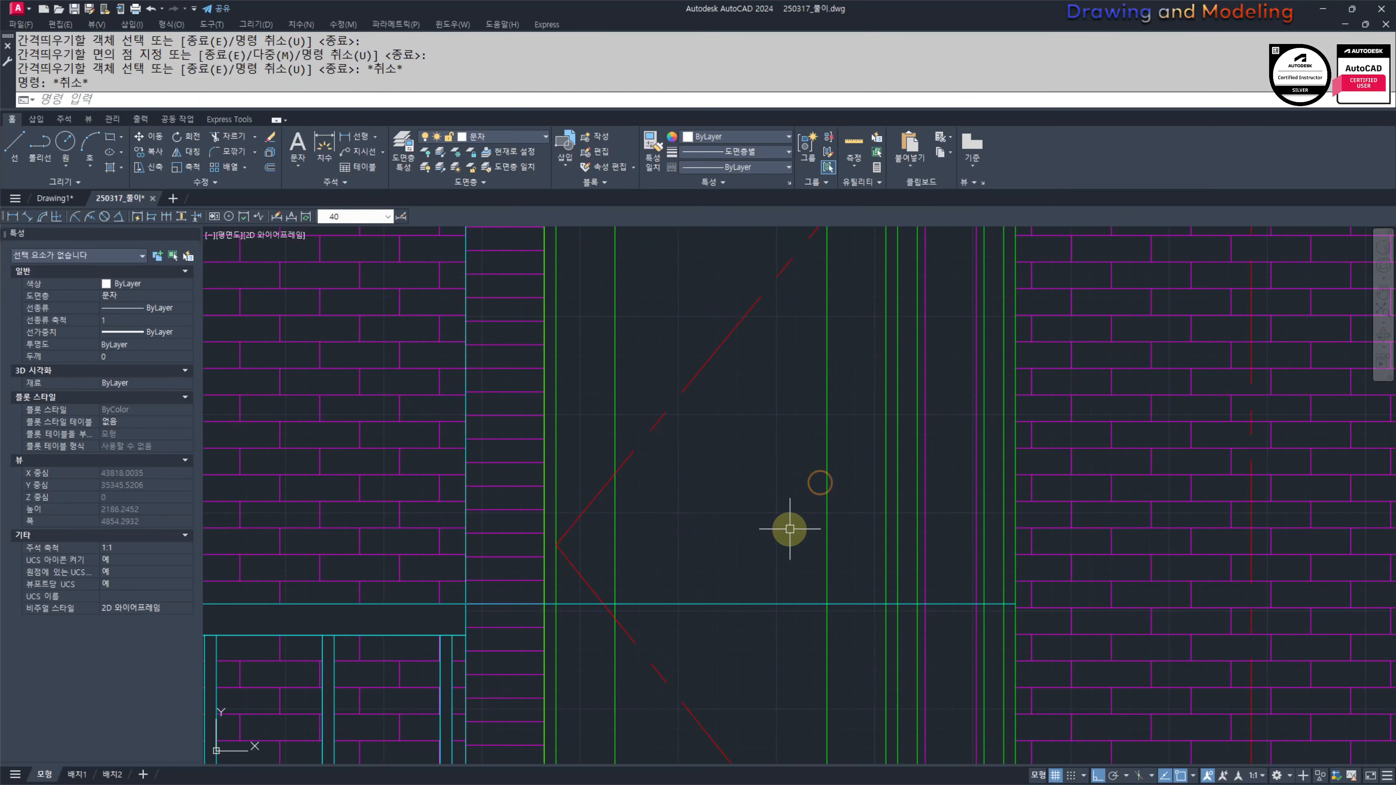
Step: Draw a rectangle 50 wide and 200 high on the entrance door for its handle
type("REC")
key("Return")
left_click(735, 547)
type("@")
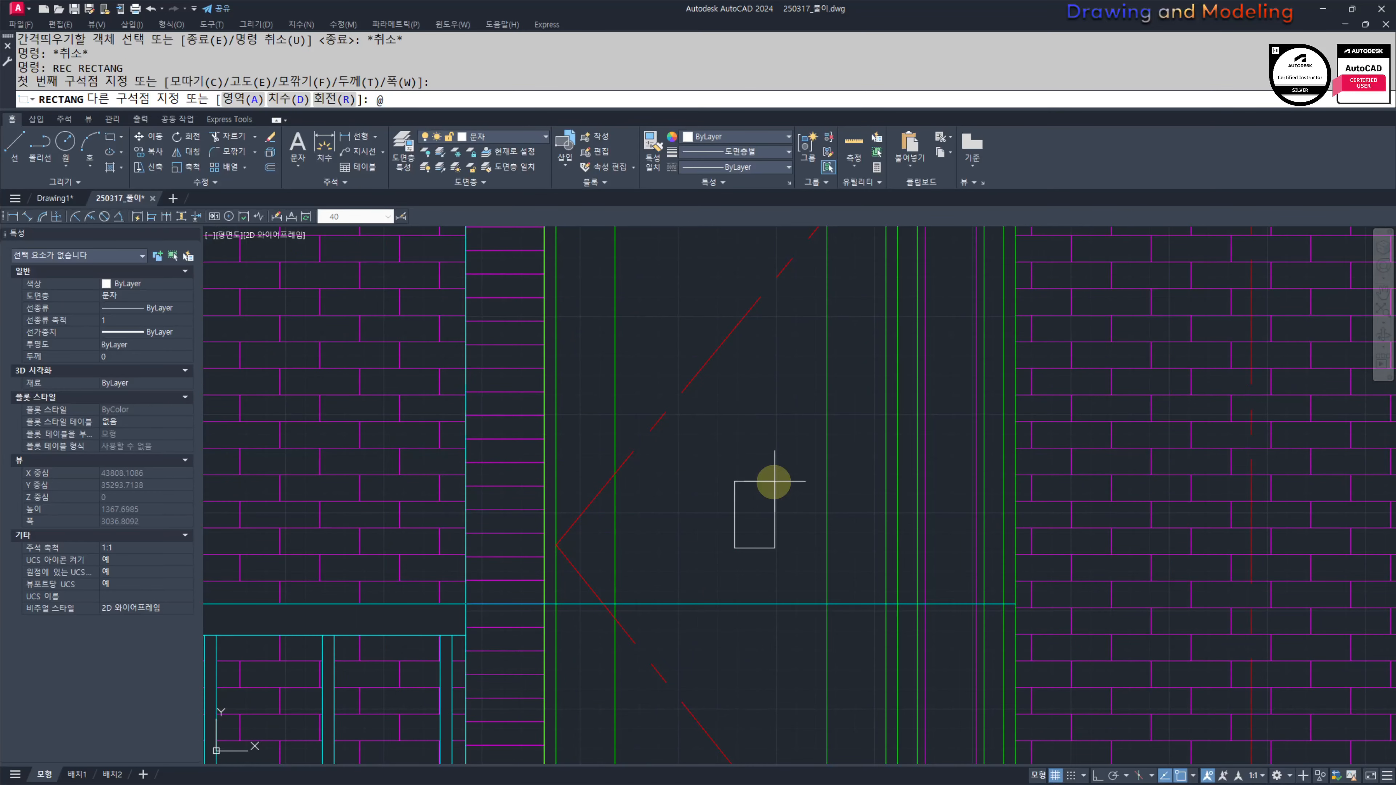
type("50,20")
key("Return")
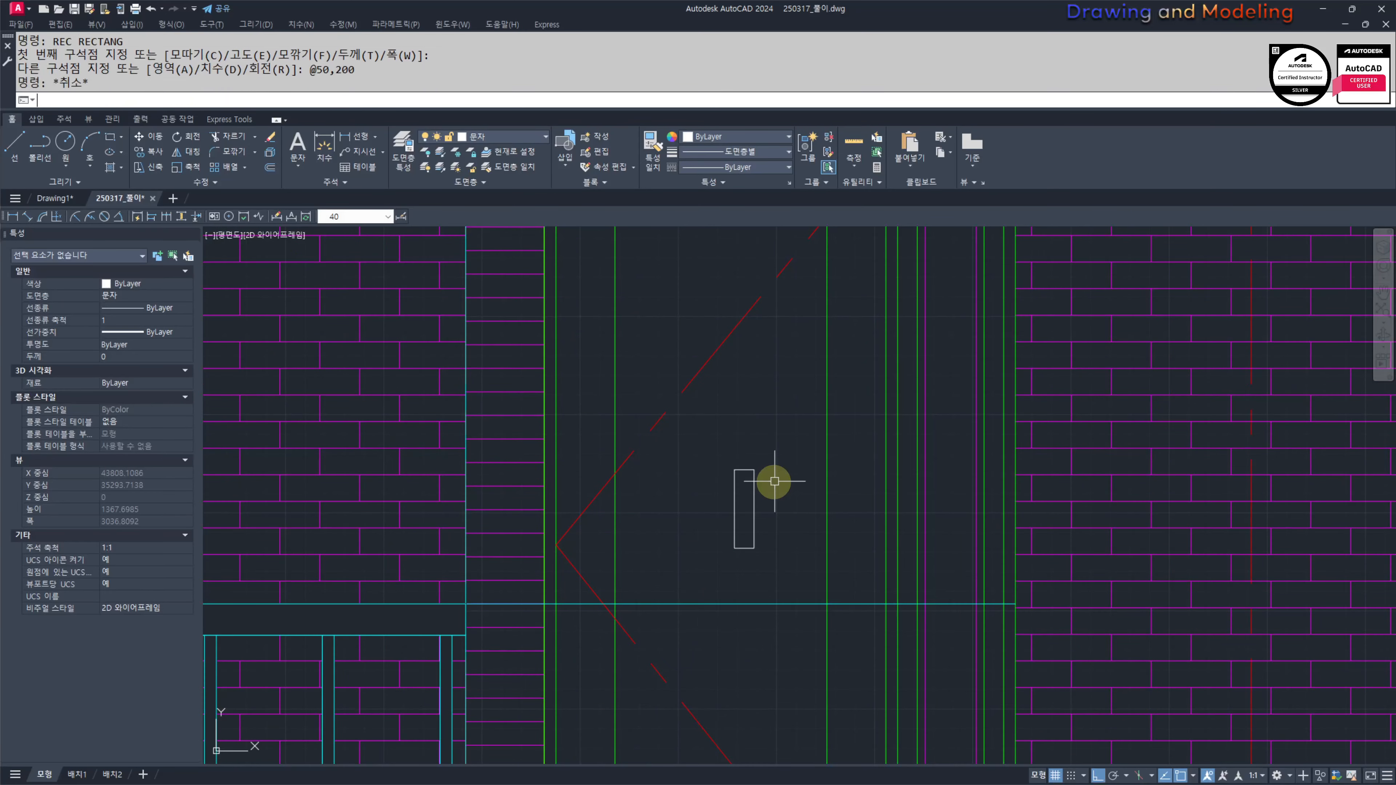
Step: Move the handle rectangle by the midpoint of its right side onto the offset height reference line
type("M")
key("Return")
left_click(764, 431)
left_click(713, 518)
key("Return")
left_click(754, 508)
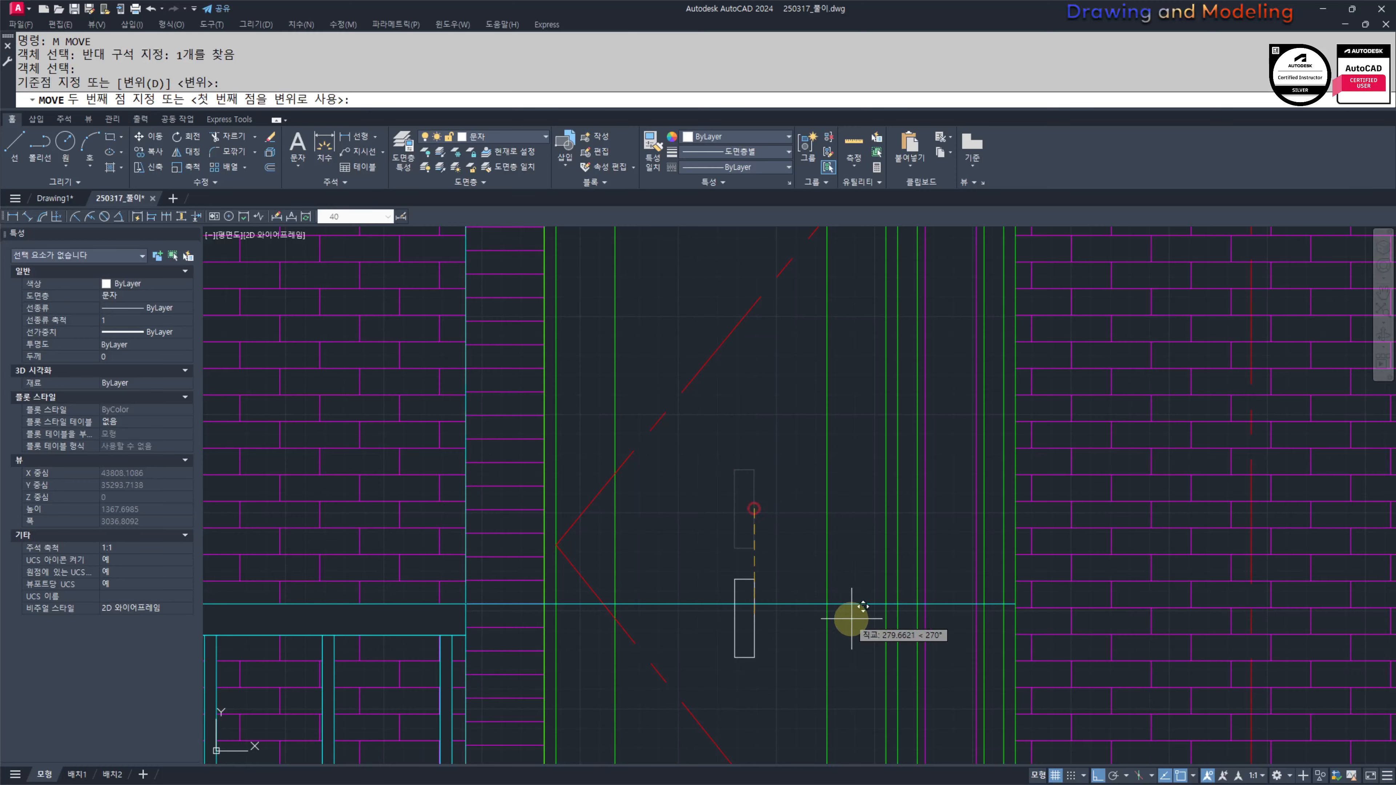
scroll(866, 613, "up", 4)
left_click(912, 587)
Step: Move the handle rectangle along the reference line so its right side meets the door leaf's right edge
left_click(1210, 547)
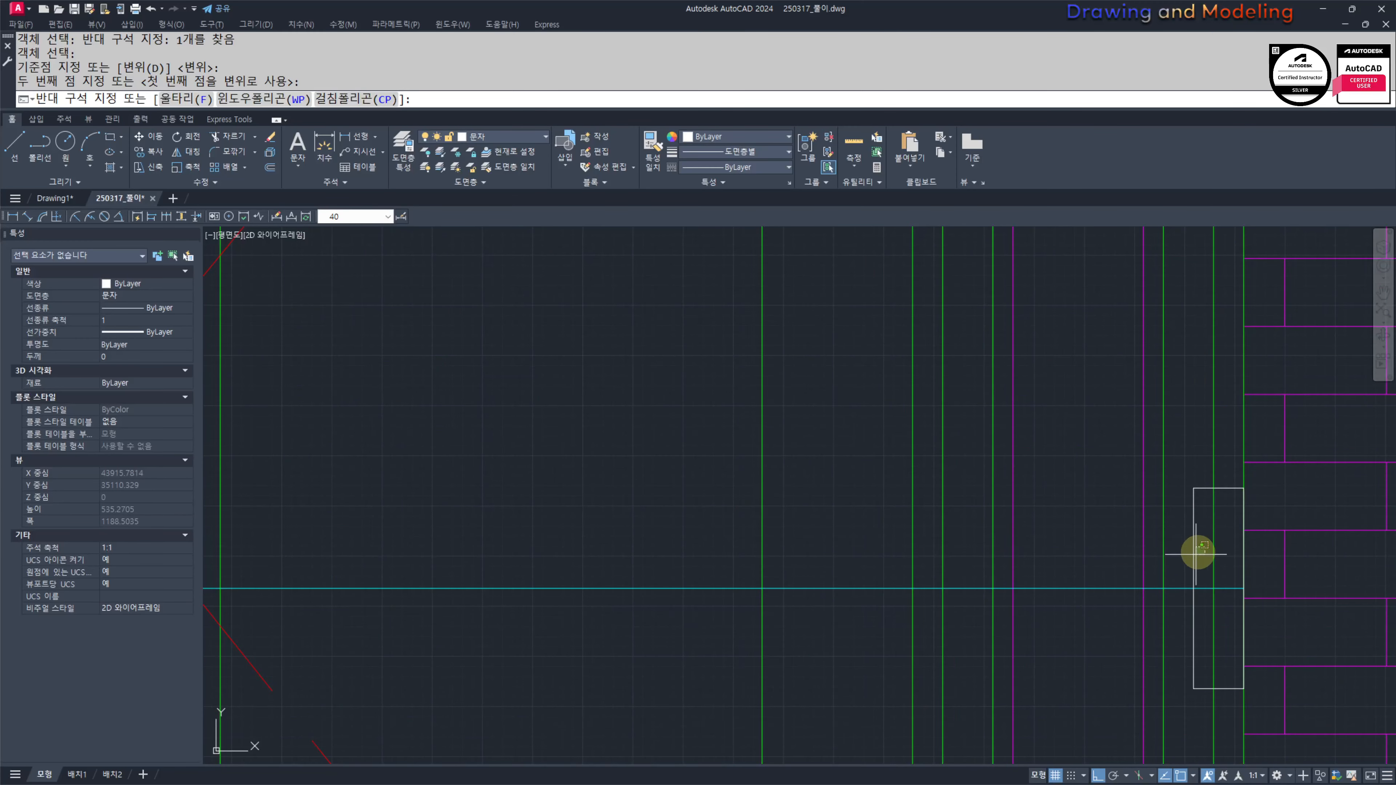
left_click(1187, 561)
key("space")
left_click(1241, 587)
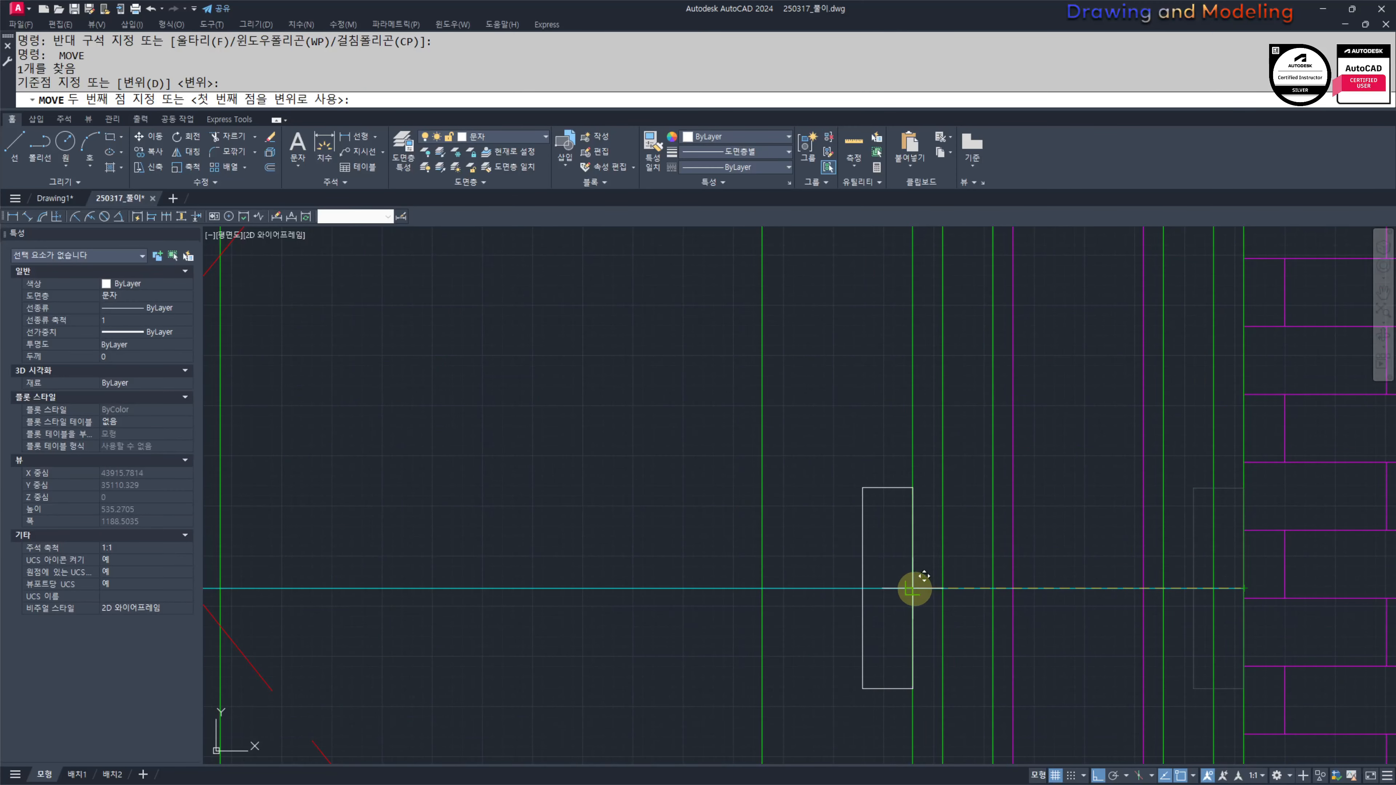
left_click(912, 589)
key("Escape")
key("Escape")
middle_click_drag(907, 623, 940, 625)
Step: Move the handle rectangle 50 to the left, inward from the door leaf's edge
type("M")
key("space")
left_click(925, 453)
left_click(881, 512)
key("space")
left_click(615, 432)
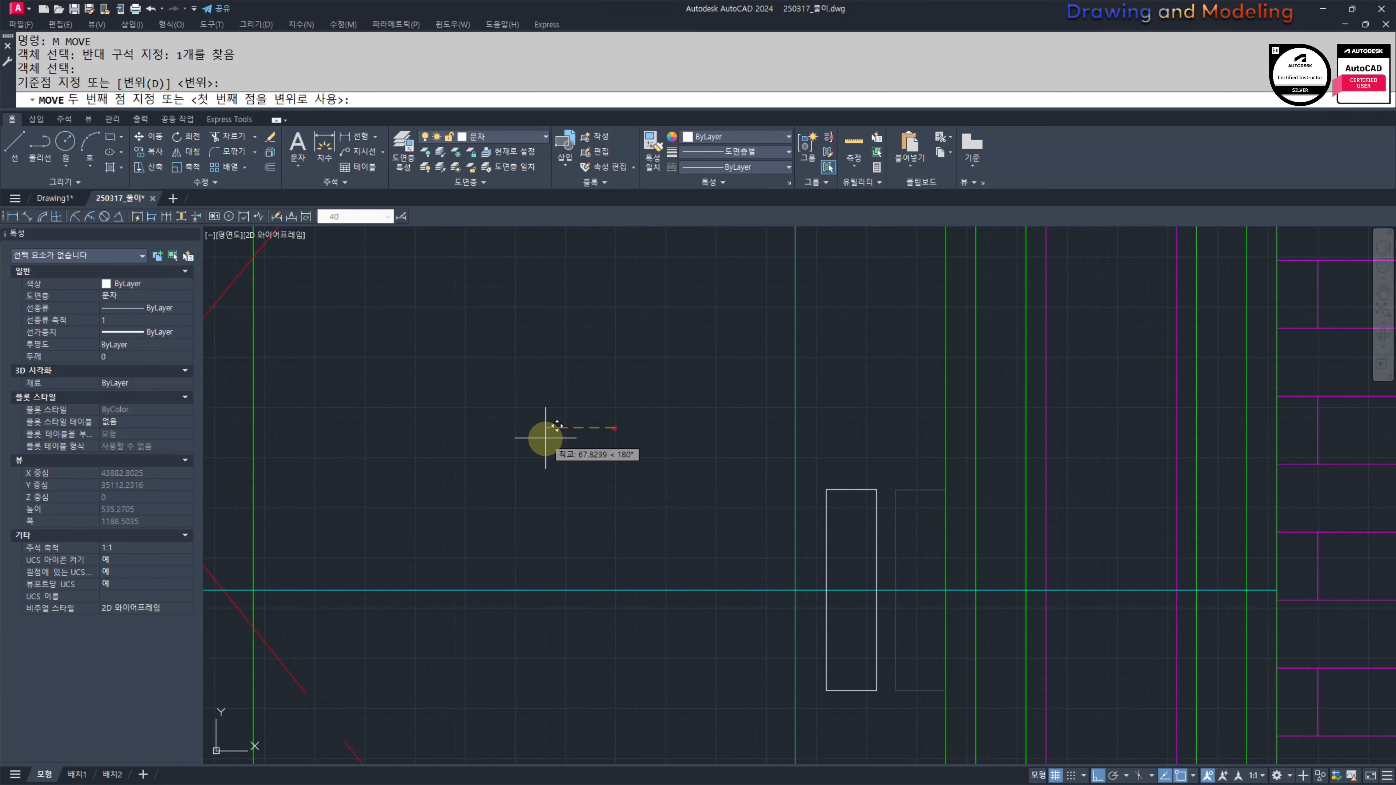
type("50")
key("space")
key("Escape")
key("Escape")
Step: Erase the horizontal reference line crossing the door handle
left_click(663, 488)
left_click(598, 604)
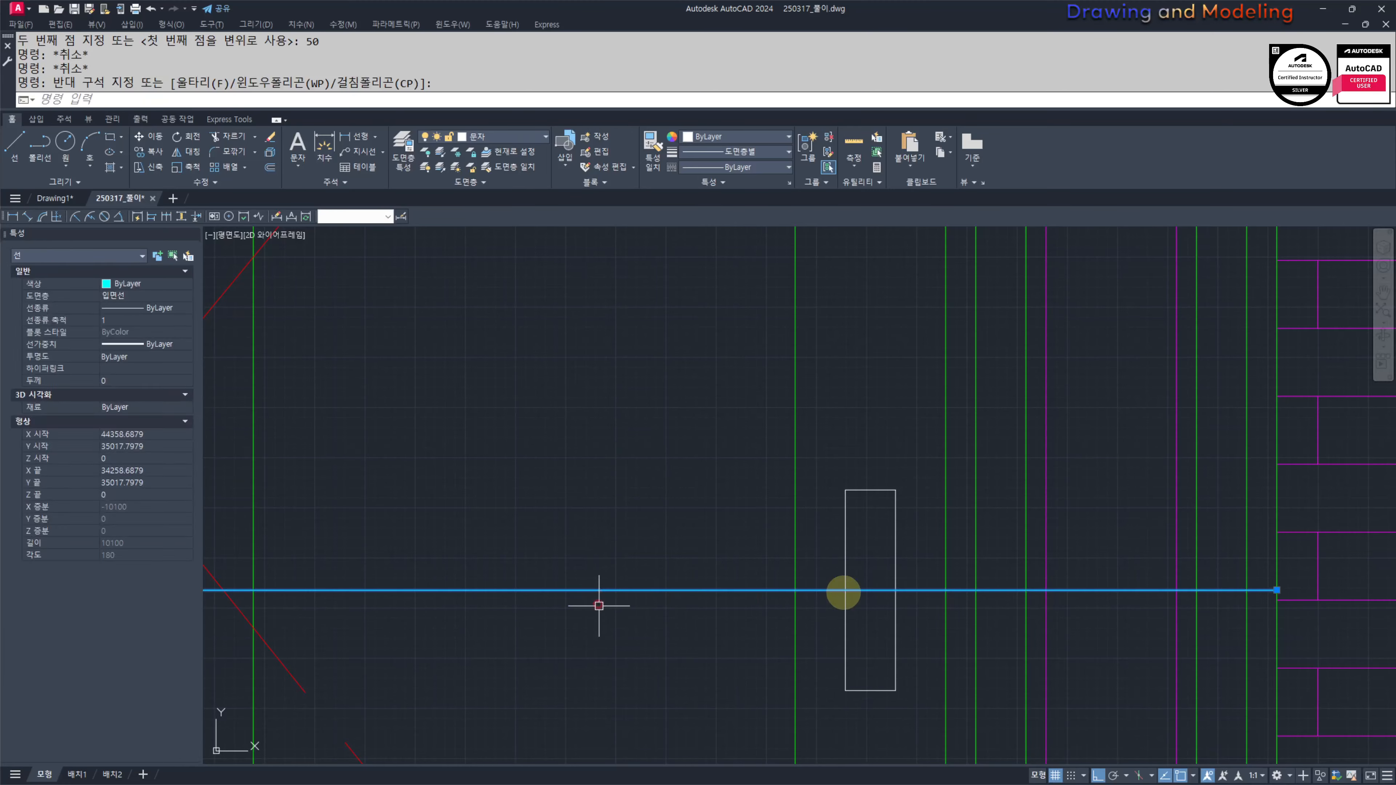
type("E")
scroll(857, 556, "down", 2)
Step: Match the handle rectangle's properties to the door's green outline
type("MA")
left_click(817, 492)
left_click(865, 499)
left_click(840, 536)
key("Escape")
key("Escape")
scroll(839, 536, "down", 5)
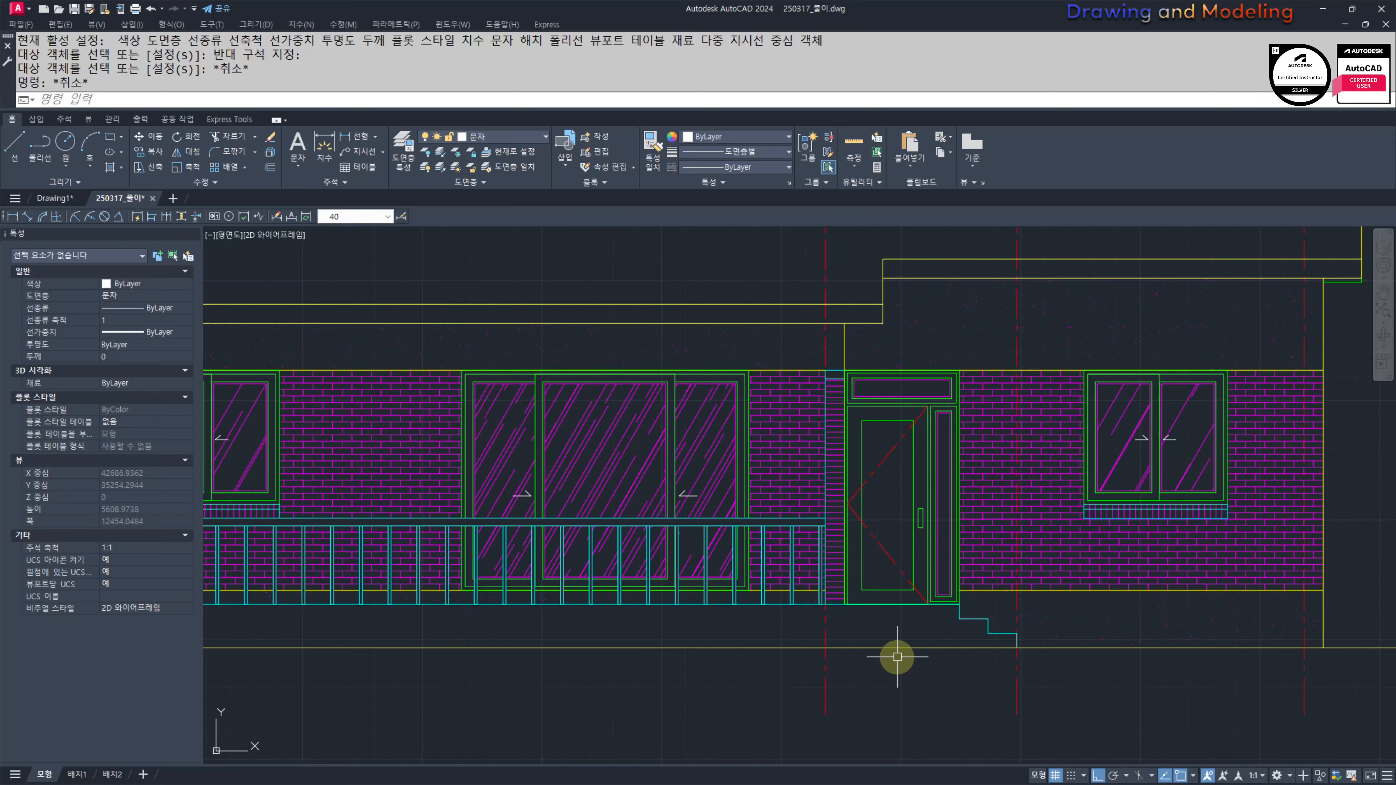
Step: Turn off the centre line layer across the elevation
scroll(769, 644, "down", 5)
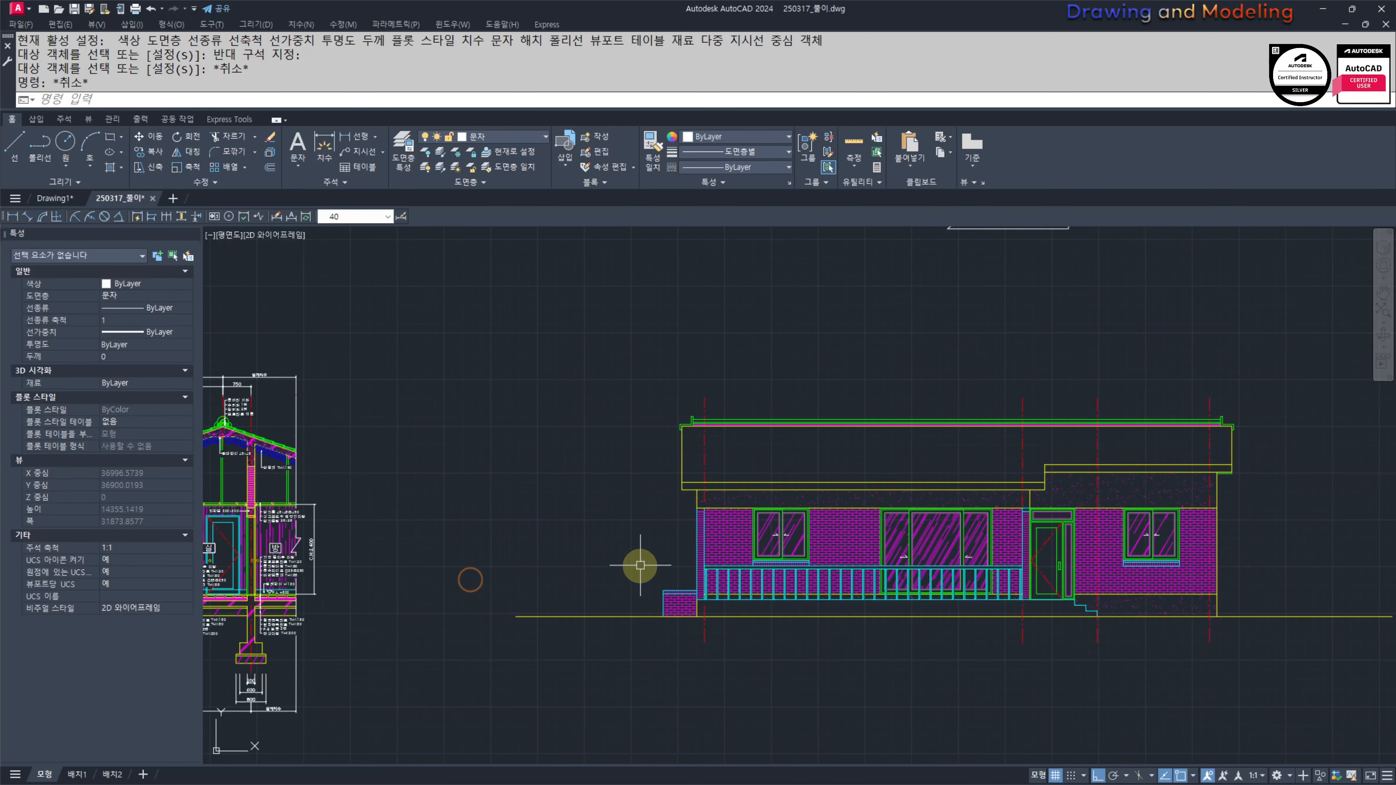
scroll(664, 571, "up", 5)
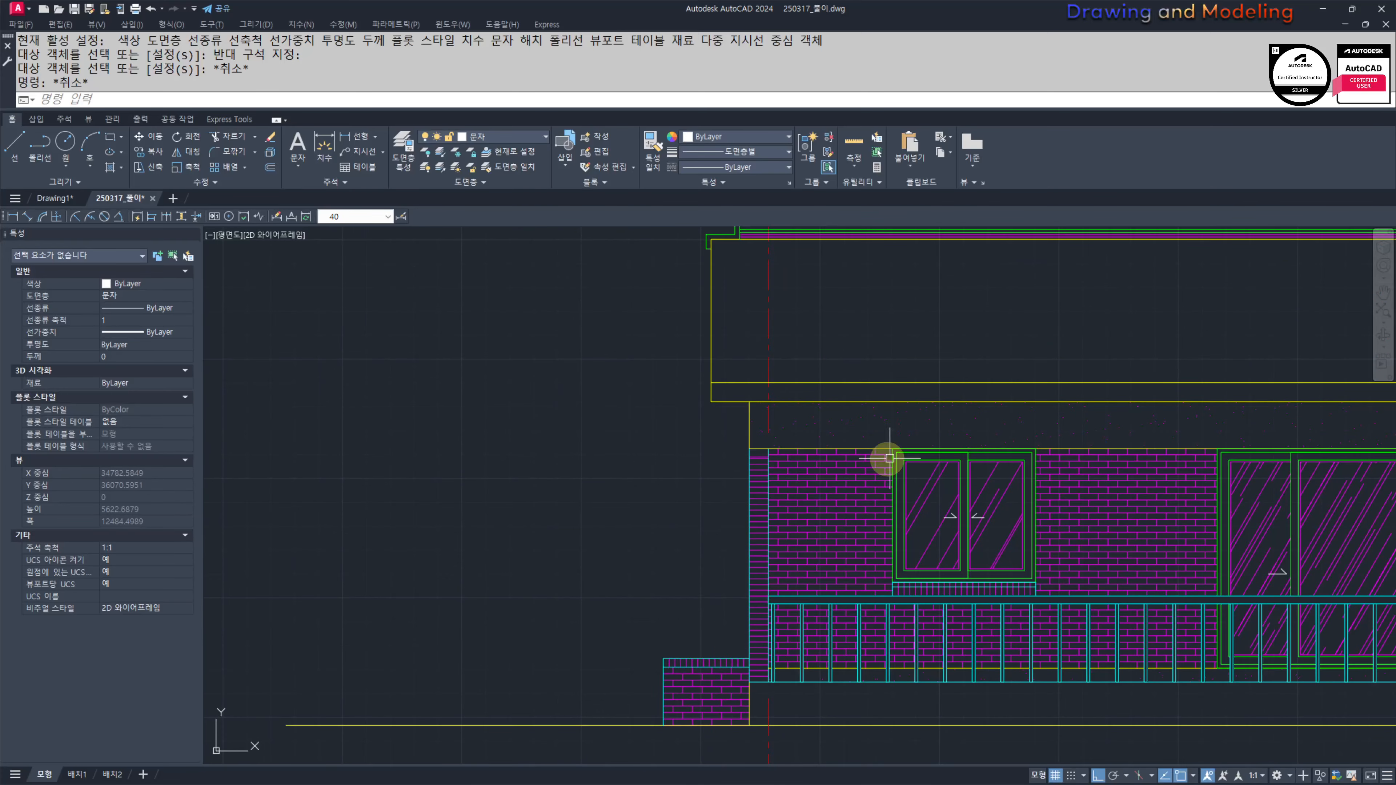
scroll(890, 458, "down", 2)
mouse_move(854, 493)
middle_mouse_down()
mouse_move(604, 536)
mouse_move(846, 501)
middle_mouse_up()
middle_click_drag(823, 448, 671, 516)
middle_click_drag(848, 490, 596, 519)
middle_click_drag(754, 497, 803, 468)
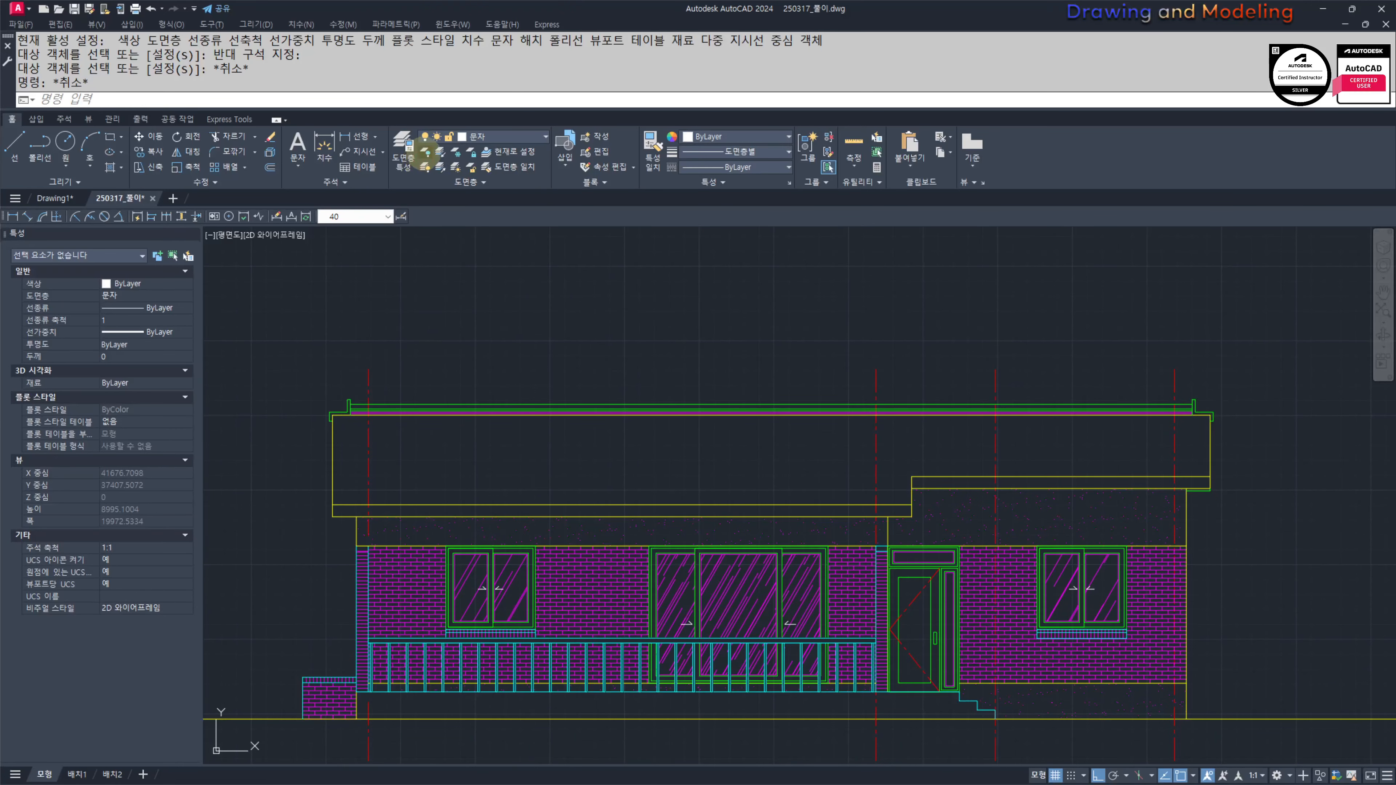
left_click(426, 159)
left_click(371, 373)
key("Escape")
middle_click_drag(505, 324, 598, 334)
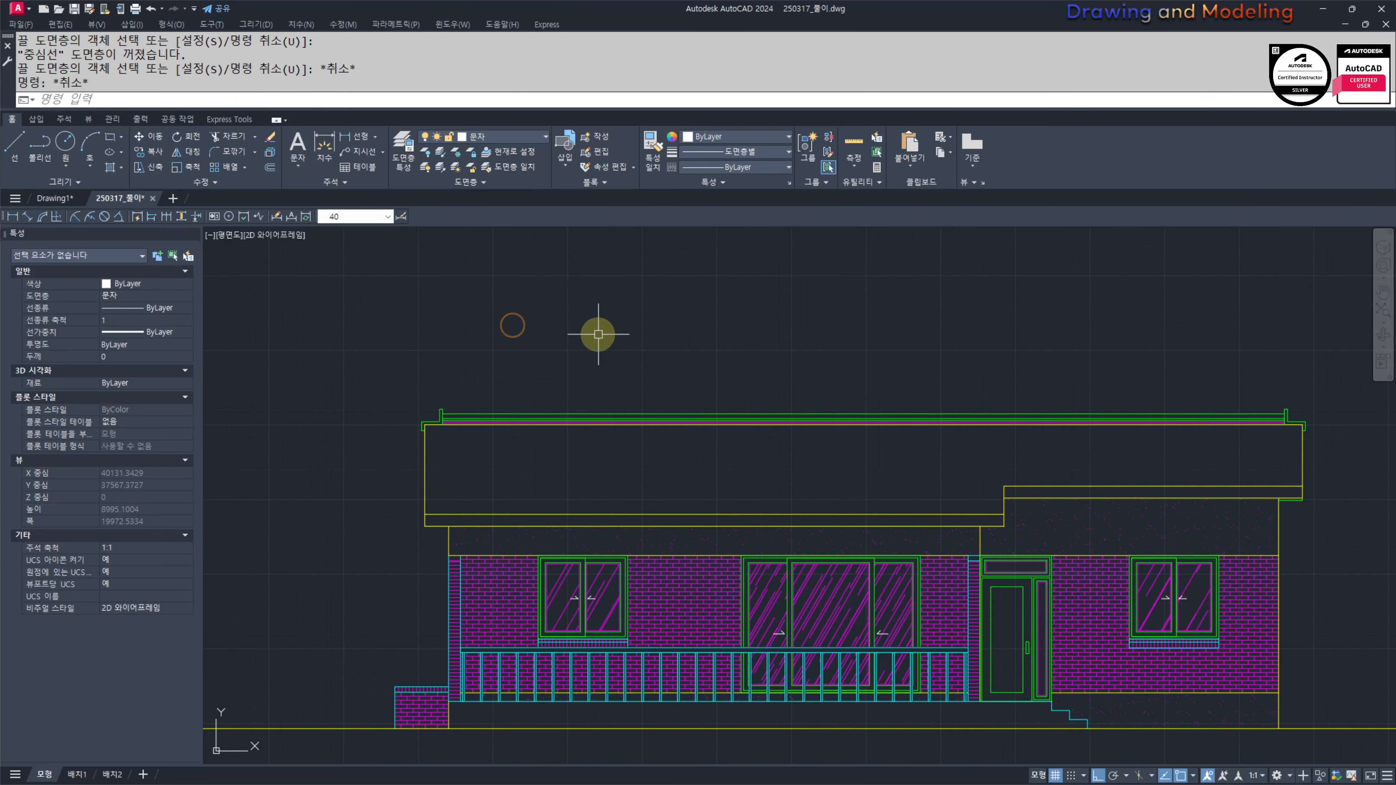
Step: Hatch the large roof area with the user-defined pattern at a 90° angle and 300 spacing
middle_click_drag(689, 487, 698, 495)
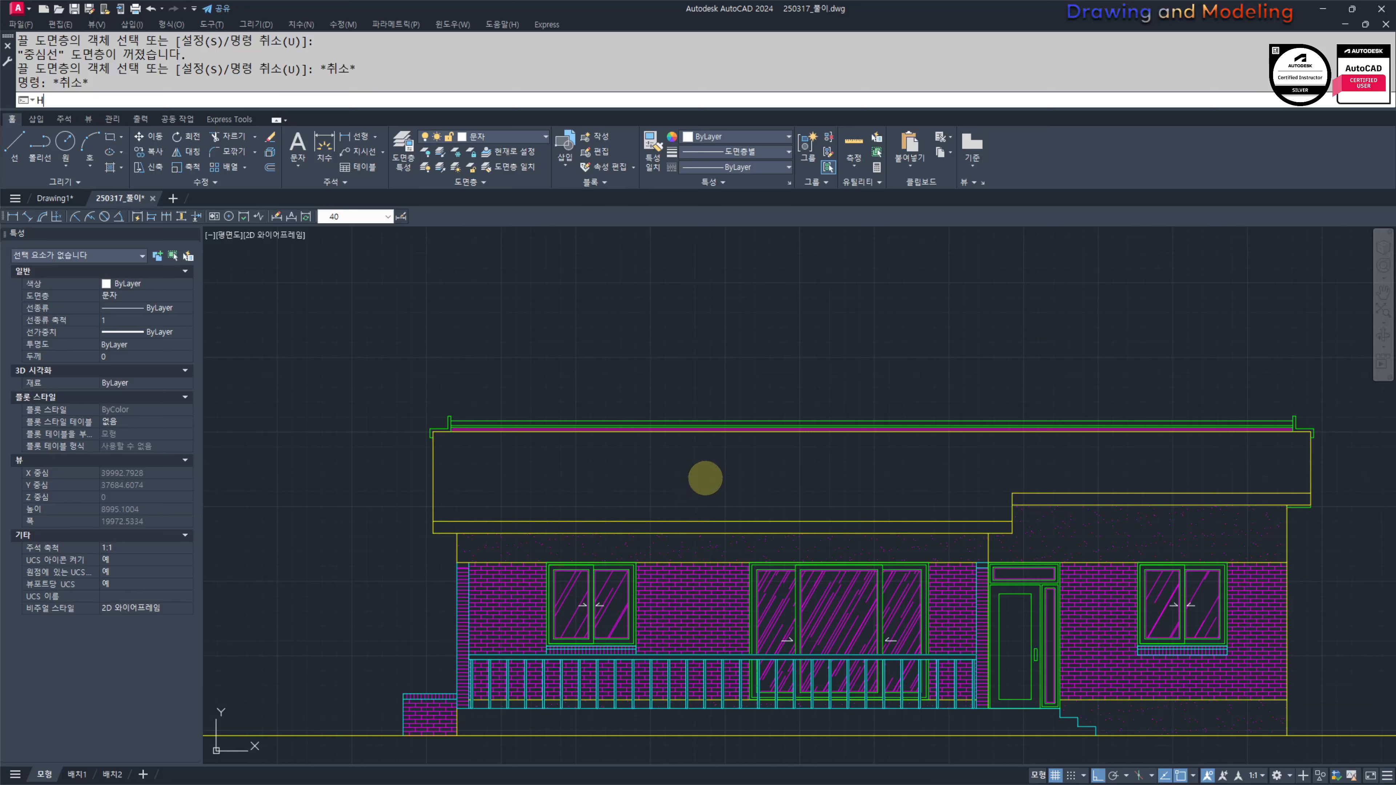
type("H")
key("Return")
left_click(967, 468)
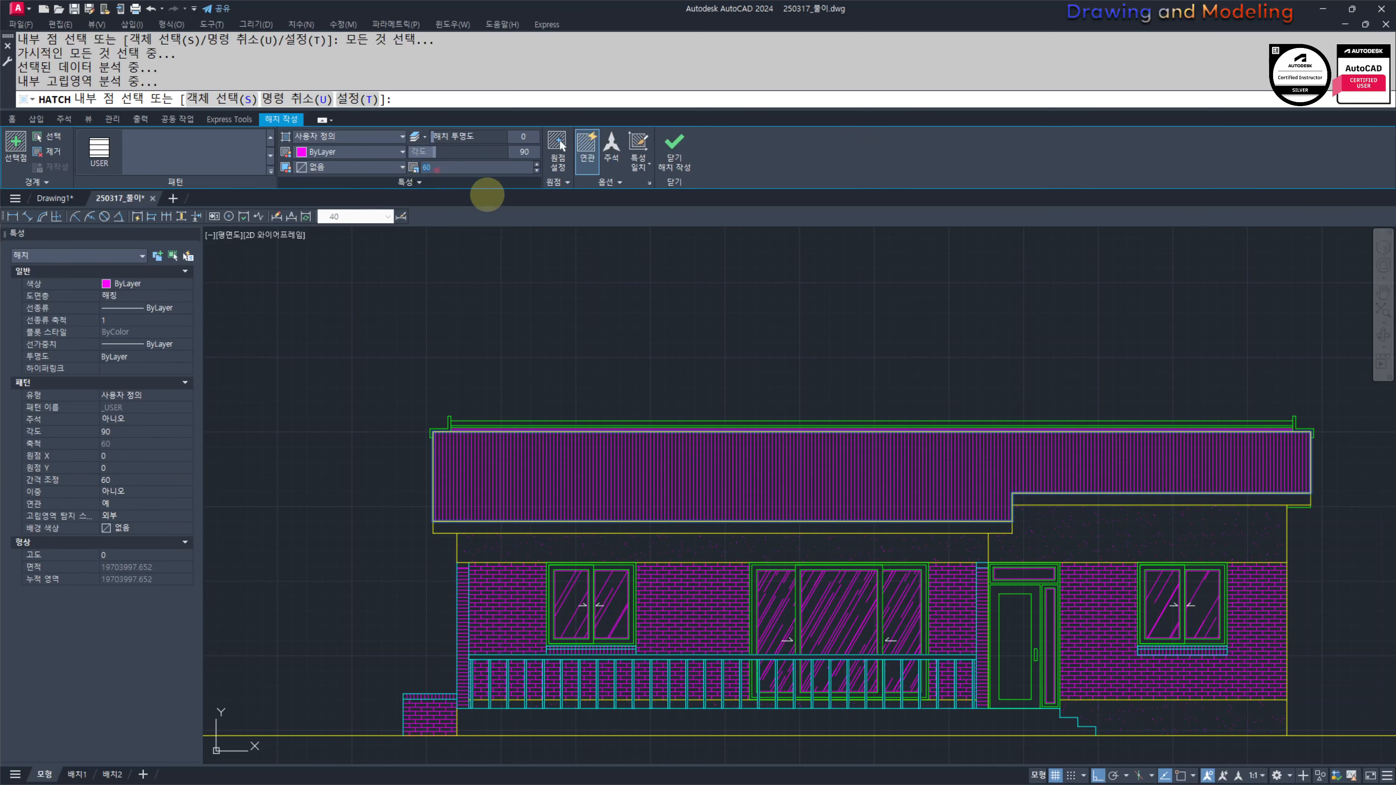
type("300")
key("Return")
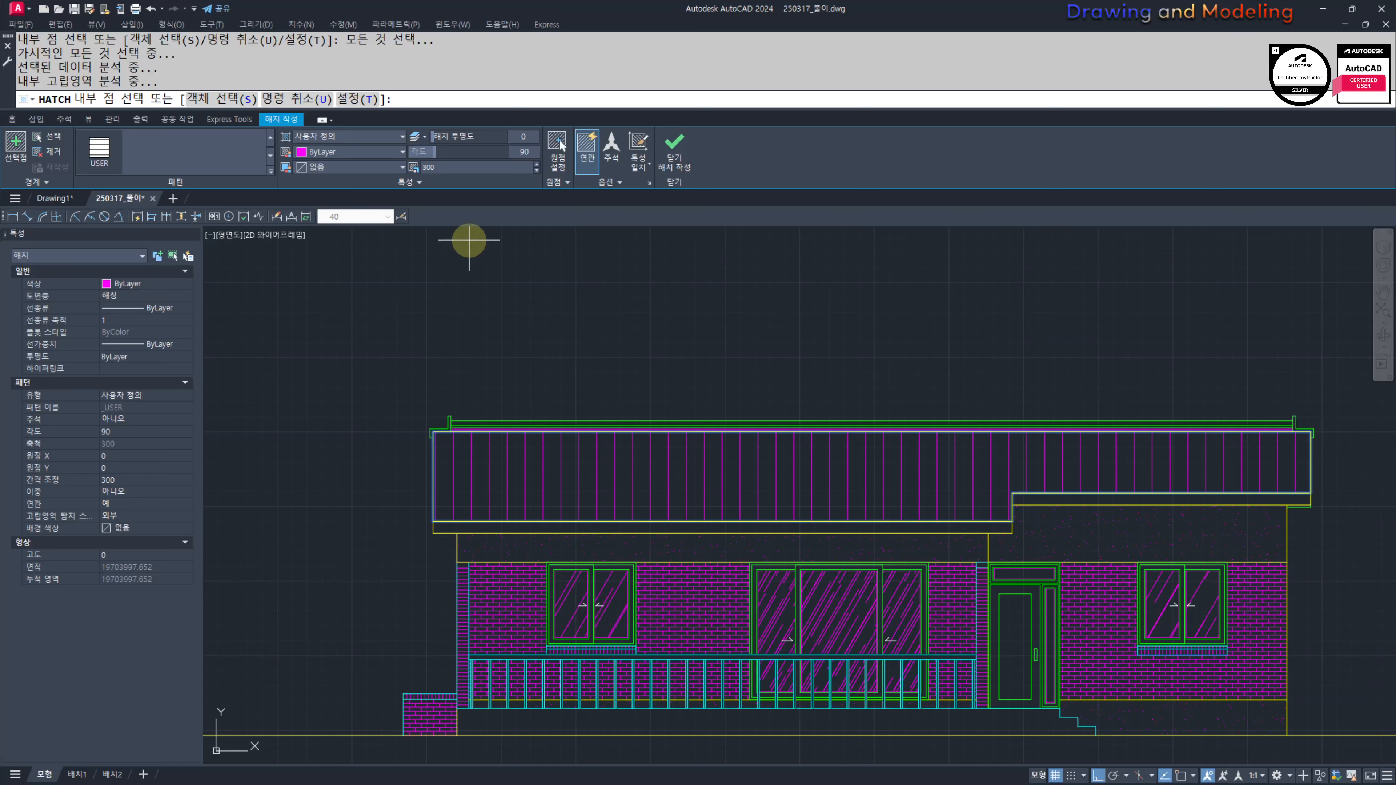
Step: Set the roof hatch's origin at the inner corner of the roof's stepped lower edge and finish the hatch
left_click(557, 144)
left_click(1009, 487)
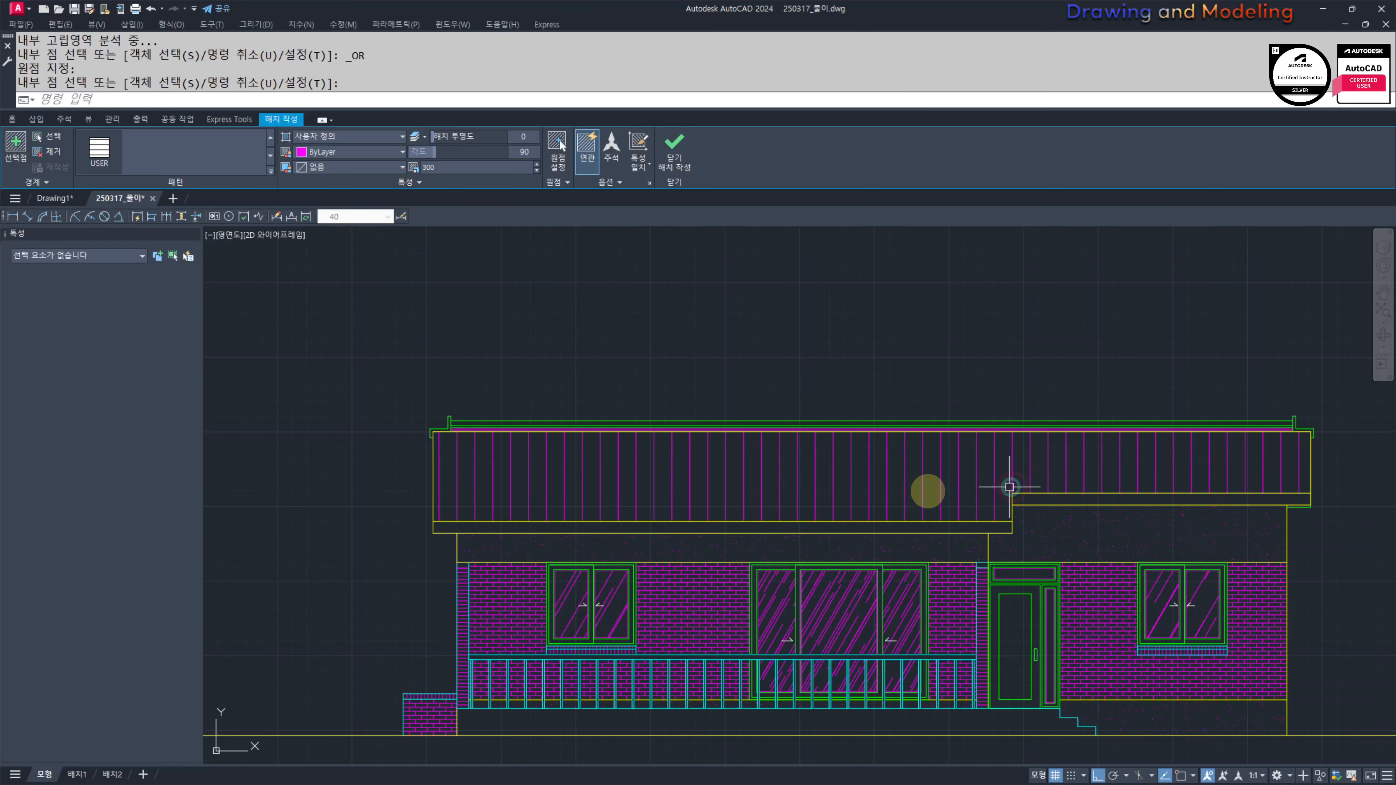
key("space")
key("Escape")
middle_click_drag(921, 490, 947, 493)
type("co")
key("space")
left_click(957, 480)
left_click(870, 483)
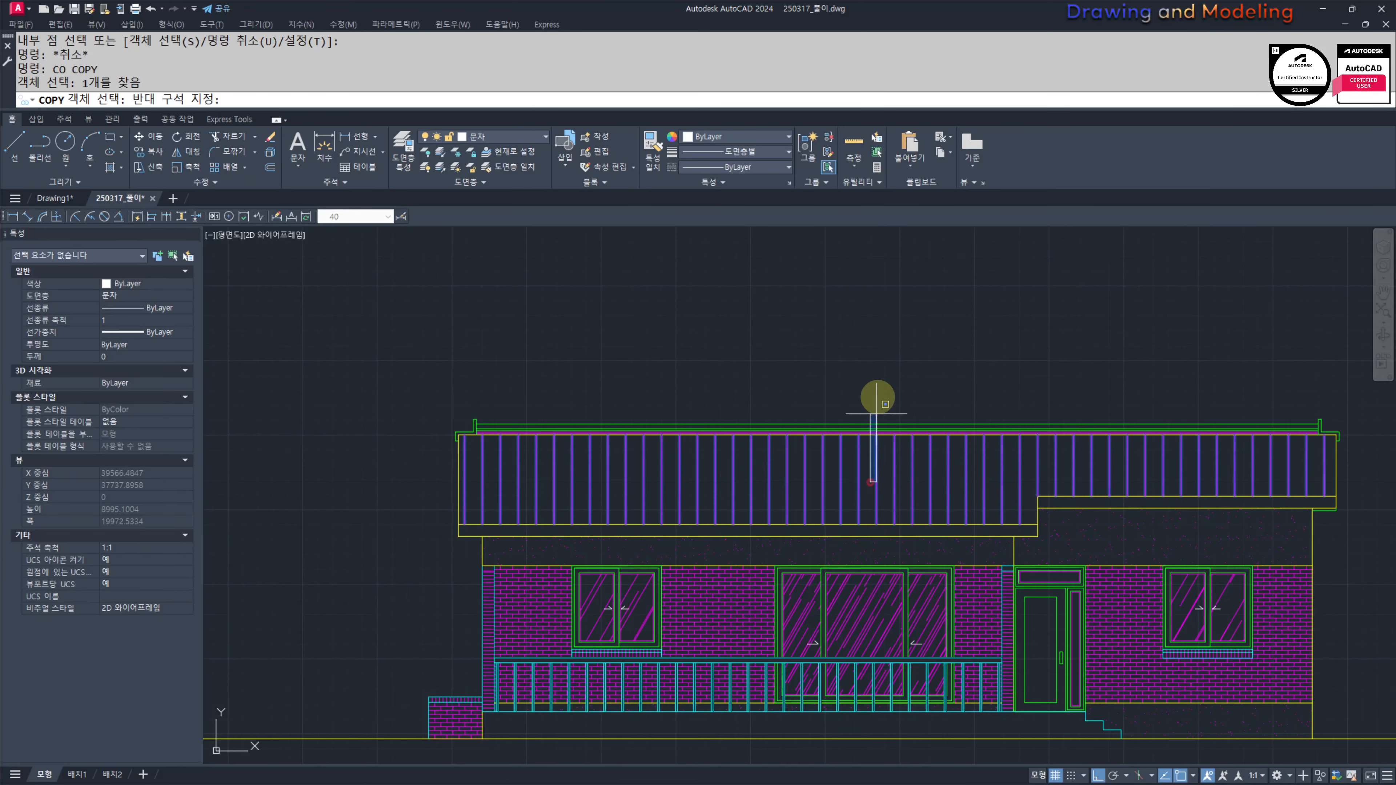
key("space")
left_click(923, 324)
key("Escape")
key("Escape")
Step: Add the narrow ridge band above the roof as another area of the existing roof hatch
middle_click_drag(957, 457, 953, 462)
left_click(958, 461)
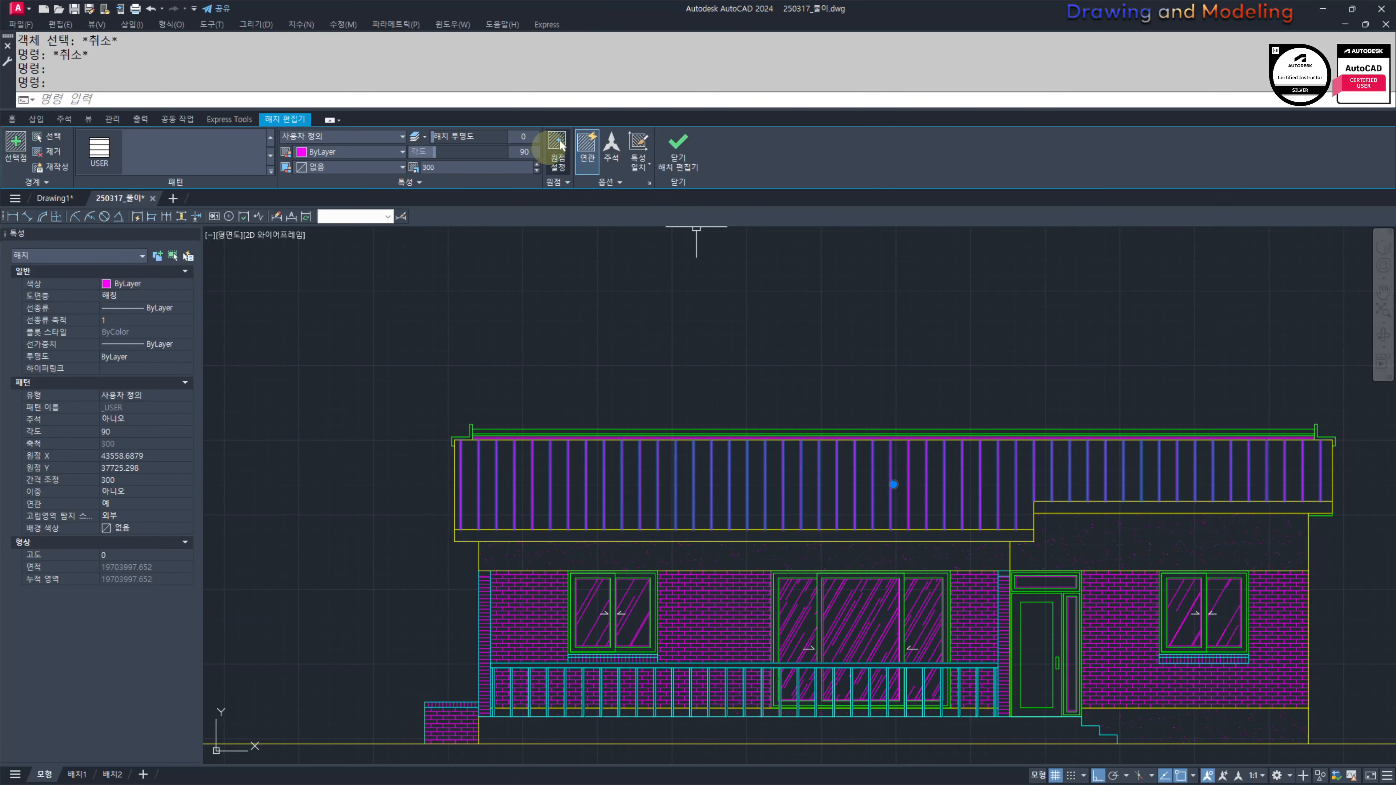
left_click(9, 149)
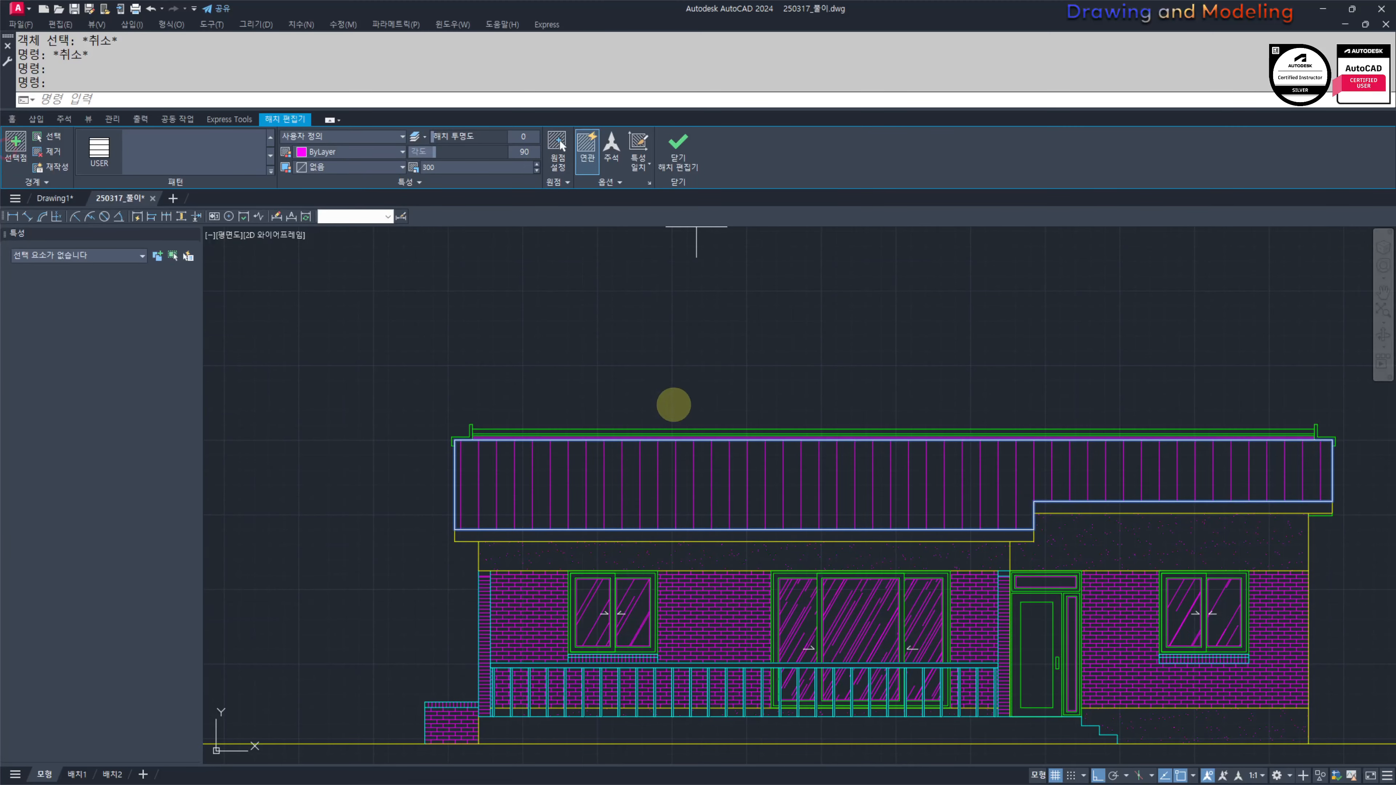
left_click(902, 431)
key("space")
key("Escape")
key("Escape")
scroll(988, 427, "up", 4)
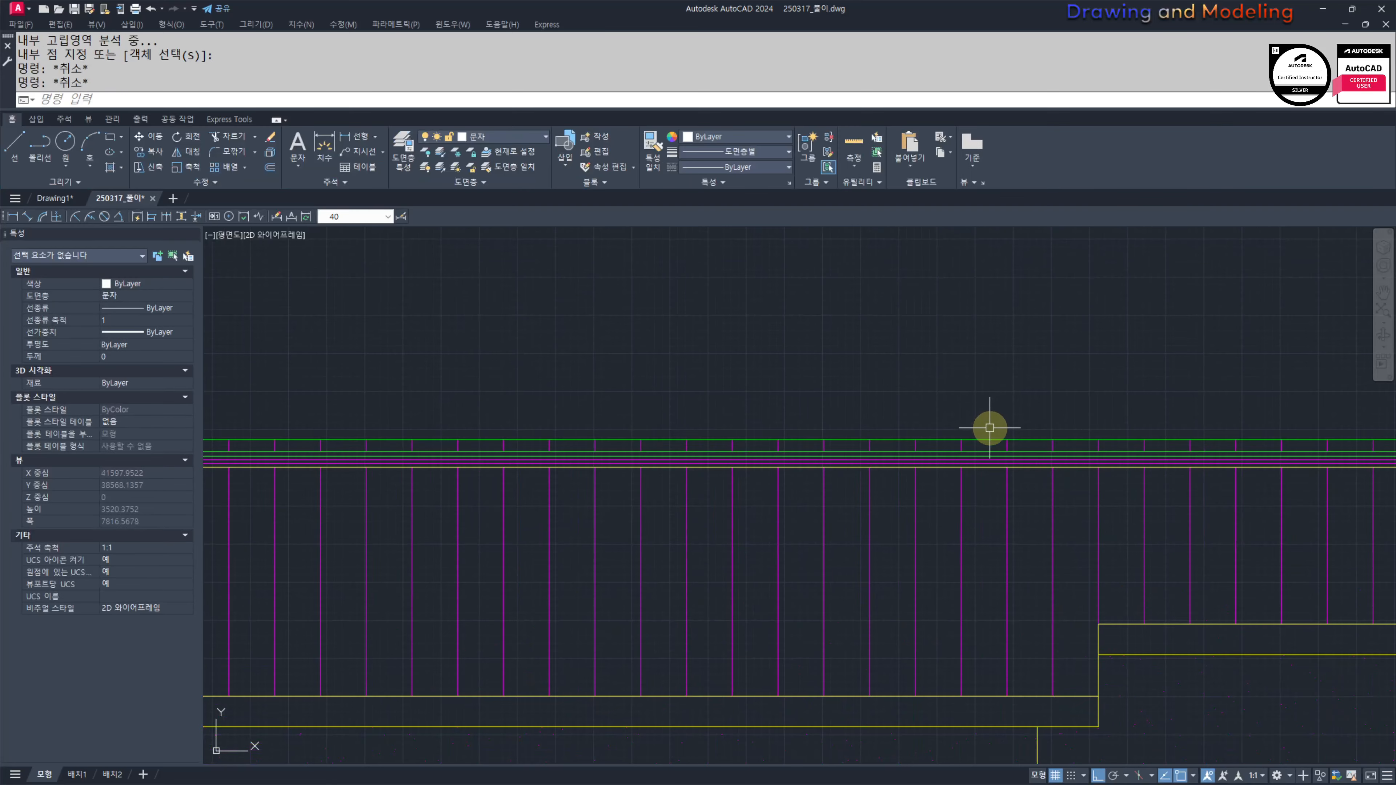
scroll(966, 442, "down", 4)
middle_click_drag(928, 459, 964, 458)
Step: Copy the roof hatch 25 to the right to turn its vertical lines into double ribs
type("co")
key("space")
scroll(857, 473, "up", 2)
left_click_drag(899, 463, 827, 482)
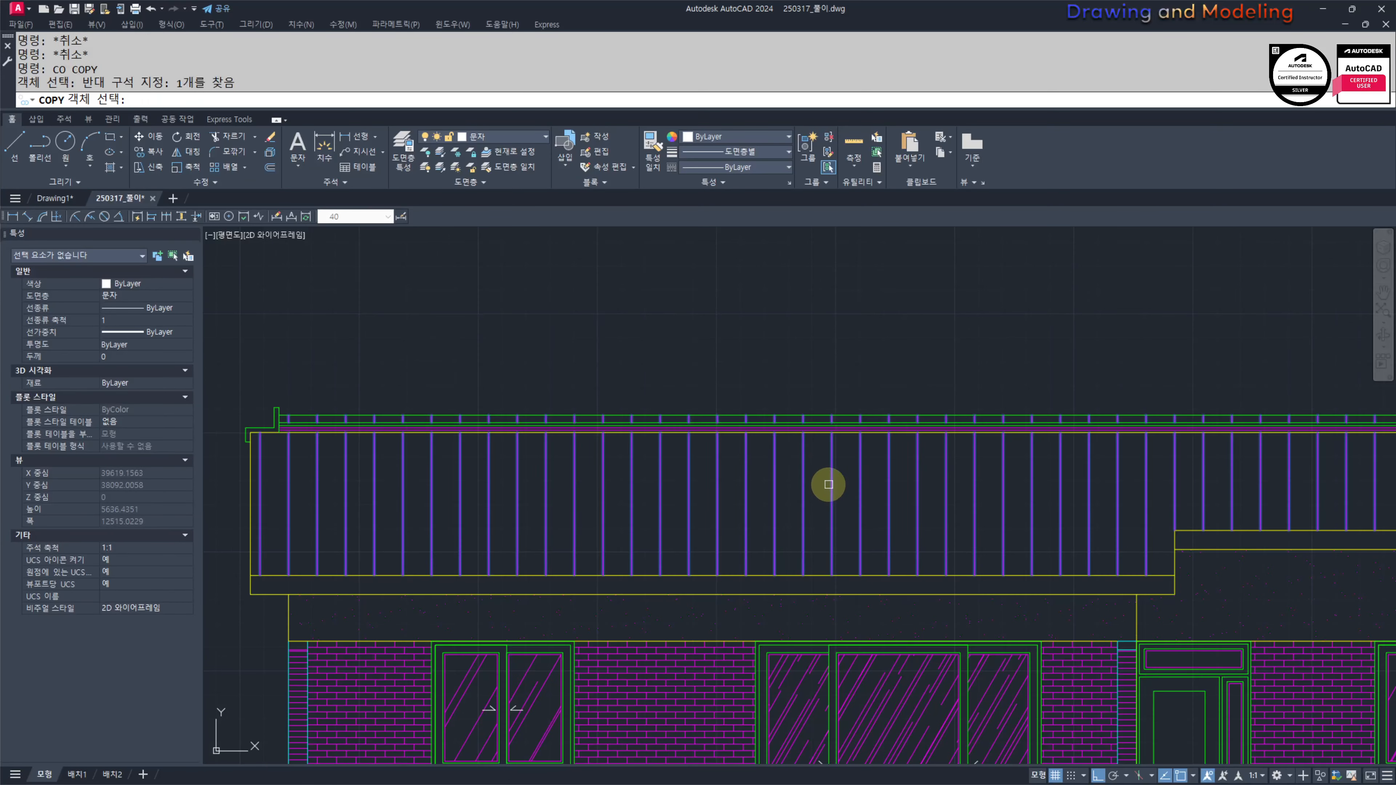
middle_click_drag(721, 458, 739, 525)
key("space")
scroll(739, 525, "down", 2)
left_click(876, 386)
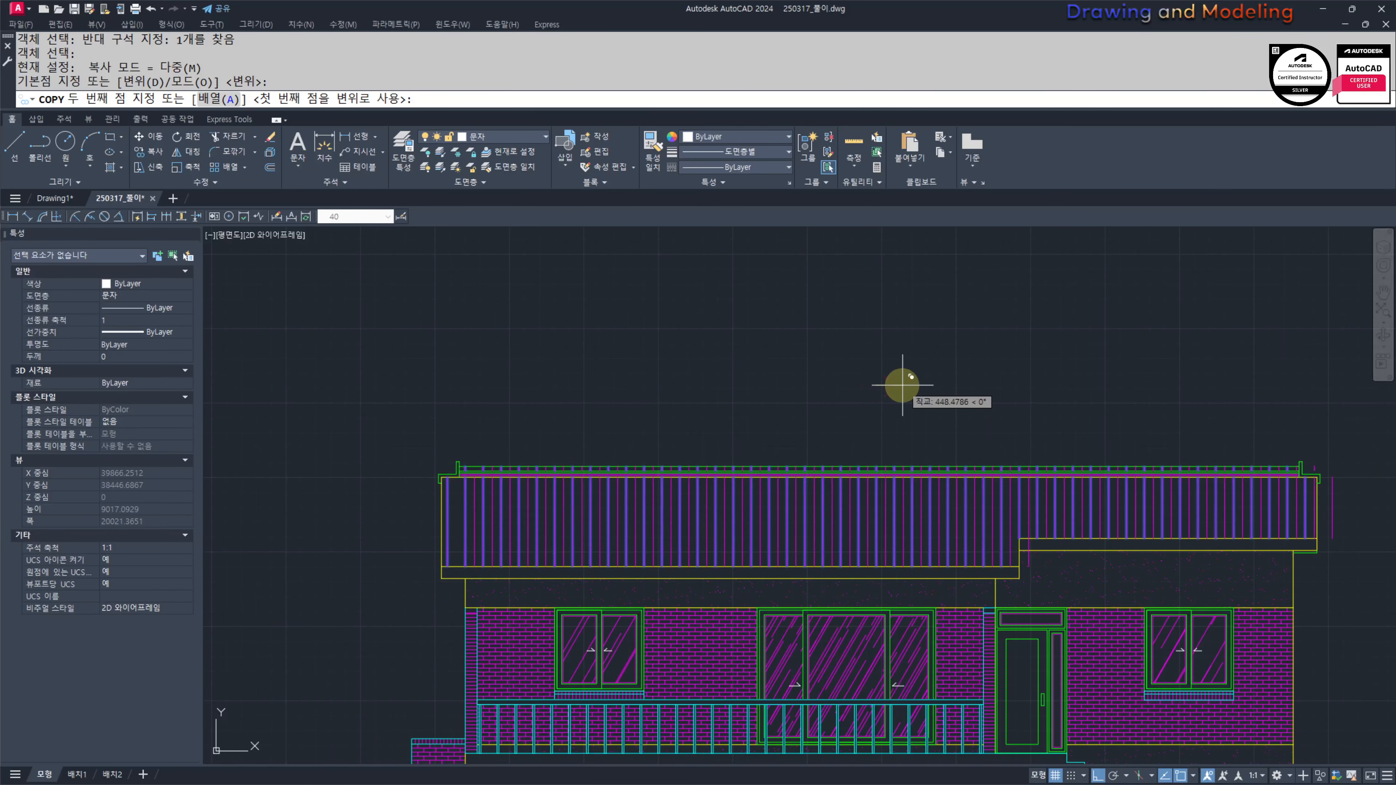
type("5")
key("space")
key("Escape")
key("Escape")
scroll(796, 473, "up", 4)
scroll(659, 440, "down", 4)
type("2")
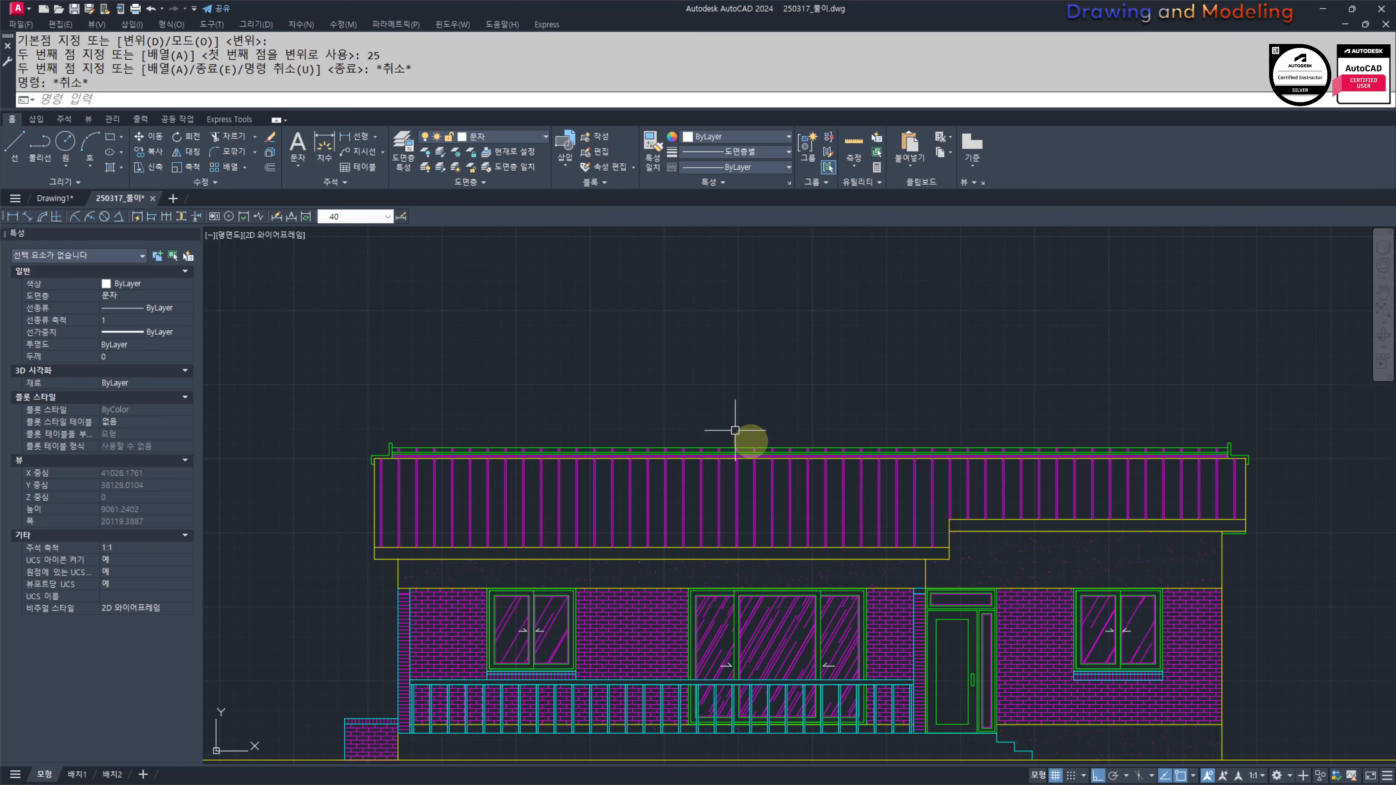
Step: Examine the whole elevation, including the roof ribs, eaves, walls, door and base
middle_click_drag(714, 587, 690, 538)
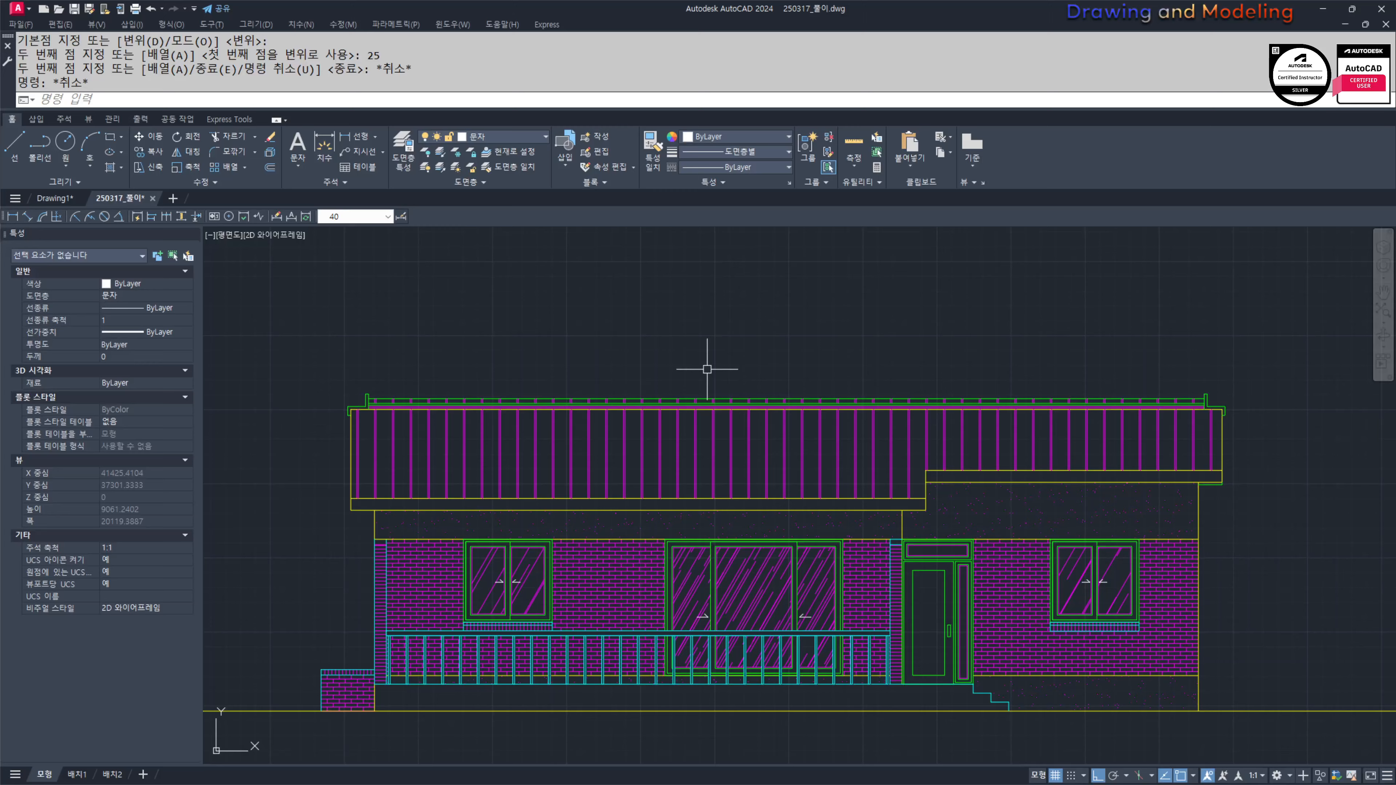
middle_click_drag(707, 369, 750, 373)
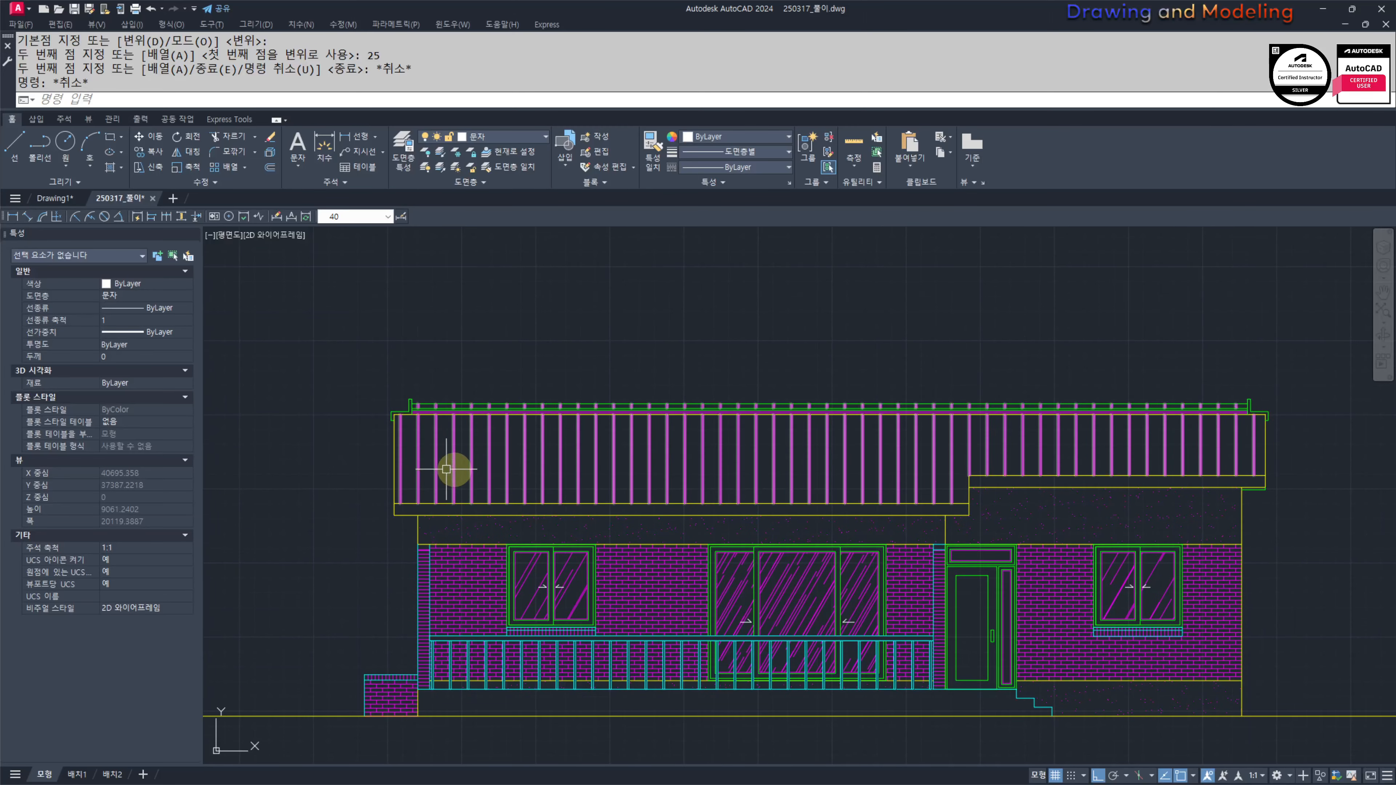
middle_click_drag(1106, 493, 1037, 501)
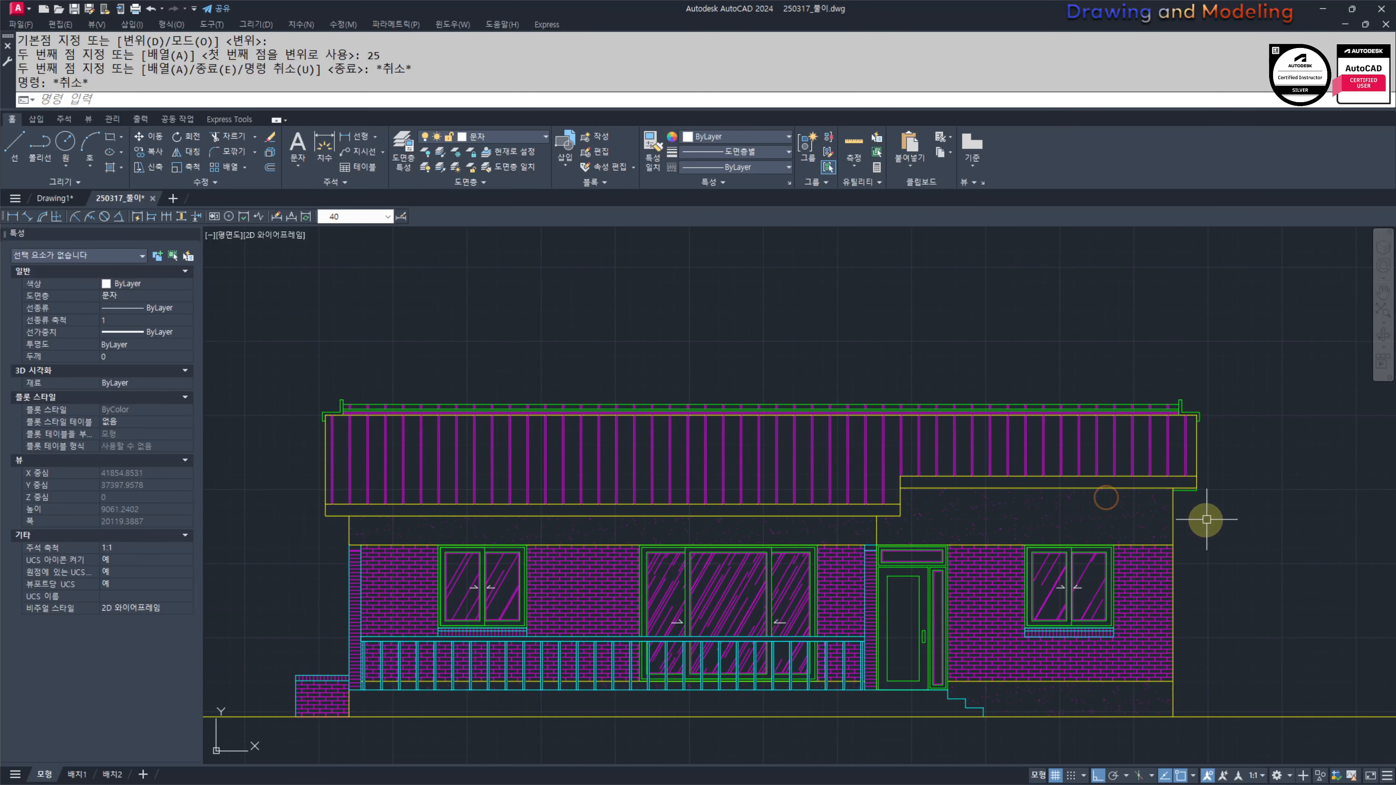
middle_click_drag(1257, 551, 1259, 547)
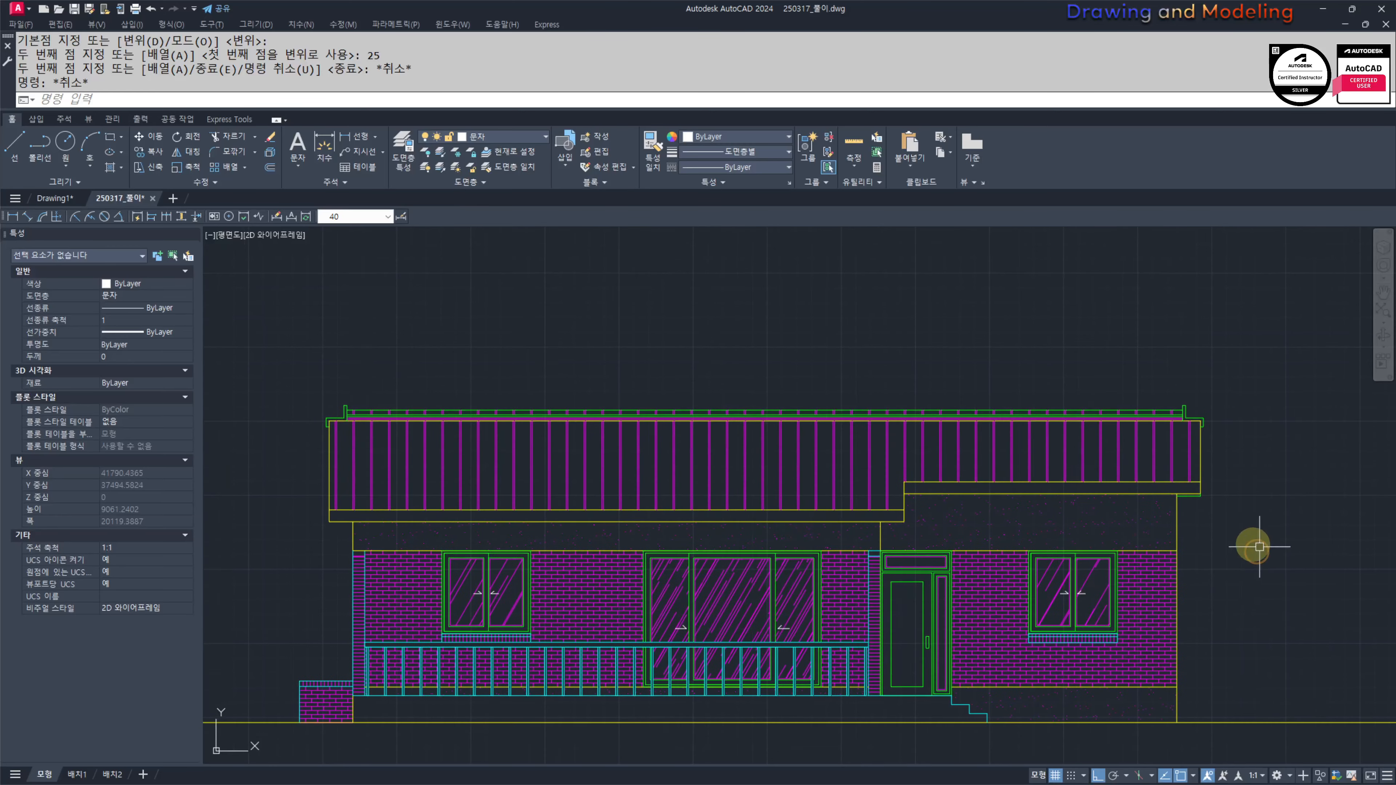
scroll(1182, 546, "down", 6)
middle_click_drag(1088, 546, 1122, 544)
scroll(846, 537, "up", 4)
middle_click_drag(1367, 533, 756, 523)
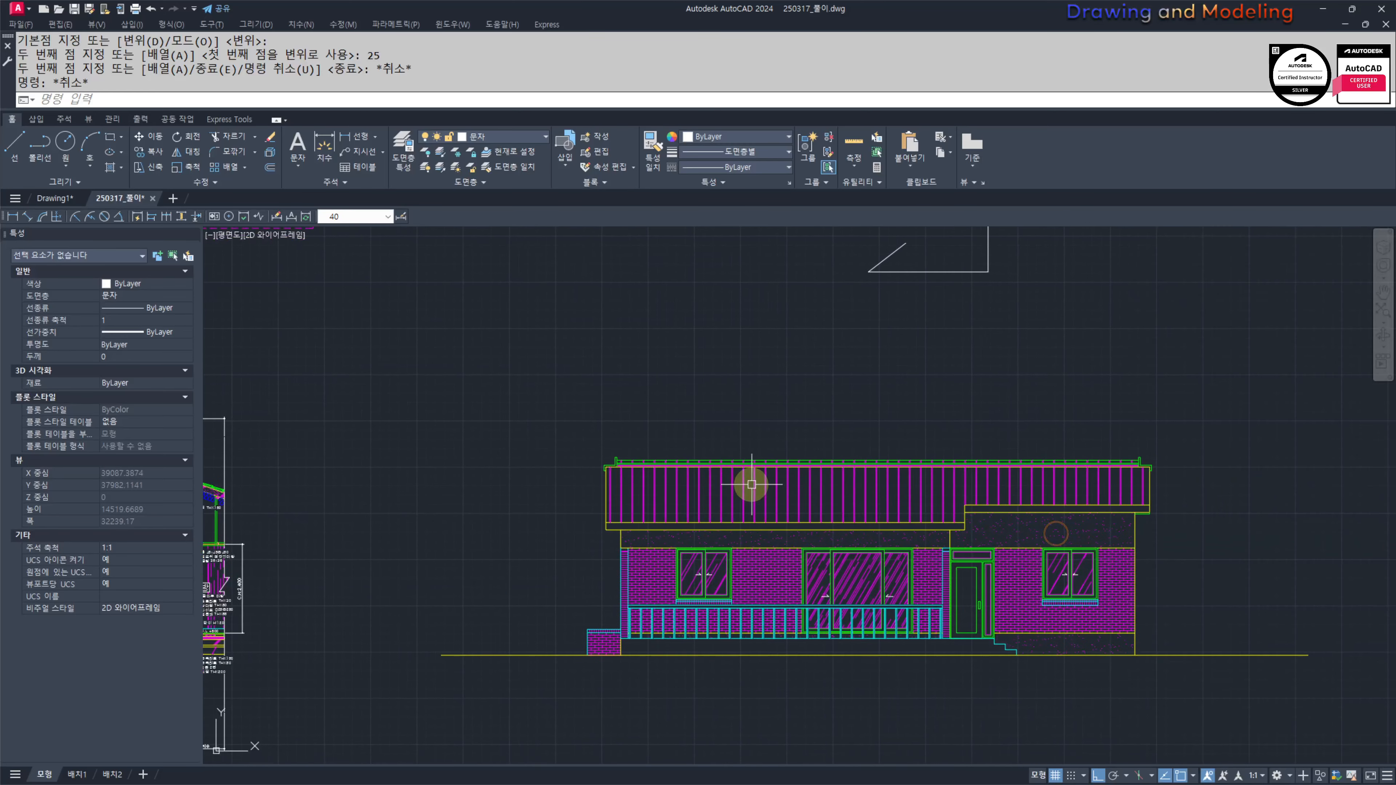
scroll(943, 549, "up", 3)
middle_click_drag(903, 552, 897, 497)
scroll(880, 491, "down", 3)
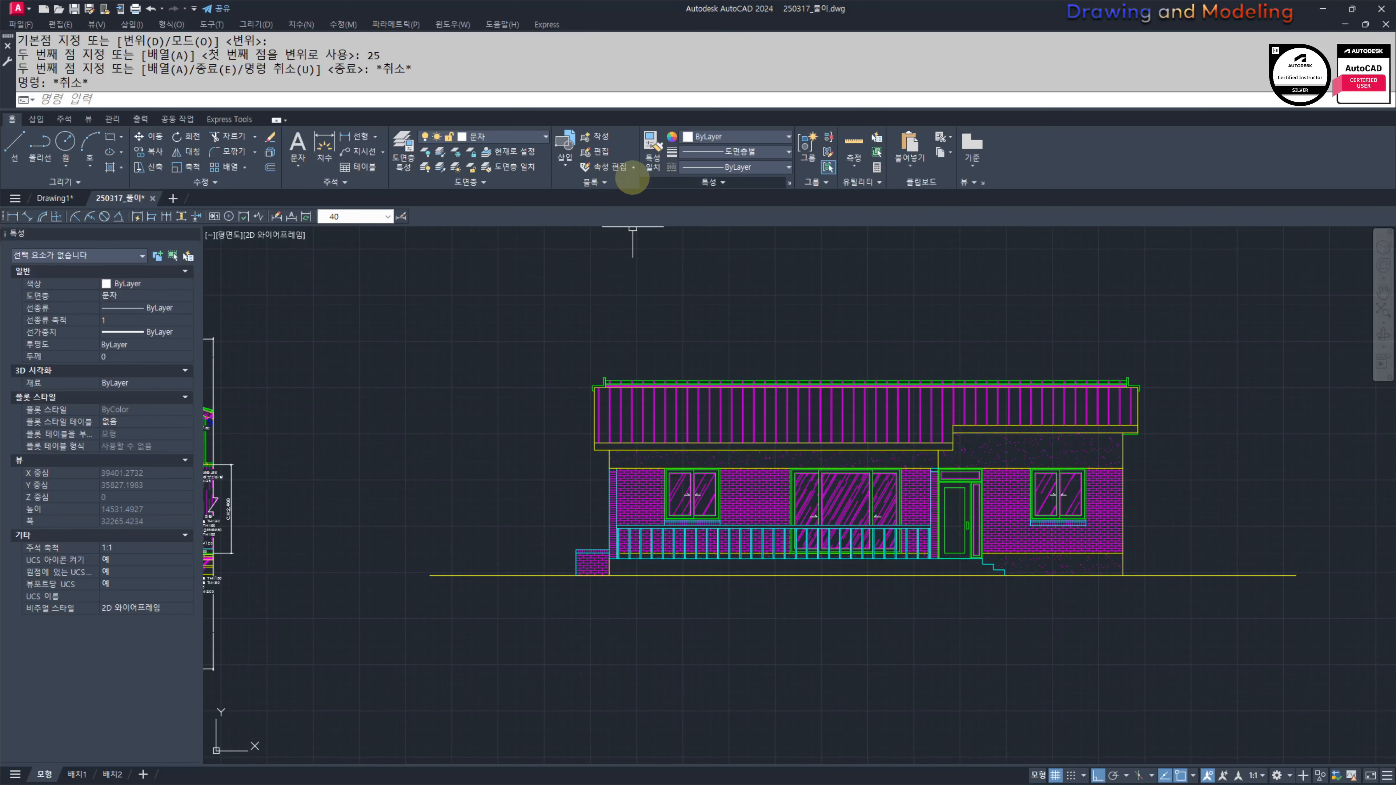
Step: Turn all the drawing's layers back on
left_click(425, 166)
key("Escape")
key("Escape")
Step: Draw a circle of about 375 radius centred on the top edge of the low brick planter beside the building
scroll(535, 498, "up", 8)
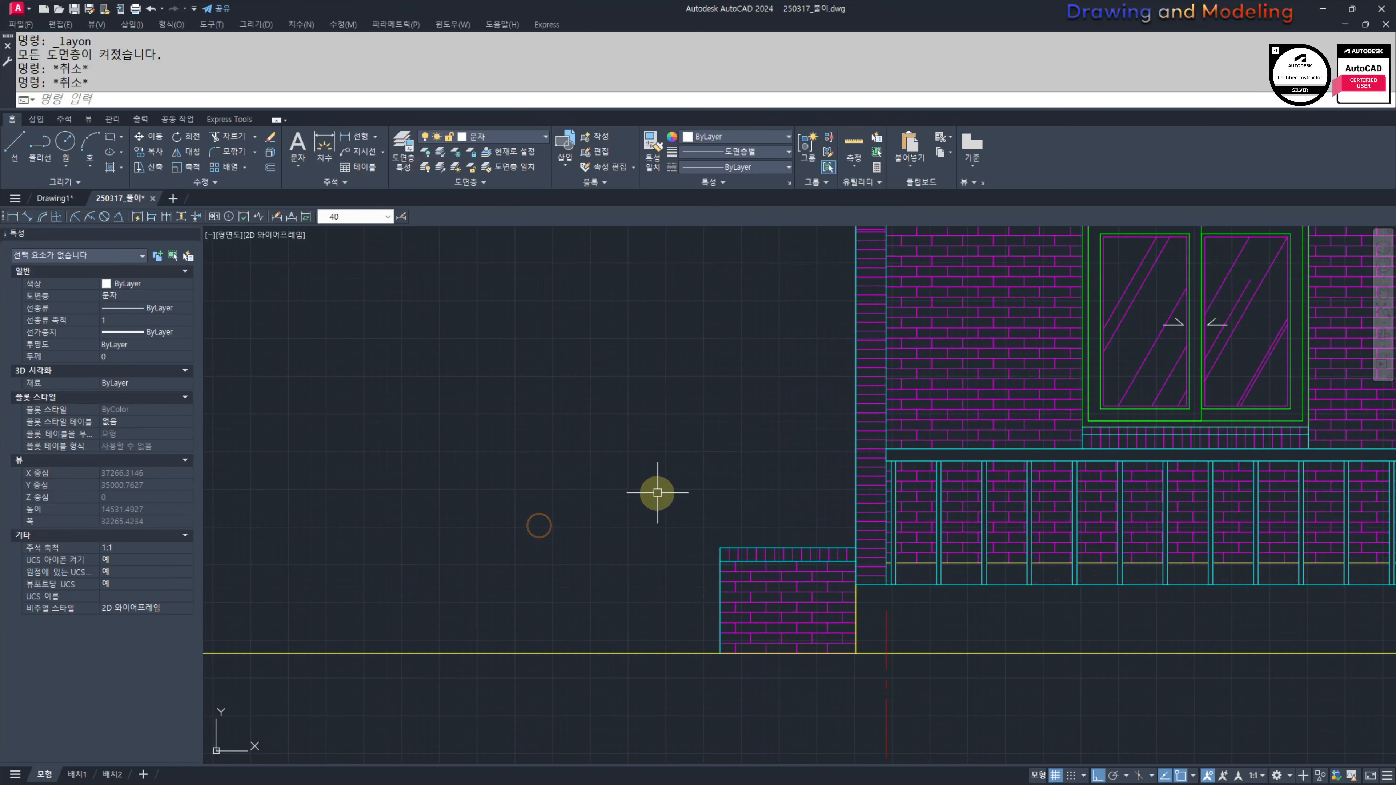
middle_click_drag(790, 542, 956, 550)
scroll(961, 551, "down", 3)
middle_click_drag(1027, 573, 915, 559)
scroll(889, 552, "up", 3)
middle_click_drag(884, 551, 917, 572)
scroll(1034, 564, "down", 3)
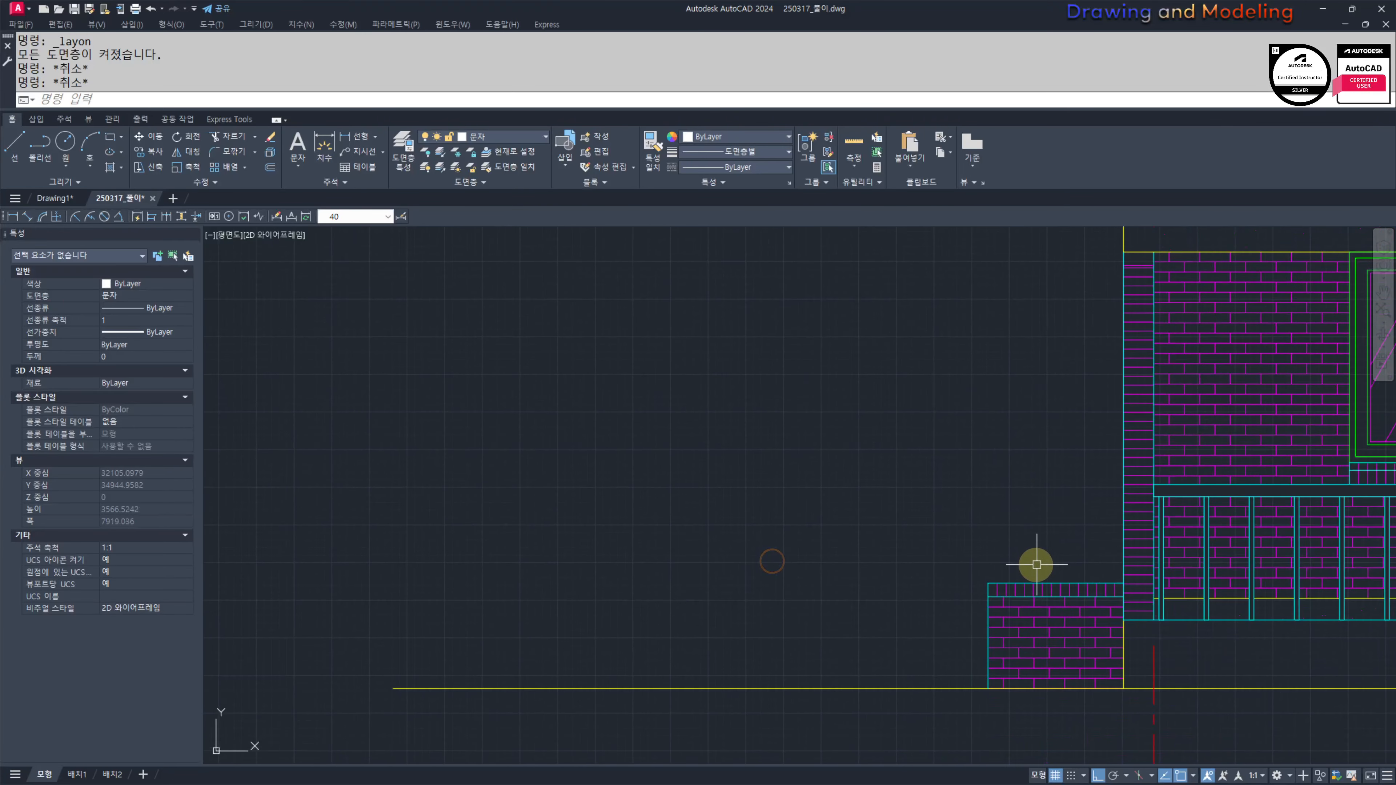
type("c")
key("Return")
left_click(1055, 582)
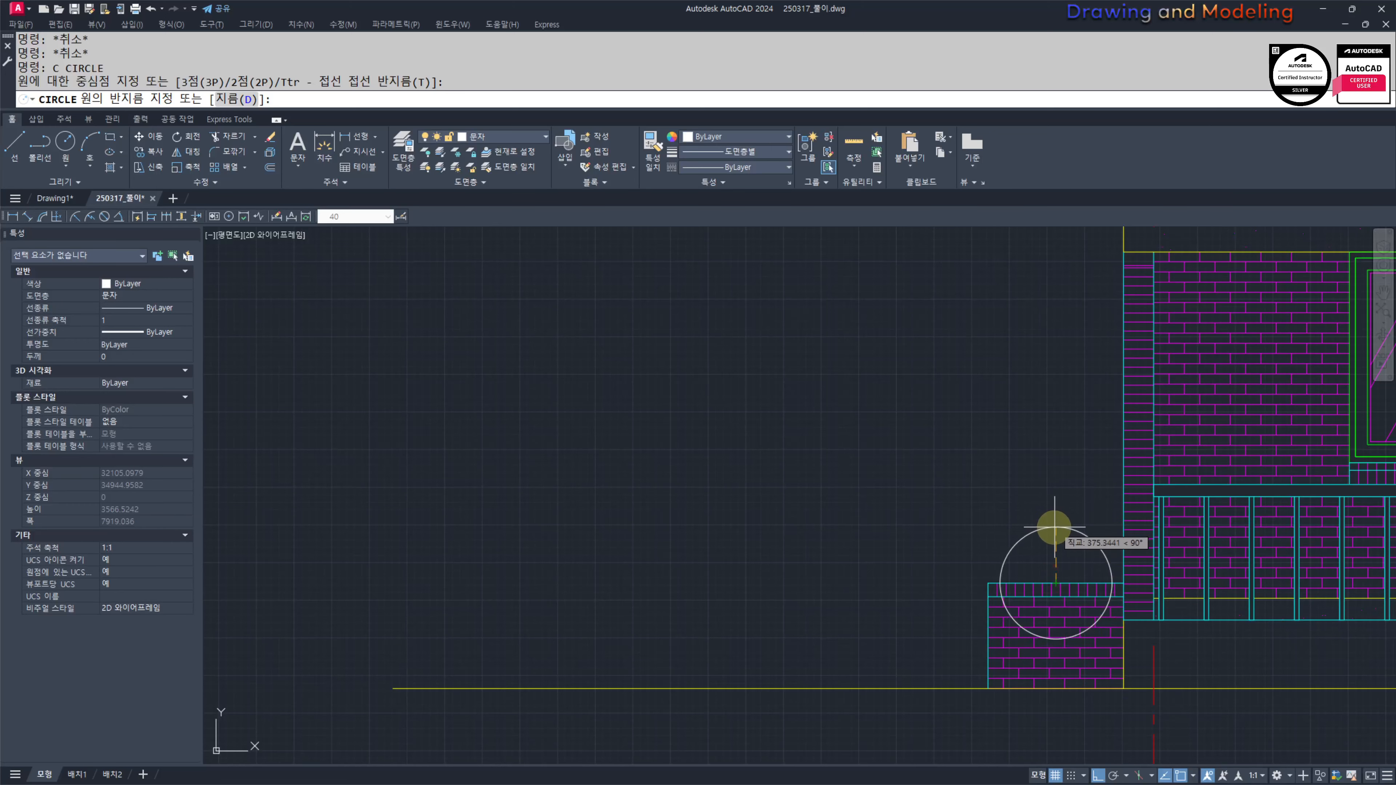
left_click(1055, 530)
scroll(935, 564, "up", 3)
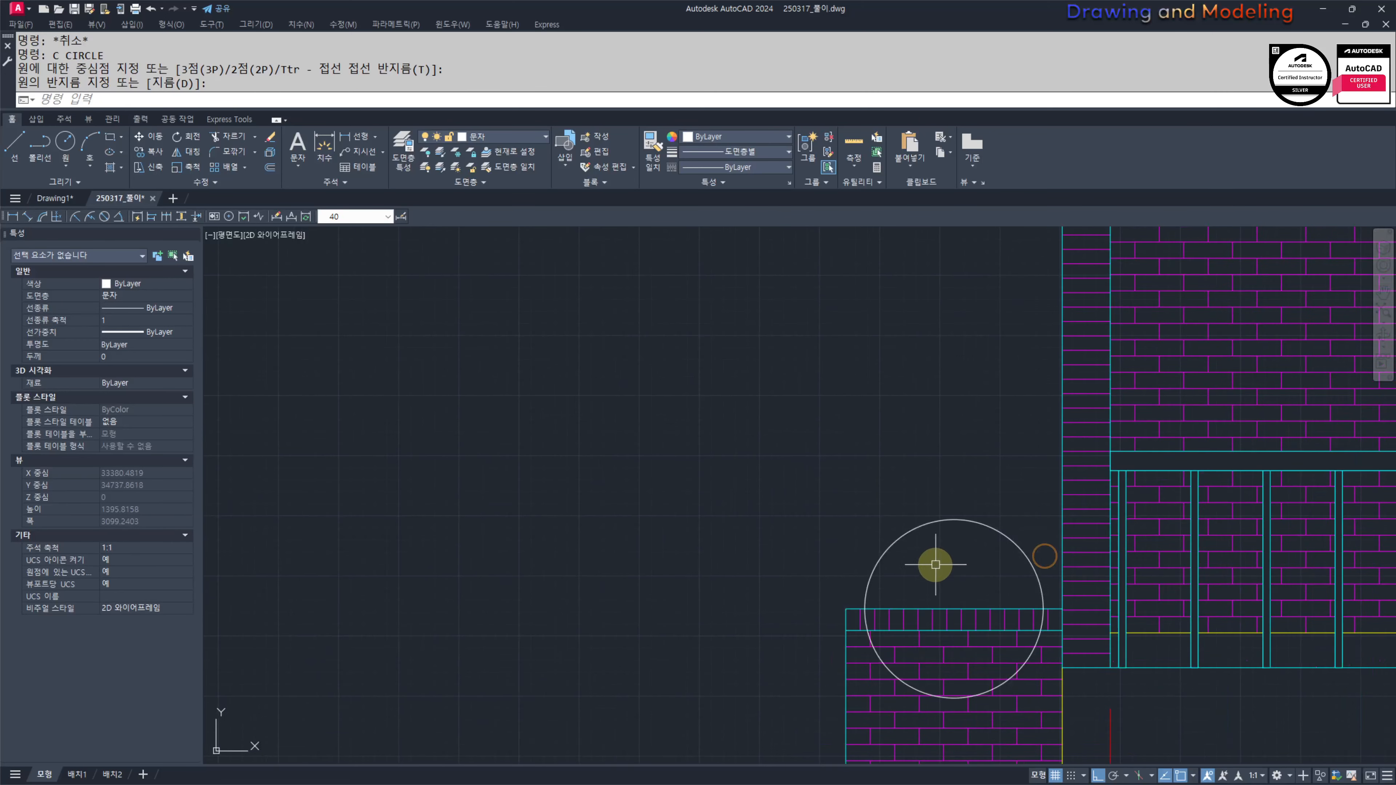
middle_click_drag(935, 564, 941, 561)
scroll(956, 569, "up", 2)
type("a")
key("Return")
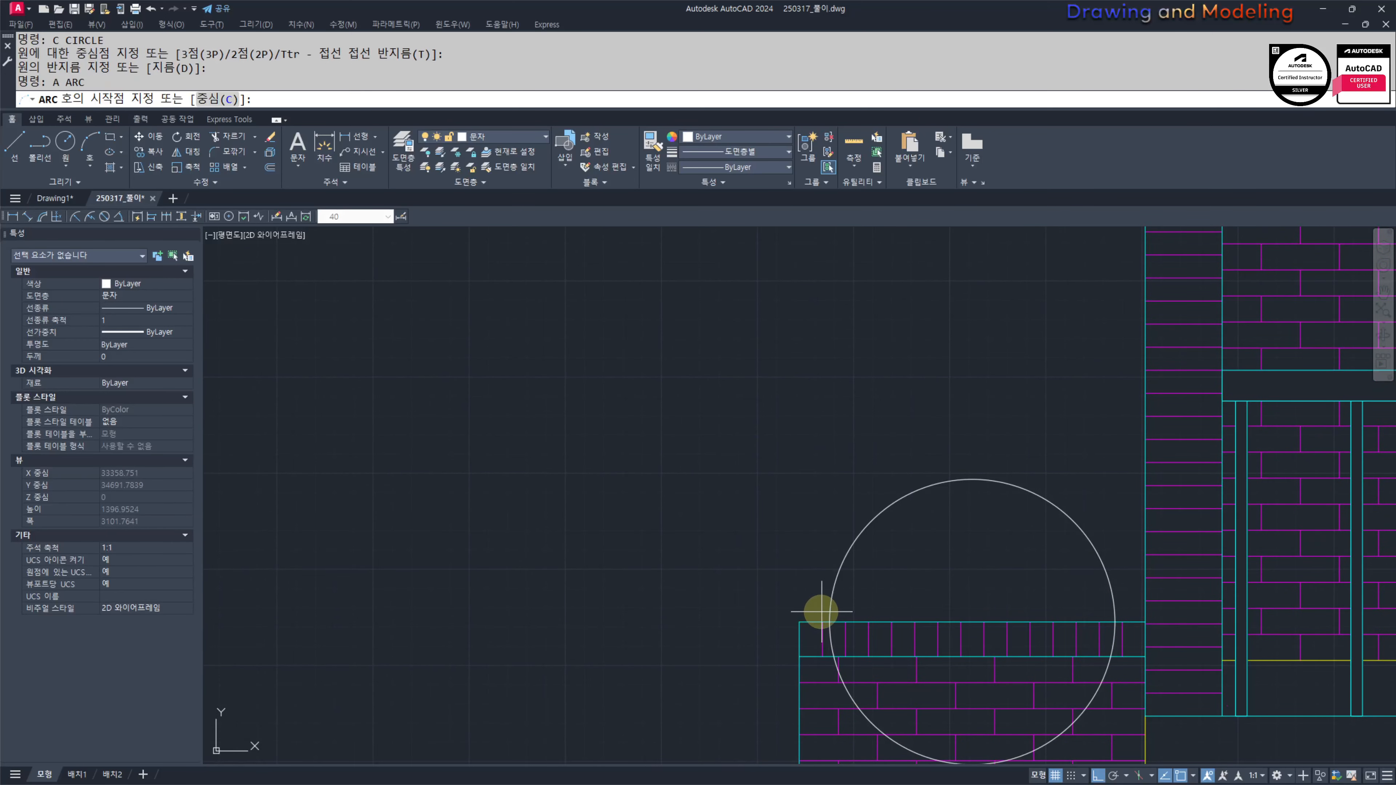
key("Escape")
type("pl")
key("Return")
scroll(879, 616, "up", 4)
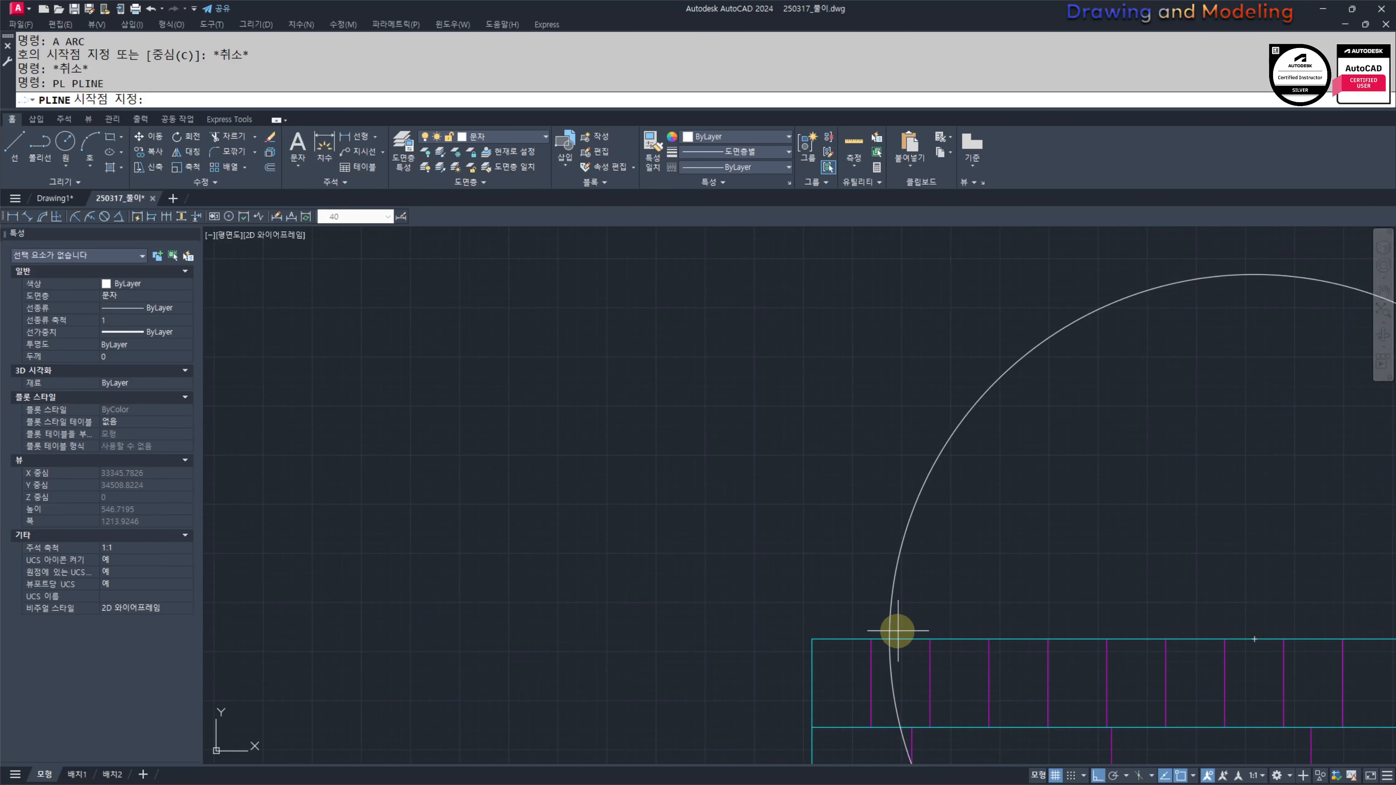
right_click(889, 622, "shift")
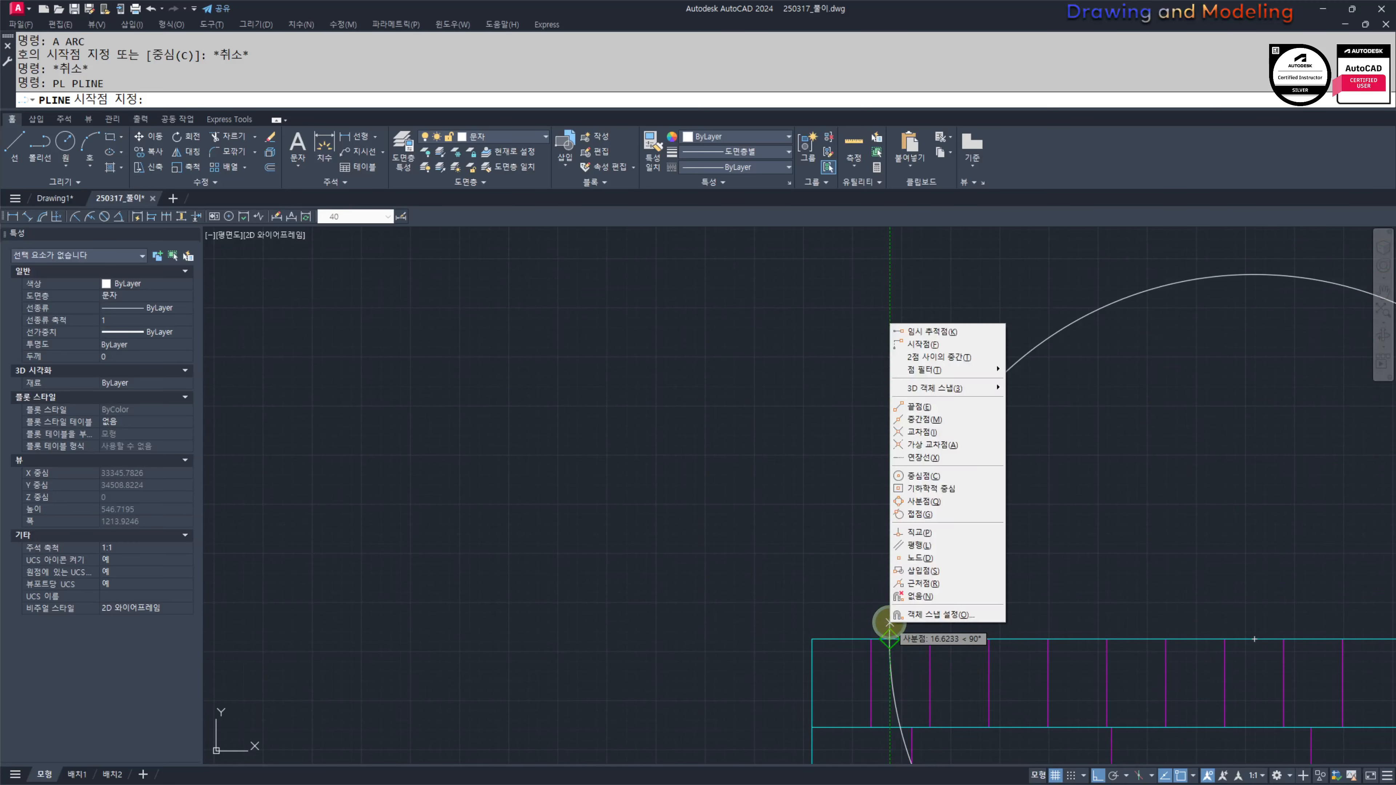
left_click(915, 591)
left_click(886, 620)
scroll(825, 629, "down", 3)
scroll(816, 614, "up", 5)
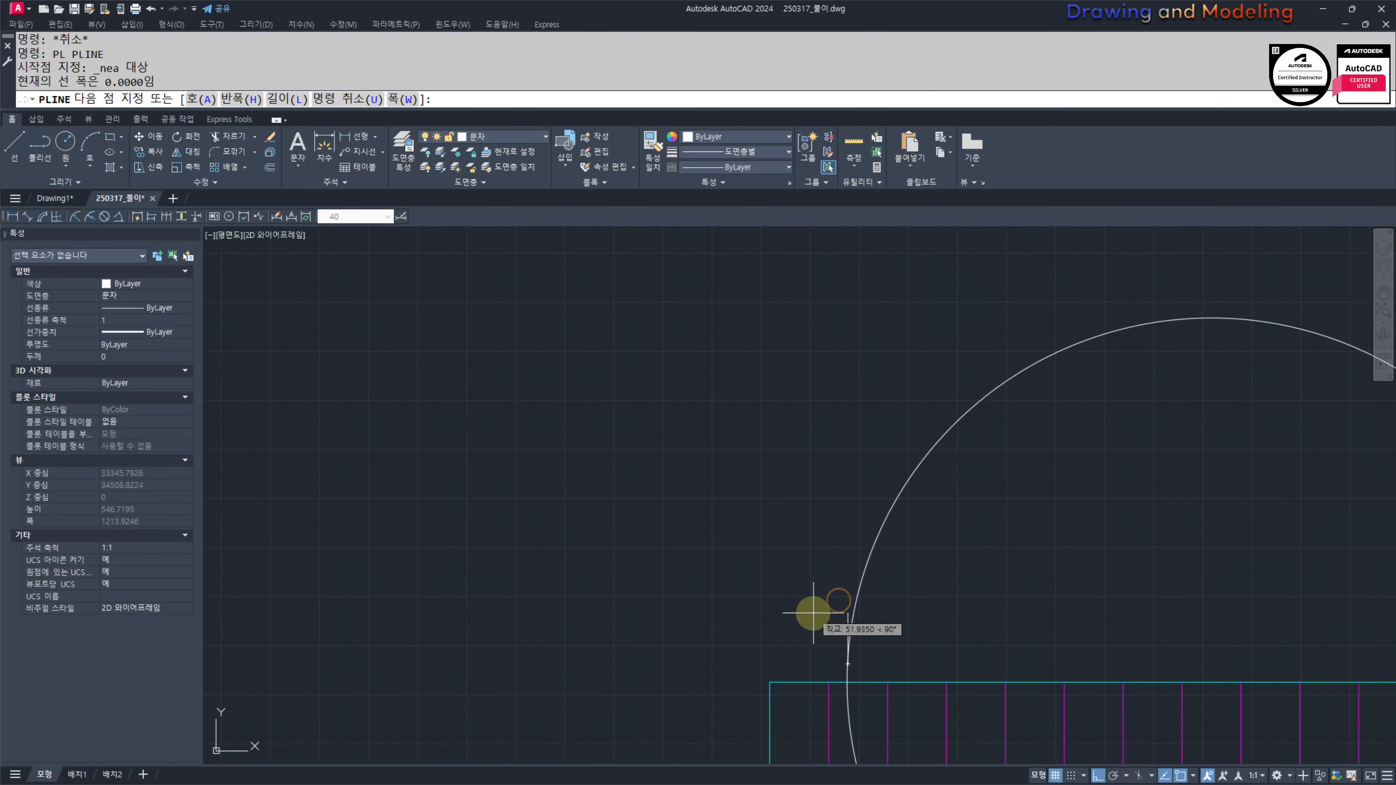
key("Escape")
Step: Turn ortho mode off and keep object snap on for drawing at free angles
key("F3")
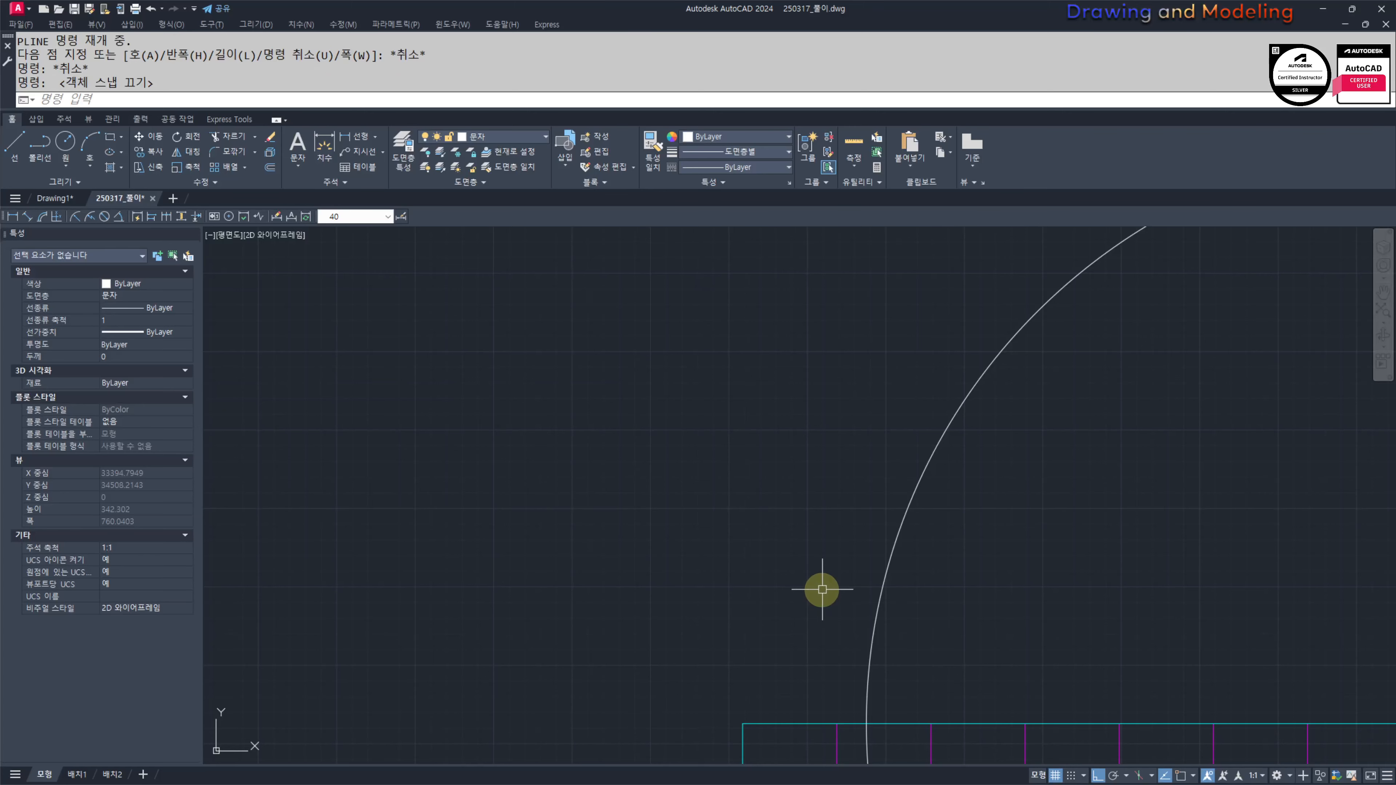
key("Escape")
key("Escape")
key("Escape")
key("Escape")
key("F8")
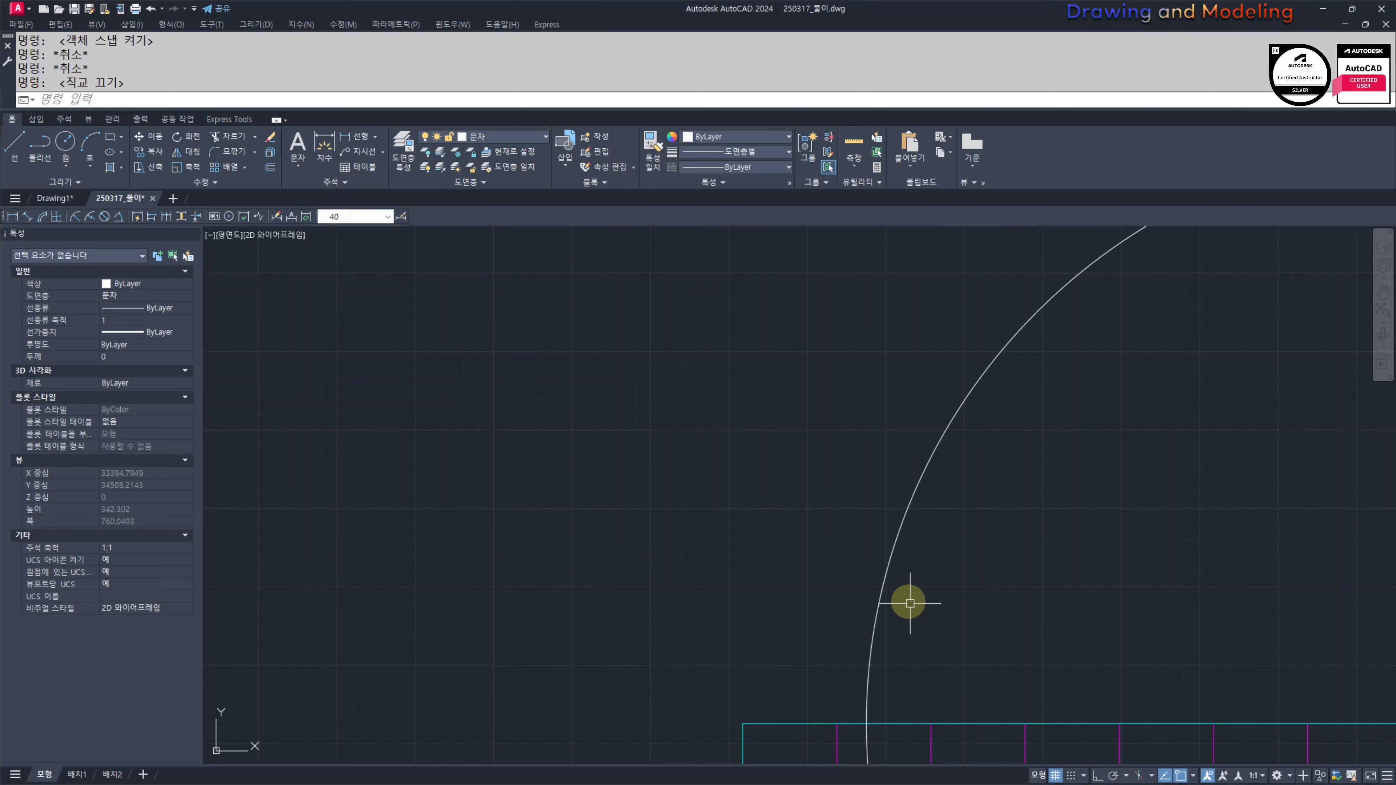
middle_click_drag(898, 639, 958, 617)
type("LO")
key("Return")
key("Escape")
key("Escape")
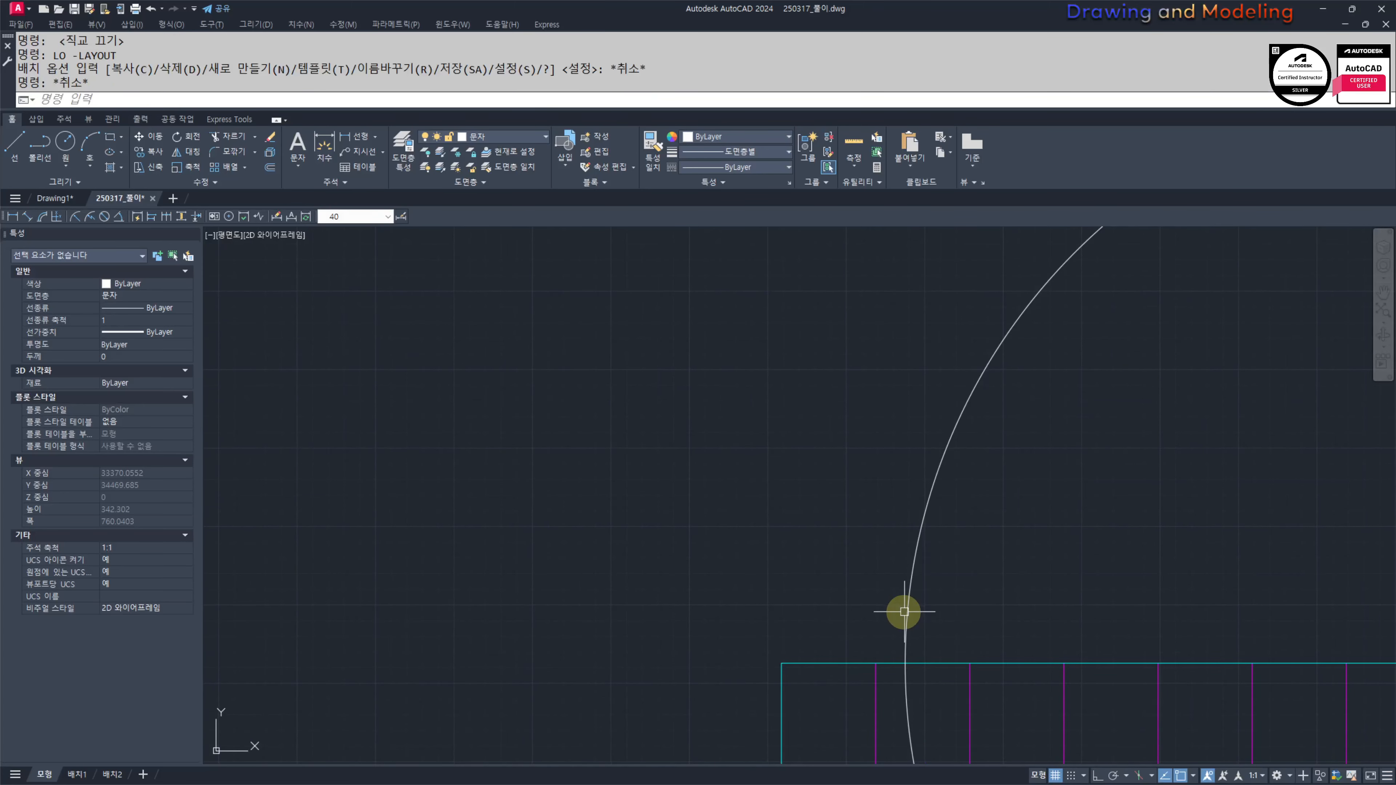
Step: Start a line beside the circle above the planter, using the apparent-intersection snap for its first point
type("L")
key("Return")
right_click(871, 613, "shift")
key("a")
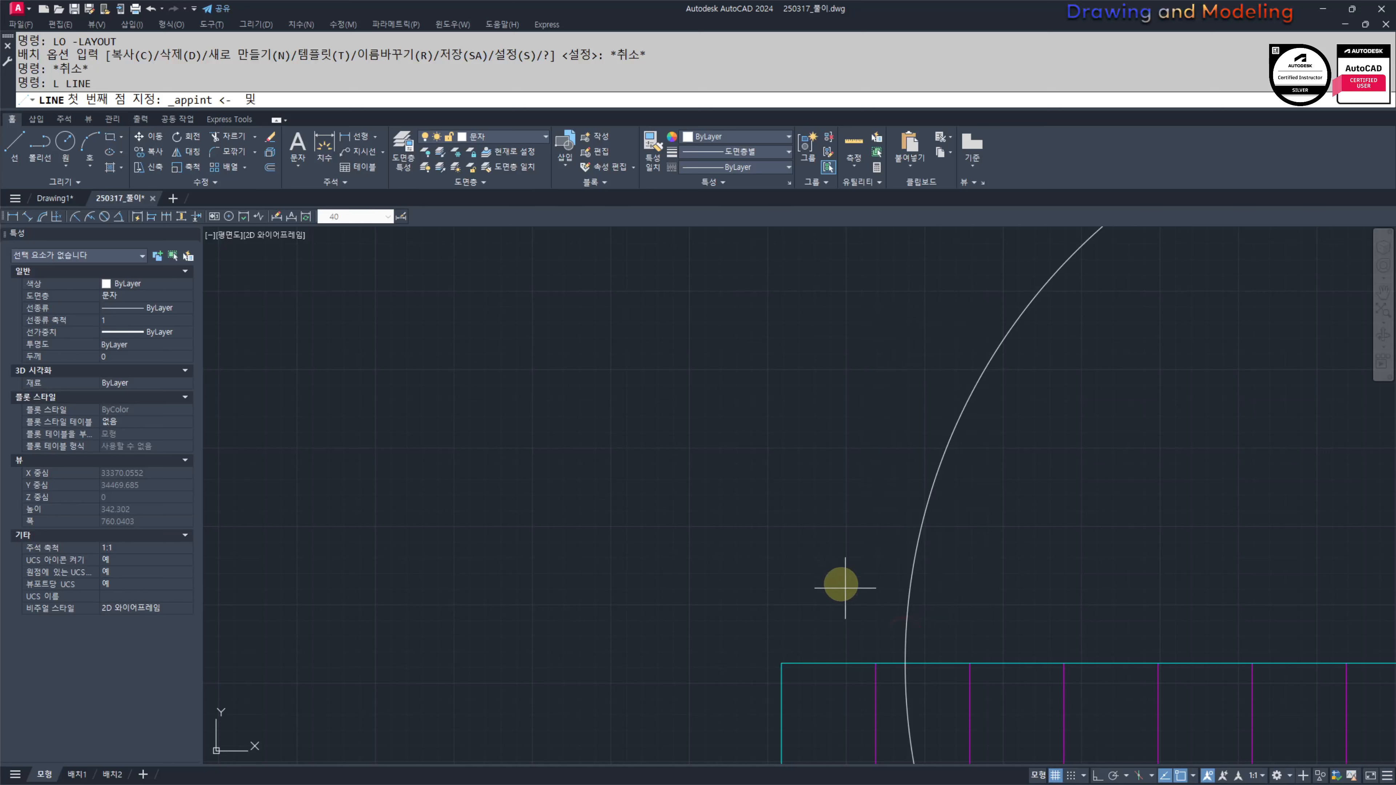
Step: Start a line from the nearest point on the circle's left side and zigzag jagged segments along its upper-left arc
key("Escape")
key("Escape")
key("Return")
right_click(875, 612, "shift")
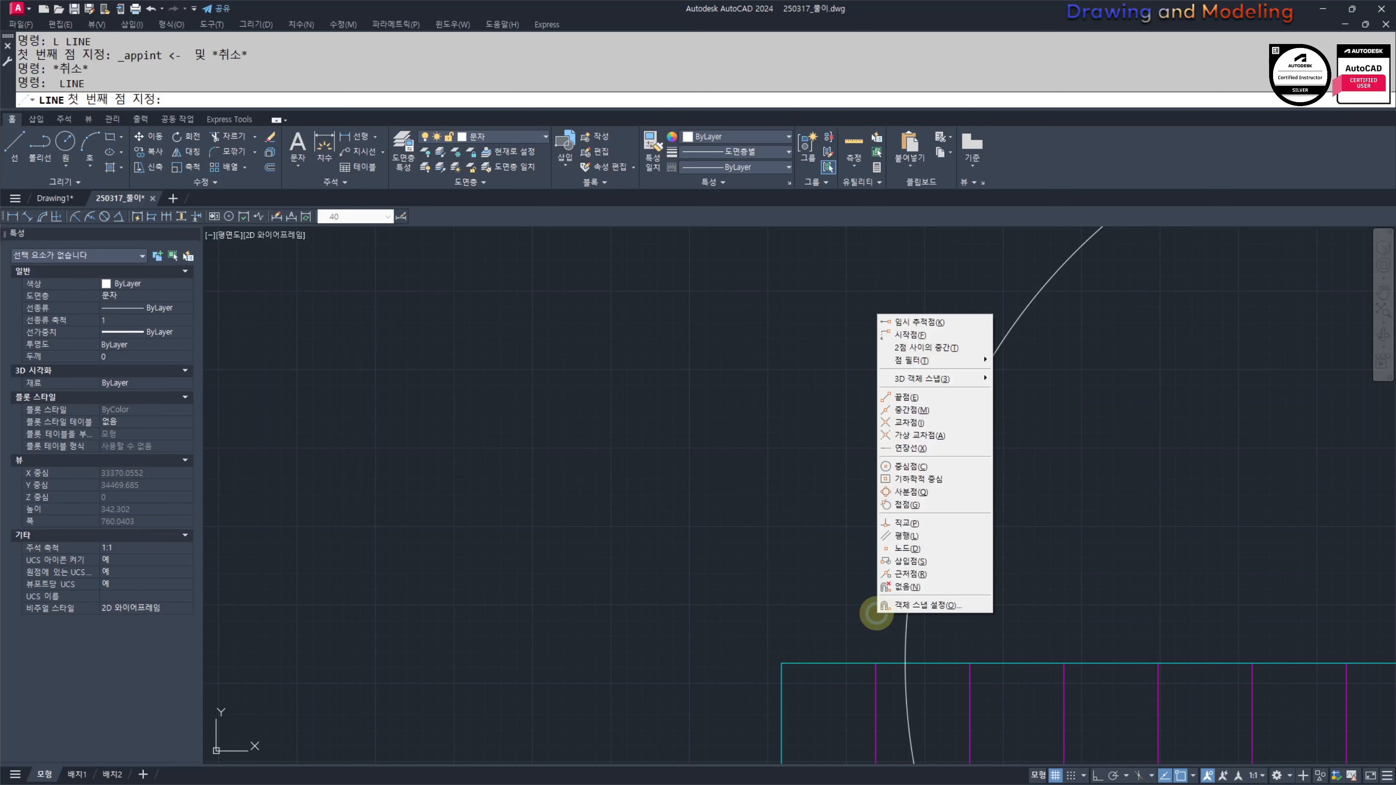
key("r")
left_click(904, 625)
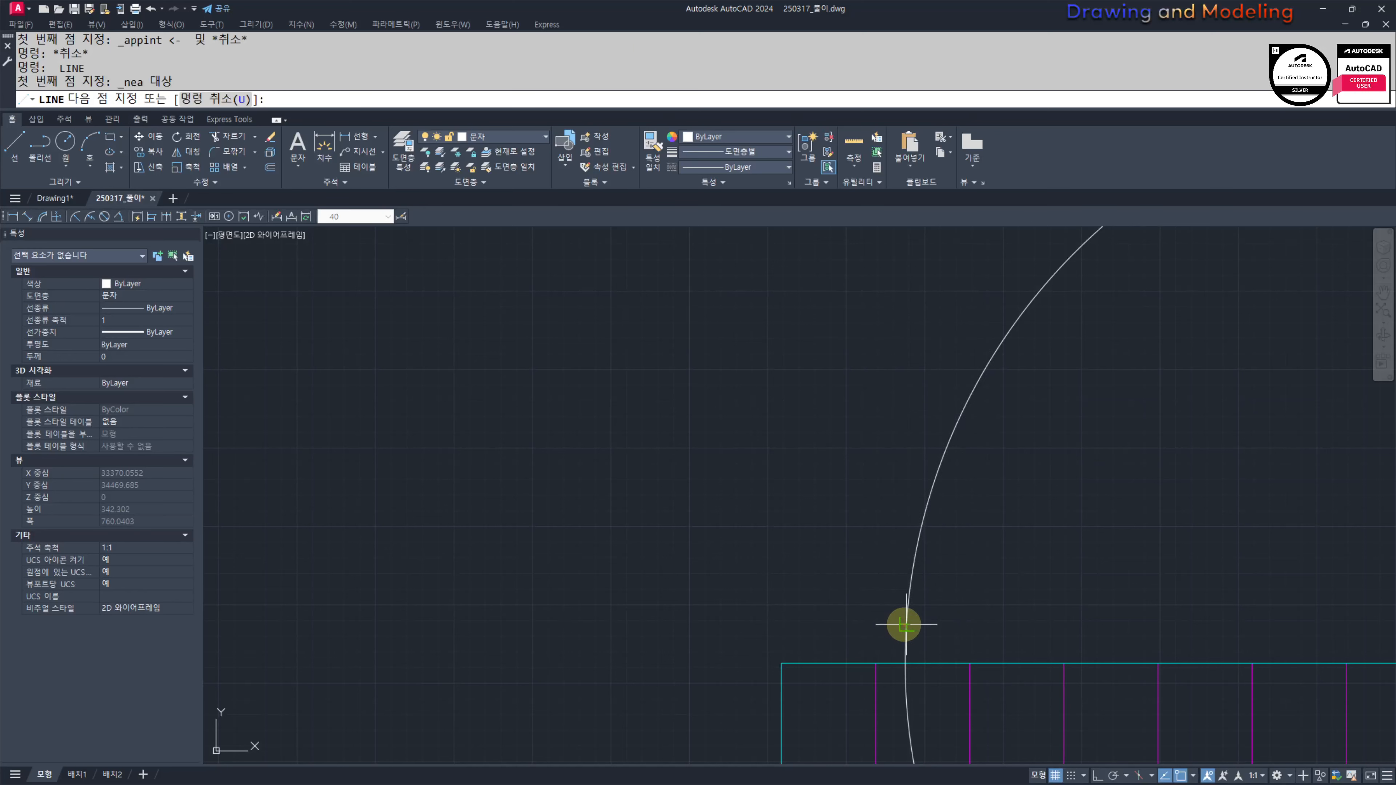
left_click(857, 608)
left_click(886, 472)
scroll(885, 500, "down", 2)
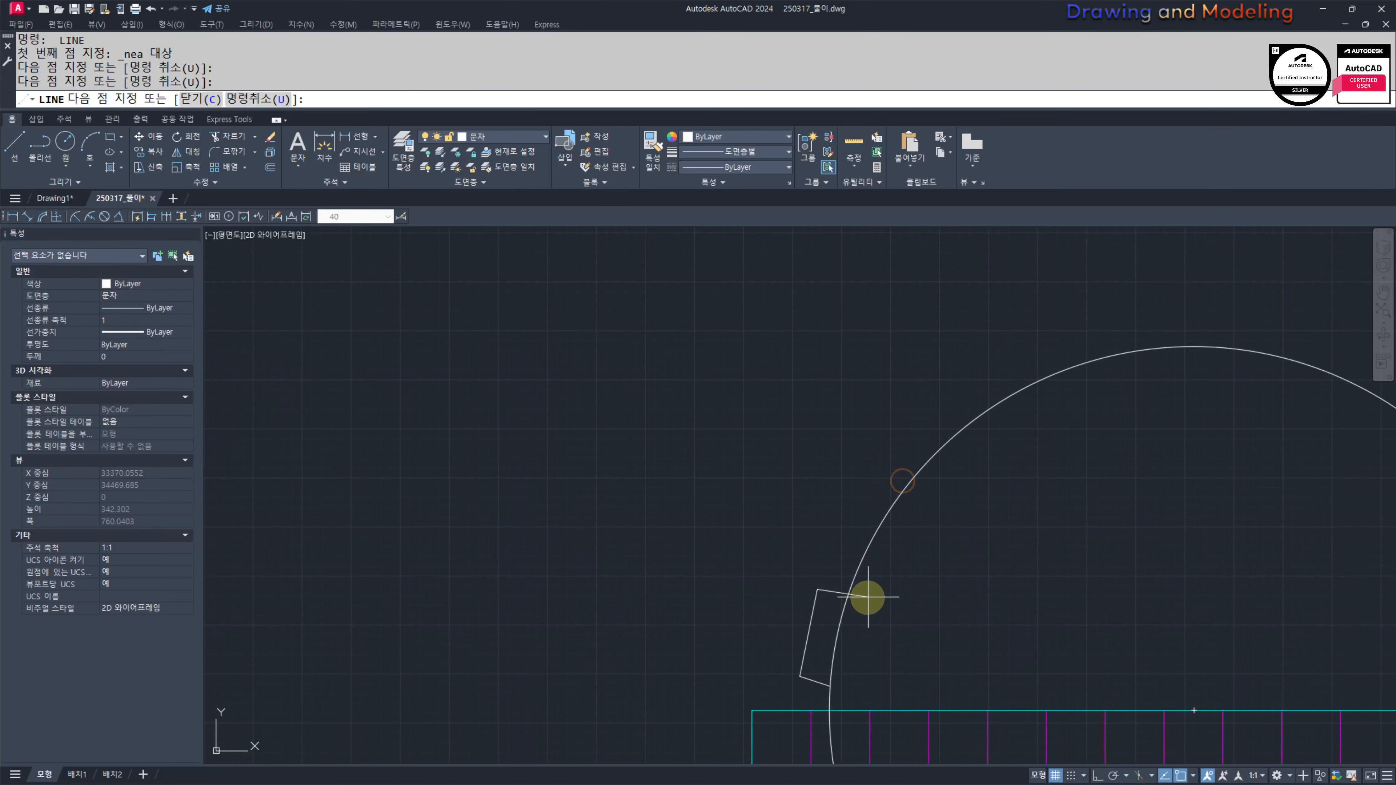
left_click(867, 591)
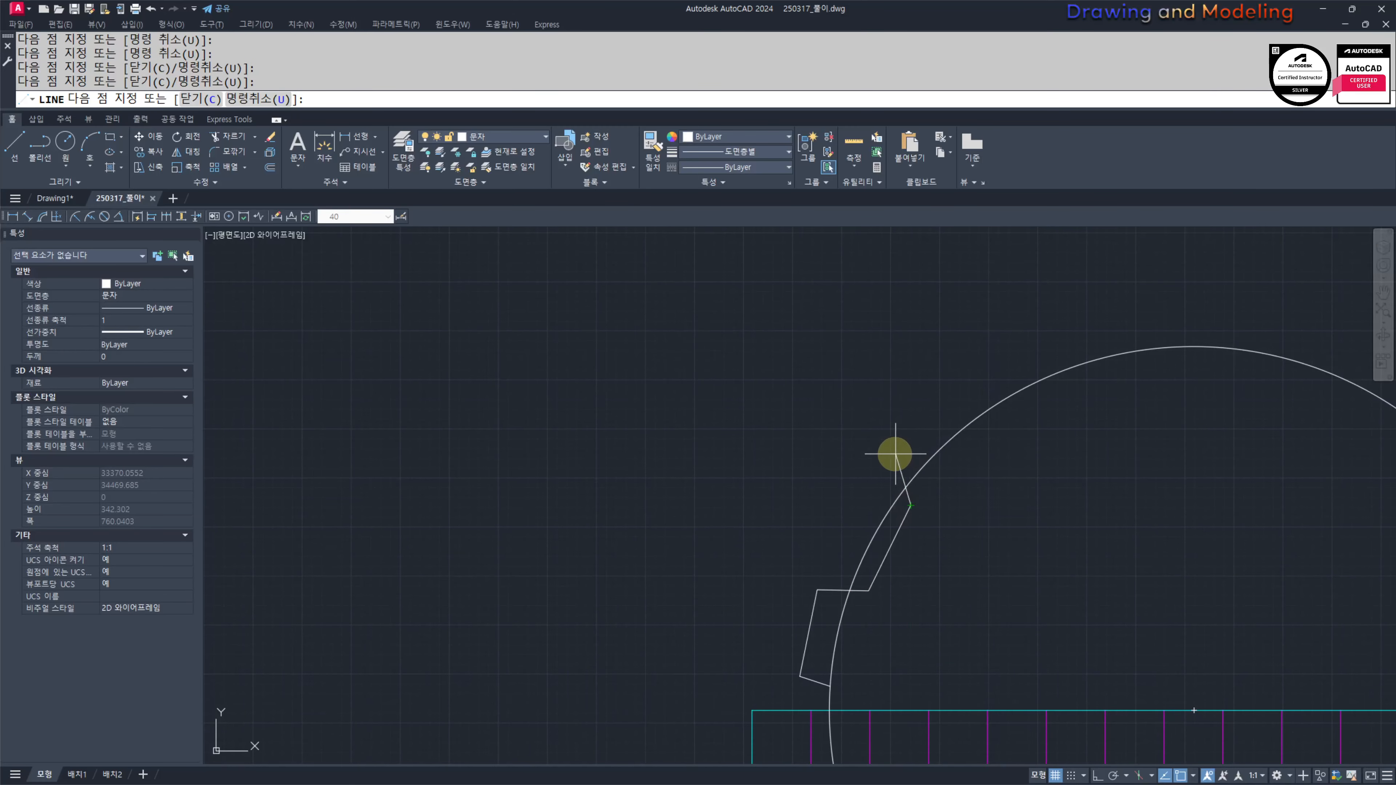
left_click(969, 389)
left_click(1033, 409)
Step: Continue the jagged outline over the circle's top and right side, closing it through the circle's centre on the brick planter's top edge
middle_click_drag(1184, 420, 977, 502)
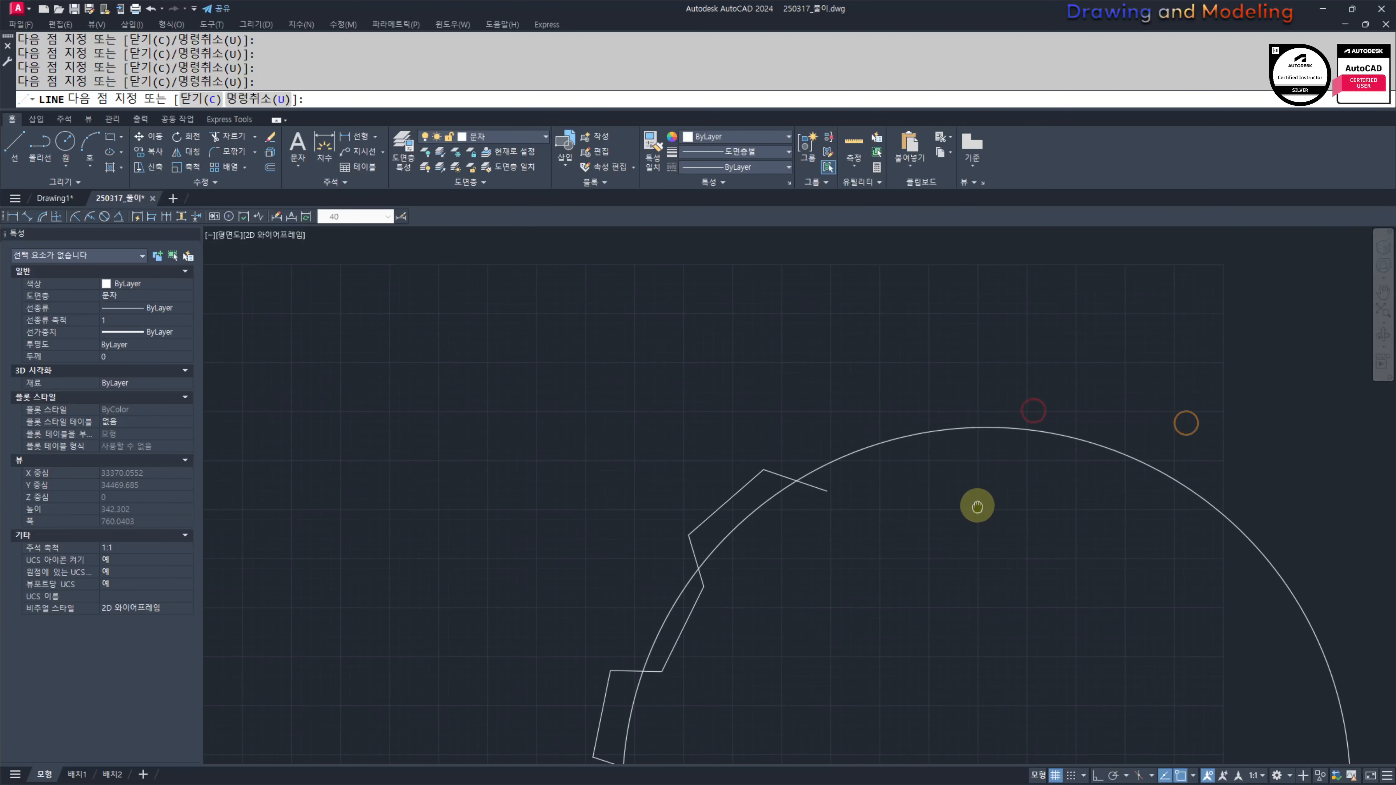
left_click(956, 399)
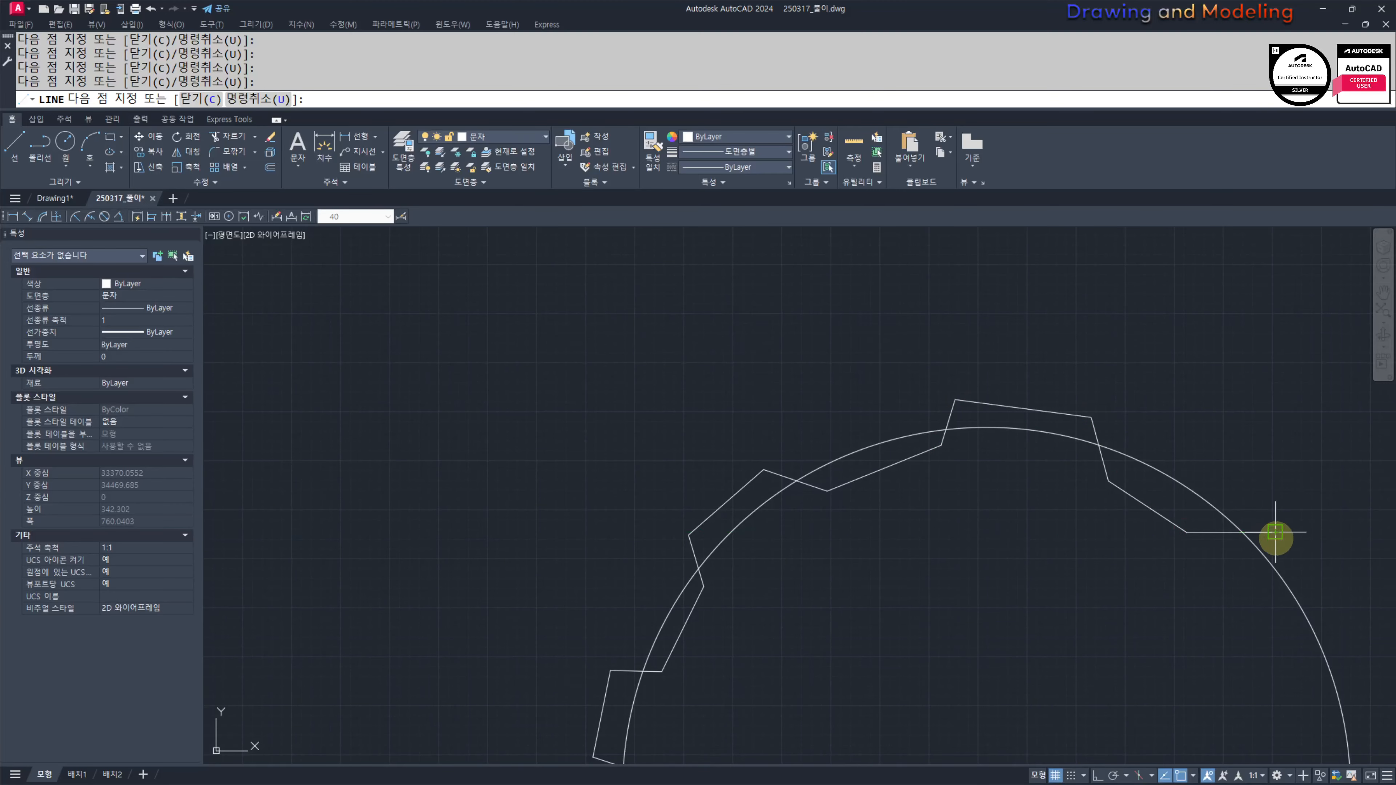
left_click(1356, 645)
middle_click_drag(1324, 726, 1205, 515)
left_click(1209, 496)
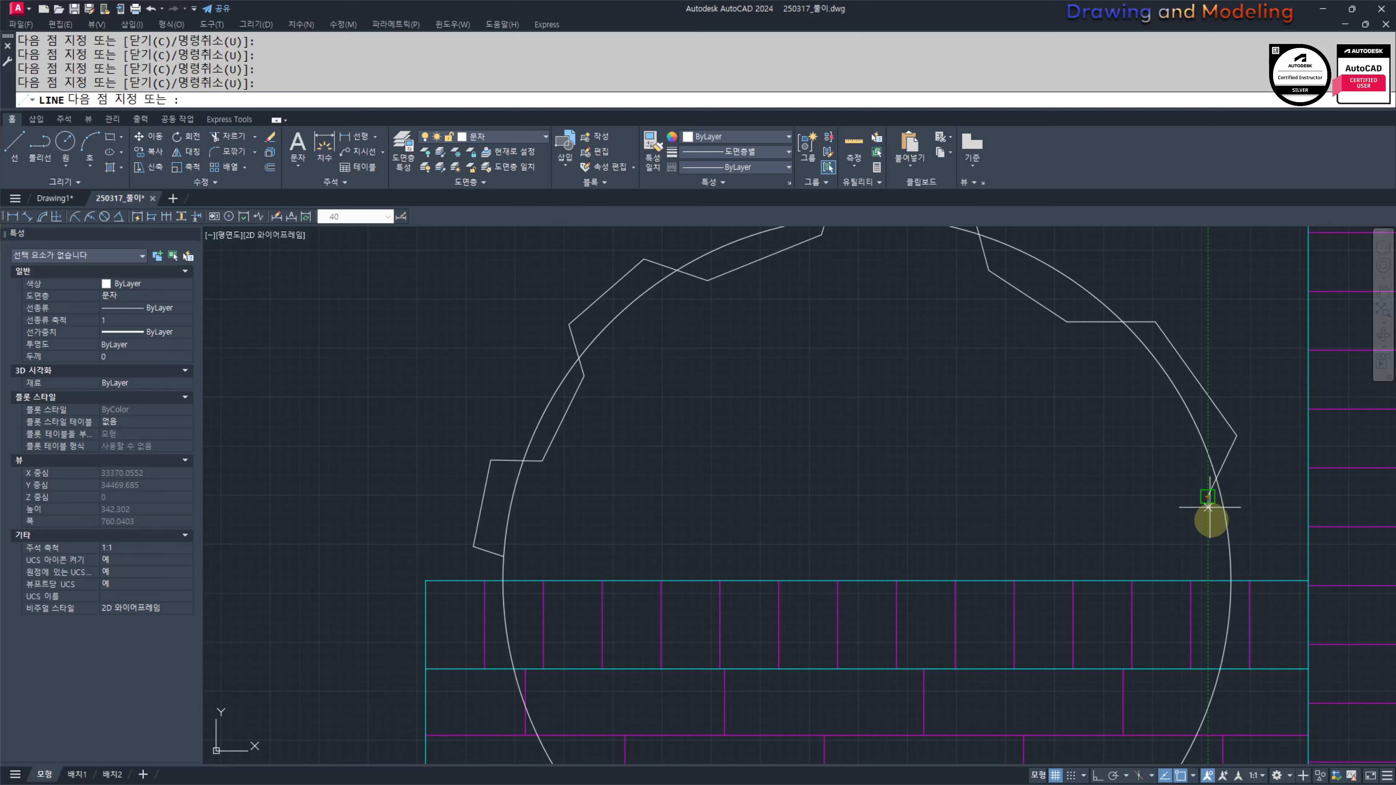
left_click(1243, 566)
left_click(866, 580)
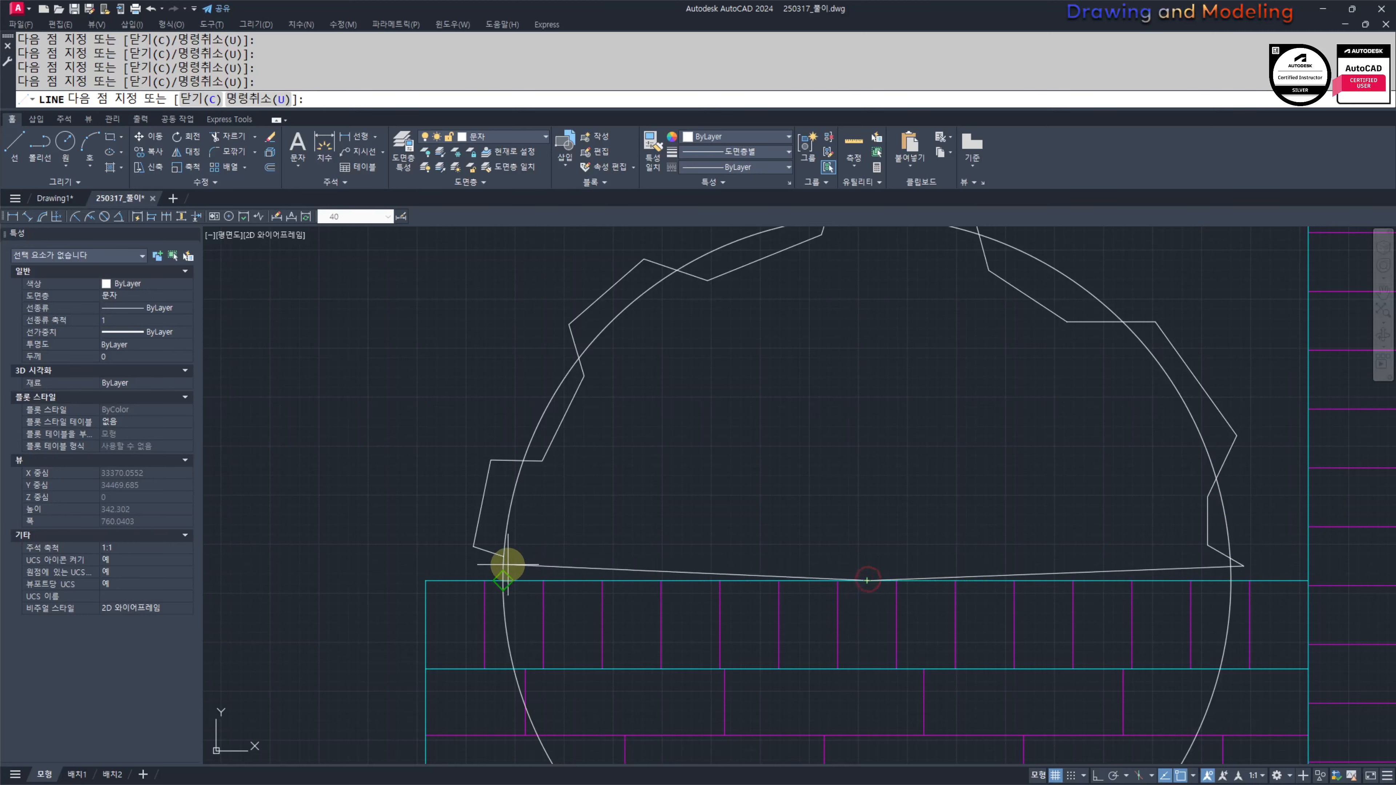
left_click(502, 557)
key("space")
key("Escape")
key("Escape")
Step: Erase the construction circle behind the jagged outline
left_click(508, 522)
type("e")
key("space")
key("Escape")
scroll(706, 546, "down", 2)
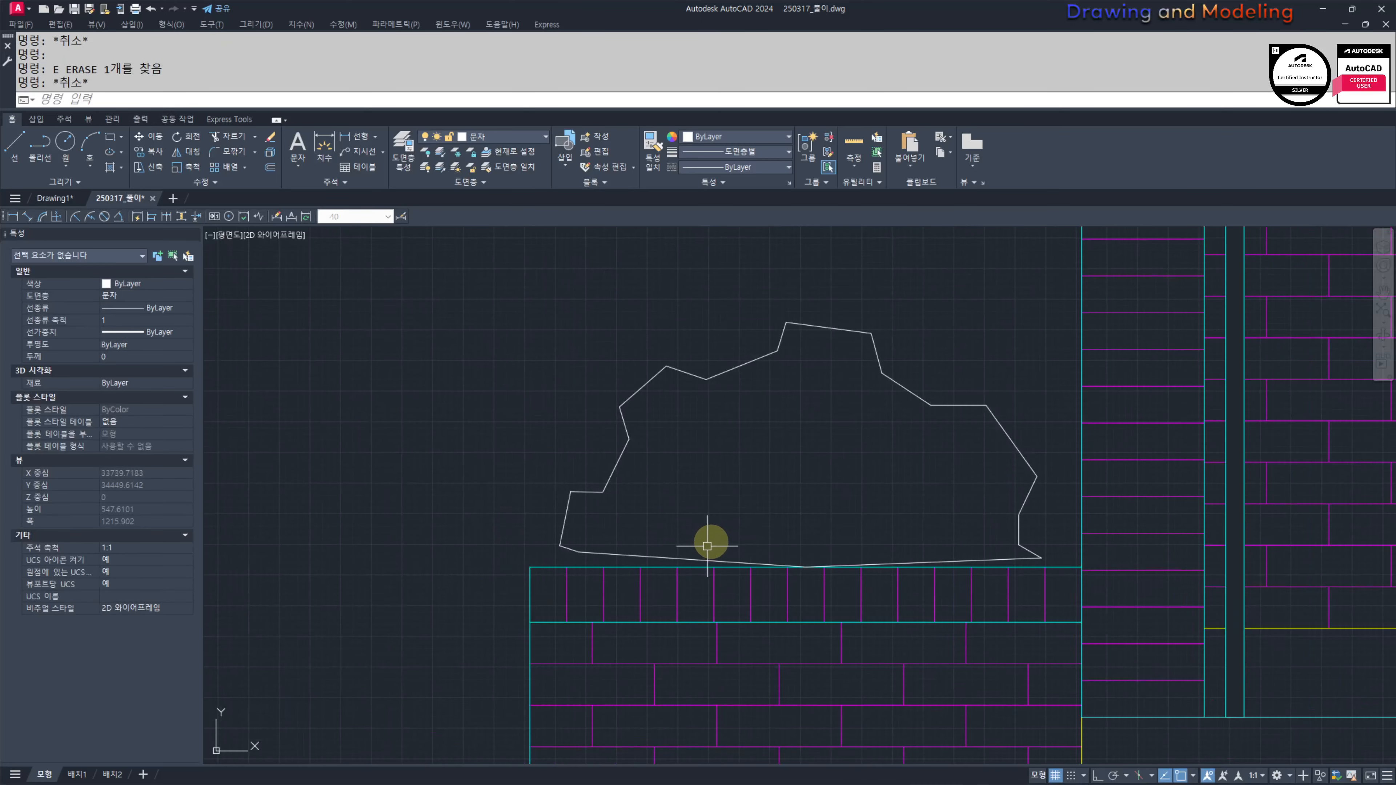
key("Escape")
Step: Draw a fan of rays from the outline's bottom middle vertex, spread from the left side to the right side
middle_click_drag(744, 502, 776, 571)
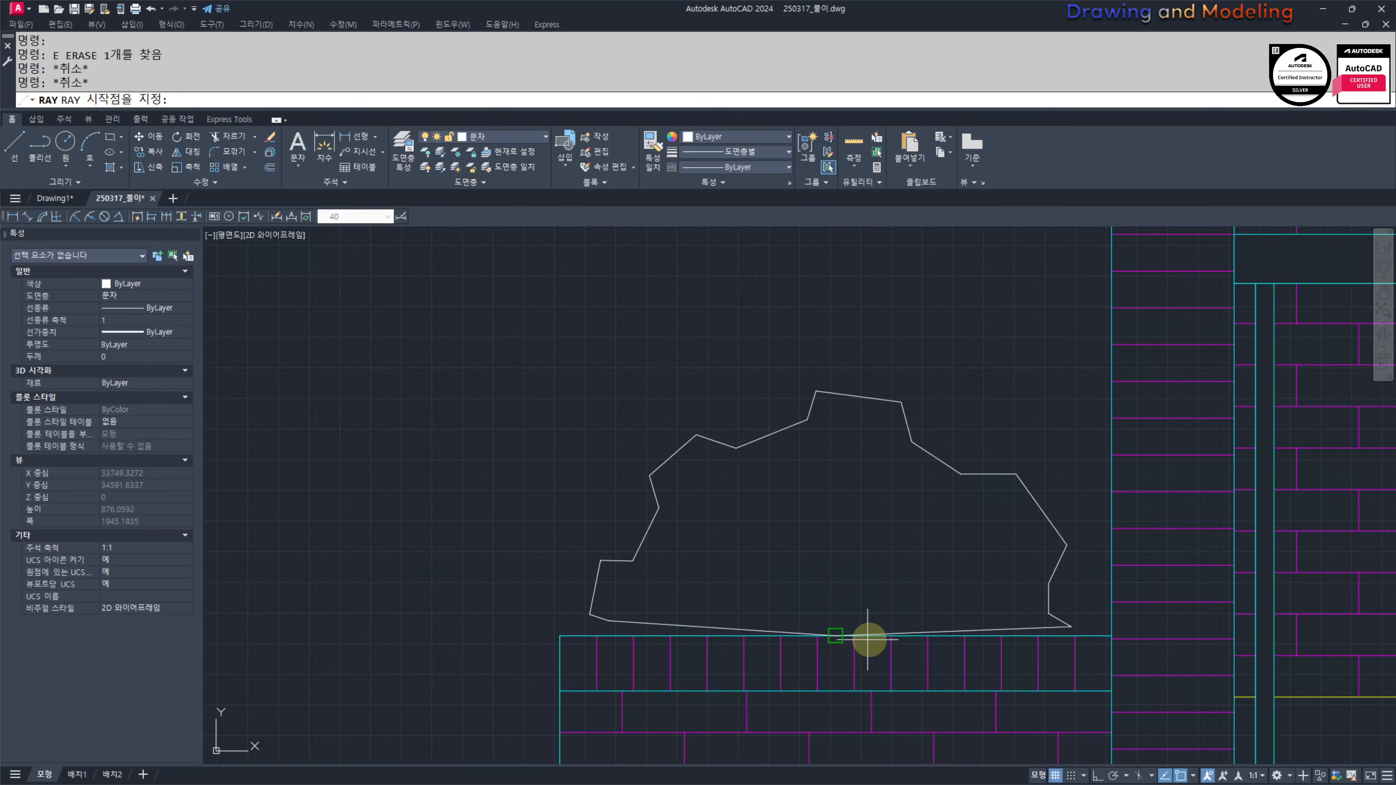
left_click(835, 635)
left_click(632, 595)
left_click(680, 578)
left_click(699, 541)
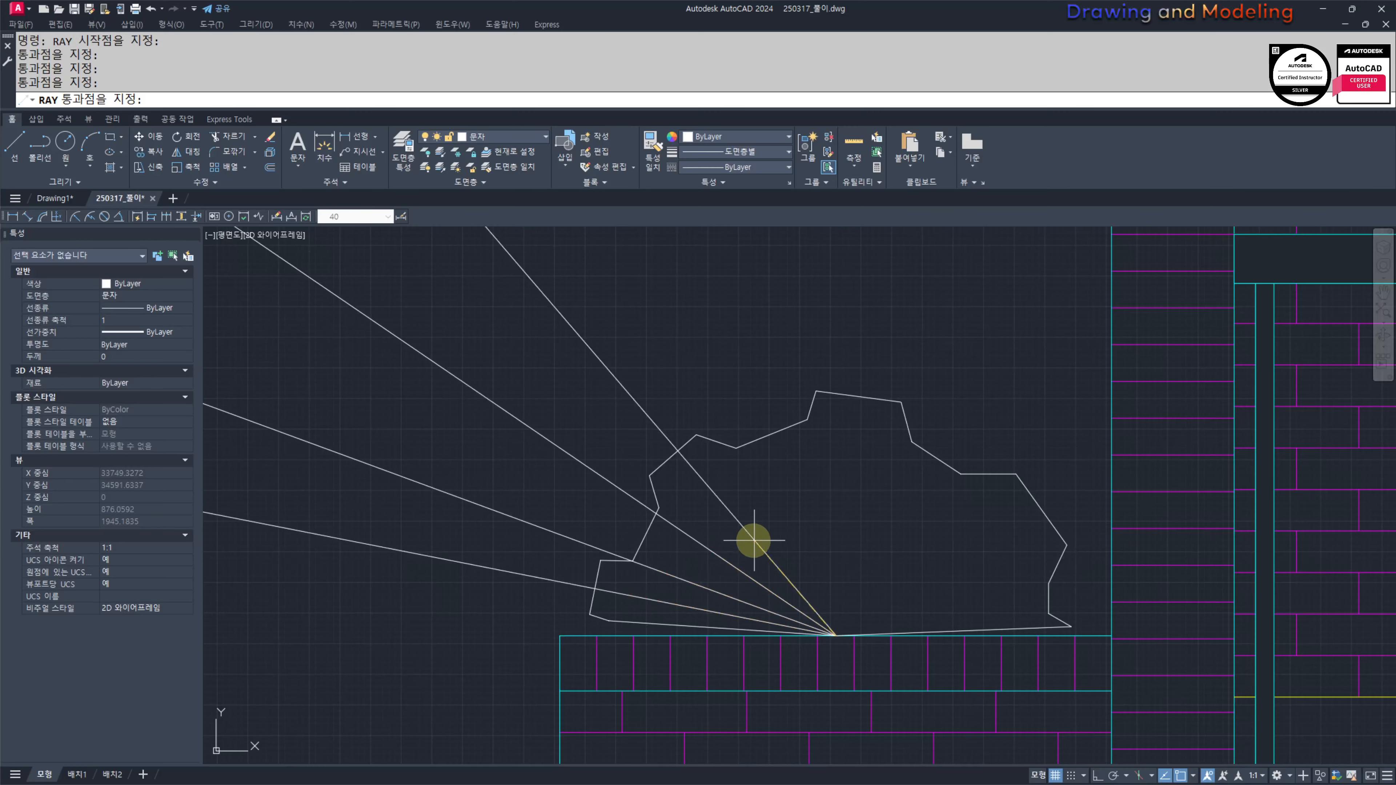
left_click(762, 518)
left_click(820, 515)
left_click(881, 523)
left_click(914, 538)
left_click(930, 548)
left_click(948, 564)
left_click(962, 585)
left_click(981, 601)
key("Escape")
key("Escape")
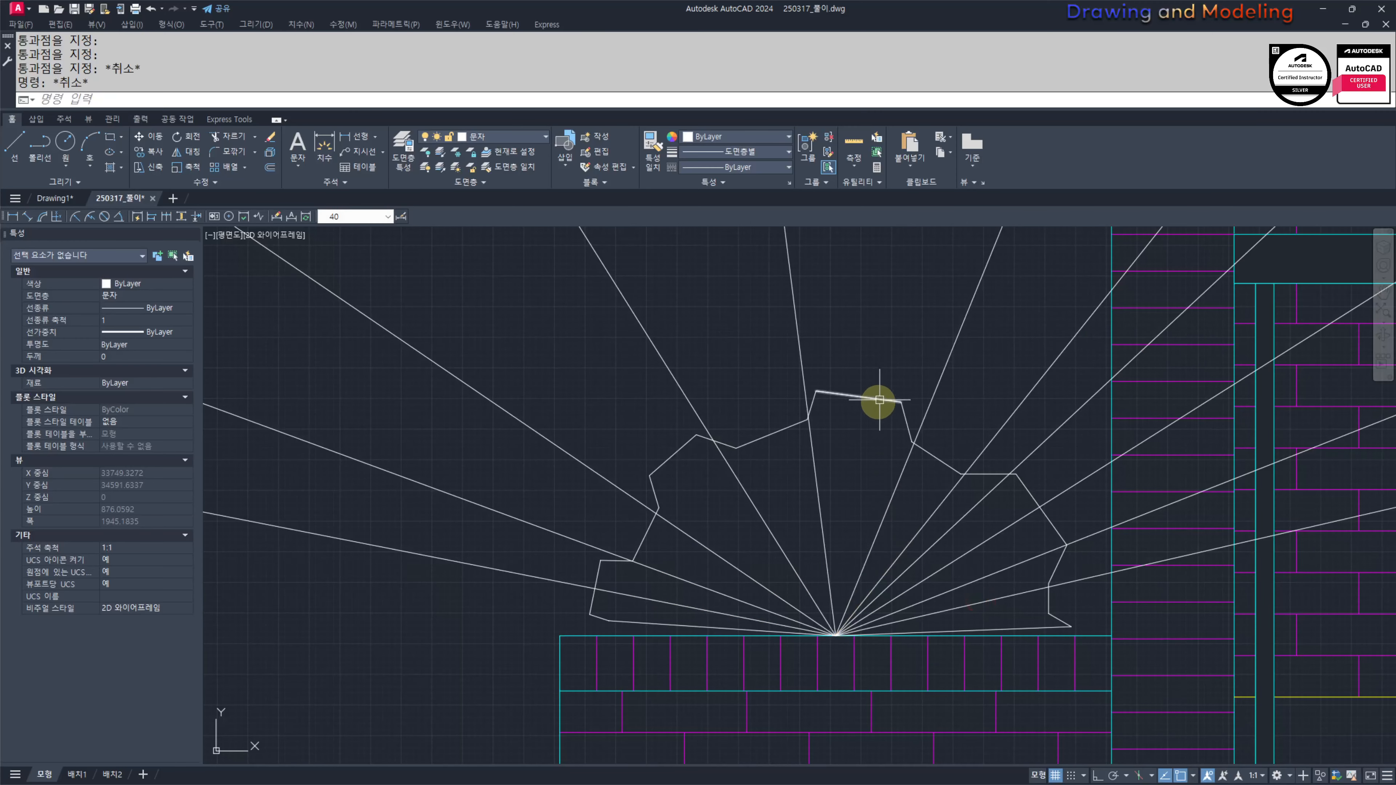
Step: Start Trim and choose all segments of the jagged outline as cutting edges
type("tr")
key("space")
left_click(469, 336)
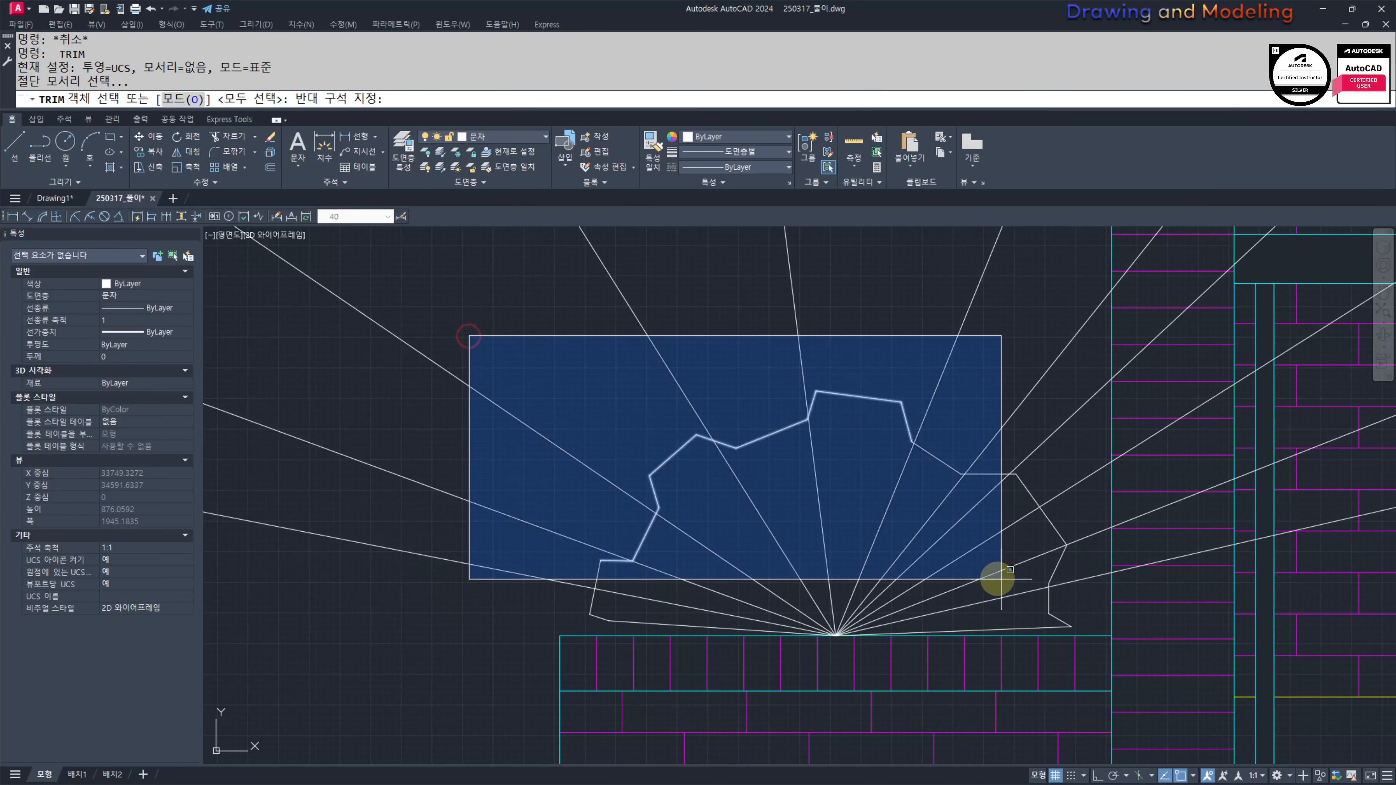
left_click(1106, 630)
scroll(1047, 626, "up", 2)
left_click(1051, 628)
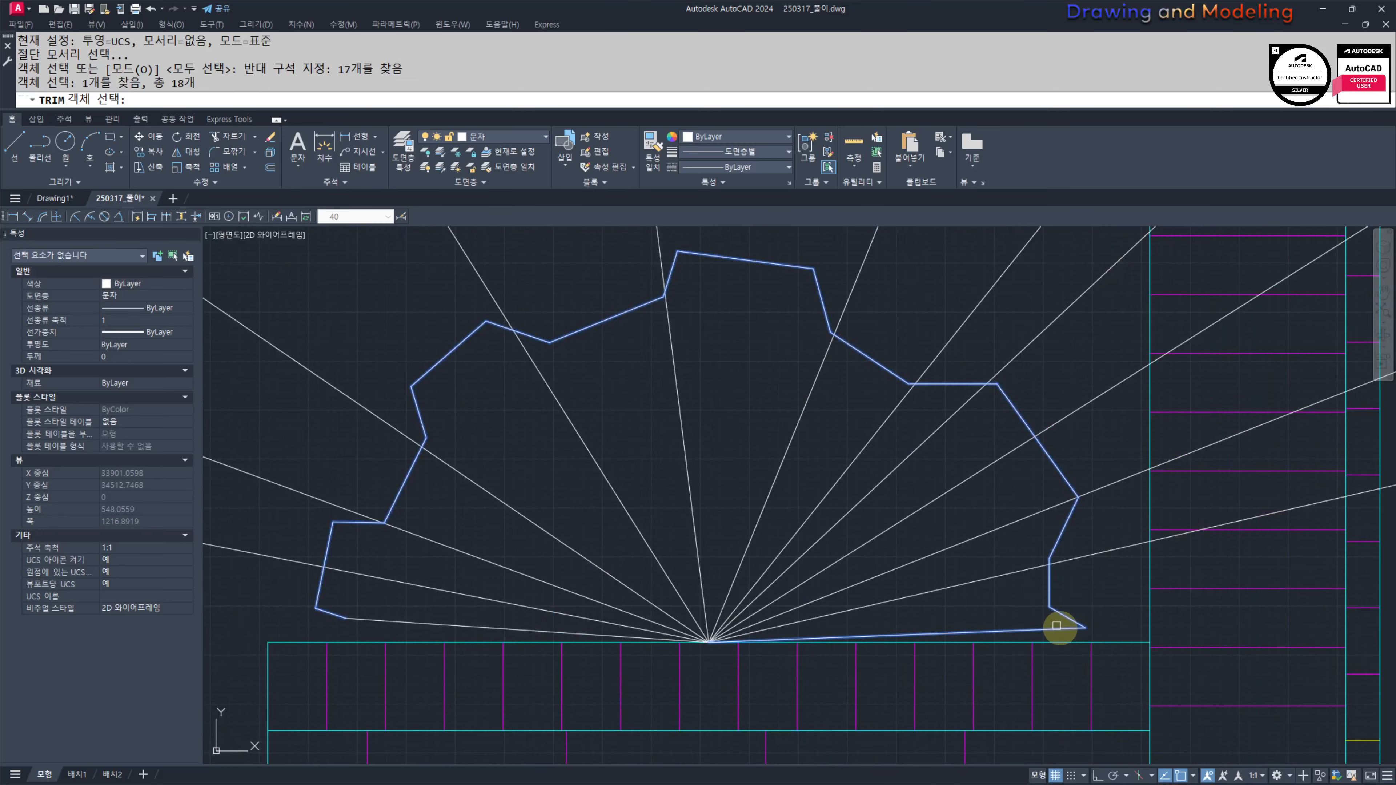
middle_click_drag(582, 612, 736, 603)
scroll(569, 609, "up", 1)
left_click(565, 602)
left_click(473, 626)
scroll(559, 583, "down", 3)
middle_click_drag(542, 586, 558, 638)
key("space")
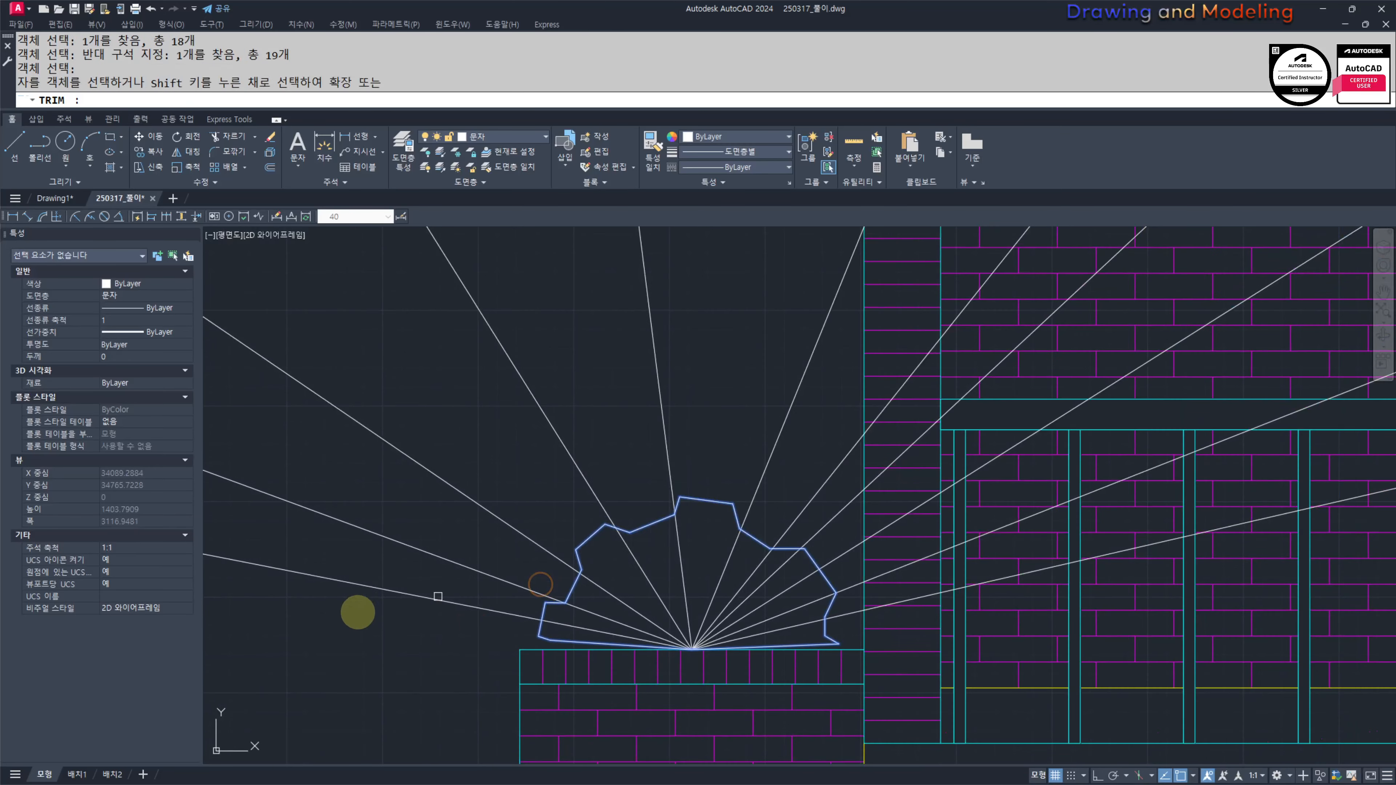
Step: Trim off the parts of all rays that extend beyond the jagged outline
left_click(357, 620)
left_click(573, 354)
left_click(692, 375)
left_click(573, 419)
left_click(751, 412)
left_click(832, 483)
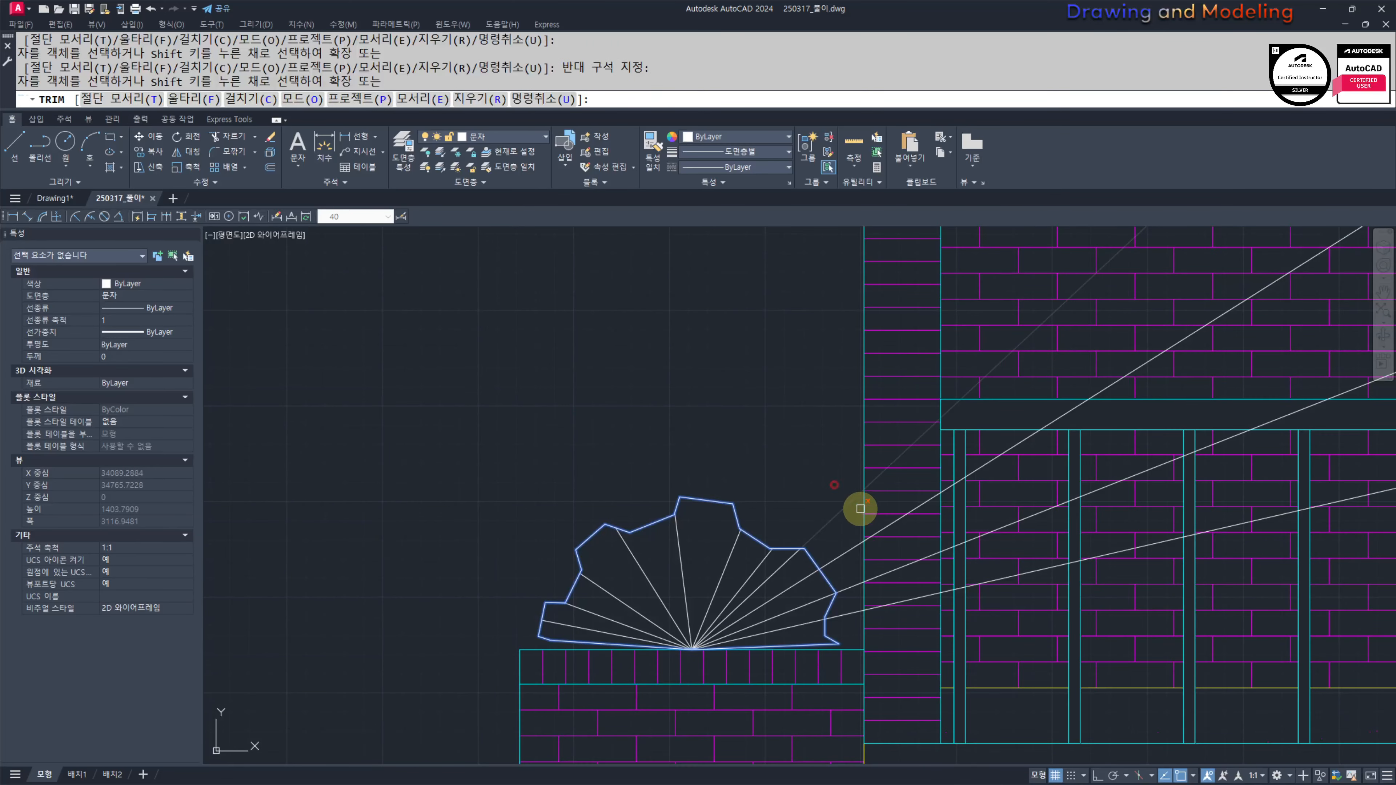
left_click(860, 508)
left_click(839, 504)
scroll(860, 633, "up", 2)
left_click(858, 632)
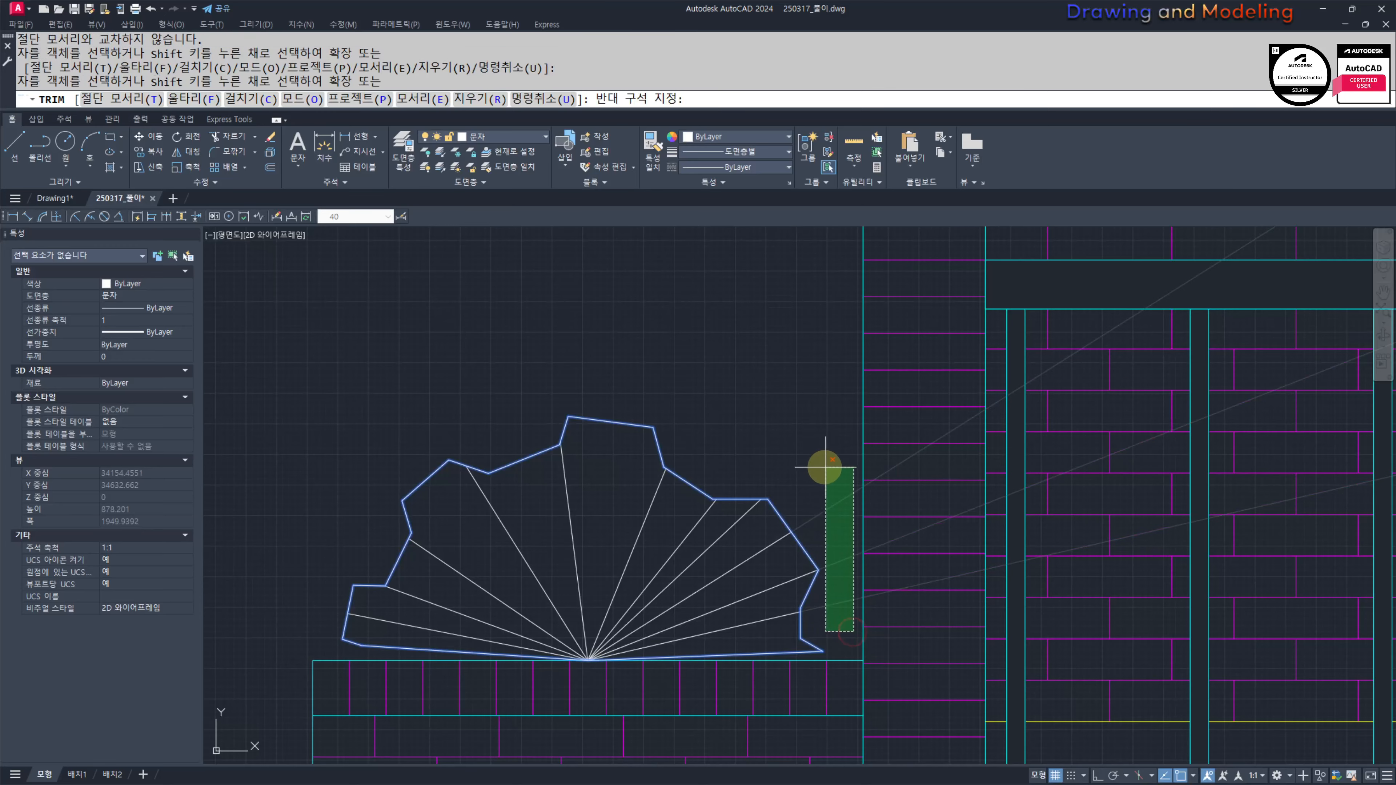
left_click(795, 437)
key("Escape")
middle_click_drag(679, 586, 810, 640)
type("ma")
key("space")
key("Escape")
key("Escape")
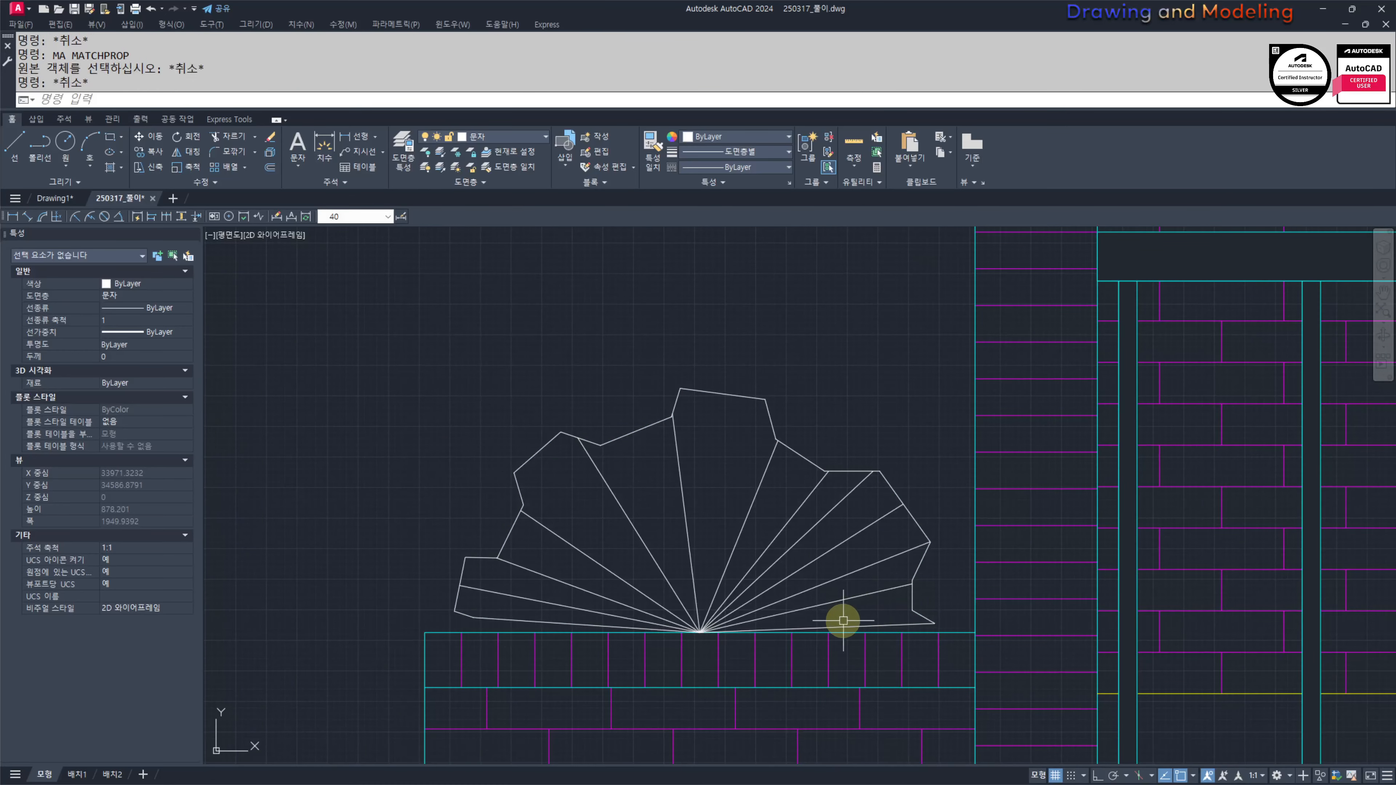
left_click(857, 620)
key("Escape")
key("Escape")
Step: Match the properties of the planter's magenta brick hatch to all the fan lines inside the outline
scroll(910, 582, "down", 3)
middle_click_drag(934, 592, 942, 568)
key("space")
scroll(917, 523, "up", 2)
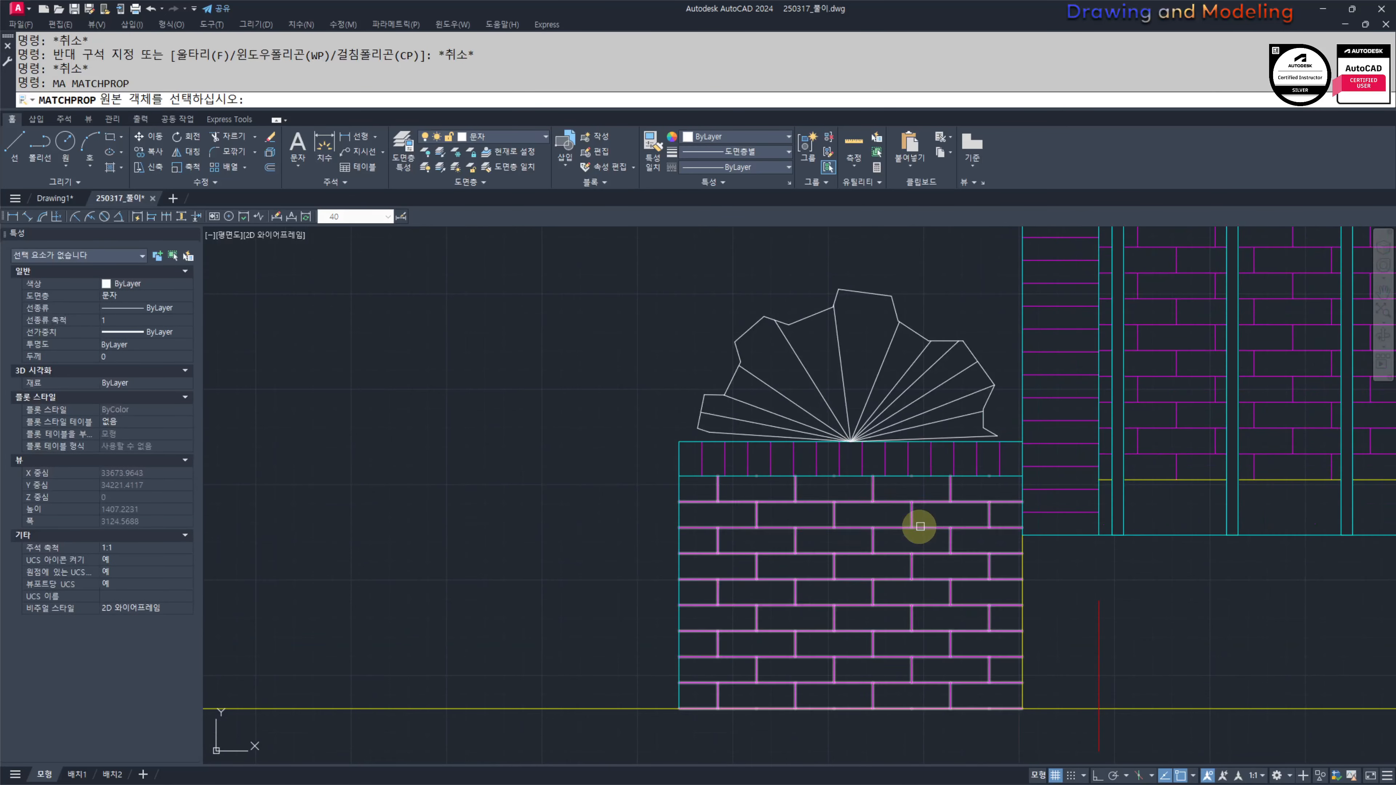
left_click(916, 524)
middle_click_drag(845, 439, 847, 530)
scroll(890, 494, "up", 1)
left_click(943, 452)
left_click(837, 430)
left_click(851, 410)
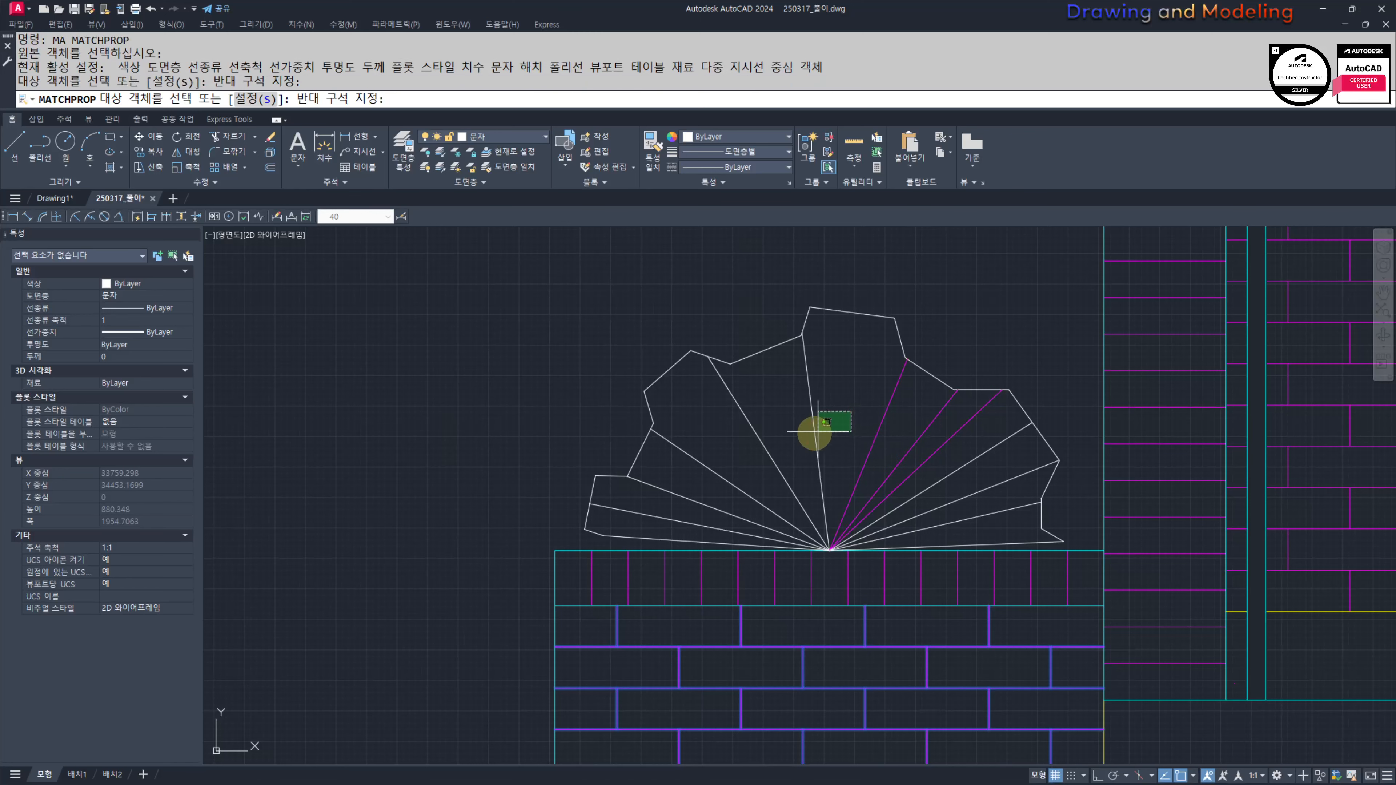
left_click(729, 461)
left_click(731, 430)
left_click(660, 497)
left_click(662, 513)
left_click(964, 516)
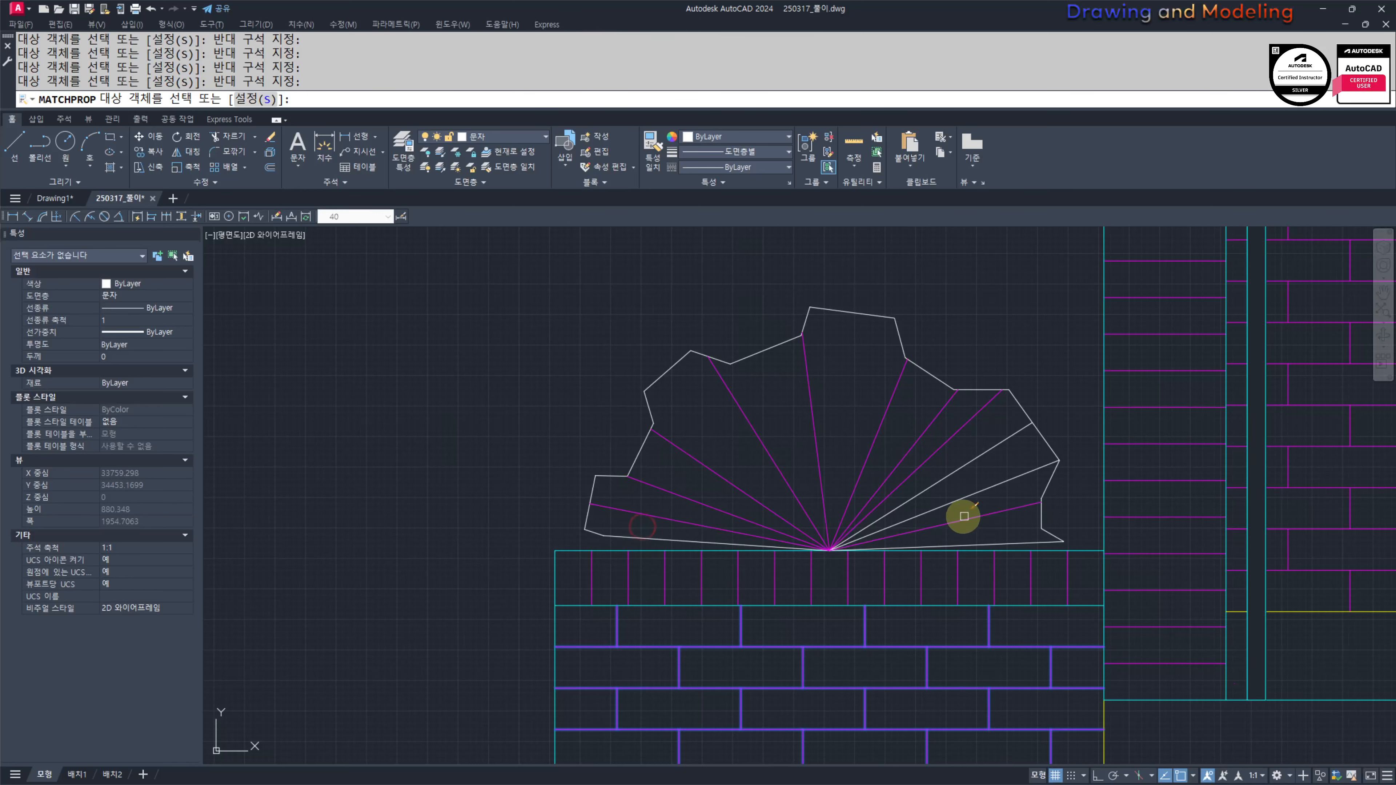
left_click(944, 452)
key("Escape")
key("Escape")
Step: Put the three adjoining outline segments on the shape's upper-right side on the green layer
middle_click_drag(1009, 446, 1016, 474)
left_click(1017, 432)
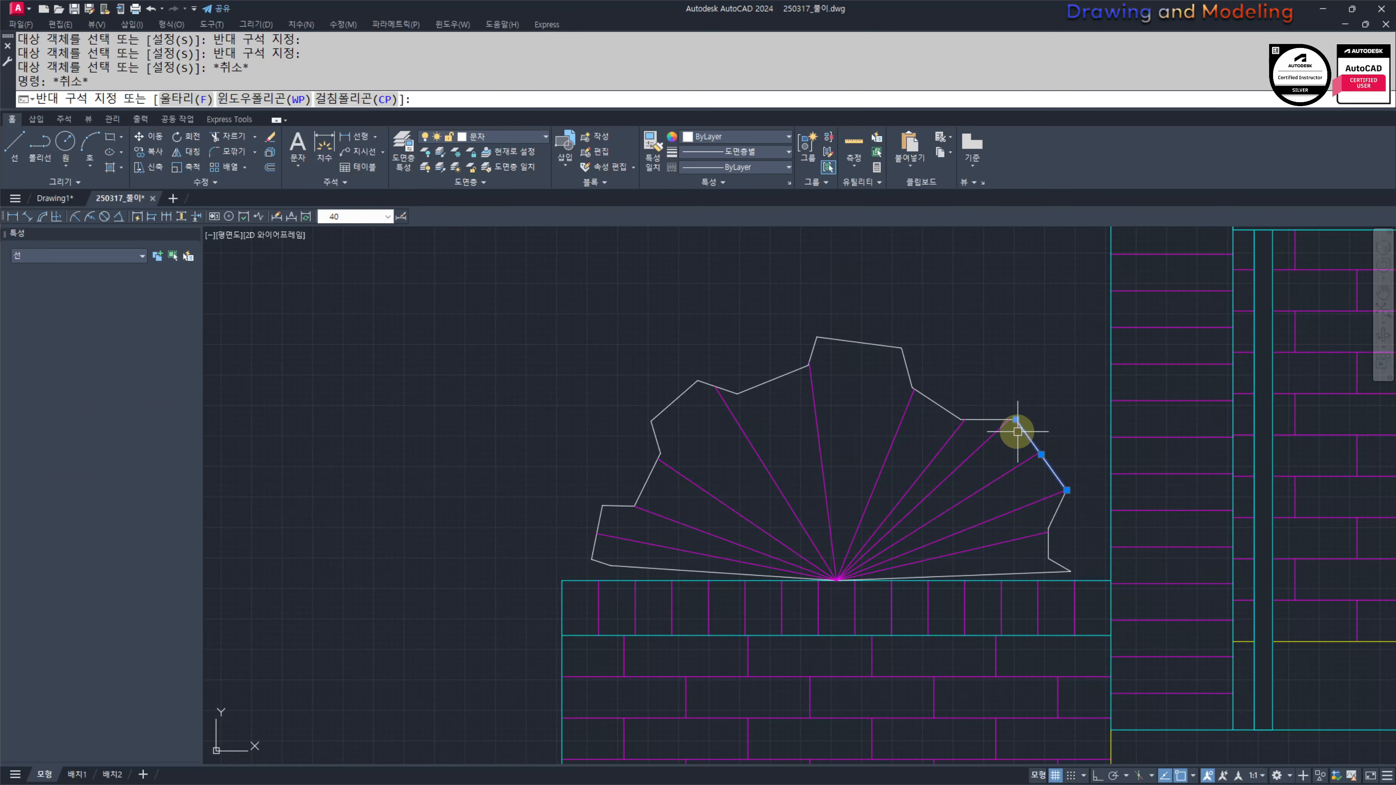
left_click(981, 407)
left_click(982, 407)
left_click(975, 428)
left_click(944, 395)
left_click(925, 415)
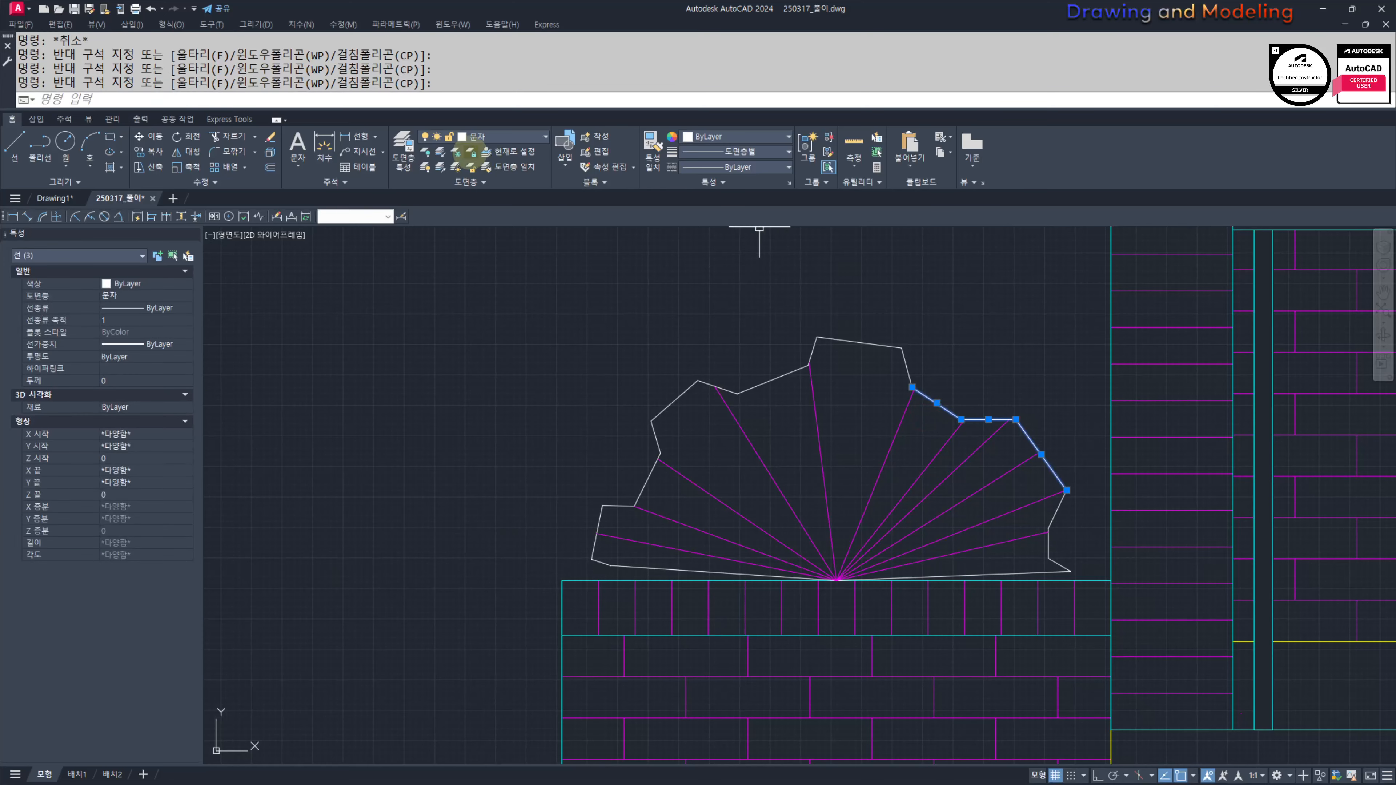
left_click(504, 140)
left_click(502, 243)
key("Escape")
middle_click_drag(835, 372, 829, 393)
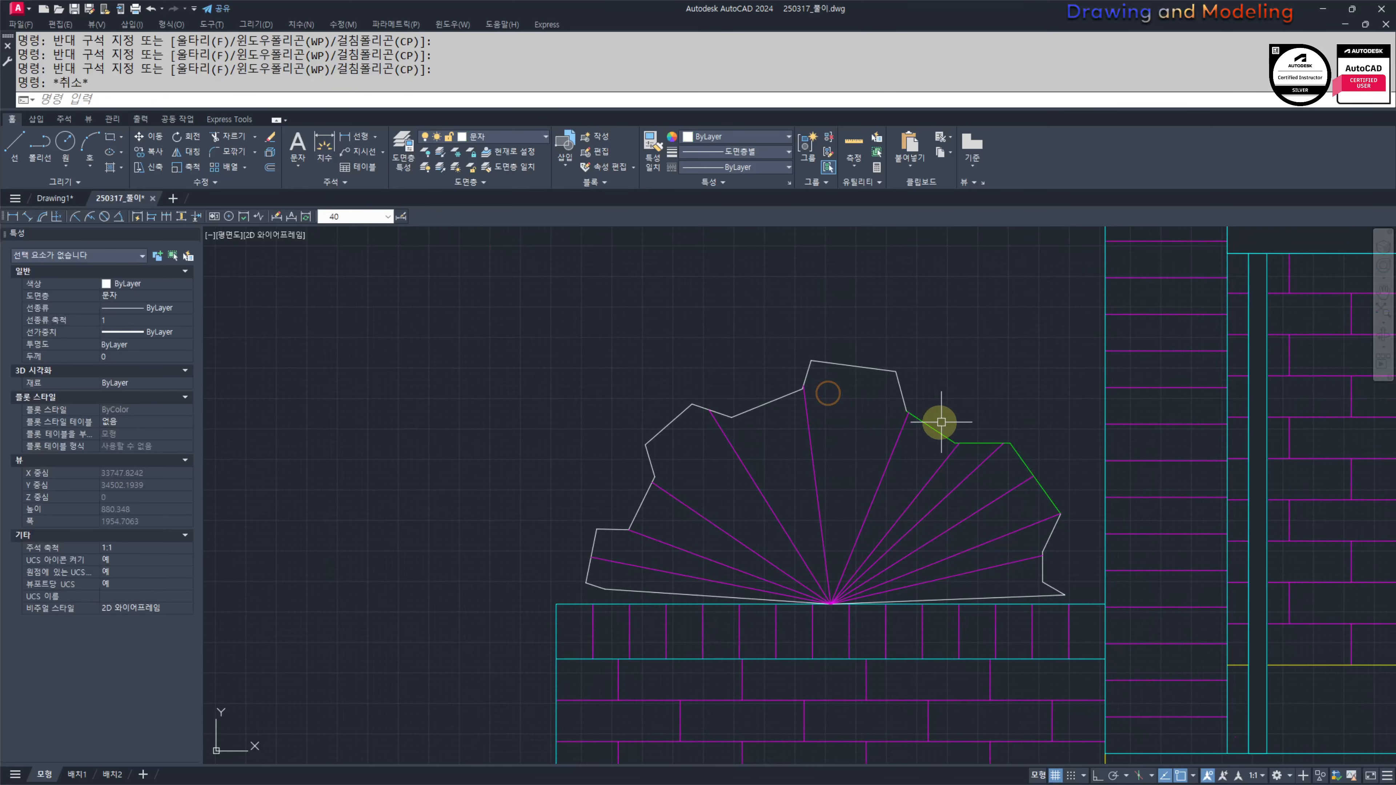
Step: Match the properties of a green outline segment to the outline segments across the shape's top and upper left
scroll(938, 419, "up", 3)
type("ma")
key("space")
left_click(923, 428)
left_click(876, 285)
left_click(785, 368)
left_click(679, 344)
left_click(638, 418)
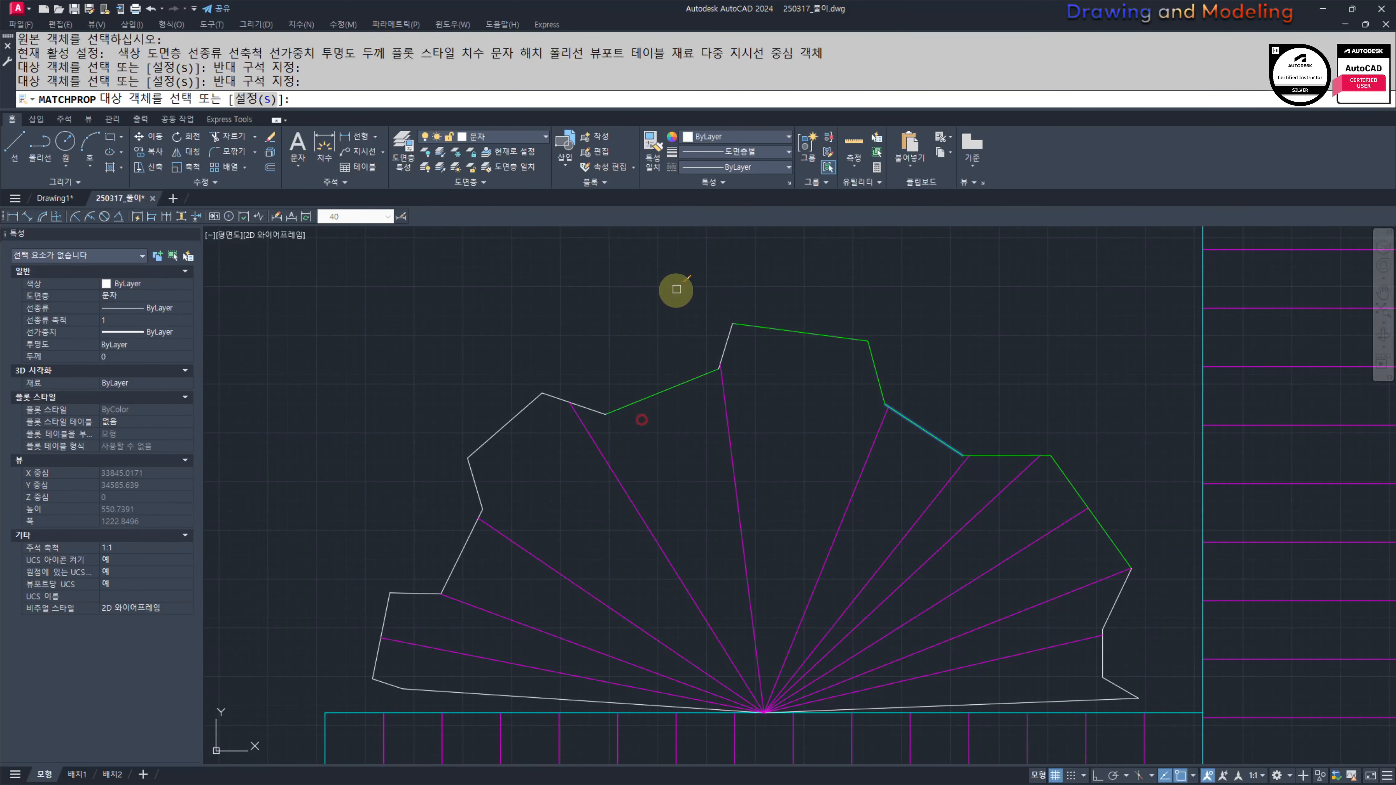
left_click(673, 290)
left_click(794, 380)
left_click(395, 351)
left_click(638, 472)
Step: Match the green segment's properties to the remaining white outline segments on the left side, bottom and right side
middle_click_drag(471, 527, 590, 450)
left_click(494, 335)
left_click(626, 508)
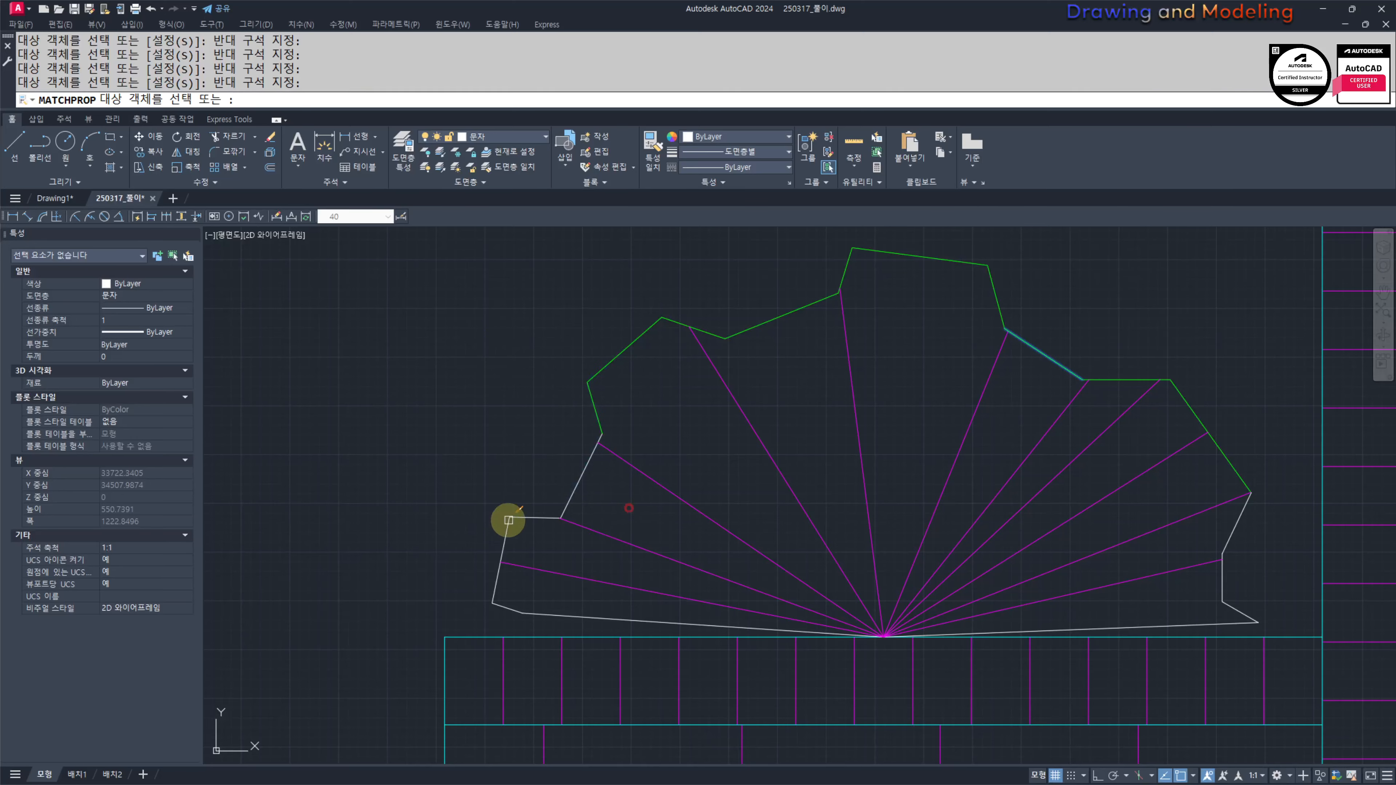
left_click(391, 395)
left_click(705, 535)
scroll(545, 541, "up", 3)
middle_click_drag(504, 621, 508, 514)
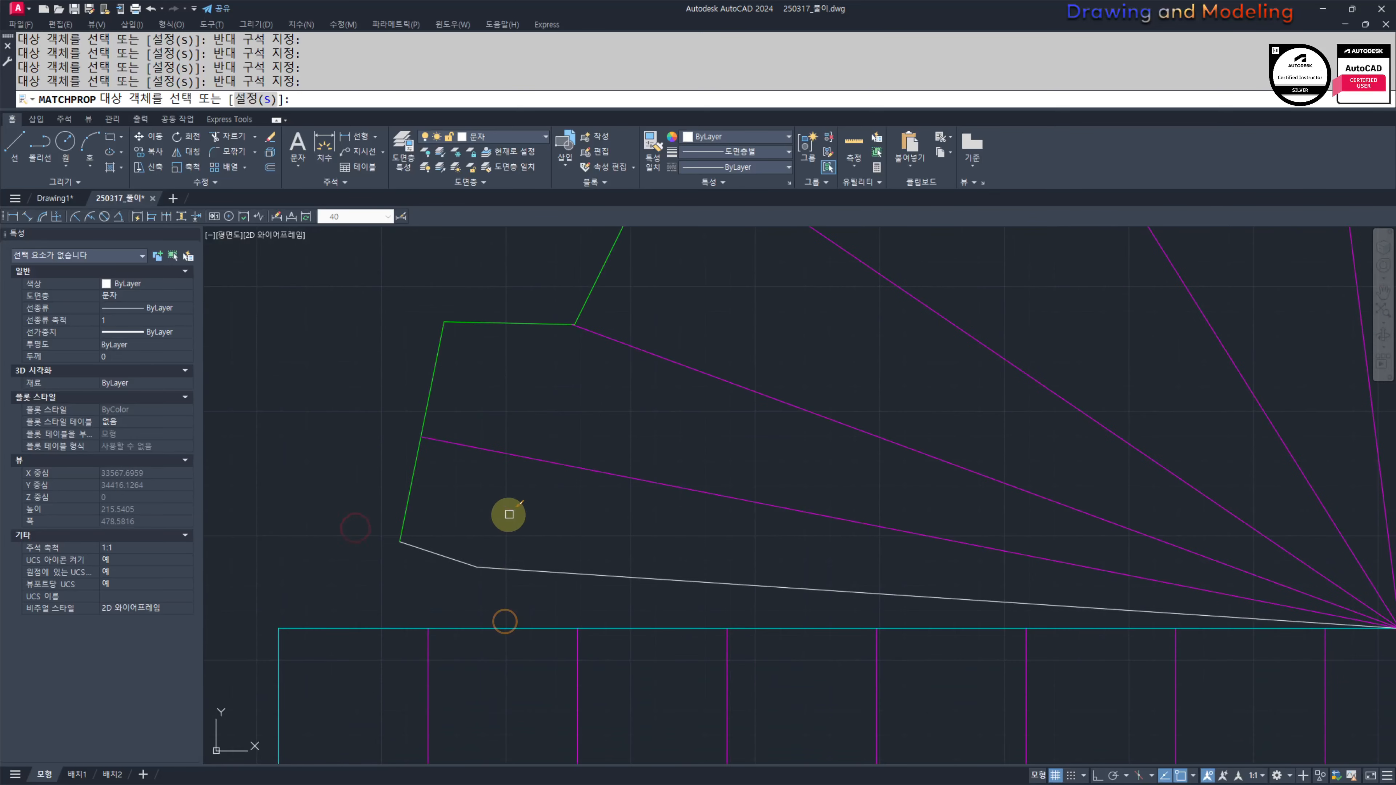
scroll(681, 555, "down", 4)
middle_click_drag(845, 563, 483, 558)
scroll(928, 561, "up", 4)
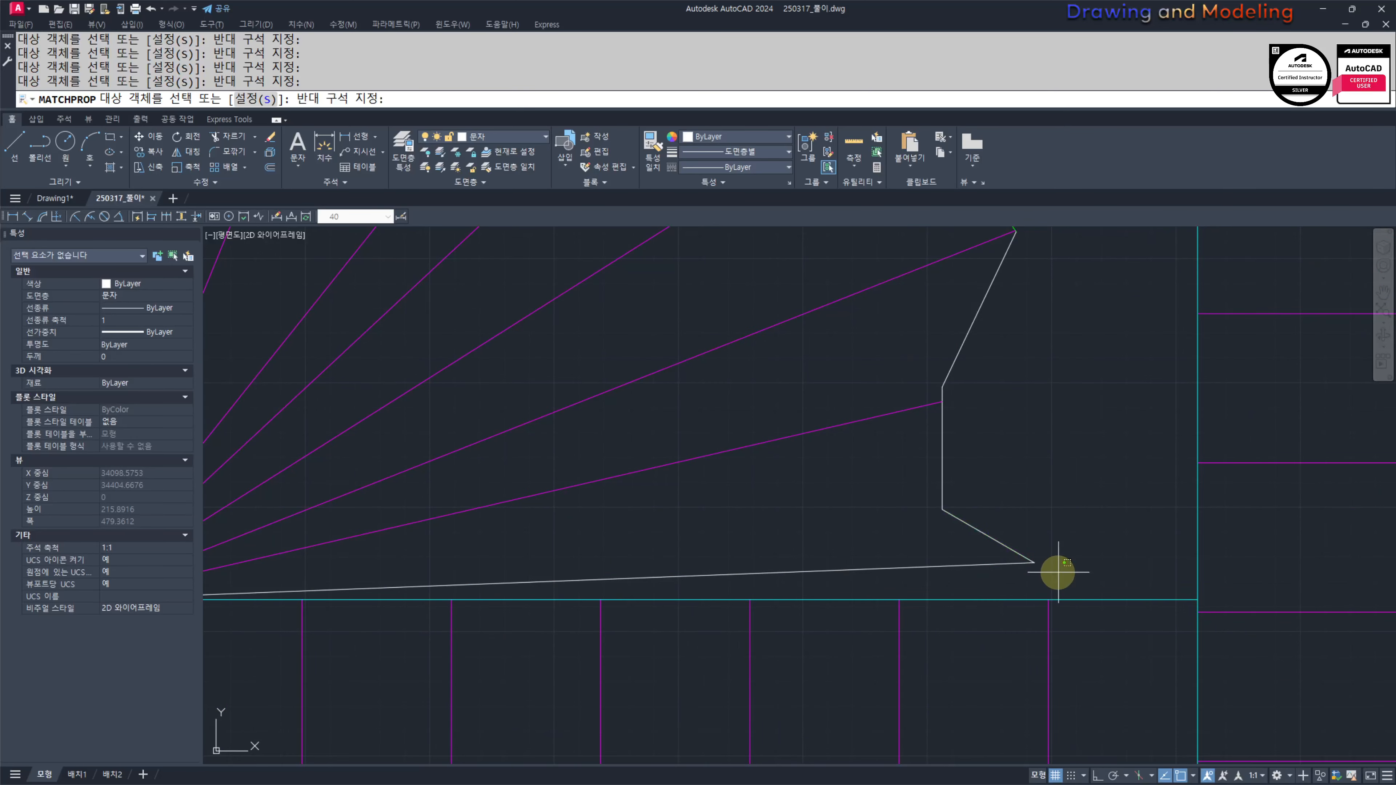
key("Escape")
key("Escape")
Step: Make 해칭 the current layer
scroll(901, 468, "down", 2)
middle_click_drag(741, 458, 906, 569)
scroll(846, 529, "down", 1)
middle_click_drag(776, 502, 797, 525)
scroll(770, 517, "up", 2)
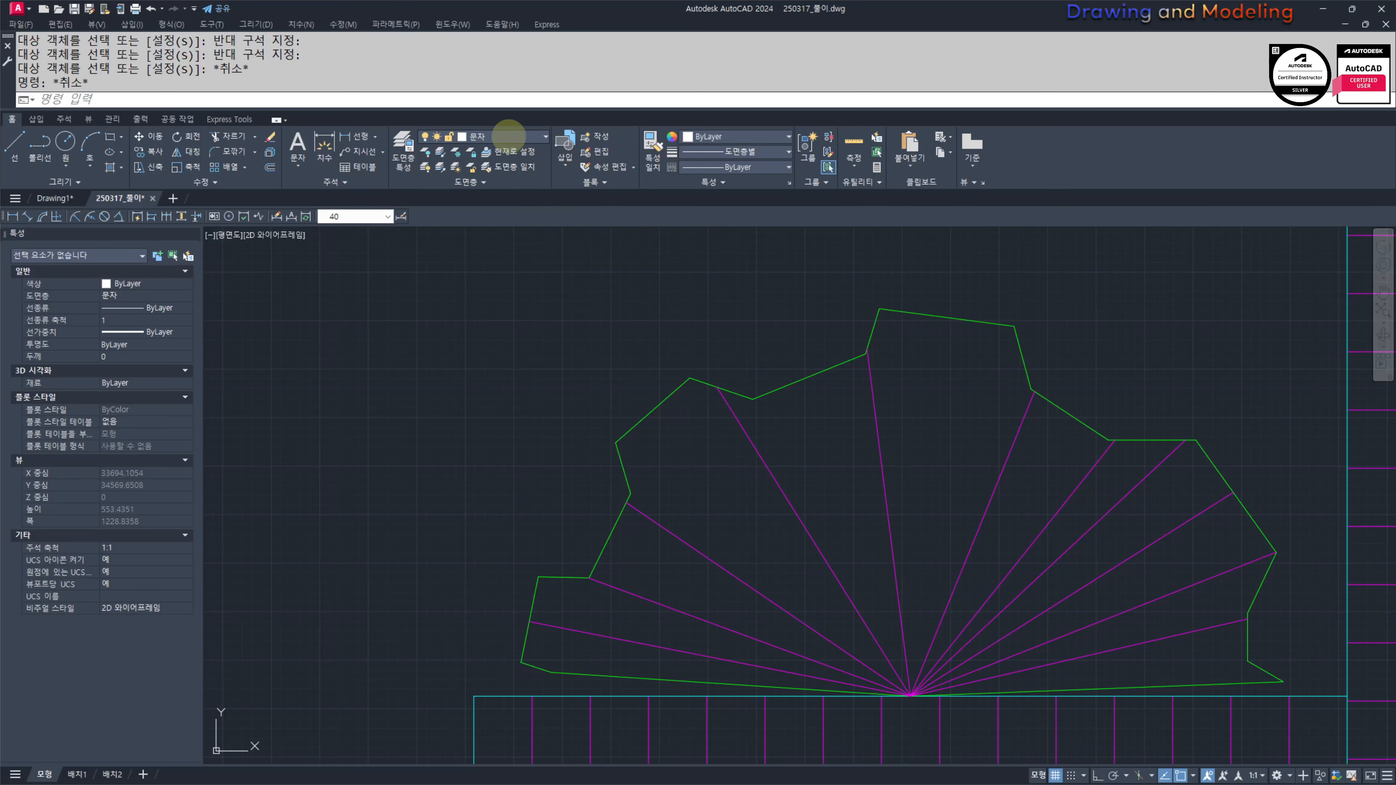
left_click(508, 136)
left_click(488, 320)
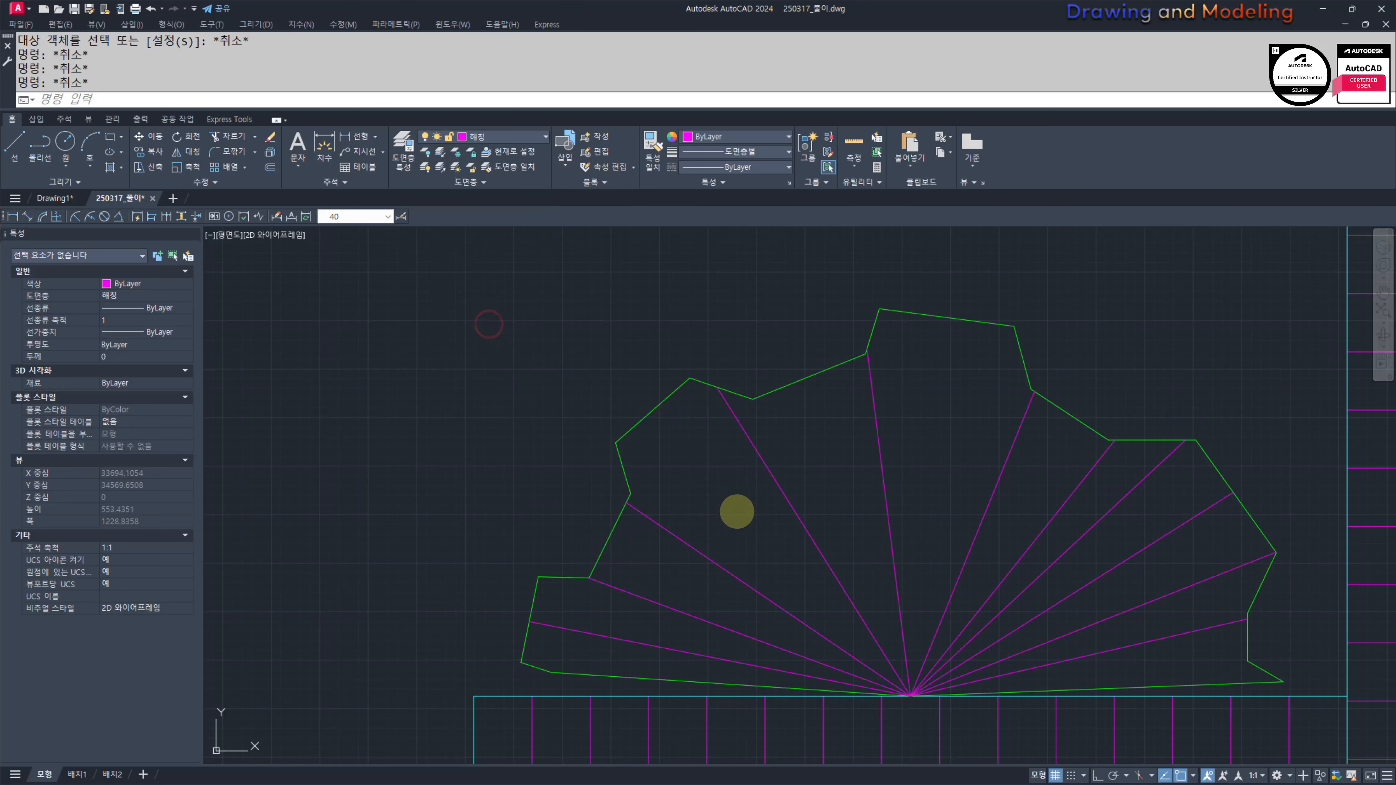
Step: Draw a small closed, irregular five-sided polyline across the fan lines in the left part of the shape
middle_click_drag(735, 508, 709, 484)
type(";L")
key("Return")
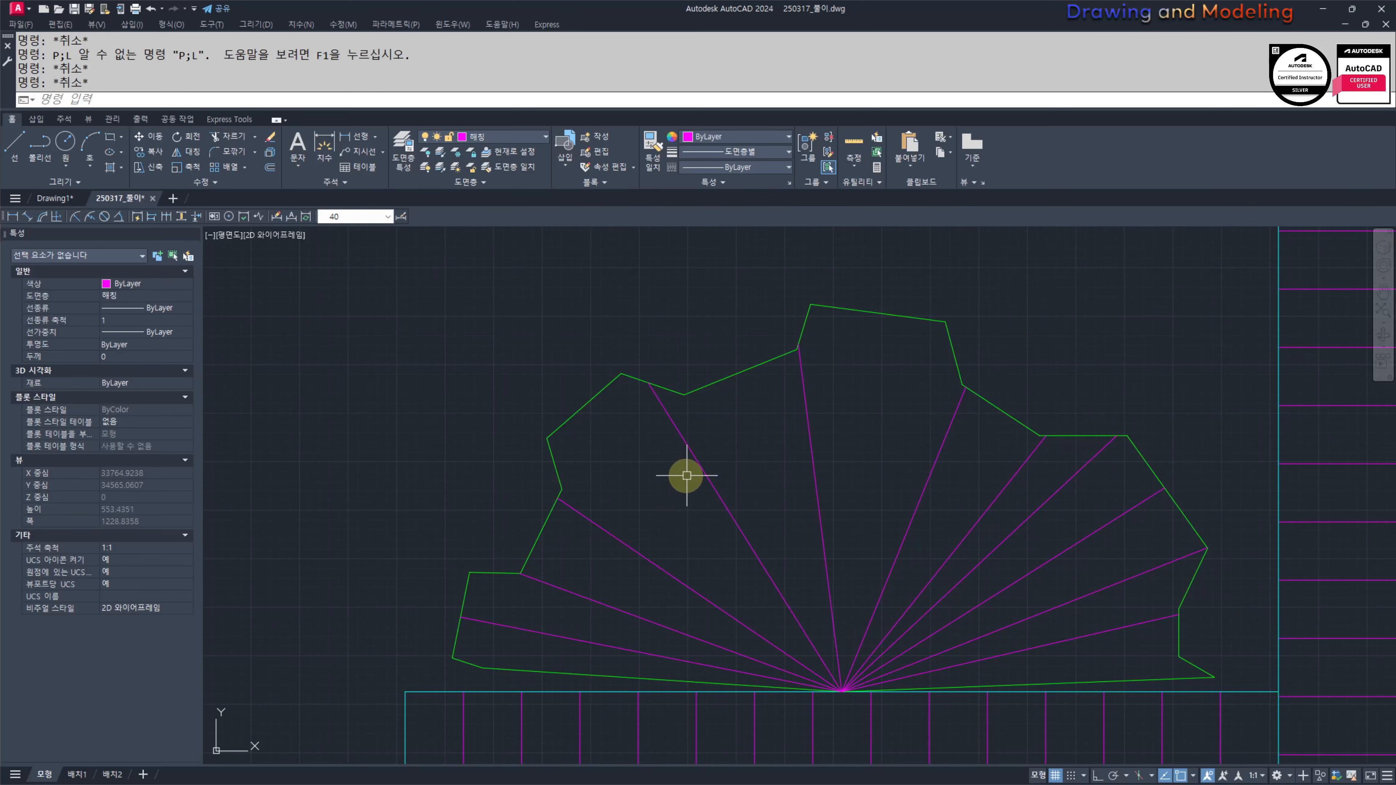
type("PL")
key("Return")
scroll(613, 602, "up", 5)
left_click(579, 594)
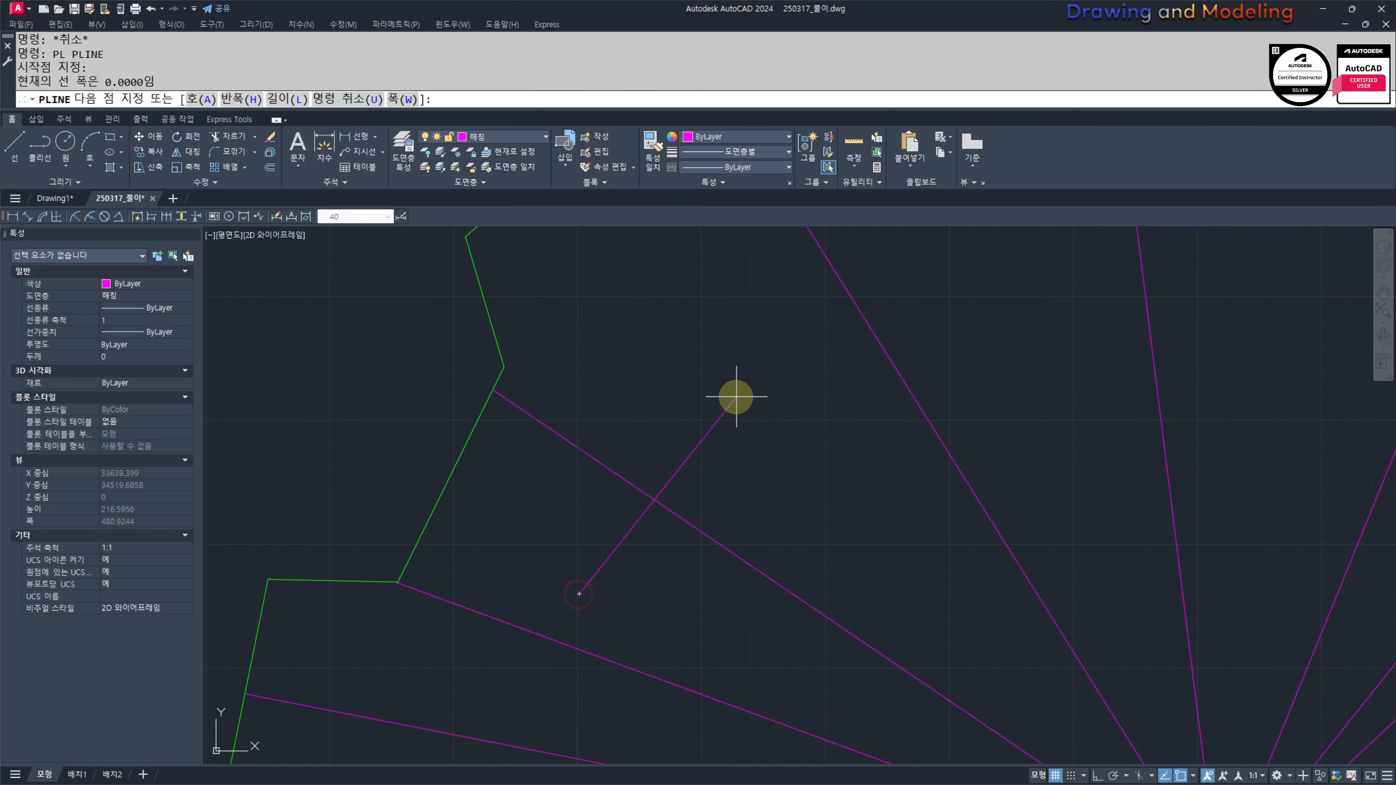
left_click(736, 397)
left_click(919, 616)
key("ctrl+z")
key("ctrl+z")
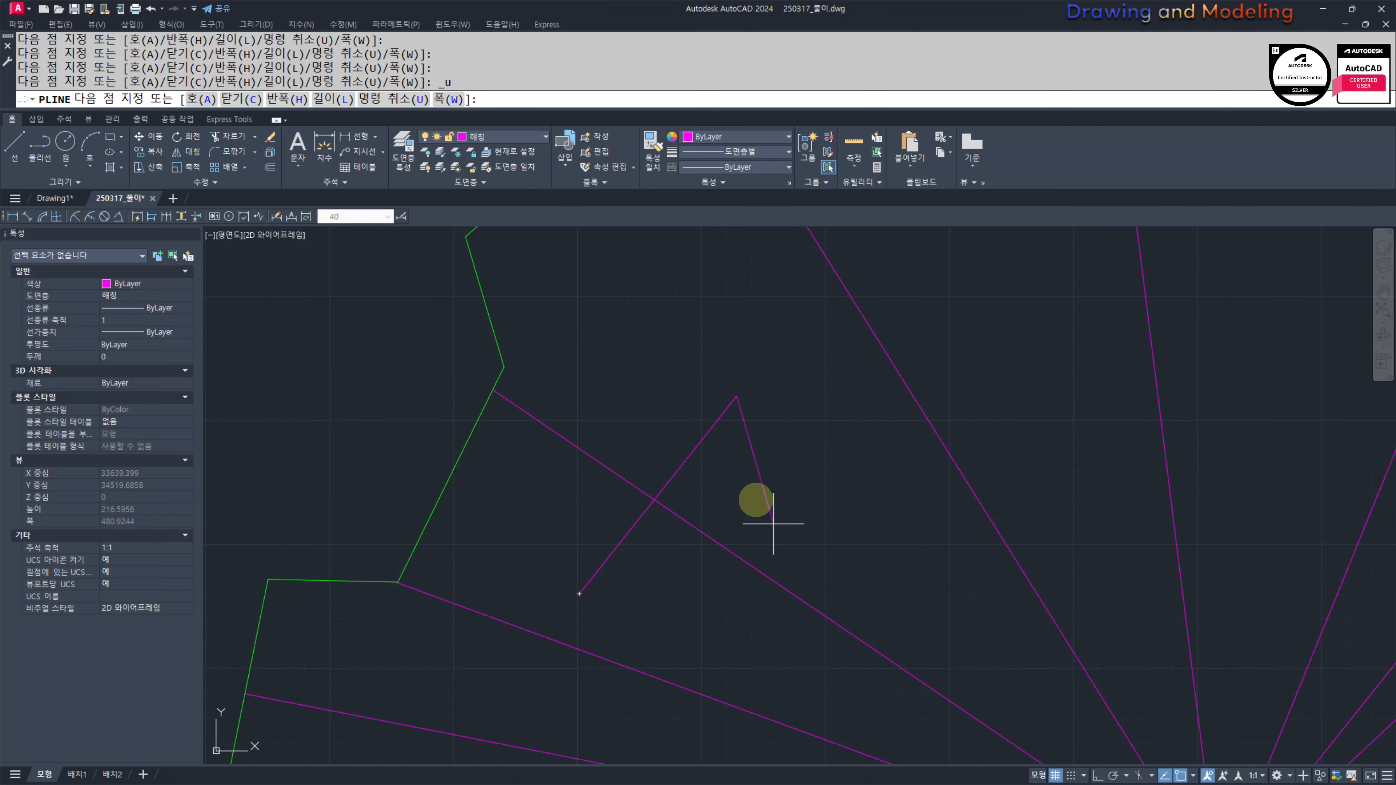
key("Return")
key("Escape")
key("Escape")
scroll(628, 623, "down", 4)
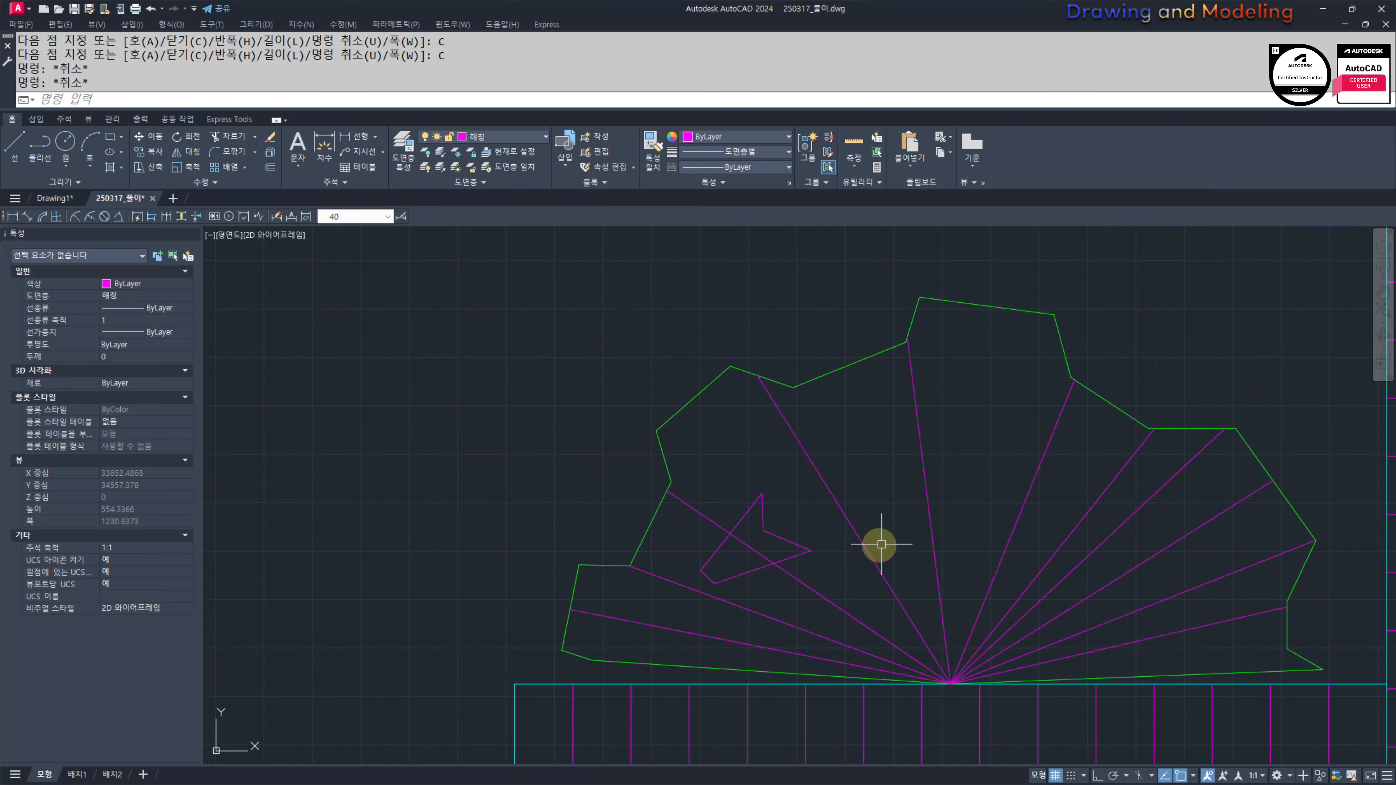
Step: Turn off object snap
mouse_move(879, 546)
middle_mouse_down()
mouse_move(770, 536)
mouse_move(787, 526)
middle_mouse_up()
key("F3")
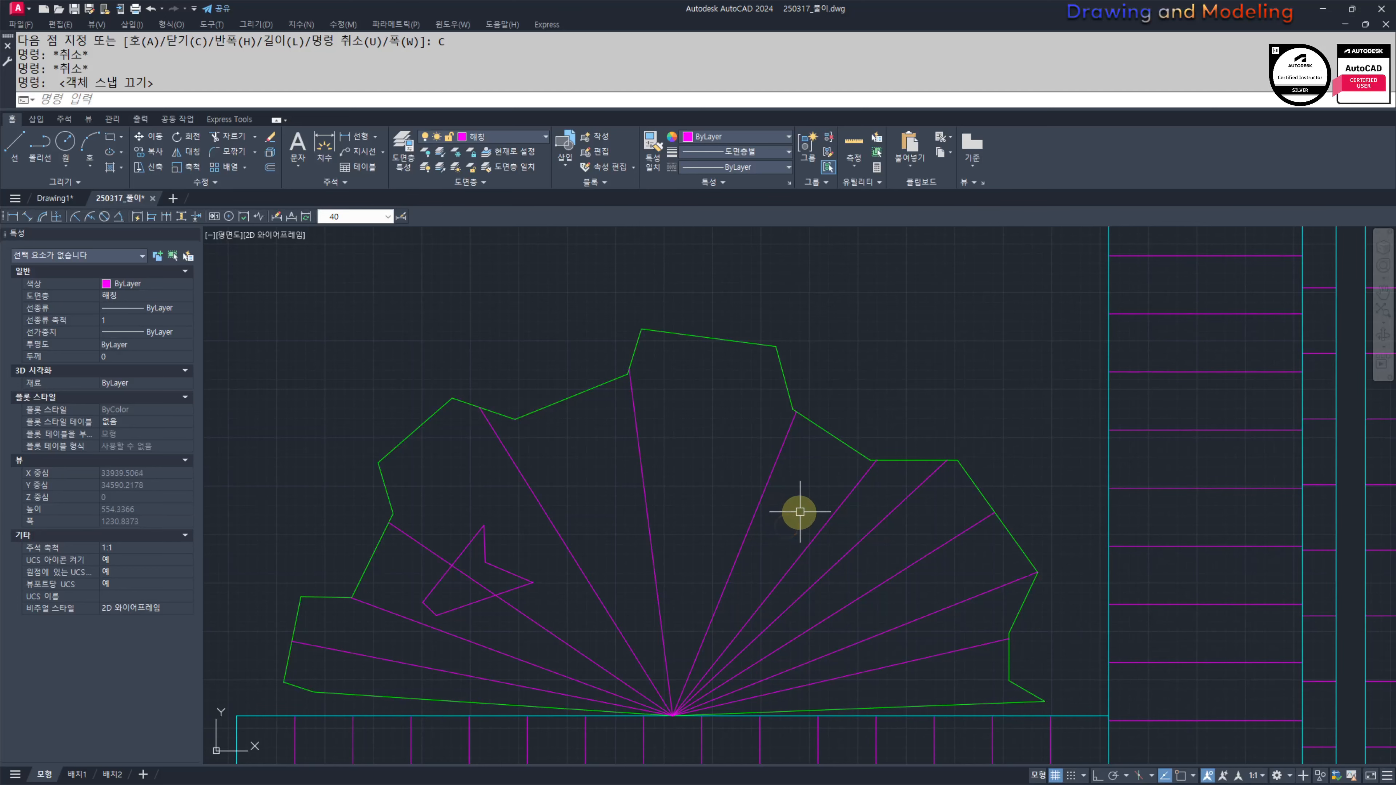
Step: Draw a closed, irregular five-sided polyline across the fan lines in the middle of the plant
type("PL")
key("Return")
scroll(643, 477, "up", 2)
left_click(521, 533)
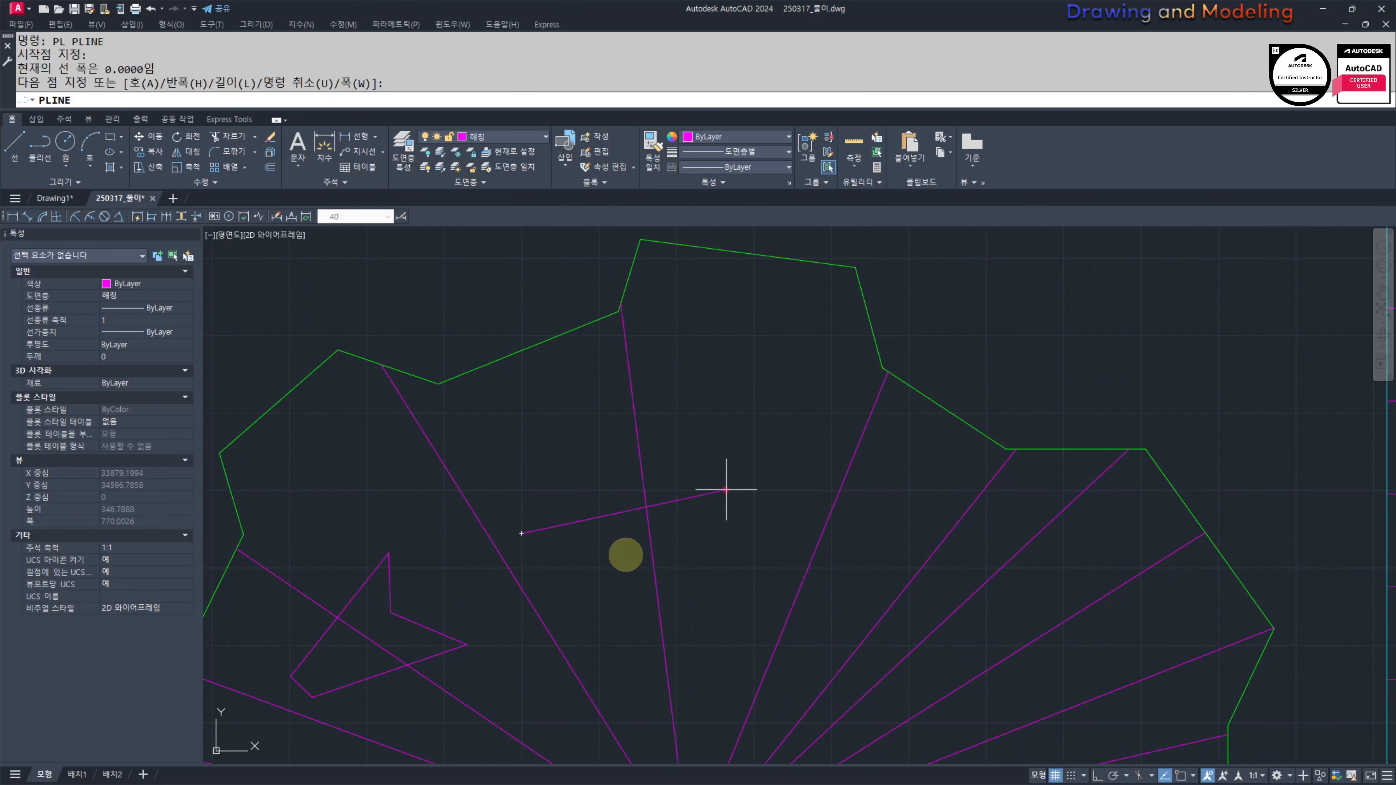
left_click(726, 490)
left_click(626, 556)
left_click(743, 604)
left_click(581, 590)
type("c")
key("Return")
key("Escape")
Step: Draw another small closed, jagged polyline across the fan lines in the right part of the plant
middle_click_drag(787, 595, 659, 530)
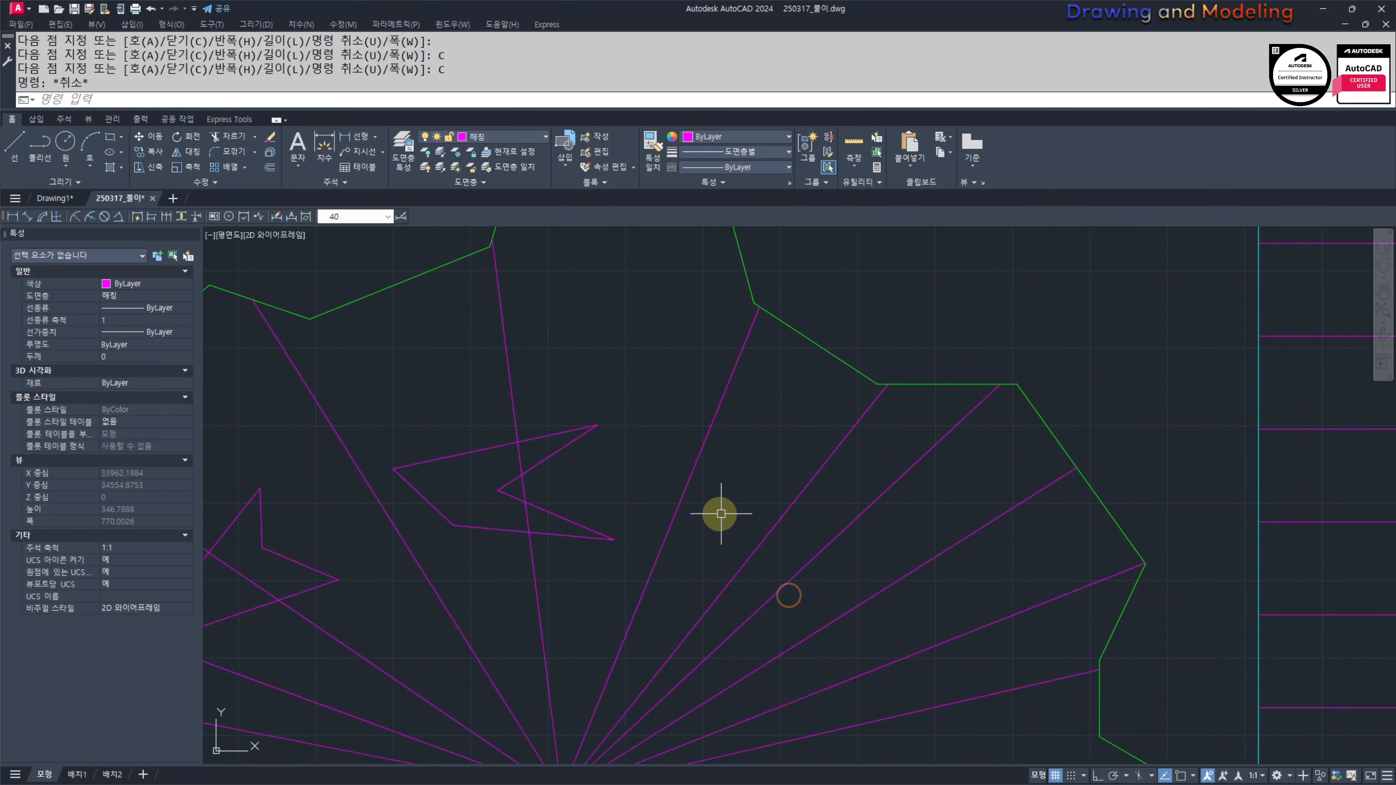
key("space")
left_click(744, 518)
left_click(845, 581)
left_click(736, 575)
left_click(773, 631)
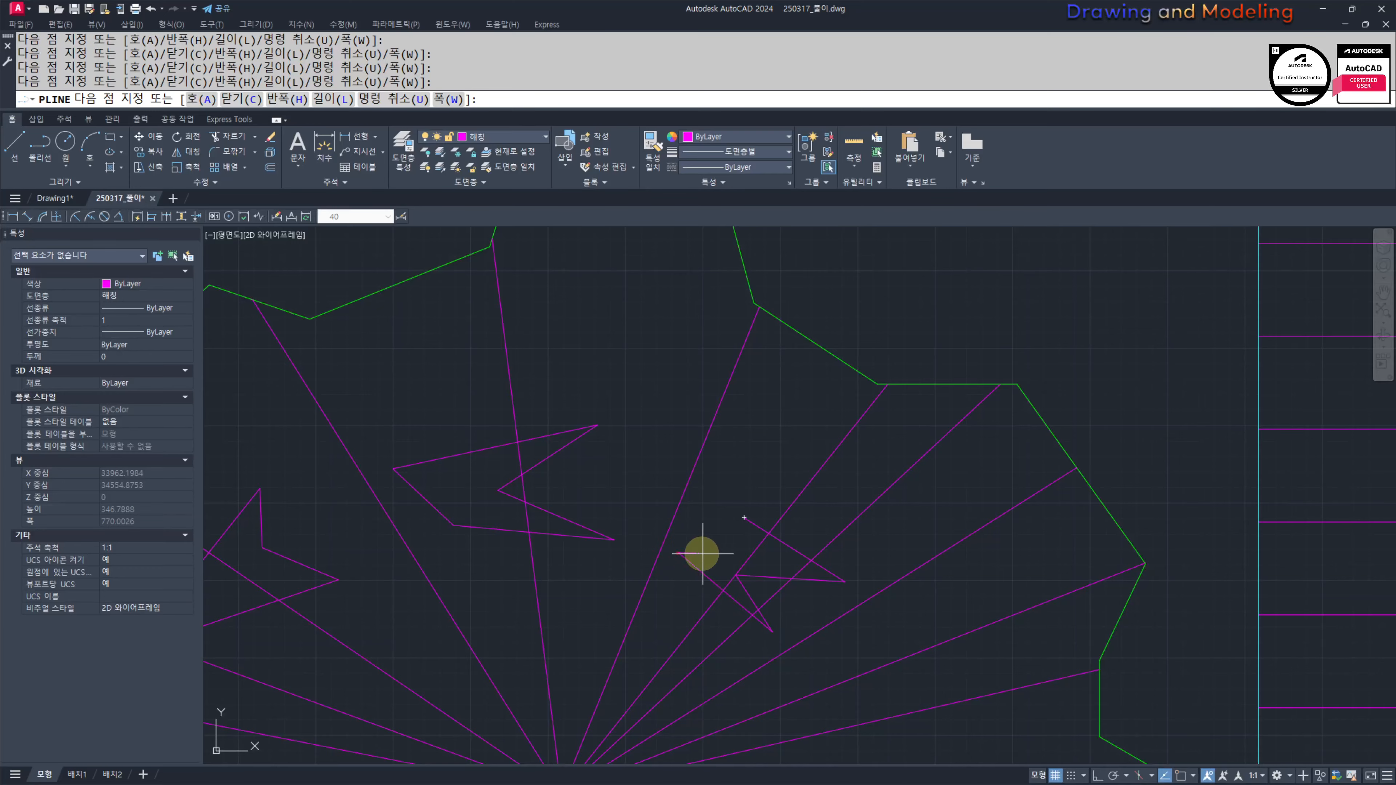
type("c")
key("Return")
key("Escape")
key("Escape")
Step: Examine the finished plant on its brick planter and look over the whole front elevation
scroll(788, 567, "down", 5)
scroll(779, 523, "down", 5)
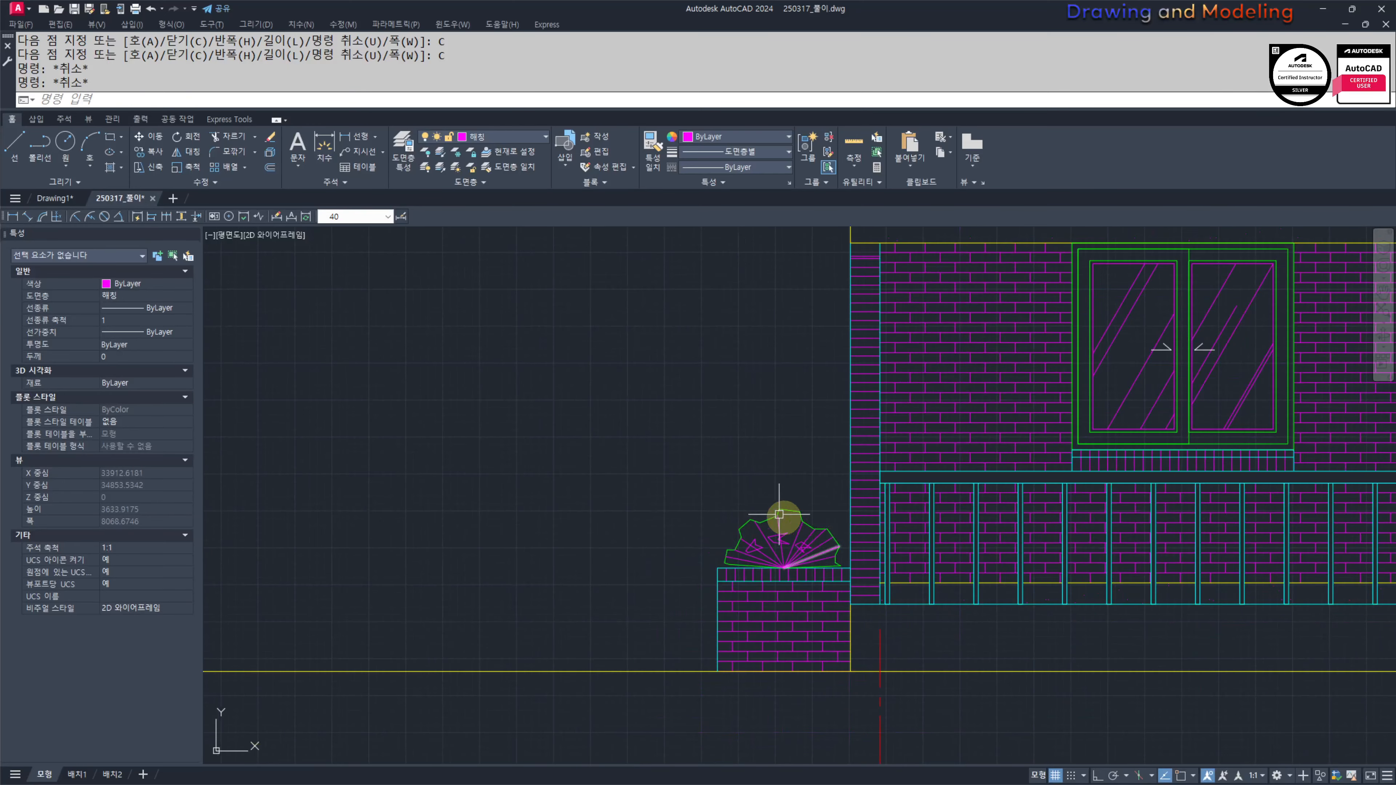
scroll(725, 473, "up", 4)
scroll(775, 505, "down", 6)
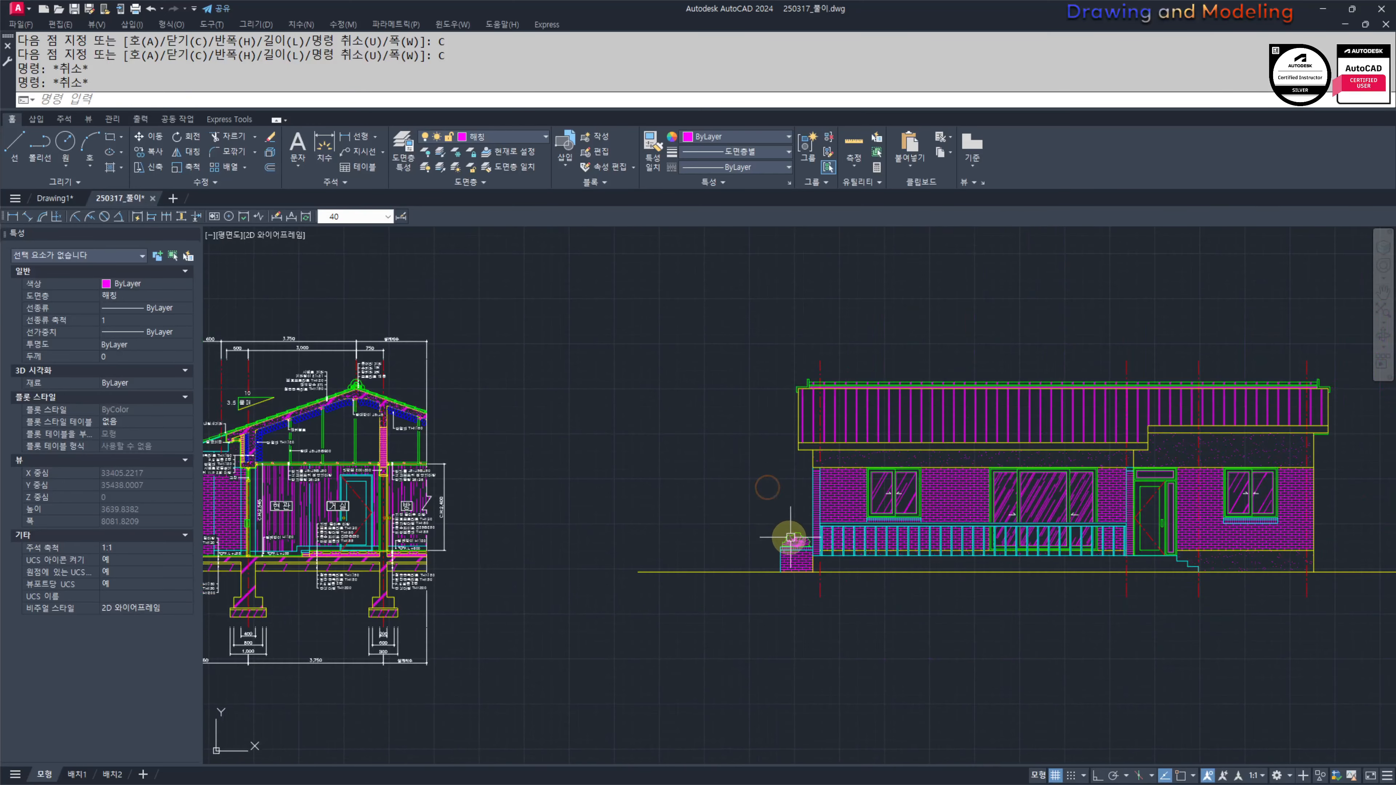
mouse_move(827, 494)
middle_mouse_down()
mouse_move(767, 549)
mouse_move(715, 551)
middle_mouse_up()
key("Escape")
key("Escape")
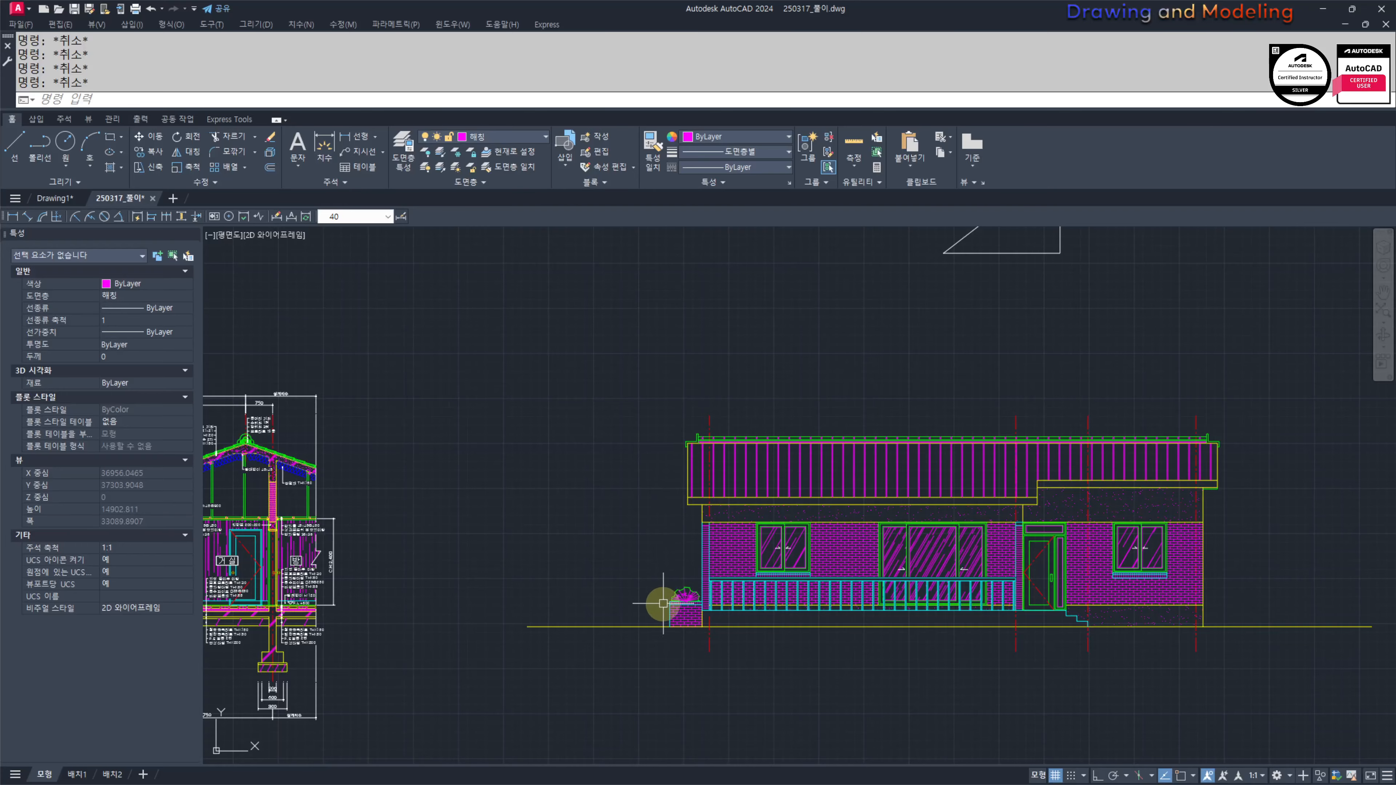
scroll(664, 680, "up", 4)
scroll(570, 636, "down", 4)
middle_click_drag(803, 630, 558, 619)
middle_click_drag(680, 595, 839, 607)
middle_click_drag(1106, 605, 981, 588)
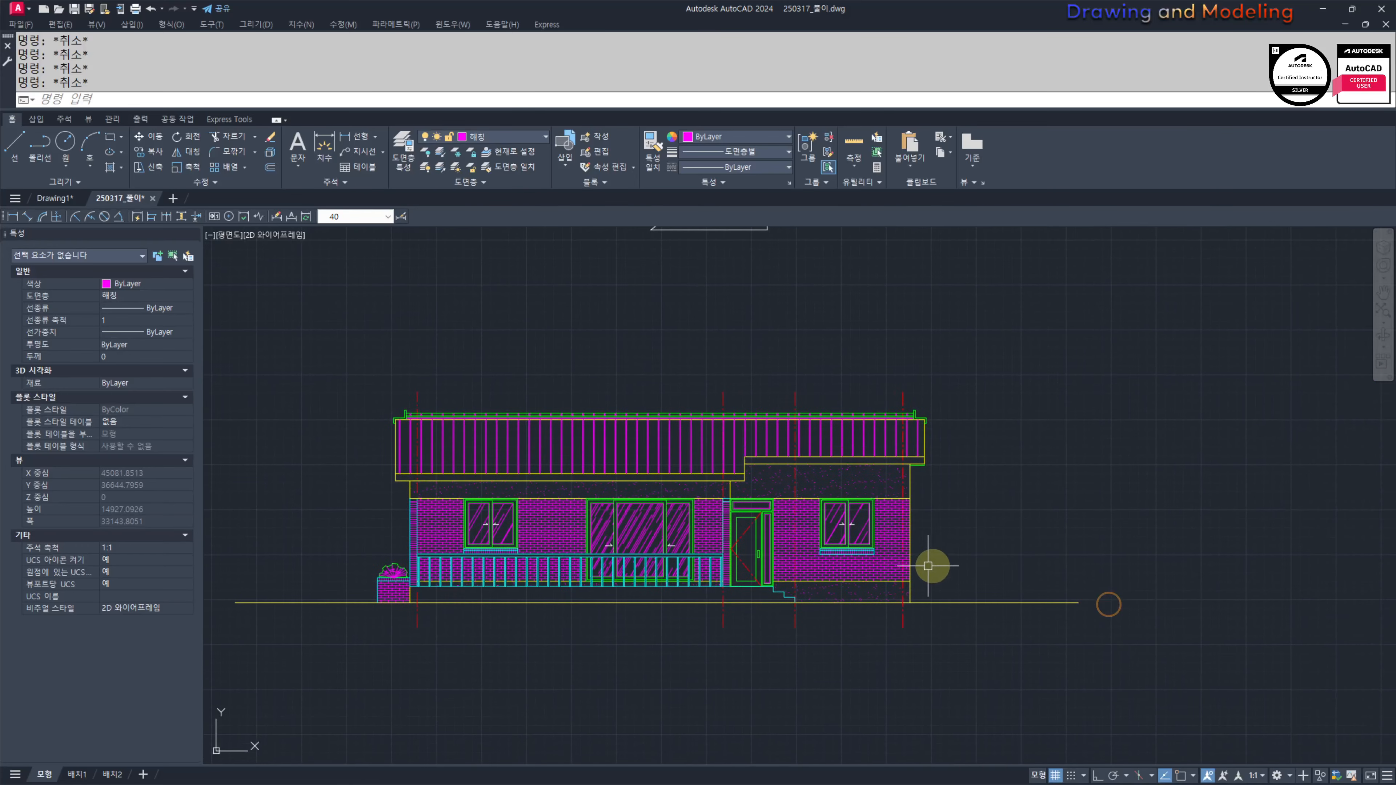
scroll(929, 597, "up", 6)
scroll(886, 574, "up", 2)
left_click(908, 540)
left_click(859, 545)
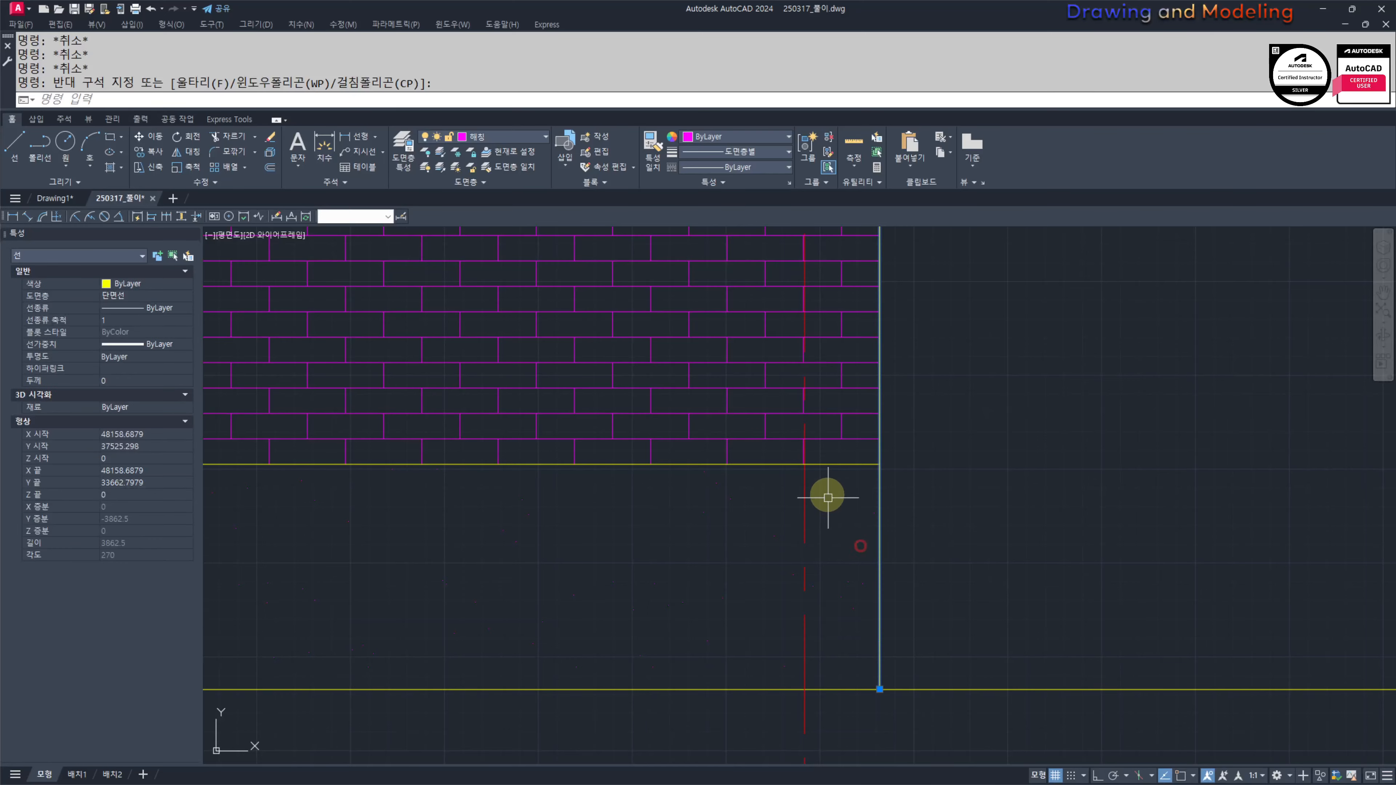
left_click(825, 495)
left_click(798, 499)
scroll(916, 535, "down", 1)
middle_click_drag(988, 546, 896, 576)
type("col")
key("Return")
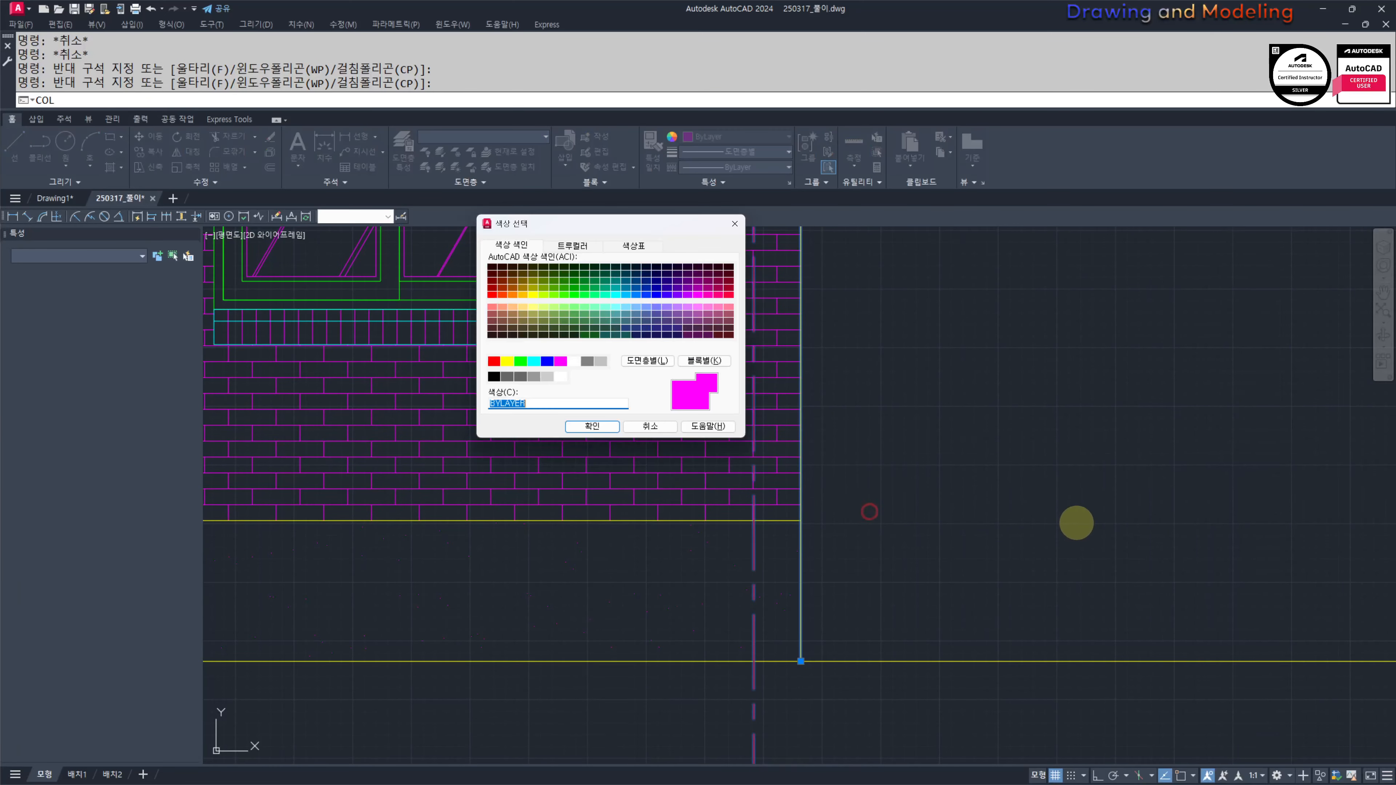
key("Escape")
key("Escape")
Step: Copy the house's right outer wall line and the adjacent red centre line into the empty area right of the house
scroll(774, 675, "up", 4)
left_click(834, 536)
left_click(776, 492)
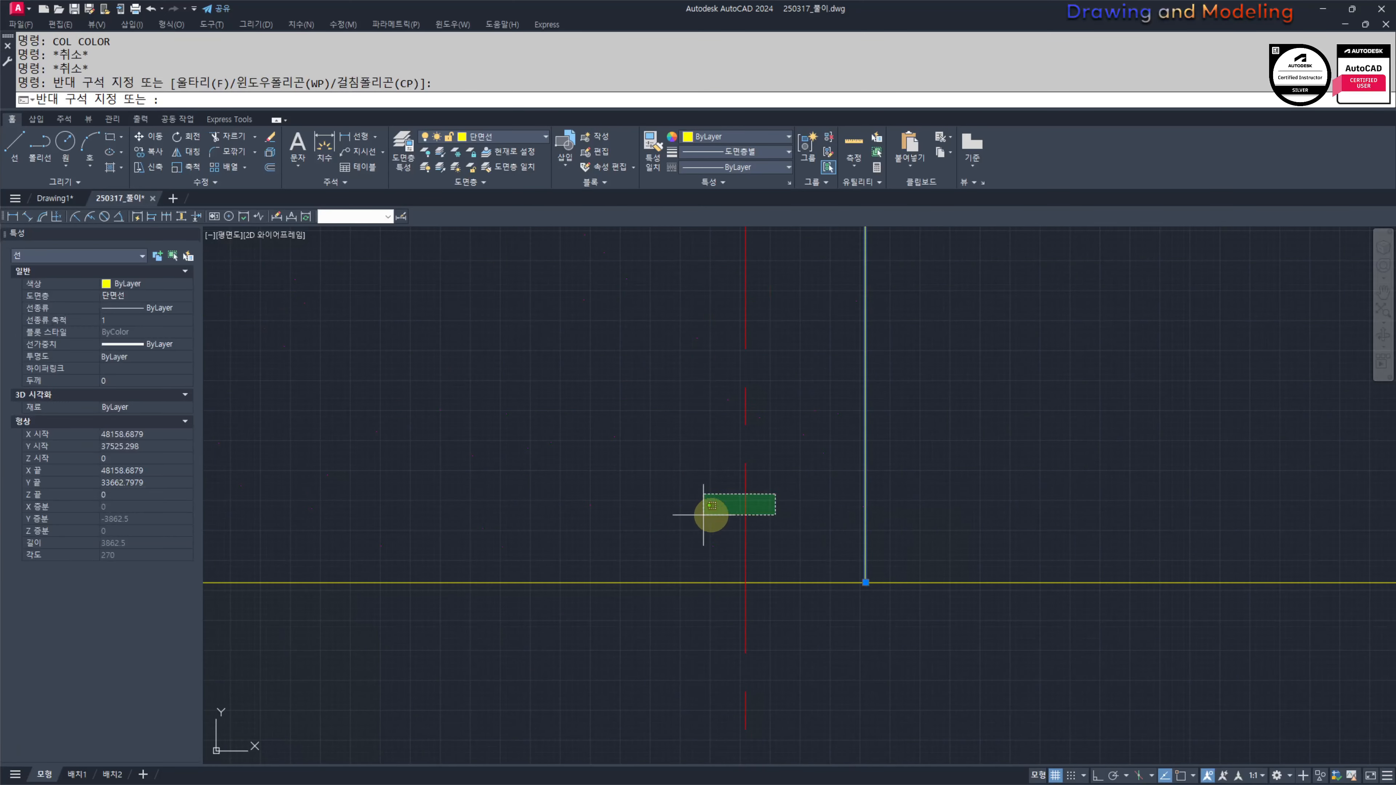
left_click(704, 517)
scroll(843, 599, "down", 6)
middle_click_drag(935, 637, 839, 674)
scroll(802, 655, "down", 2)
type("co")
key("Return")
left_click(776, 680)
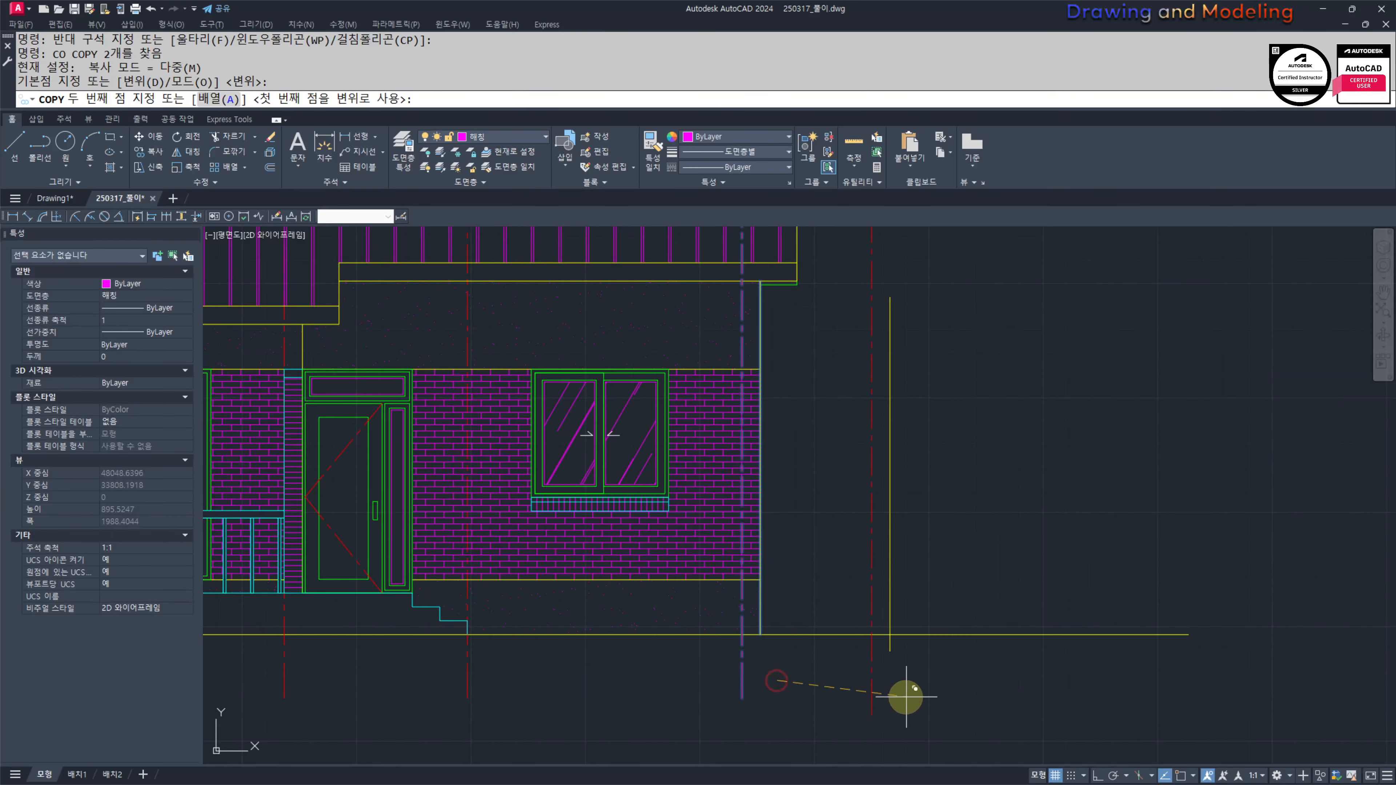
left_click(906, 696)
key("Escape")
key("Escape")
Step: Trim the parts of the two copied lines that extend below the ground line
scroll(874, 665, "up", 2)
type("tr")
key("Return")
key("Return")
left_click(950, 649)
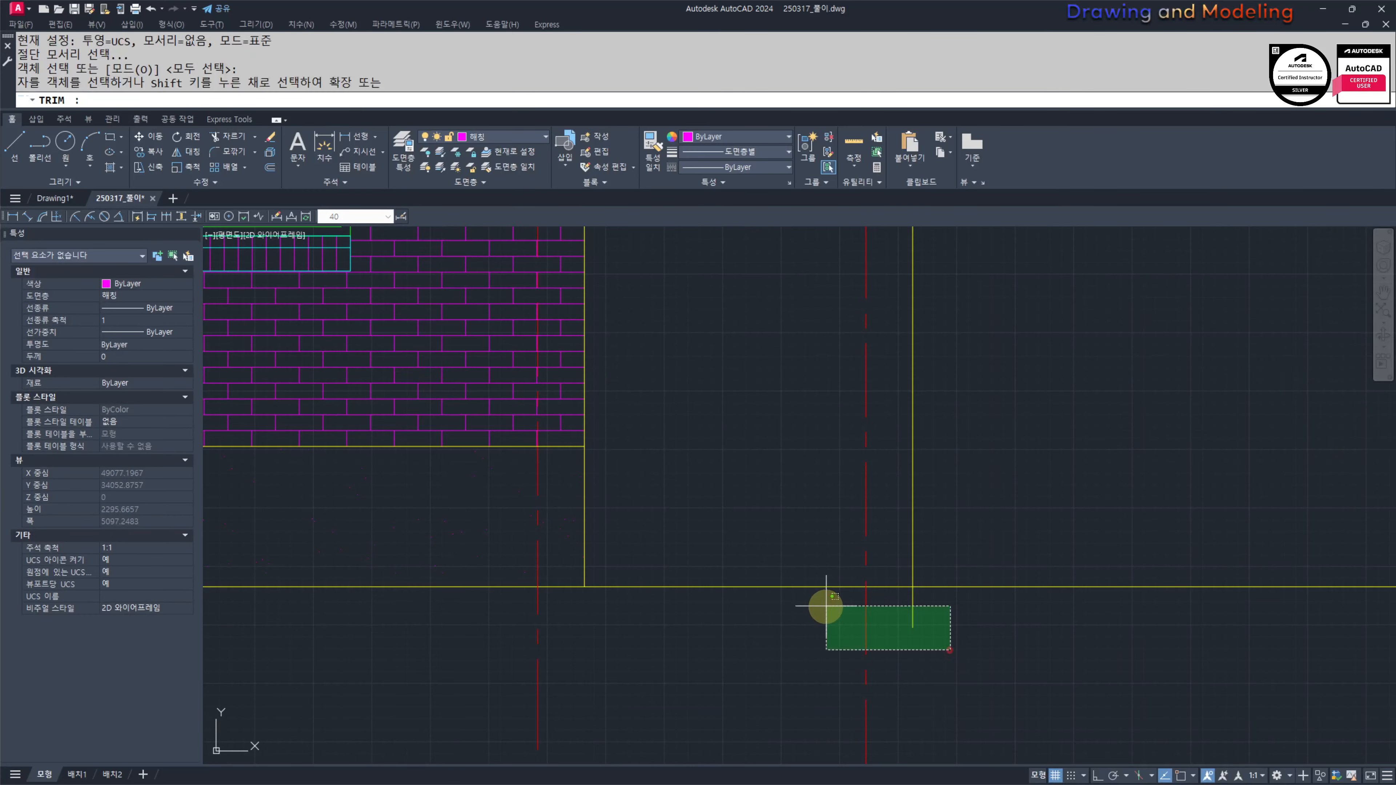
left_click(825, 607)
scroll(924, 688, "down", 1)
scroll(952, 532, "down", 4)
key("Escape")
Step: Draw a slightly sloping helper line across the two copied lines, just below the top of the yellow one
type("l")
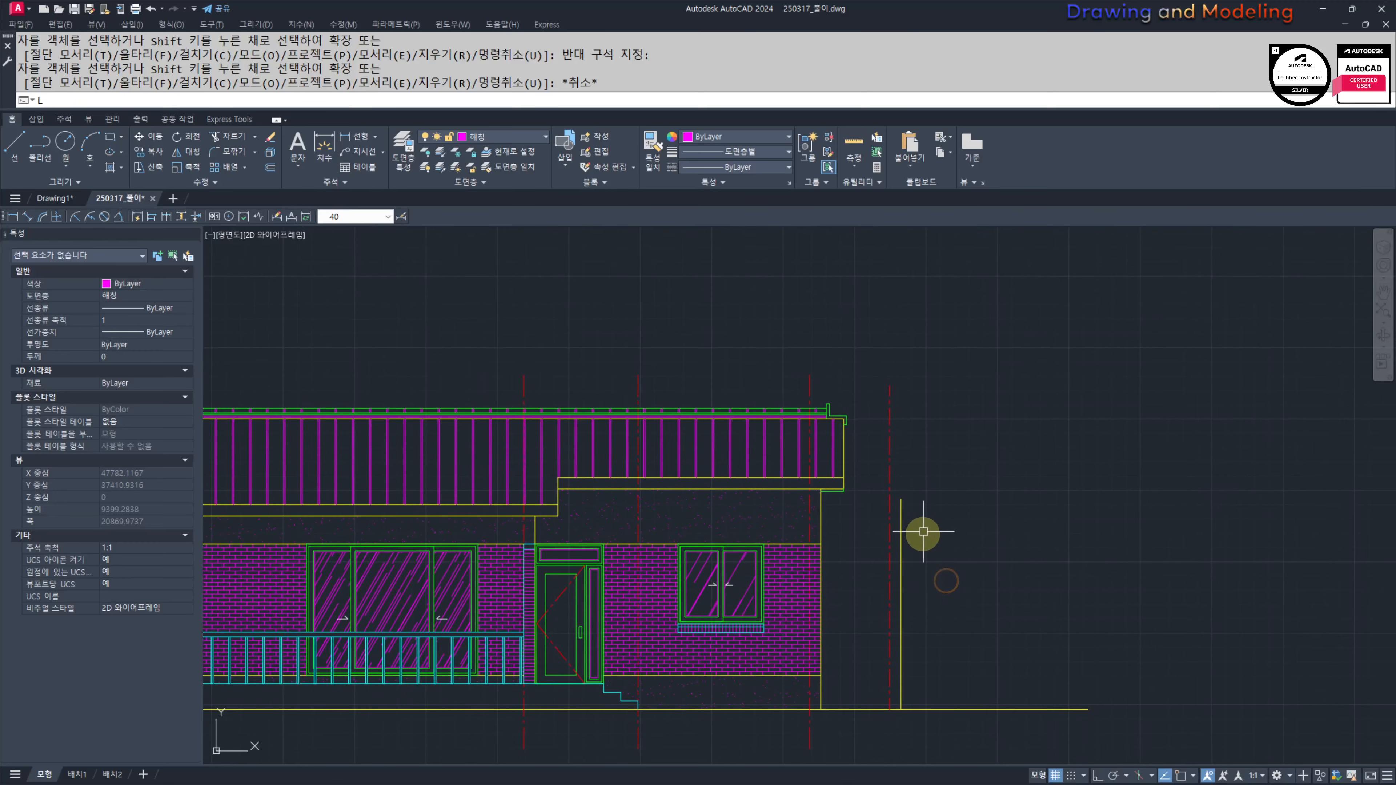
key("Return")
left_click(870, 509)
left_click(969, 514)
key("Escape")
key("Escape")
Step: Trim the two copied lines above the helper line and erase the helper line
scroll(902, 497, "up", 4)
type("tr")
key("Return")
key("Return")
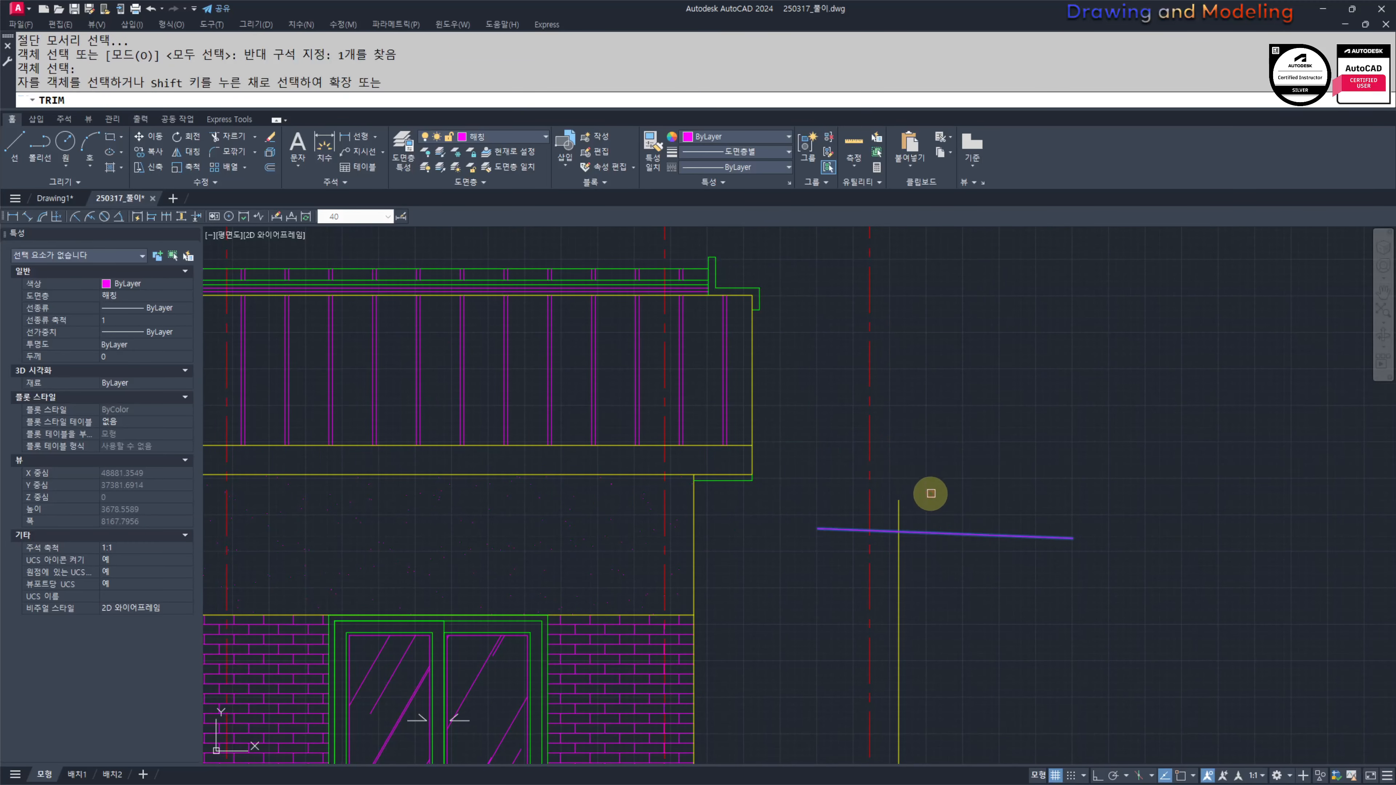
left_click(929, 493)
left_click(840, 506)
key("Escape")
left_click(1006, 520)
left_click(963, 560)
type("e")
Step: Stretch the upper ends of both lines slightly towards each other to form a tapered tree trunk
scroll(883, 529, "up", 5)
type("s")
left_click(857, 409)
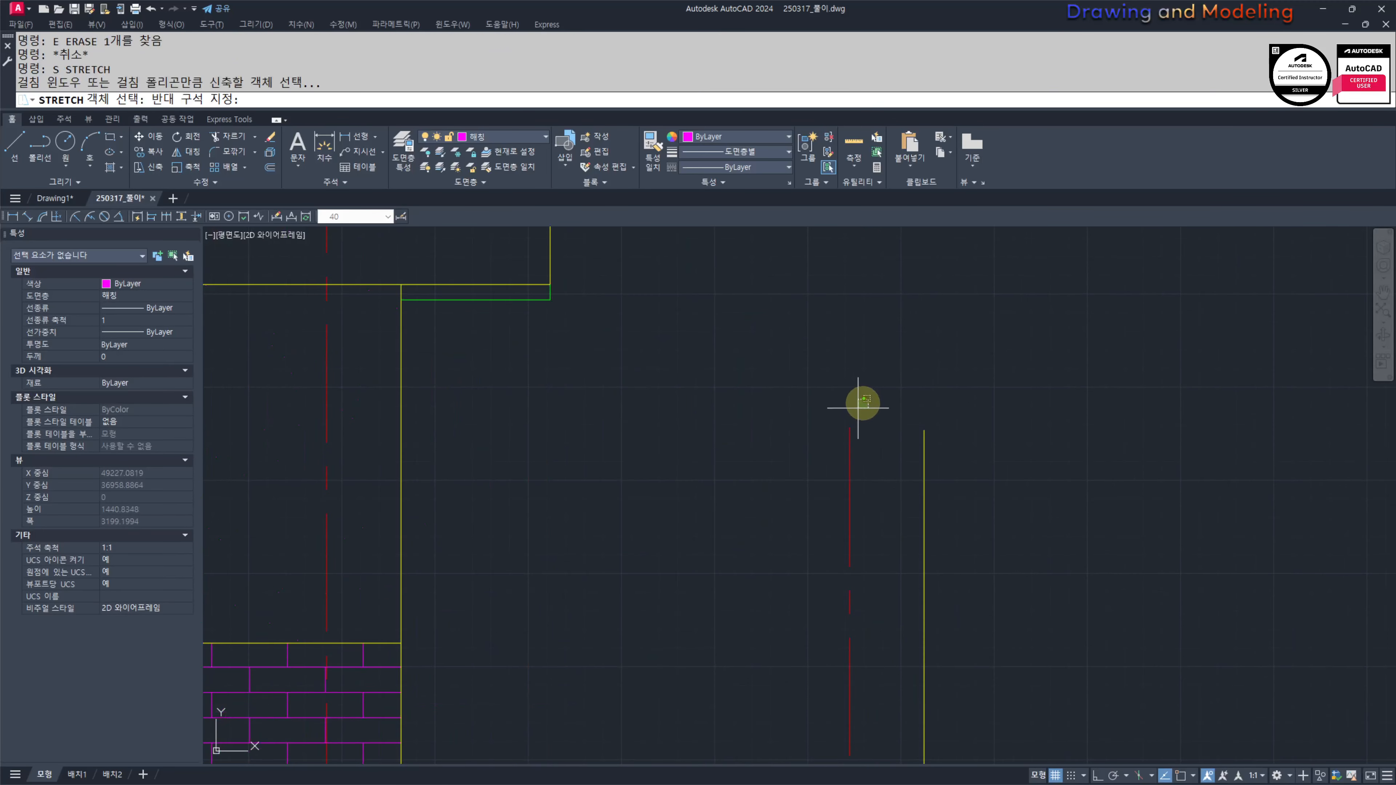
key("space")
left_click(994, 483)
key("space")
left_click_drag(945, 416, 909, 451)
key("space")
left_click(1008, 468)
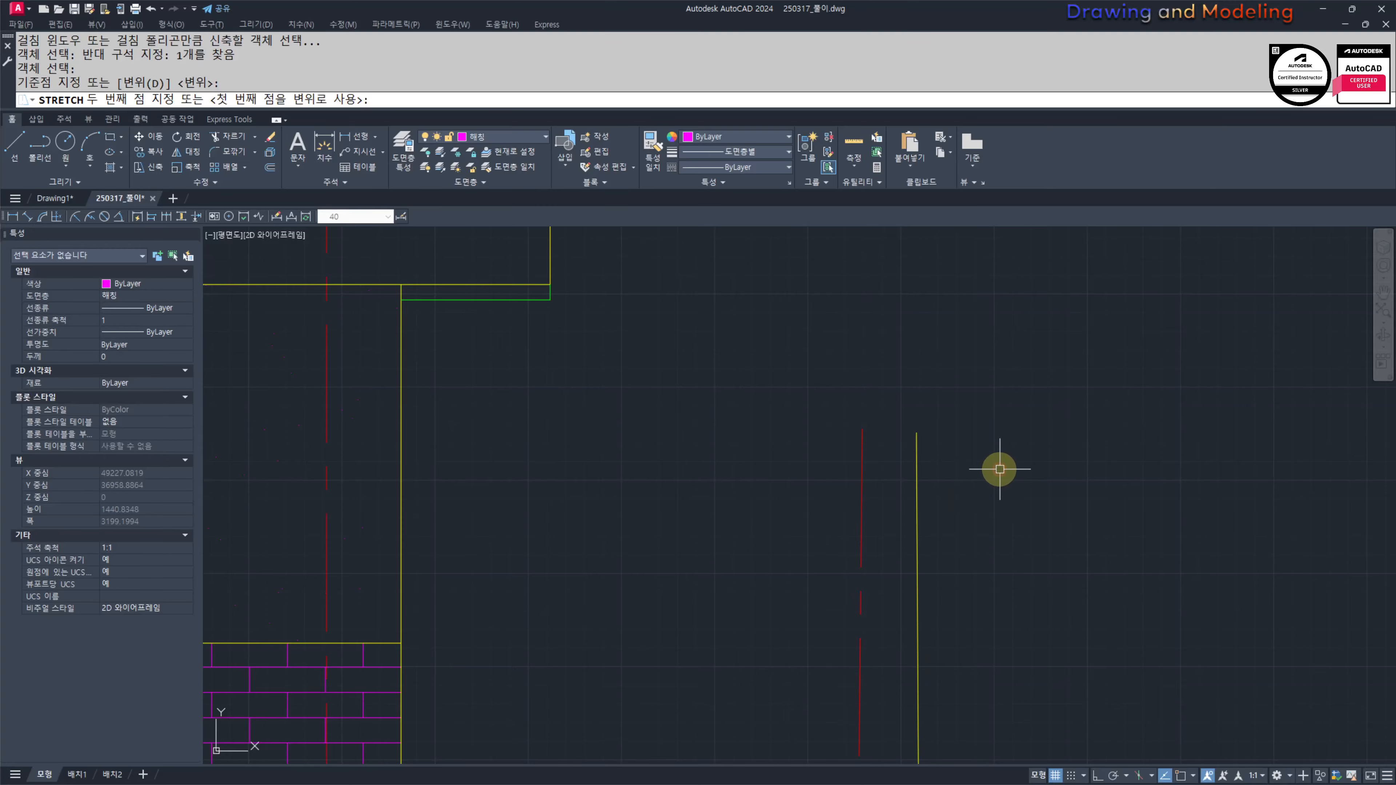
left_click(999, 469)
key("Escape")
key("Escape")
Step: Match the wall's brick hatch properties to both trunk lines
scroll(850, 502, "down", 4)
scroll(781, 572, "down", 2)
middle_click_drag(791, 561, 875, 451)
scroll(856, 467, "up", 4)
middle_click_drag(903, 514, 838, 546)
type("ma")
scroll(830, 481, "down", 4)
left_click(756, 478)
left_click(935, 484)
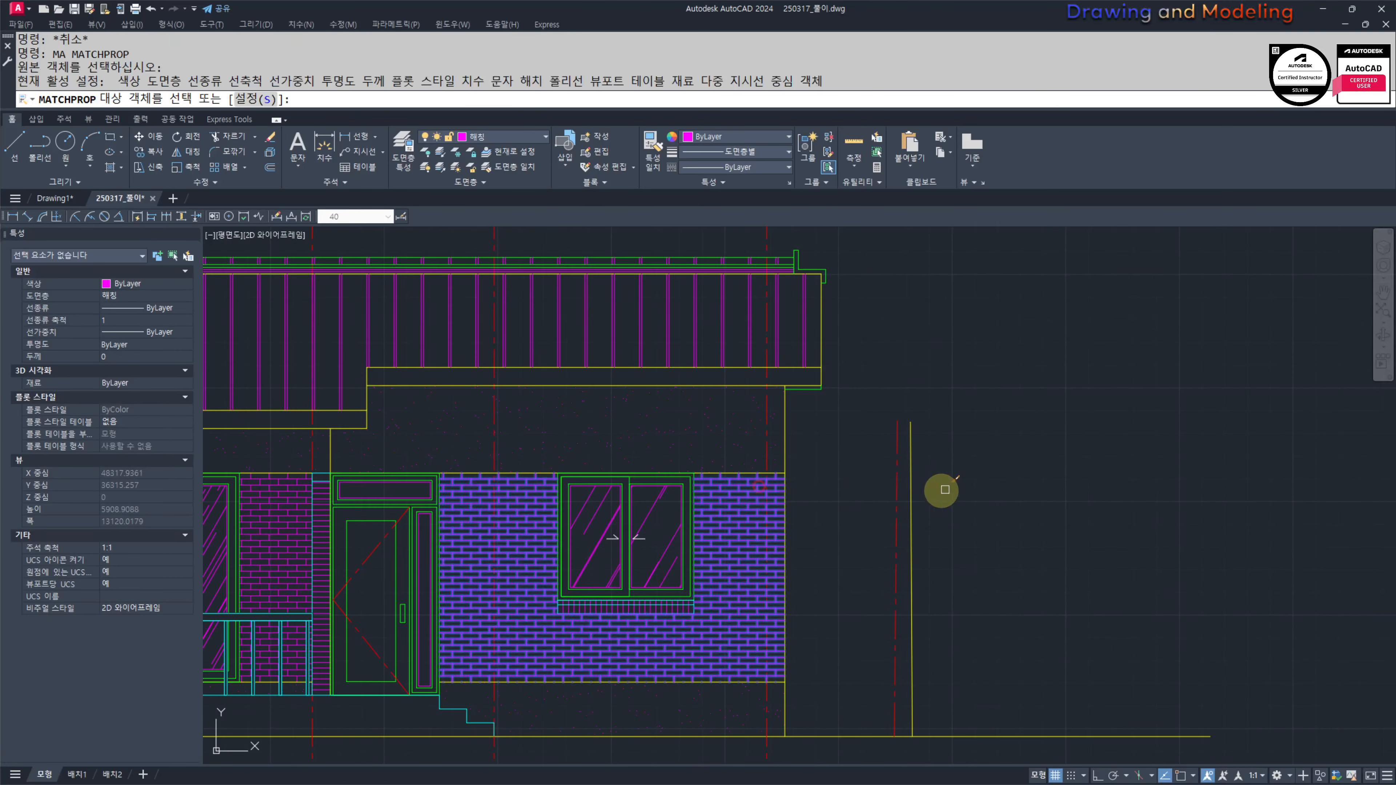
left_click(894, 529)
key("Escape")
key("Escape")
Step: Draw a tall, narrow ellipse around the upper part of the trunk as the tree crown
mouse_move(996, 598)
middle_mouse_down()
mouse_move(997, 539)
mouse_move(938, 614)
mouse_move(939, 635)
middle_mouse_up()
scroll(937, 565, "up", 2)
scroll(941, 632, "down", 2)
middle_click_drag(962, 584, 963, 584)
key("Return")
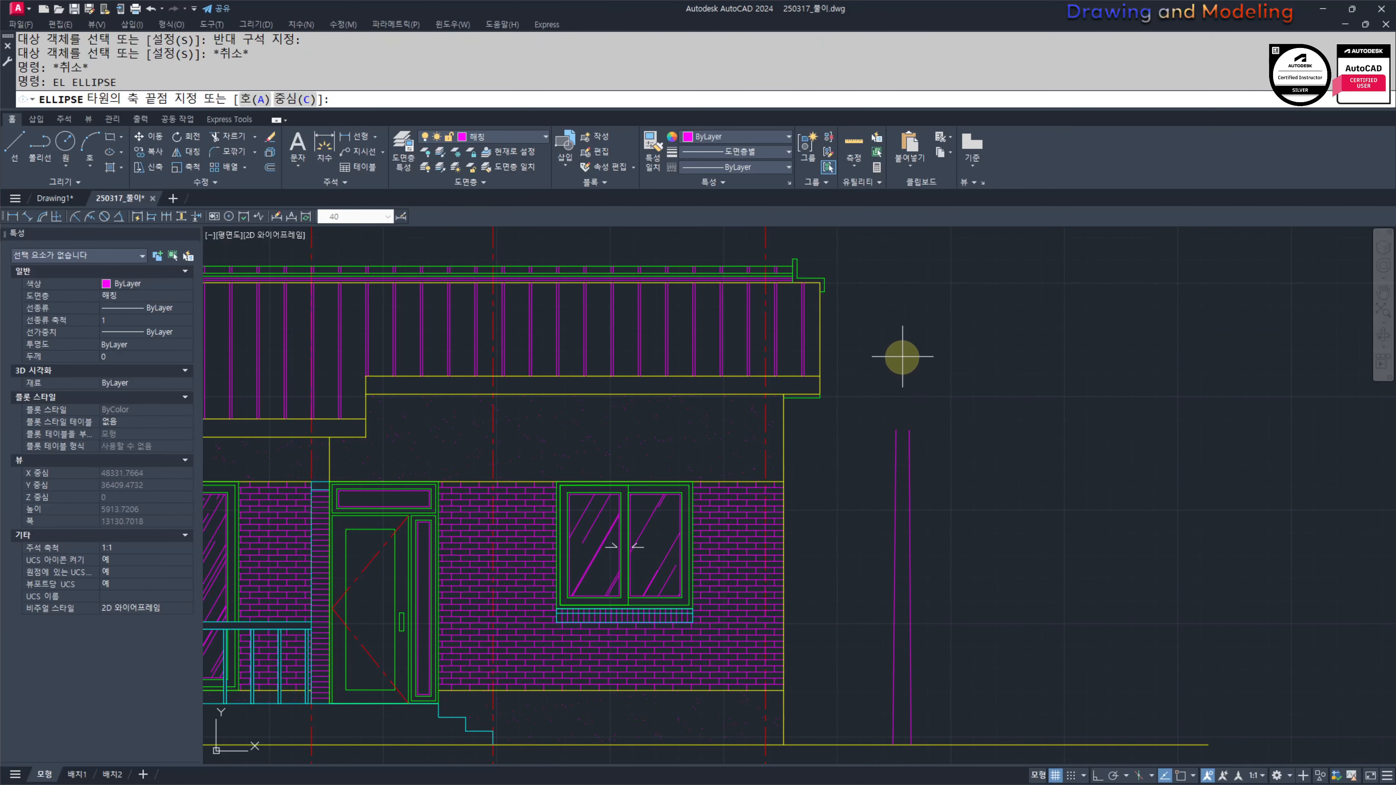
left_click(902, 358)
left_click(906, 647)
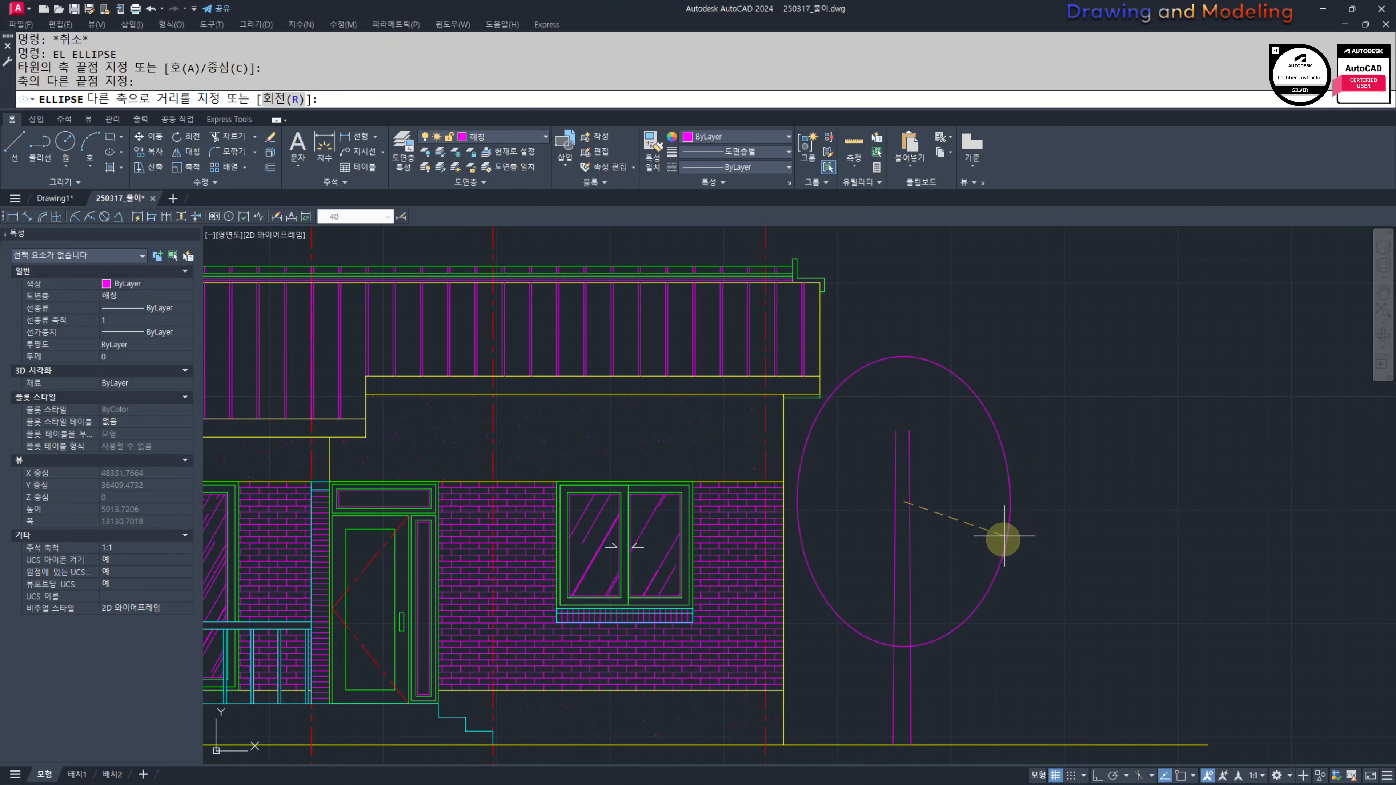
left_click(949, 512)
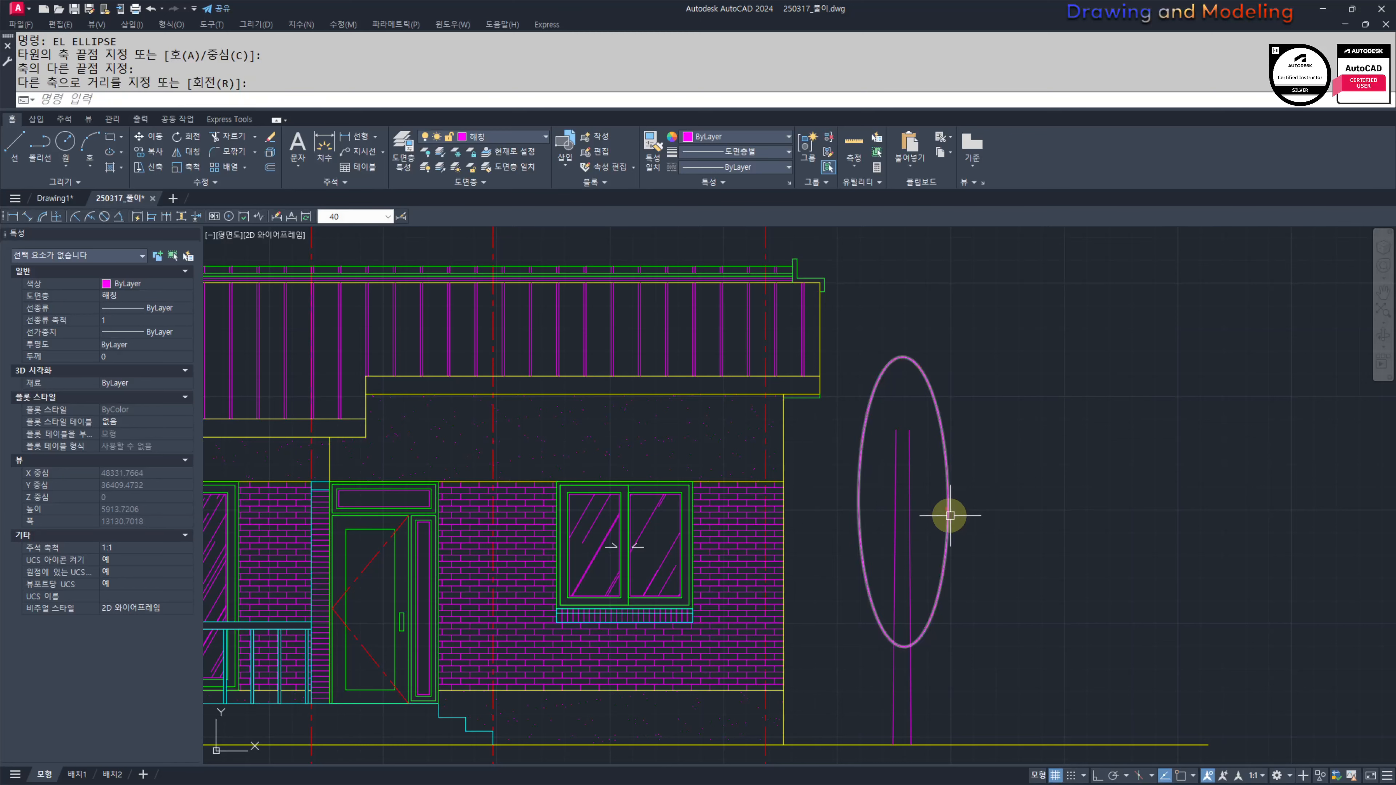
key("Escape")
key("Escape")
Step: Copy the crown ellipse a short distance to the right and slightly down
middle_click_drag(1034, 552, 1027, 565)
type("CO")
key("space")
left_click(984, 453)
left_click(927, 513)
key("space")
left_click(1037, 519)
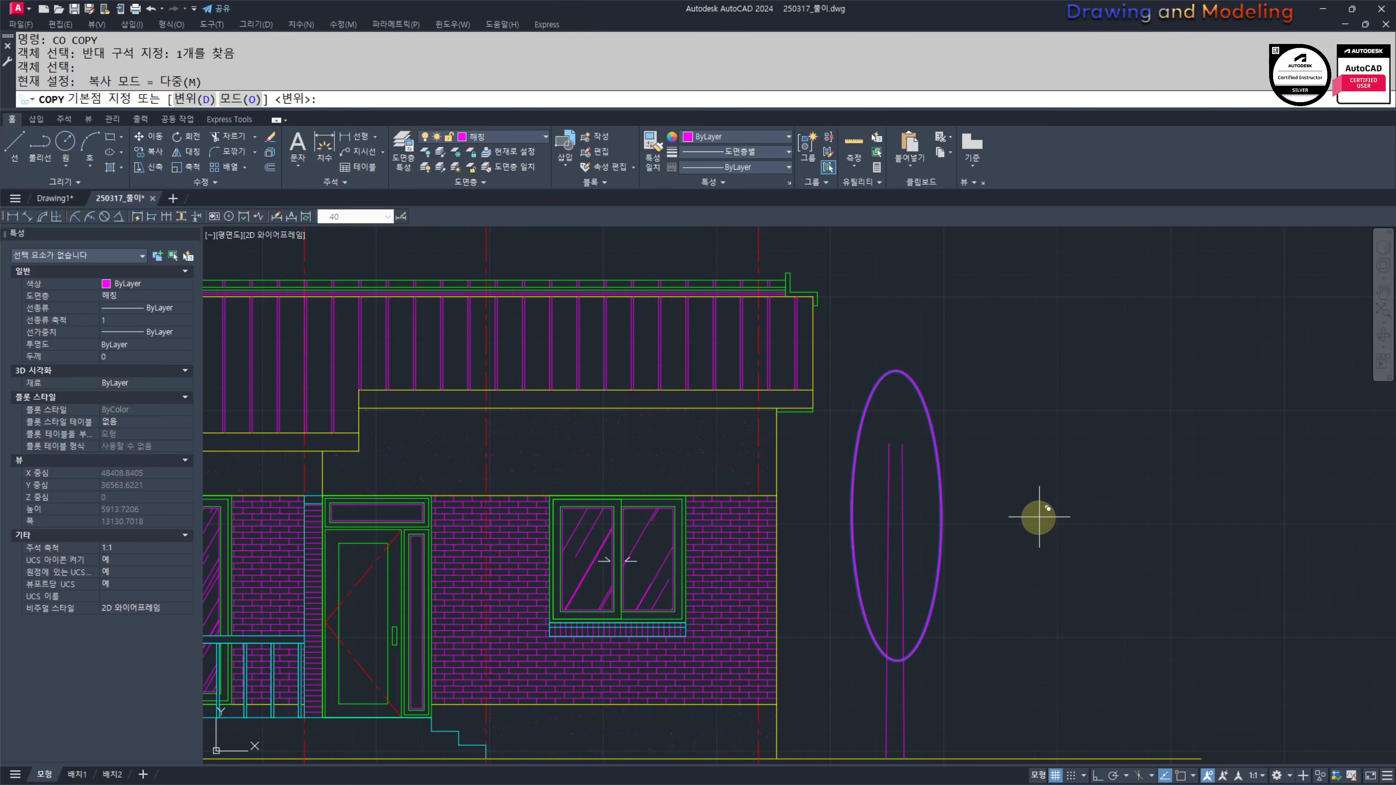
key("F8")
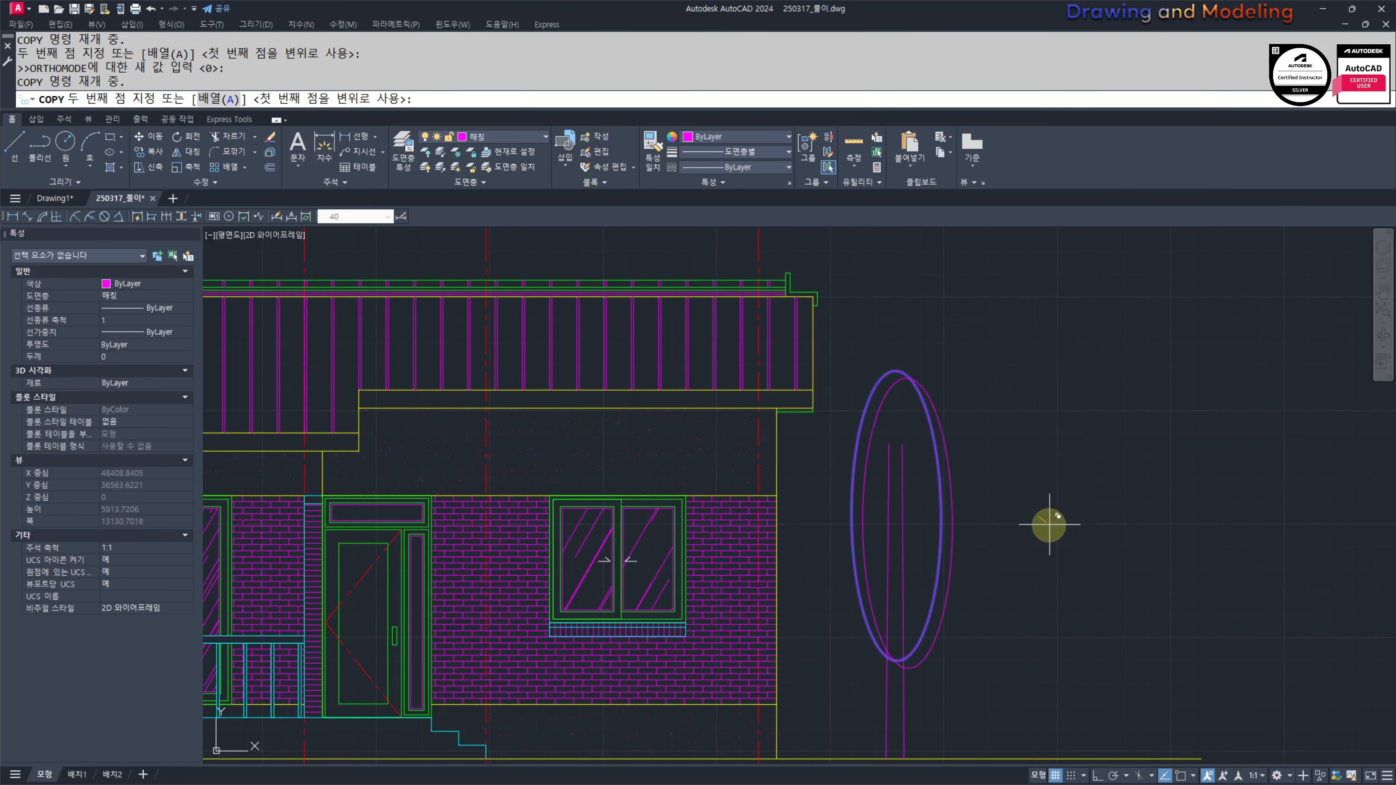
left_click(1048, 521)
key("Escape")
key("Escape")
Step: Trim the part of the copied ellipse inside the original ellipse, using the original as the cutting edge
scroll(958, 556, "up", 2)
type("TR")
key("space")
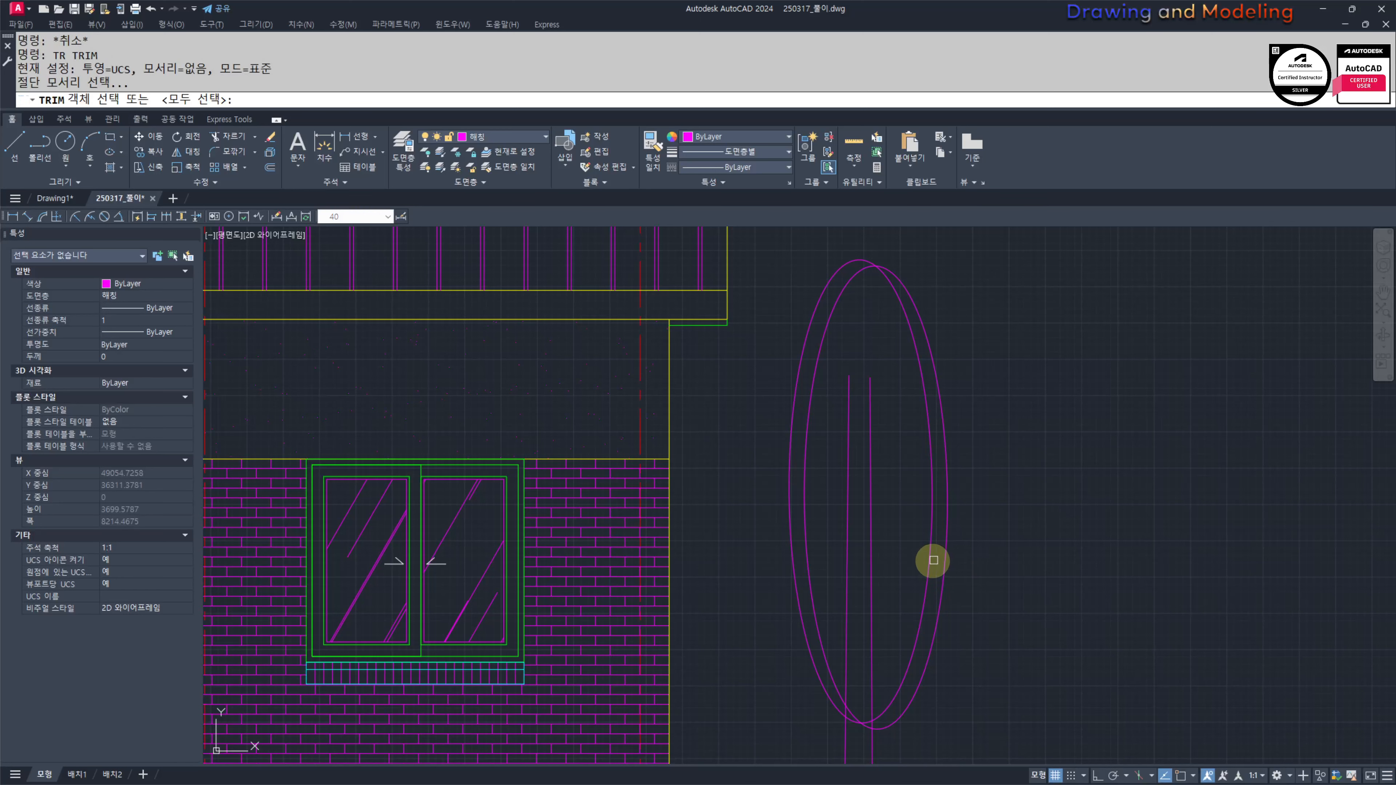
left_click(933, 561)
key("space")
left_click(812, 550)
key("Escape")
key("Escape")
middle_click_drag(870, 567, 893, 563)
type("S")
key("space")
left_click(922, 444)
left_click(822, 342)
key("space")
key("Escape")
key("Escape")
Step: Stretch the upper ends of both trunk lines straight down to about the middle of the crown
key("space")
left_click(935, 408)
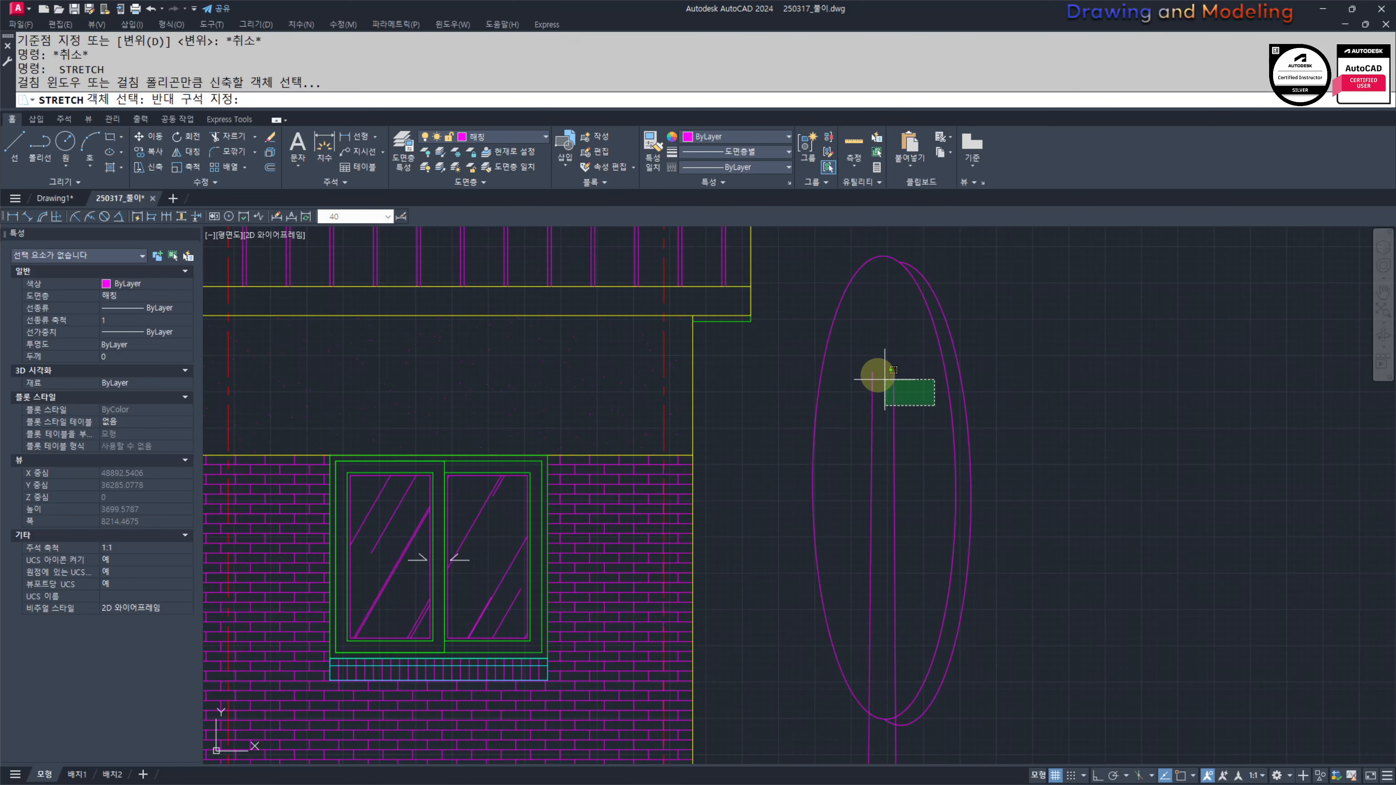
left_click(865, 368)
left_click(1029, 347)
key("space")
left_click(1027, 389)
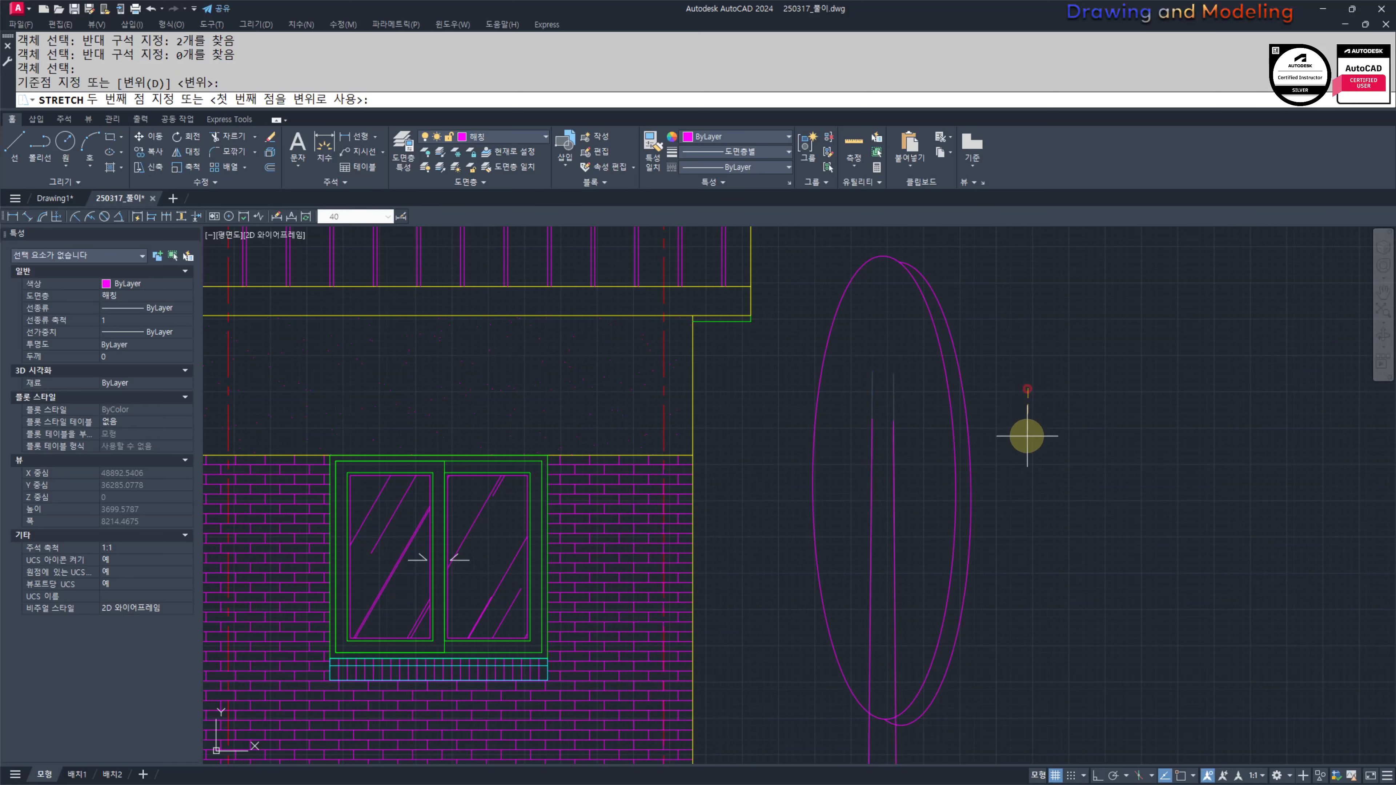
key("Escape")
key("Escape")
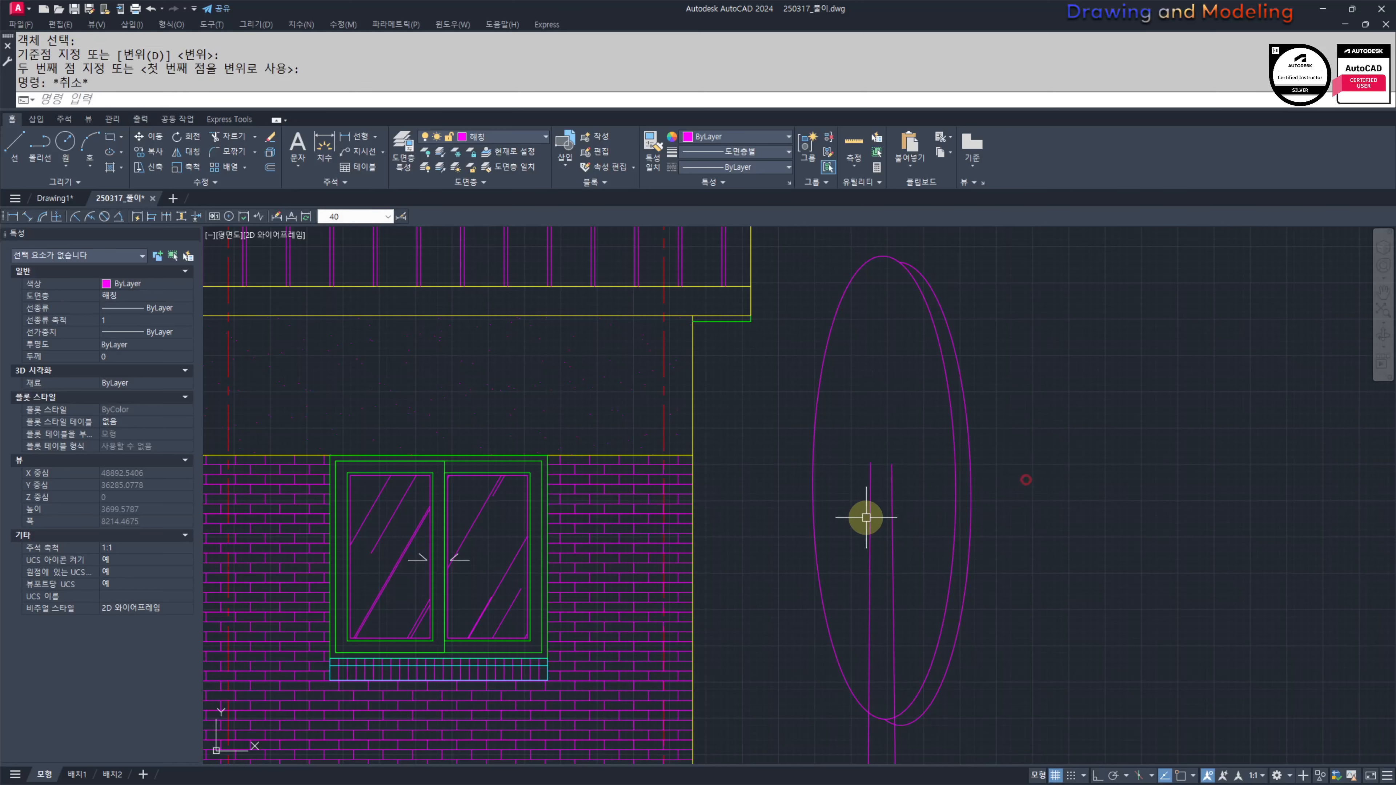
Step: Draw a branch line rising to the right from the upper trunk, ending in a short downward-bent tip
type("L")
key("space")
scroll(923, 616, "up", 4)
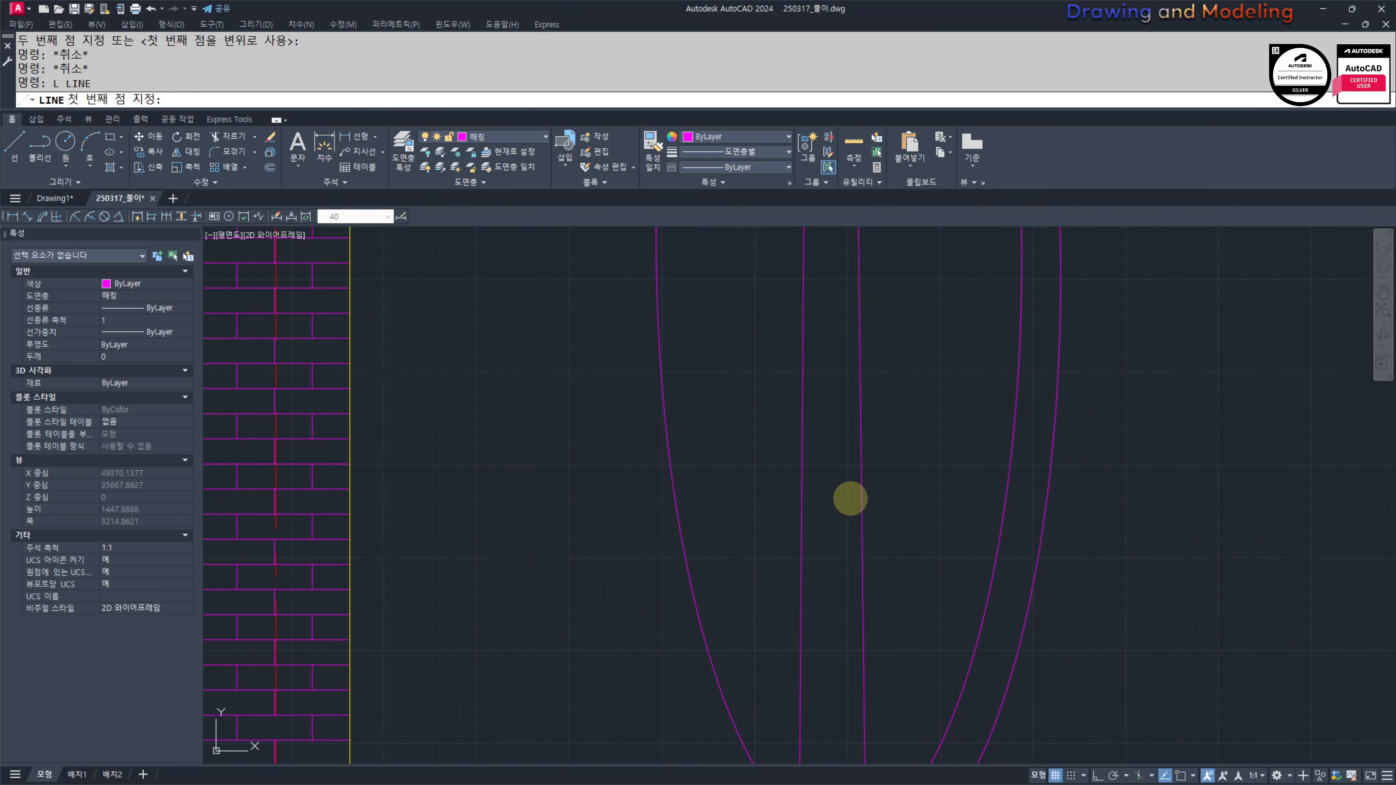
left_click(851, 498)
middle_click_drag(873, 444, 894, 623)
left_click(964, 511)
left_click(1006, 536)
key("Escape")
key("Escape")
Step: Draw a branch line rising to the left from between the trunk lines, ending in a short downward-bent tip
key("space")
left_click(859, 486)
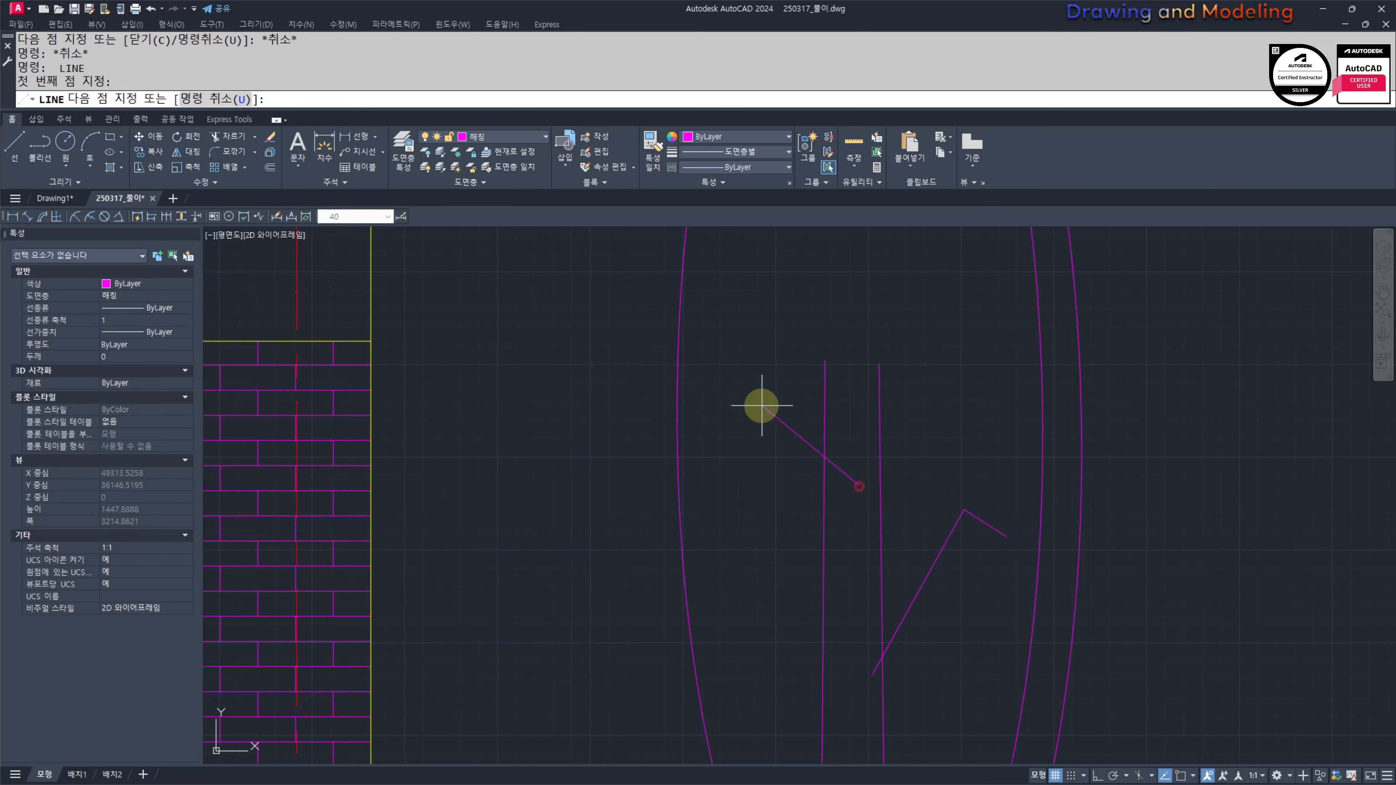
left_click(719, 415)
key("Escape")
key("Escape")
Step: Draw a third branch rising to the right from the top of the trunk, with a short line bending down from its tip
middle_click_drag(811, 353, 807, 494)
key("space")
left_click(855, 514)
left_click(915, 403)
key("Escape")
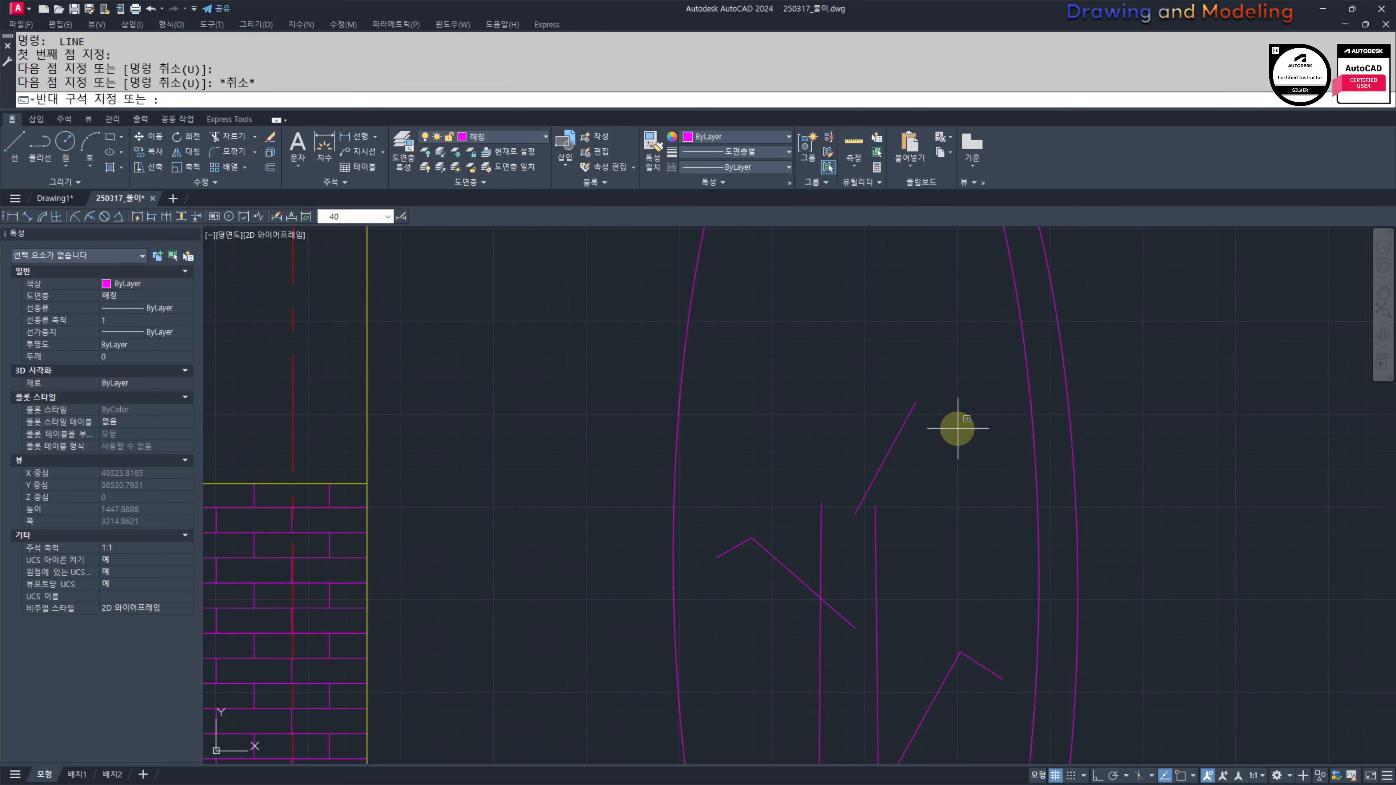
key("Escape")
key("Escape")
key("space")
left_click(915, 403)
left_click(950, 435)
key("Escape")
key("Escape")
Step: Draw a fourth, smaller branch above the trunk, rising to the left and bending down at its tip
key("space")
left_click(854, 384)
left_click(808, 324)
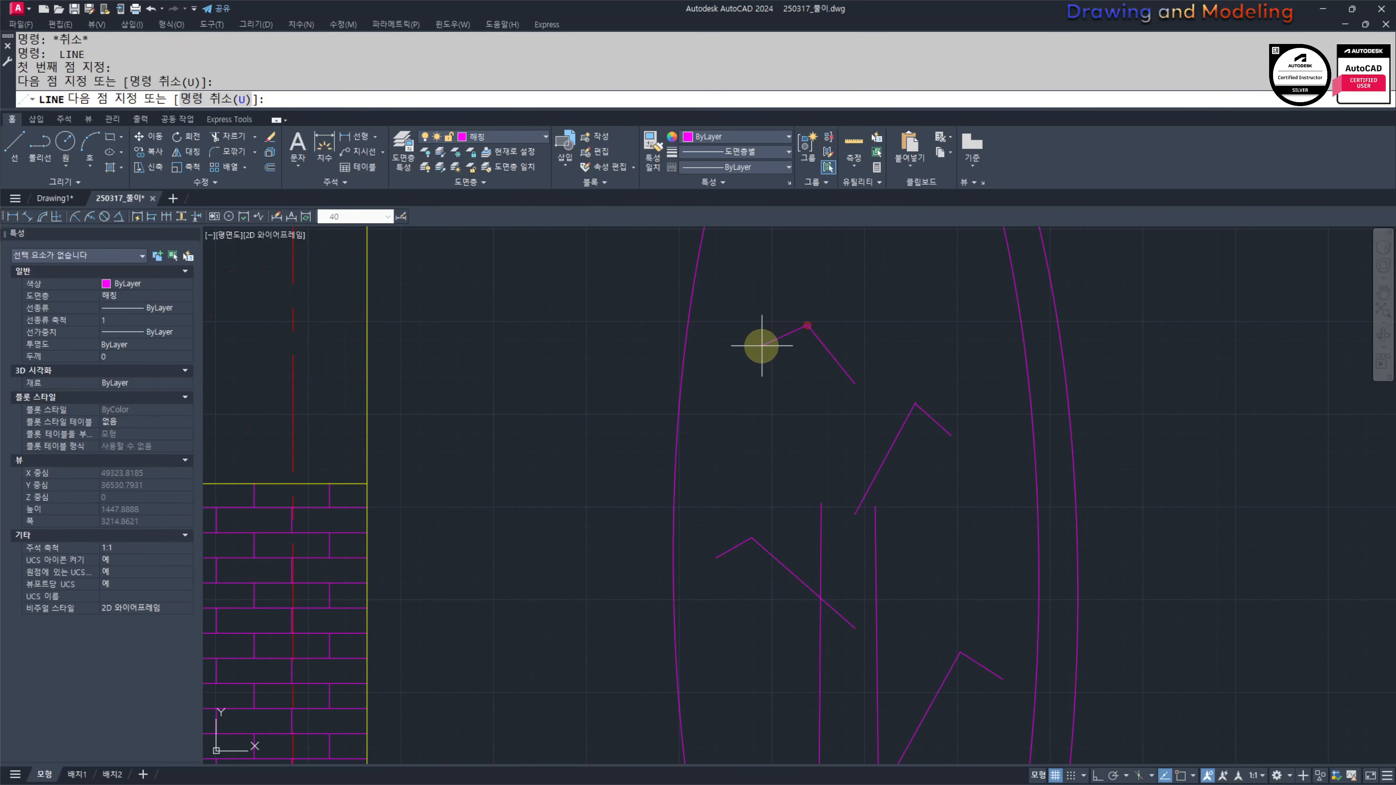
left_click(761, 346)
key("Escape")
key("Escape")
scroll(860, 466, "down", 6)
left_click(939, 627)
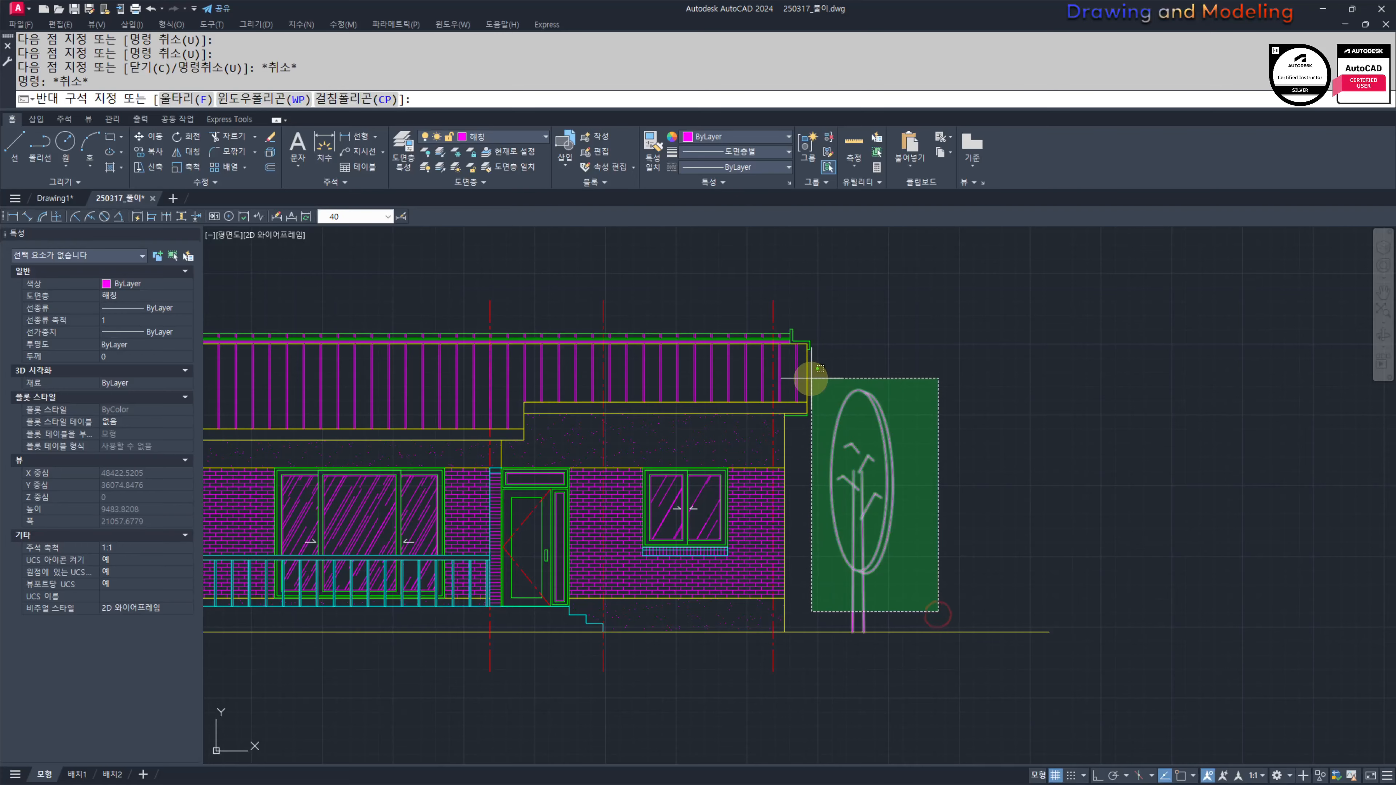
left_click(799, 362)
middle_click_drag(929, 484, 1110, 532)
key("Escape")
key("Escape")
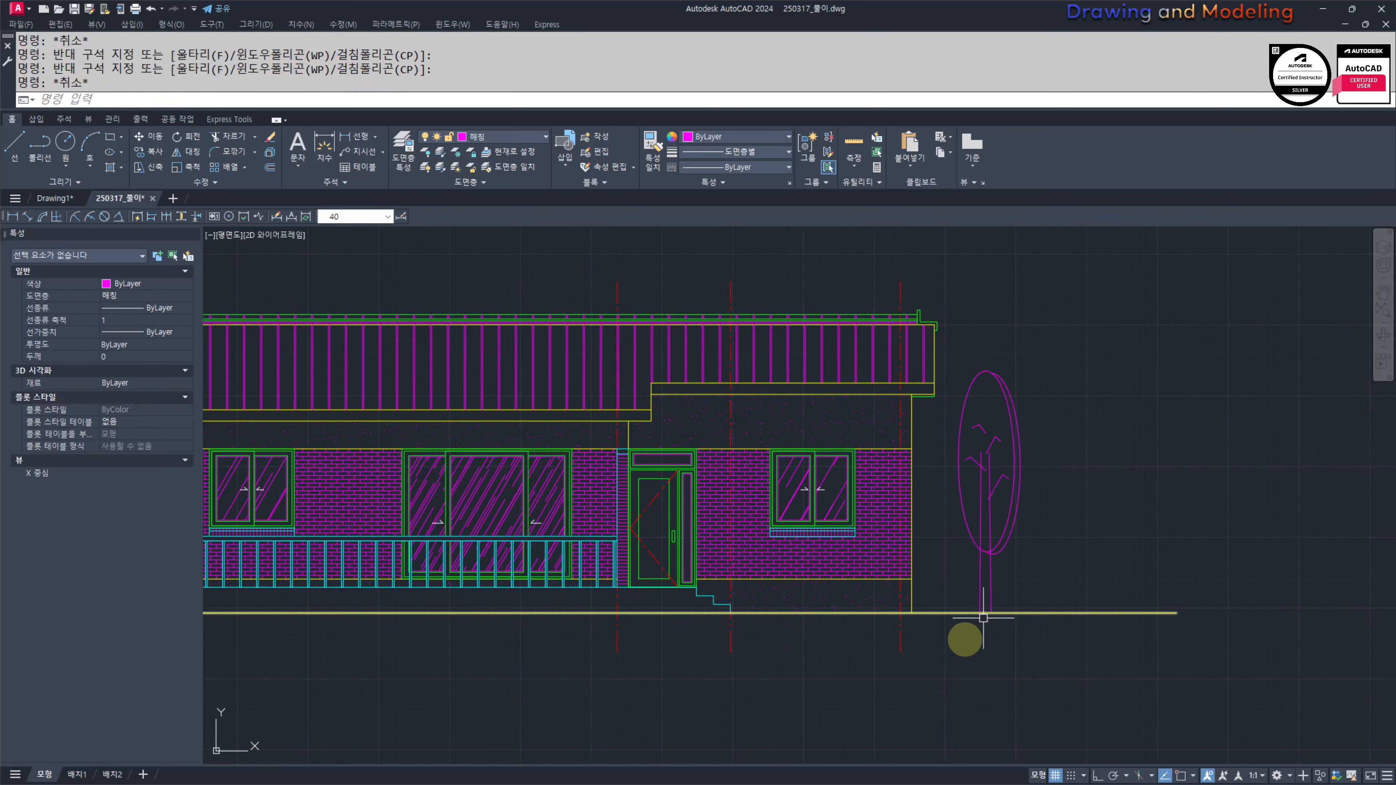
Step: Draw two short, nearly vertical bark lines inside the trunk, starting just above the ground line
scroll(1080, 610, "up", 7)
type("l")
key("space")
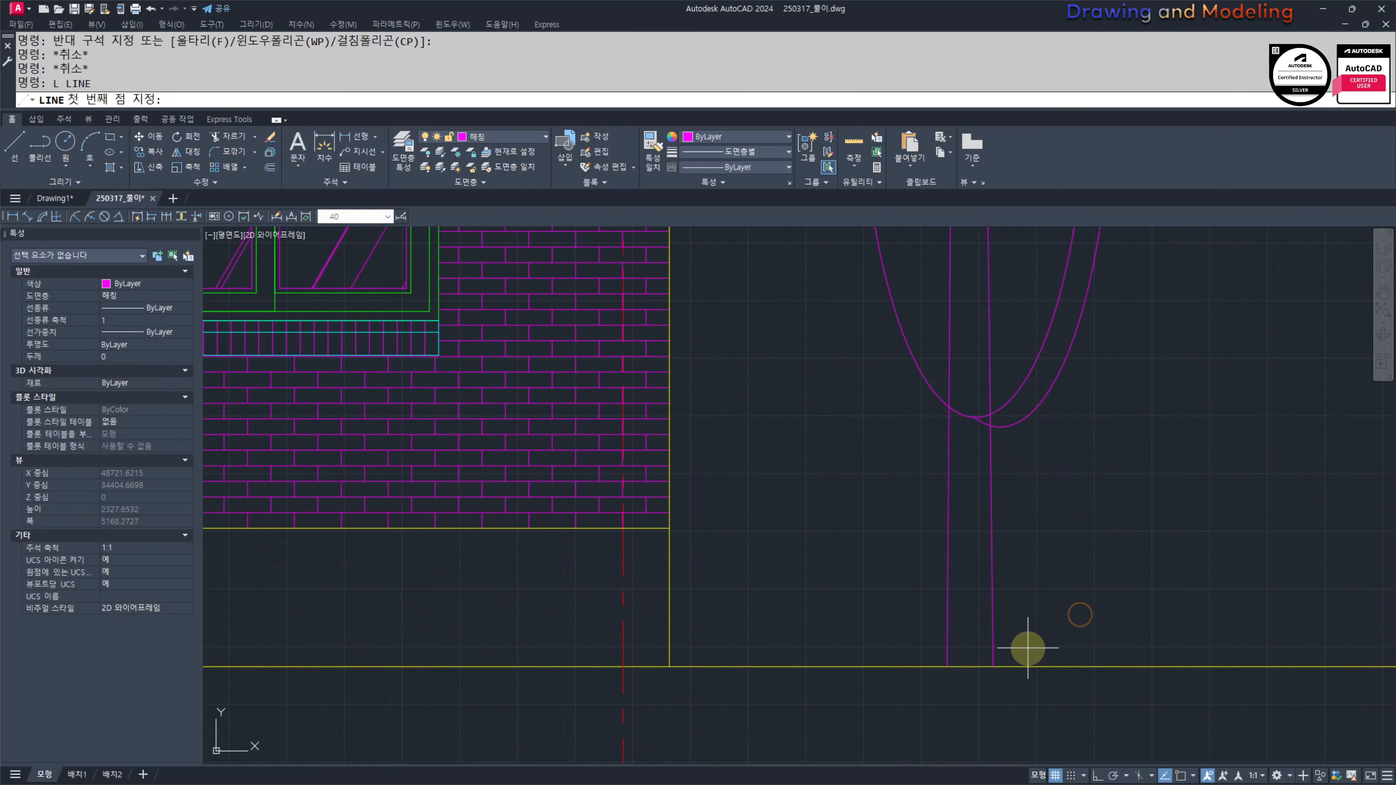
scroll(1016, 632, "up", 3)
left_click(894, 681)
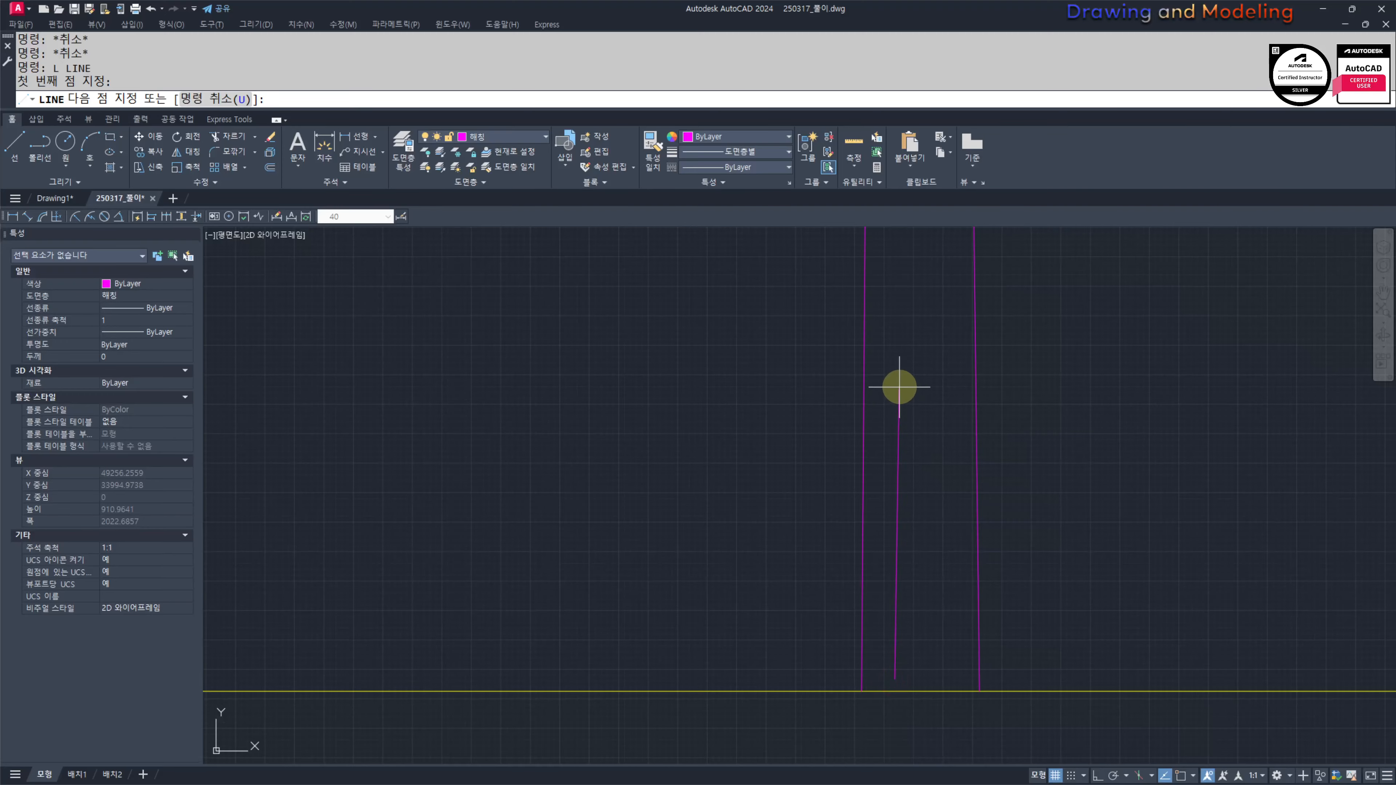
left_click(899, 386)
key("Escape")
key("Escape")
key("space")
left_click(949, 669)
left_click(933, 319)
key("Escape")
key("Escape")
Step: Stretch the upper end of the right bark line slightly to the right
scroll(969, 484, "down", 2)
middle_click_drag(1053, 505, 1046, 604)
scroll(945, 484, "up", 4)
type("s")
left_click(943, 470)
left_click(890, 446)
key("space")
left_click(1101, 461)
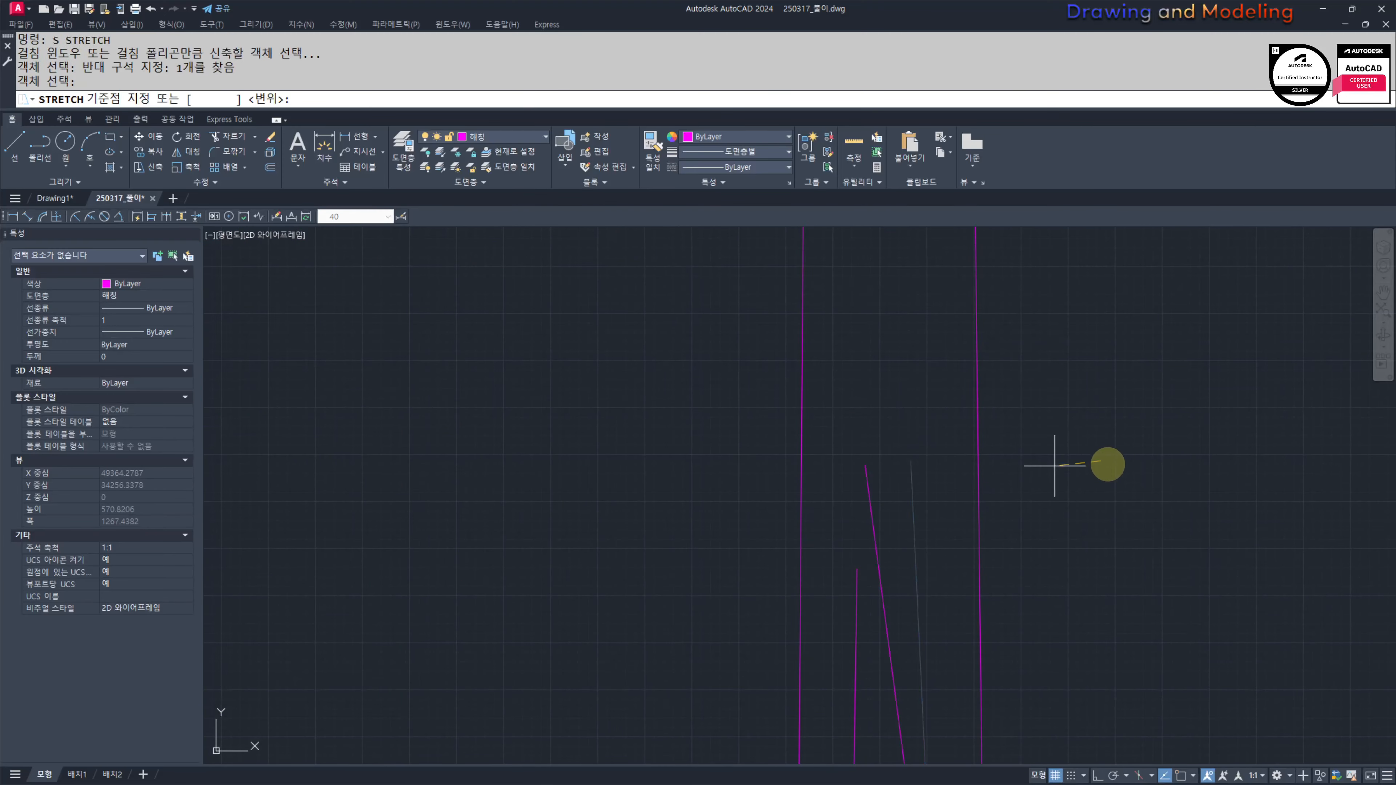
left_click(1119, 457)
key("Escape")
key("Escape")
Step: Group all lines and ellipses of the tree into one object
scroll(1074, 489, "down", 4)
middle_click_drag(1066, 539, 1026, 622)
scroll(1027, 620, "down", 2)
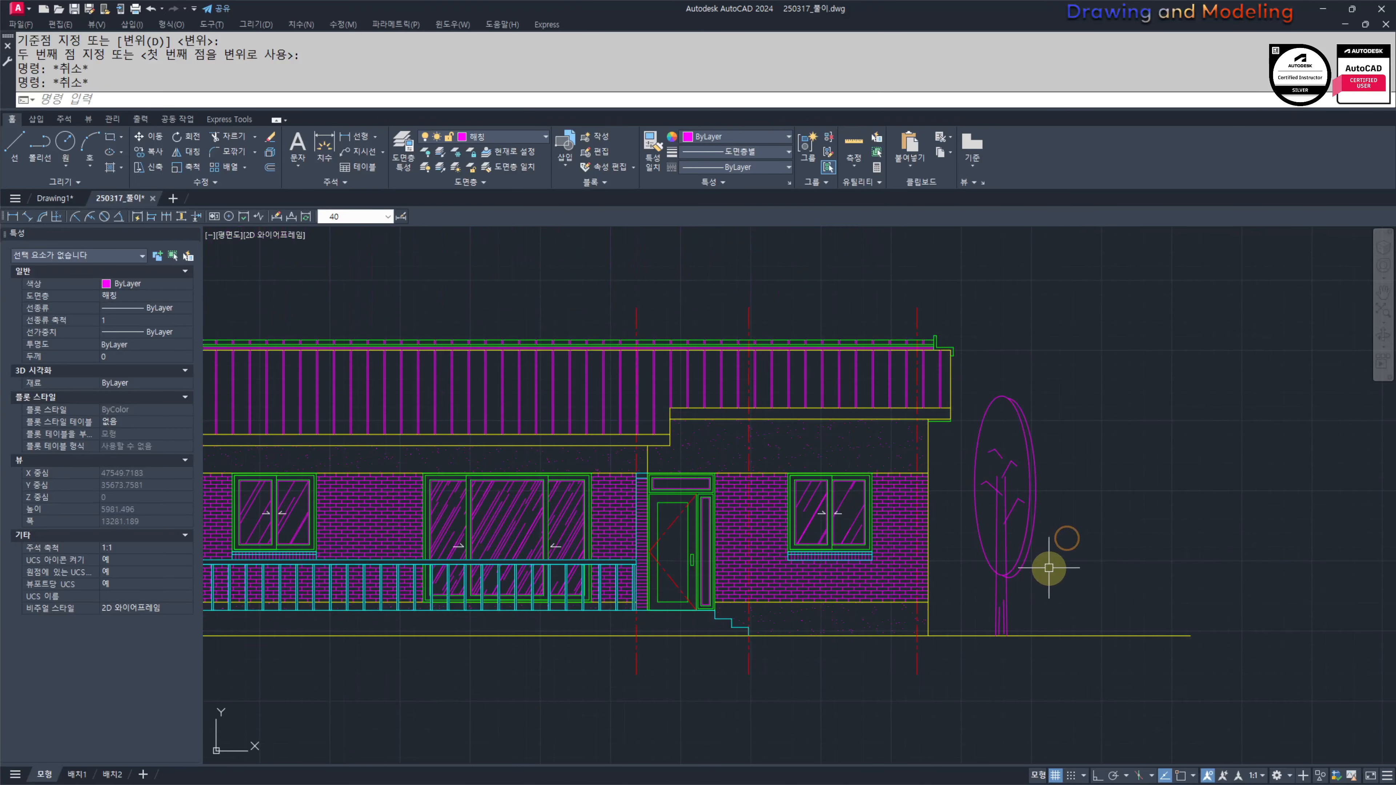
left_click(968, 377)
left_click(1118, 718)
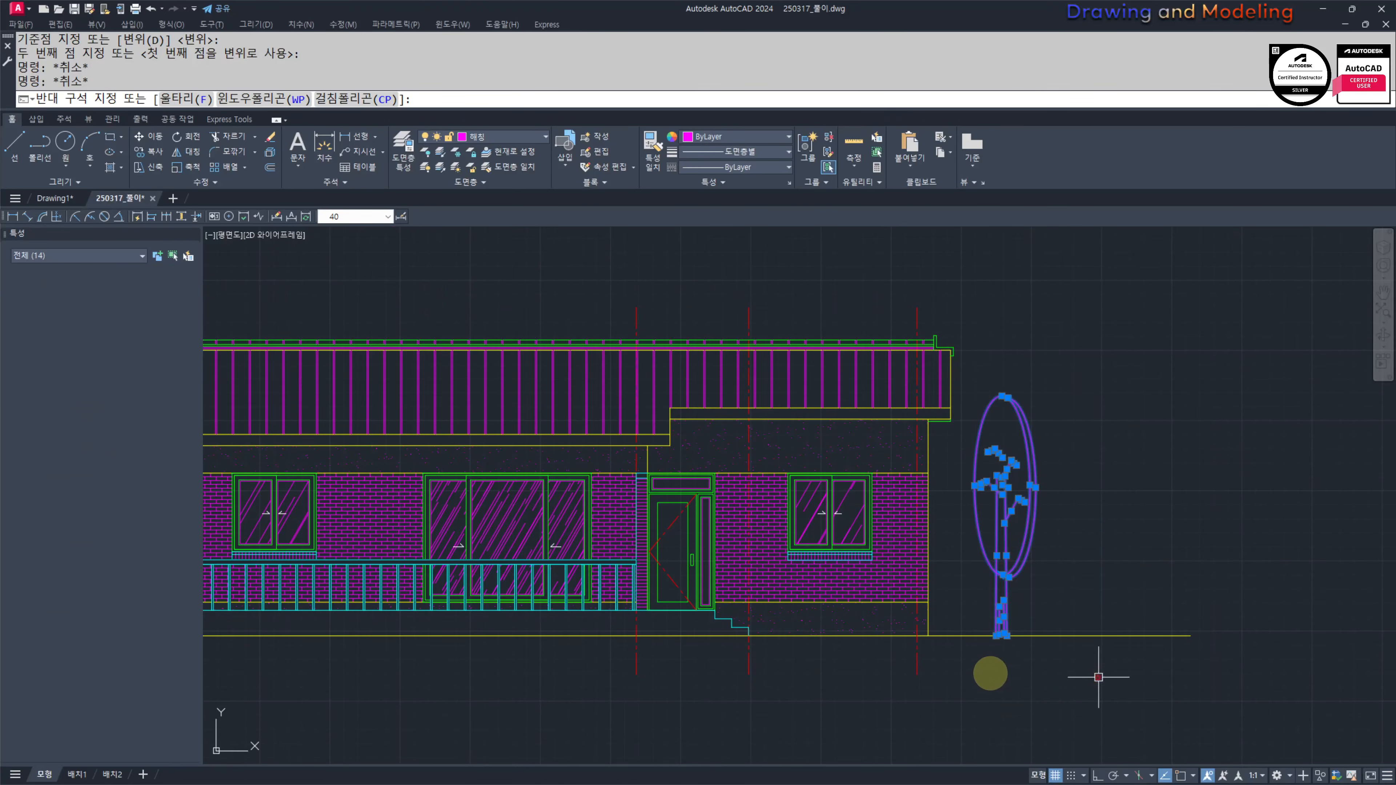
middle_click_drag(982, 666, 1021, 650)
type("g")
Step: Copy the grouped tree horizontally about 1190 units to the right with ortho mode on
left_click(1085, 512)
left_click(1041, 505)
middle_click_drag(1204, 545, 1123, 524)
type("co")
left_click(1096, 502)
key("F8")
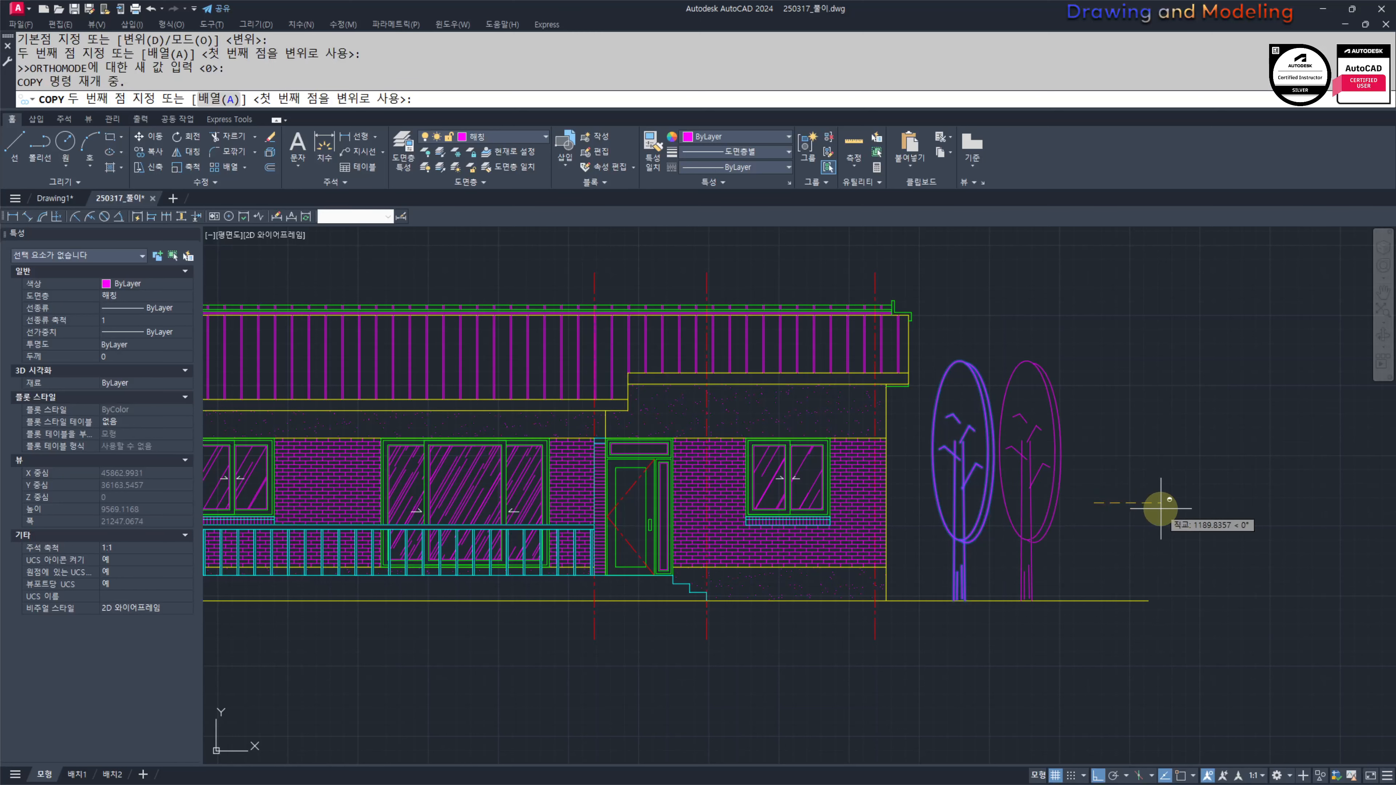
left_click(1160, 504)
key("Escape")
type("sc")
scroll(1055, 567, "up", 6)
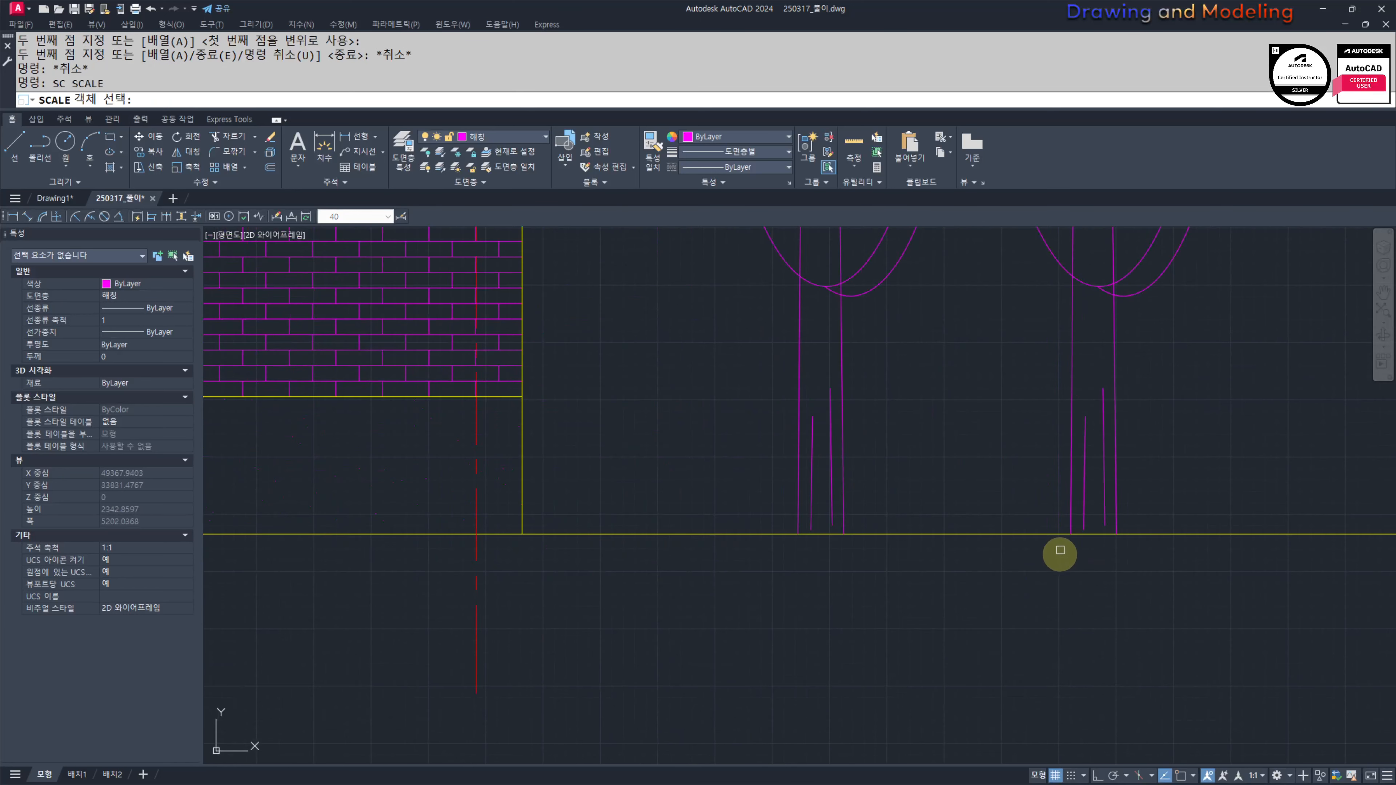
key("Escape")
key("Escape")
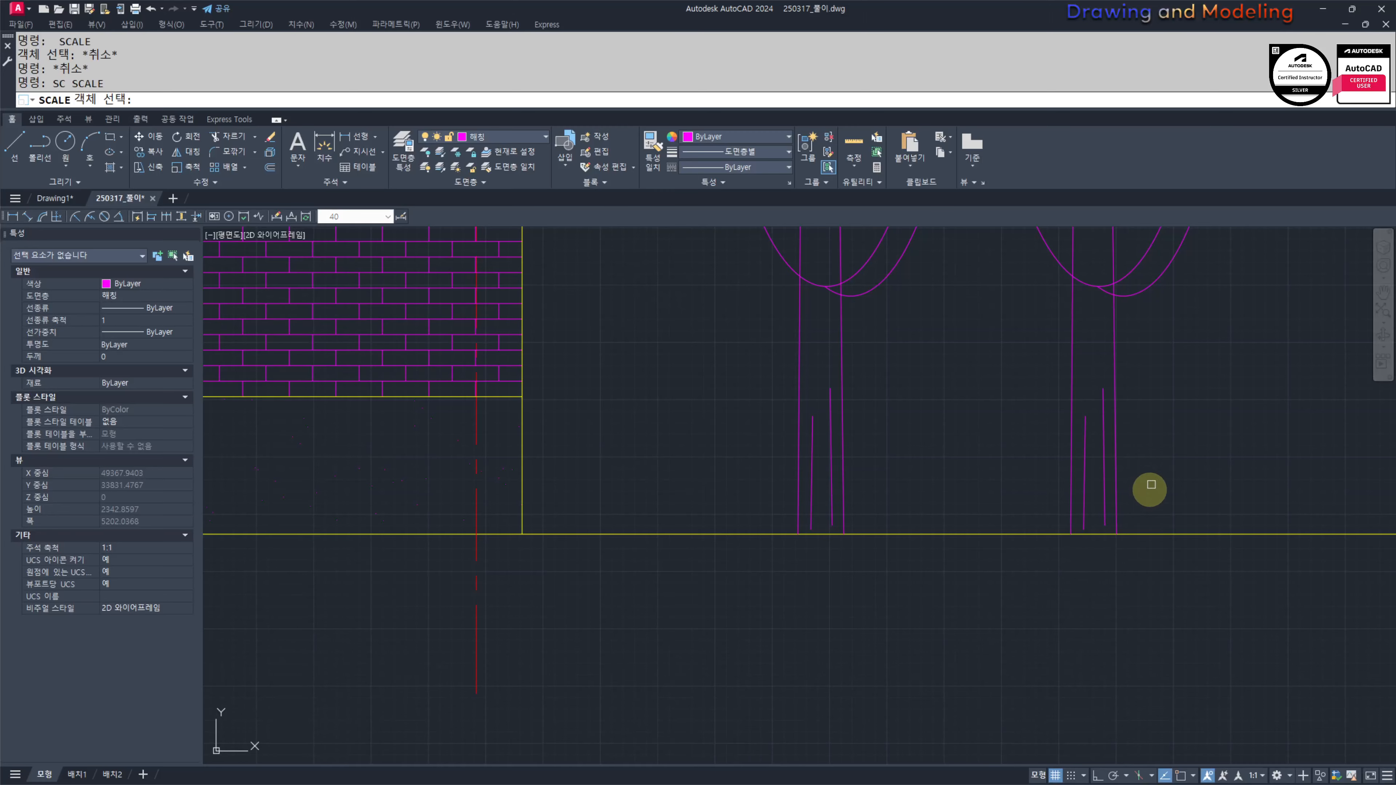
left_click(1149, 489)
left_click(1085, 495)
key("Return")
left_click(1070, 533)
key("Escape")
key("Escape")
left_click(1149, 460)
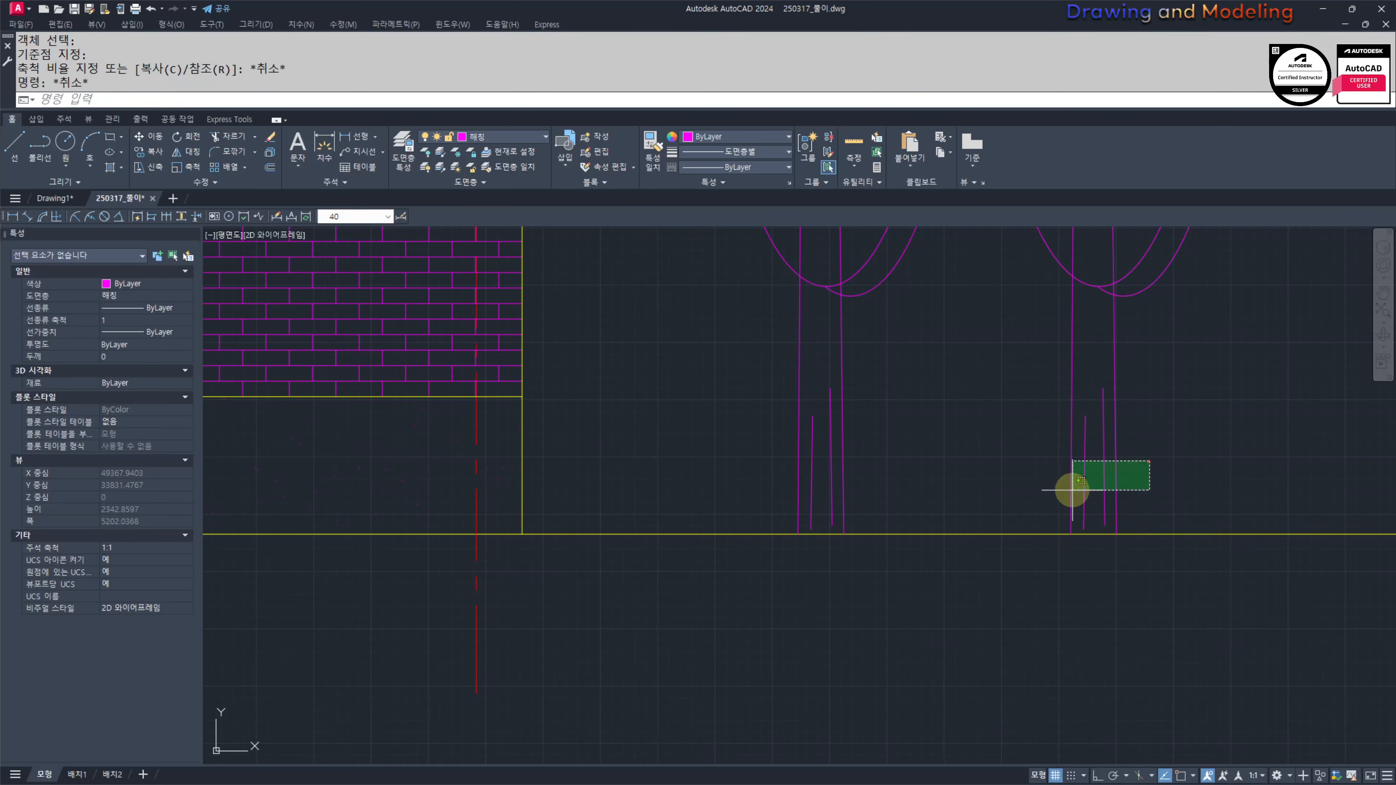
left_click(1072, 490)
left_click(1077, 505)
left_click(1080, 502)
key("Escape")
key("Escape")
Step: Turn on object snap, start the Scale command and select the copied tree as the object to resize
key("F3")
middle_click_drag(1150, 524, 1106, 539)
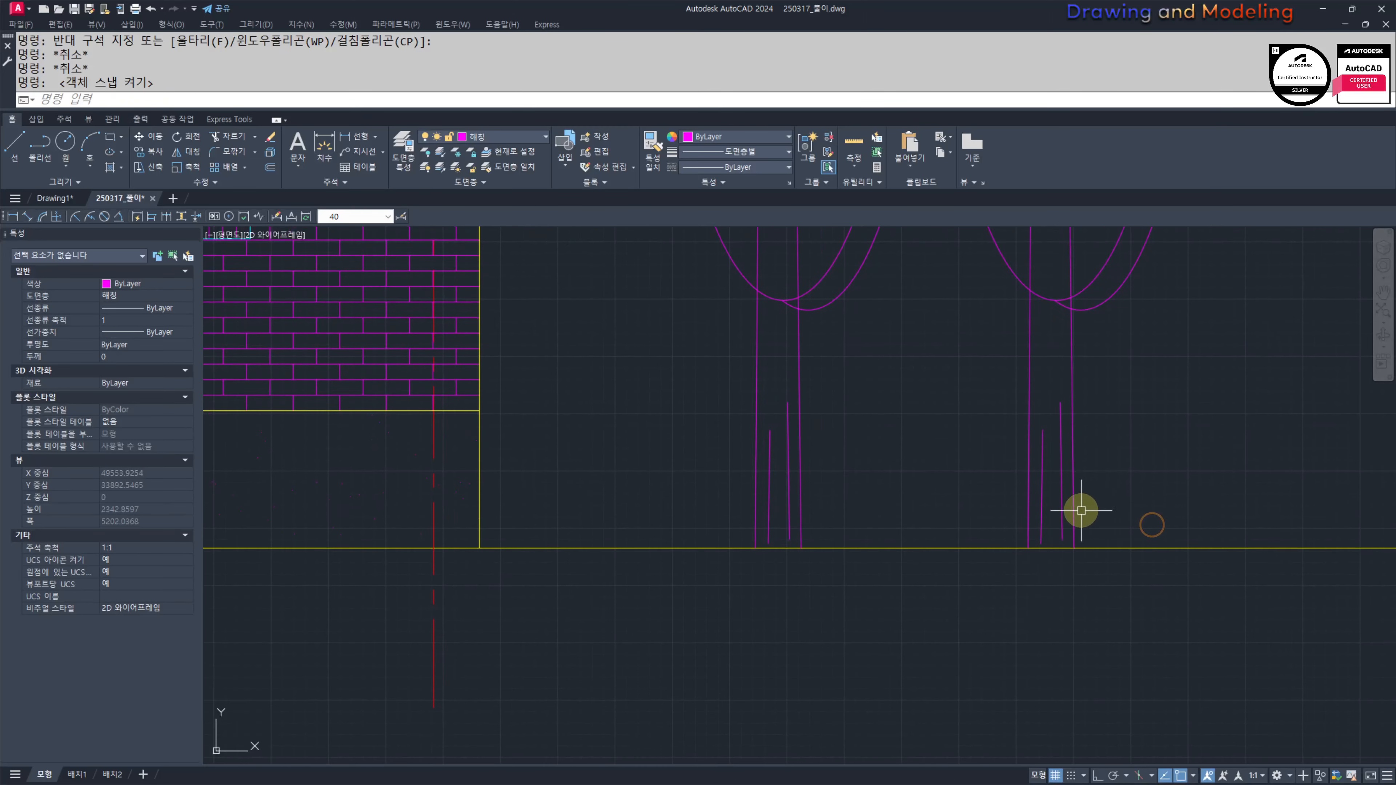
type("sc")
key("Return")
left_click(1146, 445)
left_click(1012, 482)
key("Return")
scroll(1030, 571, "up", 3)
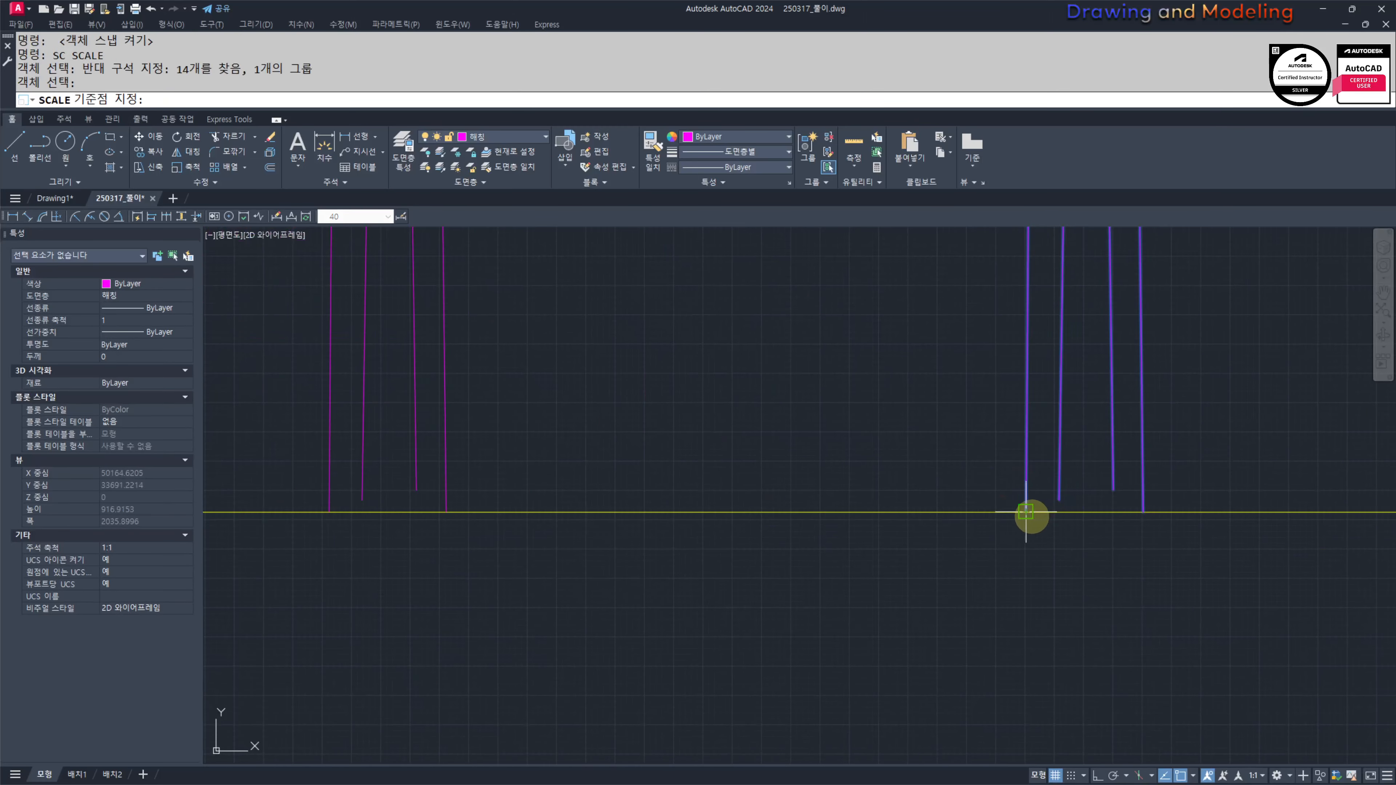
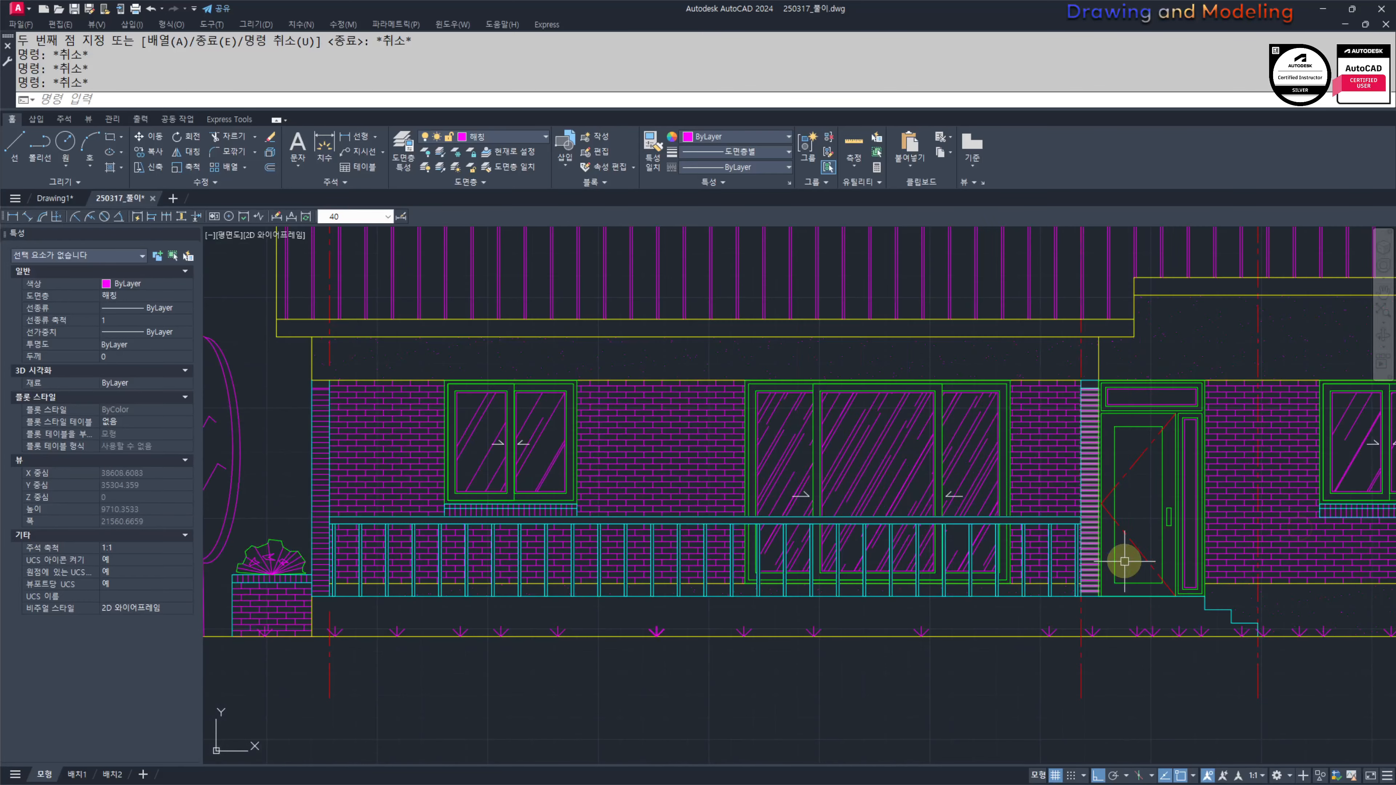
key("Return")
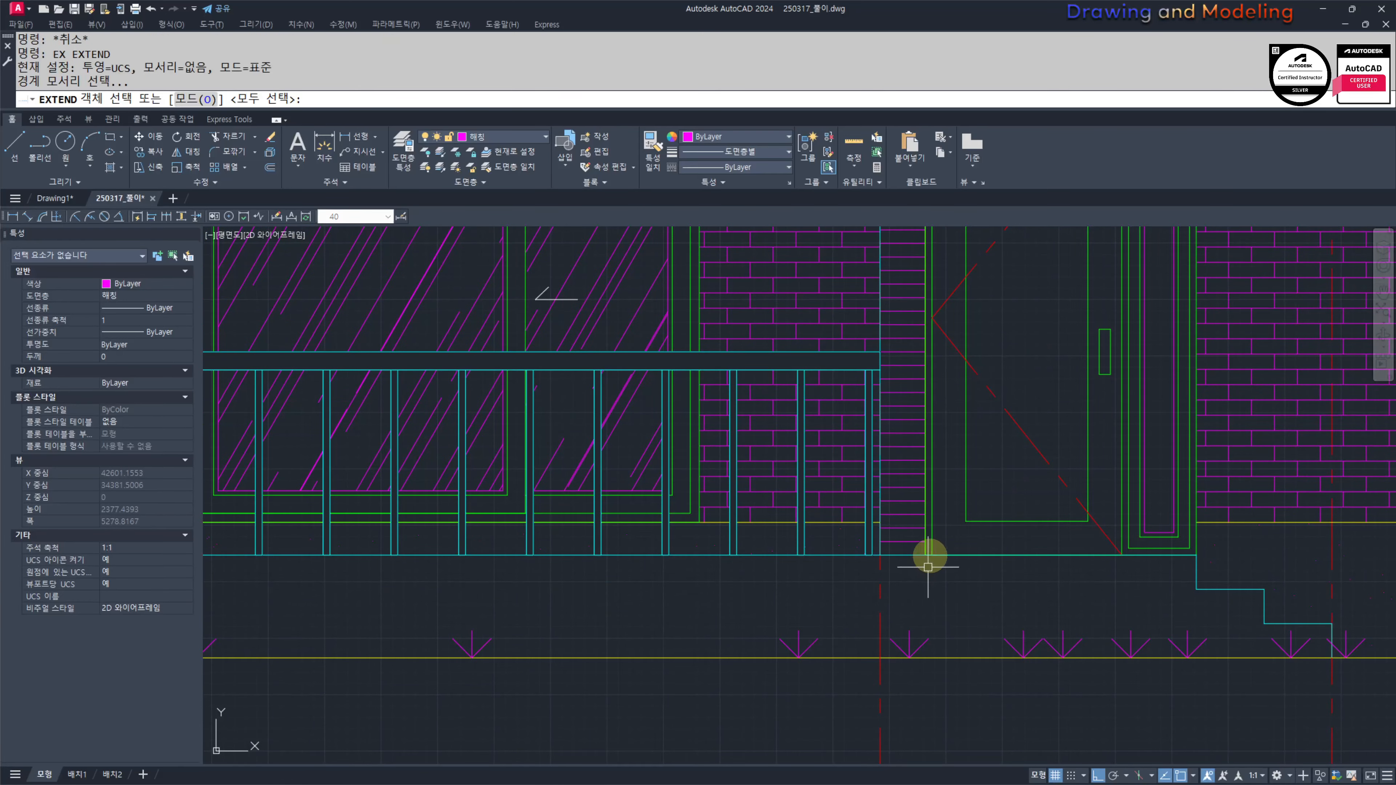
scroll(925, 561, "up", 2)
key("Escape")
left_click(922, 528)
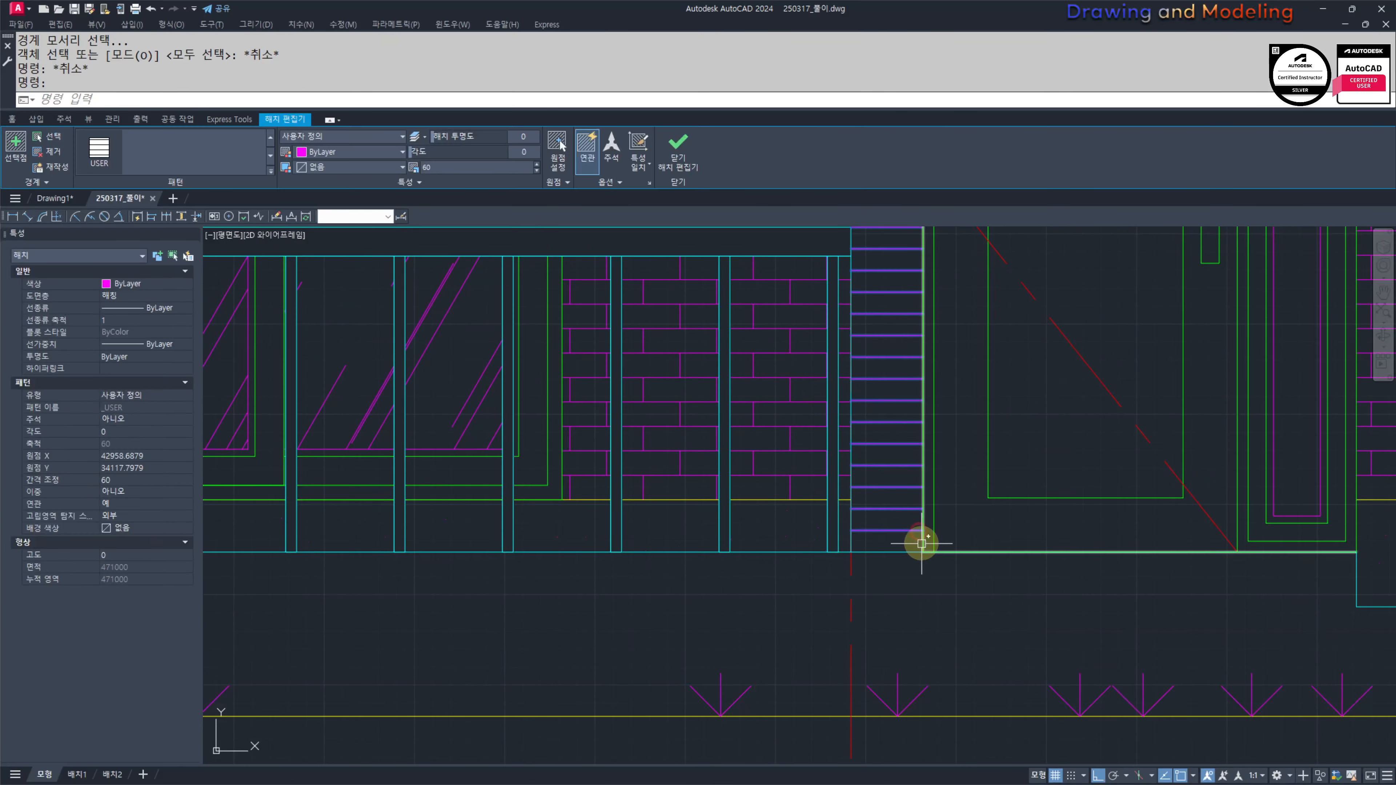
key("Escape")
left_click(916, 554)
key("Escape")
scroll(971, 582, "down", 1)
middle_click_drag(998, 585, 904, 560)
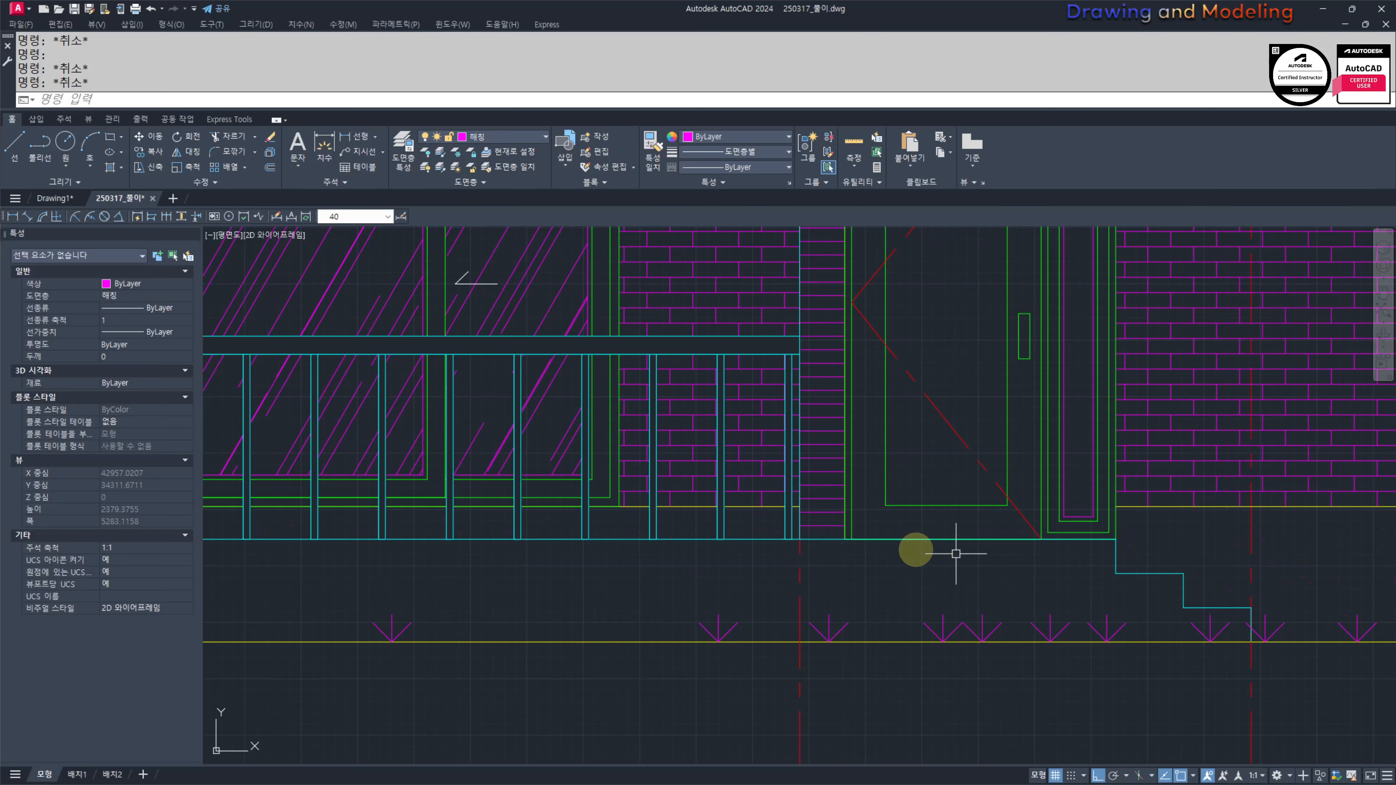
left_click(861, 543)
key("Escape")
left_click(817, 539)
key("Escape")
middle_click_drag(1086, 621, 1087, 621)
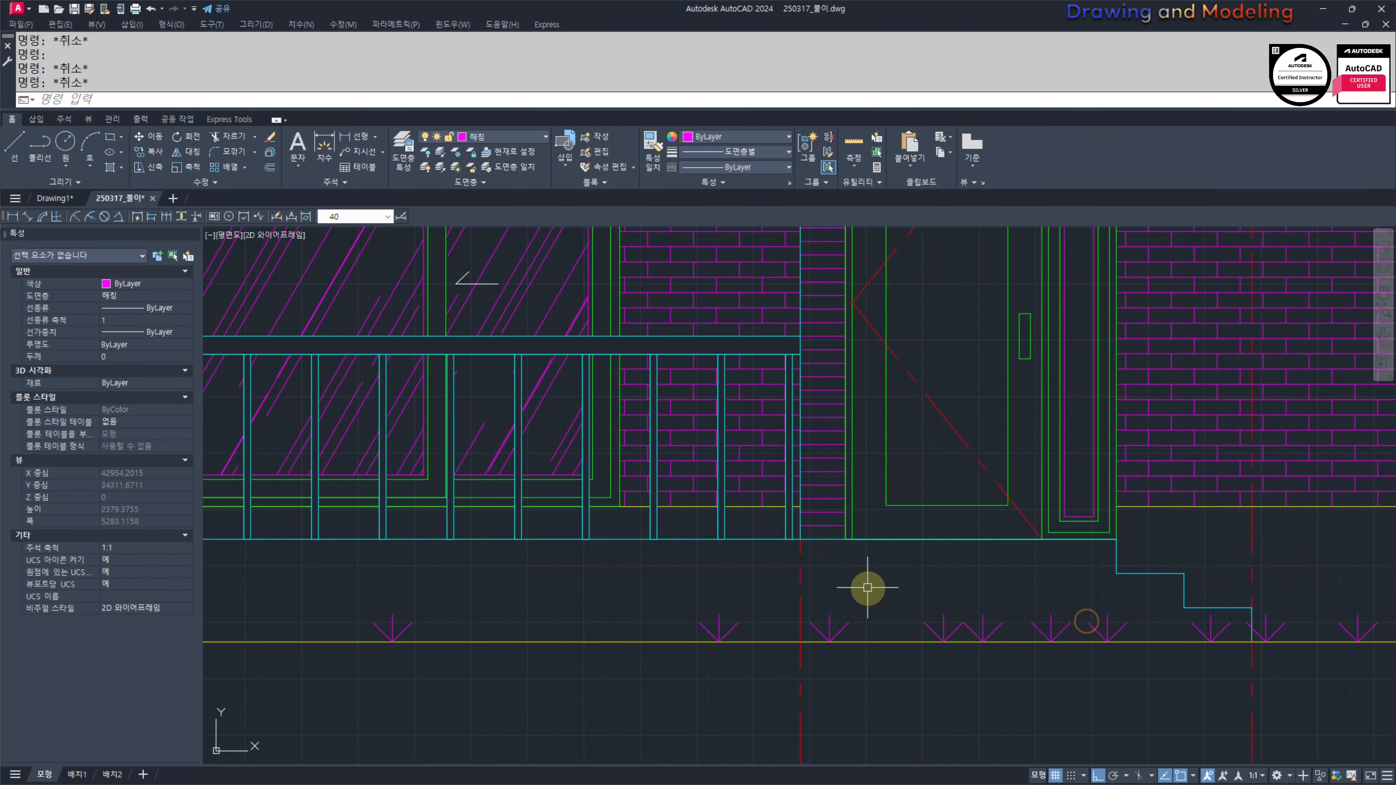
key("Escape")
Step: Draw a vertical line from the bottom left corner of the entrance door frame down past the ground line
key("Return")
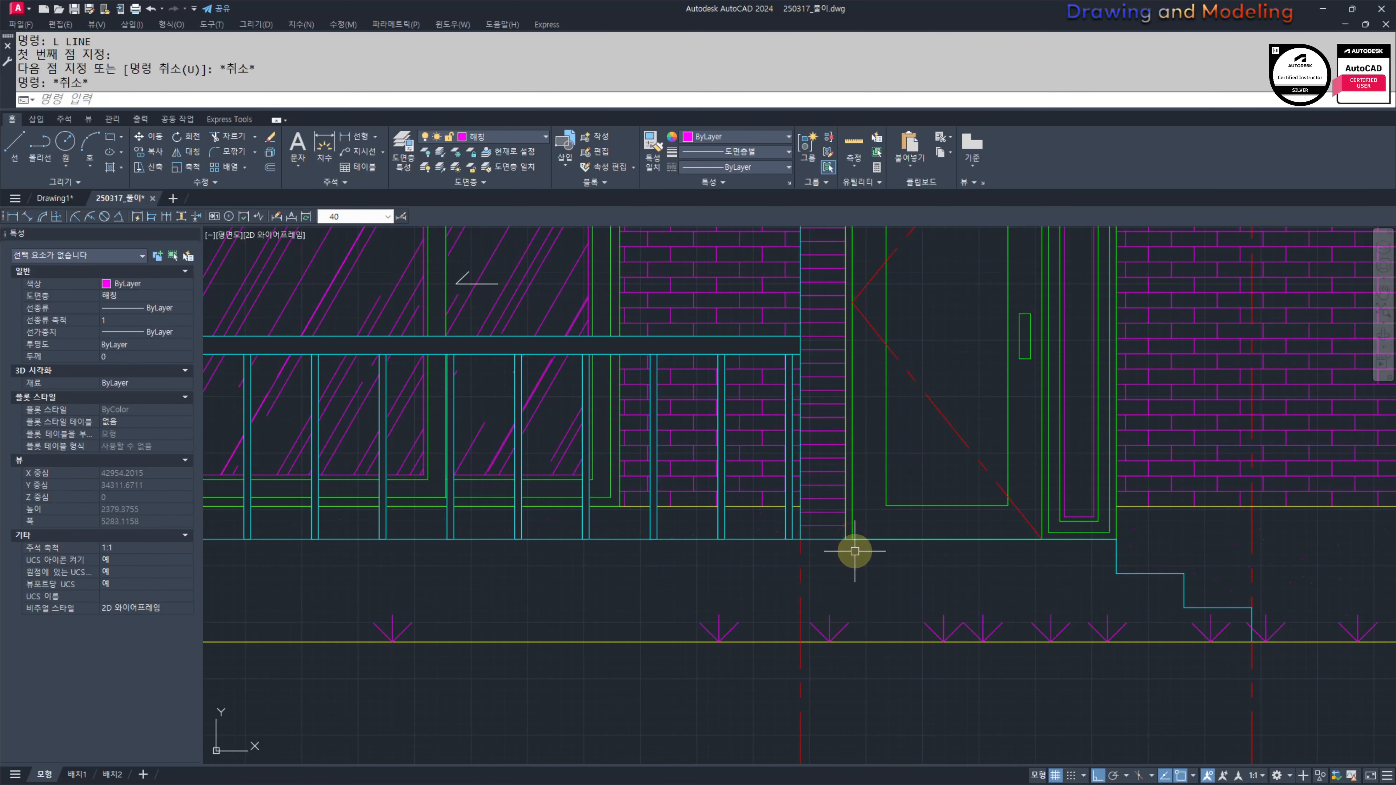
scroll(849, 539, "up", 3)
left_click(845, 538)
scroll(857, 550, "down", 3)
left_click(871, 643)
key("Escape")
key("Escape")
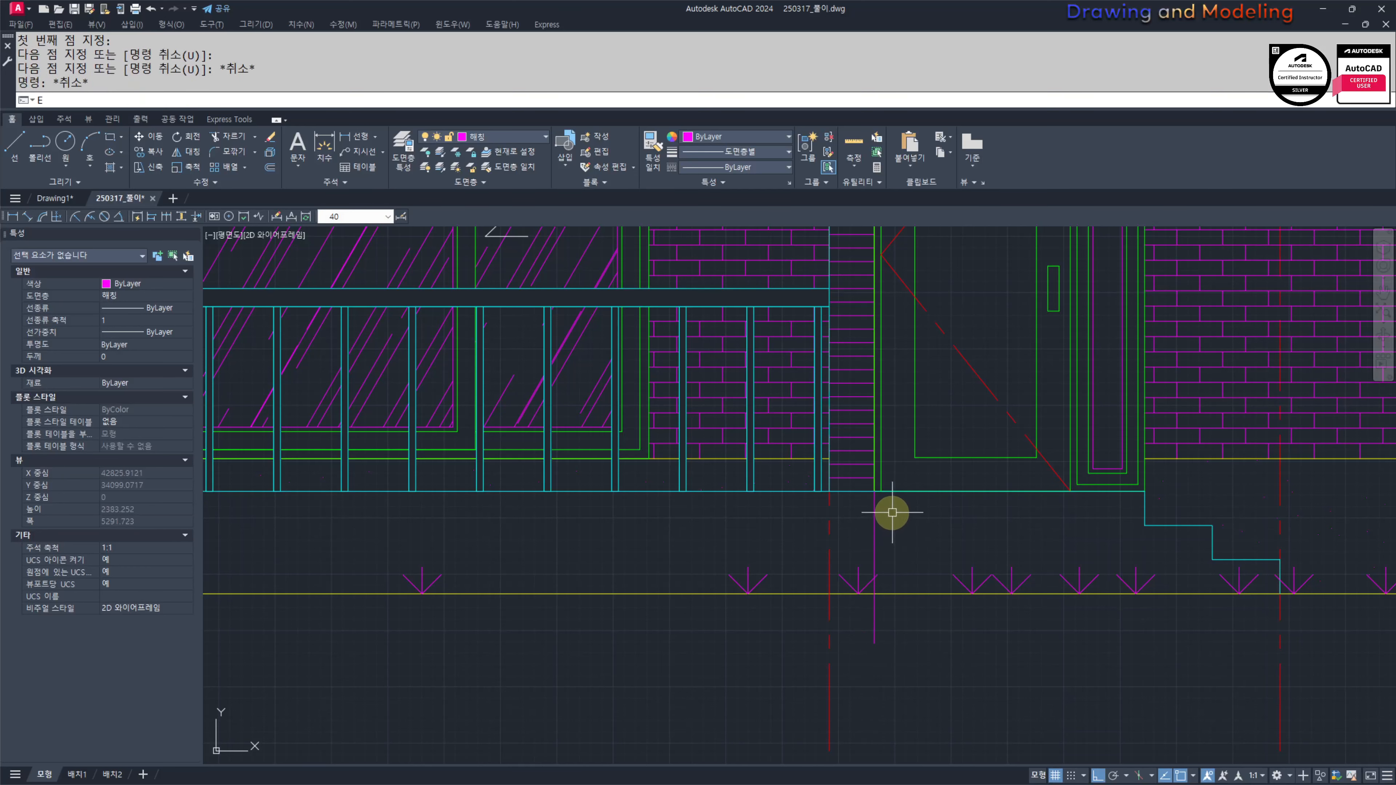
Step: Extend the upper stair tread line left to the new vertical line below the door
type("ex")
left_click(891, 513)
left_click(856, 530)
key("space")
left_click(1150, 524)
left_click(1151, 524)
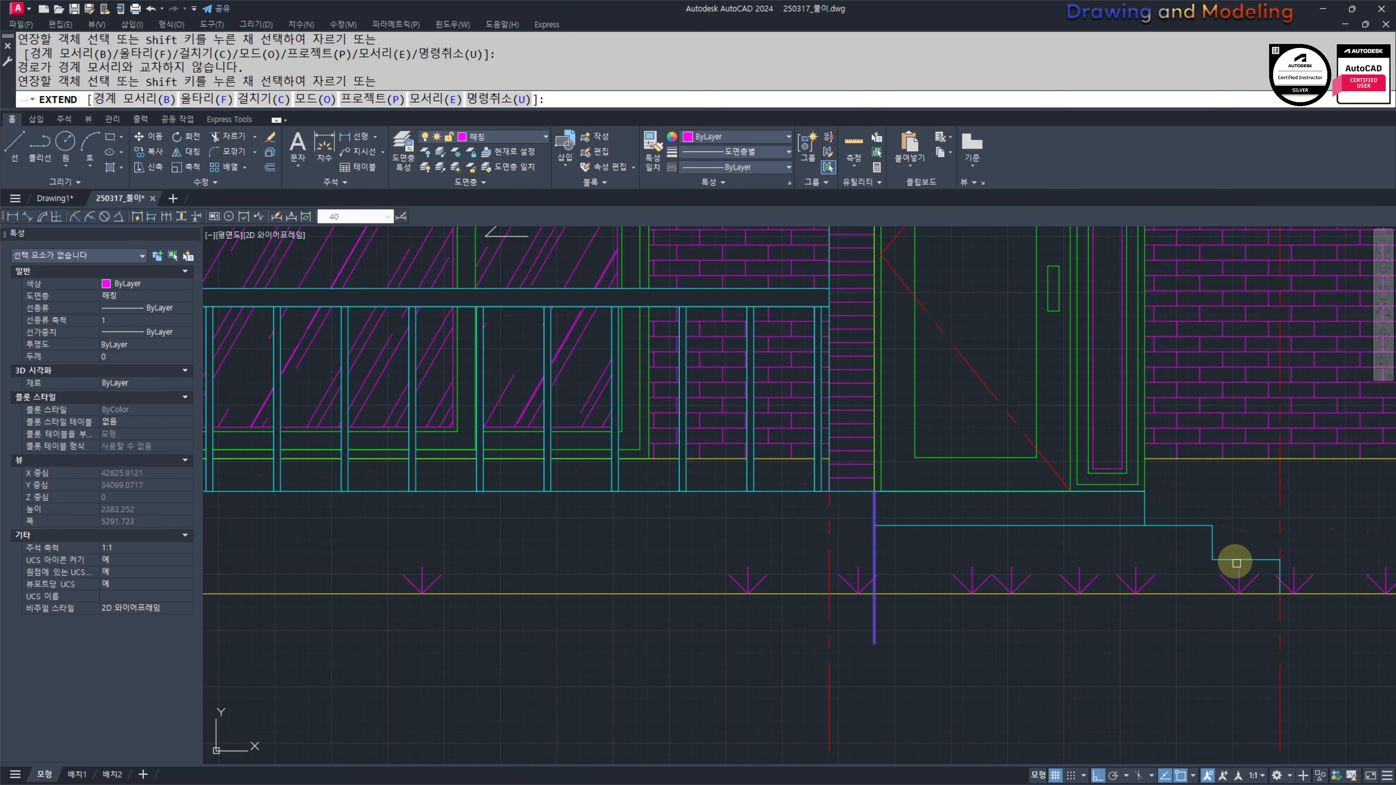
left_click(1236, 562)
key("Escape")
key("Escape")
Step: Extend the lower stair tread line left to the same vertical line
type("ex")
left_click(933, 552)
left_click(851, 550)
key("space")
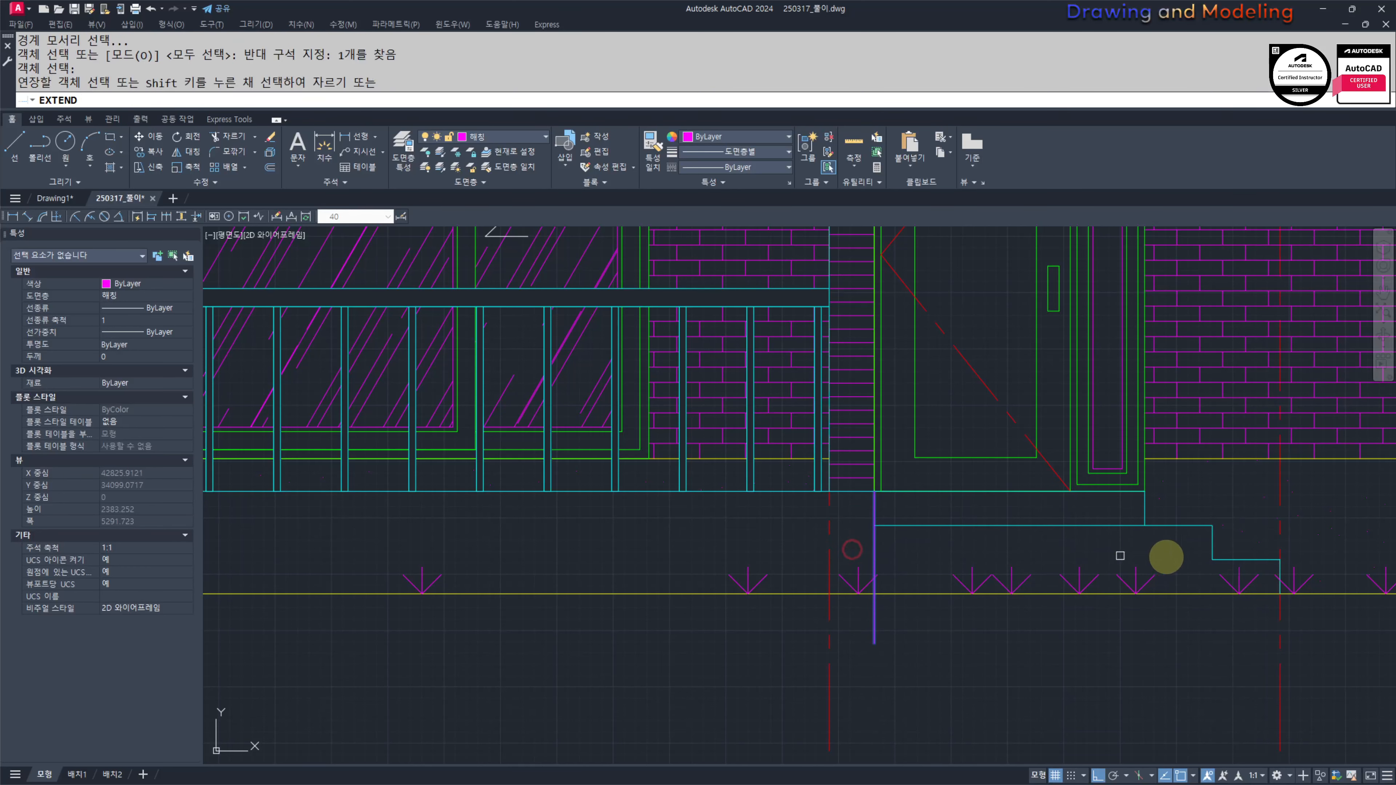
key("Escape")
type("f")
scroll(851, 517, "up", 2)
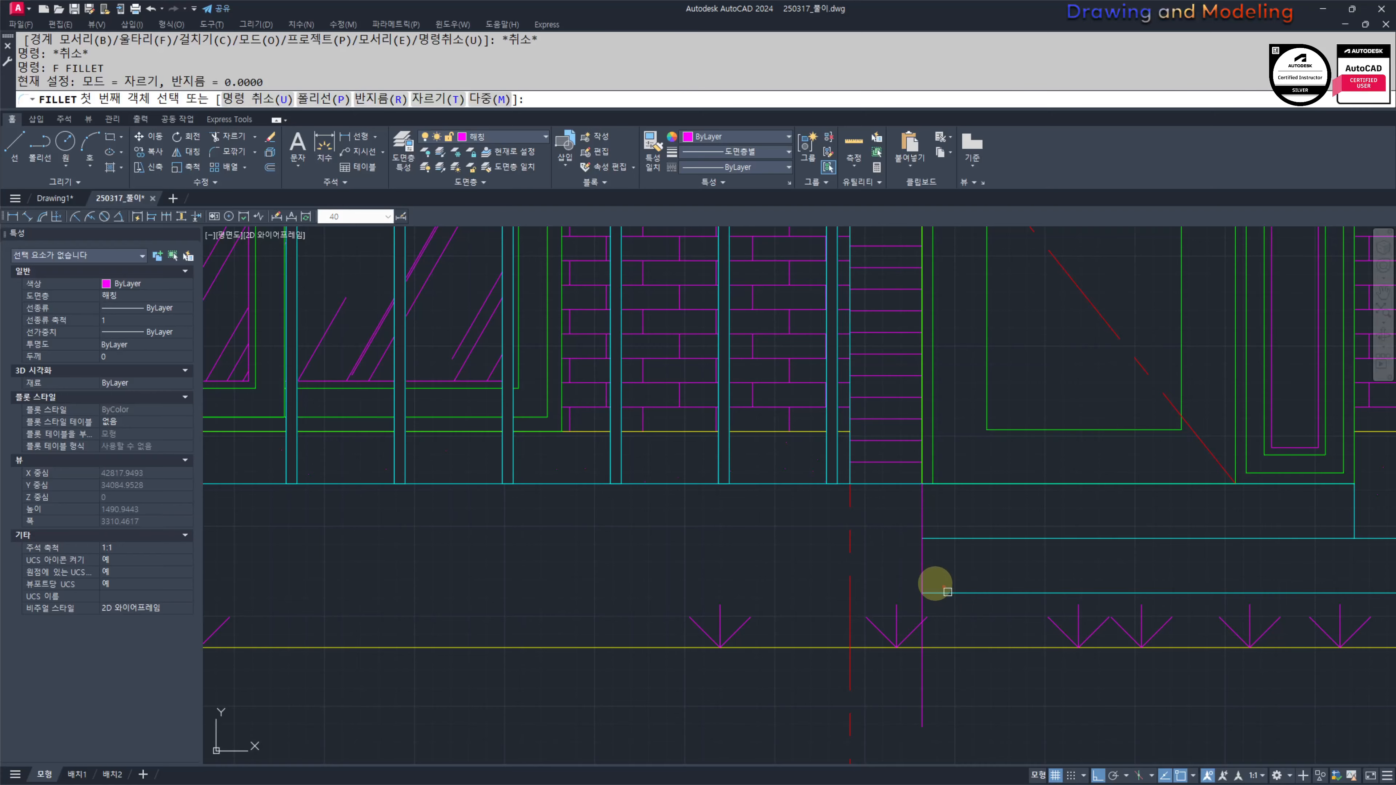
left_click(944, 586)
left_click(924, 562)
key("Escape")
key("Escape")
Step: Fillet the vertical line with the lower tread line at zero radius to form a sharp corner
type("f")
left_click(925, 575)
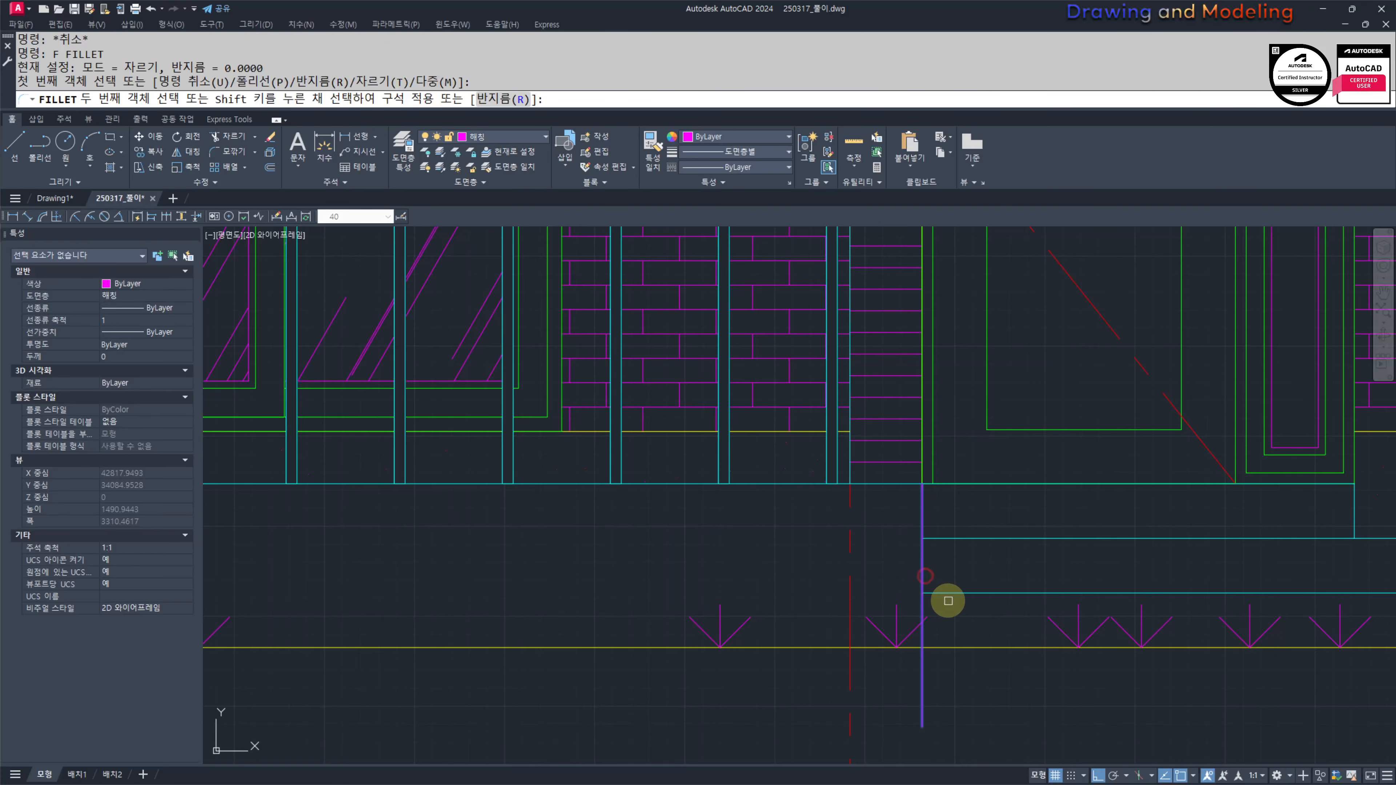
left_click(947, 593)
key("Escape")
key("Escape")
Step: Match the properties of the cyan stair tread line onto the vertical line at the stair's left end
middle_click_drag(900, 536, 909, 558)
type("ma")
left_click(954, 561)
left_click(952, 581)
left_click(896, 567)
key("Escape")
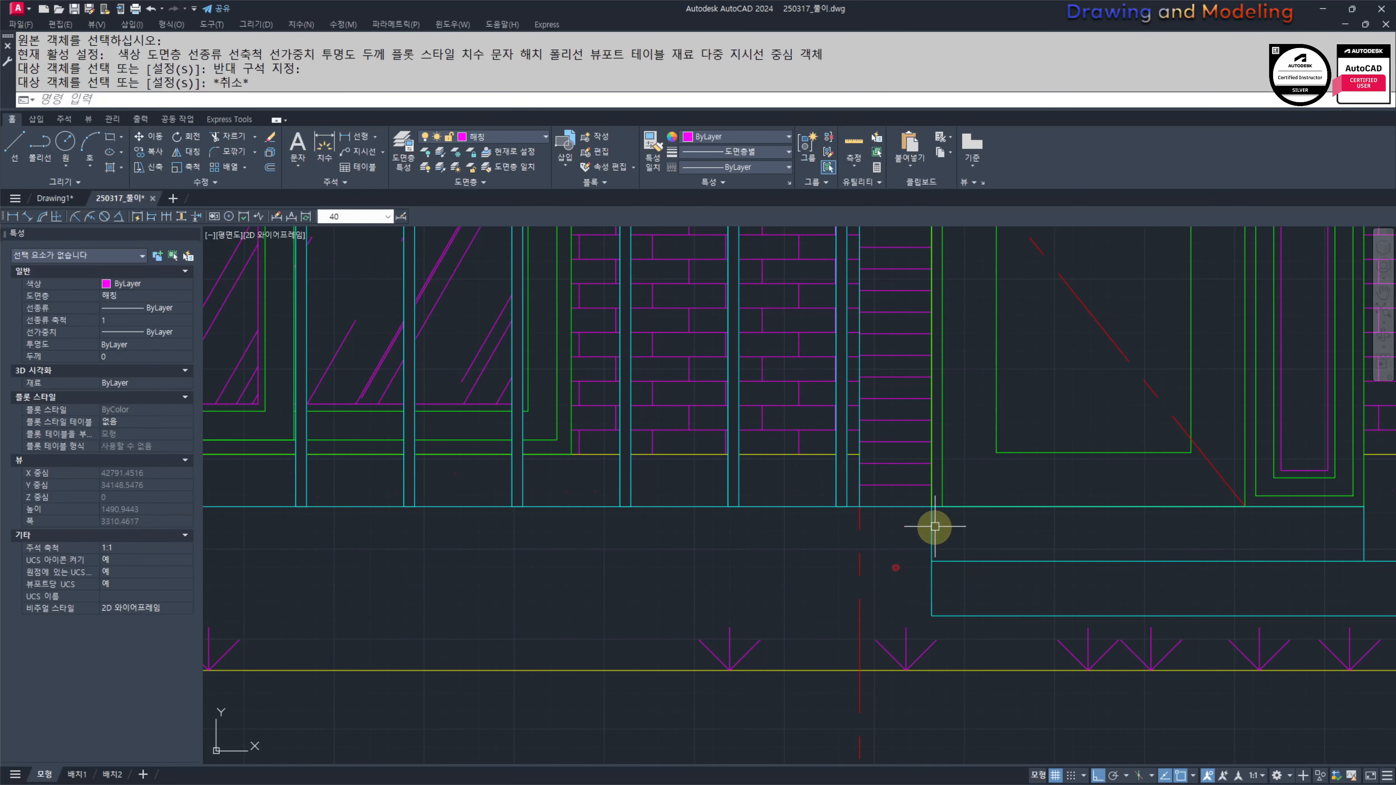
Step: Examine the wall line beside the door from the eave down to the stair's left end
key("Escape")
left_click(942, 484)
left_click(921, 483)
key("Escape")
key("Escape")
scroll(957, 531, "down", 3)
middle_click_drag(976, 485, 983, 563)
scroll(967, 384, "up", 1)
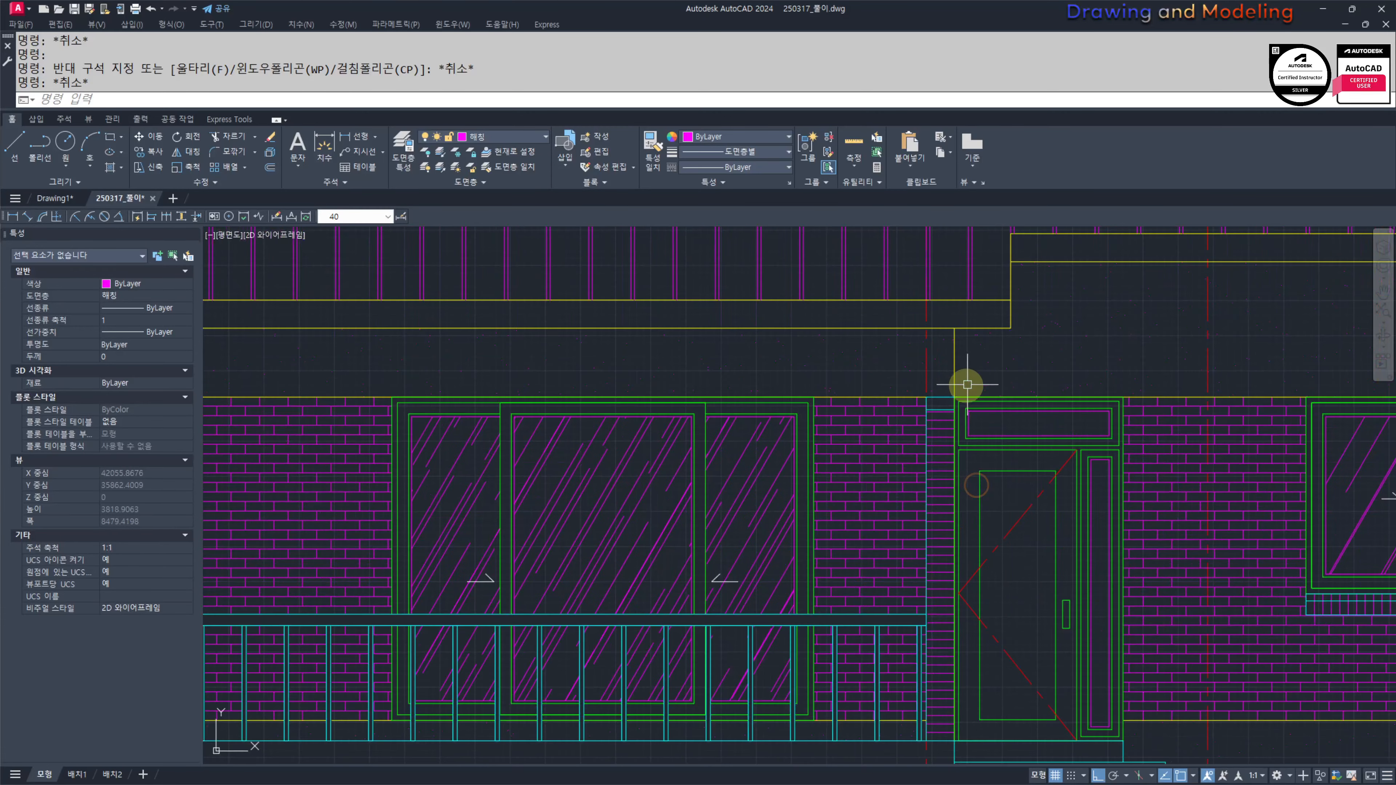
left_click(955, 387)
left_click(941, 389)
key("Escape")
key("Escape")
key("Escape")
key("Escape")
key("Escape")
middle_click_drag(931, 657, 855, 427)
scroll(883, 517, "up", 3)
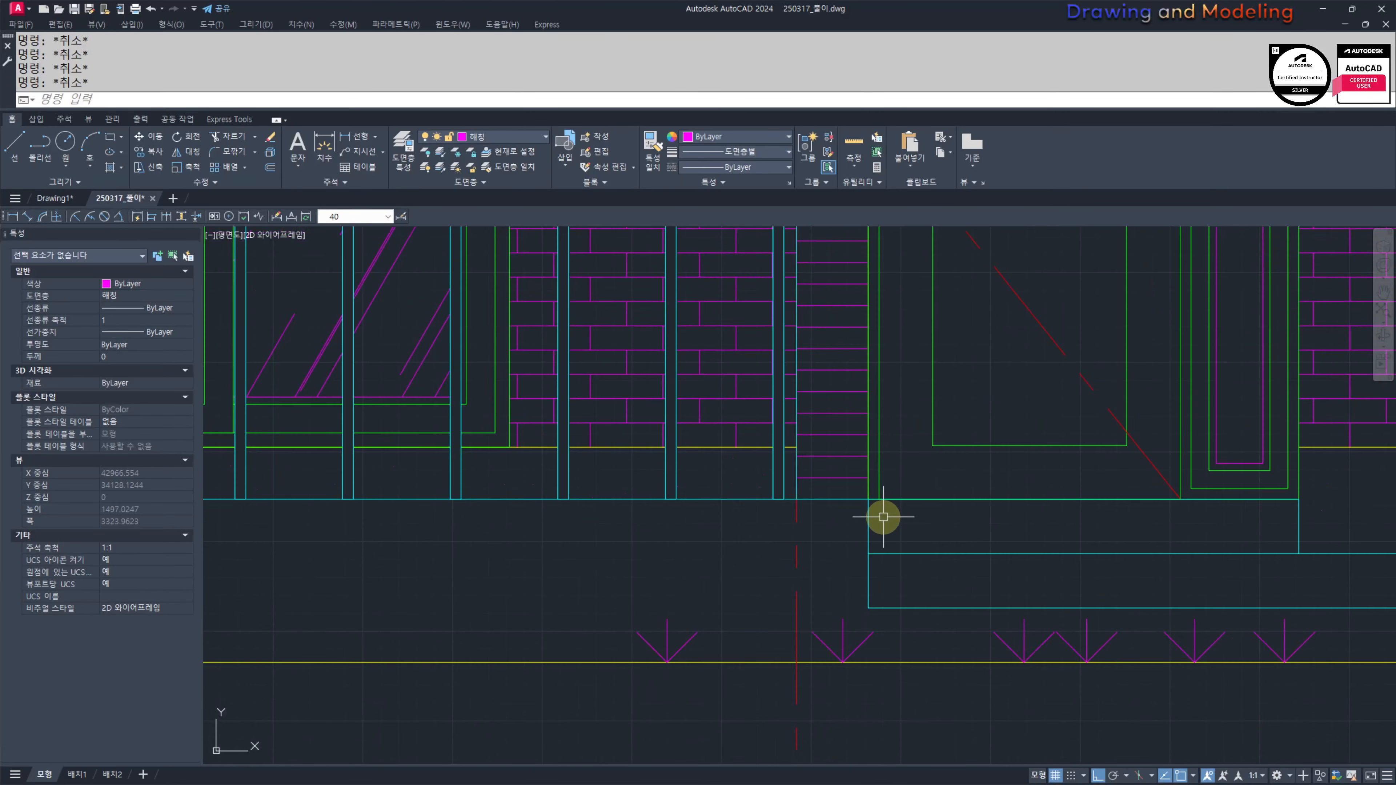
left_click(882, 517)
left_click(813, 533)
key("Escape")
key("Escape")
Step: Offset the landing line and both stair tread lines below the door downward by 30
mouse_move(1084, 586)
middle_mouse_down()
mouse_move(953, 508)
mouse_move(854, 573)
mouse_move(873, 565)
middle_mouse_up()
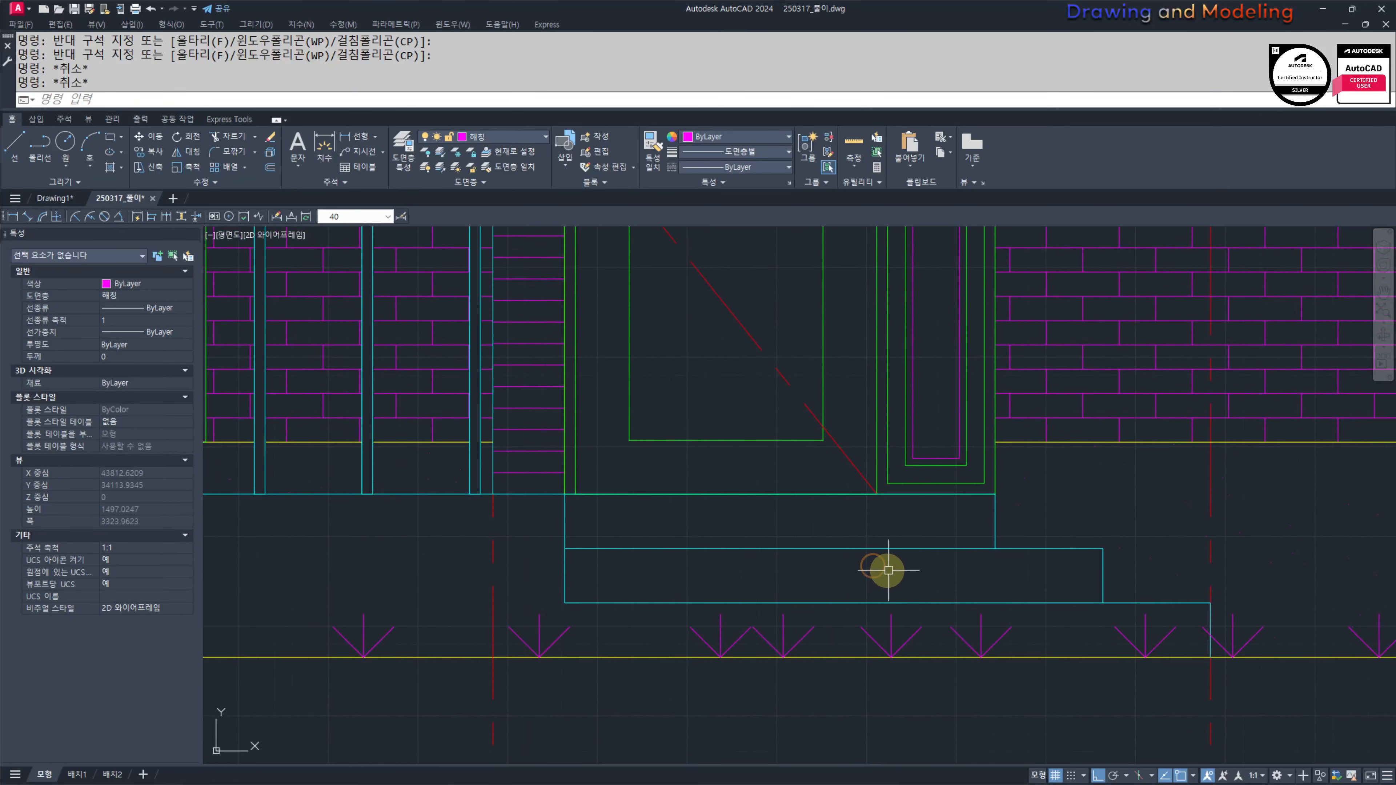
type("o")
key("Return")
type("30")
key("Return")
left_click(938, 550)
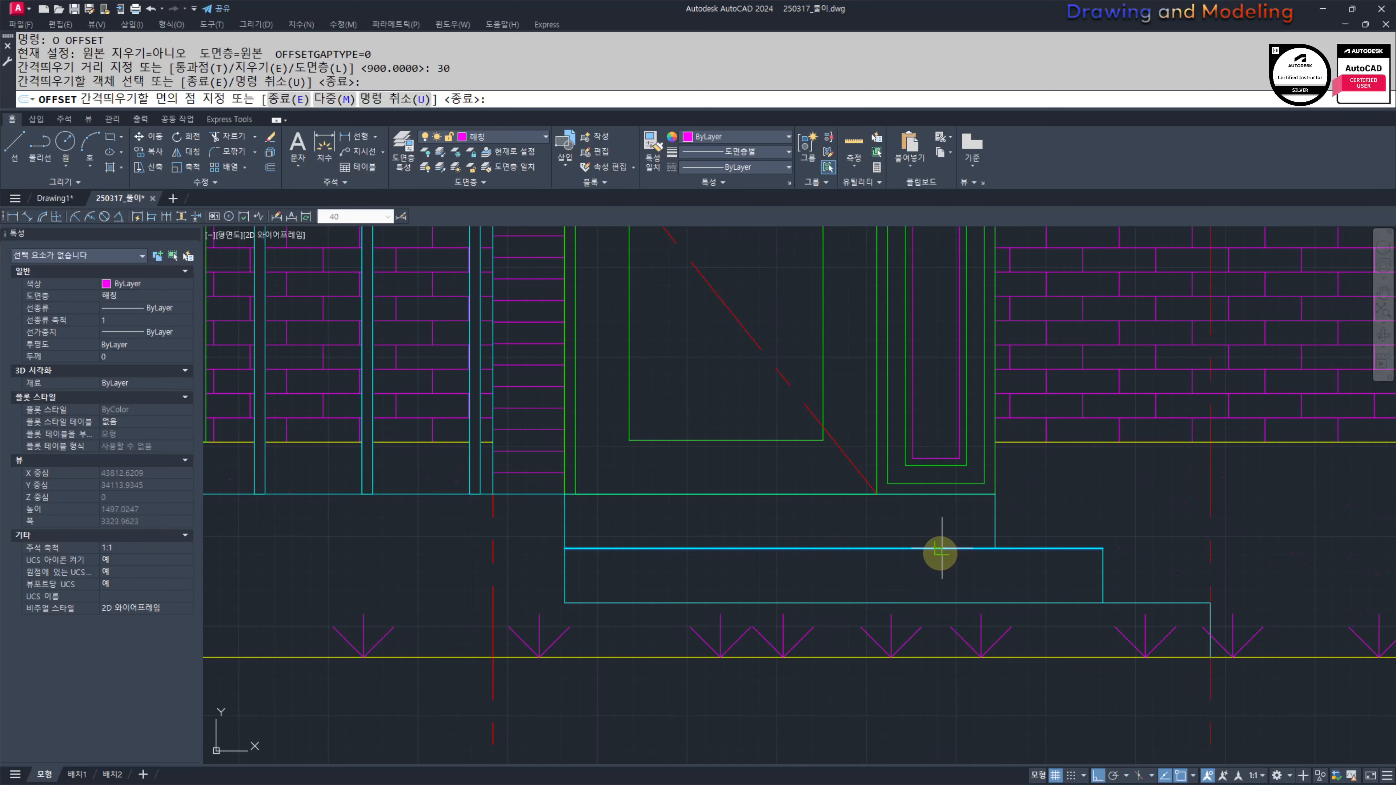
left_click(951, 577)
left_click(989, 603)
left_click(1048, 629)
middle_click_drag(820, 511, 877, 532)
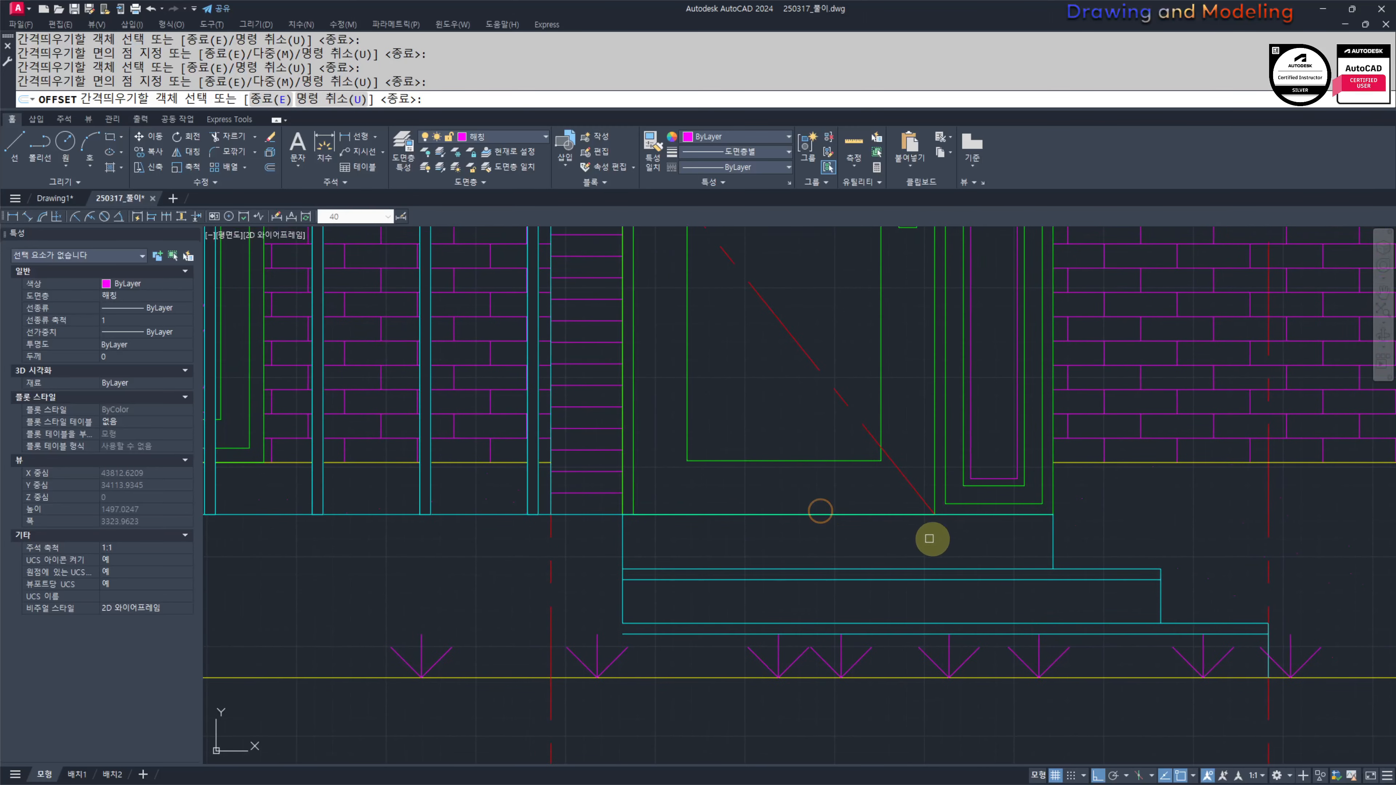
left_click(968, 515)
left_click(950, 549)
key("Escape")
key("Escape")
Step: Trim the landing's offset line back to the vertical line at the stair's left end
middle_click_drag(598, 530, 676, 542)
scroll(689, 547, "up", 2)
type("tr")
key("Return")
left_click(707, 569)
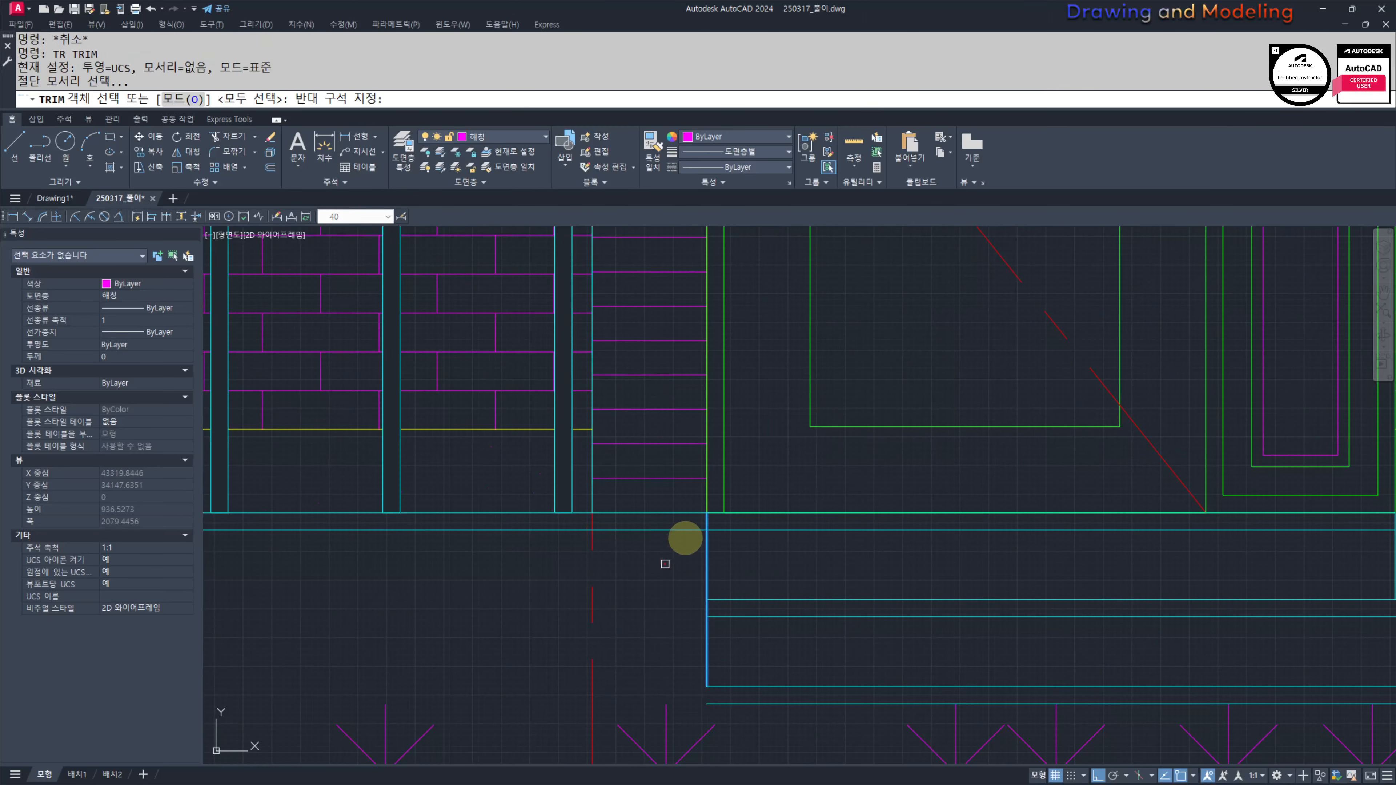
key("Return")
left_click(667, 530)
key("Escape")
key("Escape")
Step: Match the properties of a magenta grass line onto the three offset stair lines
scroll(764, 608, "down", 2)
type("ma")
key("space")
left_click(830, 648)
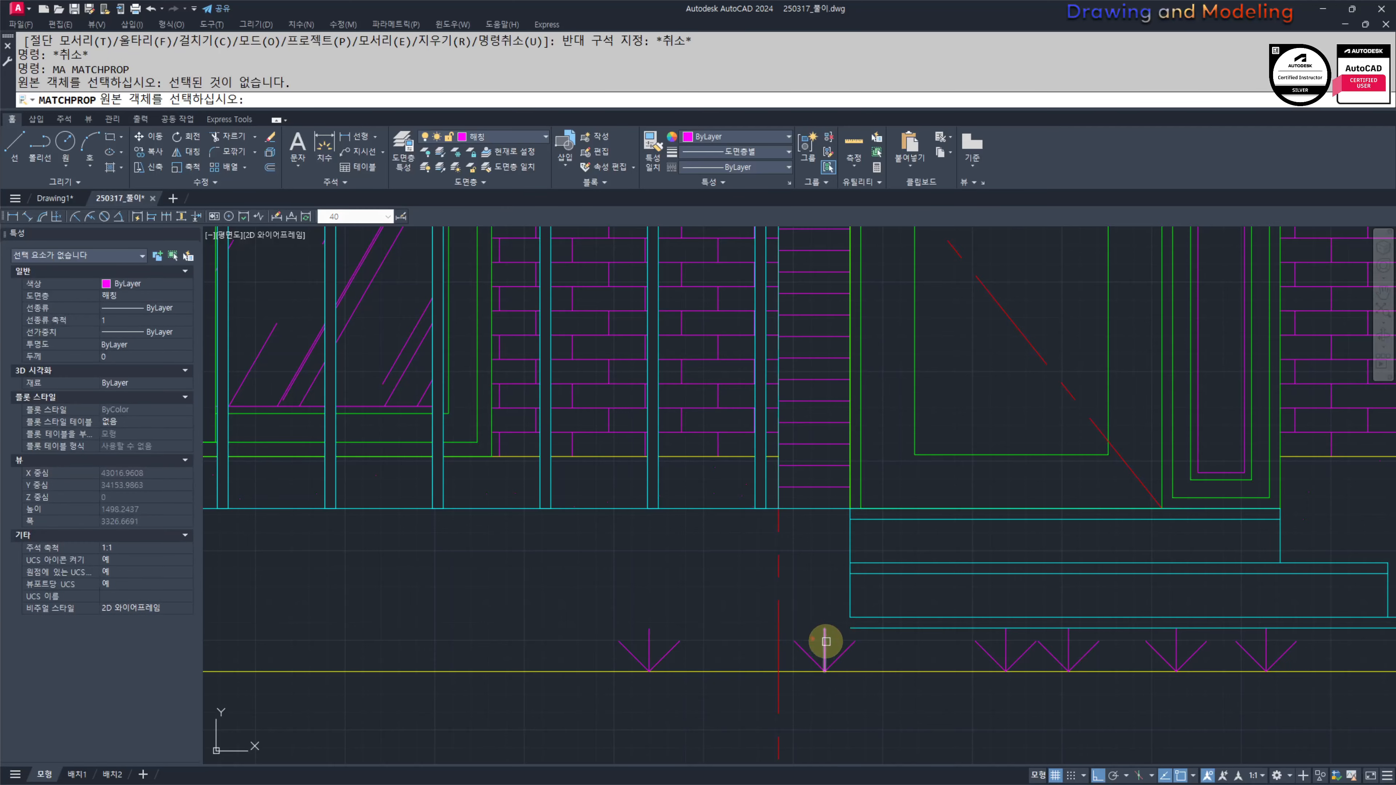
left_click(825, 644)
scroll(922, 629, "up", 3)
left_click(934, 627)
left_click(903, 477)
left_click(829, 495)
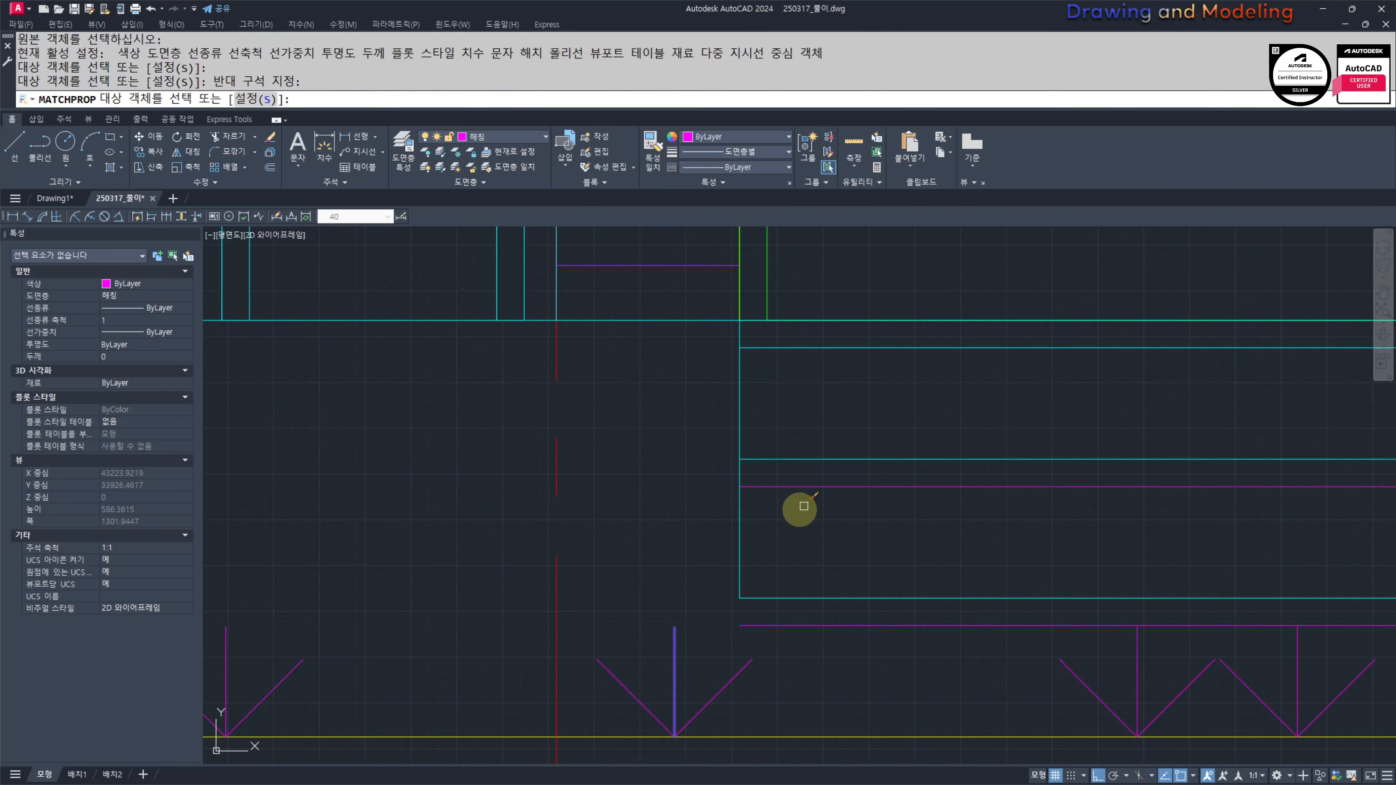
left_click(838, 360)
left_click(804, 340)
key("Escape")
key("Escape")
Step: Offset the vertical line at the stair's left end inward by 100
scroll(753, 509, "down", 4)
scroll(805, 538, "up", 6)
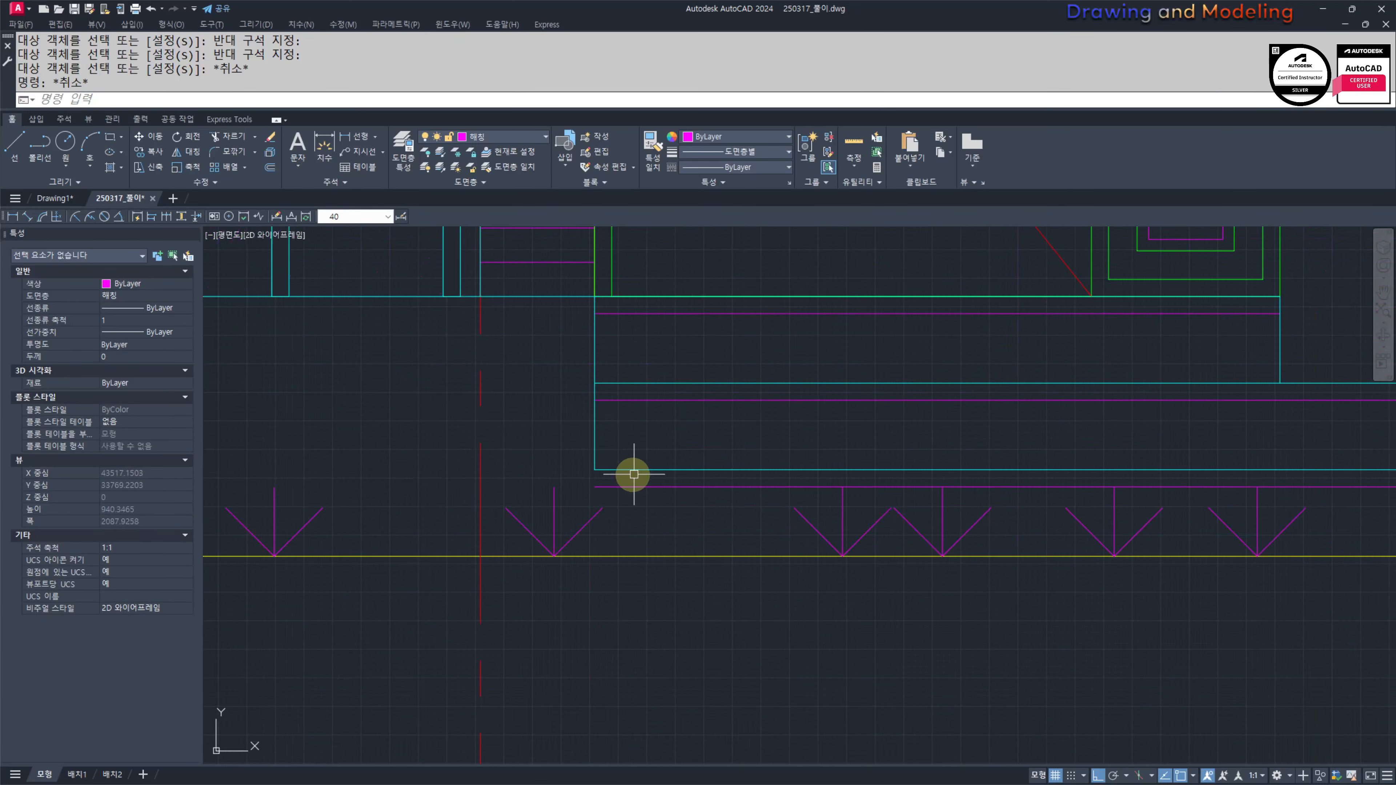
middle_click_drag(633, 474, 745, 516)
scroll(745, 516, "down", 4)
middle_click_drag(933, 532, 883, 549)
scroll(690, 478, "up", 4)
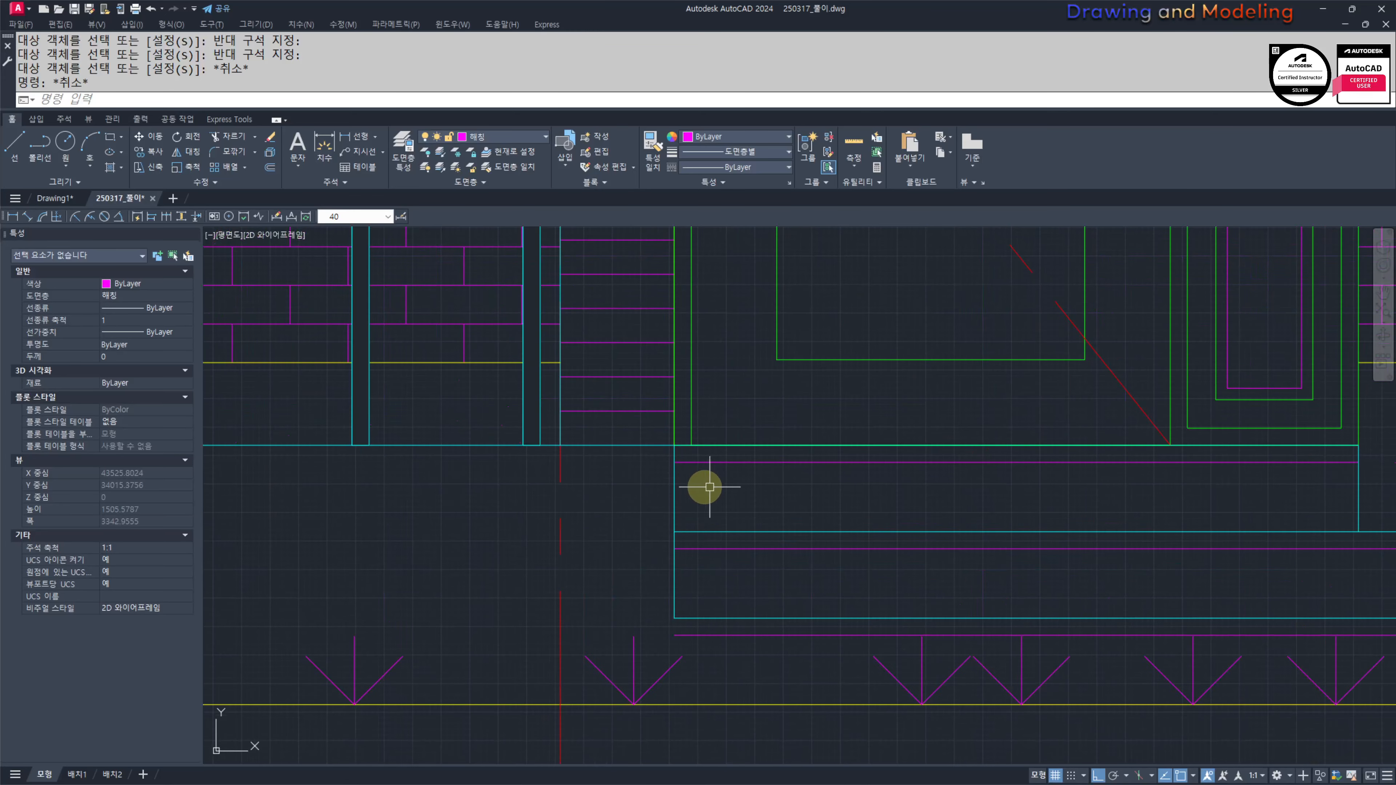
middle_click_drag(767, 599, 778, 598)
type("o")
key("Return")
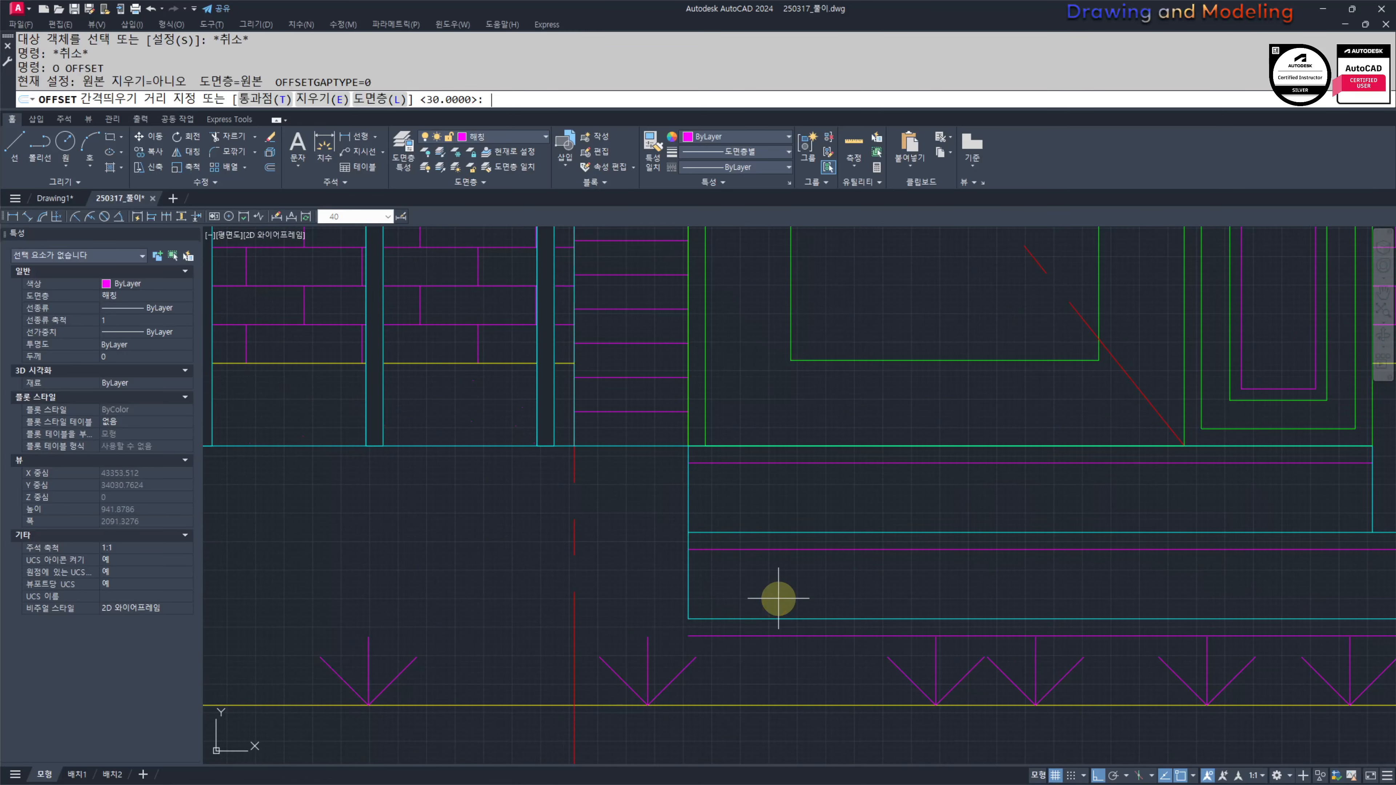
type("100")
key("Return")
left_click(687, 577)
left_click(739, 545)
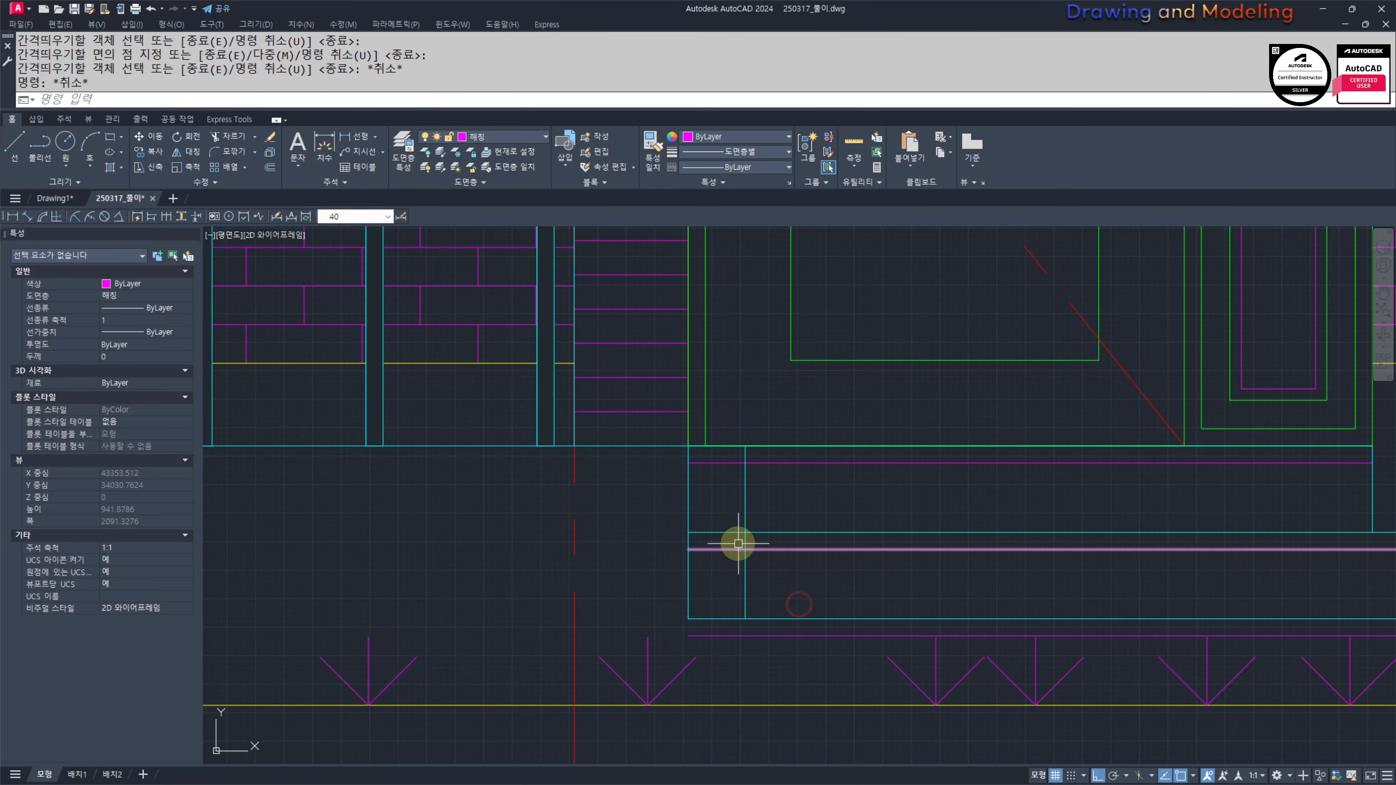
key("Return")
Step: Trim the new vertical line and the upper two magenta stair lines to leave short nosing returns under the treads
type("tr")
key("Return")
scroll(754, 508, "up", 2)
left_click(764, 504)
left_click(700, 513)
left_click(710, 473)
left_click(699, 447)
left_click(775, 626)
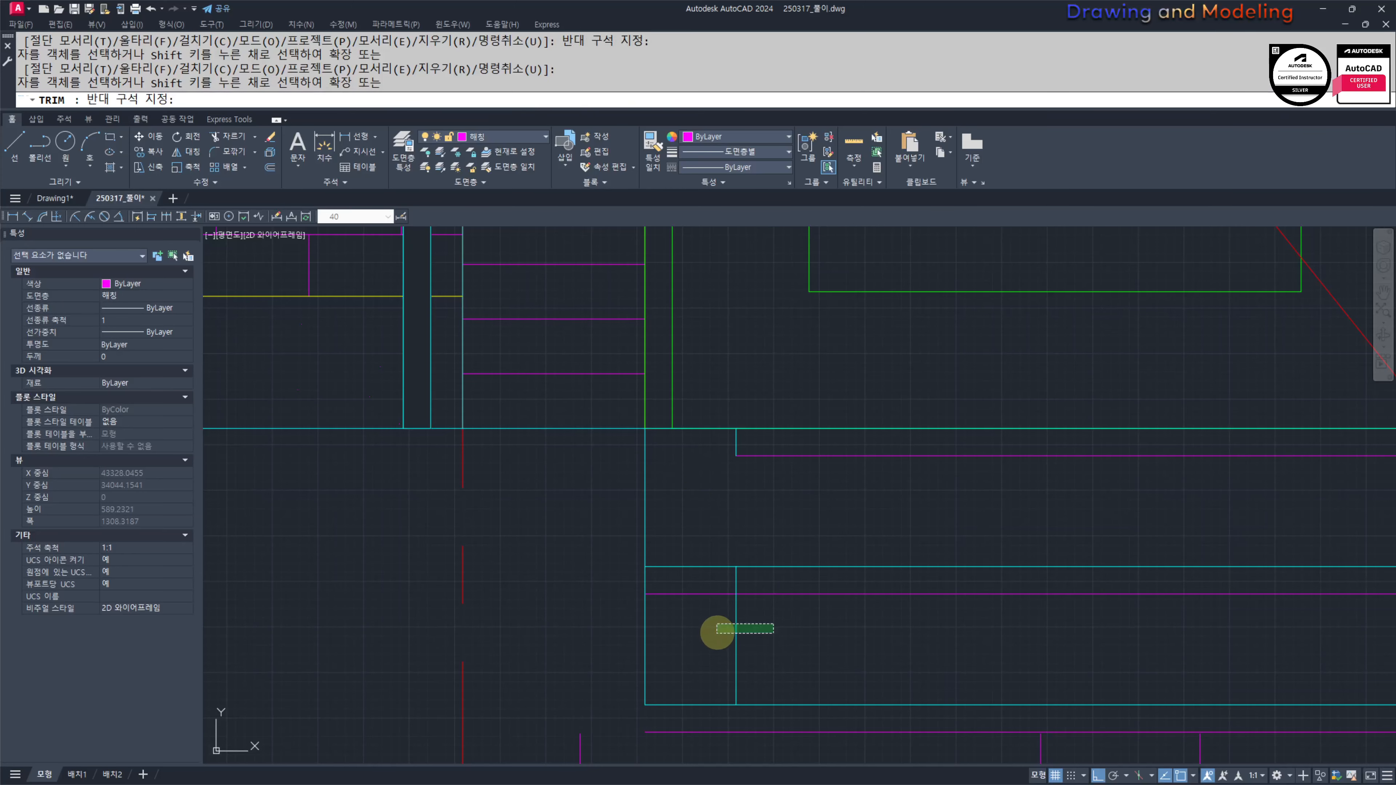
left_click(718, 635)
left_click(707, 609)
left_click(695, 582)
key("Escape")
key("Escape")
Step: Match the properties of the magenta stair line onto the two short vertical nosing lines
type("ma")
key("Return")
left_click(770, 593)
left_click(711, 636)
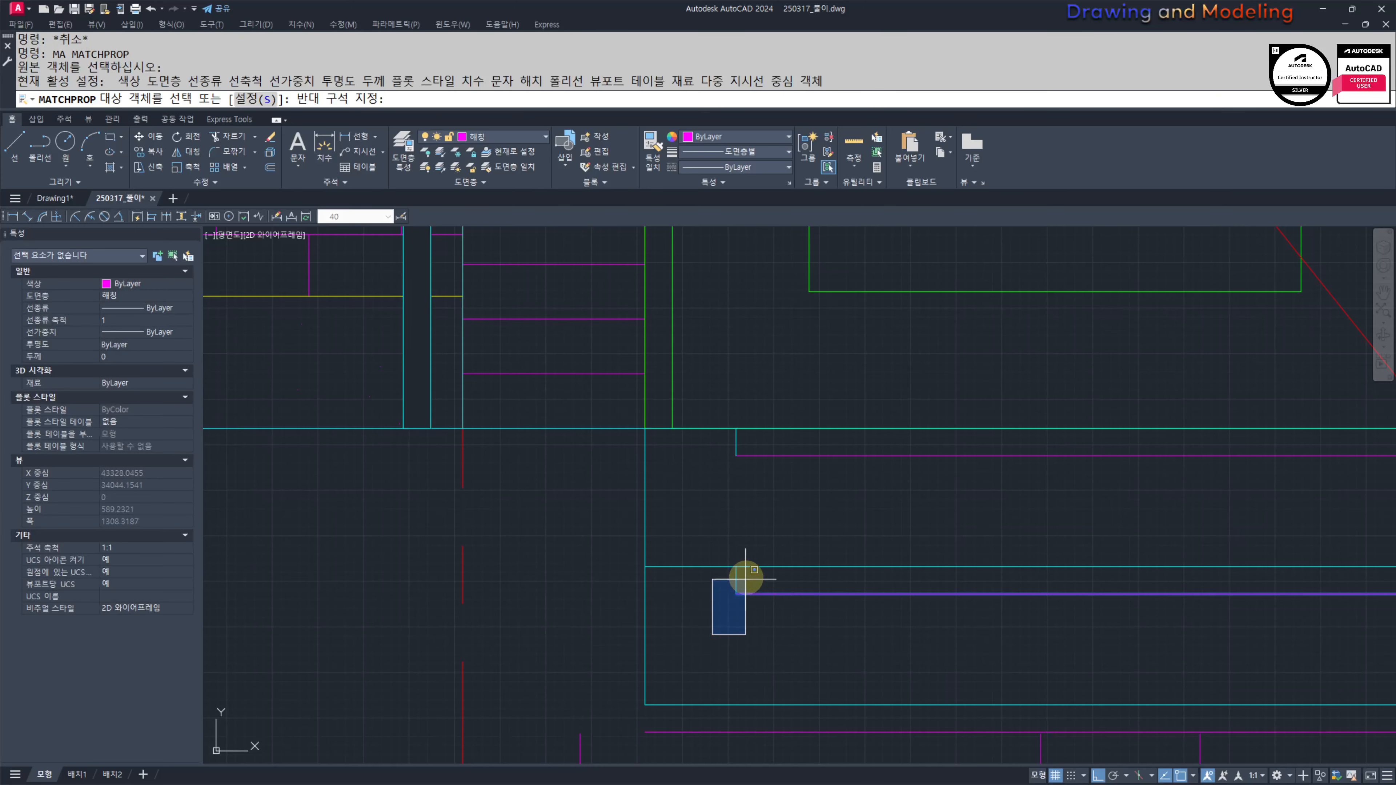
left_click(762, 548)
left_click(709, 476)
left_click(776, 394)
key("Escape")
key("Escape")
Step: Copy the short vertical nosing line from the middle tread to the lowest tread, using the stair's left corners as reference
middle_click_drag(750, 573, 767, 563)
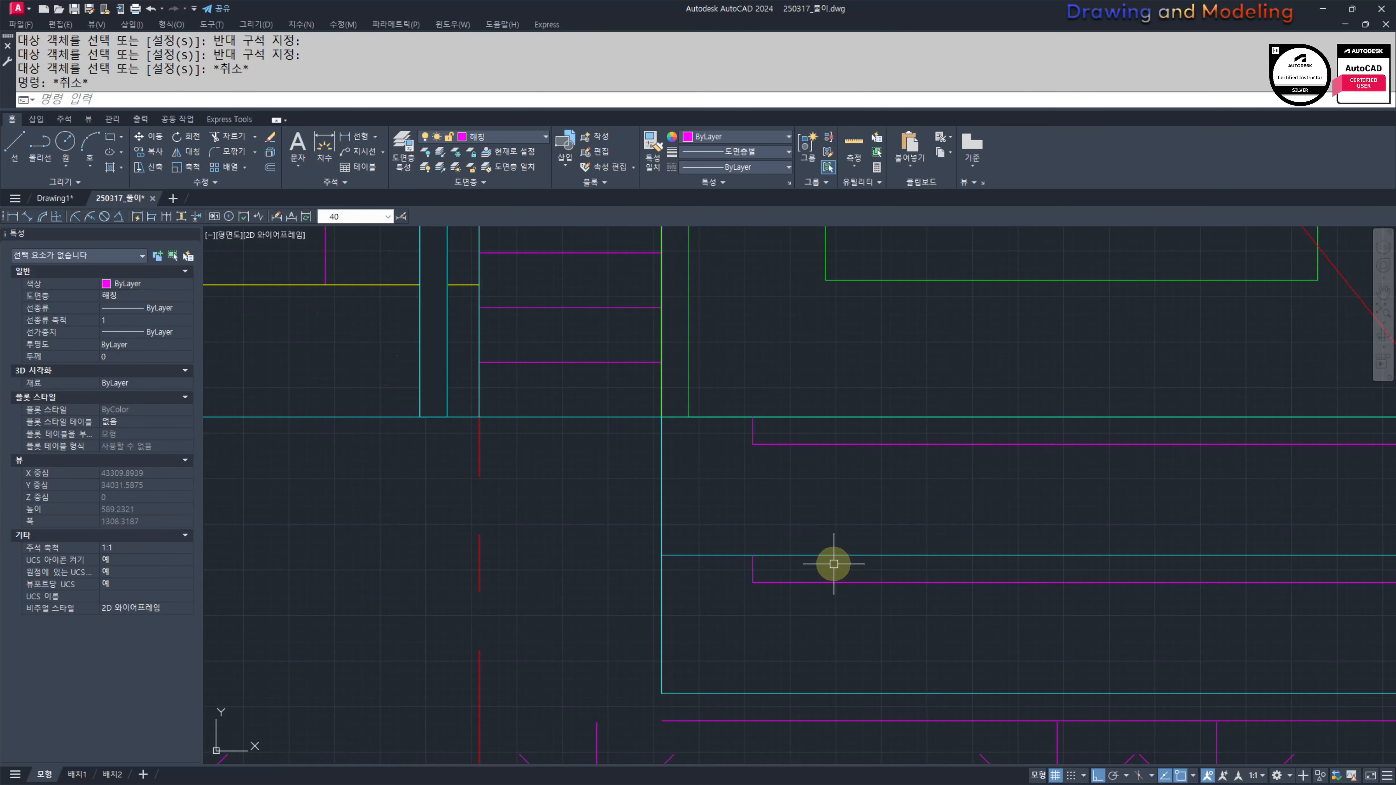
type("co")
scroll(780, 564, "up", 2)
left_click(777, 570)
left_click(701, 576)
key("space")
left_click(598, 545)
scroll(627, 638, "down", 2)
middle_click_drag(626, 637, 680, 506)
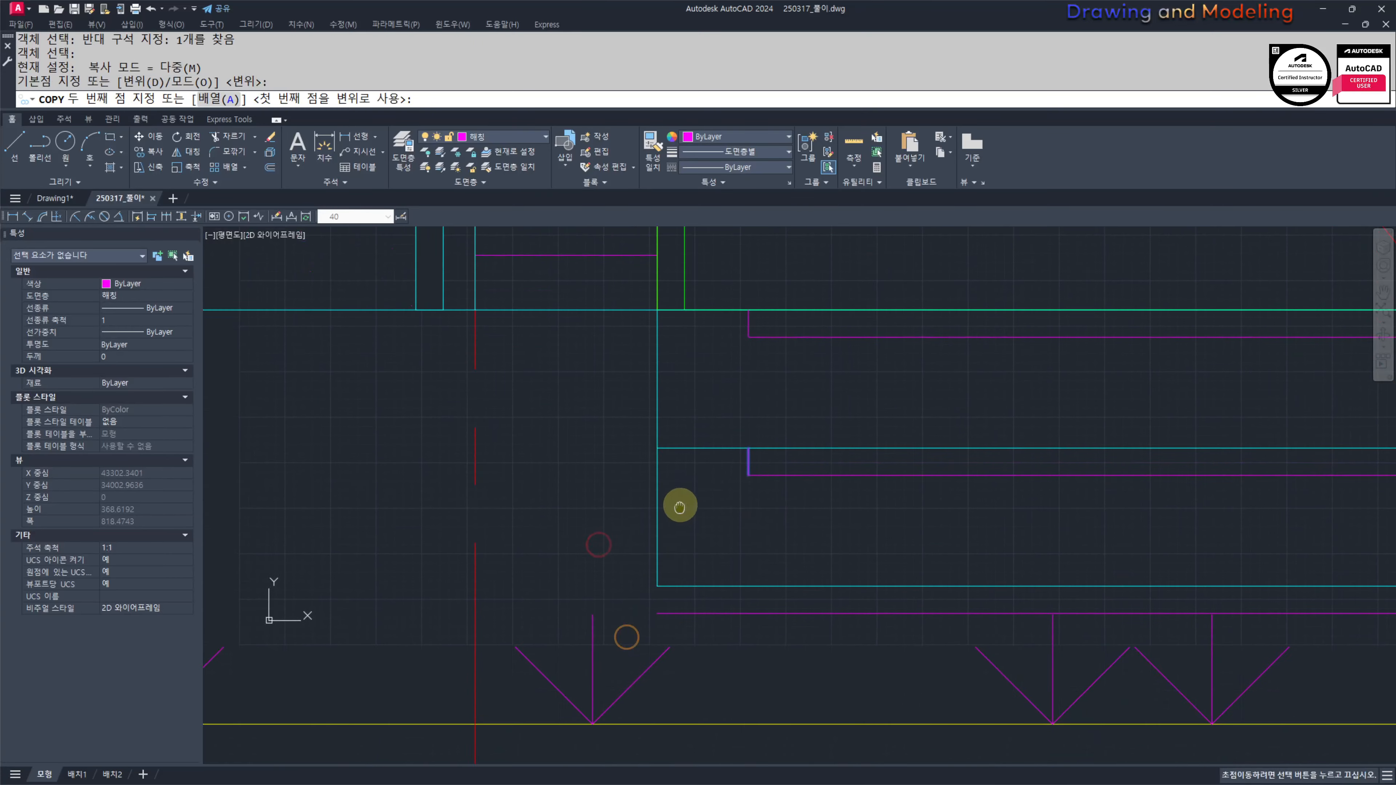
left_click(658, 588)
scroll(733, 620, "up", 2)
key("Escape")
Step: Trim the lowest magenta stair line where it overshoots the copied nosing line on the left
type("tr")
key("space")
left_click(719, 633)
left_click(693, 588)
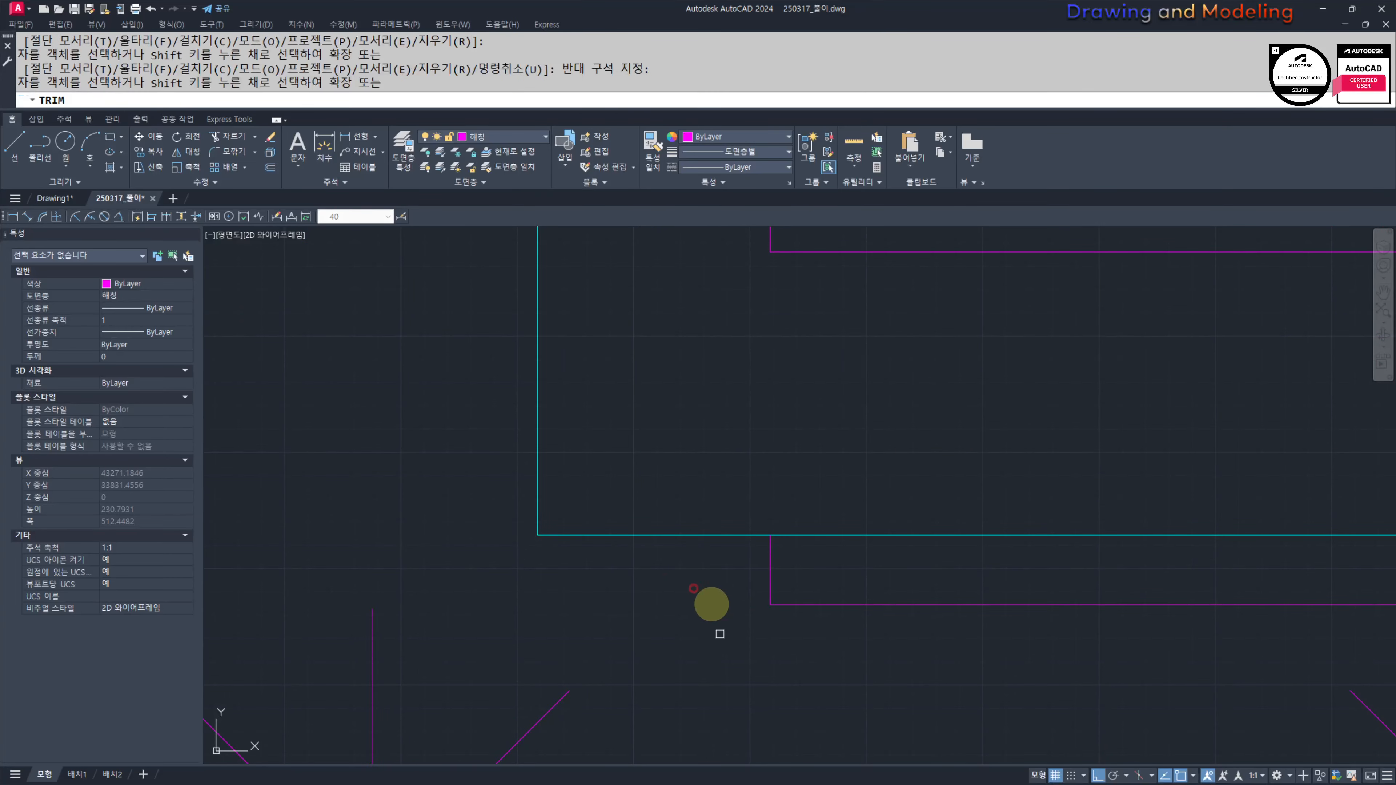
key("Escape")
Step: Examine the finished stair lines and the overall front elevation
scroll(834, 586, "down", 10)
scroll(816, 611, "up", 3)
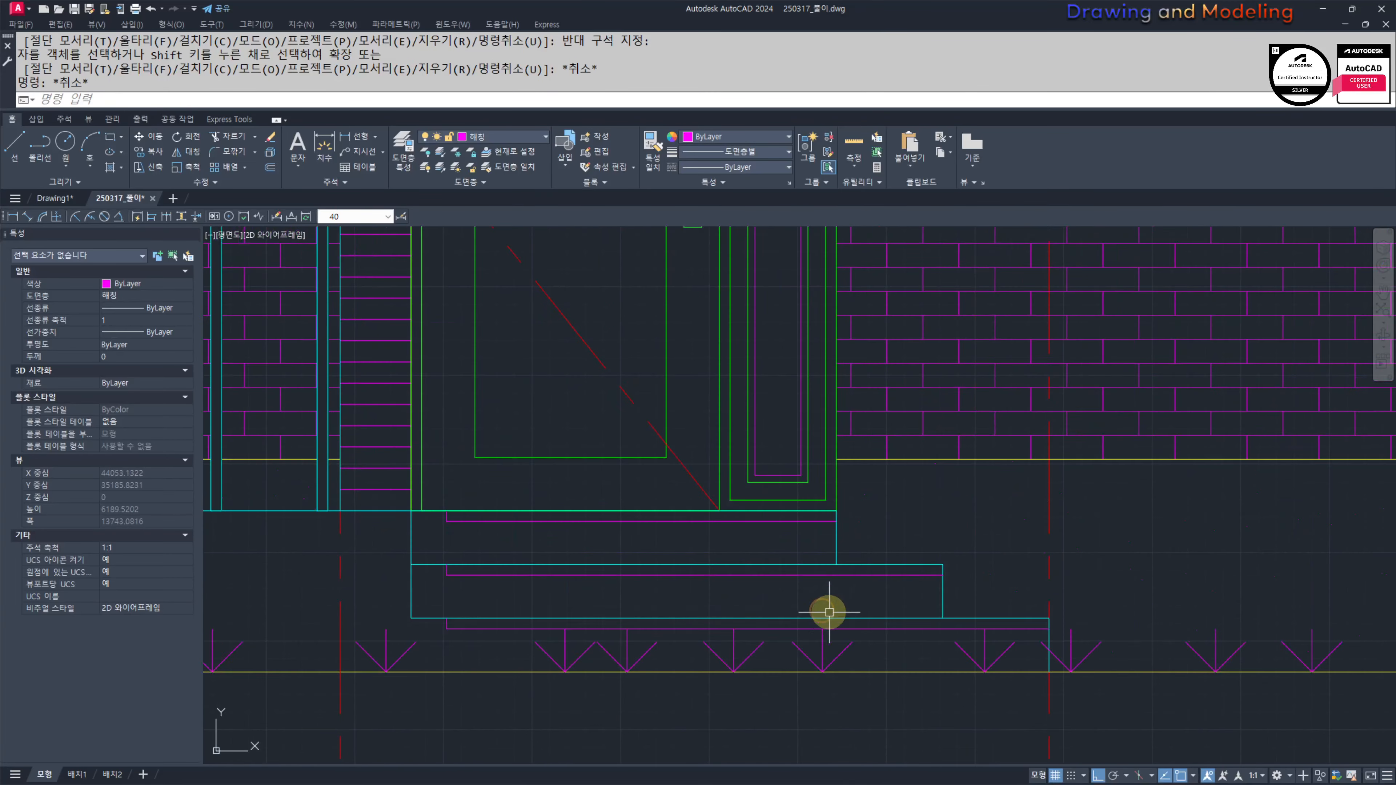
middle_click_drag(650, 635, 686, 631)
scroll(854, 640, "up", 1)
scroll(977, 634, "down", 4)
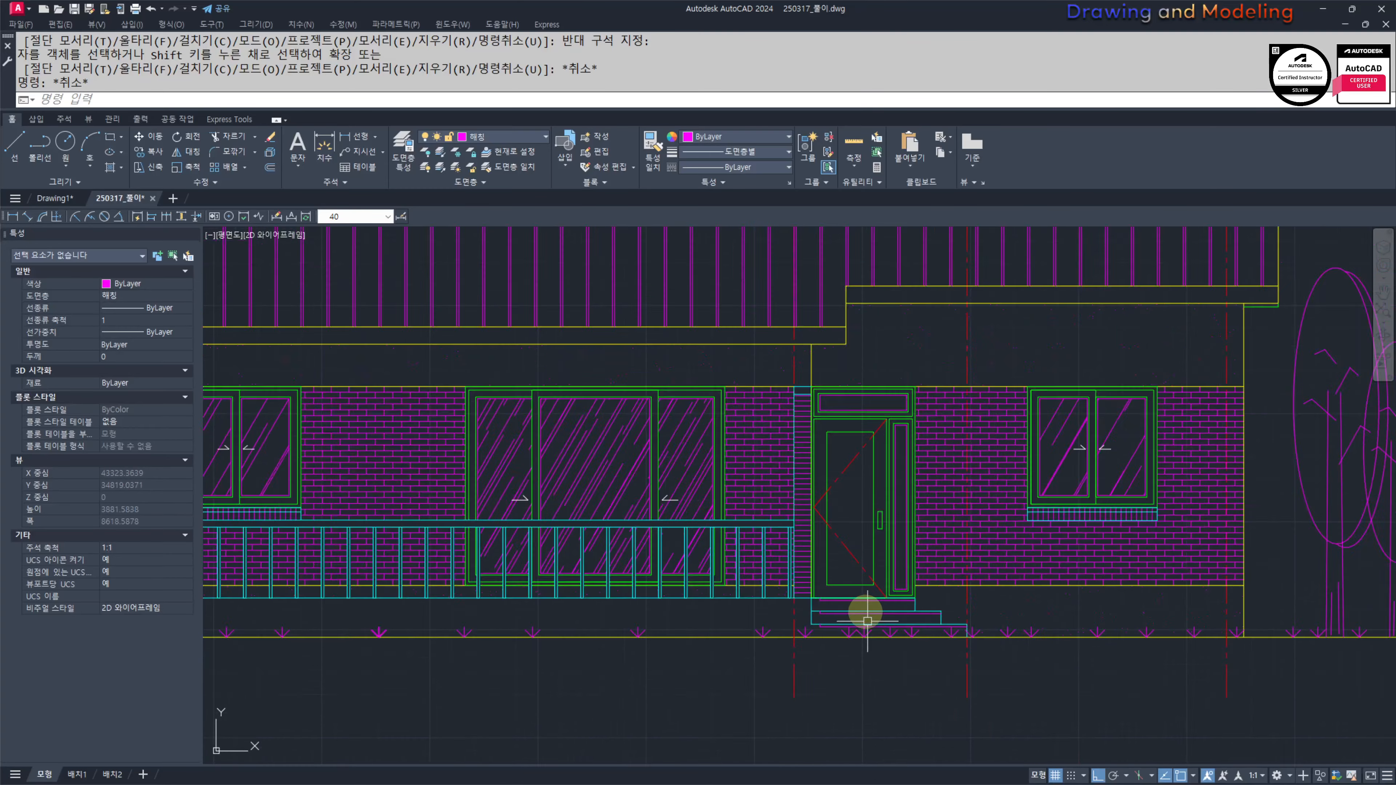
scroll(868, 621, "down", 4)
scroll(670, 623, "down", 2)
scroll(854, 635, "up", 1)
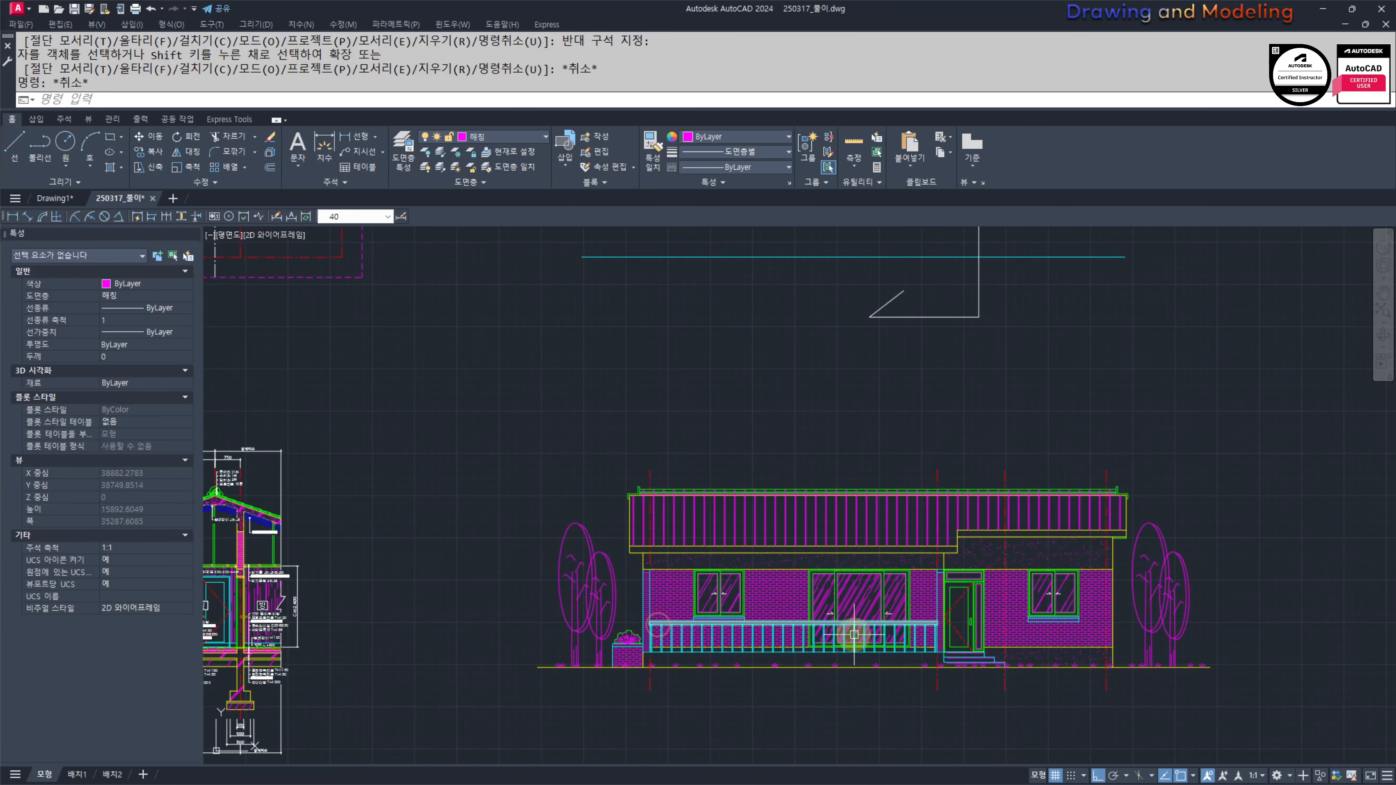
scroll(1164, 671, "up", 3)
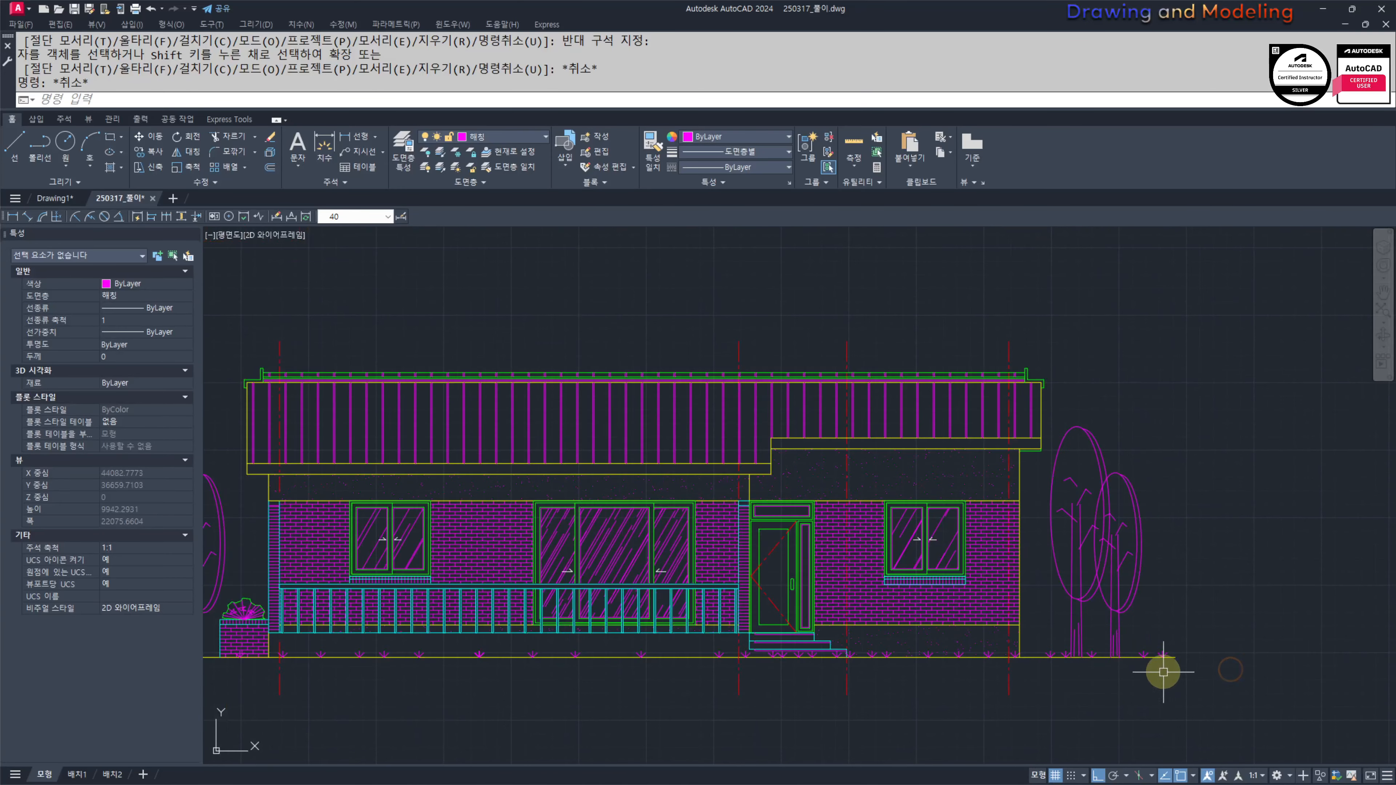
scroll(1011, 655, "down", 3)
Step: Draw a rectangle enclosing the whole front elevation, including the trees on both sides
key("Escape")
key("Escape")
middle_click_drag(677, 560, 757, 551)
type("rec")
key("space")
left_click(705, 502)
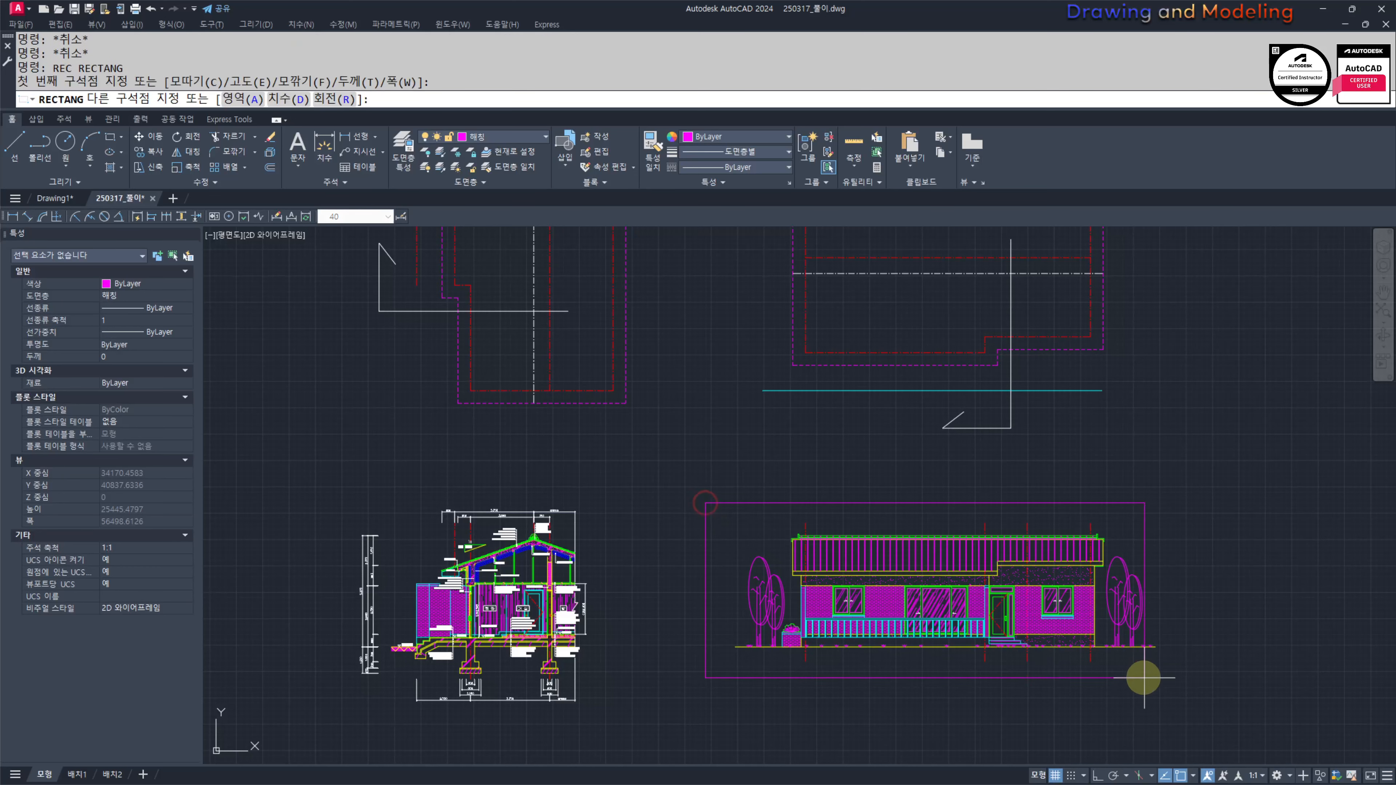
left_click(1177, 676)
middle_click_drag(1177, 676, 1152, 669)
key("Escape")
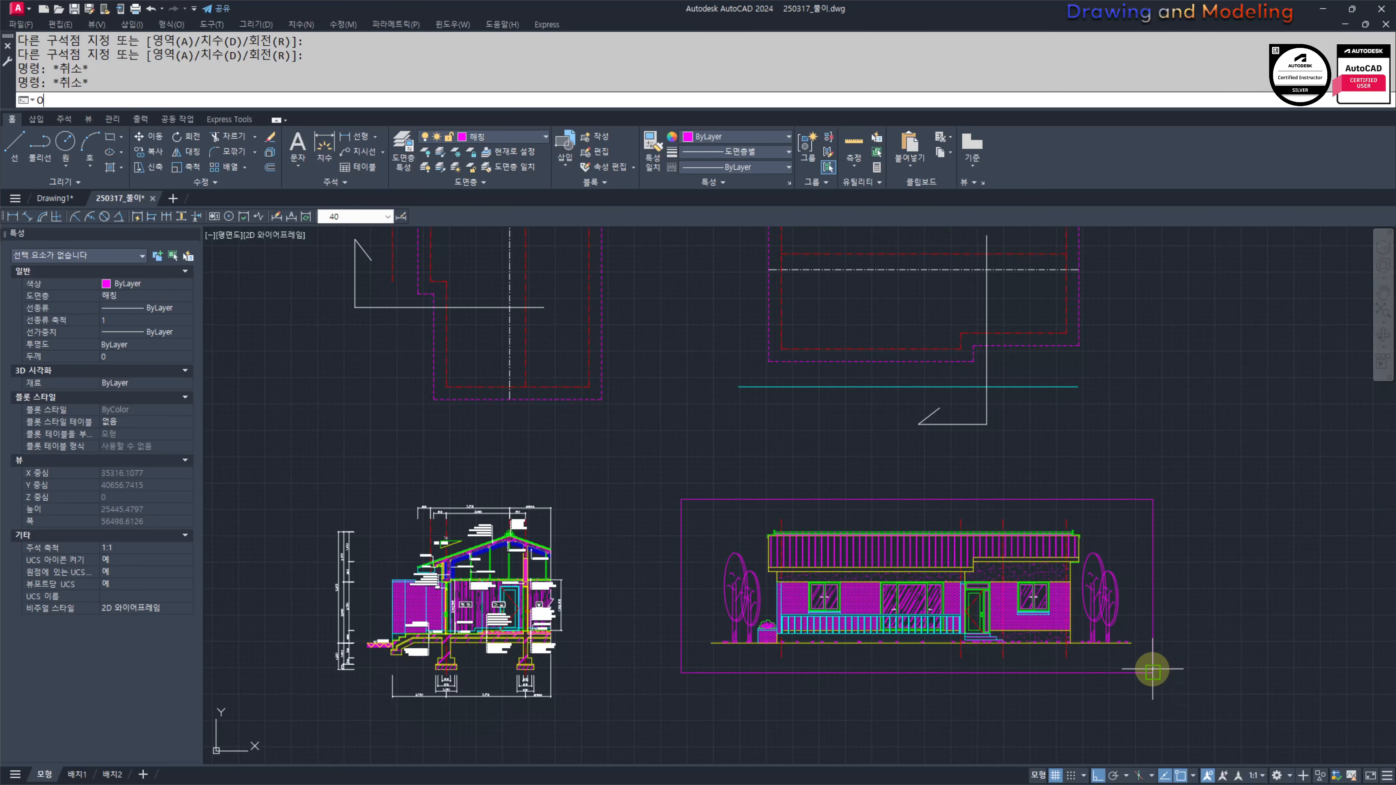
Step: Offset the rectangle around the front elevation outward by 1000
type("o")
key("space")
type("1000")
key("space")
left_click(1115, 499)
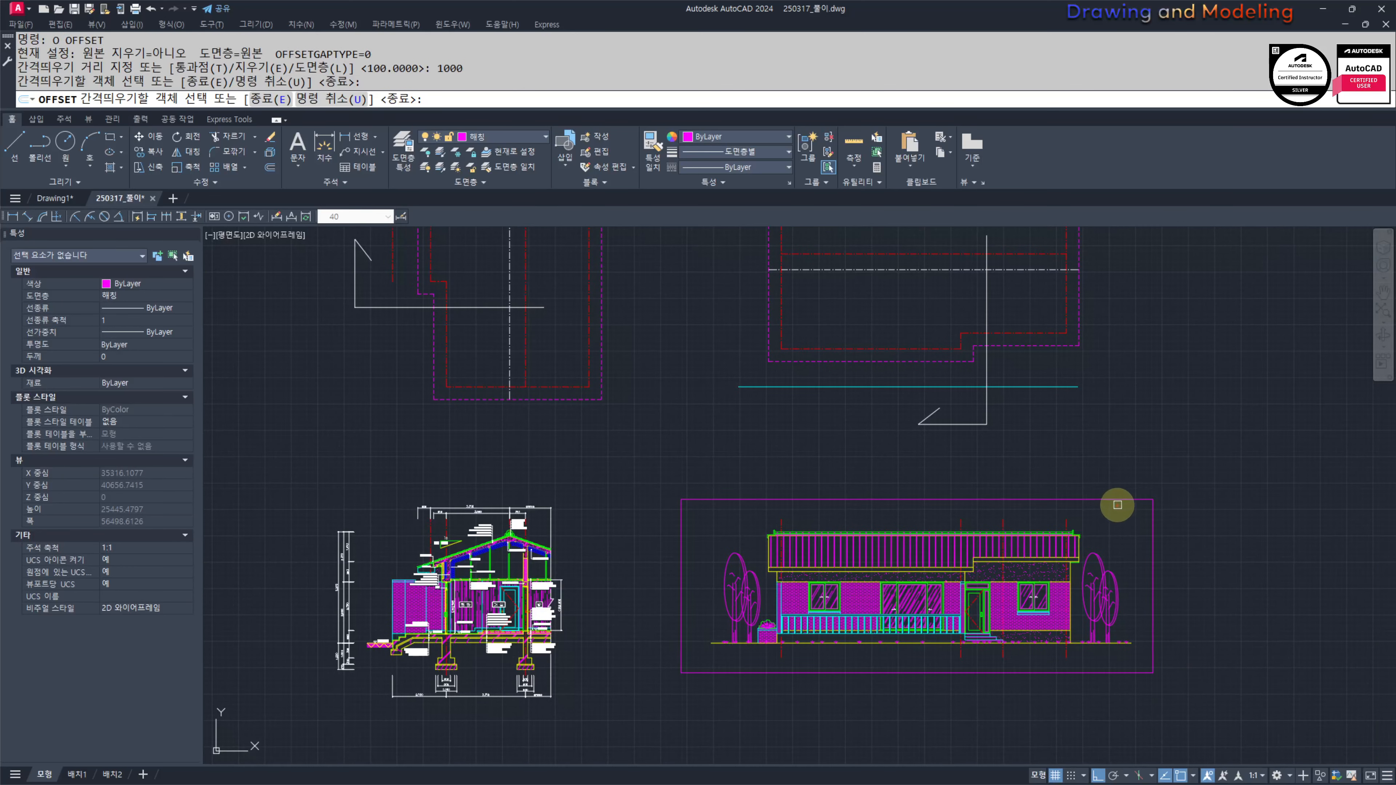
left_click(1168, 437)
key("Escape")
key("Escape")
scroll(847, 529, "up", 4)
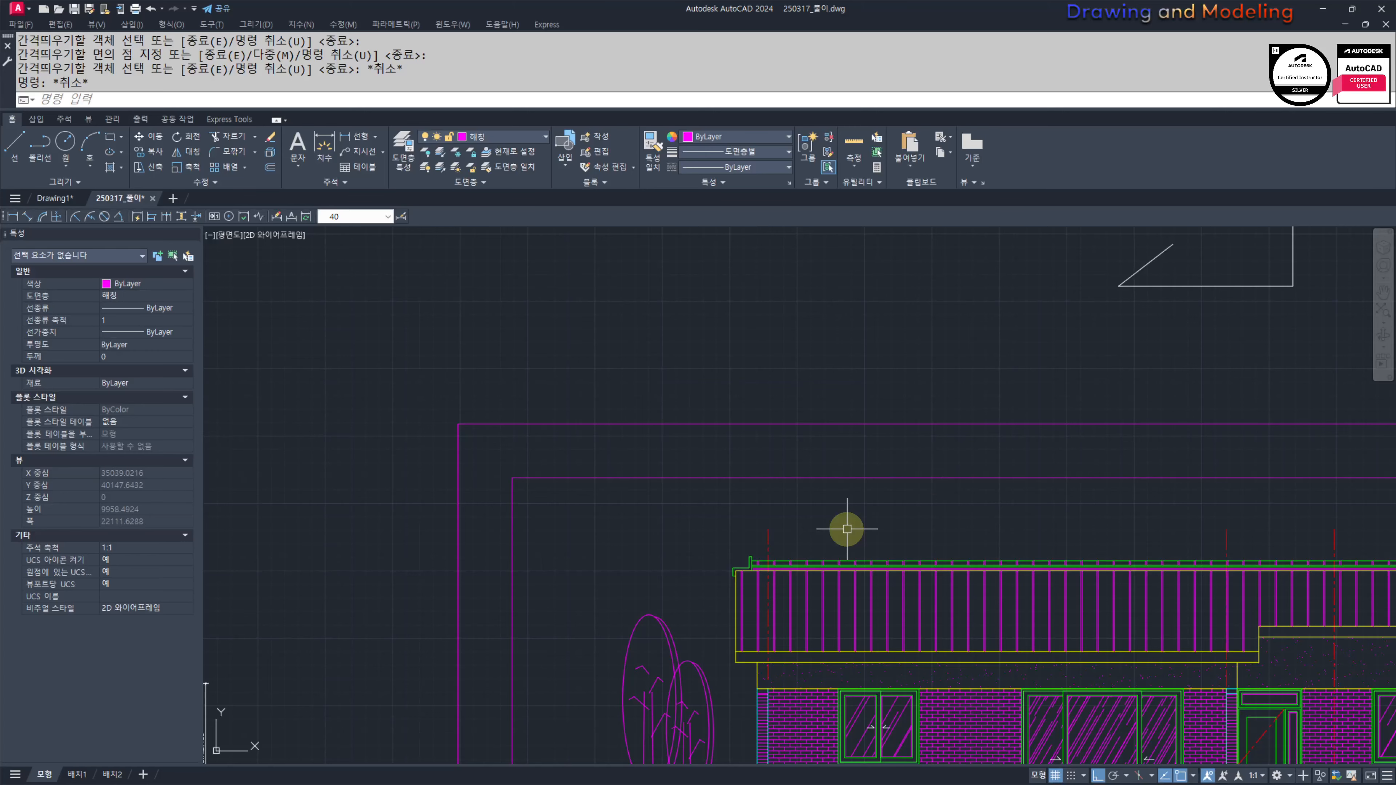
key("space")
scroll(792, 575, "up", 6)
middle_click_drag(650, 504, 713, 605)
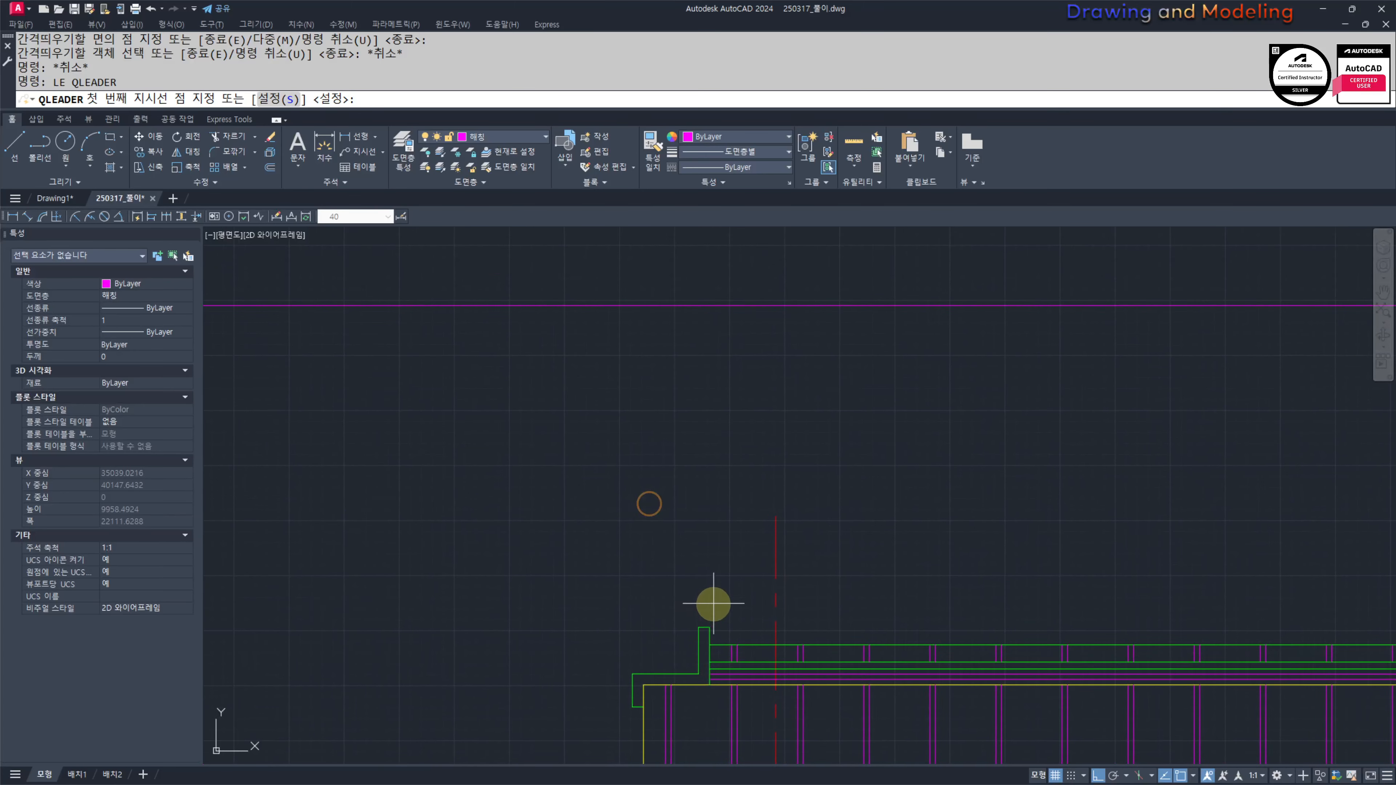
left_click(701, 595)
key("Escape")
key("Escape")
key("Escape")
Step: Make 50 the current dimension style
left_click(360, 216)
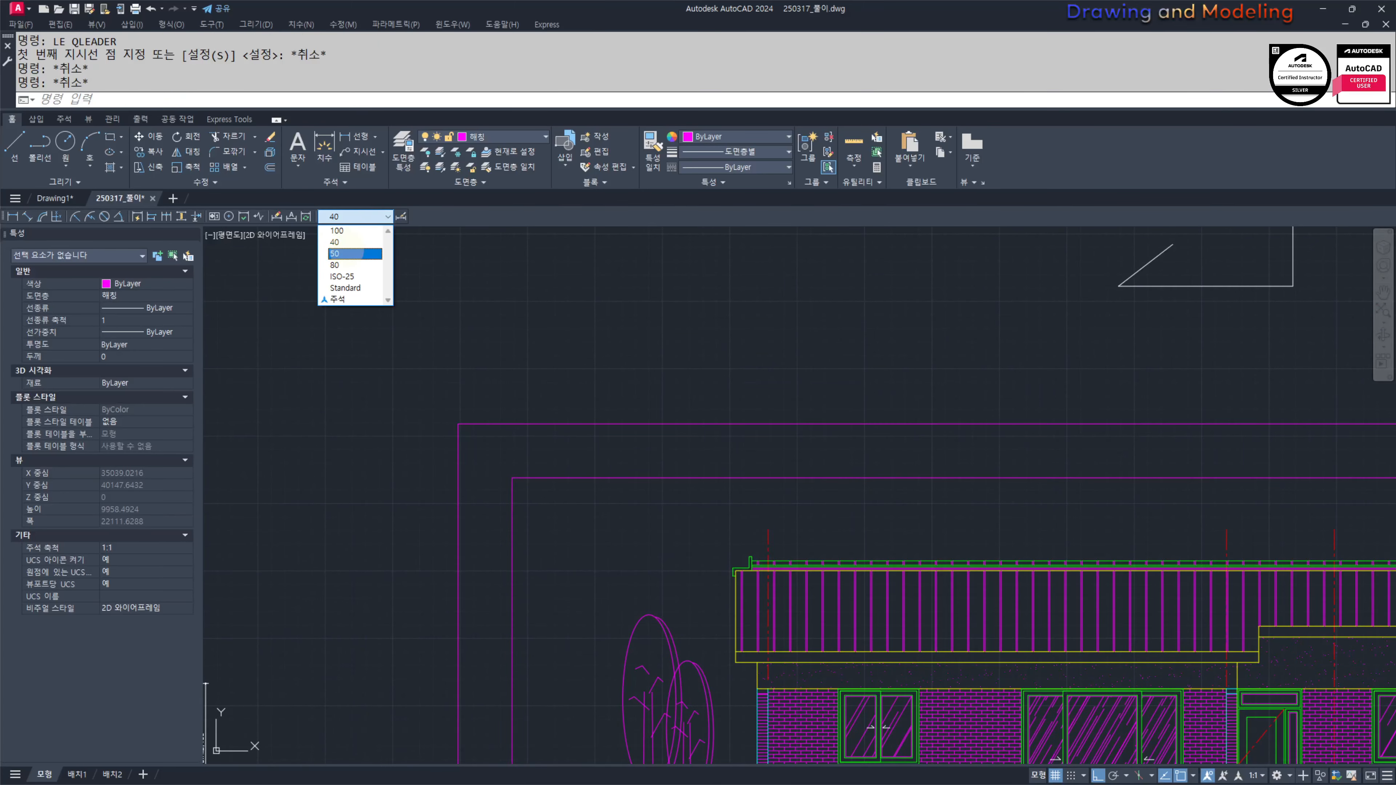
left_click(346, 253)
key("Escape")
Step: Start a quick leader at the roof's left ridge-end tile and run it straight up to the inner rectangle
middle_click_drag(804, 450, 781, 429)
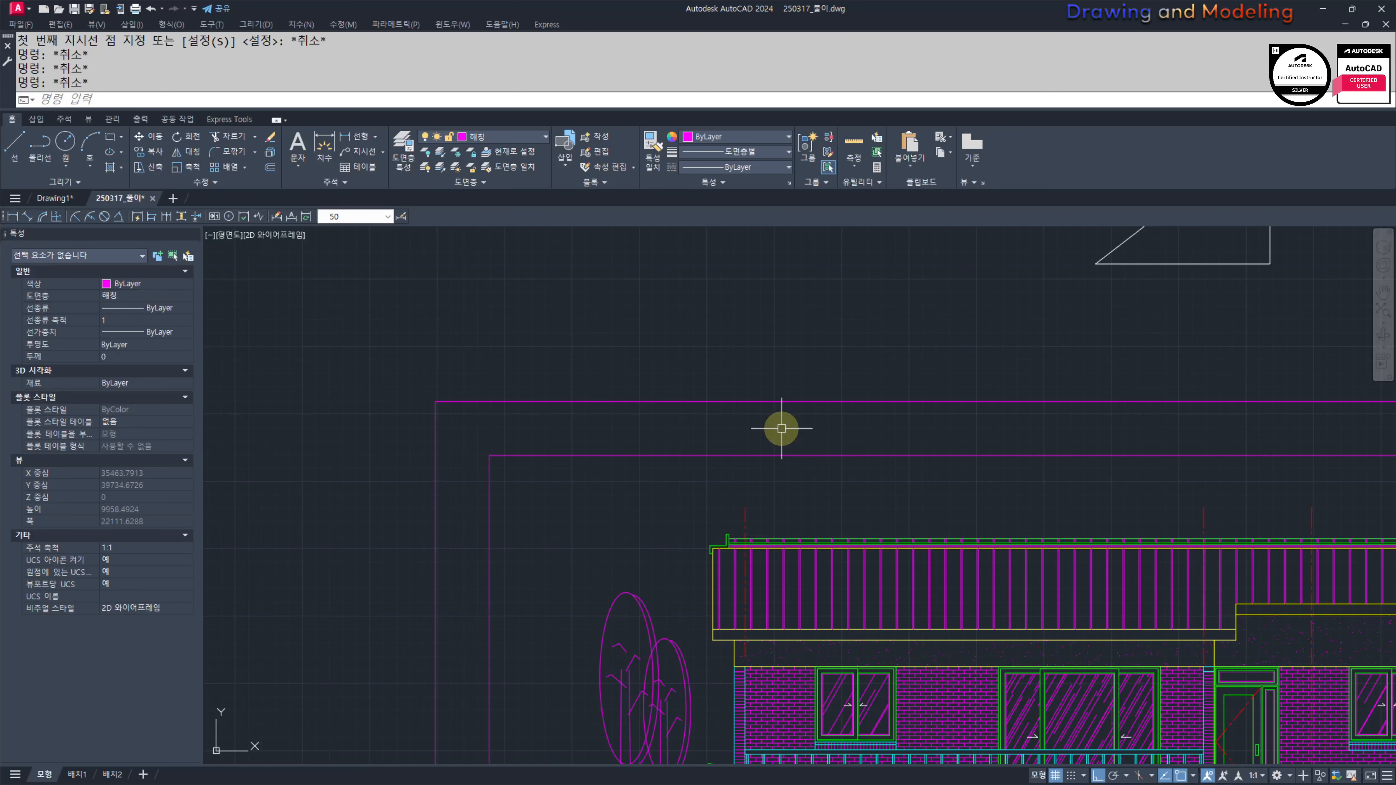
key("Return")
scroll(703, 547, "up", 6)
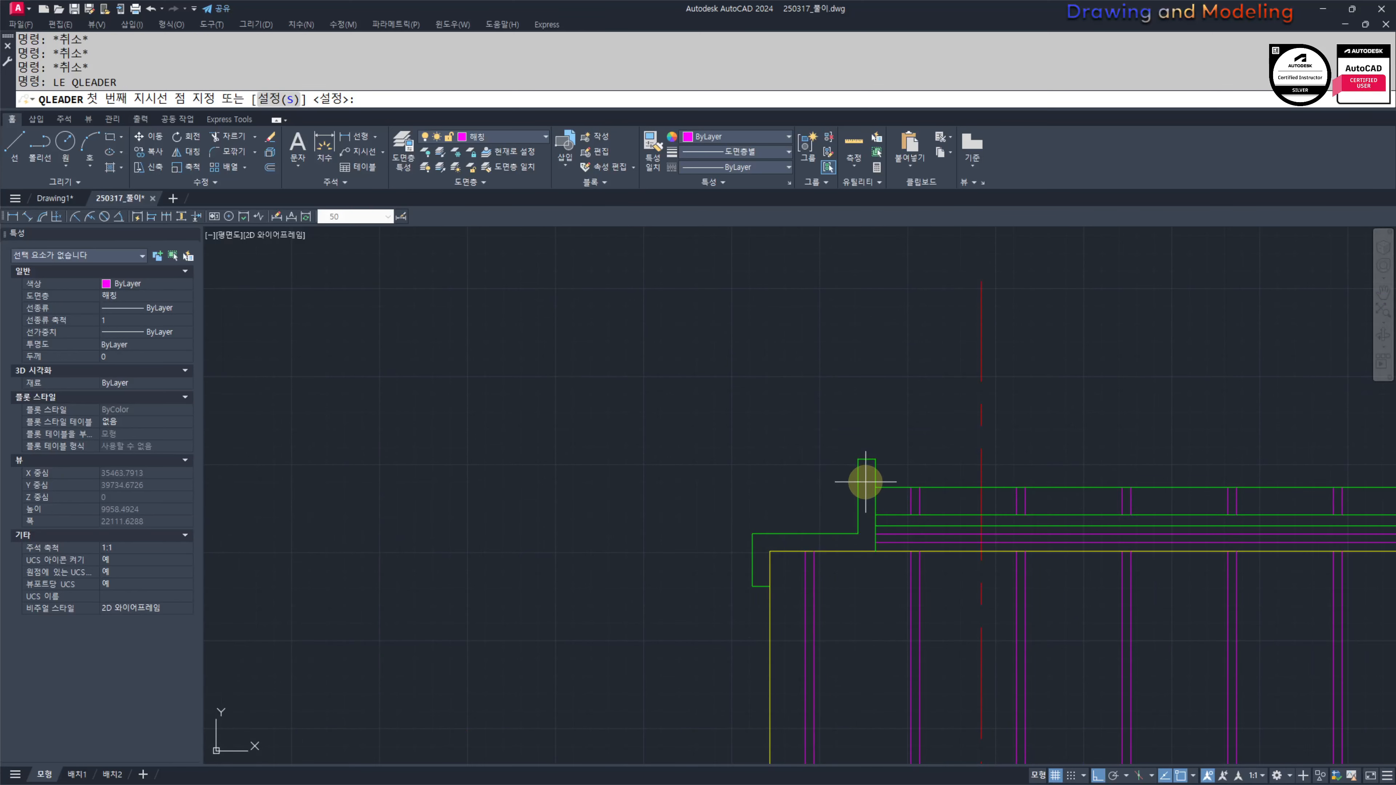
left_click(865, 482)
scroll(865, 519, "down", 1)
middle_click_drag(865, 519, 822, 766)
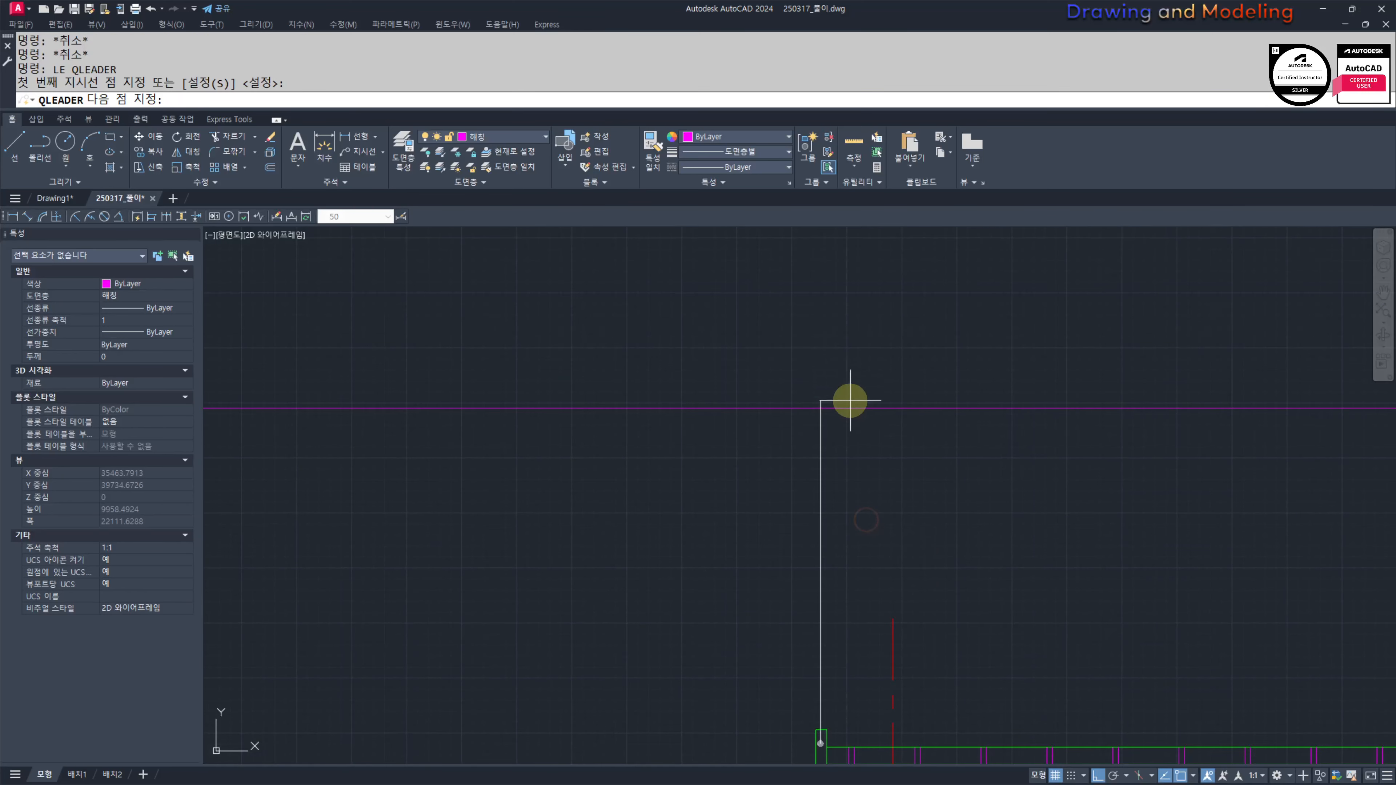
left_click(826, 403)
Step: Finish the ridge-end leader with a 50 landing and the note "용머리 기와"
key("Return")
key("Return")
key("Return")
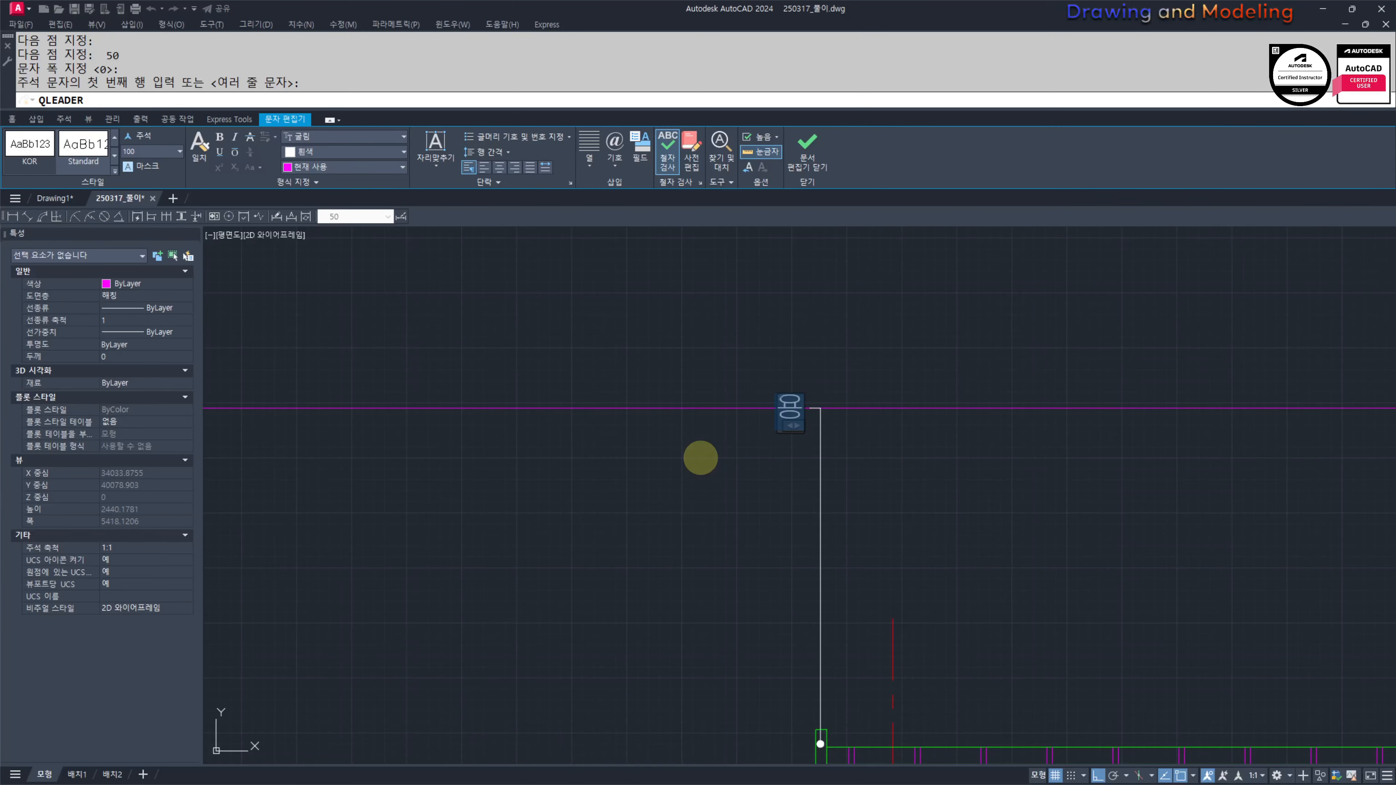
type("용머리 기와")
left_click(701, 457)
key("Escape")
key("Escape")
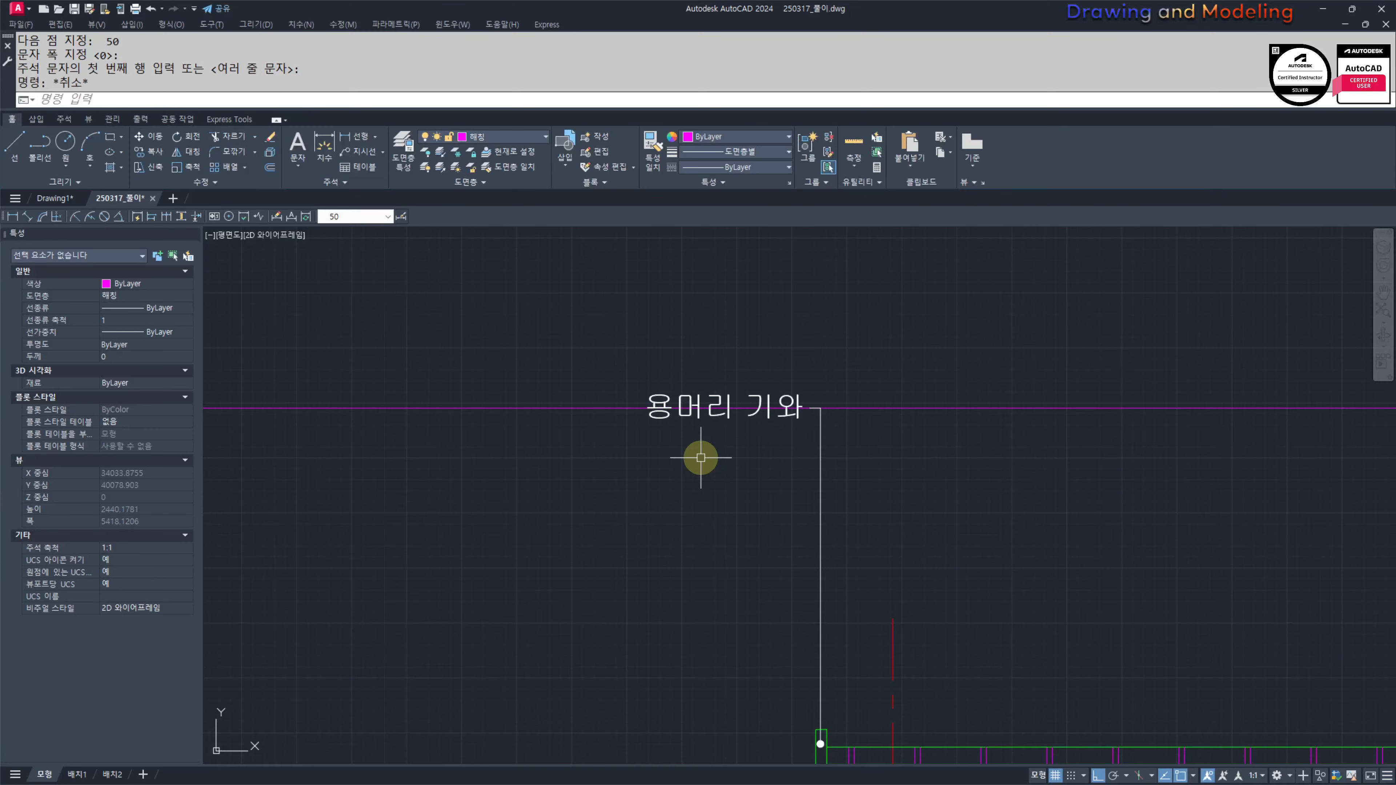
Step: Start a quick leader on the left window's glass and run it straight up to the outer rectangle
scroll(871, 442, "down", 3)
mouse_move(1076, 507)
middle_mouse_down()
mouse_move(974, 507)
mouse_move(897, 536)
middle_mouse_up()
key("space")
scroll(781, 586, "up", 6)
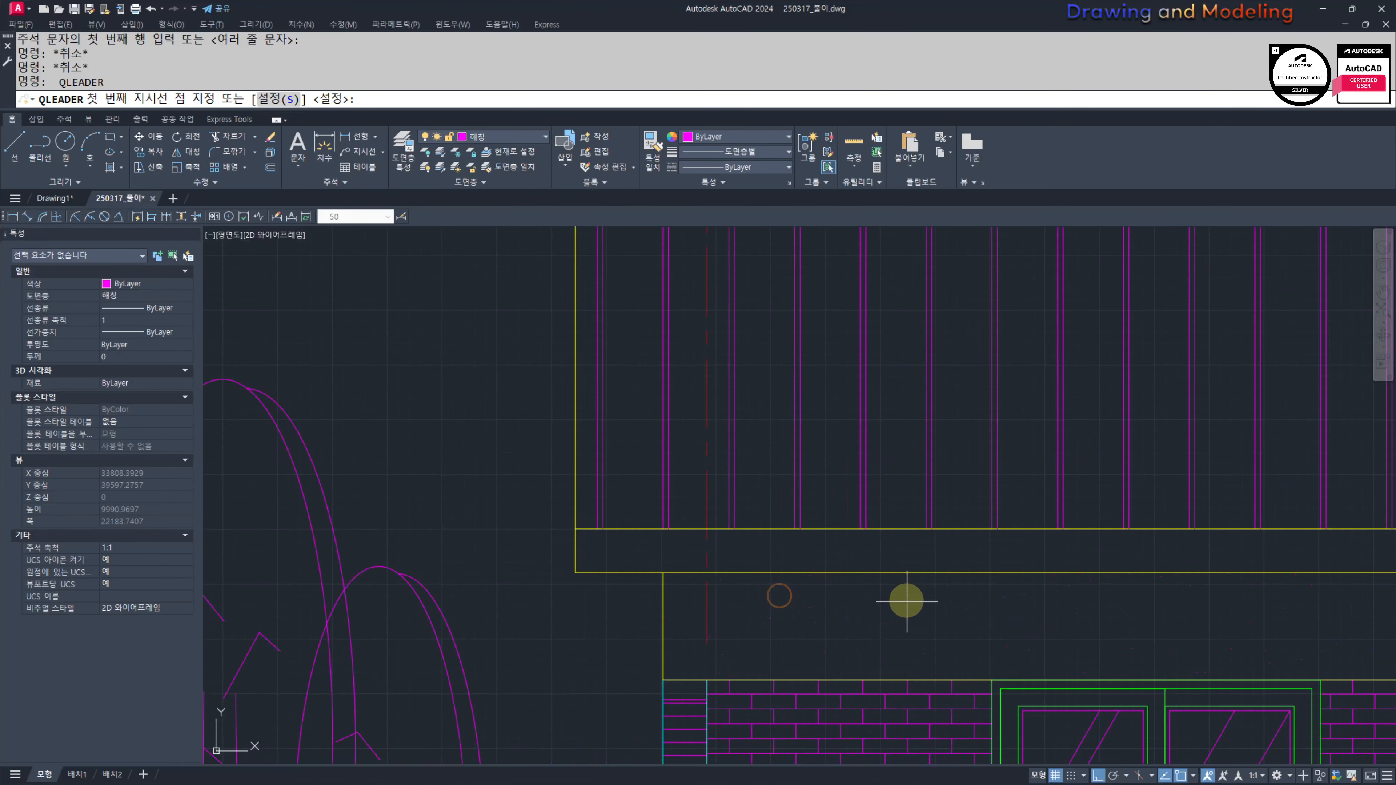
middle_click_drag(1100, 677, 853, 587)
scroll(848, 606, "up", 2)
left_click(785, 697)
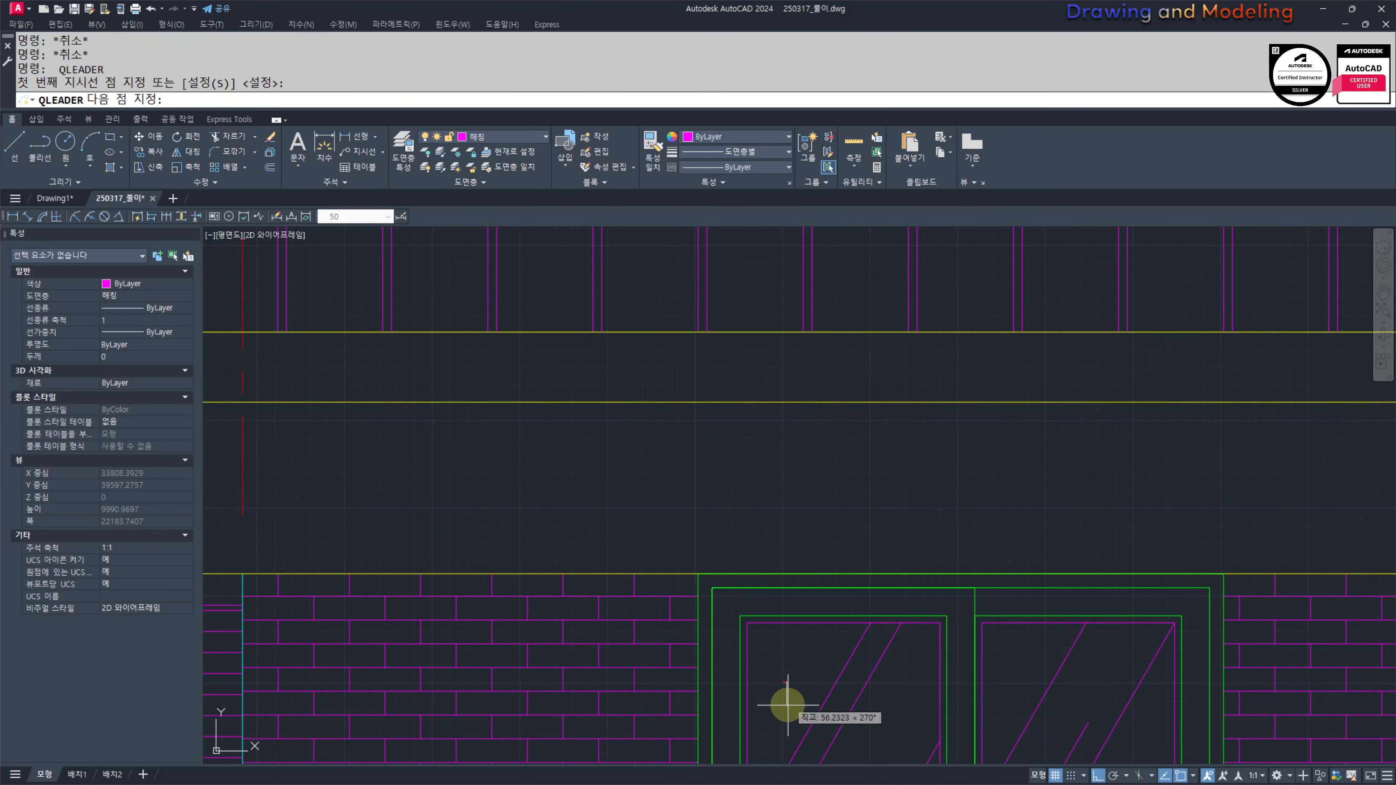
scroll(792, 714, "down", 10)
middle_click_drag(831, 467, 830, 503)
scroll(794, 663, "up", 3)
left_click(832, 538)
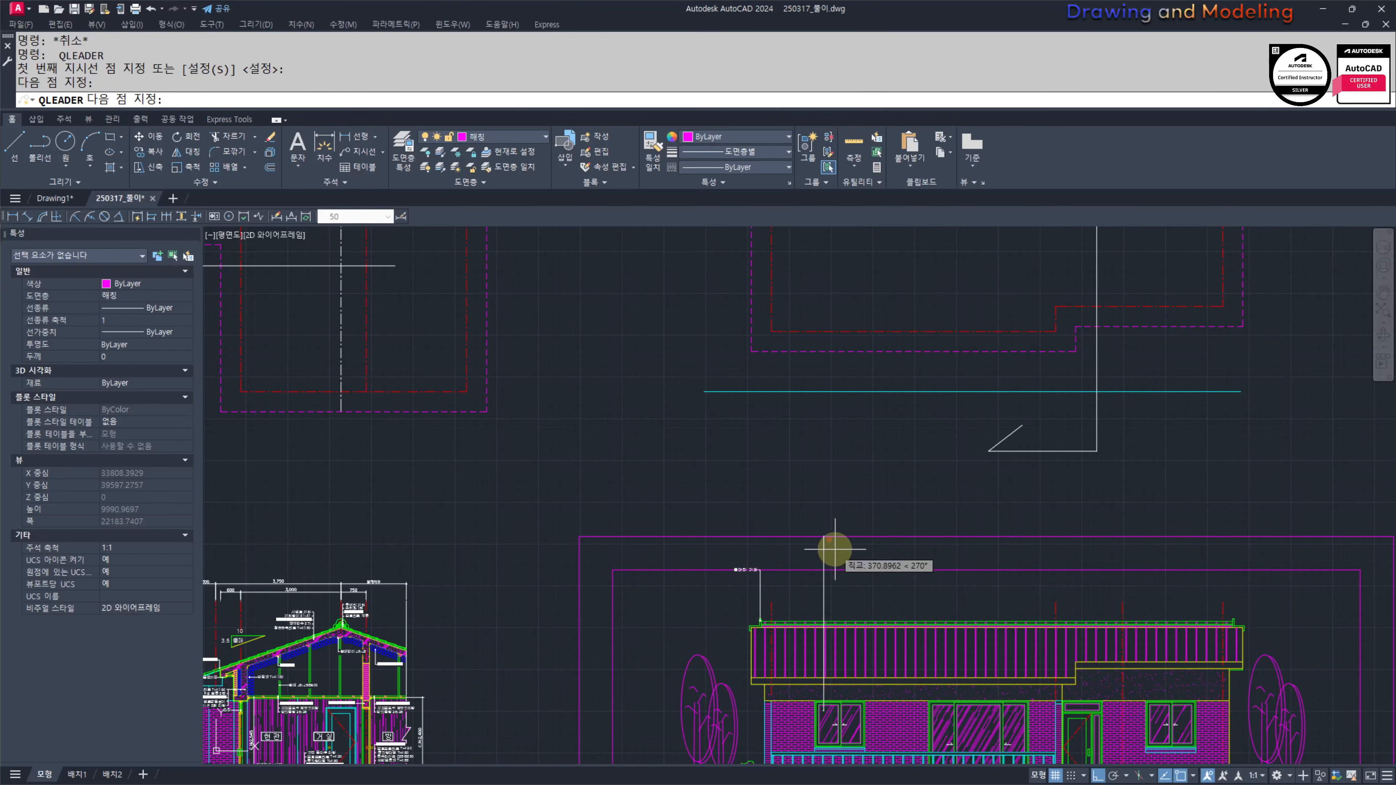
Step: Finish the window leader with a 50 landing and the note "이중창 복층유리 THK5"
scroll(833, 542, "up", 3)
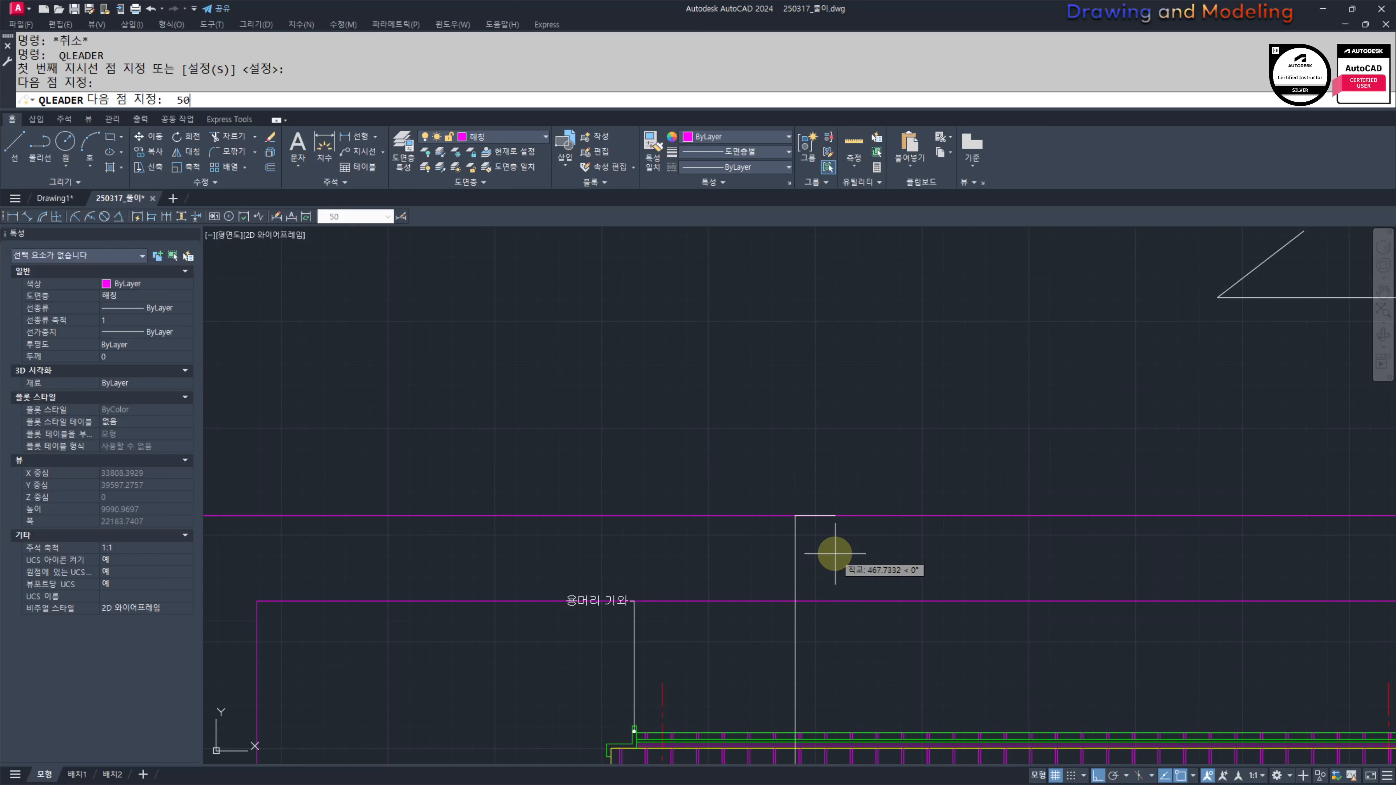
type("50")
key("Return")
key("Return")
key("Return")
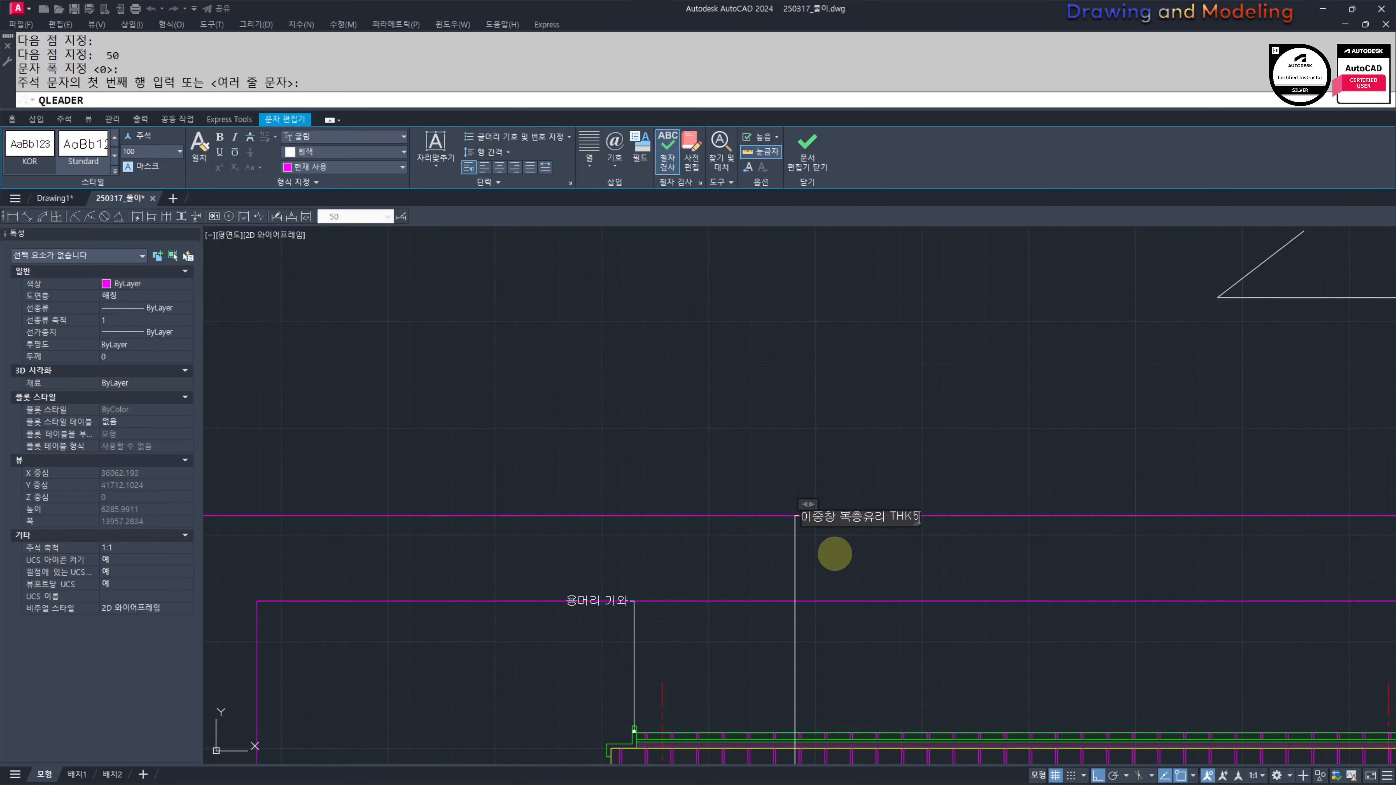
left_click(834, 554)
key("Escape")
key("space")
key("Escape")
Step: Start a quick leader between two ribs of the main roof surface and run it up to the inner rectangle
scroll(838, 546, "down", 3)
middle_click_drag(853, 543, 753, 504)
key("Escape")
key("Escape")
middle_click_drag(898, 628, 817, 556)
key("space")
scroll(739, 511, "up", 3)
scroll(798, 542, "down", 3)
middle_click_drag(710, 537, 762, 553)
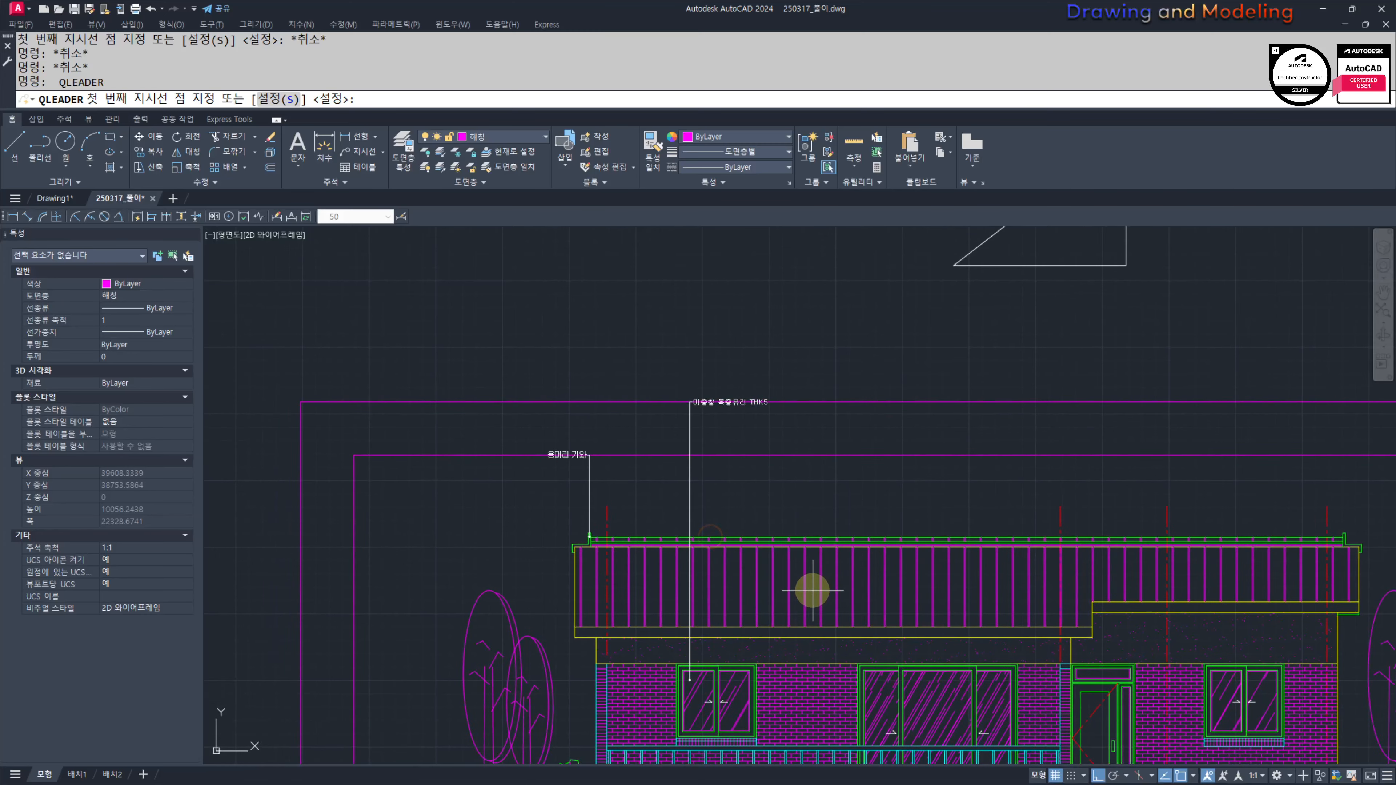
scroll(798, 559, "up", 4)
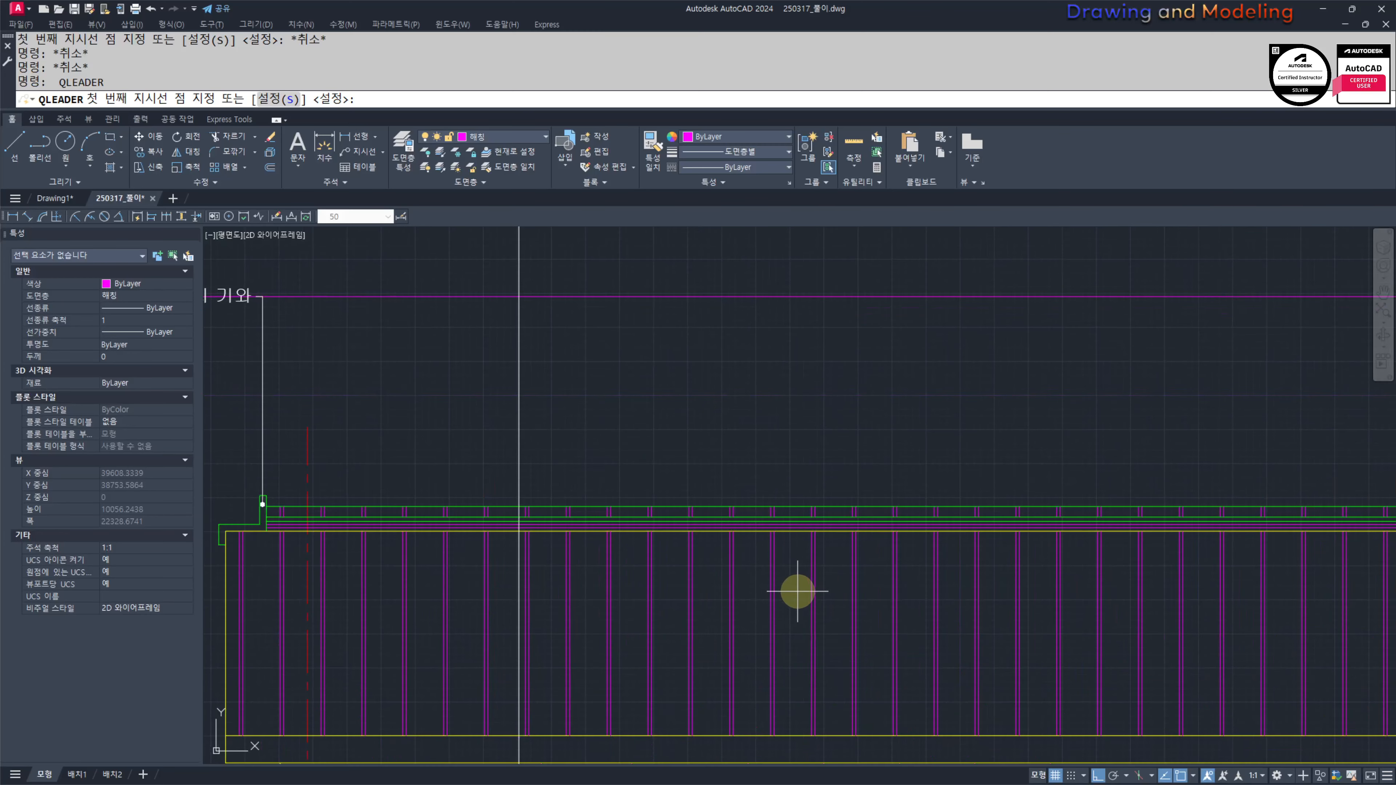
left_click(799, 569)
scroll(801, 547, "down", 4)
left_click(801, 529)
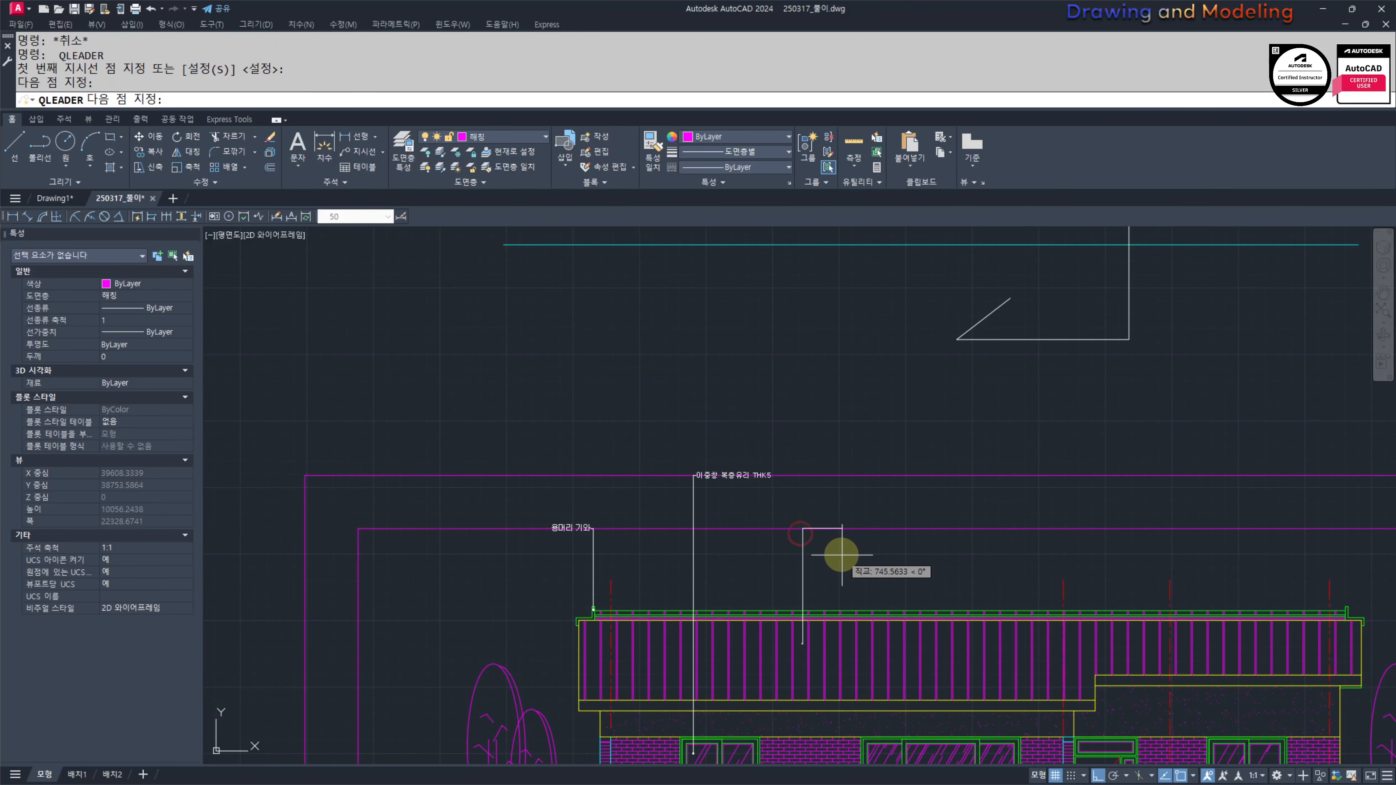
Step: Finish the roof-surface leader with a 50 landing and the note "암키와"
key("Return")
key("Return")
key("Return")
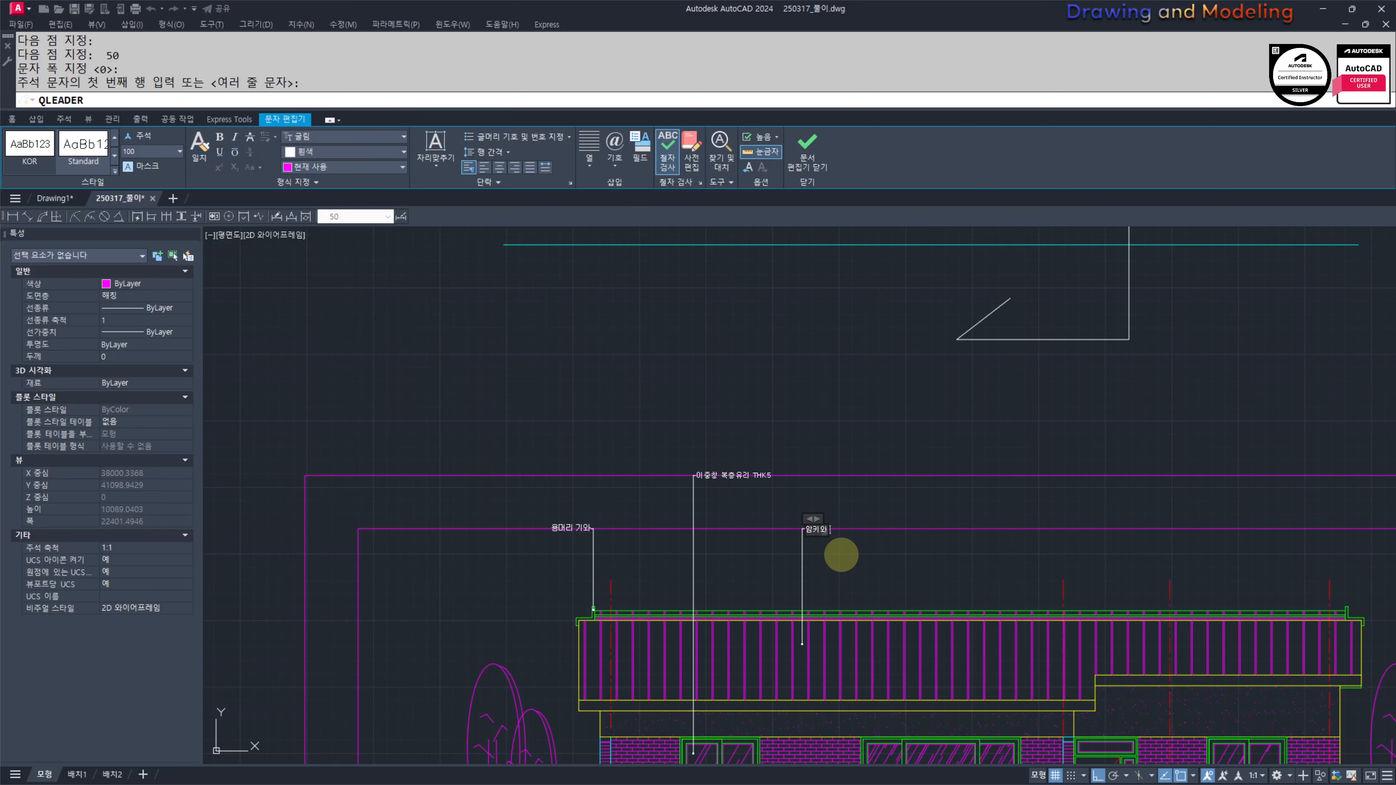
key("Escape")
key("Escape")
scroll(780, 520, "up", 10)
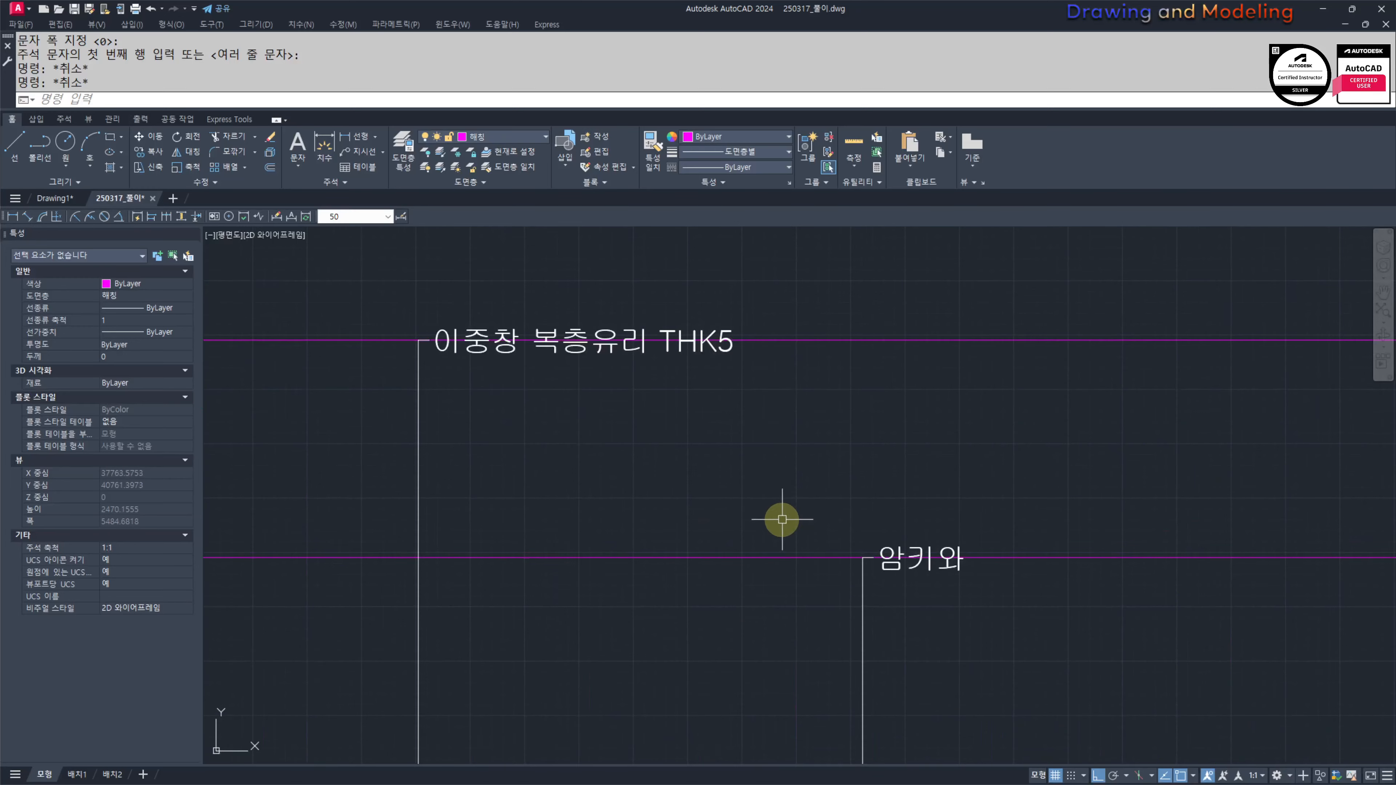
scroll(959, 590, "down", 10)
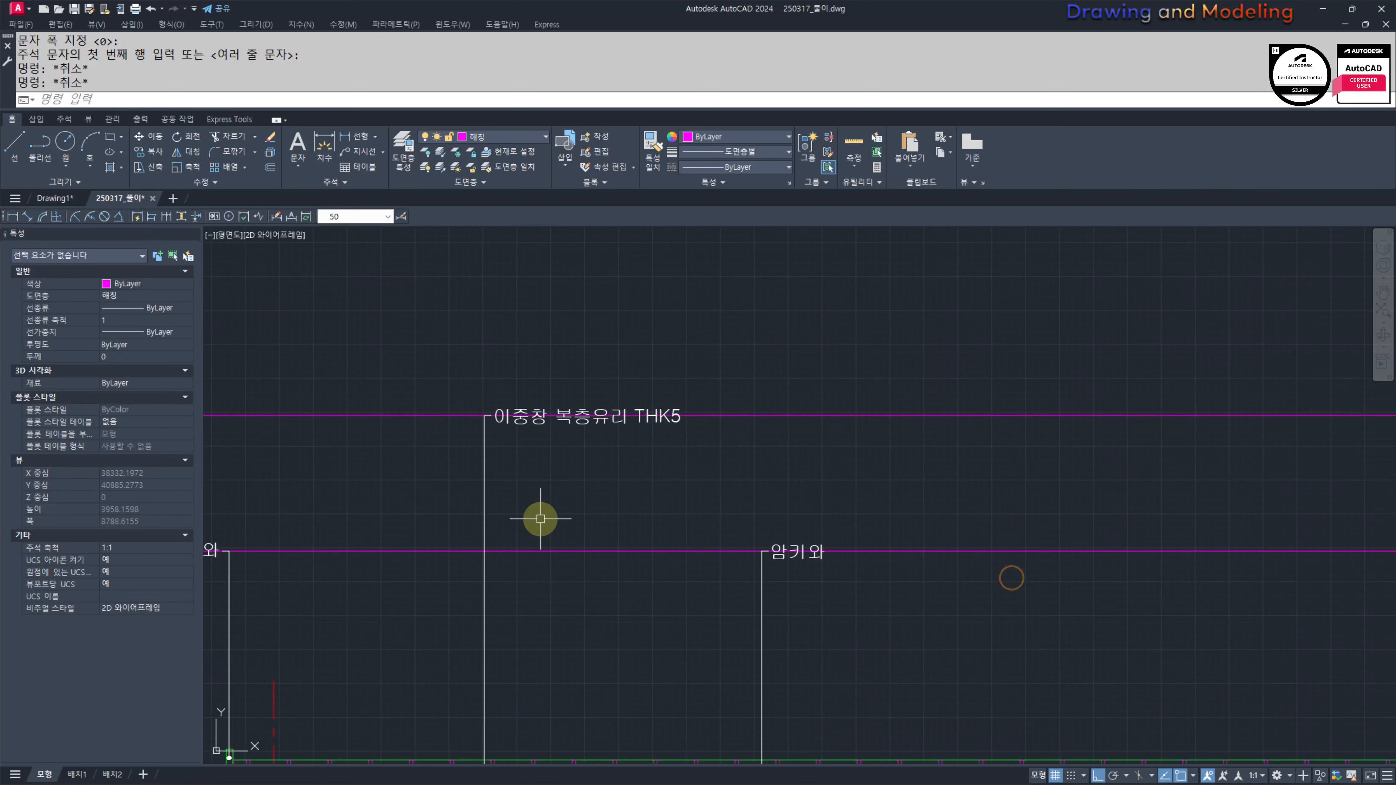
Step: Start a quick leader on the ridge strip along the roof's upper edge and run it up to the outer rectangle
middle_click_drag(1019, 537, 931, 492)
key("space")
middle_click_drag(950, 604, 931, 541)
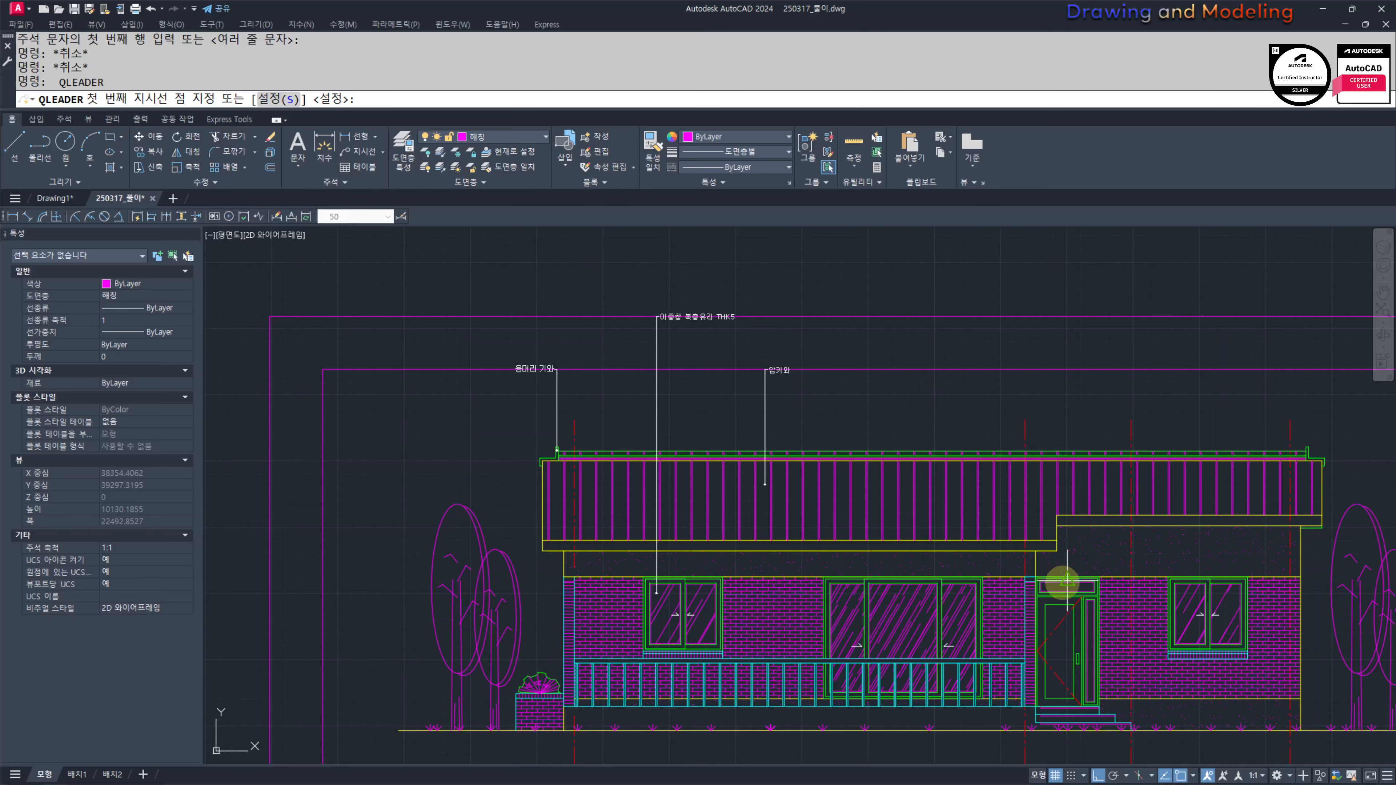
mouse_move(1064, 577)
middle_mouse_down()
mouse_move(1027, 595)
mouse_move(1062, 598)
mouse_move(1053, 617)
middle_mouse_up()
mouse_move(936, 590)
middle_mouse_down()
mouse_move(910, 608)
mouse_move(944, 612)
middle_mouse_up()
scroll(848, 554, "up", 4)
scroll(852, 547, "up", 2)
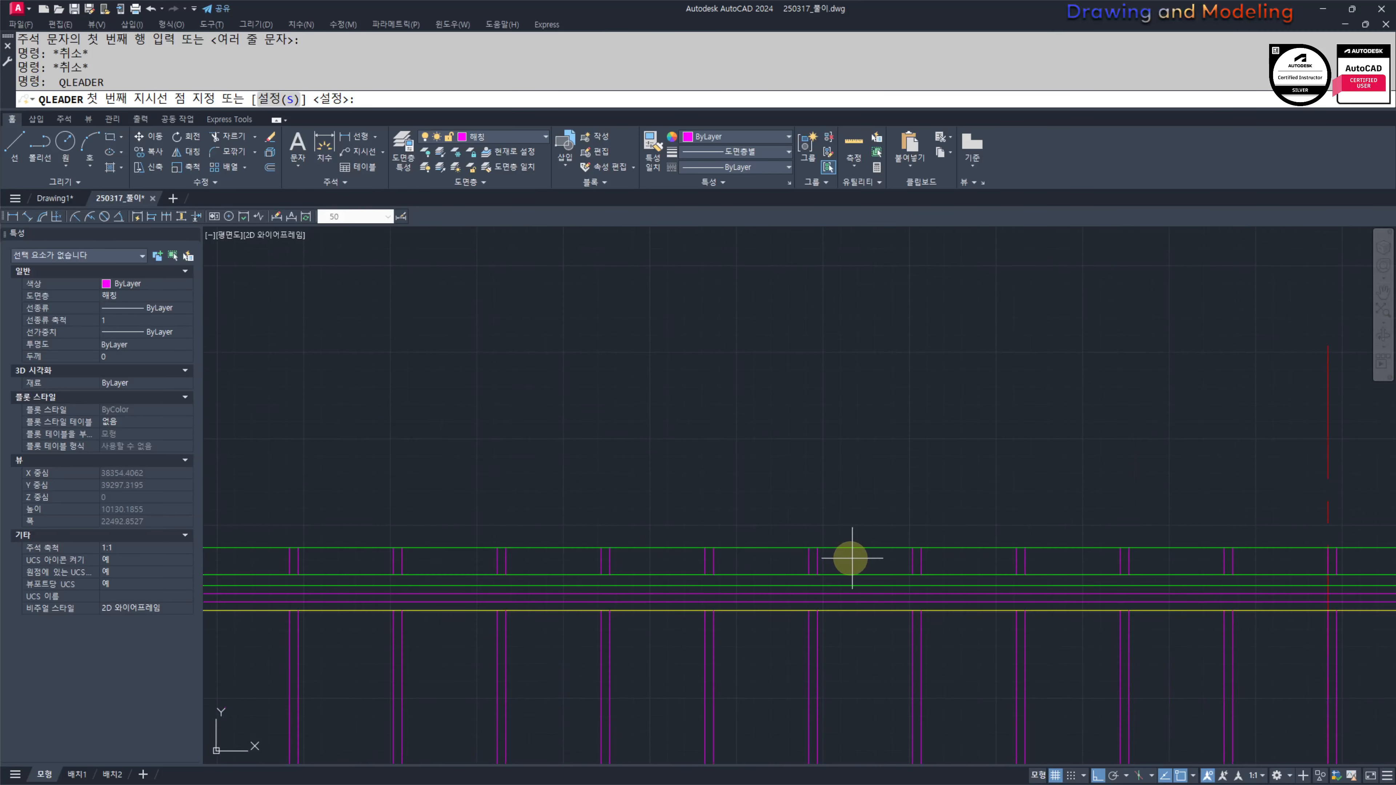
left_click(871, 559)
scroll(871, 561, "down", 6)
middle_click_drag(876, 517, 856, 588)
left_click(833, 519)
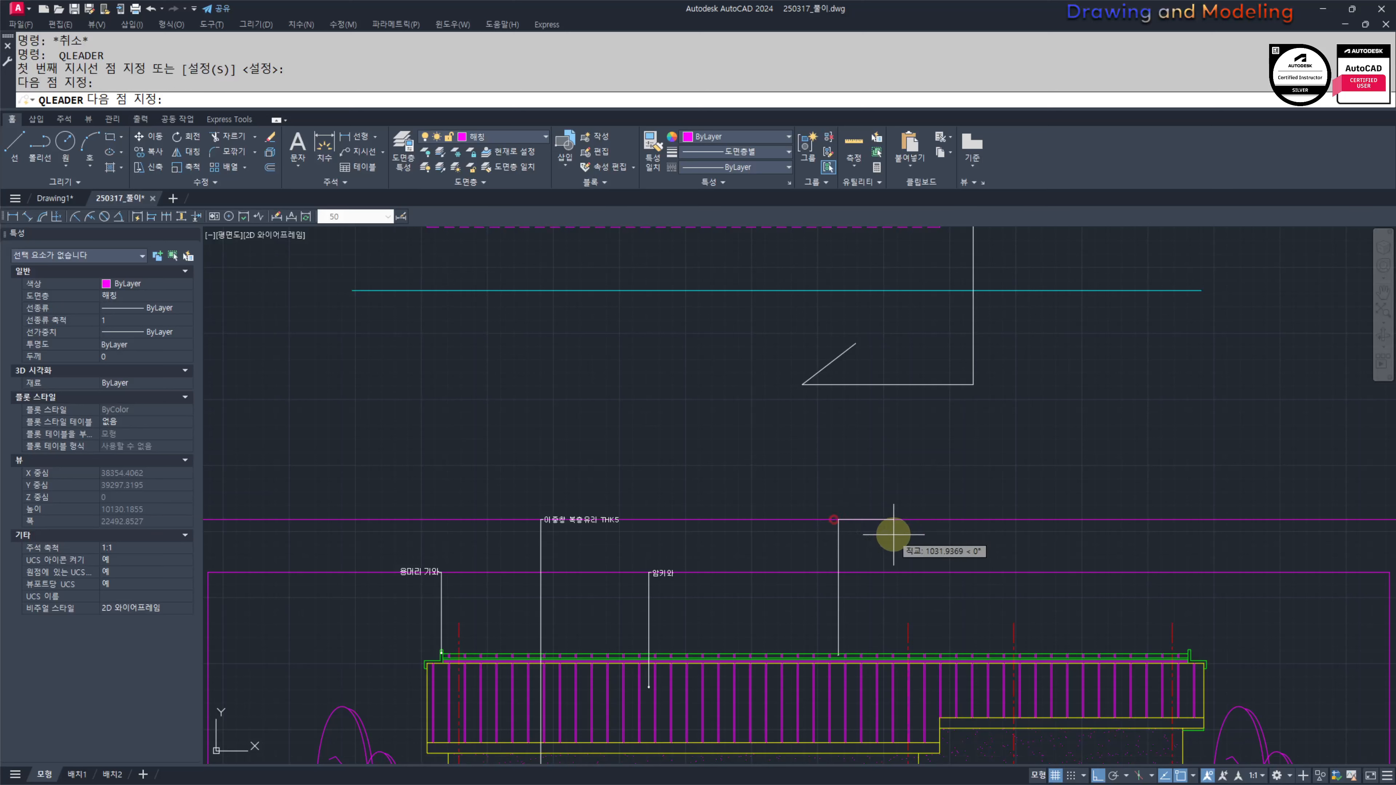
Step: Finish the ridge-strip leader with an 80 landing and the note "수키와"
type("80")
key("Return")
key("Return")
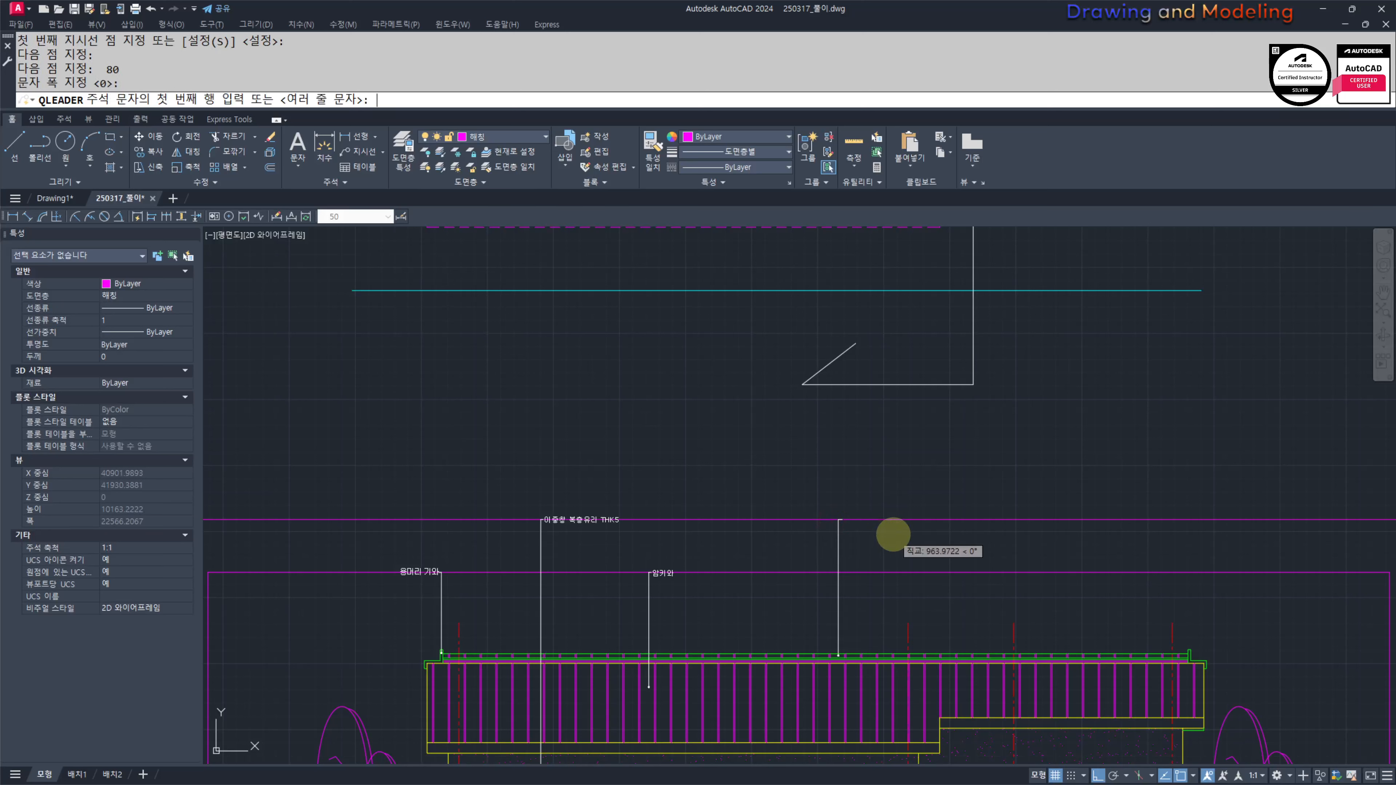
key("Return")
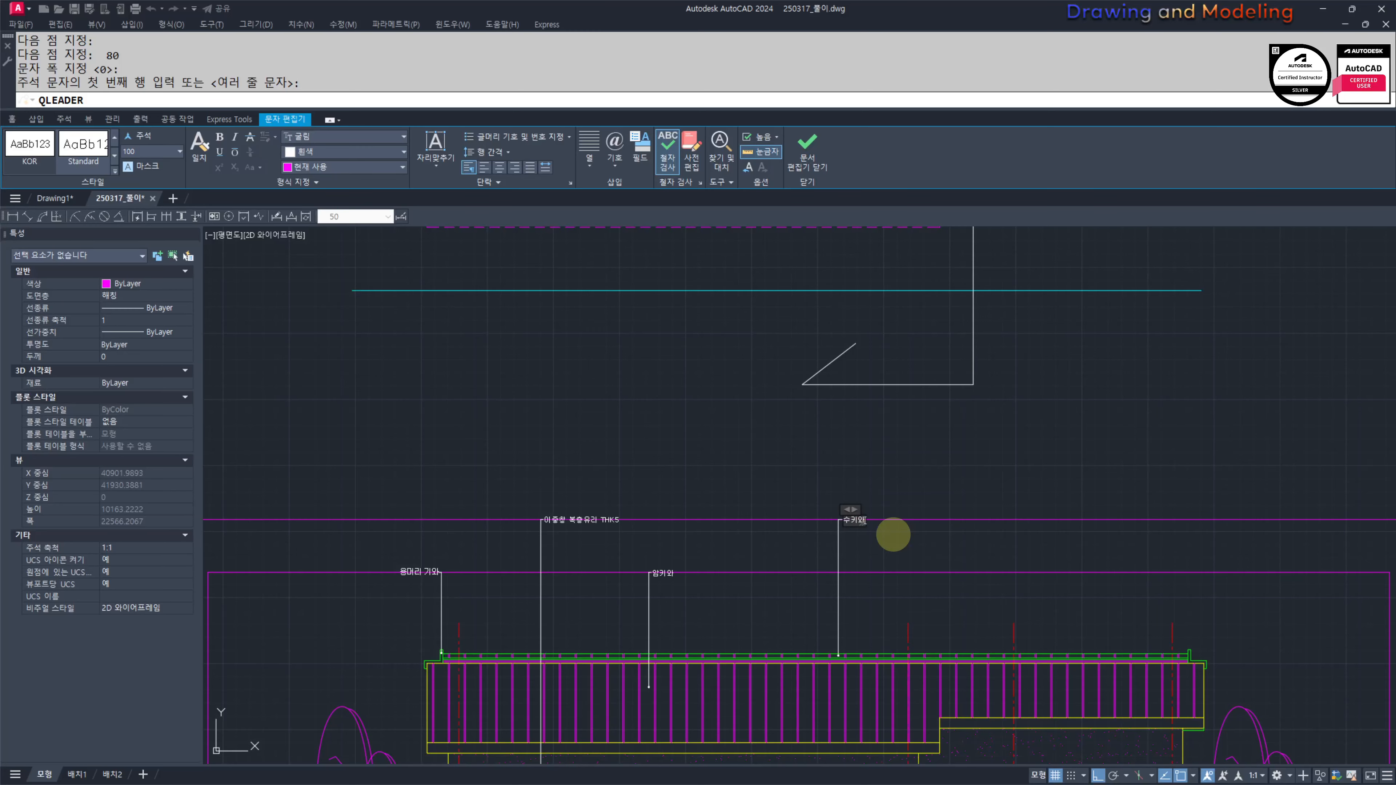
left_click(893, 534)
key("Escape")
key("Escape")
Step: Start a quick leader on the plain wall band above the entrance and run it up to the inner rectangle
scroll(895, 580, "down", 2)
middle_click_drag(839, 553, 798, 492)
key("Return")
scroll(924, 581, "up", 2)
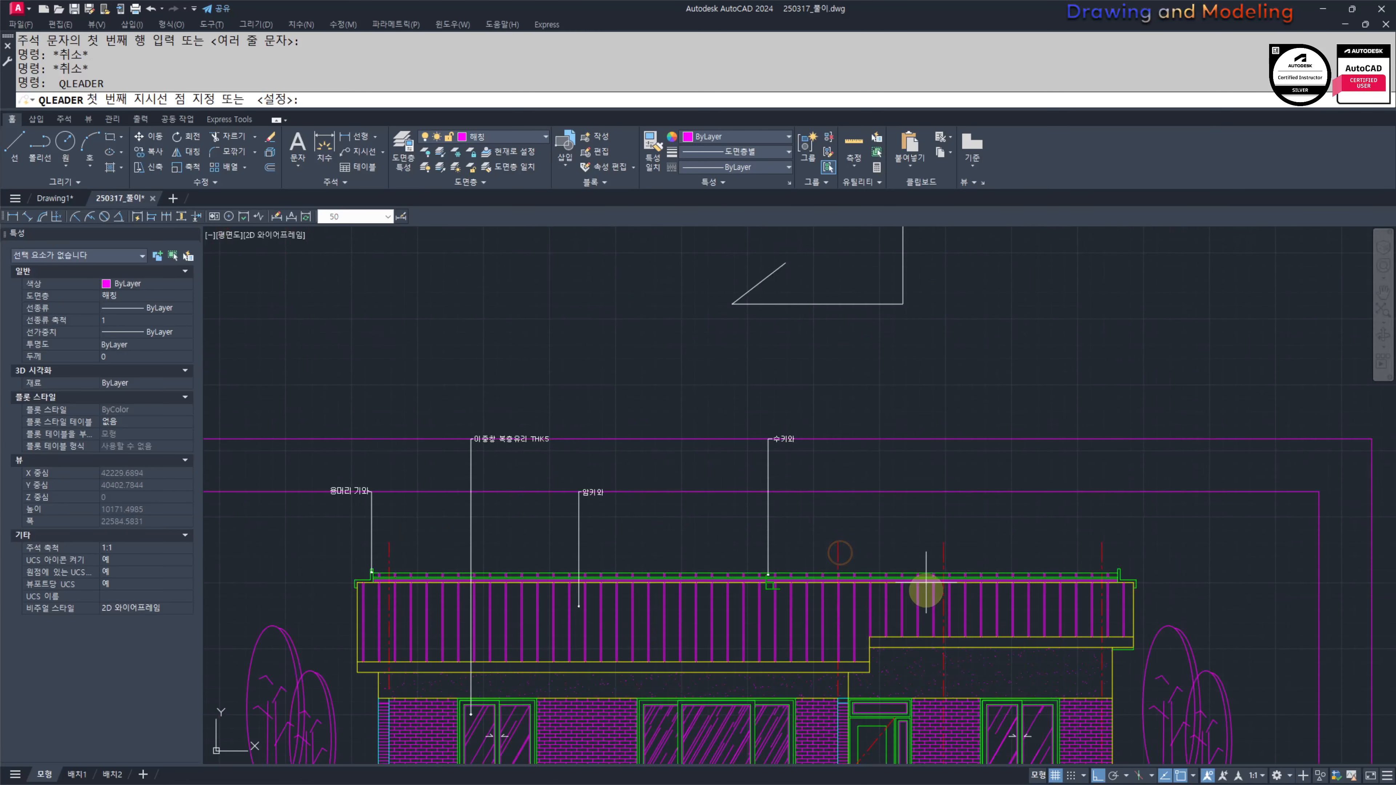
left_click(922, 666)
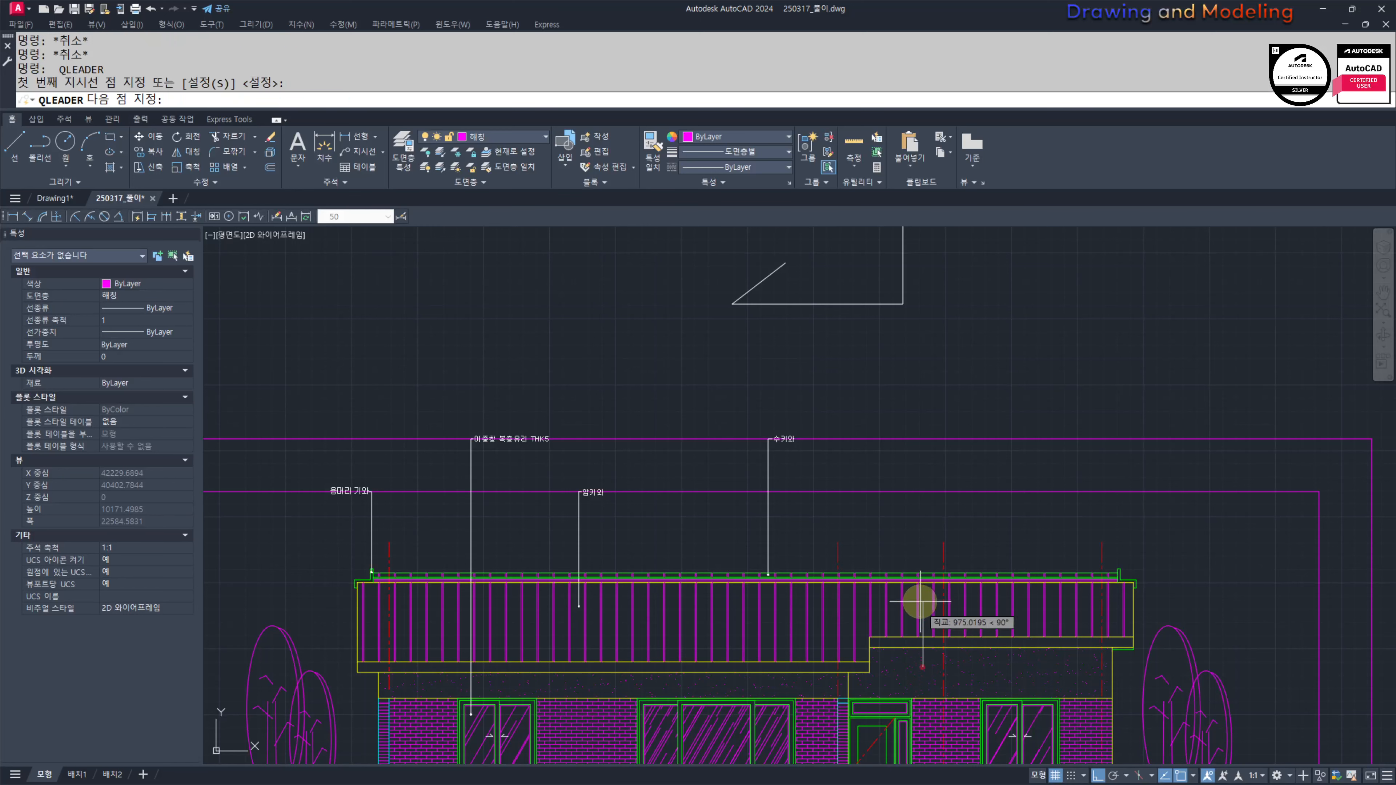
left_click(922, 491)
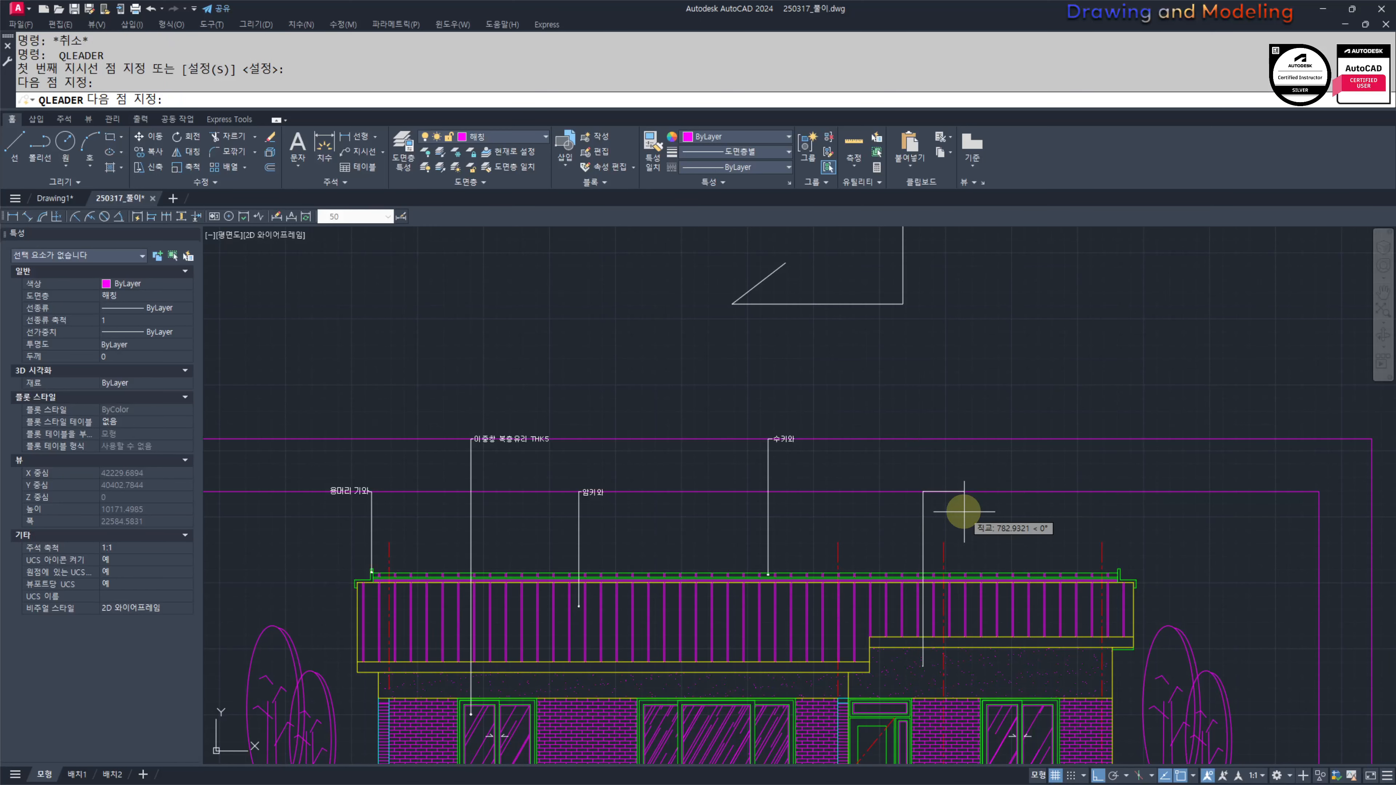
Step: Finish the wall-band leader with an 80 landing and the note "모르타르위 W.P 2회 마감"
key("Return")
key("Return")
key("Return")
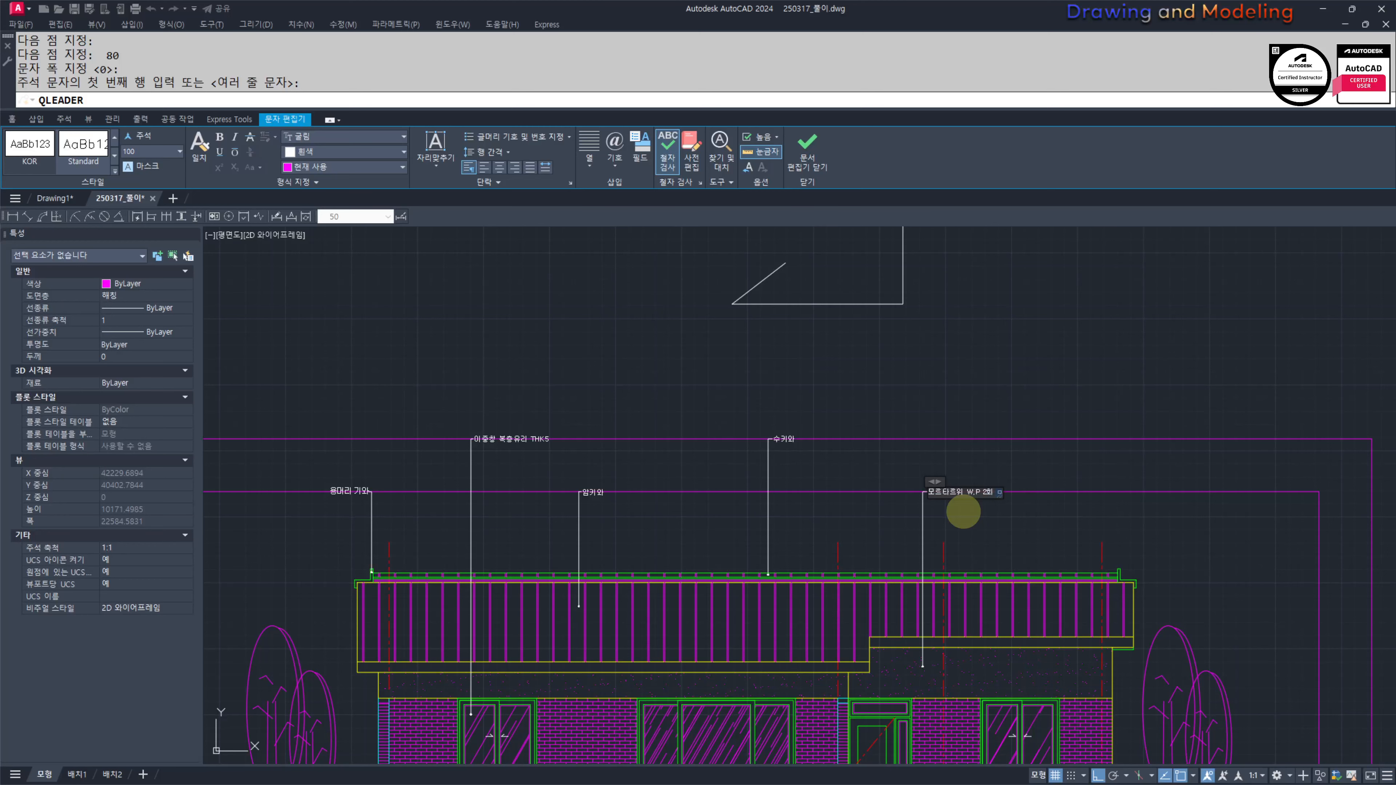
key("Escape")
key("Escape")
key("Escape")
key("Escape")
scroll(852, 520, "down", 3)
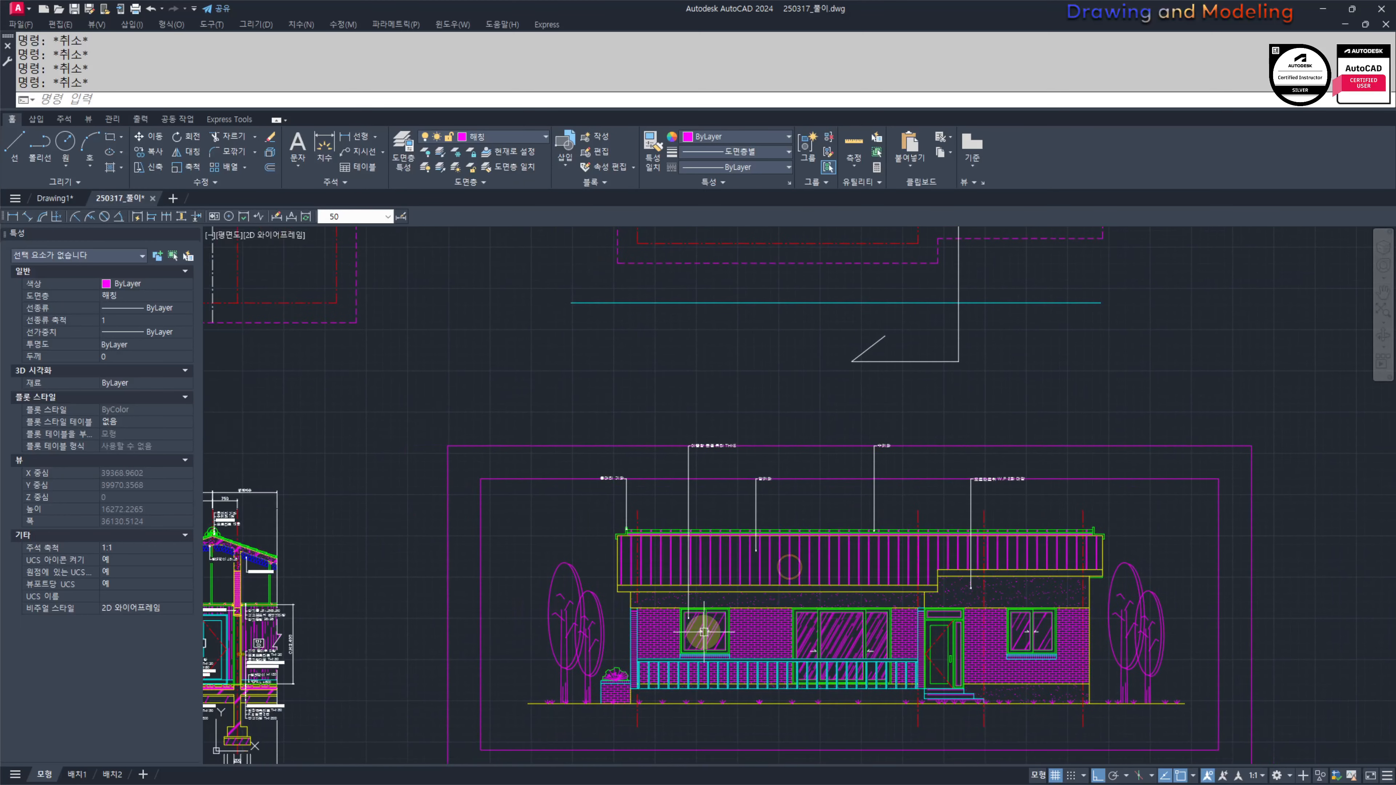
key("ctrl+alt+d")
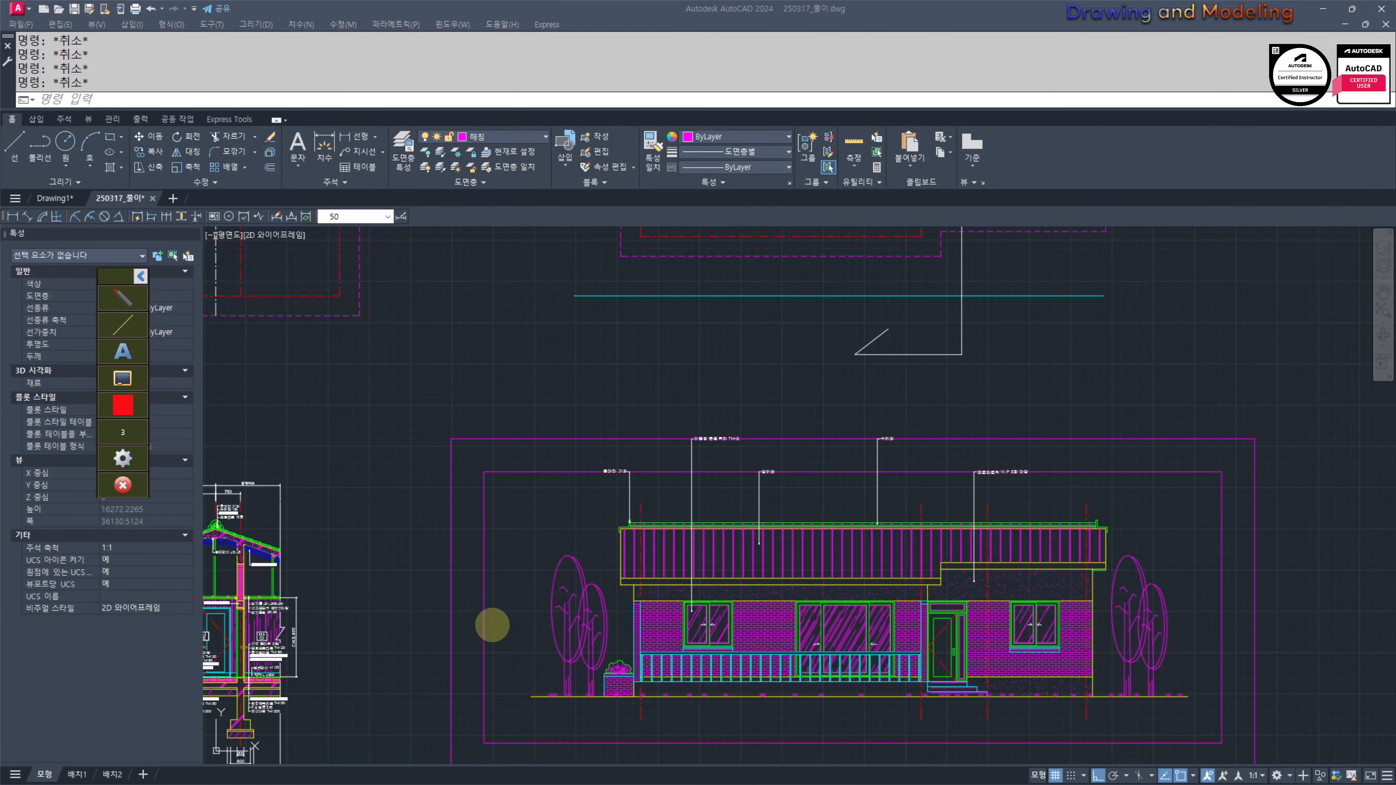
left_click_drag(492, 625, 1127, 627)
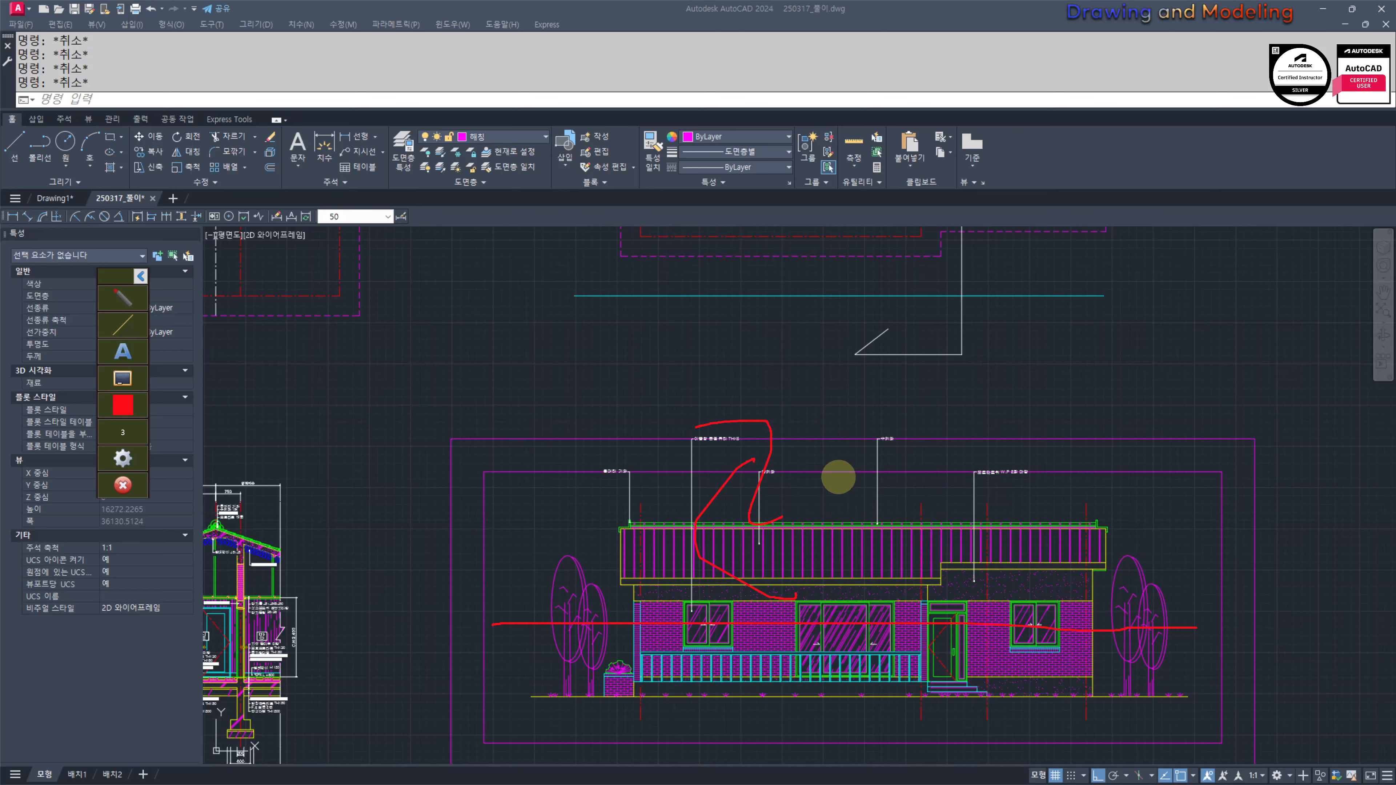
key("Escape")
key("Escape")
Step: Examine the leader notes above the front elevation and the area below it that still needs notes
mouse_move(783, 663)
middle_mouse_down()
mouse_move(854, 518)
mouse_move(743, 566)
middle_mouse_up()
scroll(750, 488, "up", 3)
middle_click_drag(1249, 523, 1018, 530)
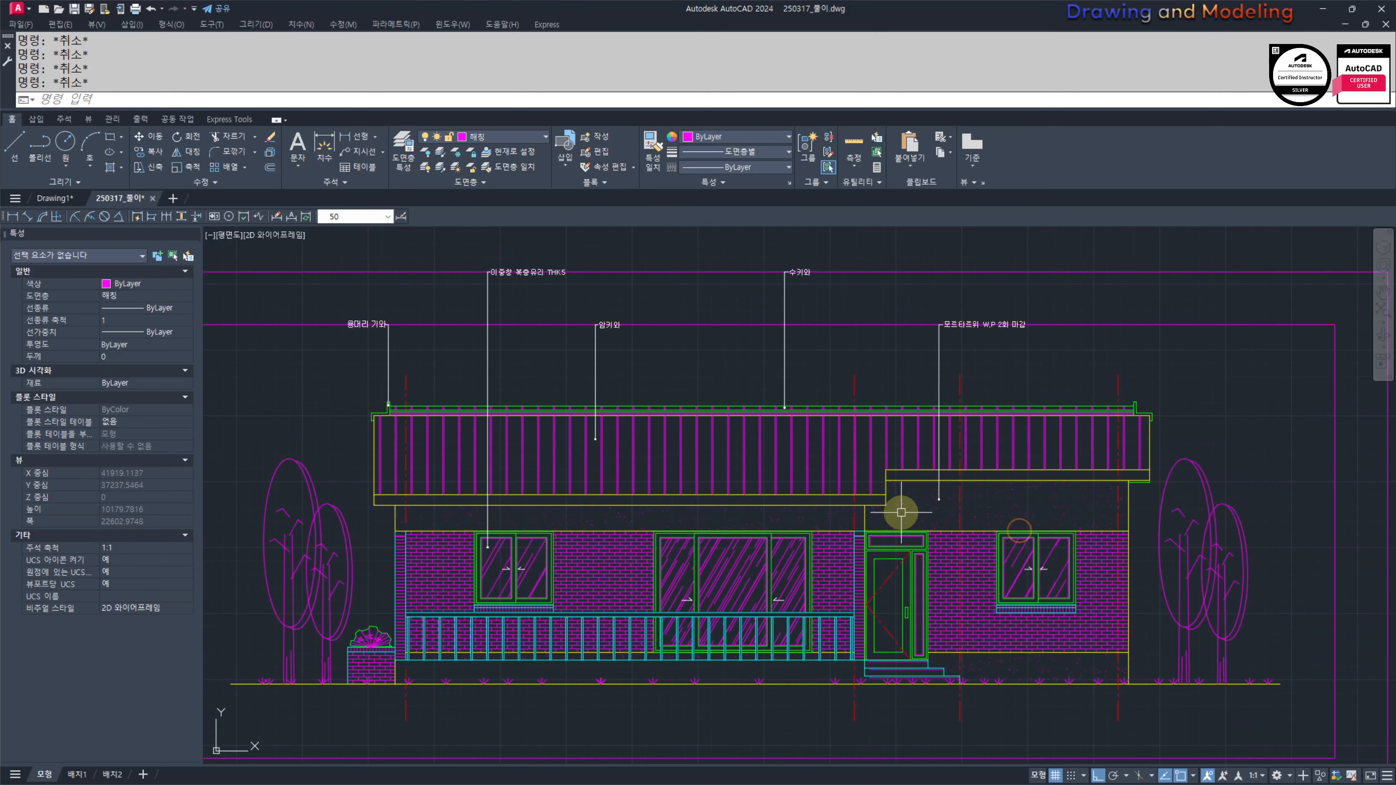
middle_click_drag(901, 513, 833, 528)
middle_click_drag(1071, 494, 1071, 518)
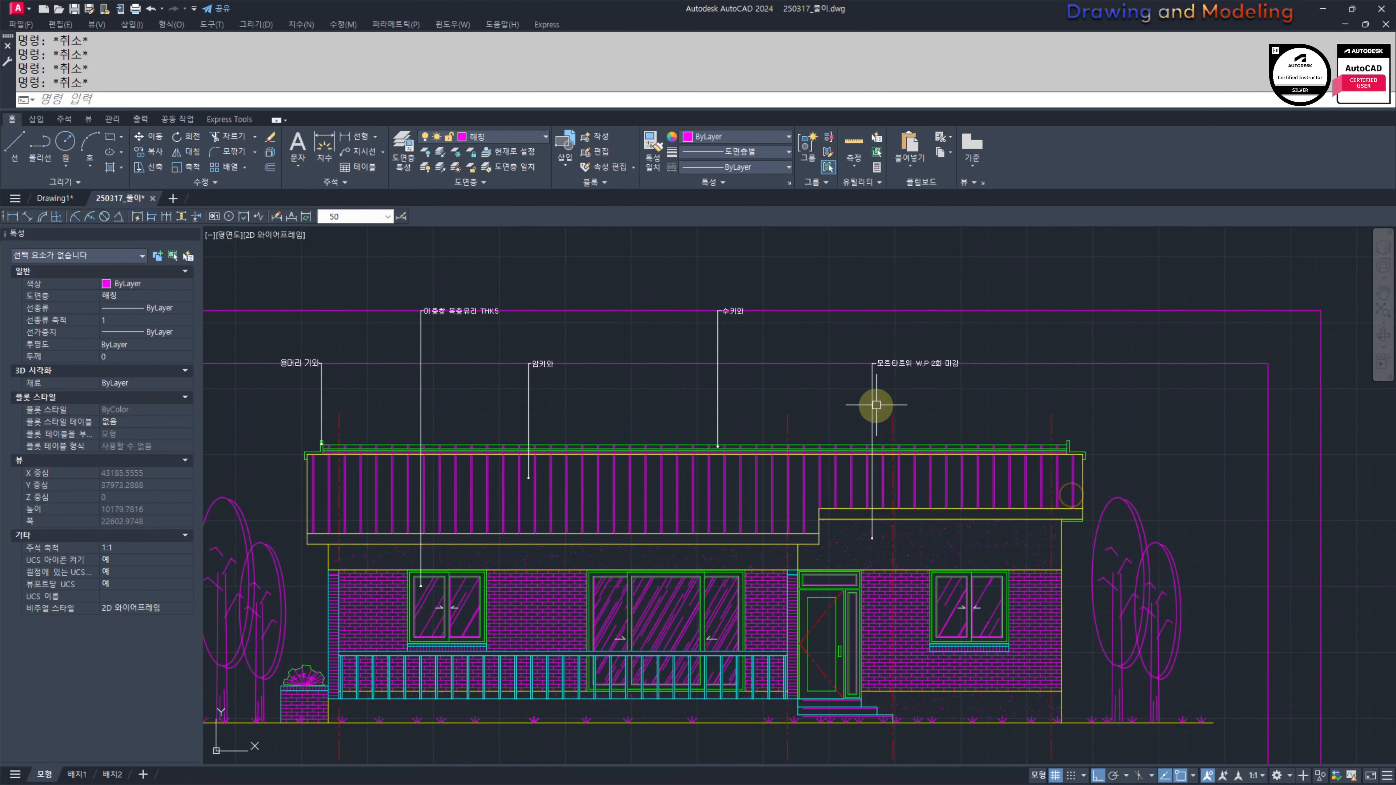
scroll(879, 391, "down", 3)
scroll(589, 552, "up", 3)
middle_click_drag(589, 552, 769, 487)
middle_click_drag(646, 576, 763, 543)
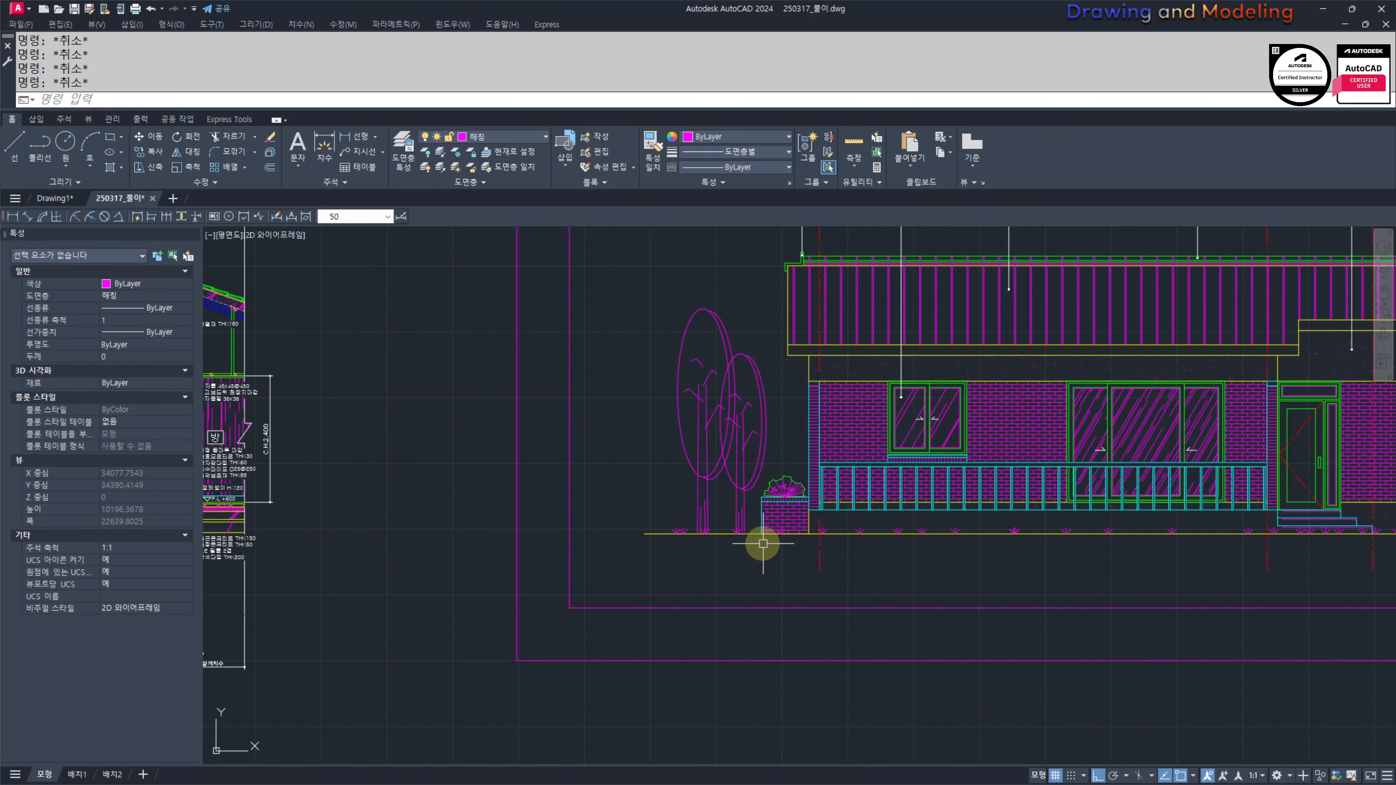
key("space")
key("space")
scroll(786, 487, "up", 1)
scroll(785, 486, "down", 1)
key("Escape")
key("Escape")
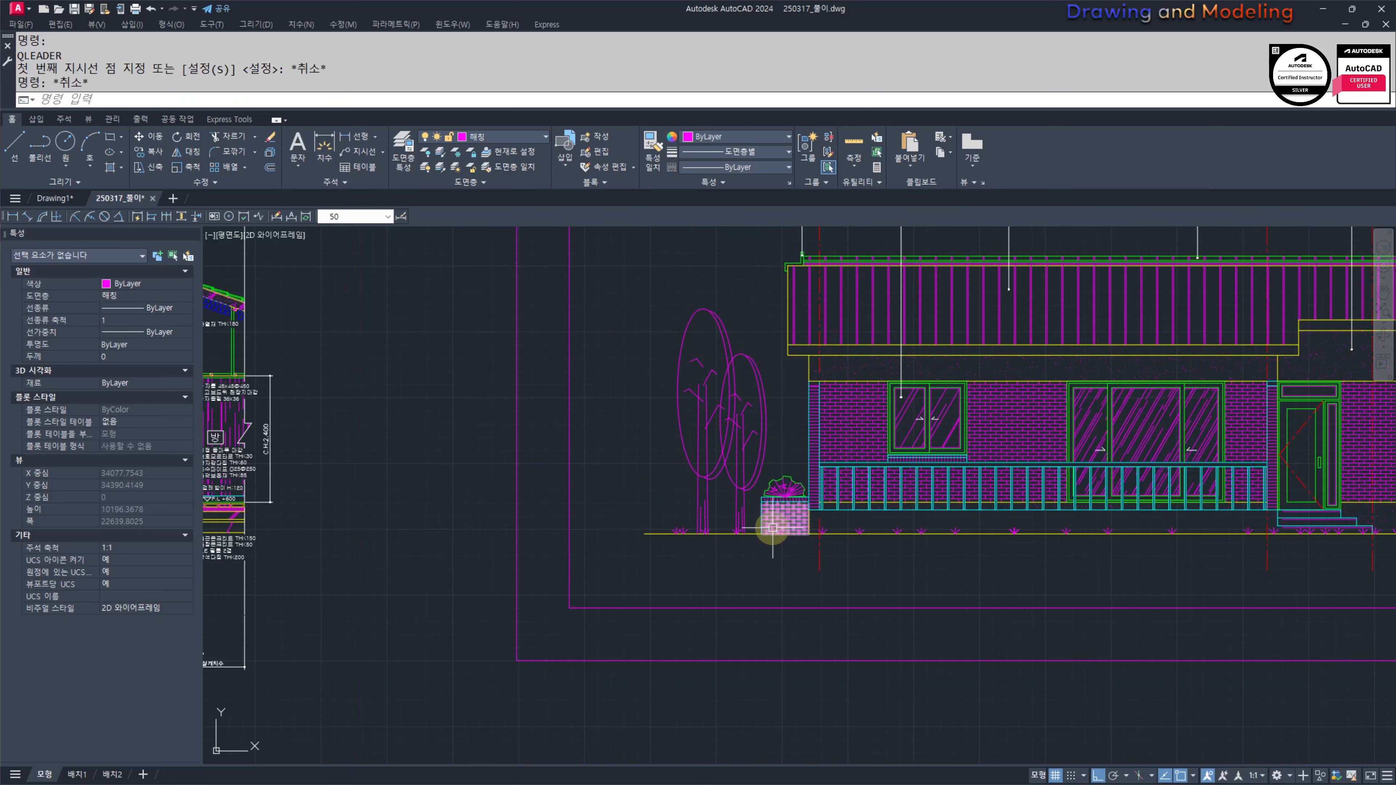
Step: Start a quick leader on the planter's brickwork and run it straight down to the outer rectangle
scroll(780, 476, "up", 2)
key("space")
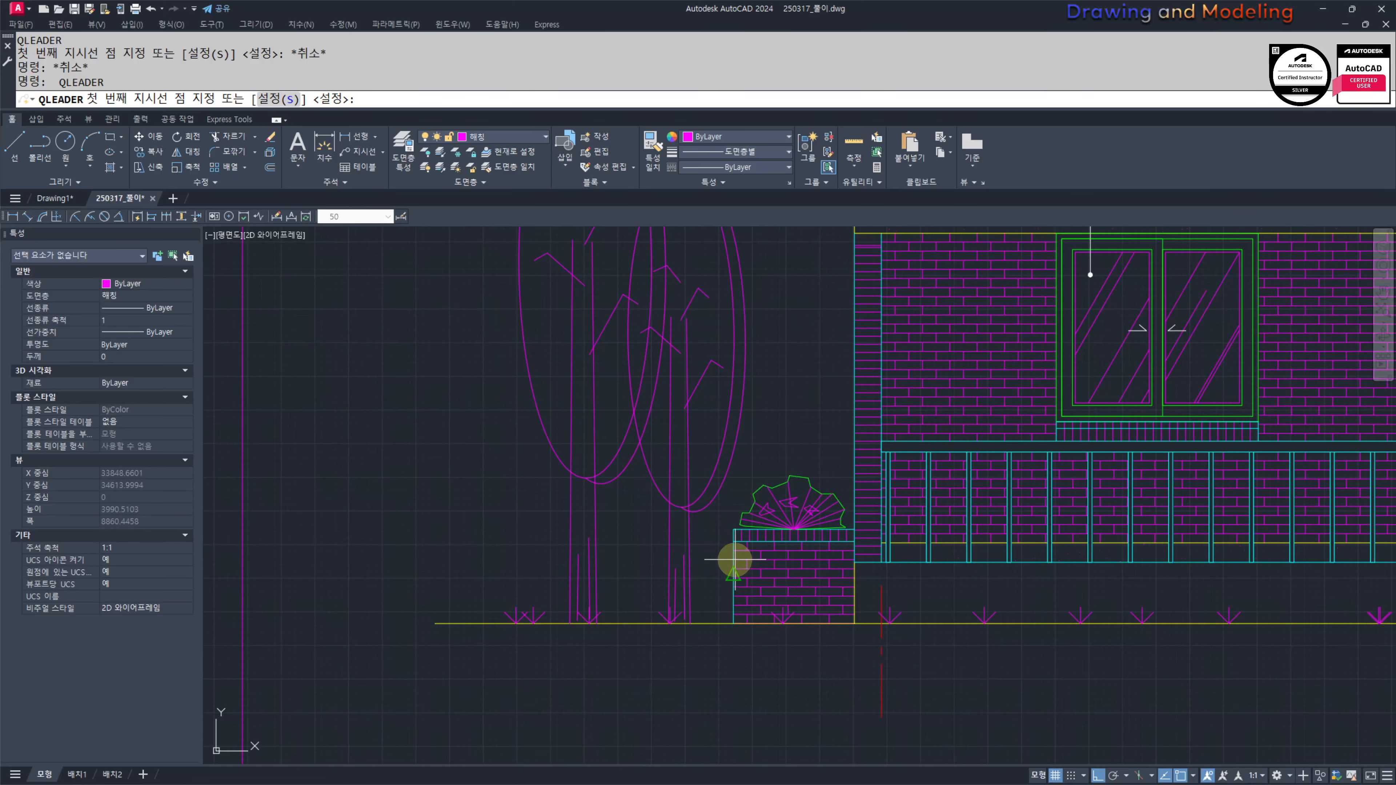
scroll(753, 562, "up", 2)
scroll(761, 687, "down", 3)
scroll(769, 579, "up", 1)
left_click(794, 442)
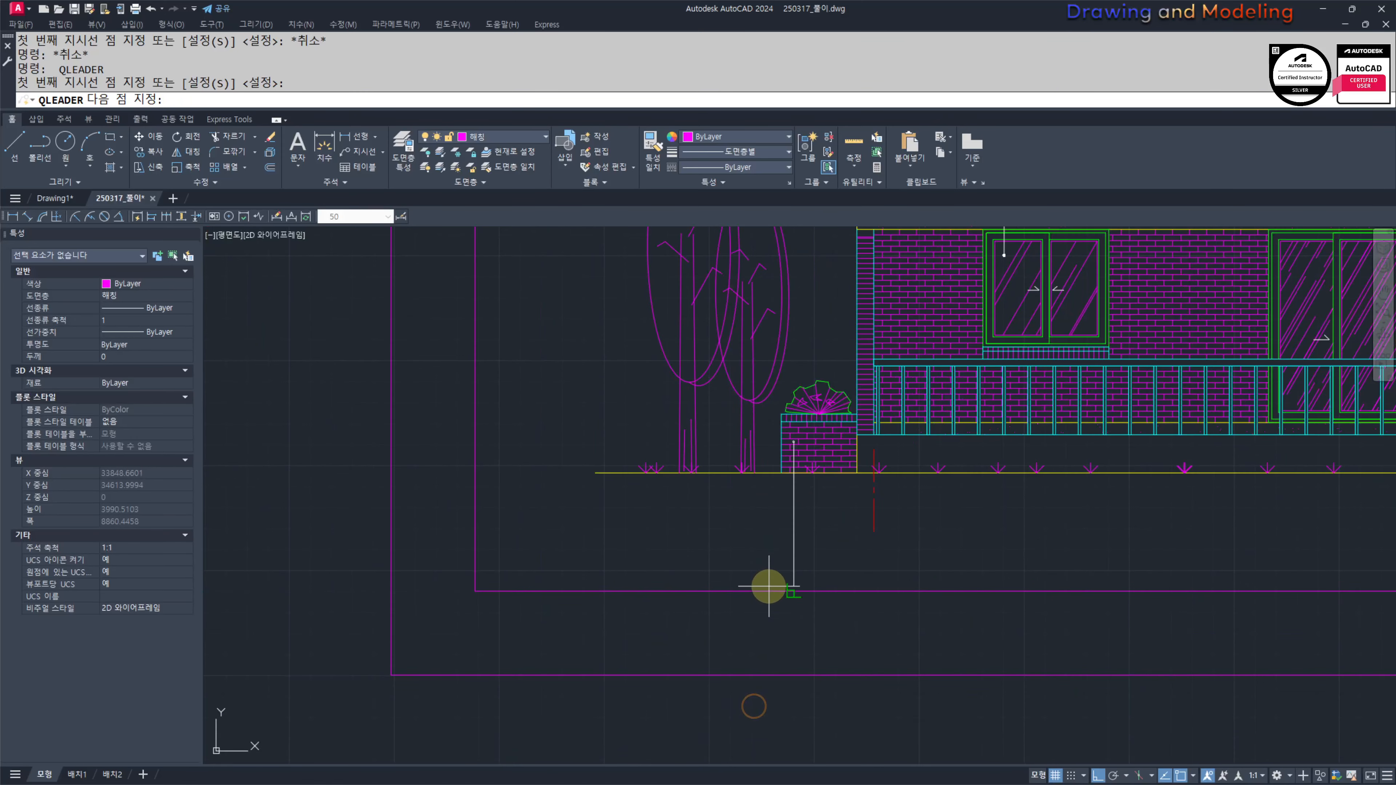
left_click(794, 675)
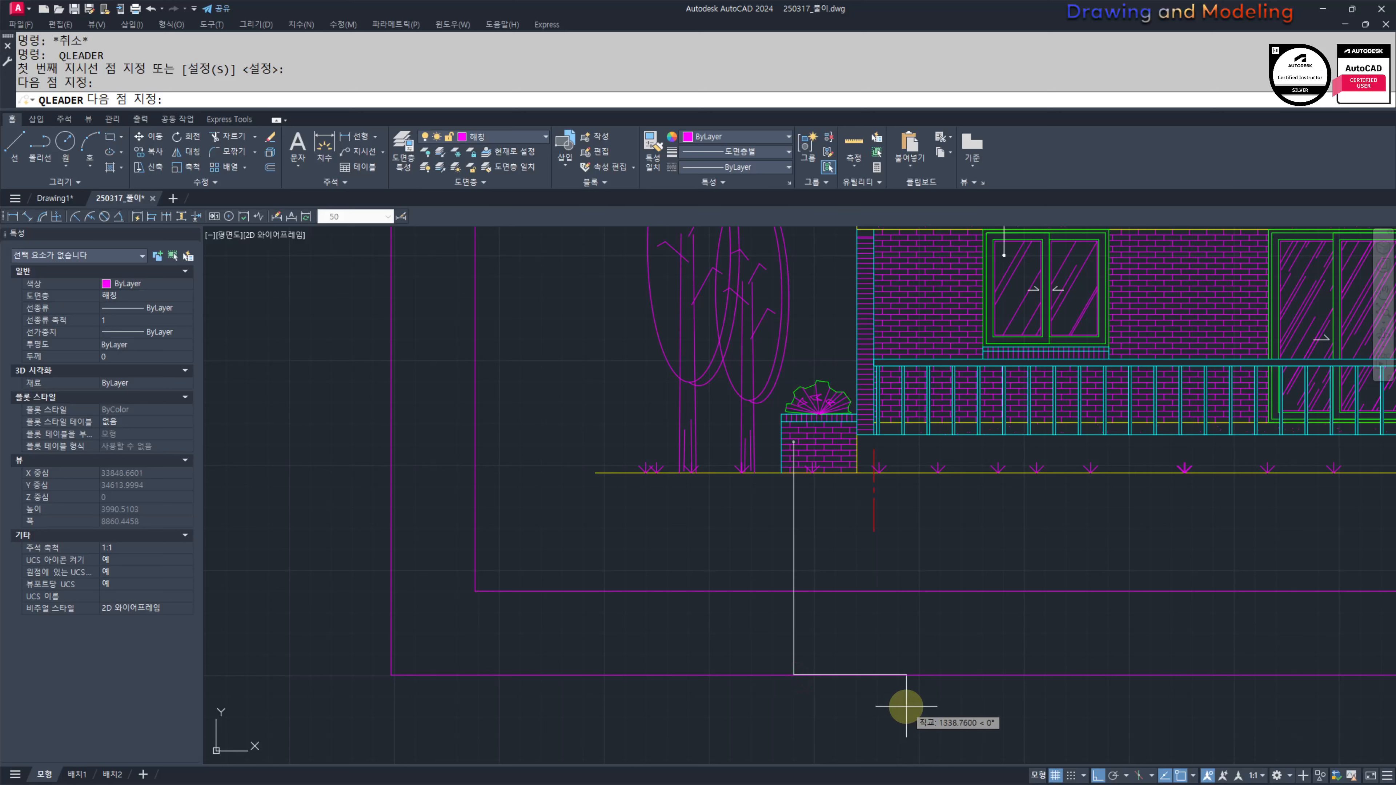
Step: Finish the planter leader with an 80 landing and the note "화단 H:700"
type("80")
key("Return")
key("Return")
key("Return")
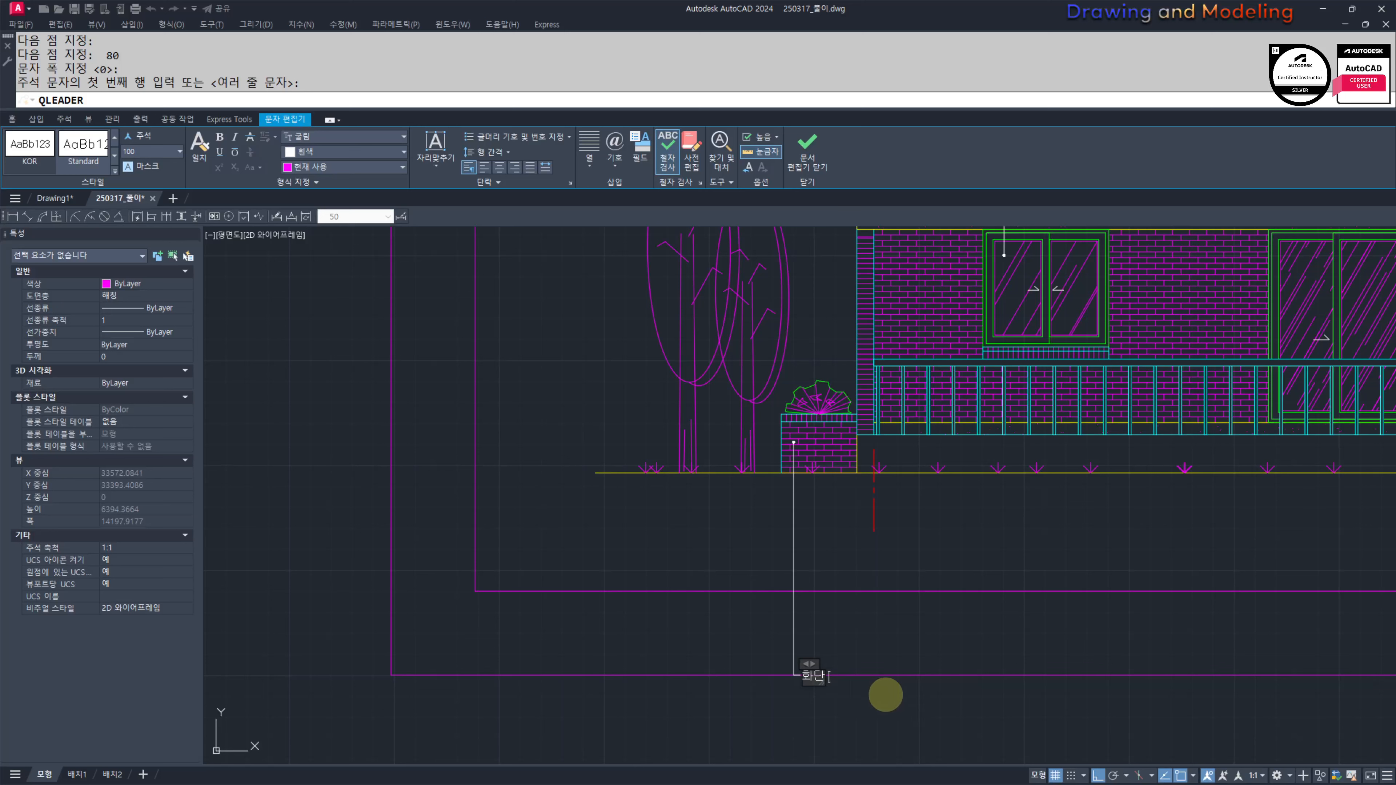
type("H:700")
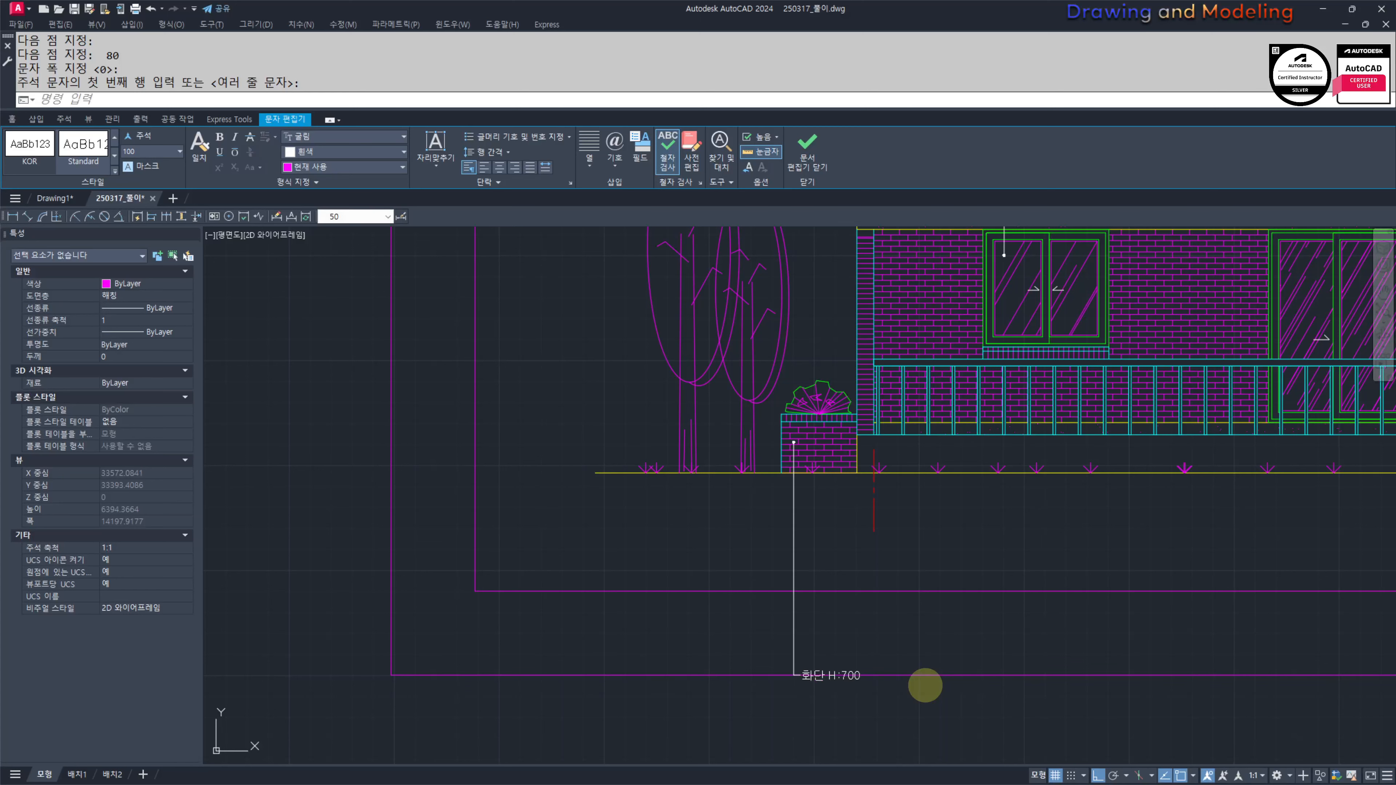
key("Escape")
key("Escape")
scroll(842, 636, "down", 3)
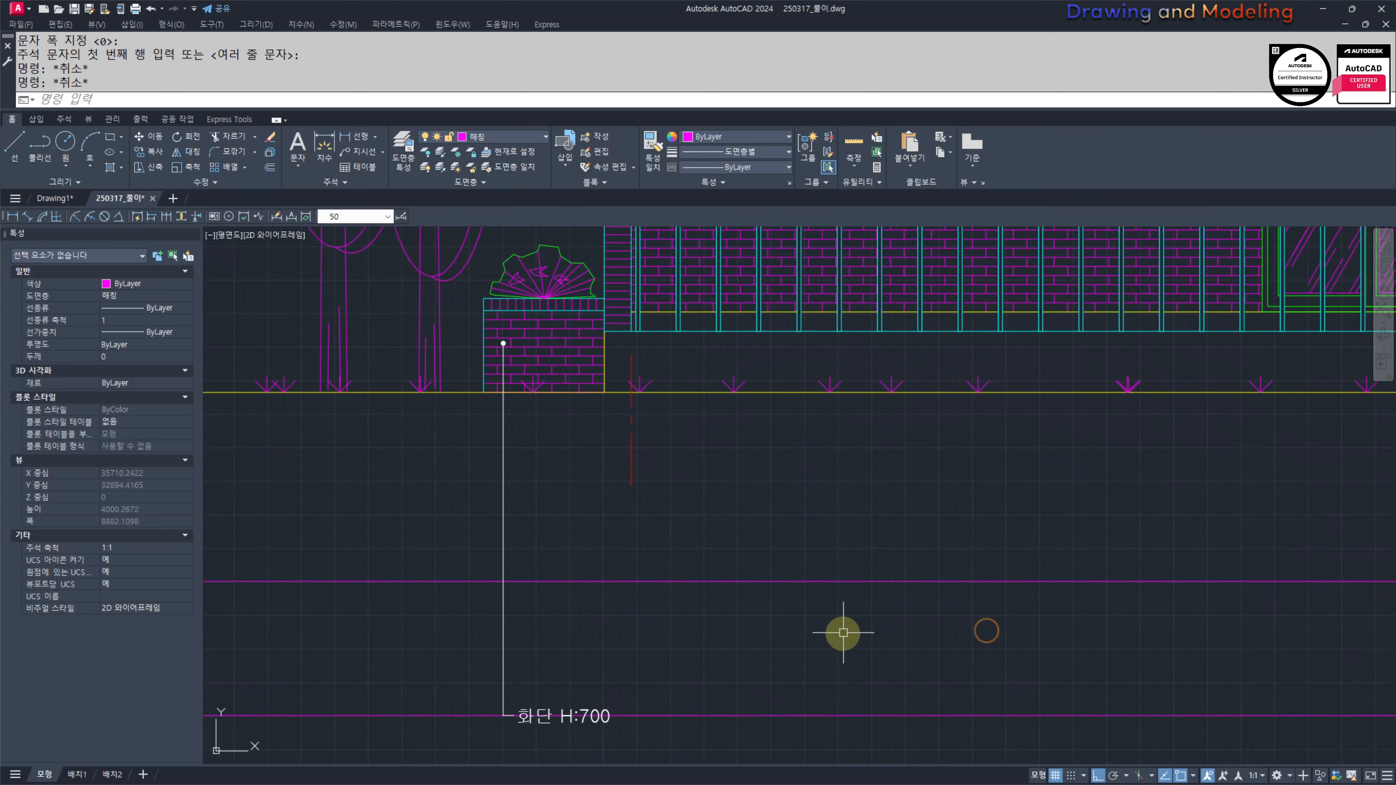
Step: Start a quick leader on the brick sill below the window near the planter and run it down to the inner rectangle
key("Return")
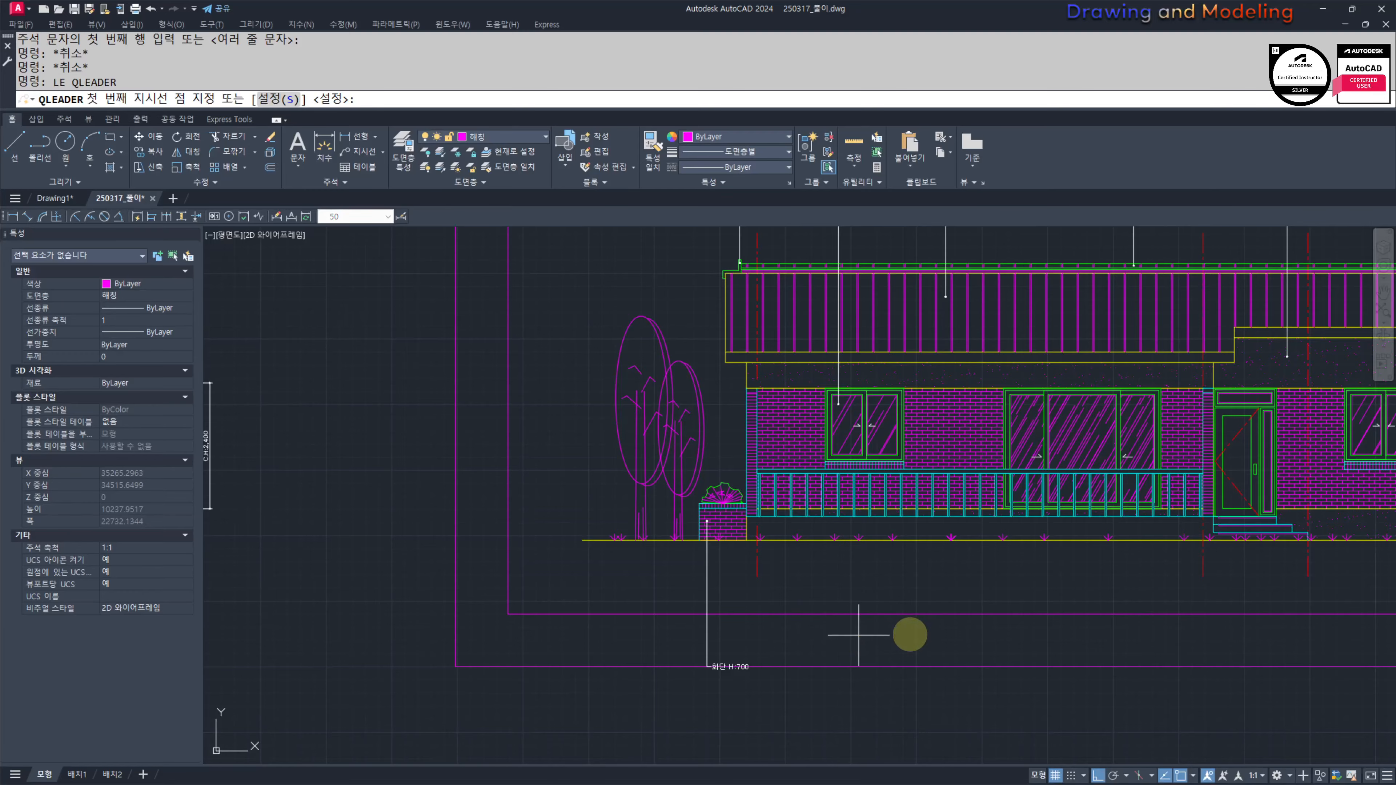
scroll(823, 523, "up", 3)
scroll(819, 607, "down", 3)
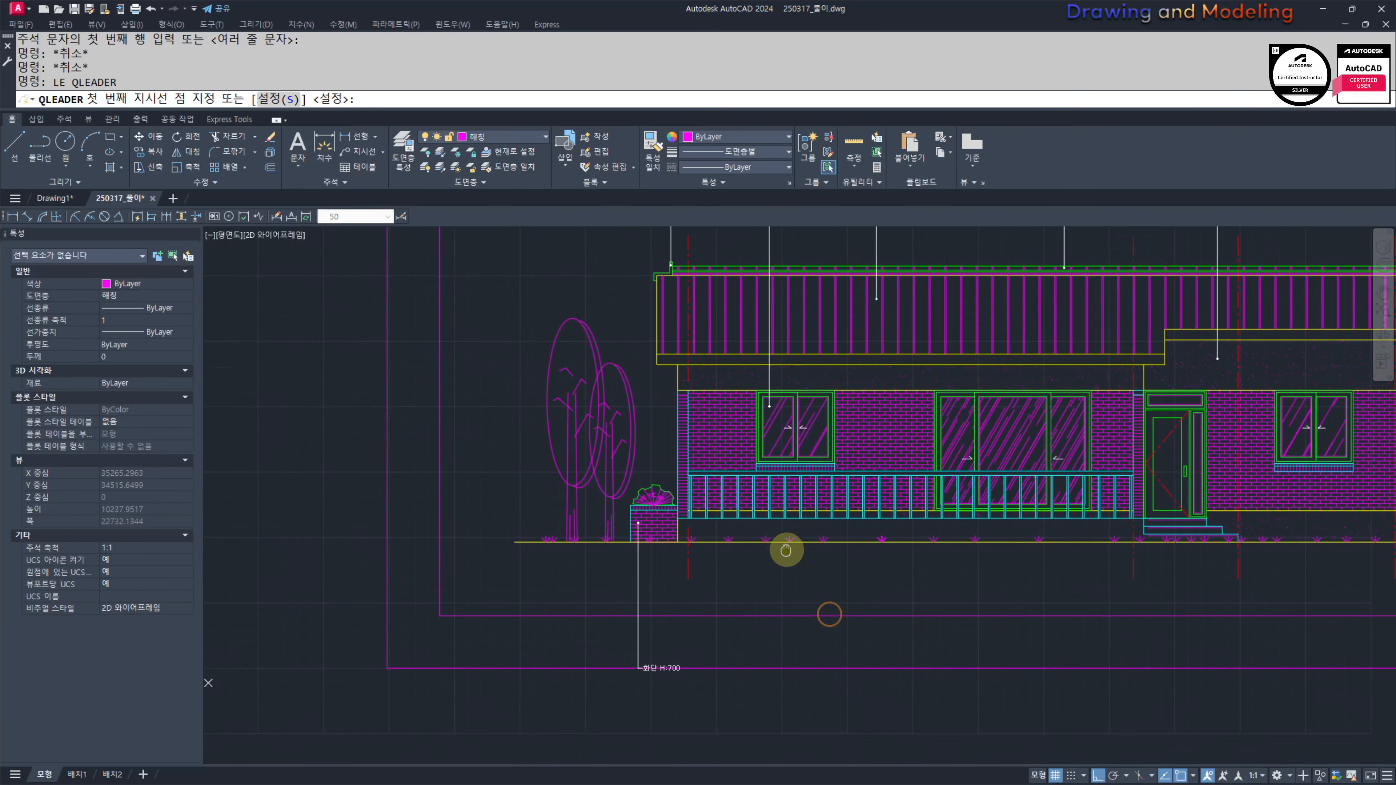
scroll(813, 566, "up", 10)
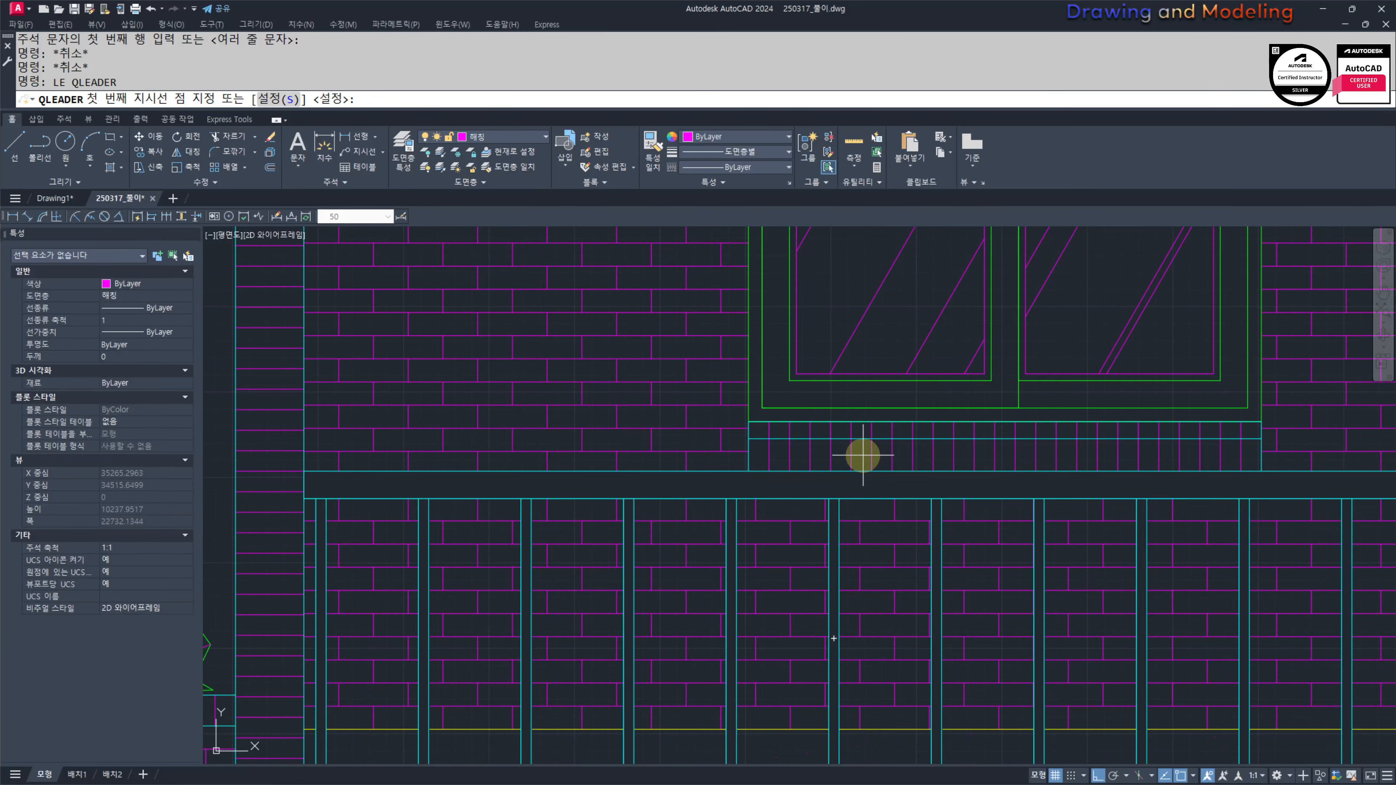
left_click(840, 450)
scroll(852, 495, "down", 6)
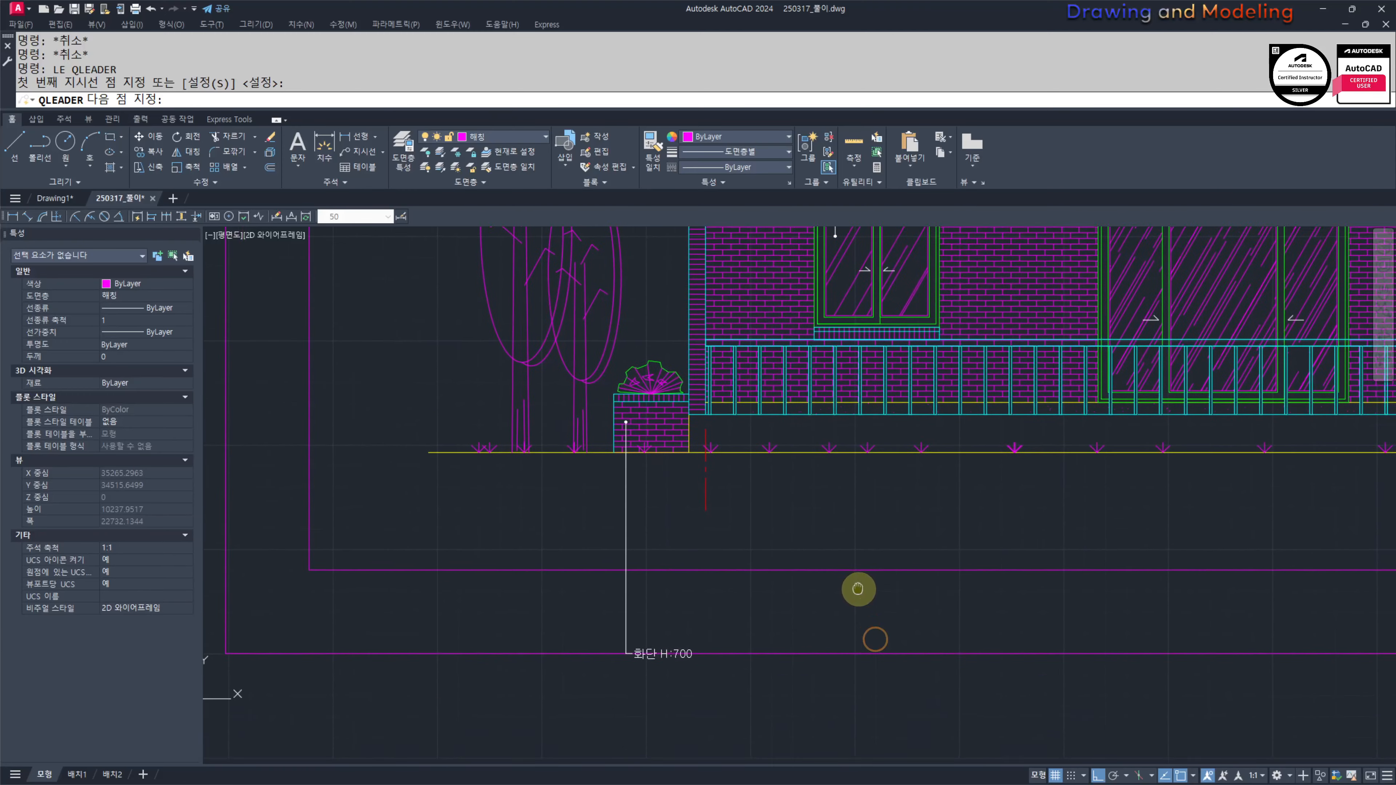
left_click(829, 552)
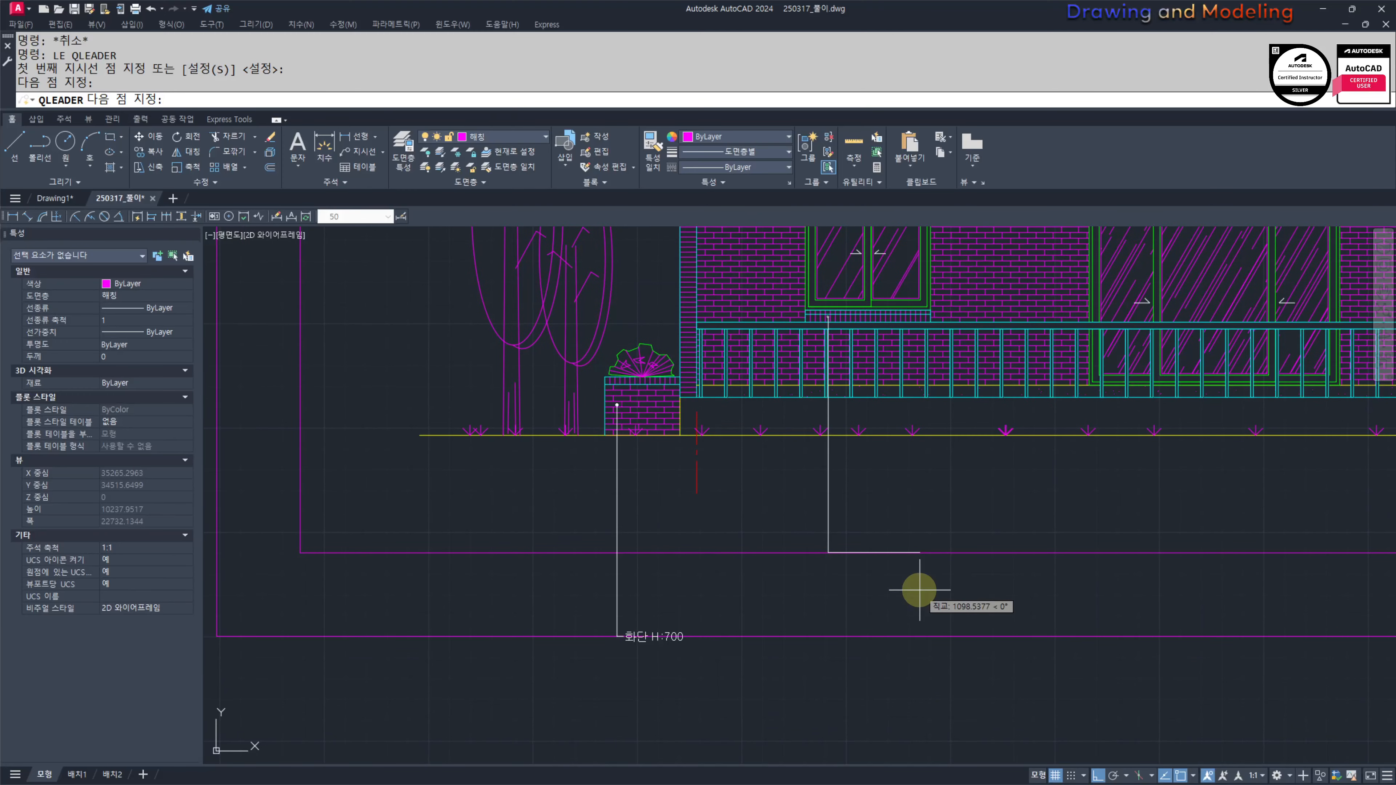
Step: Finish the brick-sill leader with an 80 landing and the note "치장벽돌 옆세워쌓기"
type("80")
key("Return")
key("Return")
key("Return")
type("DUV")
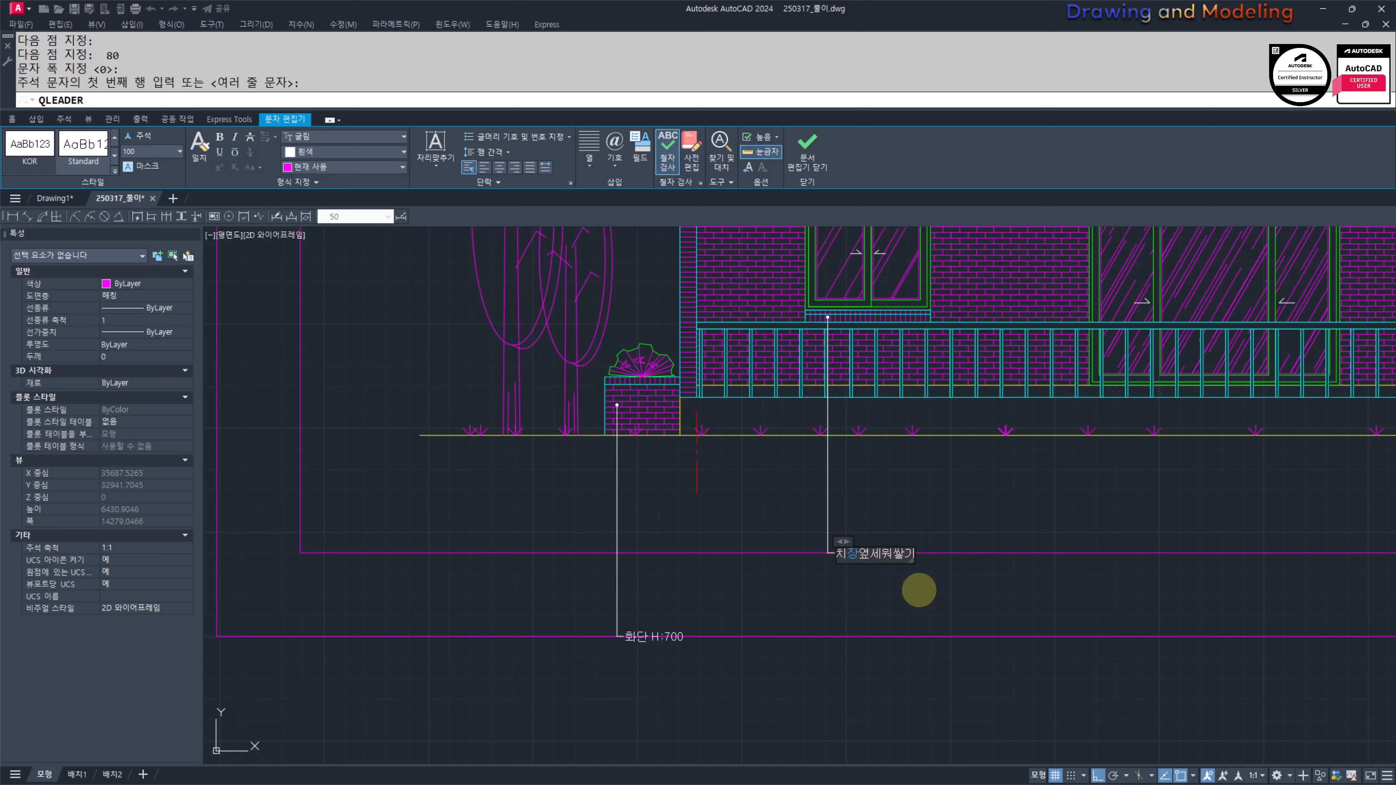
left_click(919, 589)
key("Escape")
type("`")
key("Escape")
key("Escape")
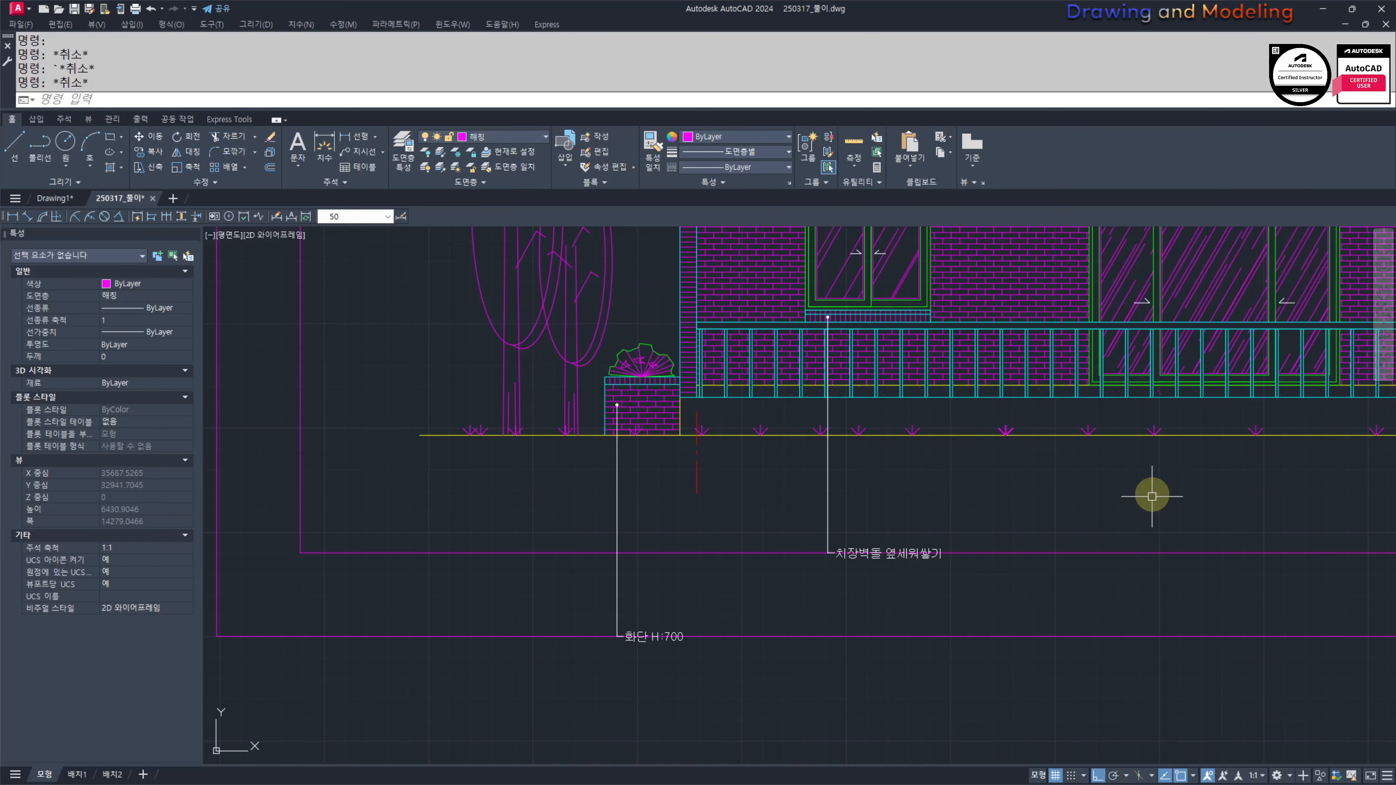
Step: Start a quick leader on the railing's top rail and run it down to the outer rectangle
scroll(1152, 495, "down", 2)
middle_click_drag(1157, 459, 907, 507)
key("space")
scroll(830, 455, "up", 5)
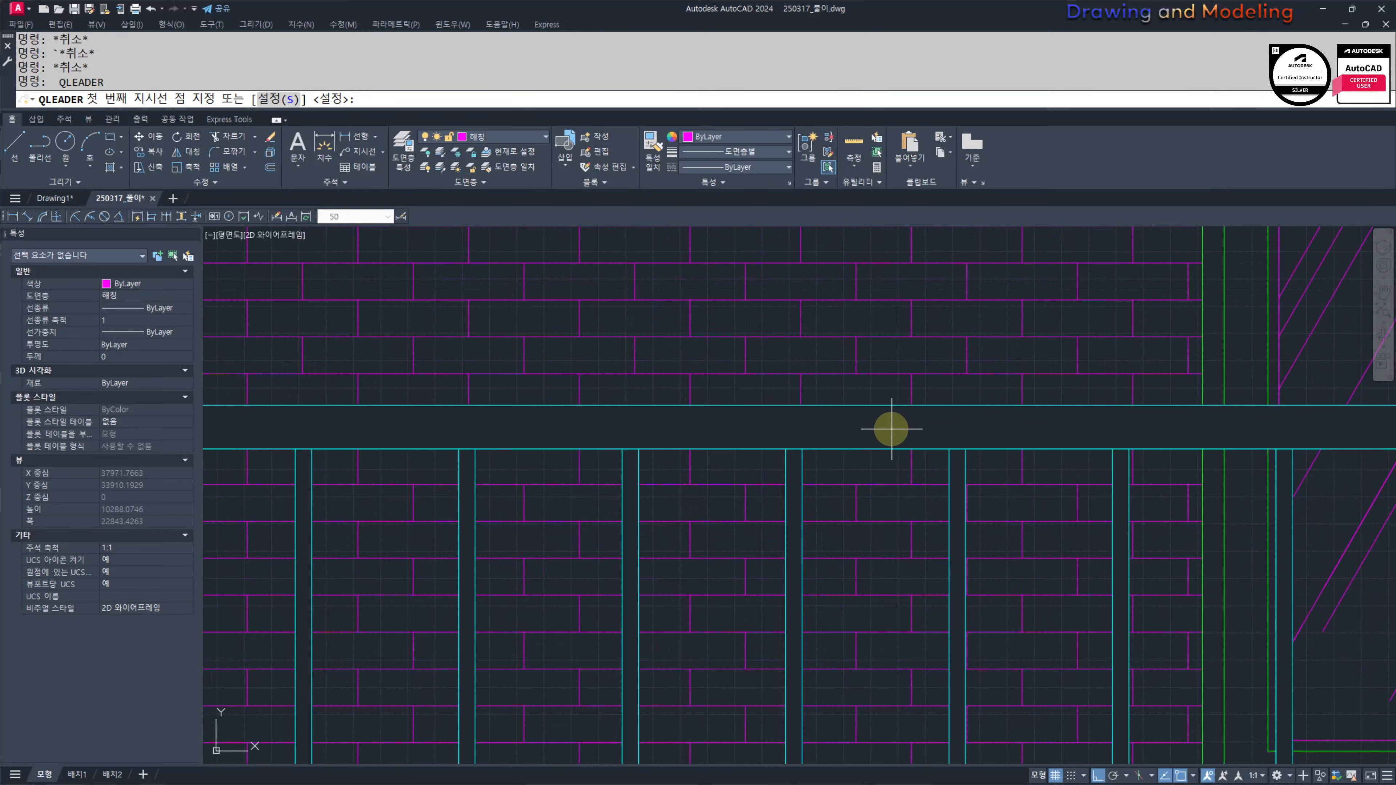
left_click(830, 439)
scroll(891, 427, "down", 5)
scroll(882, 592, "up", 2)
left_click(928, 652)
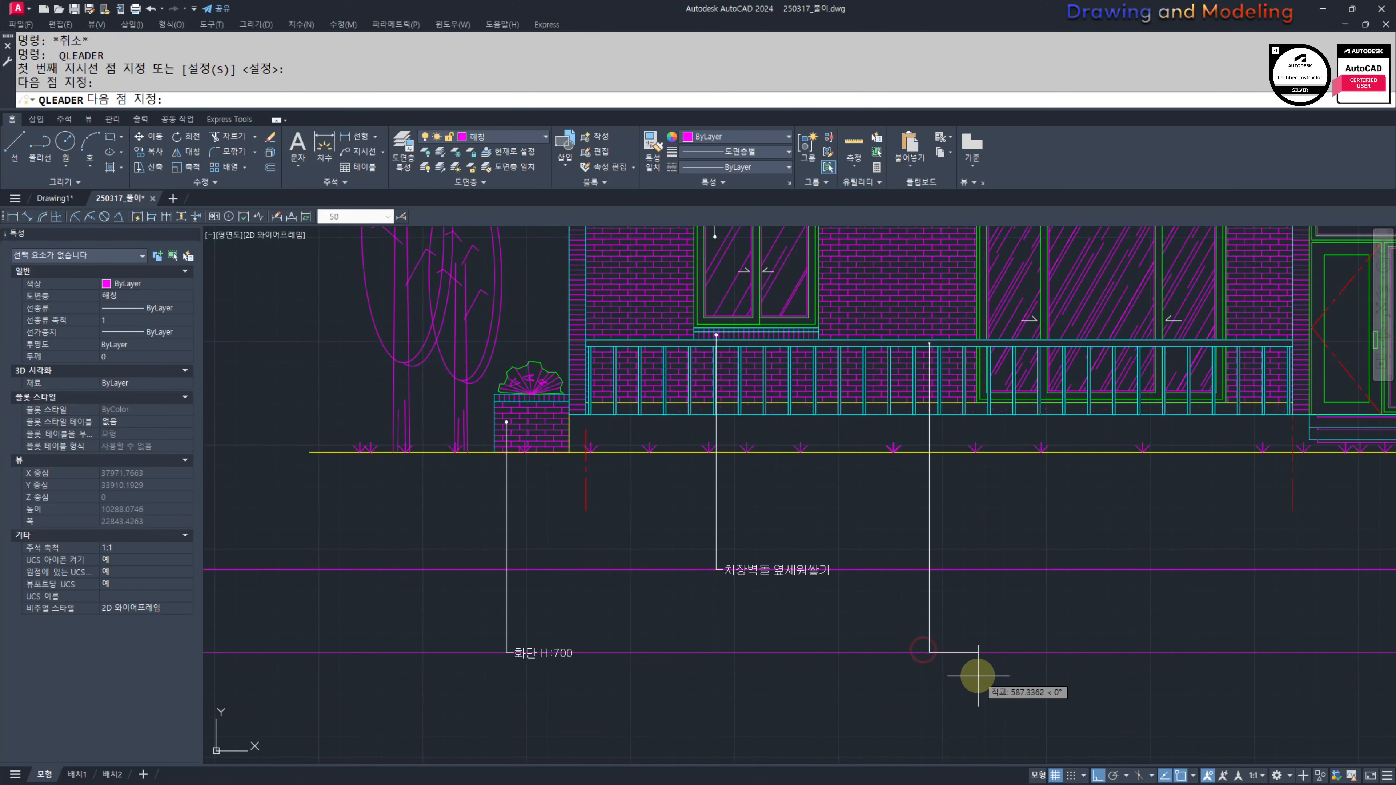
Step: Finish the railing leader with an 80 landing and the note "S.s 난간 H:900"
type("80")
key("Return")
key("Return")
key("Return")
type("이")
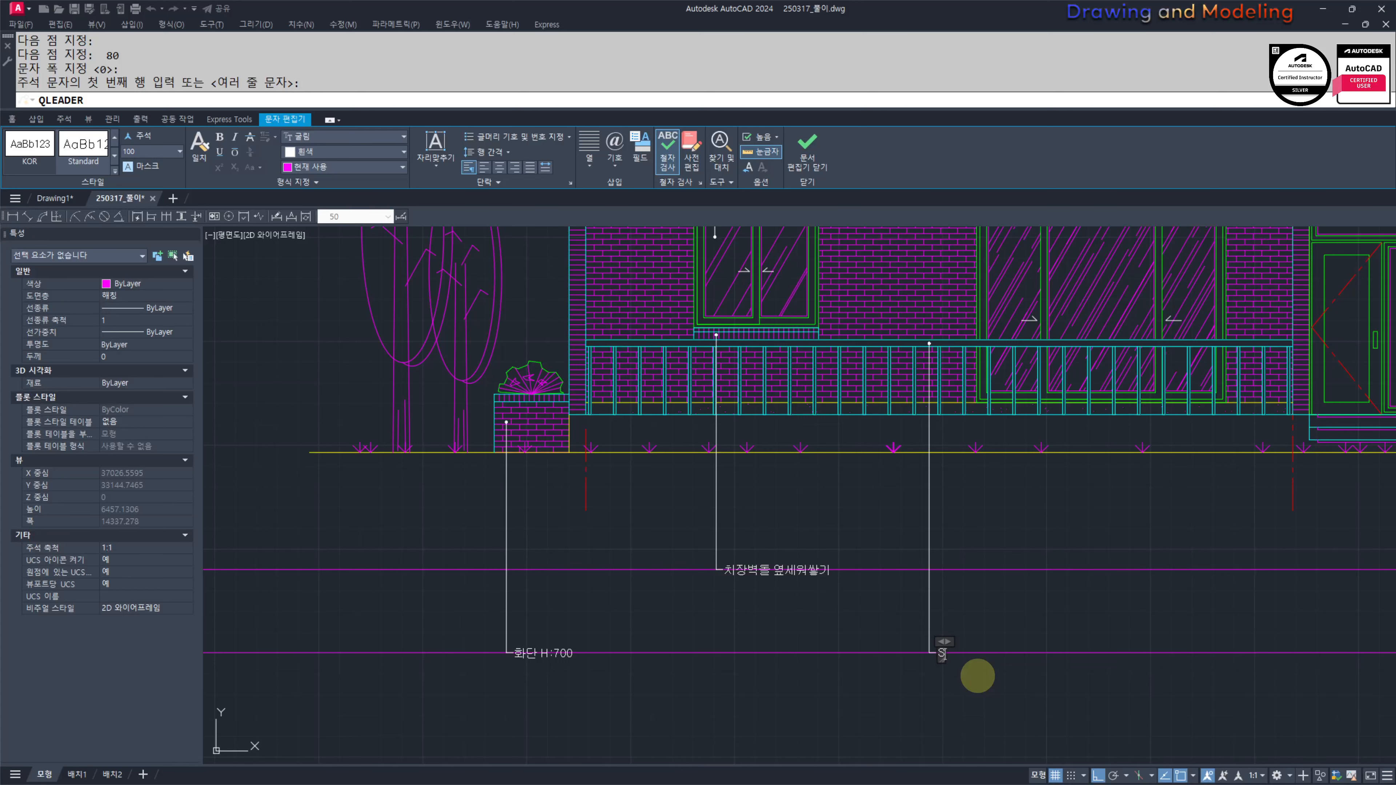
scroll(980, 680, "up", 2)
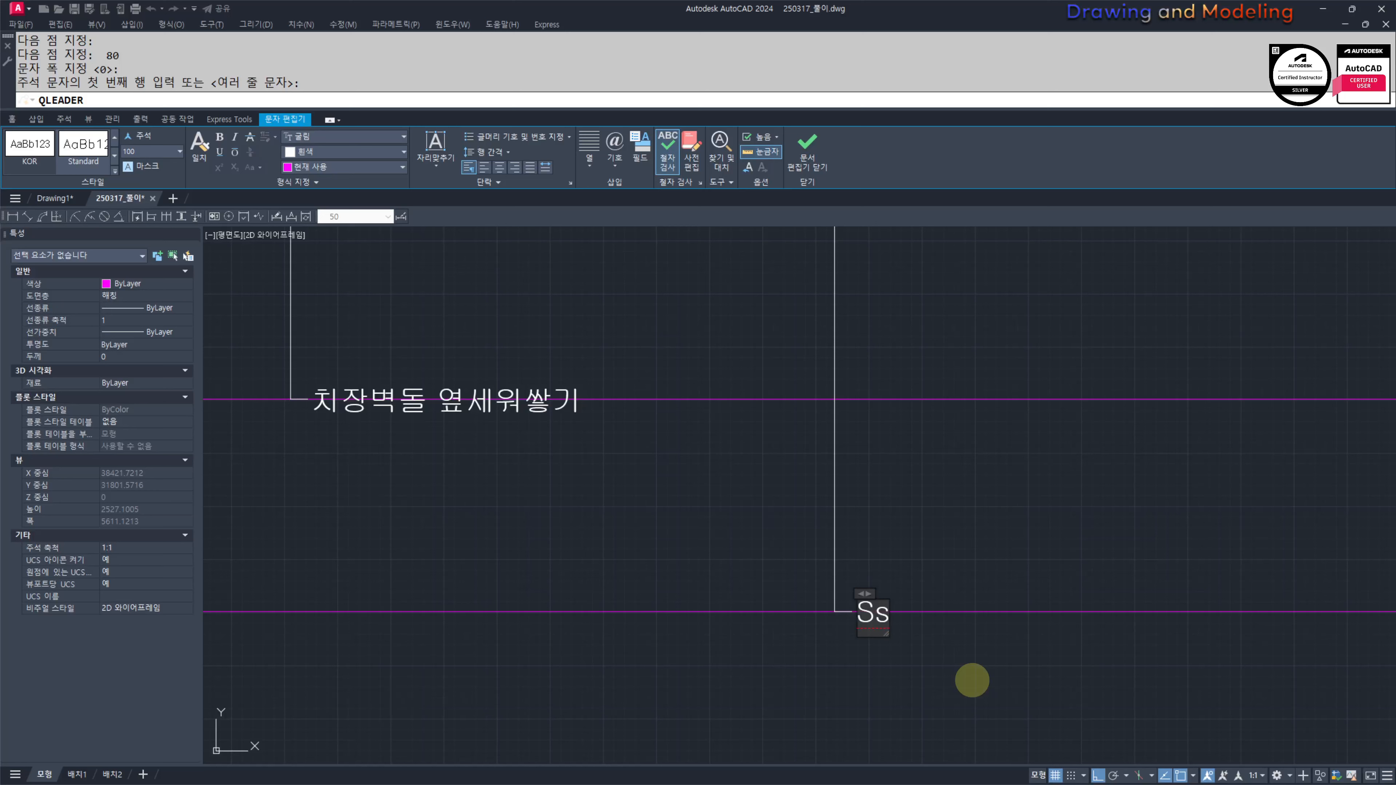
type("난간")
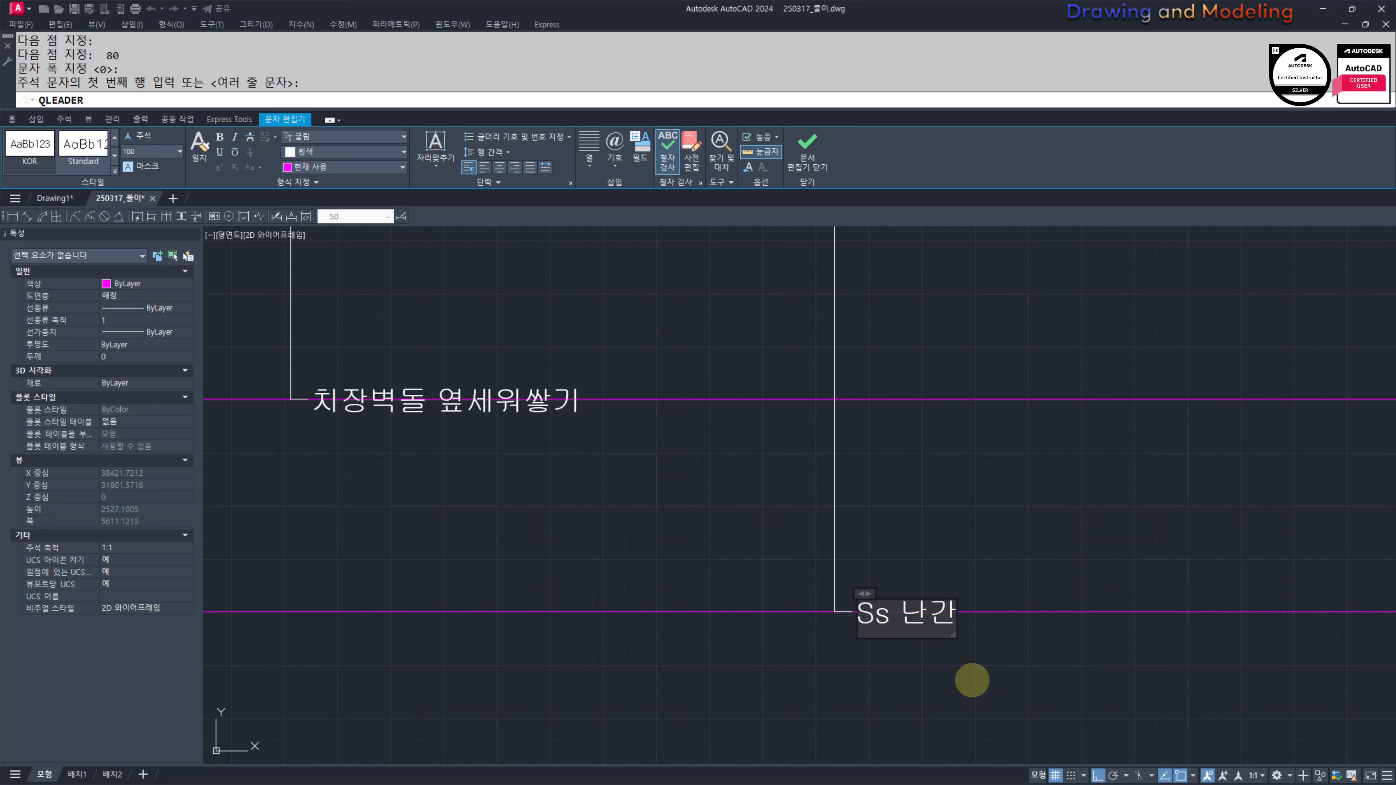
left_click(886, 617)
type(".")
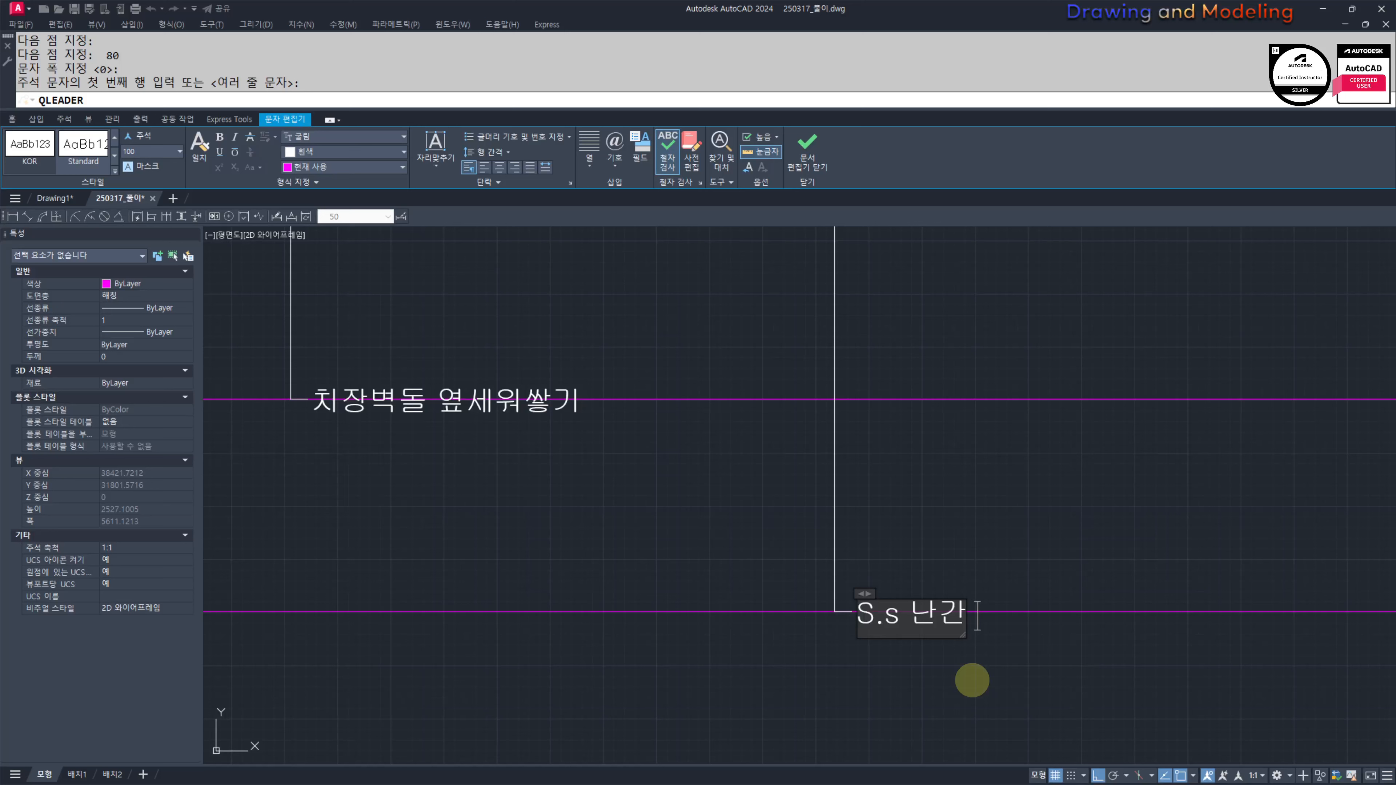
type("H")
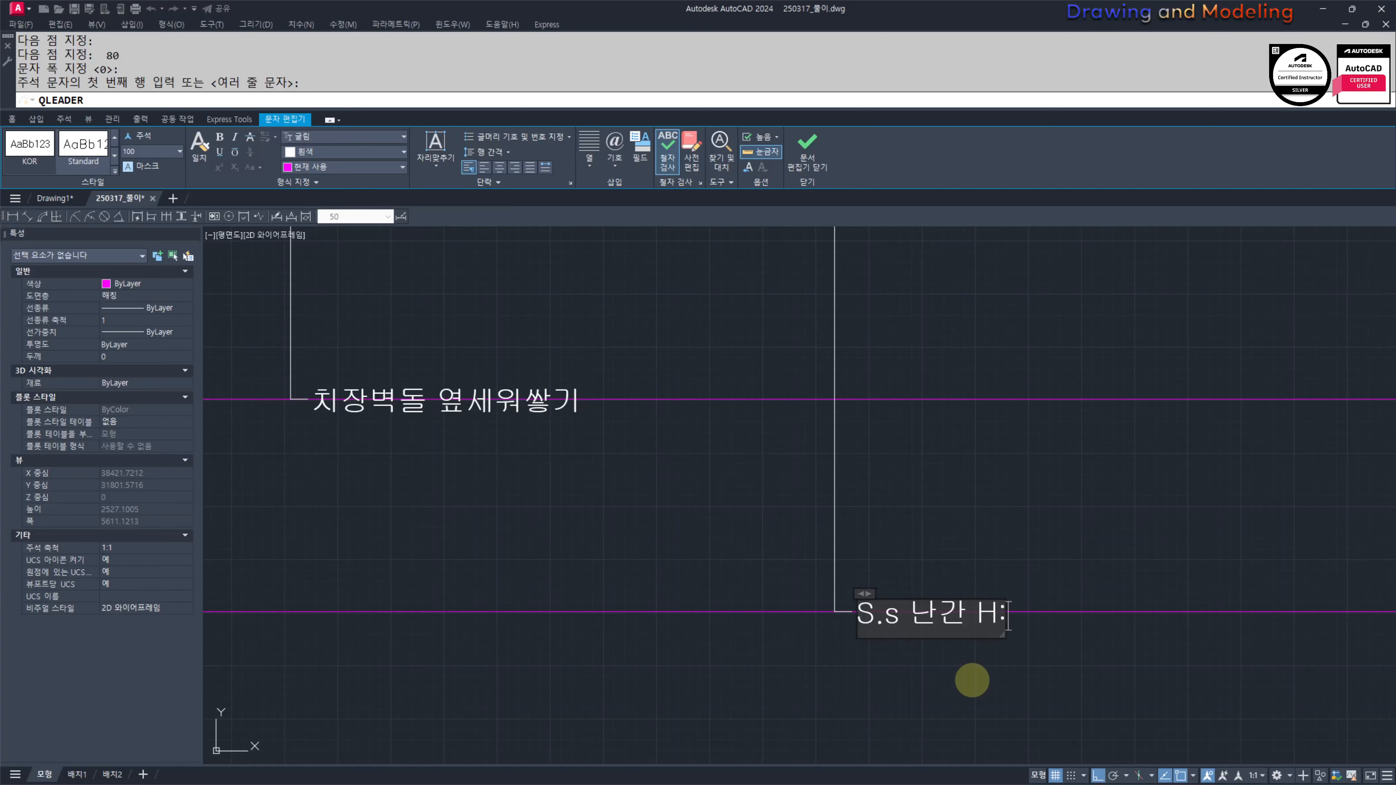
type(":900")
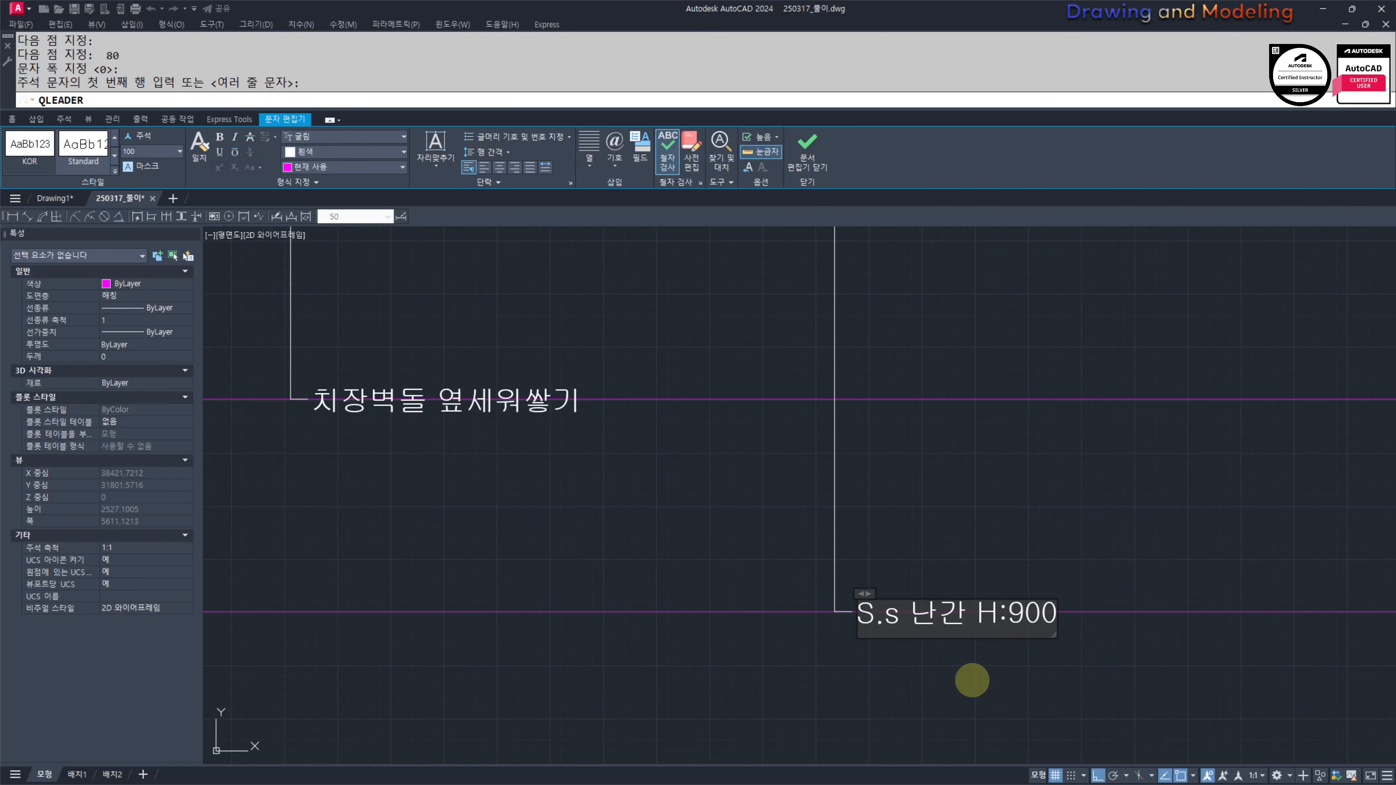
left_click(972, 680)
key("Escape")
key("Escape")
Step: Start a quick leader on the glass of the large window behind the railing and run it down to the inner rectangle
scroll(1015, 615, "down", 8)
middle_click_drag(1073, 545, 943, 544)
key("space")
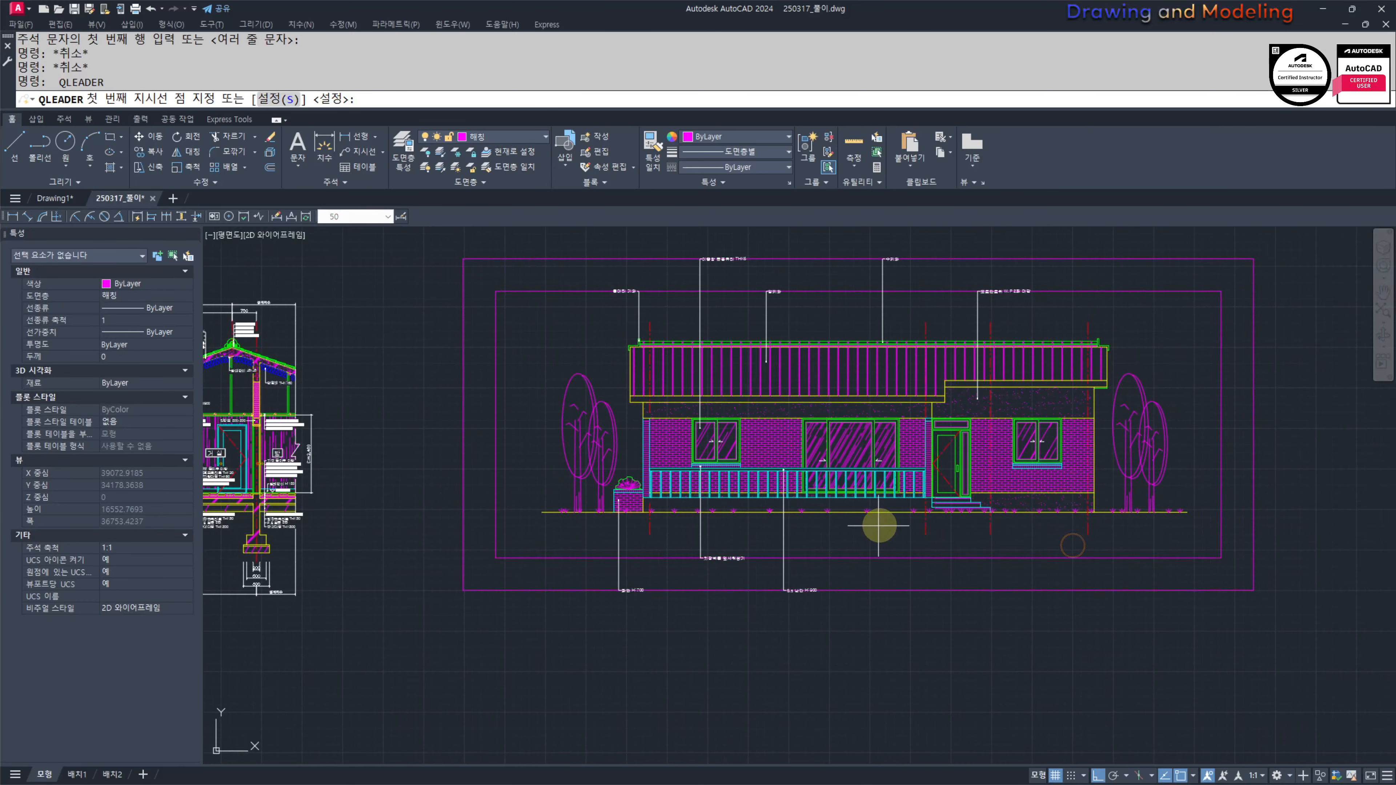
key("Escape")
key("Escape")
type("le")
key("space")
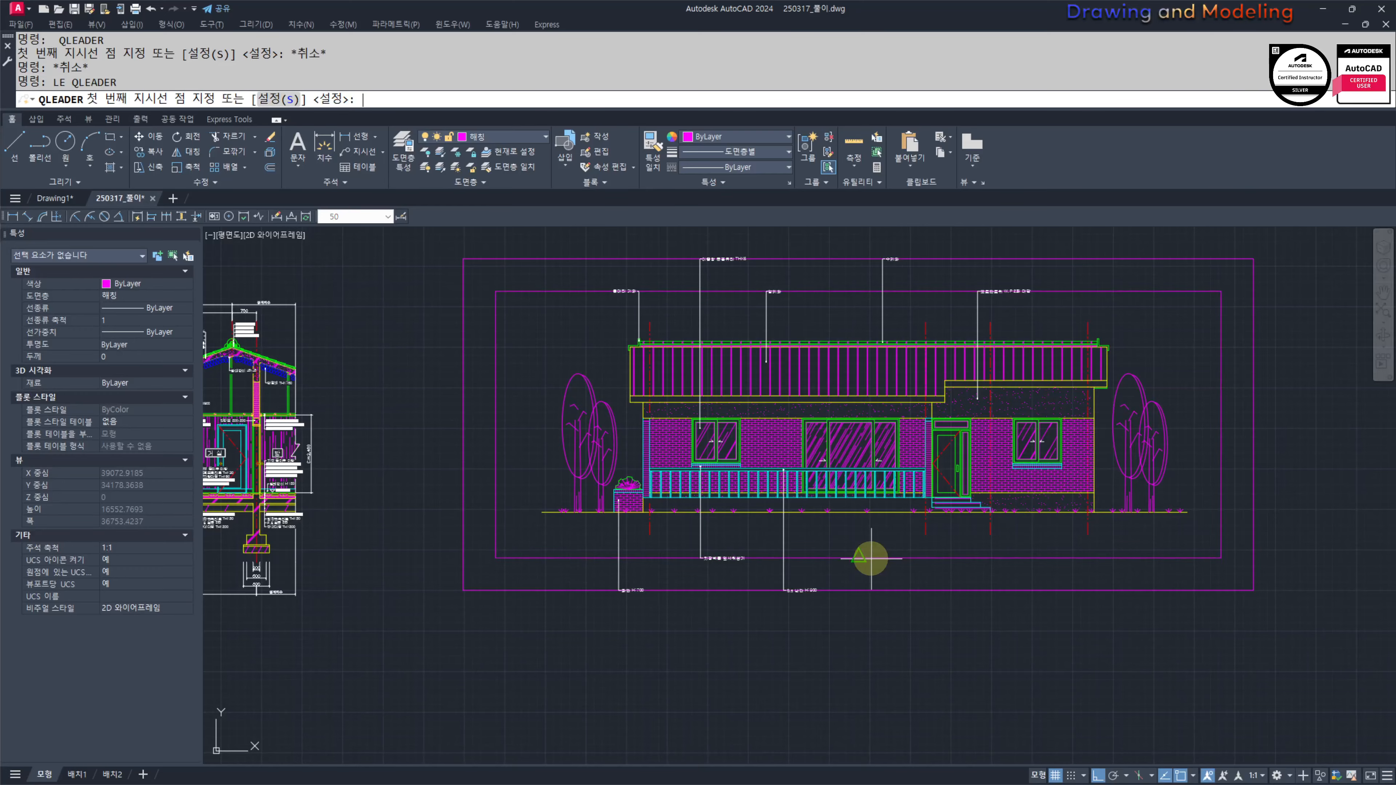
scroll(928, 530, "up", 5)
scroll(872, 536, "up", 2)
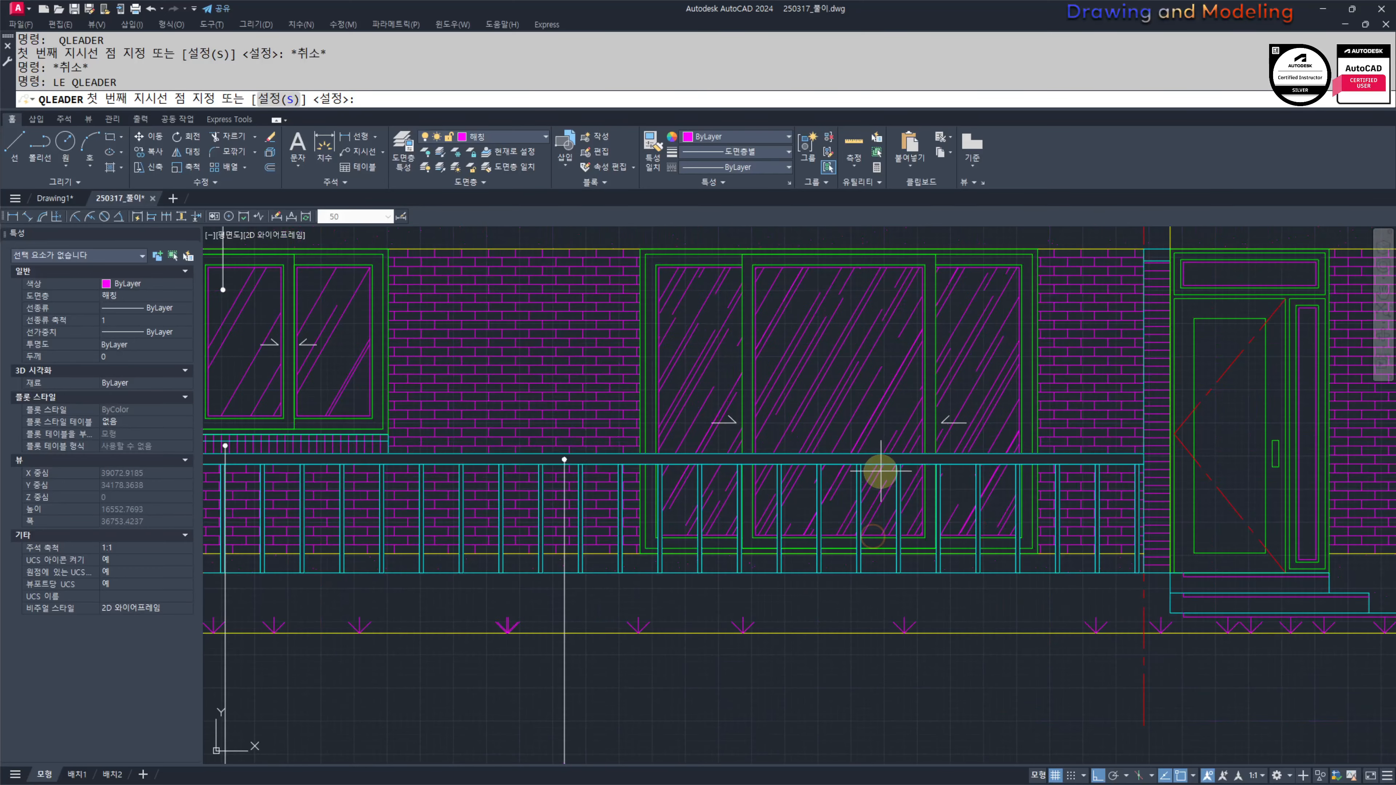
scroll(884, 436, "up", 5)
left_click(877, 416)
scroll(894, 551, "down", 3)
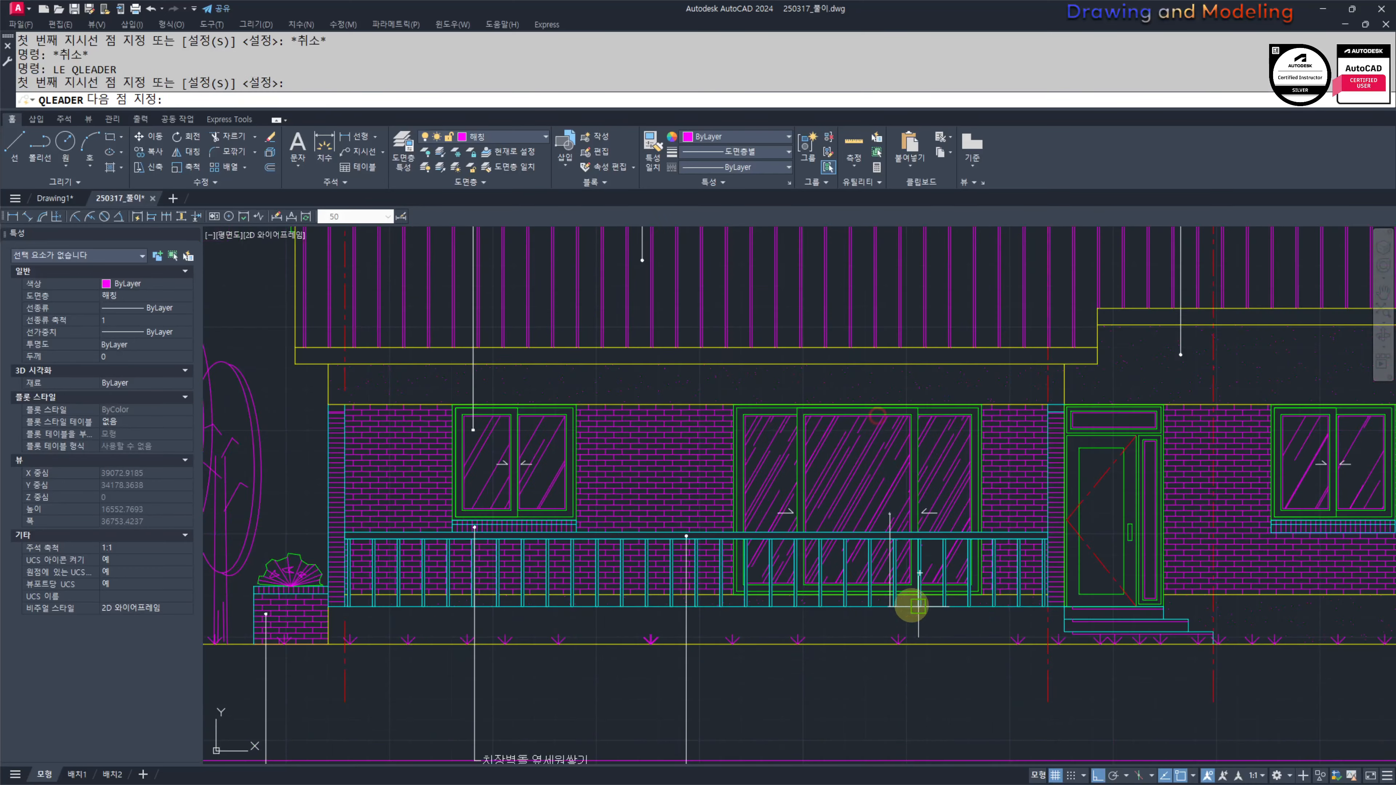
scroll(912, 607, "up", 1)
middle_click_drag(912, 605, 926, 467)
middle_click_drag(868, 655, 894, 555)
left_click(912, 601)
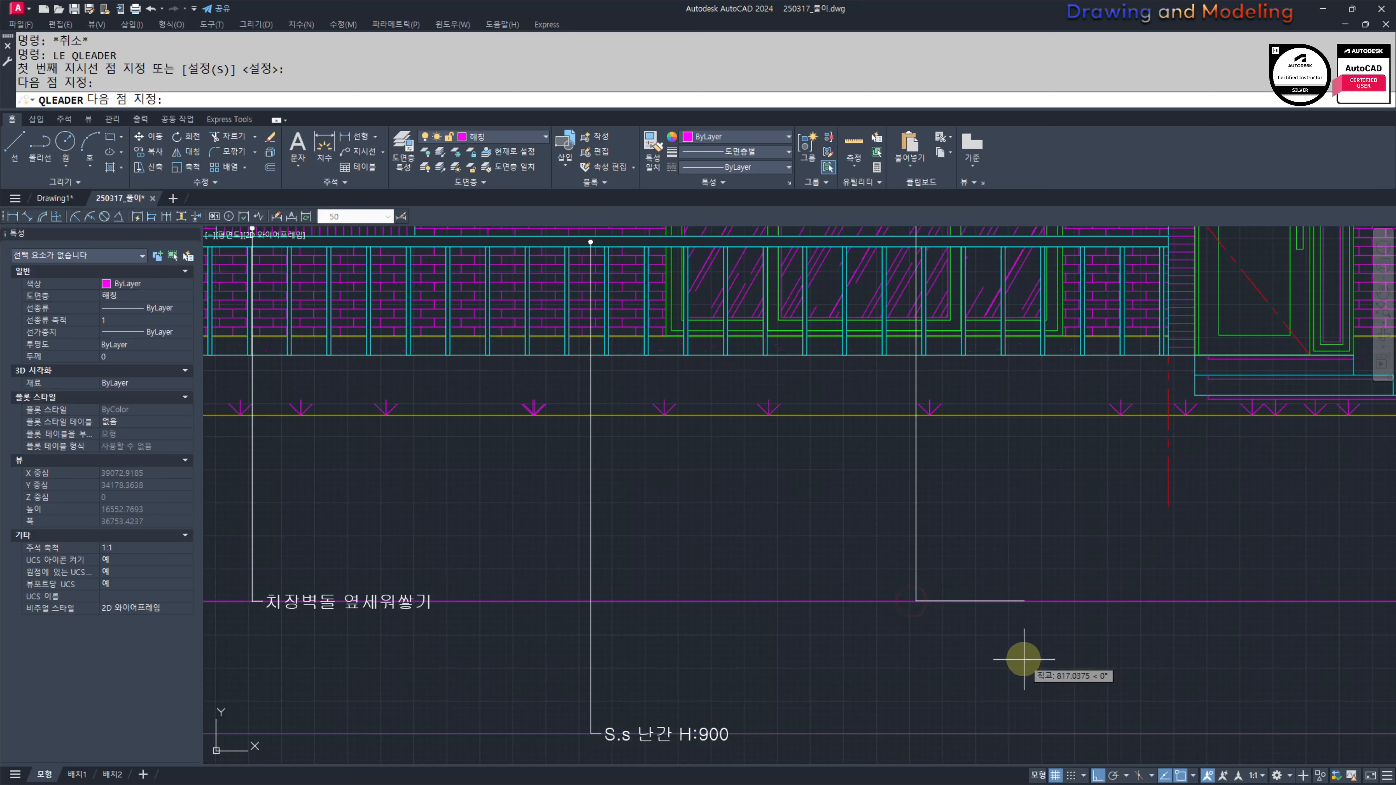
Step: Finish the large-window leader with an 80 landing and the note "이중창 복층유리 THK5"
type("80")
key("Return")
key("Return")
key("Return")
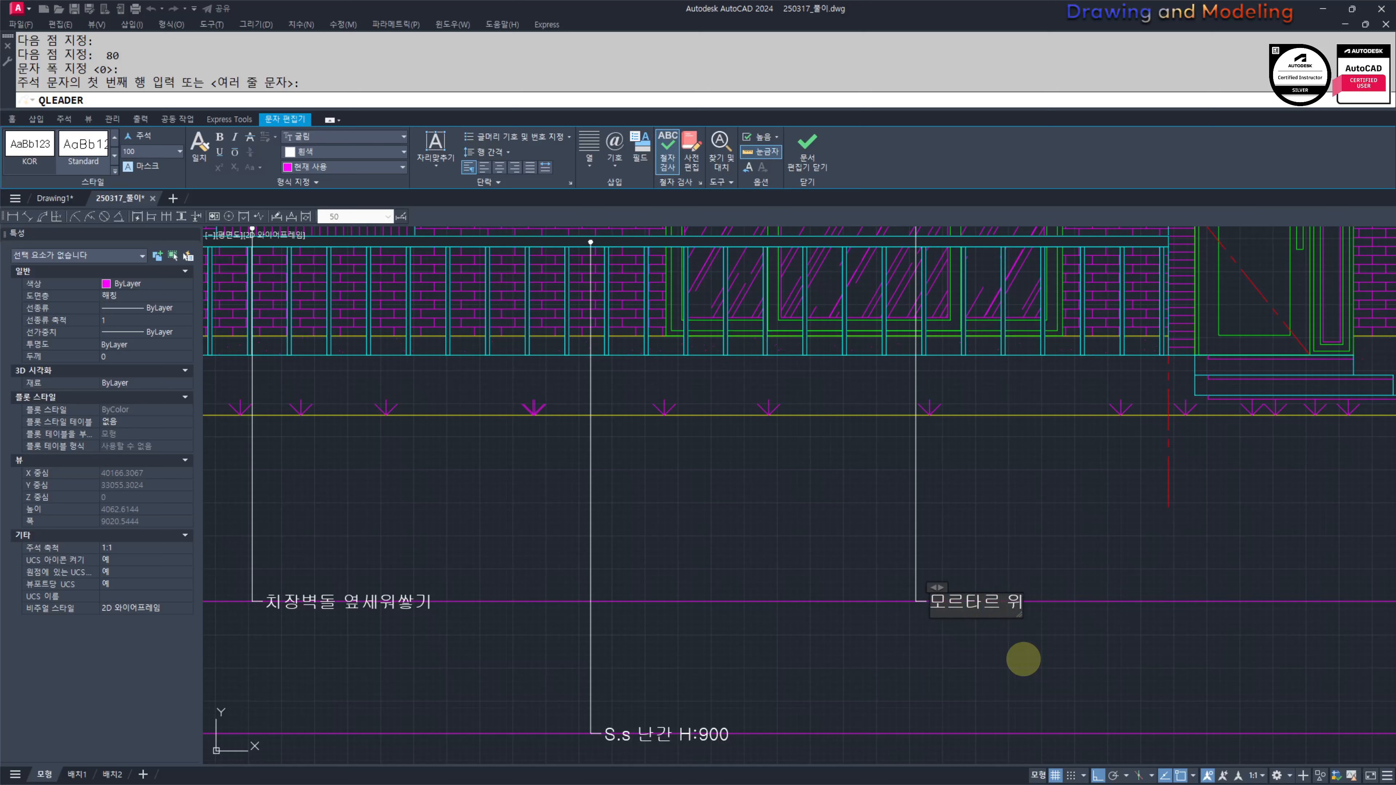
key("BackSpace")
key("BackSpace")
key("BackSpace")
key("BackSpace")
key("BackSpace")
key("BackSpace")
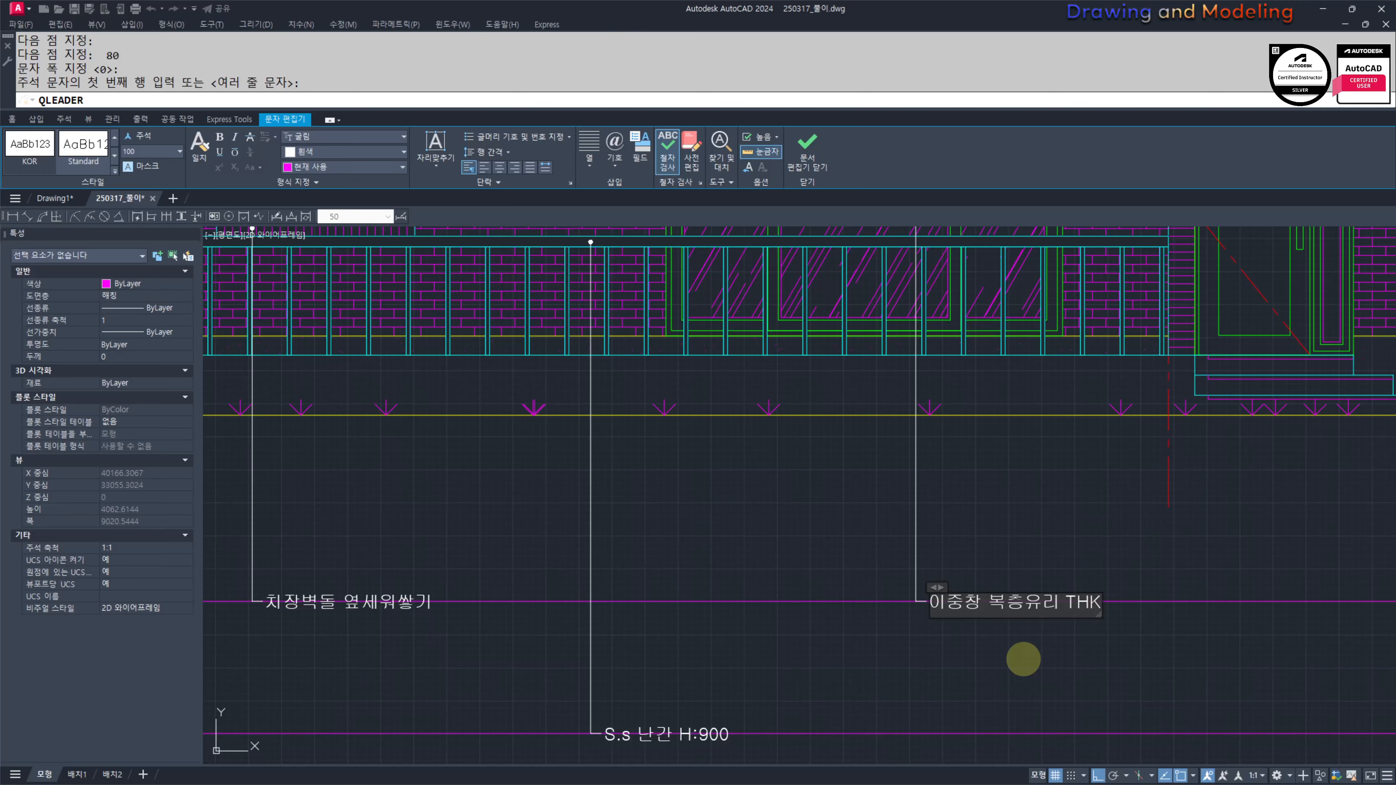
key("Escape")
key("Escape")
Step: Start a quick leader on the middle entrance step's top edge and run it down to the outer rectangle
key("Return")
scroll(1112, 554, "down", 5)
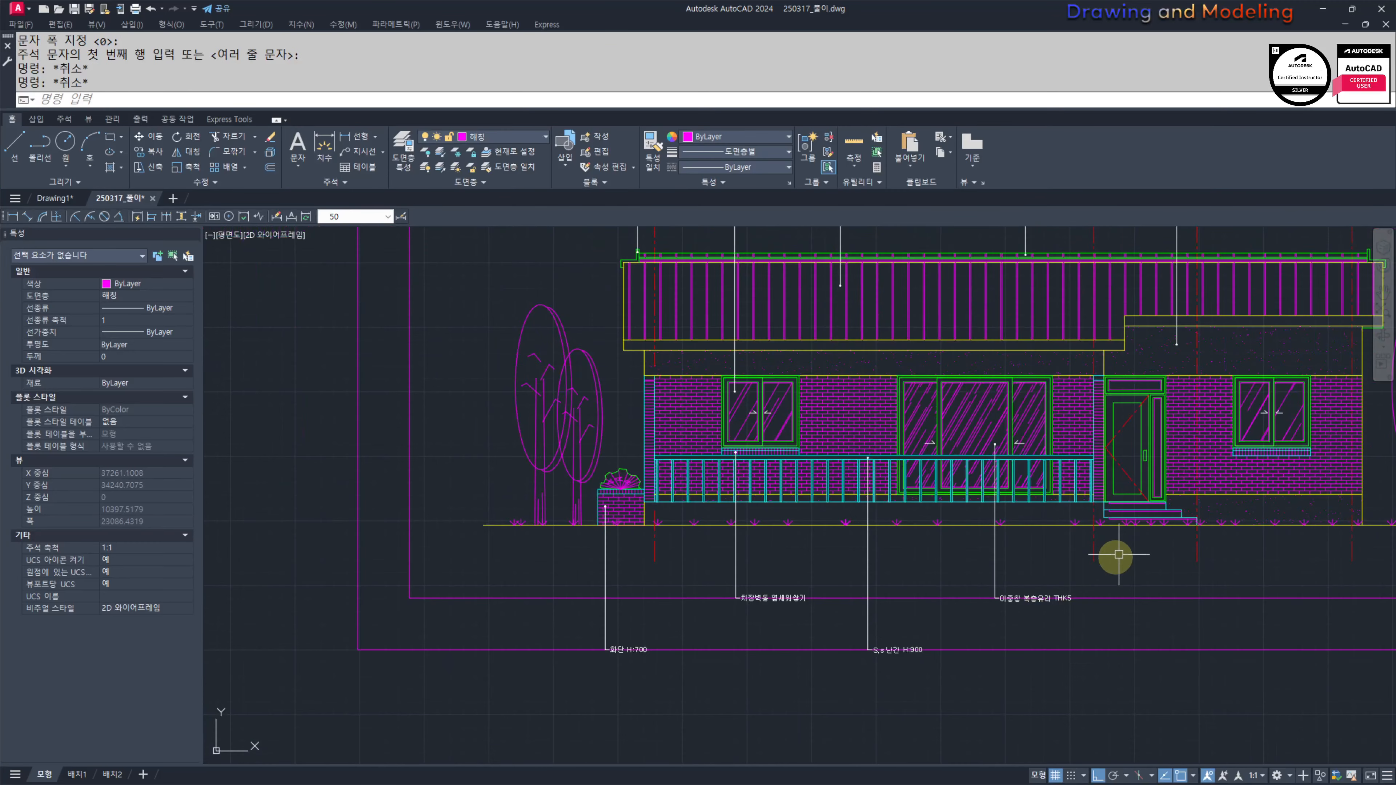
scroll(919, 518, "up", 5)
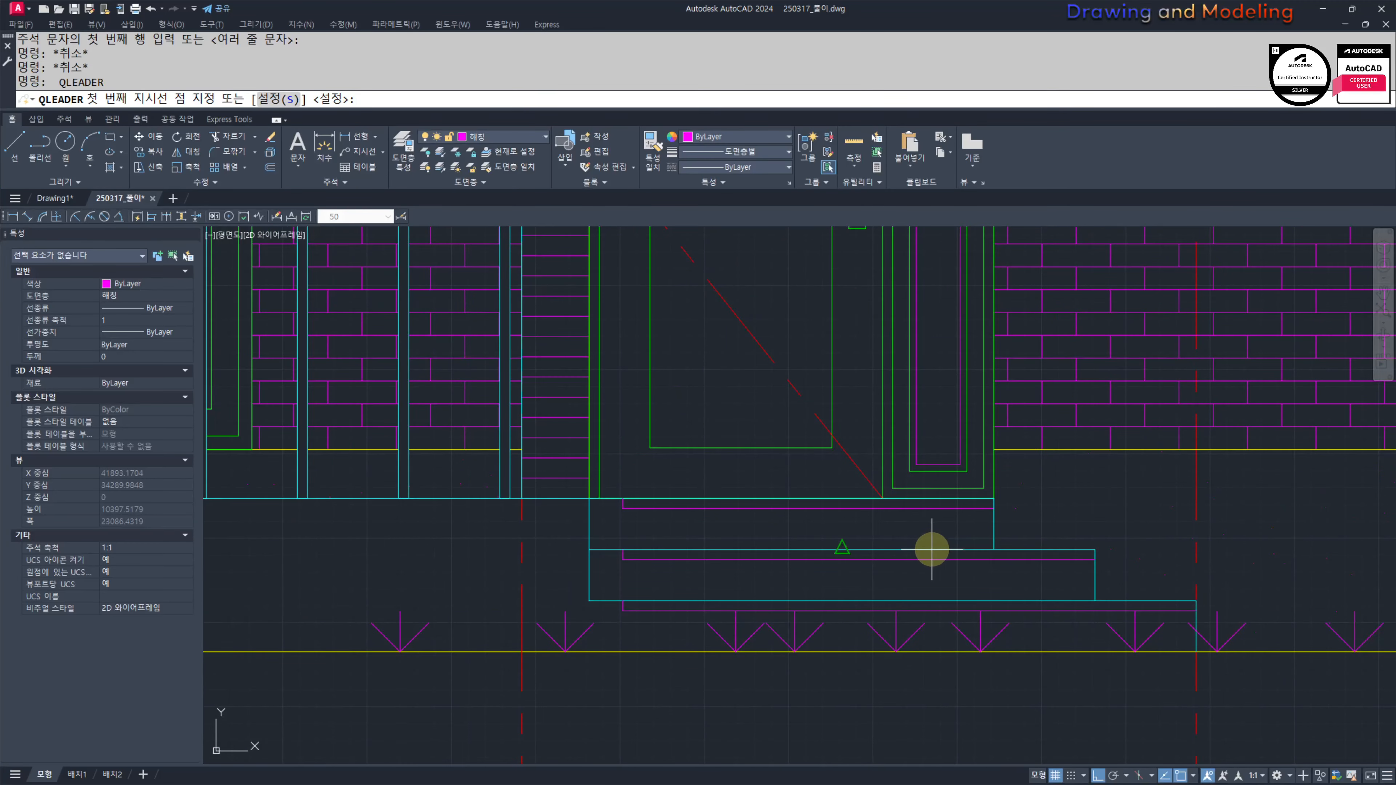
scroll(957, 567, "up", 3)
left_click(1018, 566)
scroll(963, 543, "down", 8)
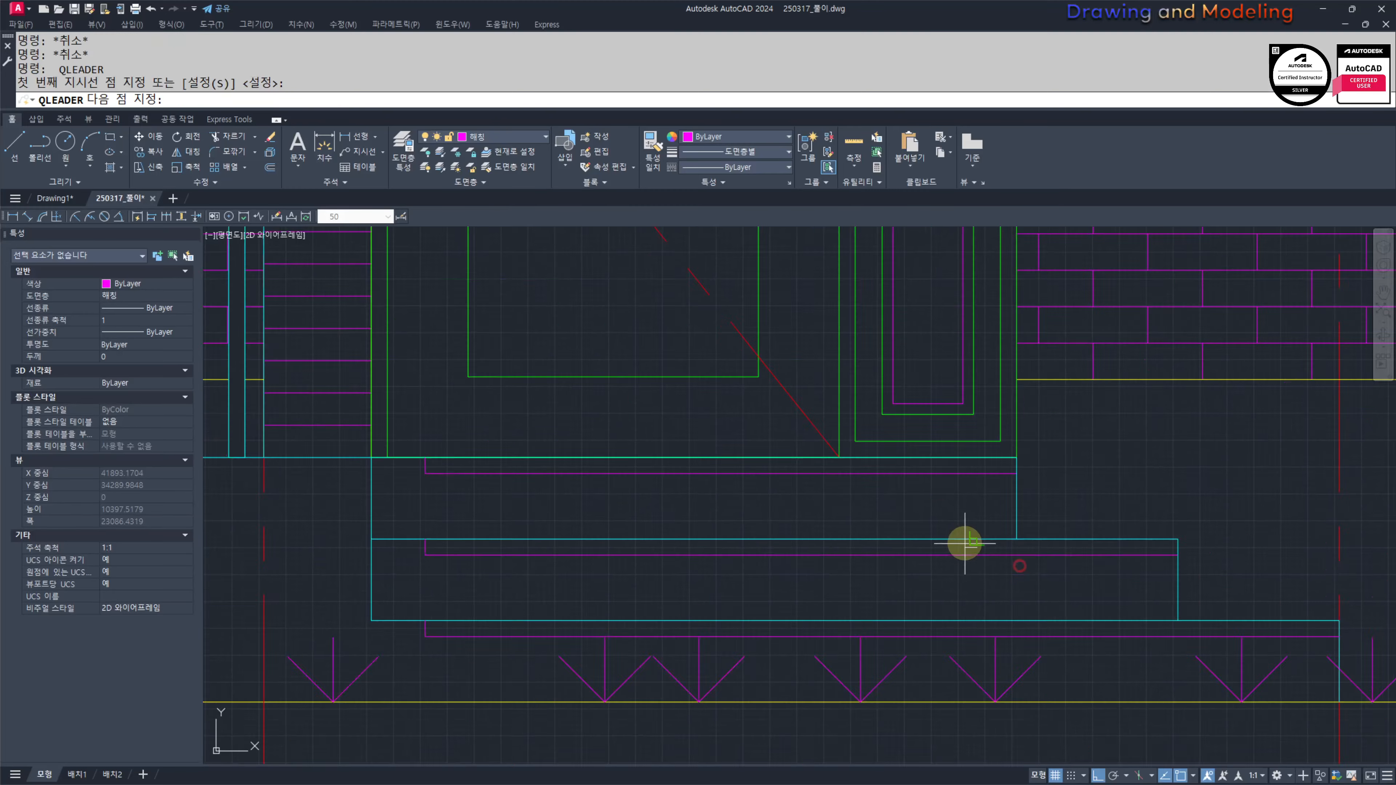
middle_click_drag(932, 724, 996, 505)
left_click(1012, 609)
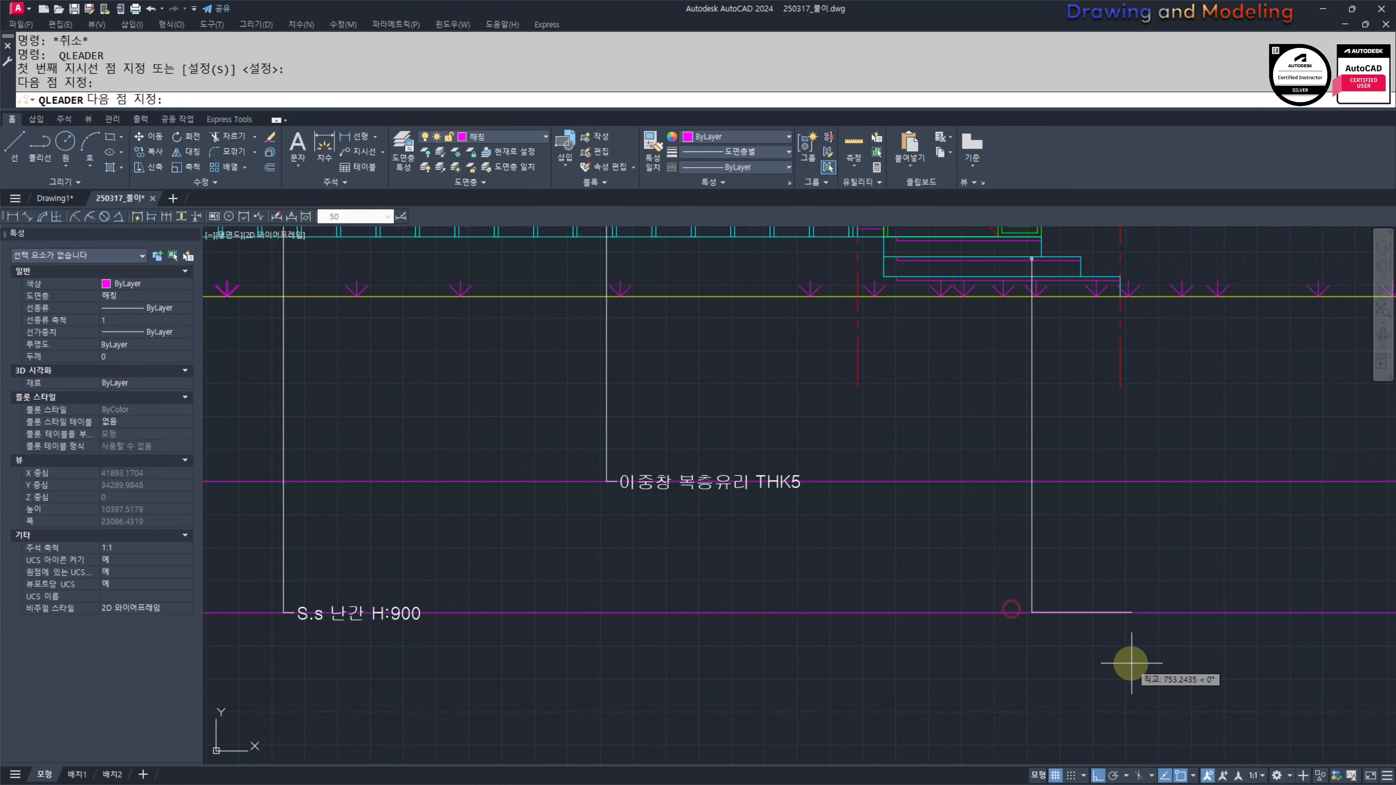
Step: Finish the entrance-step leader with an 80 landing and the note "논슬립"
type("80")
key("Return")
key("Return")
key("Return")
type("SH")
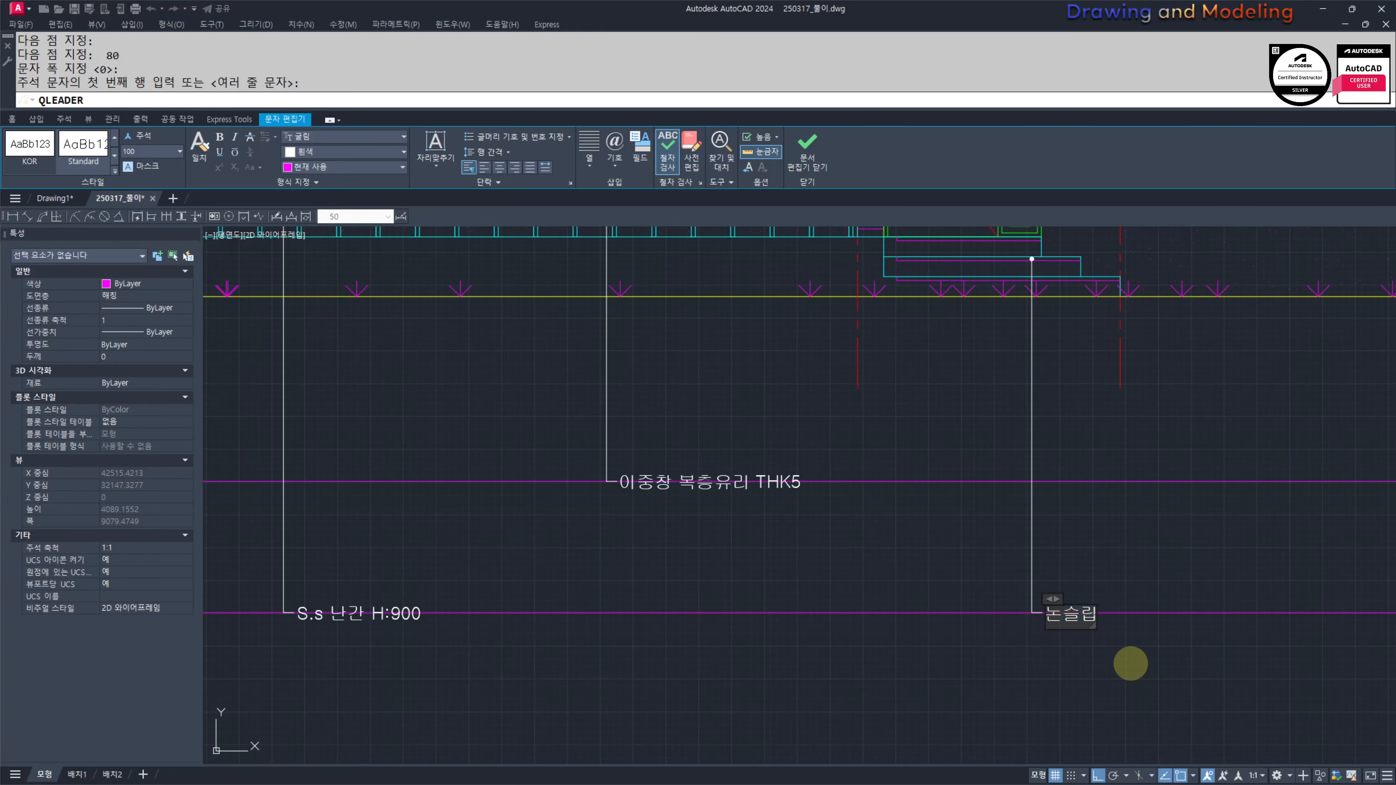
left_click(1130, 664)
key("Escape")
scroll(1082, 640, "down", 2)
middle_click_drag(1224, 533, 1067, 555)
key("space")
scroll(1055, 503, "up", 4)
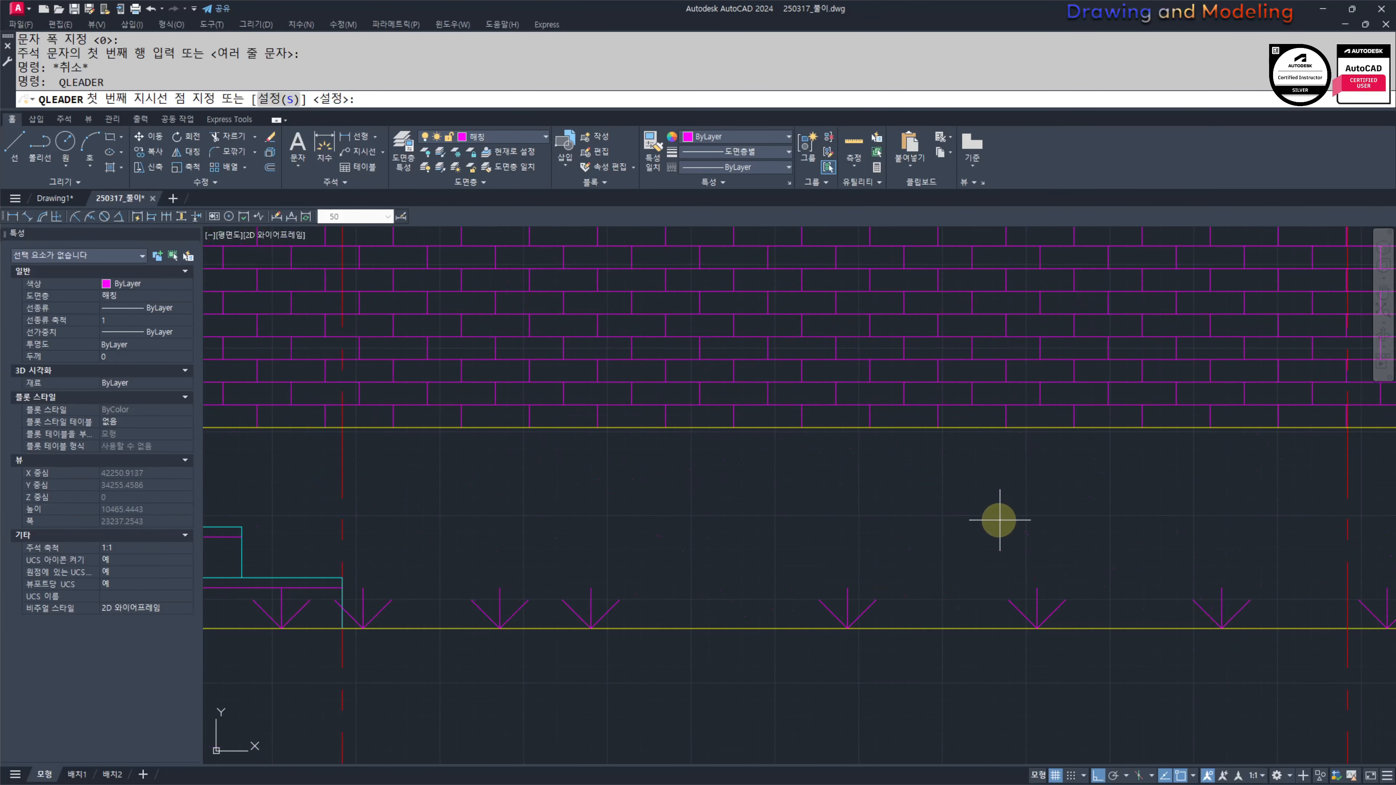
scroll(1000, 520, "down", 3)
middle_click_drag(917, 527, 978, 498)
middle_click_drag(882, 568, 1286, 579)
scroll(872, 567, "down", 1)
middle_click_drag(1037, 561, 974, 551)
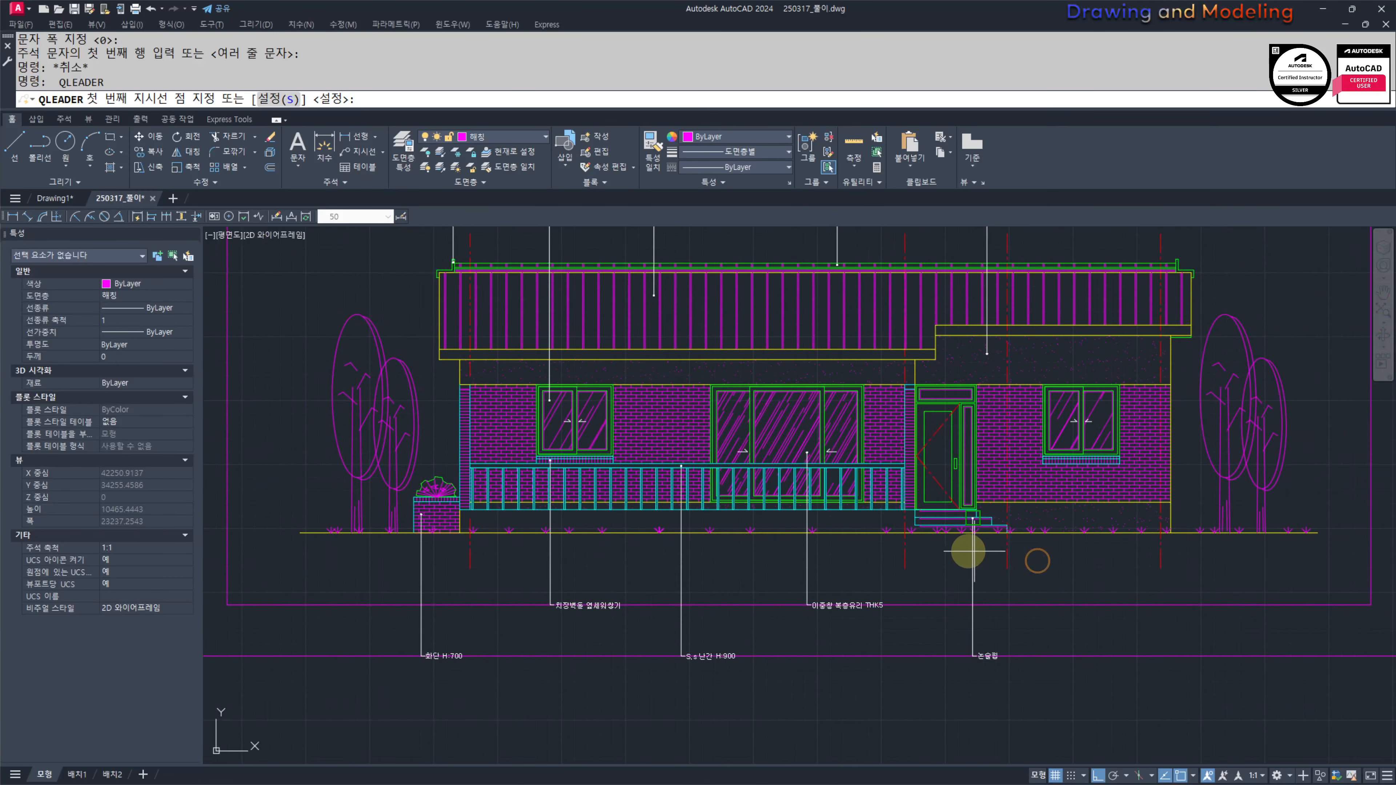
scroll(968, 551, "up", 1)
left_click(1067, 452)
scroll(1095, 571, "up", 1)
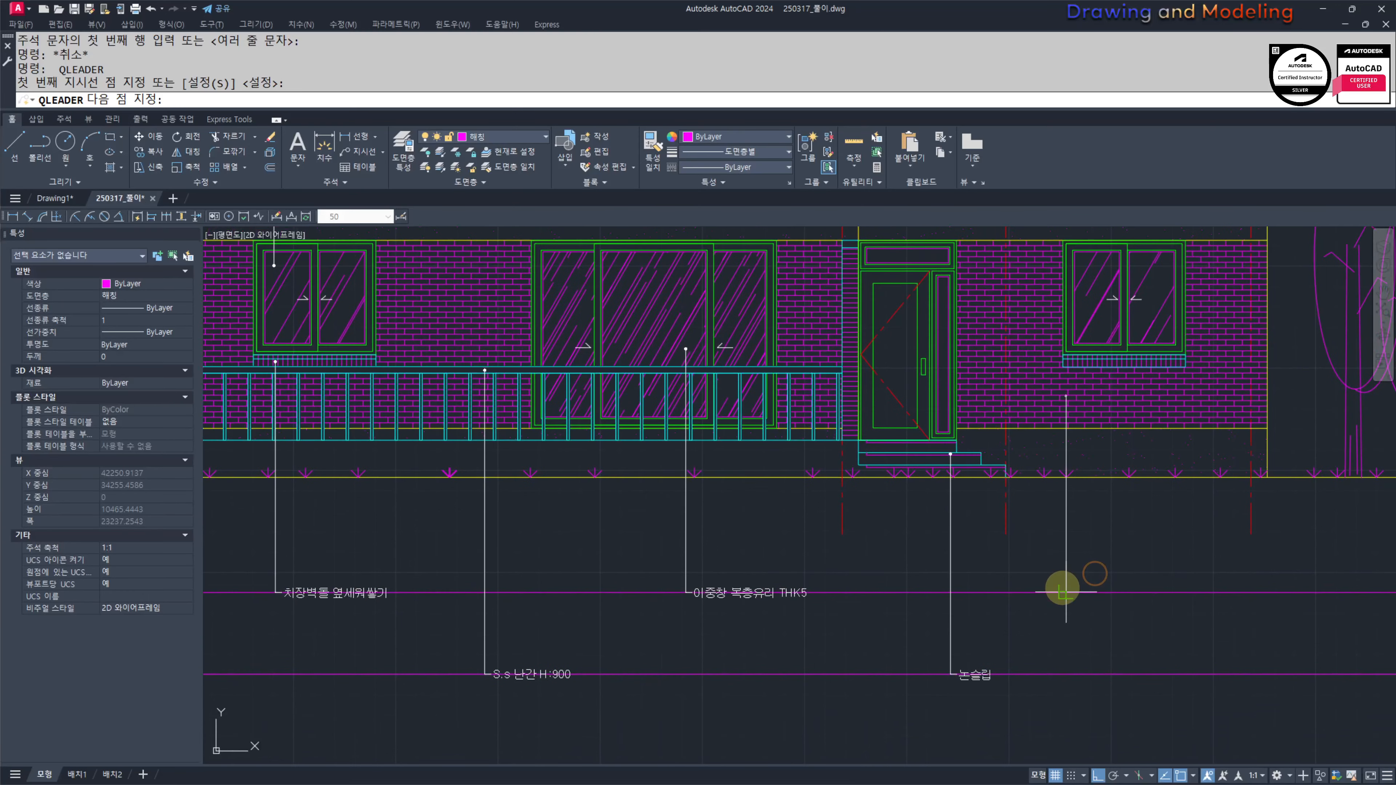
scroll(1064, 591, "up", 2)
key("ctrl+z")
key("Escape")
key("Escape")
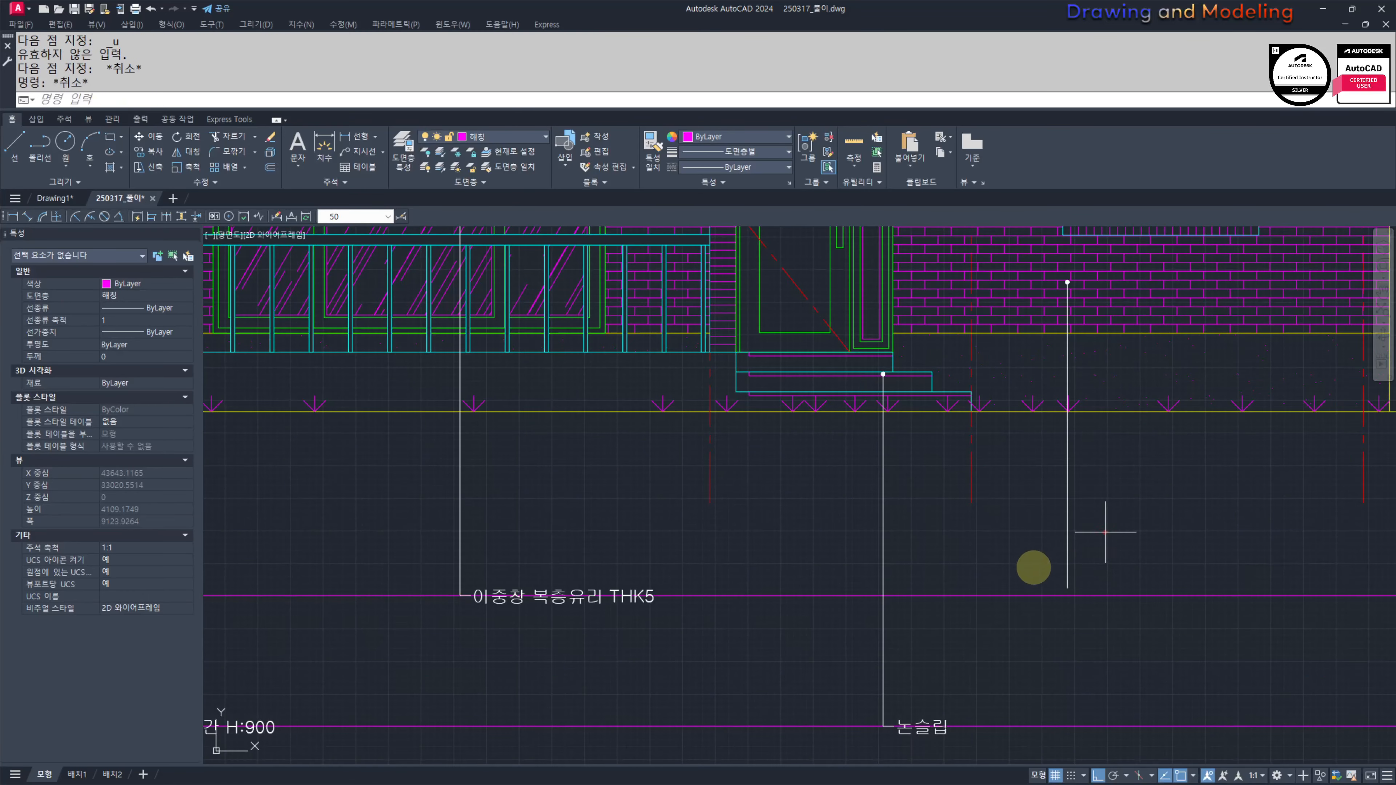
key("Return")
key("ctrl+z")
key("Escape")
key("Escape")
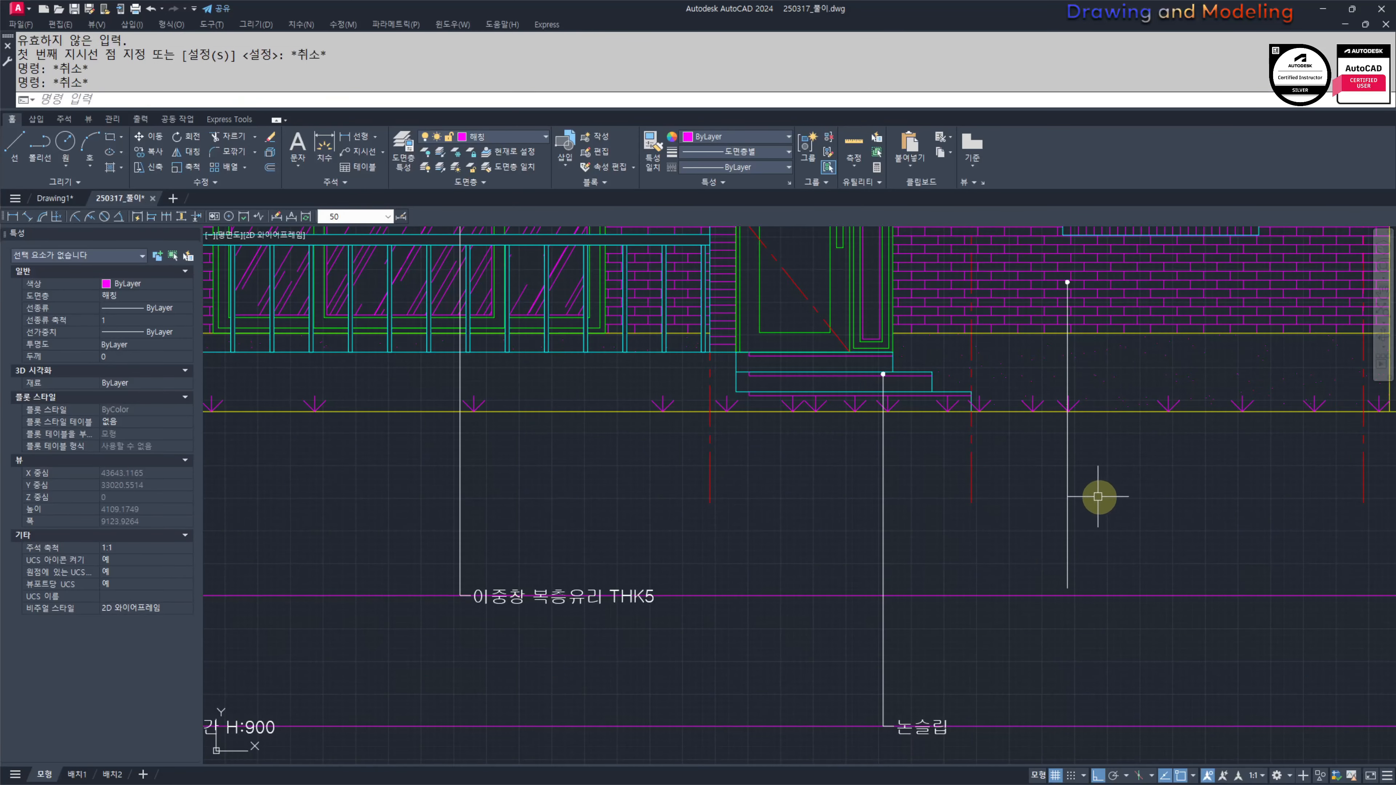
left_click(1097, 496)
left_click(1058, 512)
key("Delete")
key("Escape")
key("Escape")
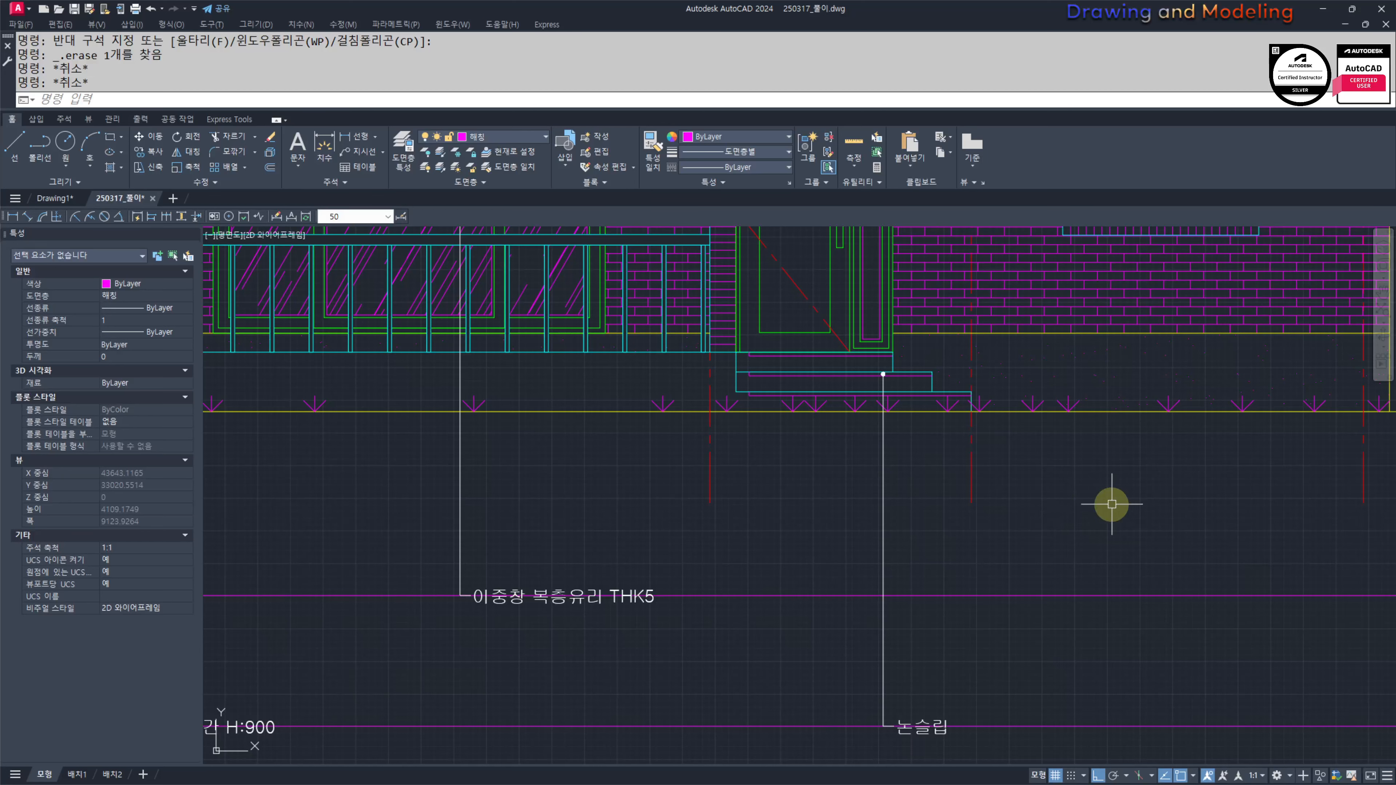
Step: Start a quick leader on the brick wall between the entrance door and the right window and run it down to the inner rectangle
type("ㅣㄷ")
key("Return")
scroll(1047, 549, "down", 3)
scroll(1050, 458, "up", 3)
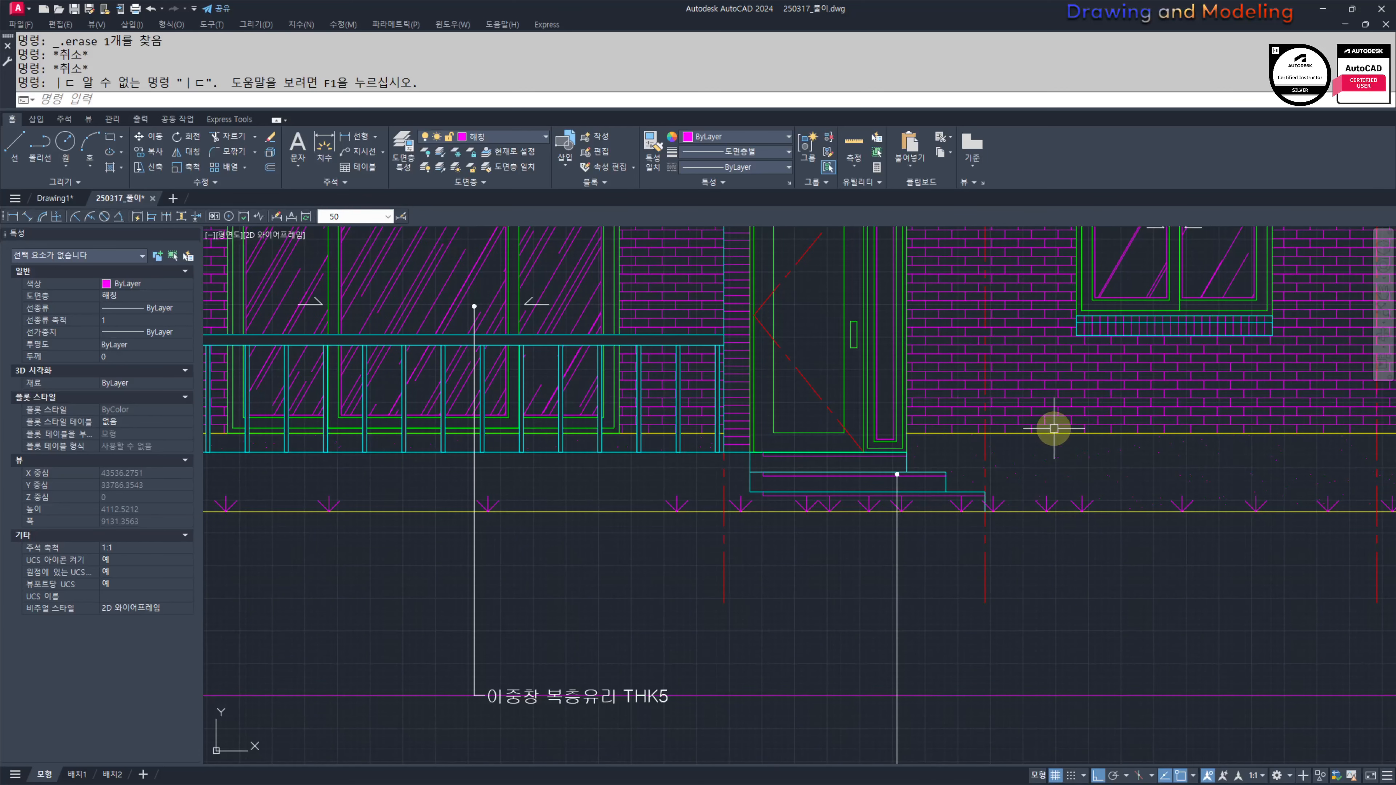
key("Escape")
key("Escape")
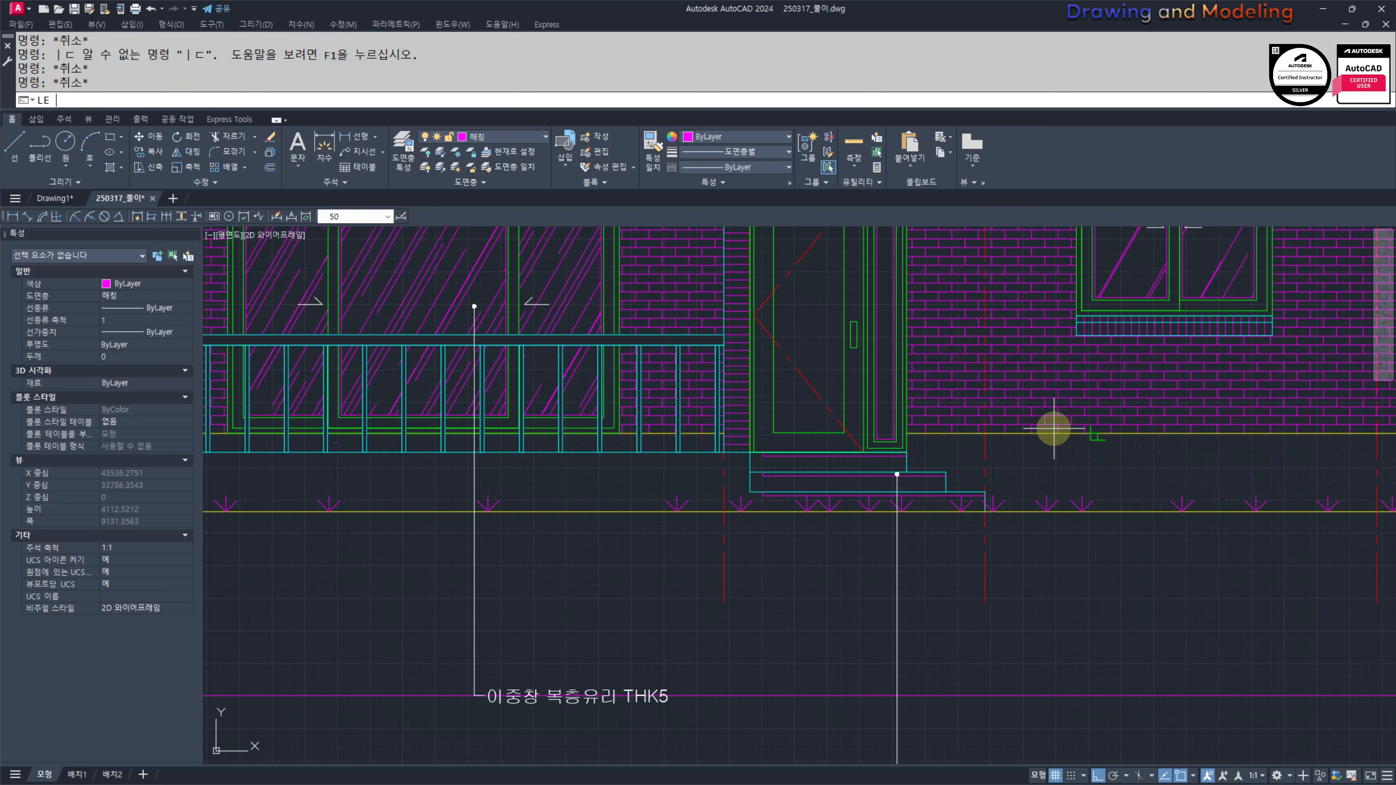
type("LE")
key("Return")
scroll(1033, 429, "up", 2)
left_click(1090, 383)
scroll(1044, 440, "up", 2)
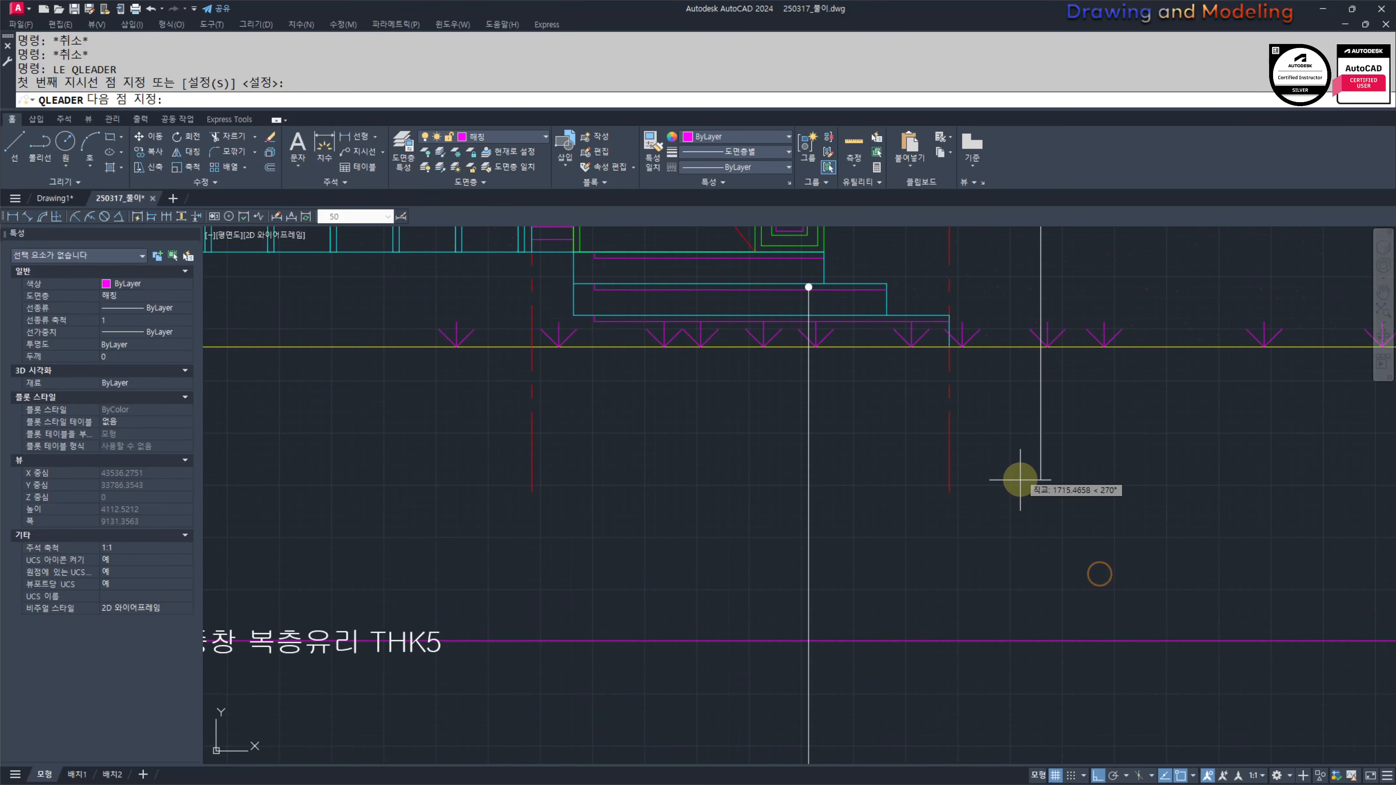
left_click(1042, 643)
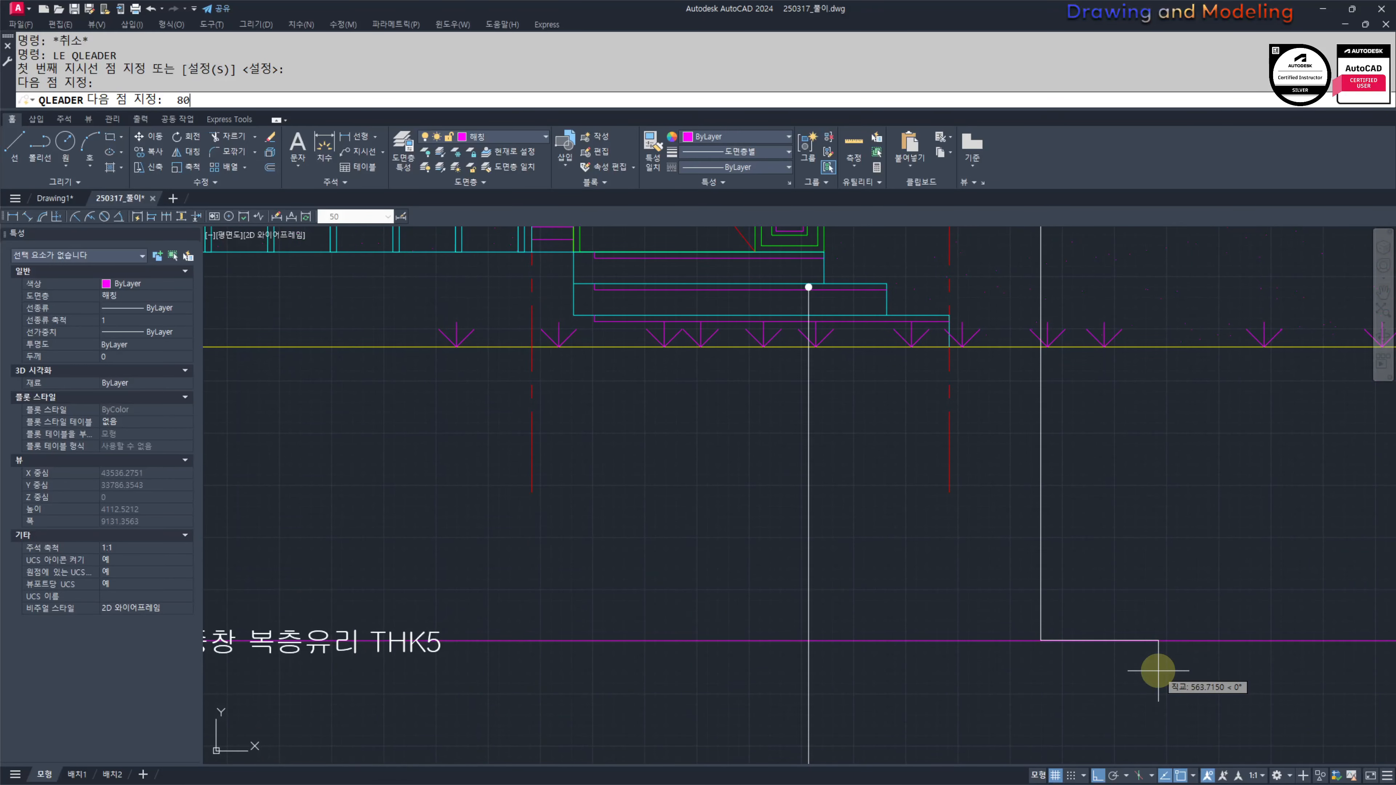
Step: Finish the brick-wall leader with an 80 landing and the note "0.5B 치장벽돌쌓기"
type("80")
key("Return")
key("Return")
key("Return")
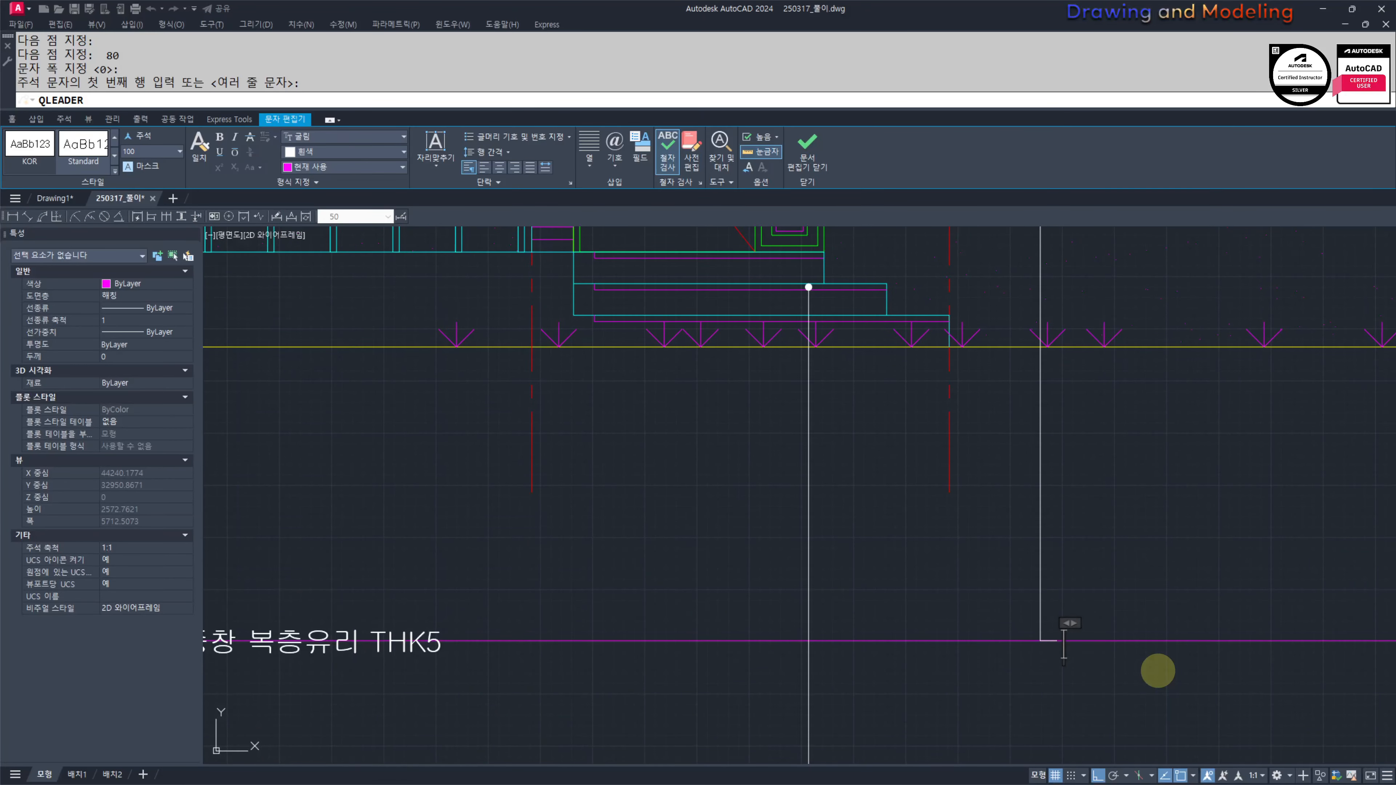
type("0.54")
key("BackSpace")
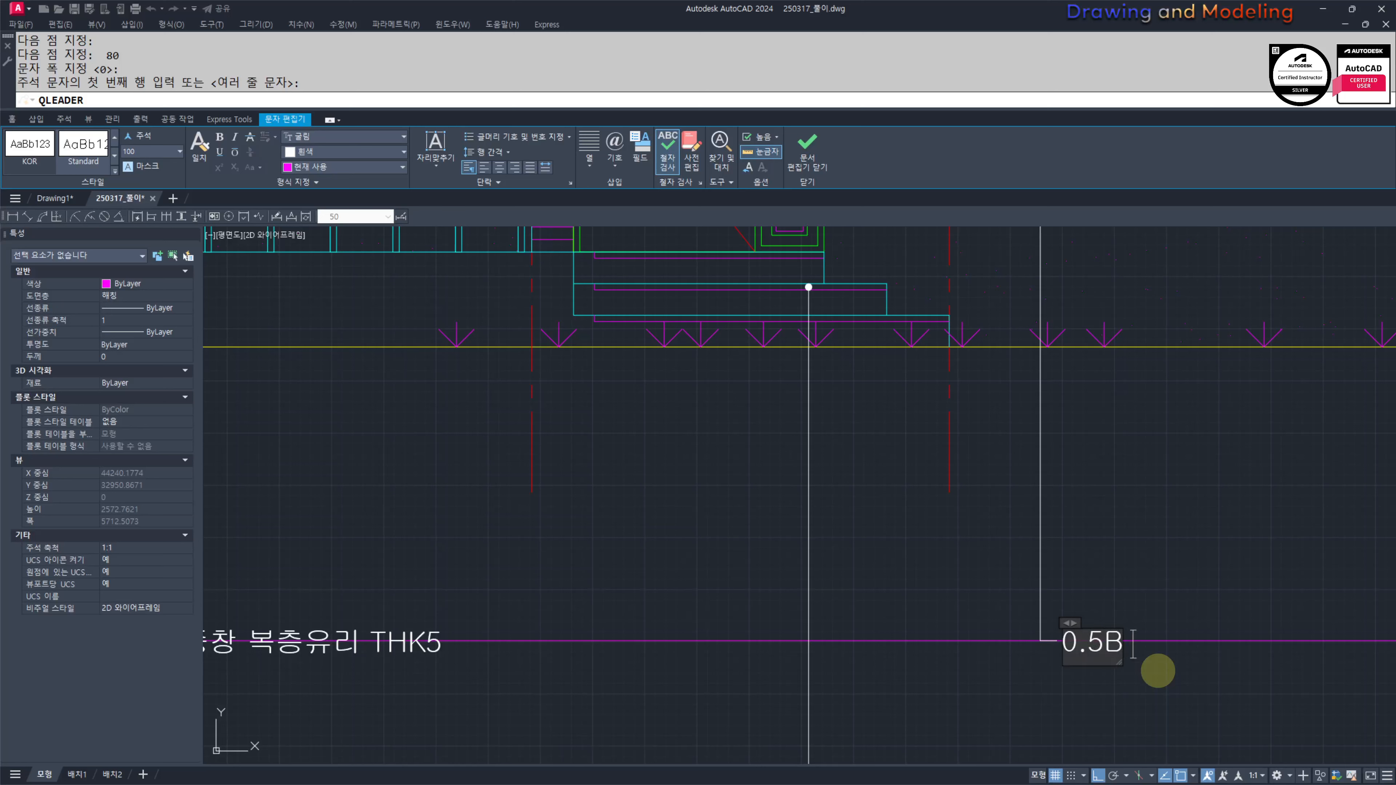
type("B")
key("BackSpace")
key("BackSpace")
key("BackSpace")
type("칩장")
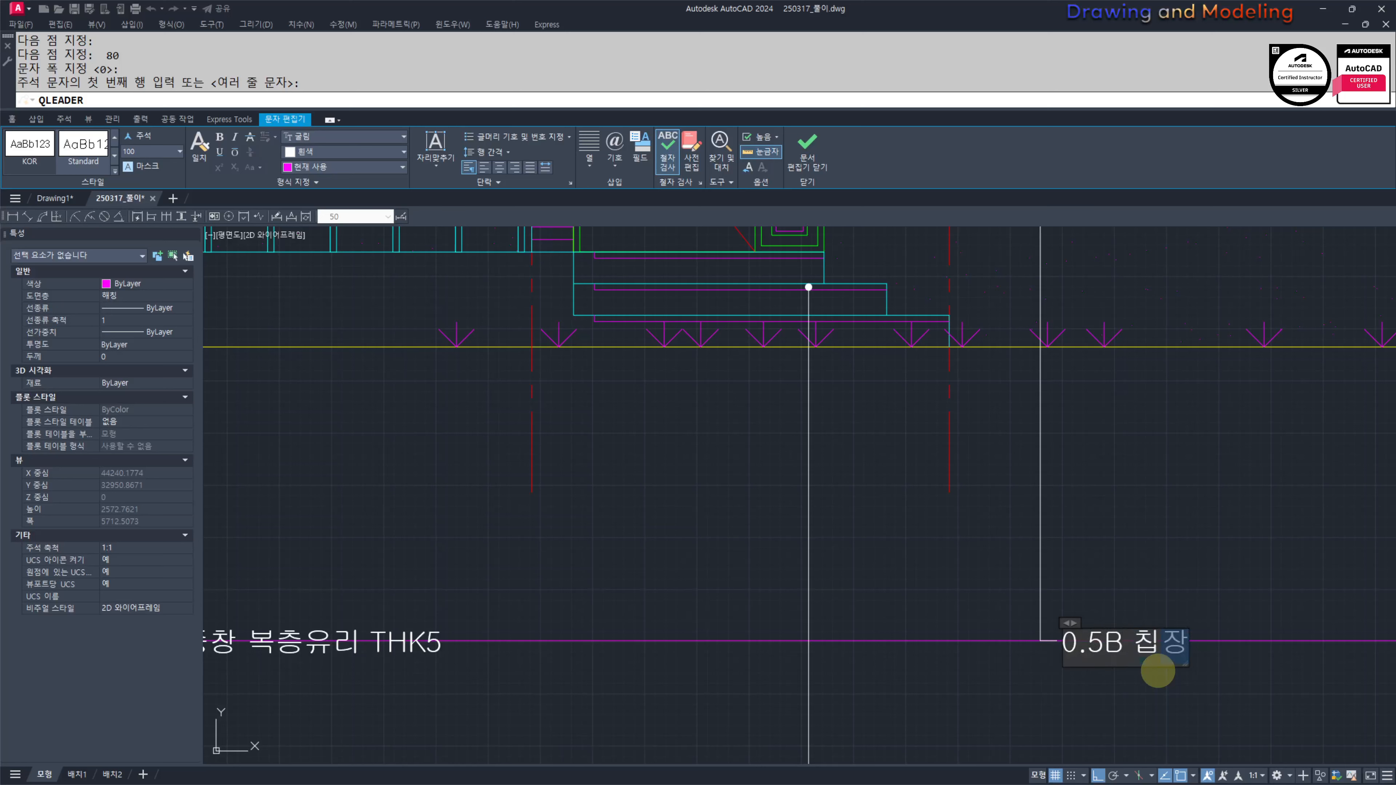
key("BackSpace")
key("BackSpace")
type("치장벽돌")
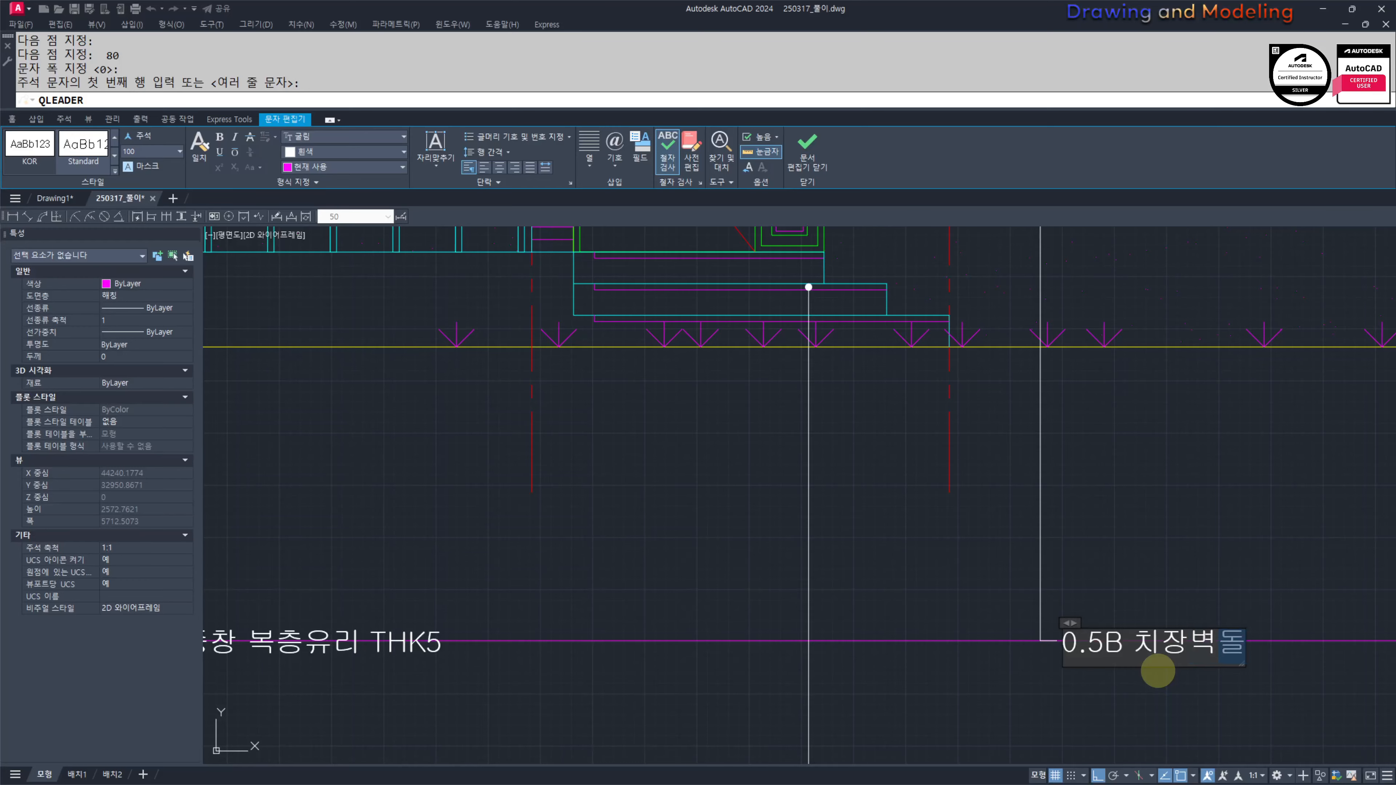
key("BackSpace")
key("BackSpace")
type("쌓기")
key("Escape")
key("Escape")
key("Escape")
Step: Start a quick leader on the plain wall base below the right window and run it down to the outer rectangle
scroll(1079, 582, "down", 4)
mouse_move(1196, 578)
middle_mouse_down()
mouse_move(1223, 572)
mouse_move(1037, 582)
middle_mouse_up()
scroll(1033, 571, "up", 4)
key("space")
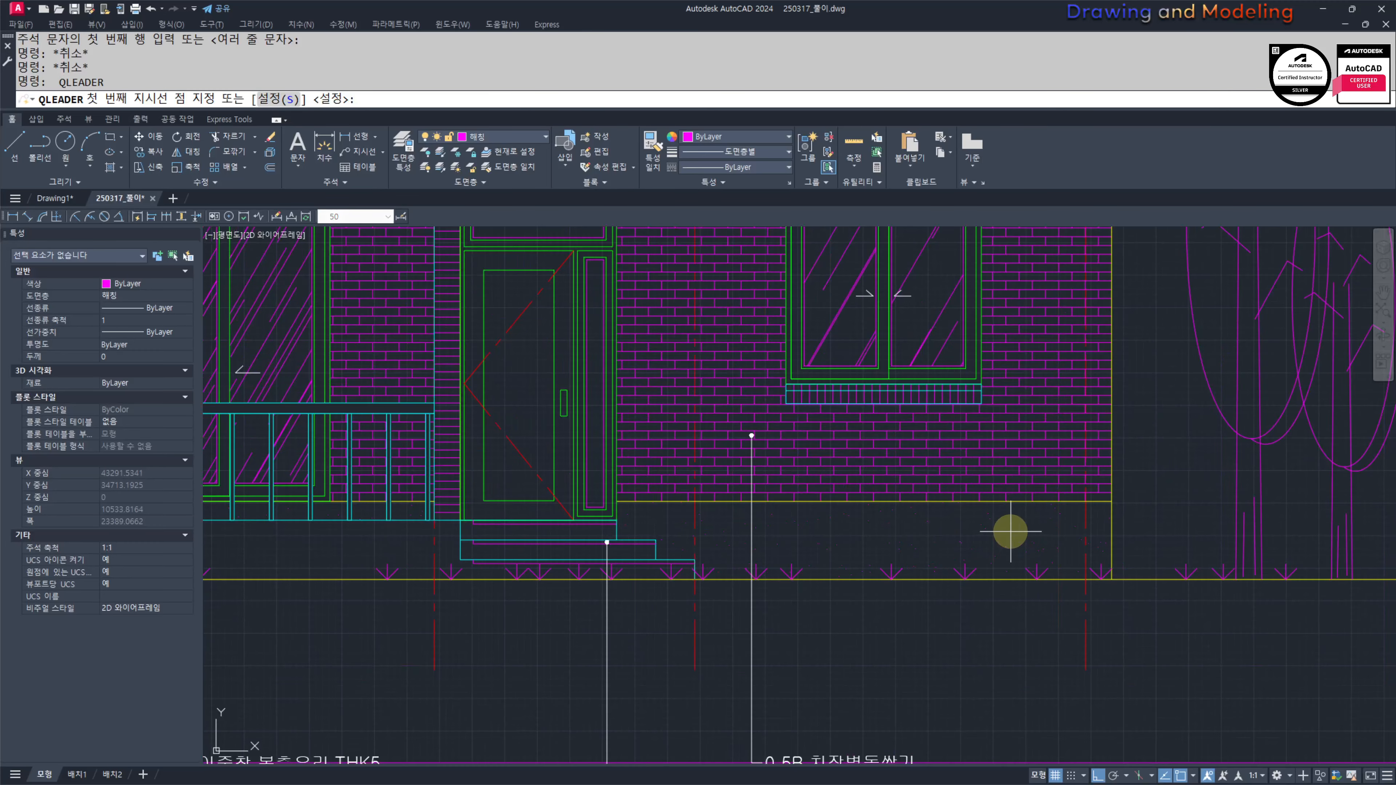
left_click(993, 523)
scroll(995, 527, "up", 2)
scroll(997, 530, "down", 2)
middle_click_drag(1012, 705, 1035, 558)
middle_click_drag(1019, 698, 1024, 581)
left_click(1022, 632)
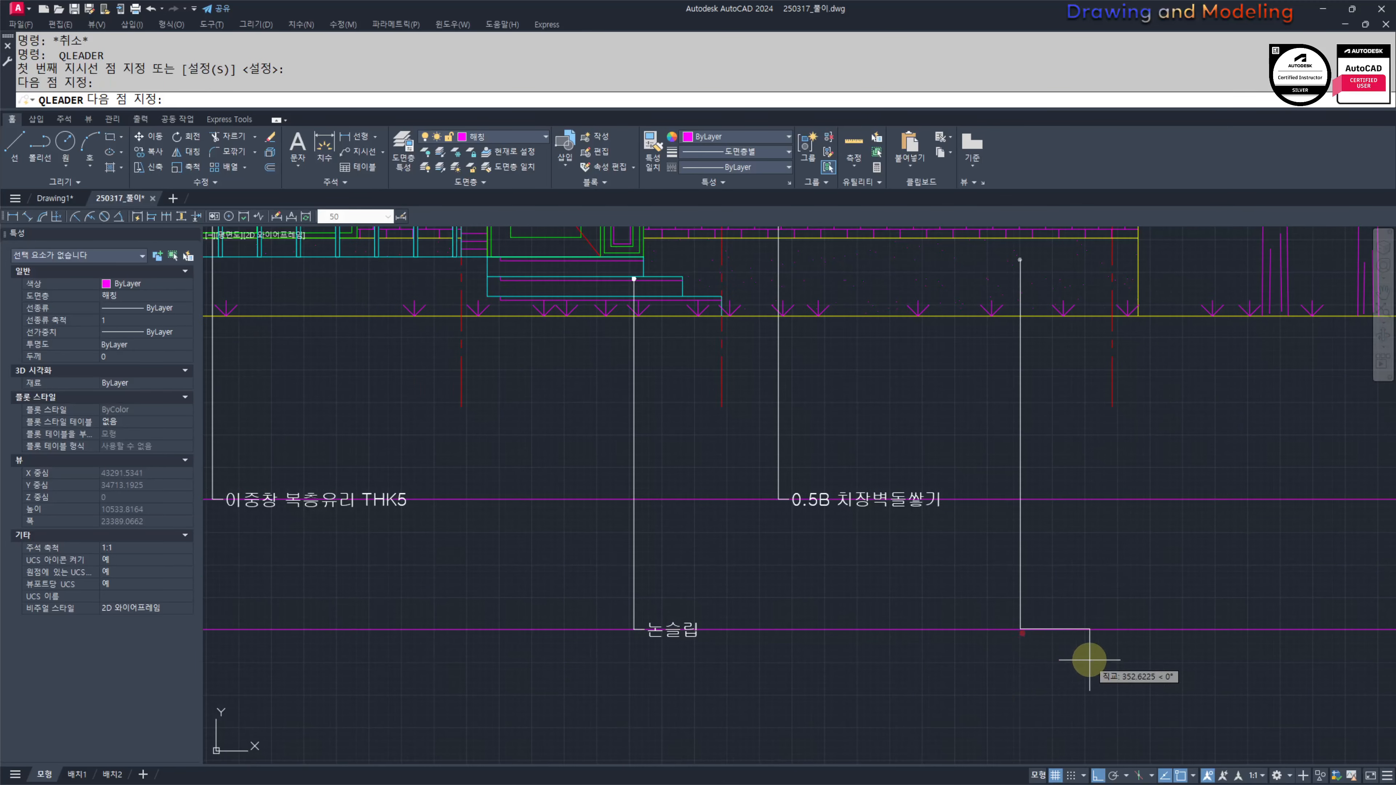
Step: Finish the wall-base leader with an 80 landing and the note "모르타르 위 W.P 2회 마감"
type("80")
key("Return")
key("Return")
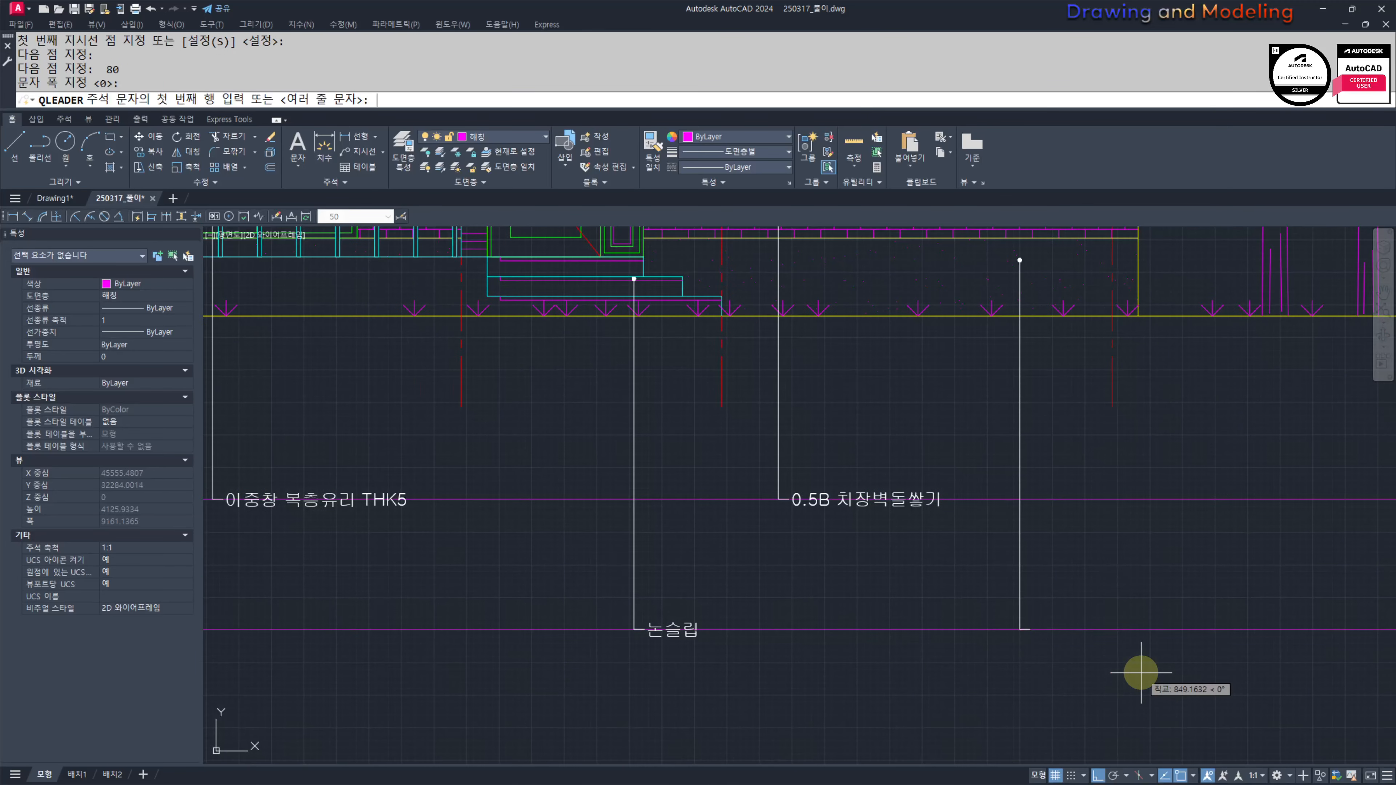
key("Return")
type("모릍")
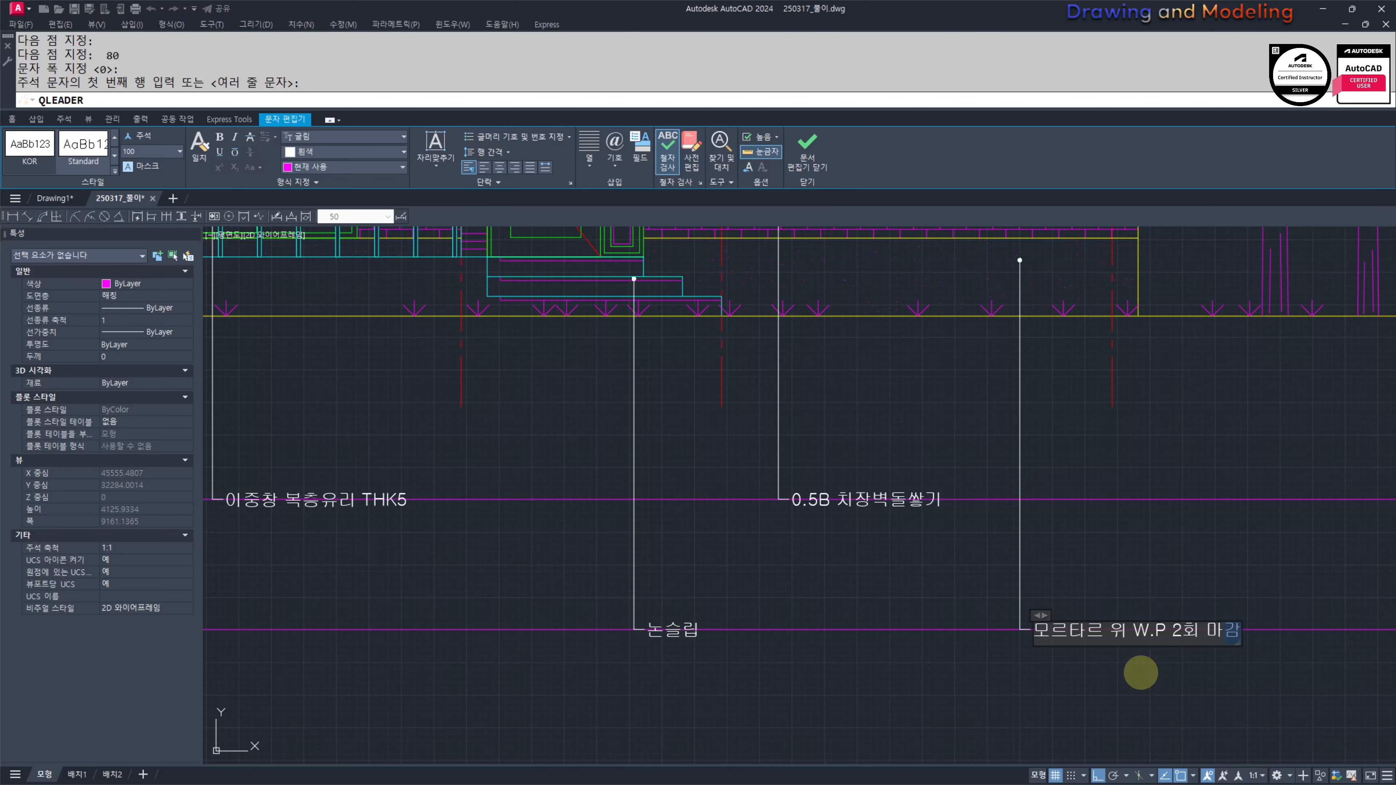
key("Escape")
key("Escape")
scroll(909, 632, "down", 6)
middle_click_drag(909, 570, 928, 580)
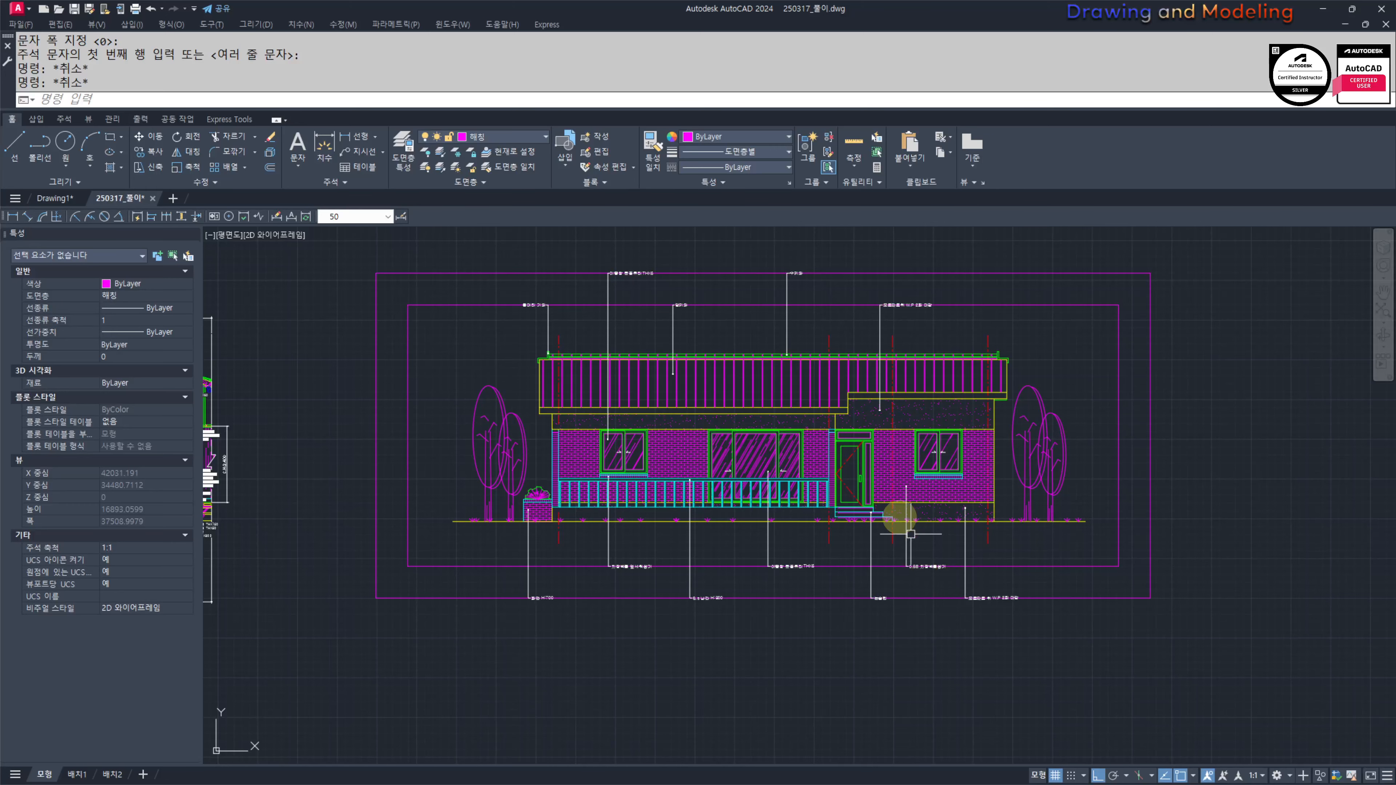
middle_click_drag(826, 394, 914, 421)
scroll(945, 328, "up", 2)
left_click(1024, 347)
left_click(968, 350)
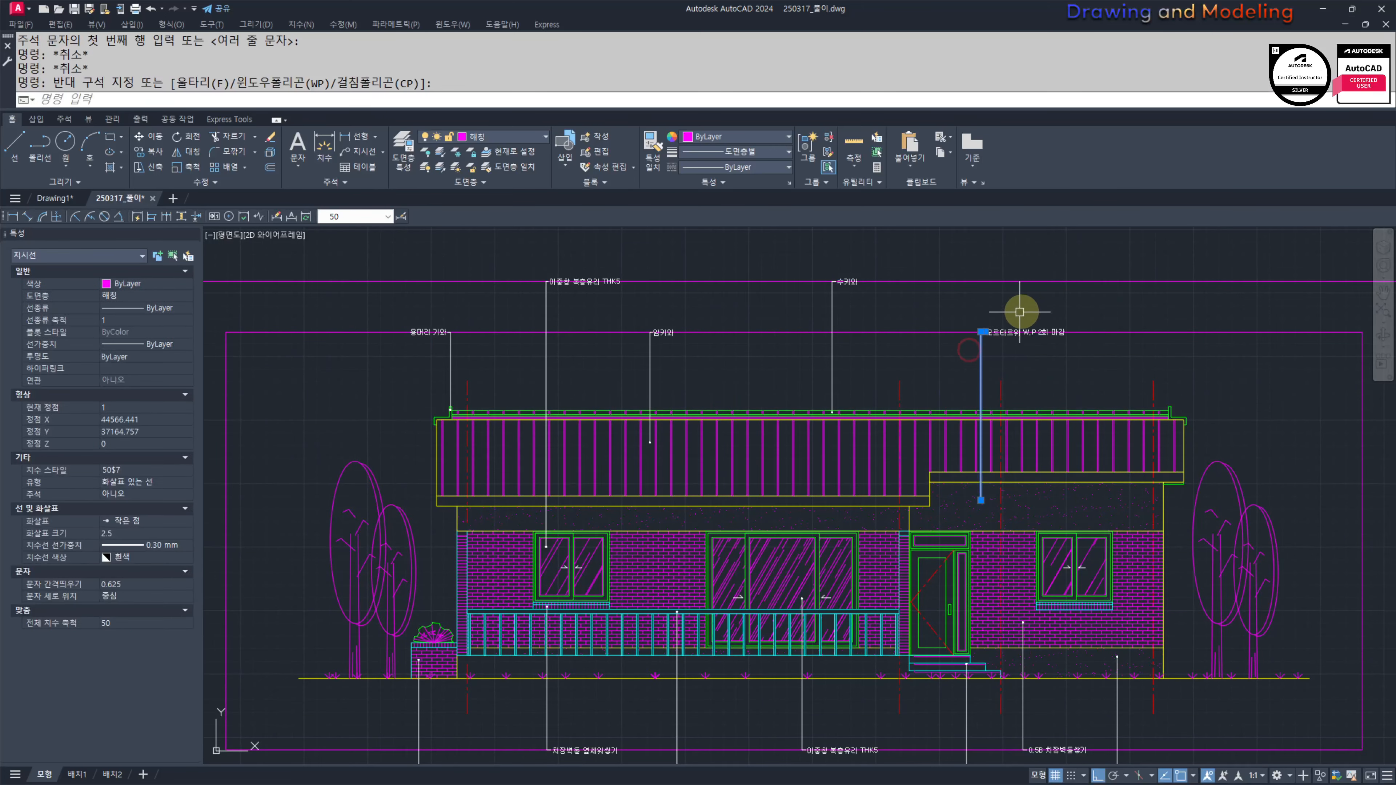
left_click(966, 298)
left_click(1132, 360)
middle_click_drag(1101, 349, 1084, 361)
key("space")
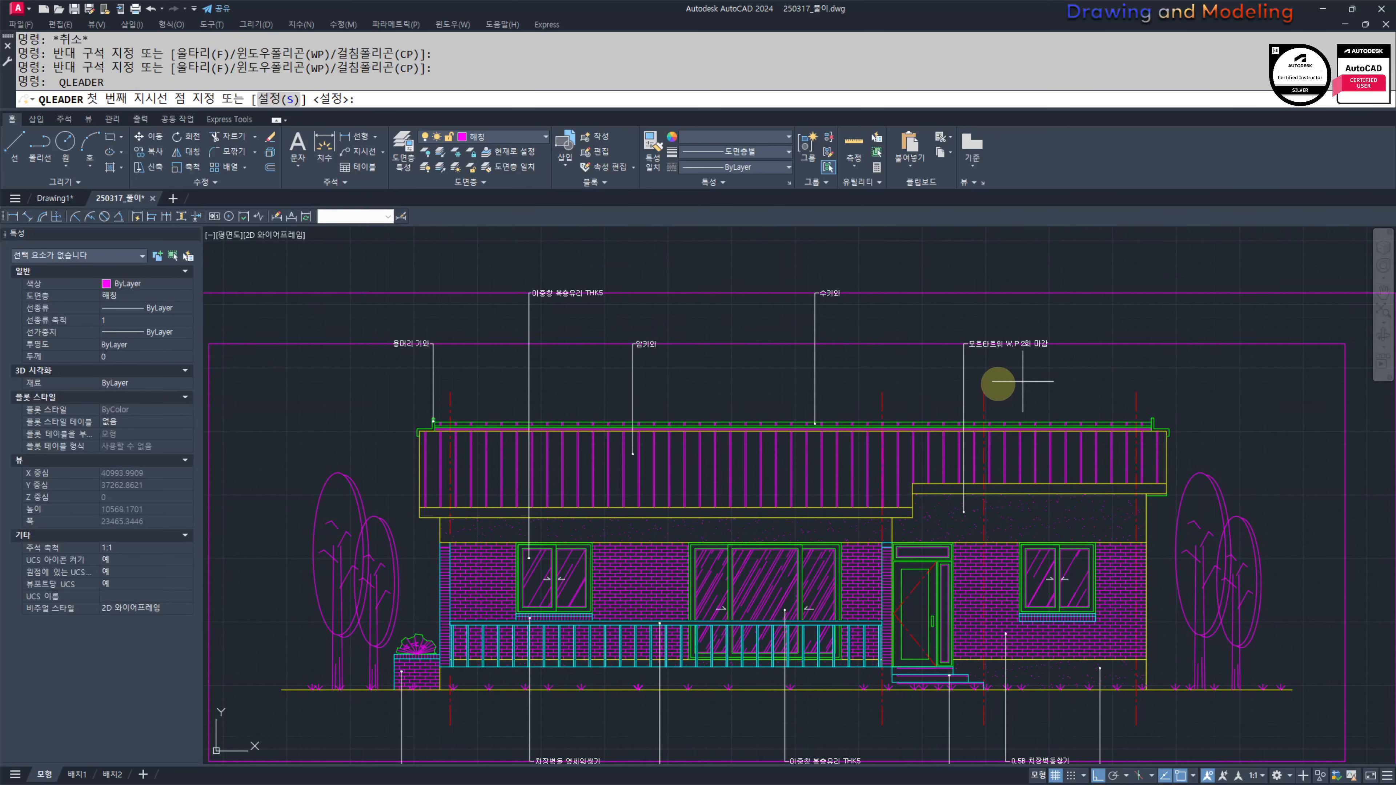
key("Escape")
key("Escape")
Step: Move the upper mortar-finish leader and its note horizontally toward the right end of the house, above the wall-base leader
type("m")
key("space")
left_click(992, 375)
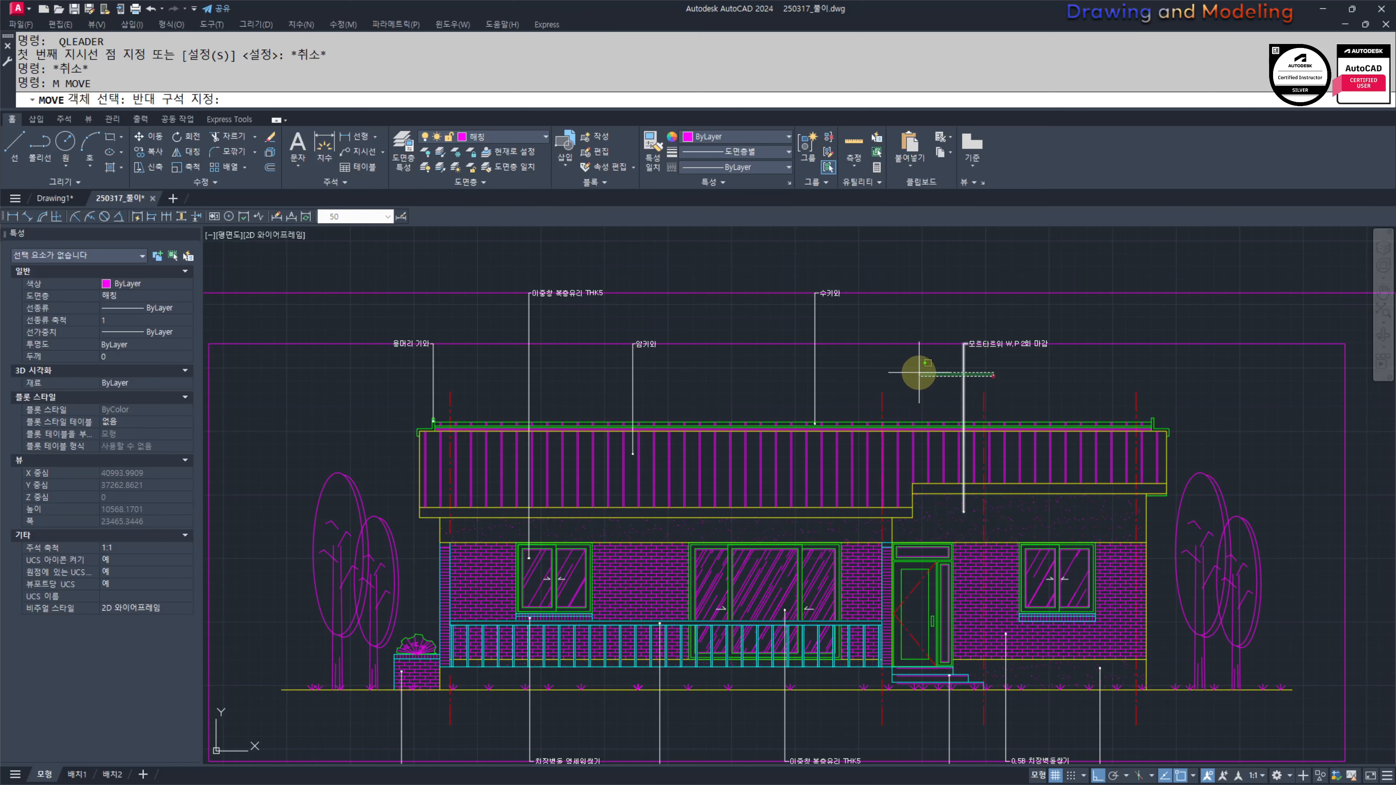
left_click(918, 373)
left_click(931, 299)
left_click(1099, 367)
key("space")
left_click(1018, 360)
left_click(1151, 366)
key("Escape")
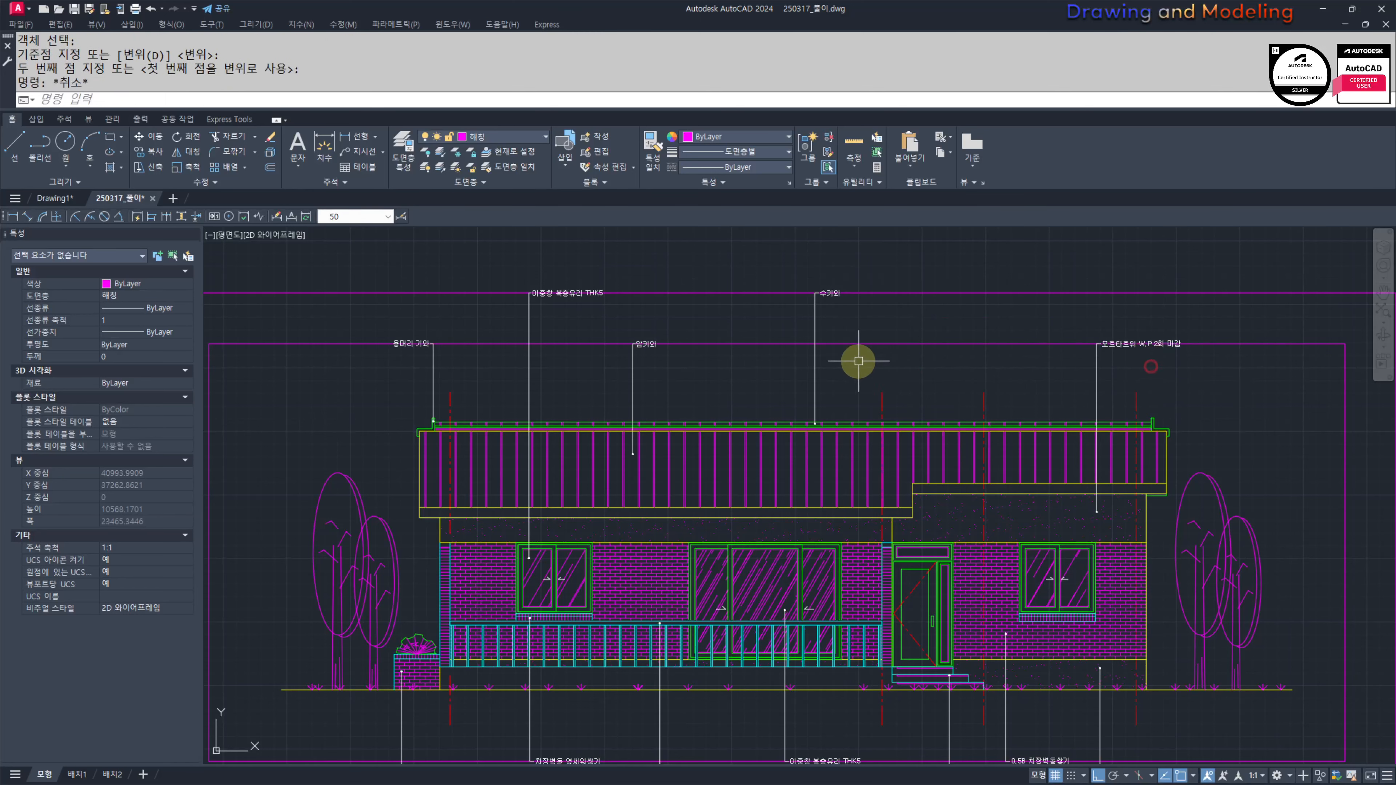
Step: Move the "수키와" leader and its note horizontally to the right along the roof ridge
left_click(915, 385)
middle_click_drag(872, 365, 988, 415)
left_click(828, 386)
left_click(826, 251)
left_click(917, 335)
key("space")
left_click(909, 273)
left_click(1023, 281)
Step: Move the "암키와" leader and its note horizontally to the right, toward the middle of the roof
key("space")
left_click(769, 395)
left_click(726, 392)
left_click(722, 327)
left_click(797, 379)
key("space")
left_click(802, 344)
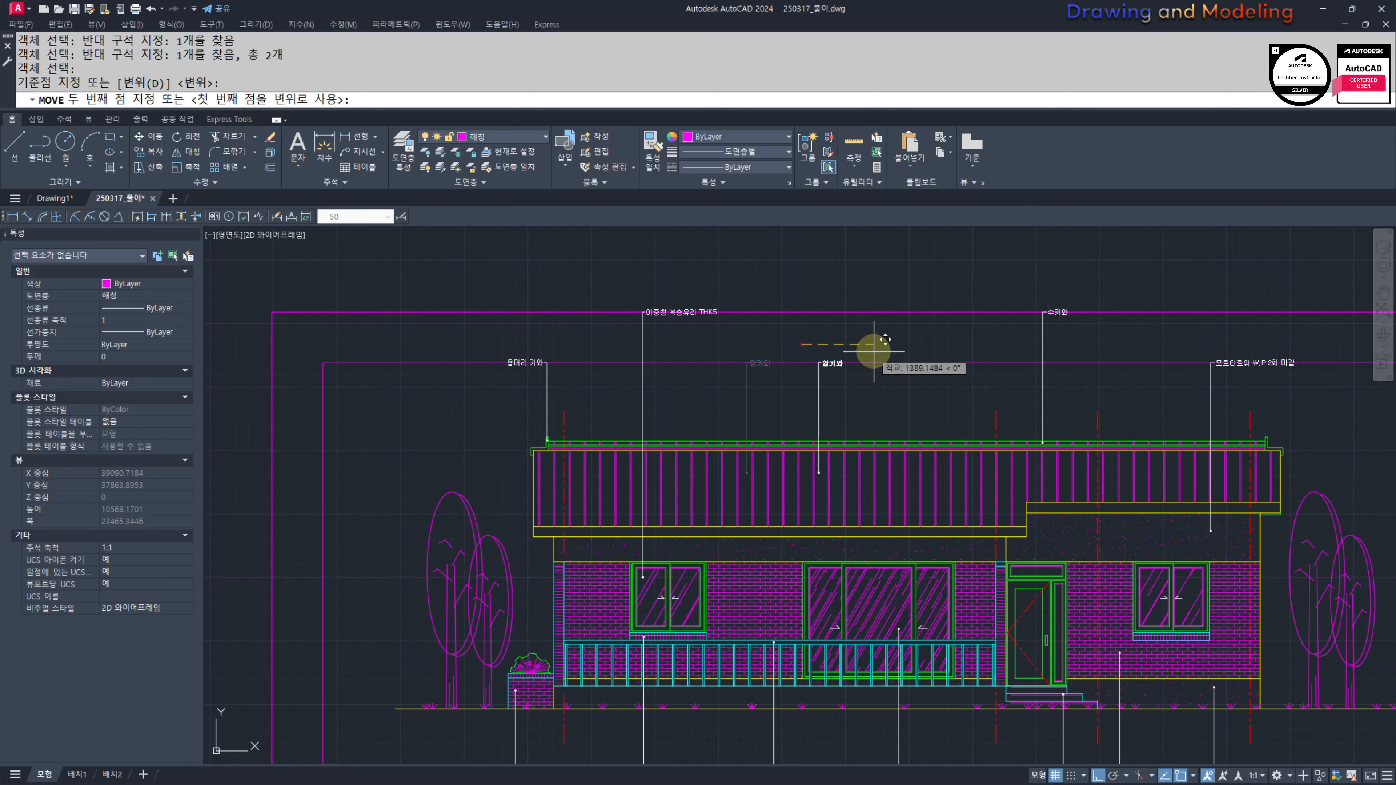
left_click(902, 350)
key("Escape")
key("Escape")
Step: Move the upper "이중창 복층유리 THK5" leader and its note slightly right, onto the left window's other pane
middle_click_drag(715, 351, 812, 352)
key("space")
left_click(789, 346)
left_click(709, 342)
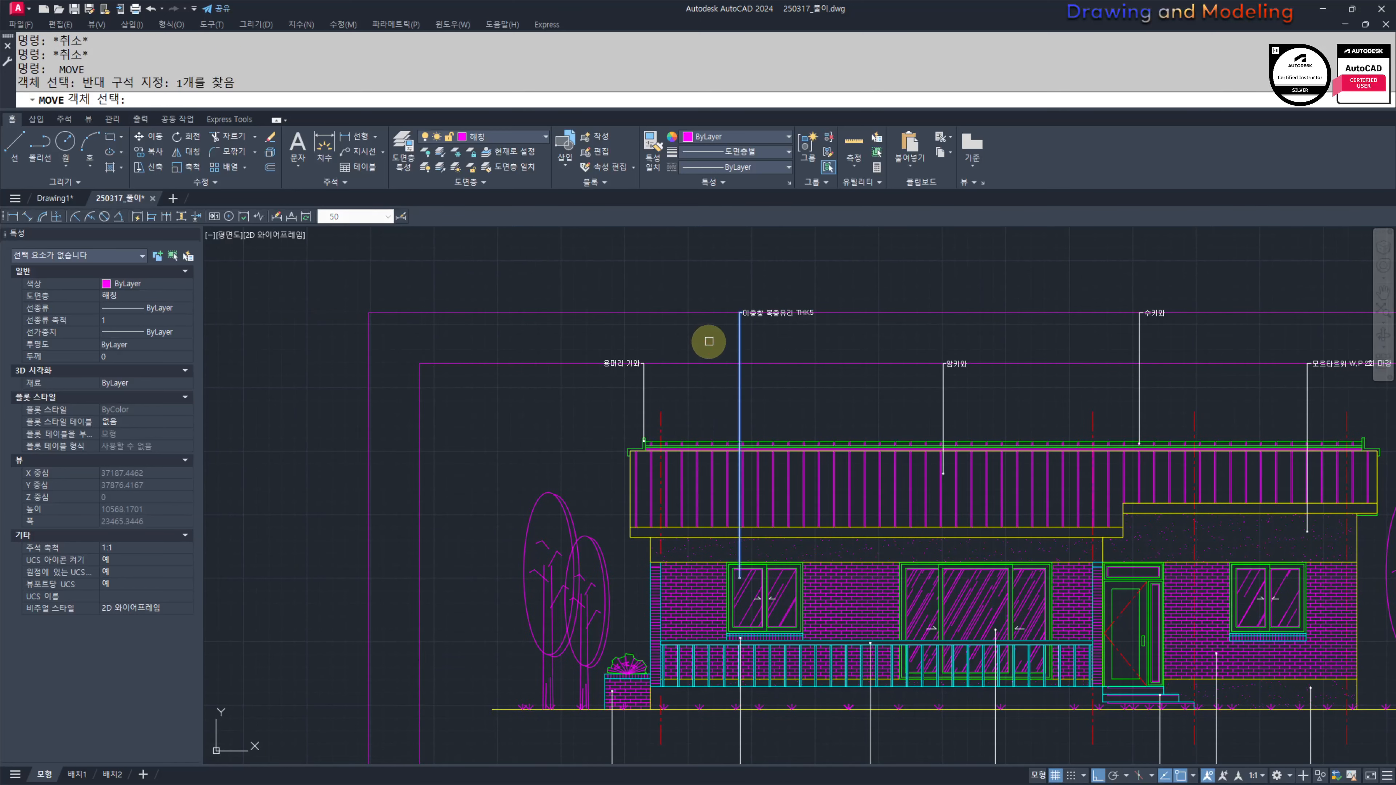
left_click(701, 272)
left_click(882, 343)
key("space")
left_click(885, 286)
left_click(927, 281)
key("Escape")
key("Escape")
middle_click_drag(993, 427, 866, 374)
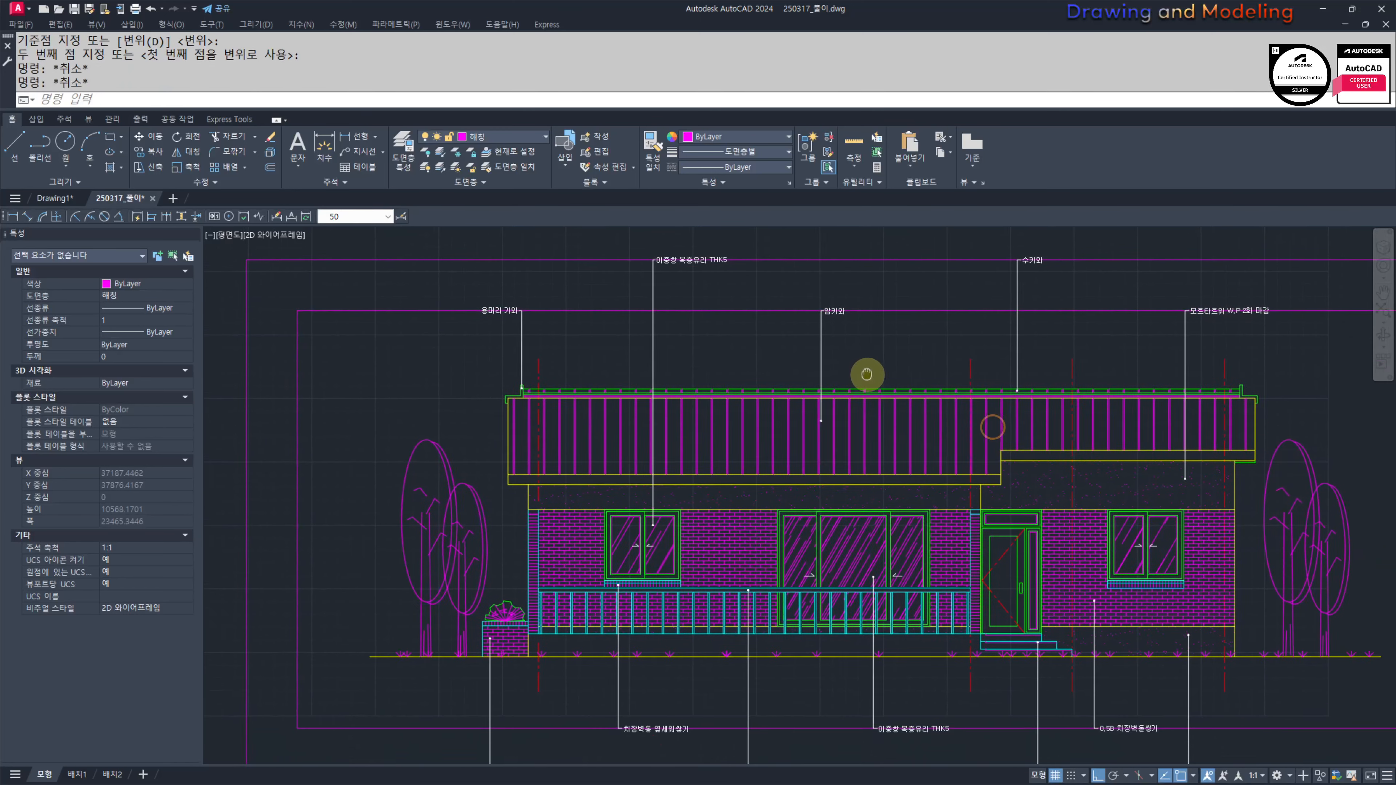
Step: Erase the two framing rectangles around the front elevation
scroll(867, 374, "down", 2)
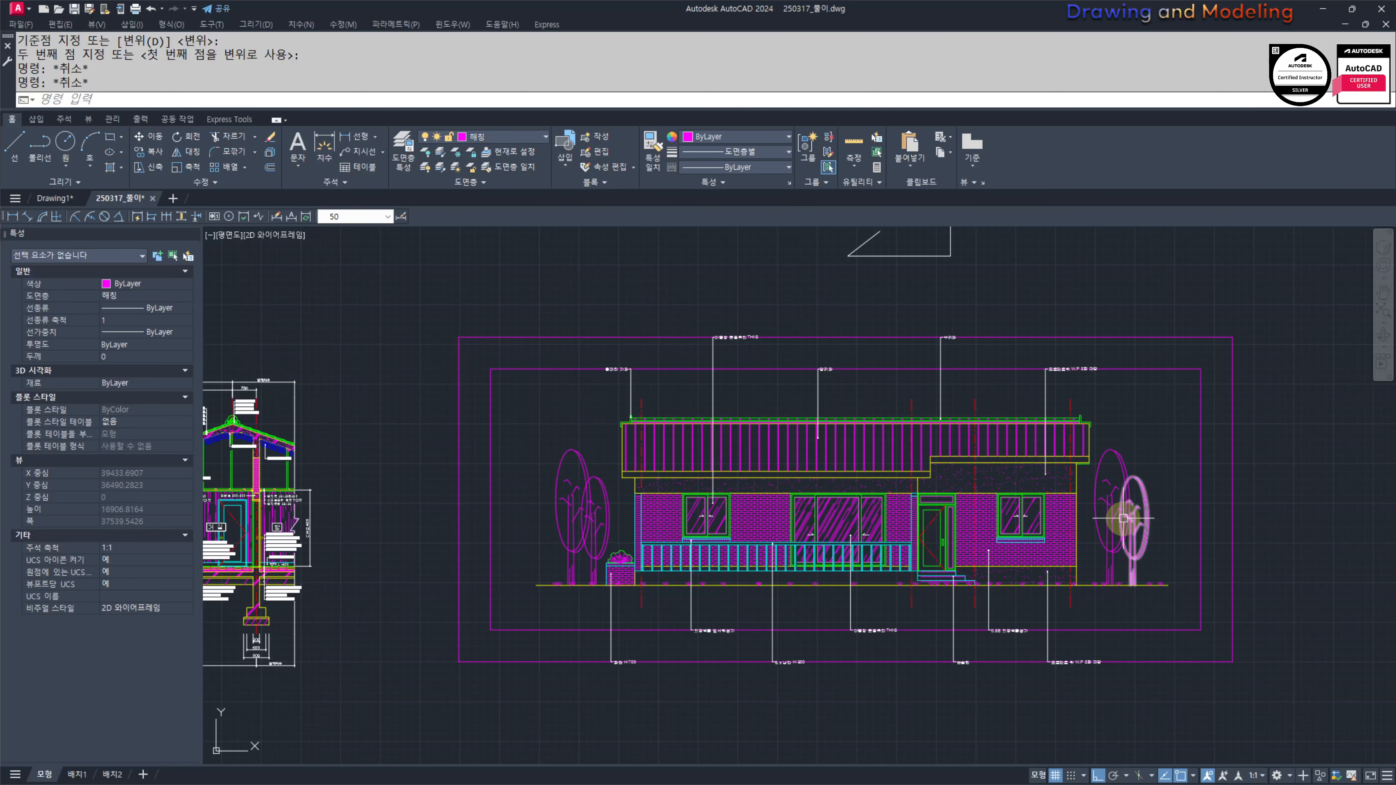
middle_click_drag(1122, 519, 1178, 474)
left_click(1274, 649)
left_click(1218, 565)
middle_click_drag(1194, 621, 1218, 620)
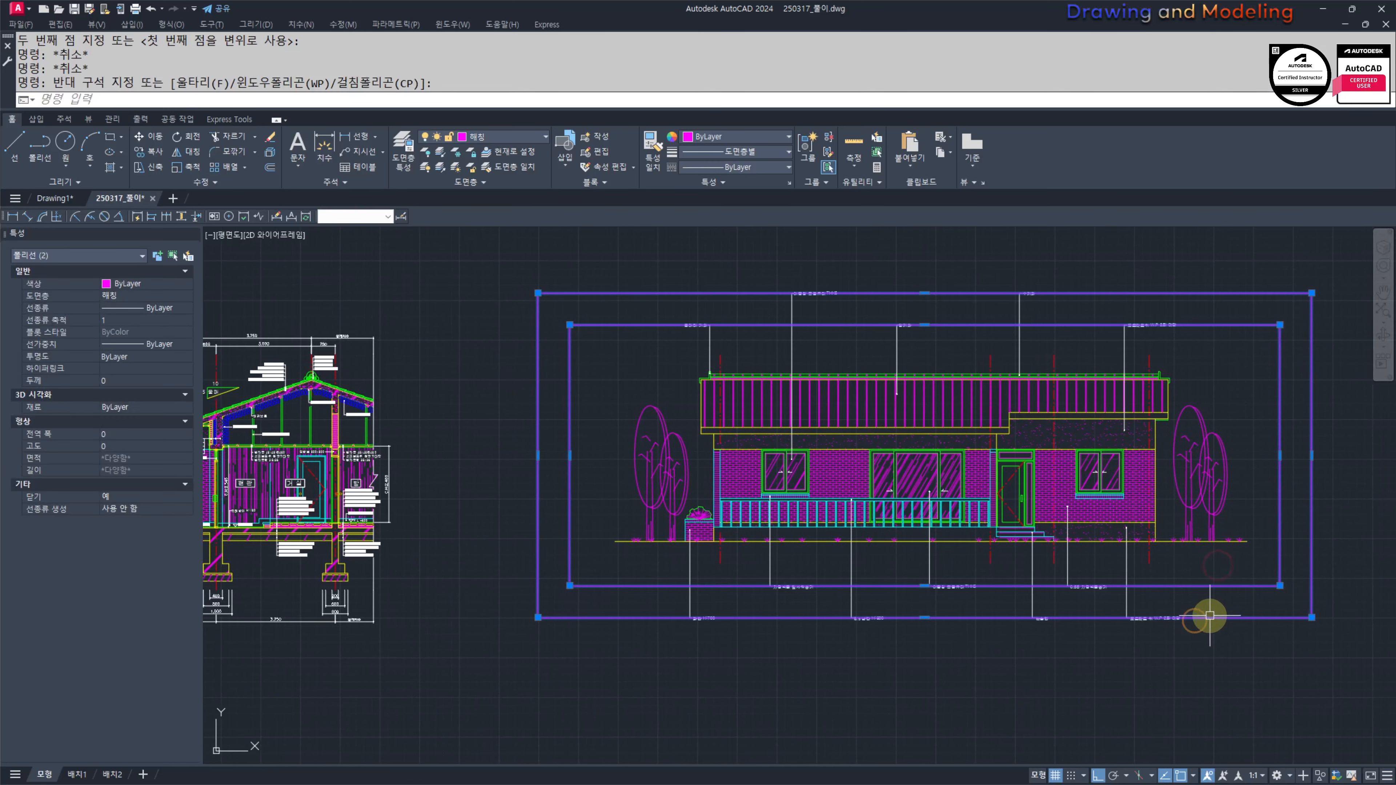
type("e")
key("Return")
middle_click_drag(706, 561, 719, 571)
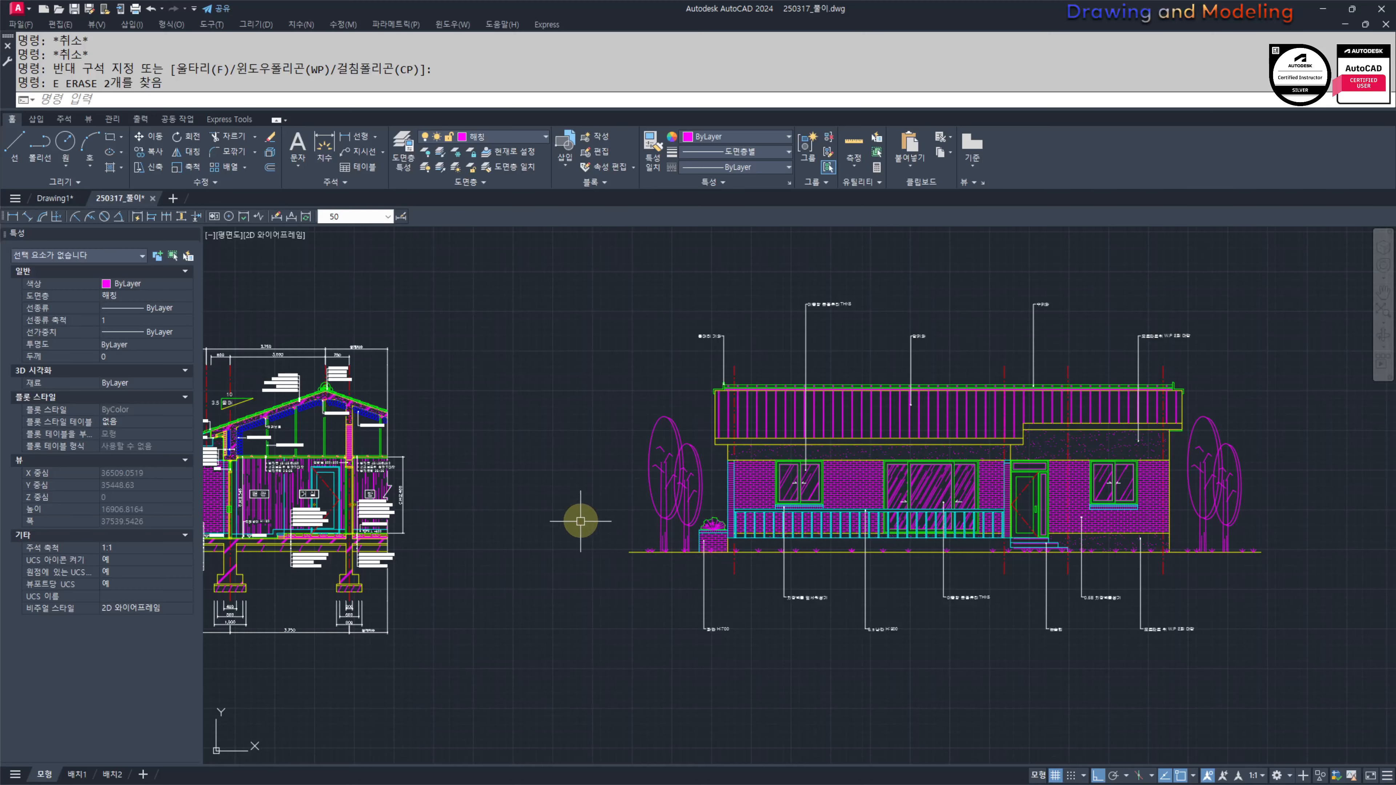
Step: Copy the complete section detail into the "A부분 단면상세도" title-block sheet, turning ortho off to place it freely inside the frame
scroll(580, 520, "down", 3)
middle_click_drag(599, 558, 801, 595)
scroll(627, 542, "up", 3)
scroll(660, 571, "down", 3)
left_click(856, 598)
left_click(643, 453)
middle_click_drag(736, 502, 757, 476)
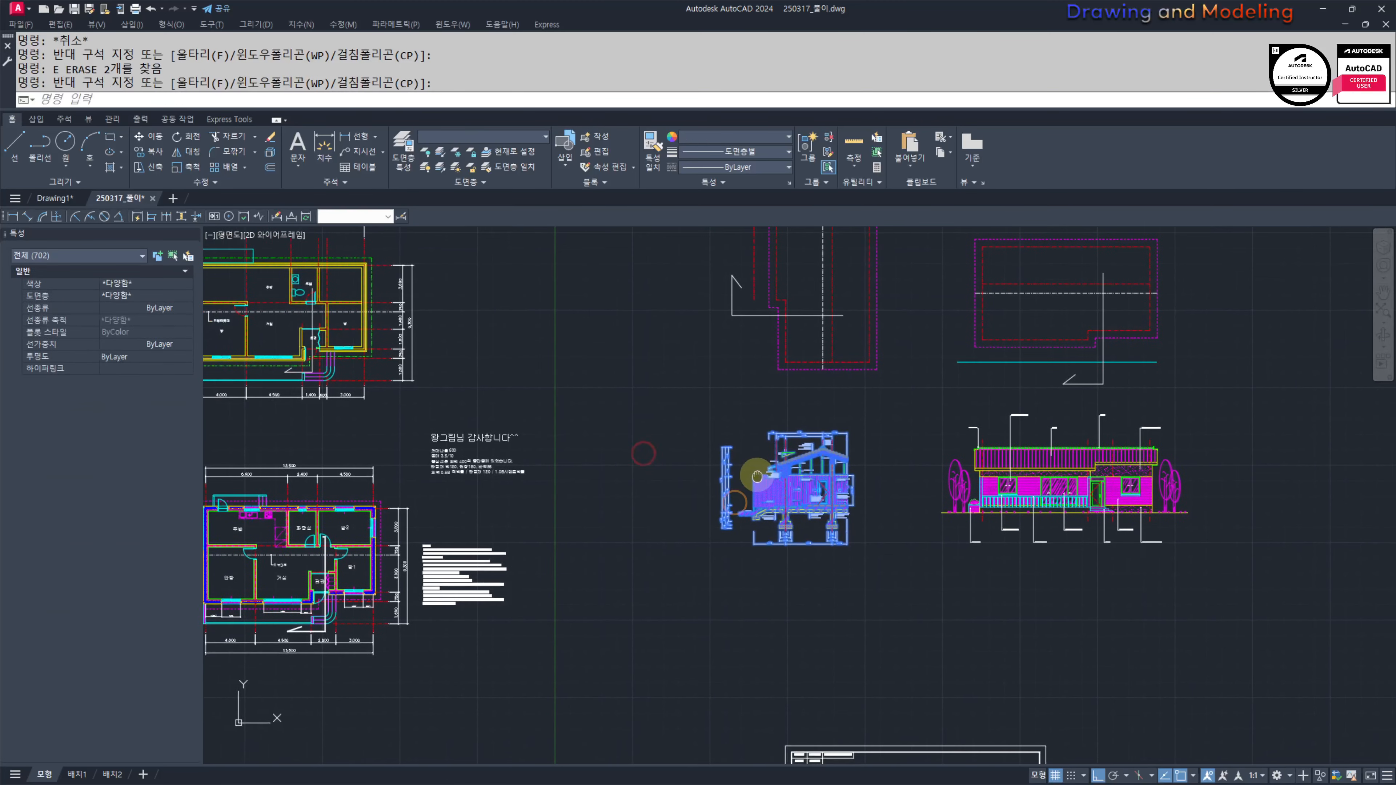
type("co")
key("Return")
left_click(807, 481)
middle_click_drag(782, 660, 982, 385)
middle_click_drag(865, 585, 916, 515)
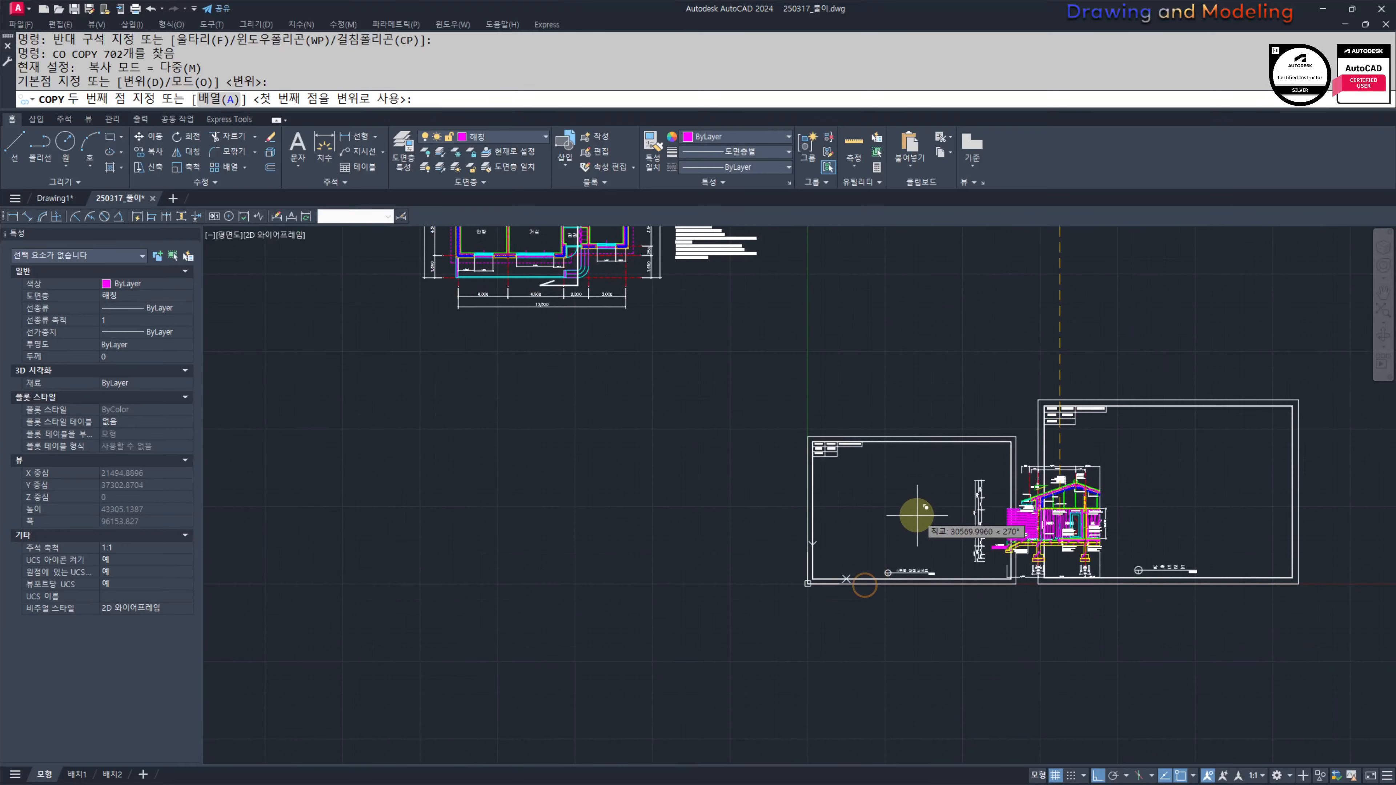
scroll(916, 515, "up", 2)
key("F8")
scroll(907, 529, "up", 2)
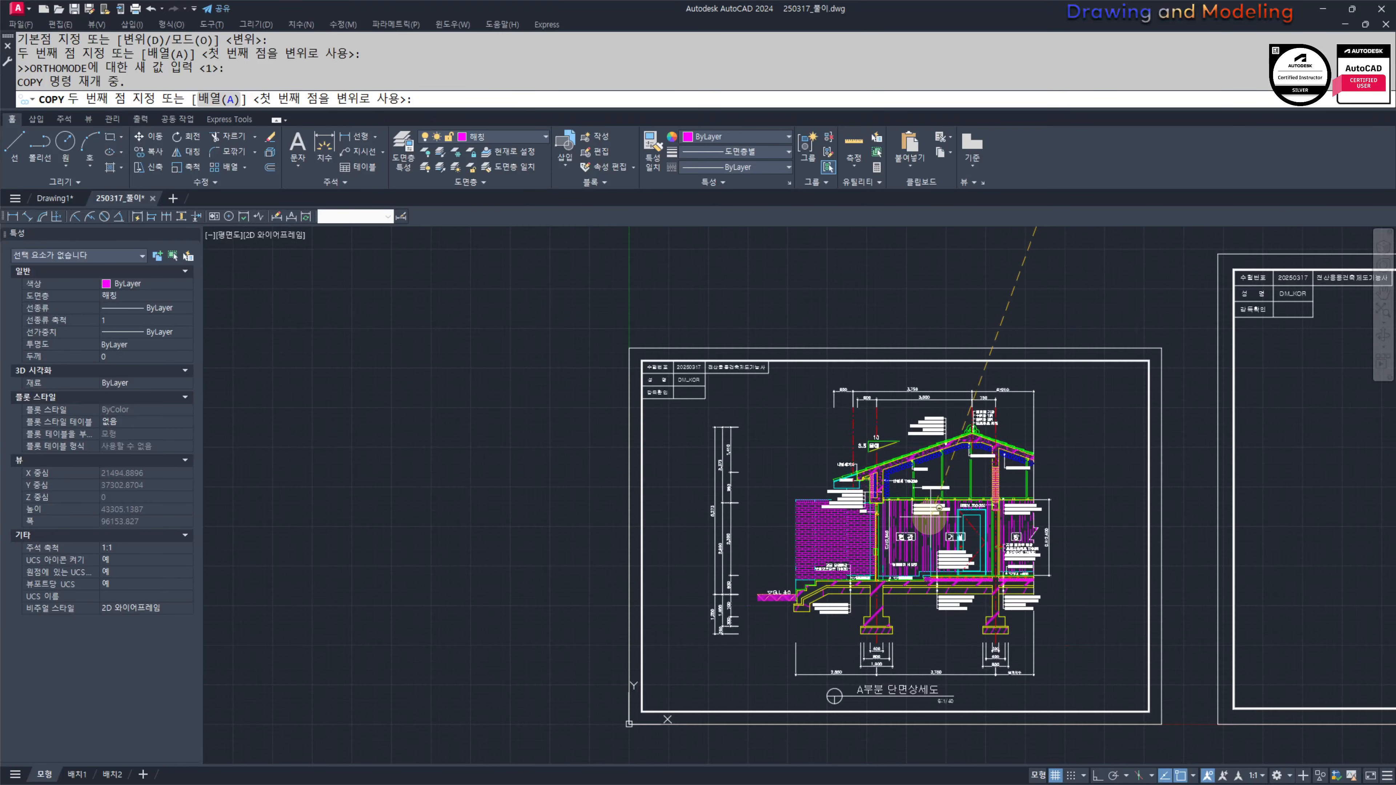
left_click(932, 515)
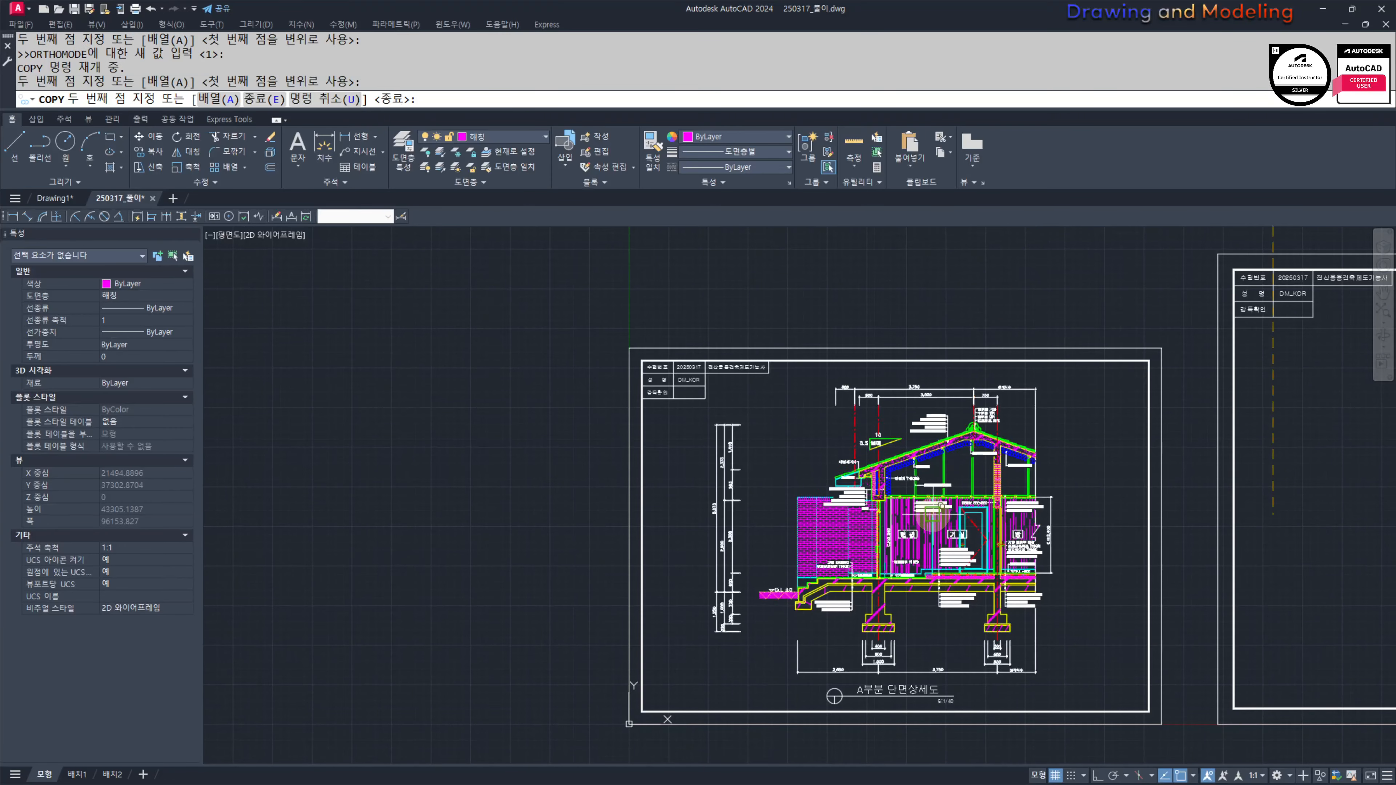
scroll(844, 515, "down", 4)
key("Escape")
key("Escape")
Step: Copy the complete front elevation with its leader notes into the "남측입면도" title-block sheet, turning ortho off to place it freely inside the frame
middle_click_drag(1104, 457, 861, 720)
key("space")
left_click(1217, 517)
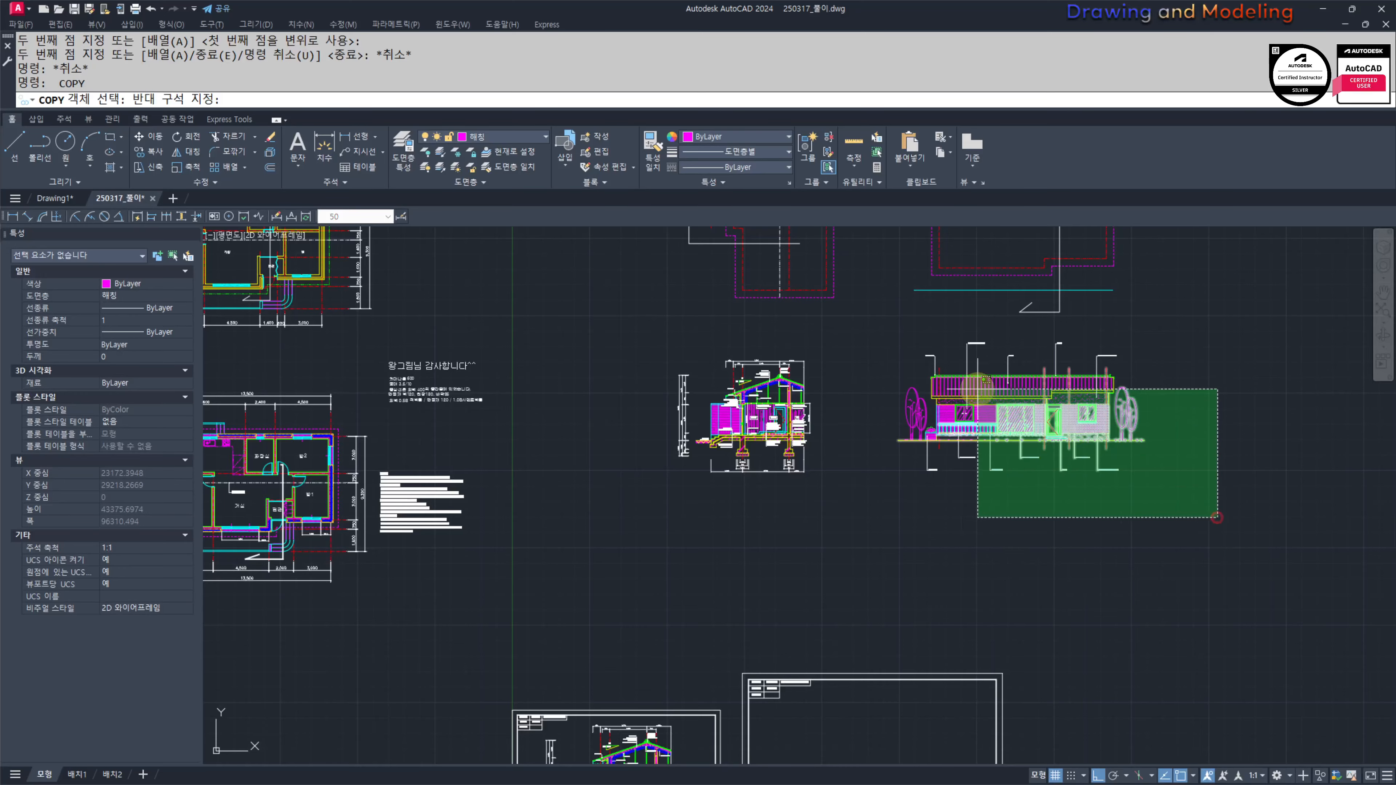
left_click(882, 321)
key("space")
left_click(1024, 404)
middle_click_drag(881, 568, 1011, 422)
scroll(1000, 576, "up", 4)
scroll(1038, 477, "down", 2)
middle_click_drag(1003, 578, 966, 461)
scroll(1031, 487, "up", 2)
scroll(940, 458, "down", 2)
key("F8")
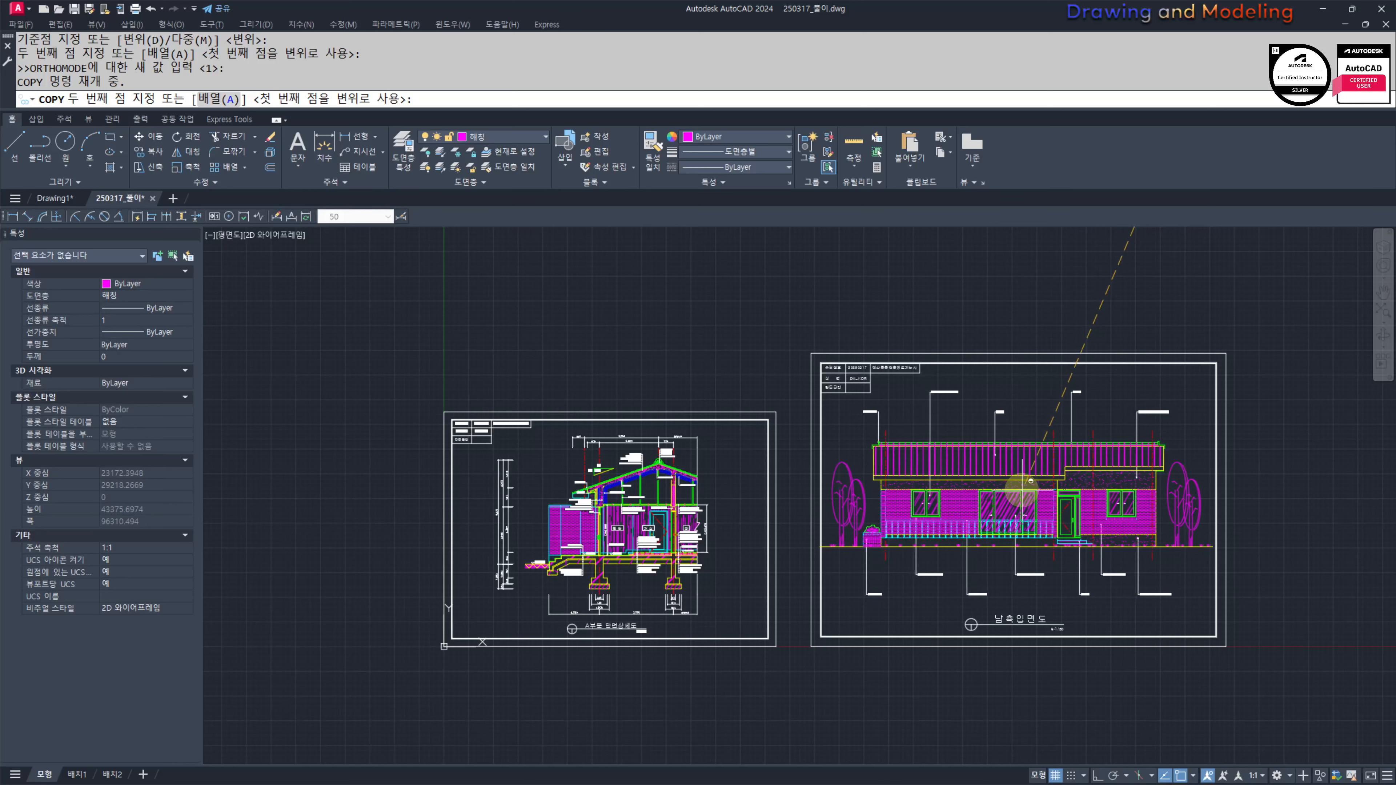
key("Escape")
key("Escape")
key("Escape")
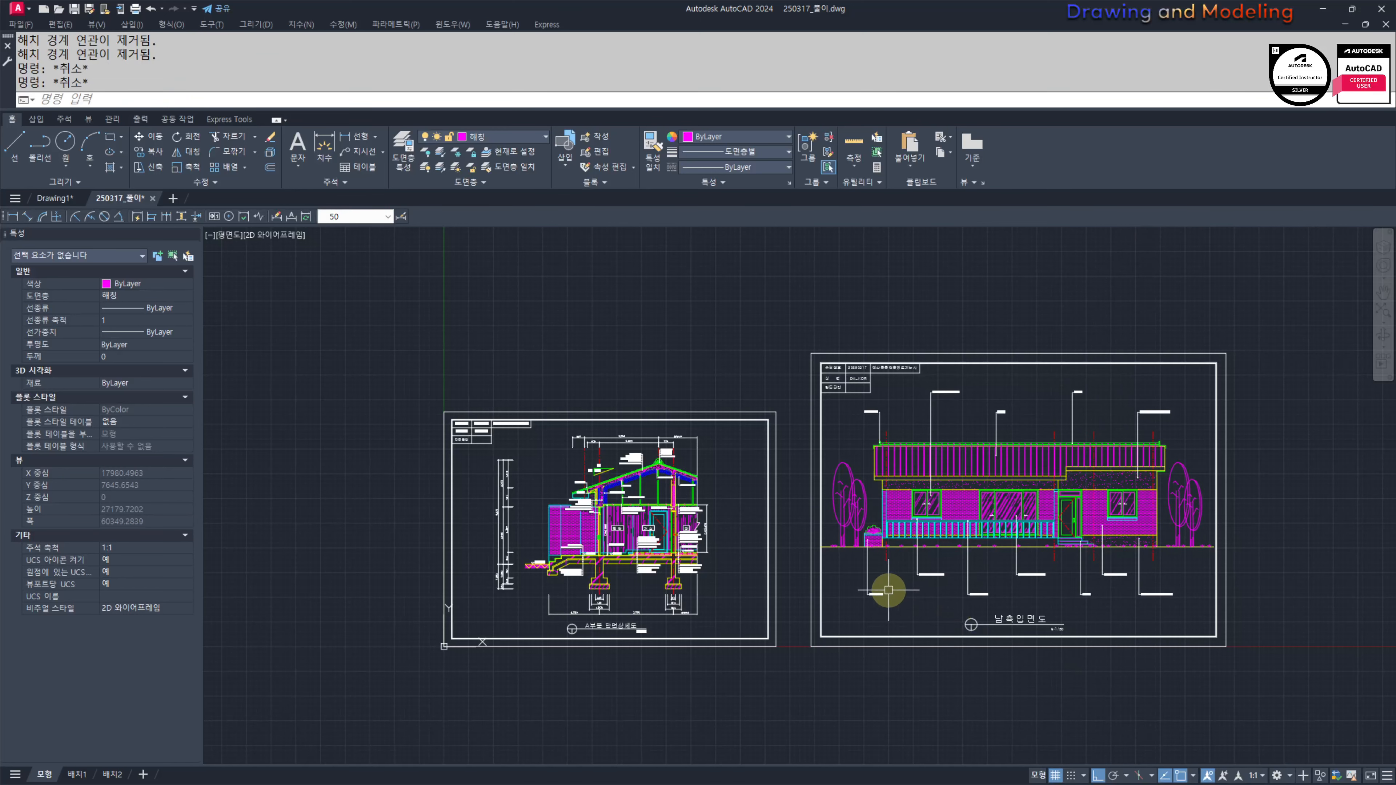
Step: Stretch the left end of the copied front elevation's ground line slightly inward, clear of the sheet border
scroll(831, 553, "up", 4)
type("s")
key("space")
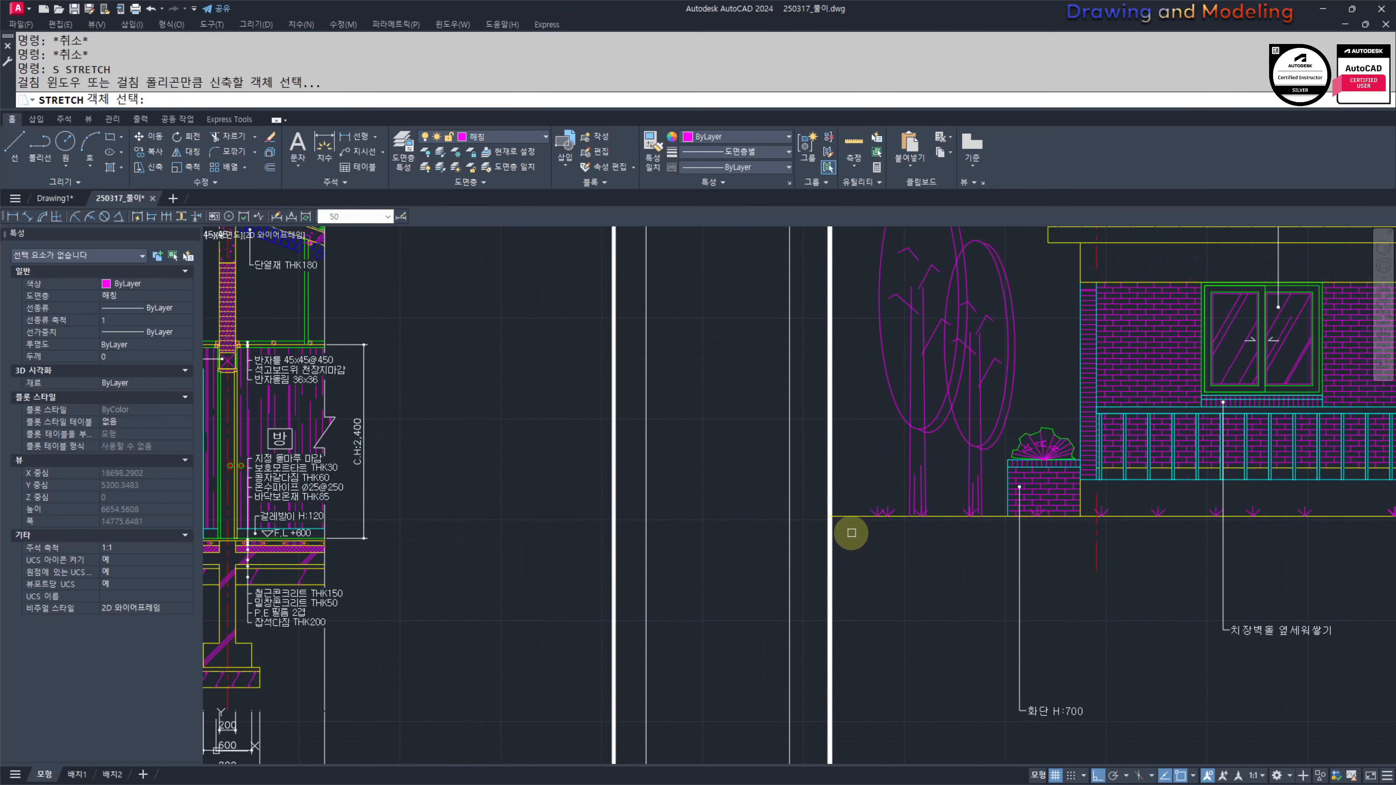
left_click(851, 533)
left_click(816, 490)
key("space")
left_click(879, 550)
left_click(901, 553)
key("Escape")
key("Escape")
scroll(907, 558, "down", 4)
middle_click_drag(1043, 572, 613, 578)
scroll(993, 565, "up", 4)
key("space")
key("Escape")
key("Escape")
scroll(1030, 538, "down", 3)
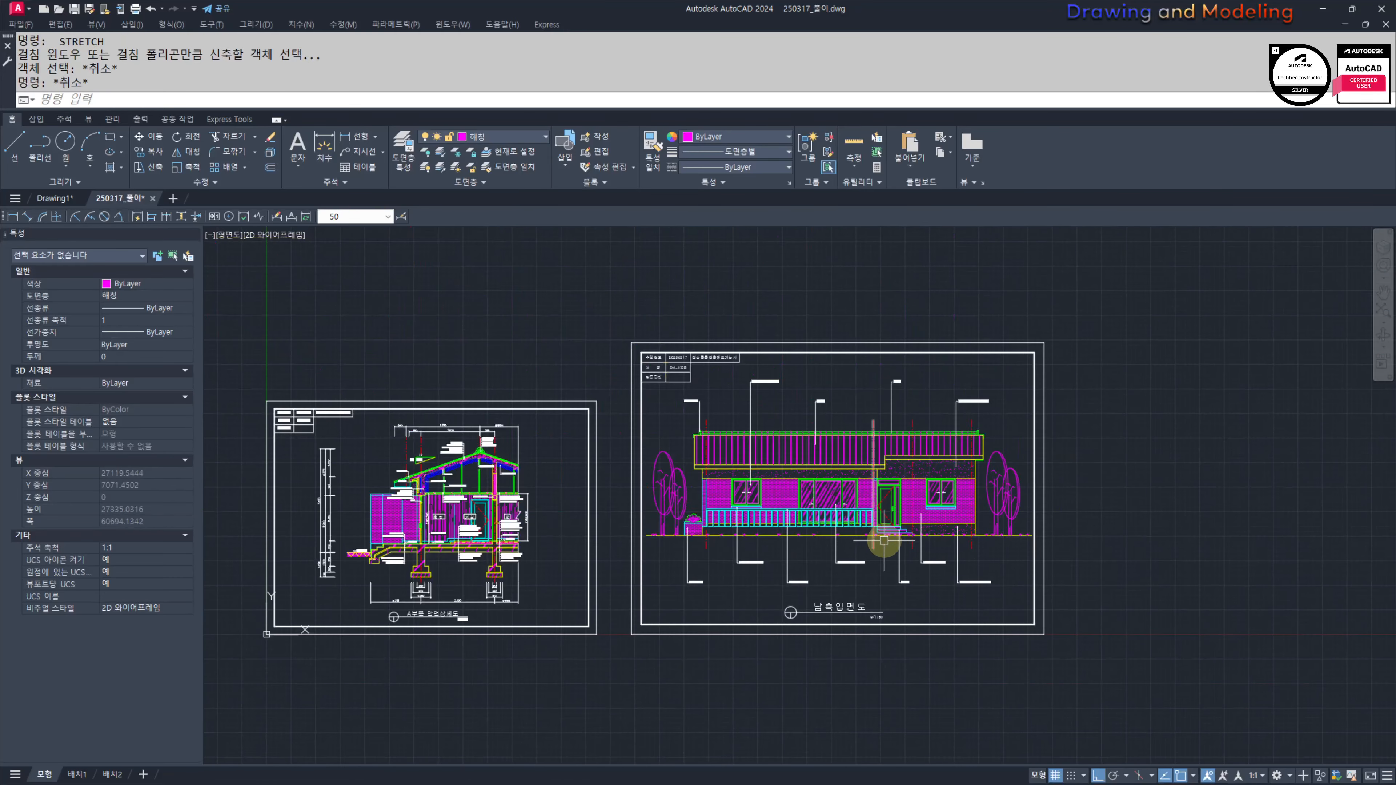
Step: Examine the drawing titles and scale notes on the "남측입면도" and "A부분 단면상세도" sheets and review the overall layout of the drawings
middle_click_drag(596, 507, 740, 516)
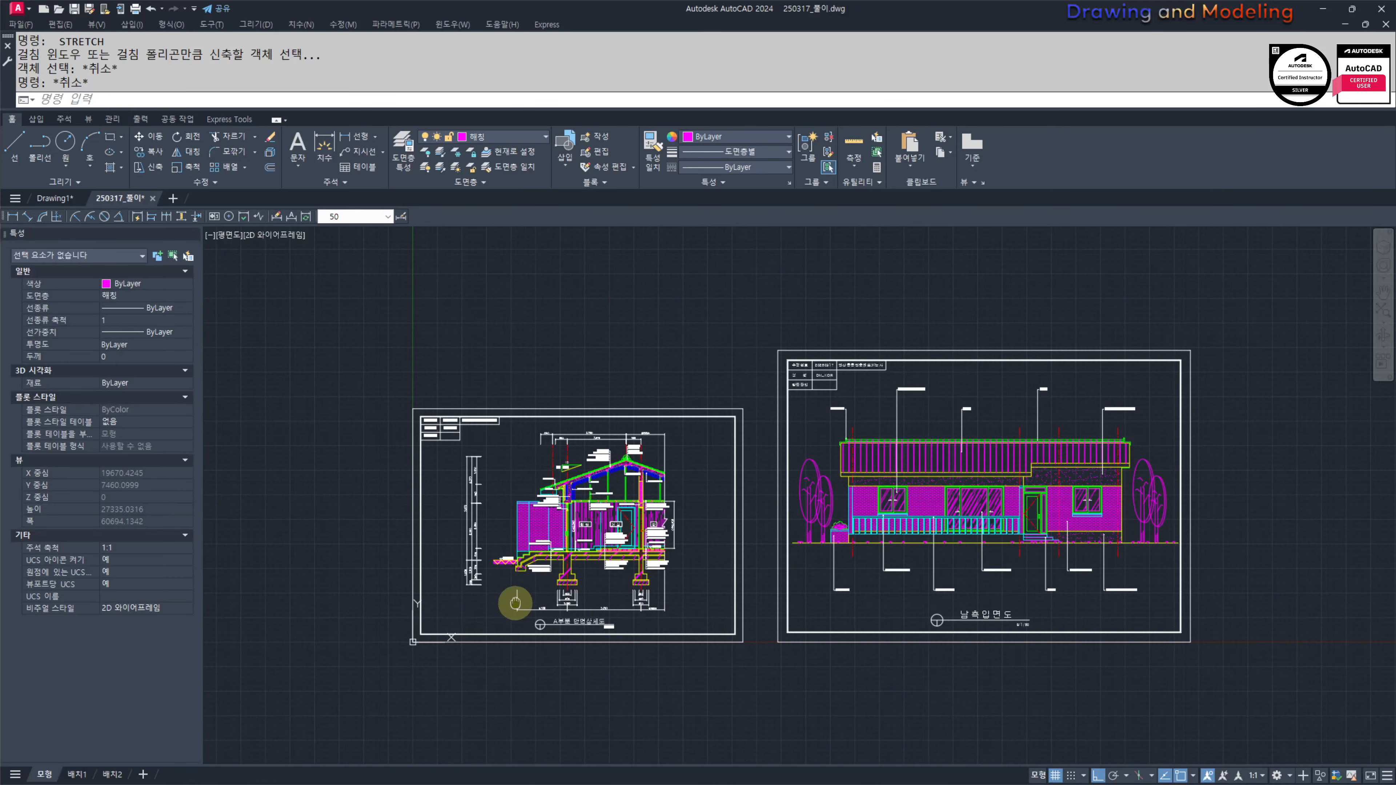
middle_click_drag(514, 603, 580, 604)
middle_click_drag(768, 612, 718, 580)
scroll(975, 604, "up", 4)
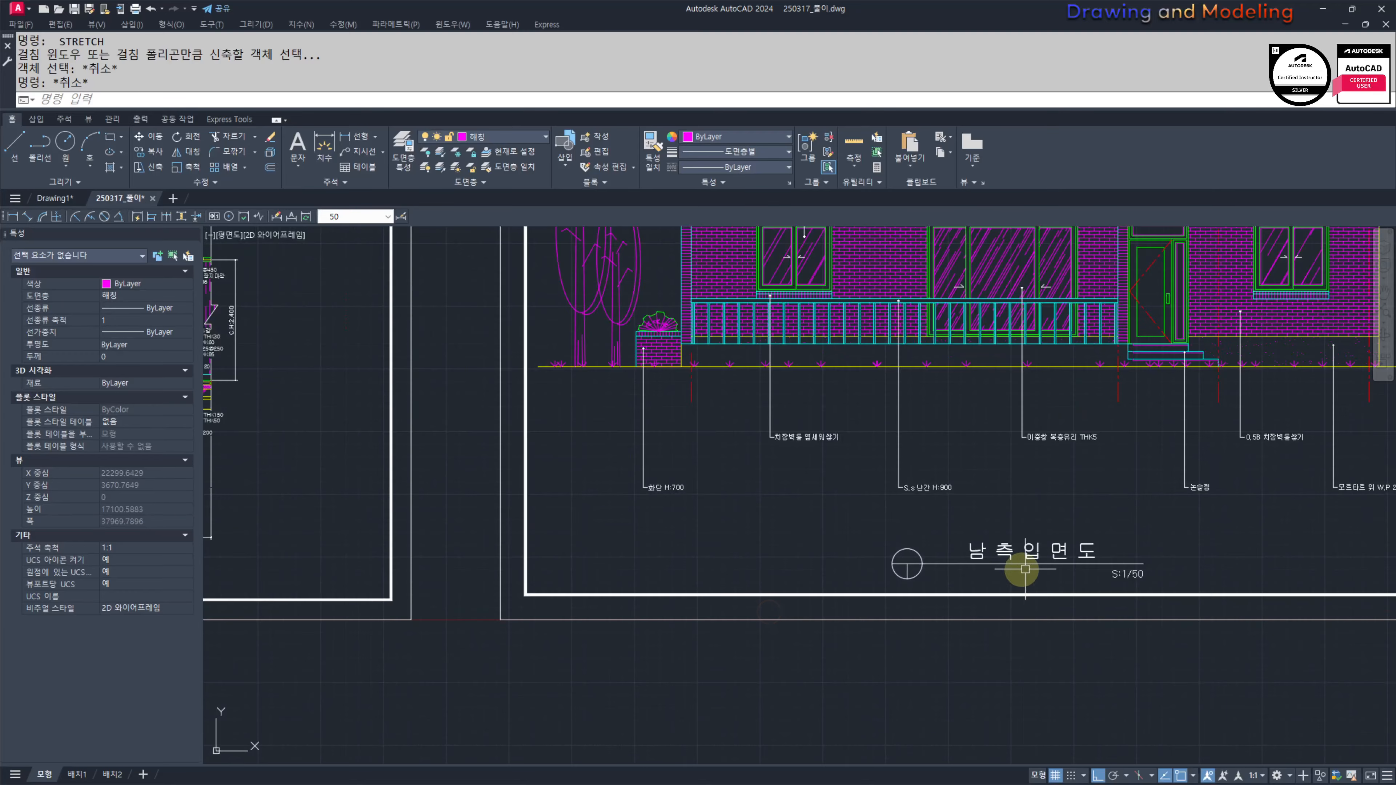
middle_click_drag(1060, 570, 975, 571)
scroll(1044, 585, "down", 6)
mouse_move(752, 575)
middle_mouse_down()
mouse_move(979, 581)
mouse_move(1085, 566)
middle_mouse_up()
scroll(978, 577, "up", 2)
scroll(1184, 583, "up", 2)
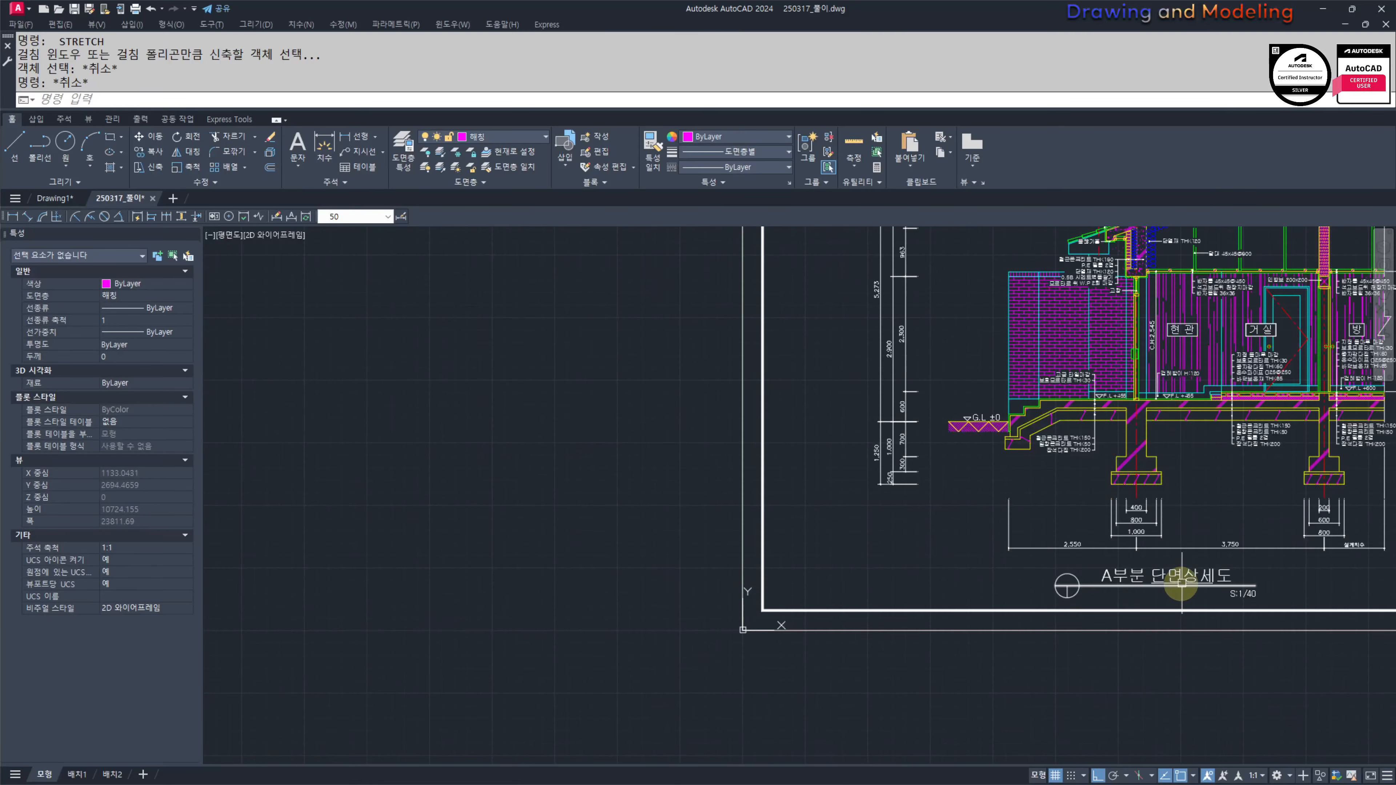
middle_click_drag(1187, 582, 948, 603)
scroll(970, 592, "down", 3)
scroll(902, 611, "up", 2)
scroll(899, 609, "up", 1)
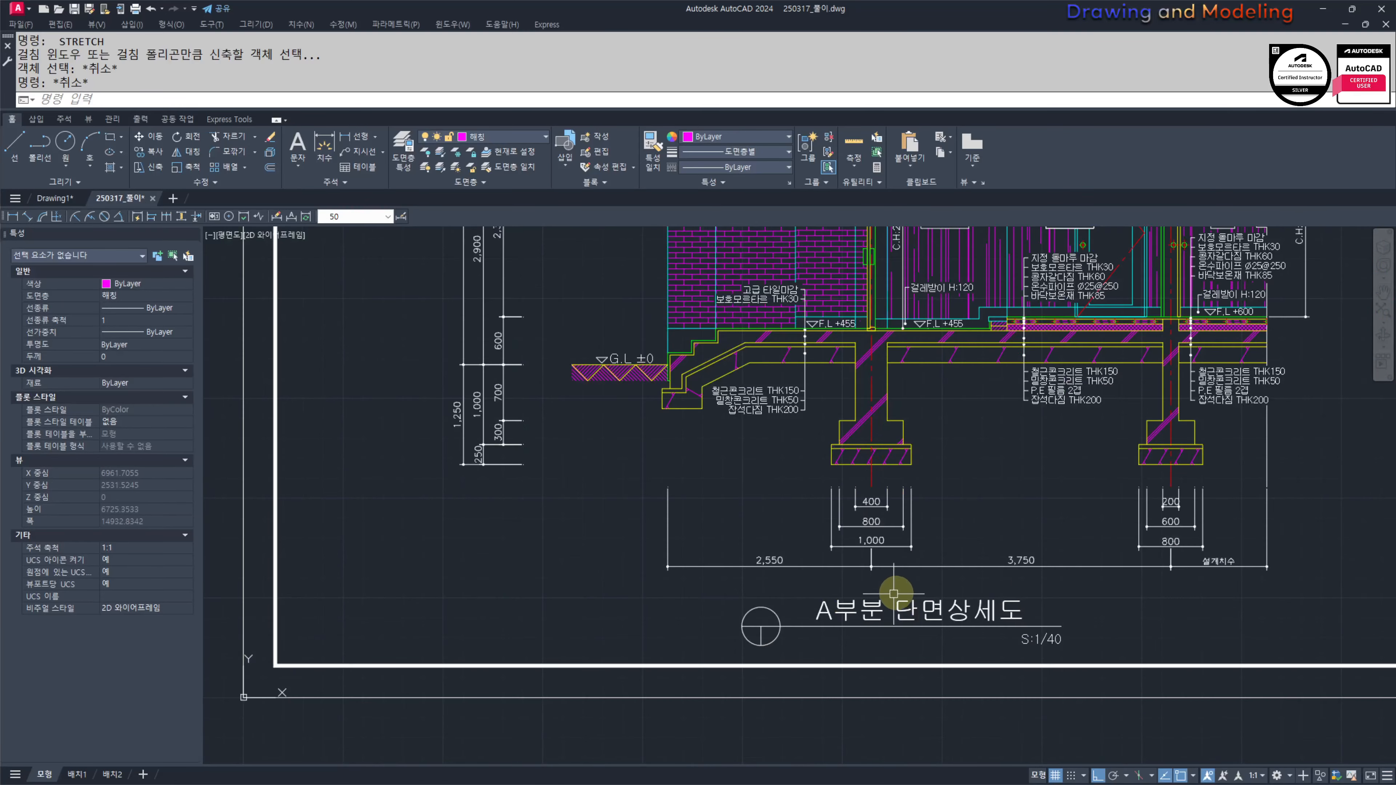
scroll(802, 527, "down", 7)
middle_click_drag(816, 492, 804, 517)
scroll(829, 470, "up", 4)
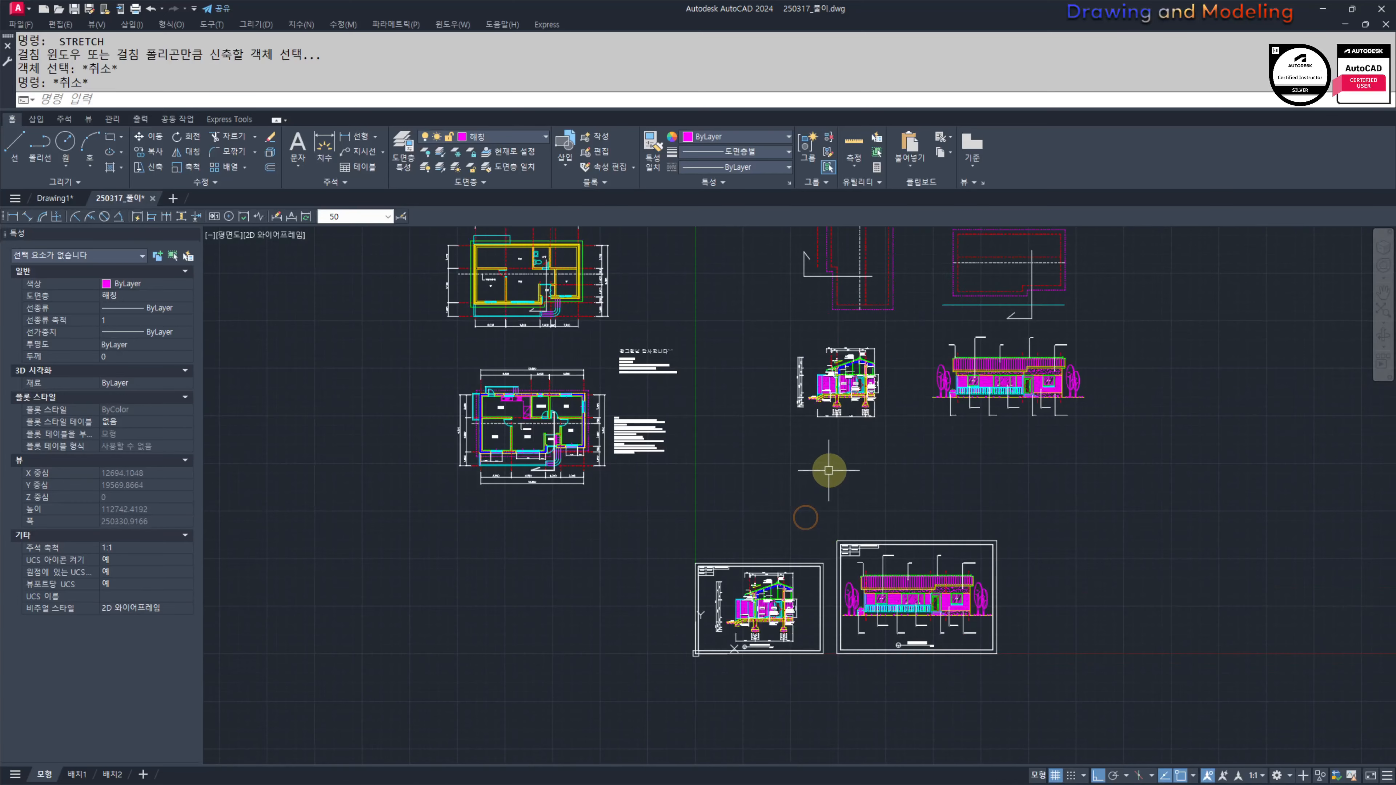
middle_click_drag(701, 688, 665, 527)
scroll(754, 542, "up", 2)
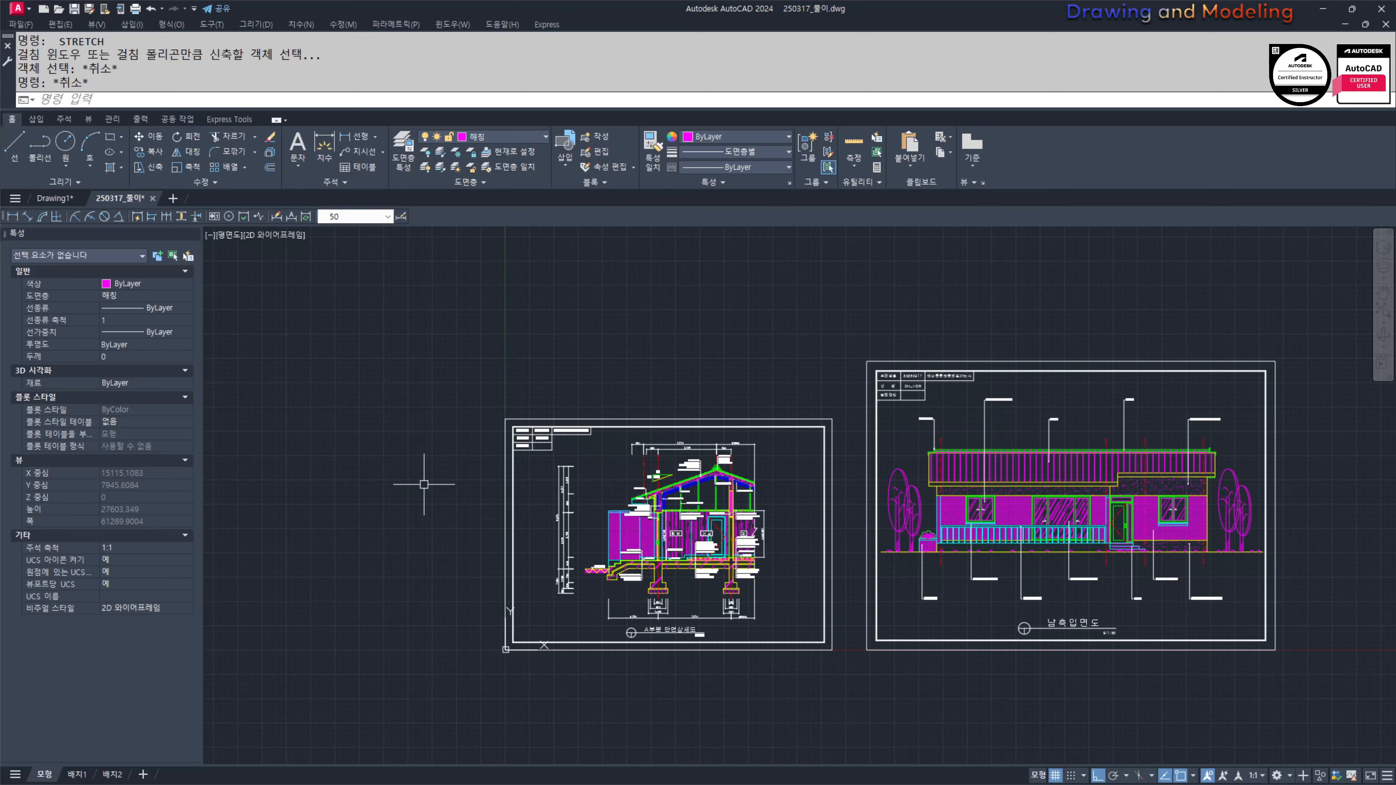
Step: Open the plot settings and choose AutoCAD PDF (High Quality Print).pc3 as the plotter
key("ctrl+p")
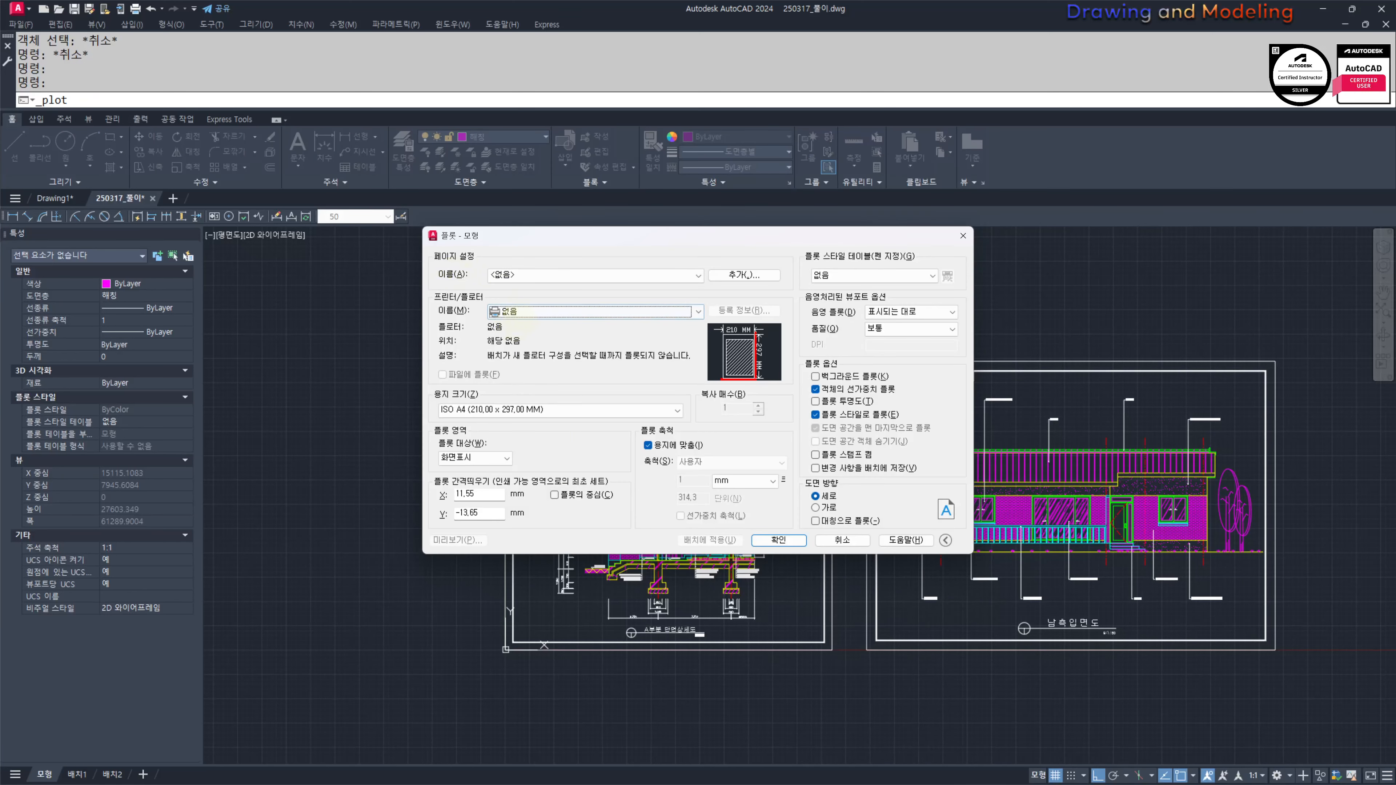
left_click(593, 311)
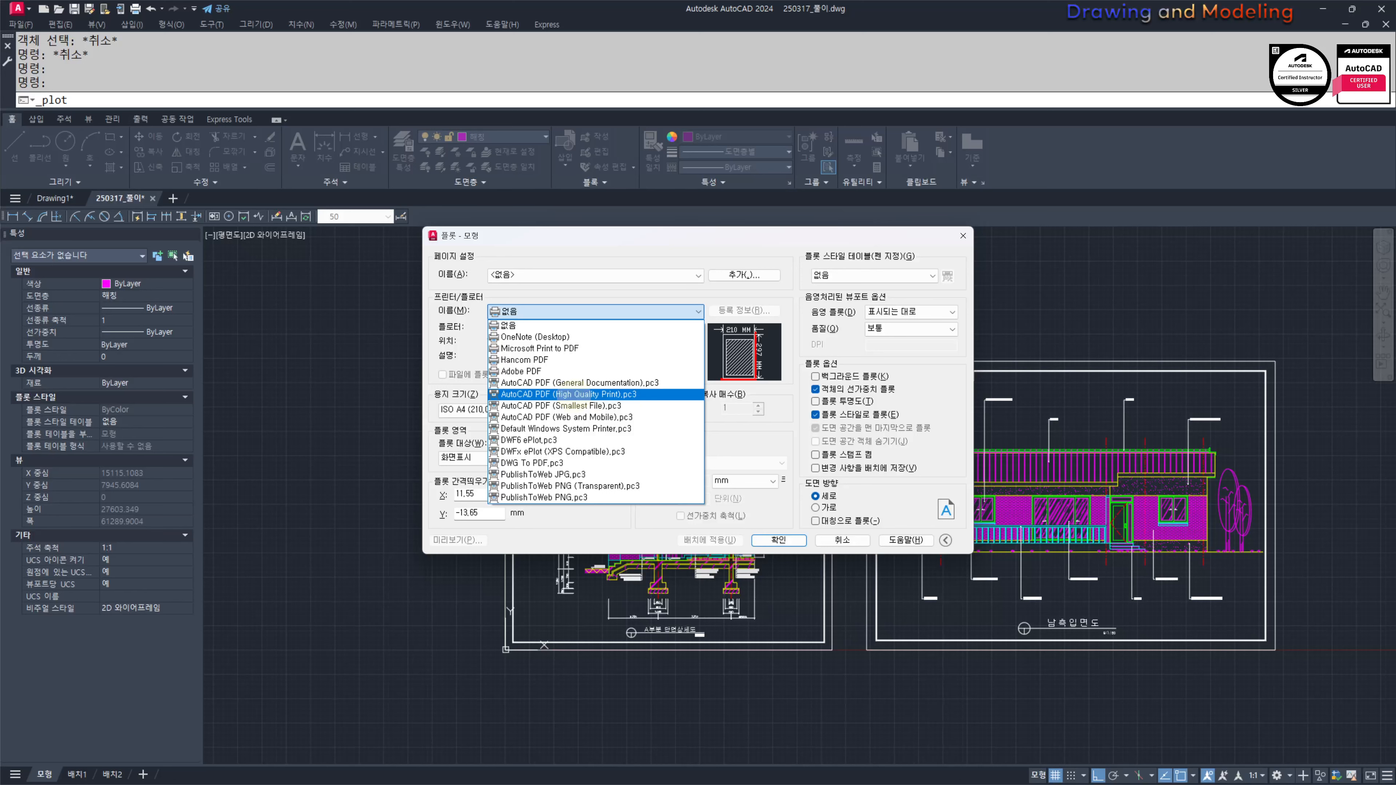
left_click(566, 395)
left_click(541, 312)
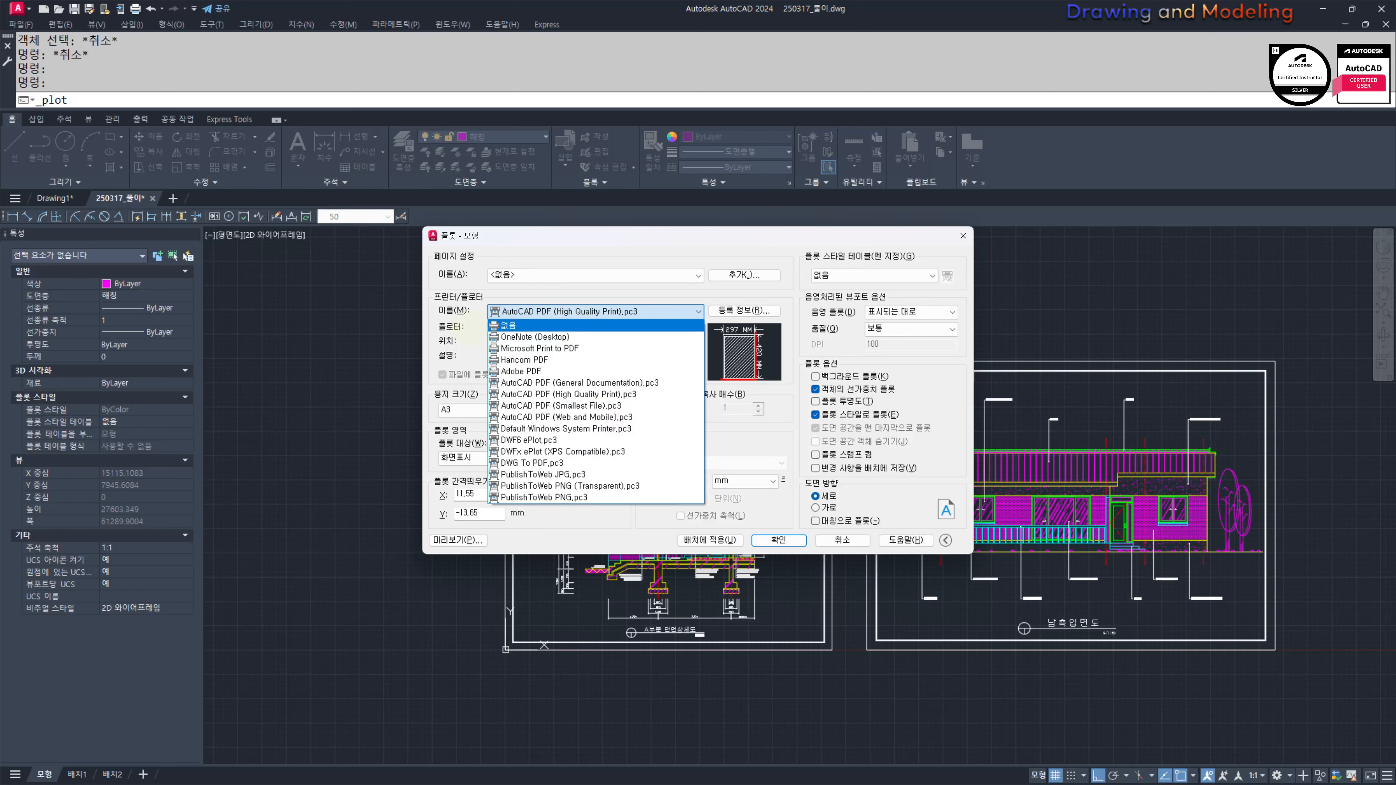
left_click(467, 328)
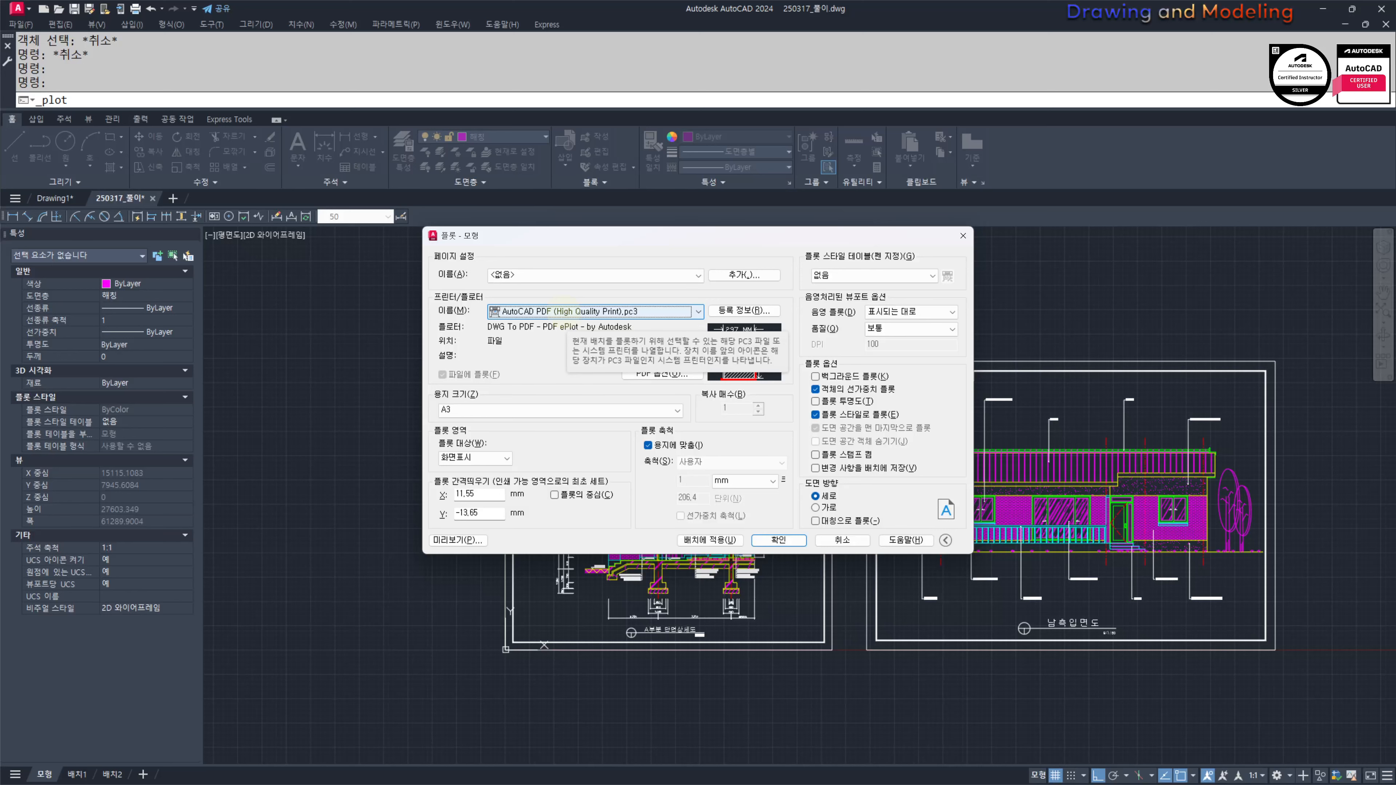
Step: Try DWG To PDF.pc3, AutoCAD PDF (High Quality Print).pc3 with A3 paper, and DWFx ePlot (XPS Compatible).pc3 as the plotter
left_click(571, 311)
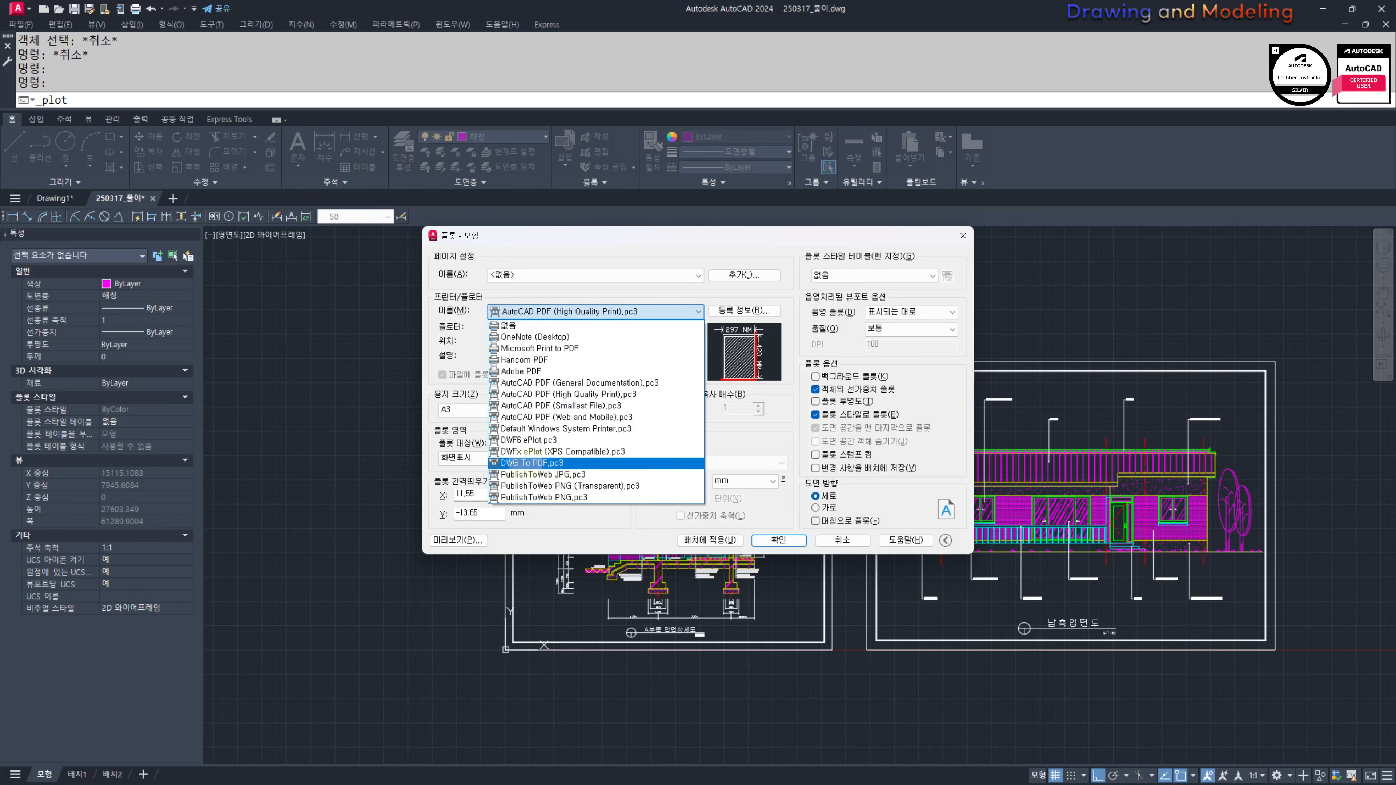
left_click(552, 463)
left_click(599, 312)
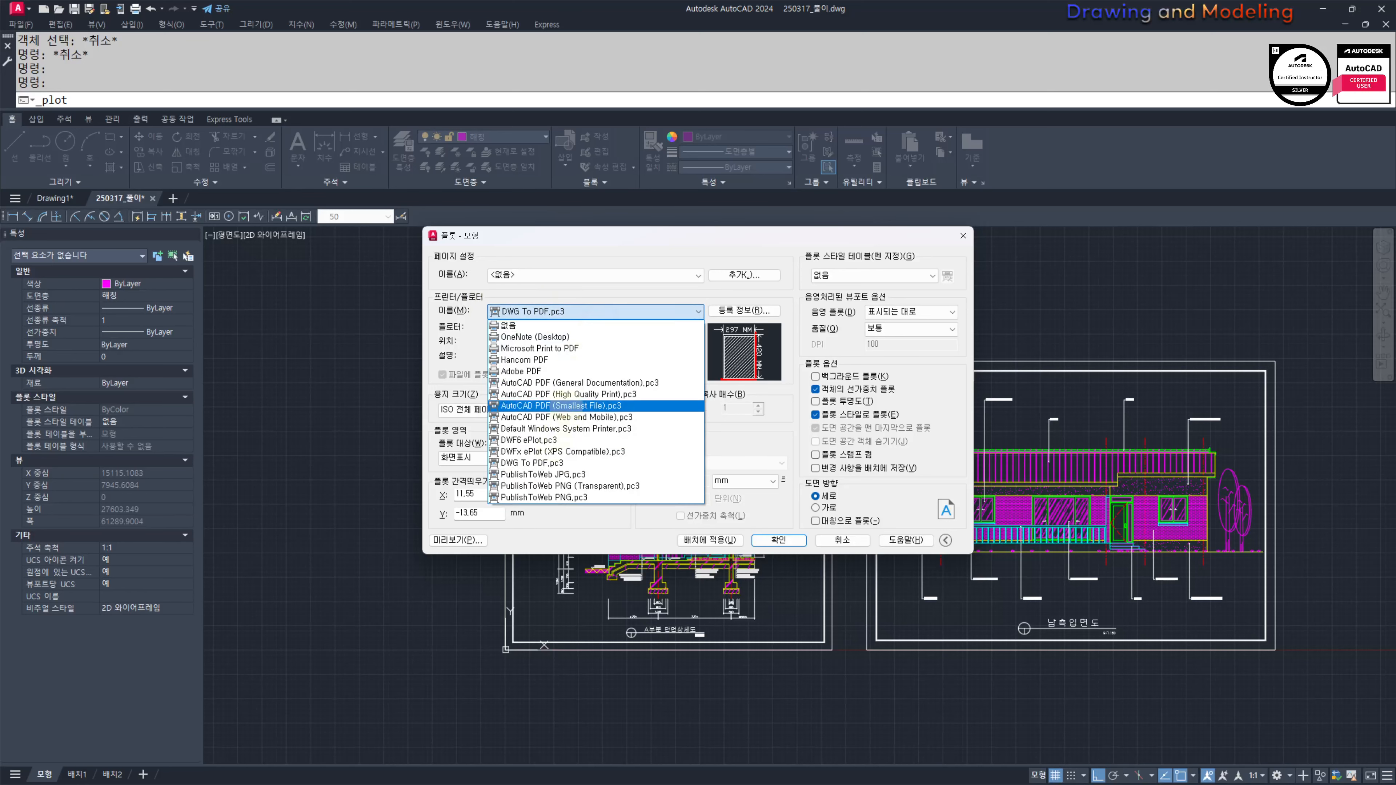
left_click(569, 396)
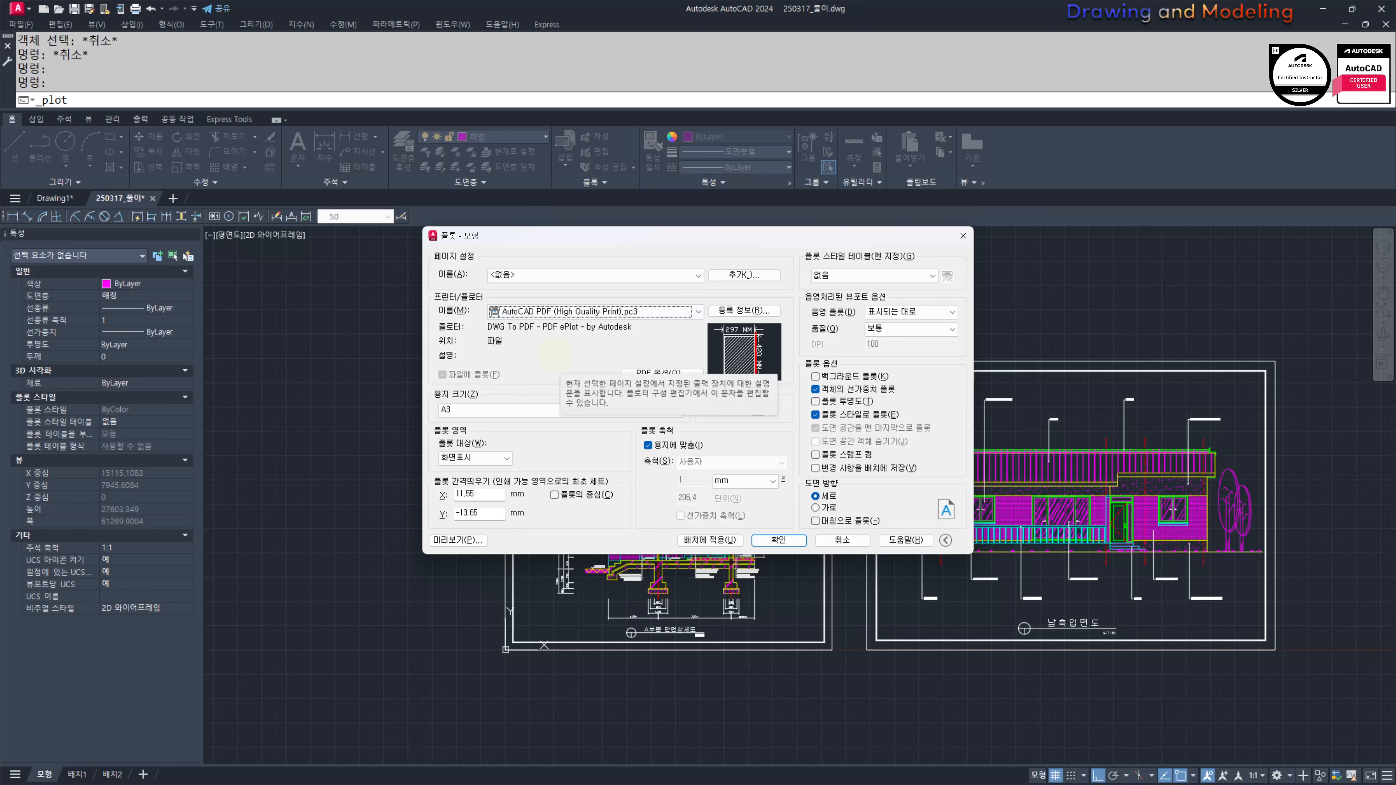
left_click(548, 409)
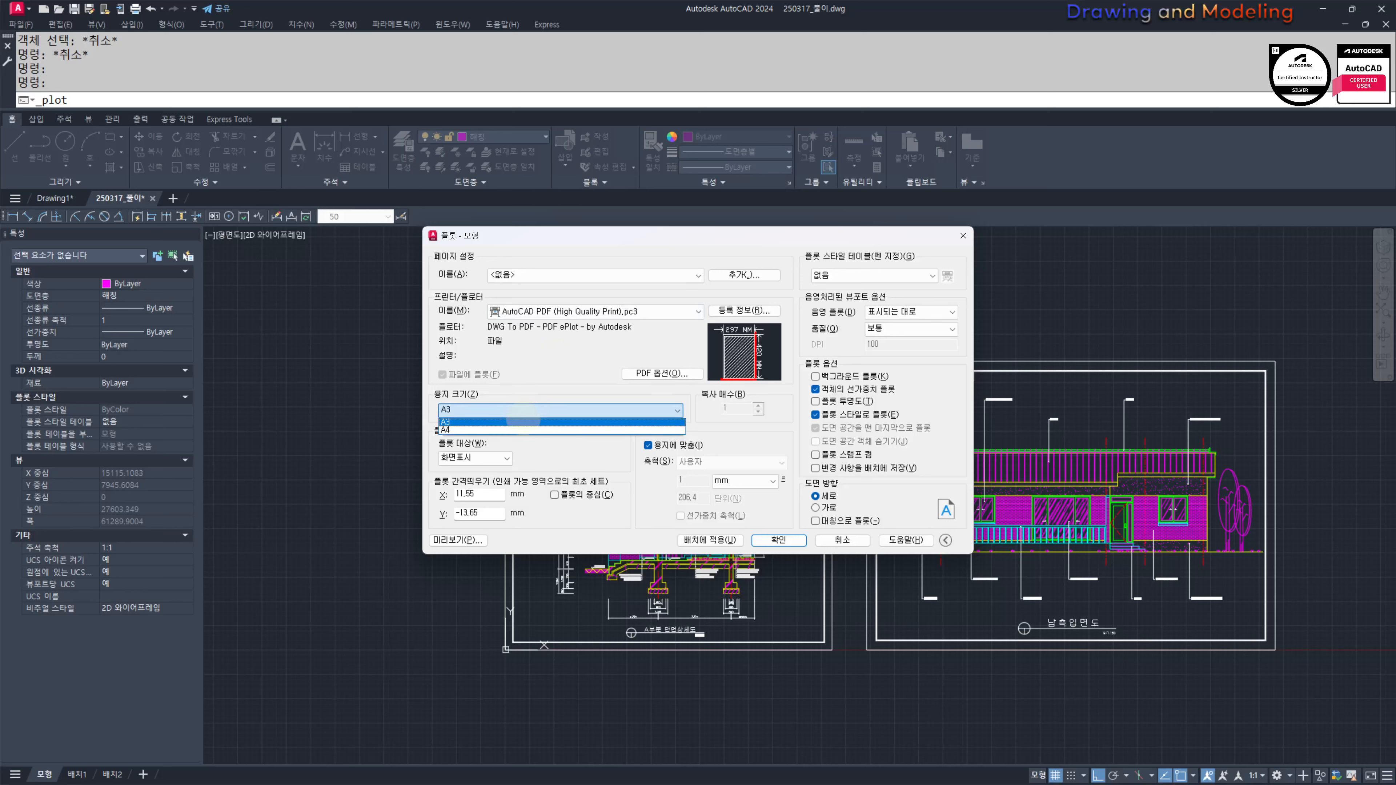
left_click(522, 419)
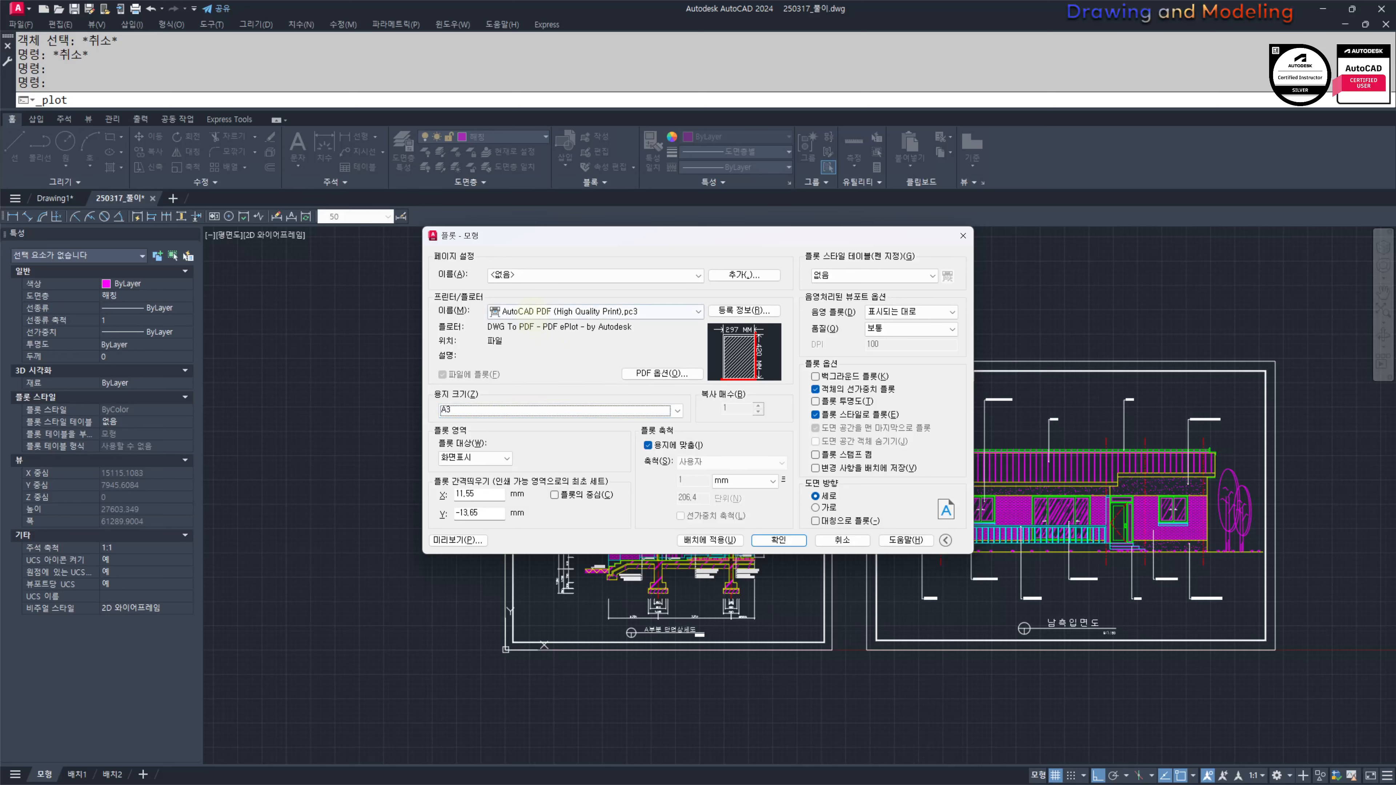
left_click(543, 311)
left_click(541, 451)
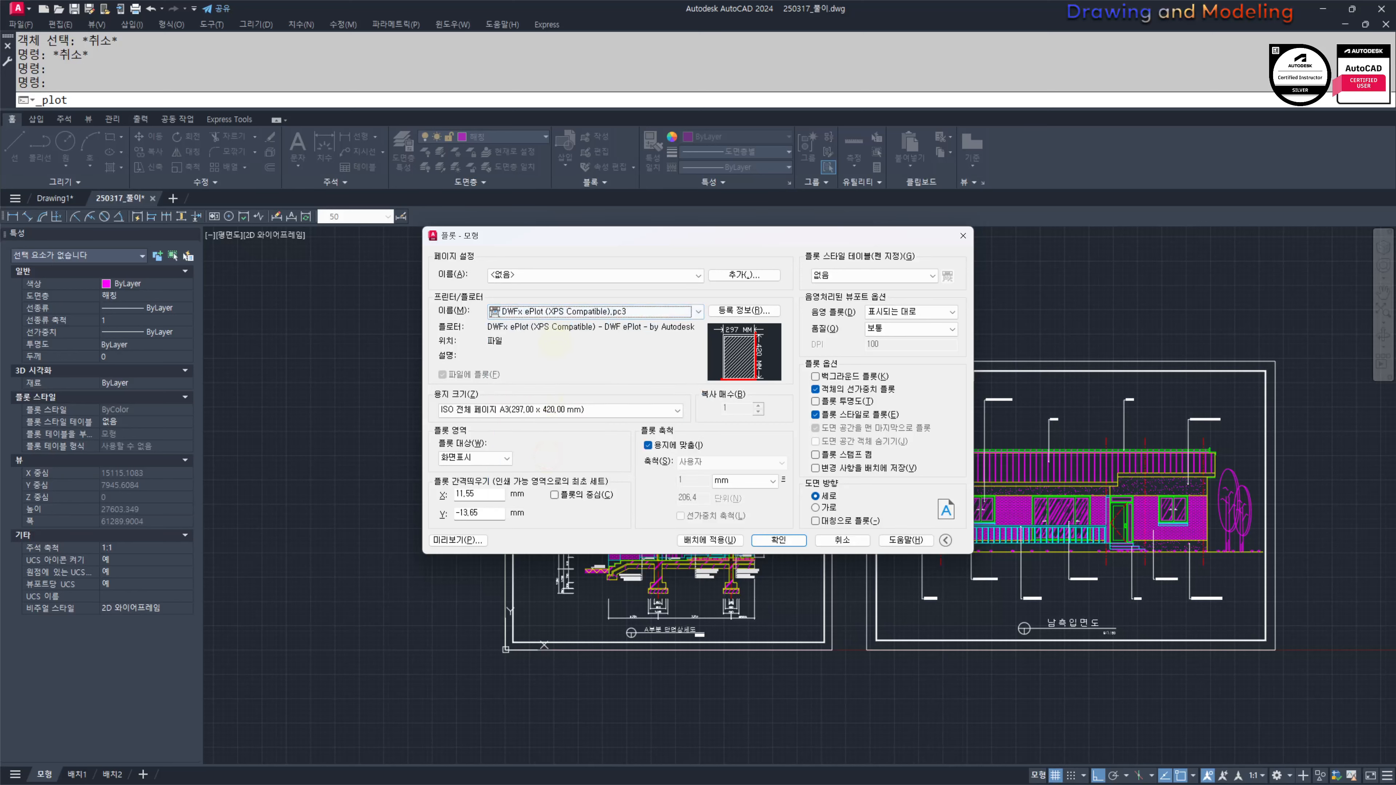
Step: Set the plotter to DWG To PDF.pc3 and the paper size to ISO 전체 페이지 A3 (420.00 x 297.00 mm)
left_click(550, 311)
left_click(532, 463)
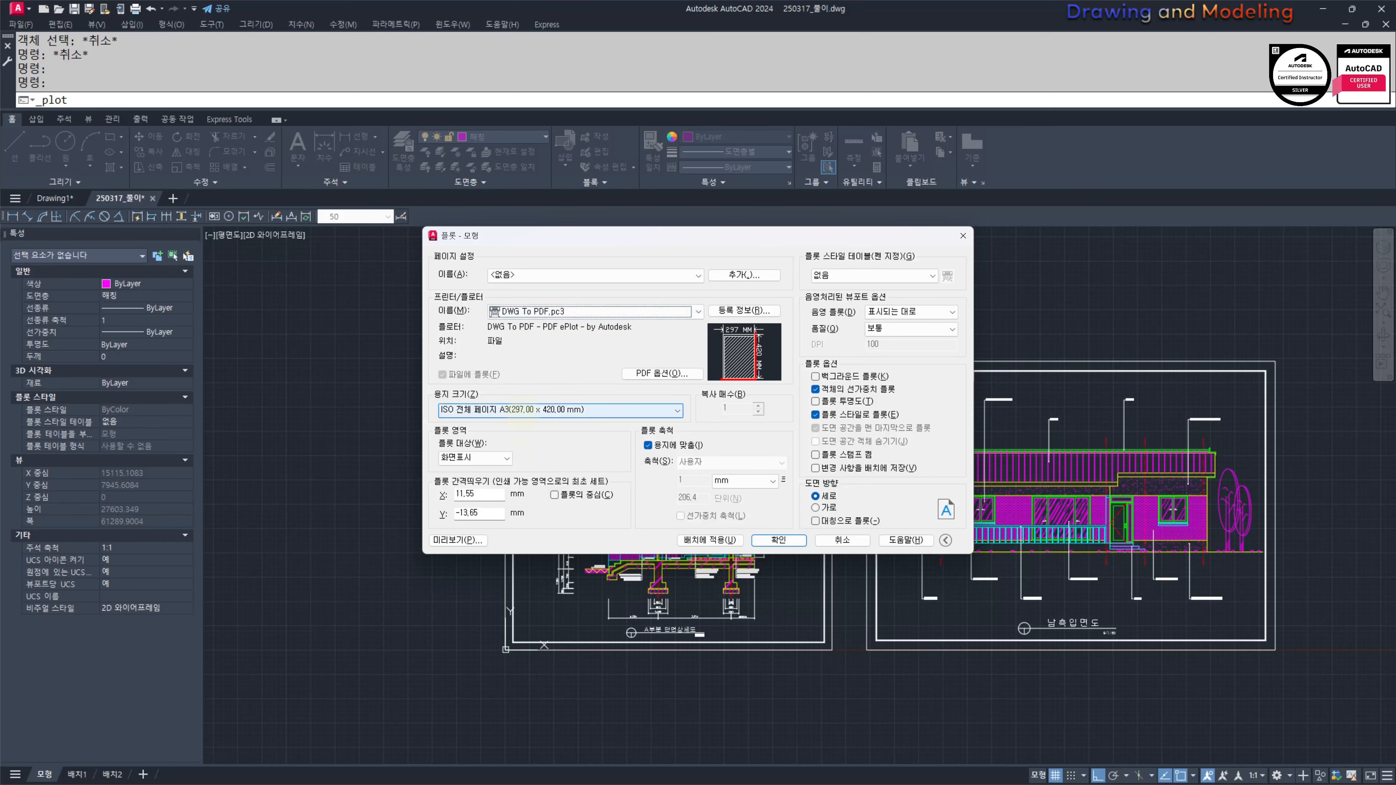
left_click(558, 409)
scroll(585, 455, "up", 20)
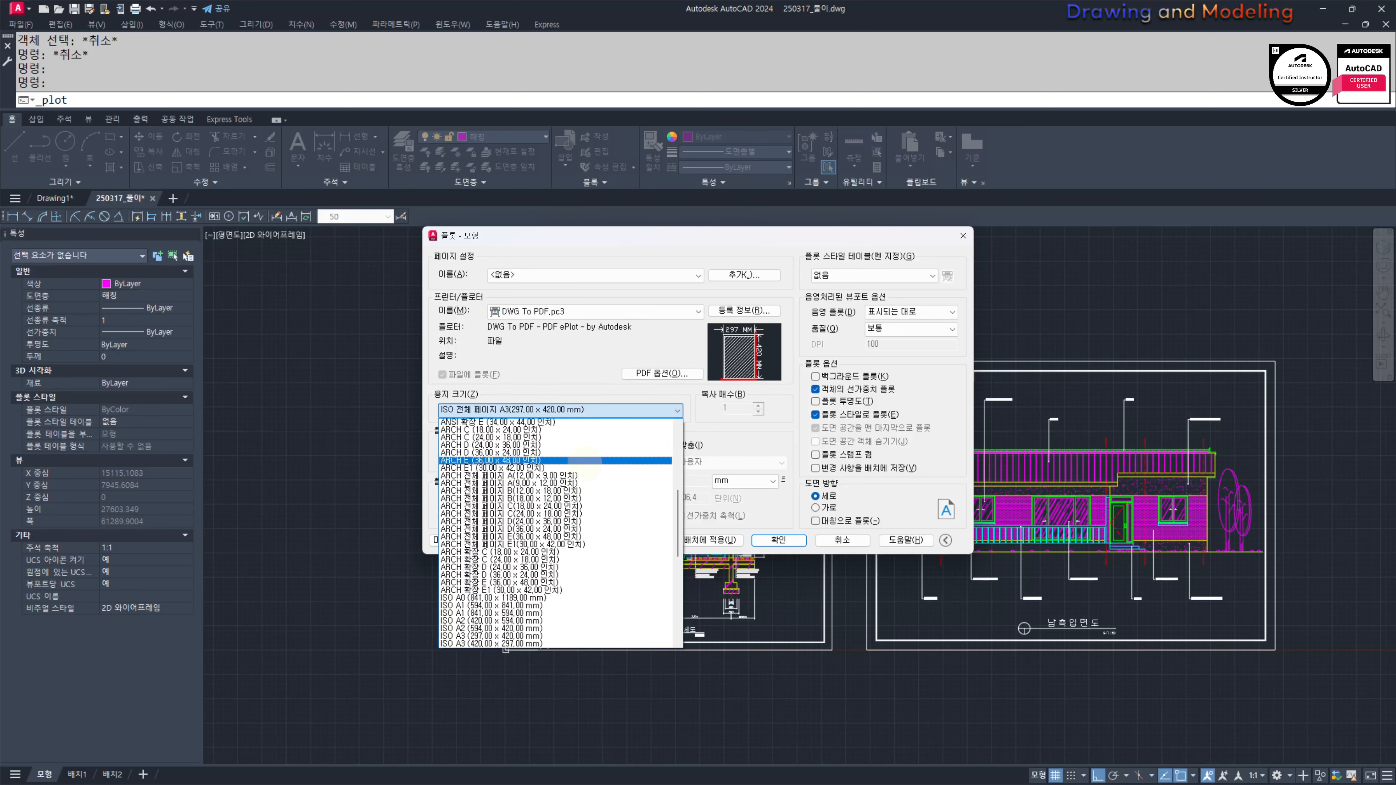
scroll(581, 445, "down", 12)
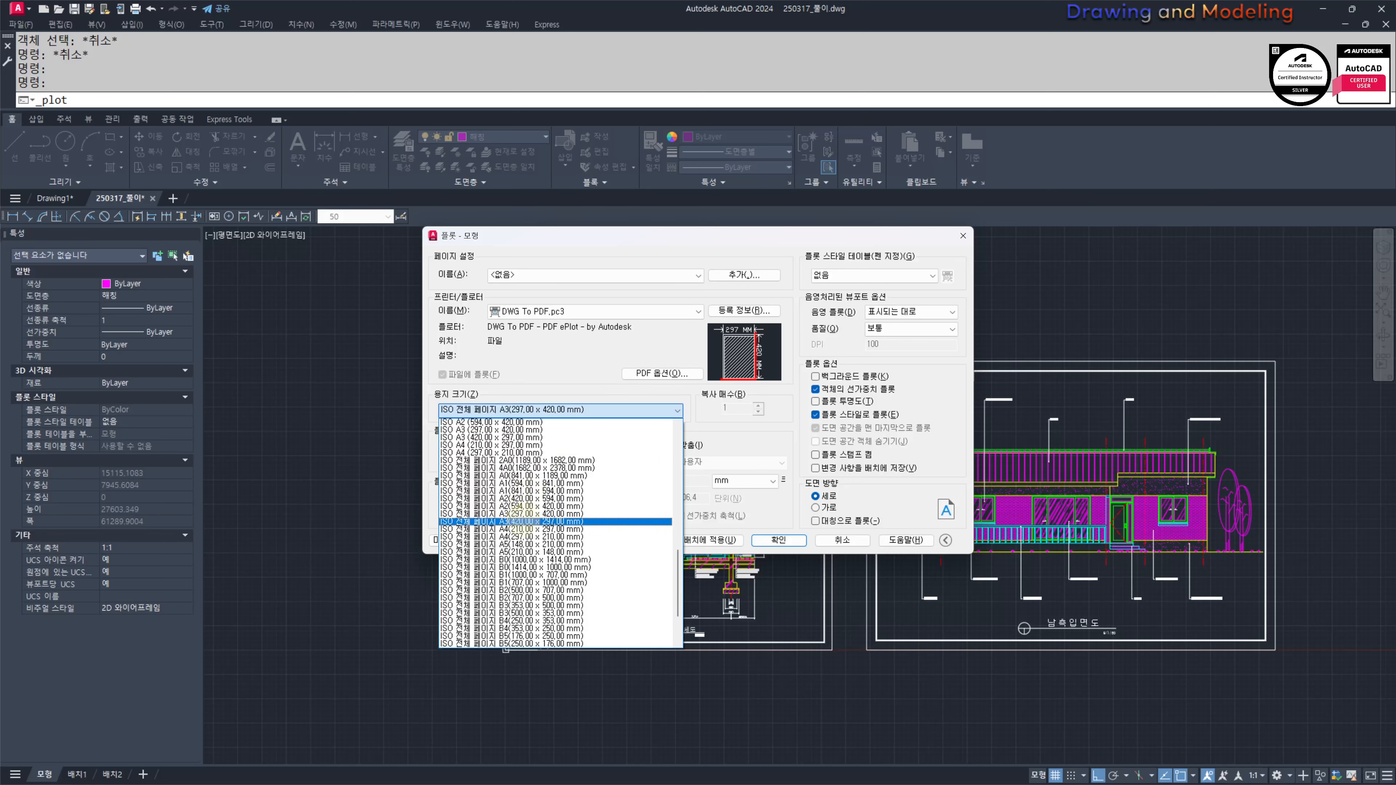
left_click(517, 514)
Step: Define the plot area as a window spanning the outer frame corners of the "A부분 단면상세도" sheet
left_click(474, 457)
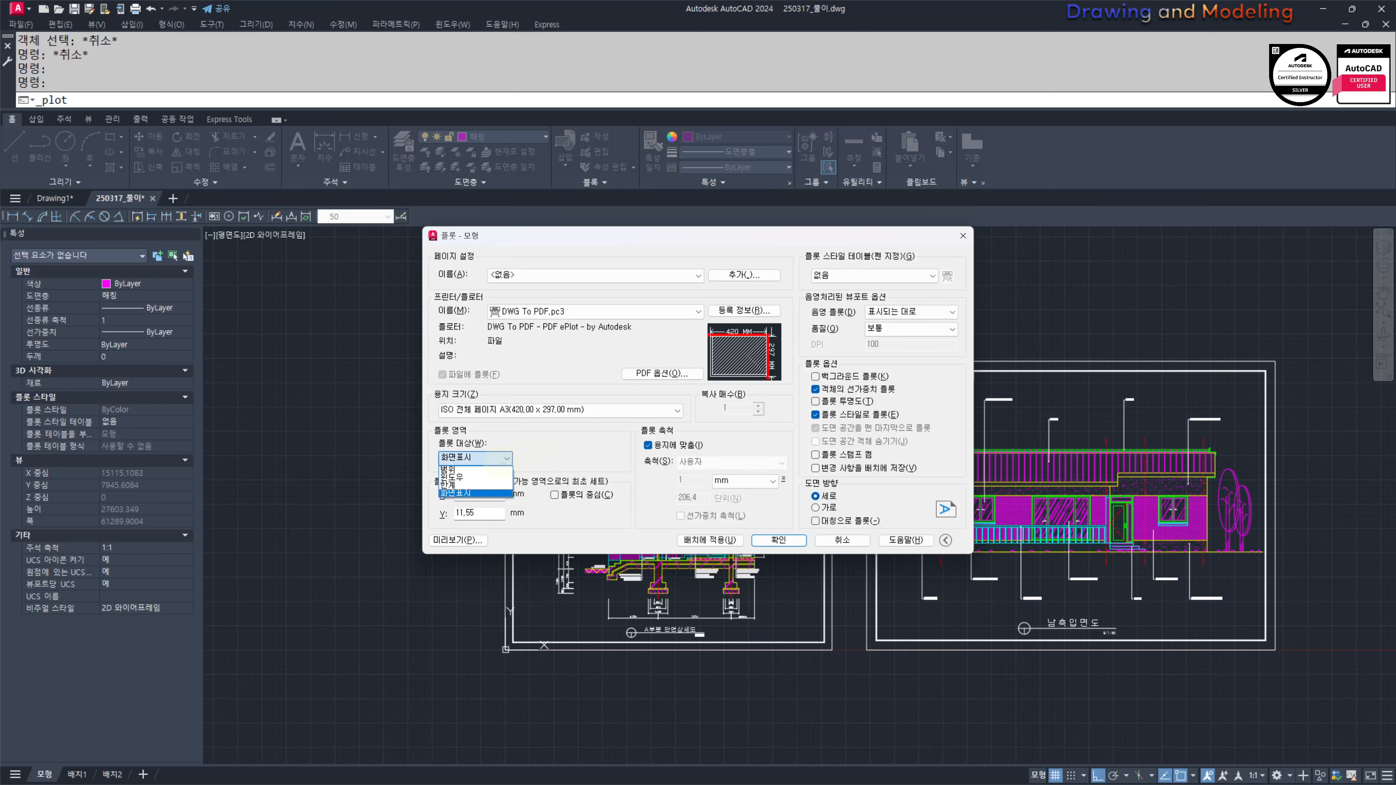
left_click(480, 475)
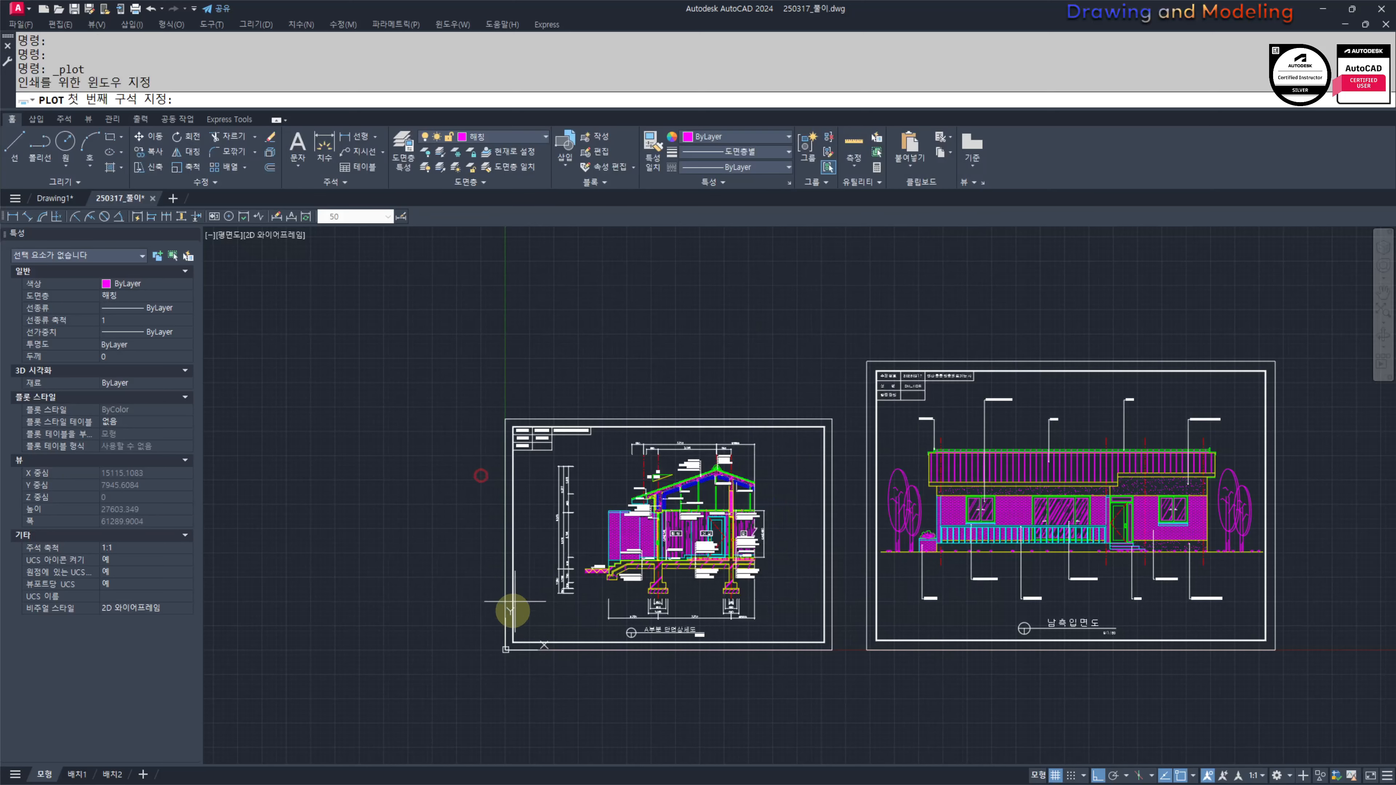
left_click(505, 648)
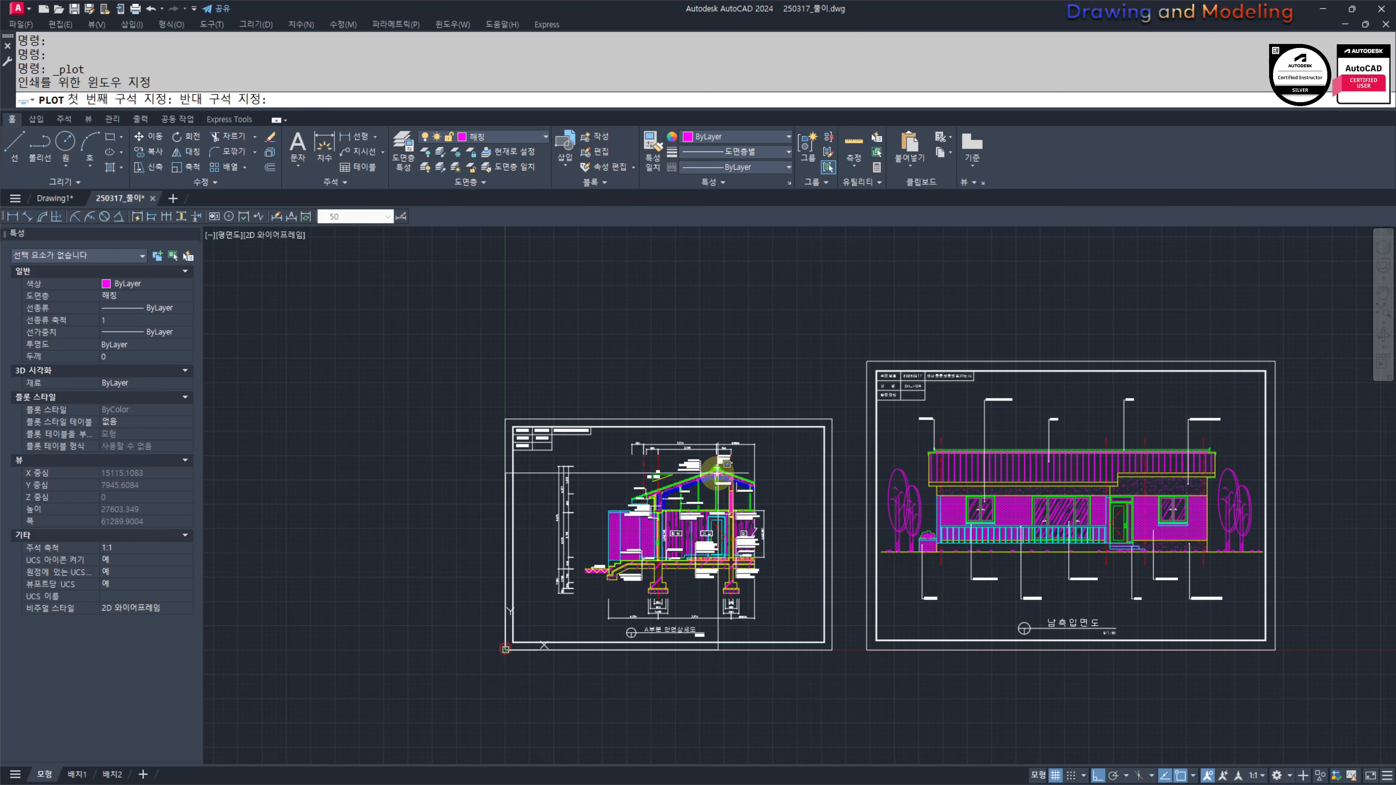
left_click(833, 419)
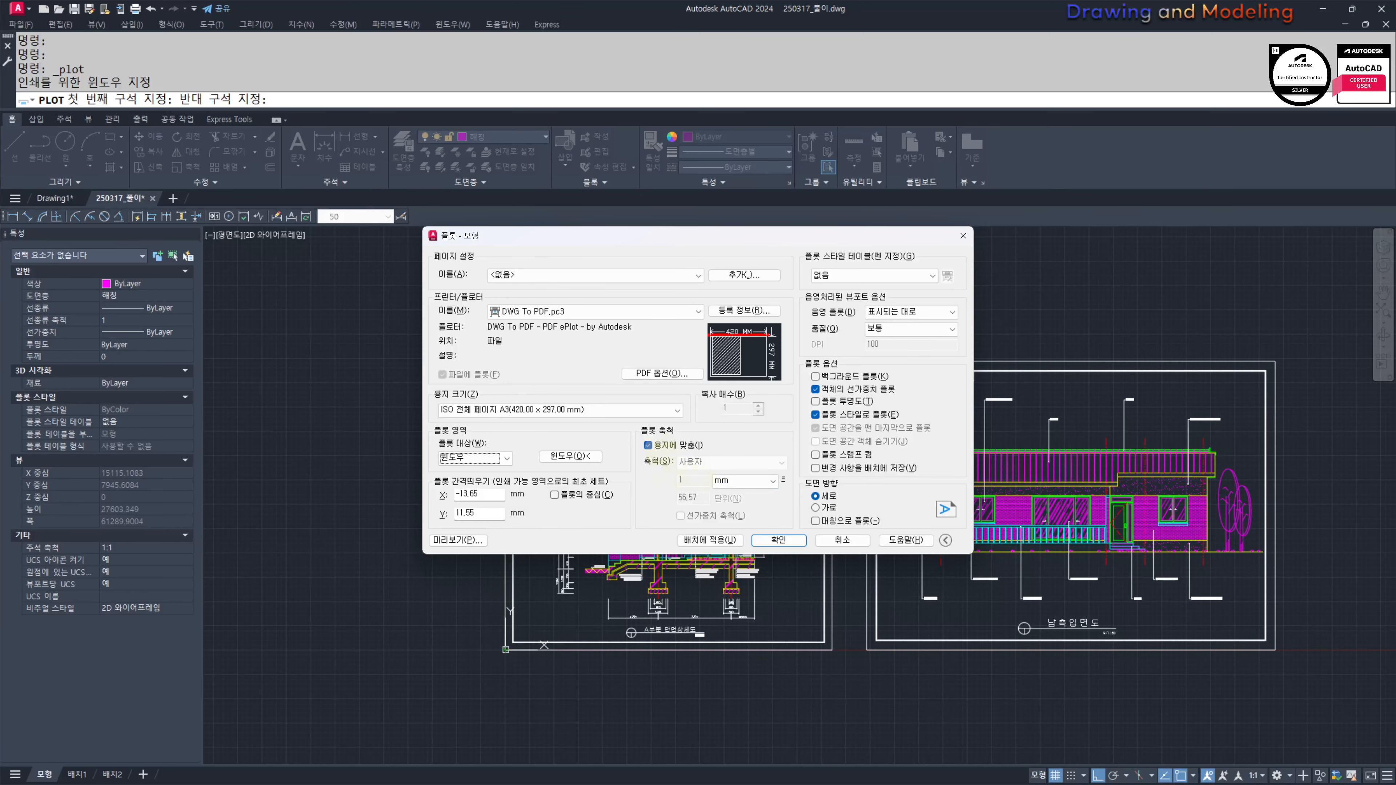
Step: Turn off fit to paper, center the plot, set the scale to 1 mm = 40 units and choose landscape orientation
left_click(662, 448)
left_click(554, 494)
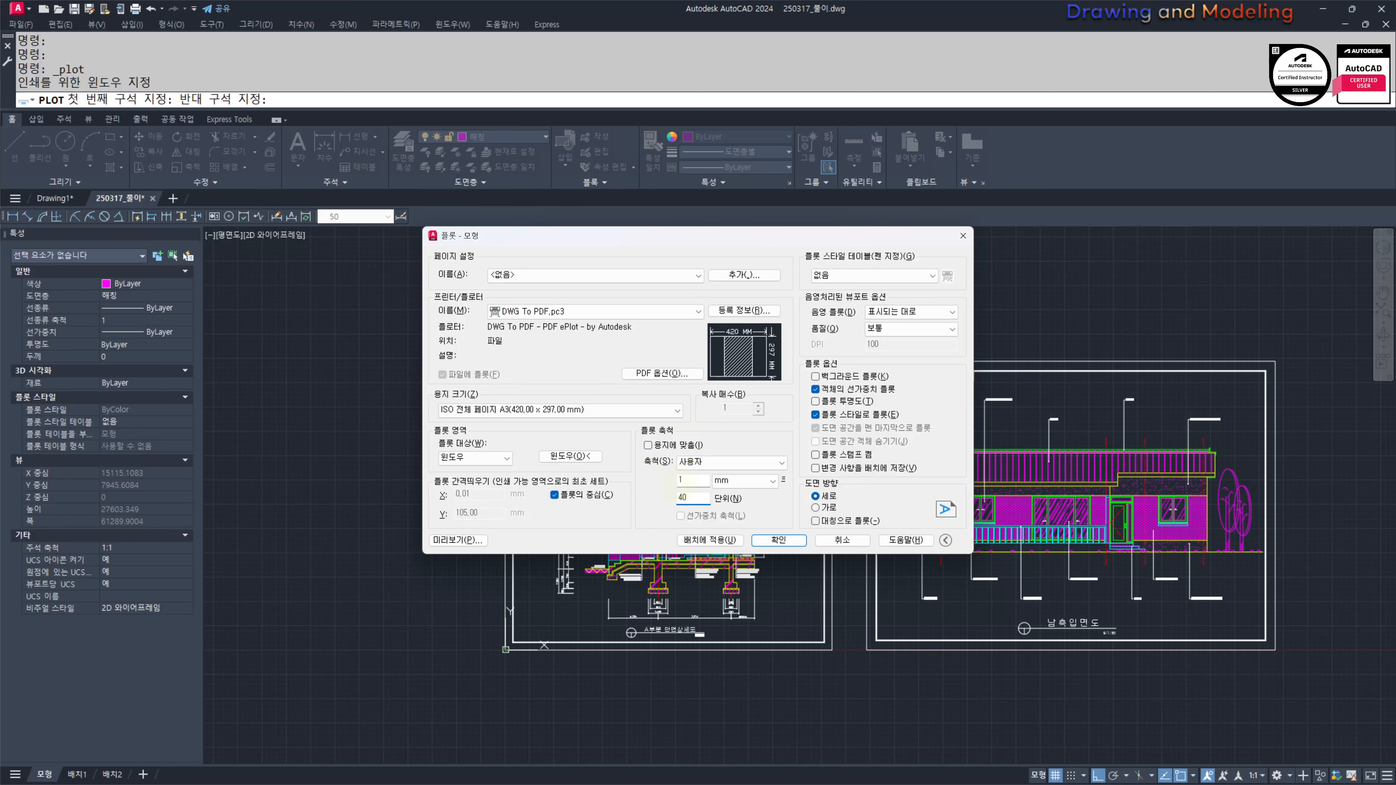
left_click(687, 481)
left_click(815, 507)
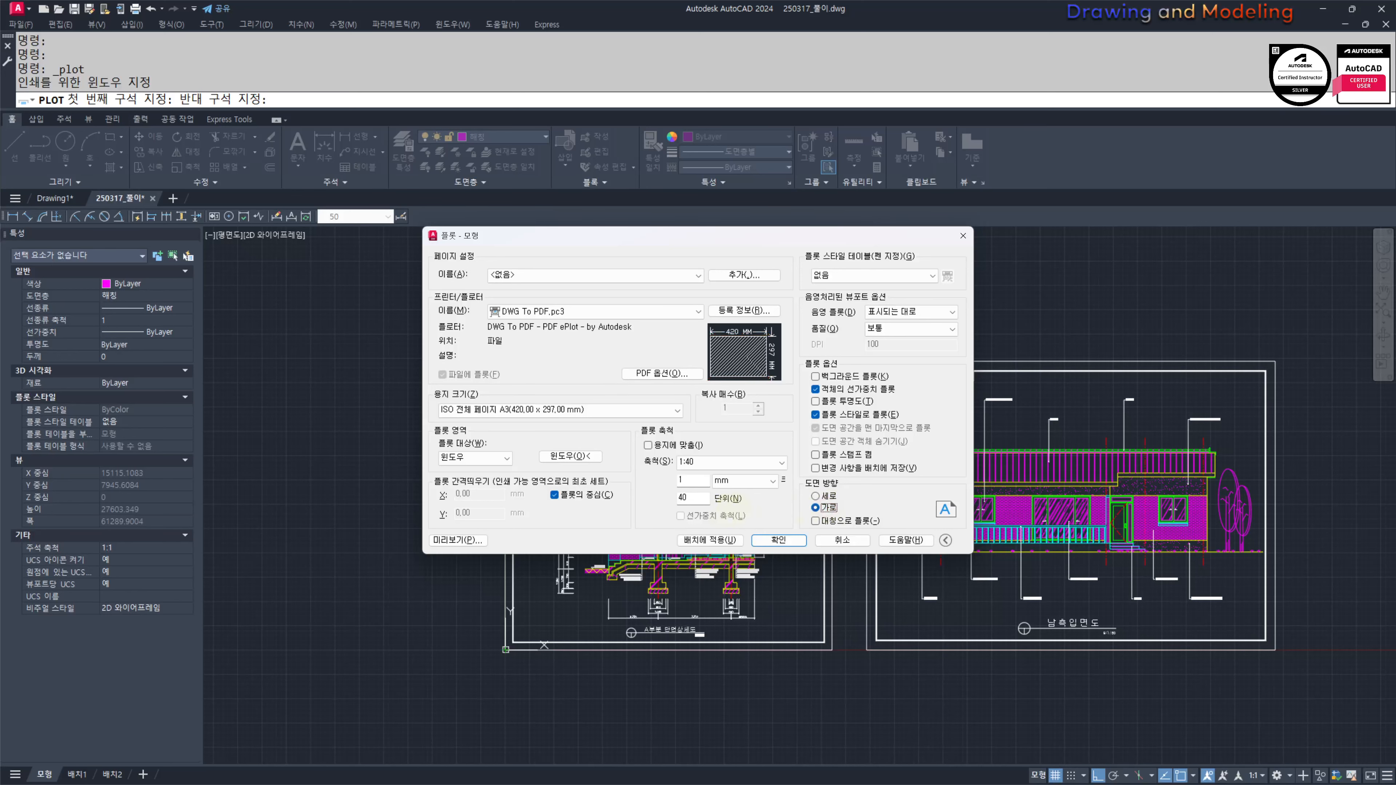
Step: Preview the section detail sheet's plot, continuing despite the annotation scale mismatch, and return to the plot settings
left_click(457, 540)
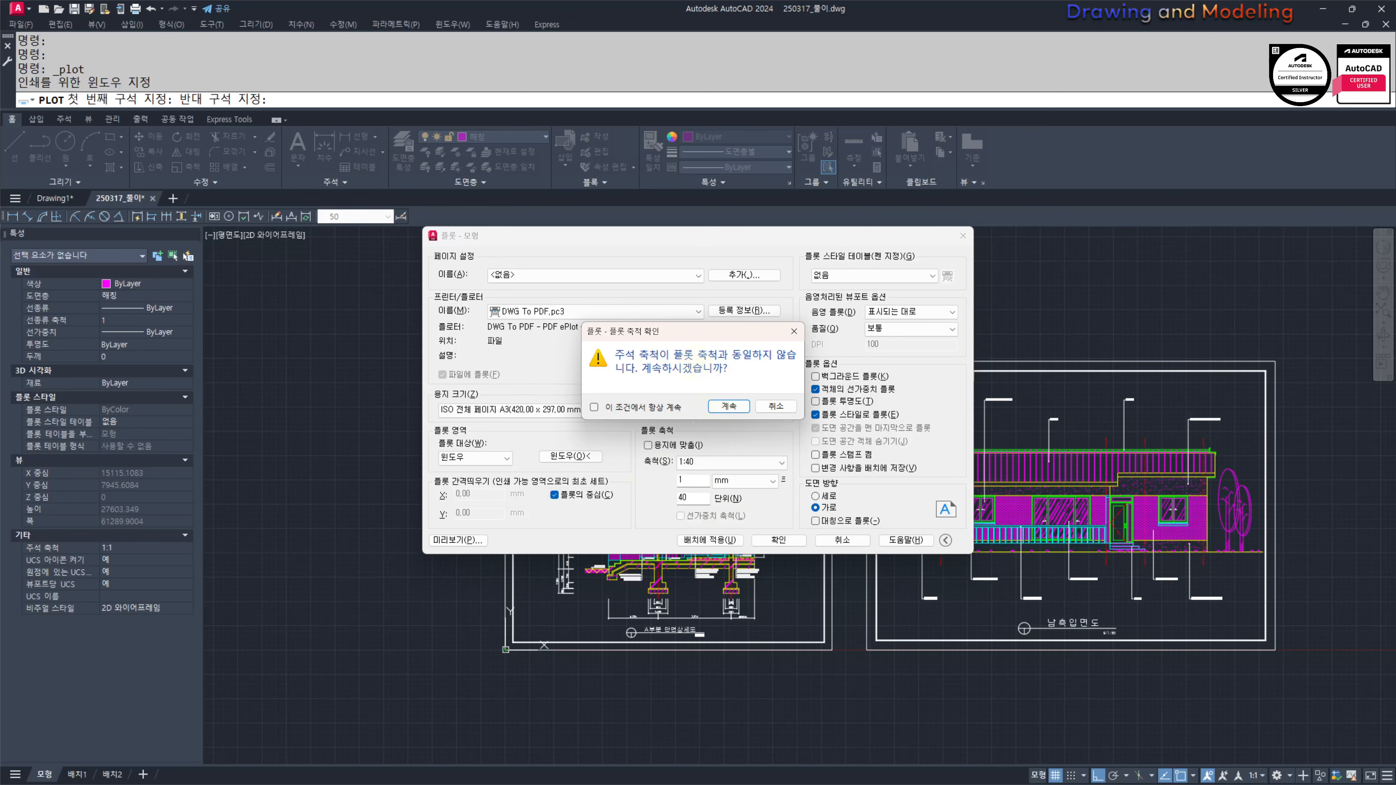
left_click(726, 407)
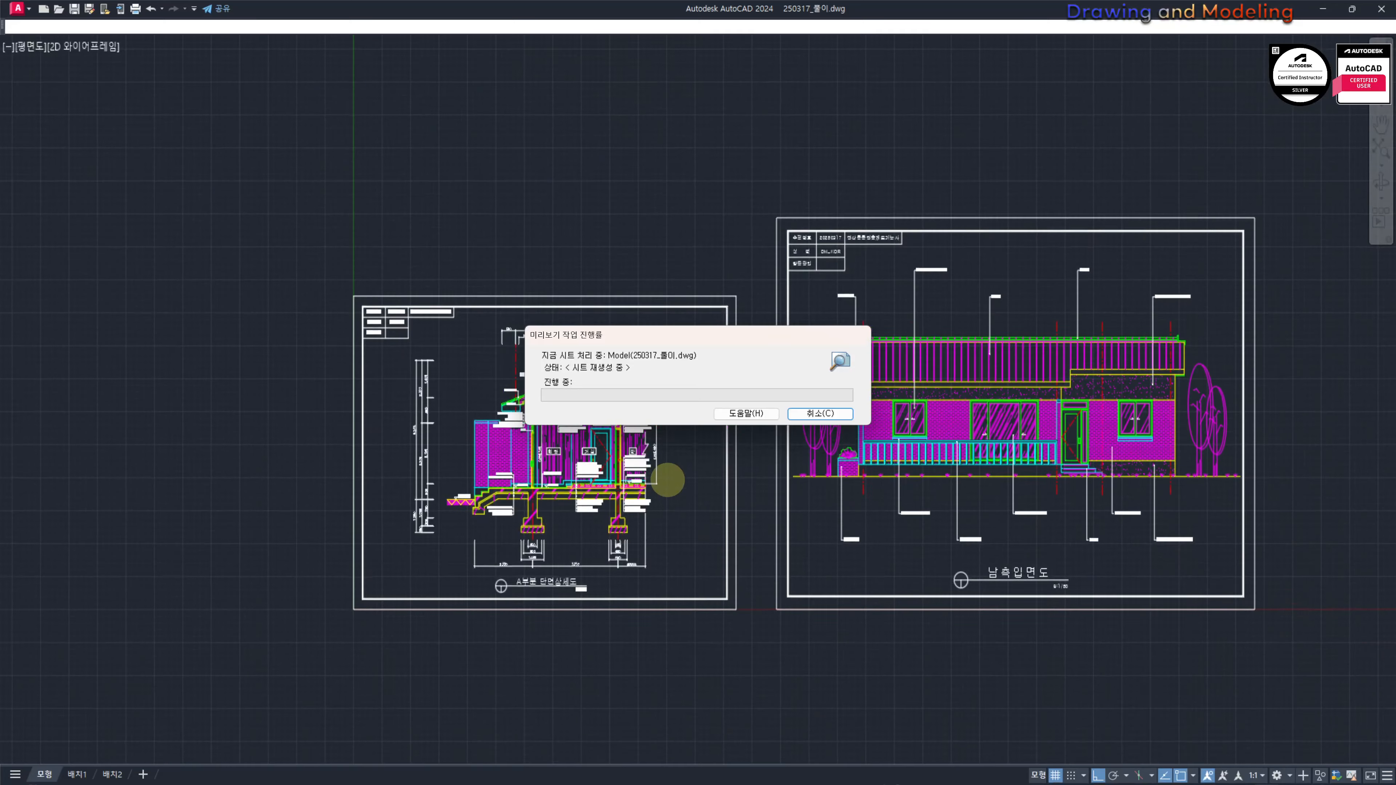
key("Escape")
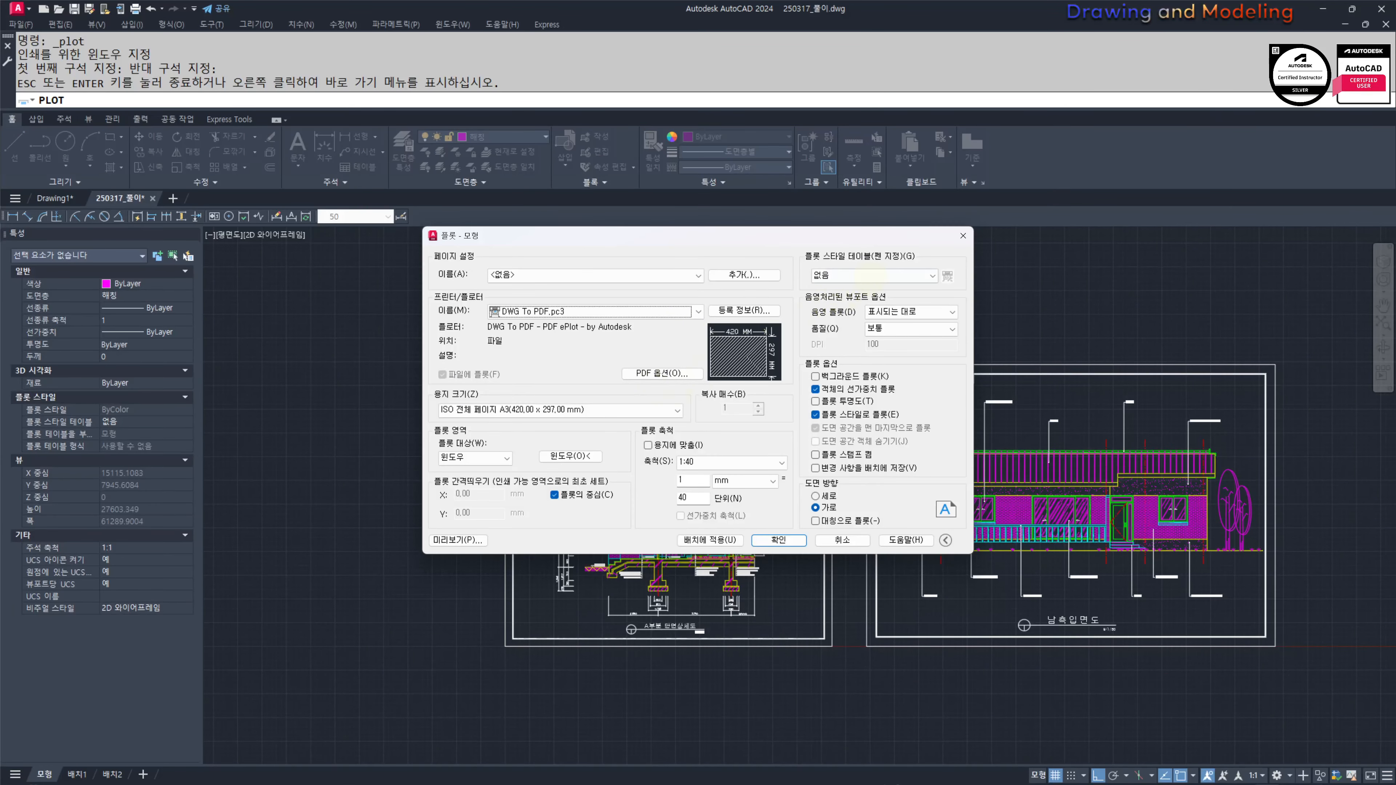
Step: Assign the monochrome.ctb plot style table to the plot
left_click(863, 275)
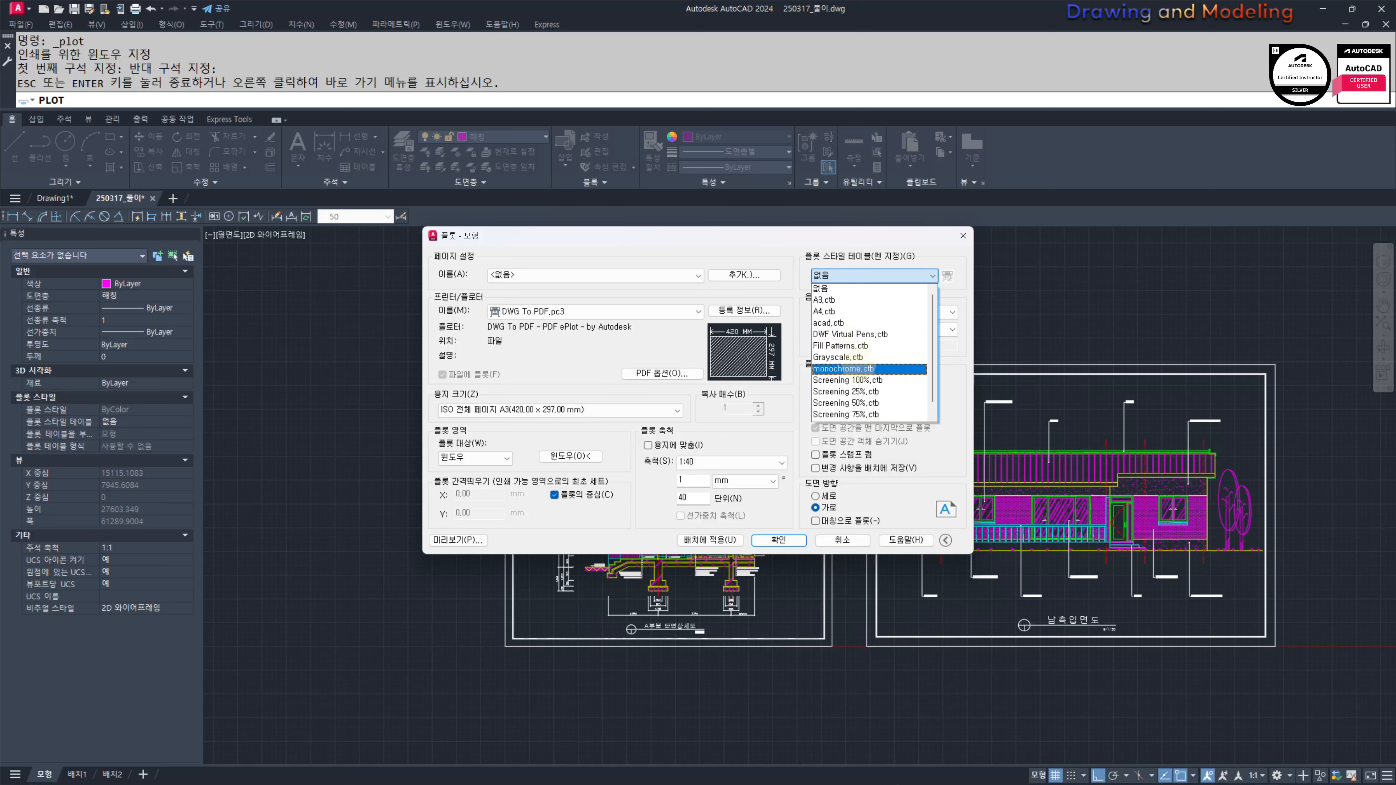
left_click(844, 369)
left_click(714, 426)
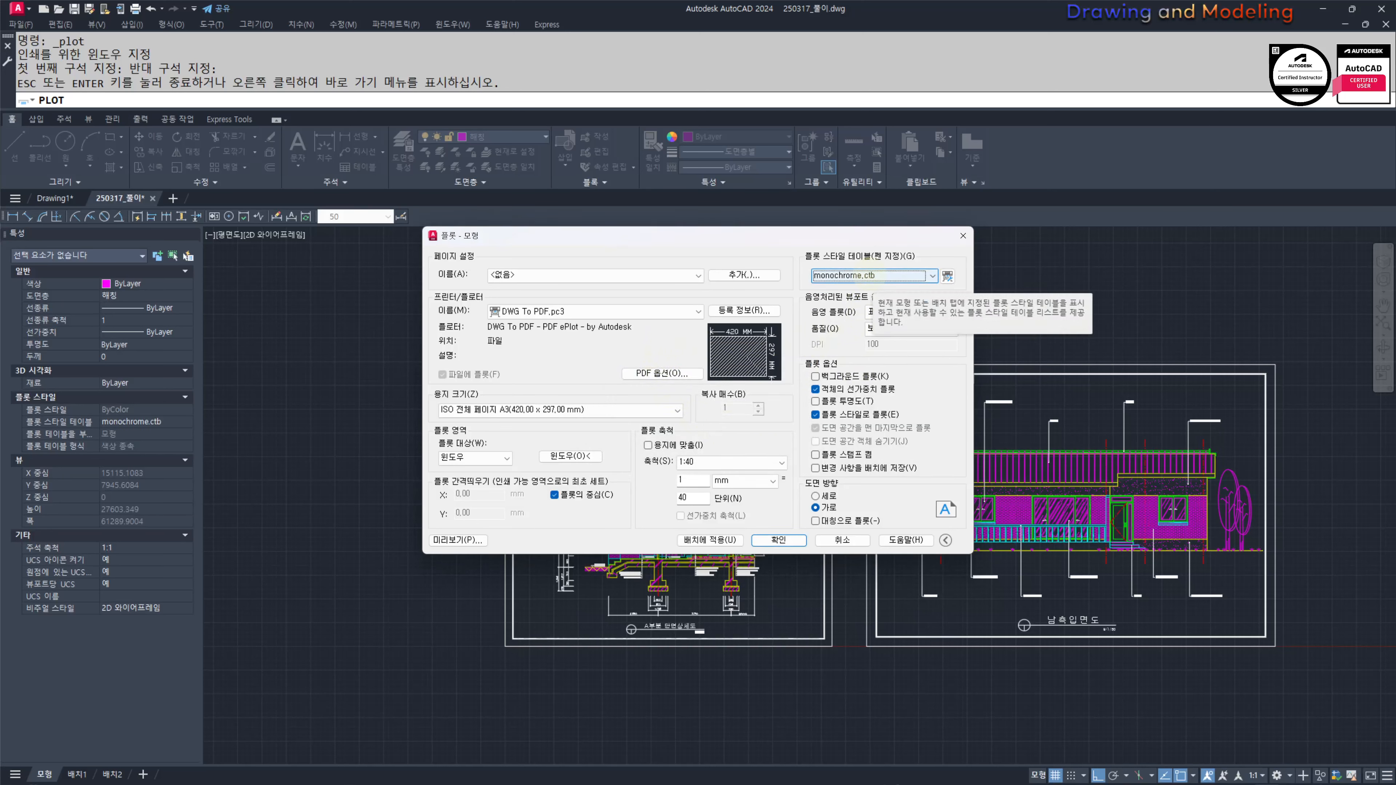
Step: Apply the plot settings to the layout and preview the section detail sheet close up at the eaves, continuing despite the annotation scale mismatch
left_click(709, 539)
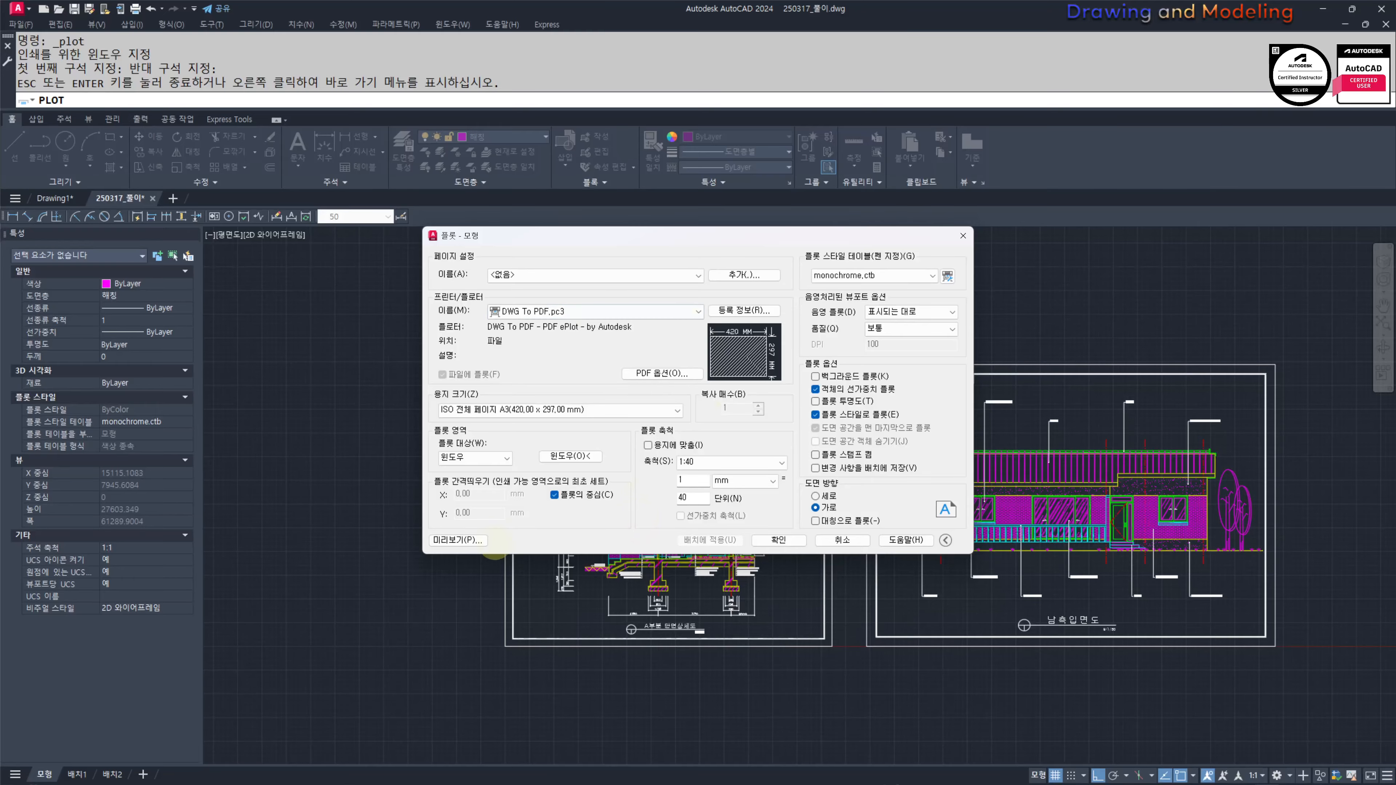
left_click(478, 541)
left_click(728, 407)
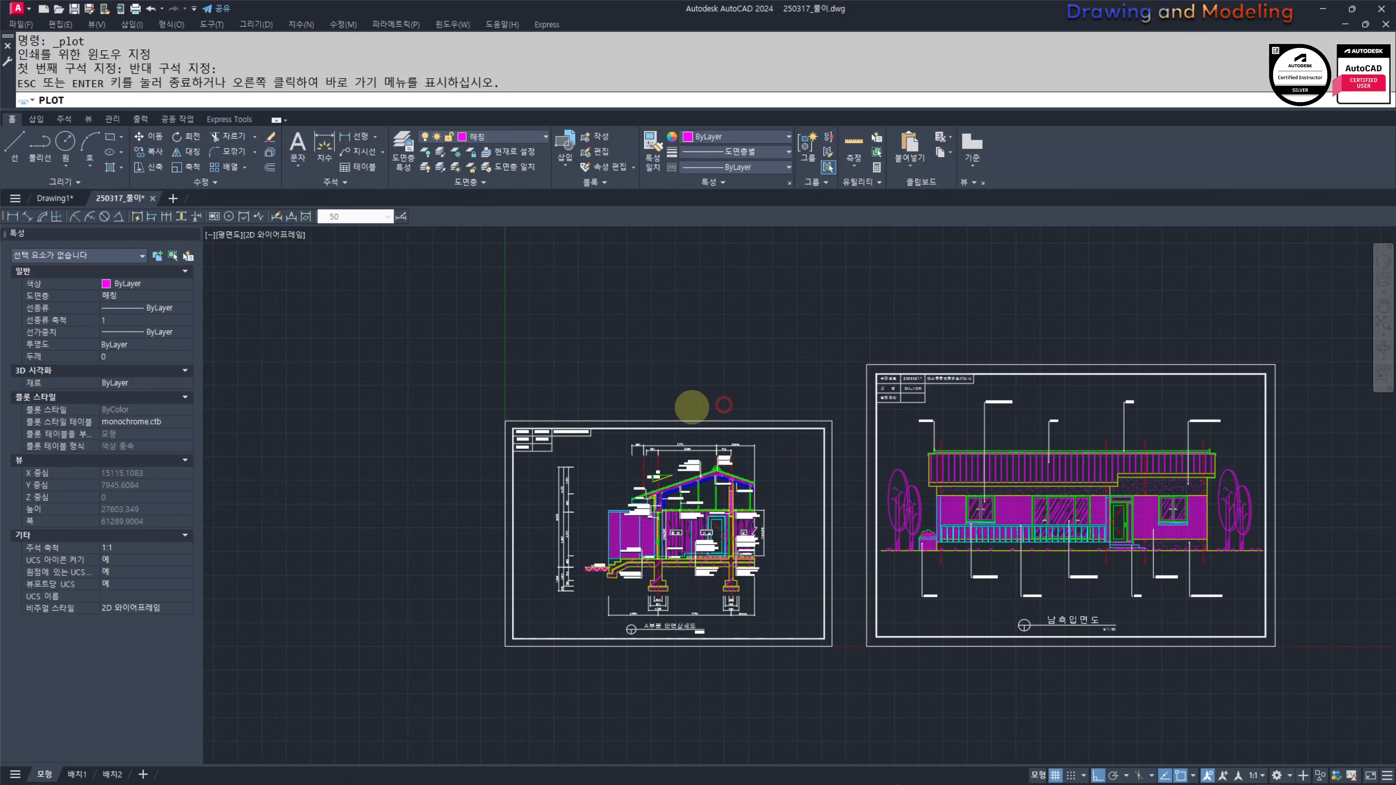
scroll(683, 253, "down", 1)
scroll(683, 253, "up", 6)
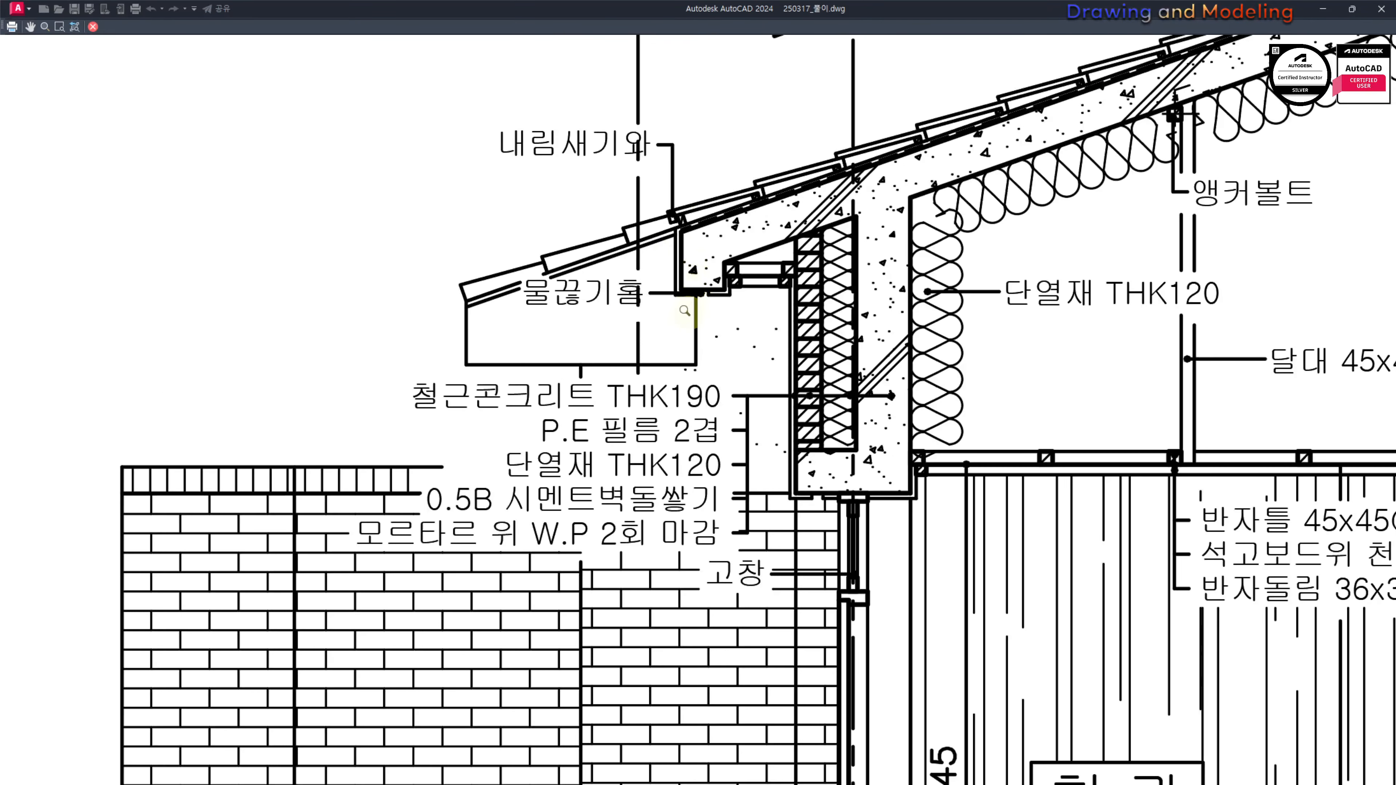
scroll(683, 253, "down", 5)
key("Escape")
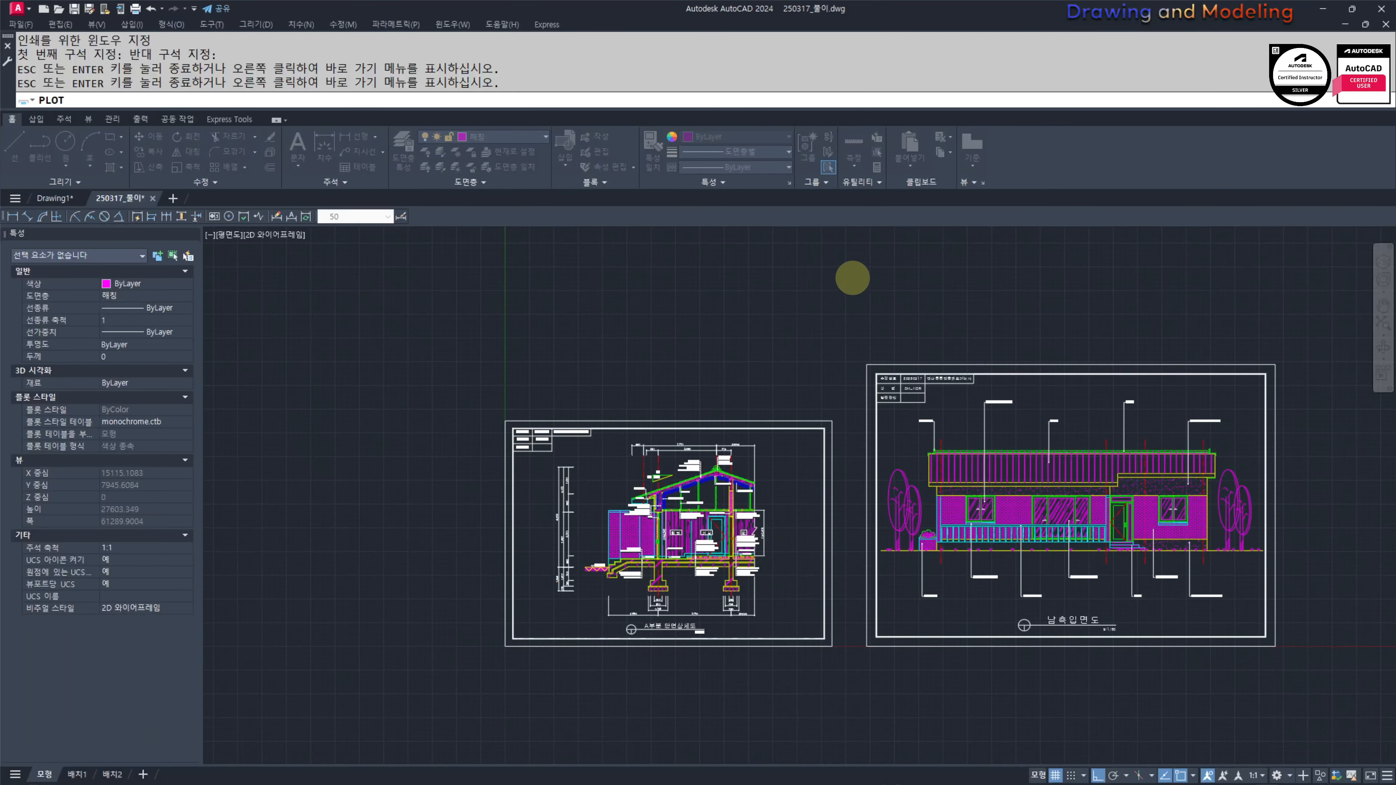
Step: Open the monochrome.ctb plot style table for editing and set the lineweight of 색상 1 to 0.2000 mm
left_click(947, 277)
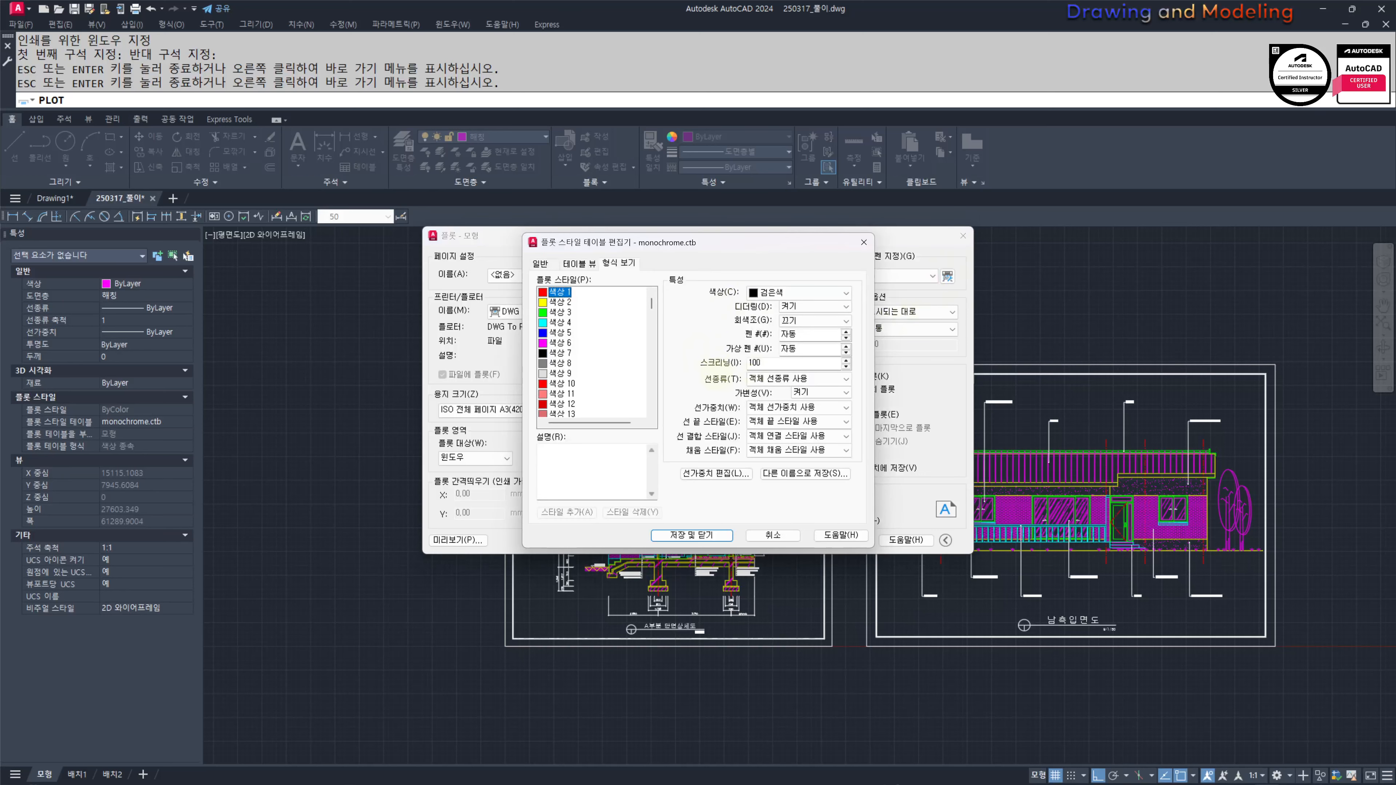
left_click(556, 332)
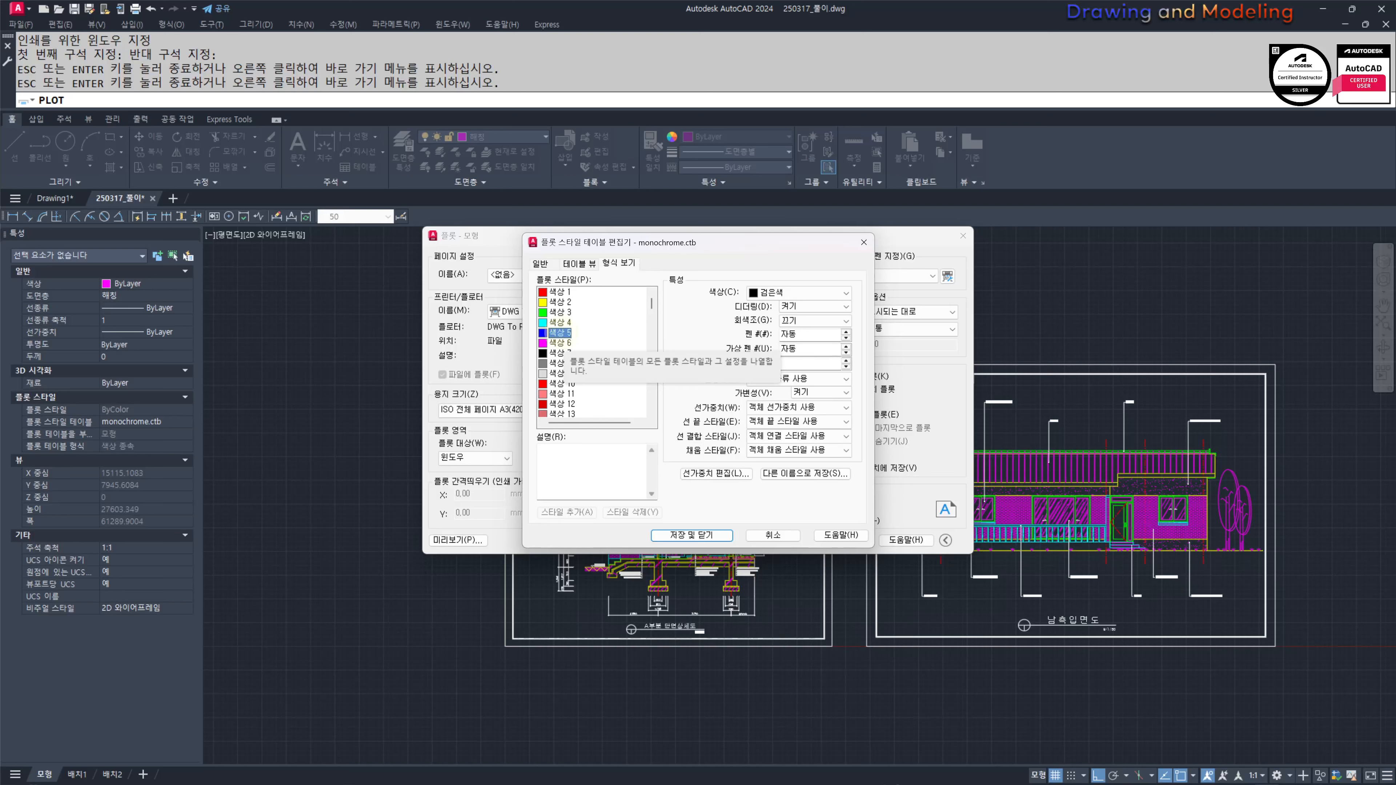
left_click(566, 343)
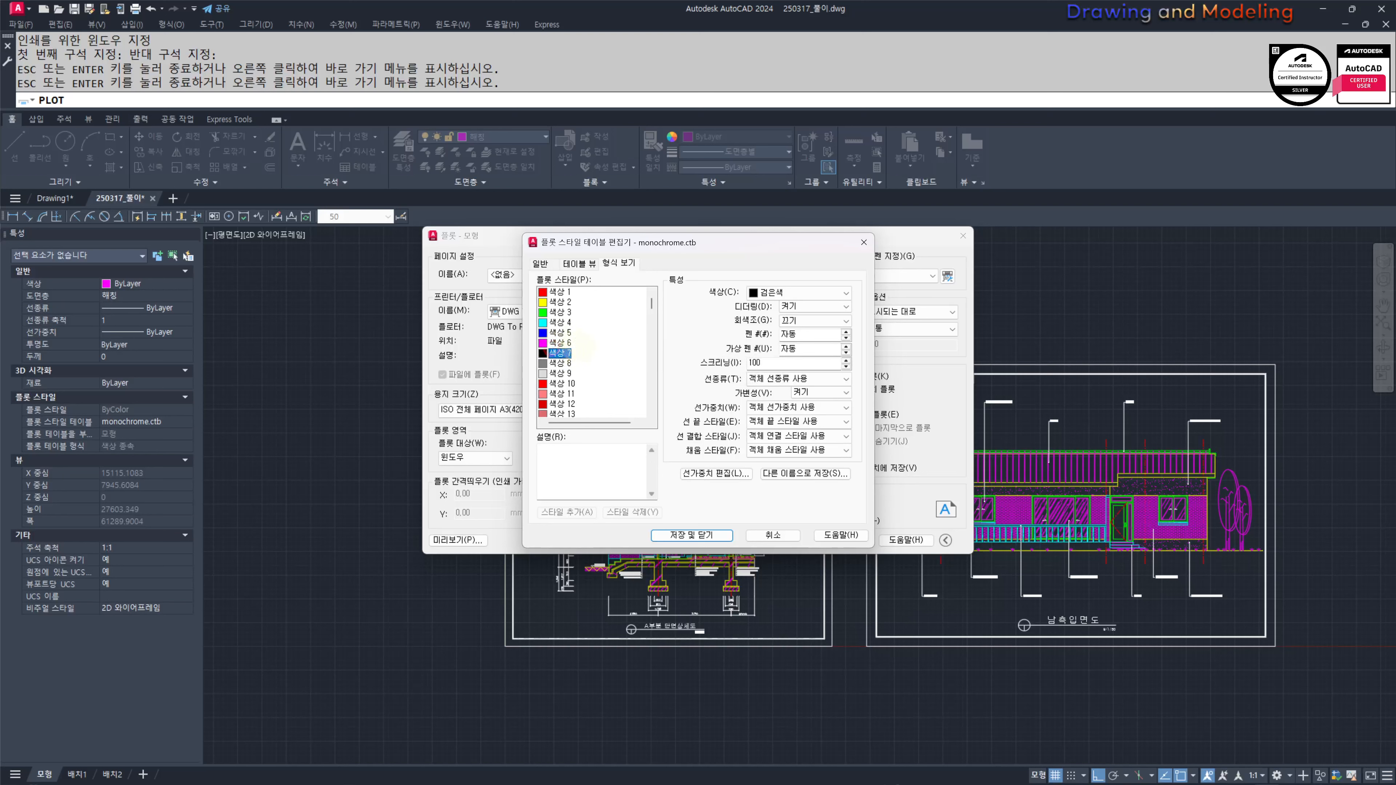
left_click(590, 294)
left_click(797, 407)
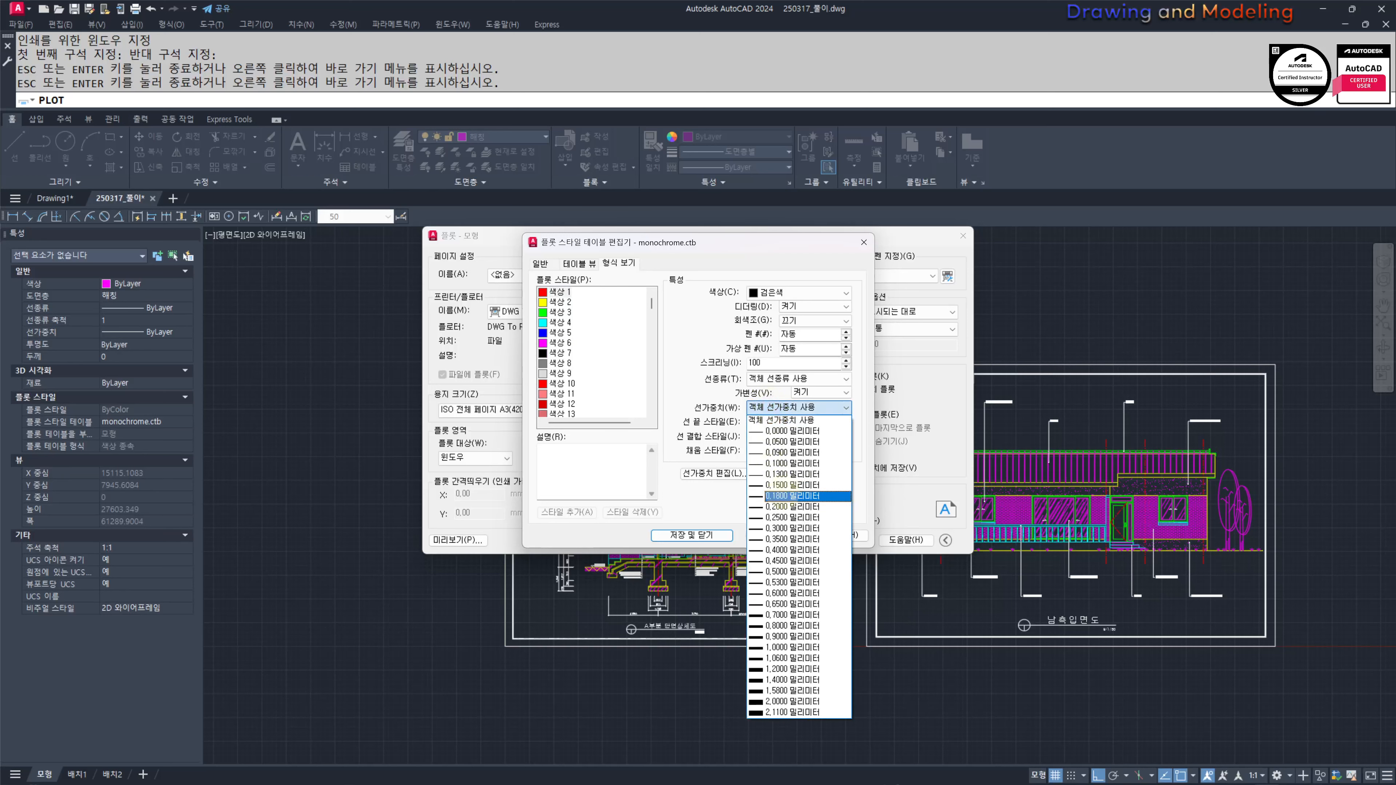
left_click(785, 507)
Step: Assign lineweights of 0.4000, 0.2000 and 0.3000 mm in turn to the plot styles from 색상 2 to 색상 4
left_click(560, 312)
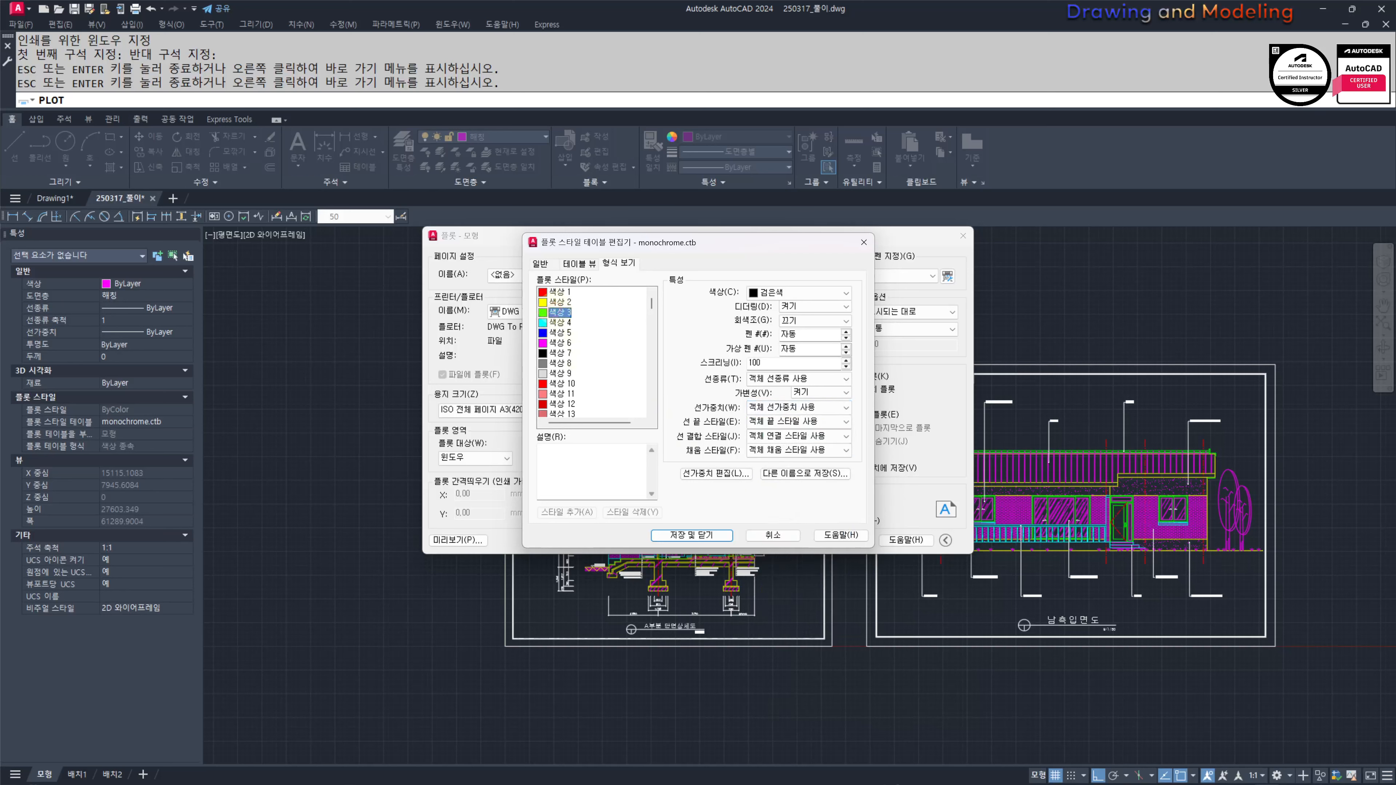
left_click(797, 406)
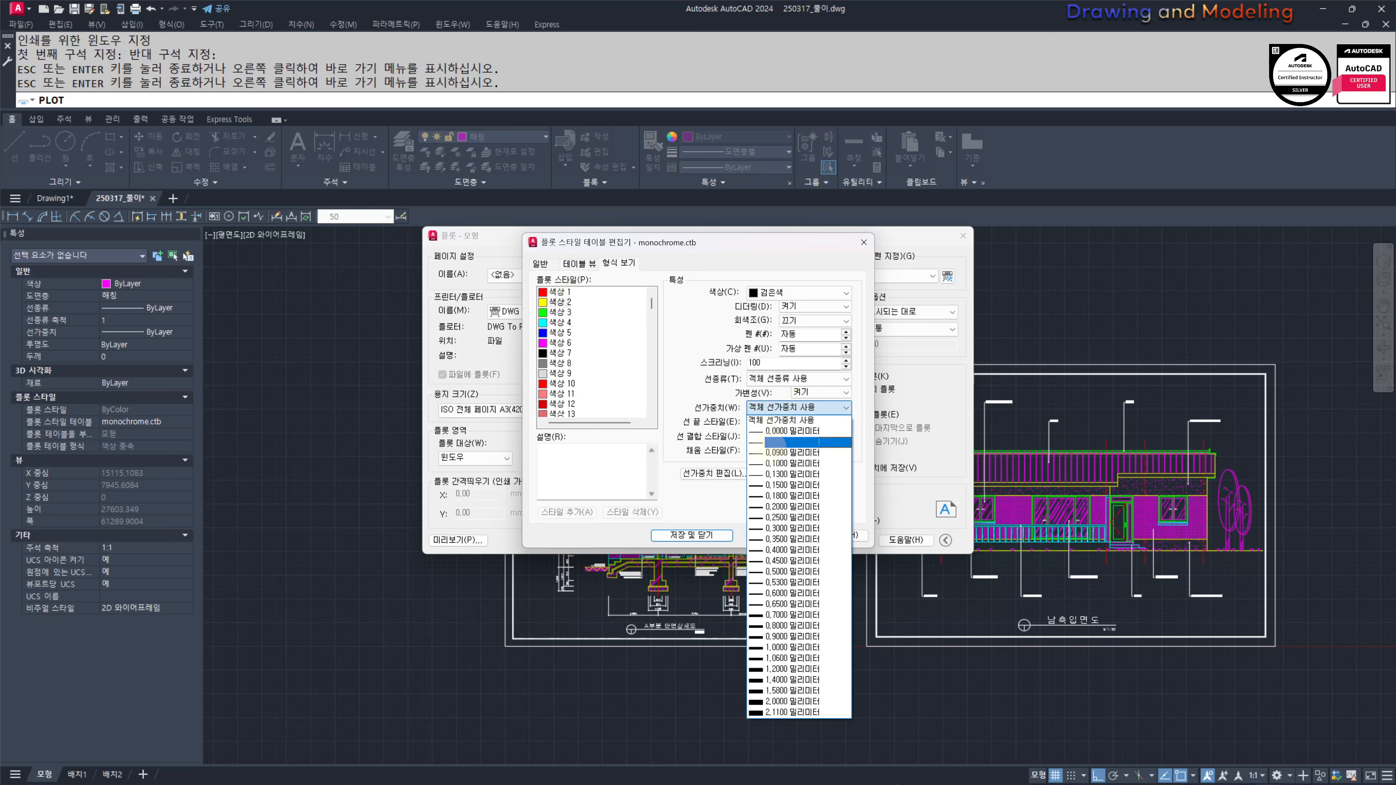
left_click(791, 550)
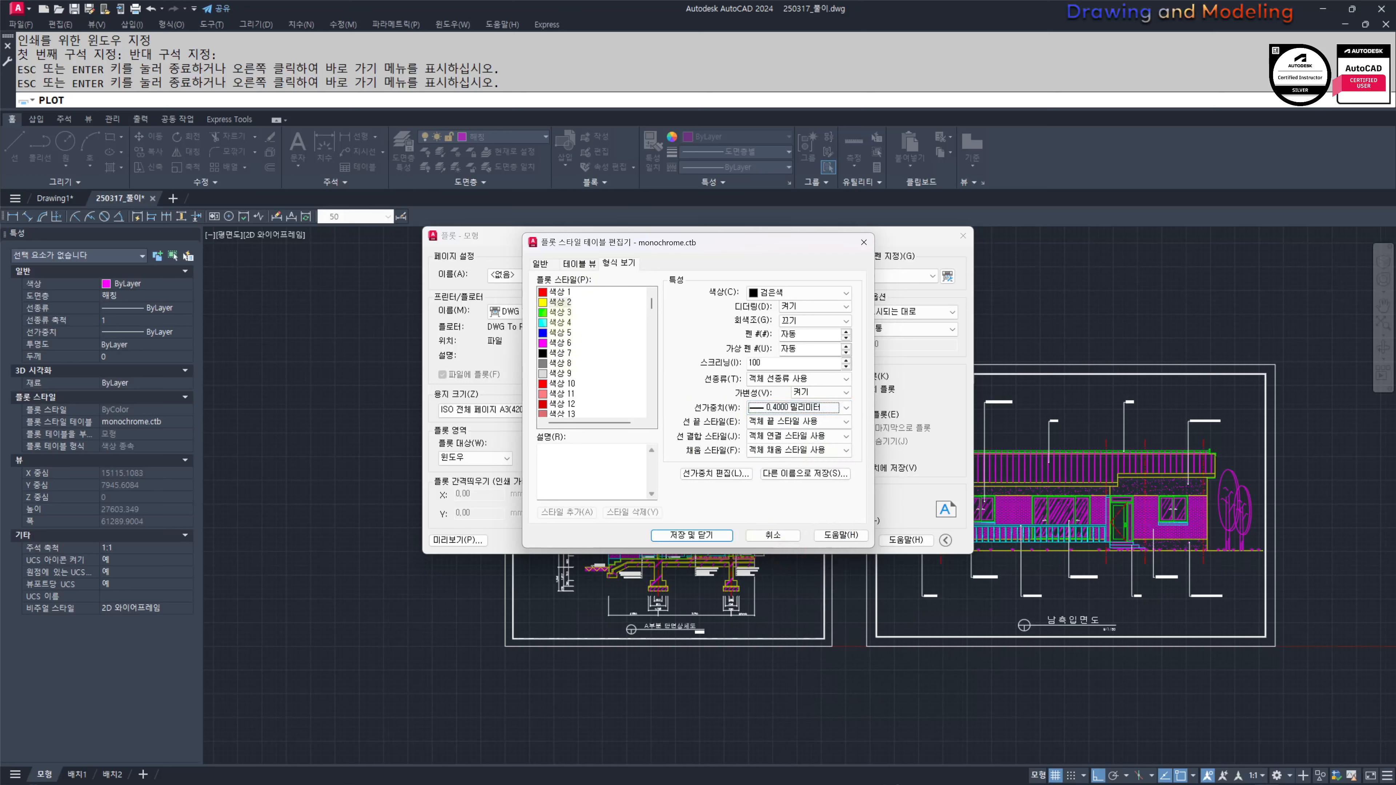
left_click(560, 322)
left_click(797, 406)
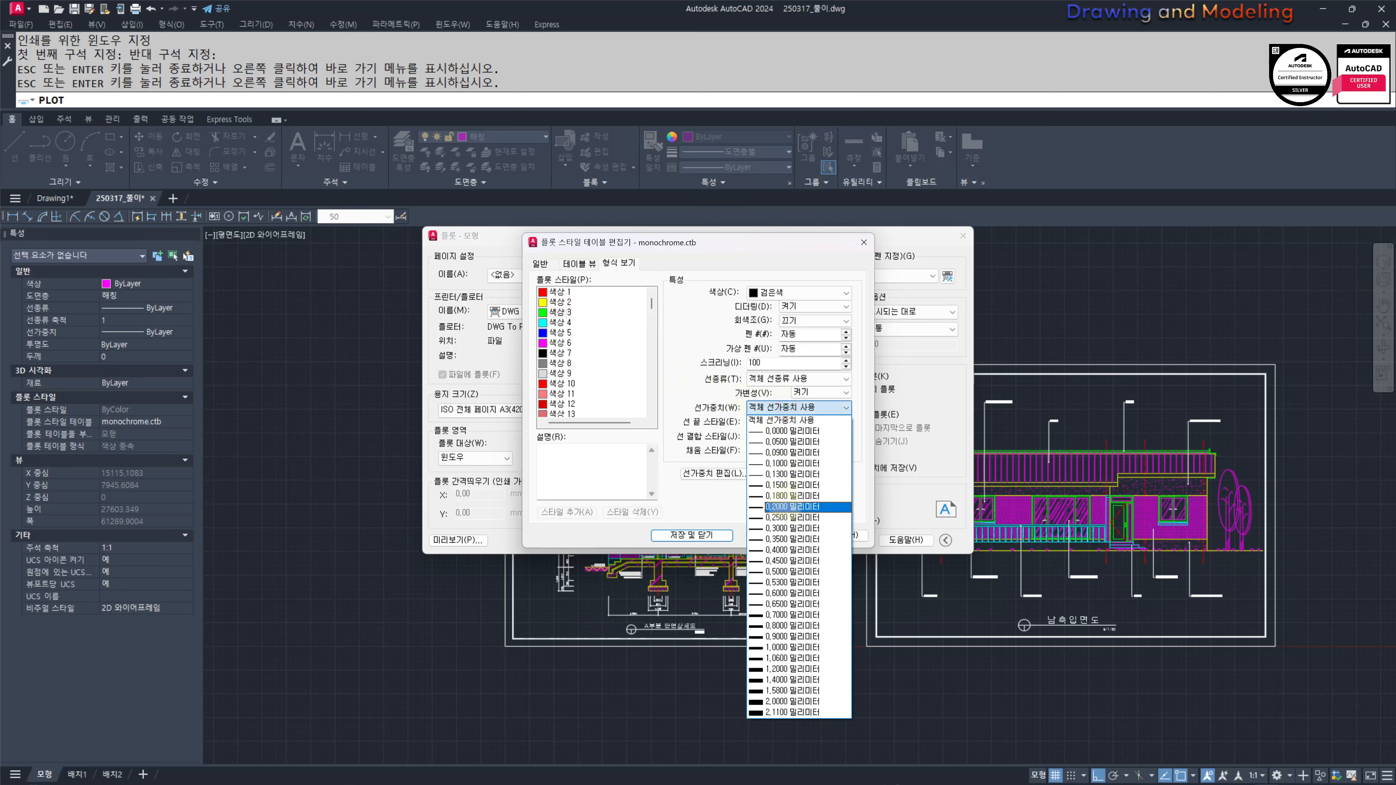
left_click(792, 506)
left_click(558, 324)
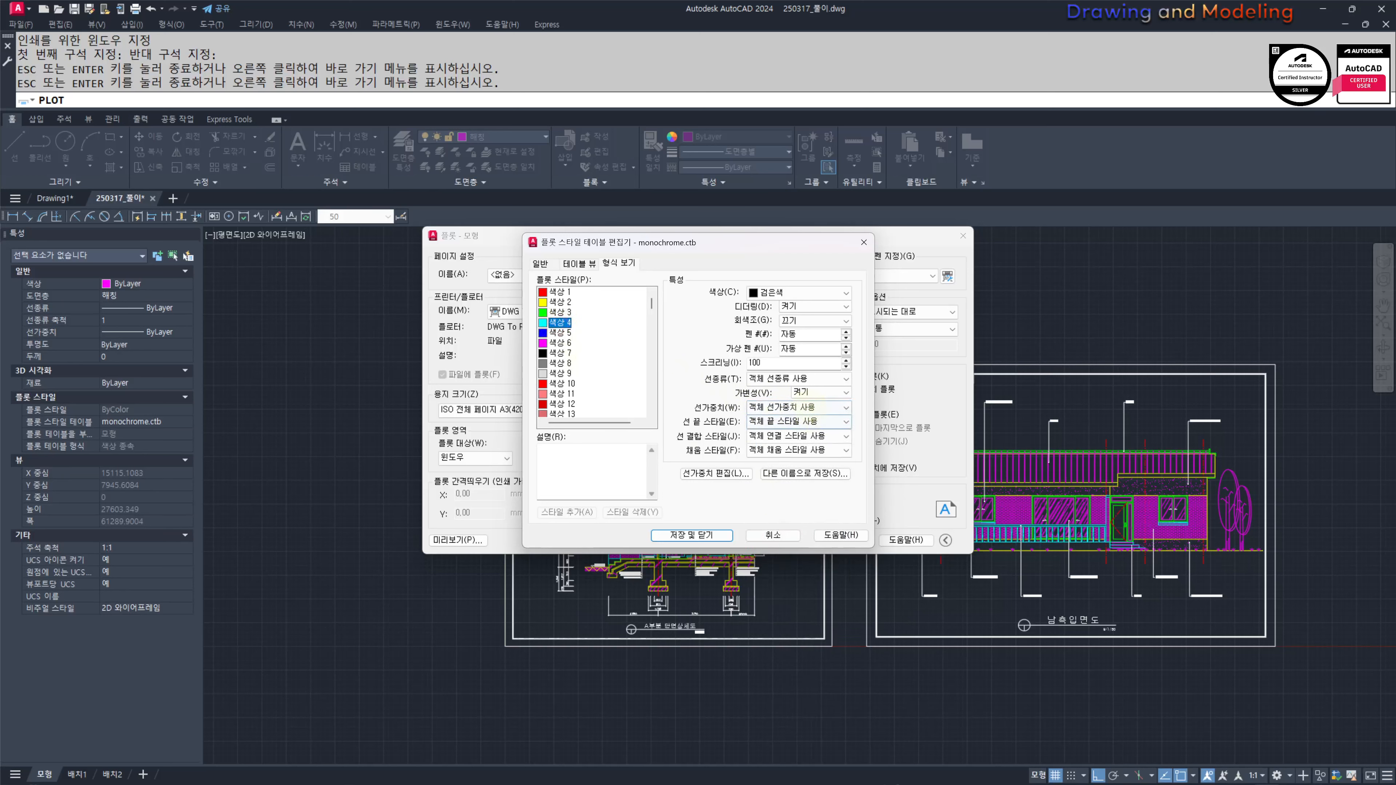
left_click(808, 407)
left_click(791, 533)
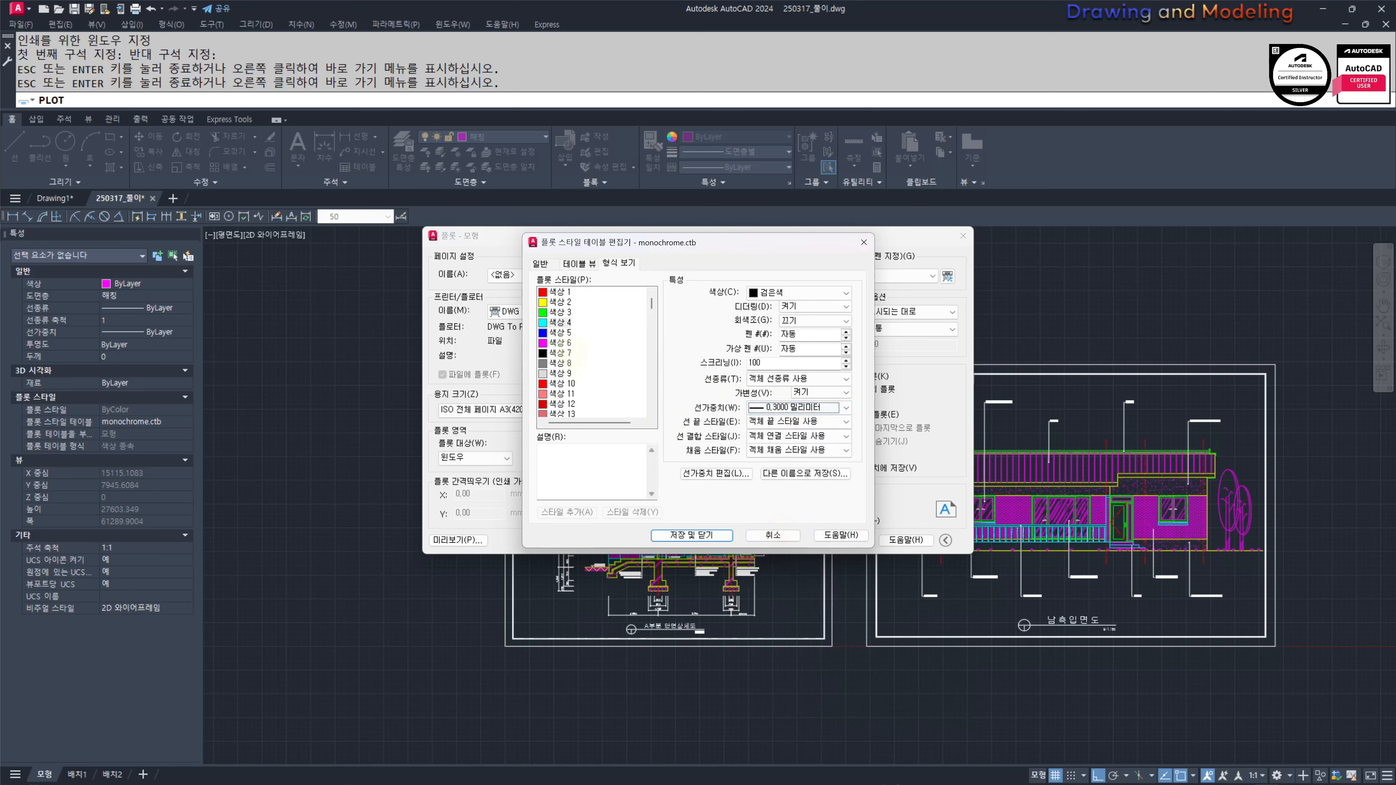
Step: Give 색상 5 and 색상 6 a fine lineweight, set 색상 7 to 0.3000 mm and save the plot style table
left_click(588, 333)
left_click(807, 407)
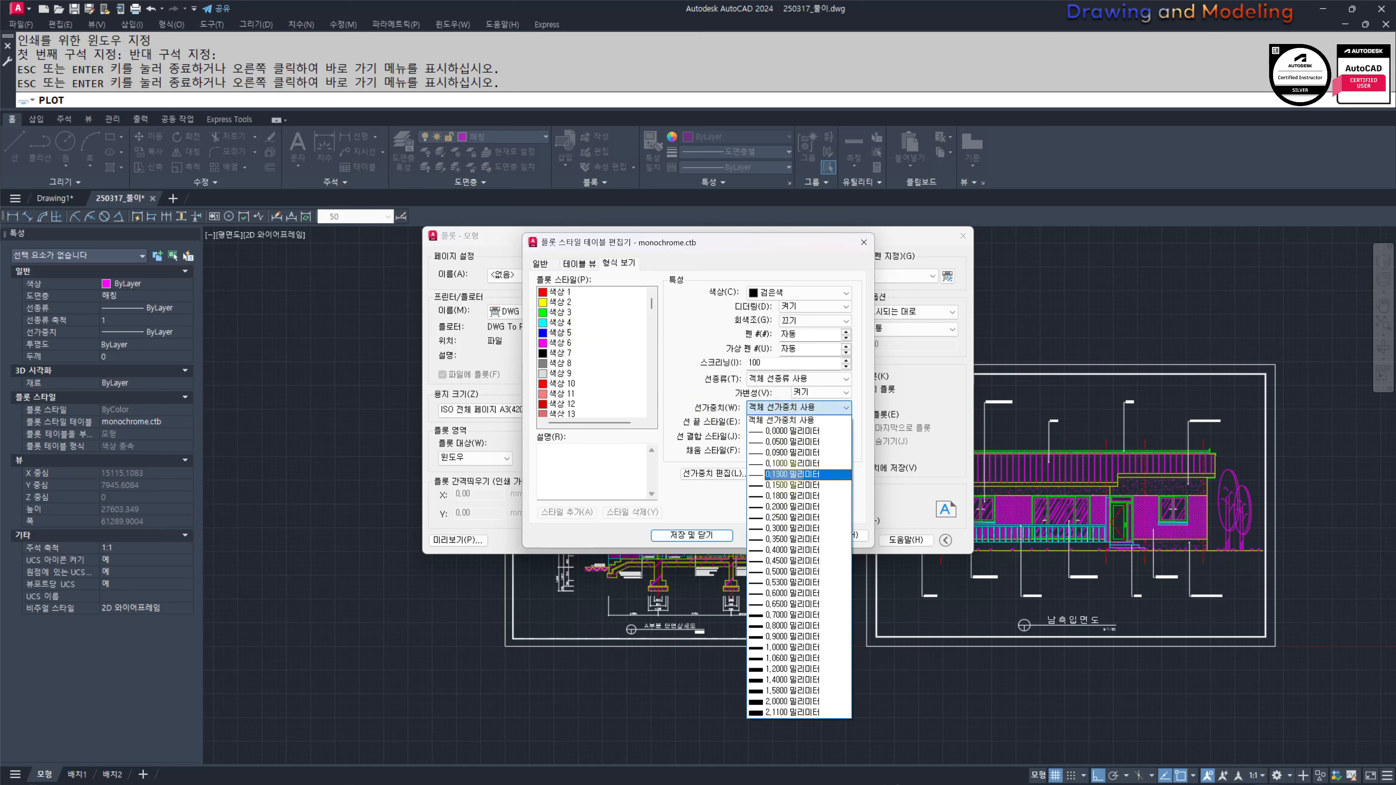
left_click(791, 456)
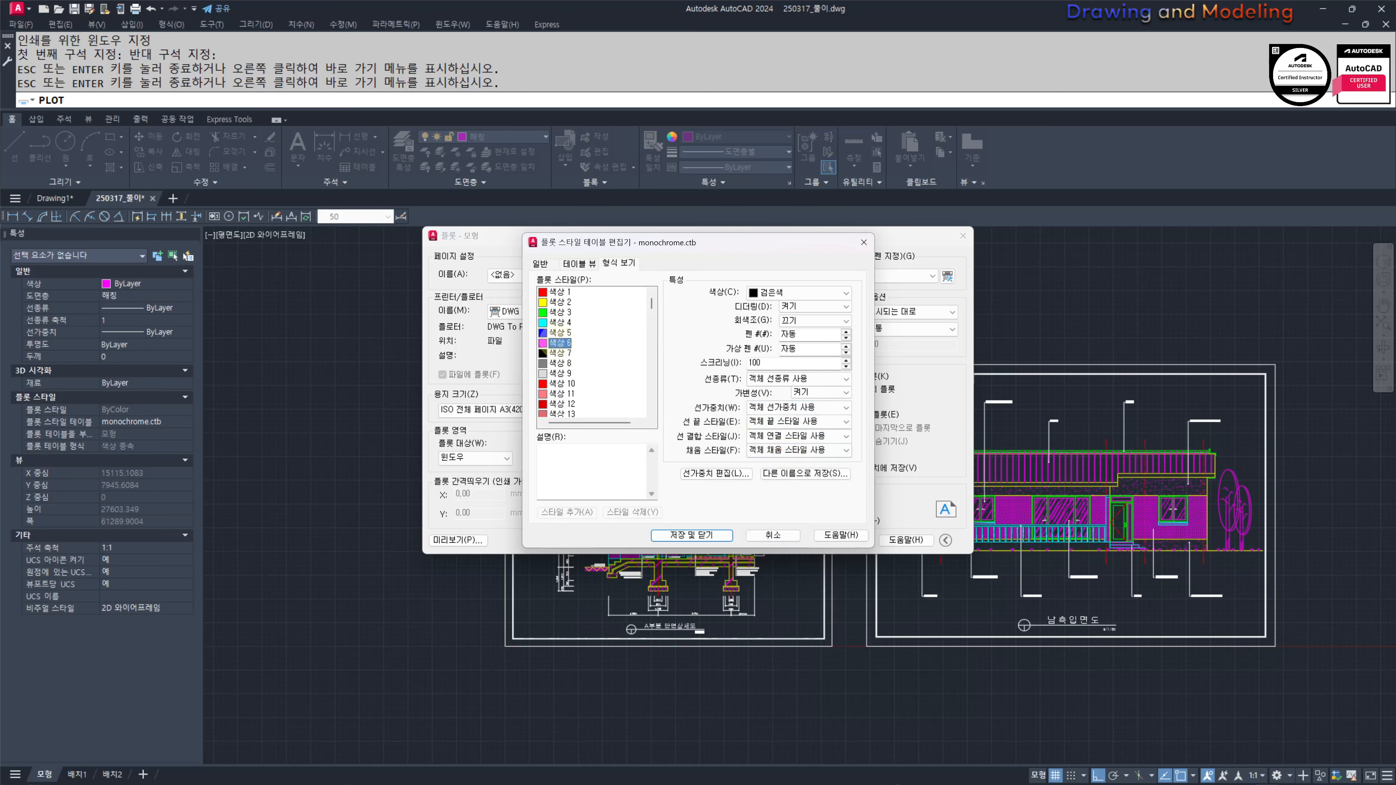
left_click(807, 407)
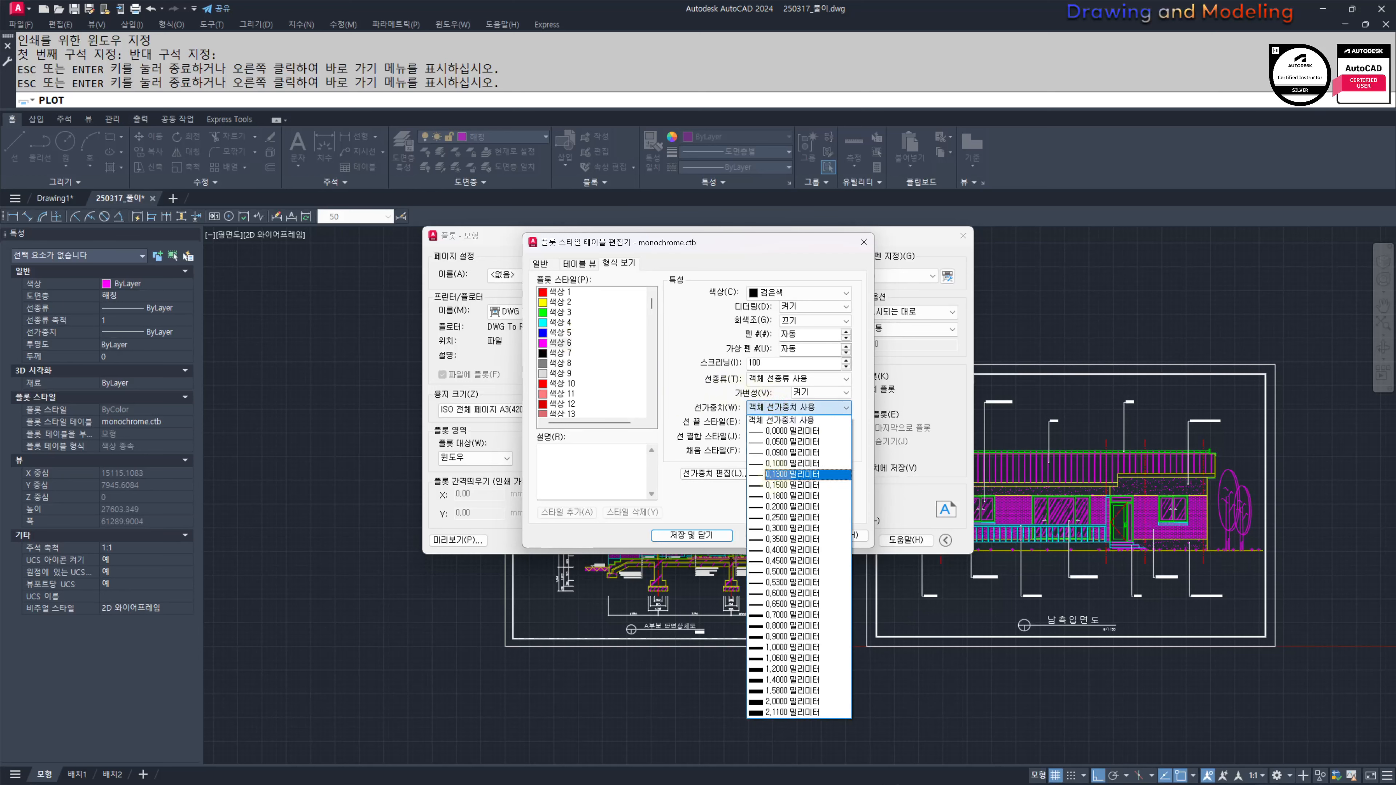
left_click(791, 455)
left_click(558, 354)
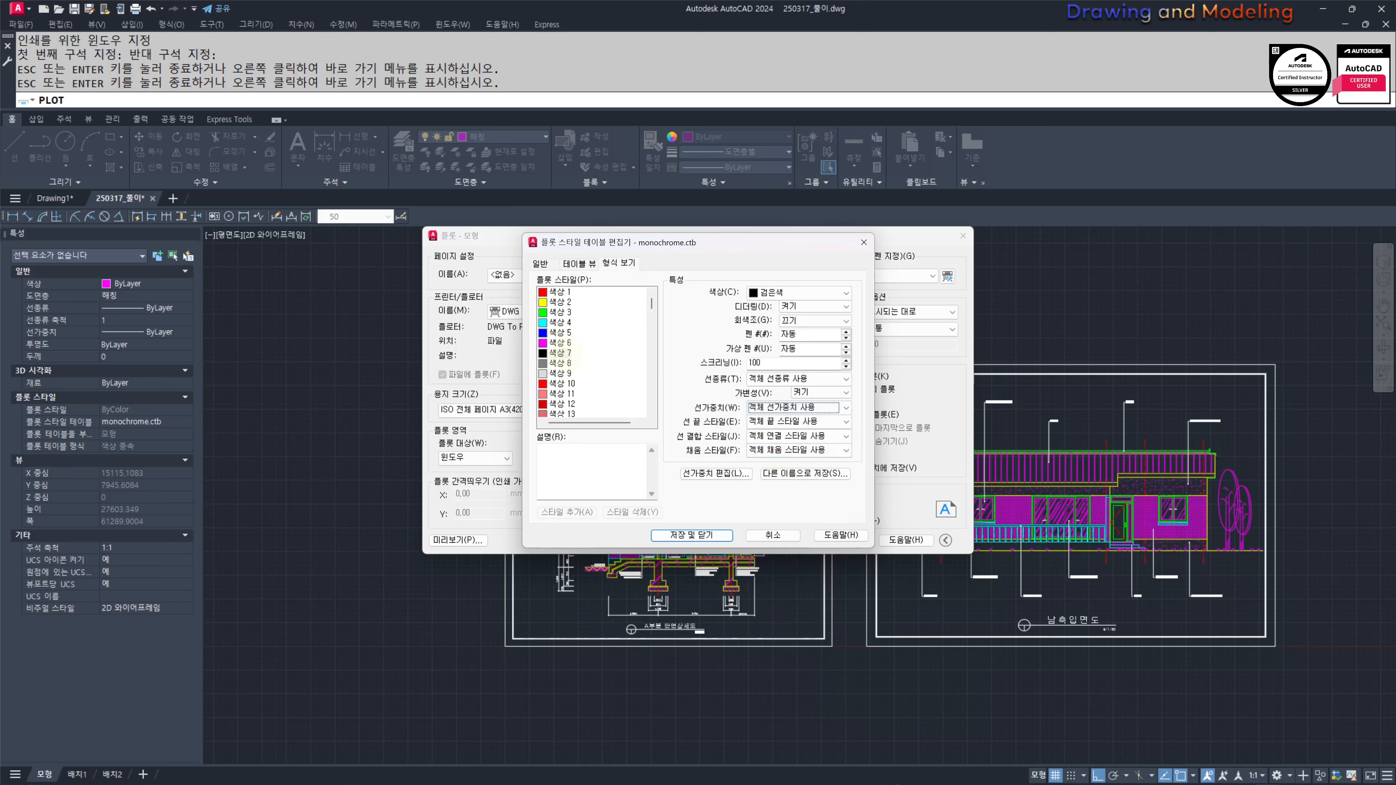
left_click(807, 407)
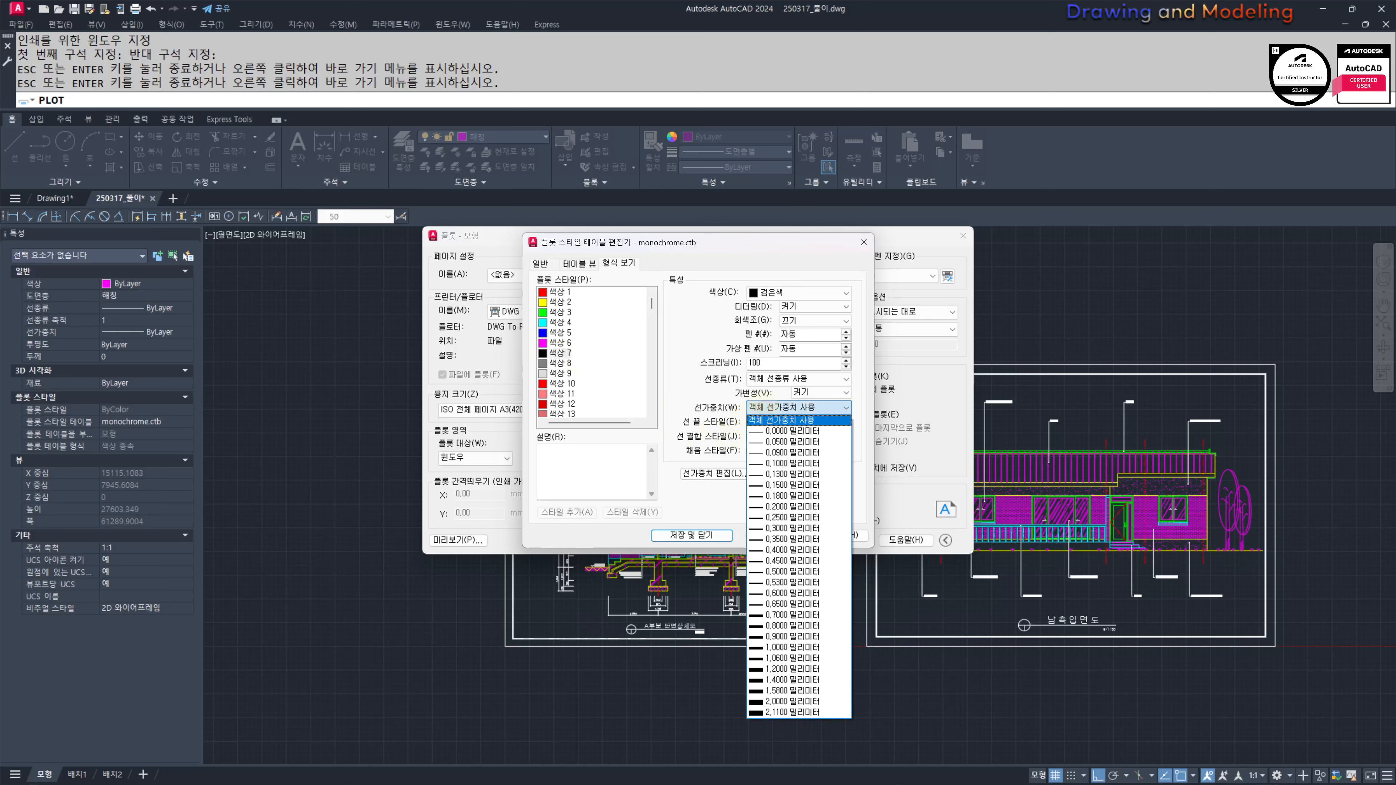
left_click(792, 518)
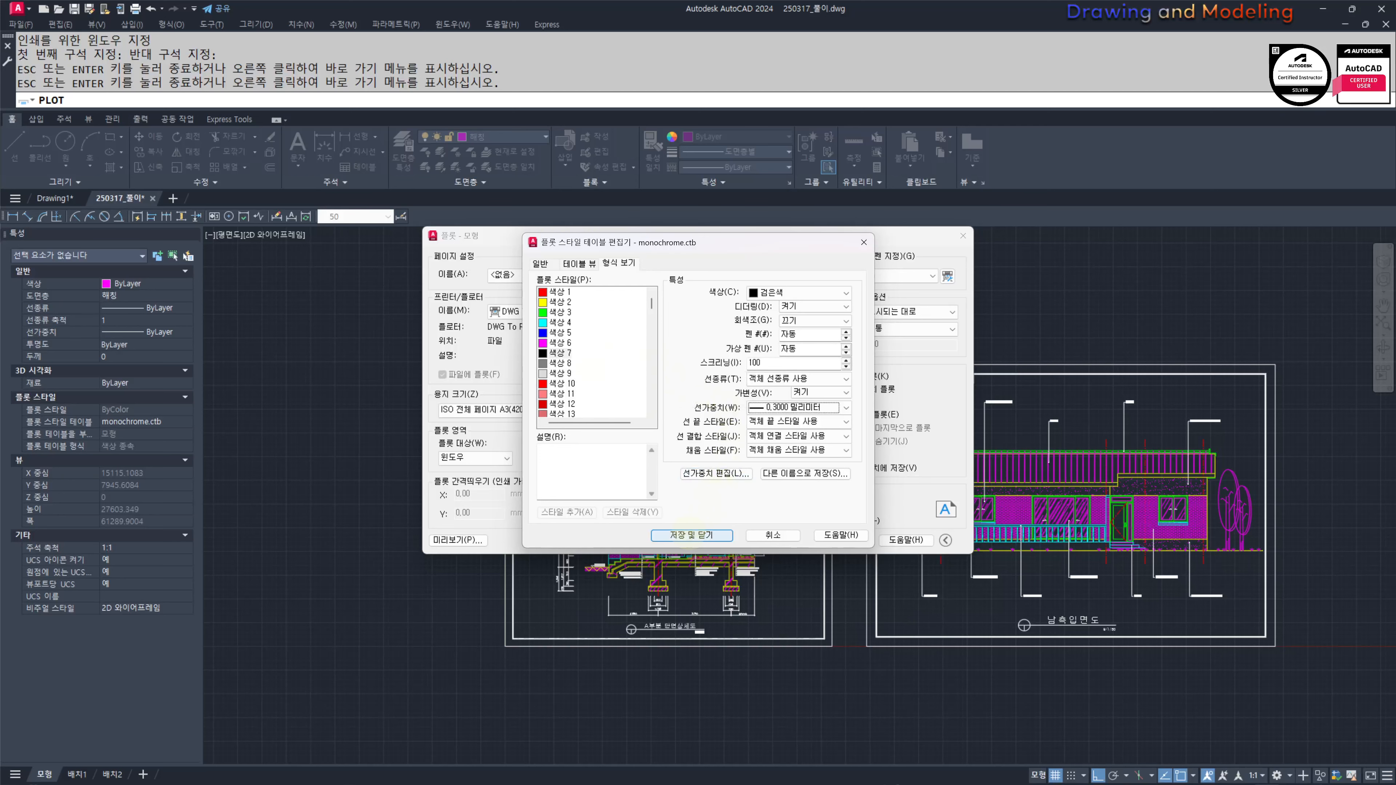
left_click(690, 533)
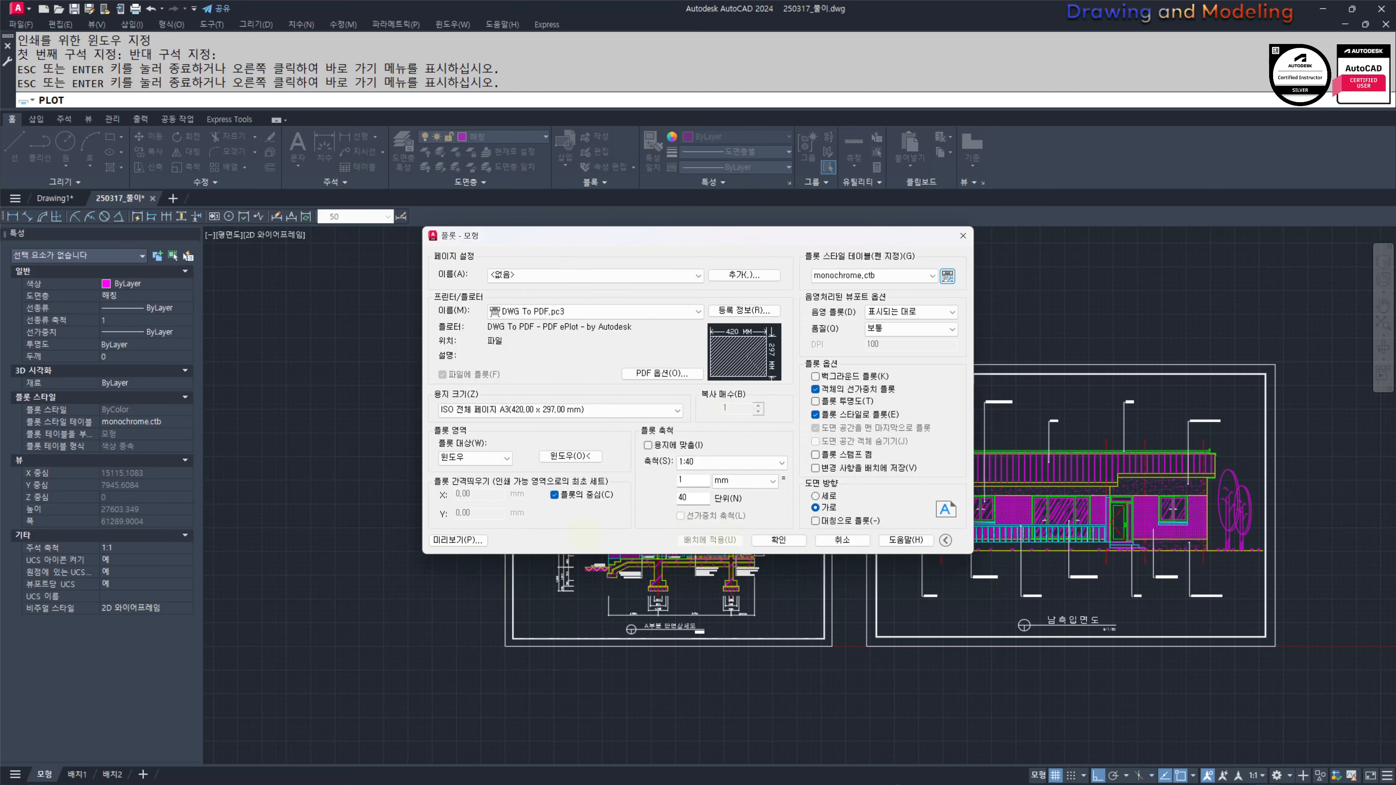
Step: Preview the plot again to check the edited lineweights around the eaves and brick hatching, and return to the plot settings
left_click(457, 540)
left_click(727, 408)
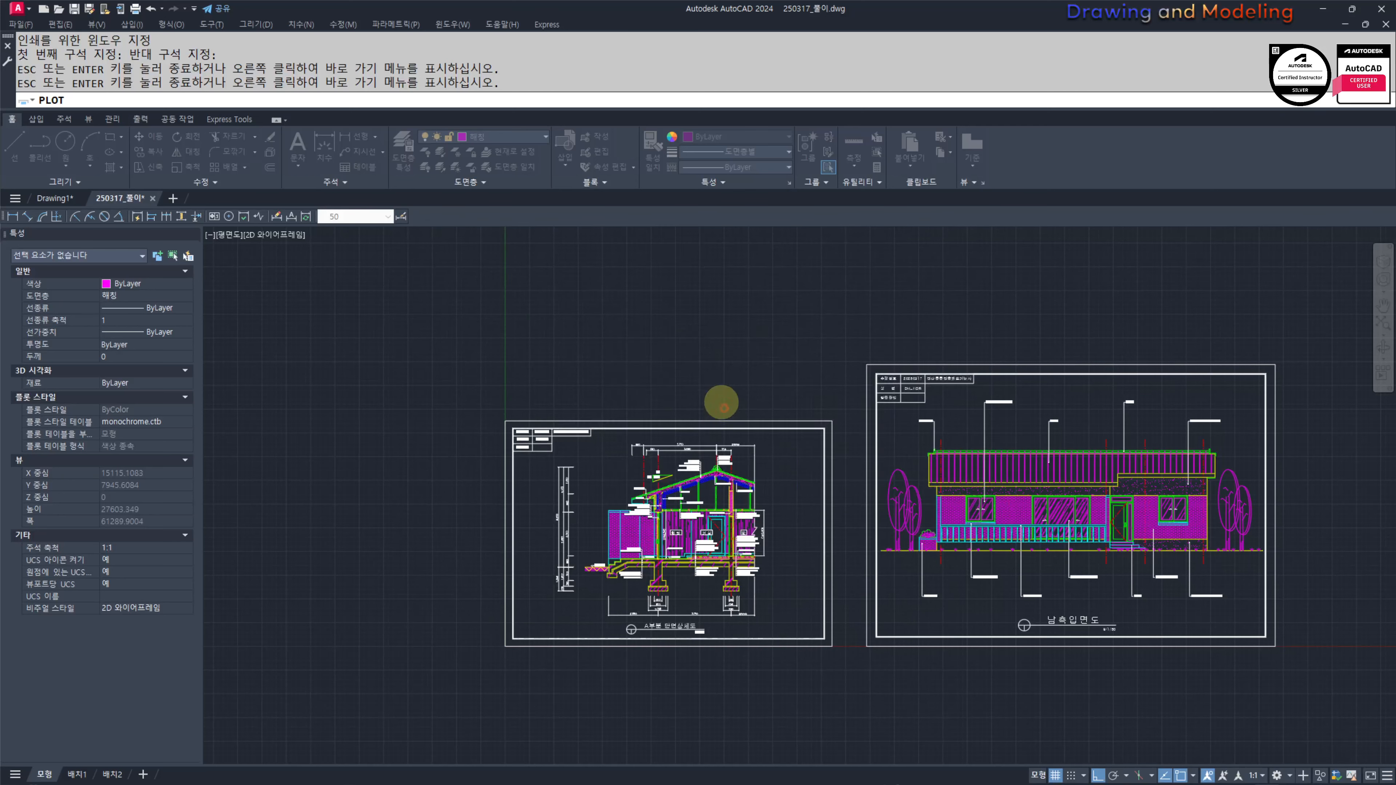
scroll(559, 230, "up", 5)
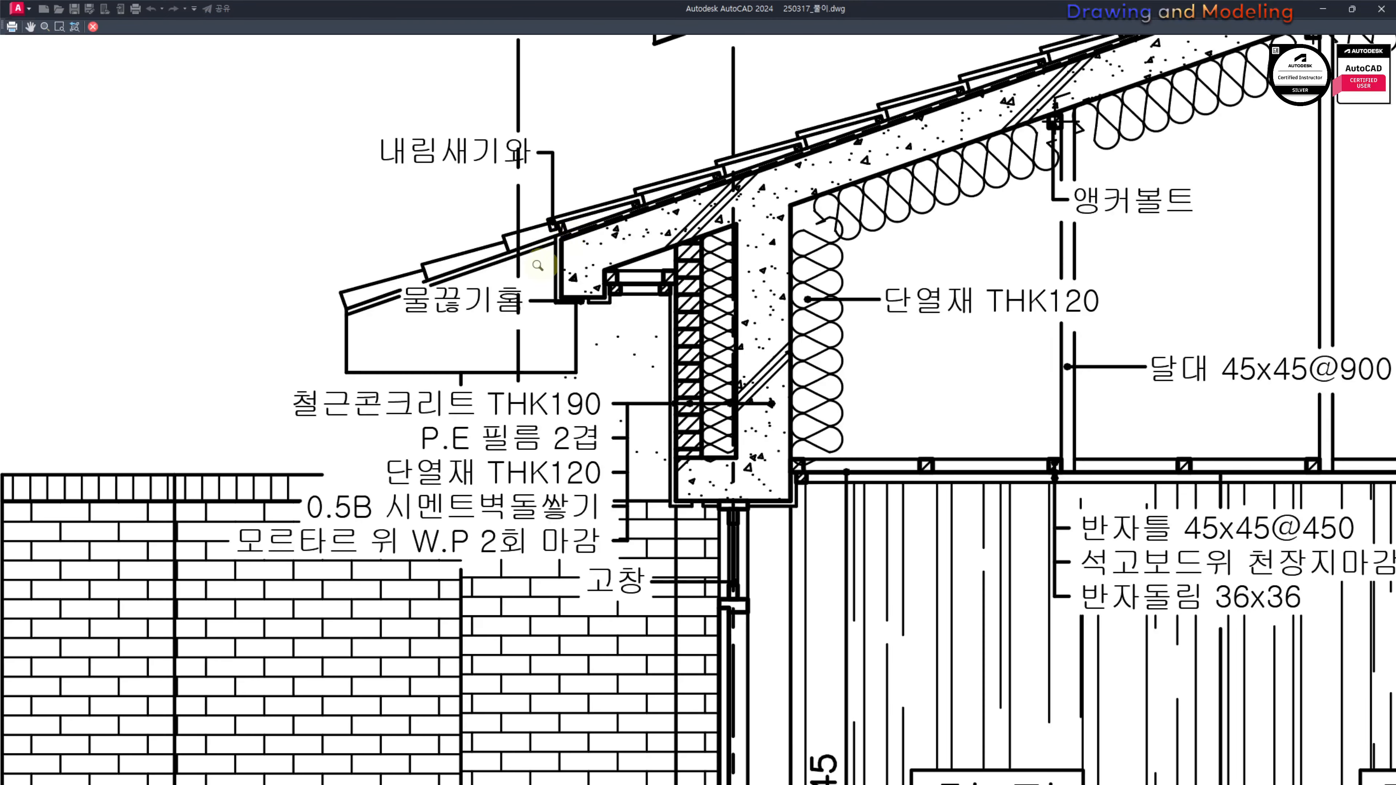
scroll(563, 253, "down", 8)
scroll(441, 327, "up", 6)
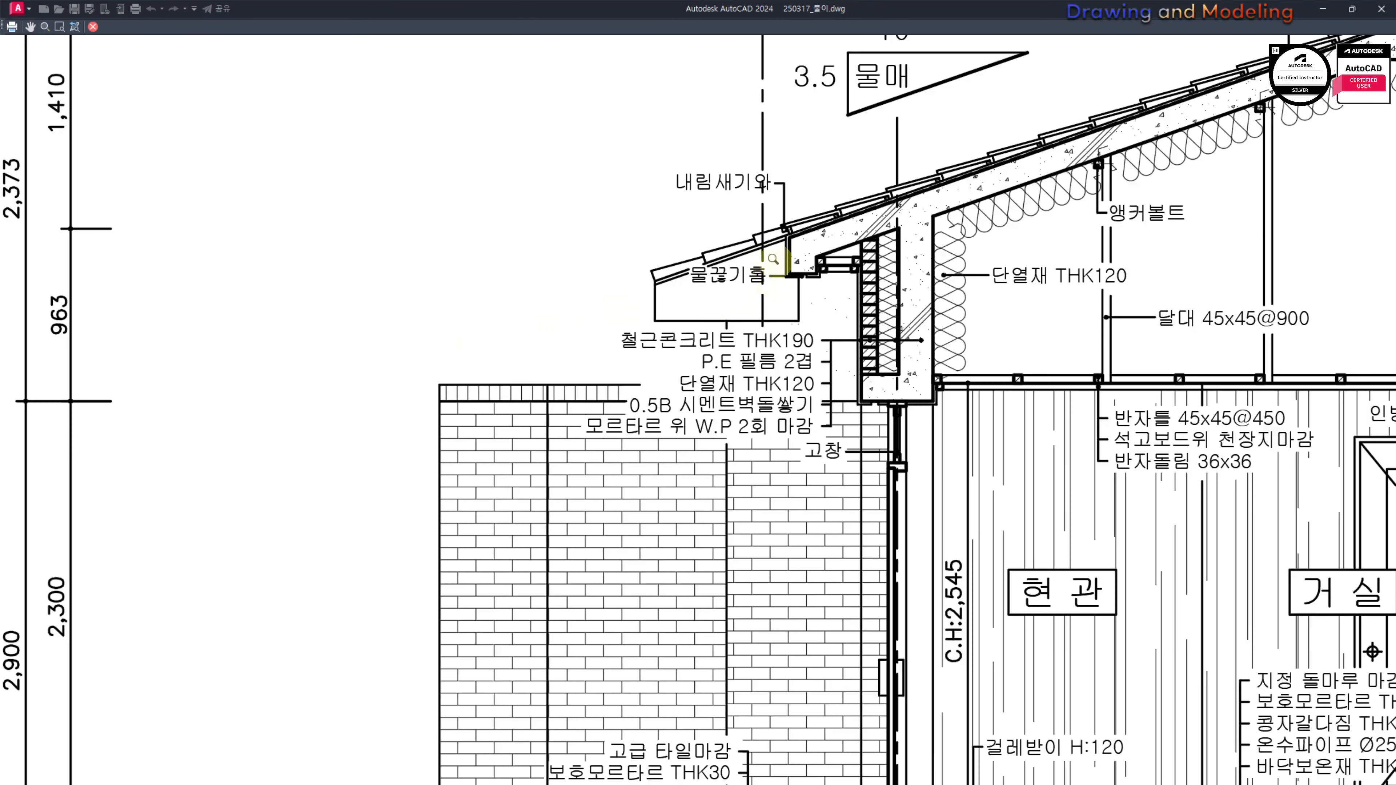
key("Escape")
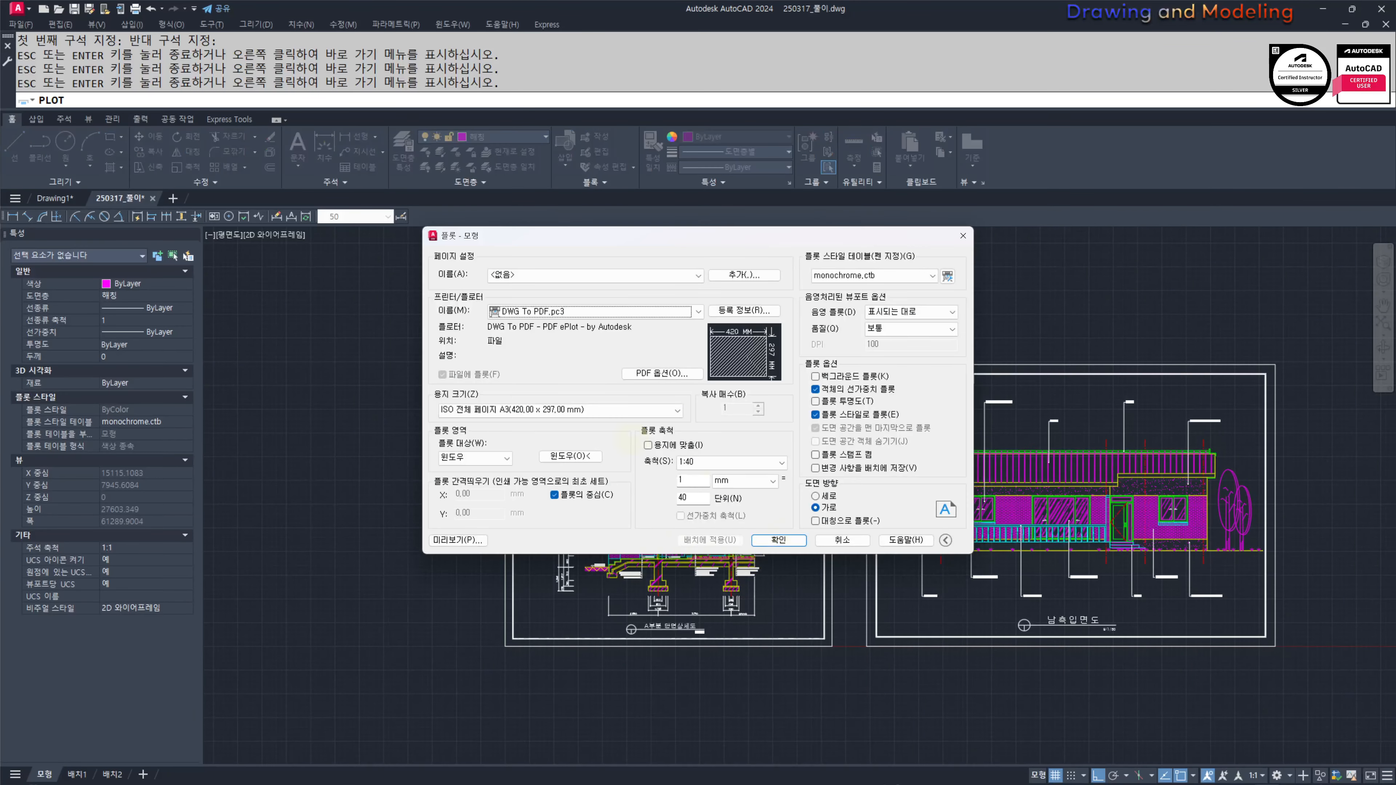
Step: Plot the section detail sheet to 250317_풀이-모형.pdf on the desktop, continuing despite the annotation scale mismatch
left_click(779, 540)
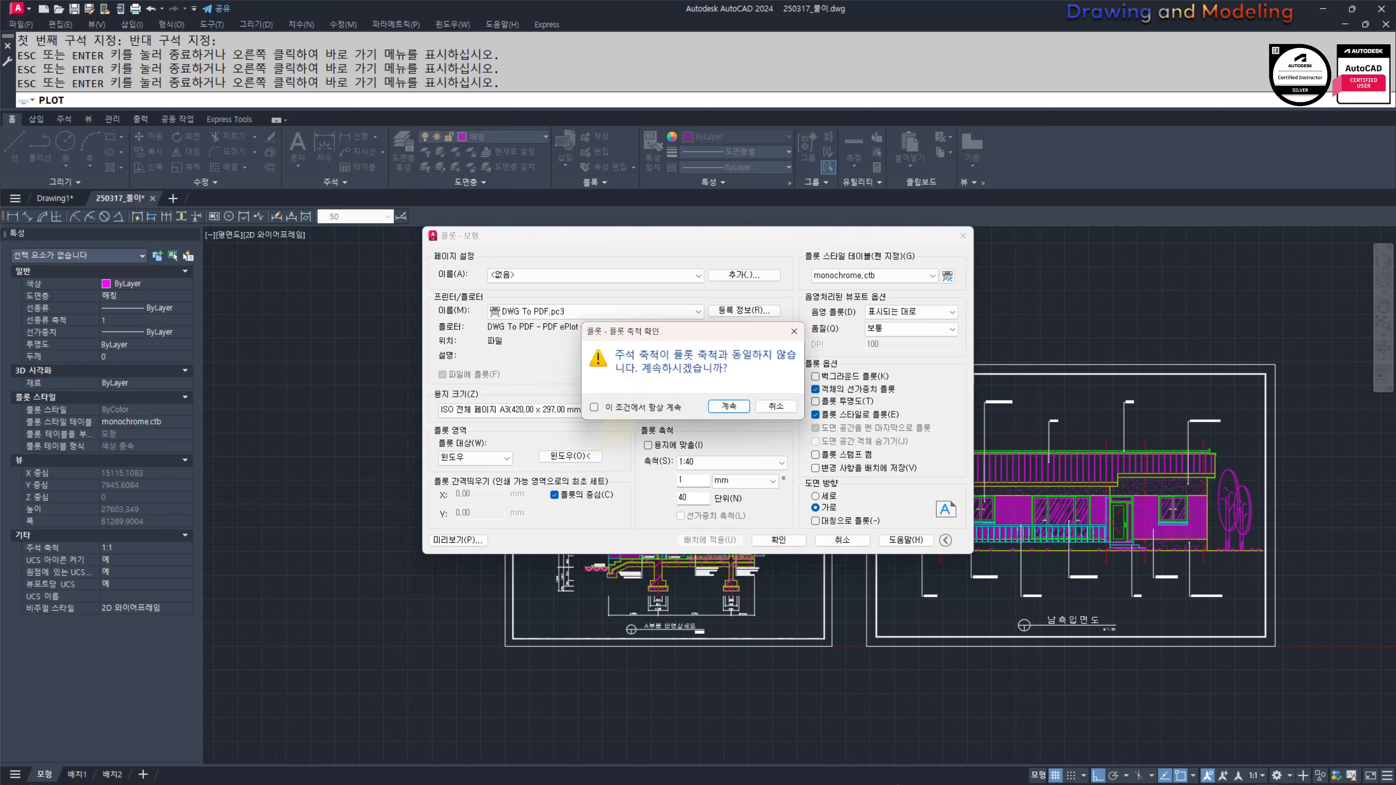
left_click(727, 405)
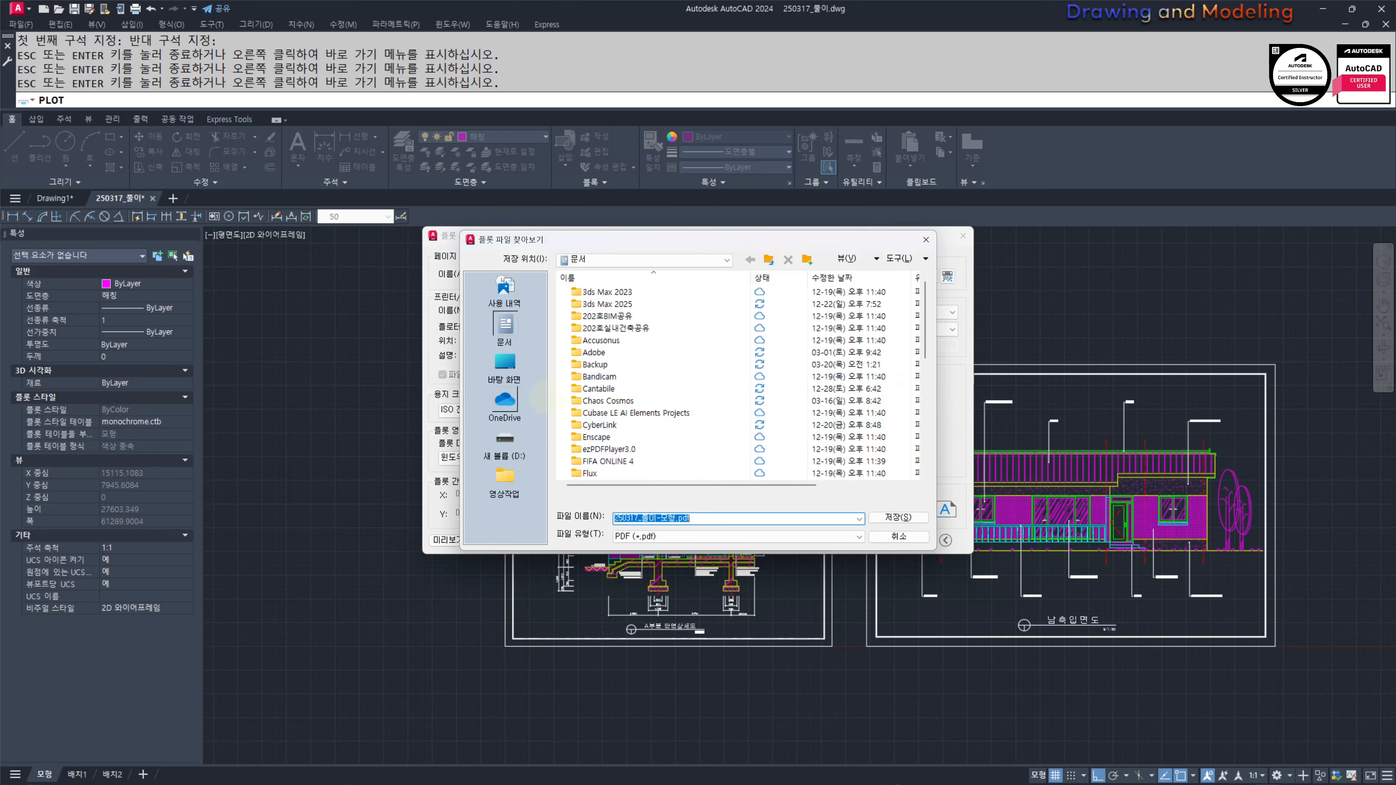
left_click(505, 364)
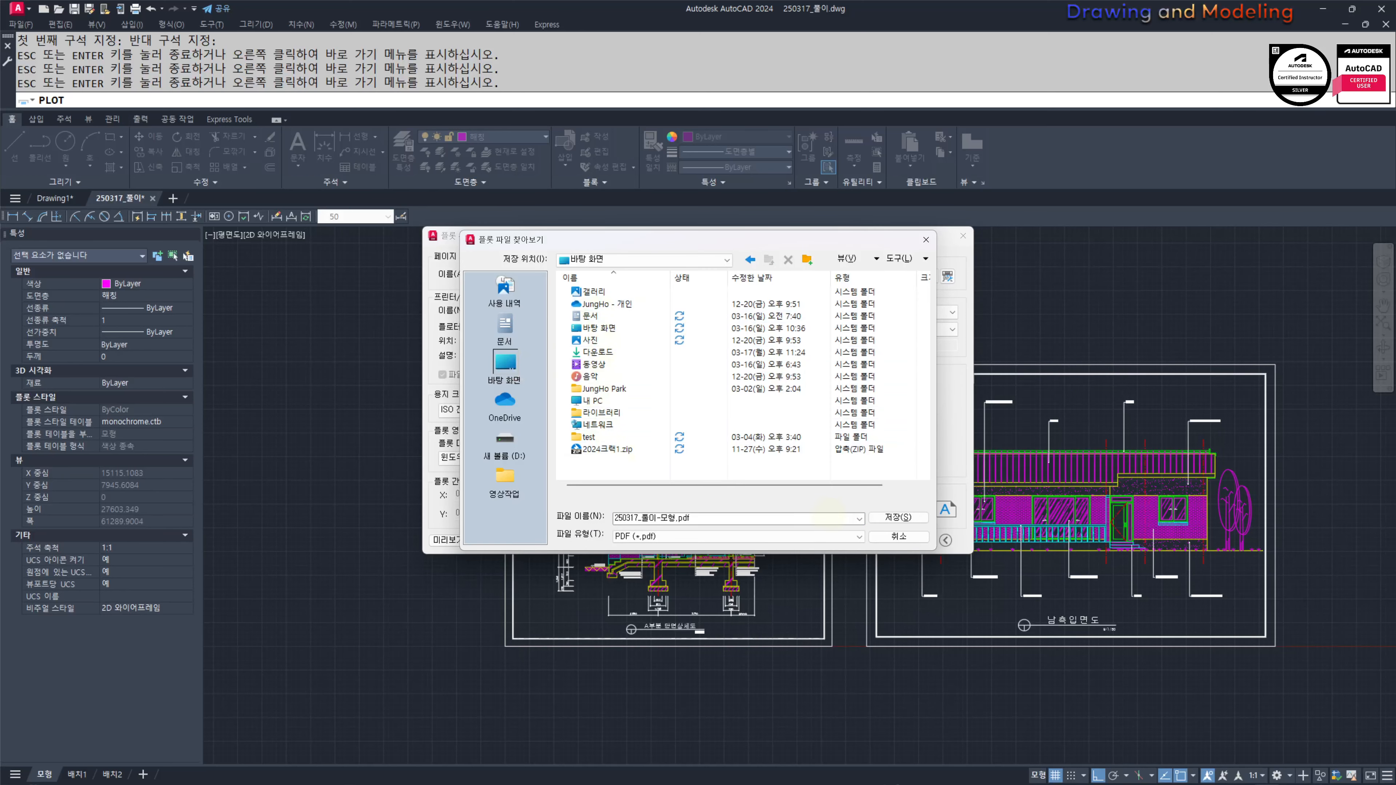
left_click(898, 517)
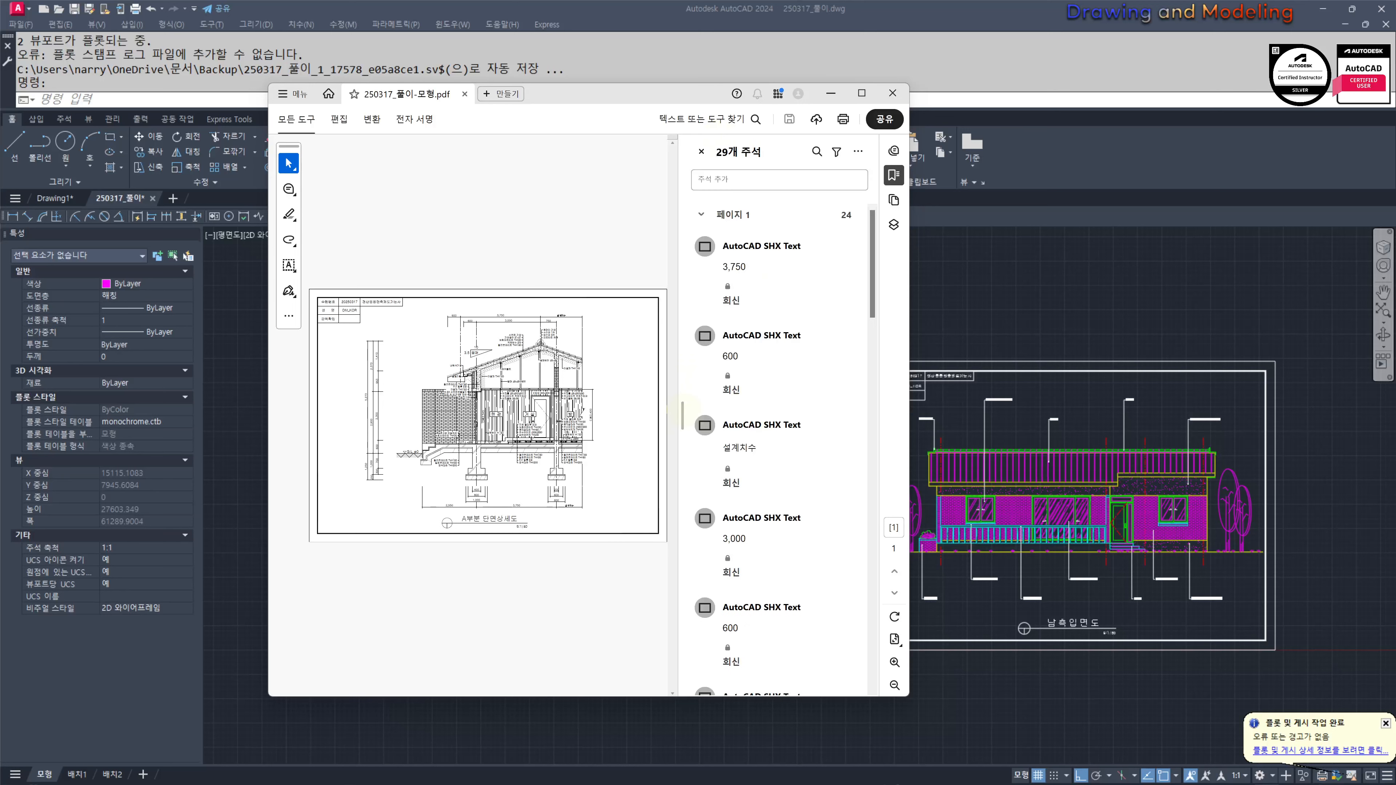
Step: Enlarge the PDF window, open the print settings for the section sheet, choose 실제 크기 scaling and expand the additional page options
left_click_drag(682, 418, 730, 418)
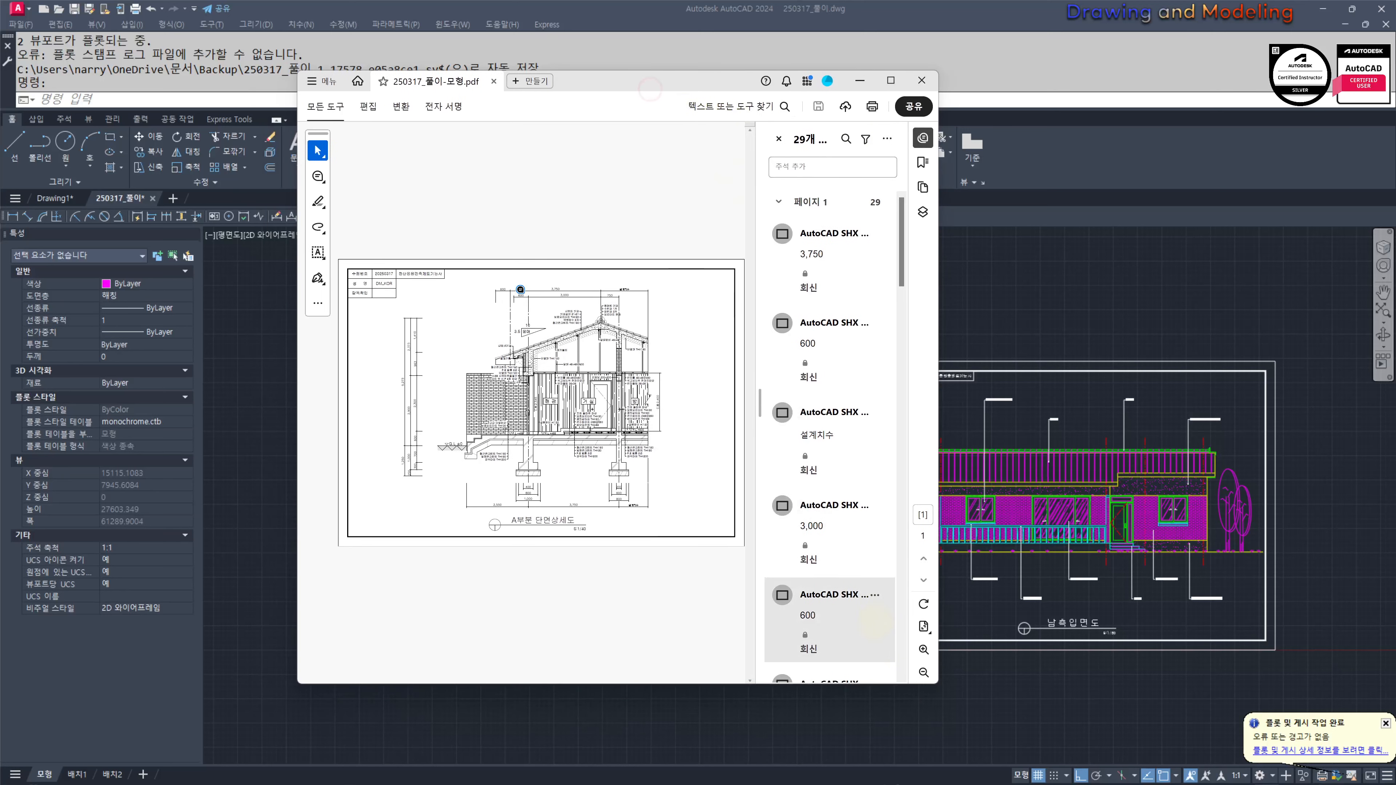
left_click_drag(939, 683, 1221, 692)
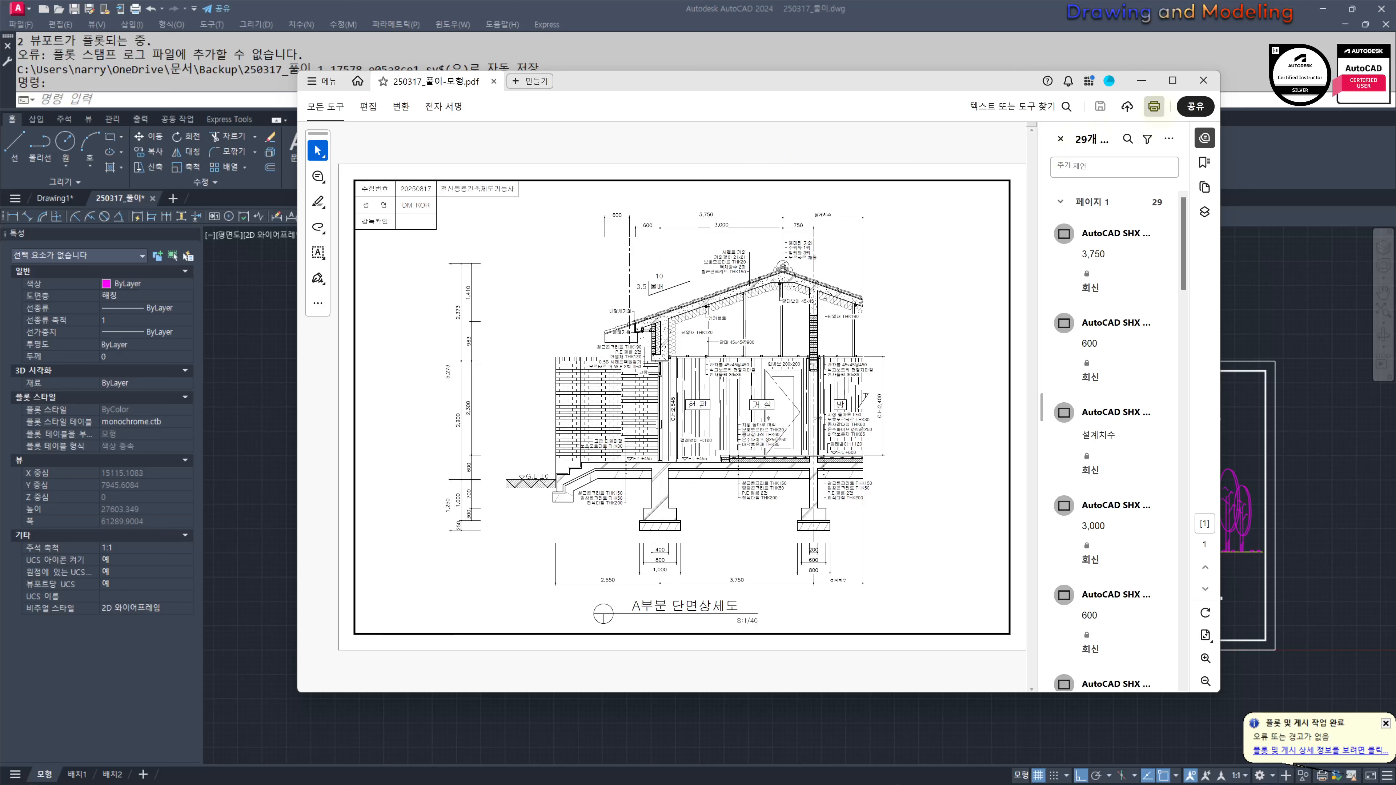
key("ctrl+p")
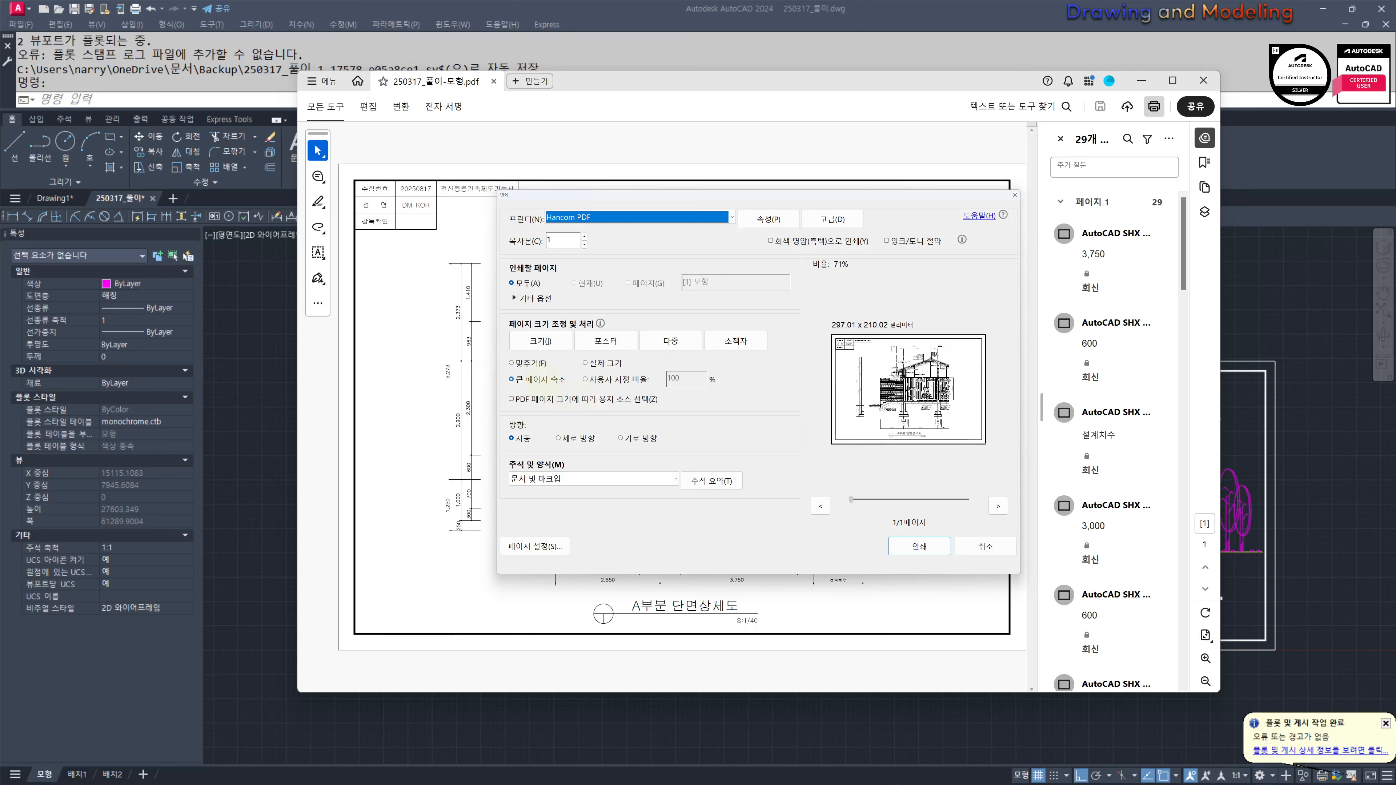
left_click(586, 363)
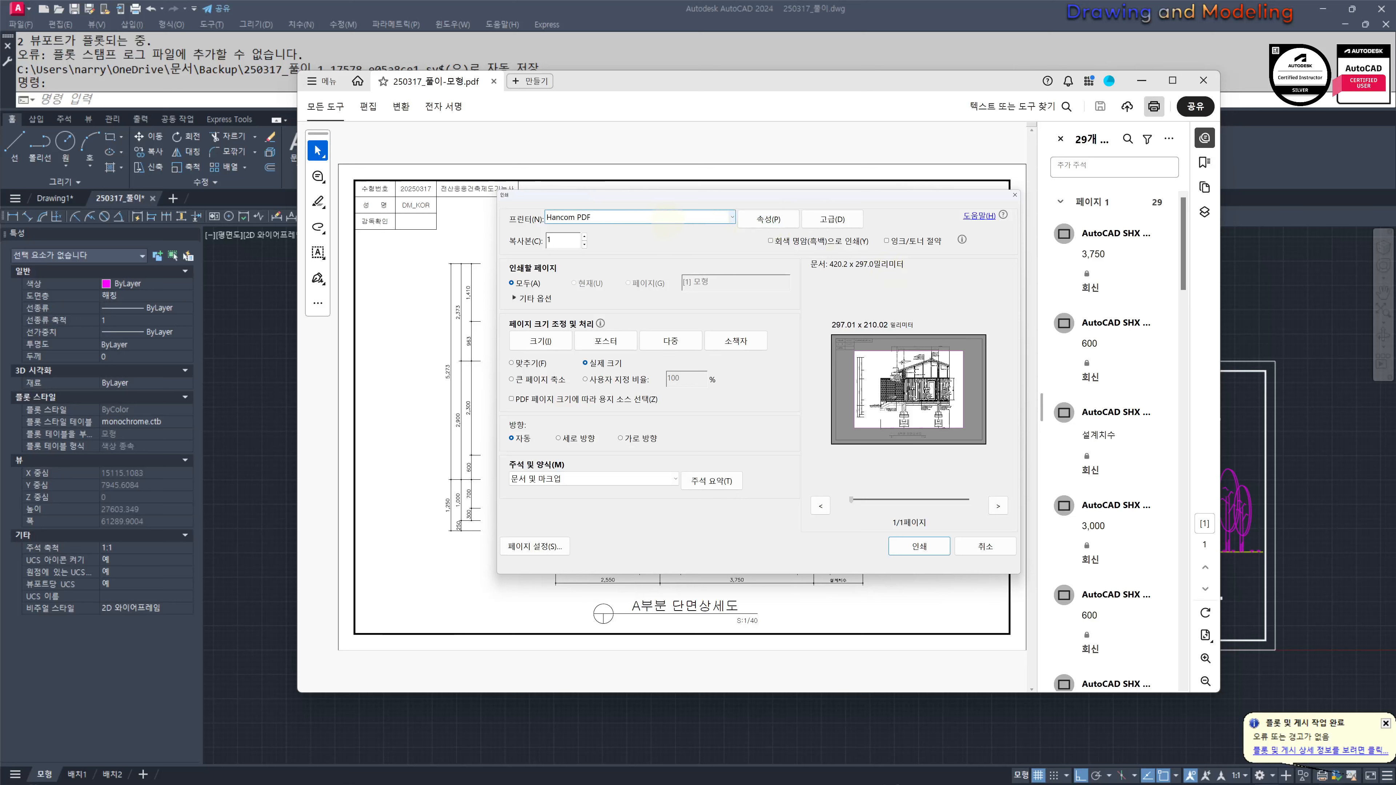
left_click(541, 341)
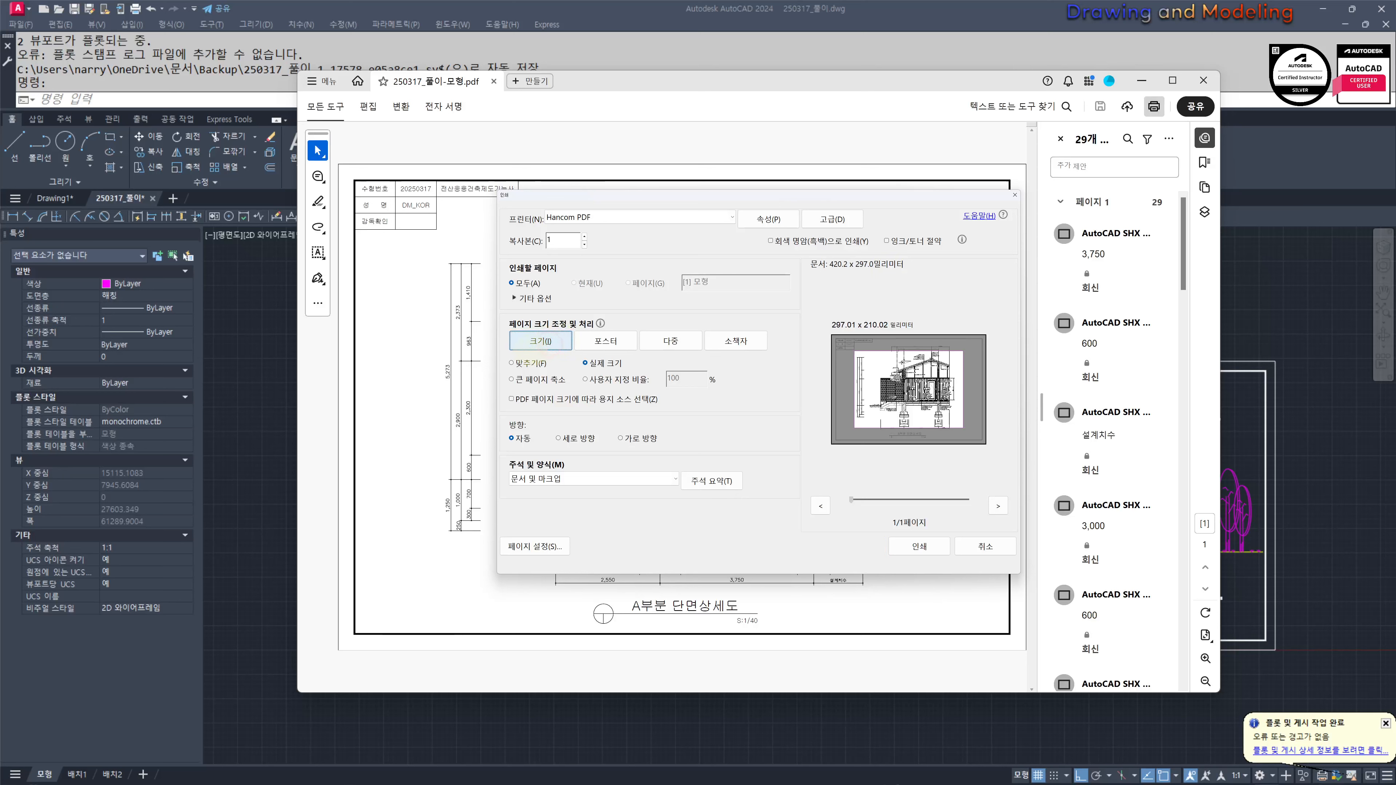
left_click(528, 298)
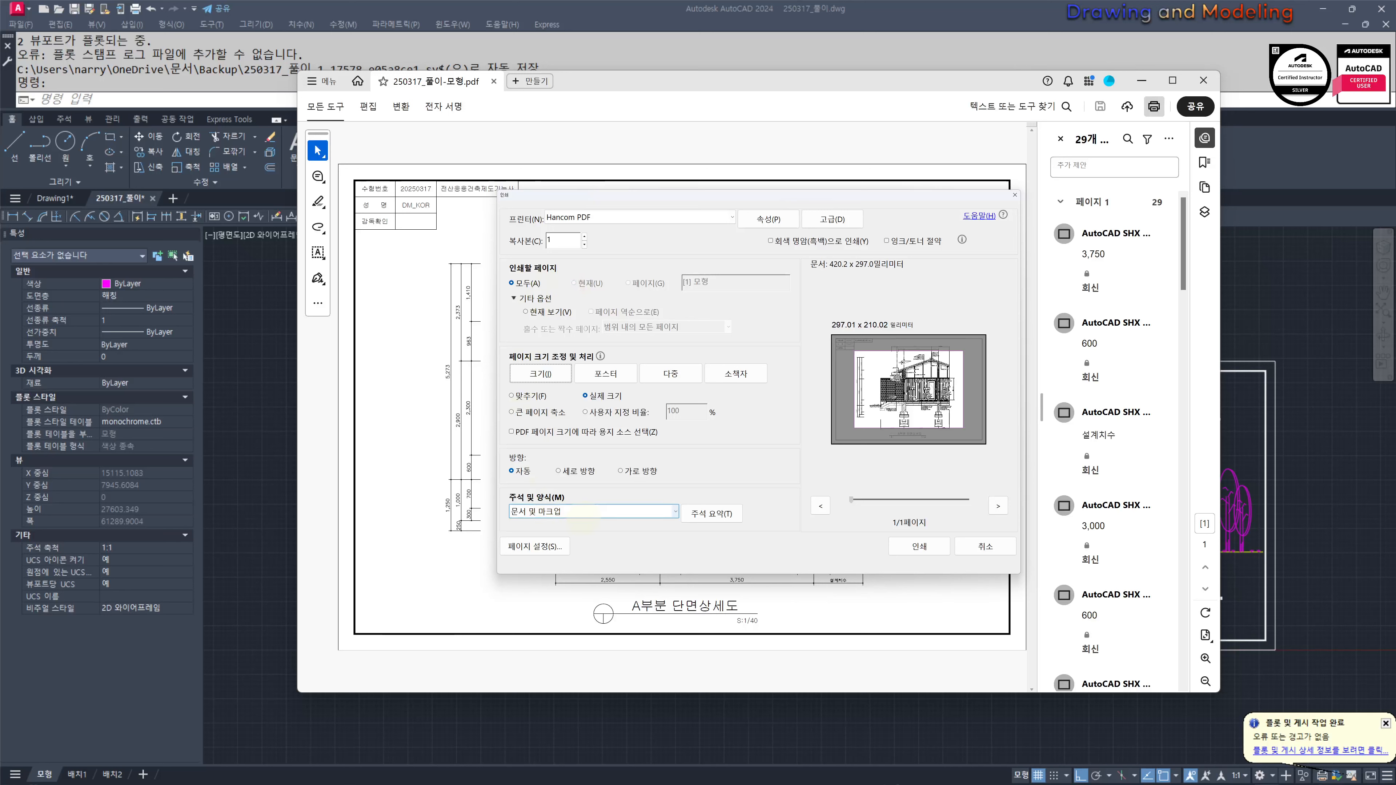
Step: Set the print paper size to A3 in the page setup and confirm it
left_click(534, 546)
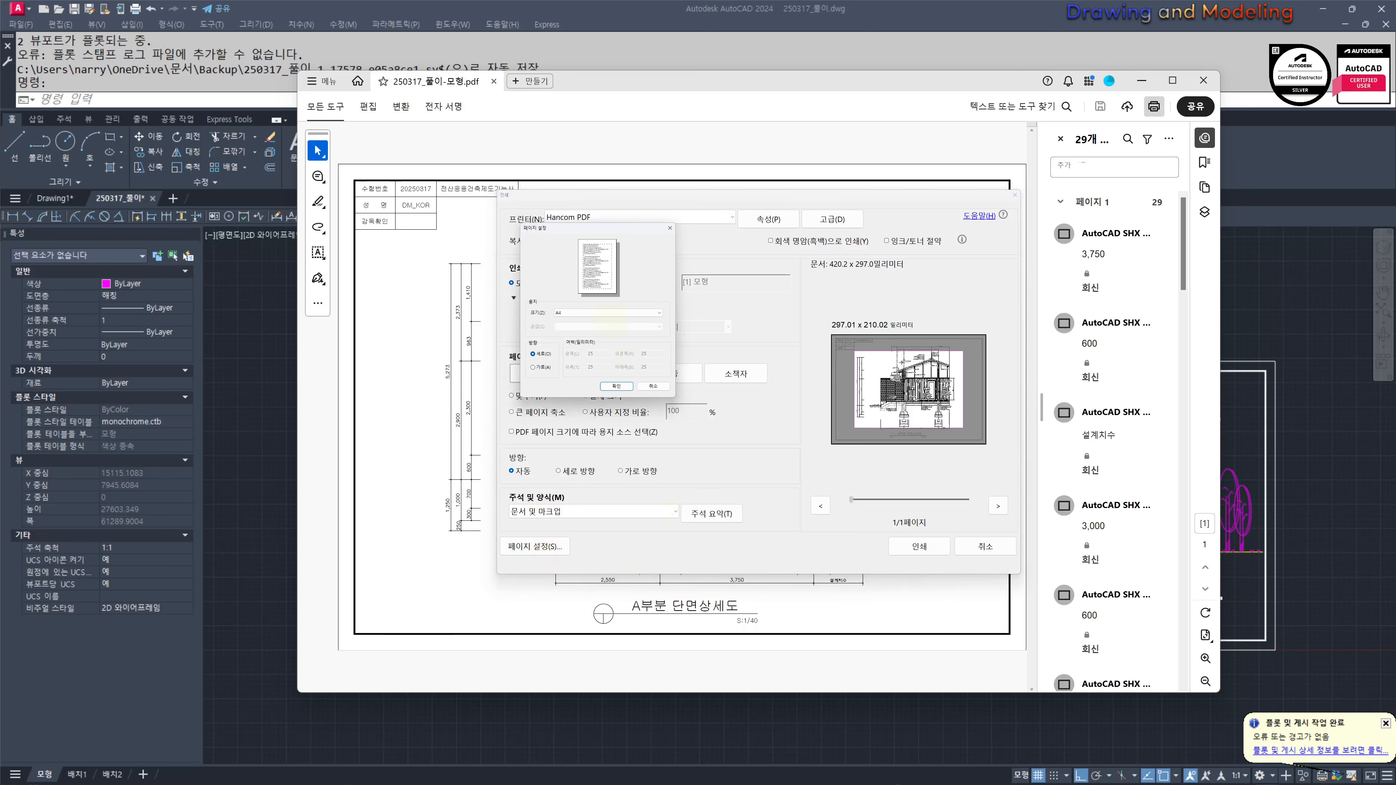
left_click(607, 312)
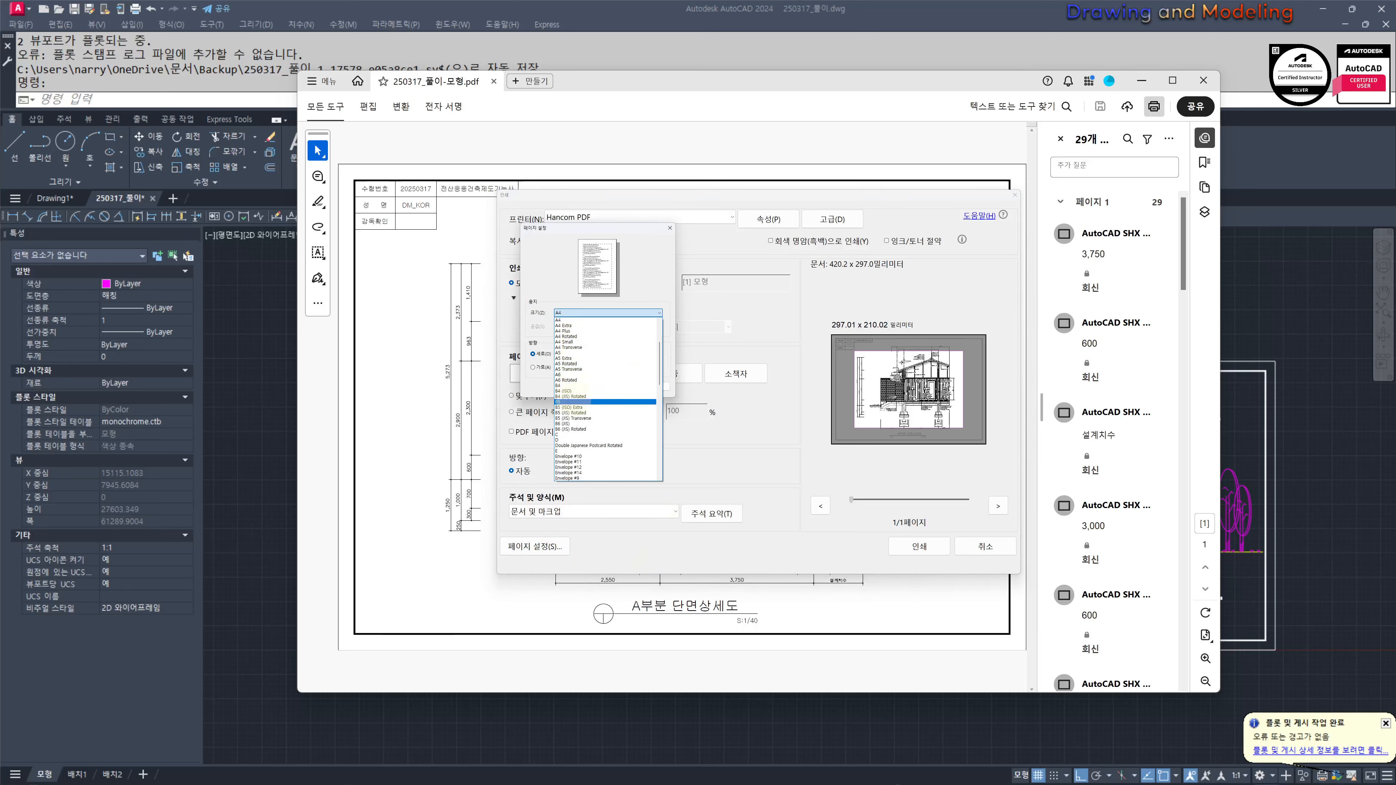
scroll(576, 405, "up", 4)
left_click(577, 361)
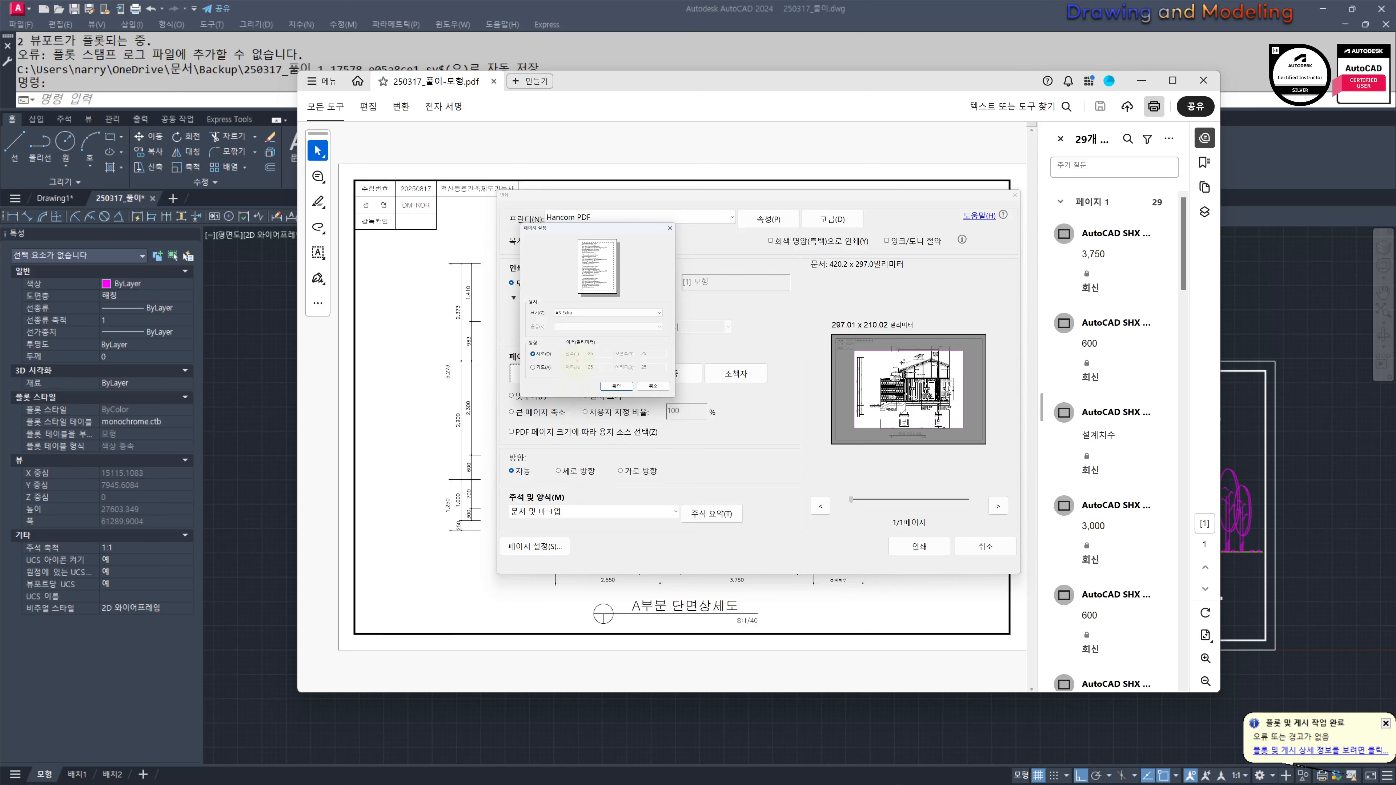
left_click(604, 312)
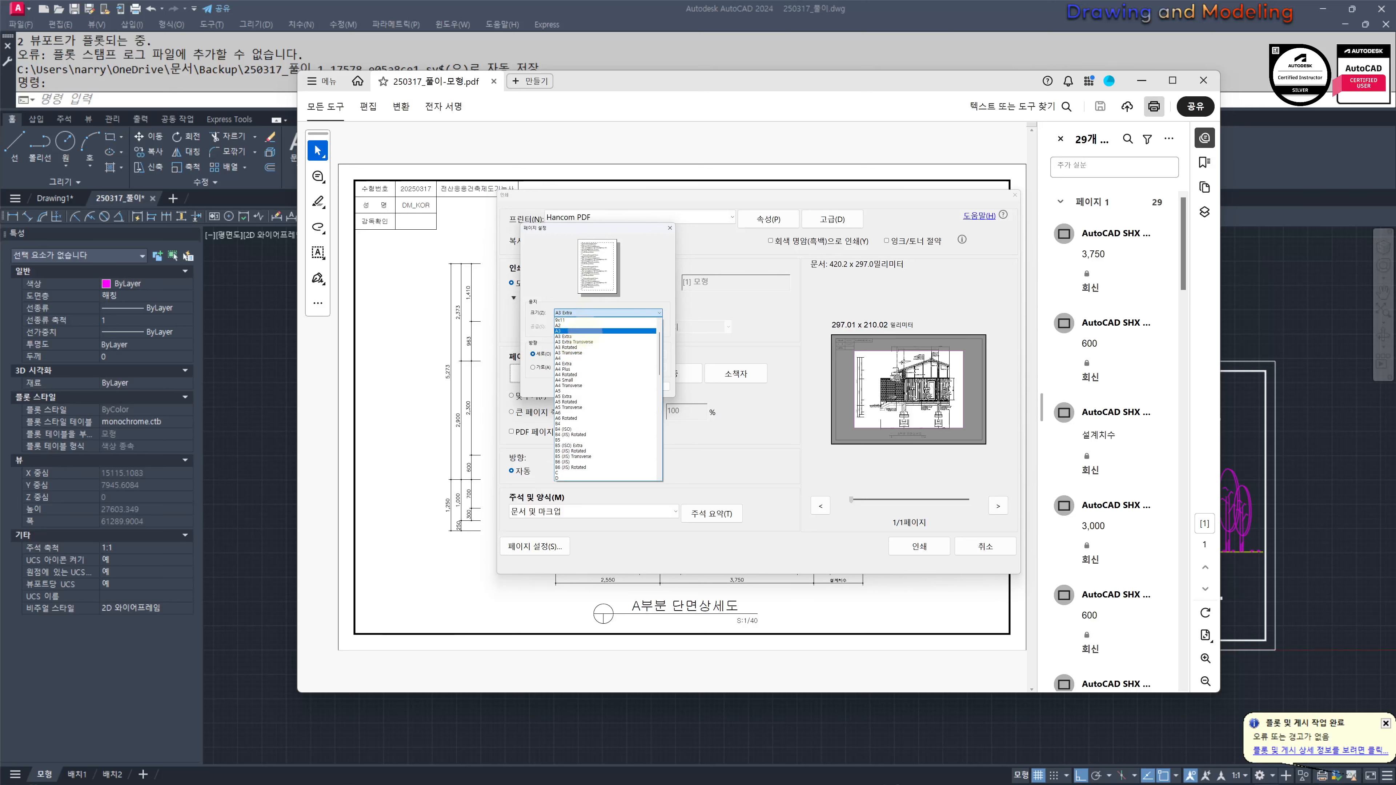
left_click(605, 330)
left_click(616, 387)
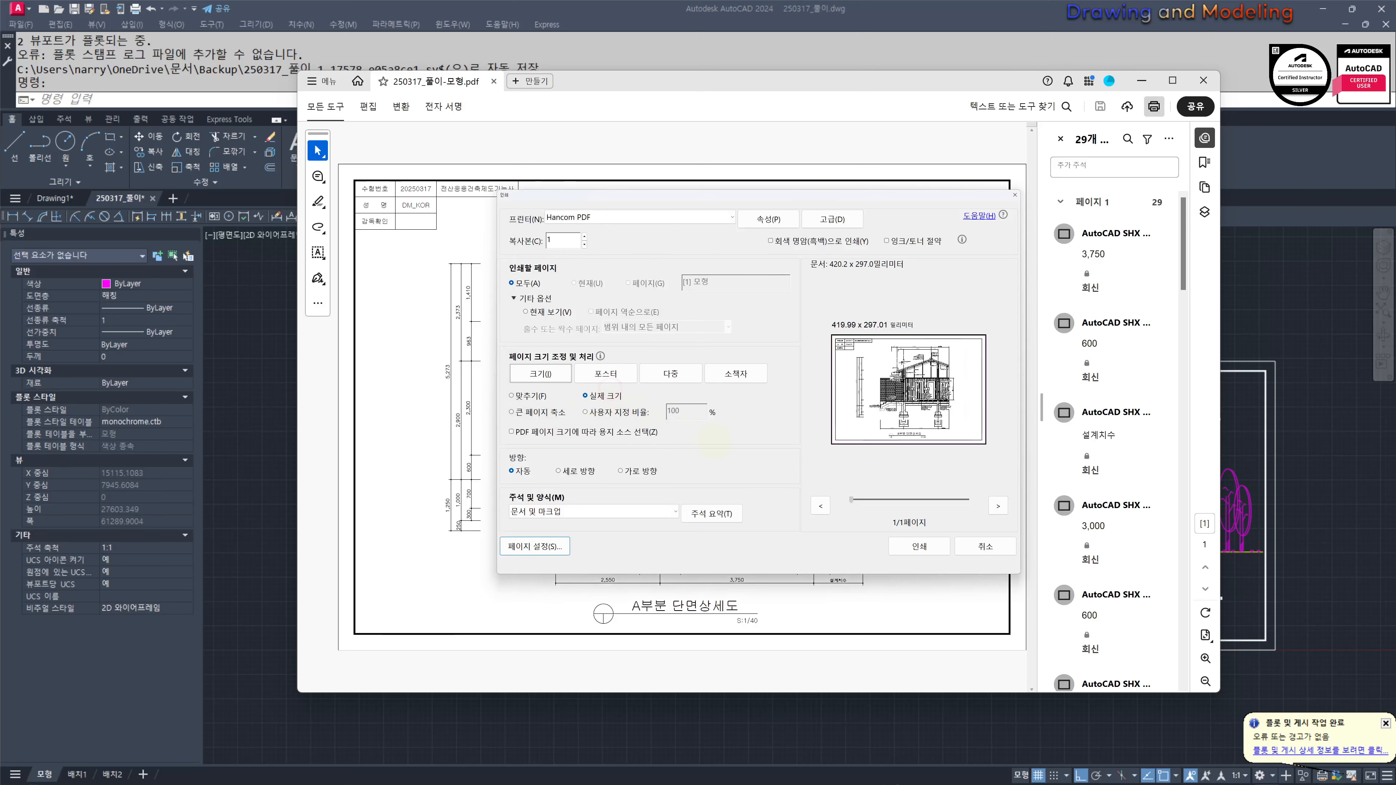
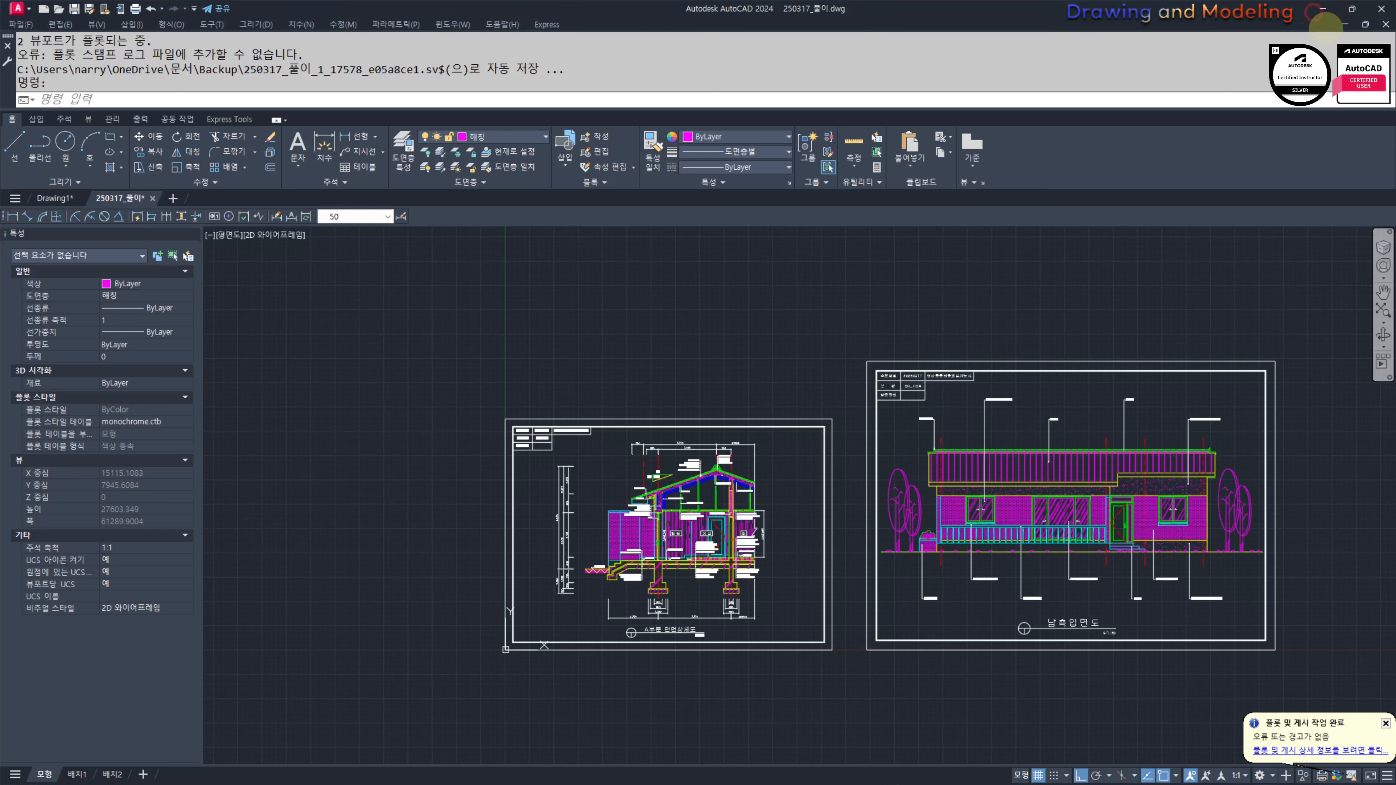
Step: Minimize the CAD window and open 250317_풀이-모형.pdf from the desktop in Google Chrome
left_click(1324, 10)
left_click(838, 123)
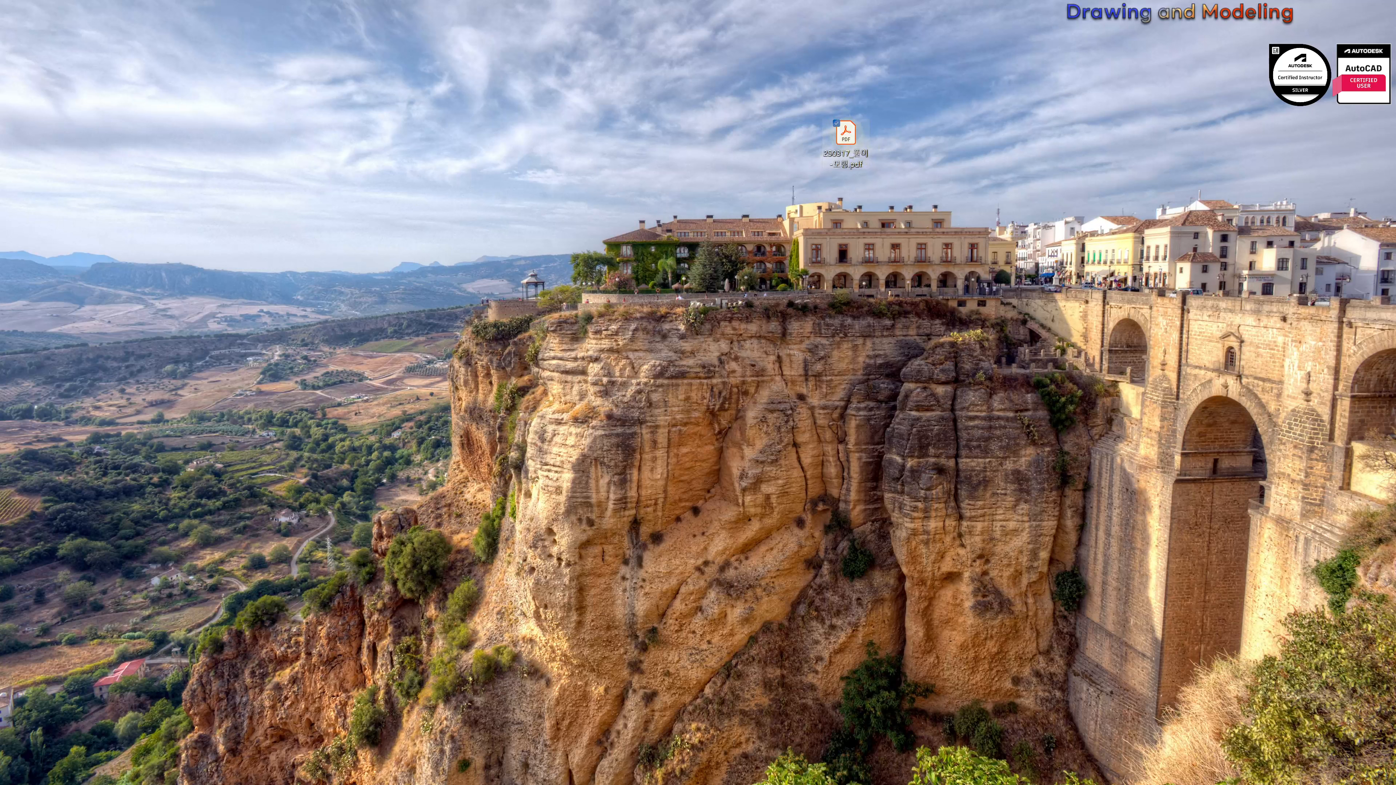
right_click(845, 135)
mouse_move(912, 205)
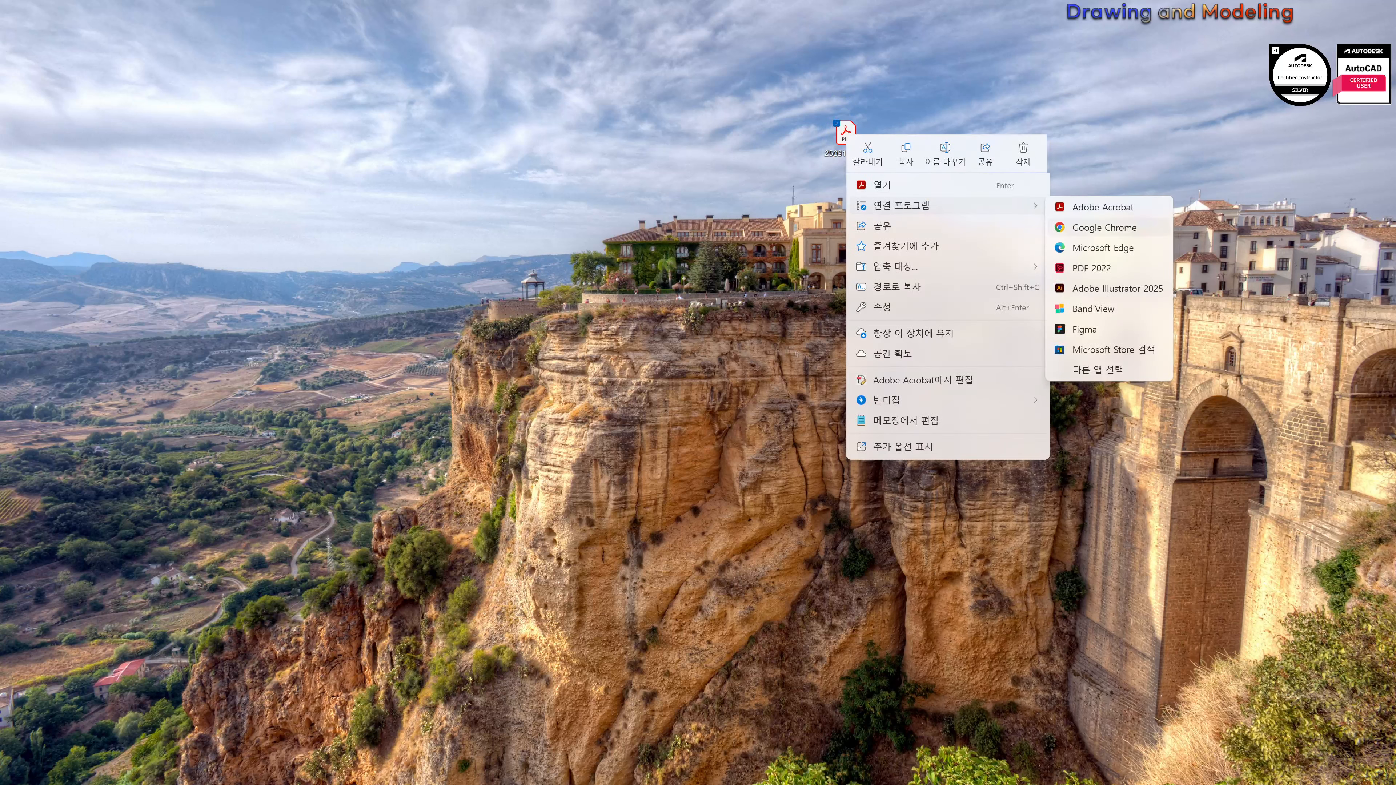
left_click(1104, 227)
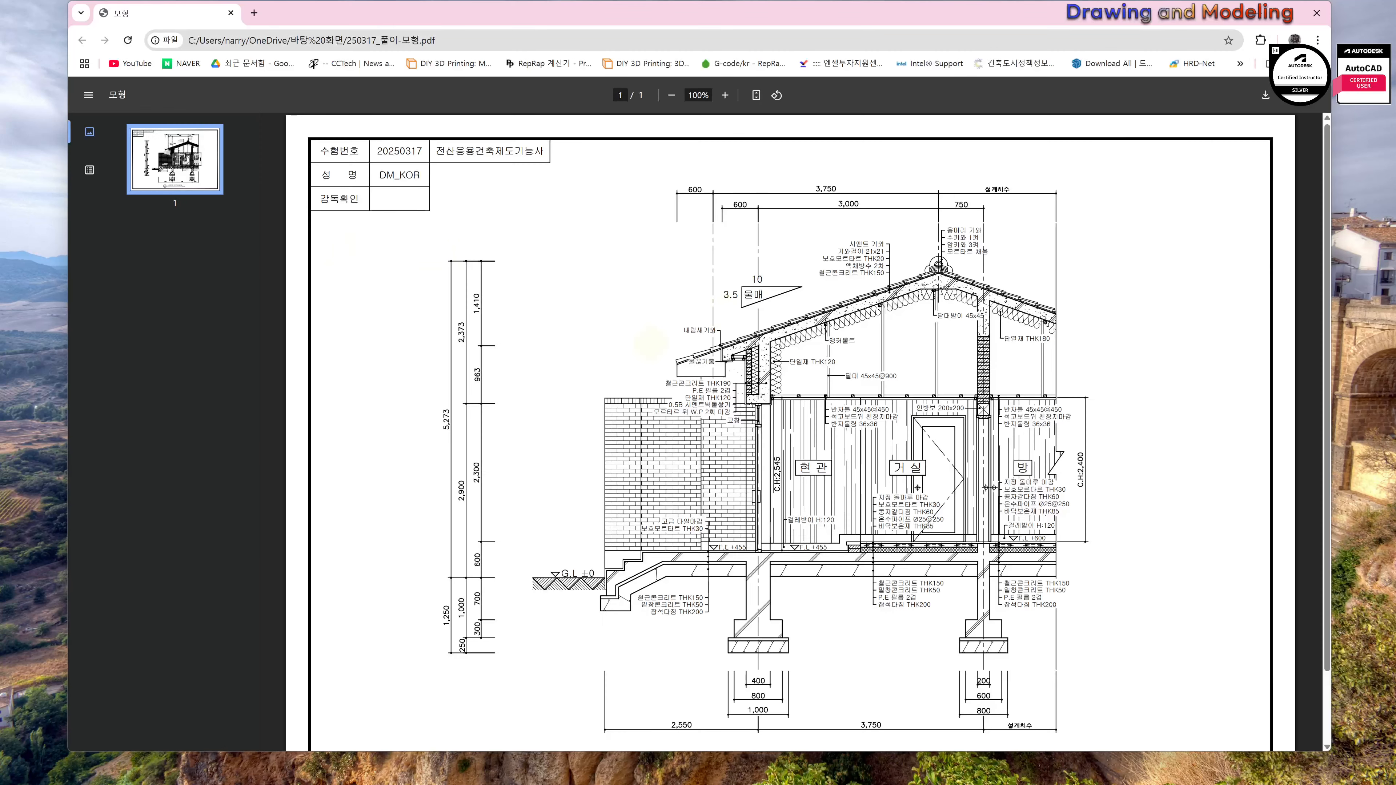
Step: Open the browser's print settings for the section sheet, expand the extra settings and set the paper size to A3
left_click(1287, 96)
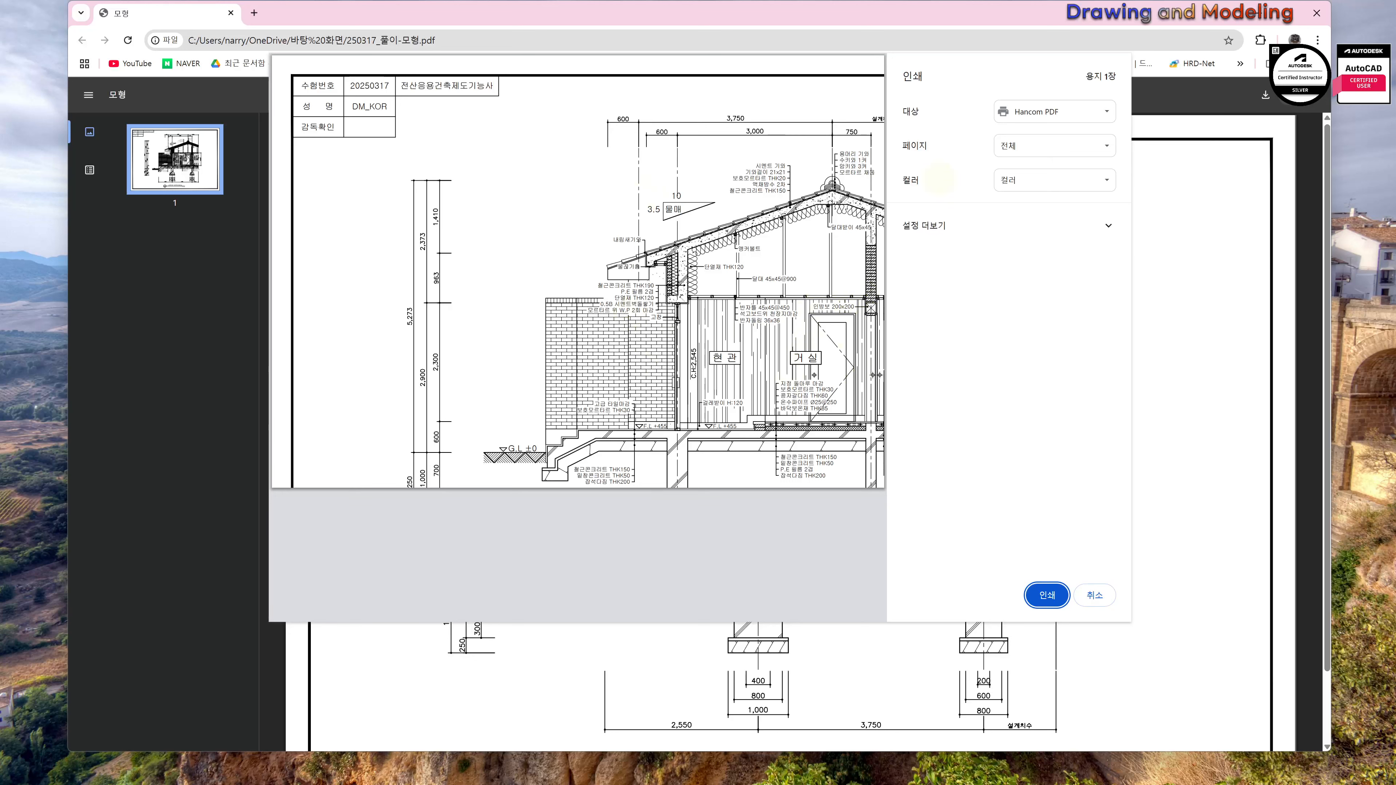
left_click(967, 226)
left_click(1044, 271)
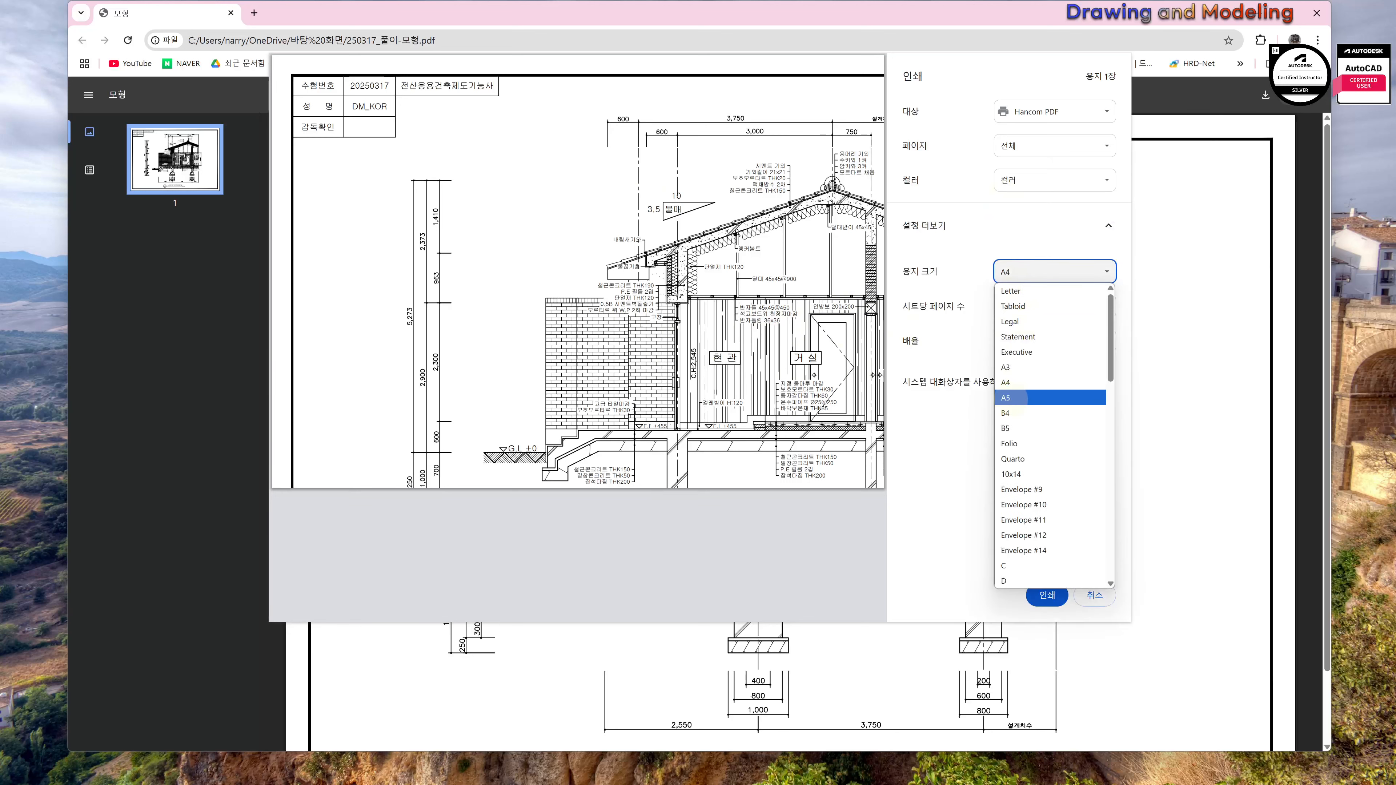
left_click(1005, 367)
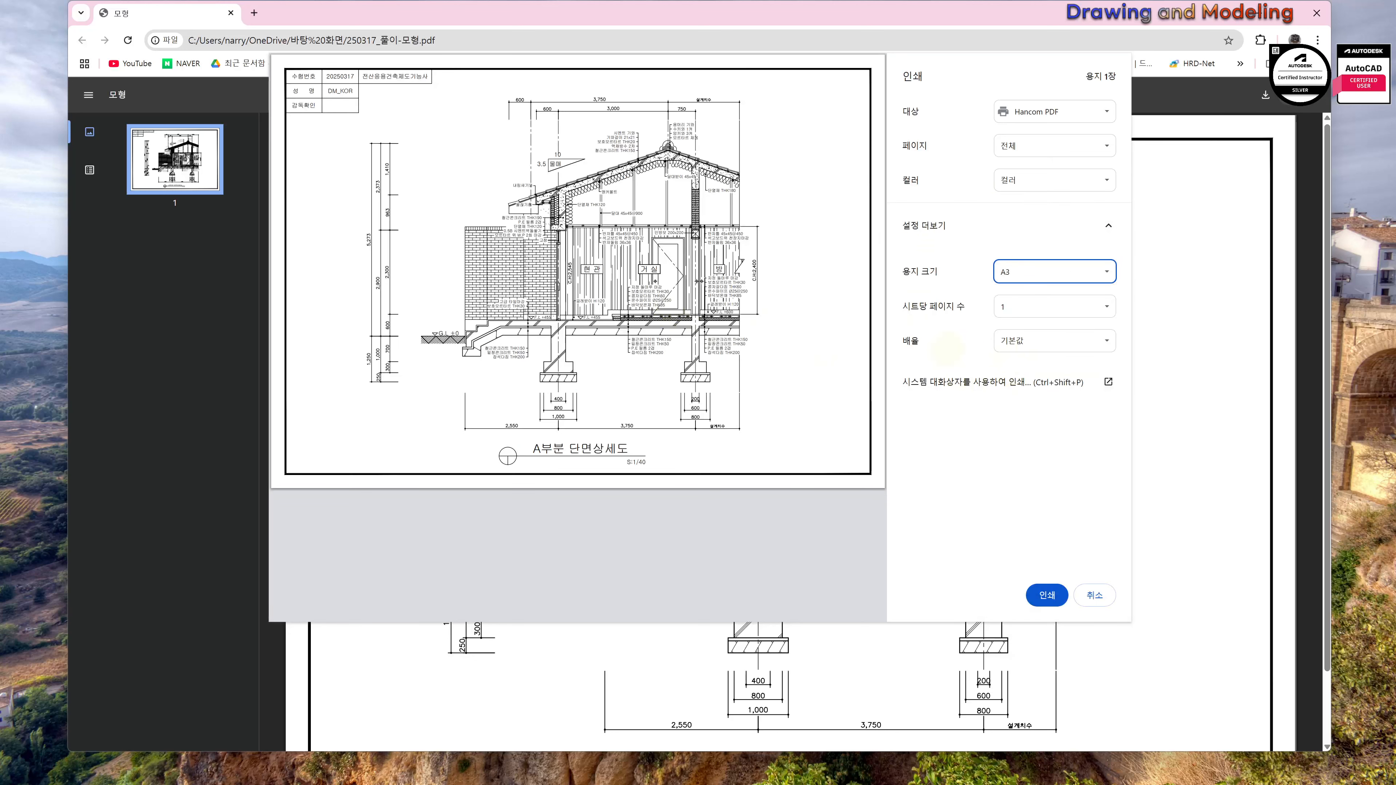
Step: Try the scaling options 인쇄 가능 영역에 맞춤, 용지에 맞춤 and 맞춤설정, restore 기본값 and cancel the print
left_click(1038, 341)
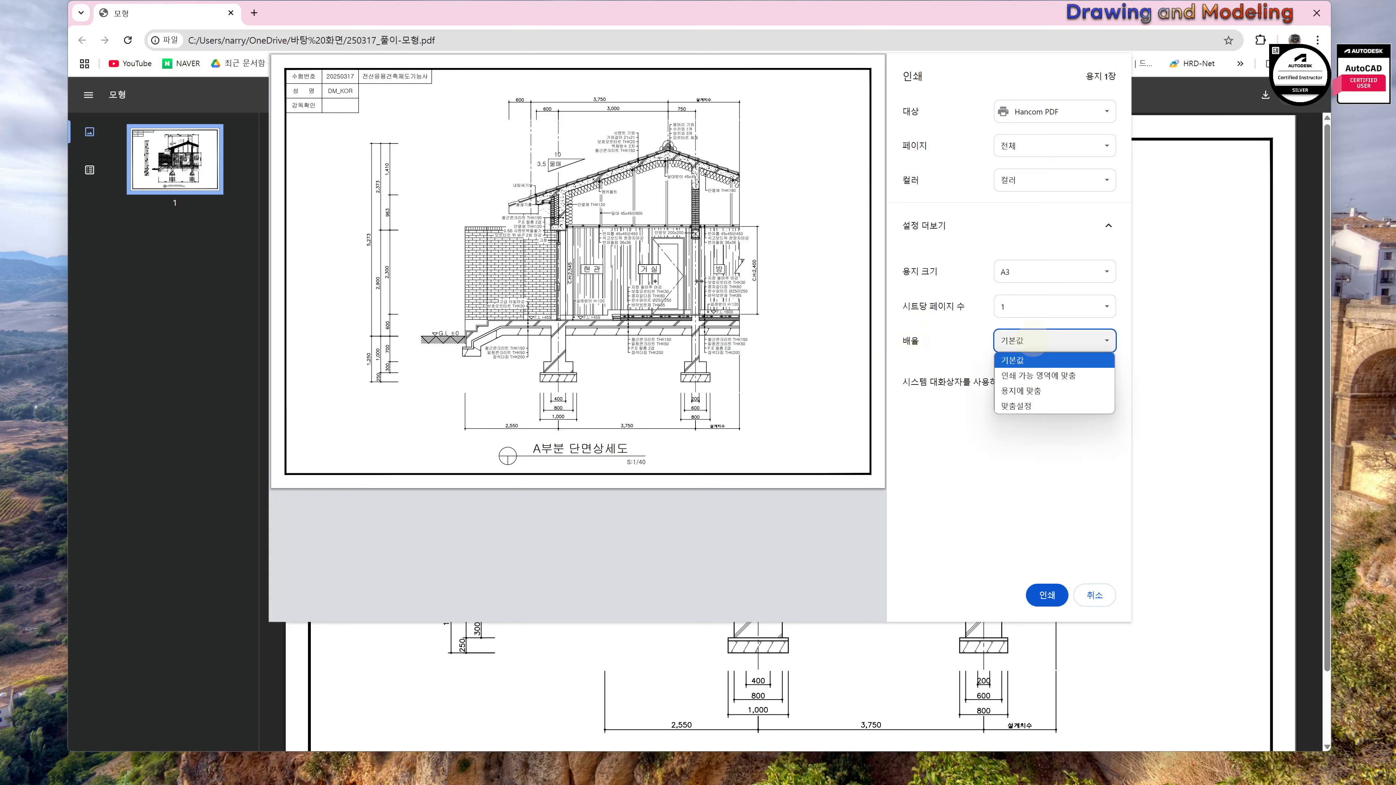
left_click(1037, 375)
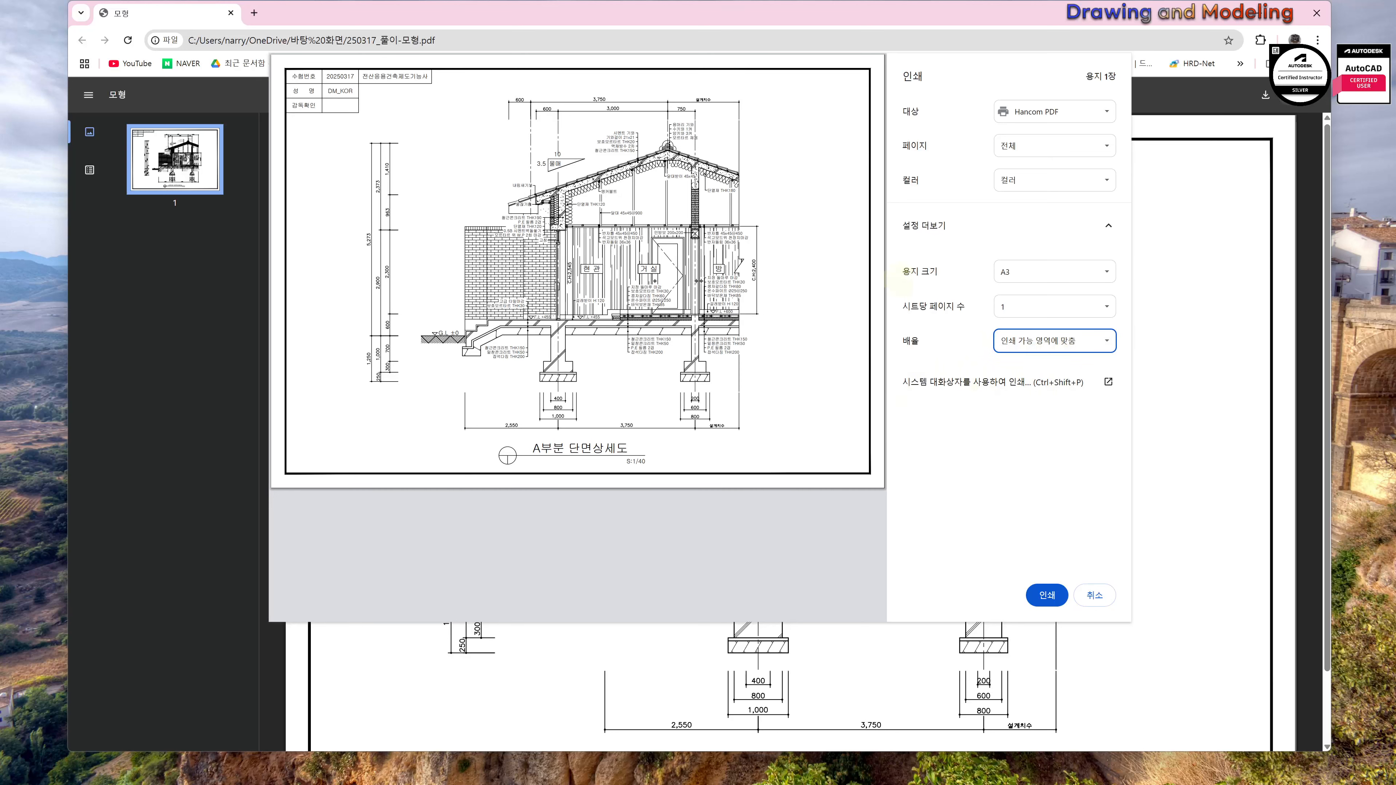
left_click(1028, 341)
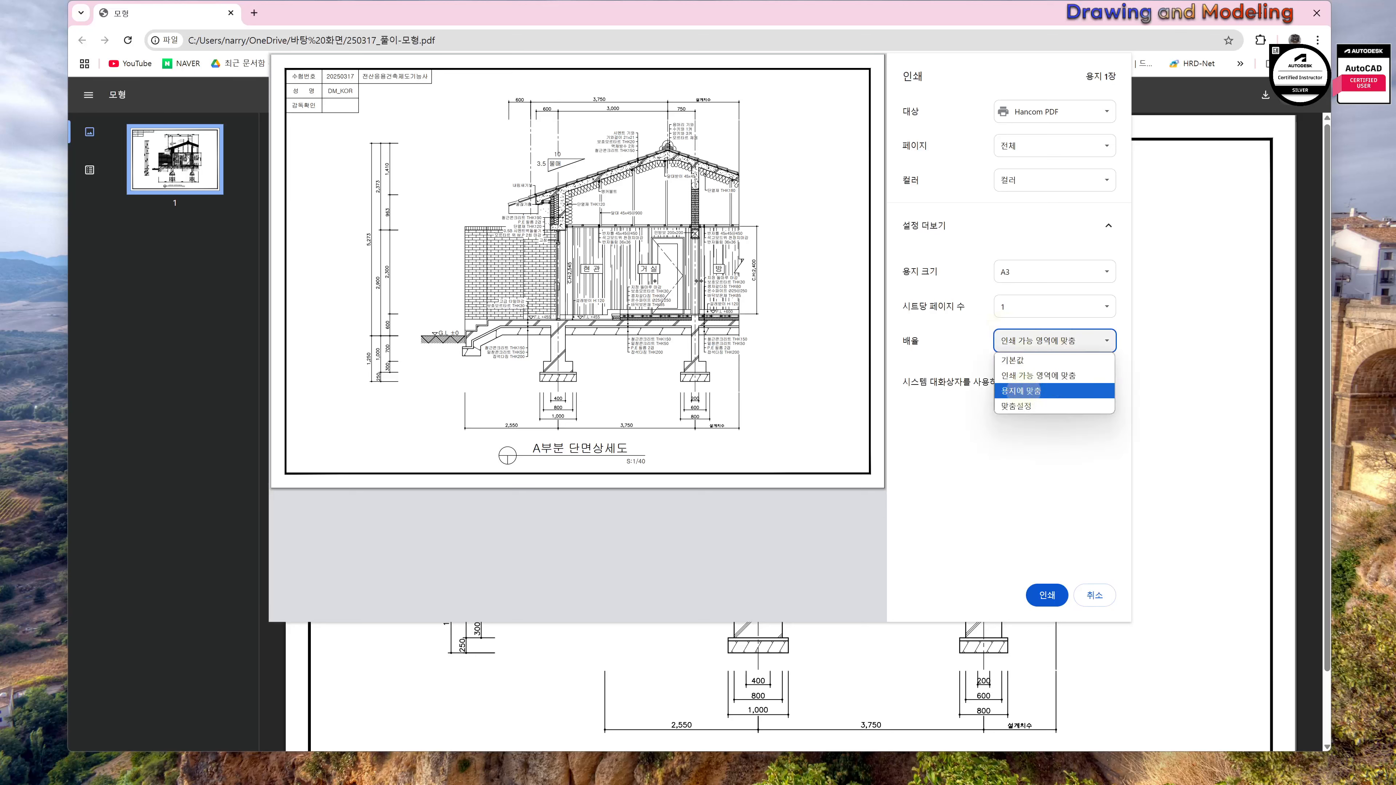
left_click(1018, 390)
left_click(1041, 339)
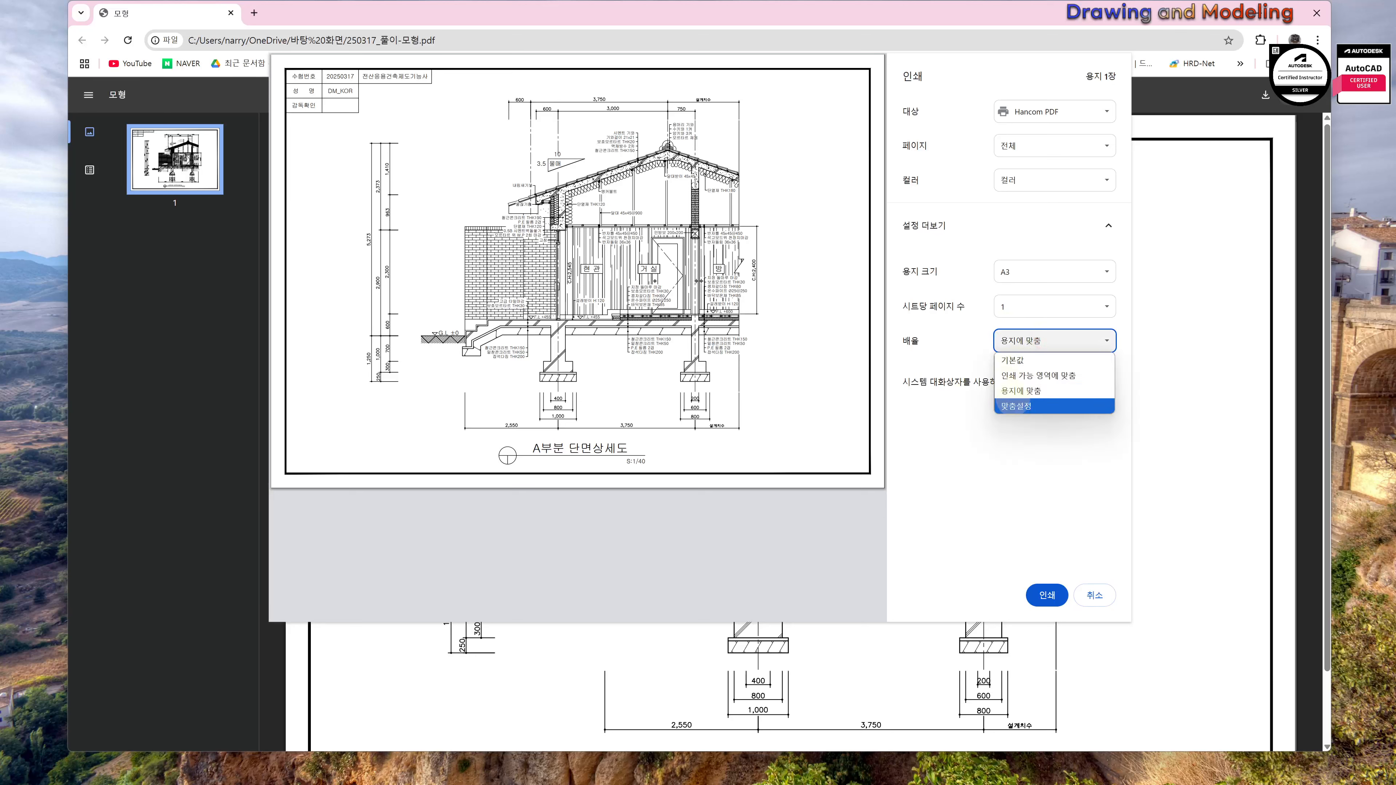
left_click(1014, 405)
left_click(1026, 339)
left_click(1015, 361)
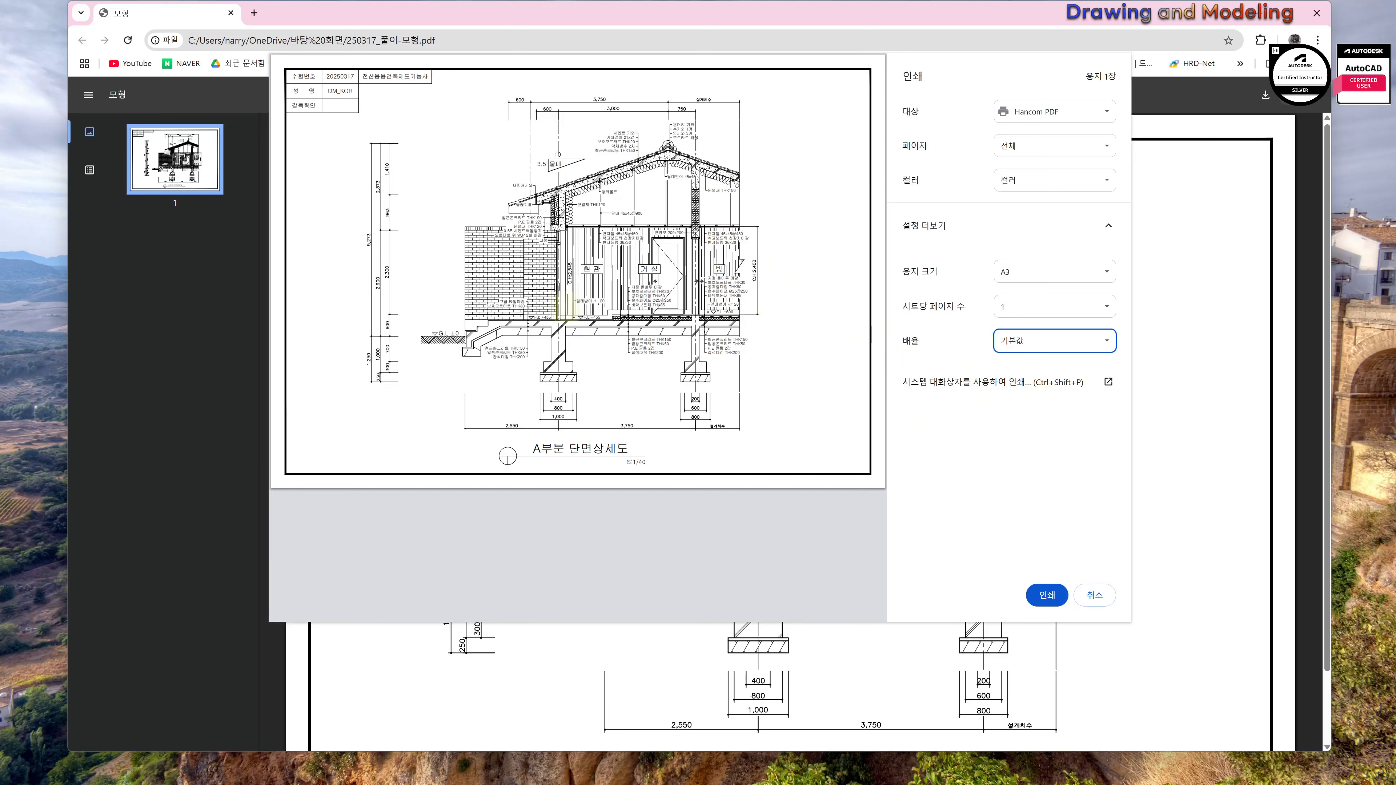
left_click(1094, 595)
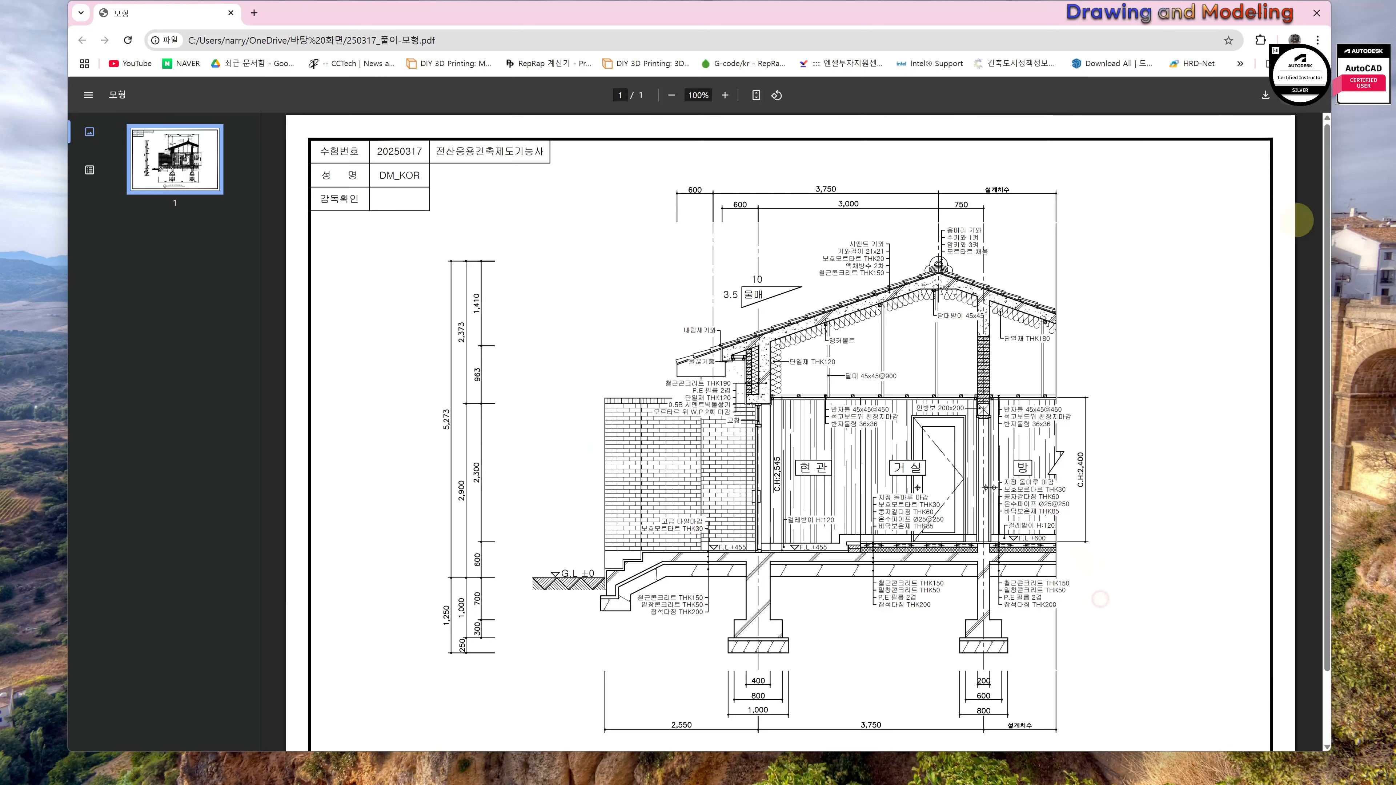
Step: Close Chrome and open 250317_풀이-모형.pdf from the desktop in Microsoft Edge
left_click(1326, 12)
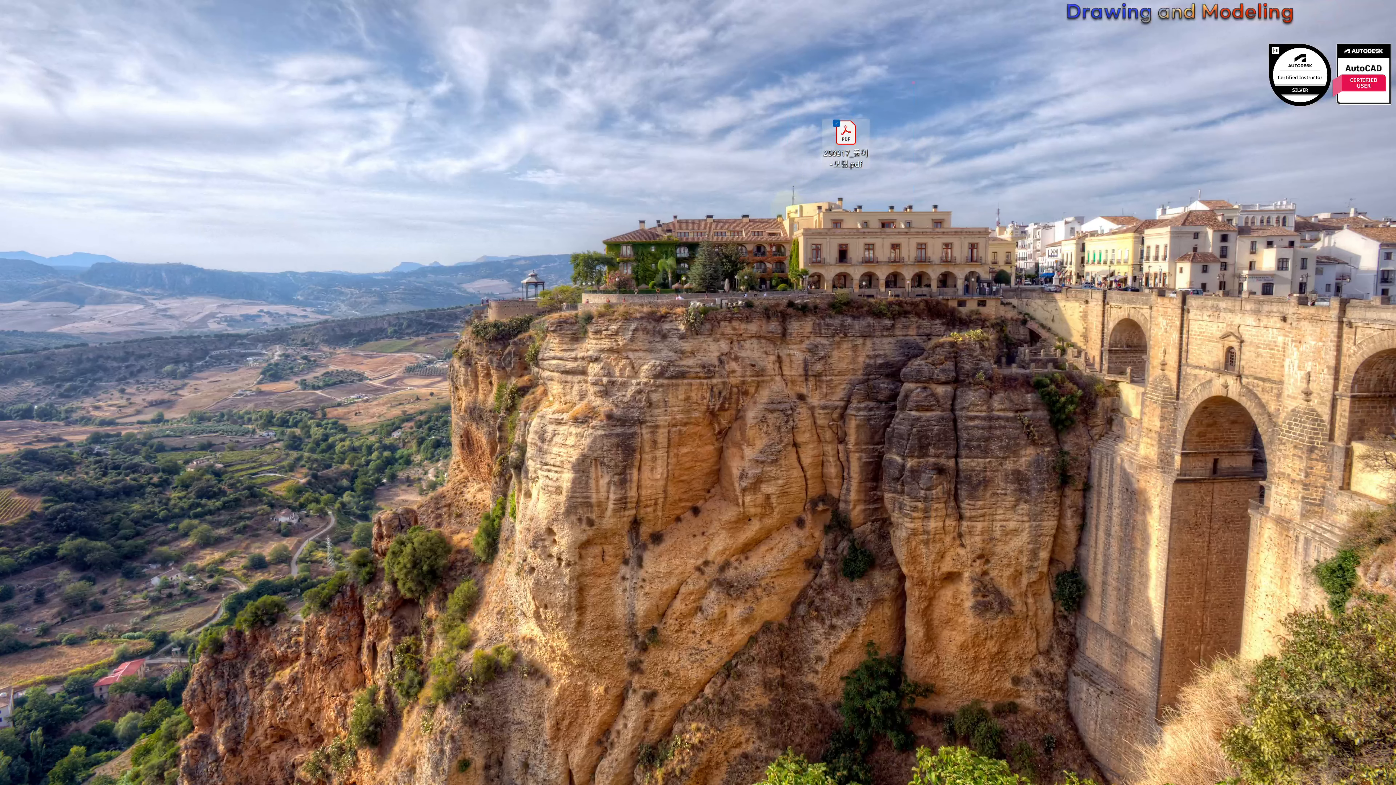
right_click(845, 133)
mouse_move(934, 204)
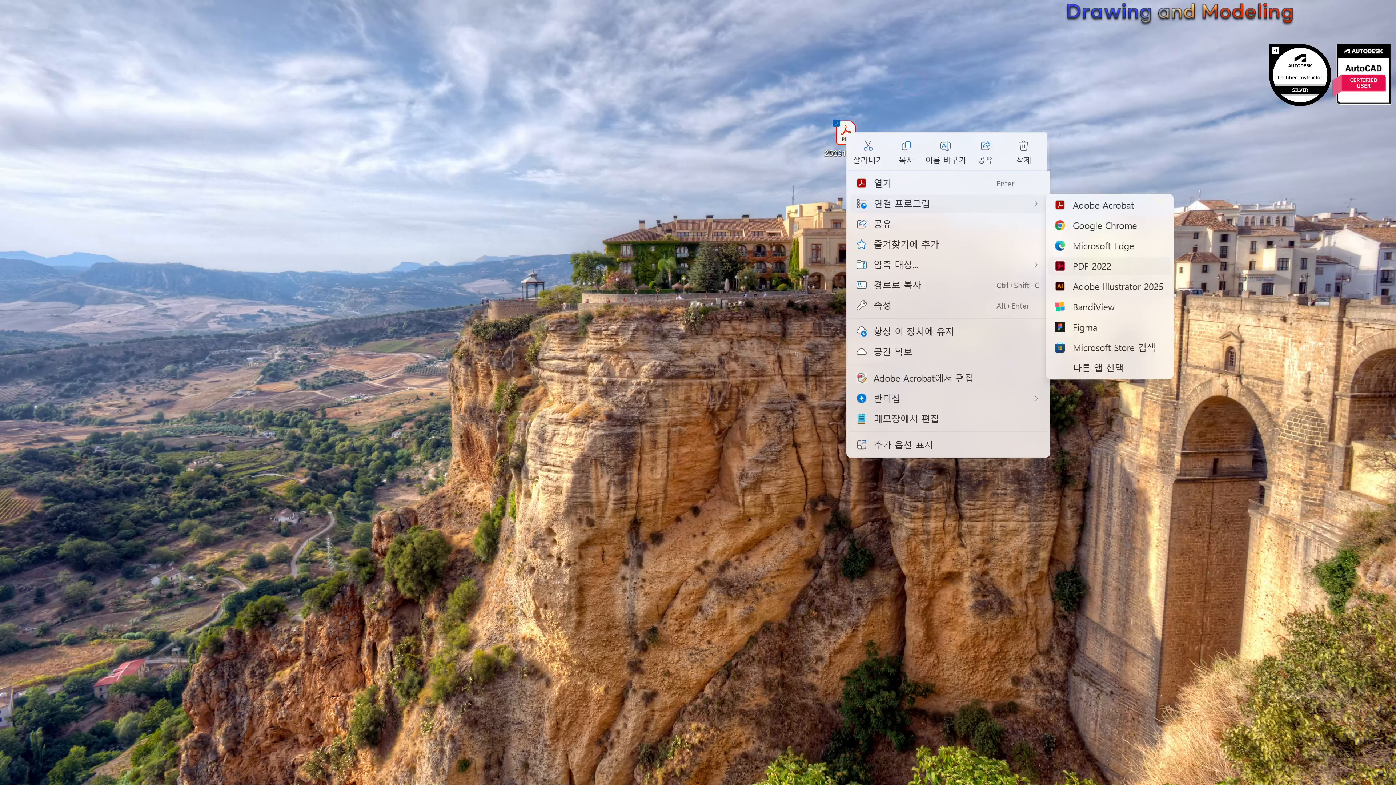
left_click(1099, 245)
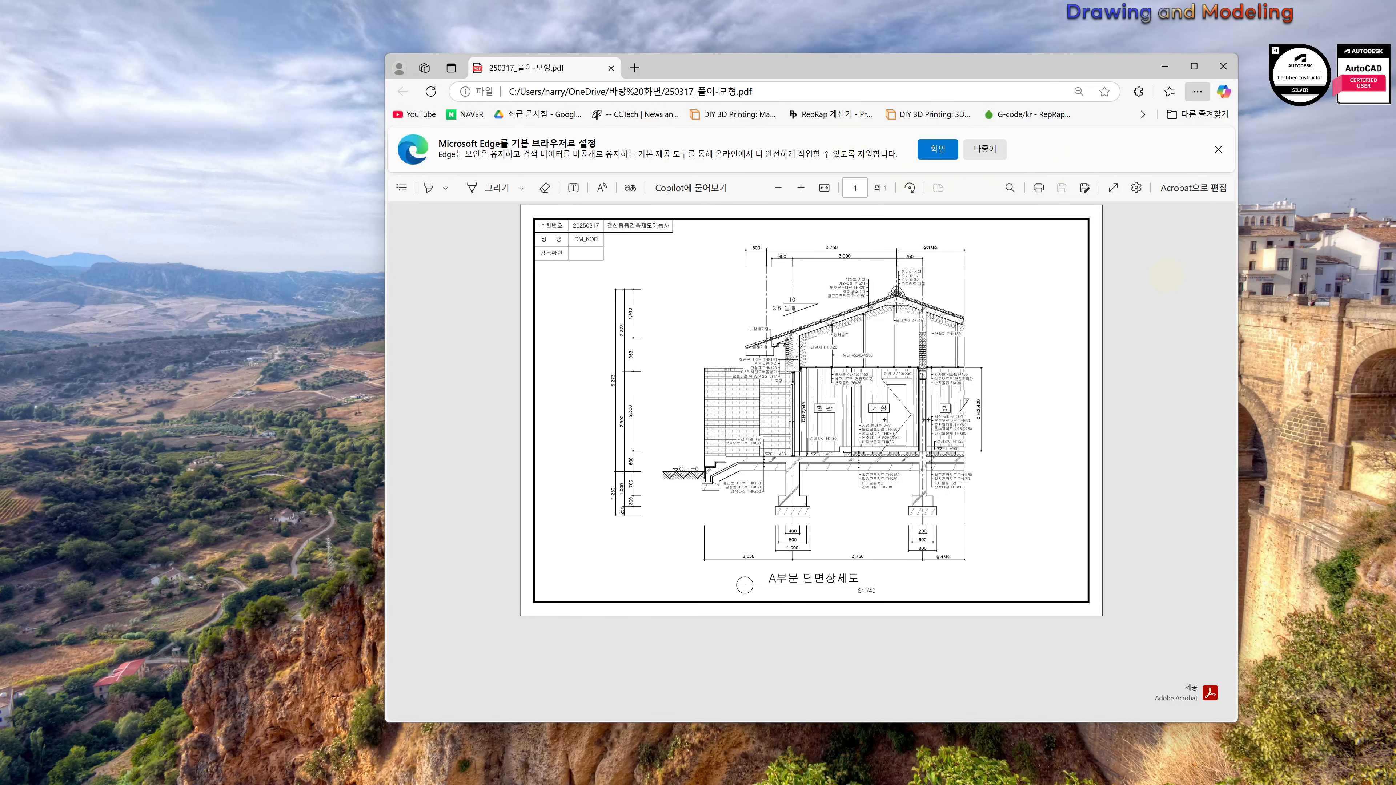
Step: Open the print settings for the section sheet and set the printer to PDF로 저장
left_click(1038, 188)
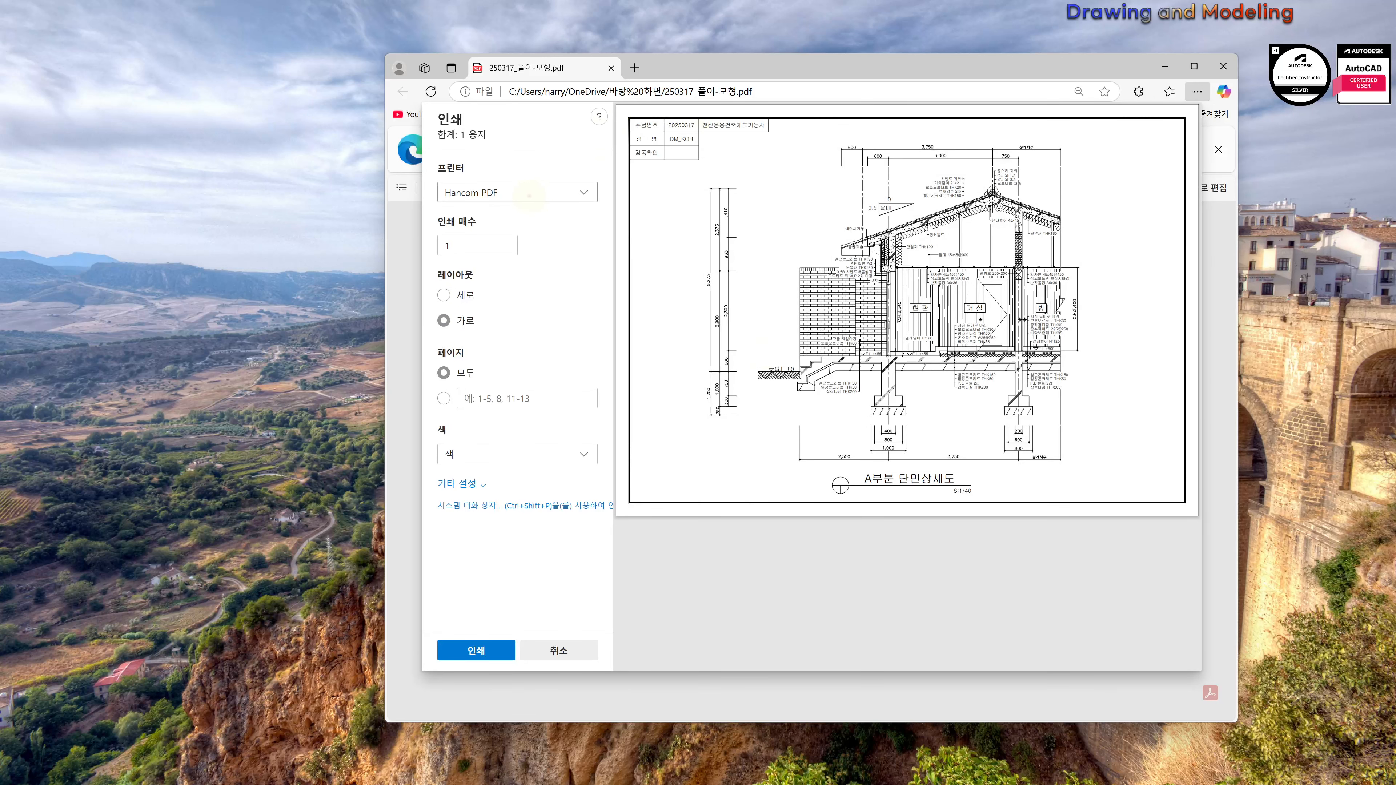
left_click(529, 195)
left_click(522, 216)
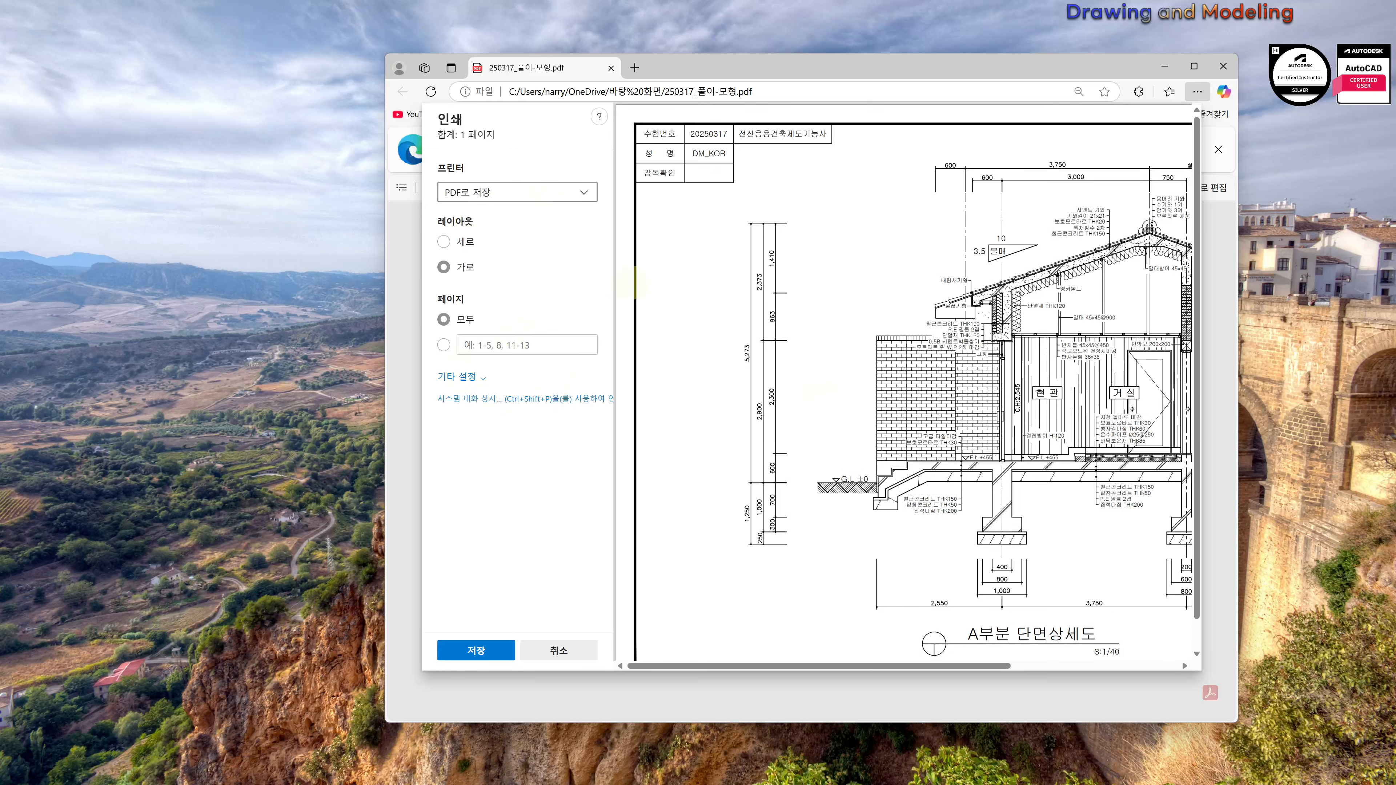
Step: Expand the additional print settings, review the pages-per-sheet choices and keep the 가로 layout for all pages
left_click(473, 376)
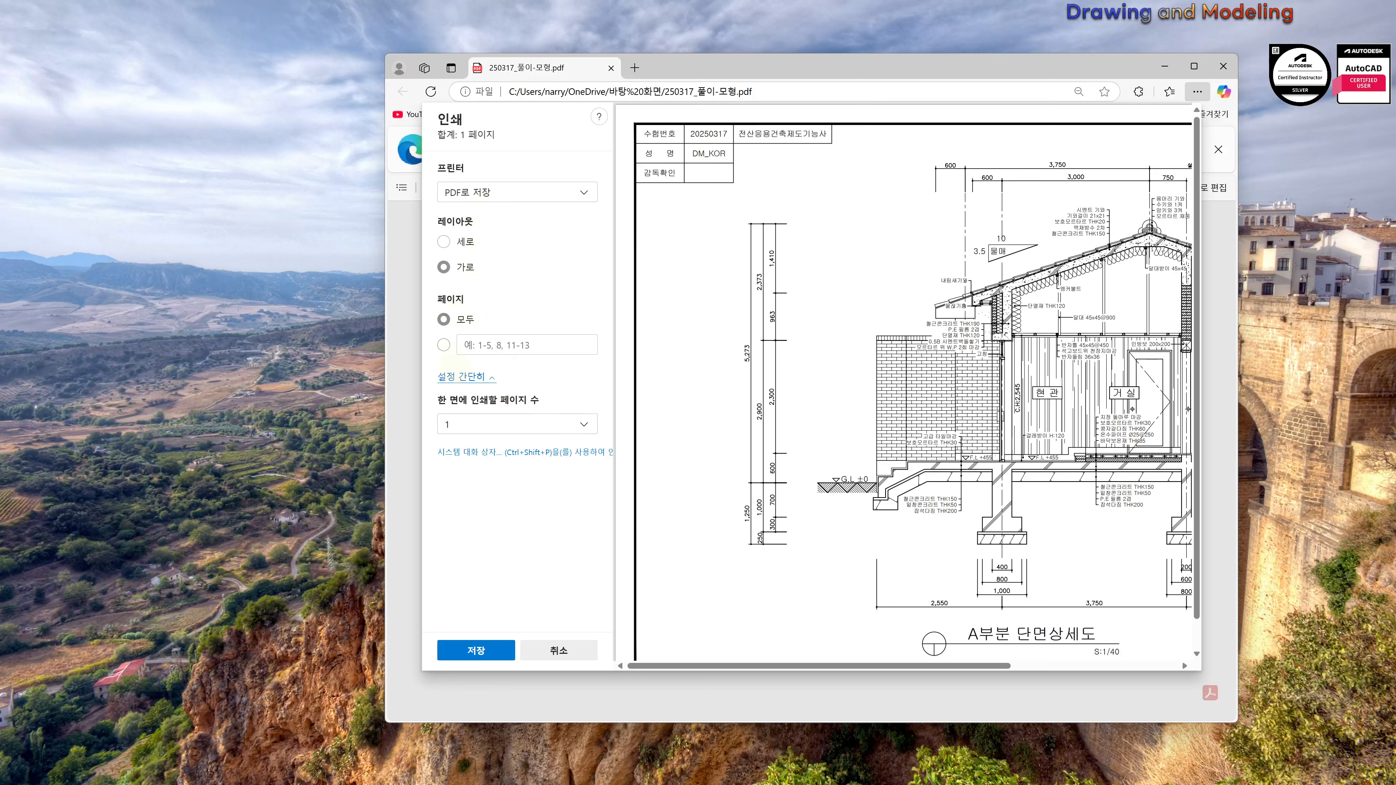
left_click(576, 425)
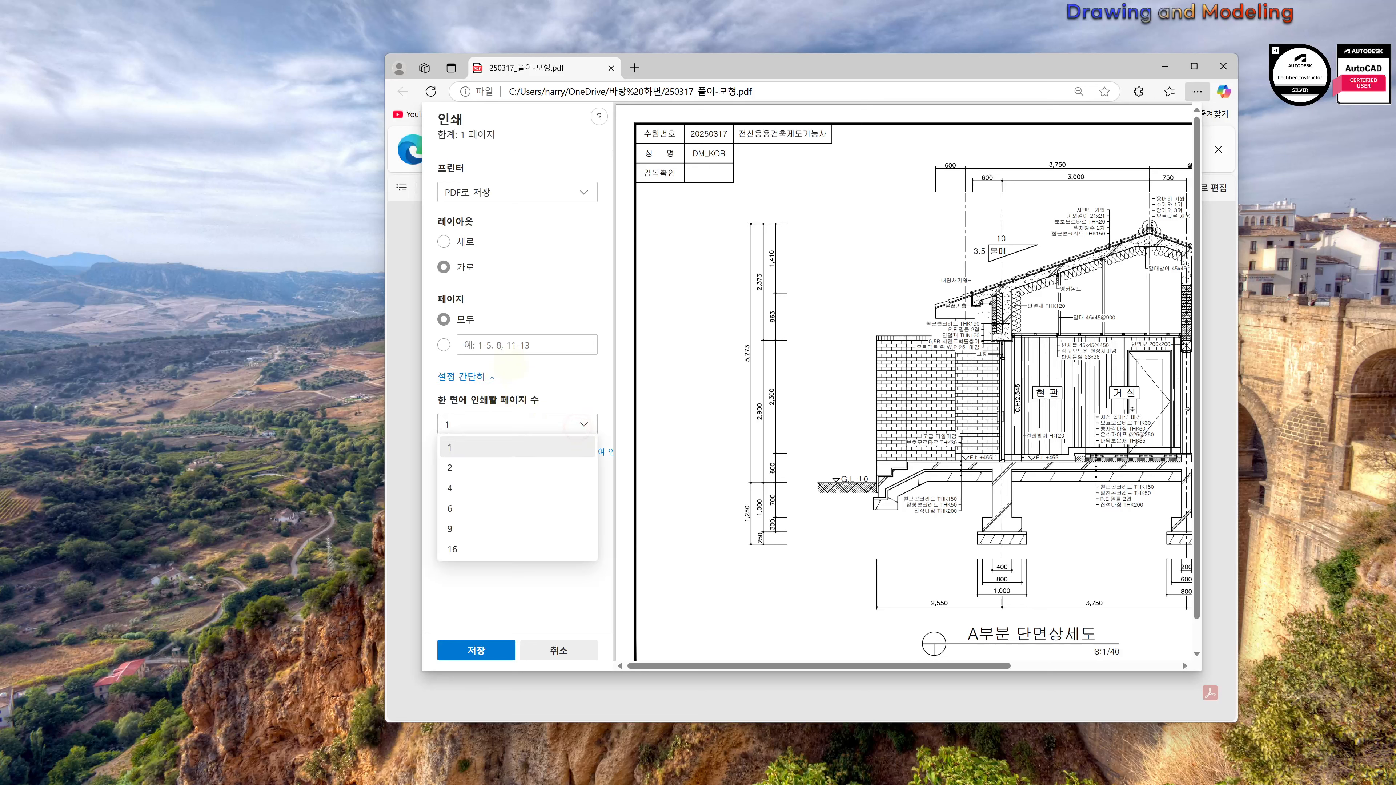
left_click(578, 427)
left_click(459, 321)
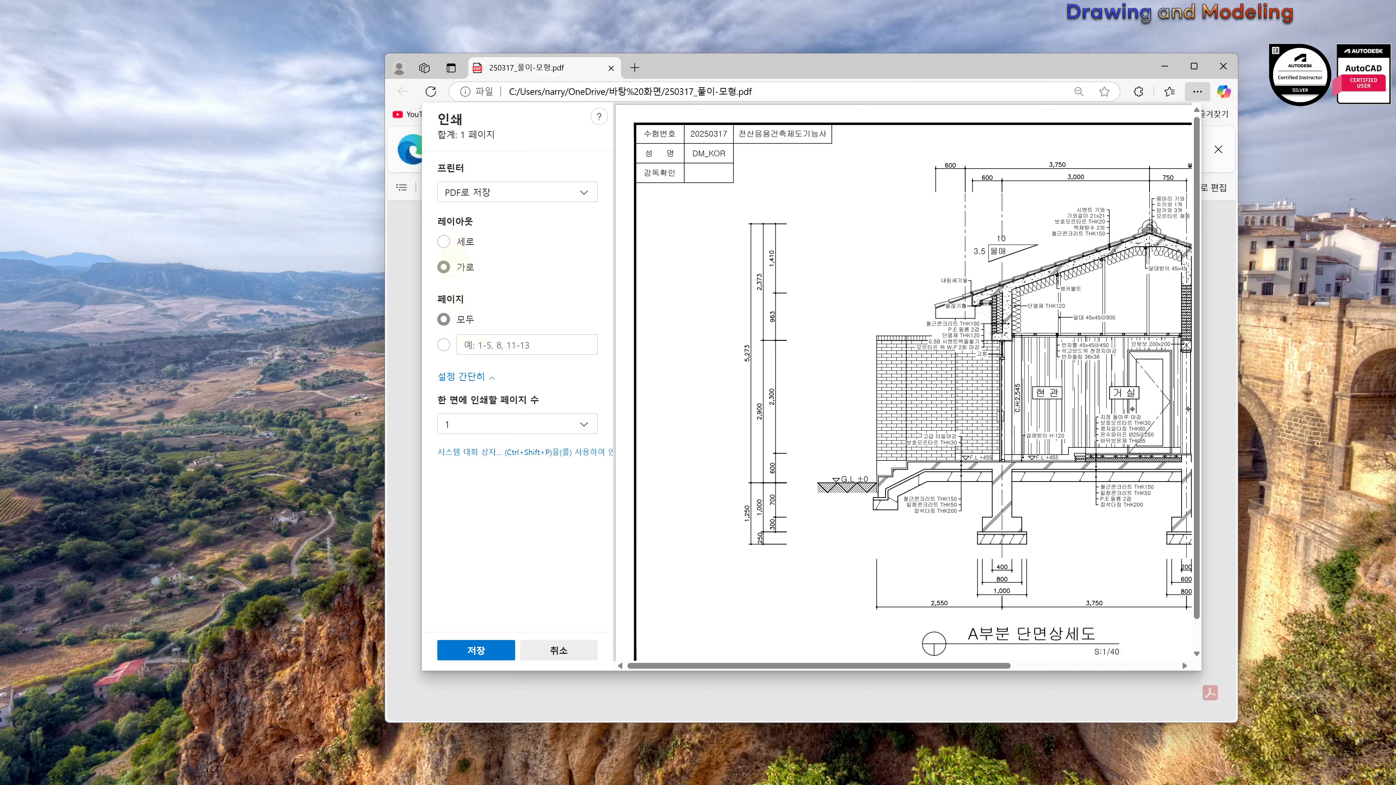
left_click(456, 245)
left_click(444, 267)
Step: Maximize the browser window, look through the available printers and keep PDF로 저장 as the destination
left_click_drag(1109, 68, 990, 56)
left_click(1074, 54)
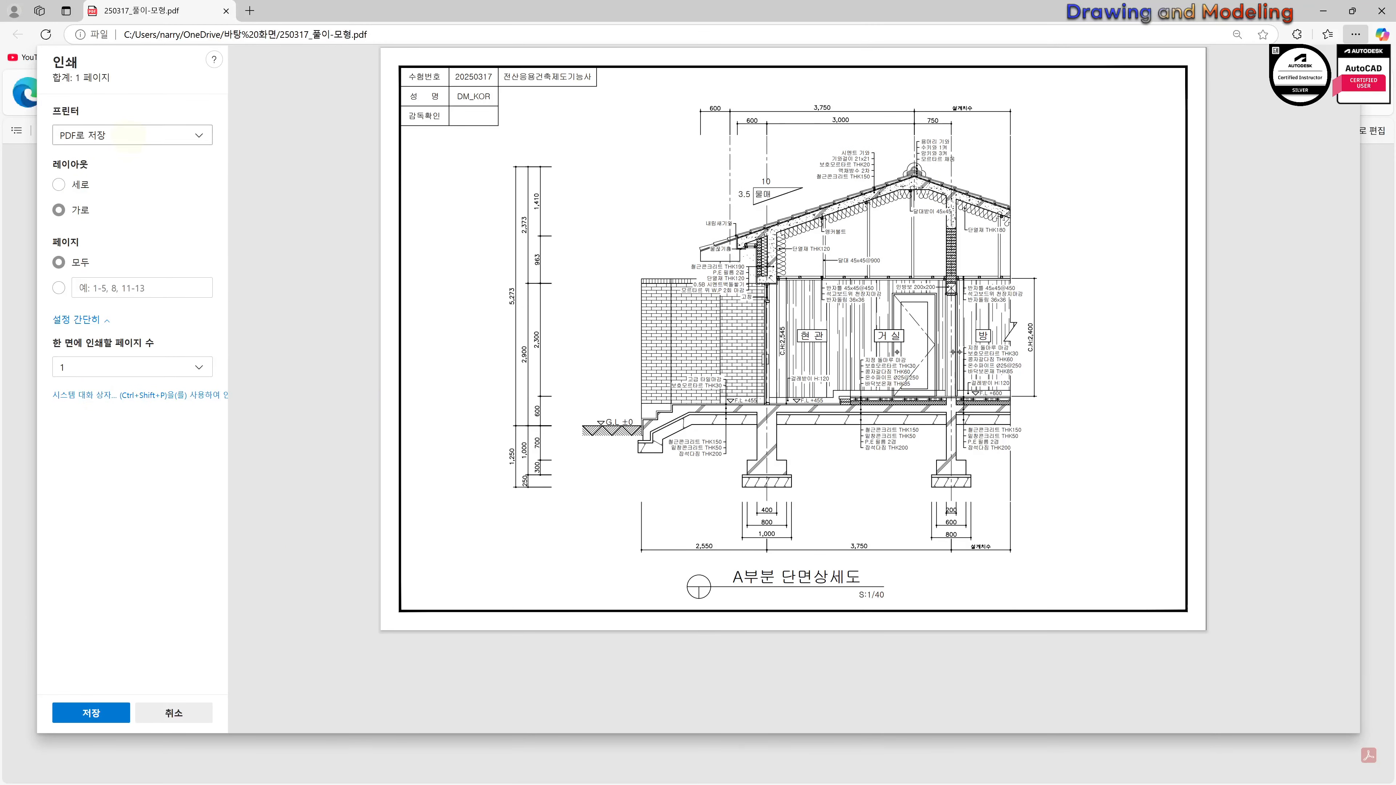
left_click(129, 135)
scroll(138, 244, "down", 1)
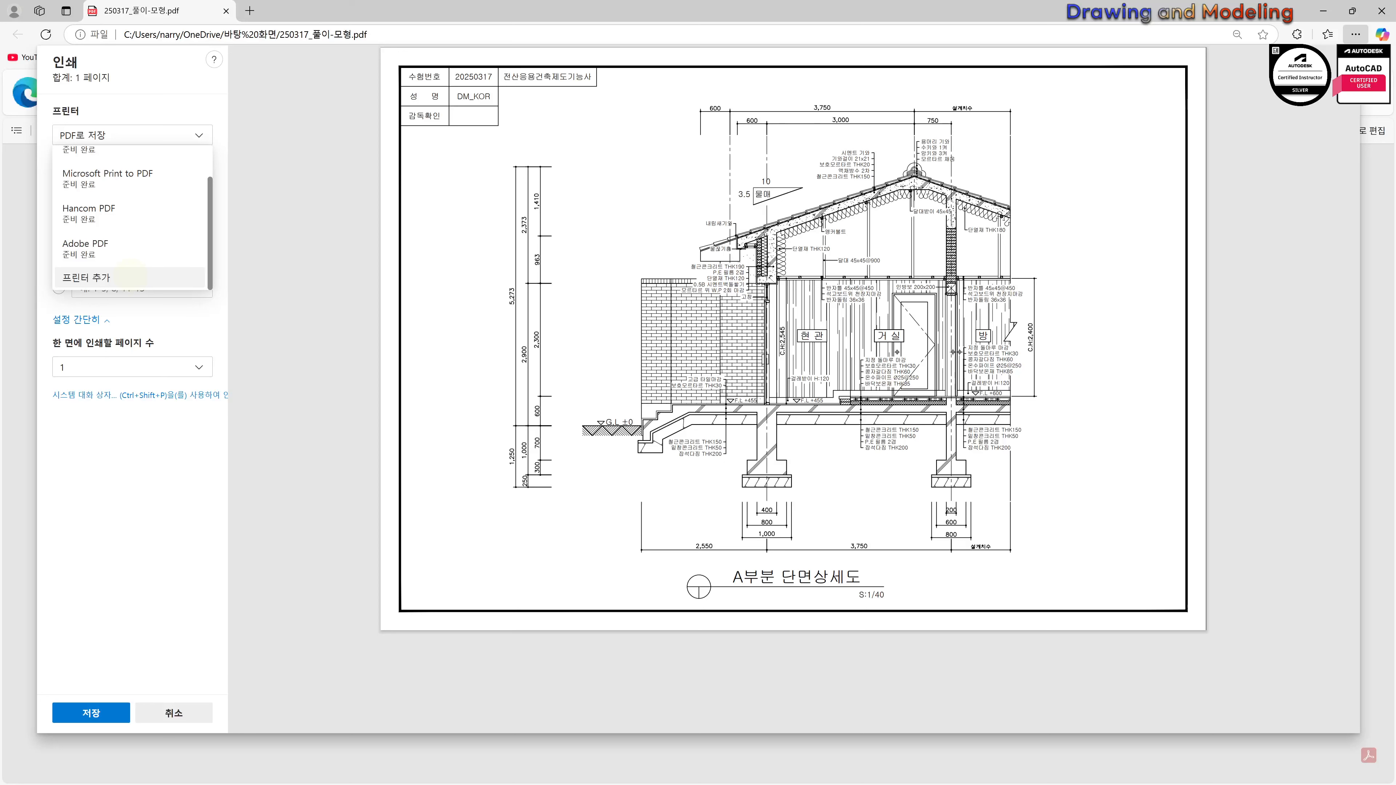
scroll(137, 242, "up", 2)
left_click(165, 176)
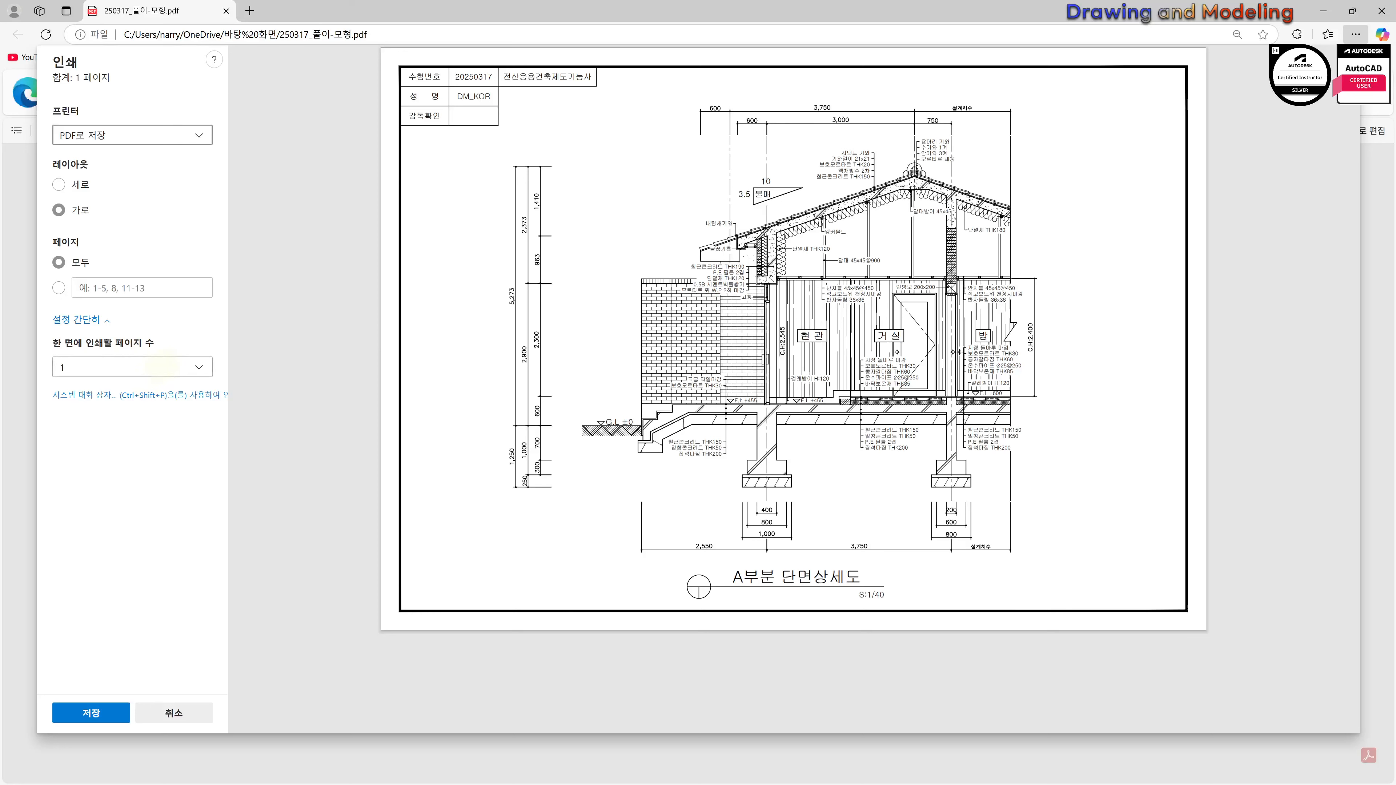
Step: Leave the print settings with one page per sheet, close Edge and switch back to the 250317_풀이.dwg drawing in AutoCAD
left_click(161, 366)
left_click(114, 569)
key("Escape")
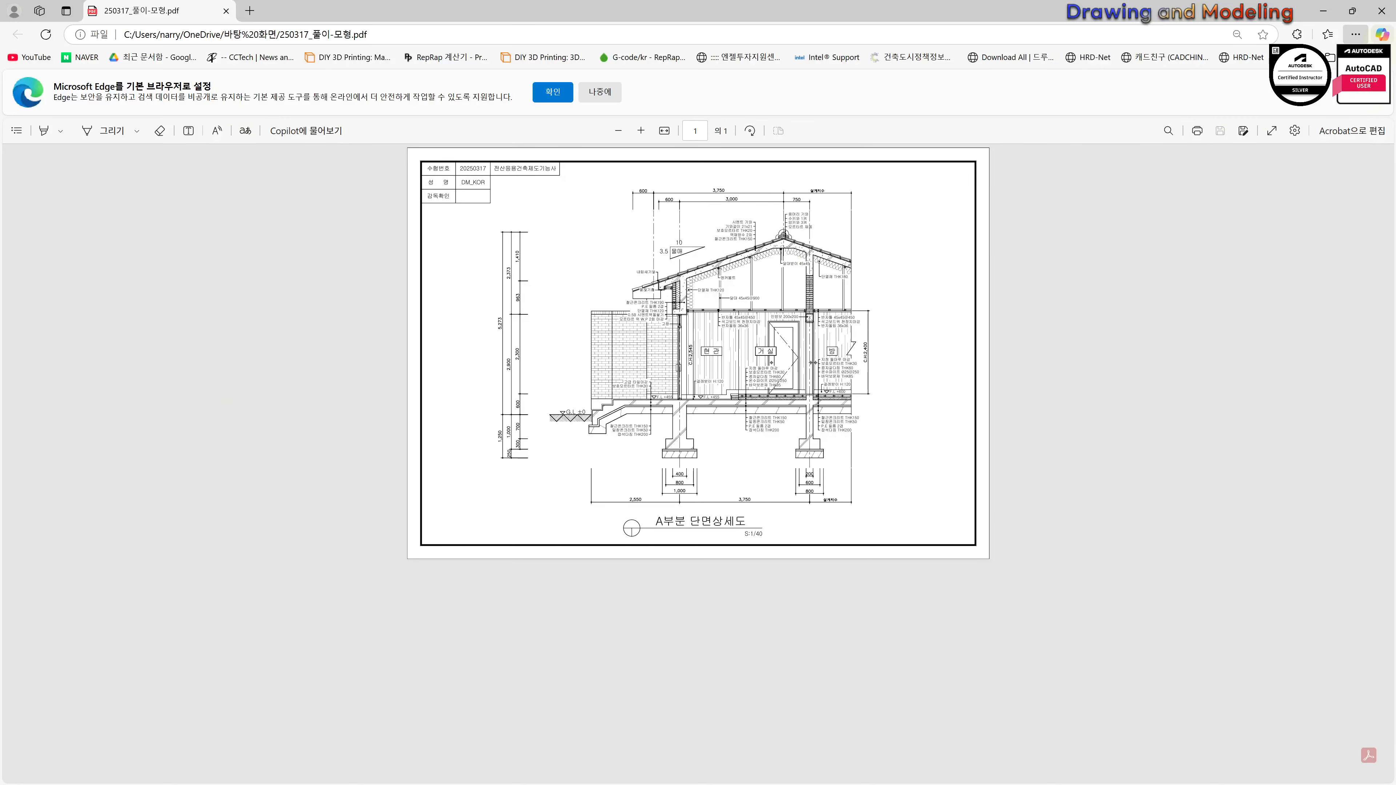
left_click(1380, 92)
left_click(1382, 11)
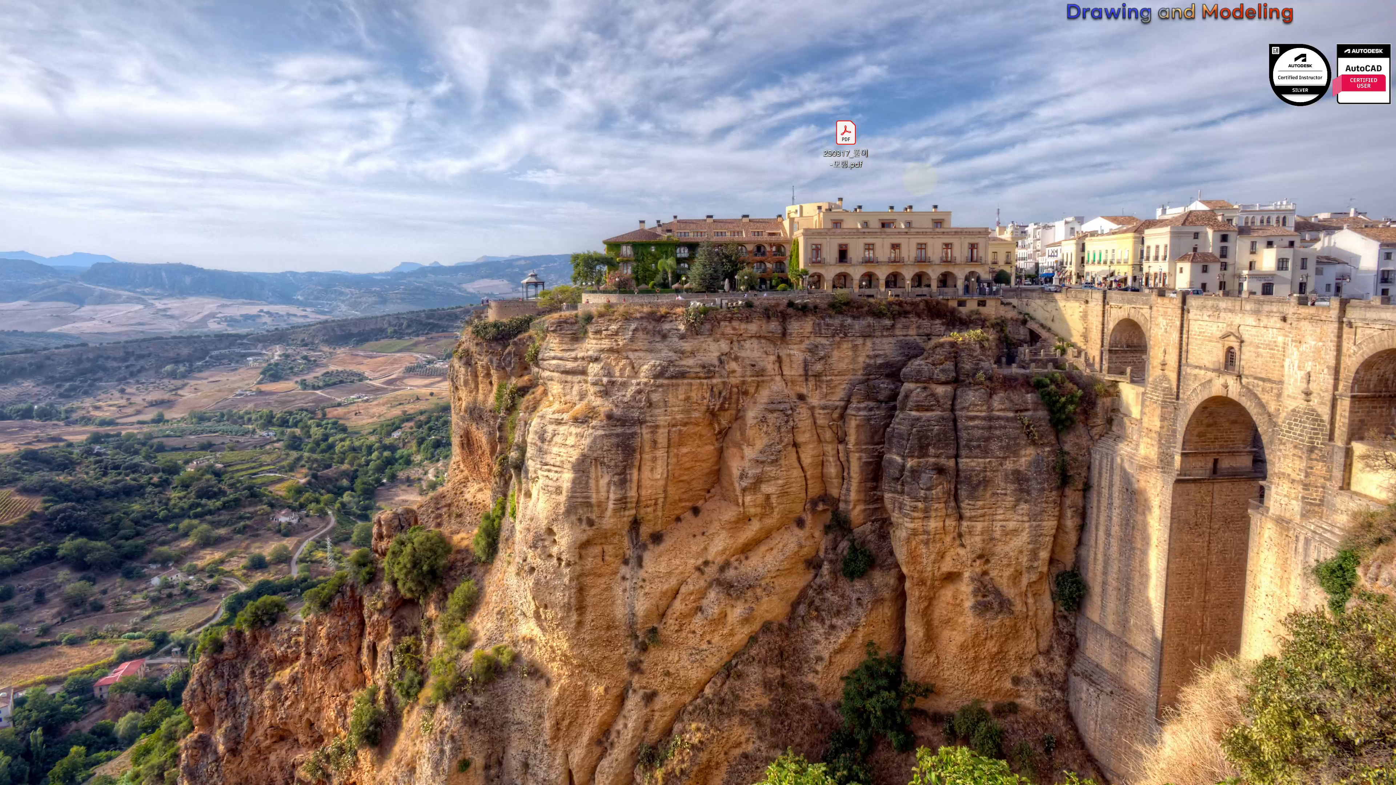
left_click(858, 234)
key("alt+Tab")
key("Escape")
key("Escape")
key("Escape")
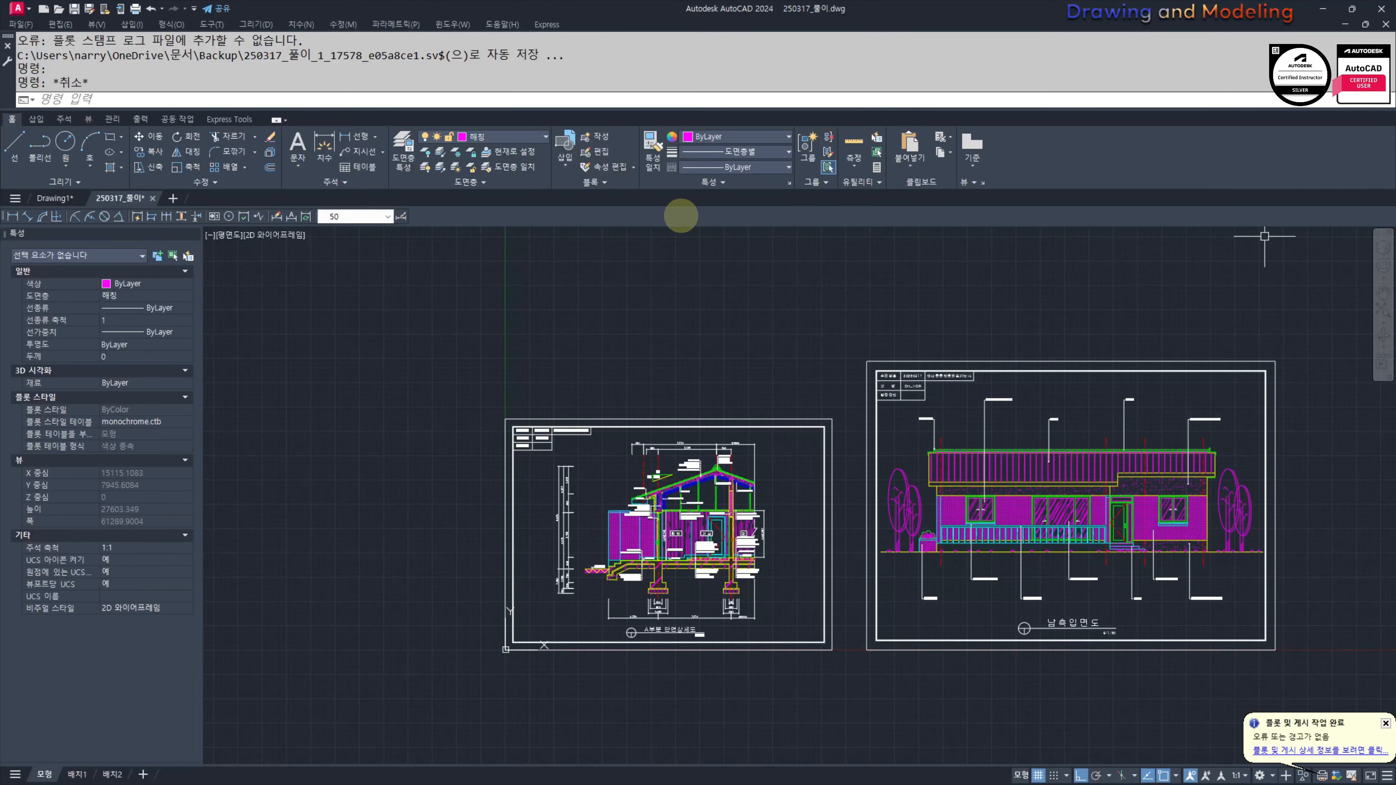
Step: Set up a plot of the 남측입면도 sheet, windowing its outer frame and setting the plot scale to 1:50
middle_click_drag(751, 350, 549, 341)
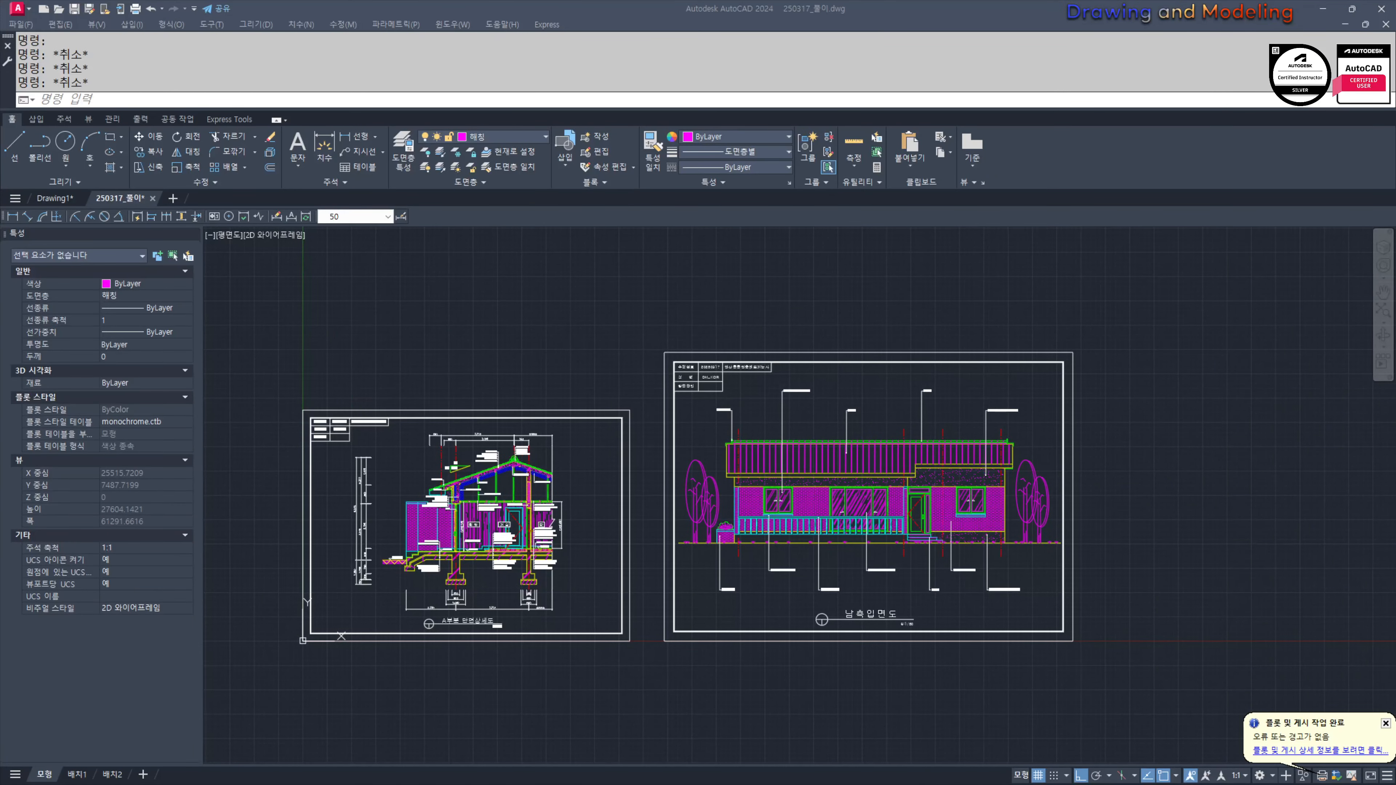
left_click(1097, 300)
key("Escape")
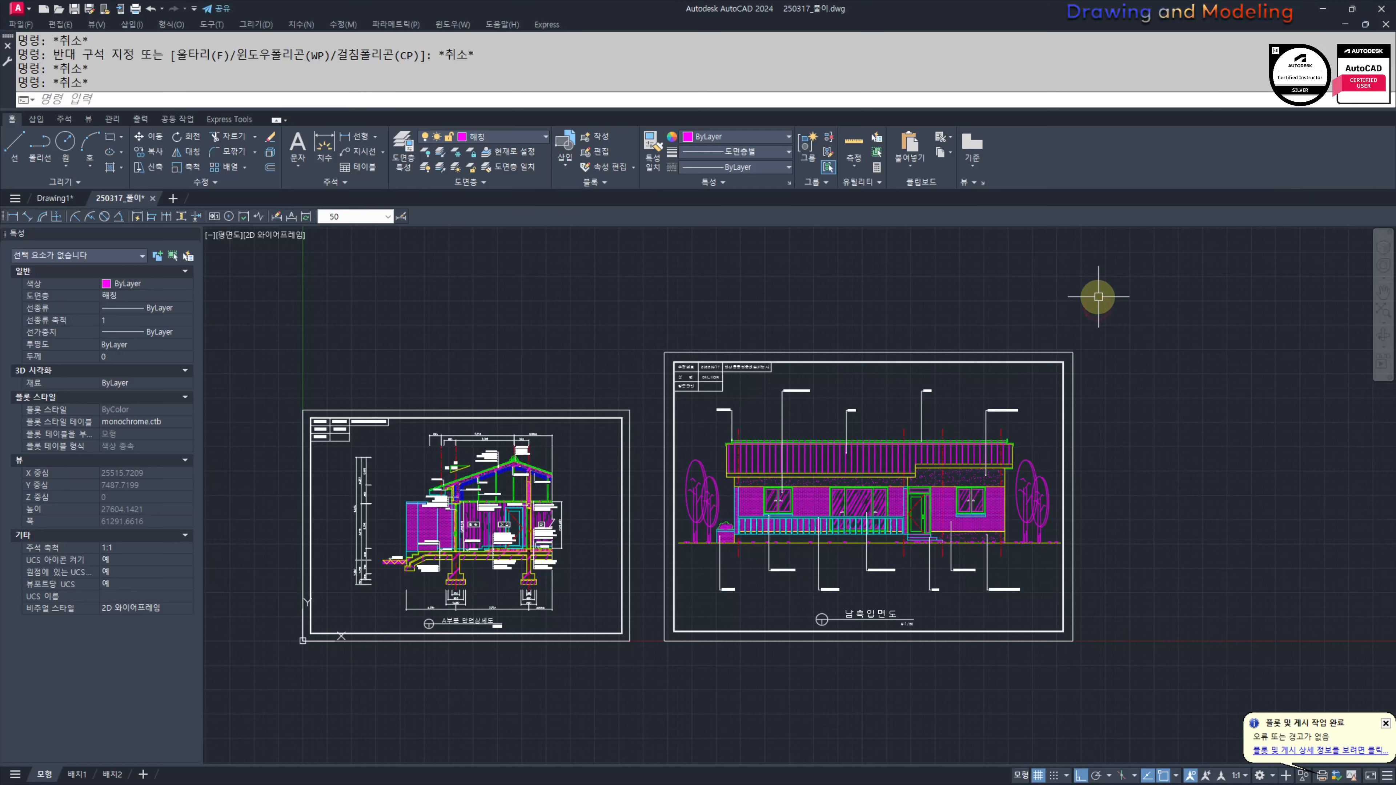
key("ctrl+p")
left_click(571, 458)
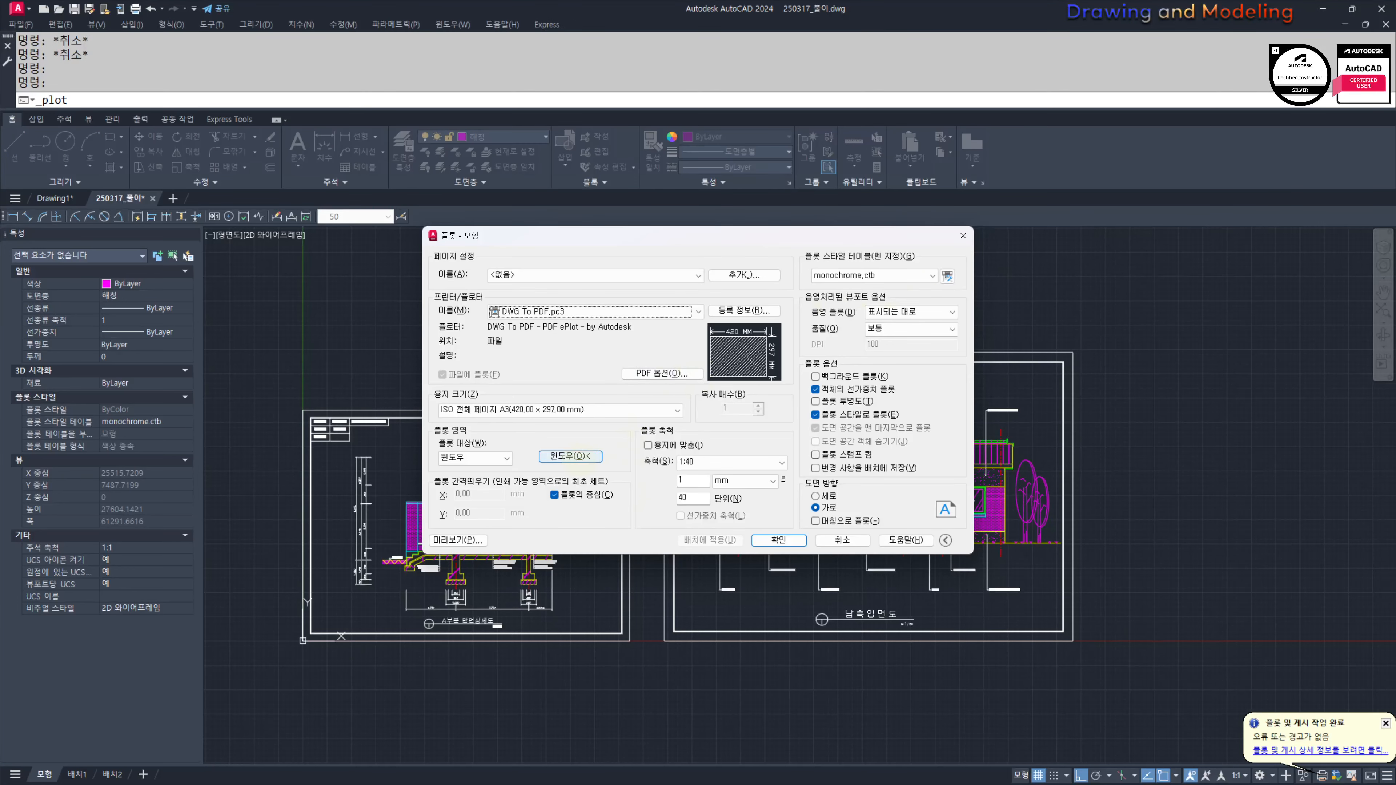
left_click(665, 640)
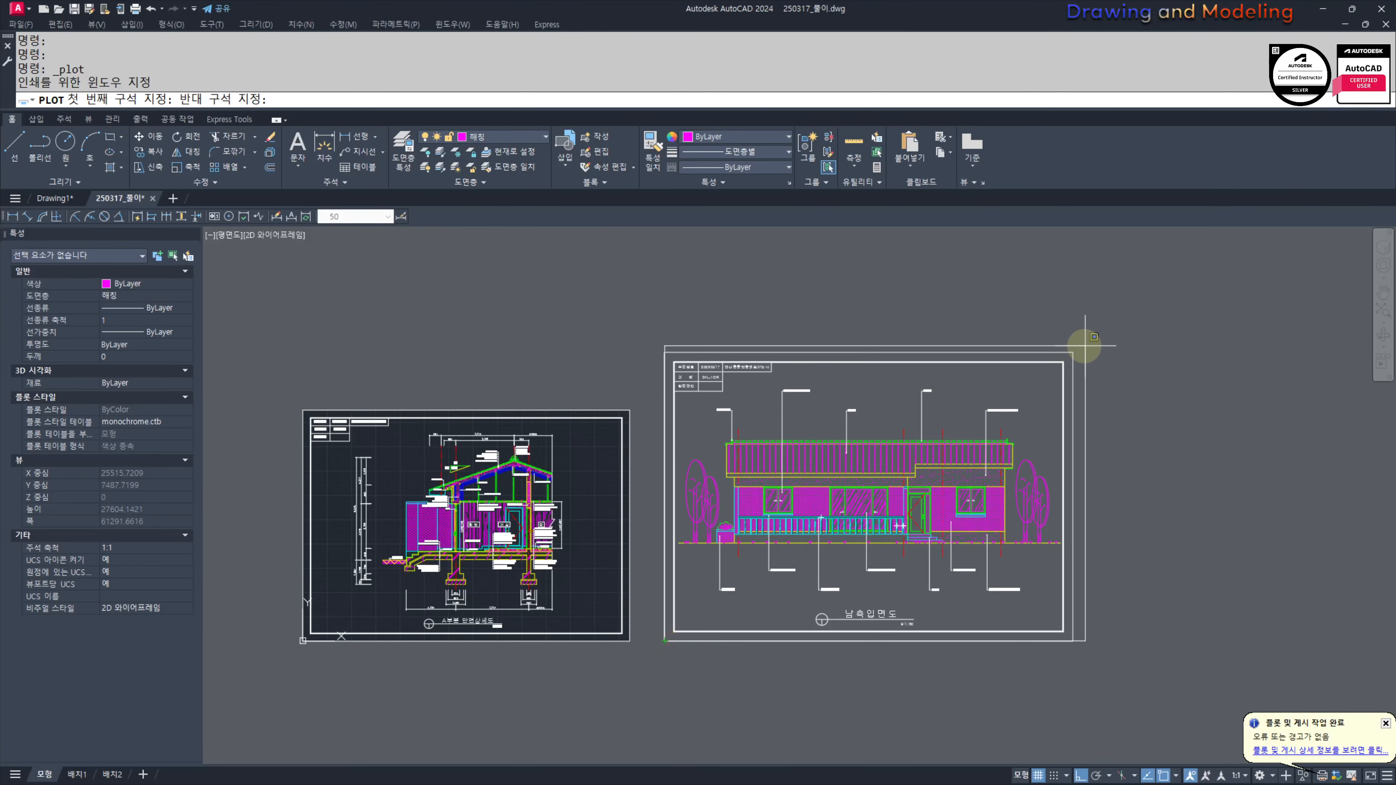
left_click(1072, 354)
left_click_drag(699, 498, 648, 498)
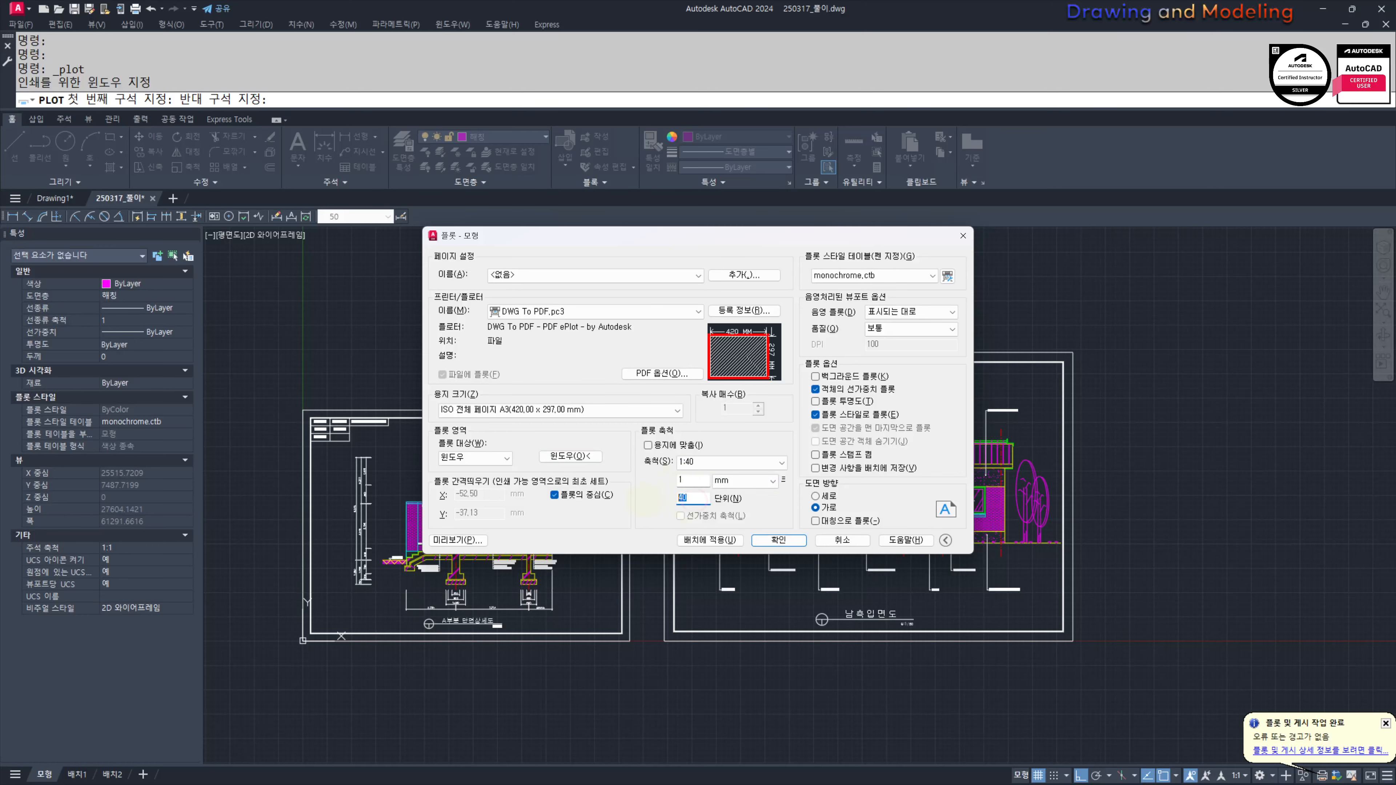
type("50")
Step: Preview the elevation sheet's plot, continuing despite the annotation scale mismatch, and return to the plot settings
left_click(457, 540)
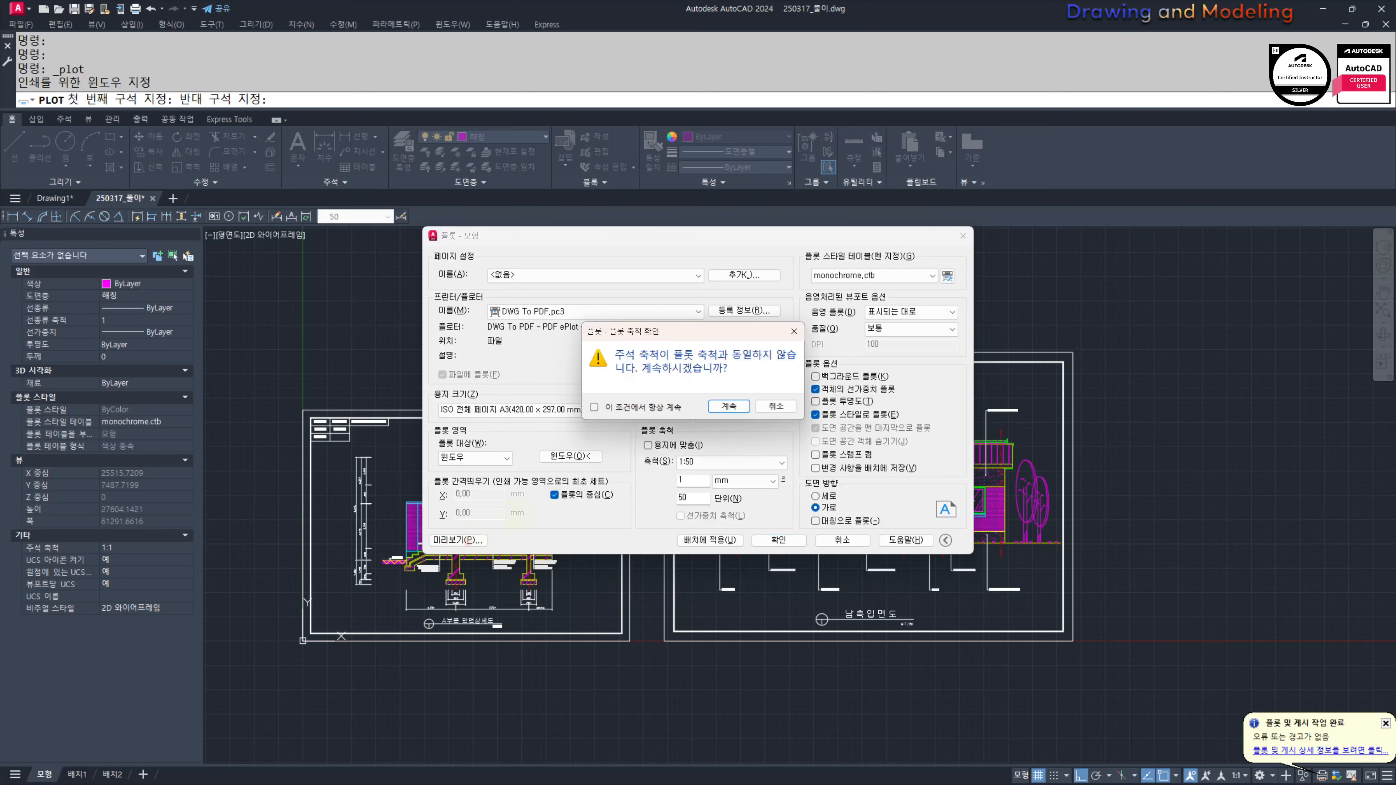
left_click(726, 406)
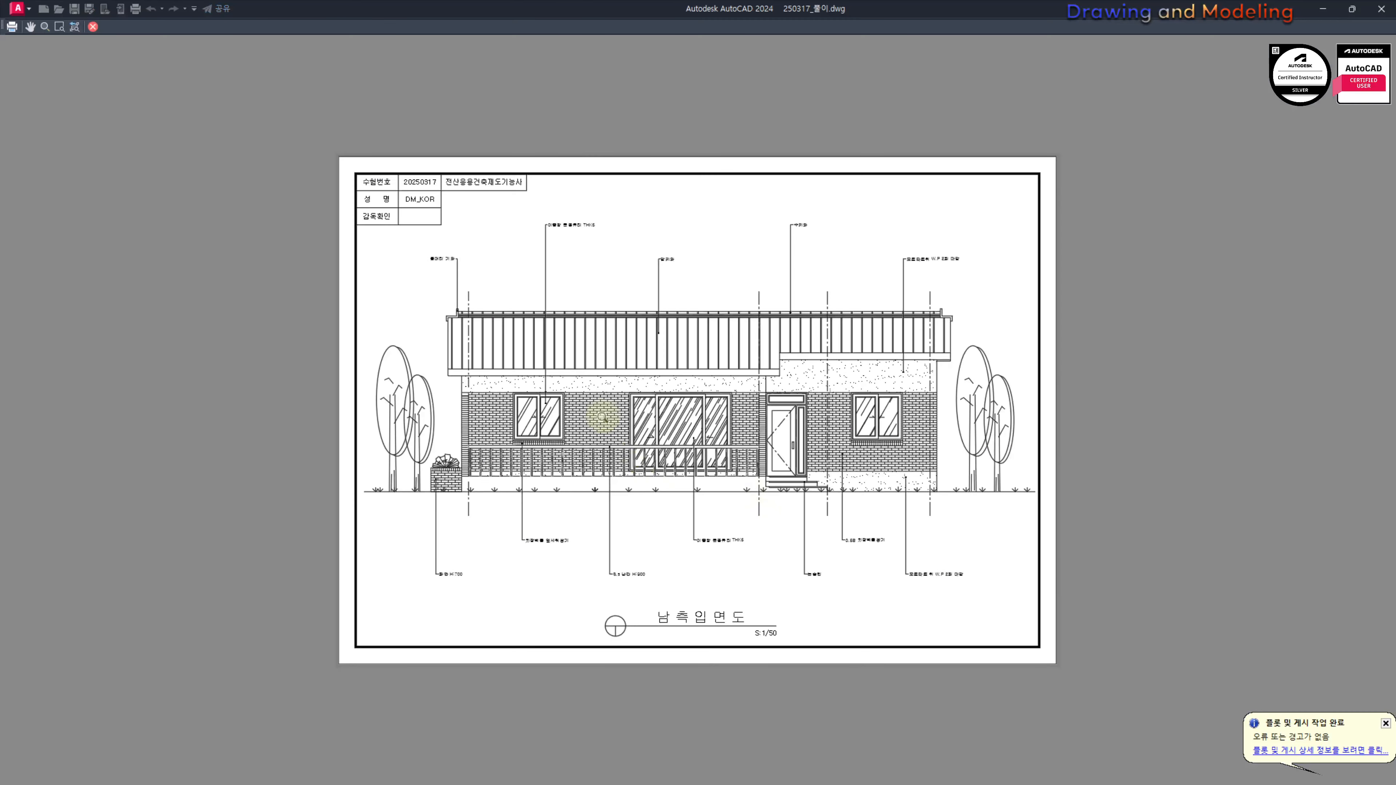
key("Escape")
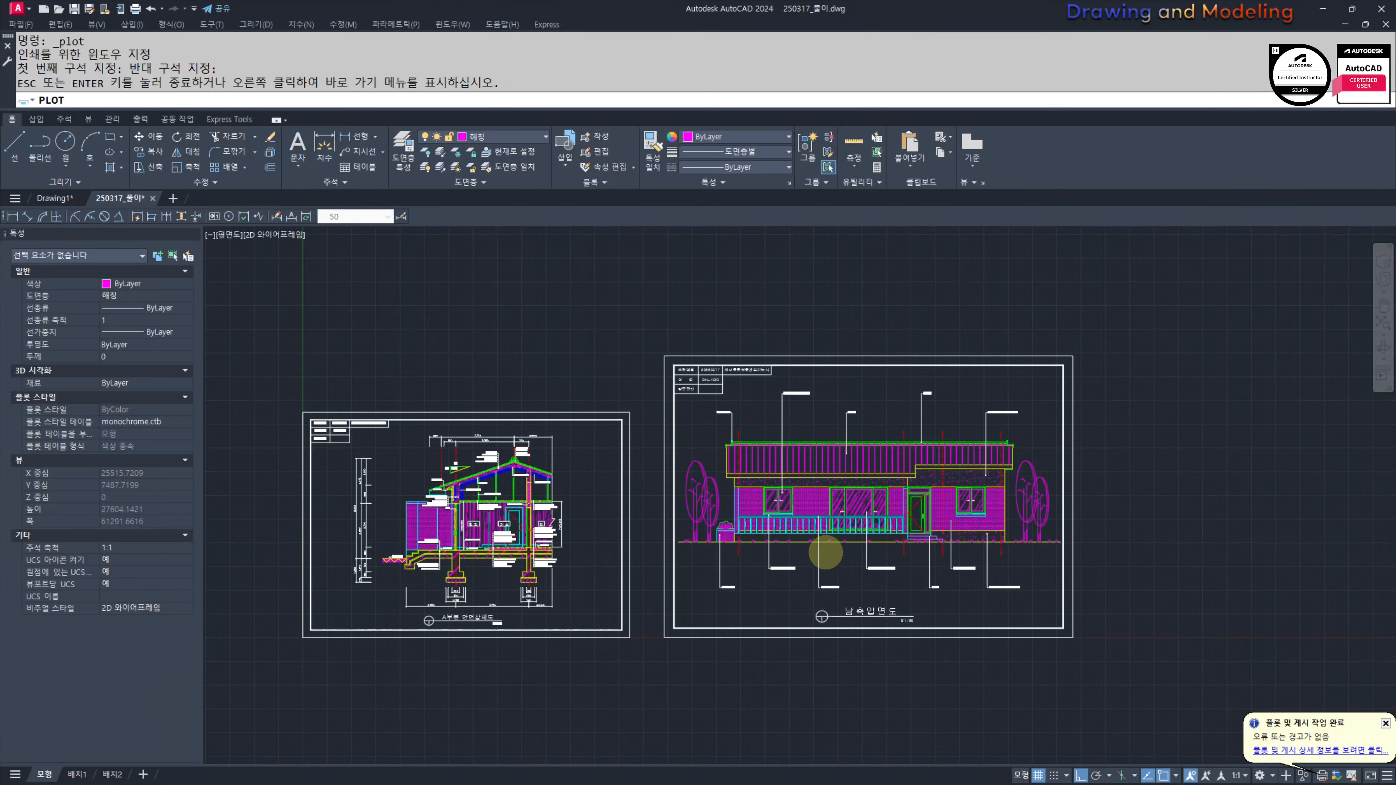
Step: Plot the elevation sheet to the desktop as 250317입면도.pdf and close the resulting PDF
left_click(779, 540)
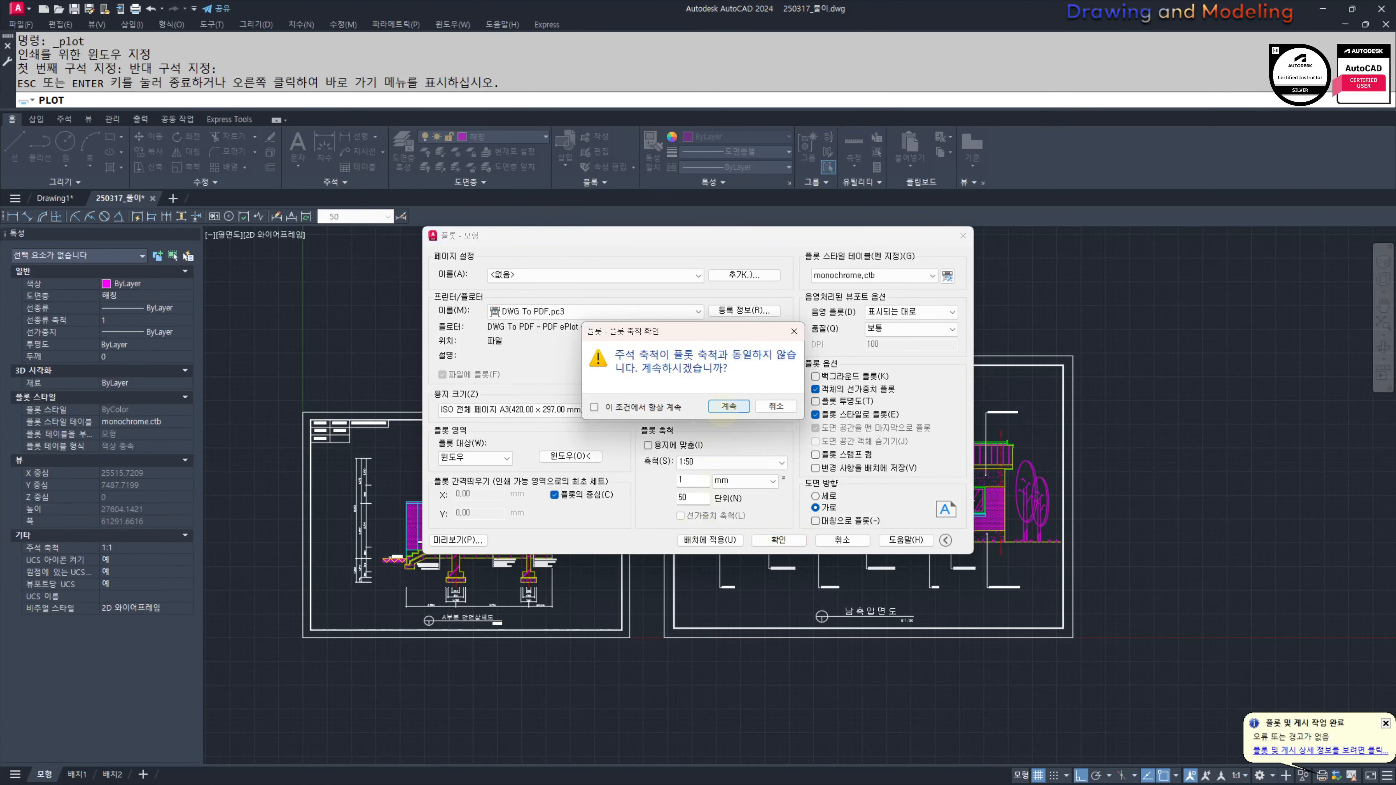
left_click(727, 406)
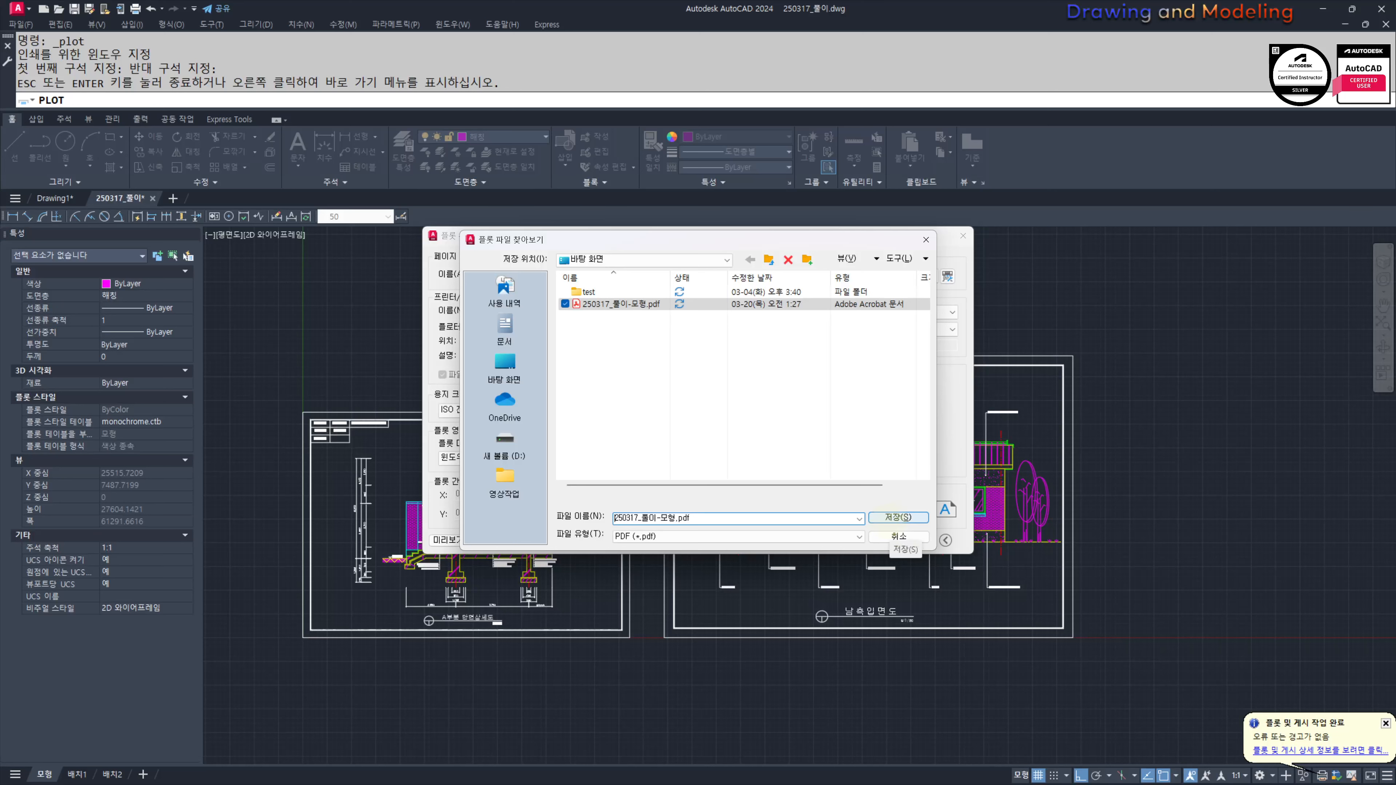
key("Delete")
key("Delete")
key("Delete")
key("Delete")
key("Delete")
key("Delete")
type("D")
key("BackSpace")
type("입면도")
left_click(890, 519)
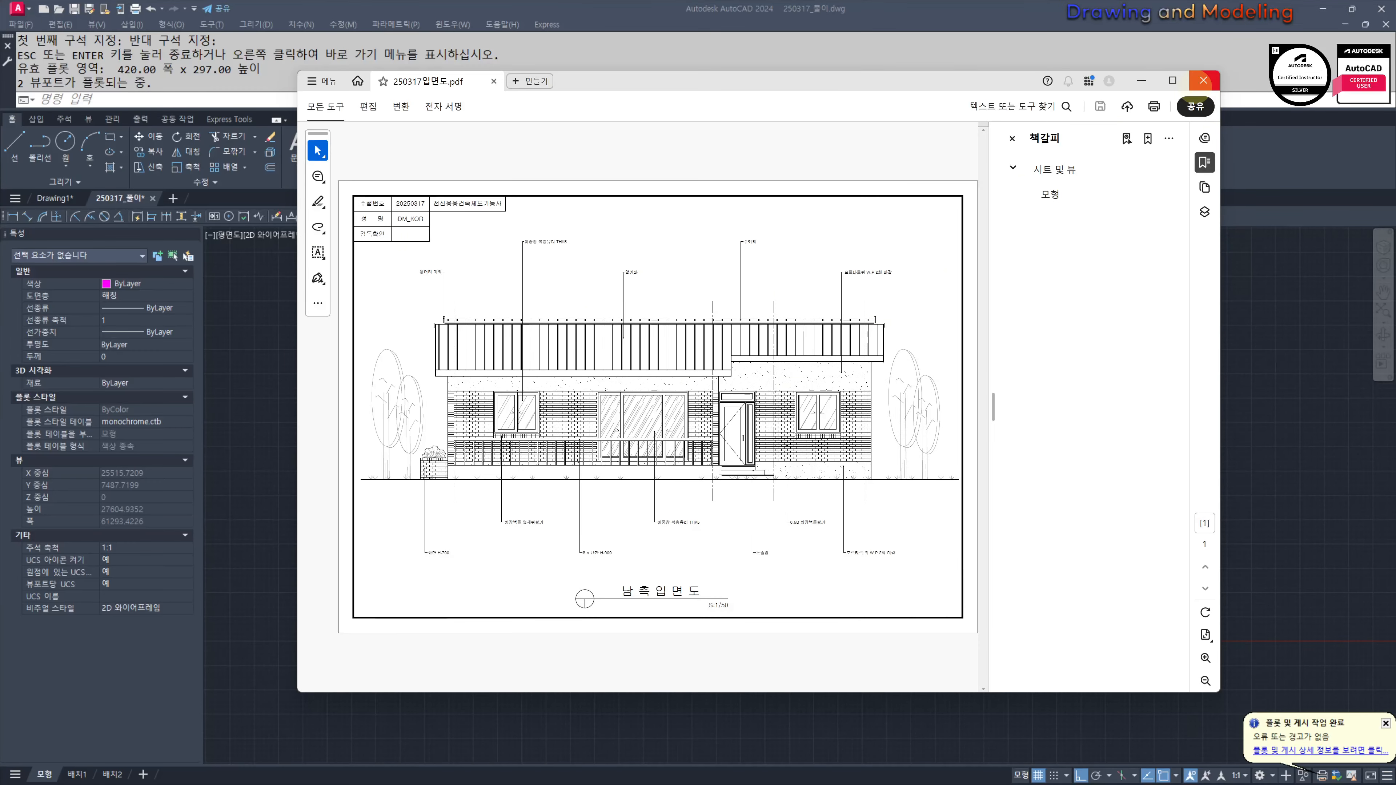
left_click(1203, 80)
Step: Look over the original drawings and the two framed sheets, comparing the section detail with the south elevation
scroll(552, 341, "down", 3)
middle_click_drag(552, 341, 690, 501)
middle_click_drag(629, 415, 668, 496)
scroll(718, 649, "up", 3)
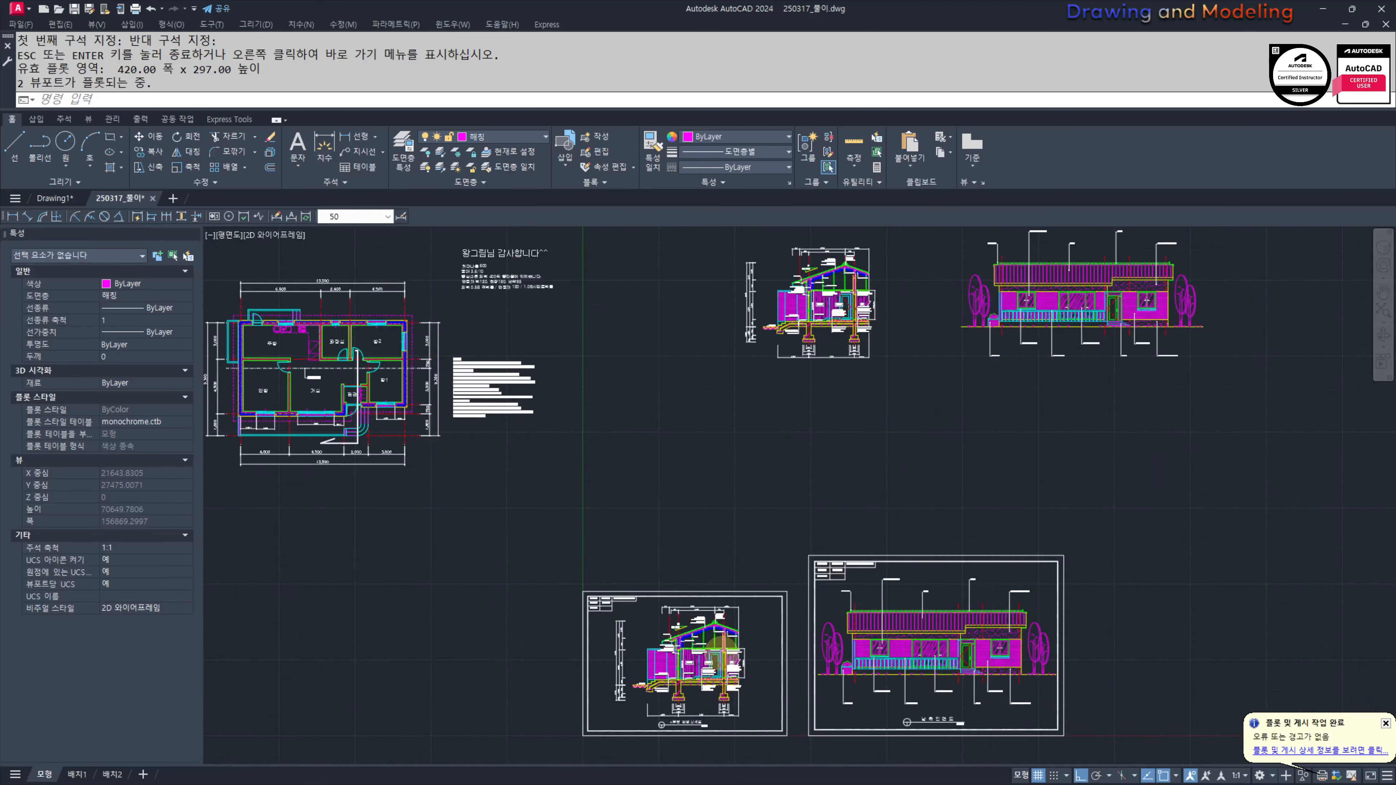
middle_click_drag(711, 592, 570, 390)
scroll(611, 454, "down", 1)
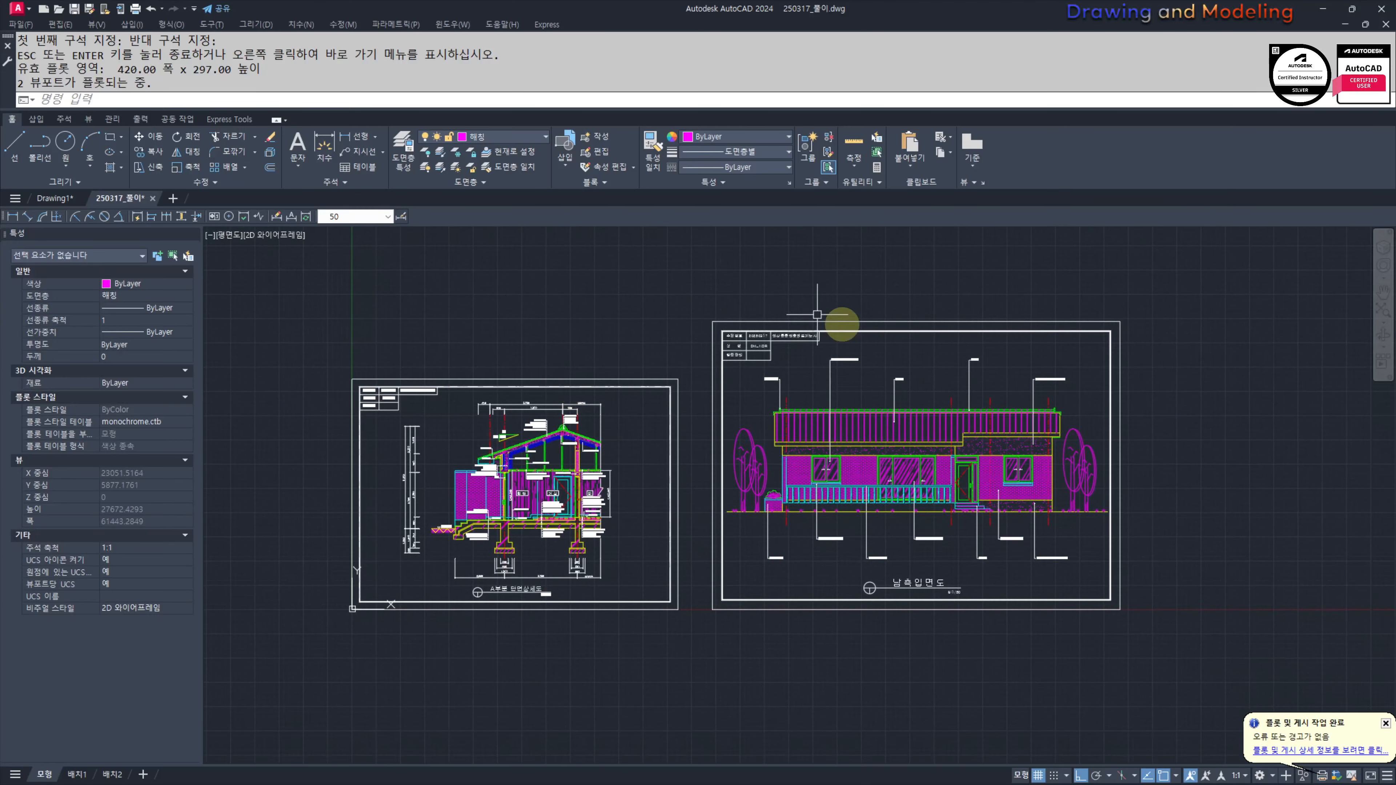
scroll(636, 385, "up", 2)
middle_click_drag(632, 350, 669, 275)
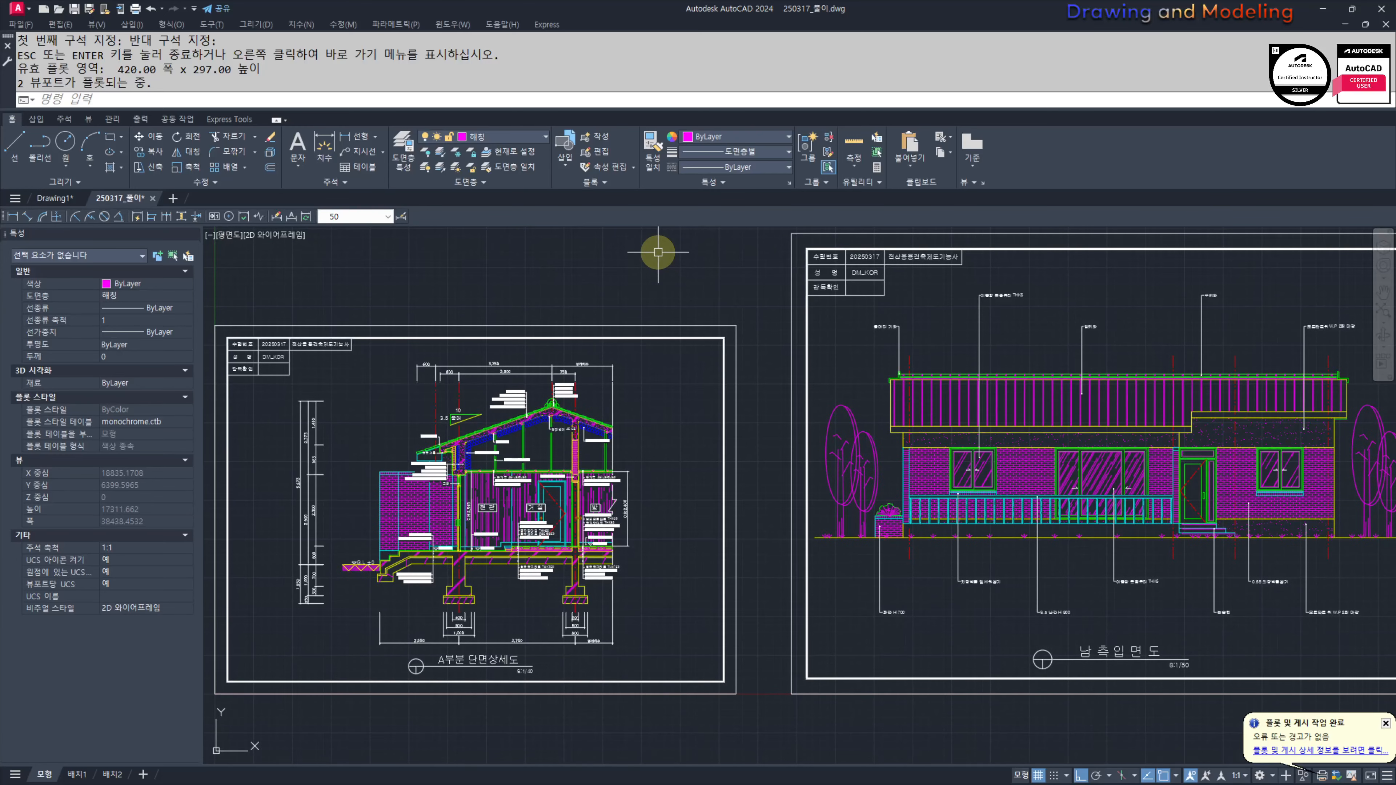
middle_click_drag(684, 281, 639, 277)
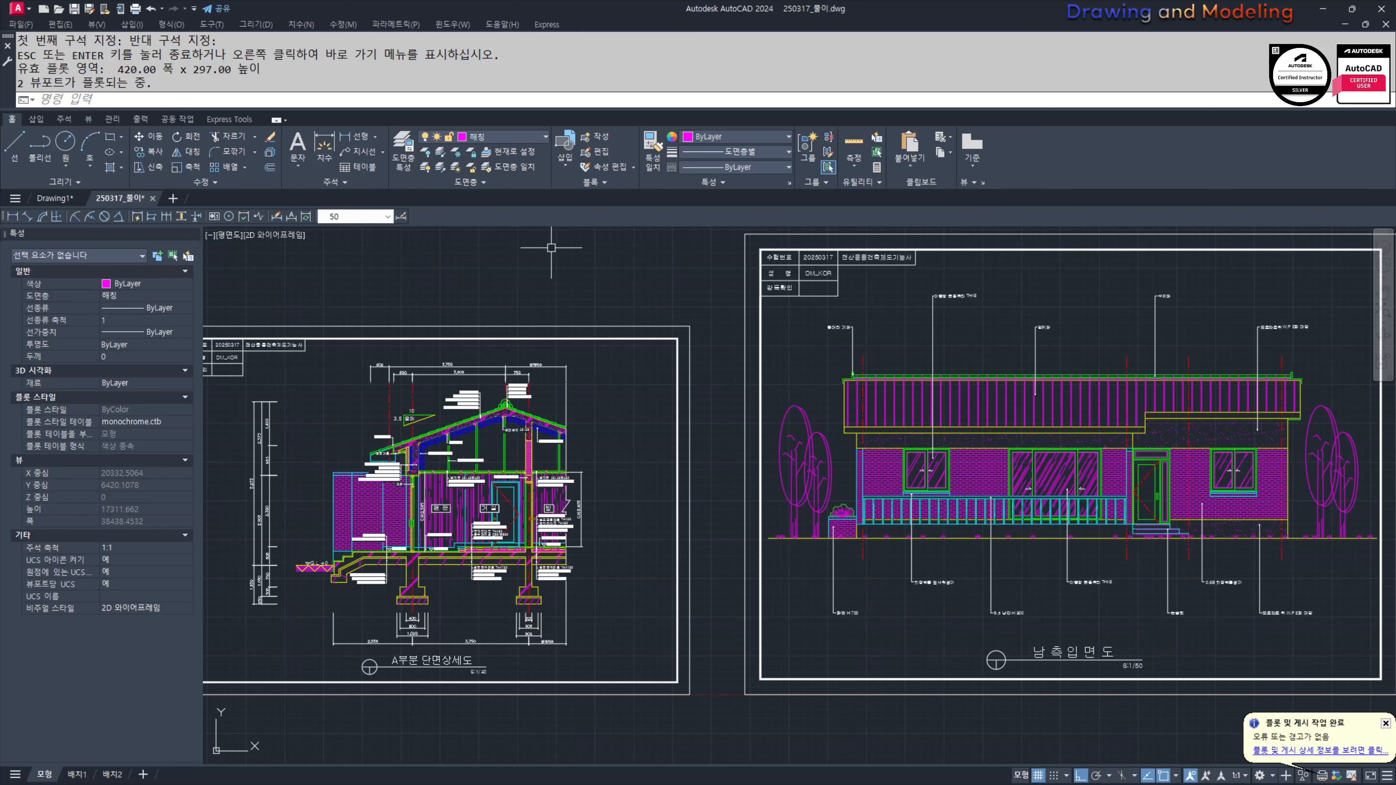
Step: Close the Properties palette to give the section and elevation sheets the full drawing area
key("ctrl+1")
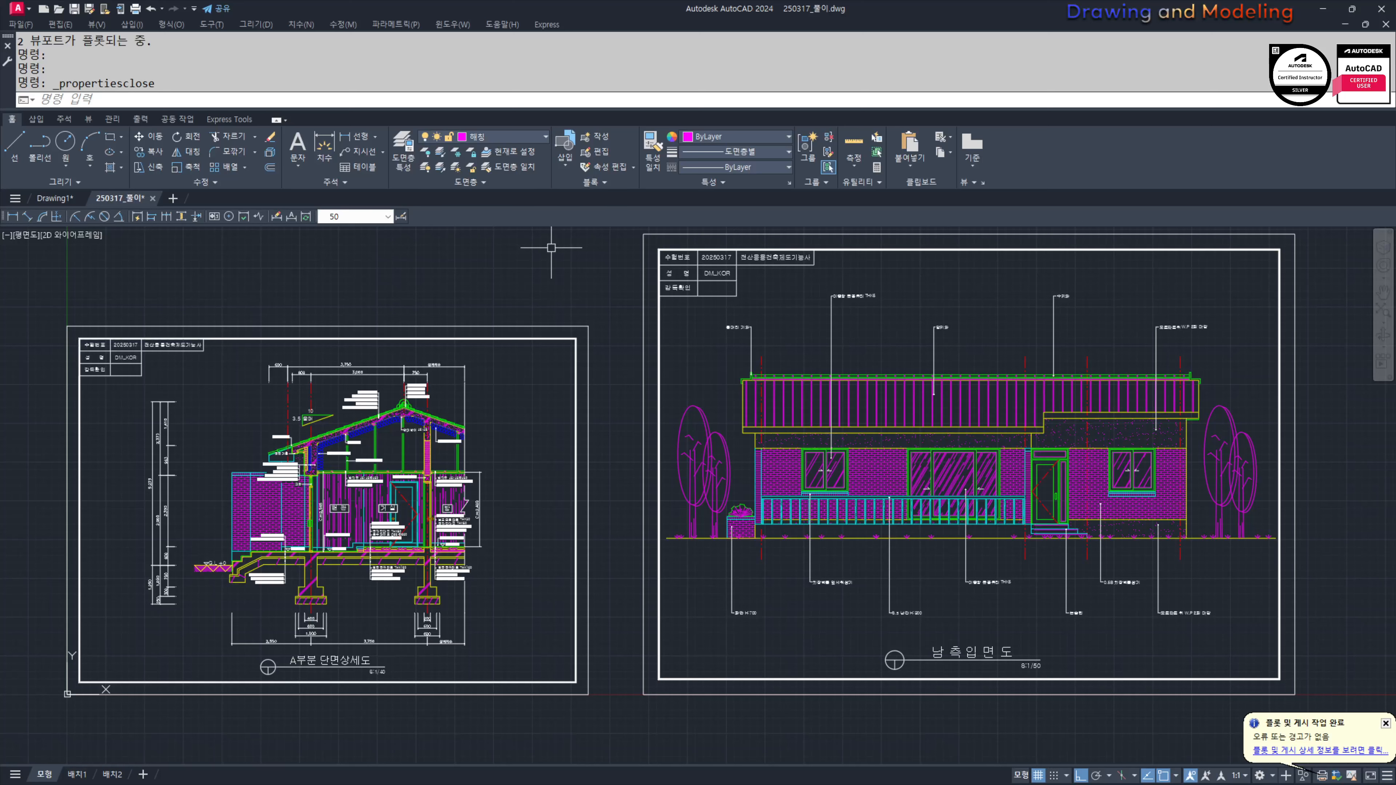
left_click(587, 562)
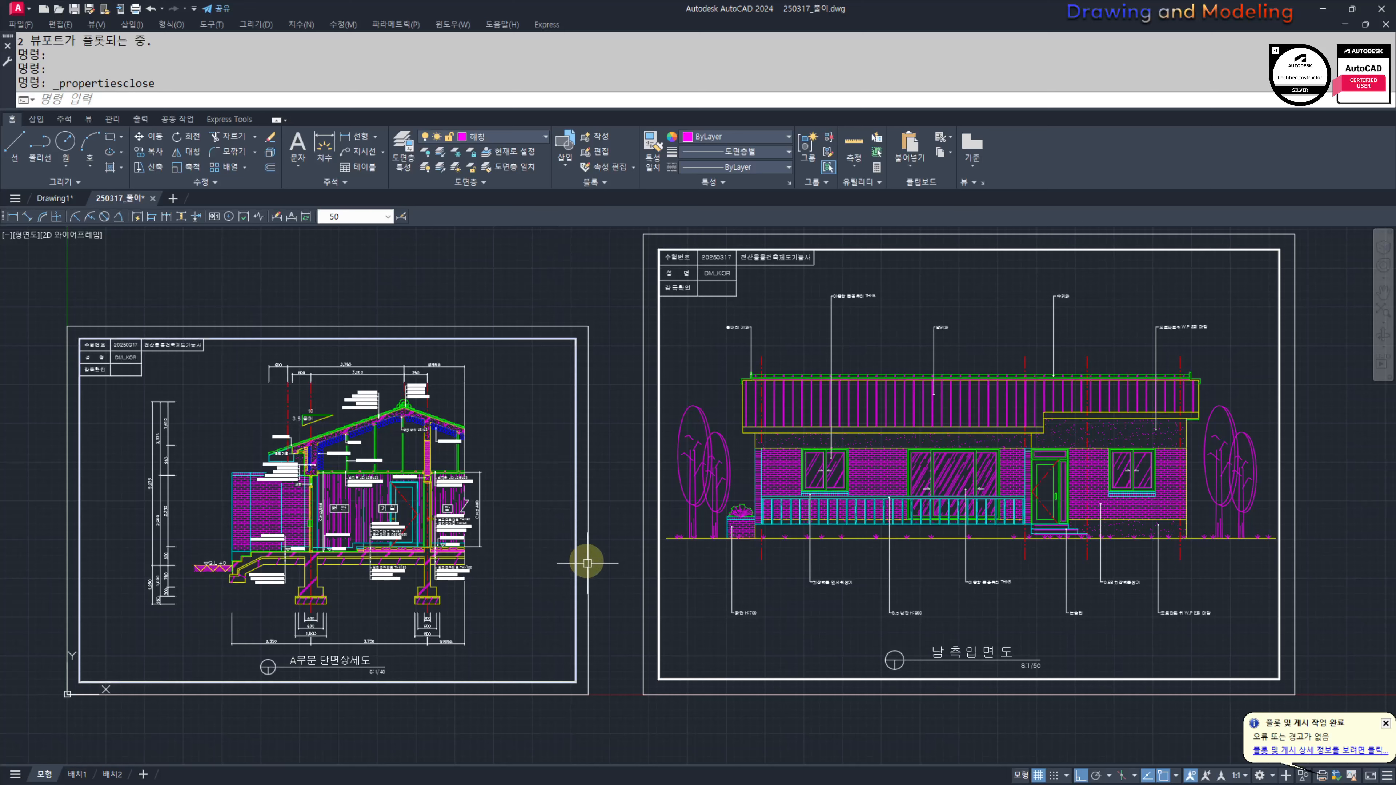
left_click(334, 301)
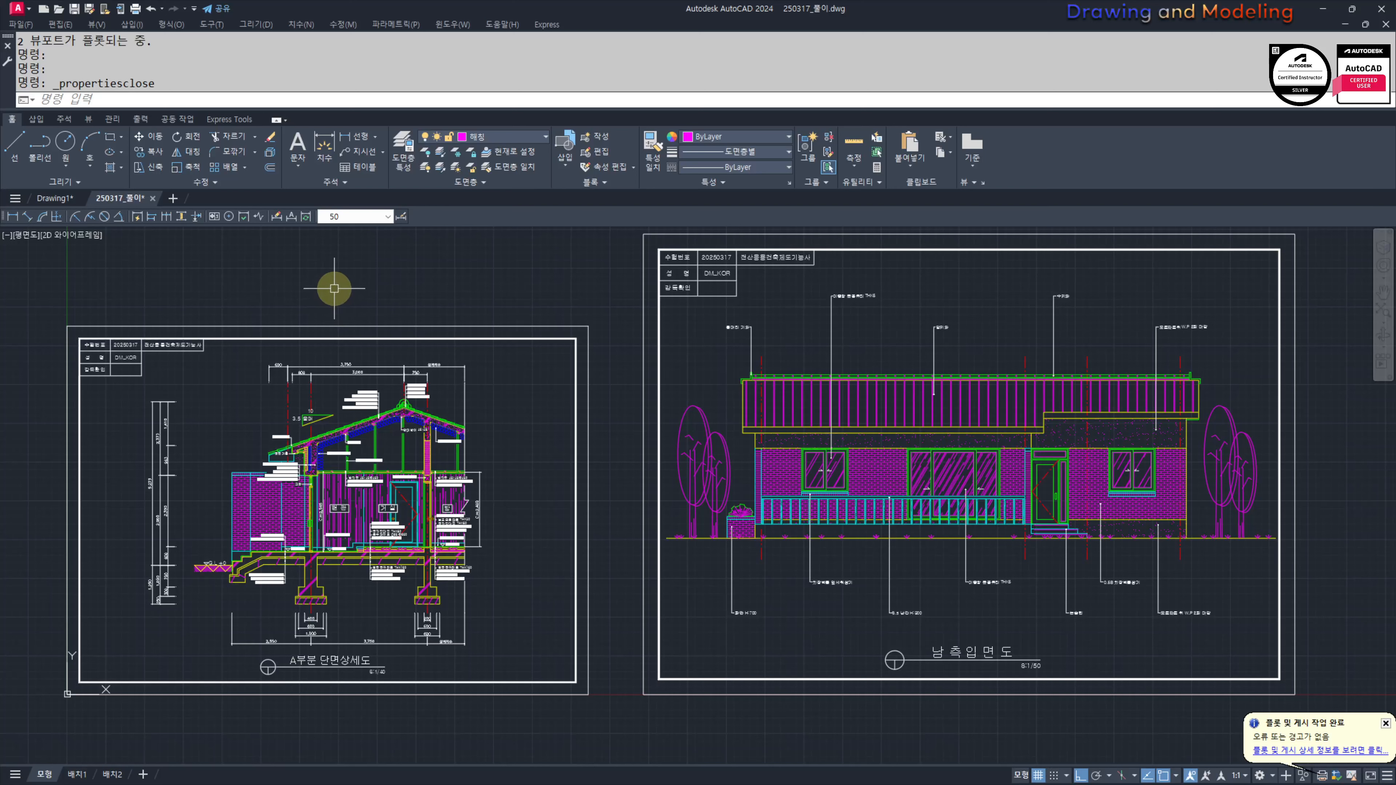